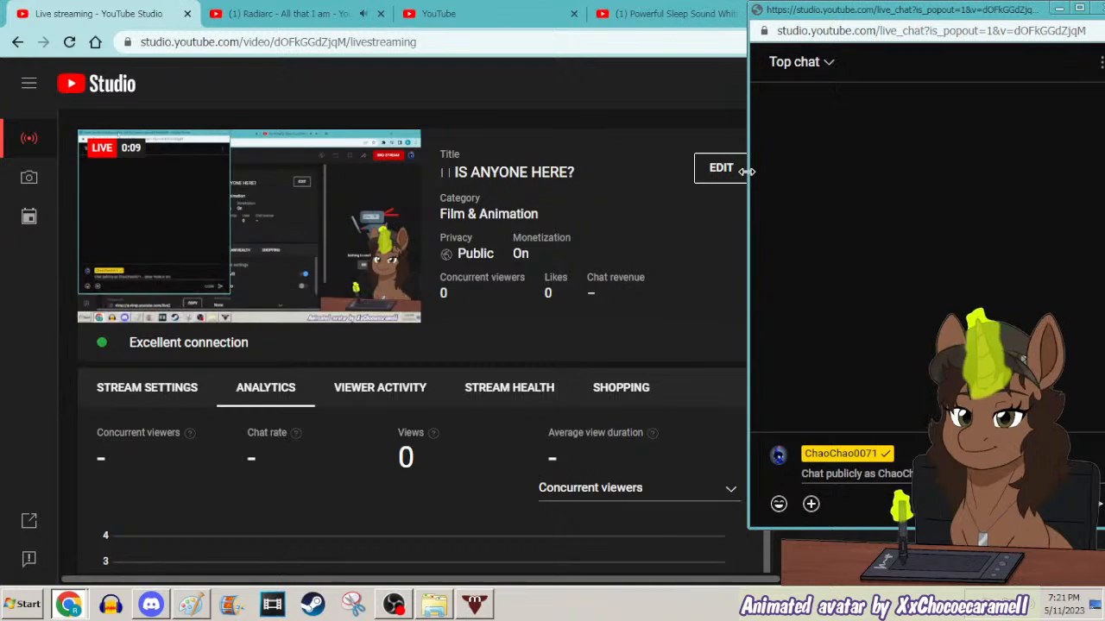
Shorten the pop-out chat window, and switch to OBS to show the Please Wait source on the stream.
left_click_drag(936, 528, 936, 447)
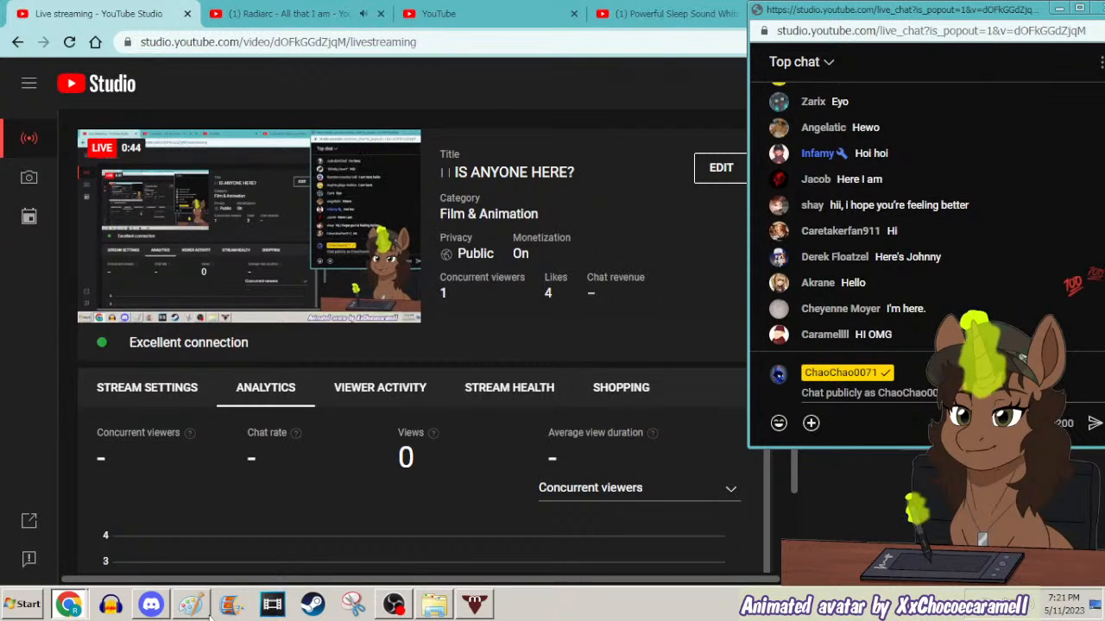
left_click(393, 603)
left_click(399, 472)
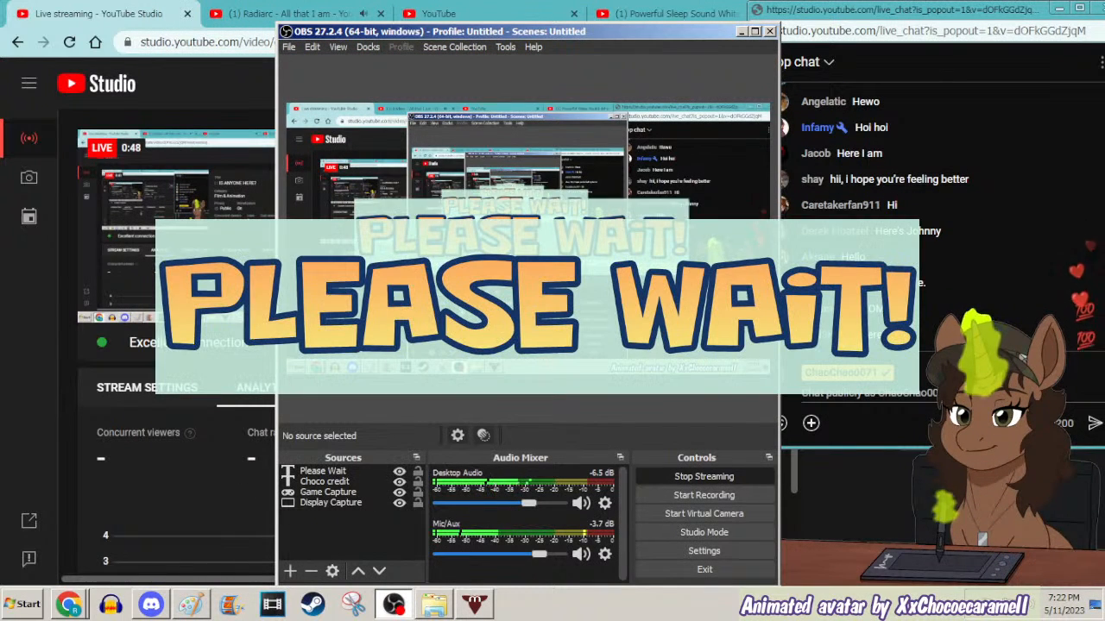
left_click(742, 32)
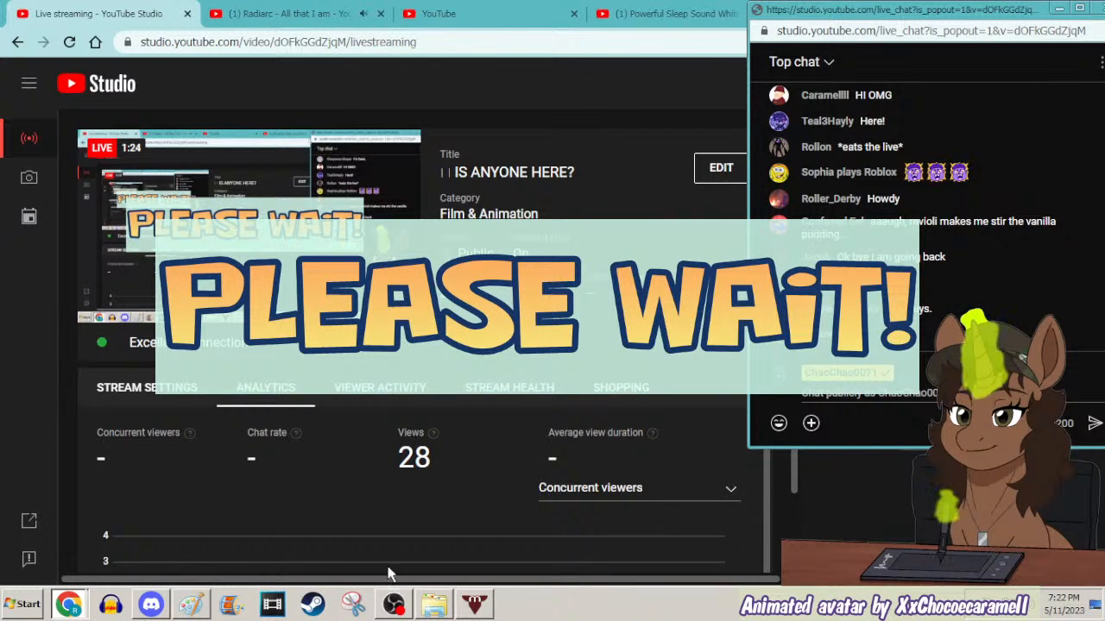
Hide the Please Wait source in OBS and minimize its window.
left_click(393, 604)
left_click(400, 473)
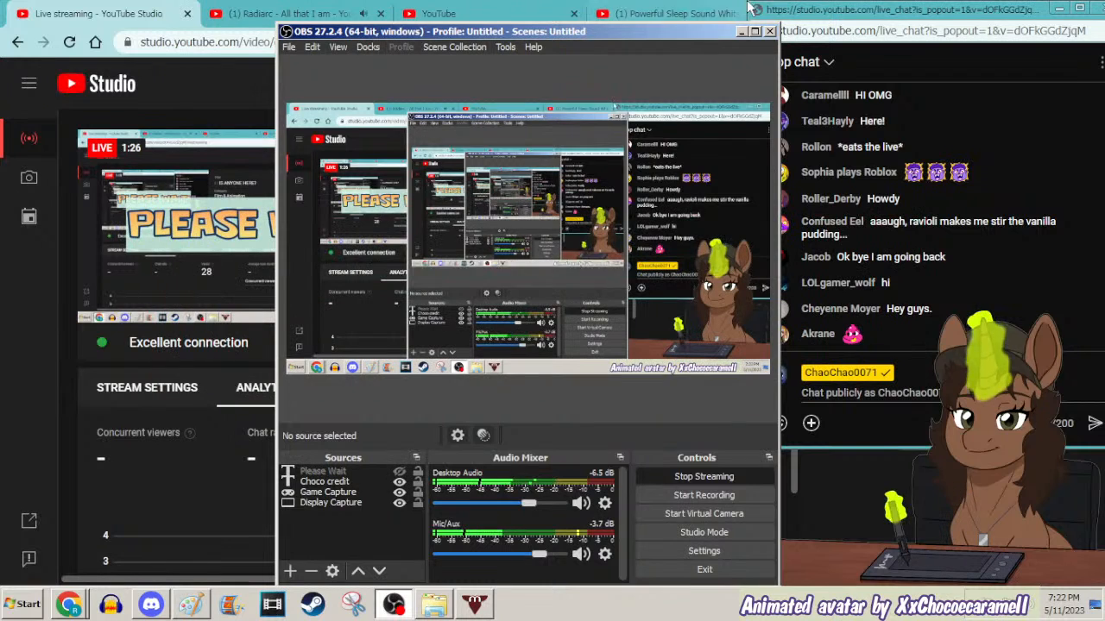
left_click(742, 33)
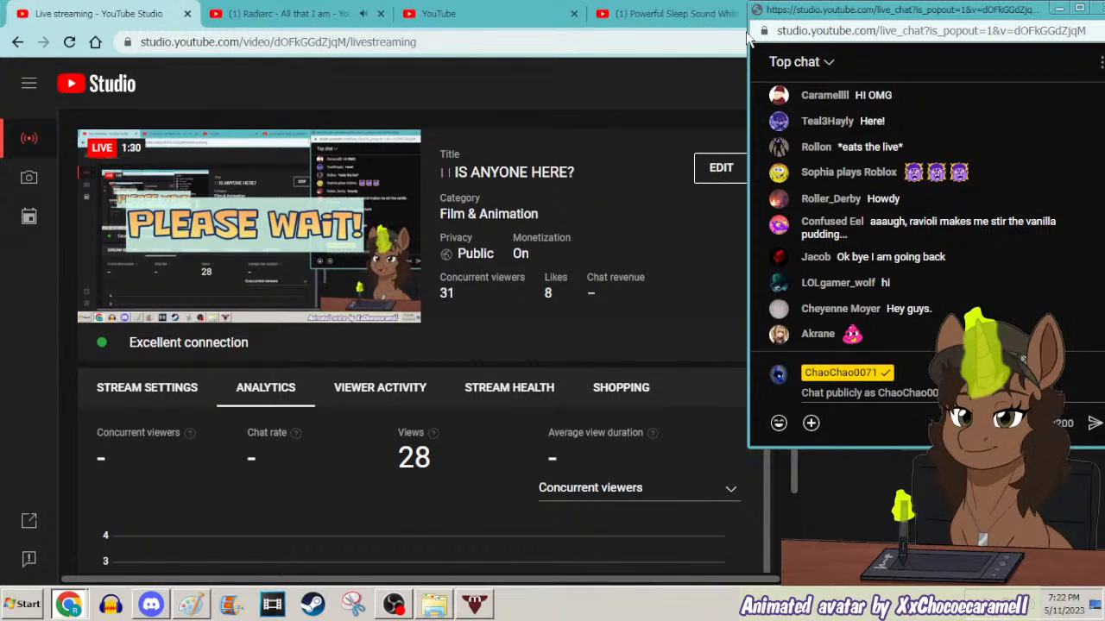
Switch to drawing 242 in Paint and enlarge its window downward to just above the taskbar.
left_click(192, 605)
left_click(1082, 8)
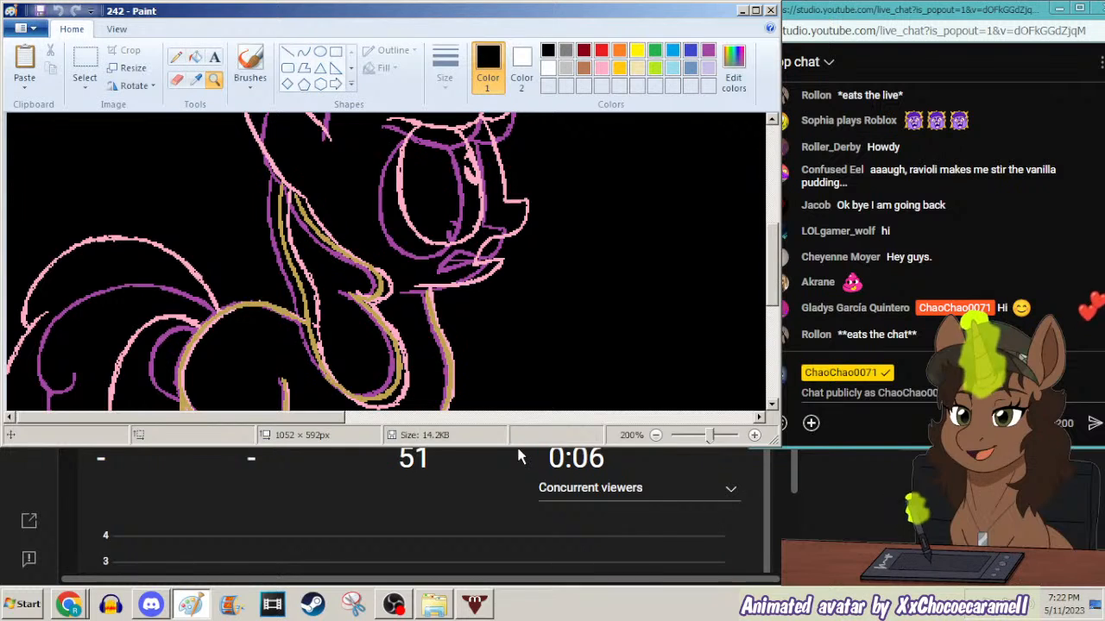
left_click_drag(520, 445, 539, 583)
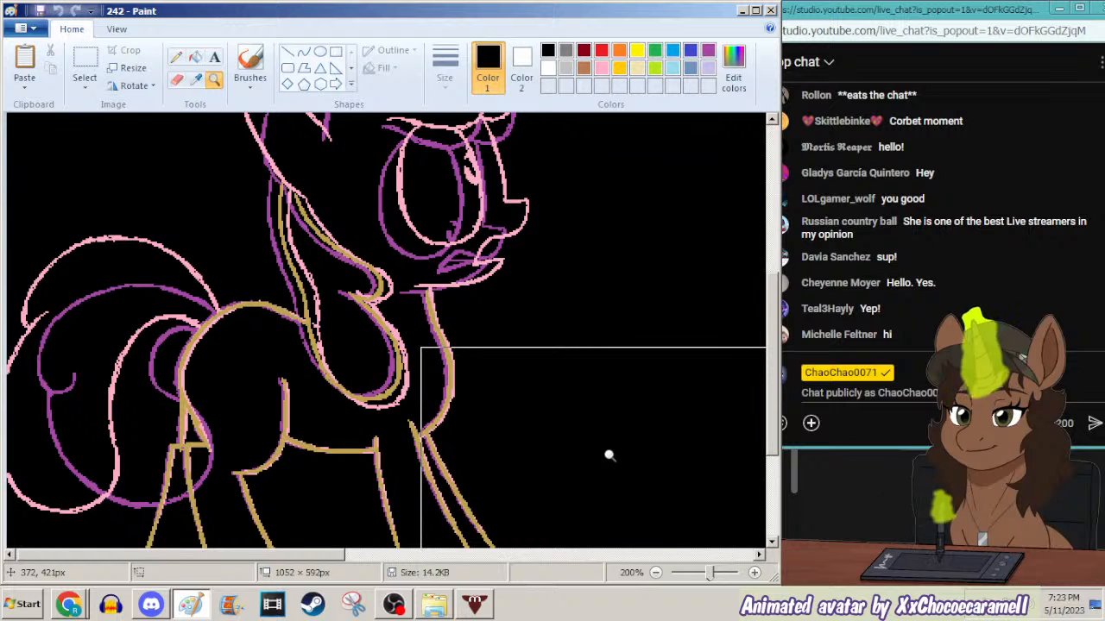
Sample the gold outline color, store it in the palette, and set up the Pencil with a thin line size.
left_click(196, 79)
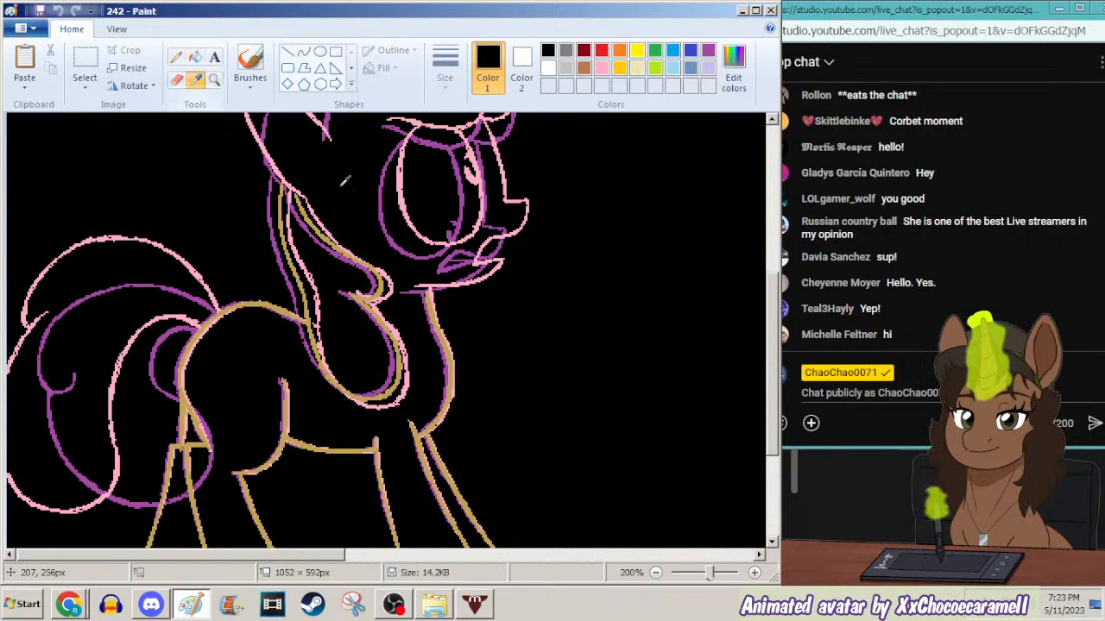
left_click(450, 343)
left_click(733, 68)
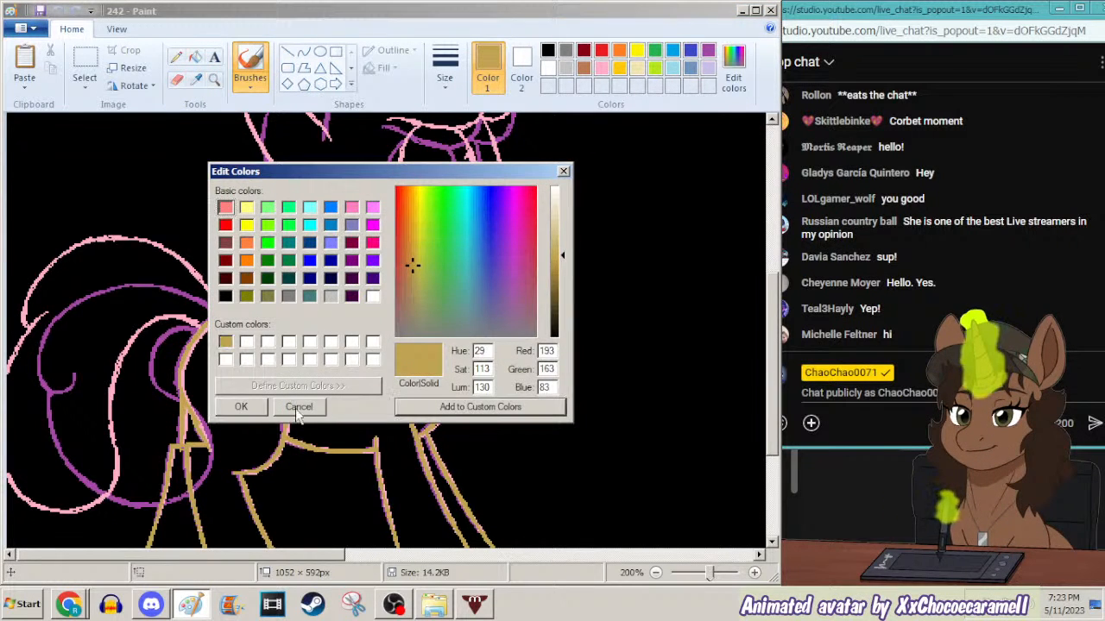
left_click(257, 409)
left_click(175, 57)
left_click(445, 82)
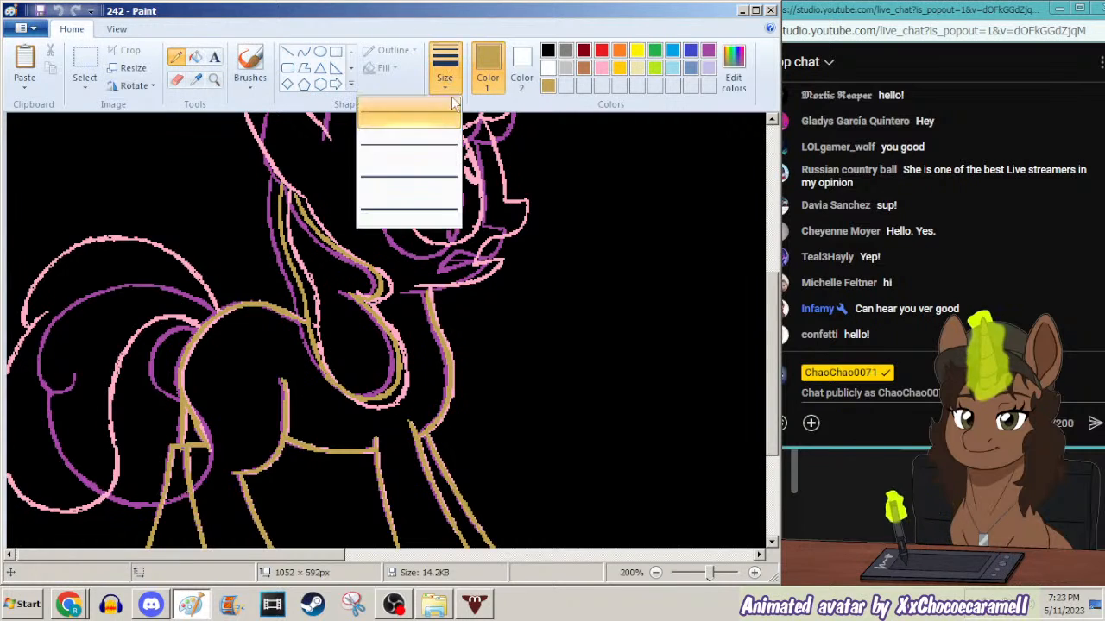
left_click(447, 114)
Draw the pony's ear, forelock and top of the mane in gold, using the purple and pink outlines as guides.
left_click_drag(769, 312, 771, 264)
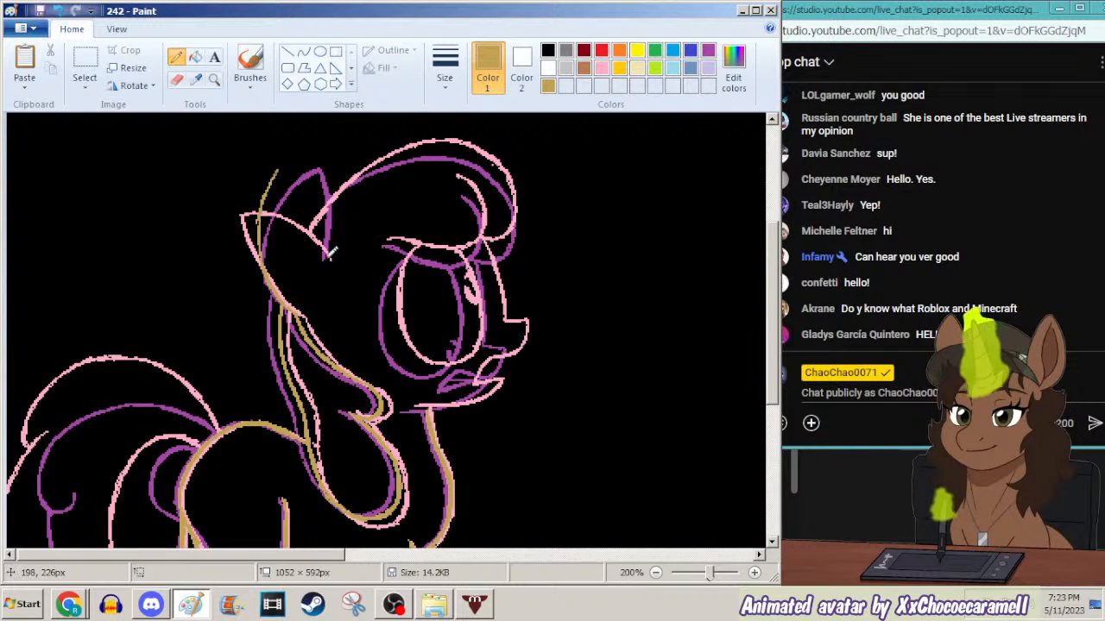
left_click_drag(327, 251, 293, 177)
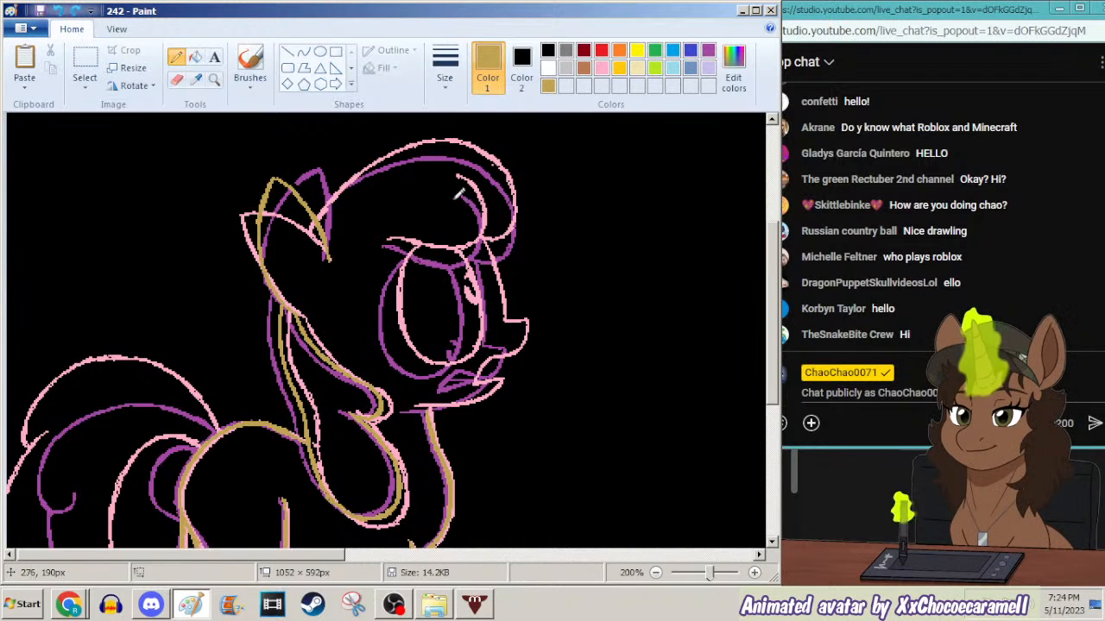
left_click_drag(462, 257, 483, 209)
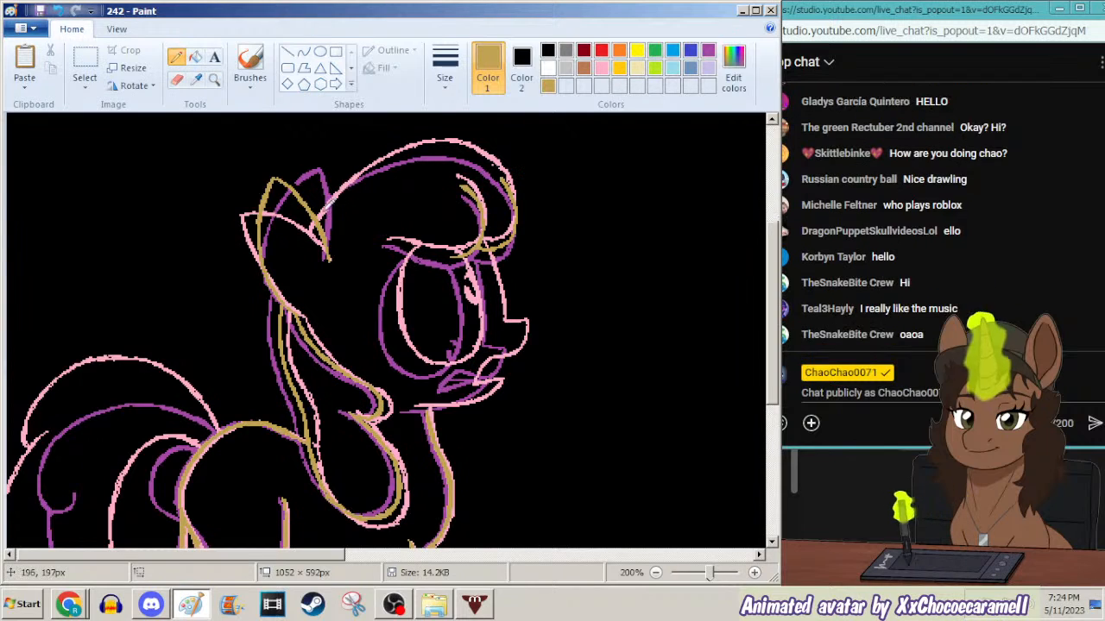
mouse_move(388, 157)
left_mouse_down()
mouse_move(433, 138)
mouse_move(496, 158)
left_mouse_up()
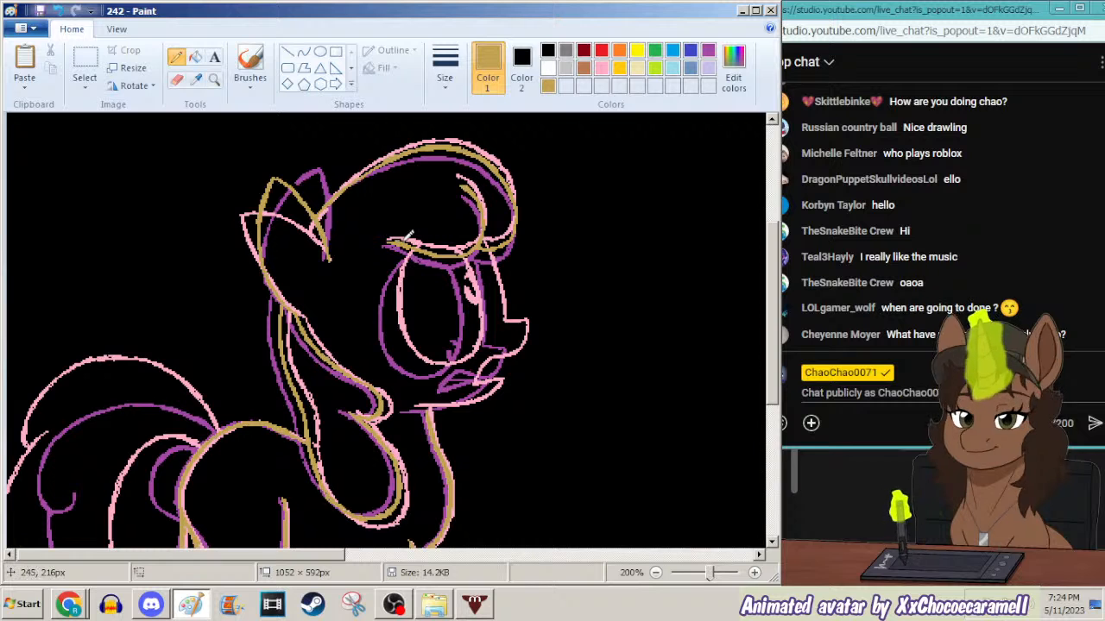
Draw the pony's forehead, snout, mouth and chin in gold between the purple and pink guide lines.
left_click_drag(773, 255, 774, 304)
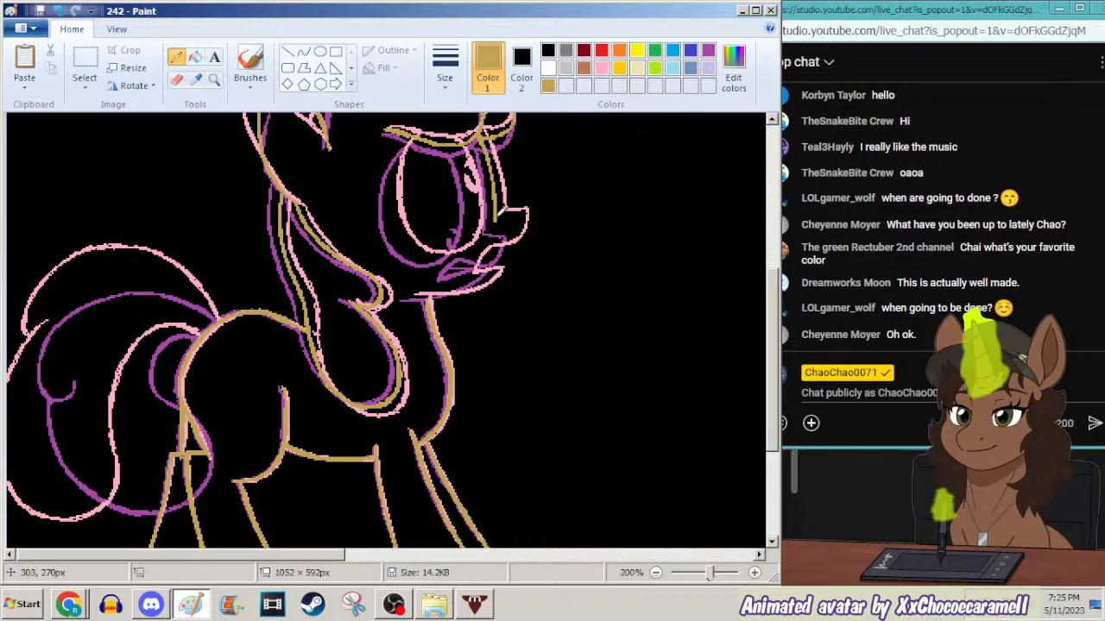
left_click_drag(509, 211, 523, 210)
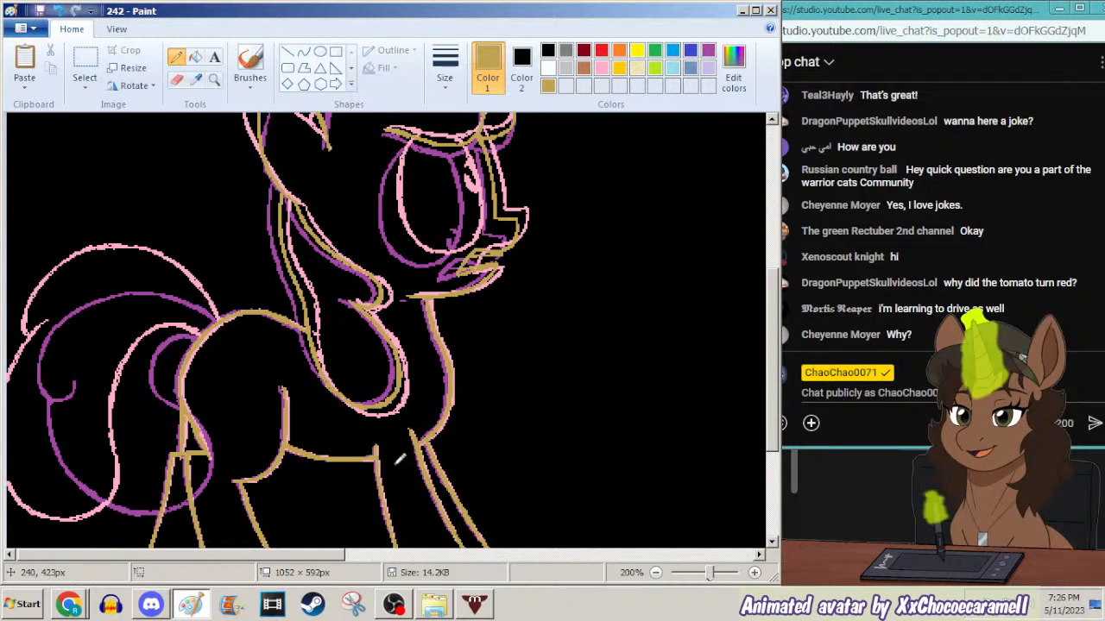
Draw the pony's eye outline and pupil in gold and add a white highlight to the pupil.
left_click_drag(271, 554, 248, 559)
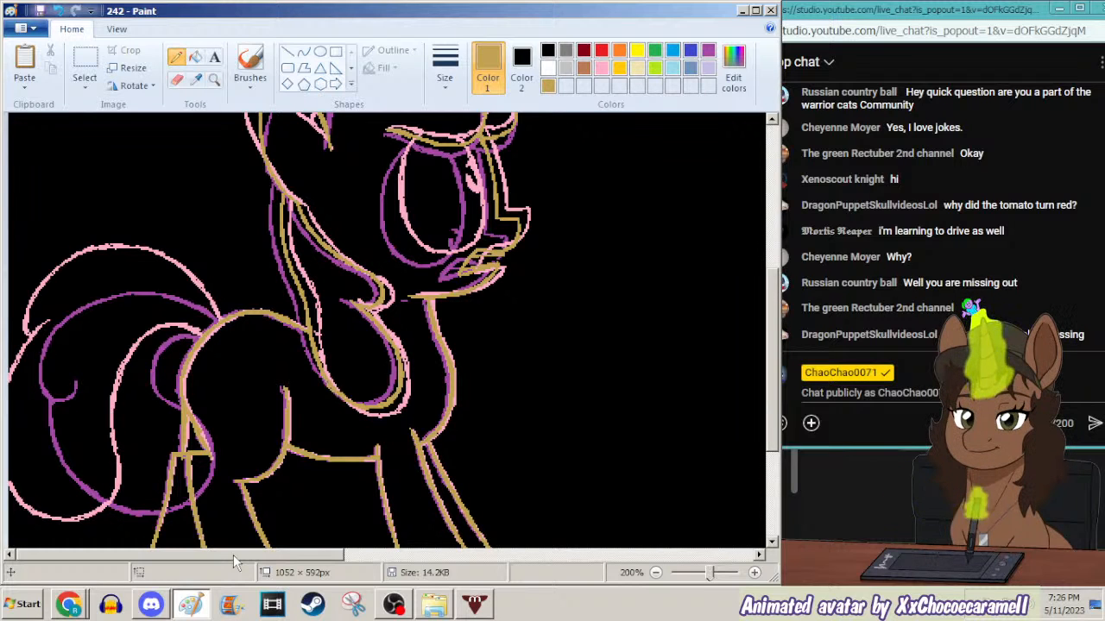
scroll(602, 309, "up", 2)
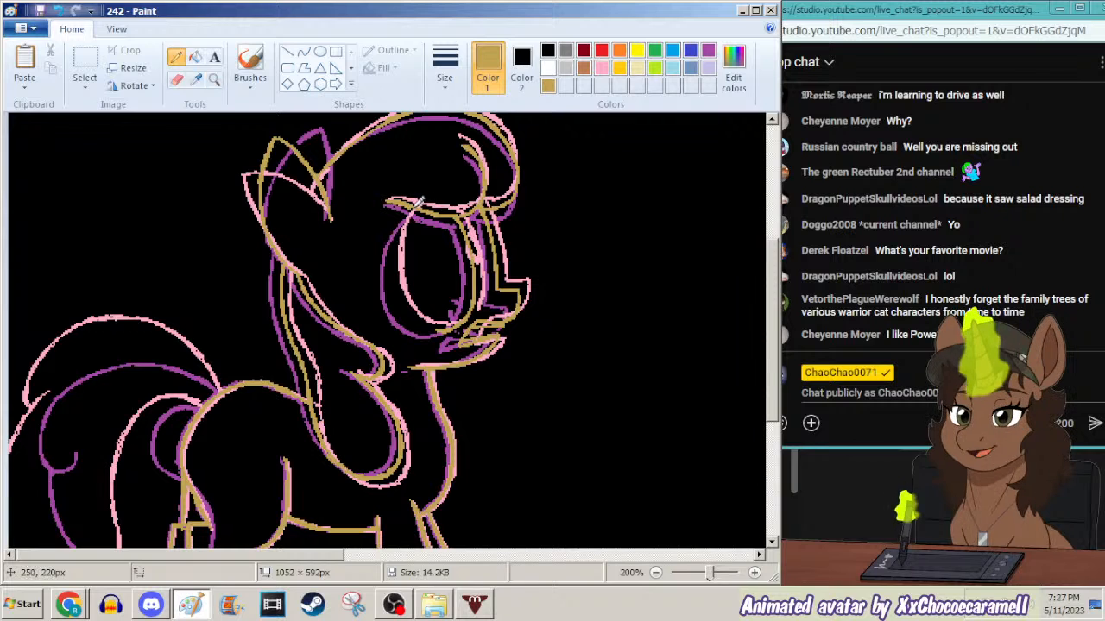
mouse_move(411, 213)
left_mouse_down()
mouse_move(392, 282)
mouse_move(412, 319)
mouse_move(435, 321)
left_mouse_up()
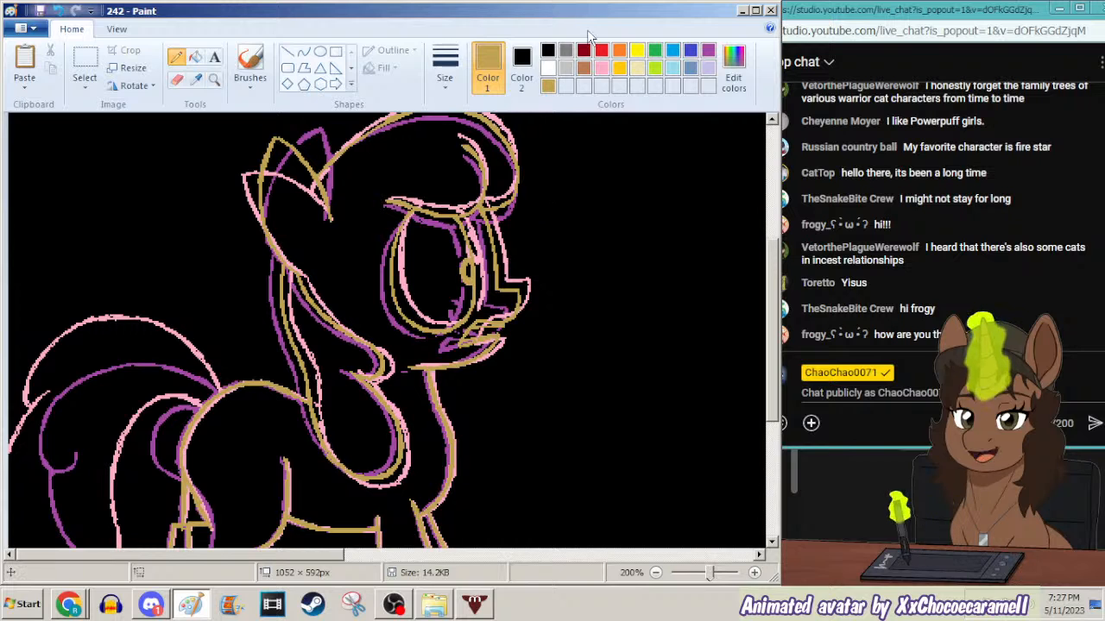
left_click(548, 68)
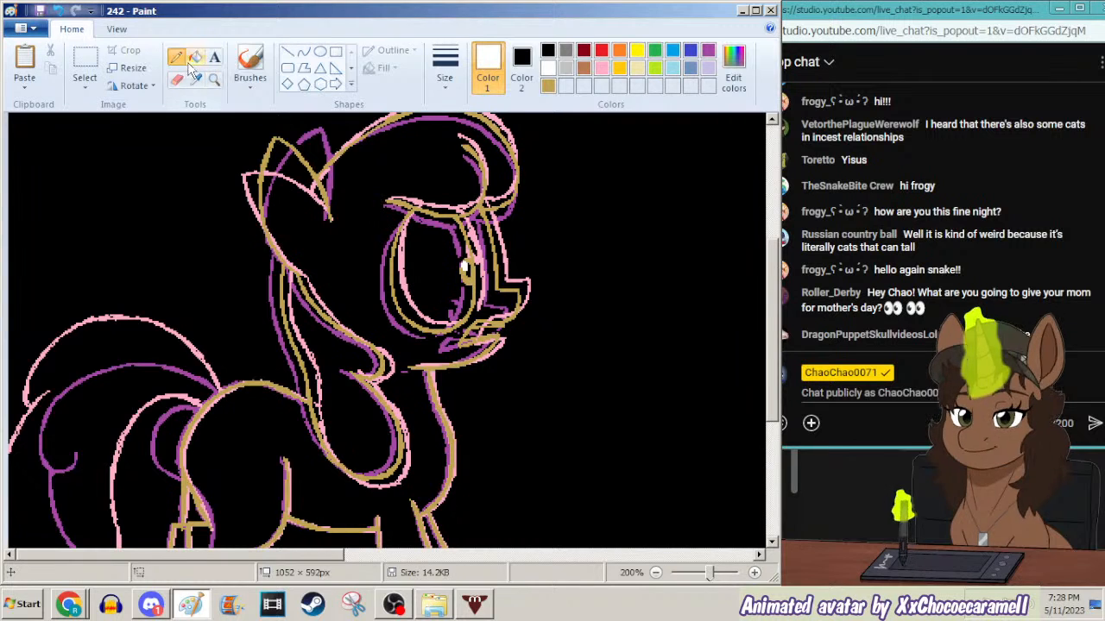
Draw the pony's full tail outline in gold between the purple and pink guide tails.
left_click(548, 85)
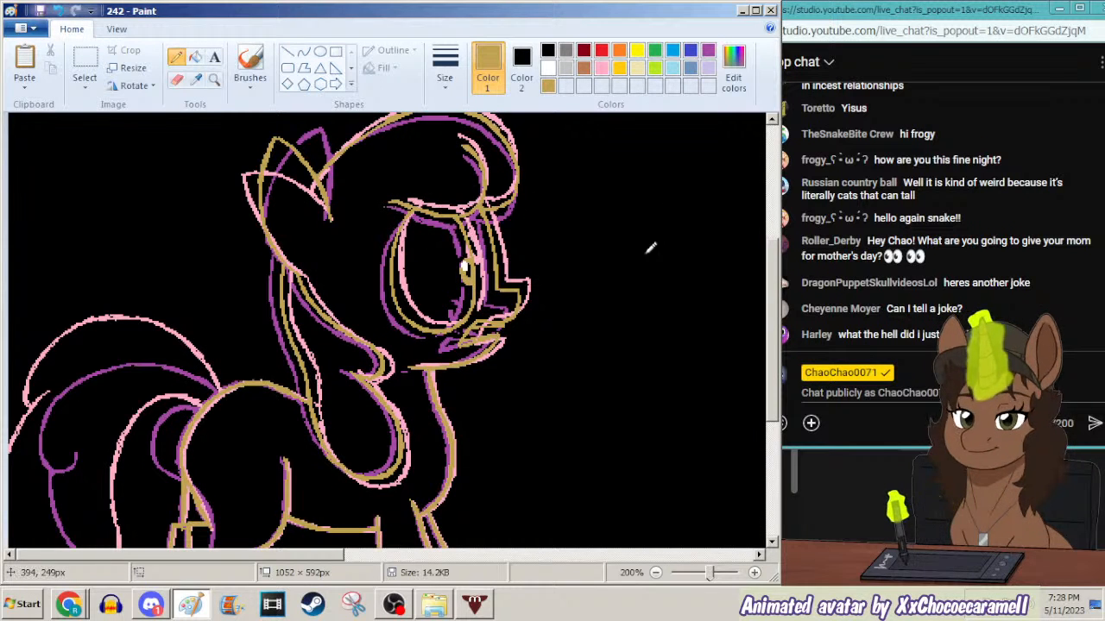
mouse_move(772, 298)
left_mouse_down()
mouse_move(767, 238)
mouse_move(770, 347)
left_mouse_up()
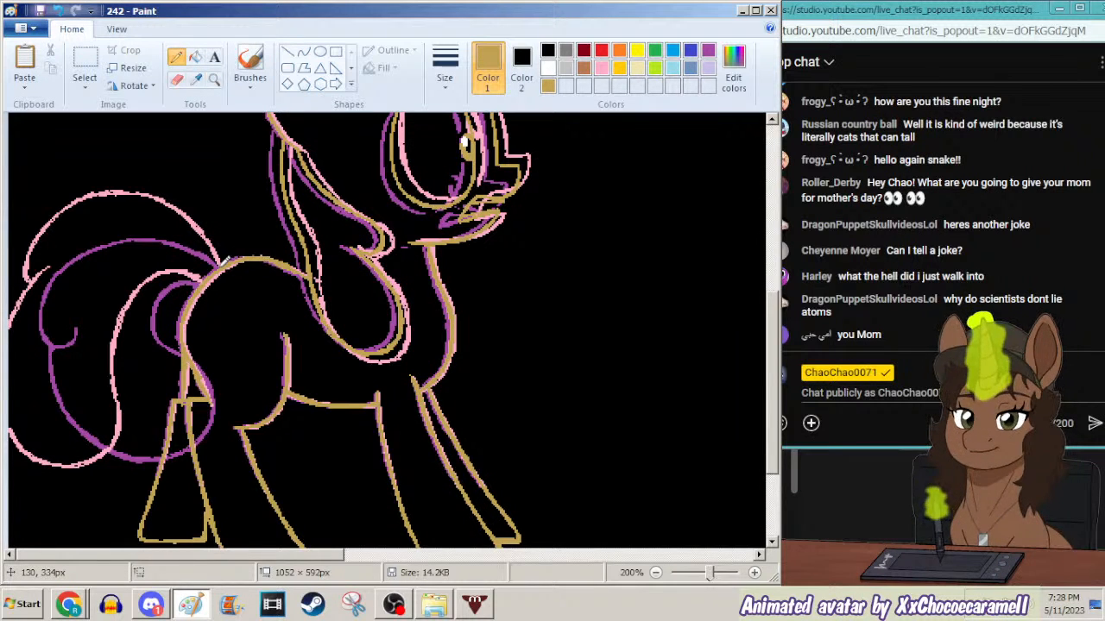
mouse_move(209, 245)
left_mouse_down()
mouse_move(131, 209)
mouse_move(147, 215)
mouse_move(105, 217)
mouse_move(66, 234)
mouse_move(42, 317)
left_mouse_up()
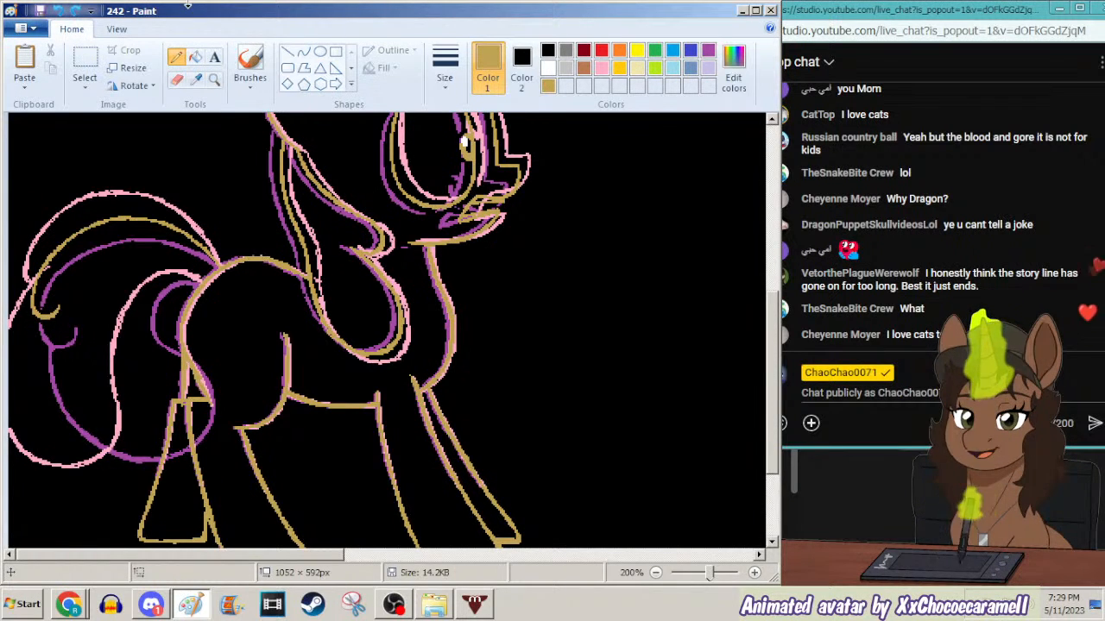
mouse_move(38, 310)
left_mouse_down()
mouse_move(29, 378)
mouse_move(35, 370)
mouse_move(49, 423)
mouse_move(75, 454)
mouse_move(121, 463)
mouse_move(109, 461)
left_mouse_up()
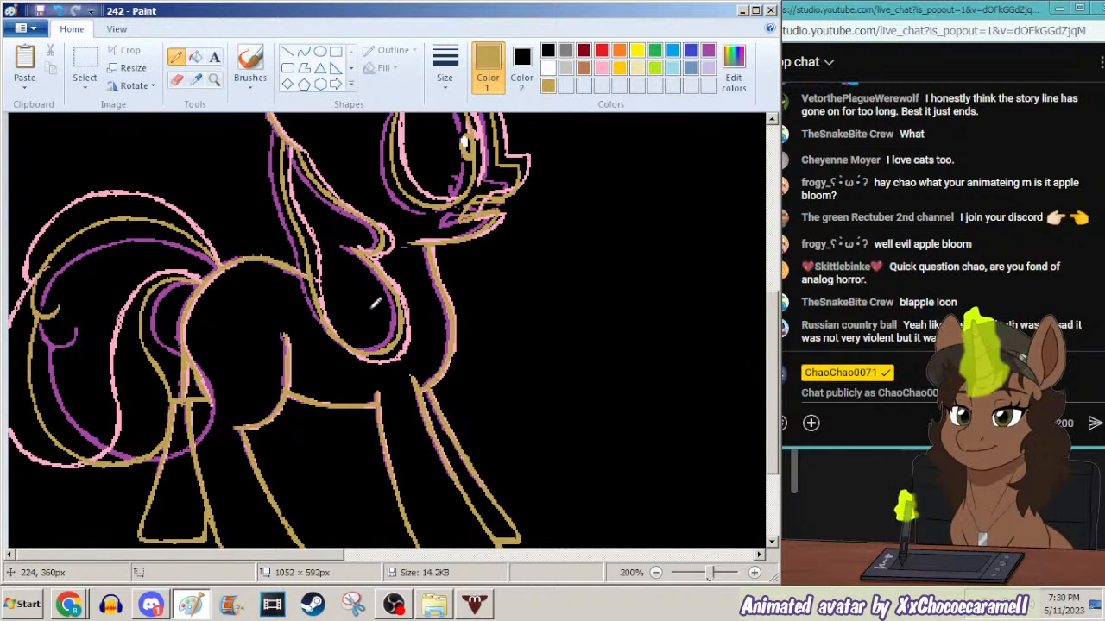
Zoom out to 50% and sample black from the background as Color 1 and the purple guide lines as Color 2.
left_click_drag(771, 363, 779, 298)
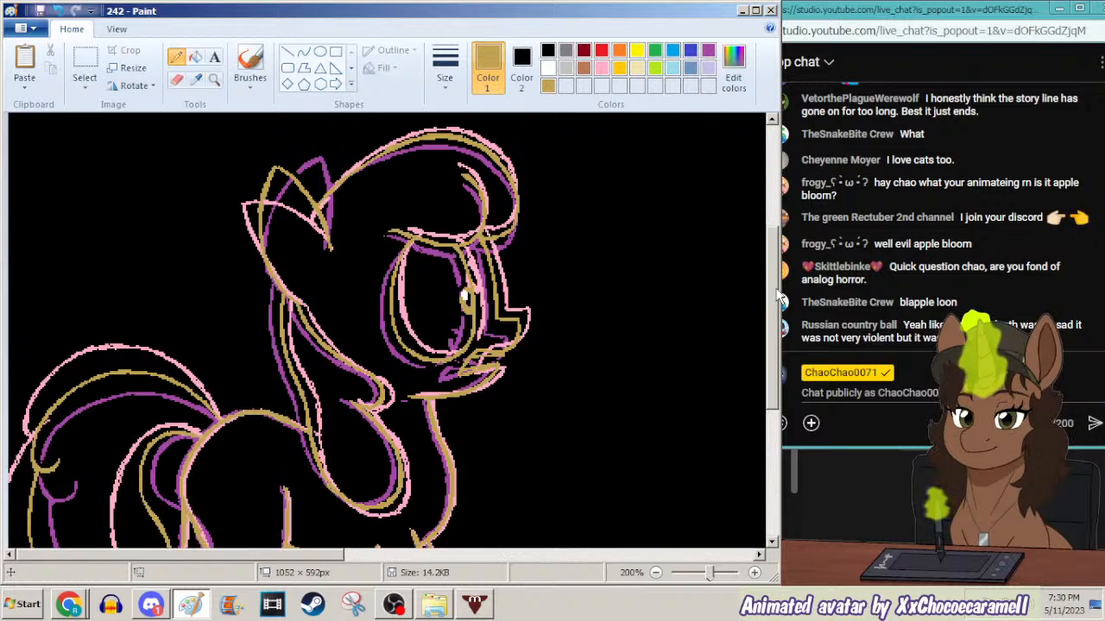
mouse_move(779, 298)
left_mouse_down()
mouse_move(774, 359)
mouse_move(774, 335)
left_mouse_up()
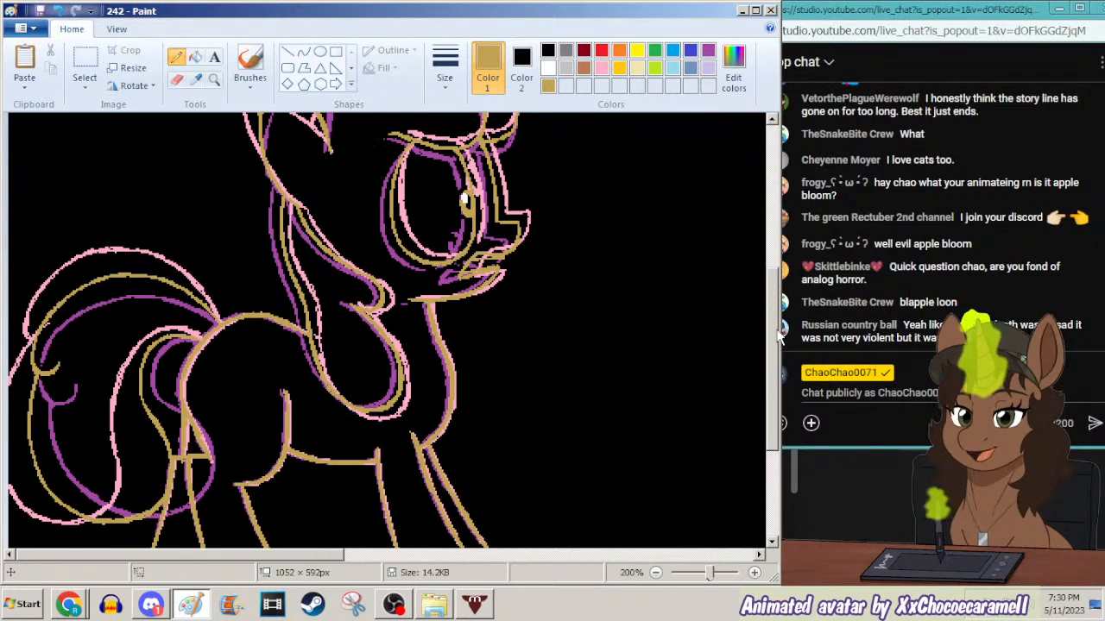
left_click(214, 81)
right_click(199, 146)
left_click(196, 80)
right_click(168, 199)
right_click(211, 134)
left_click(197, 80)
left_click(231, 161)
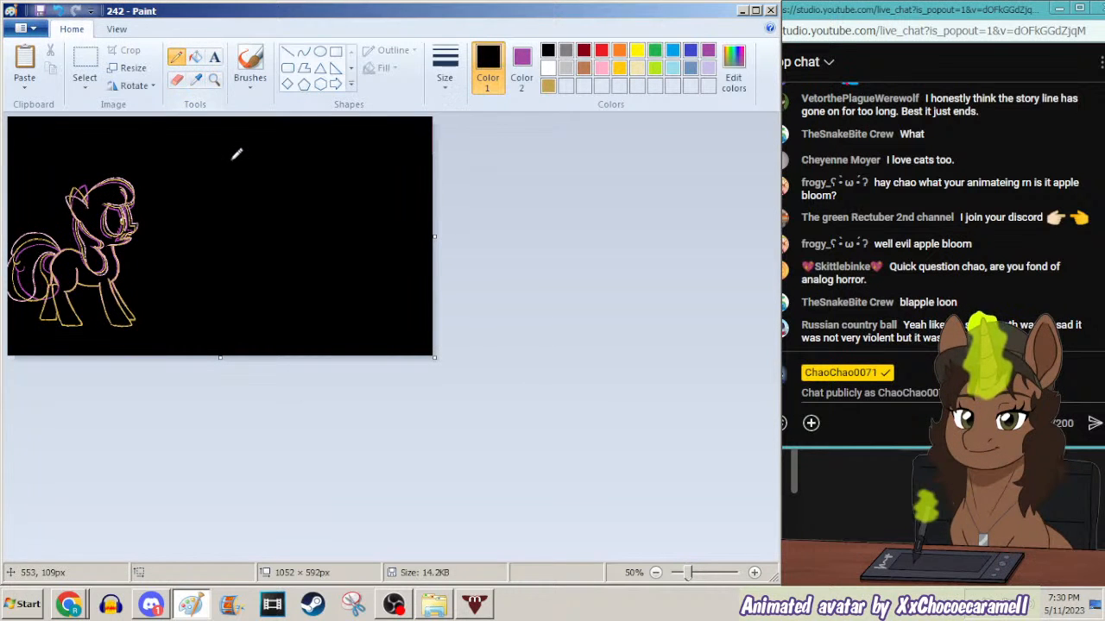
Remove the purple guide lines by covering the pony with a solid black rectangle and bringing the whole drawing back over it with transparent selection.
key("ctrl+a")
left_click(336, 51)
left_click_drag(209, 152, 8, 341)
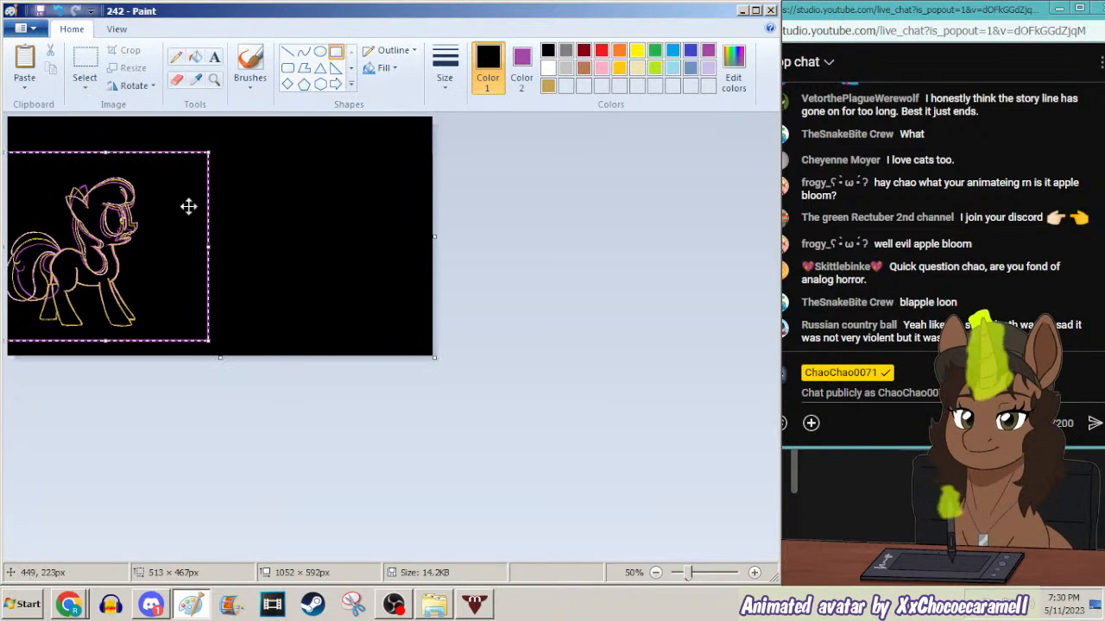
left_click(383, 67)
left_click(377, 111)
key("ctrl+z")
key("ctrl+a")
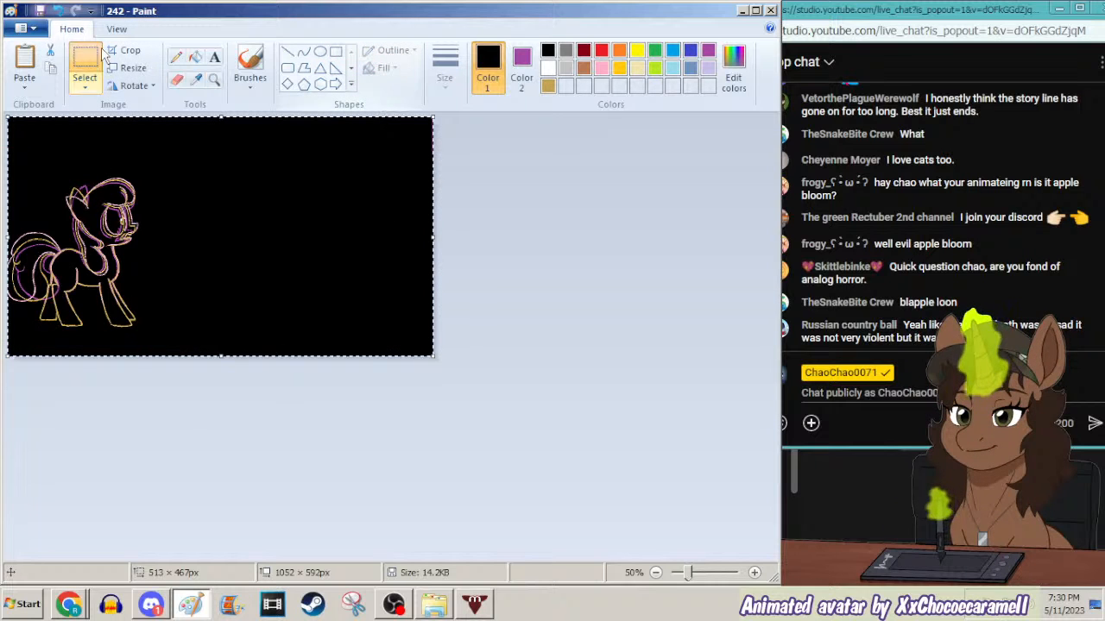
left_click(85, 87)
left_click(69, 231)
Sample pink as Color 2 and remove the pink guide lines using a black-filled rectangle of about 485 × 535 px beneath the transparently overlaid drawing.
left_click(195, 79)
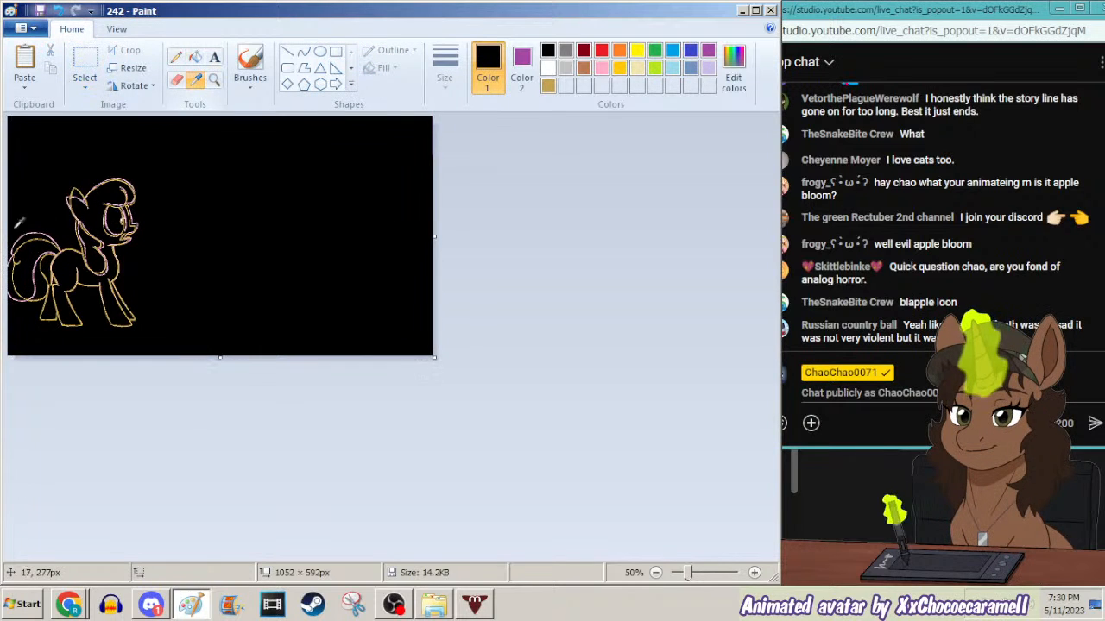
right_click(48, 243)
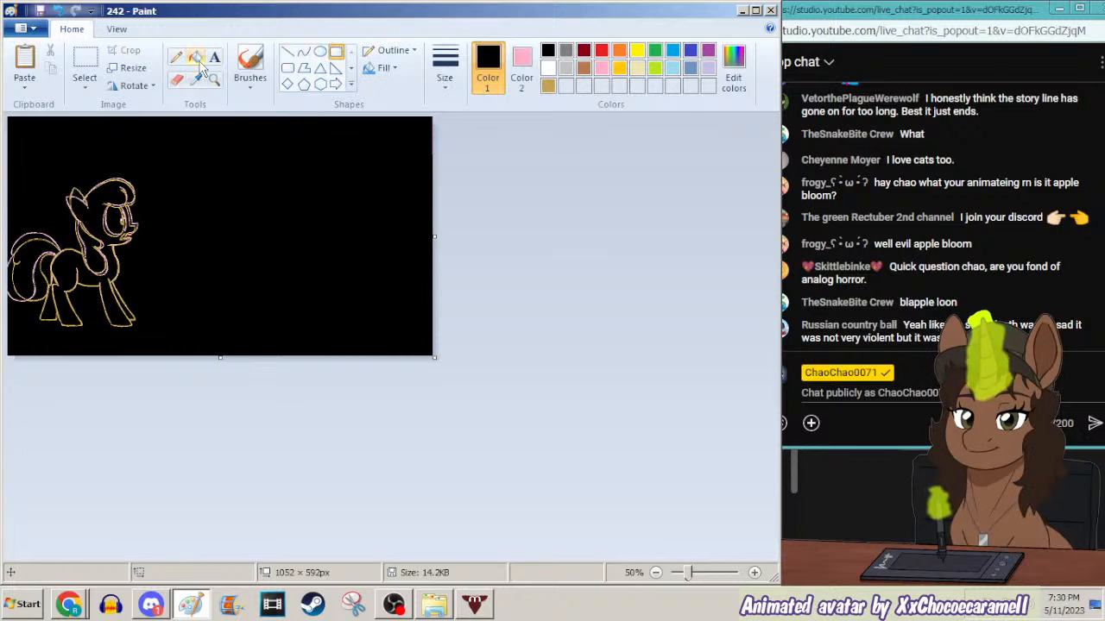
key("ctrl+a")
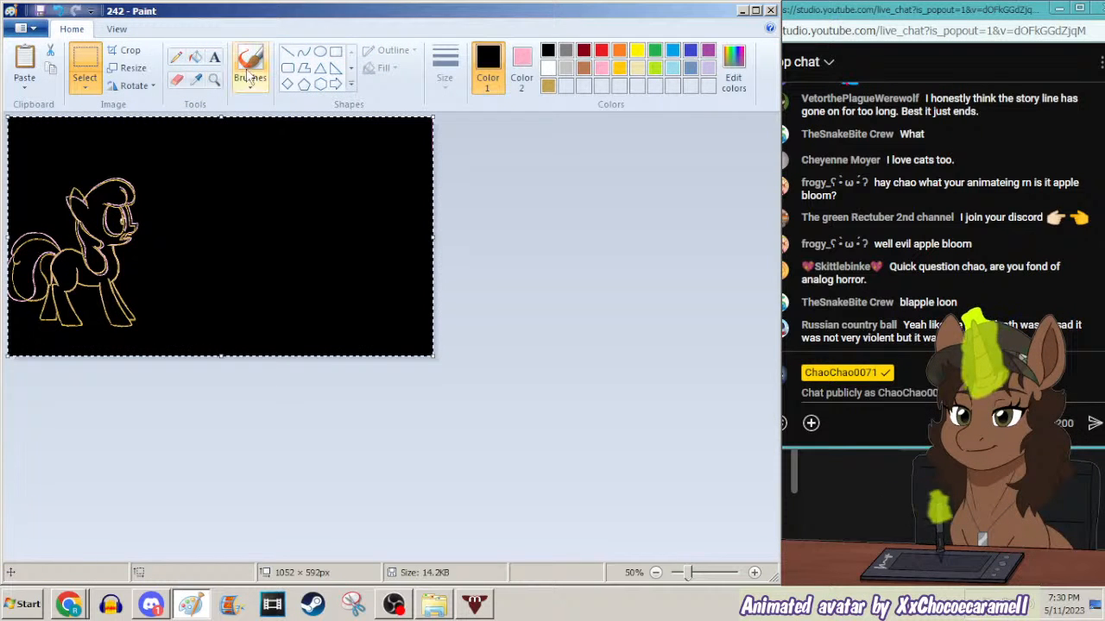
left_click(336, 51)
left_click_drag(197, 148, 2, 365)
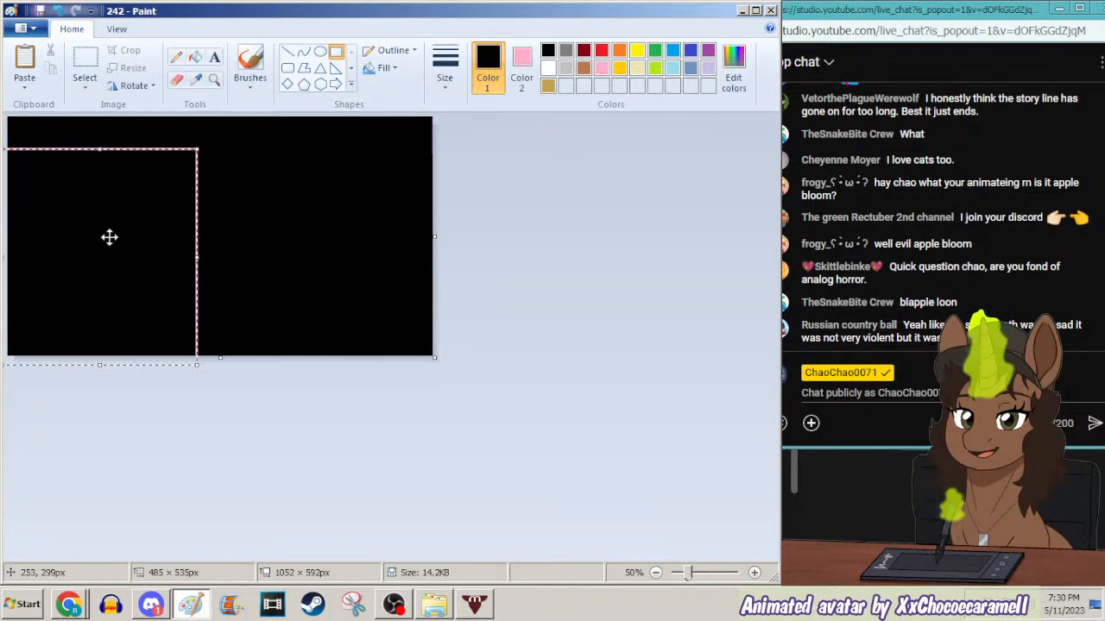
left_click_drag(97, 246, 96, 238)
left_click_drag(154, 263, 155, 257)
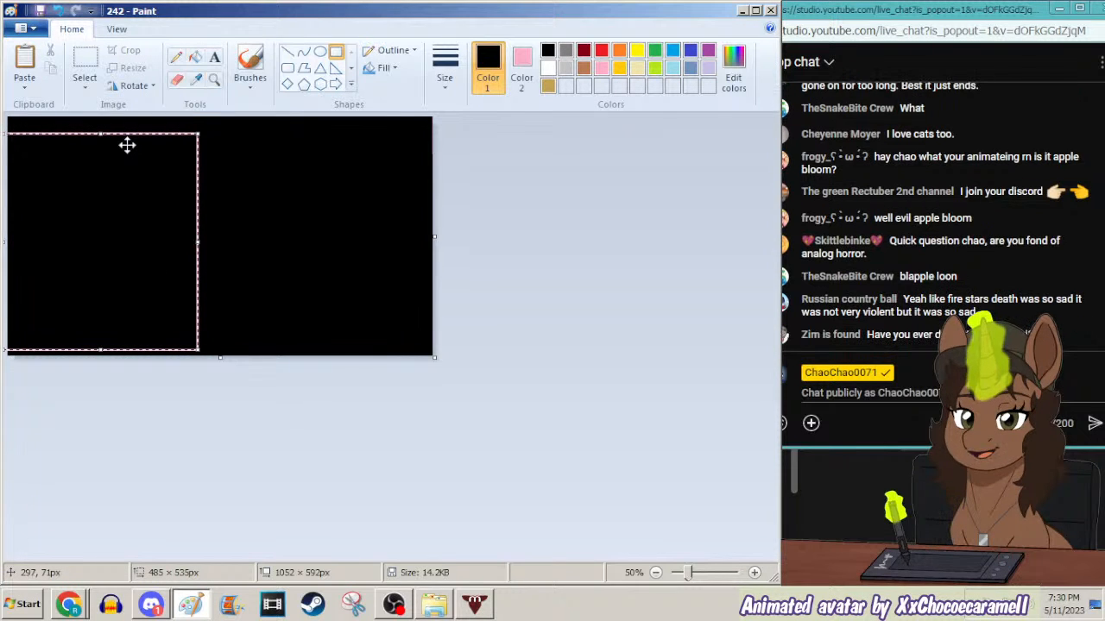
key("ctrl+z")
key("ctrl+a")
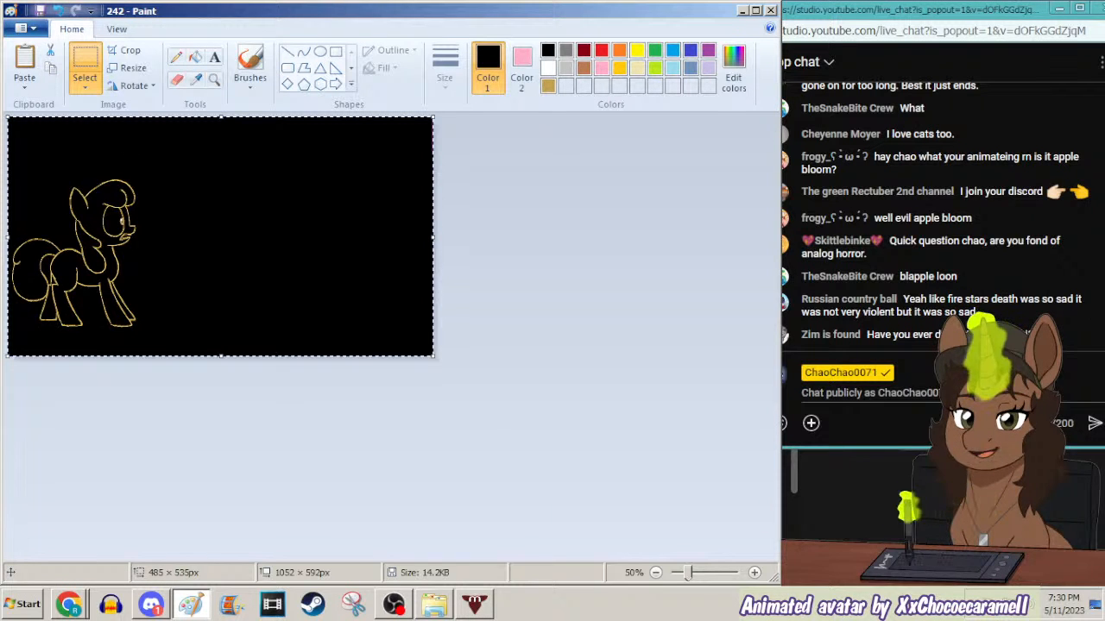
Sample black from the background as Color 2 and the gold of the pony outline as Color 1 at 200% zoom.
left_click(196, 81)
right_click(211, 188)
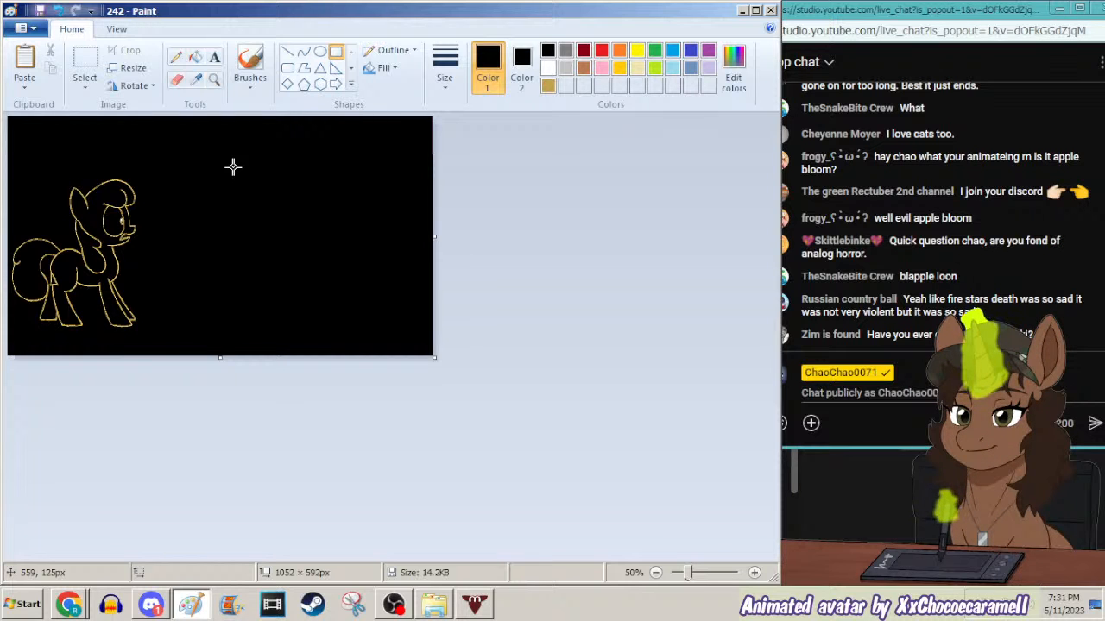
left_click(214, 78)
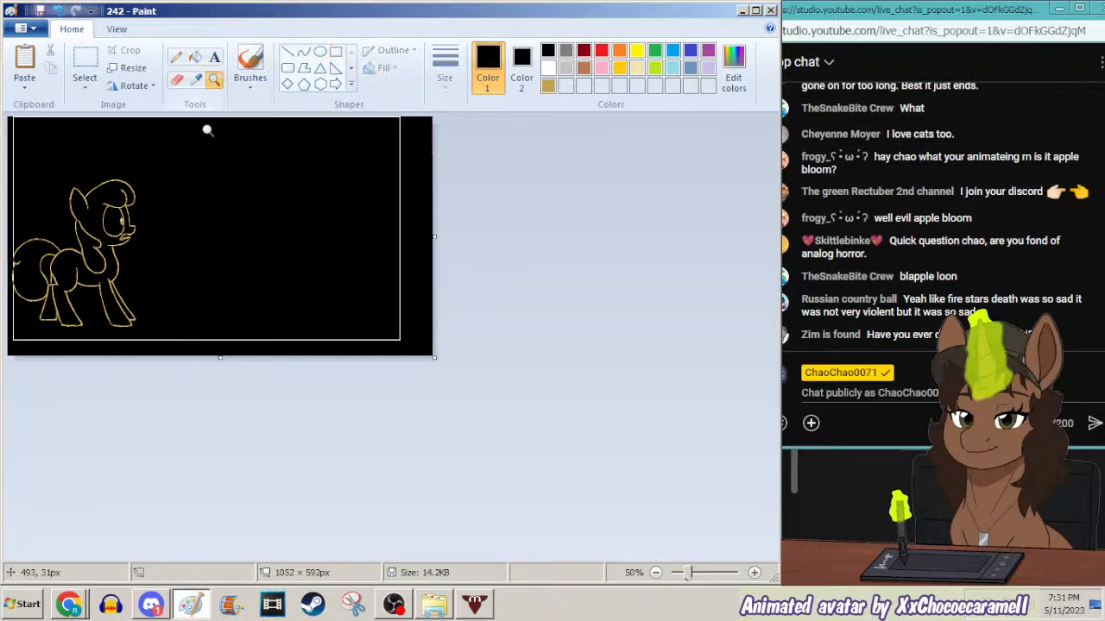
left_click(208, 304)
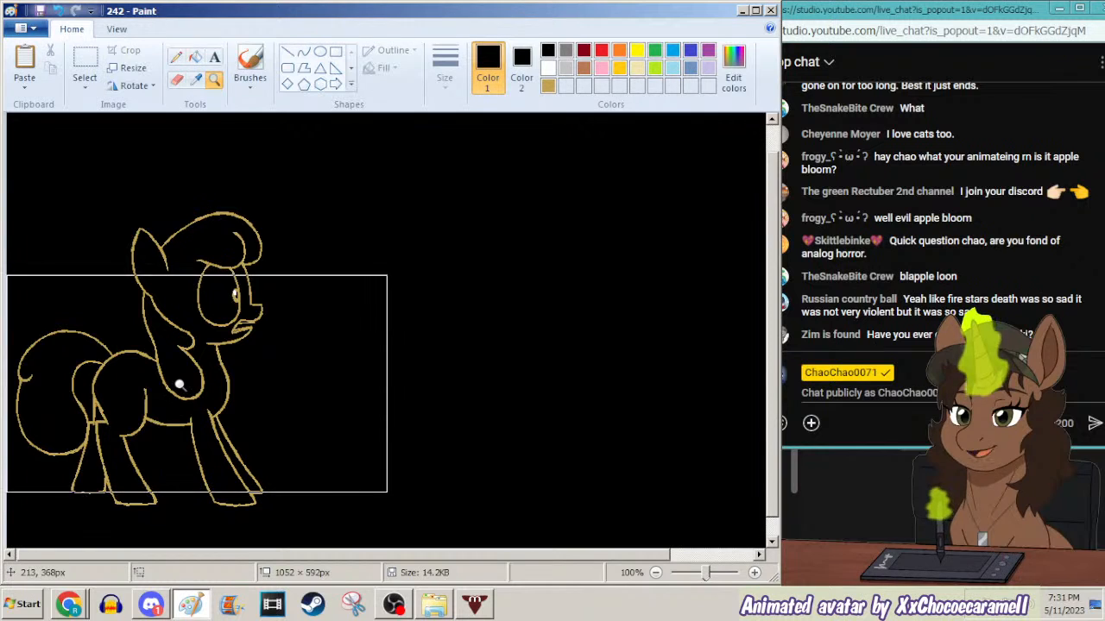
left_click(249, 376)
right_click(223, 307)
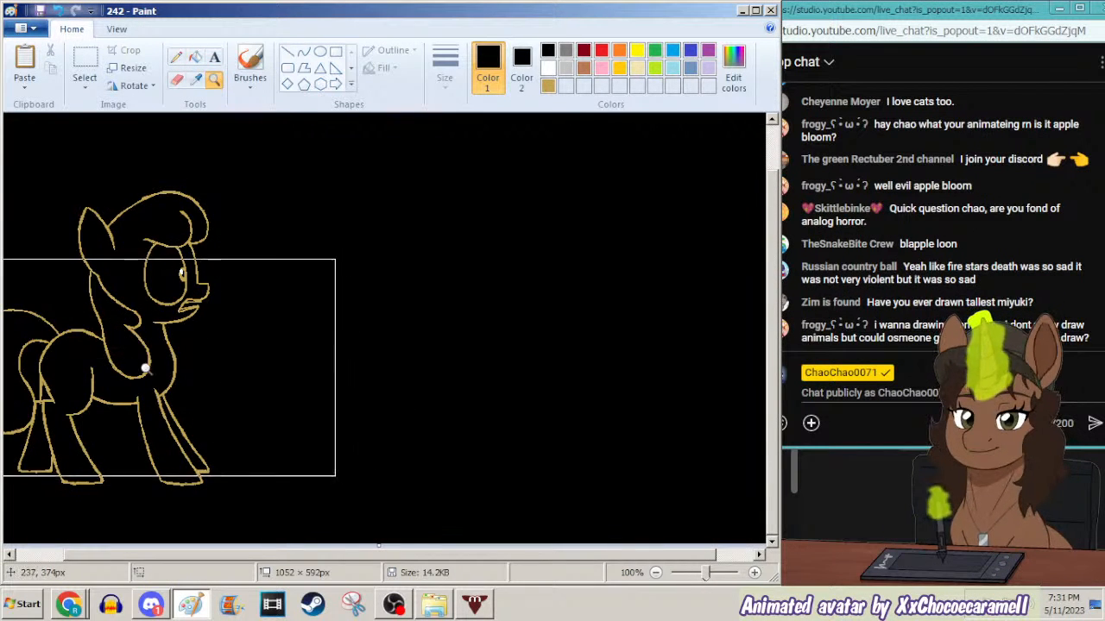
left_click(129, 363)
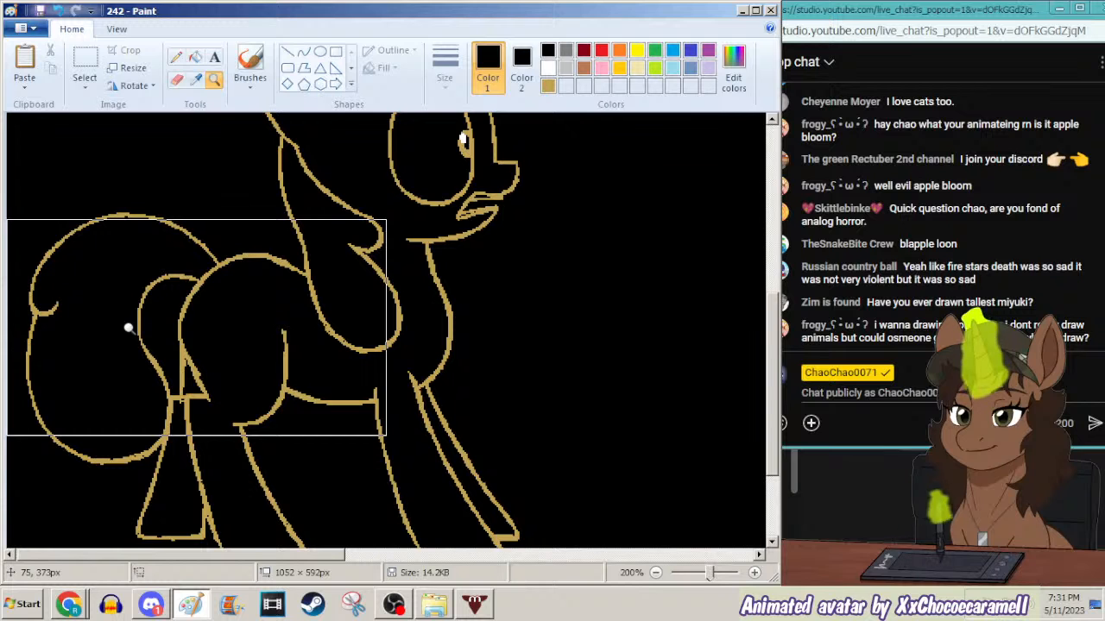
left_click(175, 57)
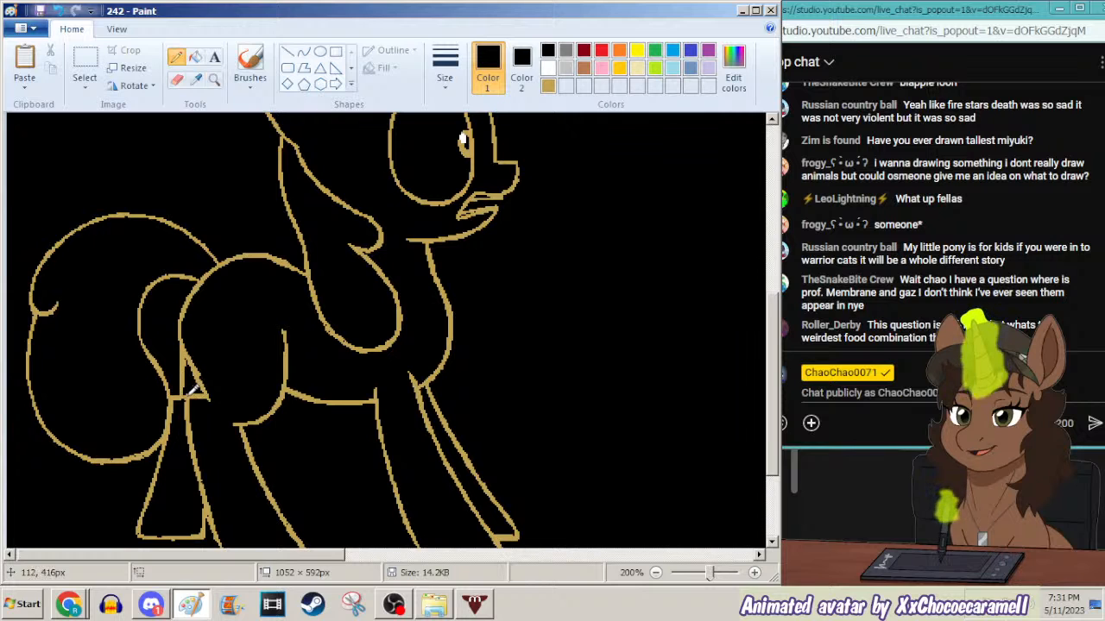
left_click(197, 80)
left_click(187, 133)
left_click(197, 81)
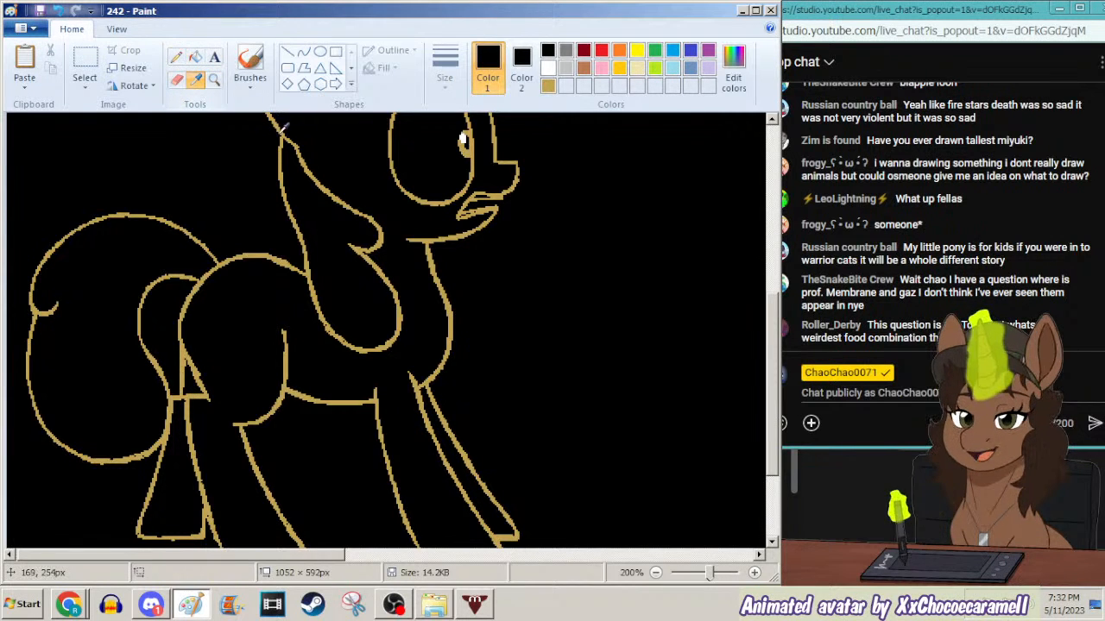
left_click(285, 129)
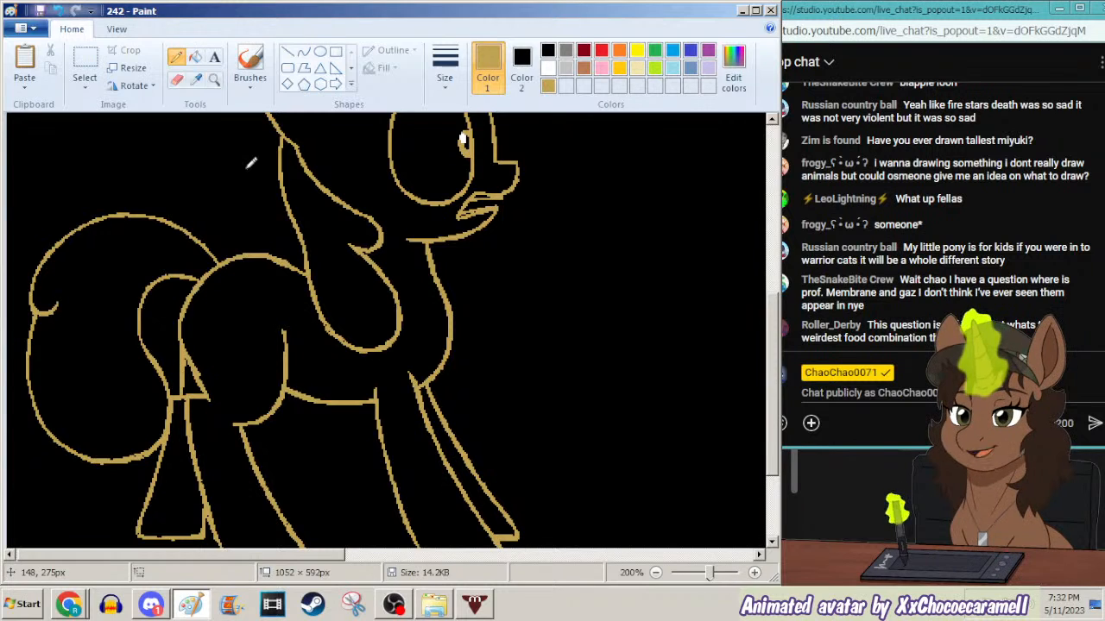
Switch to Chrome's YouTube music tab to check the playing track "Radiarc - There", and return to Paint.
left_click(69, 604)
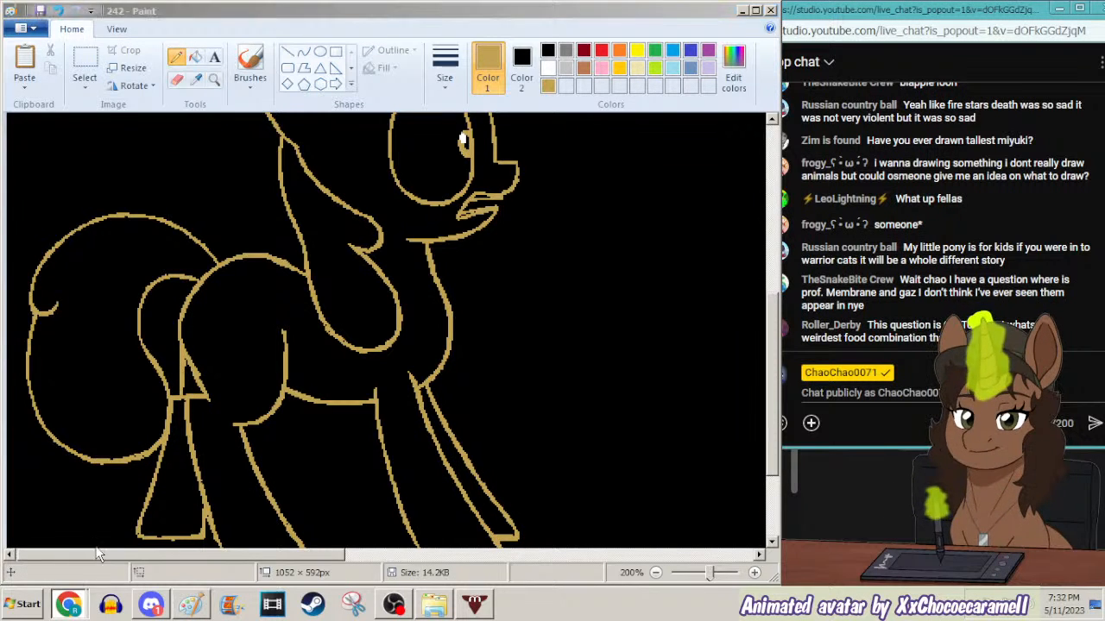
left_click(116, 525)
left_click(292, 12)
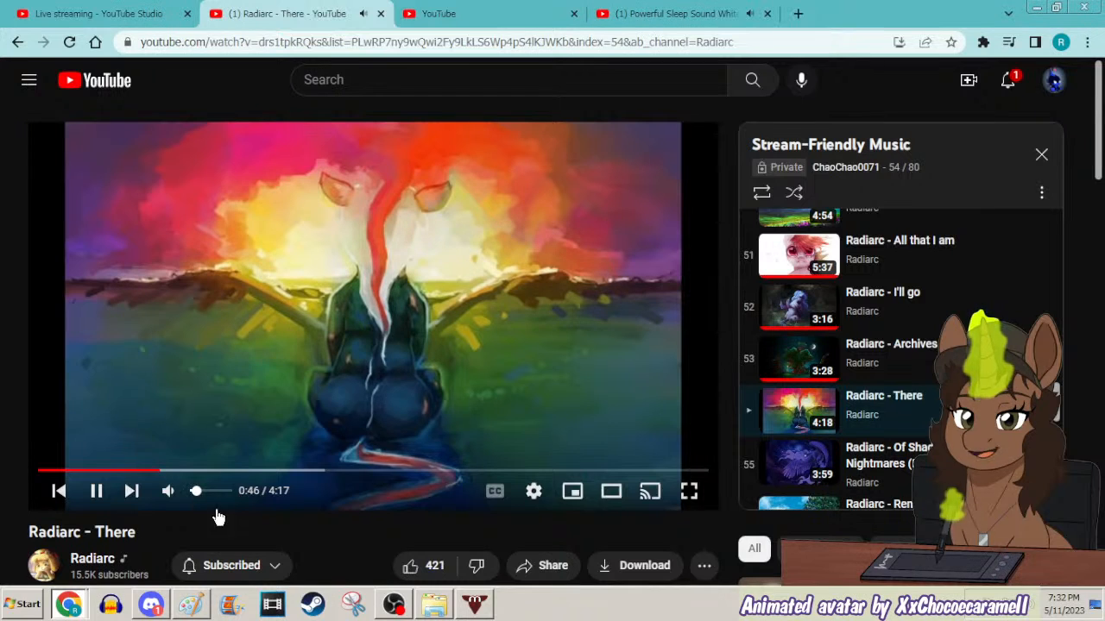
left_click(1036, 7)
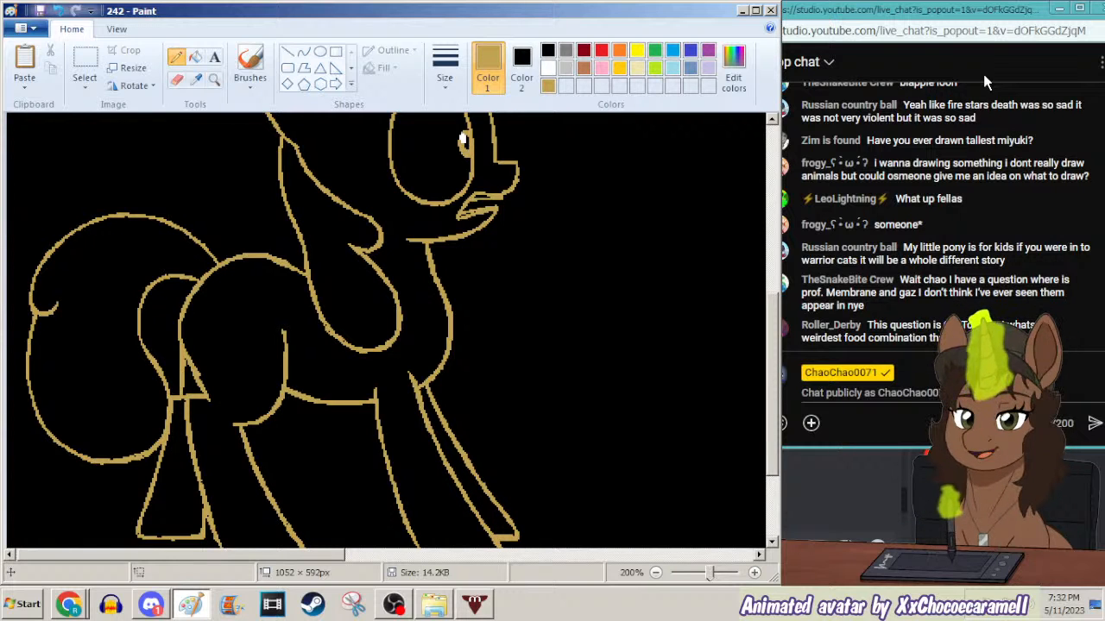
left_click(195, 77)
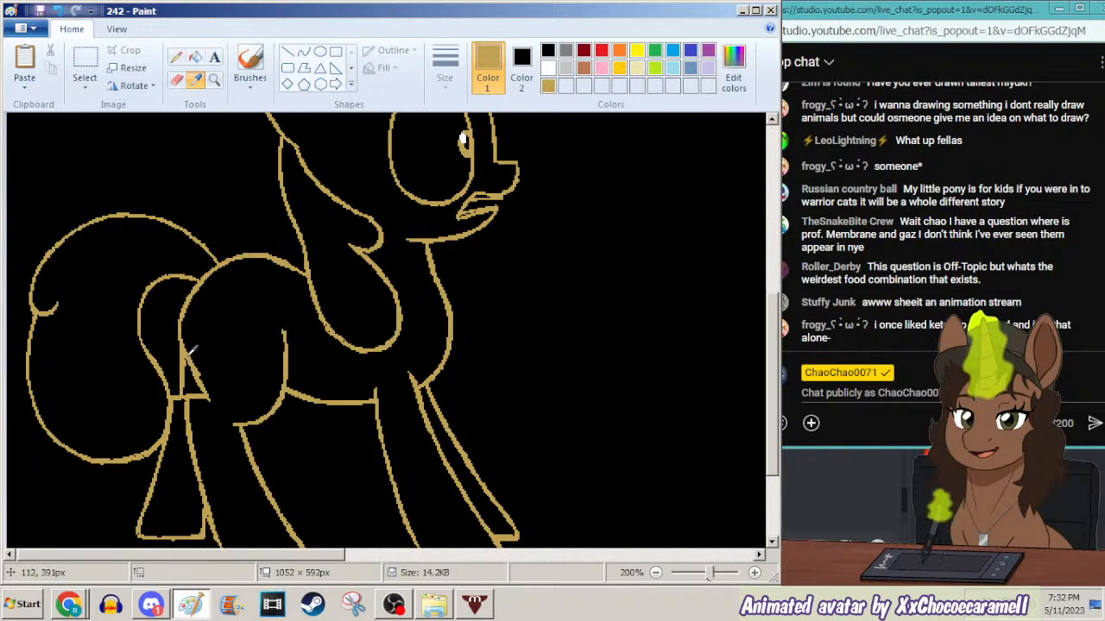
left_click(175, 57)
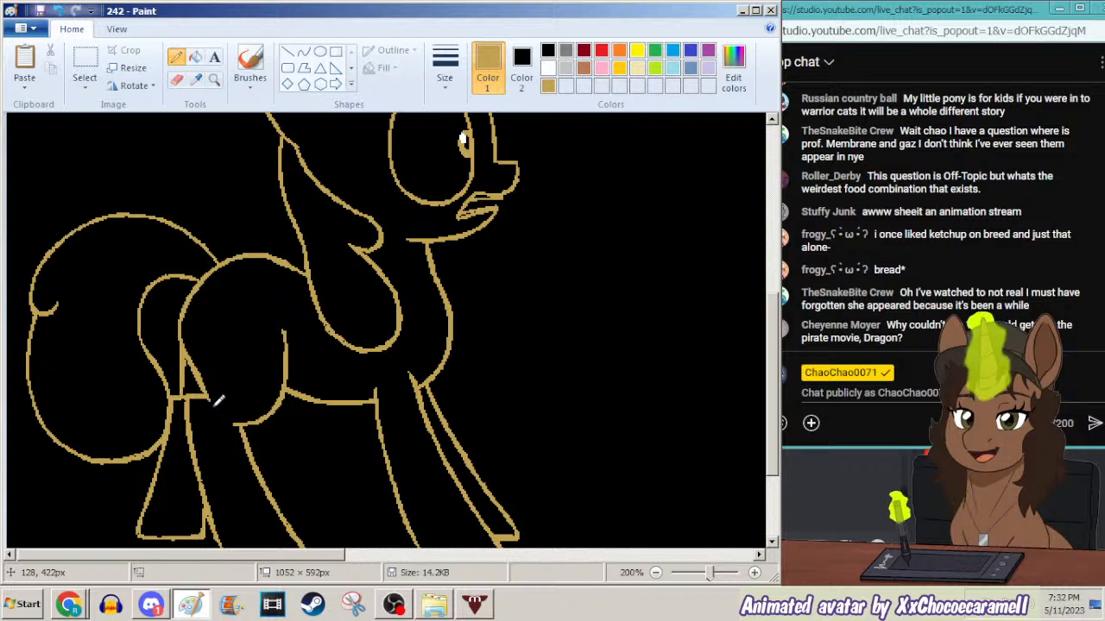
left_click(195, 78)
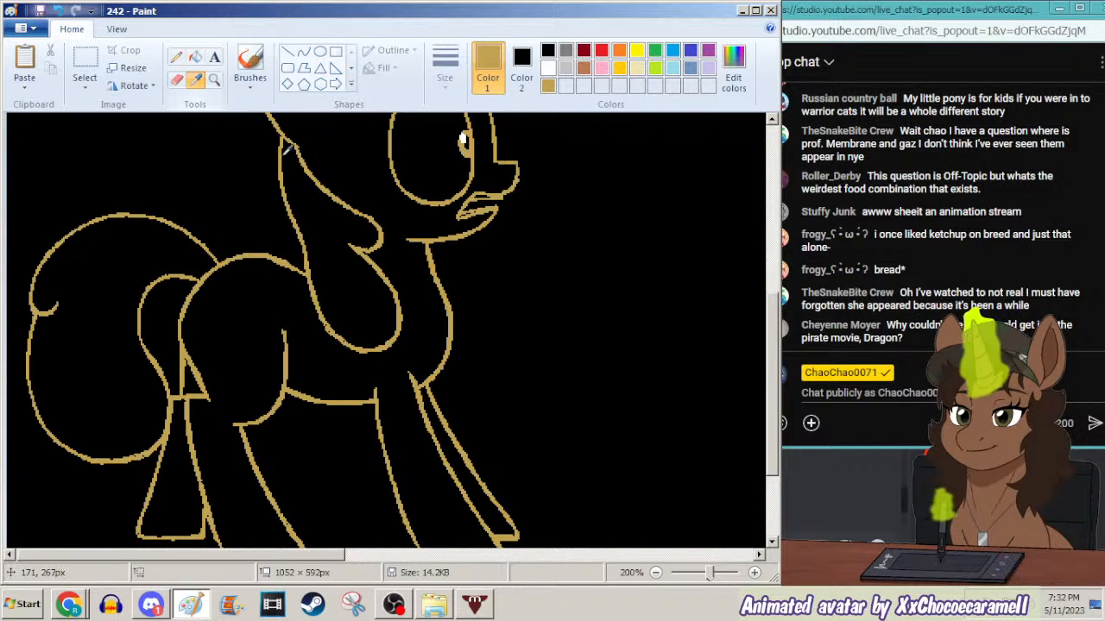
scroll(777, 337, "up", 3)
Check the music player's volume on YouTube once more and go back to the drawing.
left_click(69, 606)
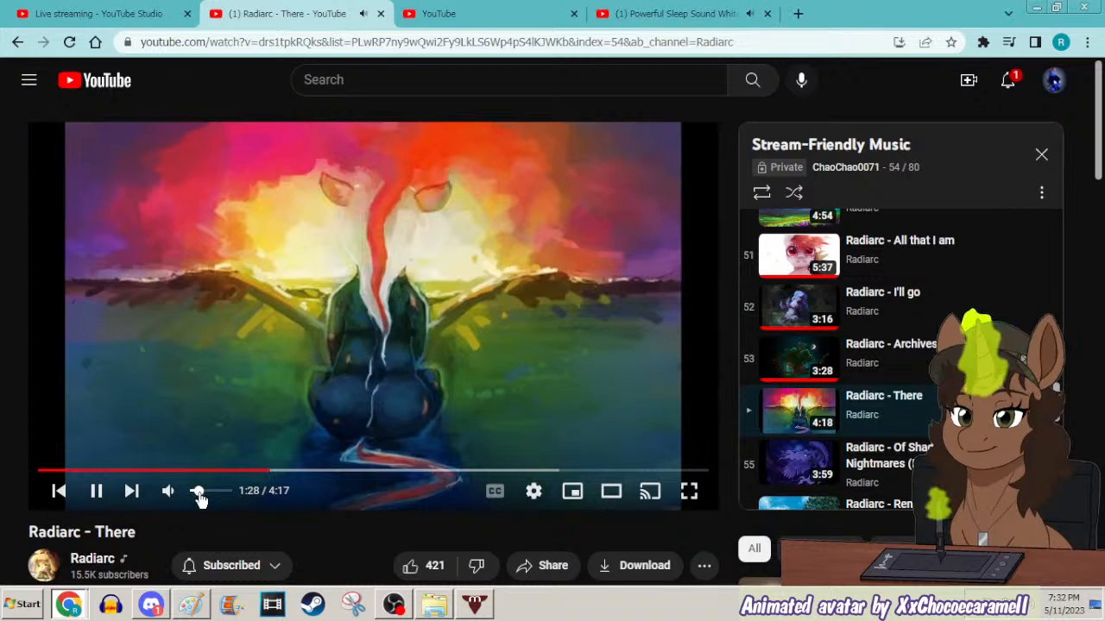
left_click(1035, 8)
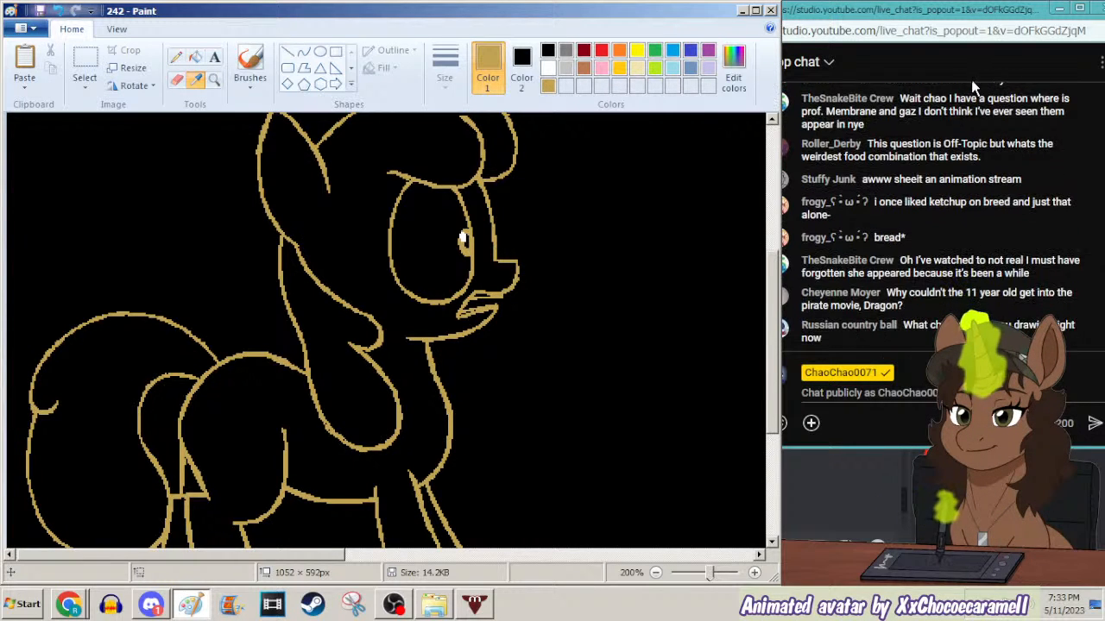
Save the drawing and open the part15 Movie Maker project from the MovieMaker folder on the Storage (S:) drive.
key("ctrl+s")
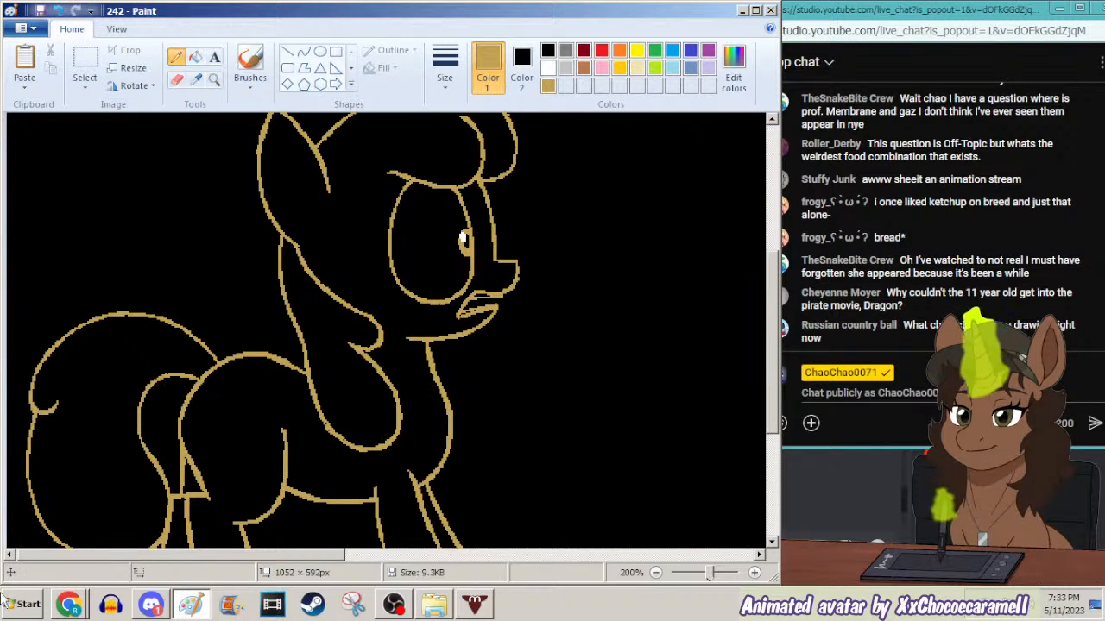
key("super")
left_click(233, 338)
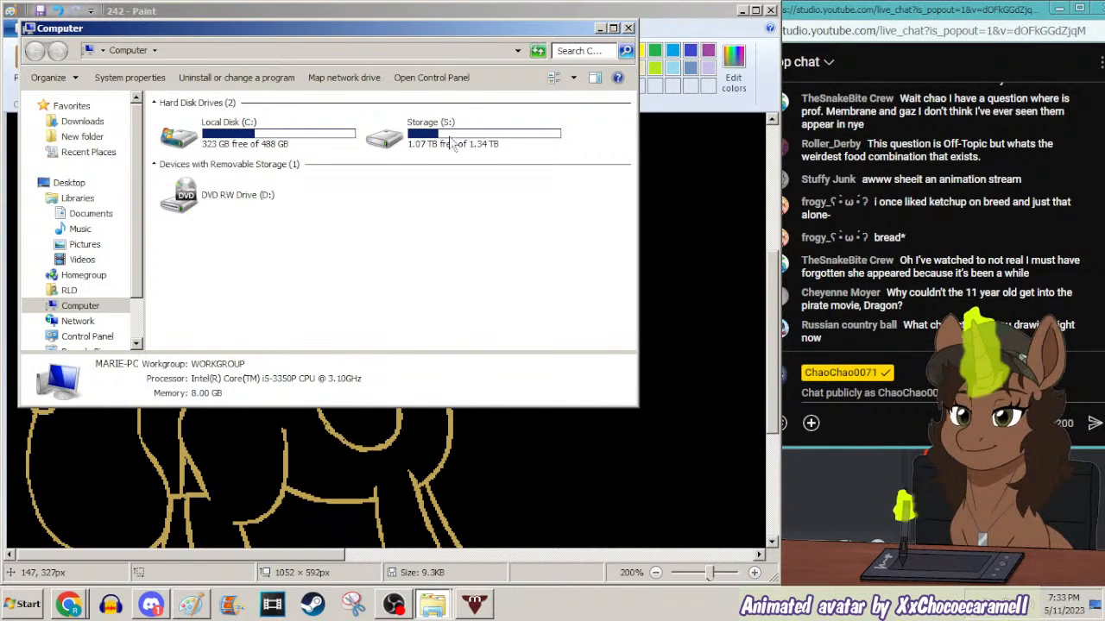
double_click(429, 116)
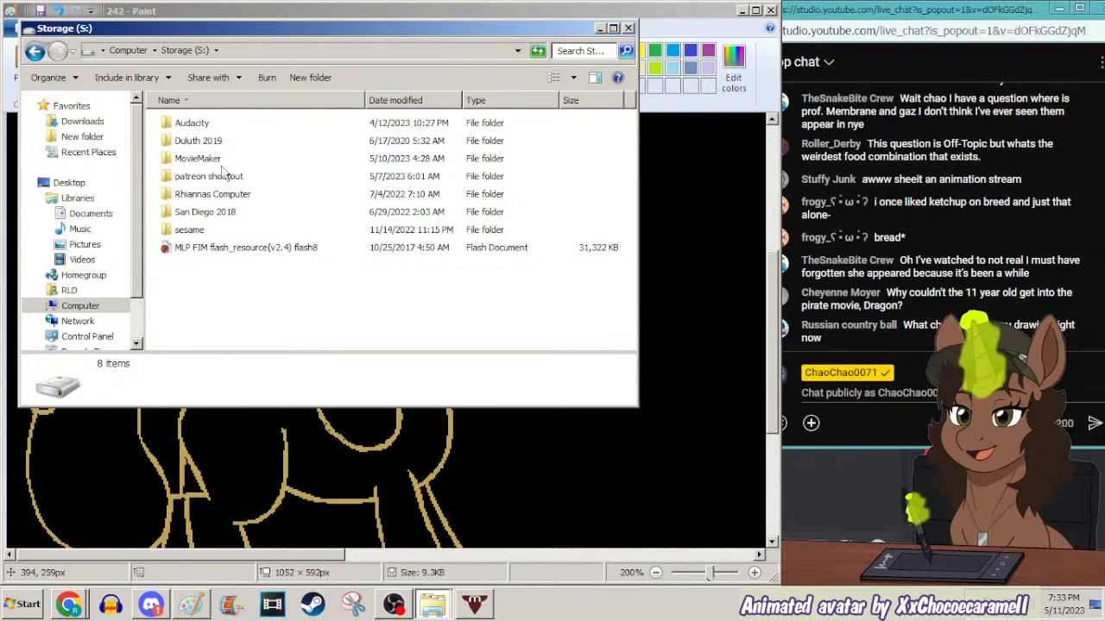
left_click_drag(306, 32, 328, 49)
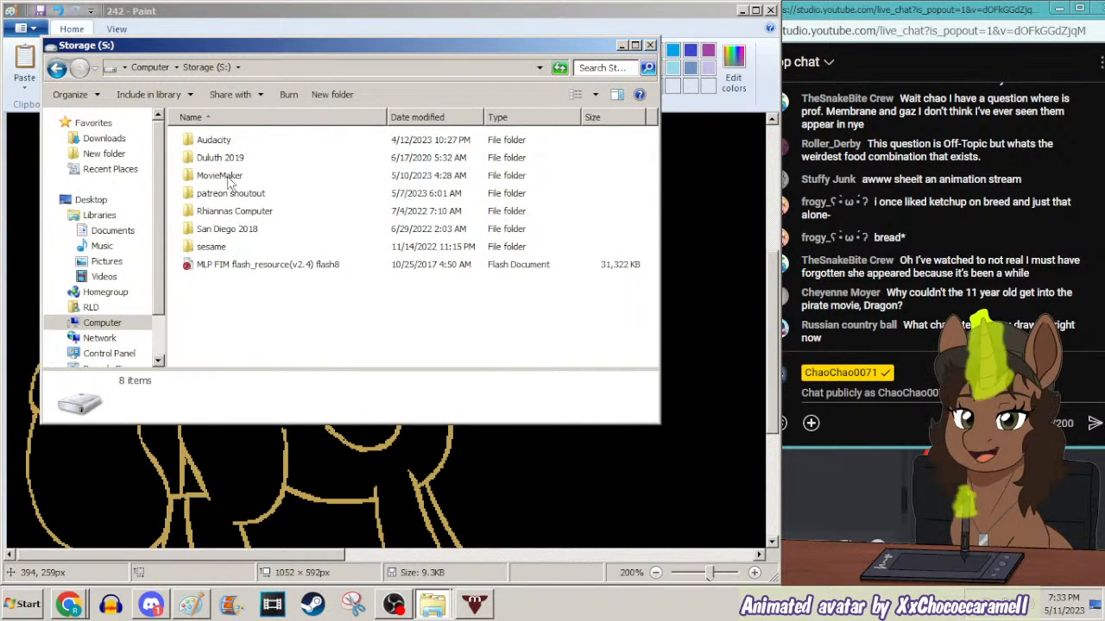
double_click(226, 176)
double_click(226, 193)
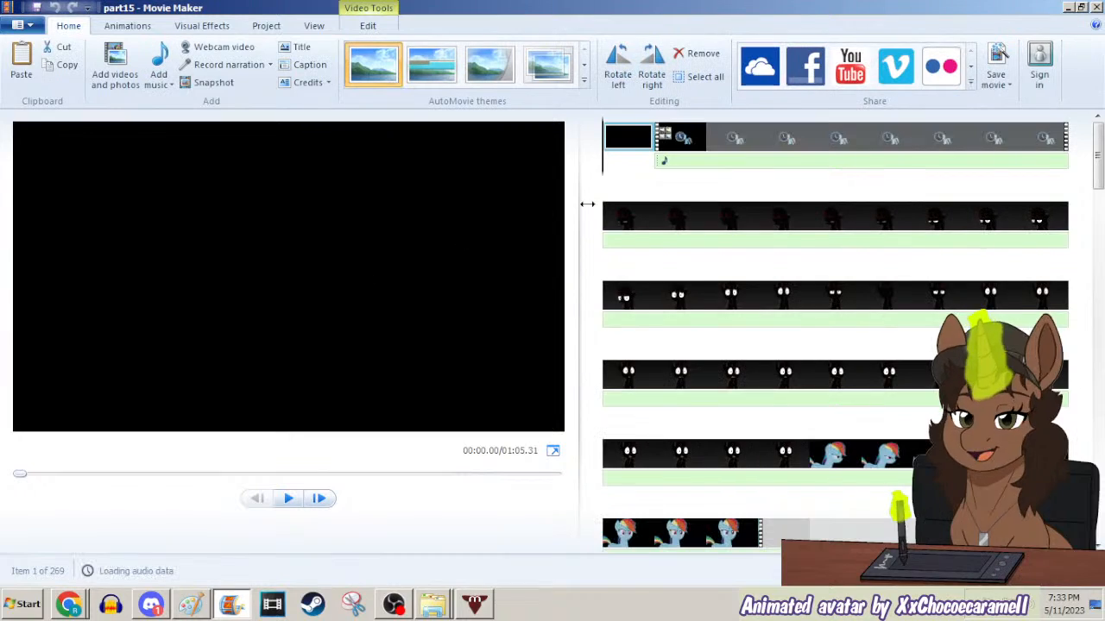
Step through the last drawn frames of the part15 timeline looking for the frame without the gold pony, and return to Paint.
left_click_drag(1101, 177, 1101, 484)
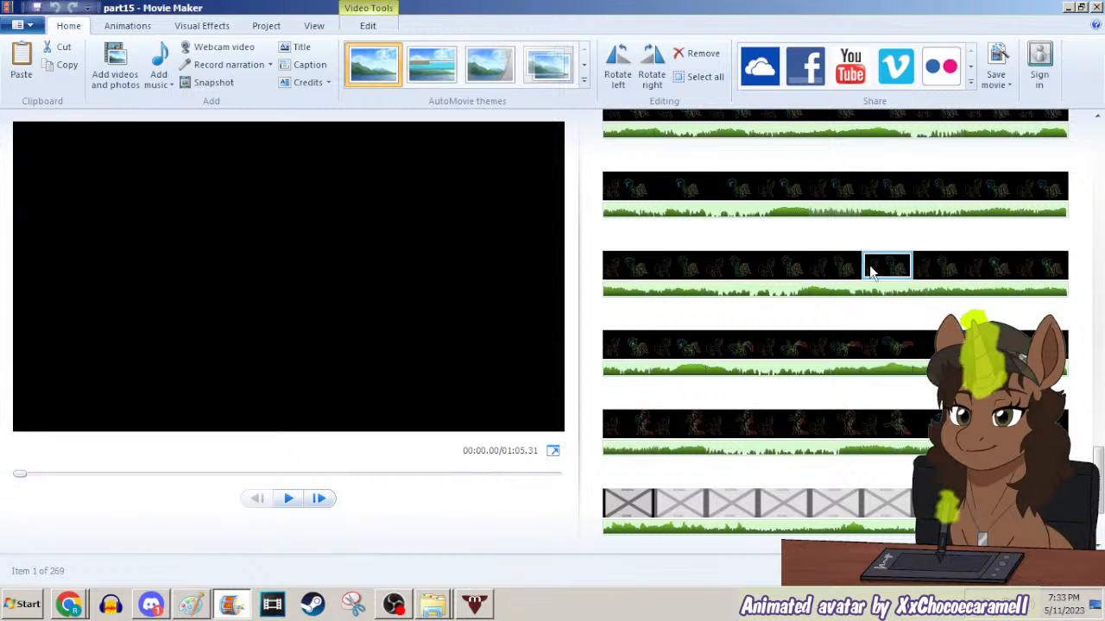
left_click(941, 276)
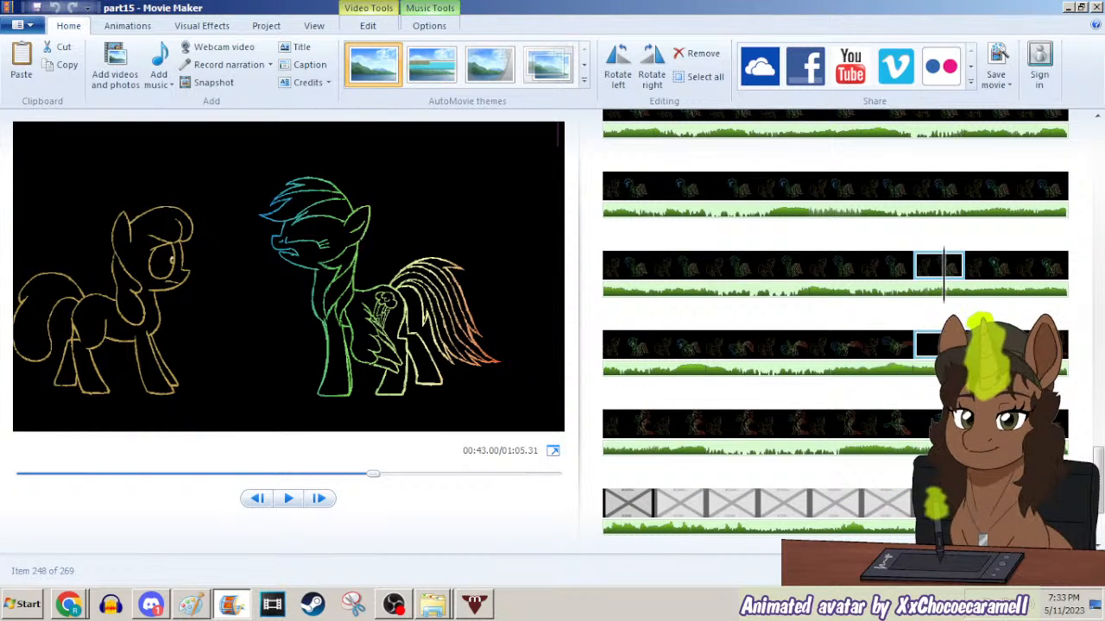
left_click(940, 345)
key("Right")
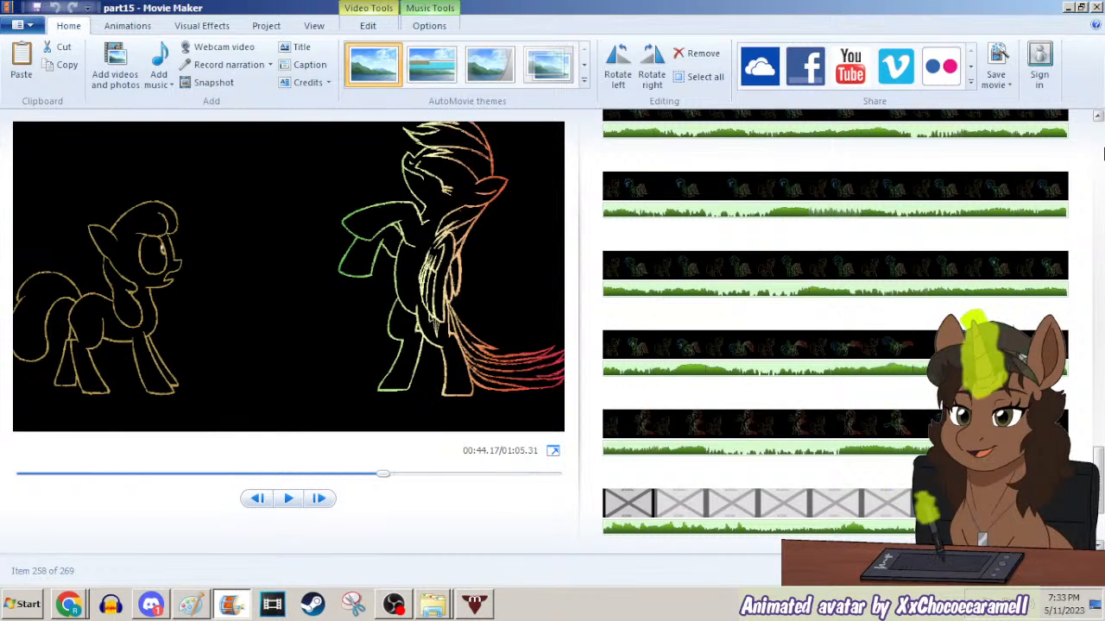
key("Right")
key("Right")
key("Right")
key("Right")
key("Right")
key("Right")
key("Right")
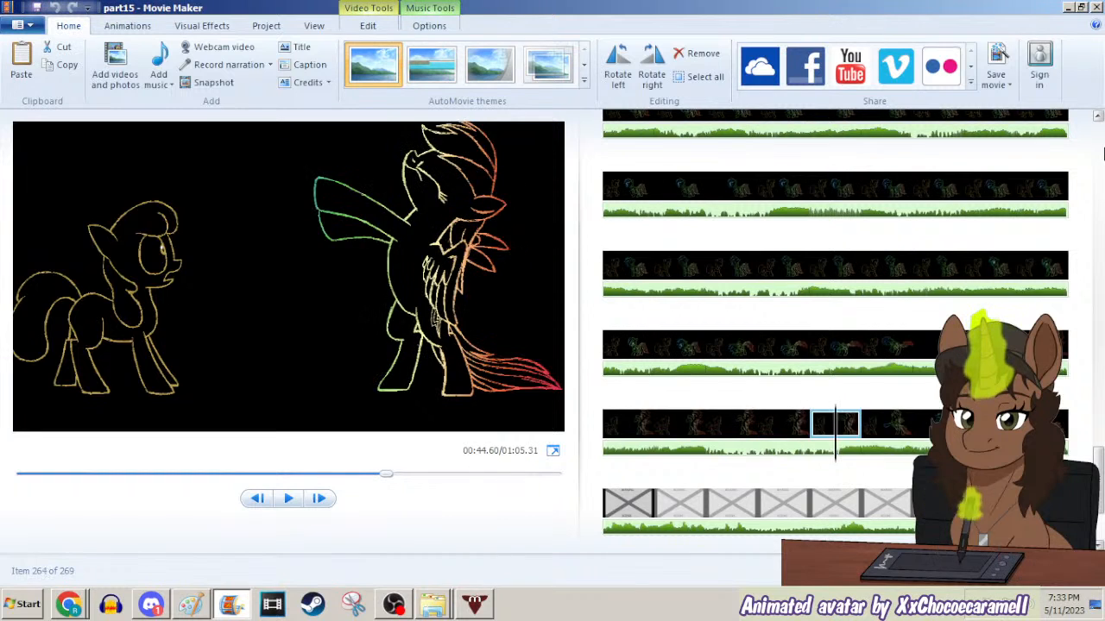
key("Right")
key("Right")
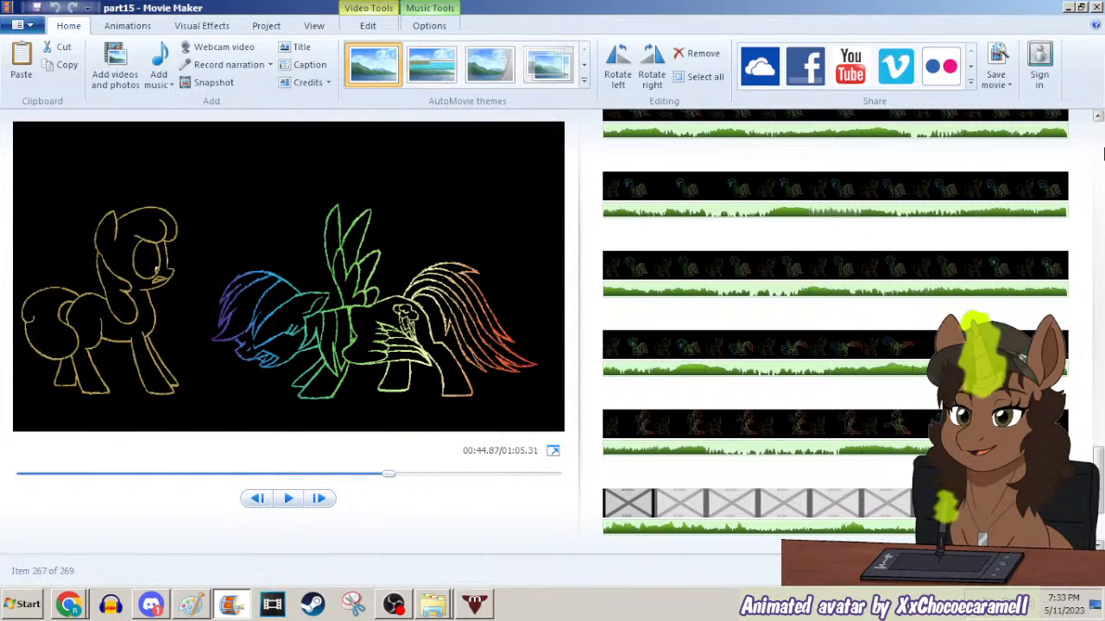
key("Left")
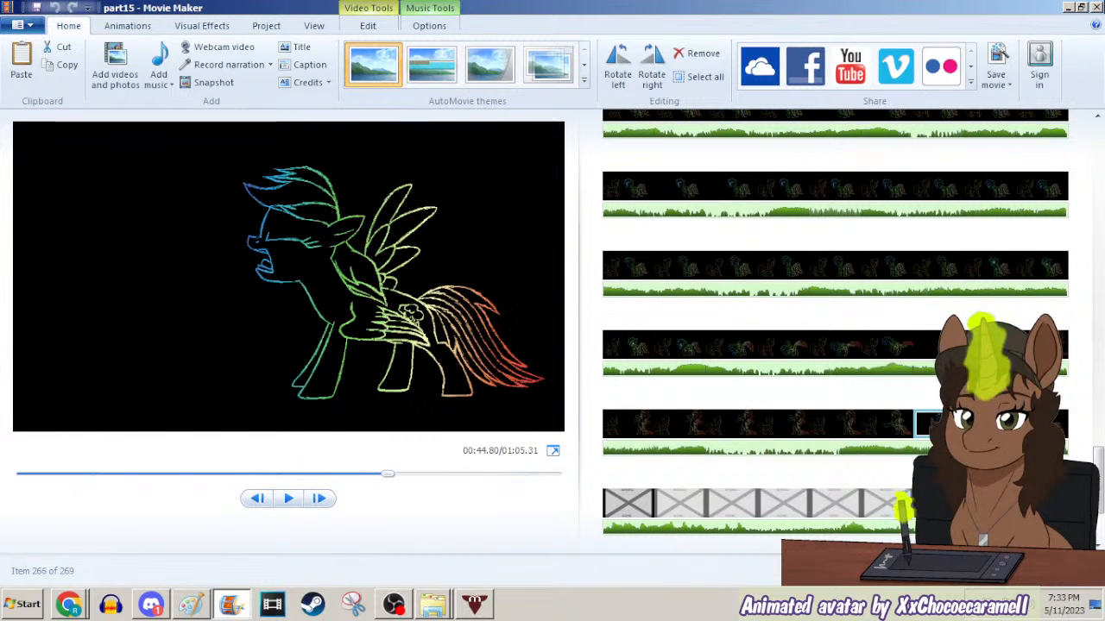
left_click(1068, 7)
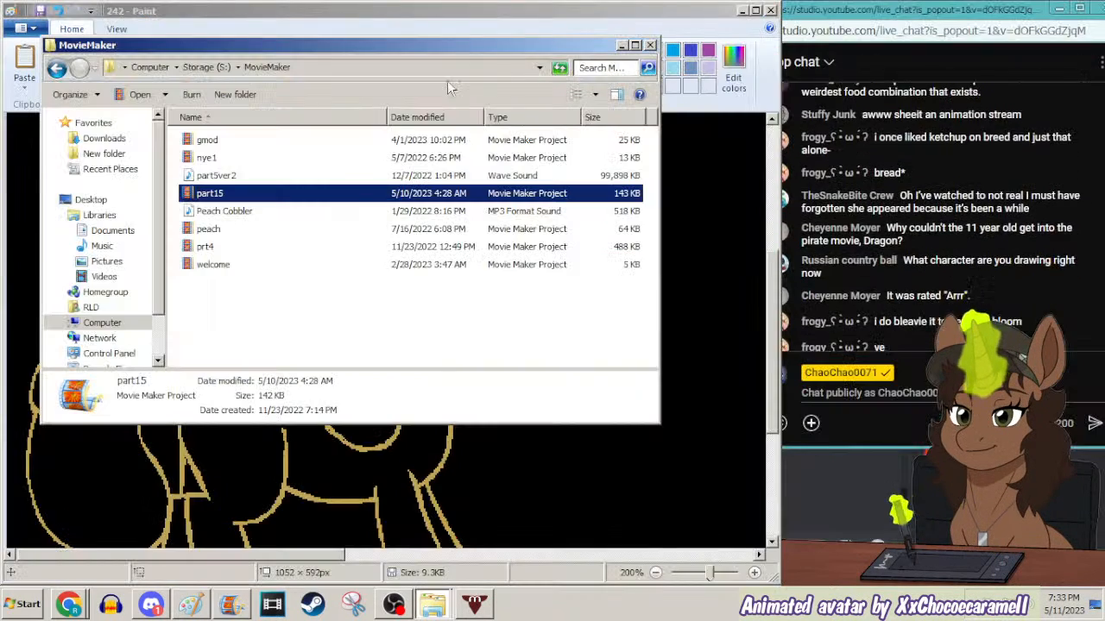
left_click(620, 45)
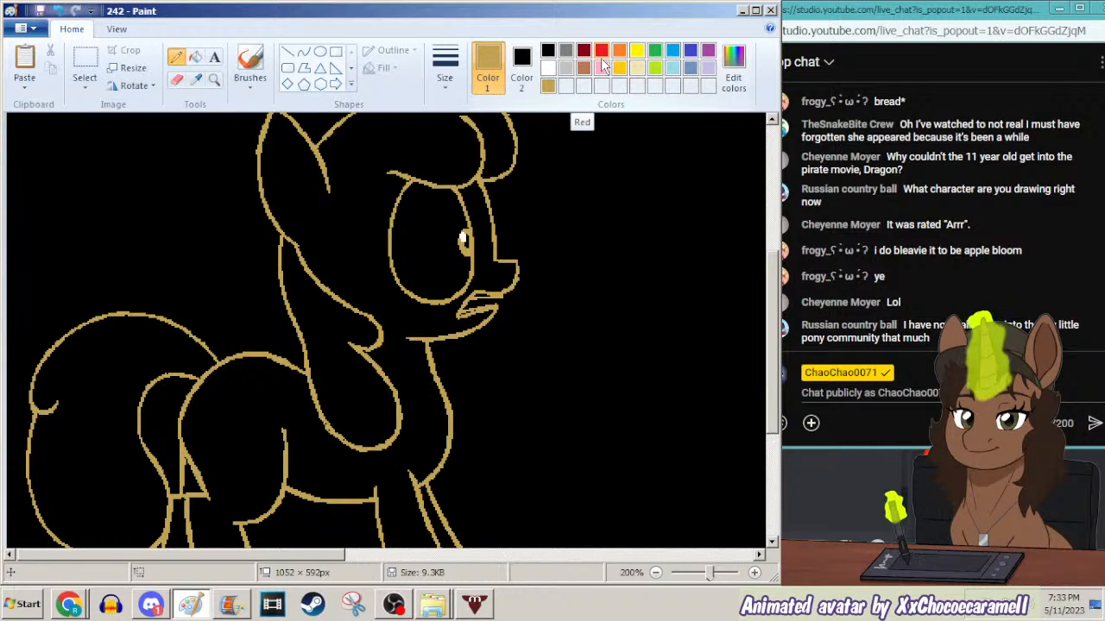
Copy the entire gold pony frame at 50% zoom, open image 210, and paste the frame onto the rainbow-coloured pony drawing.
left_click(214, 78)
right_click(220, 217)
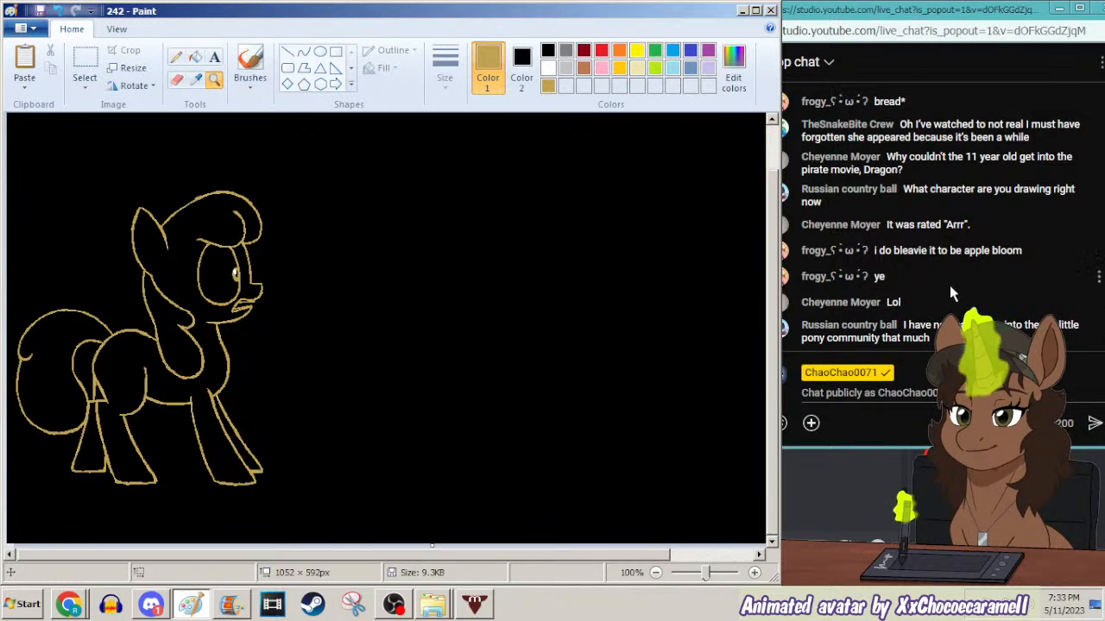
right_click(334, 255)
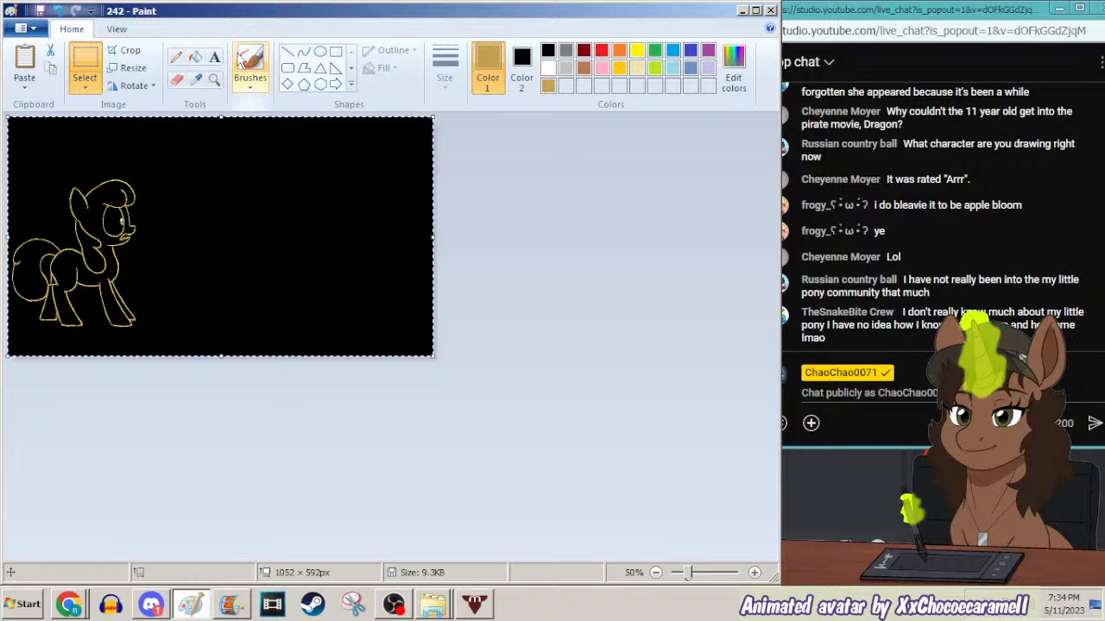
key("ctrl+o")
type("210")
key("Return")
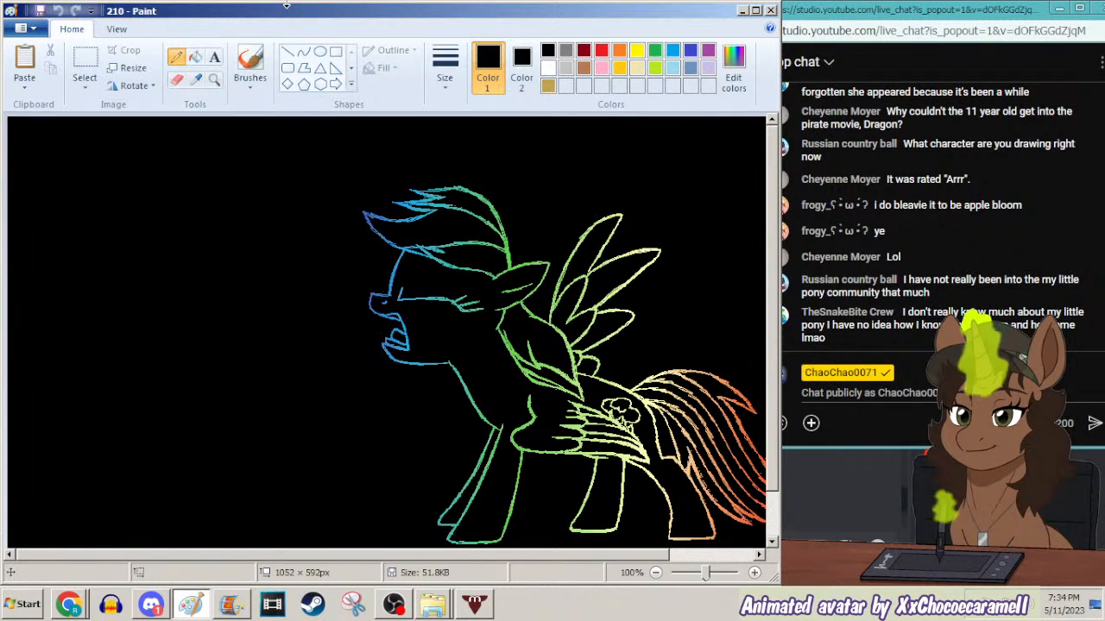
key("ctrl+v")
Switch to the part15 project in Movie Maker and go back frame by frame from item 266 to examine the gold pony's poses.
key("ctrl+o")
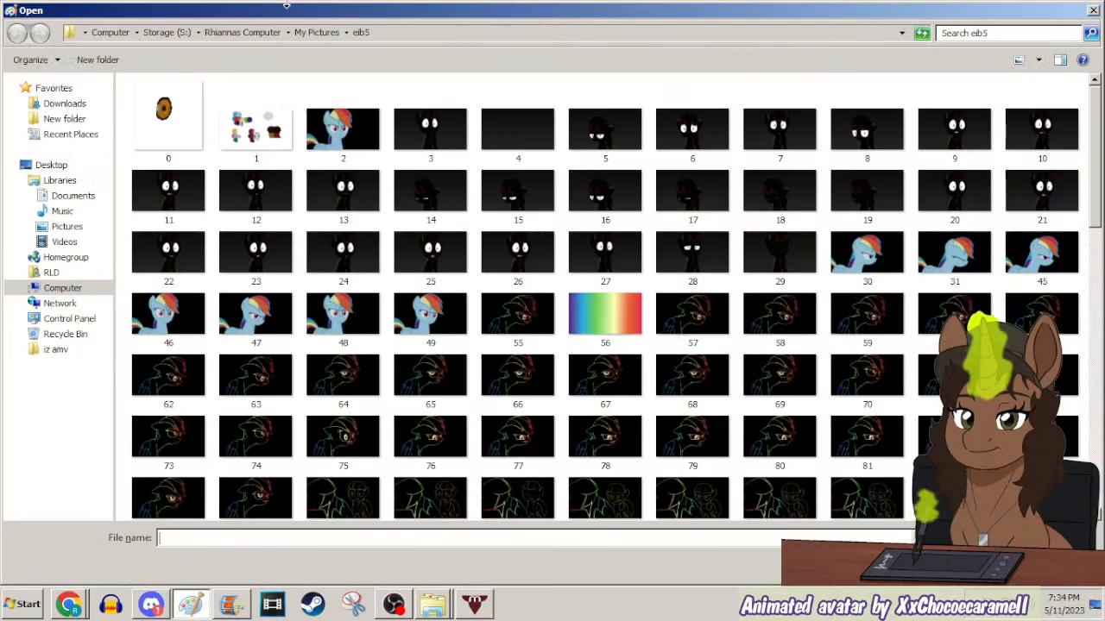
left_click(233, 603)
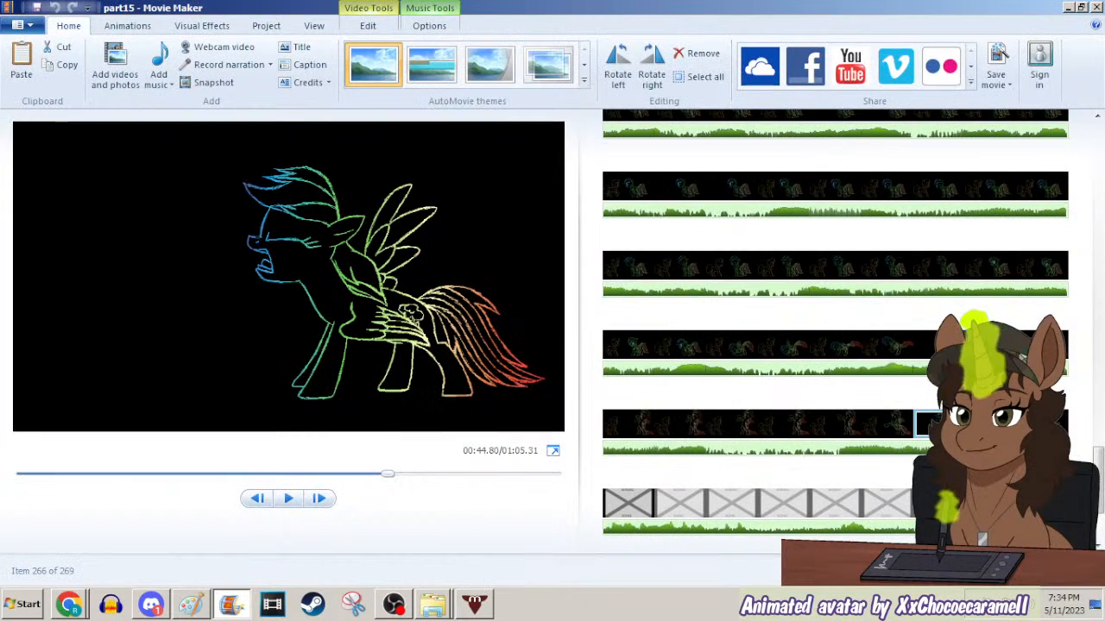
key("Right")
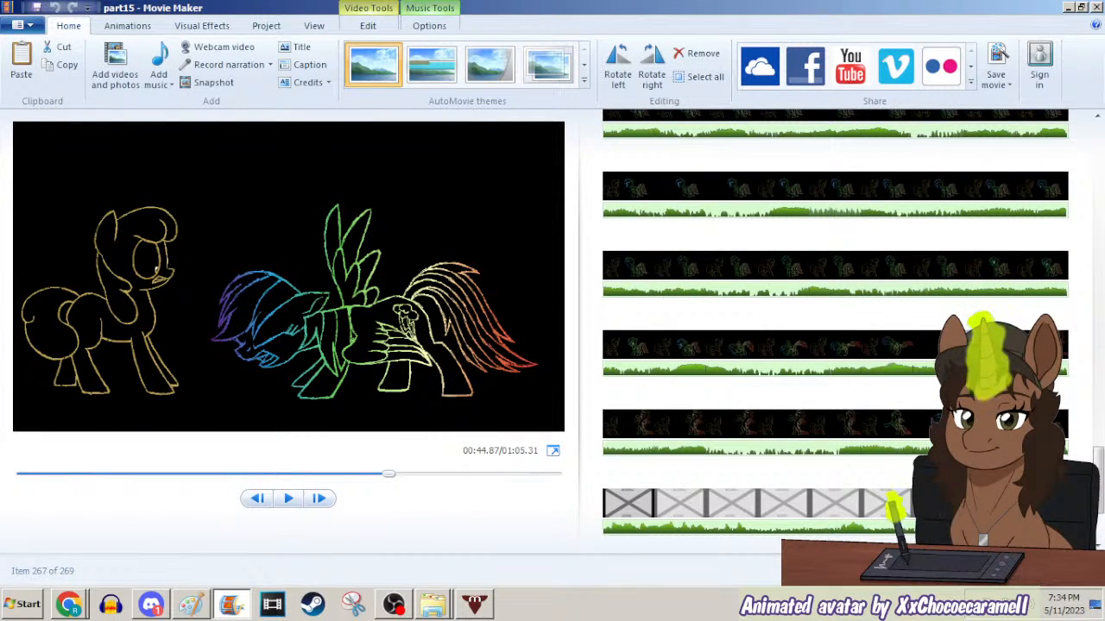
key("Left")
key("Left")
key("Left")
key("Left")
key("Left")
key("Left")
key("Left")
key("Left")
key("Left")
key("Left")
key("Left")
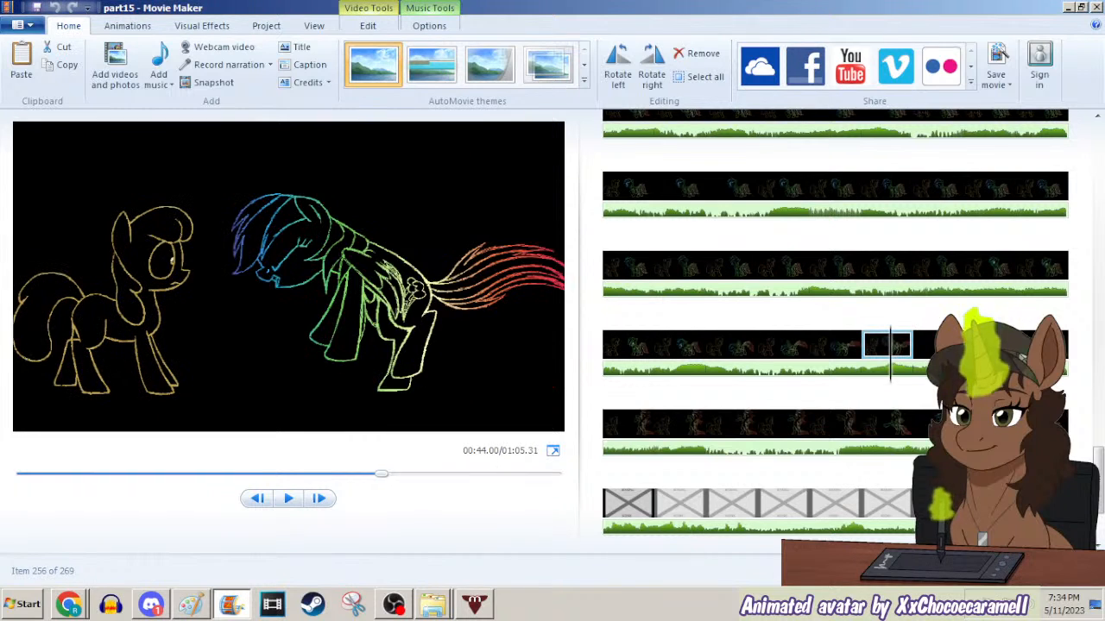
key("Left")
key("Left")
key("Left")
key("Left")
key("Left")
key("Left")
key("Left")
key("Left")
key("Left")
key("Left")
key("Left")
key("Left")
key("Left")
key("Left")
key("Left")
key("Left")
key("Left")
key("Left")
key("Left")
key("Left")
key("Left")
key("Left")
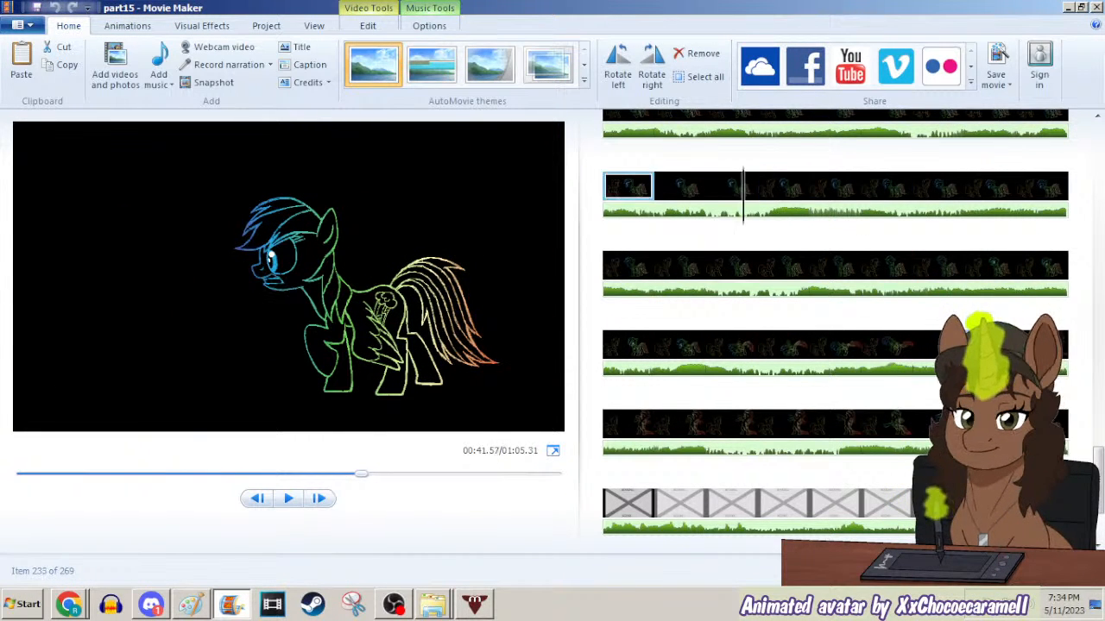
key("Left")
key("Left")
key("Left")
key("Left")
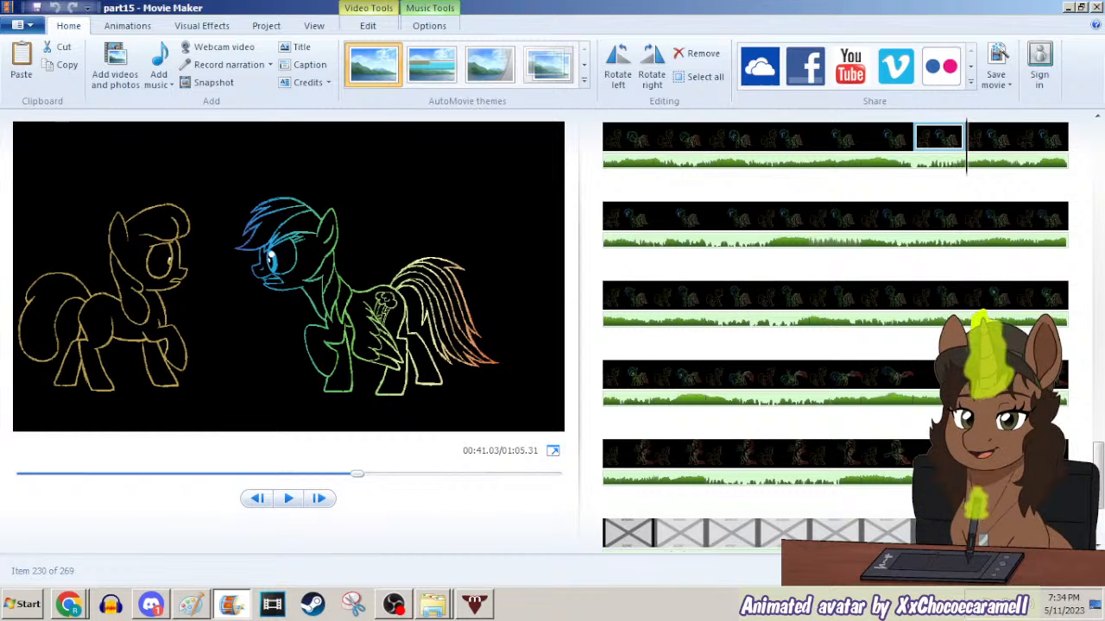
key("Left")
key("Left")
key("Left")
key("Left")
Go forward frame by frame to the first rearing rainbow pony frame, looking for where the gold pony is missing.
key("Right")
key("Right")
key("Right")
key("Right")
key("Right")
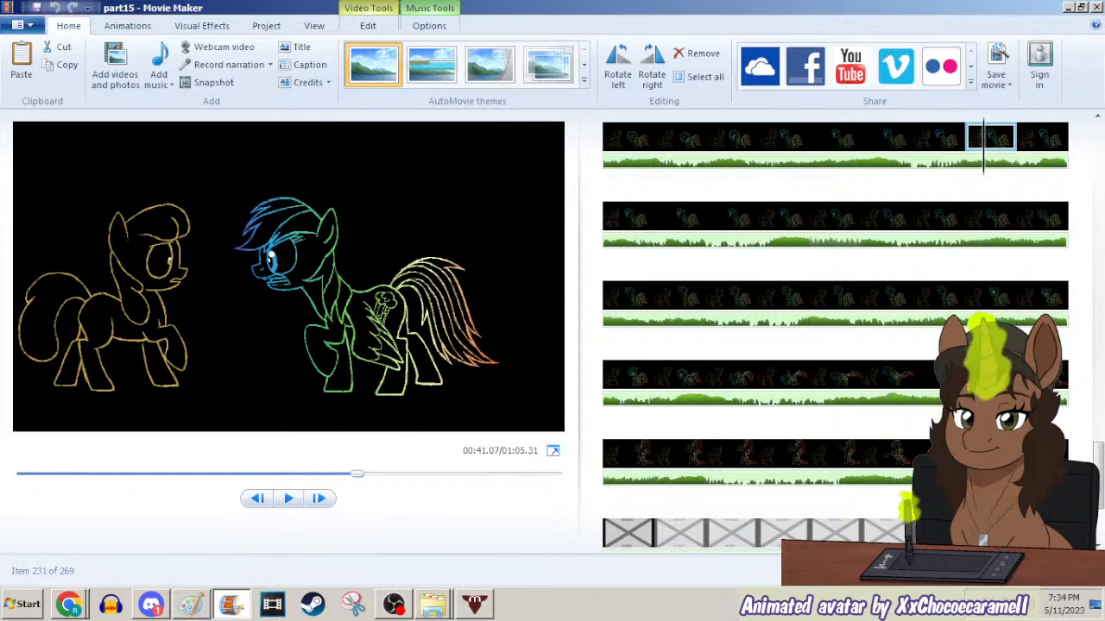
key("Right")
key("Right")
key("Right")
key("Right")
key("Right")
key("Right")
key("Right")
key("Right")
key("Right")
key("Right")
key("Right")
key("Right")
key("Right")
key("Right")
key("Right")
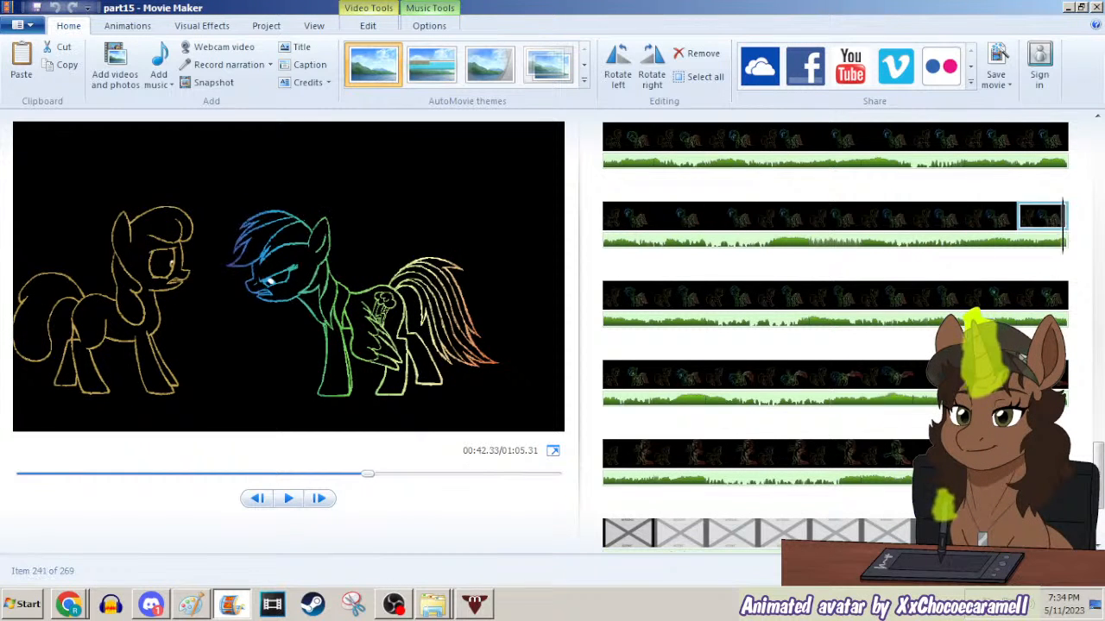
key("Right")
key("Right")
key("Right")
key("Right")
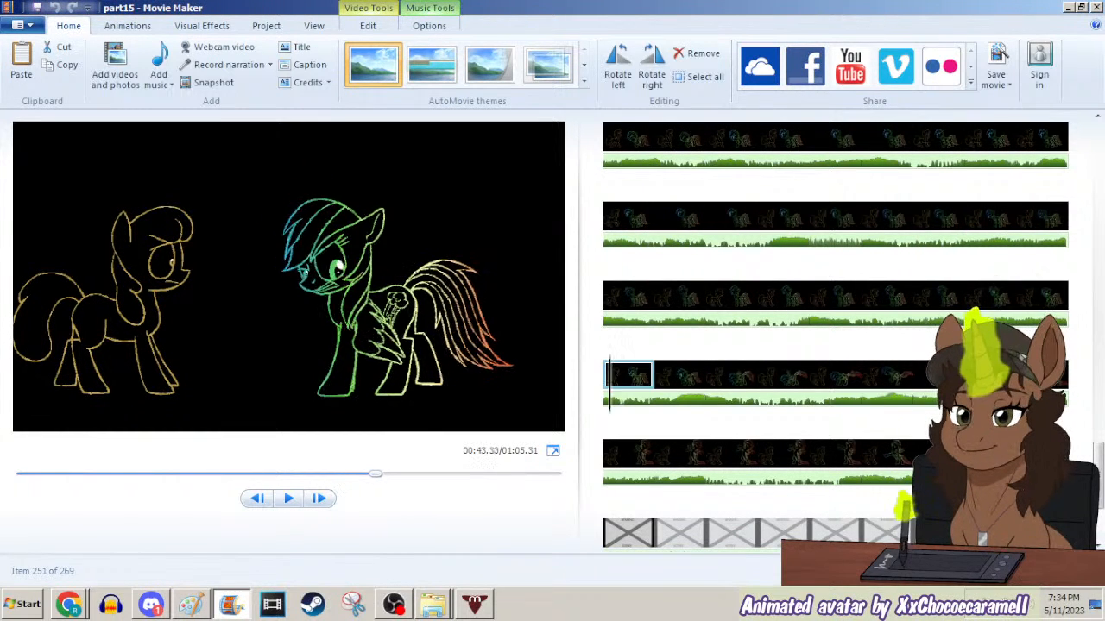
key("Right")
key("Right")
key("Right")
key("Right")
key("Right")
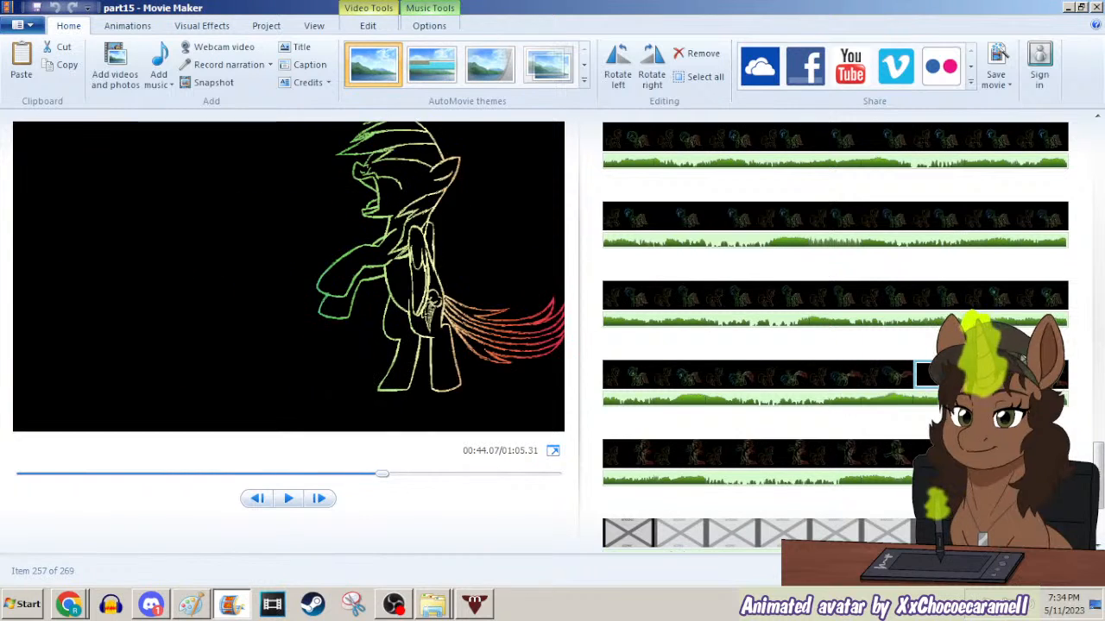
Compare the frames on either side of the one missing the gold pony, and open image 203 in Paint.
left_click(891, 385)
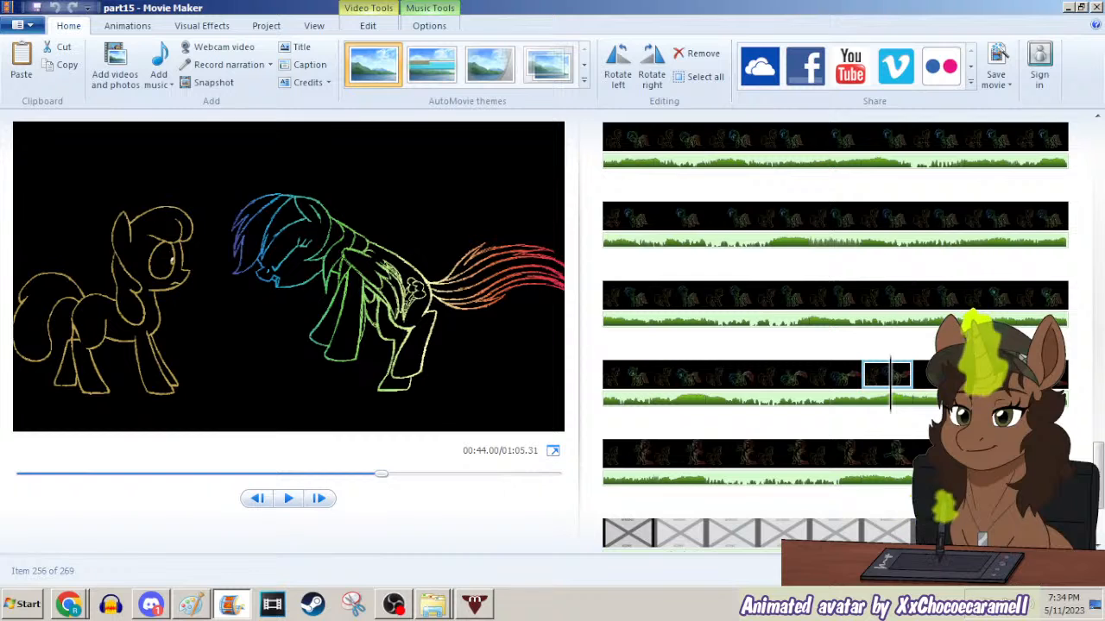
left_click(992, 381)
left_click(1069, 7)
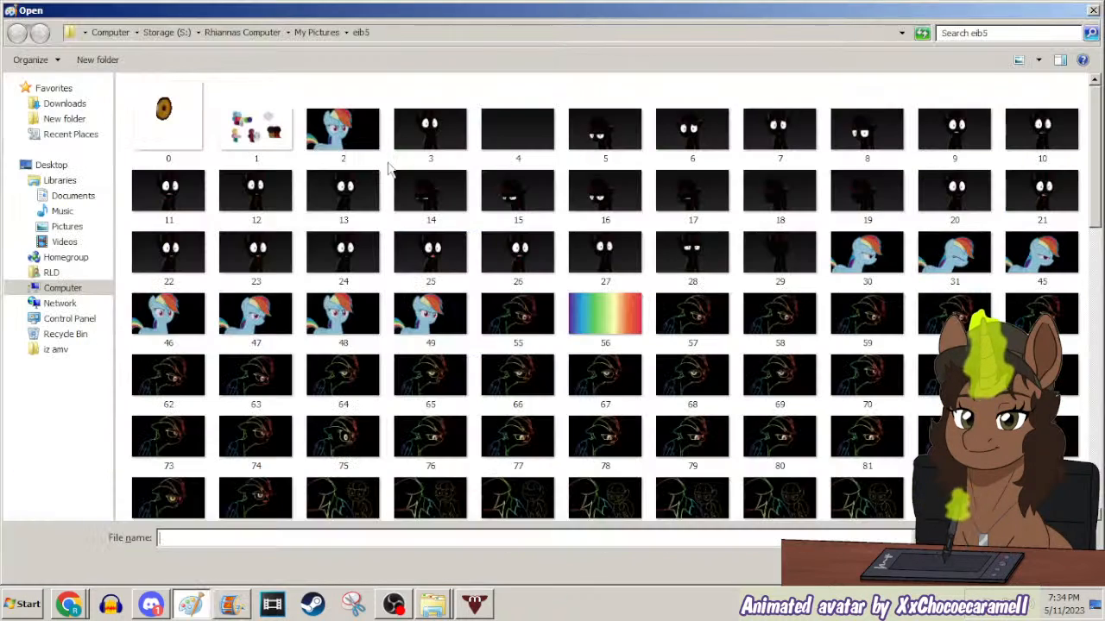
key("Escape")
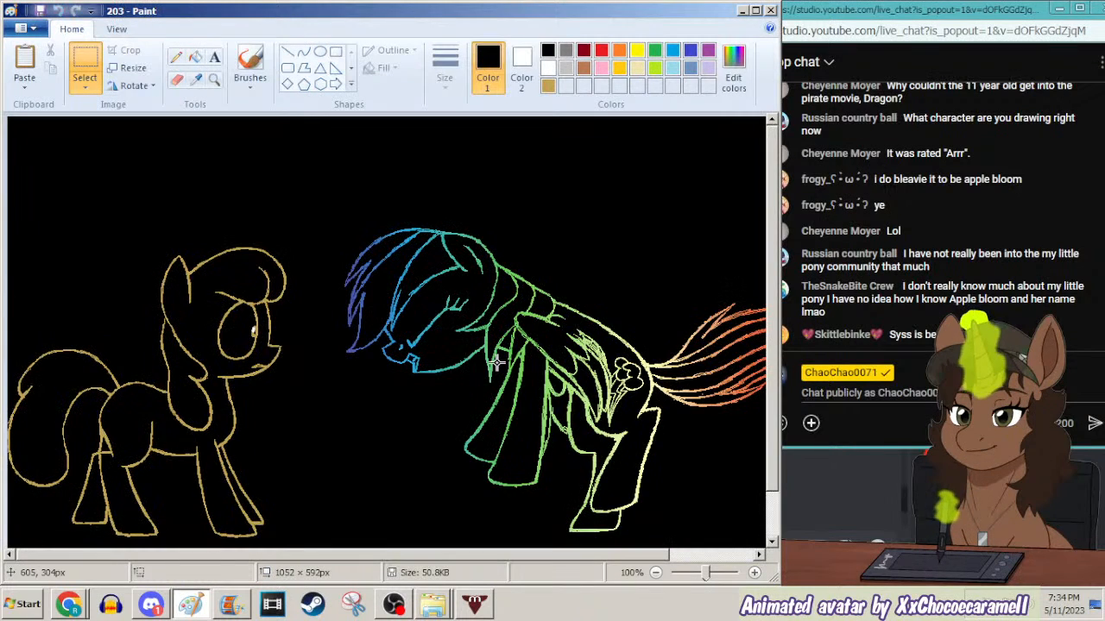
Delete the rainbow-coloured pony from image 203 and inspect the gold pony at 50% and 100% zoom.
left_click_drag(320, 158, 859, 596)
key("Delete")
left_click(214, 79)
right_click(244, 139)
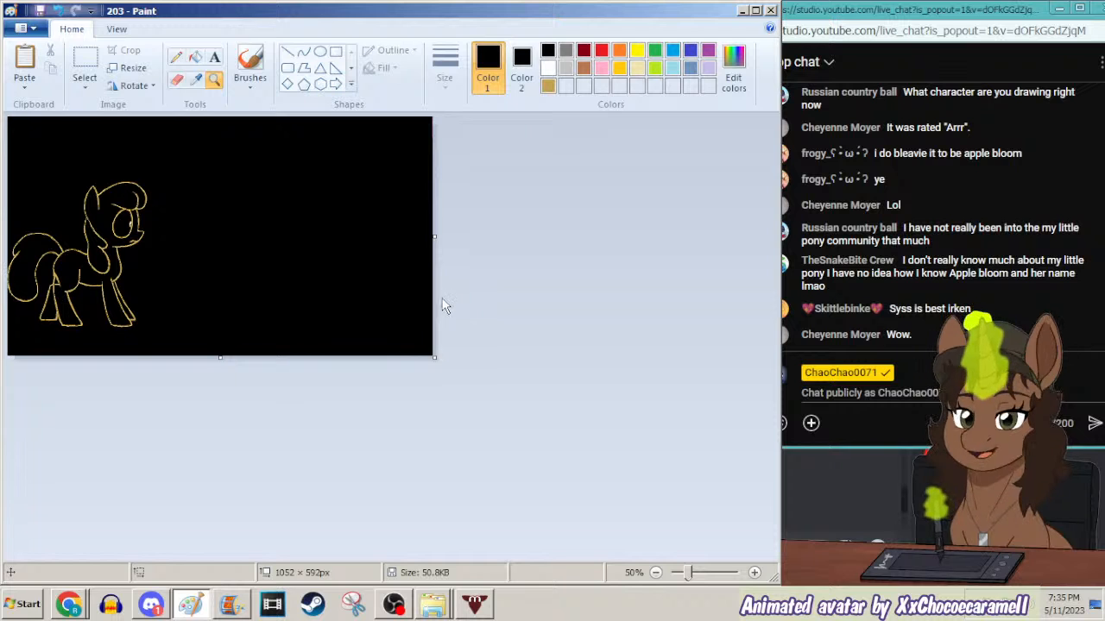
left_click(307, 289)
left_click(195, 79)
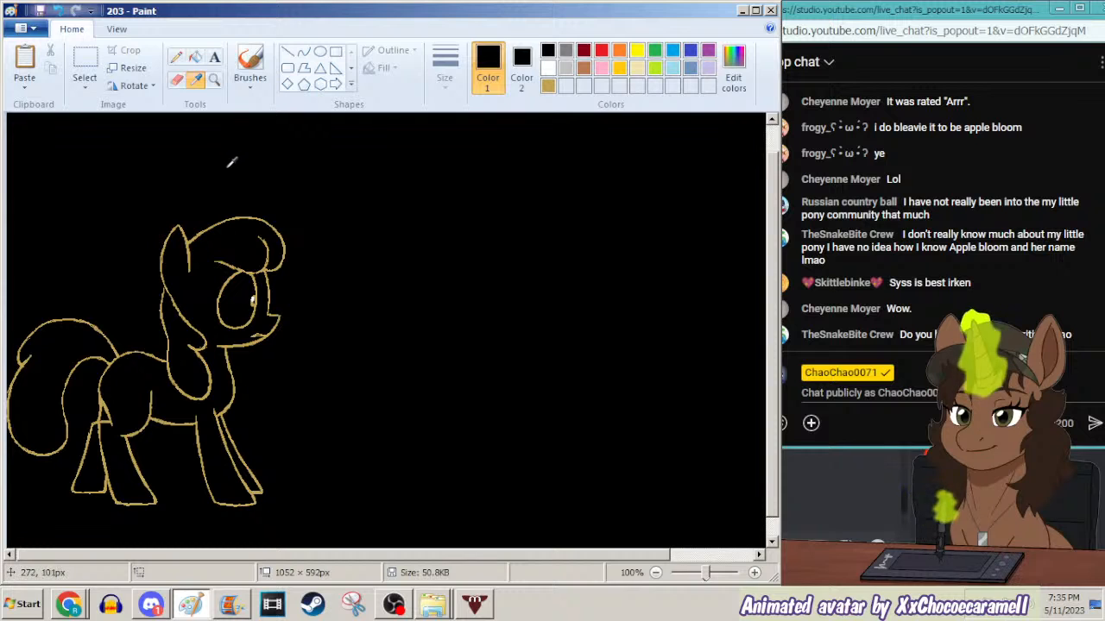
left_click(233, 161)
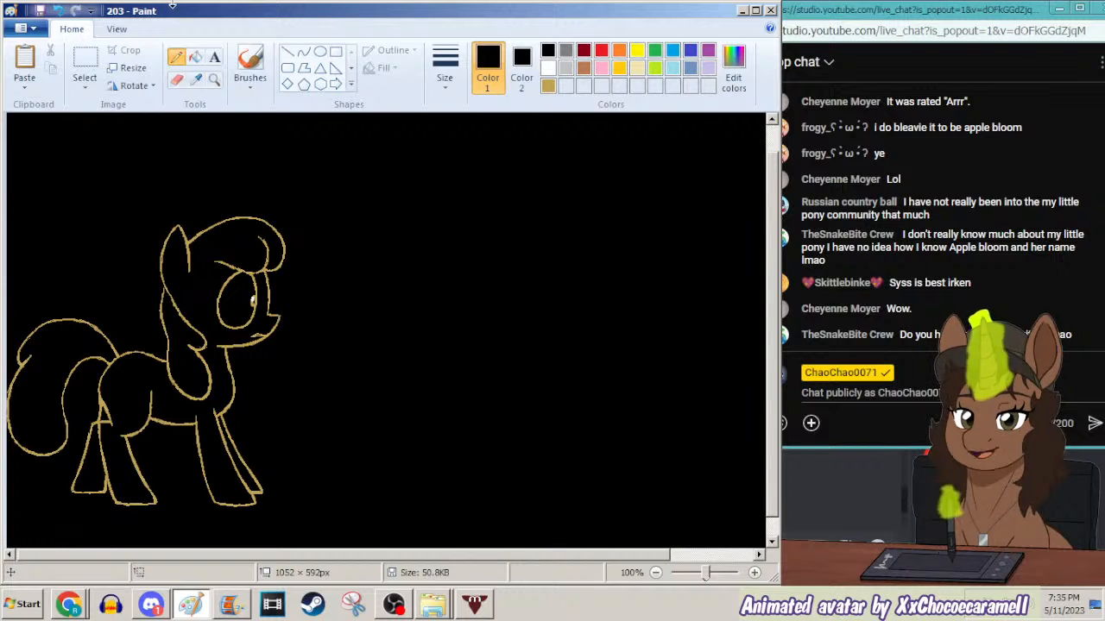
Recolour the gold pony's outline light pink with the Fill tool and enlarge its head at 200% zoom.
left_click(195, 56)
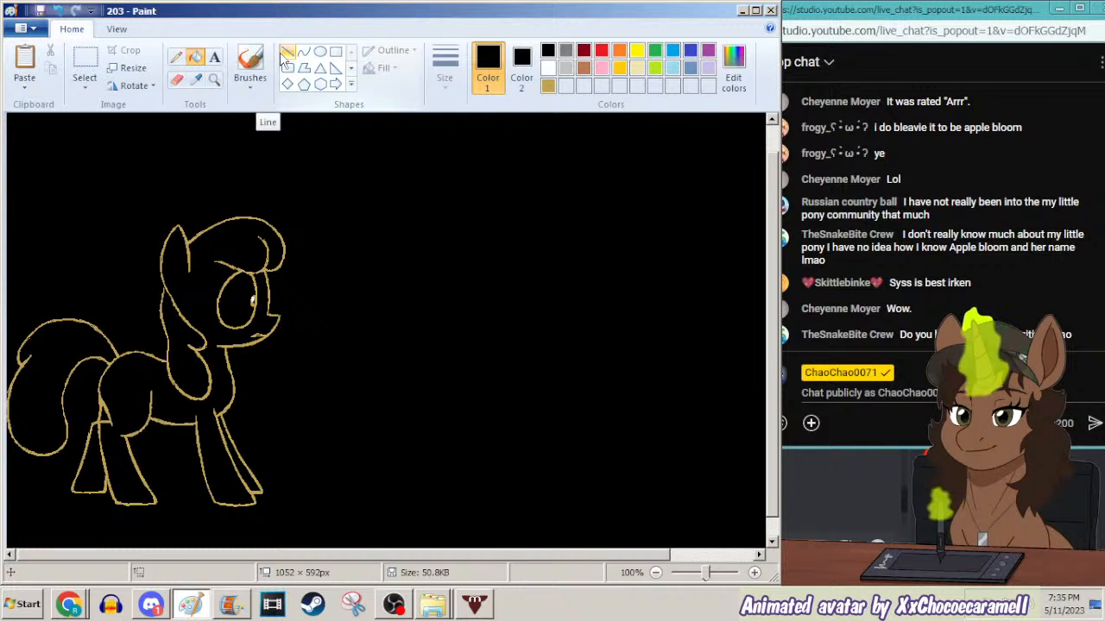
left_click(602, 68)
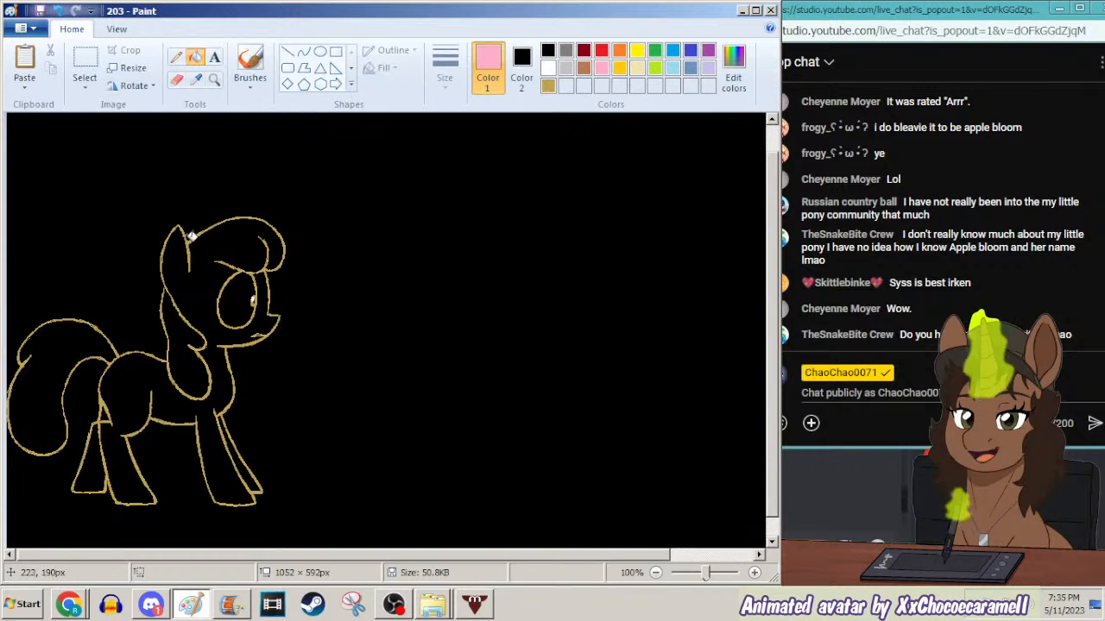
left_click(193, 234)
left_click(214, 79)
left_click(263, 327)
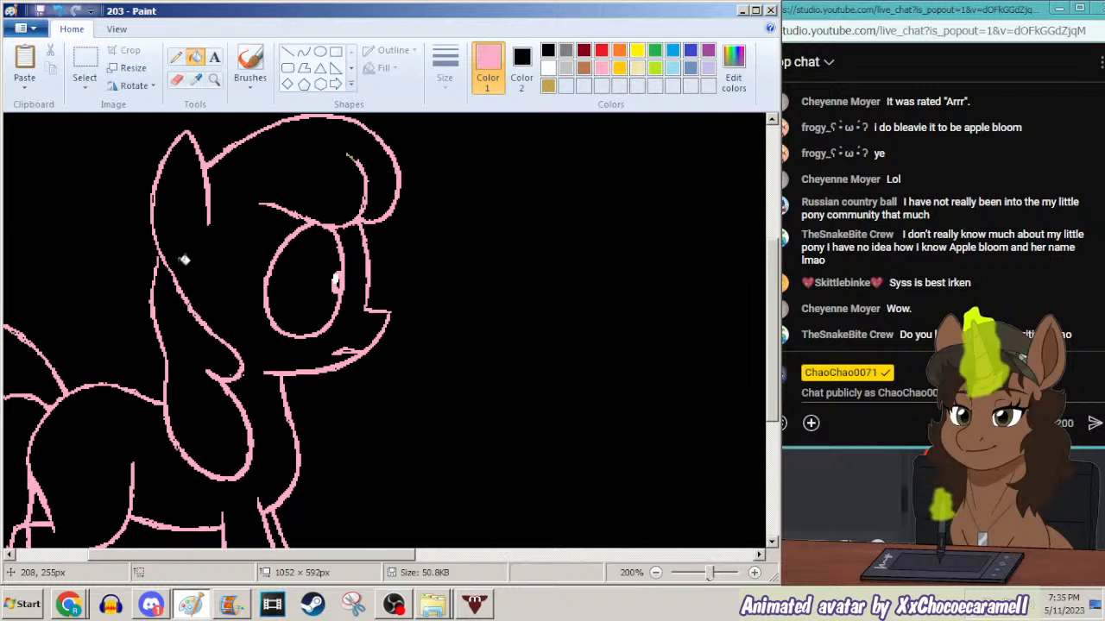
Recolour the white highlight in the pony's eye and touch up the pink tail outline with the Pencil.
left_click(176, 57)
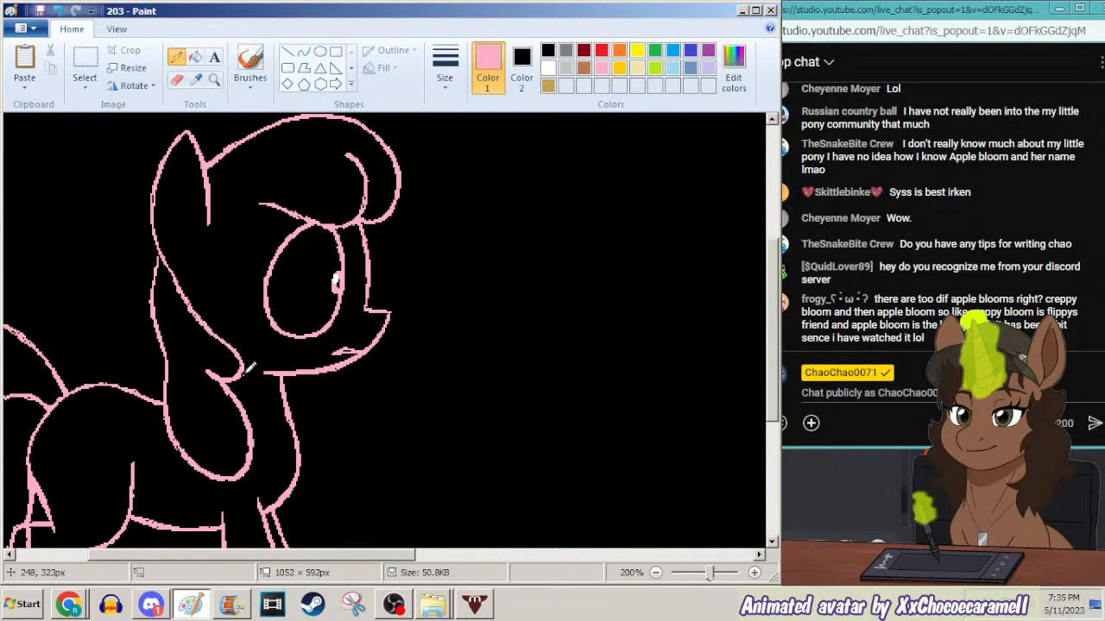
left_click_drag(342, 554, 262, 559)
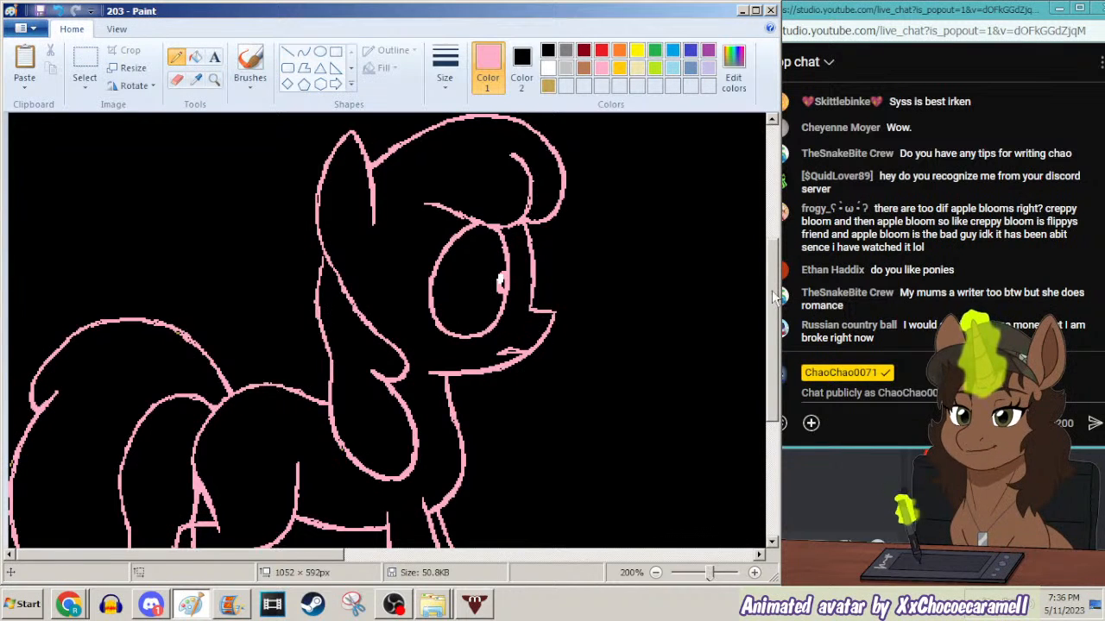
scroll(596, 208, "up", 3)
left_click(195, 57)
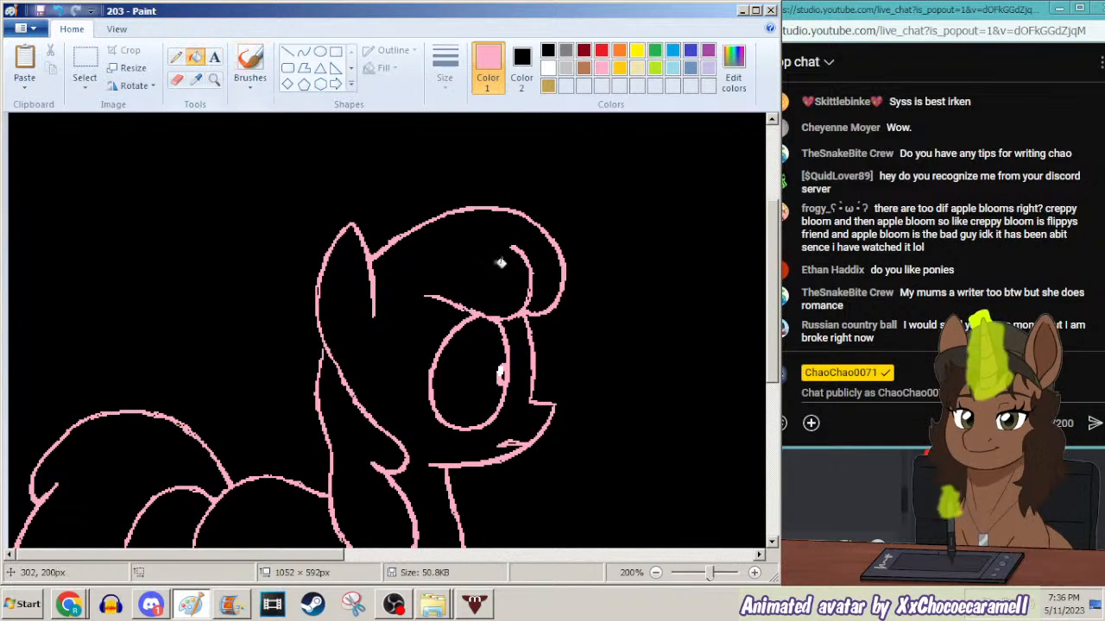
scroll(766, 308, "down", 9)
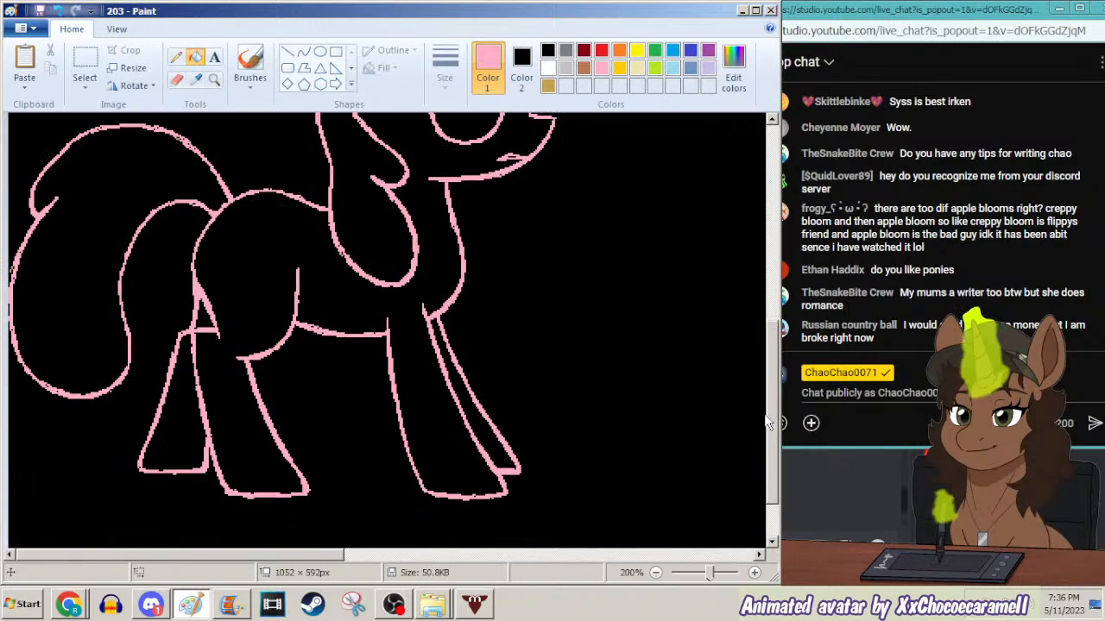
left_click(176, 57)
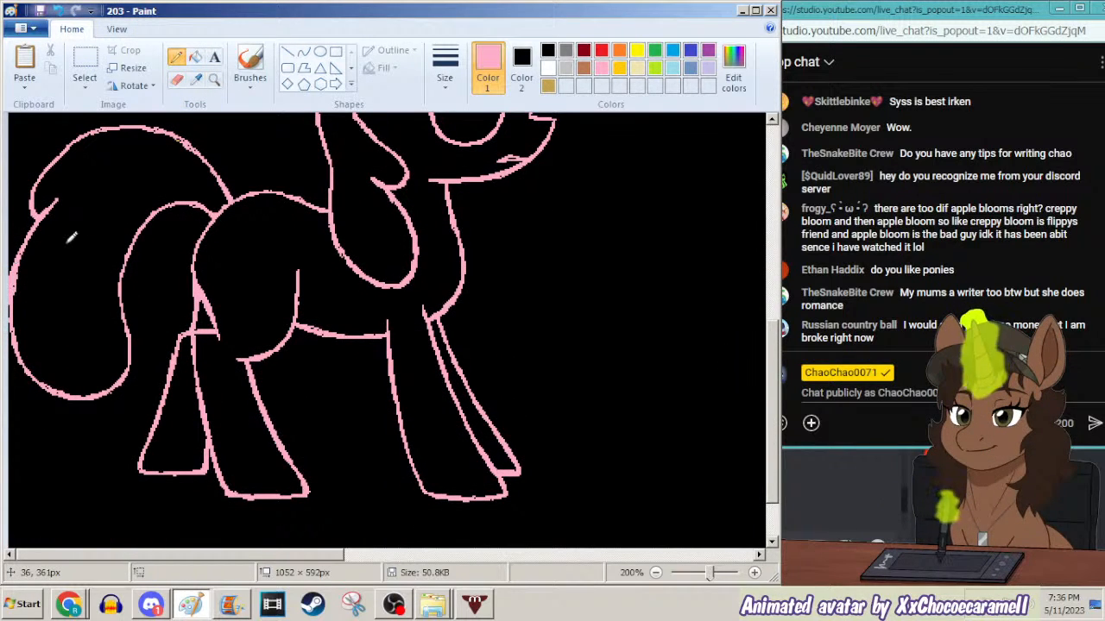
left_click_drag(774, 364, 760, 294)
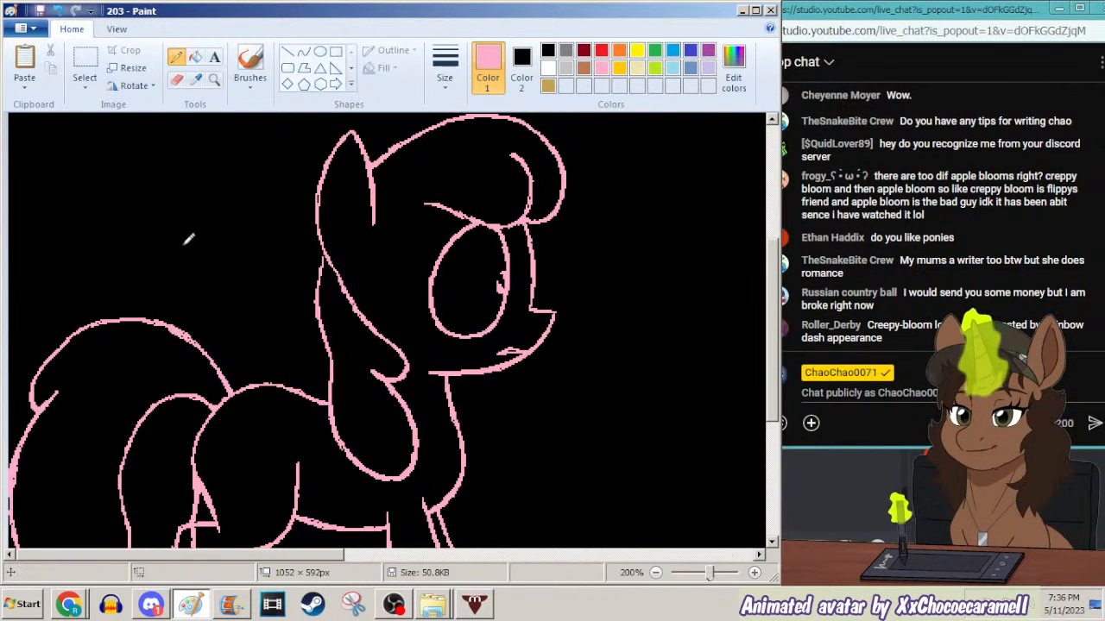
Check the pink pony at several zoom levels and copy the entire frame at 50% zoom.
left_click(214, 79)
right_click(220, 138)
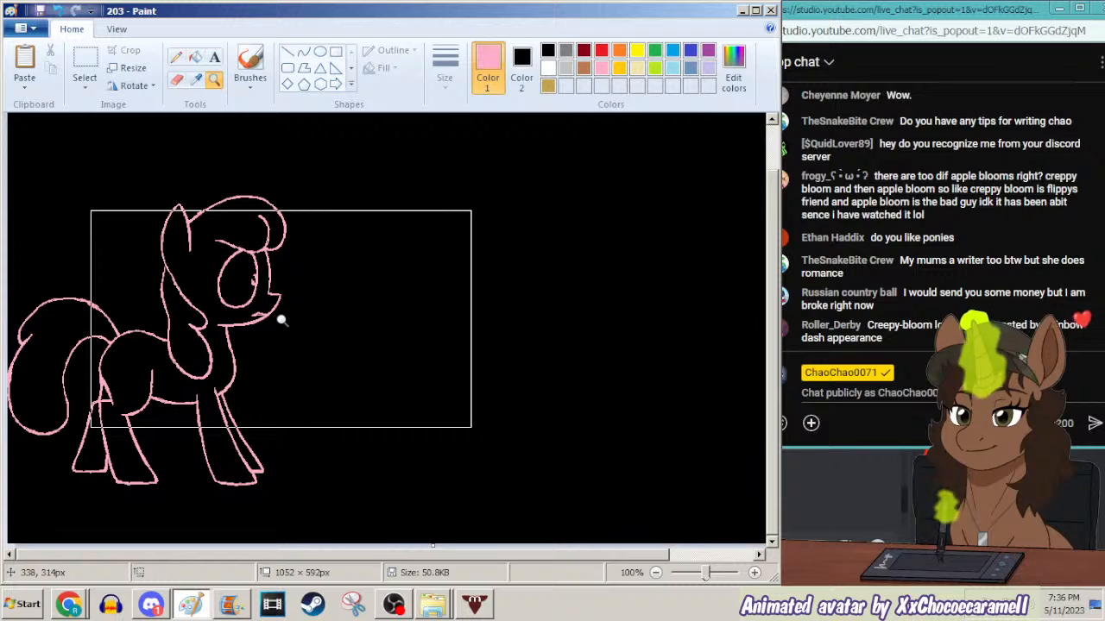
left_click(285, 257)
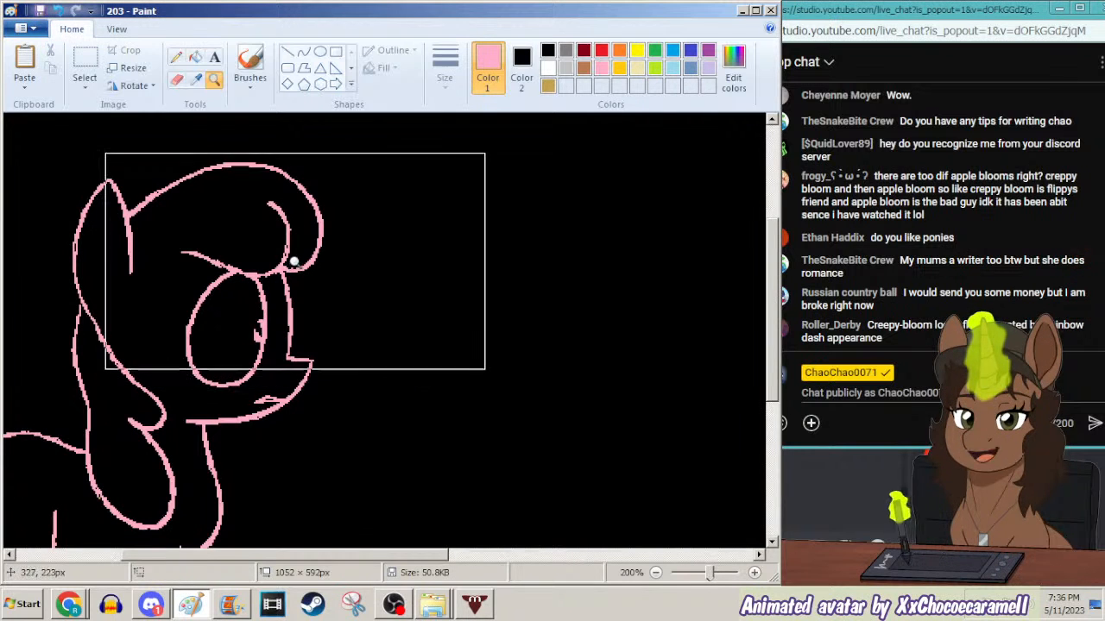
right_click(293, 263)
right_click(270, 263)
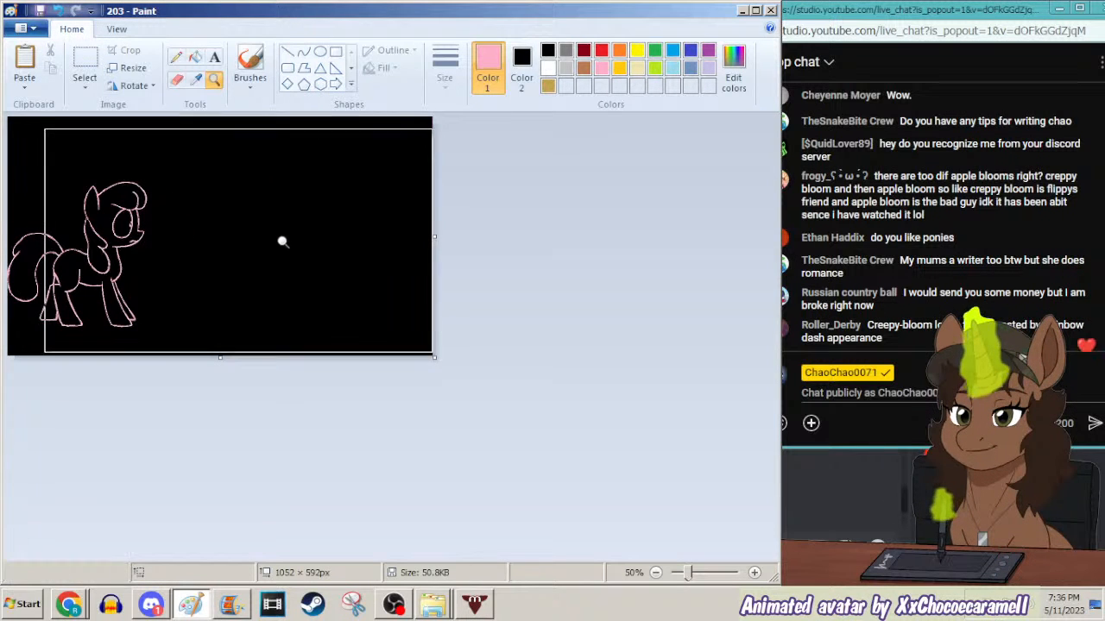
key("ctrl+a")
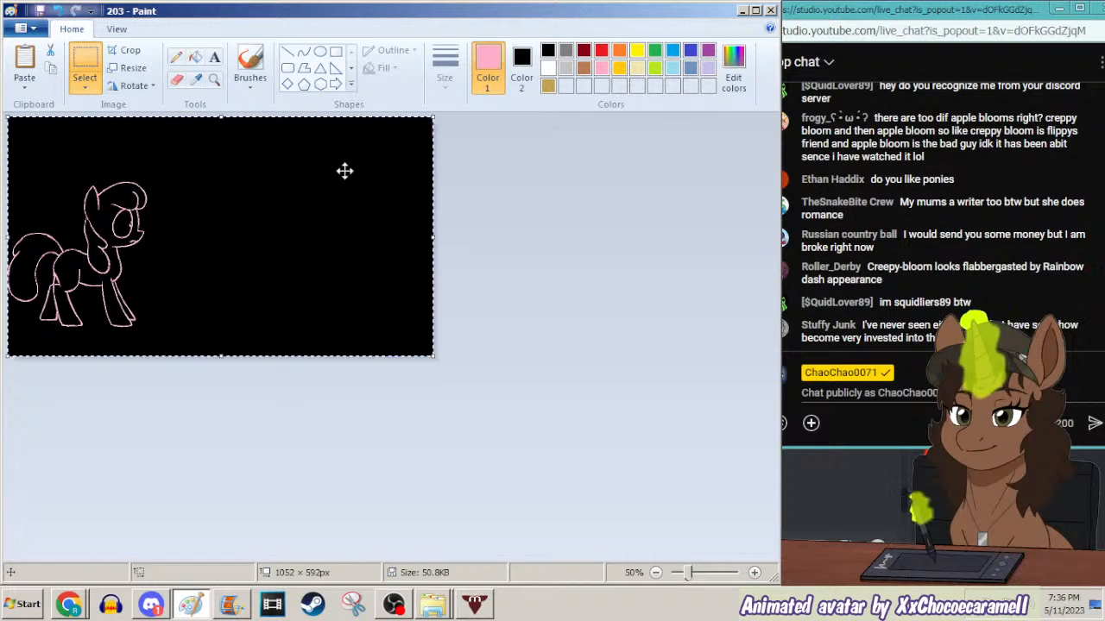
Check the frame after the gap in Movie Maker and open image 206 in Paint, discarding the changes to image 203.
left_click(231, 604)
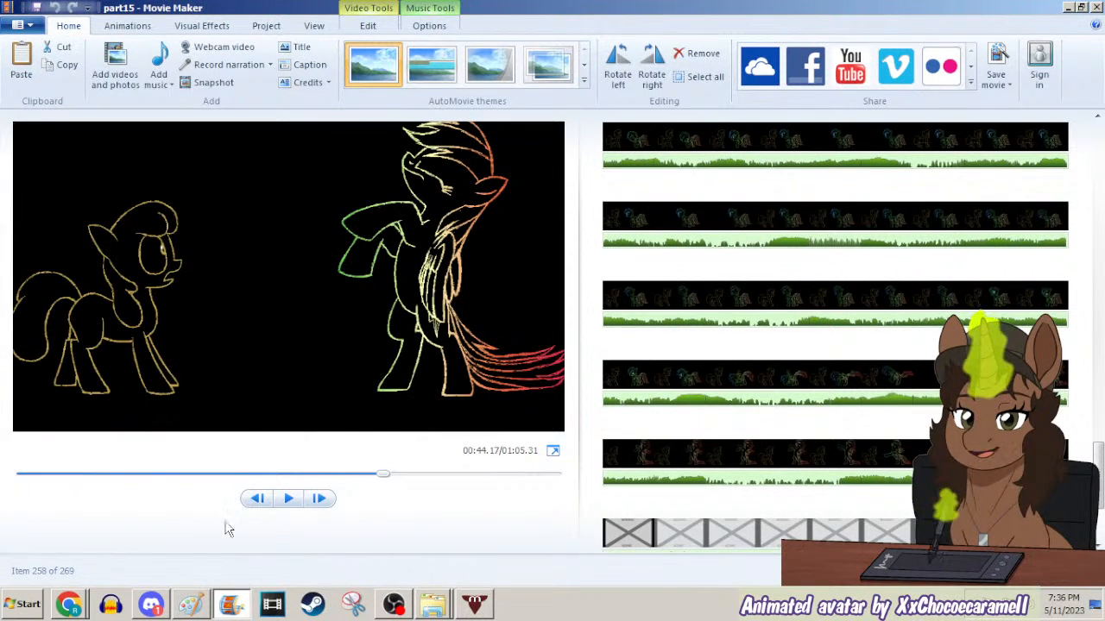
left_click(191, 604)
key("ctrl+o")
type("204")
key("Return")
key("Right")
key("Return")
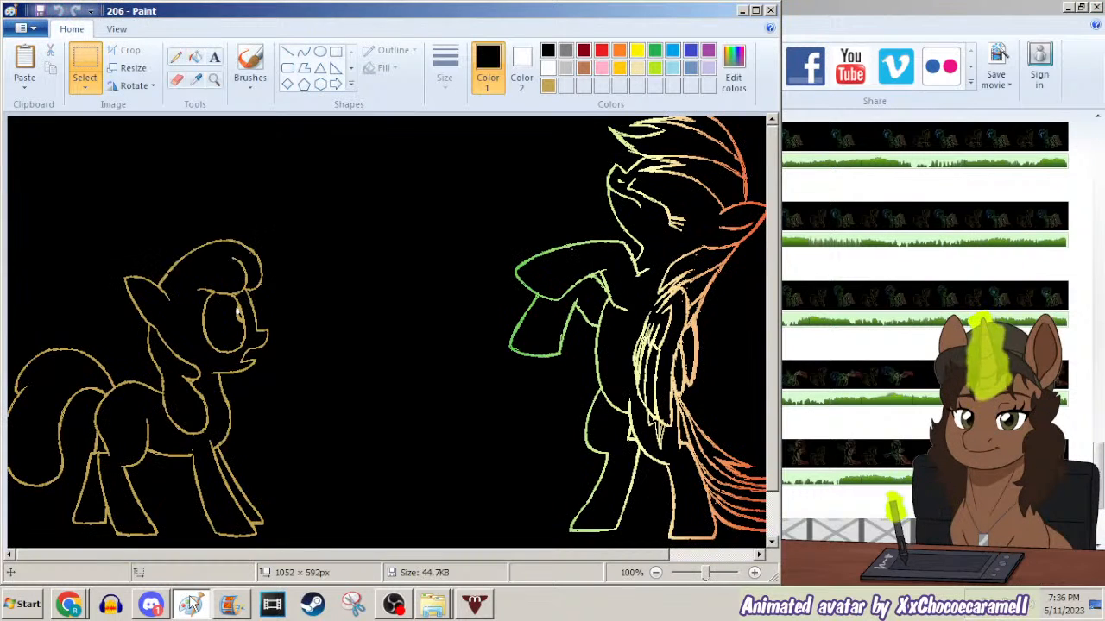
Delete the rainbow-coloured pony from image 206 at 50% zoom and paste the pink pony frame over the gold pony.
left_click(1069, 8)
left_click(175, 57)
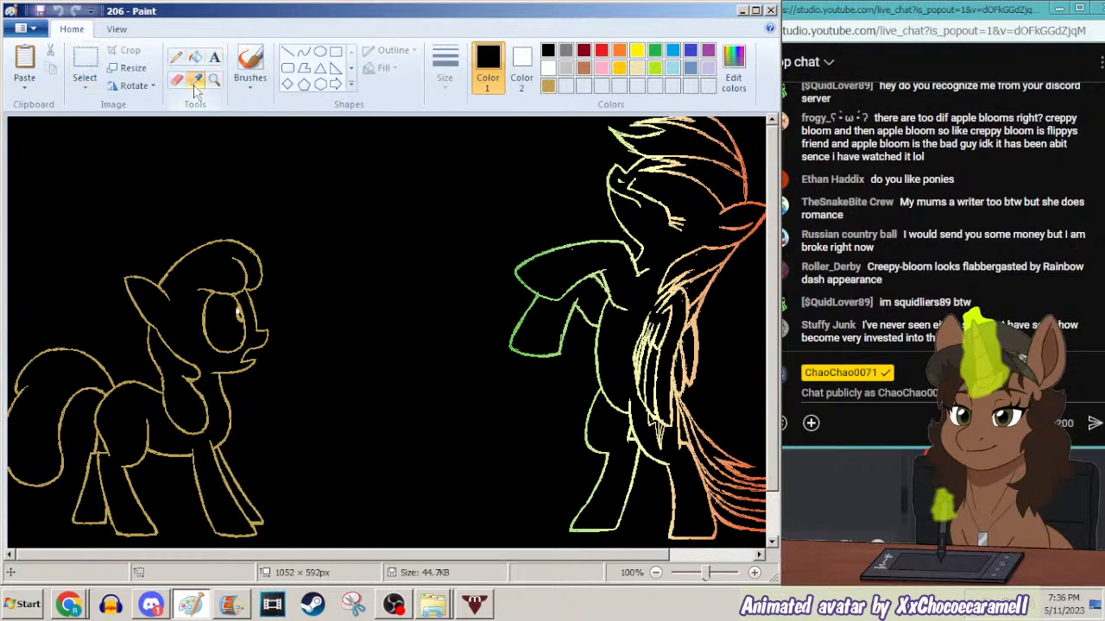
left_click(214, 81)
right_click(202, 143)
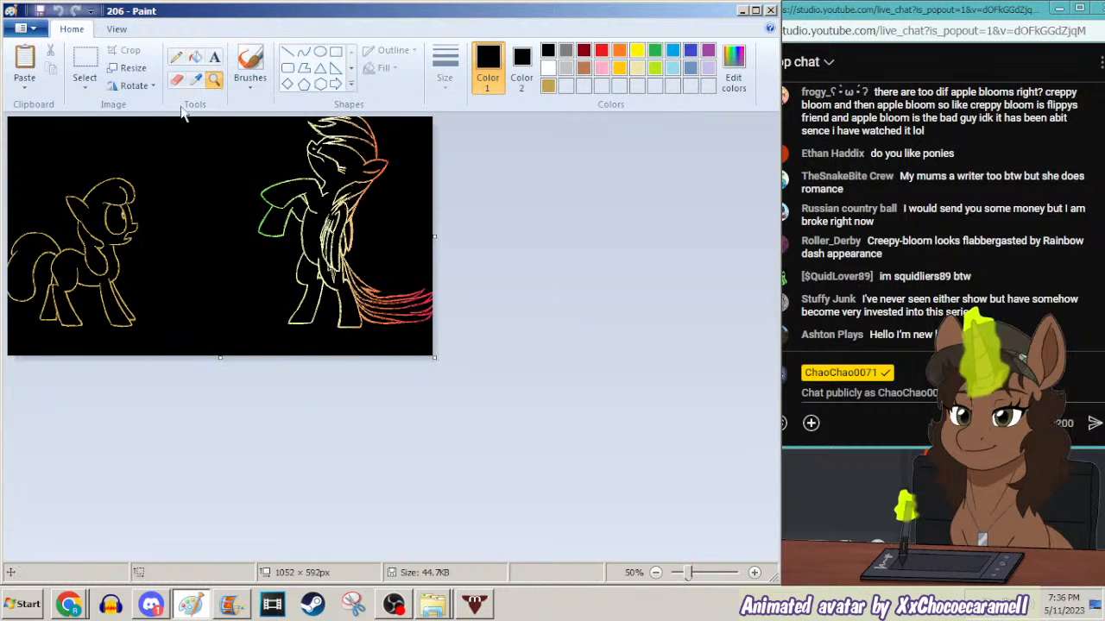
left_click(85, 62)
left_click_drag(234, 344, 760, 4)
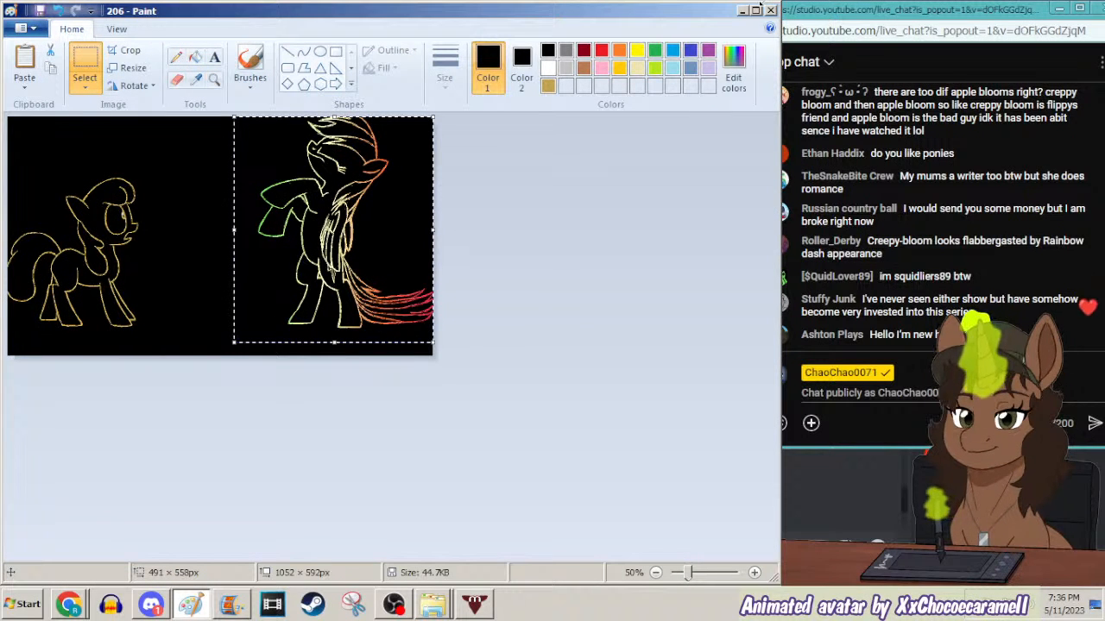
key("Delete")
key("ctrl+v")
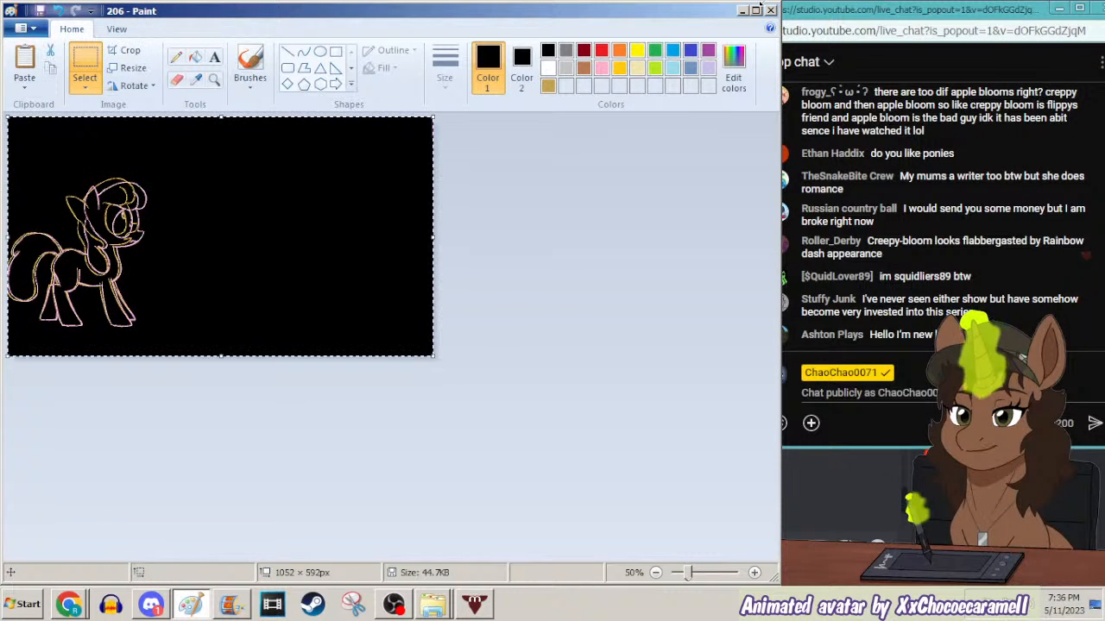
Sample the pony's gold outline as the secondary colour and cut or copy the whole frame at 50% zoom.
left_click(195, 78)
left_click(214, 81)
left_click(191, 216)
left_click(197, 80)
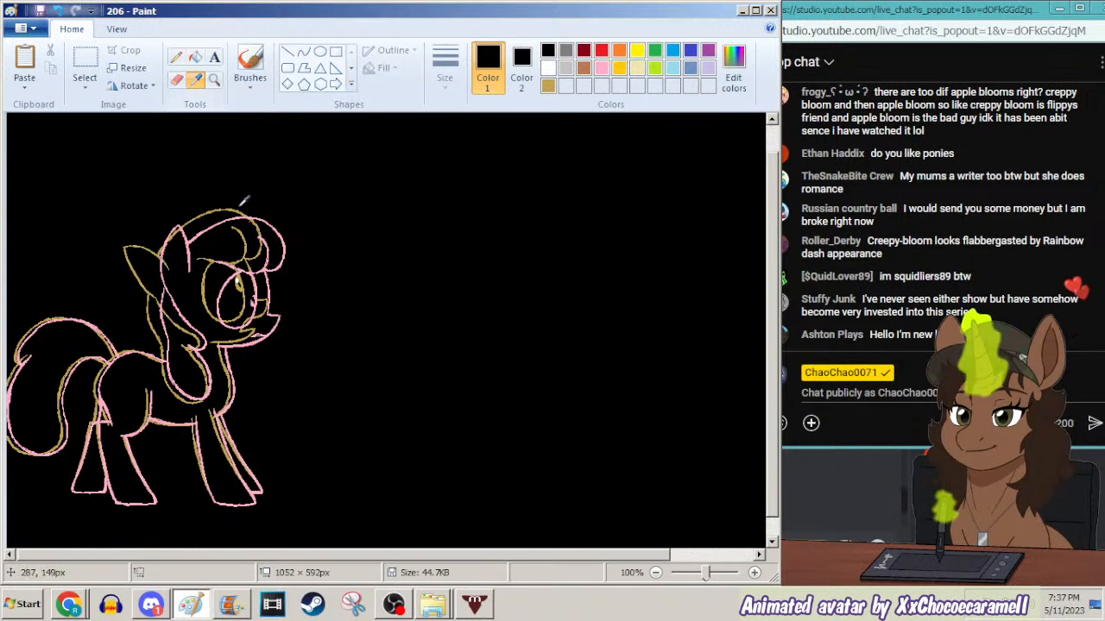
right_click(235, 207)
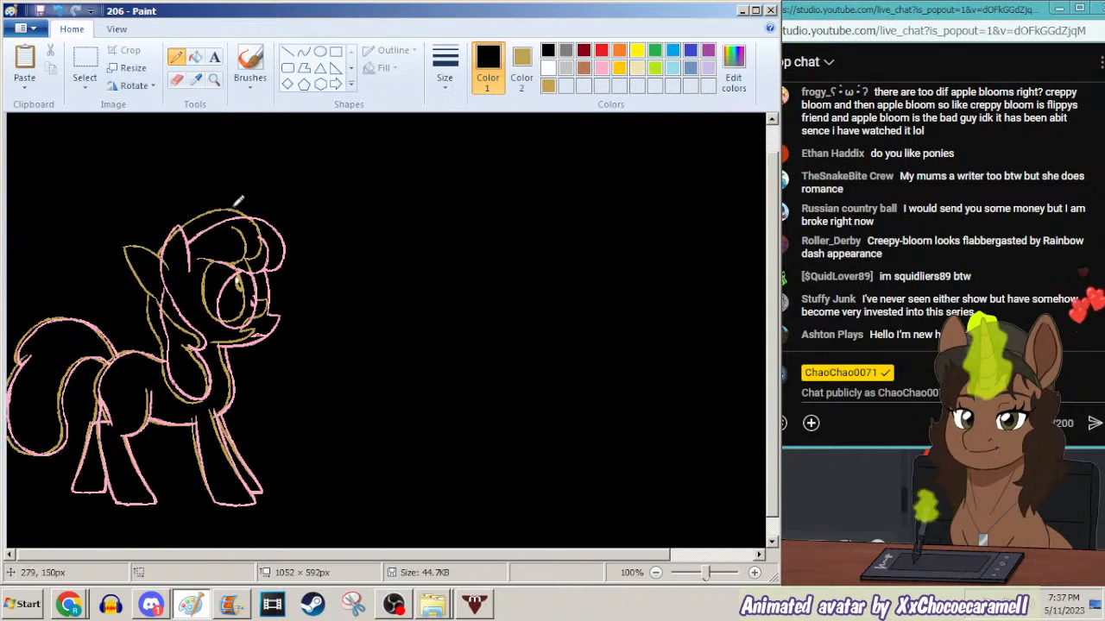
right_click(227, 177)
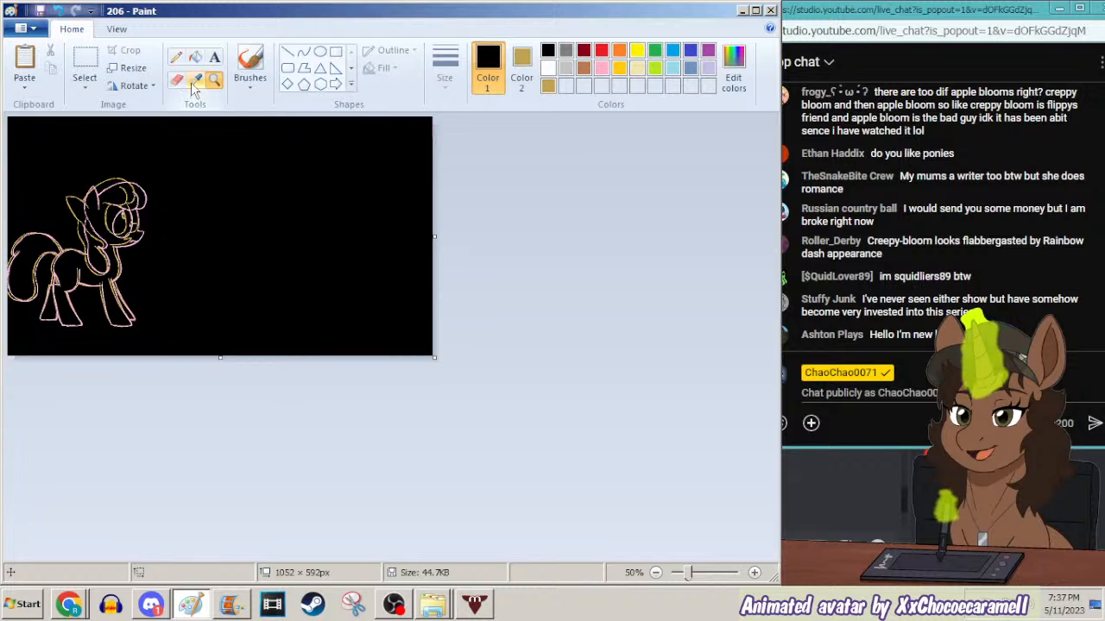
key("ctrl+a")
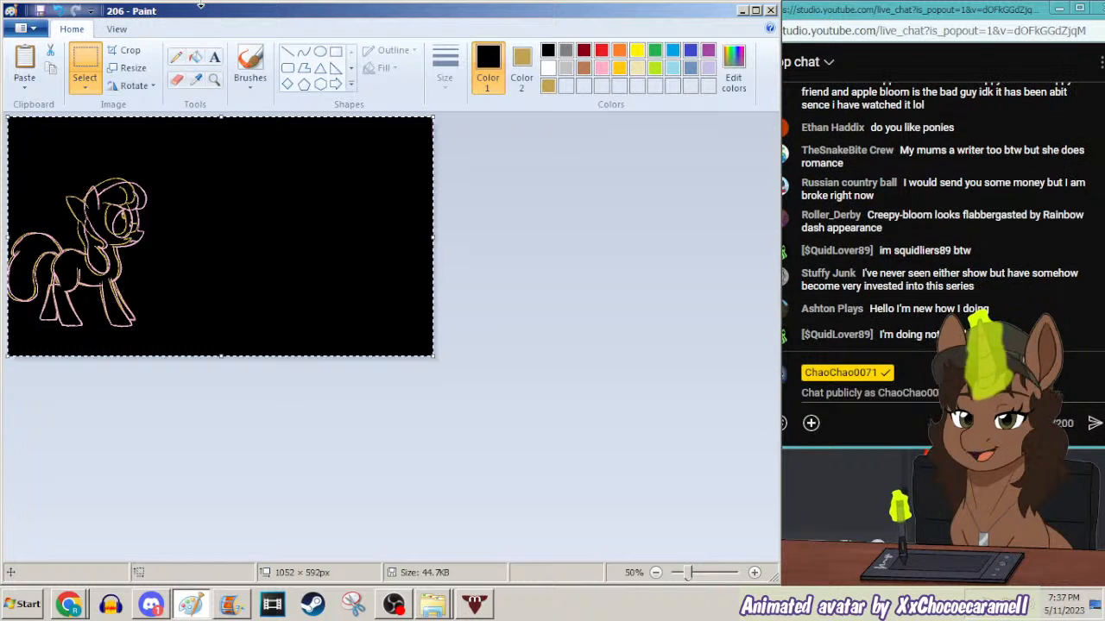
Cover the pony with a solid purple rectangle and paste the frame over it so the gold lines turn purple.
left_click(336, 52)
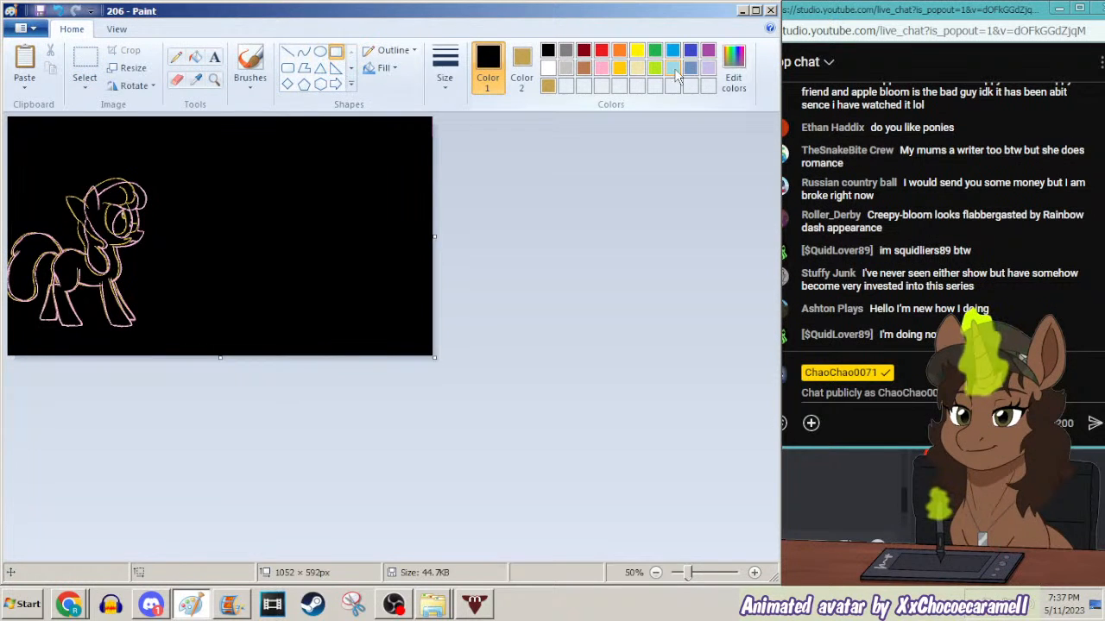
left_click(707, 50)
mouse_move(183, 155)
left_mouse_down()
mouse_move(69, 251)
mouse_move(8, 348)
left_mouse_up()
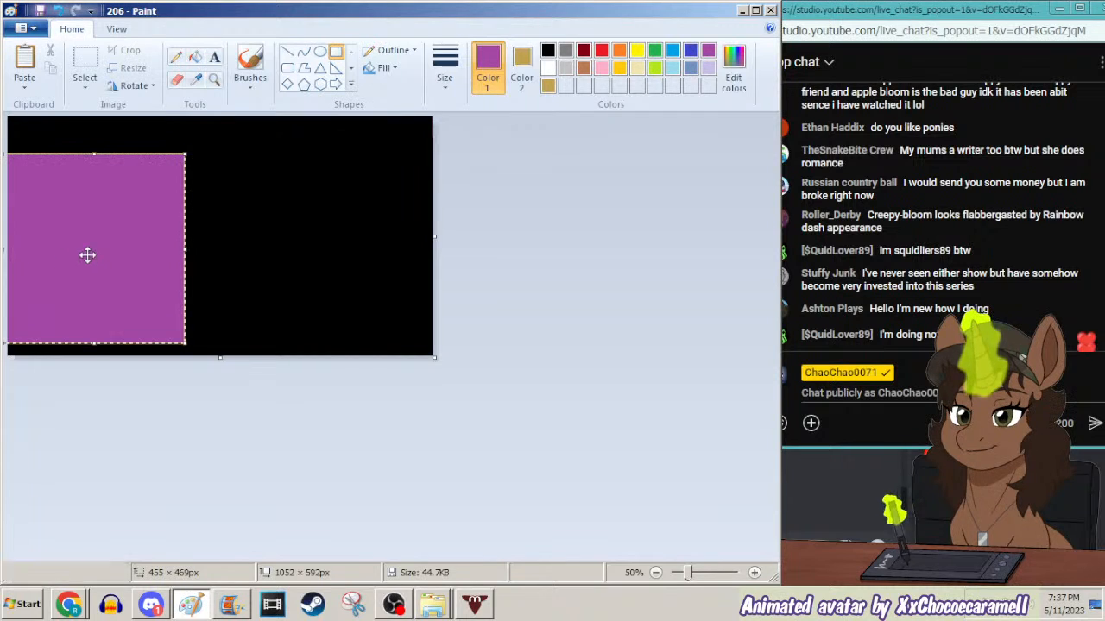
key("ctrl+v")
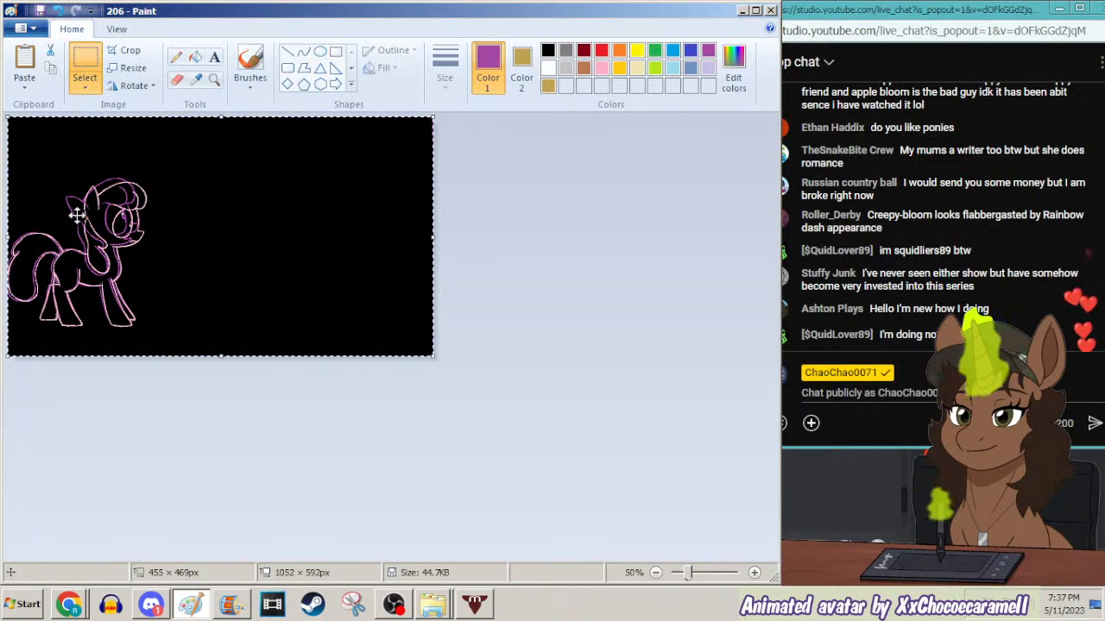
Sample the black background as the secondary colour at 100% zoom.
left_click(214, 82)
left_click(100, 248)
left_click(197, 58)
left_click(196, 79)
right_click(184, 133)
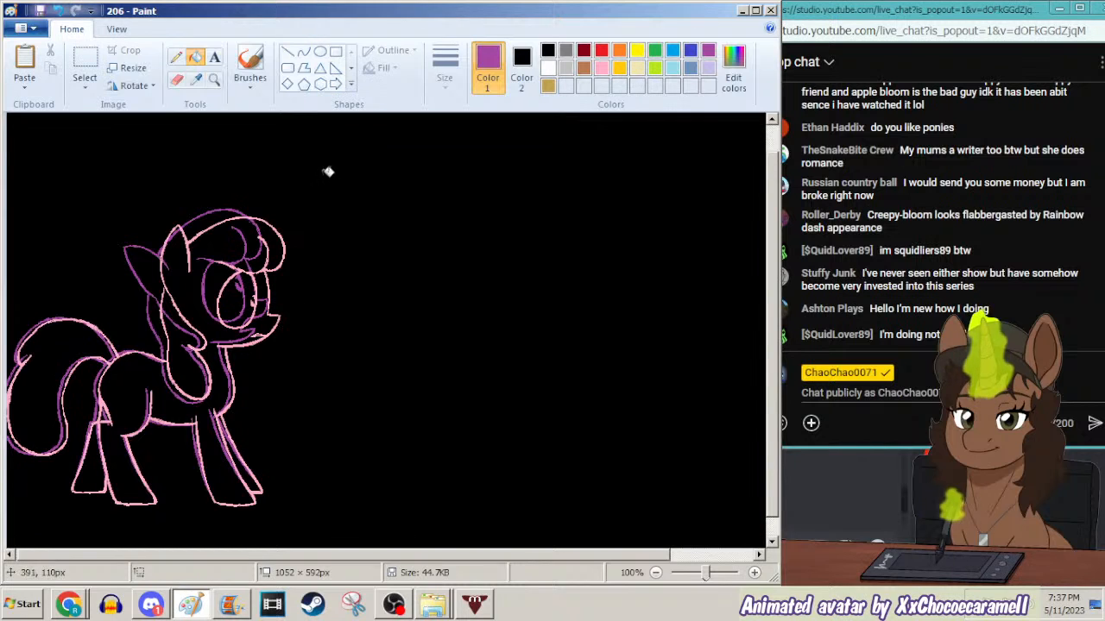
Draw gold in-between lines on the front legs with the Pencil at 200% zoom, between the pink and purple outlines.
left_click(214, 80)
left_click(207, 411)
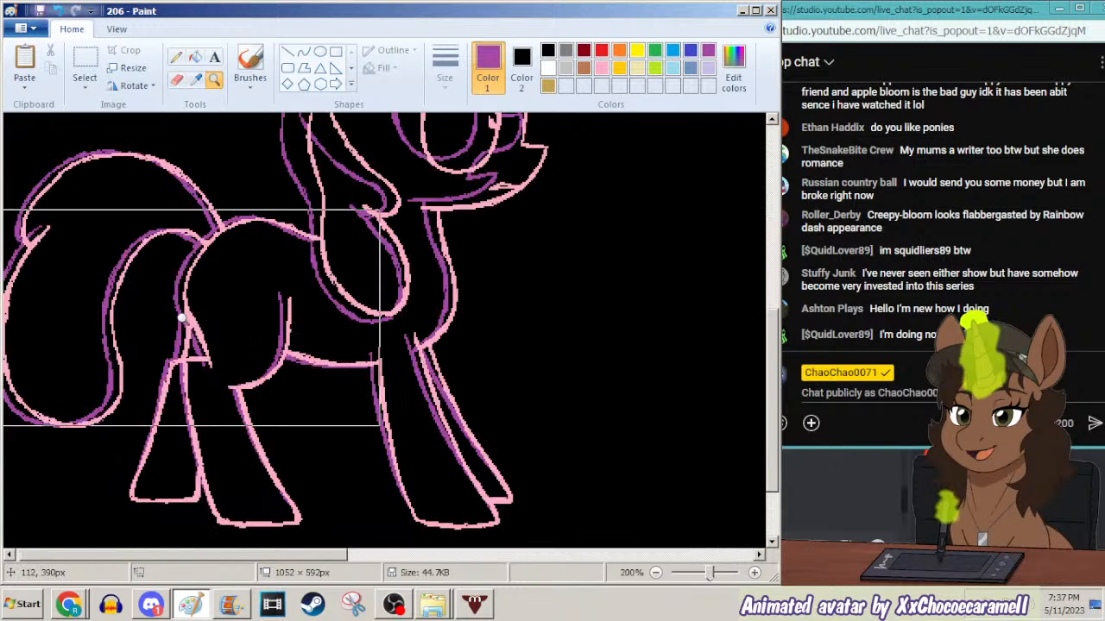
left_click(177, 56)
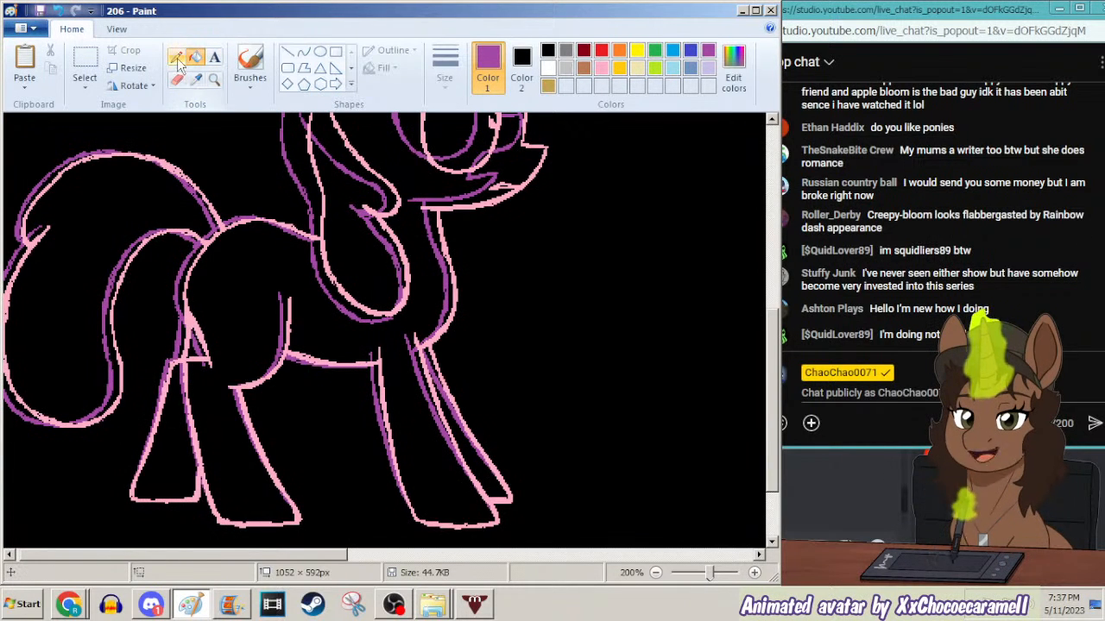
left_click(444, 69)
left_click(433, 119)
left_click(548, 86)
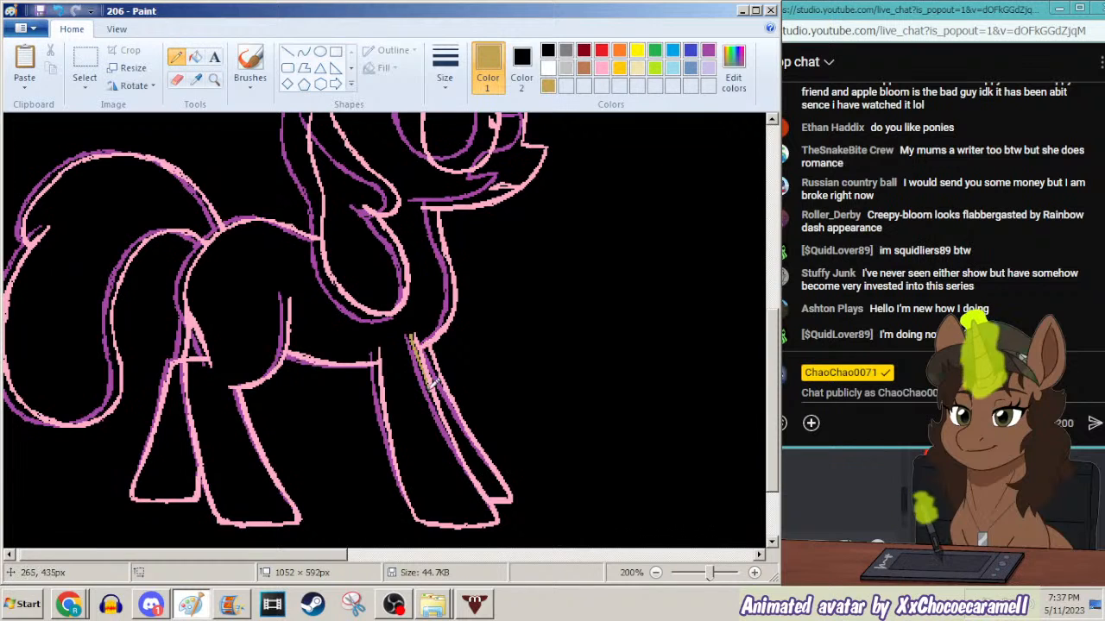
left_click_drag(439, 399, 477, 473)
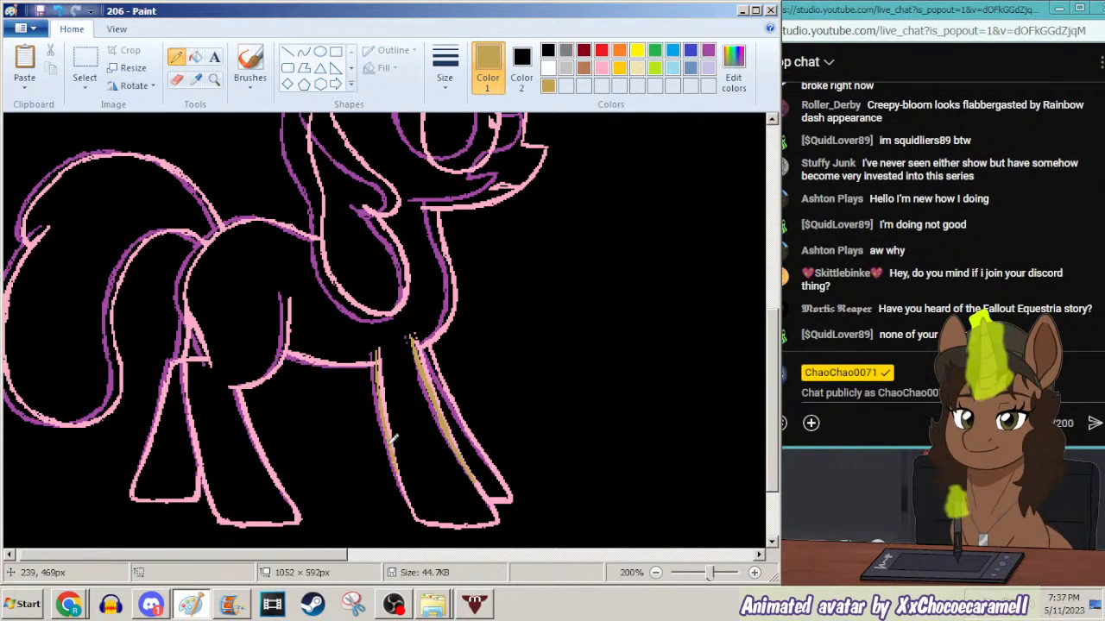
left_click_drag(398, 470, 410, 503)
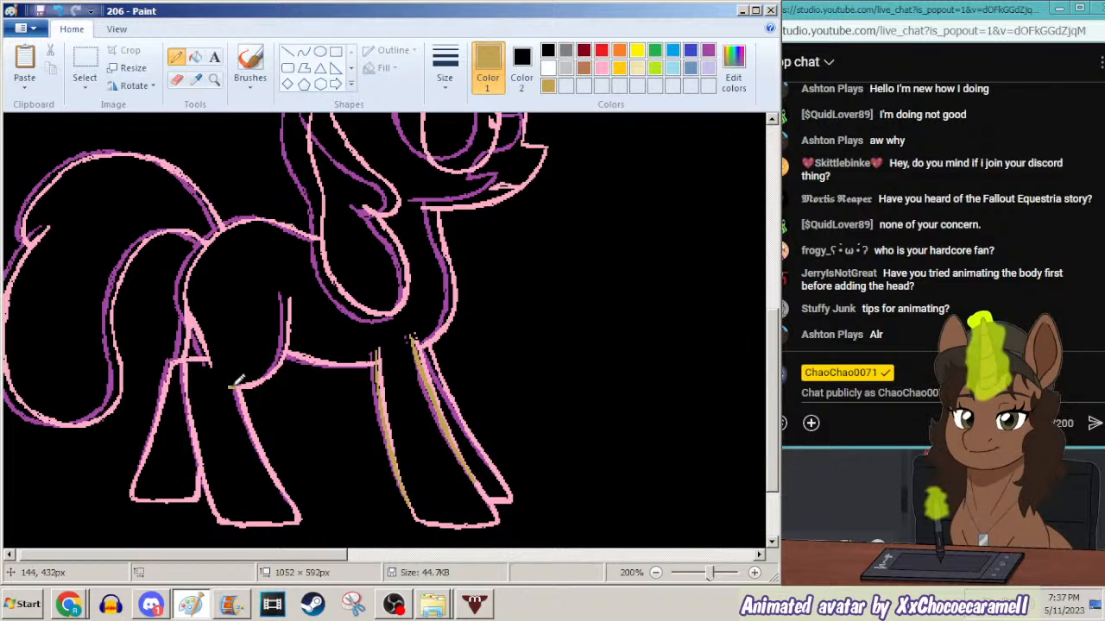
Switch to Discord and read the newest messages in the everyone channel.
left_click(157, 604)
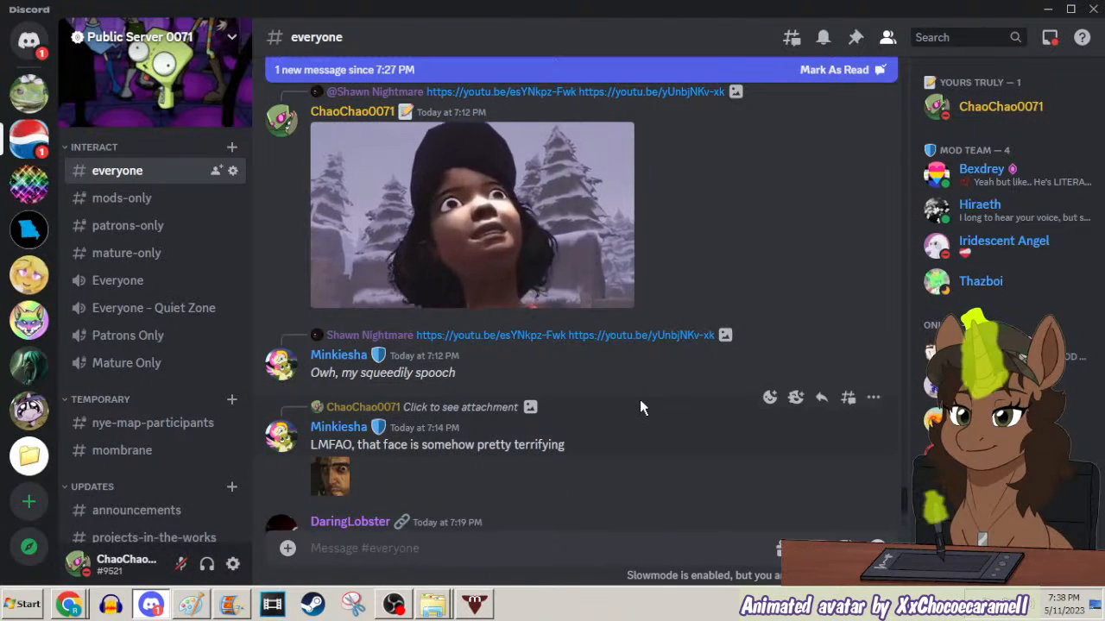
scroll(701, 156, "down", 5)
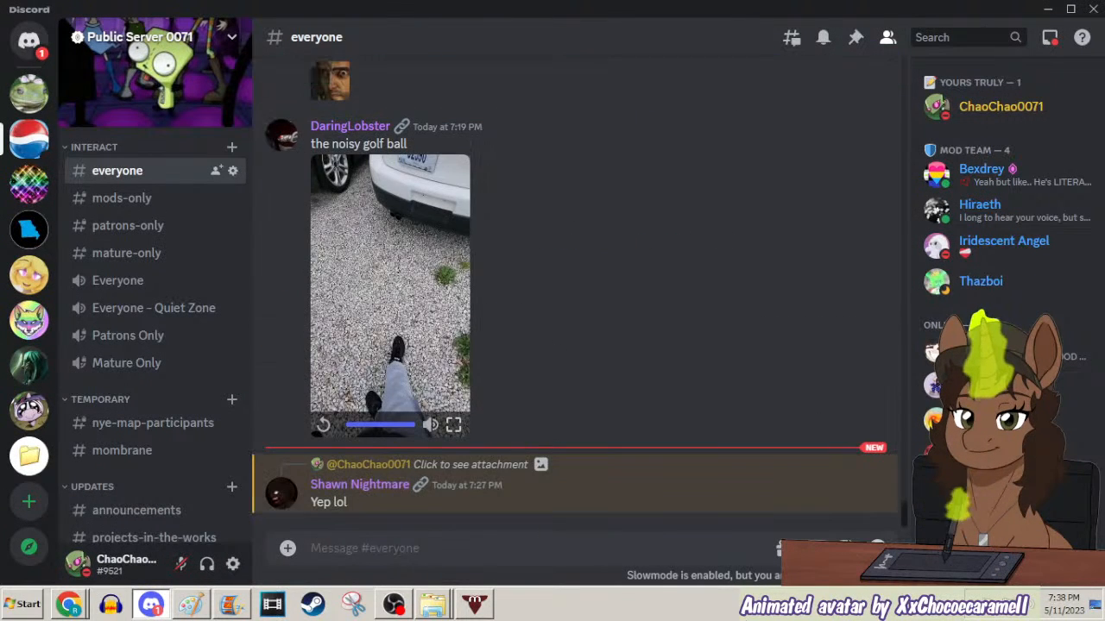
scroll(729, 313, "up", 4)
scroll(730, 322, "down", 3)
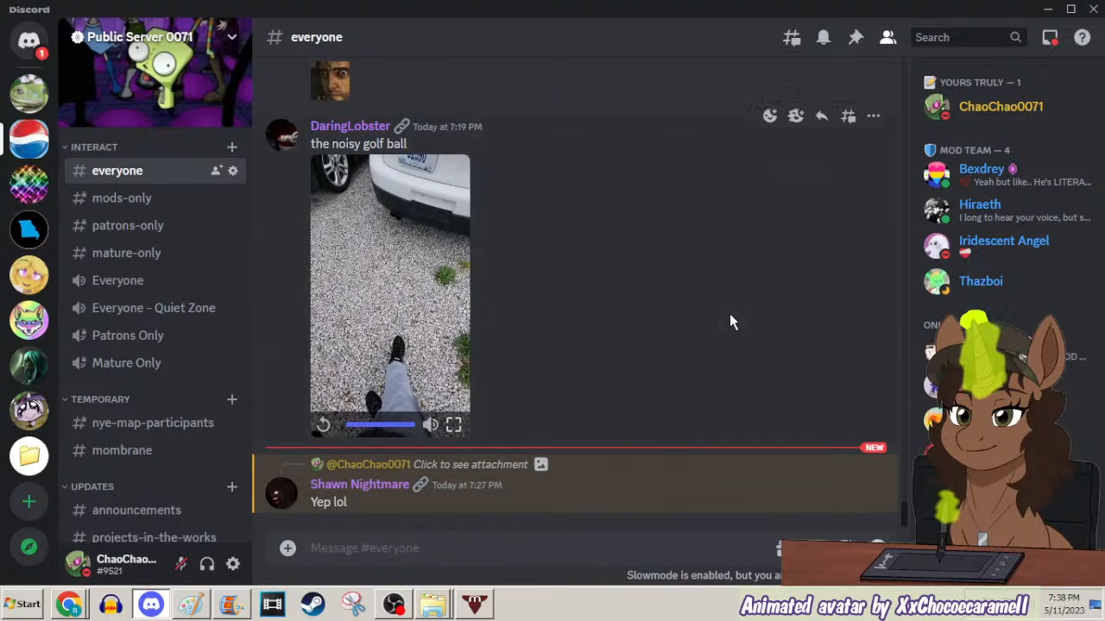
Switch to OBS, hide the Display Capture source and show it again, and return to the Paint drawing.
left_click(393, 604)
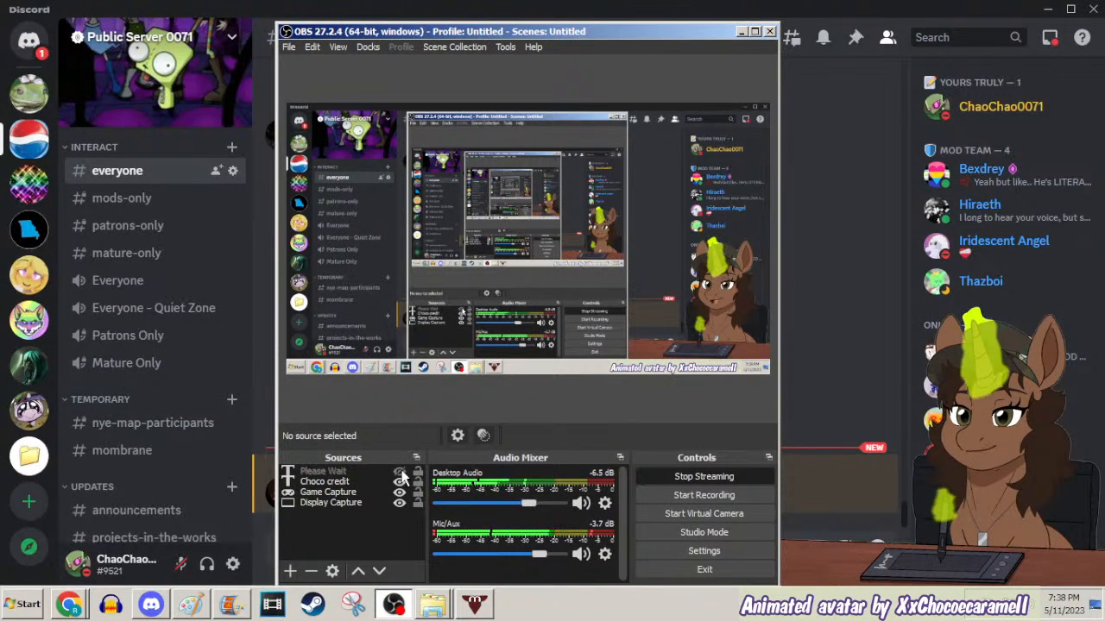
left_click(400, 504)
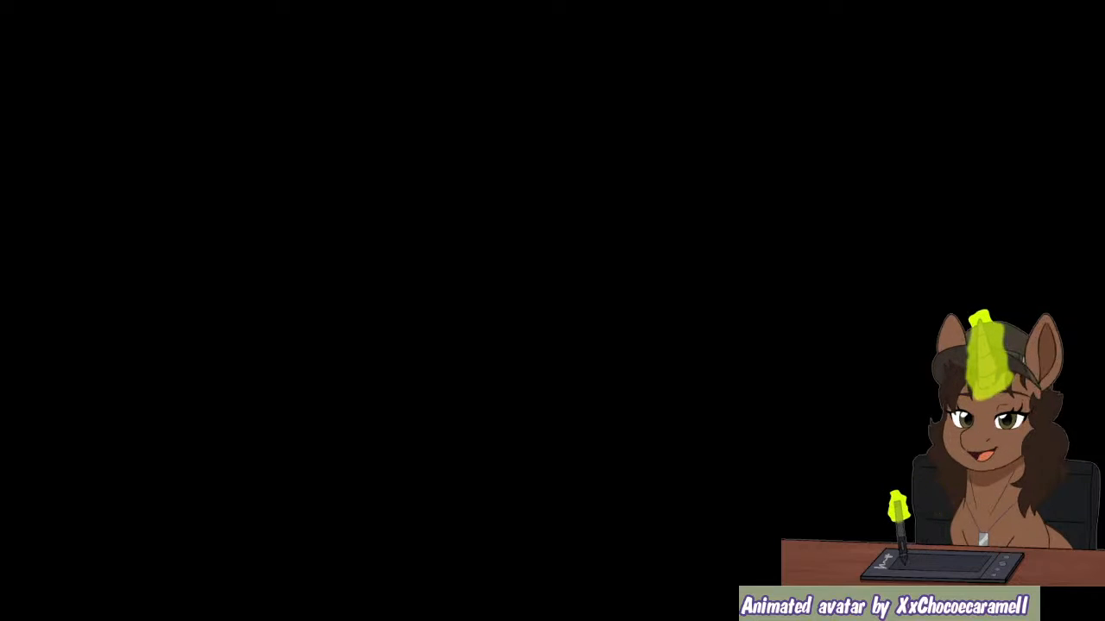
left_click(398, 501)
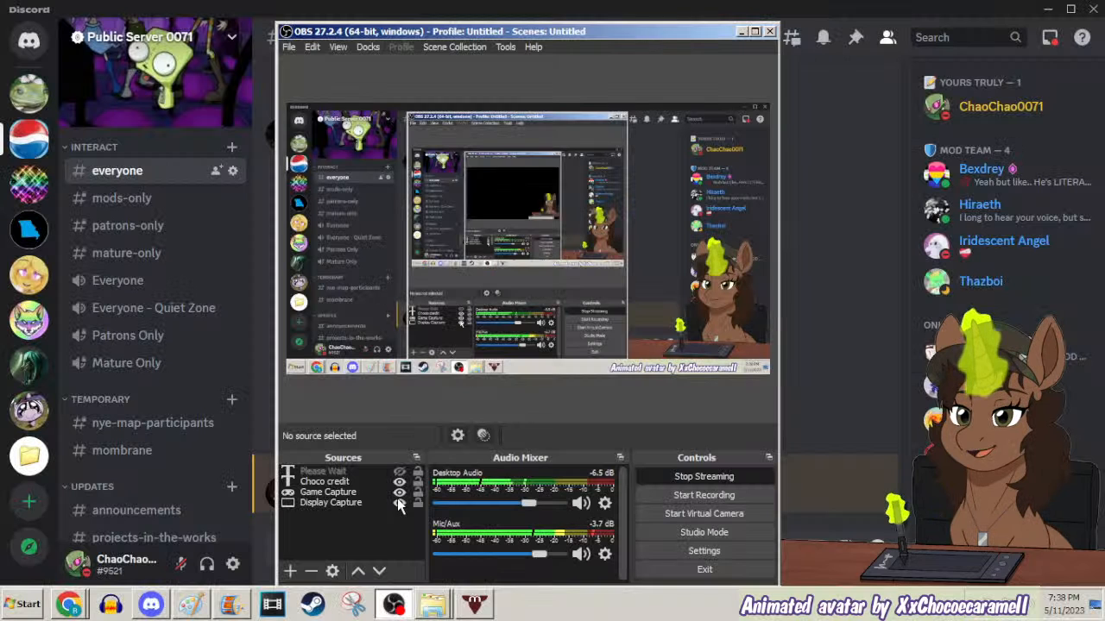
left_click(741, 31)
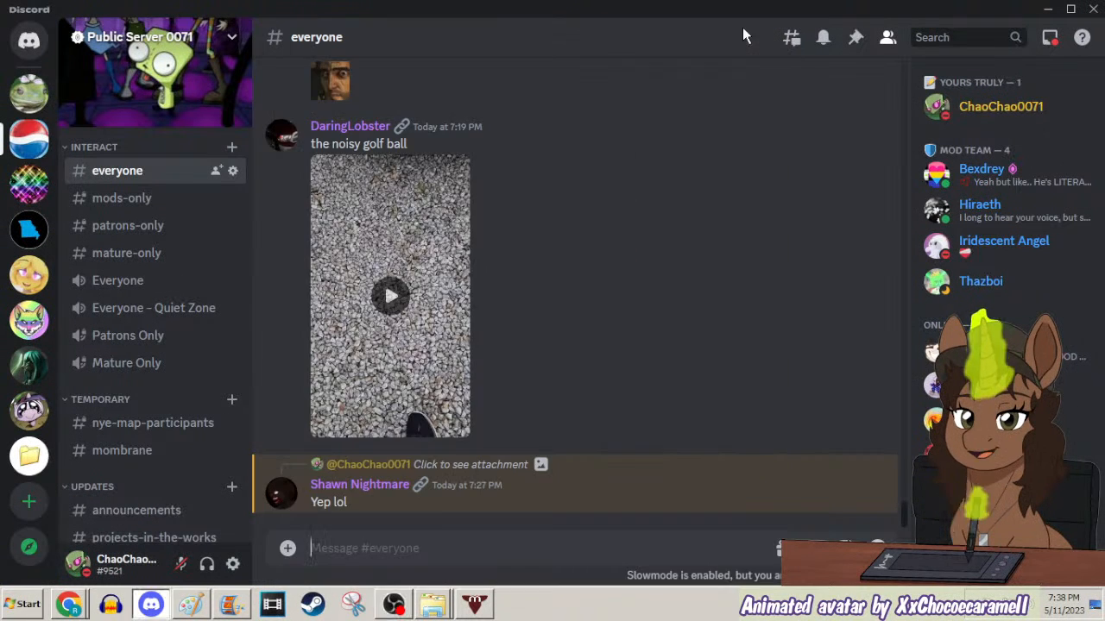
left_click(1047, 9)
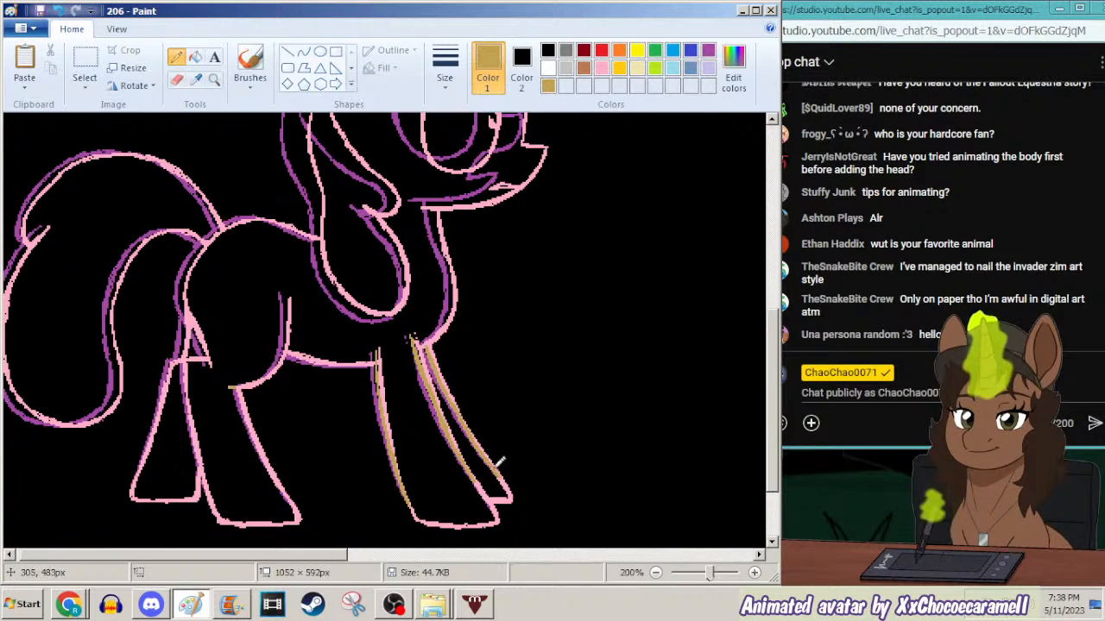
Fill the front hoof outlines with gold and draw the pony's chest line in gold with the Pencil.
left_click(195, 57)
left_click(492, 498)
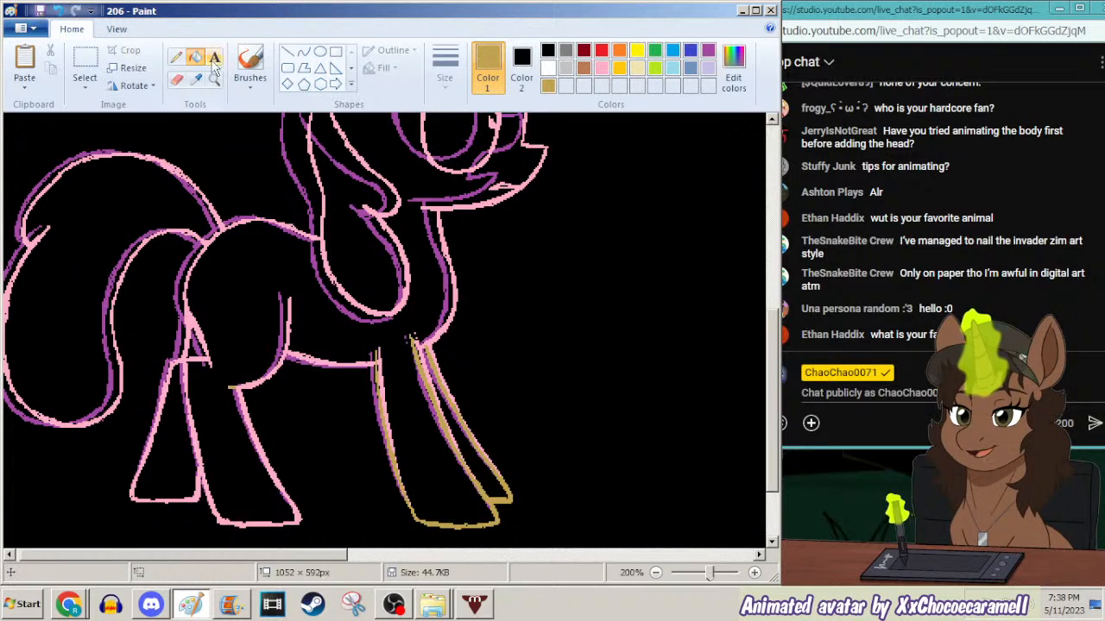
left_click(176, 57)
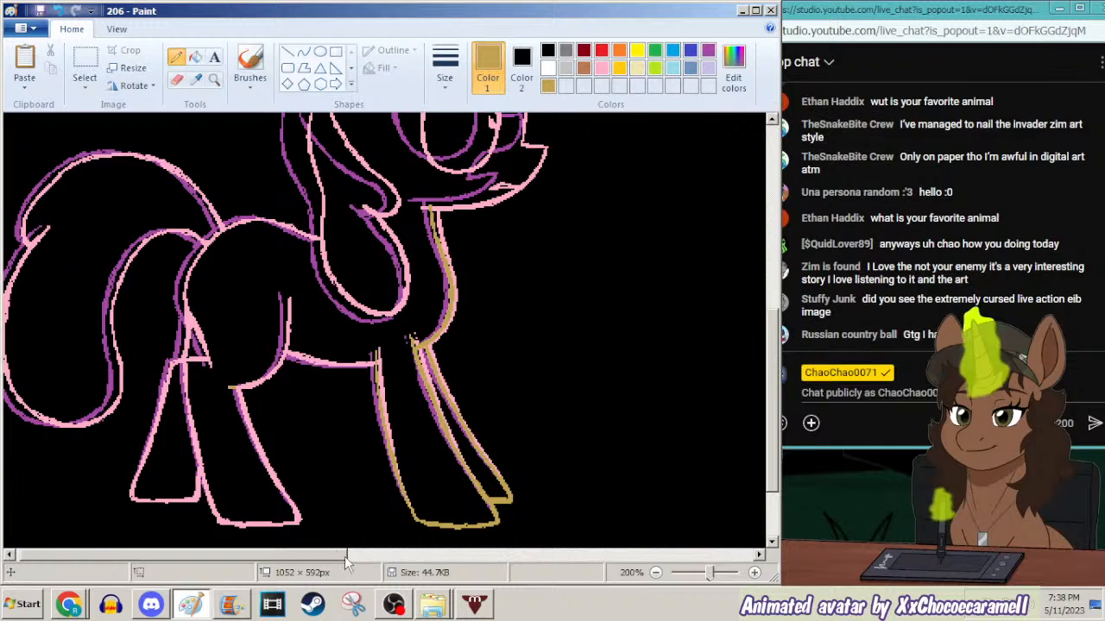
Draw the thigh curve, belly line and inner hind-leg lines in gold between the pink and purple outlines.
left_click_drag(317, 555, 314, 554)
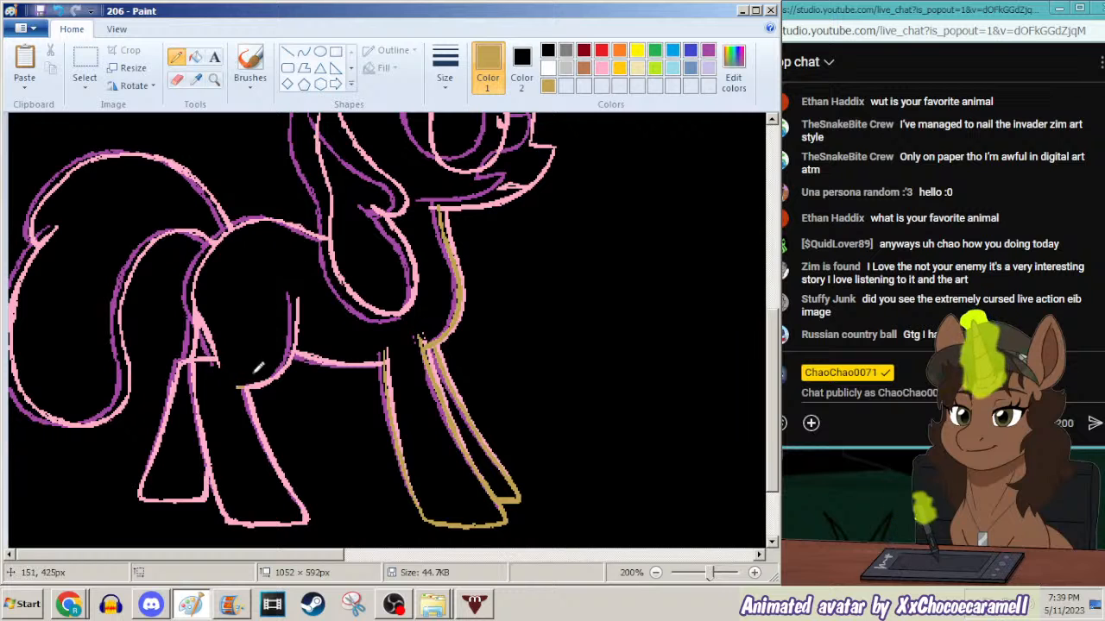
left_click_drag(242, 386, 293, 347)
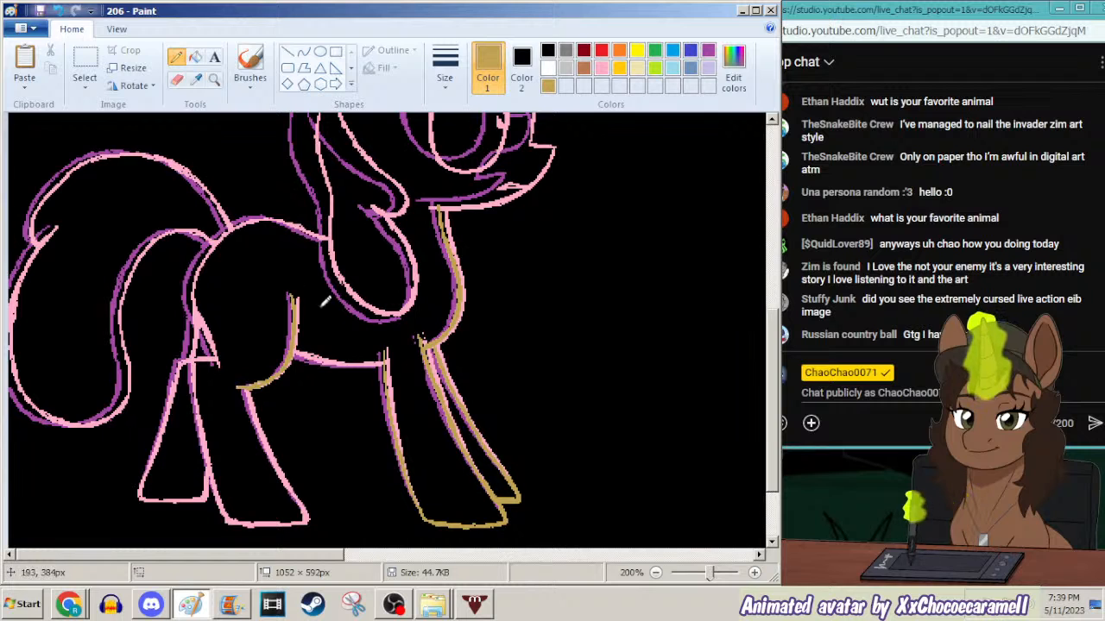
left_click_drag(314, 363, 387, 366)
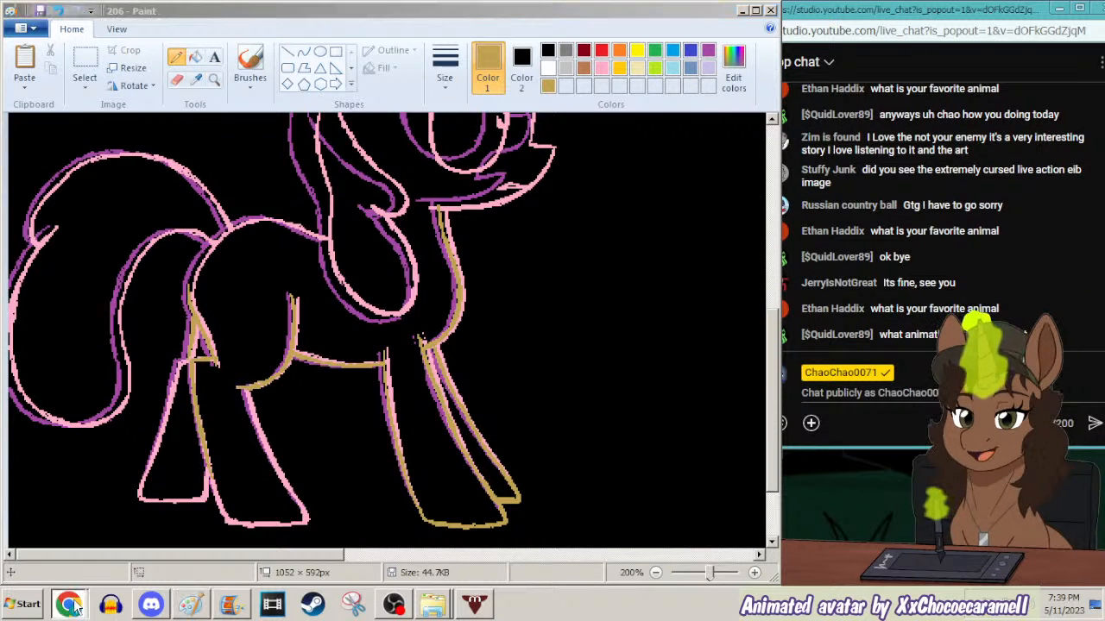
Switch to Chrome, check the music playlist, close the spare YouTube home tab and return to the Paint drawing.
left_click(189, 548)
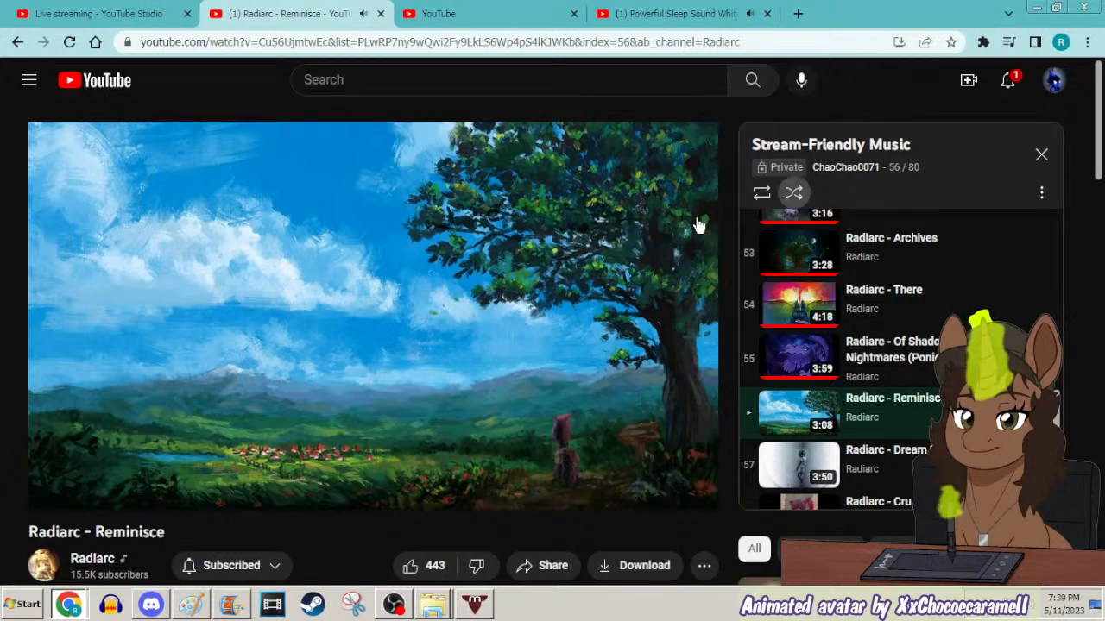
scroll(649, 233, "down", 2)
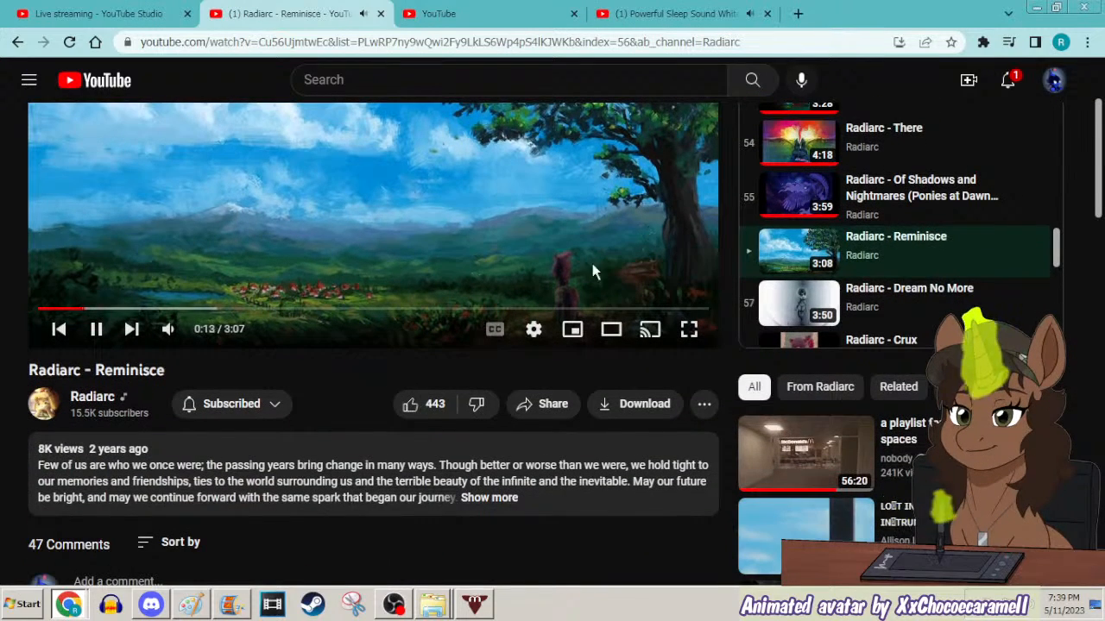
scroll(357, 406, "up", 2)
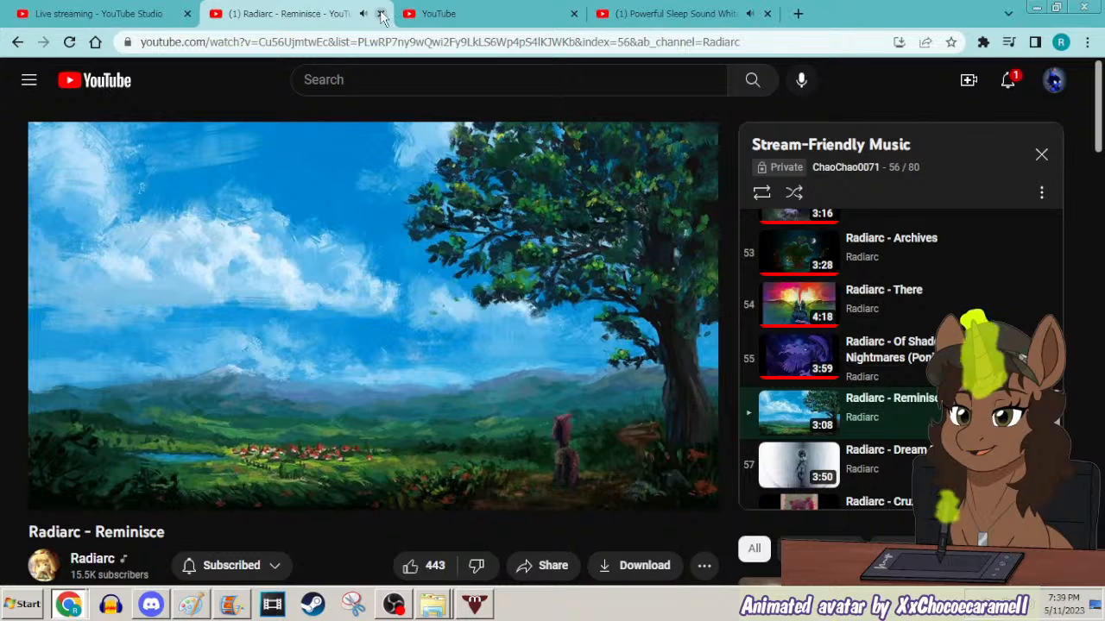
left_click(565, 10)
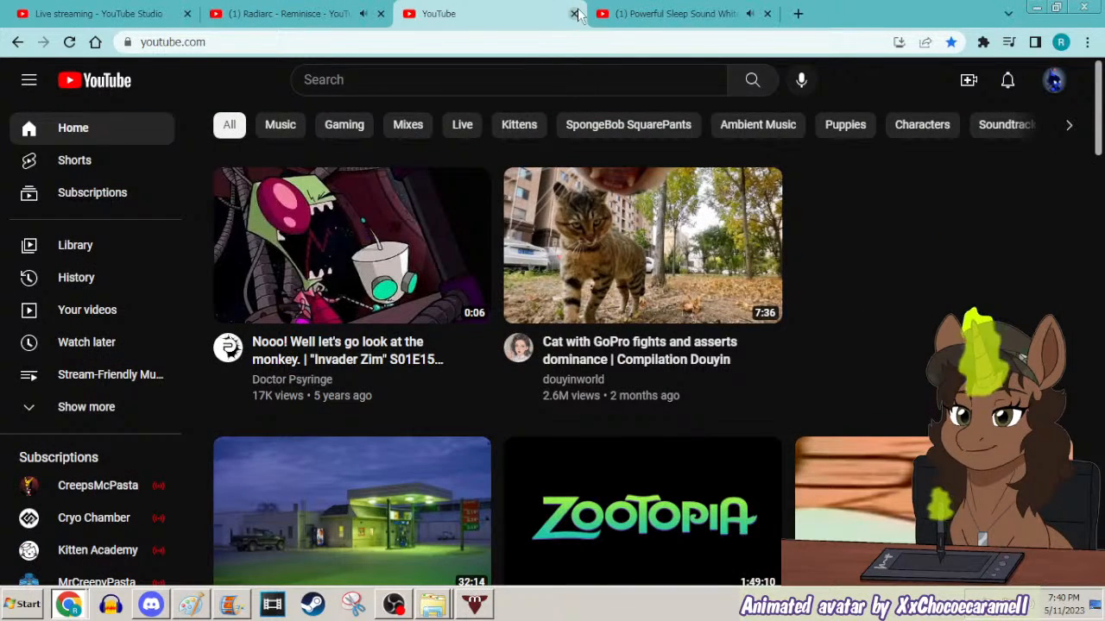
left_click(575, 13)
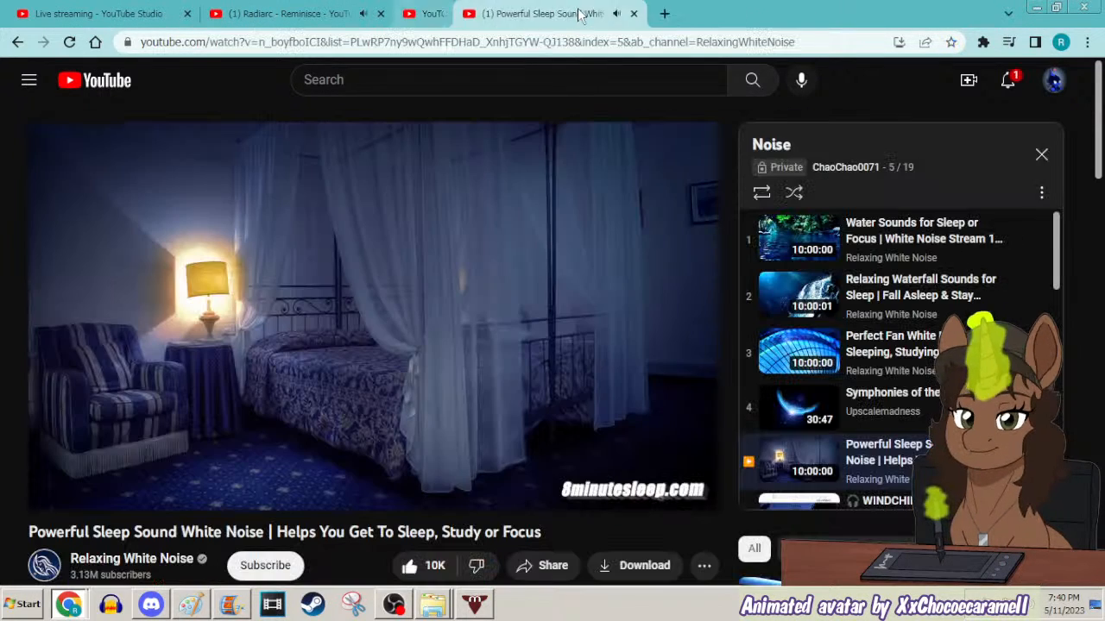
left_click(1036, 8)
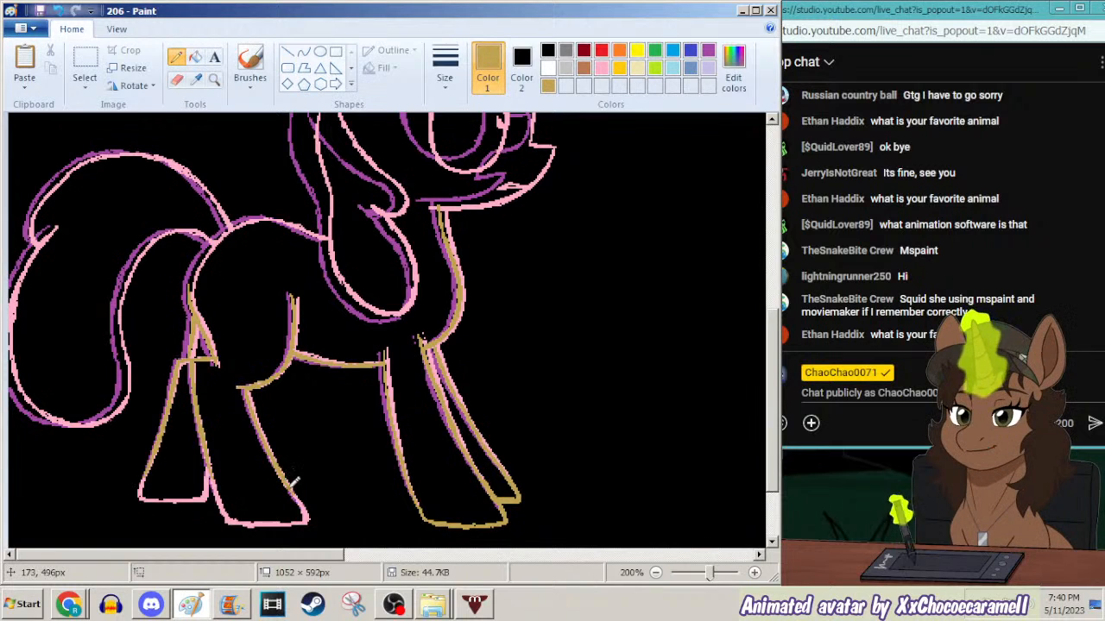
Fill the remaining pink outlines of both hind hooves with gold and return to the Pencil.
left_click(195, 57)
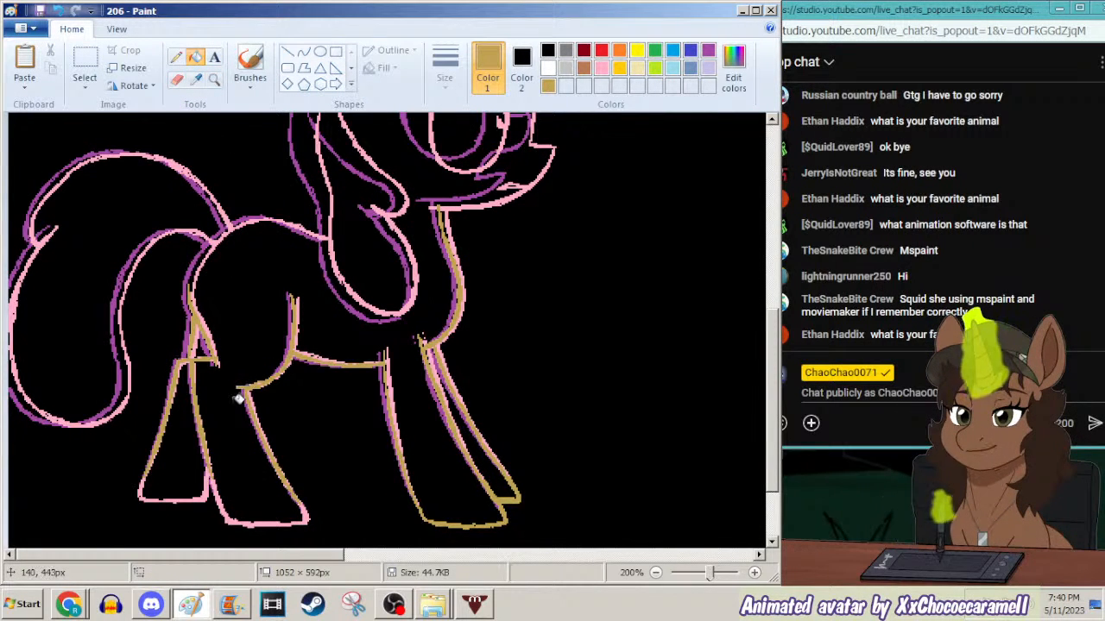
left_click(177, 57)
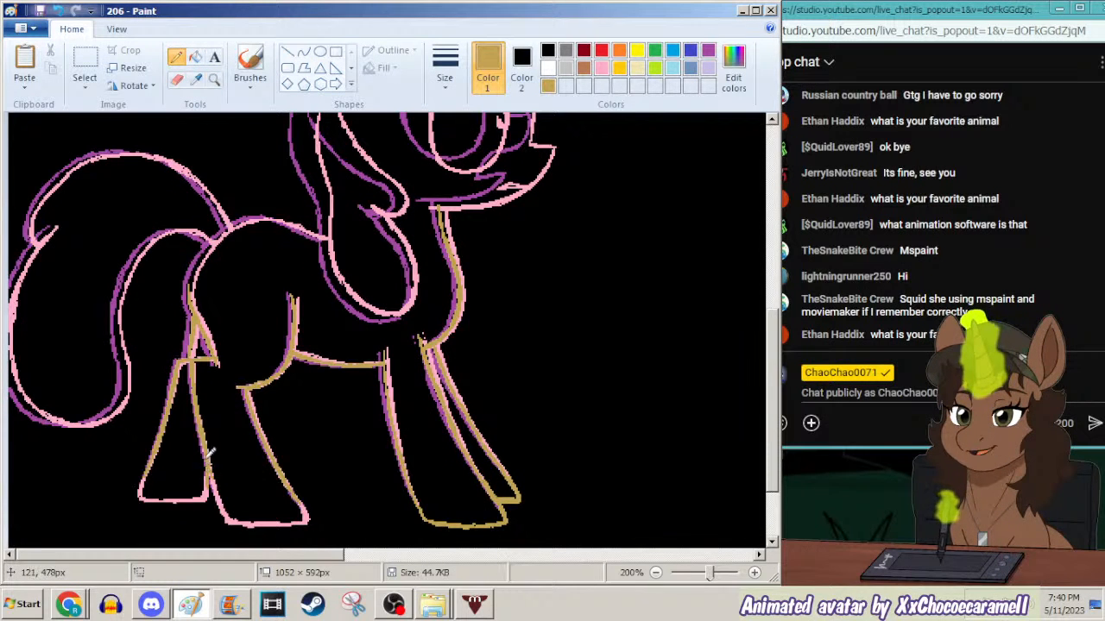
left_click(195, 57)
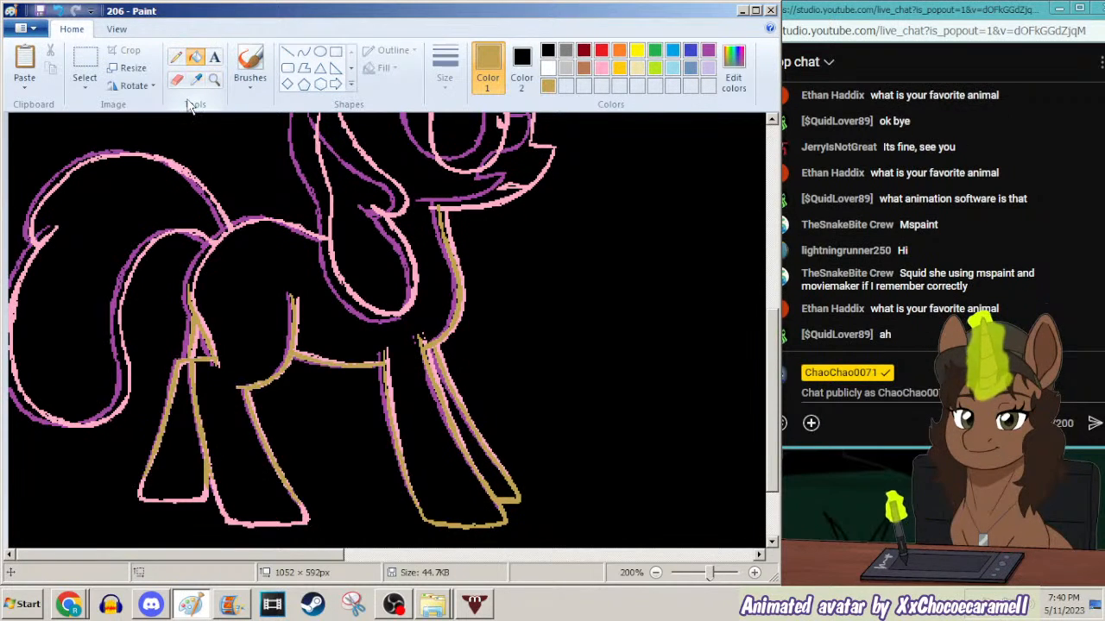
left_click(212, 492)
left_click(212, 489)
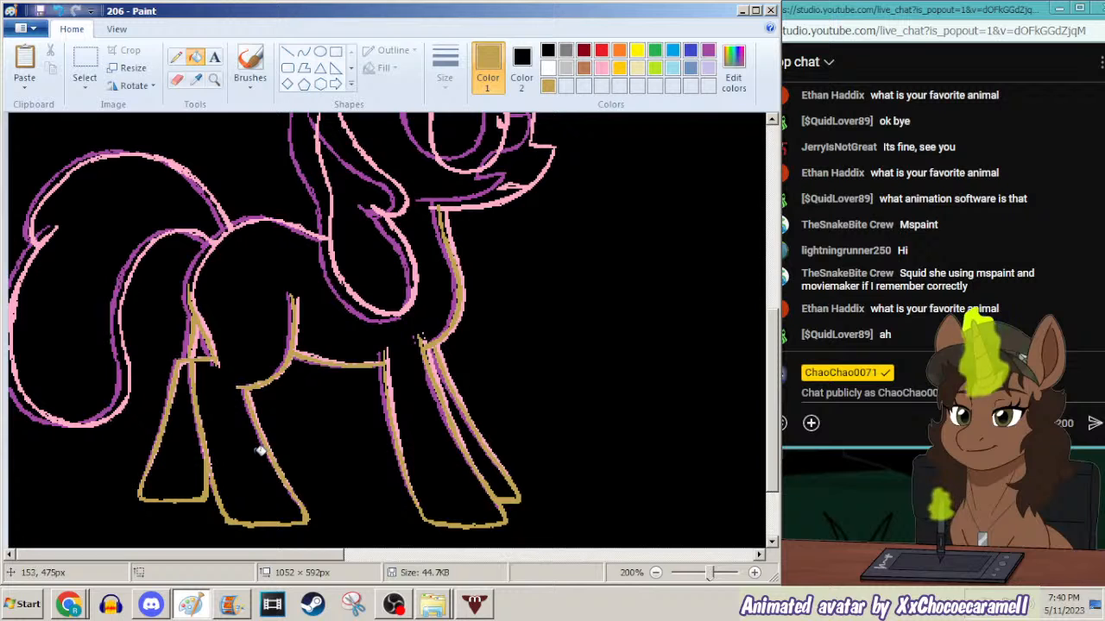
left_click(175, 56)
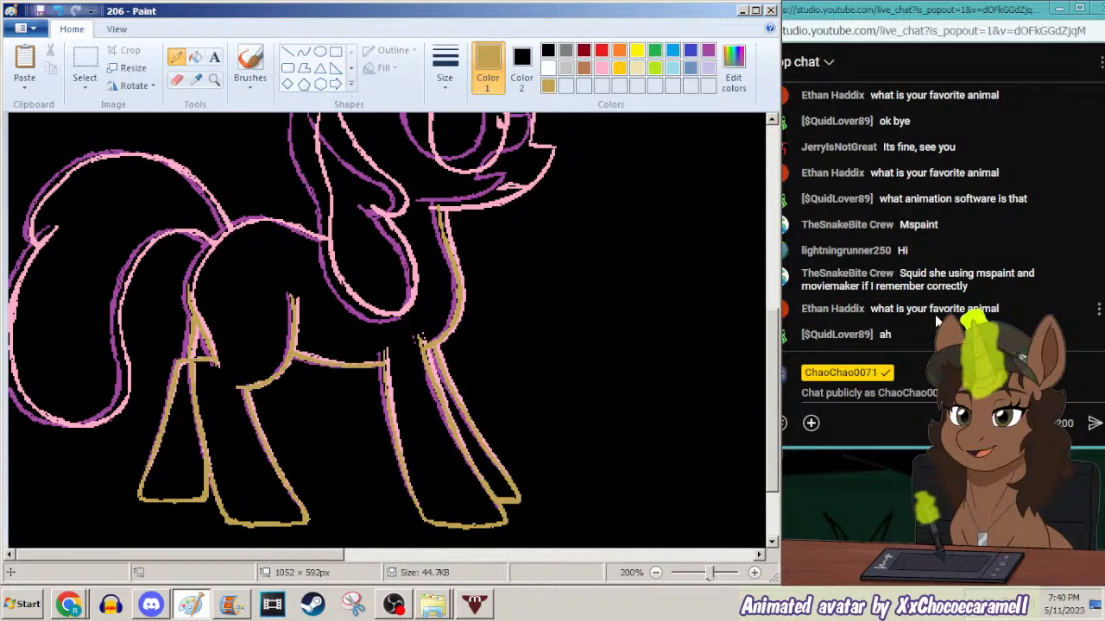
Remove the repeated "wut is your favorite animal" message from the live chat and go back to the newest messages.
left_click(1048, 164)
scroll(1062, 168, "up", 5)
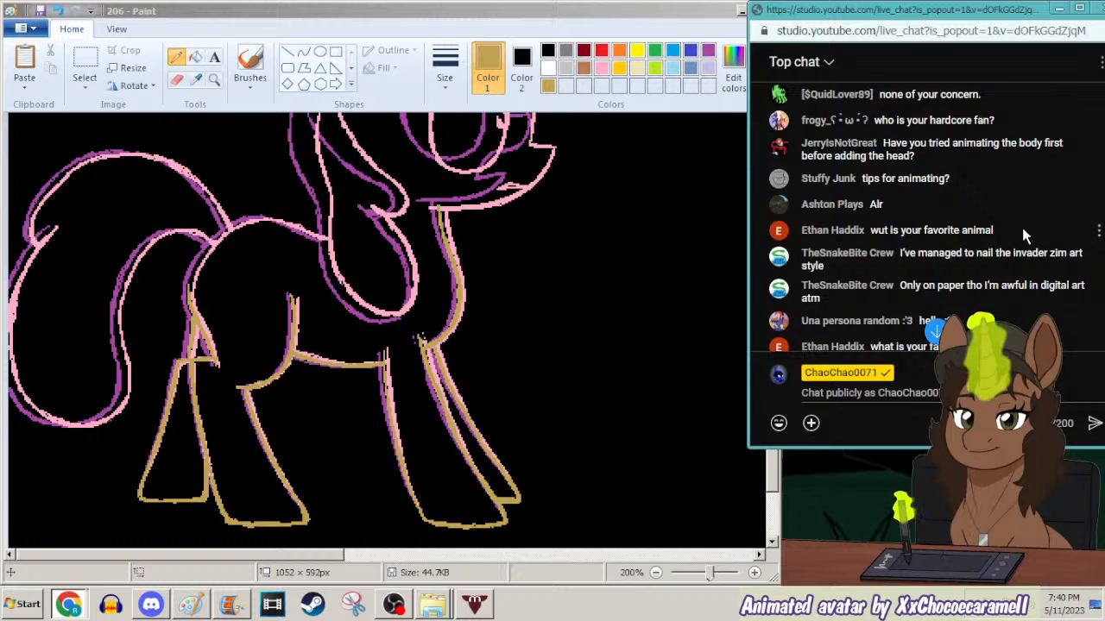
scroll(1024, 229, "up", 2)
scroll(1022, 227, "down", 2)
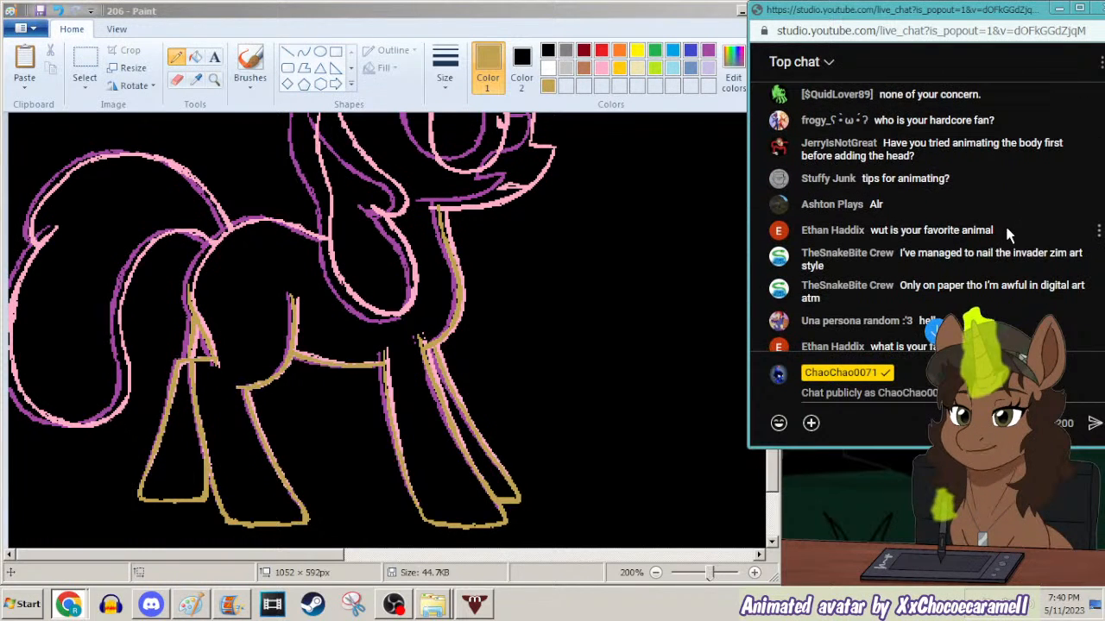
left_click(1098, 230)
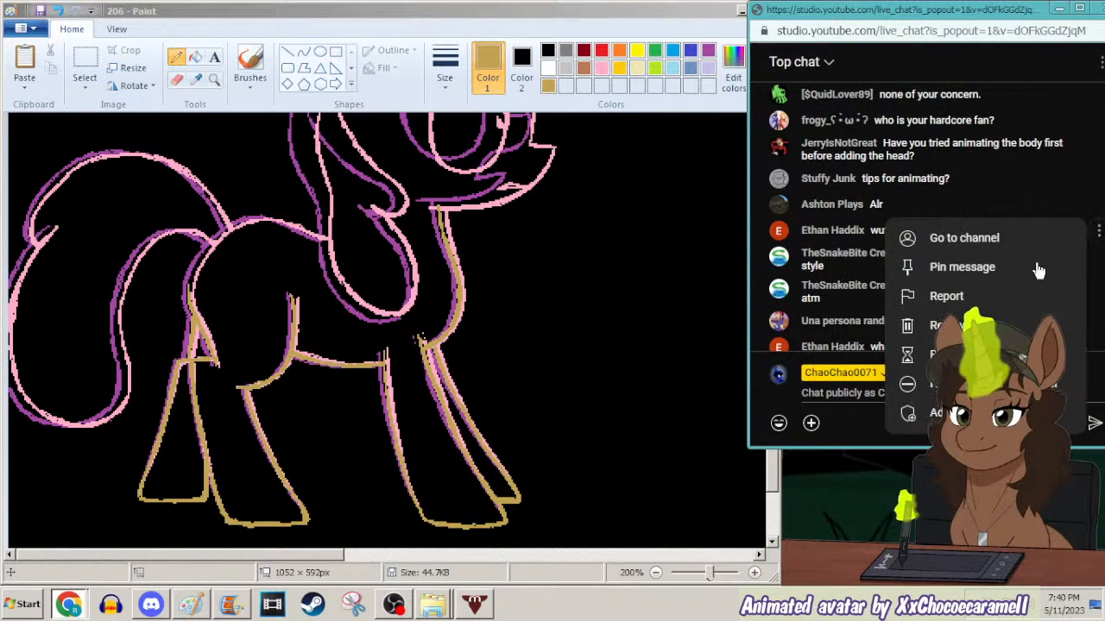
left_click(937, 325)
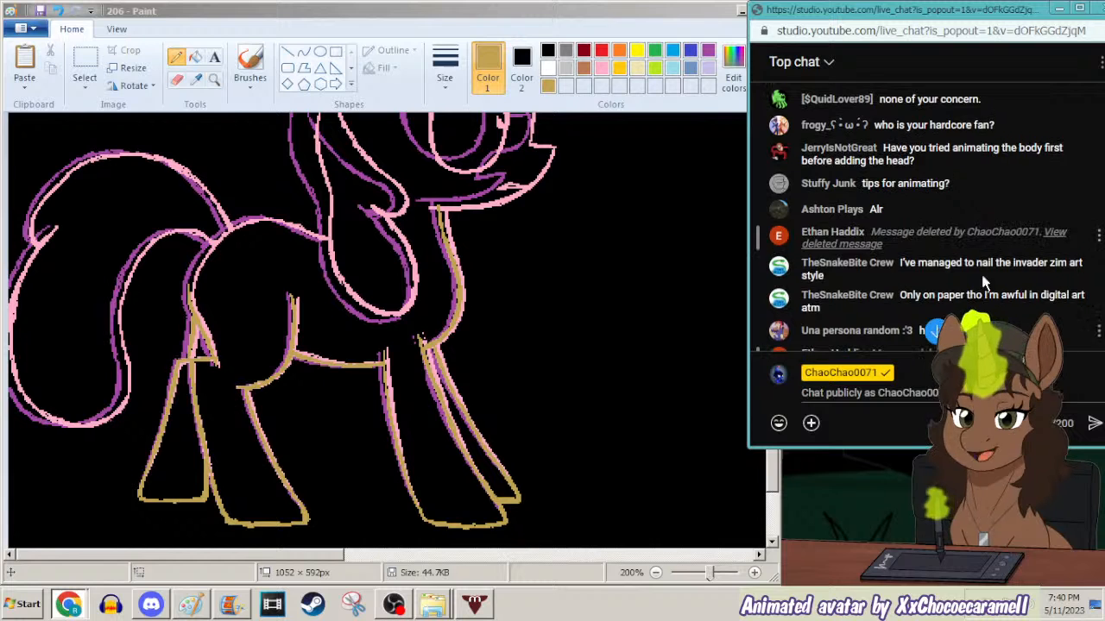
scroll(978, 261, "down", 3)
scroll(978, 262, "down", 2)
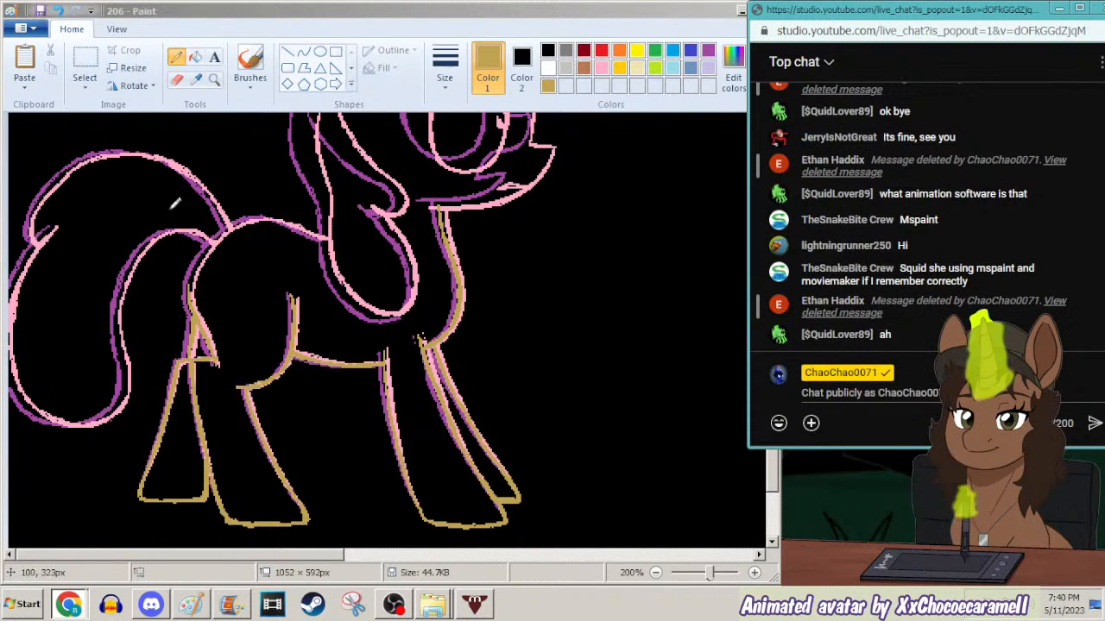
Draw the rump and back line and the face profile with forehead, muzzle and jaw in gold with the Pencil.
left_click(178, 60)
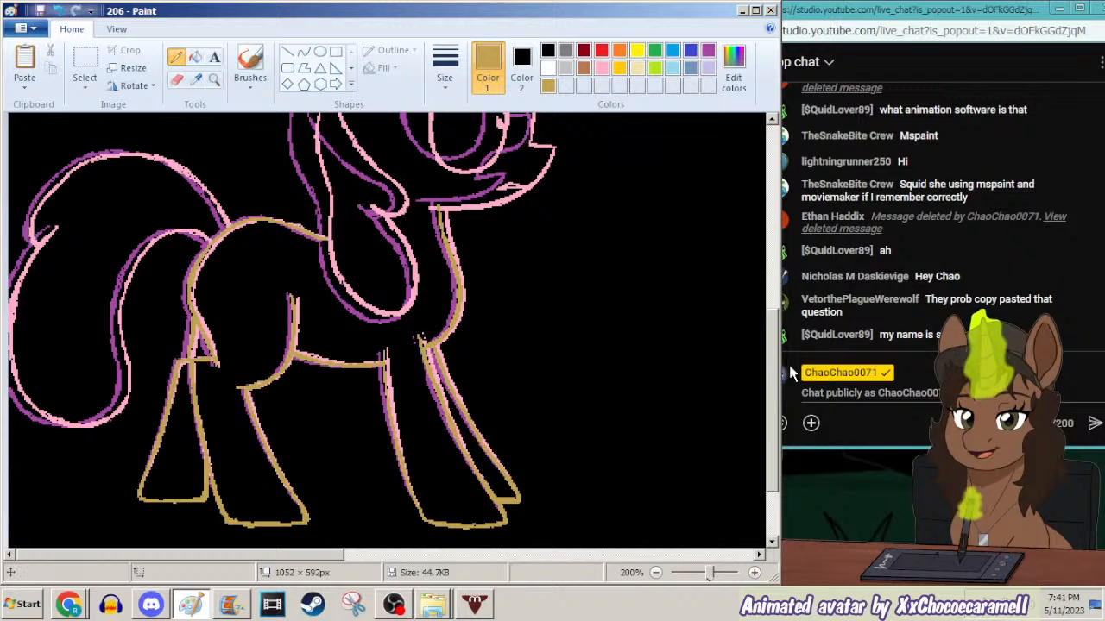
scroll(774, 379, "up", 3)
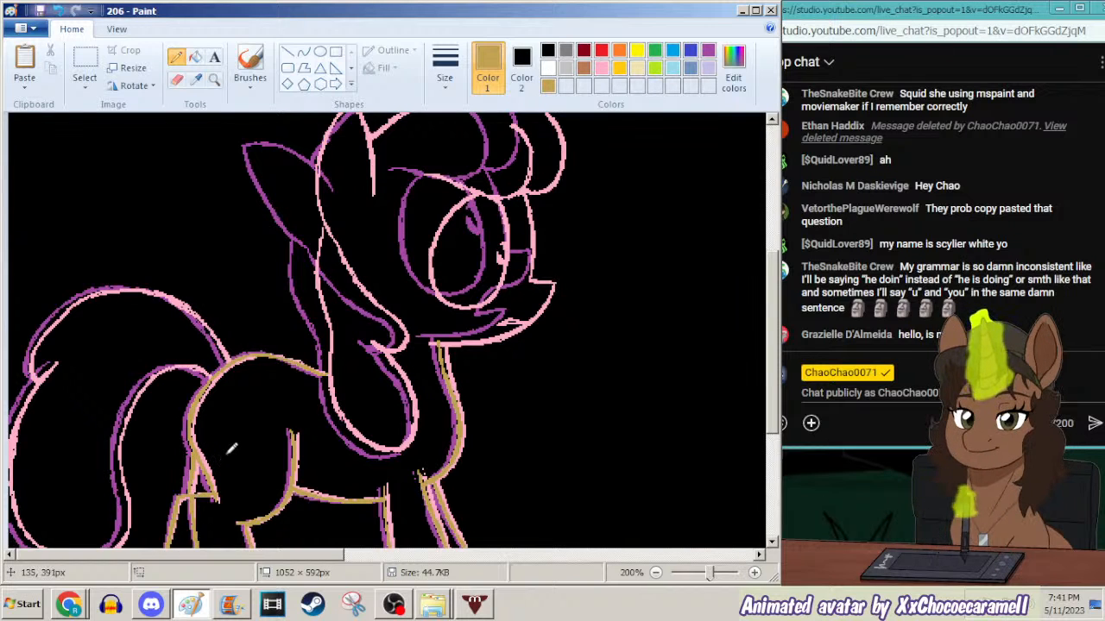
left_click(71, 605)
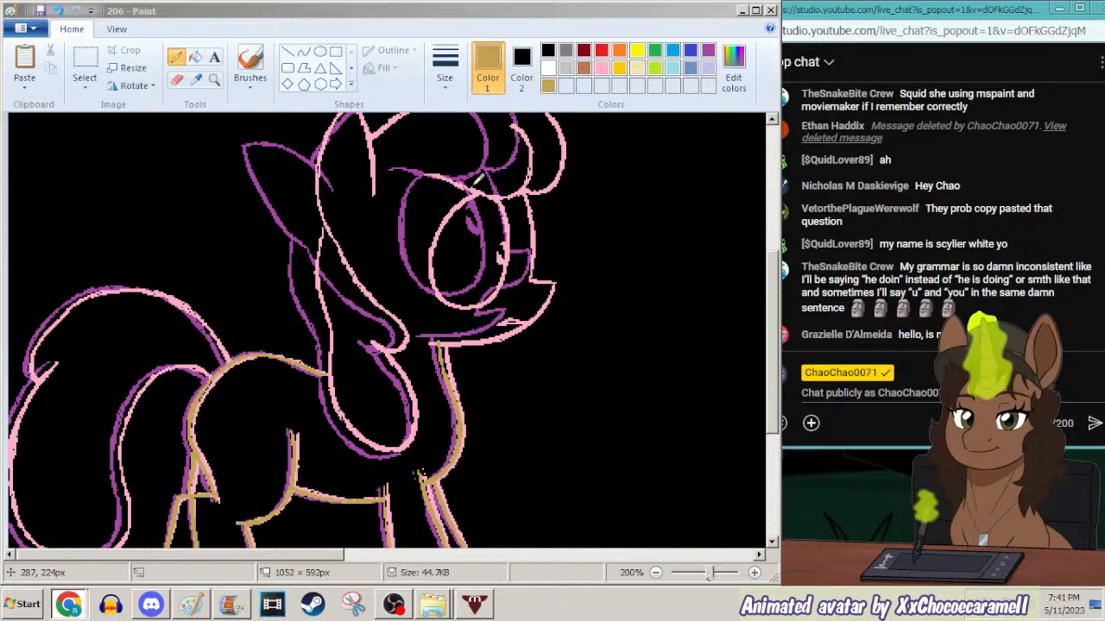
left_click(523, 253)
left_click_drag(521, 259, 508, 169)
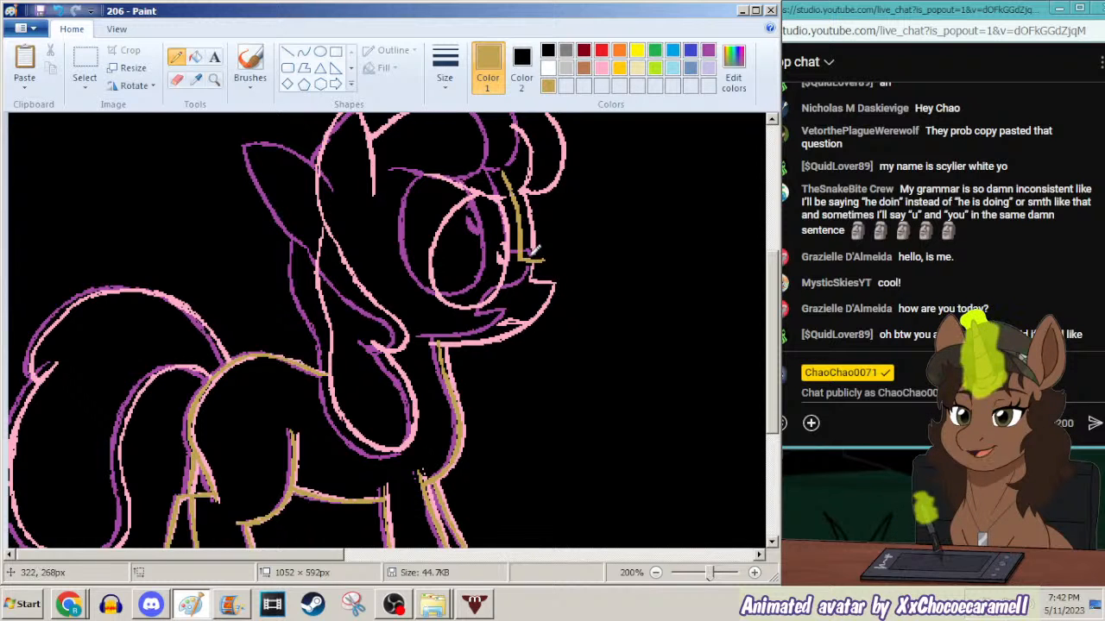
mouse_move(544, 261)
left_mouse_down()
mouse_move(538, 281)
mouse_move(491, 309)
mouse_move(519, 311)
left_mouse_up()
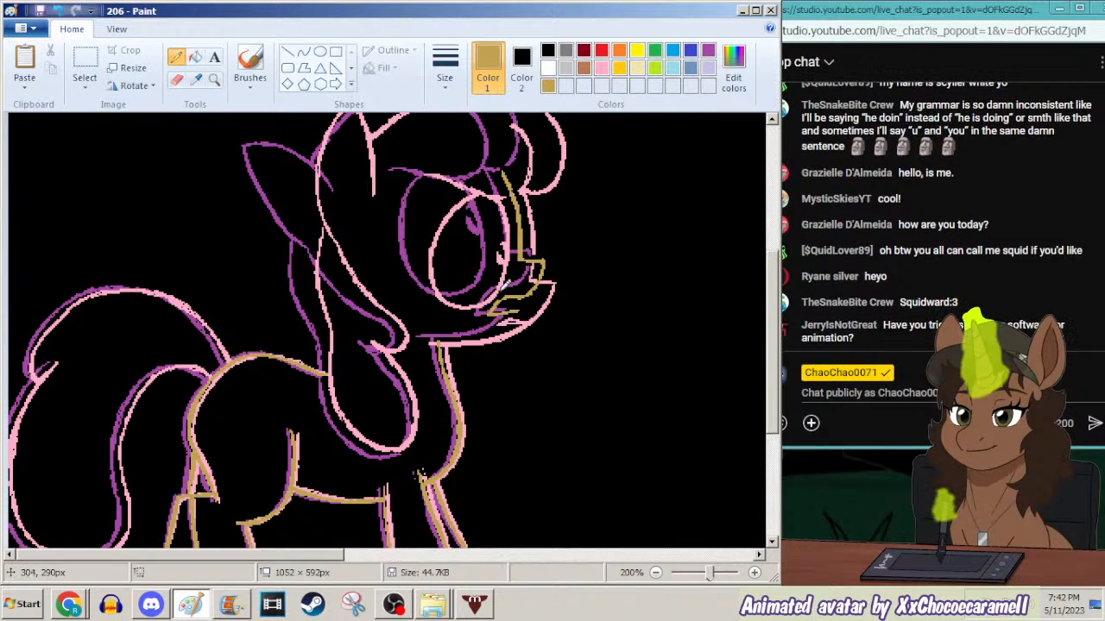
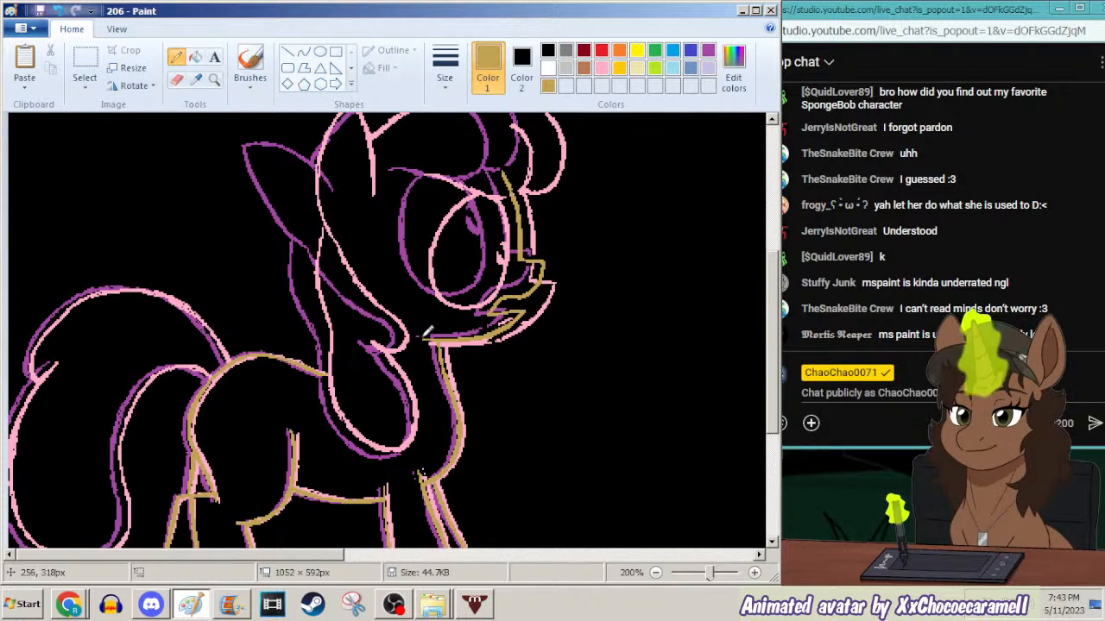
Draw the mane lock hanging over the neck and the tail's inner curve in gold between the pink and purple outlines.
mouse_move(769, 336)
left_mouse_down()
mouse_move(771, 295)
mouse_move(770, 334)
left_mouse_up()
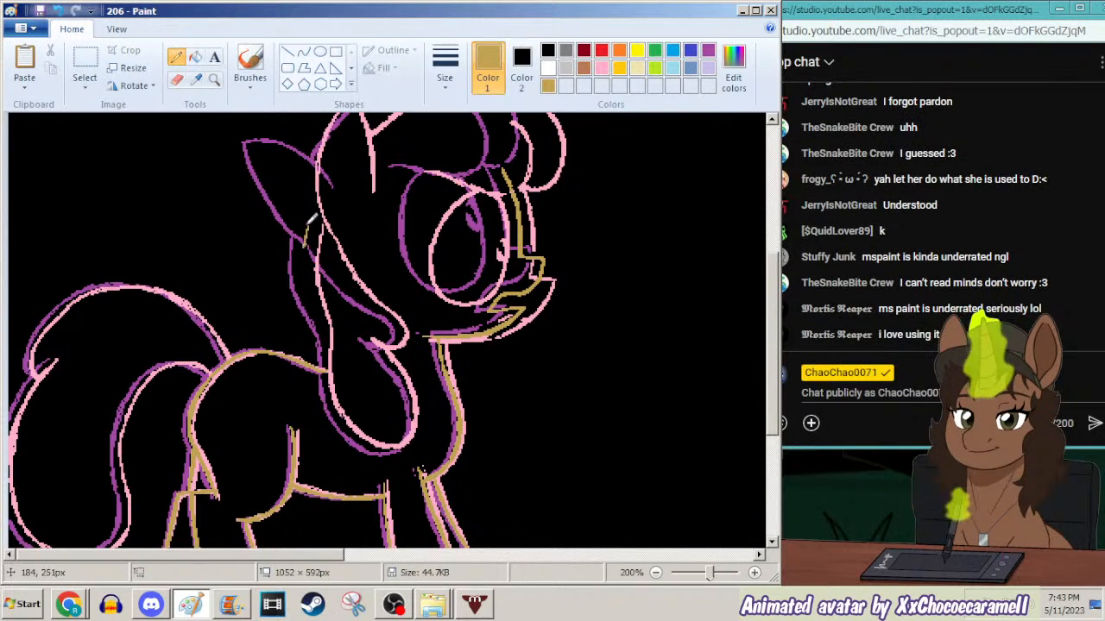
left_click_drag(306, 259, 323, 342)
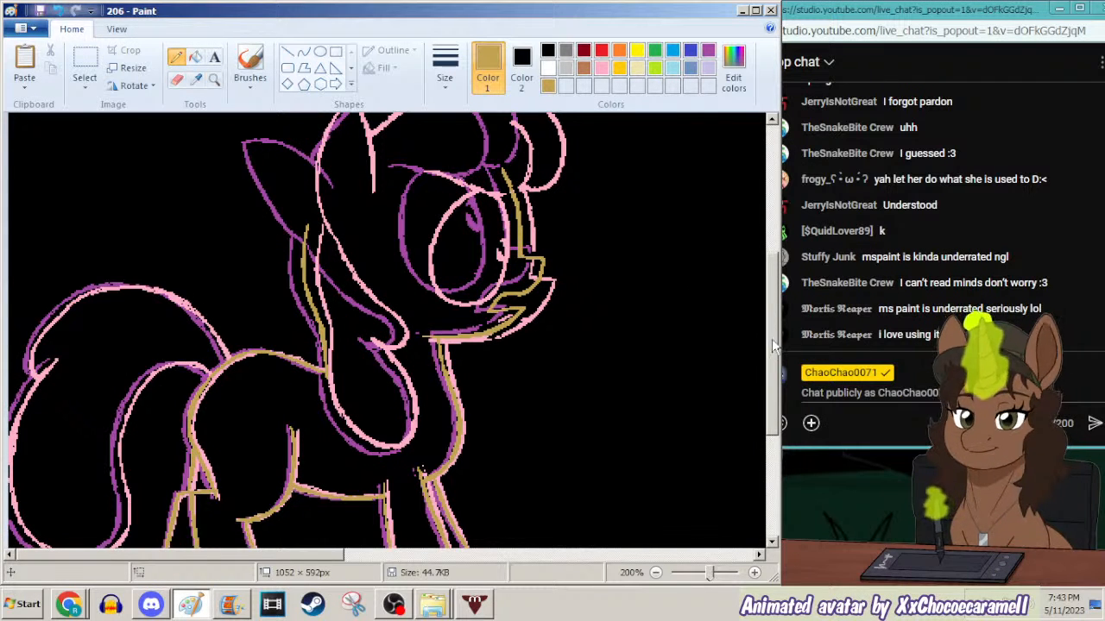
scroll(718, 324, "down", 1)
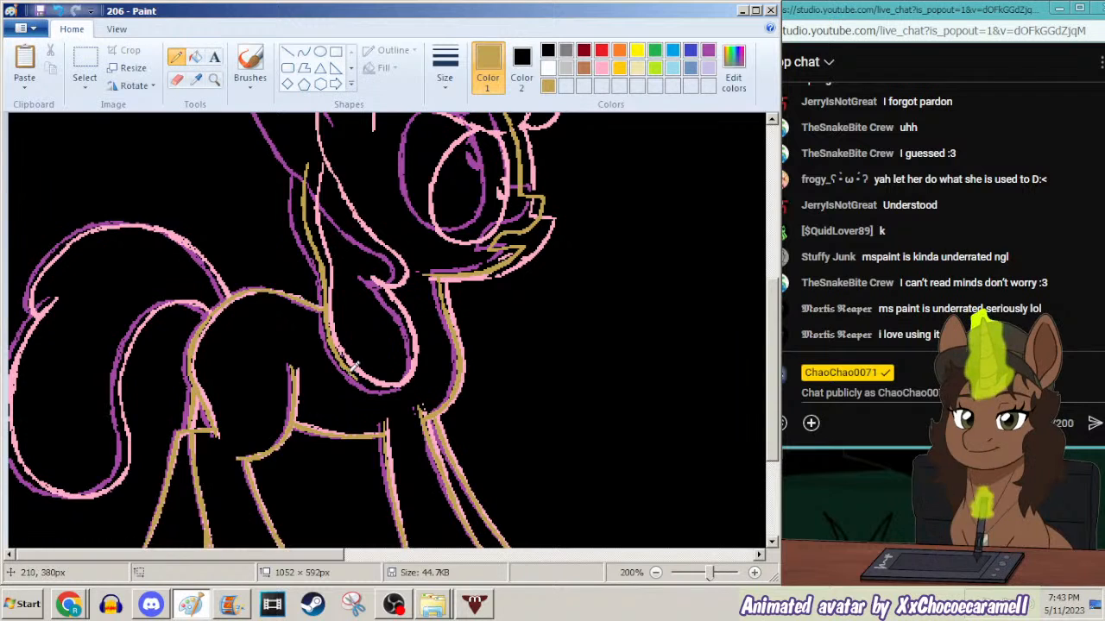
mouse_move(356, 369)
left_mouse_down()
mouse_move(385, 391)
mouse_move(412, 373)
left_mouse_up()
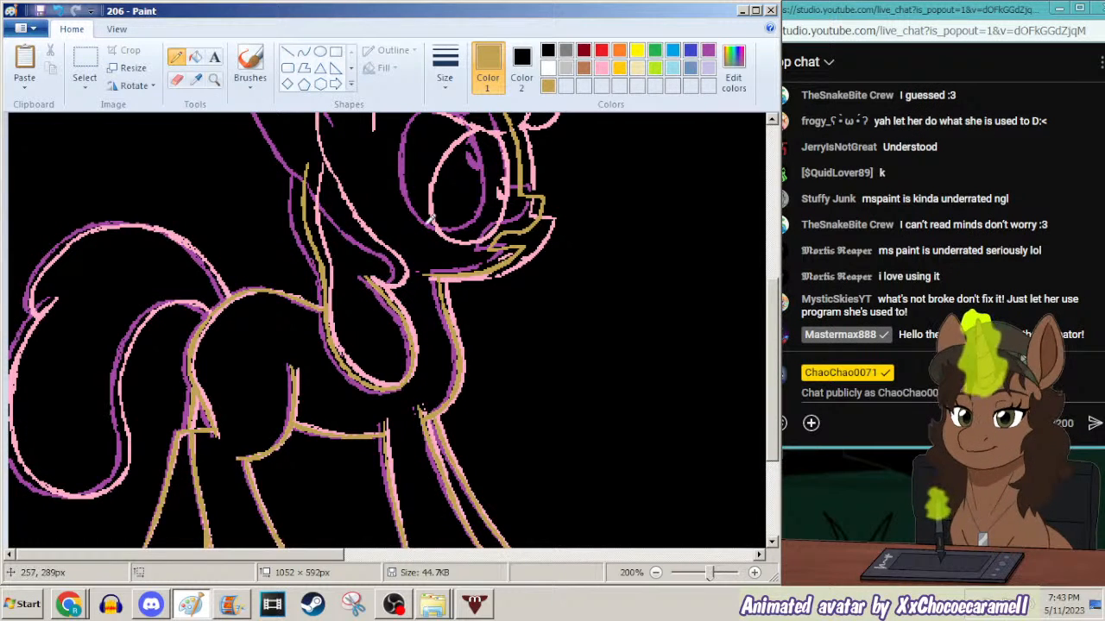
mouse_move(328, 186)
left_mouse_down()
mouse_move(375, 243)
mouse_move(393, 281)
left_mouse_up()
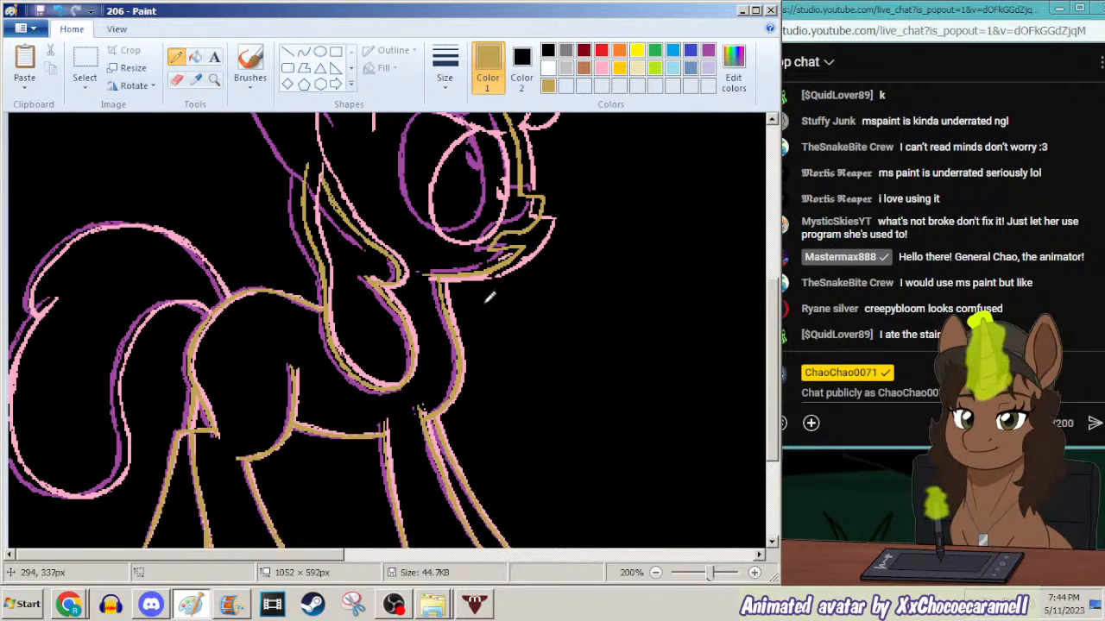
left_click_drag(775, 333, 774, 368)
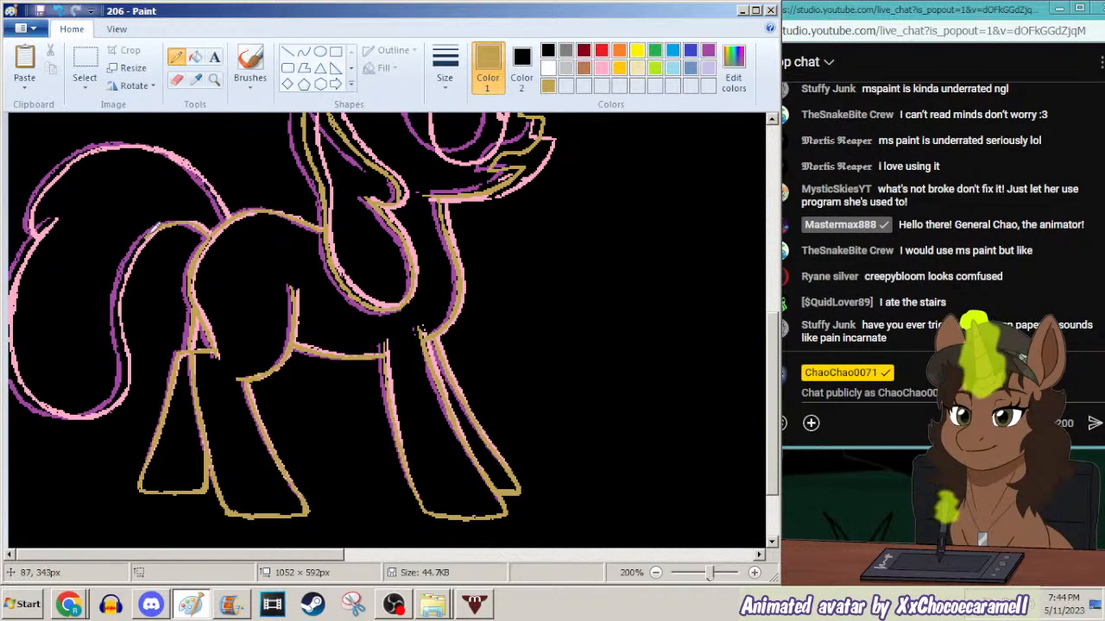
left_click_drag(136, 248, 121, 345)
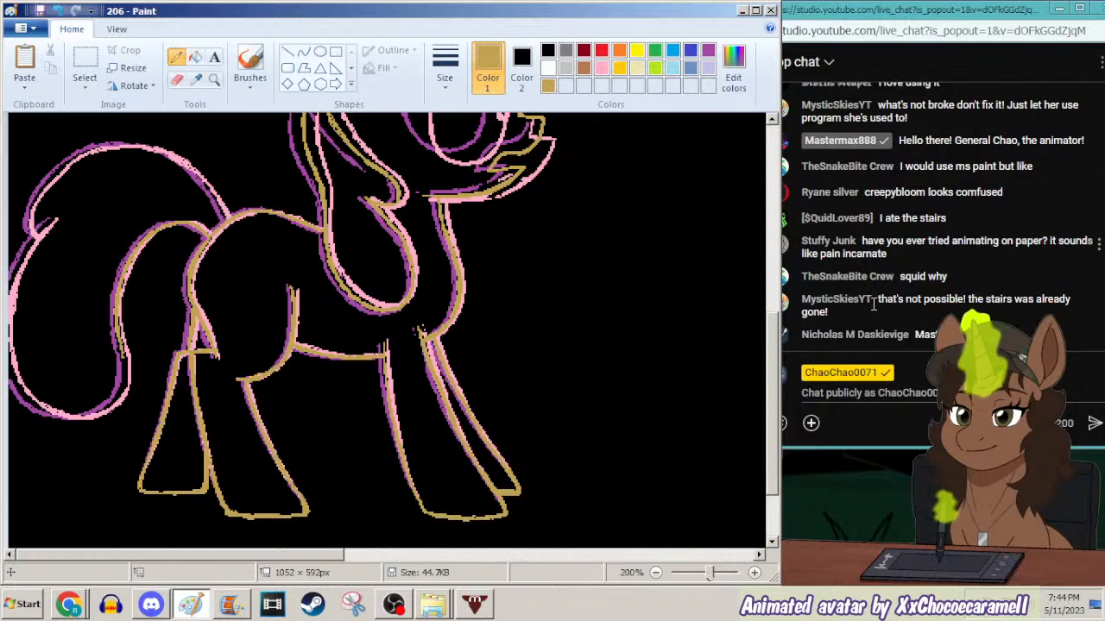
Switch to Chrome, check the livestream dashboard and the music tab, and return to the Paint drawing.
left_click(69, 603)
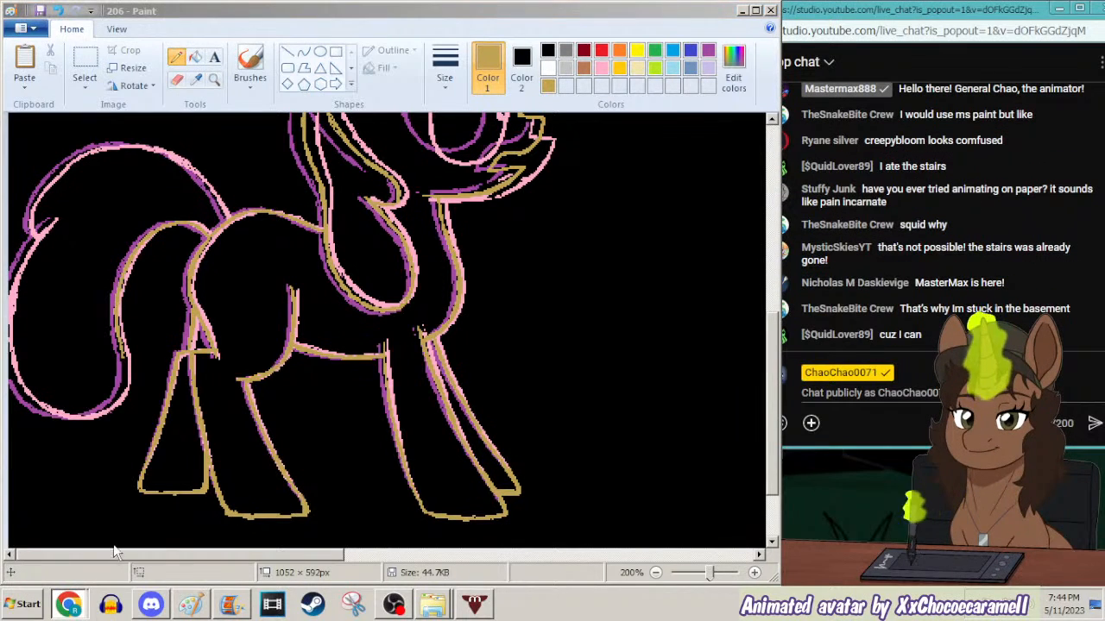
left_click(129, 550)
left_click(129, 12)
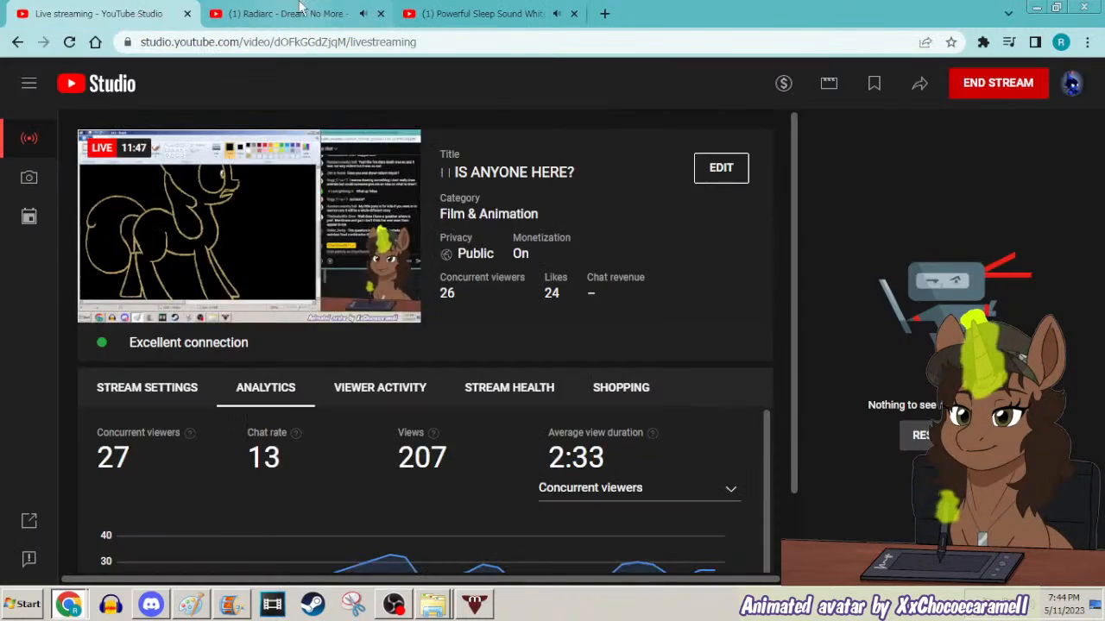
left_click(284, 13)
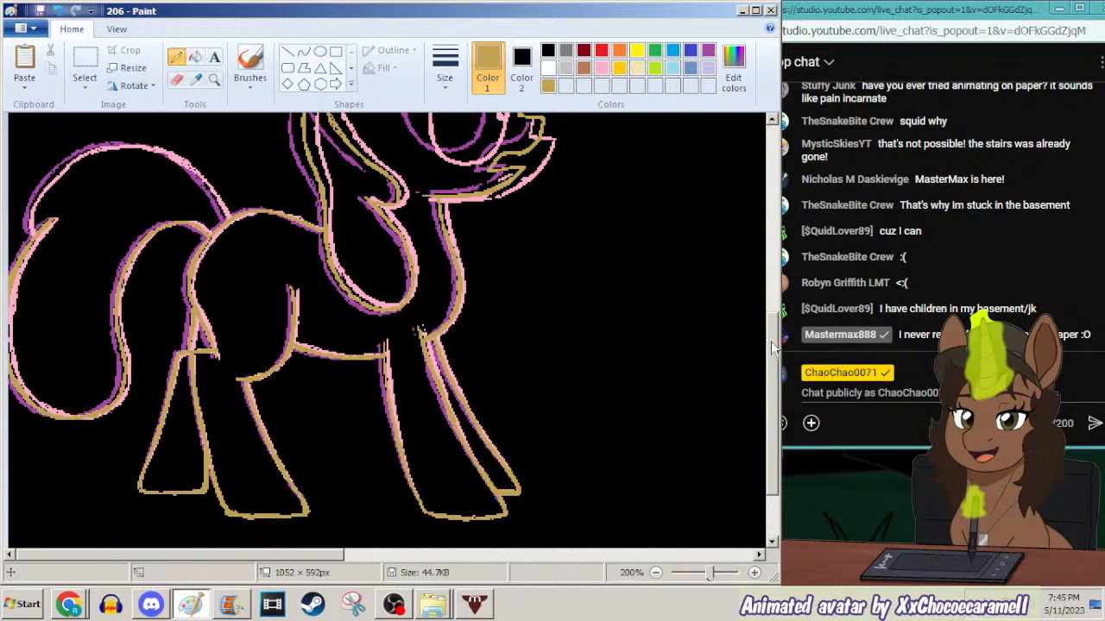
Complete the tail in gold with its outer curve and the upper arc down to the rump.
scroll(764, 345, "up", 2)
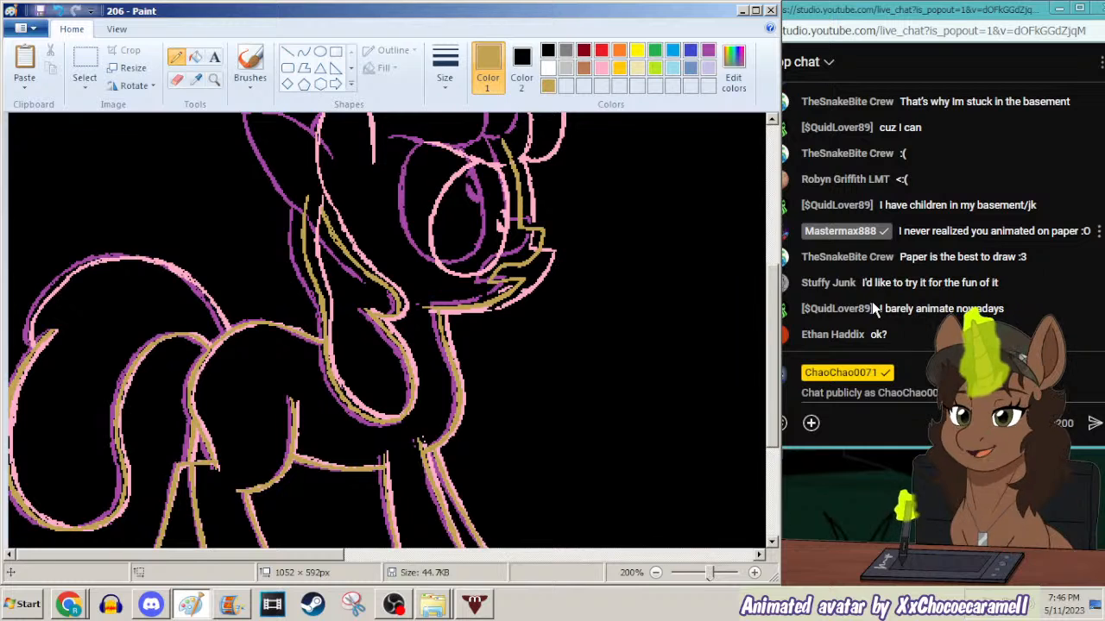
mouse_move(123, 255)
left_mouse_down()
mouse_move(45, 294)
mouse_move(57, 275)
mouse_move(29, 322)
left_mouse_up()
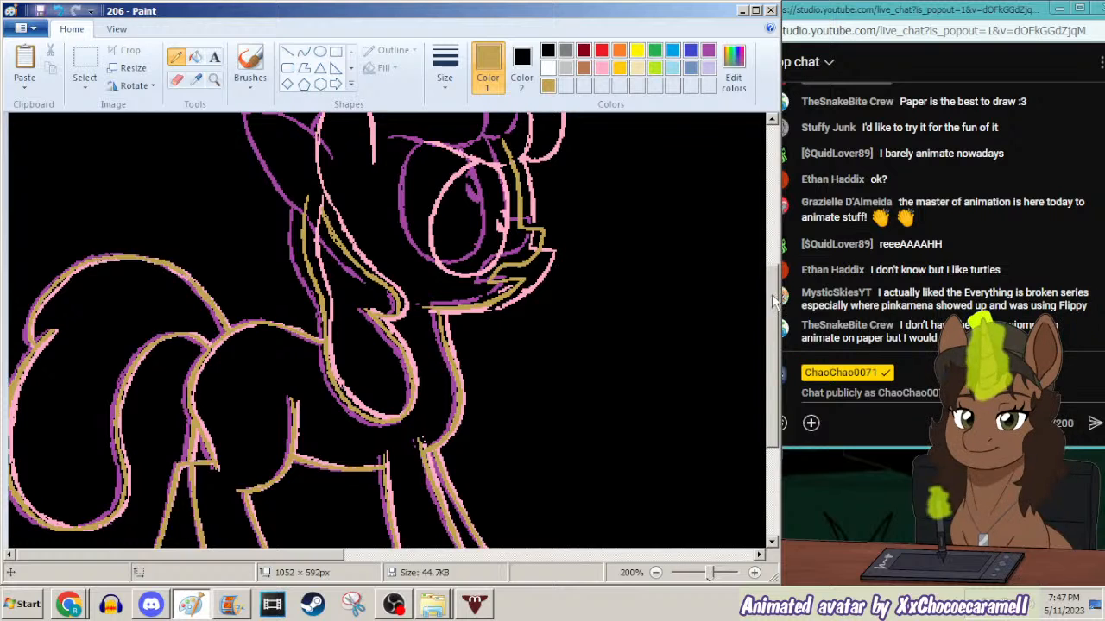
Draw the pony's pointed ear in gold between the purple and pink ears, undoing the last stray strokes near its tip.
left_click_drag(773, 302, 774, 265)
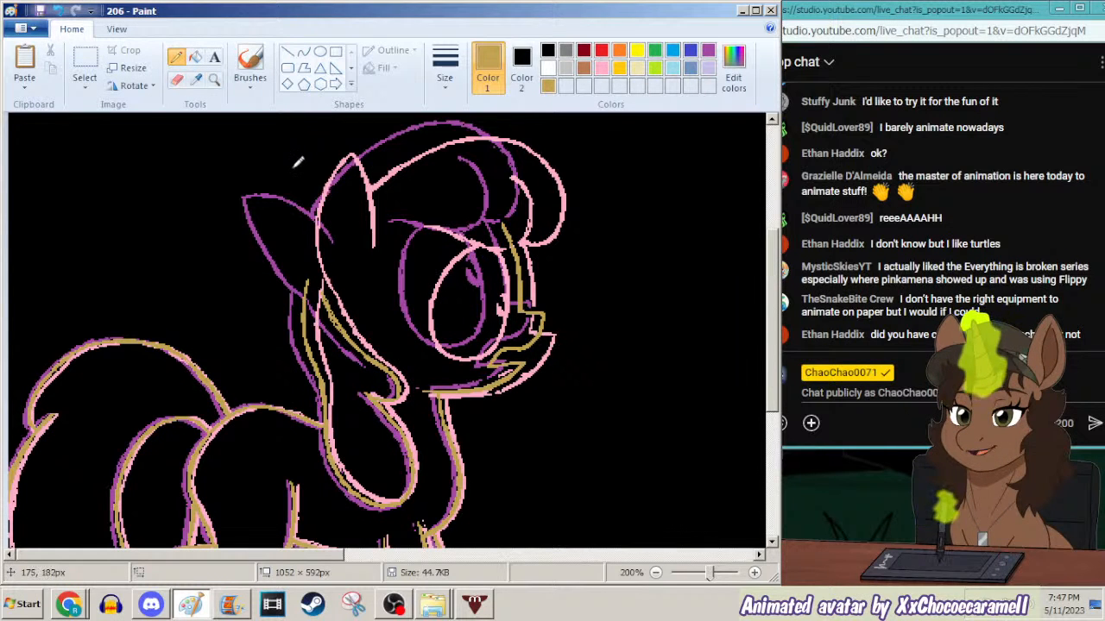
left_click_drag(292, 170, 291, 226)
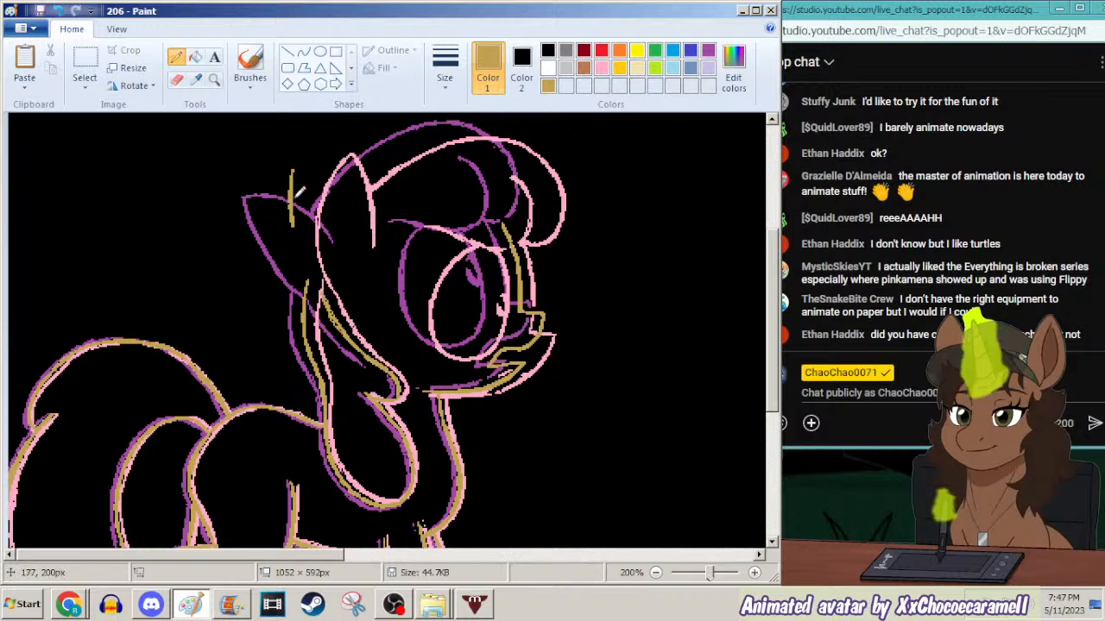
left_click_drag(294, 208, 313, 269)
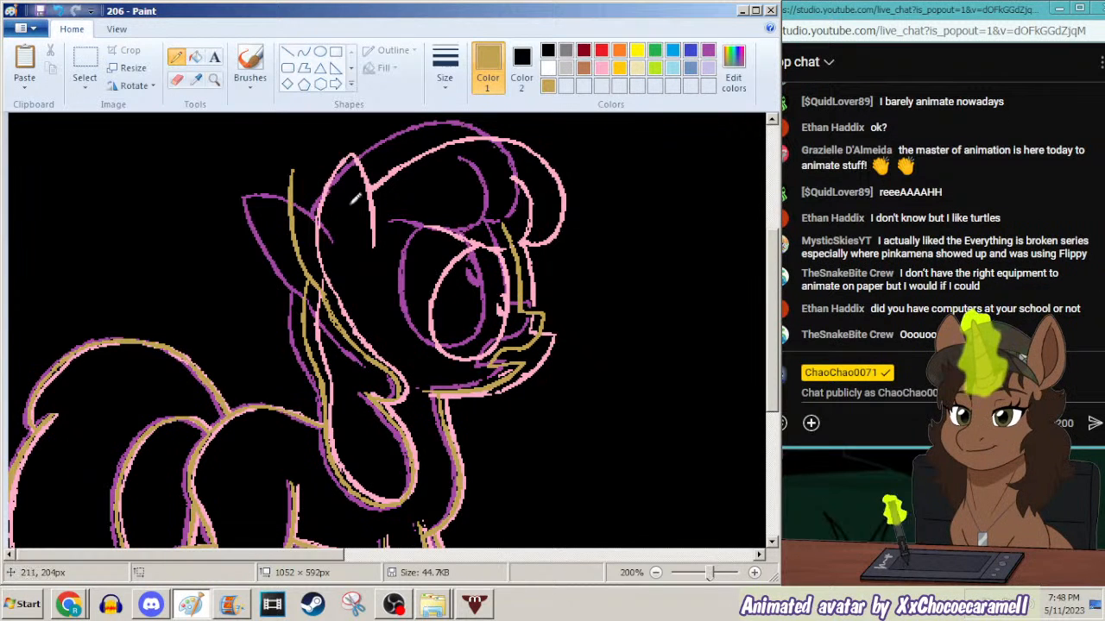
mouse_move(356, 238)
left_mouse_down()
mouse_move(343, 186)
mouse_move(316, 156)
left_mouse_up()
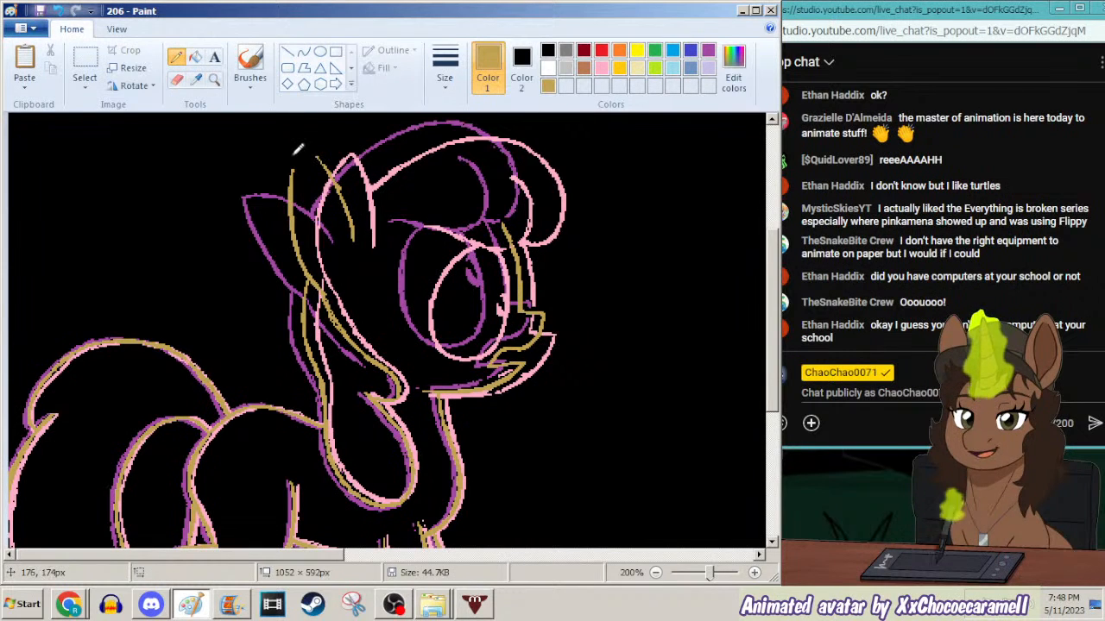
left_click_drag(296, 163, 328, 183)
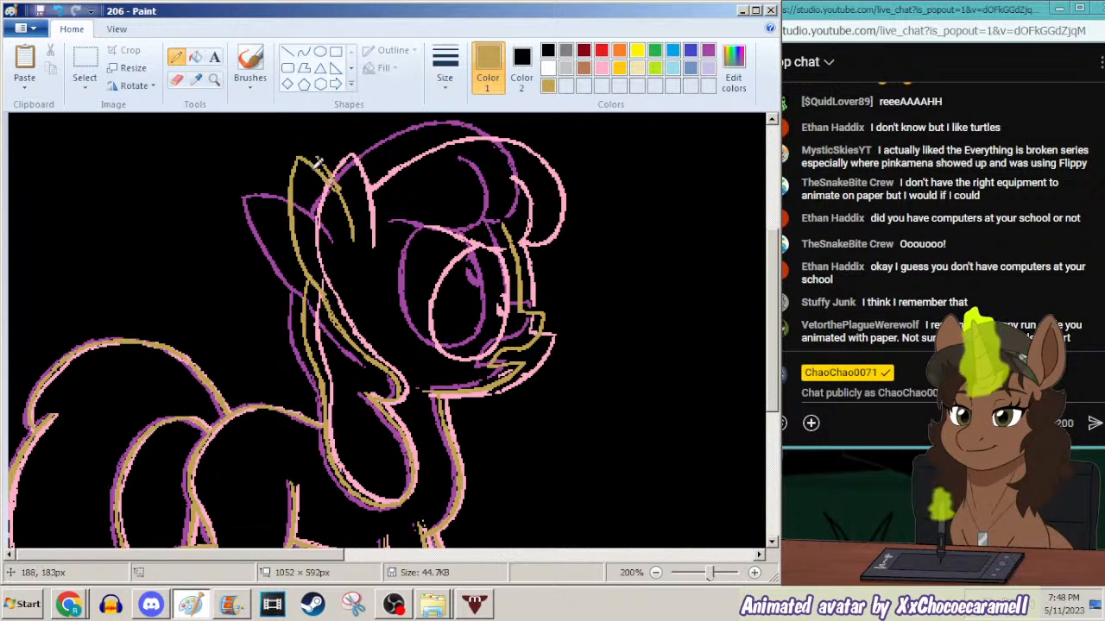
key("ctrl+z")
key("ctrl+z")
key("ctrl+z")
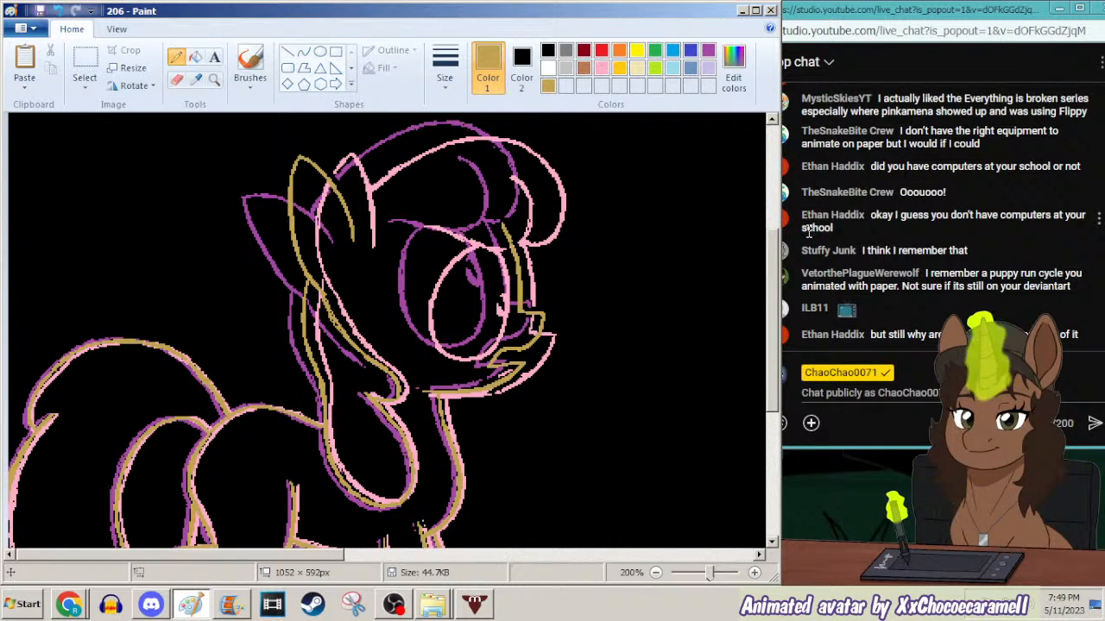
left_click_drag(770, 298, 770, 275)
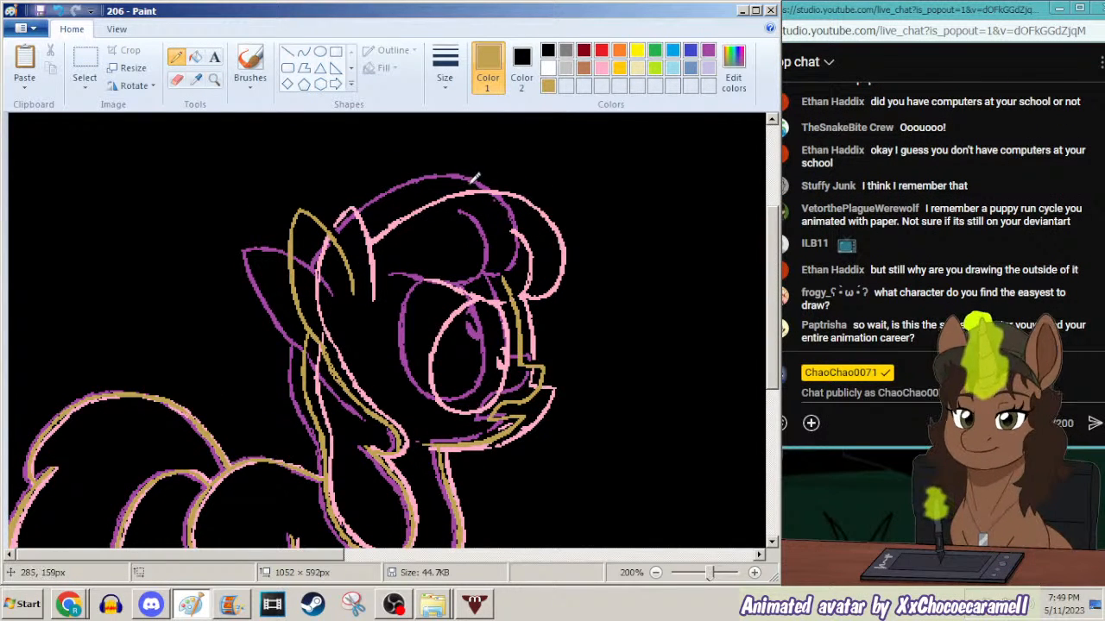
Draw the upper hair arc, forelock and brow line in gold between the purple and pink outlines, then begin the eye's outer curve.
mouse_move(472, 175)
left_mouse_down()
mouse_move(392, 205)
mouse_move(413, 188)
mouse_move(353, 234)
left_mouse_up()
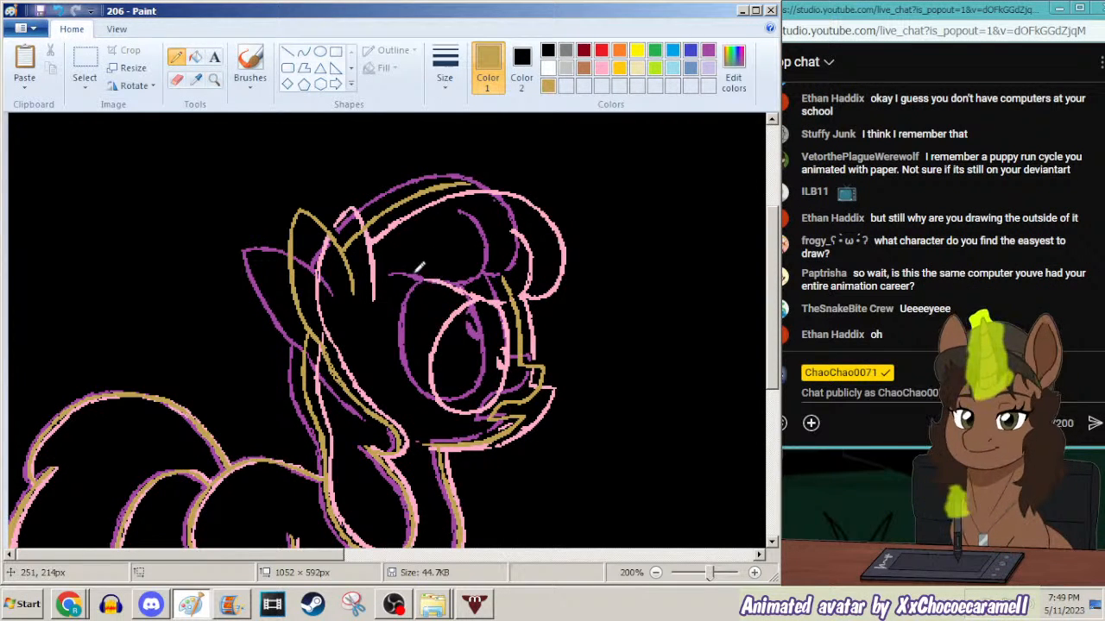
mouse_move(411, 276)
left_mouse_down()
mouse_move(493, 283)
mouse_move(513, 260)
mouse_move(490, 223)
left_mouse_up()
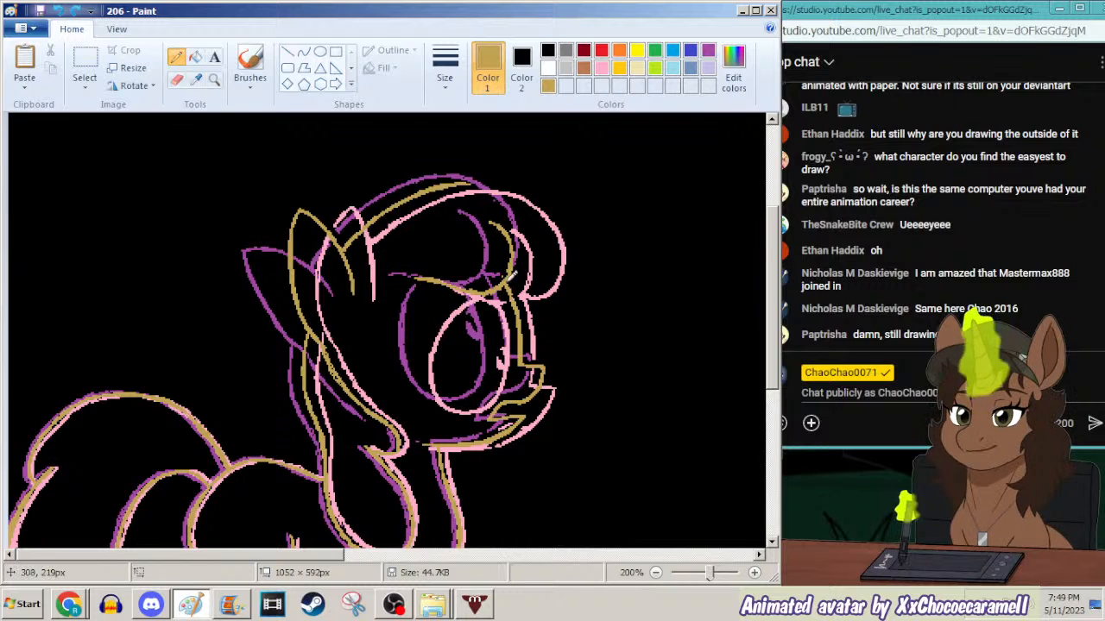
left_click_drag(536, 269, 545, 216)
left_click_drag(463, 177, 520, 188)
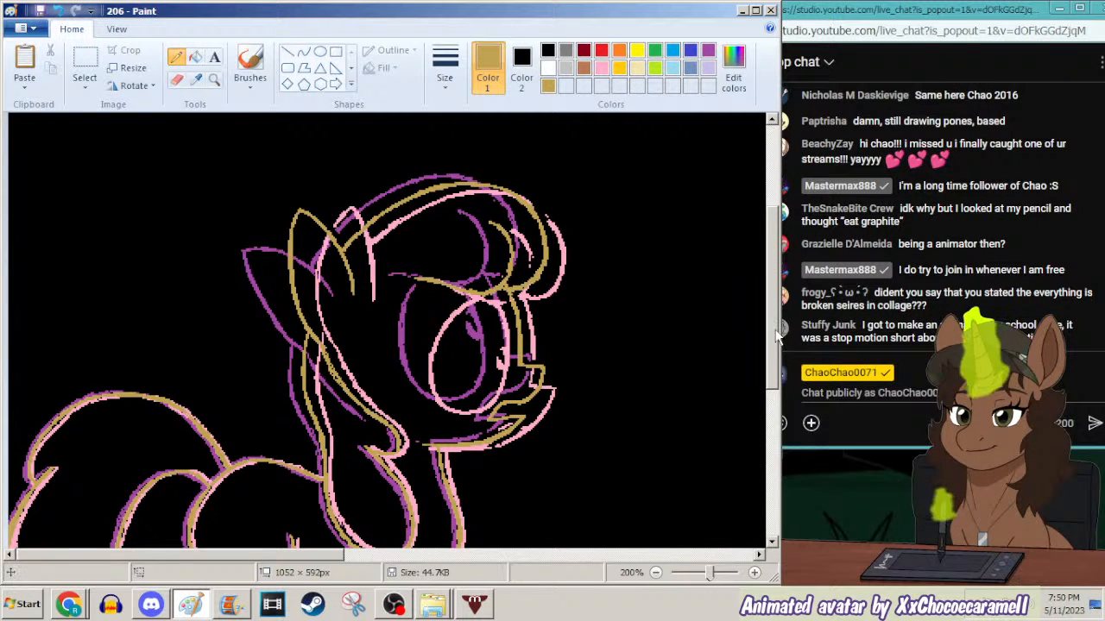
scroll(698, 328, "down", 3)
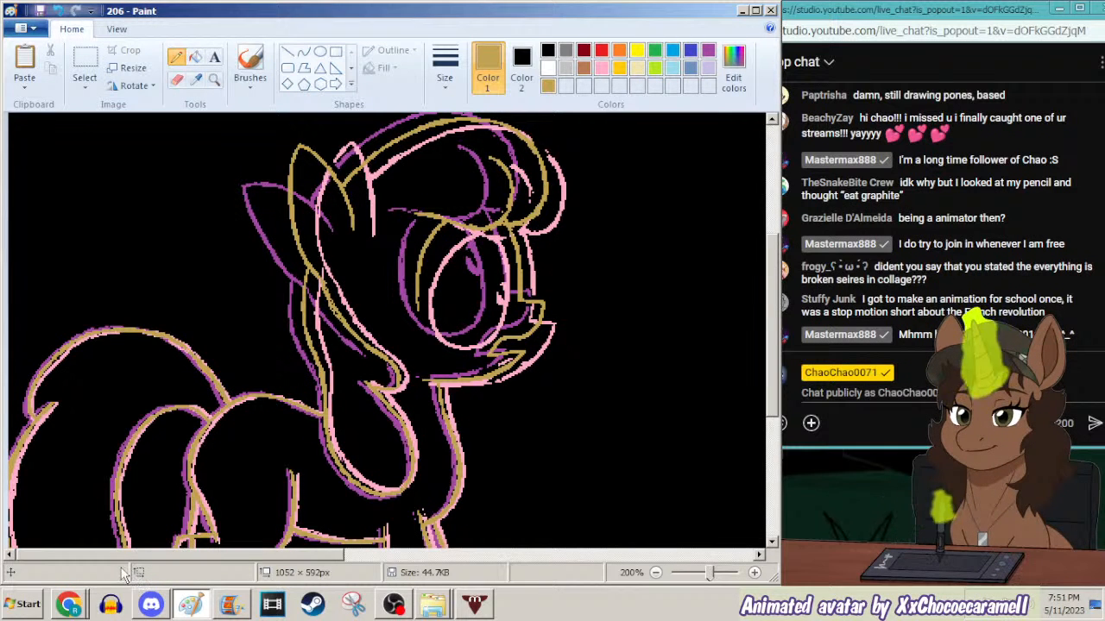
Switch to Chrome, open YouTube in a new browser tab and open the All Animations playlist.
left_click(76, 613)
left_click(164, 551)
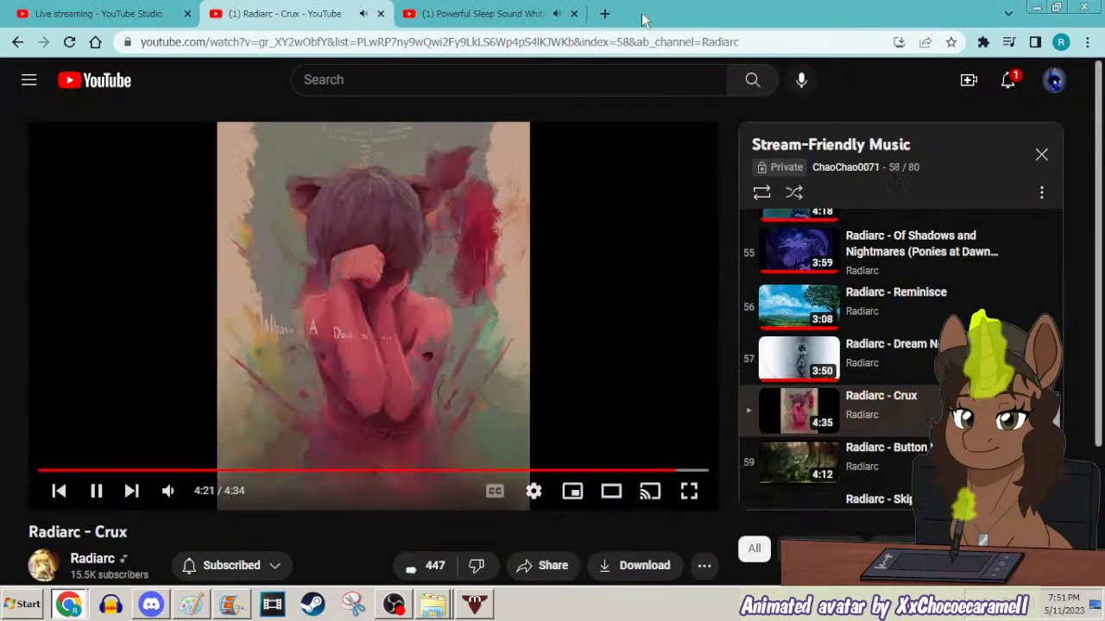
left_click(604, 14)
left_click(40, 67)
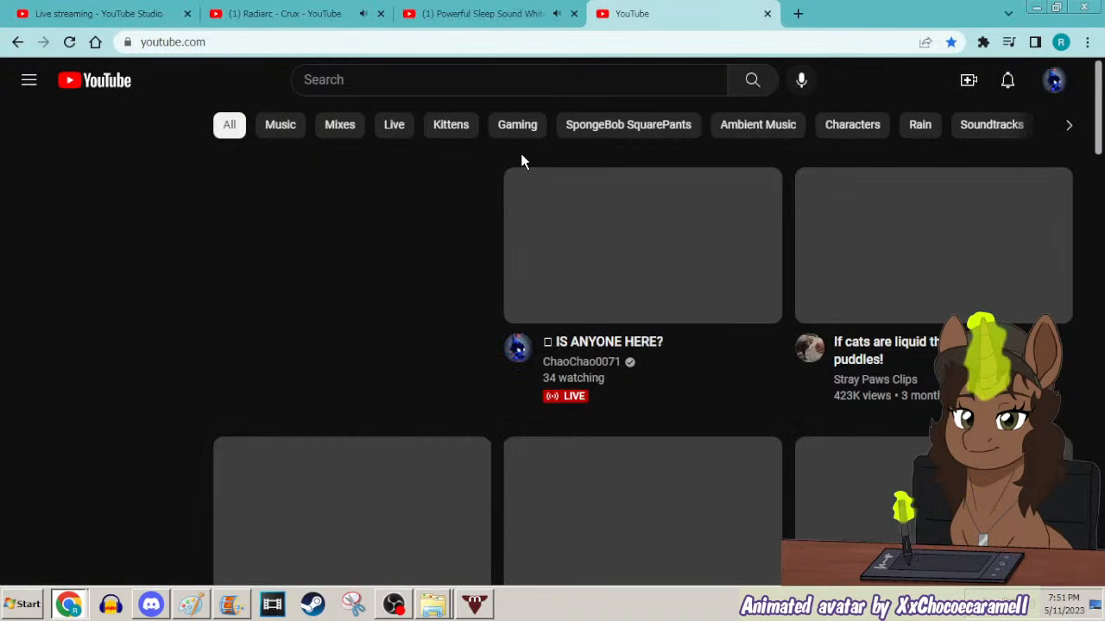
scroll(152, 250, "down", 2)
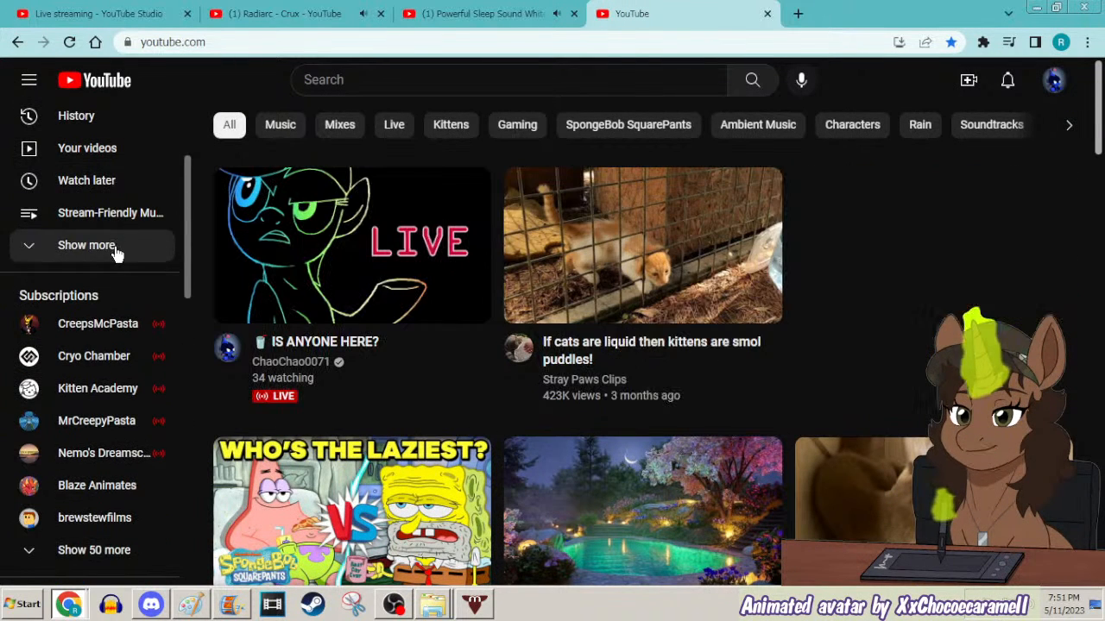
scroll(134, 371, "down", 3)
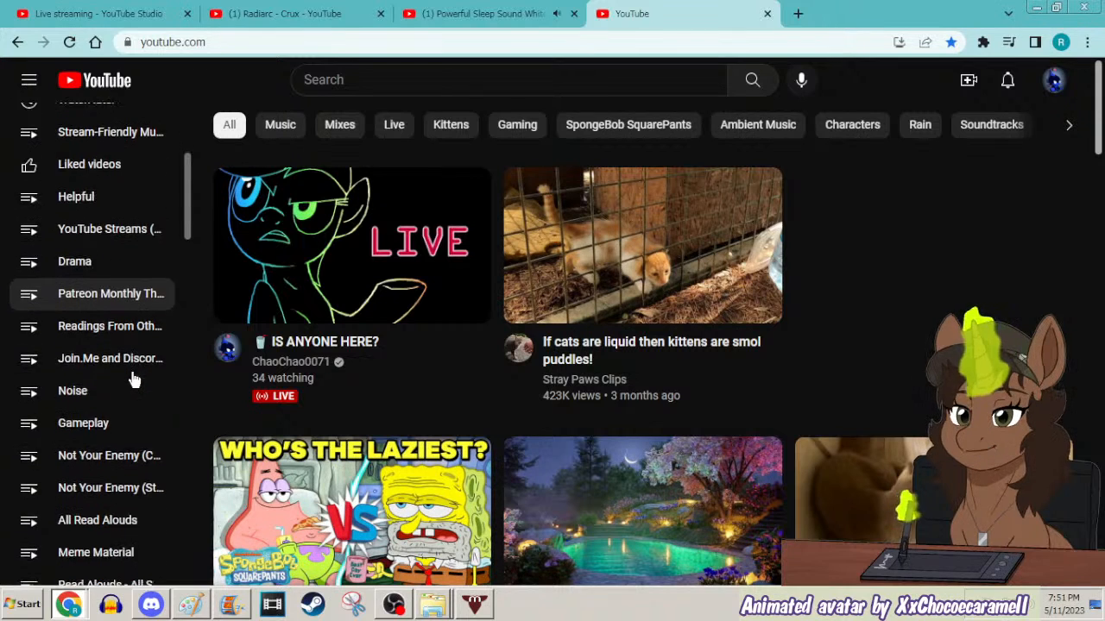
scroll(134, 380, "down", 2)
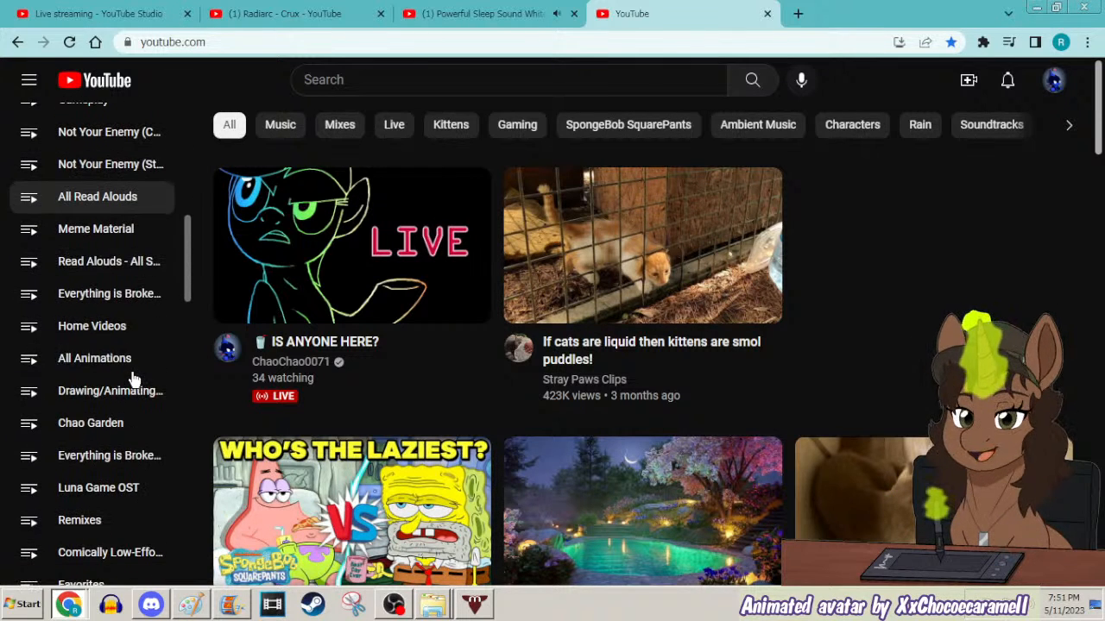
left_click_drag(192, 263, 184, 291)
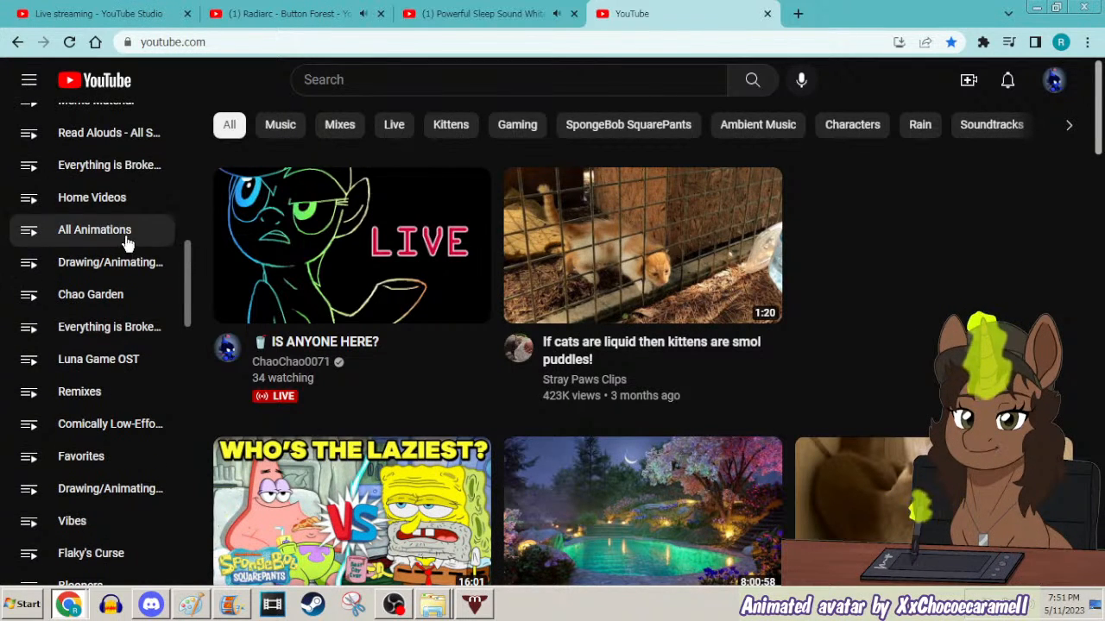
left_click(127, 240)
left_click(125, 236)
Play the "I'm a Pig" video from the playlist with the background music paused and the video volume lowered.
scroll(801, 350, "down", 5)
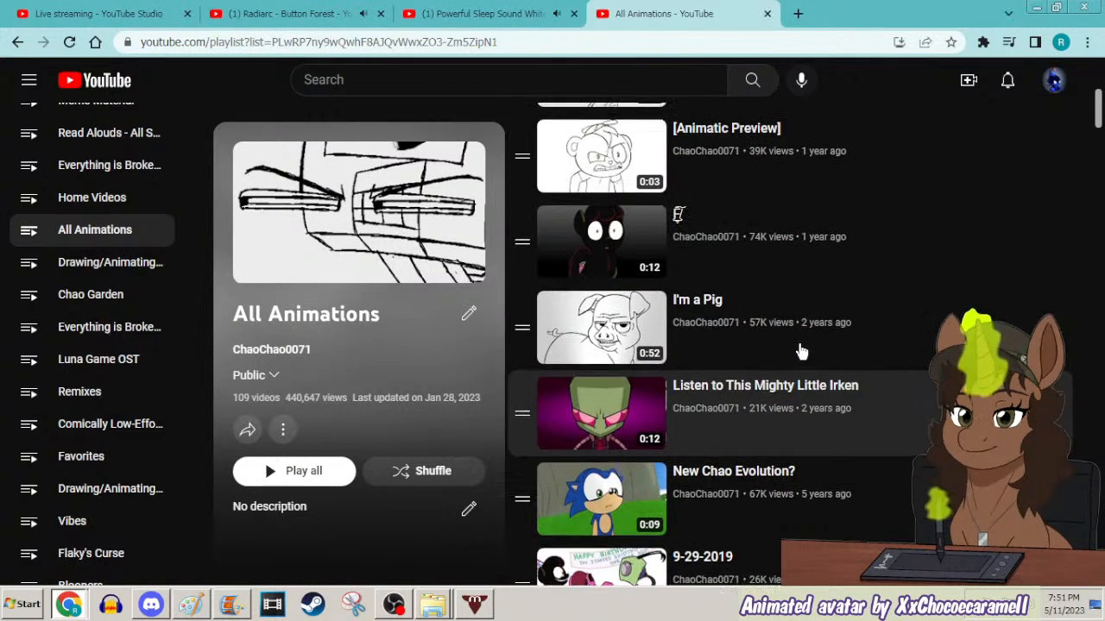
left_click(843, 316)
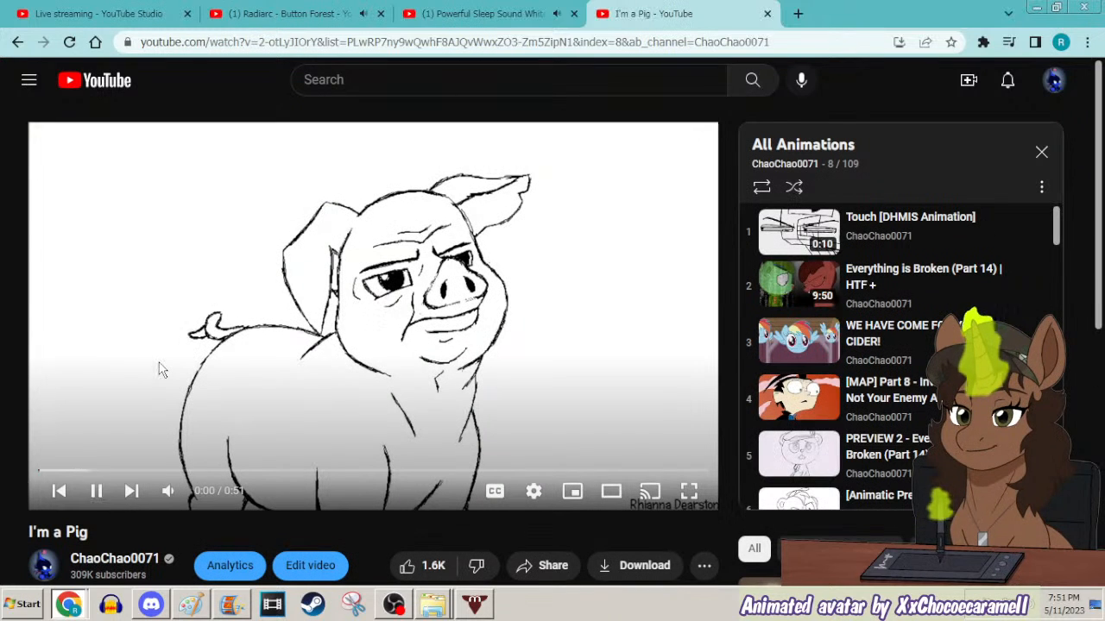
left_click(149, 417)
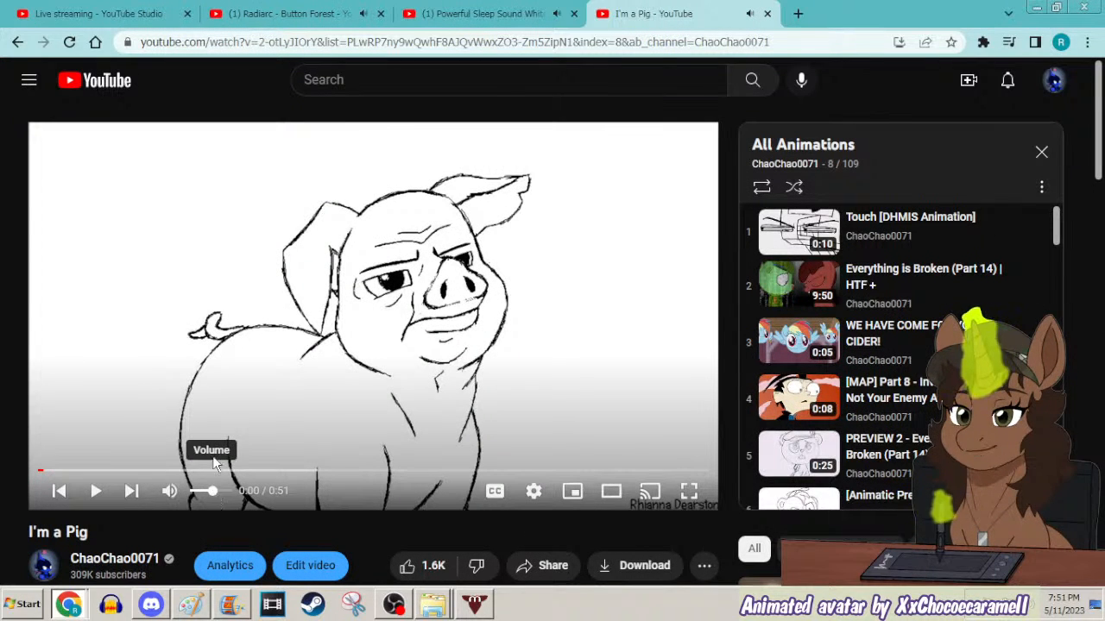
left_click(263, 10)
left_click(418, 214)
left_click(637, 16)
left_click(196, 451)
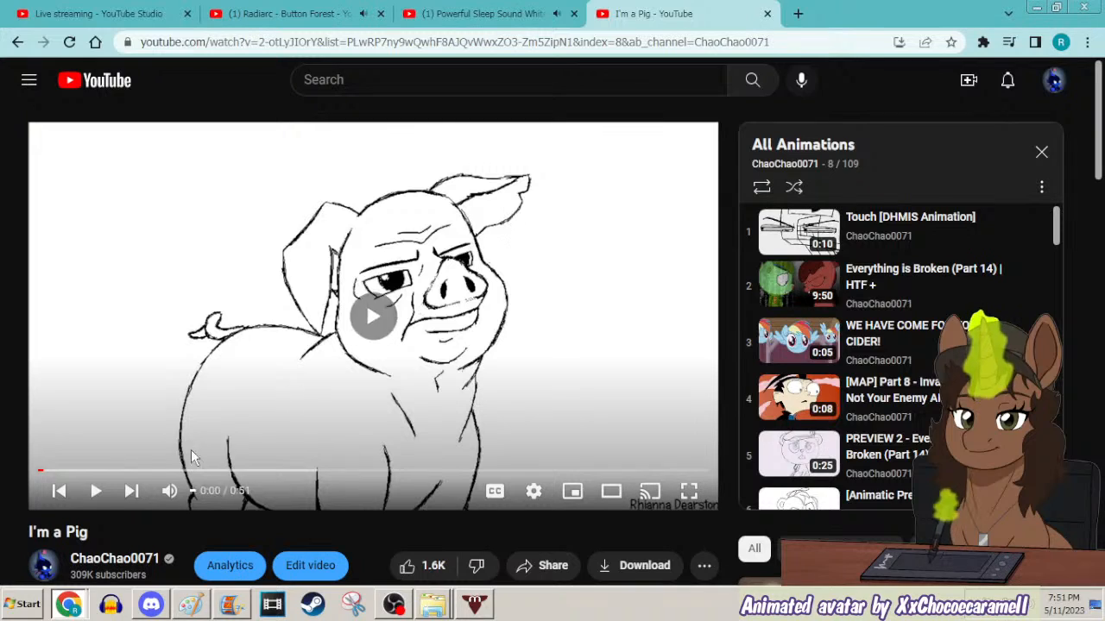
left_click(201, 494)
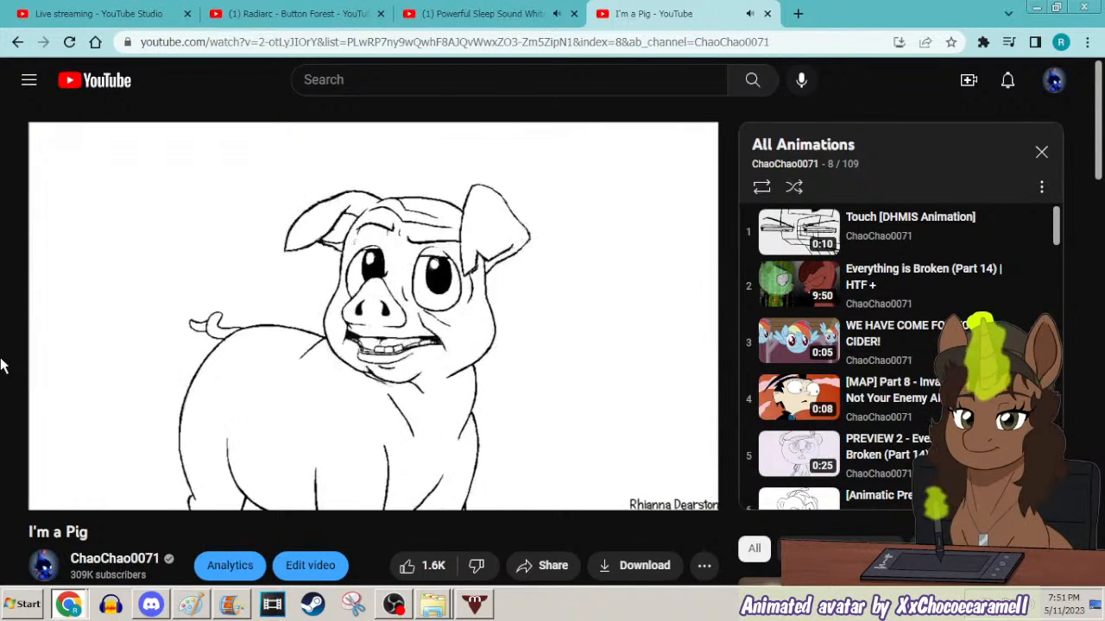
left_click(449, 347)
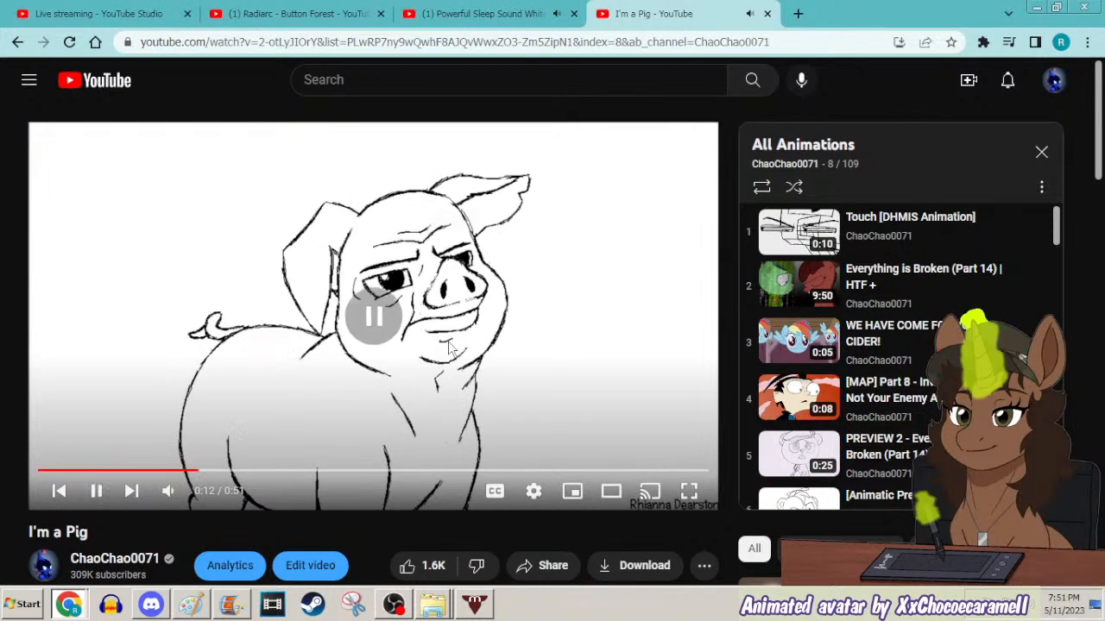
Close the video's tab, check the Radiarc - Button Forest music tab and return to the Paint drawing.
left_click(768, 15)
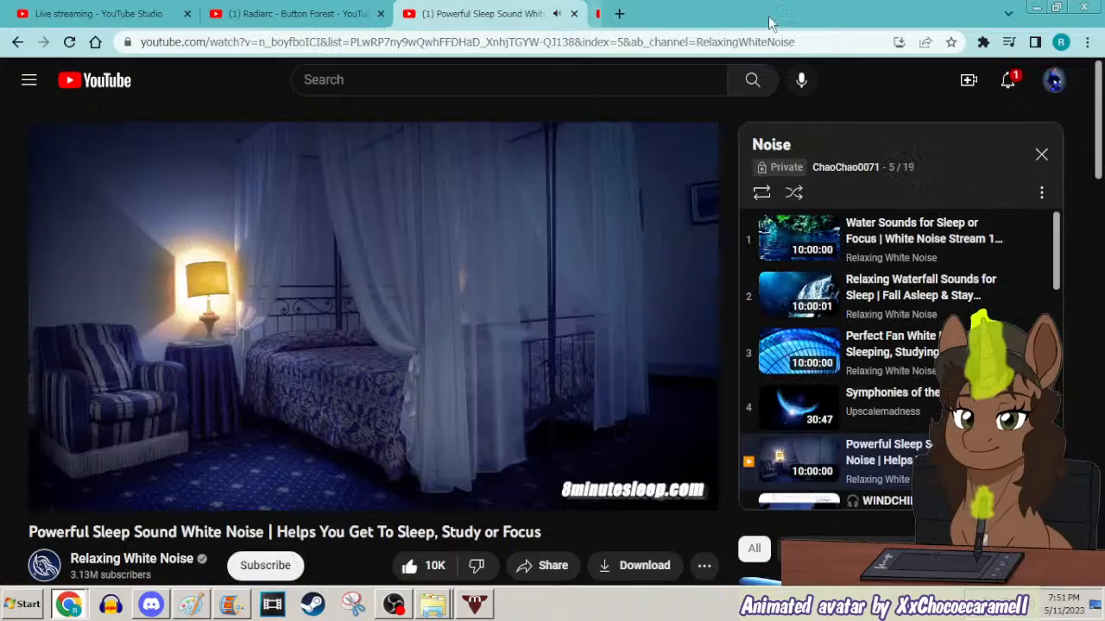
left_click(255, 13)
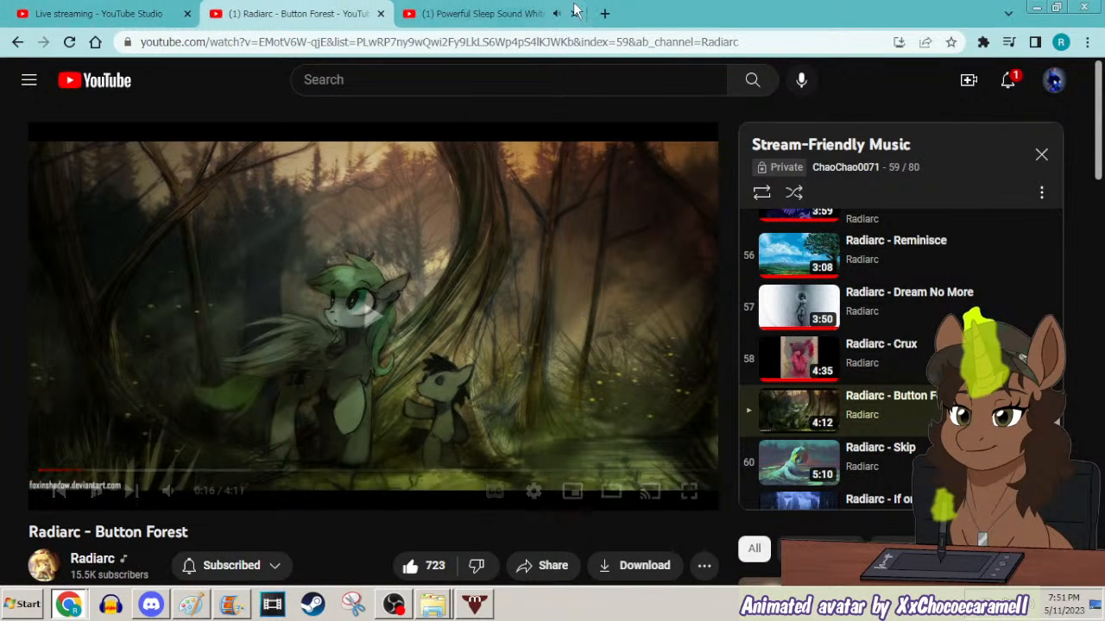
left_click(1038, 9)
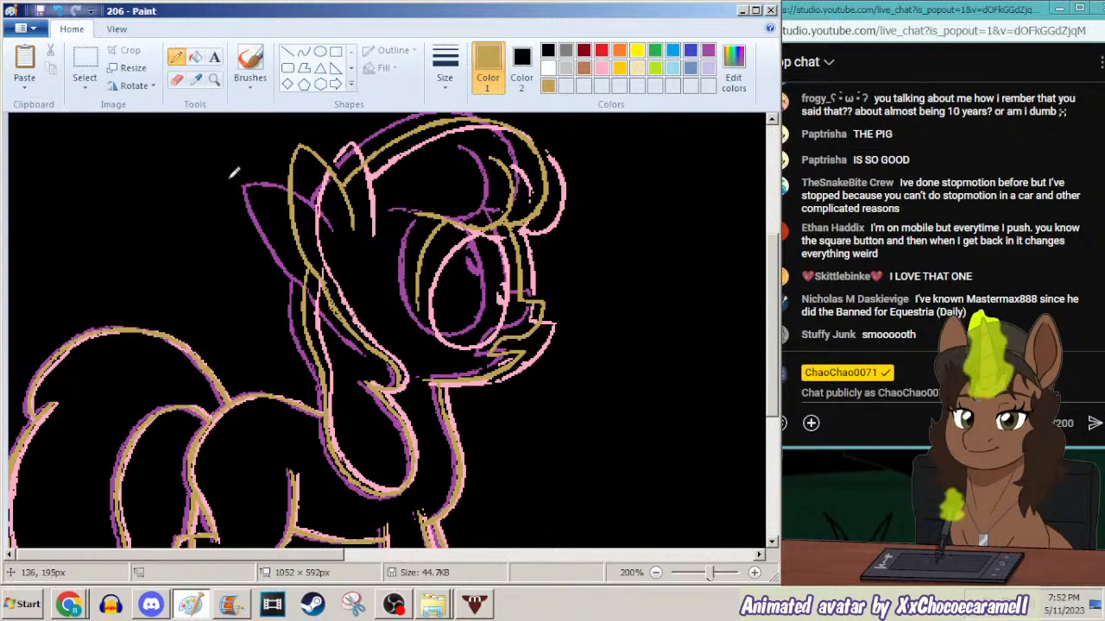
Choose the thinnest line size and complete the eye's oval in gold between the purple and pink eyes.
left_click(445, 69)
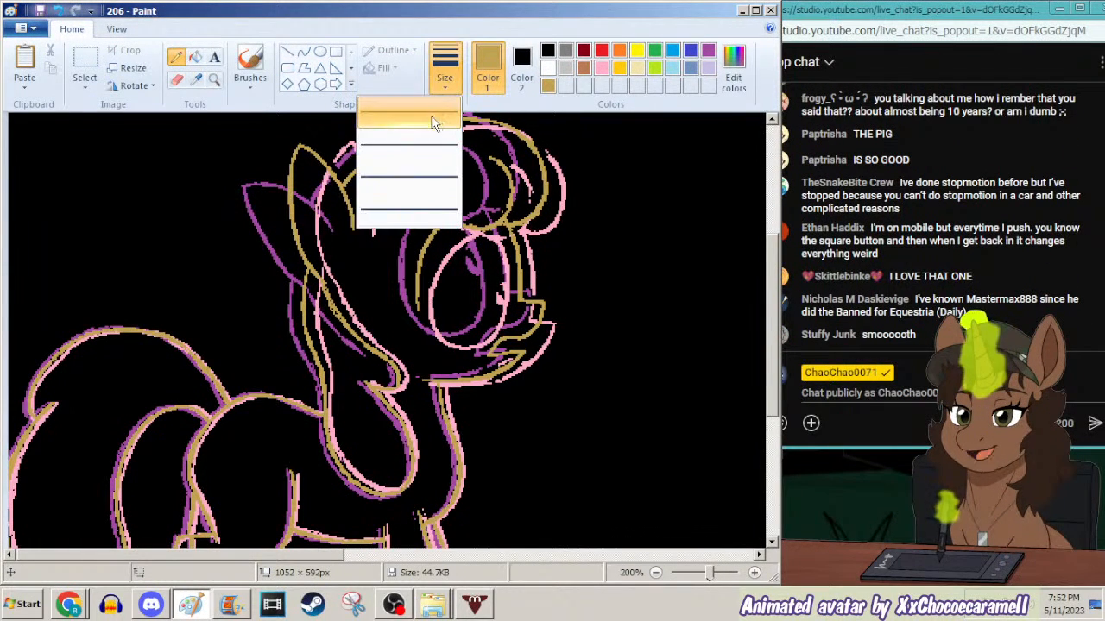
left_click(434, 123)
mouse_move(164, 192)
left_mouse_down()
mouse_move(194, 207)
mouse_move(164, 267)
mouse_move(216, 259)
mouse_move(295, 271)
mouse_move(488, 319)
left_mouse_up()
key("ctrl+z")
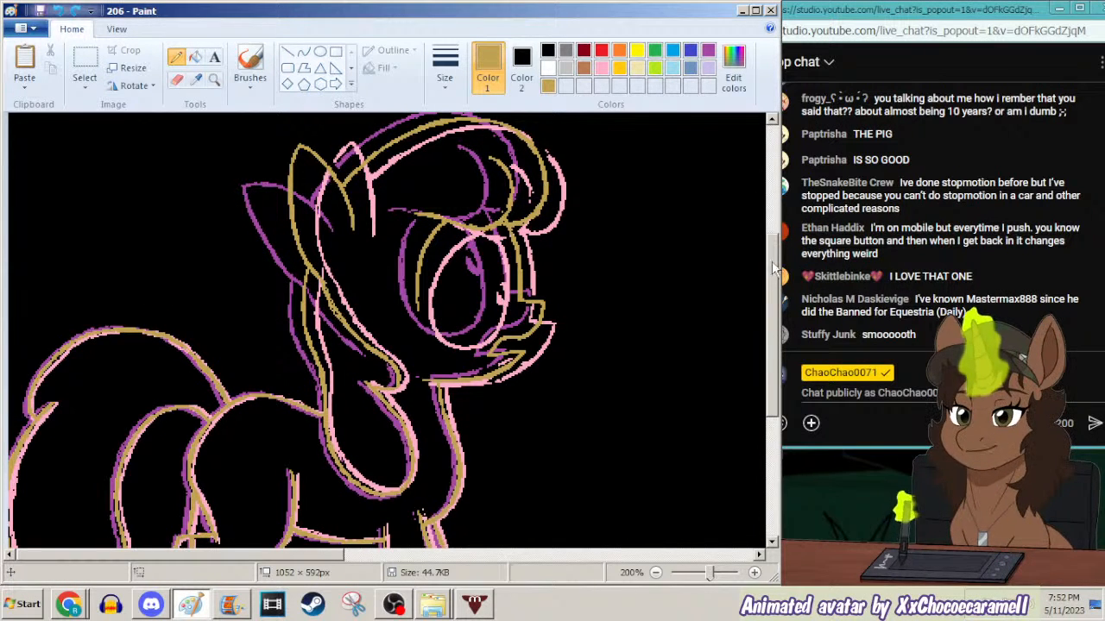
scroll(768, 226, "up", 3)
scroll(774, 269, "down", 4)
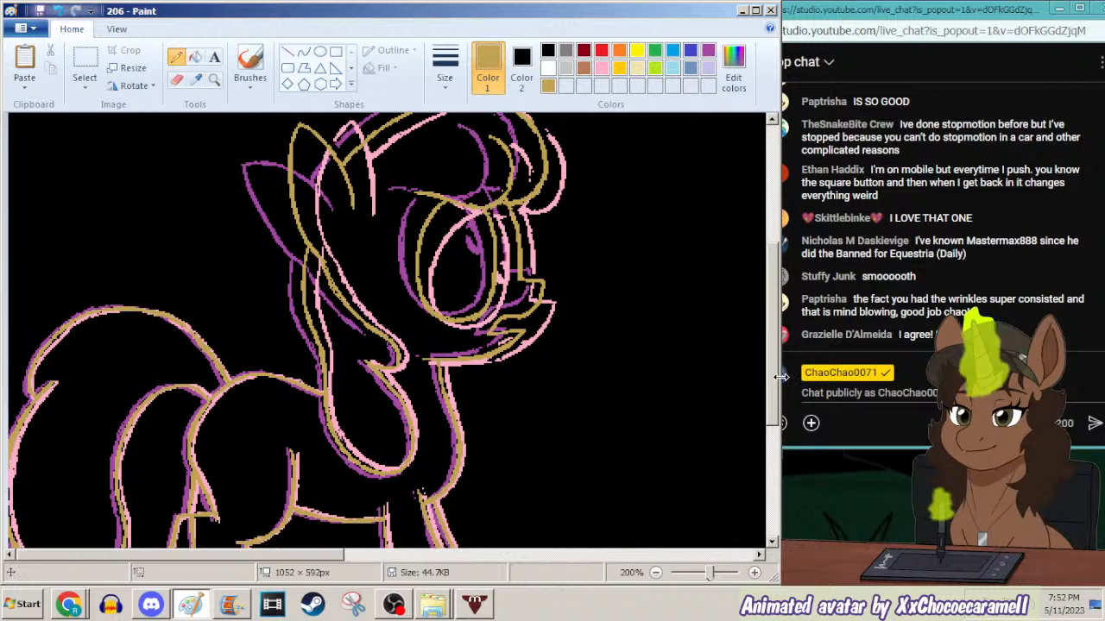
Draw the narrow pupil in gold near the front edge of the eye and add a small white highlight to it.
left_click_drag(771, 283, 766, 319)
left_click(196, 79)
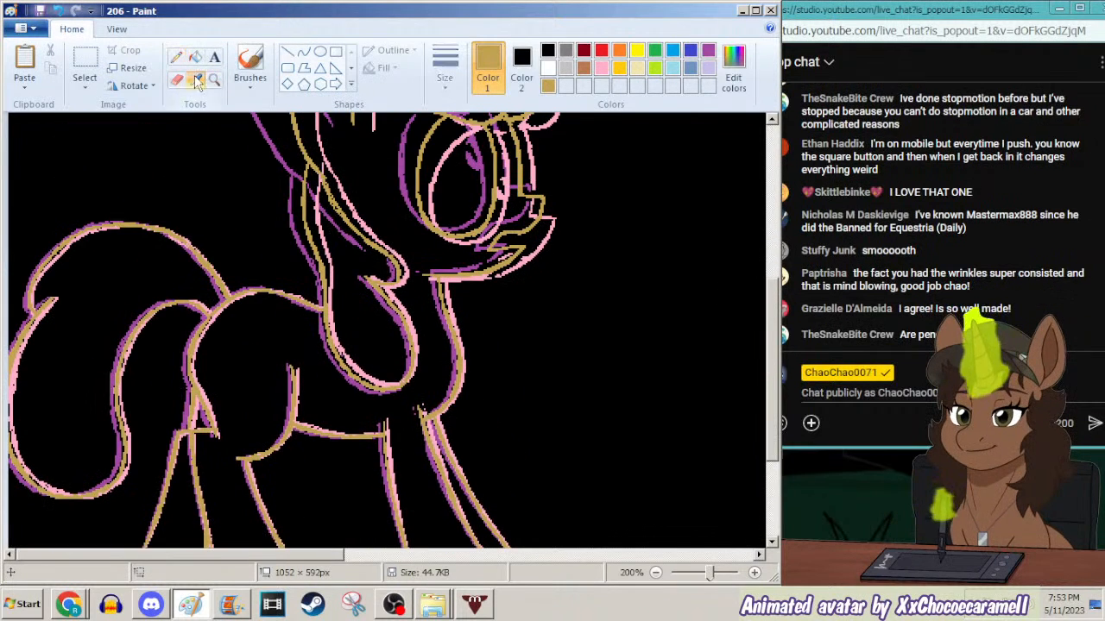
right_click(506, 163)
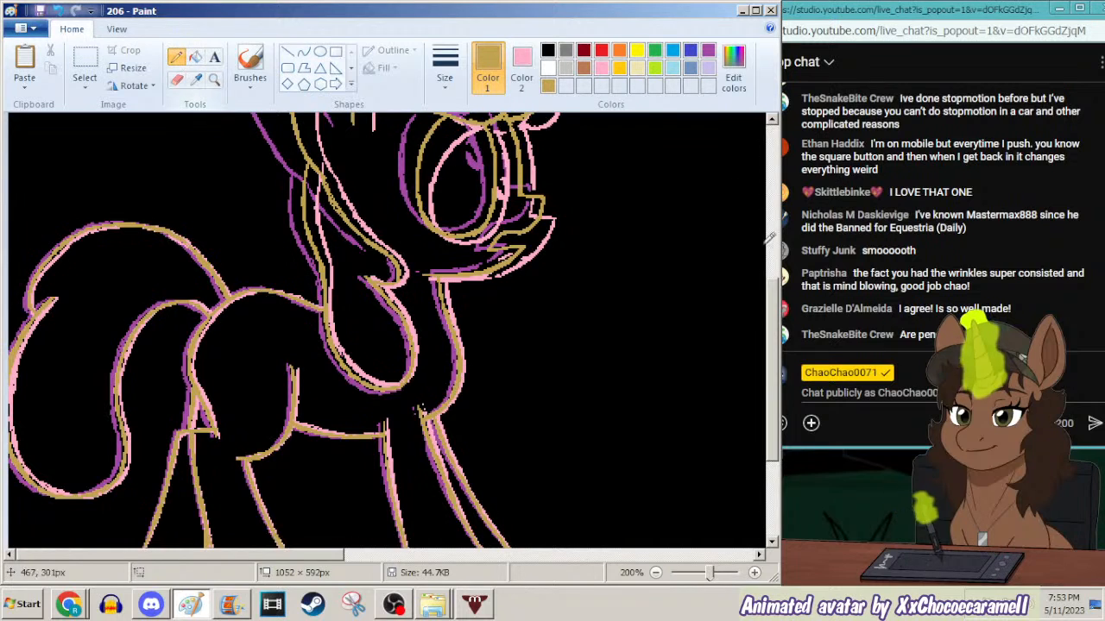
left_click_drag(775, 298, 775, 277)
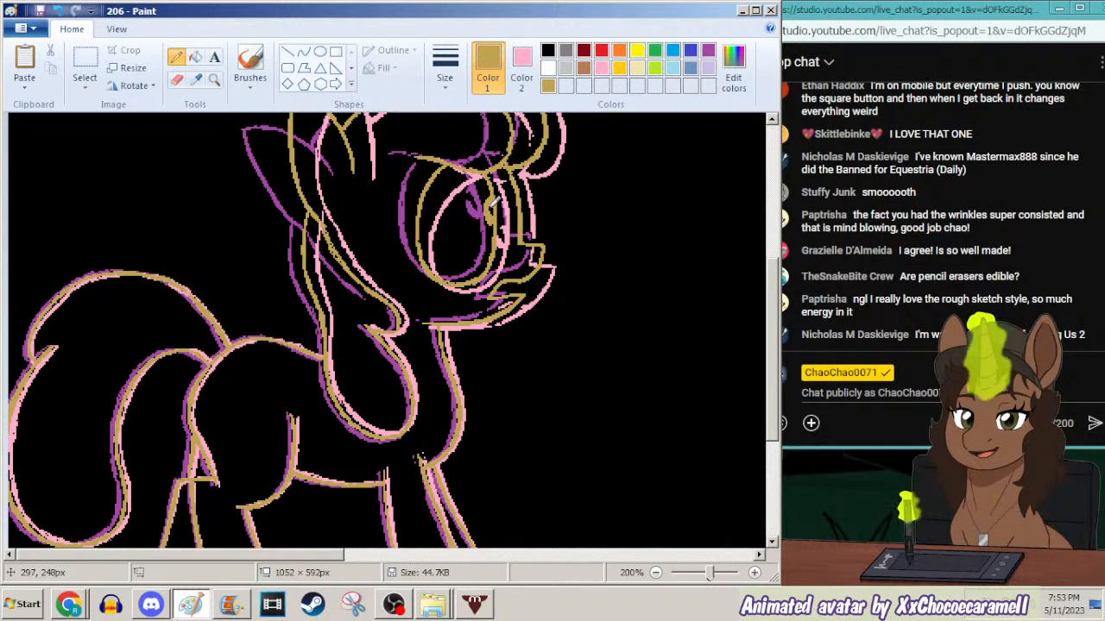
left_click(196, 78)
right_click(284, 171)
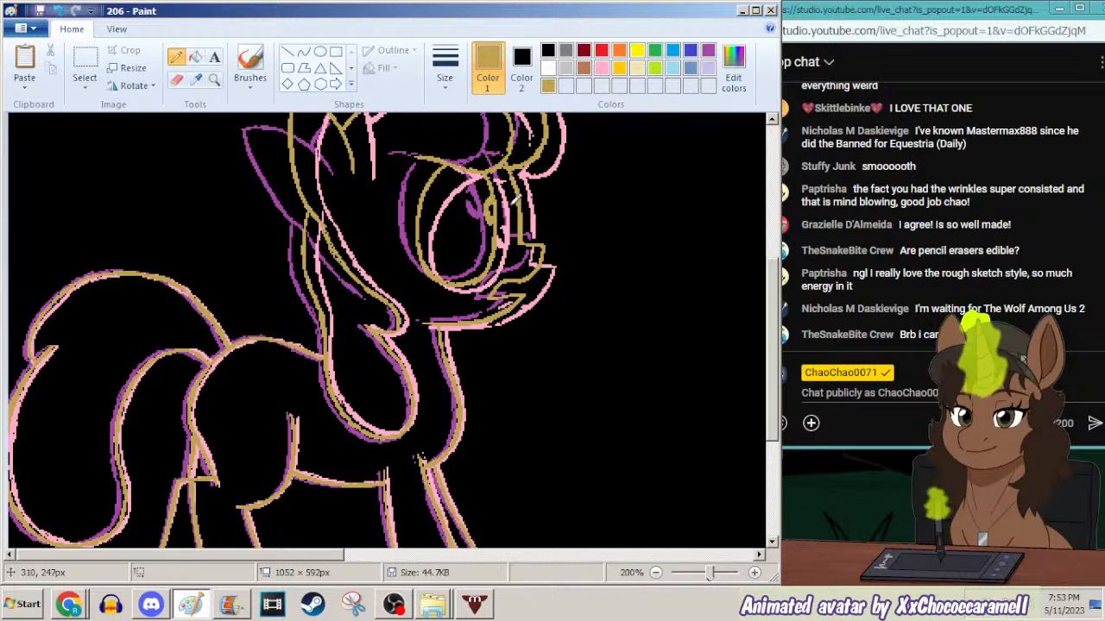
left_click(548, 67)
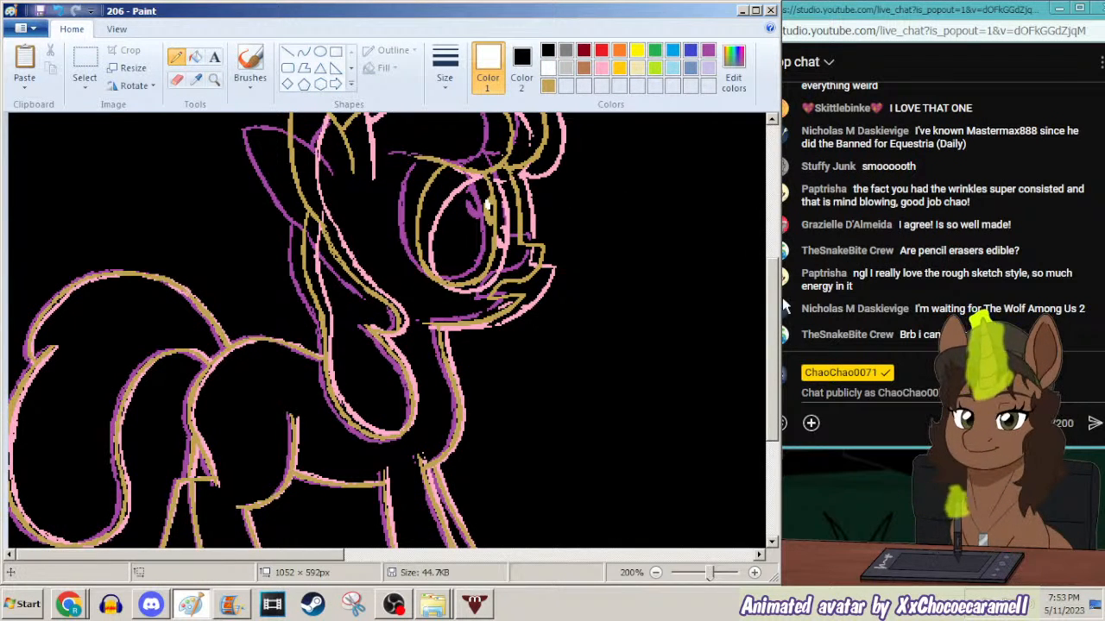
left_click_drag(772, 337, 772, 366)
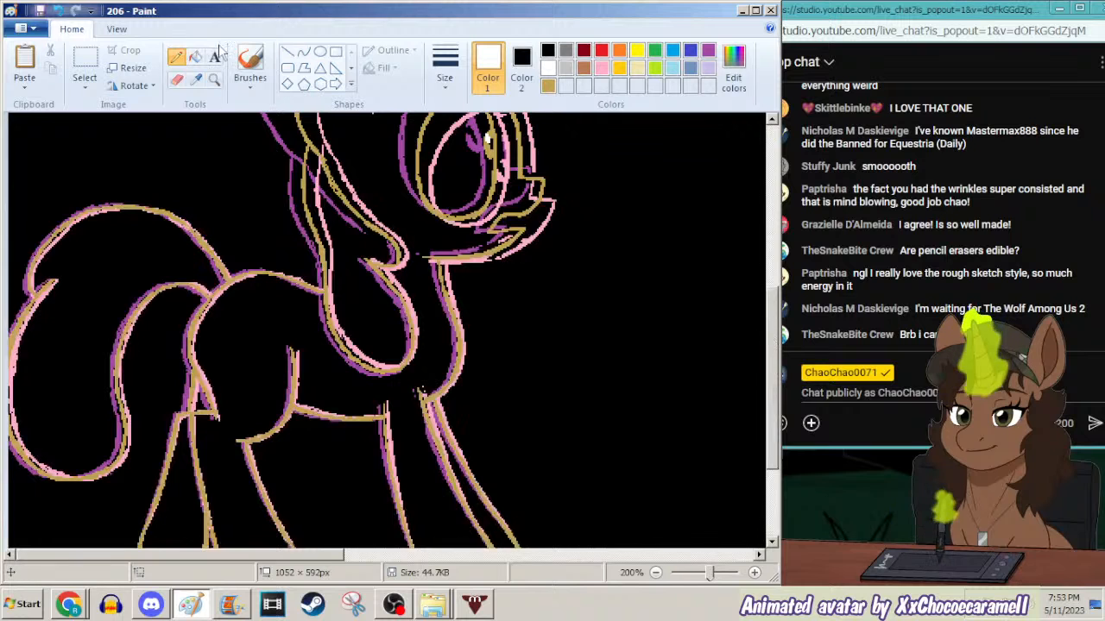
Zoom out to 50% and sample pink as the secondary colour and the background's black as the primary colour.
left_click(213, 79)
right_click(232, 140)
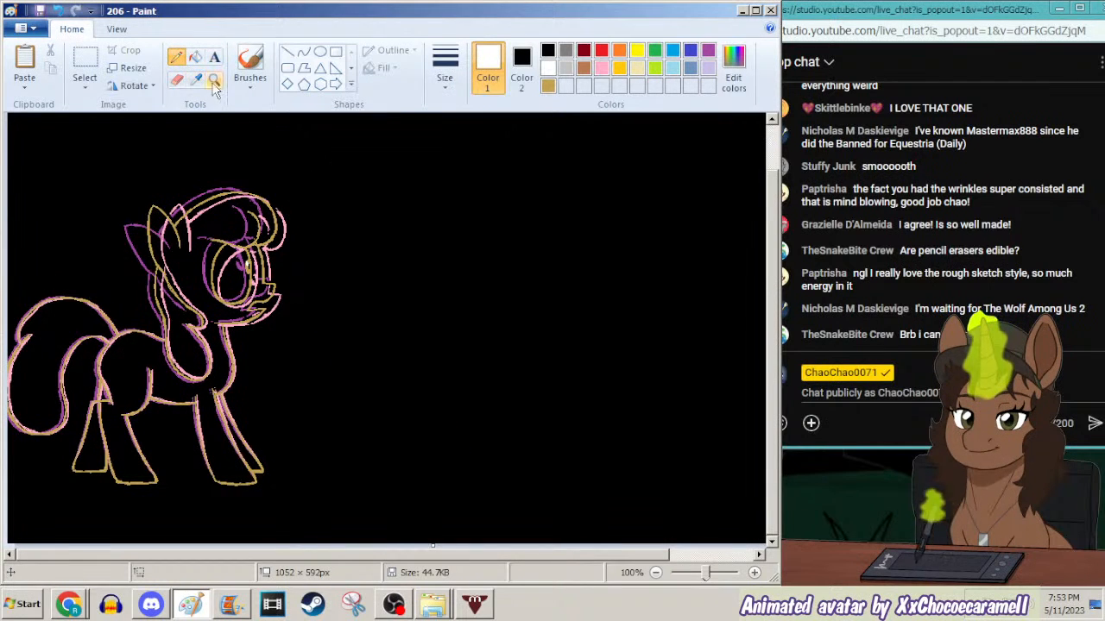
right_click(281, 212)
left_click(214, 82)
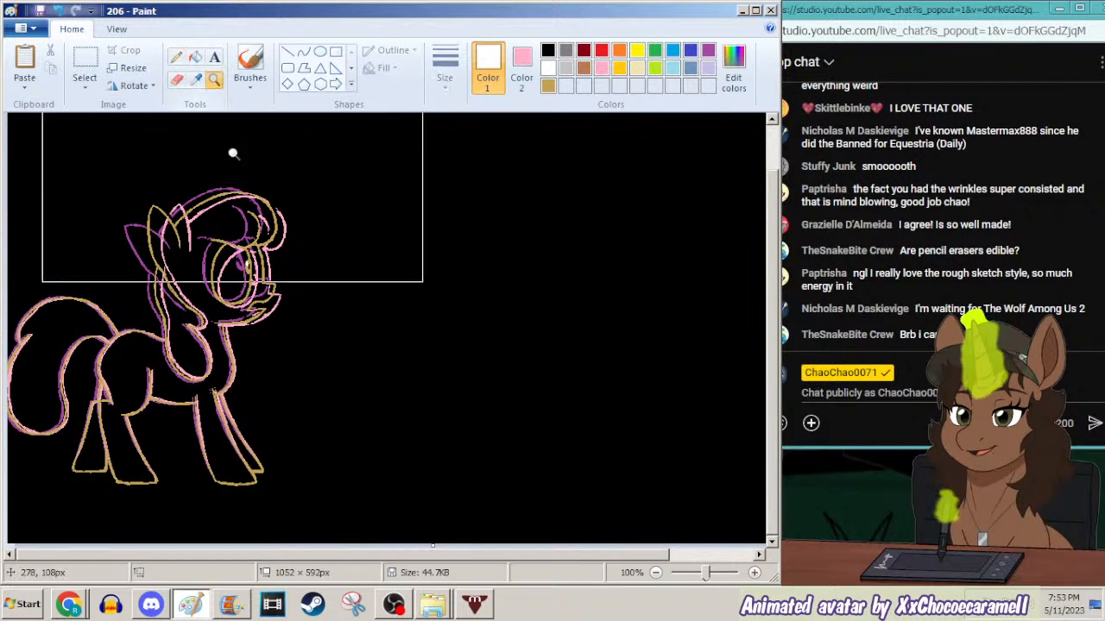
right_click(228, 127)
left_click(195, 80)
left_click(237, 194)
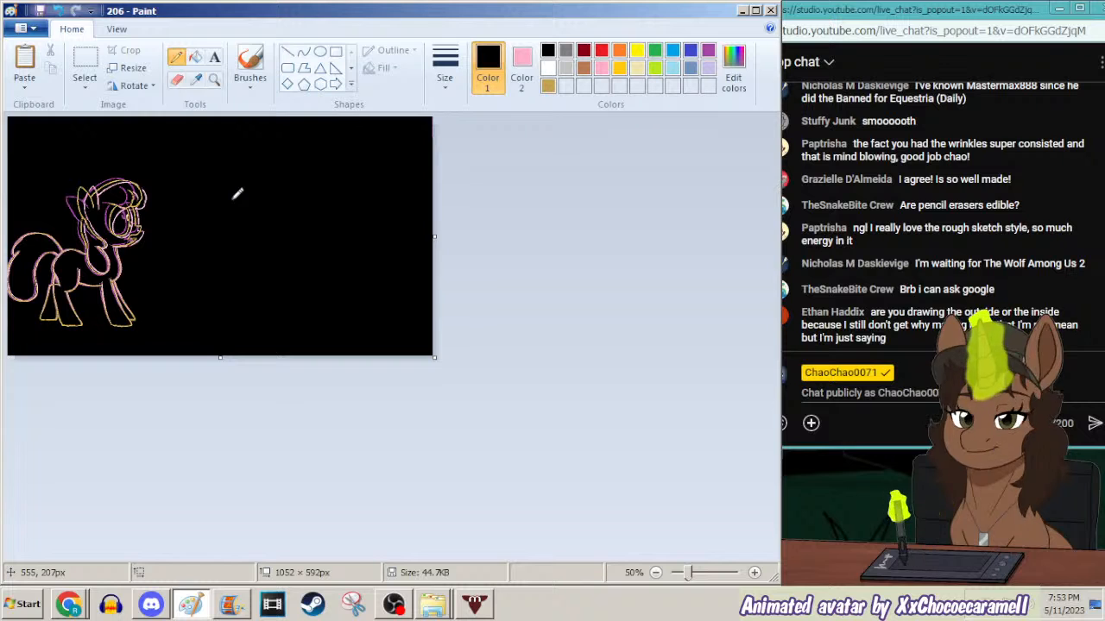
Remove the pink outlines by copying the whole canvas, covering the pony with black rectangles and pasting the copy back with pink transparent.
key("ctrl+a")
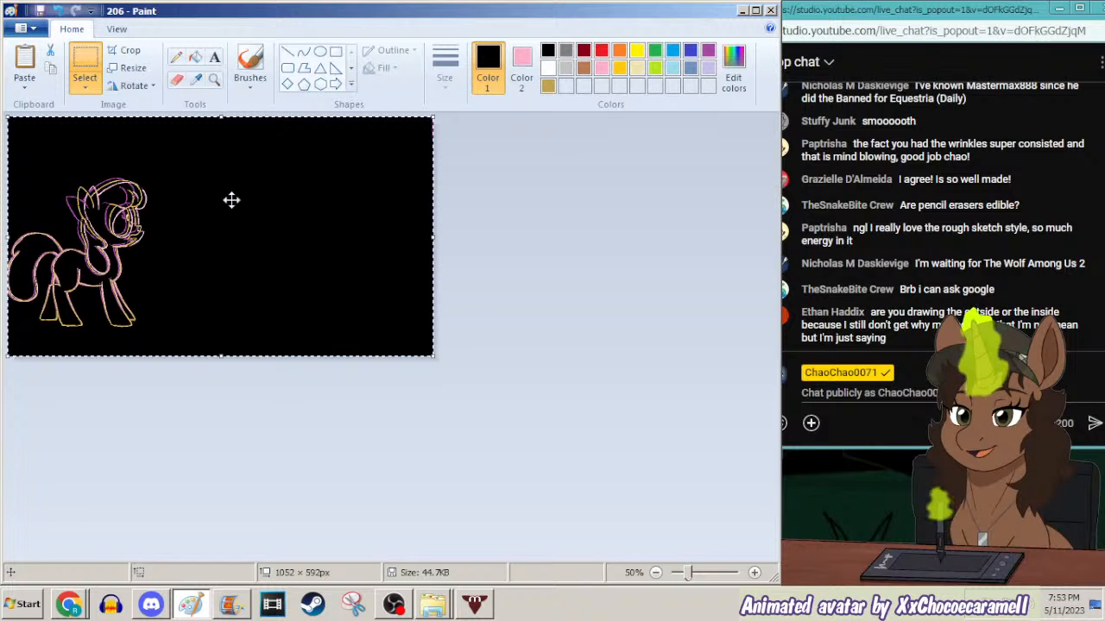
left_click(334, 56)
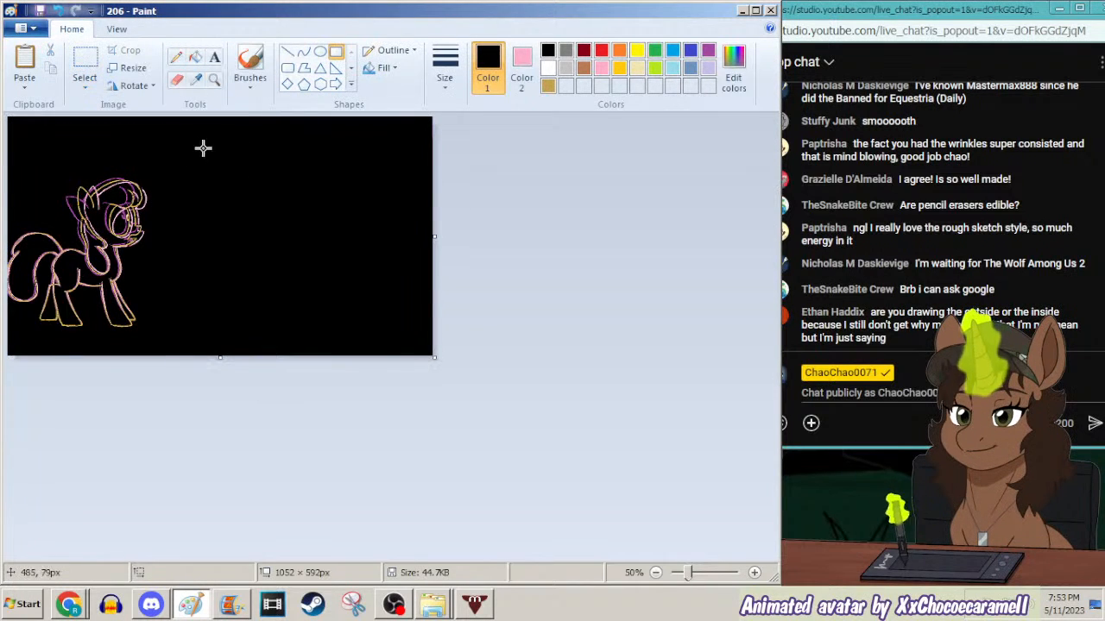
left_click_drag(175, 173, 23, 336)
left_click_drag(111, 257, 65, 277)
left_click_drag(129, 193, 219, 128)
key("ctrl+z")
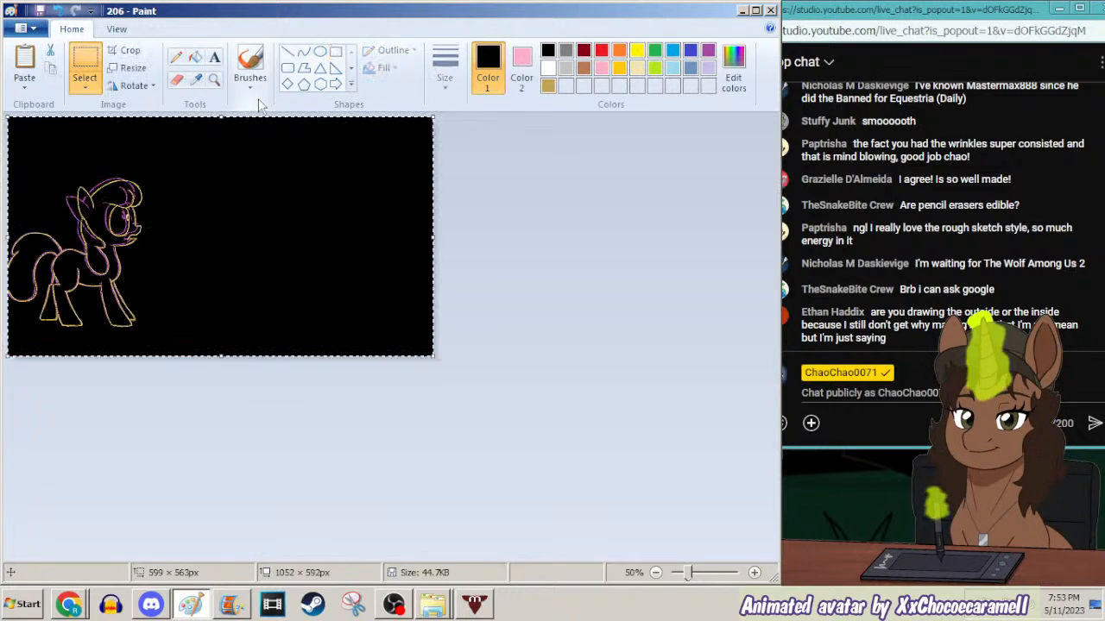
Remove the purple outlines by sampling purple as the secondary colour, copying the canvas, covering the pony with a black rectangle and pasting the copy back transparently.
left_click(195, 79)
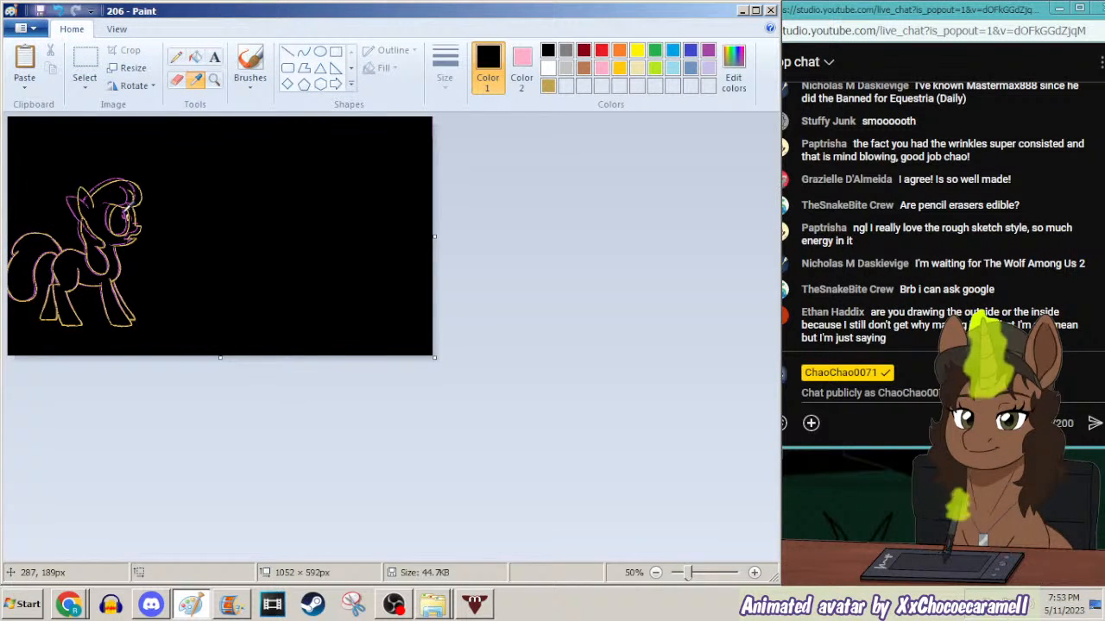
right_click(128, 205)
key("ctrl+a")
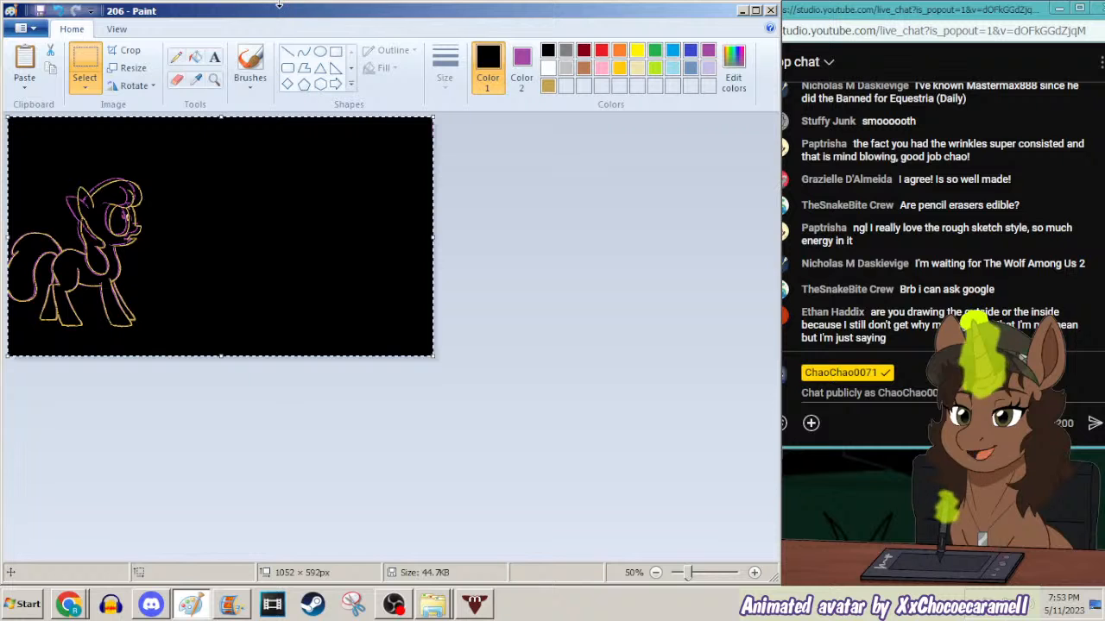
left_click(337, 53)
mouse_move(192, 167)
left_mouse_down()
mouse_move(100, 249)
mouse_move(9, 356)
left_mouse_up()
left_click_drag(111, 263, 89, 268)
mouse_move(171, 173)
left_mouse_down()
mouse_move(175, 182)
mouse_move(233, 130)
left_mouse_up()
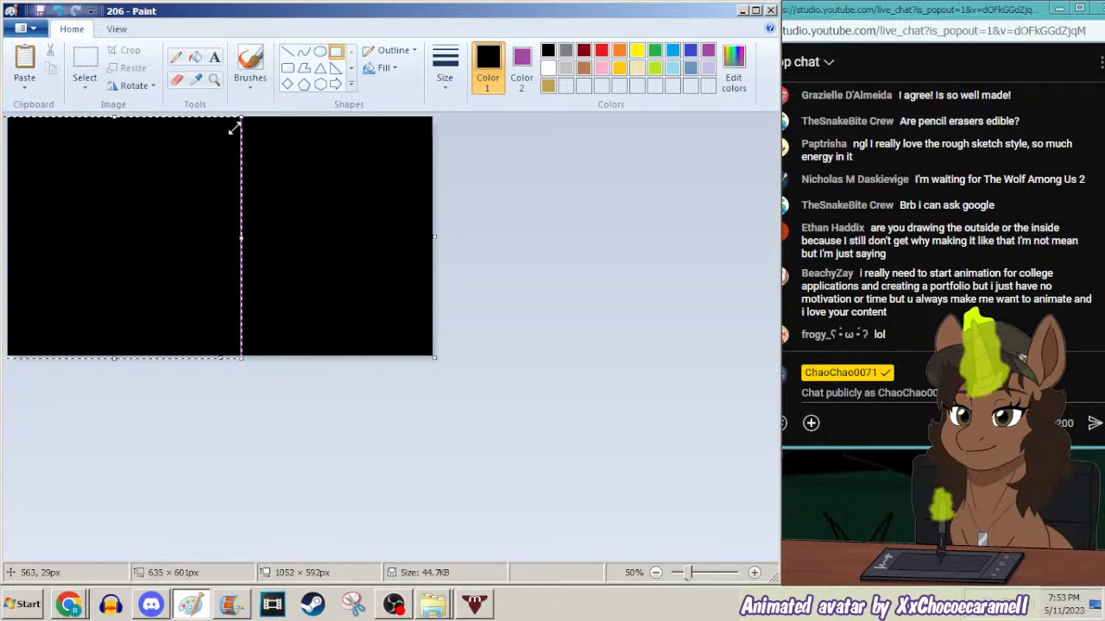
key("ctrl+z")
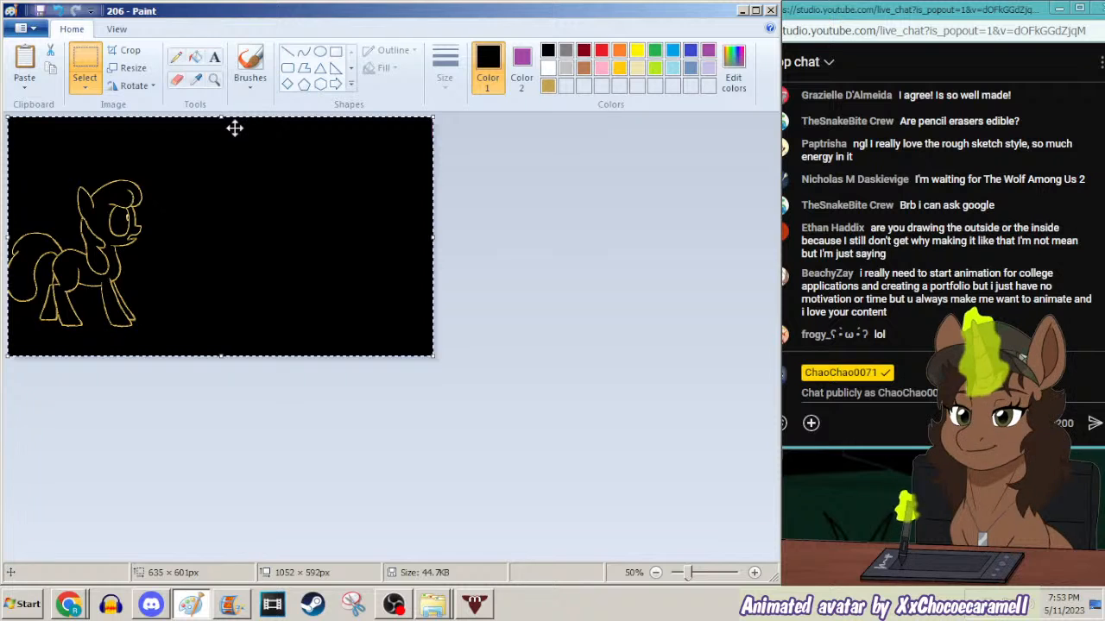
Sample the background's black as the secondary colour.
left_click(215, 80)
left_click(180, 226)
left_click(194, 83)
right_click(226, 219)
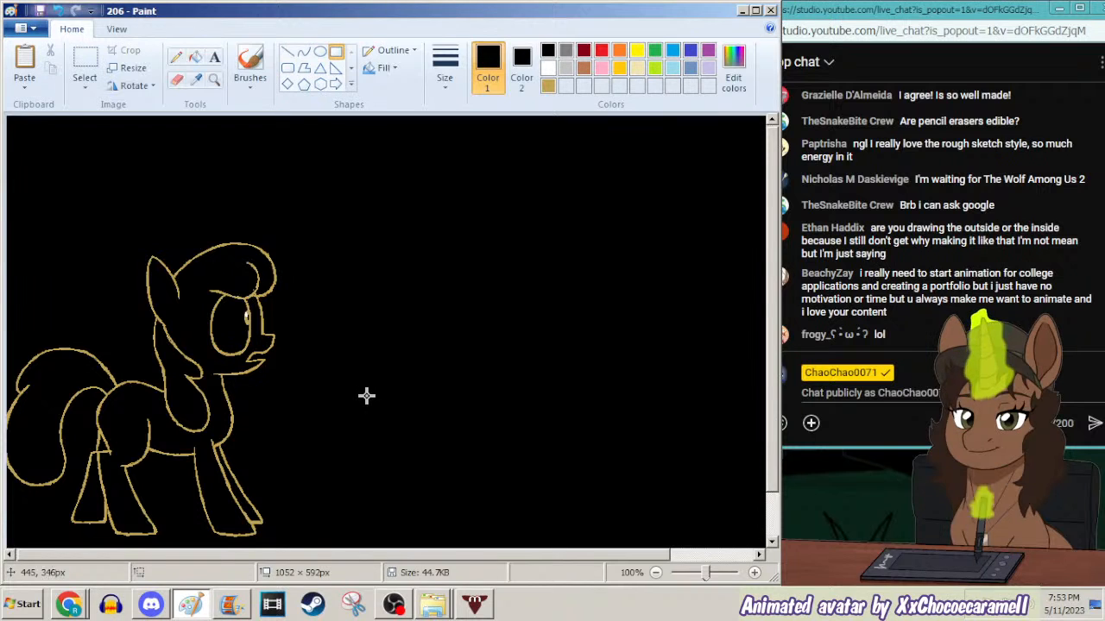
Switch to Chrome, slightly raise the volume of the Button Forest music video and return to Paint.
left_click(75, 602)
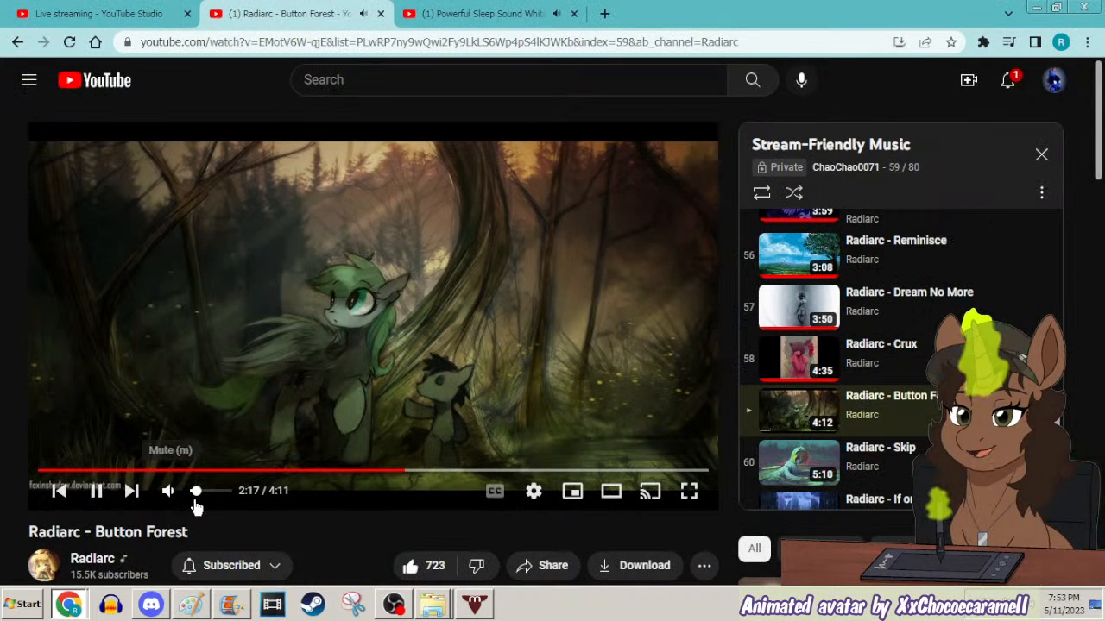
left_click(197, 499)
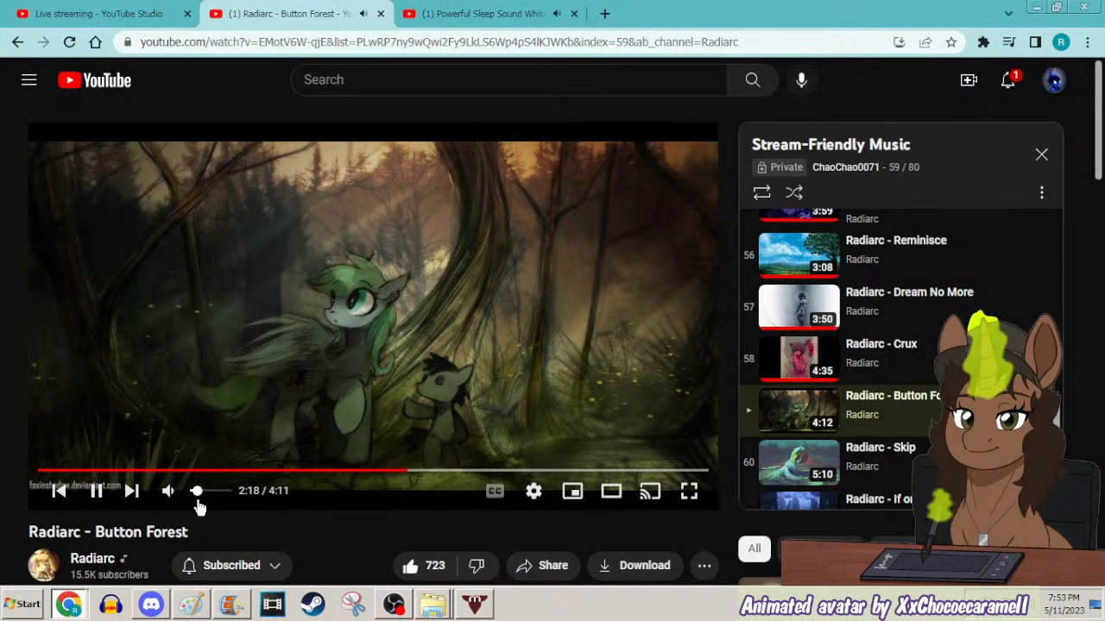
left_click(1034, 9)
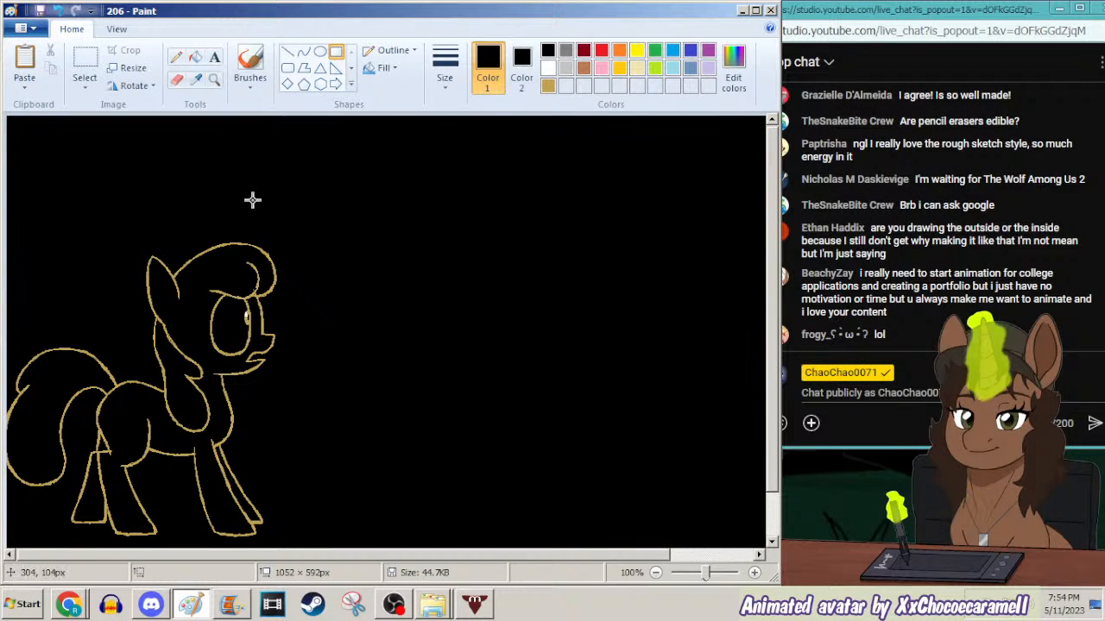
Browse the saved frames at the end of the eib5 folder without saving the drawing.
left_click(213, 81)
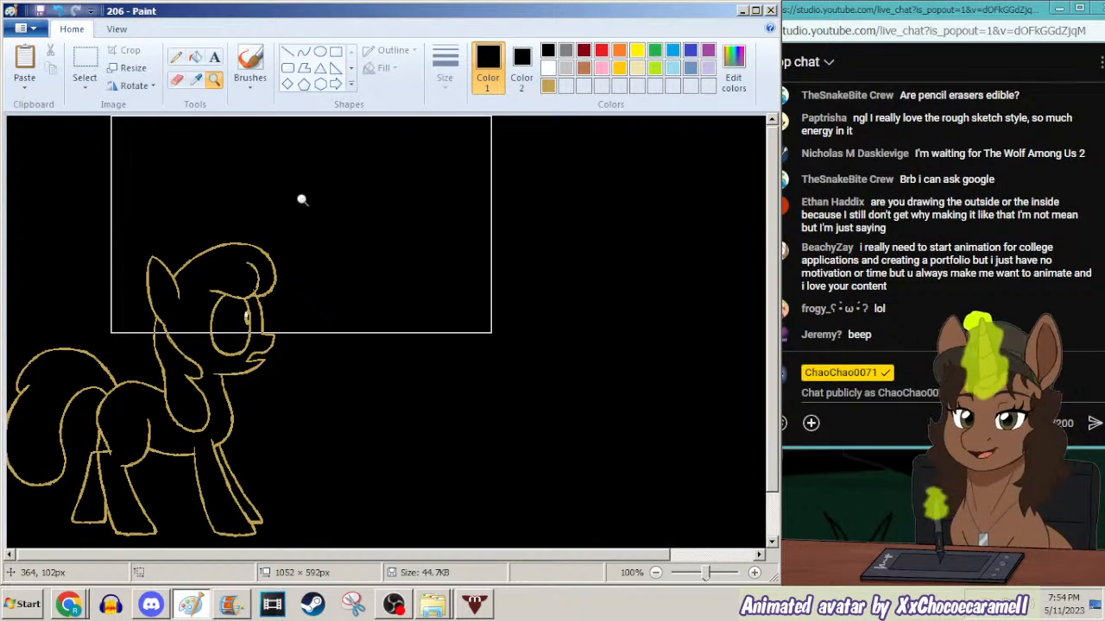
key("F12")
left_click_drag(1094, 180, 1091, 459)
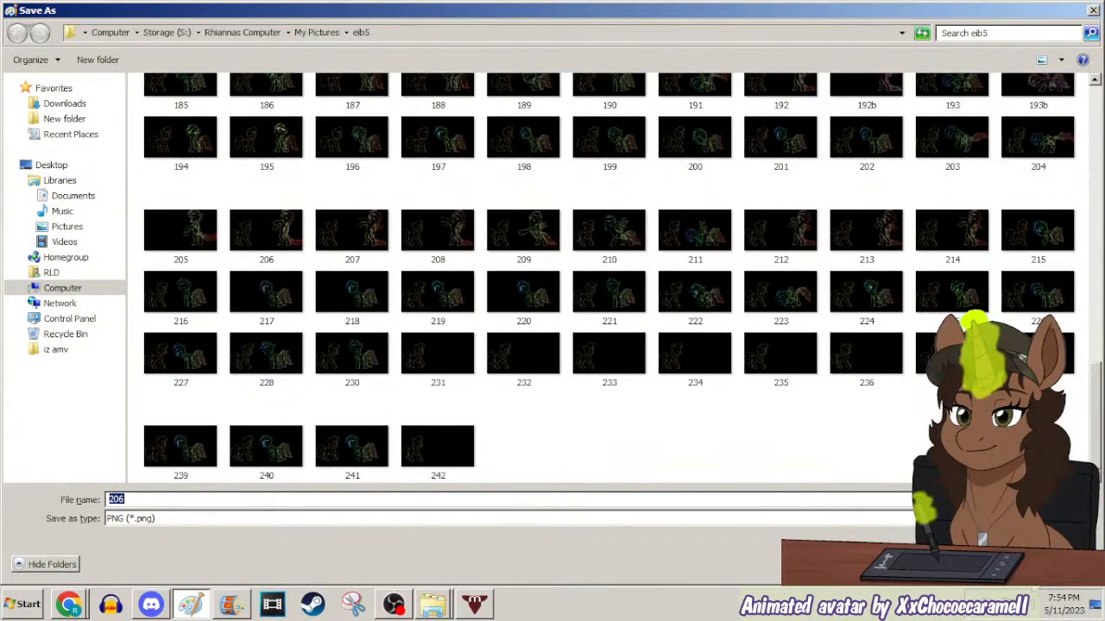
key("Return")
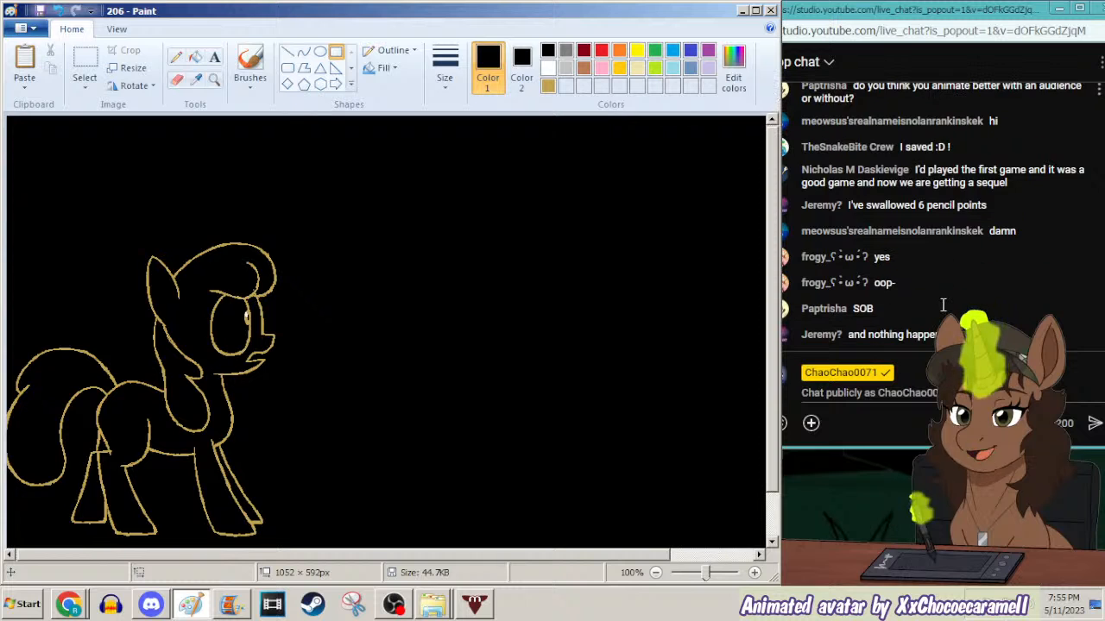
left_click(175, 57)
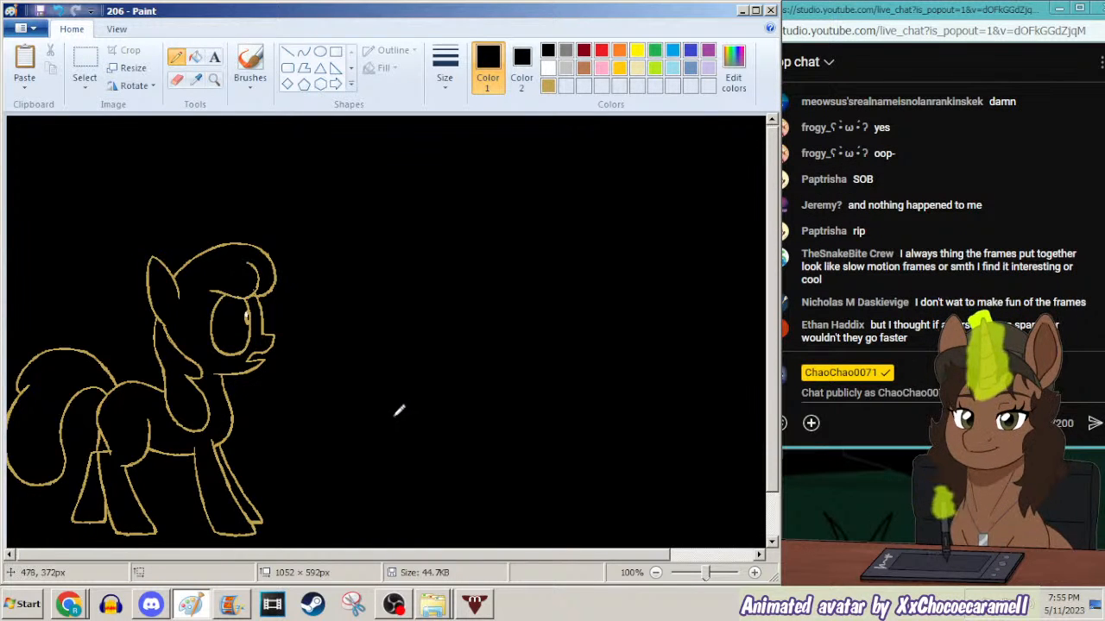
Check in Movie Maker for the frame missing the gold pony, open 205 in Paint and paste the copied gold pony into it.
left_click(231, 607)
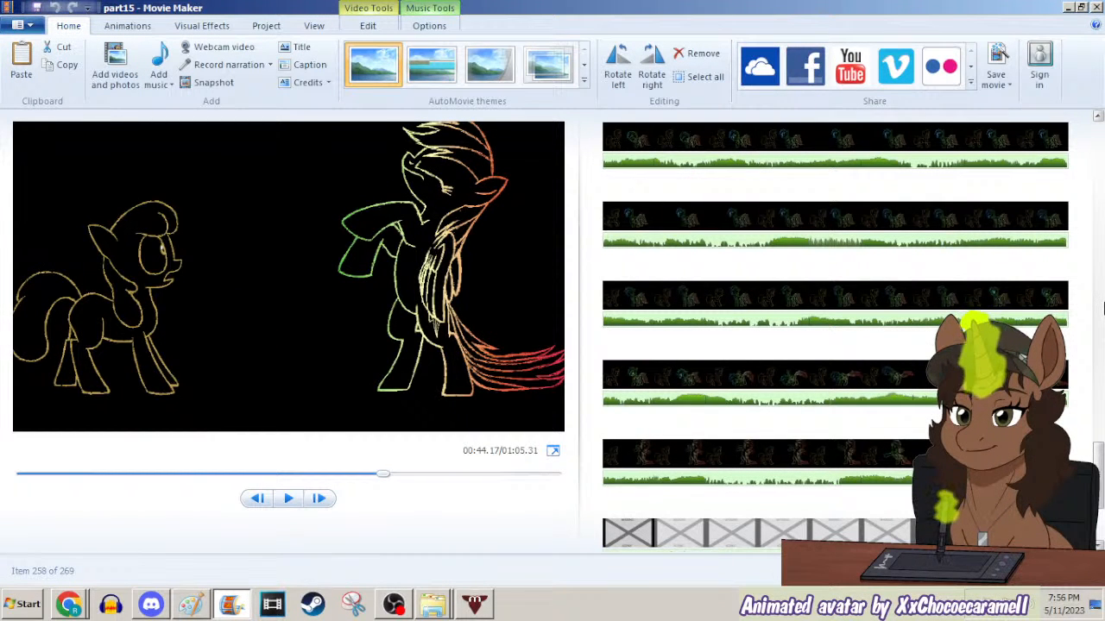
left_click(927, 373)
left_click(891, 374)
left_click(928, 367)
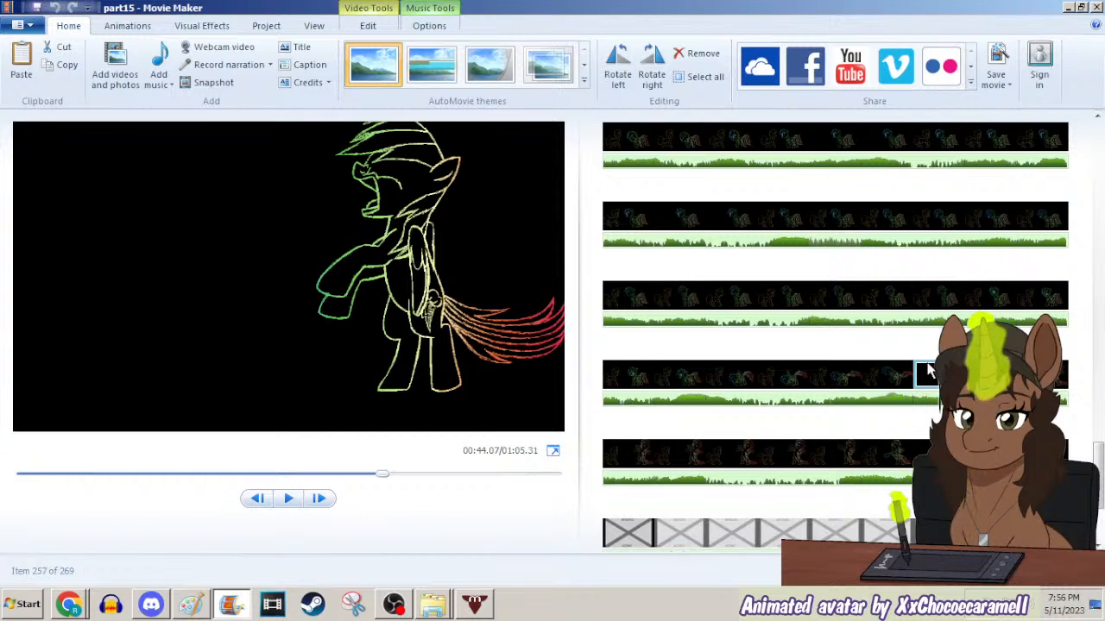
left_click(1069, 8)
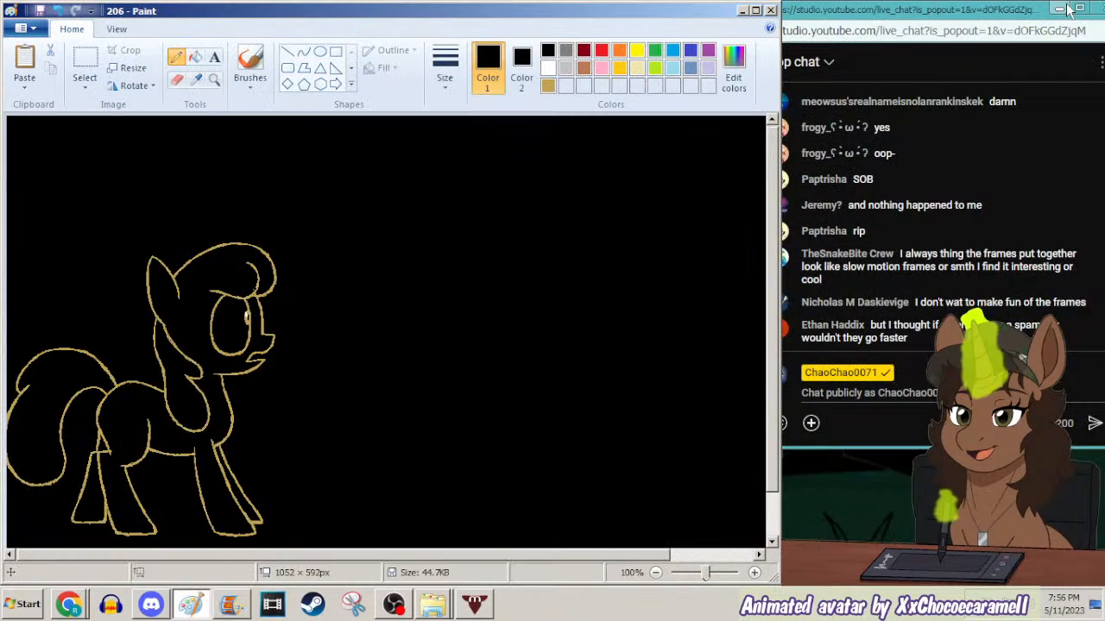
key("ctrl+o")
type("201")
key("Return")
key("Return")
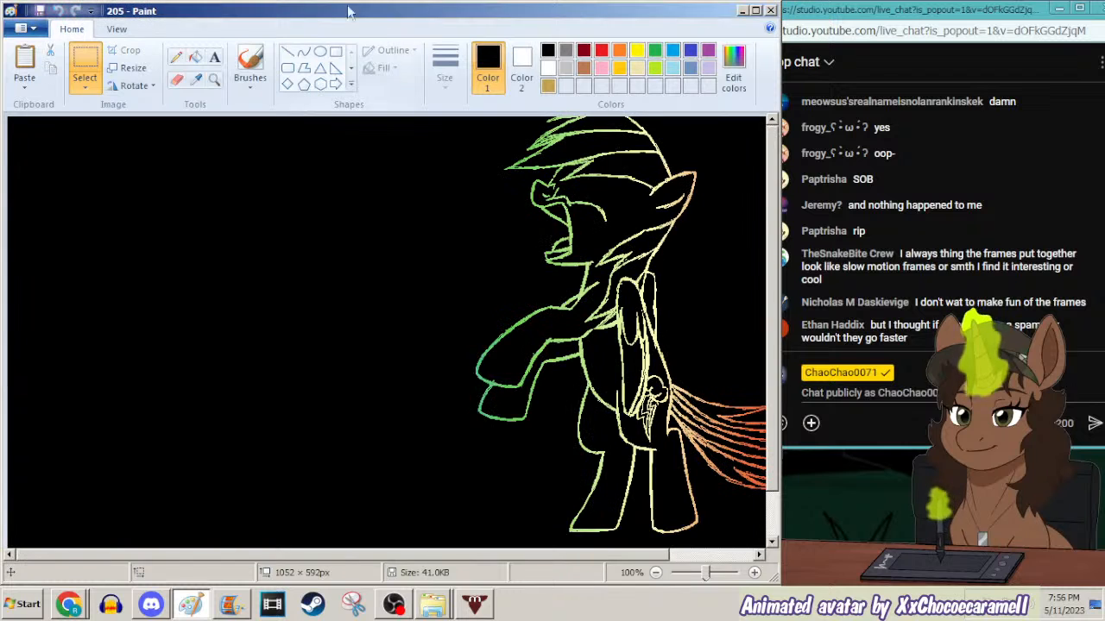
key("ctrl+v")
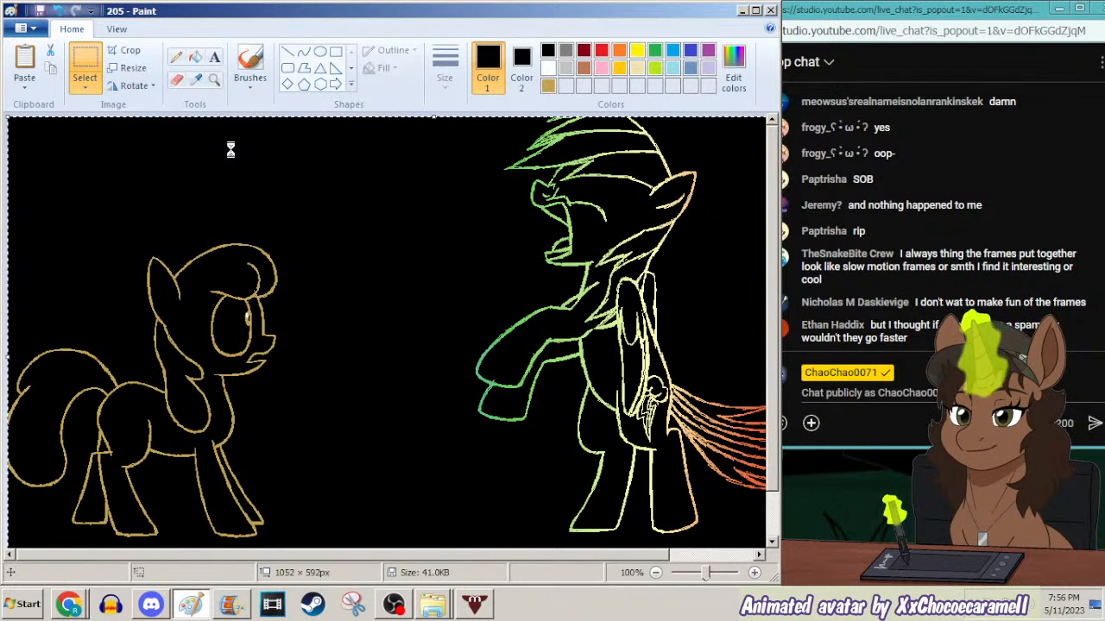
Play back the sequence in Movie Maker to check the gold pony's motion against the rainbow pony's, then return to Paint.
left_click(233, 604)
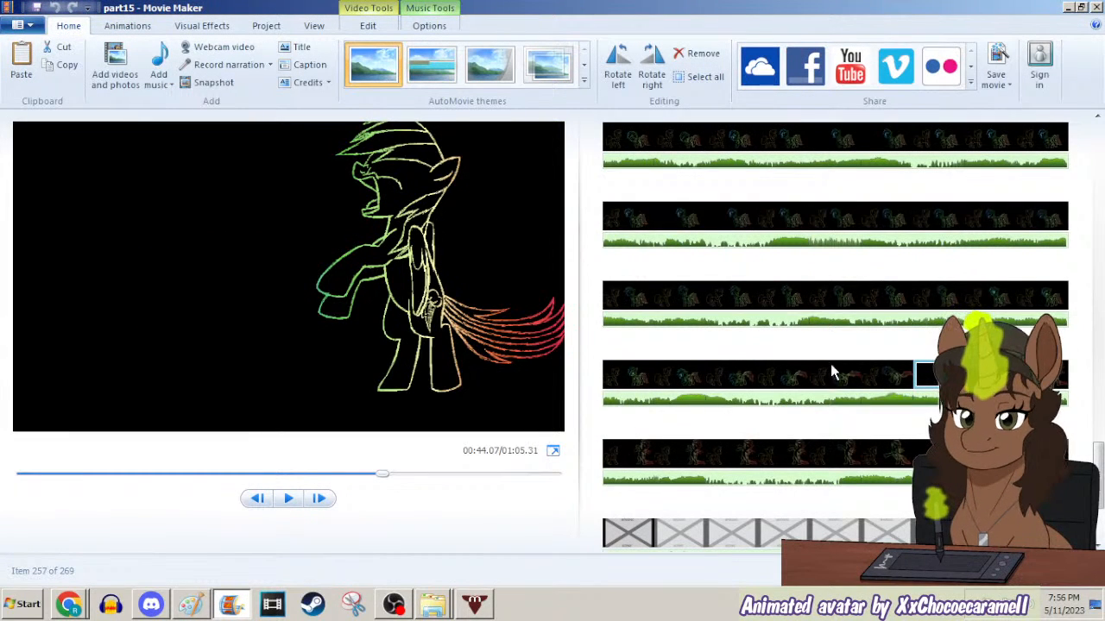
left_click(665, 298)
key("space")
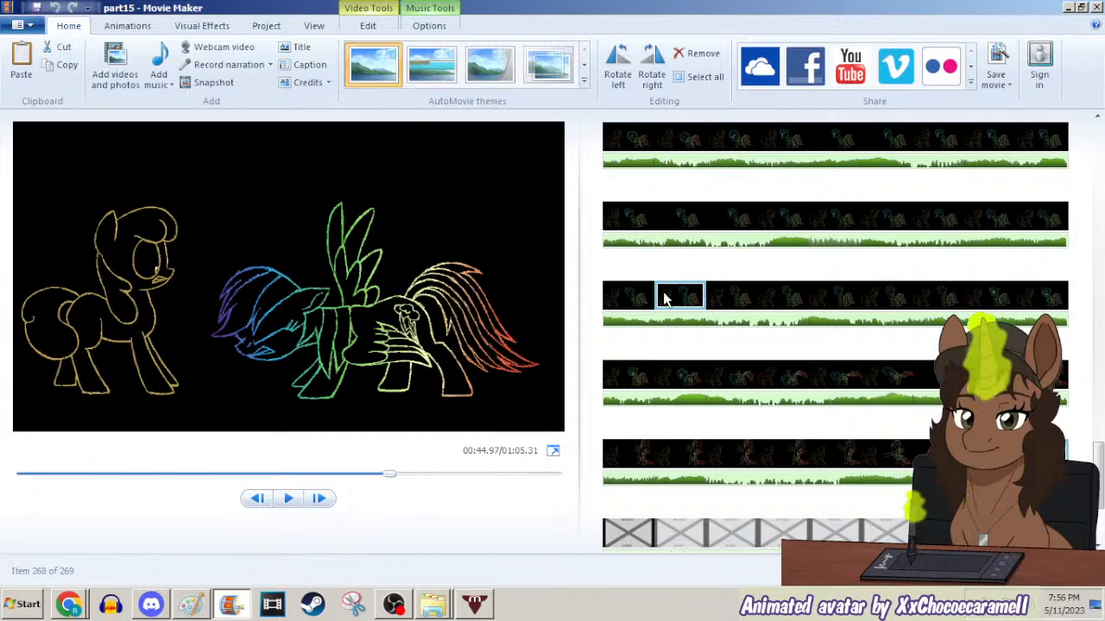
left_click(692, 374)
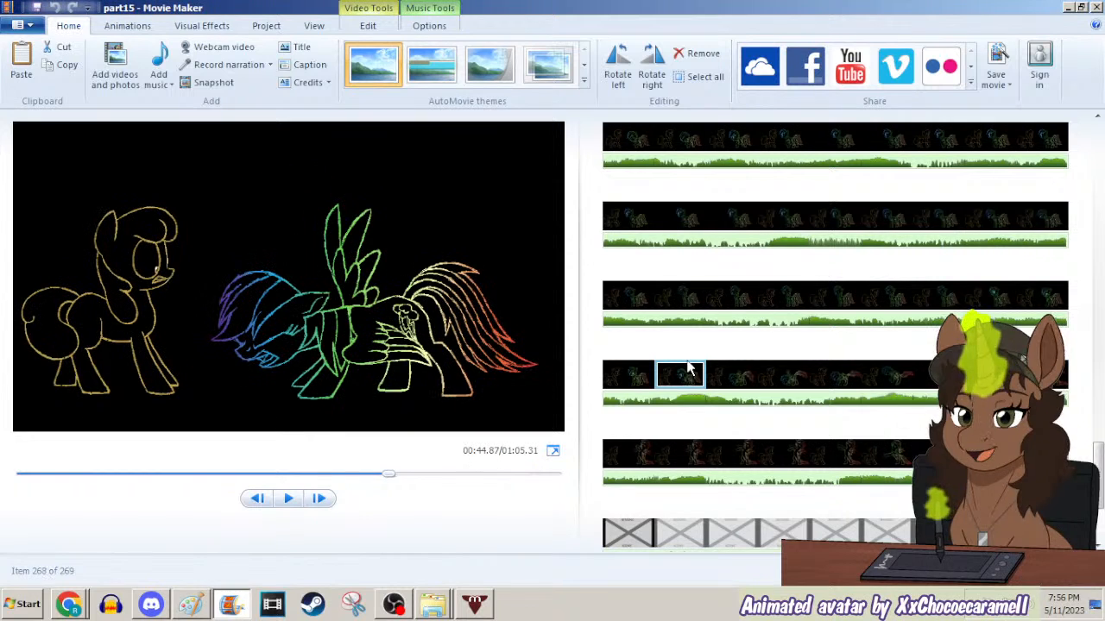
left_click(1068, 7)
left_click(195, 79)
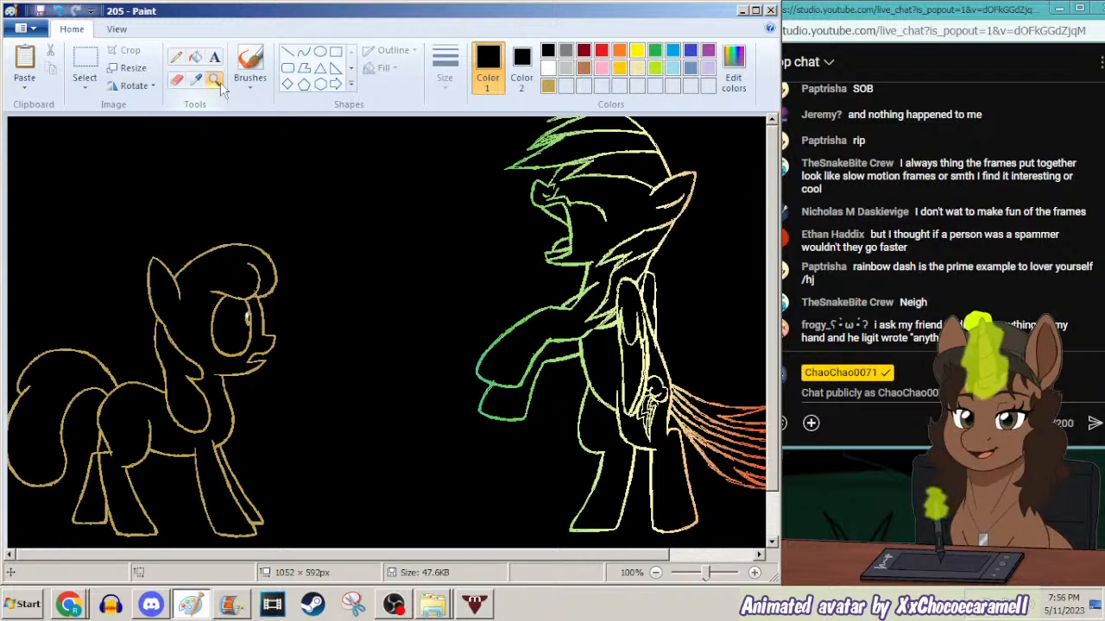
left_click(214, 79)
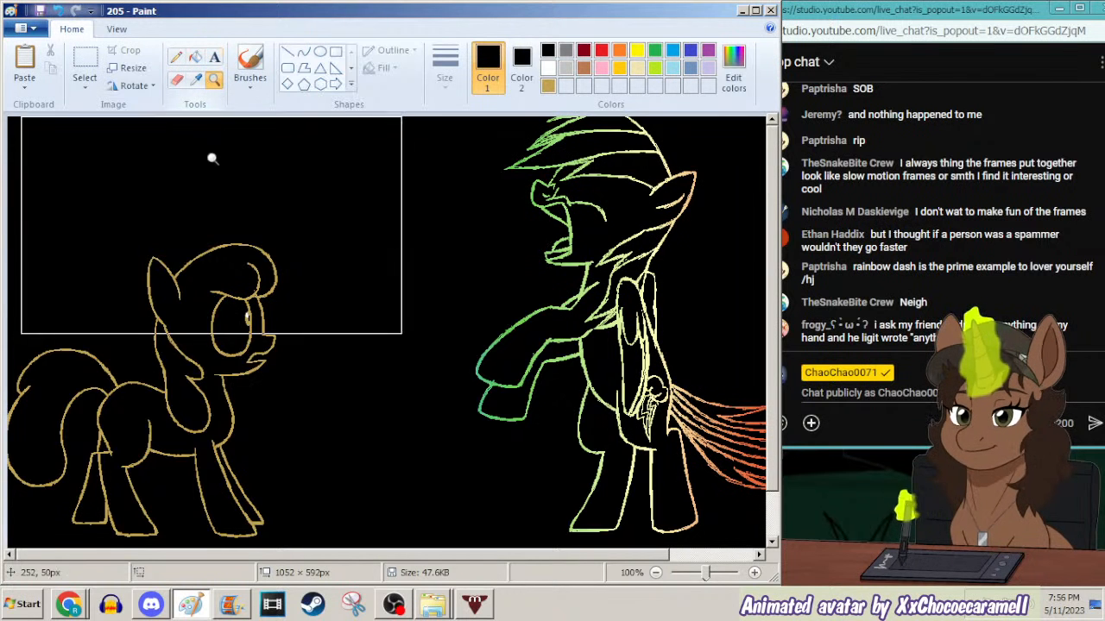
left_click(230, 603)
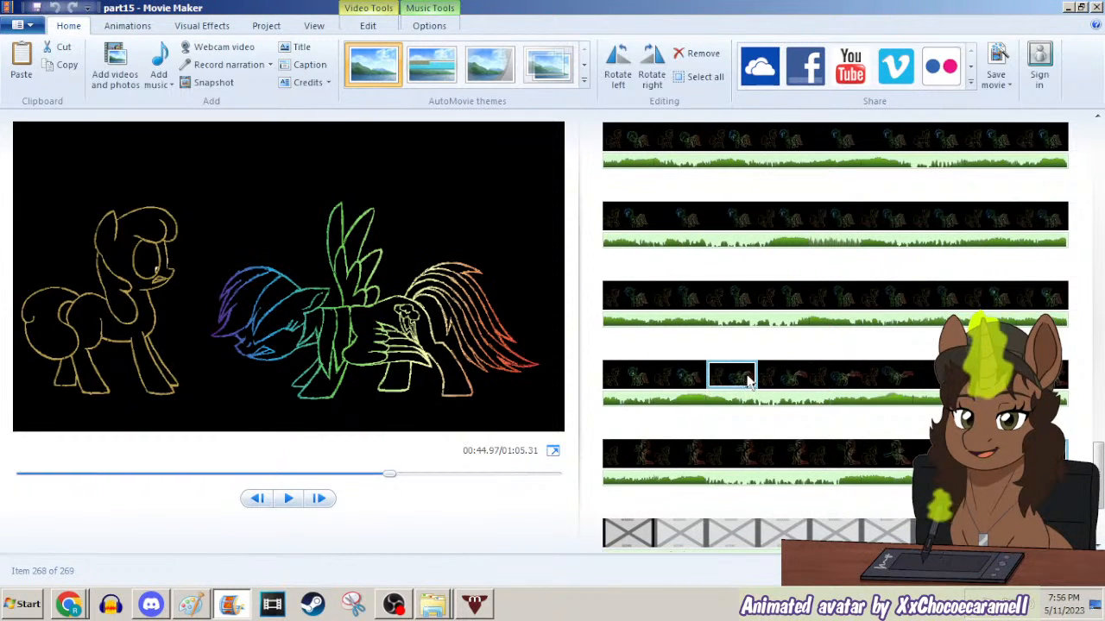
left_click(639, 377)
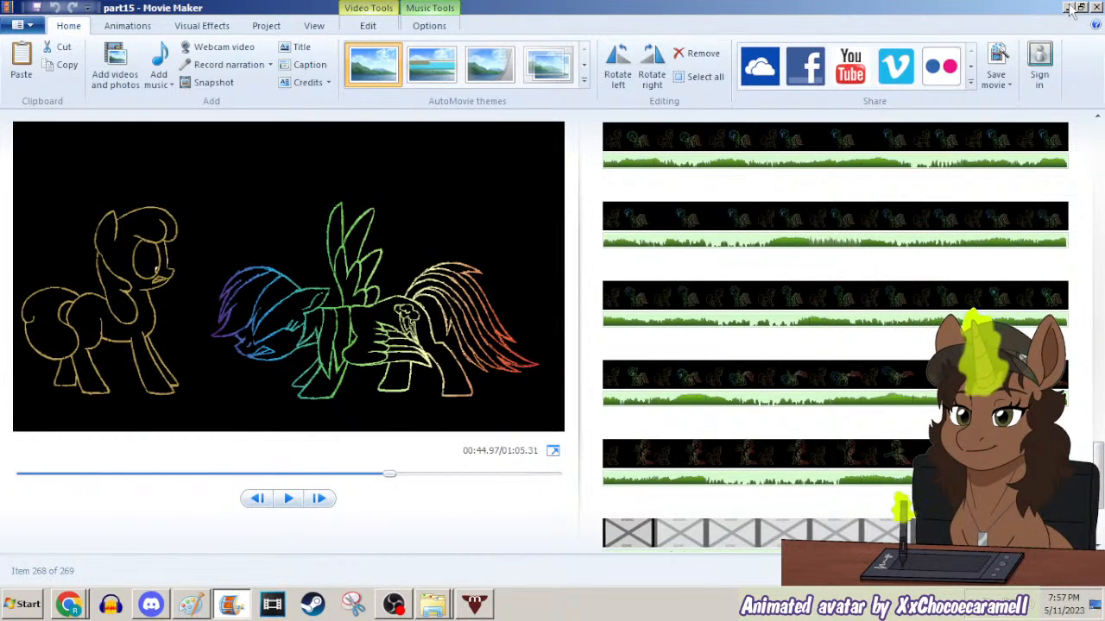
key("alt+Tab")
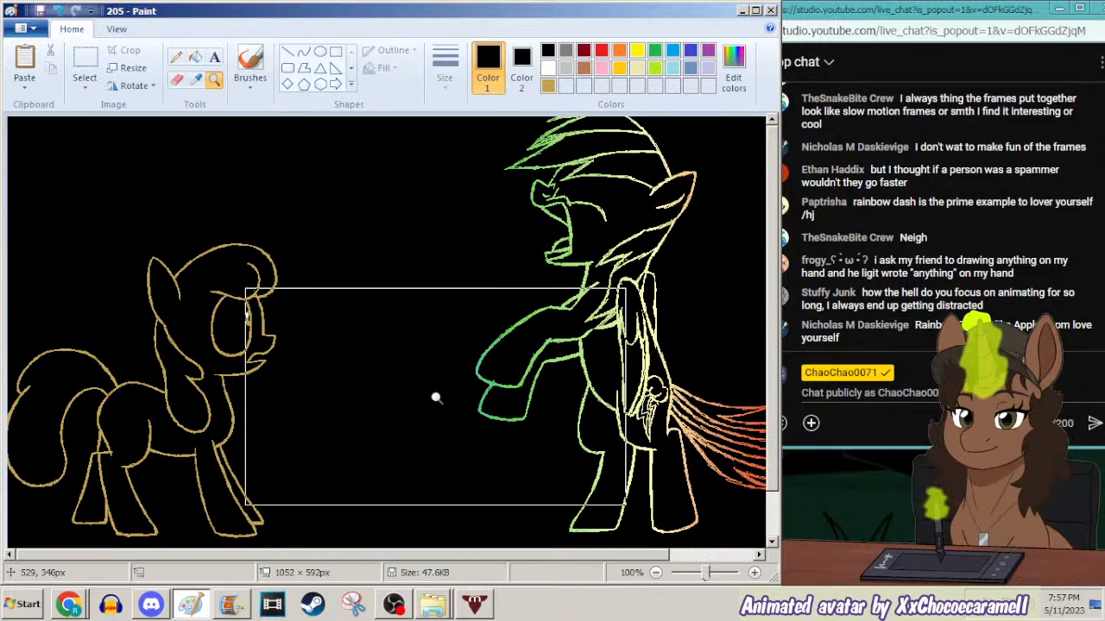
Switch to Movie Maker, step back from 00:42.70 and compare the frames between 00:41.17 and 00:41.57 to check the gold pony's poses.
left_click(232, 605)
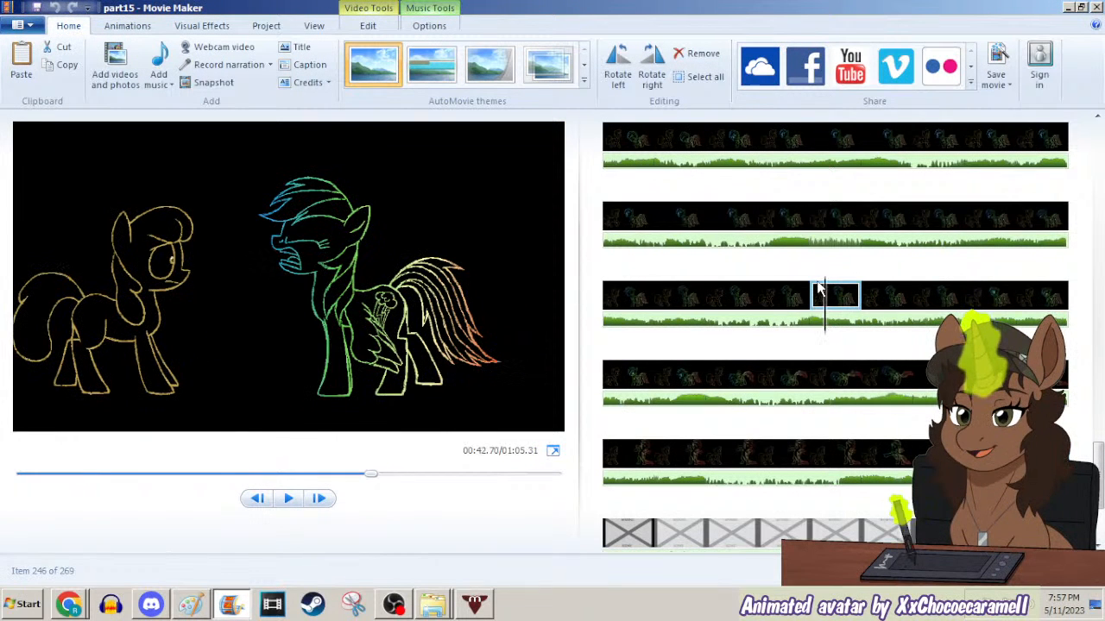
key("Left")
key("Left")
key("Left")
key("Left")
key("Left")
key("Left")
key("Left")
key("Left")
key("Left")
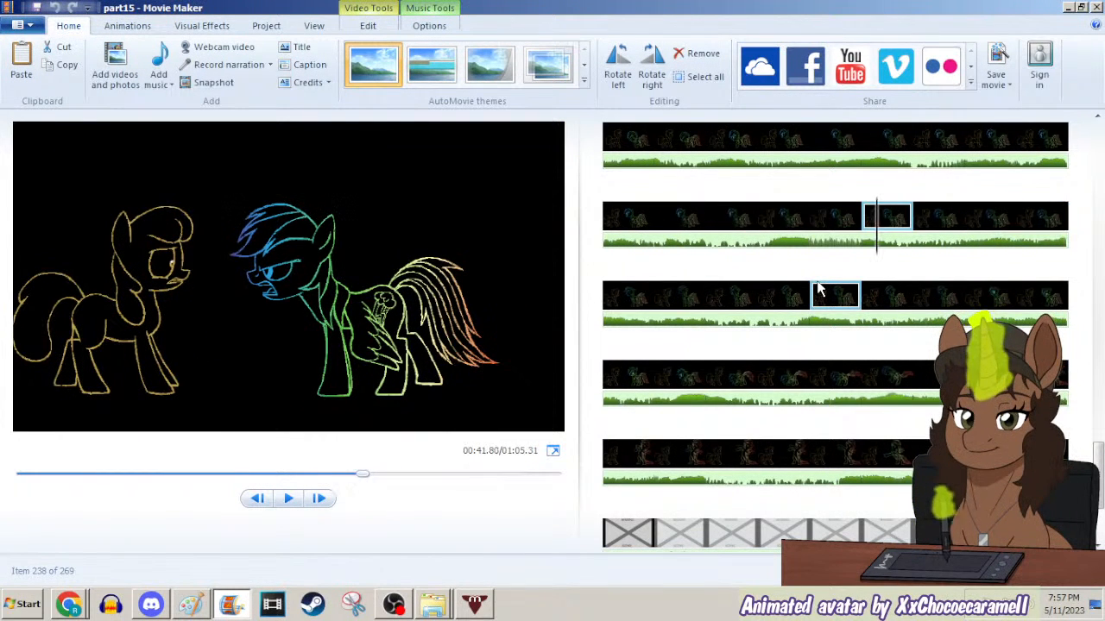
key("Left")
key("Left")
key("Left")
key("Left")
key("Right")
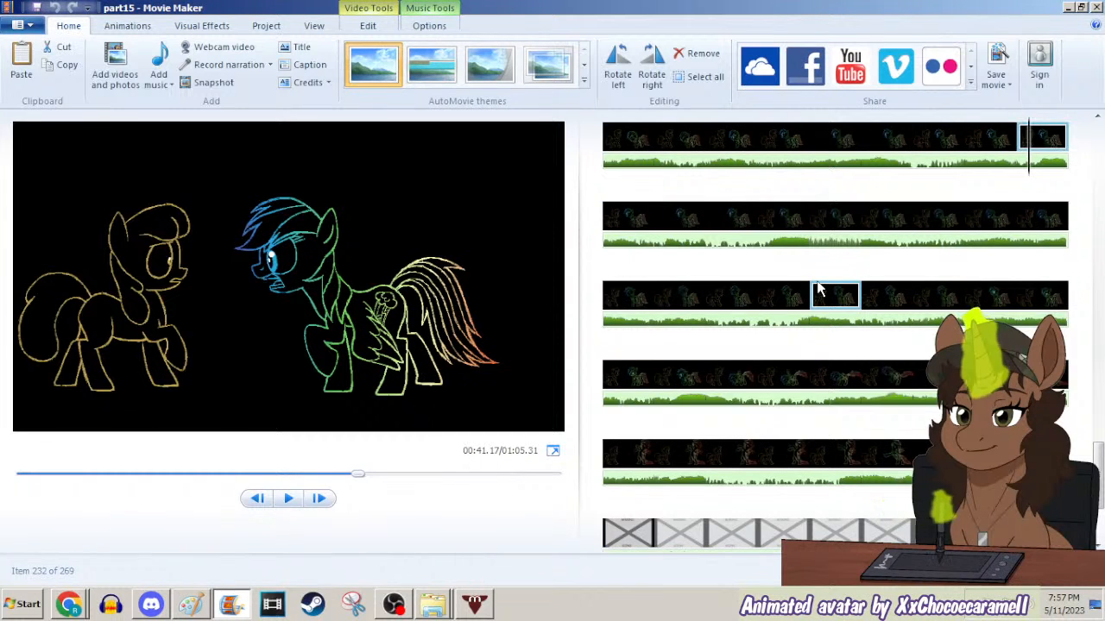
key("Right")
key("Right")
key("Left")
key("Left")
key("Left")
key("Right")
key("Right")
key("Right")
key("Left")
key("Left")
key("Right")
key("Right")
key("Left")
key("Left")
key("Left")
key("Right")
key("Right")
key("Right")
key("Right")
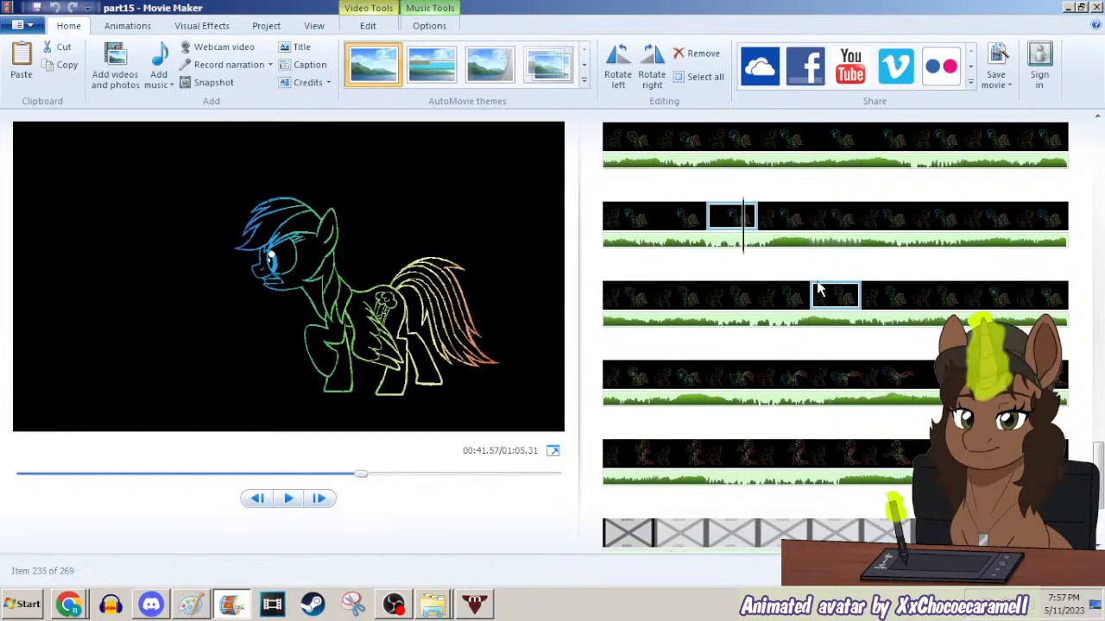
key("Left")
key("Left")
key("Left")
key("Left")
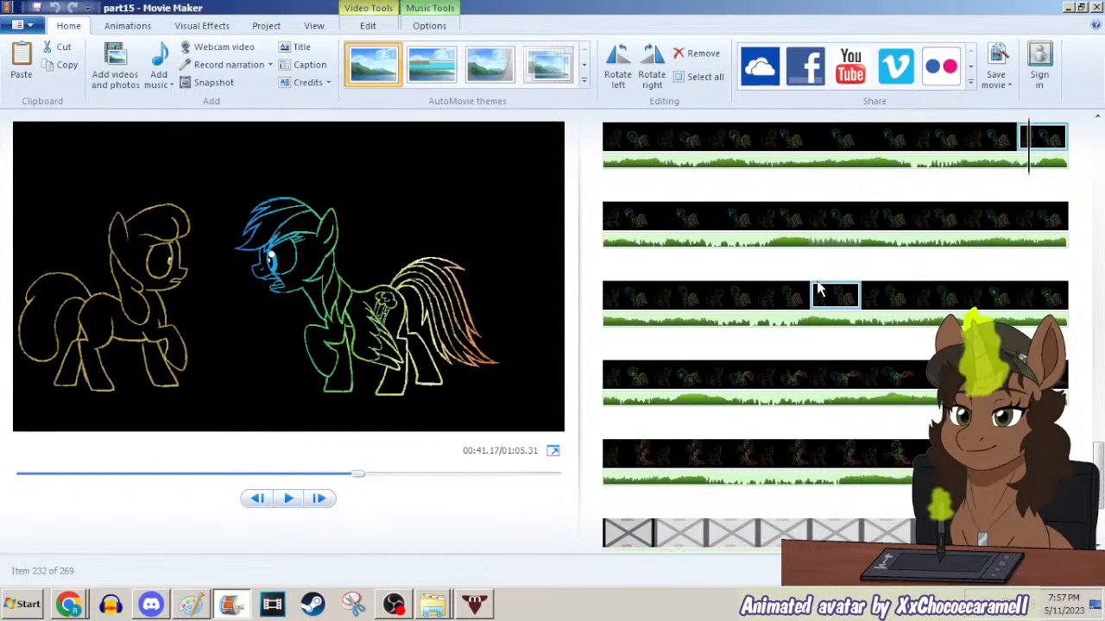
key("Left")
key("Right")
key("Right")
key("Right")
key("Right")
key("Right")
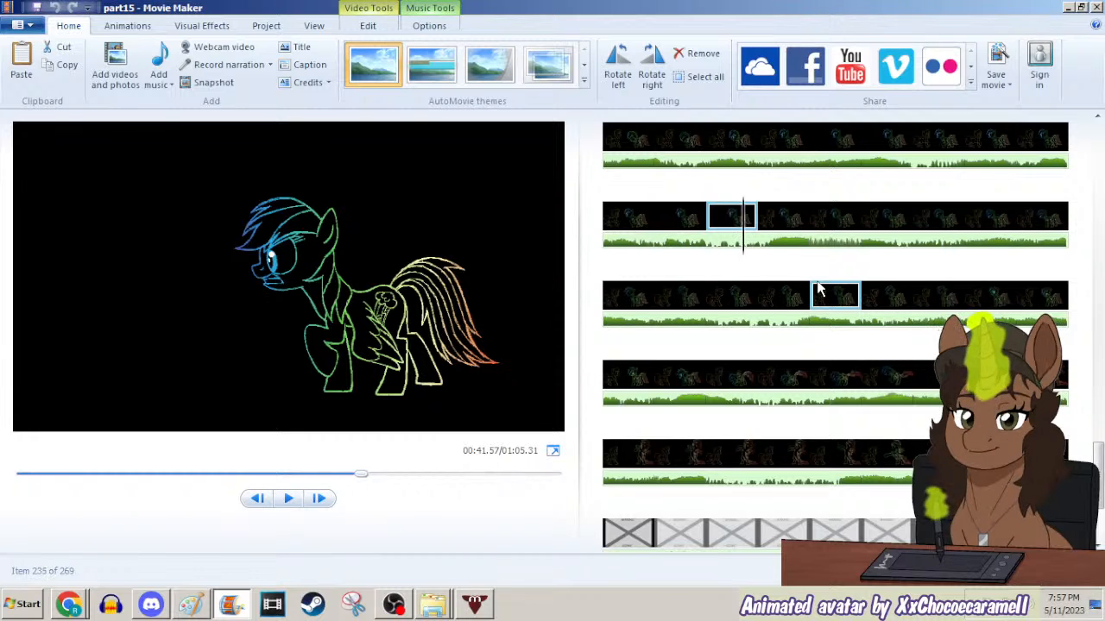
key("Left")
key("Left")
key("Left")
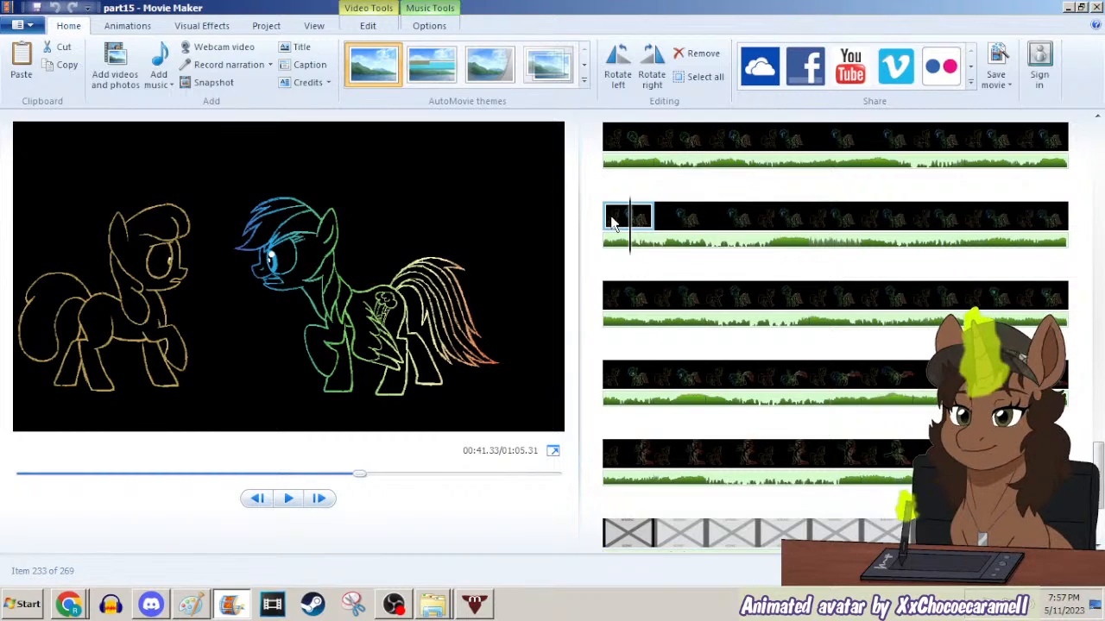
Return to Paint and open frame 239 with the Magnifier ready over the gold pony.
left_click(1069, 7)
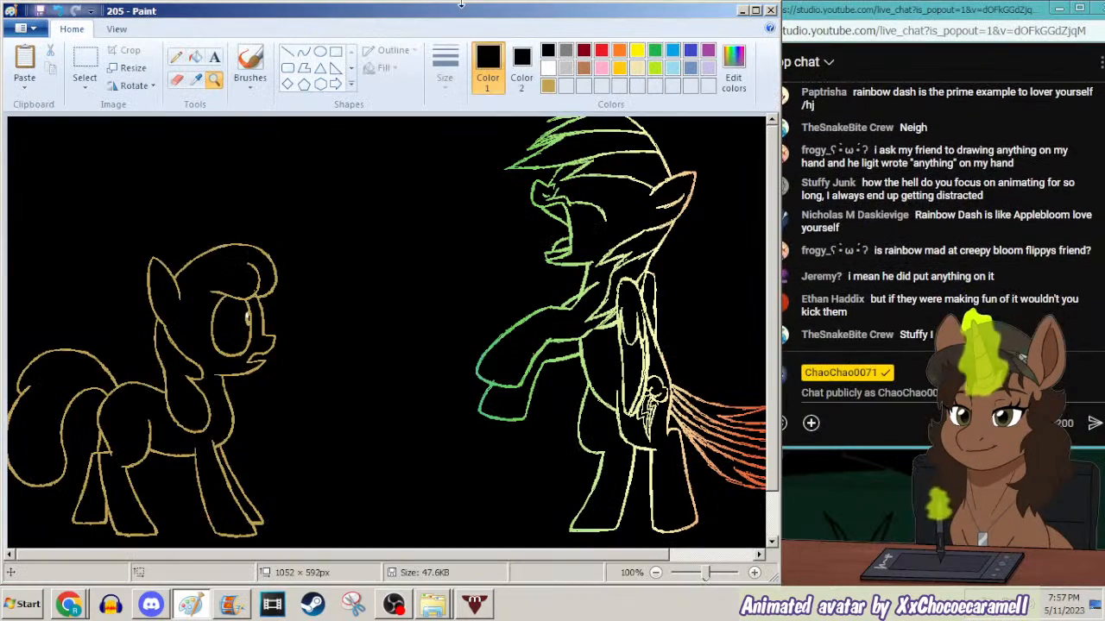
key("ctrl+o")
type("239")
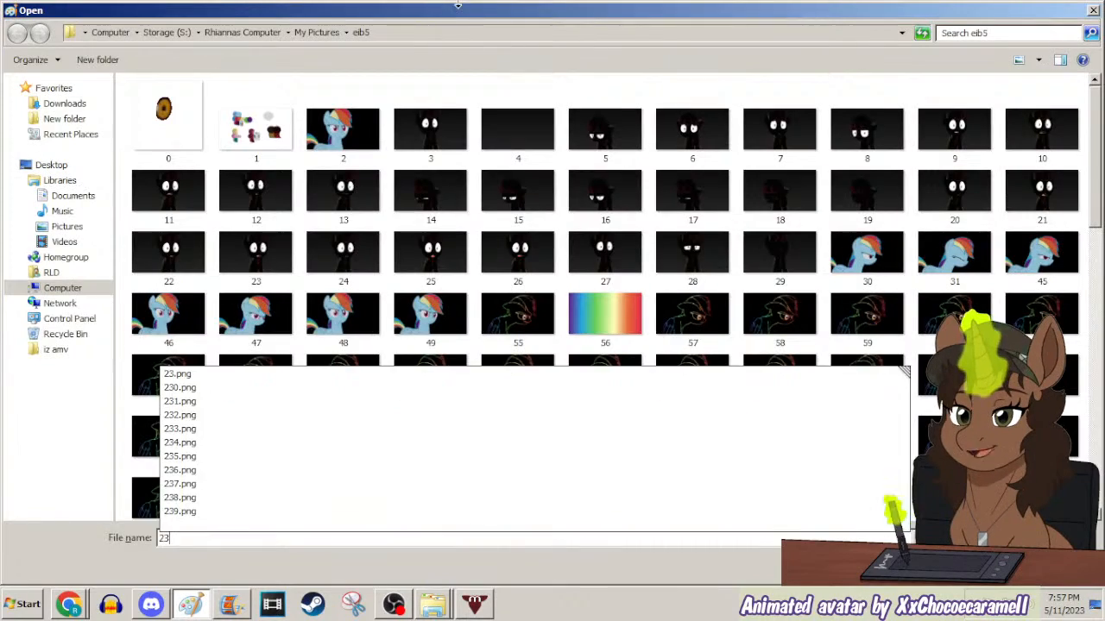
key("Return")
left_click(214, 78)
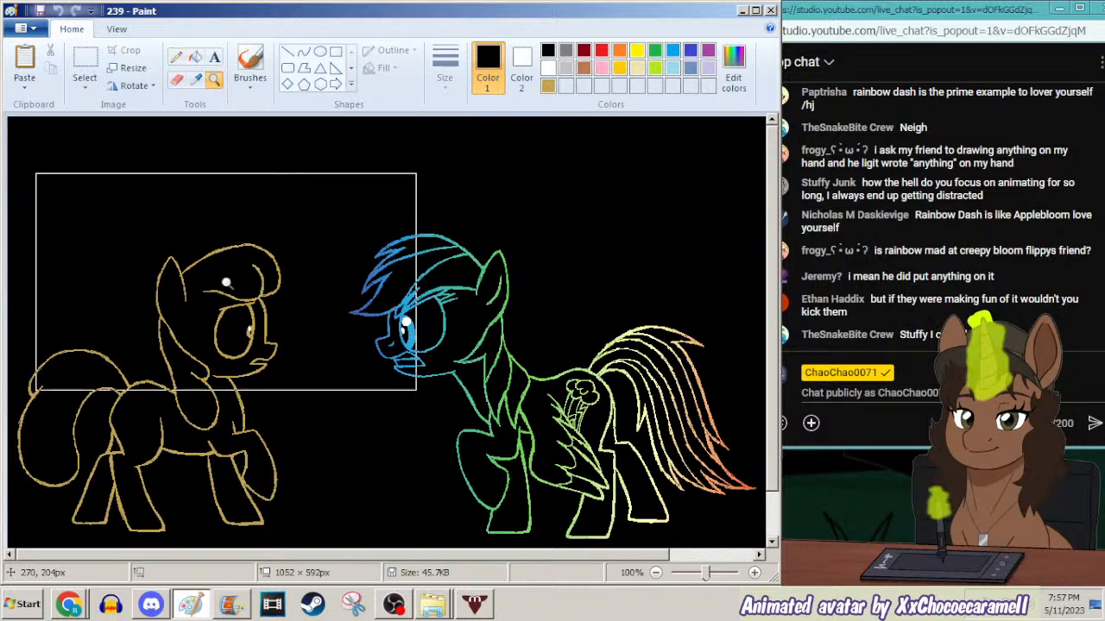
Sketch the upper edge of the gold pony's raised foreleg in purple with the Pencil, slightly lower than the old gold outline.
left_click(222, 247)
left_click(320, 402)
left_click(176, 56)
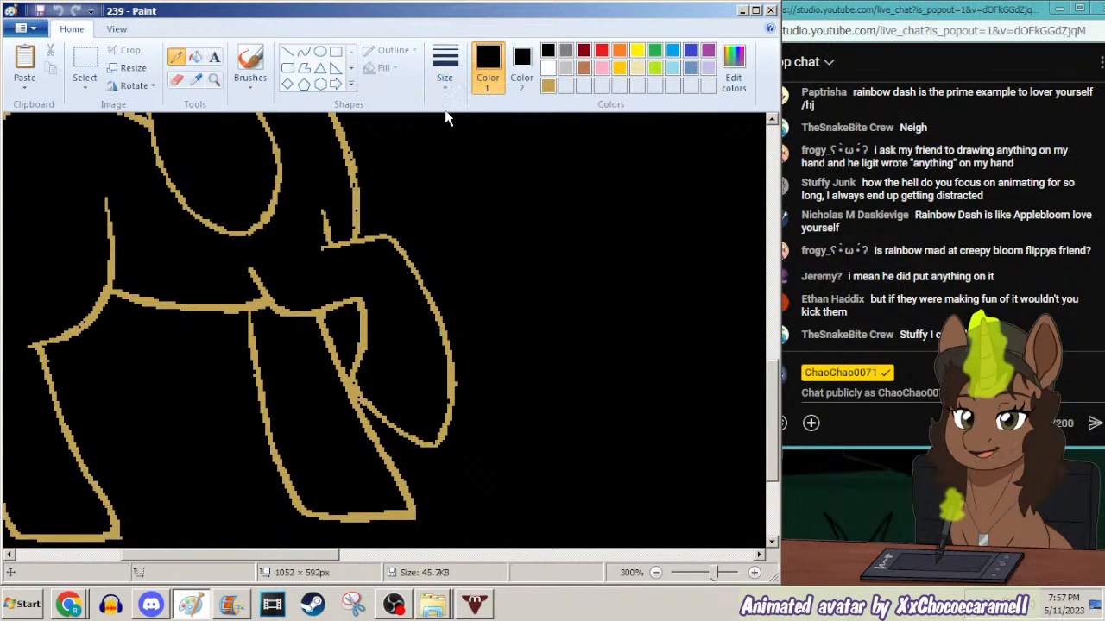
left_click(708, 50)
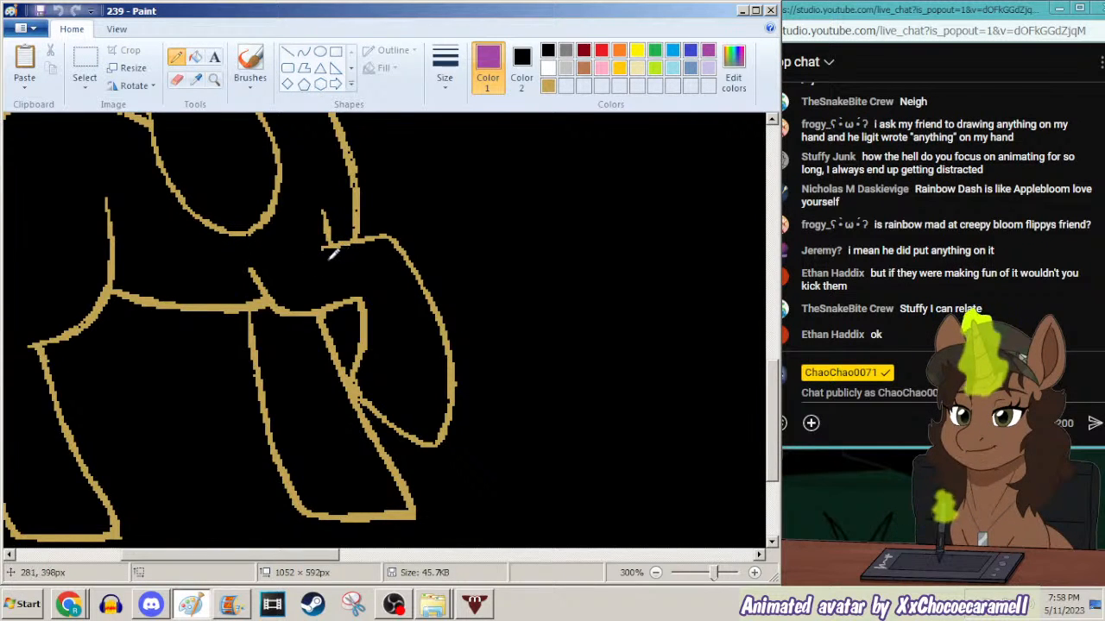
left_click_drag(331, 261, 393, 264)
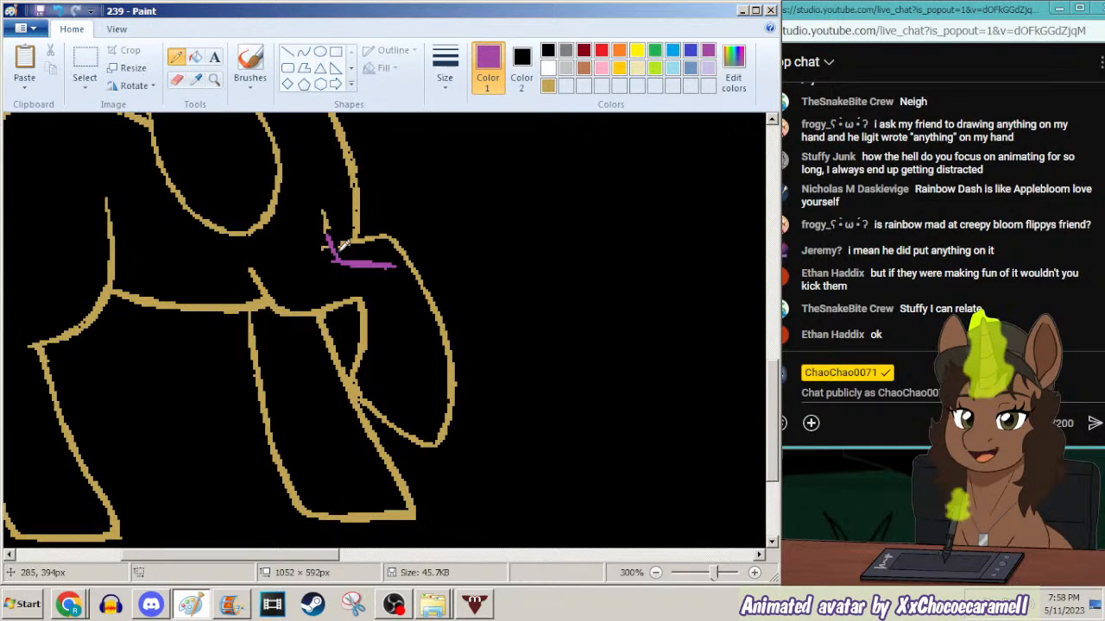
left_click_drag(397, 261, 436, 349)
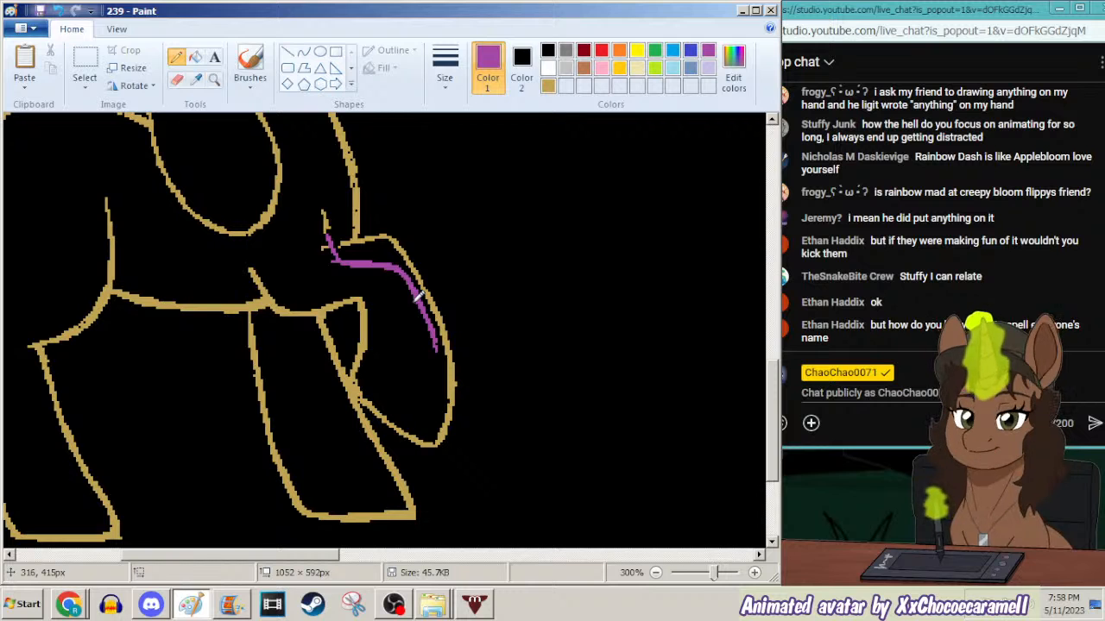
Draw the underside of the raised foreleg in purple, from the chest around the knee and down to the hoof.
mouse_move(259, 276)
left_mouse_down()
mouse_move(302, 328)
mouse_move(295, 317)
mouse_move(354, 334)
left_mouse_up()
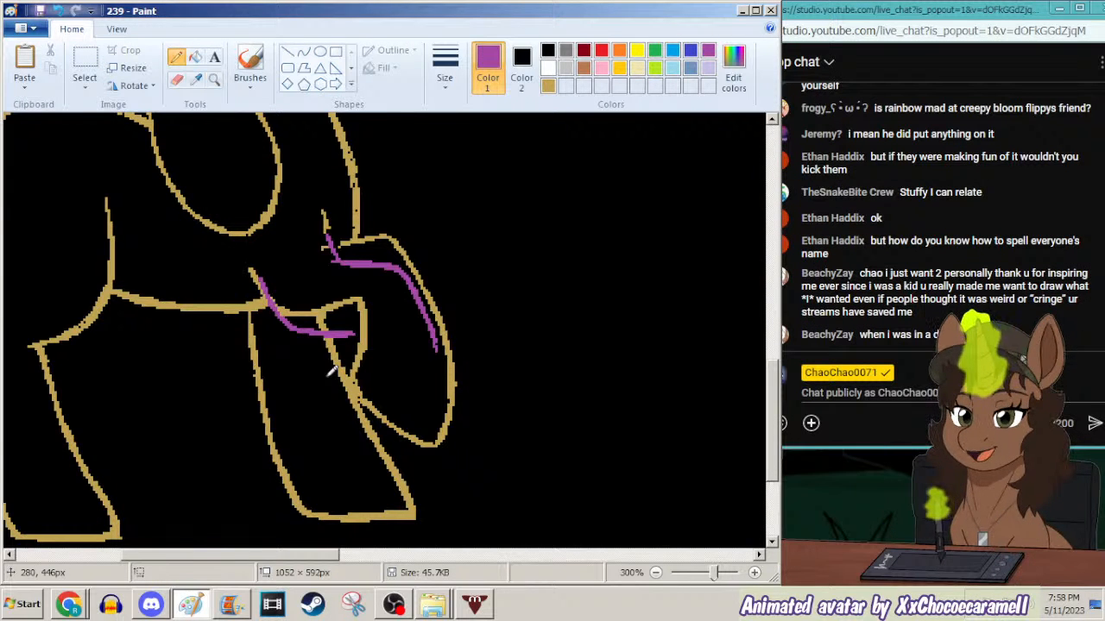
left_click_drag(357, 337, 348, 419)
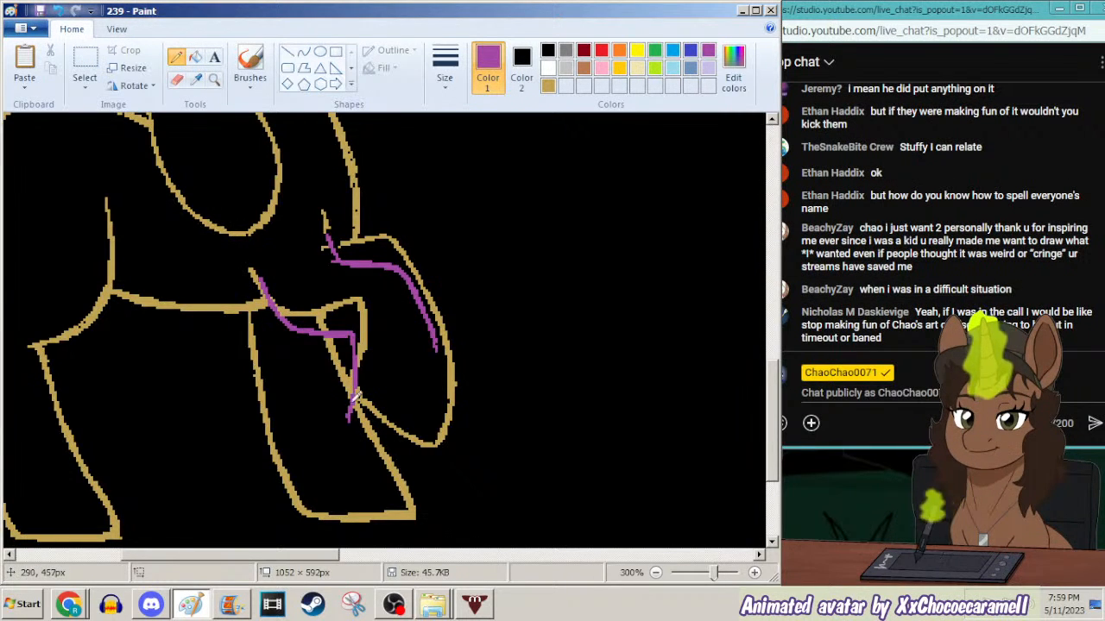
left_click_drag(352, 403, 344, 447)
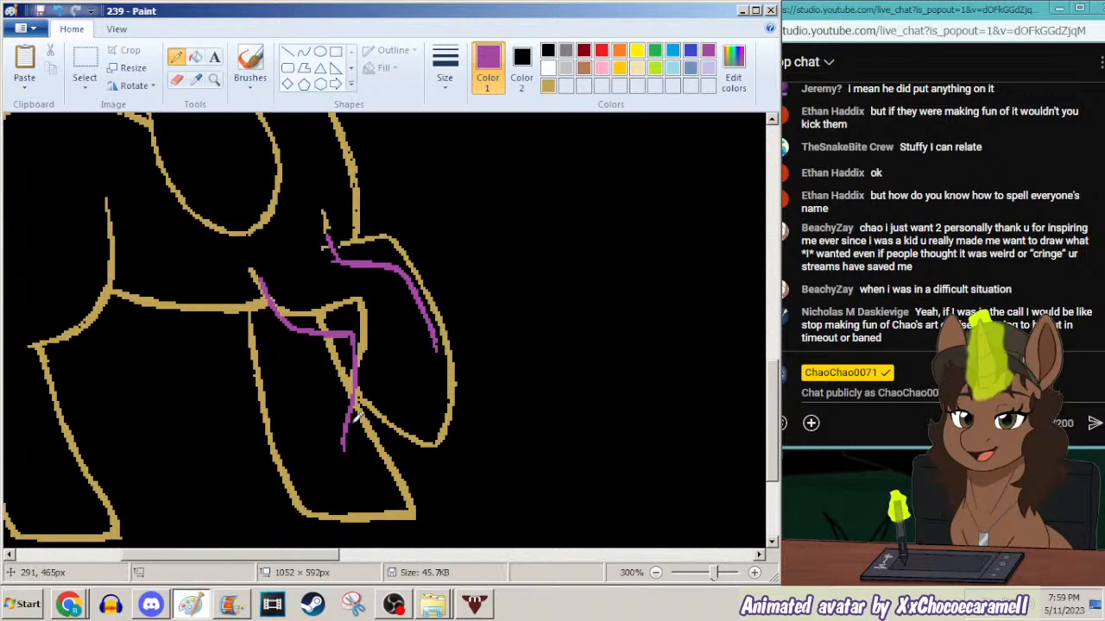
left_click_drag(342, 450, 350, 473)
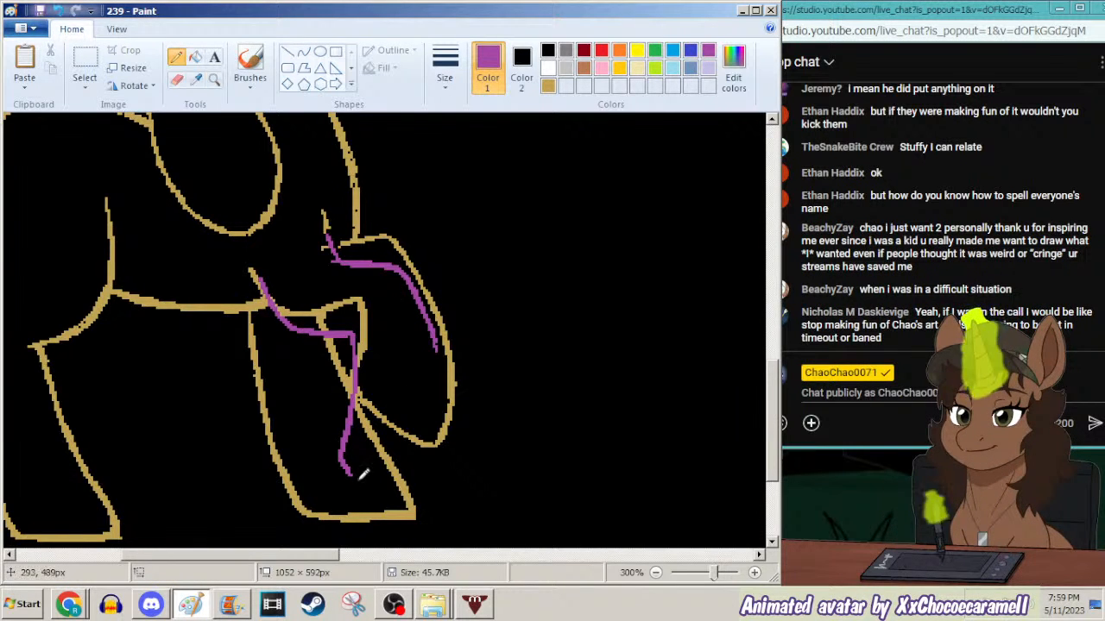
Complete the purple foreleg by drawing the base of the hoof and closing the front edge up to the knee.
left_click_drag(349, 472, 417, 495)
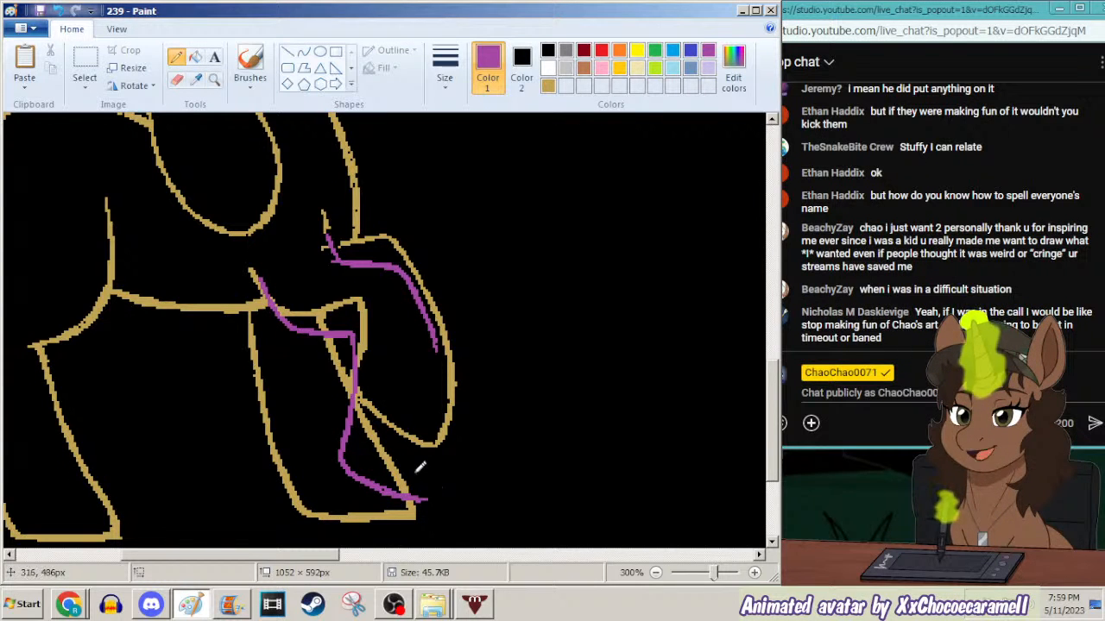
key("ctrl+z")
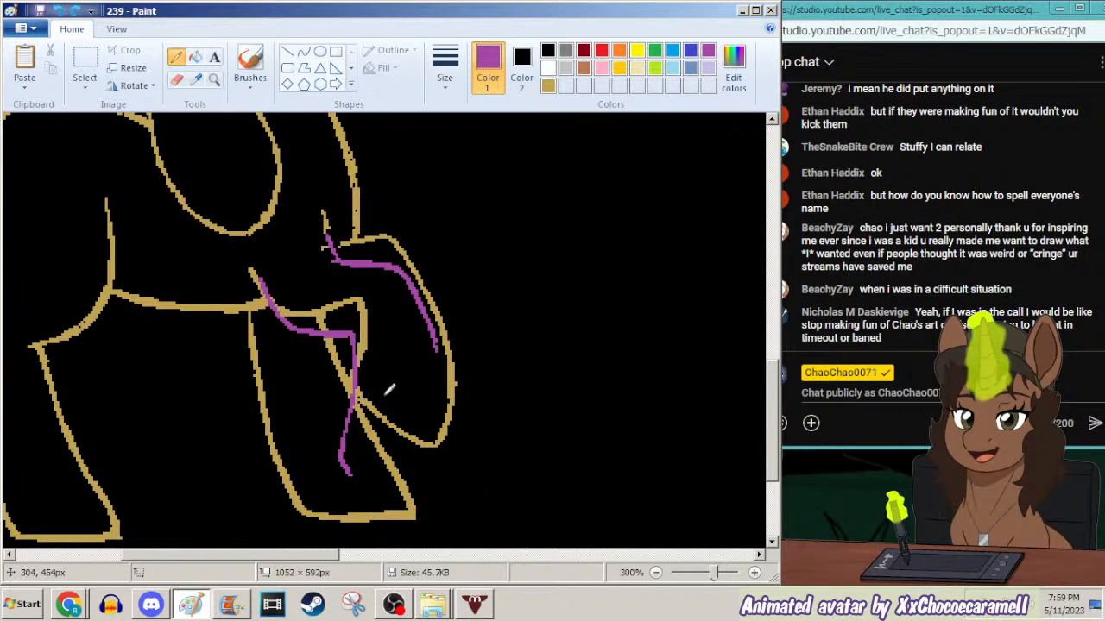
left_click_drag(342, 451, 375, 484)
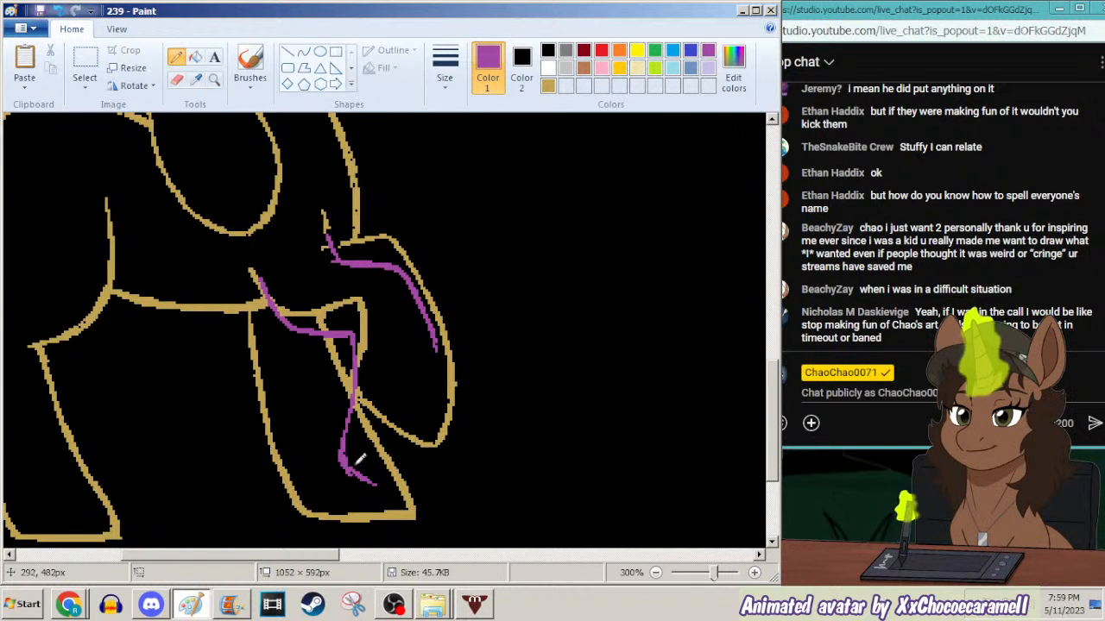
mouse_move(348, 450)
left_mouse_down()
mouse_move(384, 490)
mouse_move(423, 502)
left_mouse_up()
left_click_drag(438, 334, 447, 416)
mouse_move(422, 499)
left_mouse_down()
mouse_move(440, 504)
mouse_move(447, 377)
left_mouse_up()
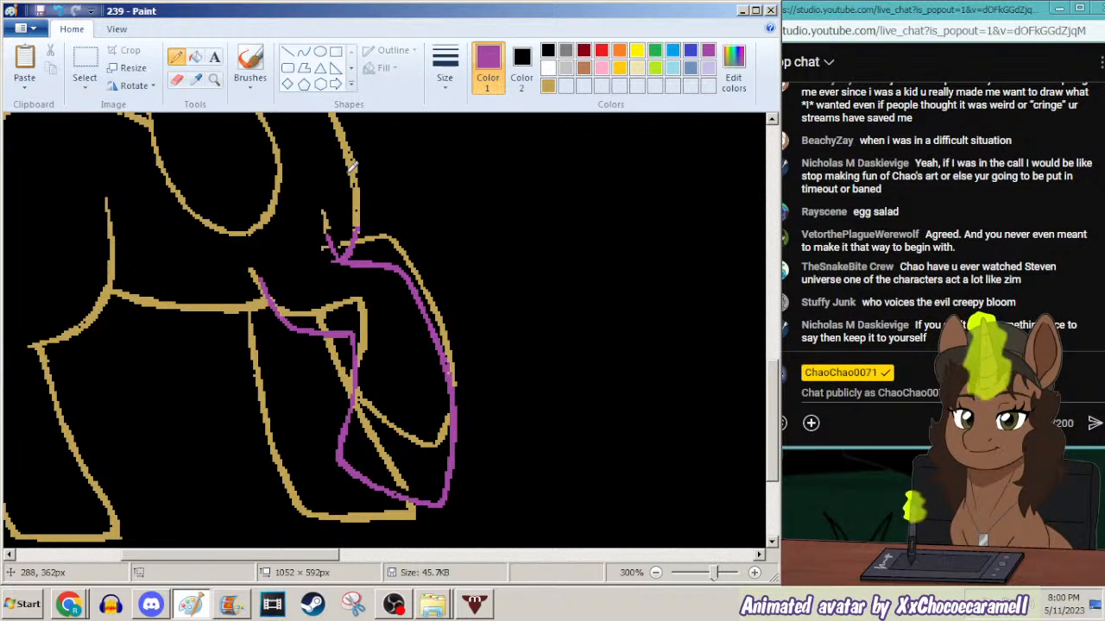
Pick up the pony's gold colour and clear the old gold foreleg lines around the purple outline.
left_click(195, 77)
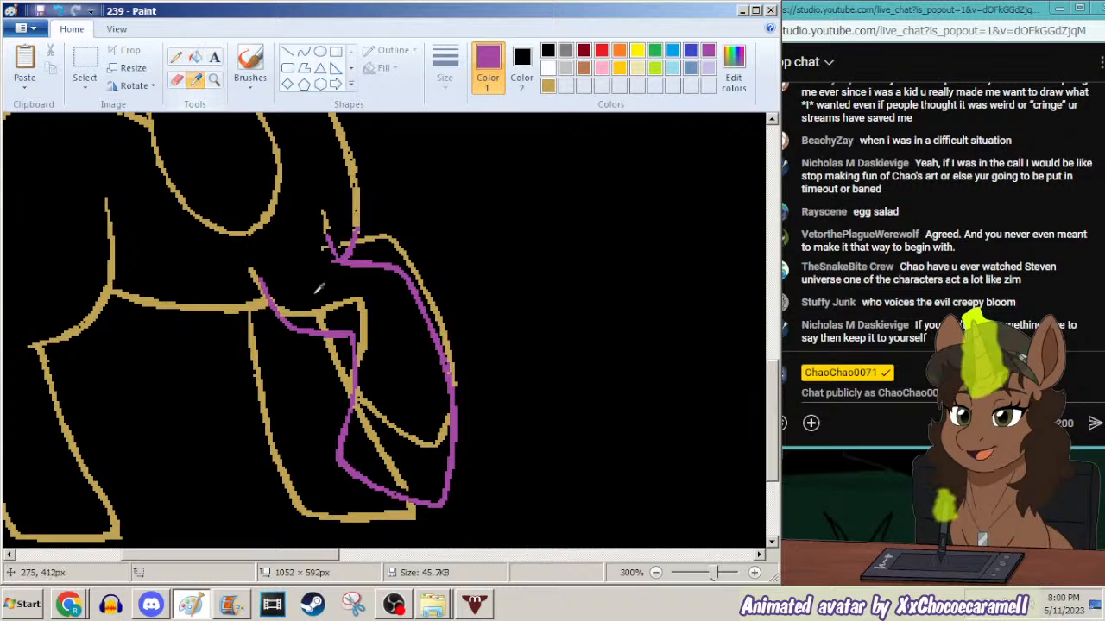
left_click(324, 303)
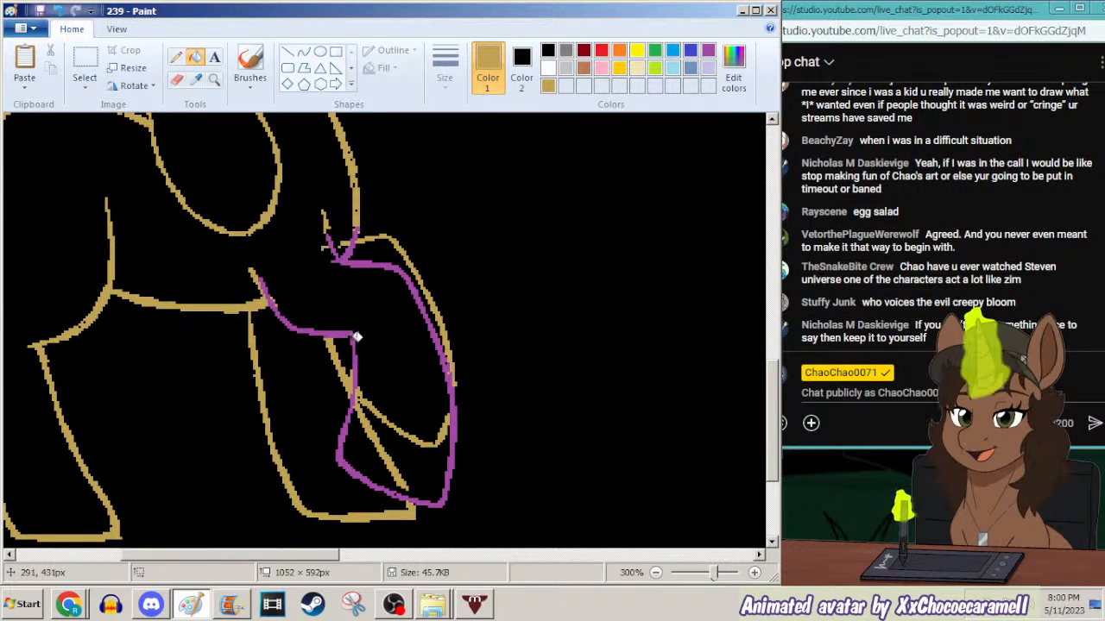
key("ctrl+z")
key("ctrl+z")
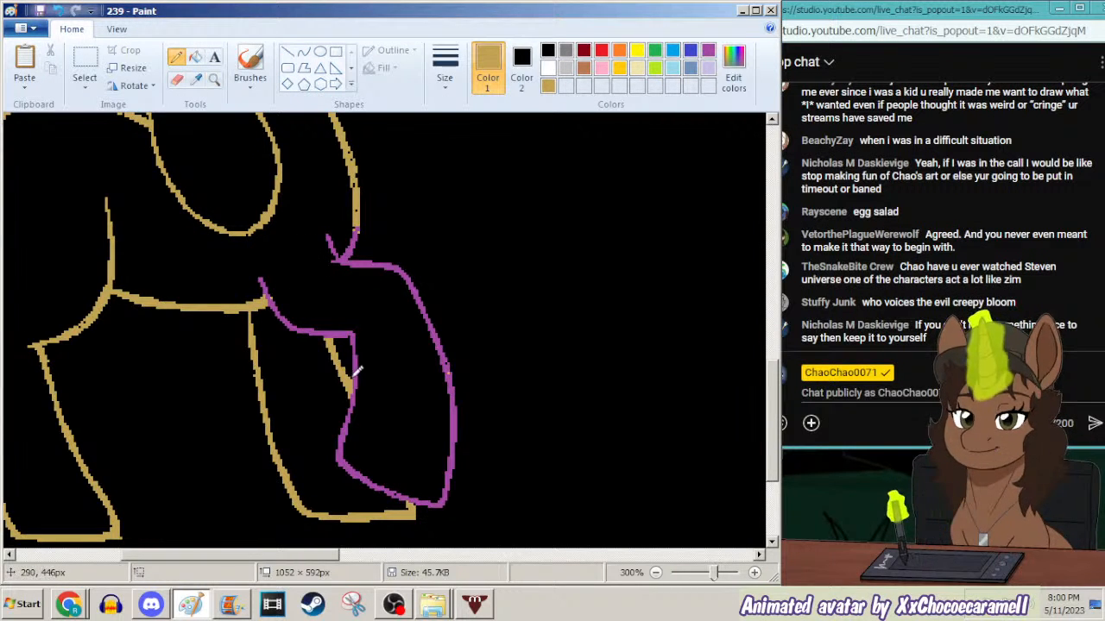
Fill the purple foreleg outline with gold to match the rest of the pony.
left_click(196, 56)
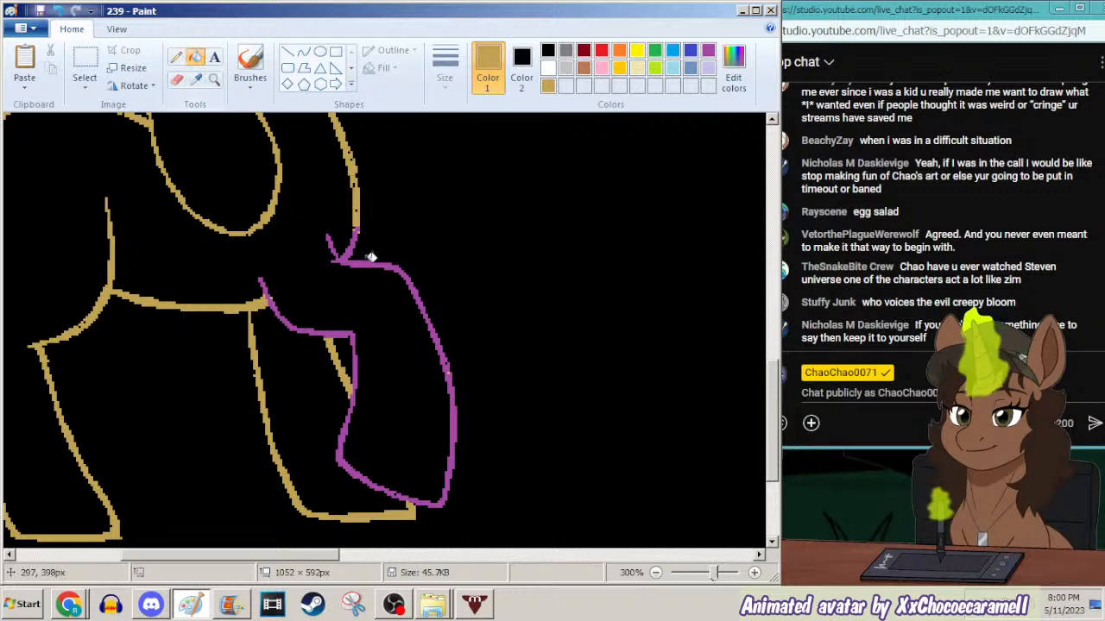
left_click(381, 262)
left_click(214, 78)
right_click(229, 216)
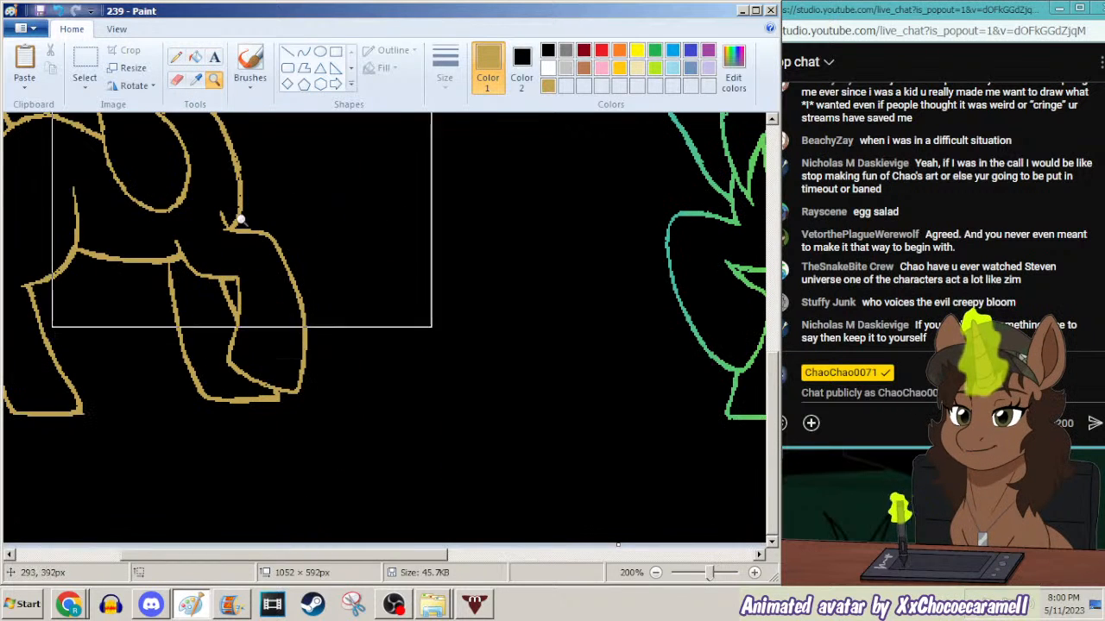
right_click(225, 215)
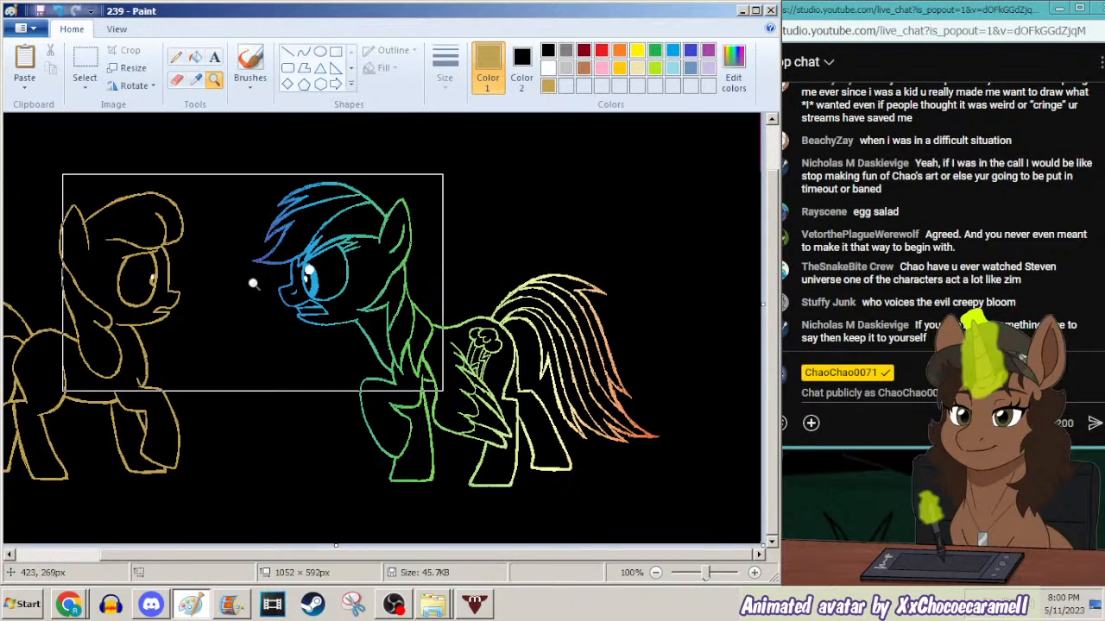
Switch to Movie Maker to compare the pony's foreleg with the preceding frame, and return to Paint.
left_click(230, 607)
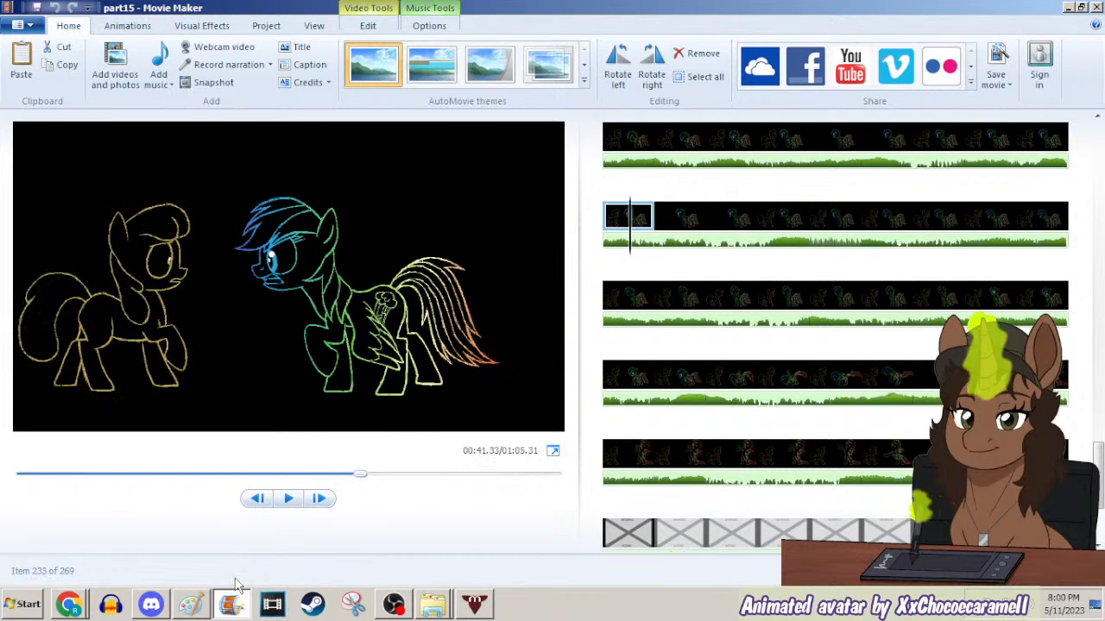
key("Left")
left_click(1069, 8)
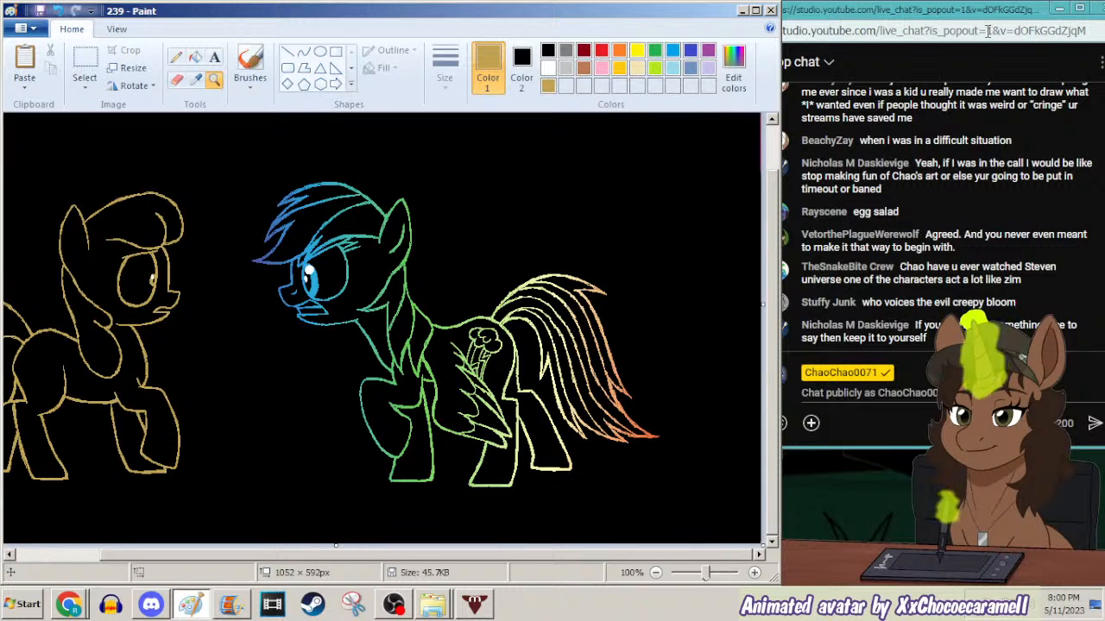
Redraw the rear edge of the raised hoof slightly higher in gold and clear the old line beneath it.
left_click(190, 374)
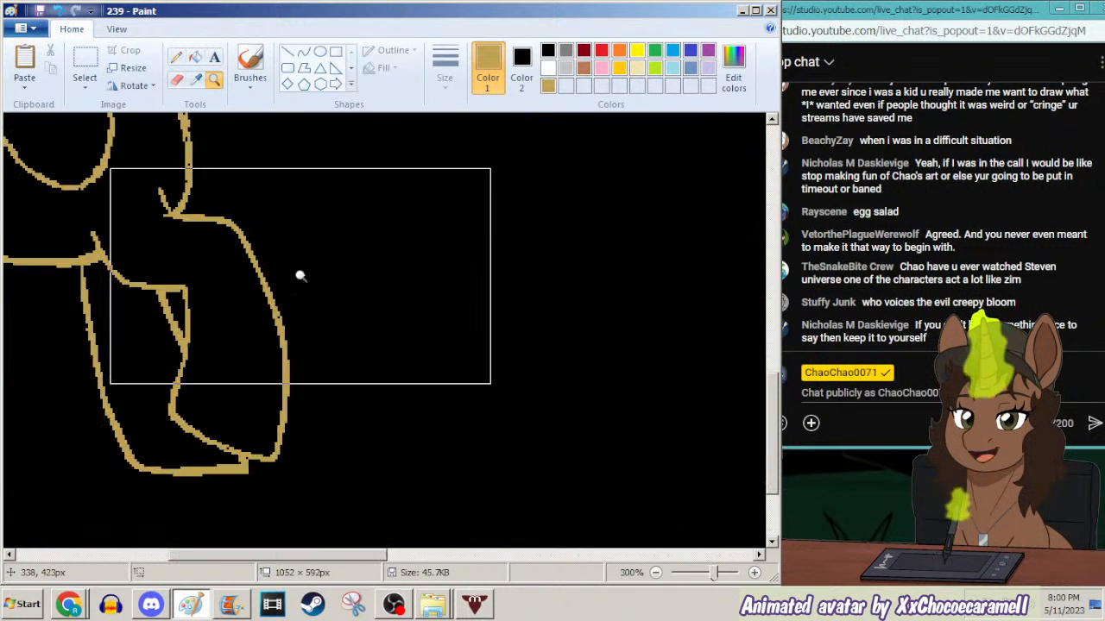
left_click(175, 56)
mouse_move(186, 367)
left_mouse_down()
mouse_move(177, 404)
mouse_move(181, 390)
mouse_move(230, 438)
mouse_move(254, 444)
left_mouse_up()
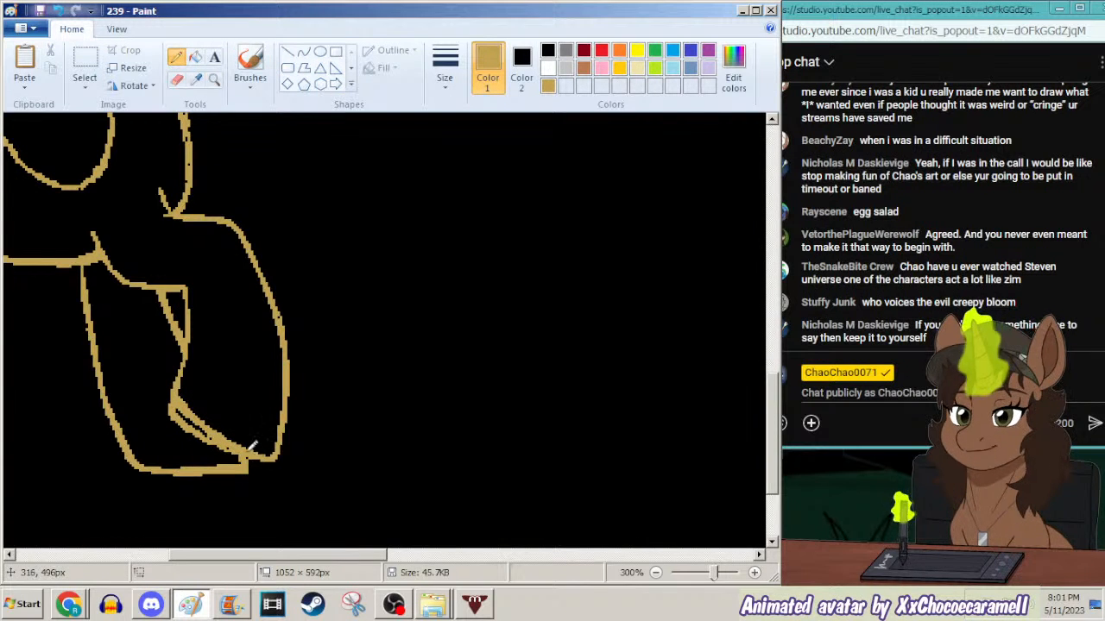
mouse_move(177, 420)
left_mouse_down()
mouse_move(172, 393)
mouse_move(183, 421)
mouse_move(238, 445)
left_mouse_up()
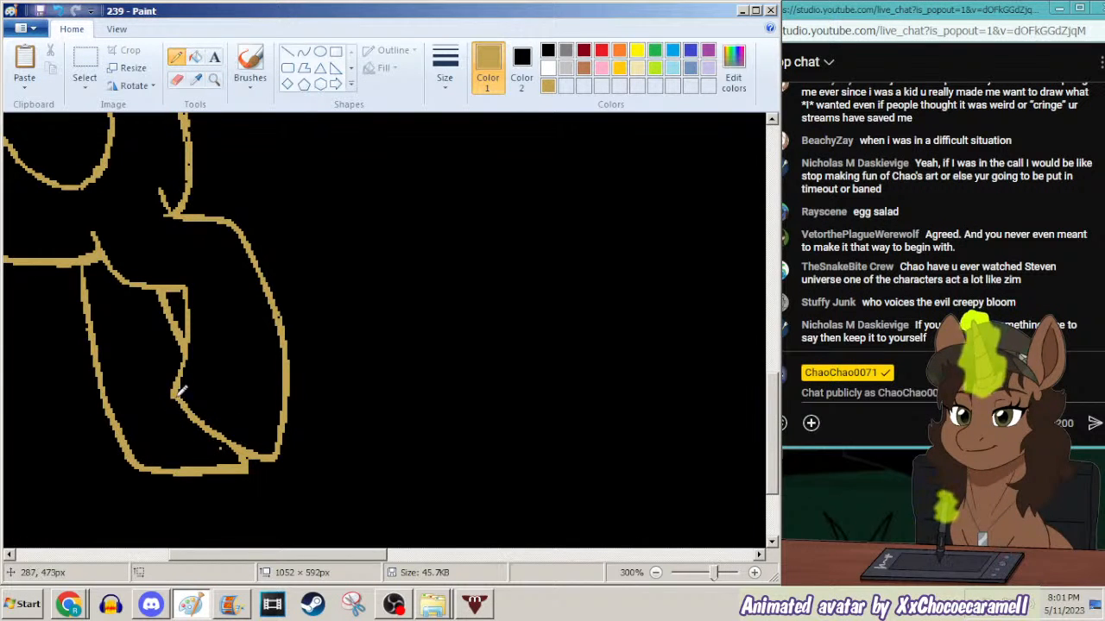
Switch to Chrome, adjust the volume of the playing track "Radiarc - If only" on YouTube, and return to Paint.
left_click(68, 604)
left_click(103, 551)
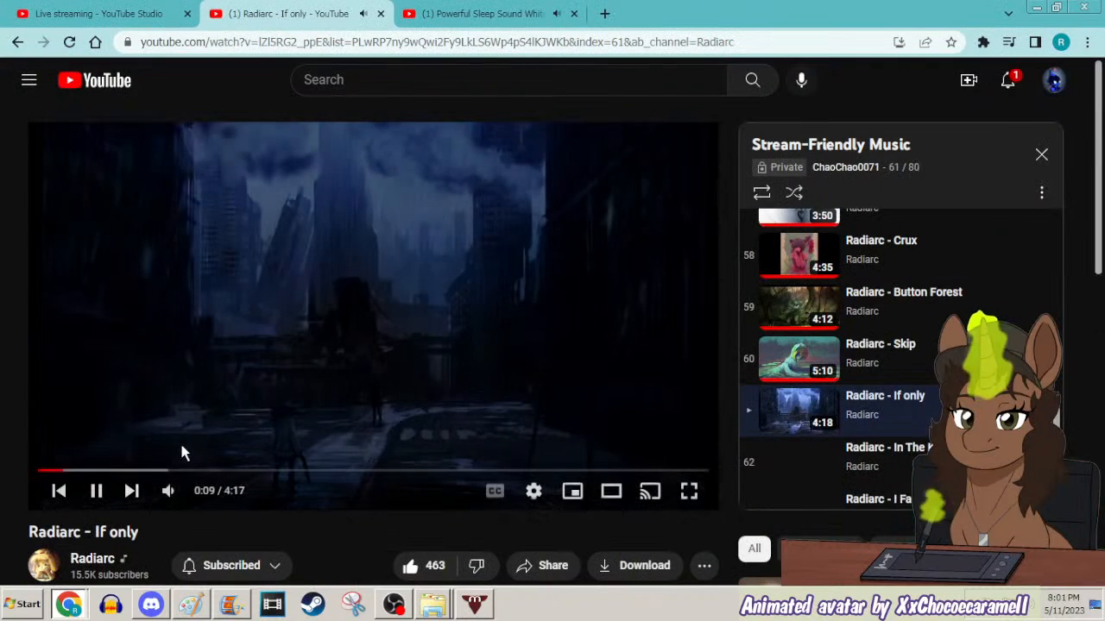
mouse_move(170, 489)
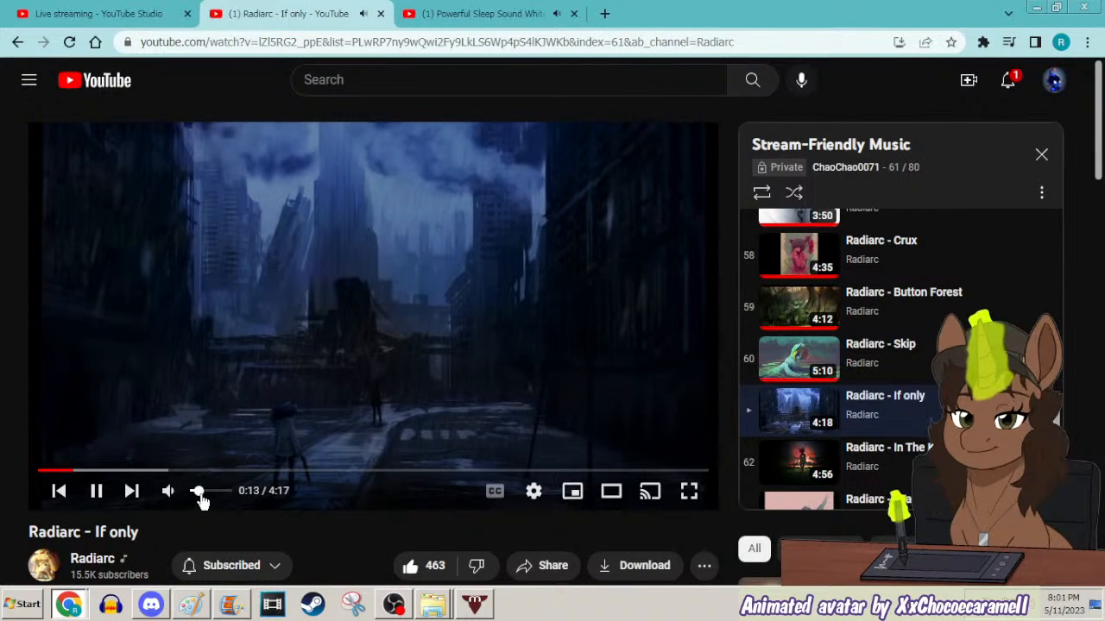
left_click(1040, 7)
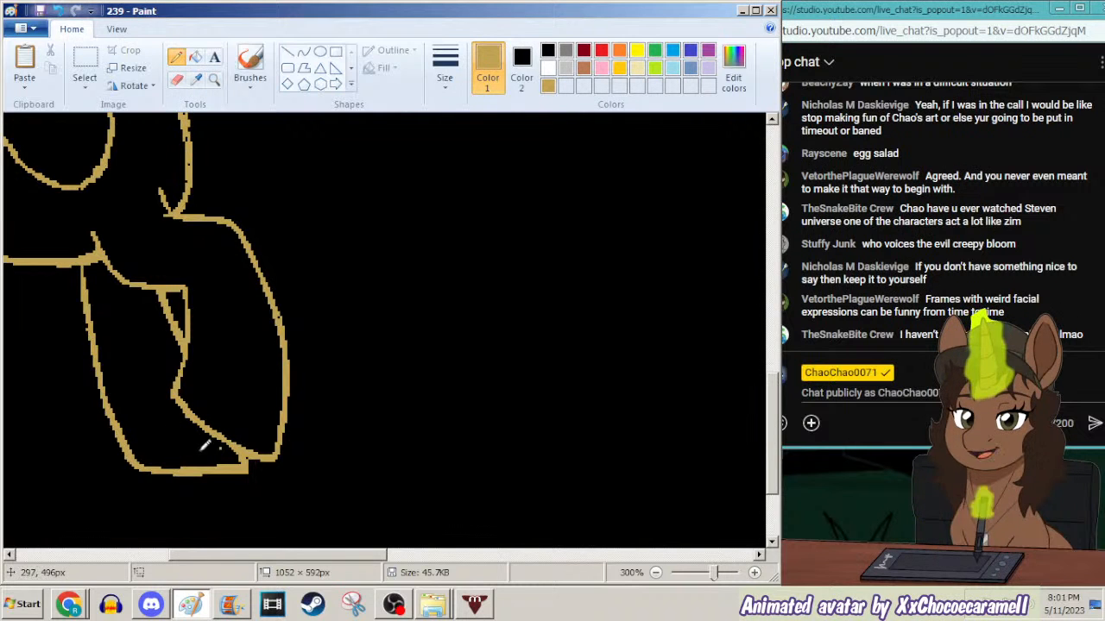
left_click(69, 604)
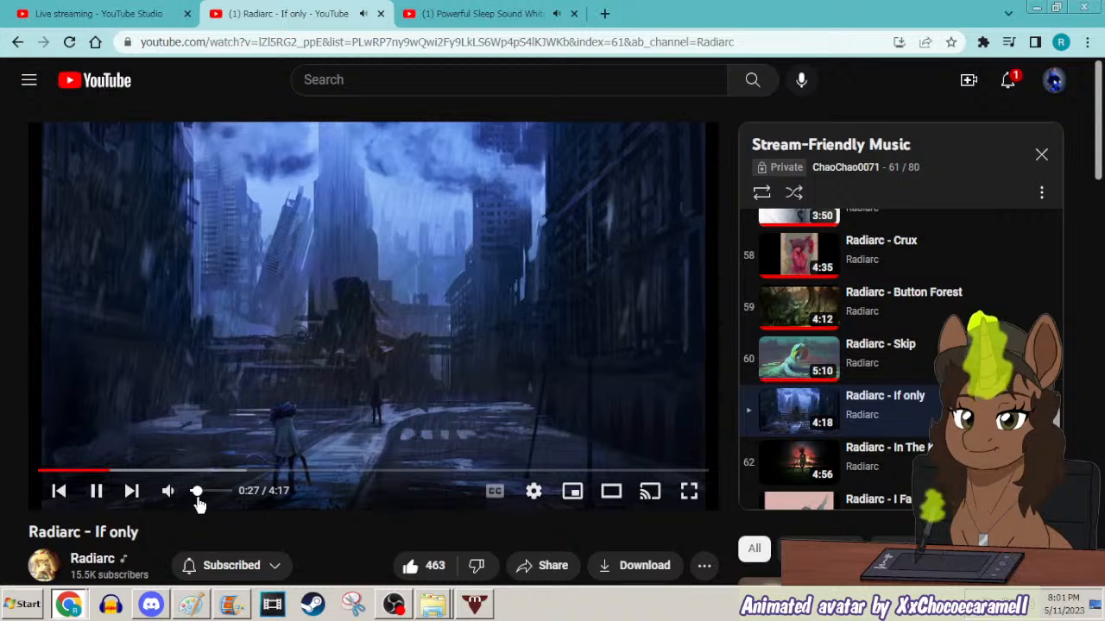
left_click(1036, 7)
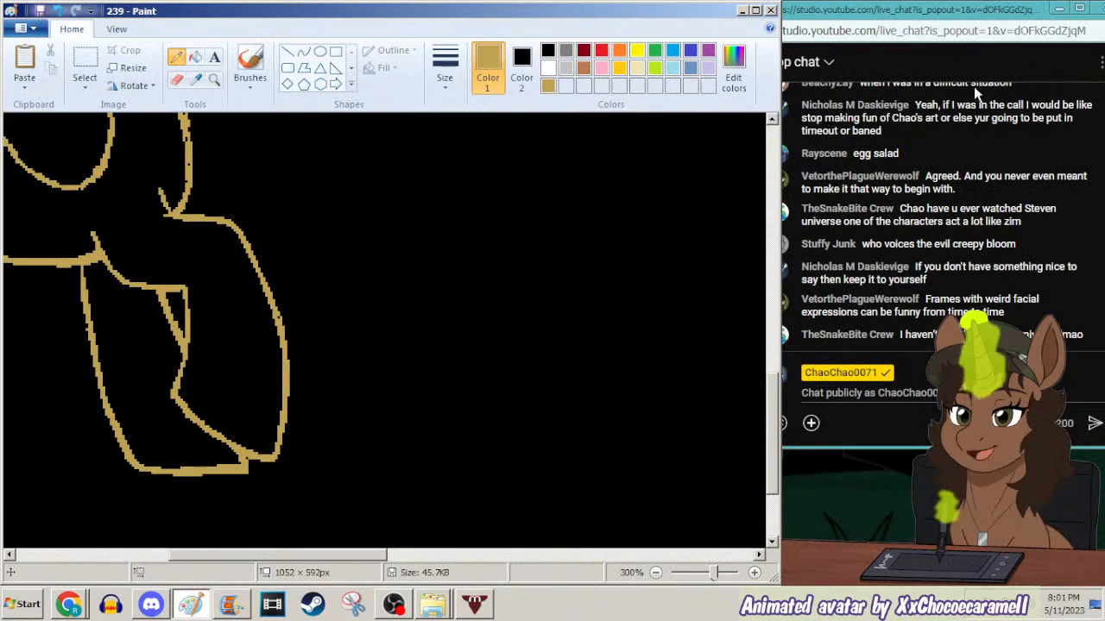
Delete the rainbow pony from frame 239 and select the whole canvas with the remaining gold pony.
left_click_drag(251, 555, 171, 555)
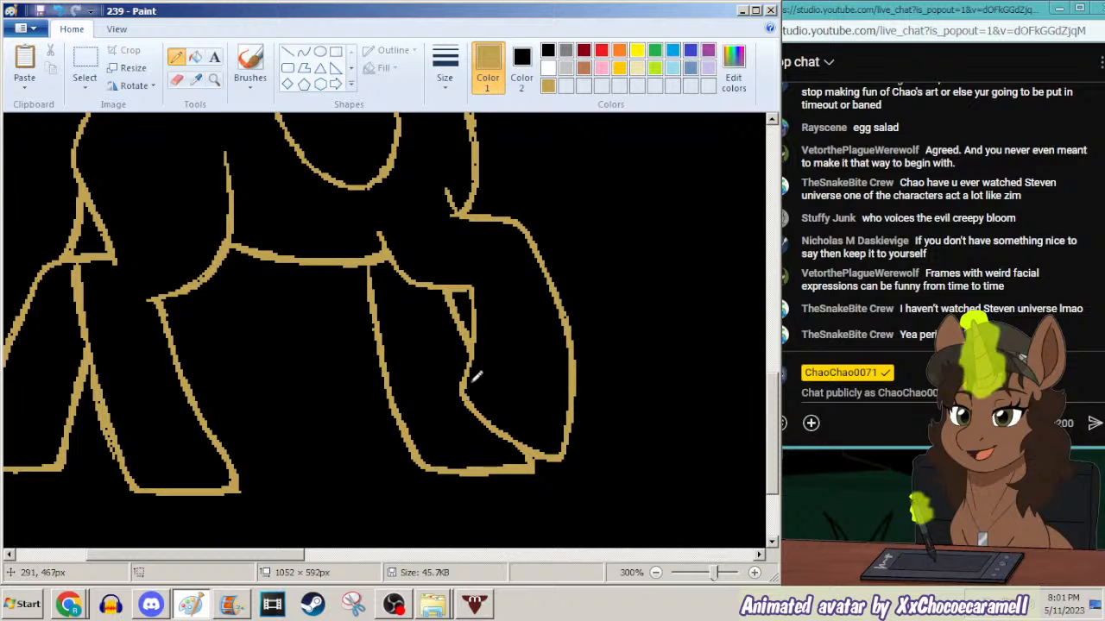
left_click(214, 79)
right_click(229, 173)
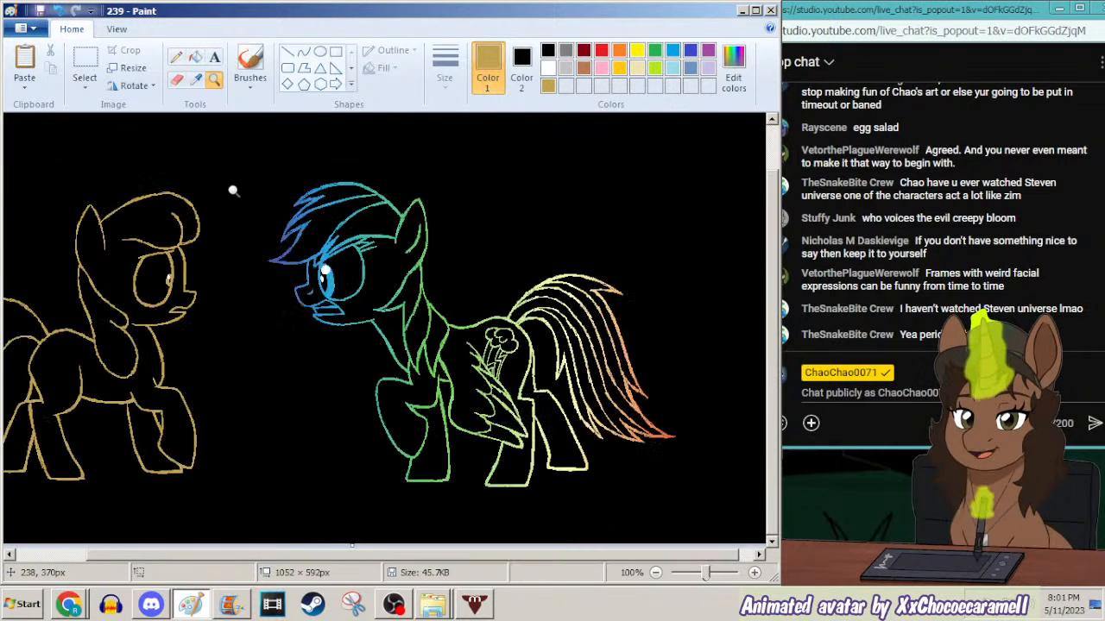
left_click_drag(277, 554, 193, 550)
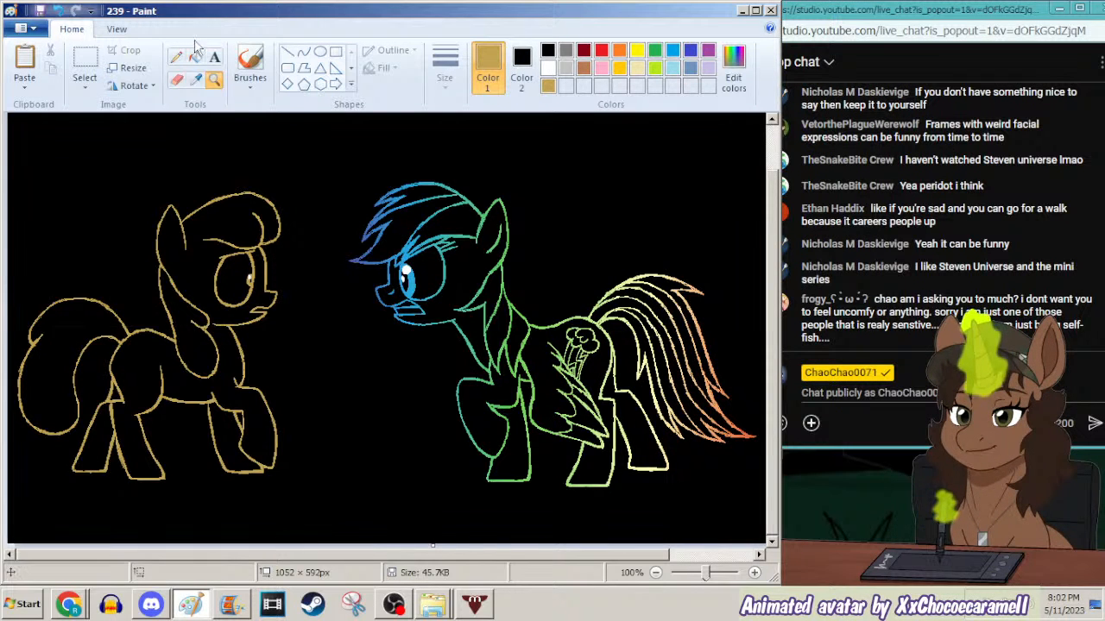
right_click(204, 176)
left_click(85, 62)
left_click_drag(159, 148, 559, 462)
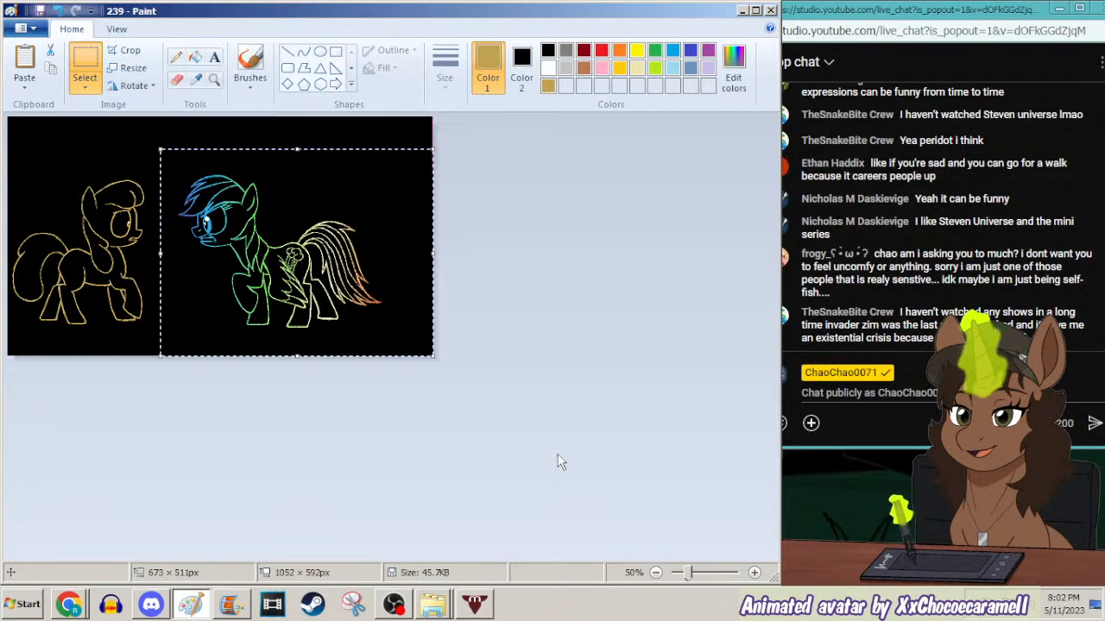
key("Delete")
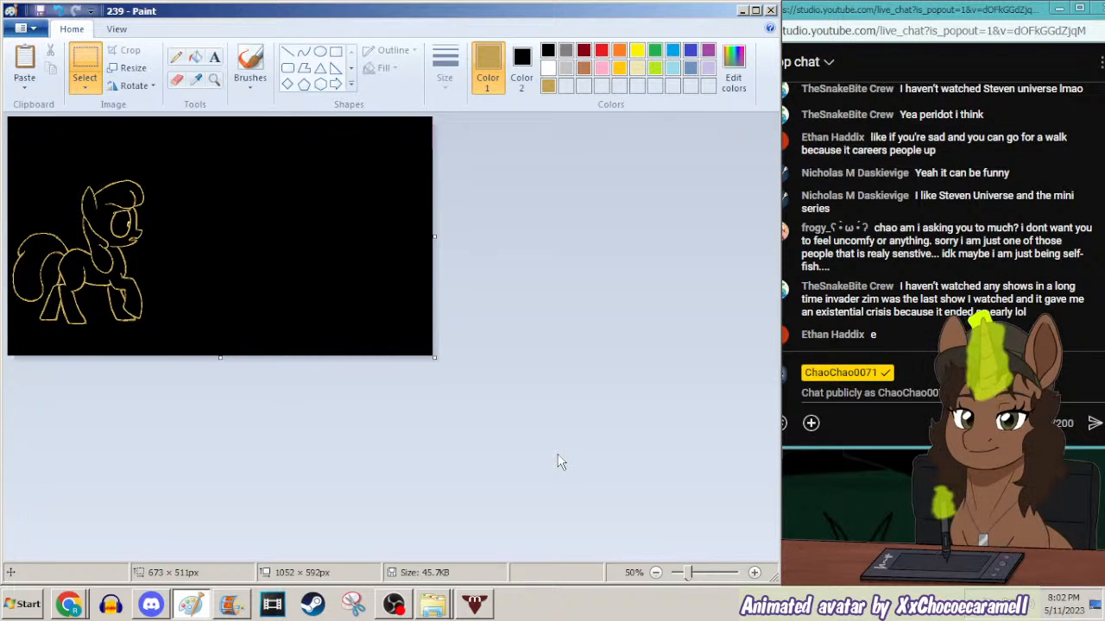
key("ctrl+a")
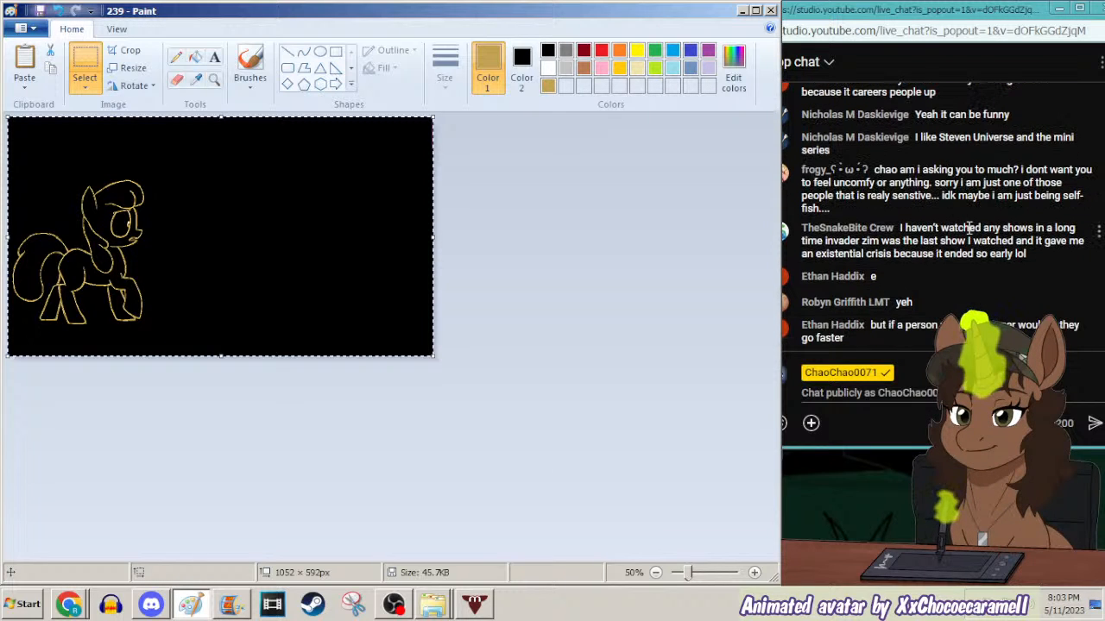
Switch to the live chat window and look back through the earlier messages.
left_click(927, 257)
scroll(929, 263, "up", 3)
scroll(929, 270, "up", 5)
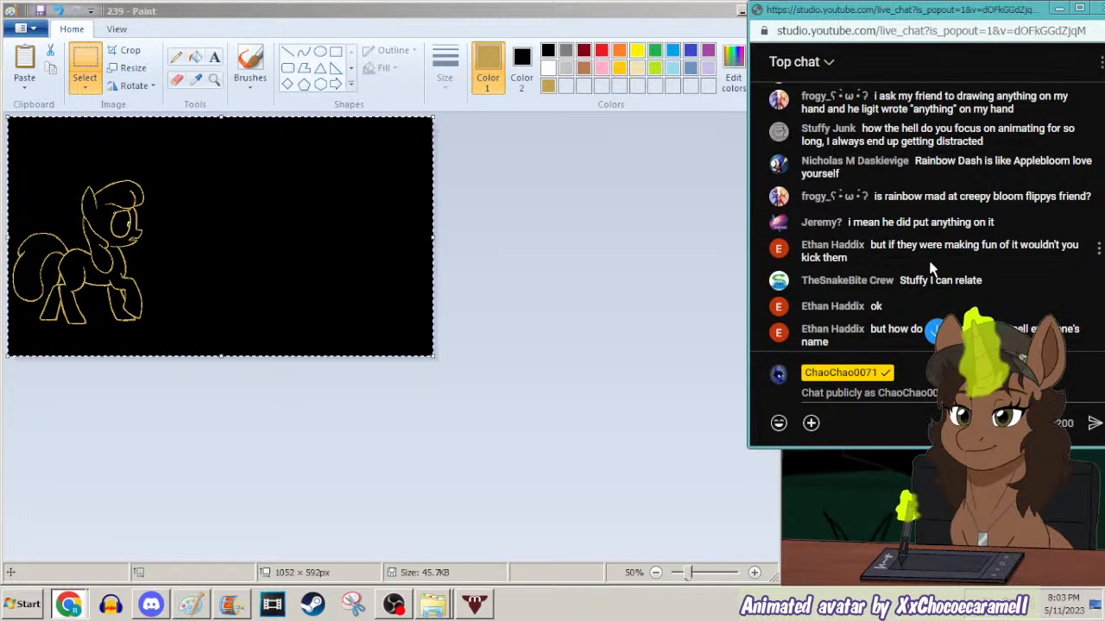
Look further back through the live chat messages and return to the gold pony in Paint.
scroll(929, 267, "up", 3)
scroll(929, 268, "up", 2)
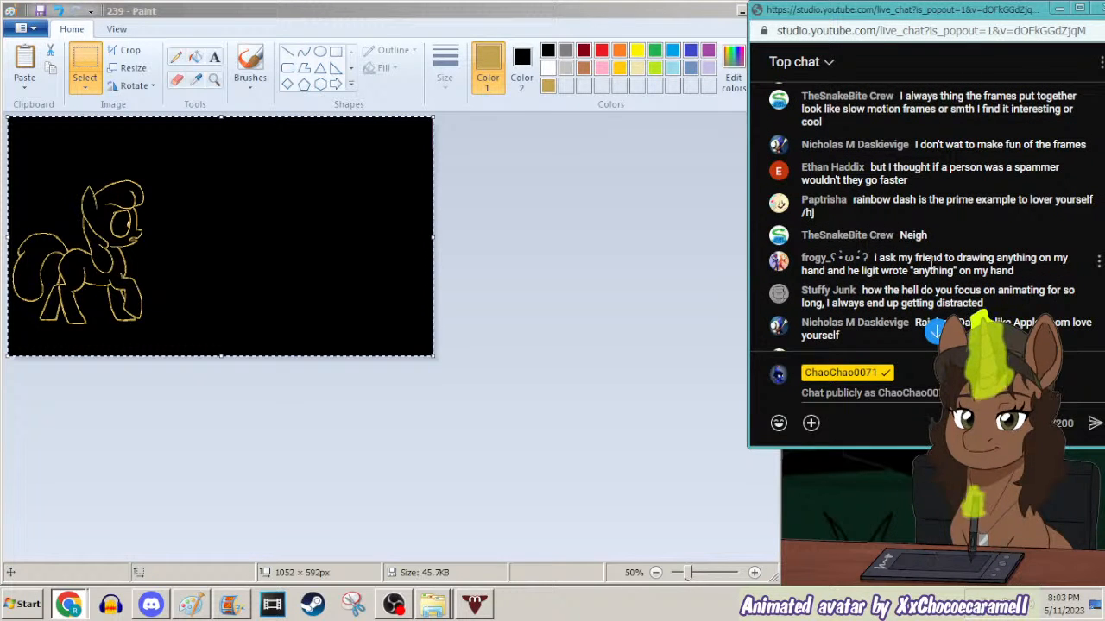
scroll(929, 268, "down", 4)
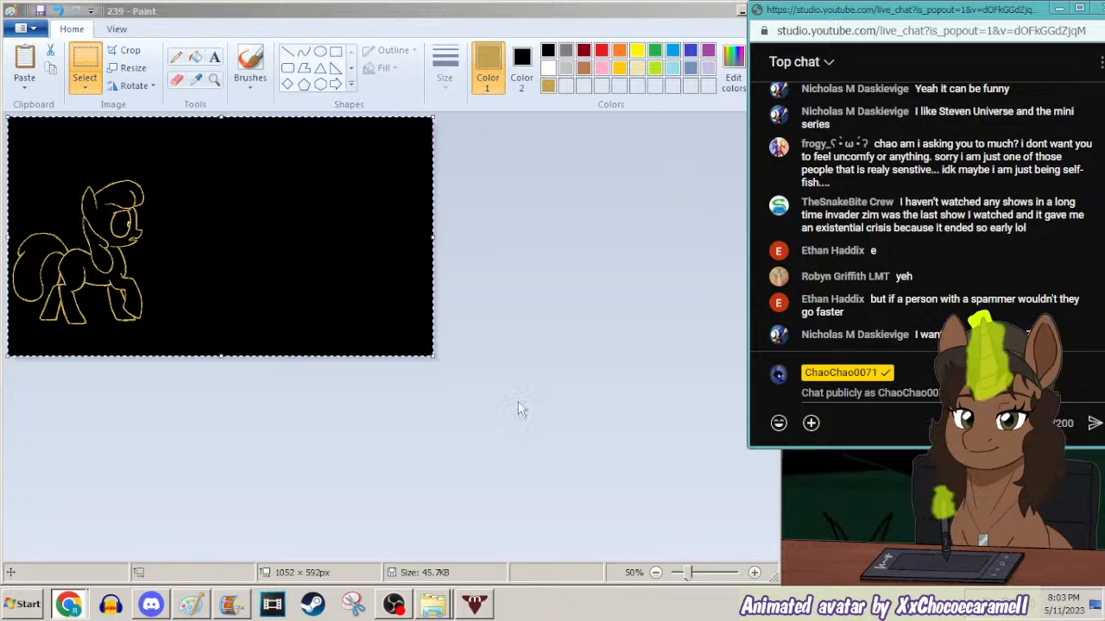
left_click(214, 79)
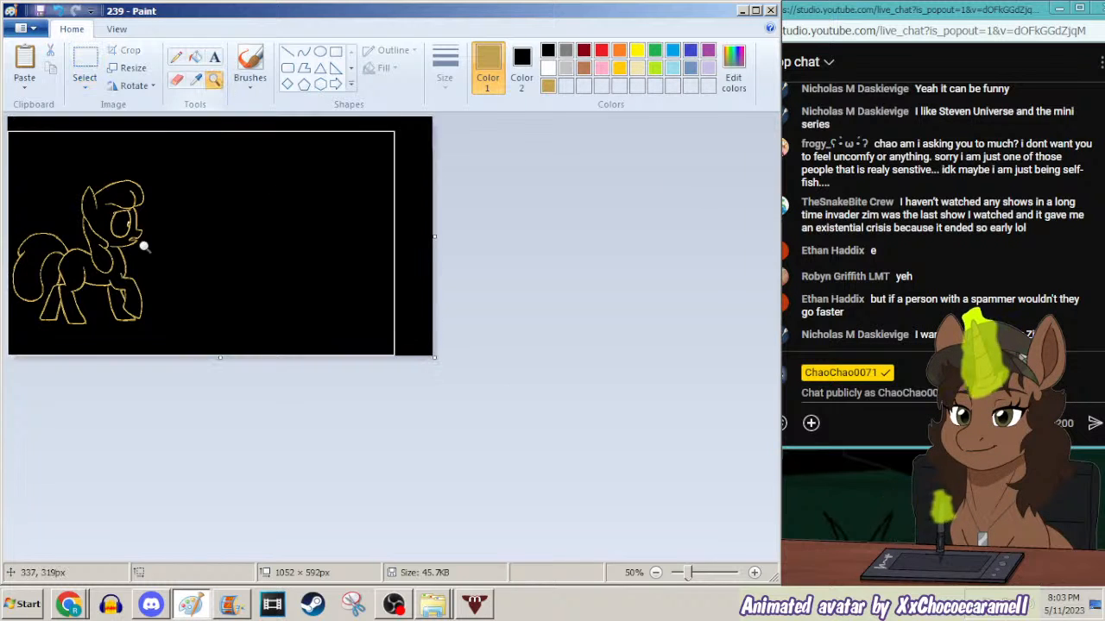
left_click(141, 245)
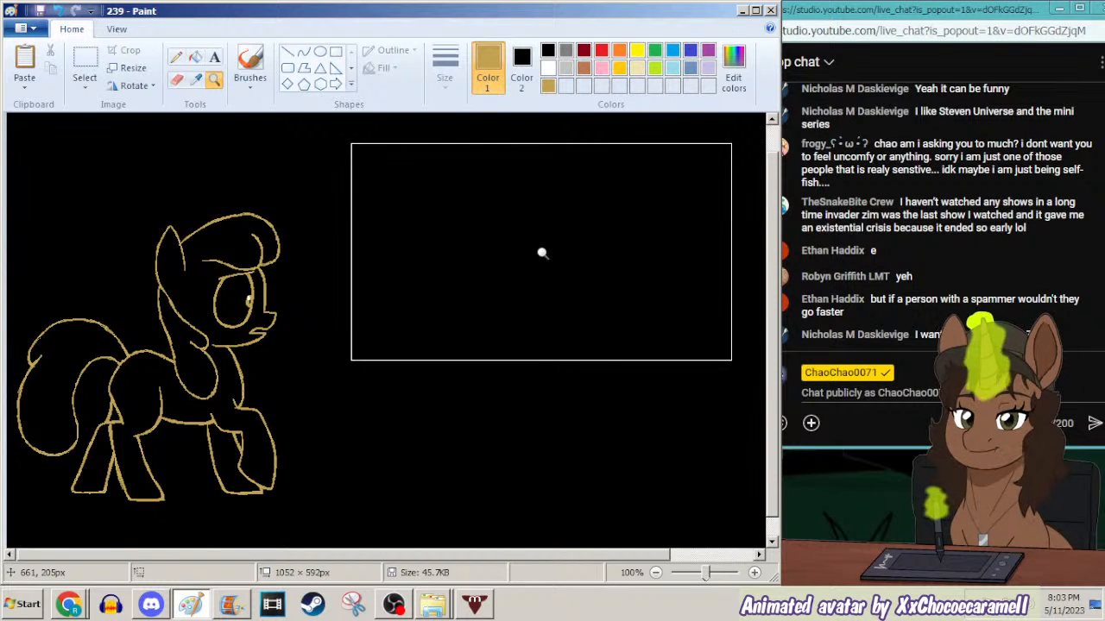
Switch to Movie Maker, step ahead to the frame that lacks the gold pony, and return to Paint.
left_click(231, 603)
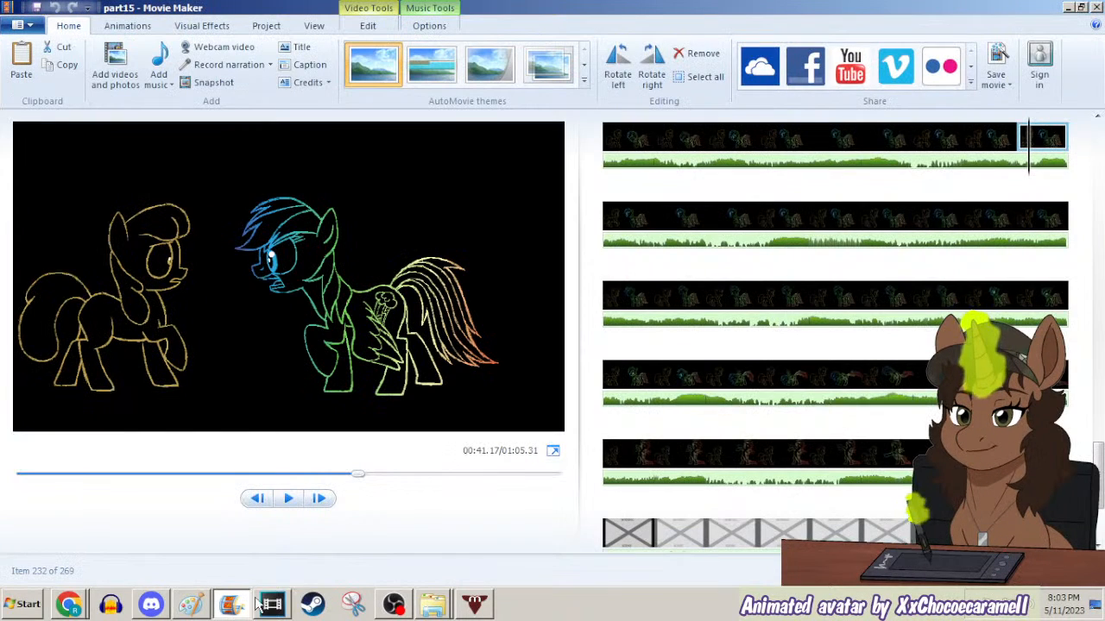
key("Right")
key("Right")
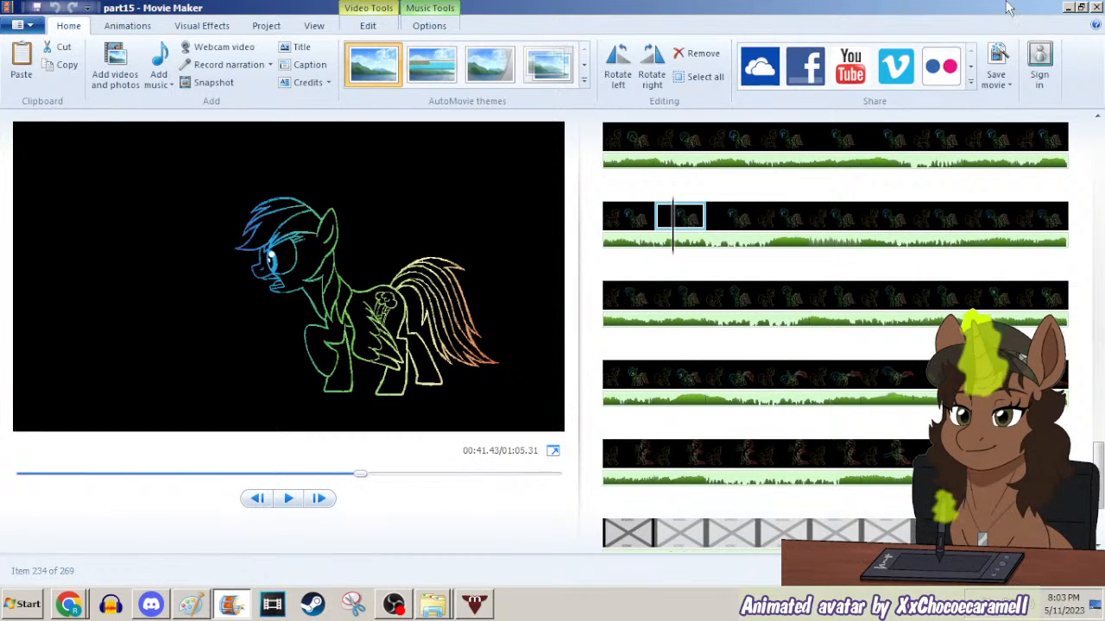
left_click(1067, 8)
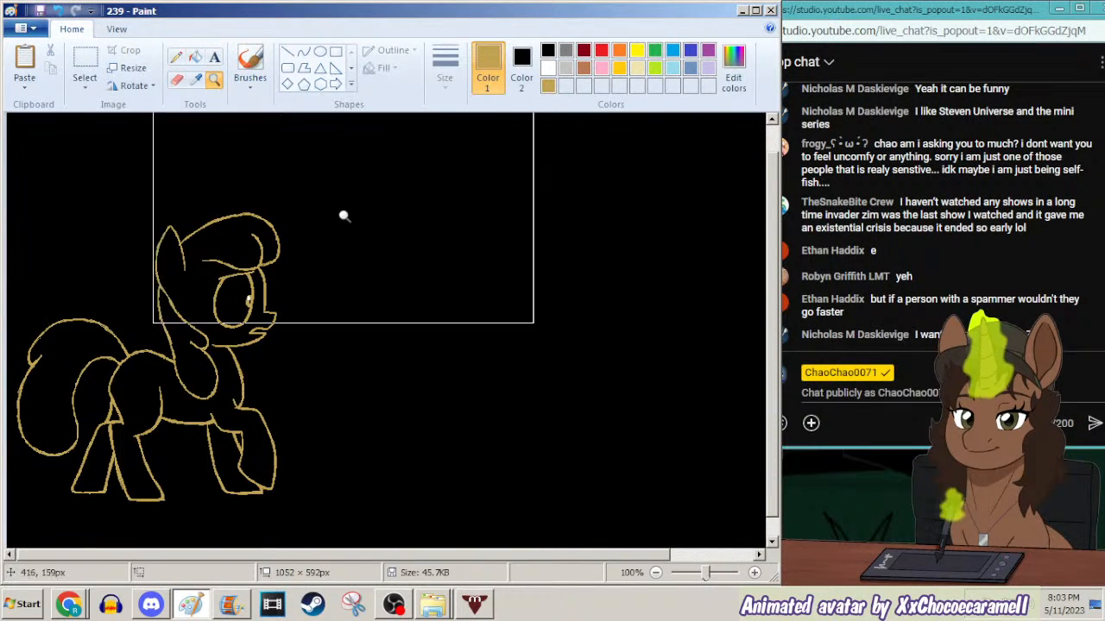
Copy the gold pony canvas into frame 217 beside the rainbow pony, discarding the changes to 239, and save the frame.
right_click(380, 239)
key("ctrl+a")
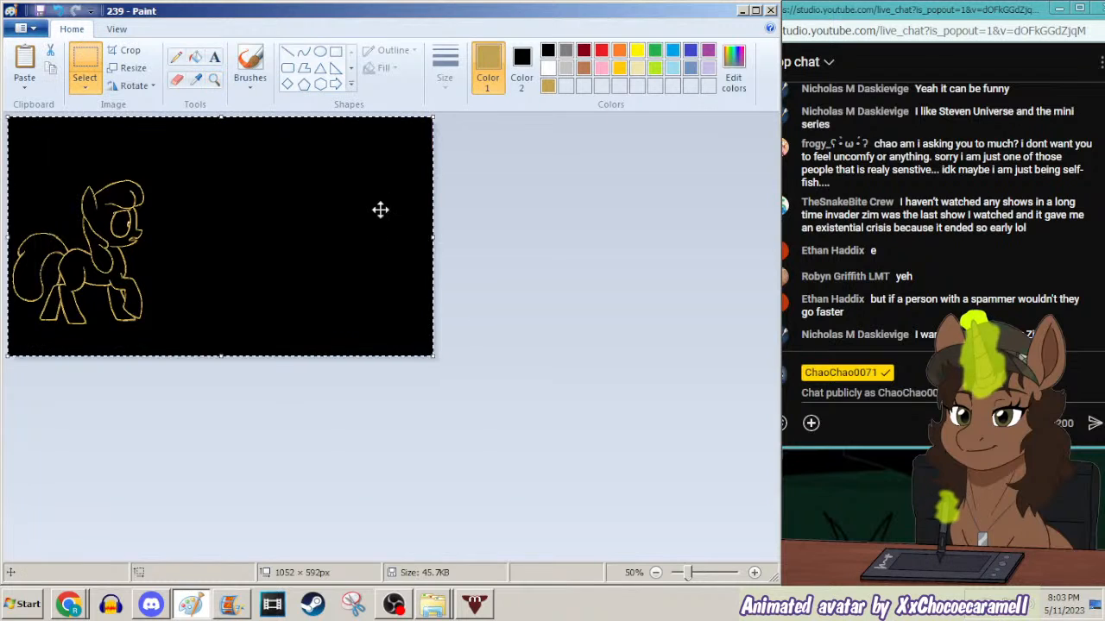
key("ctrl+o")
type("217")
key("Return")
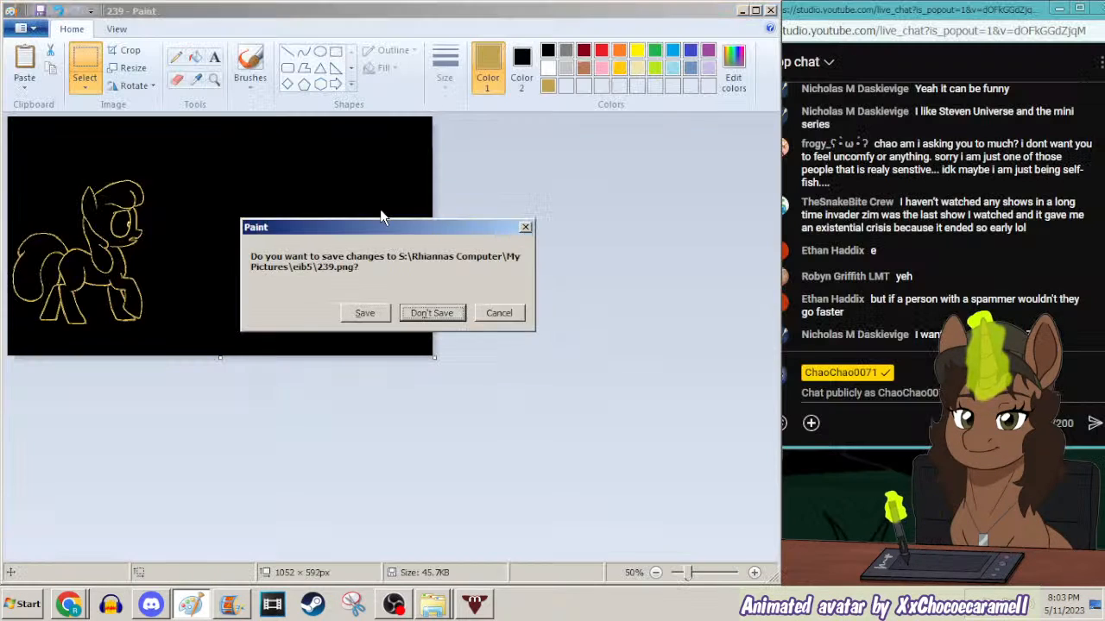
key("n")
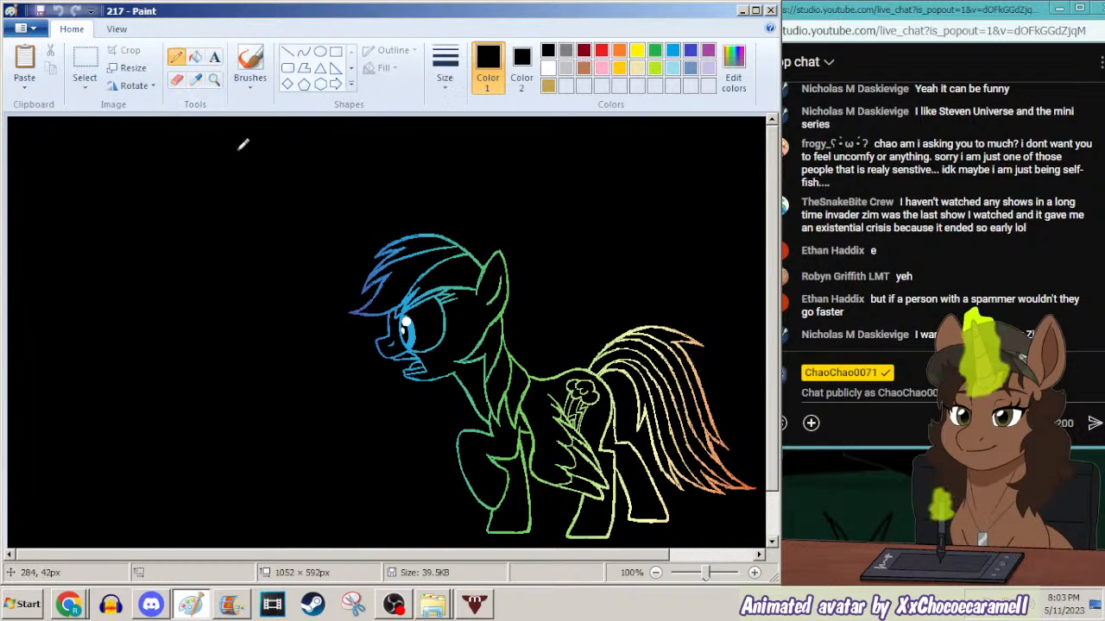
key("ctrl+v")
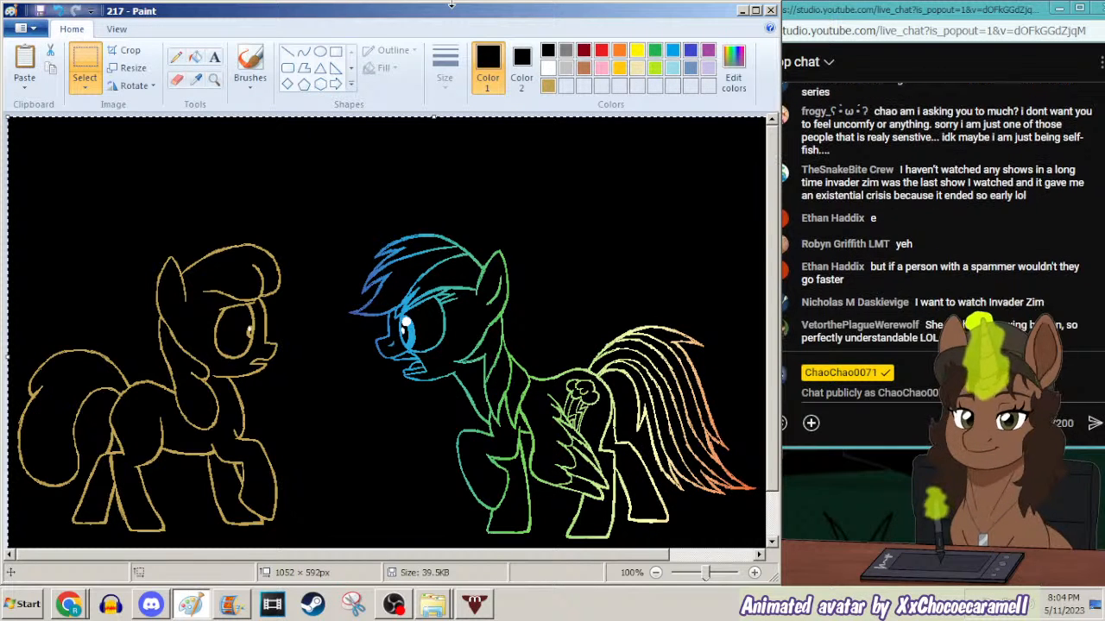
key("ctrl+s")
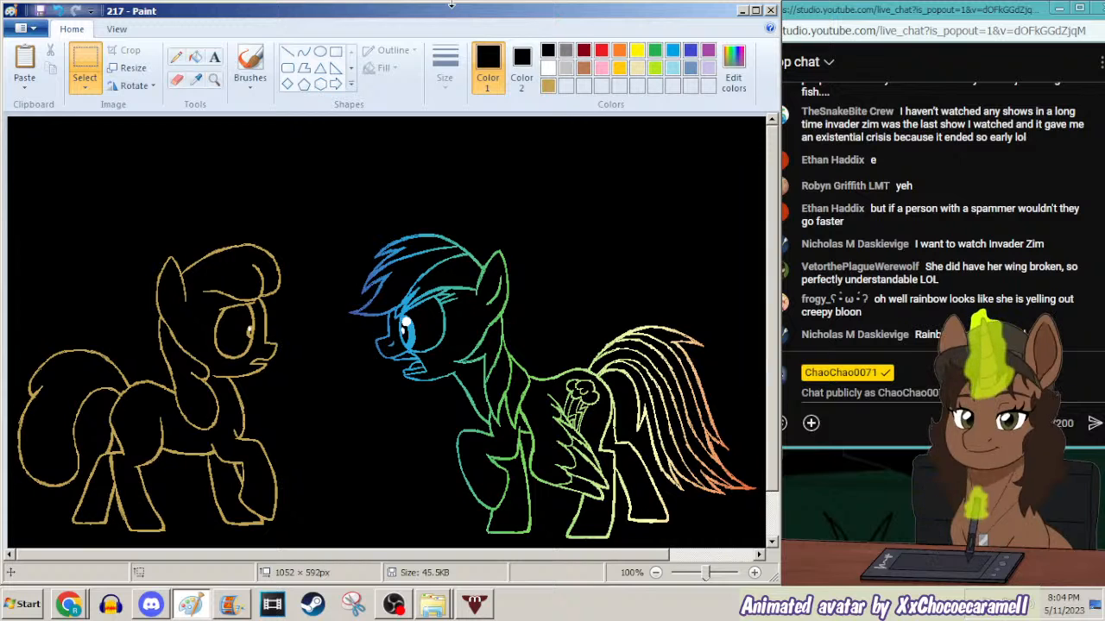
Step back and forth through the neighbouring frames in Movie Maker to compare the gold pony's poses, and return to Paint.
left_click(230, 607)
key("Right")
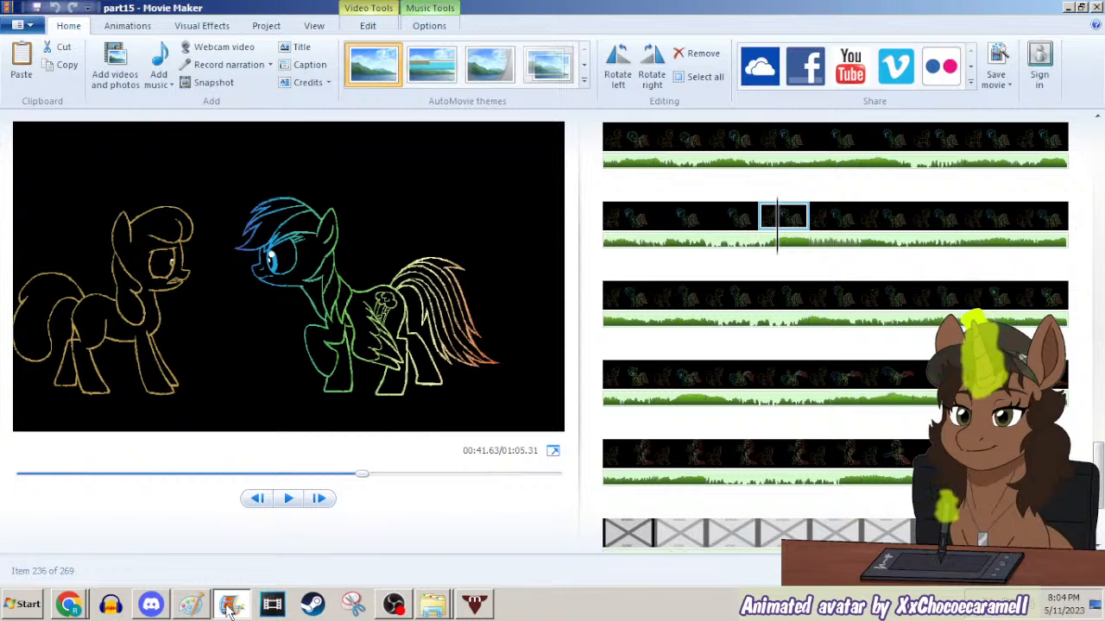
key("Left")
key("Left")
key("Left")
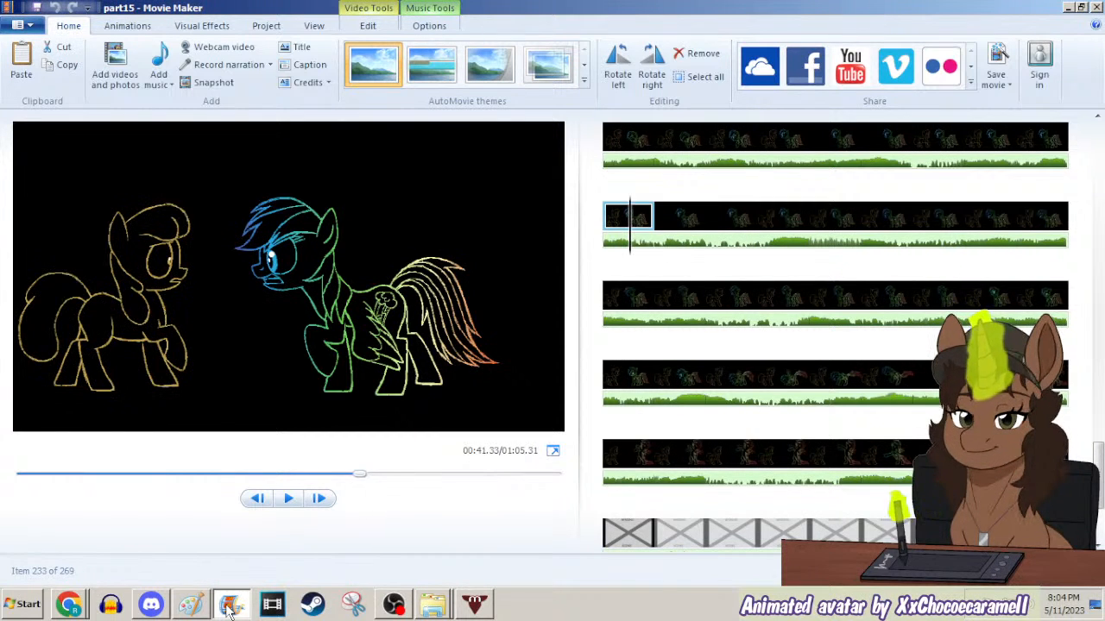
key("Right")
key("Right")
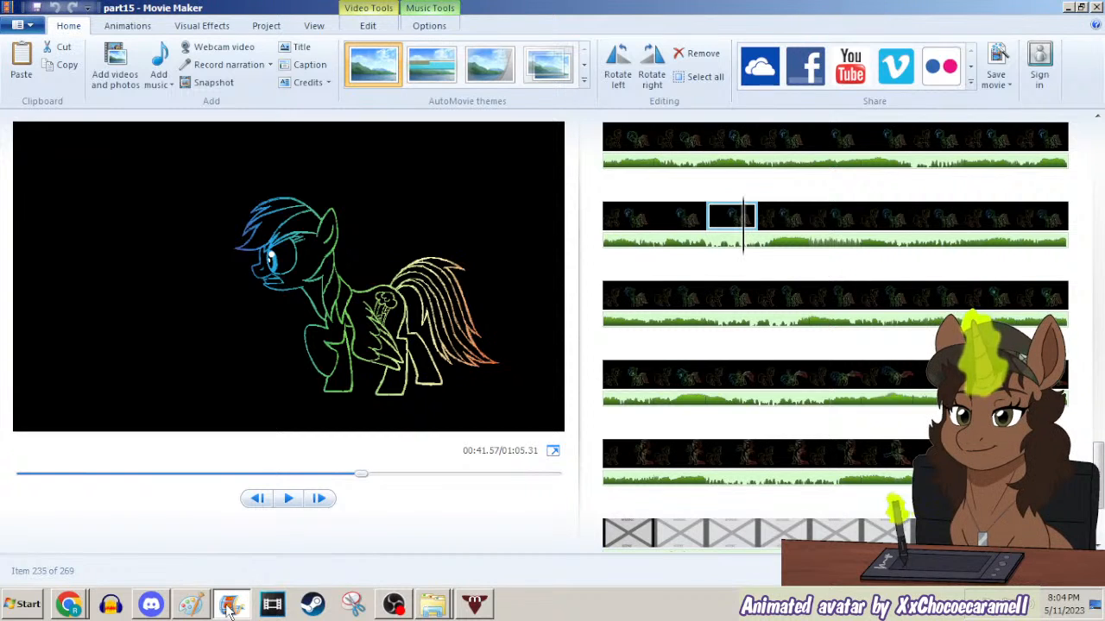
key("Right")
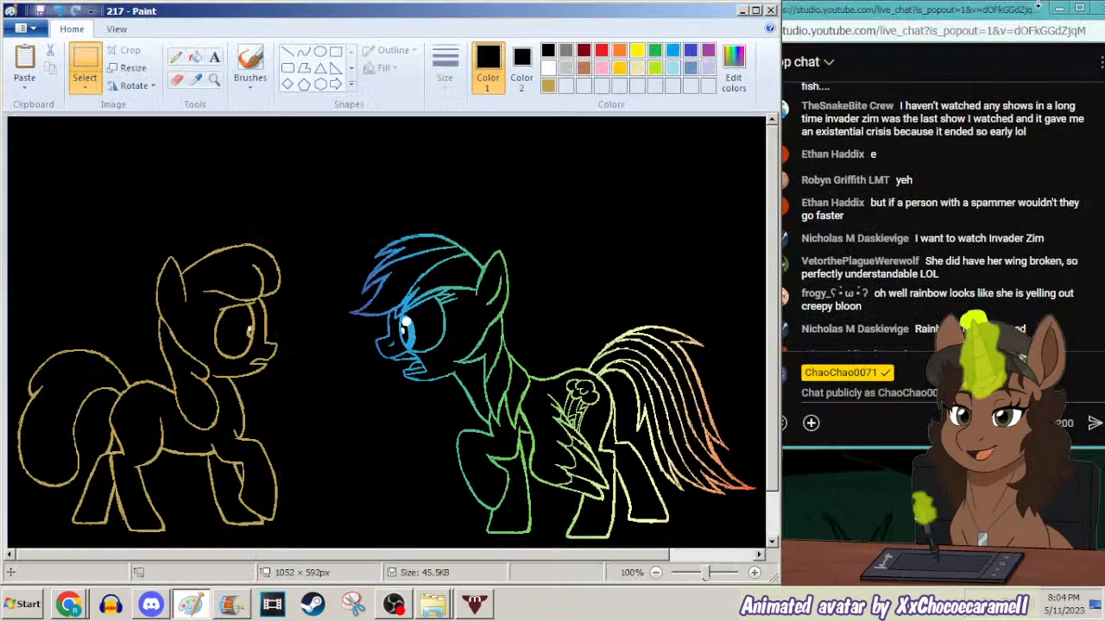
left_click(1068, 7)
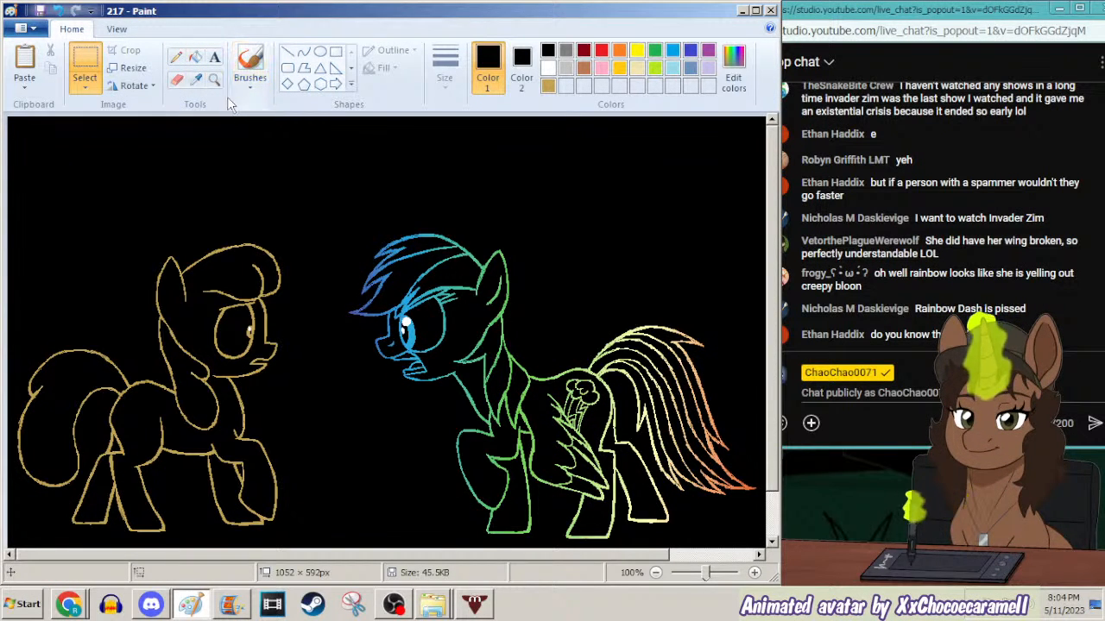
Recolor the gold pony in frame 217 purple by pasting the canvas over a filled purple rectangle with gold as the transparent color.
left_click(199, 82)
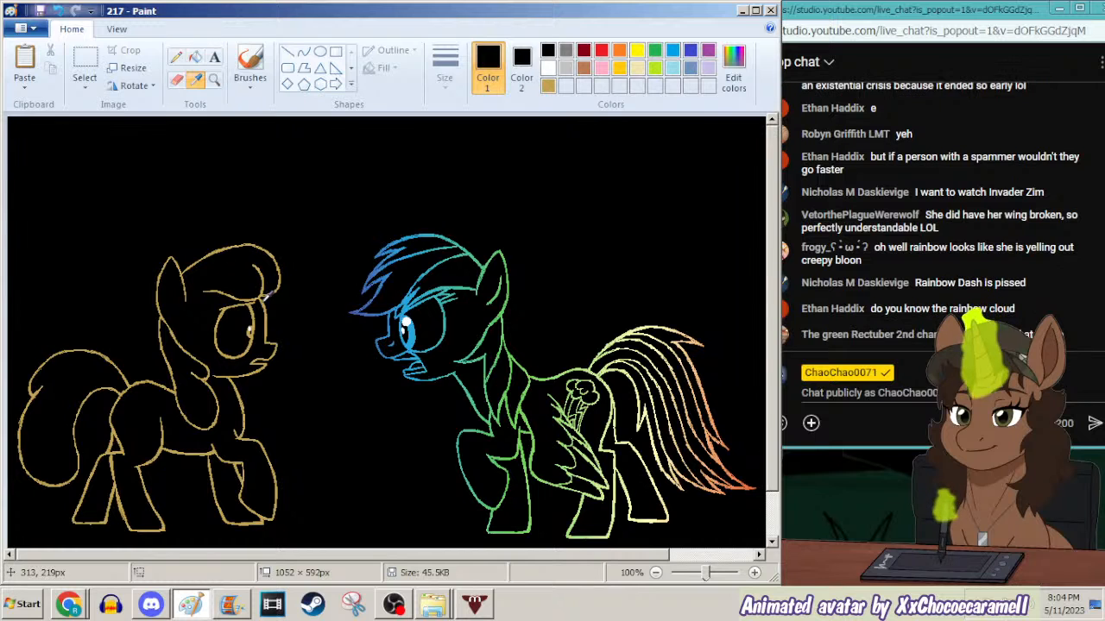
right_click(268, 296)
left_click(708, 50)
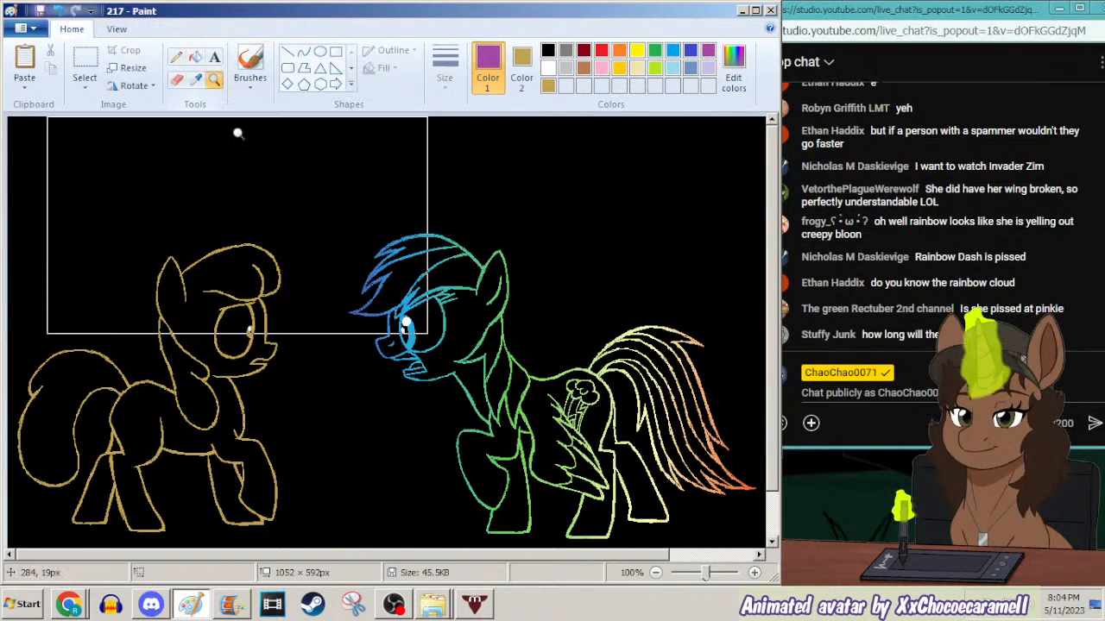
left_click(214, 79)
right_click(185, 156)
key("ctrl+a")
left_click(336, 52)
left_click_drag(170, 163, 6, 357)
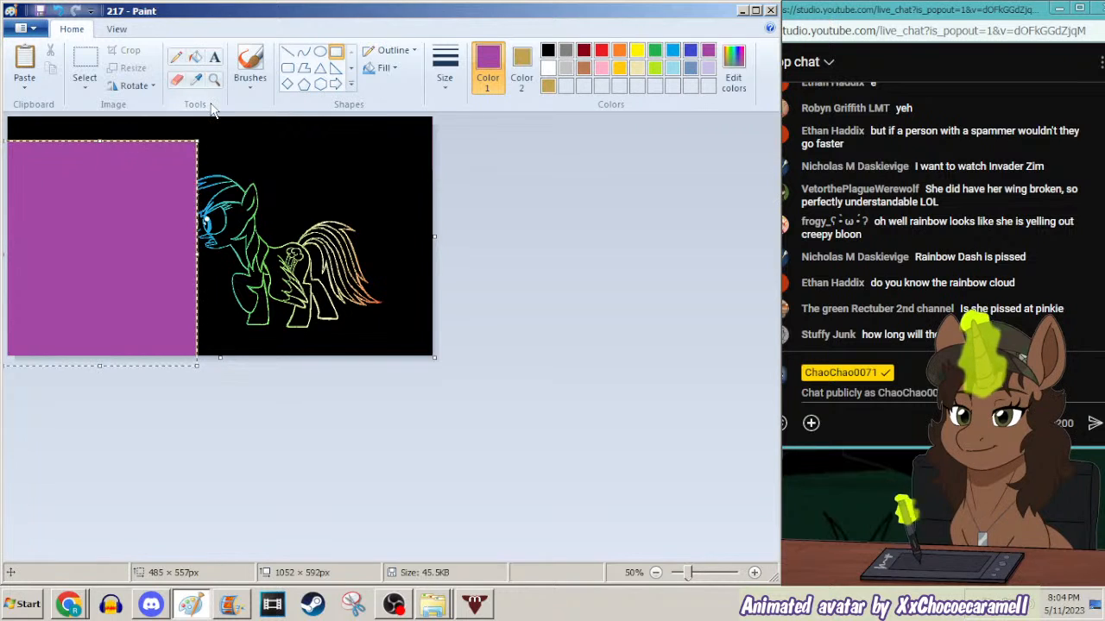
key("ctrl+v")
Switch to the live chat and read back through viewers' messages.
left_click(916, 256)
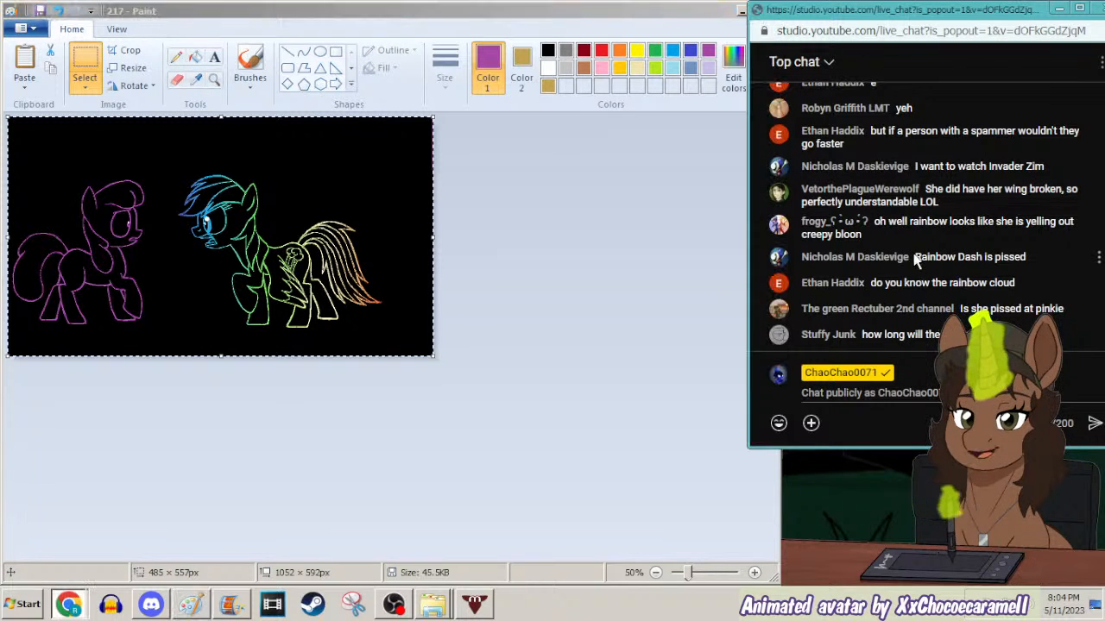
scroll(916, 257, "up", 10)
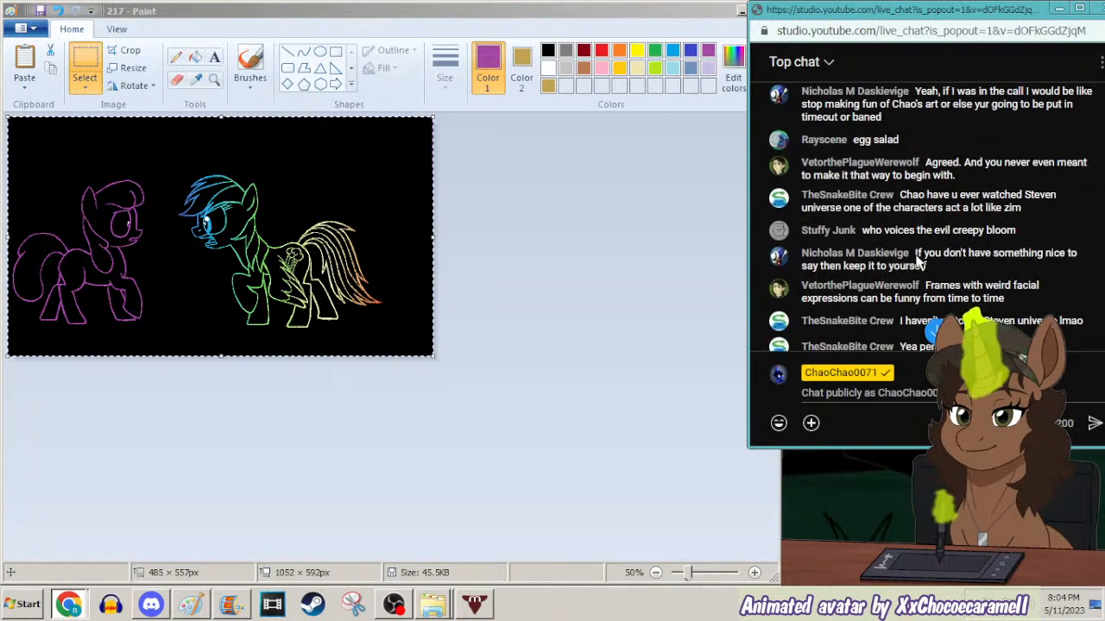
scroll(916, 257, "up", 10)
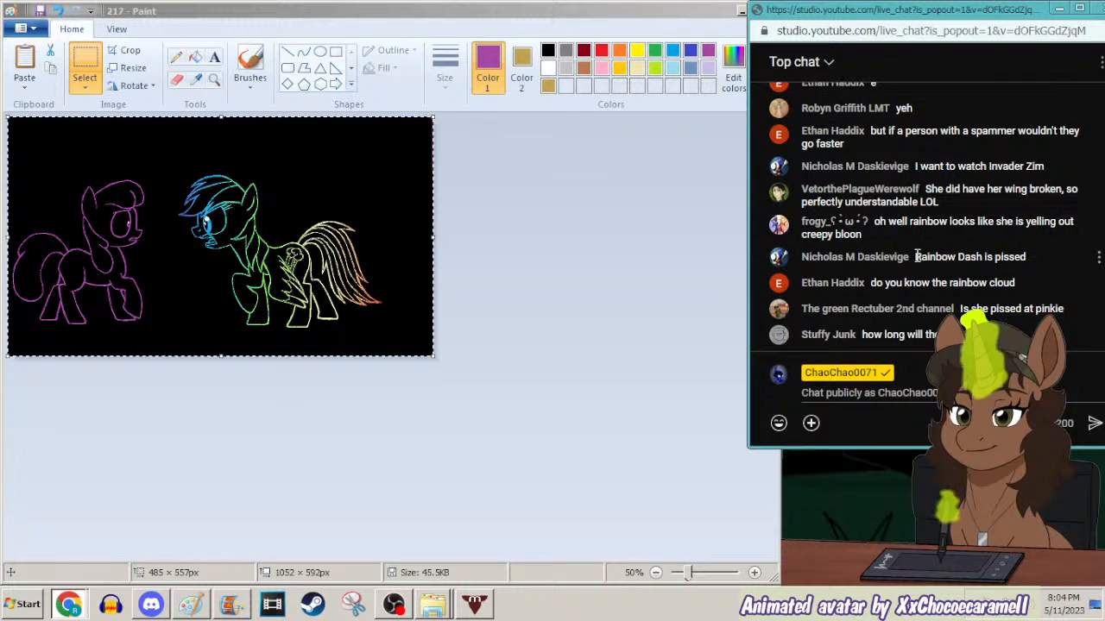
Set Color 2 to the canvas black and delete the rainbow pony from frame 217.
left_click(190, 84)
left_click(192, 83)
right_click(220, 128)
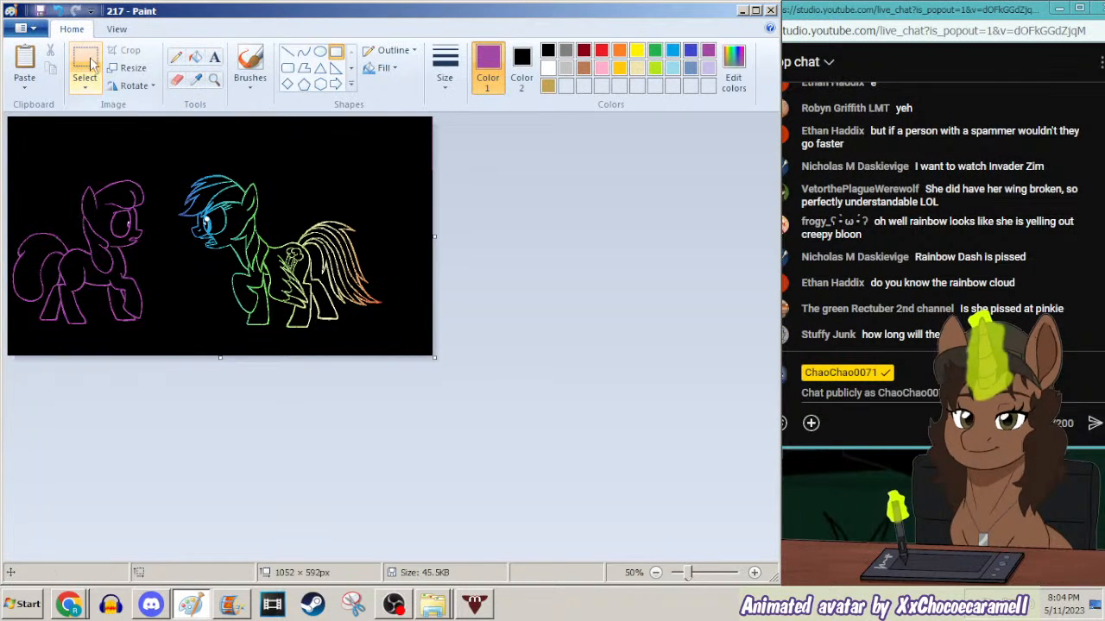
left_click_drag(166, 148, 449, 339)
key("Delete")
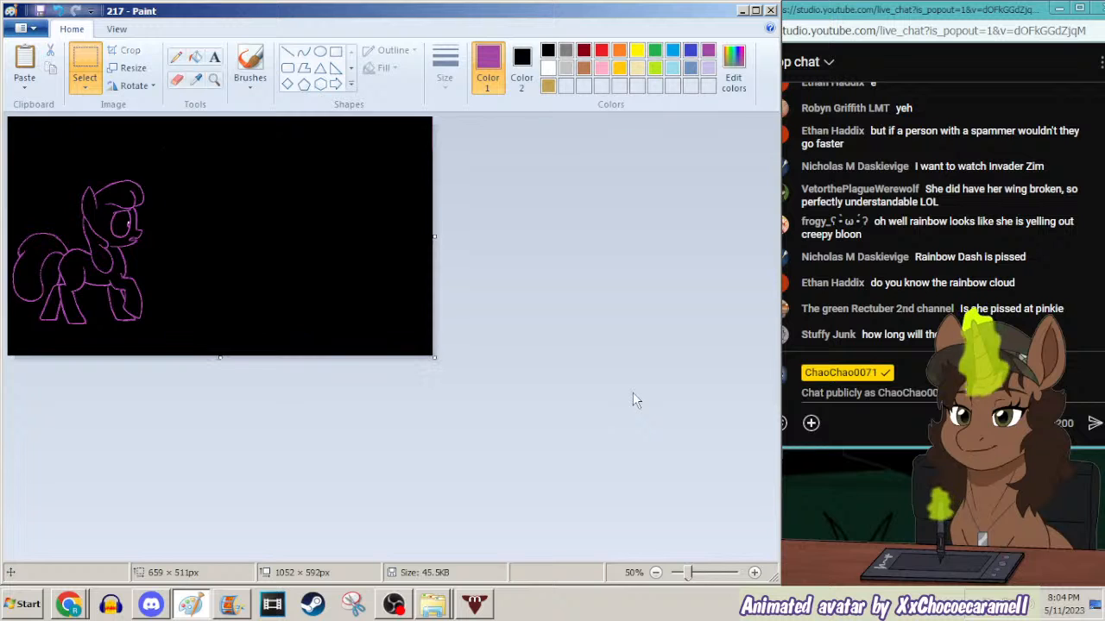
Fill in the white highlight in the purple pony's eye and copy the whole canvas.
left_click(215, 82)
left_click(195, 243)
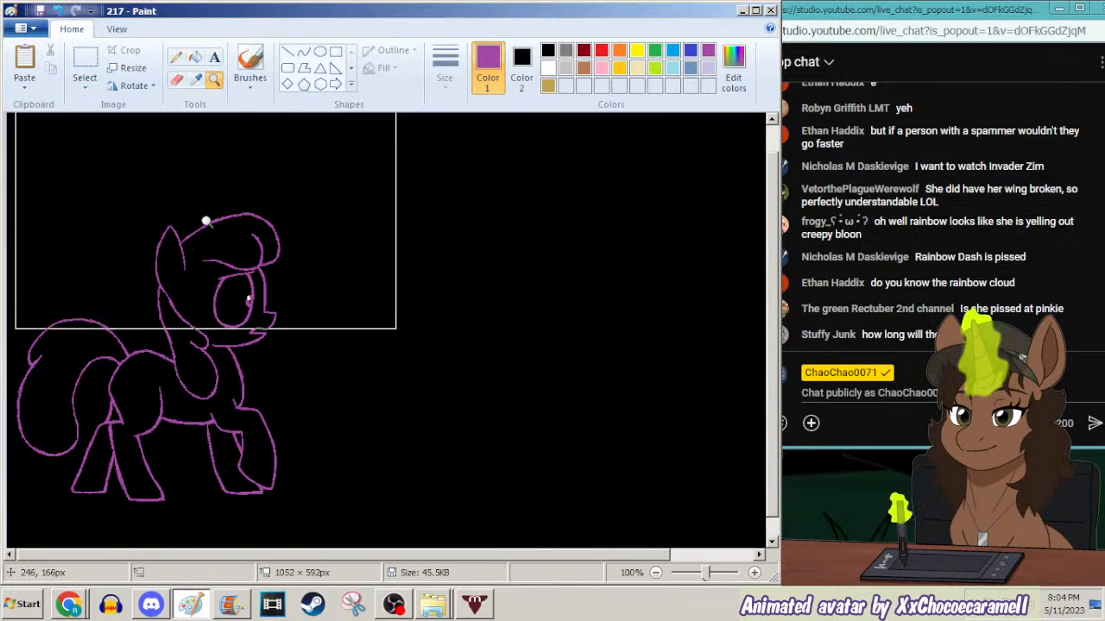
left_click(197, 81)
right_click(260, 173)
left_click(195, 58)
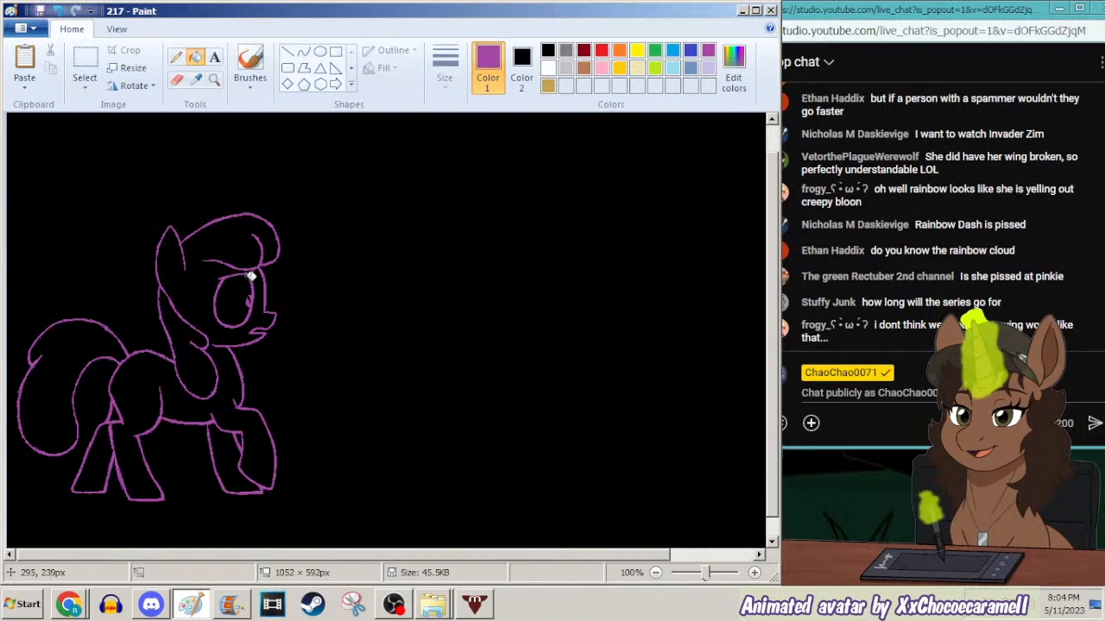
left_click(85, 68)
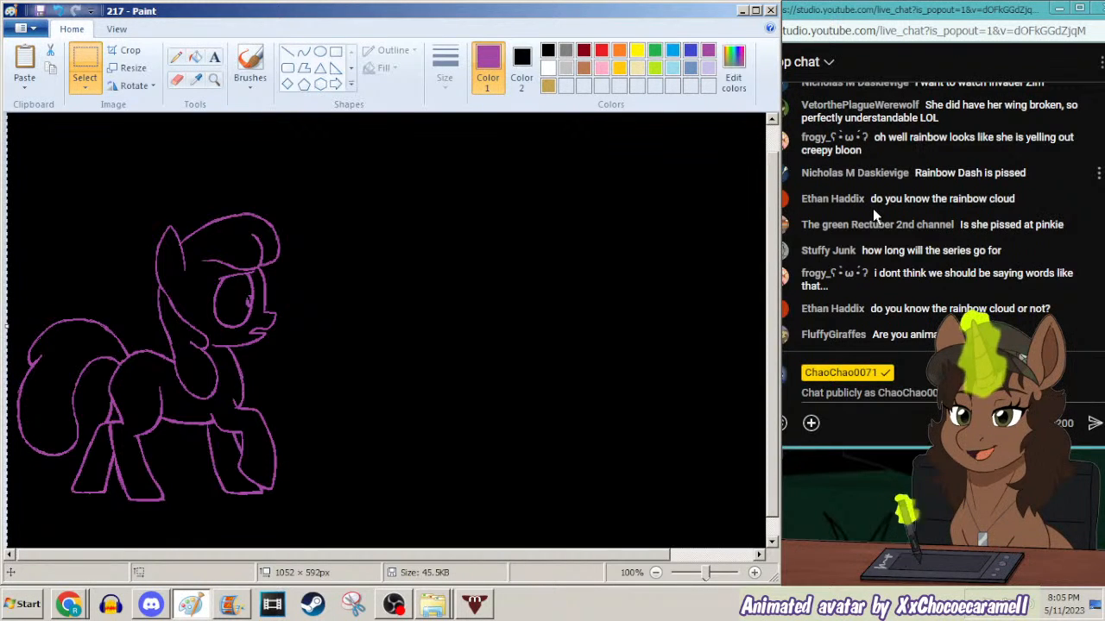
Check the following gold pony pose in Movie Maker and open frame 219 in Paint without saving the changes to 217.
left_click(231, 604)
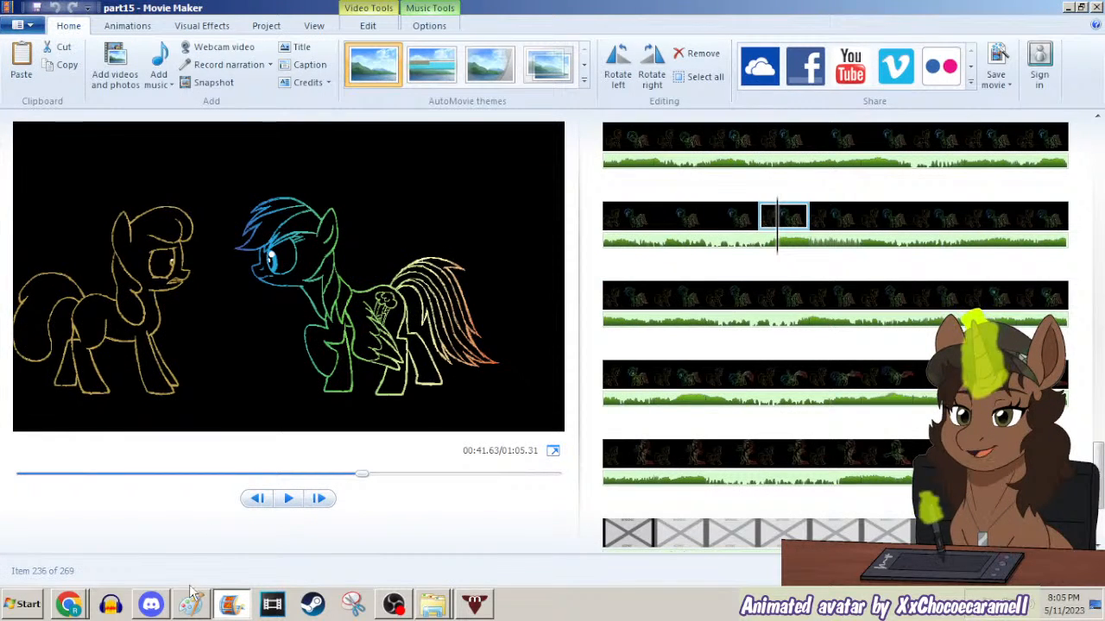
left_click(191, 604)
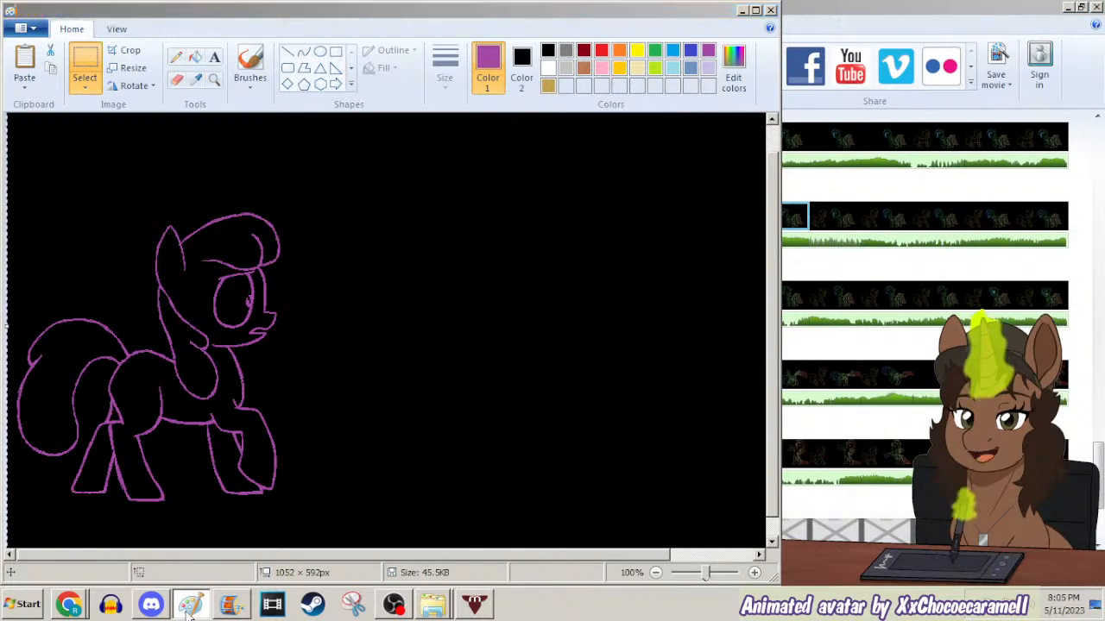
key("ctrl+o")
type("219")
key("Return")
key("n")
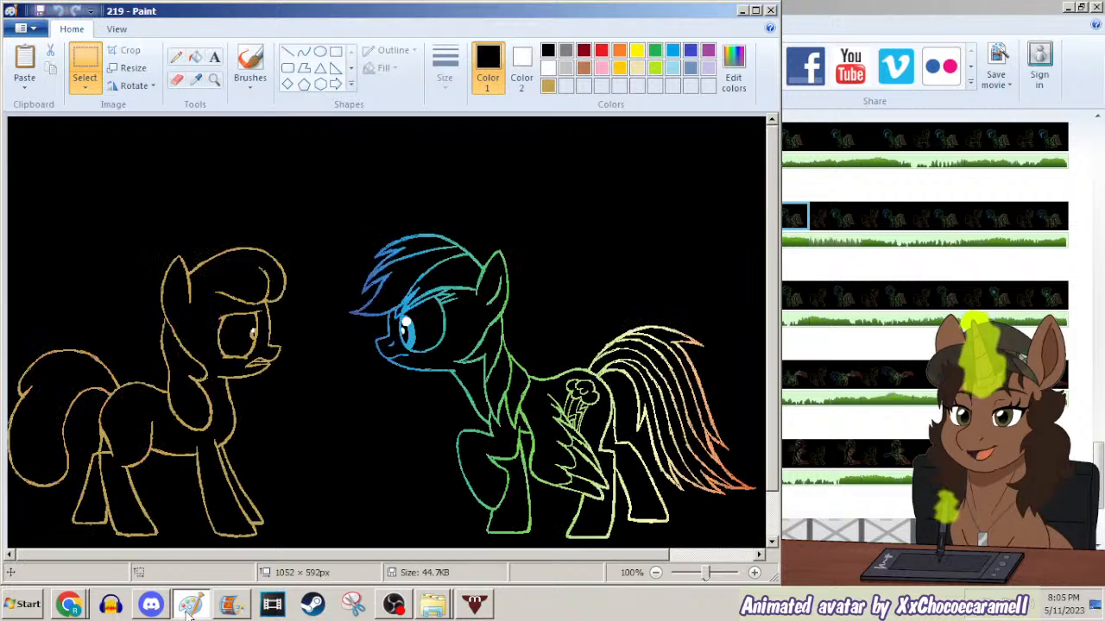
left_click(1071, 8)
Delete the rainbow pony from frame 219 and overlay the copied purple pony on the gold one.
left_click(195, 56)
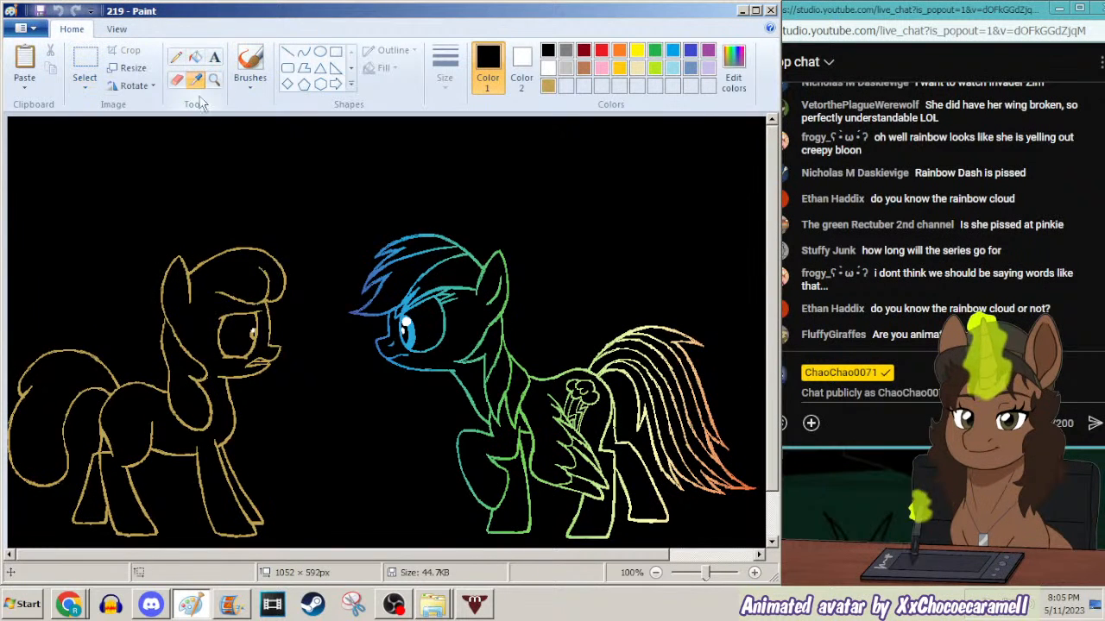
left_click(214, 81)
right_click(217, 148)
left_click(84, 62)
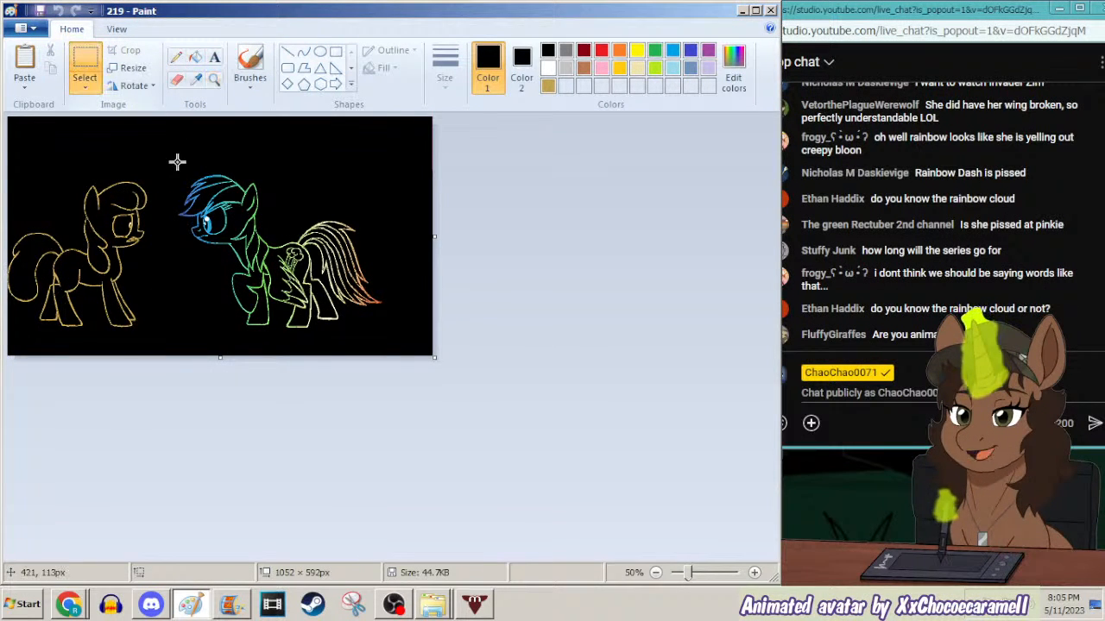
left_click_drag(168, 152, 400, 341)
key("Delete")
key("ctrl+v")
left_click(214, 81)
left_click(201, 240)
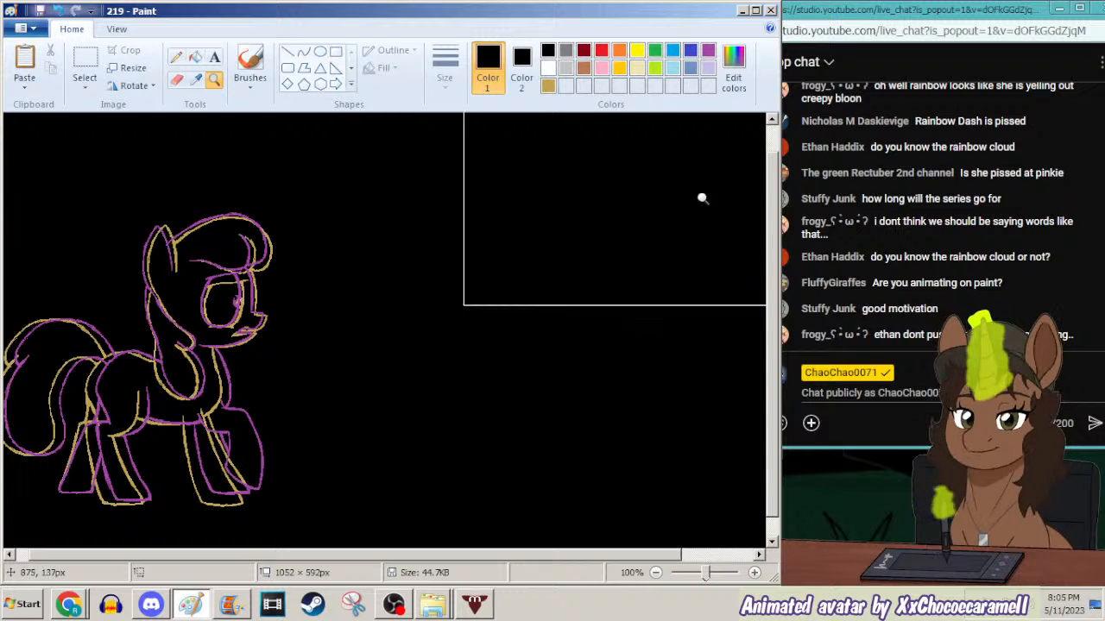
Choose the Pencil, set its line thickness, and switch to the live chat window.
left_click(175, 57)
left_click(444, 67)
left_click(424, 141)
left_click(951, 225)
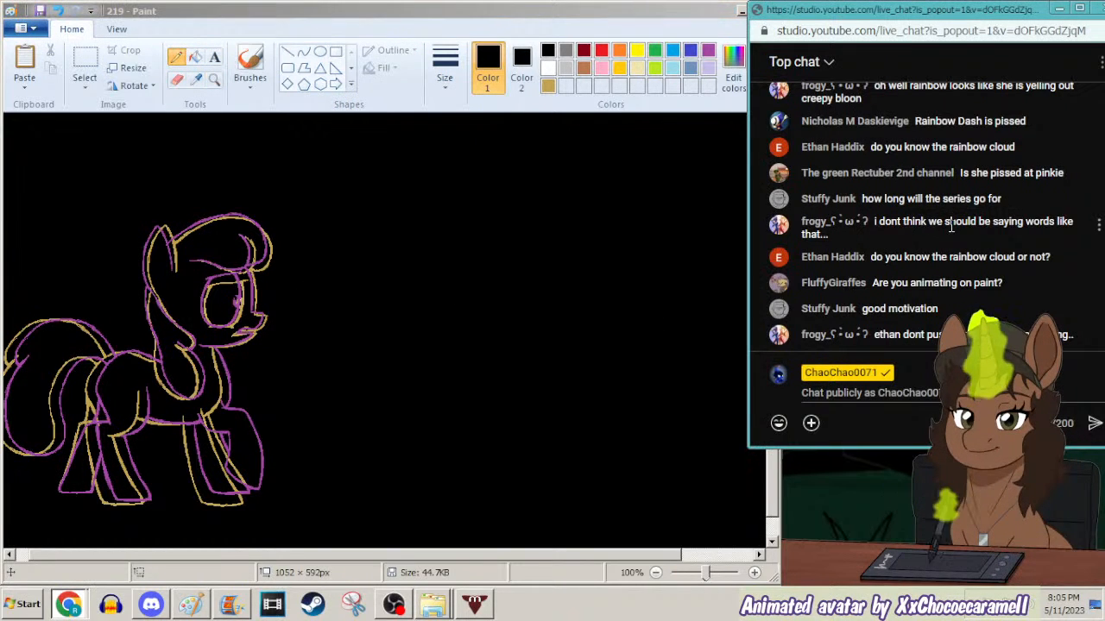
Read back through the recent live chat messages and return to the drawing in Paint.
scroll(950, 224, "up", 2)
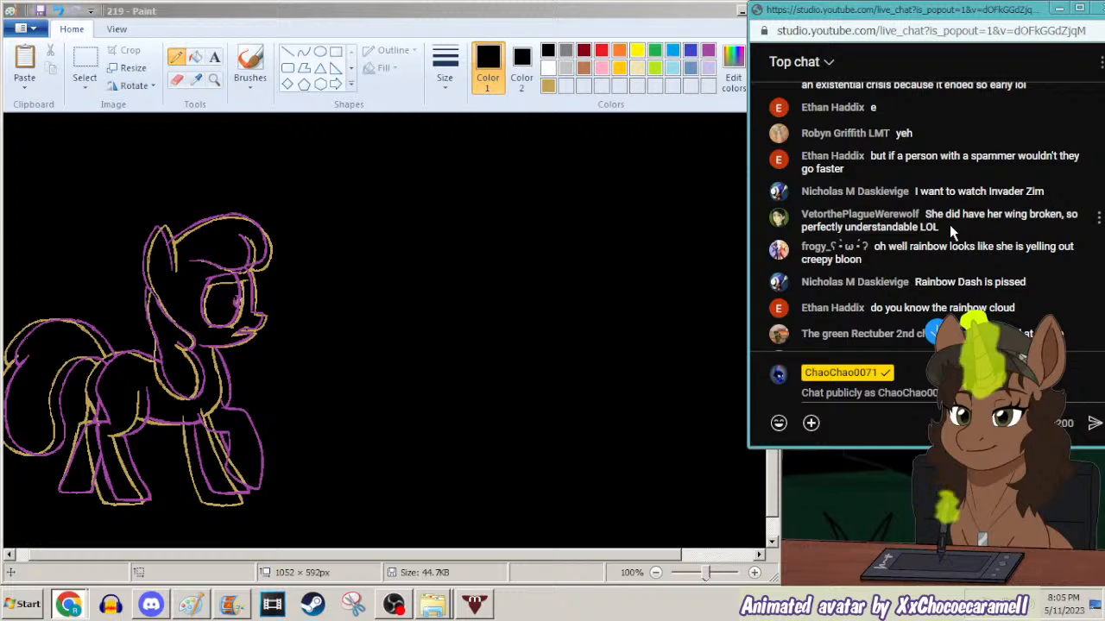
scroll(950, 224, "down", 4)
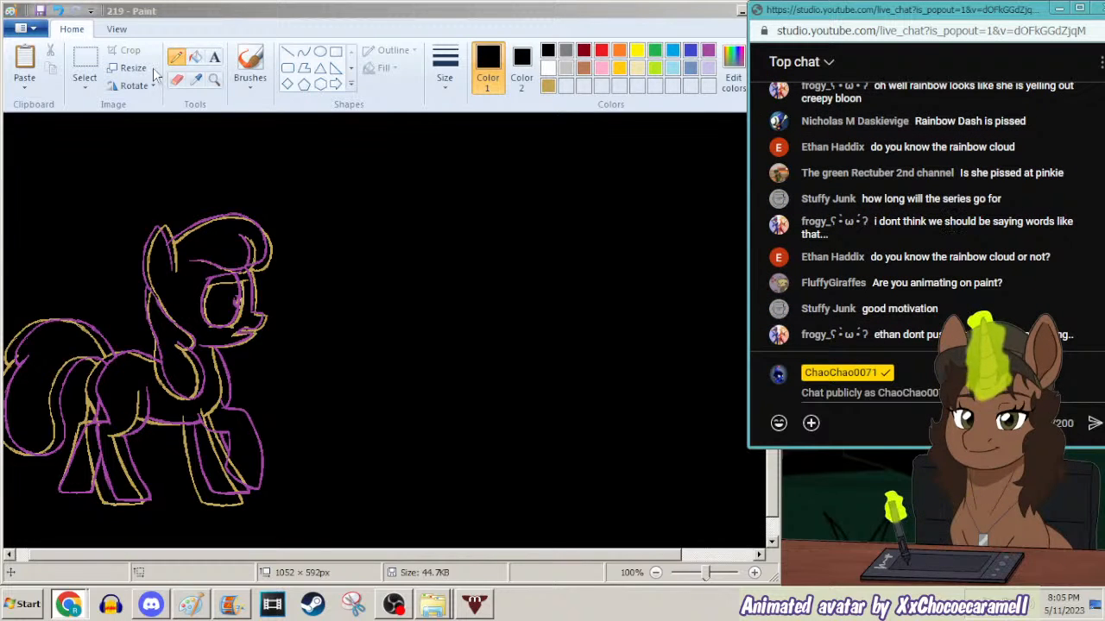
left_click(215, 137)
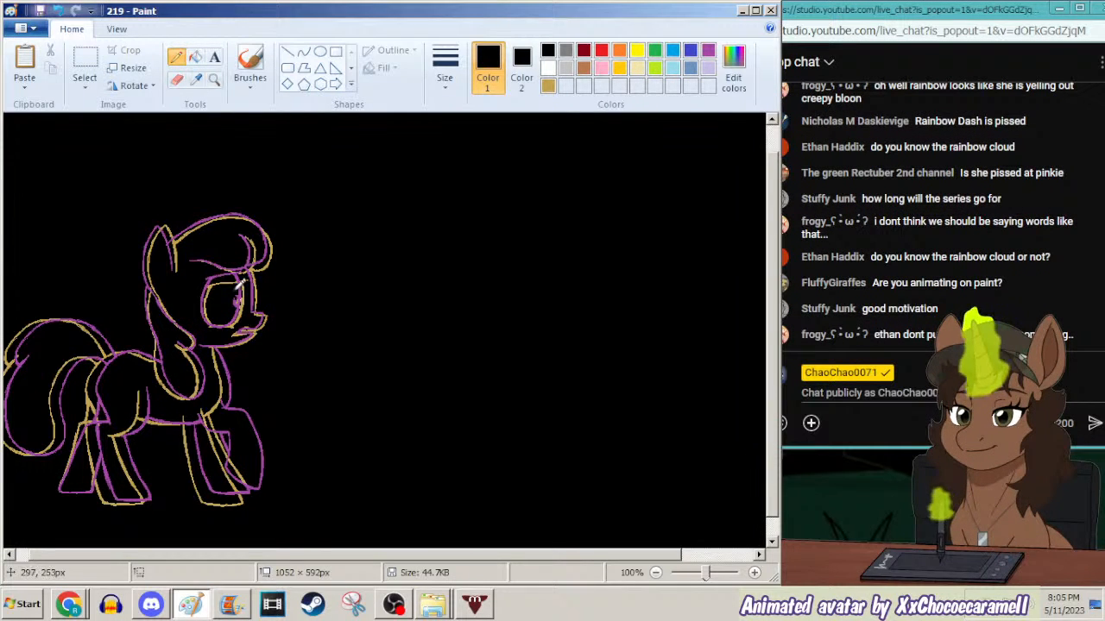
Recolor the gold pony brown, using its sampled gold as Color 2 and a brown rectangle, while keeping the purple pony overlay.
left_click(197, 79)
right_click(249, 296)
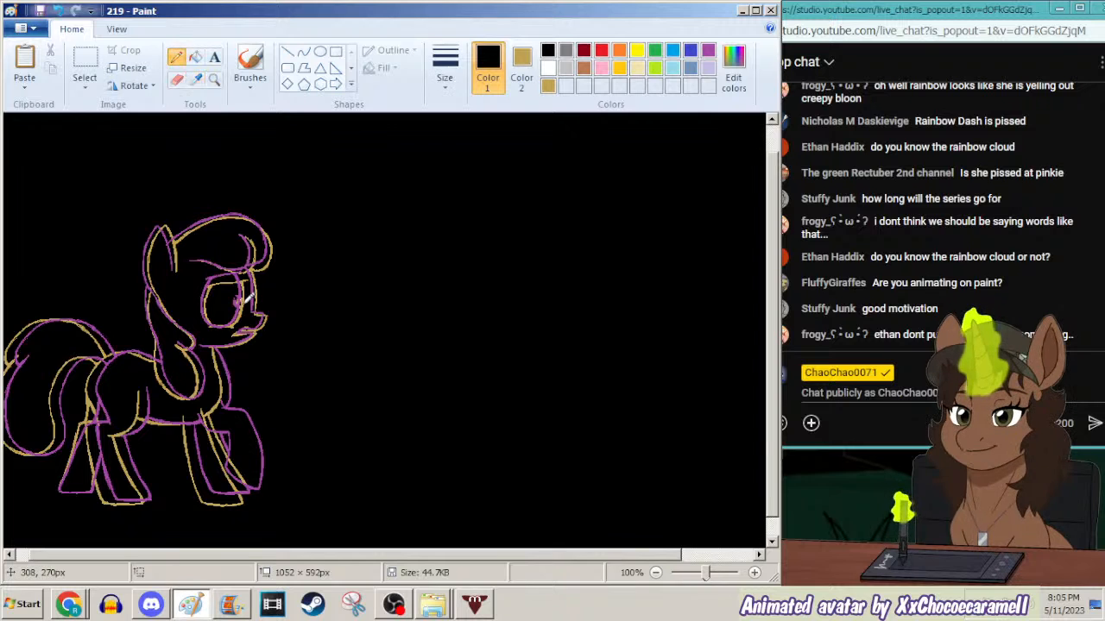
scroll(226, 110, "down", 1, "ctrl")
key("ctrl+a")
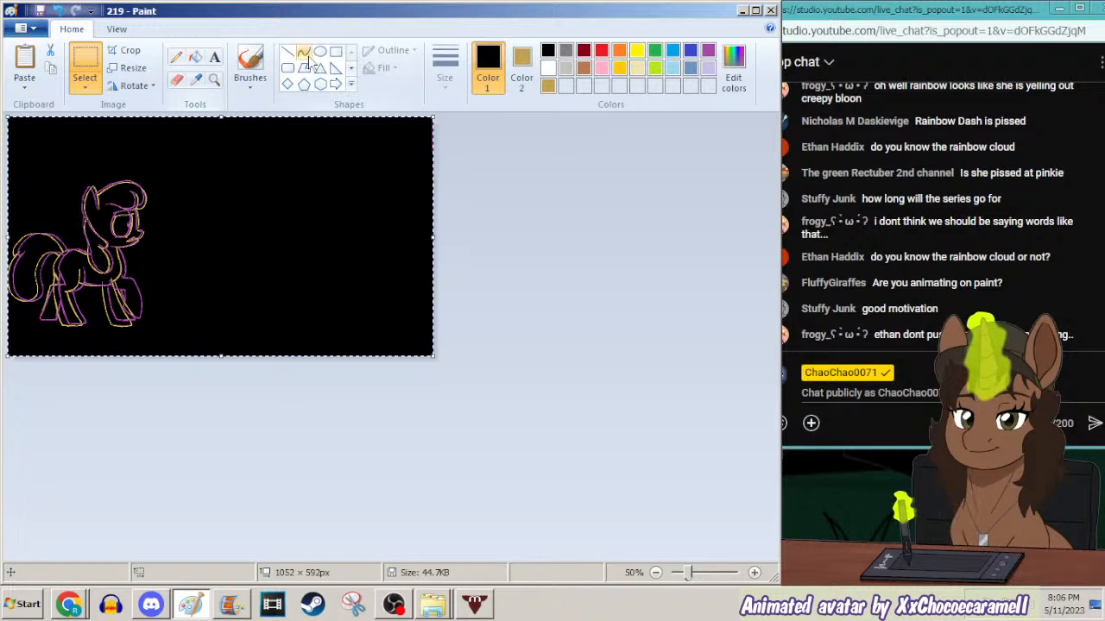
left_click(336, 51)
left_click(672, 69)
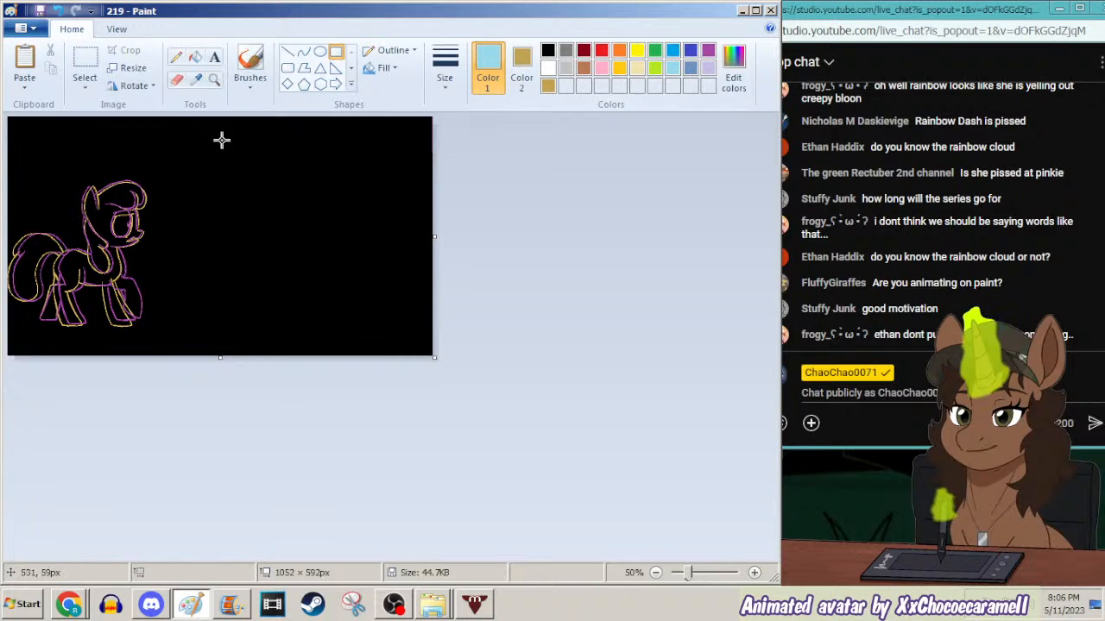
left_click(583, 69)
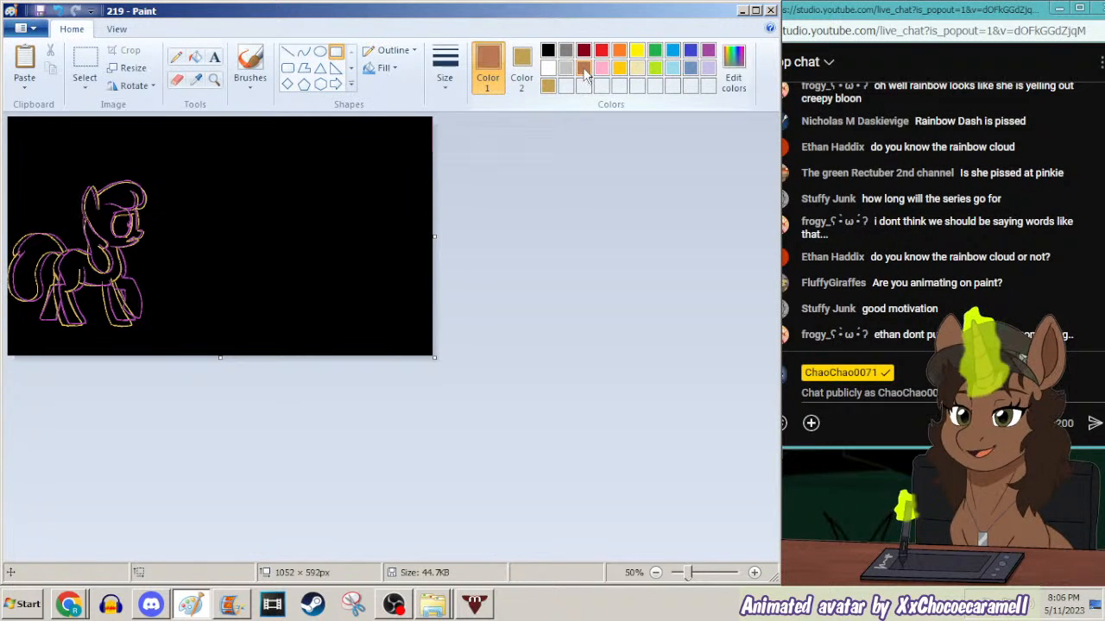
mouse_move(227, 170)
left_mouse_down()
mouse_move(62, 269)
mouse_move(4, 353)
left_mouse_up()
left_click_drag(105, 257, 93, 259)
left_click_drag(216, 170, 240, 155)
key("ctrl+z")
key("ctrl+a")
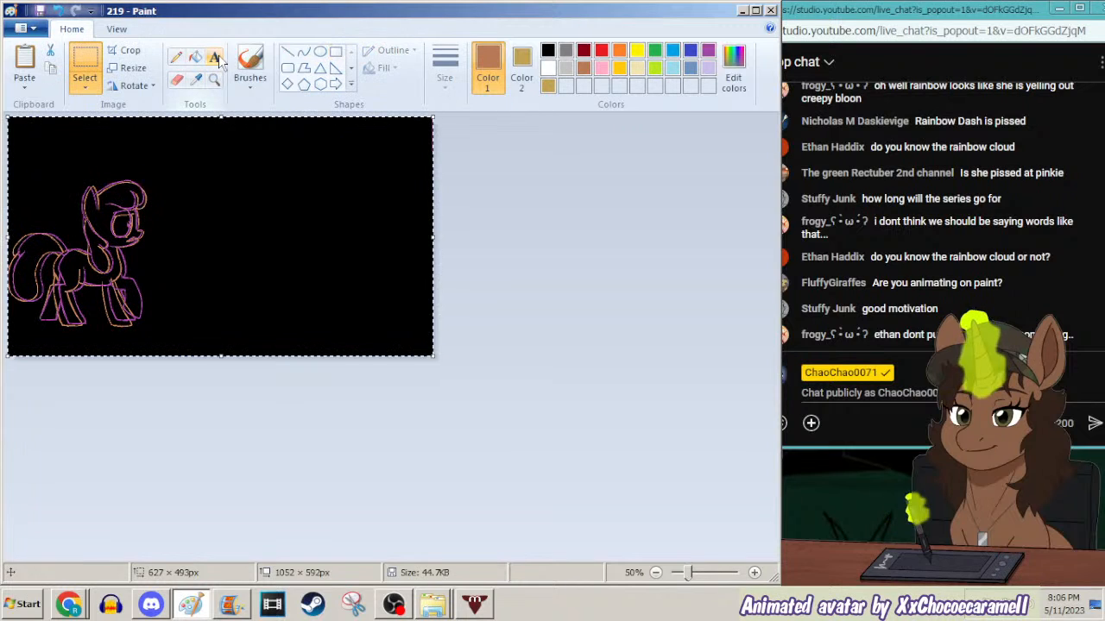
left_click(214, 79)
left_click(112, 233)
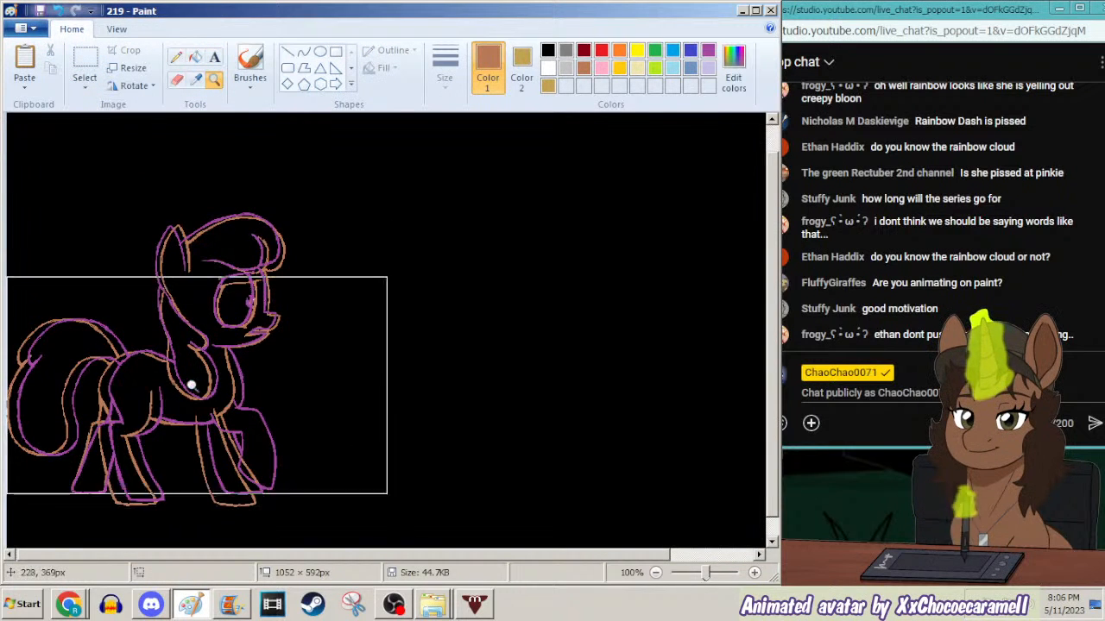
Check the volume of the music playing on YouTube and return to Paint with the Pencil chosen.
left_click(71, 612)
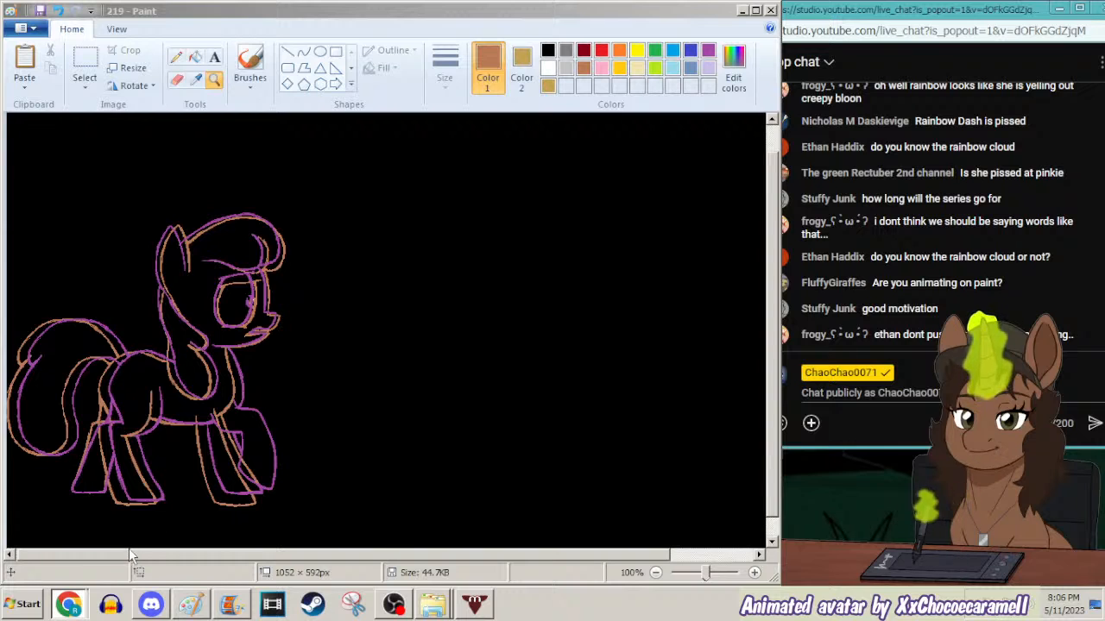
left_click(191, 604)
left_click(176, 57)
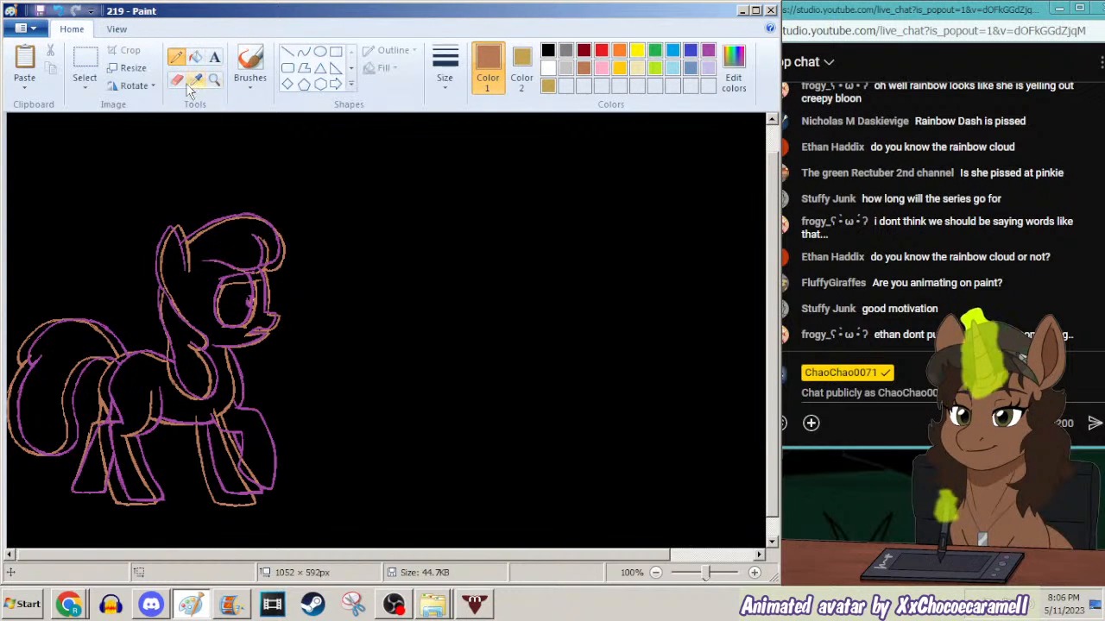
left_click(69, 604)
mouse_move(172, 491)
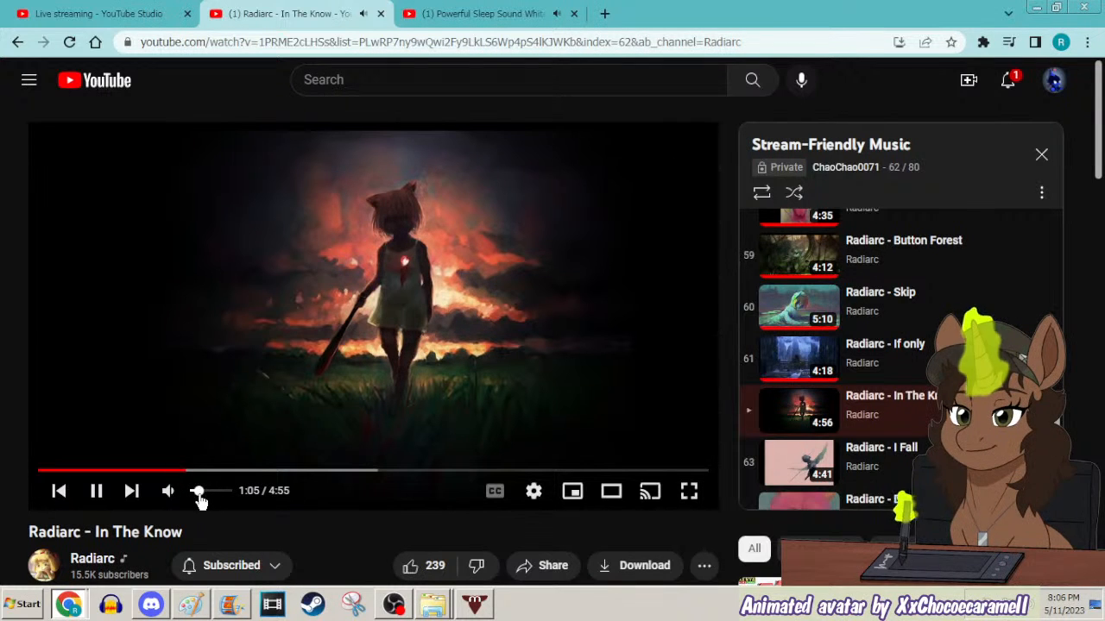
left_click(1037, 8)
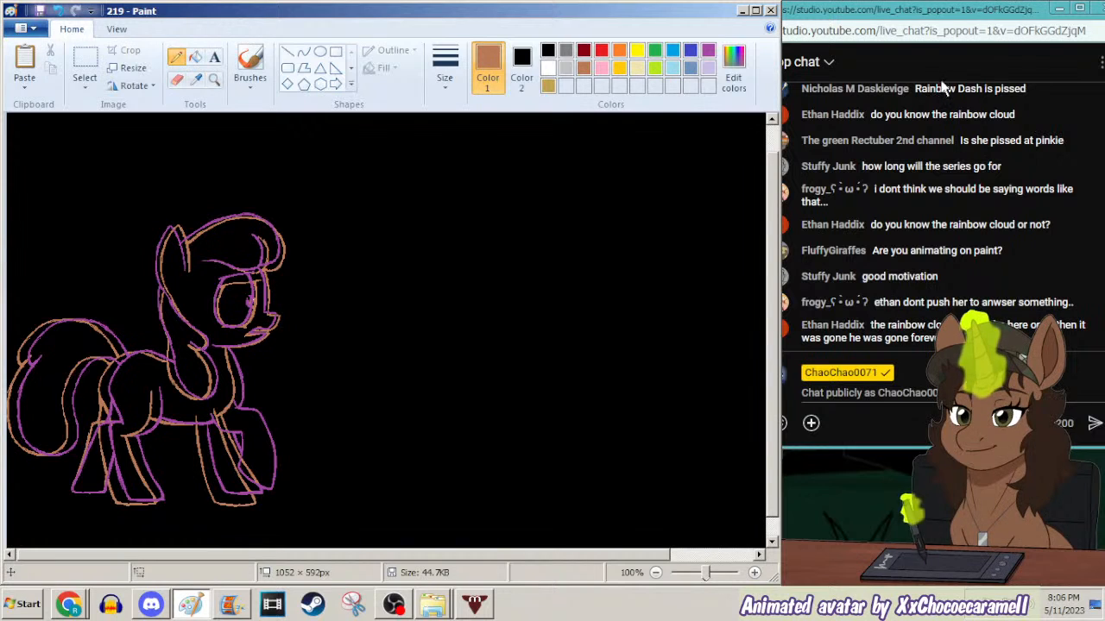
Draw the in-between haunch curve and upper front edge of the near hind leg in gold with the Pencil.
left_click(214, 78)
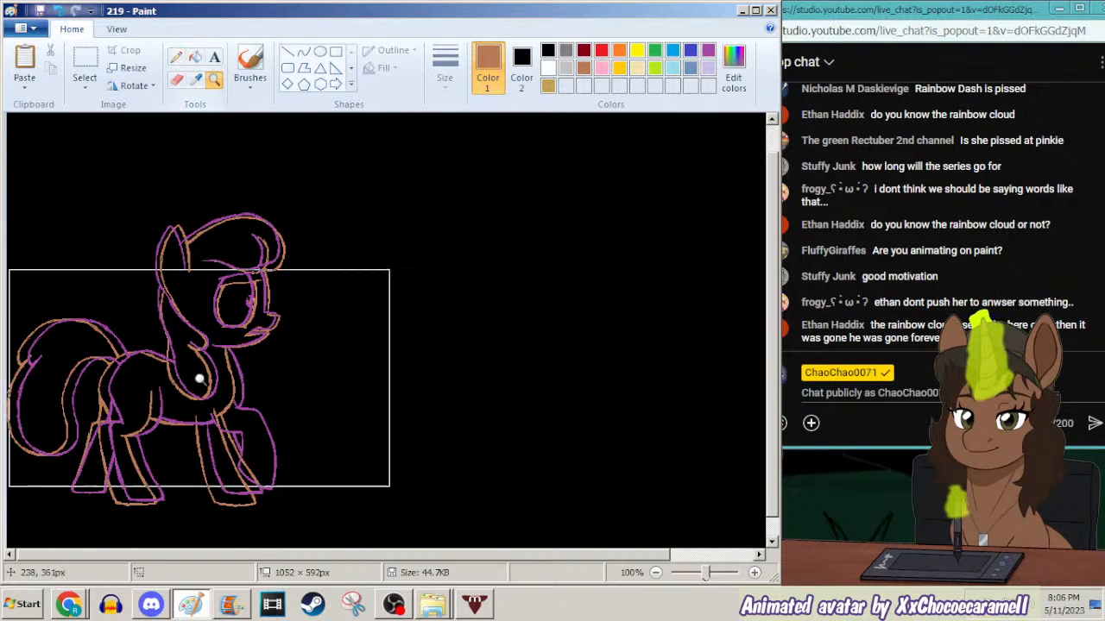
left_click(192, 349)
left_click(177, 57)
left_click(548, 85)
left_click(445, 69)
left_click(441, 117)
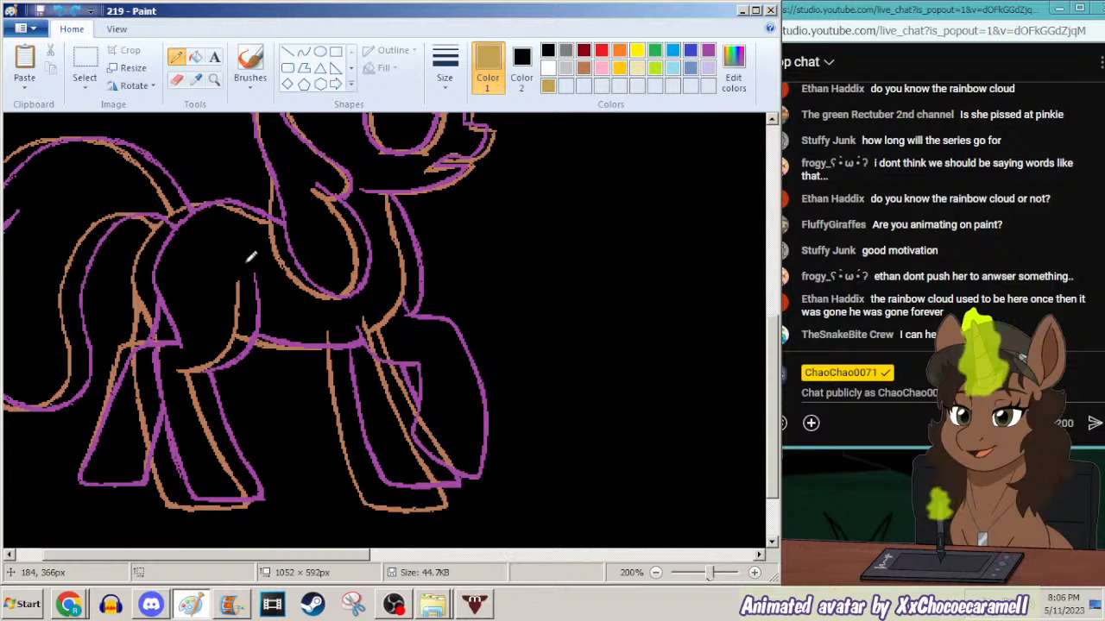
mouse_move(249, 253)
left_mouse_down()
mouse_move(244, 320)
mouse_move(197, 349)
left_mouse_up()
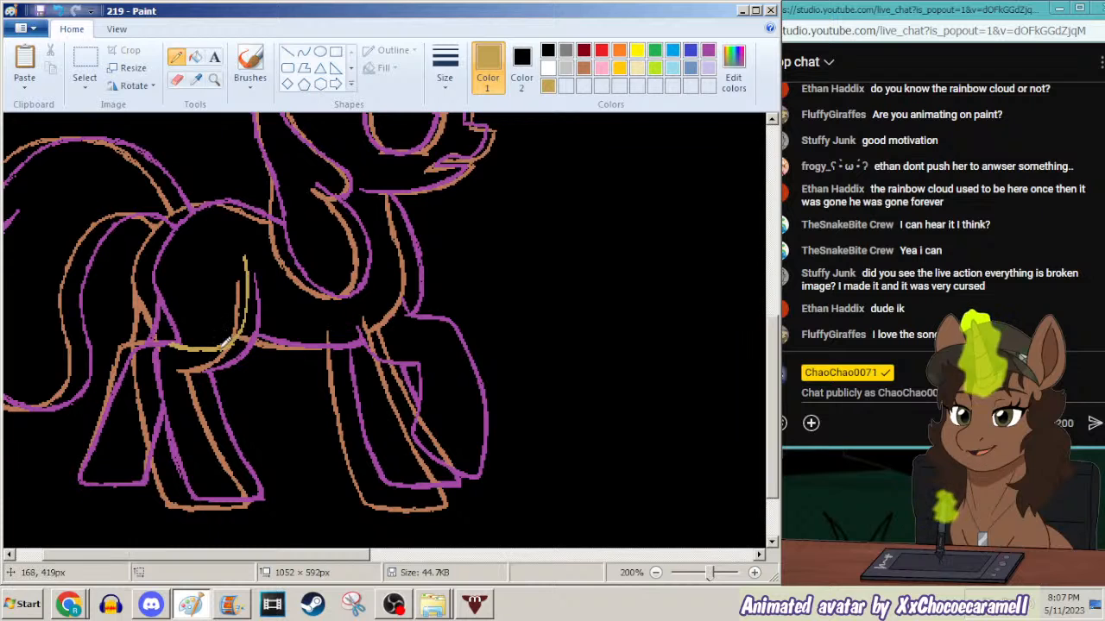
left_click_drag(244, 331, 246, 245)
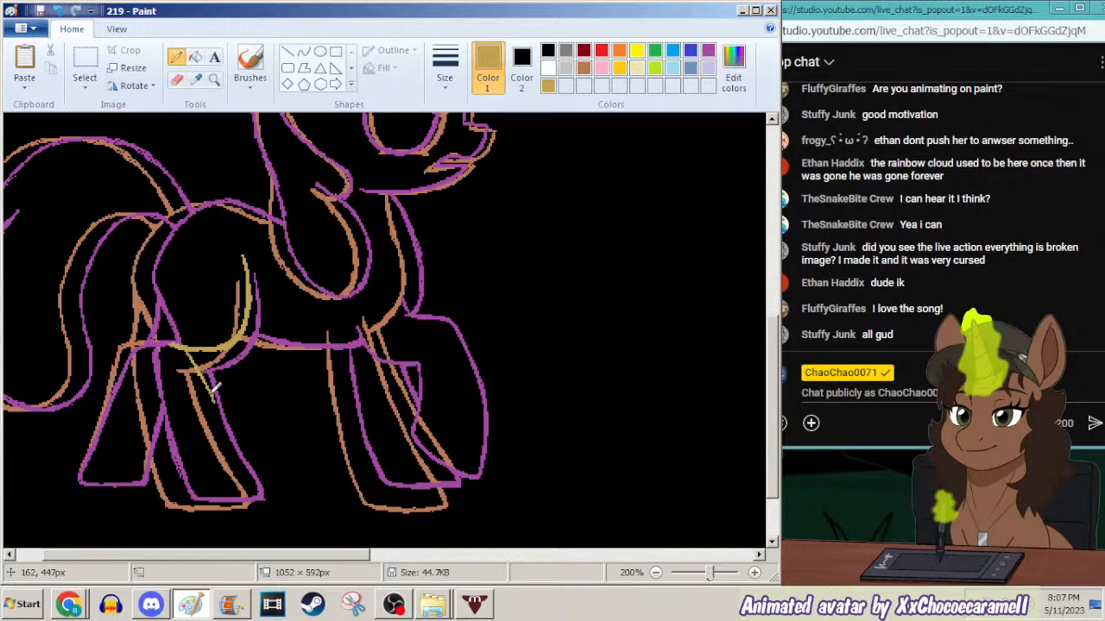
left_click_drag(221, 395, 227, 437)
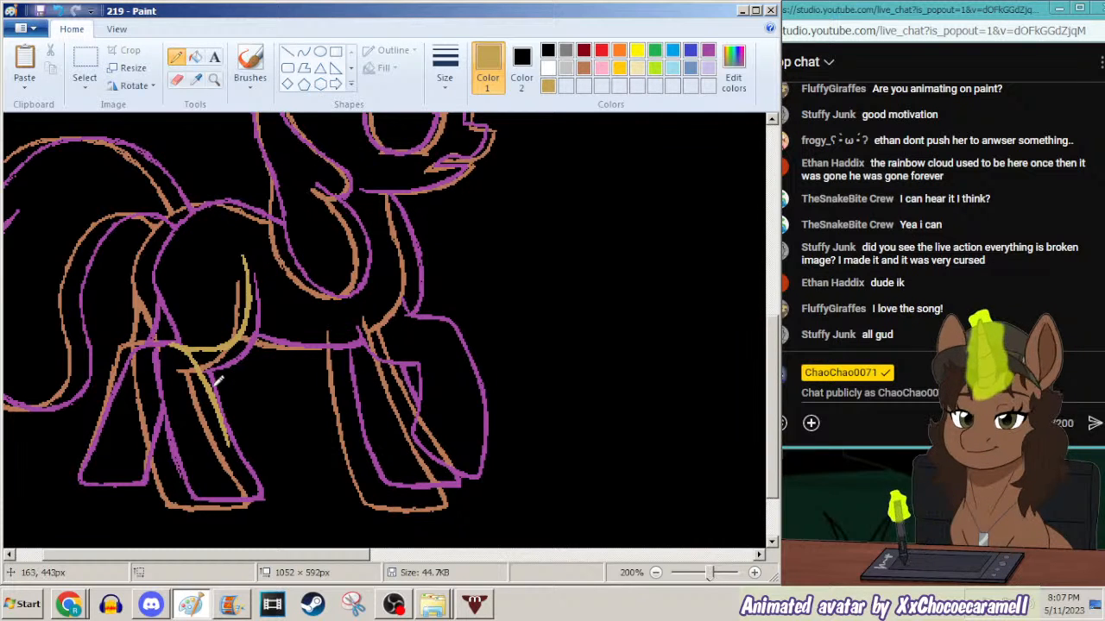
Shuffle the Stream-Friendly Music playlist on YouTube, look through the notifications, and return to Paint.
left_click(69, 600)
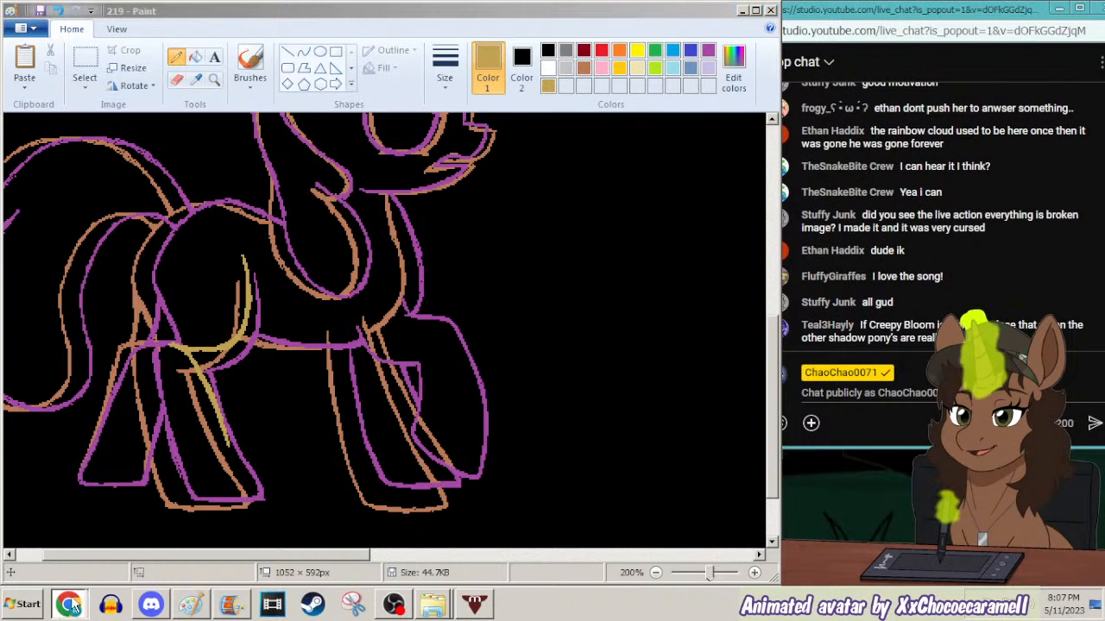
left_click(106, 550)
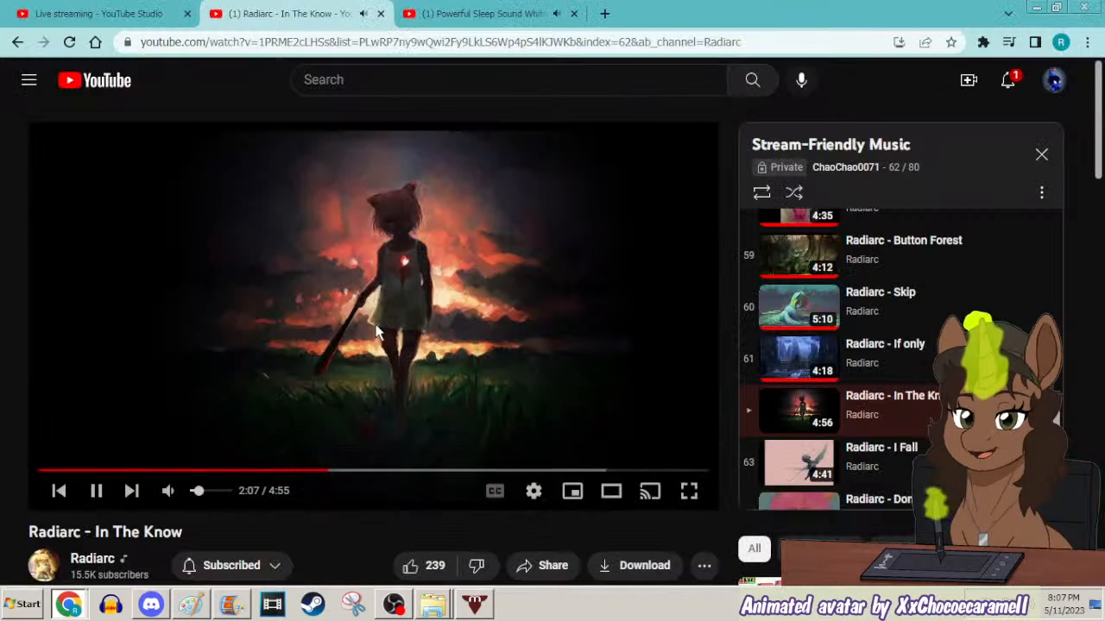
left_click(795, 193)
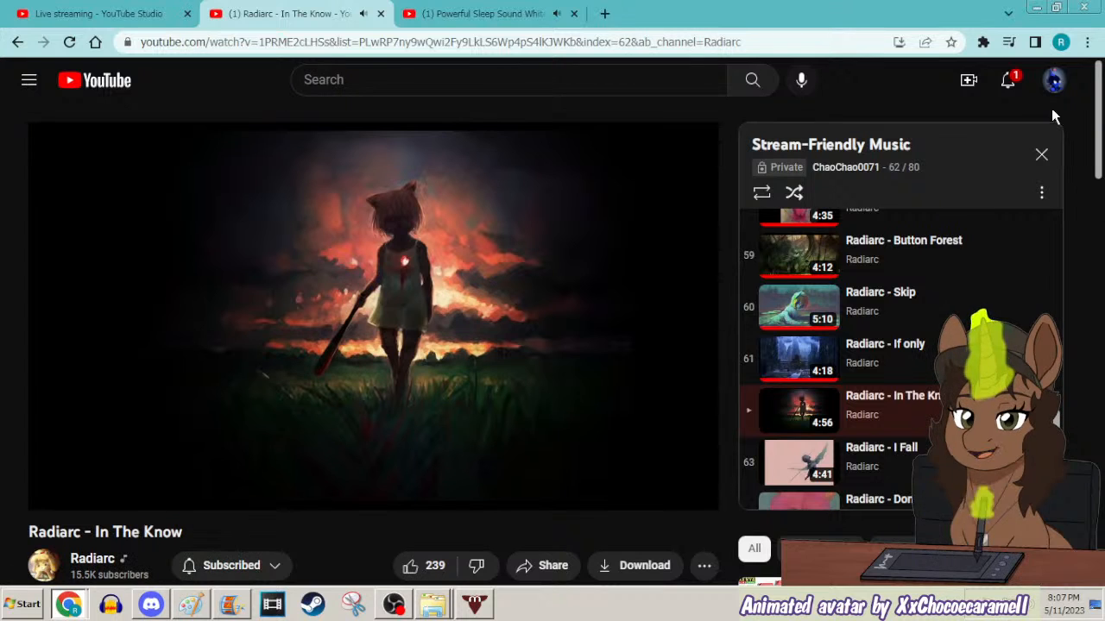
left_click(1006, 78)
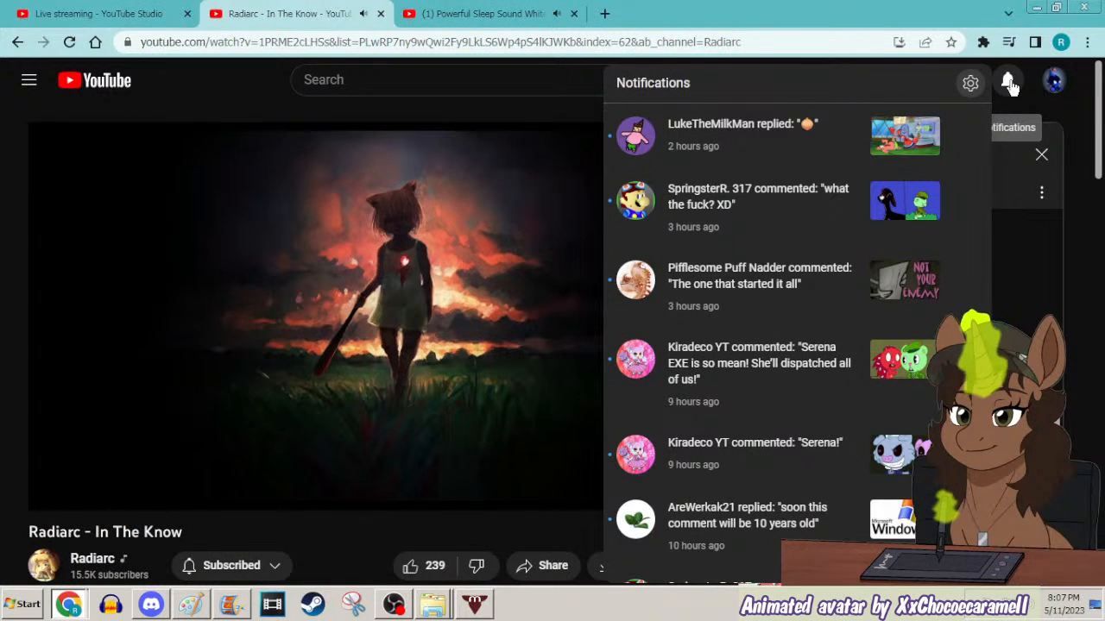
left_click(1007, 80)
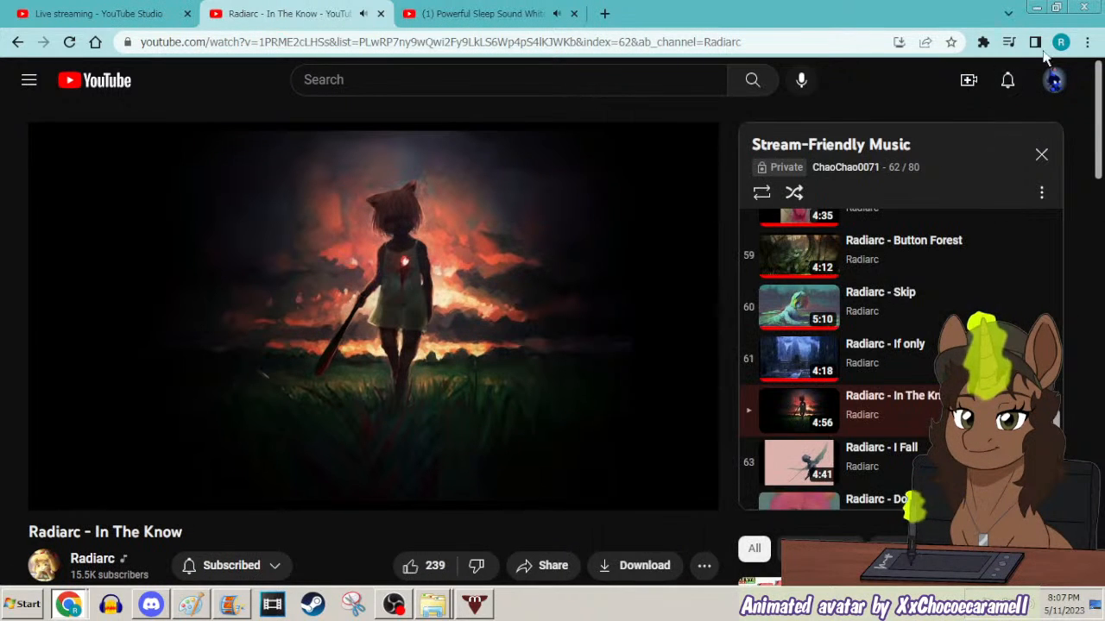
left_click(1033, 7)
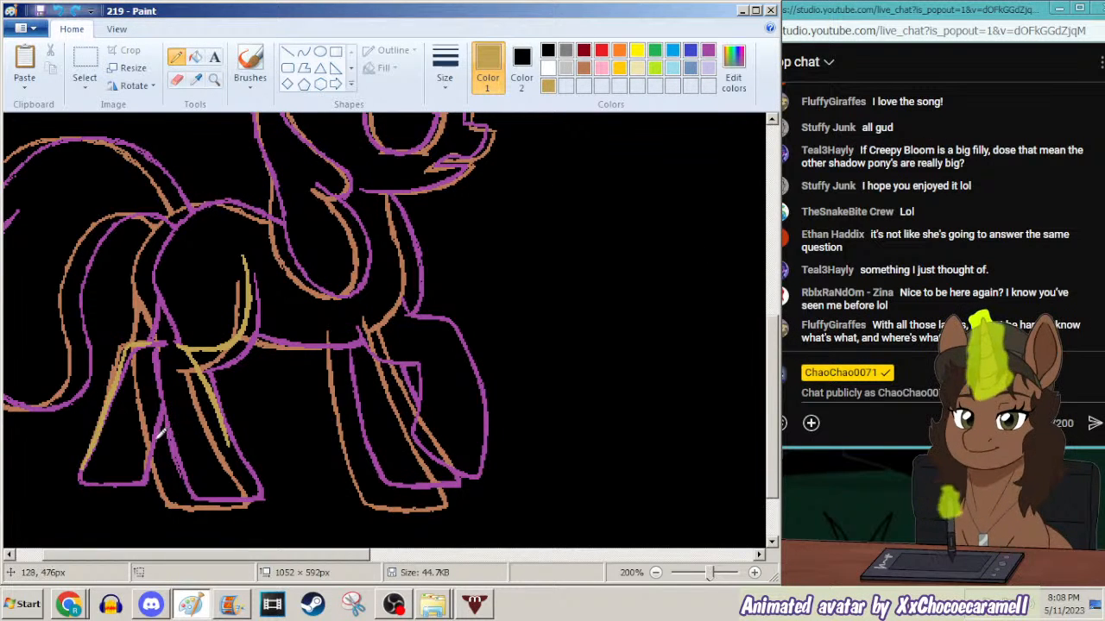
Draw the front edge of the far hind leg in gold and fill its purple hoof line with gold.
left_click(214, 79)
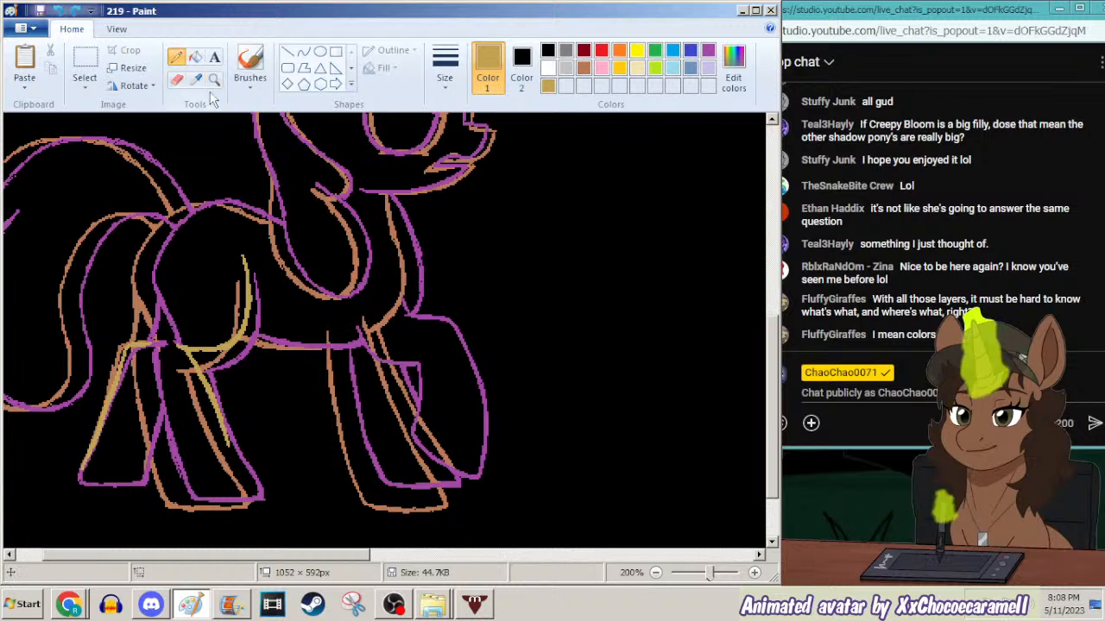
right_click(217, 203)
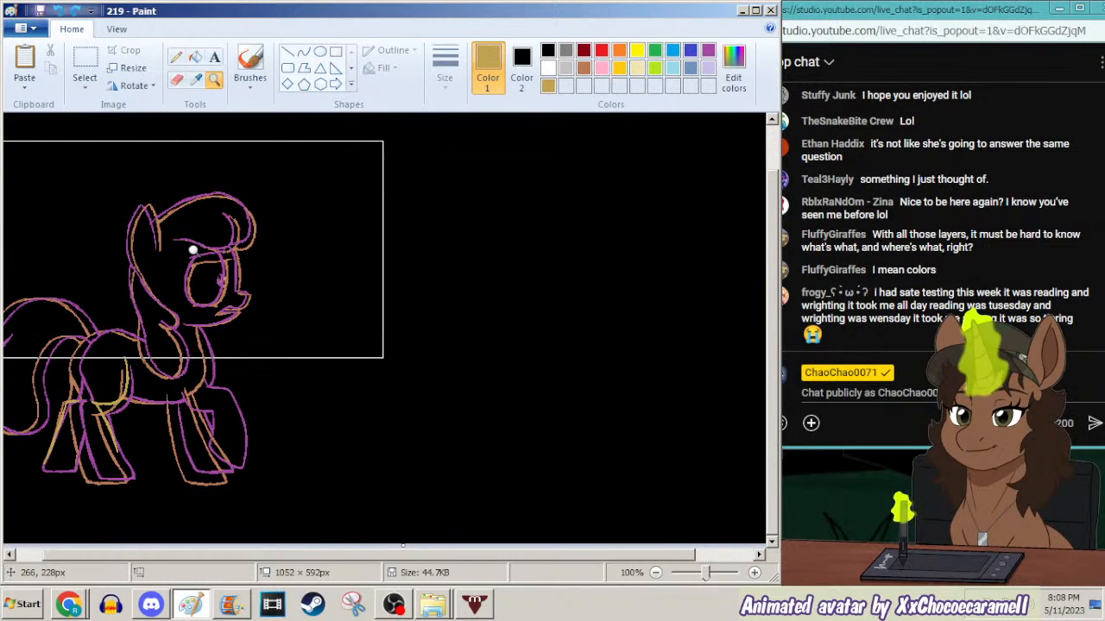
left_click(113, 333)
left_click(176, 58)
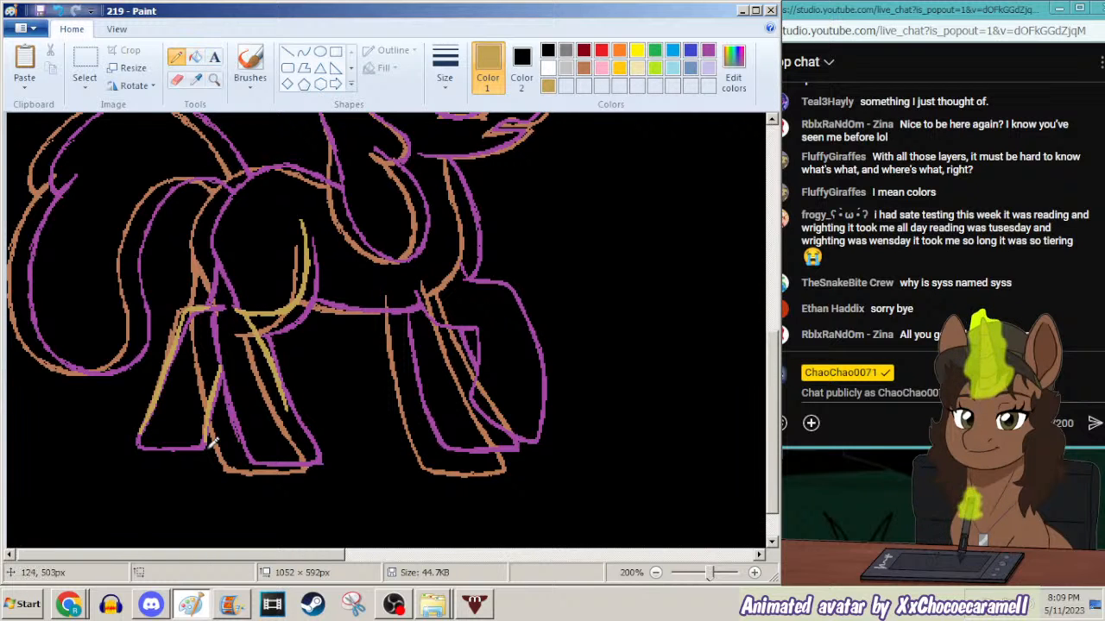
left_click(195, 56)
left_click(204, 441)
left_click(175, 56)
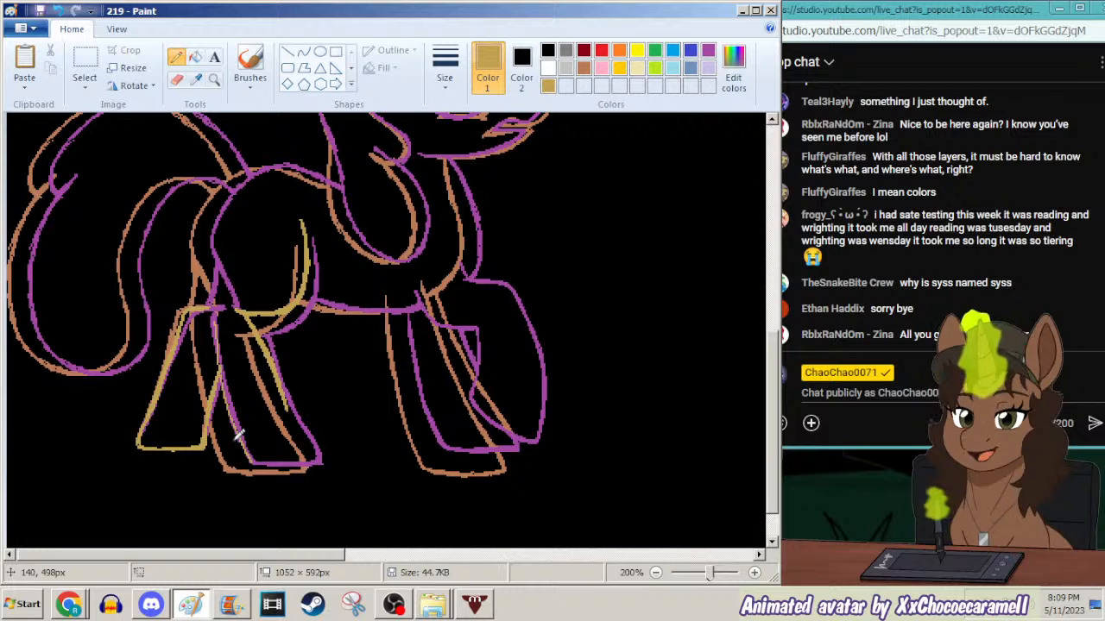
Redraw the rear edge of the near hind leg in gold and close the leg with a curved hoof line.
left_click_drag(204, 313, 245, 462)
key("ctrl+z")
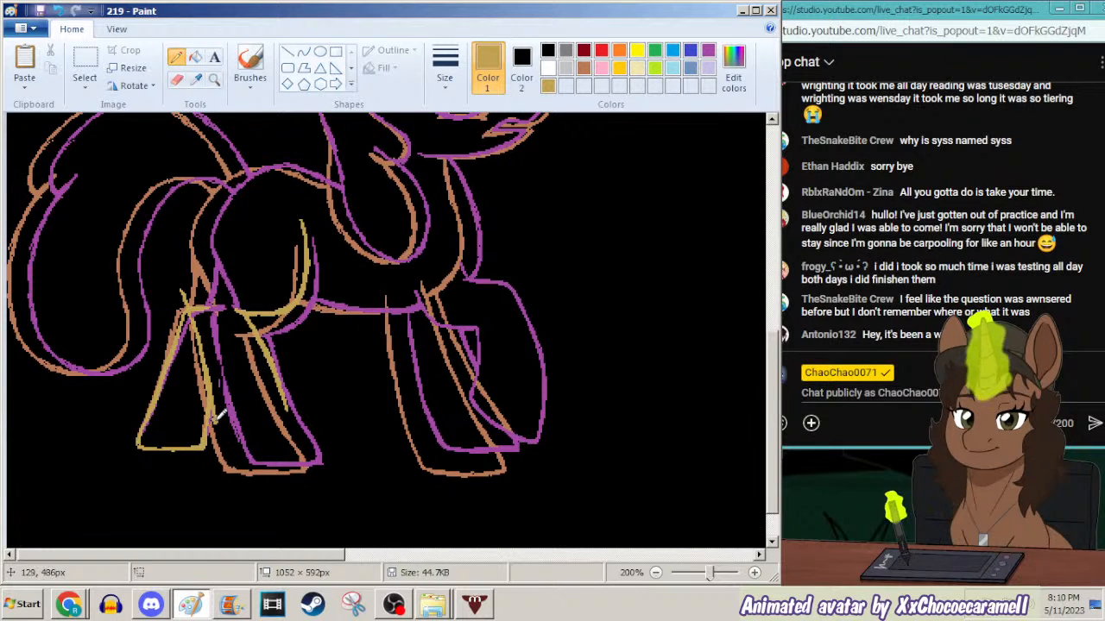
mouse_move(223, 421)
left_mouse_down()
mouse_move(250, 442)
mouse_move(285, 445)
mouse_move(293, 421)
left_mouse_up()
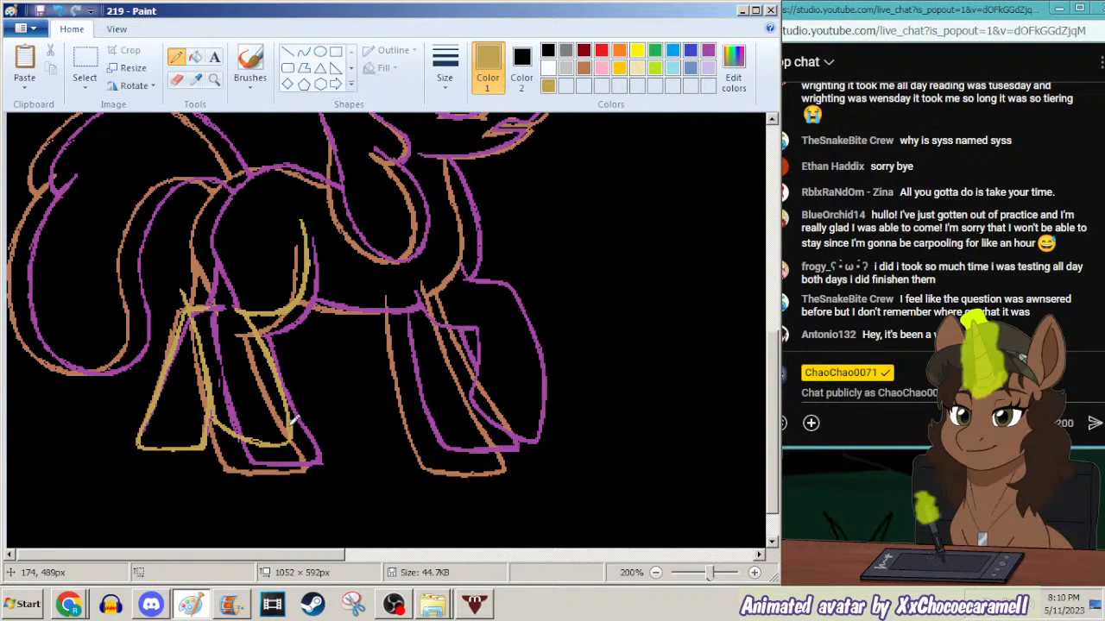
Switch to the live chat window and read back through the earlier viewer messages.
left_click(894, 248)
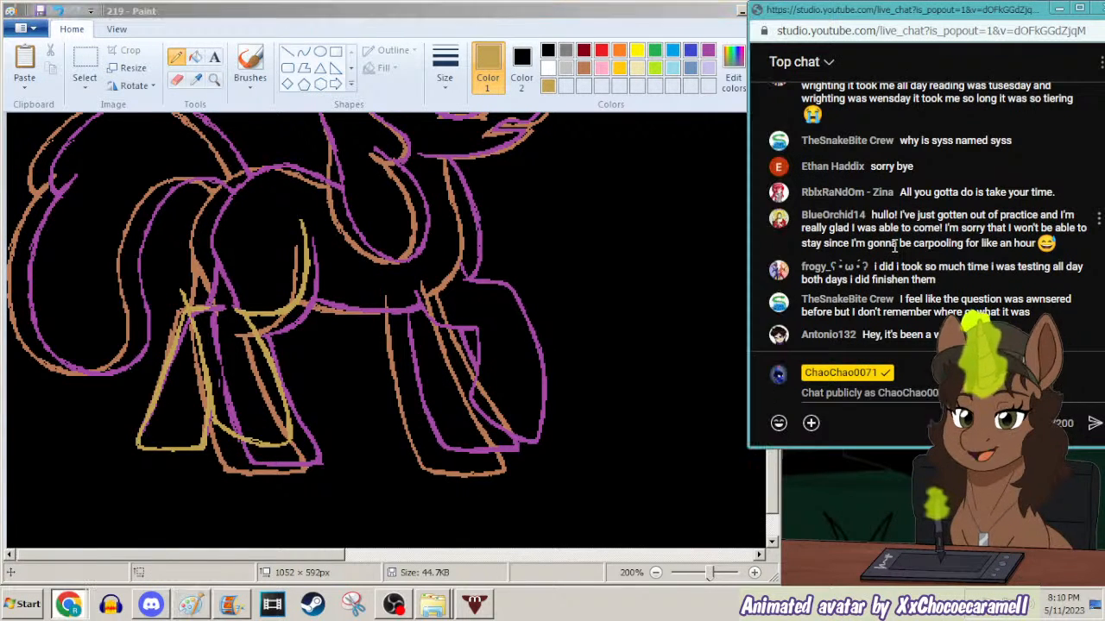
scroll(894, 251, "up", 1)
scroll(894, 250, "up", 1)
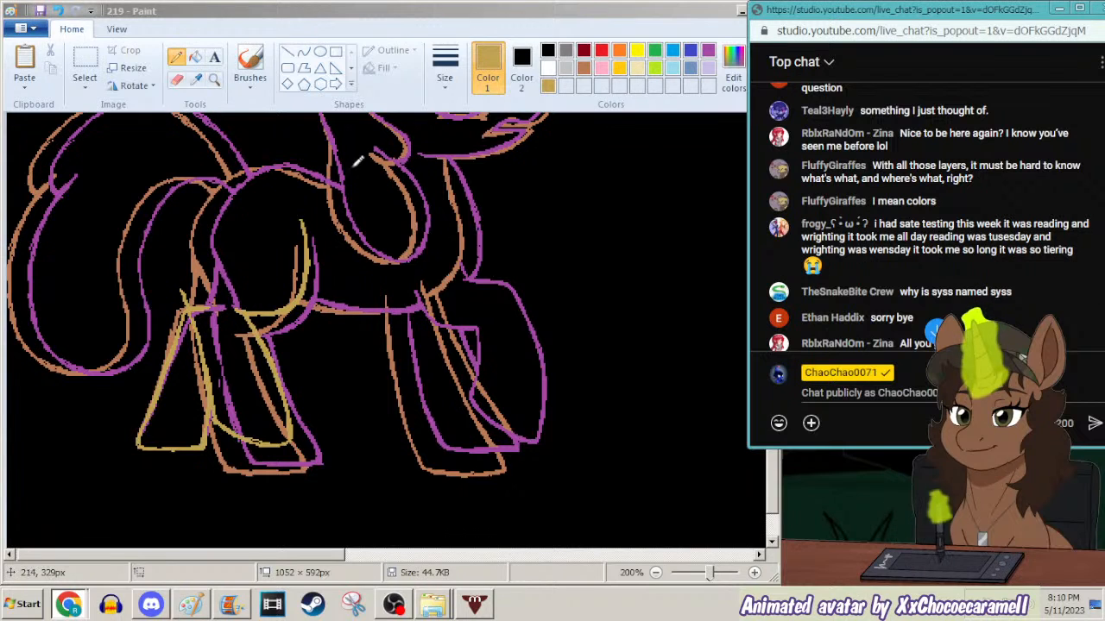
Toggle playback of the background music in the browser and minimize its window.
left_click(69, 605)
key("space")
left_click(1036, 9)
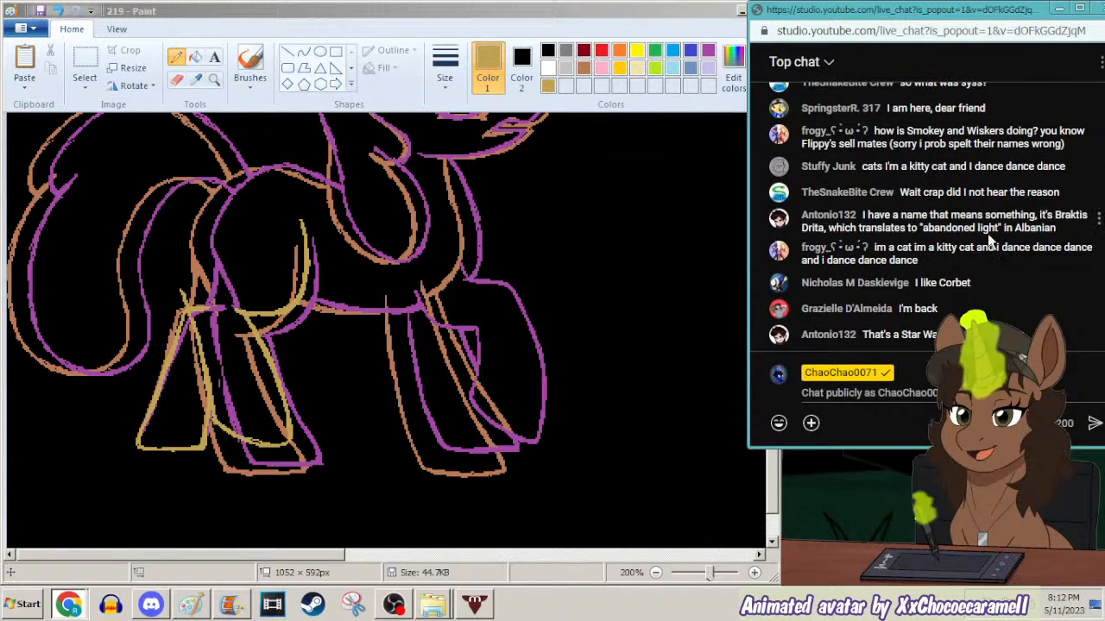
Look back through the older live chat messages and return to the newest ones.
scroll(990, 233, "up", 1)
scroll(989, 233, "up", 5)
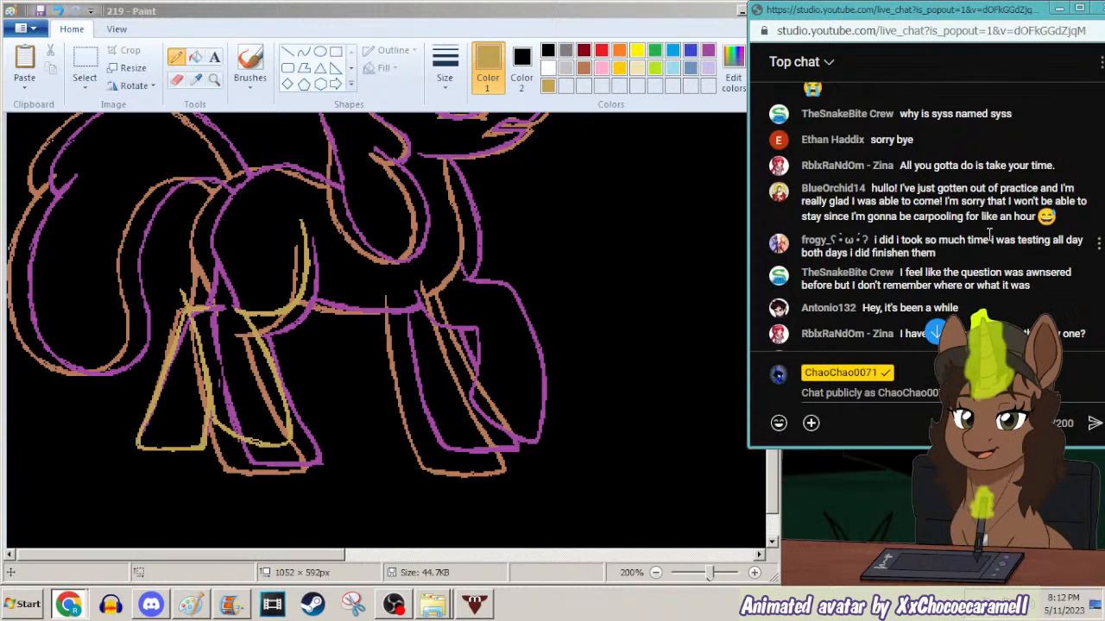
scroll(989, 233, "down", 6)
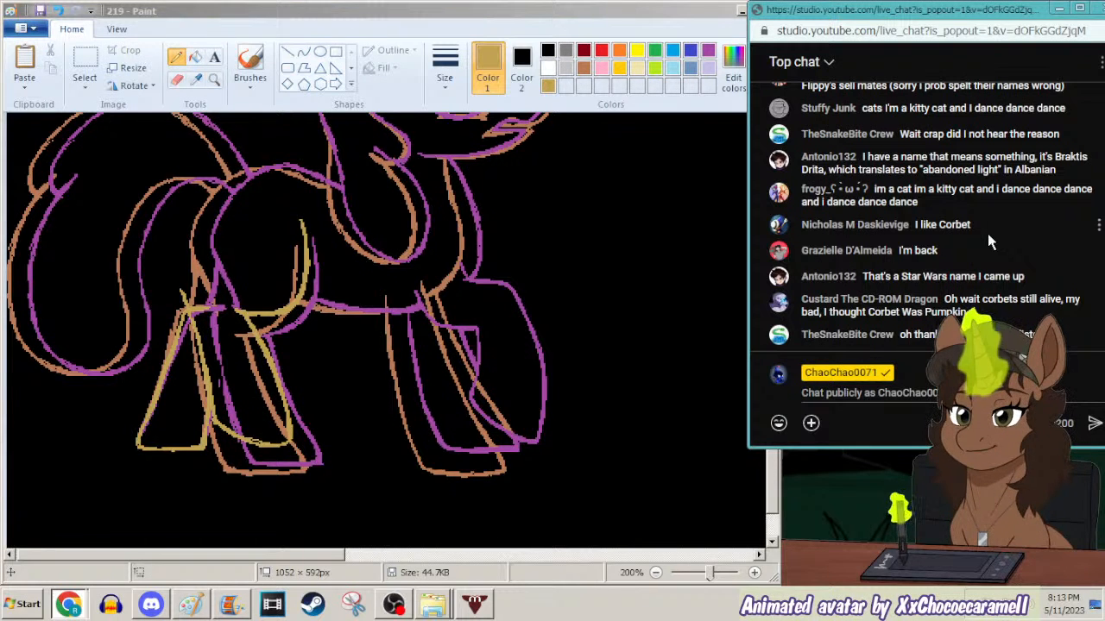
Switch to OBS and hide the Display Capture source from the stream.
left_click(395, 605)
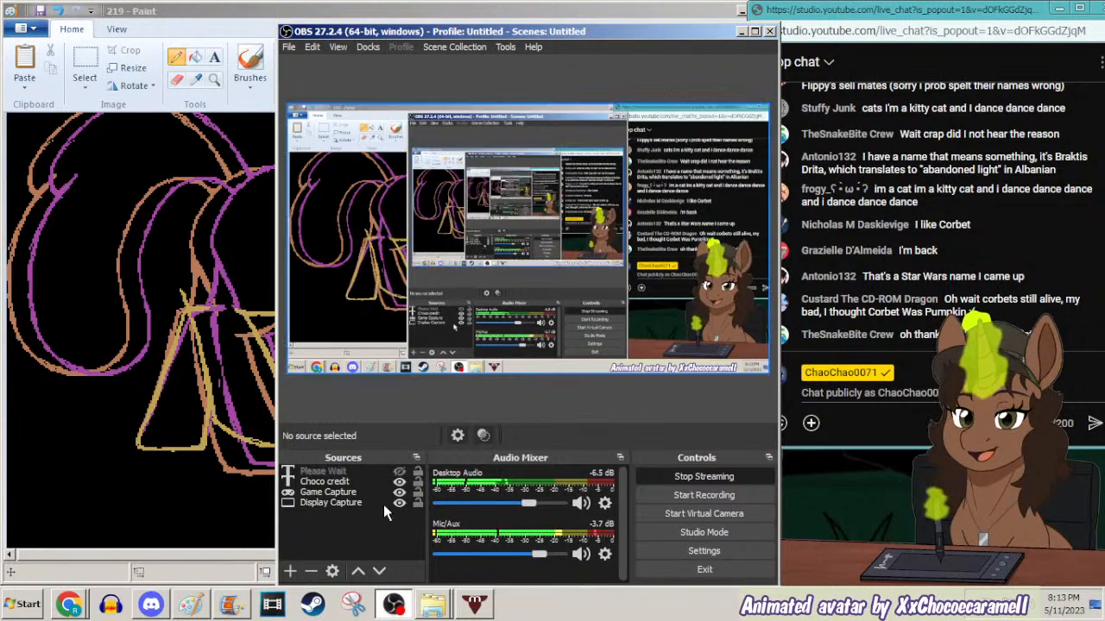
left_click(400, 504)
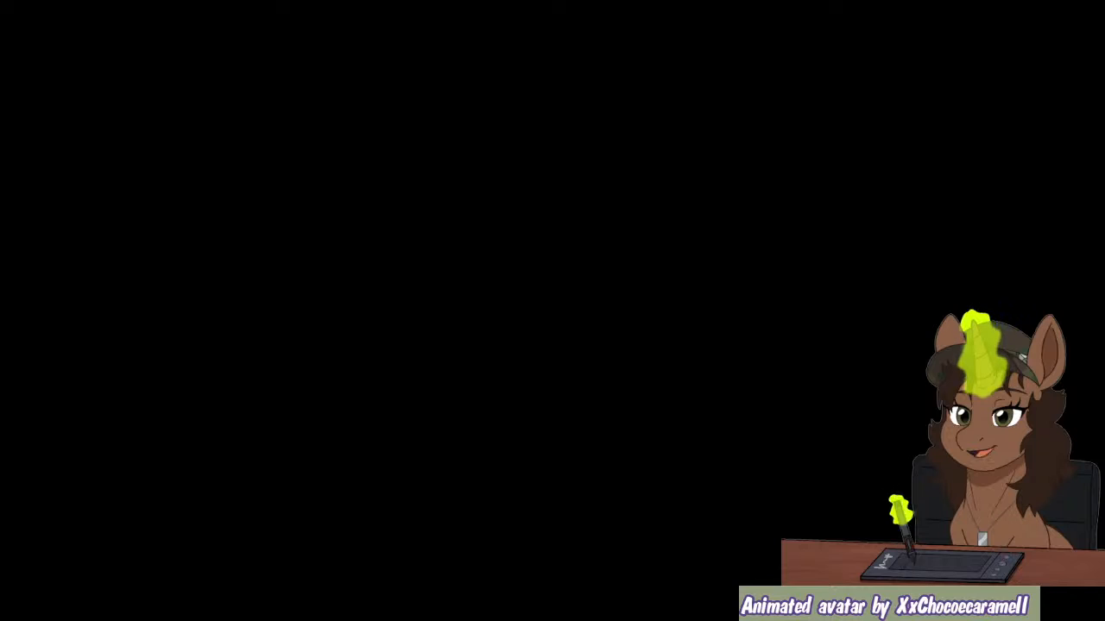
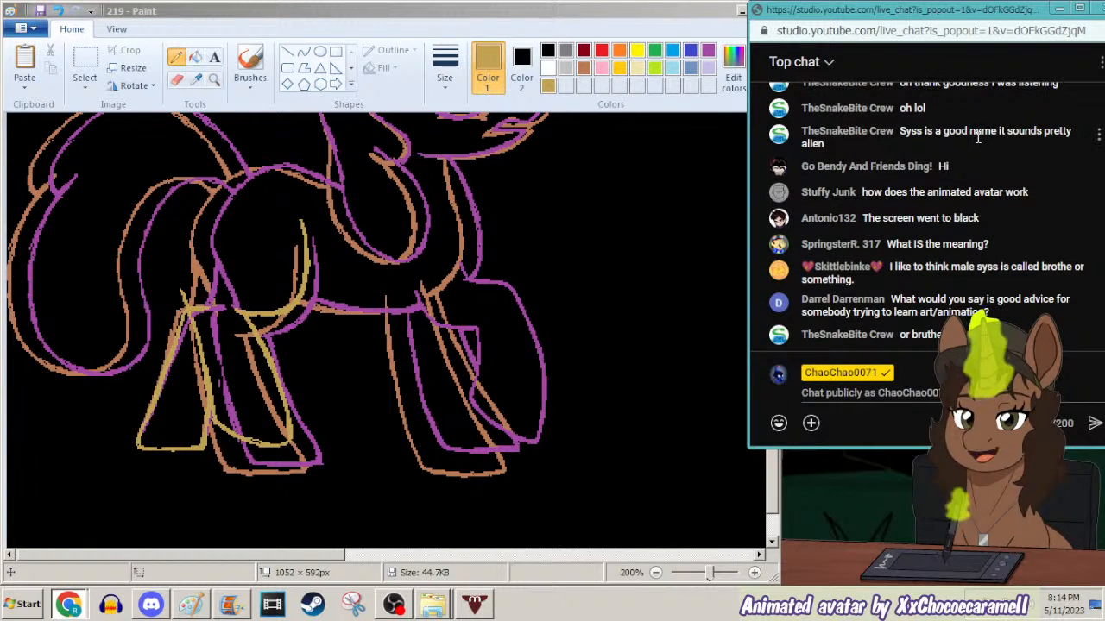
Adjust the pencil line thickness and draw the gold outline of the hock at the top of the hindmost leg.
left_click(454, 76)
left_click(432, 145)
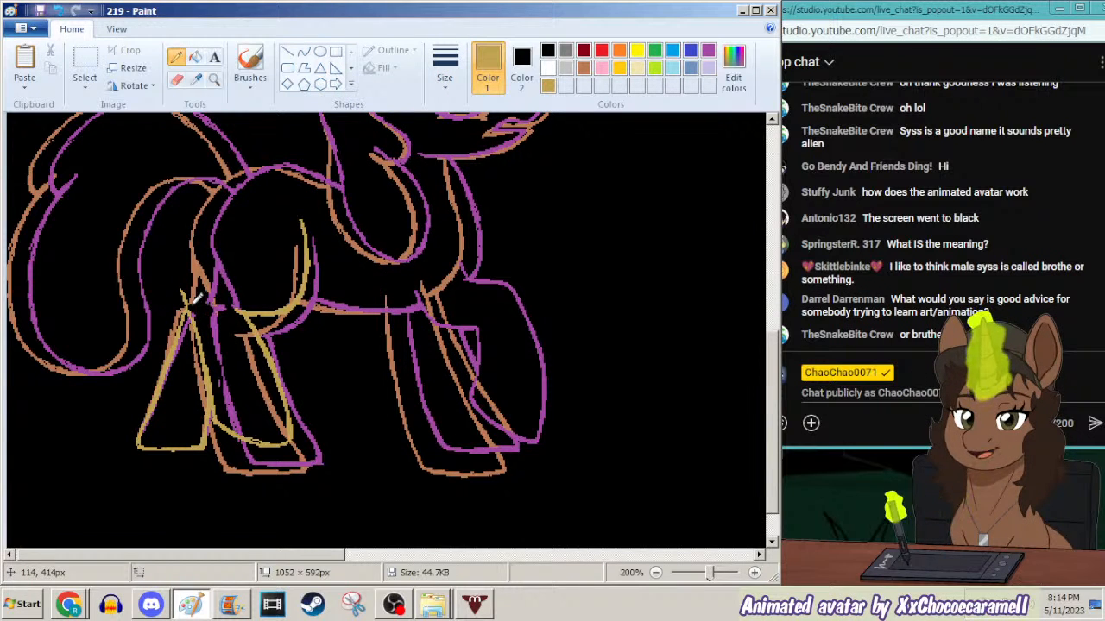
left_click(444, 77)
left_click(421, 116)
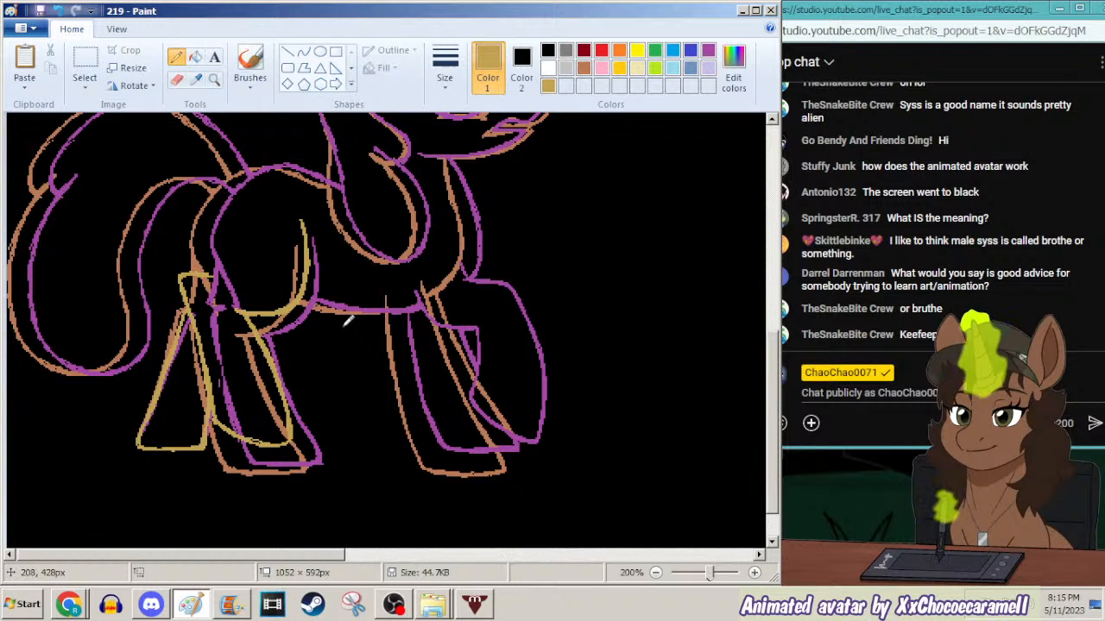
Check the live stream preview in OBS Studio and return to the Paint drawing.
left_click(394, 604)
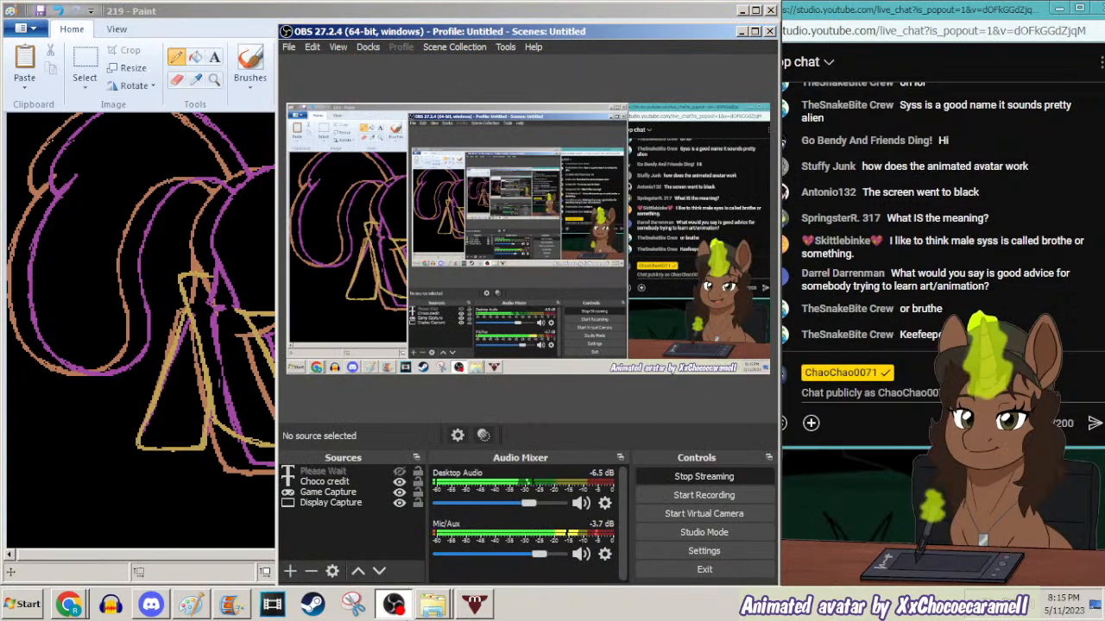
left_click(741, 31)
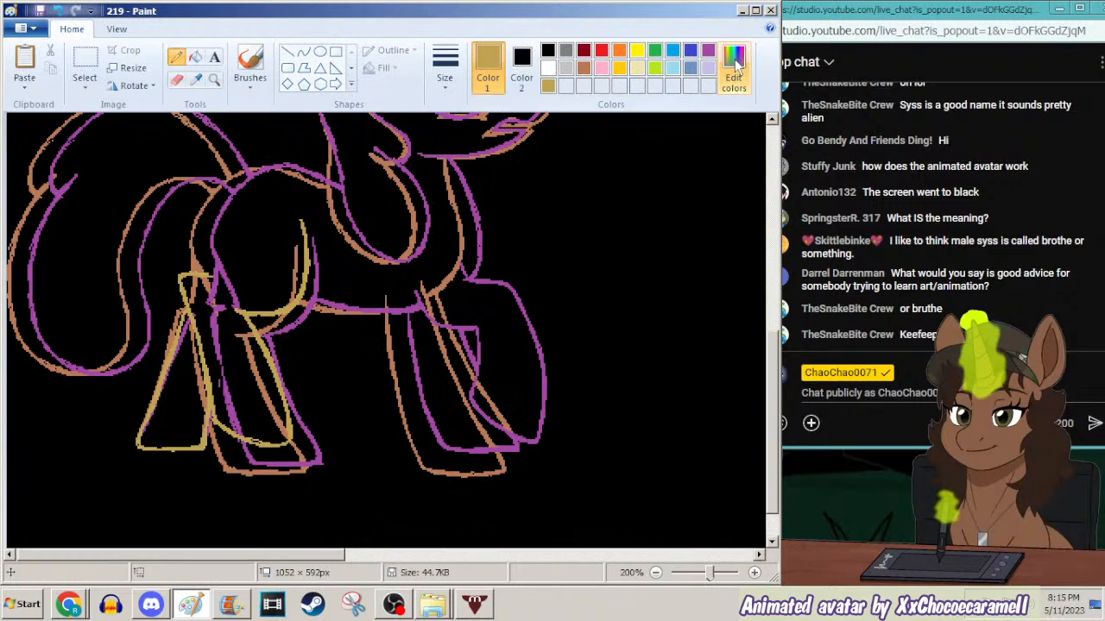
Draw the pony's rump and back in gold, from the hock up around the haunch to the base of the neck.
scroll(774, 337, "up", 3)
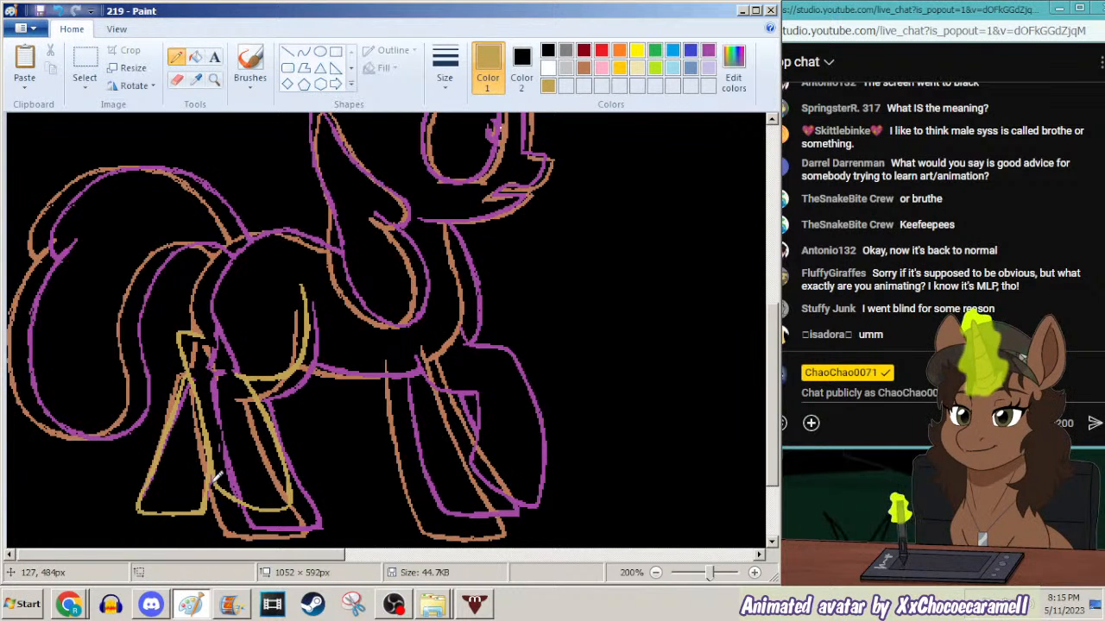
scroll(772, 384, "up", 2)
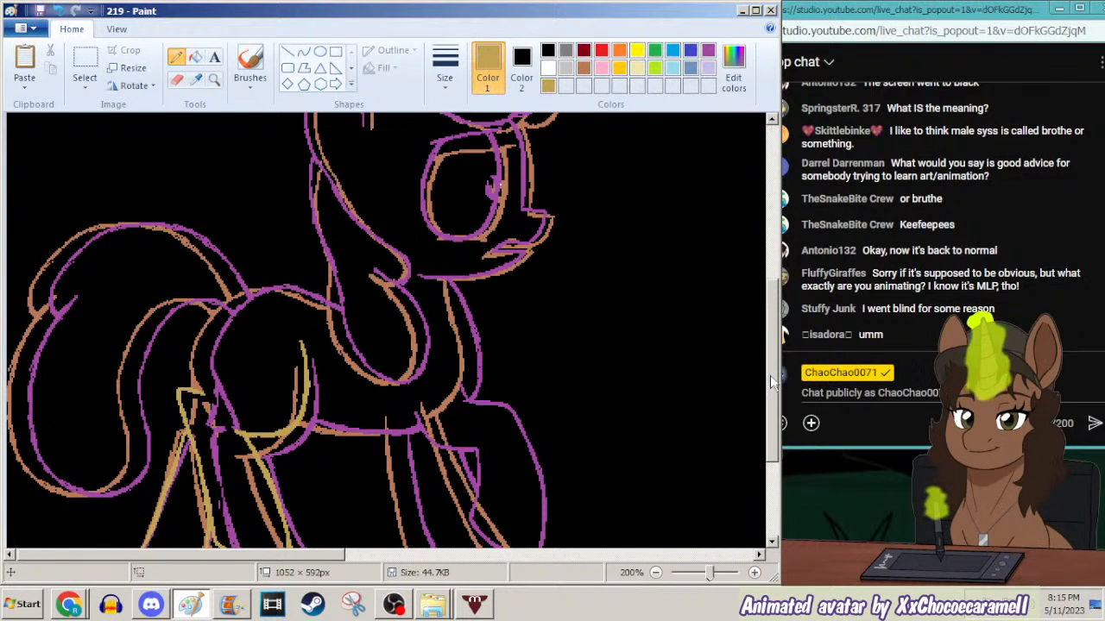
scroll(767, 380, "down", 1)
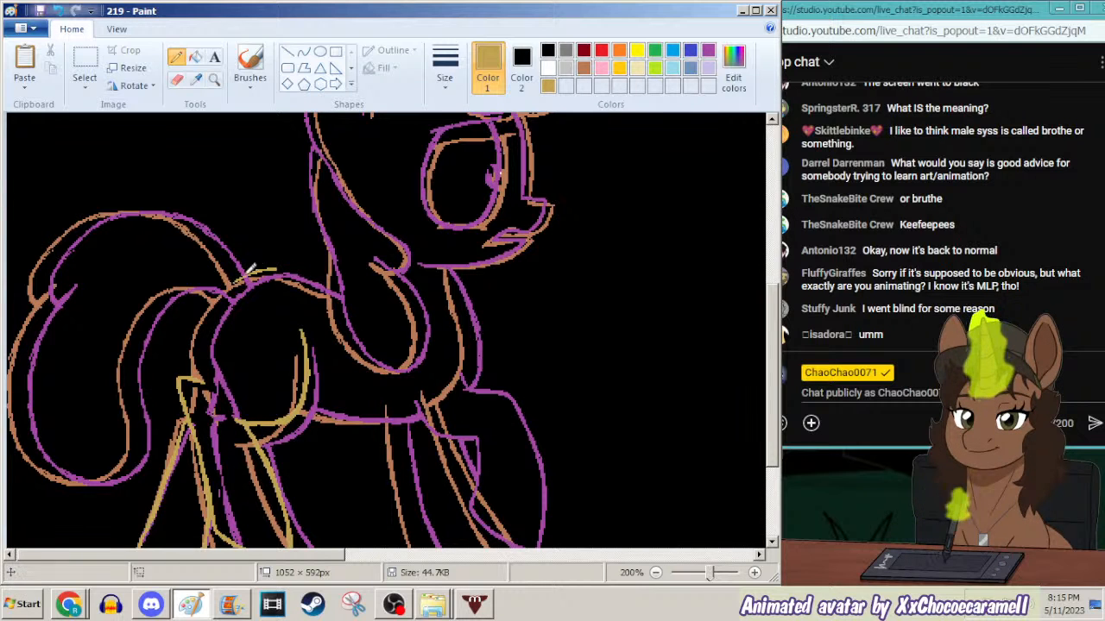
mouse_move(226, 290)
left_mouse_down()
mouse_move(201, 338)
mouse_move(214, 388)
mouse_move(231, 397)
left_mouse_up()
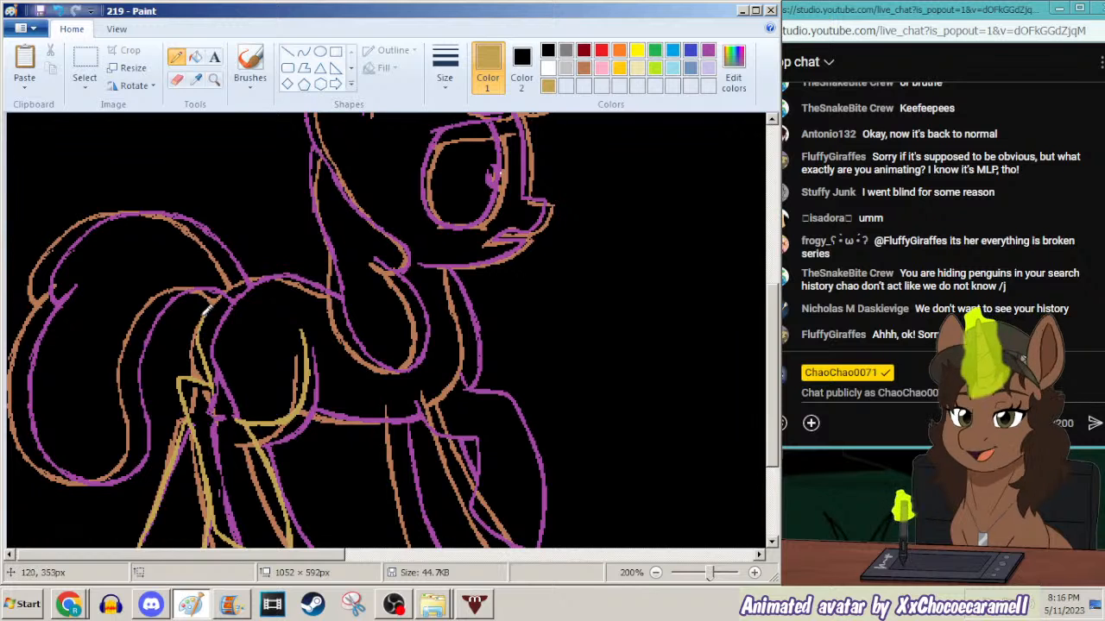
left_click_drag(233, 283, 278, 261)
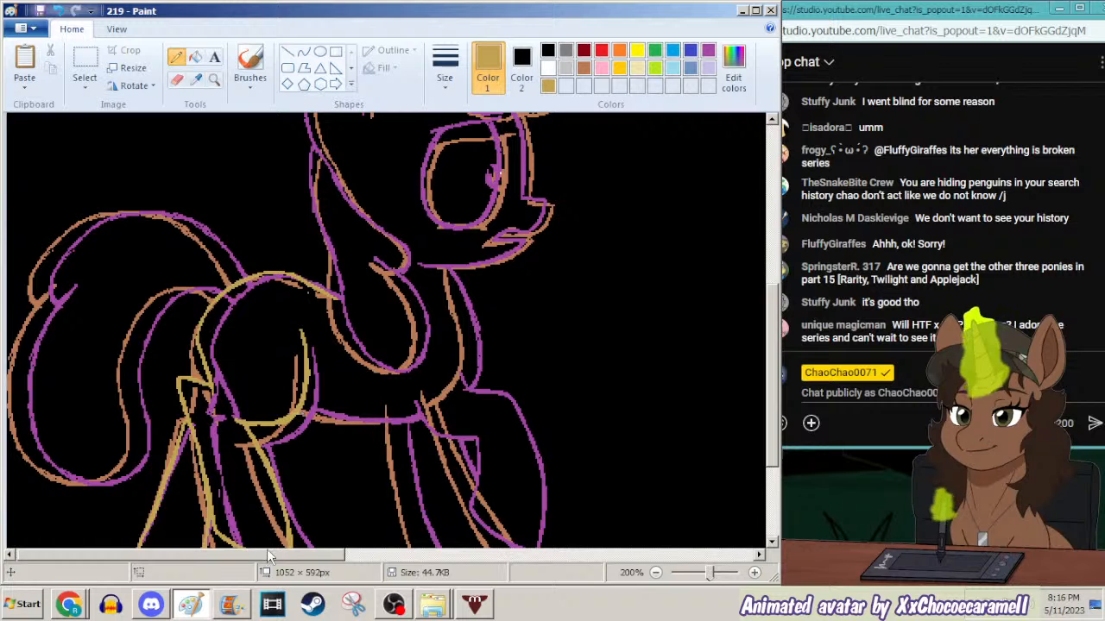
left_click_drag(269, 552, 263, 552)
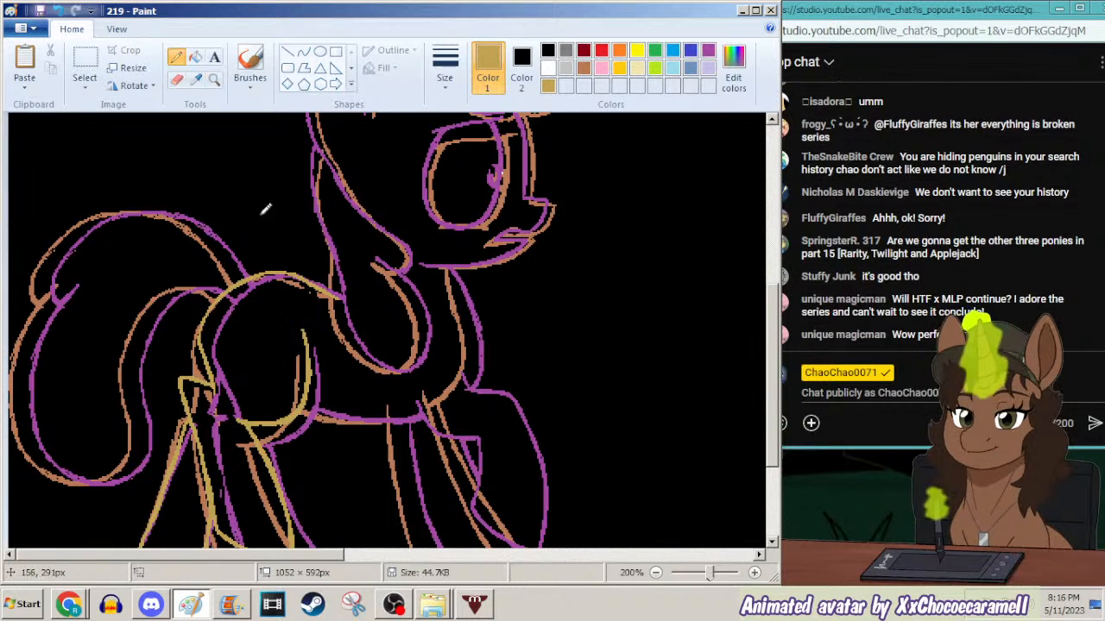
mouse_move(552, 124)
left_mouse_down()
mouse_move(518, 440)
mouse_move(646, 217)
mouse_move(573, 413)
mouse_move(73, 235)
left_mouse_up()
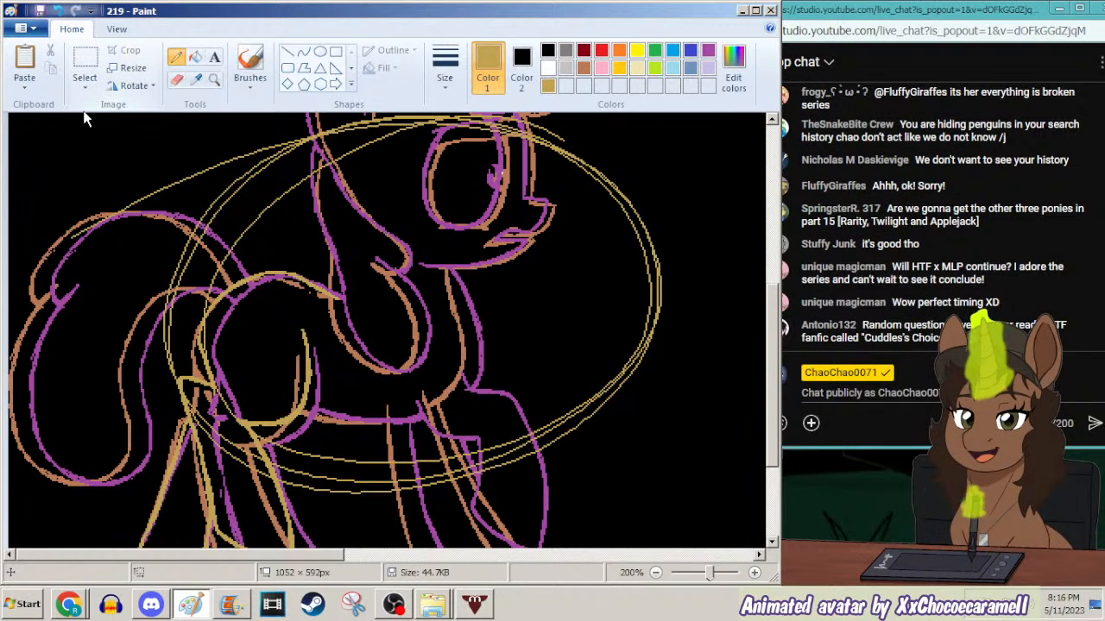
key("ctrl+z")
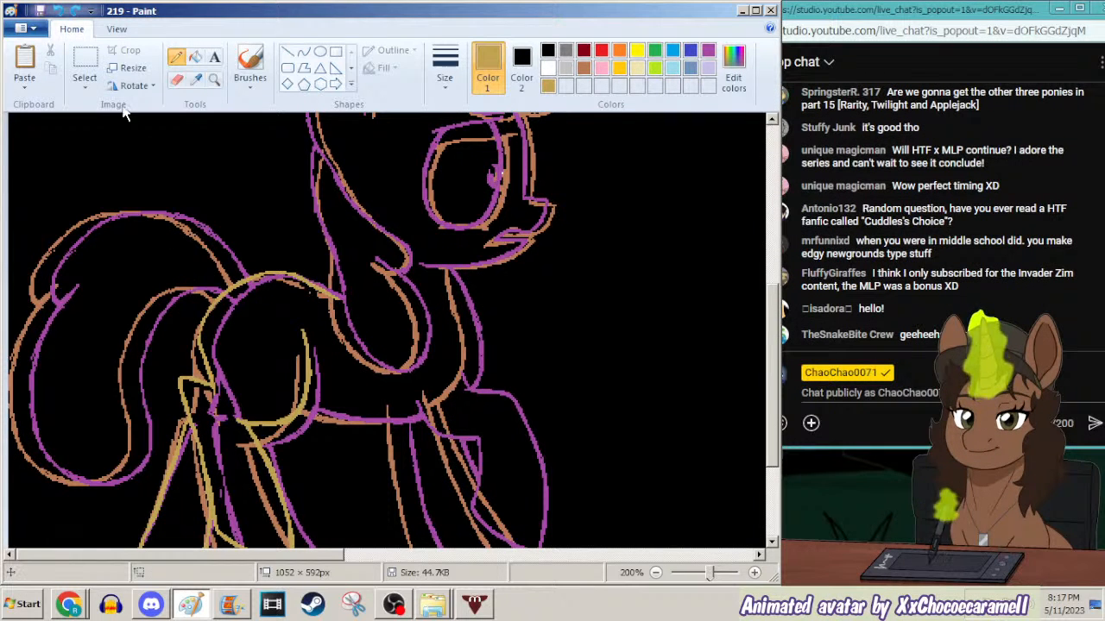
Select the whole tail sketch with a free-form selection and nudge it up a few pixels.
left_click(84, 87)
left_click(74, 140)
mouse_move(76, 152)
left_mouse_down()
mouse_move(86, 529)
mouse_move(138, 491)
mouse_move(156, 459)
mouse_move(170, 342)
mouse_move(258, 249)
mouse_move(138, 152)
left_mouse_up()
key("Up")
key("Up")
key("Up")
key("Up")
key("Up")
key("Up")
key("Up")
key("Up")
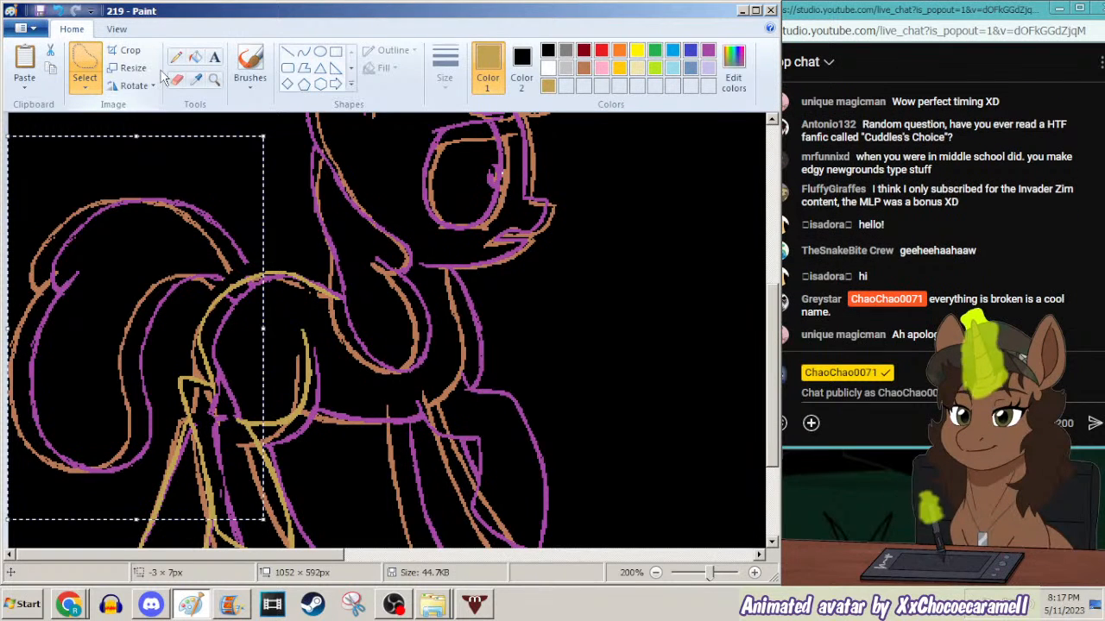
Draw the new tail in gold with the Pencil, between the orange and purple tail outlines.
left_click(176, 57)
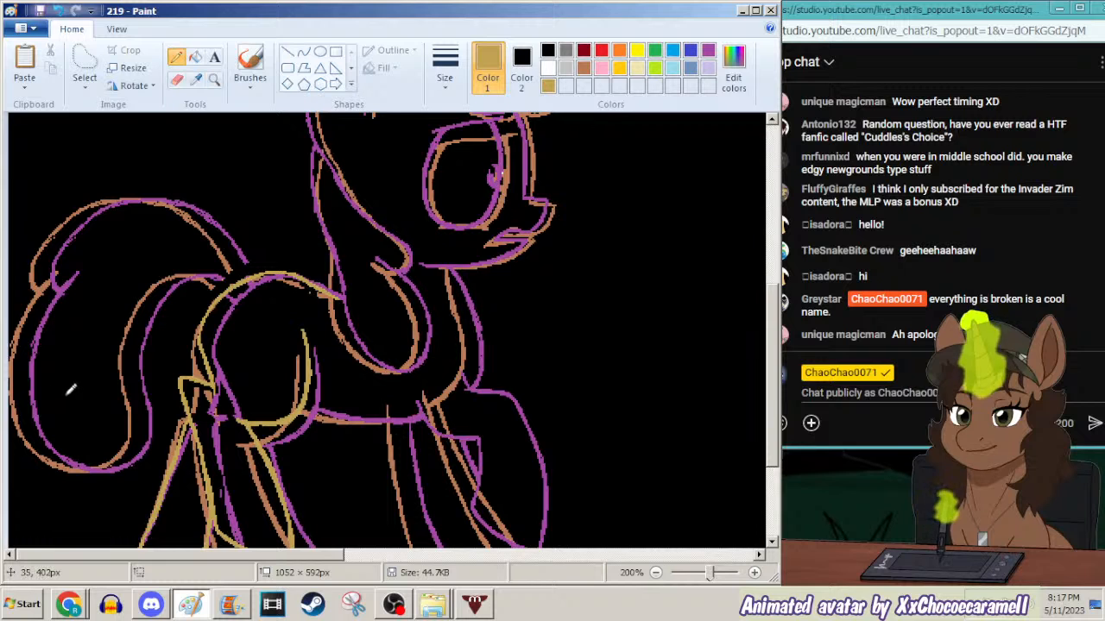
mouse_move(64, 275)
left_mouse_down()
mouse_move(18, 376)
mouse_move(20, 366)
mouse_move(39, 438)
mouse_move(76, 467)
left_mouse_up()
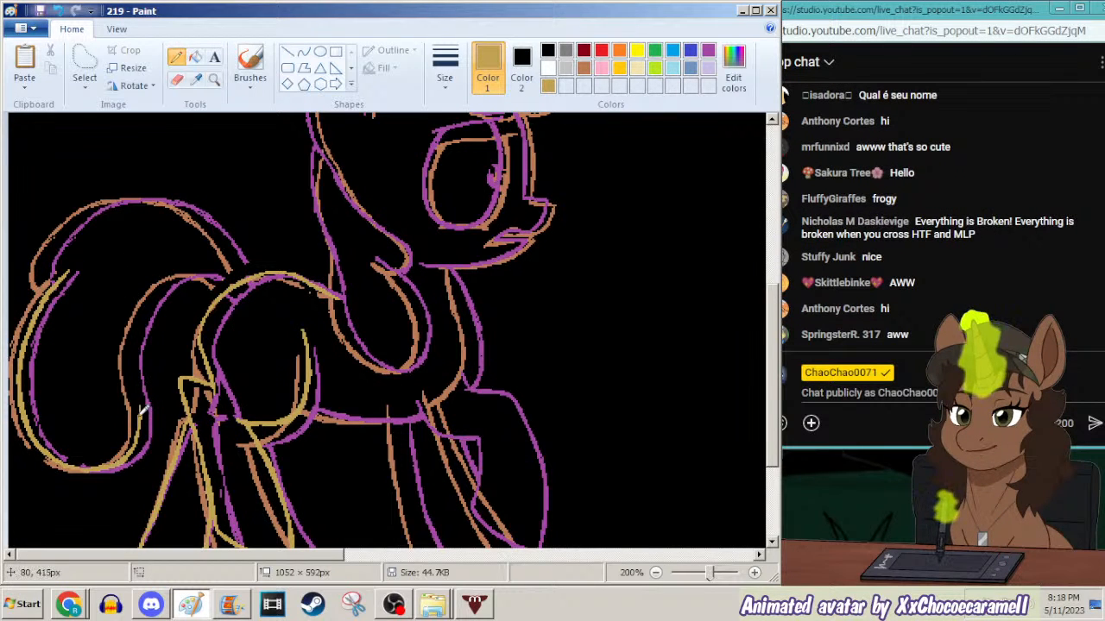
left_click_drag(133, 343, 175, 280)
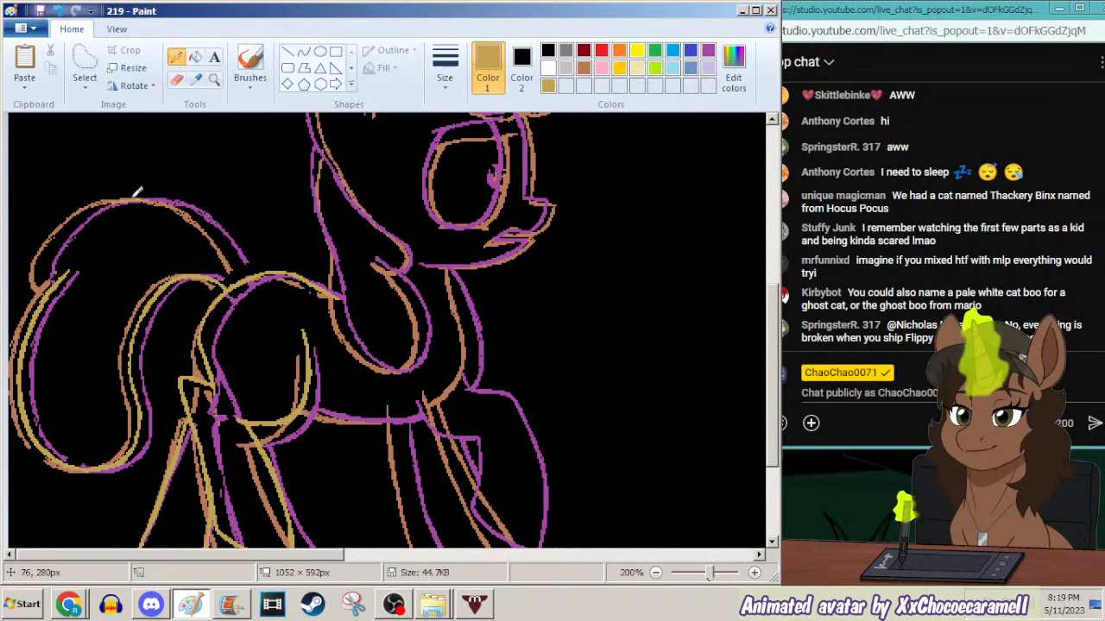
left_click_drag(80, 212, 45, 268)
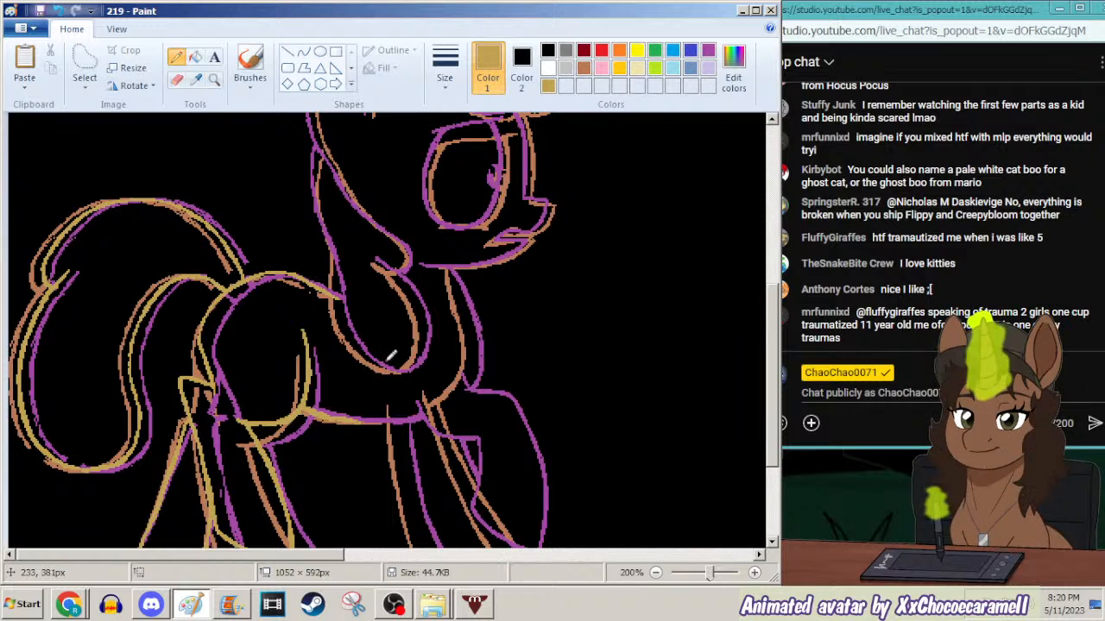
Draw the belly, the chest and the near foreleg in gold with the Pencil.
left_click_drag(346, 412, 408, 413)
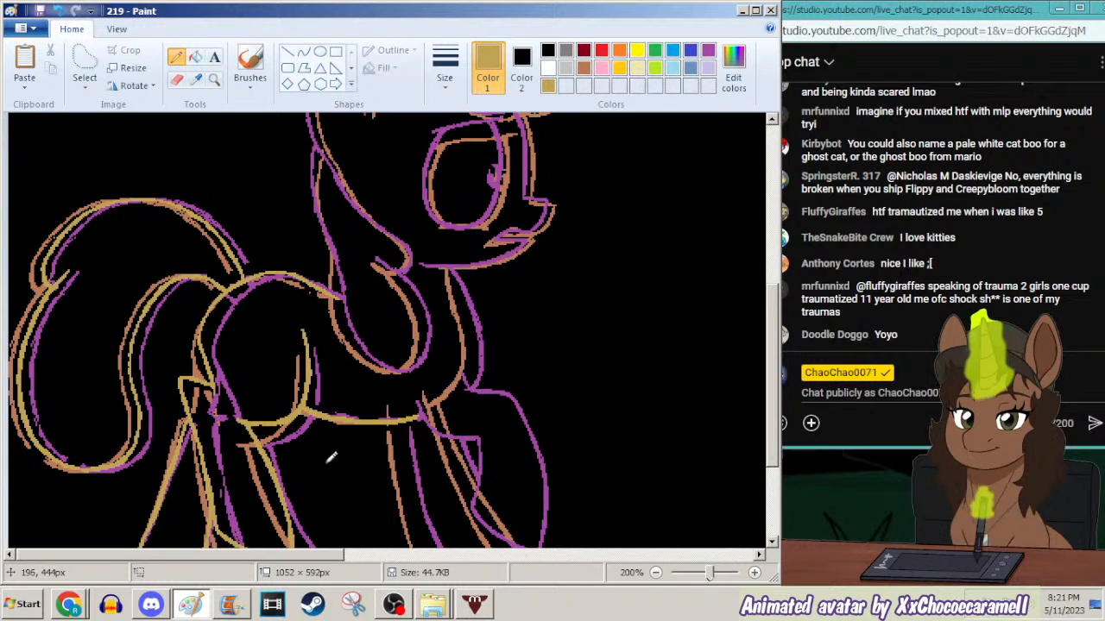
scroll(324, 537, "right", 3)
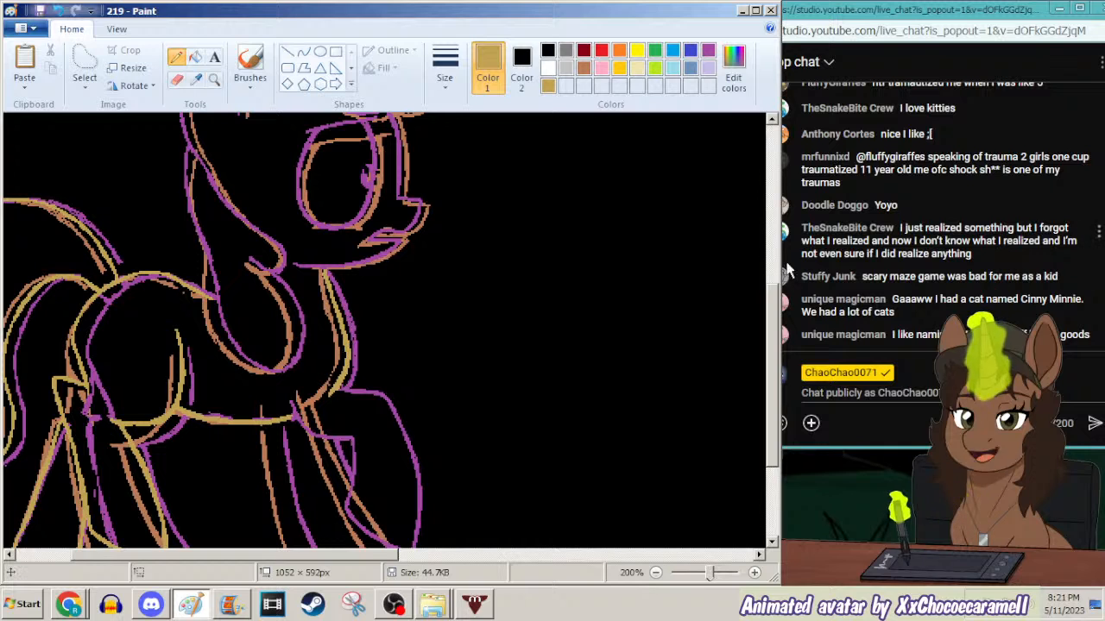
left_click_drag(775, 340, 779, 380)
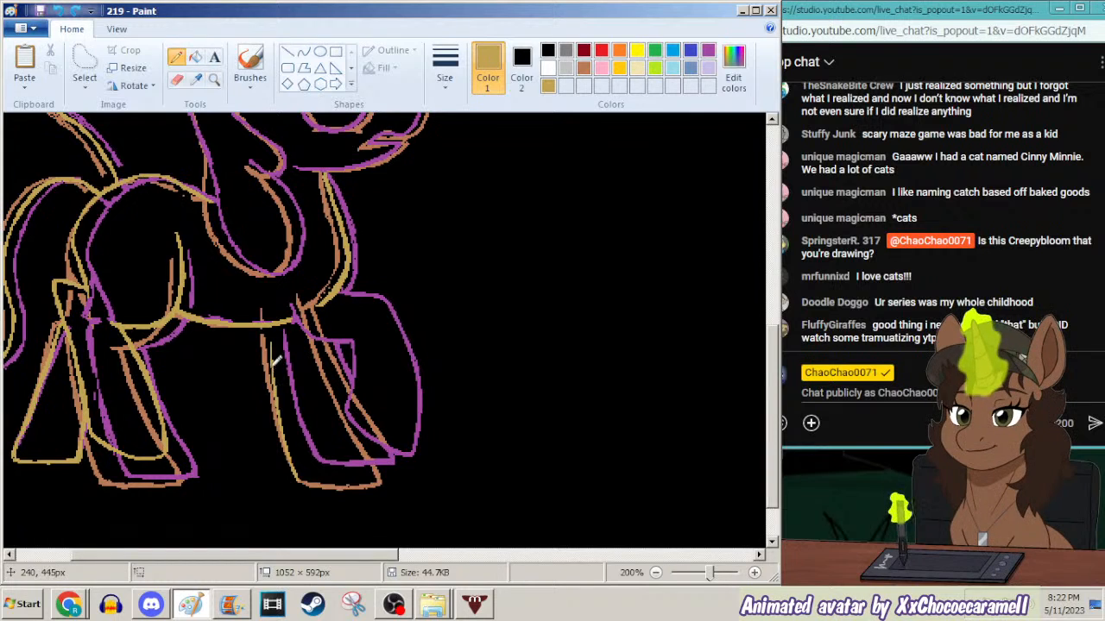
left_click_drag(269, 335, 273, 378)
left_click_drag(267, 309, 270, 348)
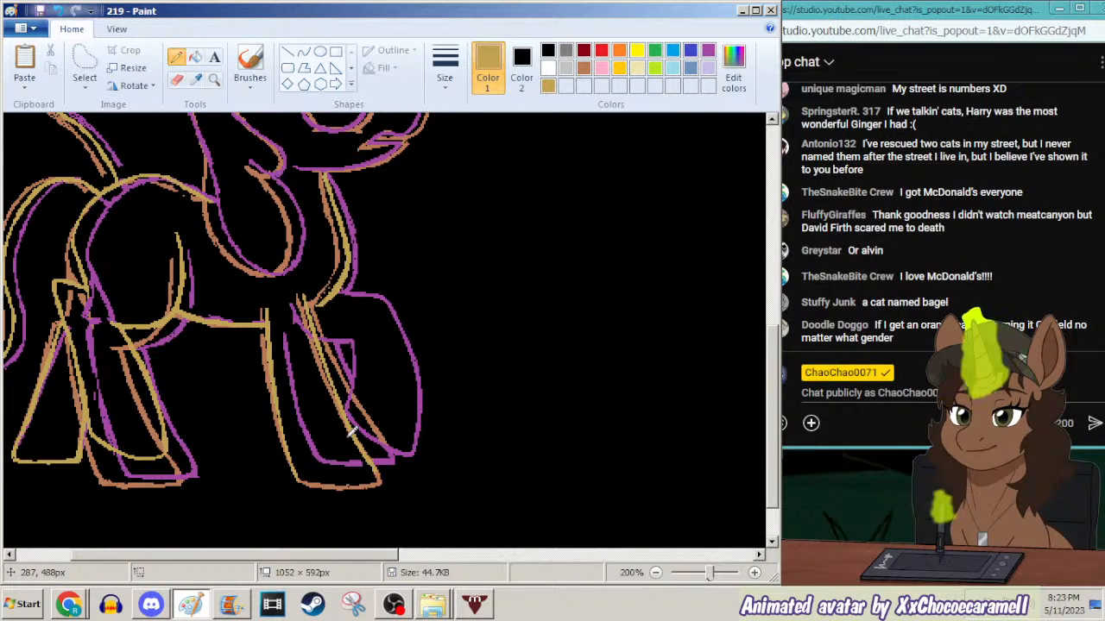
Outline the far foreleg in gold and recolour the hoof edges of both forelegs gold with the Fill tool.
left_click(196, 57)
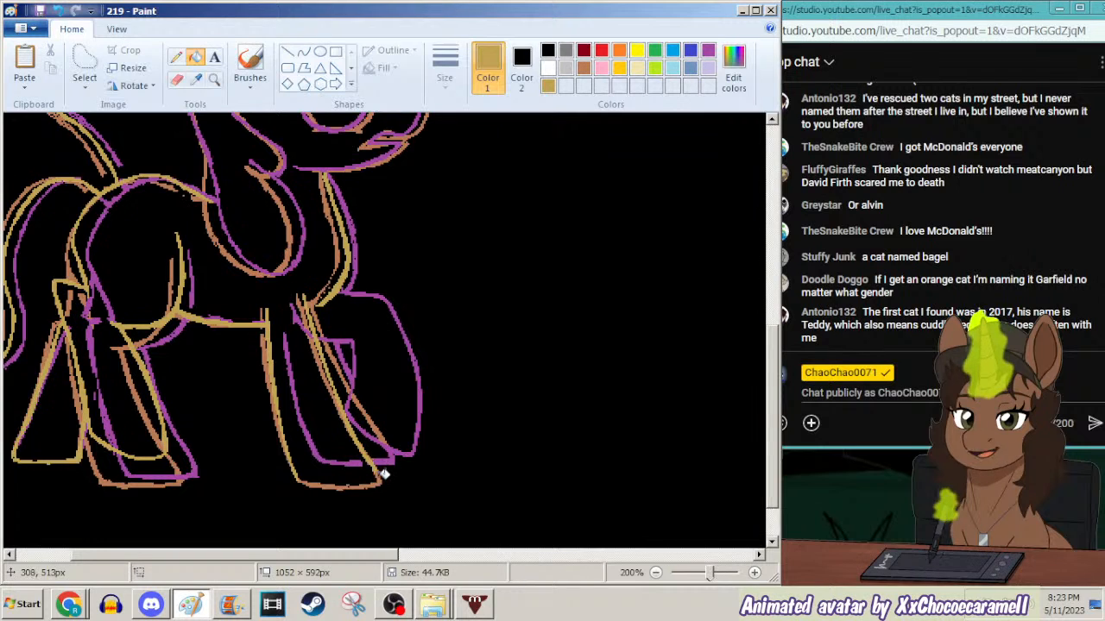
left_click(398, 477)
key("ctrl+z")
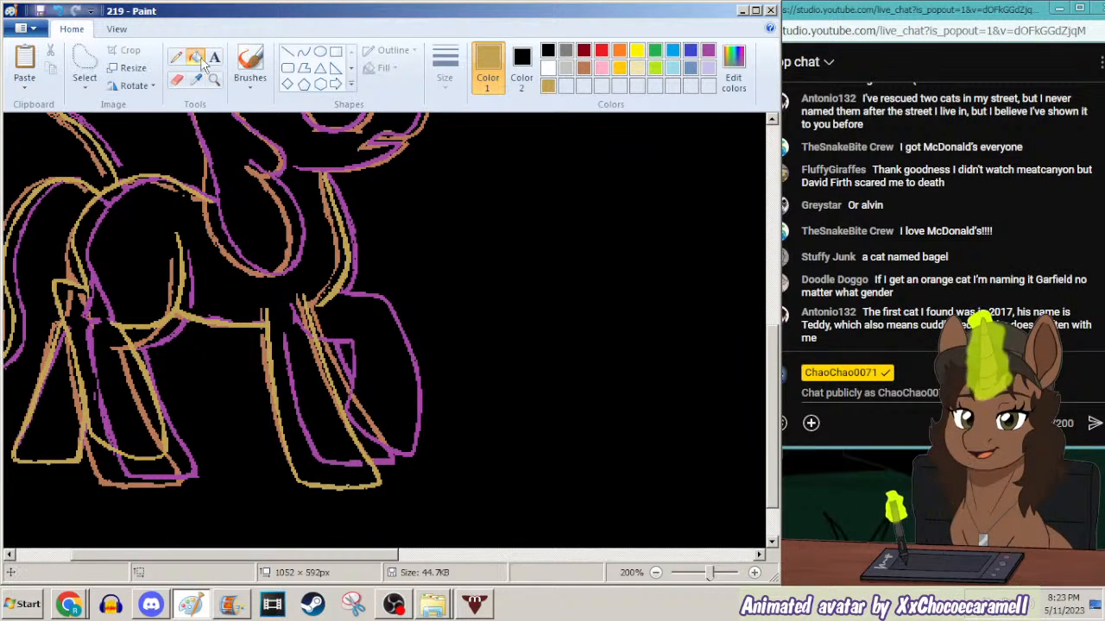
left_click(175, 57)
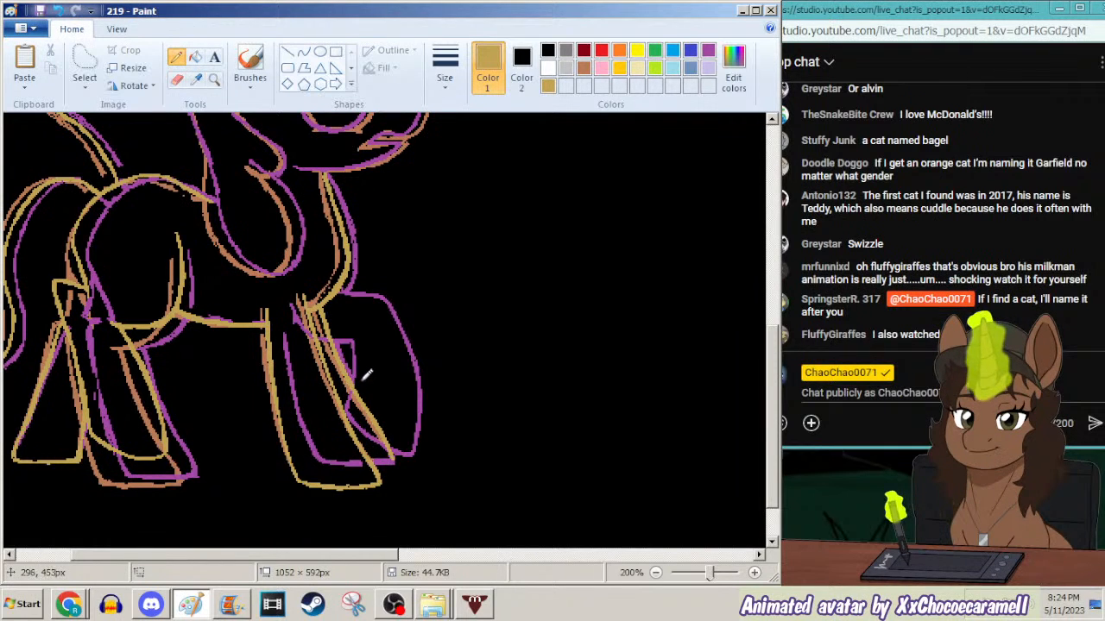
left_click(195, 57)
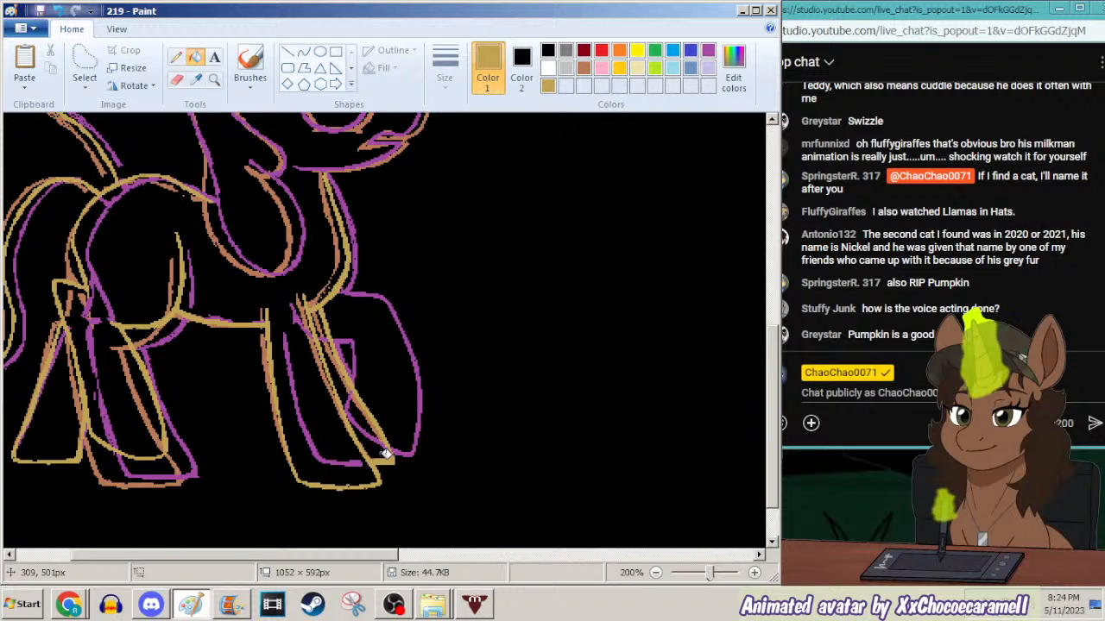
Redraw the hock of the hindmost leg closer to the body in gold and erase the surplus outline with a black fill.
left_click(176, 57)
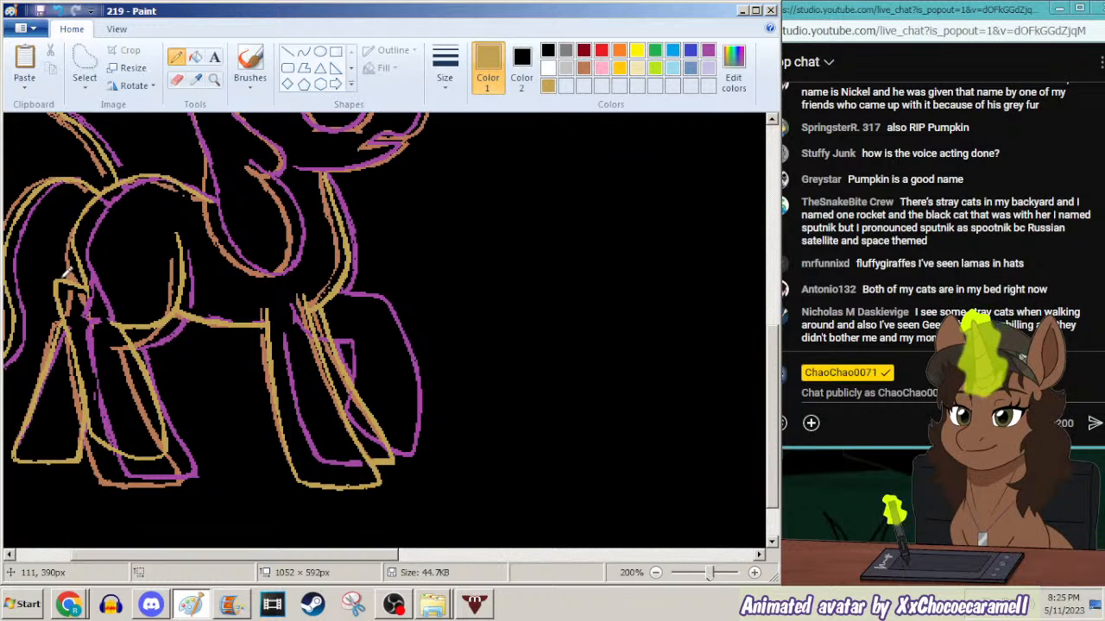
left_click(214, 78)
right_click(226, 207)
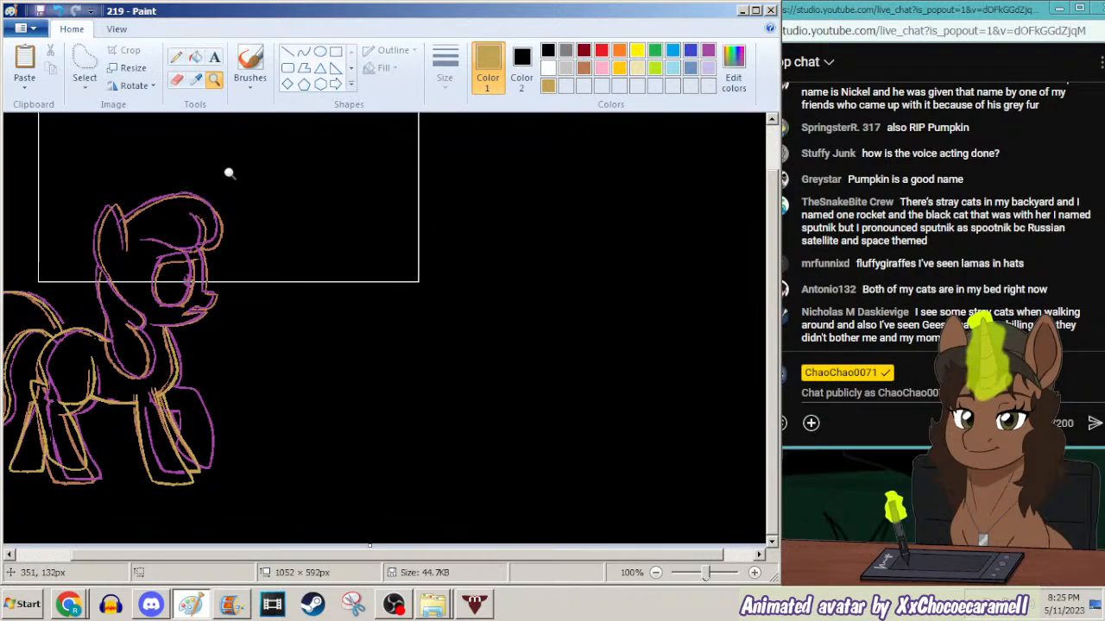
left_click(199, 299)
left_click(176, 57)
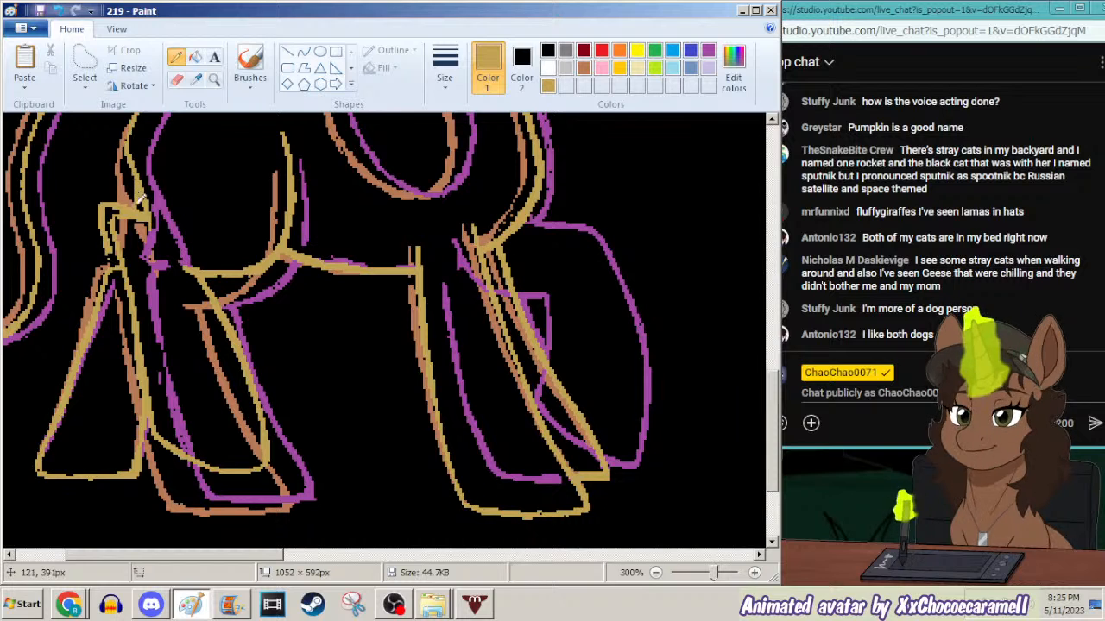
left_click_drag(128, 205, 111, 205)
left_click(196, 57)
right_click(102, 228)
left_click(175, 57)
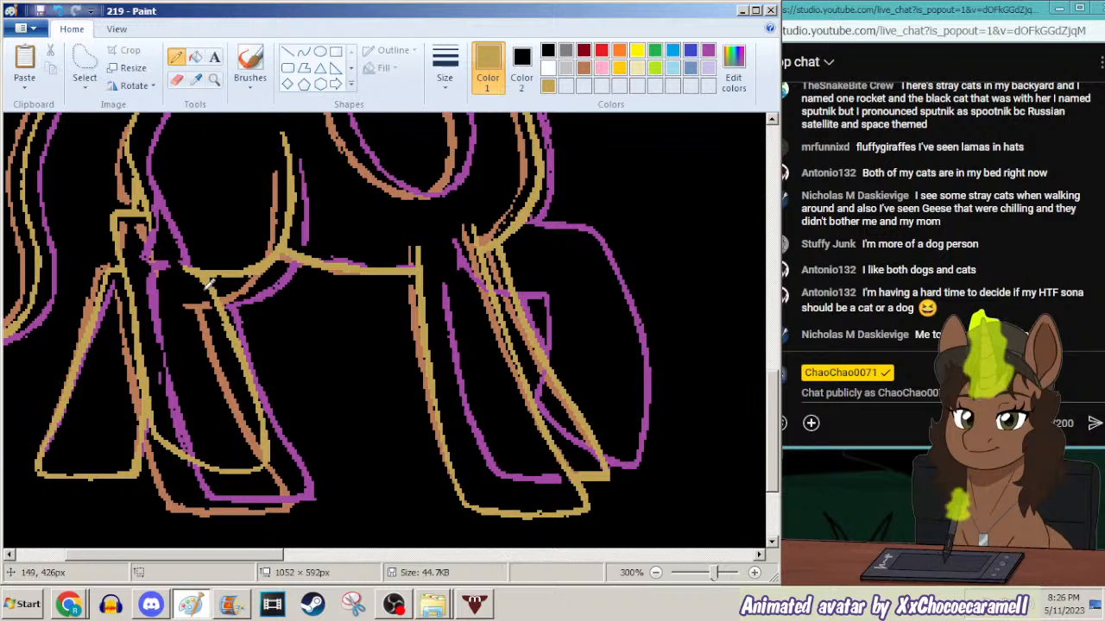
Draw the pony's ear and the back edge of the mane in gold with the Pencil.
left_click(214, 77)
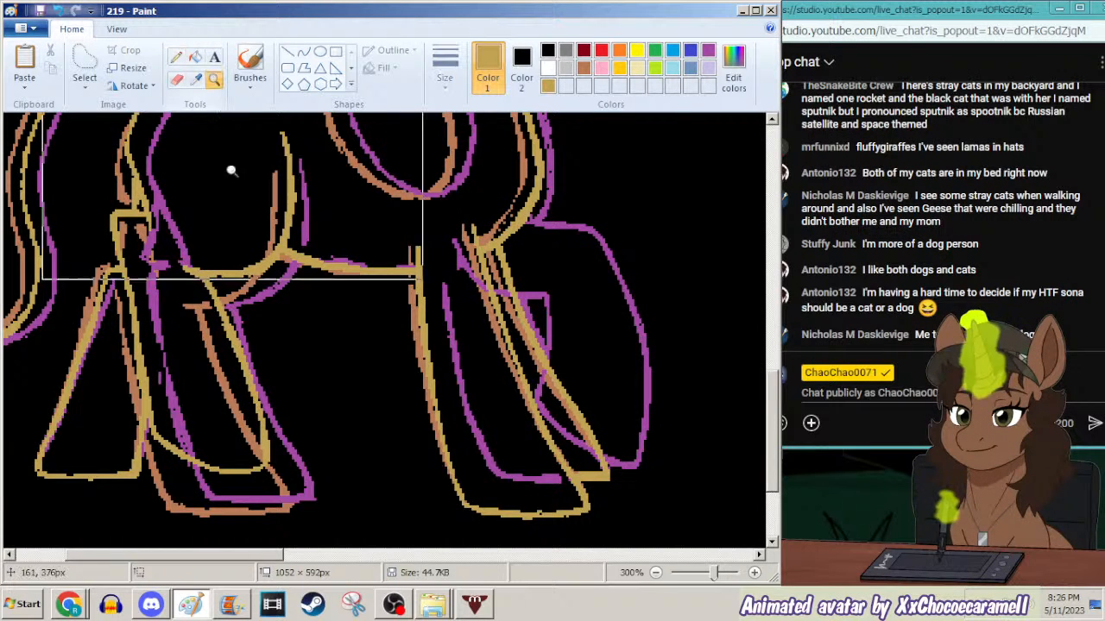
right_click(229, 147)
right_click(220, 224)
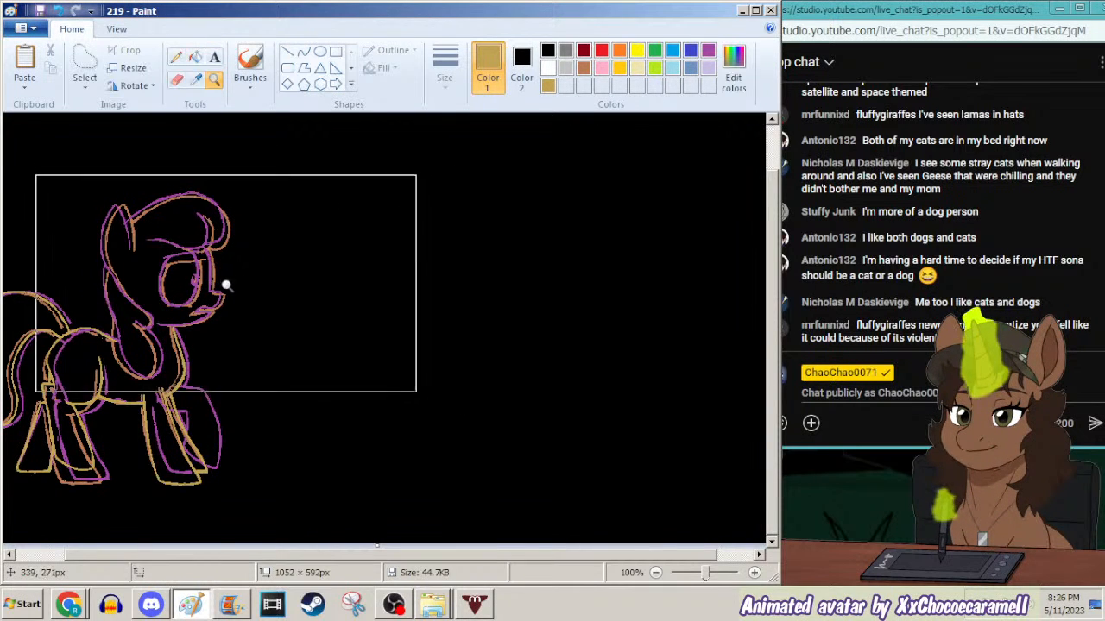
left_click(187, 278)
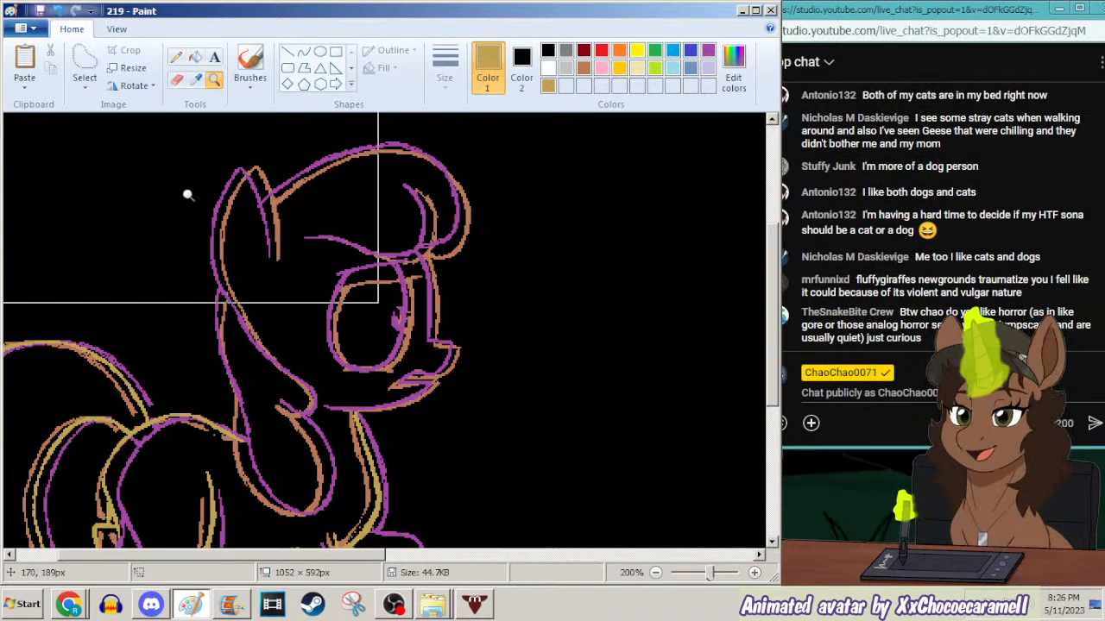
left_click(175, 57)
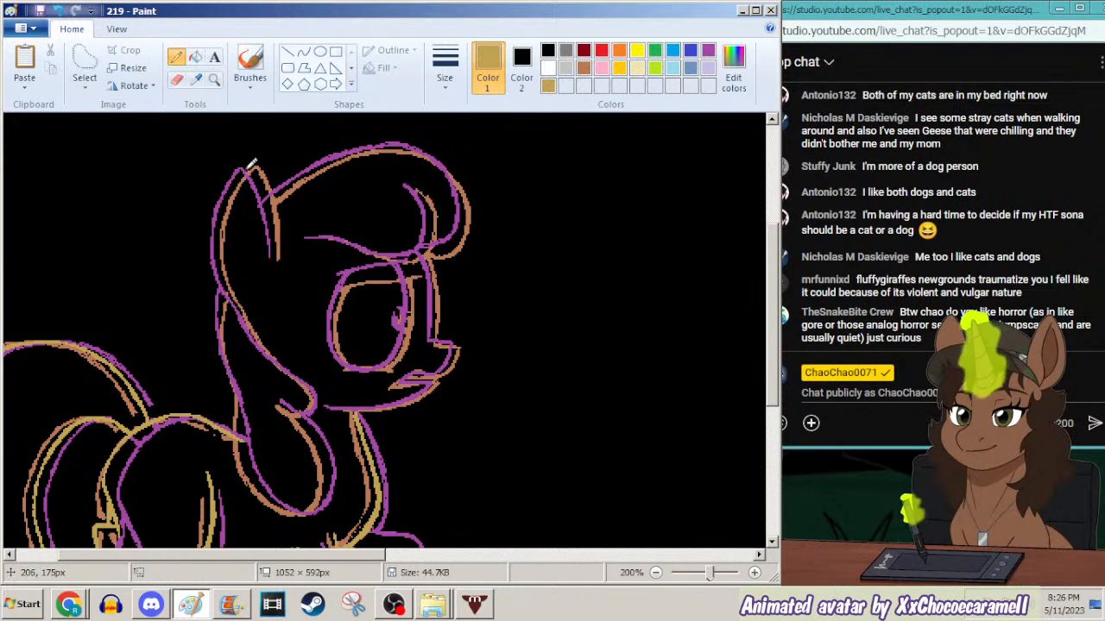
left_click_drag(238, 179, 217, 224)
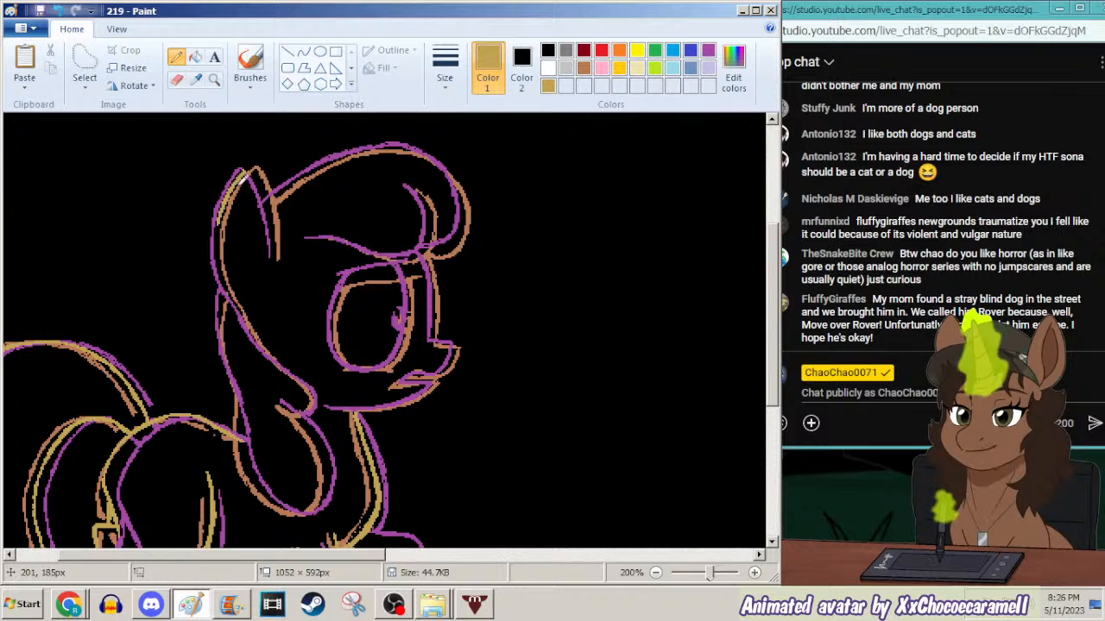
left_click_drag(215, 259, 224, 286)
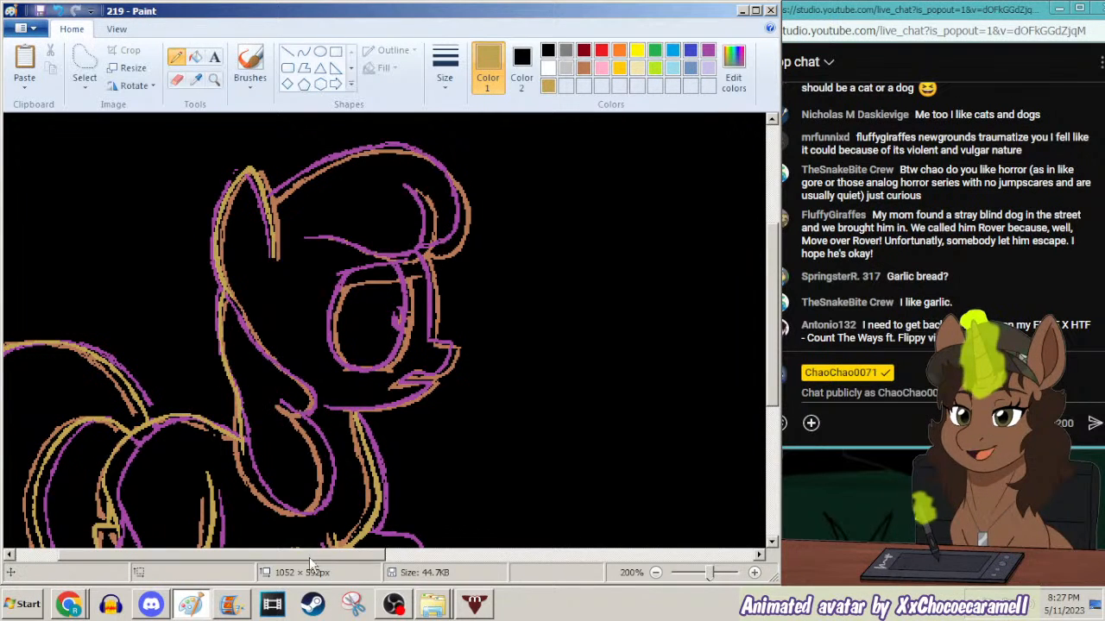
Draw the curl and front edge of the mane beside the cheek and the face profile in gold with the Pencil.
left_click_drag(310, 555, 326, 555)
scroll(328, 269, "down", 2)
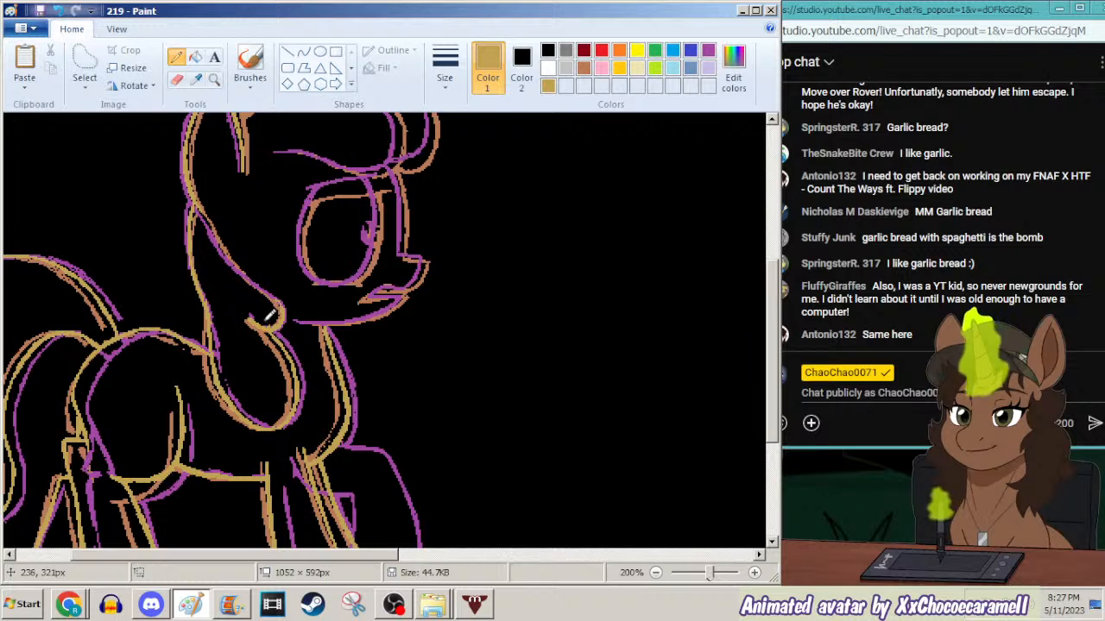
left_click_drag(773, 356, 771, 314)
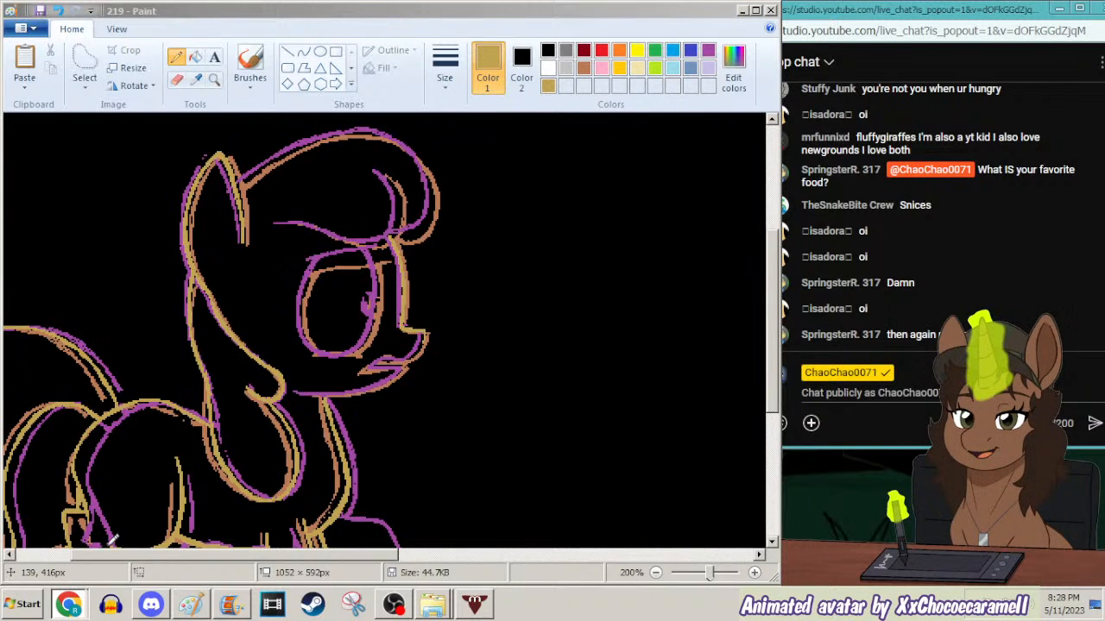
Switch to Chrome to check the playing YouTube music video, and minimize the browser to return to the drawing.
left_click(69, 604)
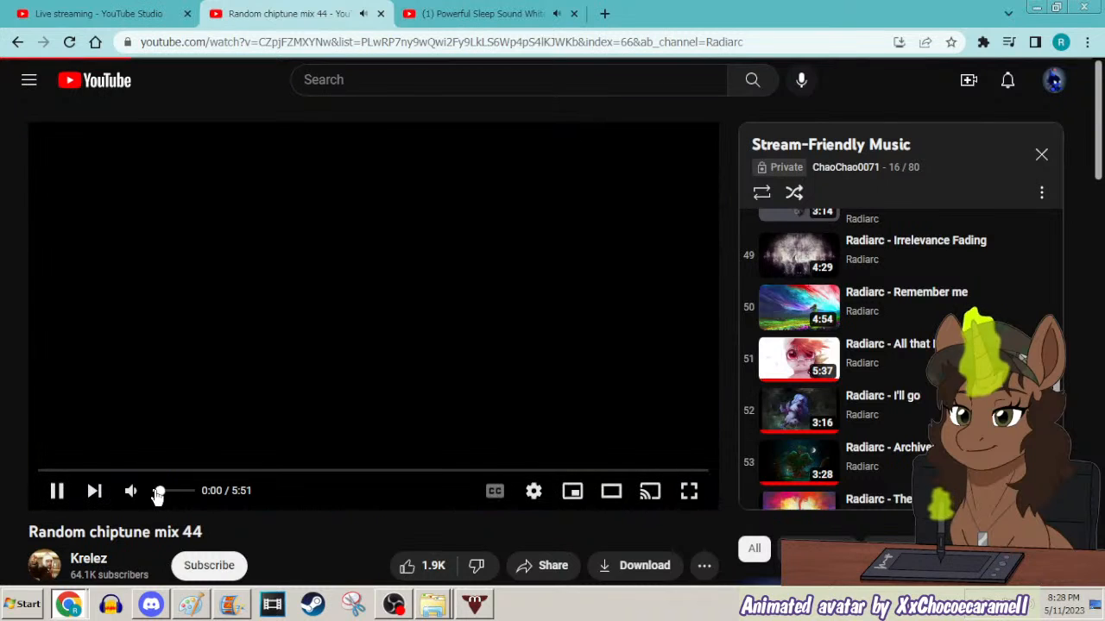
left_click(1037, 7)
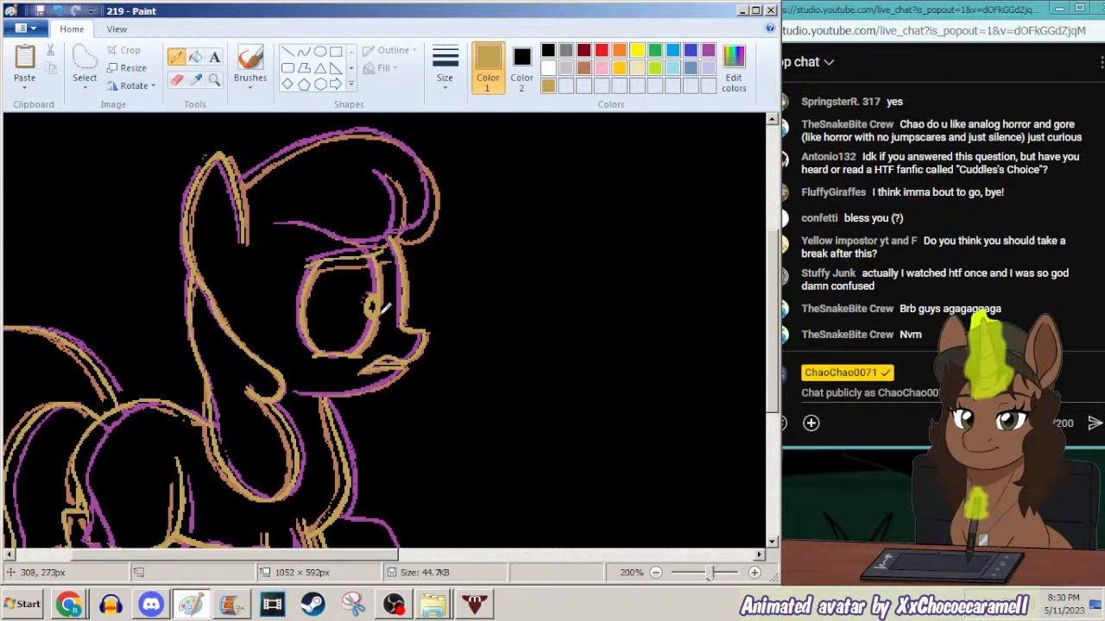
Add a white highlight to the pony's pupil with the Pencil.
left_click(548, 68)
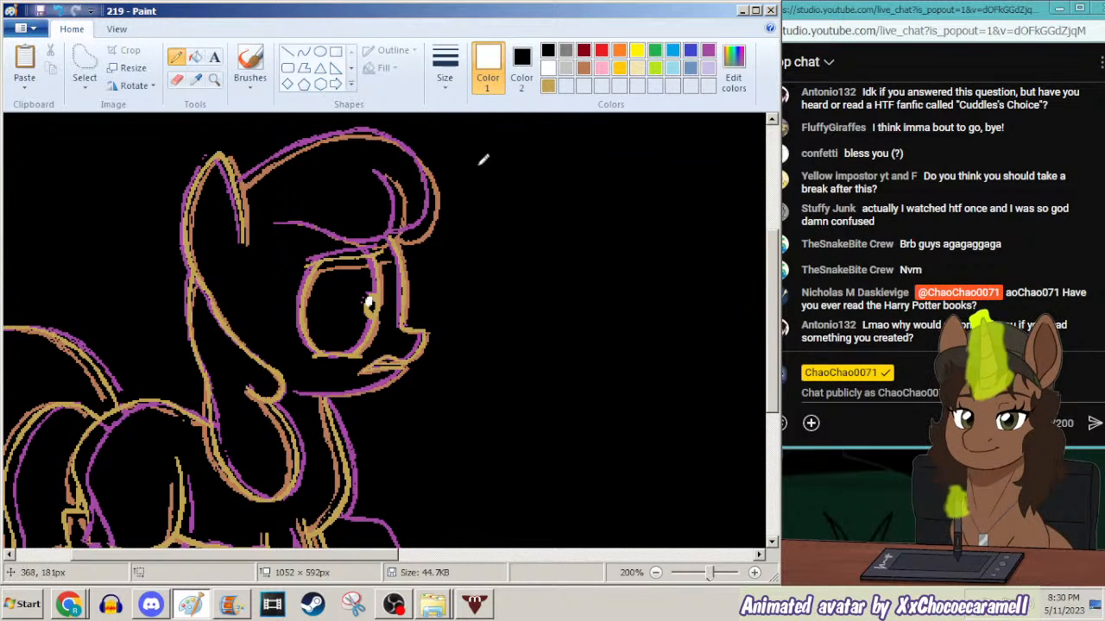
left_click(196, 79)
right_click(303, 140)
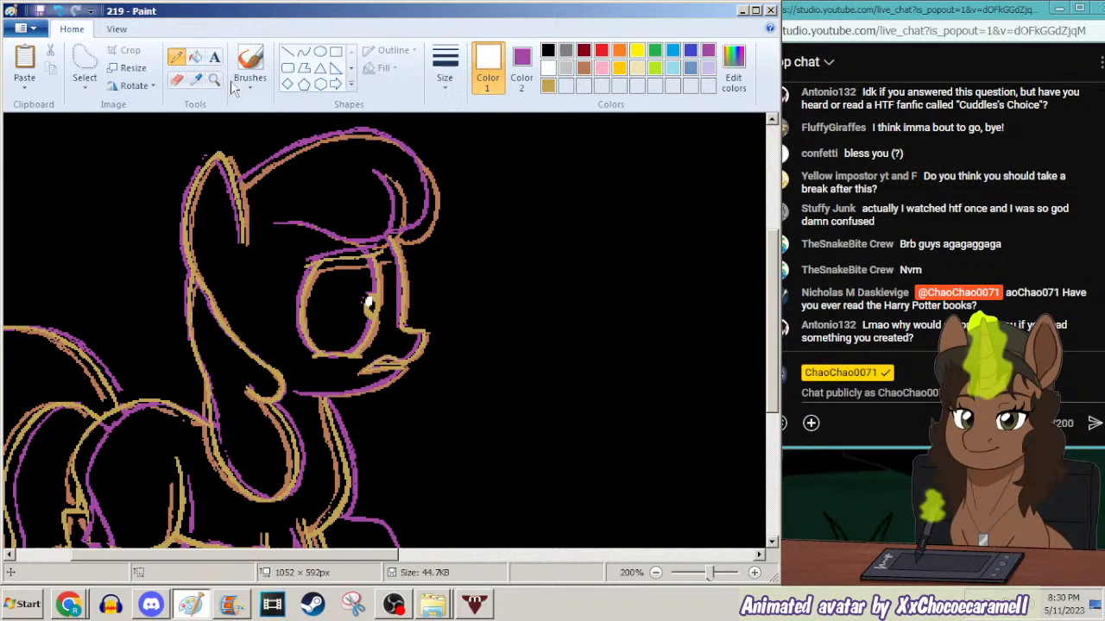
left_click(215, 81)
right_click(242, 163)
left_click(196, 80)
left_click(269, 154)
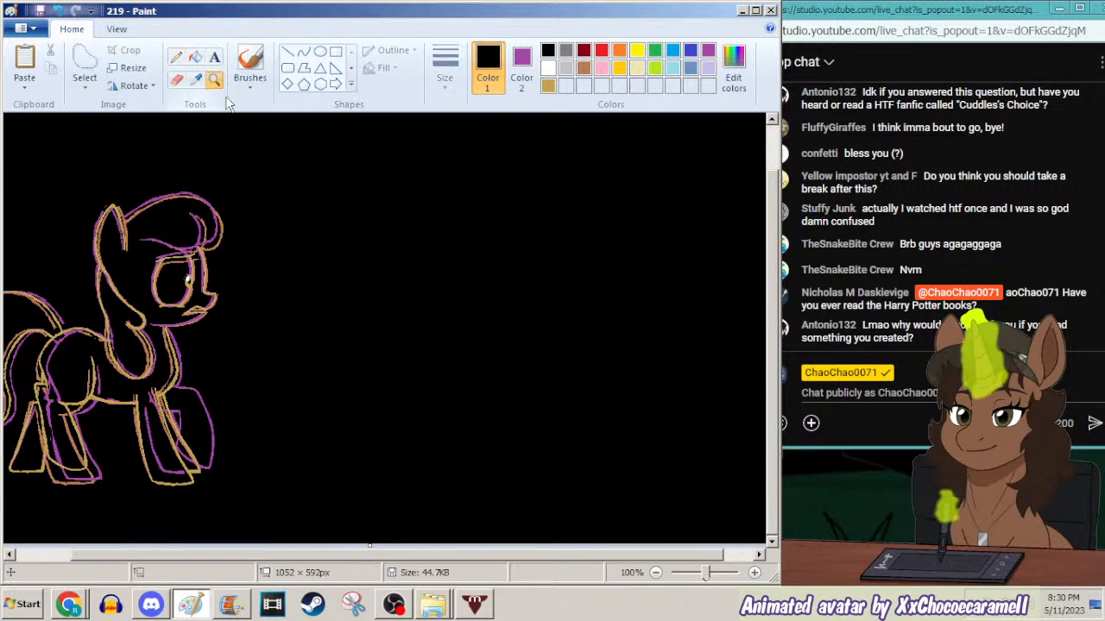
right_click(227, 129)
key("ctrl+a")
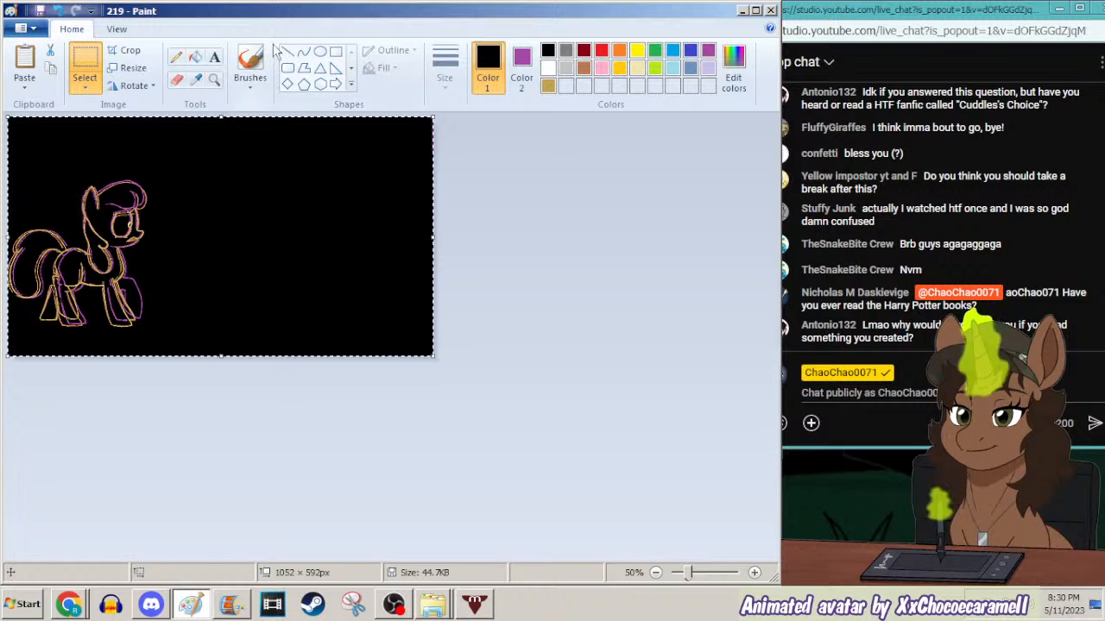
left_click(336, 51)
left_click_drag(203, 156, 167, 196)
left_click(214, 79)
left_click(234, 240)
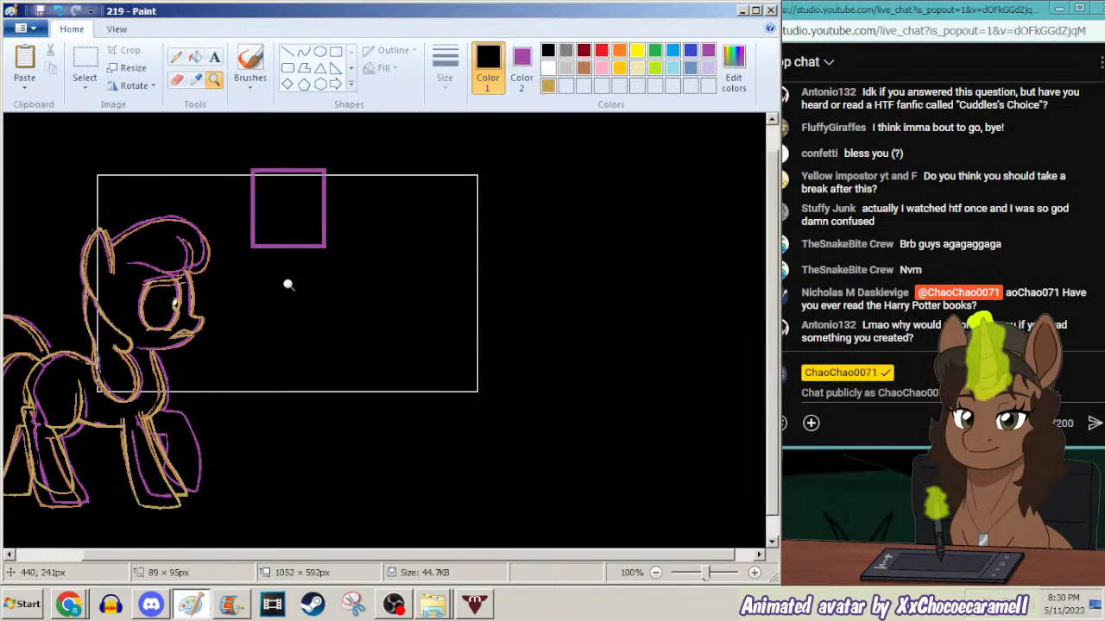
left_click(263, 260)
left_click(336, 51)
key("ctrl+z")
Draw the top of the mane and the curled forelock above the eye in gold with the Pencil.
left_click(176, 56)
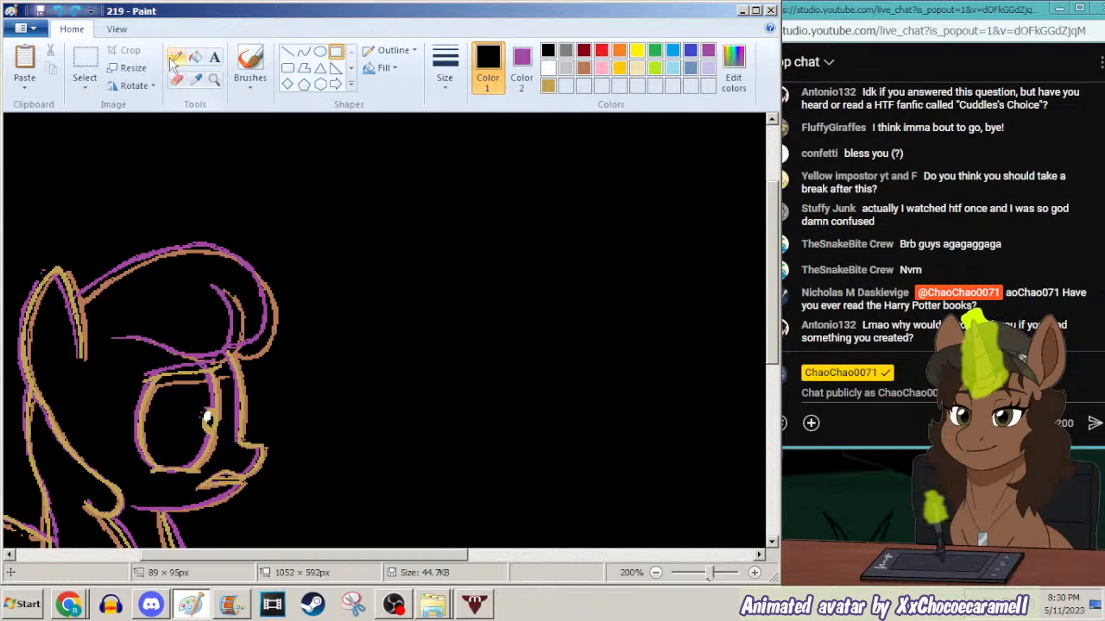
left_click(547, 86)
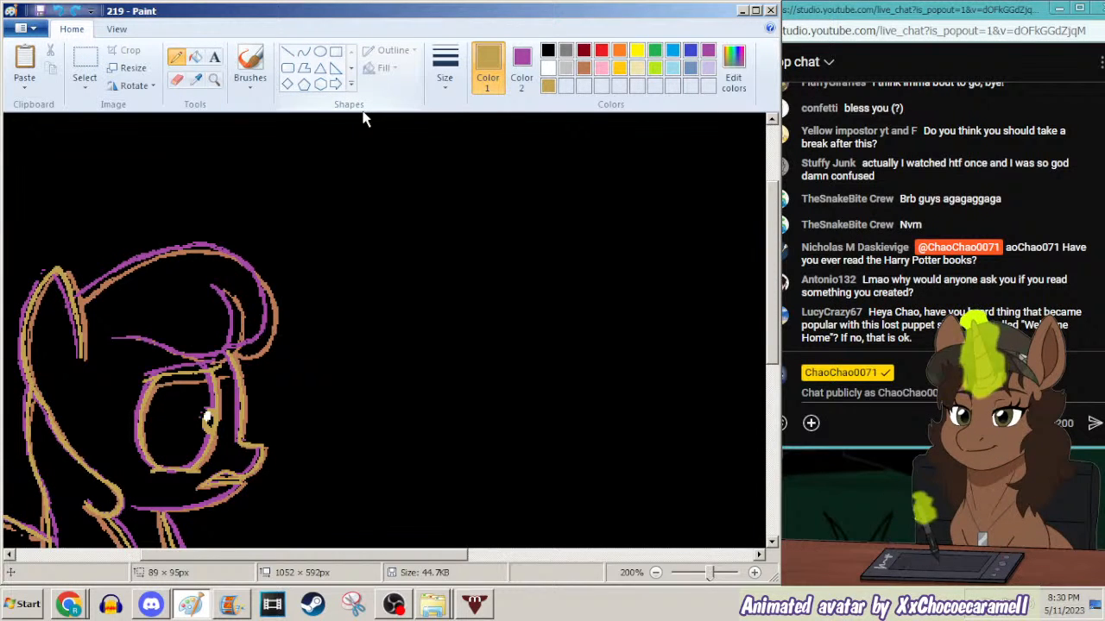
left_click(445, 69)
left_click(412, 145)
scroll(346, 510, "left", 3)
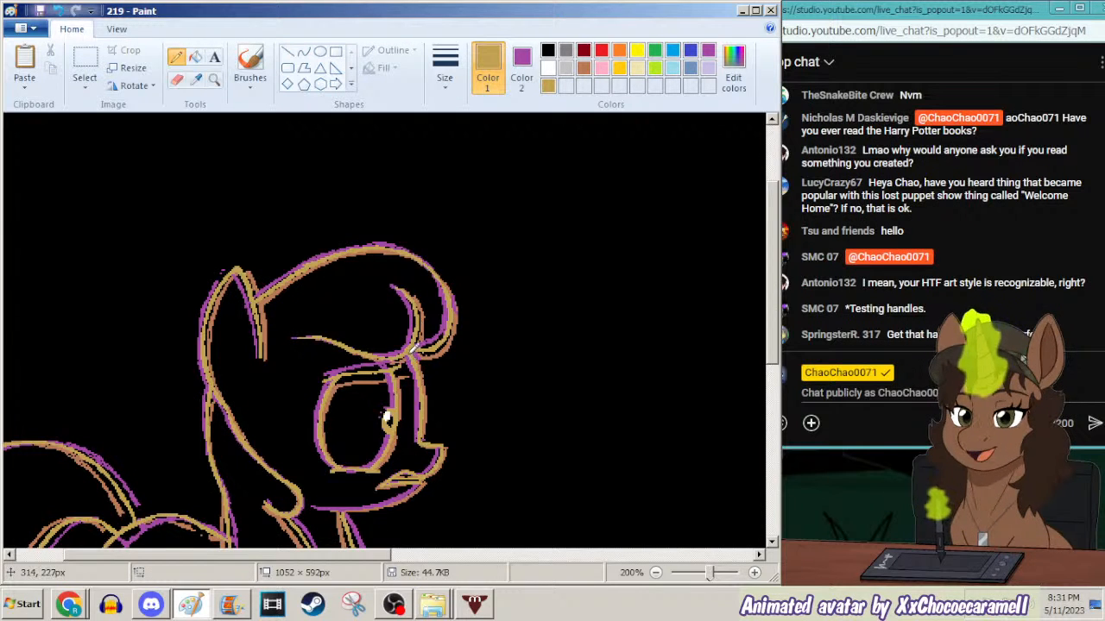
Try to remove the purple sketch by pasting the copied drawing over a black-filled rectangle with purple as the transparent background colour.
left_click(214, 79)
right_click(211, 200)
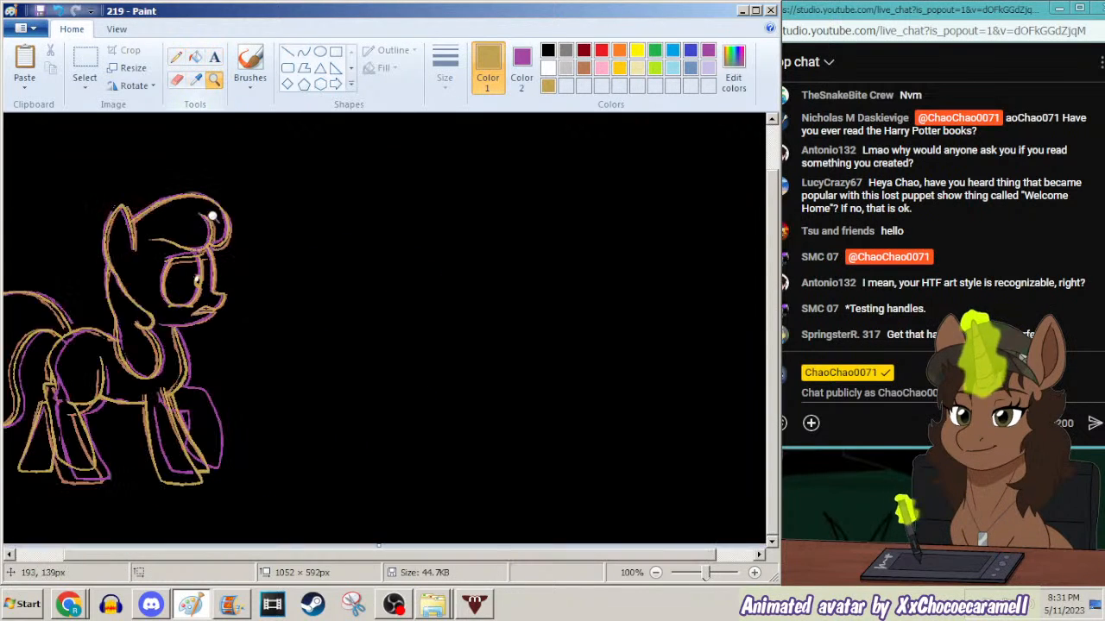
left_click(195, 79)
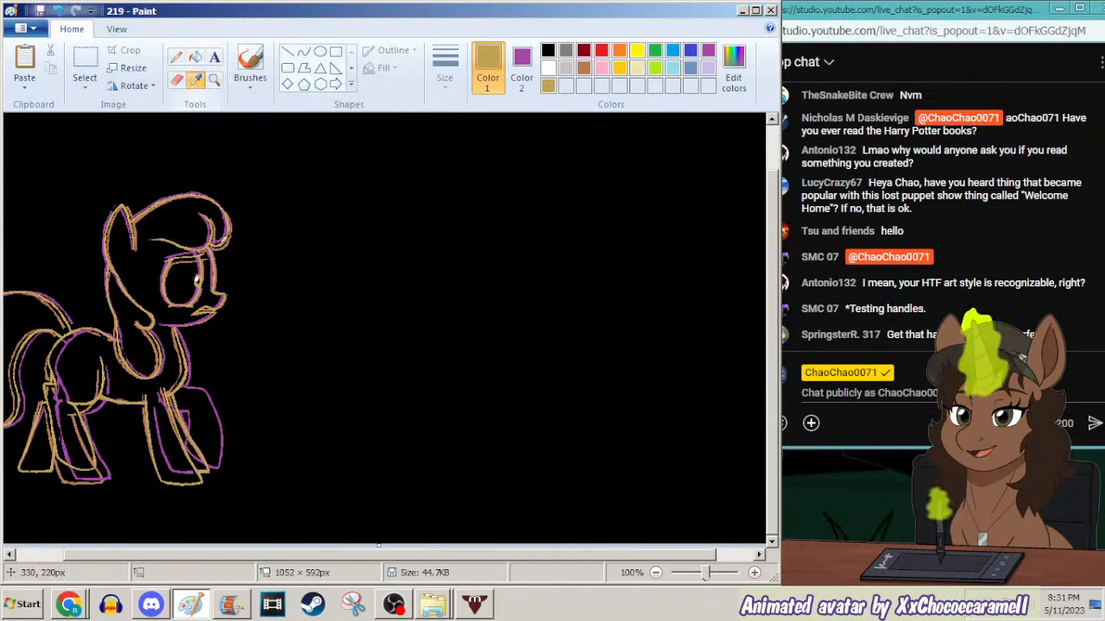
left_click(188, 383)
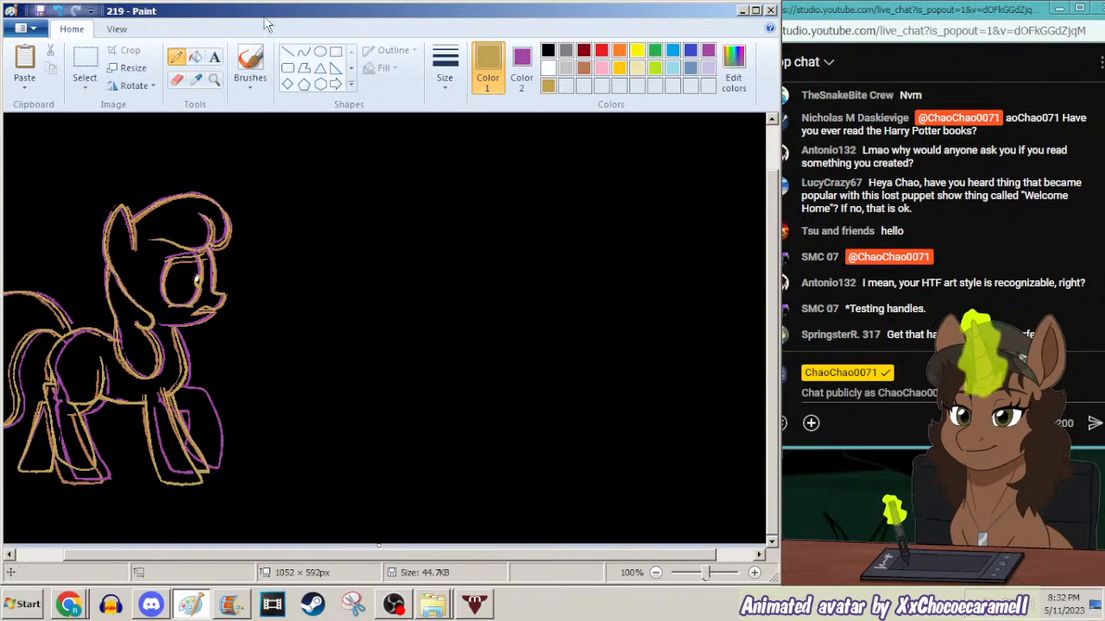
left_click(215, 80)
right_click(186, 141)
left_click(195, 82)
left_click(208, 179)
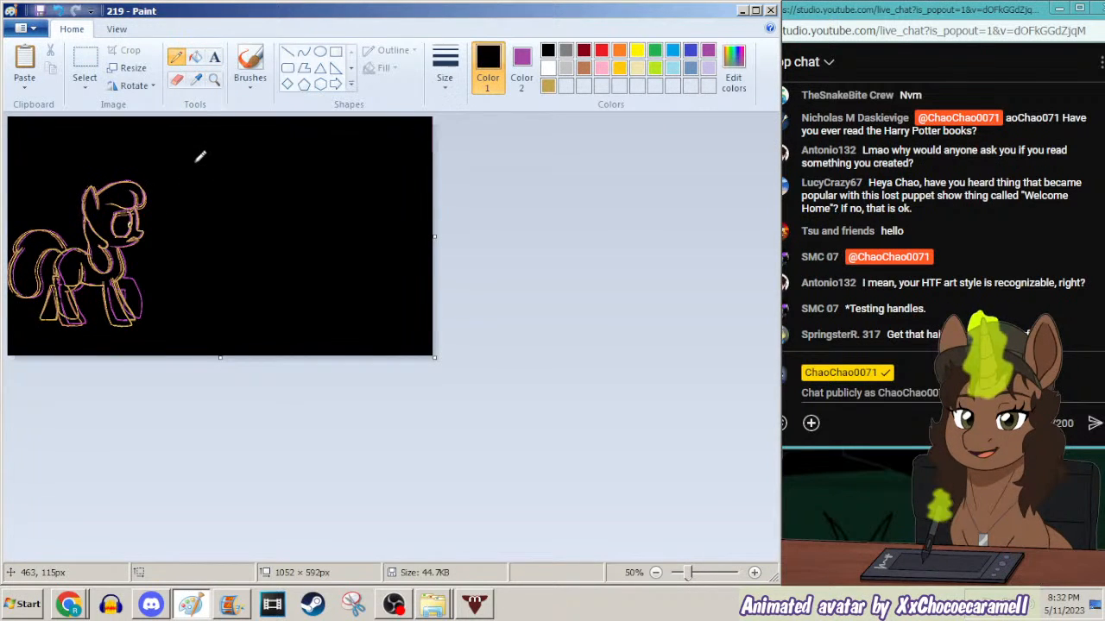
key("ctrl+a")
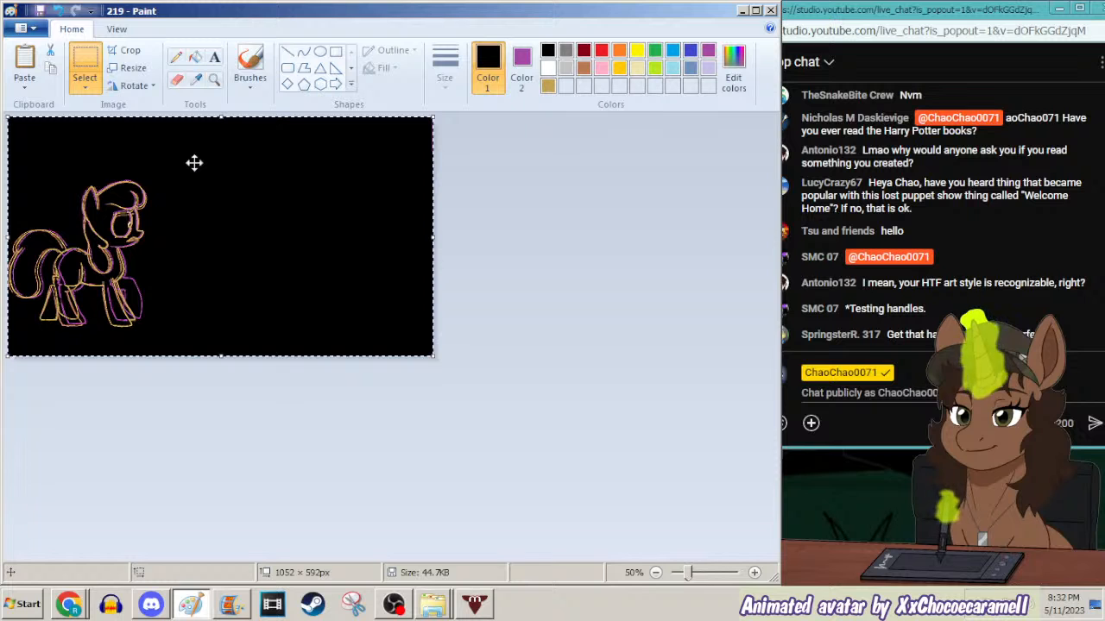
left_click(336, 51)
mouse_move(234, 152)
left_mouse_down()
mouse_move(94, 236)
mouse_move(4, 389)
left_mouse_up()
left_click_drag(209, 240, 187, 231)
key("ctrl+z")
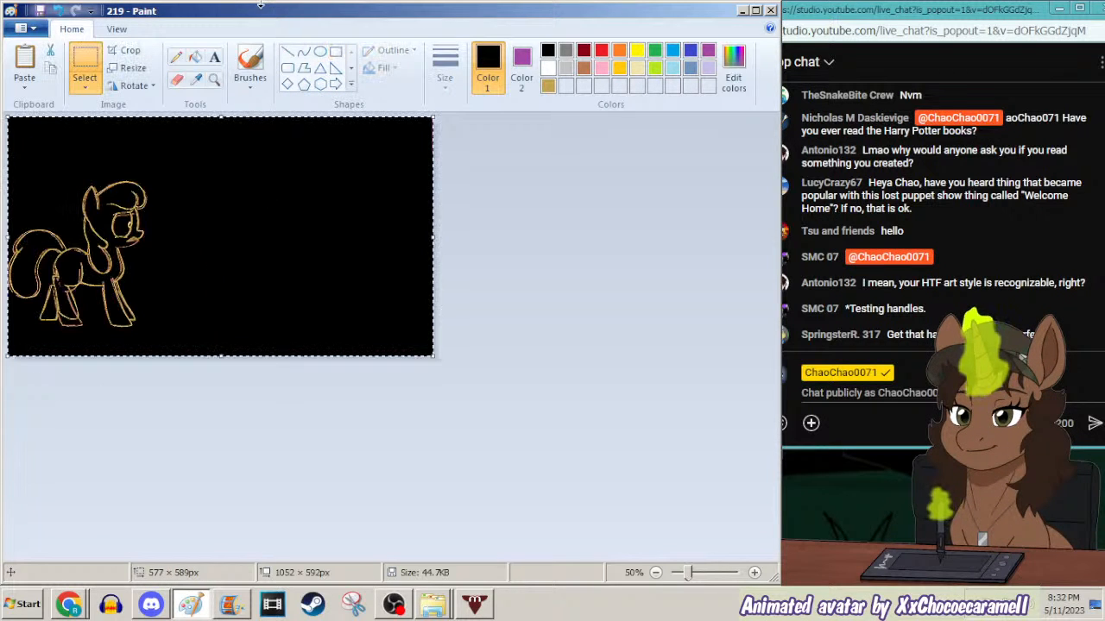
Try to remove the orange sketch by pasting the copied drawing over a black-filled rectangle with orange as the transparent background colour.
left_click(214, 78)
left_click(165, 198)
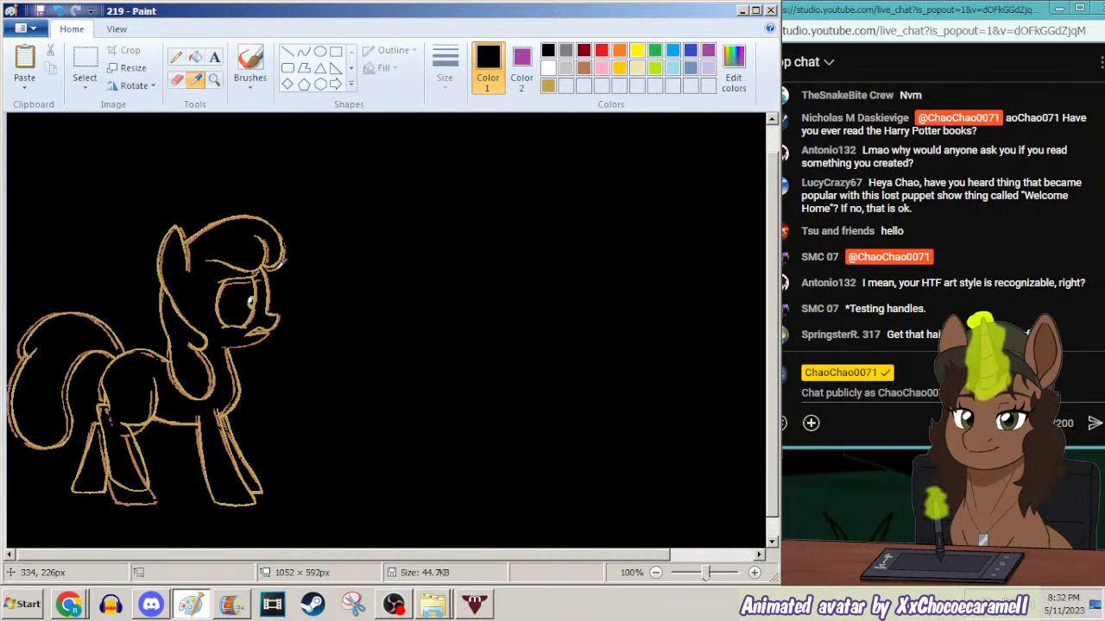
right_click(278, 260)
key("ctrl+a")
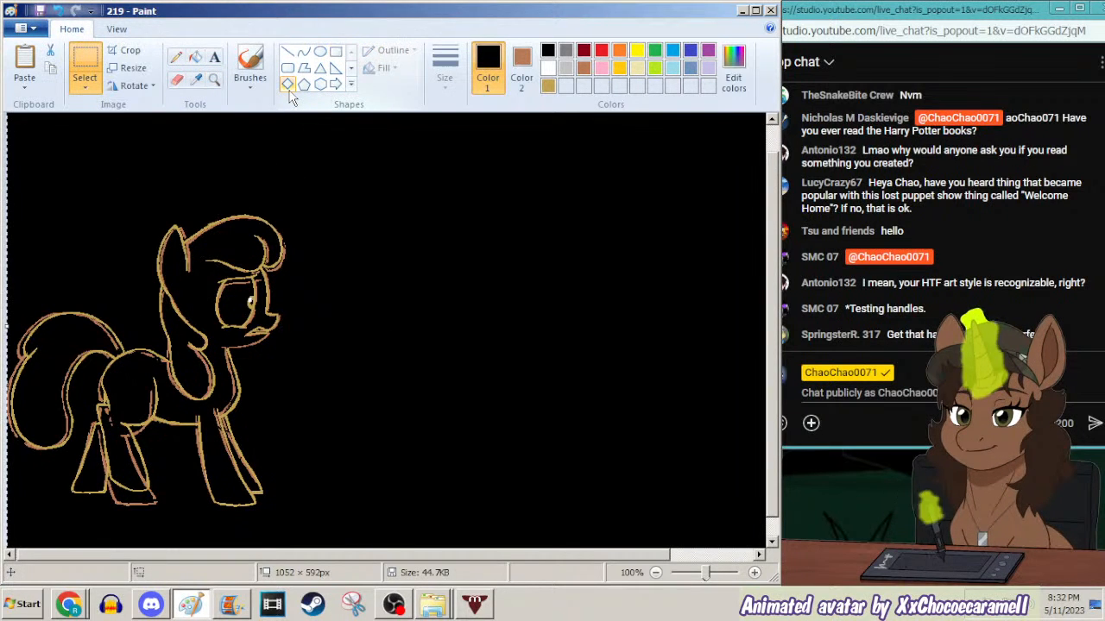
left_click(214, 78)
right_click(233, 121)
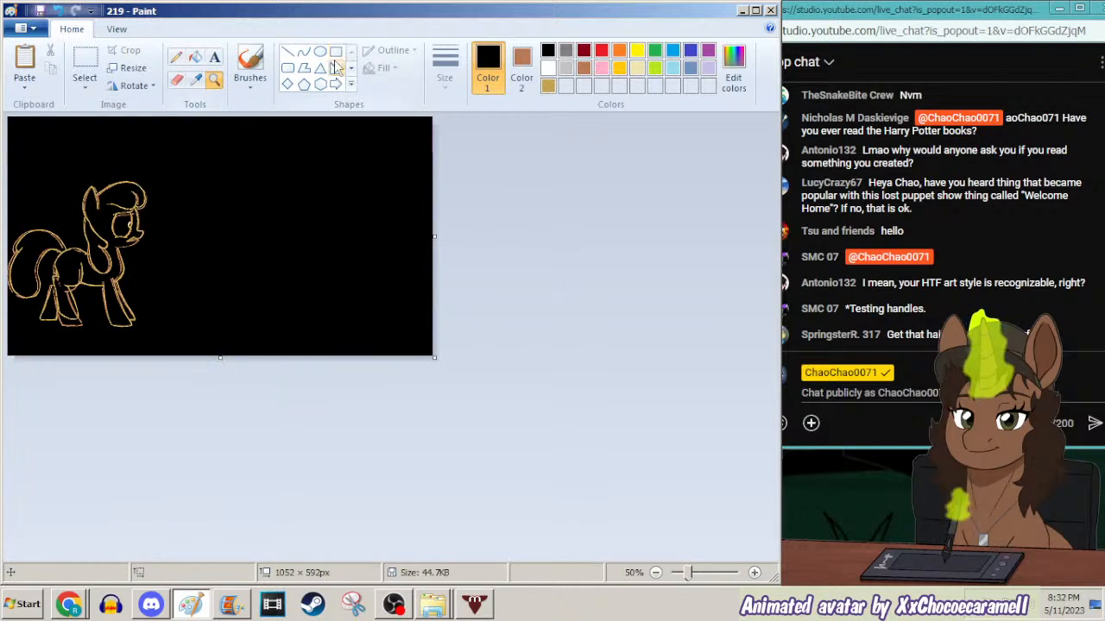
mouse_move(221, 118)
left_mouse_down()
mouse_move(3, 286)
mouse_move(1, 305)
left_mouse_up()
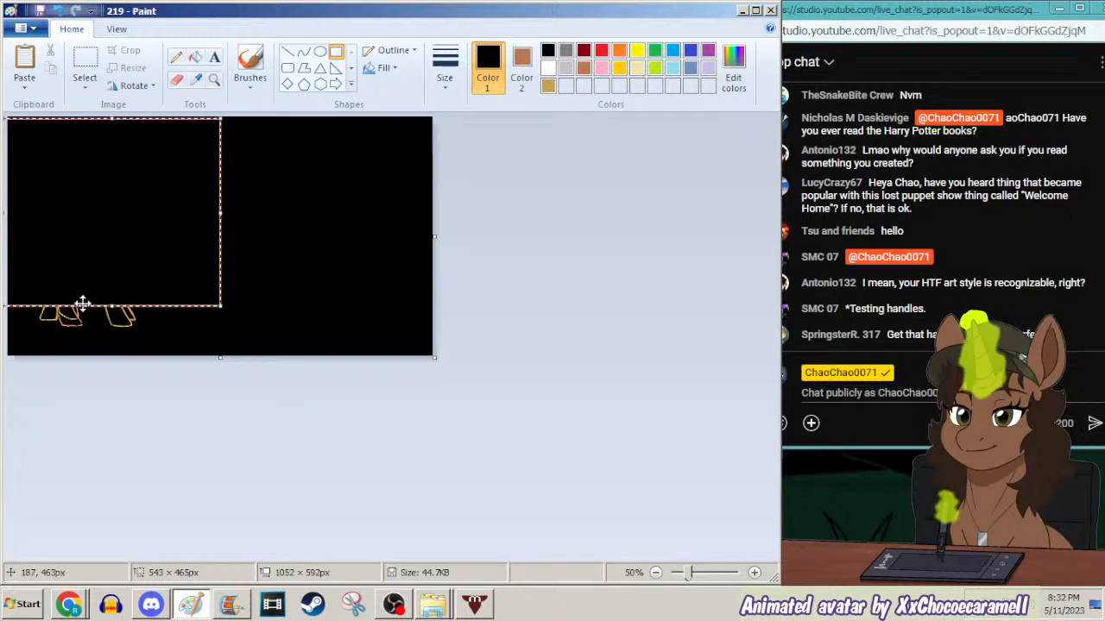
left_click_drag(110, 306, 97, 381)
key("ctrl+v")
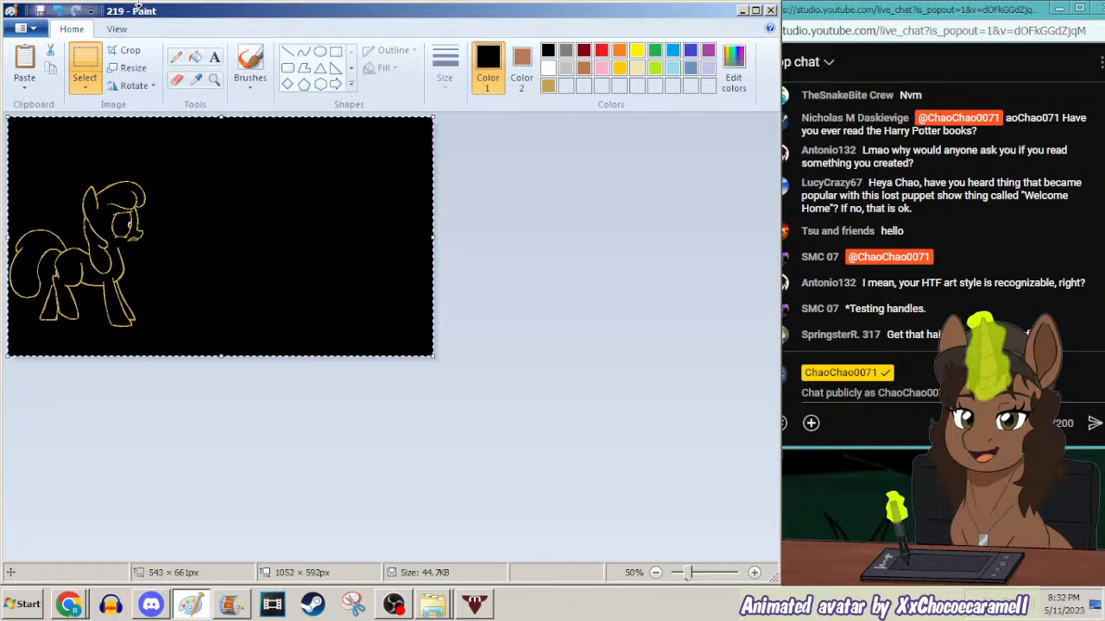
Undo the removal of the orange and purple sketch lines.
key("ctrl+z")
key("ctrl+z")
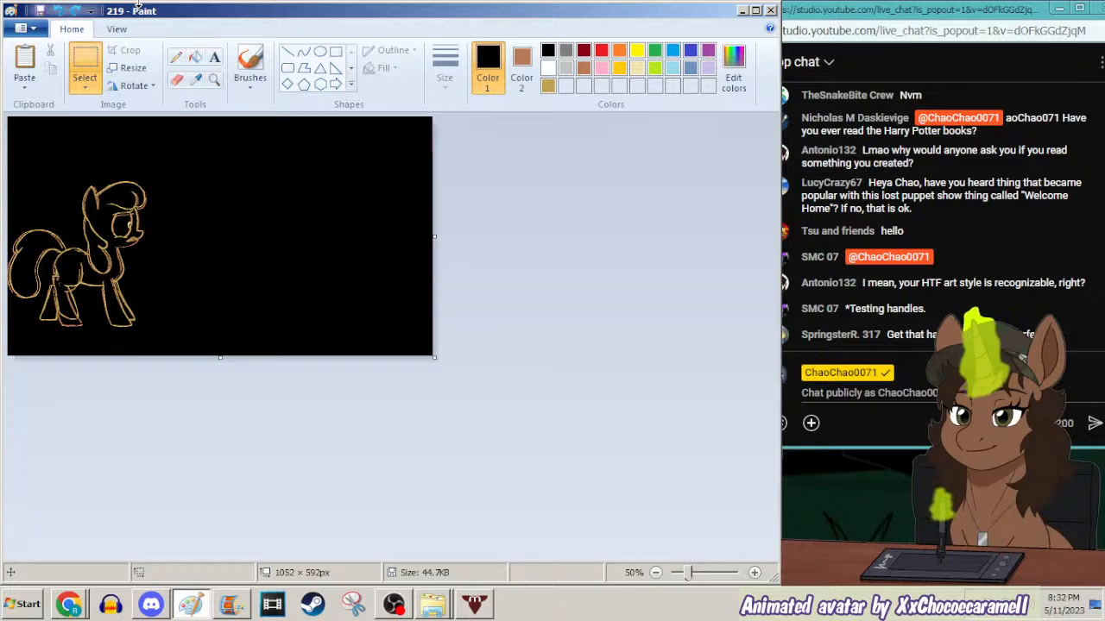
left_click(213, 85)
left_click(190, 240)
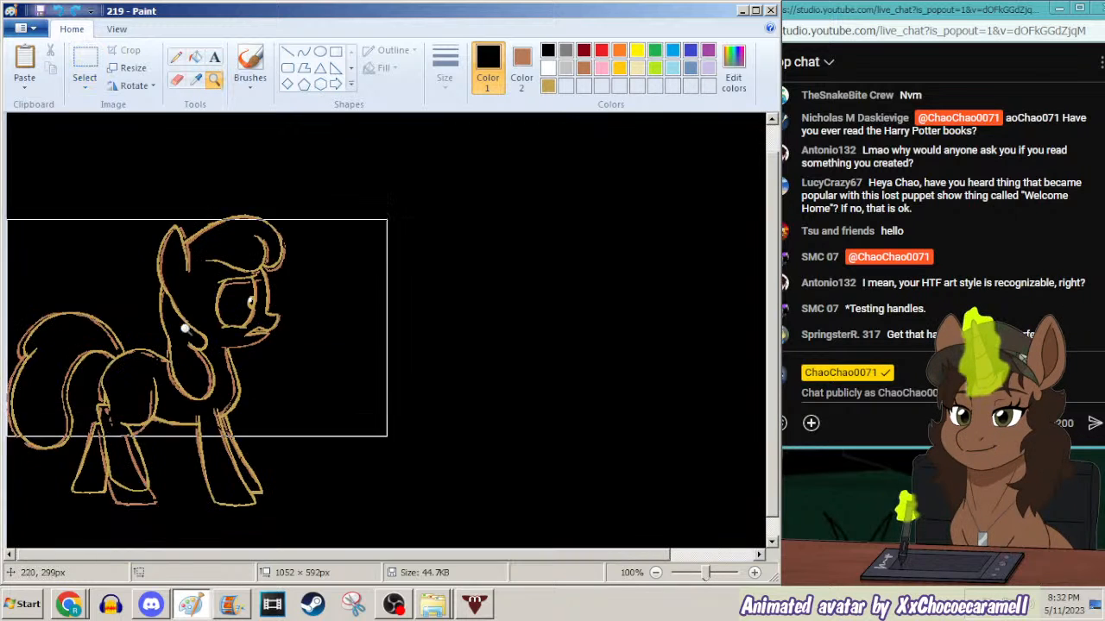
left_click(318, 334)
key("ctrl+z")
key("ctrl+z")
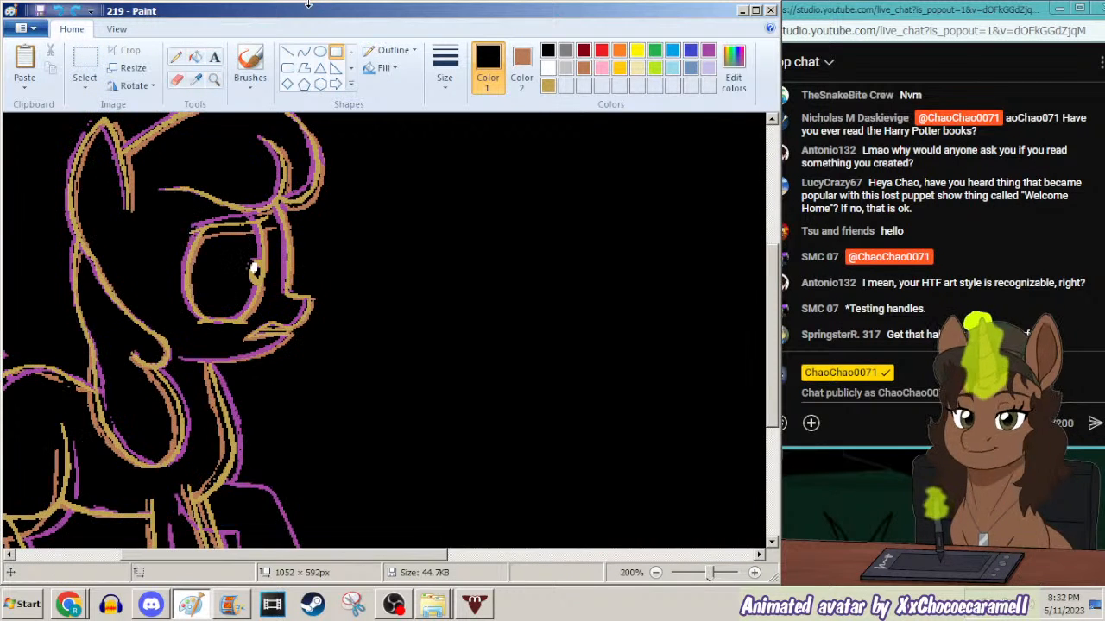
Draw the pony's jaw line up to the chin in gold with the Pencil.
left_click(176, 57)
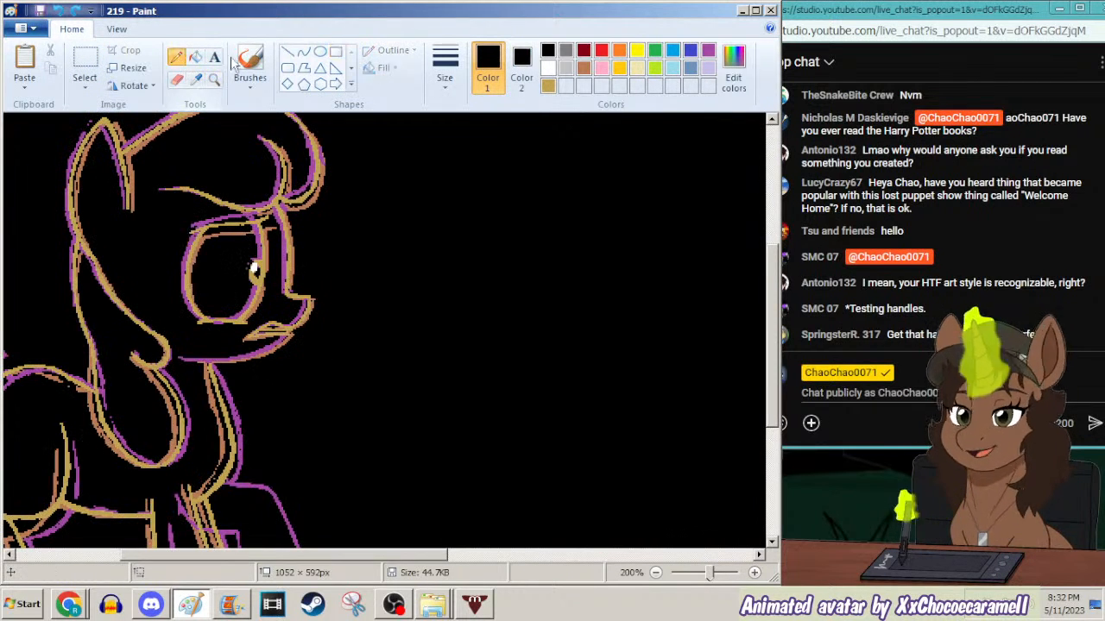
left_click(548, 85)
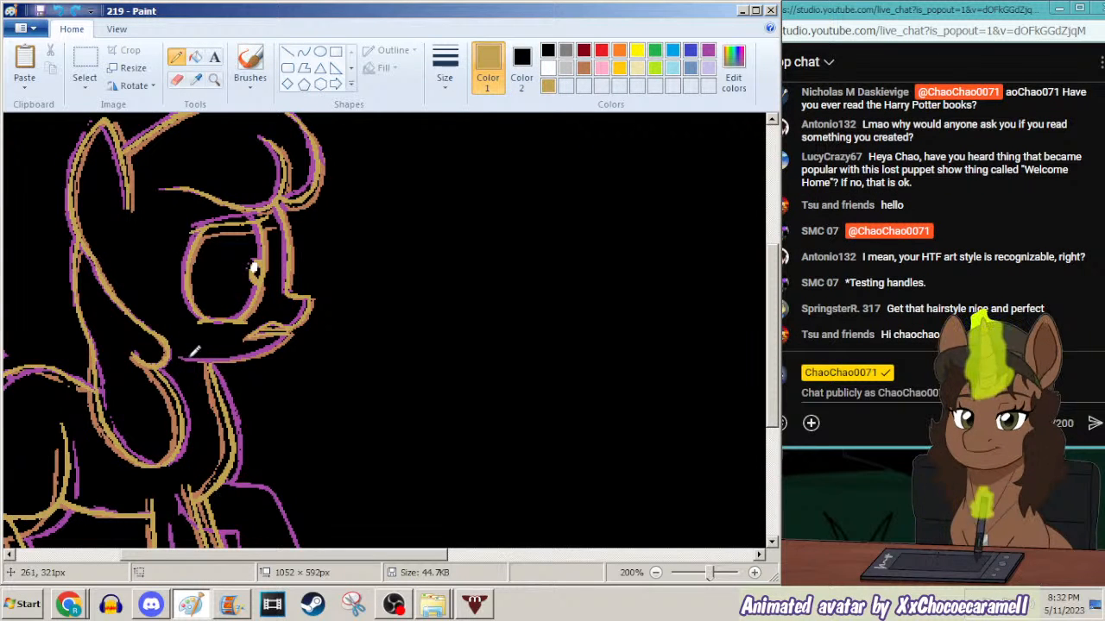
left_click_drag(197, 356, 217, 357)
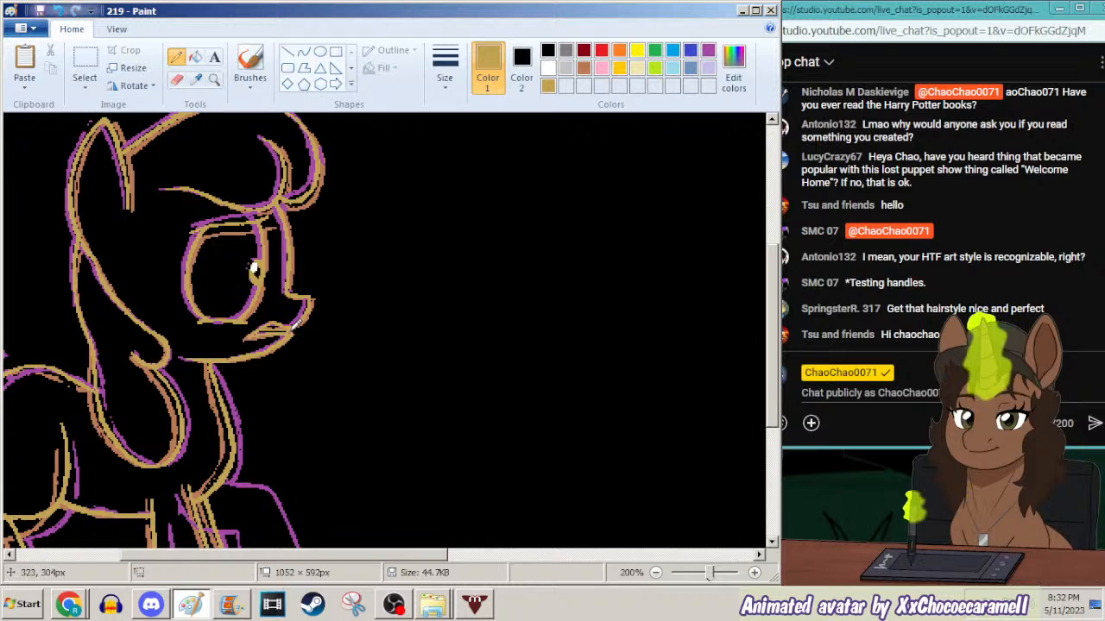
Remove the purple sketch lines by pasting the copied drawing over a black-filled rectangle with purple as the transparent background colour.
left_click(216, 81)
right_click(230, 143)
right_click(231, 142)
left_click(198, 82)
right_click(138, 276)
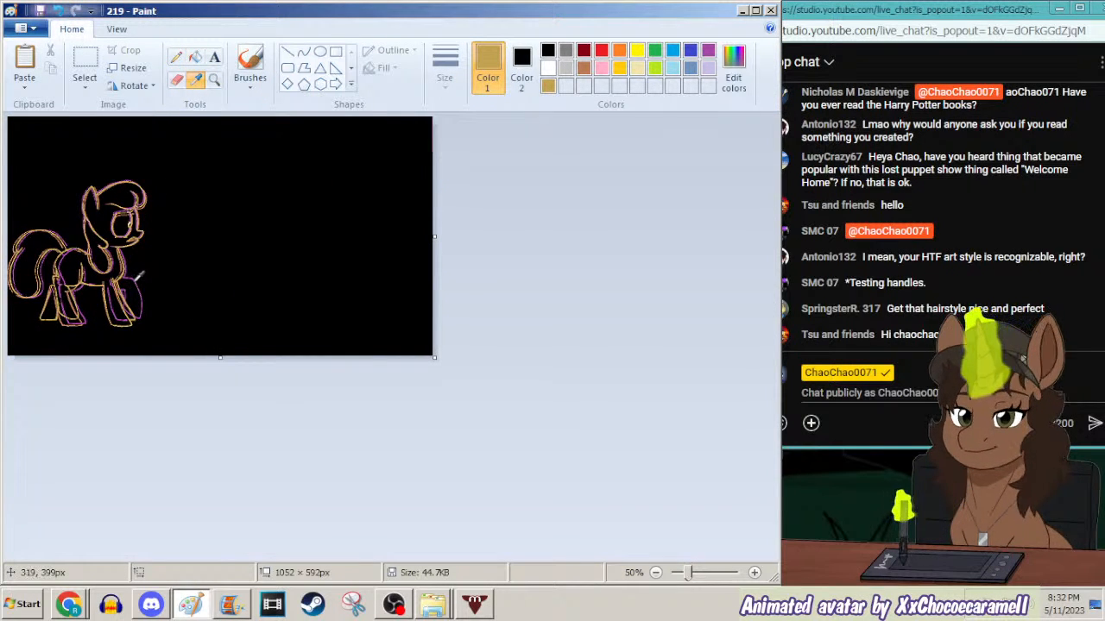
left_click(196, 81)
left_click(227, 174)
key("ctrl+a")
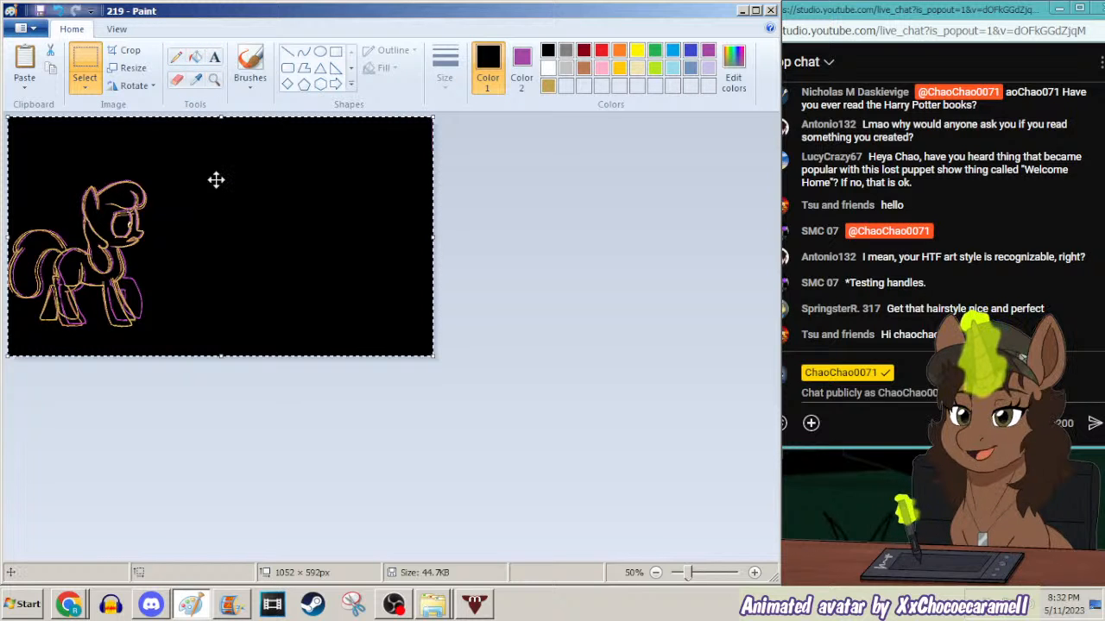
left_click(336, 51)
mouse_move(223, 167)
left_mouse_down()
mouse_move(31, 303)
mouse_move(1, 373)
left_mouse_up()
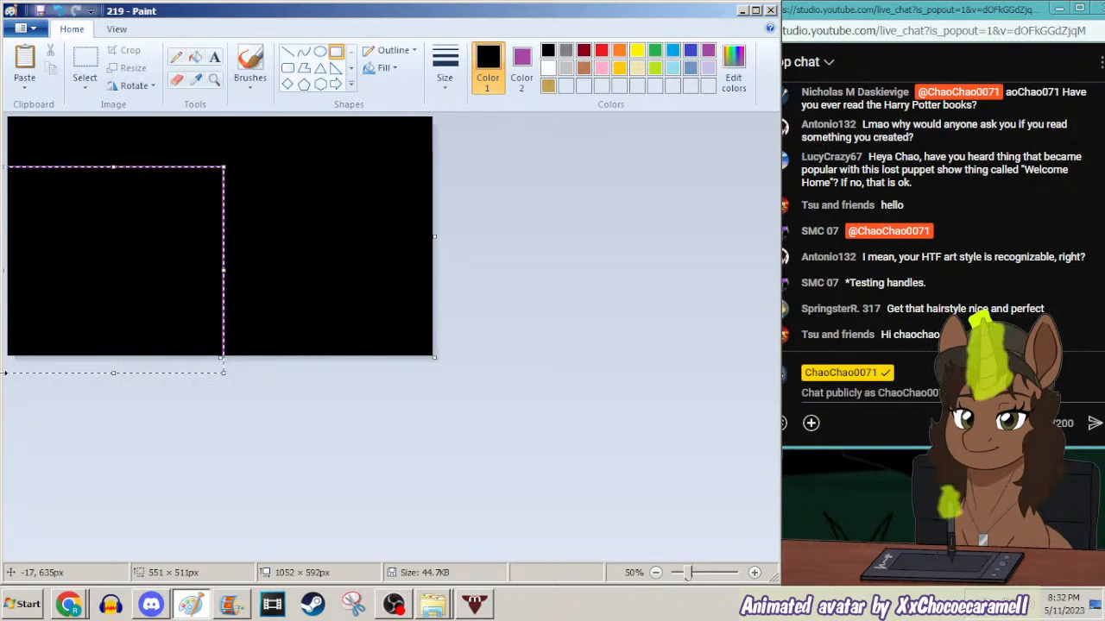
key("ctrl+v")
Remove the orange sketch lines by pasting the copied drawing over a black-filled rectangle with orange as the transparent background colour.
left_click(214, 79)
left_click(183, 239)
left_click(196, 81)
right_click(24, 354)
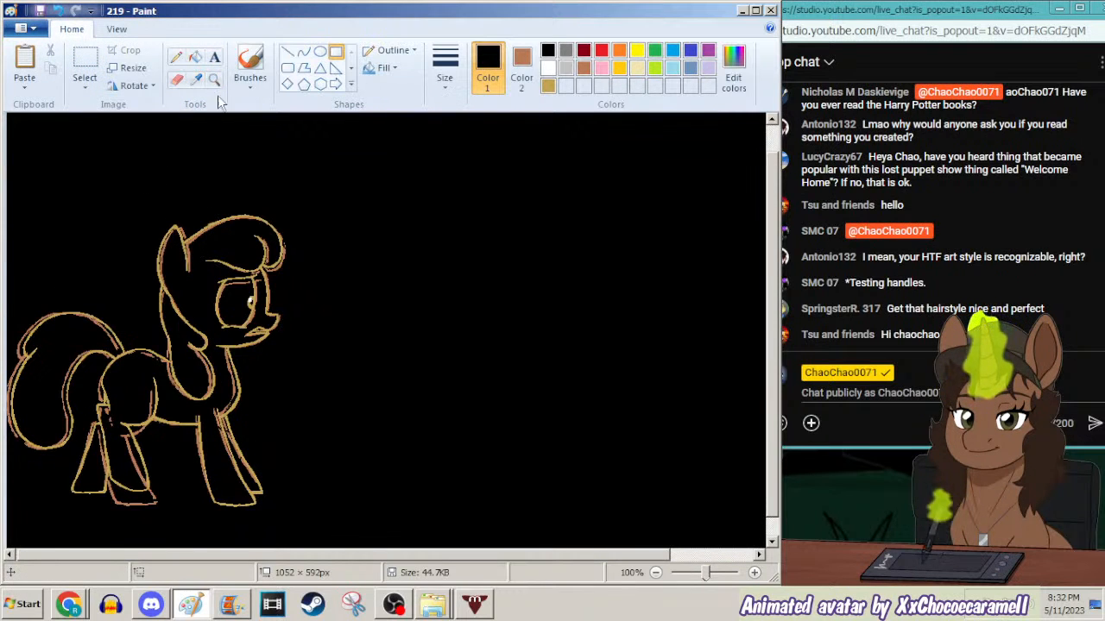
right_click(202, 172)
key("ctrl+a")
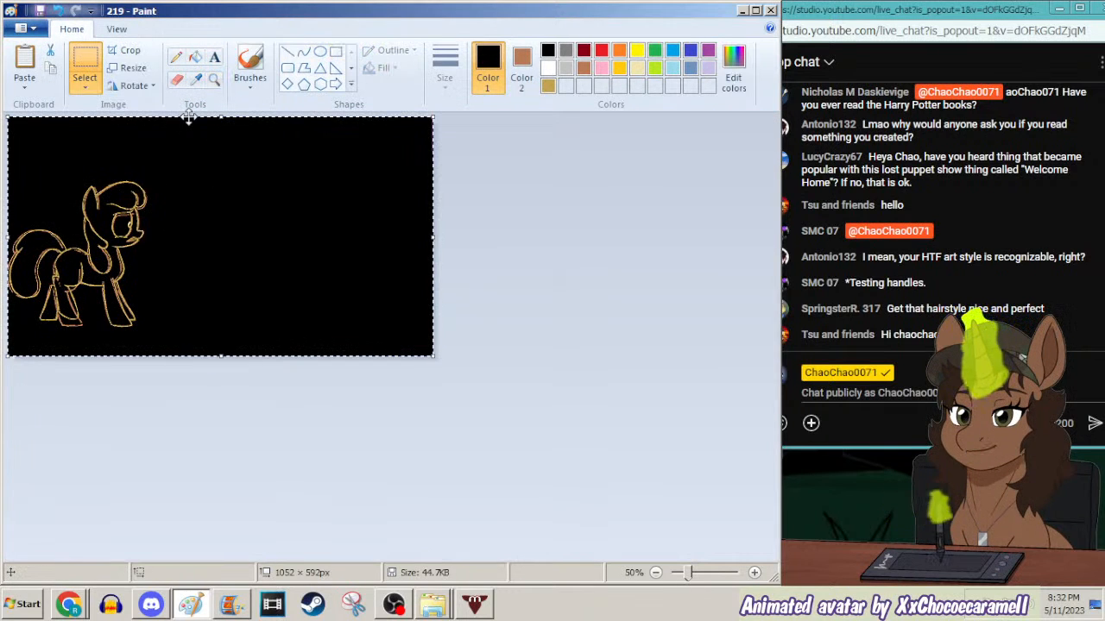
left_click(336, 52)
mouse_move(229, 144)
left_mouse_down()
mouse_move(59, 278)
mouse_move(2, 377)
left_mouse_up()
key("ctrl+v")
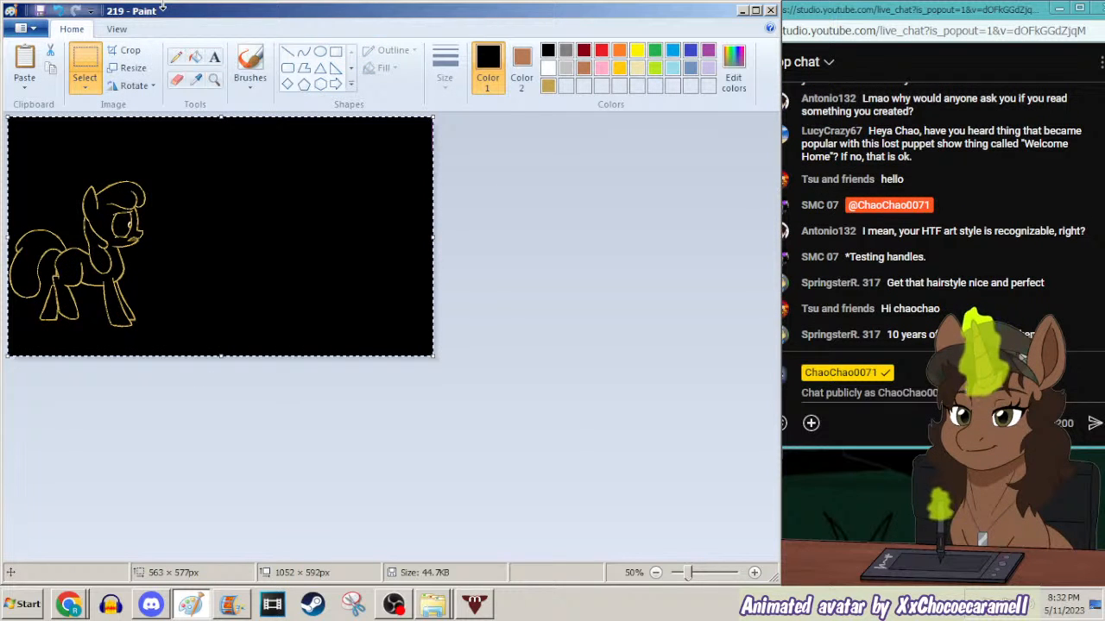
Set the secondary colour to the canvas black with the Color picker.
left_click(214, 79)
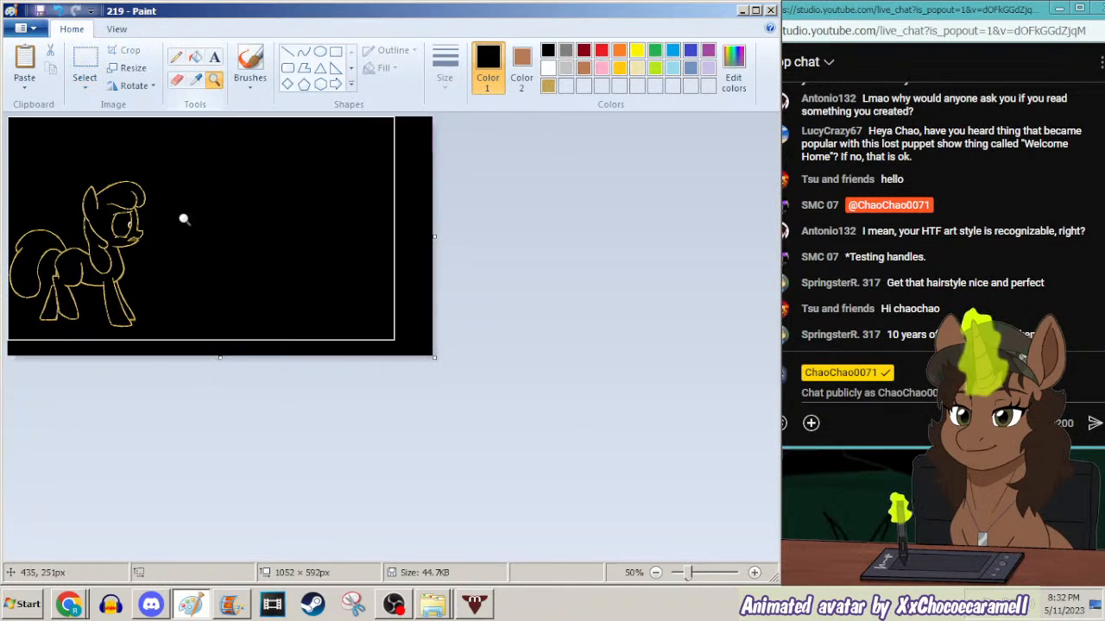
left_click(190, 186)
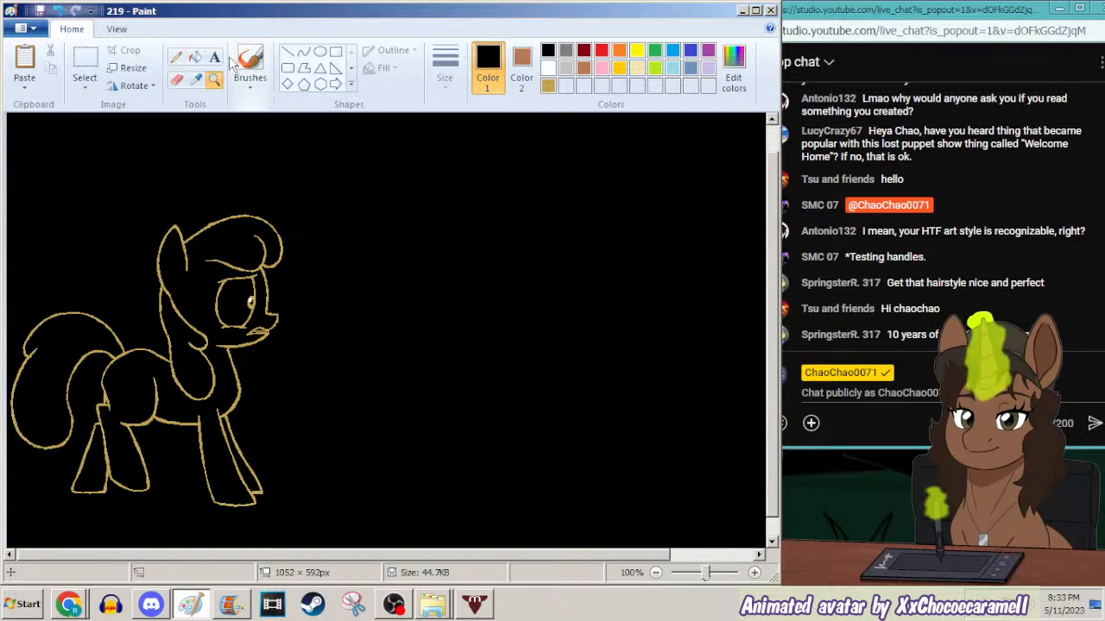
left_click(197, 80)
right_click(236, 155)
Switch to Movie Maker and examine the pony frames around items 234 to 236 in the part15 timeline.
left_click(230, 609)
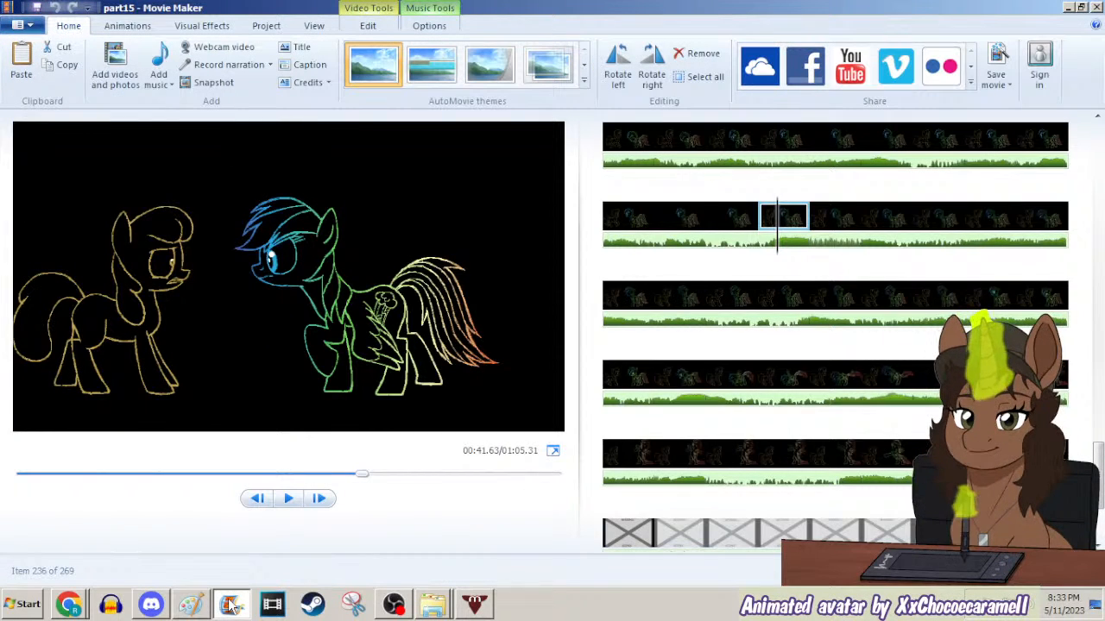
key("Left")
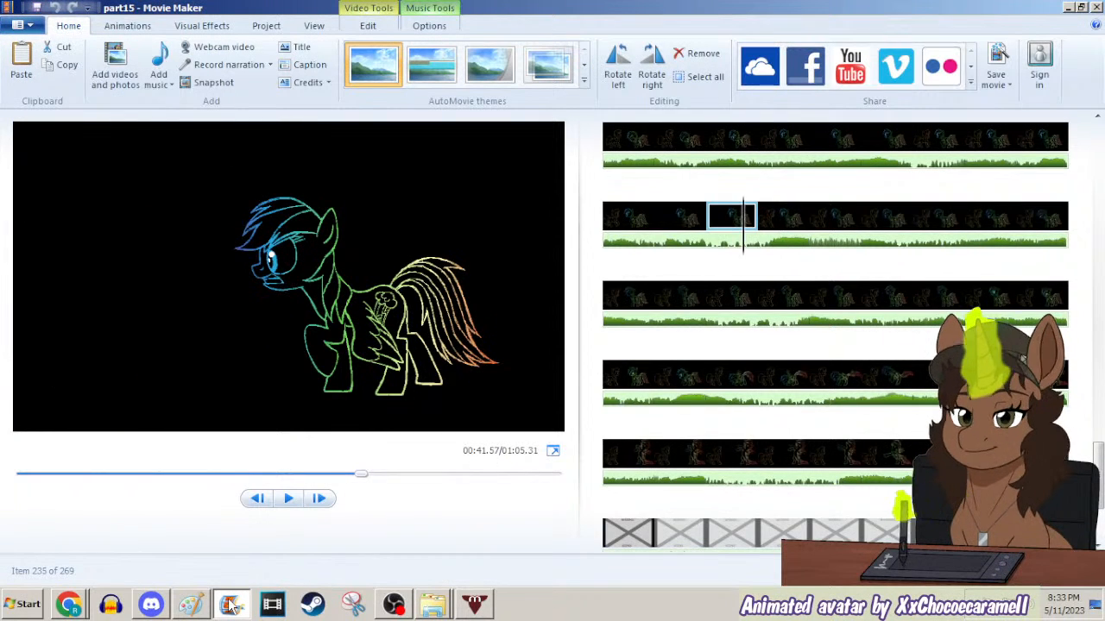
left_click(684, 218)
left_click(648, 222)
left_click(670, 221)
left_click(741, 220)
left_click(672, 225)
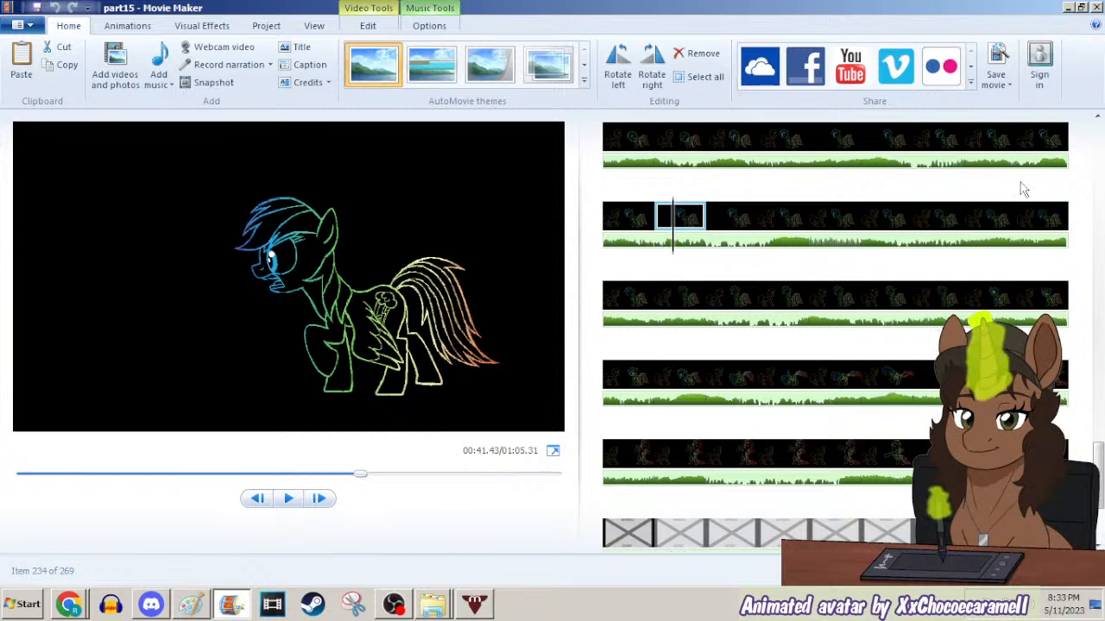
Compare the earlier walking frames, items 227 to 230, with the frames at items 233 and 235.
left_click(898, 148)
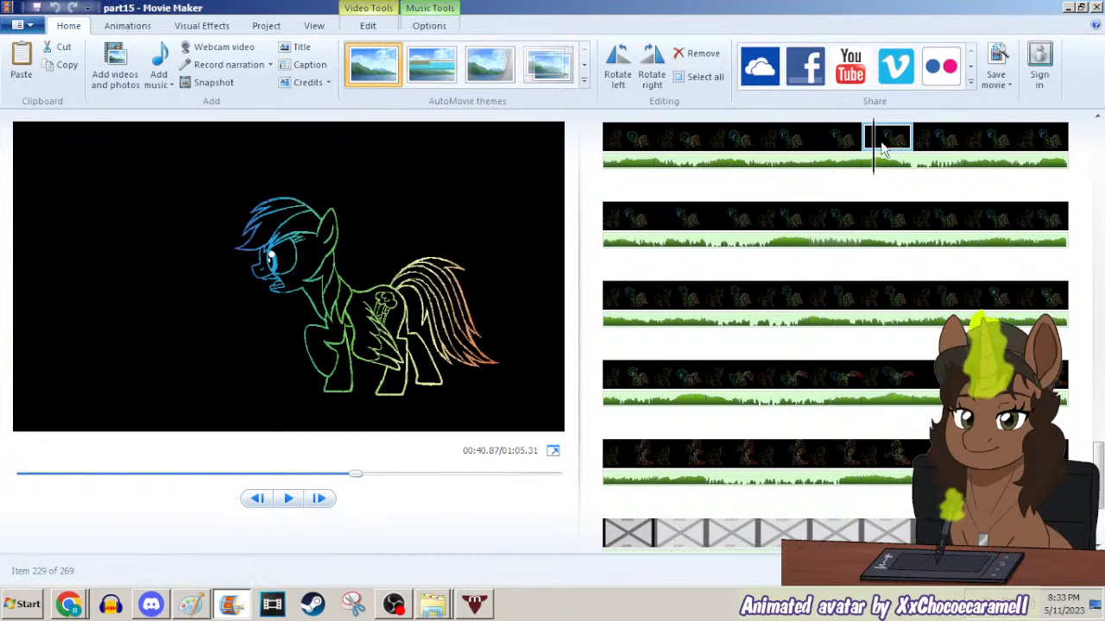
left_click(826, 145)
left_click(773, 146)
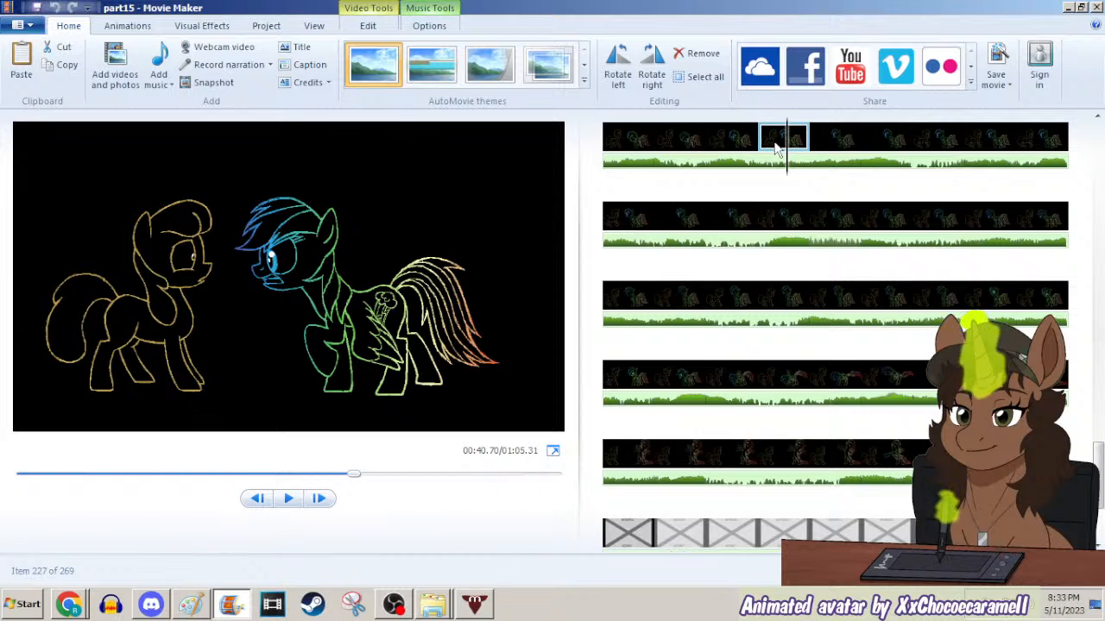
left_click(833, 146)
left_click(887, 146)
left_click(918, 149)
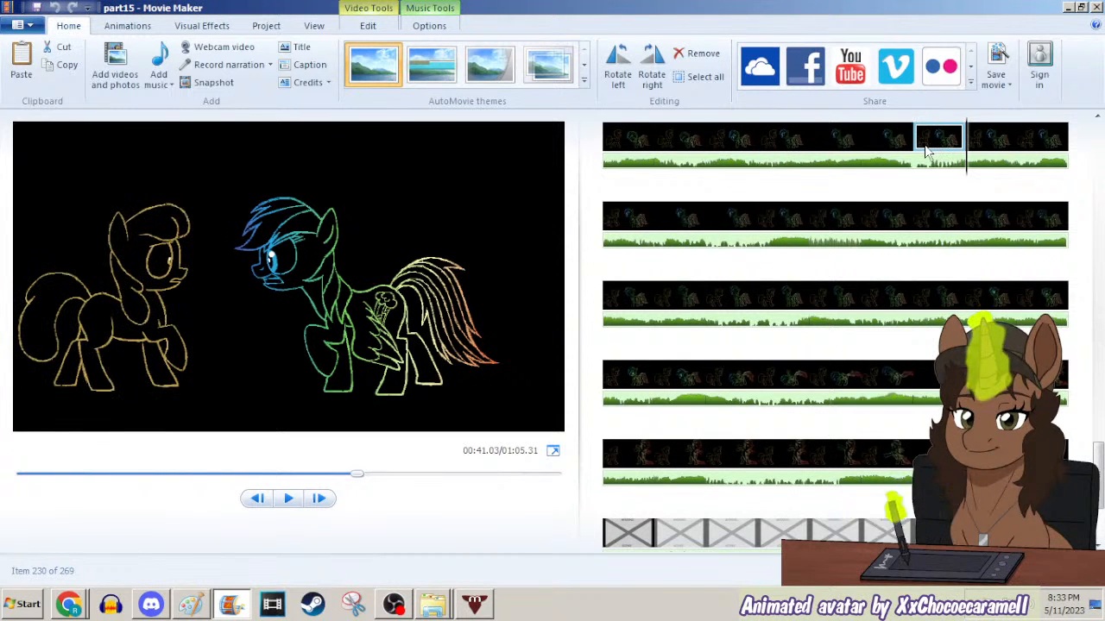
left_click(897, 149)
left_click(844, 147)
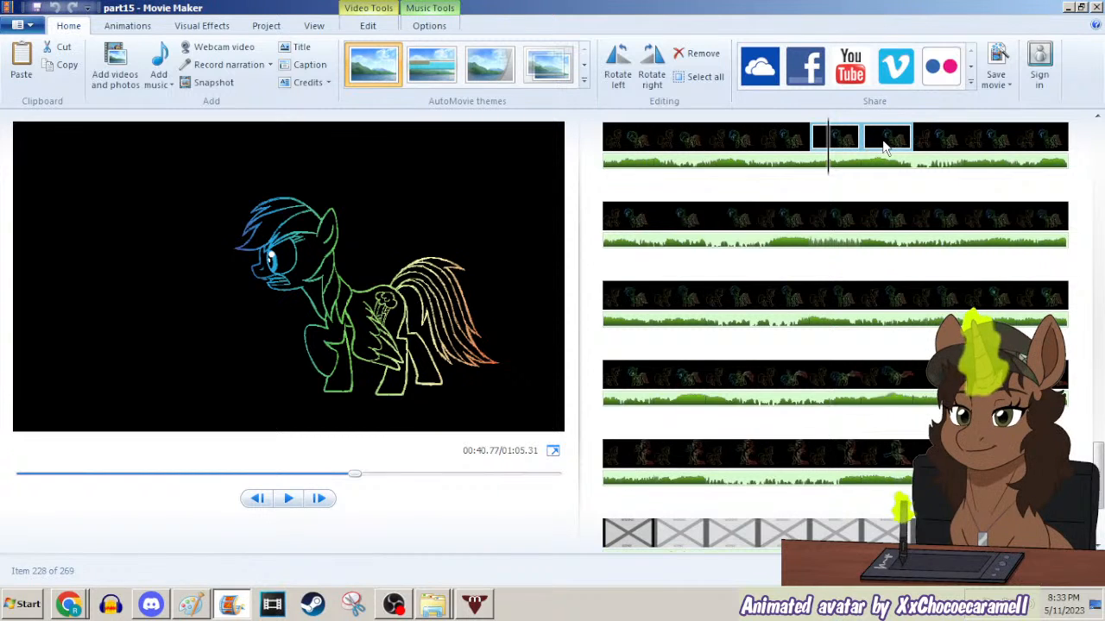
left_click(883, 148)
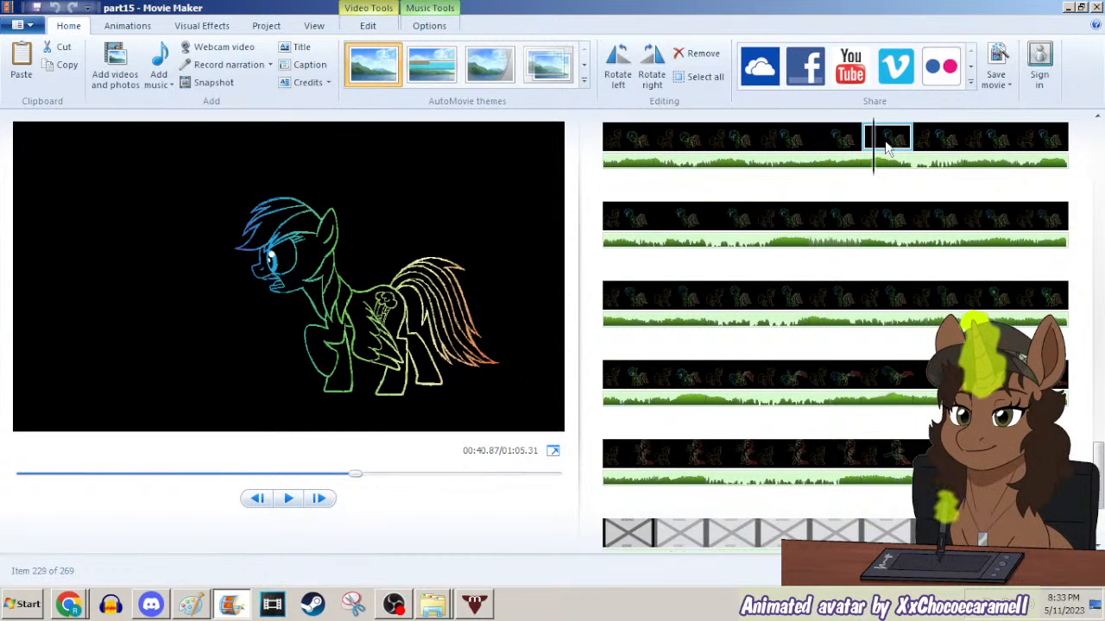
left_click(652, 221)
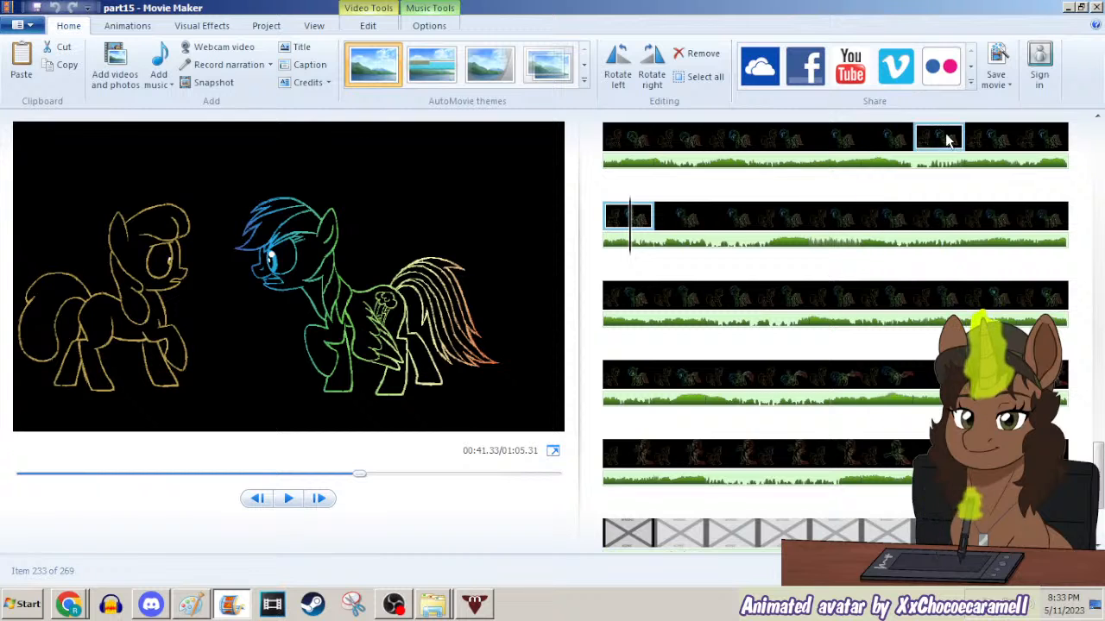
left_click(731, 220)
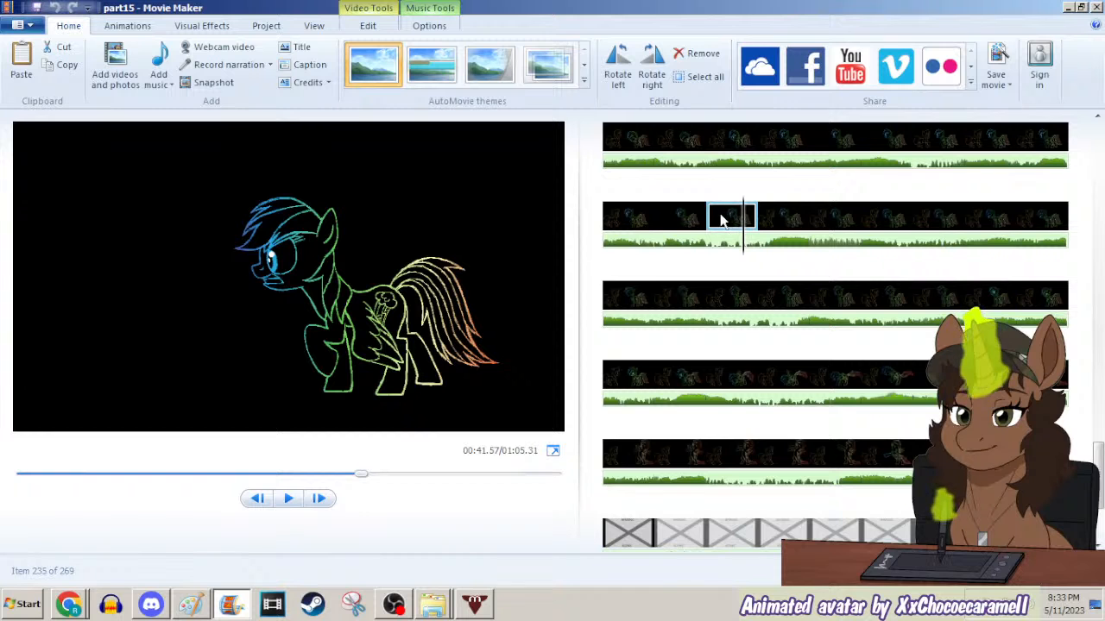
Switch to Paint, copy the whole gold pony drawing, open picture 184 without saving 219, and paste the pony into it.
left_click(193, 601)
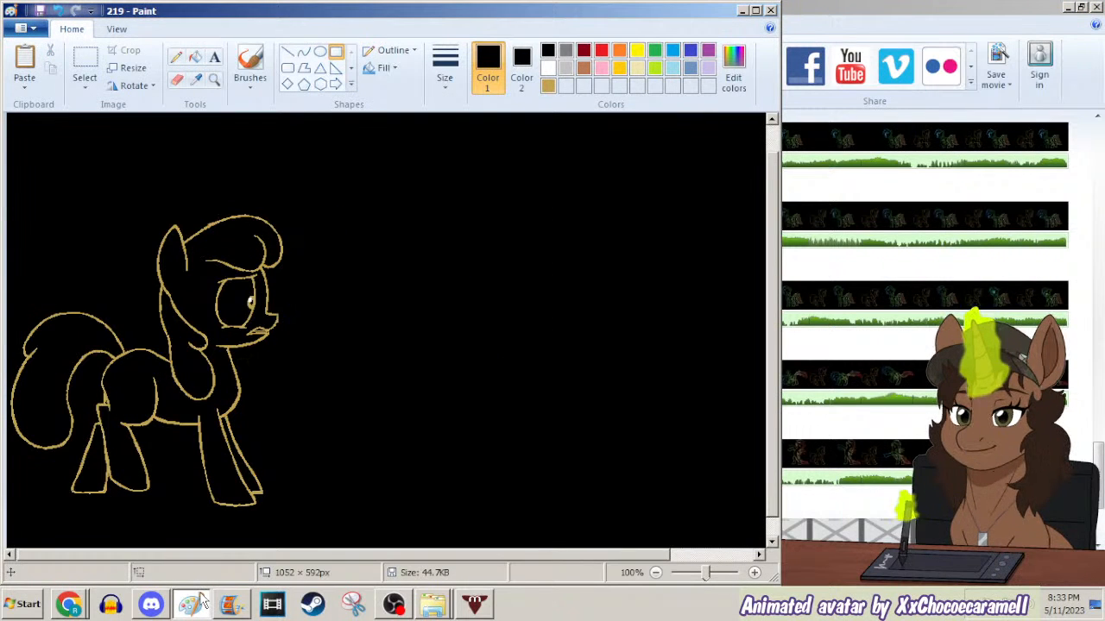
key("ctrl+a")
key("ctrl+o")
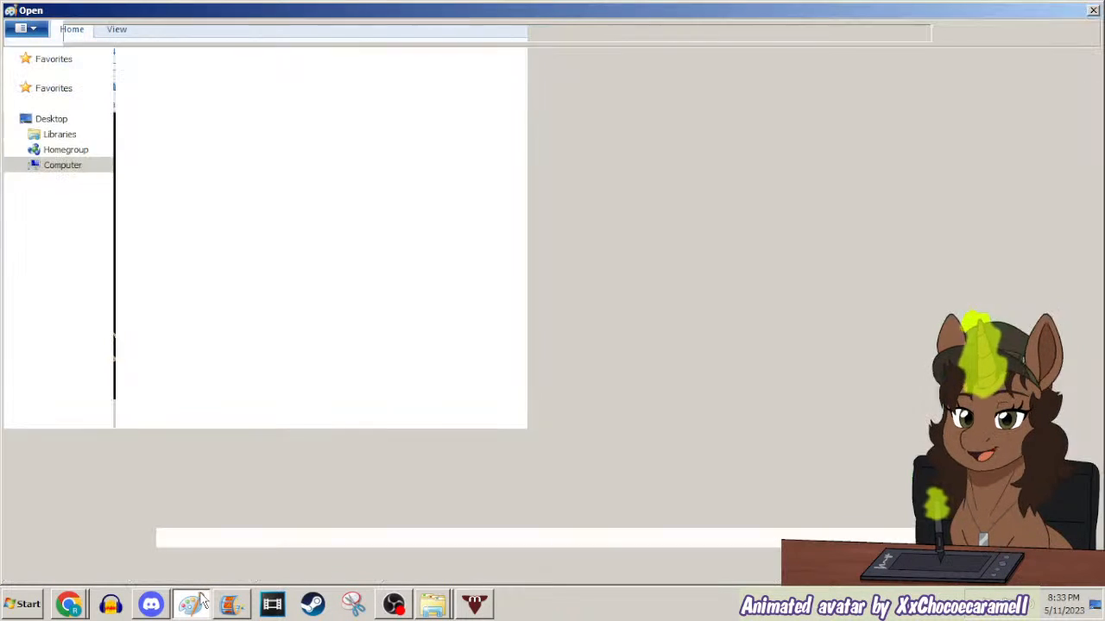
type("220")
key("Return")
key("Tab")
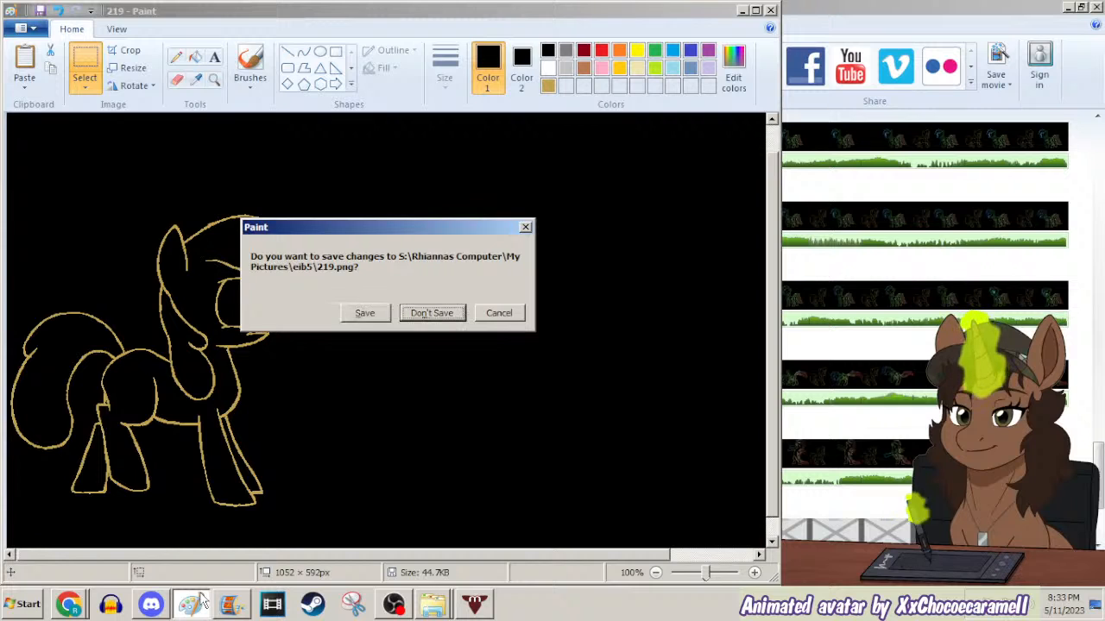
key("Return")
key("ctrl+v")
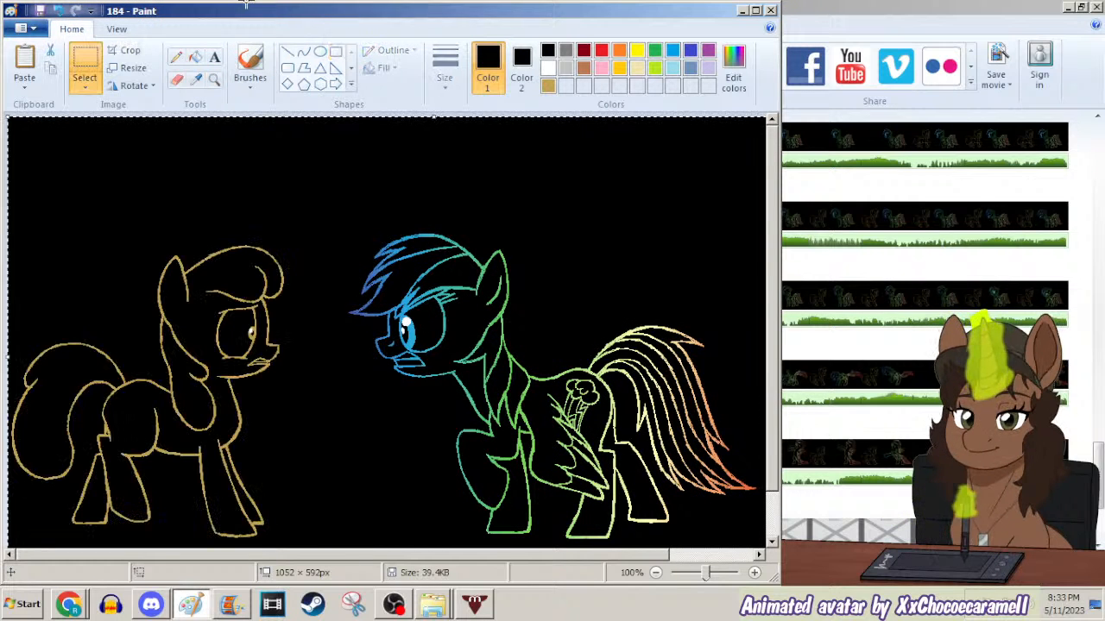
Save the combined picture of both ponies as the PNG file 243.
key("F12")
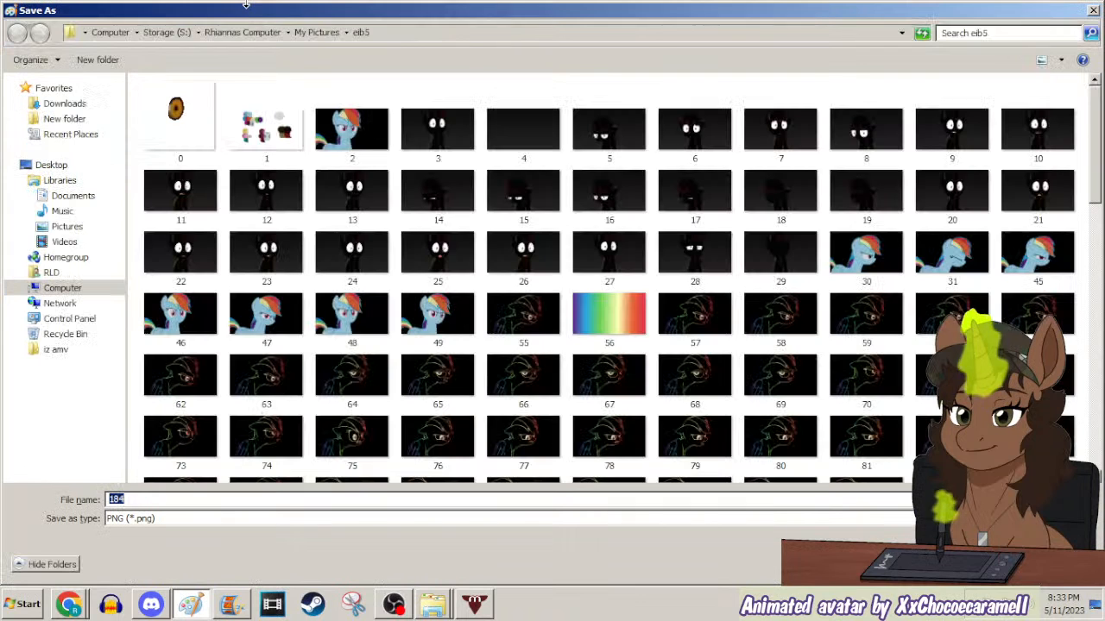
type("23")
key("BackSpace")
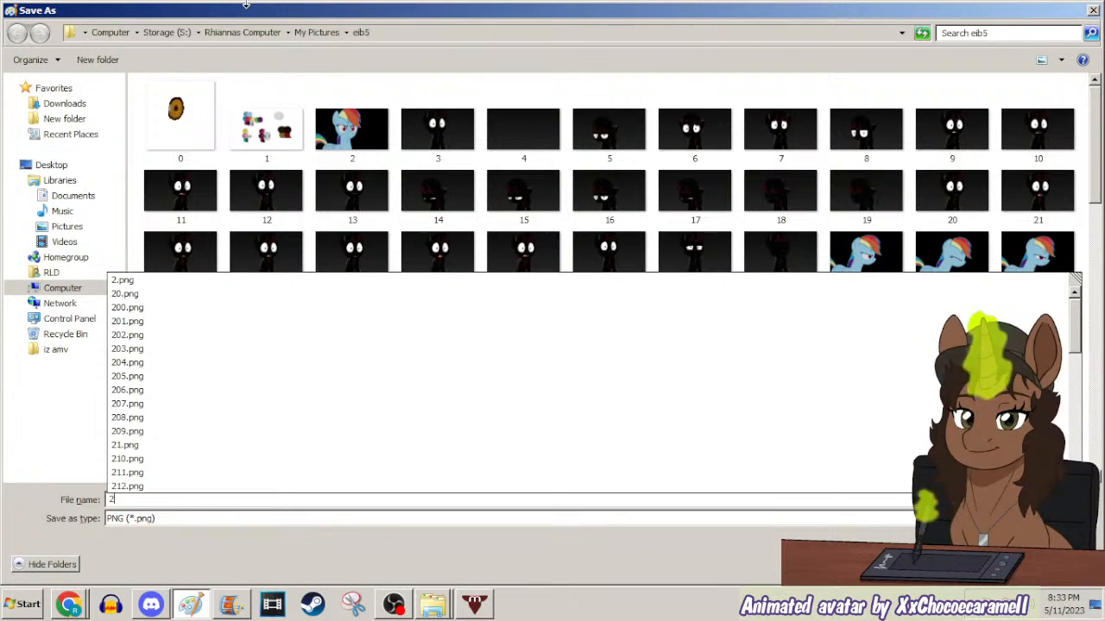
type("45")
key("Return")
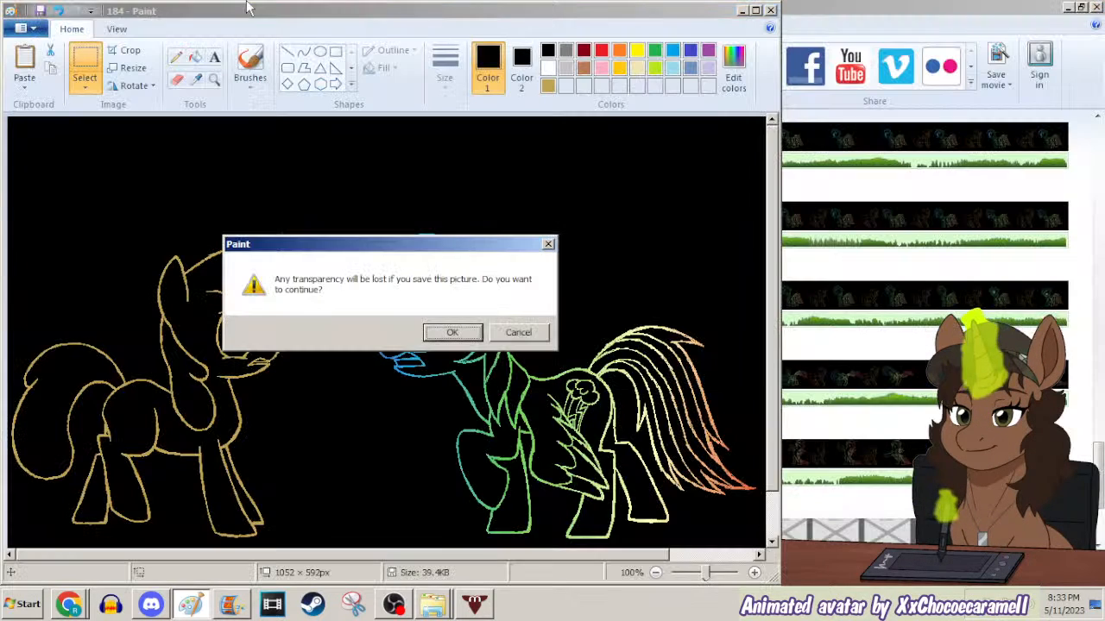
key("Return")
Insert picture 243 into the Movie Maker timeline after item 234 and set its duration to 0.06.
left_click(880, 8)
left_click(690, 223)
left_click(121, 74)
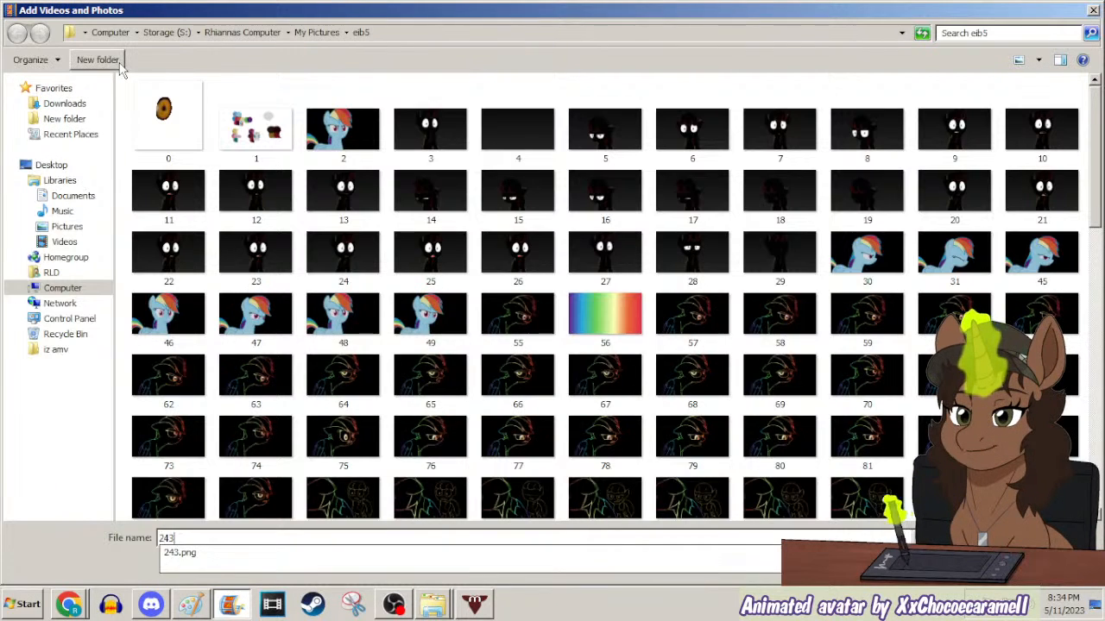
key("Return")
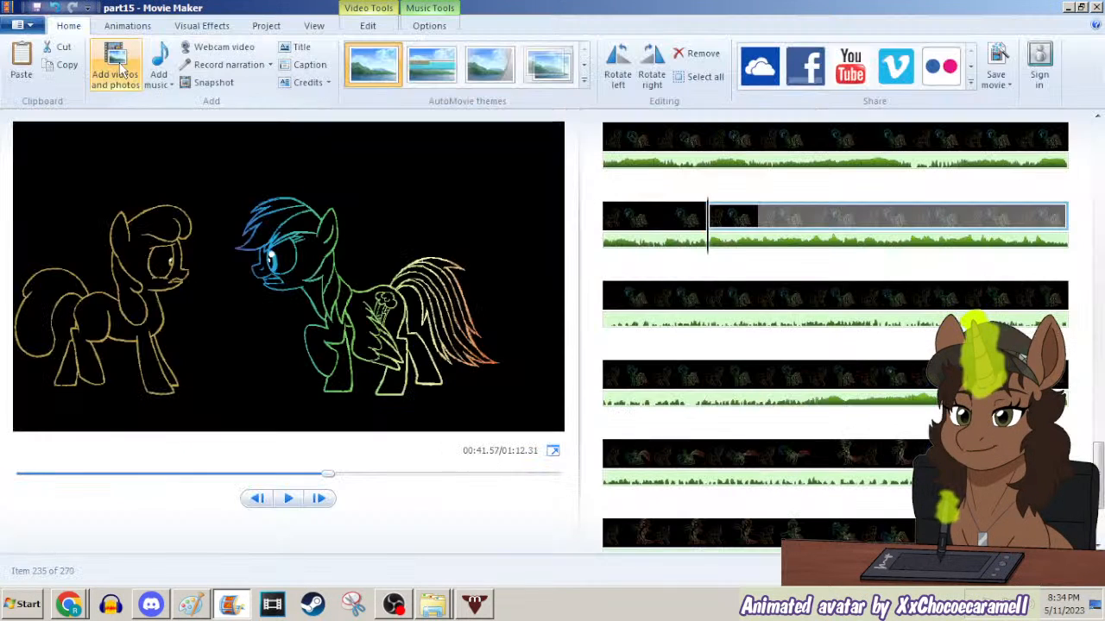
left_click(368, 25)
left_click(325, 75)
type("0.05")
key("Return")
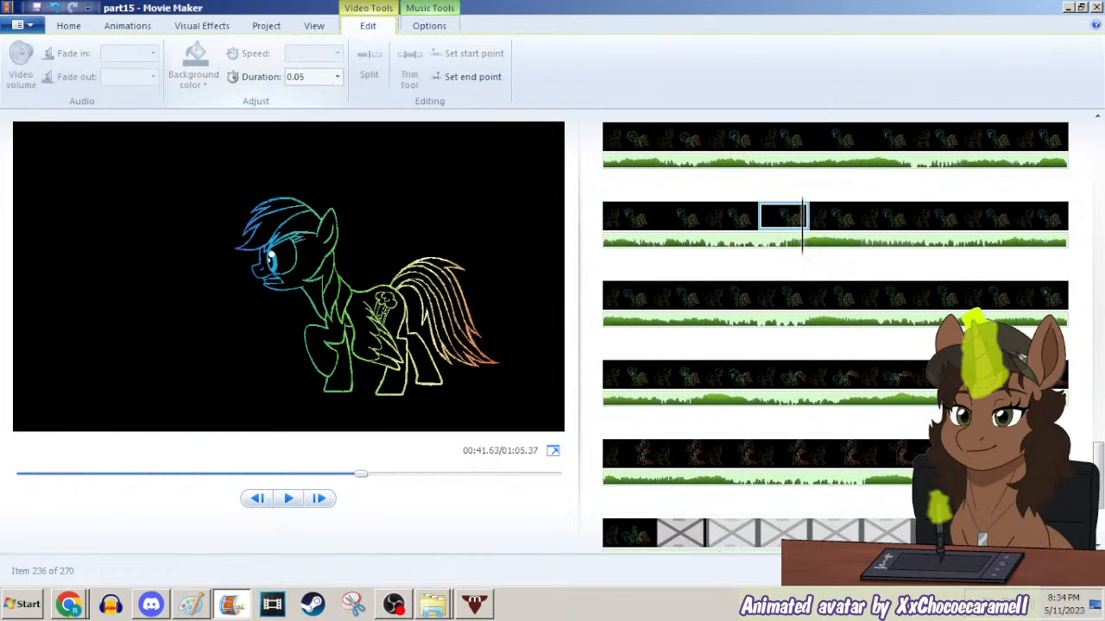
Compare the new frame with its neighbours and set its duration to 0.05.
key("Right")
key("Left")
key("Left")
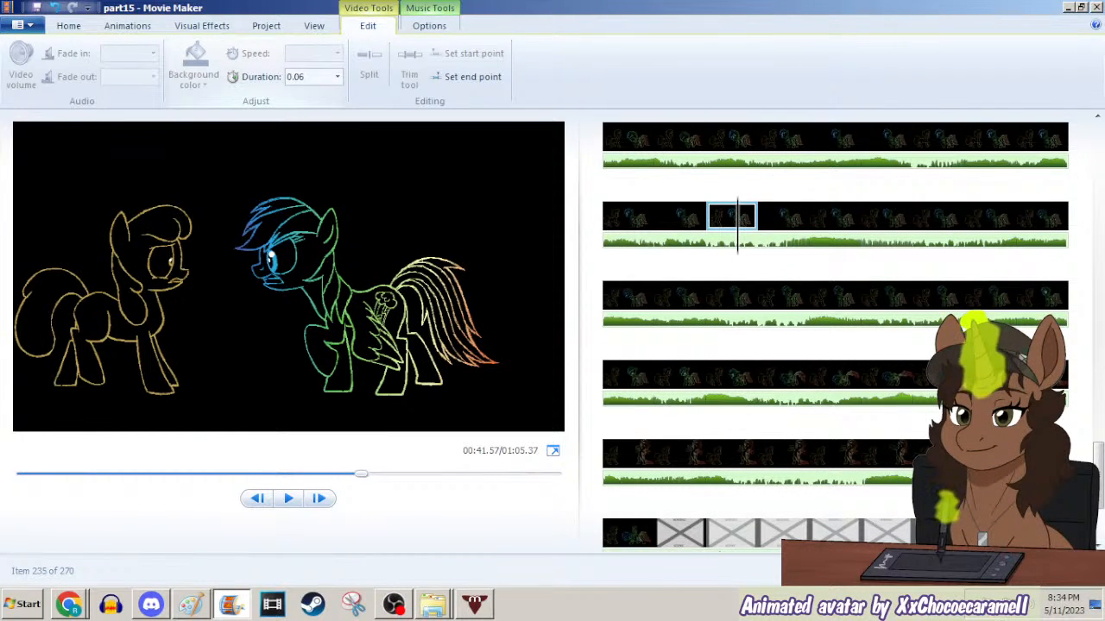
key("Right")
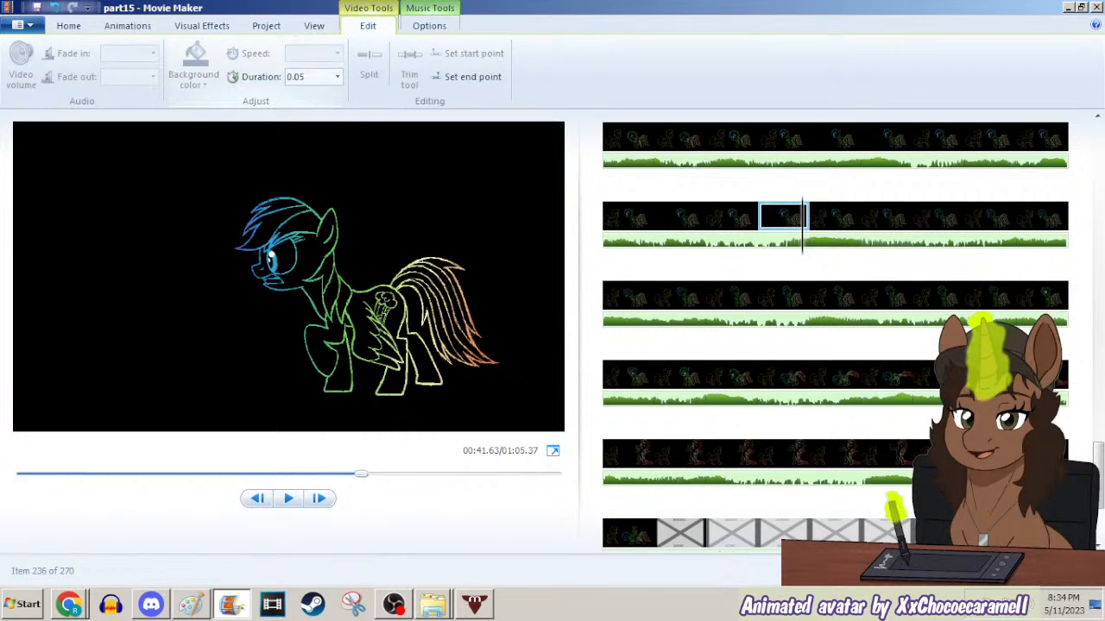
key("Left")
left_click(320, 74)
type(".0")
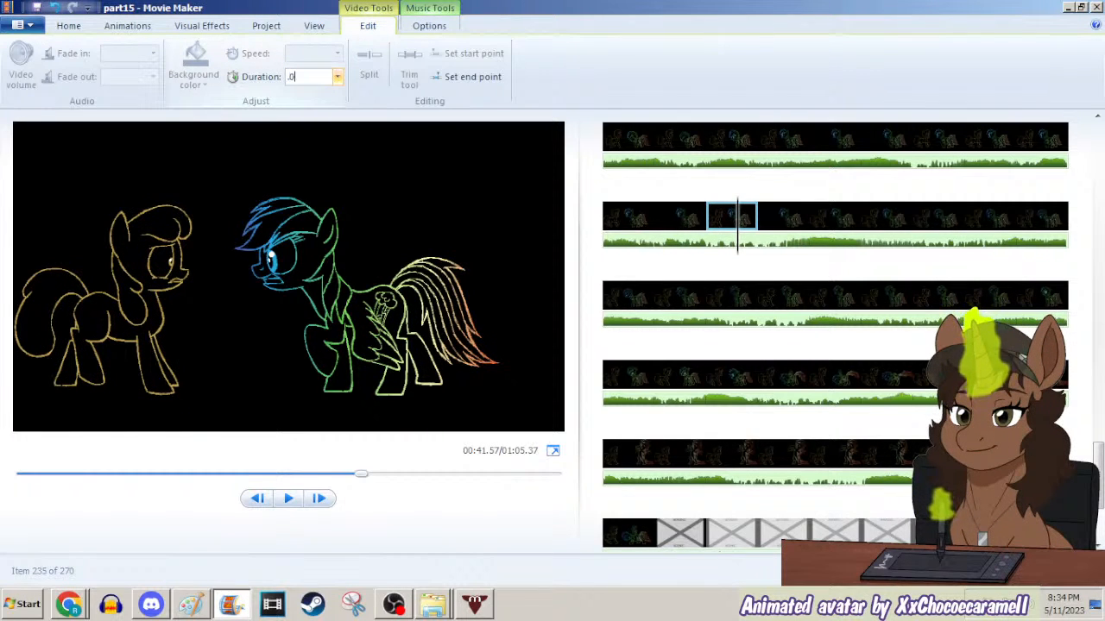
type("5")
key("Return")
Delete the old frame with only the rainbow pony right after the new frame, and check the transition to the following one.
key("Right")
key("Delete")
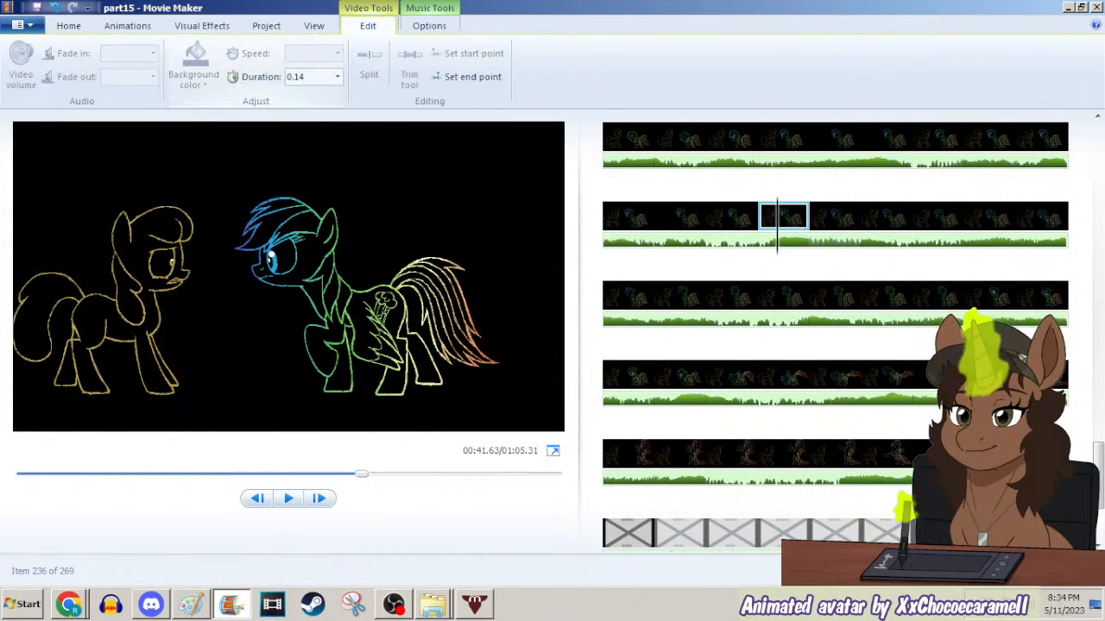
key("Left")
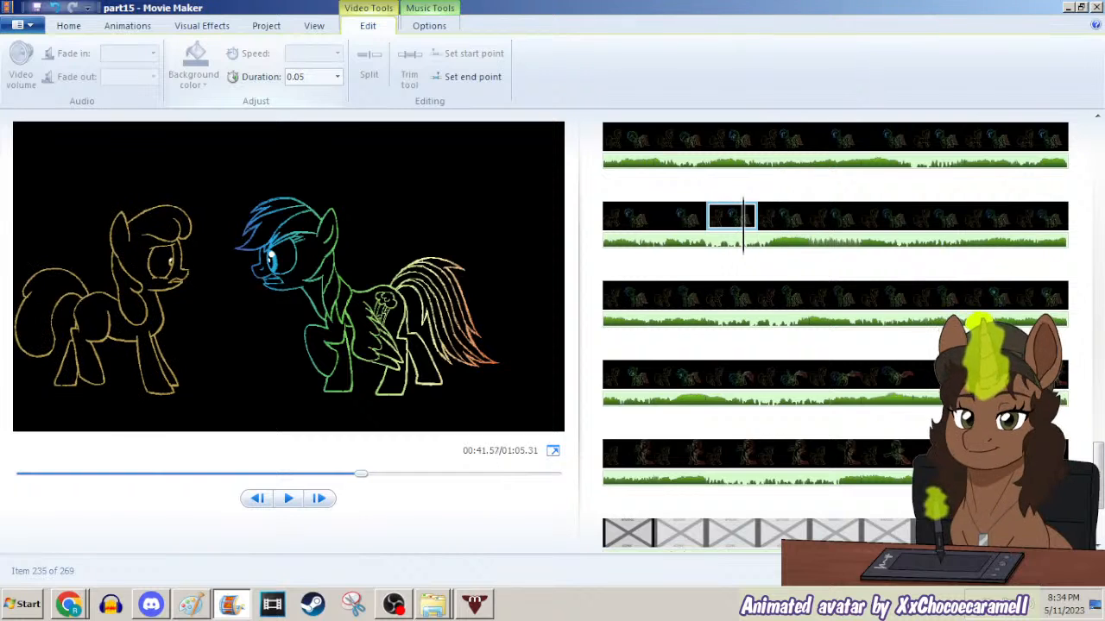
key("Right")
key("Left")
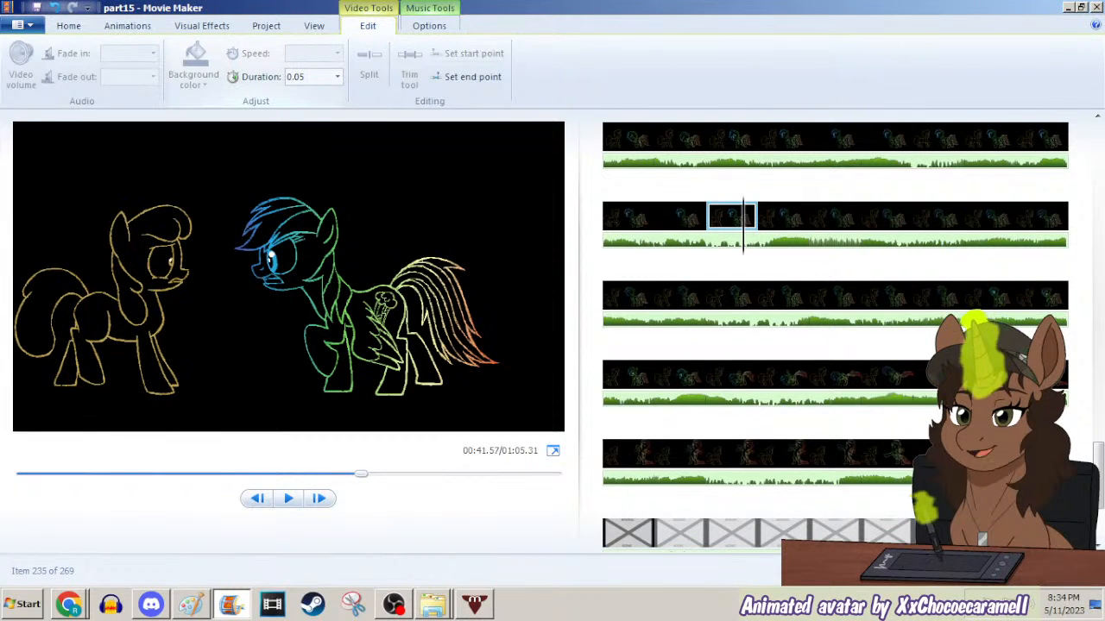
Switch to Paint, open picture 217 and save it as the PNG file 244.
left_click(183, 606)
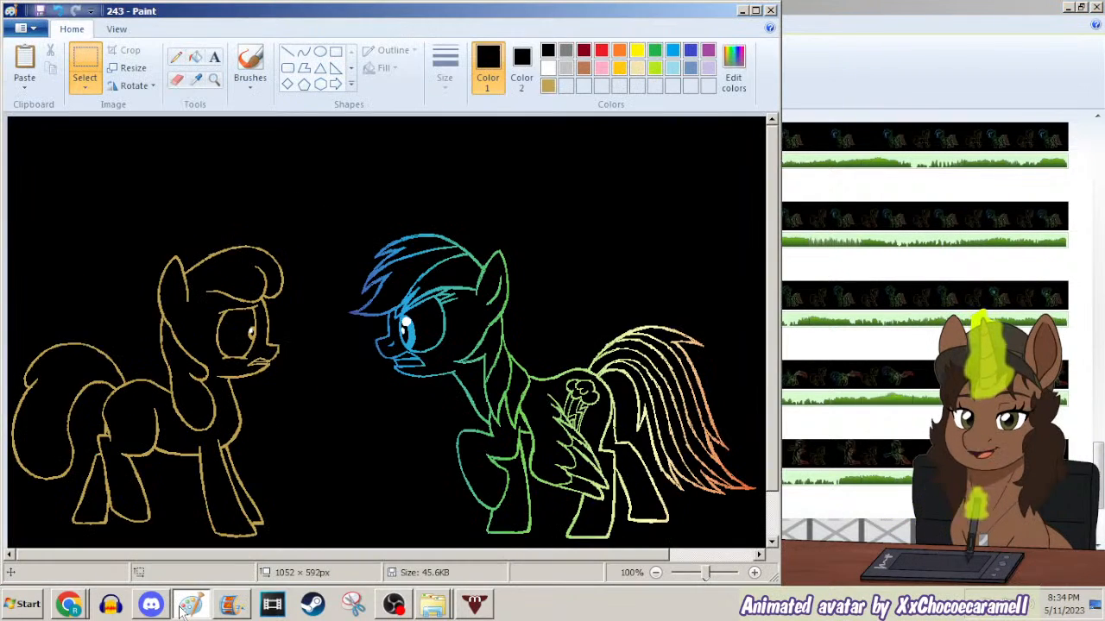
key("ctrl+o")
key("Return")
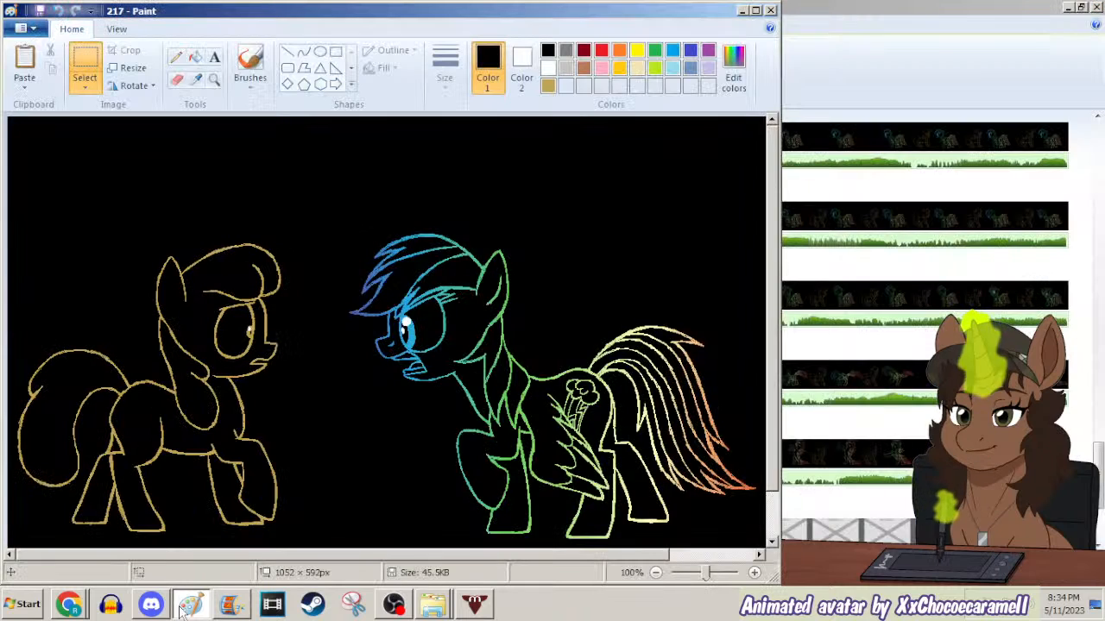
left_click(195, 78)
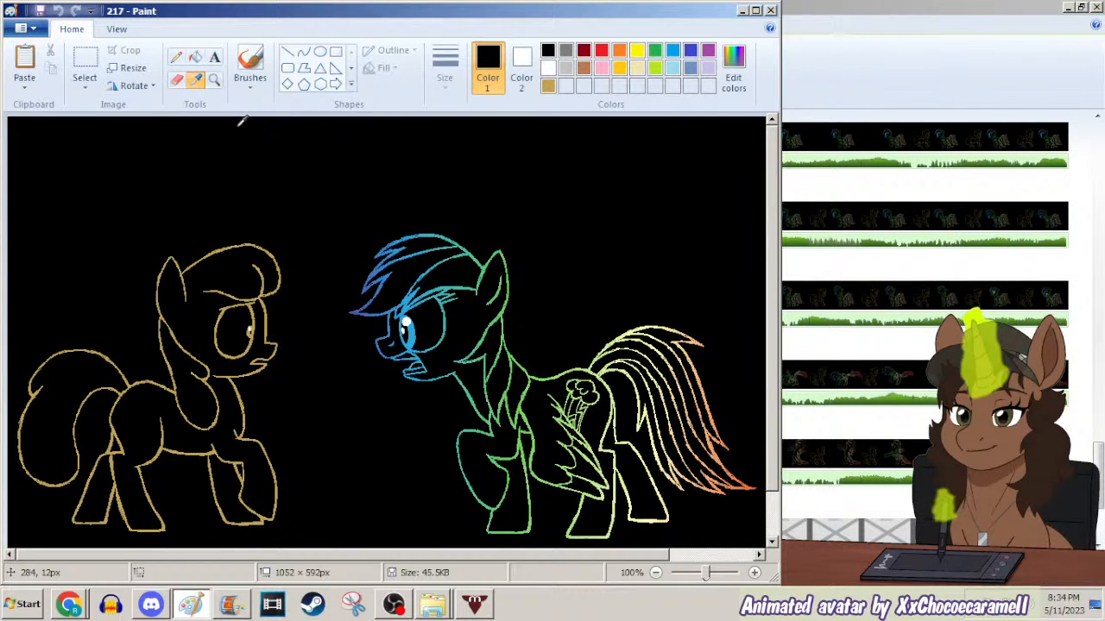
key("F12")
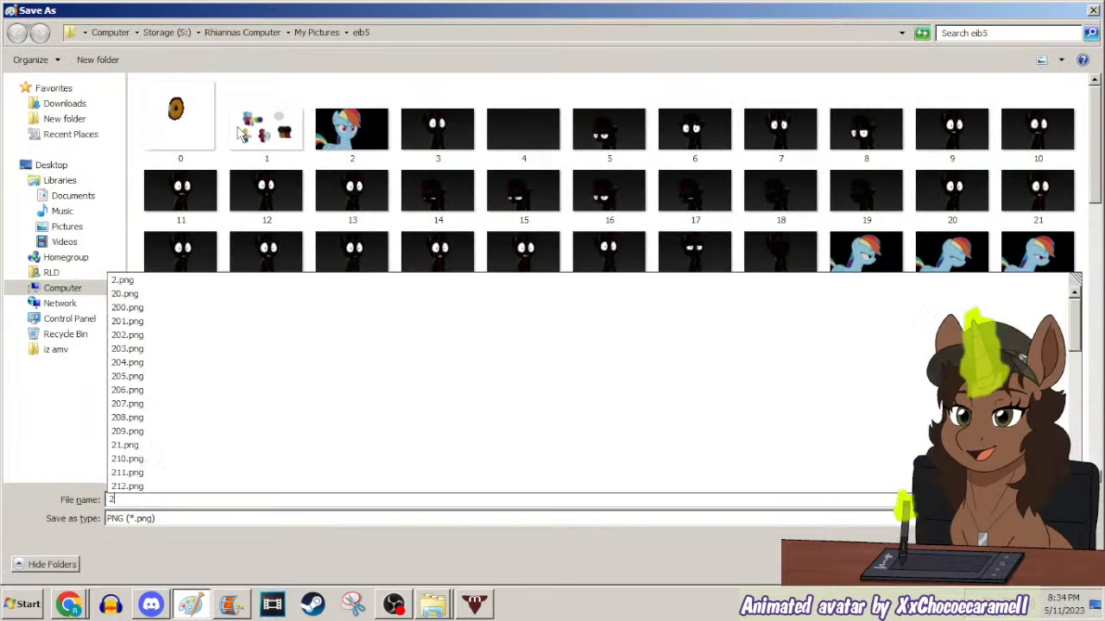
type("244")
key("Return")
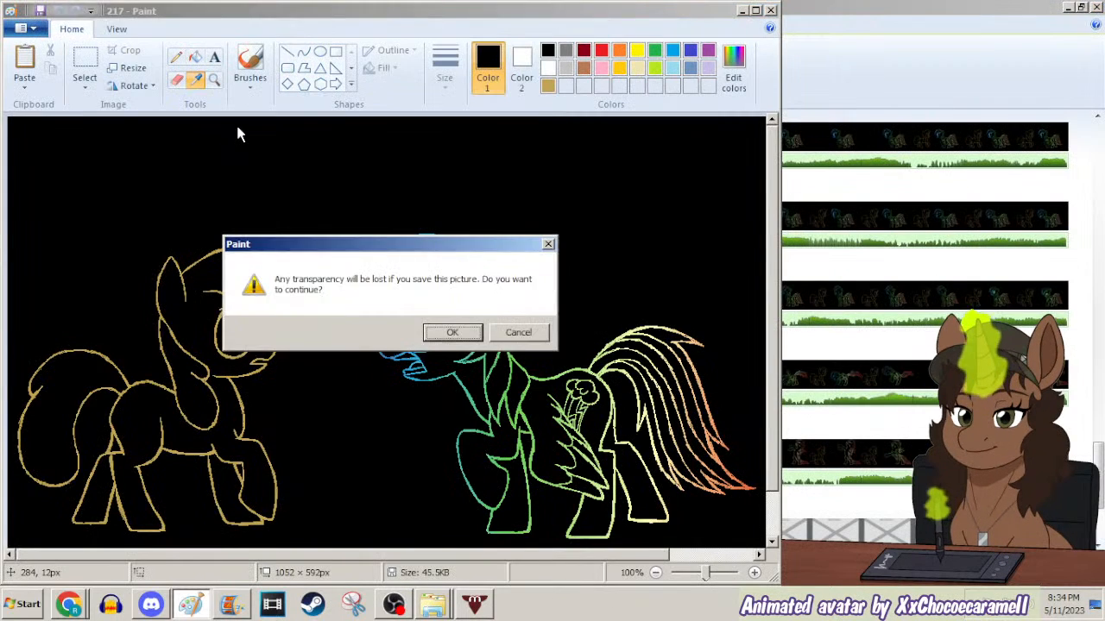
key("Return")
Insert picture 244 into the Movie Maker timeline after item 233 and play the preview from there.
left_click(812, 8)
left_click(629, 215)
left_click(664, 216)
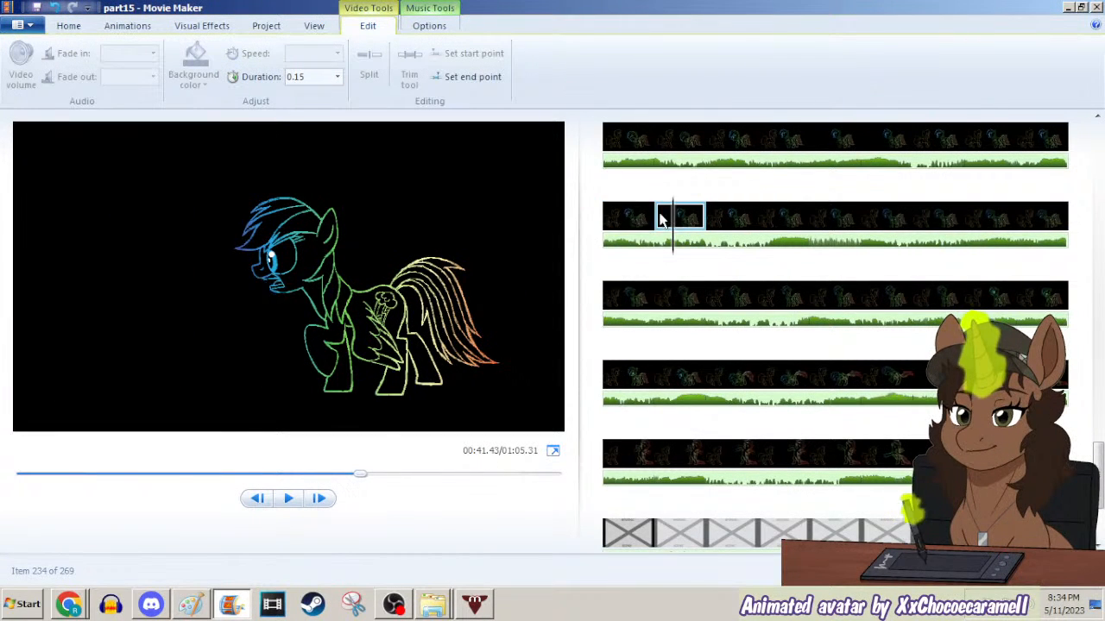
left_click(631, 213)
left_click(72, 31)
left_click(108, 62)
type("244")
key("Return")
key("space")
left_click(288, 501)
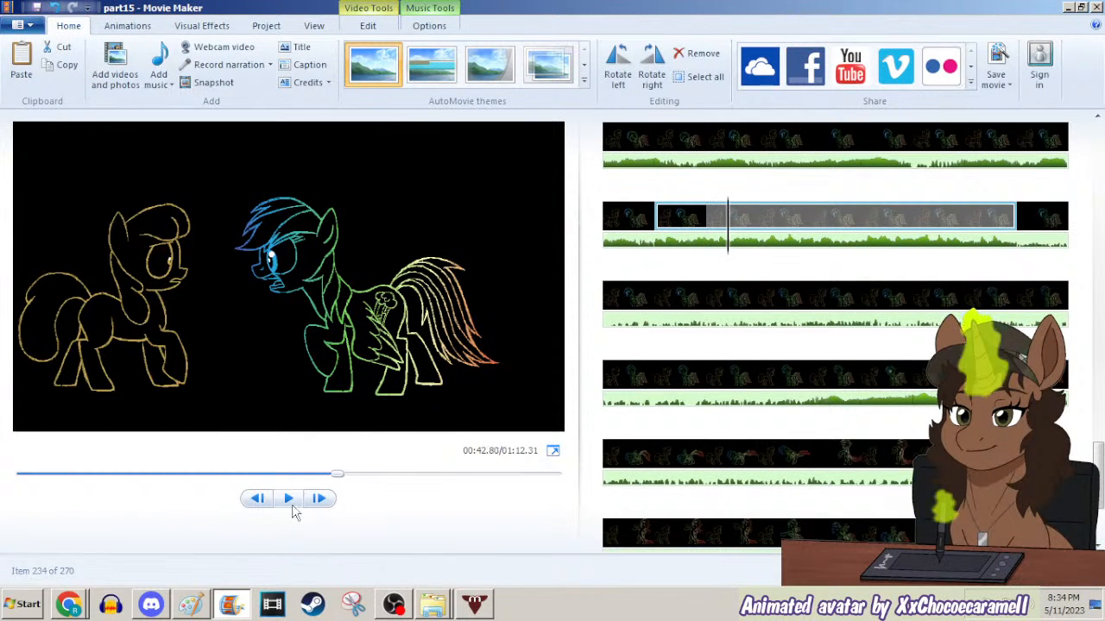
Lower the music volume of the soundtrack under the timeline.
left_click(708, 229)
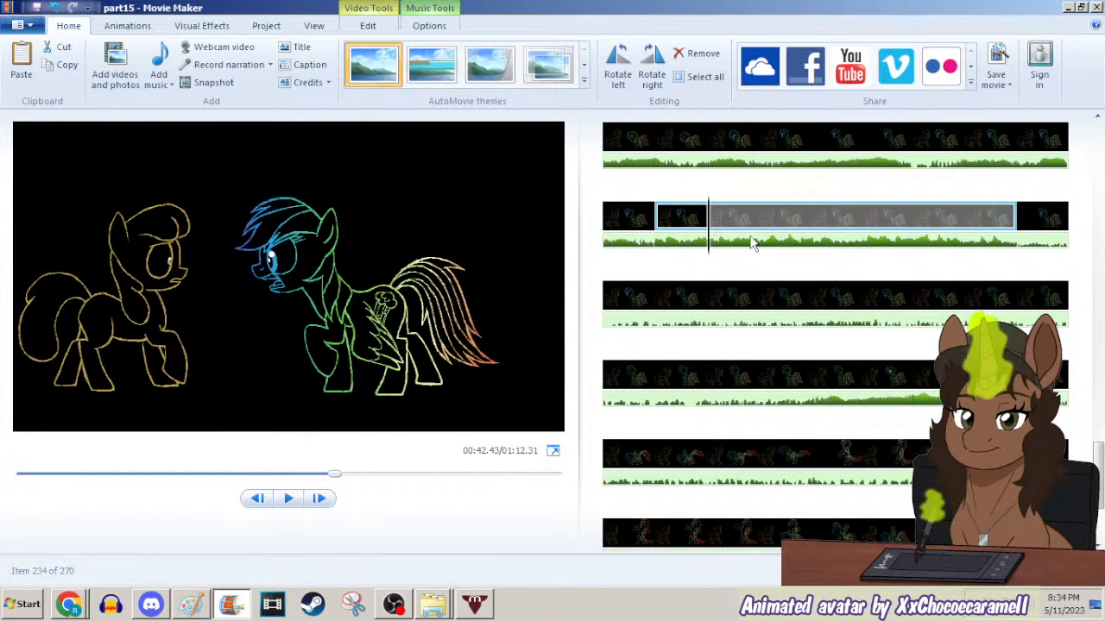
left_click(741, 255)
left_click(429, 25)
left_click(22, 65)
left_click_drag(47, 115, 32, 112)
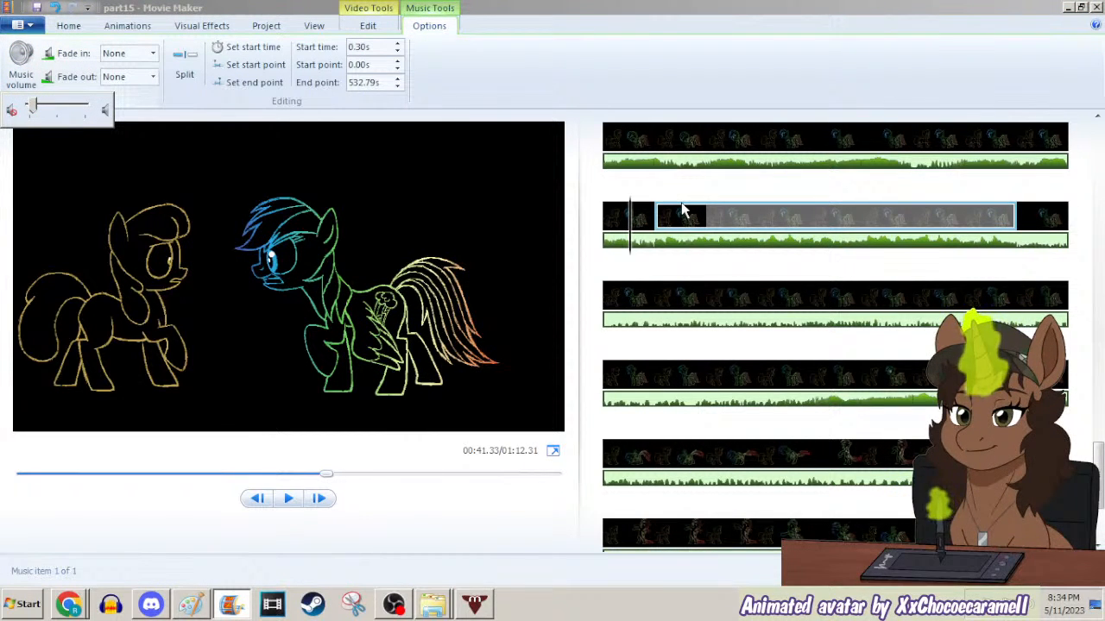
left_click(682, 210)
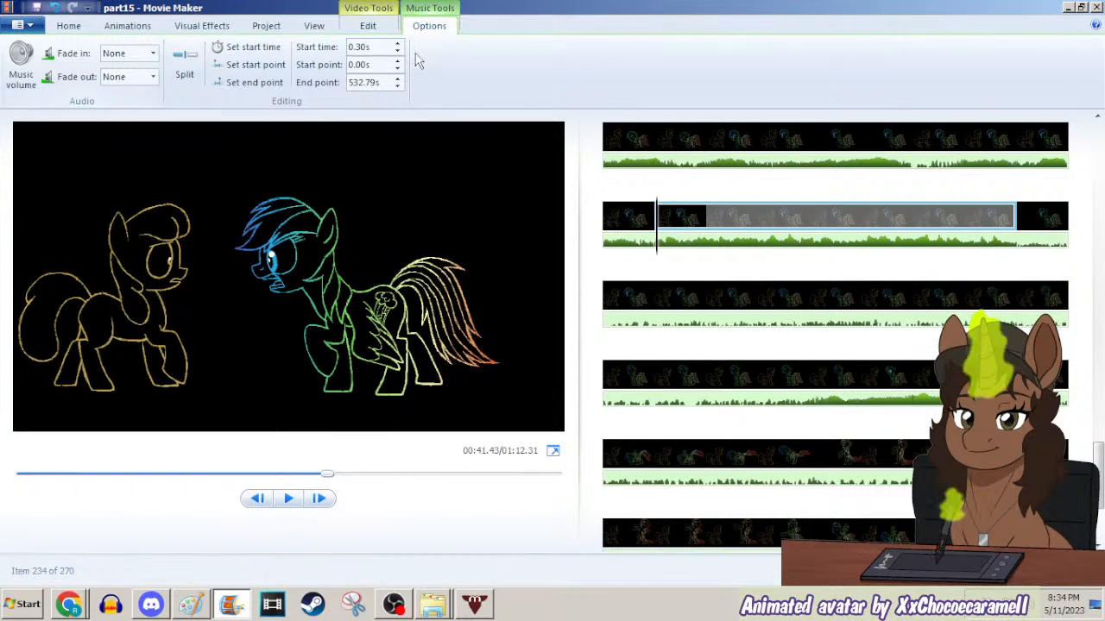
left_click(385, 28)
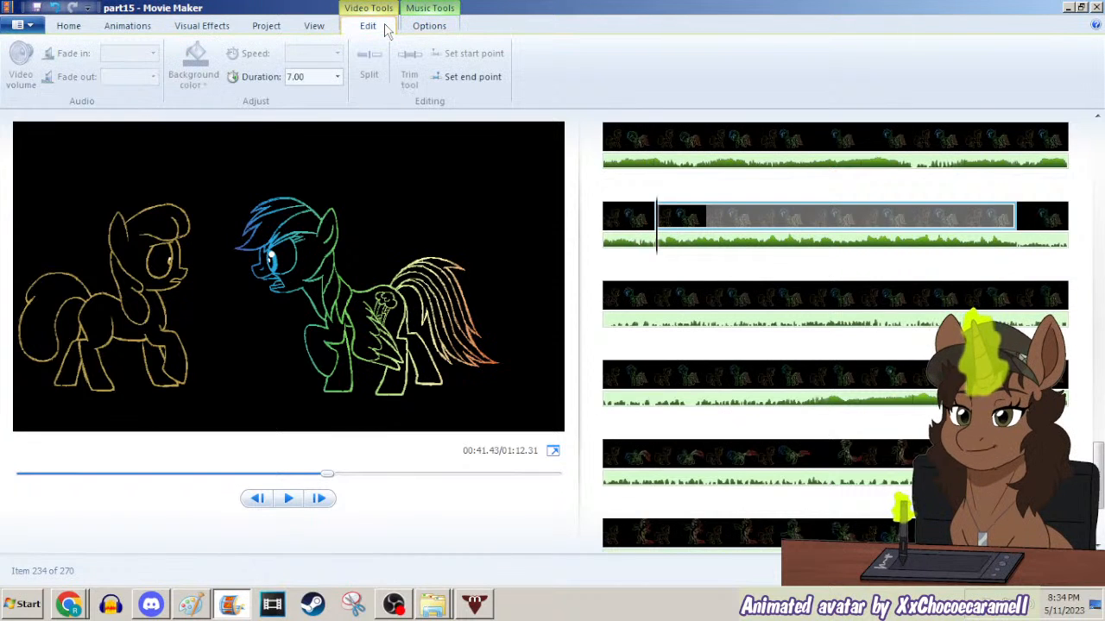
left_click(313, 76)
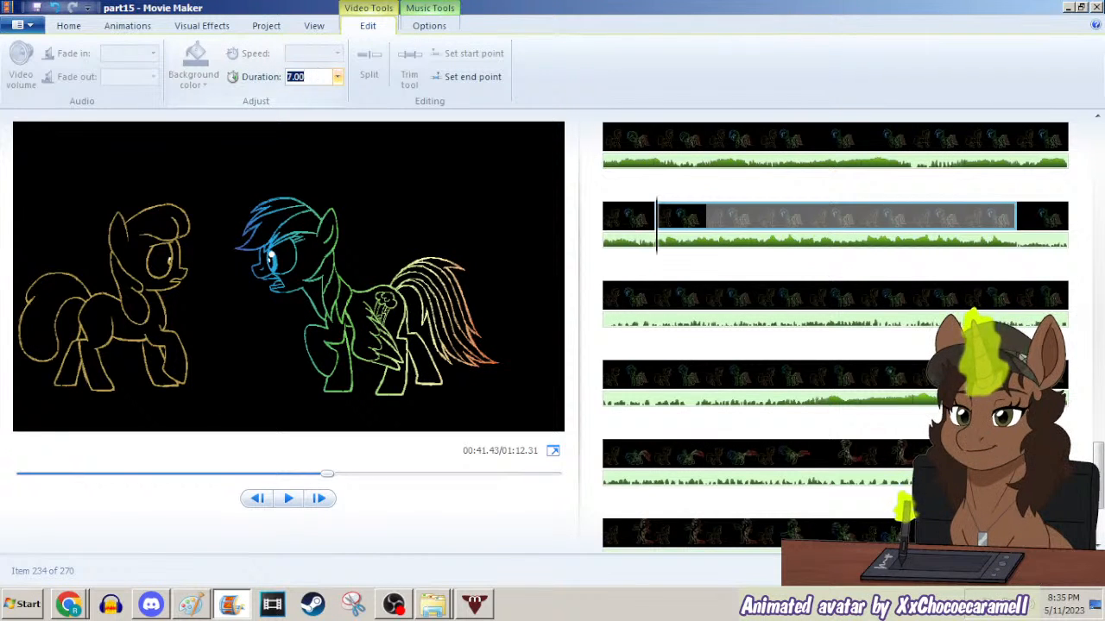
Switch to the YouTube live chat window and read the recent viewer messages.
left_click(1069, 8)
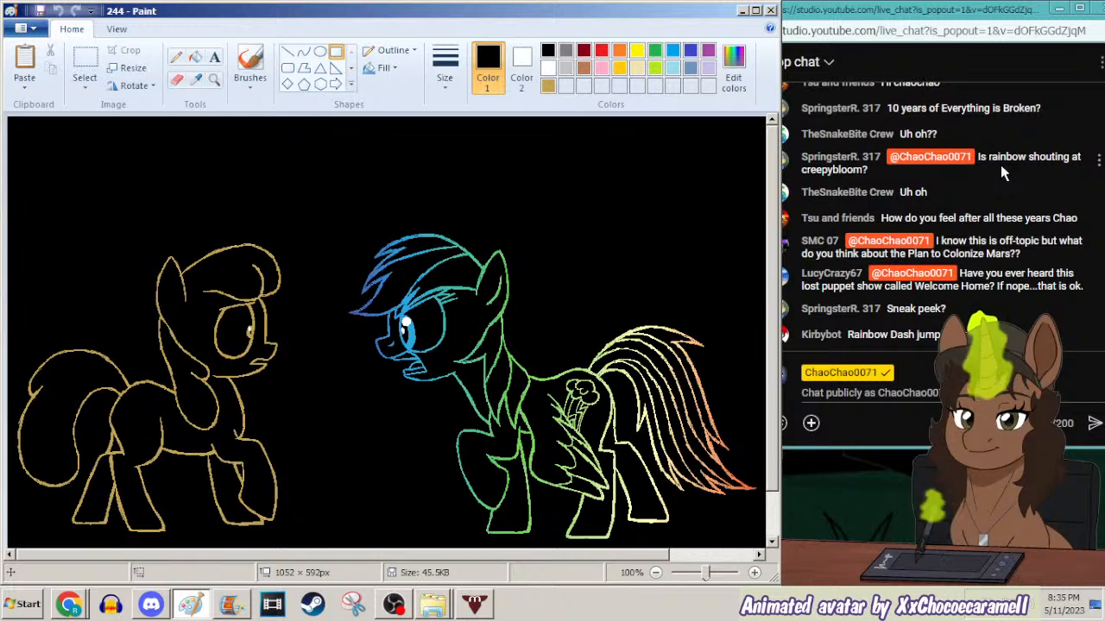
left_click(1000, 164)
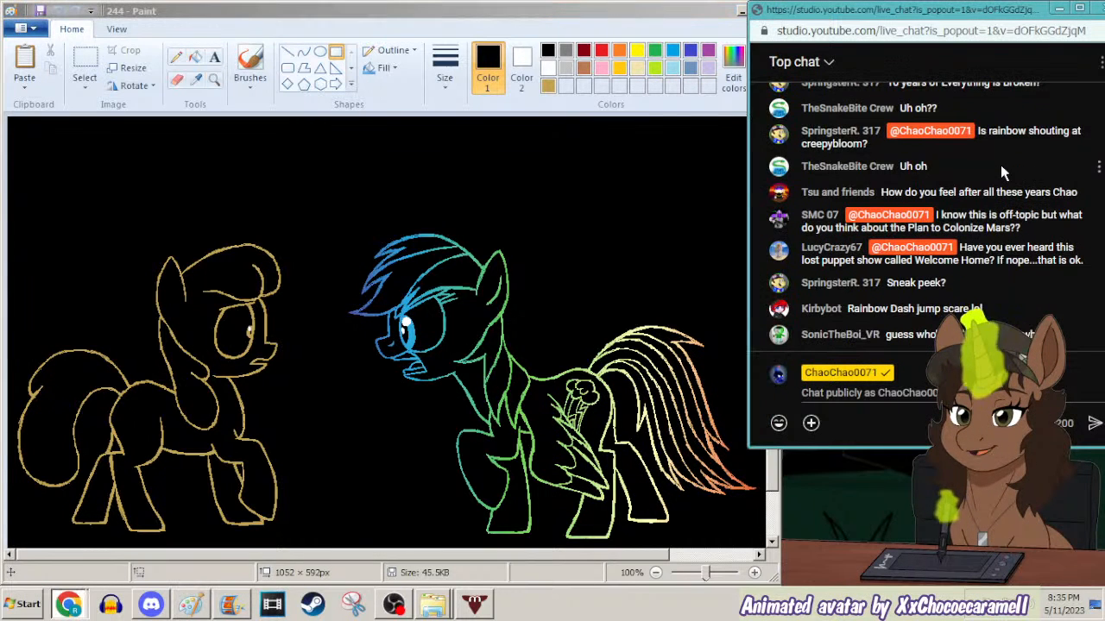
left_click_drag(1047, 236, 861, 211)
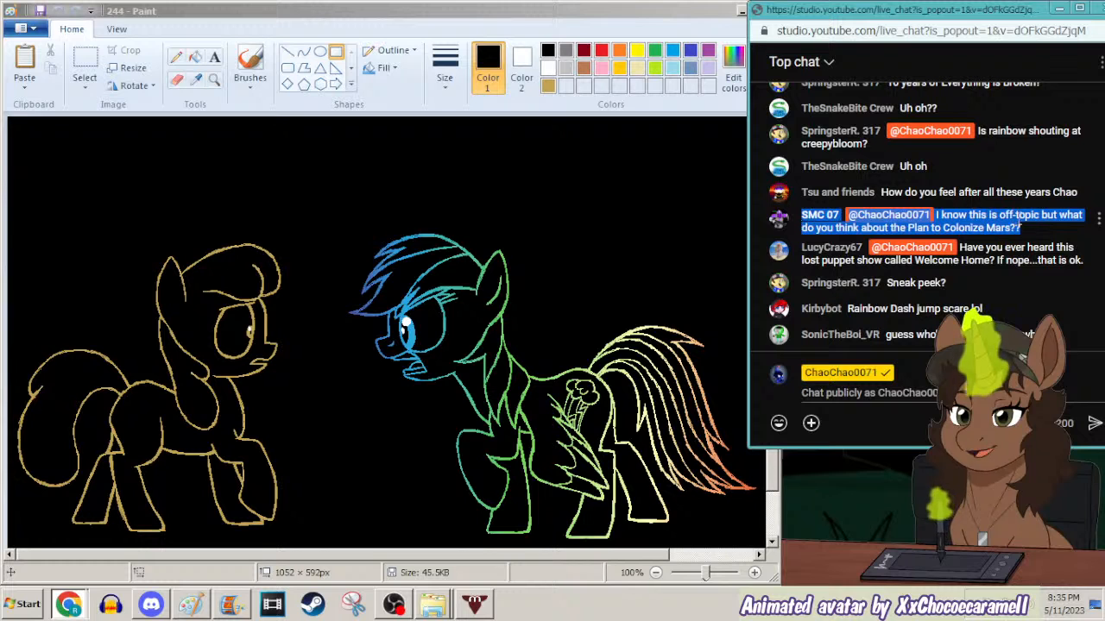
left_click_drag(1070, 257, 822, 240)
left_click_drag(1022, 204, 940, 390)
left_click(1008, 216)
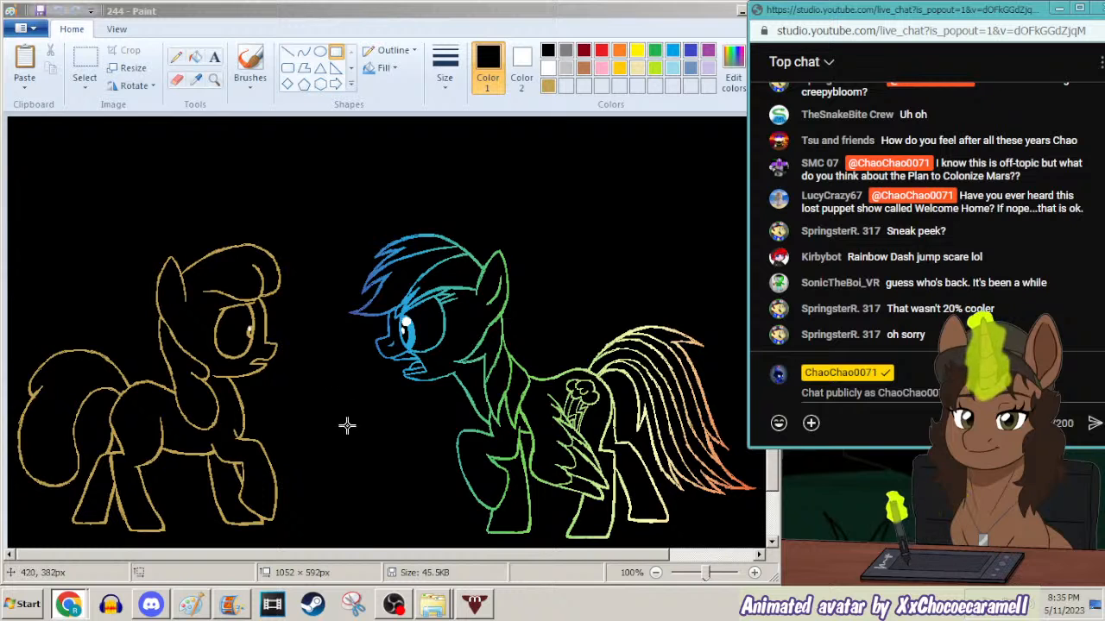
left_click_drag(1027, 197, 785, 147)
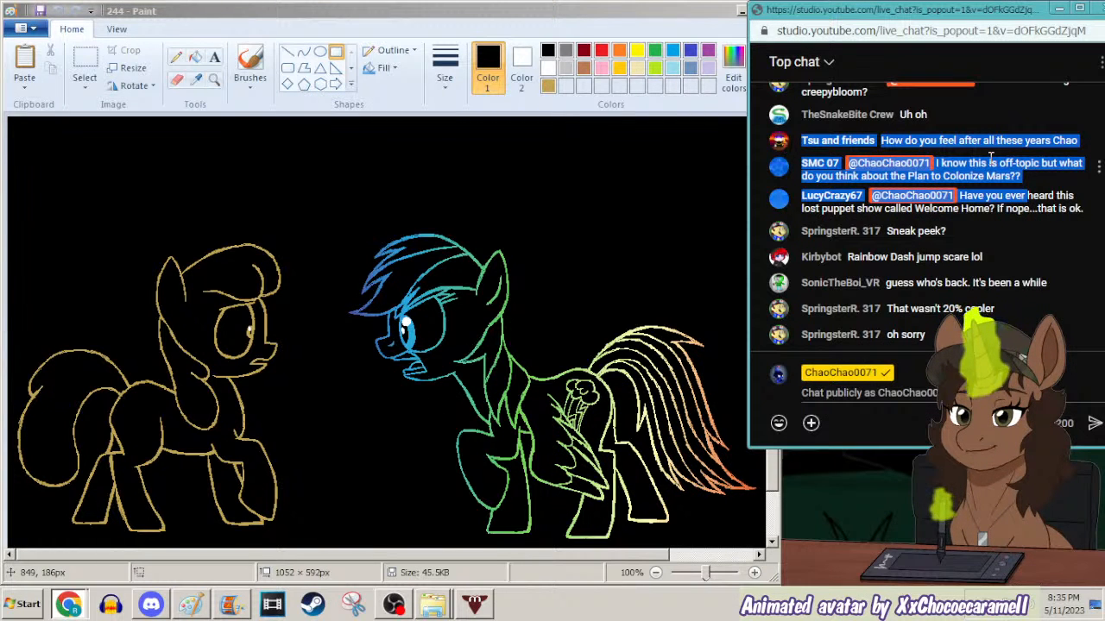
left_click(990, 157)
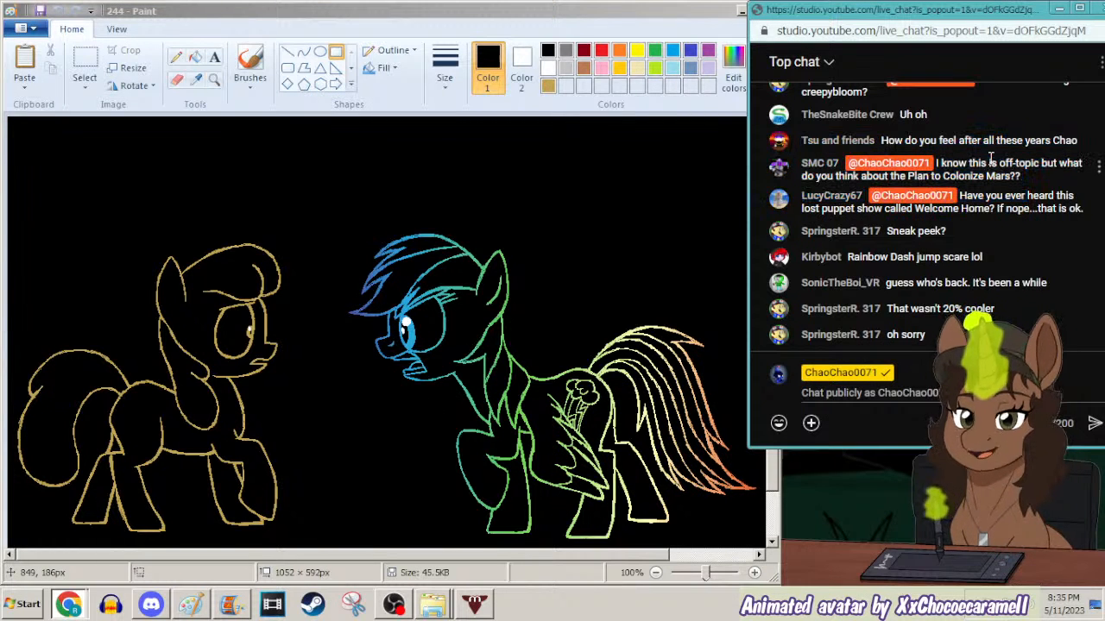
Return to Movie Maker and set the duration of the new two-pony frame, item 234, to 0.07.
left_click(230, 607)
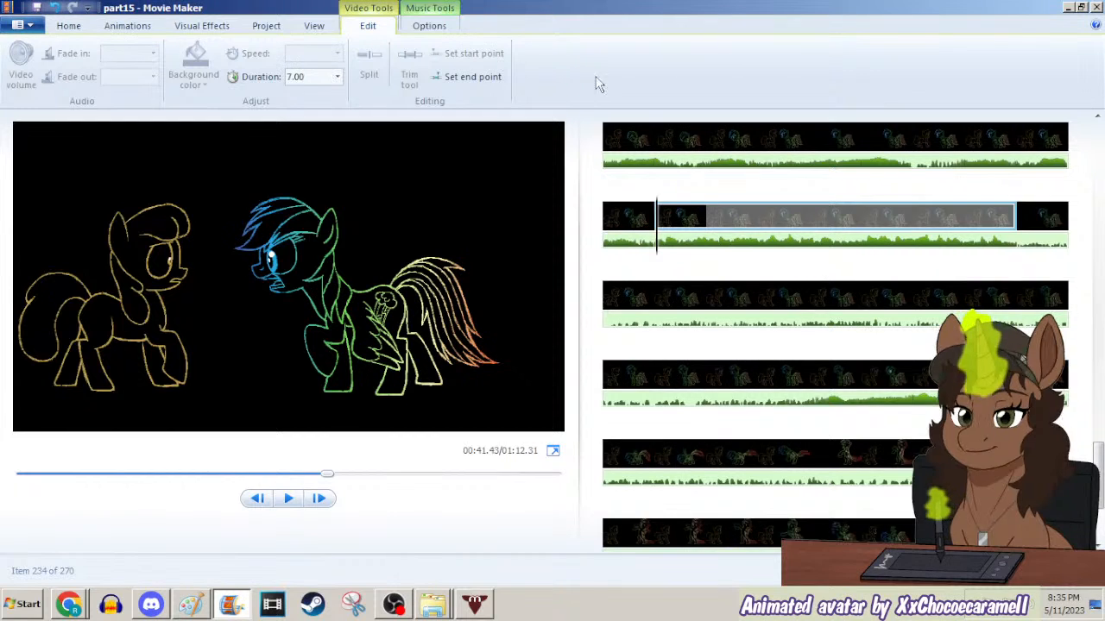
left_click(631, 220)
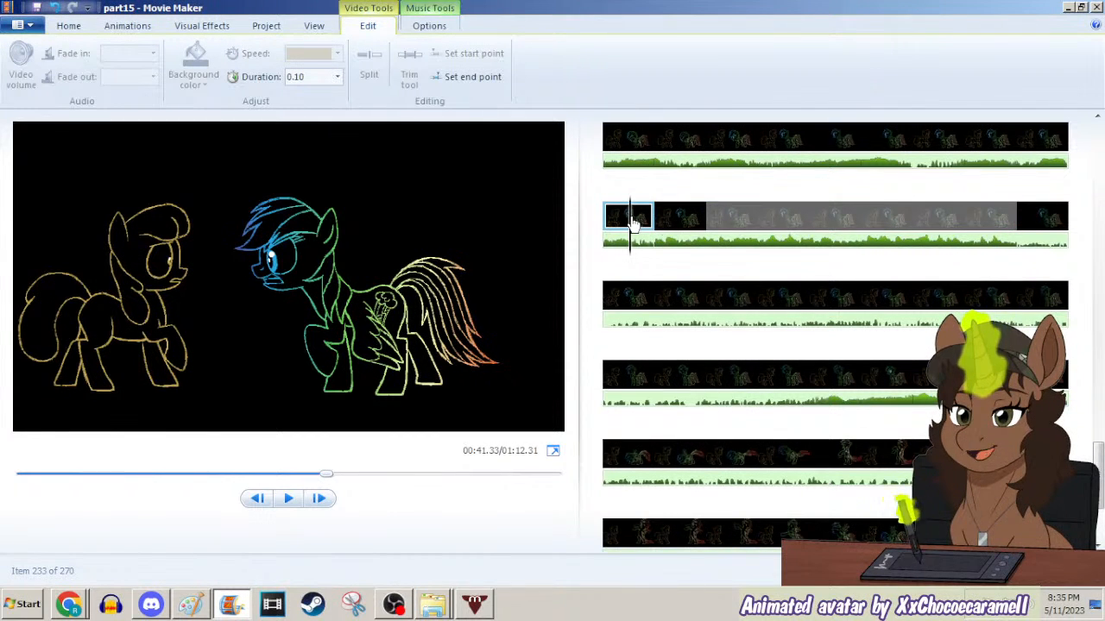
left_click(1035, 217)
left_click(693, 214)
left_click(297, 77)
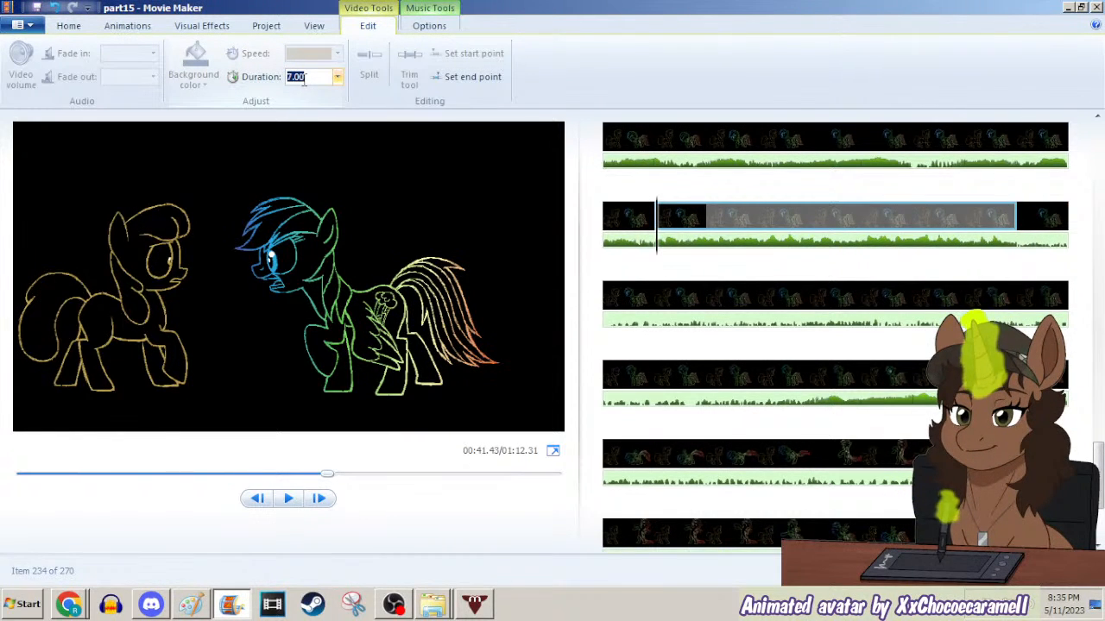
key("Return")
Set the rainbow-only frame's duration to 0.08 and move the new two-pony frame directly after it.
left_click(727, 216)
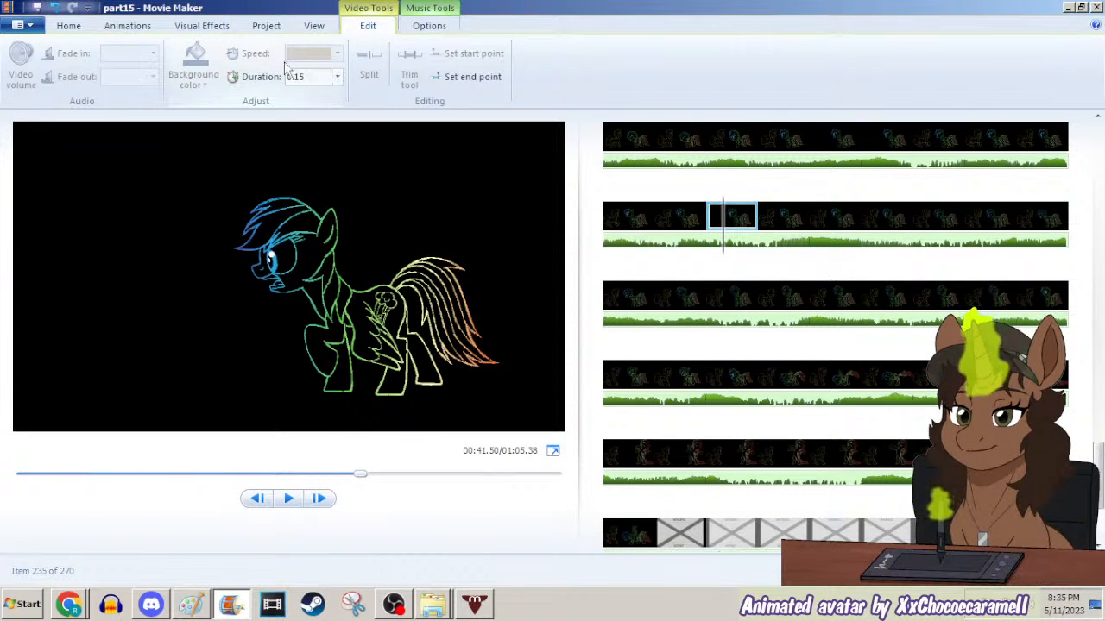
left_click(308, 77)
type(".07")
key("Return")
left_click(680, 216)
left_click_drag(743, 231, 746, 230)
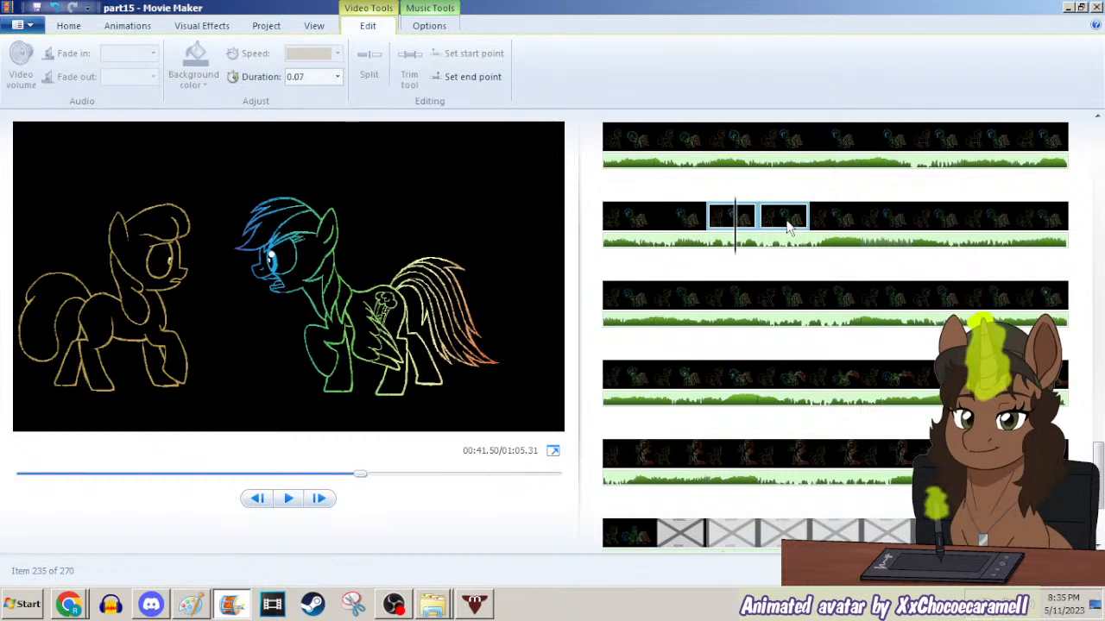
Flip back and forth between the moved two-pony frame and the frames after it to check the motion.
left_click(793, 222)
left_click(828, 216)
key("Left")
key("Left")
key("Right")
key("Right")
key("Left")
key("Left")
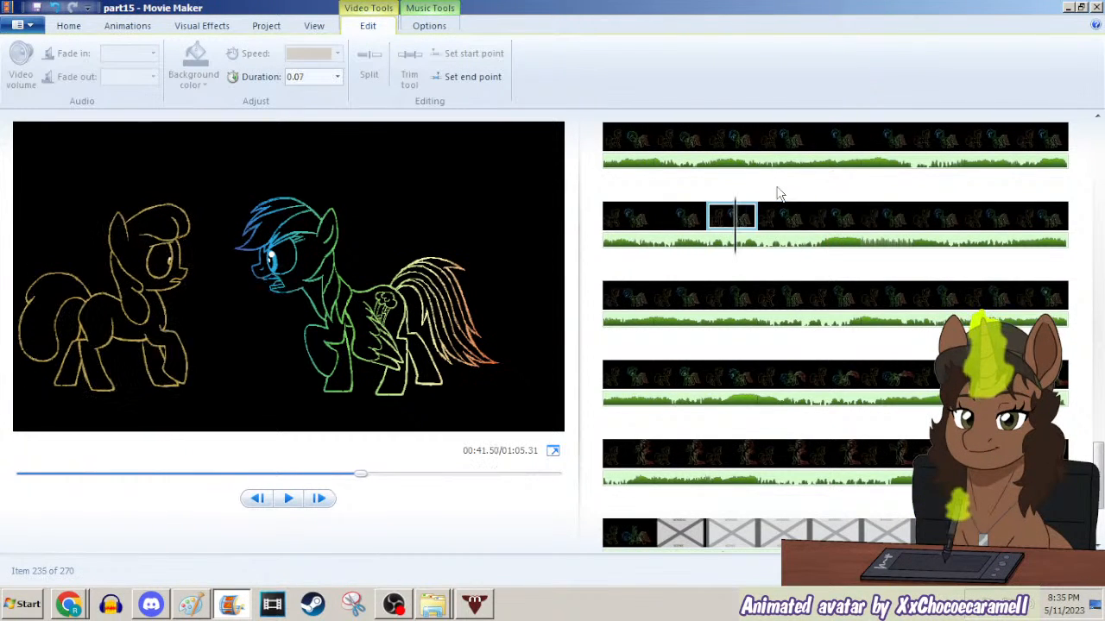
key("Right")
key("Right")
key("Left")
key("Left")
key("Right")
key("Right")
key("Left")
key("Left")
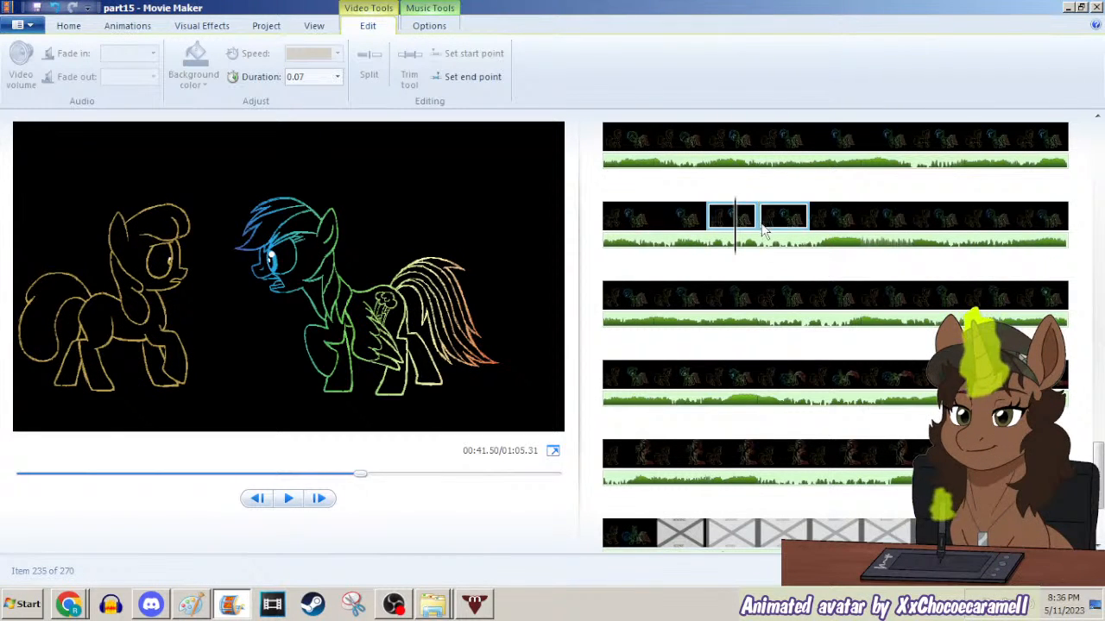
Compare items 233, 234 and 235 to check the frames around the rainbow-only picture.
left_click(641, 221)
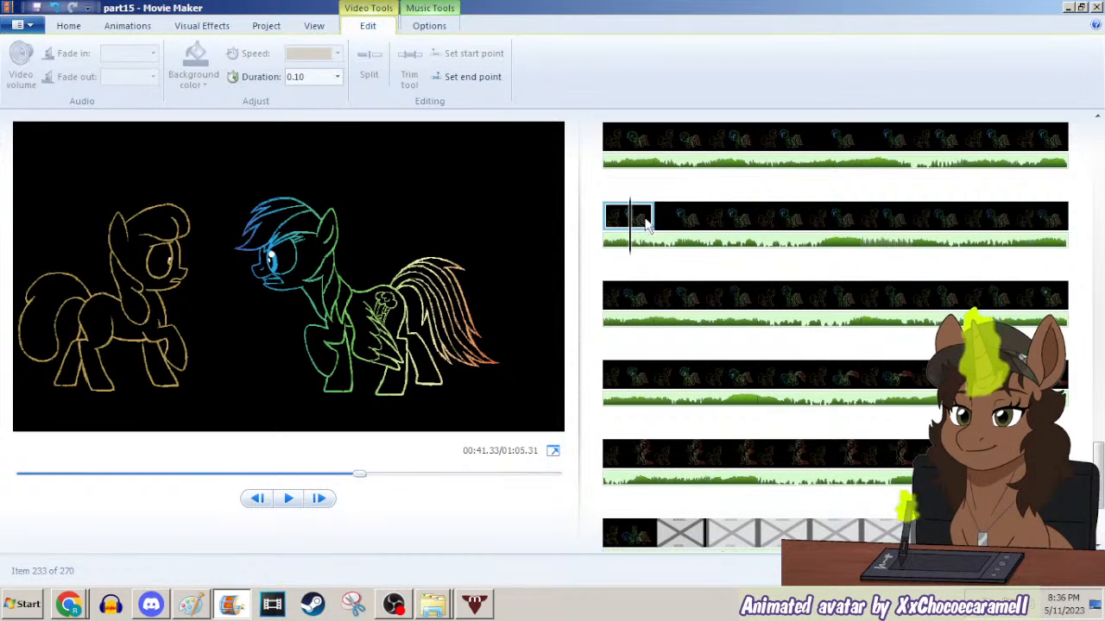
left_click(734, 220)
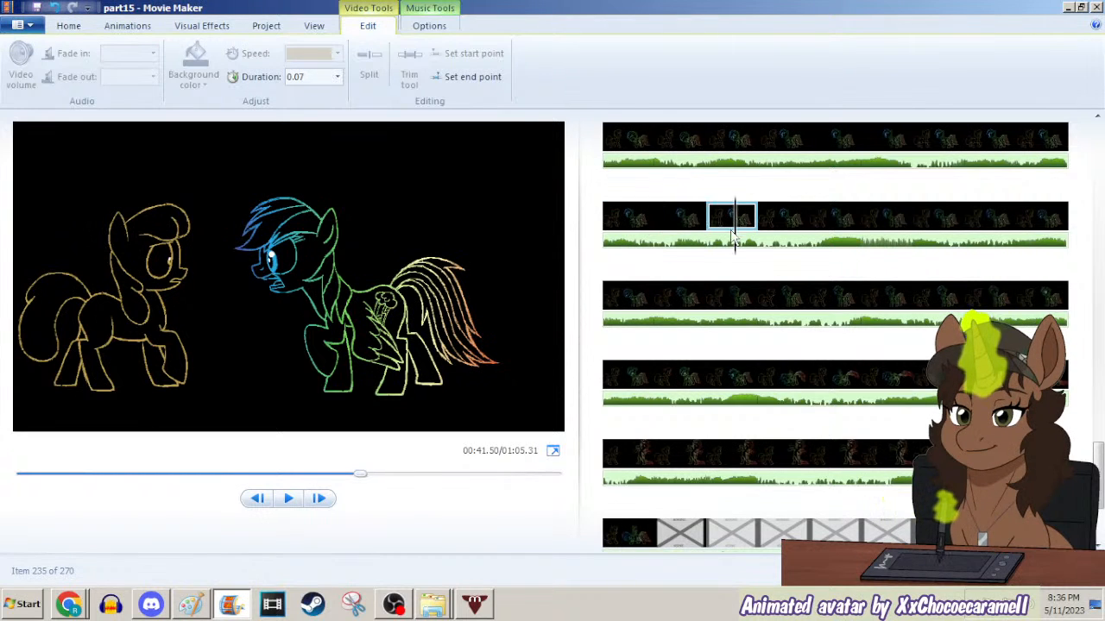
left_click(676, 226)
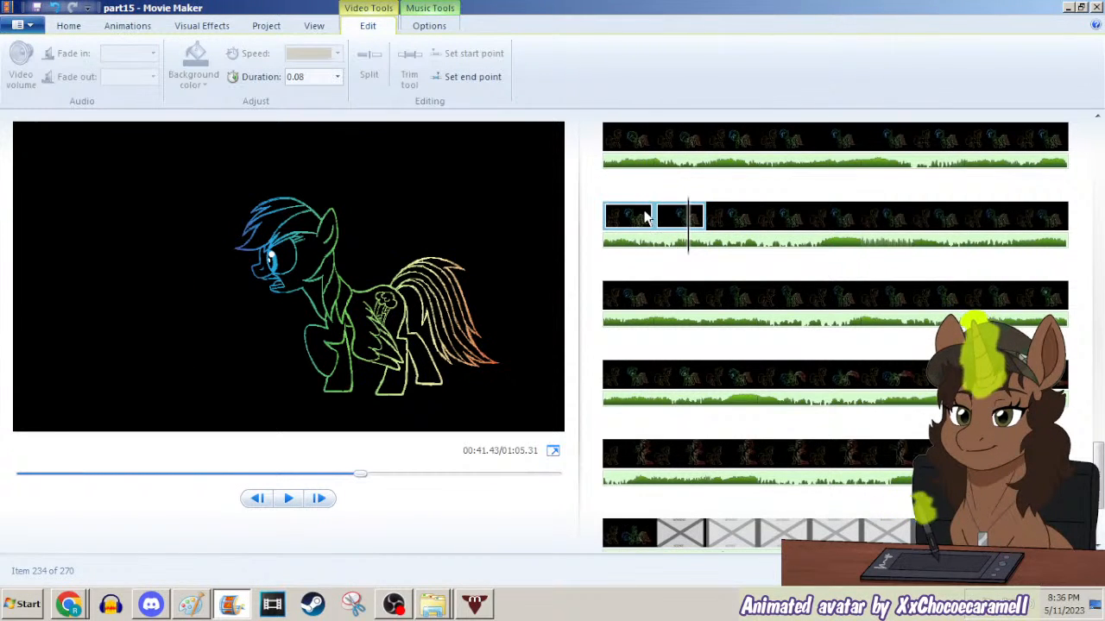
left_click(640, 219)
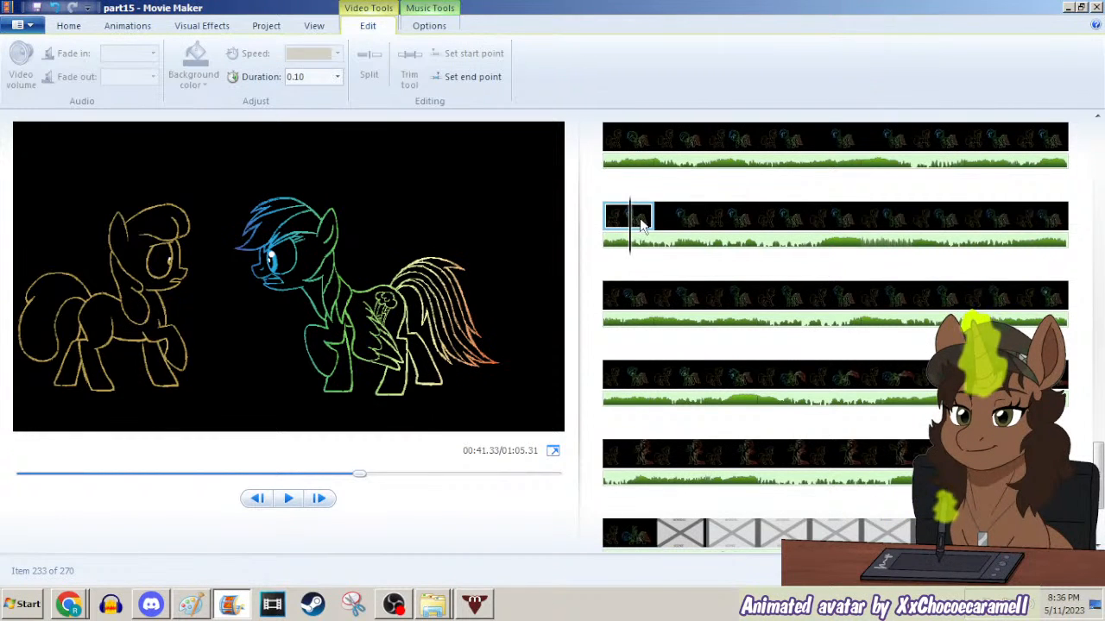
Step through the frames leading up to item 232 and place a copy of item 232 after item 233.
left_click(874, 143)
key("Right")
key("Right")
key("Right")
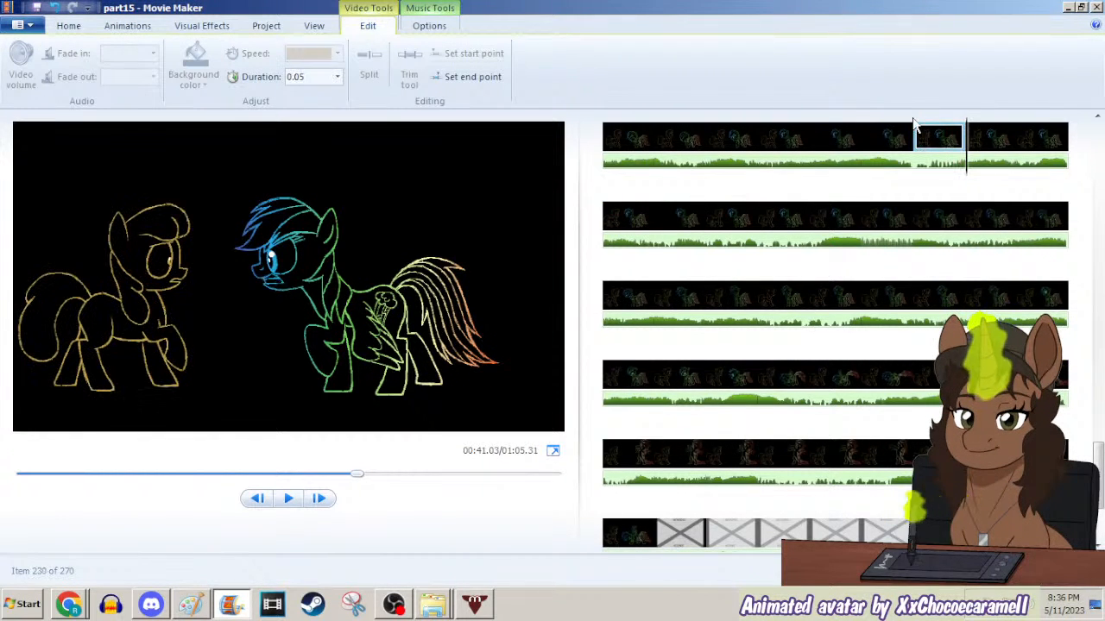
key("Right")
key("Left")
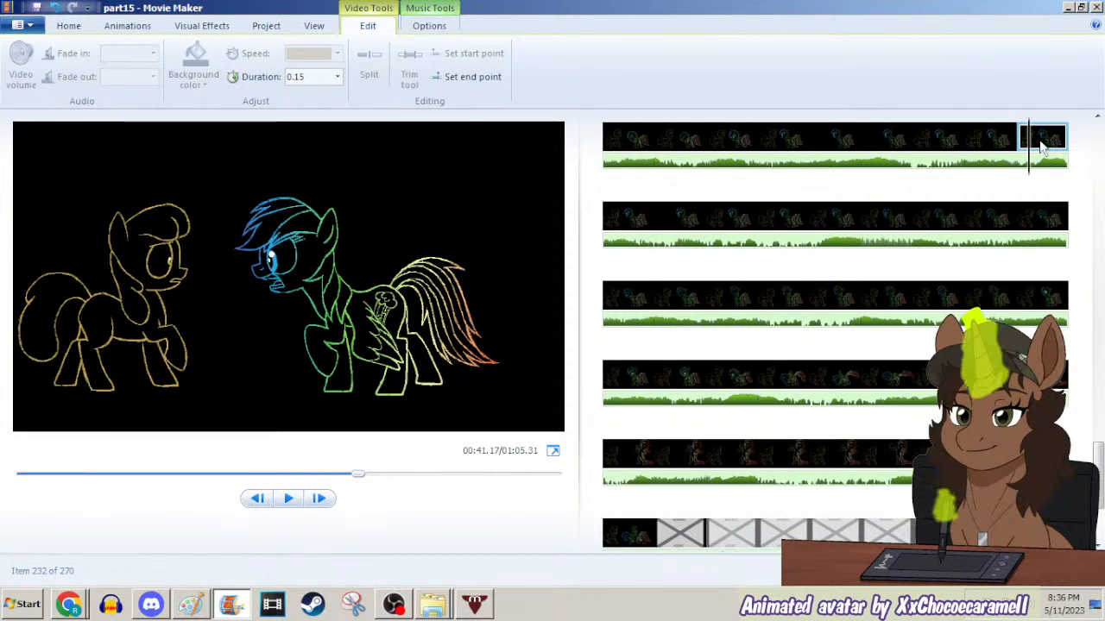
left_click_drag(1049, 142, 664, 224)
Compare the copied frame with item 233, the rainbow-only frame and the two-pony frame at item 236.
left_click(630, 223)
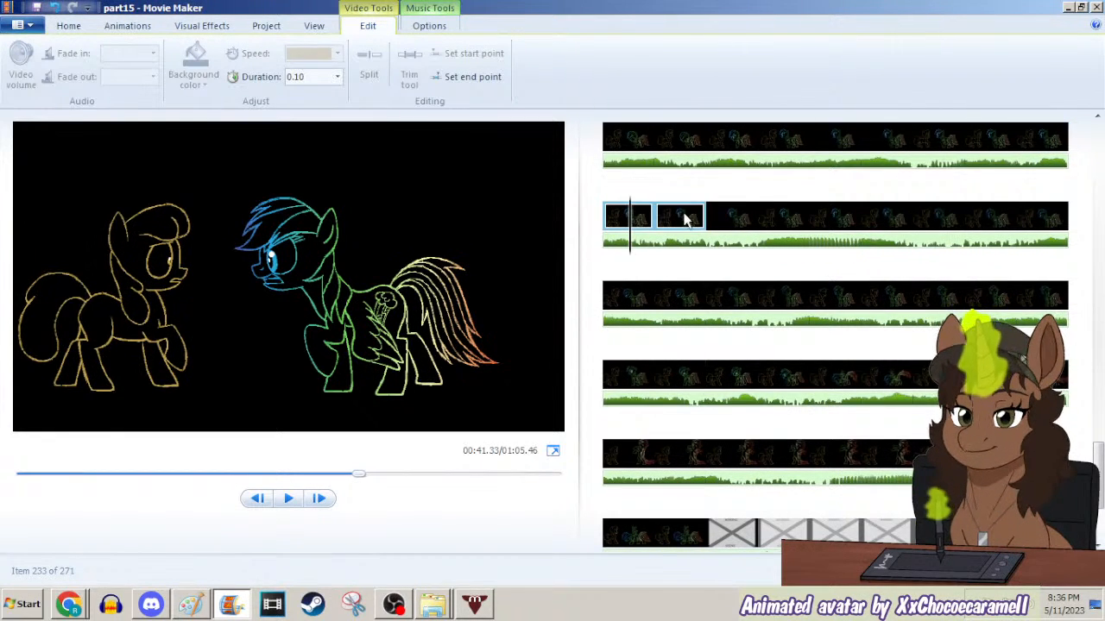
left_click(678, 214)
left_click(785, 217)
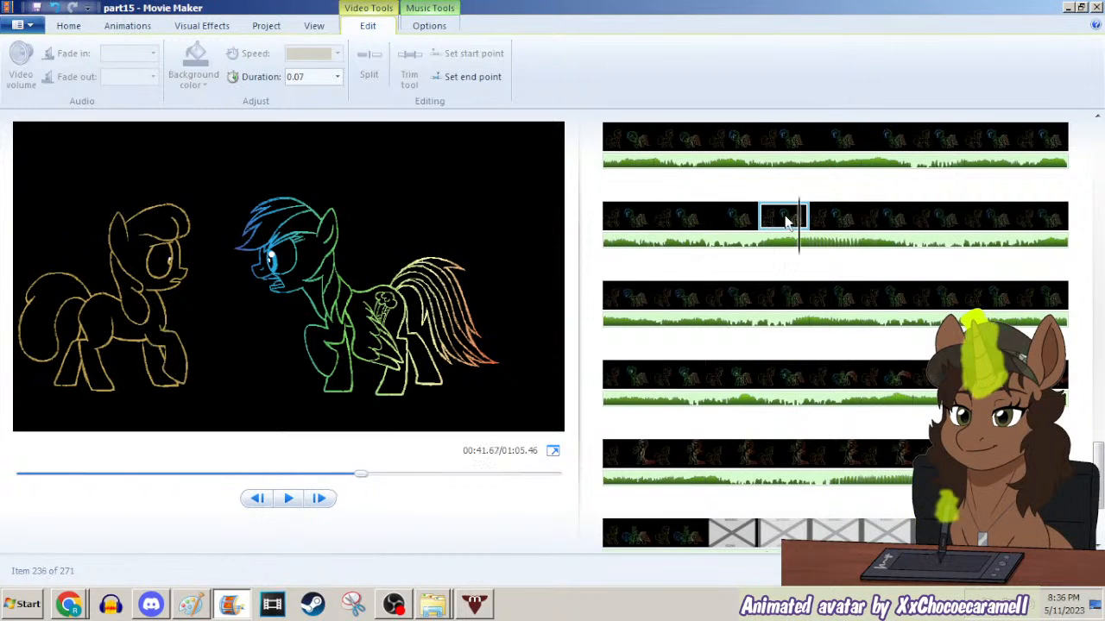
left_click(743, 222, "shift")
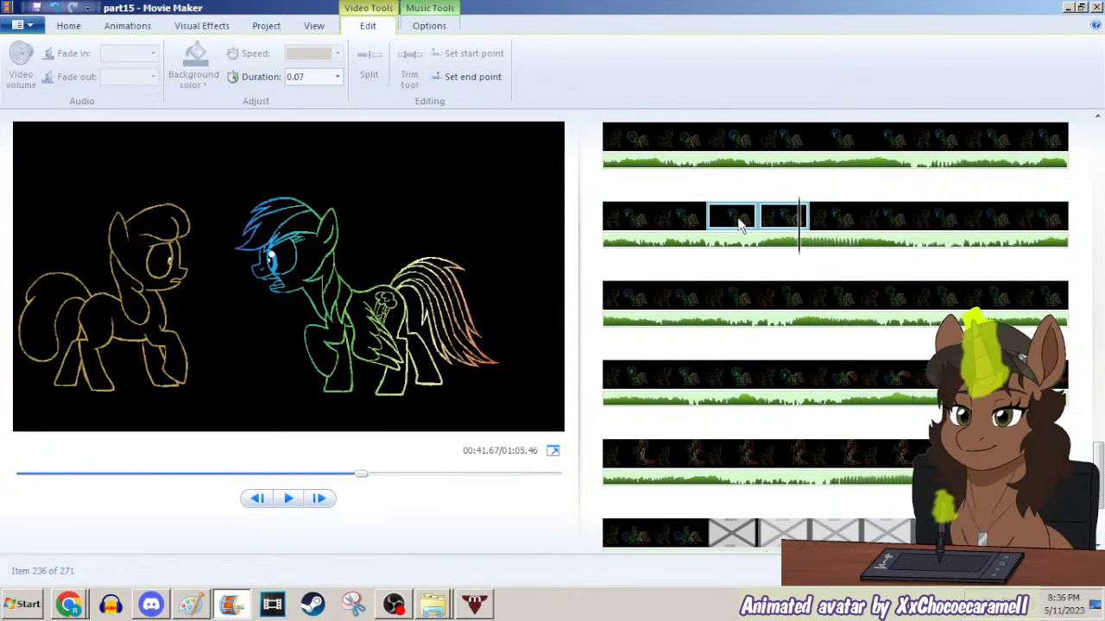
left_click(670, 226)
left_click(629, 226)
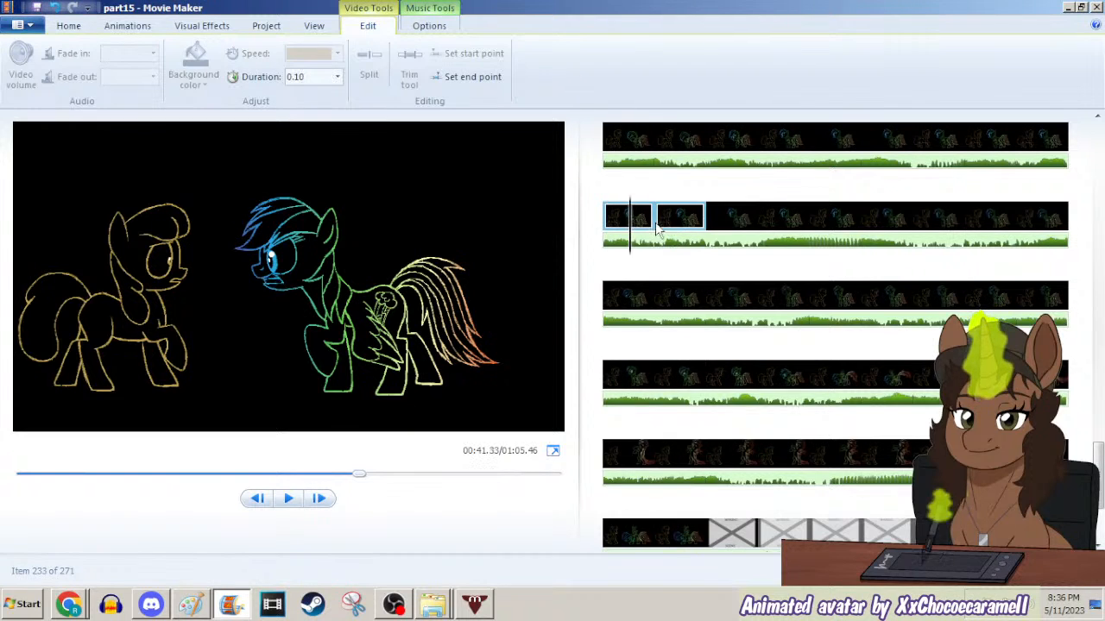
left_click(683, 221, "shift")
left_click(734, 221)
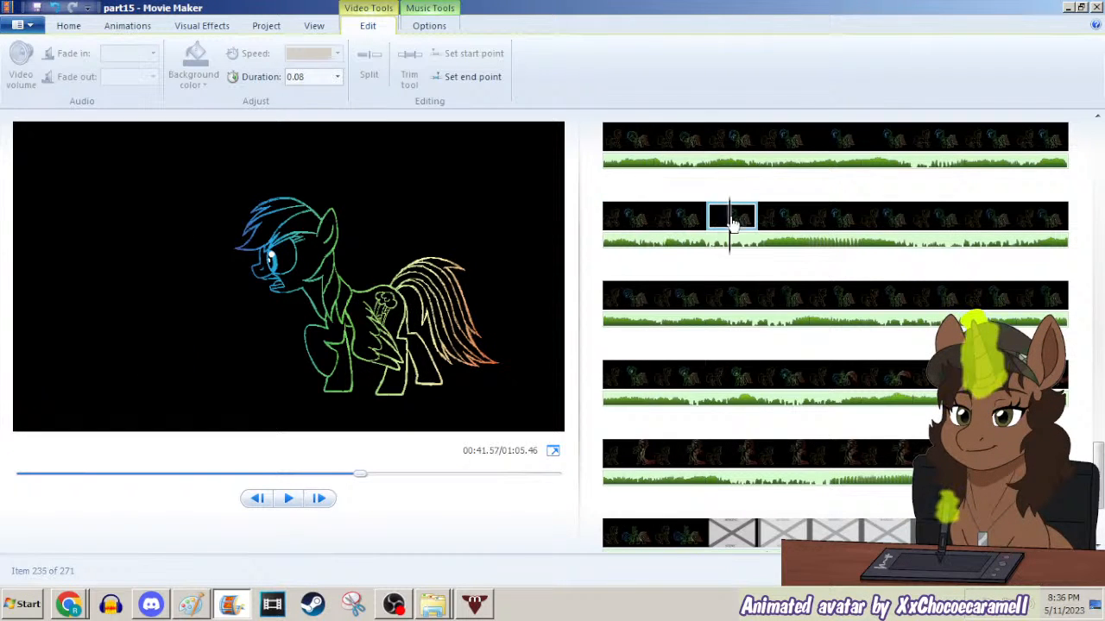
left_click(700, 220, "shift")
Set the copied frame's duration to 0.08 and delete the rainbow-only frame right after it.
left_click(694, 220)
left_click(315, 76)
type(".08")
key("Return")
left_click(732, 220)
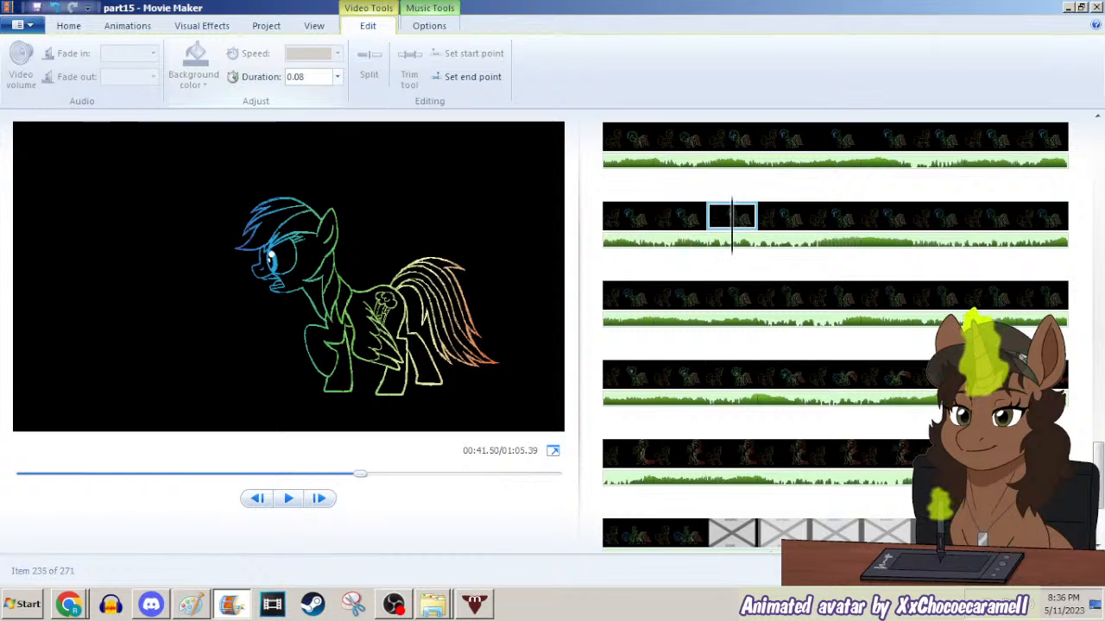
key("Delete")
Flip back and forth through the frames around items 234 and 235 to check the walking and mouth movement.
key("Left")
key("Left")
key("Right")
key("Right")
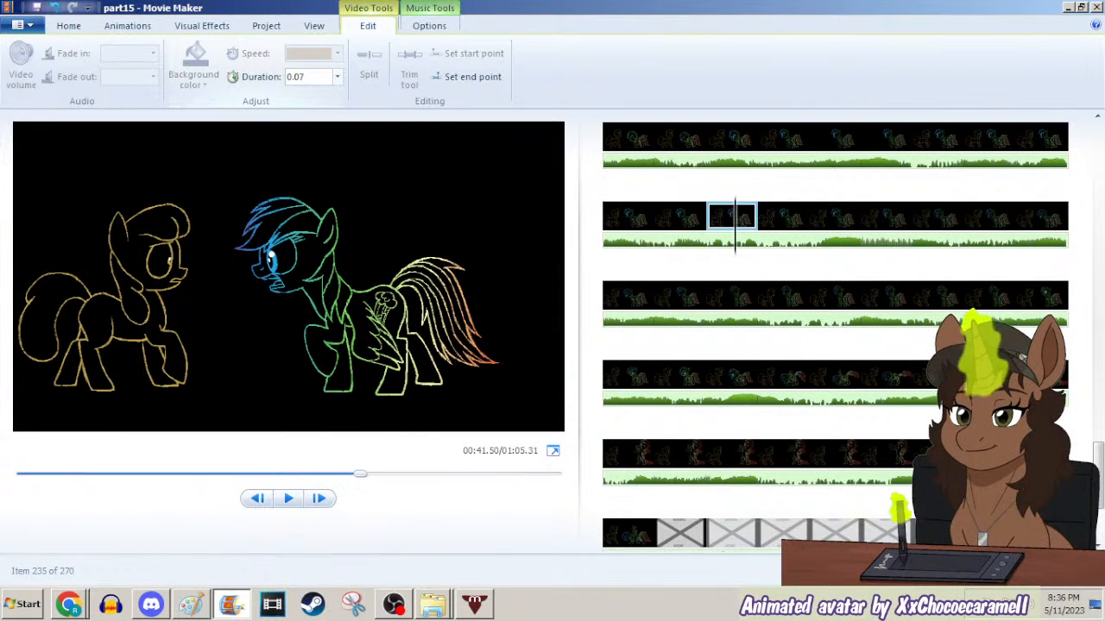
key("Right")
key("Right")
key("Left")
key("Left")
key("Left")
key("Left")
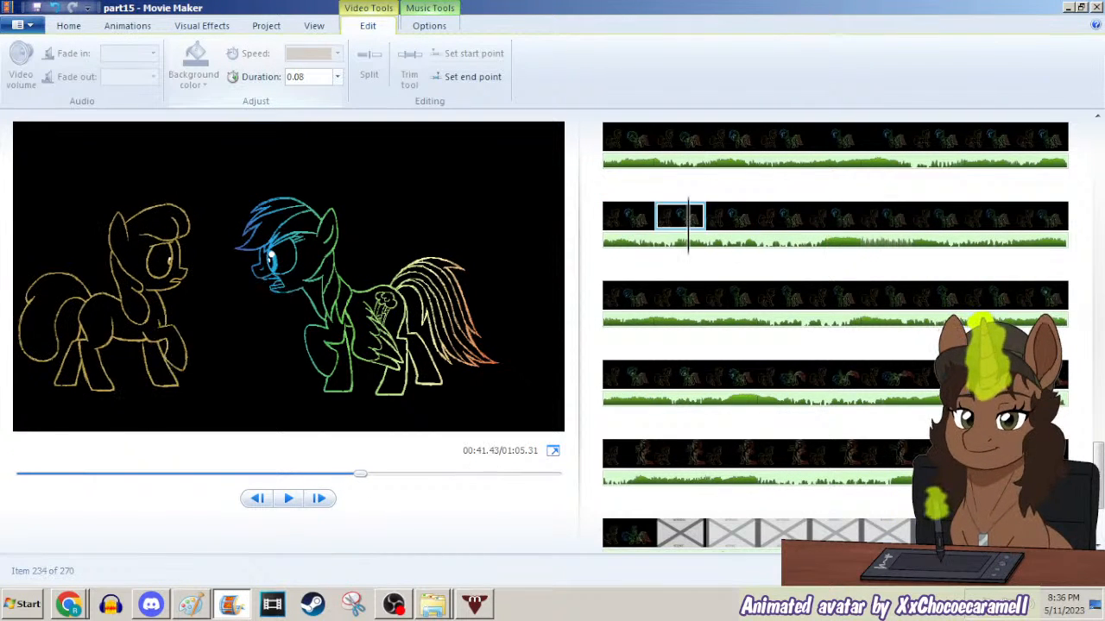
key("Right")
key("Right")
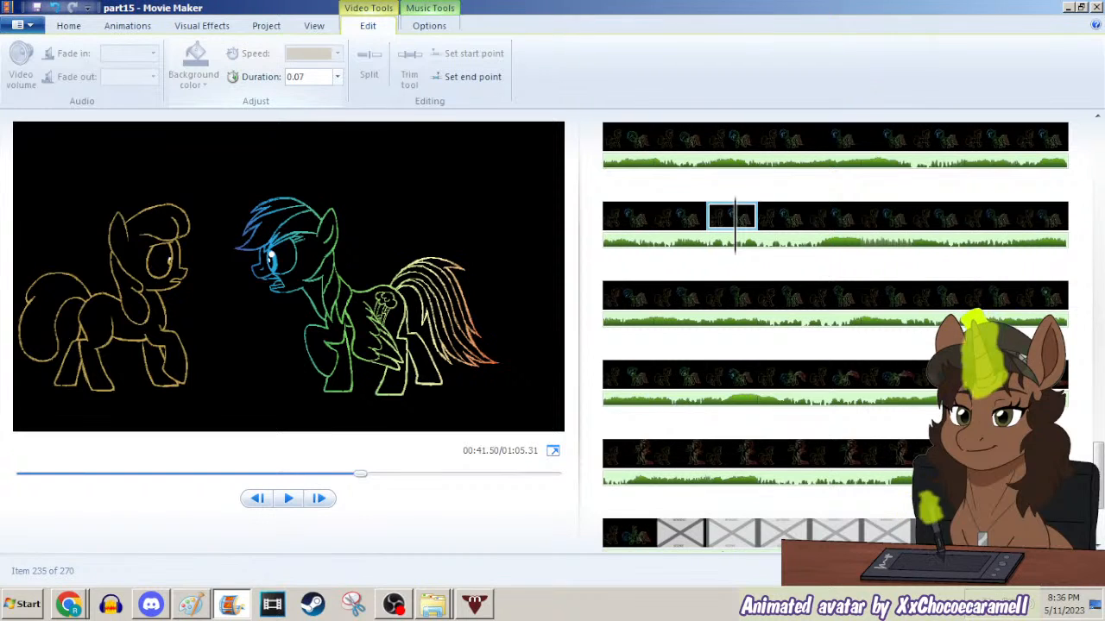
key("Right")
key("Right")
key("Left")
key("Left")
key("Left")
key("Left")
key("Right")
key("Right")
key("Right")
key("Right")
key("Left")
key("Left")
key("Left")
key("Right")
key("Right")
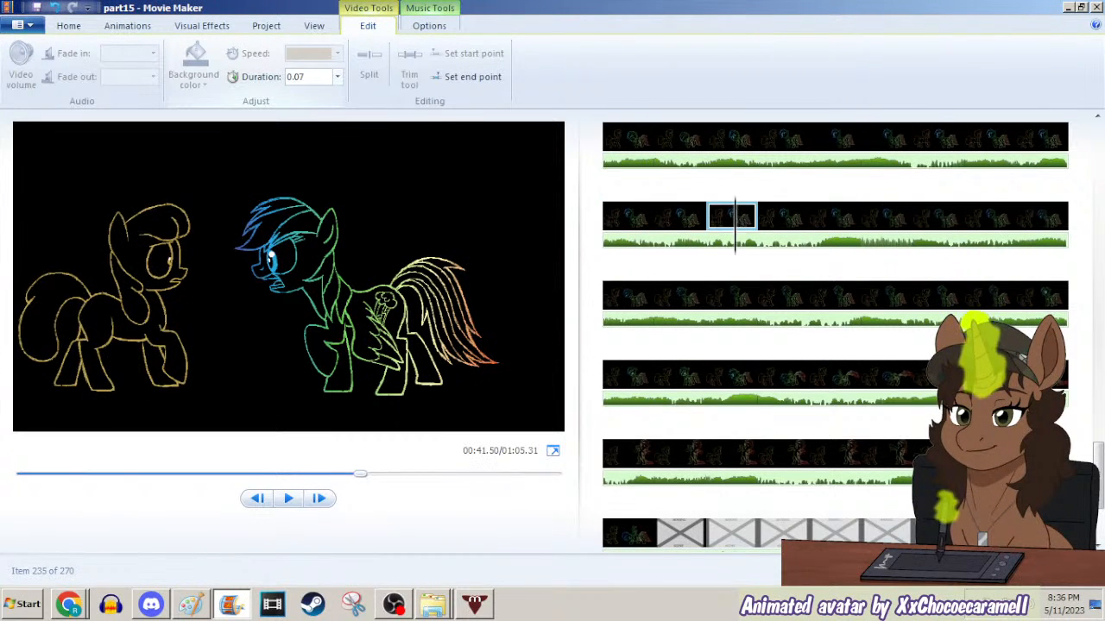
key("Right")
key("Left")
key("Left")
key("Left")
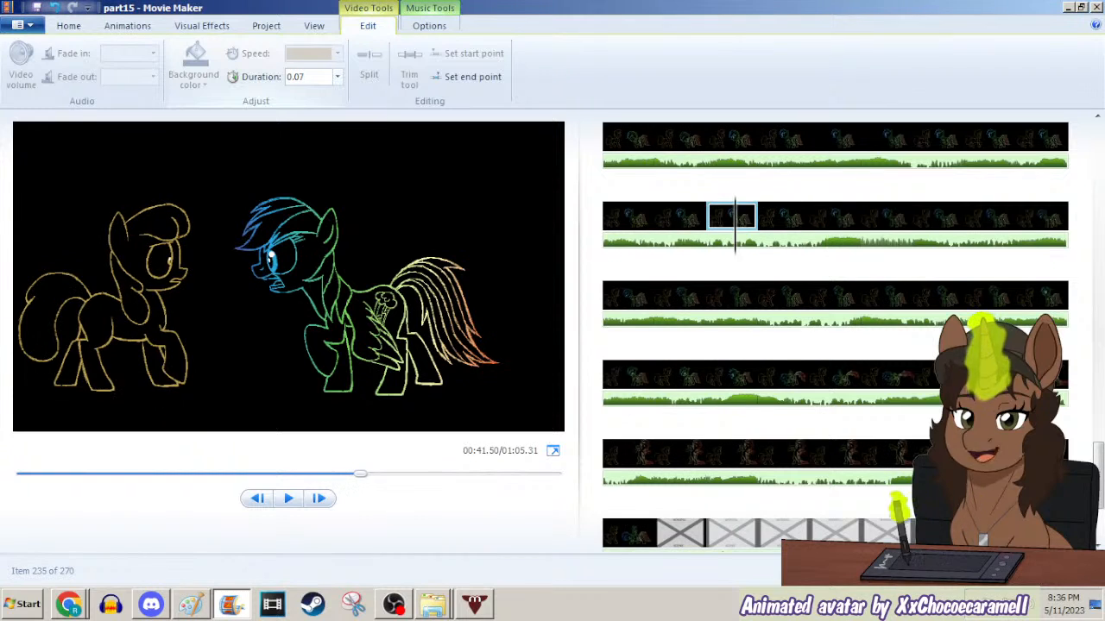
Flip back and forth through the frames between items 234 and 237 to check how the gold pony's walk transitions.
key("Right")
key("Right")
key("Right")
key("Left")
key("Left")
key("Left")
key("Right")
key("Right")
key("Right")
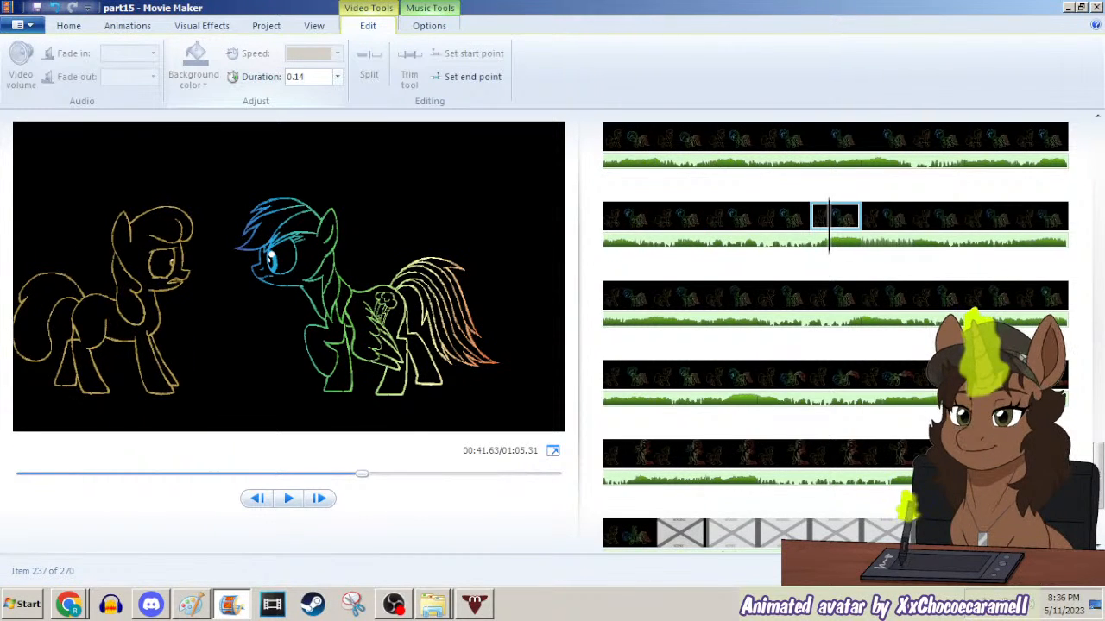
key("Left")
key("Left")
key("Left")
key("Right")
key("Right")
key("Right")
key("Left")
key("Left")
key("Left")
key("Right")
key("Right")
key("Right")
key("Left")
key("Left")
key("Right")
key("Right")
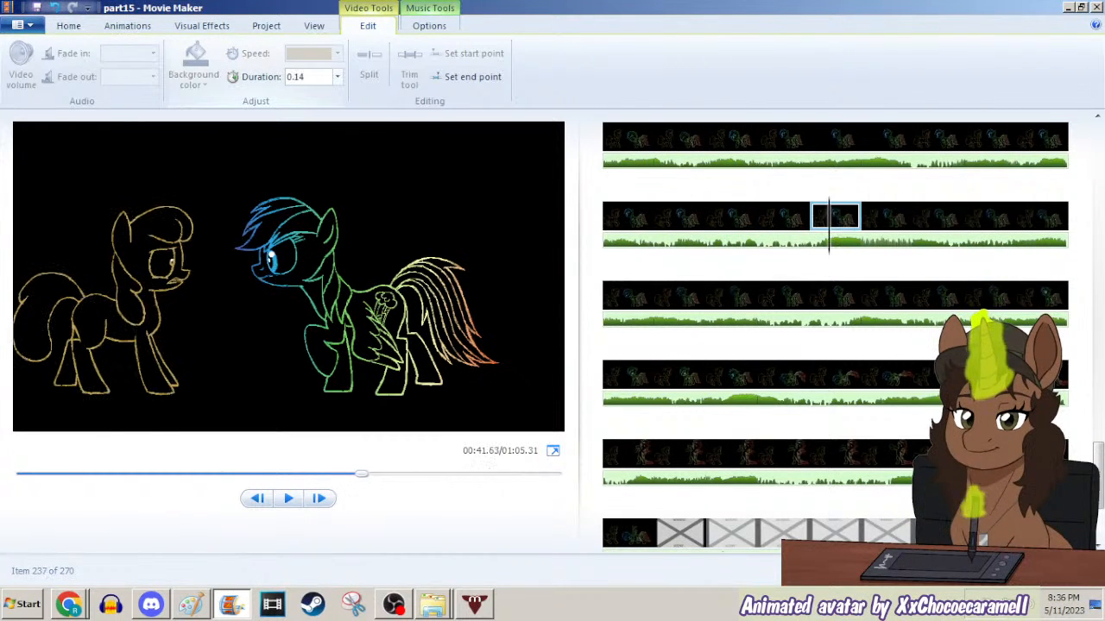
Go back to the rainbow-only frames at items 228 and 229 and check the two-pony frames on either side.
left_click(945, 165)
key("Left")
key("Right")
key("Left")
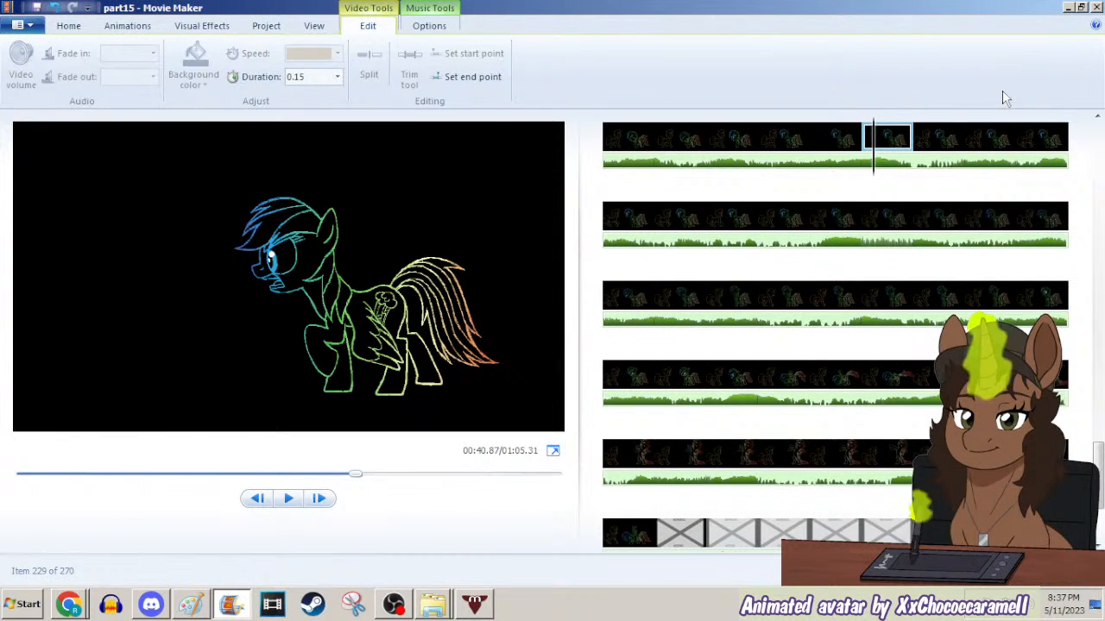
key("Left")
key("Left")
key("Left")
key("Right")
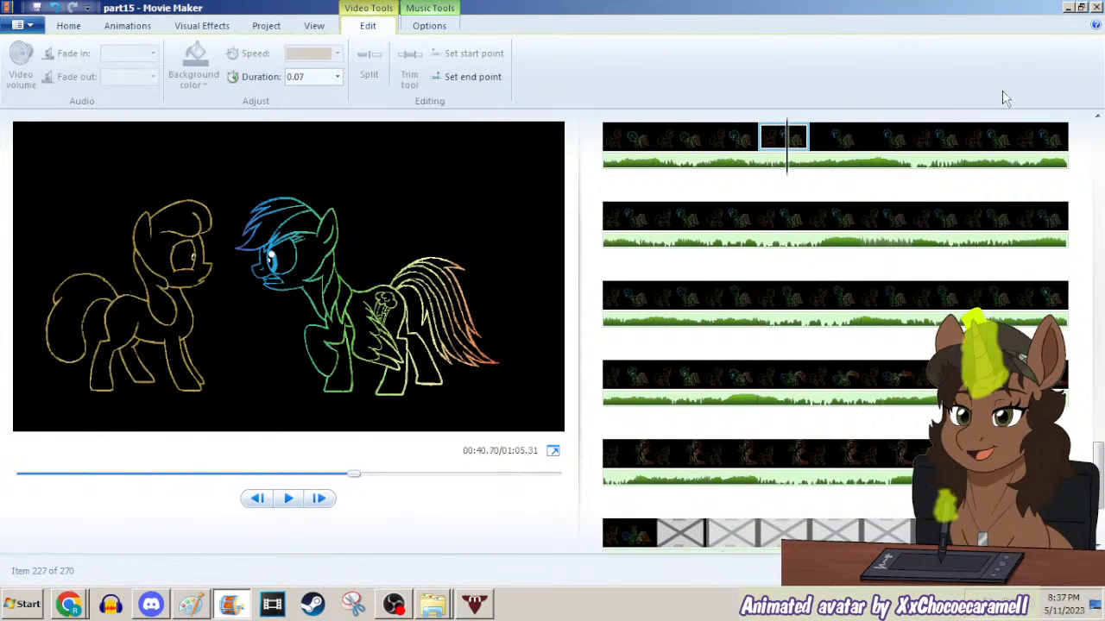
key("Right")
key("Right")
key("Right")
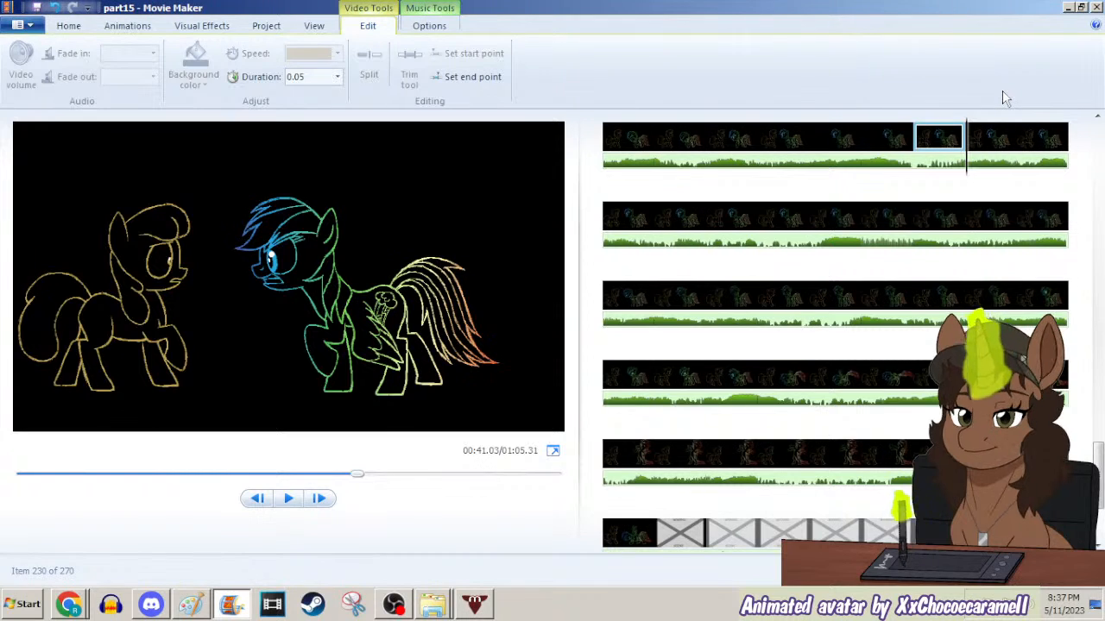
Flip repeatedly between items 227 and 230 to compare the gold pony's pose before and after the rainbow-only frames.
key("Left")
key("Left")
key("Left")
key("Right")
key("Right")
key("Right")
key("Left")
key("Left")
key("Left")
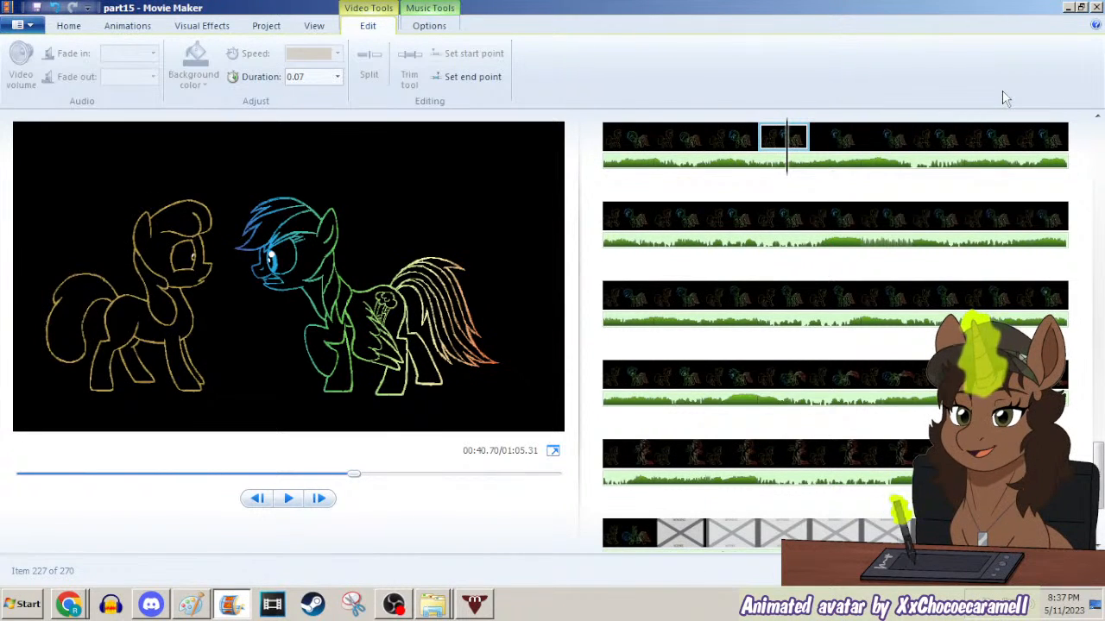
key("Right")
key("Right")
key("Right")
key("Left")
key("Left")
key("Left")
key("Left")
key("Left")
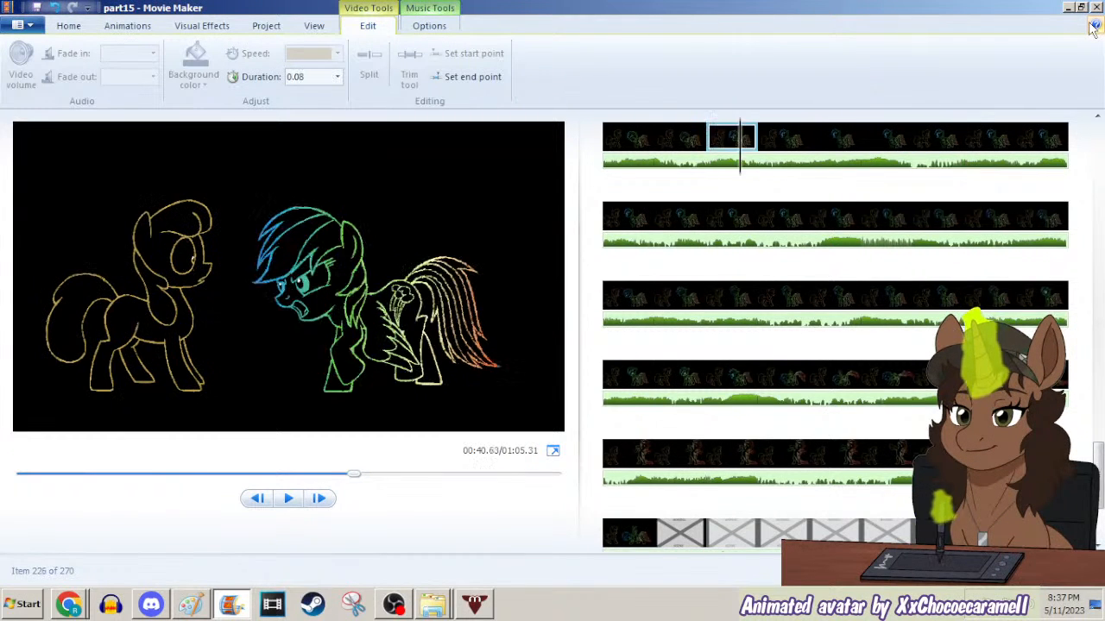
Step forward through the frames from item 226 to item 261, looking for frames that lack the gold pony.
key("Right")
key("Right")
key("Right")
key("Right")
key("Right")
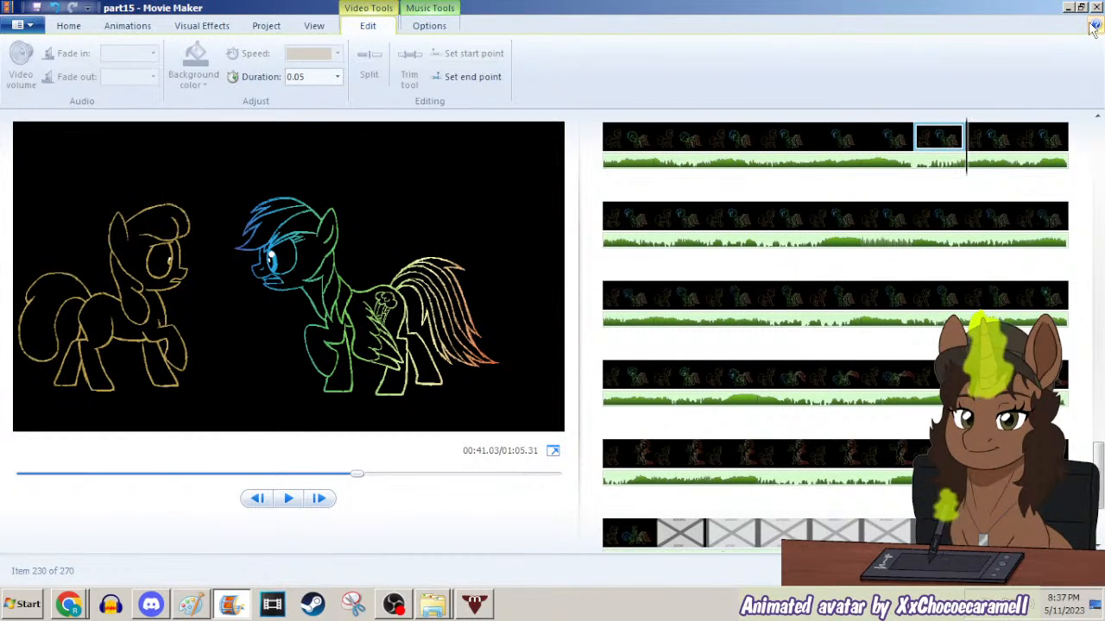
key("Right")
key("Right")
key("Right")
key("Right")
key("Right")
key("Right")
key("Right")
key("Right")
key("Right")
key("Right")
key("Right")
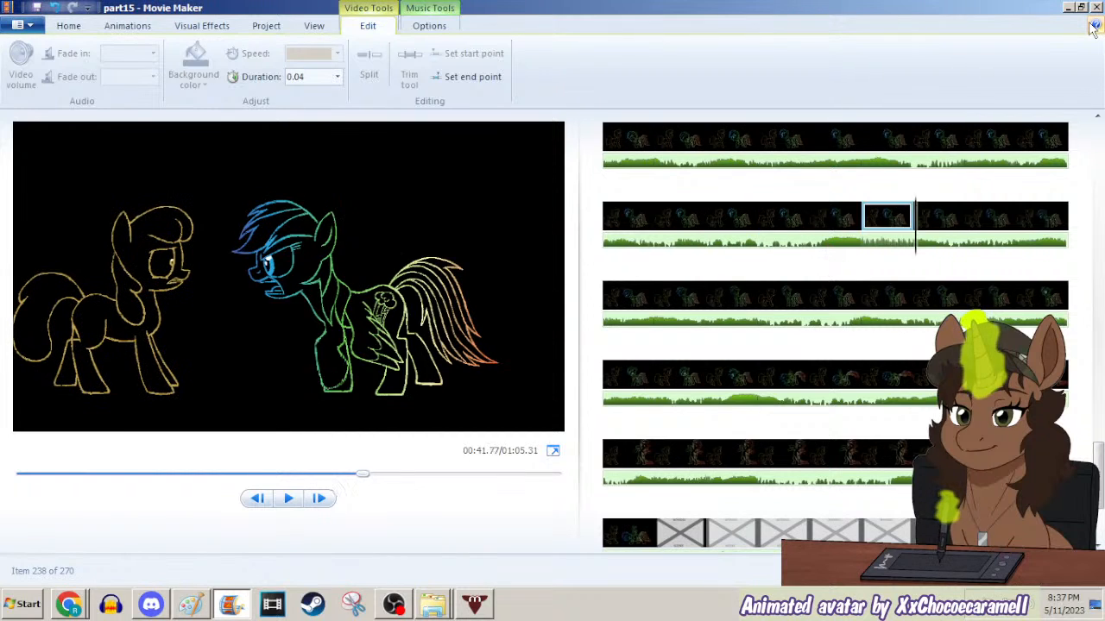
key("Right")
key("Right")
key("Right")
key("Right")
key("Right")
key("Right")
key("Right")
key("Right")
key("Right")
key("Right")
key("Right")
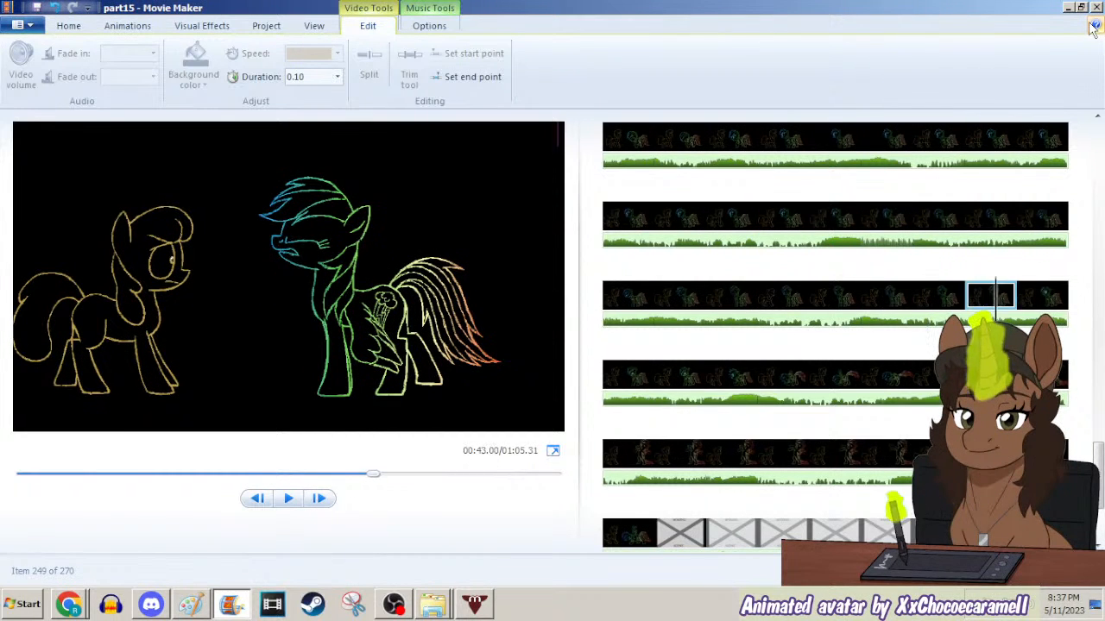
key("Right")
key("Right")
key("Right")
key("Right")
key("Right")
key("Right")
key("Right")
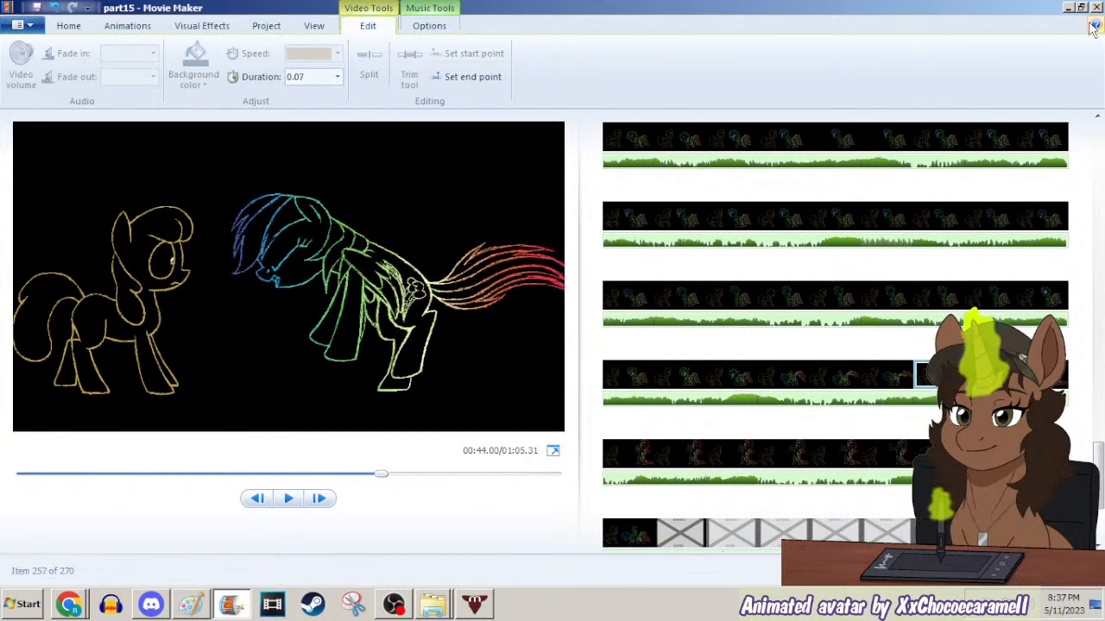
key("Right")
key("Right")
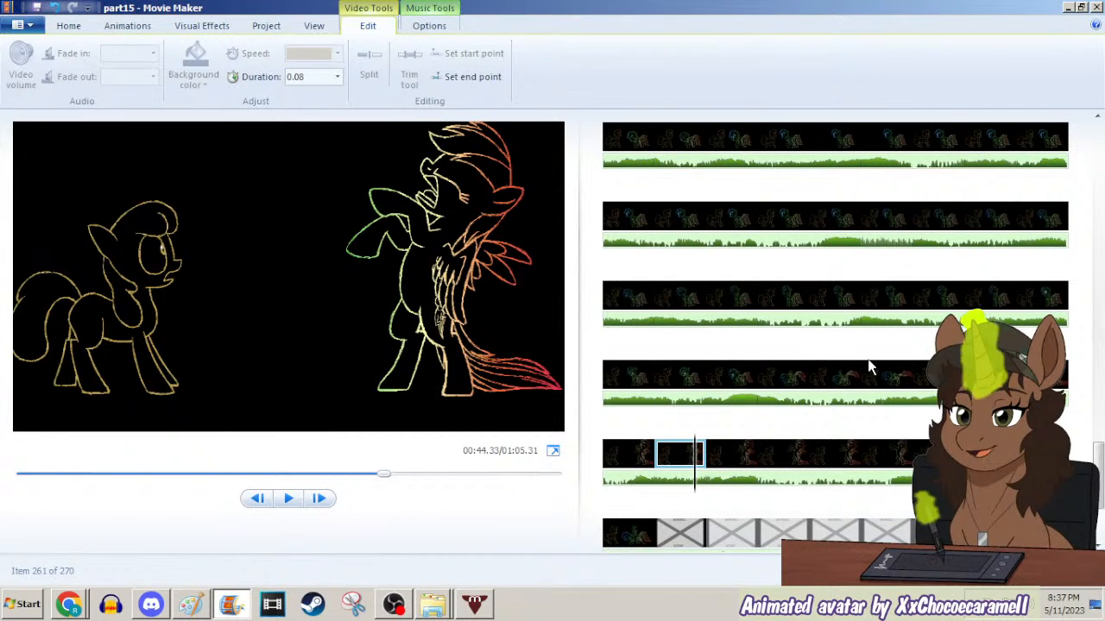
Examine the rainbow-only frame at item 258 against the frames just before it.
key("Left")
key("Left")
key("Left")
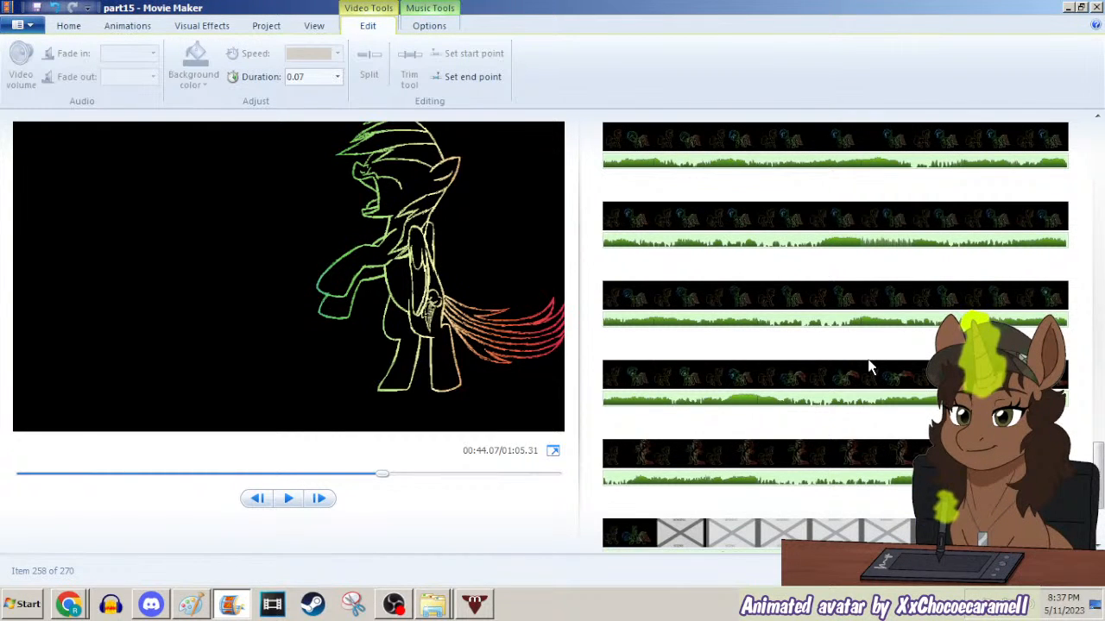
left_click(869, 368)
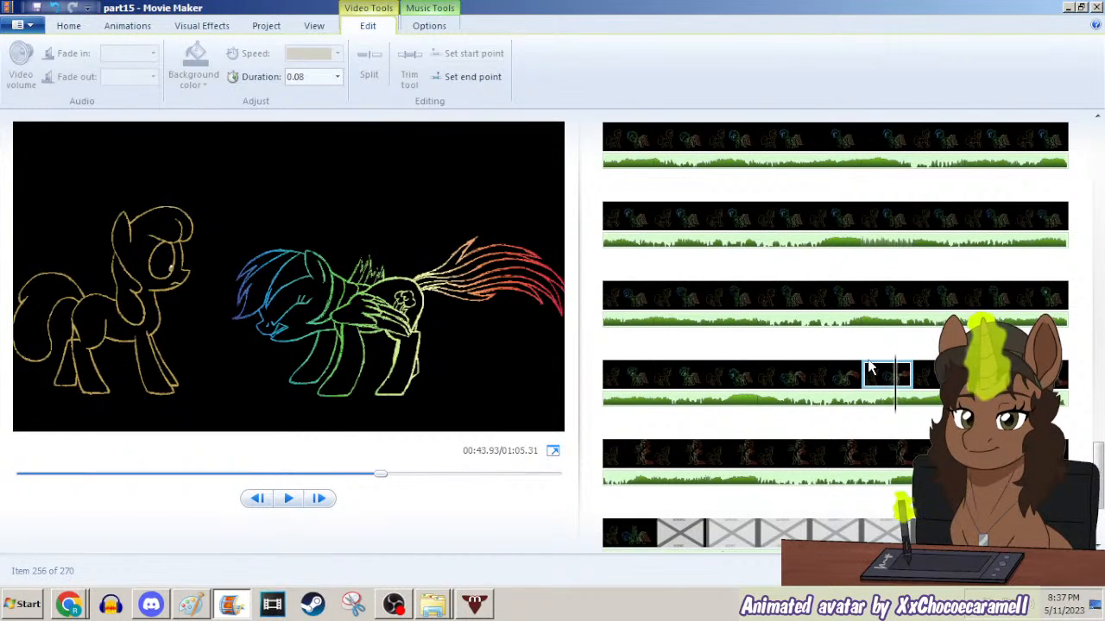
key("Right")
key("Right")
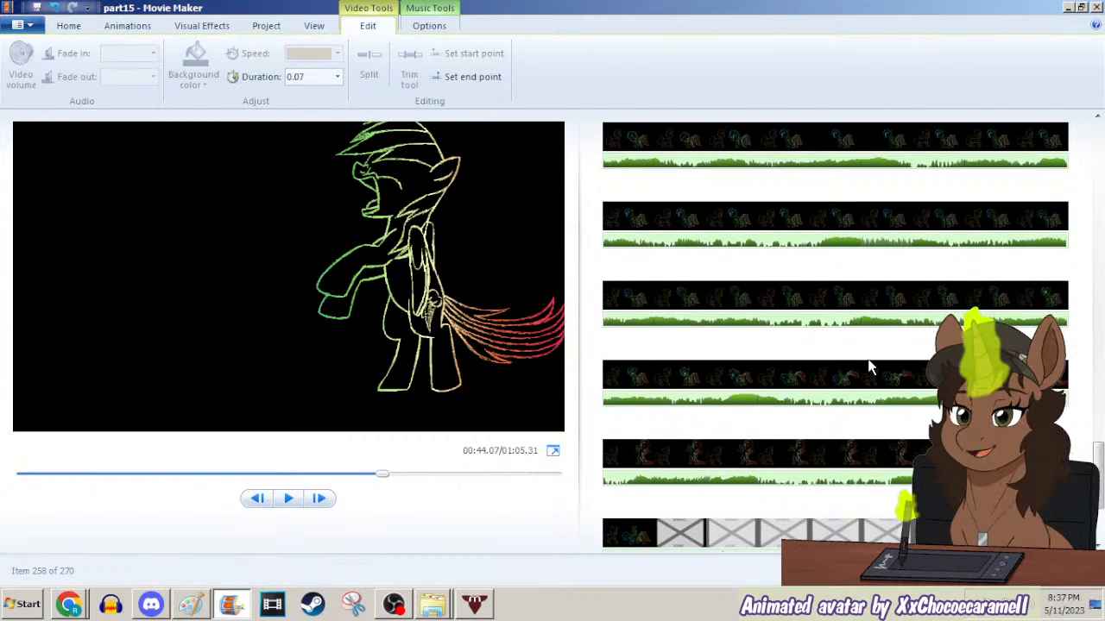
Step back through the frames from item 258 to item 248 to review the gold pony's pose.
key("Left")
key("Left")
key("Left")
key("Left")
key("Left")
key("Left")
key("Left")
key("Left")
key("Left")
key("Left")
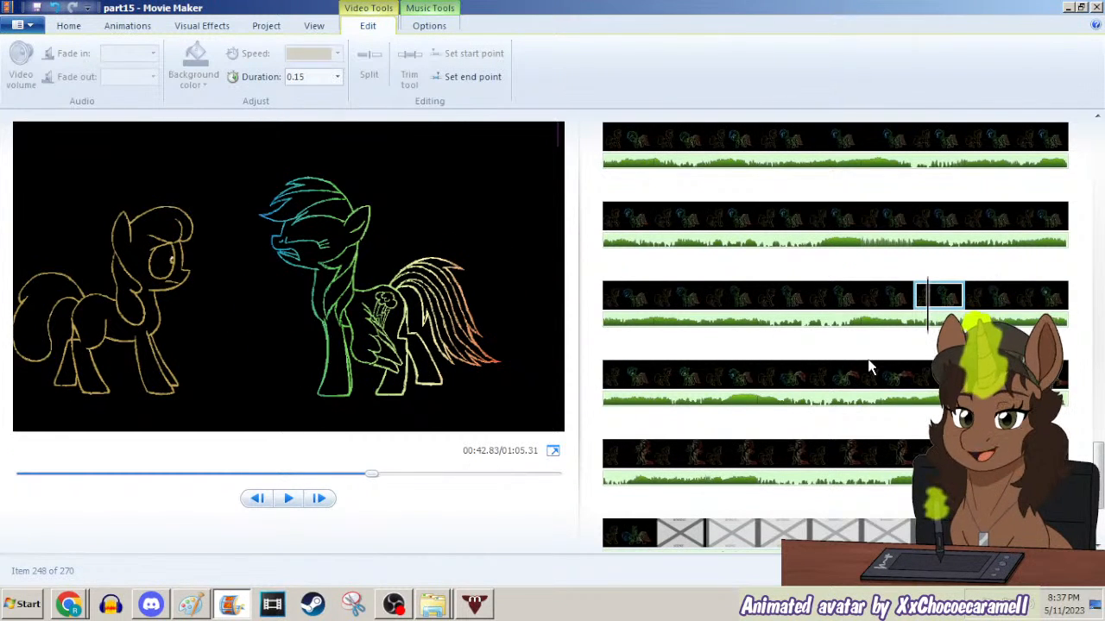
Minimize Movie Maker and read back through the recent messages in the stream's live chat.
left_click(1068, 7)
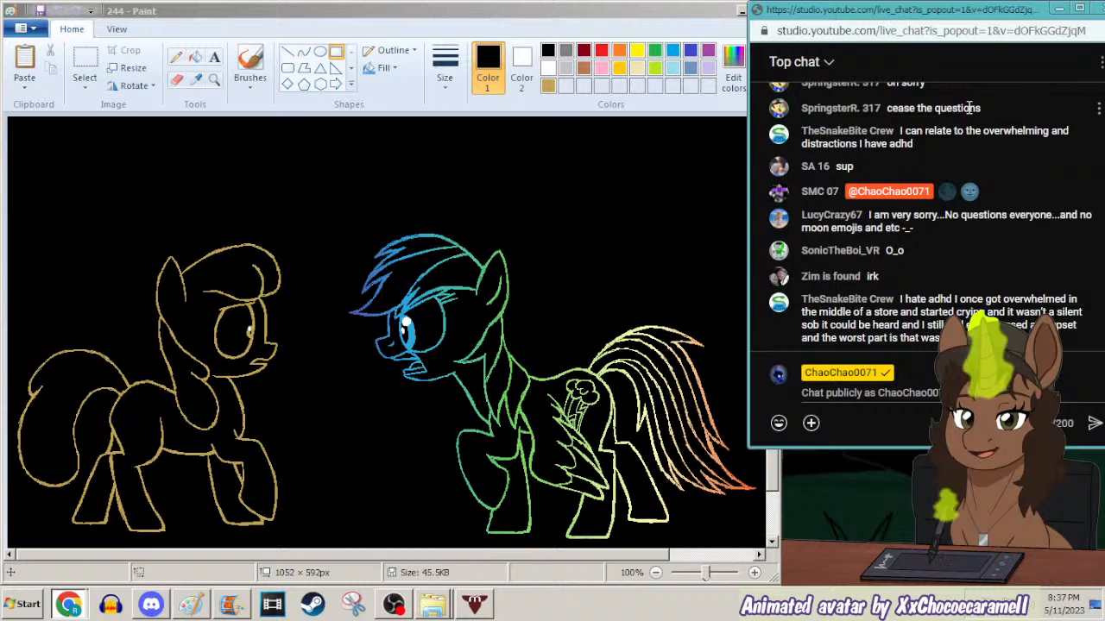
scroll(1062, 129, "up", 5)
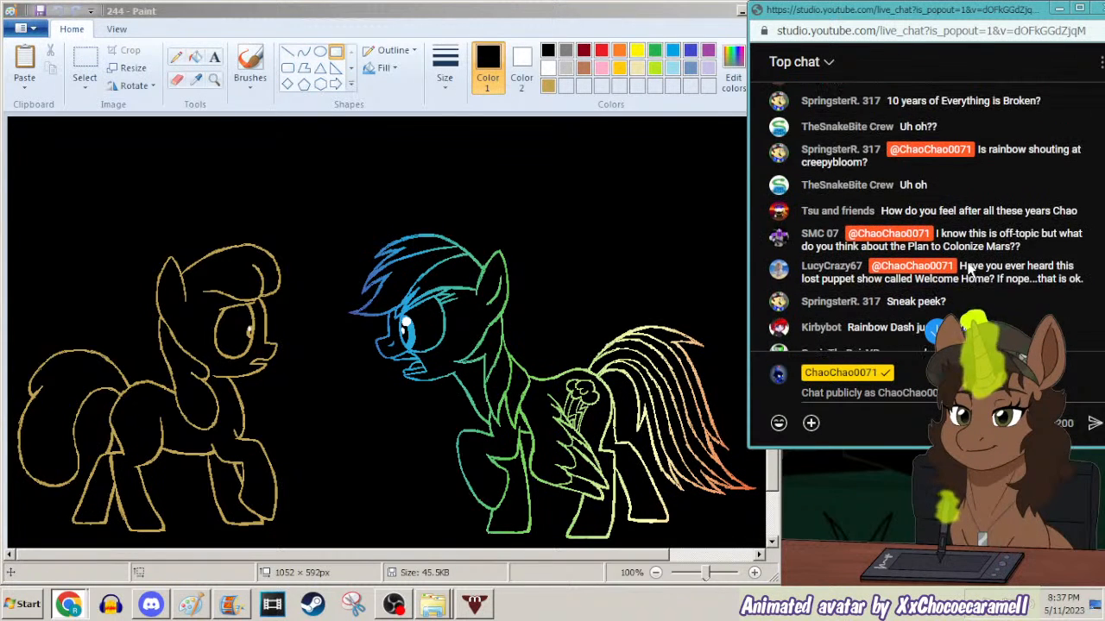
scroll(968, 263, "down", 4)
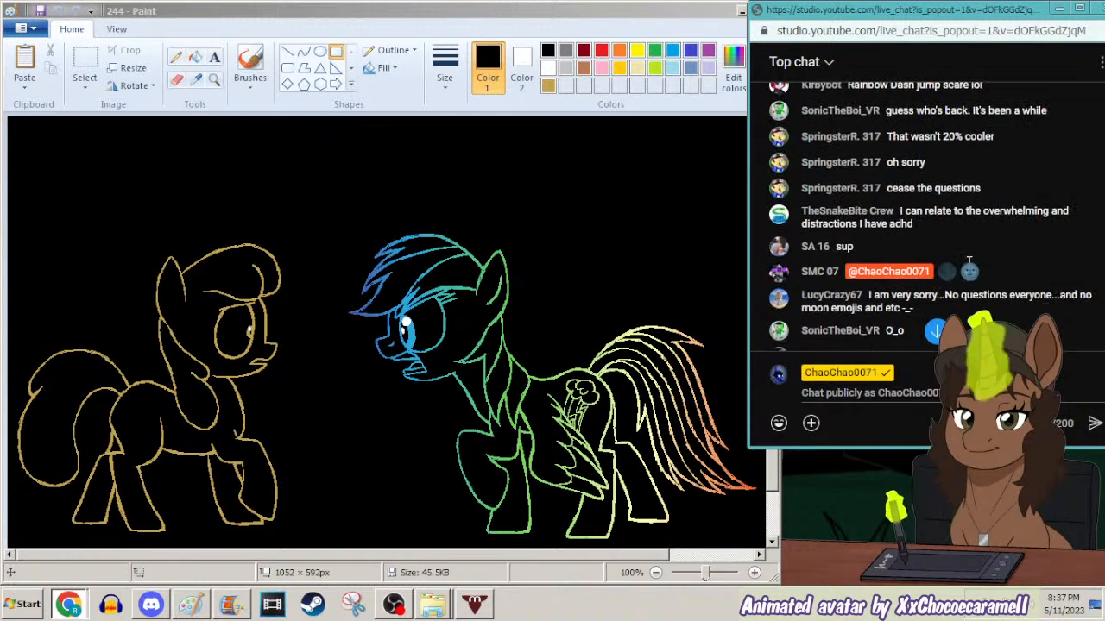
scroll(1002, 219, "down", 2)
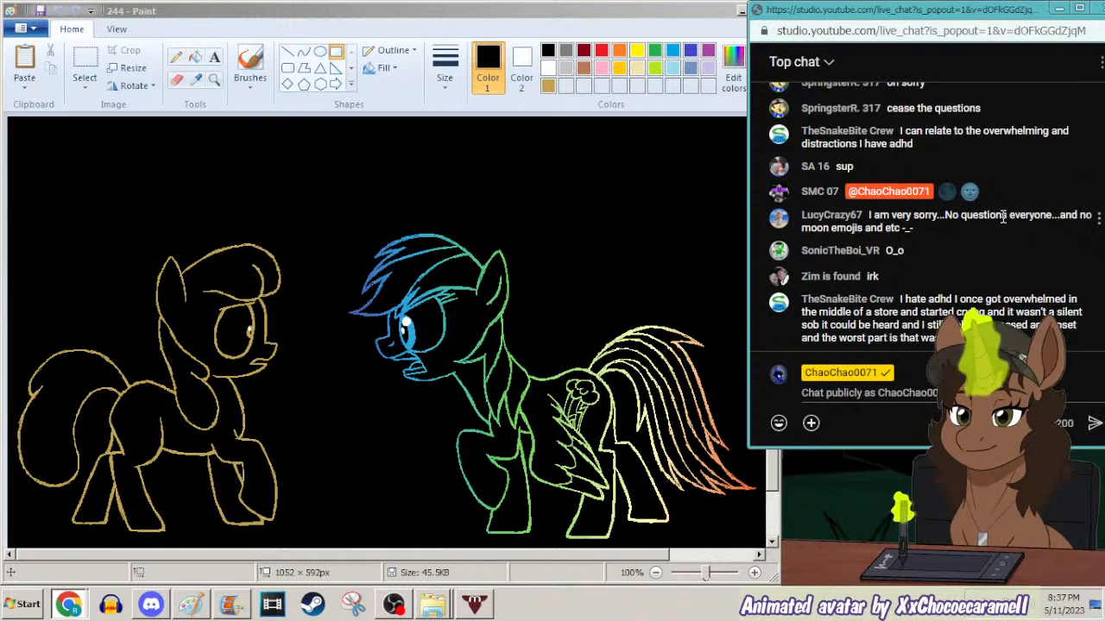
Return to Movie Maker and step back from item 239 to the two-pony frame at item 232.
left_click(230, 604)
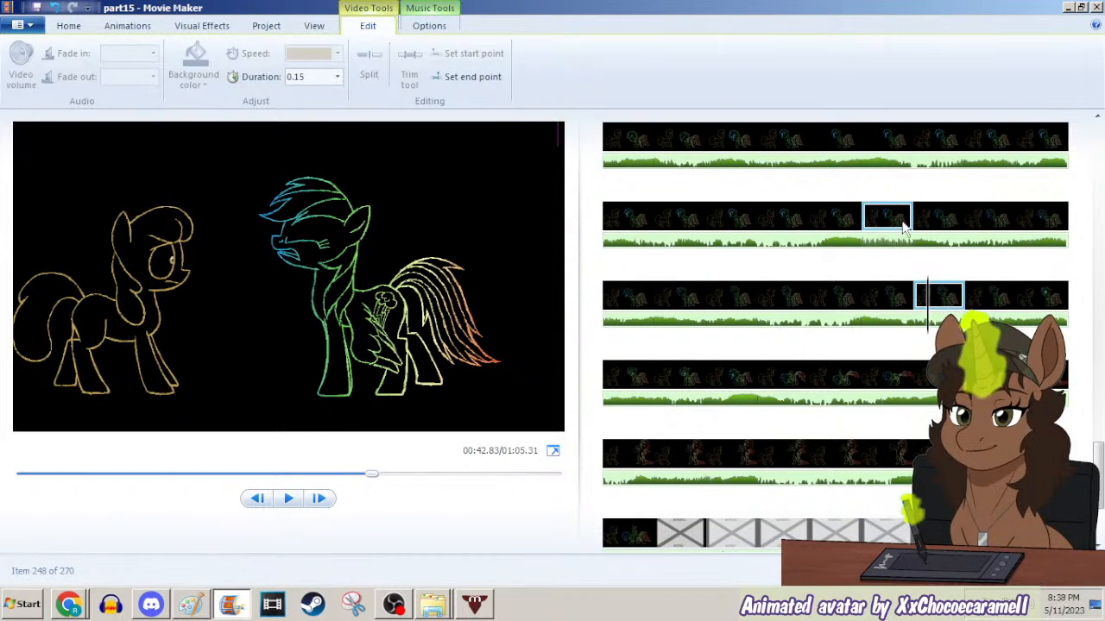
left_click(953, 217)
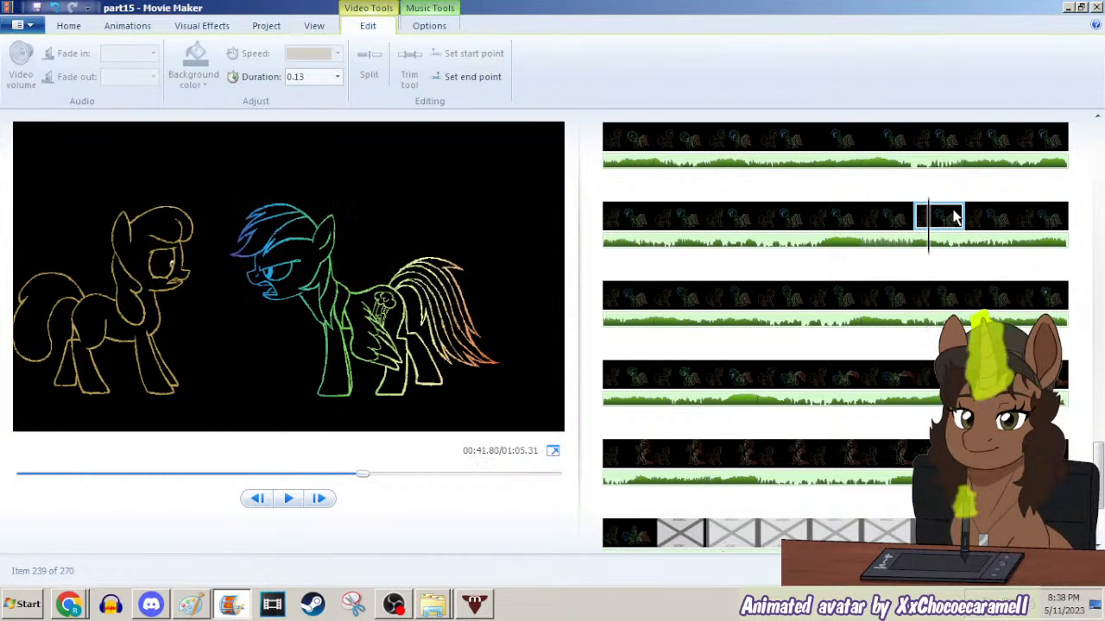
key("Left")
key("Left")
key("Left")
key("Left")
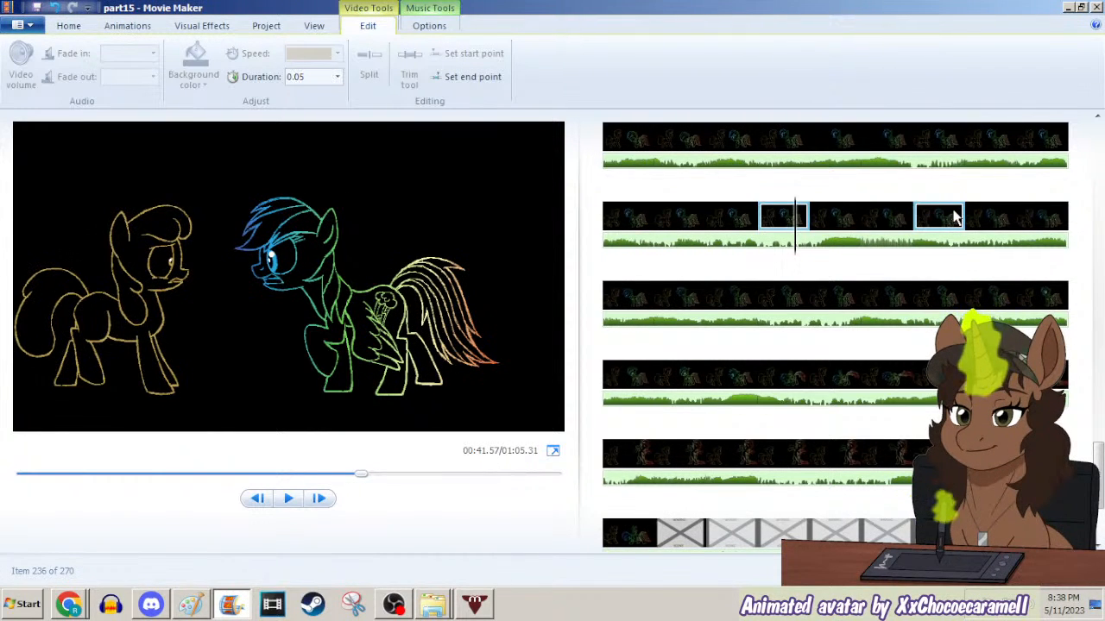
key("Left")
key("Left")
key("Left")
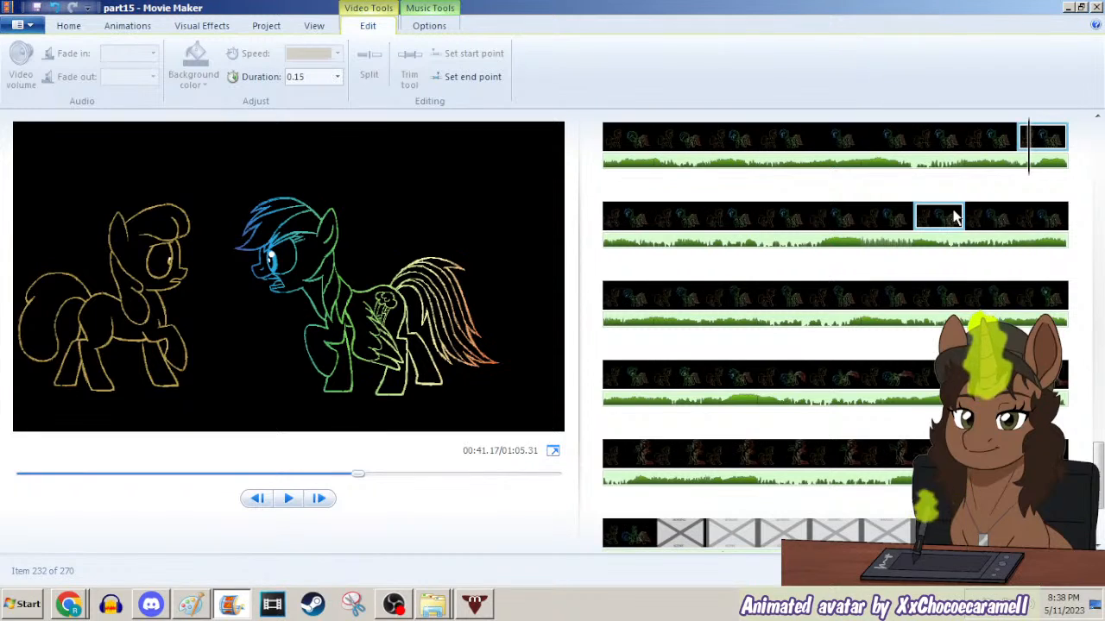
Open image 217 in Paint, zoom out to 50%, and select the gold pony with an area about 392 × 491 px.
left_click(192, 606)
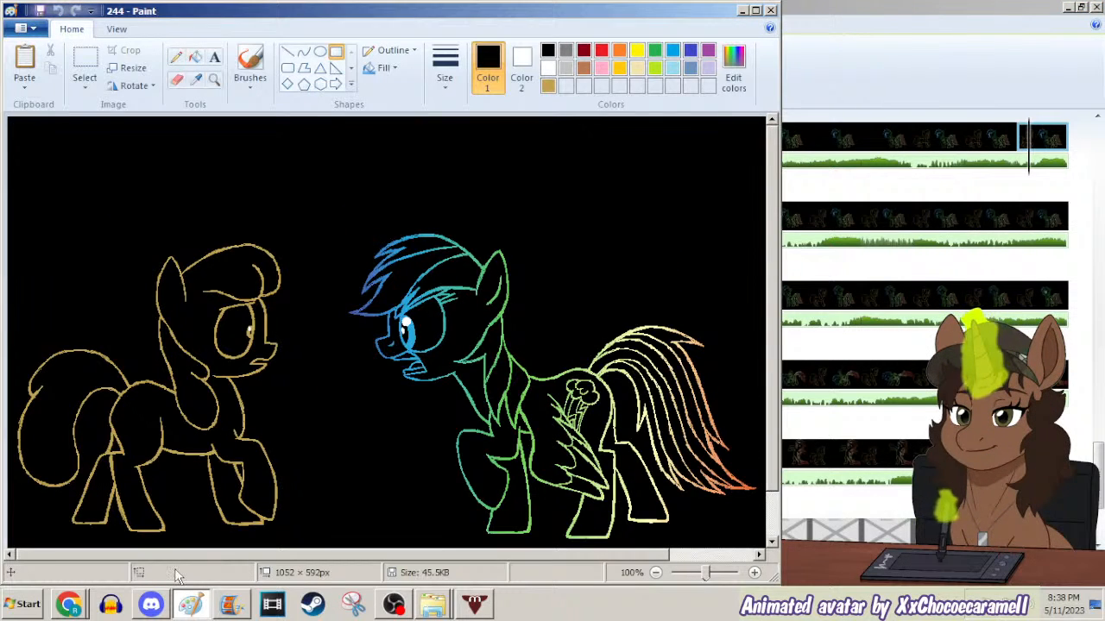
key("ctrl+o")
type("217")
key("Return")
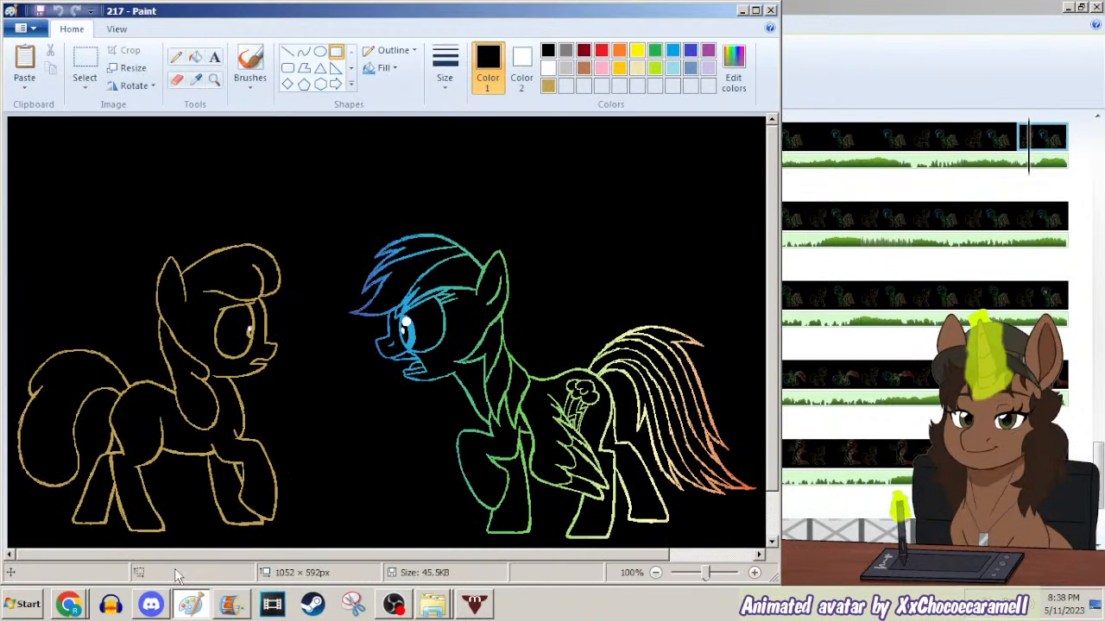
left_click(214, 78)
right_click(183, 173)
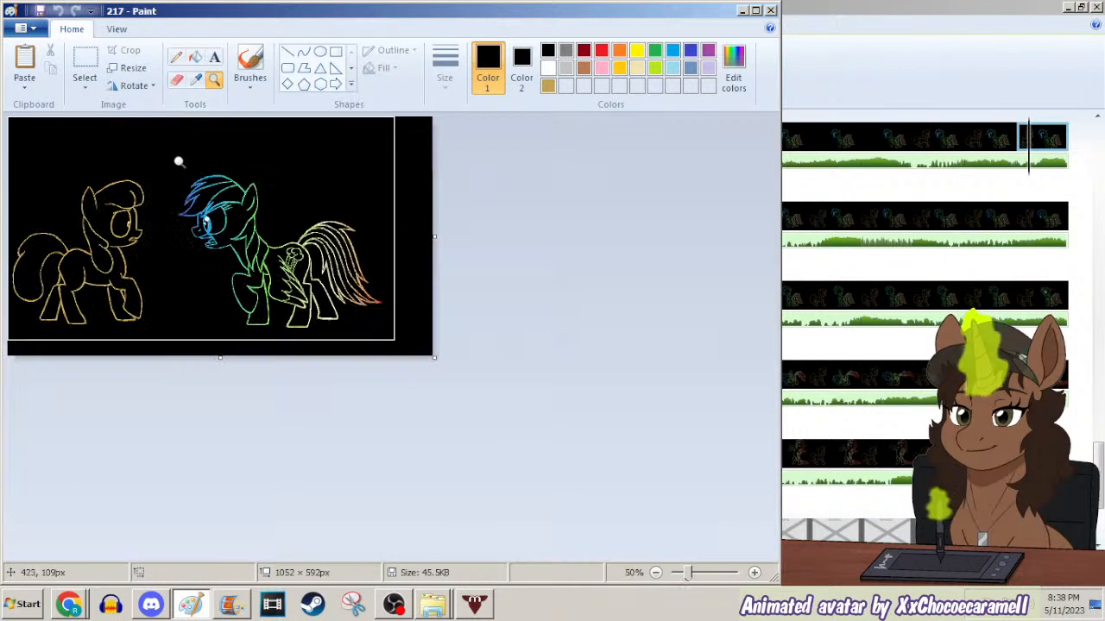
left_click(85, 64)
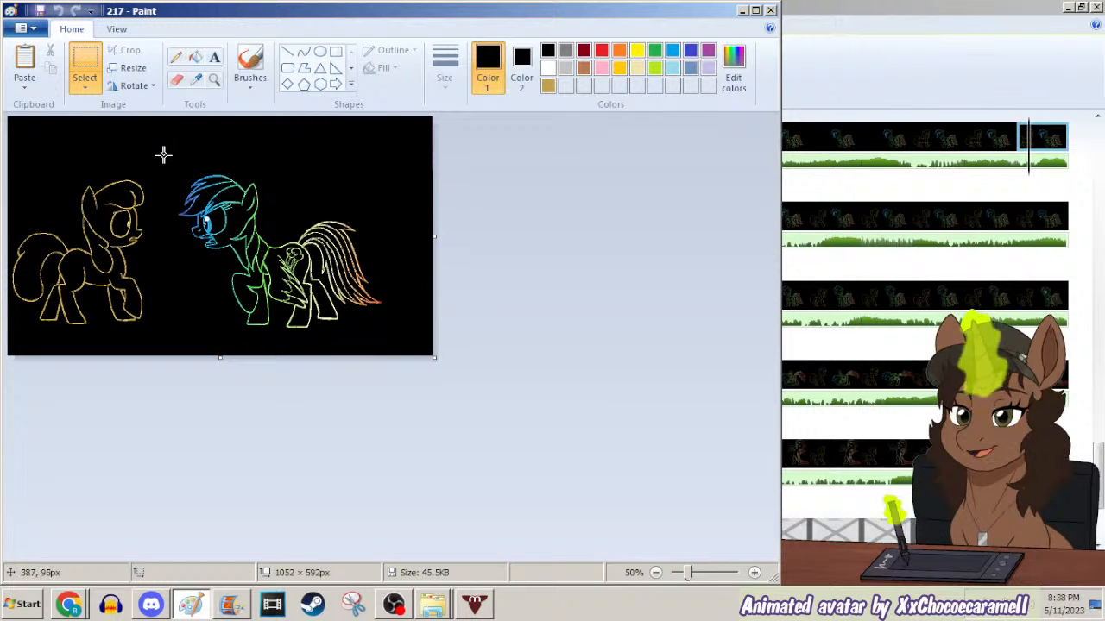
left_click_drag(165, 157, 3, 387)
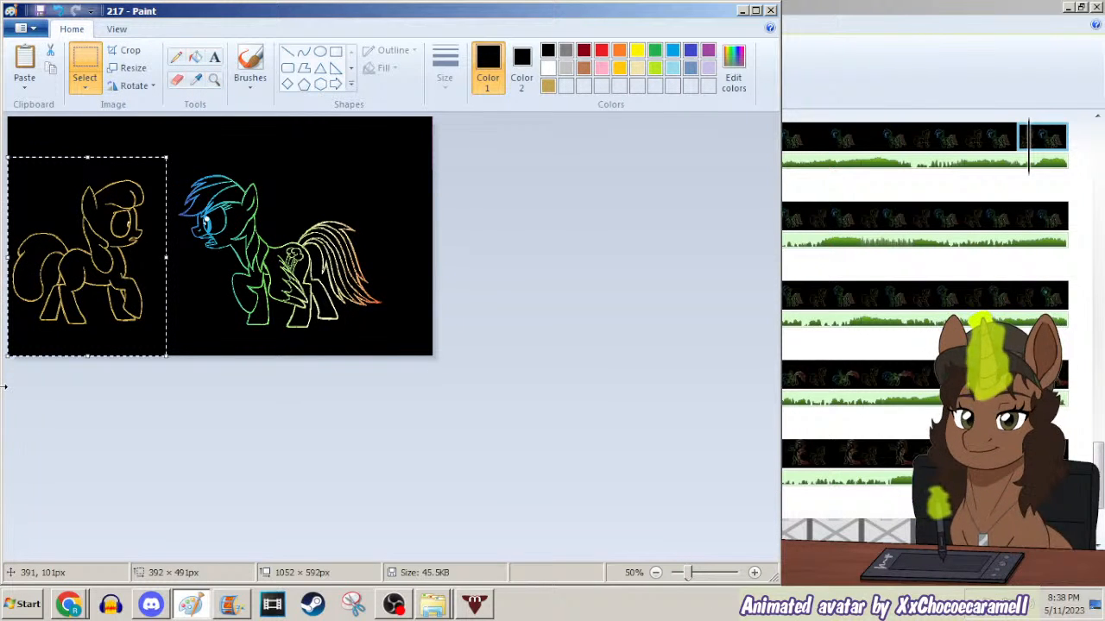
Switch to Movie Maker and compare the rainbow-only frames at items 228 and 229 with the frames up to item 234.
left_click(884, 9)
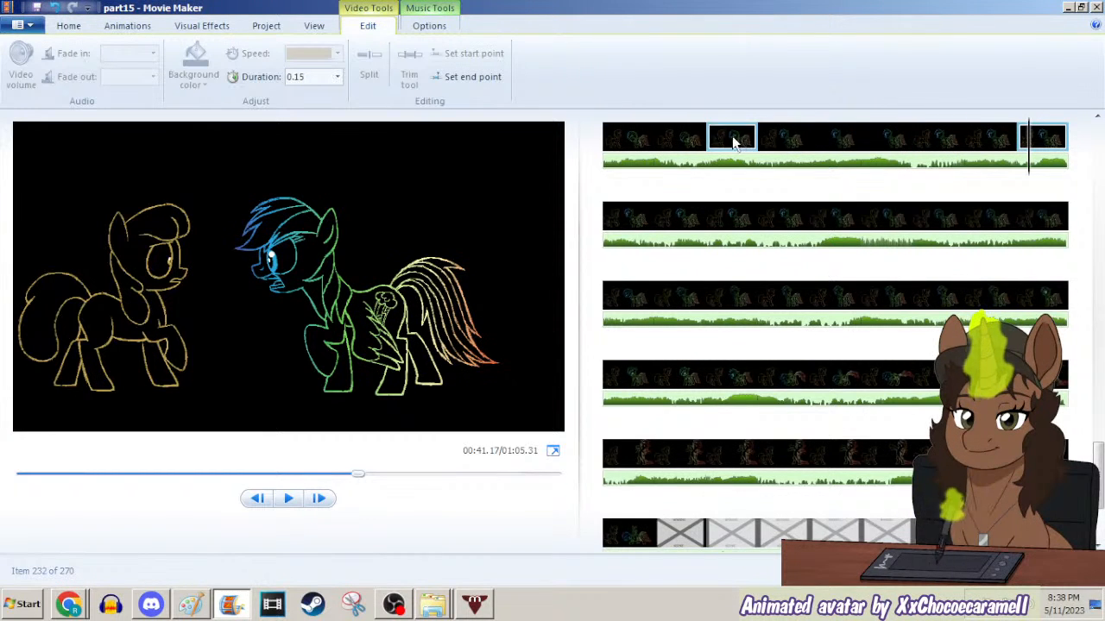
left_click(848, 140)
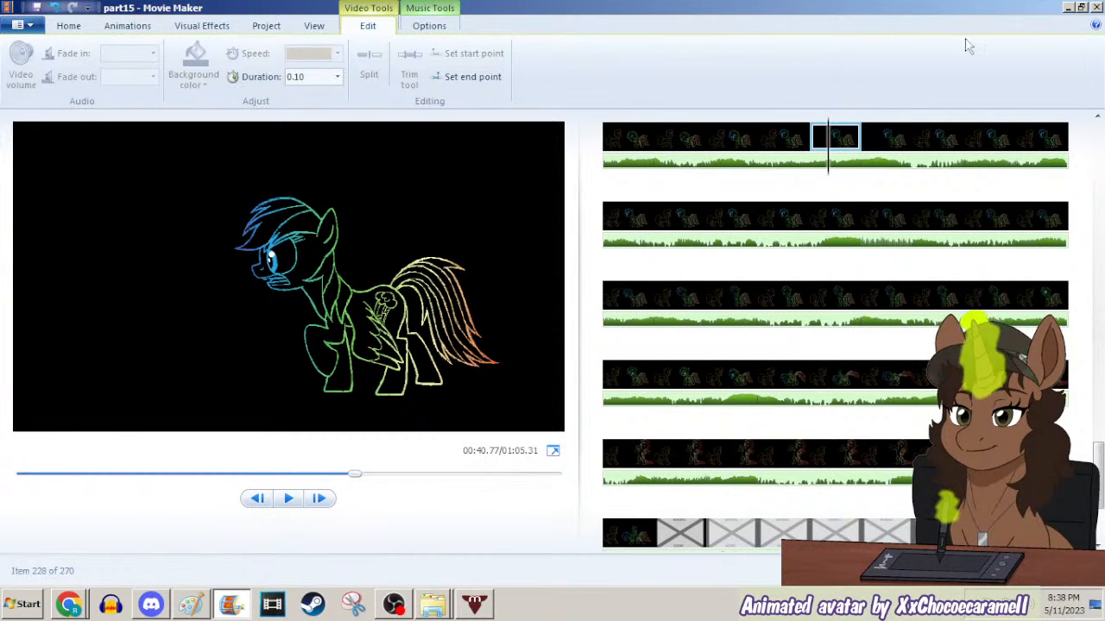
key("Left")
key("Right")
key("Right")
key("Right")
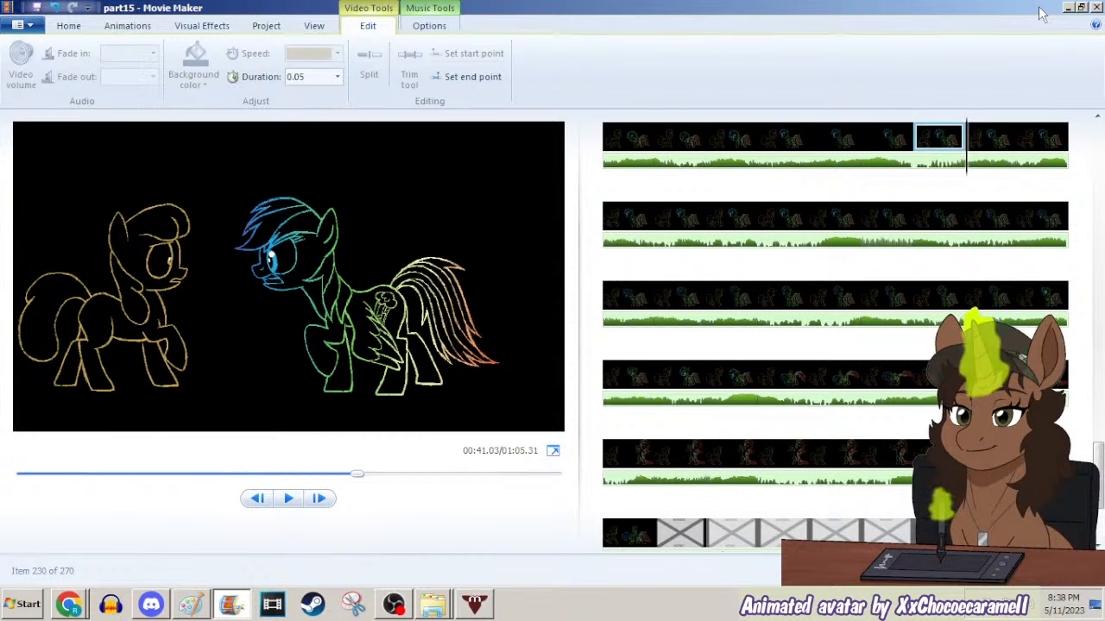
key("Right")
key("Right")
key("Right")
key("Right")
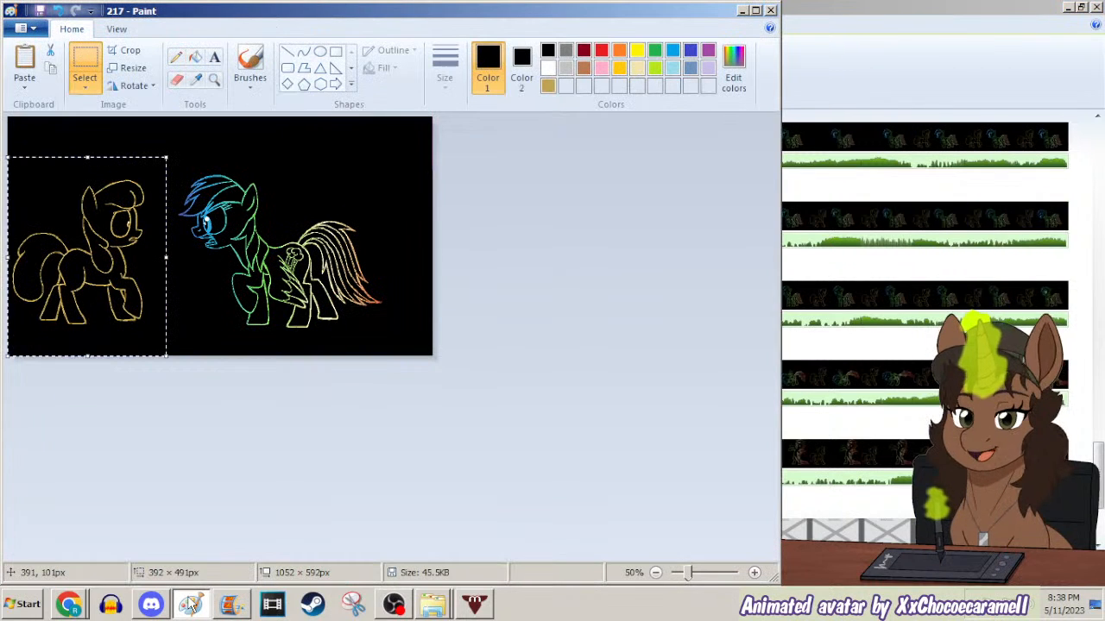
Delete the selected gold pony from image 217 in Paint and switch back to Movie Maker.
left_click(191, 604)
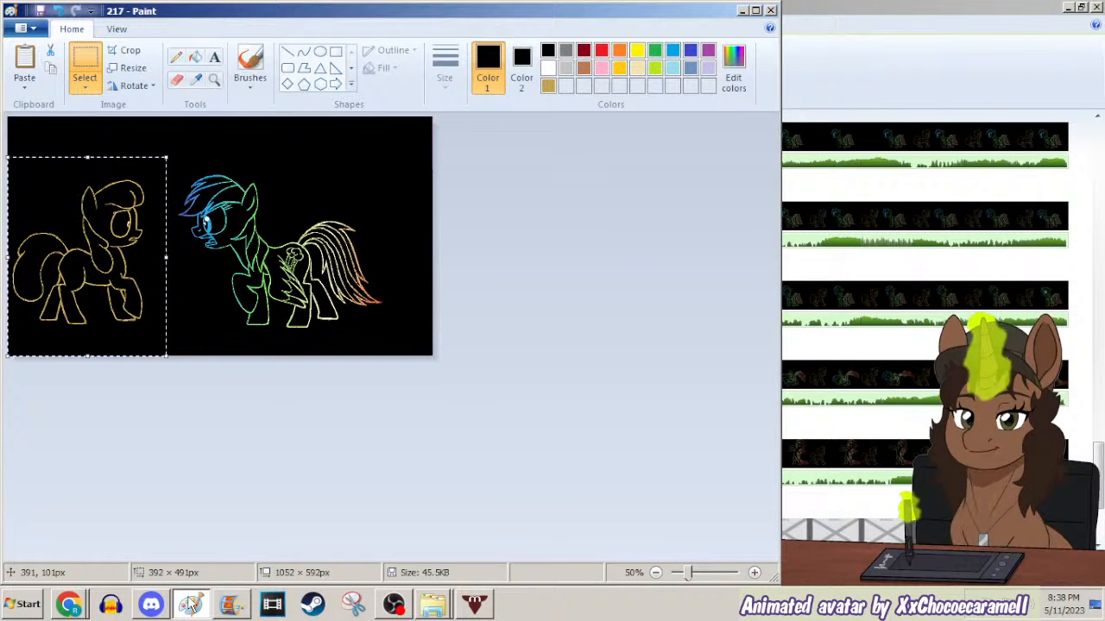
key("Delete")
left_click(868, 8)
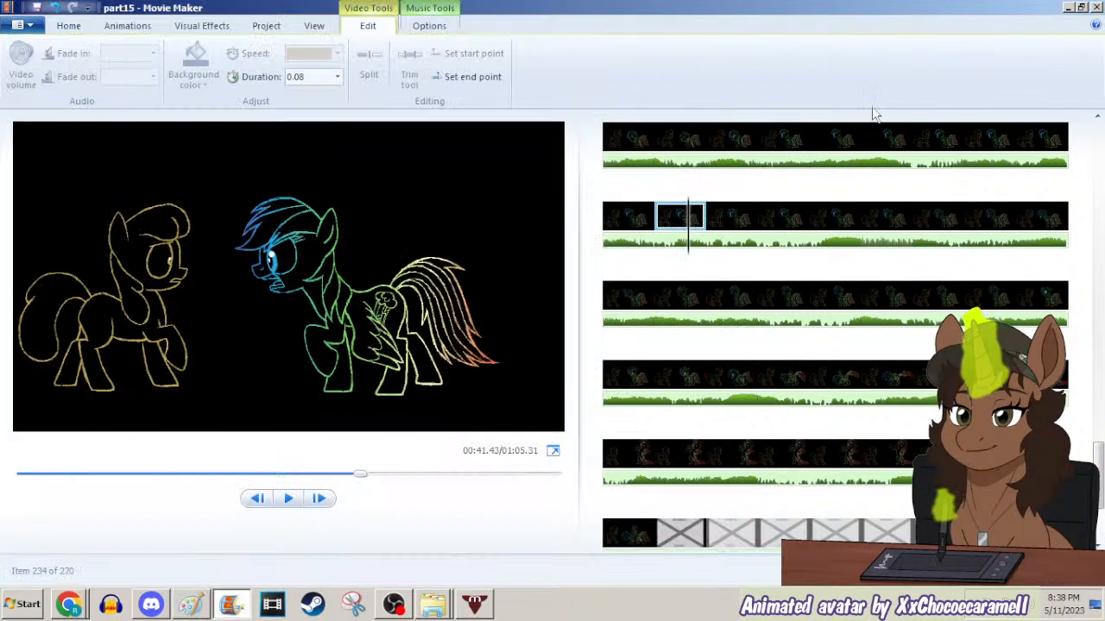
Compare the two-pony frames at items 227 and 230 with the rainbow-only frames between them.
left_click(874, 151)
key("Left")
key("Left")
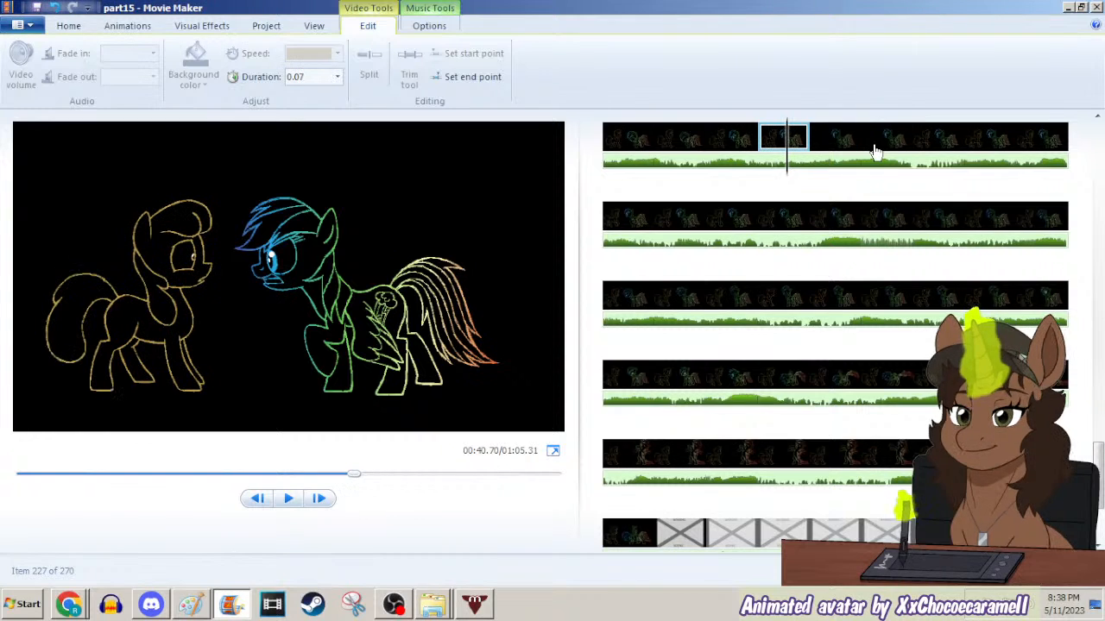
key("Right")
key("Right")
key("Left")
key("Left")
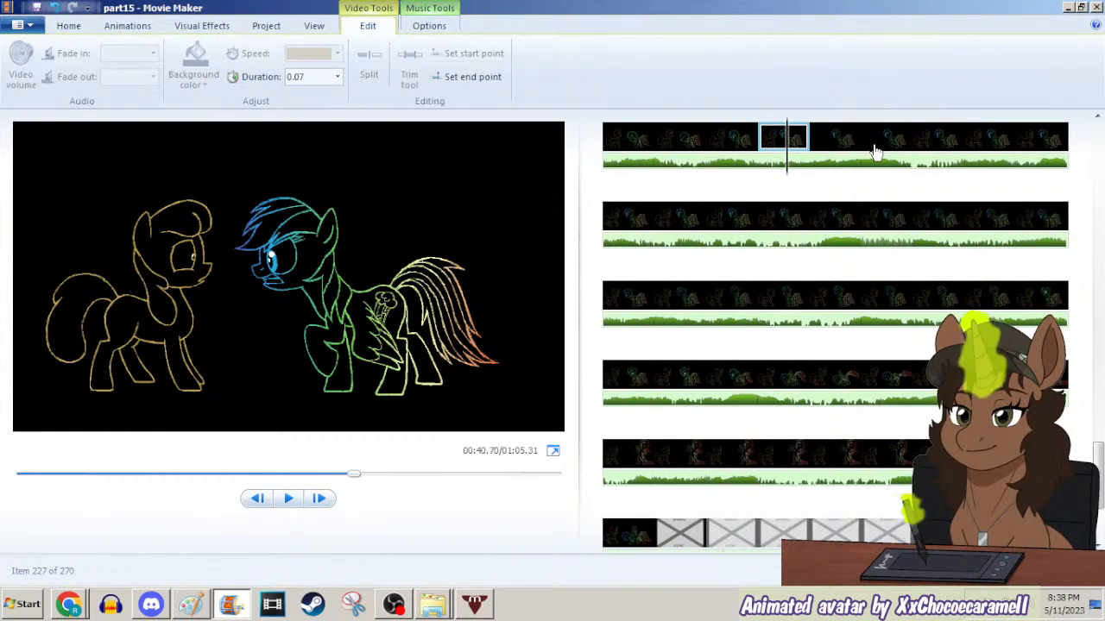
left_click(899, 141)
left_click(922, 139)
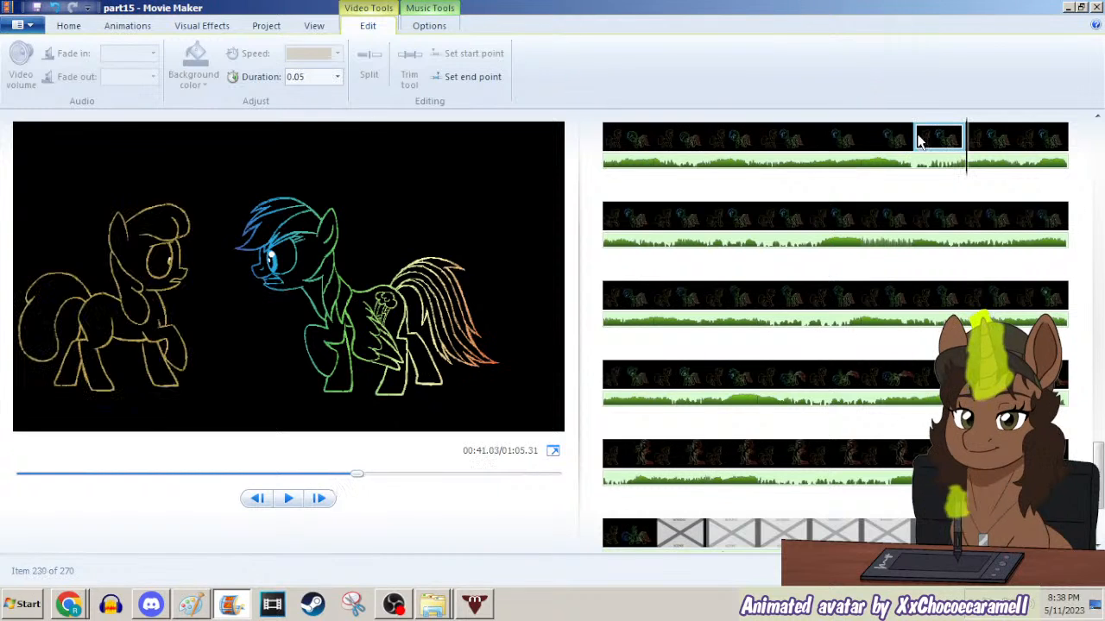
left_click(797, 141)
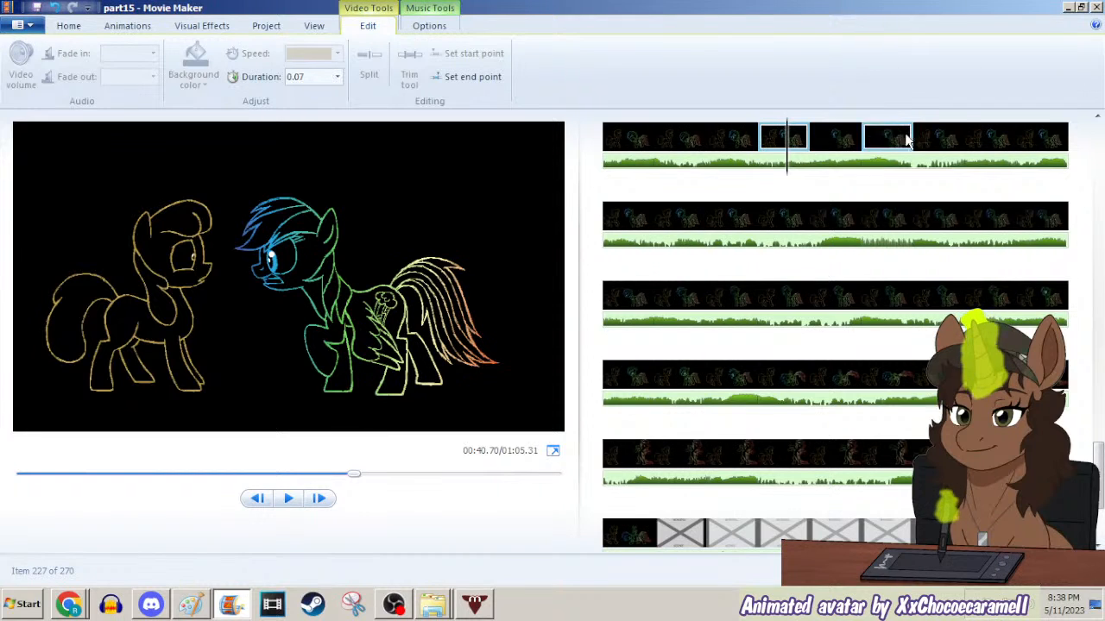
left_click(940, 140)
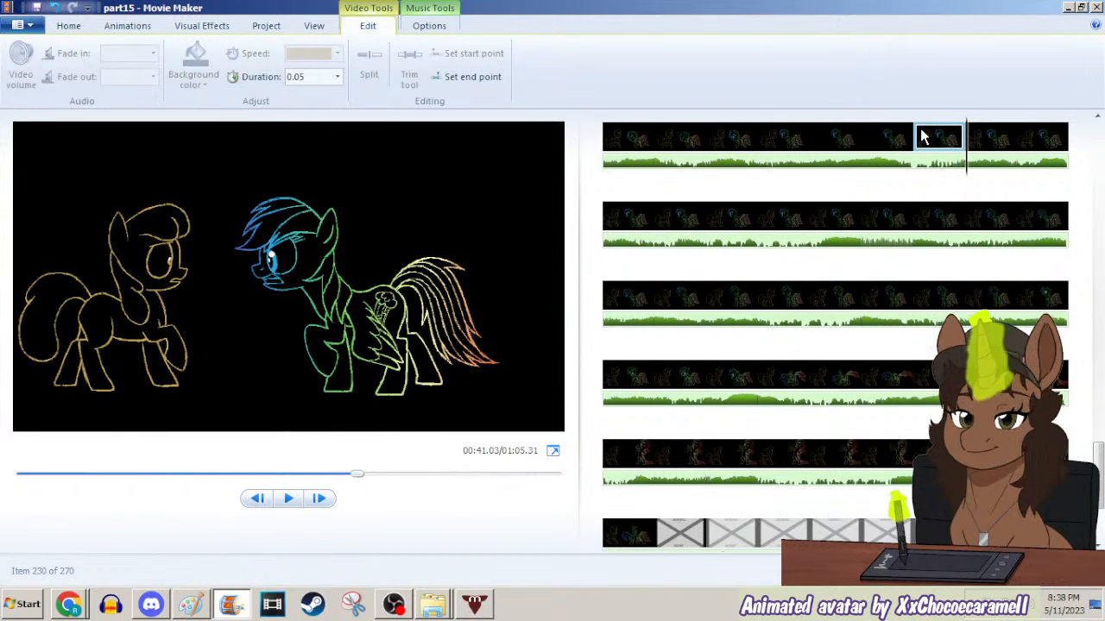
Switch to Paint, open image 237, zoom out to 50%, and delete the rainbow pony with an area about 643 × 481 px.
left_click(1068, 7)
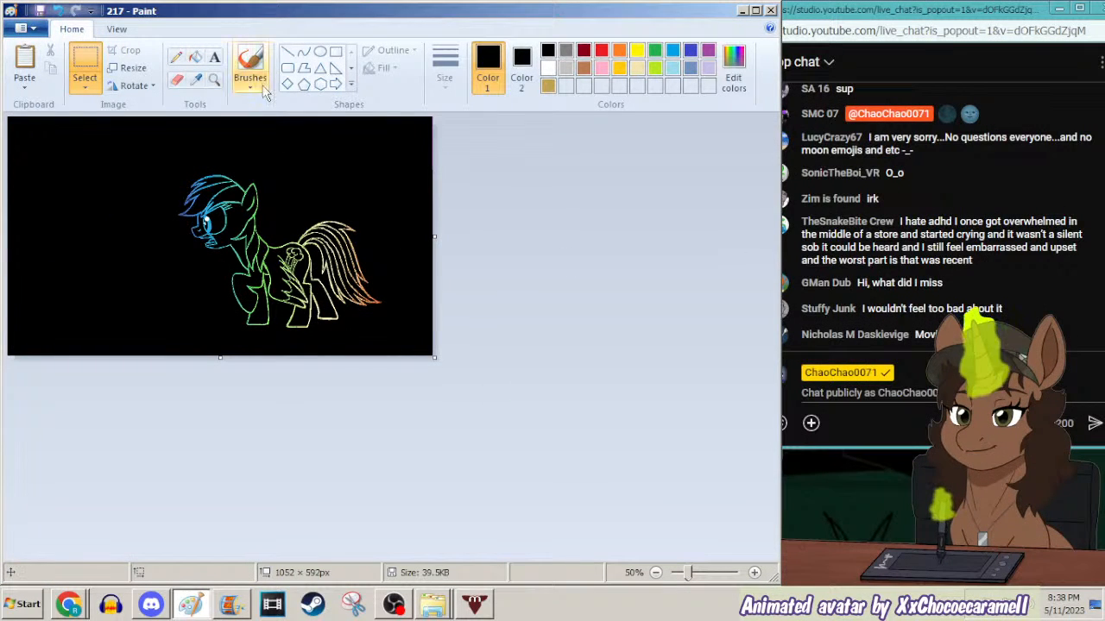
key("ctrl+o")
key("Return")
left_click(214, 79)
right_click(195, 182)
left_click(84, 65)
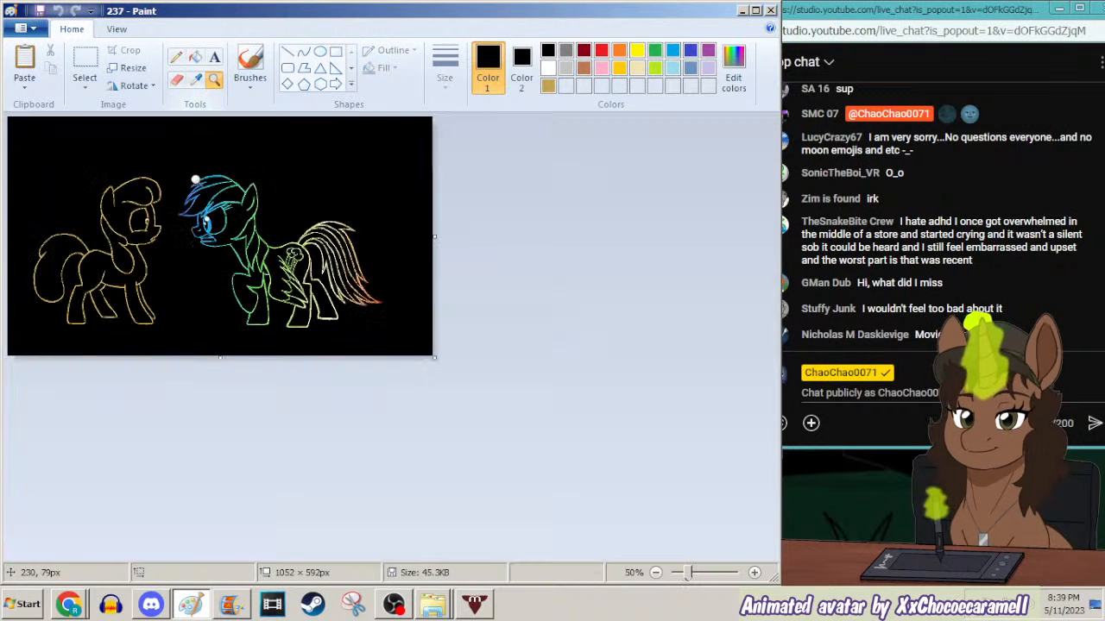
left_click_drag(171, 161, 648, 464)
key("Delete")
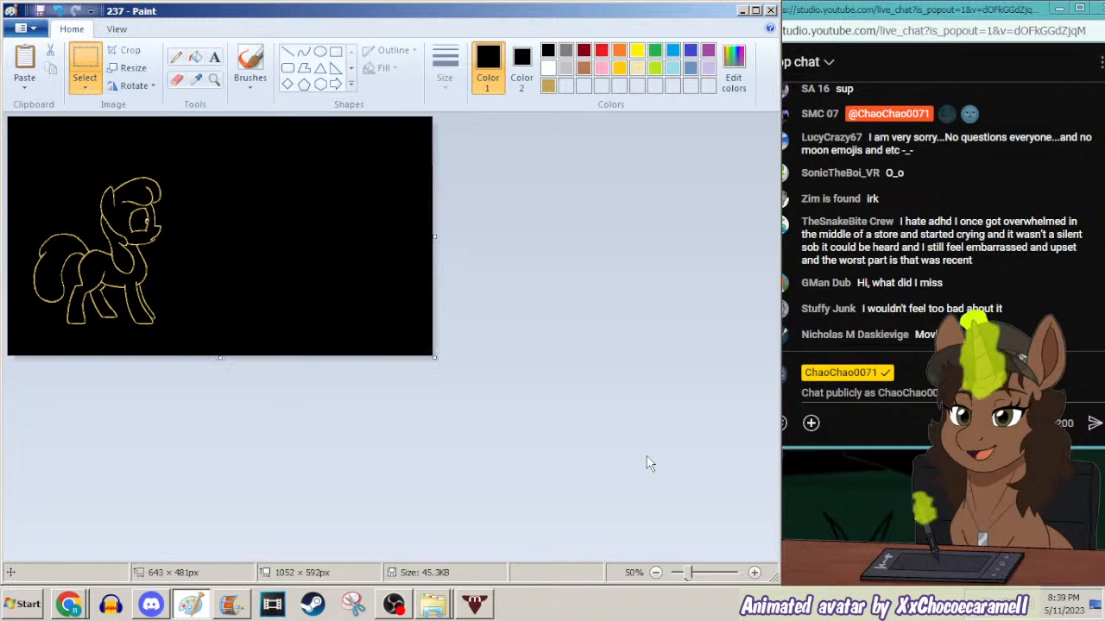
Recolour the gold pony purple by pasting the copied picture, with gold transparent, over a filled purple rectangle about 485 × 491 px.
left_click(214, 79)
left_click(185, 264)
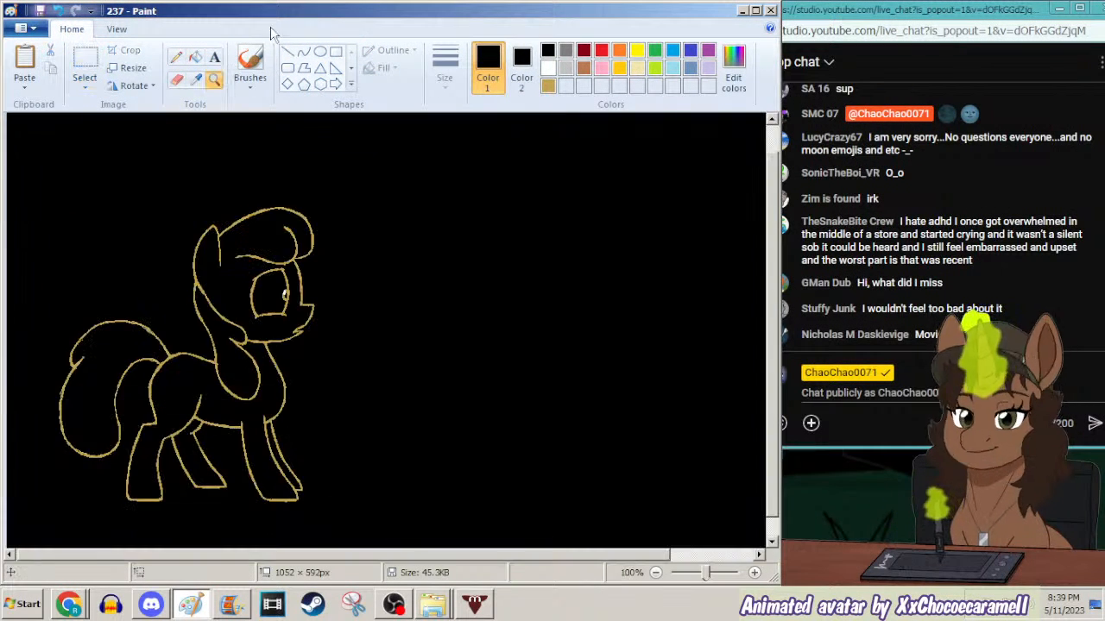
left_click(196, 79)
right_click(297, 252)
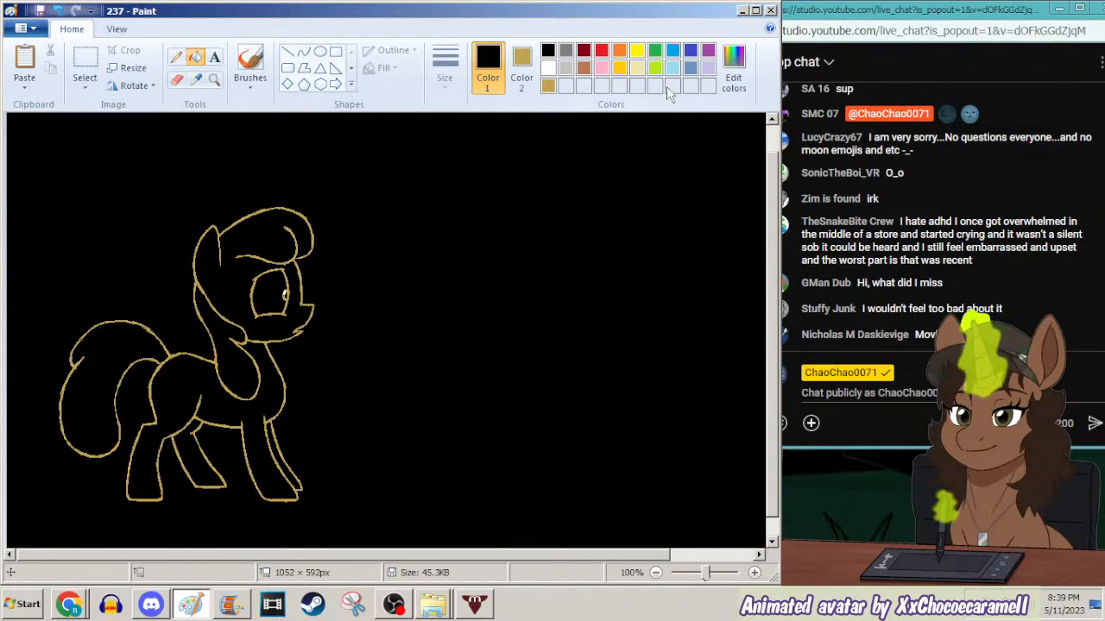
left_click(708, 50)
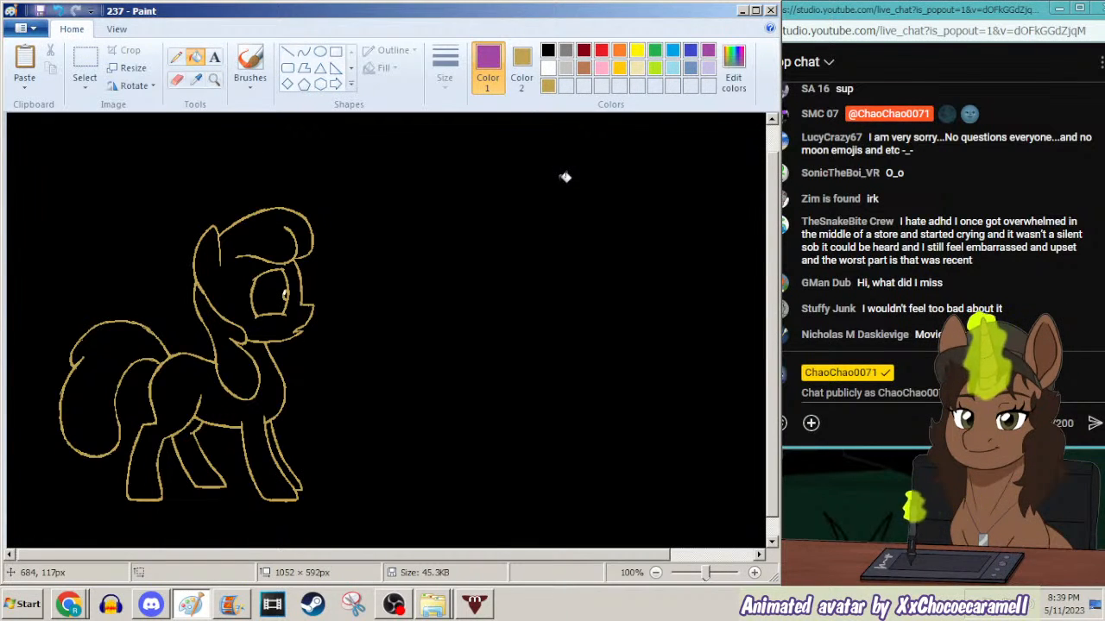
key("ctrl+a")
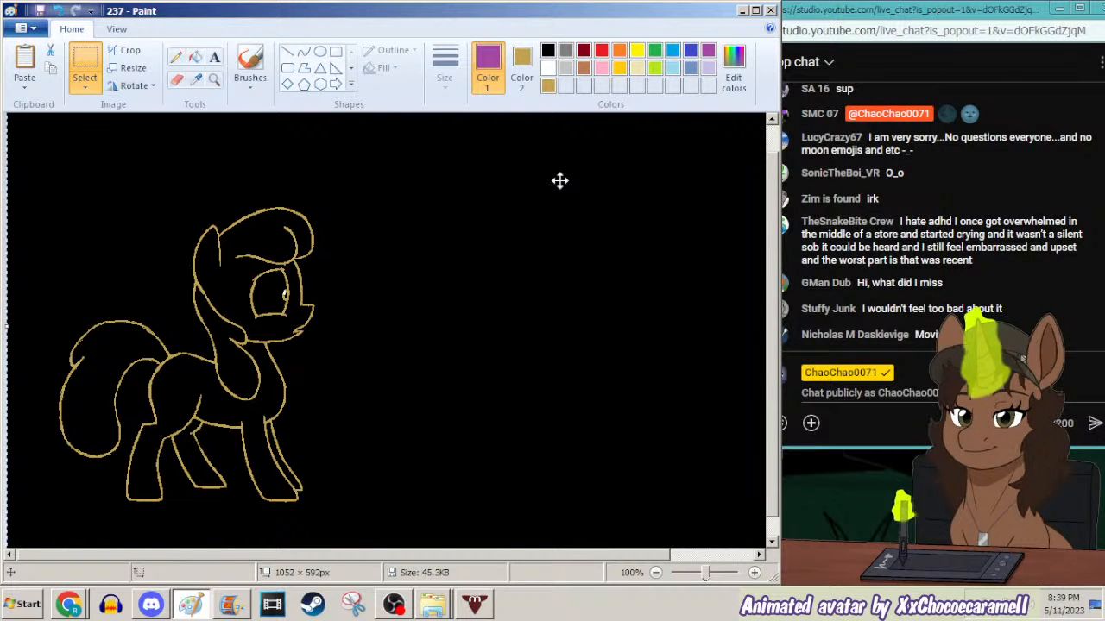
left_click(214, 81)
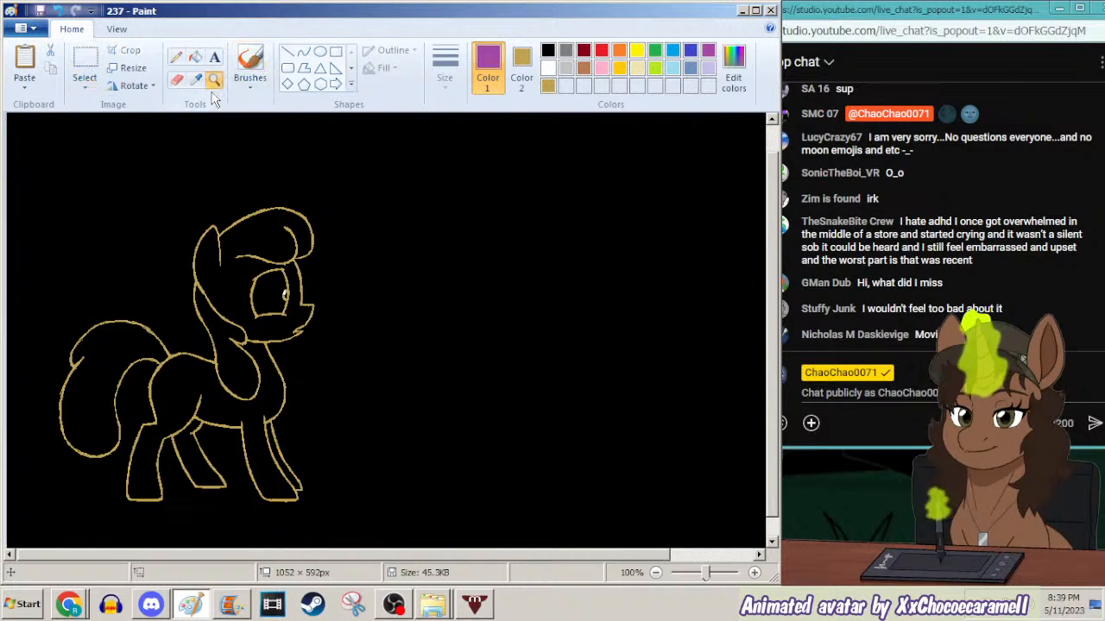
right_click(227, 139)
left_click(337, 52)
left_click_drag(198, 153, 6, 353)
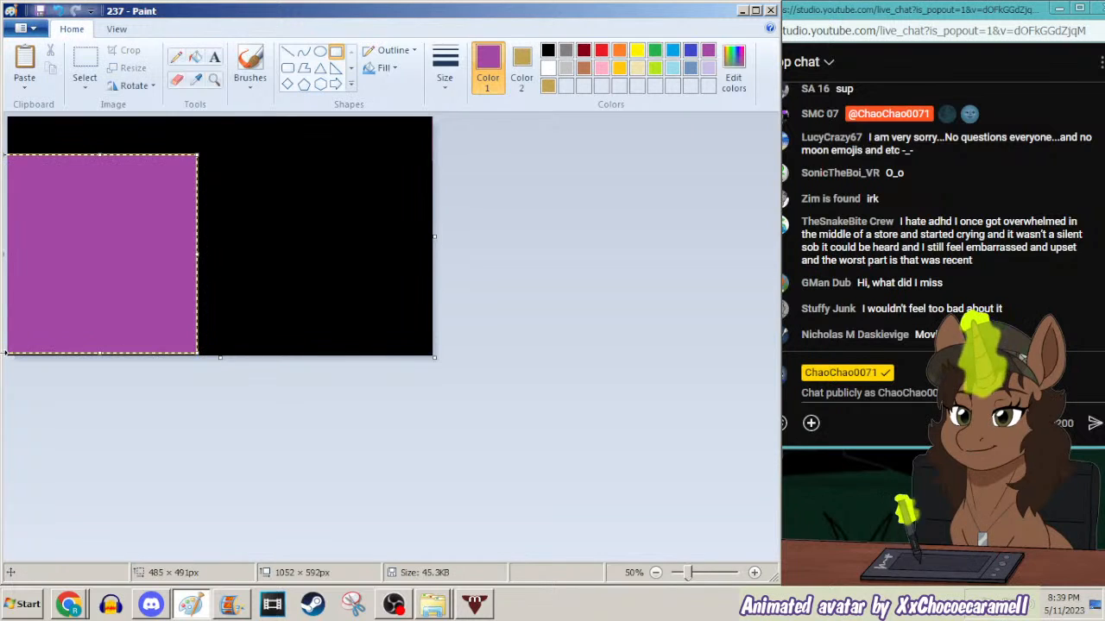
key("ctrl+v")
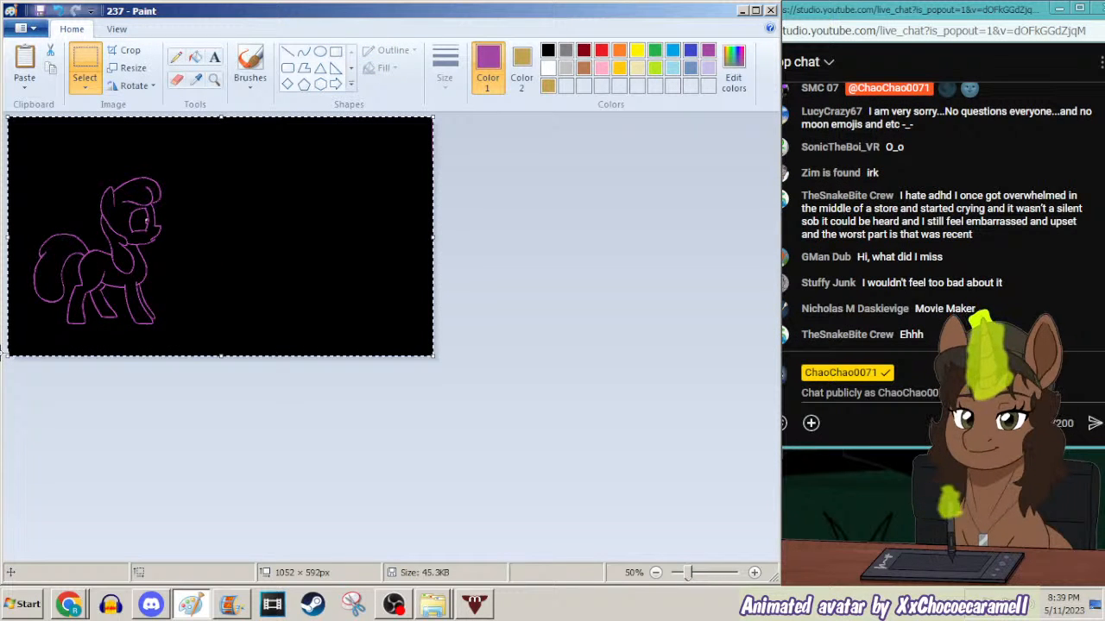
Open image 239, zoom out to 50%, delete the rainbow pony, and overlay the copied purple pony.
key("ctrl+o")
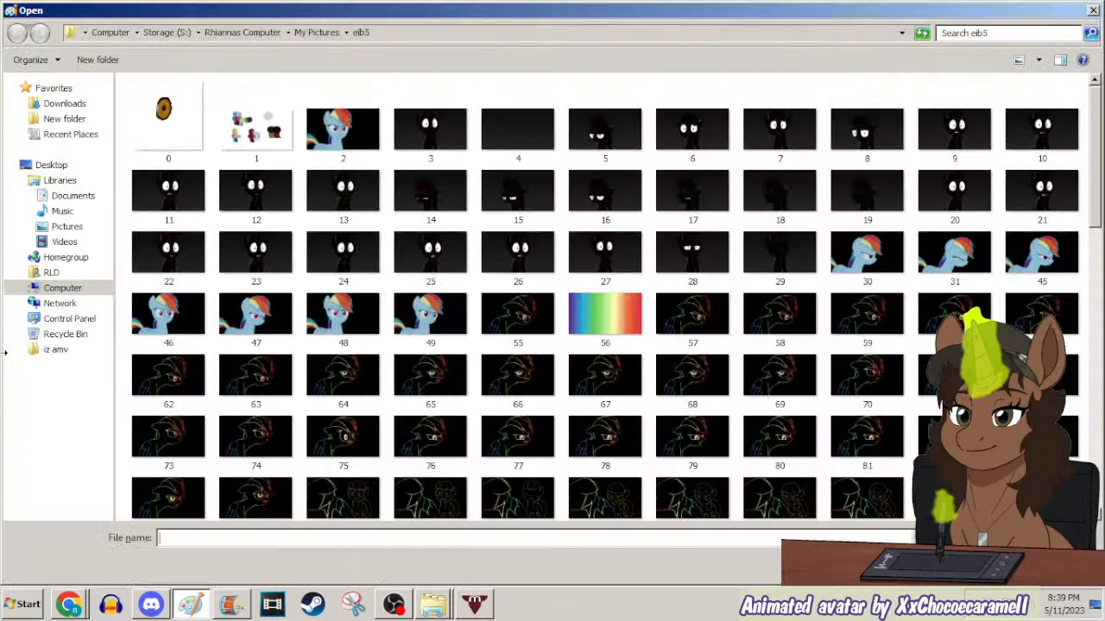
type("239")
key("Return")
left_click(434, 314)
scroll(221, 138, "down", 1)
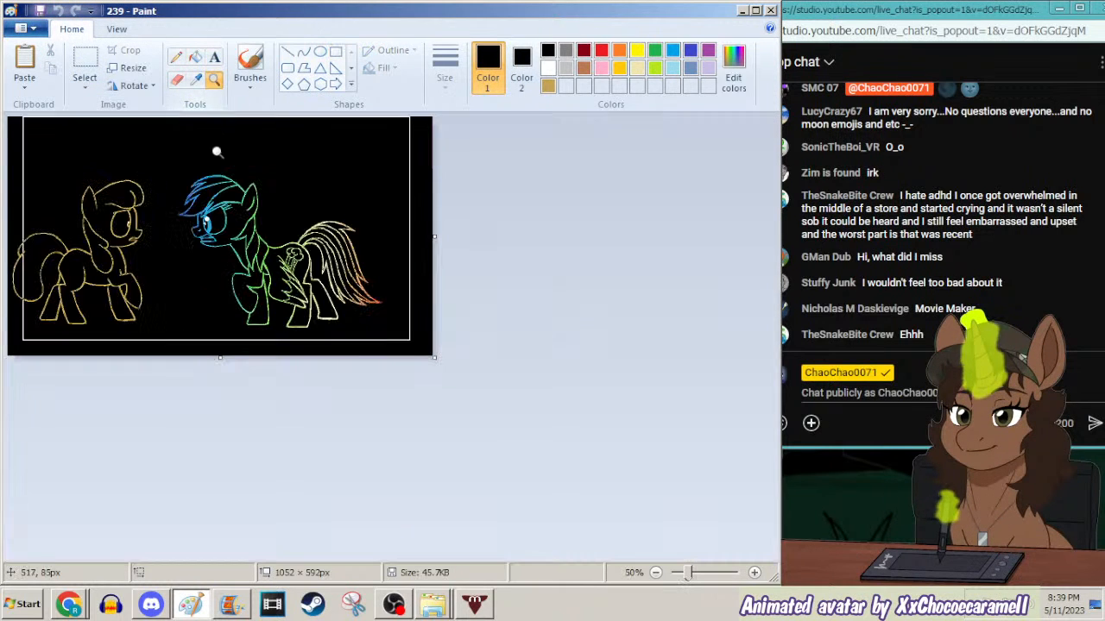
left_click_drag(170, 152, 436, 321)
key("Delete")
key("ctrl+v")
Recolour the gold pony in image 239 light lavender, using gold as Color 2 and a filled lavender rectangle beneath the pasted drawing.
left_click(193, 81)
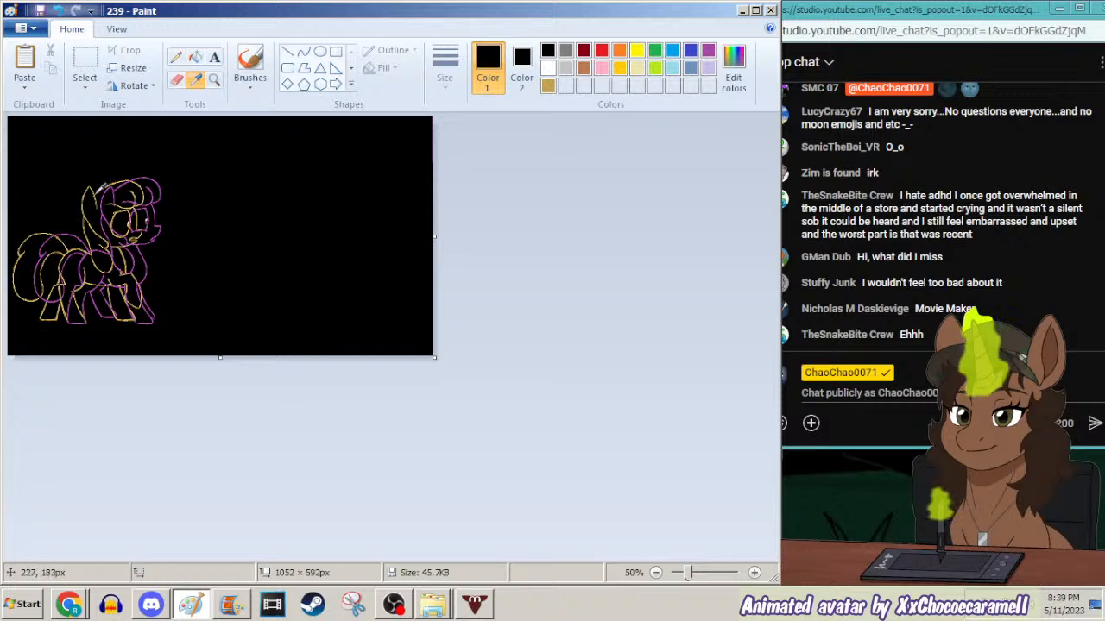
right_click(106, 196)
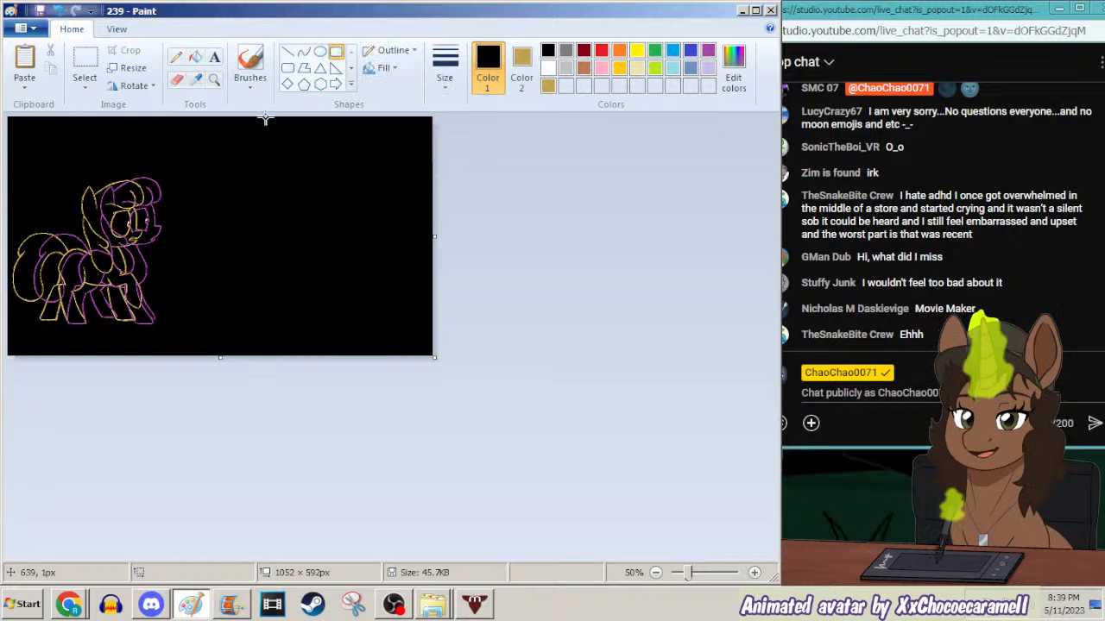
left_click(706, 70)
mouse_move(262, 147)
left_mouse_down()
mouse_move(178, 198)
mouse_move(4, 364)
left_mouse_up()
key("ctrl+z")
Zoom in to 200% and fill the white eye highlights of both overlaid ponies with black.
left_click(214, 78)
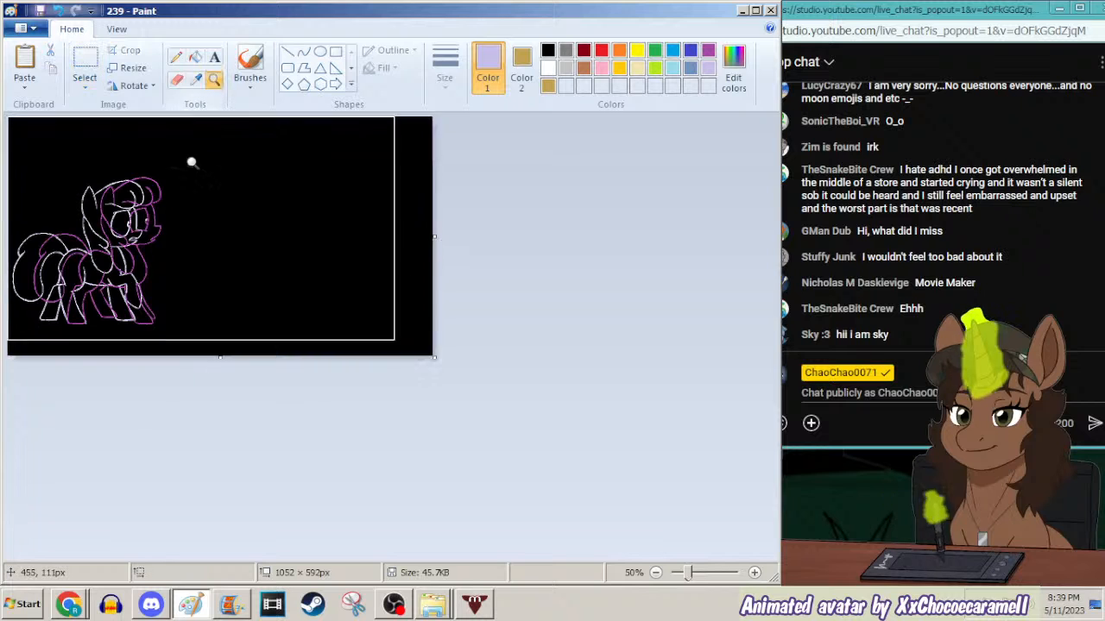
left_click(205, 121)
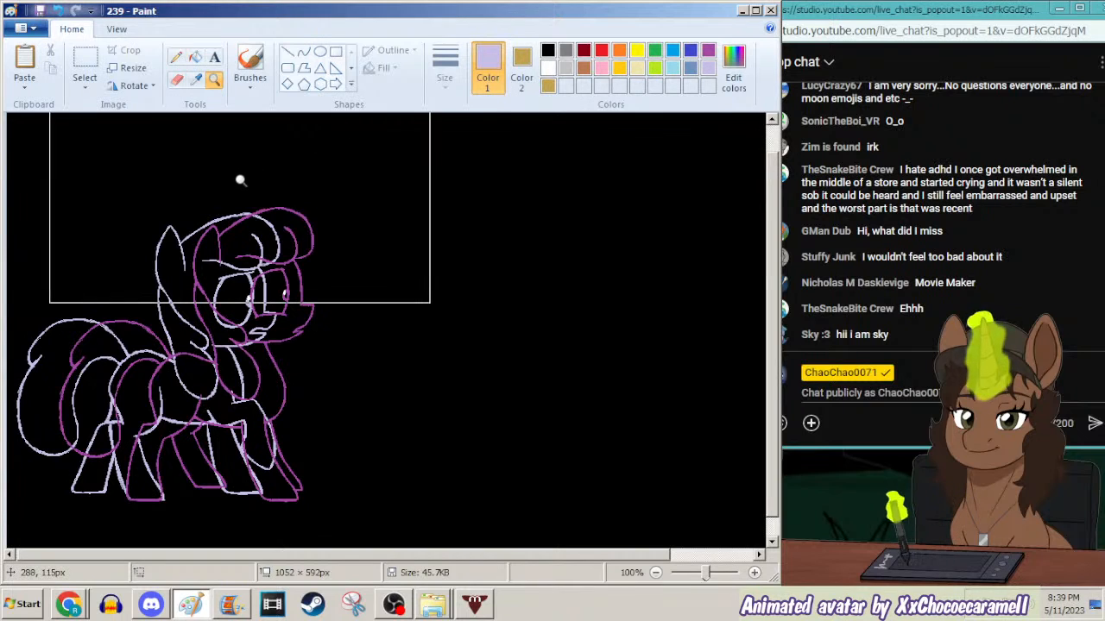
left_click(230, 386)
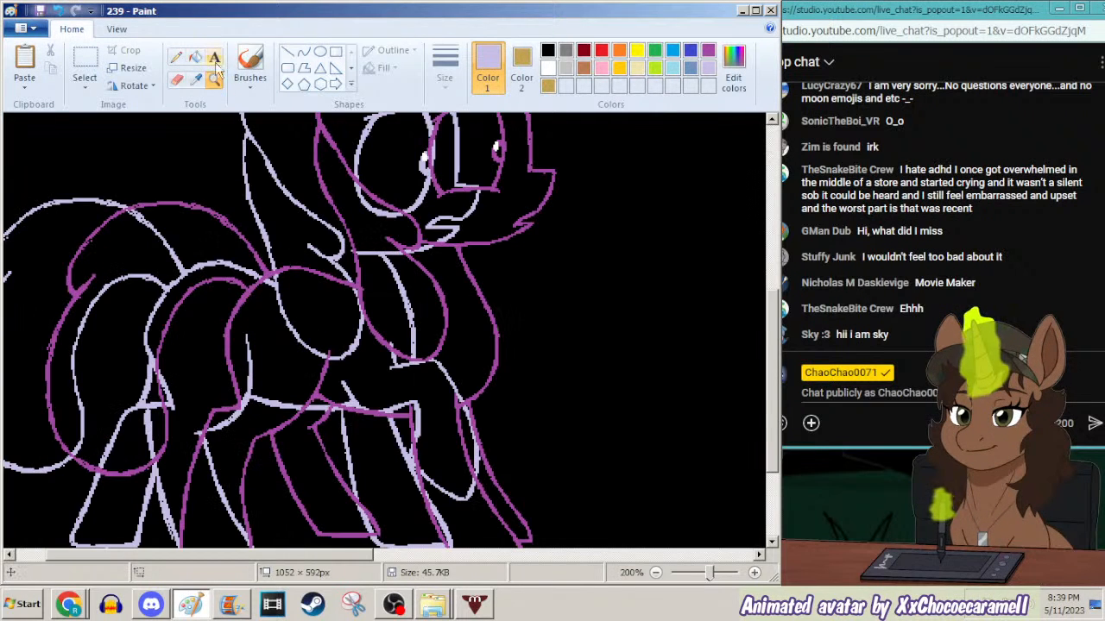
left_click(198, 80)
right_click(203, 125)
left_click(198, 58)
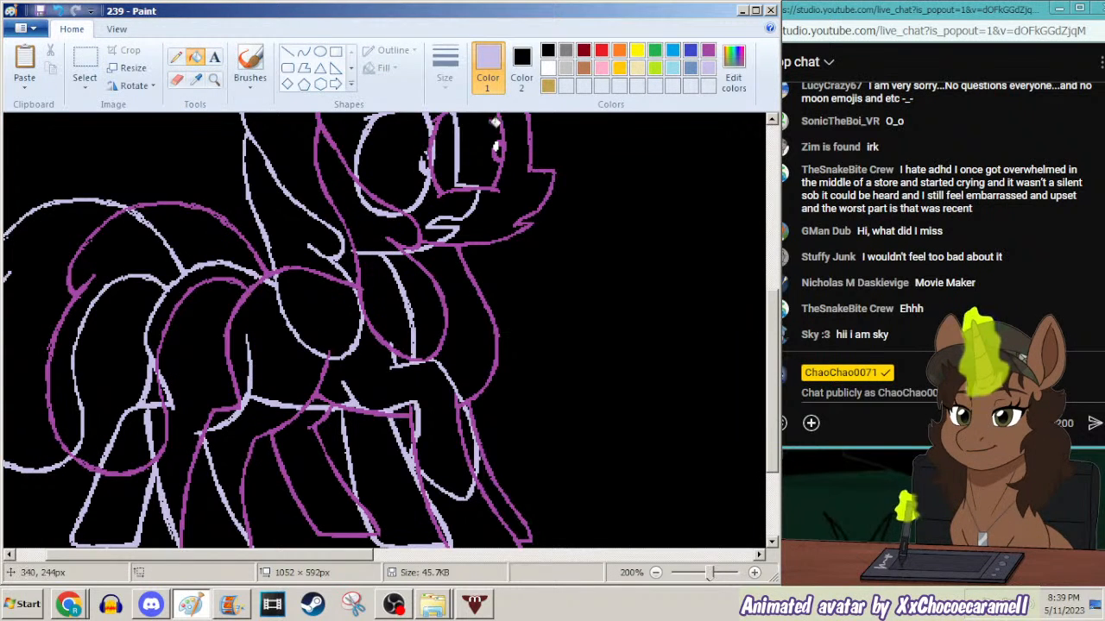
left_click(214, 81)
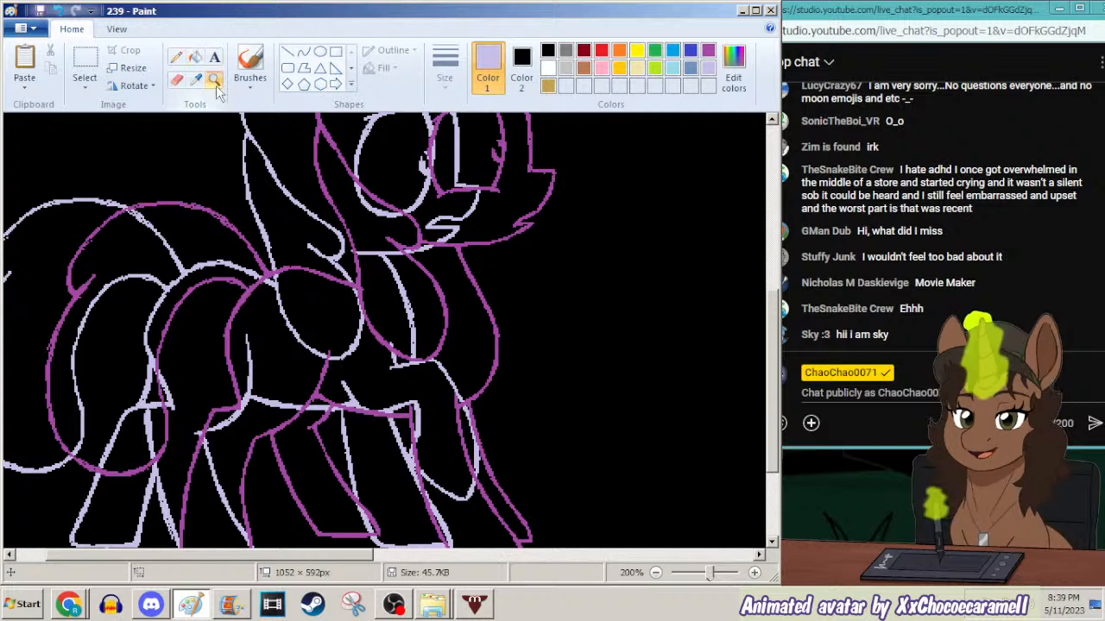
right_click(198, 311)
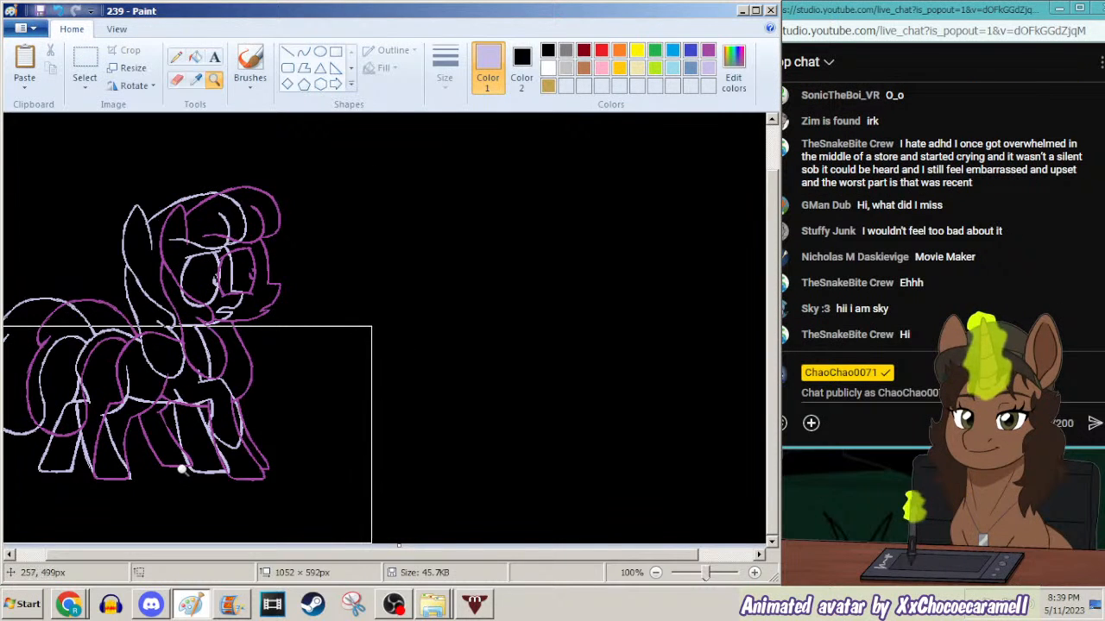
left_click(176, 56)
mouse_move(128, 470)
left_mouse_down()
mouse_move(143, 476)
mouse_move(103, 484)
mouse_move(131, 455)
left_mouse_up()
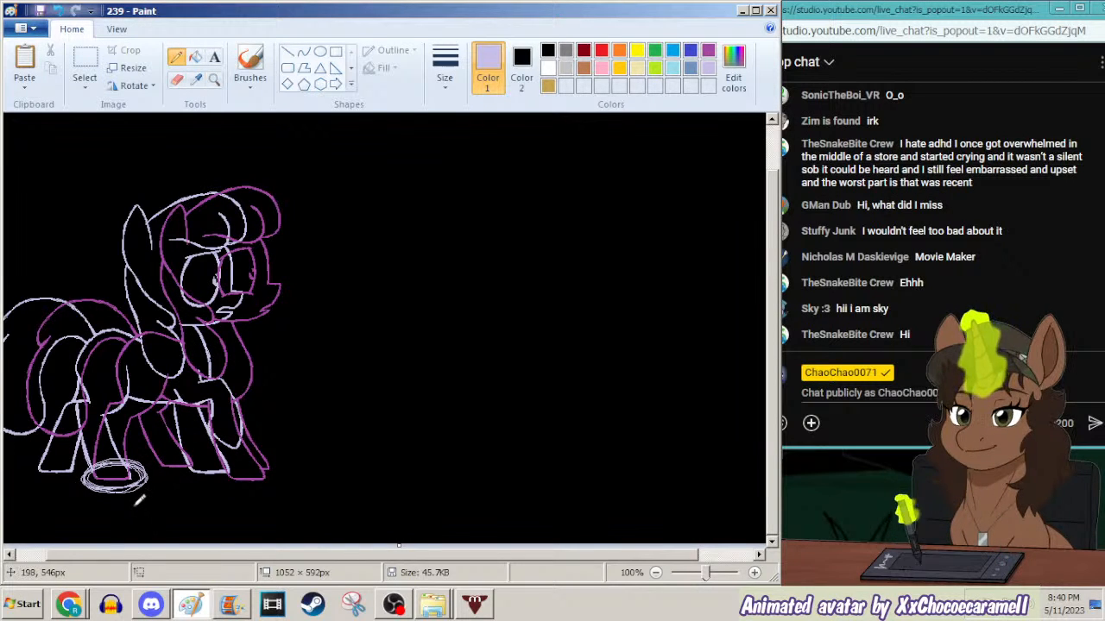
key("ctrl+z")
At 200% zoom, draw the in-between hind leg's front edge in gold with the Pencil, from the hoof up to the flank.
left_click(214, 79)
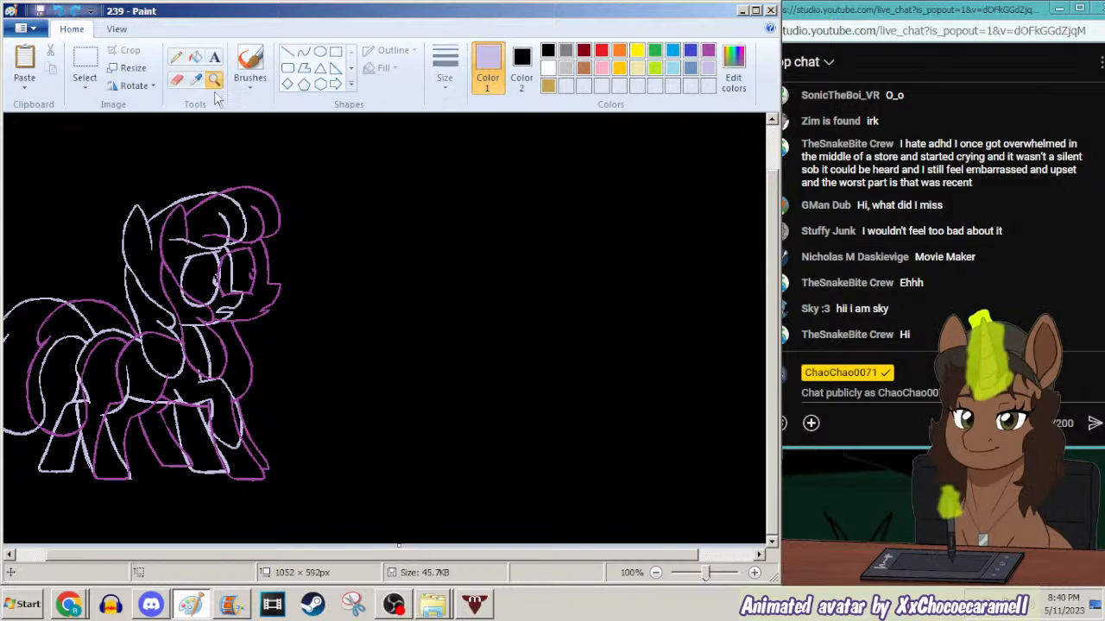
left_click(181, 392)
left_click(175, 57)
left_click(548, 85)
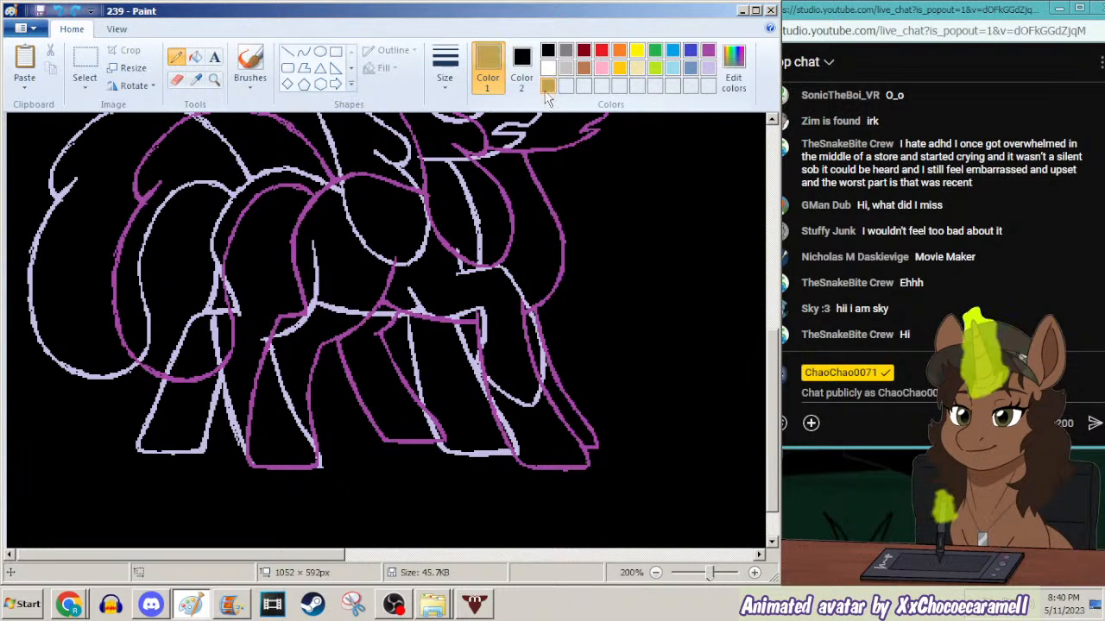
left_click_drag(290, 343, 321, 456)
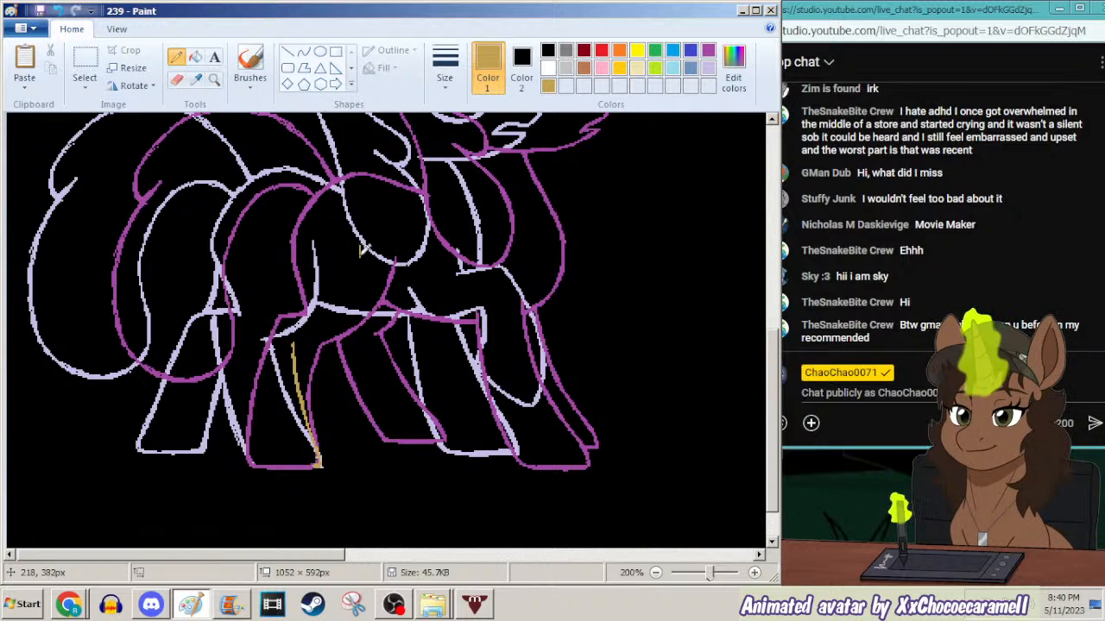
mouse_move(357, 275)
left_mouse_down()
mouse_move(337, 311)
mouse_move(296, 338)
left_mouse_up()
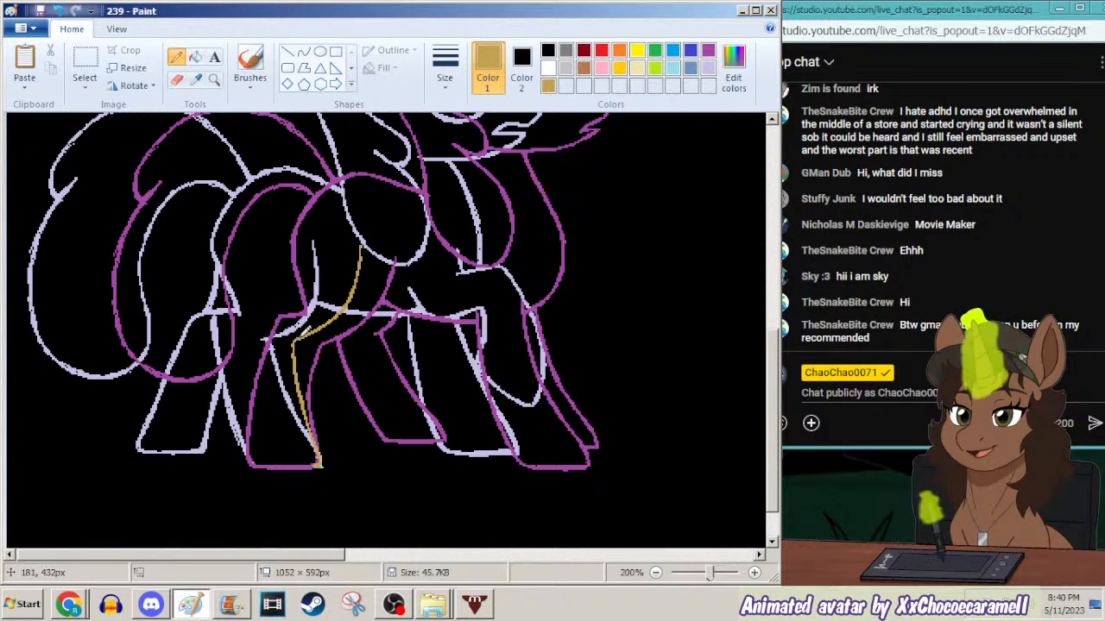
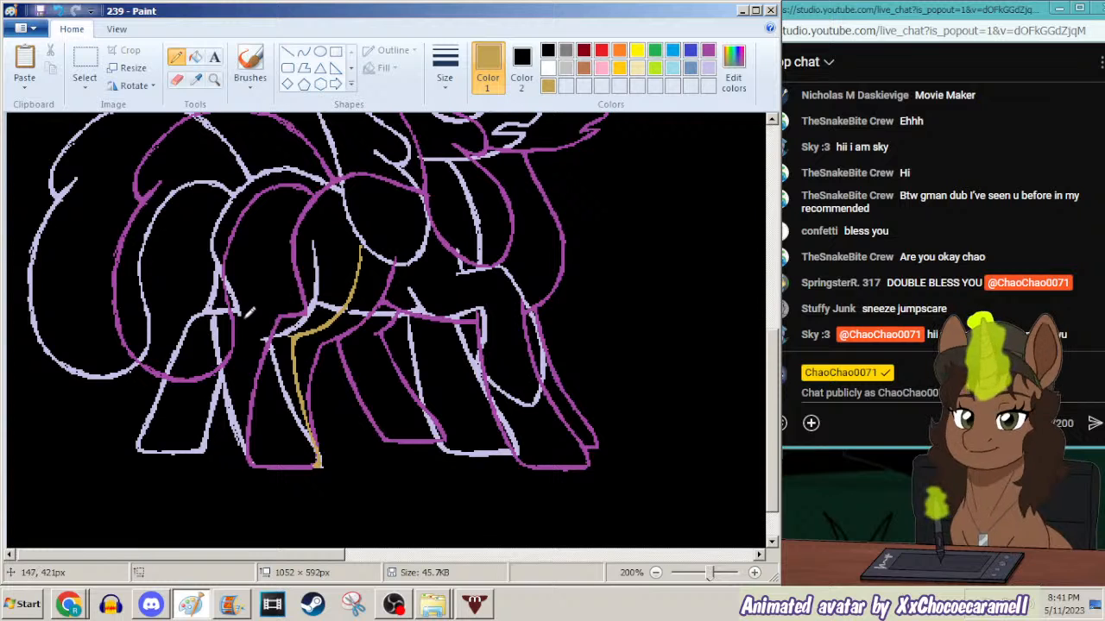
Draw the hind leg's rear edge and thigh line in gold with the Pencil, and fill the purple hoof base with gold.
left_click_drag(242, 324, 247, 438)
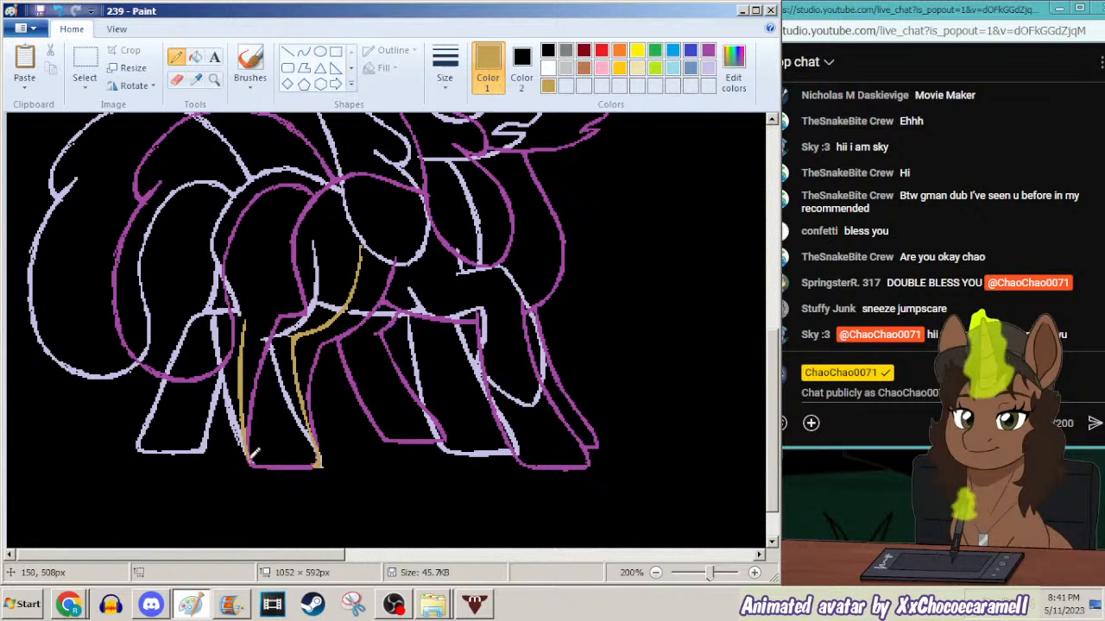
left_click(195, 57)
left_click(285, 464)
left_click(175, 57)
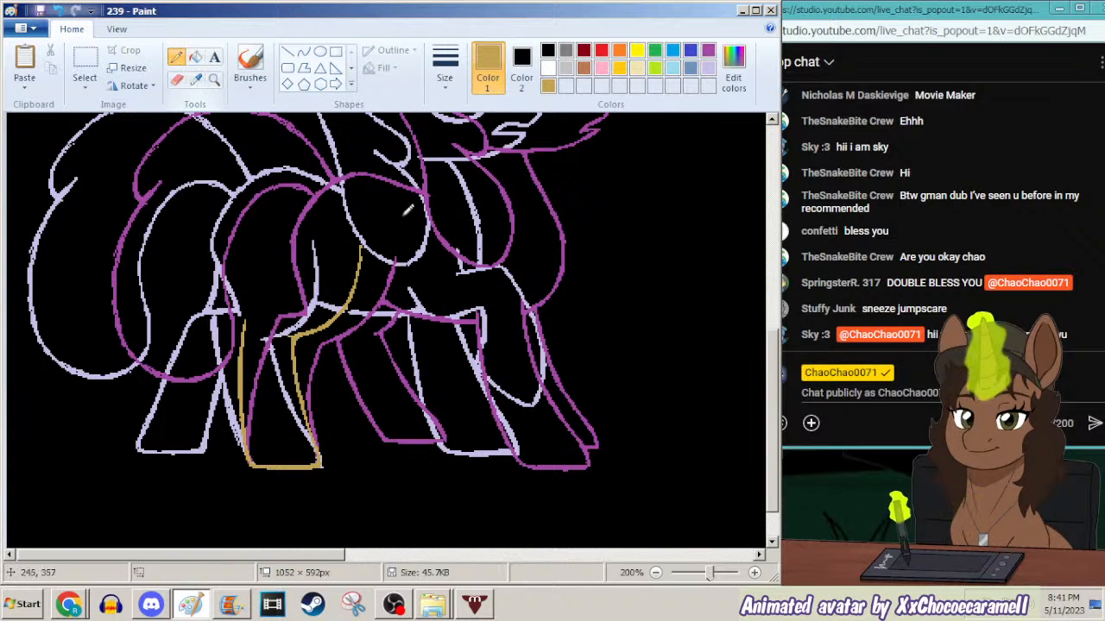
scroll(759, 340, "up", 2)
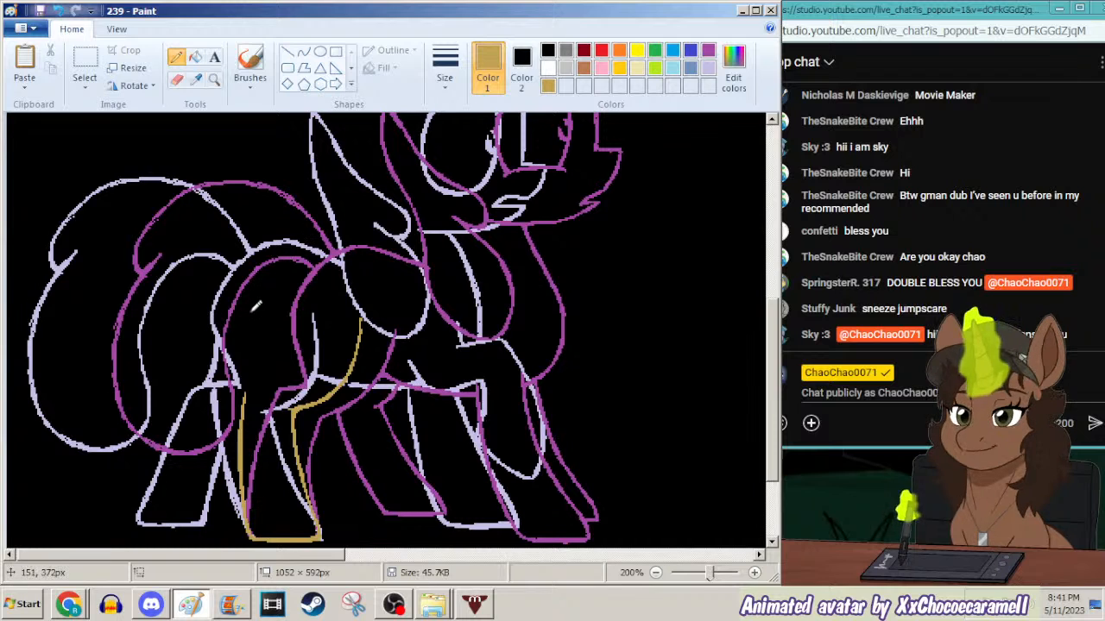
left_click_drag(258, 324, 271, 354)
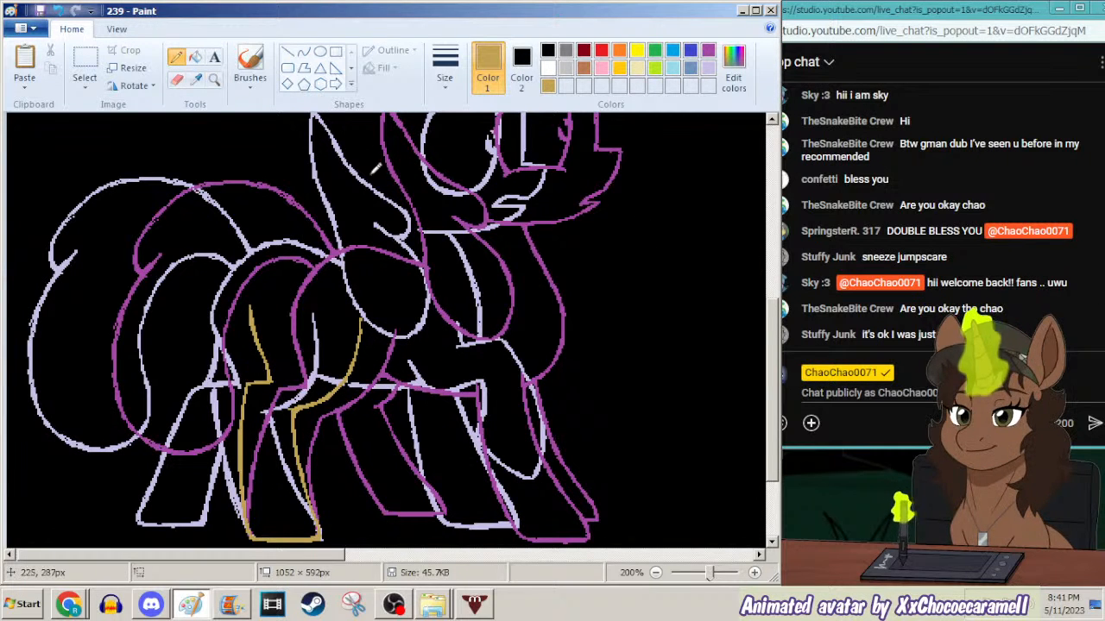
Draw the in-between rump curve in gold with the Pencil, from the back down to the hind leg.
left_click_drag(324, 242, 267, 281)
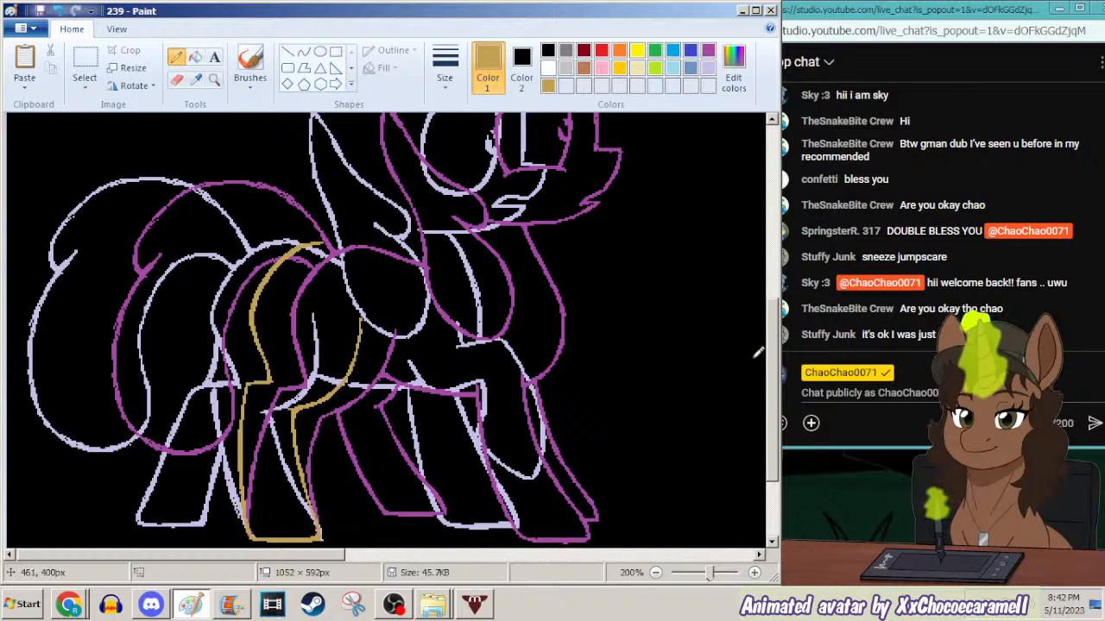
mouse_move(771, 383)
left_mouse_down()
mouse_move(771, 406)
mouse_move(772, 392)
left_mouse_up()
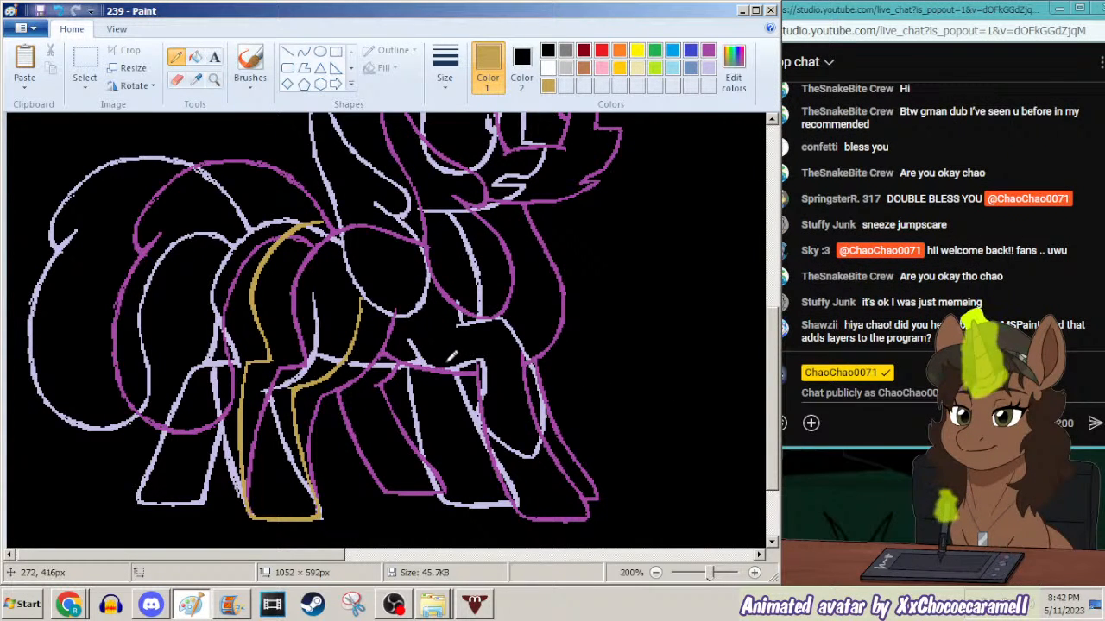
Switch to Movie Maker and step back and forth through the frames around items 229 and 230 to compare the ponies, then return to Paint.
left_click(233, 606)
key("Left")
key("Left")
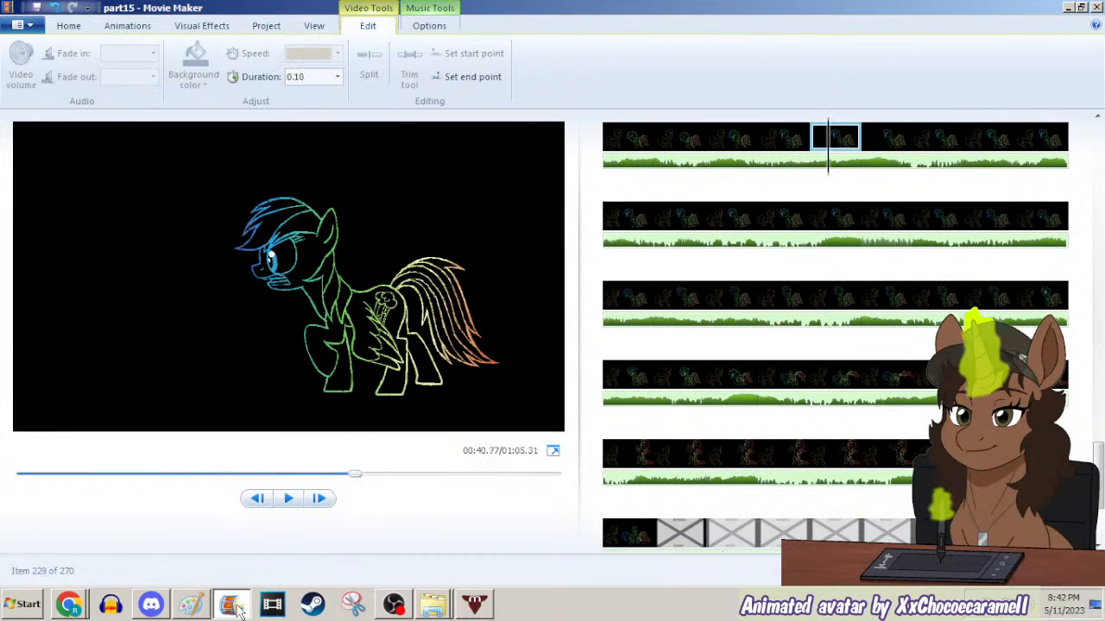
key("Right")
key("Right")
key("Right")
key("Left")
key("Left")
key("Left")
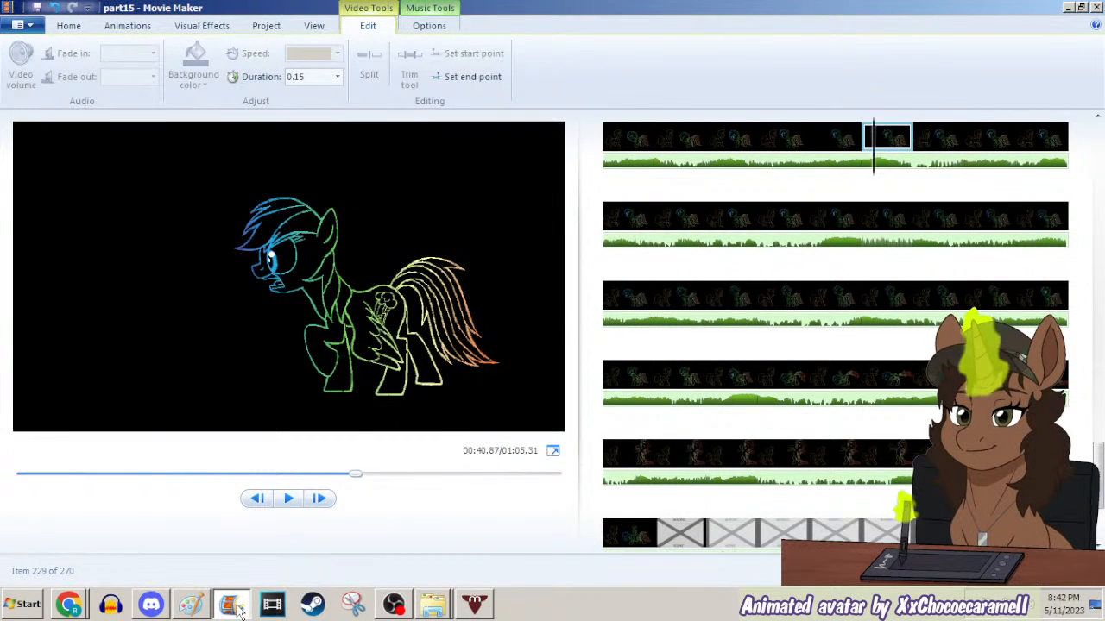
key("Right")
key("Right")
key("Right")
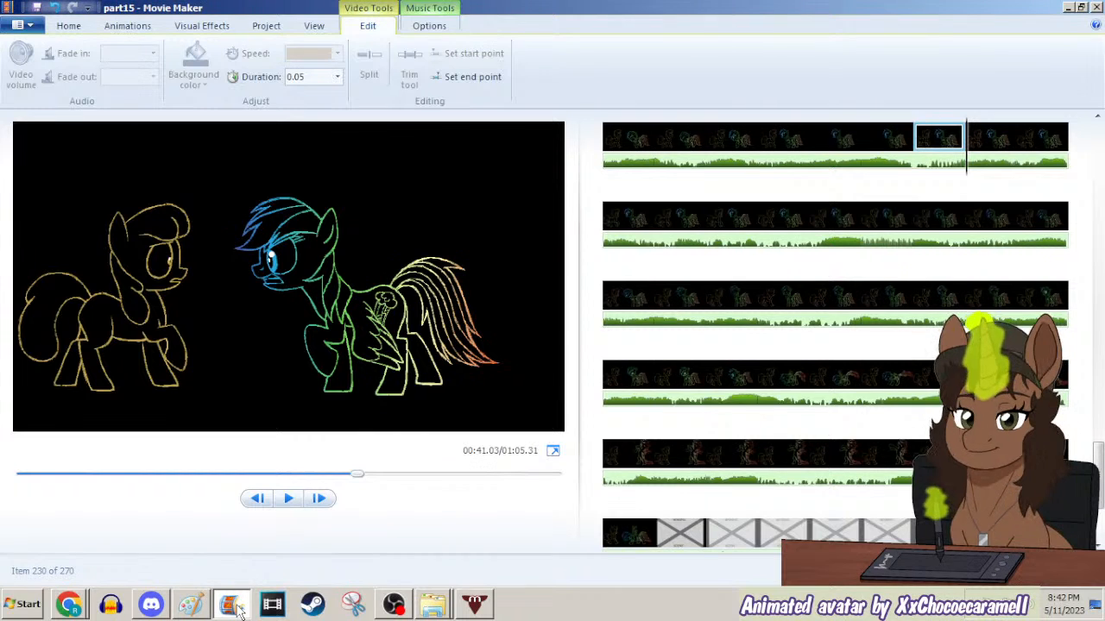
key("Right")
key("Left")
key("Left")
key("Left")
key("Left")
key("Right")
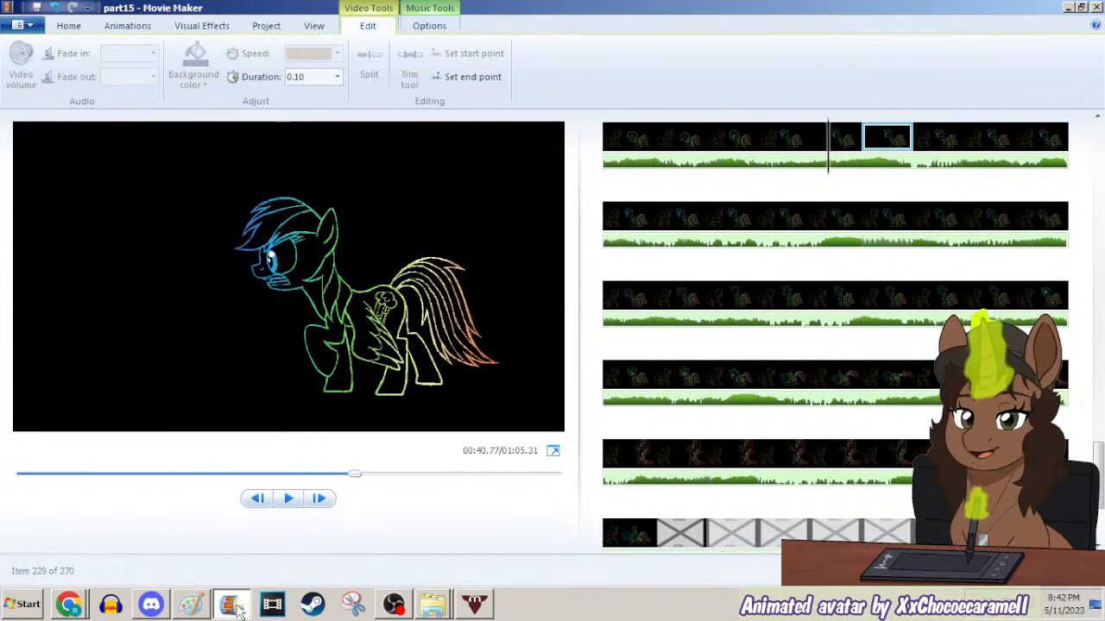
key("Right")
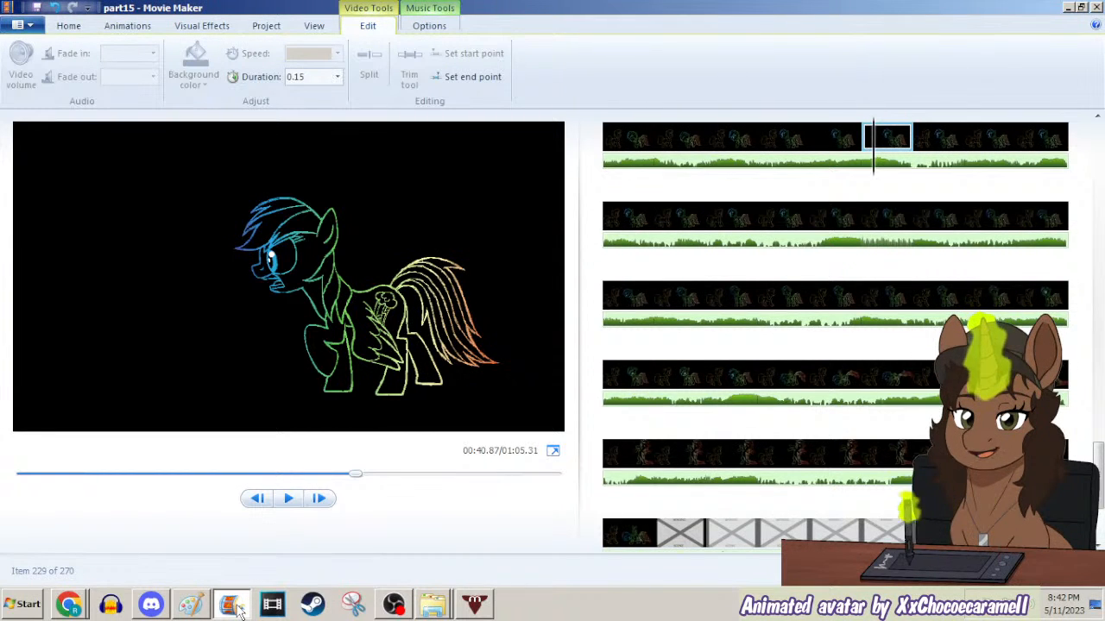
left_click(1068, 8)
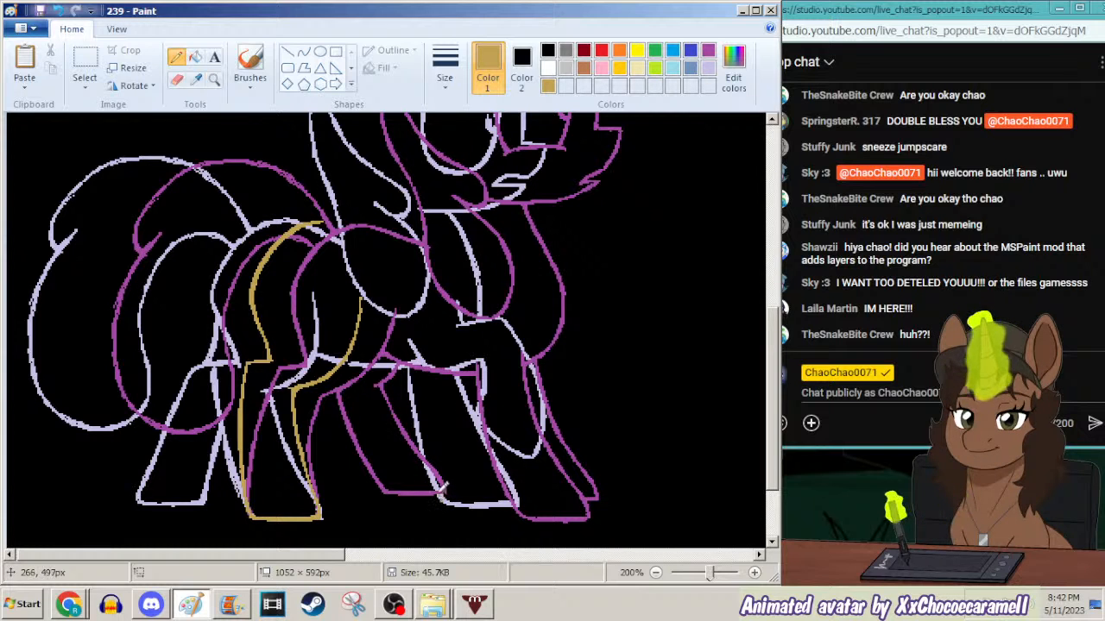
Draw the rear and front edges of the straight foreleg in gold with the Pencil and fill its lavender hoof base with gold.
left_click_drag(436, 455, 428, 359)
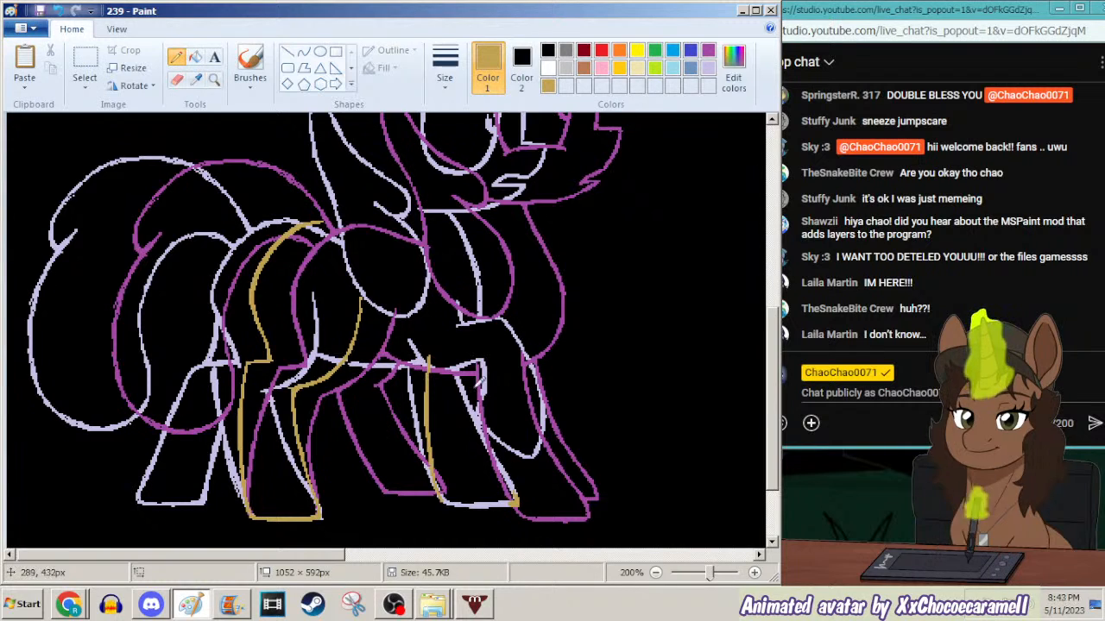
left_click_drag(471, 347, 506, 465)
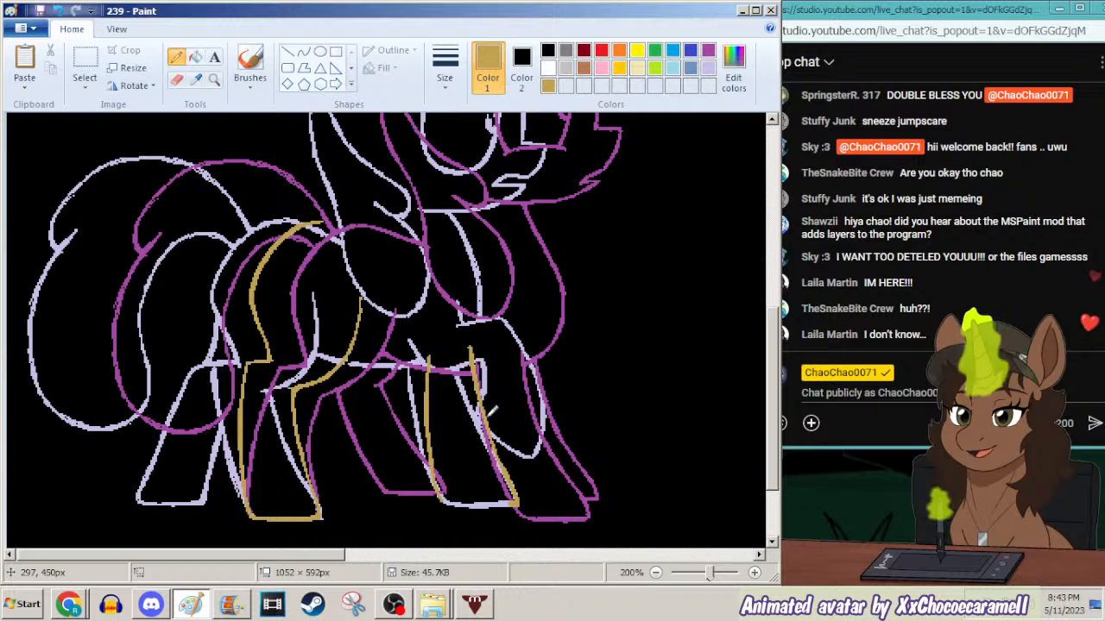
left_click(195, 56)
left_click(488, 495)
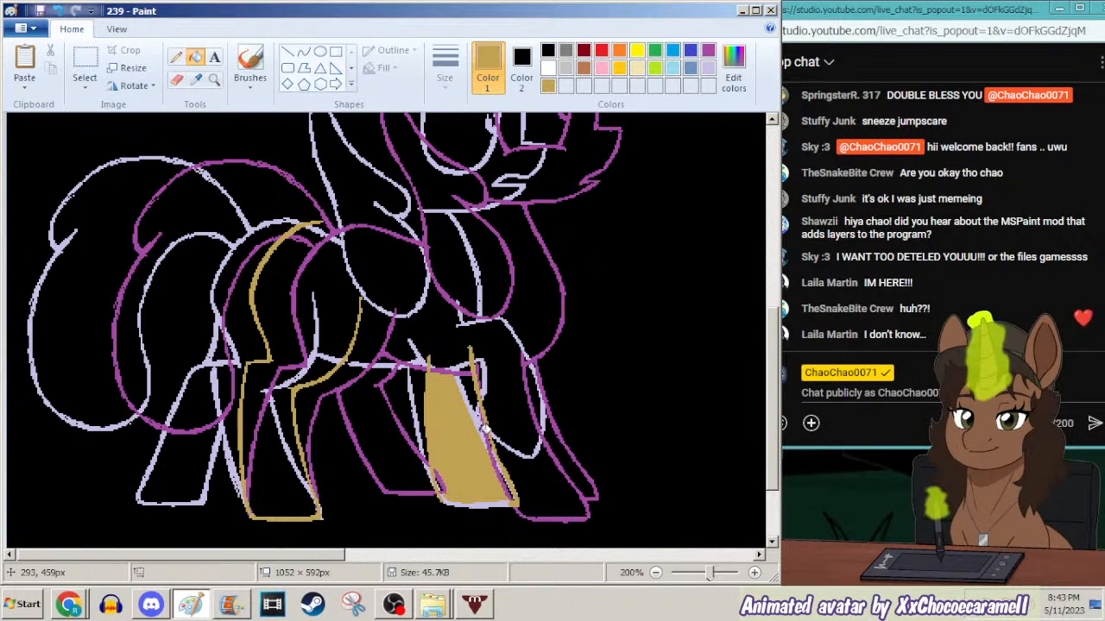
key("ctrl+z")
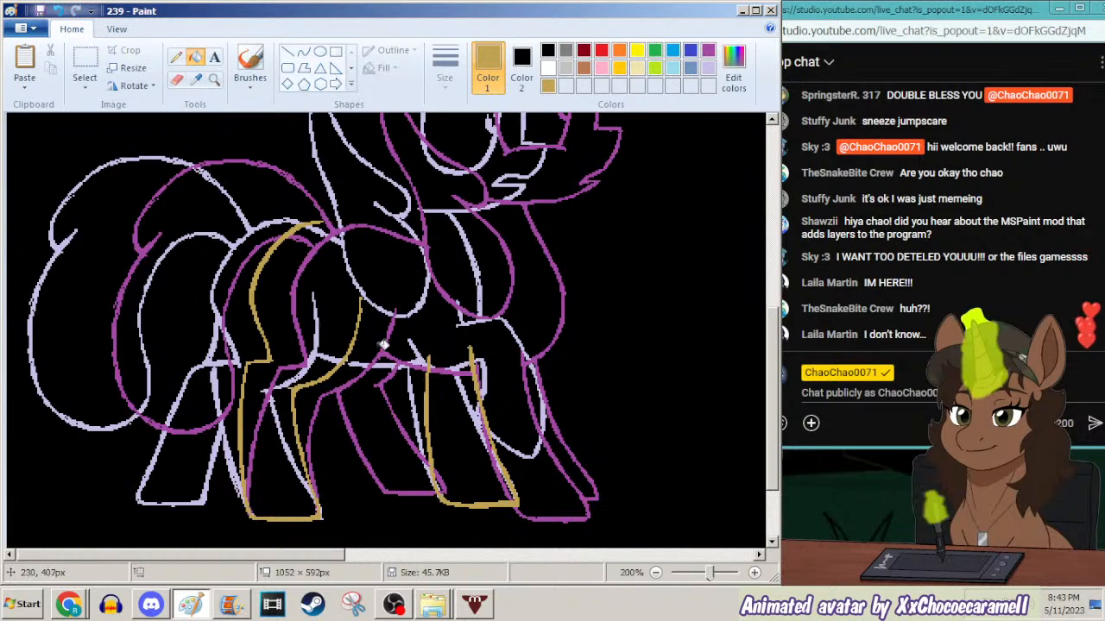
Draw the belly line in gold with the Pencil from the hind thigh past the foreleg and curve it up into the chest.
left_click(177, 58)
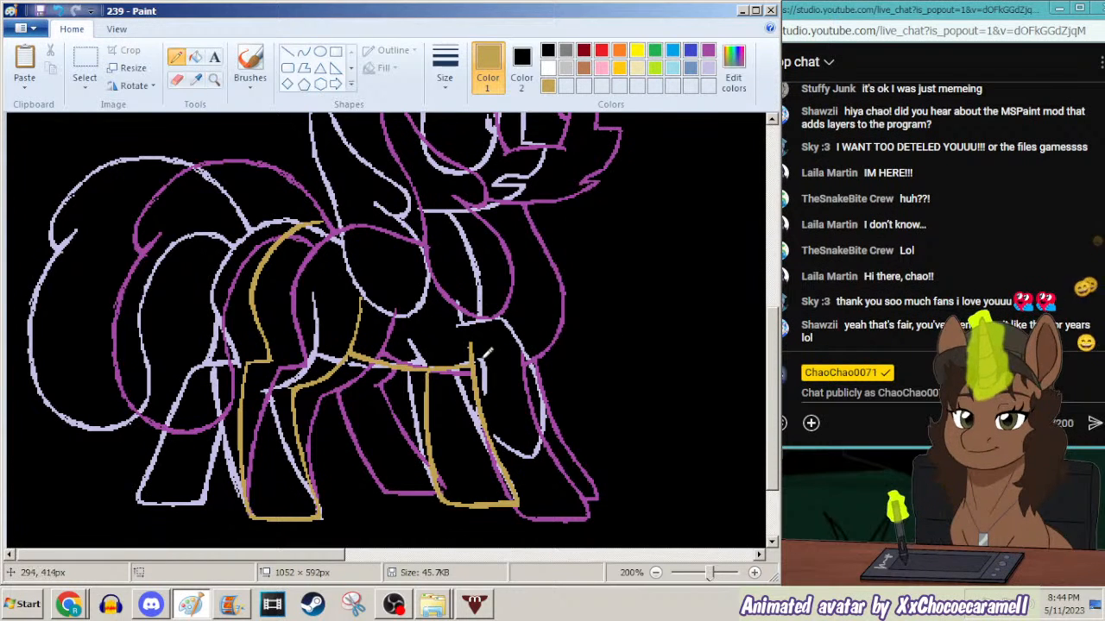
left_click_drag(302, 555, 345, 555)
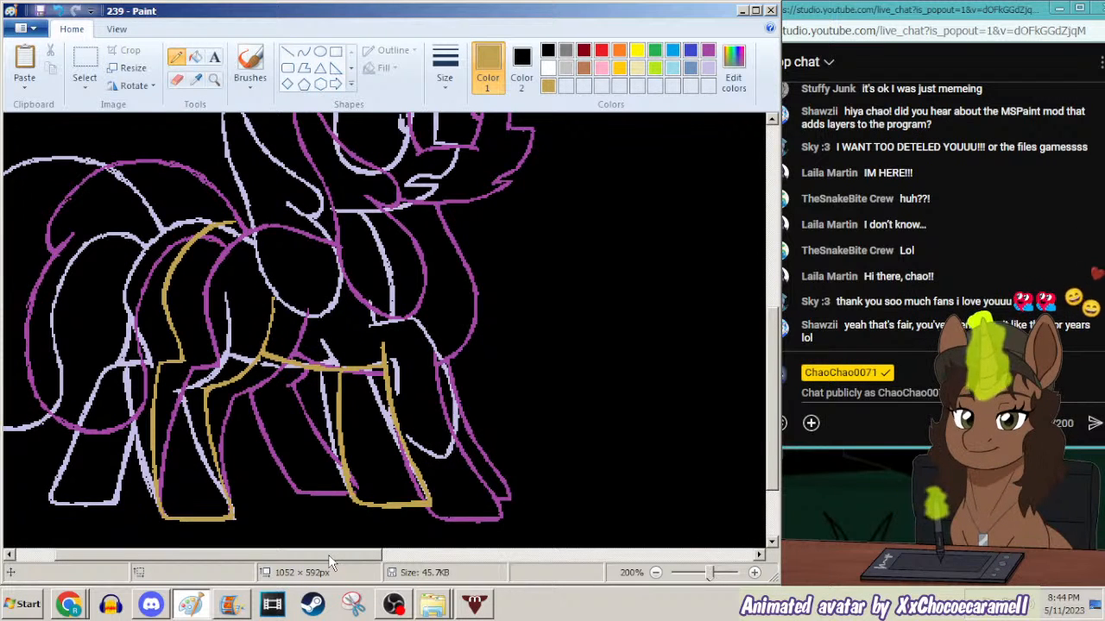
scroll(776, 348, "up", 2)
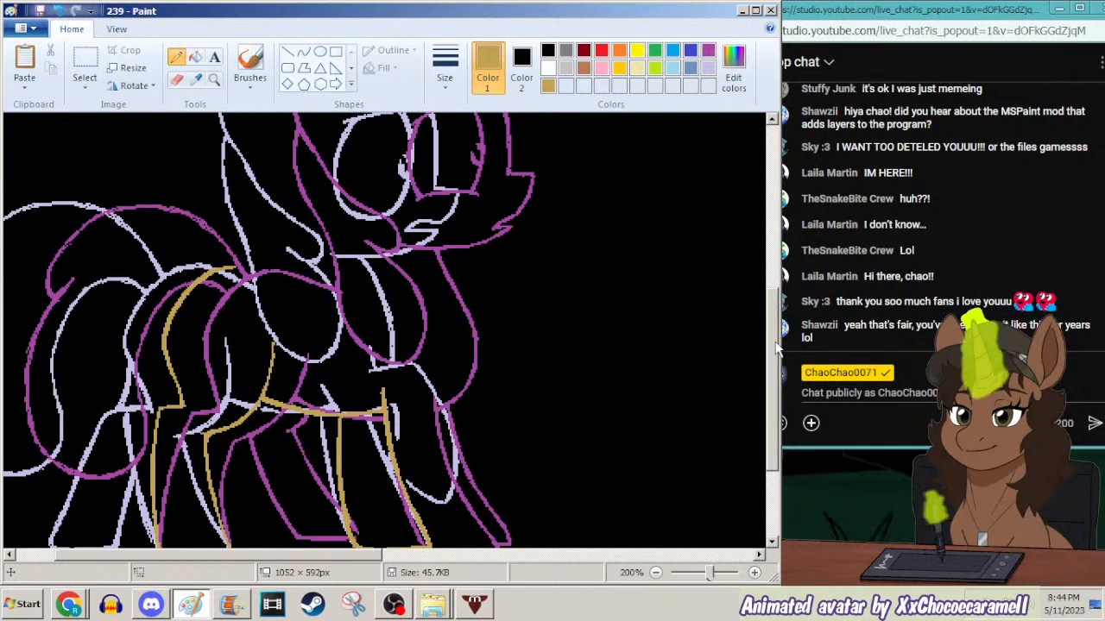
scroll(776, 349, "down", 1)
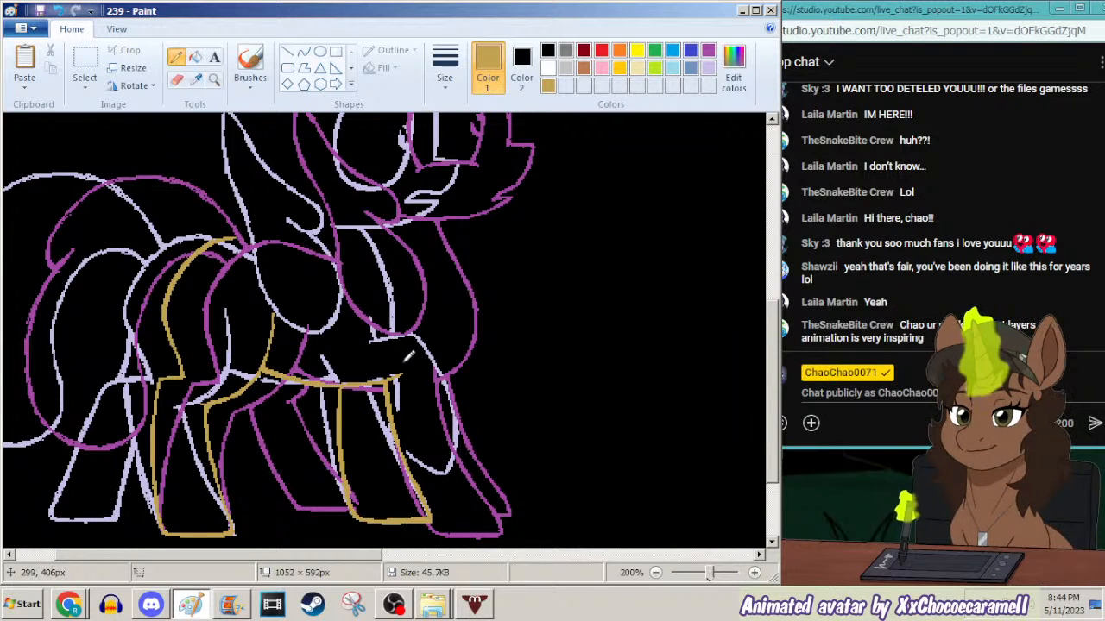
mouse_move(401, 376)
left_mouse_down()
mouse_move(420, 367)
mouse_move(441, 322)
left_mouse_up()
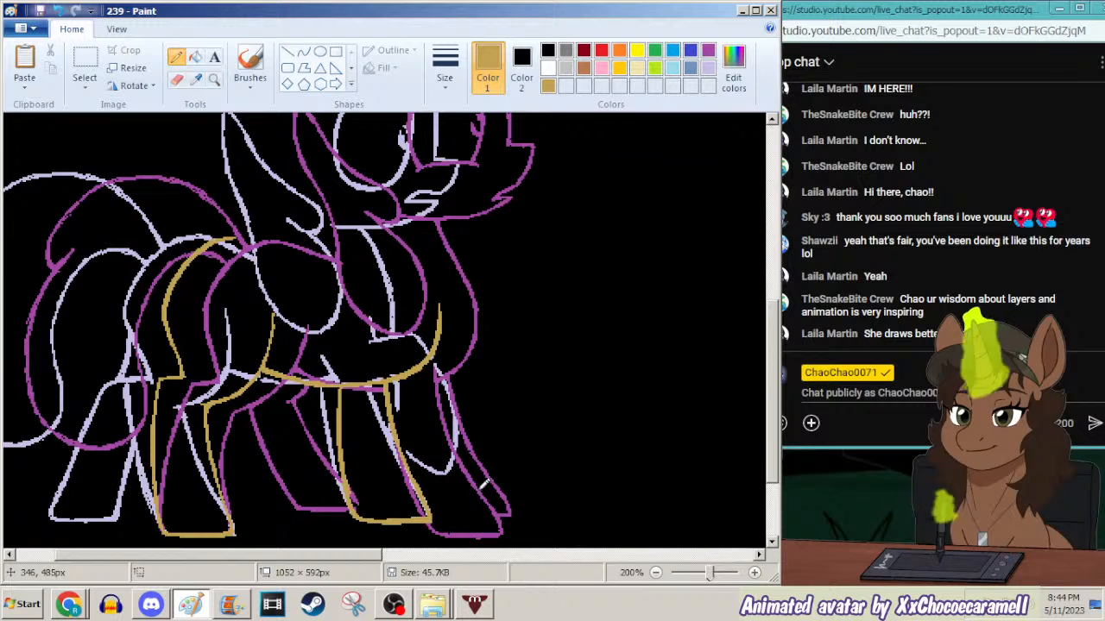
Draw the forward-reaching foreleg's rear and front edges in gold and fill its purple hoof base with gold.
scroll(445, 449, "down", 1)
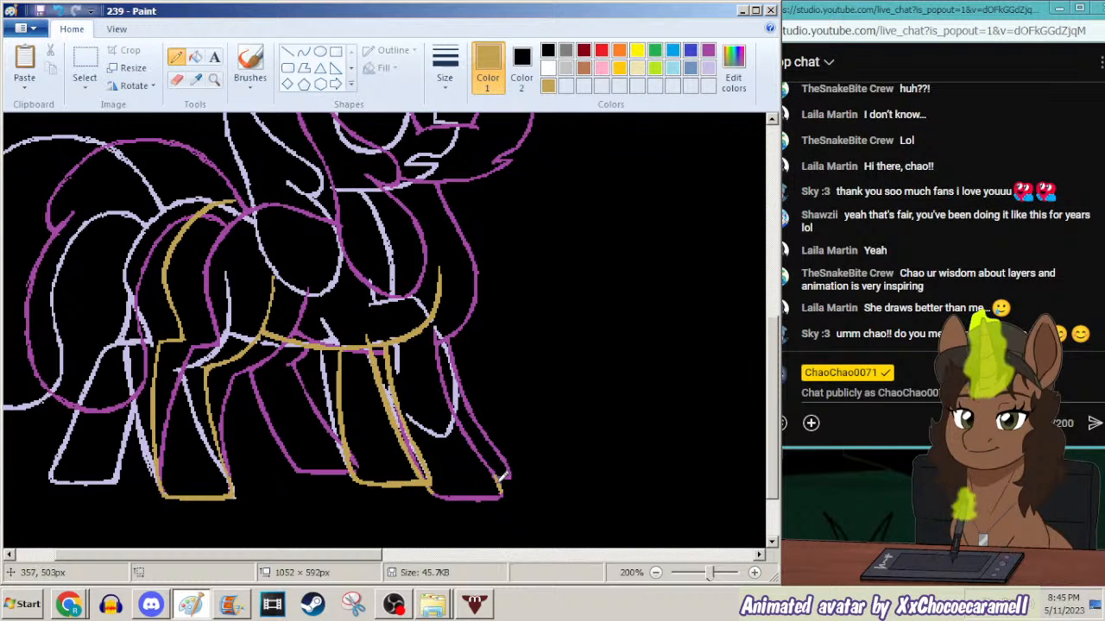
left_click_drag(497, 468, 443, 394)
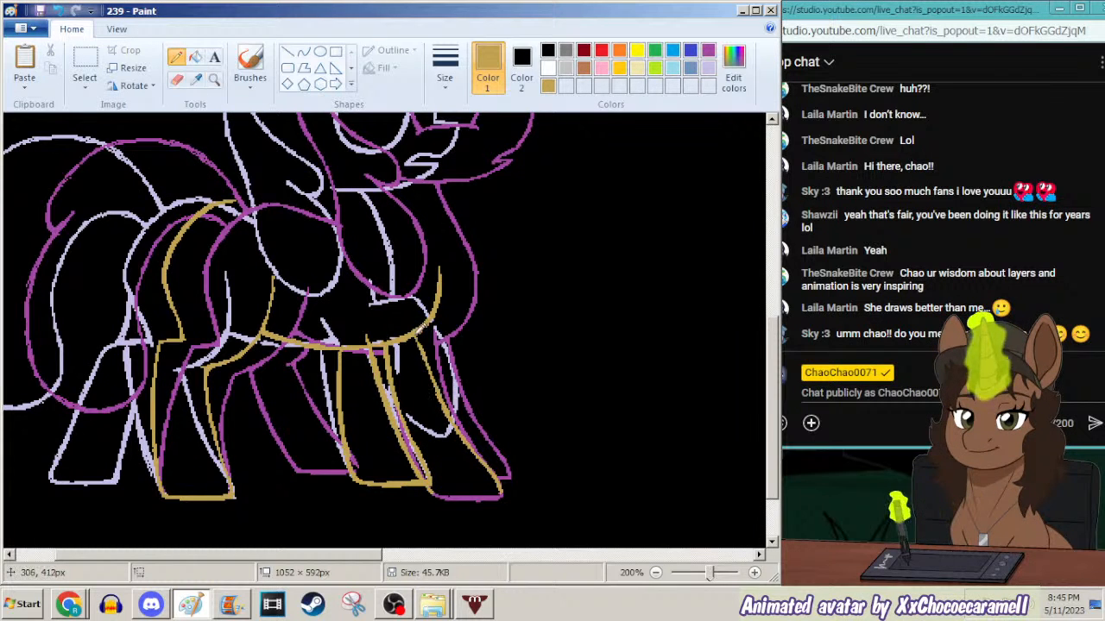
key("ctrl+z")
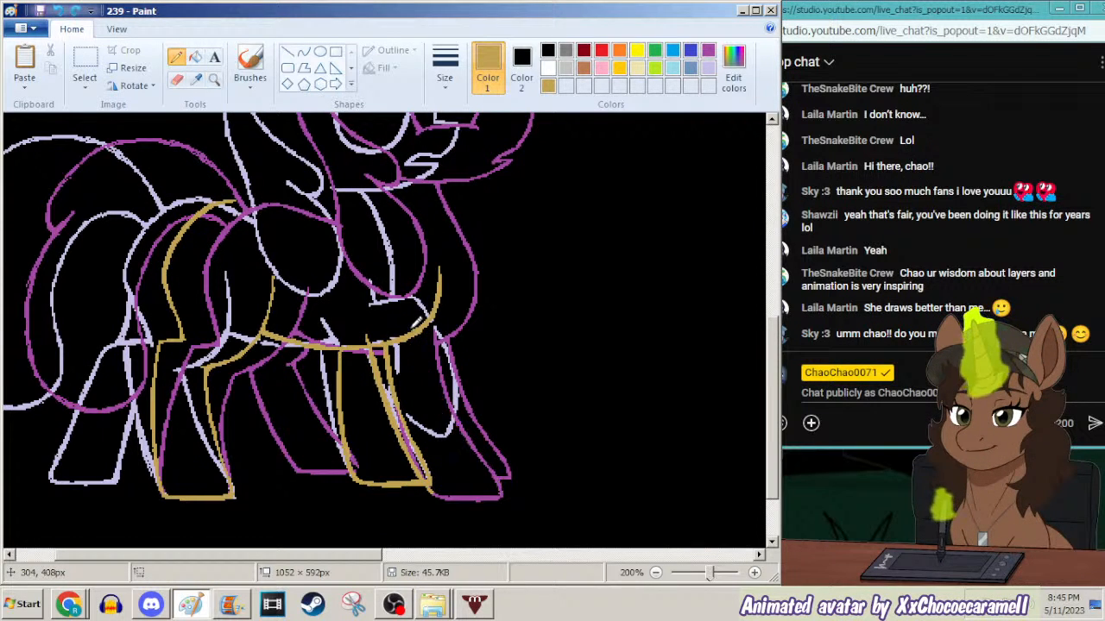
mouse_move(412, 327)
left_mouse_down()
mouse_move(451, 413)
mouse_move(510, 477)
left_mouse_up()
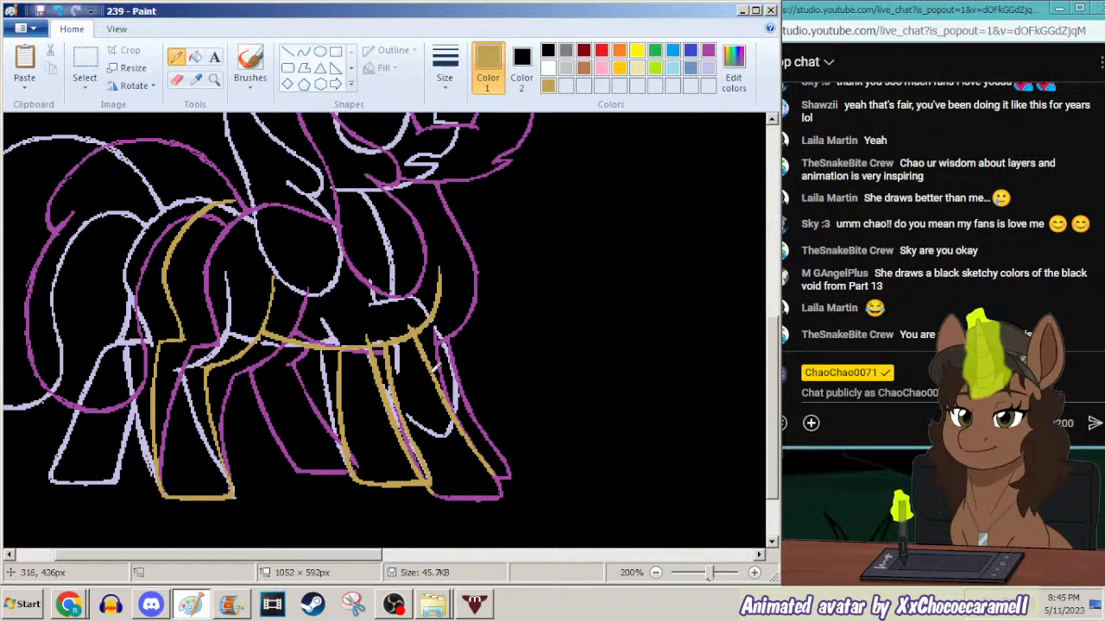
left_click(195, 57)
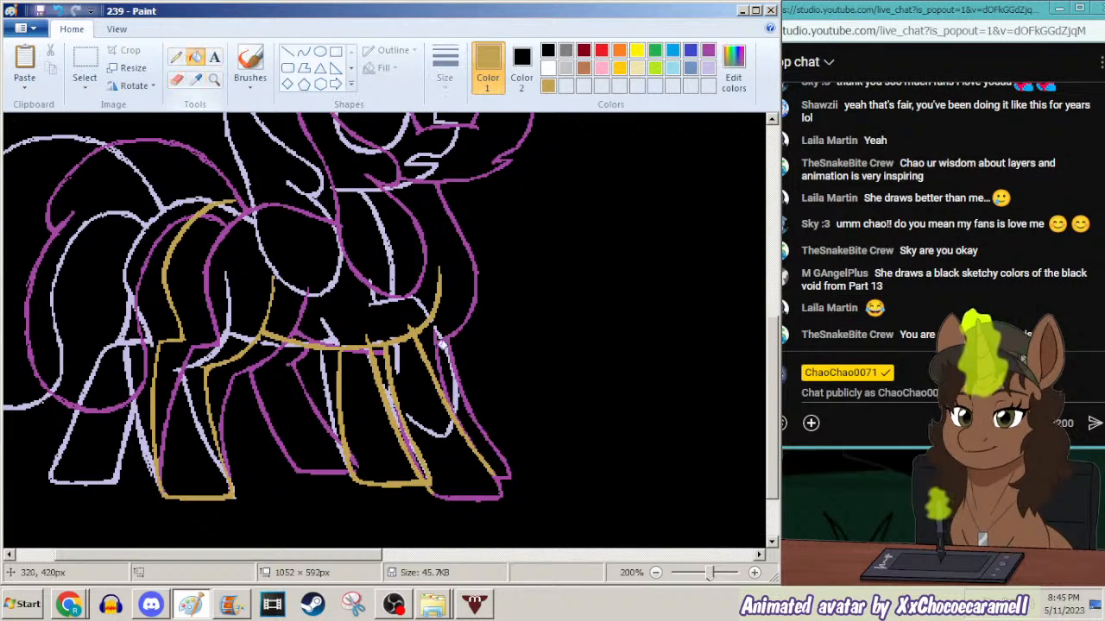
left_click(176, 57)
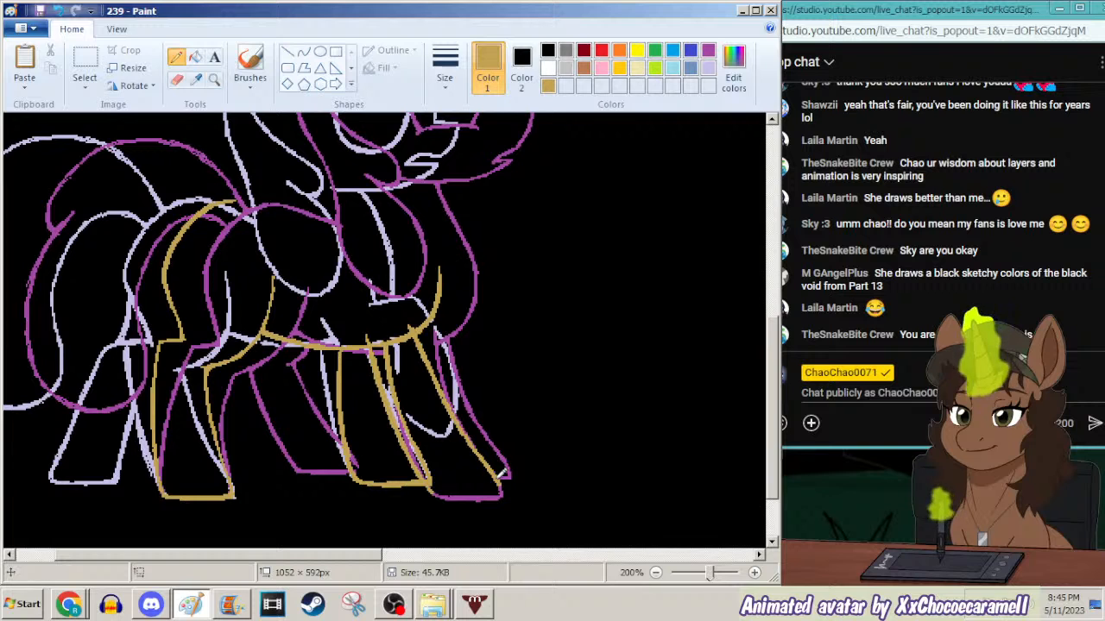
left_click(198, 58)
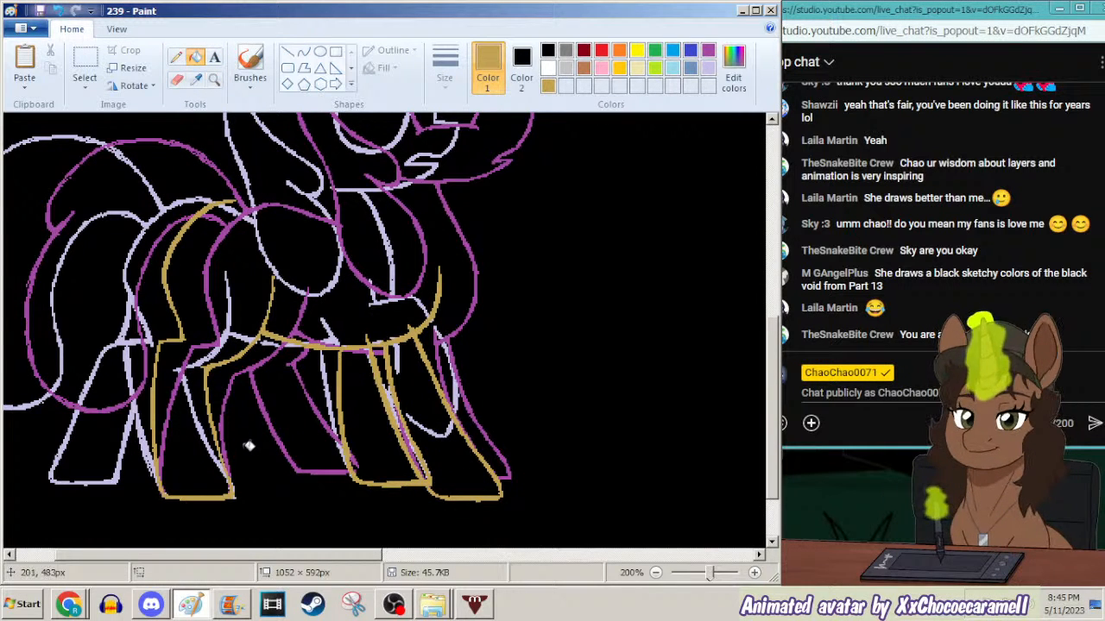
Erase the gold lines that overlap at the forelegs' hooves and at the belly line, using a thicker black Pencil, then restore the thinner size.
scroll(186, 525, "left", 3)
left_click(177, 58)
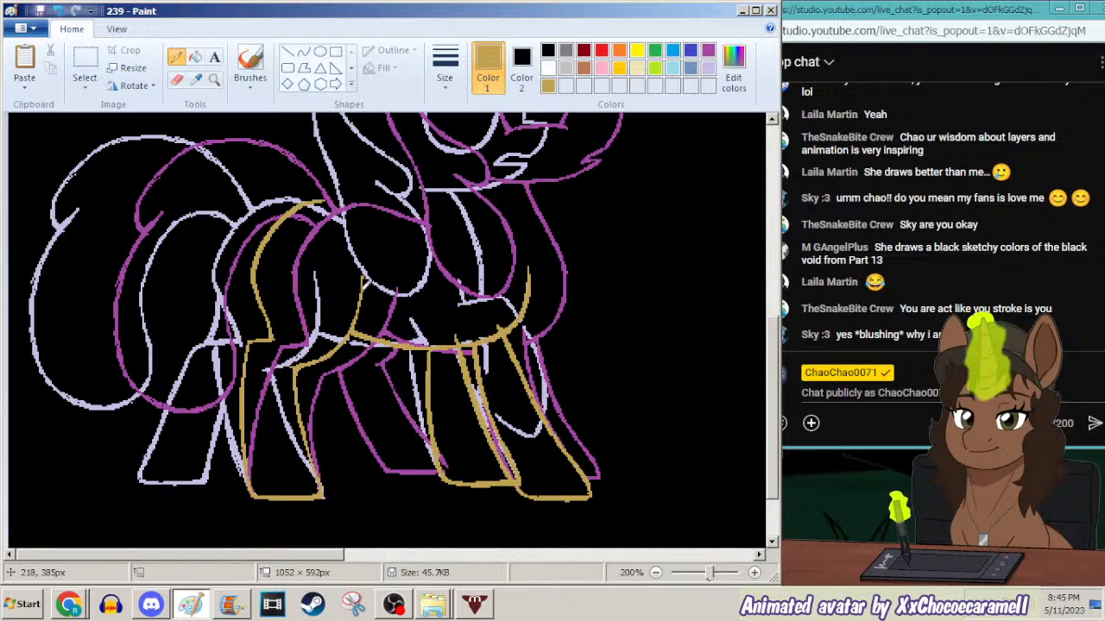
left_click(444, 68)
left_click(447, 141)
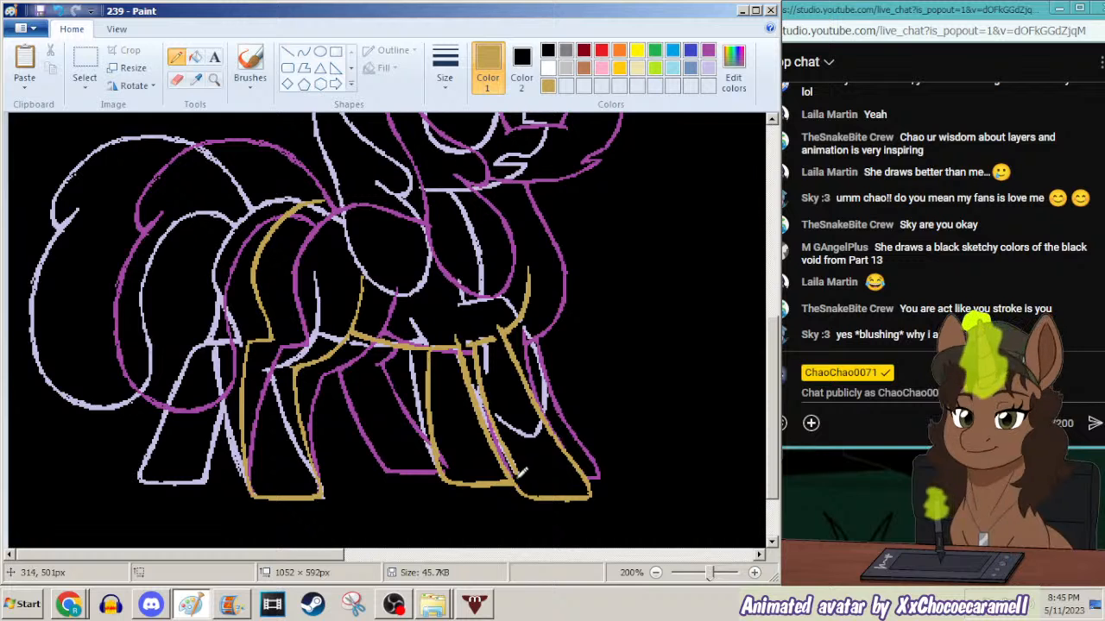
left_click(195, 57)
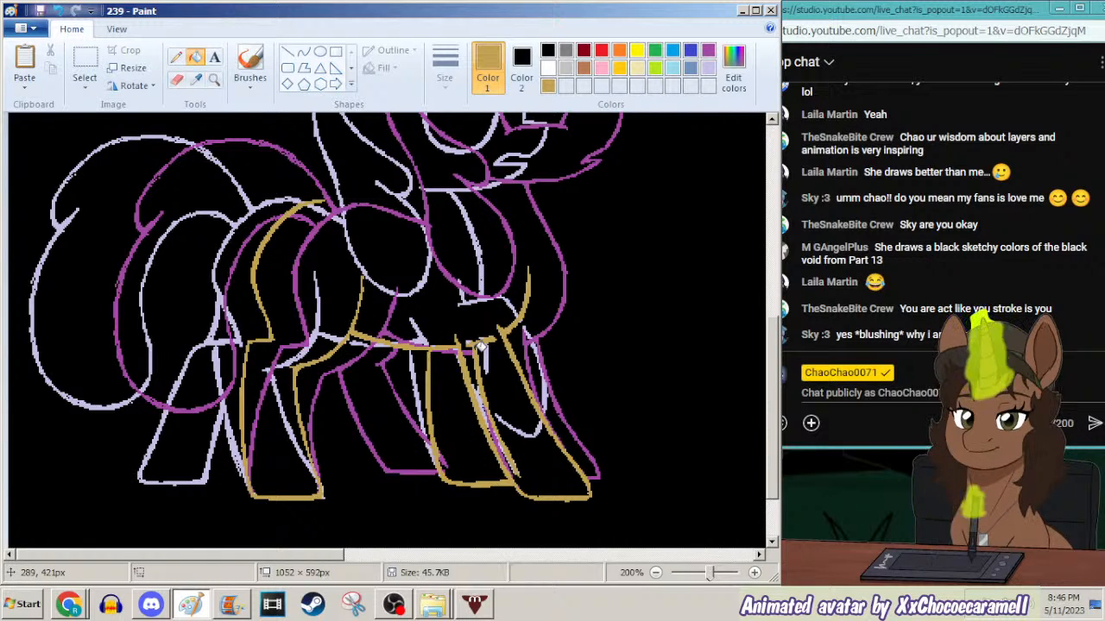
left_click(176, 57)
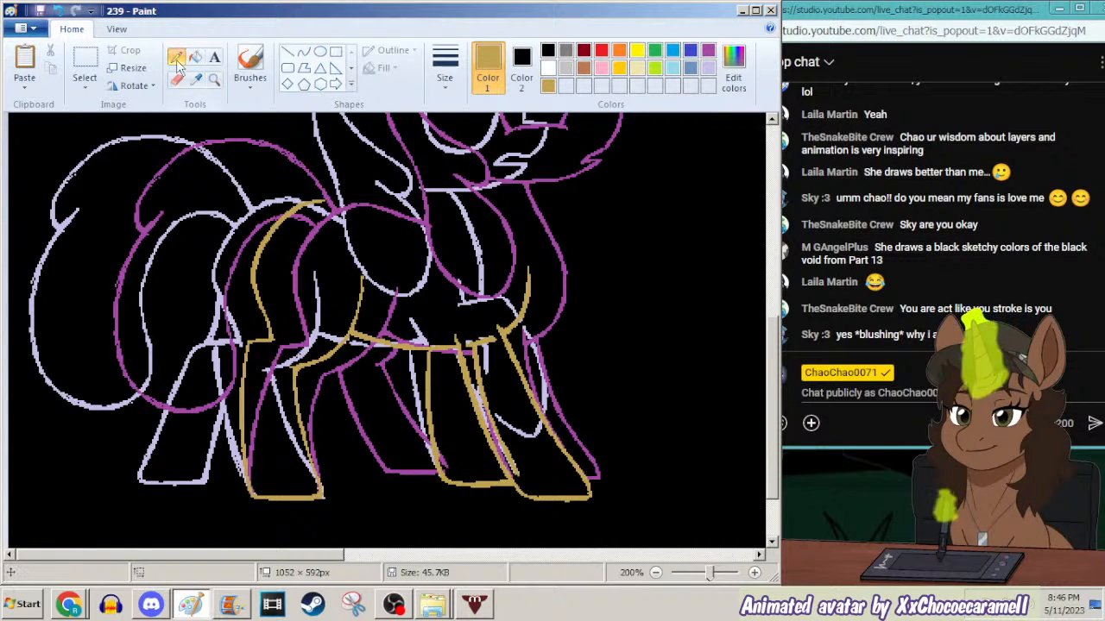
left_click(444, 69)
left_click(439, 124)
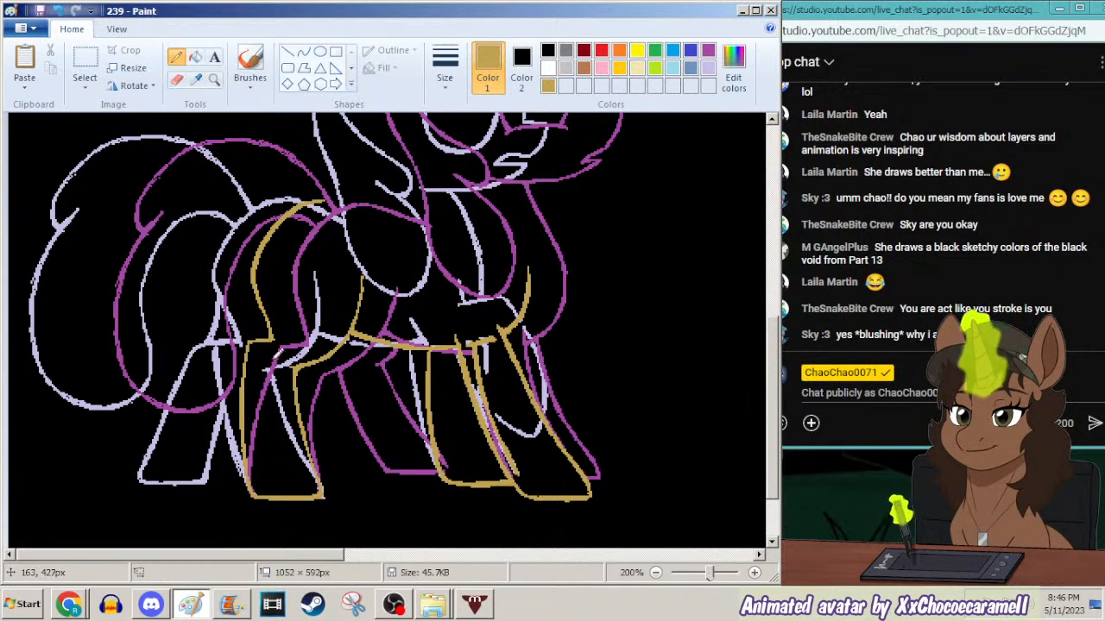
Draw the far hind leg in gold with the Pencil behind the near hind leg, with a narrow rounded lower end above the hoof.
mouse_move(269, 356)
left_mouse_down()
mouse_move(275, 423)
mouse_move(321, 466)
left_mouse_up()
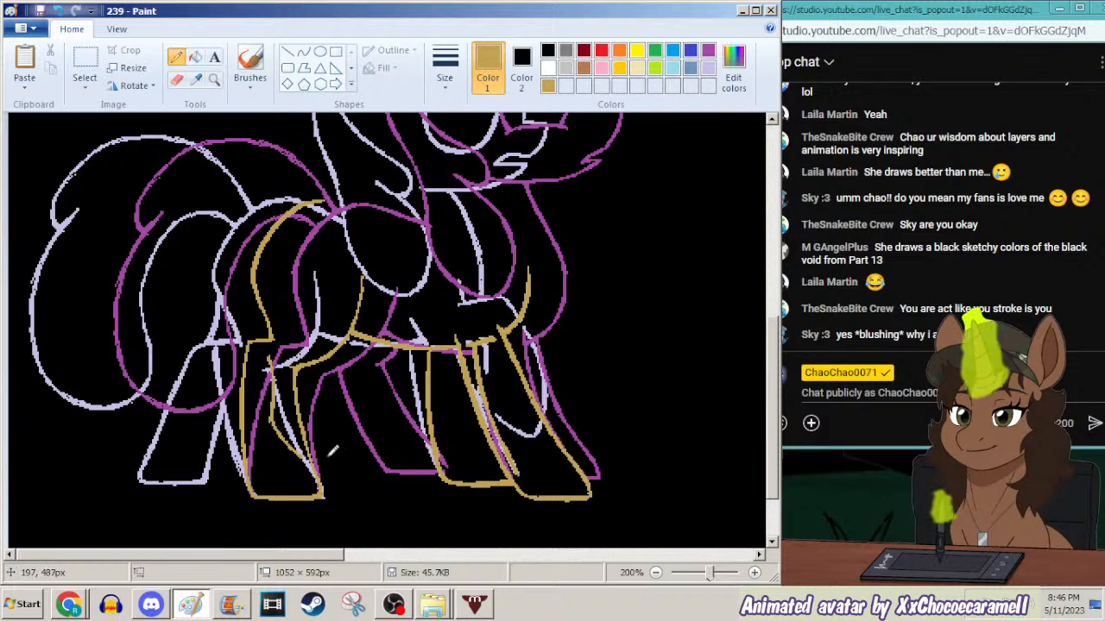
mouse_move(329, 455)
left_mouse_down()
mouse_move(337, 408)
mouse_move(321, 347)
mouse_move(257, 318)
mouse_move(261, 304)
left_mouse_up()
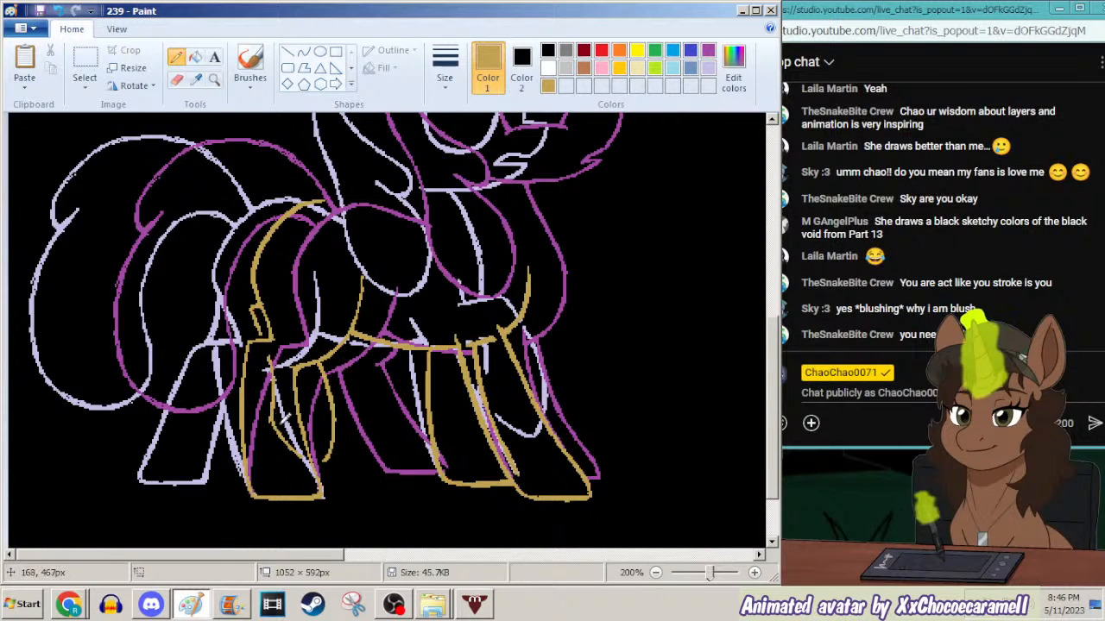
left_click_drag(279, 421, 275, 354)
left_click_drag(277, 422, 269, 346)
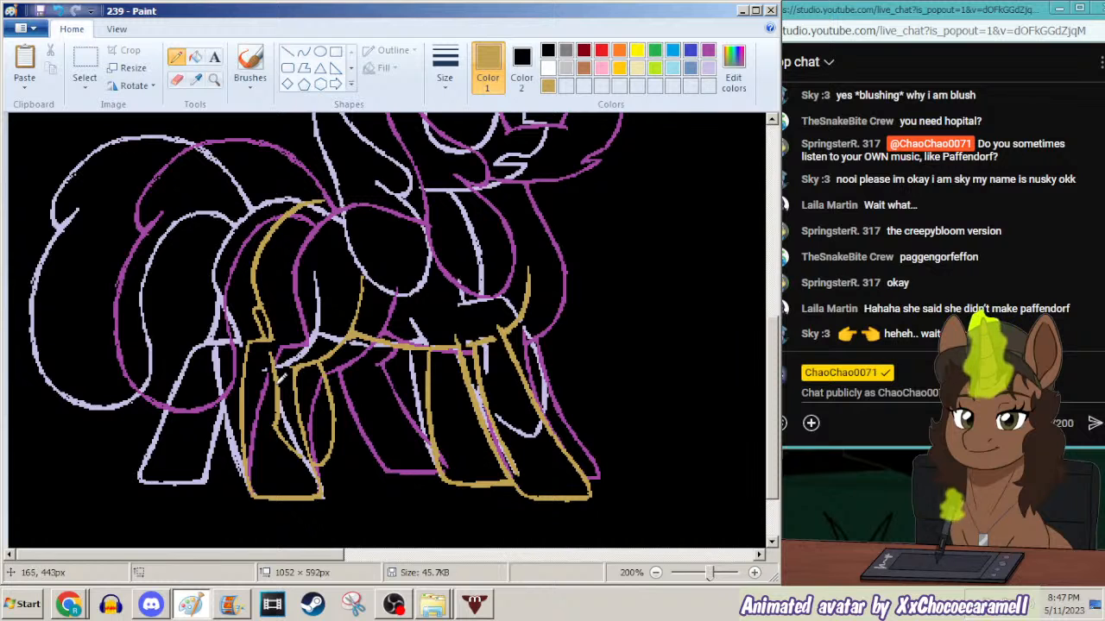
Draw the in-between back line in gold with the Pencil, arching from the rump toward the base of the neck.
left_click(214, 79)
right_click(285, 363)
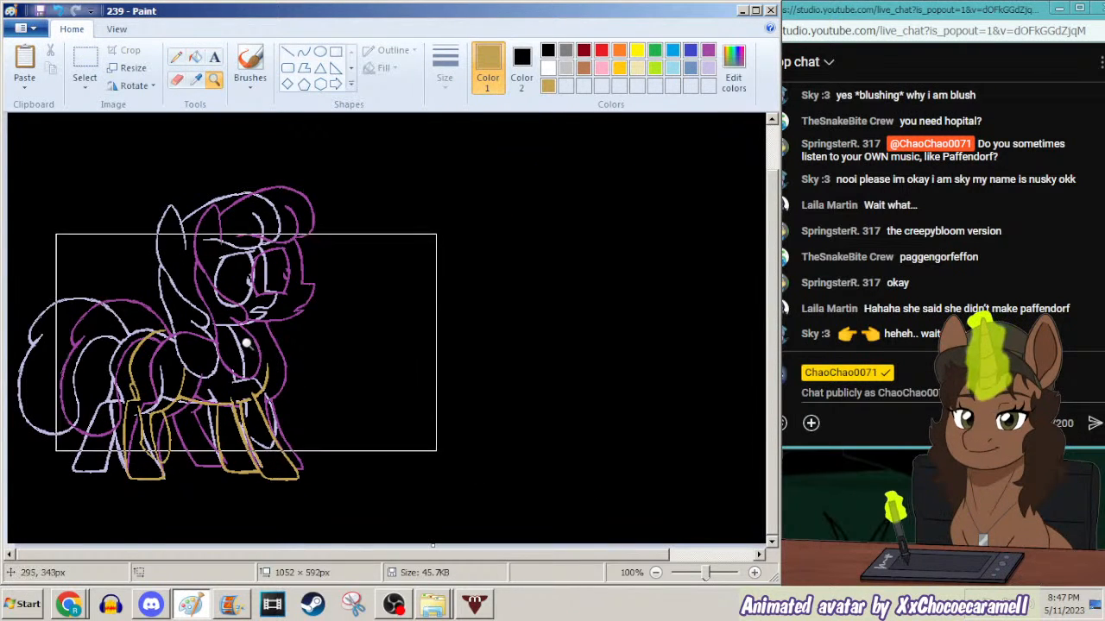
left_click(245, 350)
left_click(178, 57)
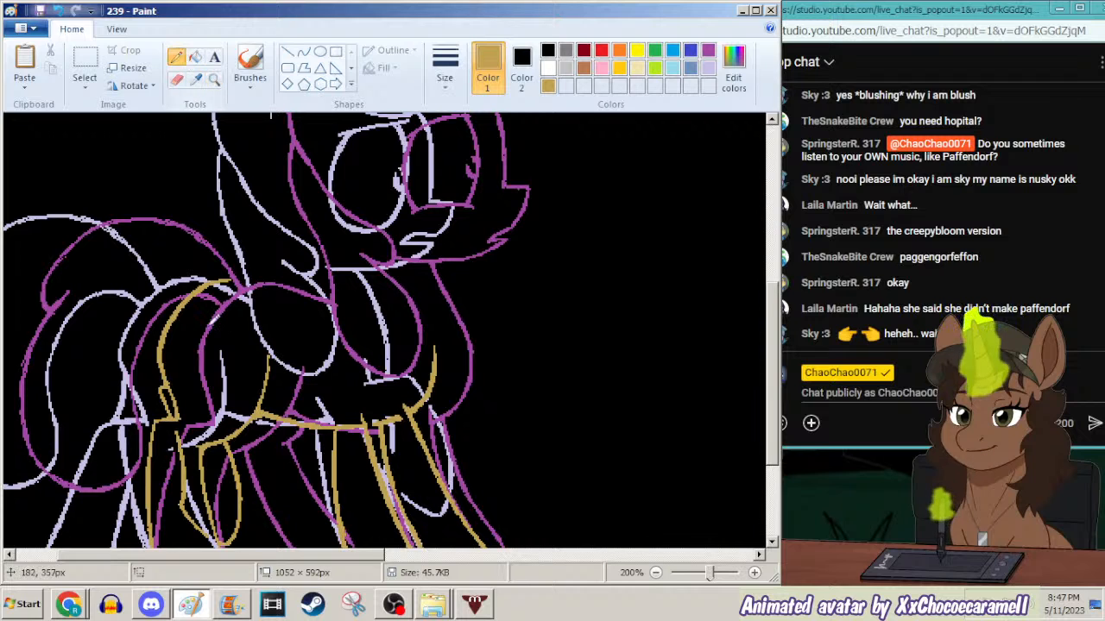
mouse_move(177, 309)
left_mouse_down()
mouse_move(234, 264)
mouse_move(321, 294)
left_mouse_up()
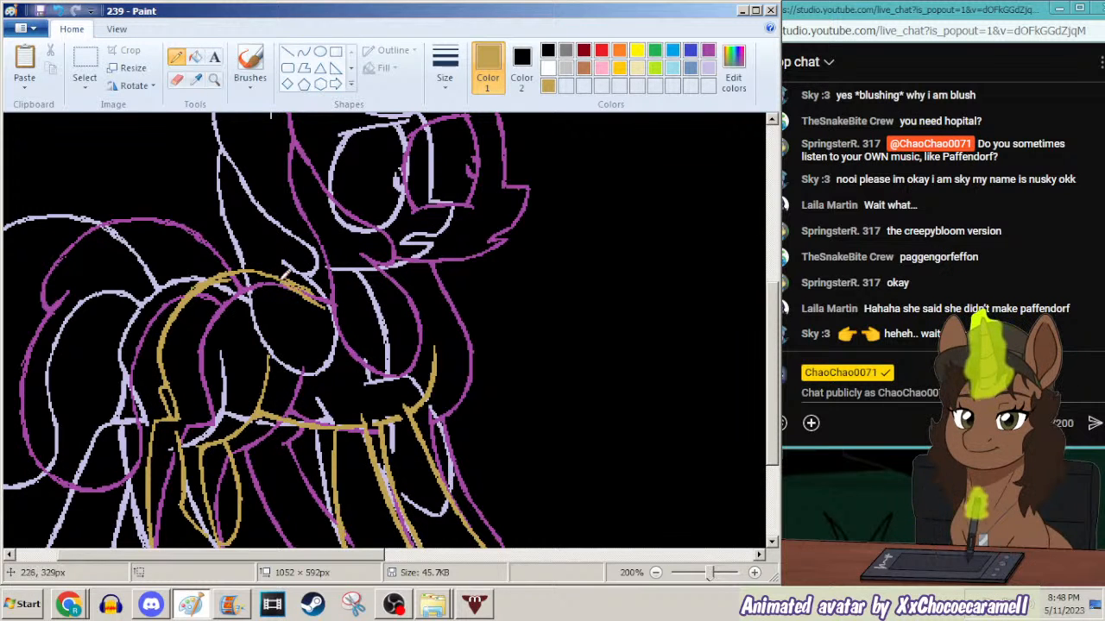
Switch to Chrome to bring up the volume control of the playing YouTube song, and return to Paint.
left_click(71, 606)
mouse_move(198, 496)
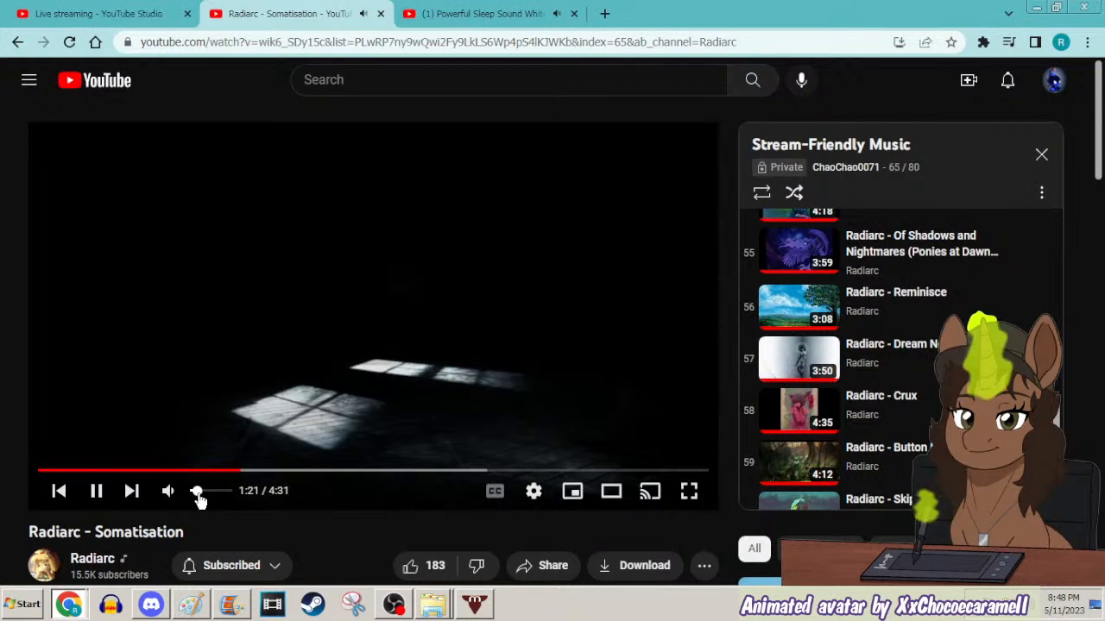
left_click(1036, 7)
Change the Pencil's line thickness and tidy the gold back line where it meets the base of the neck.
left_click(458, 89)
left_click(423, 147)
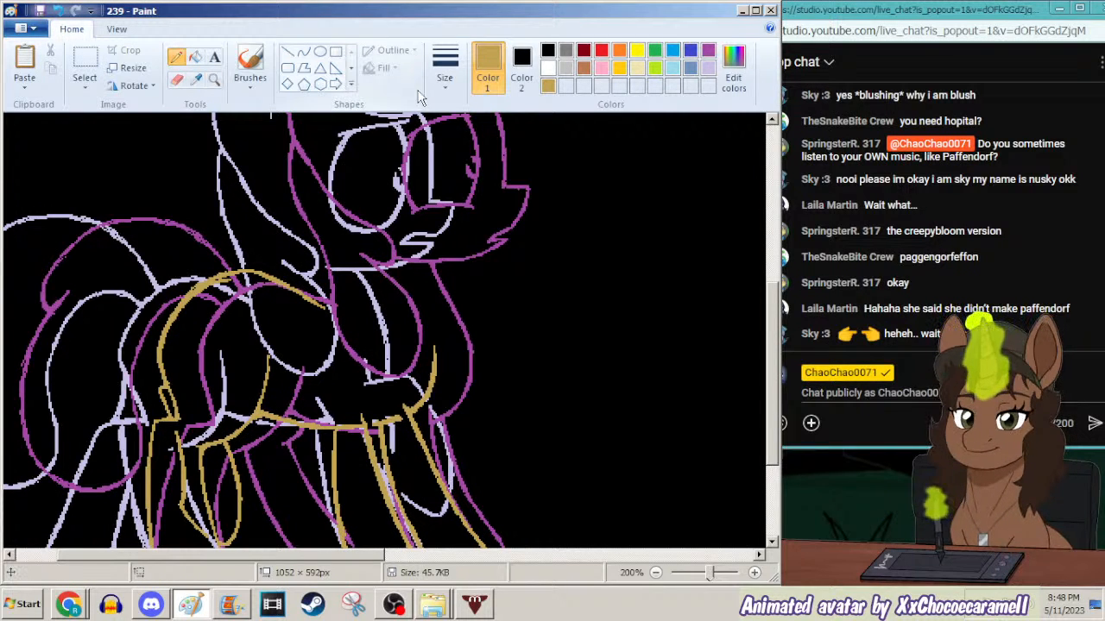
left_click(442, 80)
left_click(434, 111)
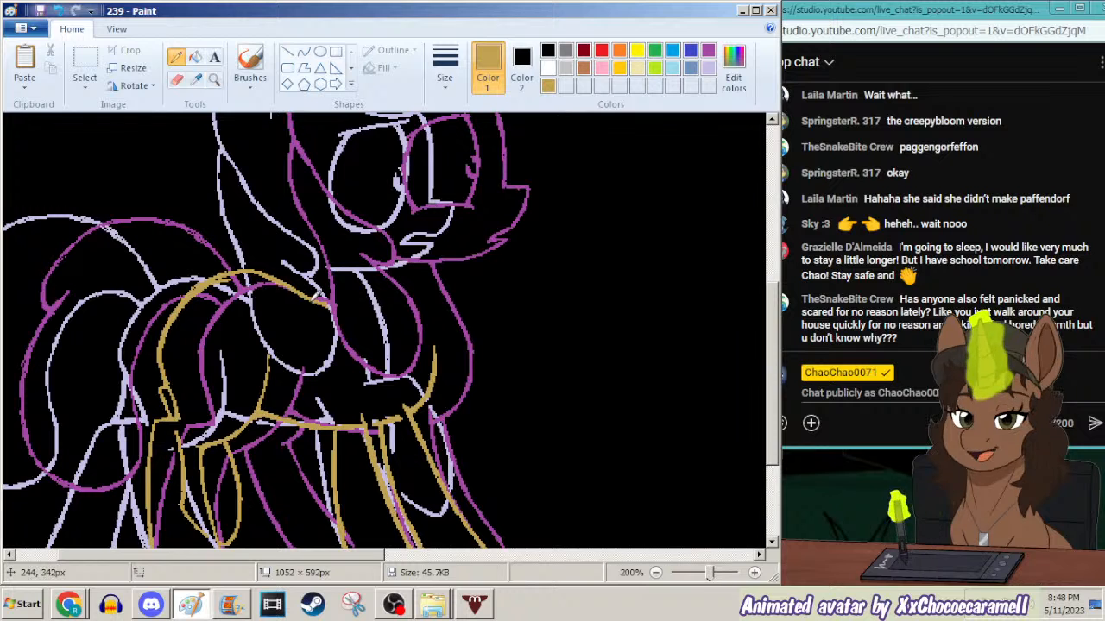
Draw the in-between chest line in gold with the Pencil, curving from the top of the foreleg up to the underside of the jaw.
left_click_drag(172, 557, 123, 556)
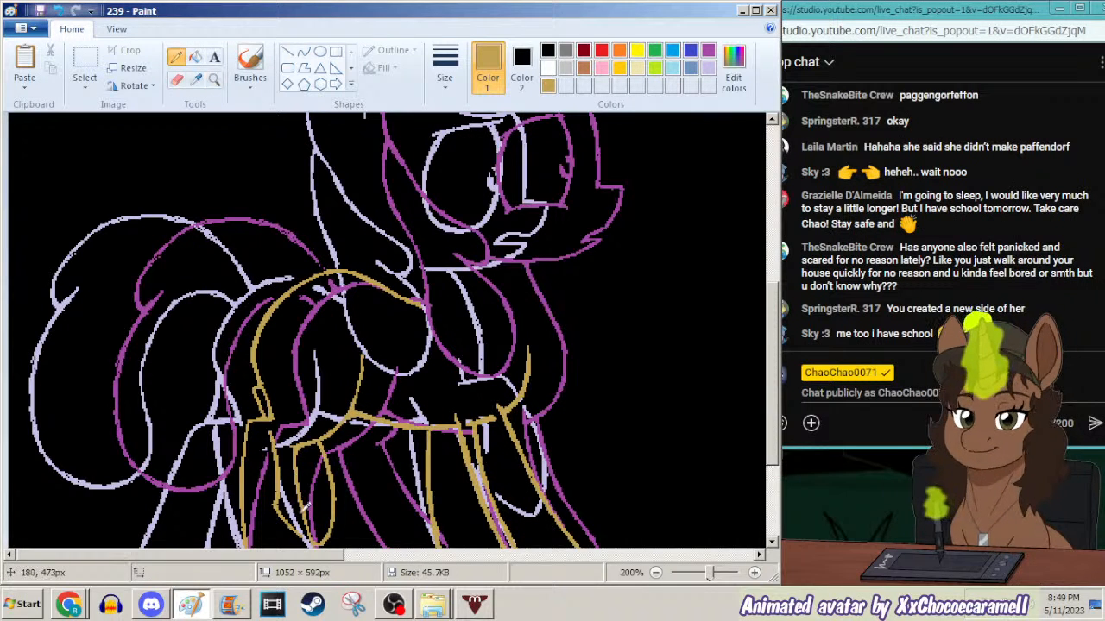
scroll(302, 515, "right", 1)
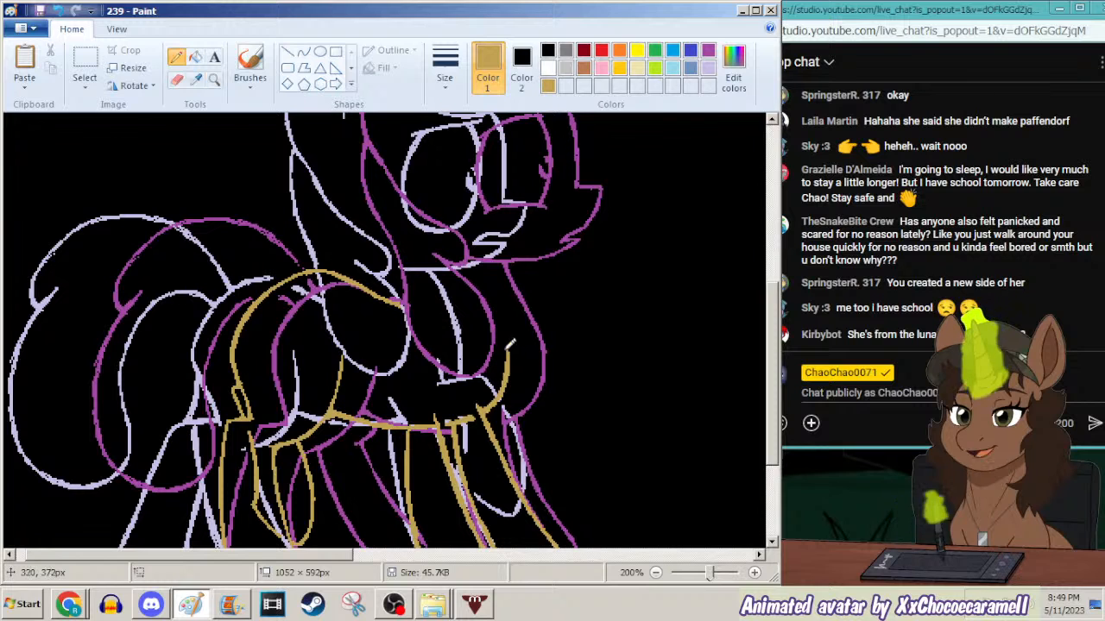
left_click_drag(477, 257, 489, 294)
left_click_drag(514, 344, 495, 296)
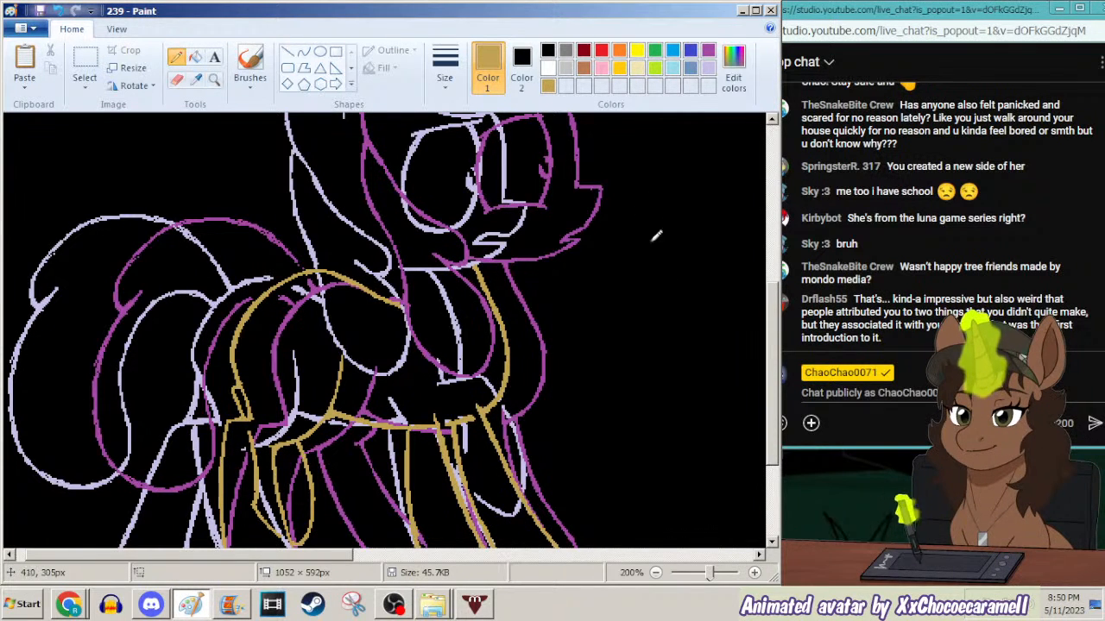
scroll(388, 415, "down", 2)
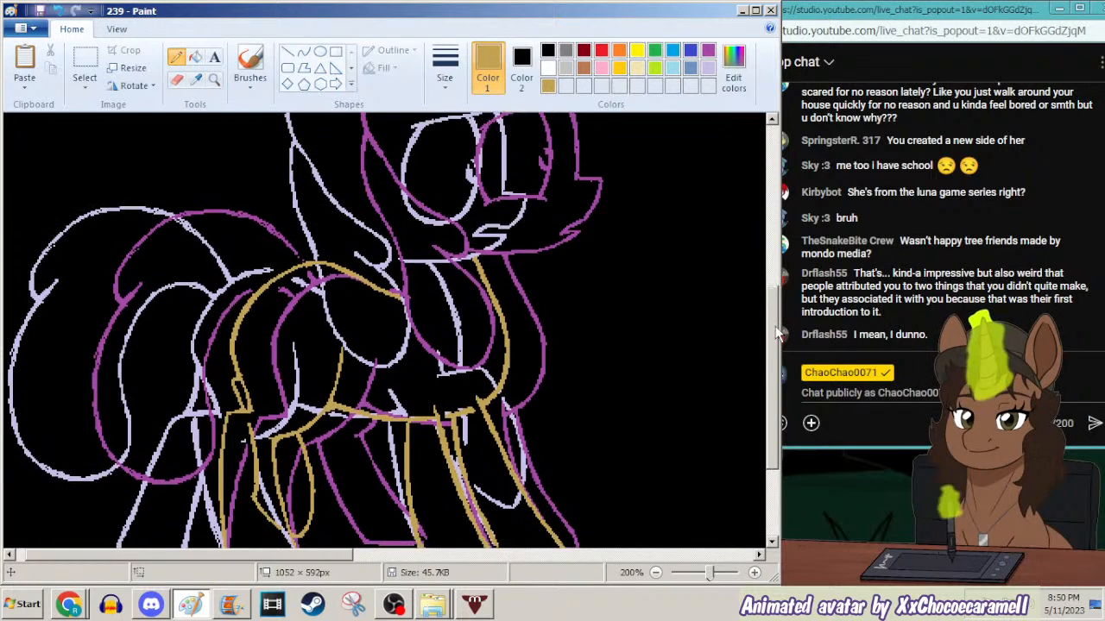
Switch to Chrome, skip to the next song in the Stream-Friendly Music playlist on YouTube, and return to Paint.
left_click(73, 604)
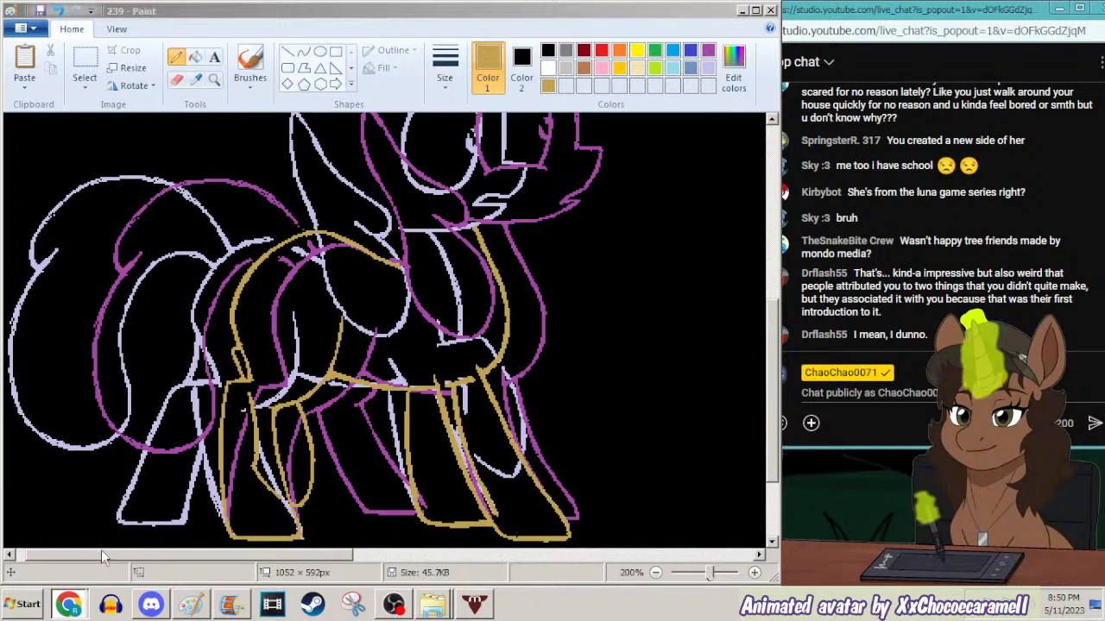
left_click(101, 550)
left_click(587, 470)
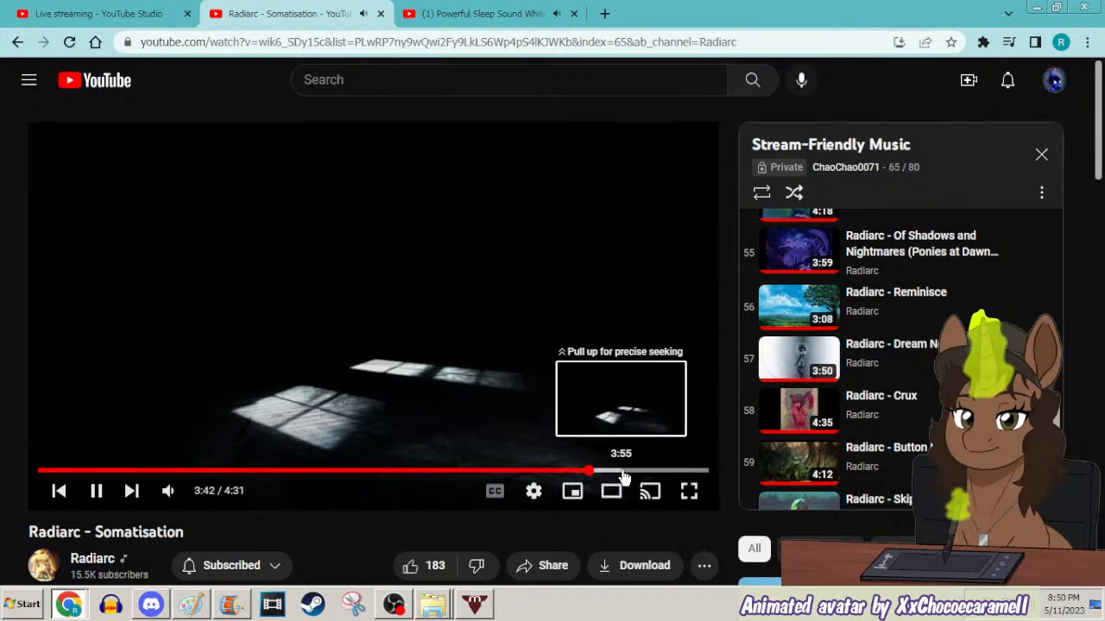
left_click(131, 491)
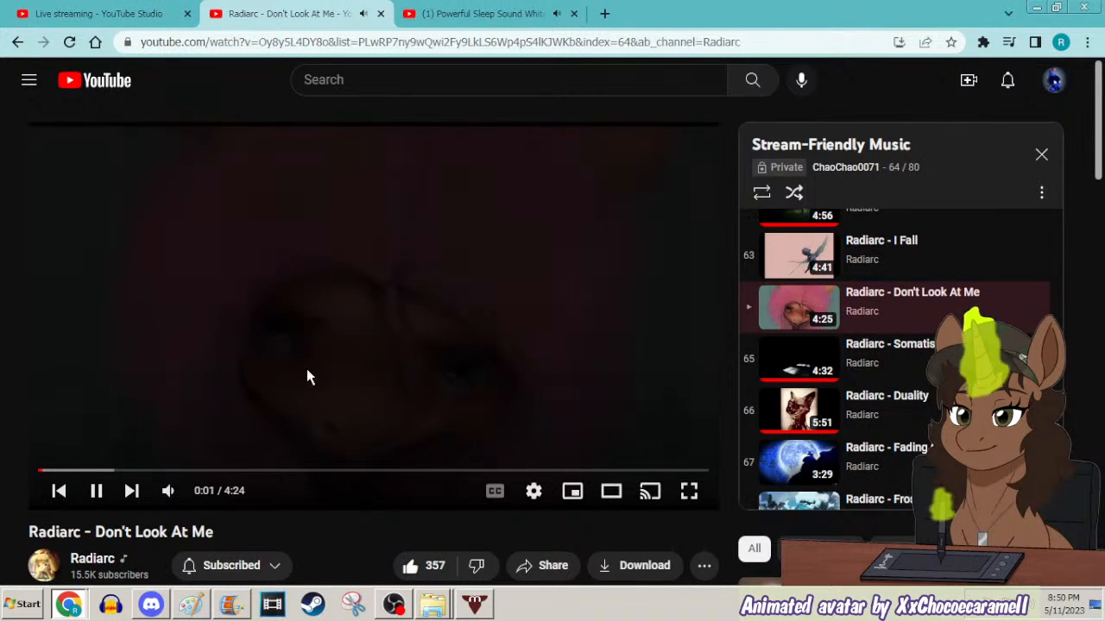
left_click(1035, 7)
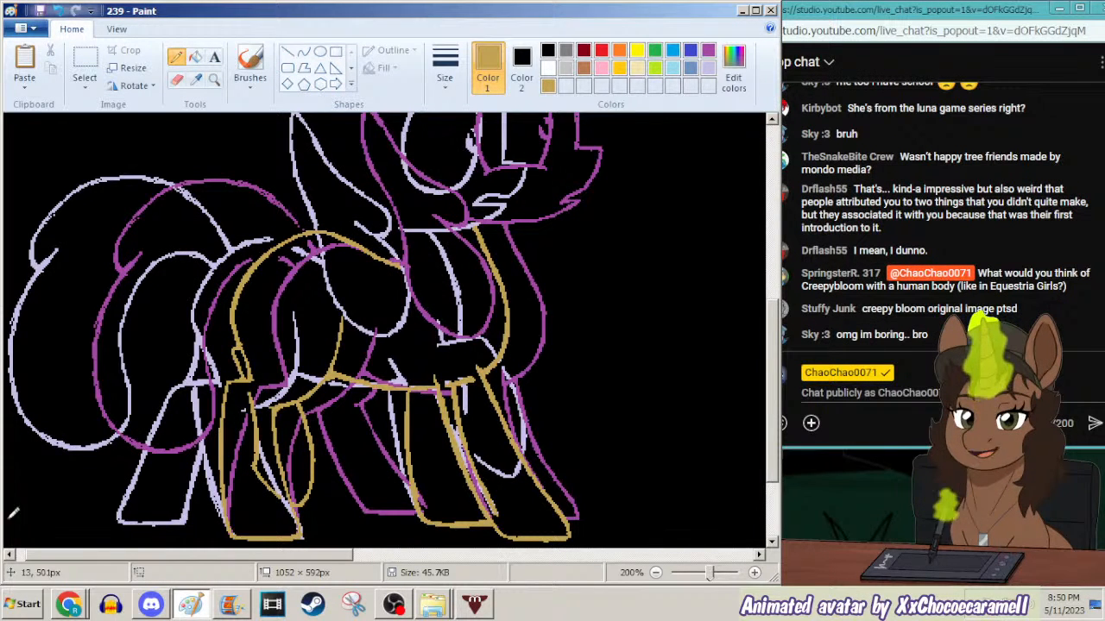
Pause the YouTube song in Chrome, return to Paint, and go back to Chrome to resume the song.
left_click(69, 604)
left_click(99, 549)
left_click(280, 253)
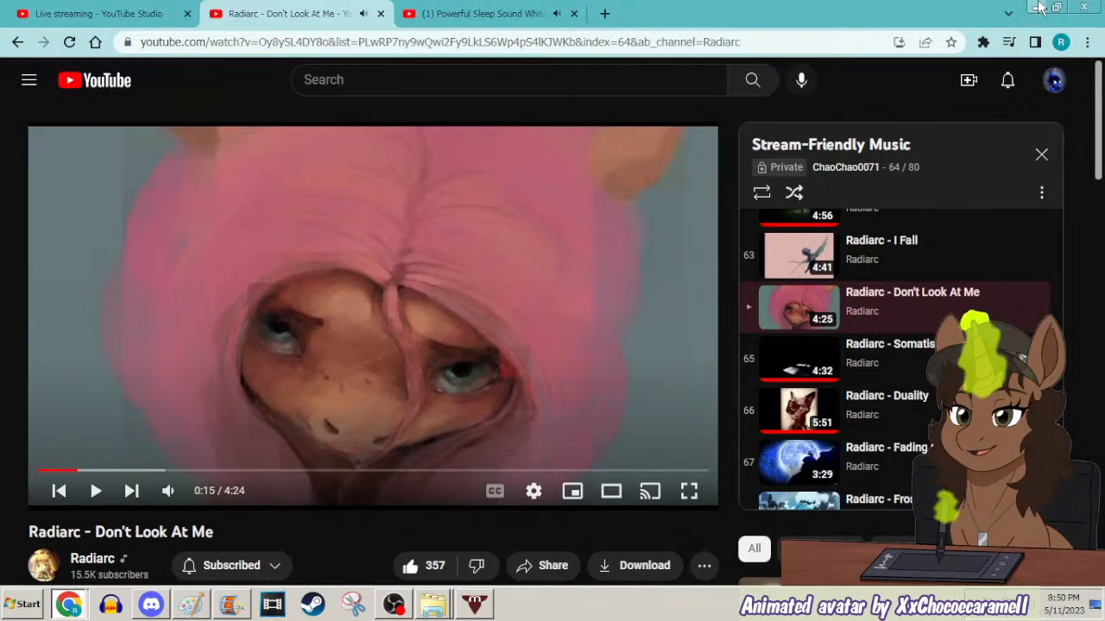
left_click(1038, 7)
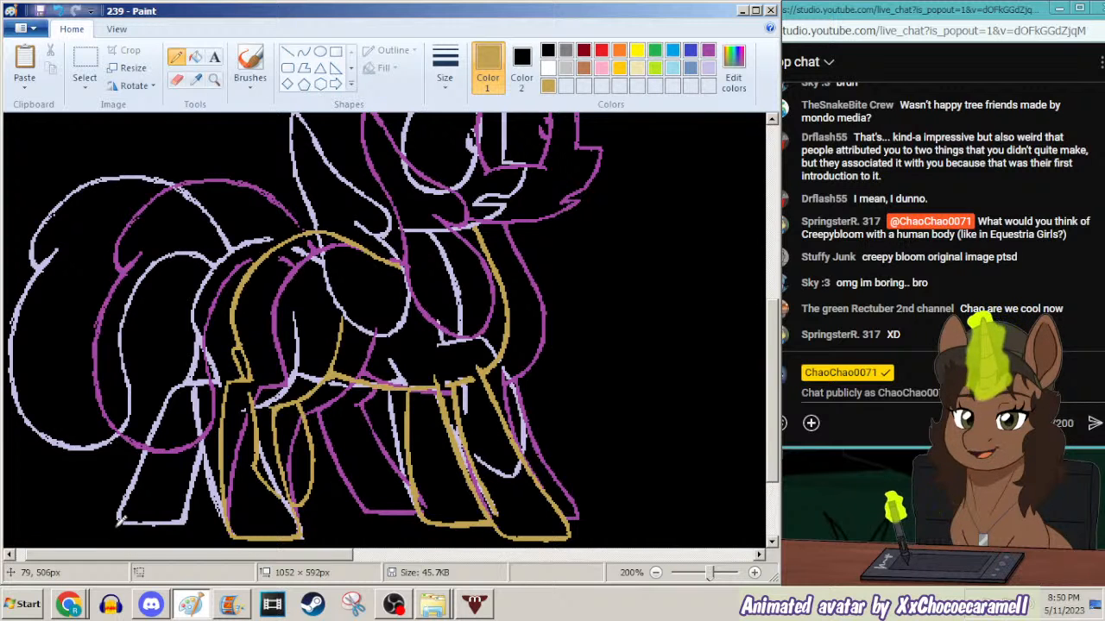
left_click(73, 602)
left_click(524, 360)
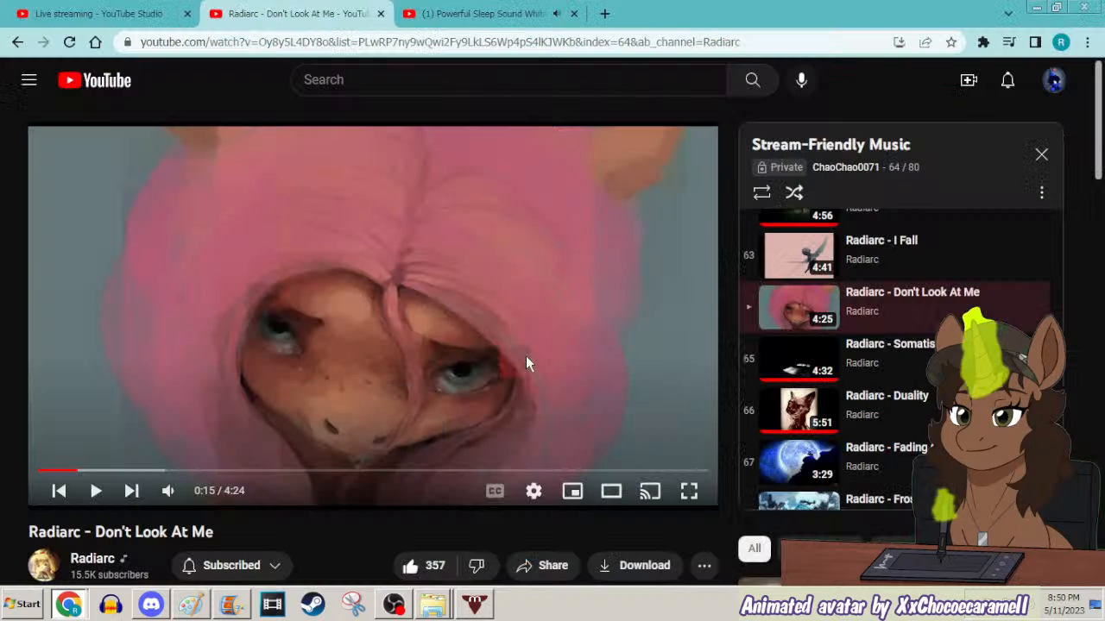
left_click(1038, 5)
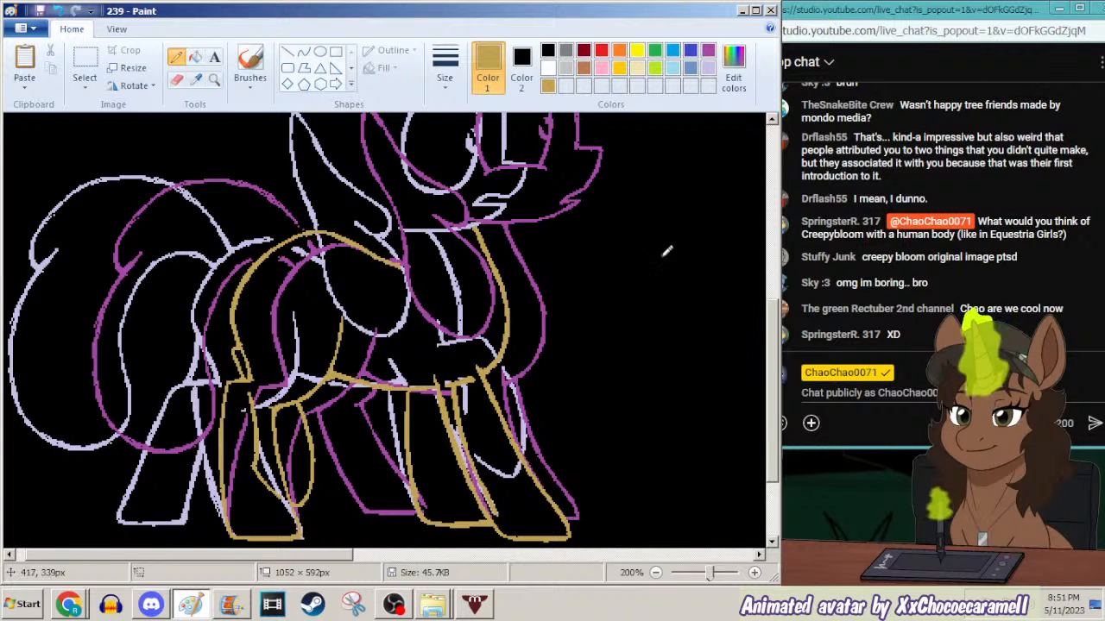
Select the lavender and purple reference tails with a free-form selection, nudge them slightly up and rearward, and switch back to the Pencil.
left_click_drag(771, 350, 777, 296)
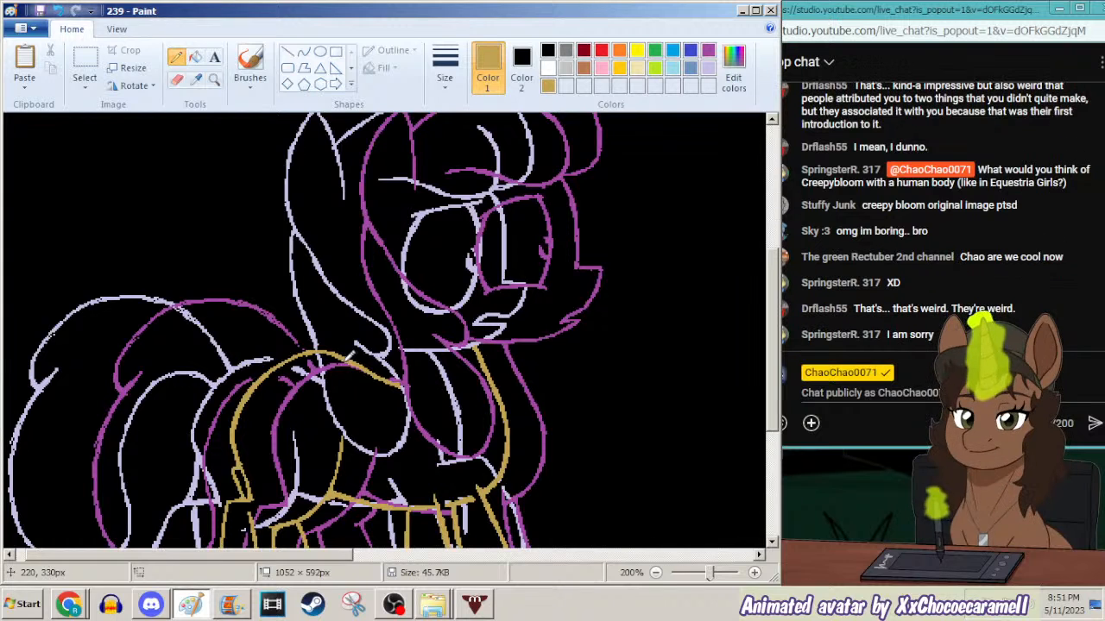
left_click(214, 78)
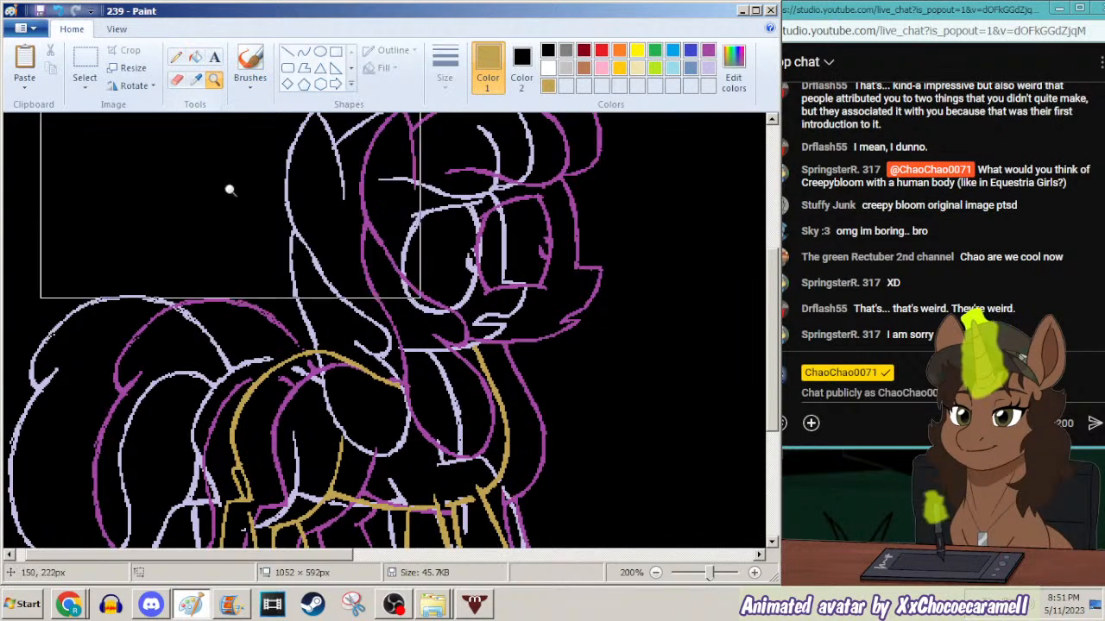
right_click(227, 155)
left_click(162, 375)
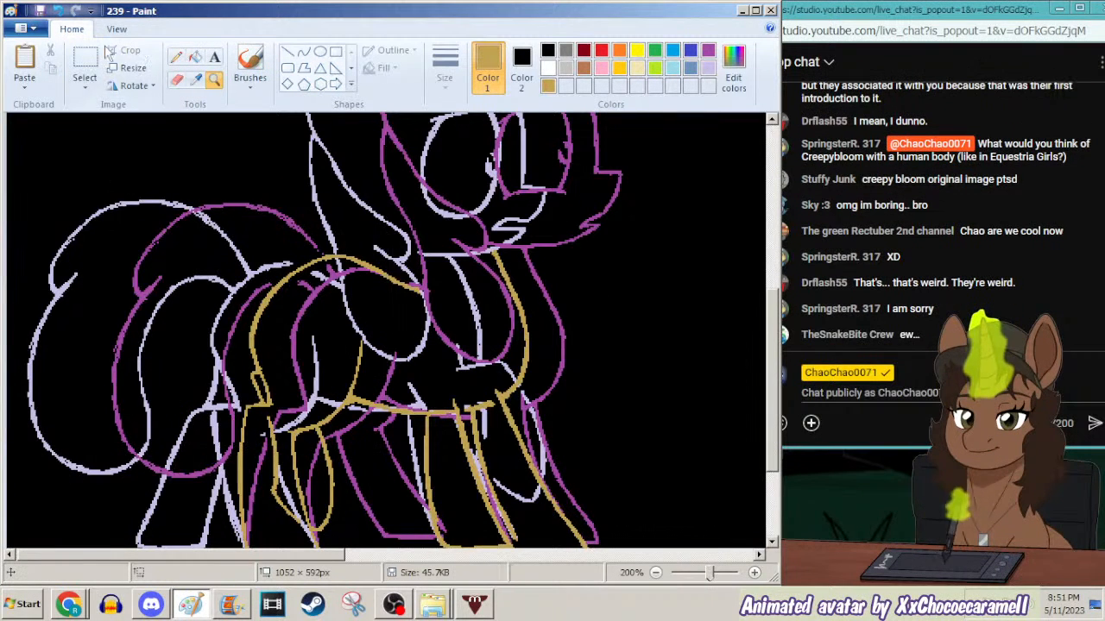
left_click(85, 86)
left_click(94, 119)
mouse_move(93, 149)
left_mouse_down()
mouse_move(44, 457)
mouse_move(183, 485)
mouse_move(232, 451)
mouse_move(235, 319)
mouse_move(275, 261)
mouse_move(311, 249)
mouse_move(321, 138)
left_mouse_up()
key("Up")
key("Up")
key("Up")
key("Up")
key("Up")
key("Up")
key("Up")
key("Up")
key("Up")
key("Up")
key("Up")
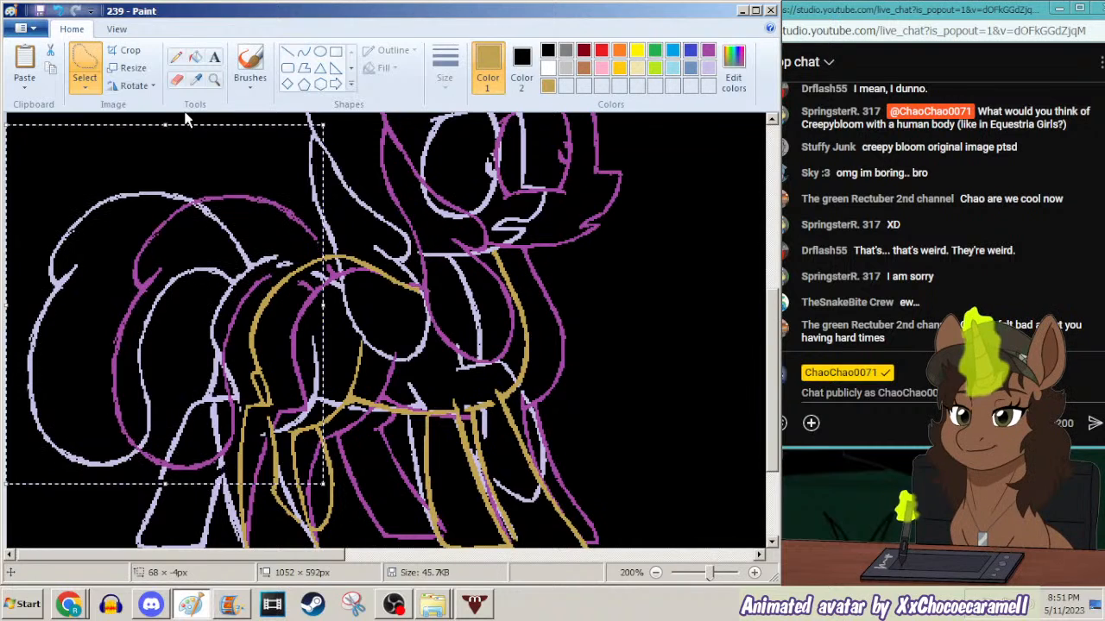
key("Left")
key("Left")
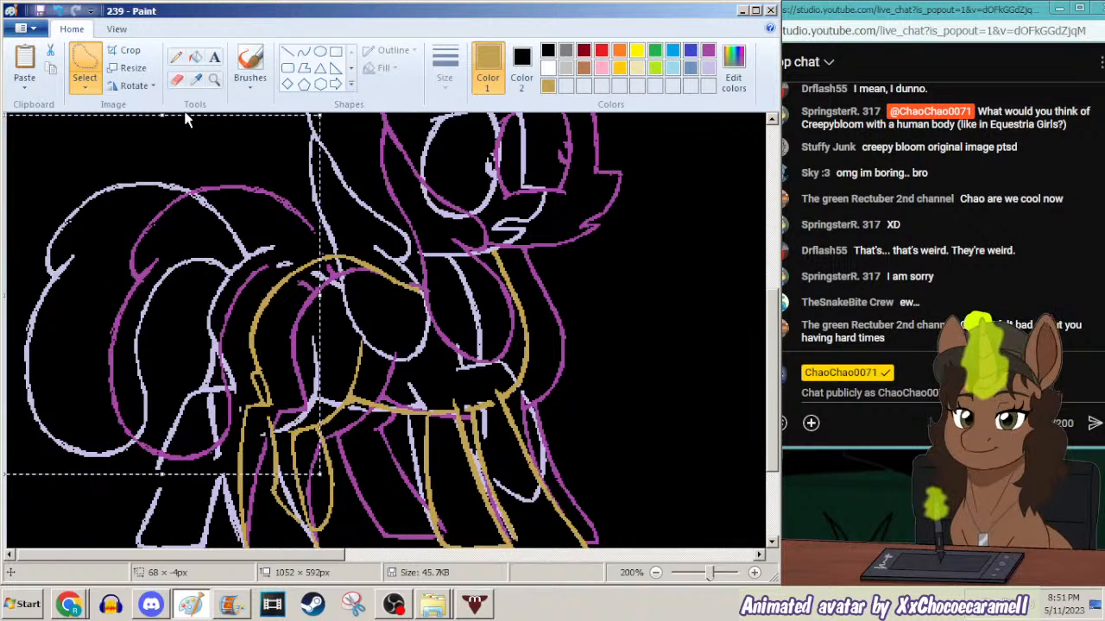
key("Down")
key("Down")
key("Down")
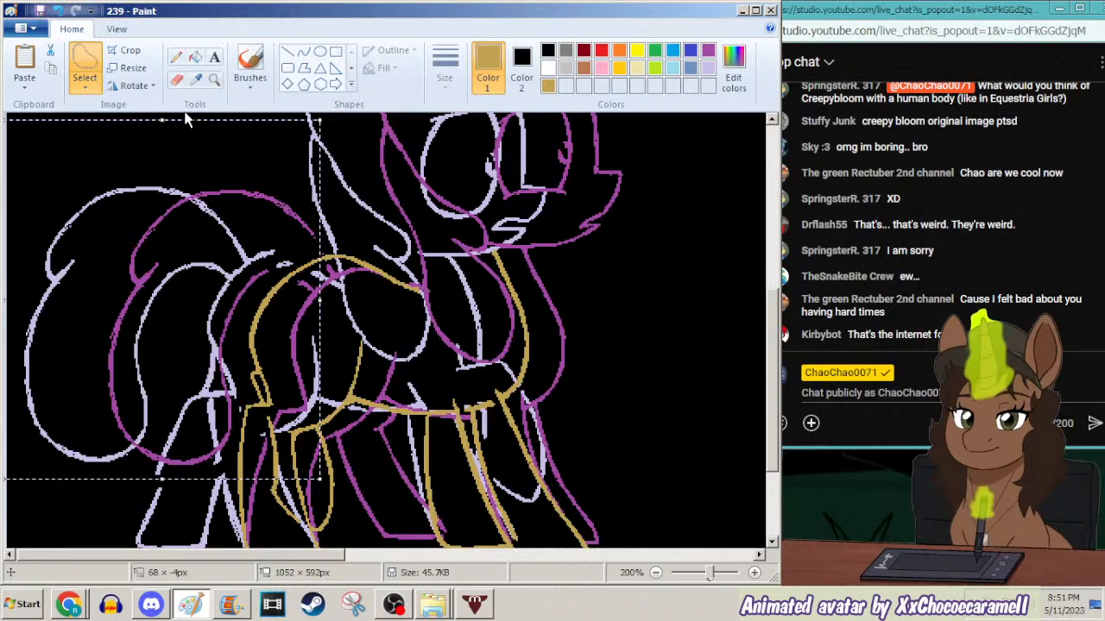
key("Down")
key("Down")
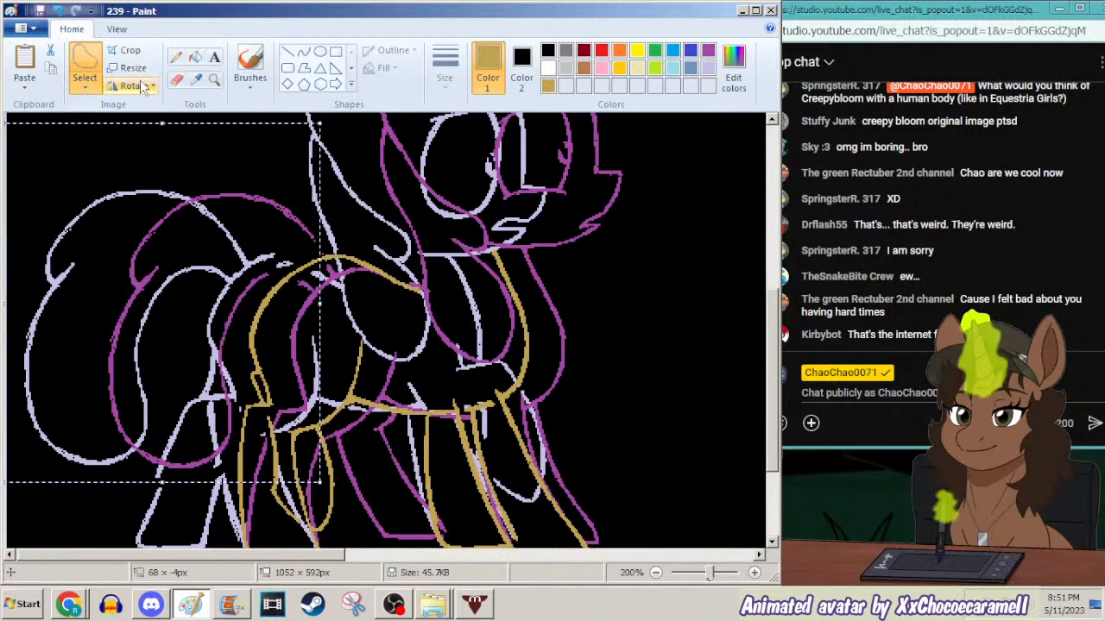
left_click(176, 56)
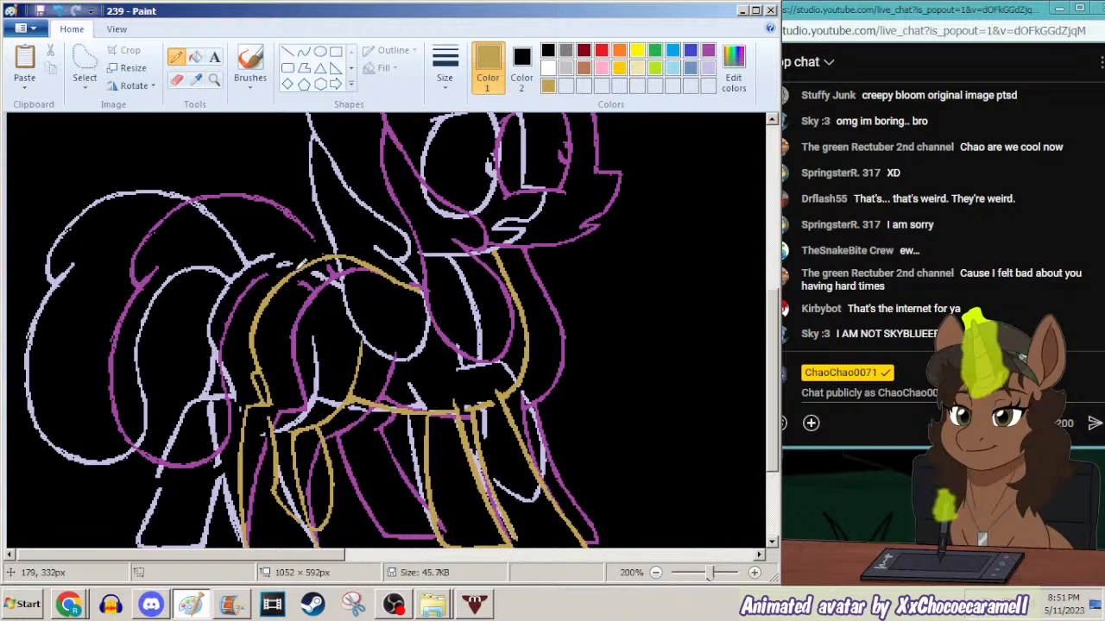
left_click_drag(302, 265, 294, 239)
key("ctrl+z")
mouse_move(94, 276)
left_mouse_down()
mouse_move(93, 246)
mouse_move(152, 189)
mouse_move(222, 185)
left_mouse_up()
key("ctrl+z")
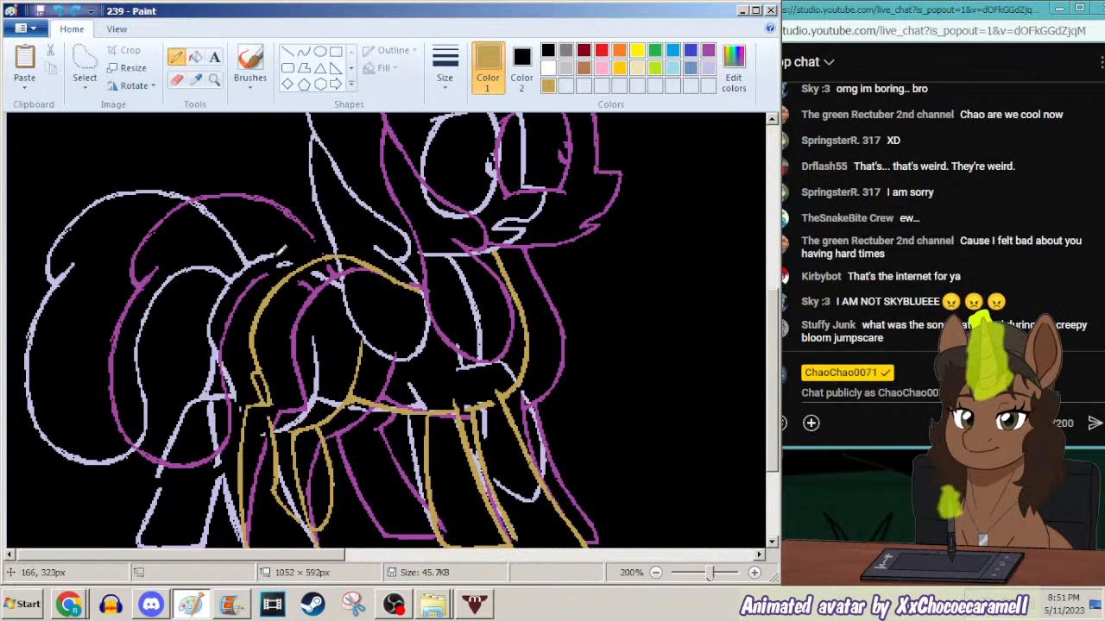
Draw the in-between tail's inner curve from the rump, its outer edge and its rounded lower end in gold between the reference tails.
left_click_drag(298, 264, 235, 276)
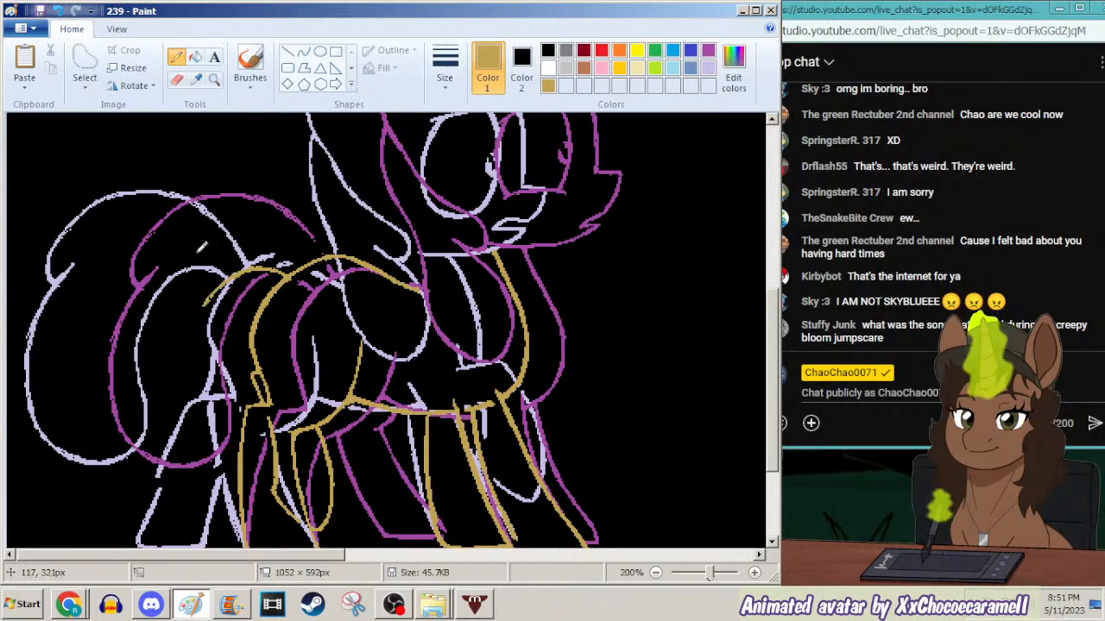
mouse_move(184, 333)
left_mouse_down()
mouse_move(223, 269)
mouse_move(262, 250)
left_mouse_up()
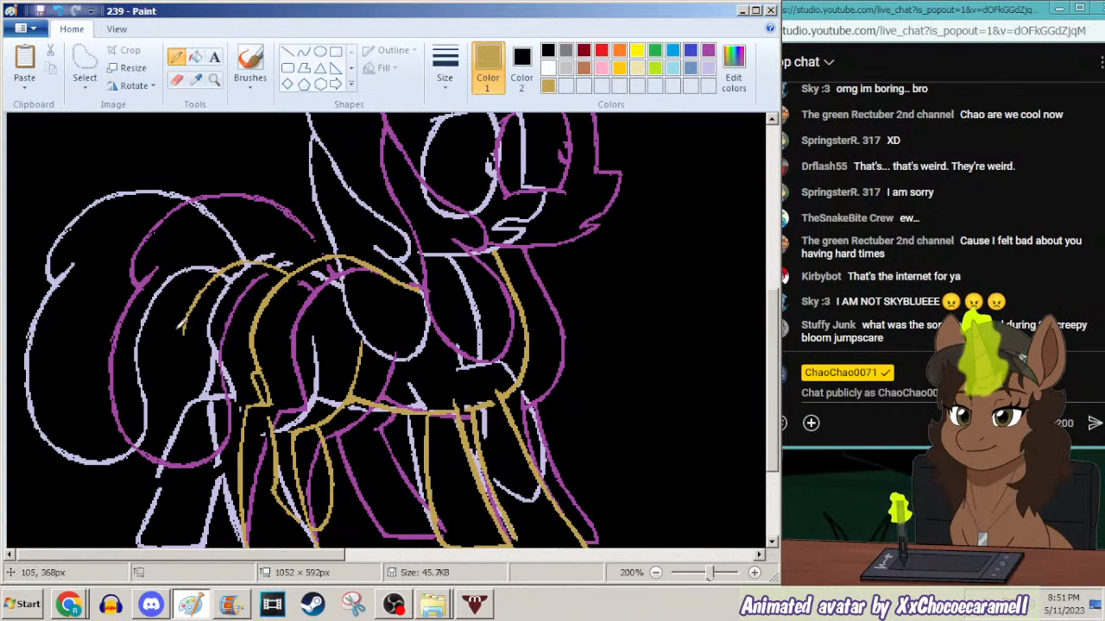
mouse_move(136, 461)
left_mouse_down()
mouse_move(190, 433)
mouse_move(205, 385)
mouse_move(186, 349)
mouse_move(183, 362)
left_mouse_up()
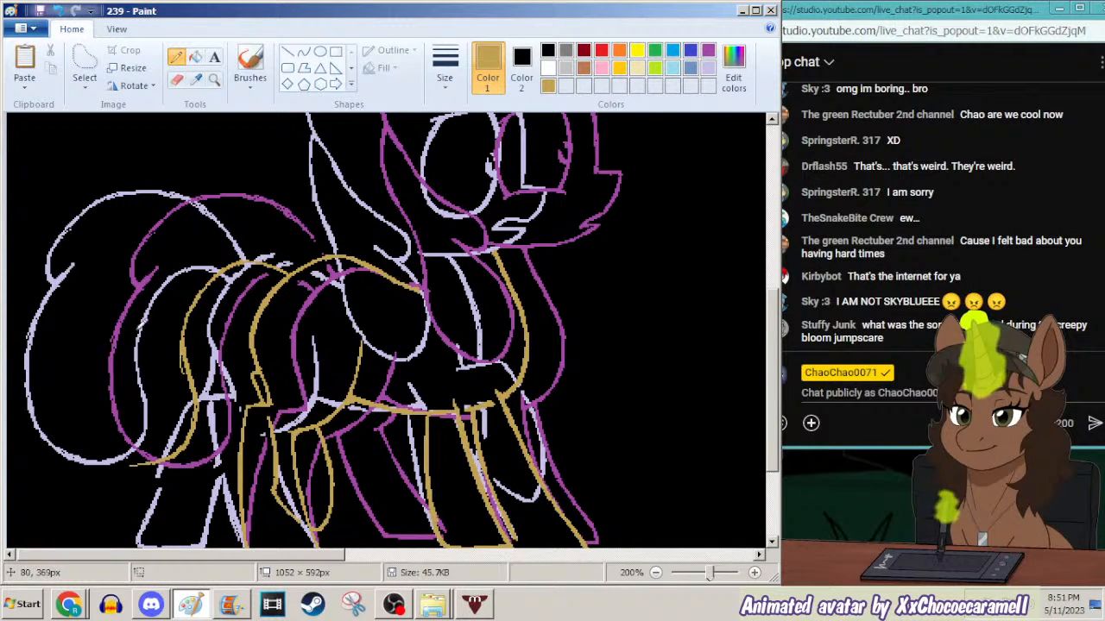
mouse_move(109, 268)
left_mouse_down()
mouse_move(67, 363)
mouse_move(74, 328)
mouse_move(73, 394)
mouse_move(101, 455)
left_mouse_up()
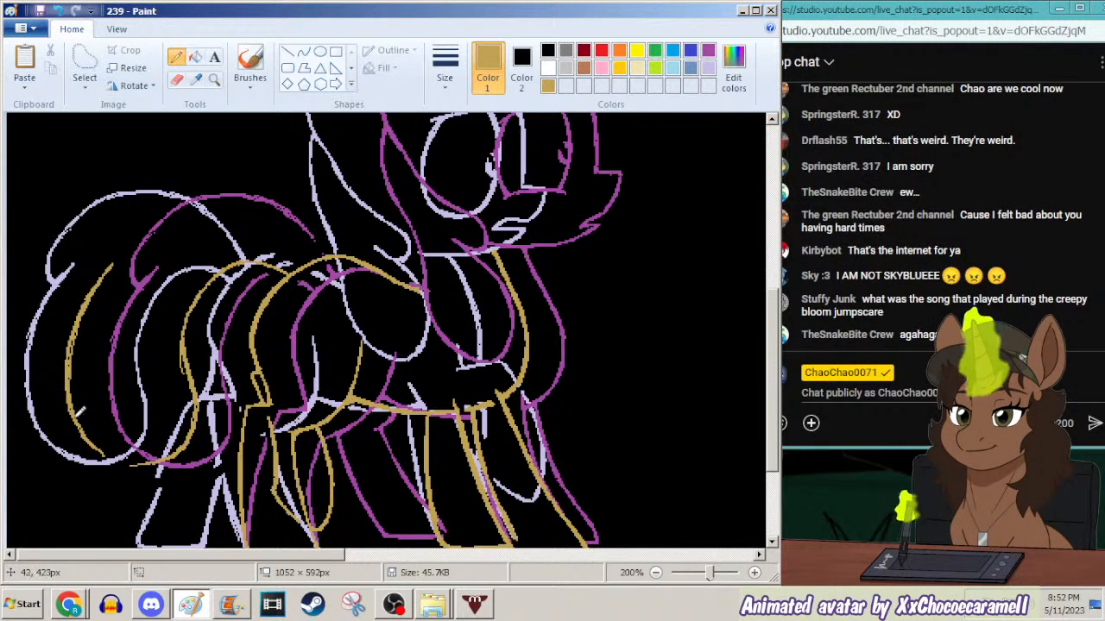
left_click_drag(109, 447, 146, 457)
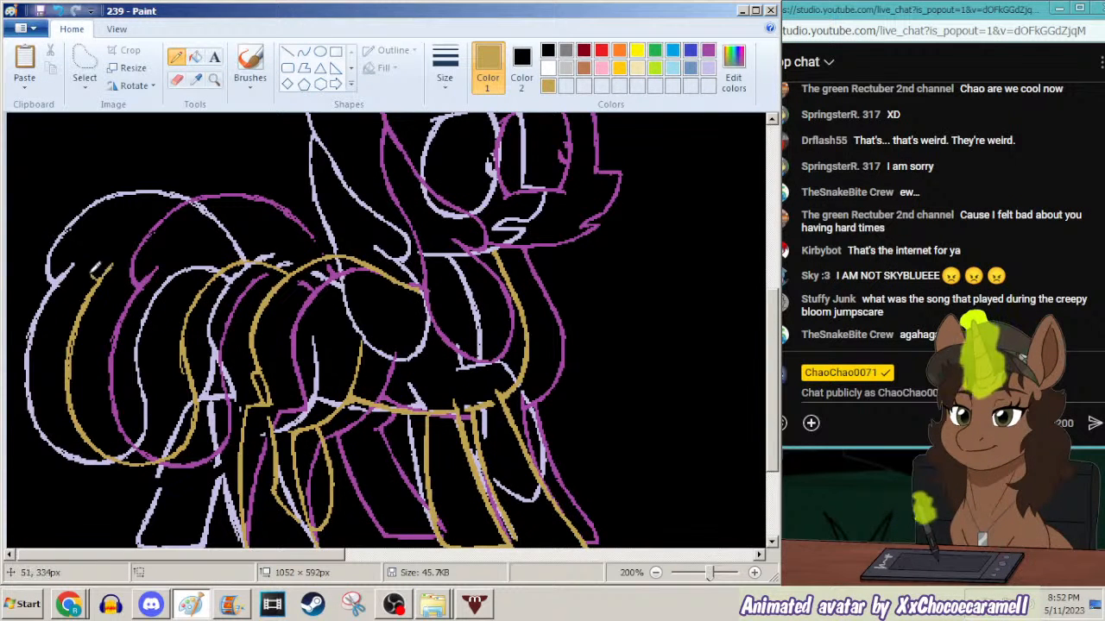
Draw the tail's upper arc in gold from the outer notch over to the rump and thicken it with the Pencil.
mouse_move(87, 252)
left_mouse_down()
mouse_move(109, 222)
mouse_move(181, 180)
mouse_move(234, 185)
mouse_move(263, 215)
left_mouse_up()
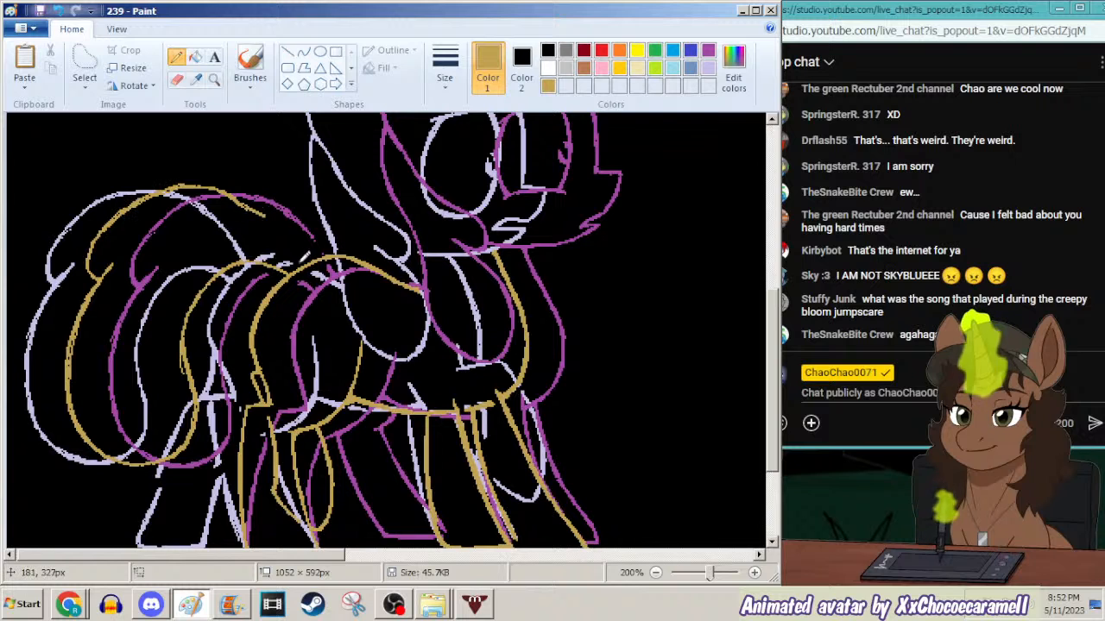
left_click_drag(315, 259, 238, 186)
left_click(444, 69)
left_click(410, 176)
left_click_drag(266, 225, 210, 196)
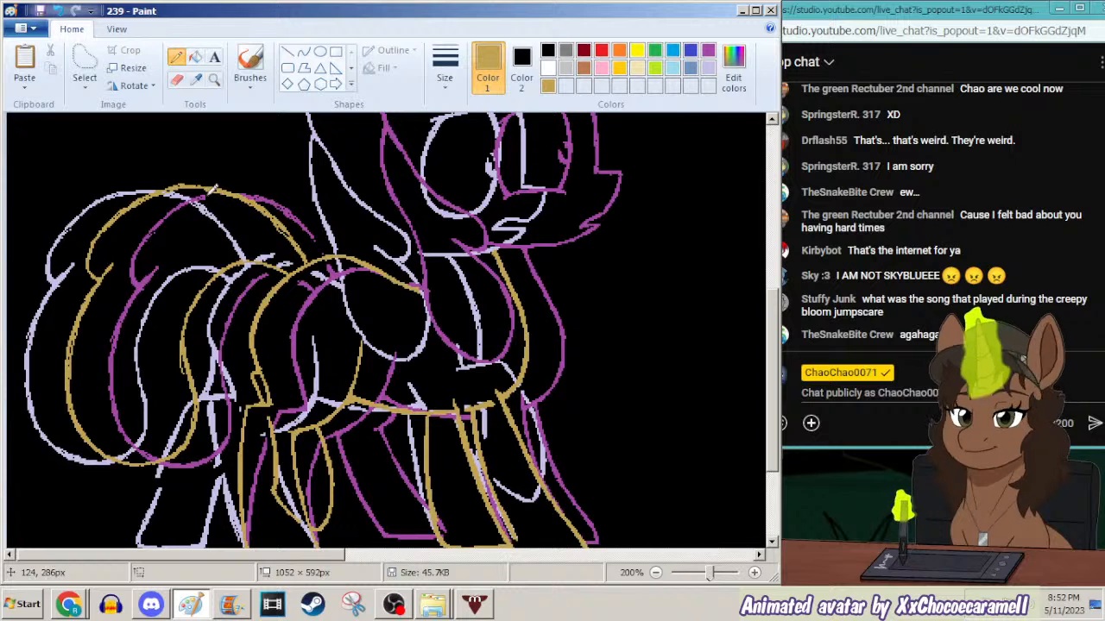
left_click(214, 79)
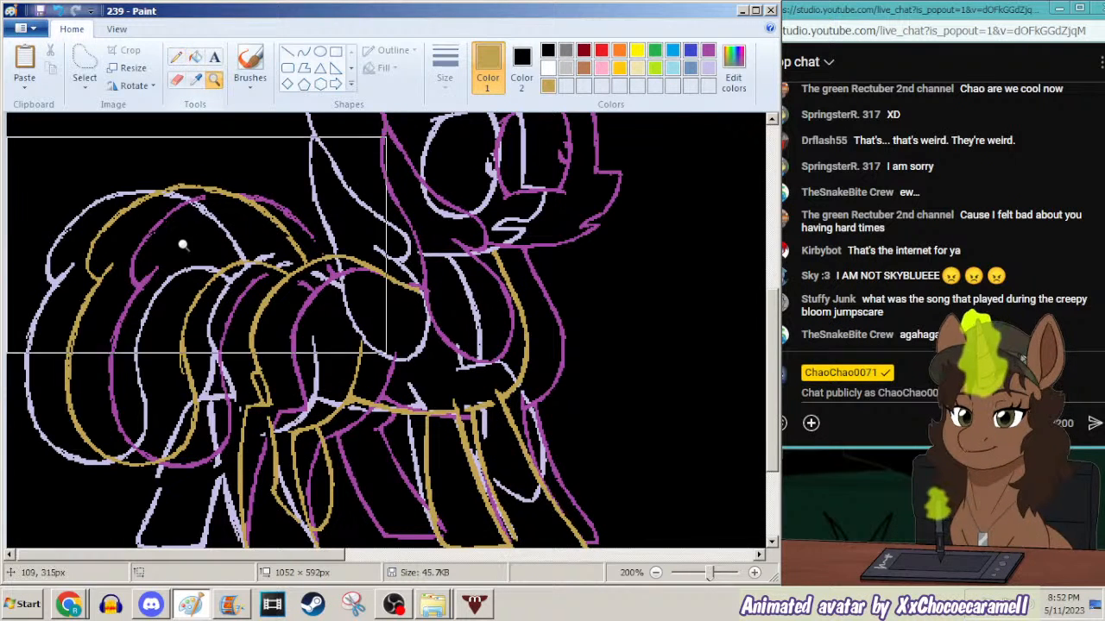
left_click(176, 58)
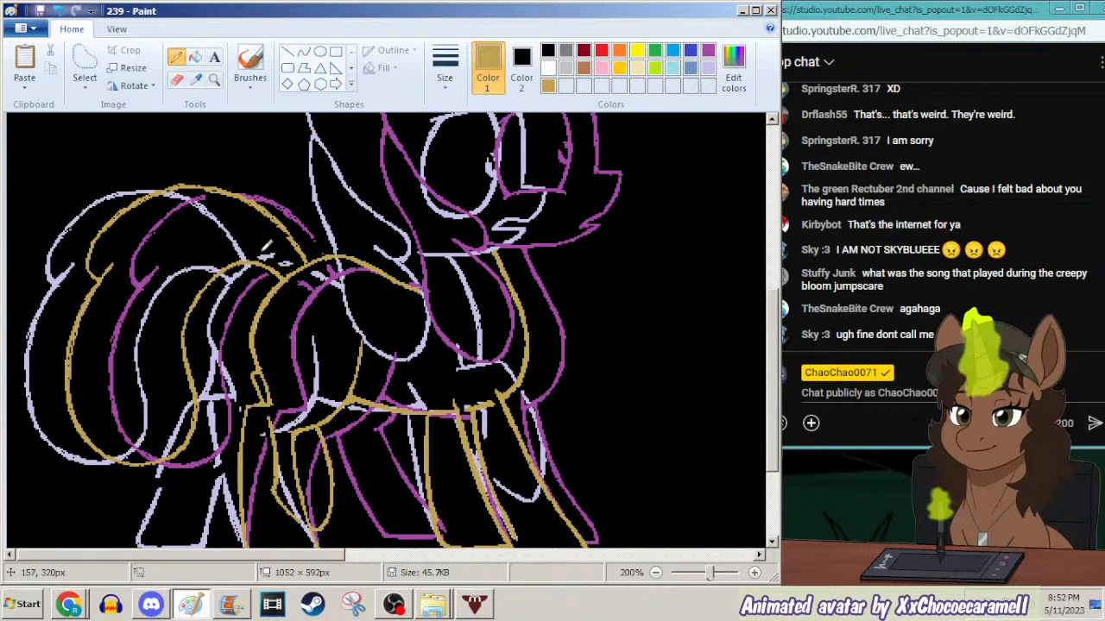
Save the picture as a new file named 245, accepting the loss of transparency.
left_click(214, 78)
right_click(209, 162)
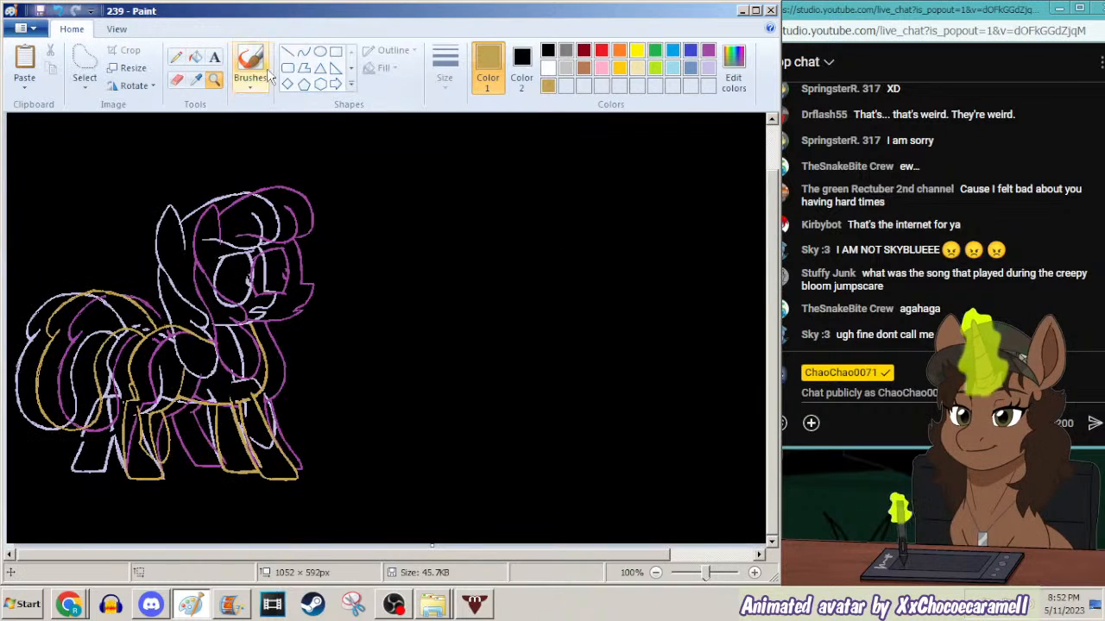
type("245")
key("Return")
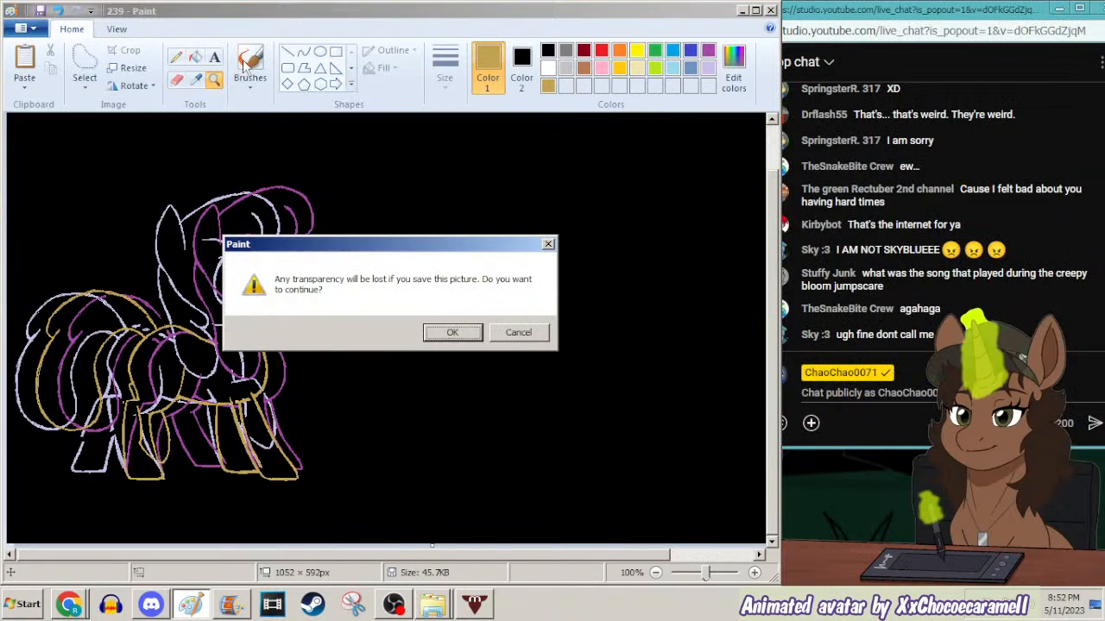
key("Return")
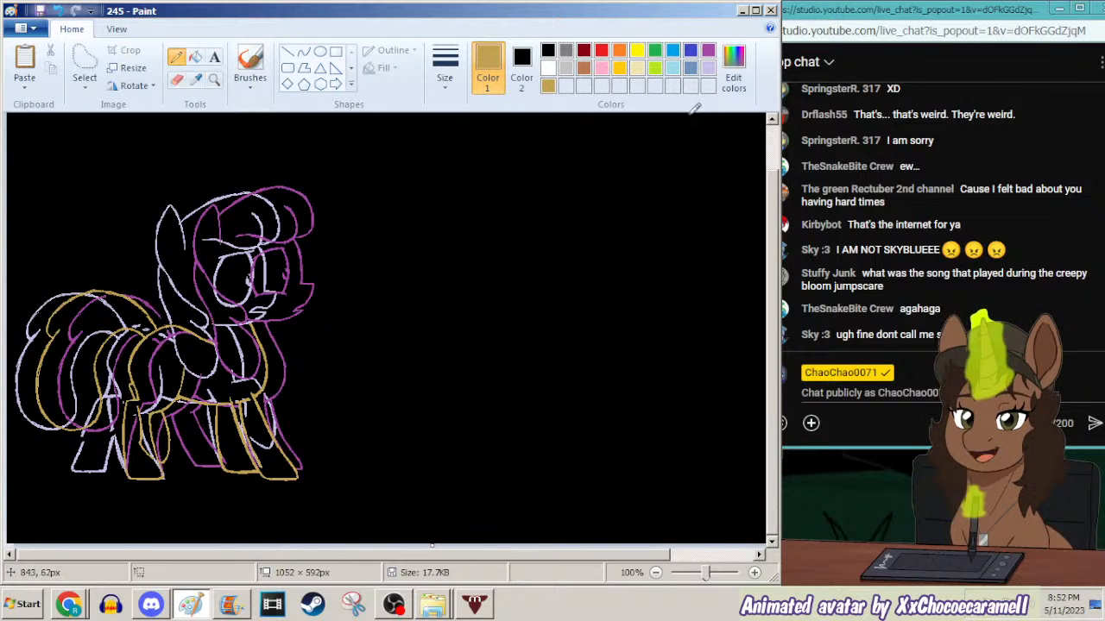
Switch to the live chat window and read back through the earlier viewer messages to the newest ones.
left_click(1036, 188)
scroll(1035, 191, "up", 2)
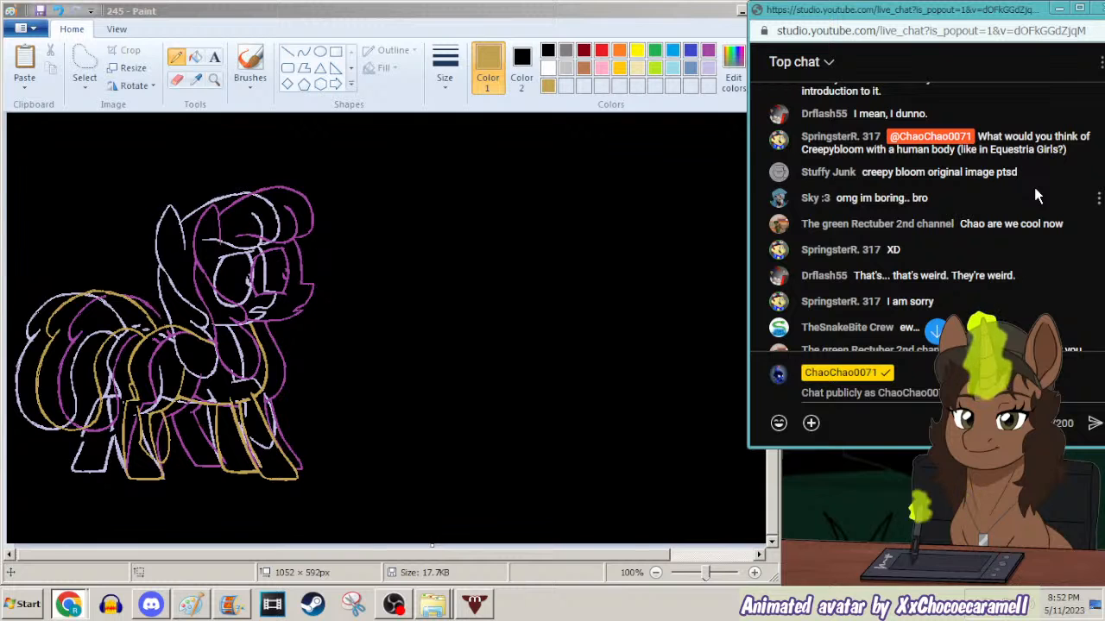
scroll(1035, 196, "down", 1)
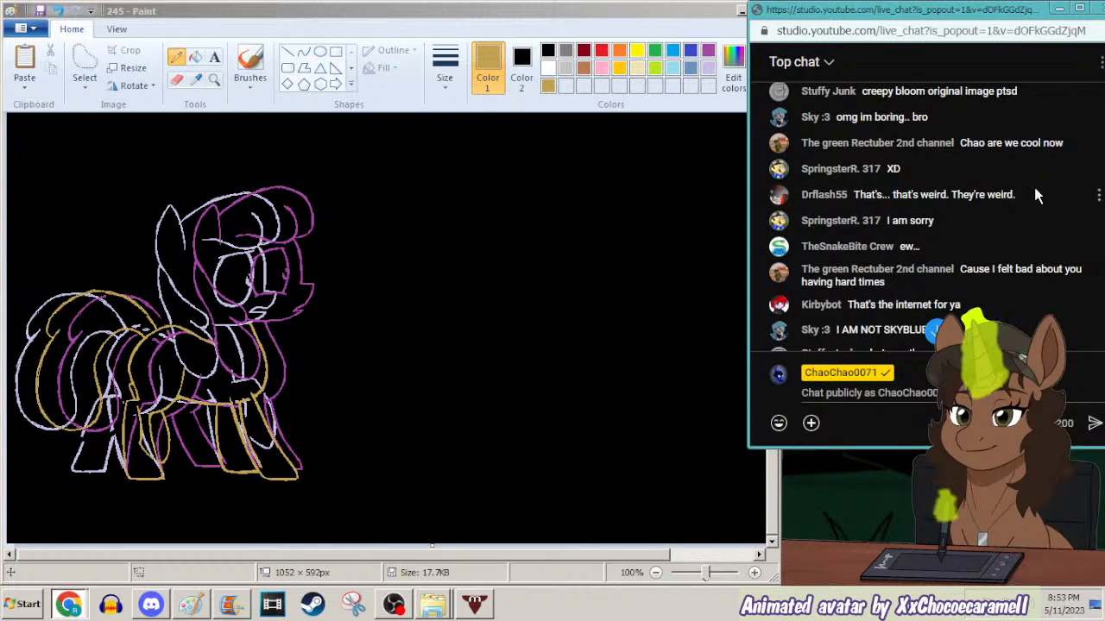
scroll(1034, 188, "down", 2)
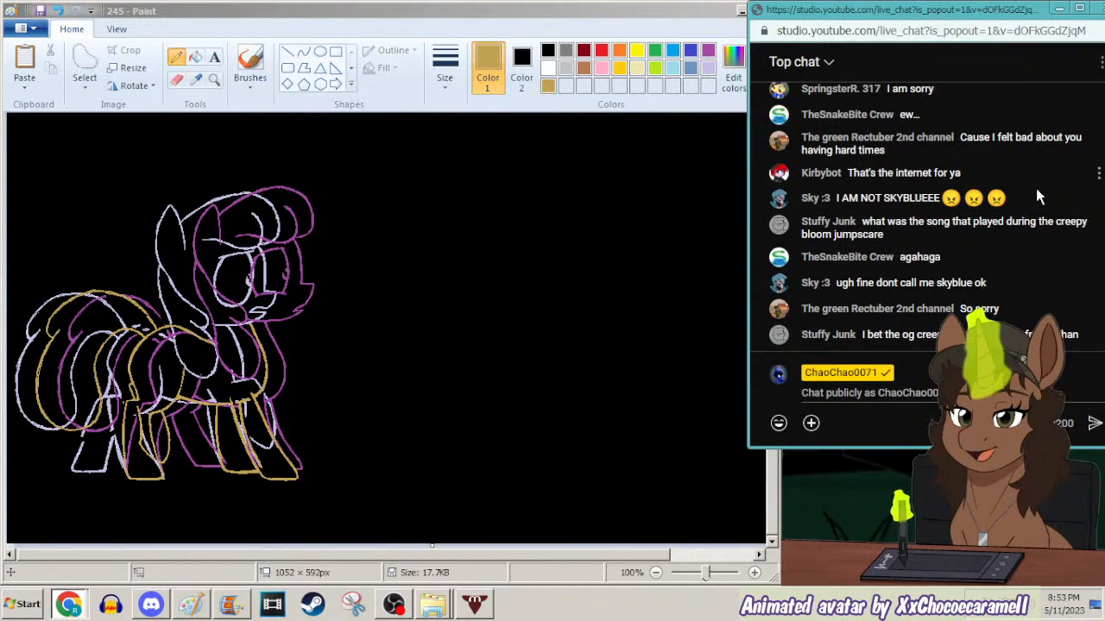
scroll(1035, 197, "up", 4)
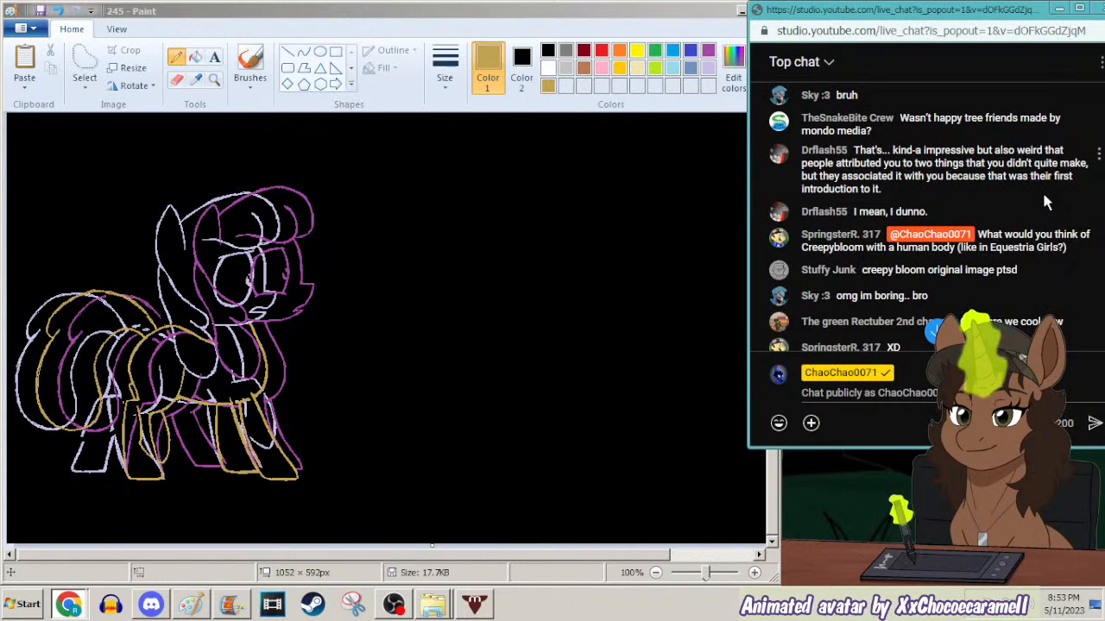
scroll(1044, 201, "up", 1)
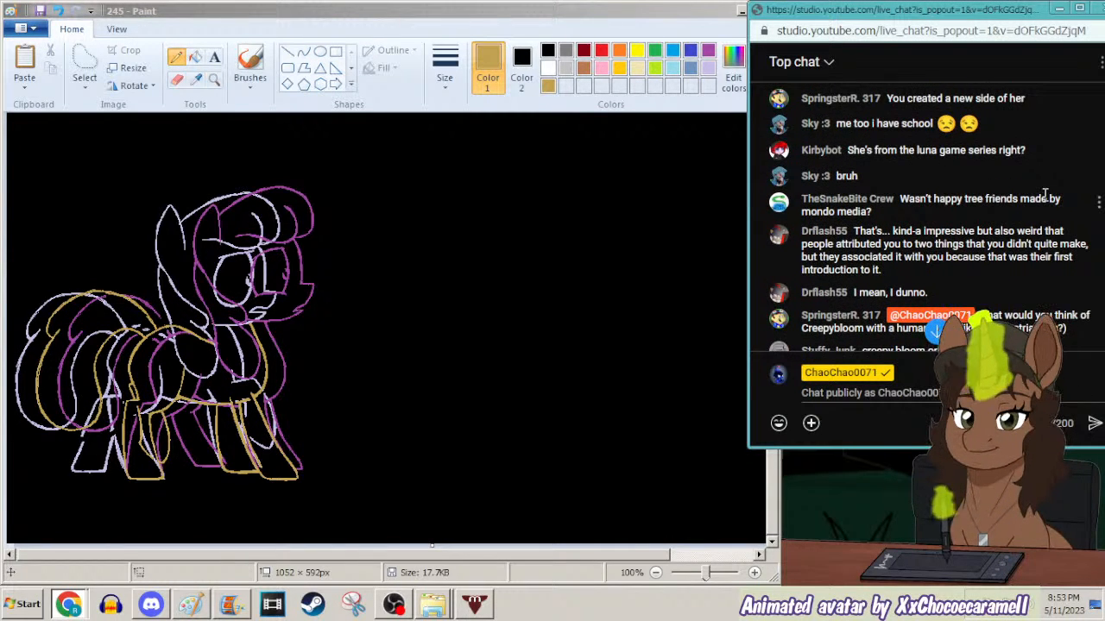
scroll(1045, 199, "up", 1)
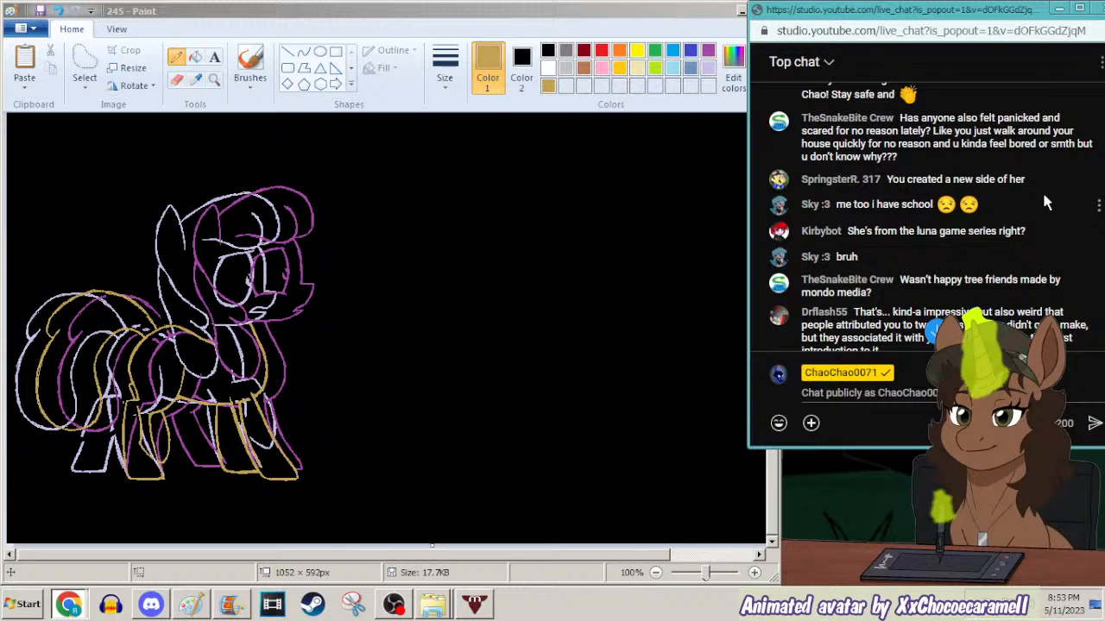
scroll(1044, 200, "up", 1)
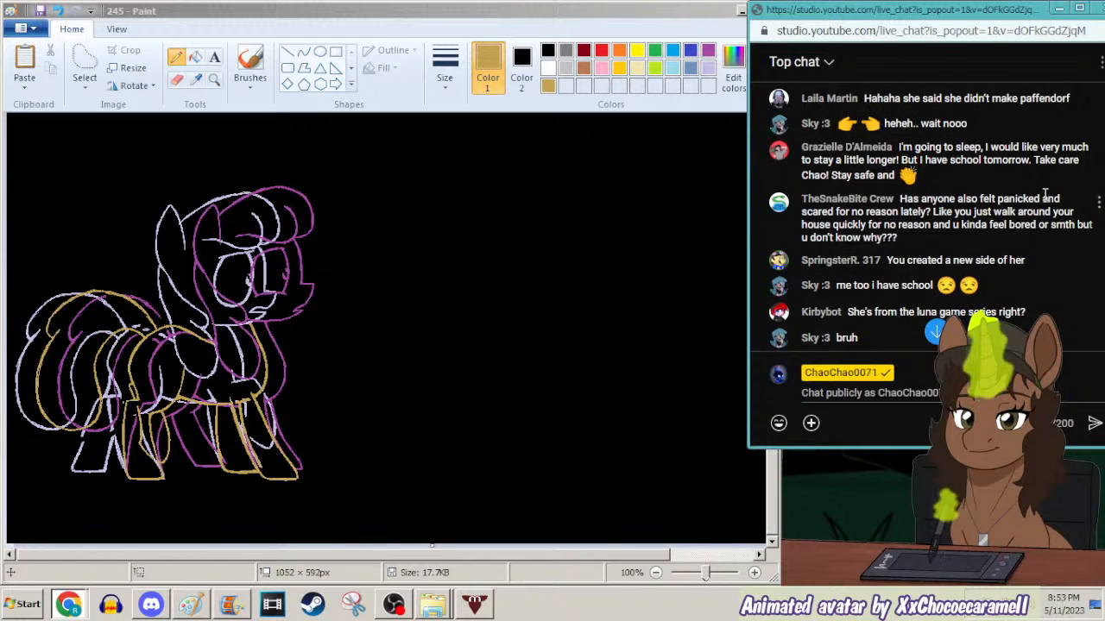
scroll(1044, 197, "up", 1)
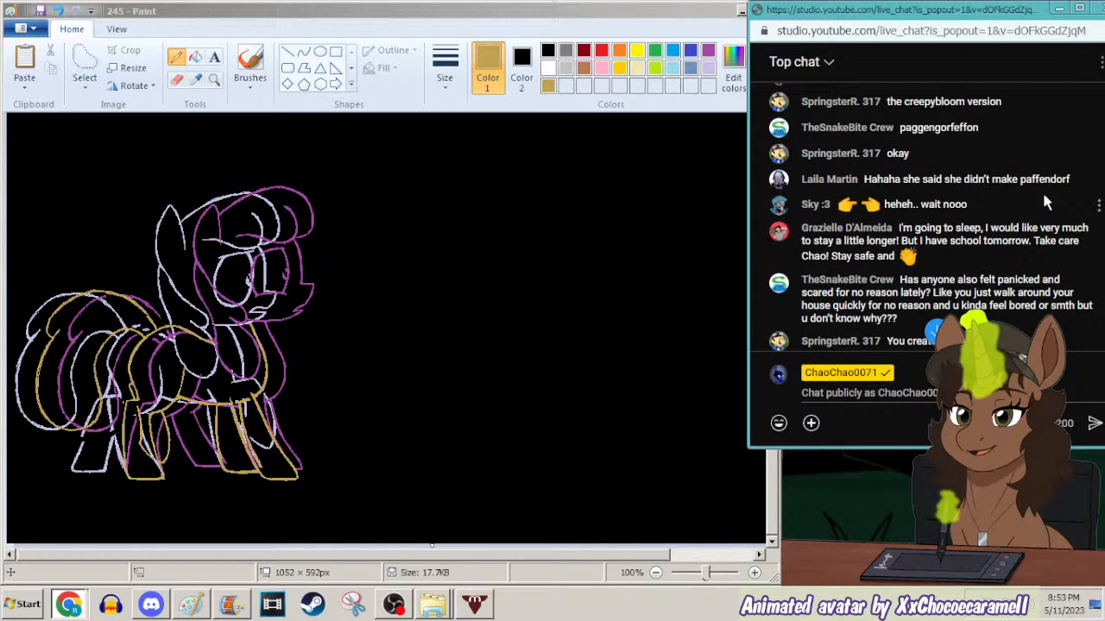
scroll(1044, 202, "up", 1)
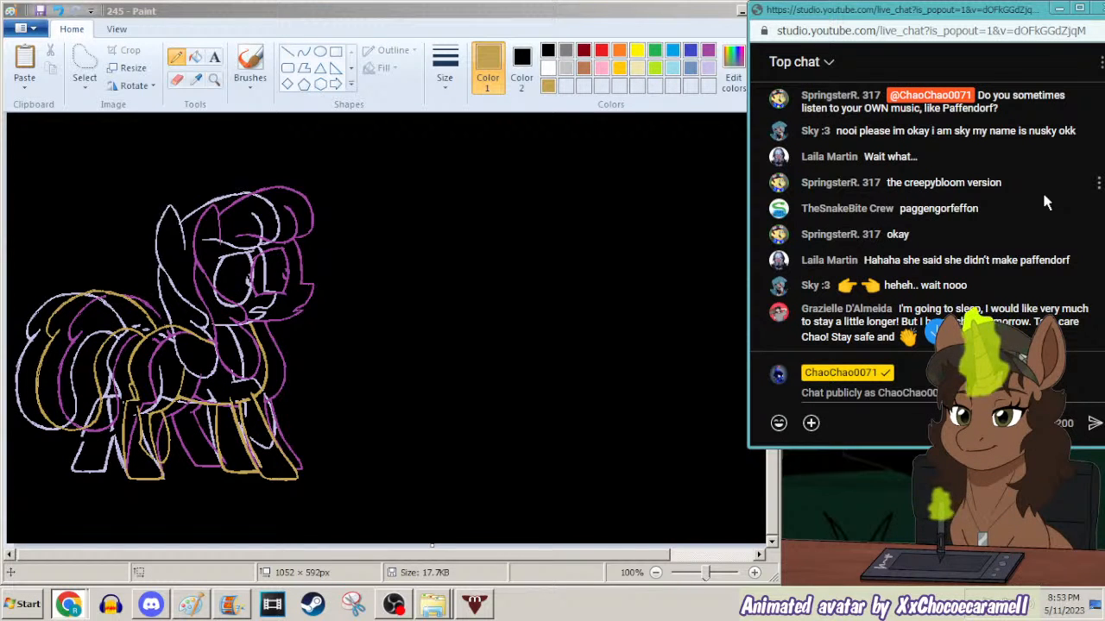
scroll(1044, 202, "up", 1)
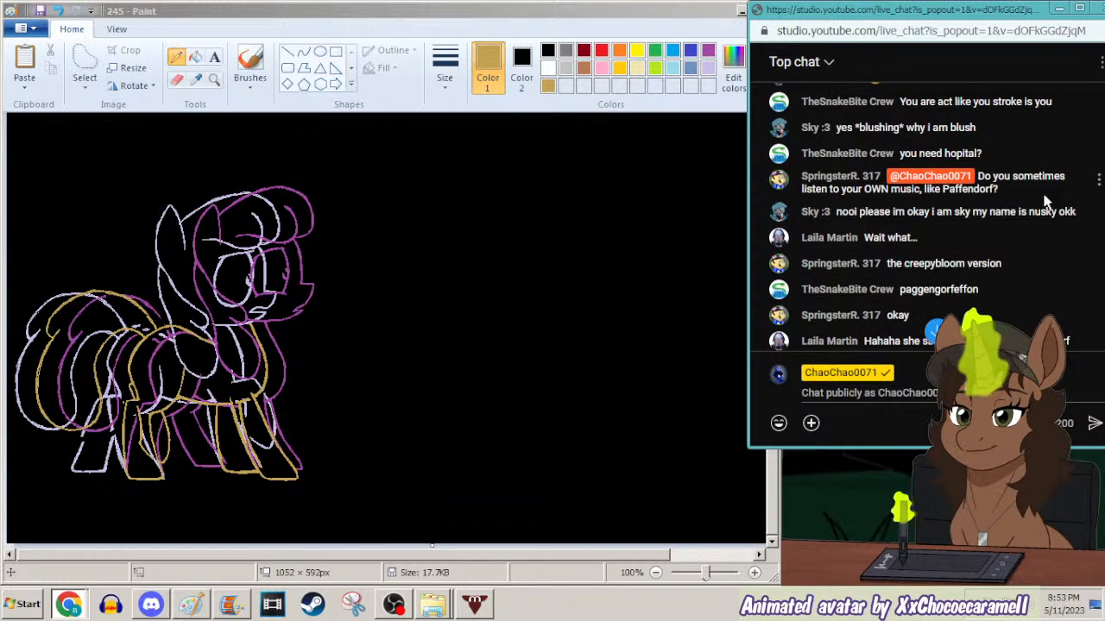
scroll(1045, 201, "up", 1)
scroll(1044, 202, "up", 1)
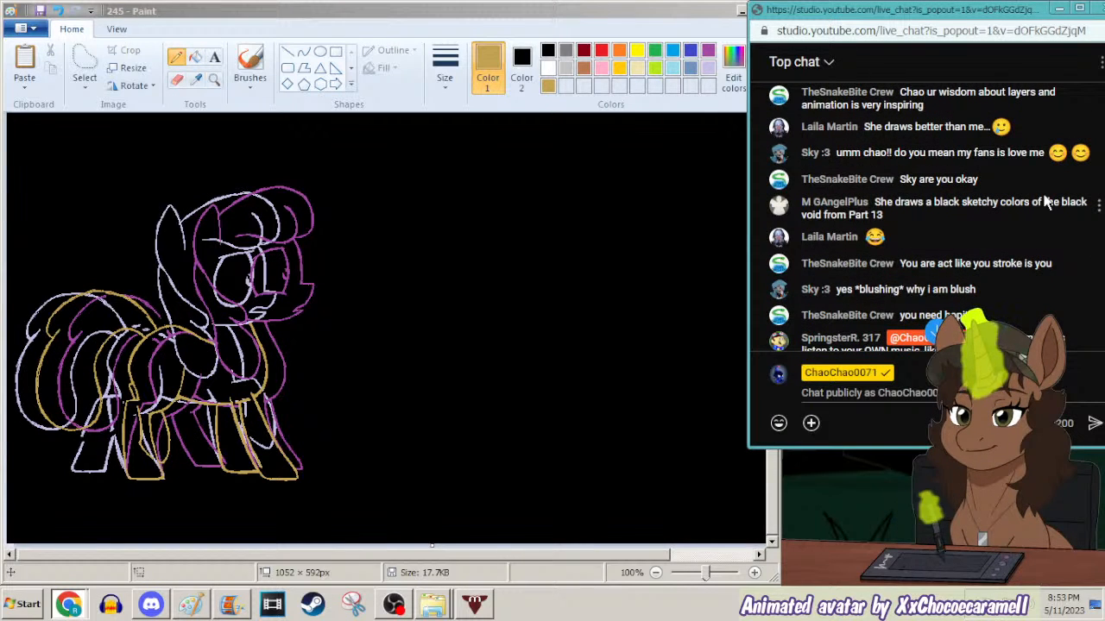
scroll(1044, 202, "up", 2)
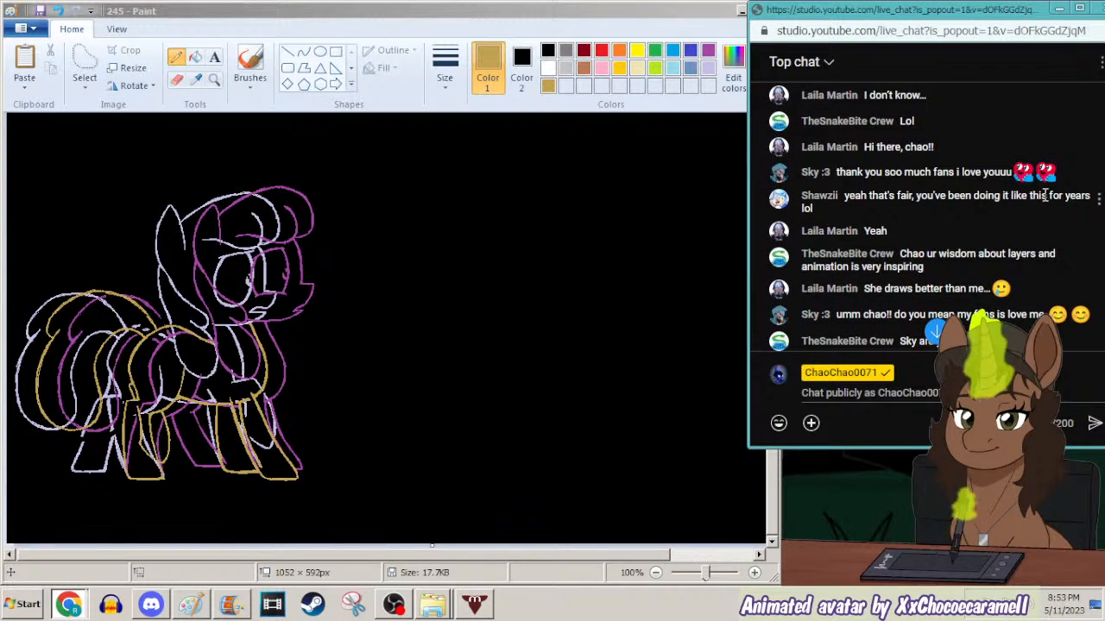
scroll(1046, 196, "up", 3)
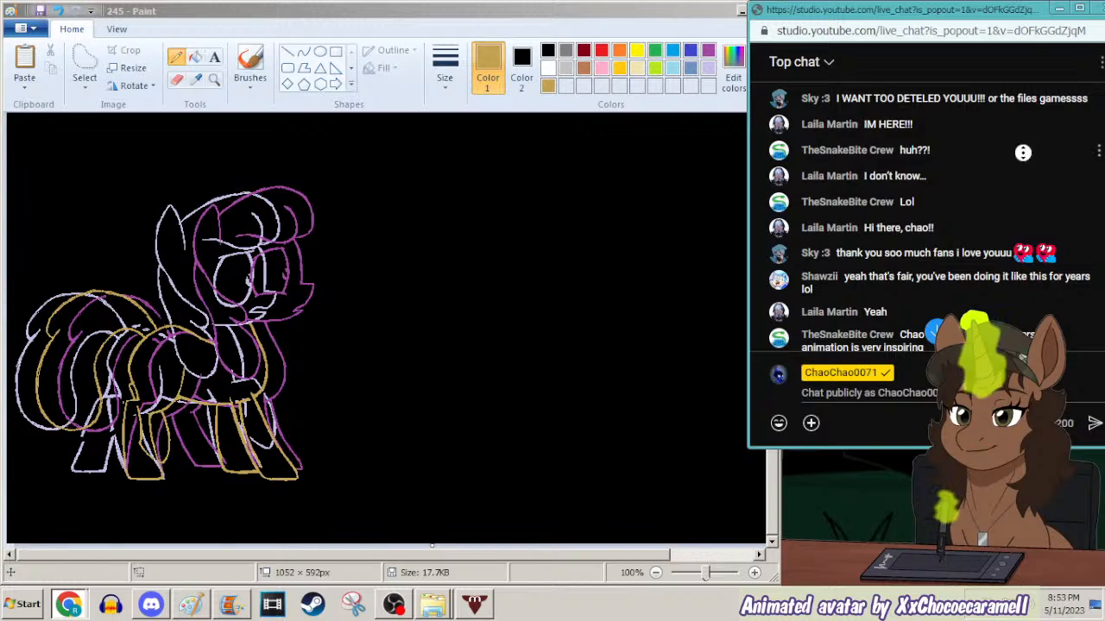
scroll(1023, 155, "down", 10)
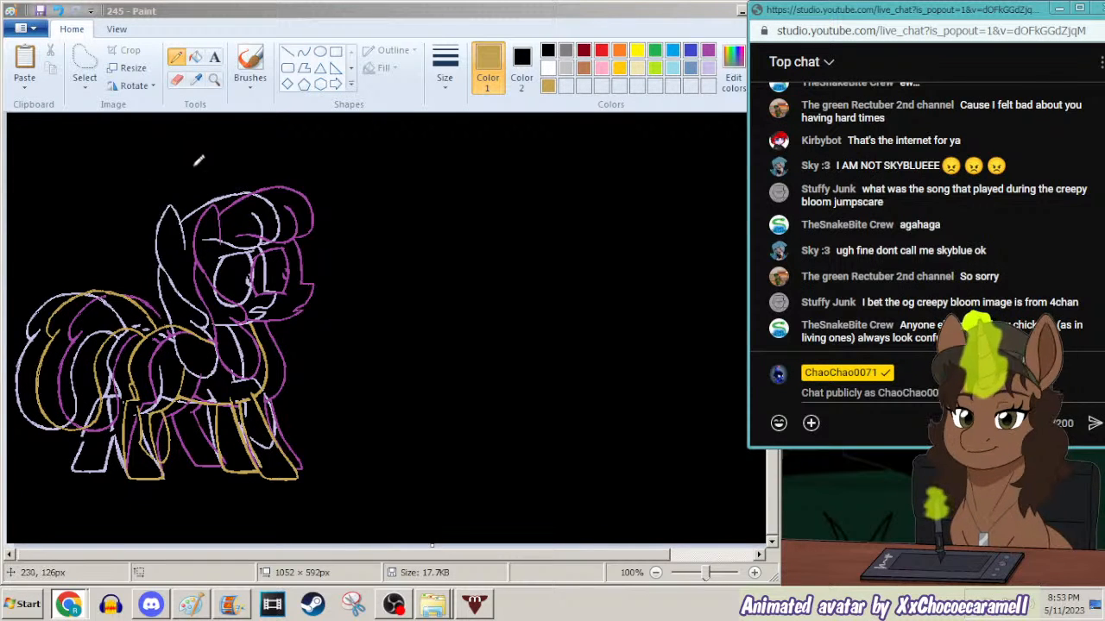
Return to Paint and draw the in-between pony's ear in gold beside the lavender reference ear, undoing the first stroke.
left_click(332, 38)
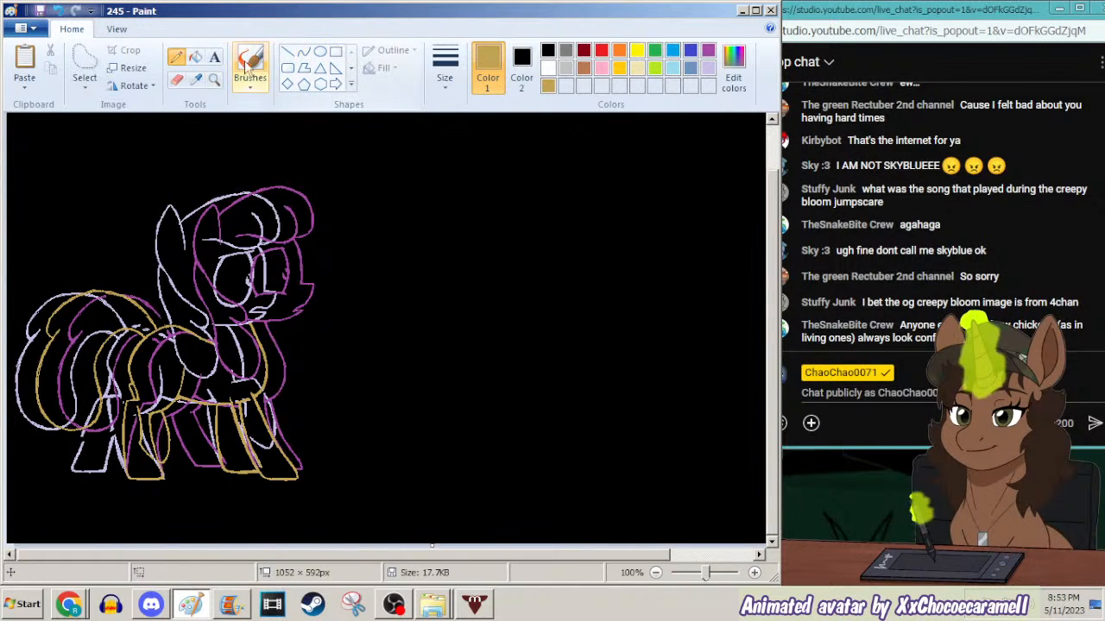
left_click(214, 79)
left_click(276, 242)
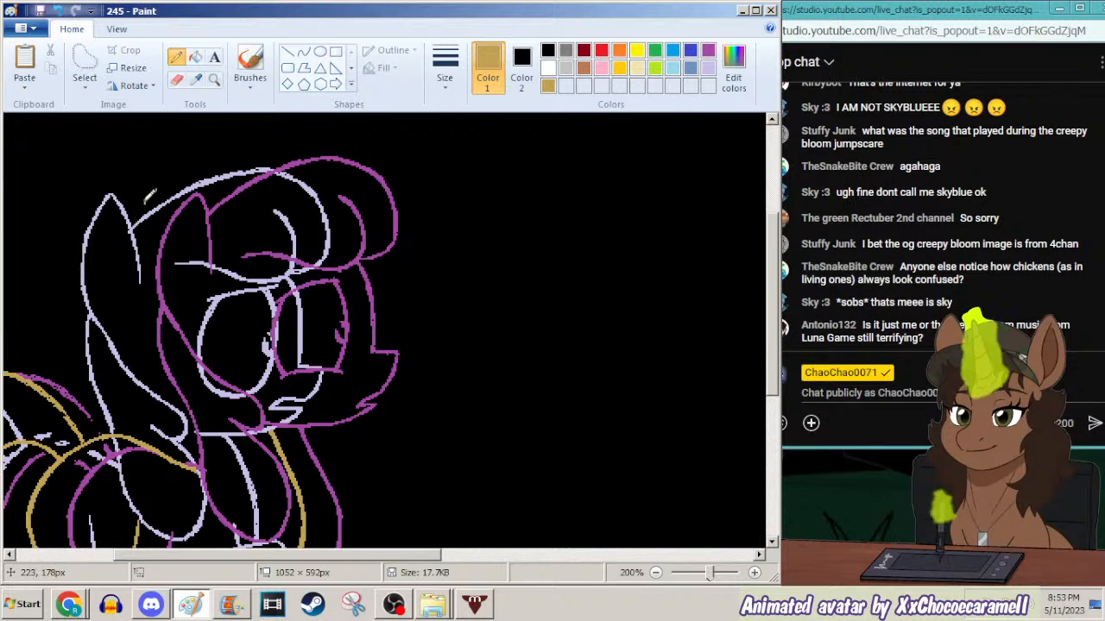
left_click_drag(136, 222, 129, 280)
key("ctrl+z")
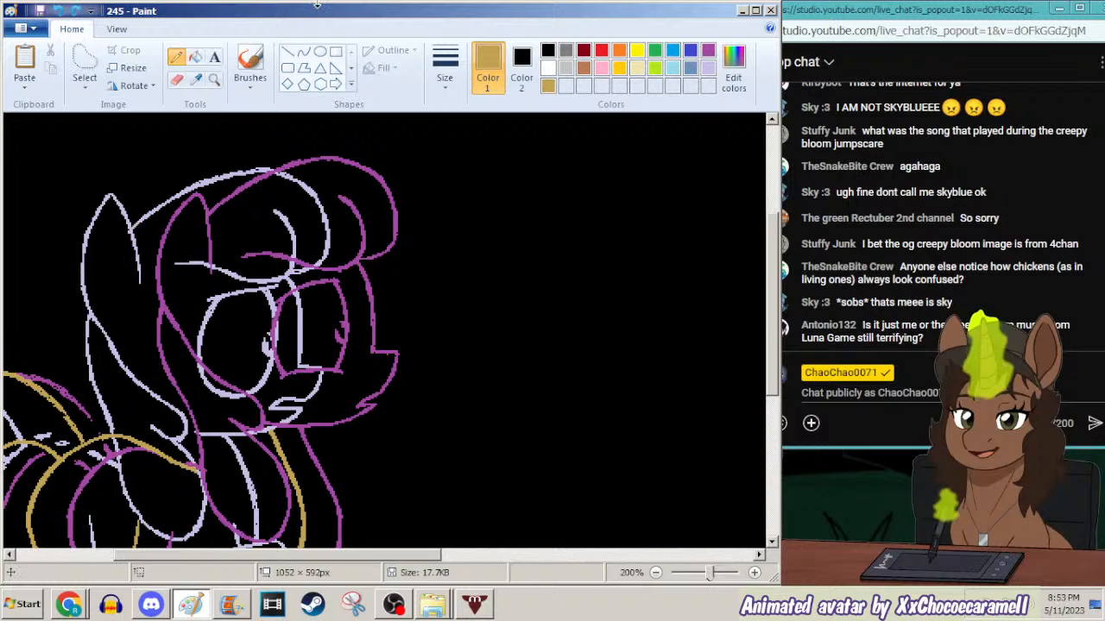
mouse_move(175, 271)
left_mouse_down()
mouse_move(98, 200)
mouse_move(91, 271)
mouse_move(153, 314)
left_mouse_up()
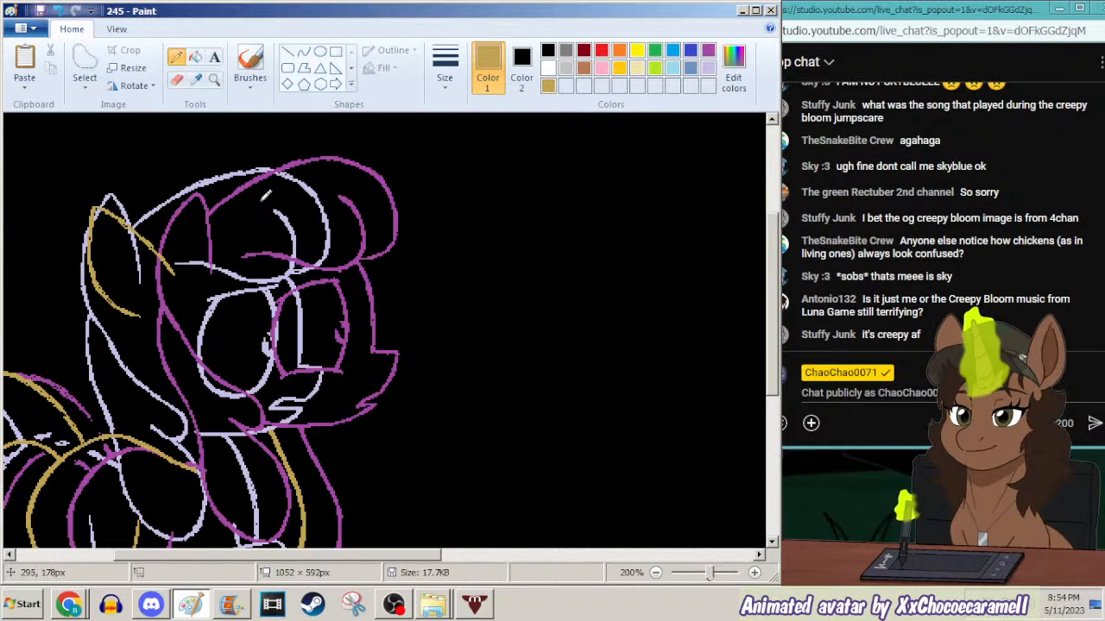
Draw the front of the face and the snout in gold between the reference heads, and undo the first mouth line.
scroll(773, 257, "down", 2)
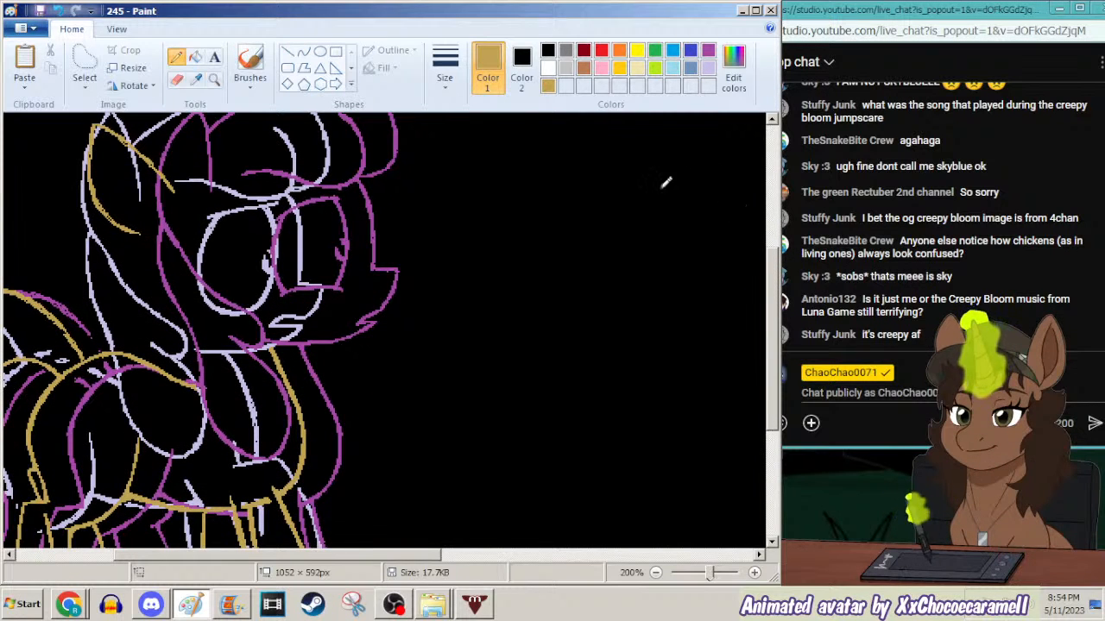
left_click_drag(328, 187, 345, 257)
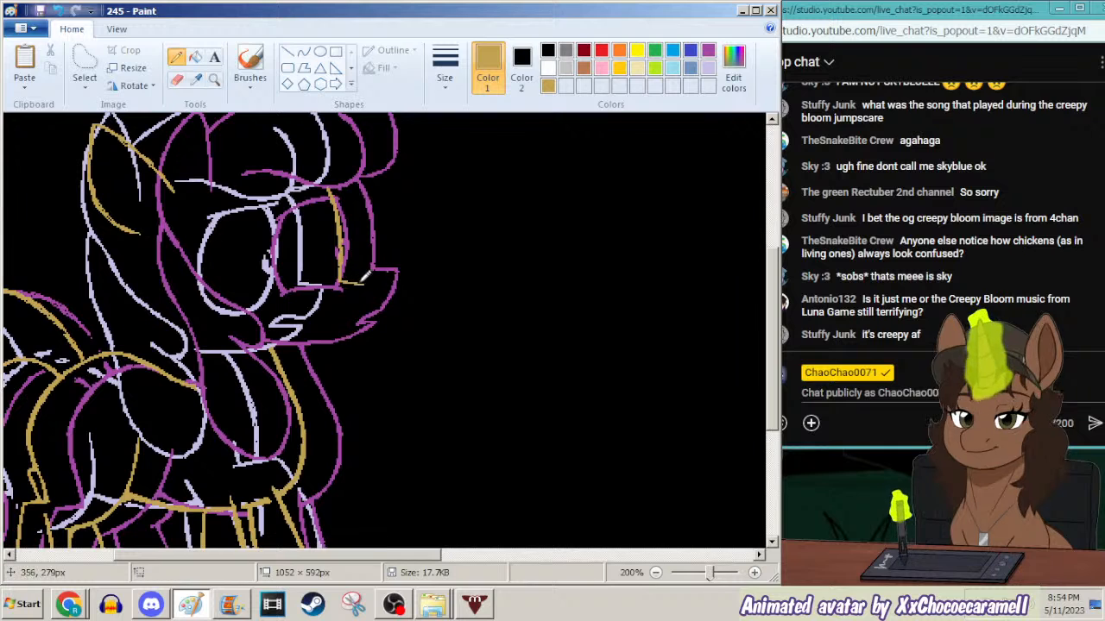
mouse_move(362, 302)
left_mouse_down()
mouse_move(347, 317)
mouse_move(298, 314)
left_mouse_up()
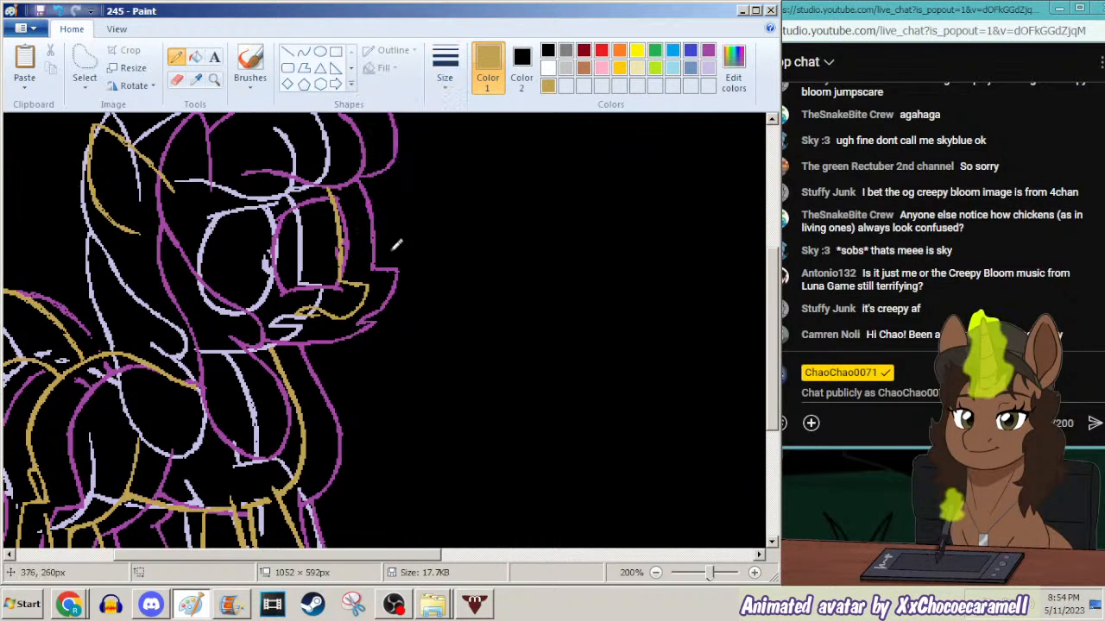
key("ctrl+z")
key("ctrl+z")
Adjust the Pencil size and draw the mouth, chin and jawline in gold below the snout.
left_click(444, 62)
left_click(439, 119)
left_click_drag(322, 318, 327, 328)
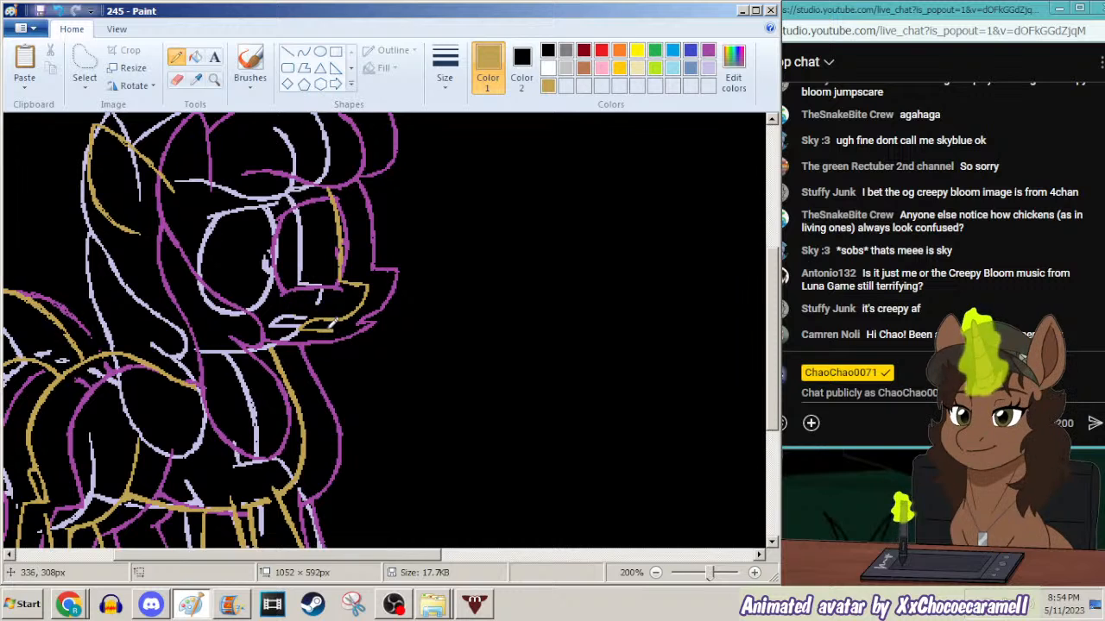
mouse_move(334, 329)
left_mouse_down()
mouse_move(285, 349)
mouse_move(228, 341)
left_mouse_up()
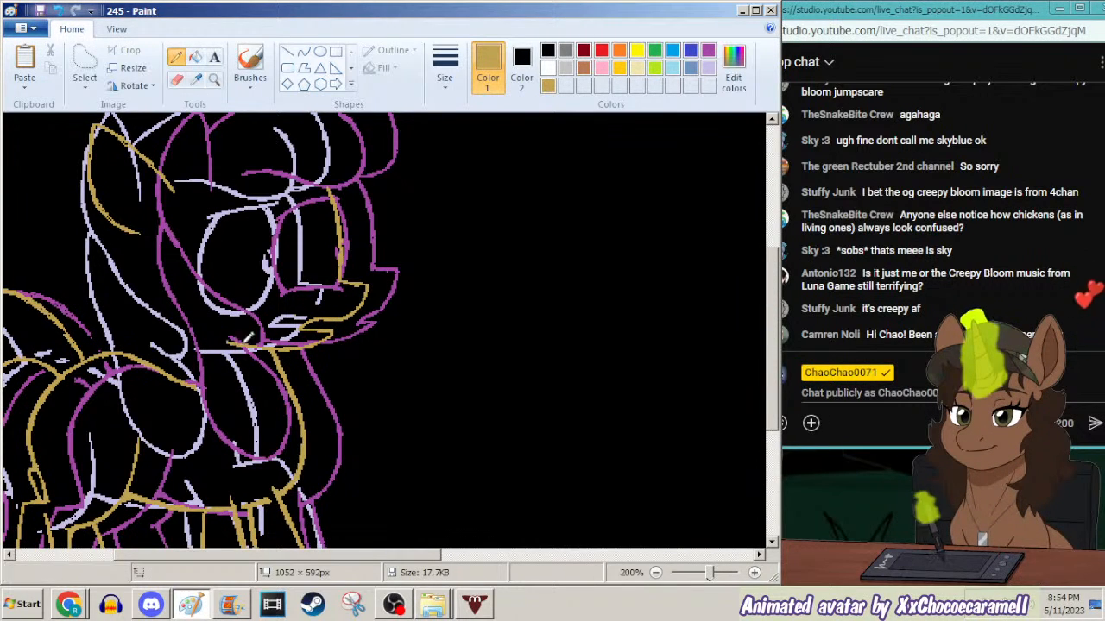
left_click_drag(302, 348, 337, 331)
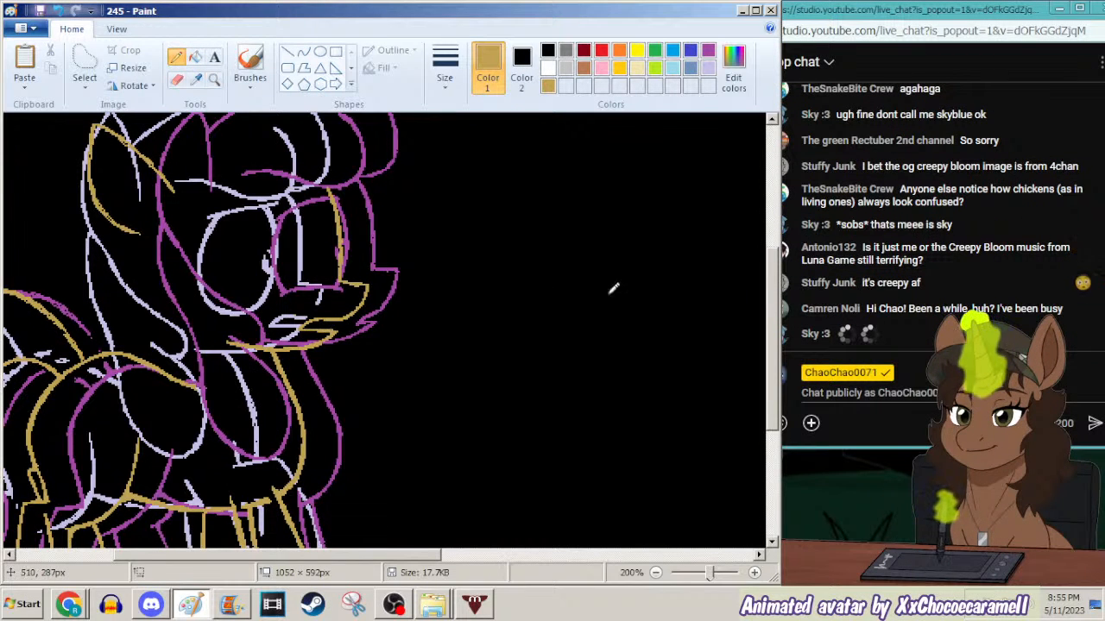
Redraw the forehead line in gold slightly further forward and erase the old line with a thicker Pencil in black.
scroll(759, 317, "up", 1)
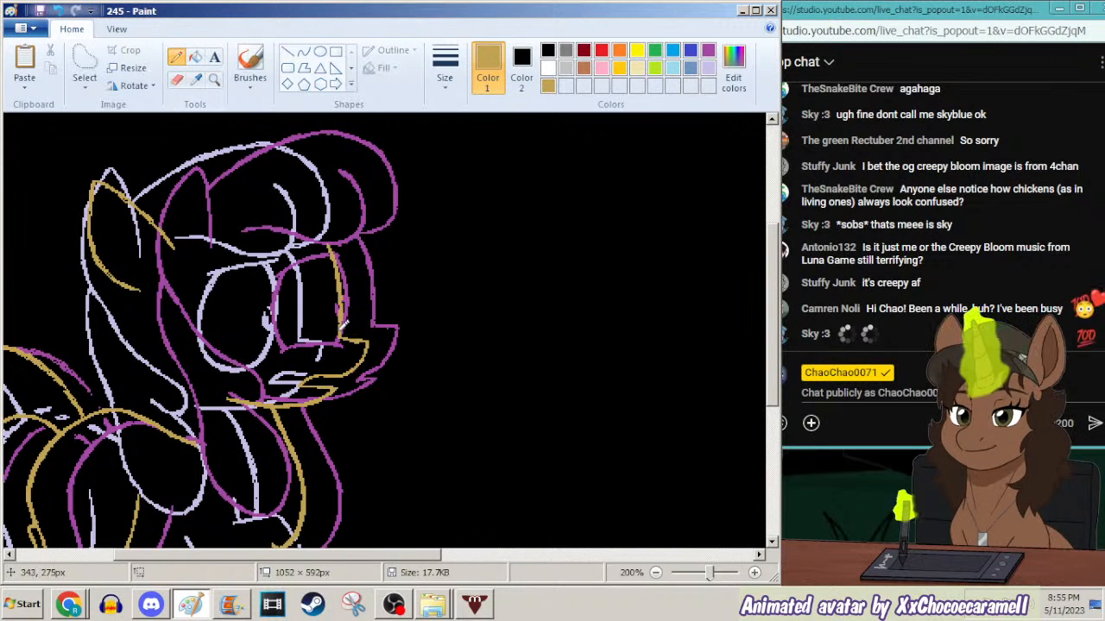
left_click_drag(341, 323, 333, 250)
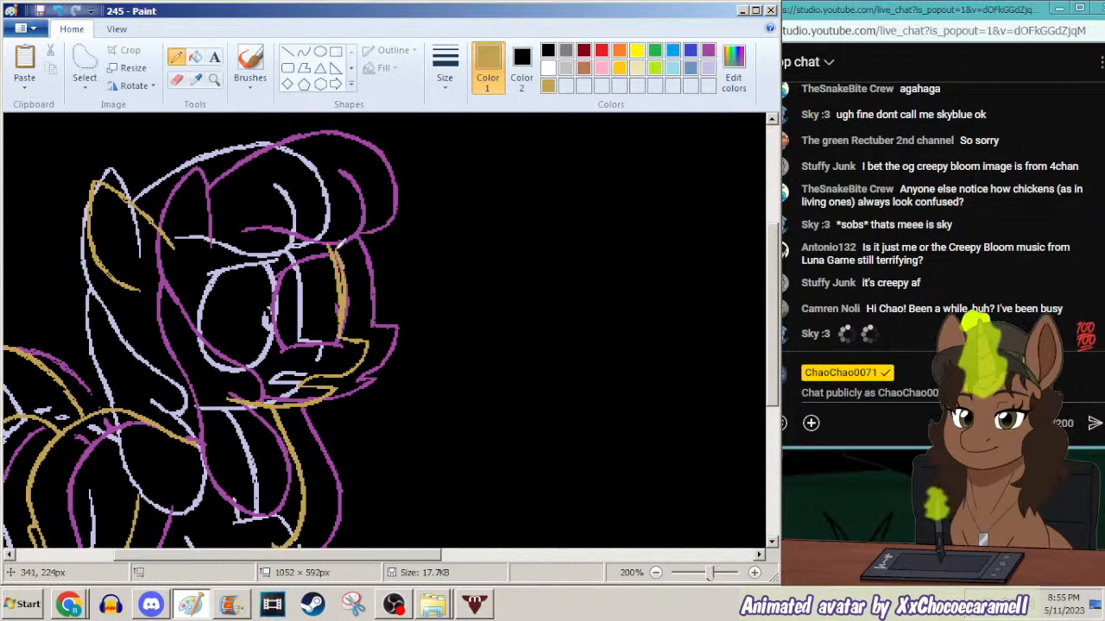
left_click(441, 90)
left_click(425, 148)
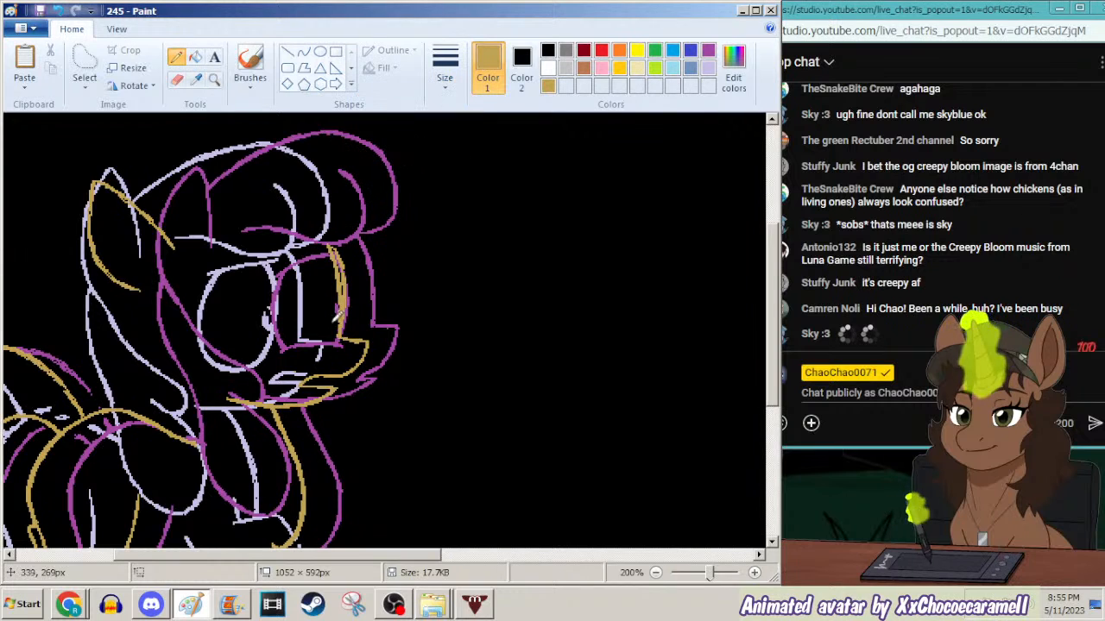
left_click_drag(343, 321, 337, 237)
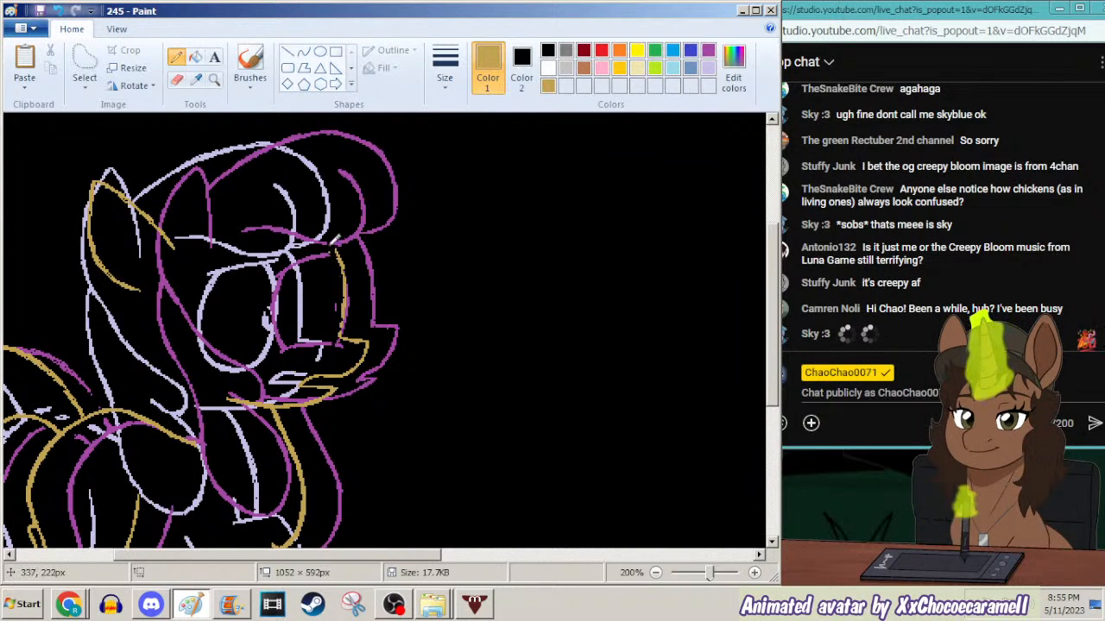
Reduce the Pencil size again and redraw the lower part of the gold face line down to the snout.
left_click(453, 85)
left_click(438, 112)
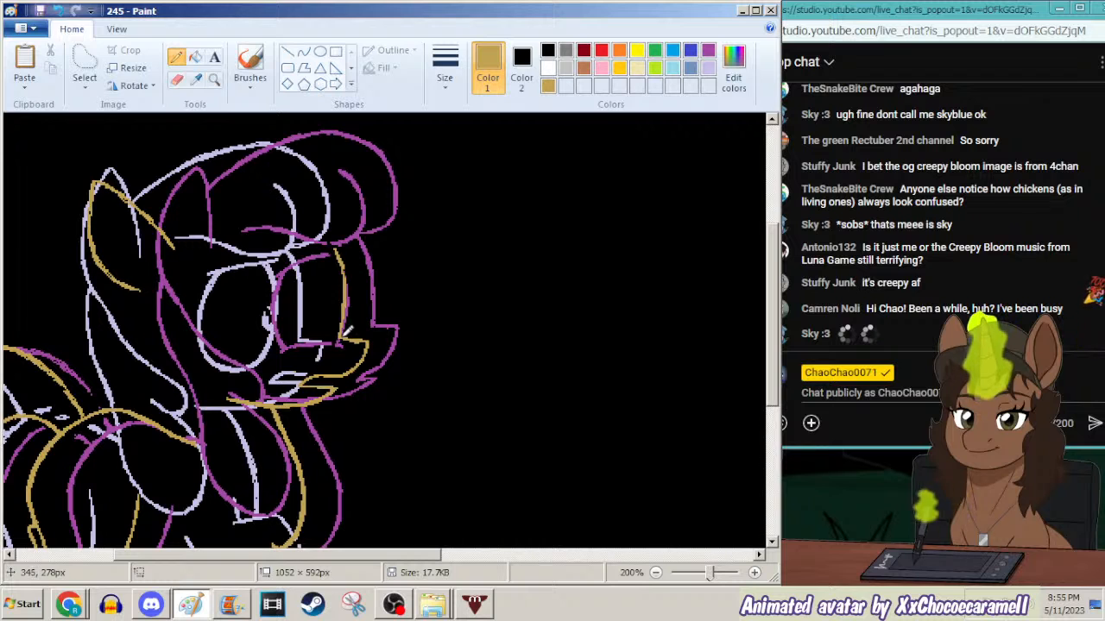
left_click_drag(346, 300, 343, 333)
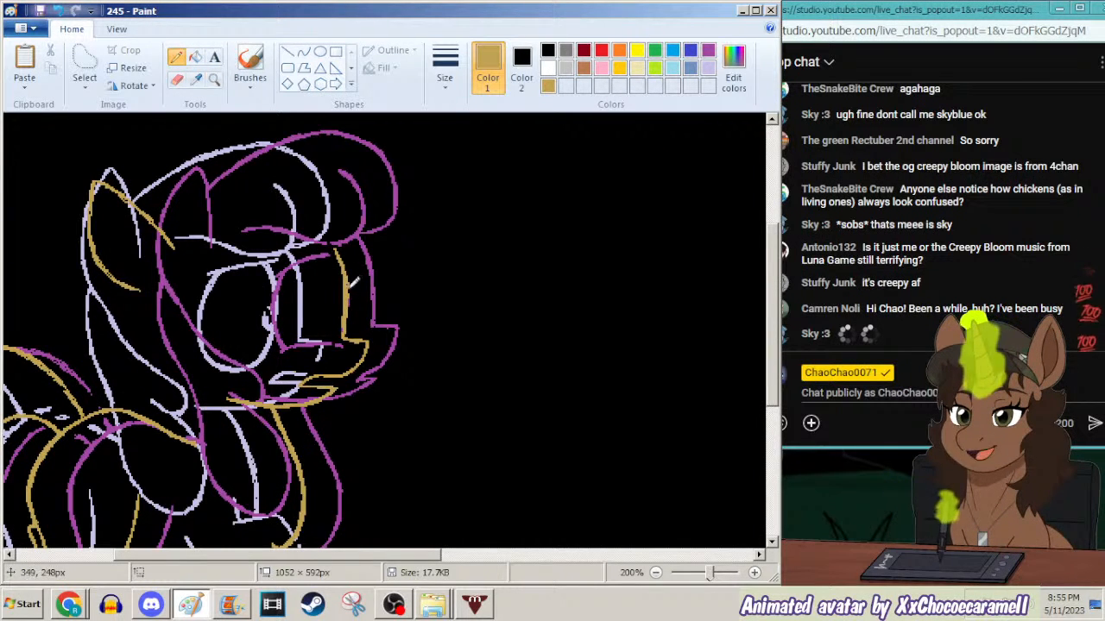
Switch to the YouTube song in Chrome to check its volume control, and return to Paint.
left_click(111, 560)
mouse_move(199, 494)
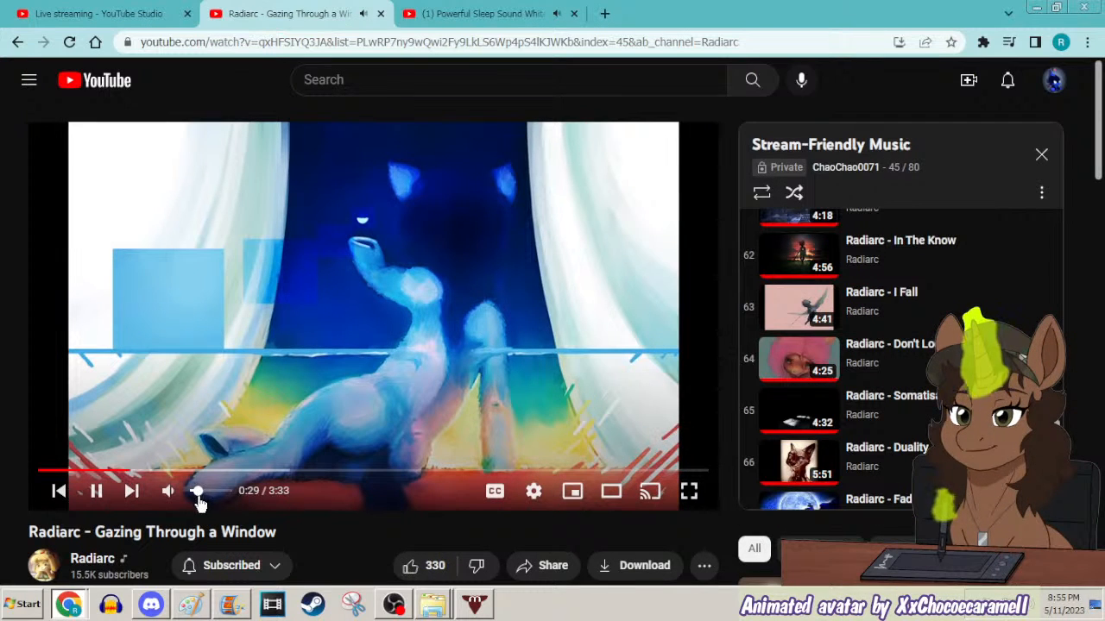
left_click(1035, 7)
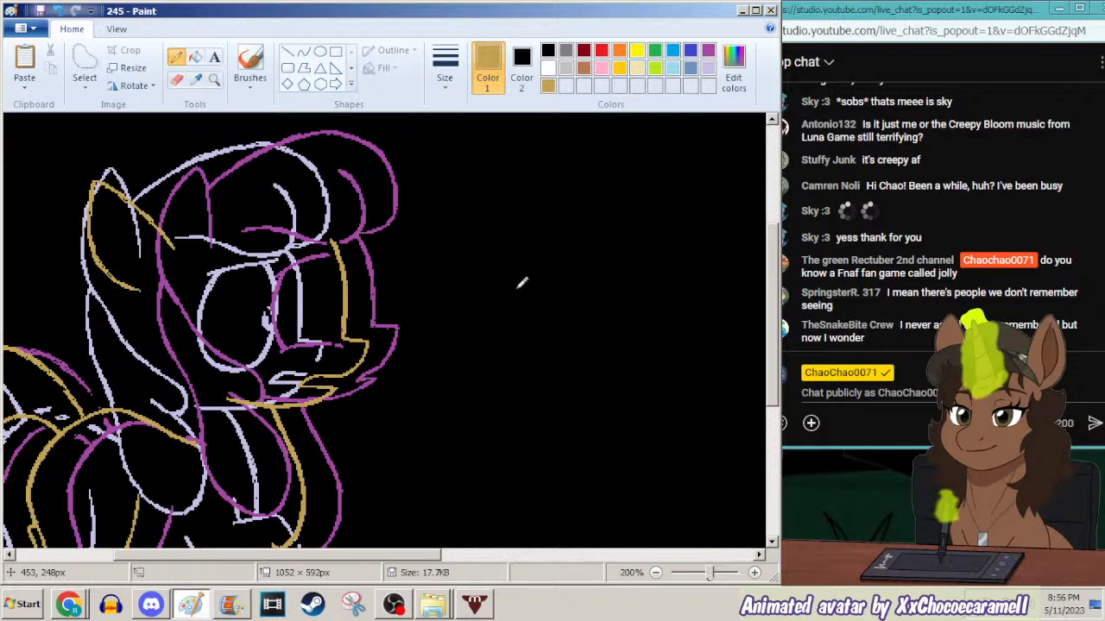
Draw a gold curve across the lower face and the gold back mane lock running from the ear down the neck to the chest.
mouse_move(295, 326)
left_mouse_down()
mouse_move(316, 336)
mouse_move(242, 329)
left_mouse_up()
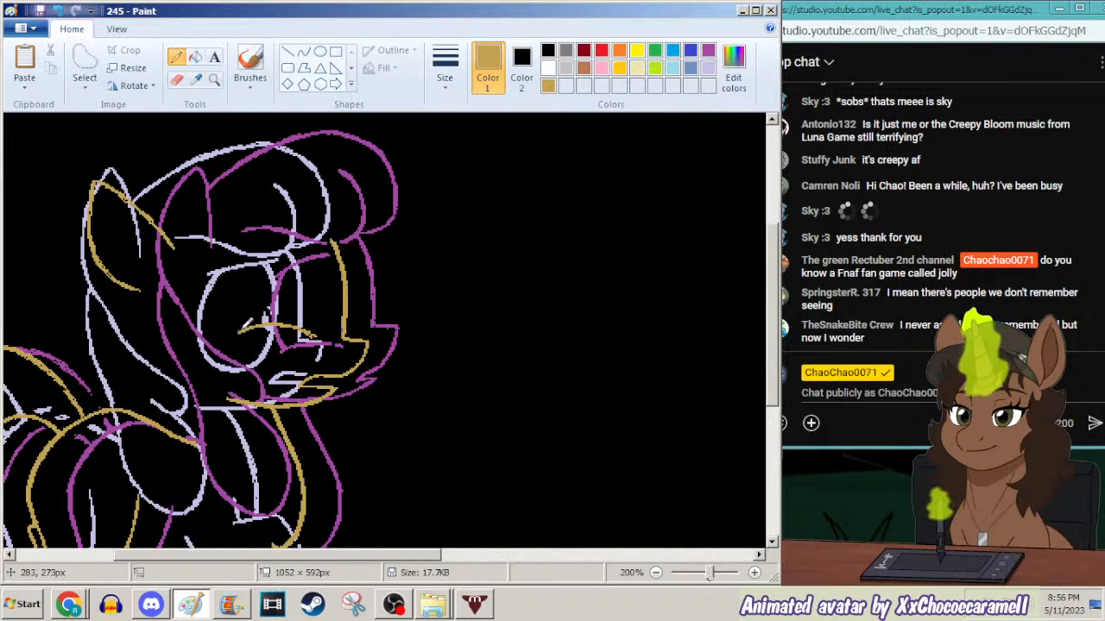
left_click_drag(309, 332, 319, 338)
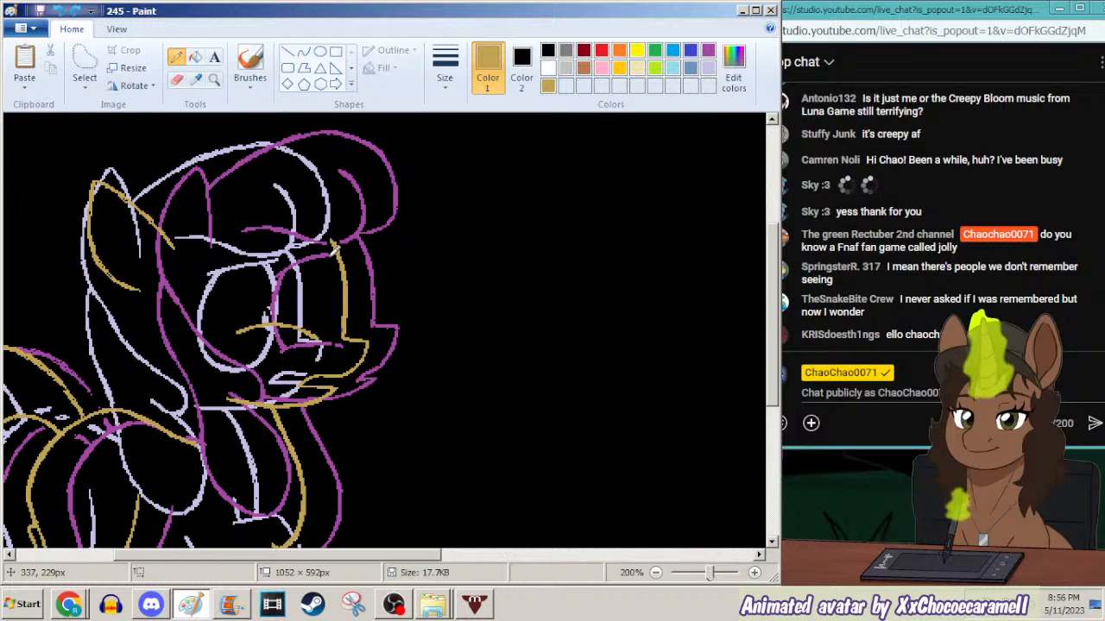
left_click_drag(771, 279, 770, 264)
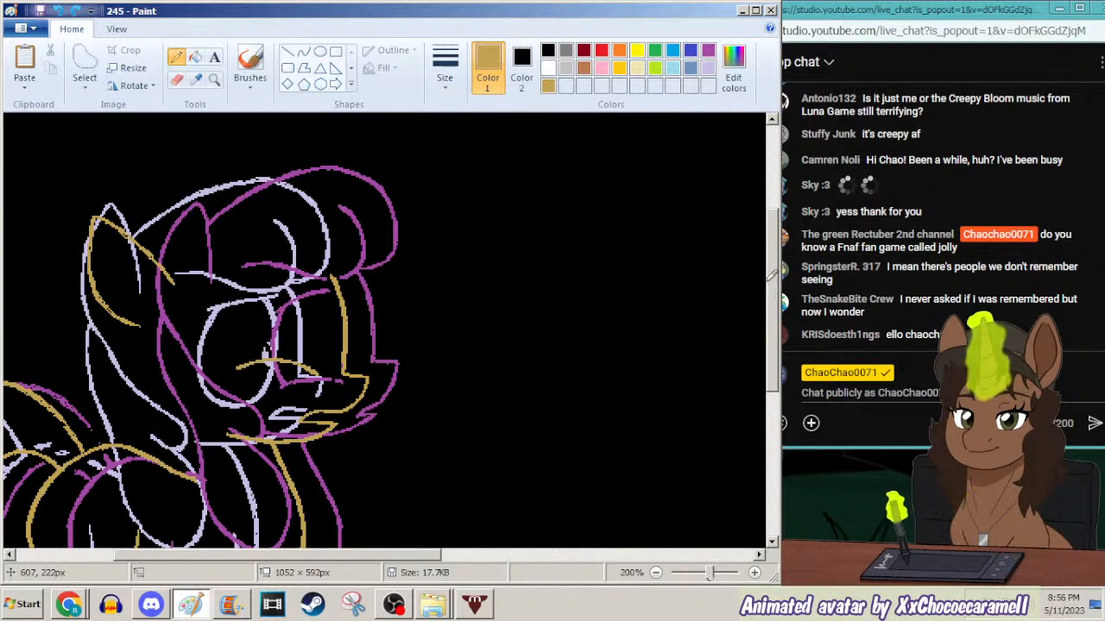
left_click_drag(350, 556, 290, 556)
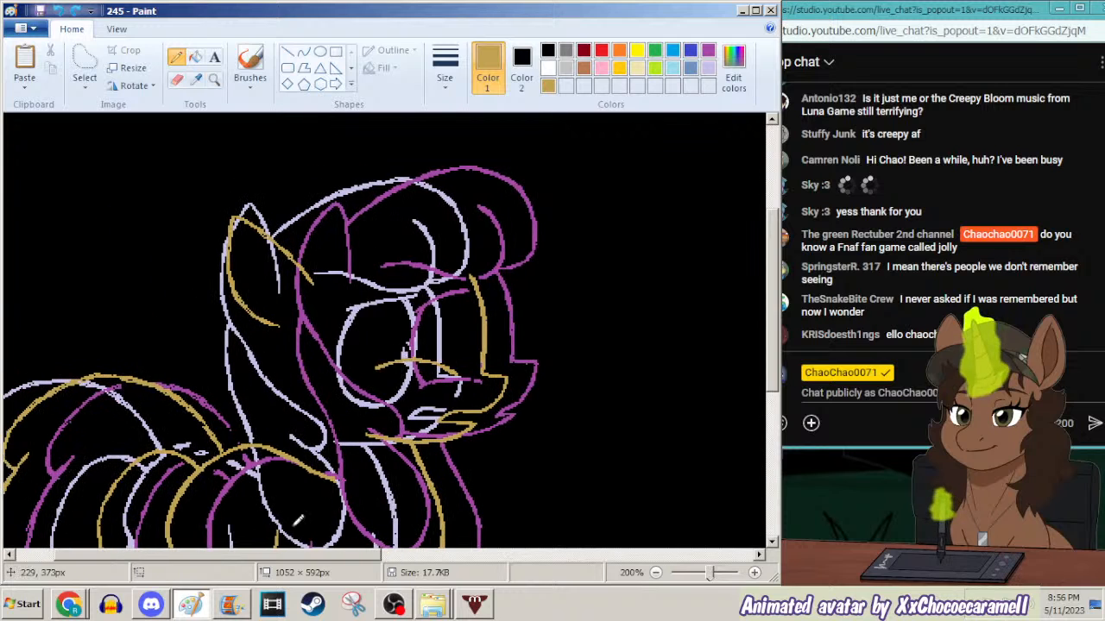
left_click_drag(771, 277, 771, 315)
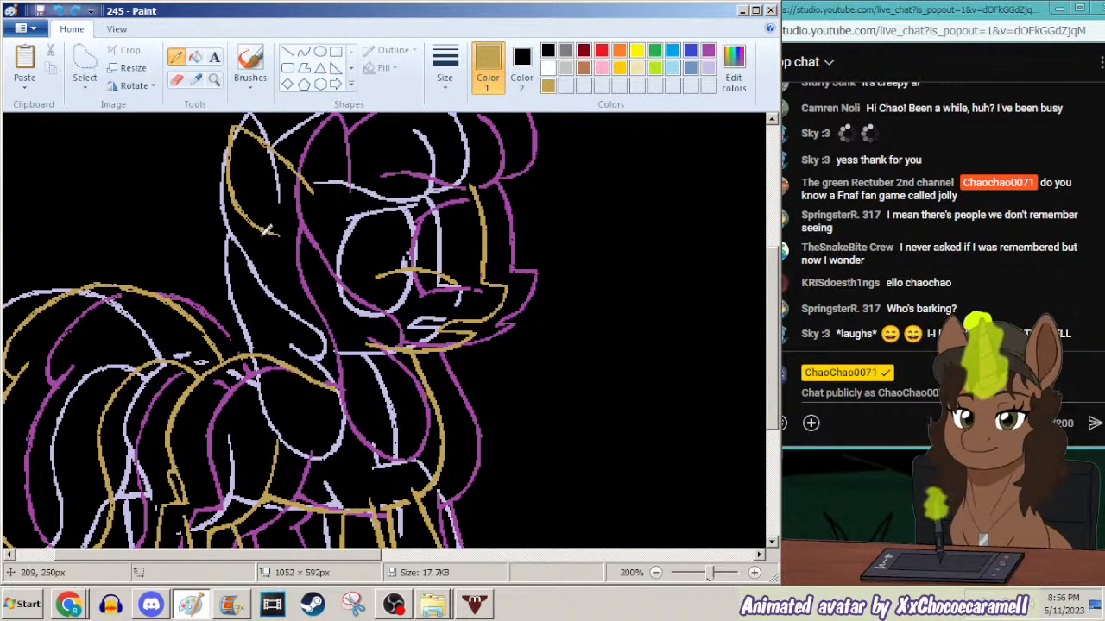
left_click_drag(263, 231, 263, 276)
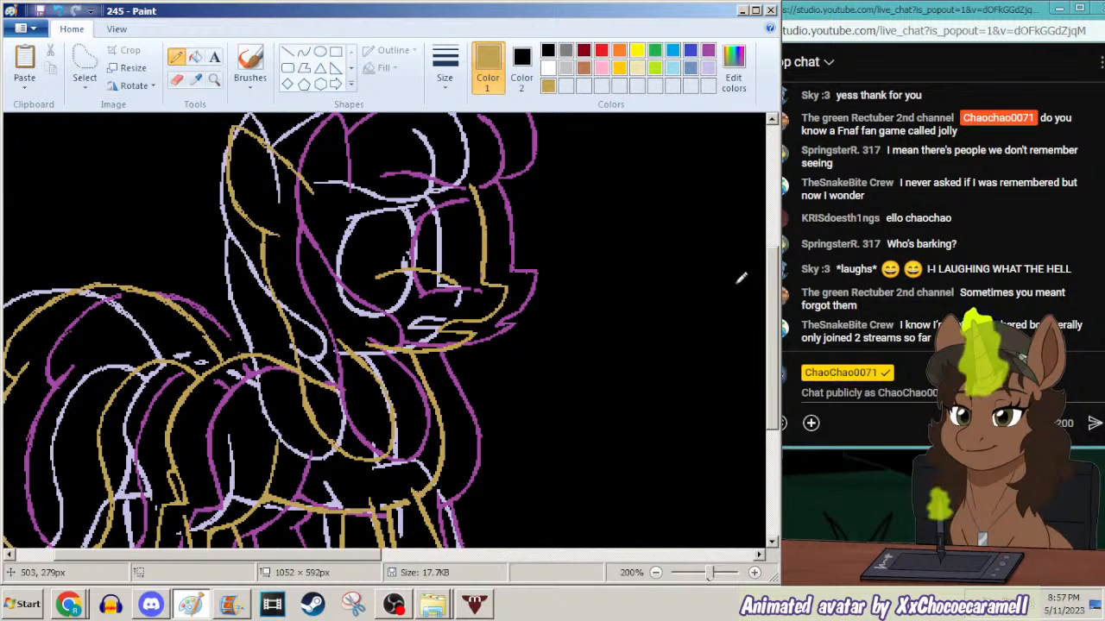
scroll(765, 290, "up", 2)
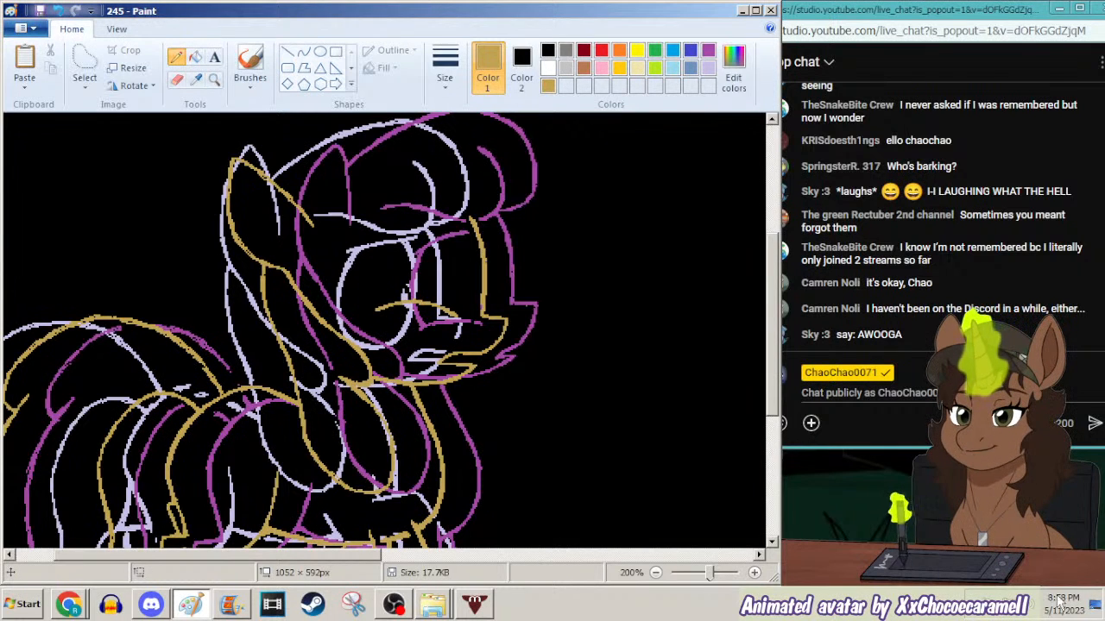
Switch to Discord and assign the Neutral role to the newly joined member in the everyone channel.
left_click(151, 606)
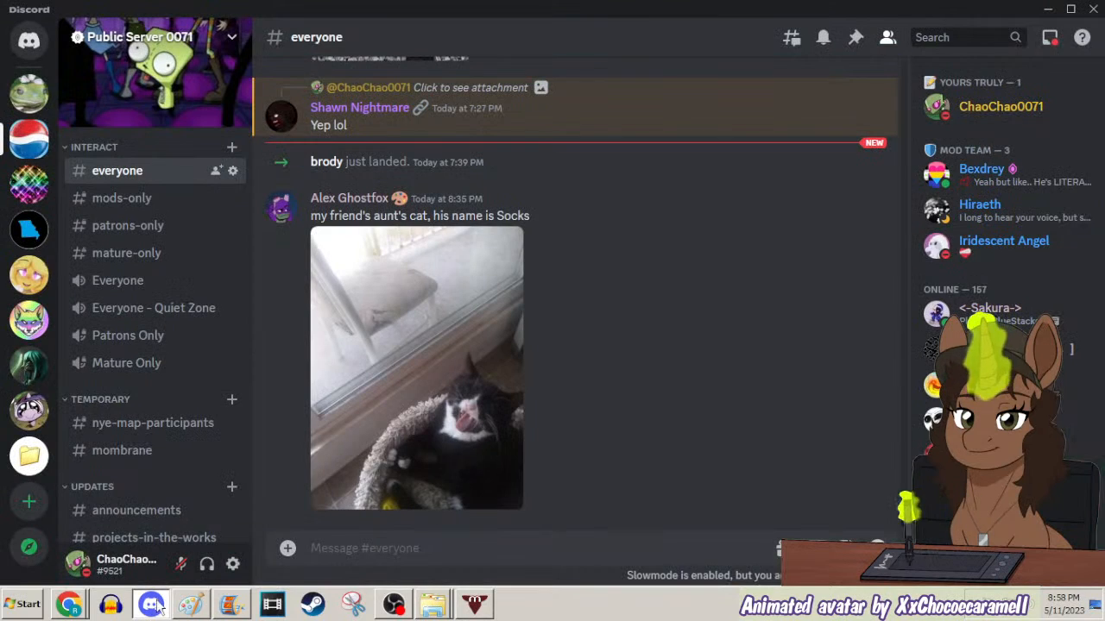
right_click(329, 165)
mouse_move(401, 544)
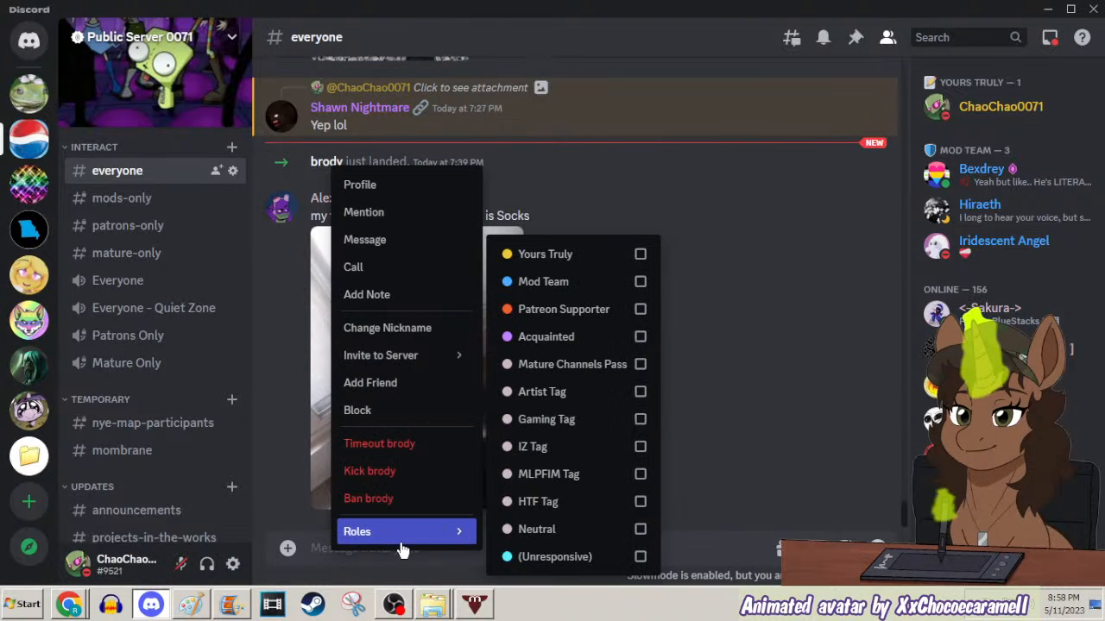
left_click(578, 537)
left_click(641, 186)
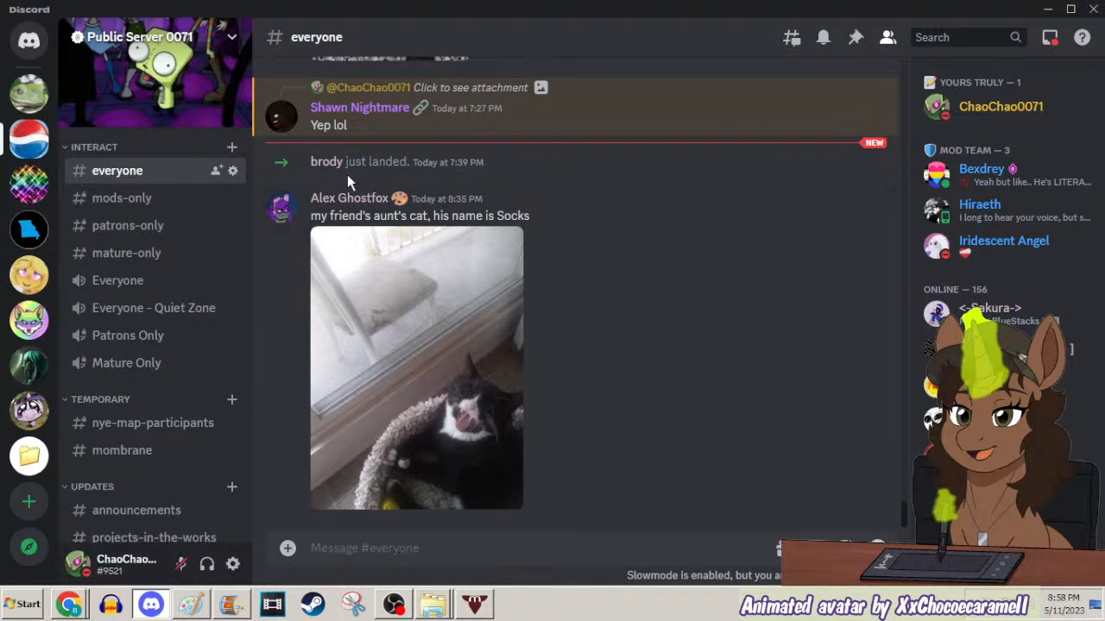
Review the recent messages in the everyone channel, view the cat photo enlarged, and return to Paint.
scroll(640, 302, "up", 4)
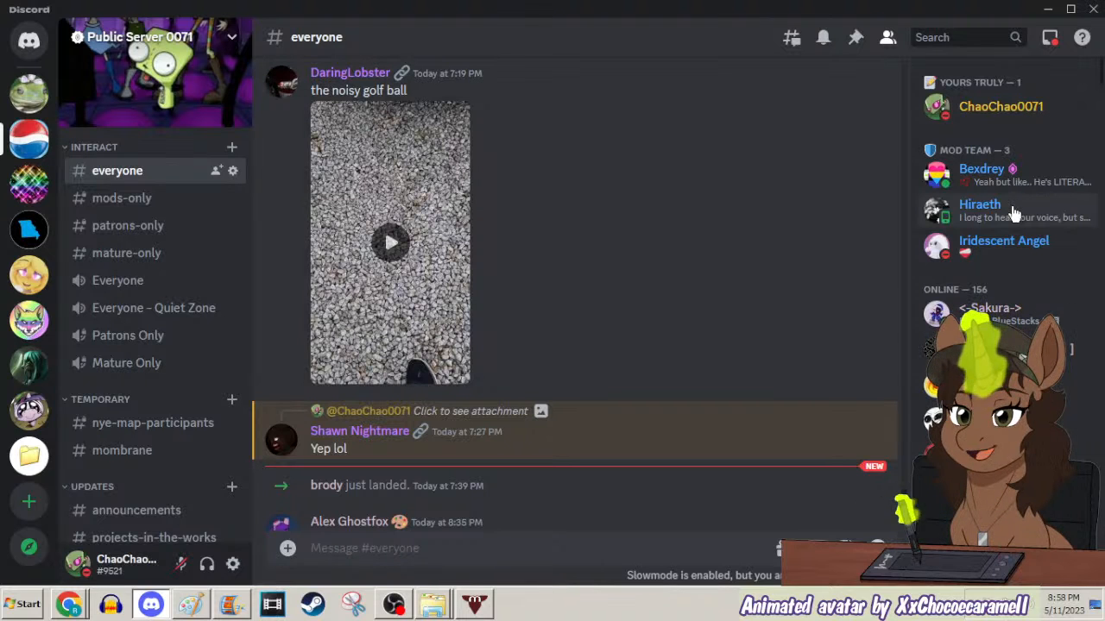
scroll(713, 284, "down", 4)
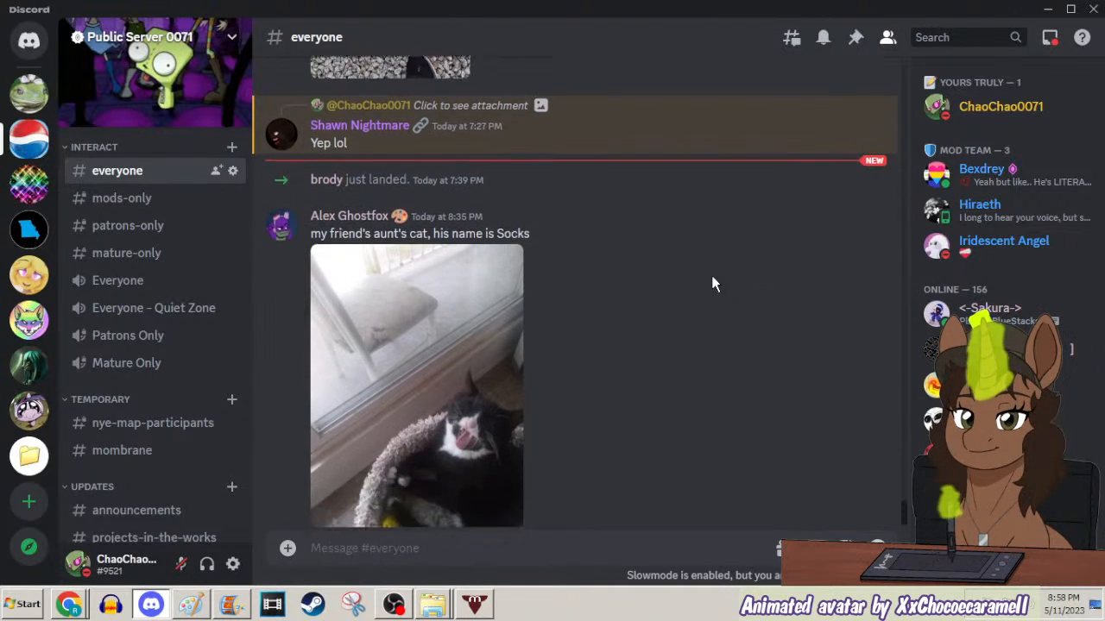
scroll(713, 284, "up", 5)
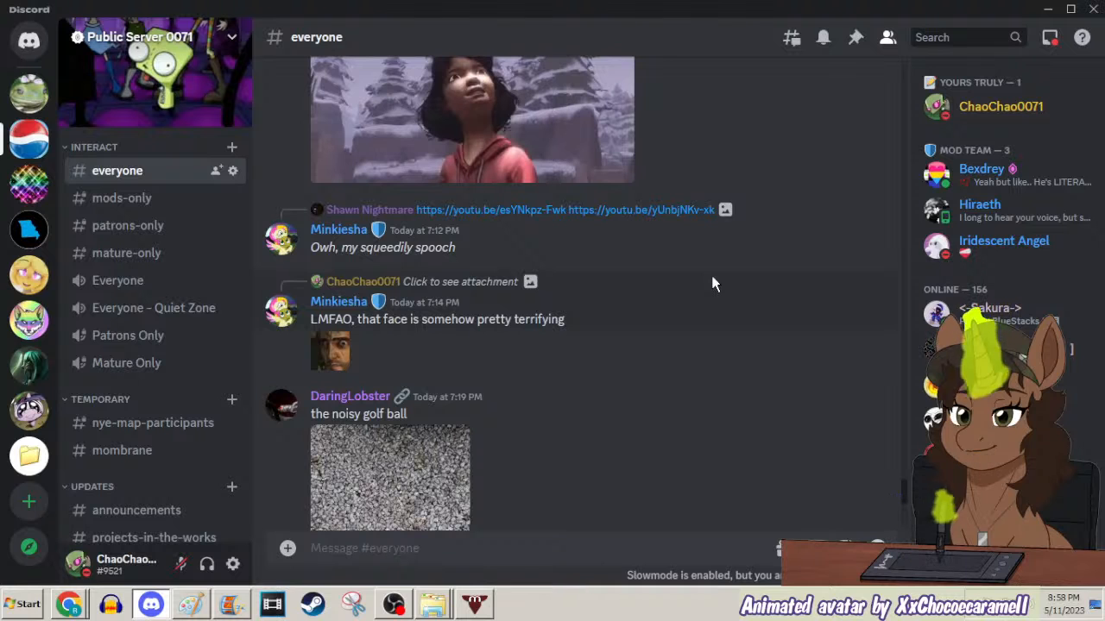
scroll(713, 283, "up", 4)
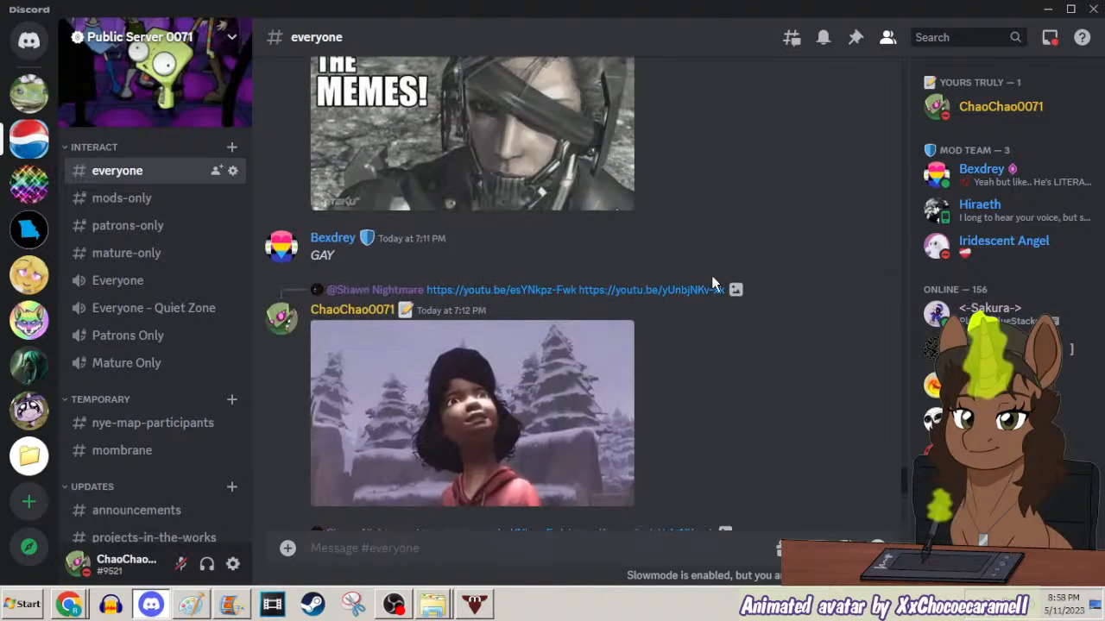
scroll(713, 283, "down", 3)
scroll(713, 283, "down", 5)
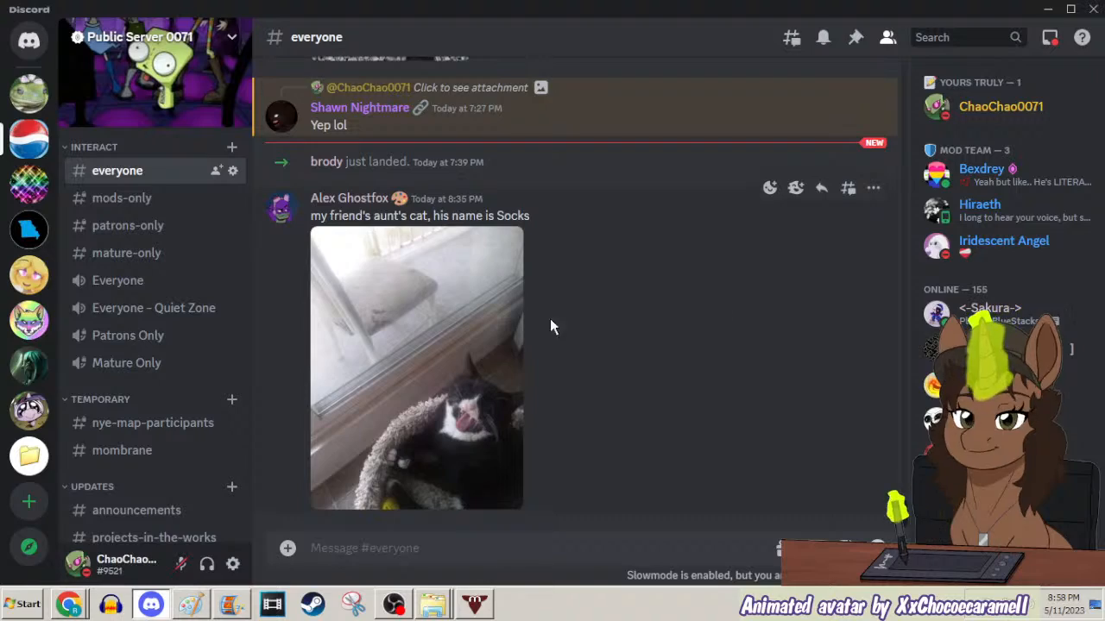
left_click(455, 339)
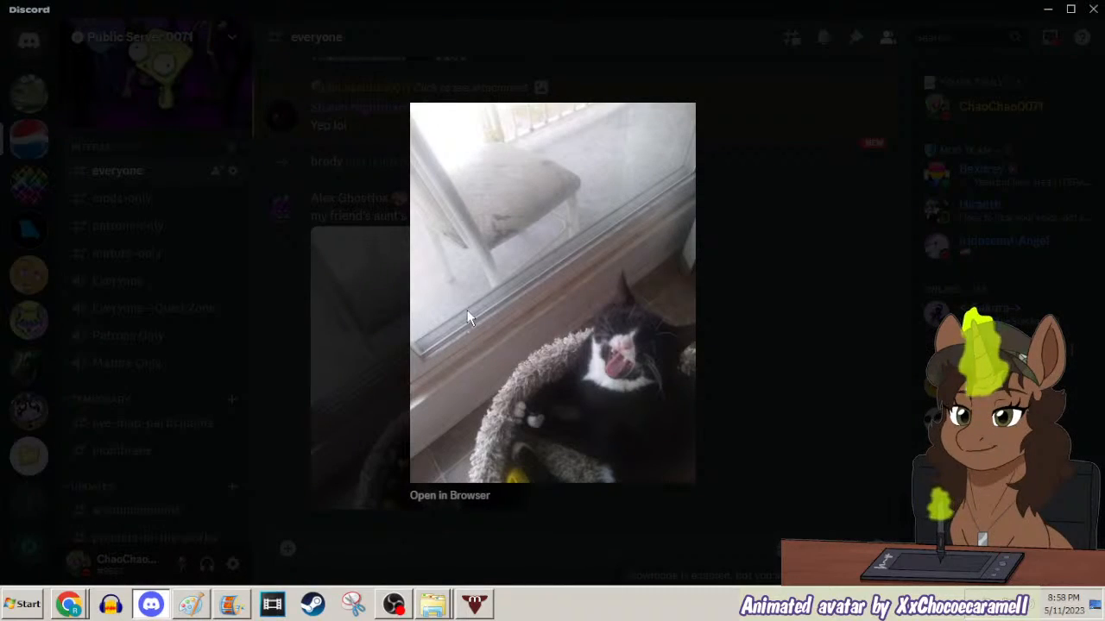
left_click(903, 222)
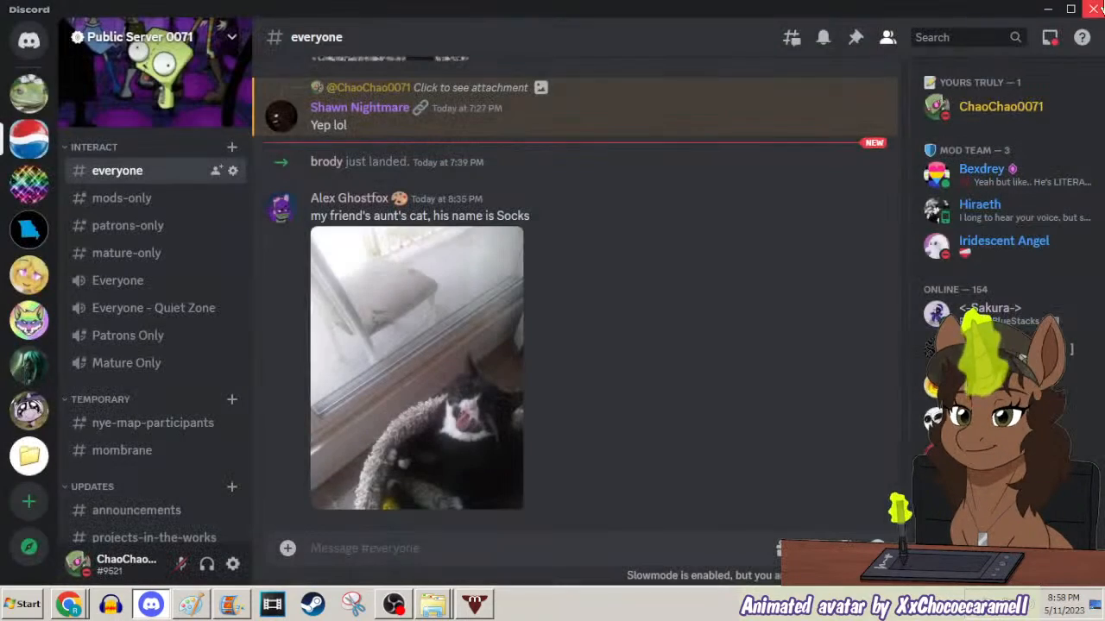
left_click(1046, 9)
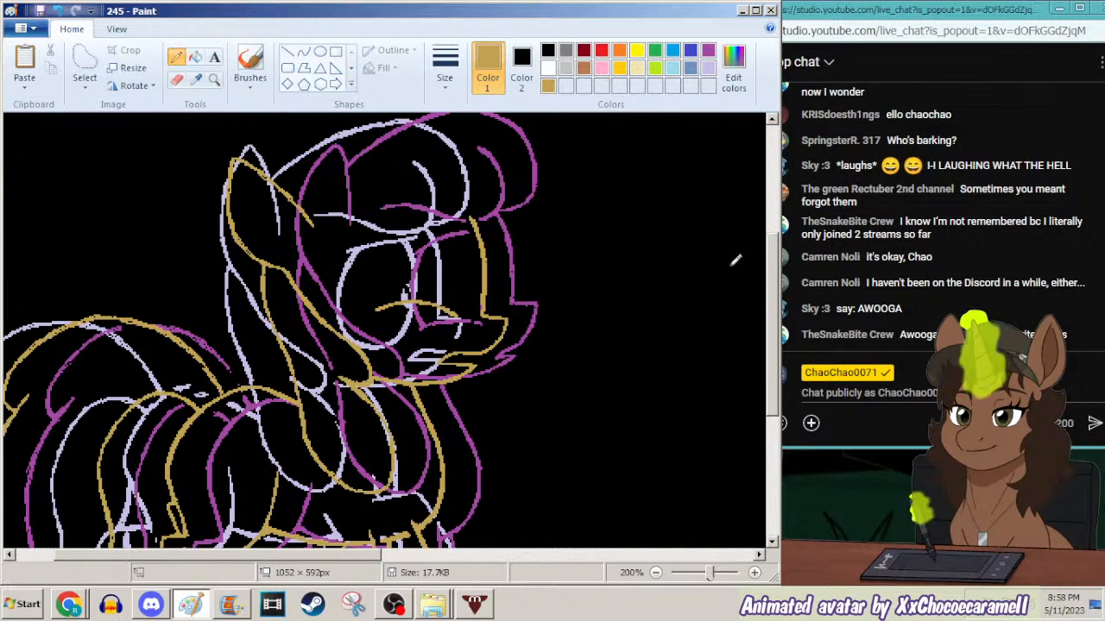
Switch to the song playing on YouTube in Chrome, look at its volume level, and return to Paint.
mouse_move(773, 321)
left_mouse_down()
mouse_move(775, 293)
mouse_move(761, 281)
left_mouse_up()
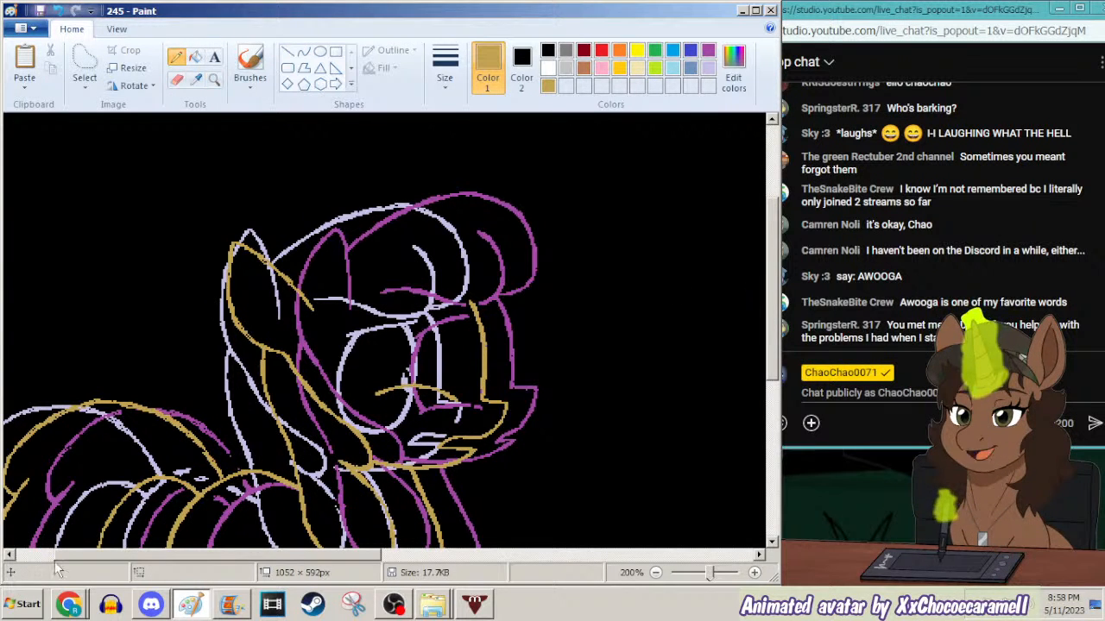
left_click(69, 597)
left_click(102, 554)
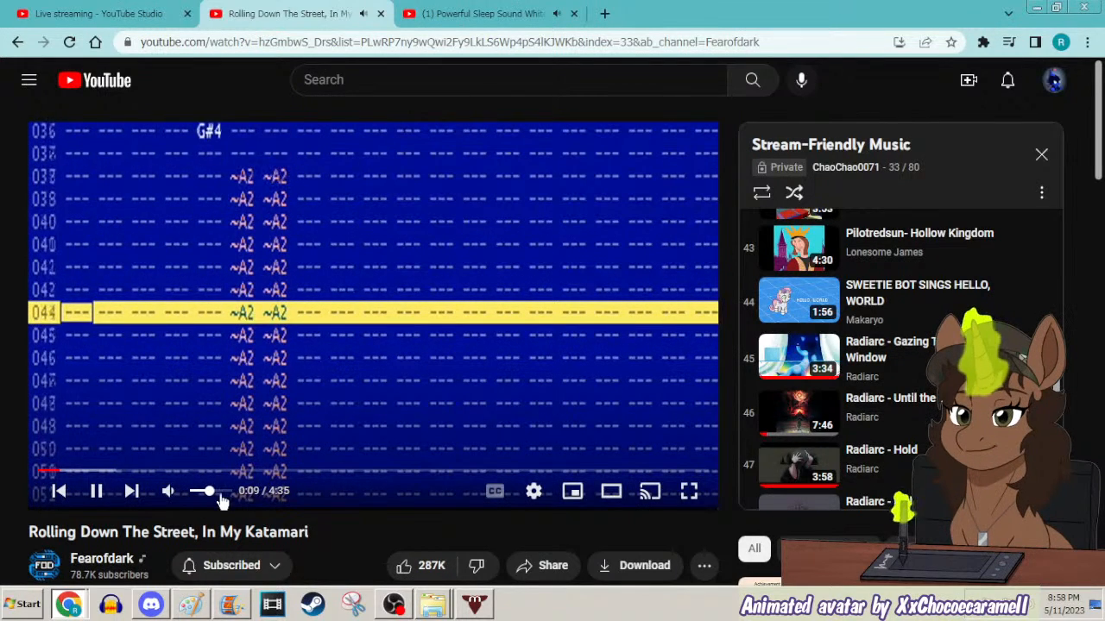
left_click(1036, 8)
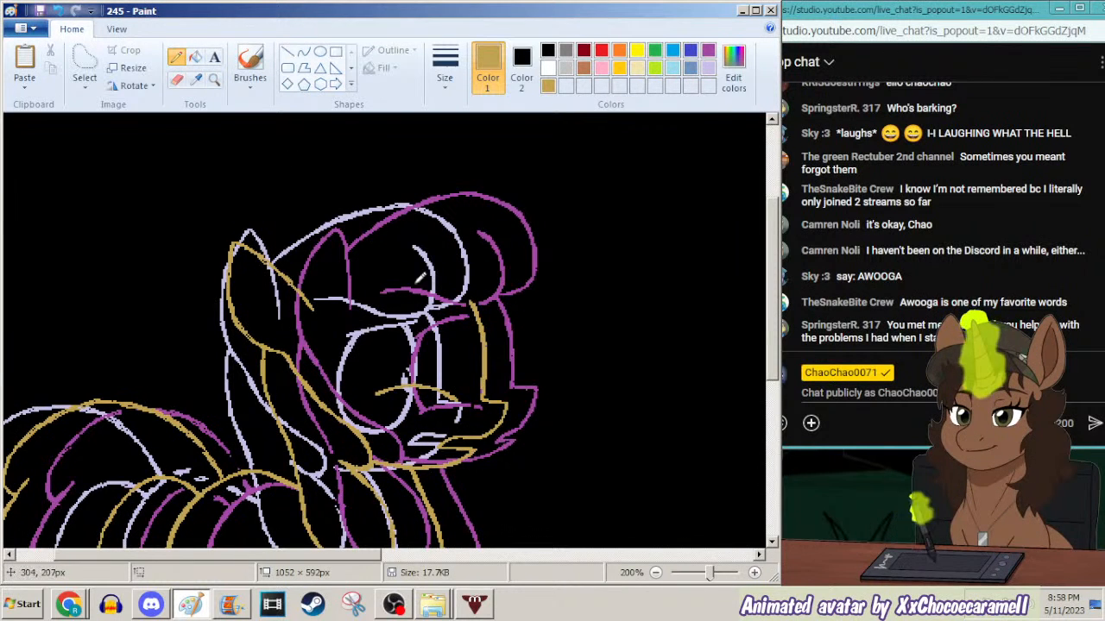
Draw the gold front mane from the ear over the head to the forehead, with its lower fringe edge and inner curl.
mouse_move(293, 263)
left_mouse_down()
mouse_move(412, 197)
mouse_move(462, 195)
mouse_move(511, 224)
mouse_move(511, 281)
mouse_move(502, 297)
mouse_move(475, 300)
left_mouse_up()
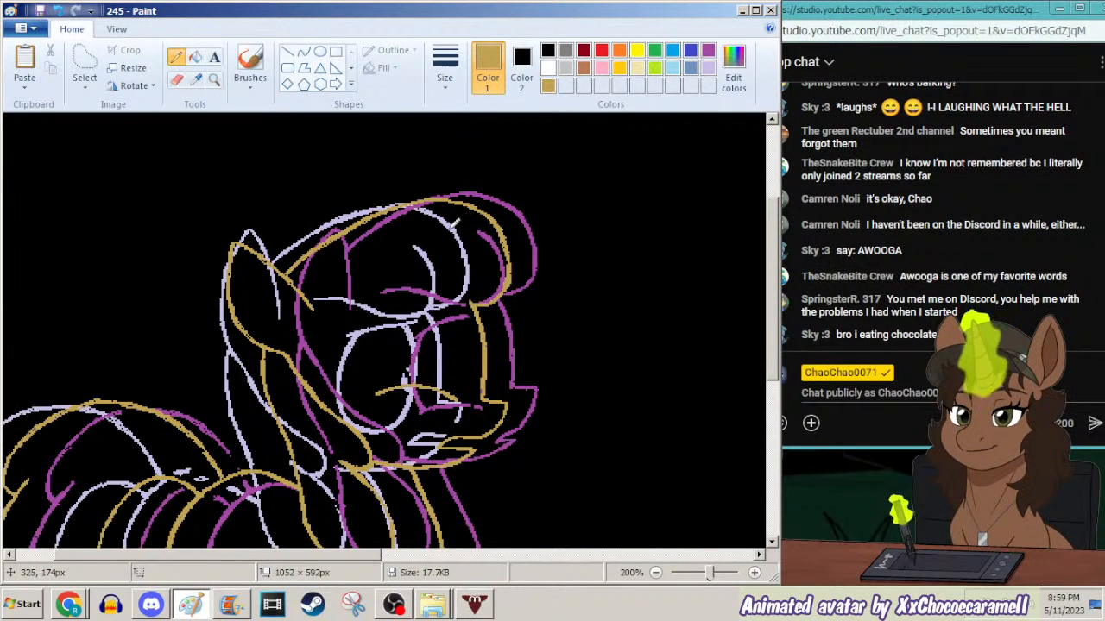
mouse_move(348, 285)
left_mouse_down()
mouse_move(420, 305)
mouse_move(466, 304)
mouse_move(482, 261)
mouse_move(460, 233)
left_mouse_up()
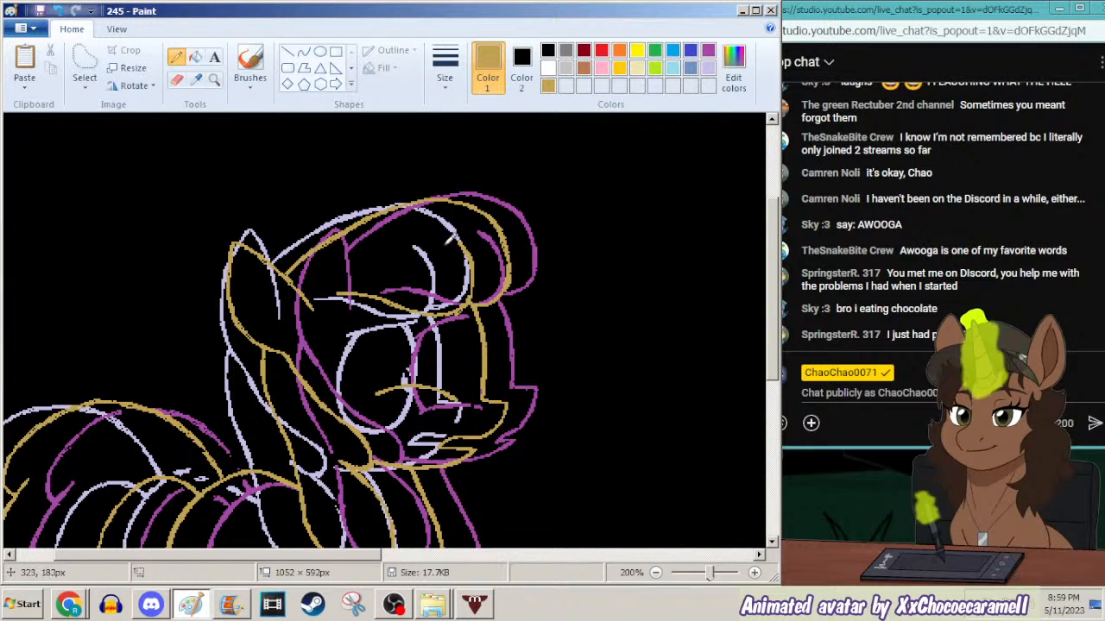
Check the YouTube song in Chrome once more and go back to the Paint drawing.
left_click(69, 604)
left_click(398, 337)
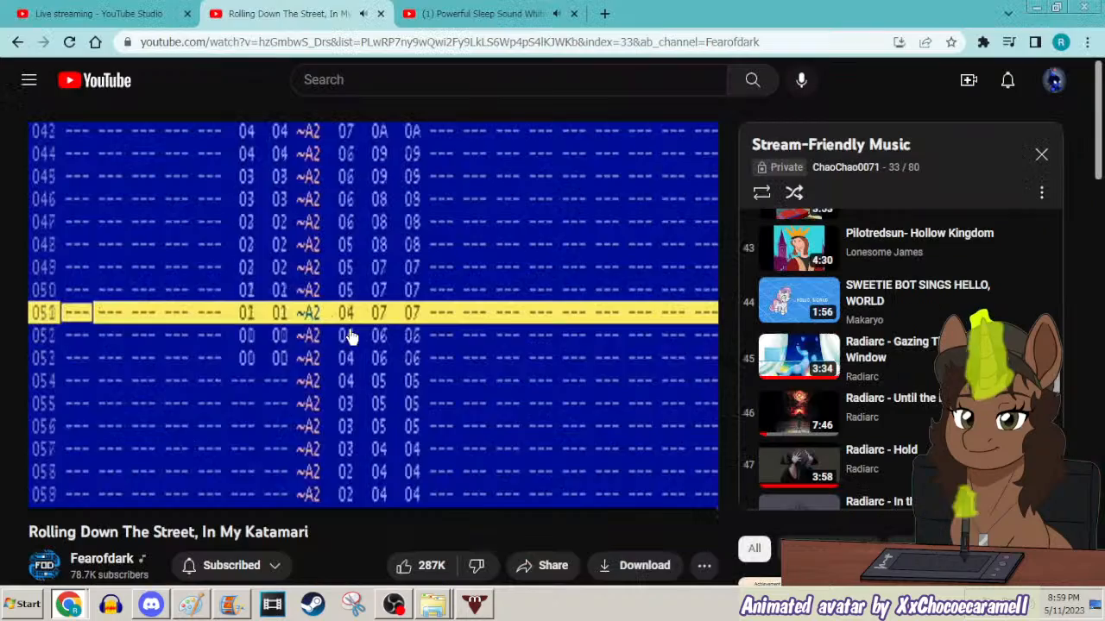
left_click(191, 604)
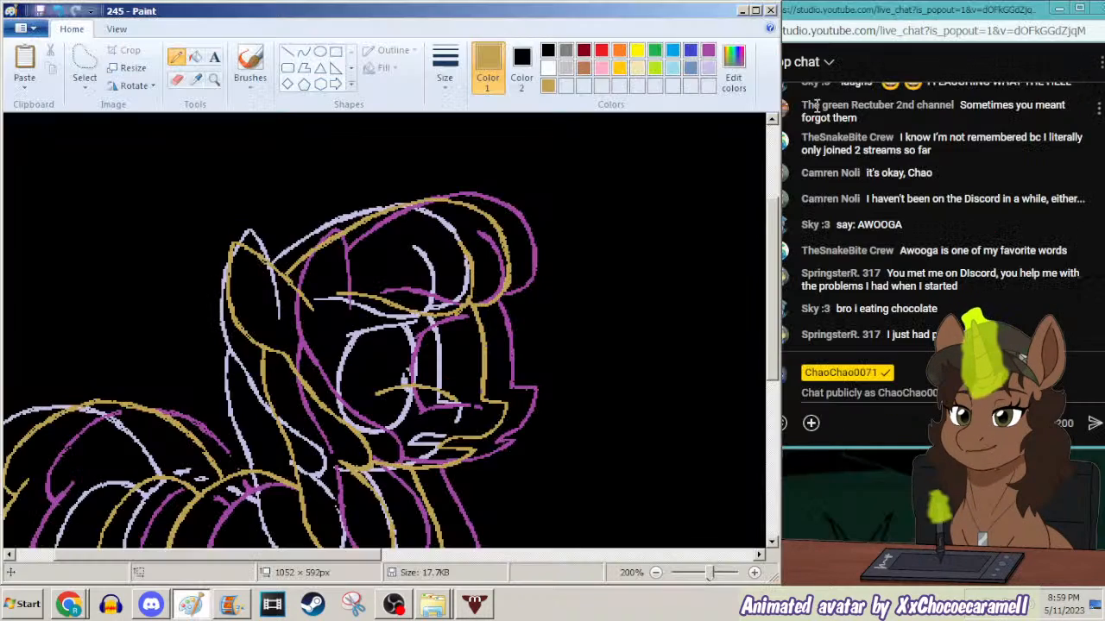
Switch to Discord and view the role options for one of the online members, leaving the roles as they are.
left_click(151, 604)
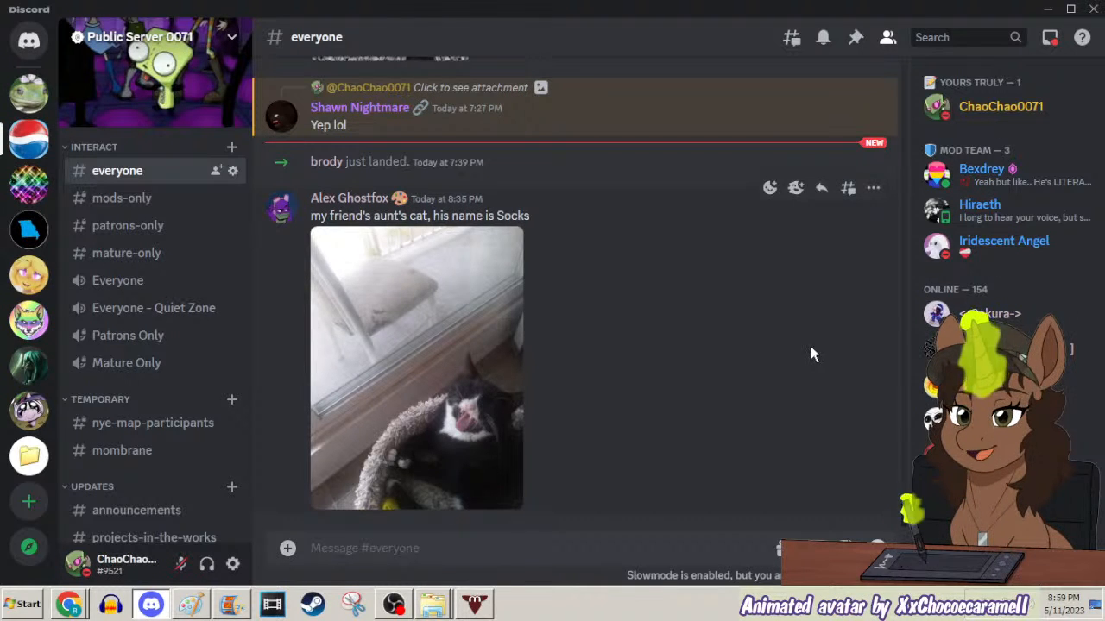
scroll(1001, 259, "down", 5)
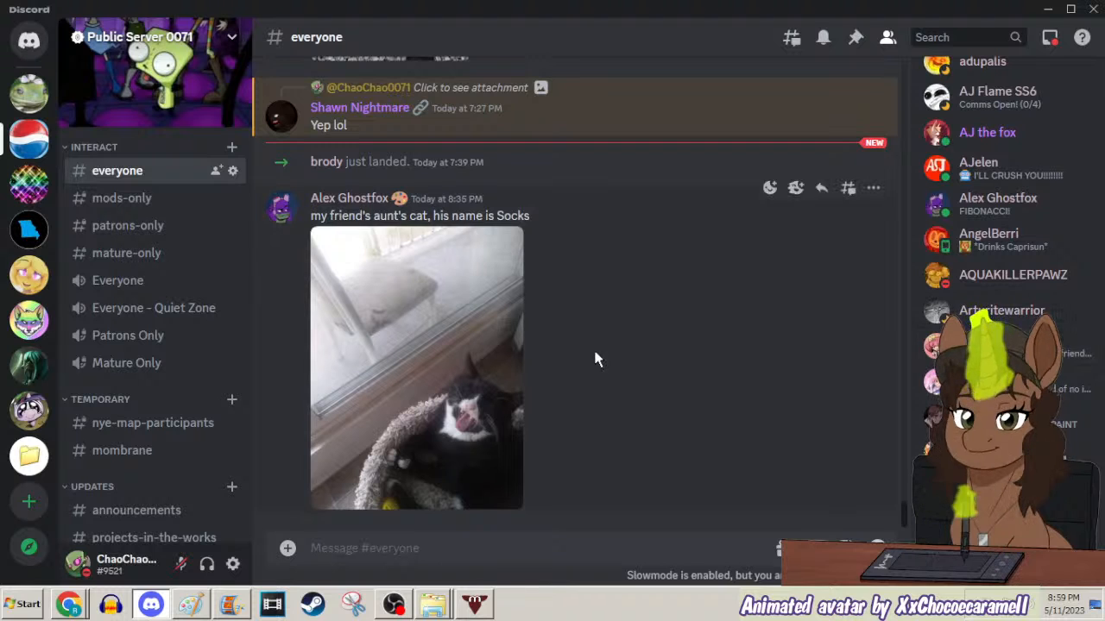
right_click(1000, 382)
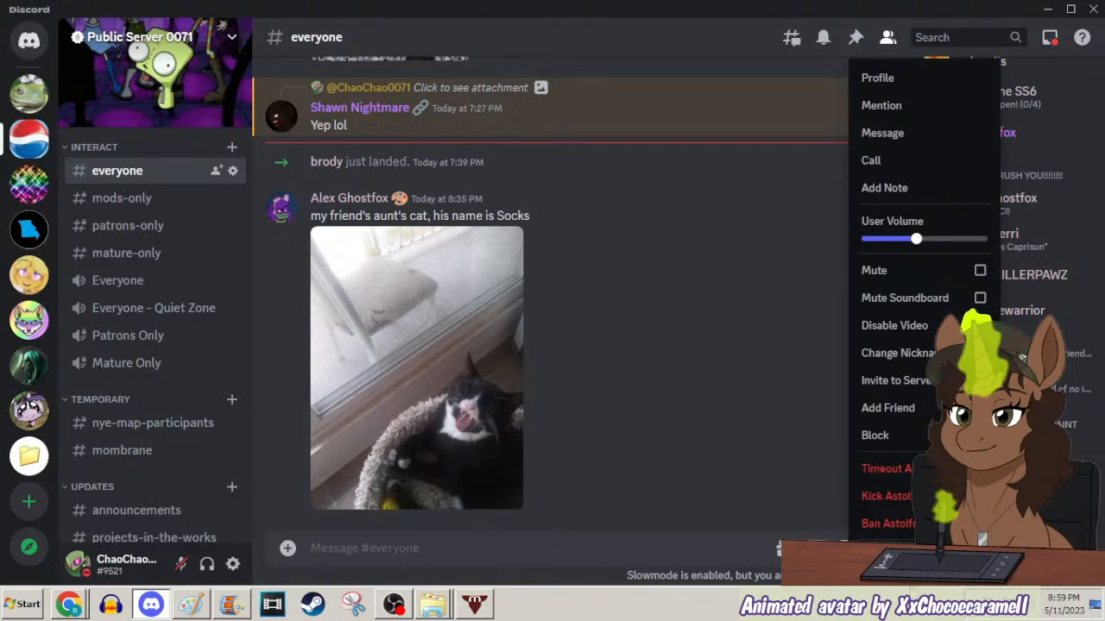
mouse_move(958, 558)
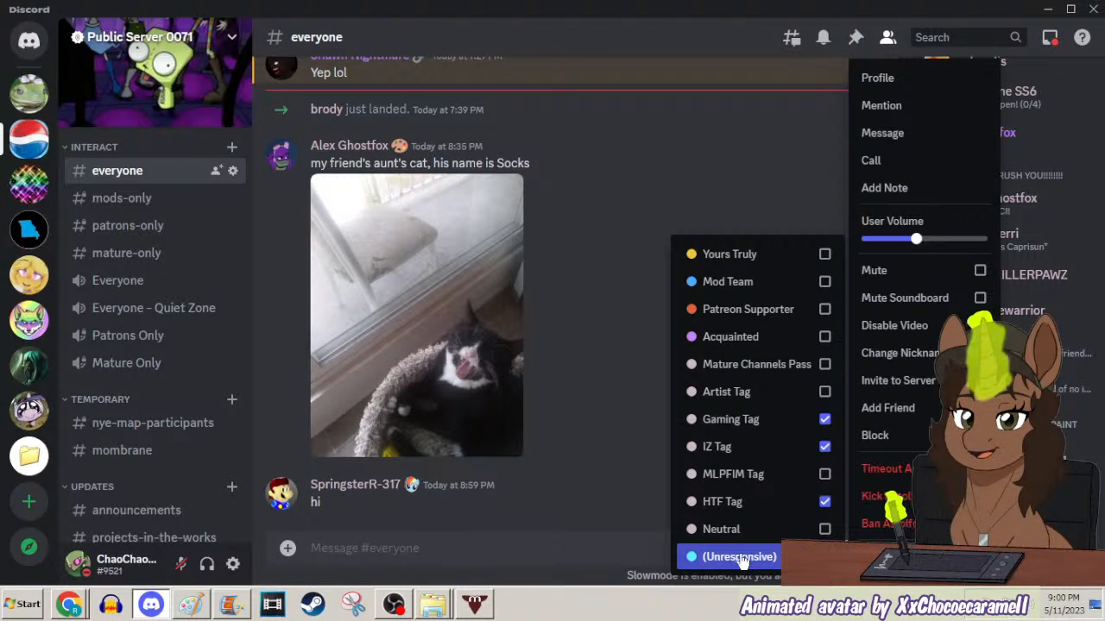
left_click(679, 145)
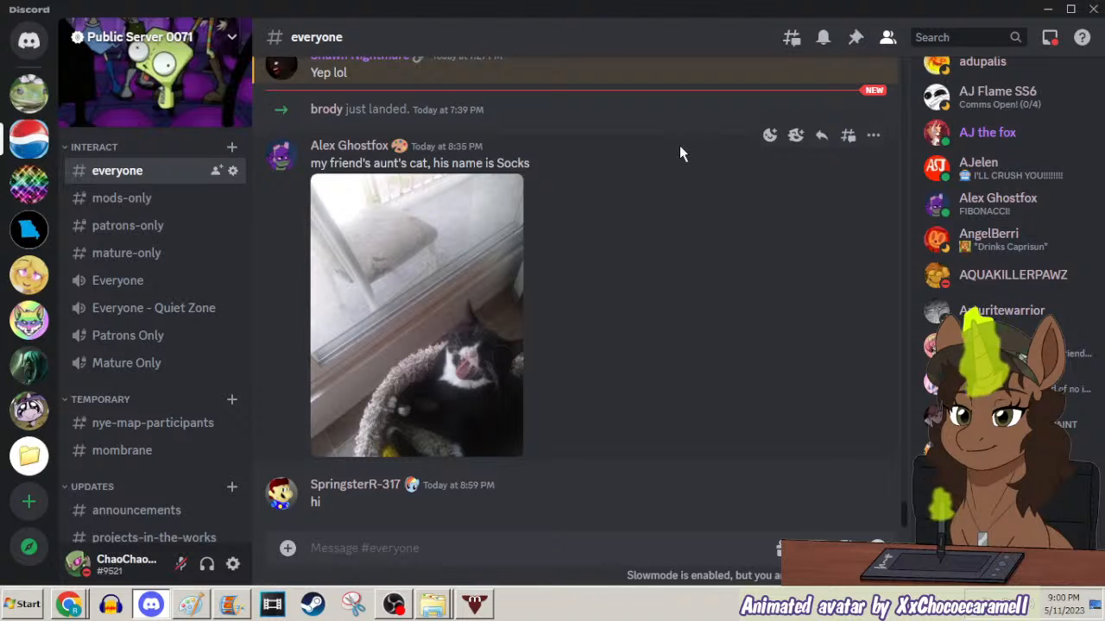
Browse the server's online member list and go back up to the Mod Team group.
scroll(1092, 257, "down", 6)
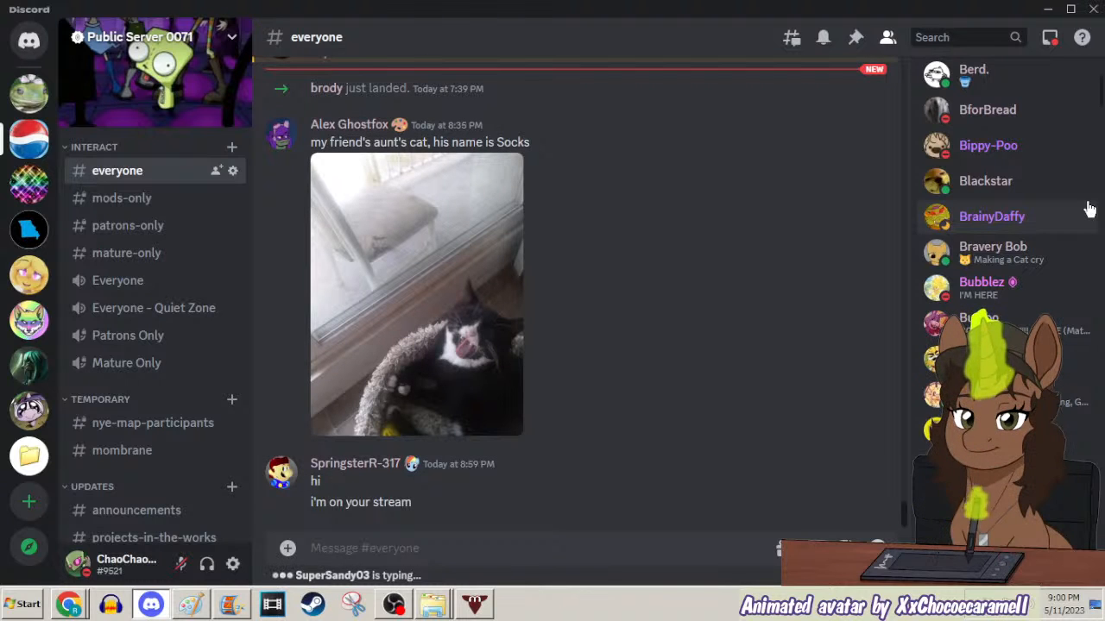
scroll(1089, 209, "down", 5)
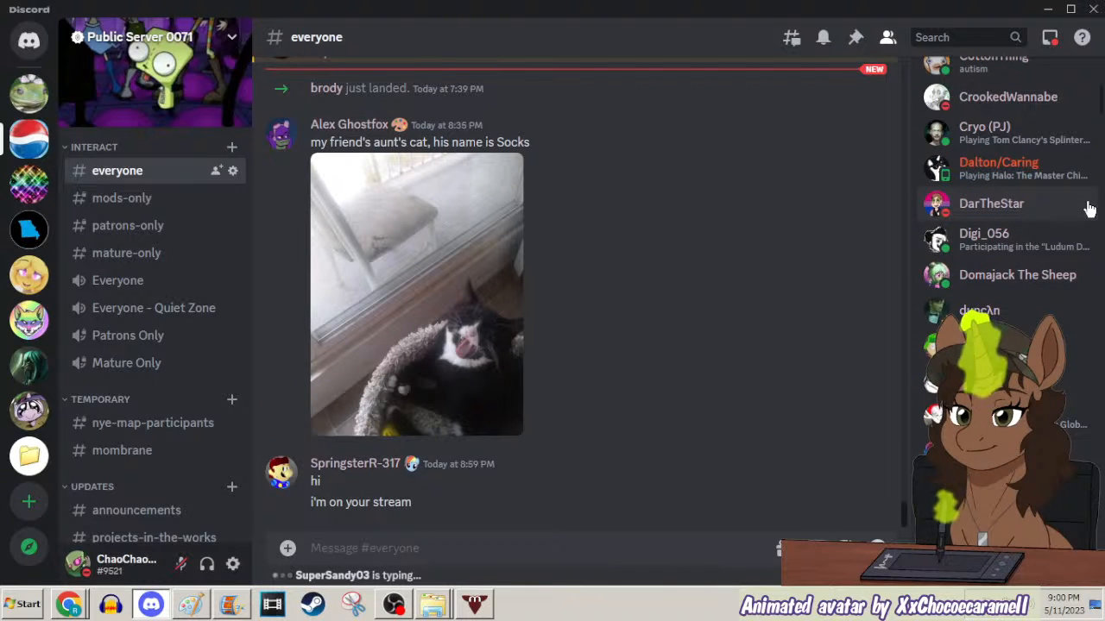
scroll(1089, 208, "up", 10)
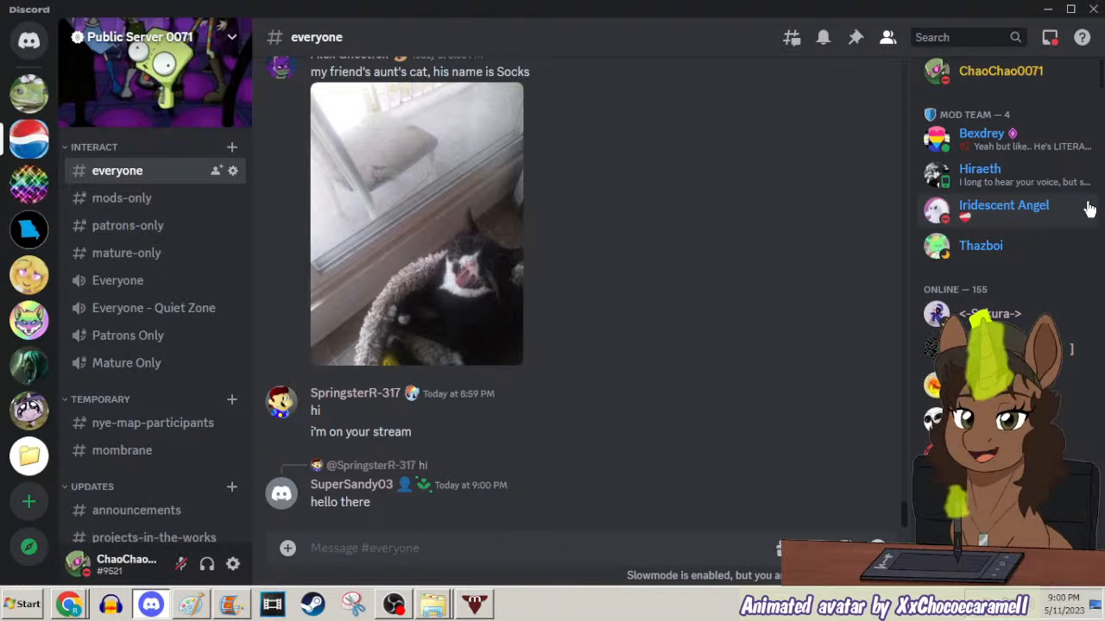
Look through the member list of Public Server 0071.
scroll(1089, 210, "down", 3)
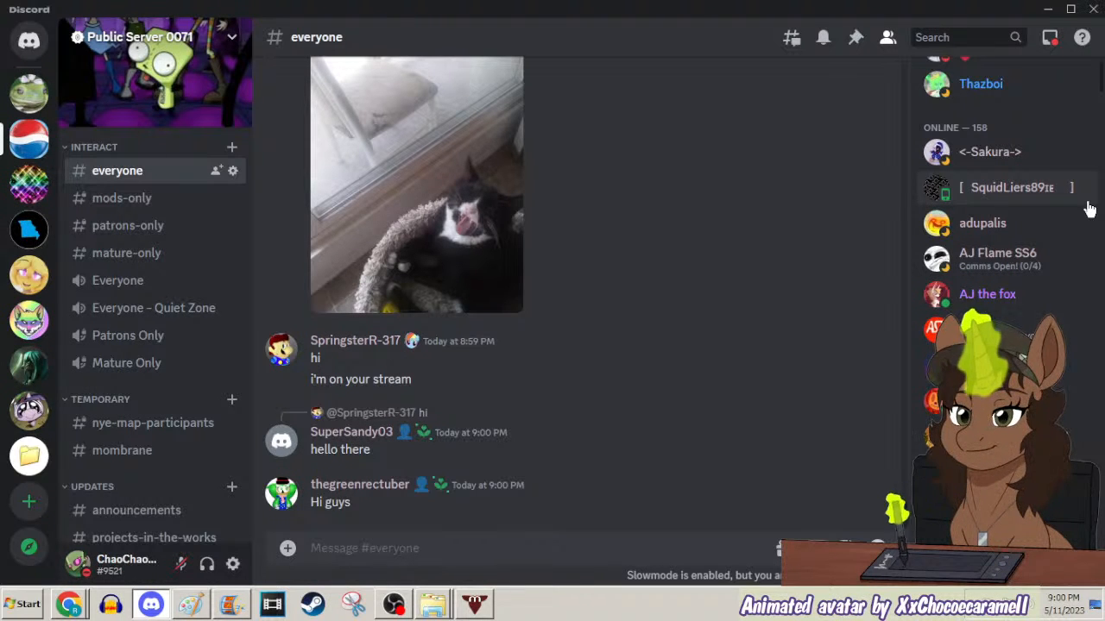
scroll(1089, 209, "down", 5)
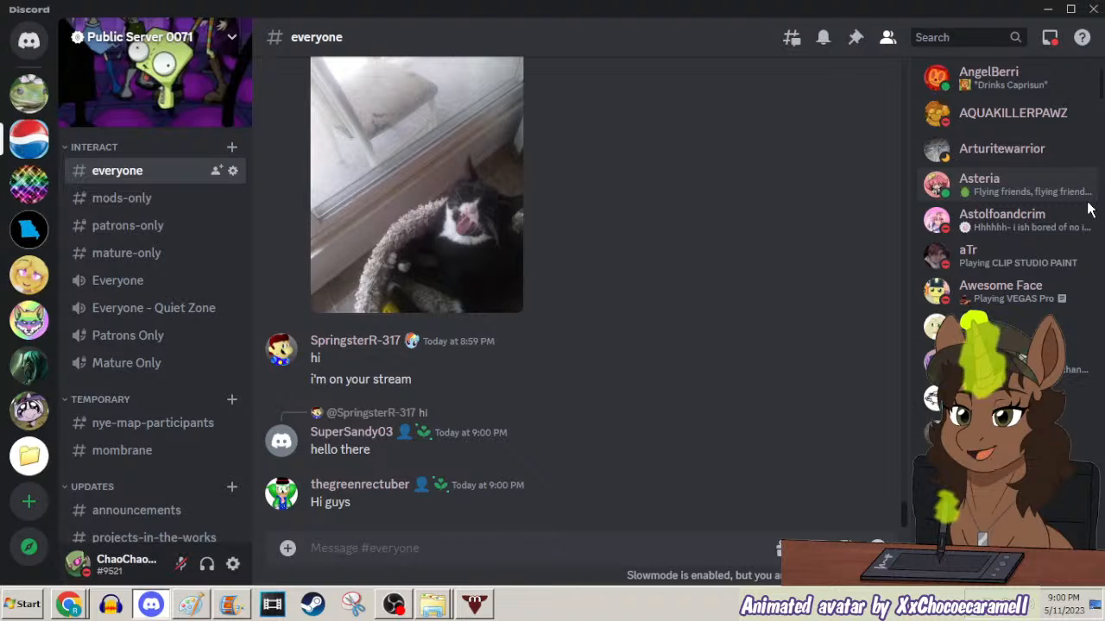
scroll(1089, 209, "up", 5)
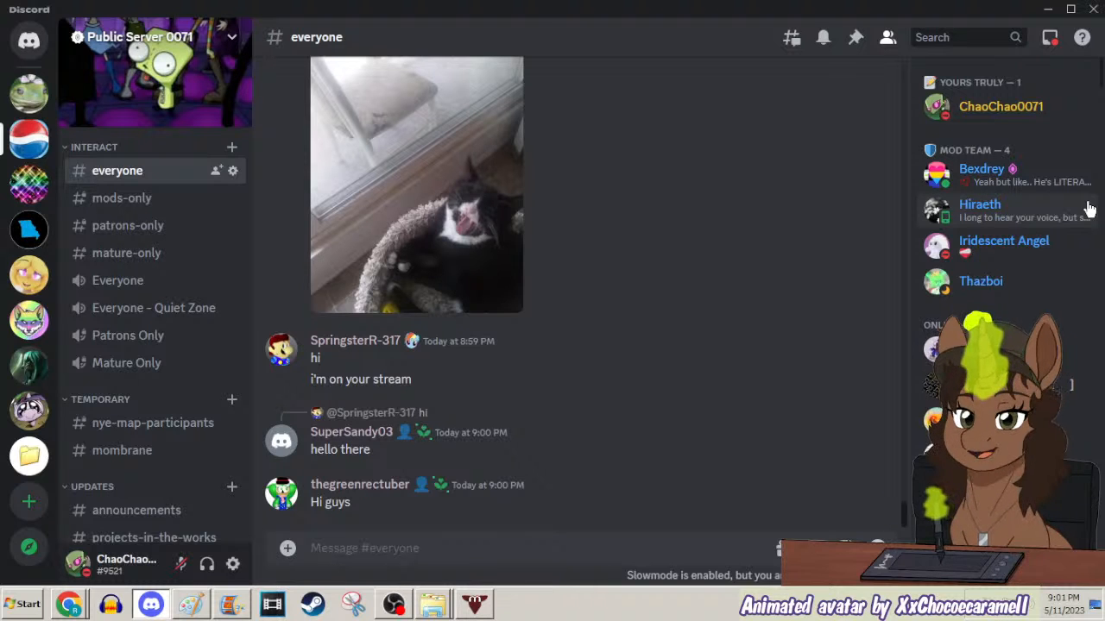
scroll(1089, 210, "down", 5)
scroll(1088, 205, "down", 5)
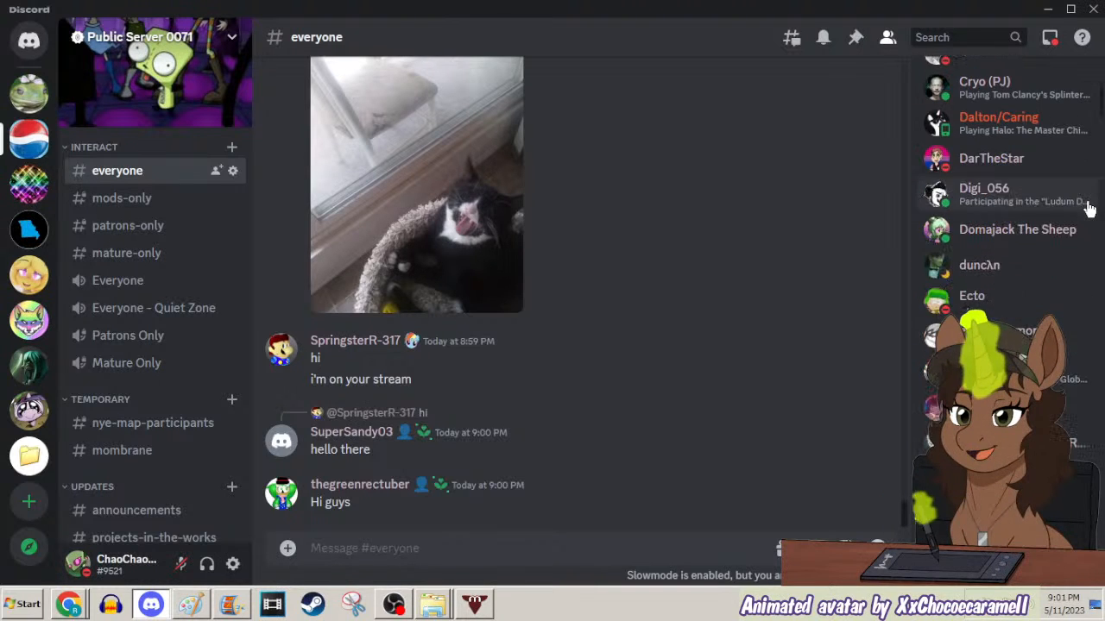
scroll(1087, 207, "down", 5)
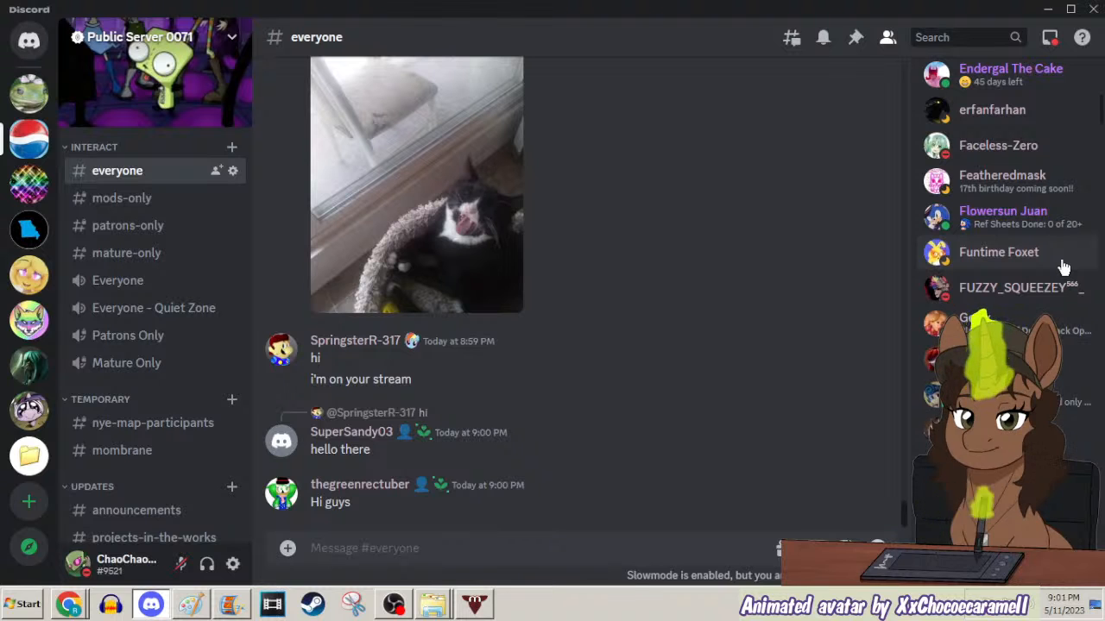
scroll(1061, 264, "up", 15)
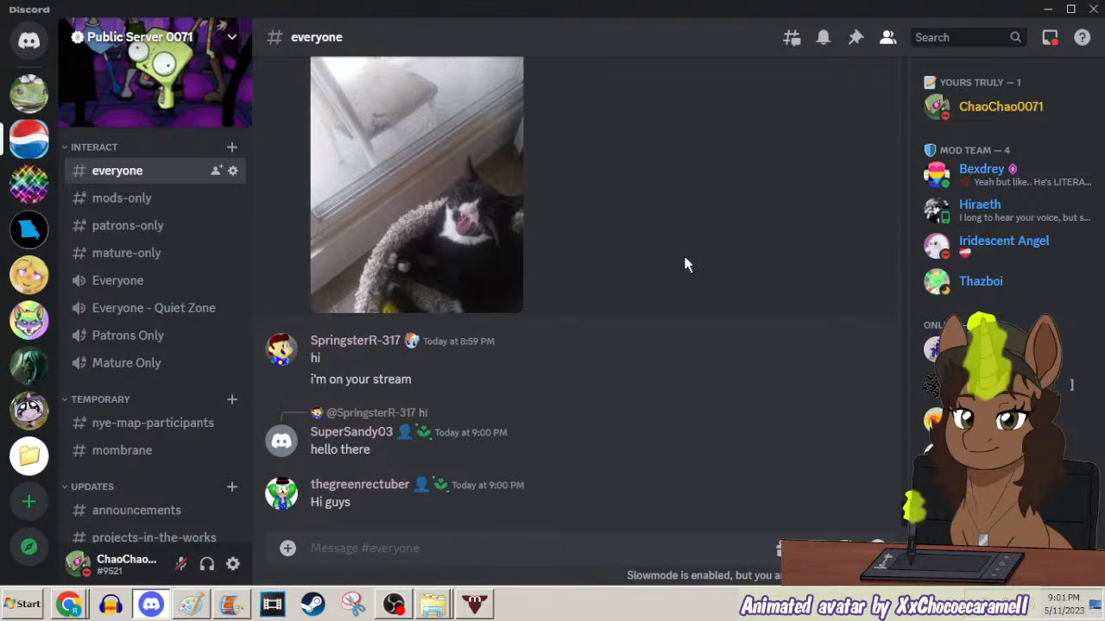
left_click(1046, 8)
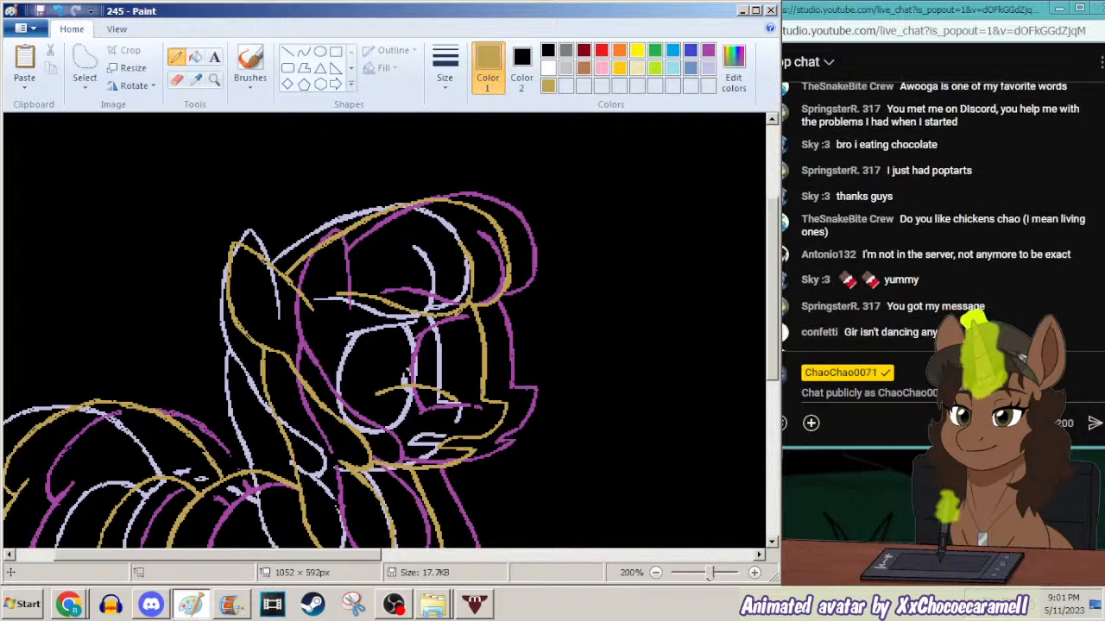
Switch to Chrome, check the volume of the playing Stream-Friendly Music video, and return to the drawing in Paint.
left_click(109, 556)
left_click(469, 319)
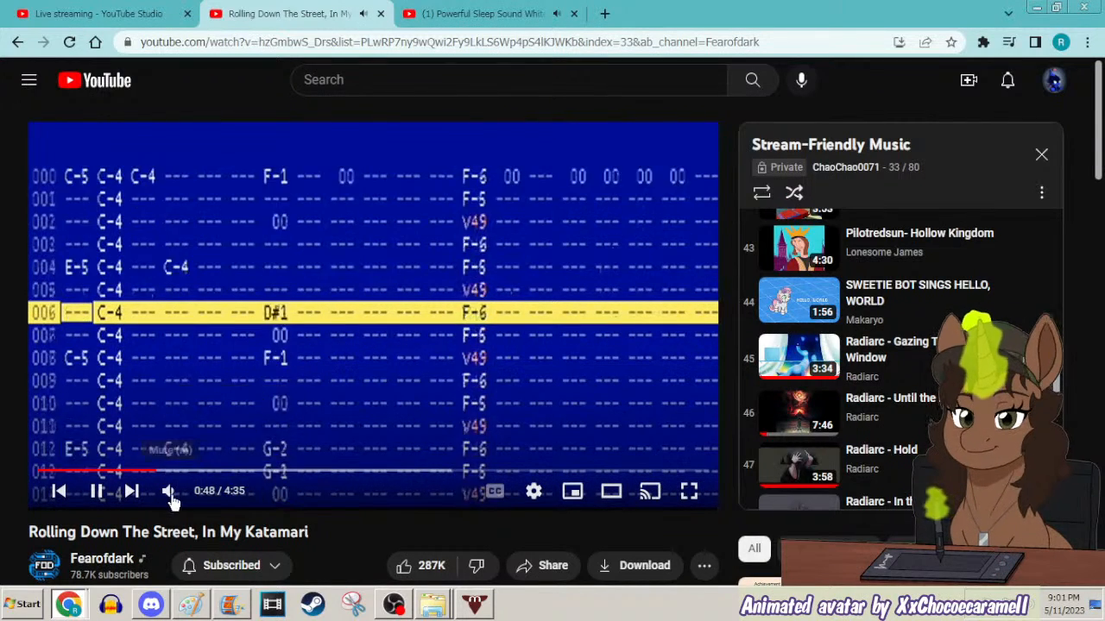
mouse_move(170, 492)
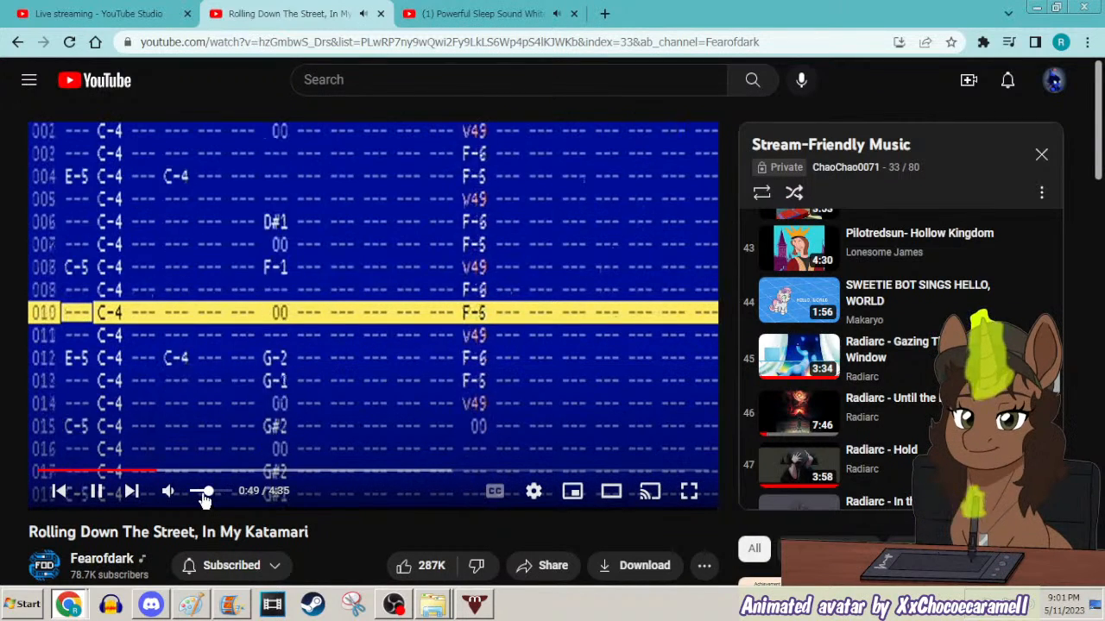
left_click(1036, 7)
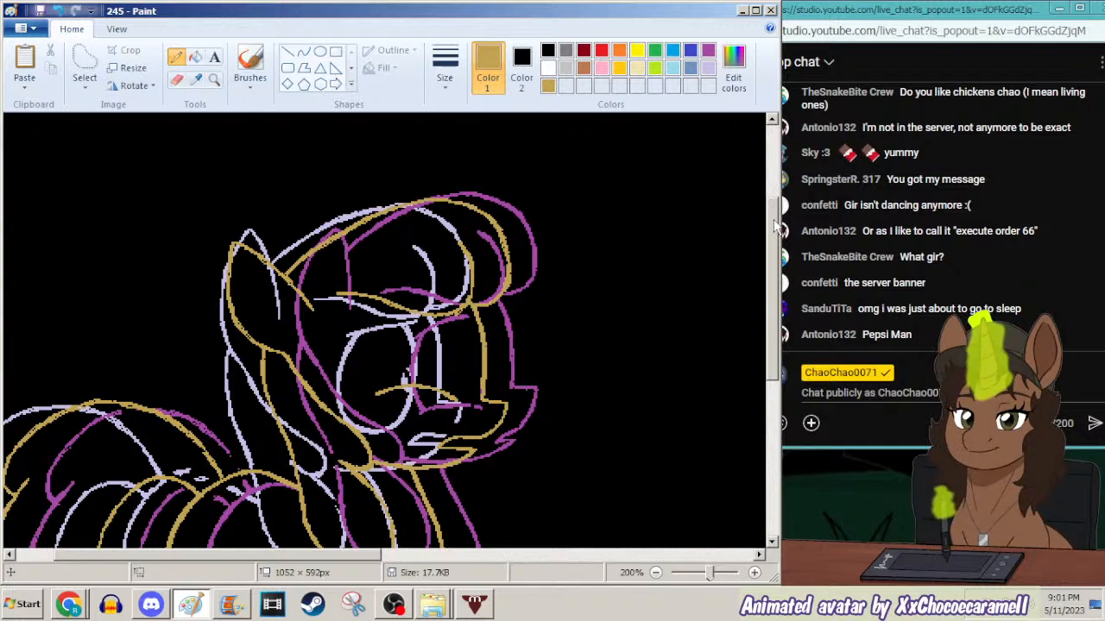
left_click_drag(774, 219, 775, 229)
Switch to Discord and read back through older posts in the announcements channel of Public Server 0071.
left_click(151, 604)
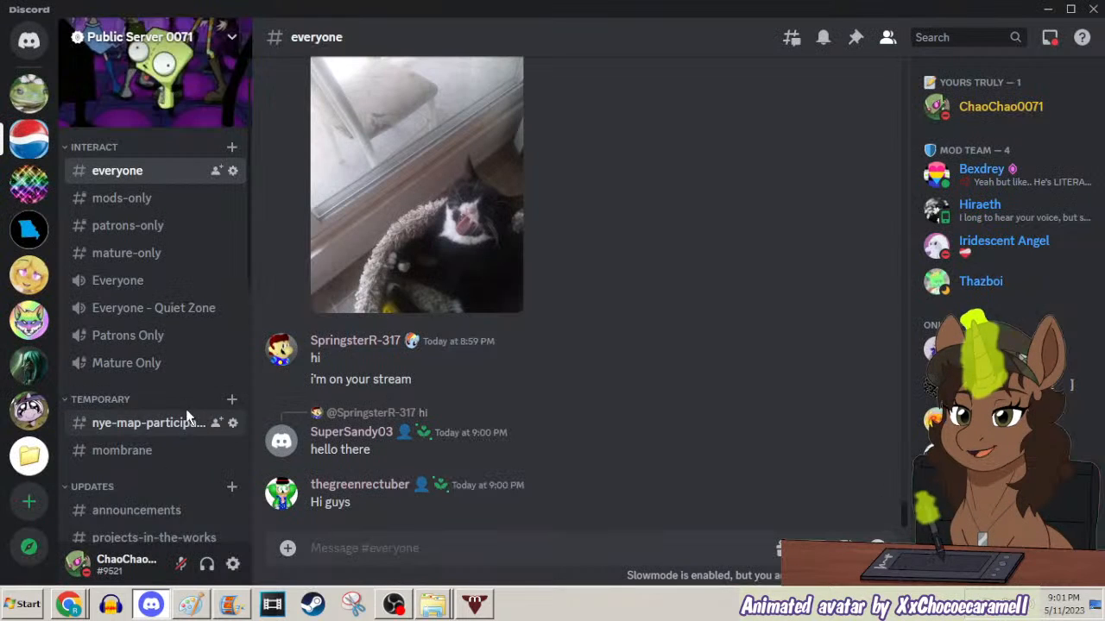
left_click(160, 429)
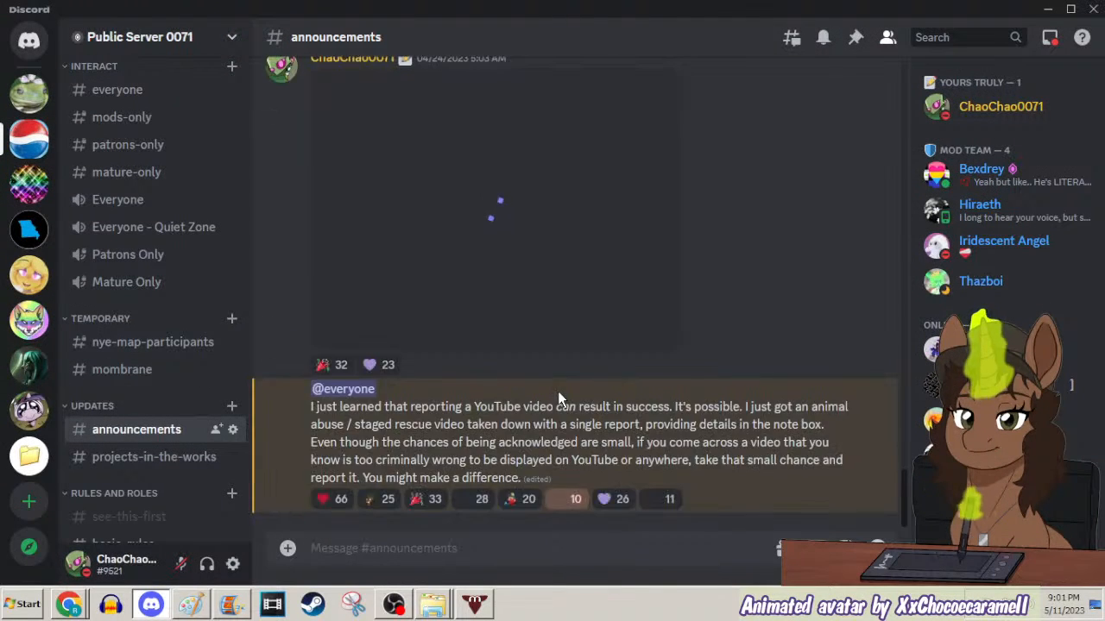
scroll(557, 391, "up", 10)
scroll(562, 406, "up", 5)
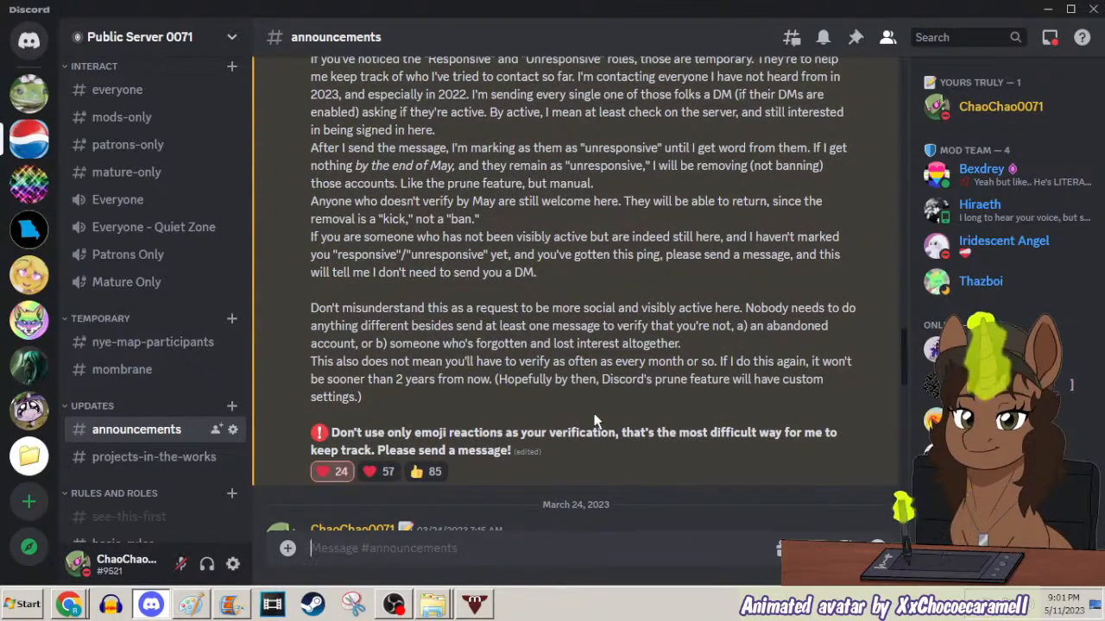
left_click(1053, 8)
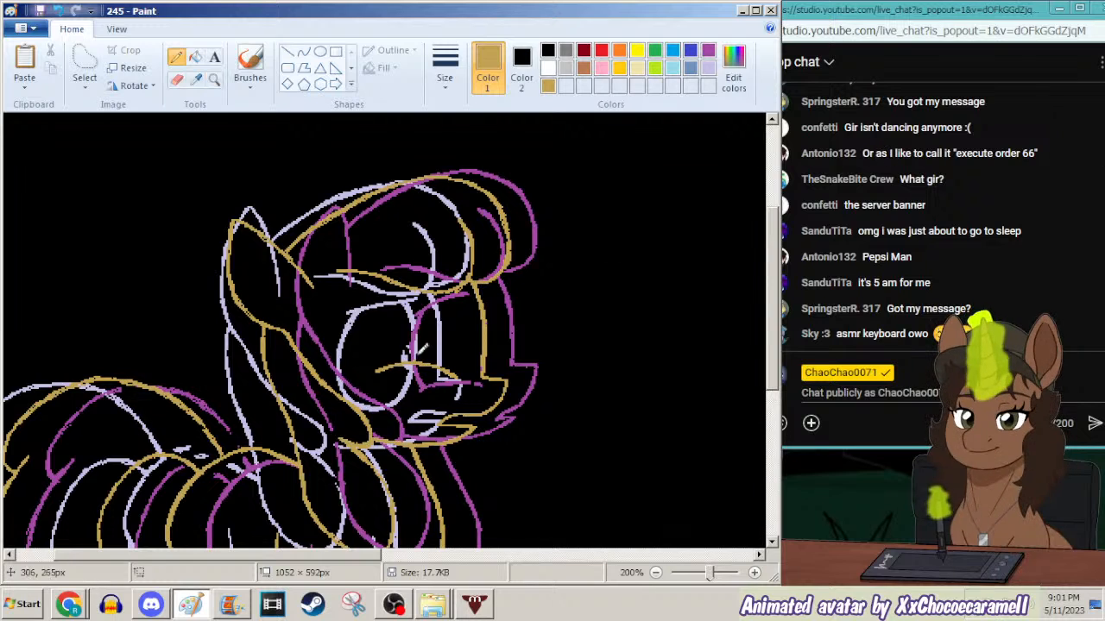
Reopen the everyone channel in Discord, then return to the drawing in Paint.
left_click(153, 605)
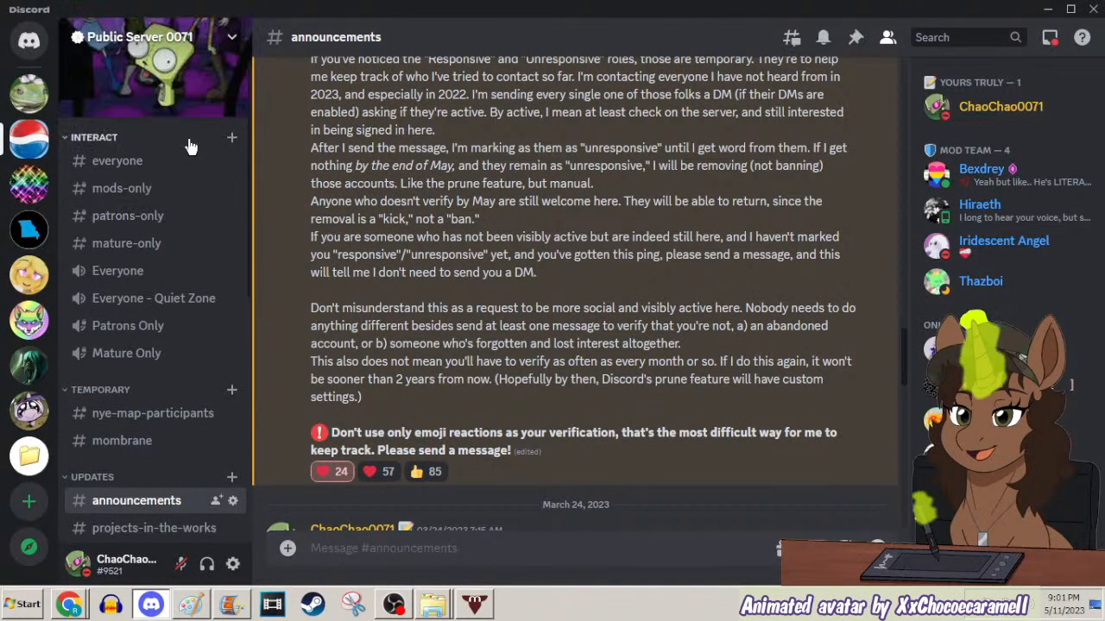
left_click(132, 170)
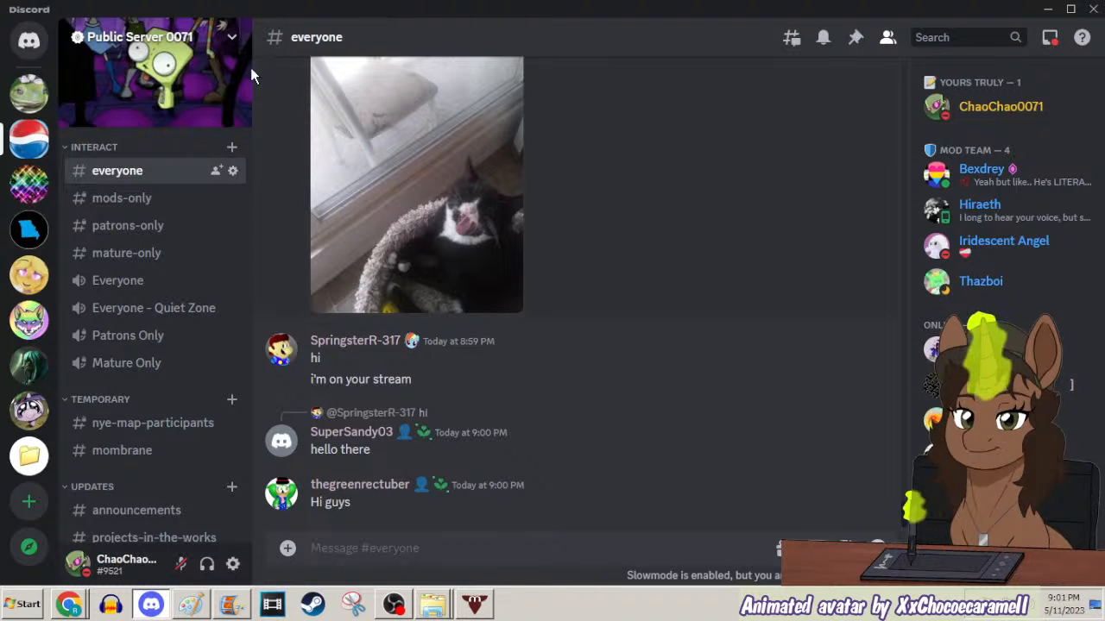
left_click(1047, 8)
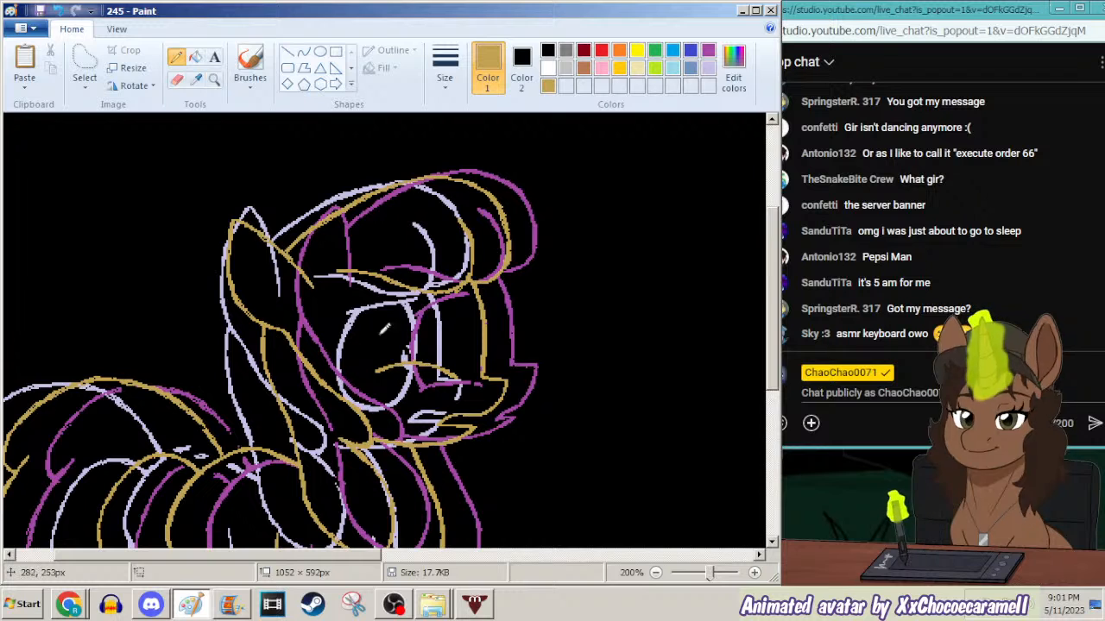
Sample the purple of the pony sketch as Color 2 and the canvas background's black as Color 1.
mouse_move(771, 341)
left_mouse_down()
mouse_move(771, 438)
mouse_move(771, 350)
left_mouse_up()
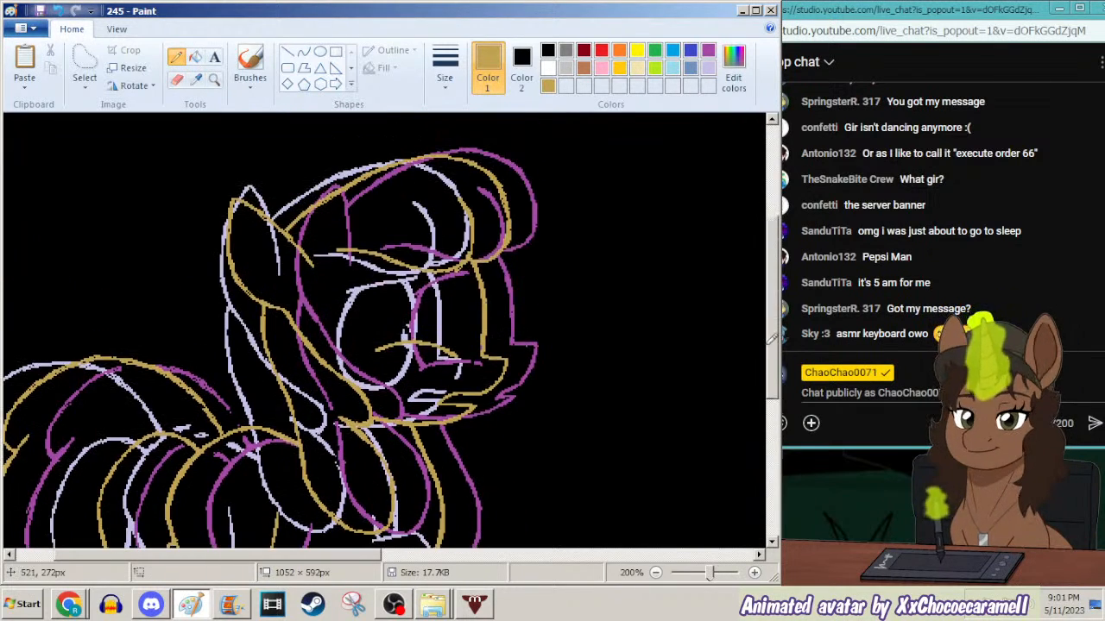
left_click(214, 79)
right_click(241, 164)
left_click(196, 79)
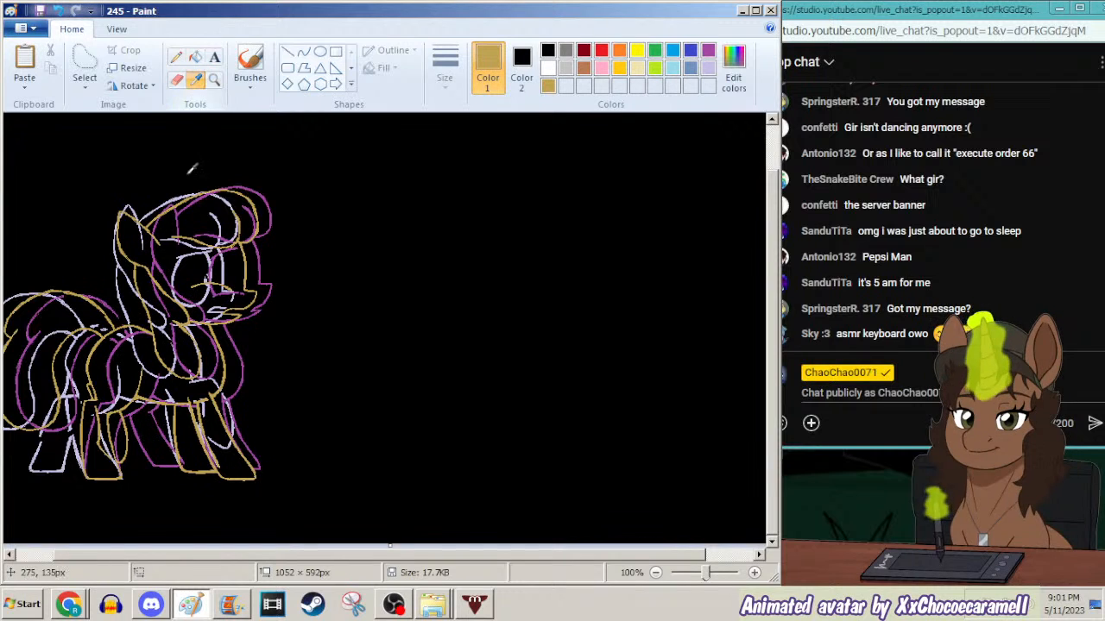
right_click(260, 271)
left_click(197, 80)
left_click(261, 136)
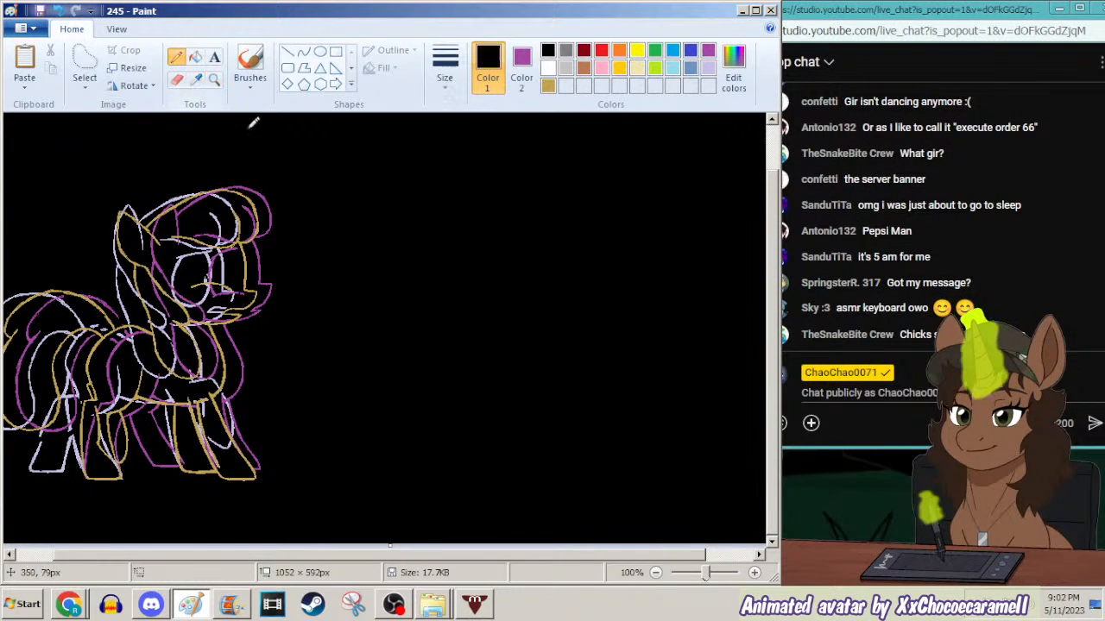
Remove the purple sketch lines by covering the pony with a black rectangle and pasting the whole drawing back with purple transparent.
left_click(214, 79)
right_click(240, 155)
key("ctrl+a")
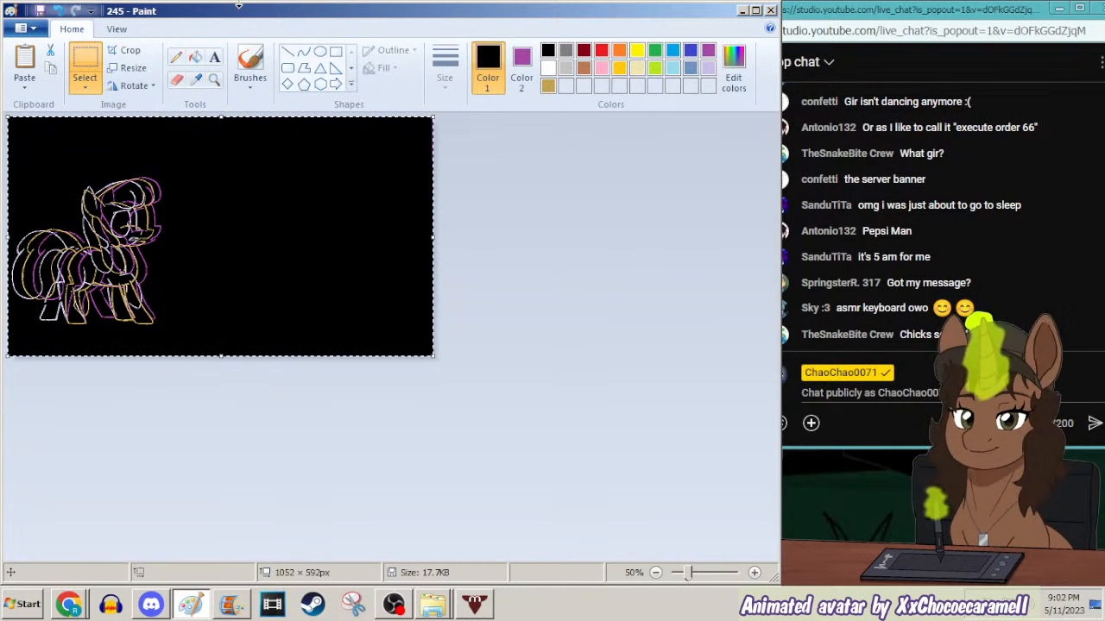
left_click(336, 53)
mouse_move(269, 131)
left_mouse_down()
mouse_move(45, 319)
mouse_move(1, 389)
left_mouse_up()
key("ctrl+v")
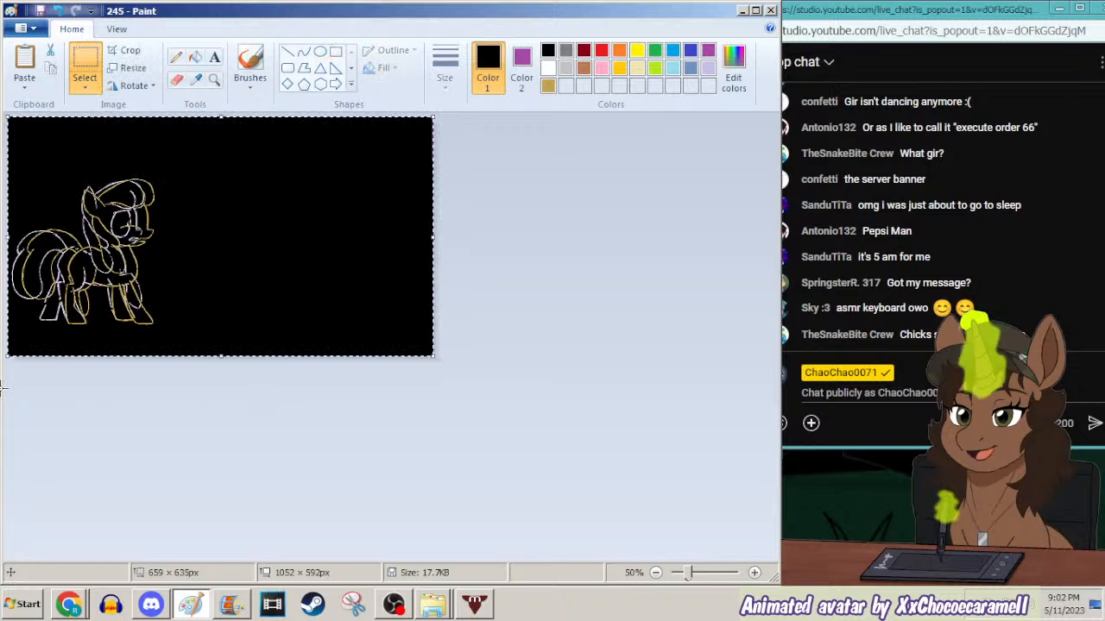
Remove the lavender sketch lines by making lavender Color 2, blacking out the pony and pasting the drawing back with lavender transparent.
left_click(193, 84)
right_click(133, 209)
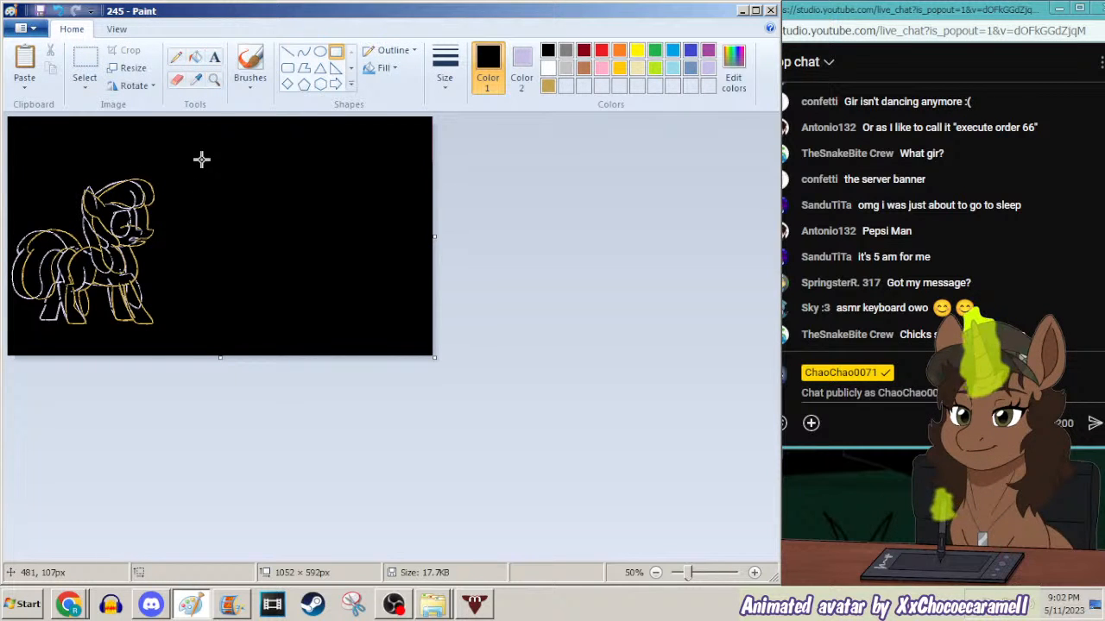
key("ctrl+a")
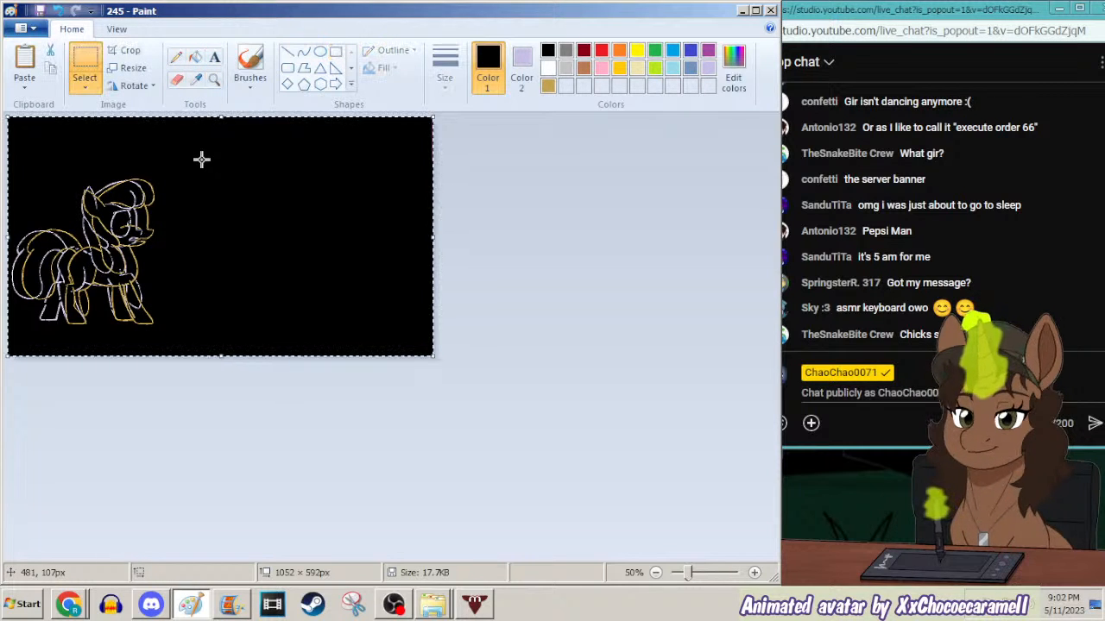
left_click(335, 51)
left_click_drag(233, 150, 5, 397)
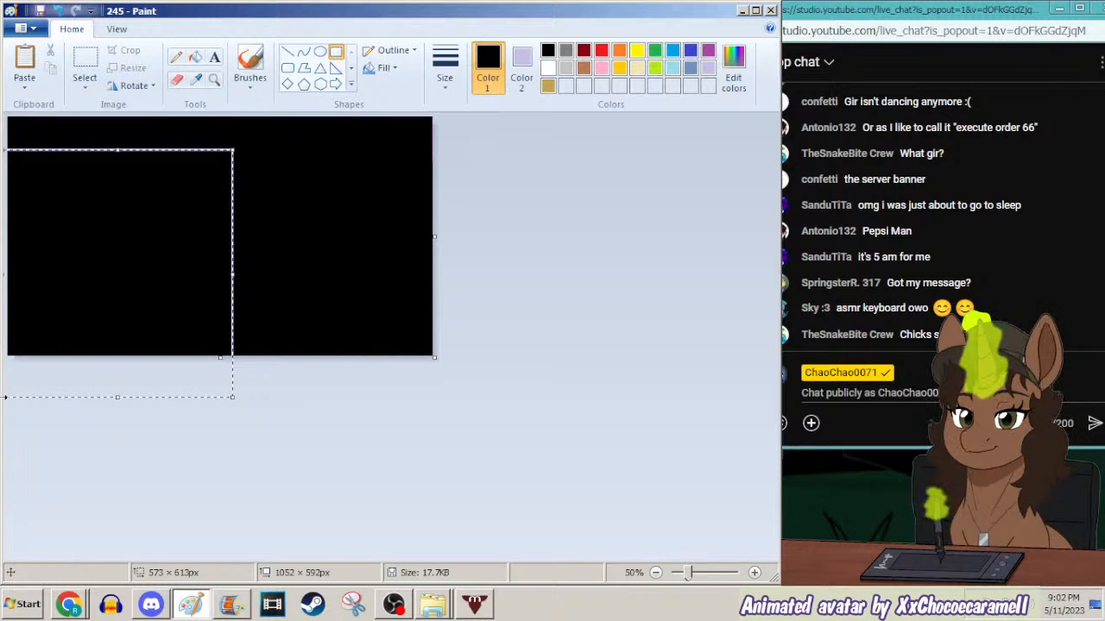
key("ctrl+z")
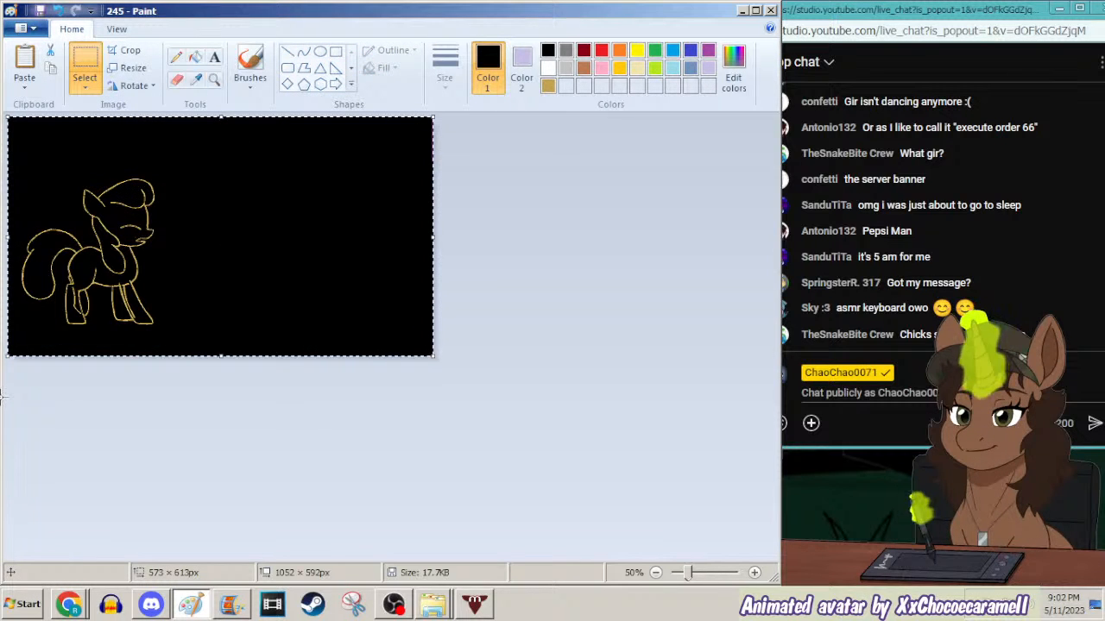
Set black as Color 2 and the outline's gold as Color 1 for Pencil touch-ups on the pony's legs.
left_click(214, 82)
left_click(173, 259)
left_click(193, 79)
right_click(200, 139)
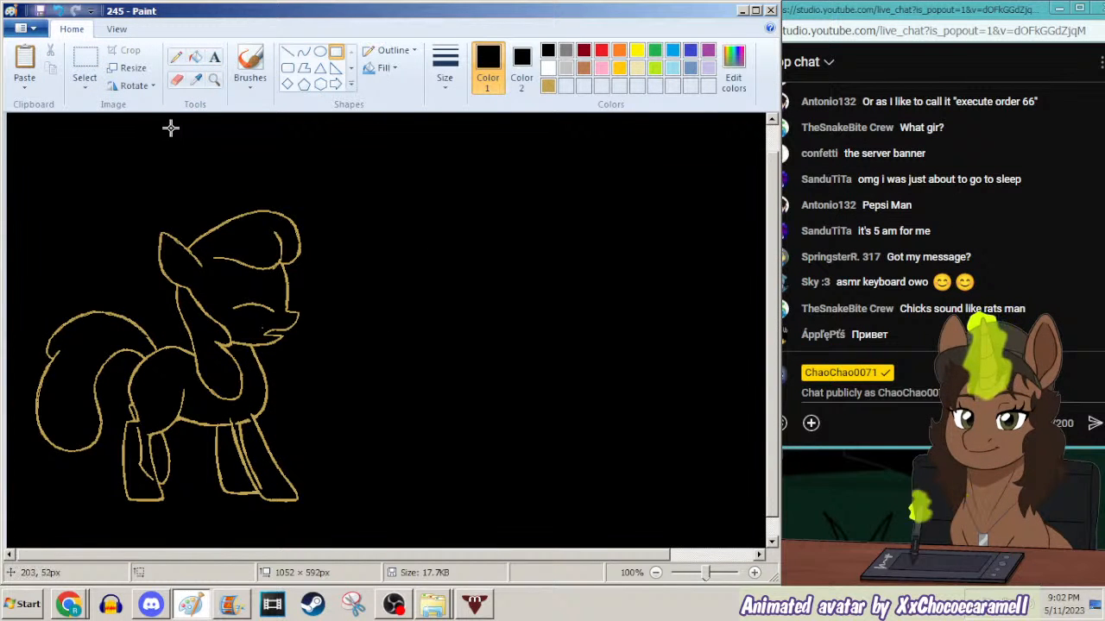
left_click(175, 57)
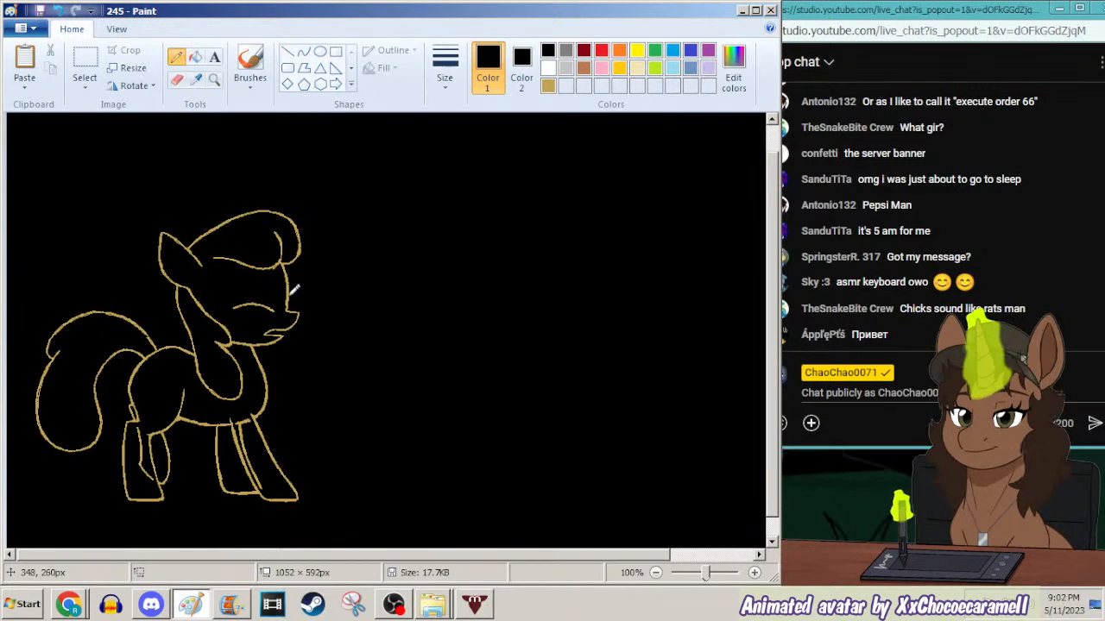
left_click(214, 78)
left_click(221, 388)
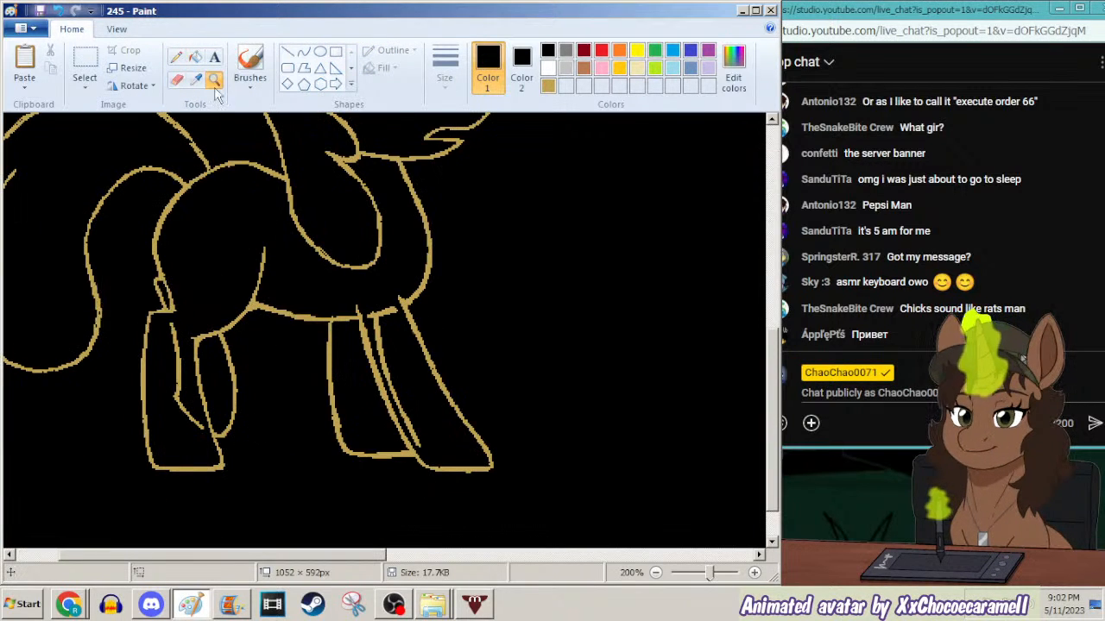
left_click(548, 85)
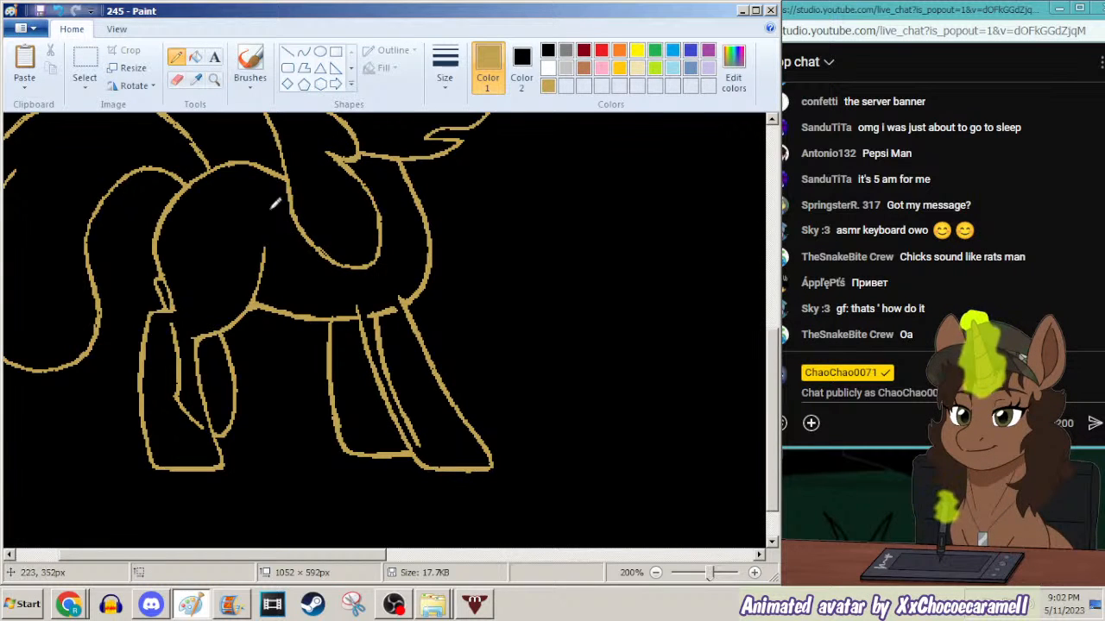
Save the cleaned gold pony drawing as PNG file 245 in the eib5 folder.
left_click(214, 84)
right_click(243, 137)
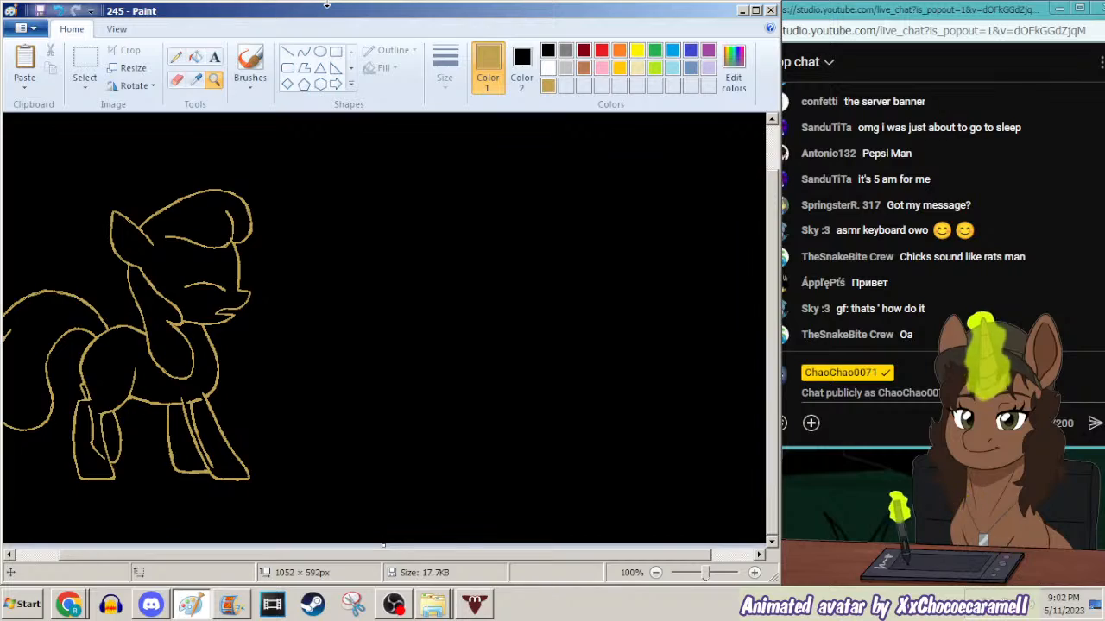
key("F12")
left_click(1099, 119)
left_click_drag(1096, 219, 1096, 504)
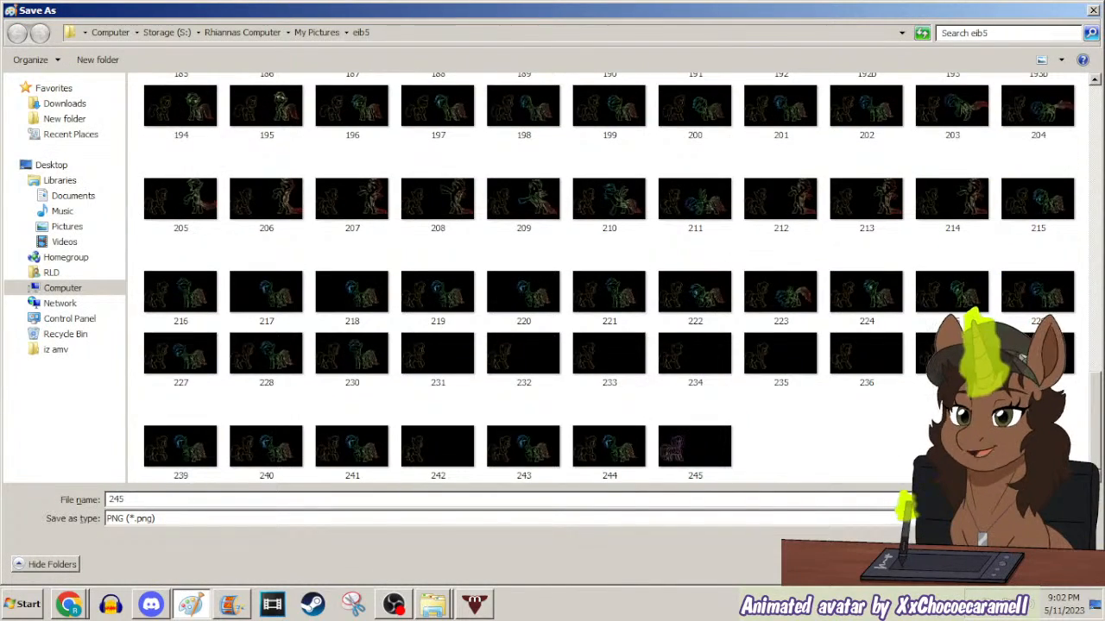
key("Return")
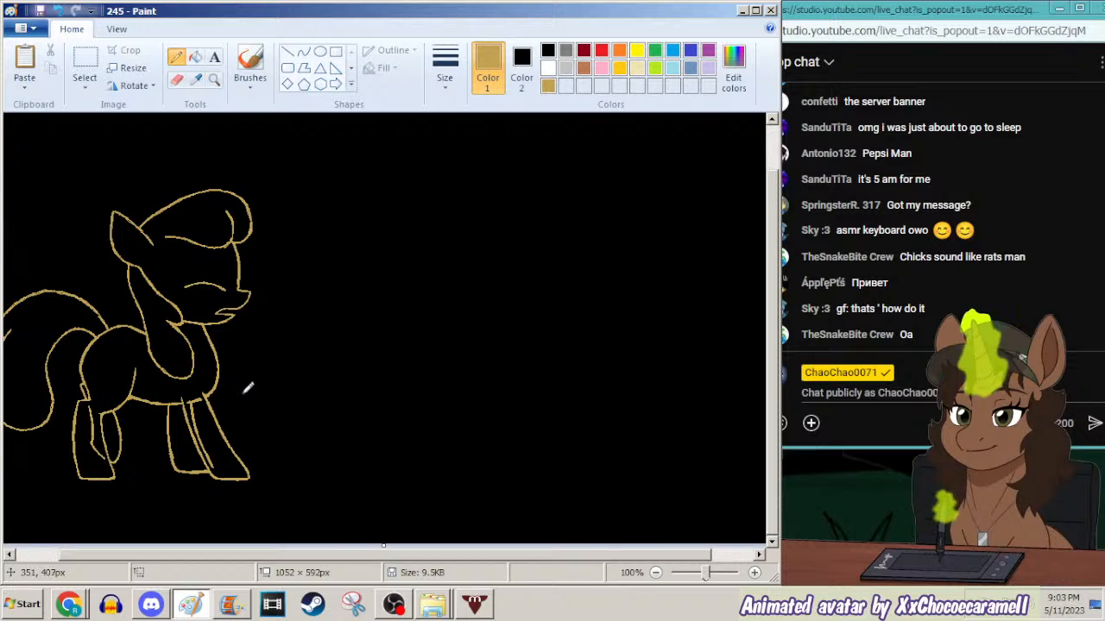
Switch to the part15 project in Movie Maker and step back and forth through the animation frames around item 229.
left_click(231, 604)
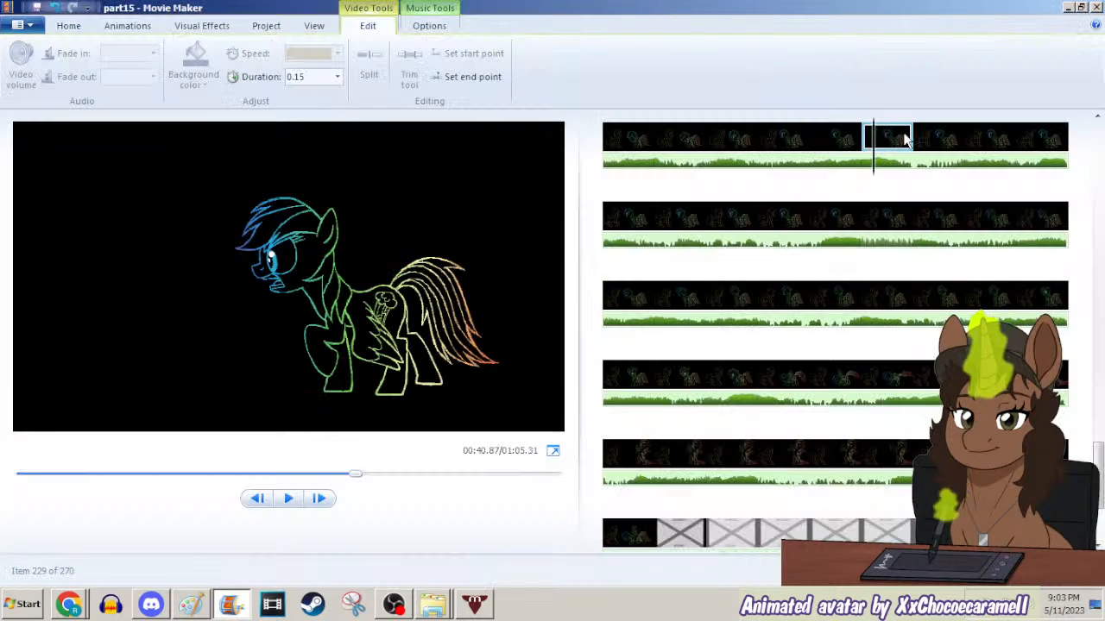
key("Left")
key("Left")
key("Left")
key("Right")
key("Right")
key("Right")
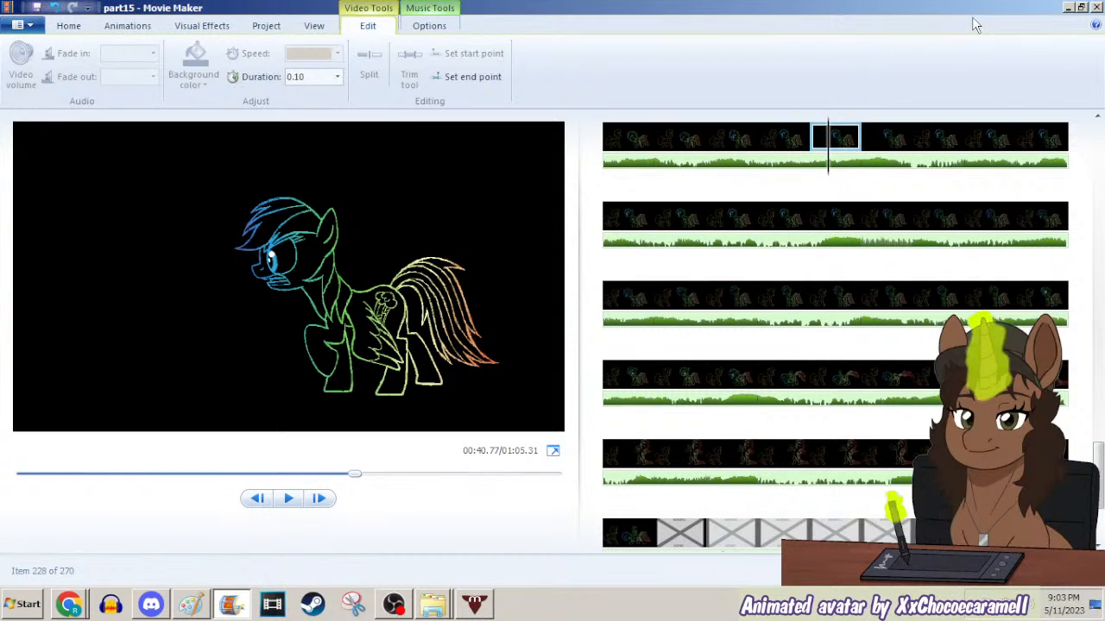
Switch to Paint, copy the whole gold pony drawing and paste it with black transparent onto the rainbow pony picture in file 217.
key("Right")
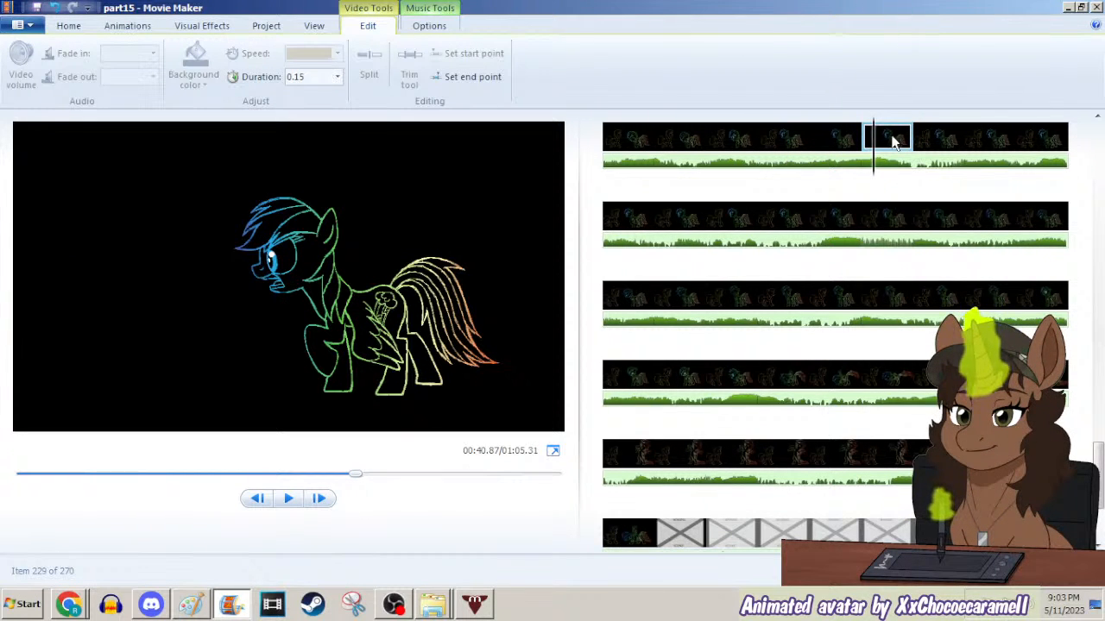
left_click(1068, 7)
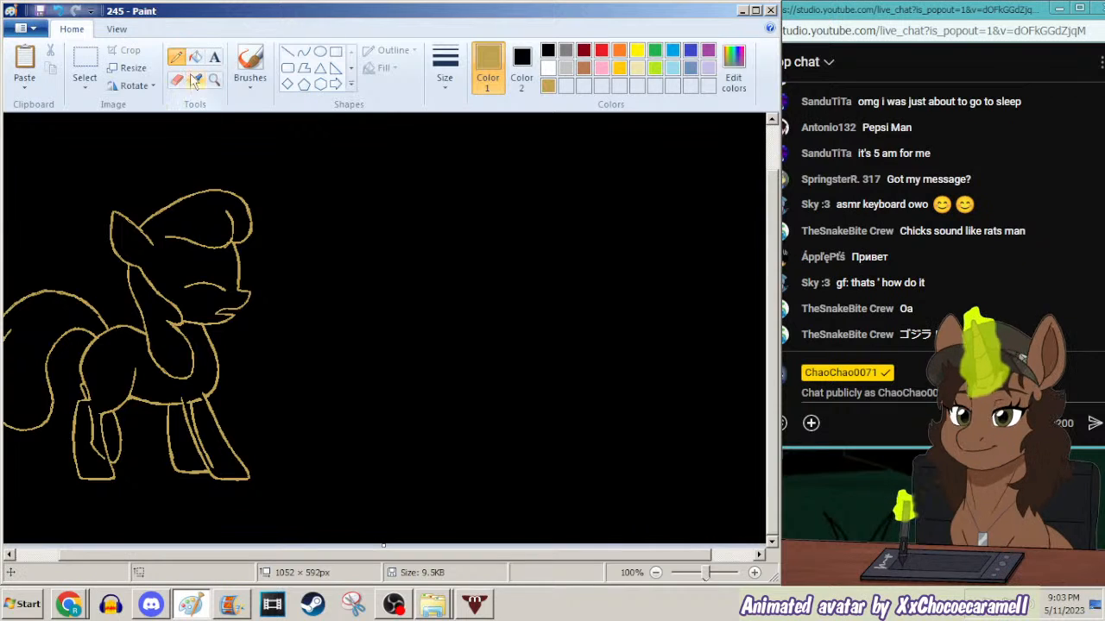
key("ctrl+a")
key("ctrl+o")
type("227")
key("Return")
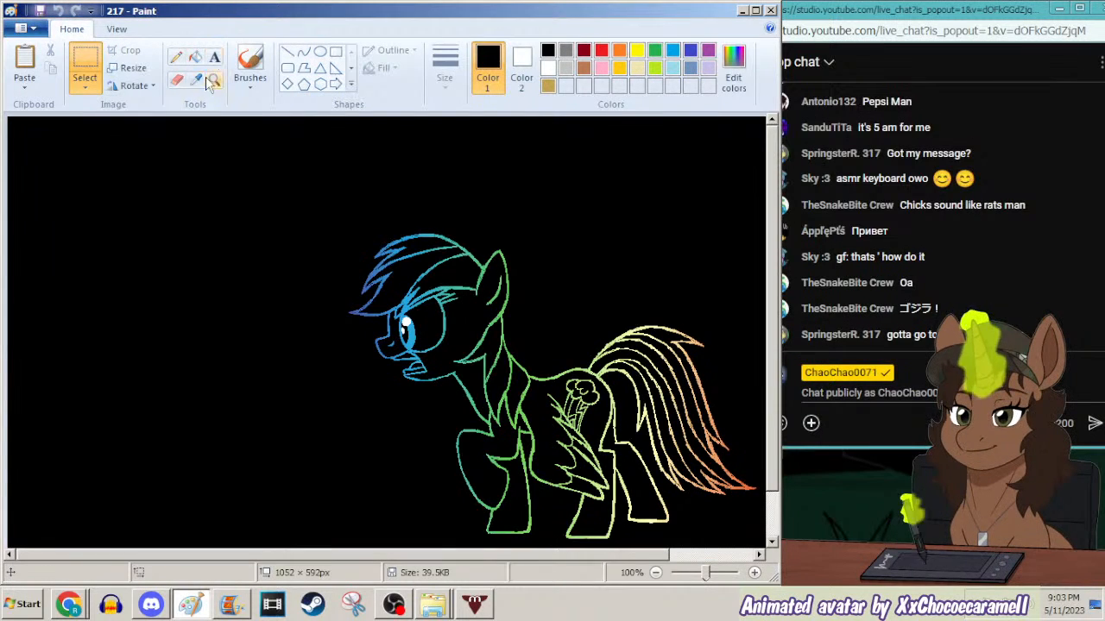
key("ctrl+v")
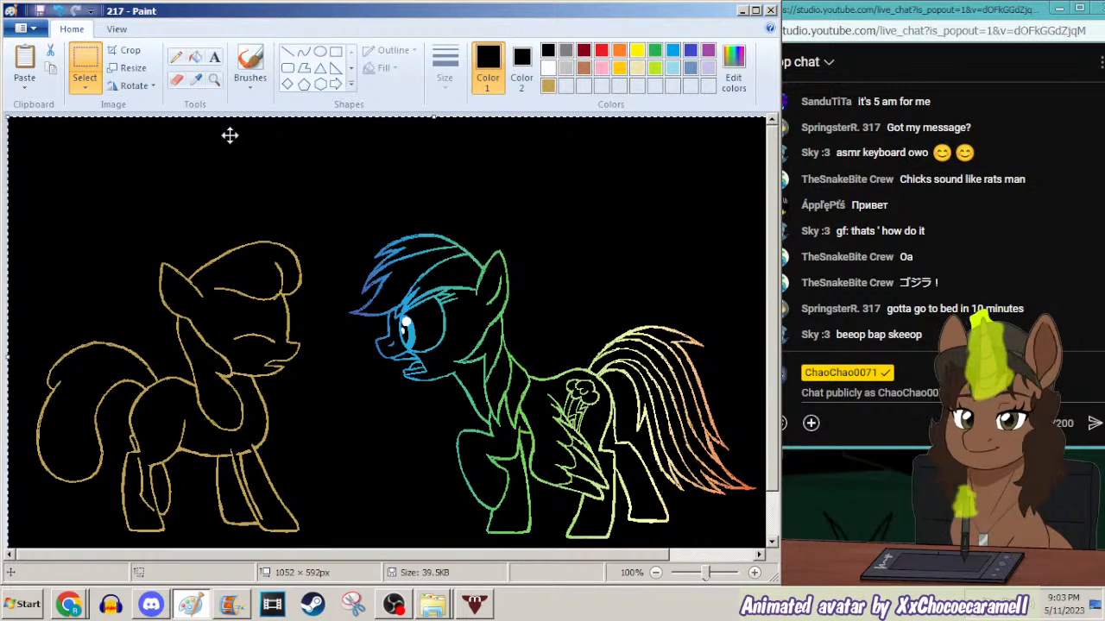
Save the combined two-pony picture as PNG file 245 in the eib5 folder, replacing the existing file.
key("F12")
type("24")
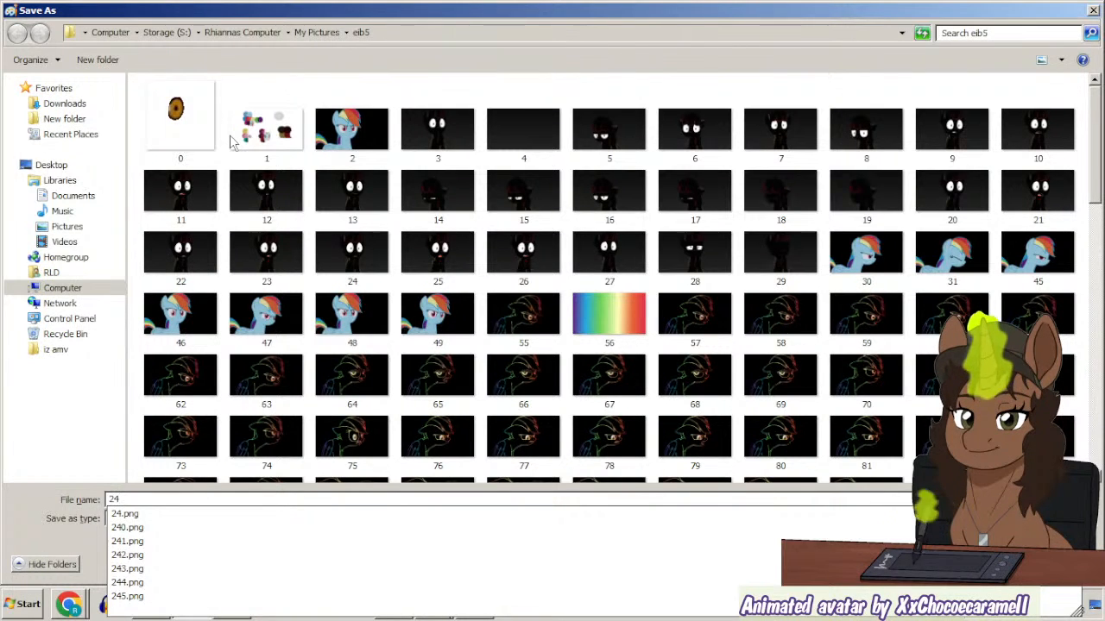
type("5")
key("Return")
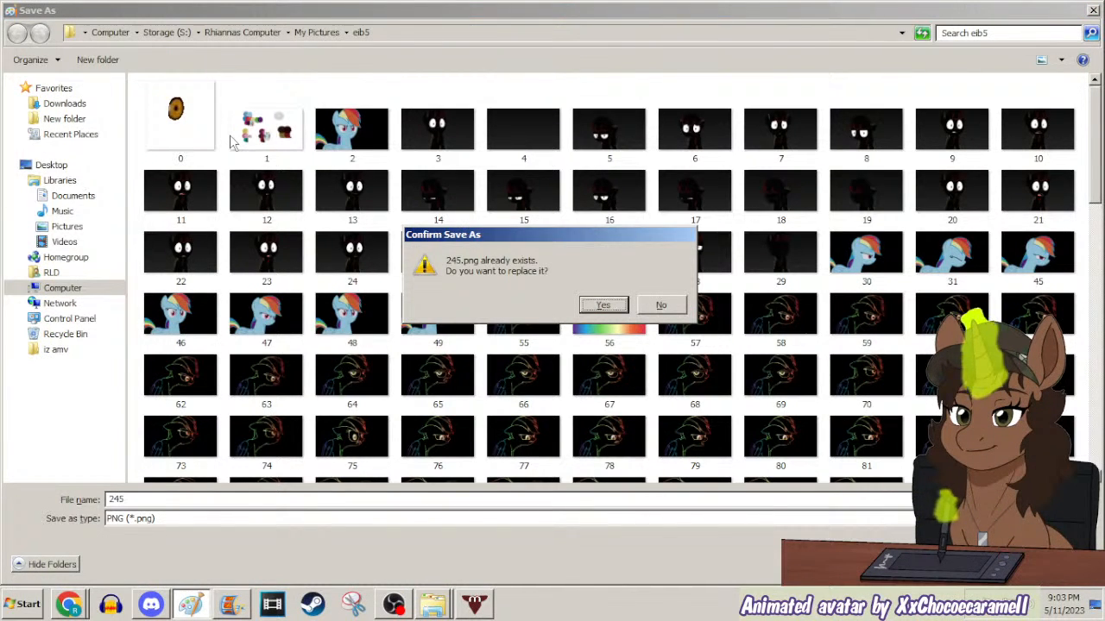
left_click(675, 305)
left_click_drag(1096, 126, 1097, 422)
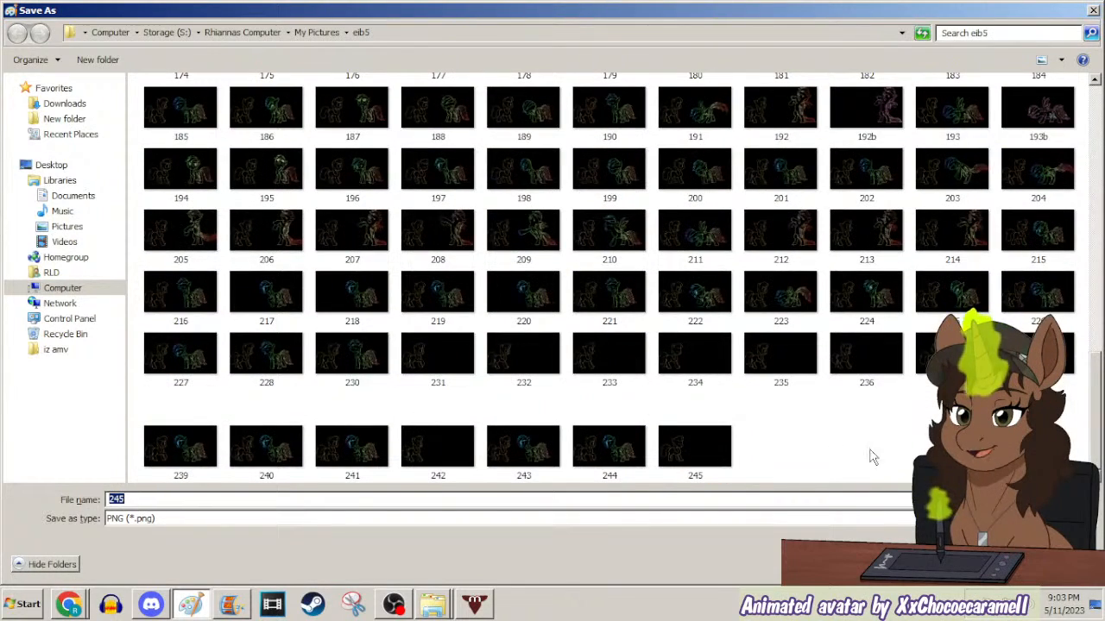
double_click(704, 432)
key("Return")
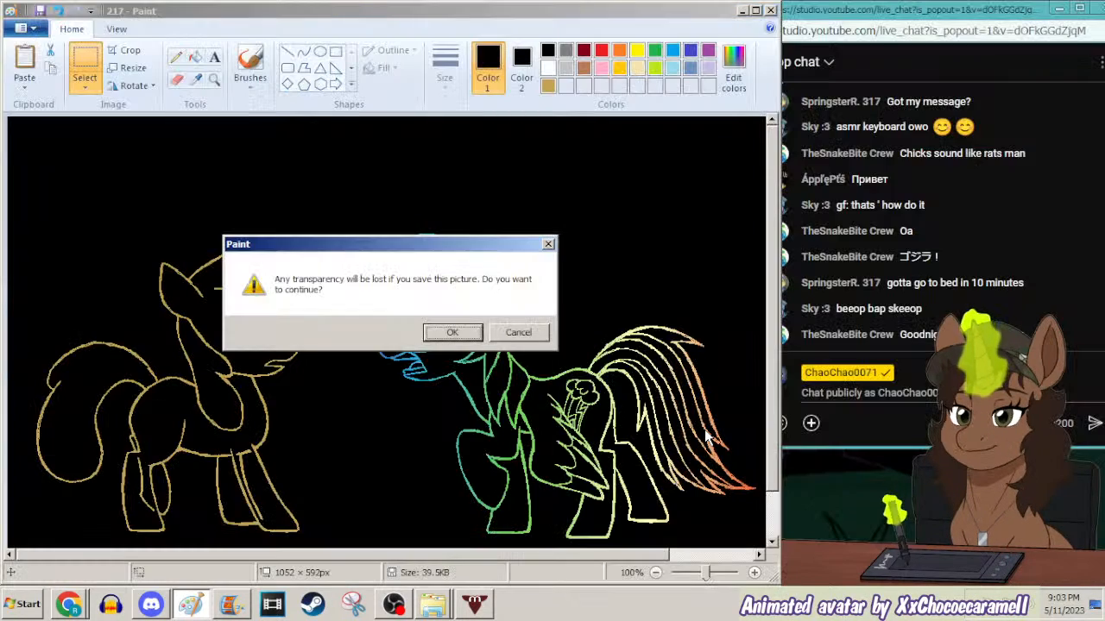
key("Return")
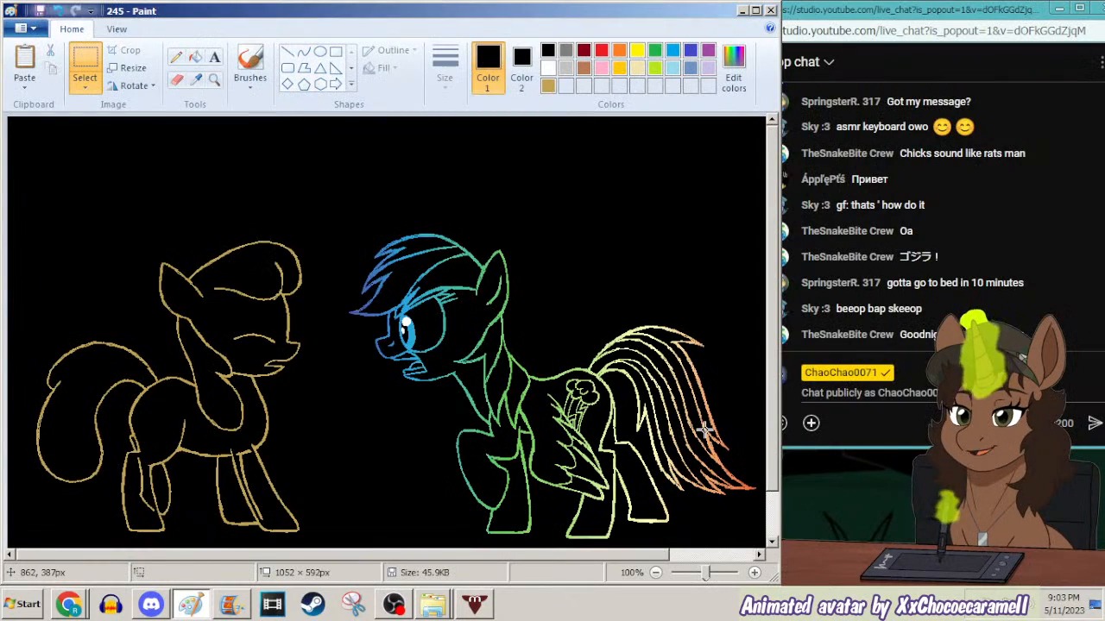
Switch to Movie Maker and insert picture 245 into the part15 timeline directly after item 228.
left_click(232, 604)
left_click(842, 138)
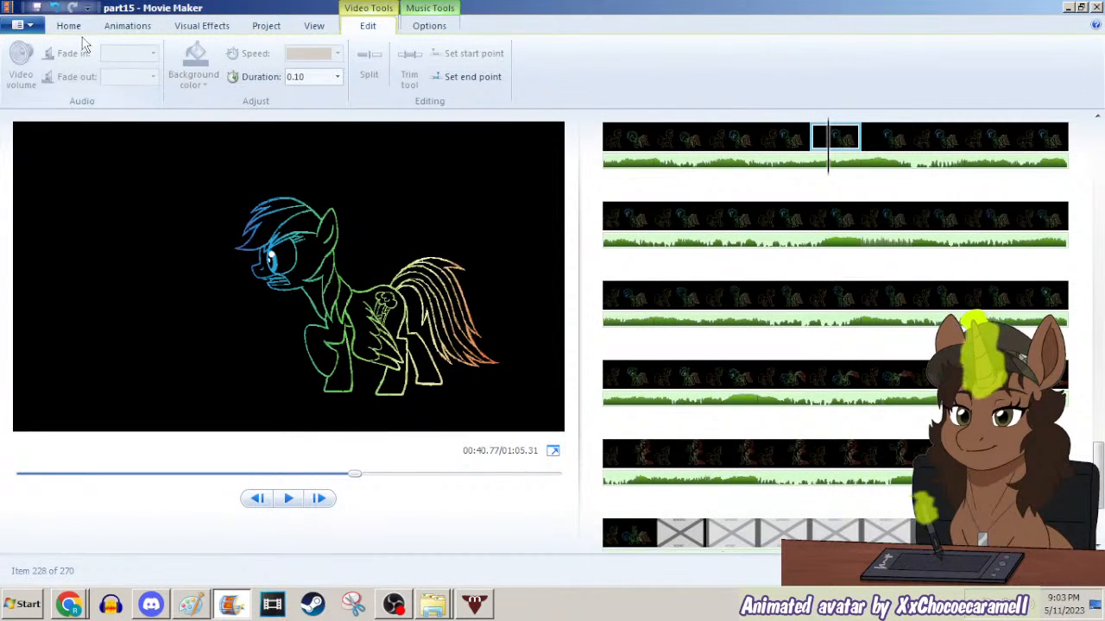
left_click(68, 25)
left_click(114, 64)
type("245")
key("Return")
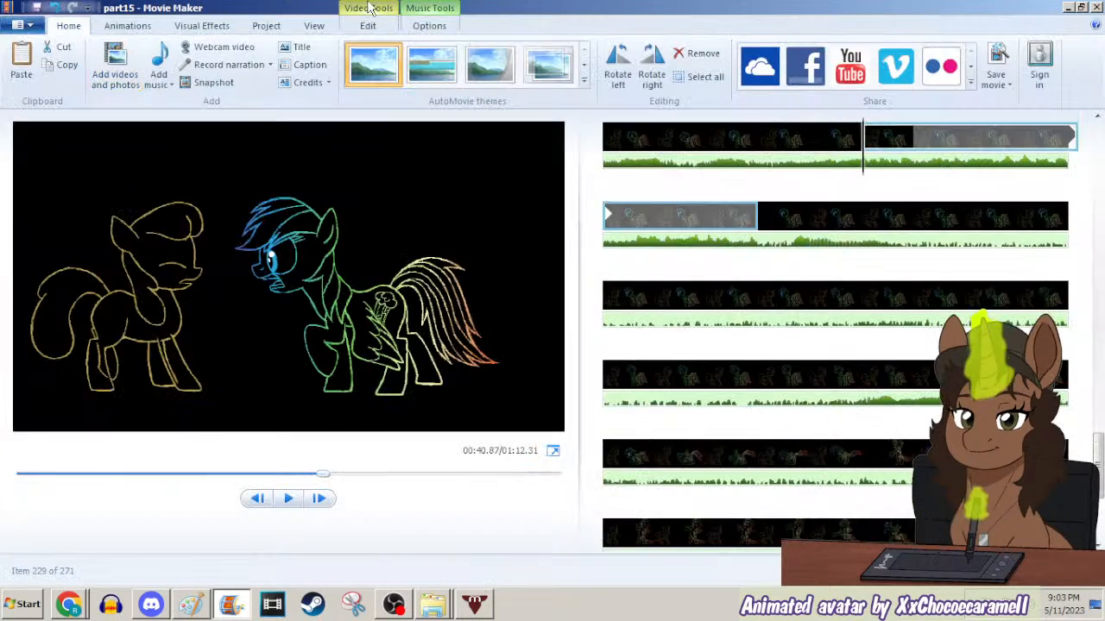
Set the duration of the newly inserted two-pony picture to 0.07 seconds.
left_click(781, 222)
left_click(390, 10)
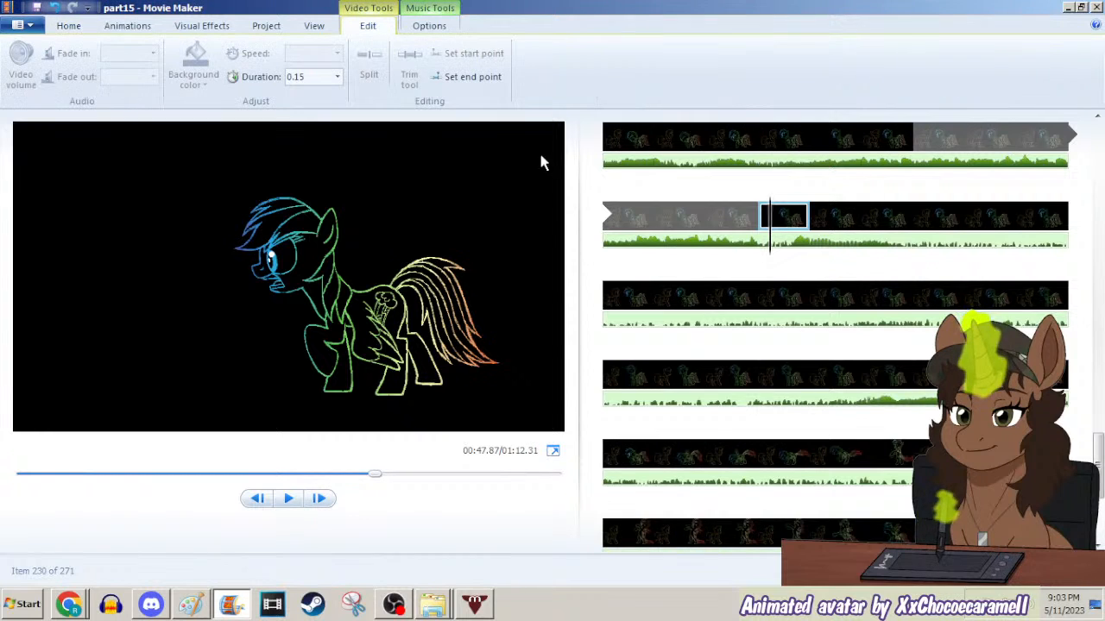
left_click(673, 216)
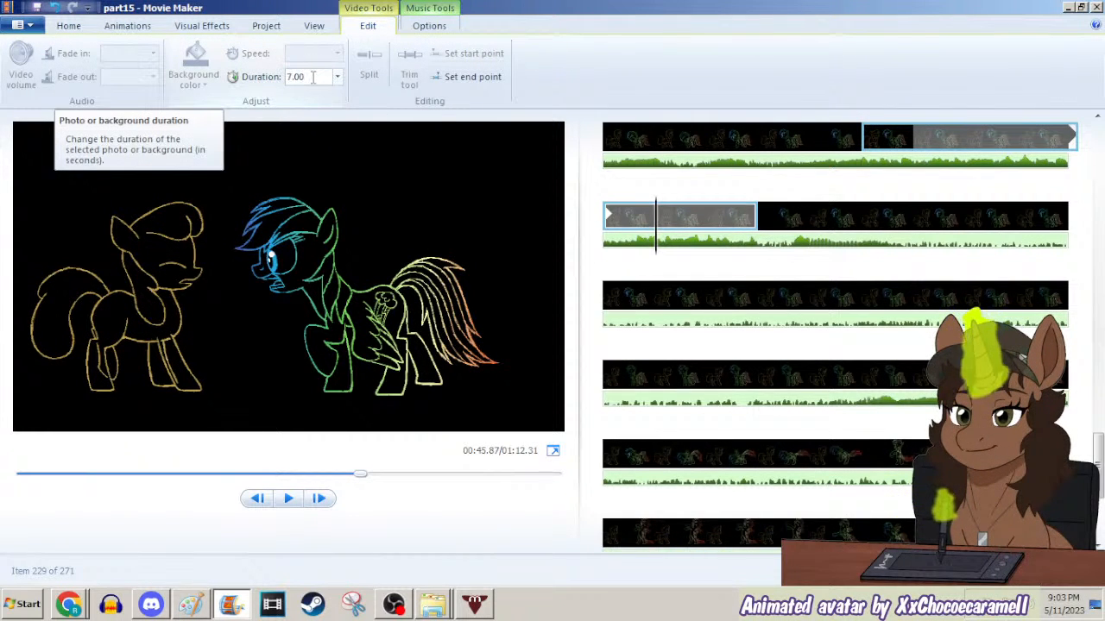
left_click(312, 77)
type("0.07")
key("Return")
Step back and forth between items 227 and 230 to check how the new picture fits the motion.
key("Right")
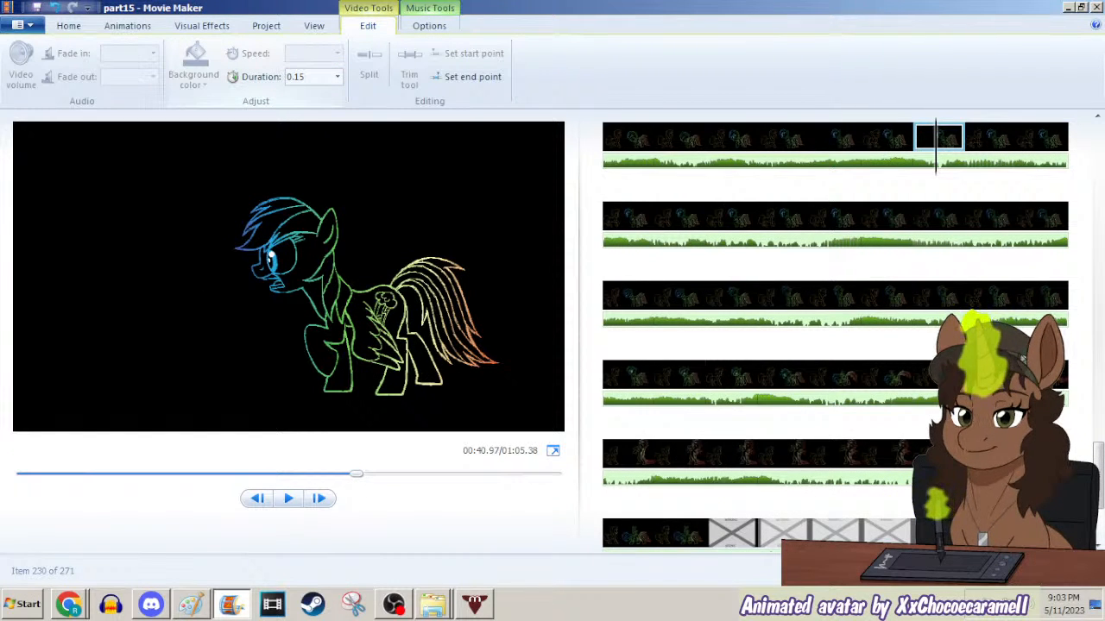
key("Left")
key("Left")
key("Left")
key("Left")
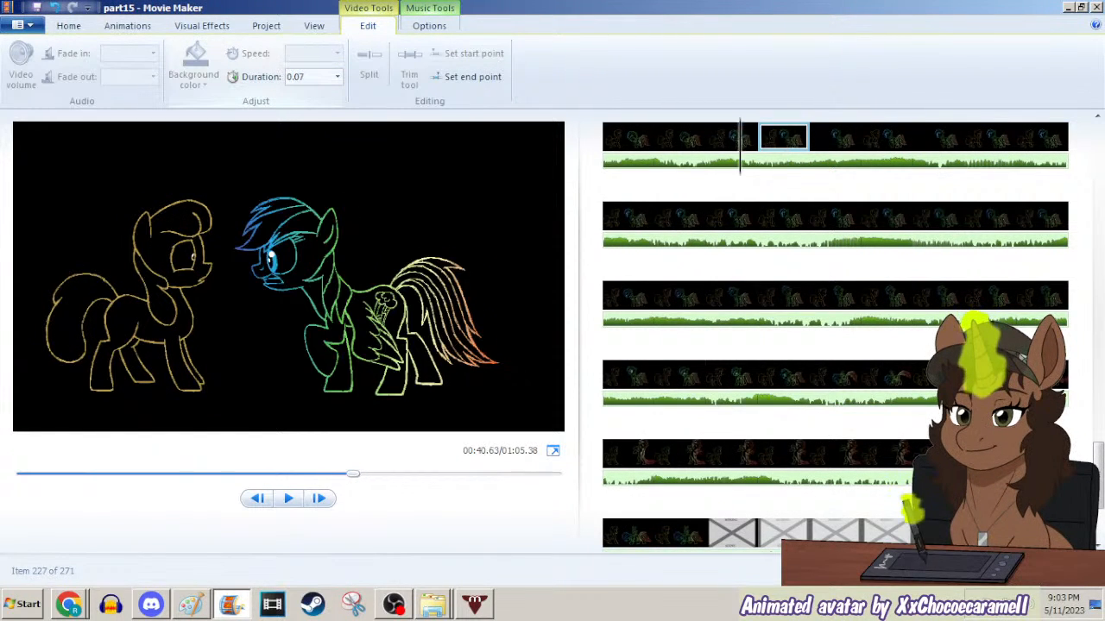
key("Right")
key("Right")
key("Left")
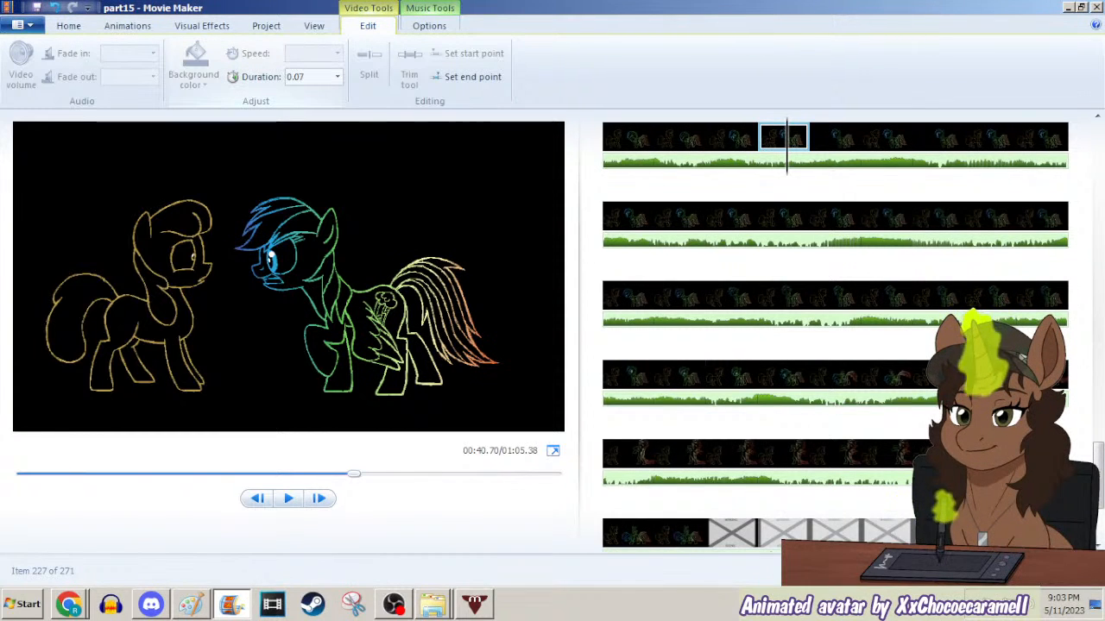
key("Right")
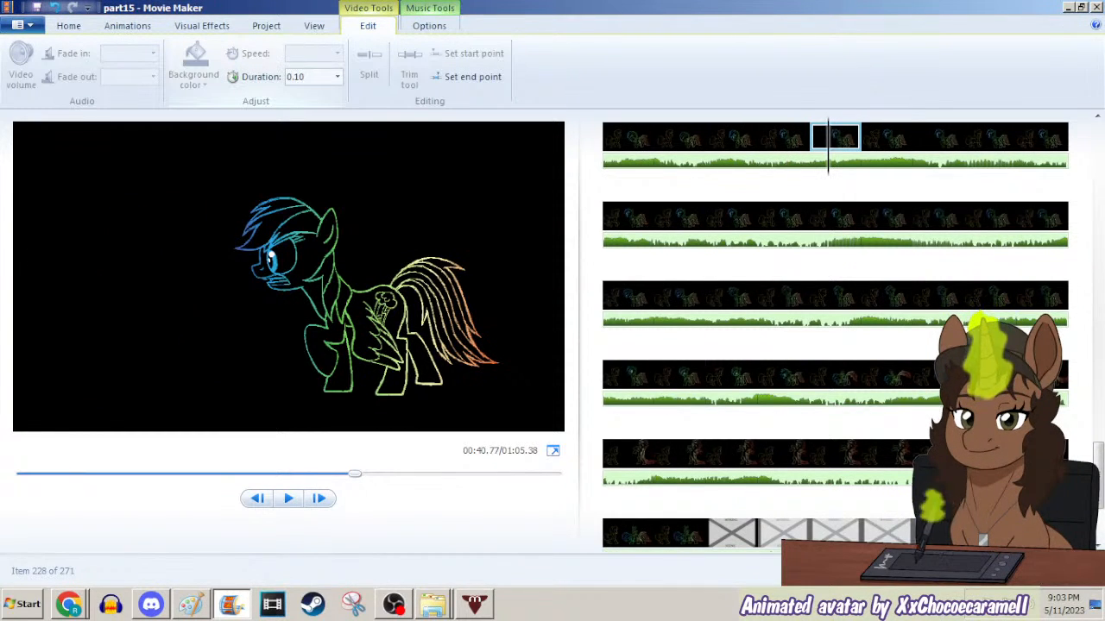
Set the duration of the rainbow-pony-only item 230, right after the new picture, to 0.08 seconds.
key("Right")
key("Right")
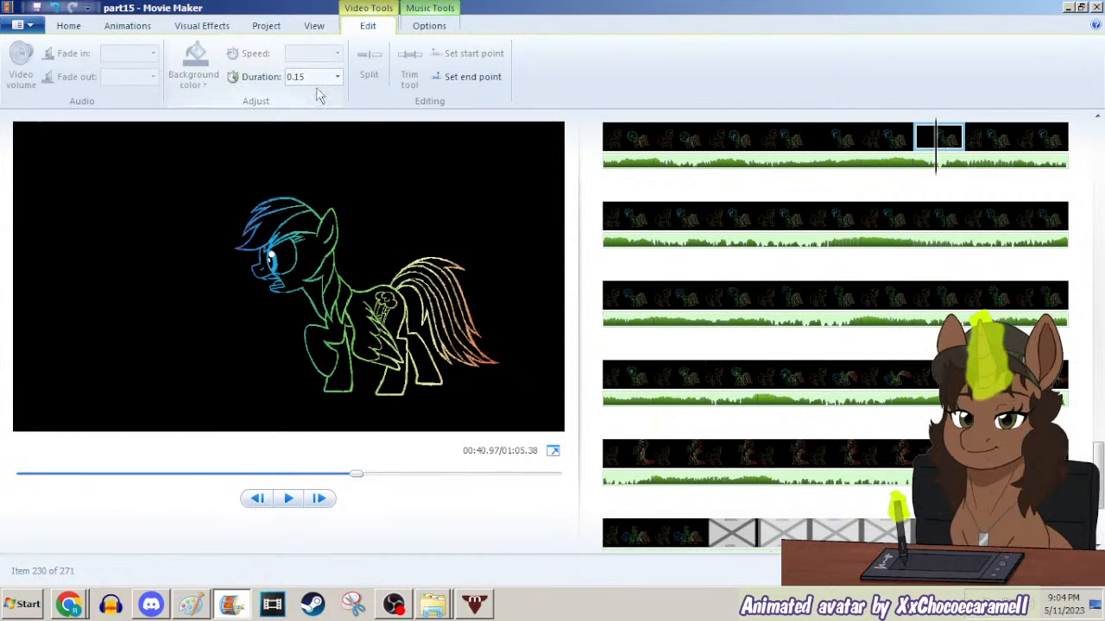
left_click(329, 73)
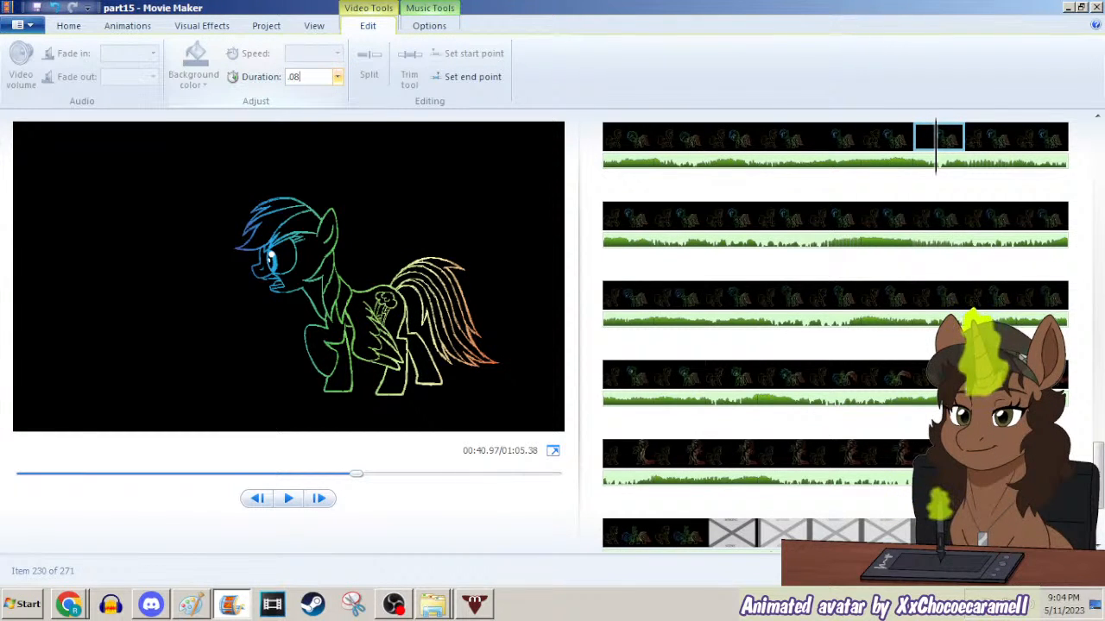
type(".08")
key("Return")
Flip item by item between items 227 and 231 to check the gold pony's motion from pose to pose.
key("Right")
key("Left")
key("Left")
key("Left")
key("Left")
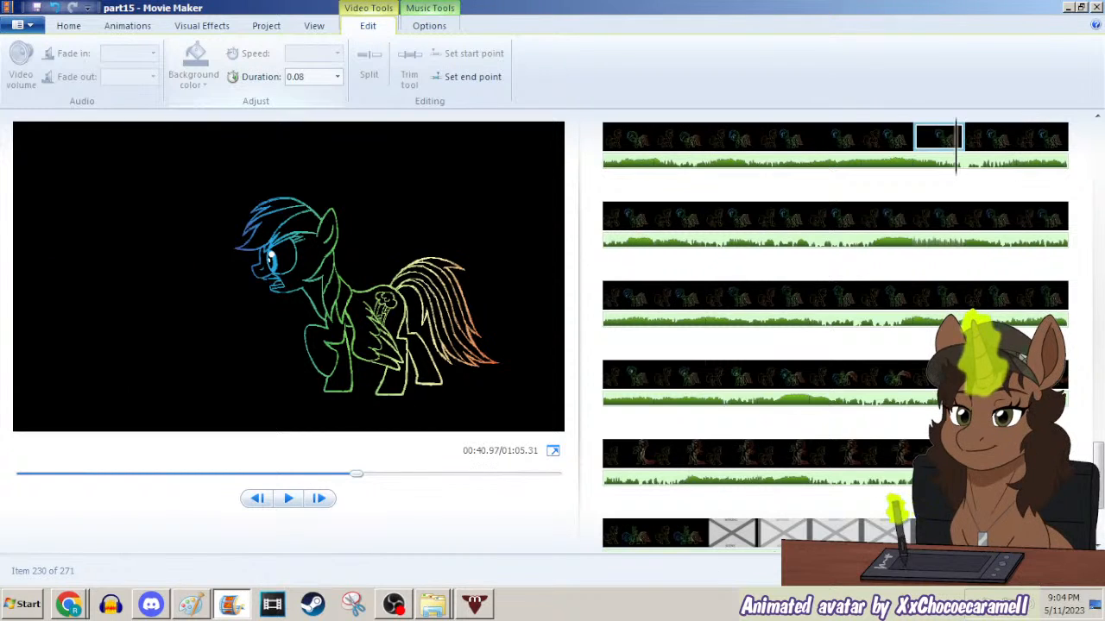
key("Right")
key("Right")
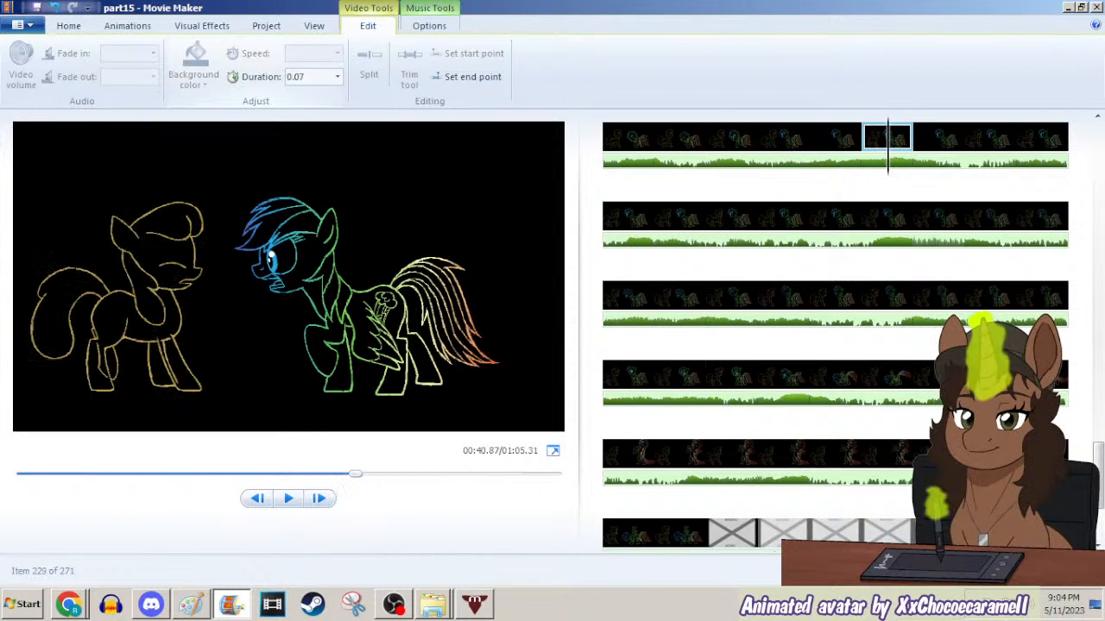
key("Right")
key("Right")
key("Left")
key("Left")
key("Left")
key("Left")
key("Right")
key("Right")
key("Right")
key("Right")
key("Left")
key("Left")
key("Left")
key("Left")
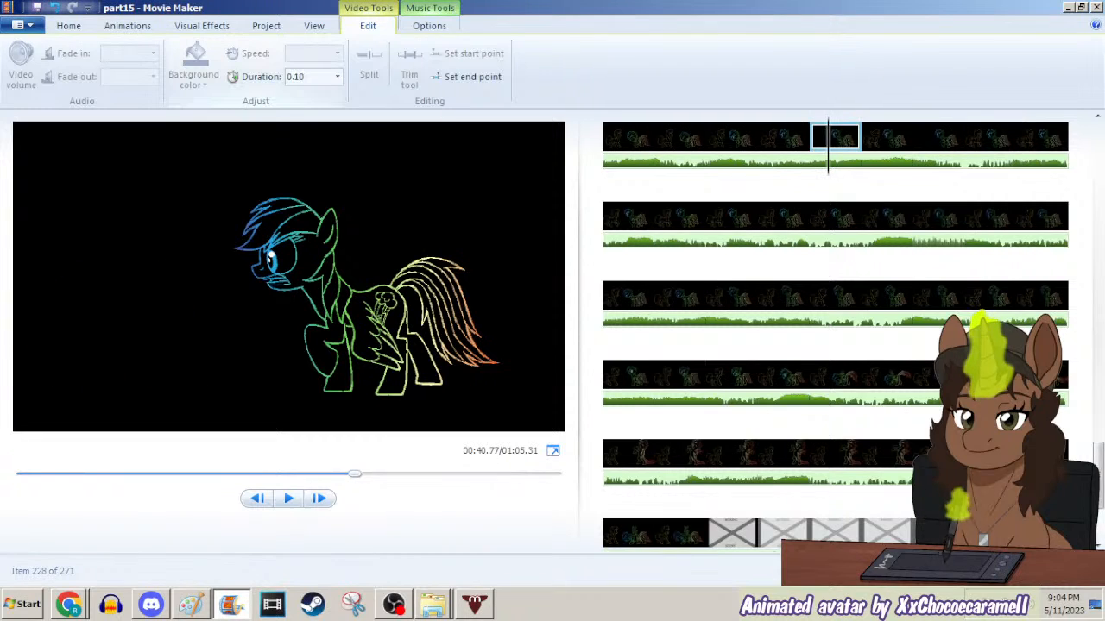
key("Right")
key("Right")
key("Right")
key("Right")
key("Left")
key("Left")
key("Left")
key("Left")
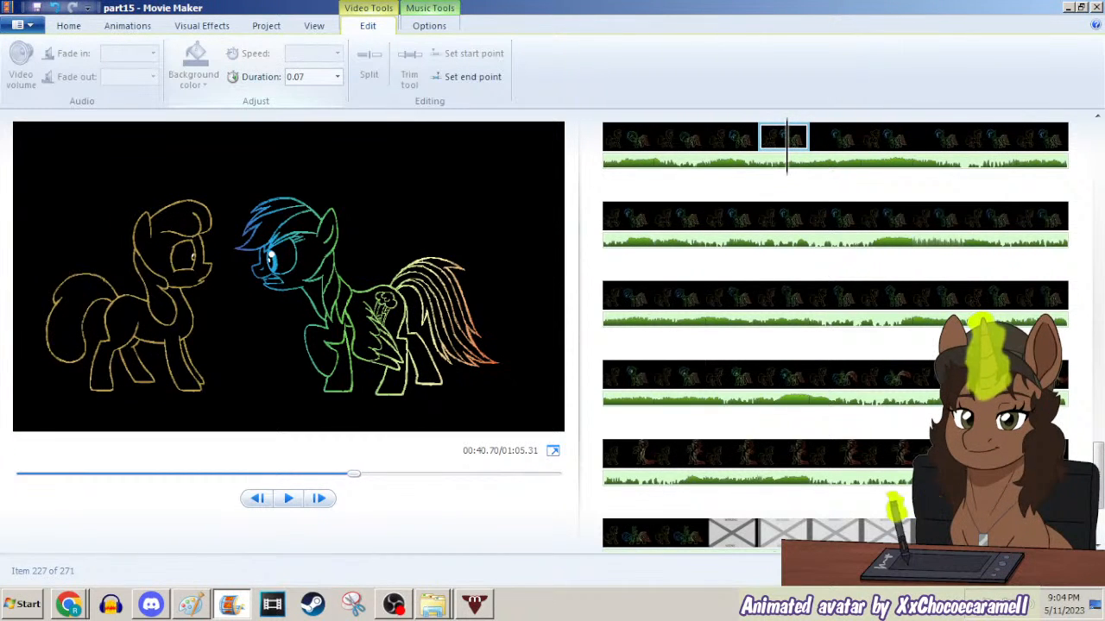
key("Right")
key("Right")
key("Left")
key("Left")
key("Right")
key("Right")
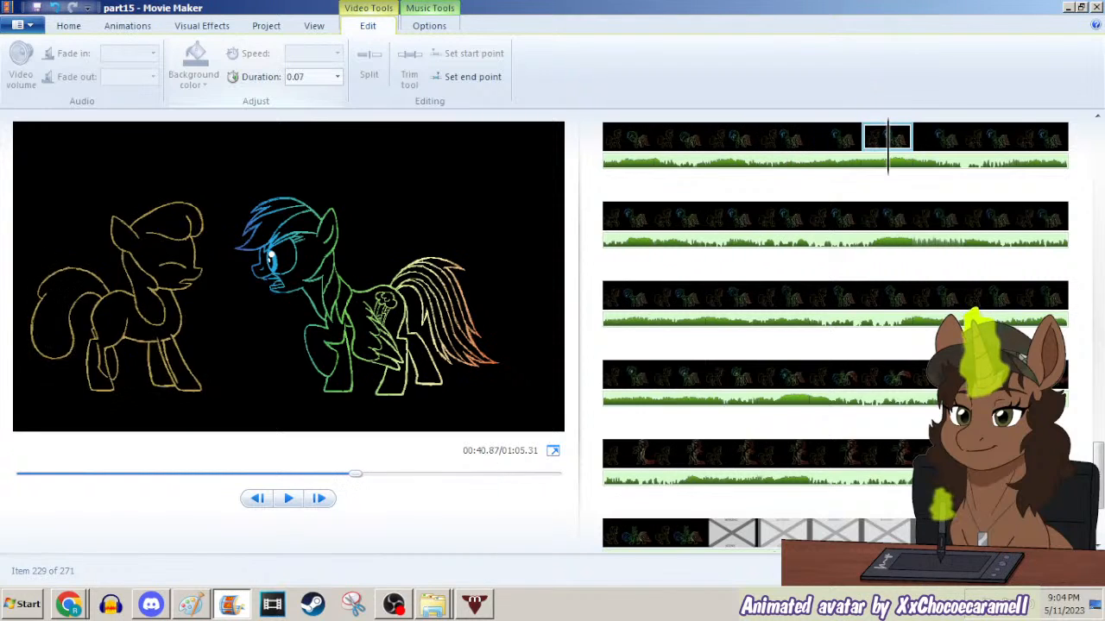
key("Right")
key("Right")
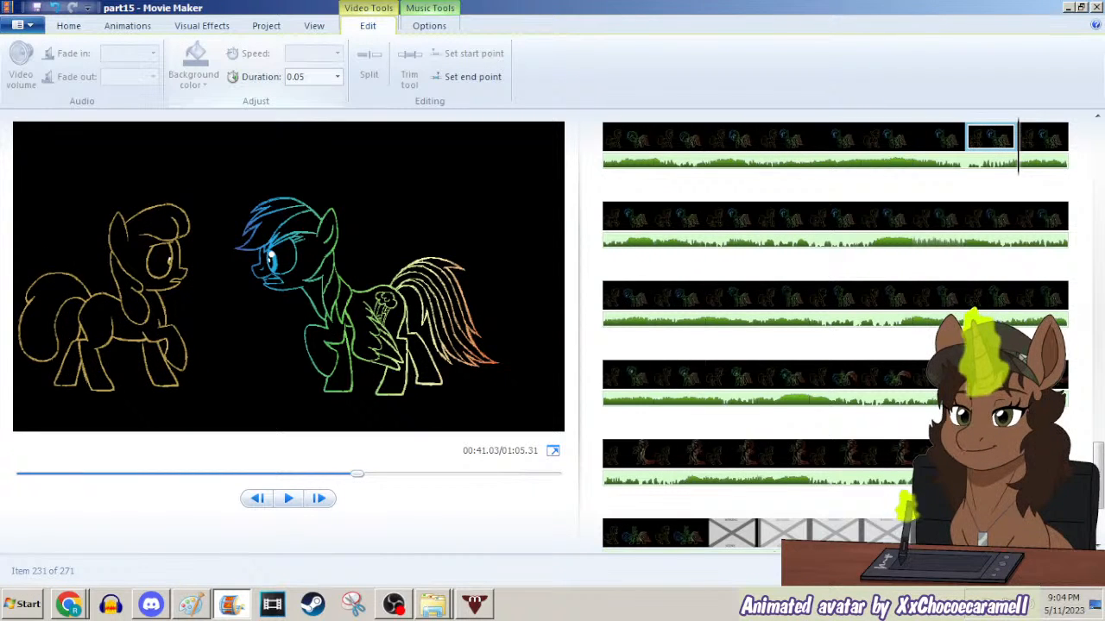
key("Left")
key("Left")
key("Right")
key("Right")
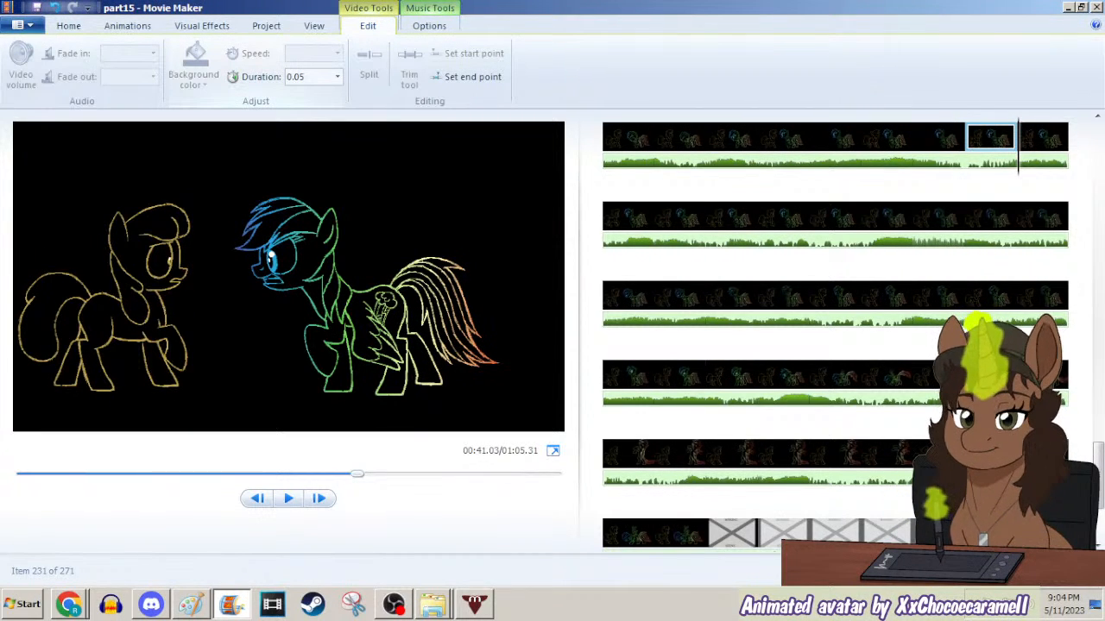
Step the preview frame by frame back and forth across items 227 to 231 to judge the timing of the gold pony's movement.
key("j")
key("j")
key("j")
key("j")
key("j")
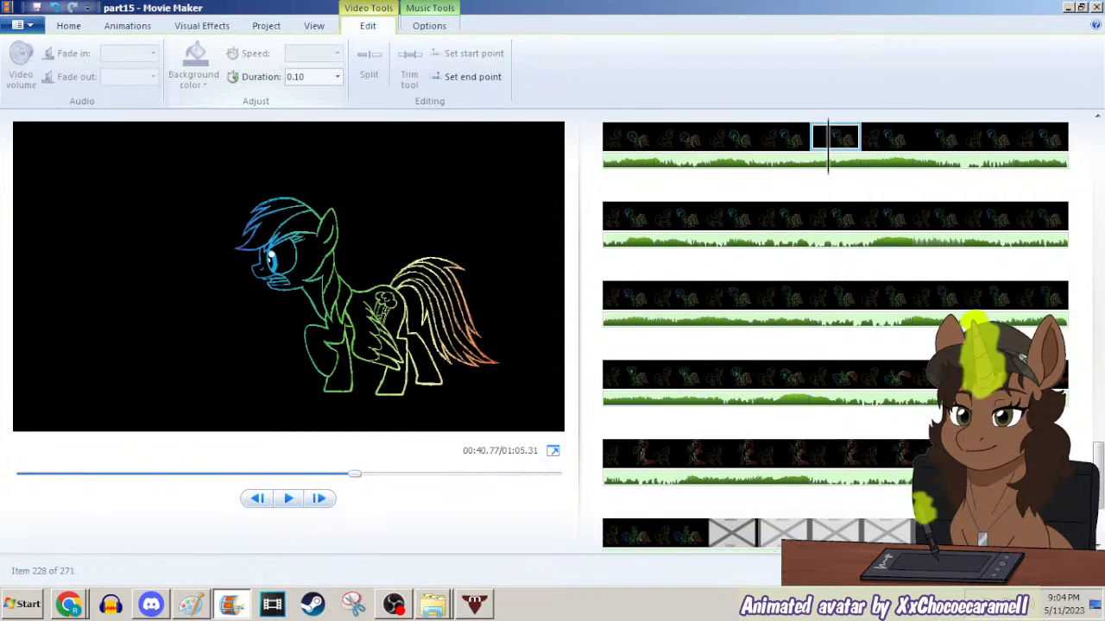
key("l")
key("l")
key("l")
key("l")
key("l")
key("l")
key("l")
key("l")
key("l")
key("l")
key("l")
key("j")
key("j")
key("j")
key("j")
key("j")
key("j")
key("j")
key("j")
key("j")
key("j")
key("j")
key("l")
key("l")
key("l")
key("l")
key("l")
key("l")
key("l")
key("l")
key("l")
key("l")
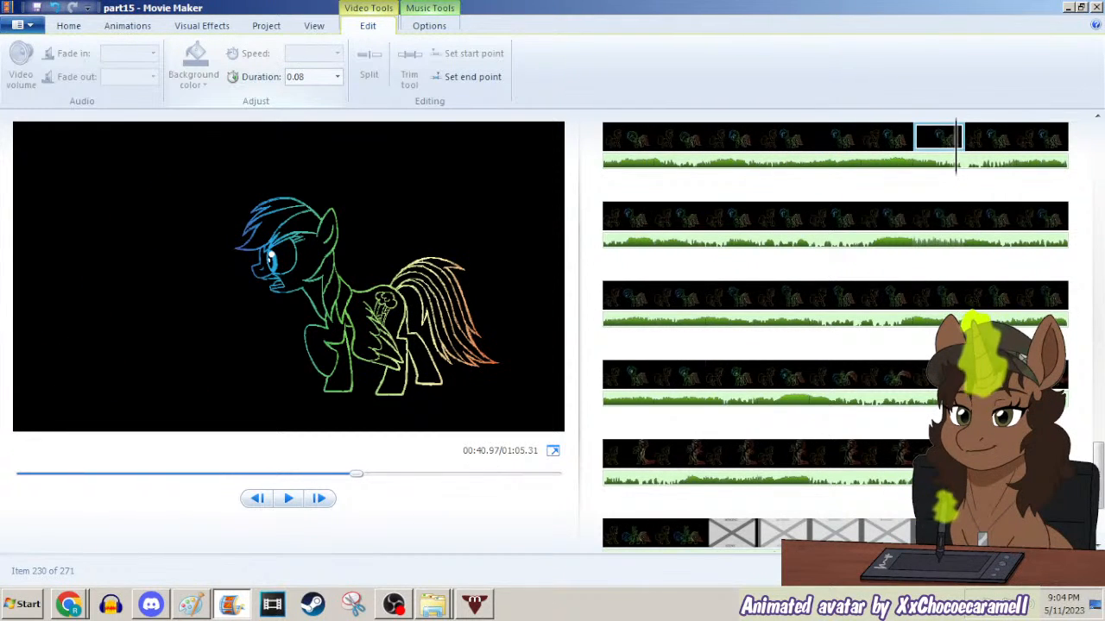
key("j")
key("j")
key("j")
key("j")
key("j")
key("j")
key("j")
key("j")
key("j")
key("l")
key("l")
key("l")
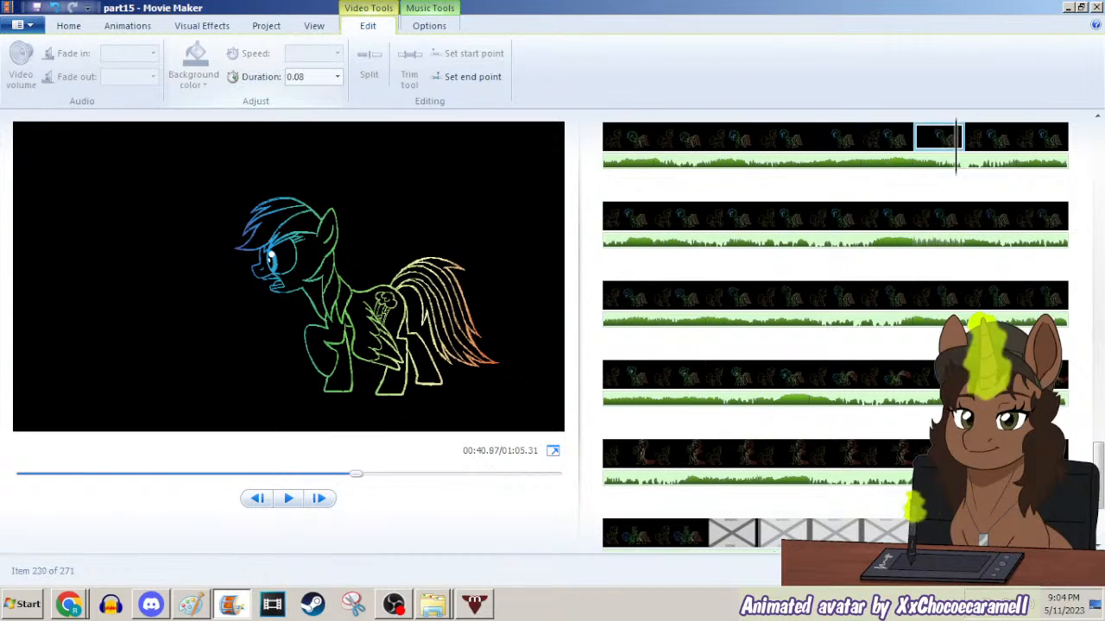
key("l")
key("j")
key("j")
key("j")
key("j")
key("l")
key("l")
key("l")
key("l")
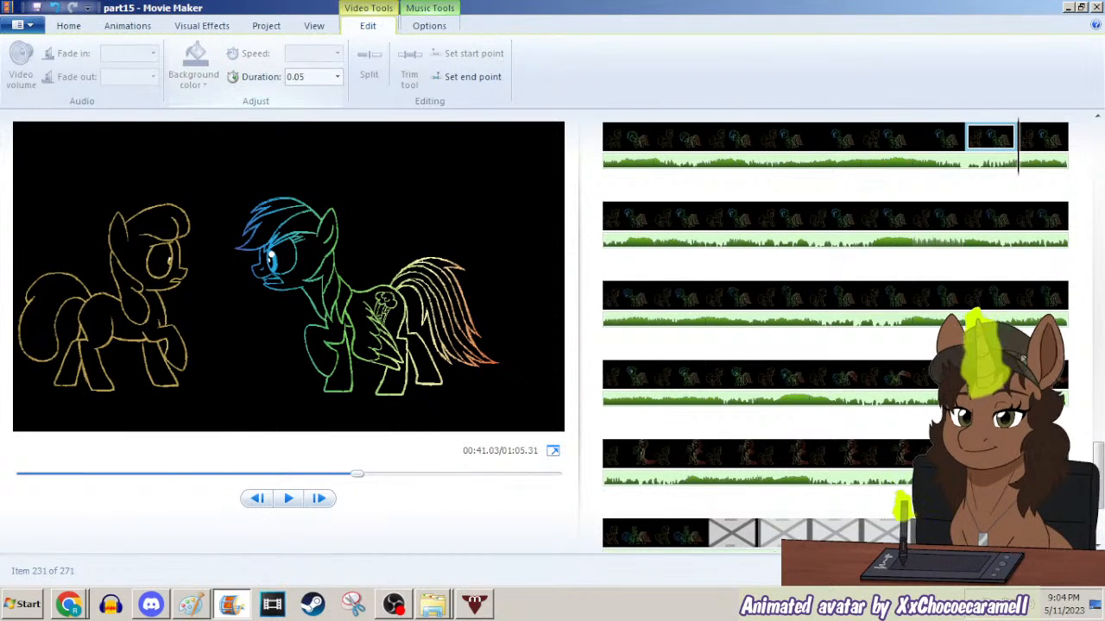
key("j")
key("j")
key("j")
key("j")
key("j")
key("l")
key("l")
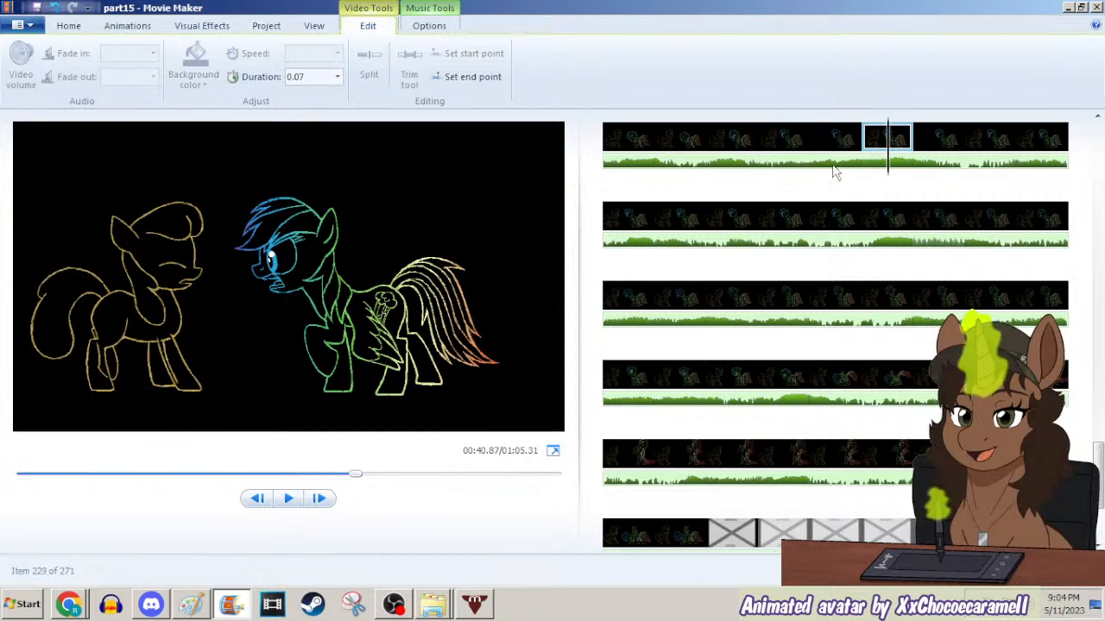
left_click(787, 140)
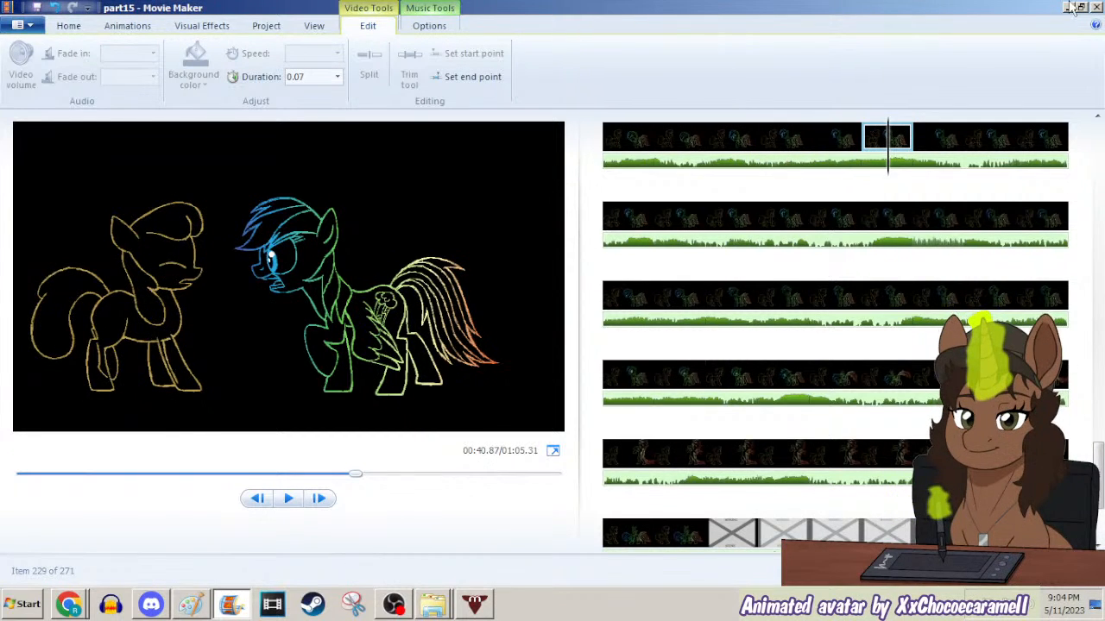
Return to Paint and delete the rainbow pony from picture 245, keeping only the gold pony on black.
key("alt+Tab")
left_click(214, 79)
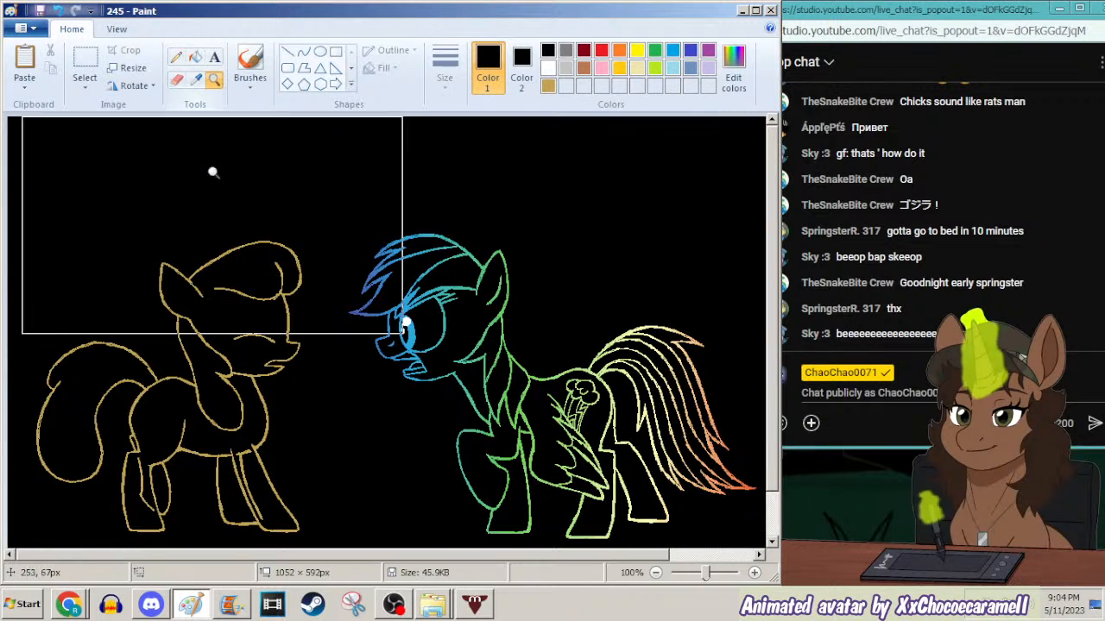
right_click(214, 158)
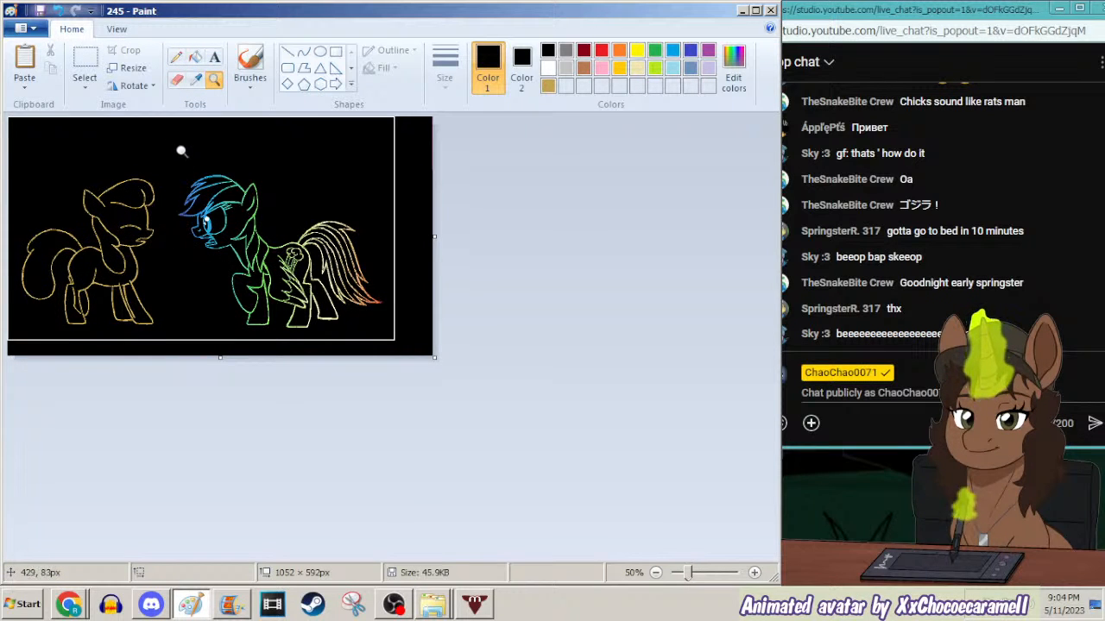
left_click(84, 68)
left_click_drag(168, 156, 658, 377)
key("Delete")
Recolour the gold pony in picture 245 to purple and copy the whole picture.
left_click(196, 79)
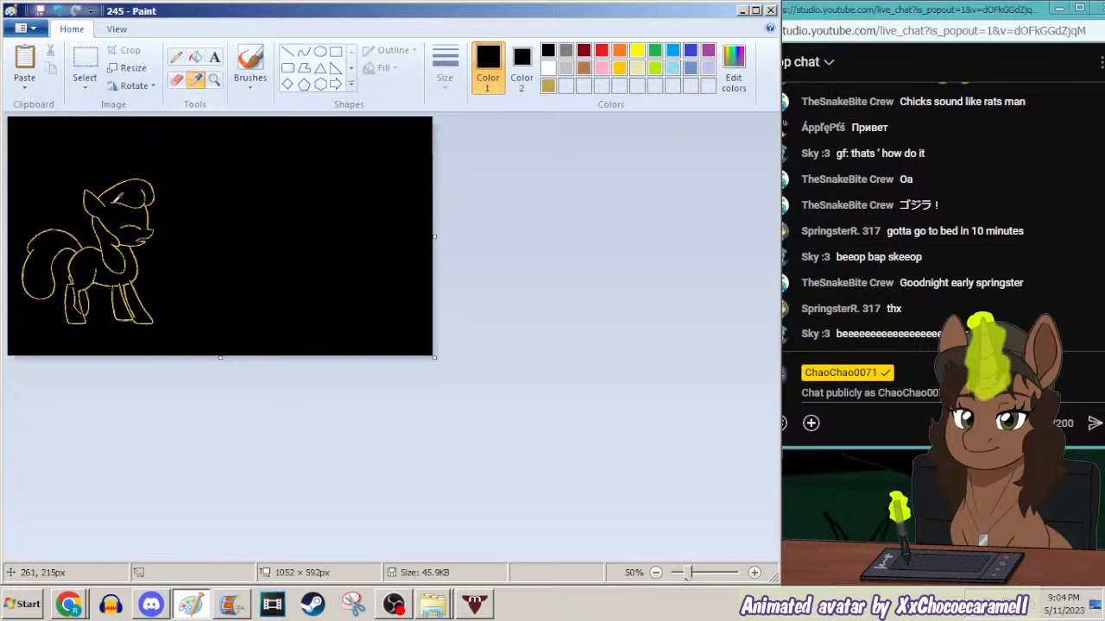
right_click(113, 227)
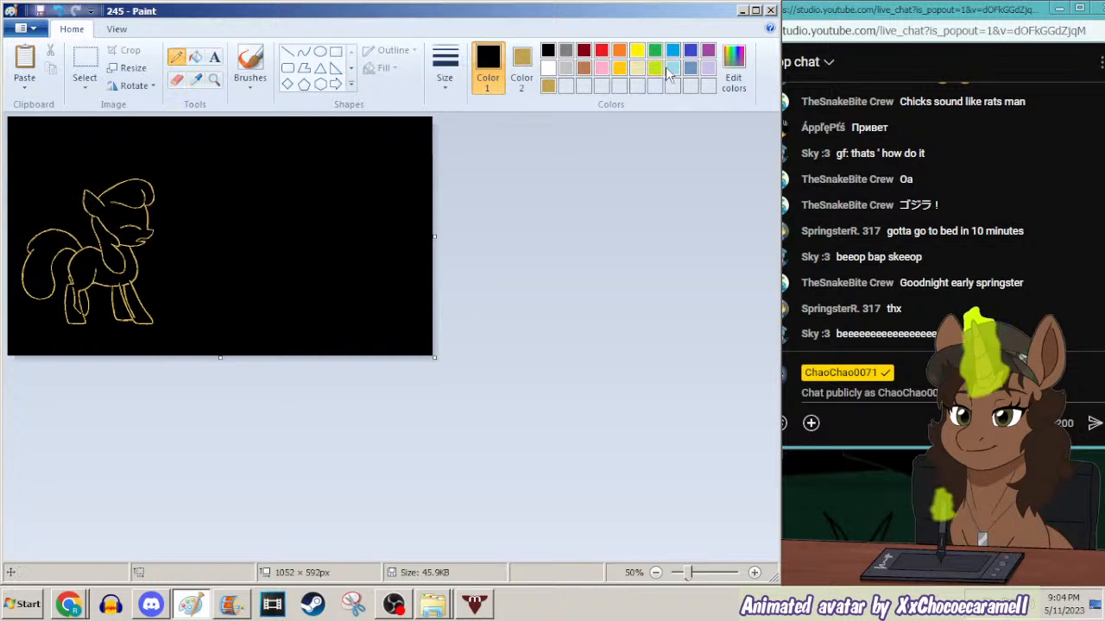
left_click(708, 49)
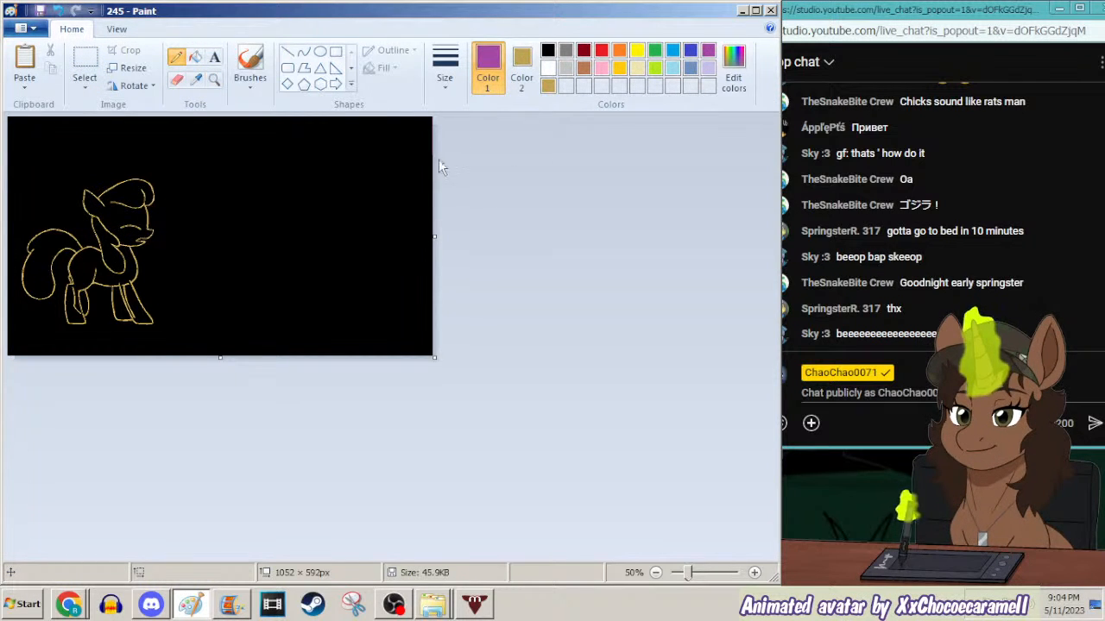
key("ctrl+a")
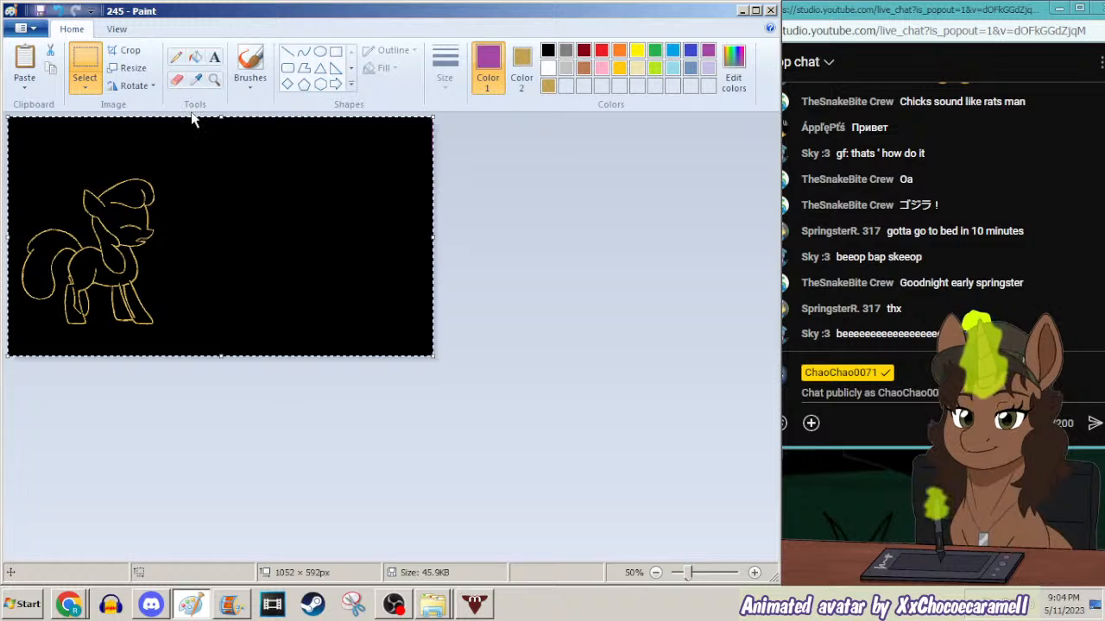
left_click(336, 52)
mouse_move(207, 176)
left_mouse_down()
mouse_move(133, 232)
mouse_move(2, 376)
mouse_move(244, 135)
left_mouse_up()
key("ctrl+z")
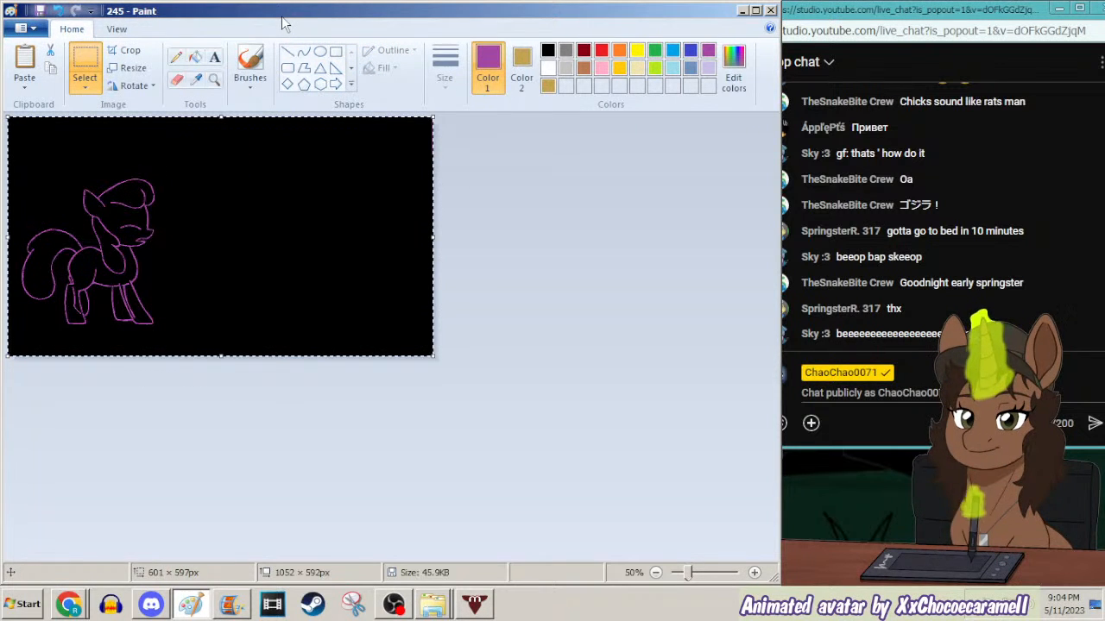
Open picture 237 from the eib5 folder without saving the changes to picture 245.
key("ctrl+o")
type("237")
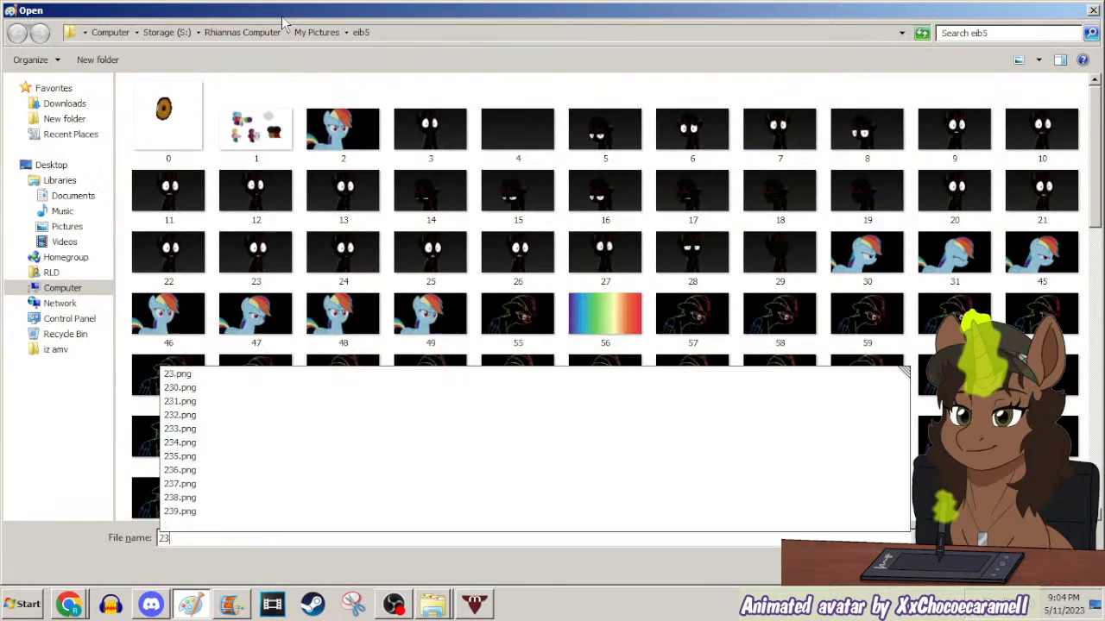
key("Return")
key("n")
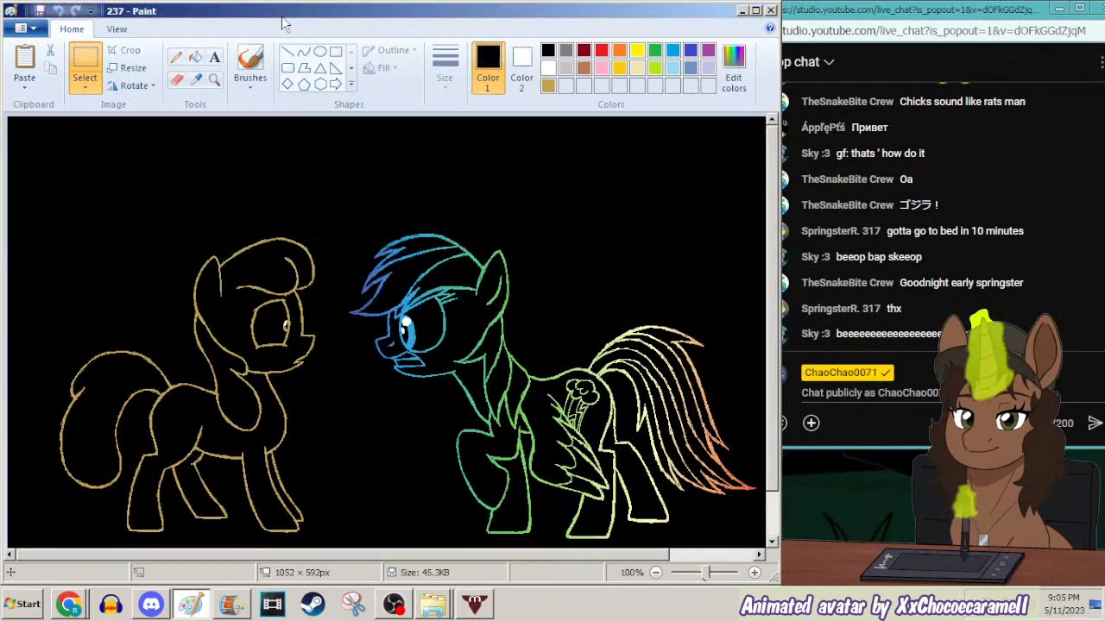
Delete the rainbow pony from picture 237, keeping only the gold pony on the black background.
left_click(196, 80)
right_click(196, 131)
left_click(214, 80)
right_click(214, 152)
left_click(85, 67)
left_click_drag(188, 153, 681, 387)
key("Delete")
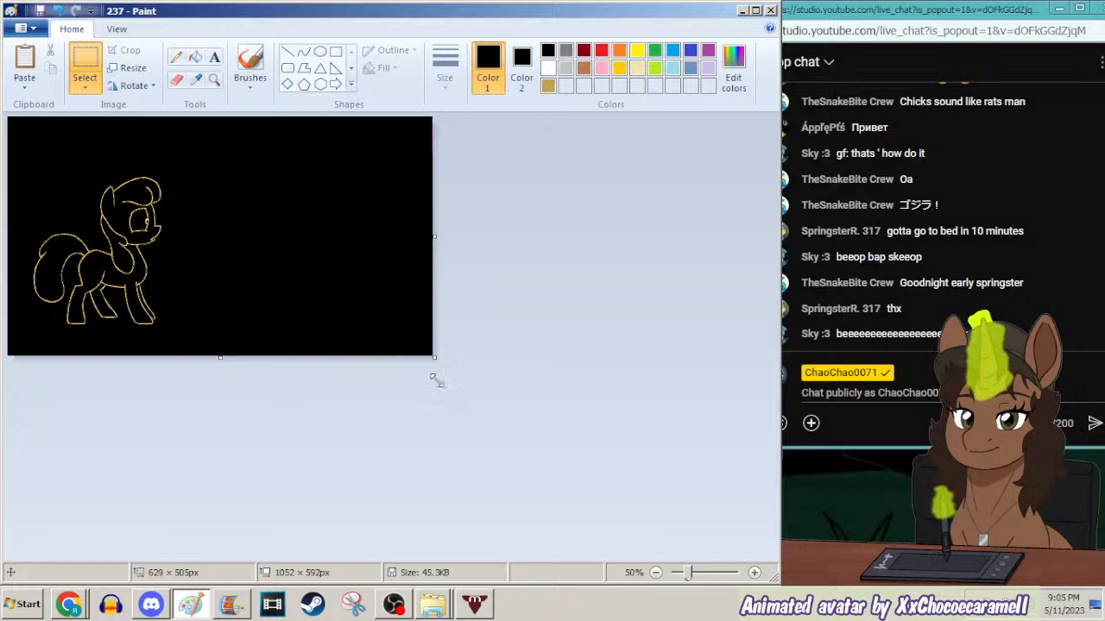
Switch to the YouTube music video in Chrome to check the player's volume, and return to Paint.
left_click(68, 604)
left_click(130, 514)
mouse_move(169, 490)
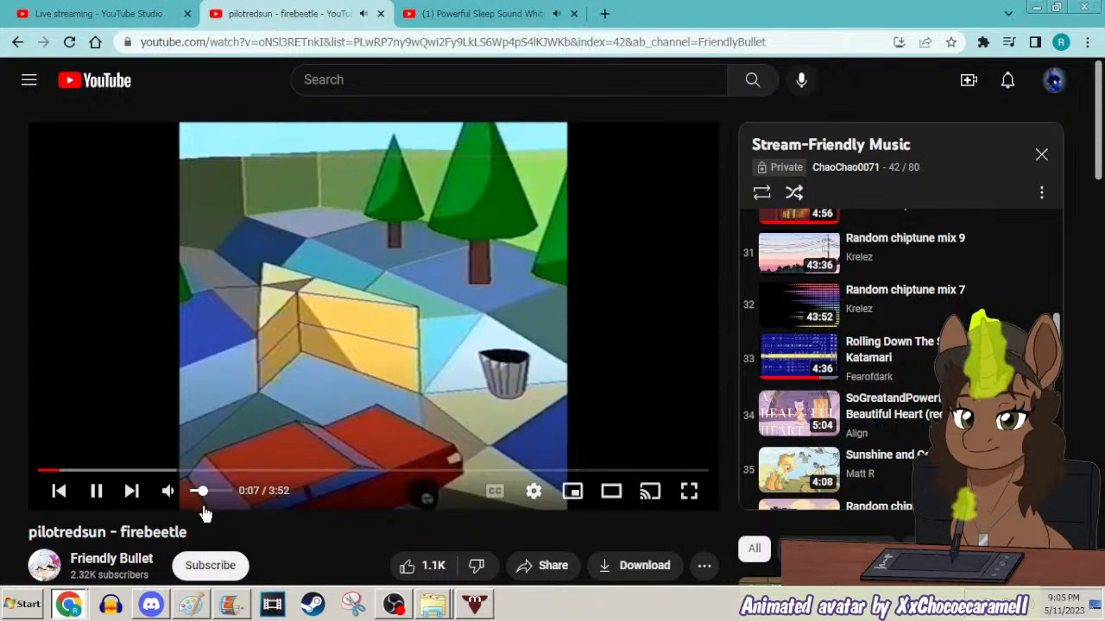
left_click(1037, 7)
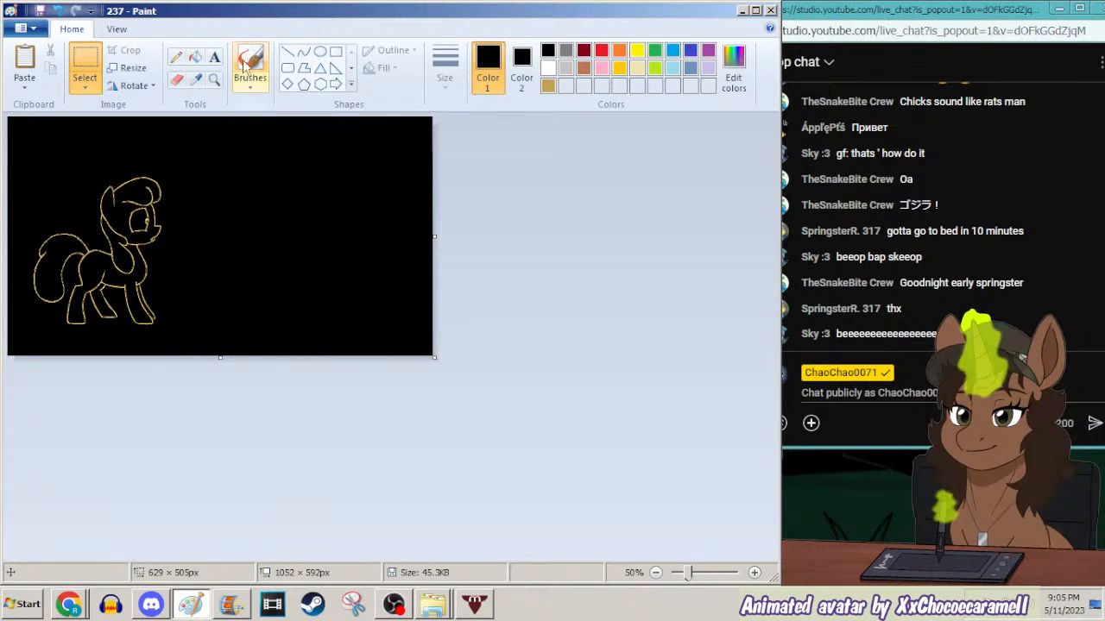
Paste the copied purple pony over the gold pony in picture 237 as a second pose guide.
key("ctrl+v")
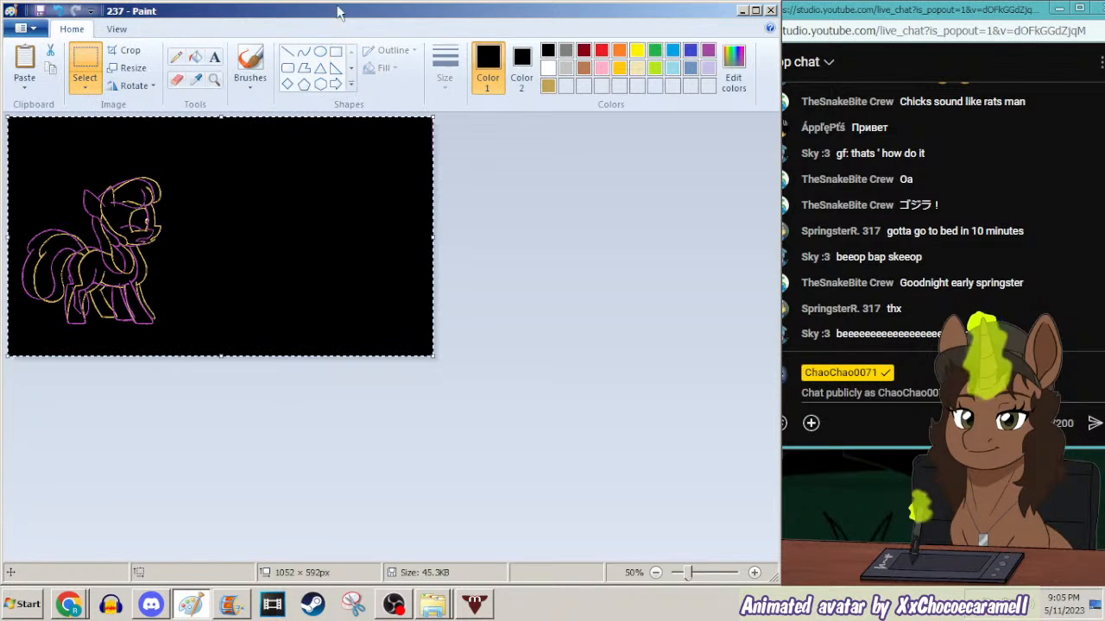
left_click(215, 81)
left_click(209, 250)
left_click(178, 61)
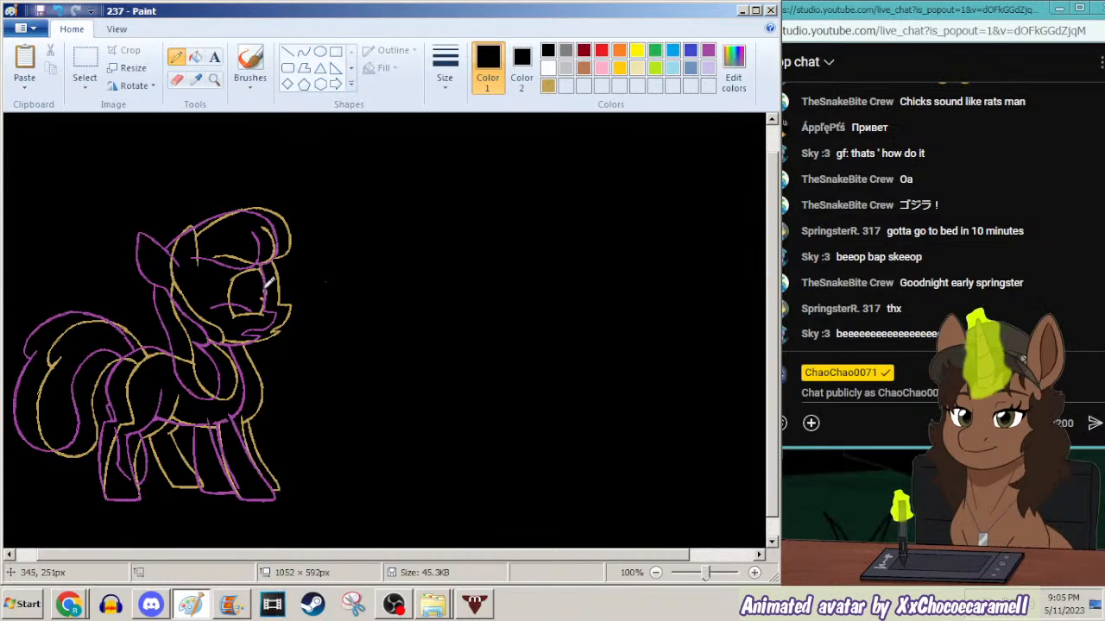
Prepare to recolour the gold pony with its gold as colour 2 and turquoise as colour 1, with the whole picture selected.
left_click(197, 80)
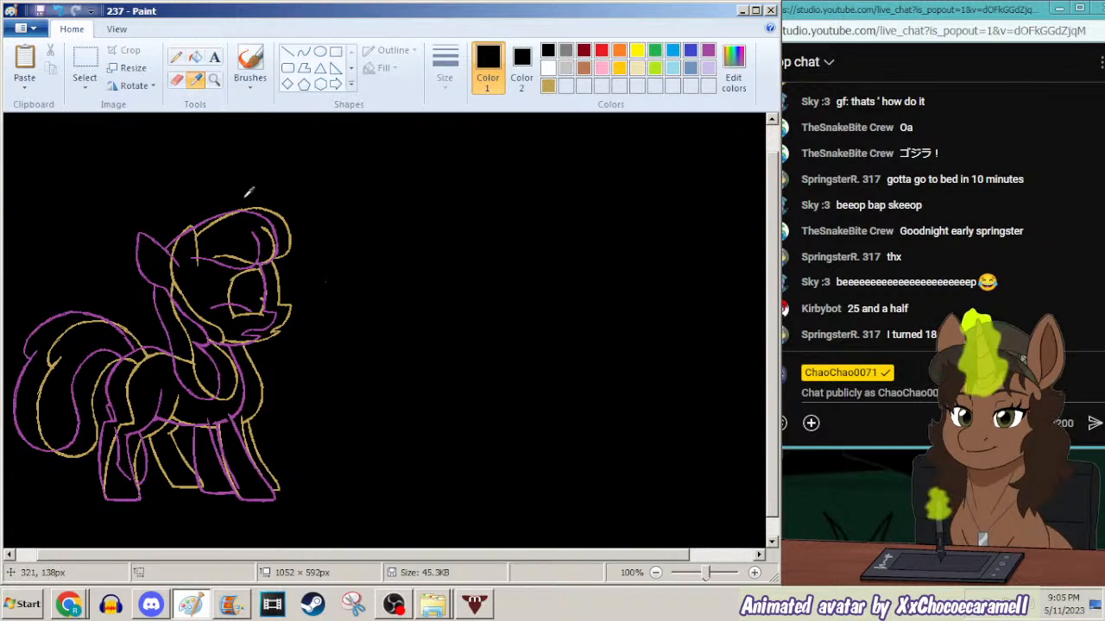
right_click(287, 211)
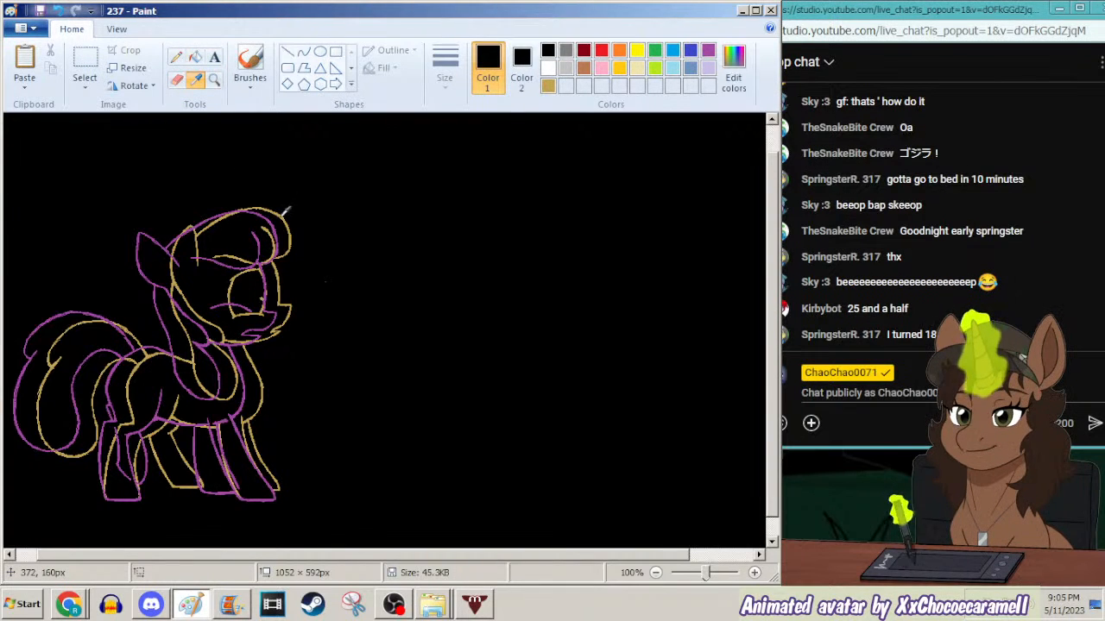
left_click(708, 54)
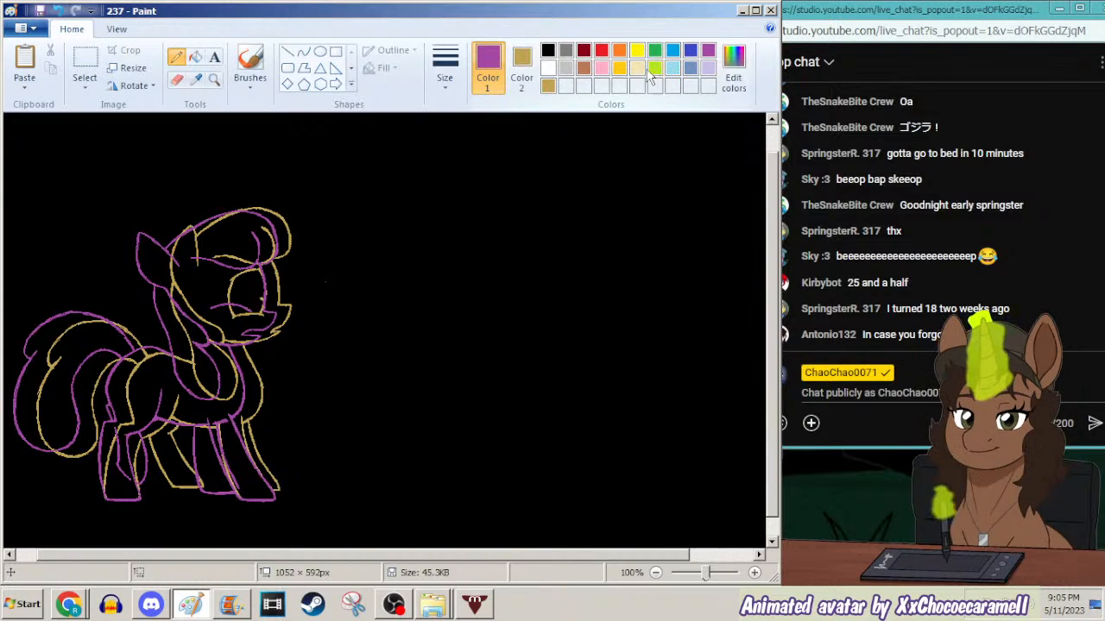
left_click(214, 85)
right_click(238, 208)
key("ctrl+a")
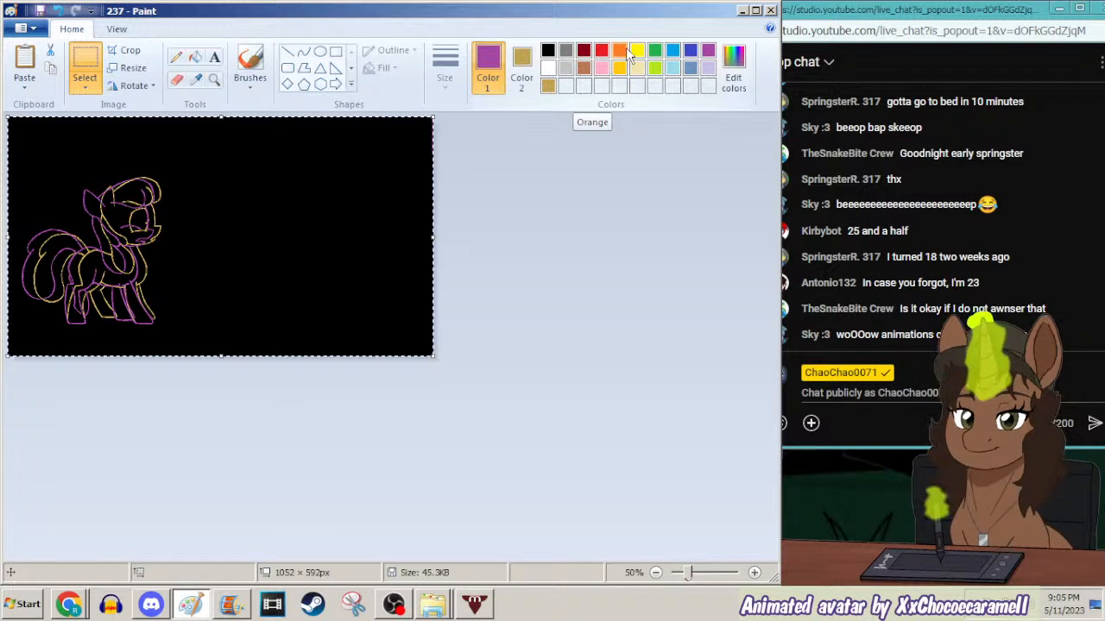
left_click(672, 50)
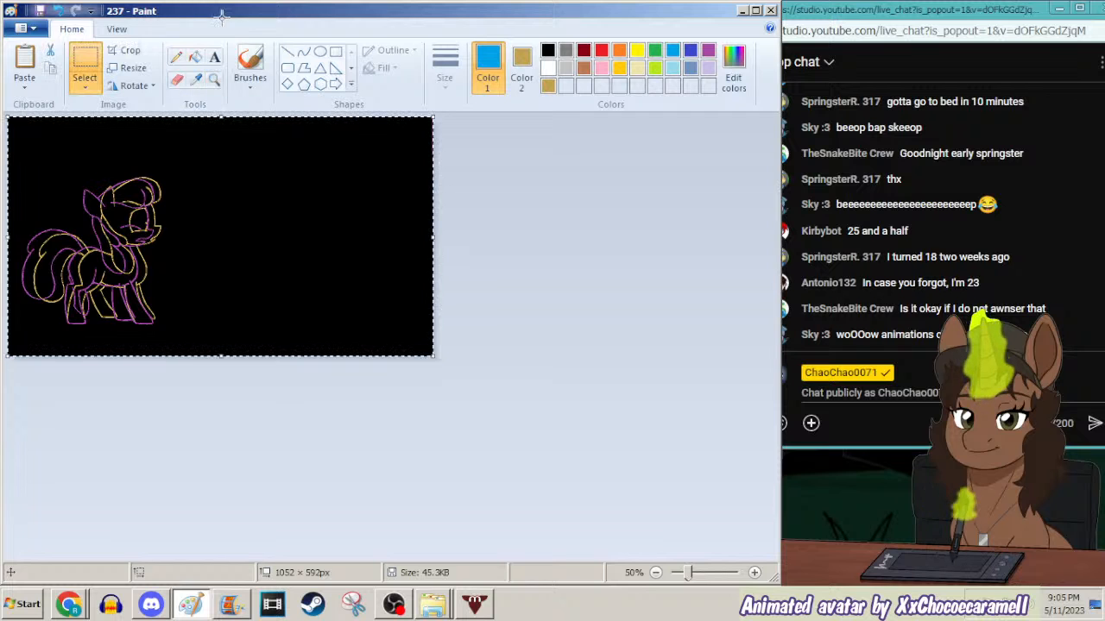
Switch to Chrome, pause the YouTube music video, and return to Paint.
left_click(70, 604)
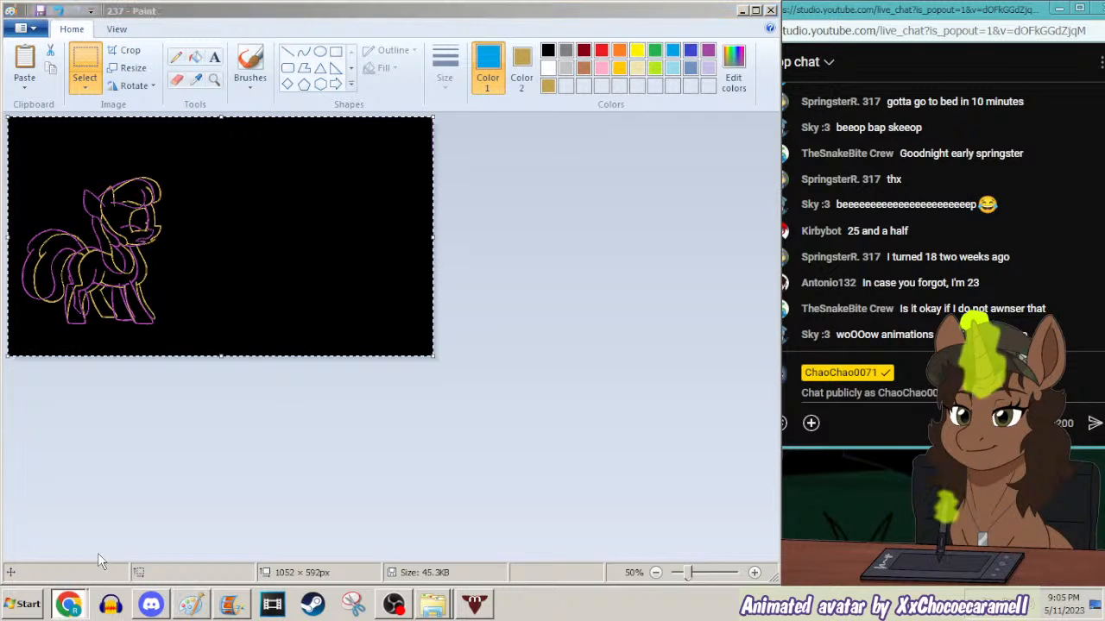
left_click(305, 333)
left_click(1031, 4)
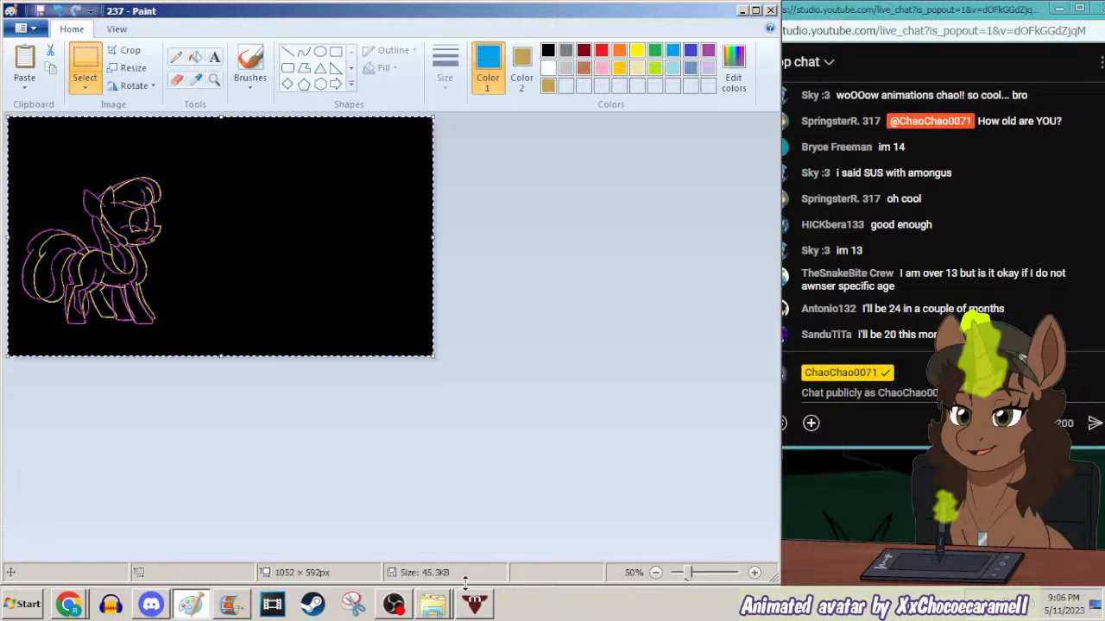
Switch to OBS, cover the stream with the Please Wait source, and hide that source again.
left_click(393, 602)
left_click(398, 502)
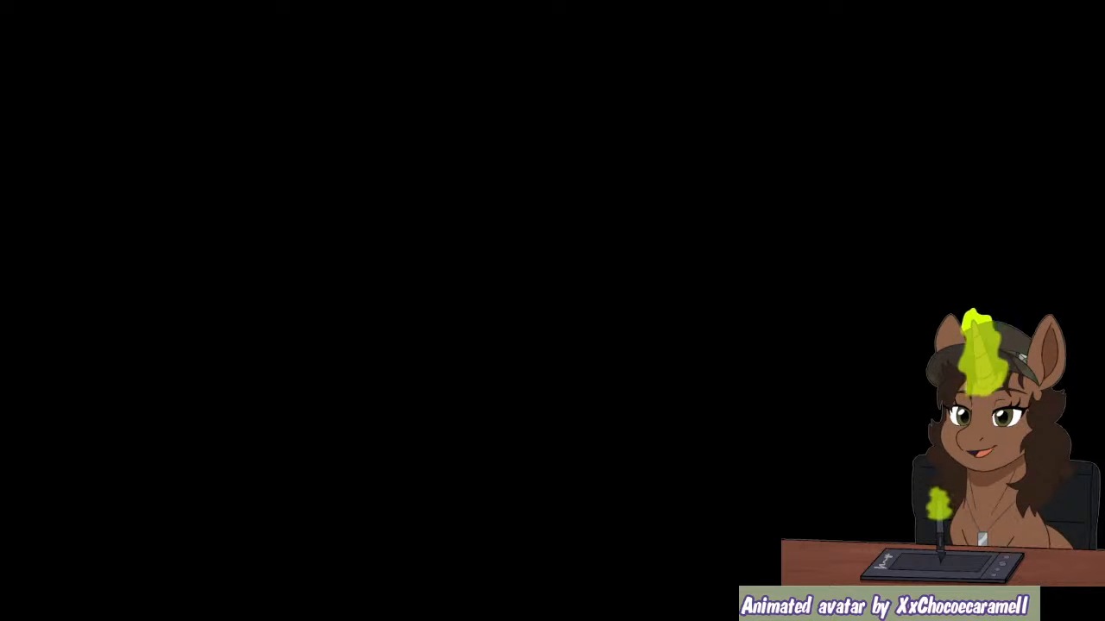
left_click(399, 502)
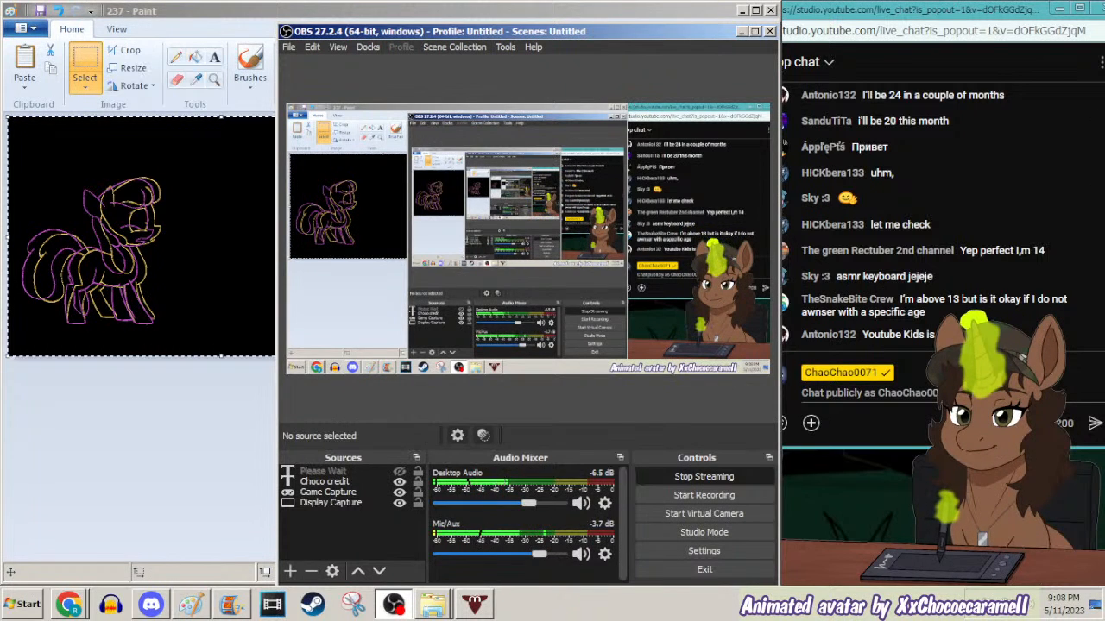
Hide the author of the "asmr keyboard" message from the channel's live chat and return to Paint.
left_click(1098, 276)
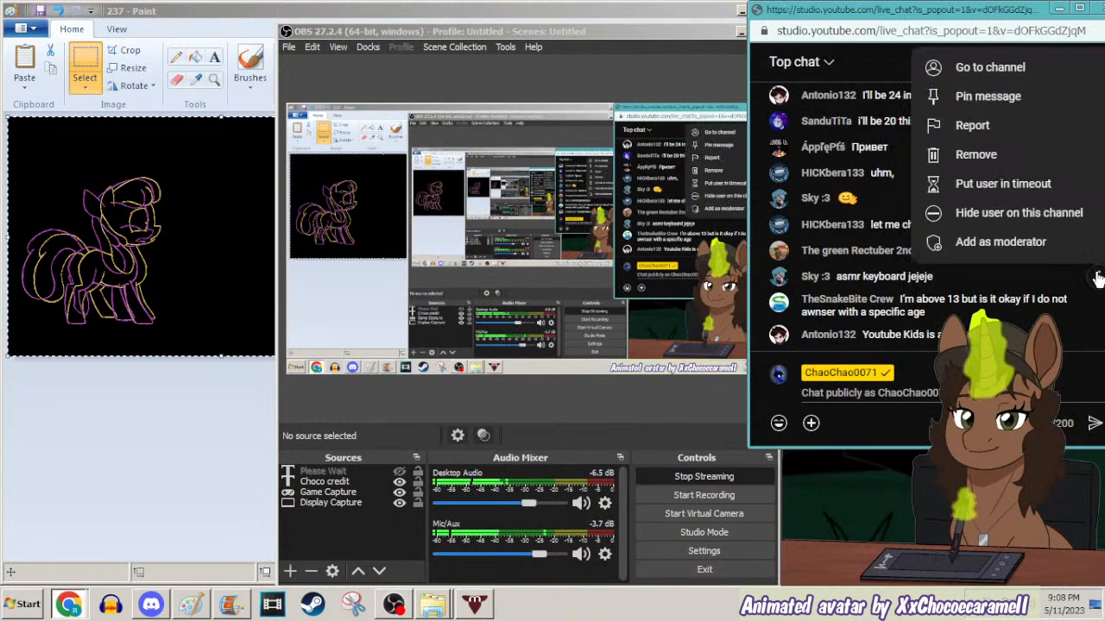
left_click(1040, 211)
left_click(145, 442)
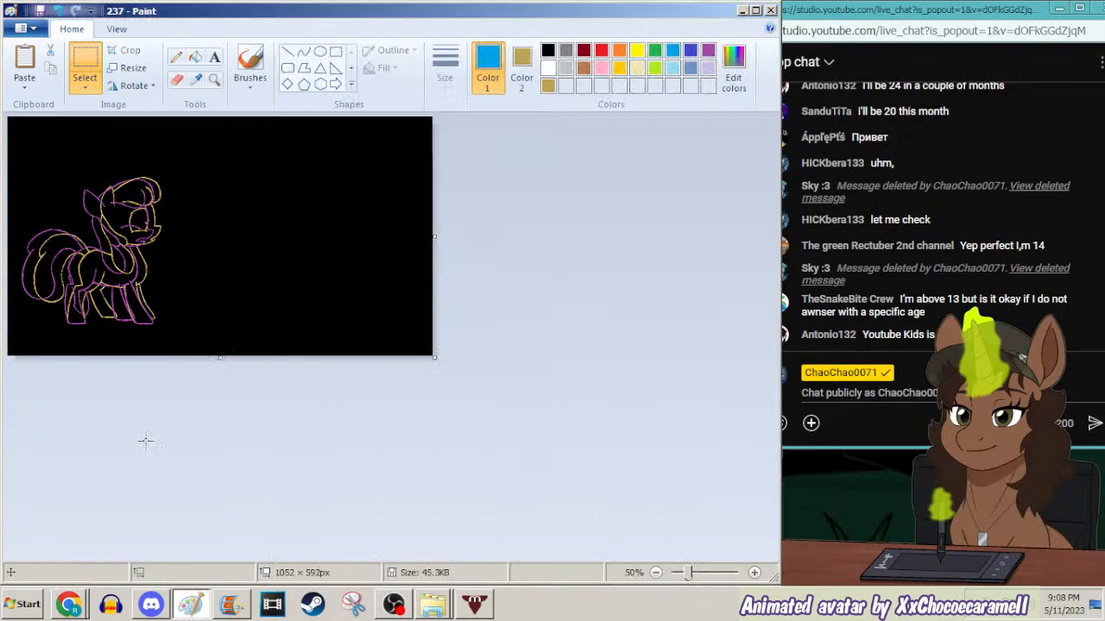
Switch to Chrome to look at the paused music video, and return to Paint.
left_click(69, 604)
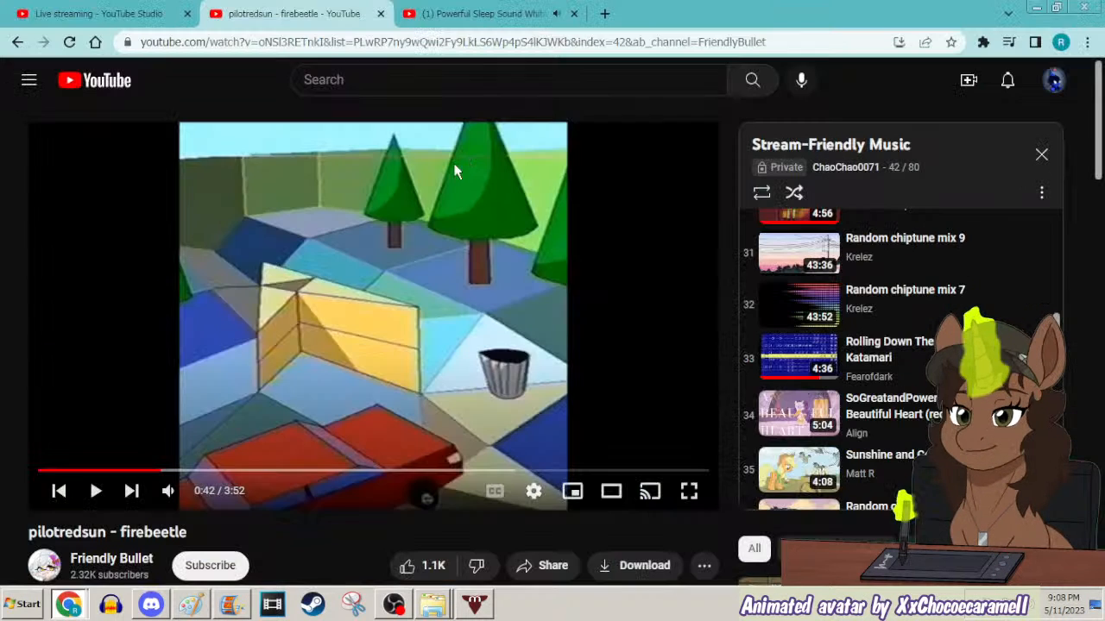
left_click(1035, 7)
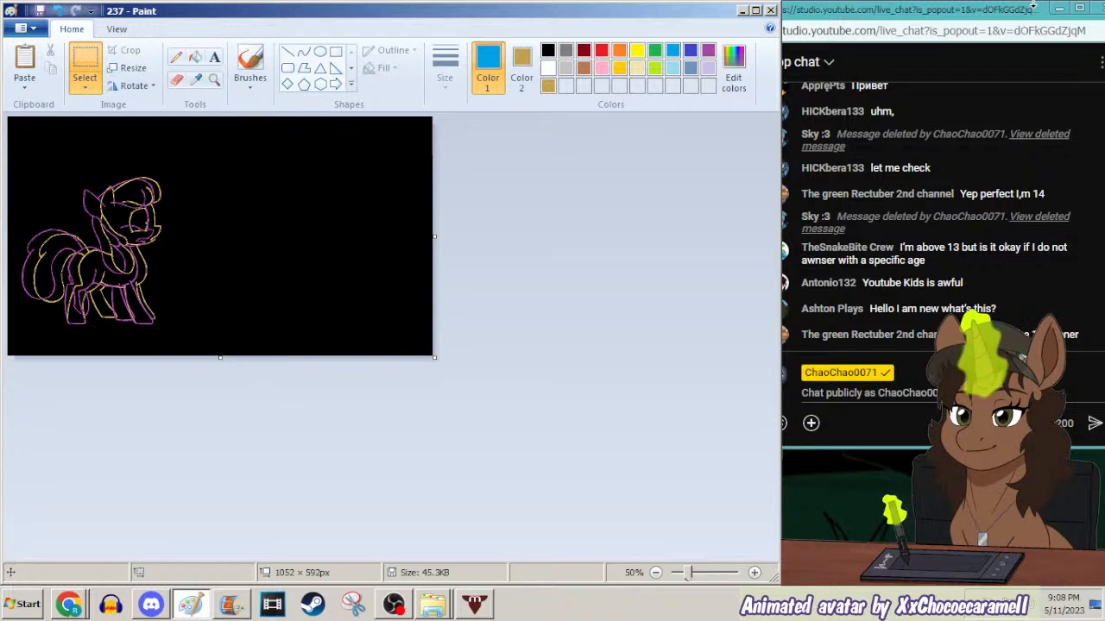
Recolour the gold pony in picture 237 to light turquoise, keeping the overlaid purple pony as it is.
left_click(215, 82)
left_click(168, 235)
left_click(196, 80)
right_click(300, 264)
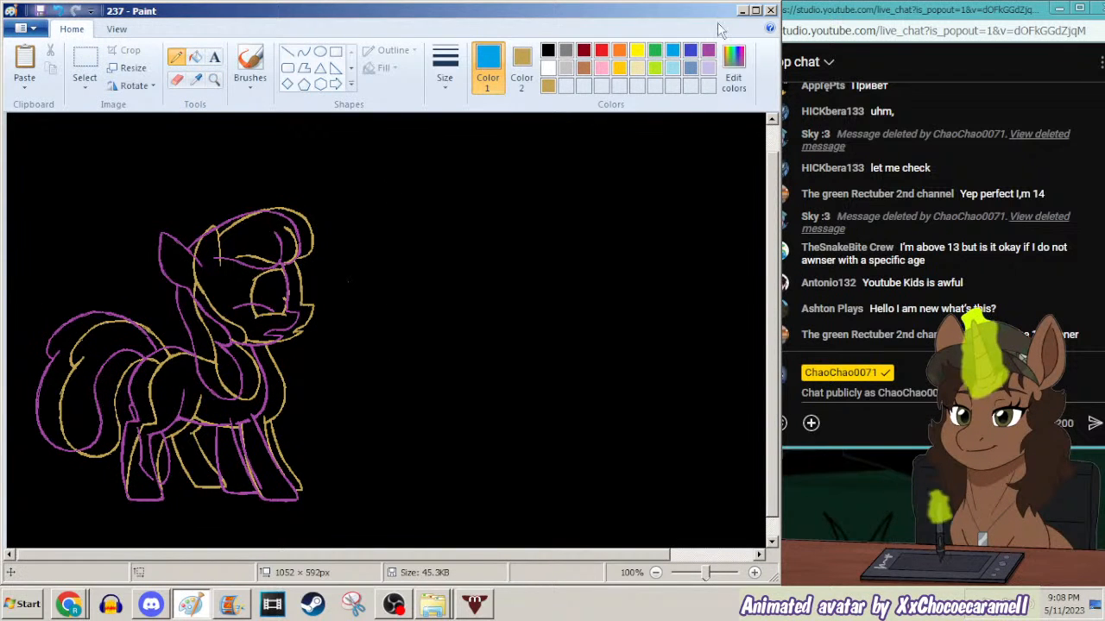
key("ctrl+a")
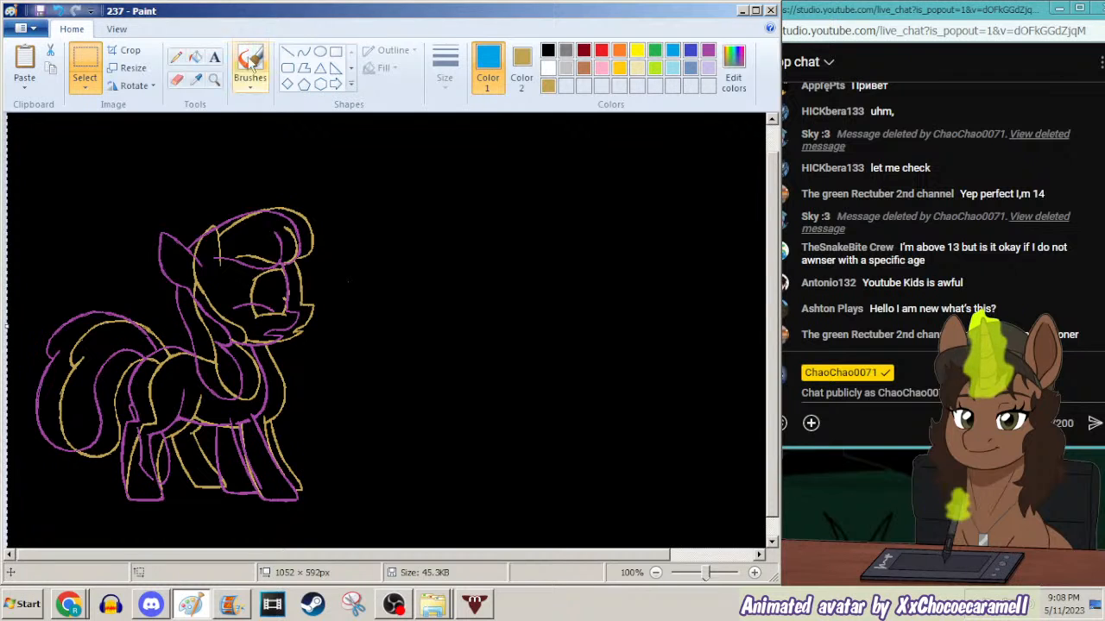
left_click(336, 51)
left_click(673, 70)
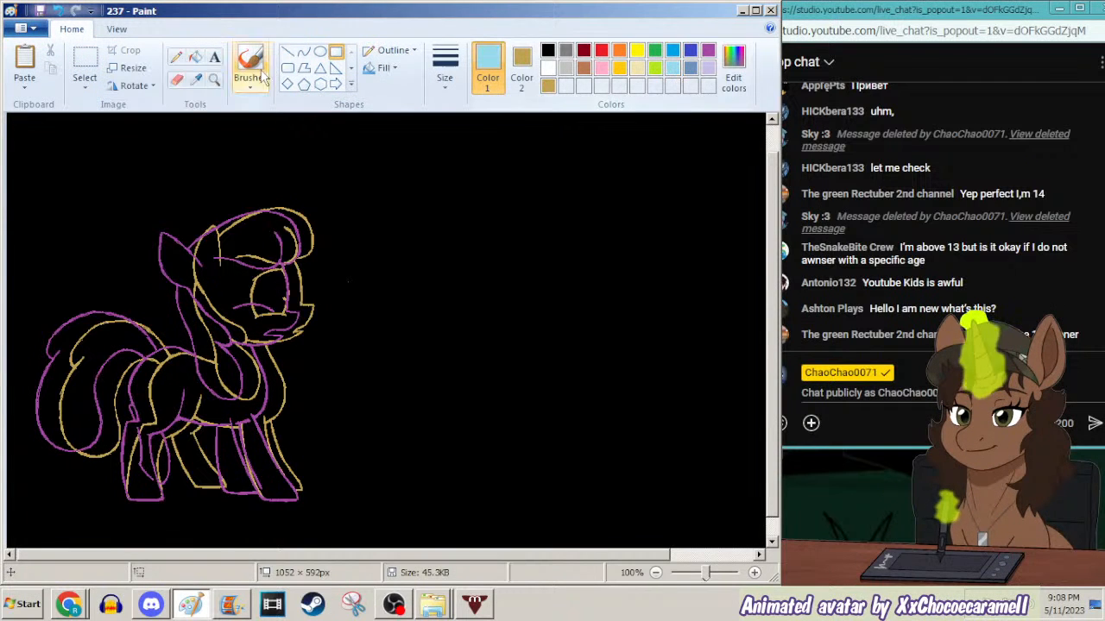
left_click(215, 81)
right_click(229, 151)
left_click(335, 57)
left_click_drag(211, 149, 5, 362)
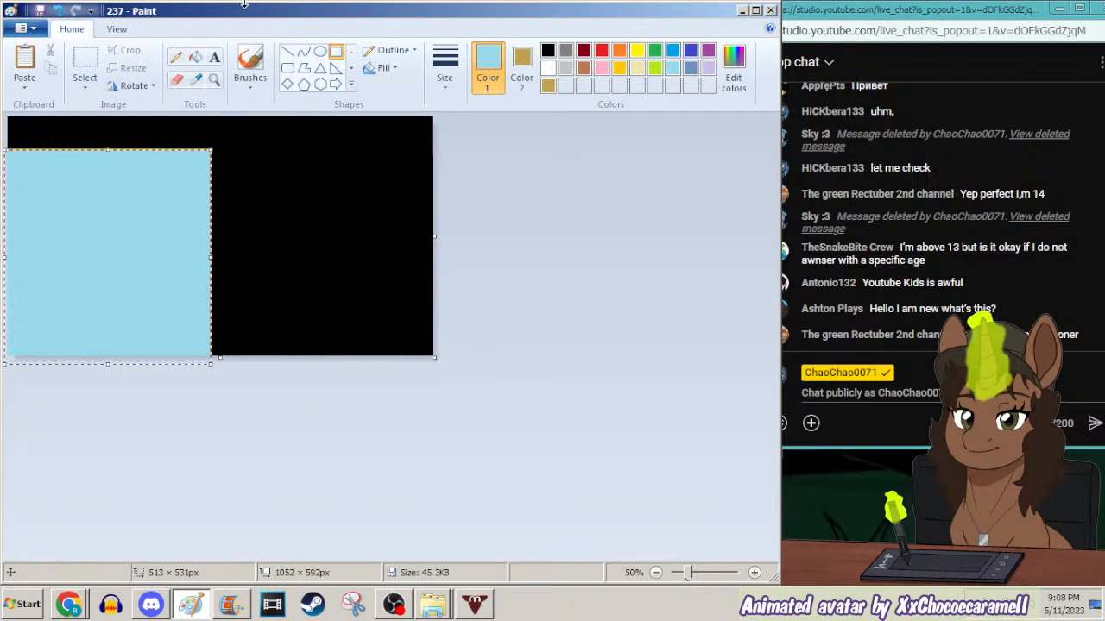
key("ctrl+v")
Set up the Pencil for the legs with a chosen line thickness, gold as colour 1 and black as colour 2.
left_click(215, 80)
left_click(214, 245)
left_click(222, 406)
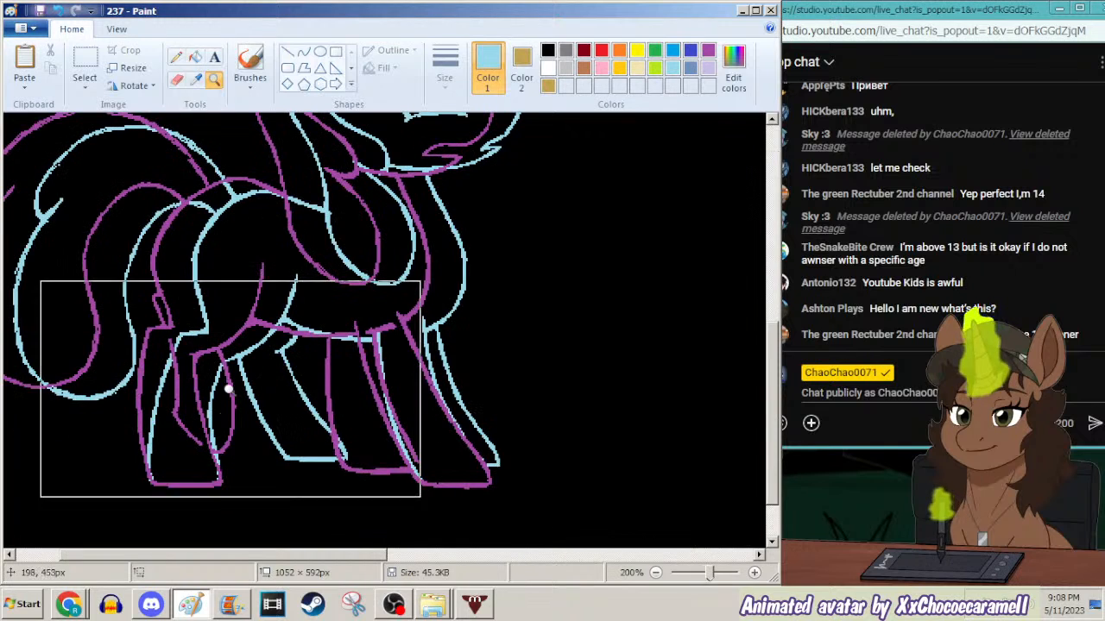
left_click(197, 81)
right_click(212, 119)
left_click(177, 57)
left_click(444, 76)
left_click(433, 121)
left_click(548, 85)
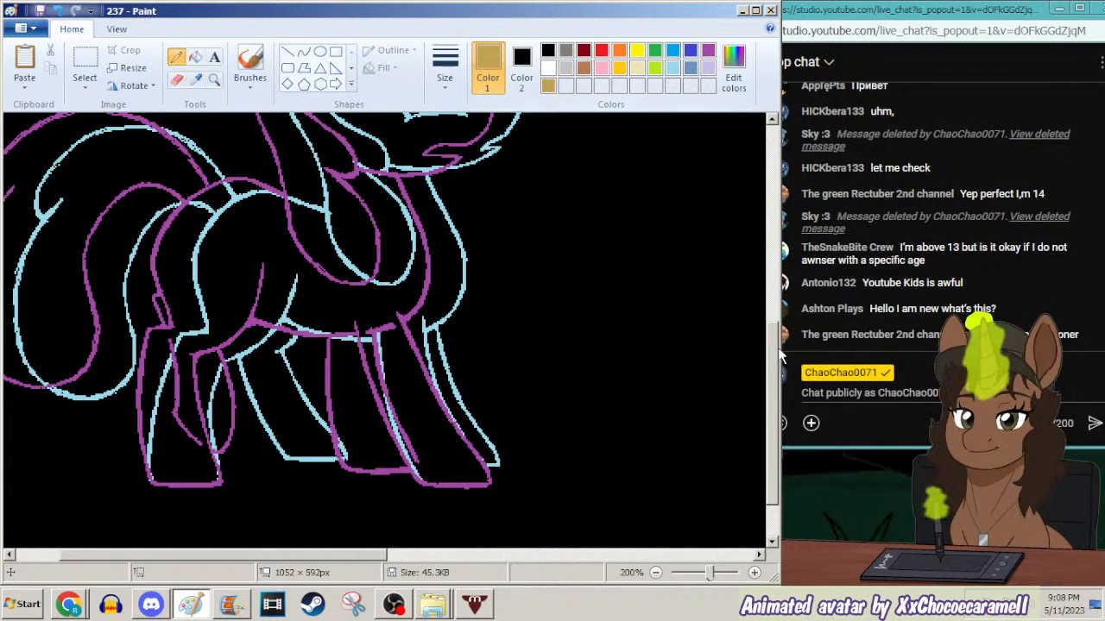
Draw the near hind leg's gold front and back edges and top hock line, and start the inner thigh line between the two guides.
scroll(747, 297, "down", 2)
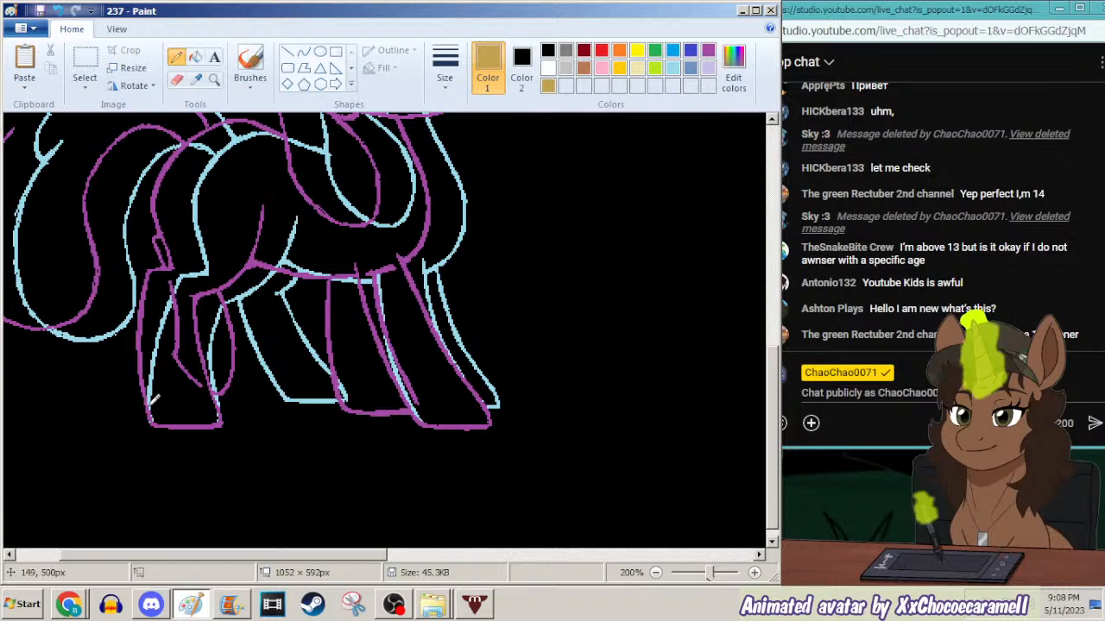
mouse_move(153, 416)
left_mouse_down()
mouse_move(167, 271)
mouse_move(151, 324)
mouse_move(149, 408)
left_mouse_up()
key("ctrl+z")
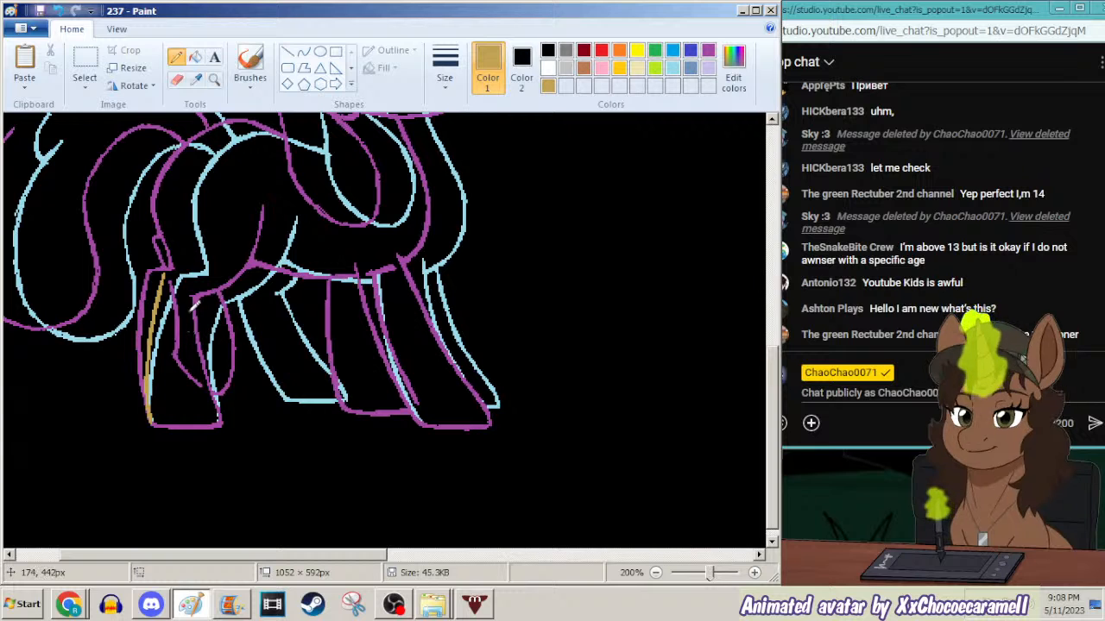
left_click_drag(223, 416, 209, 327)
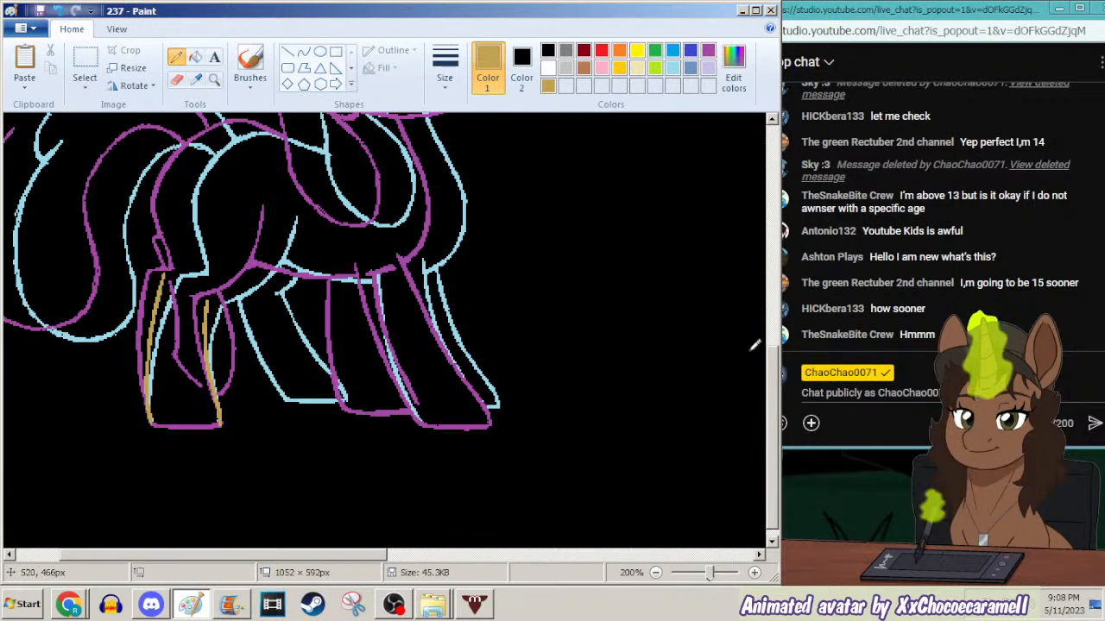
scroll(764, 336, "up", 2)
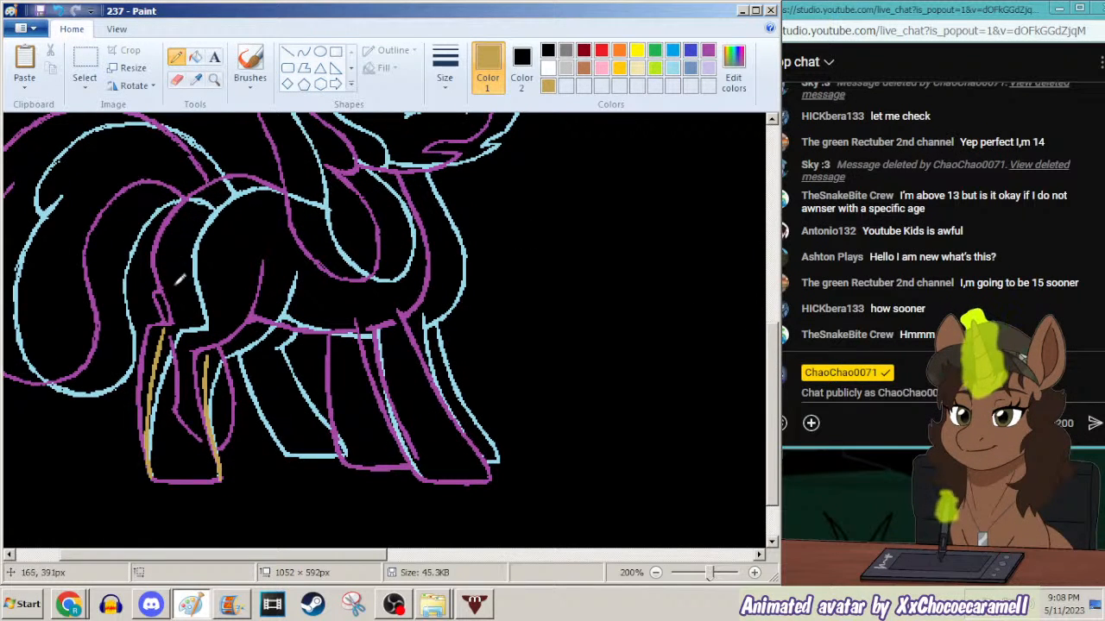
left_click_drag(176, 327, 190, 328)
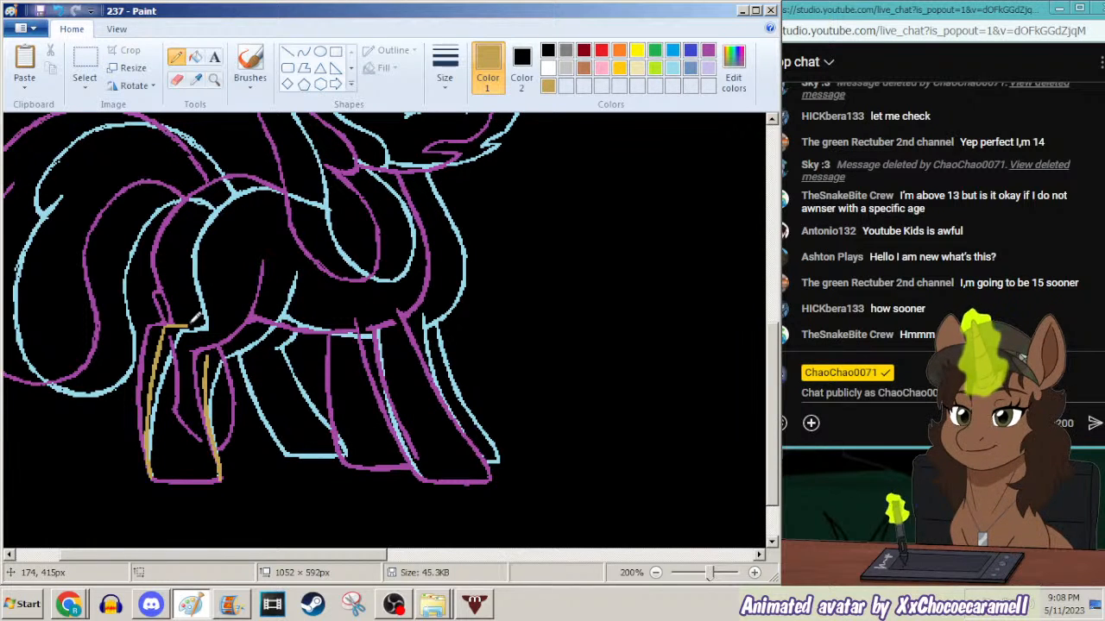
left_click_drag(279, 272, 268, 302)
Switch to Chrome to pause the playing music video, and return to Paint.
left_click(71, 607)
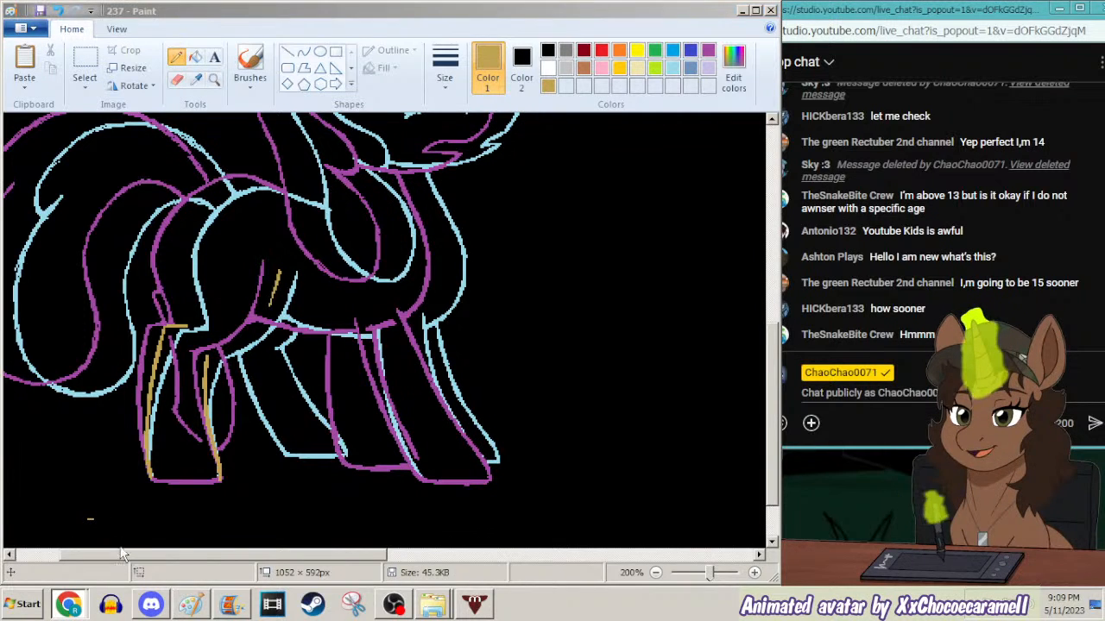
left_click(416, 284)
left_click(1038, 6)
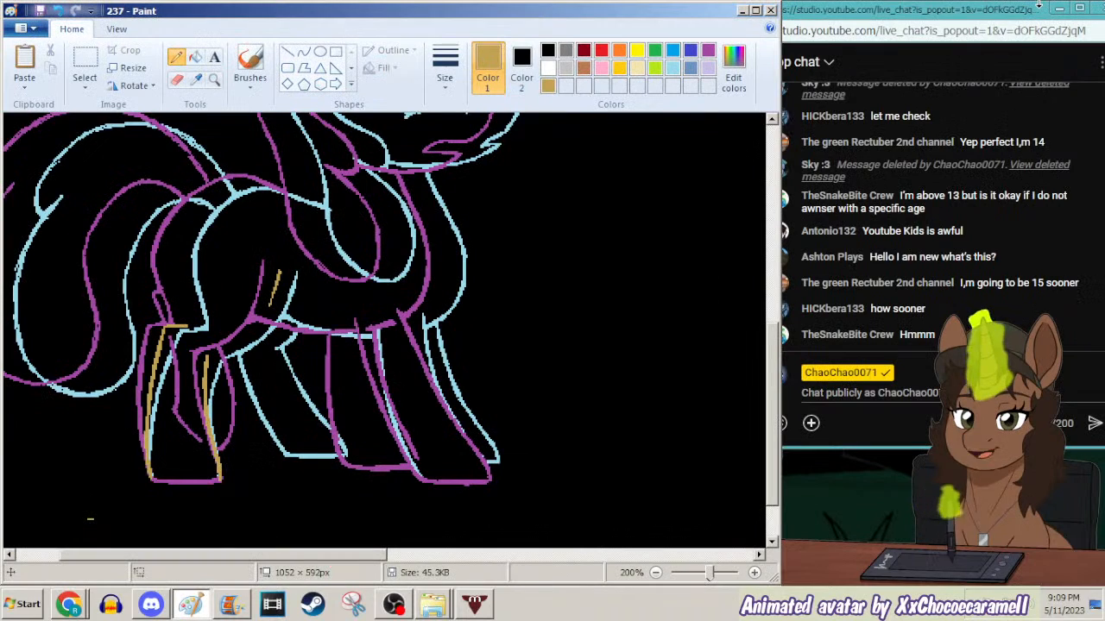
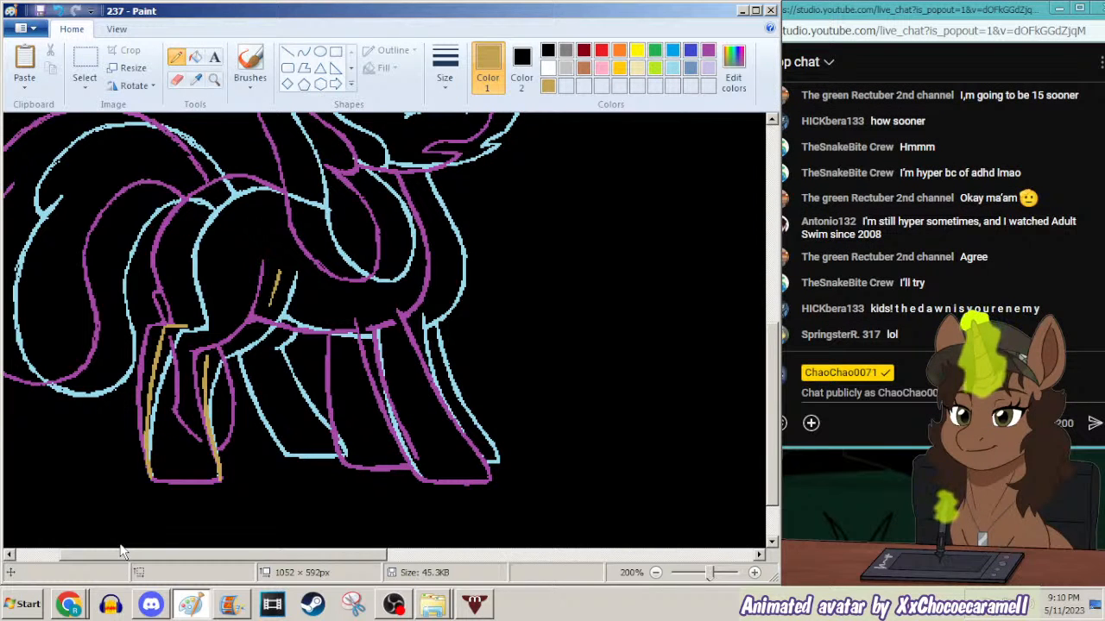
Switch to Chrome to resume the "pilotredsun - firebeetle" music video, and return to Paint.
left_click(70, 604)
left_click(120, 553)
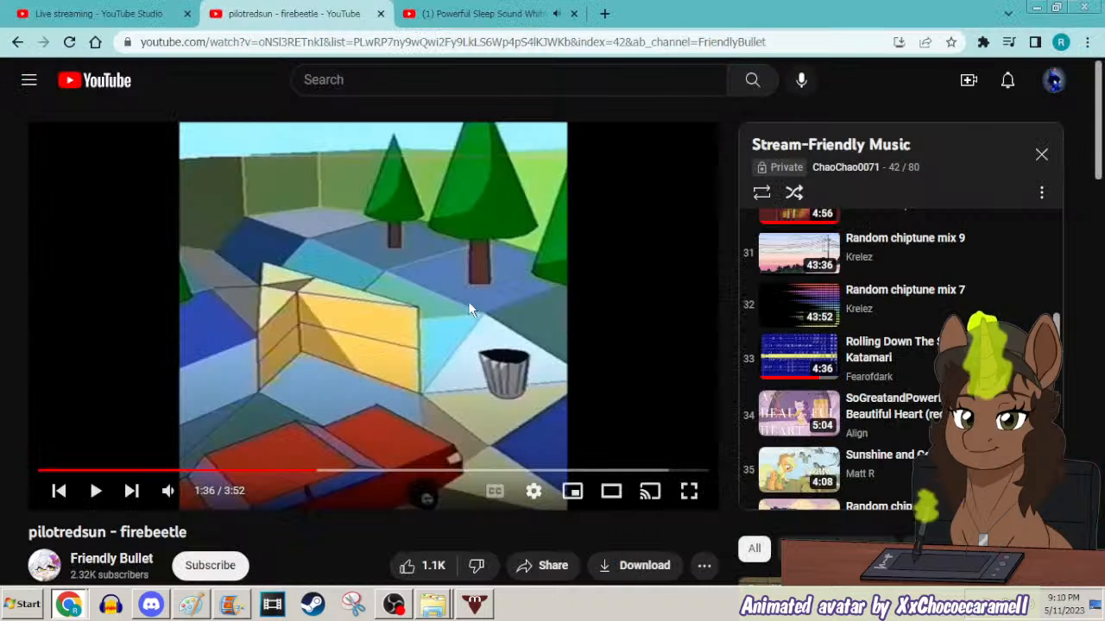
left_click(1036, 7)
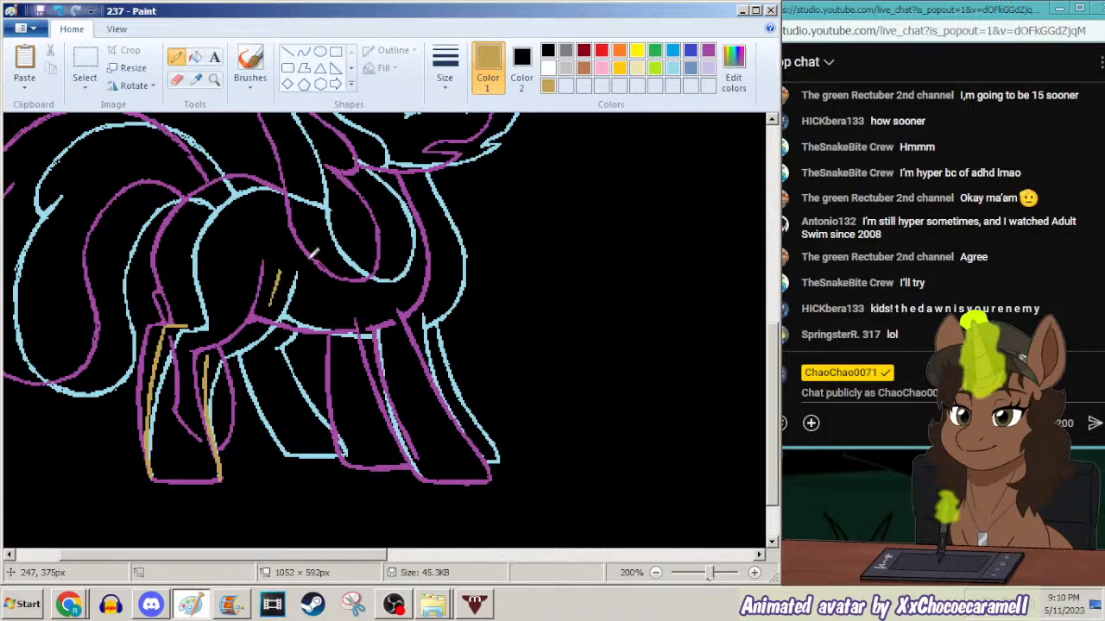
Draw the gold curve joining the top of the near hind leg's front edge to the inner thigh line.
left_click_drag(209, 347, 225, 345)
left_click_drag(250, 326, 271, 298)
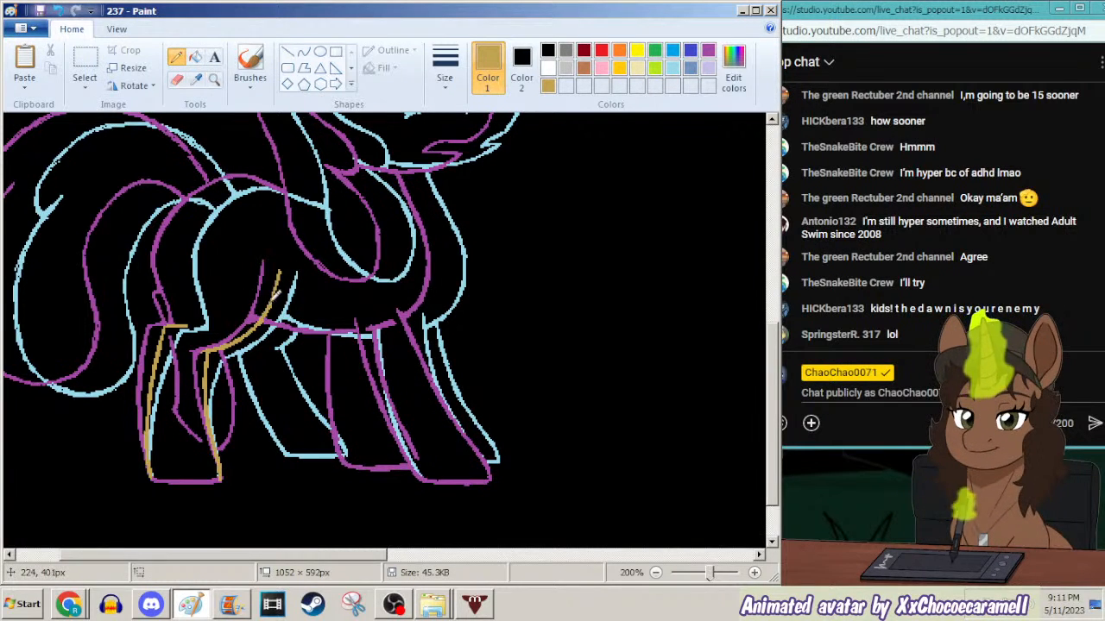
Adjust the volume of the "pilotredsun - firebeetle" video in Chrome, and return to Paint.
left_click(74, 602)
left_click(115, 537)
mouse_move(175, 495)
left_click_drag(198, 497, 197, 499)
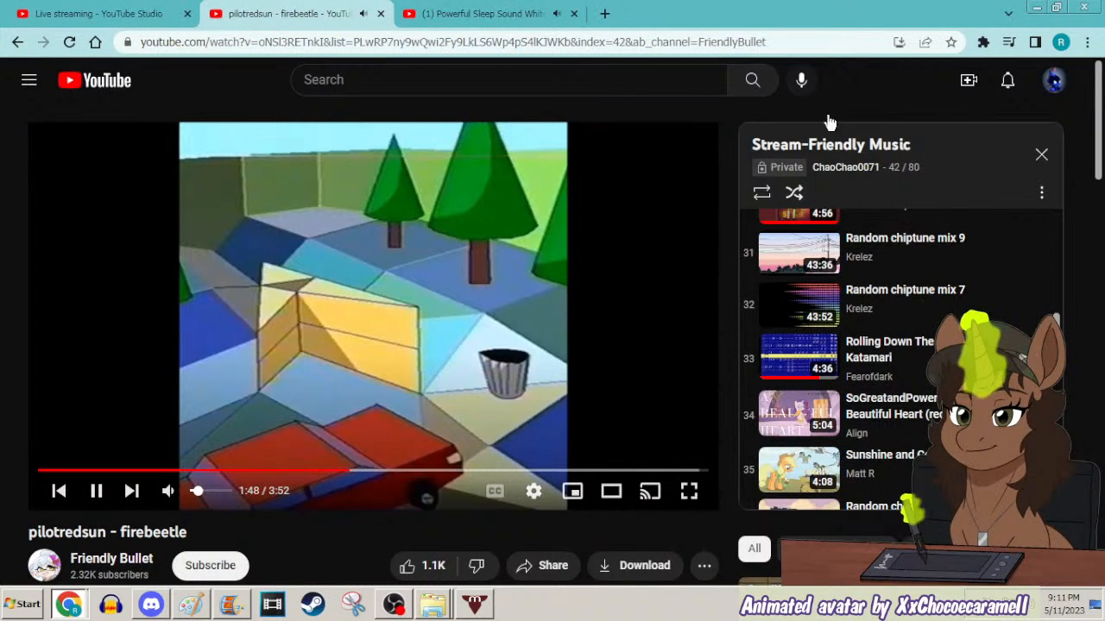
left_click(1035, 7)
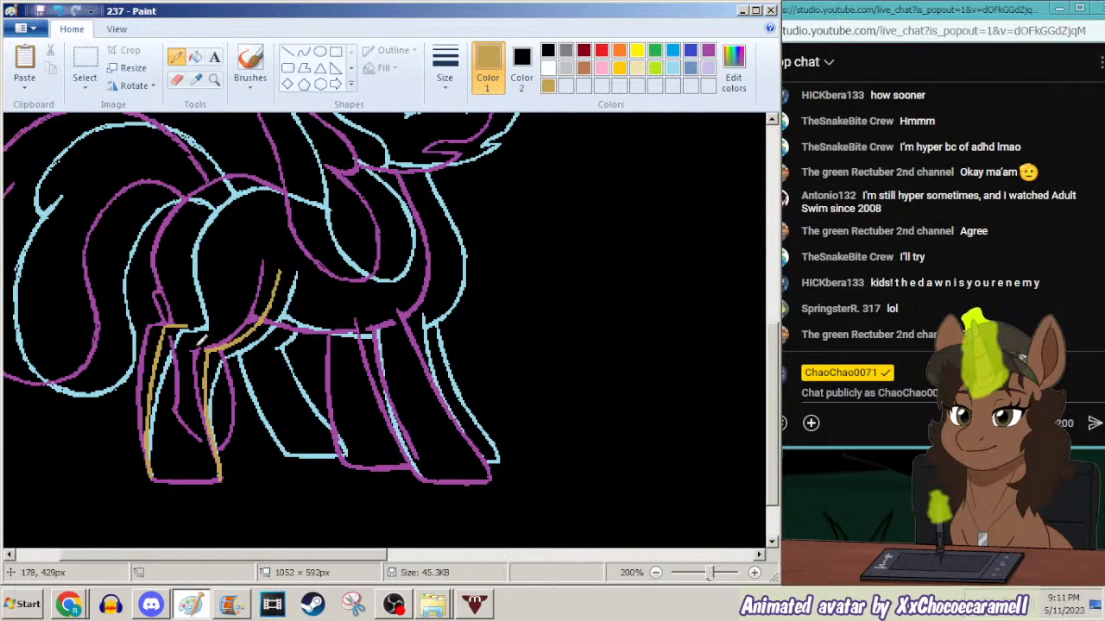
Draw the gold back edge of the near thigh down to the hock, and try a gold edge for the far hind leg.
left_click_drag(172, 256, 183, 299)
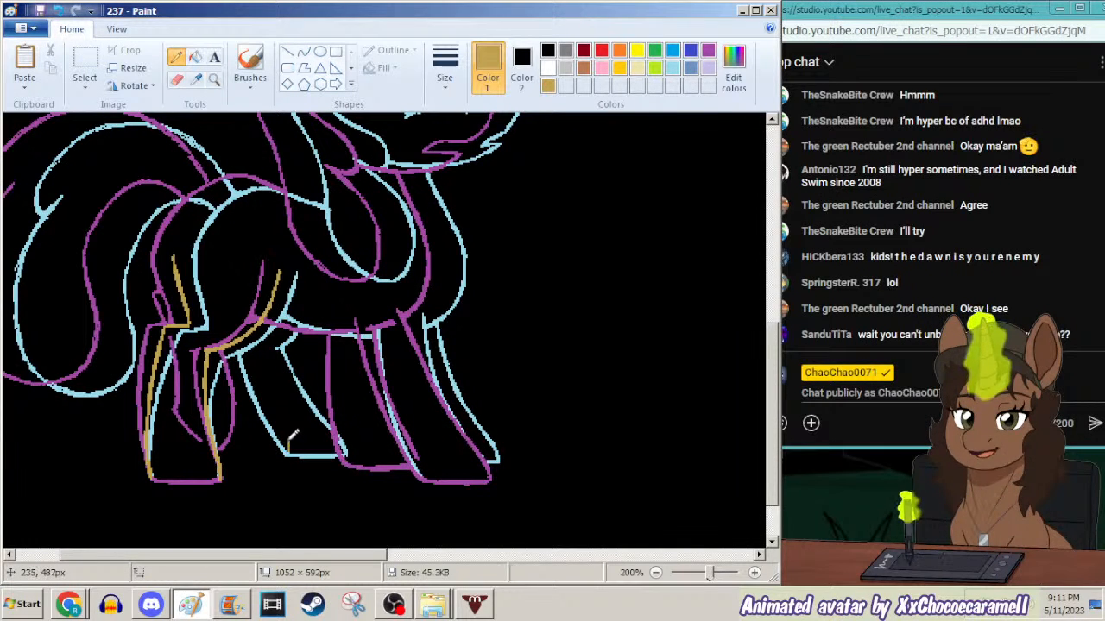
left_click_drag(290, 433, 259, 362)
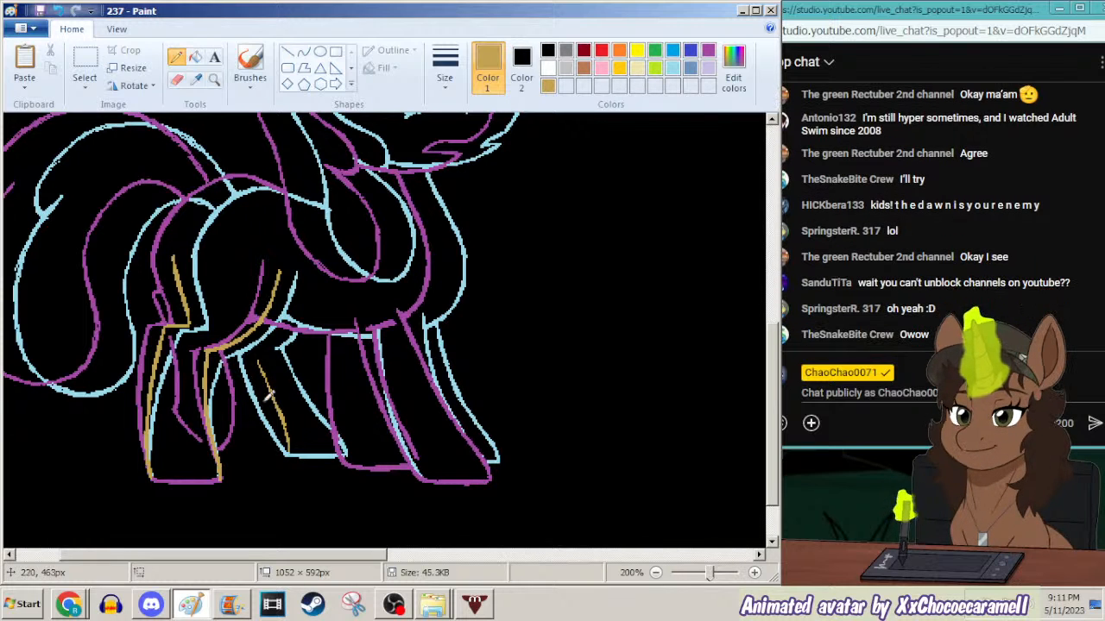
key("ctrl+z")
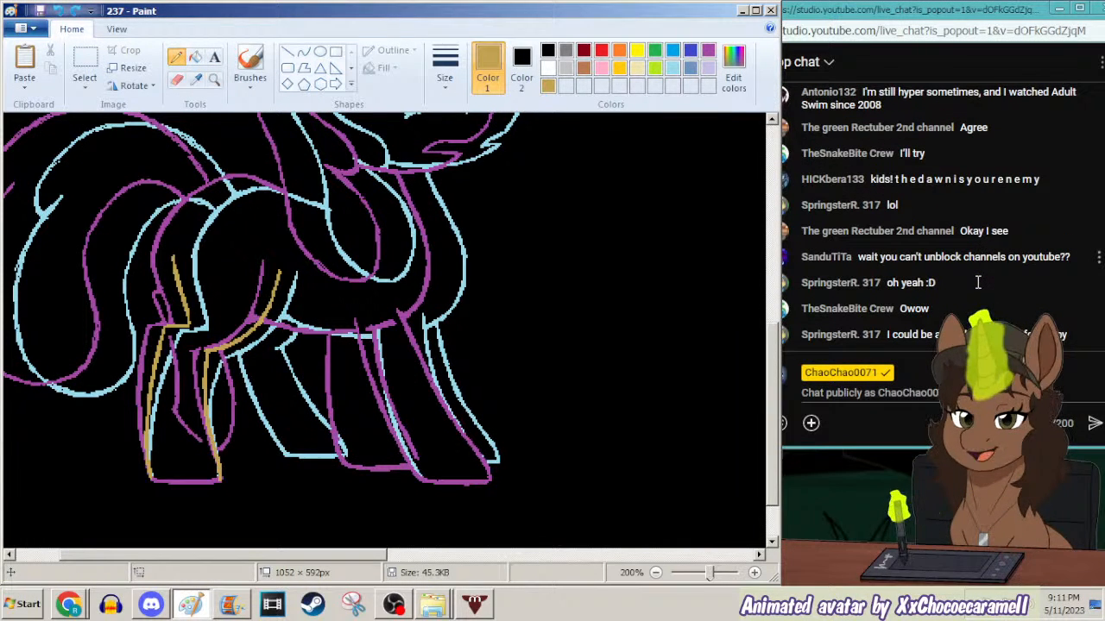
Pause the "pilotredsun - firebeetle" video in Chrome, and return to Paint.
left_click(81, 607)
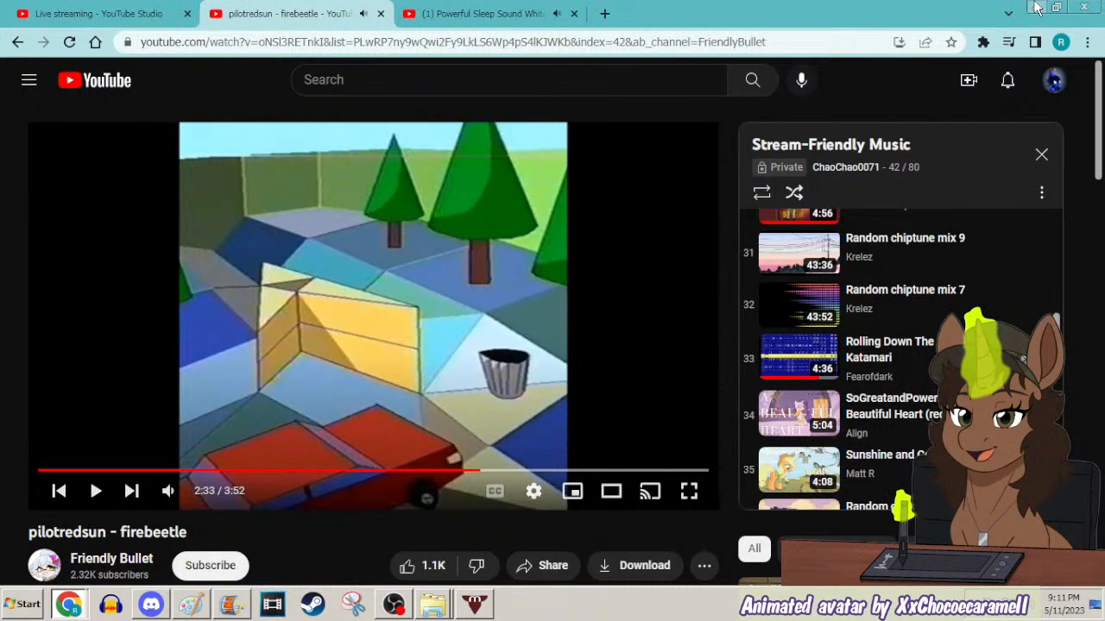
left_click(1036, 7)
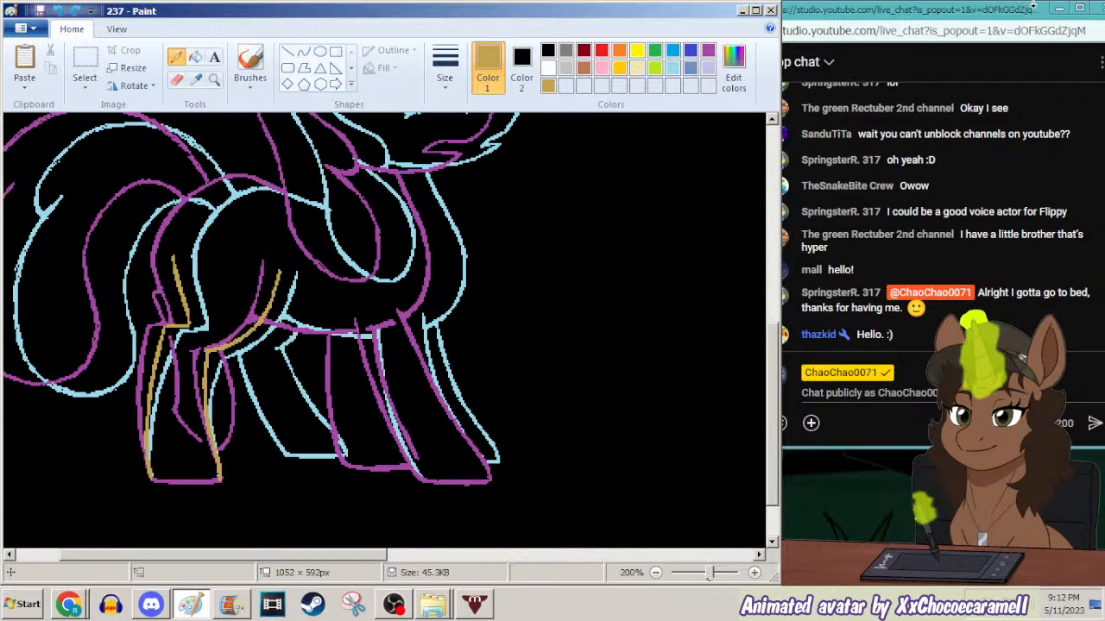
Rewind the "pilotredsun - firebeetle" video in Chrome to about 1:00, resume playback, and return to Paint.
left_click(68, 604)
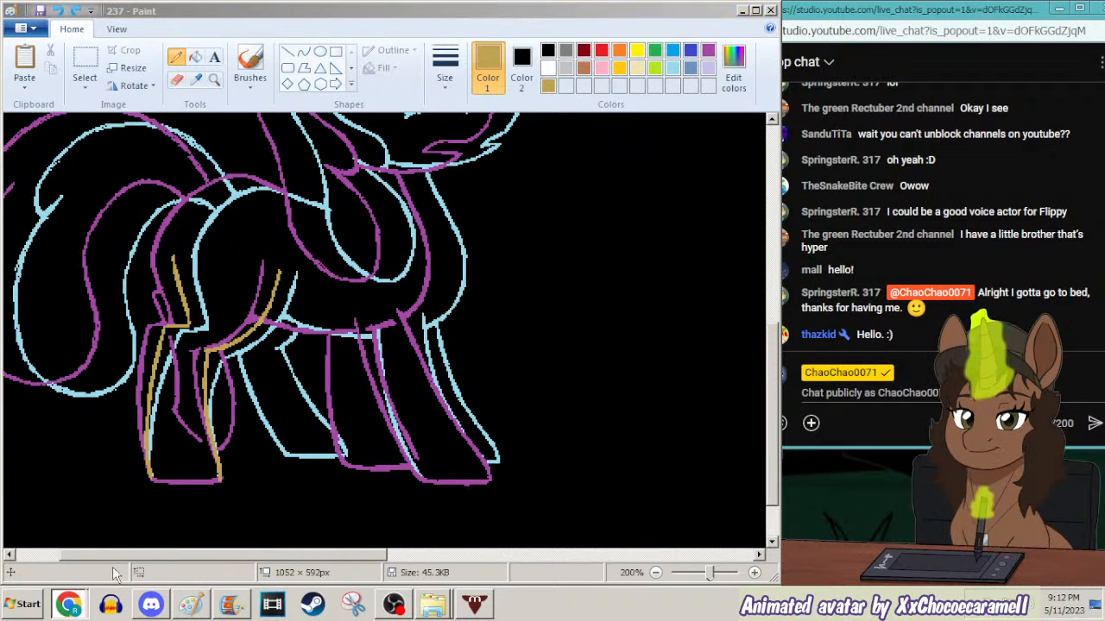
left_click(125, 543)
left_click_drag(274, 471, 211, 470)
left_click(591, 318)
mouse_move(196, 494)
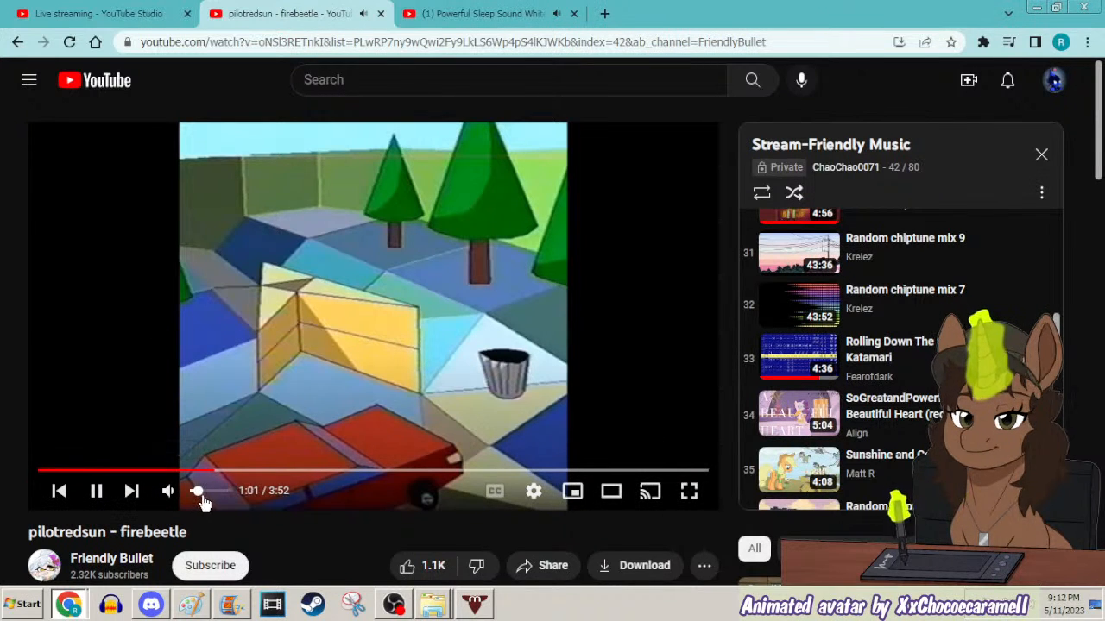
left_click(1037, 7)
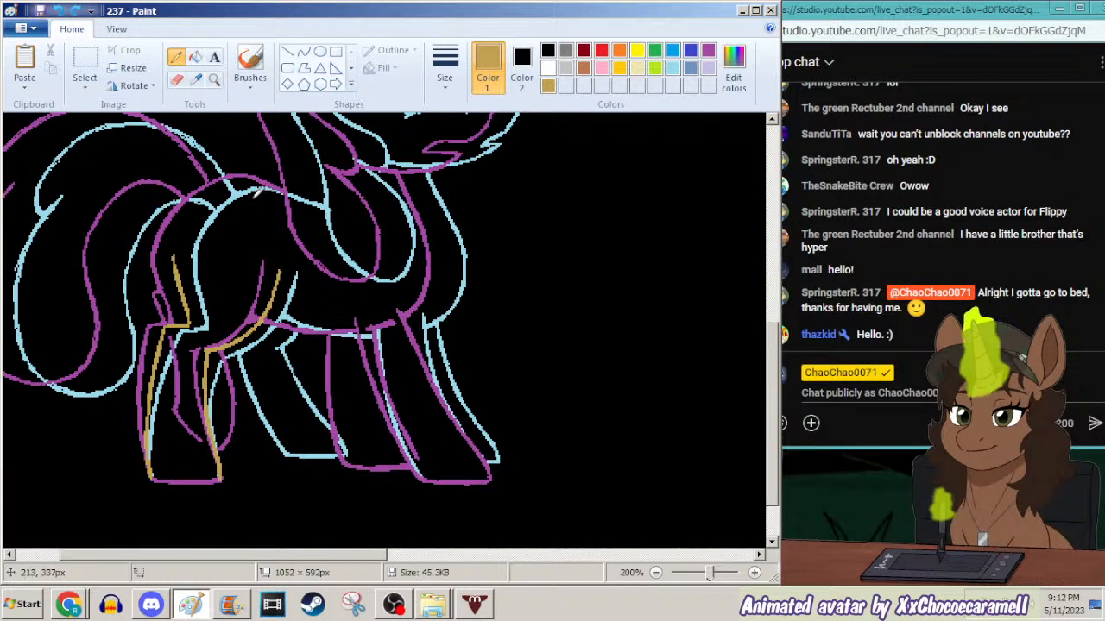
Fill the purple base line of the near hind hoof with gold.
left_click(195, 57)
left_click(199, 479)
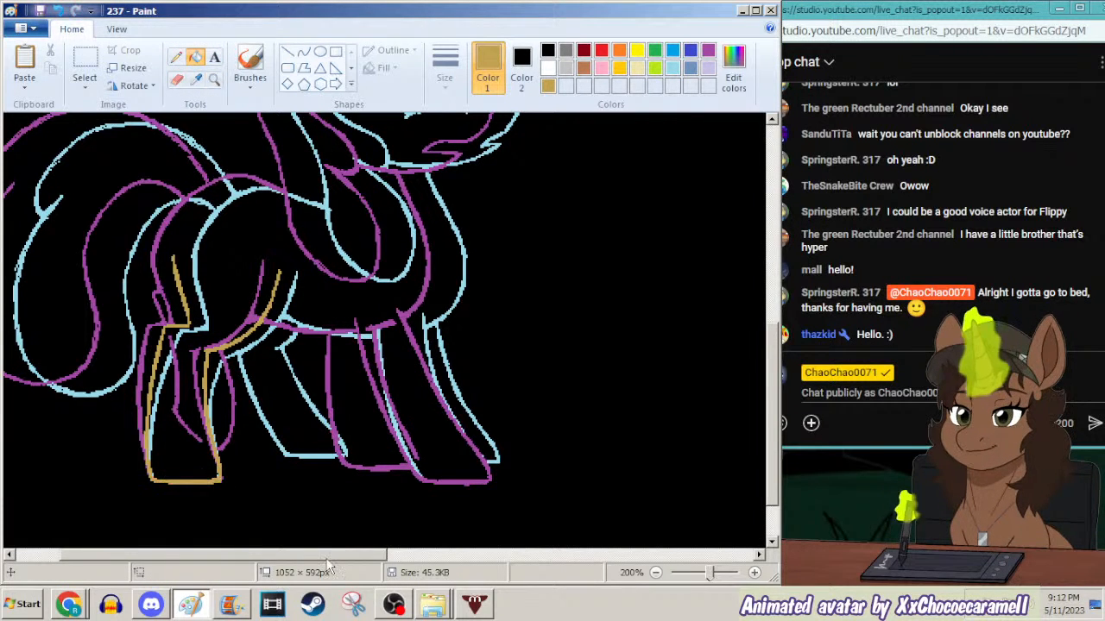
Draw the near foreleg's front and back edges with the gold Pencil, and fill its purple hoof base line with gold.
left_click_drag(215, 555, 258, 555)
left_click(175, 57)
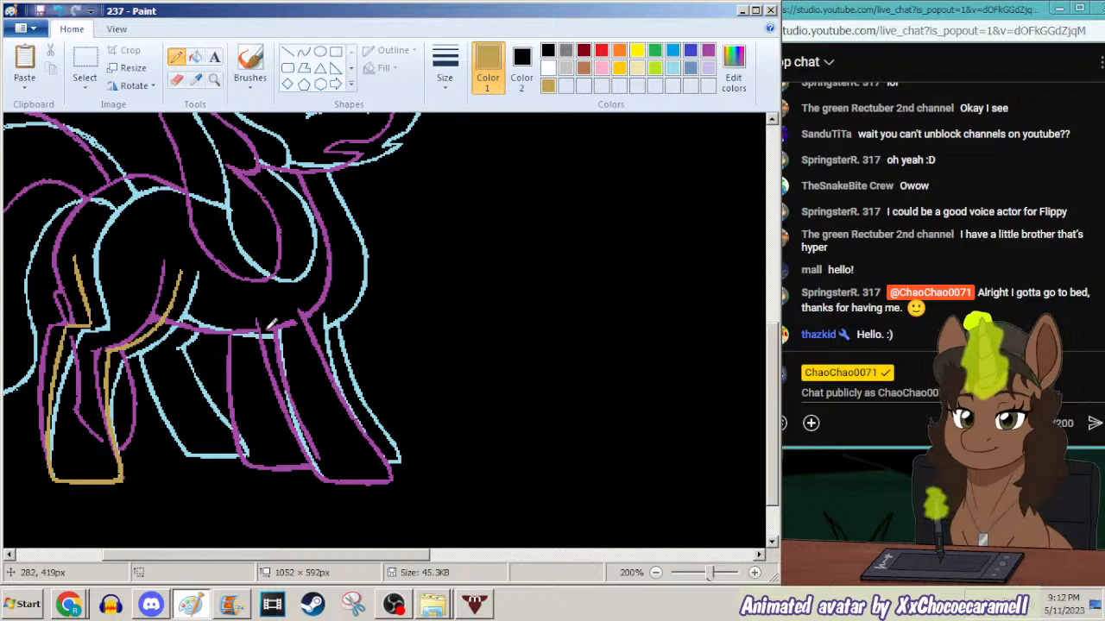
left_click_drag(270, 317, 279, 363)
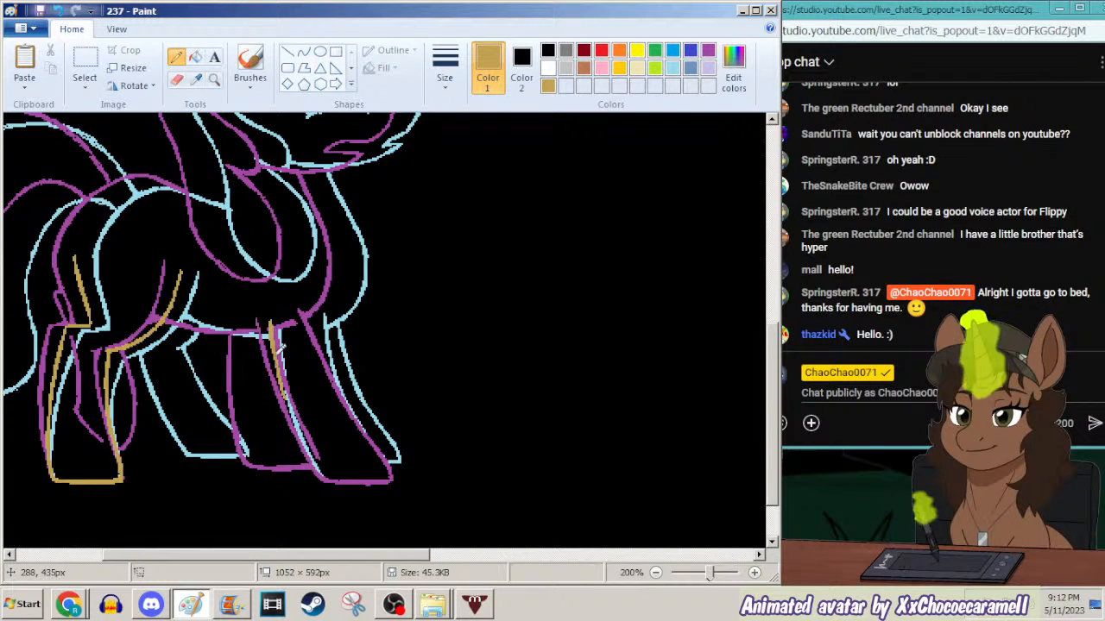
left_click_drag(299, 414, 308, 437)
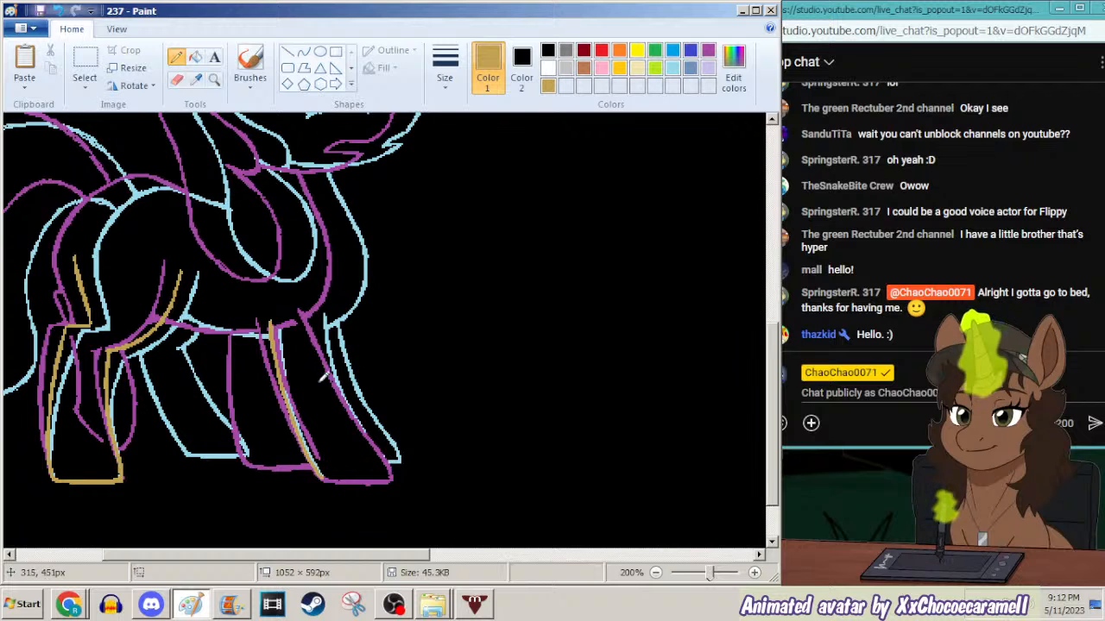
mouse_move(318, 321)
left_mouse_down()
mouse_move(327, 367)
mouse_move(371, 433)
left_mouse_up()
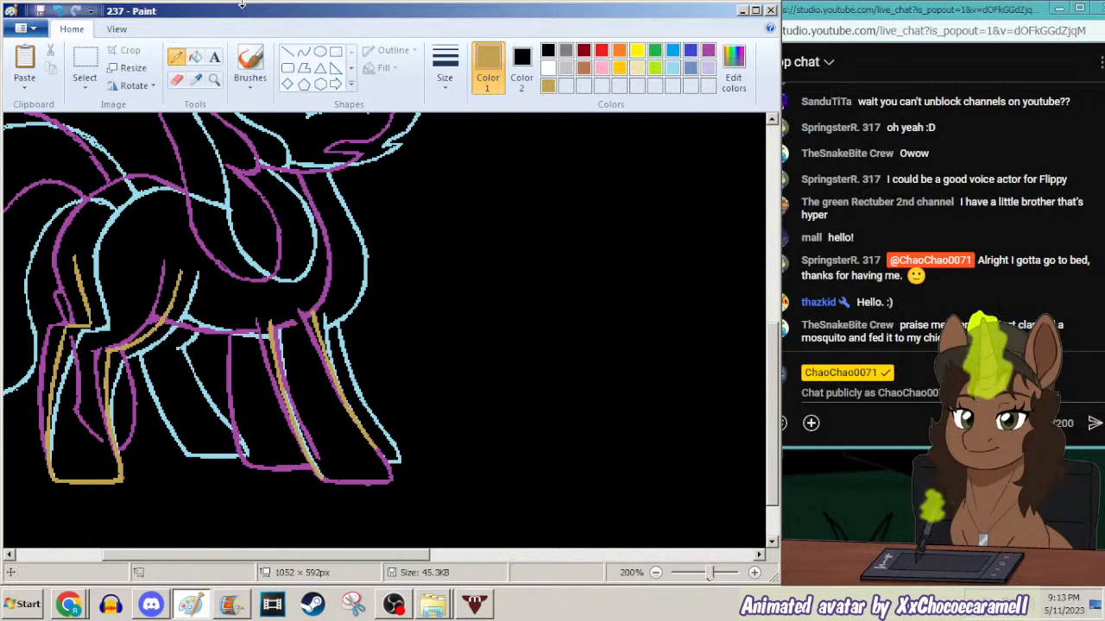
left_click(196, 58)
left_click(389, 457)
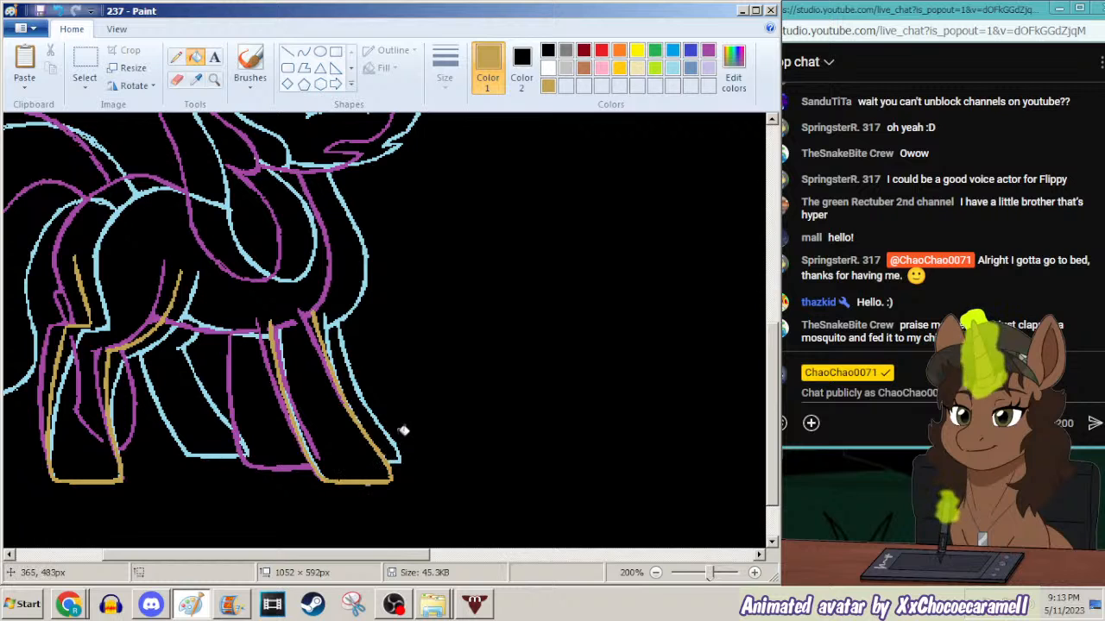
Draw the far foreleg's curved outline and the chest line up to the neck with the gold Pencil, midway between the guides.
left_click(175, 57)
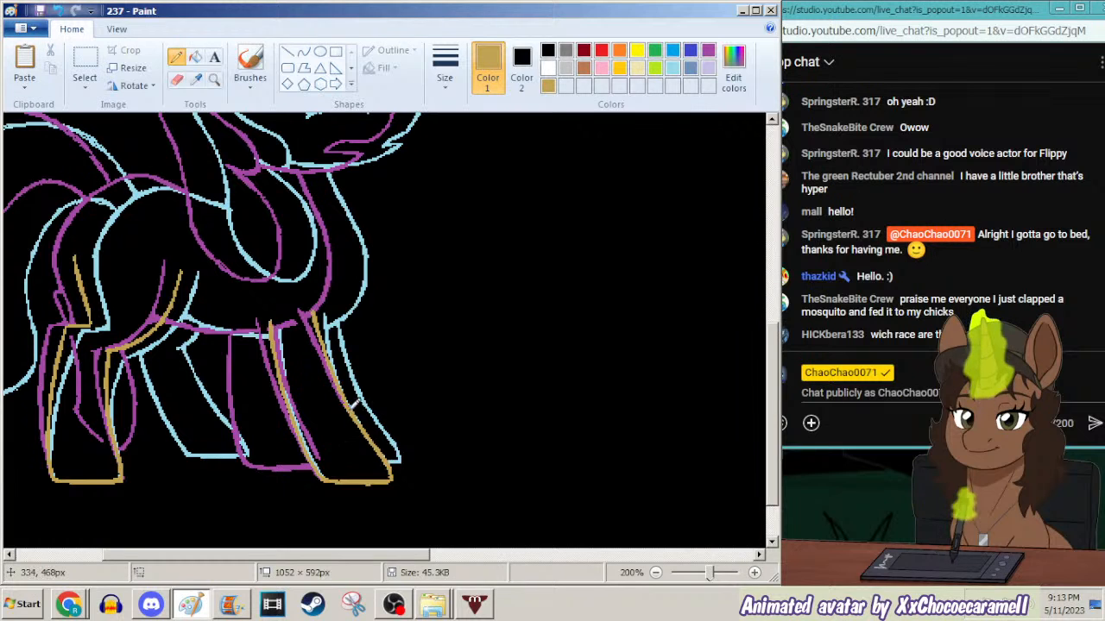
mouse_move(356, 392)
left_mouse_down()
mouse_move(353, 338)
mouse_move(321, 308)
left_mouse_up()
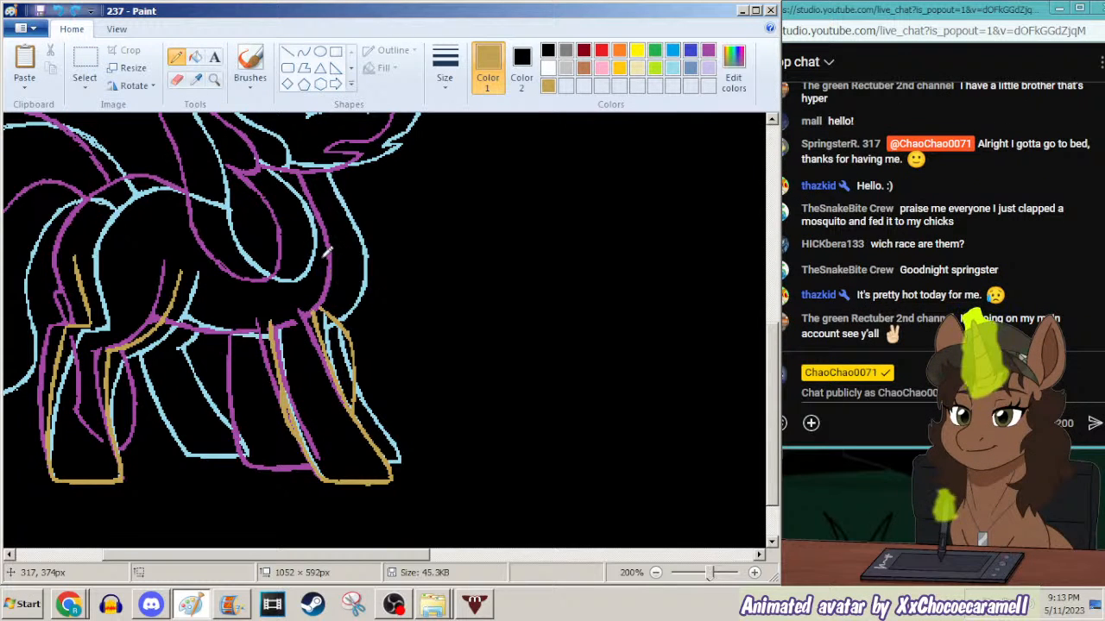
left_click_drag(774, 358, 773, 323)
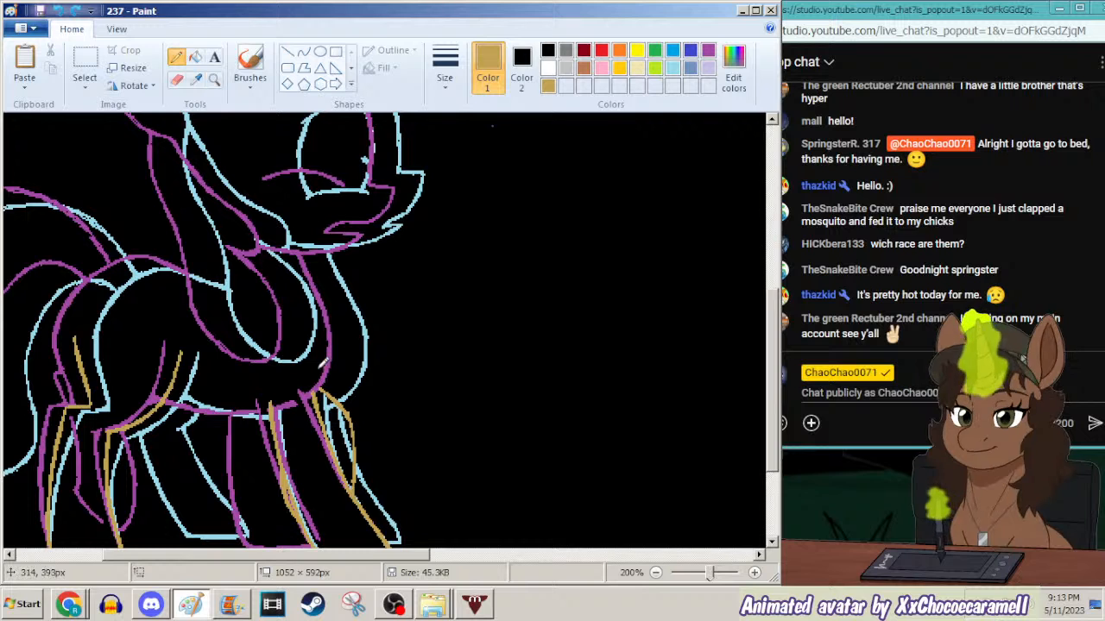
mouse_move(342, 381)
left_mouse_down()
mouse_move(351, 336)
mouse_move(320, 246)
left_mouse_up()
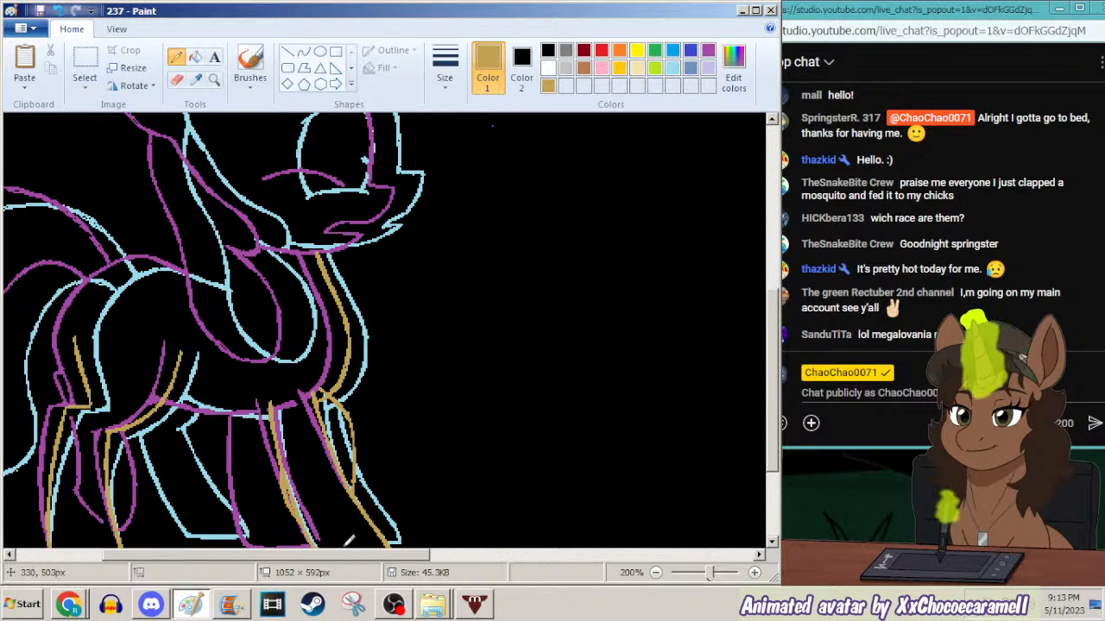
Draw the gold rump curve down to the near thigh, and extend the back line forward to the mane.
left_click_drag(340, 557, 267, 559)
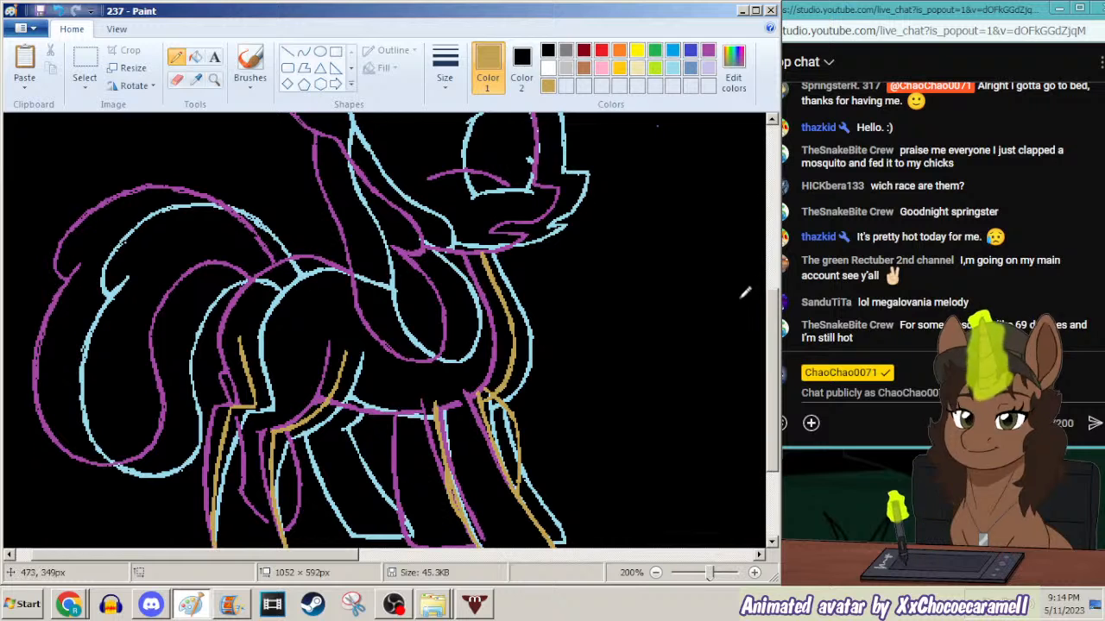
scroll(772, 316, "down", 1)
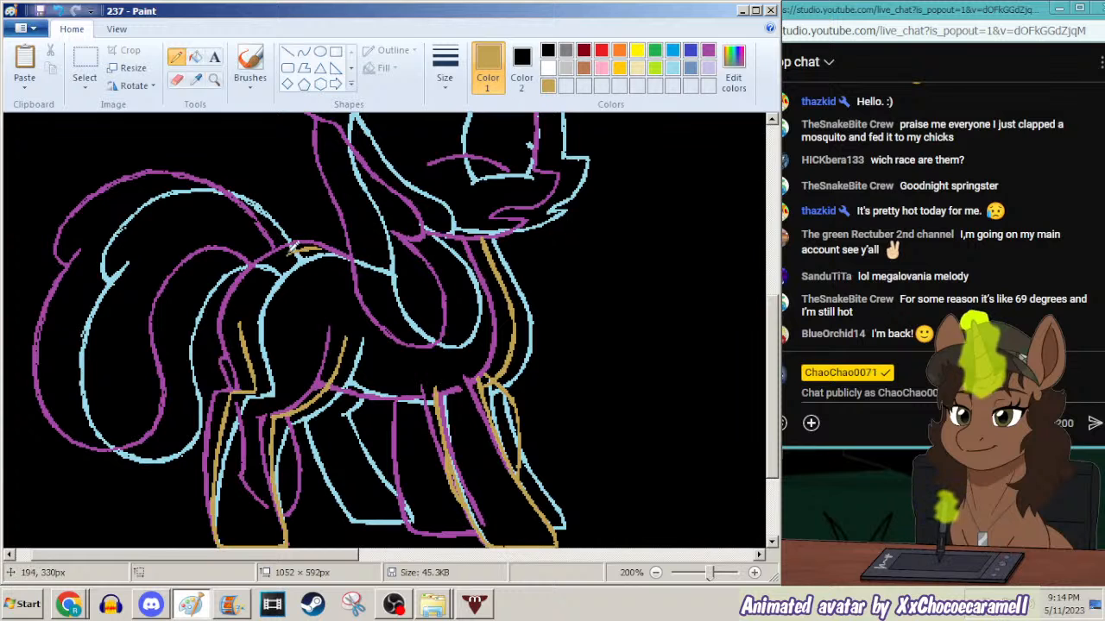
left_click_drag(271, 261, 241, 323)
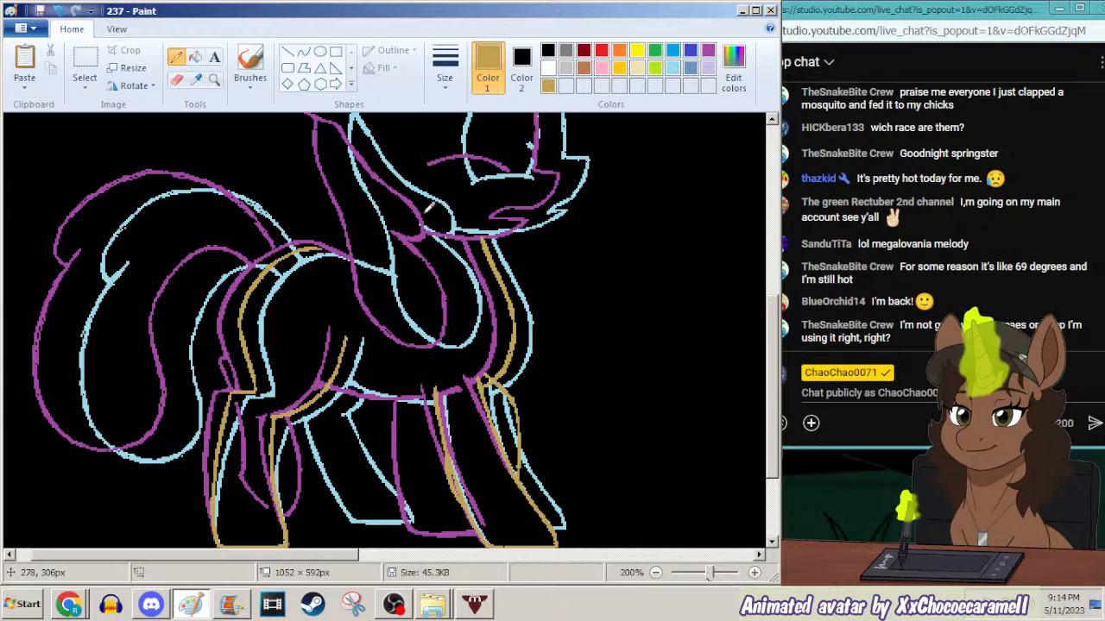
left_click_drag(321, 247, 362, 260)
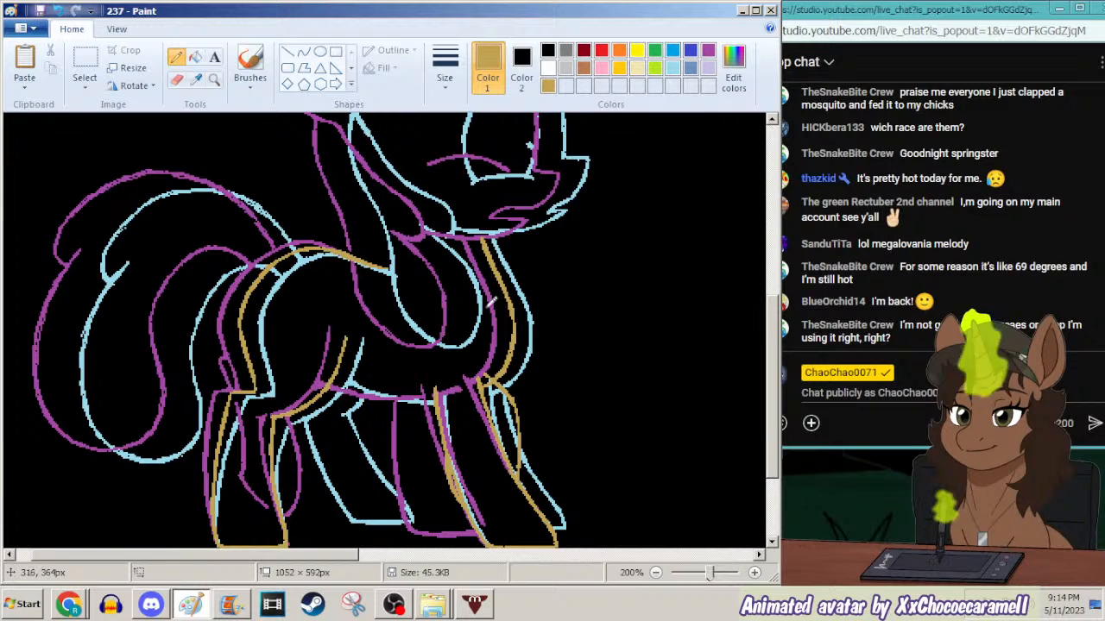
Draw the belly line between the legs and the back edge of the far hind leg with the gold Pencil.
left_click_drag(335, 380, 406, 396)
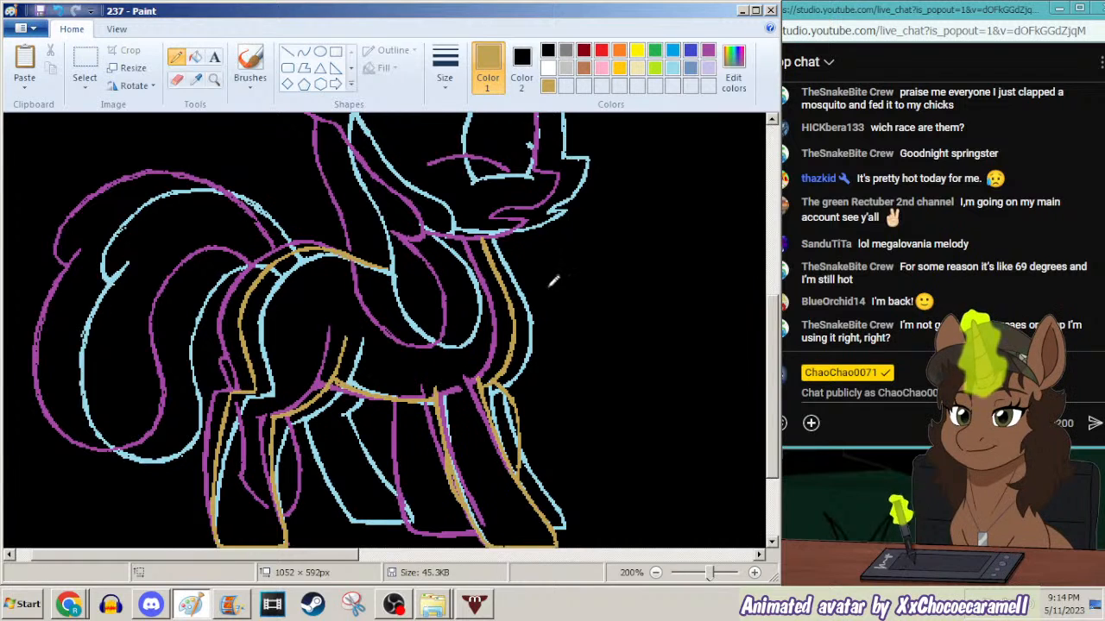
left_click_drag(774, 335, 770, 388)
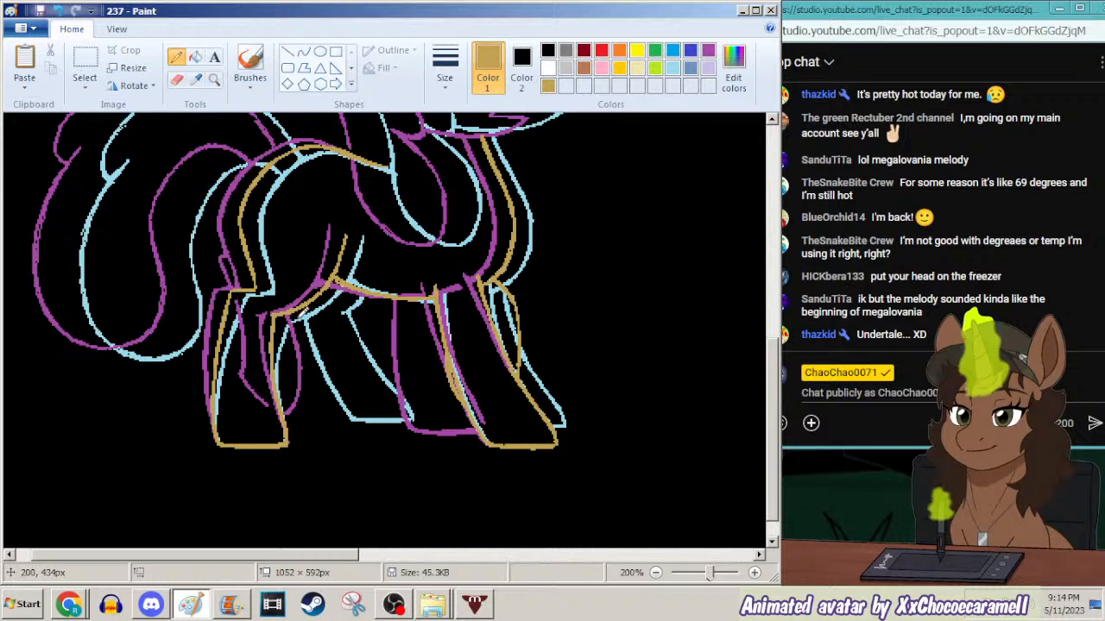
left_click_drag(302, 306, 336, 387)
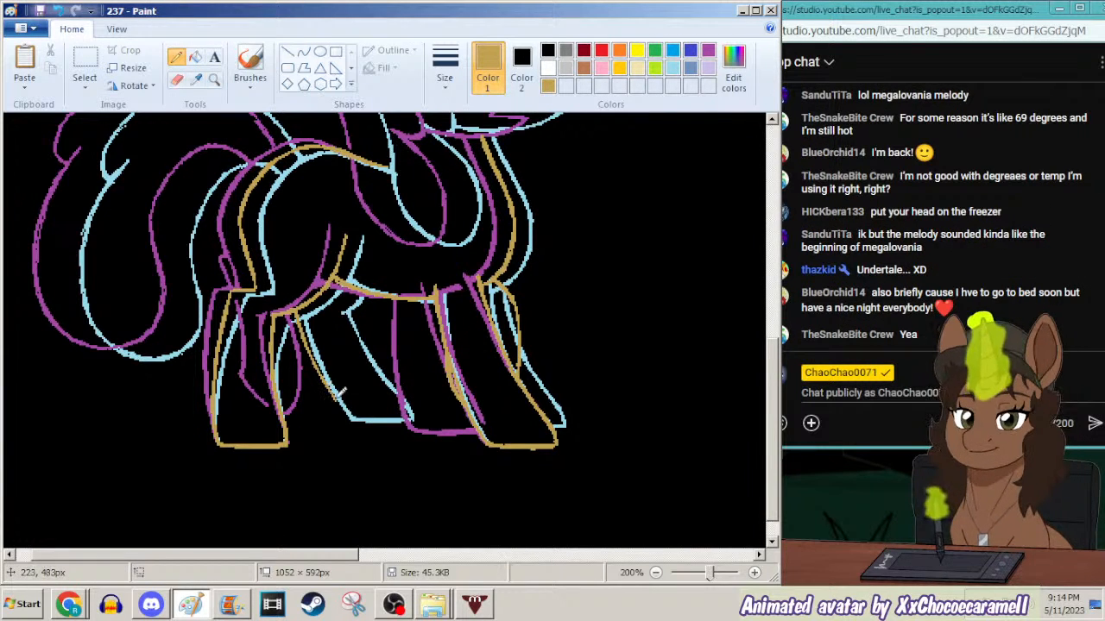
Switch to Movie Maker to compare the pony's pose in timeline items 227 to 229, and return to Paint.
left_click(232, 605)
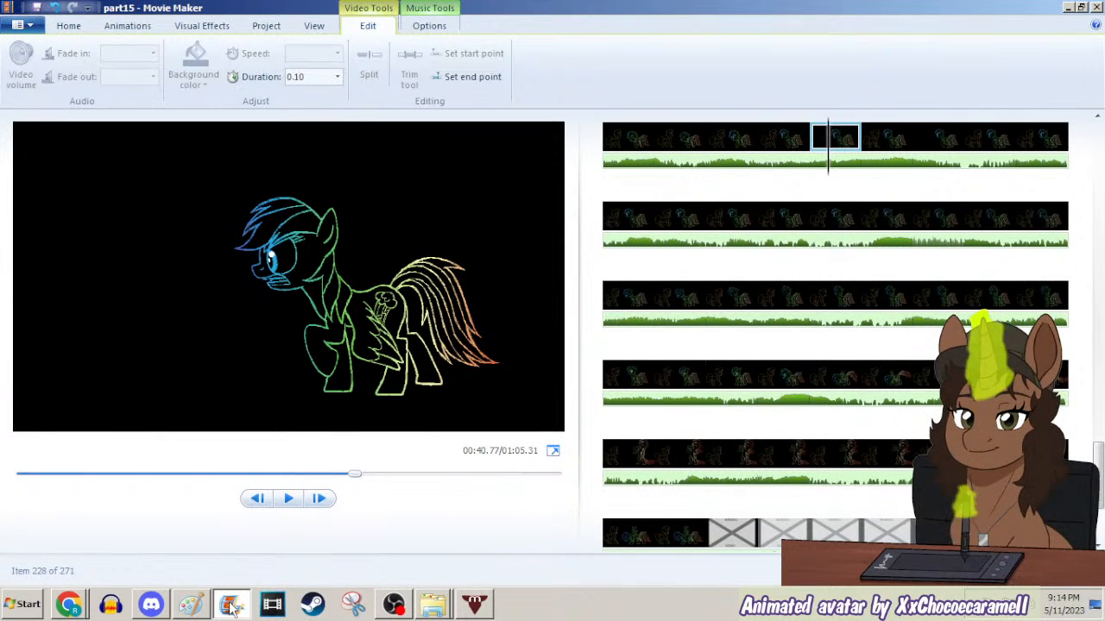
key("Left")
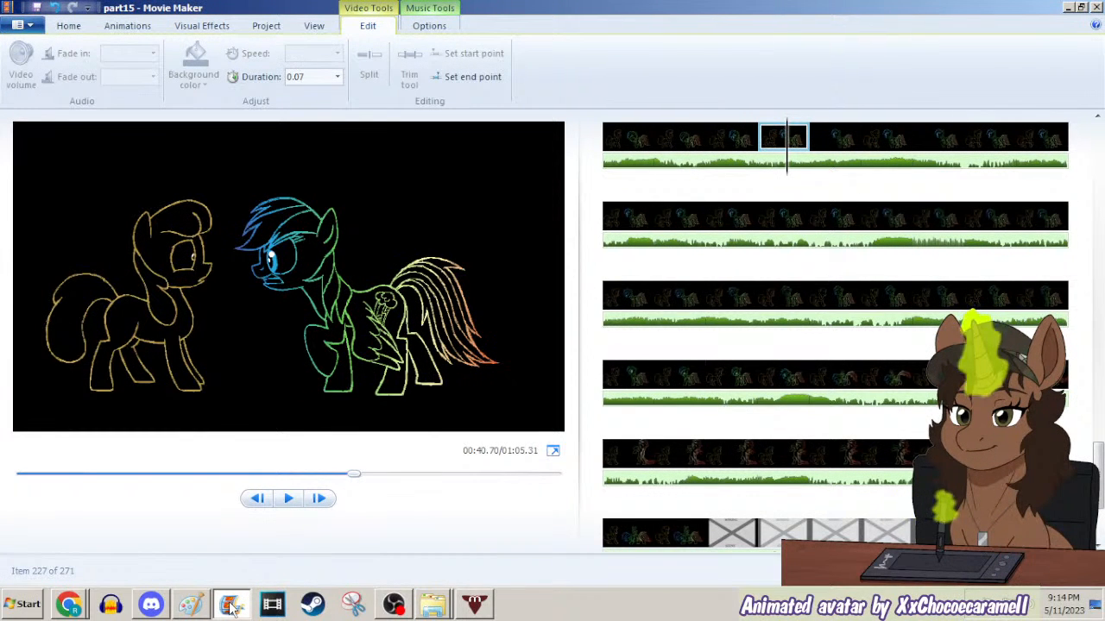
key("Right")
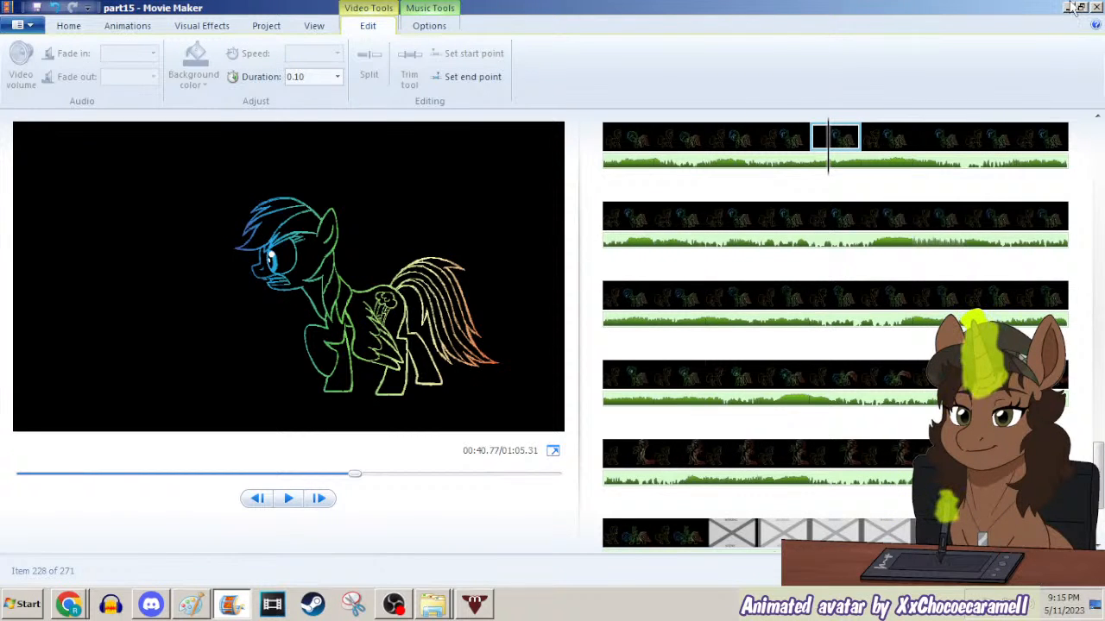
left_click(1070, 7)
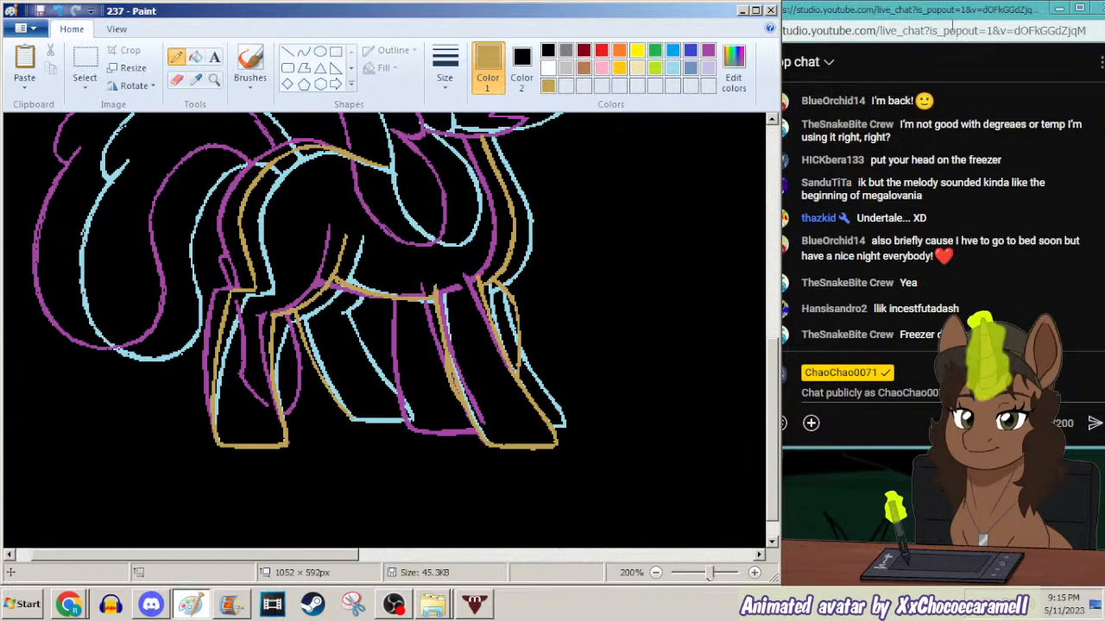
left_click(231, 605)
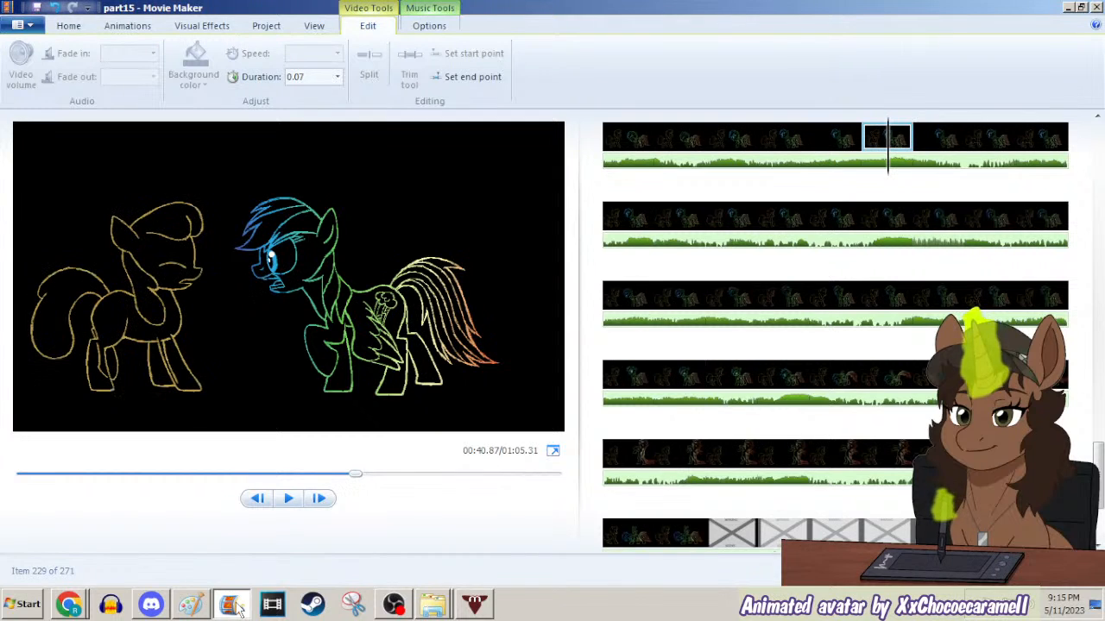
left_click(1065, 7)
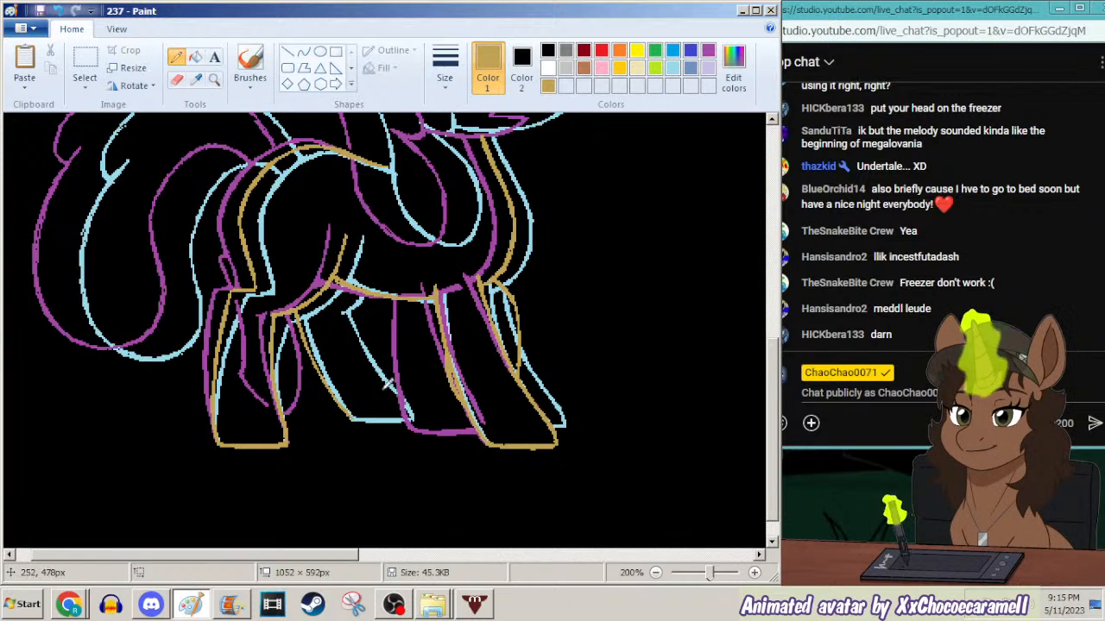
Draw the far hind leg's front edge with the gold Pencil, and fill its light blue hoof base line with gold.
left_click_drag(412, 399, 367, 346)
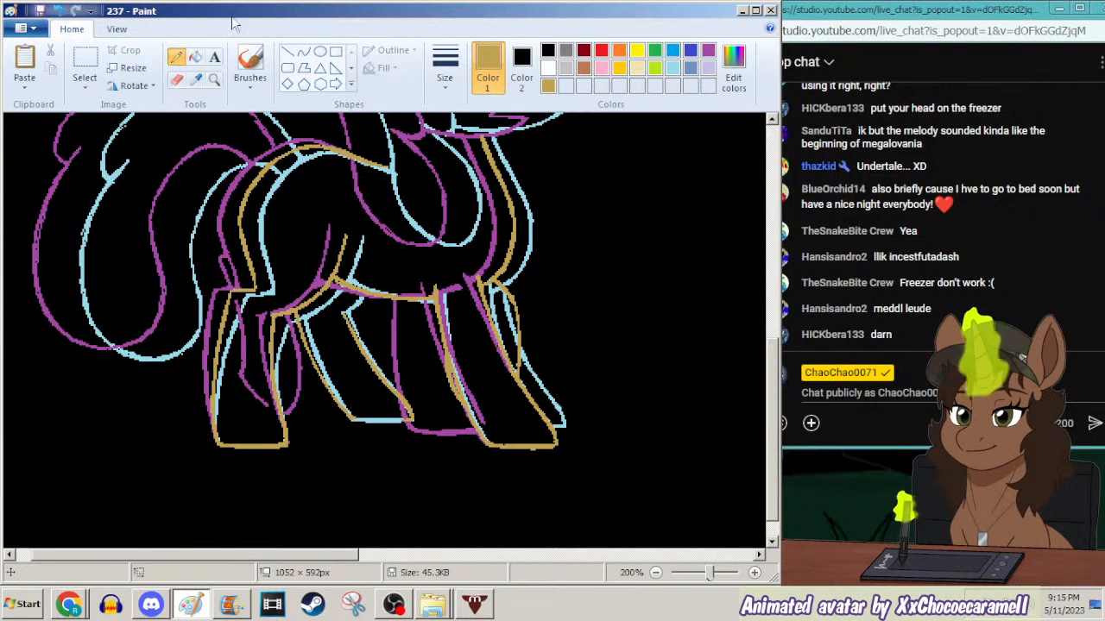
left_click(197, 56)
left_click(381, 420)
left_click(175, 56)
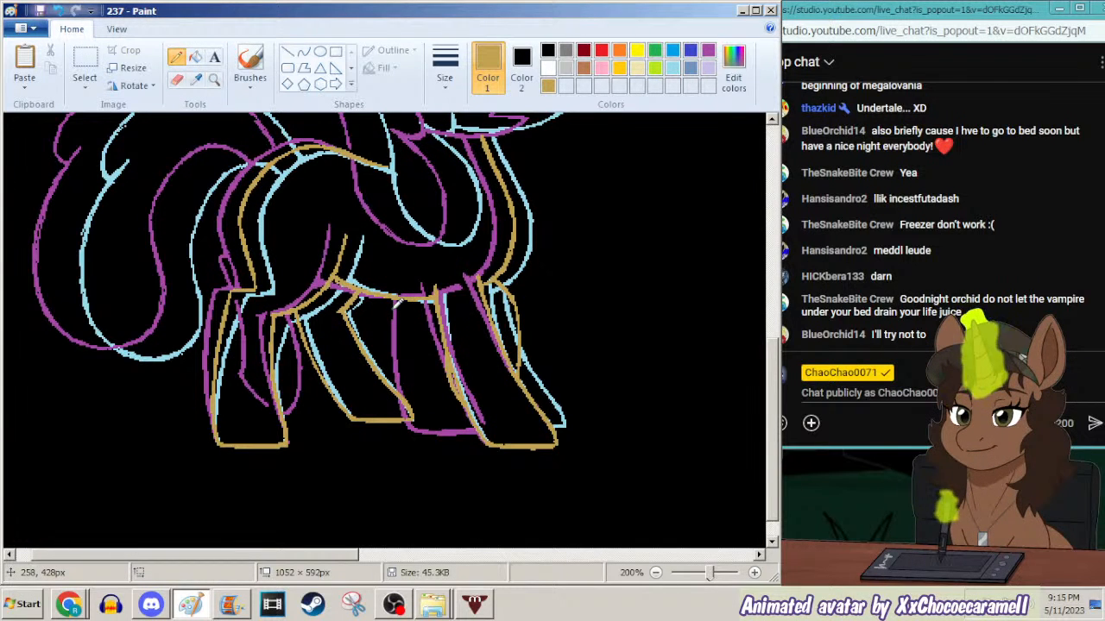
Draw the pointed ear outline in gold, midway between the purple and light blue ears.
scroll(768, 337, "up", 3)
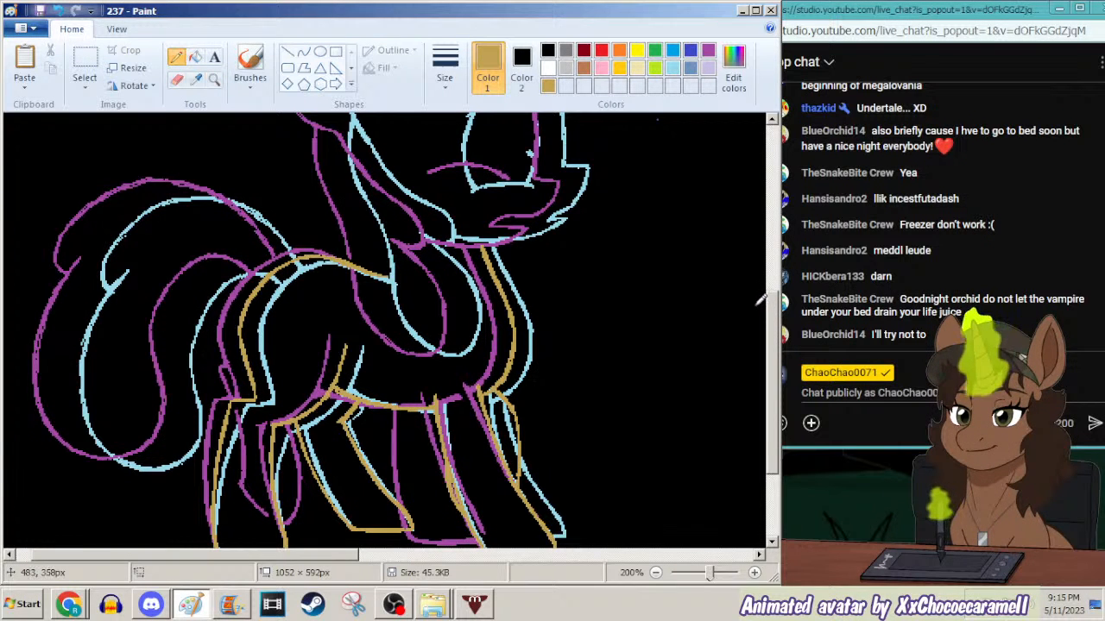
scroll(772, 268, "up", 3)
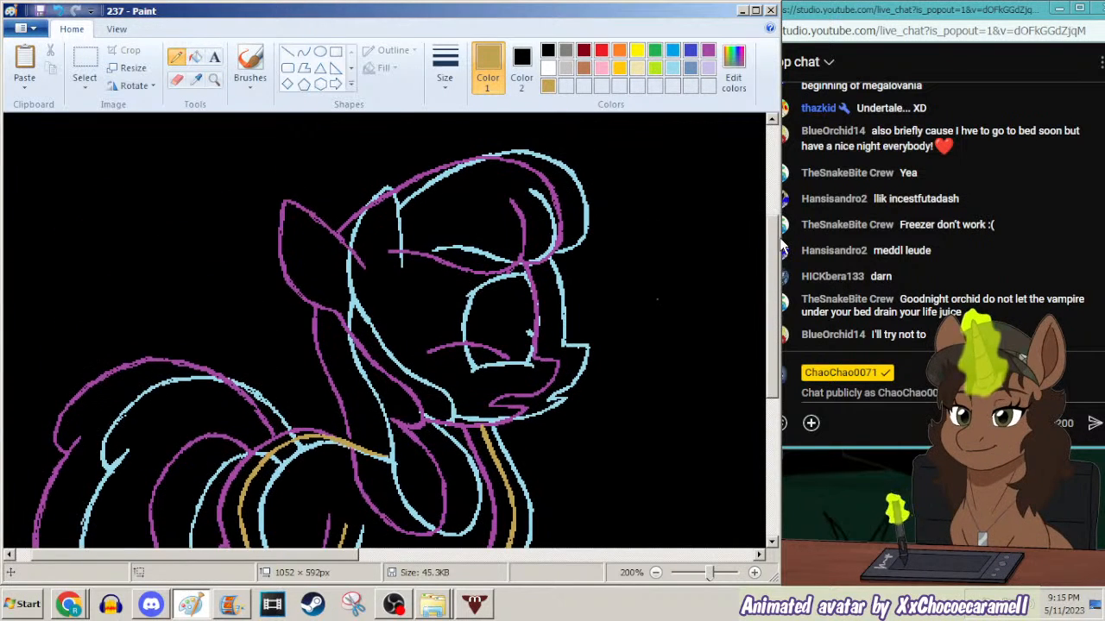
left_click_drag(780, 239, 779, 247)
mouse_move(385, 252)
left_mouse_down()
mouse_move(333, 169)
mouse_move(320, 207)
mouse_move(328, 259)
mouse_move(351, 295)
left_mouse_up()
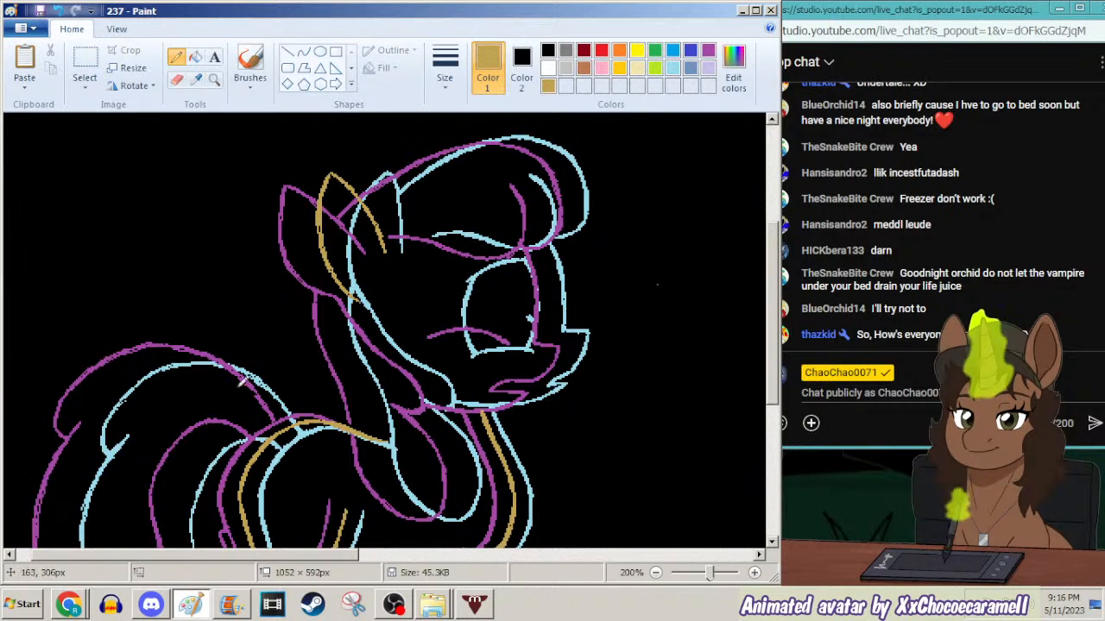
Switch to Chrome to check the livestream's status and analytics in YouTube Studio, and return to Paint.
left_click(69, 604)
left_click(103, 551)
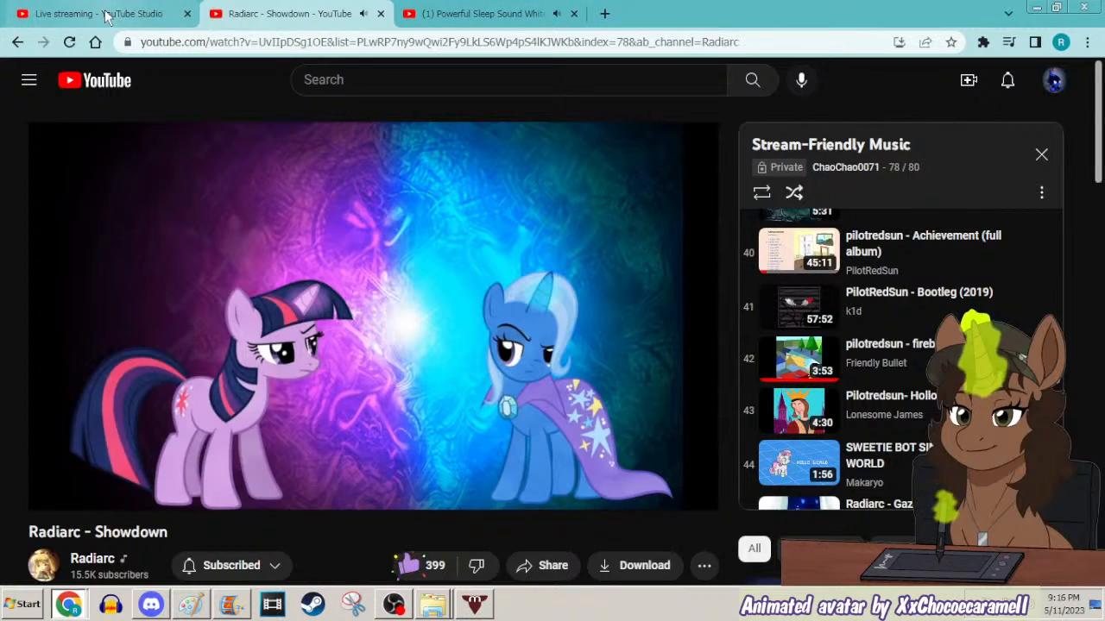
left_click(104, 16)
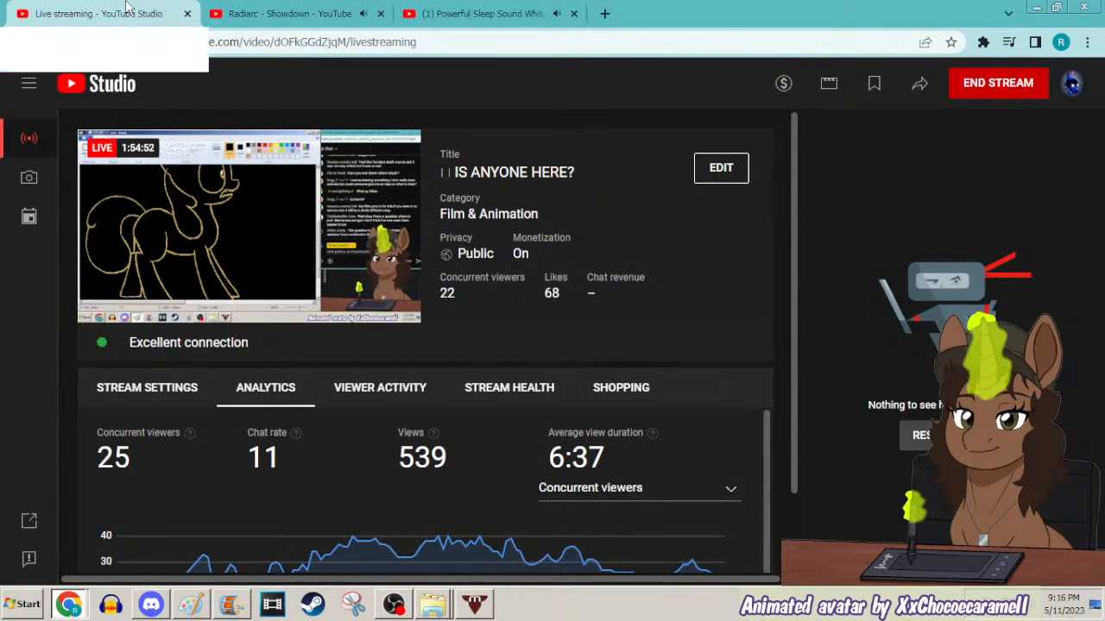
left_click(1036, 7)
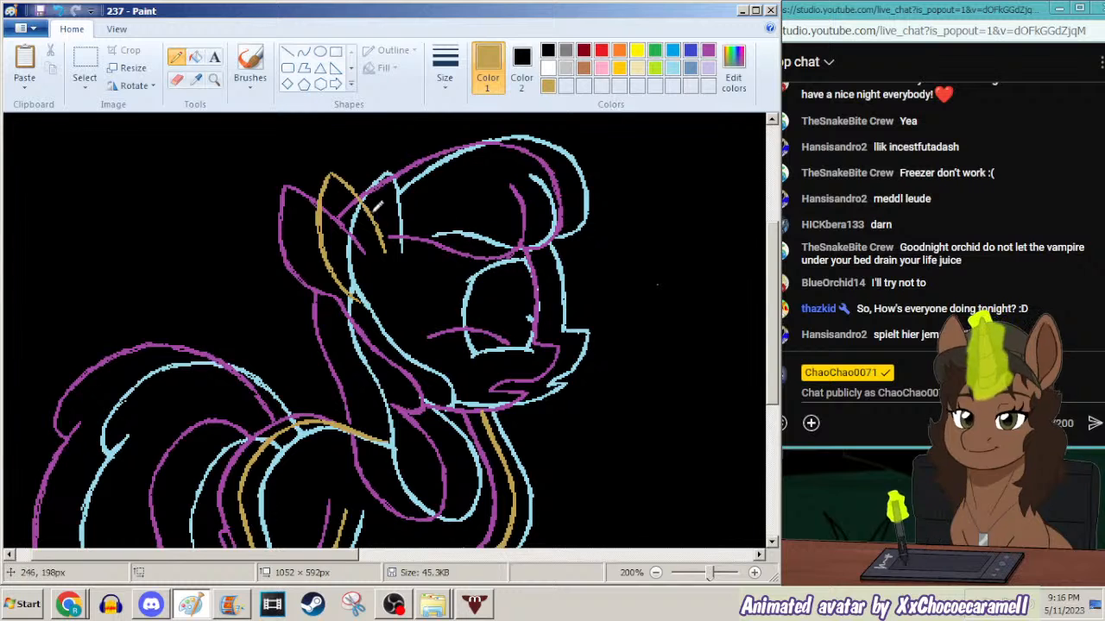
Draw the gold neck edge from the ear down to the back, and the cheek line from the ear to the jaw.
scroll(371, 206, "down", 2)
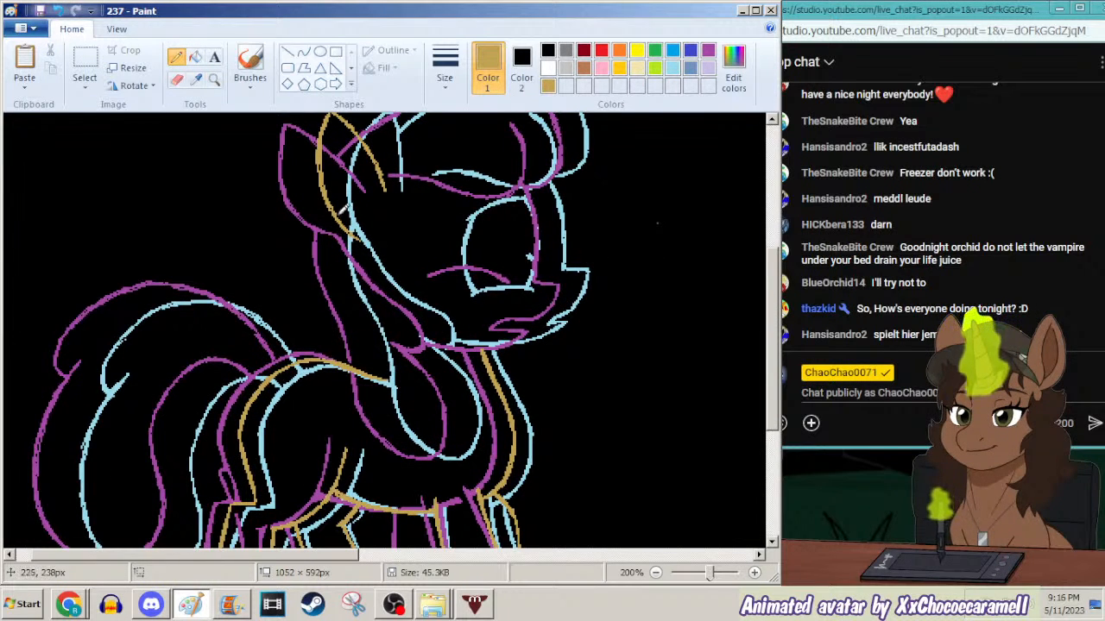
mouse_move(339, 233)
left_mouse_down()
mouse_move(346, 291)
mouse_move(379, 378)
left_mouse_up()
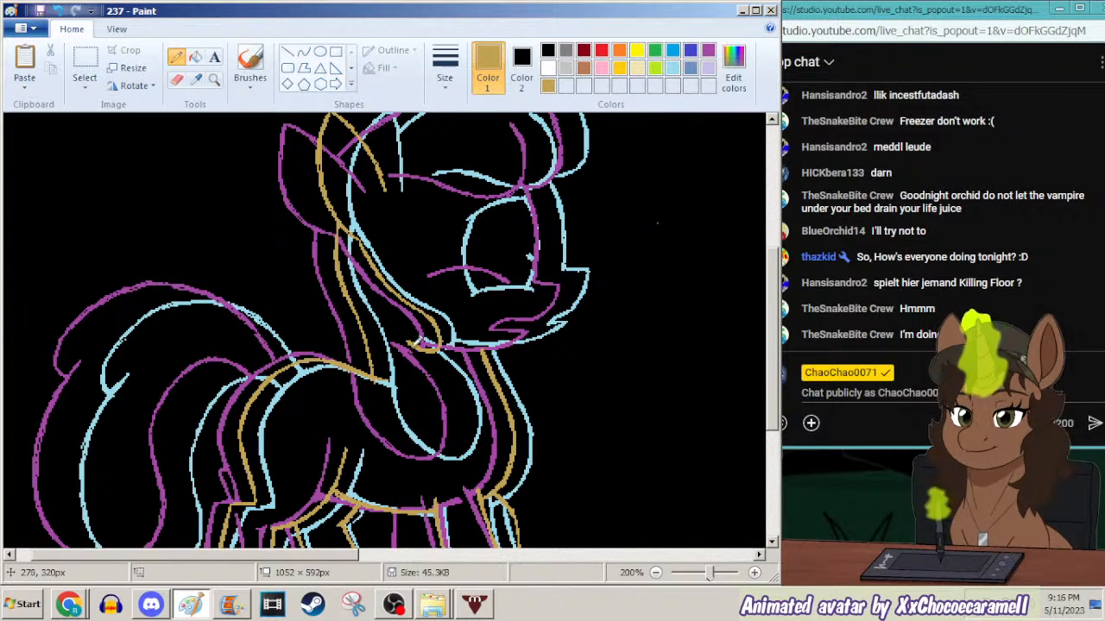
Post "English, please." in the live chat, and trim the gold back line where it runs past the neck.
left_click(863, 393)
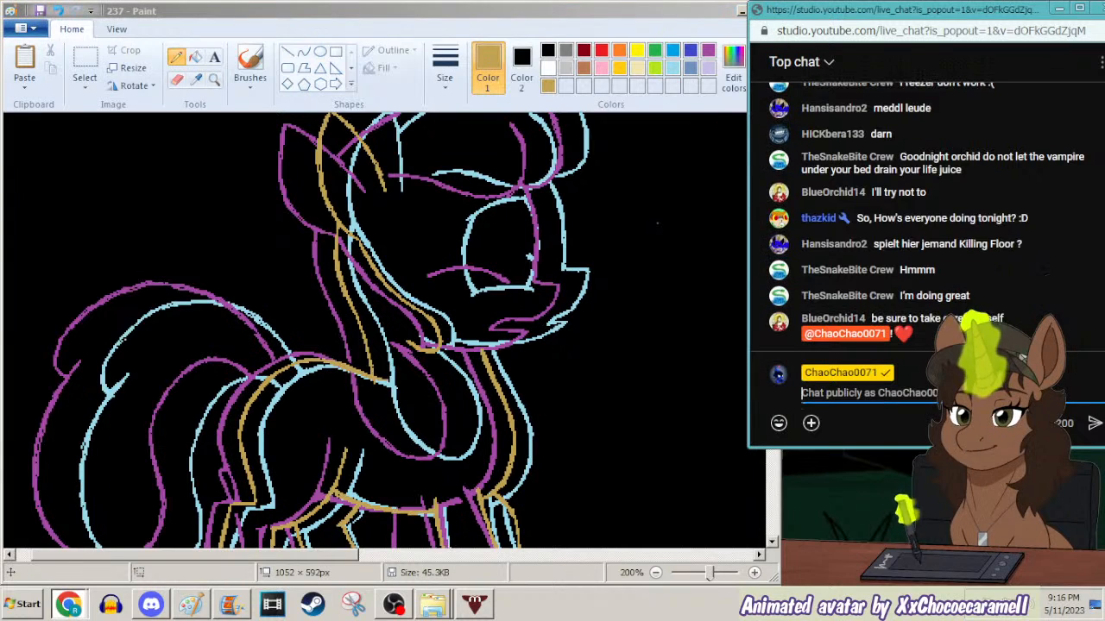
type("English, please")
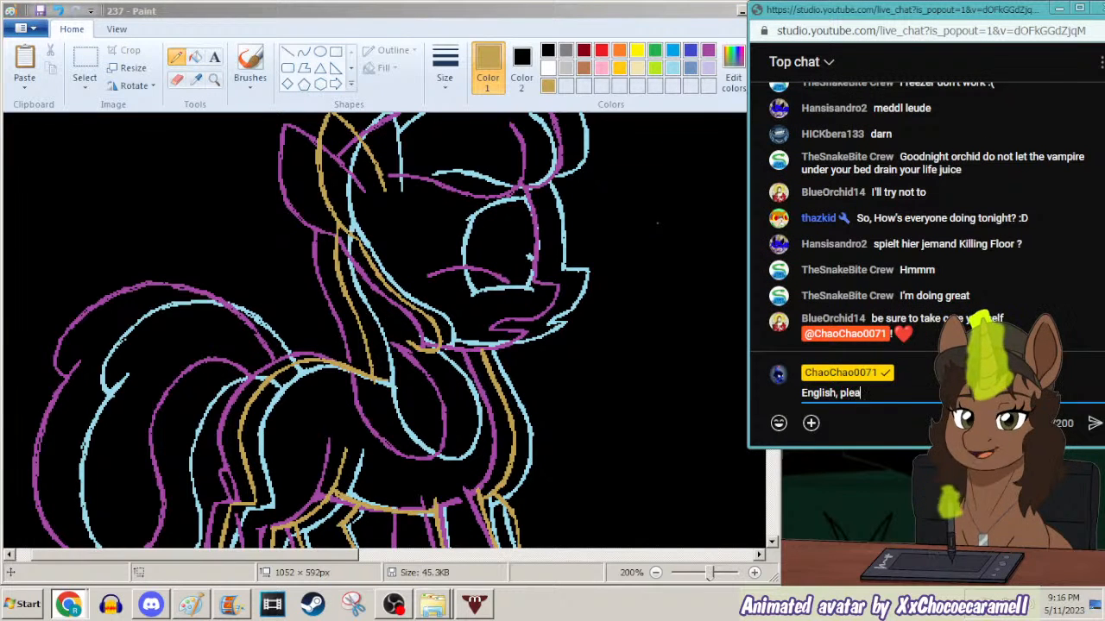
key("Return")
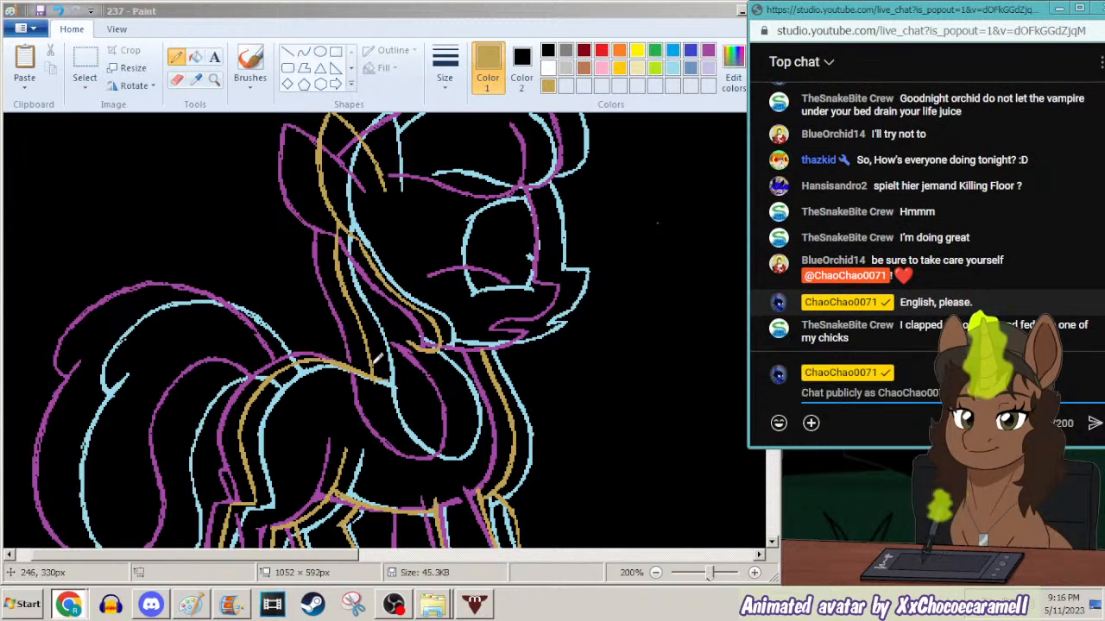
left_click(390, 369)
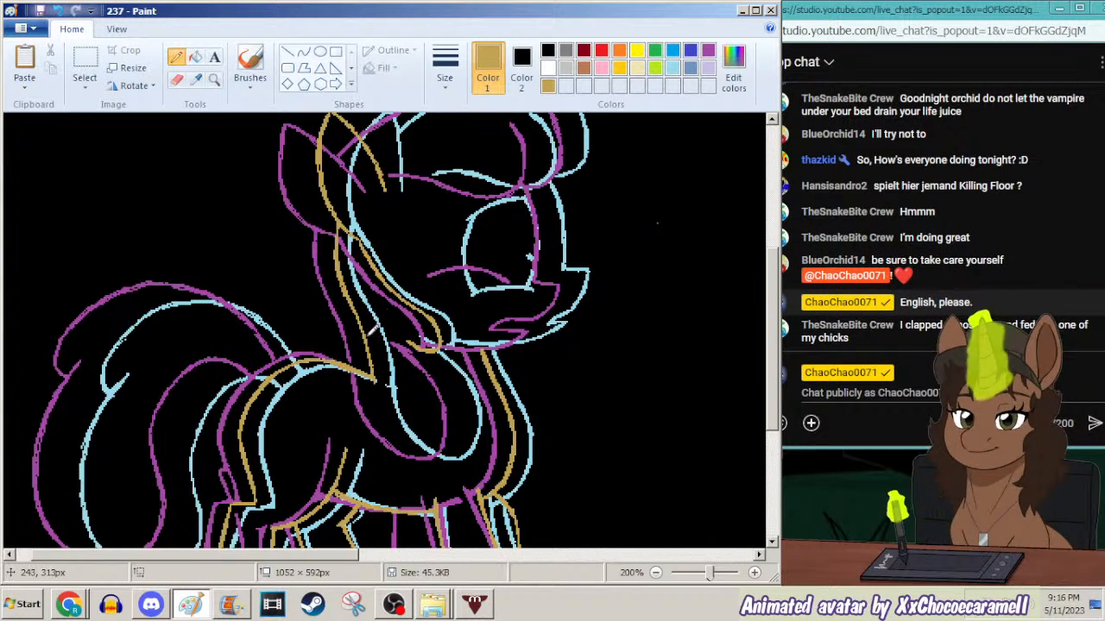
left_click(1091, 303)
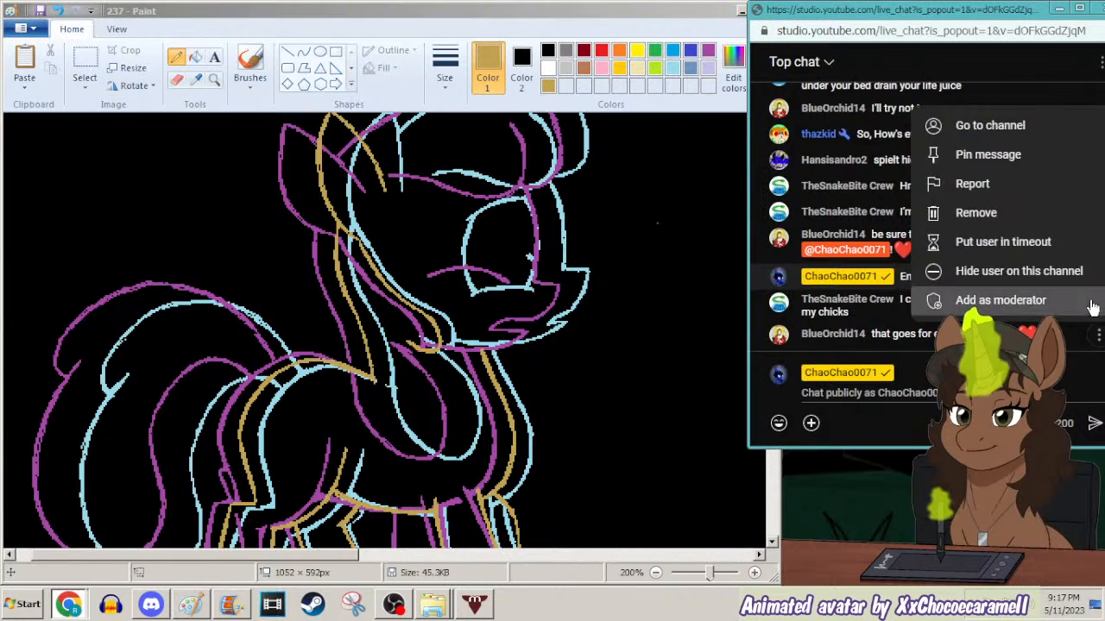
left_click(1016, 306)
left_click(992, 342)
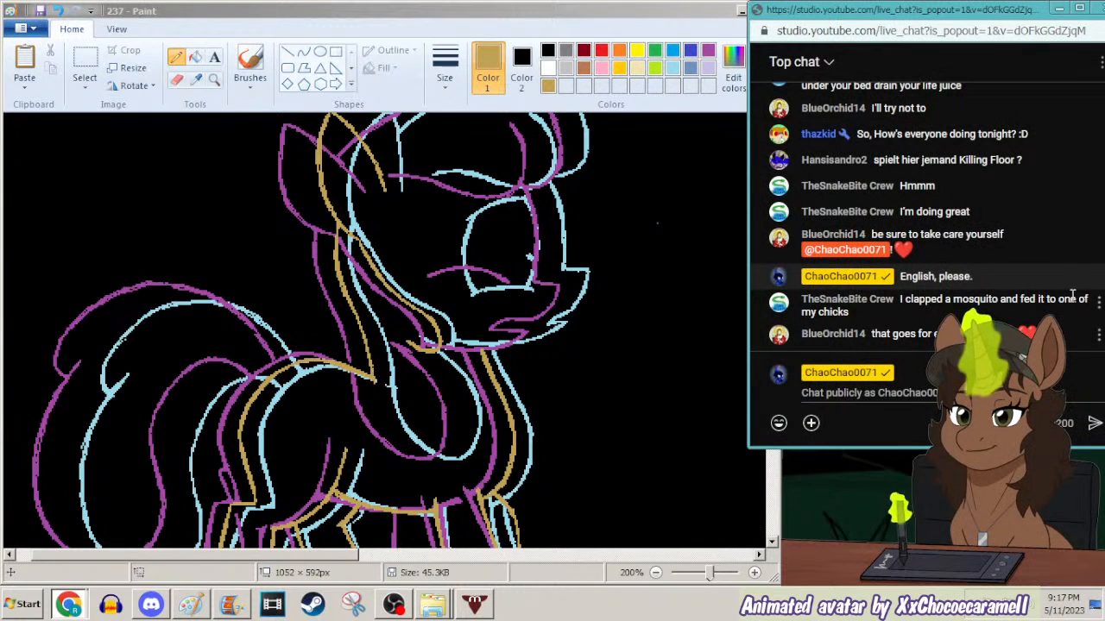
Moderate the viewer who posted the mosquito message so that their chat messages are removed.
left_click(1096, 303)
left_click(1018, 238)
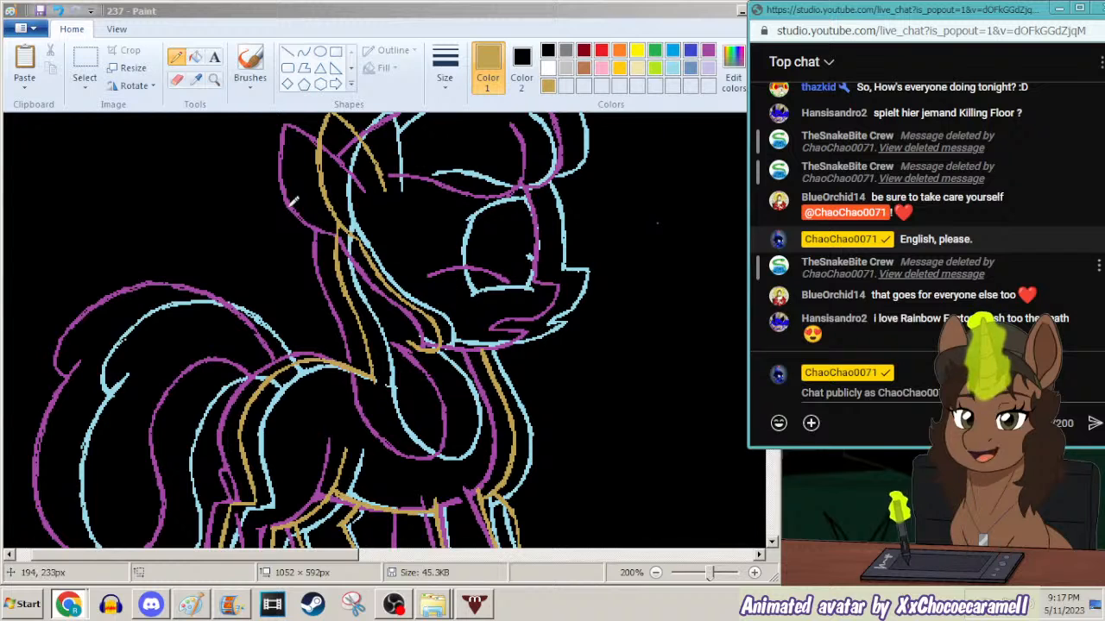
Draw the rounded mane lock hanging from the neck over the shoulder in gold, midway between the guides.
left_click(356, 228)
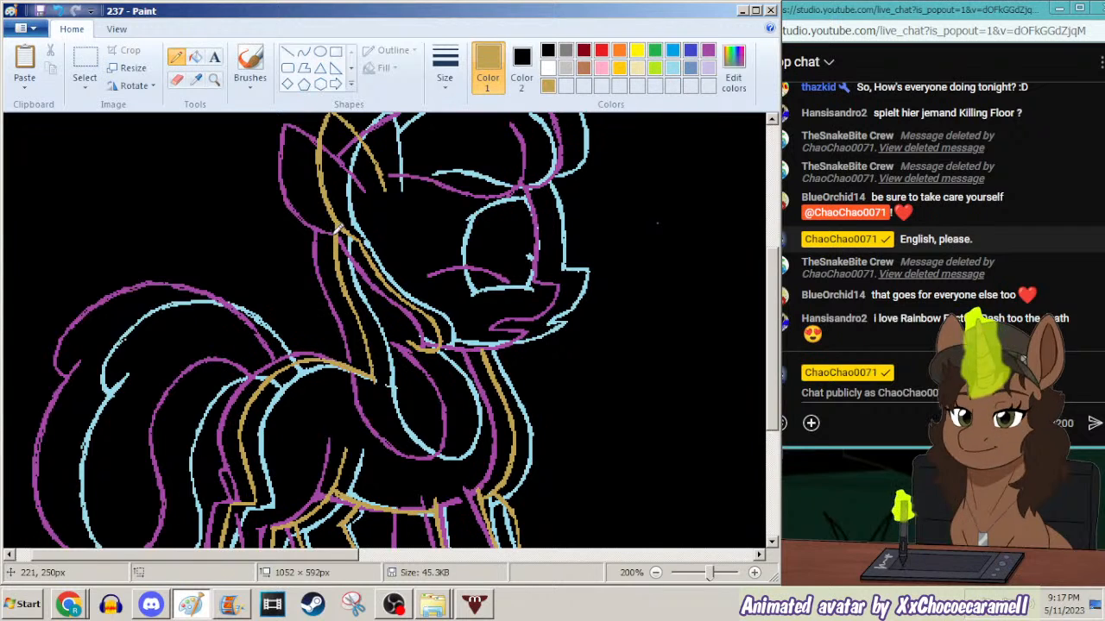
left_click_drag(773, 304, 773, 334)
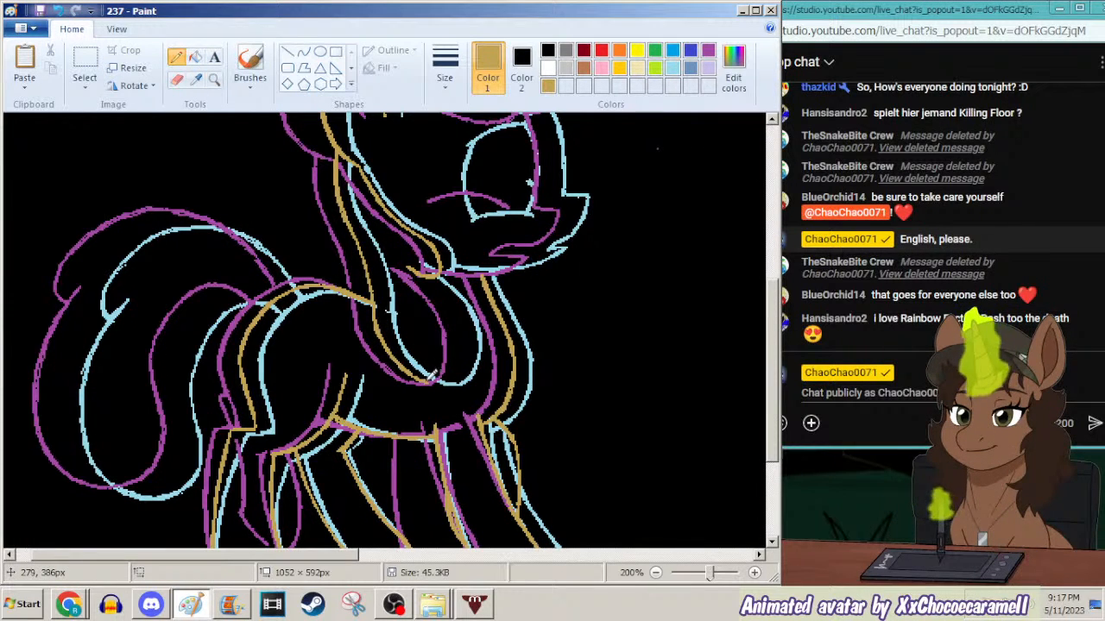
mouse_move(448, 373)
left_mouse_down()
mouse_move(467, 341)
mouse_move(440, 296)
left_mouse_up()
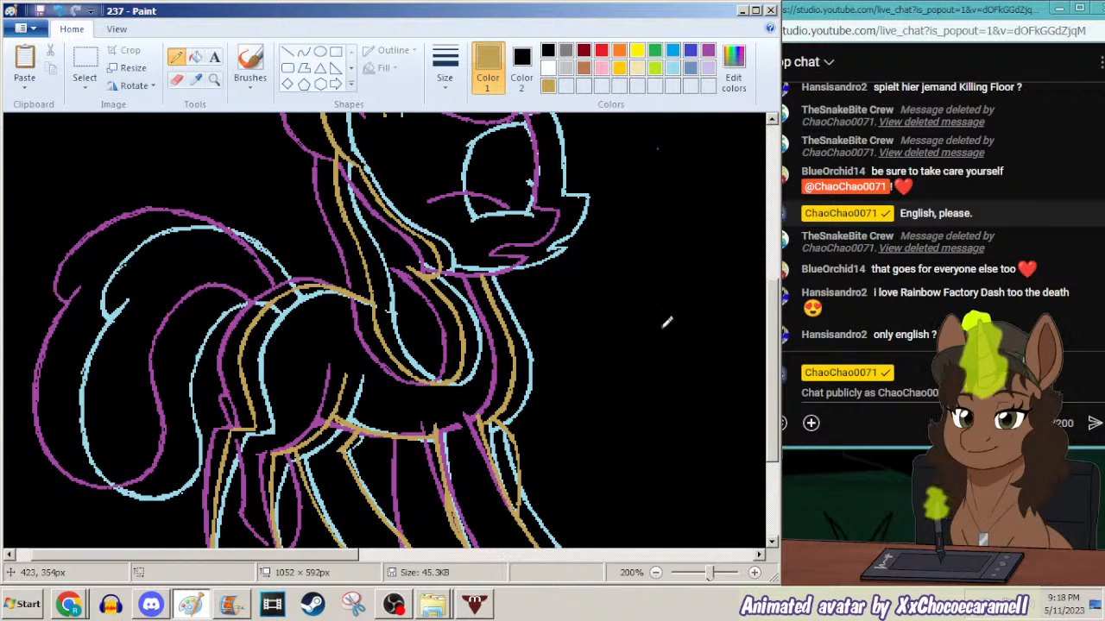
Draw the gold face profile from the forelock down the snout, around the muzzle and into the mouth.
mouse_move(775, 321)
left_mouse_down()
mouse_move(780, 393)
mouse_move(785, 246)
left_mouse_up()
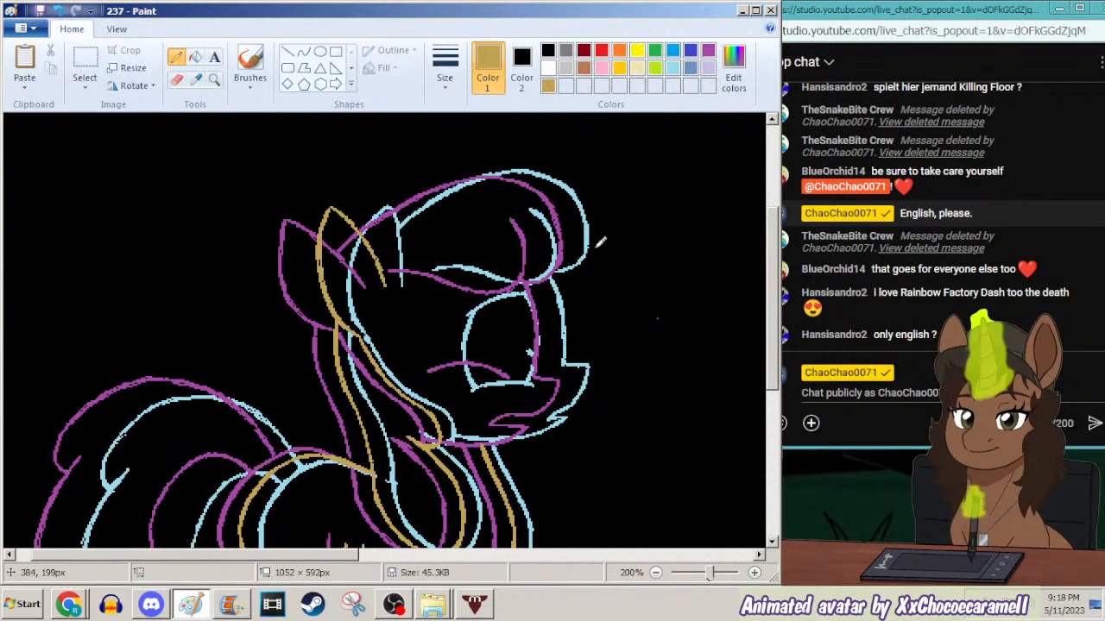
left_click_drag(549, 371, 546, 292)
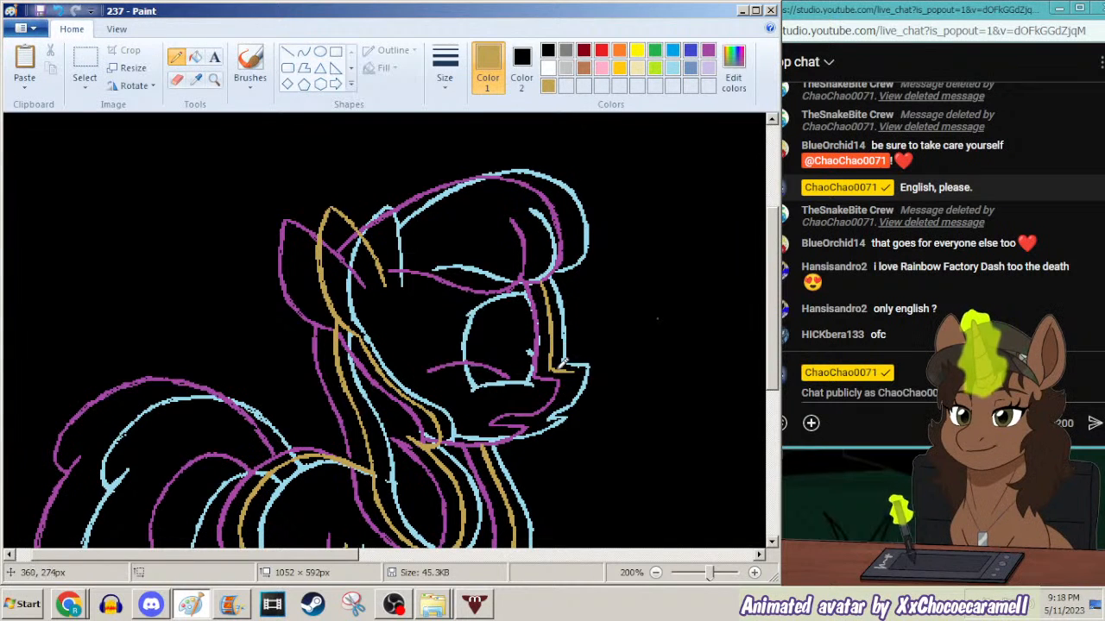
left_click_drag(578, 364, 561, 397)
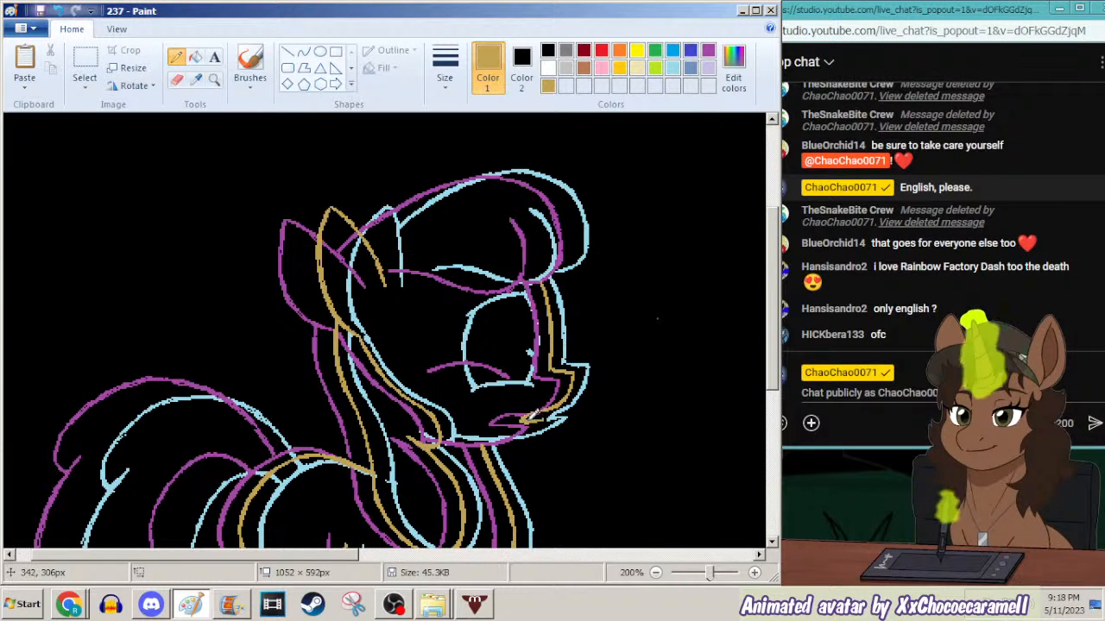
Draw the half-closed eye in gold, replacing the first upper lid stroke with a wider one and adding the lower lid and sides.
left_click_drag(445, 352, 513, 344)
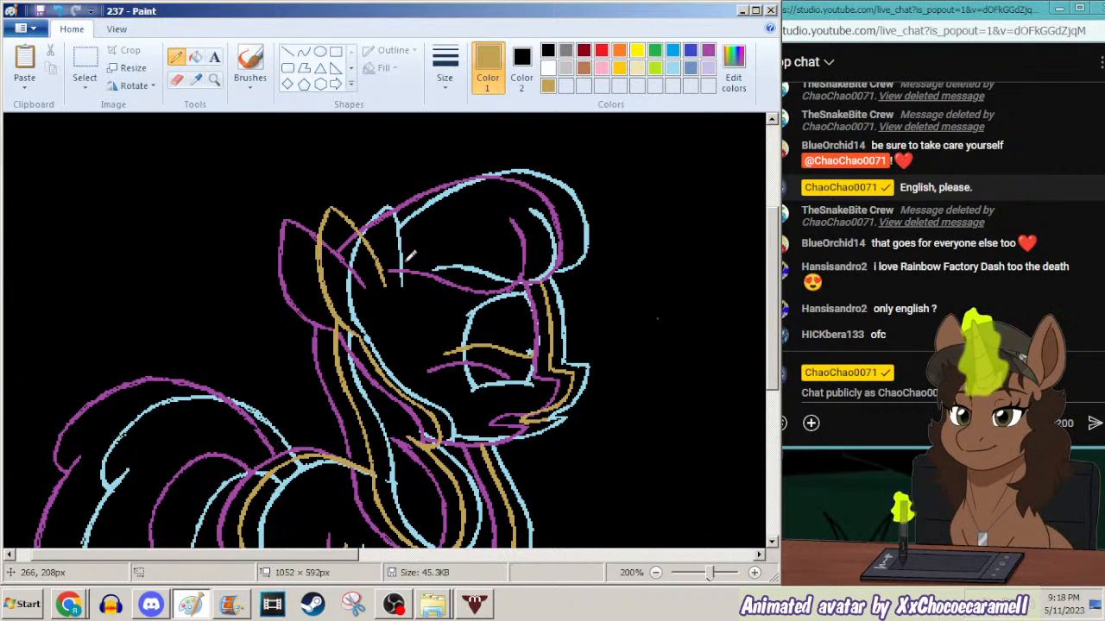
key("ctrl+z")
left_click_drag(427, 355, 534, 354)
left_click_drag(447, 377, 508, 370)
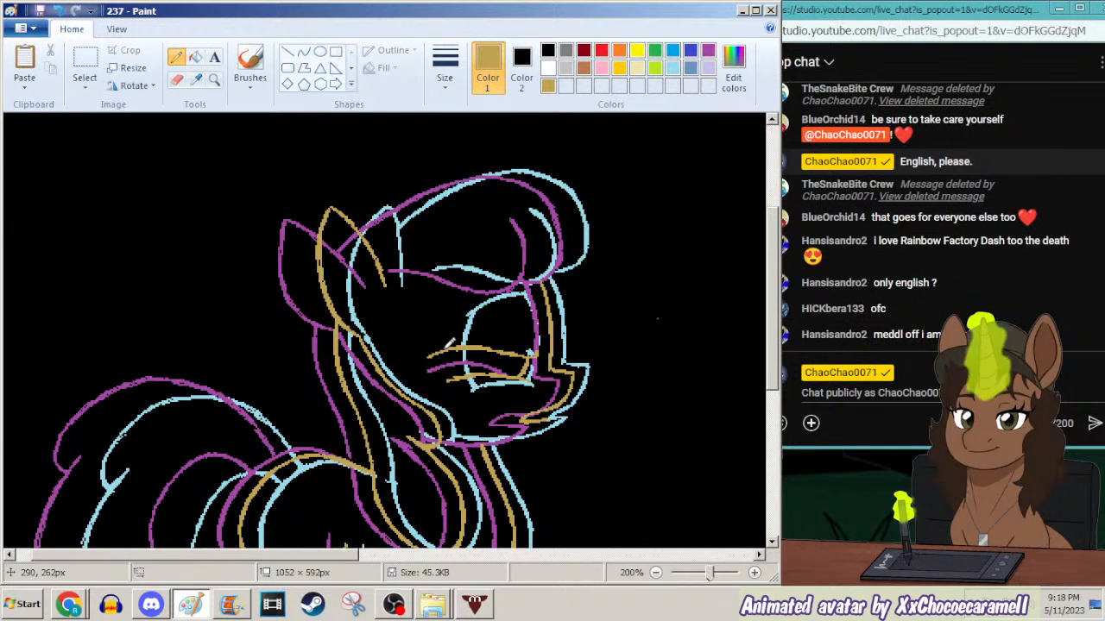
left_click_drag(451, 348, 450, 369)
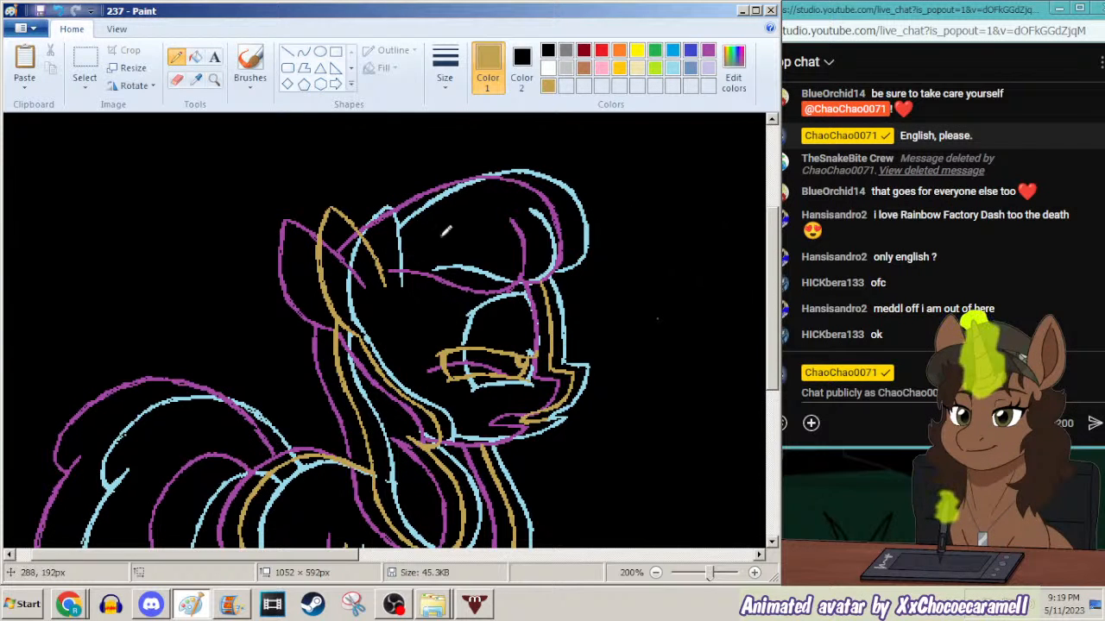
Draw the curled forelock in gold midway between the guides, with its inner curl, lower edge and rounded outer outline.
left_click_drag(532, 212, 546, 239)
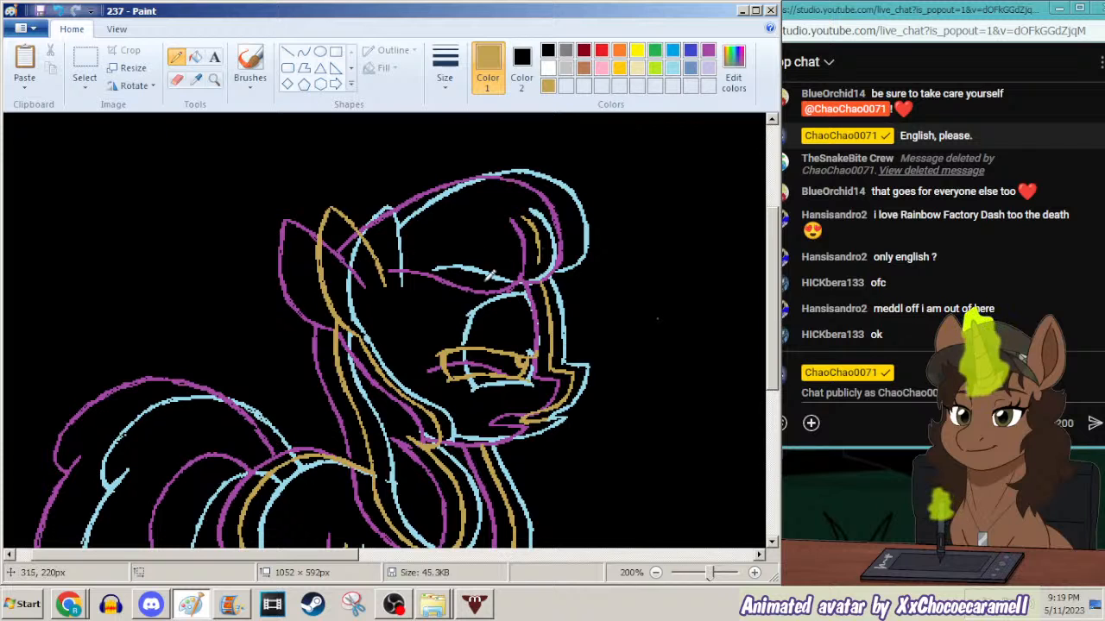
left_click_drag(480, 286, 524, 278)
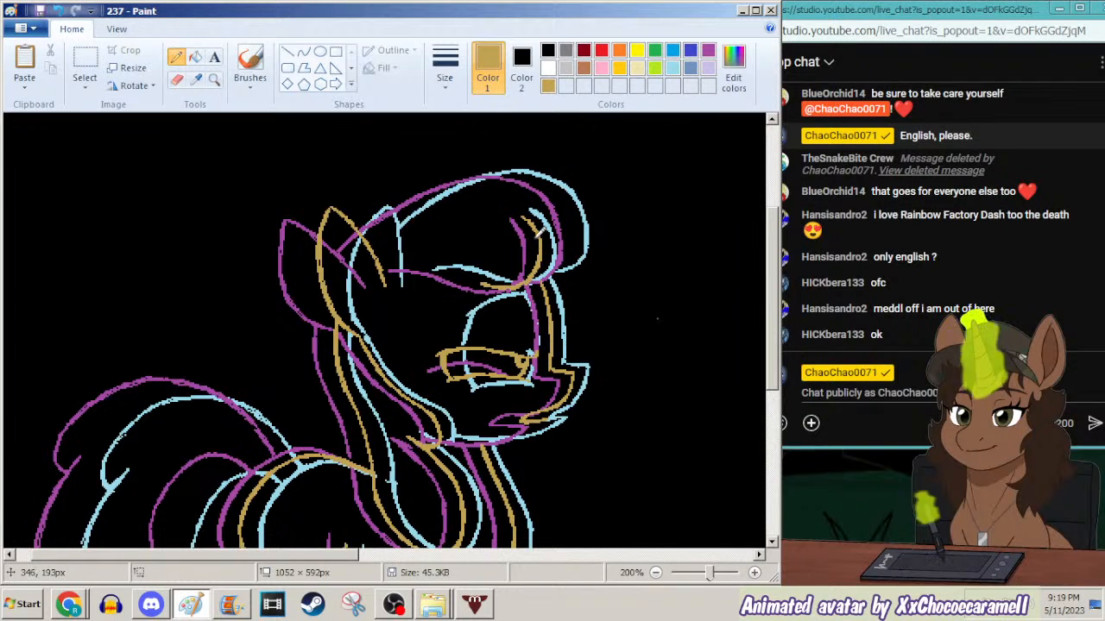
left_click_drag(421, 268, 480, 274)
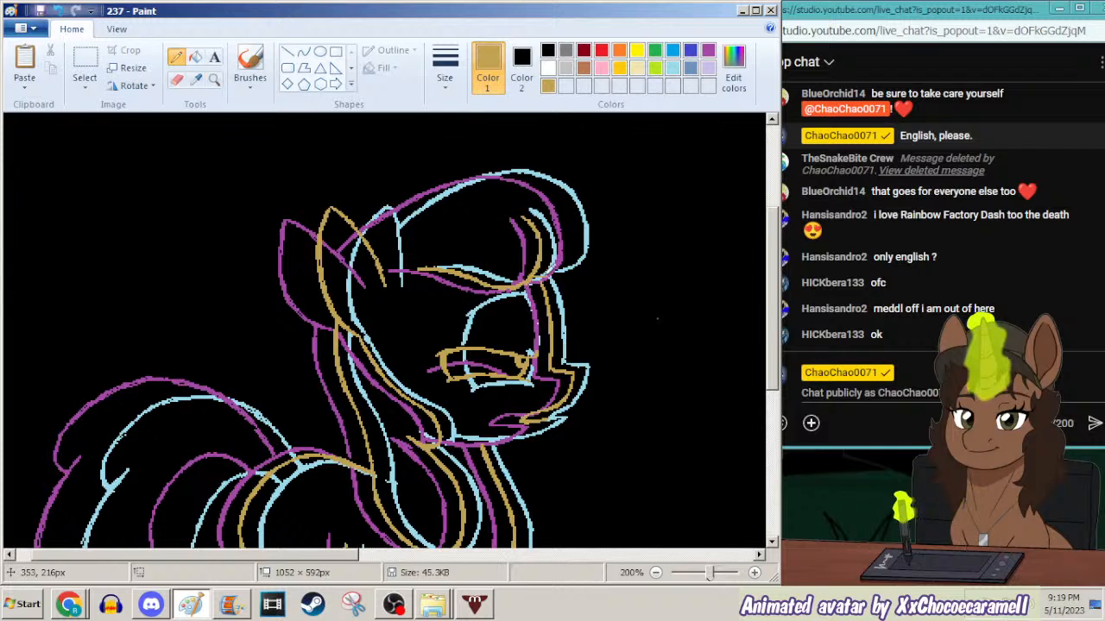
left_click_drag(570, 257, 566, 212)
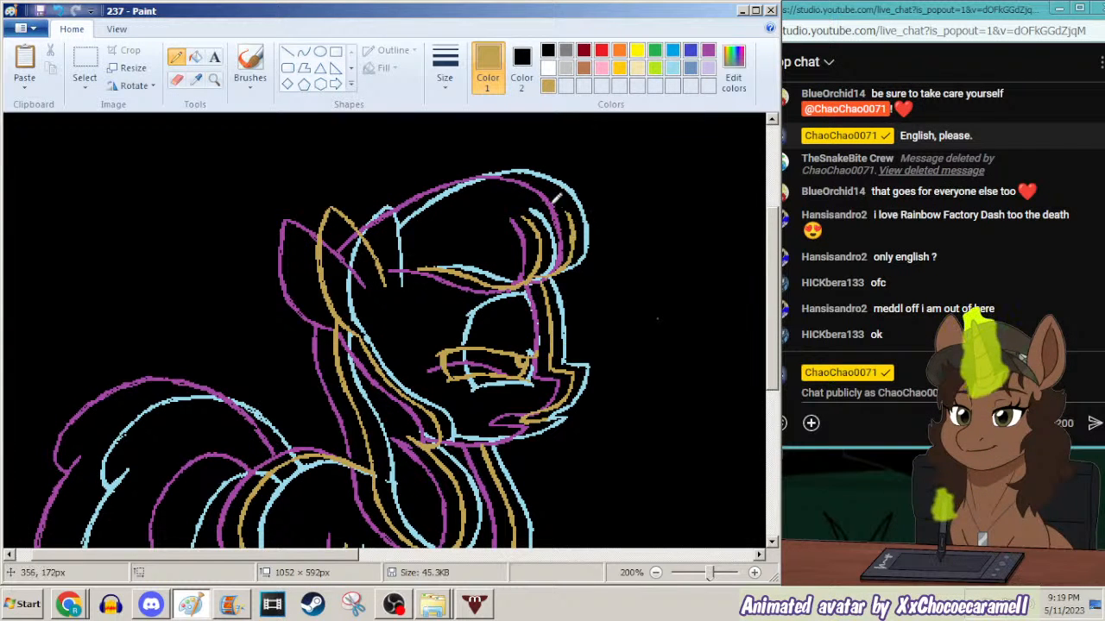
mouse_move(369, 238)
left_mouse_down()
mouse_move(420, 197)
mouse_move(520, 170)
left_mouse_up()
left_click_drag(568, 215, 533, 169)
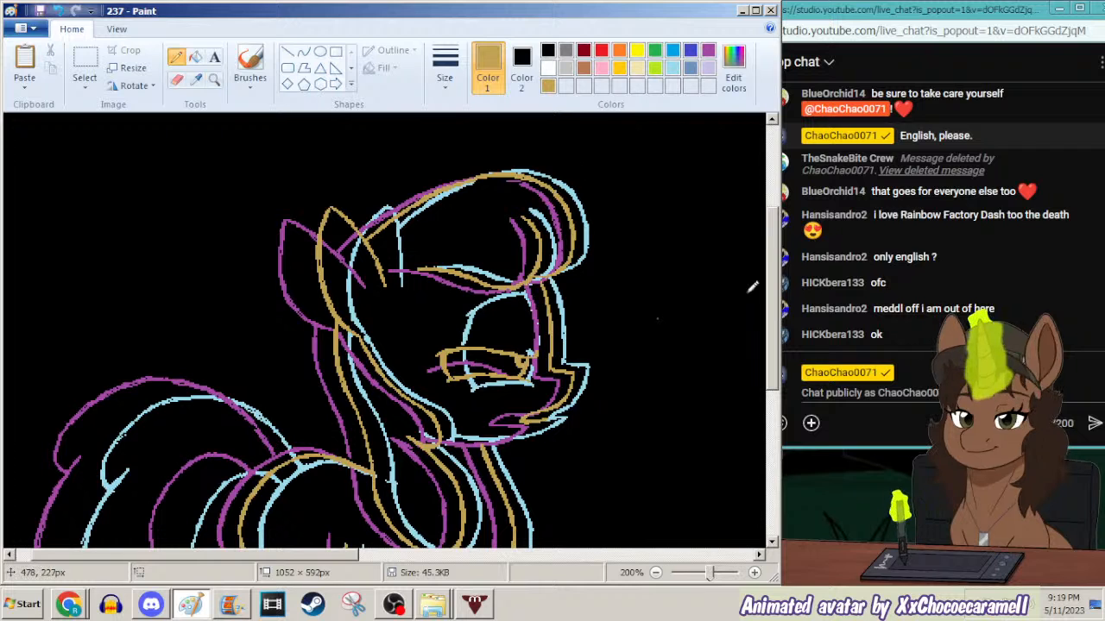
left_click_drag(772, 307, 766, 373)
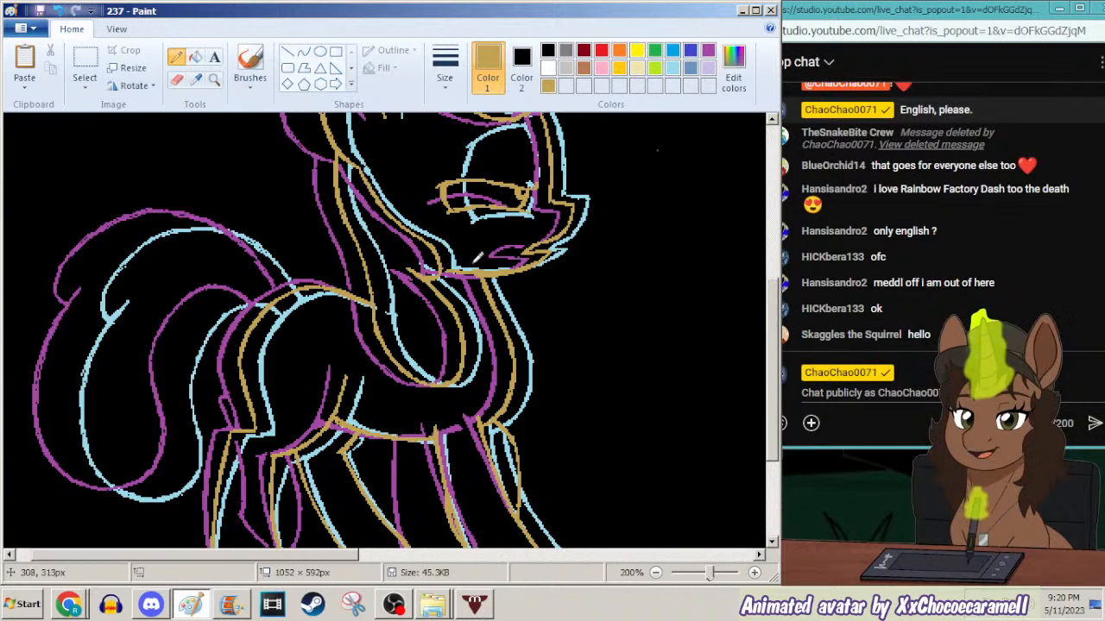
left_click_drag(271, 302, 201, 306)
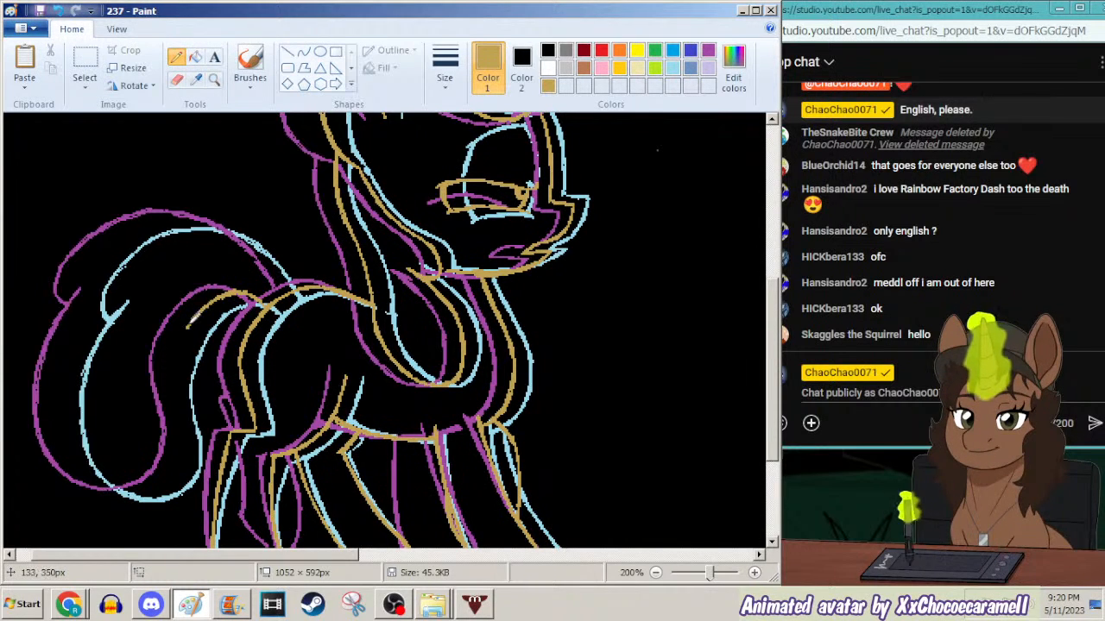
left_click_drag(175, 361, 176, 399)
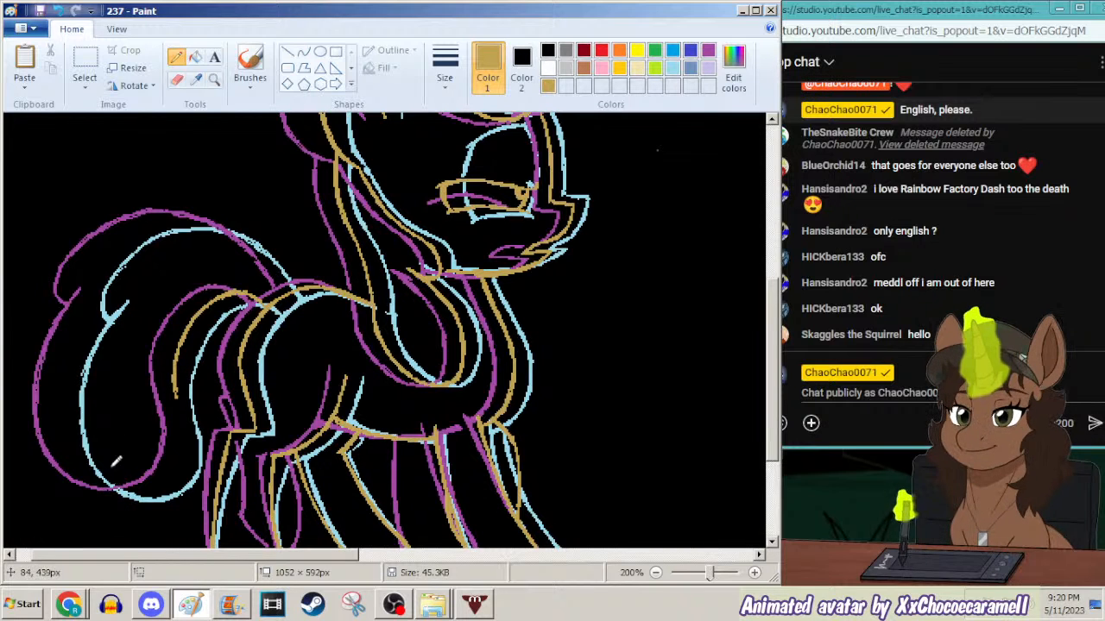
key("ctrl+z")
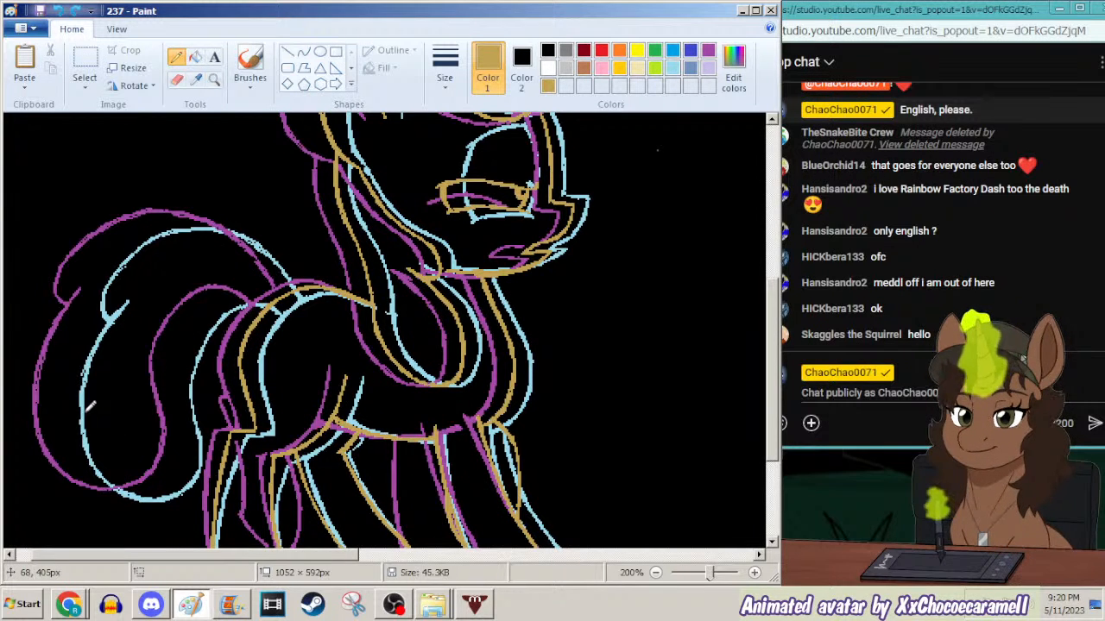
Save the overlaid guide drawing as a separate picture named 246.
left_click(214, 78)
right_click(245, 197)
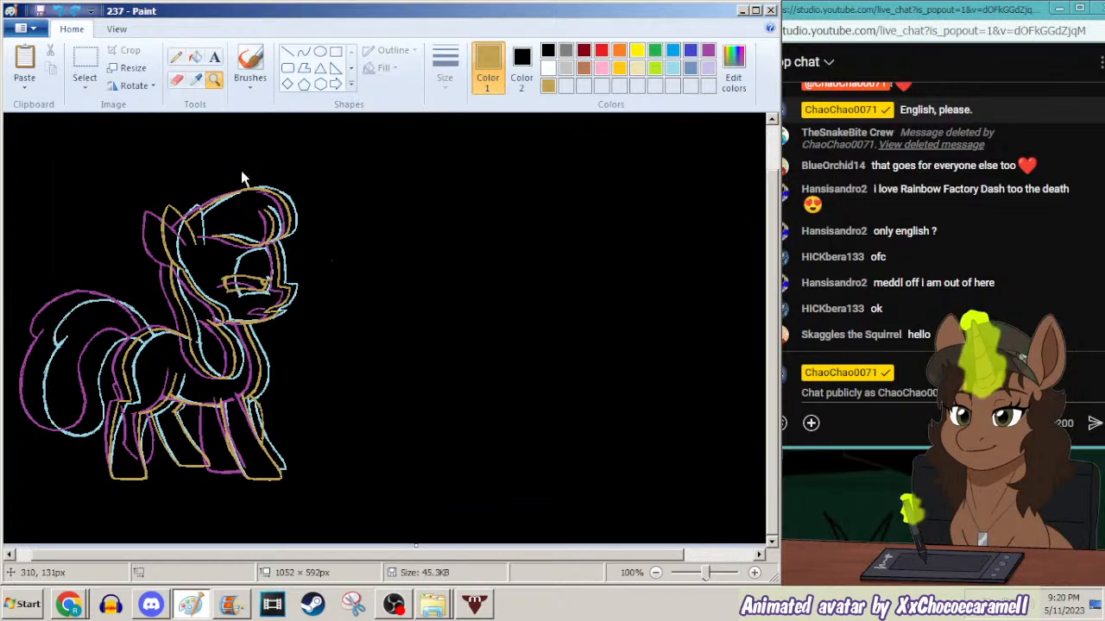
key("F12")
type("246")
key("Return")
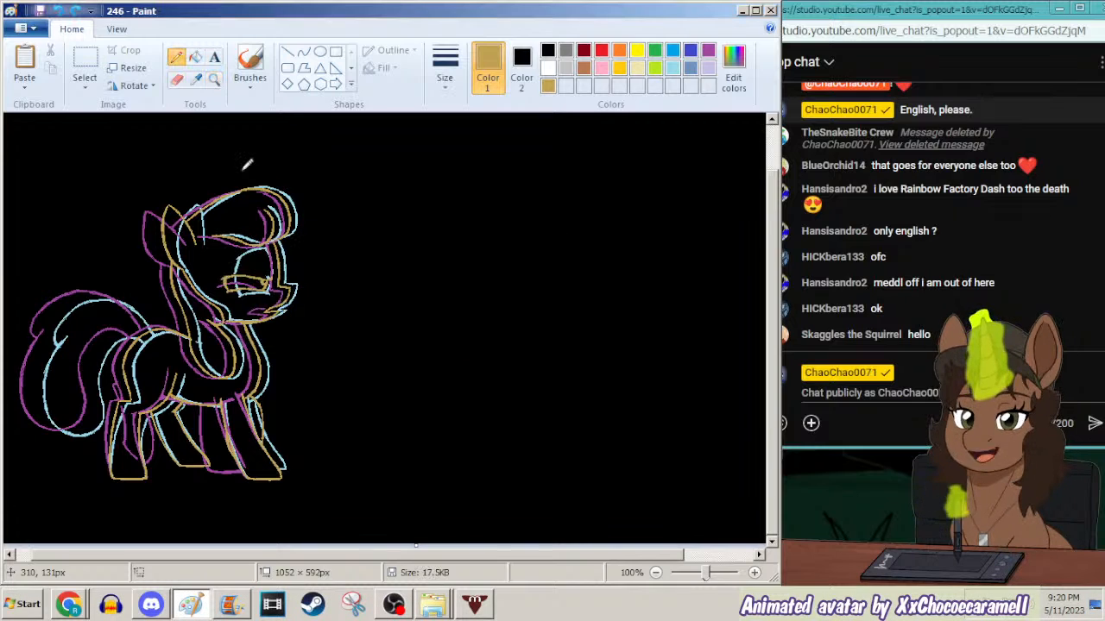
Check the two-pony frame in the part15 timeline in Movie Maker, then copy the gold pony's tail area from picture 237 in Paint.
left_click(239, 610)
left_click(834, 137)
left_click(783, 138)
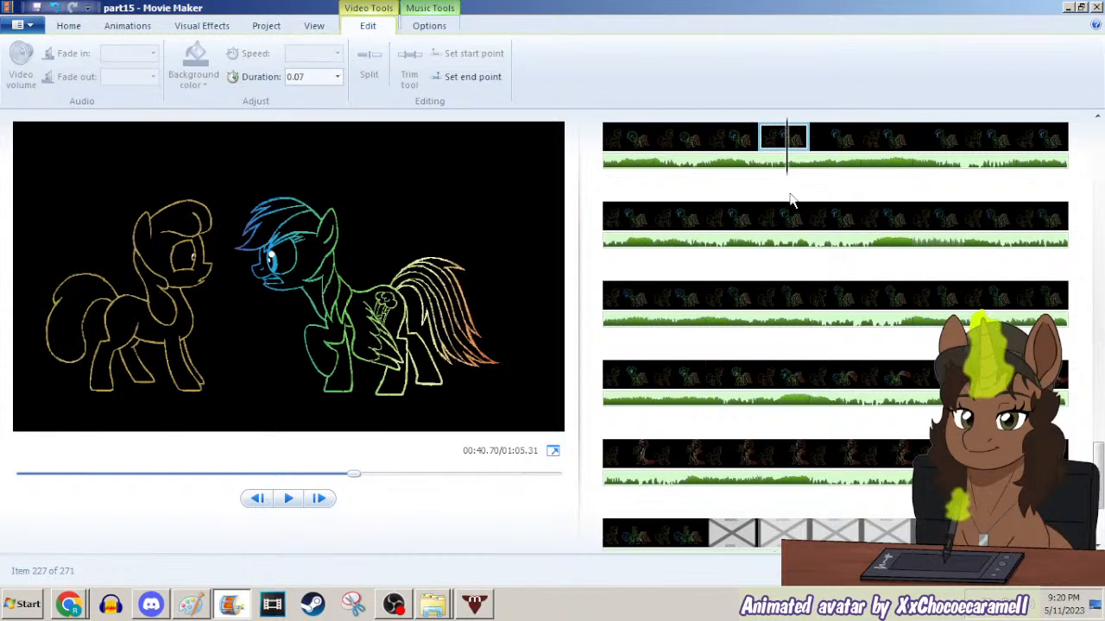
left_click(192, 602)
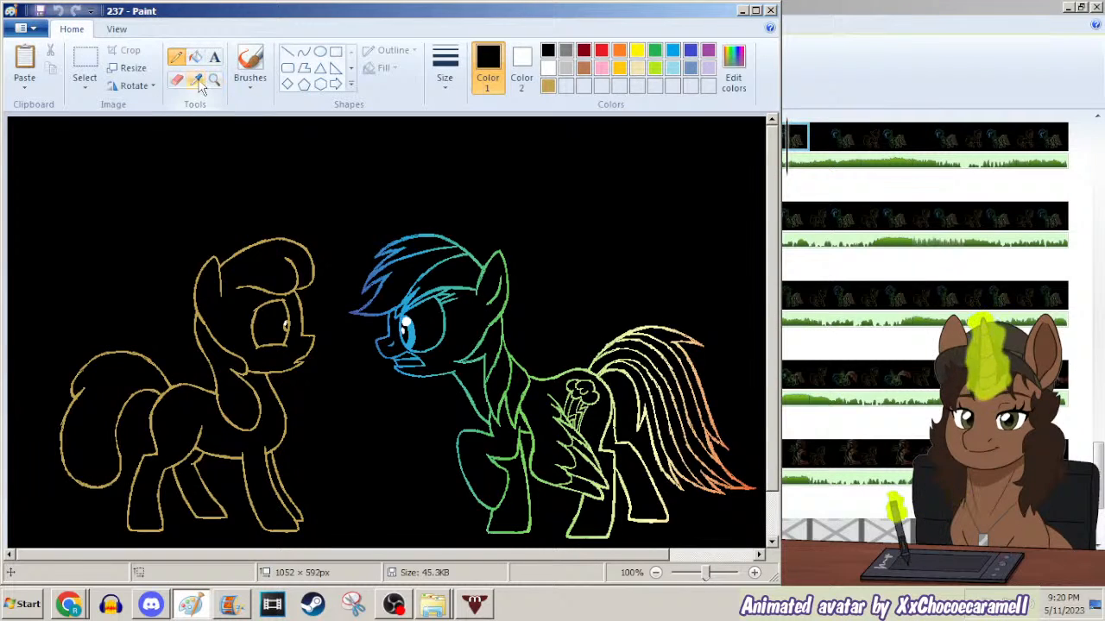
left_click(84, 86)
left_click(75, 143)
mouse_move(76, 256)
left_mouse_down()
mouse_move(112, 505)
mouse_move(150, 407)
mouse_move(176, 381)
mouse_move(183, 257)
left_mouse_up()
Reopen picture 246 and paste the copied gold tail over the light-blue tail guide.
key("ctrl+o")
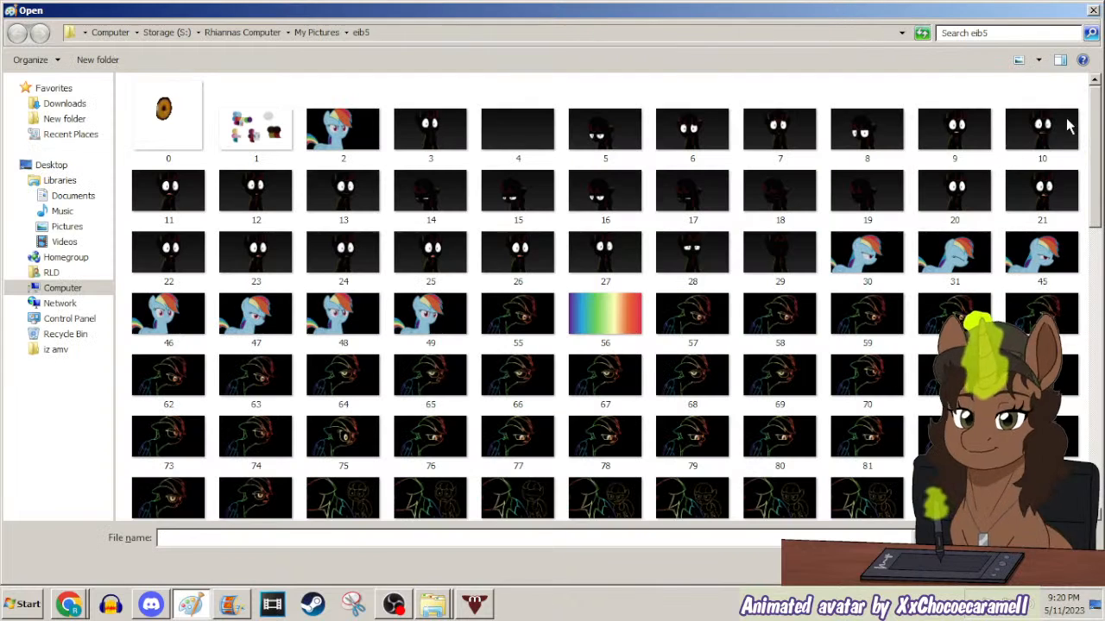
type("246")
key("Return")
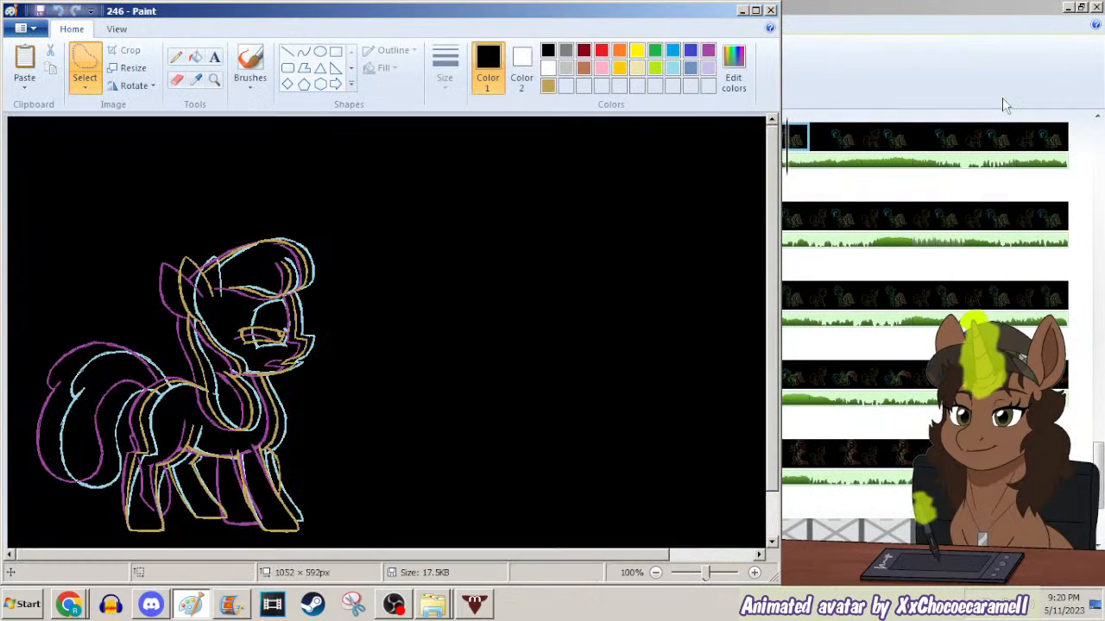
left_click(1068, 8)
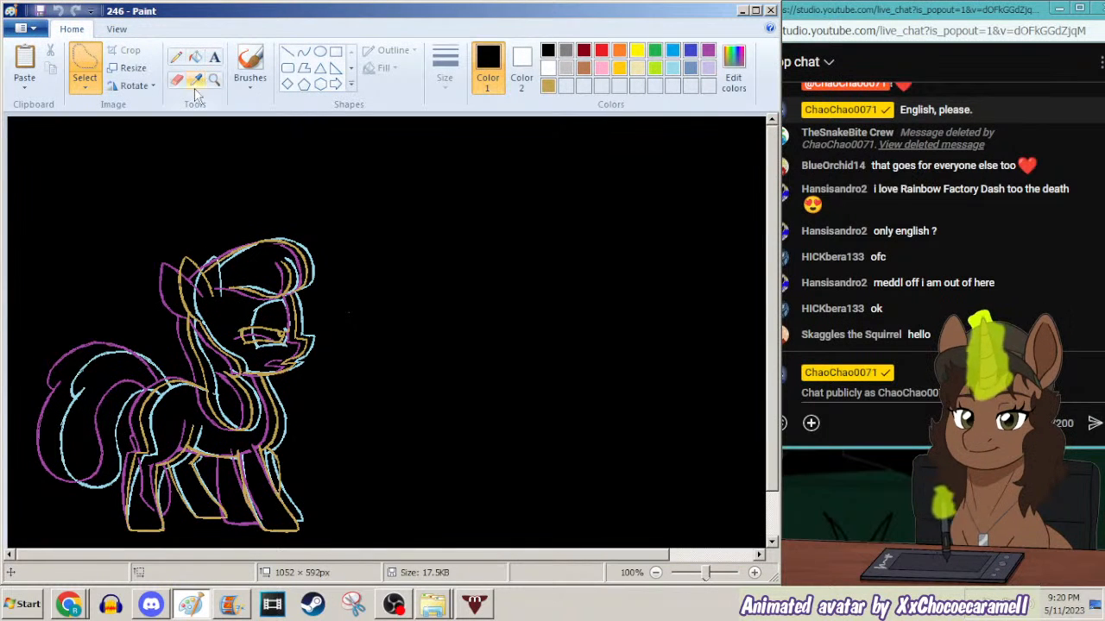
left_click(176, 57)
key("ctrl+v")
left_click_drag(155, 130, 129, 301)
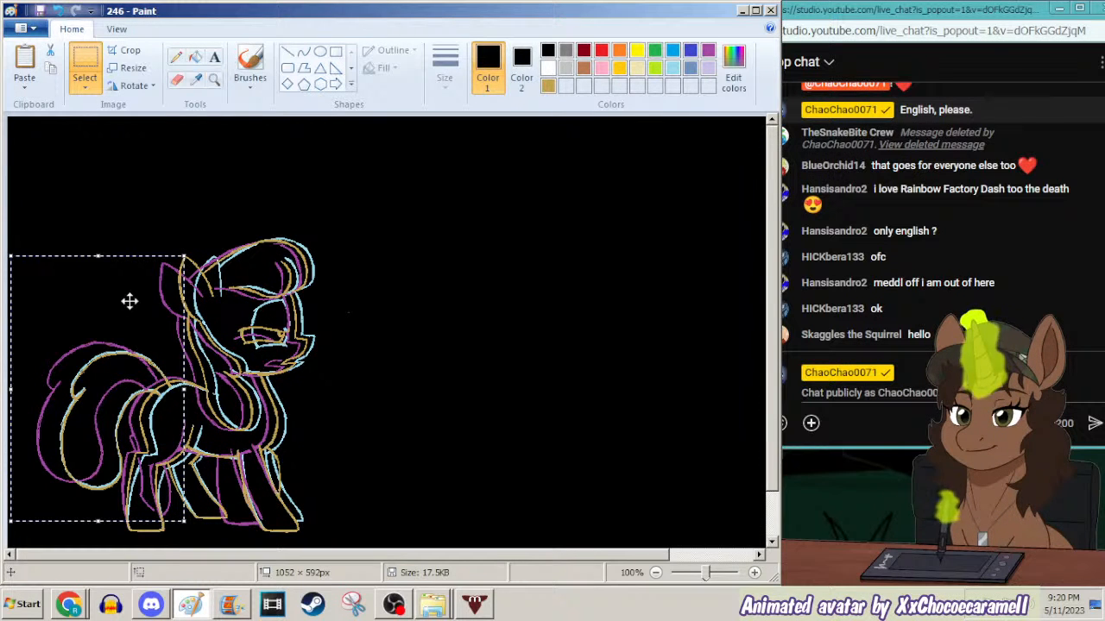
Nudge the pasted tail left until it sits midway between the light-blue and purple tail guides.
key("Left")
key("Left")
key("Left")
key("Left")
key("Left")
key("Left")
key("Left")
key("Left")
key("Left")
key("Left")
key("Left")
key("Left")
key("Left")
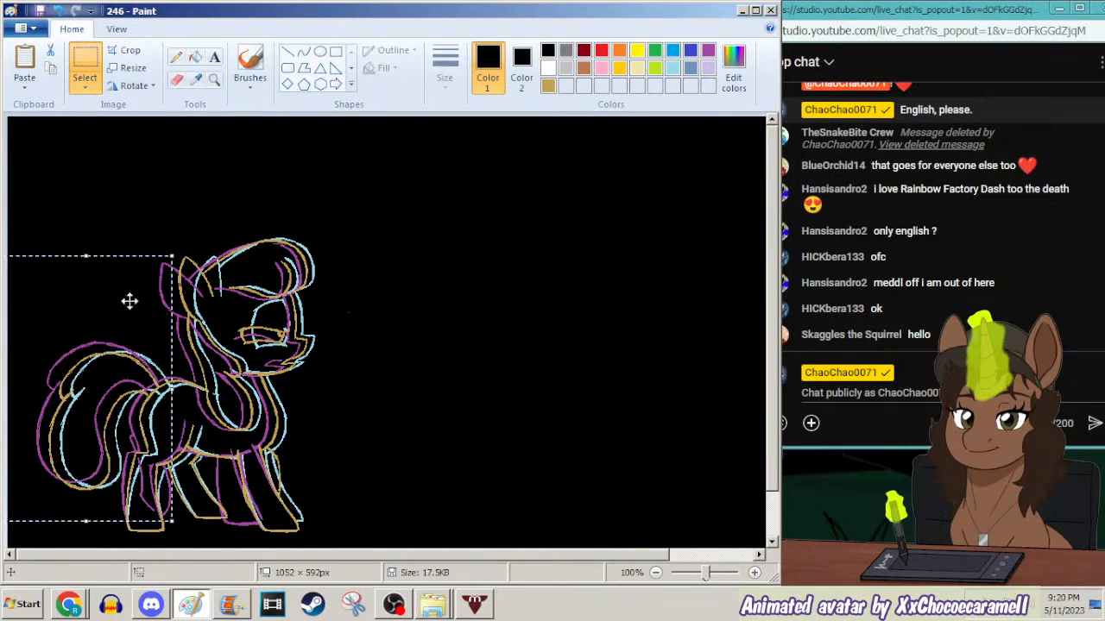
Touch up the pasted tail's lines in gold where they meet the rump.
left_click(214, 79)
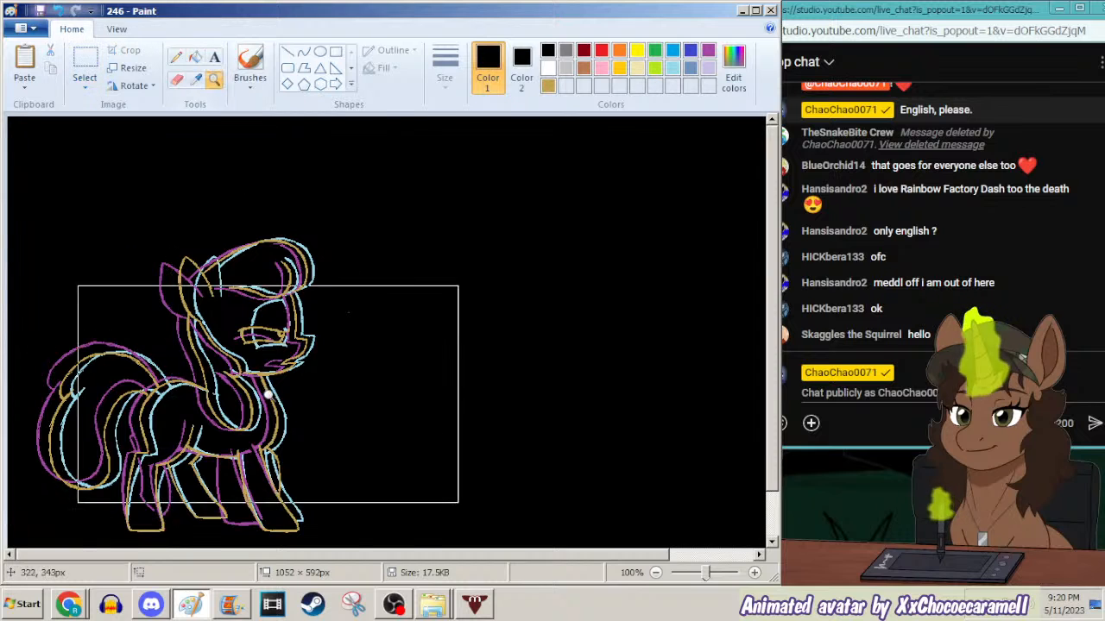
left_click(264, 366)
left_click(548, 85)
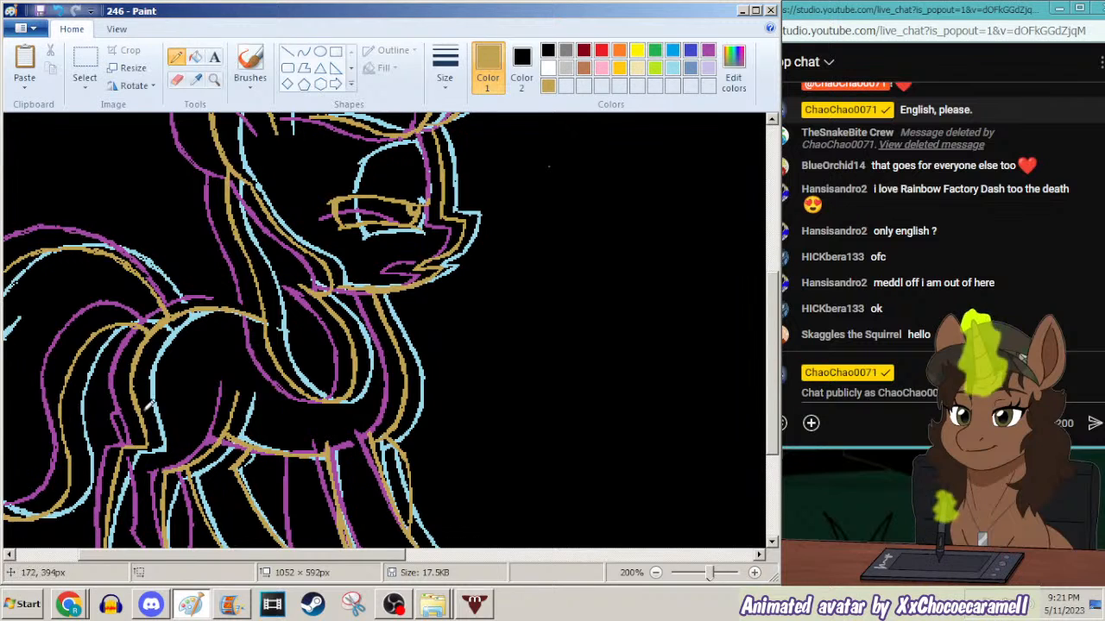
Remove the light-blue guide lines from picture 246 by treating light blue as transparent over a black rectangle.
left_click(214, 80)
right_click(202, 201)
left_click(200, 83)
right_click(152, 212)
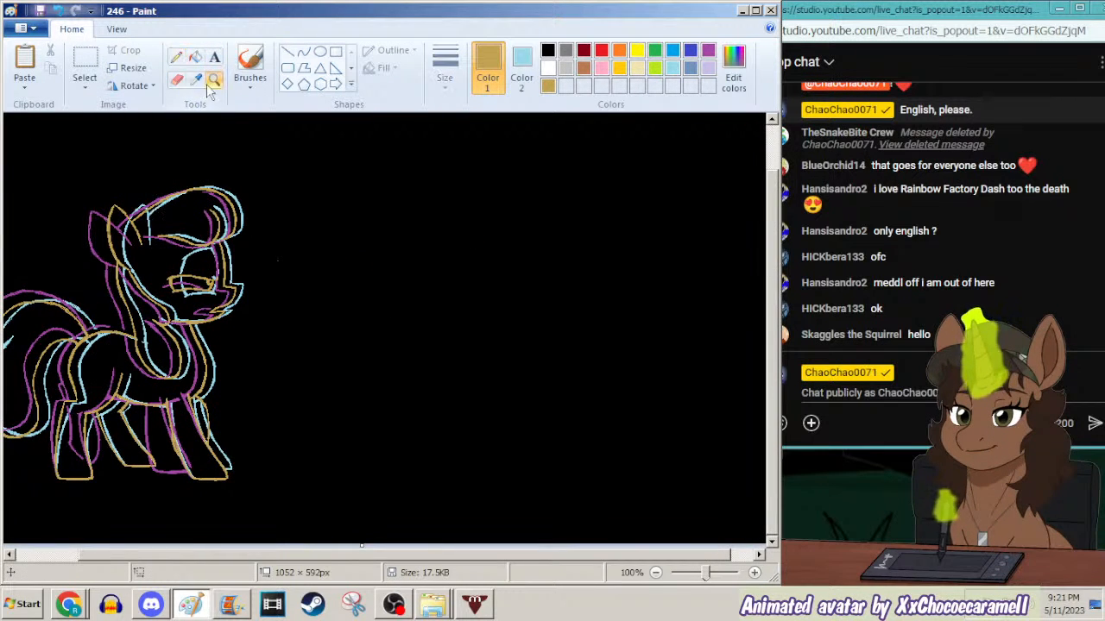
left_click(209, 83)
right_click(210, 146)
left_click(196, 81)
left_click(236, 182)
key("ctrl+a")
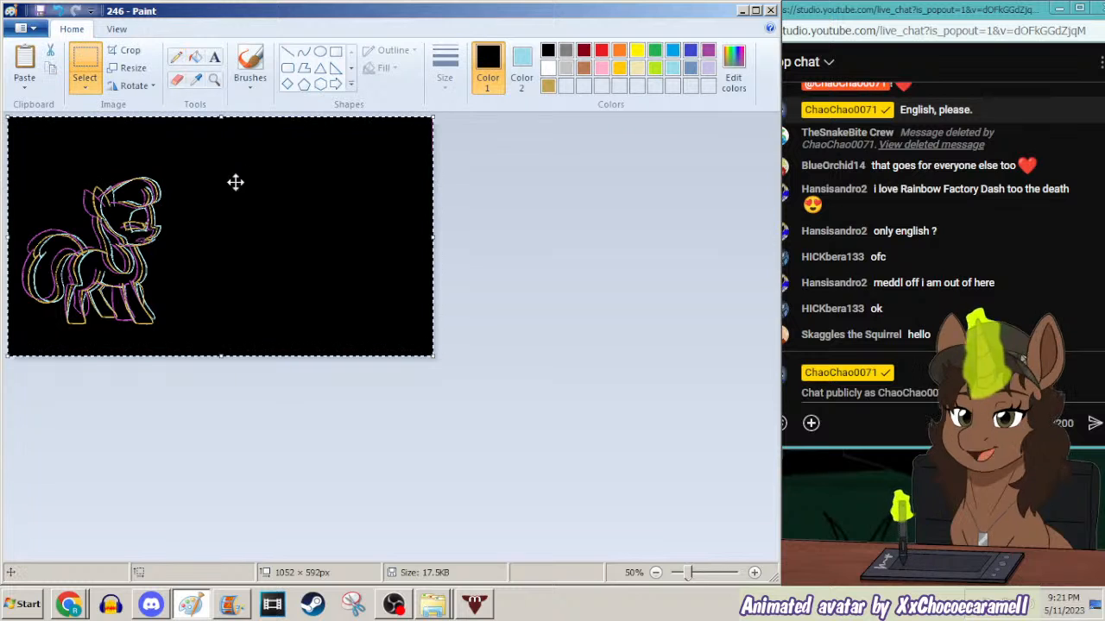
left_click(336, 51)
left_click_drag(236, 147, 4, 354)
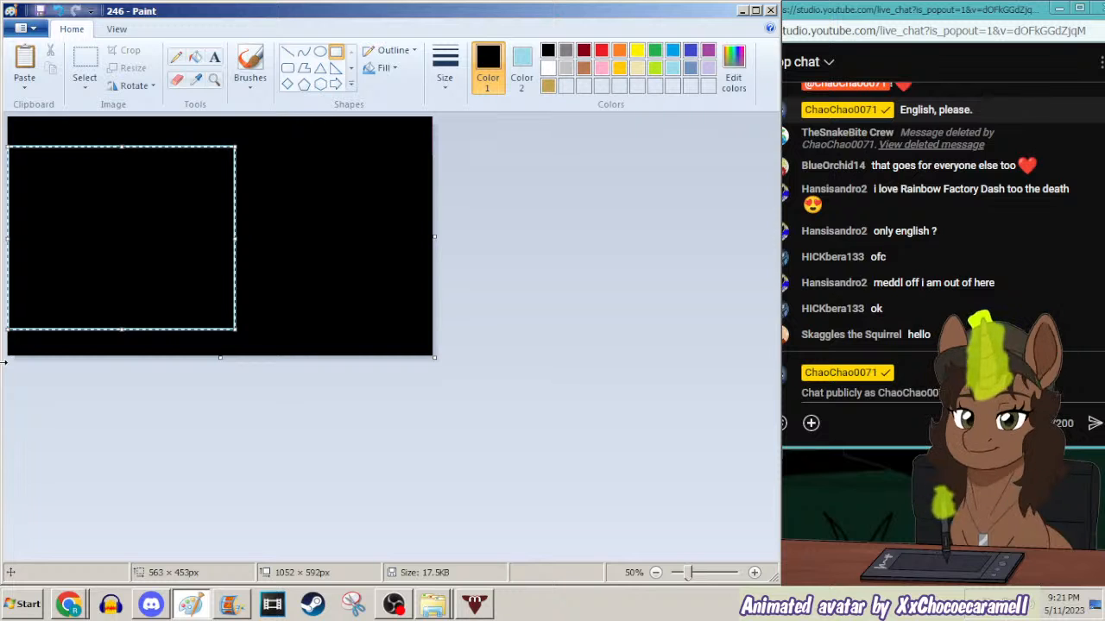
key("ctrl+z")
Remove the purple guide lines the same way so only the gold pony remains on black.
left_click(195, 77)
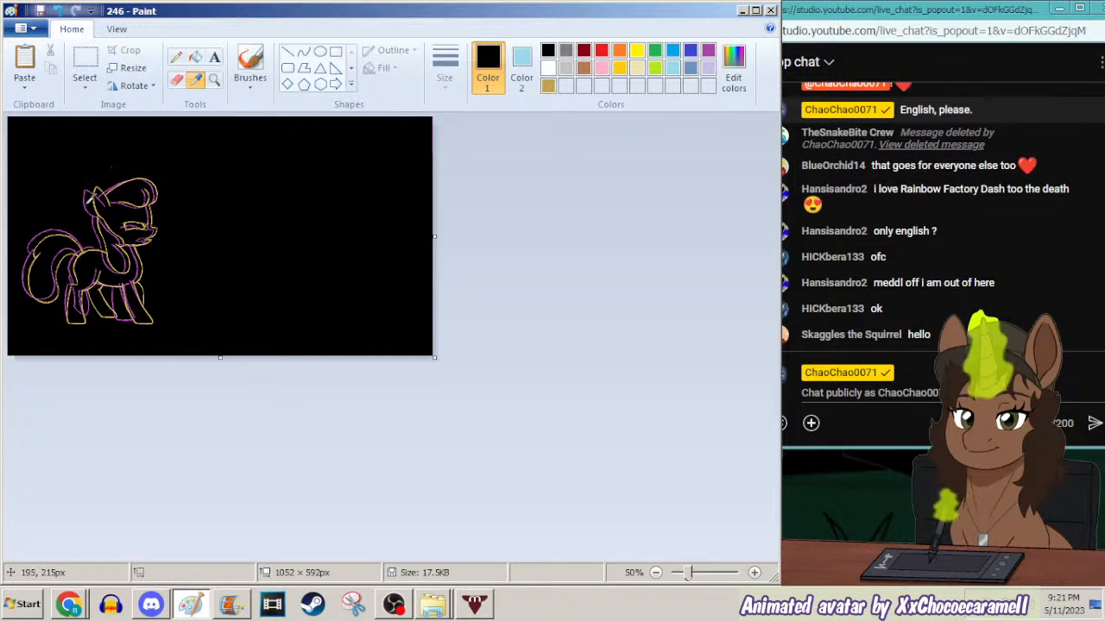
right_click(100, 207)
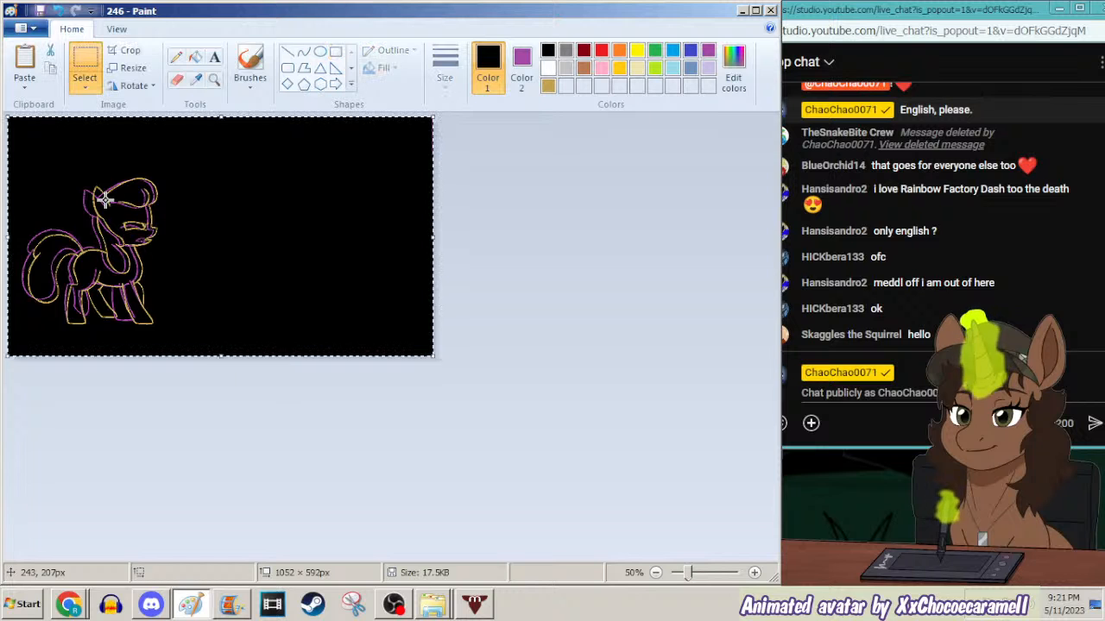
key("ctrl+a")
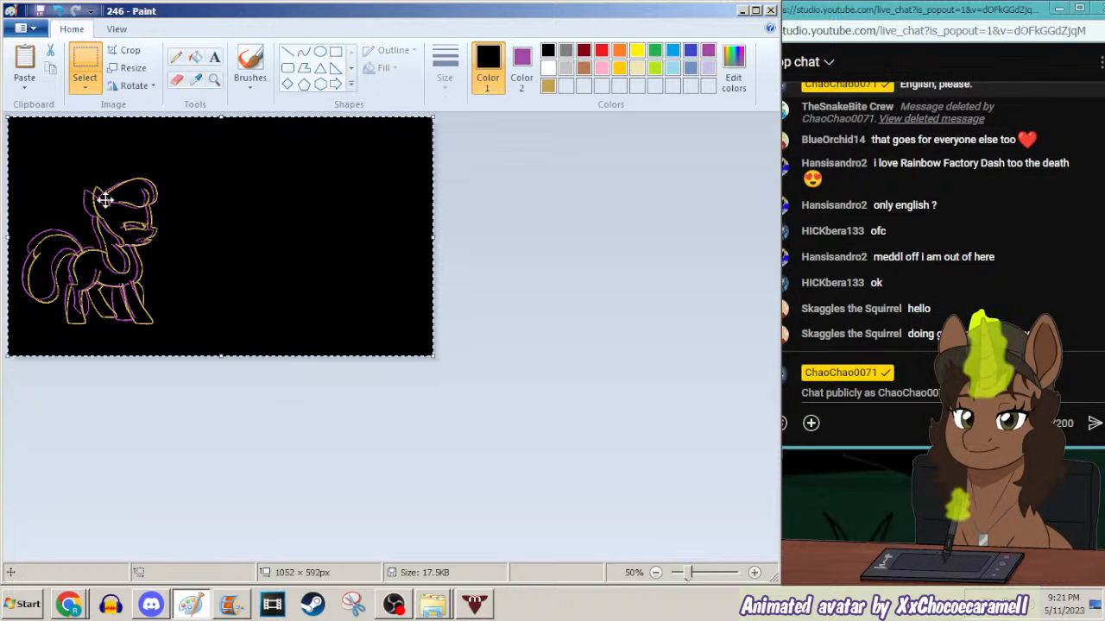
left_click(336, 51)
left_click_drag(198, 150, 6, 378)
key("ctrl+z")
key("ctrl+a")
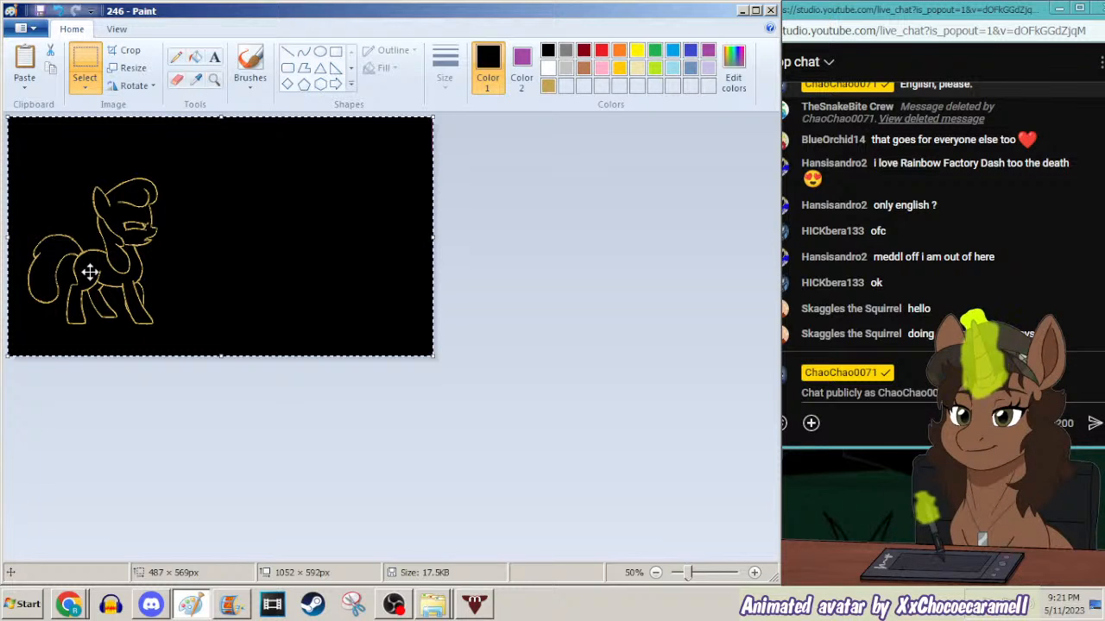
Save the cleaned gold pony in picture 246 and select the next frame in the part15 timeline in Movie Maker.
left_click(214, 78)
left_click(165, 202)
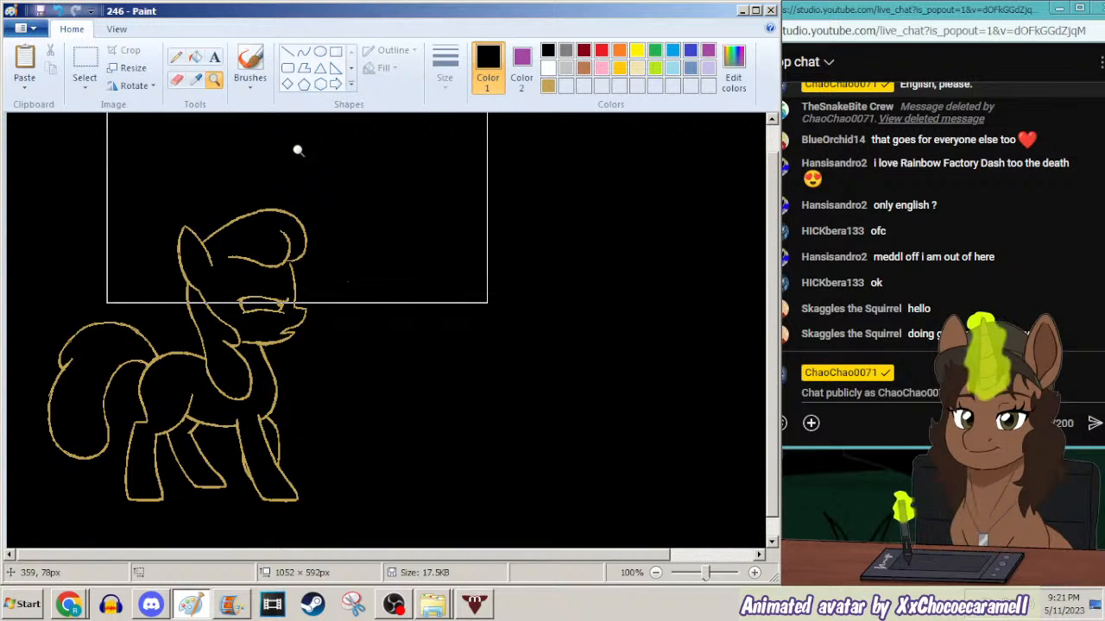
left_click(230, 603)
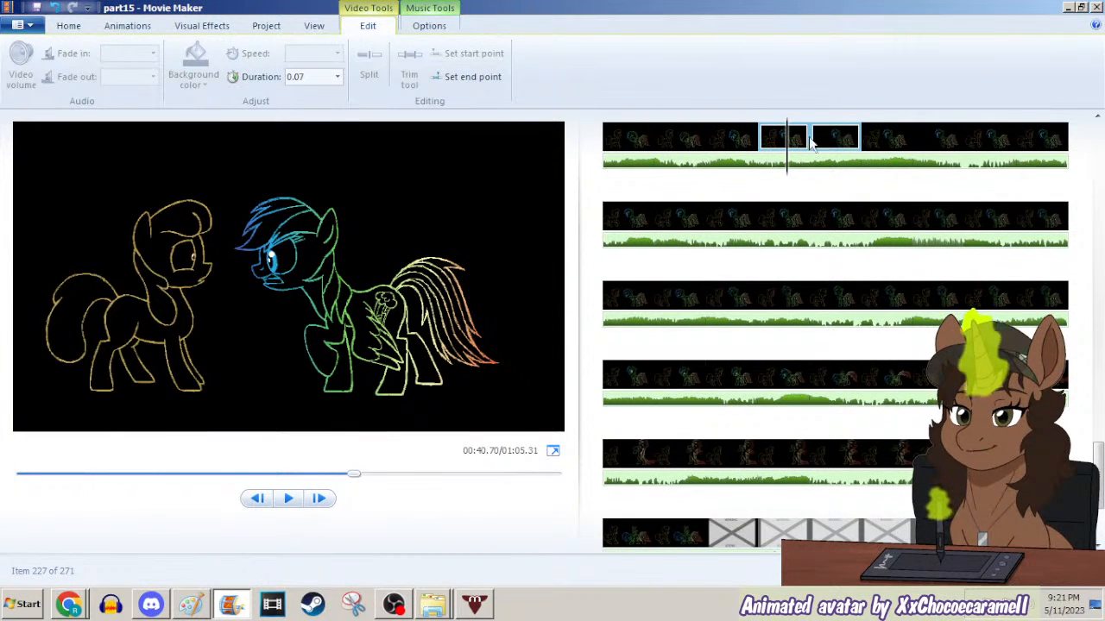
left_click(820, 145)
left_click(190, 603)
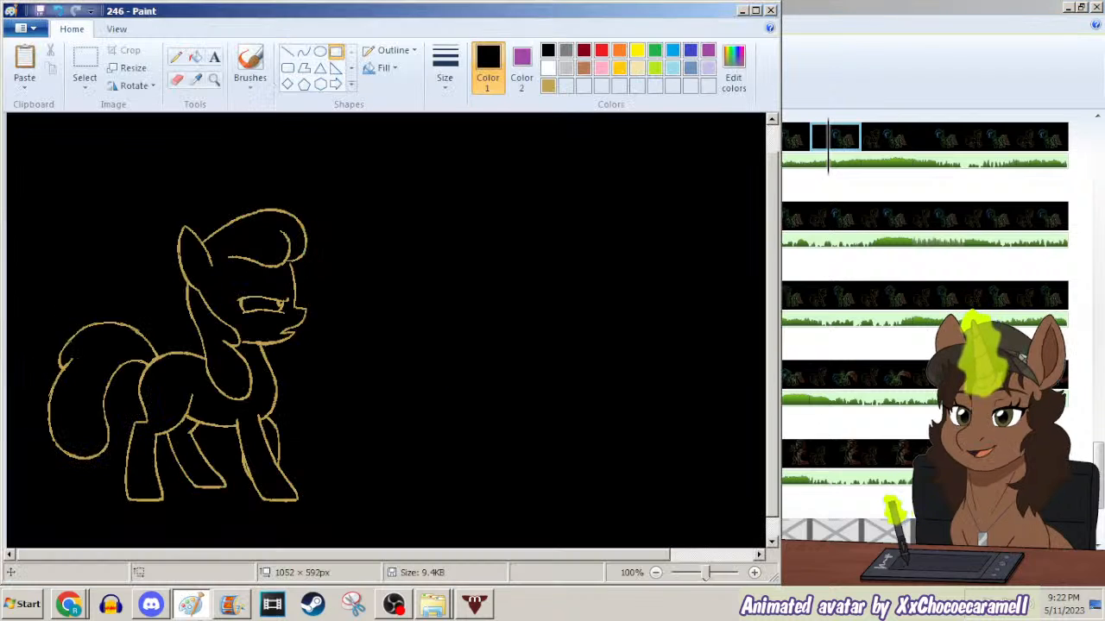
Copy the whole gold pony picture and paste it into picture 218 beside the rainbow pony, with black as the transparent colour.
right_click(225, 126)
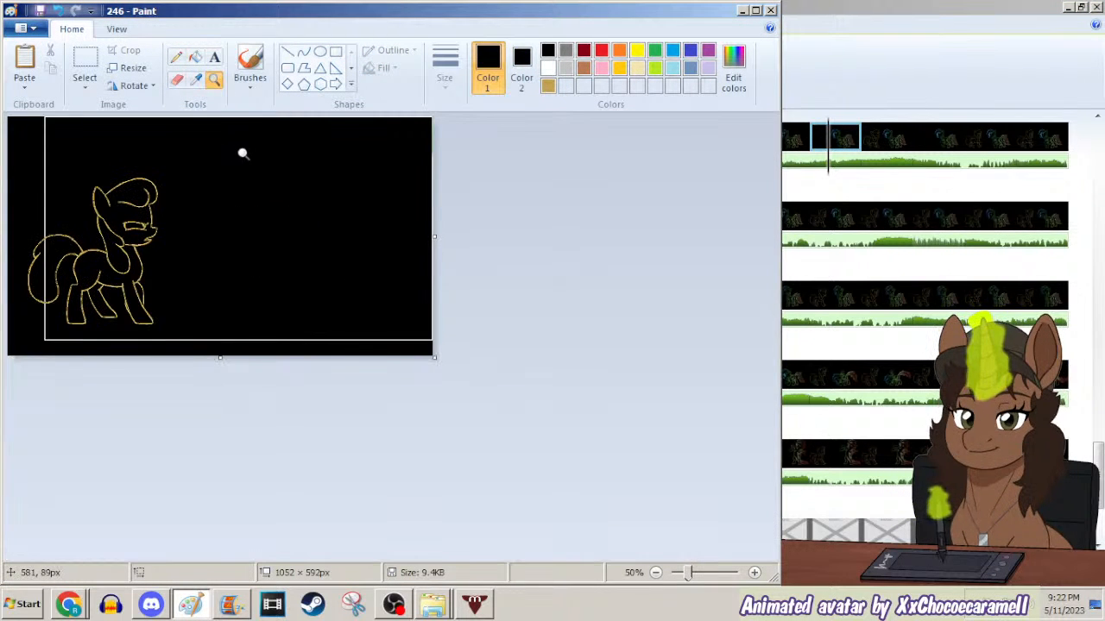
key("ctrl+a")
key("ctrl+o")
type("218")
key("Return")
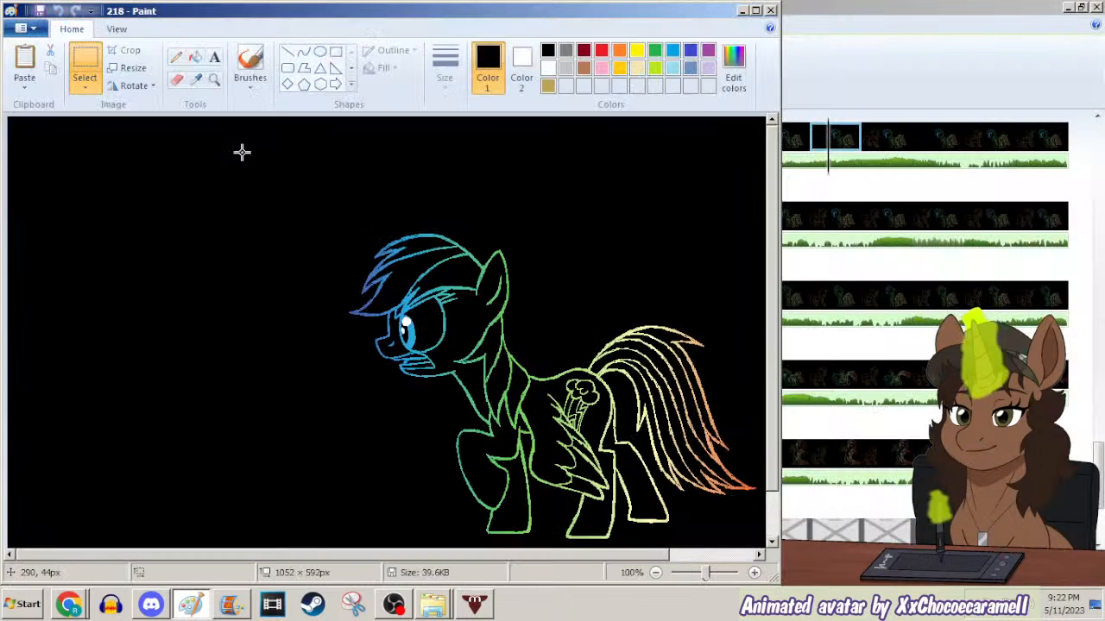
left_click(196, 81)
right_click(226, 134)
key("ctrl+v")
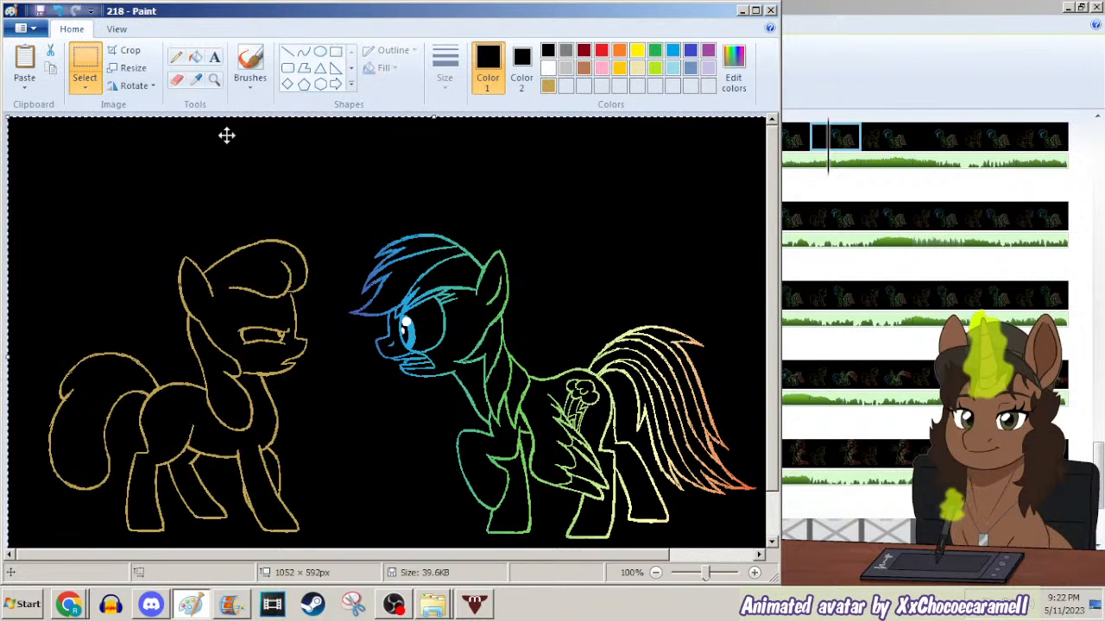
Step through the following frames of the part15 timeline in Movie Maker to examine the gold pony's poses.
left_click(827, 141)
key("Right")
key("Right")
key("Right")
key("Right")
key("Right")
key("Right")
key("Right")
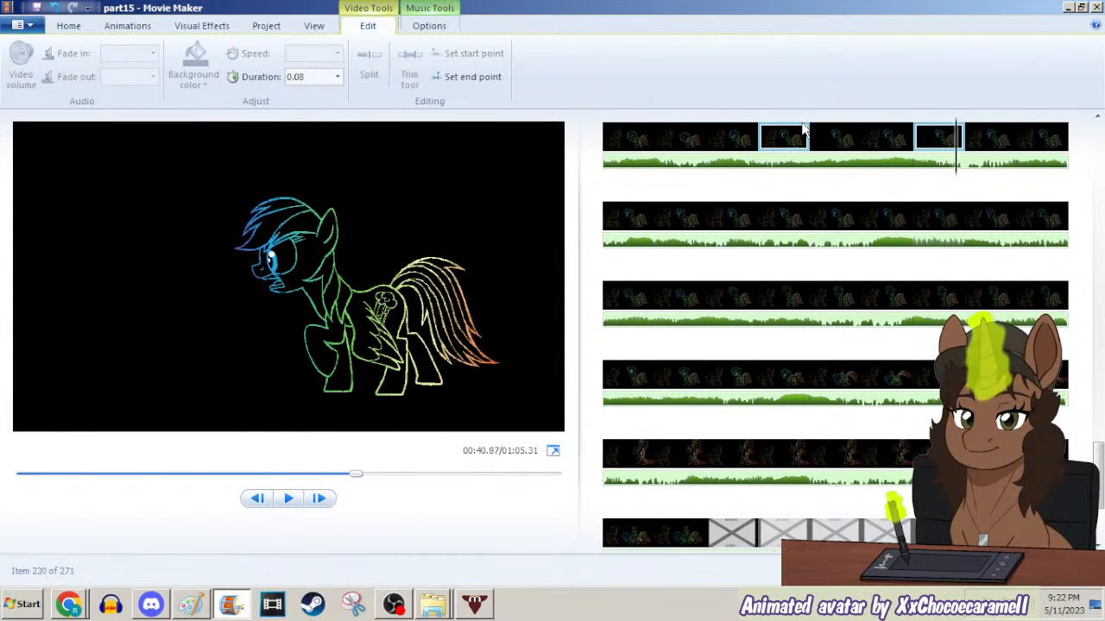
key("Left")
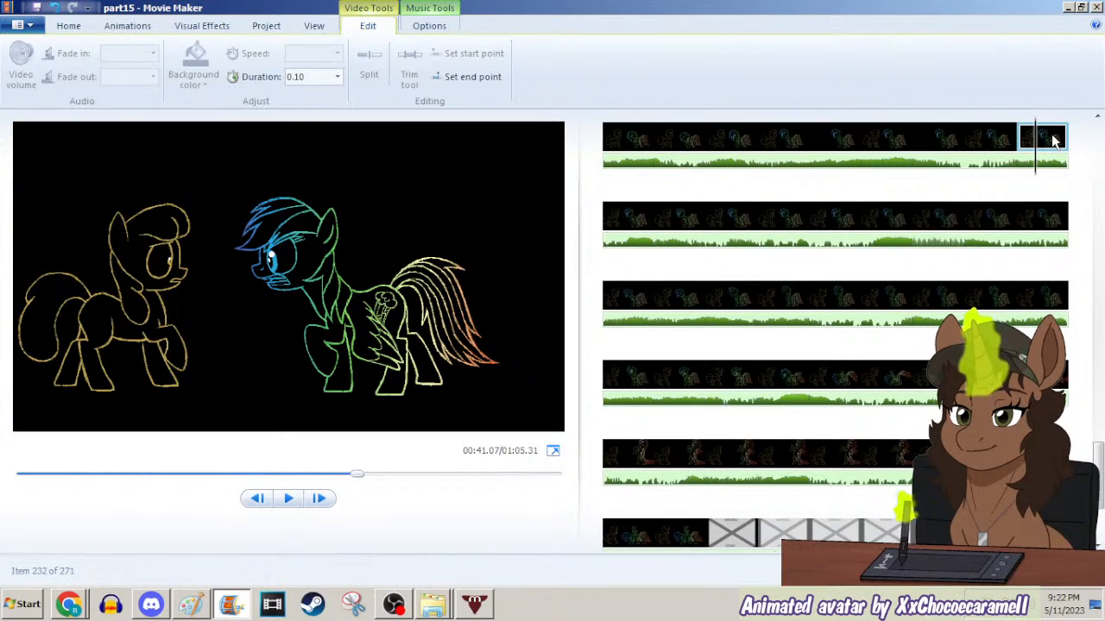
Step back and forth through the neighbouring part15 timeline frames to compare the gold pony's poses around the rainbow-only frames.
key("Left")
key("Left")
key("Left")
key("Left")
key("Left")
key("Left")
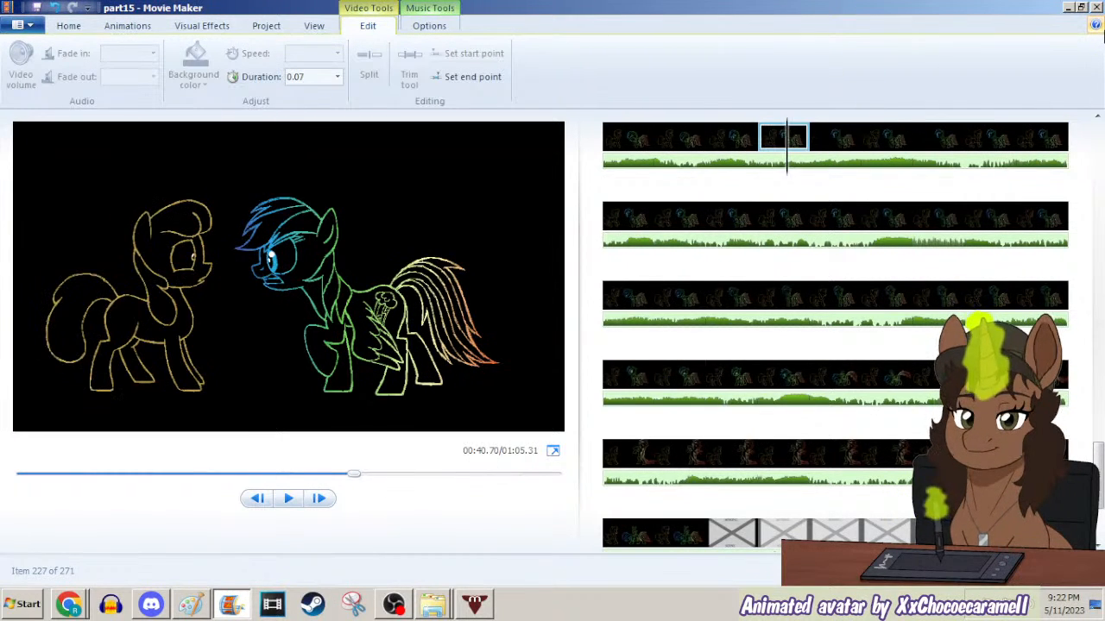
key("Right")
key("Right")
key("Right")
key("Right")
key("Right")
key("Right")
key("Right")
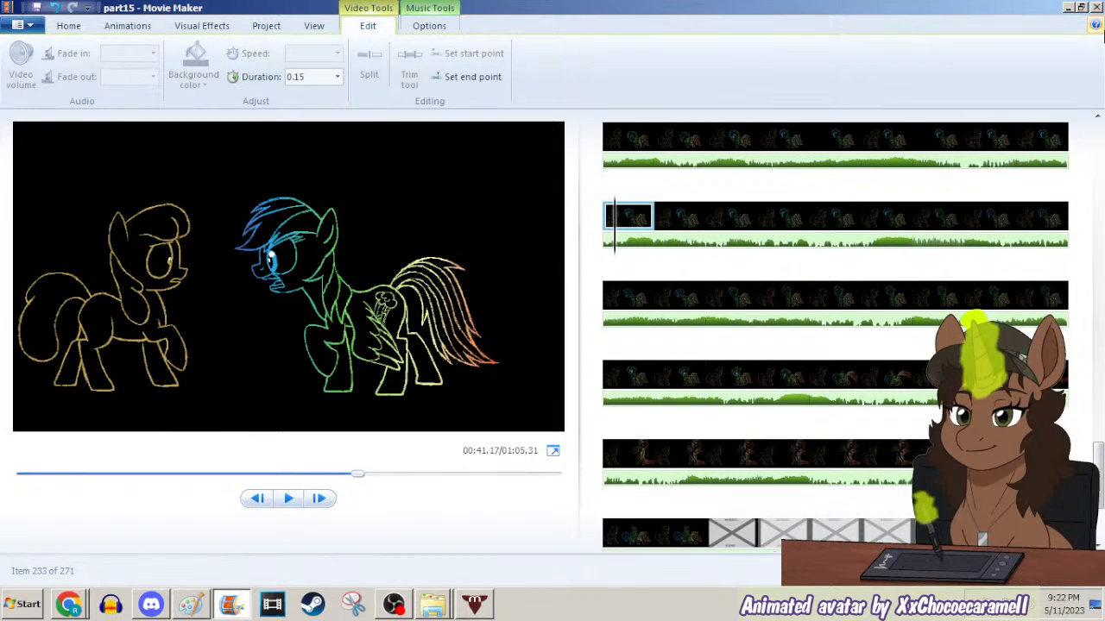
key("Left")
key("Left")
key("Left")
key("Left")
key("Left")
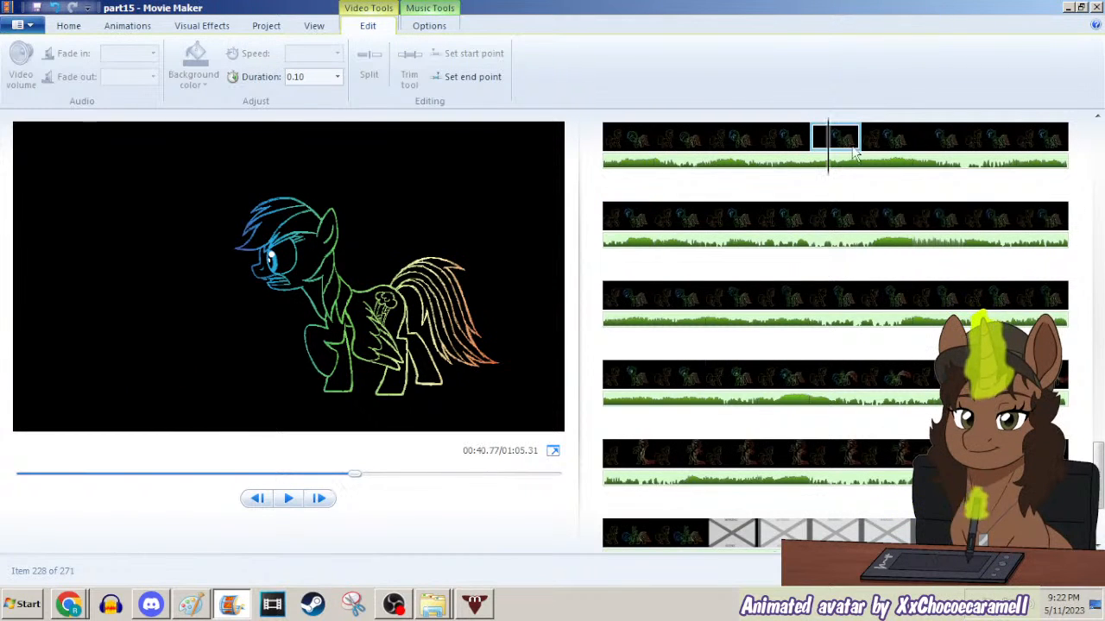
key("Right")
Switch to Paint and save the combined gold and rainbow pony picture as 246, replacing the existing file.
left_click(191, 604)
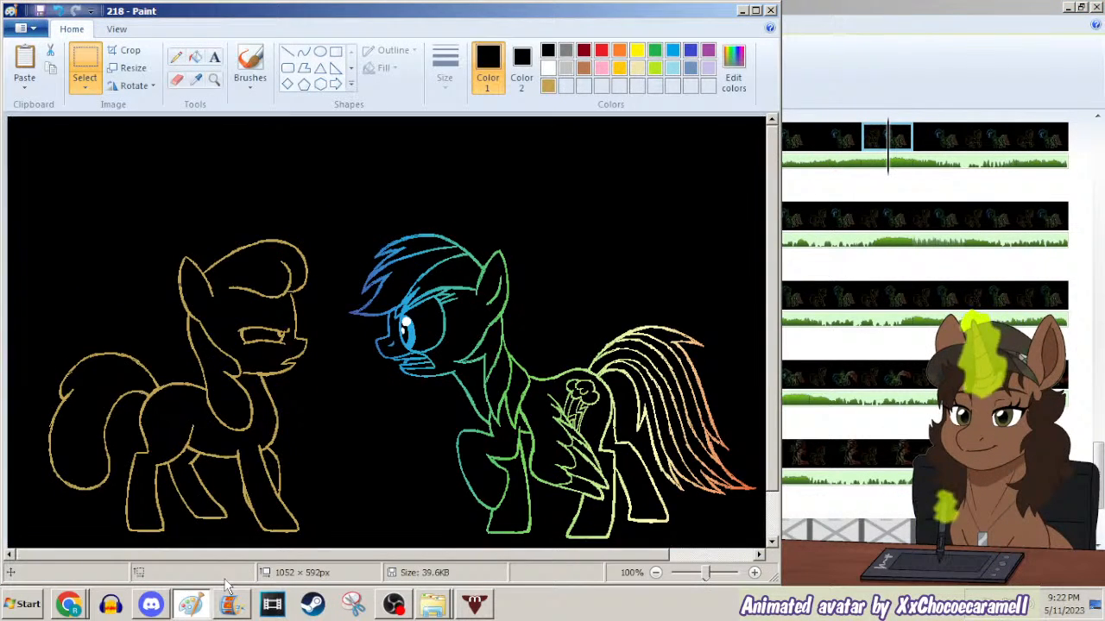
key("F12")
type("246")
key("Return")
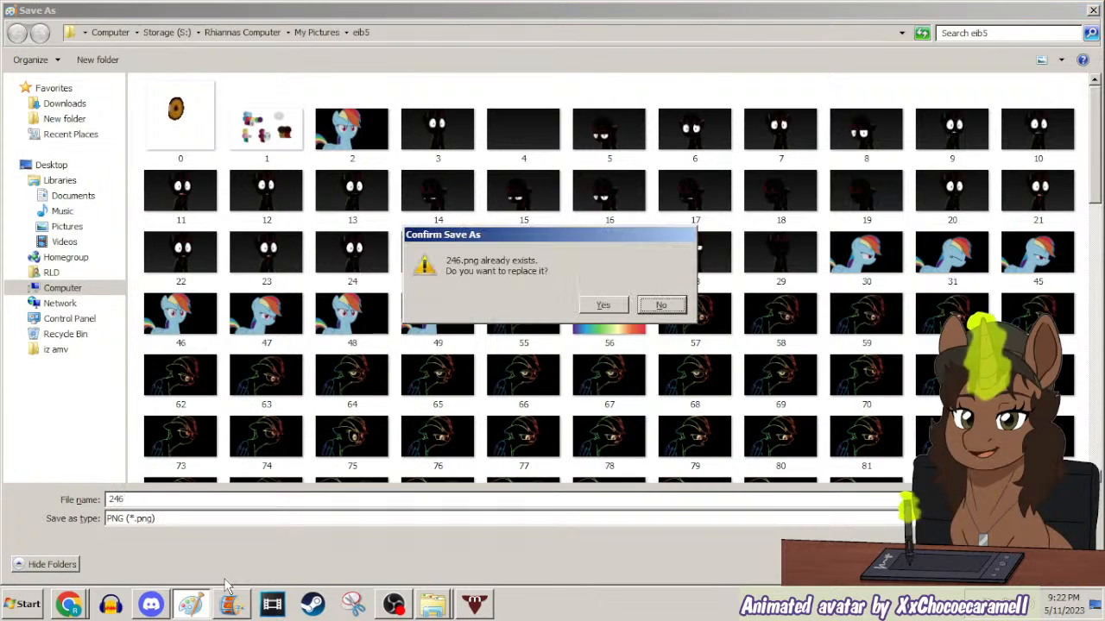
key("Left")
key("Return")
key("Return")
Insert picture 246 into the Movie Maker timeline before the first rainbow-only frame and set its duration to 0.1.
left_click(856, 152)
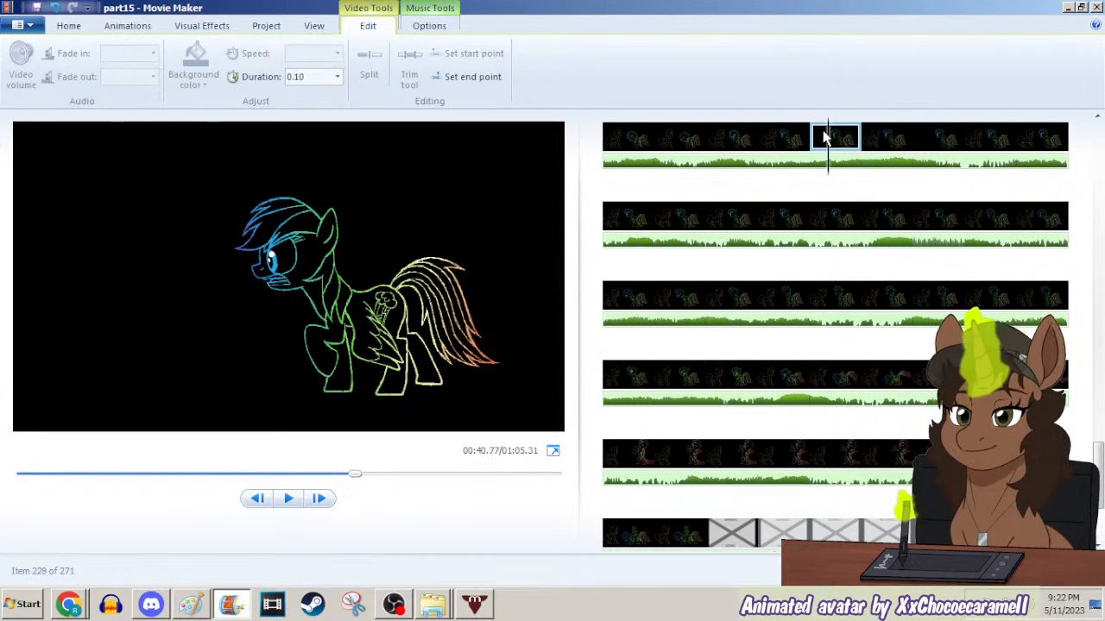
left_click(783, 136)
left_click(72, 25)
left_click(112, 69)
type("246")
key("Return")
left_click(366, 25)
left_click(318, 74)
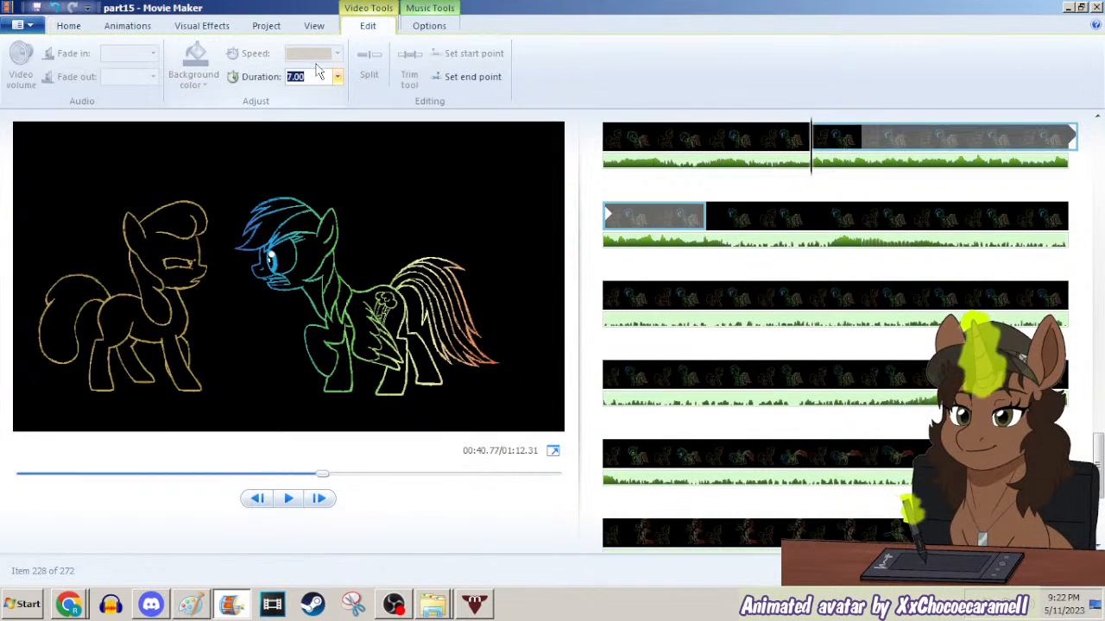
type("0.1")
key("Return")
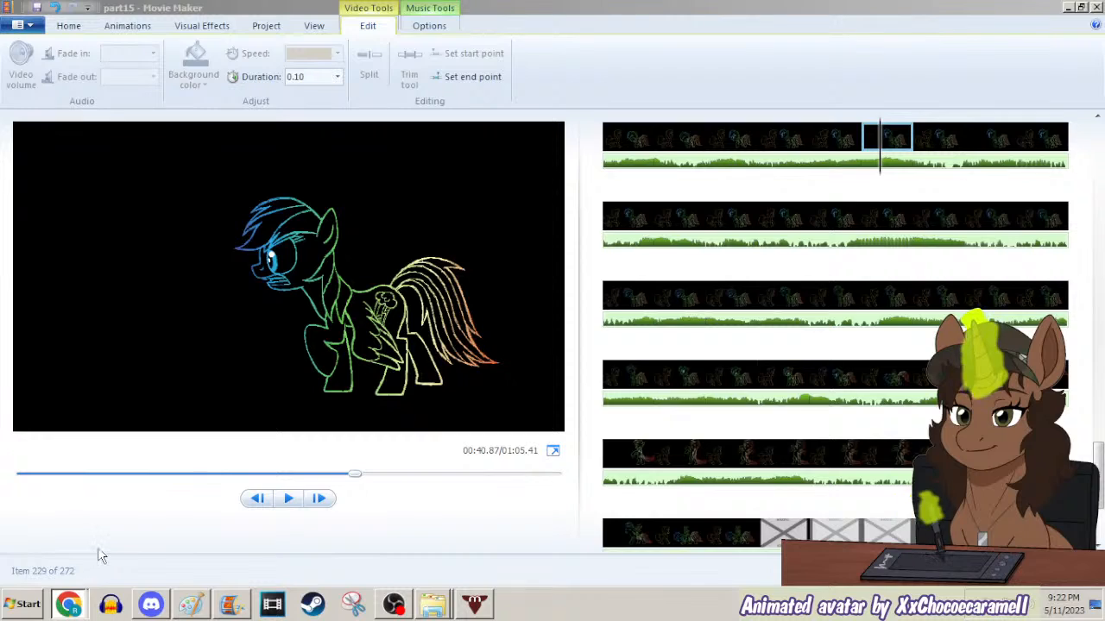
Skip to the next track of the Stream-Friendly Music playlist on YouTube in Chrome, and return to Movie Maker.
left_click(68, 604)
left_click(289, 13)
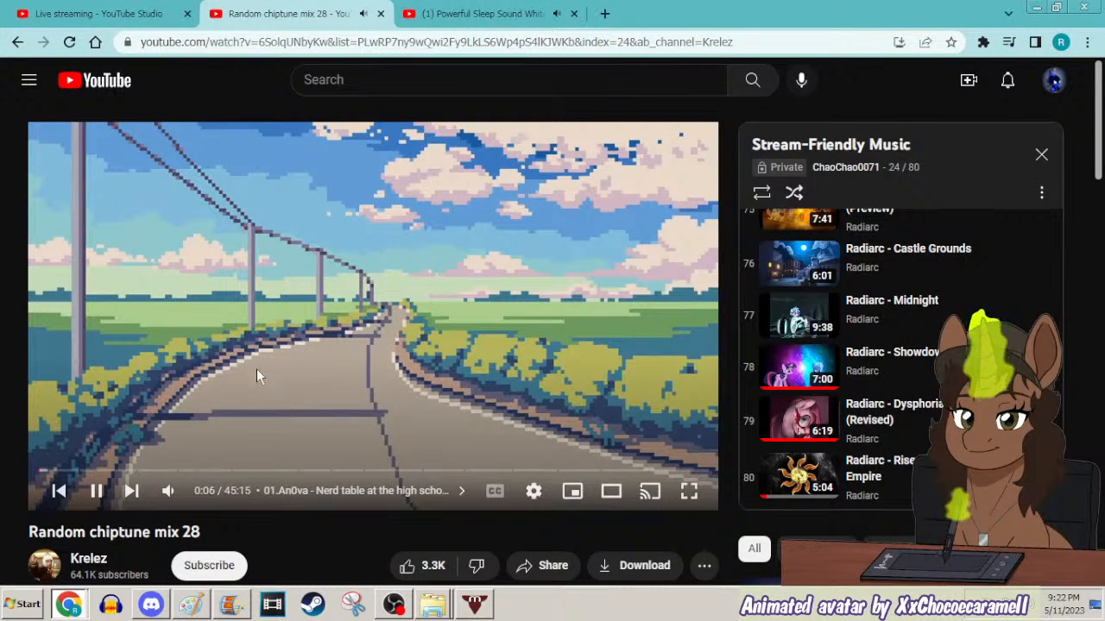
left_click(134, 493)
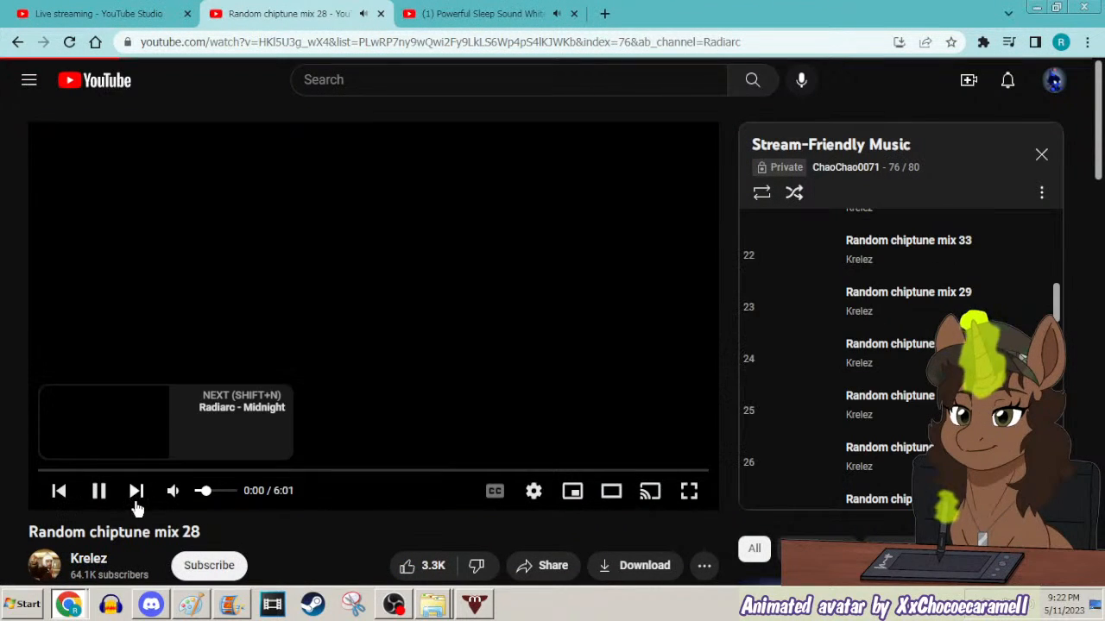
left_click(1038, 7)
Compare the newly inserted frame with its neighbours and delete the rainbow-only frame directly after it.
key("Left")
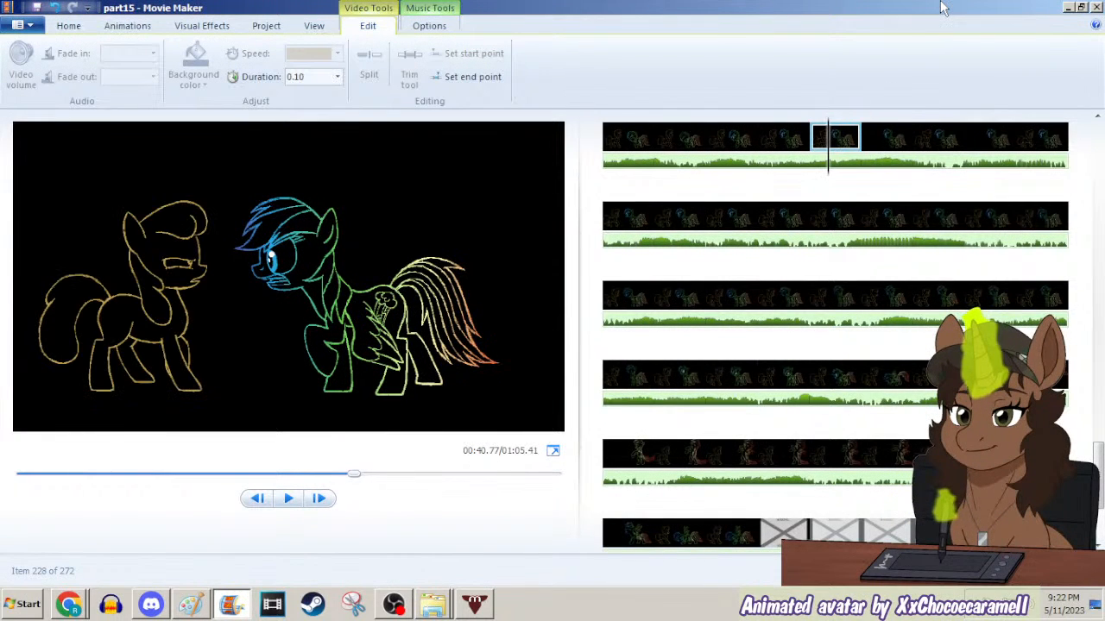
key("Right")
key("Right")
key("Left")
key("Left")
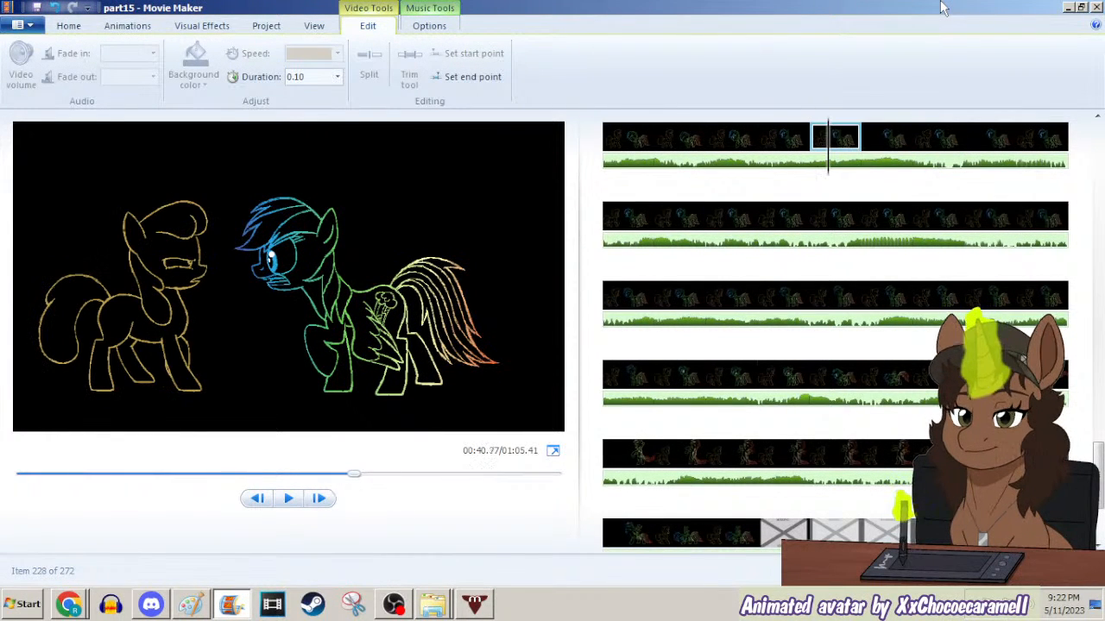
key("Right")
key("Right")
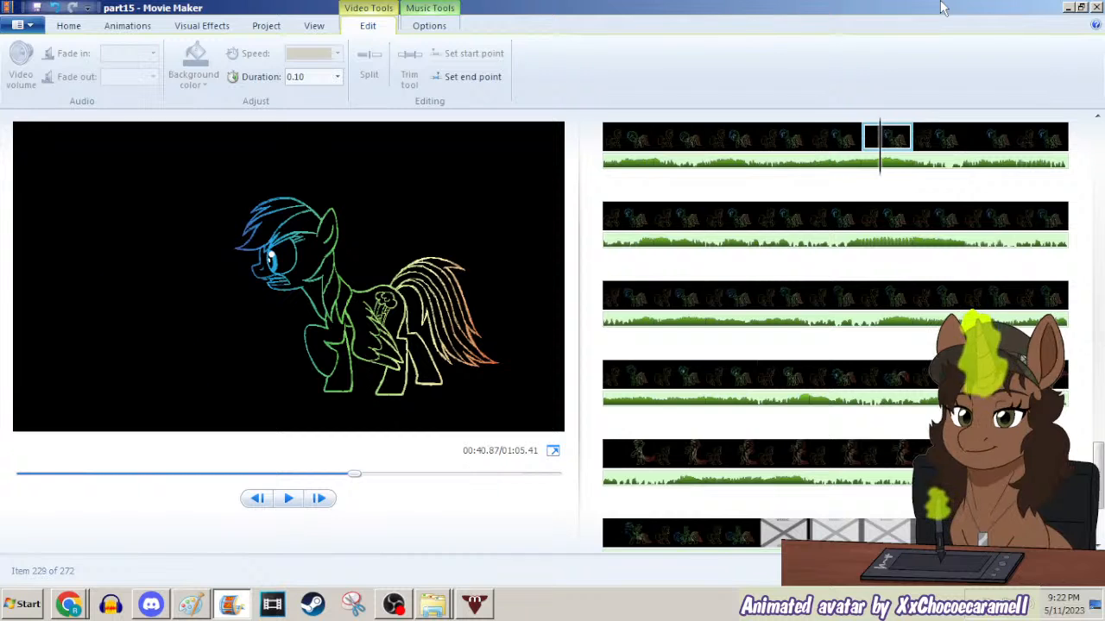
key("Left")
key("Left")
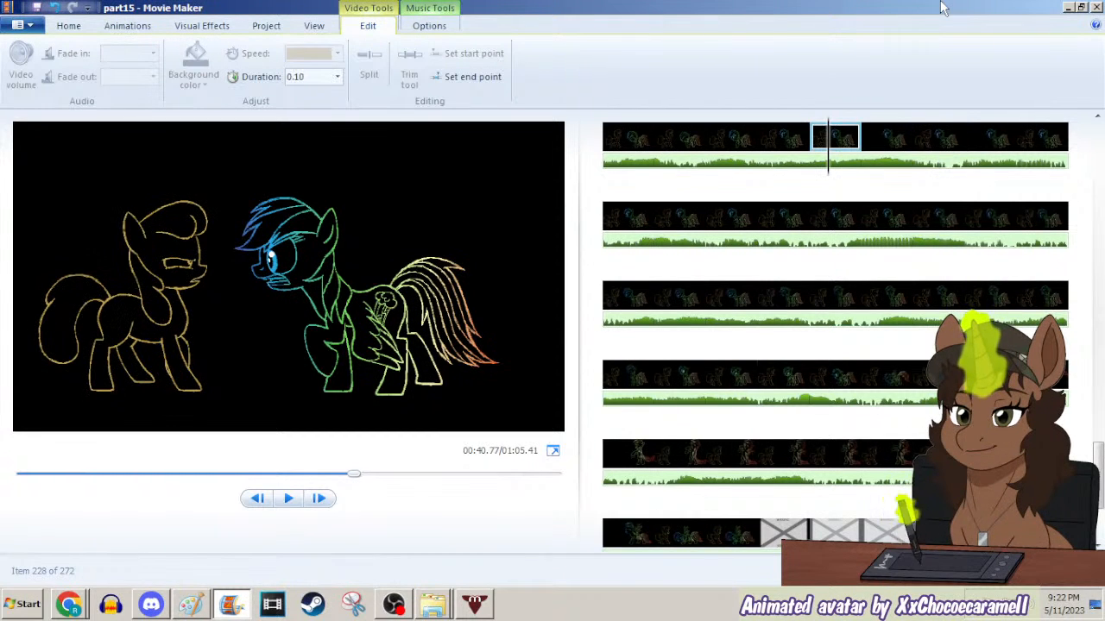
key("Right")
key("Delete")
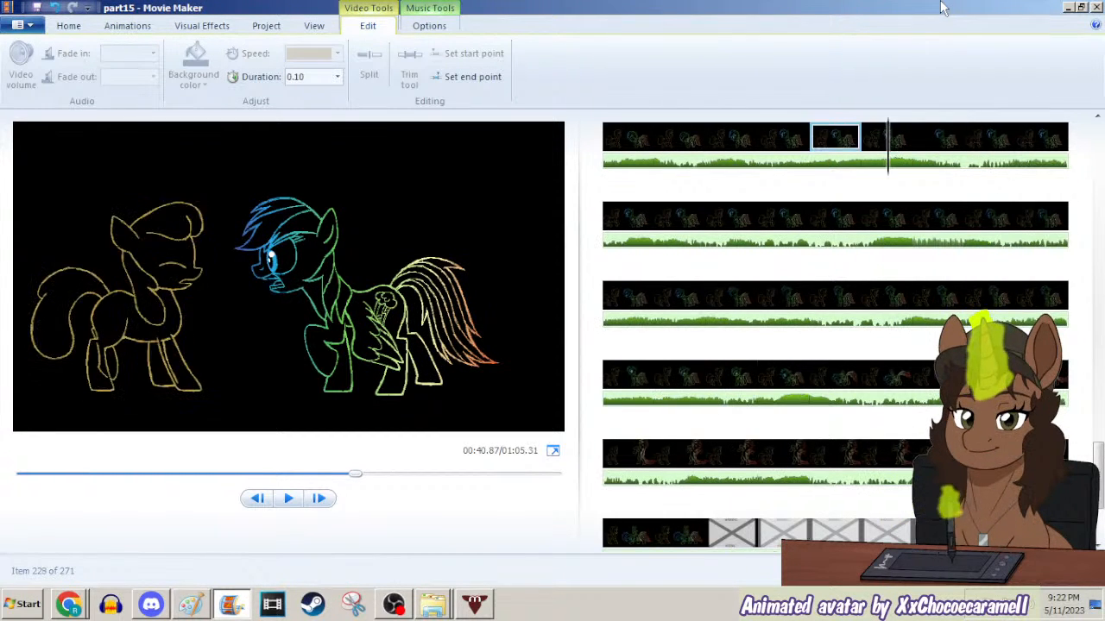
Step back and forth through the frames around the newly inserted picture to examine the gold pony's motion.
key("Right")
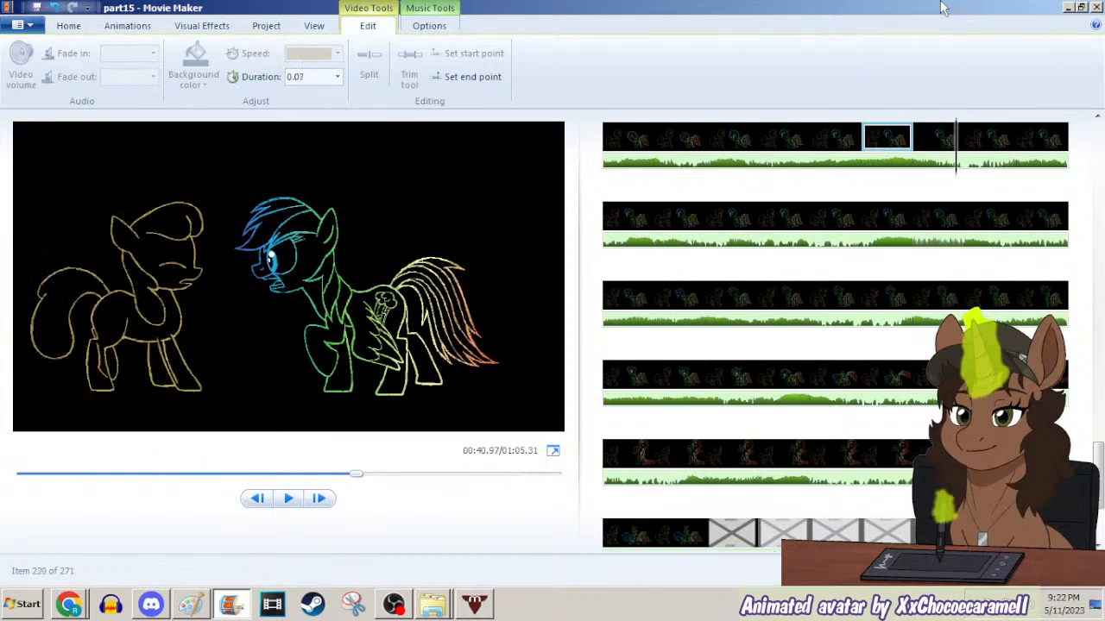
key("Left")
key("Left")
key("Left")
key("Left")
key("Right")
key("Right")
key("Right")
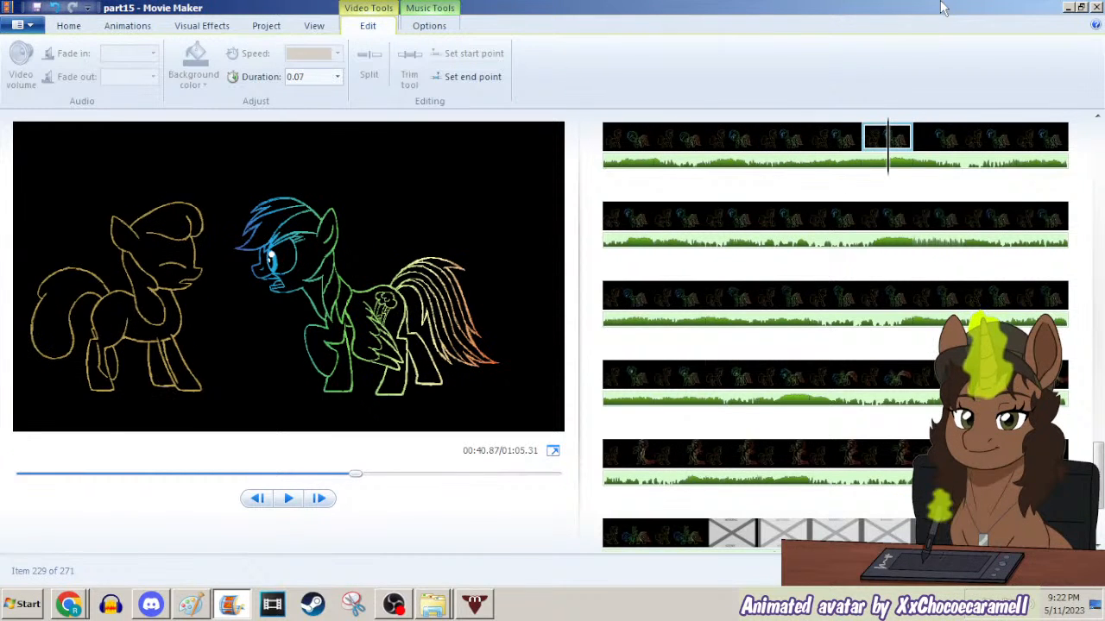
key("Left")
key("Left")
key("Right")
key("Right")
key("Left")
key("Left")
Alternate between the closed-eye and raised-hoof gold pony frames on either side of the remaining rainbow-only frame to compare their poses.
key("Right")
key("Right")
key("Right")
key("Right")
key("Left")
key("Left")
key("Right")
key("Right")
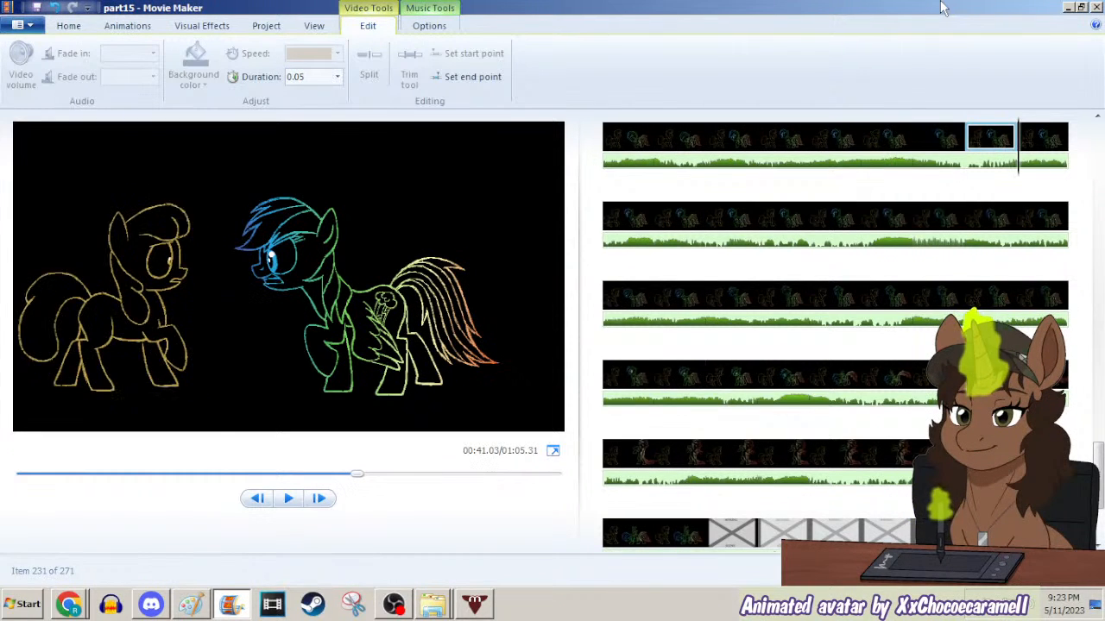
key("Left")
key("Left")
key("Right")
key("Right")
key("Left")
key("Right")
key("Left")
key("Left")
key("Right")
key("Right")
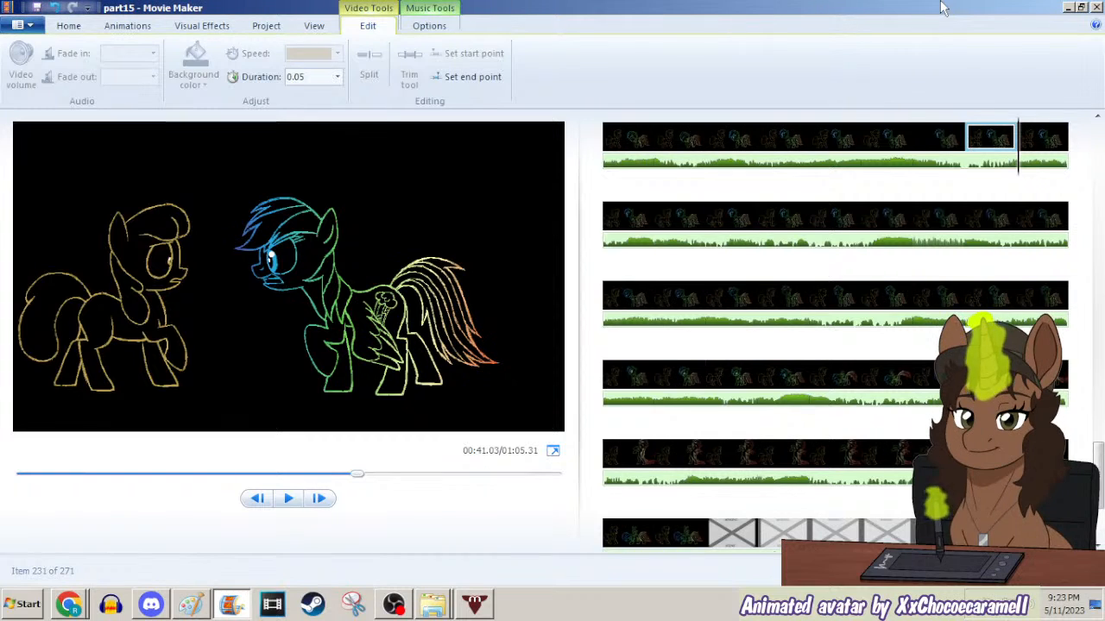
key("Left")
key("Left")
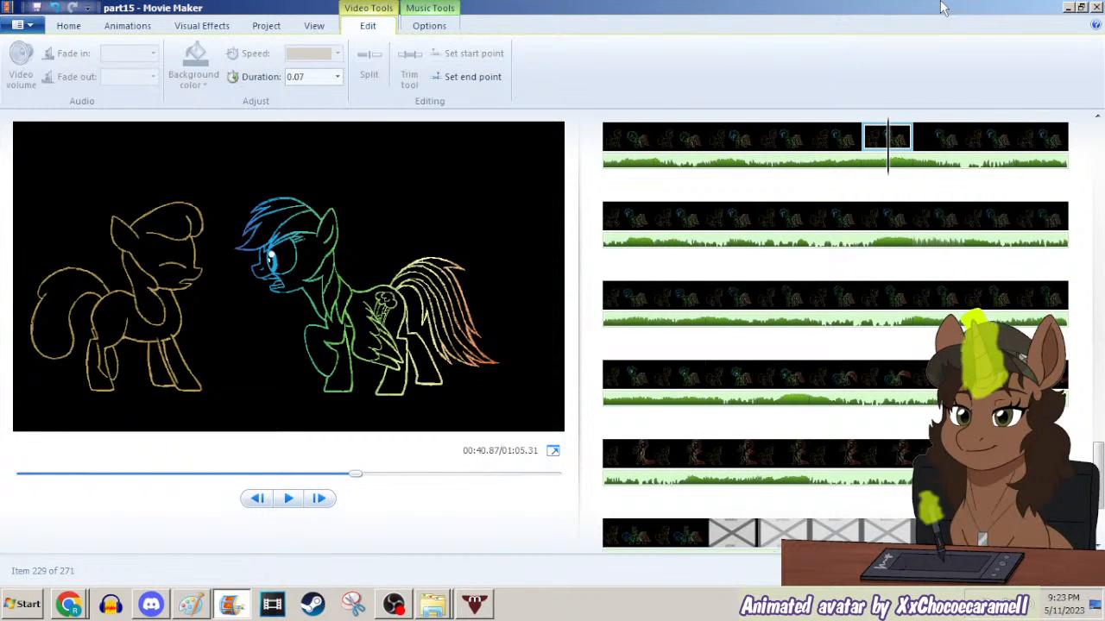
key("Right")
key("Right")
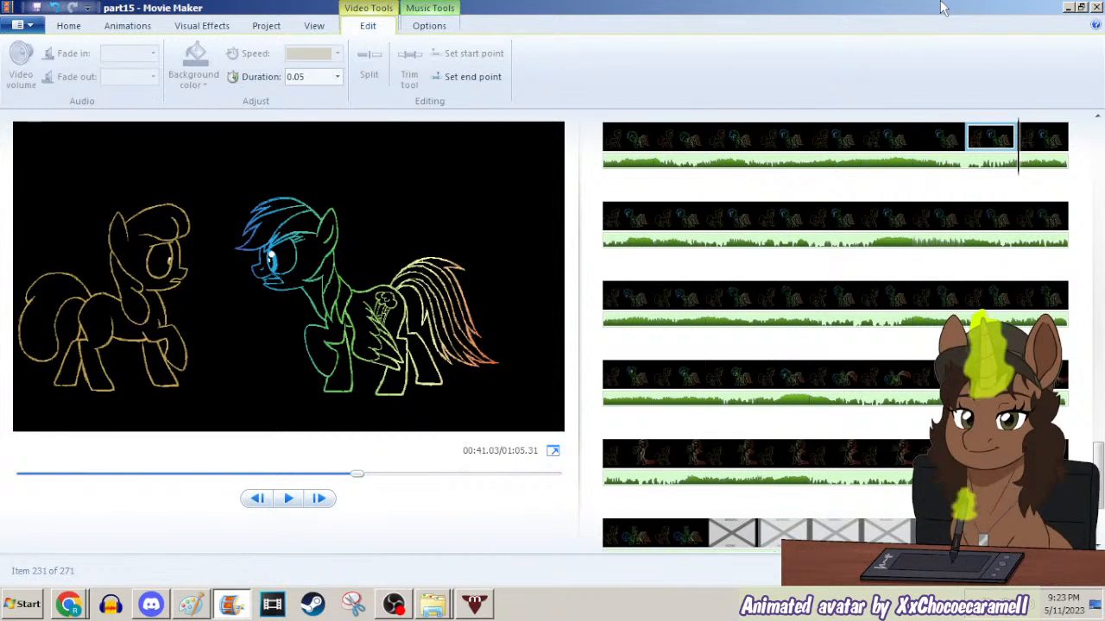
key("Left")
key("Left")
key("Left")
key("Left")
key("Left")
key("Right")
key("Right")
key("Right")
key("Right")
key("Left")
key("Left")
key("Left")
key("Right")
key("Right")
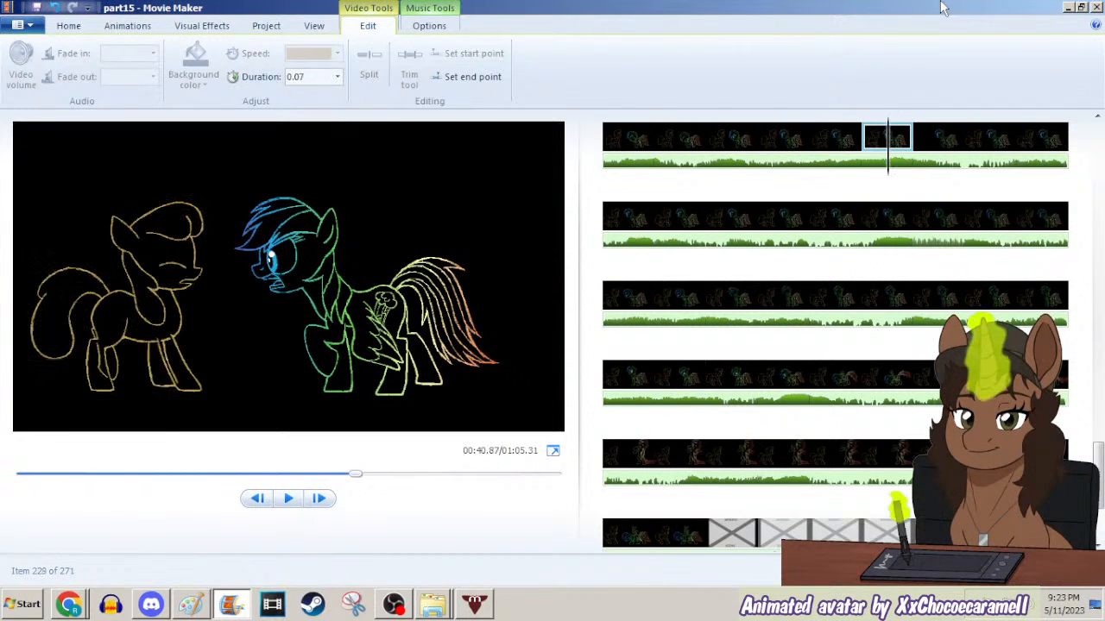
key("Right")
key("Right")
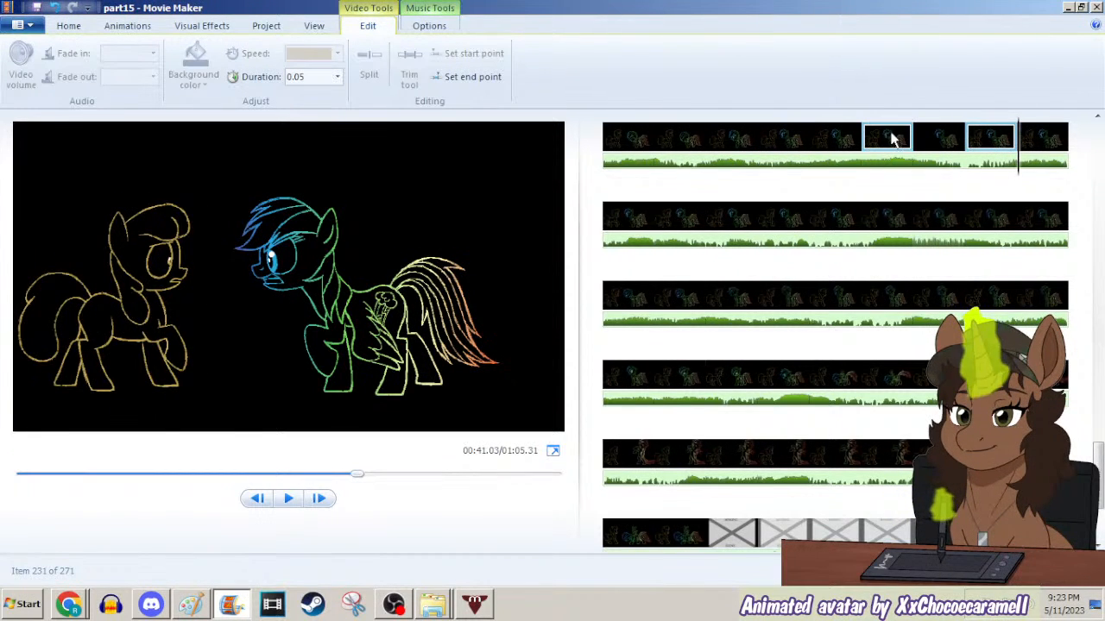
left_click(891, 138)
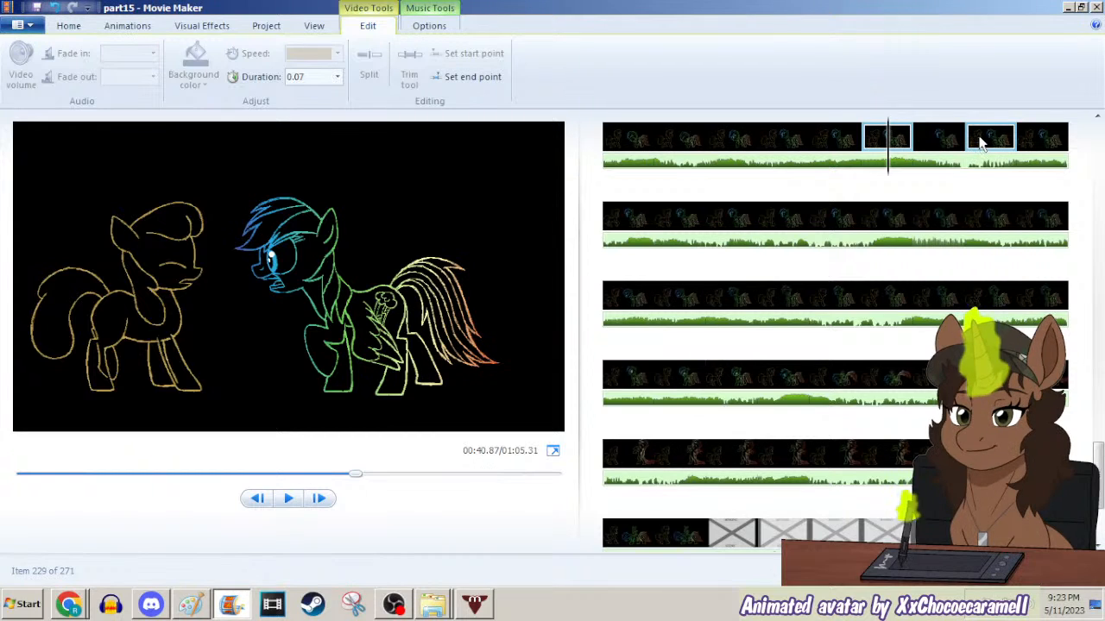
left_click(986, 138)
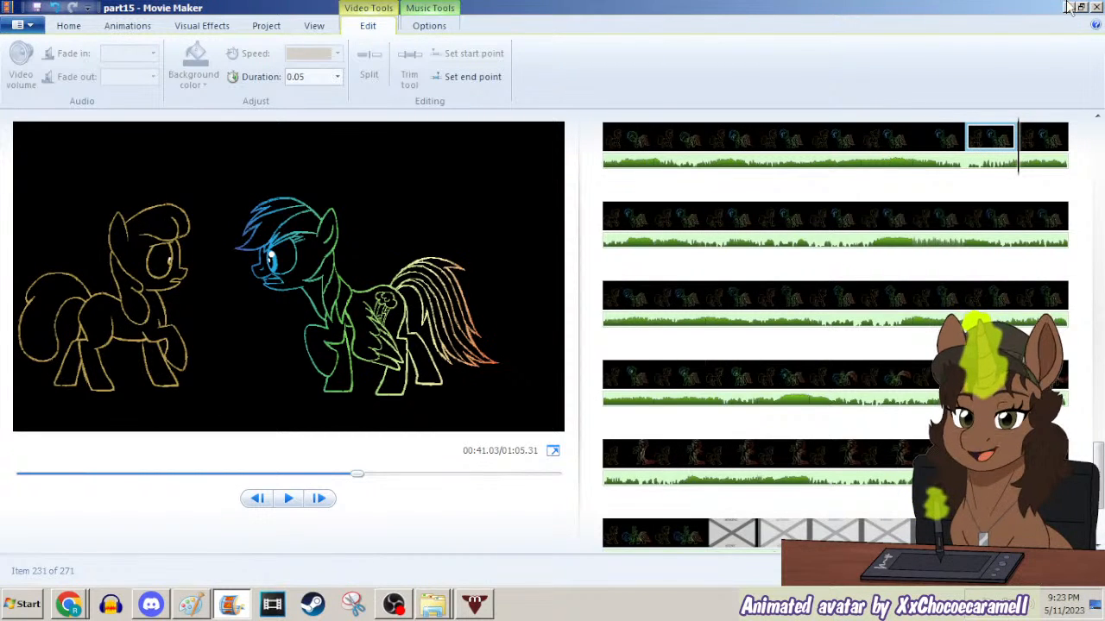
In Paint, erase the rainbow pony from picture 246 to black and select the whole gold pony picture.
key("alt+Tab")
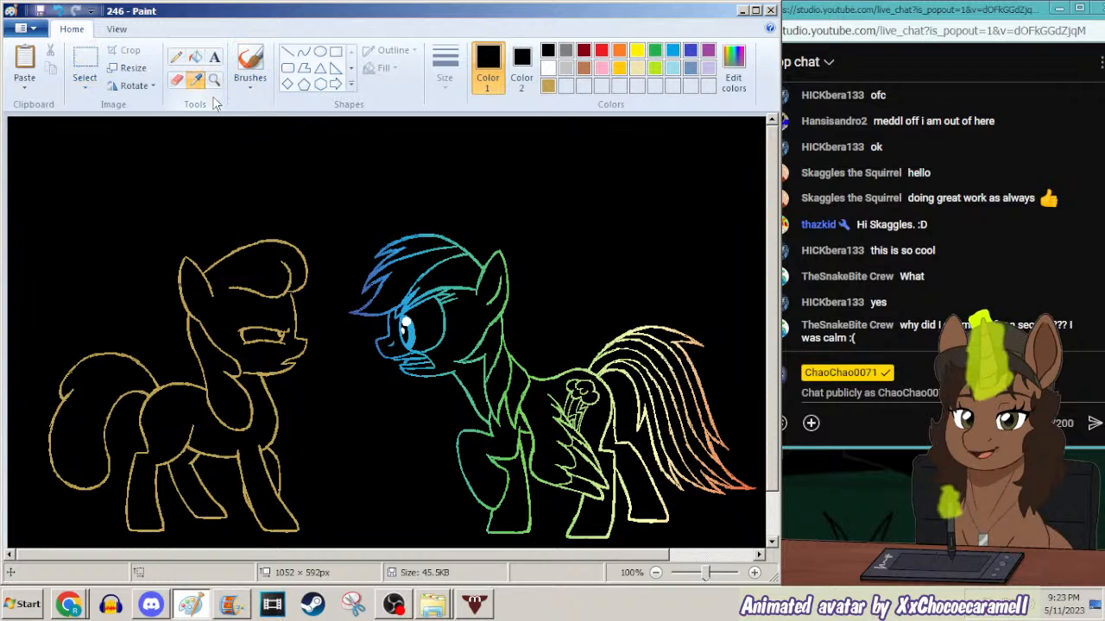
left_click(214, 79)
right_click(214, 151)
mouse_move(166, 147)
left_mouse_down()
mouse_move(220, 220)
mouse_move(449, 352)
mouse_move(436, 362)
left_mouse_up()
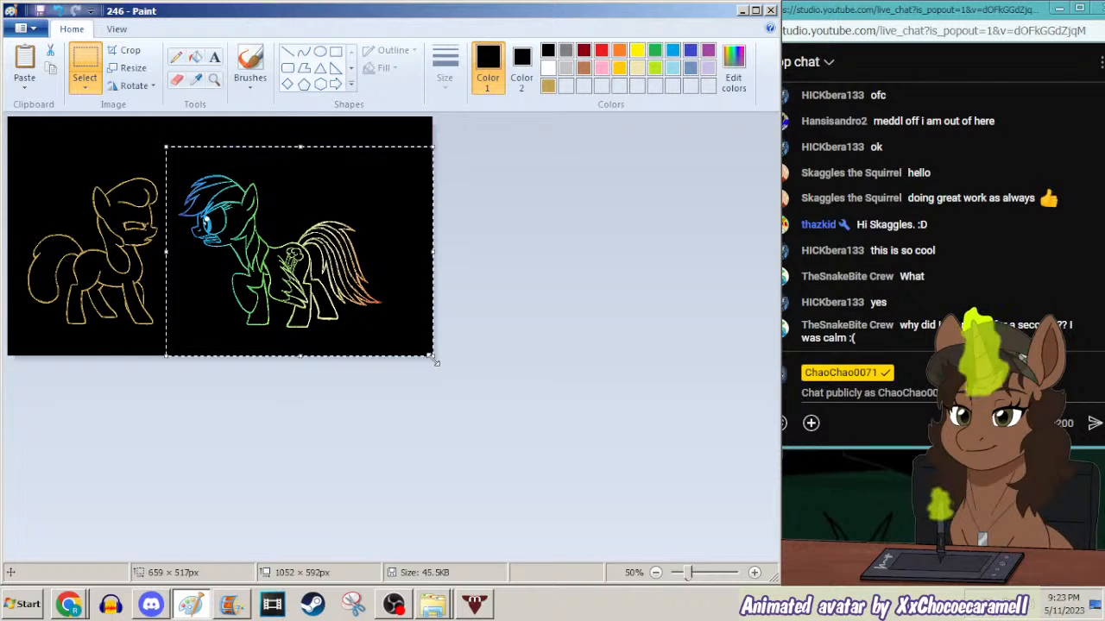
key("Delete")
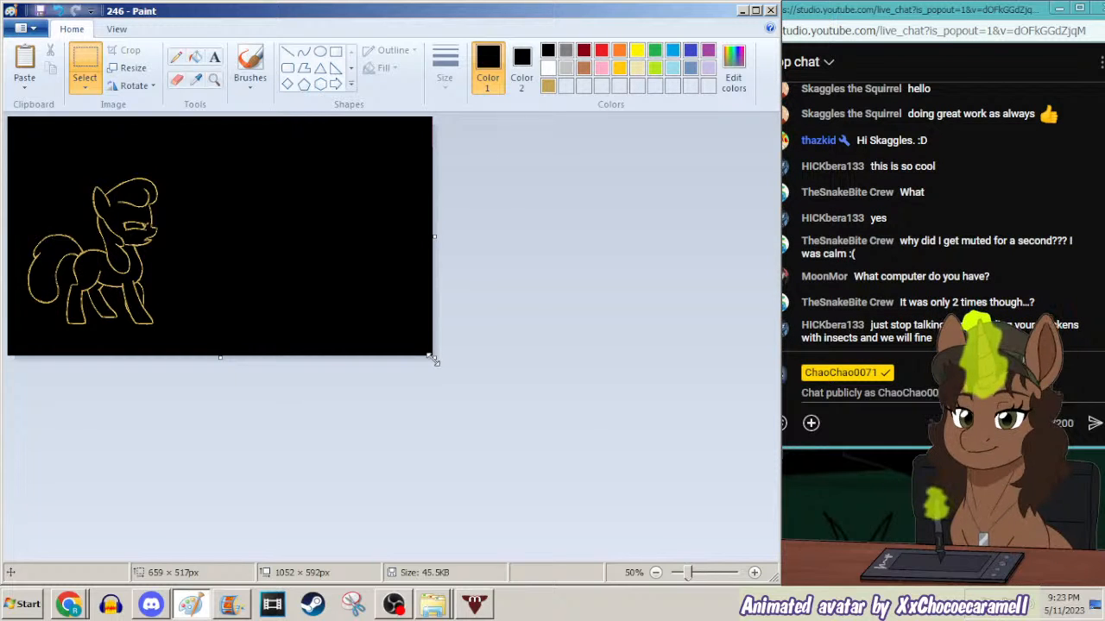
key("ctrl+a")
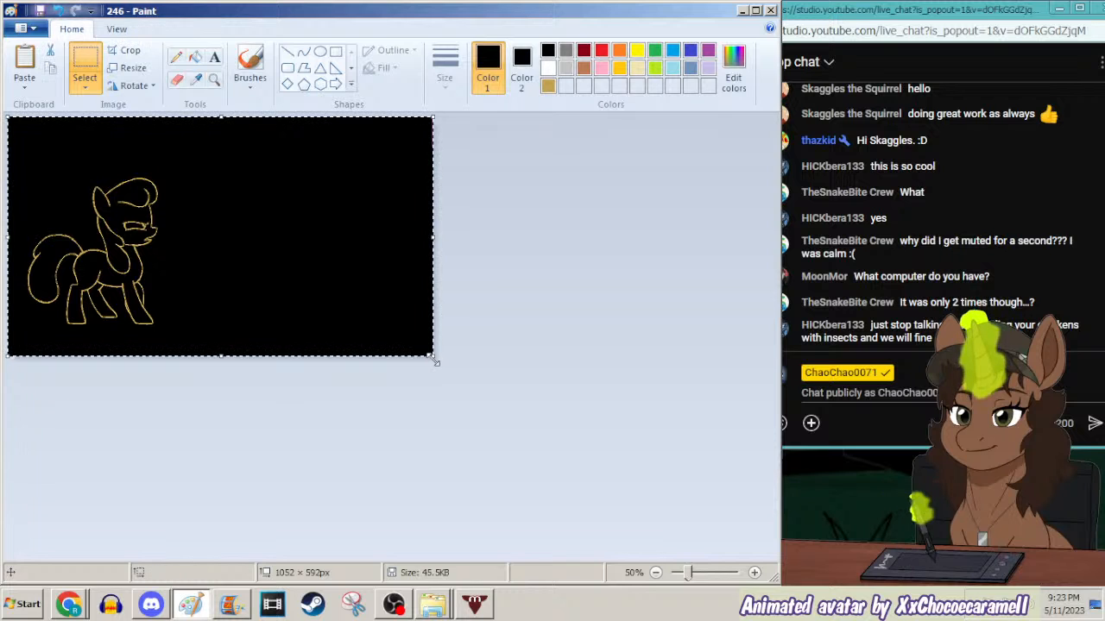
Check the closed-eye gold pony frame in Movie Maker and open its picture 245 in Paint, discarding the changes to 246.
left_click(230, 609)
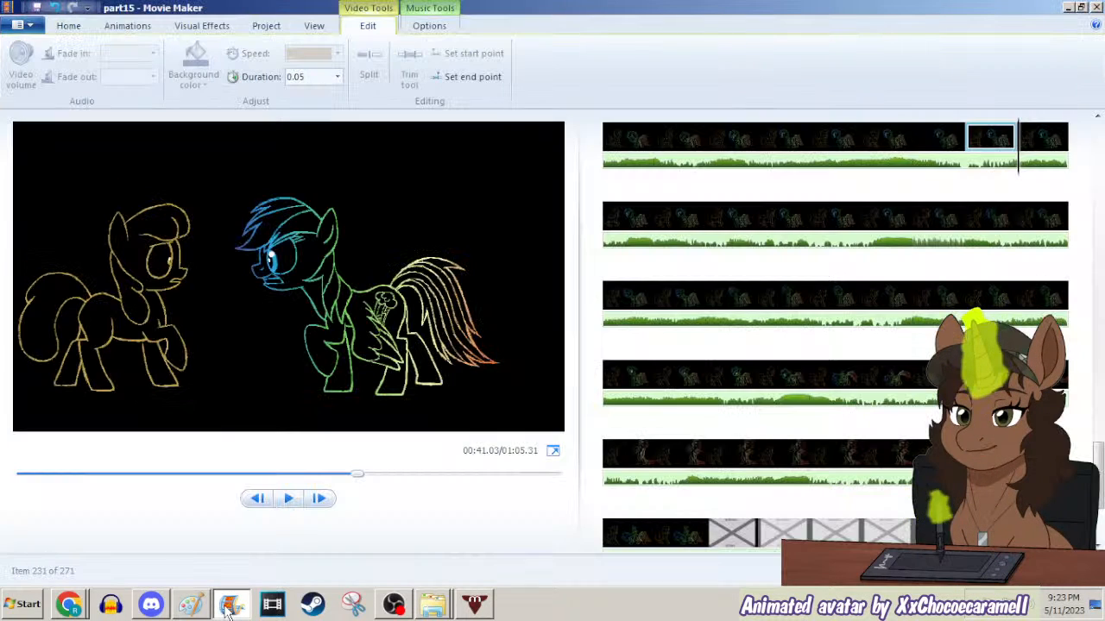
key("Left")
key("Left")
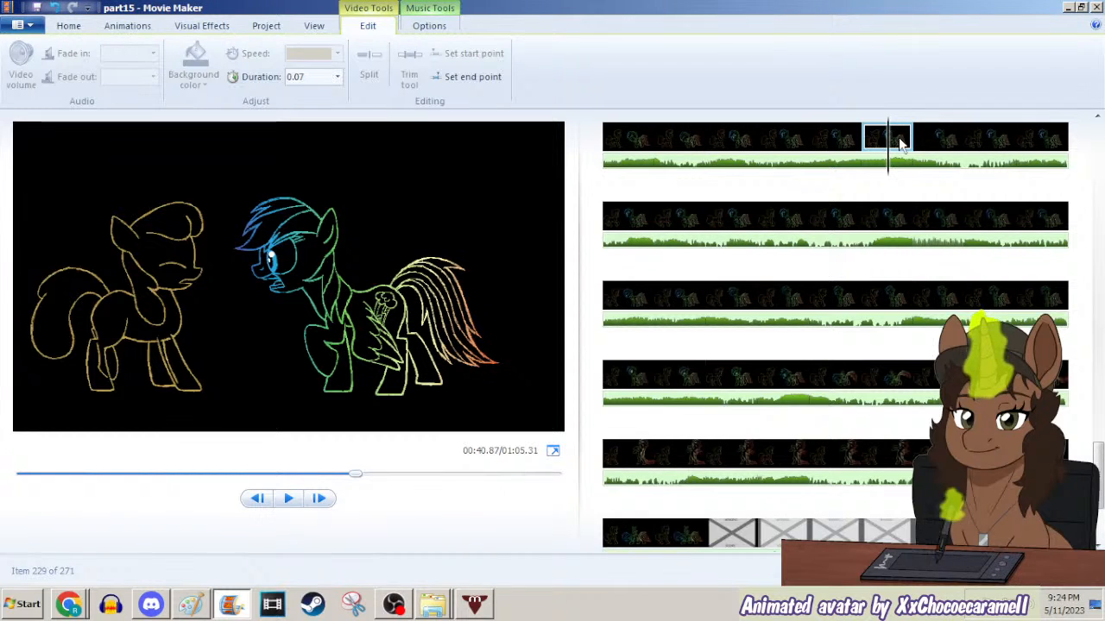
left_click(191, 604)
key("ctrl+o")
type("243")
key("Return")
key("Right")
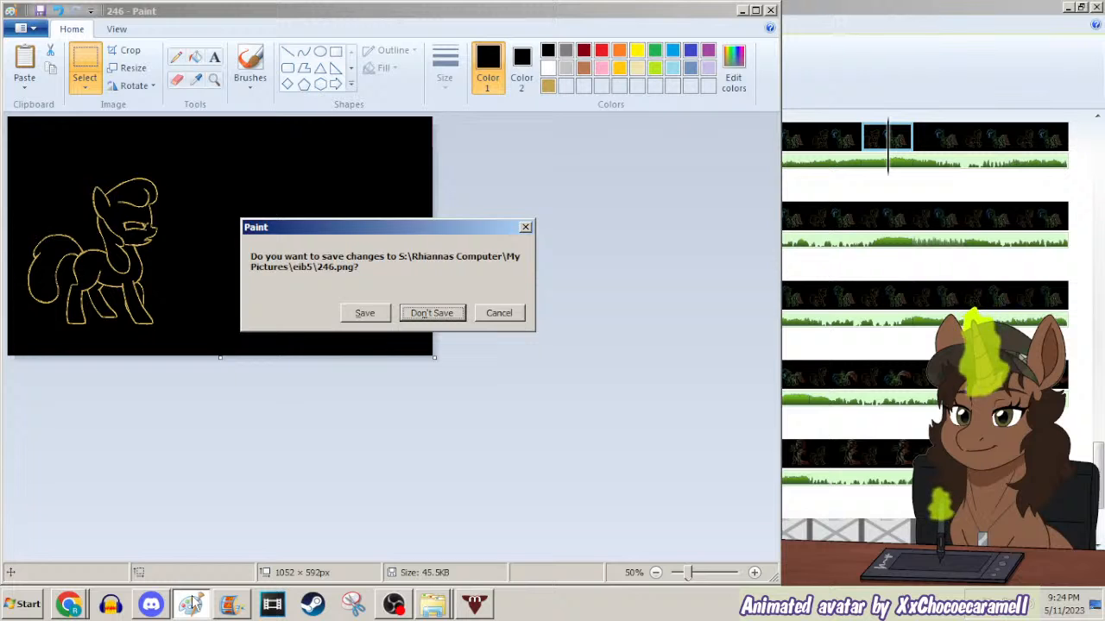
key("Return")
Erase the rainbow pony from picture 245, filling the area with the background black.
left_click(197, 81)
right_click(190, 136)
left_click(215, 81)
right_click(202, 166)
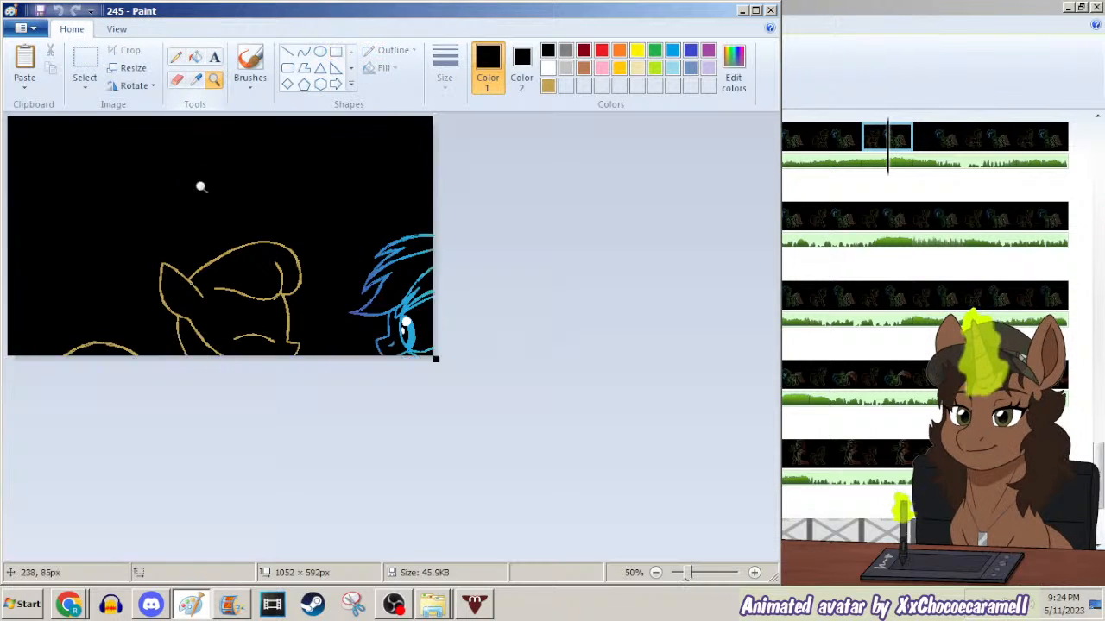
left_click(87, 67)
mouse_move(181, 163)
left_mouse_down()
mouse_move(170, 159)
mouse_move(624, 350)
left_mouse_up()
key("Delete")
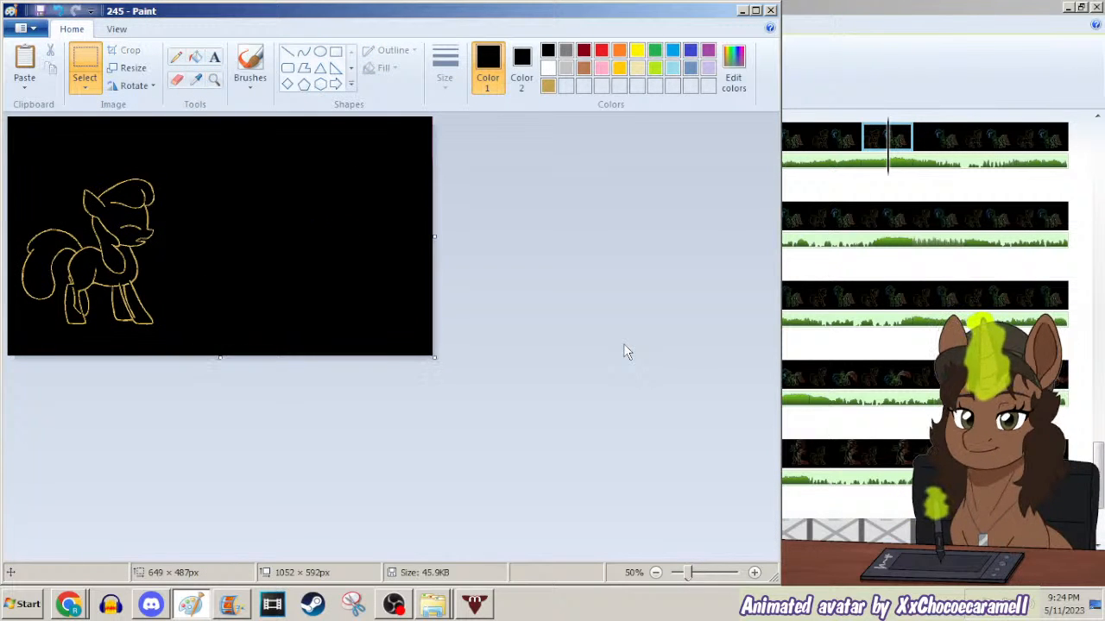
Recolour the gold pony in picture 245 purple by pasting its copy over a purple-filled rectangle with gold as the transparent colour.
left_click(198, 80)
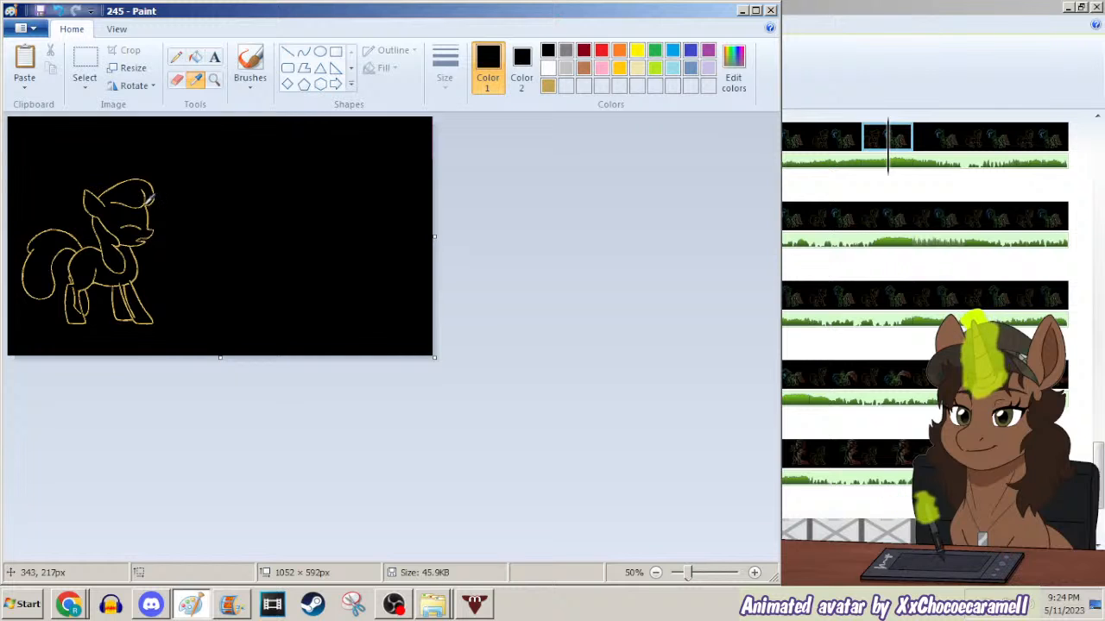
right_click(149, 200)
left_click(708, 50)
key("ctrl+a")
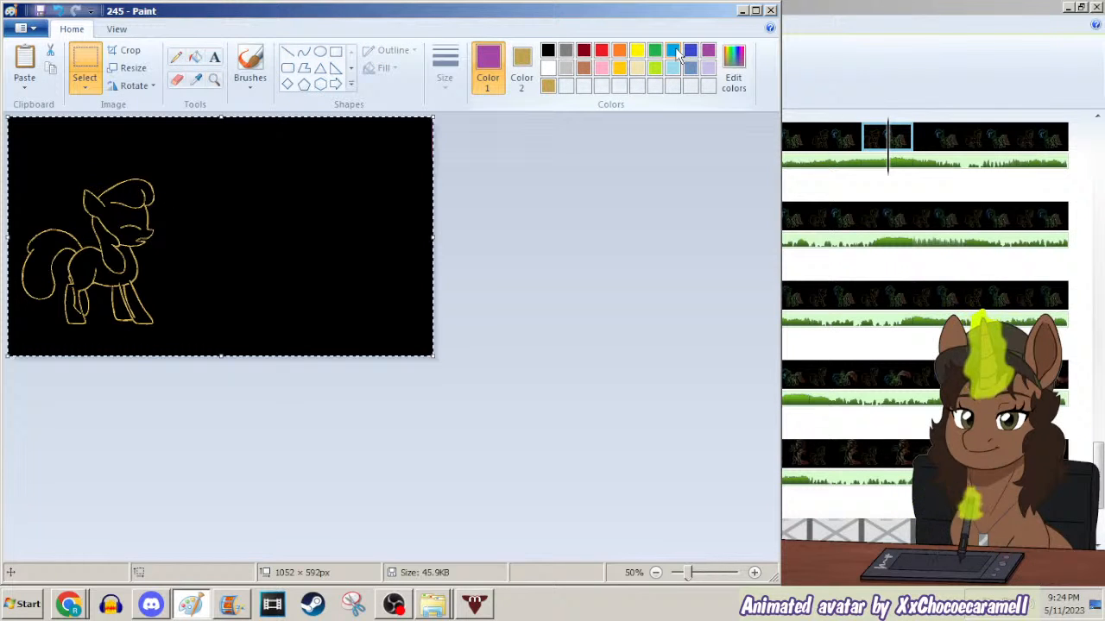
left_click(336, 51)
left_click_drag(194, 159, 5, 379)
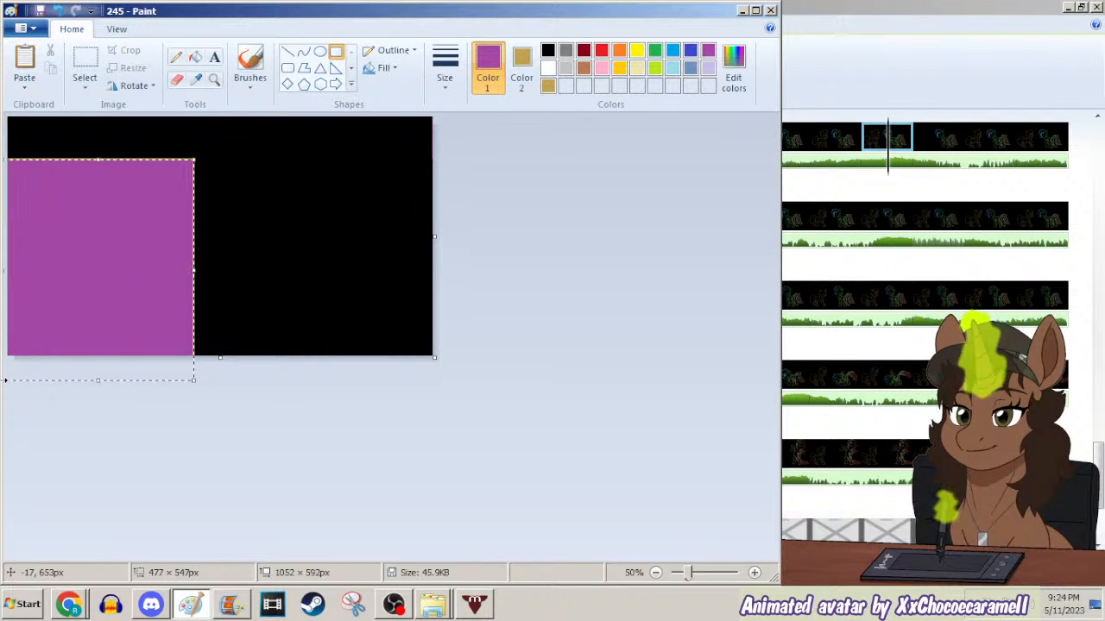
key("ctrl+v")
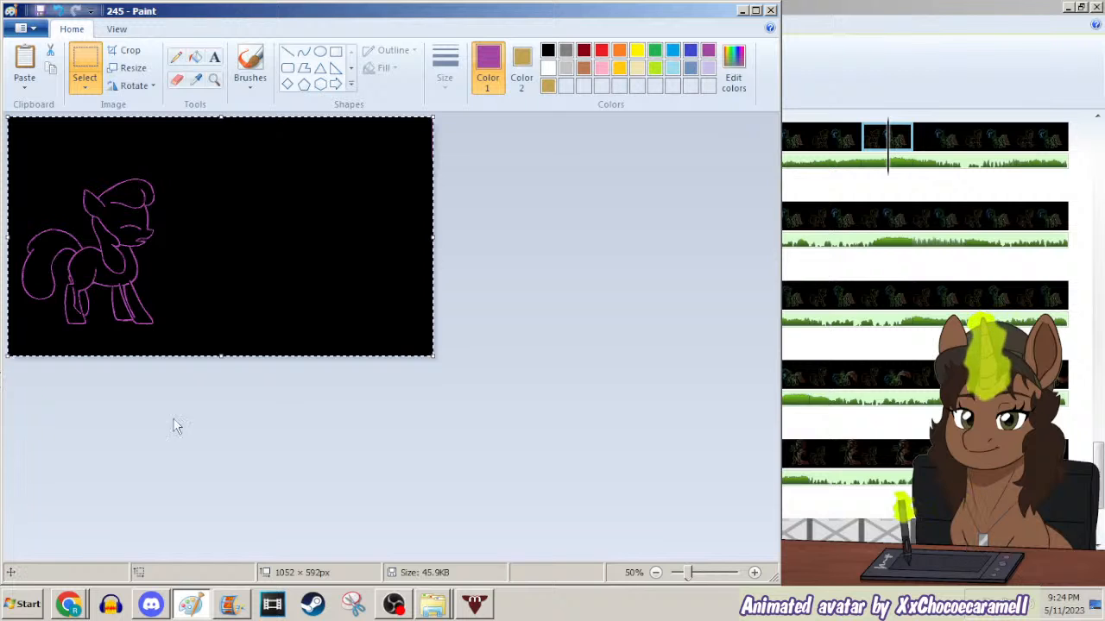
Find the raised-hoof frame following the rainbow-only one in Movie Maker and open its picture 239 in Paint, discarding the changes to 245.
left_click(889, 138)
left_click(956, 138)
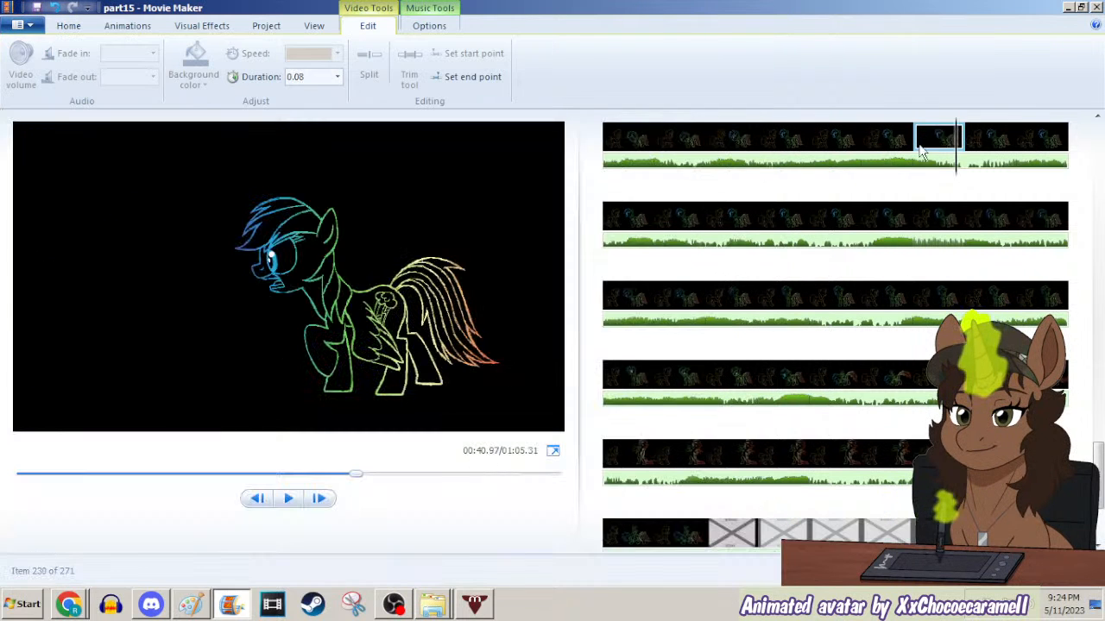
left_click(973, 141)
left_click(191, 607)
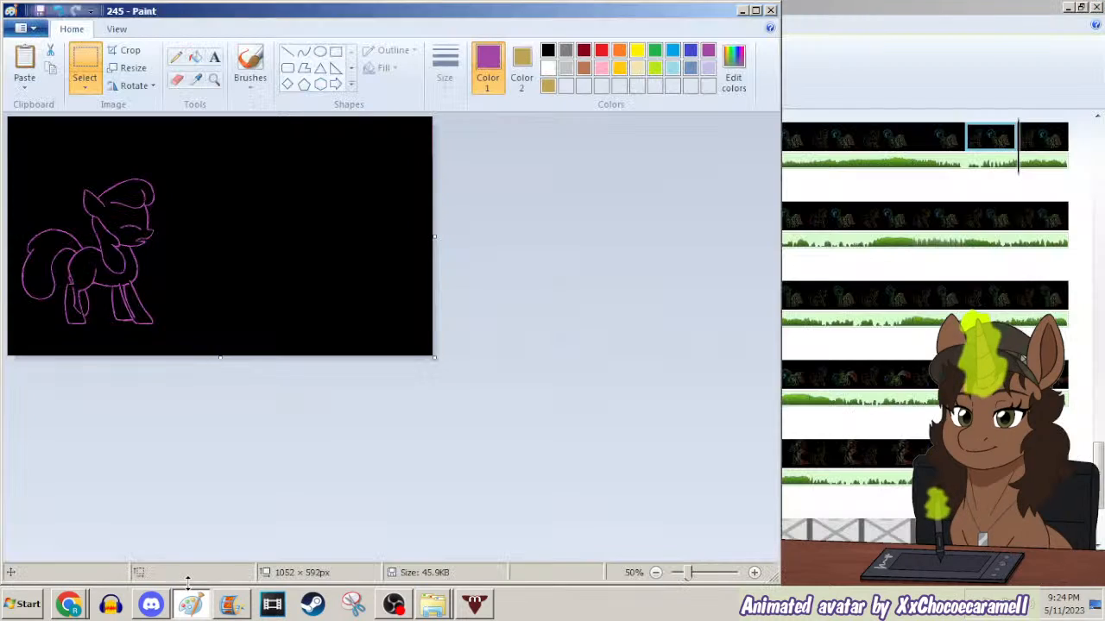
left_click(432, 313)
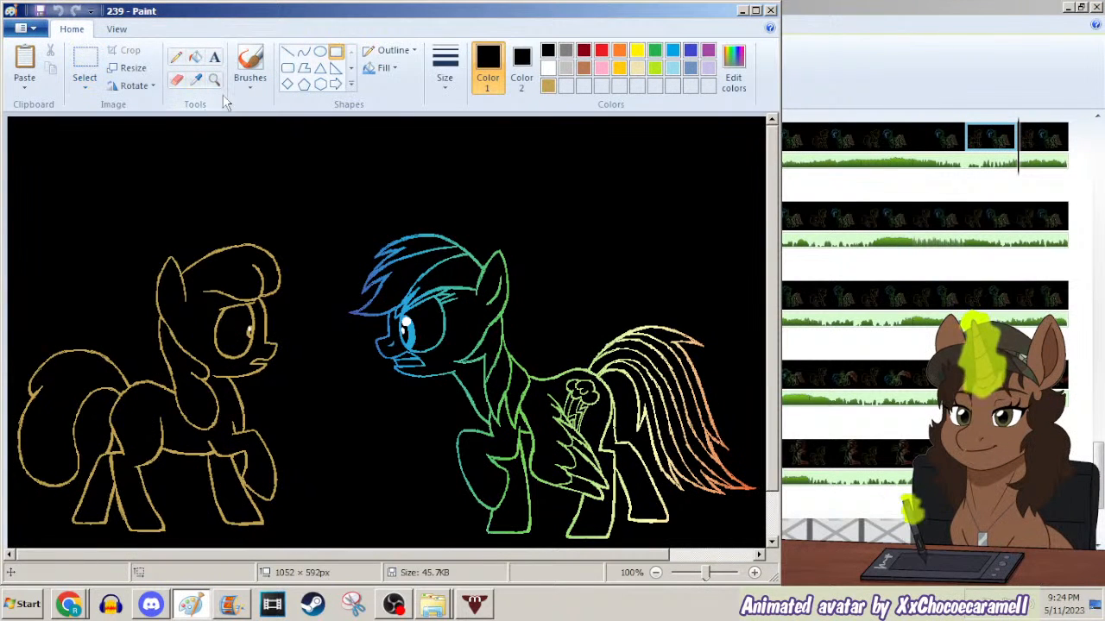
Erase the rainbow pony from picture 239 and overlay the purple closed-eye pony on the gold one.
scroll(202, 167, "down", 1)
left_click_drag(159, 149, 562, 338)
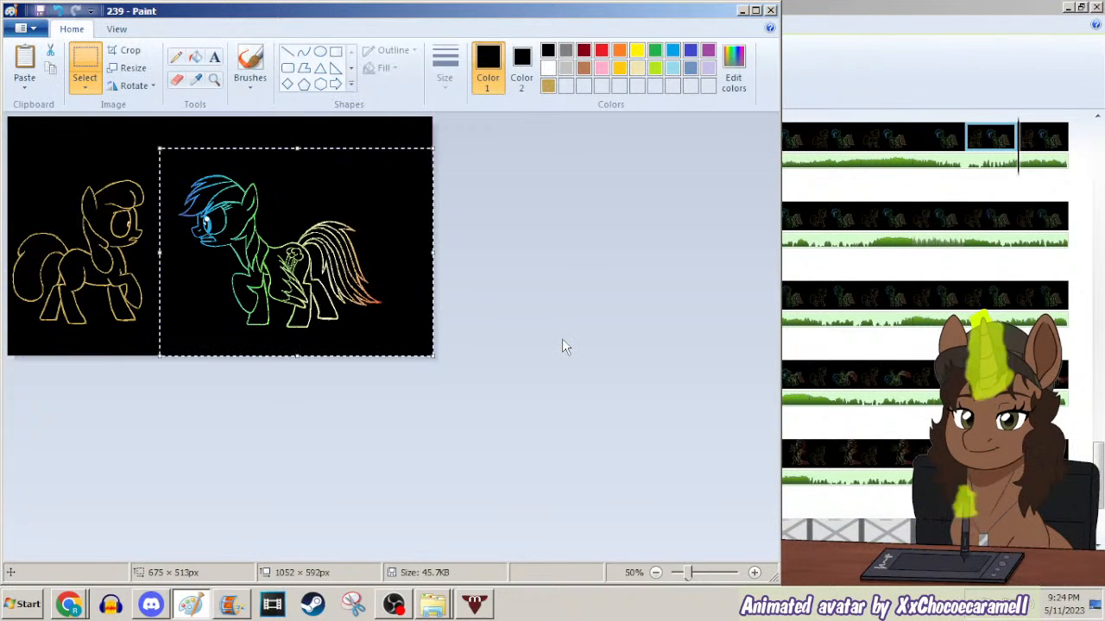
key("Delete")
key("ctrl+v")
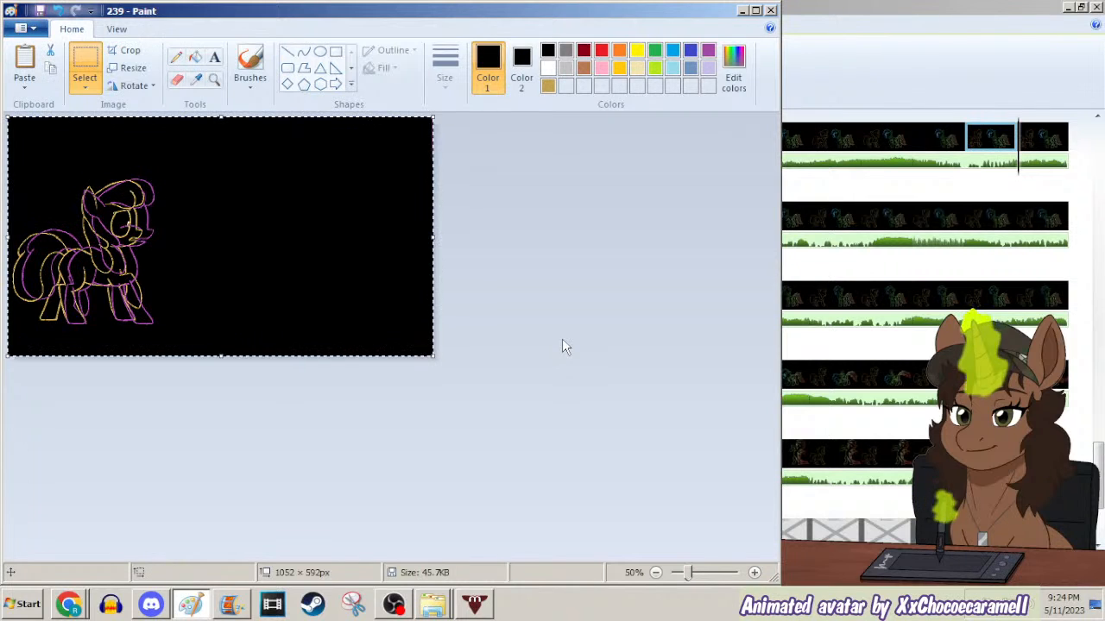
Recolour the gold raised-hoof pony light lavender by pasting the overlaid picture over a lavender rectangle with gold as the transparent colour.
left_click(214, 79)
left_click(176, 184)
left_click(195, 79)
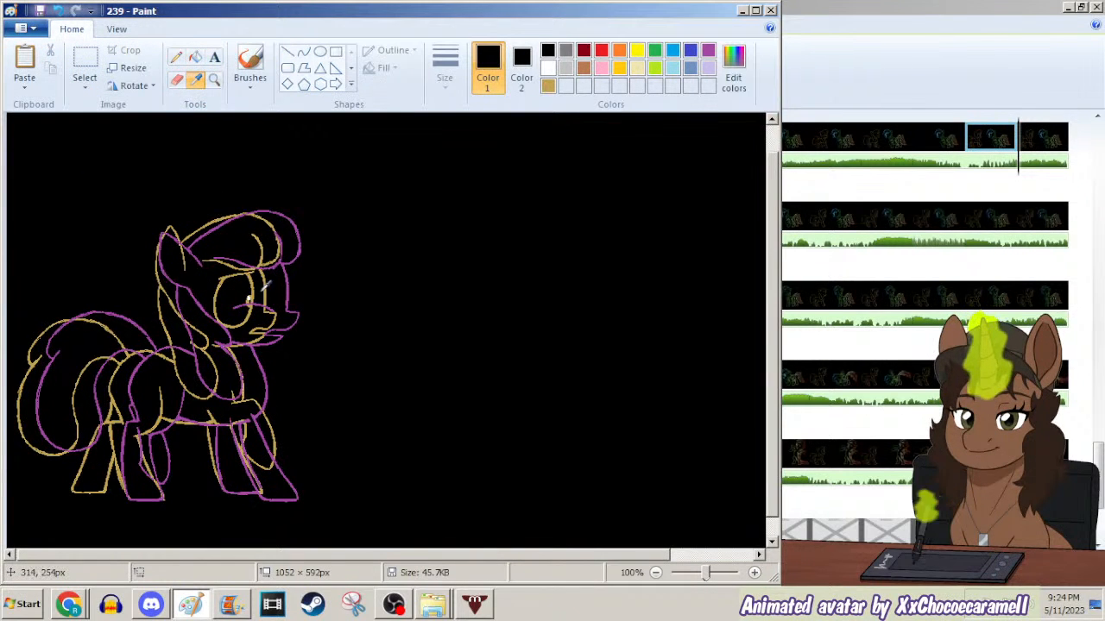
right_click(264, 293)
right_click(242, 173)
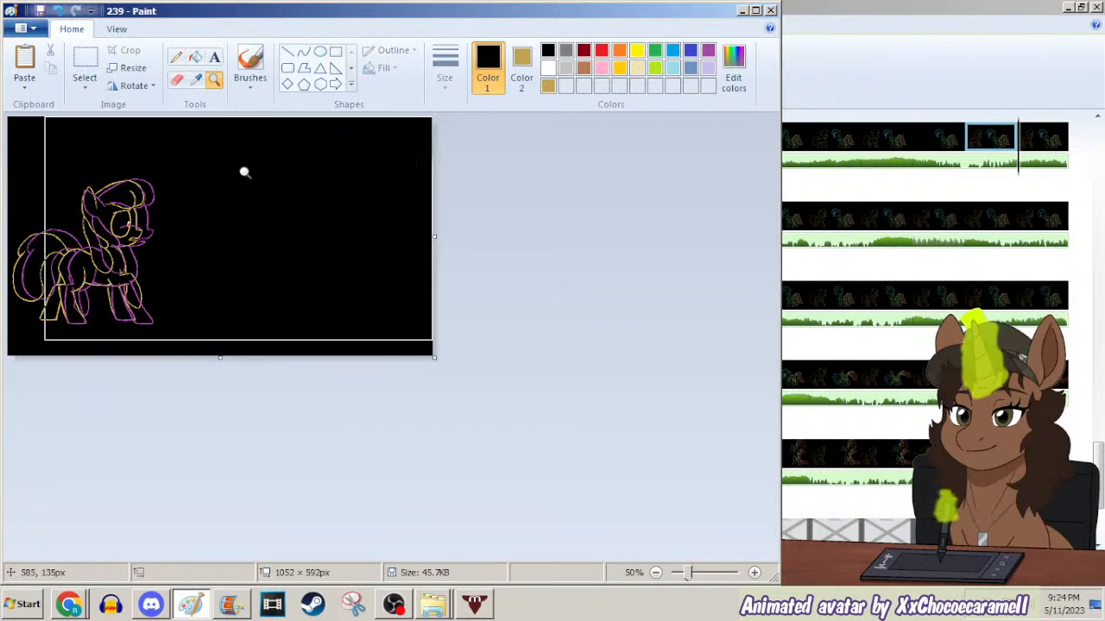
key("ctrl+a")
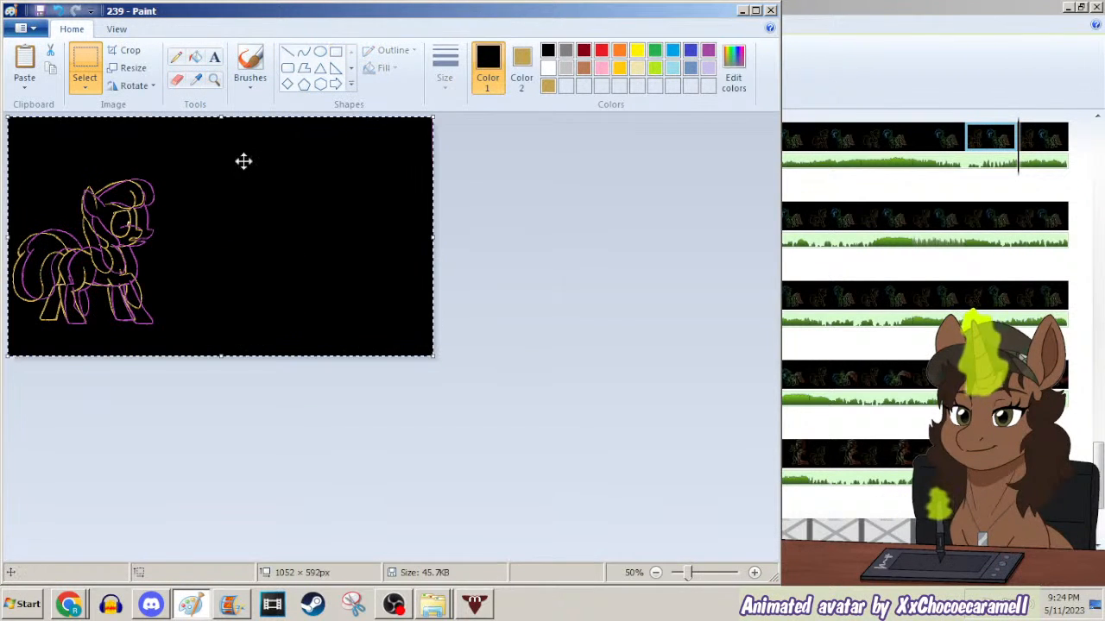
left_click(708, 68)
left_click(335, 51)
left_click_drag(231, 143, 6, 394)
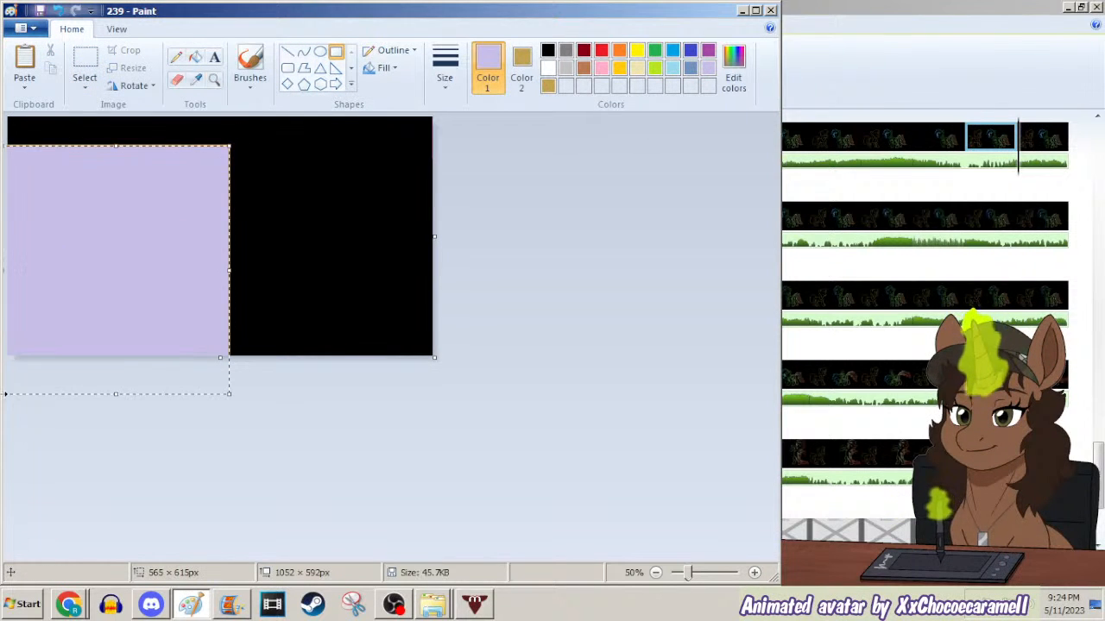
key("ctrl+v")
left_click(215, 81)
left_click(173, 290)
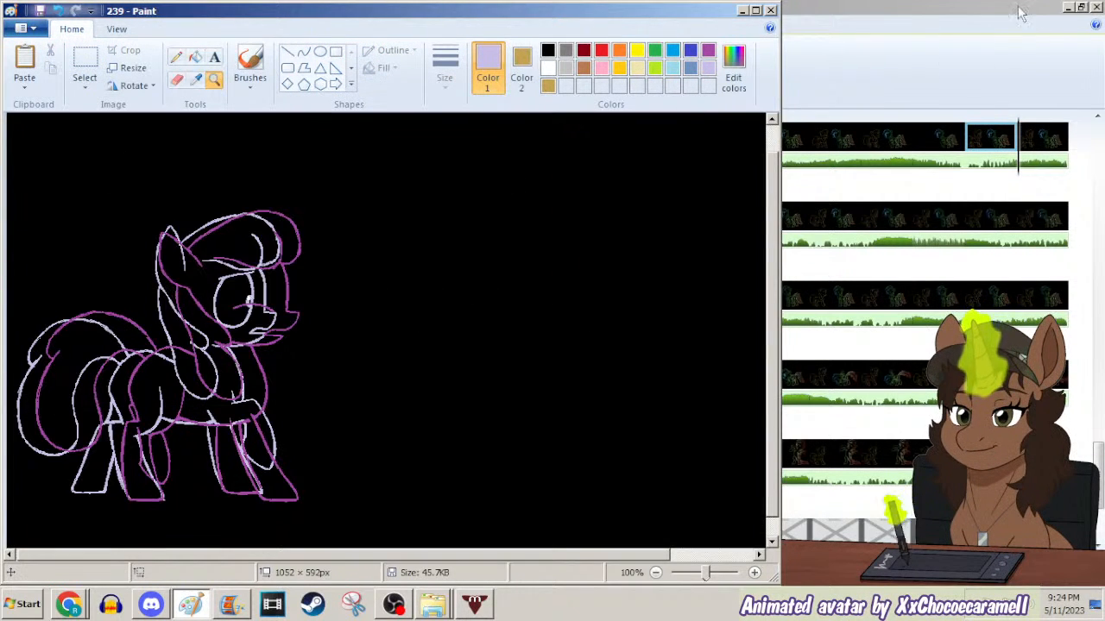
Minimize Movie Maker and draw the gold edges of the near hind leg between the purple and lavender guides with the Pencil at 200% zoom.
left_click(1067, 7)
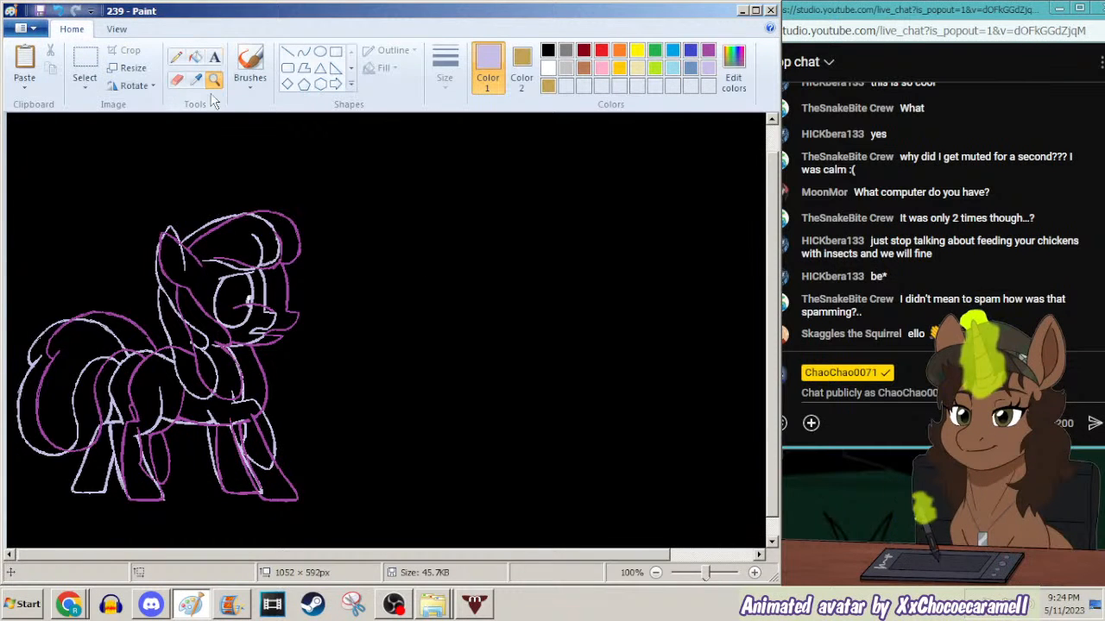
left_click(193, 372)
left_click(196, 80)
right_click(178, 144)
left_click(177, 58)
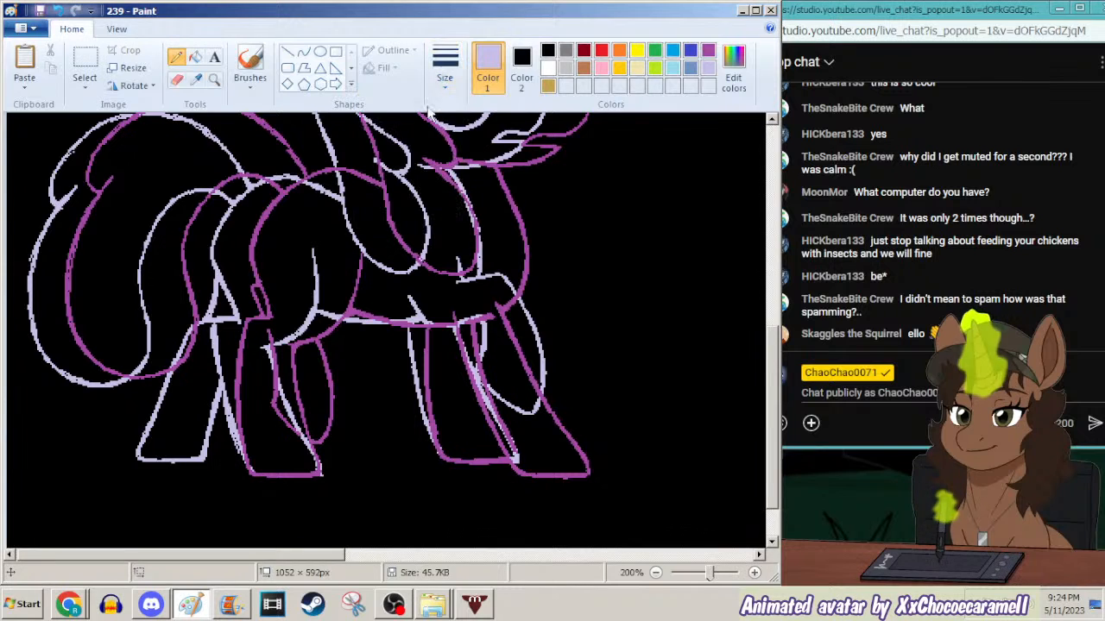
left_click(548, 86)
scroll(732, 433, "down", 2)
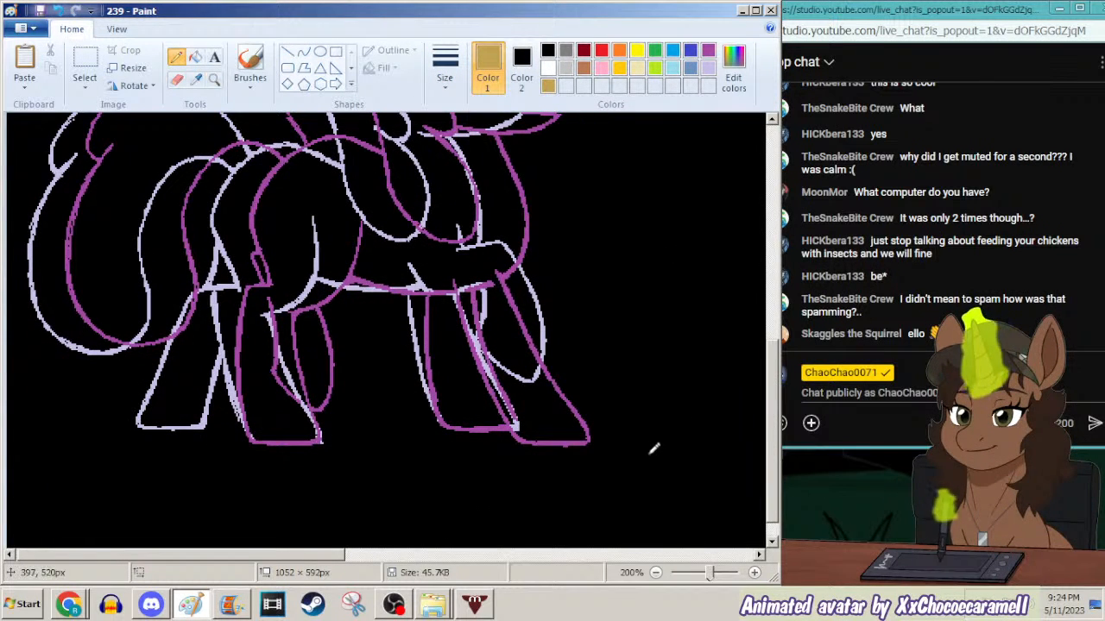
mouse_move(309, 557)
left_mouse_down()
mouse_move(324, 563)
mouse_move(282, 552)
left_mouse_up()
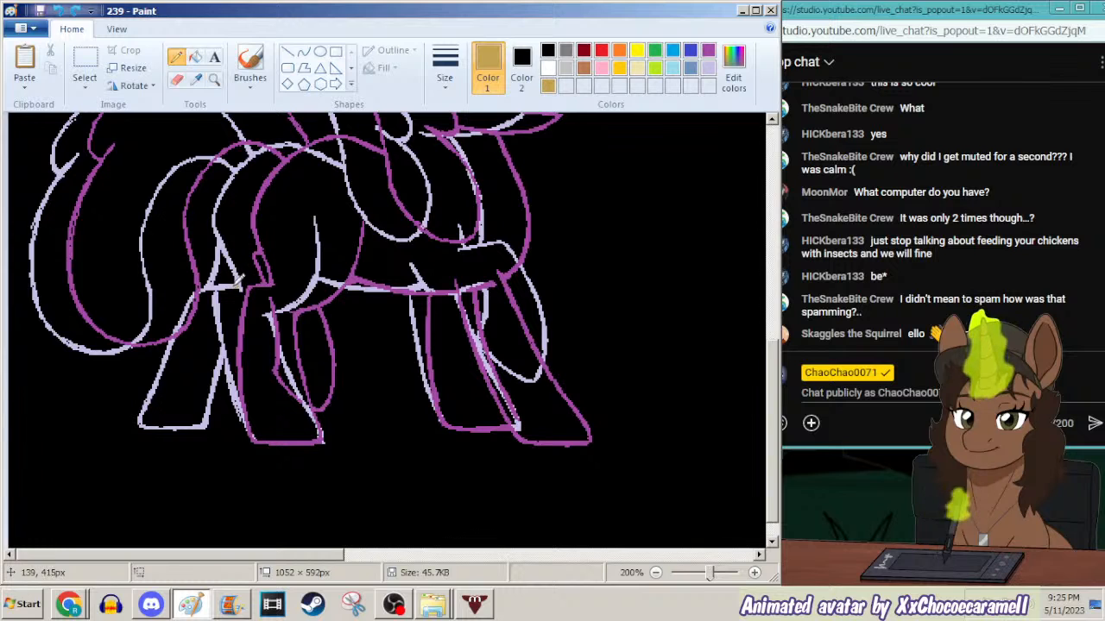
left_click_drag(233, 290, 254, 428)
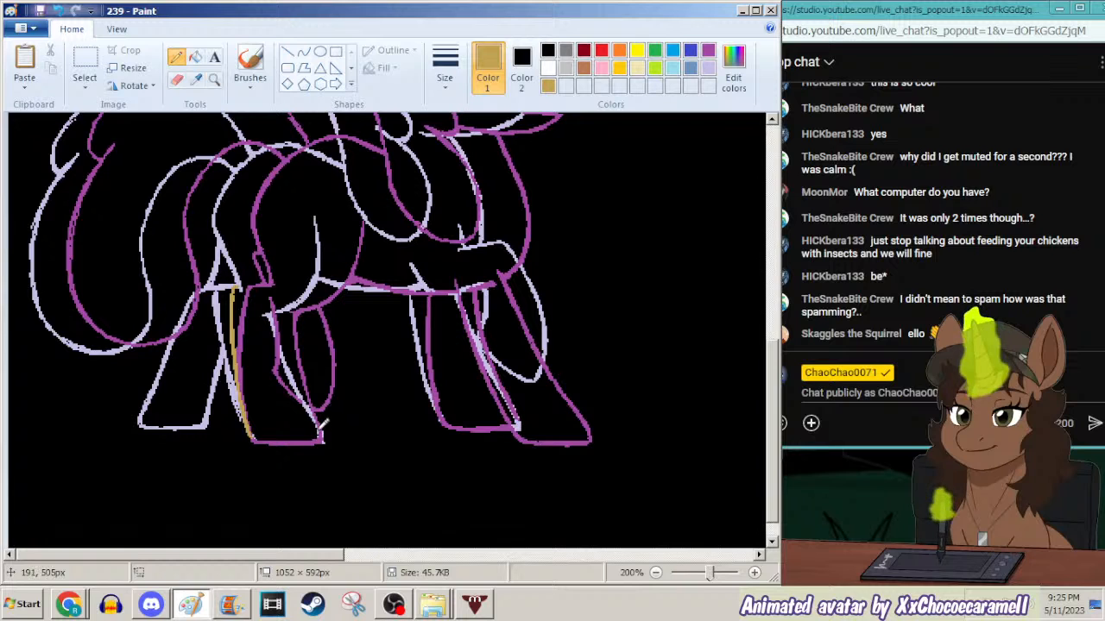
left_click_drag(319, 422, 286, 315)
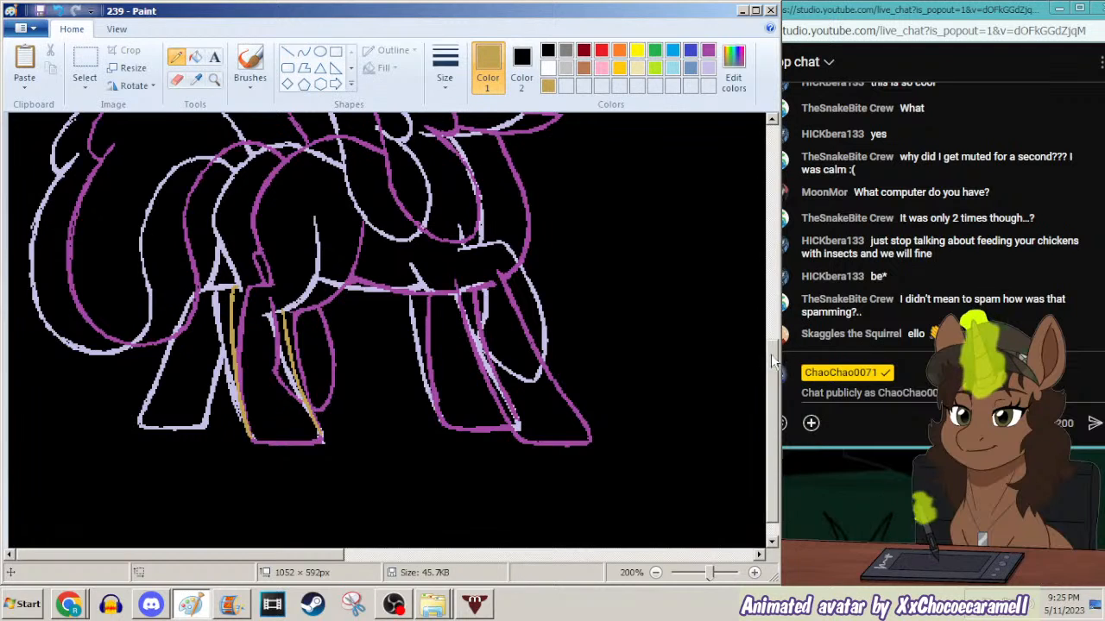
Add the near thigh curve and the rear hock line in gold, and recolour the near hind hoof's base gold.
scroll(777, 336, "up", 2)
mouse_move(276, 370)
left_mouse_down()
mouse_move(333, 333)
mouse_move(351, 292)
mouse_move(342, 283)
left_mouse_up()
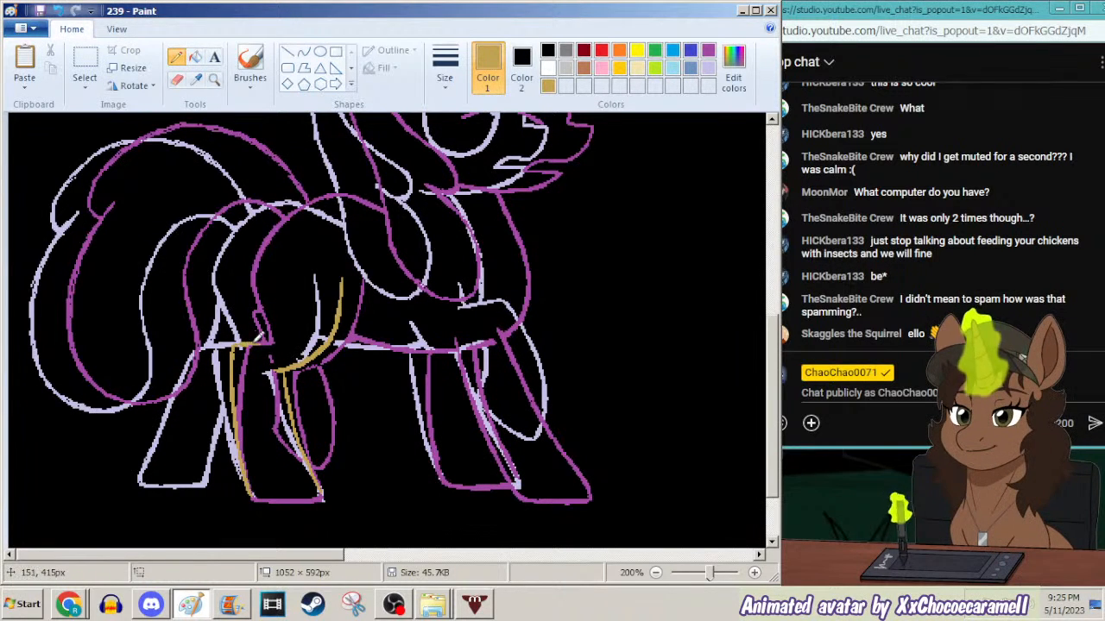
left_click(195, 56)
left_click(306, 496)
left_click(175, 56)
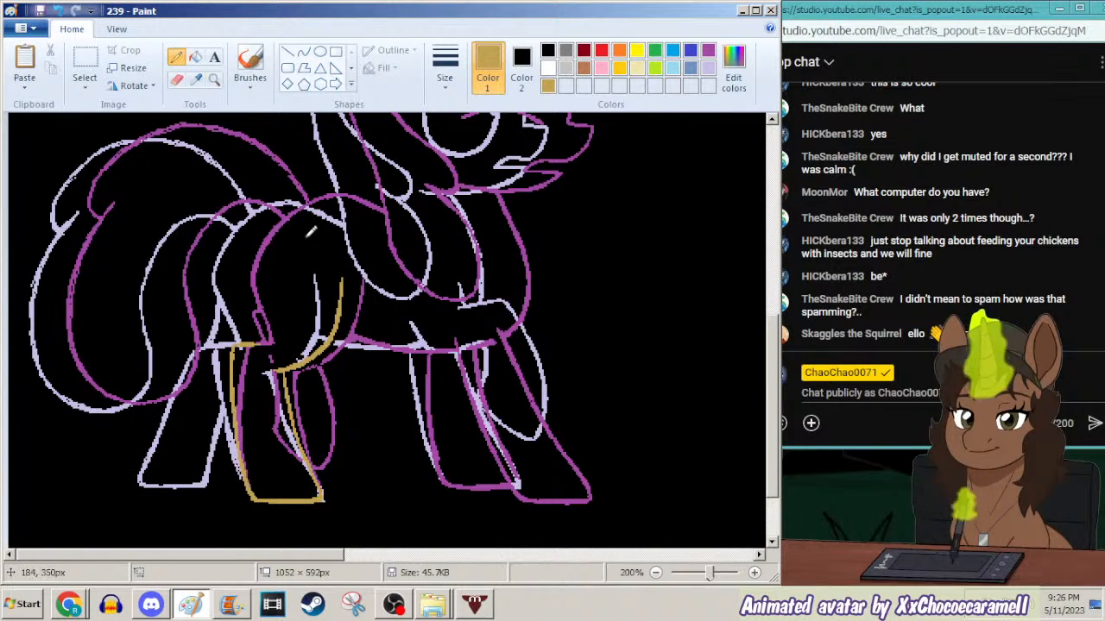
left_click_drag(235, 280, 256, 332)
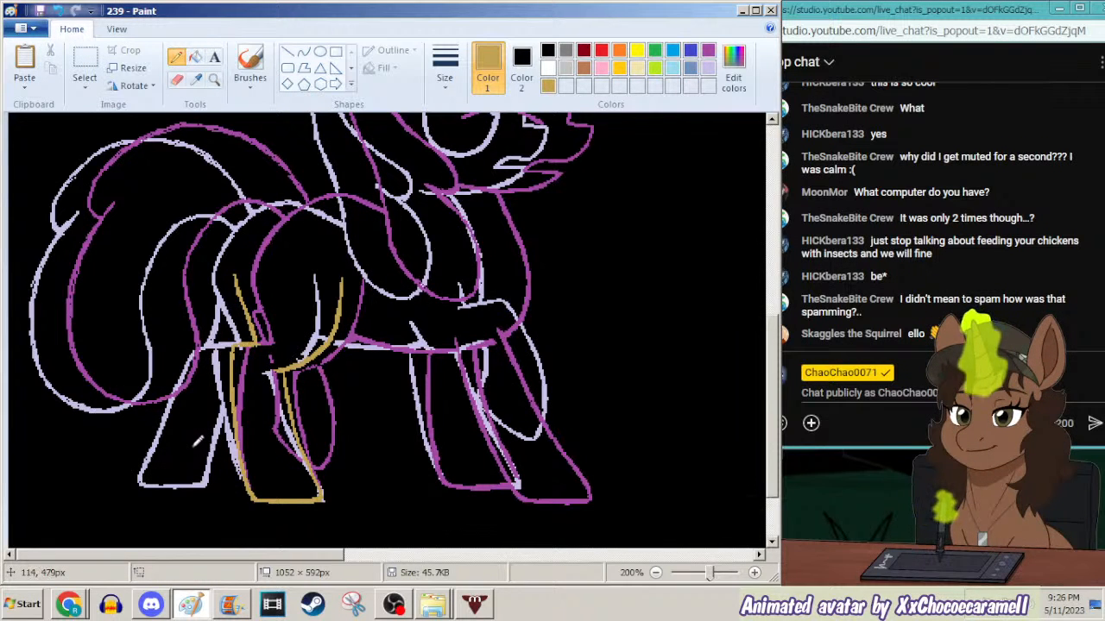
Try to outline the far hind leg and its hoof in gold behind the near leg, then undo the hoof stroke.
left_click_drag(193, 451, 231, 324)
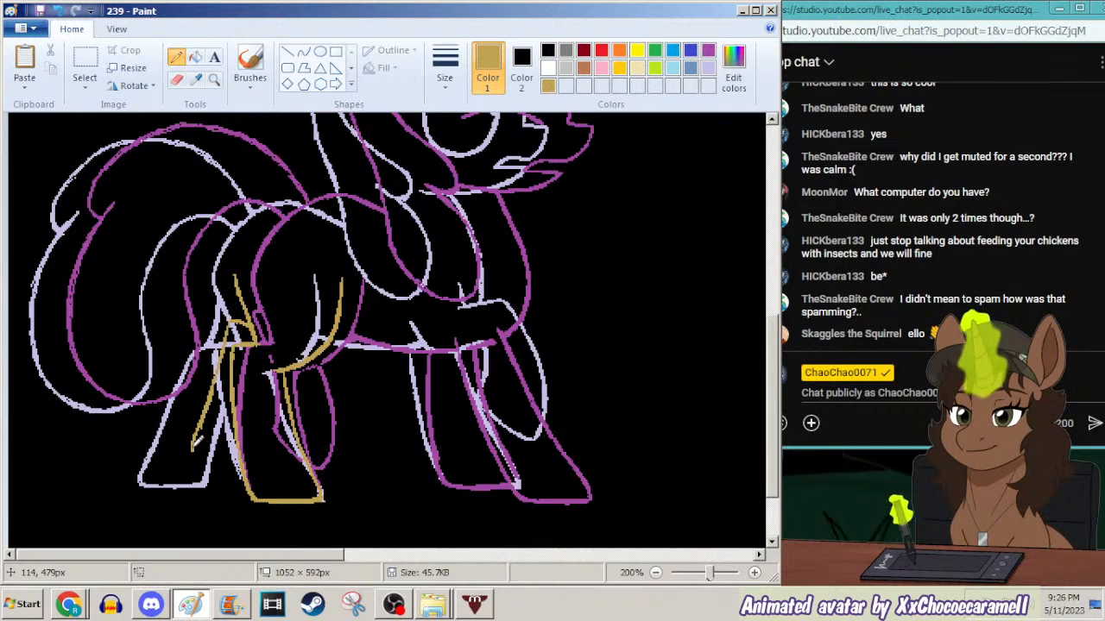
left_click_drag(200, 451, 246, 479)
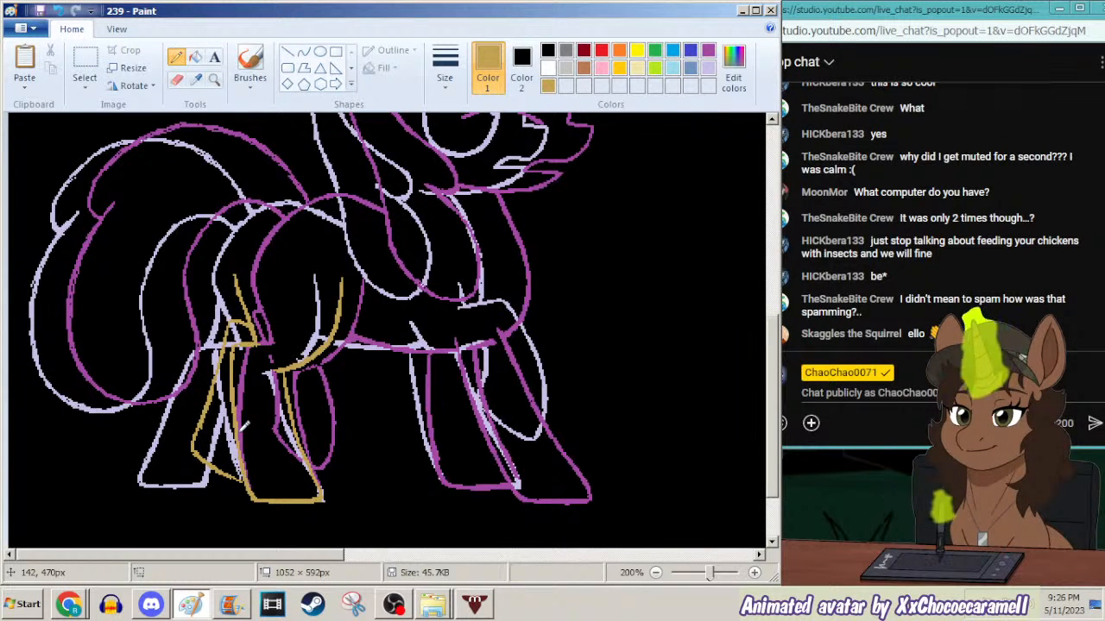
key("ctrl+z")
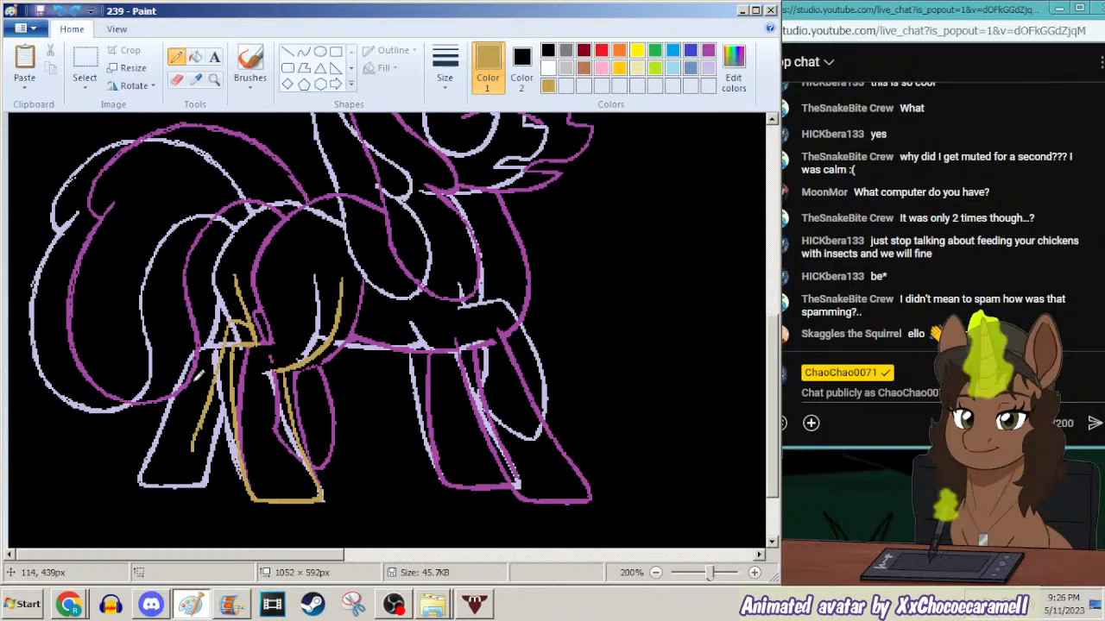
Save the overlaid guide picture as a new PNG named 247 in the eib5 folder.
key("F12")
type("24")
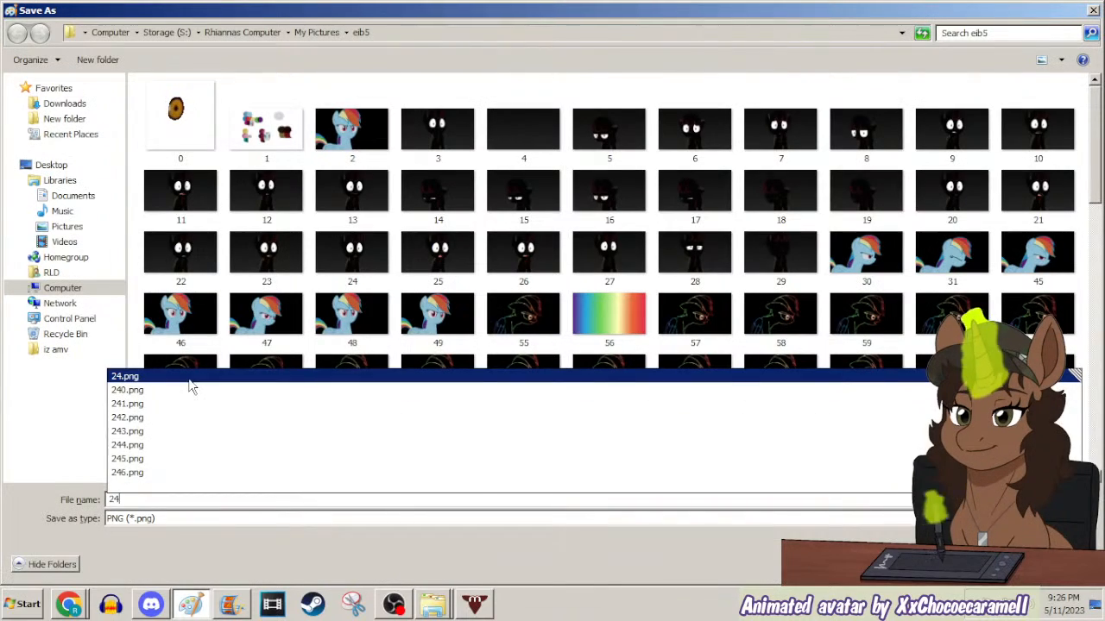
left_click(1095, 112)
left_click_drag(1096, 169, 1100, 437)
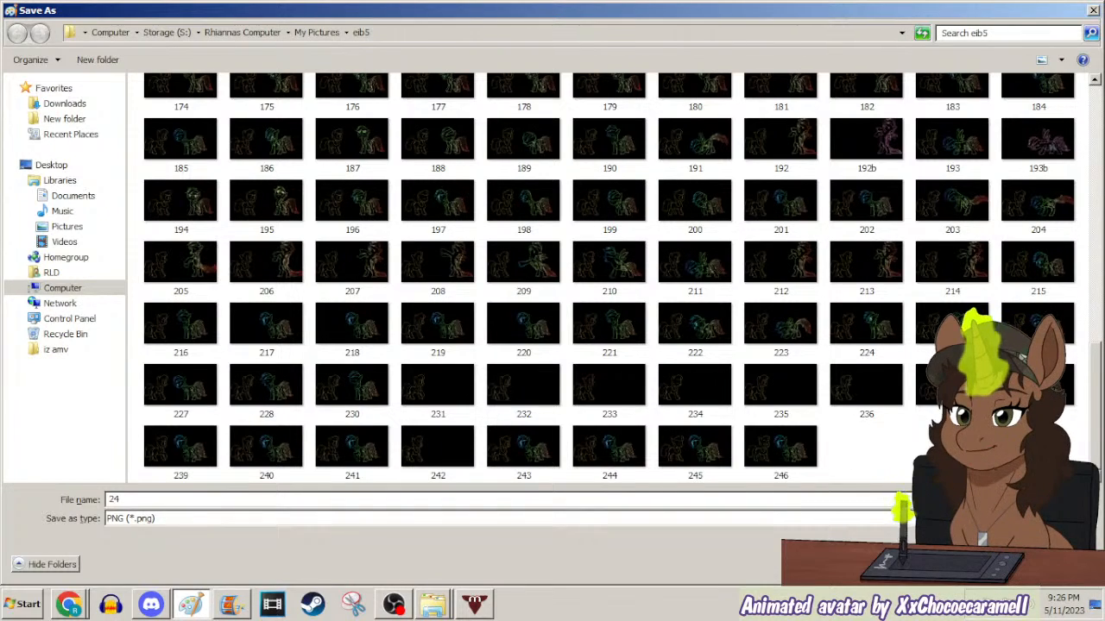
key("Escape")
key("F12")
type("247")
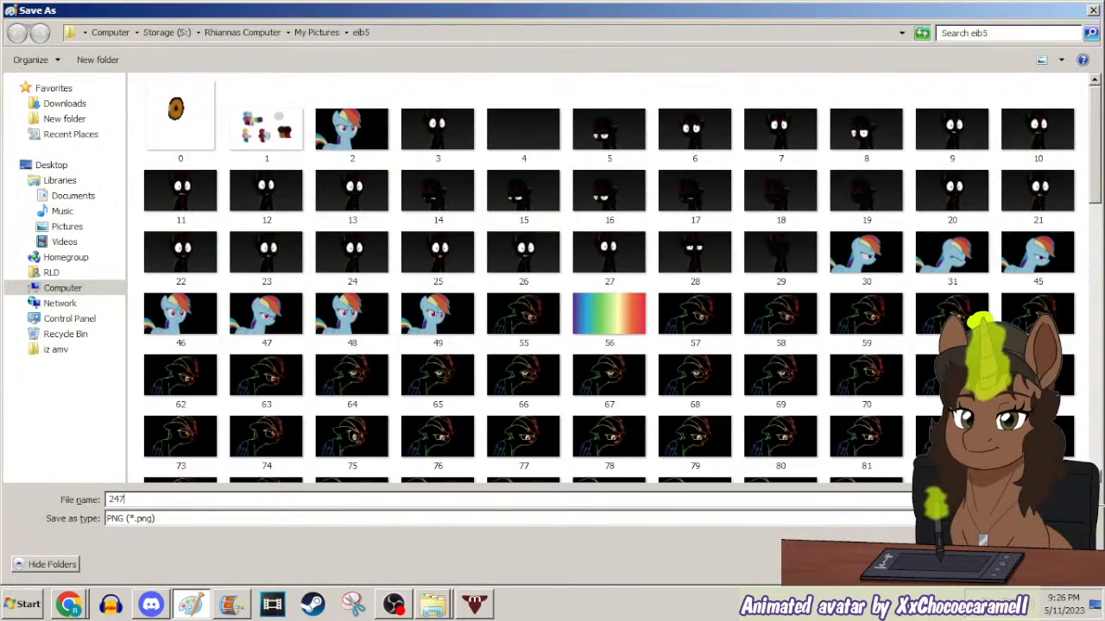
key("Return")
key("Return")
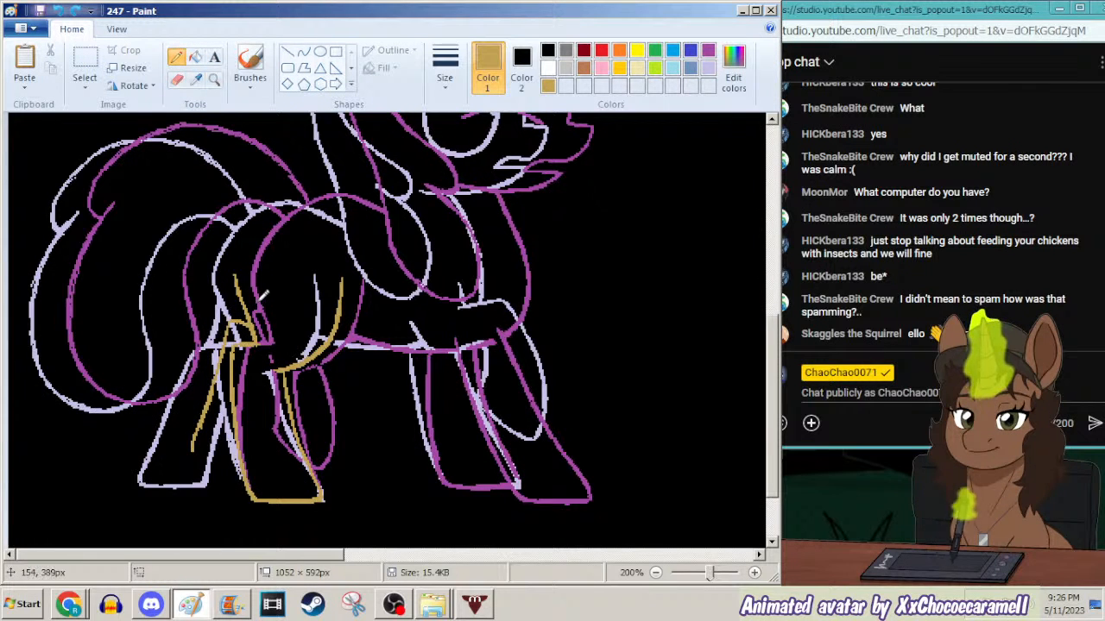
Undo the old far hind leg stroke, redraw that leg and hoof in gold, and draw the rump and back contour.
key("ctrl+z")
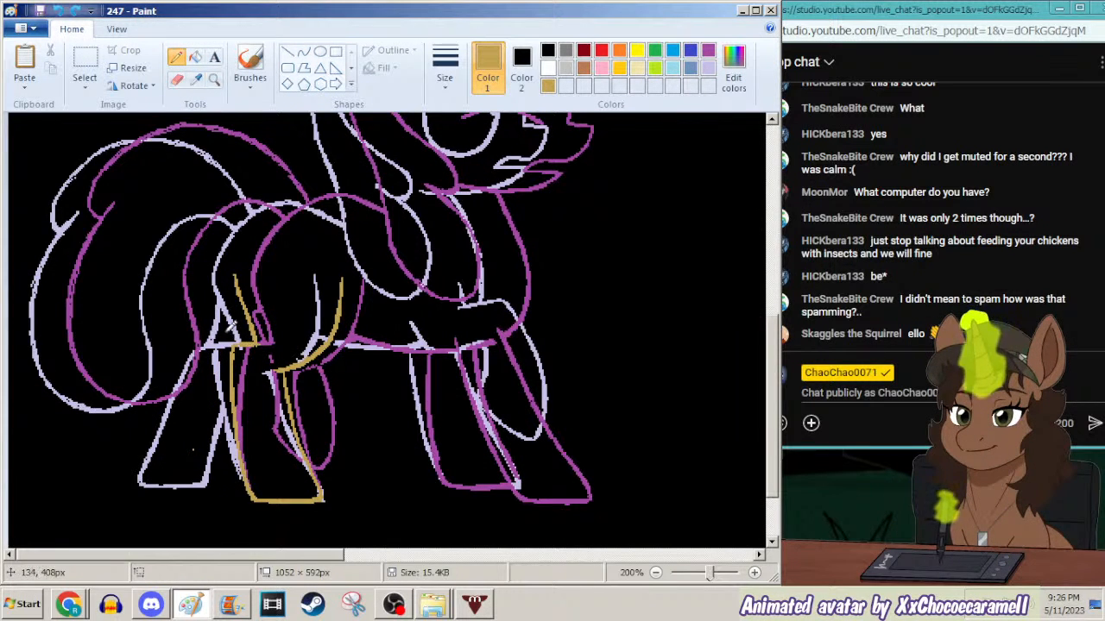
left_click_drag(193, 447, 209, 412)
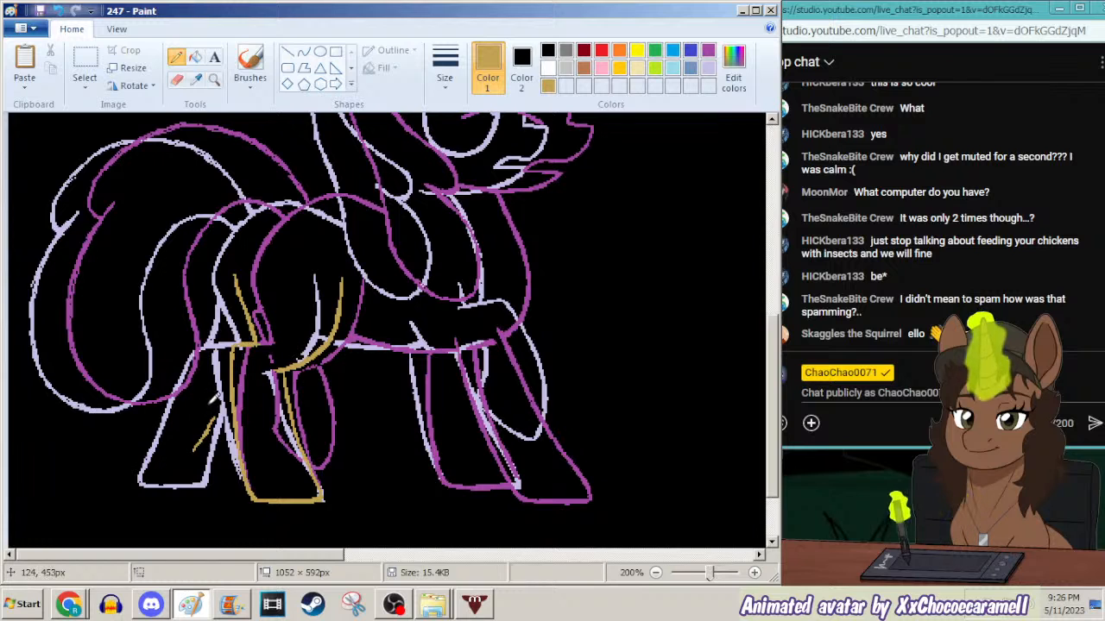
key("ctrl+z")
left_click_drag(199, 436, 245, 469)
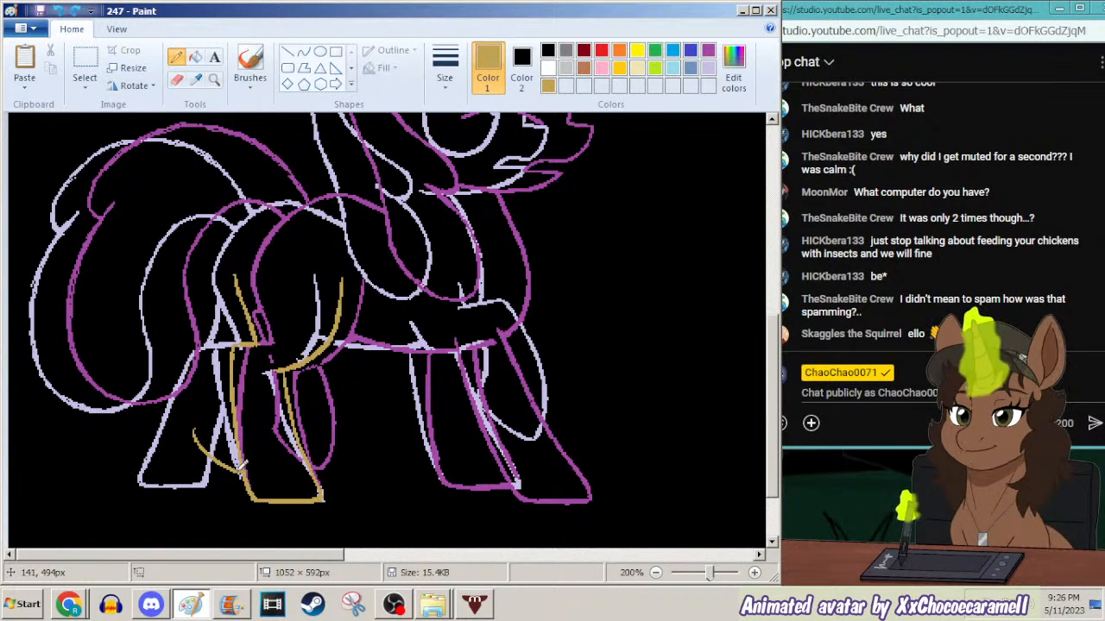
left_click_drag(201, 409, 231, 342)
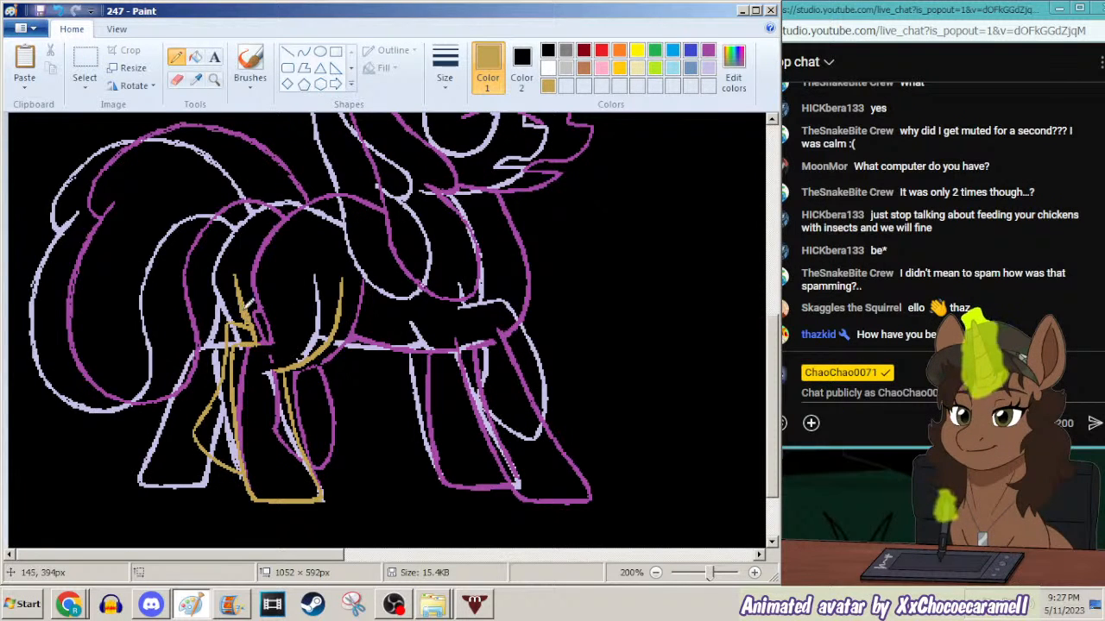
mouse_move(238, 265)
left_mouse_down()
mouse_move(272, 210)
mouse_move(320, 188)
mouse_move(316, 197)
mouse_move(369, 213)
left_mouse_up()
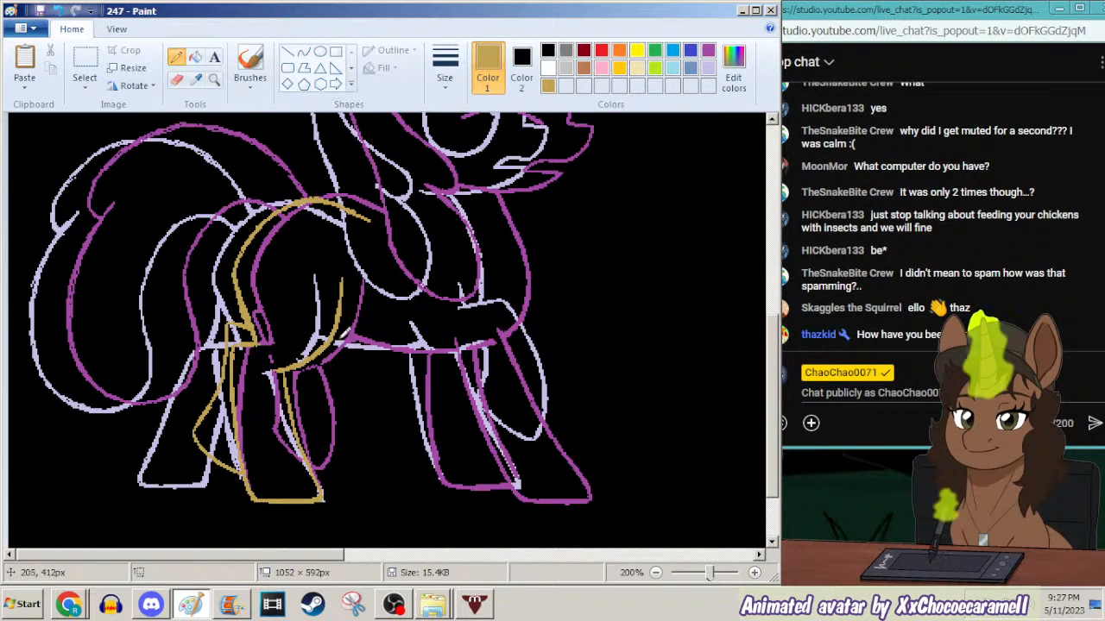
Draw the belly line and the near foreleg in gold, and recolour that foreleg's hoof base gold.
left_click_drag(379, 338, 426, 346)
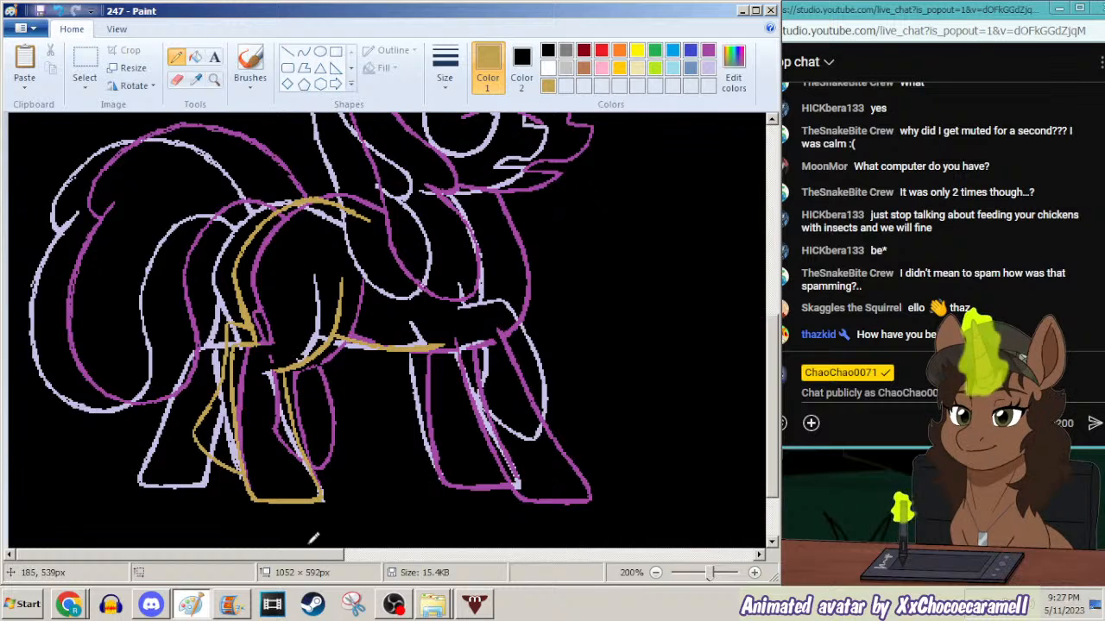
scroll(320, 527, "right", 3)
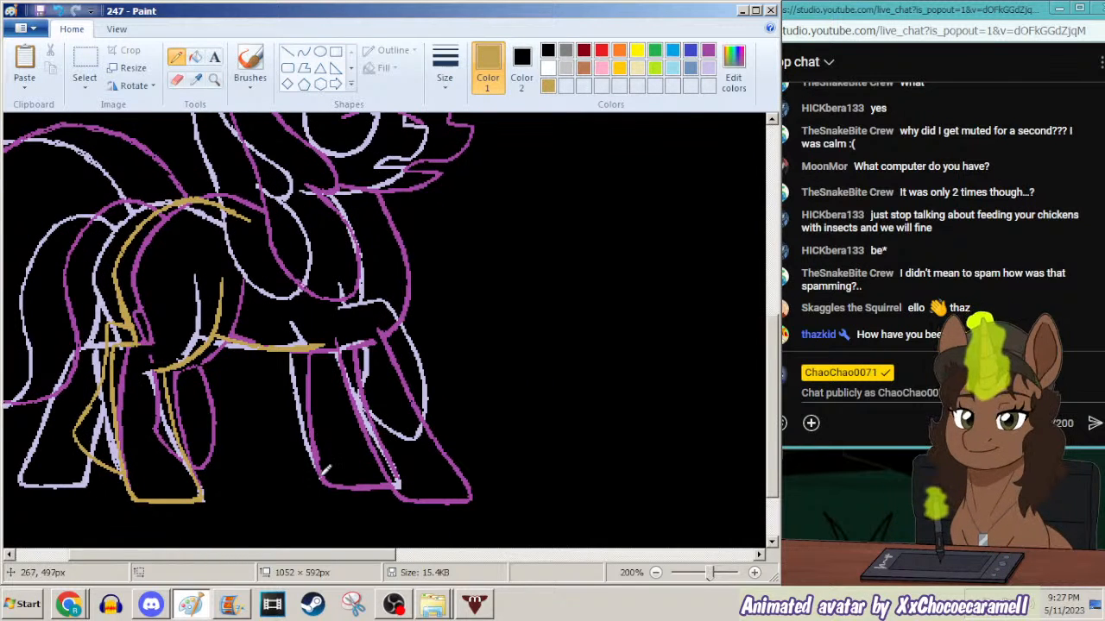
left_click_drag(315, 444, 306, 392)
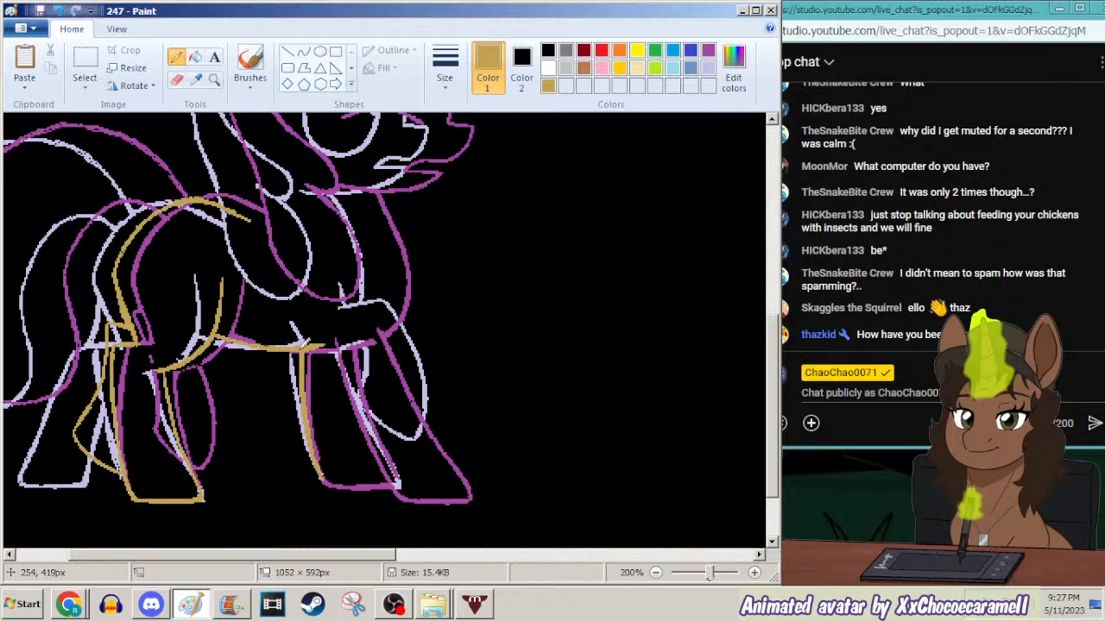
left_click_drag(403, 479, 357, 376)
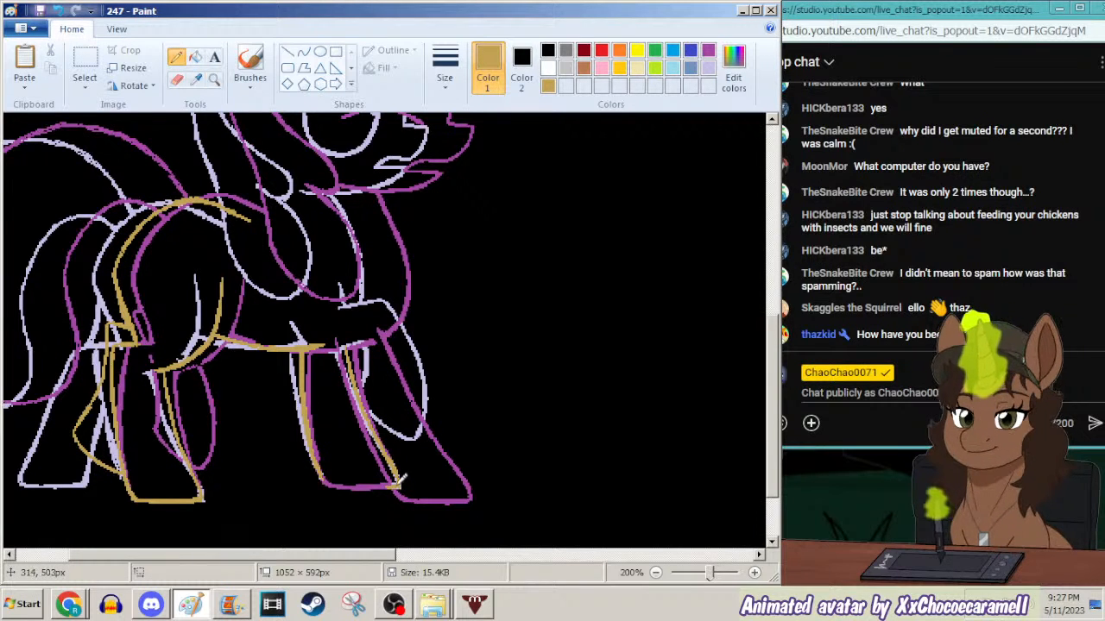
left_click(195, 56)
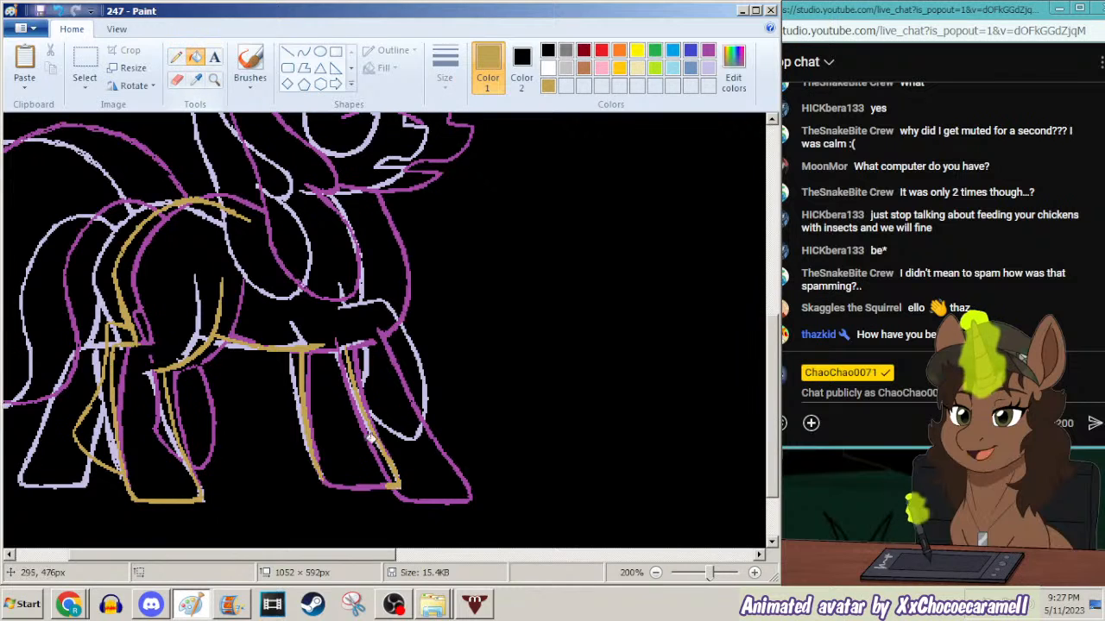
left_click(373, 485)
Draw the chest contour in gold between the two guide poses and curve it round to join the belly line.
left_click(176, 56)
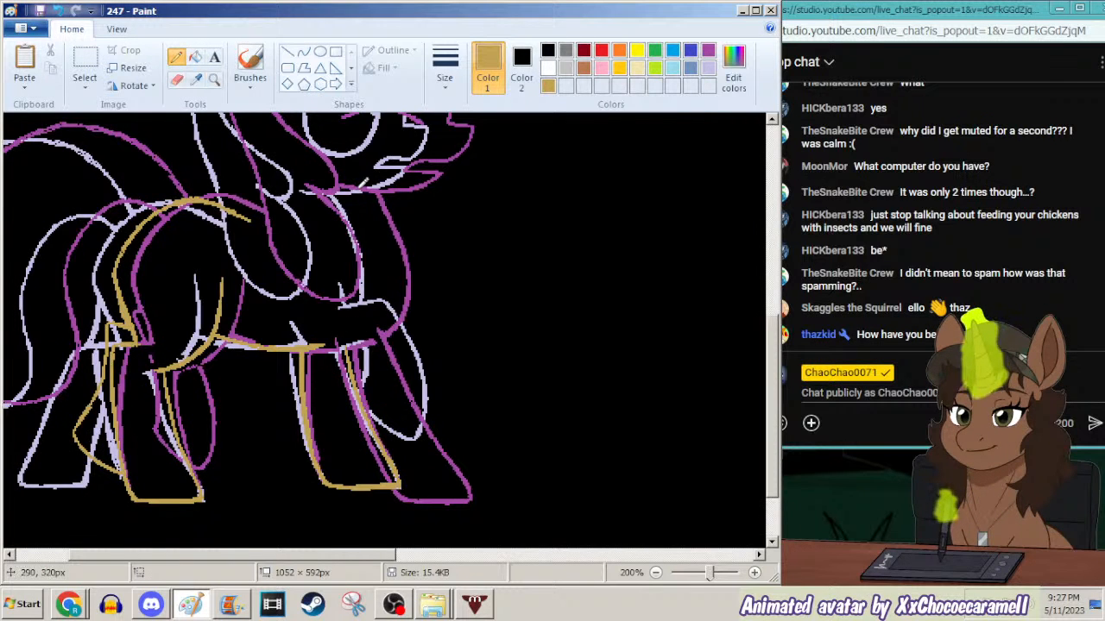
mouse_move(357, 193)
left_mouse_down()
mouse_move(385, 255)
mouse_move(378, 316)
left_mouse_up()
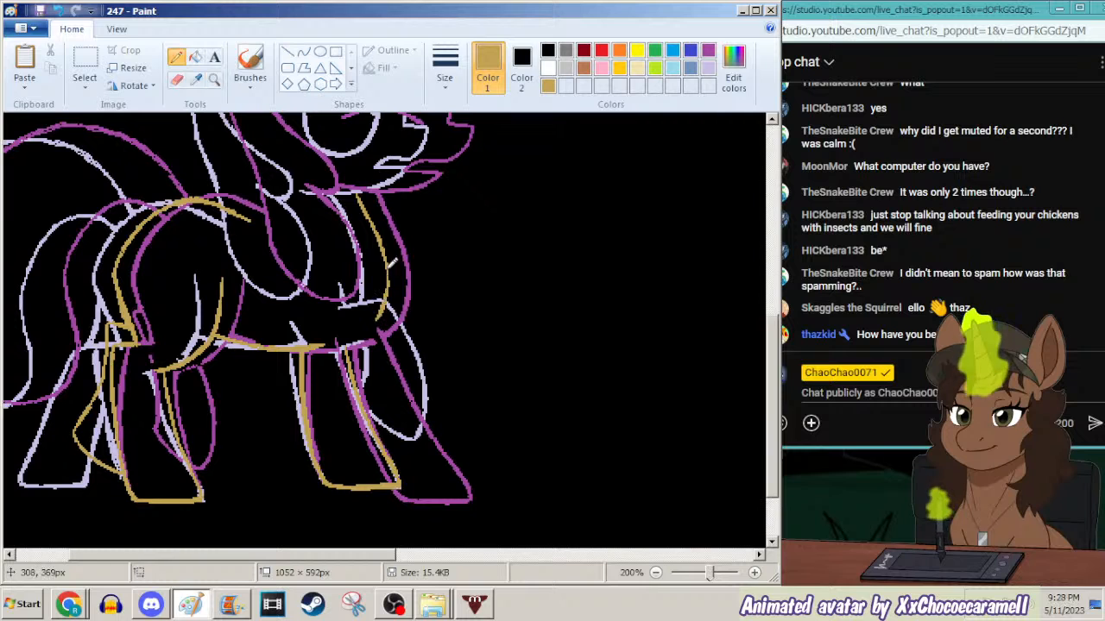
mouse_move(316, 344)
left_mouse_down()
mouse_move(348, 339)
mouse_move(385, 306)
left_mouse_up()
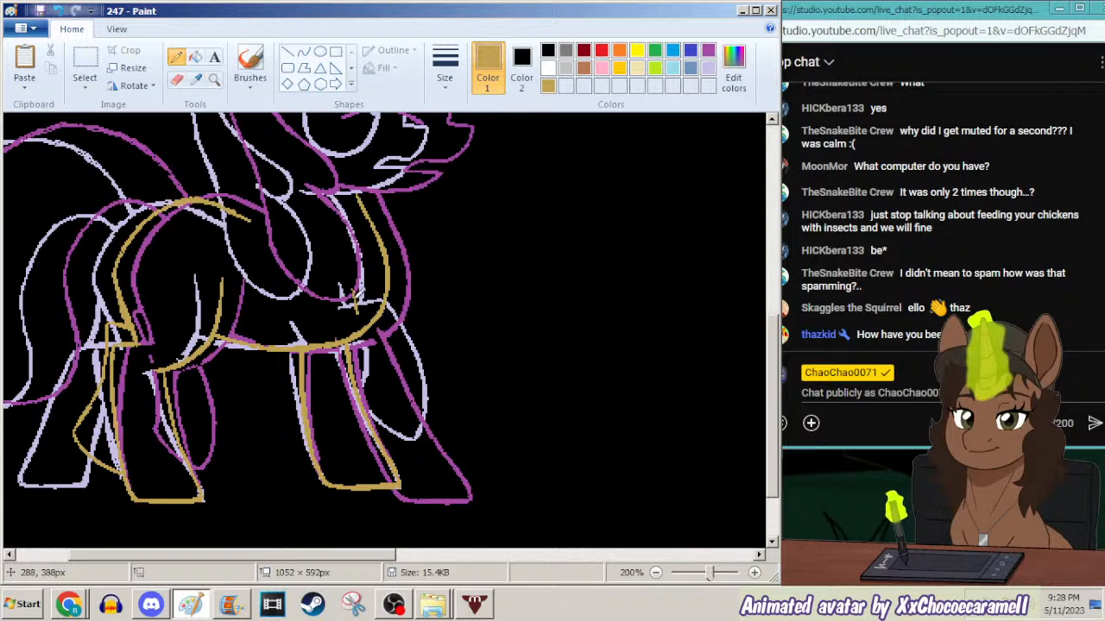
left_click_drag(317, 319, 348, 376)
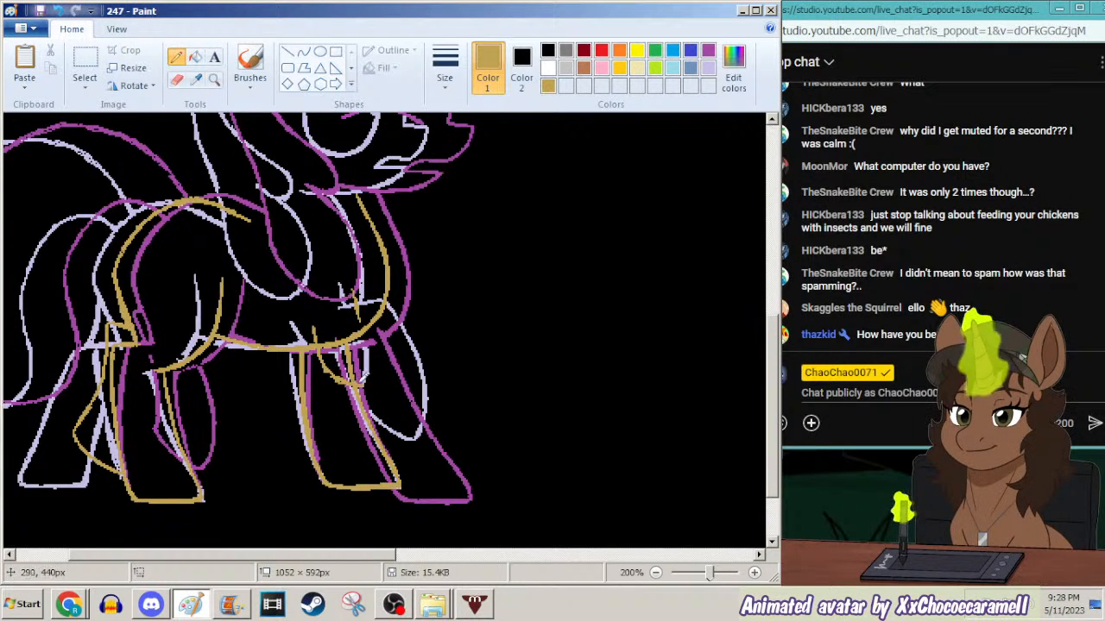
key("ctrl+z")
key("ctrl+z")
mouse_move(363, 312)
left_mouse_down()
mouse_move(421, 364)
mouse_move(439, 462)
mouse_move(421, 468)
mouse_move(385, 452)
left_mouse_up()
key("ctrl+z")
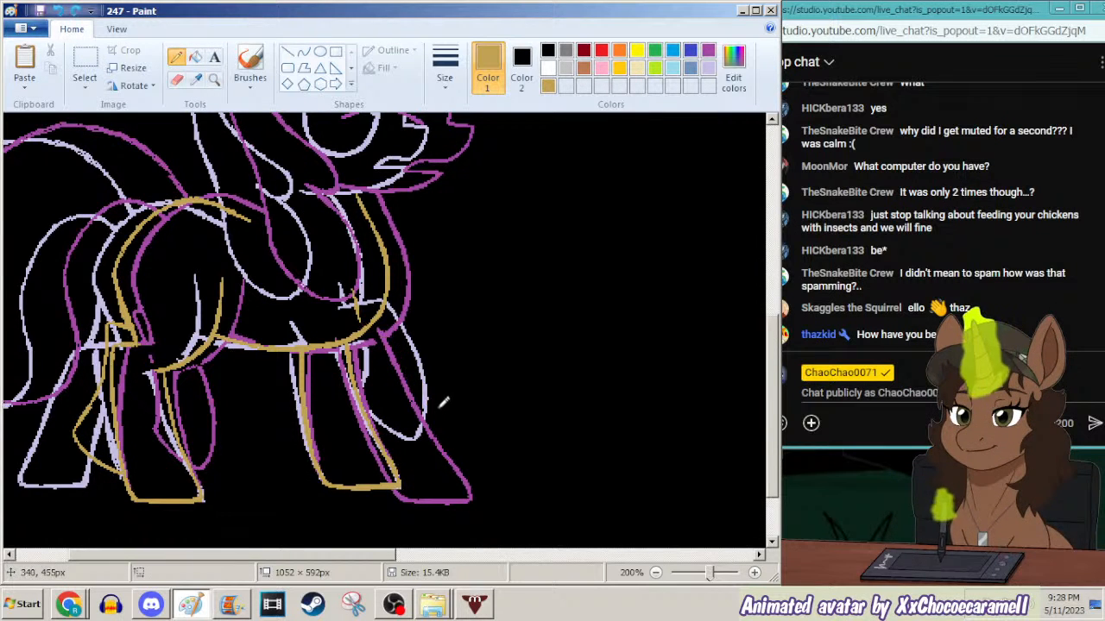
Outline the raised far foreleg in gold, with its front edge, elbow curve and rounded hoof in front of the standing foreleg.
left_click_drag(448, 448, 423, 367)
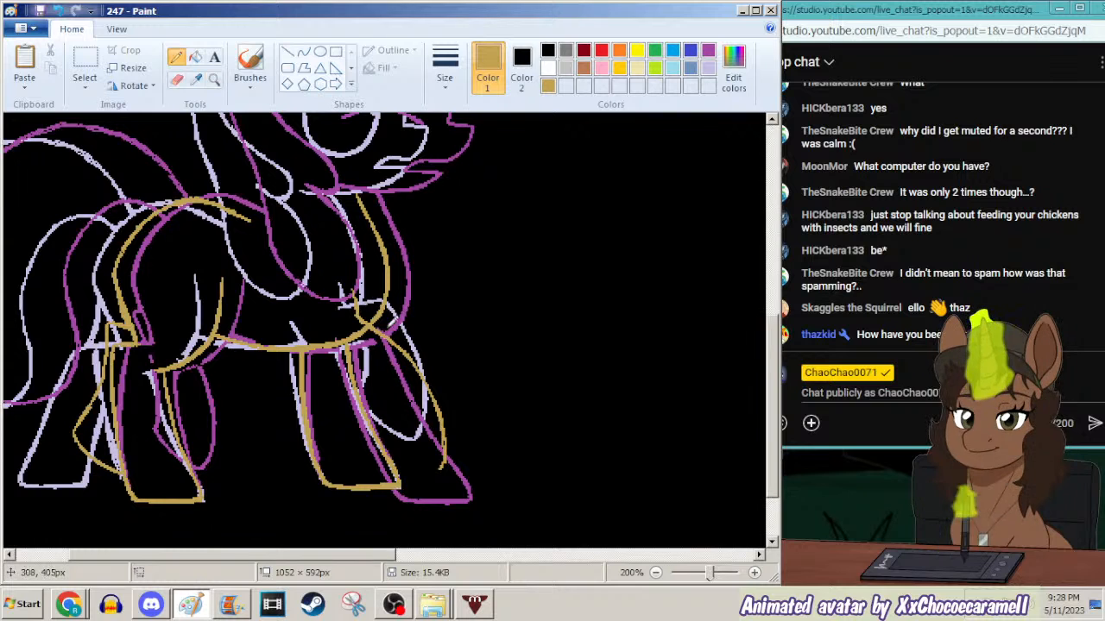
left_click_drag(314, 330, 322, 367)
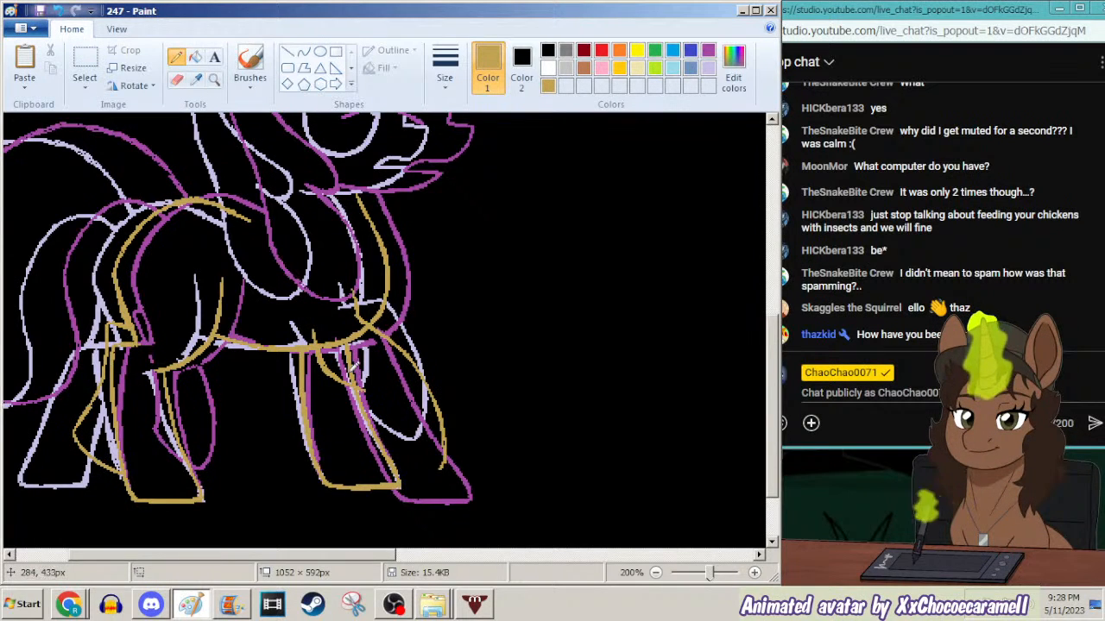
key("ctrl+z")
mouse_move(311, 322)
left_mouse_down()
mouse_move(323, 363)
mouse_move(347, 377)
left_mouse_up()
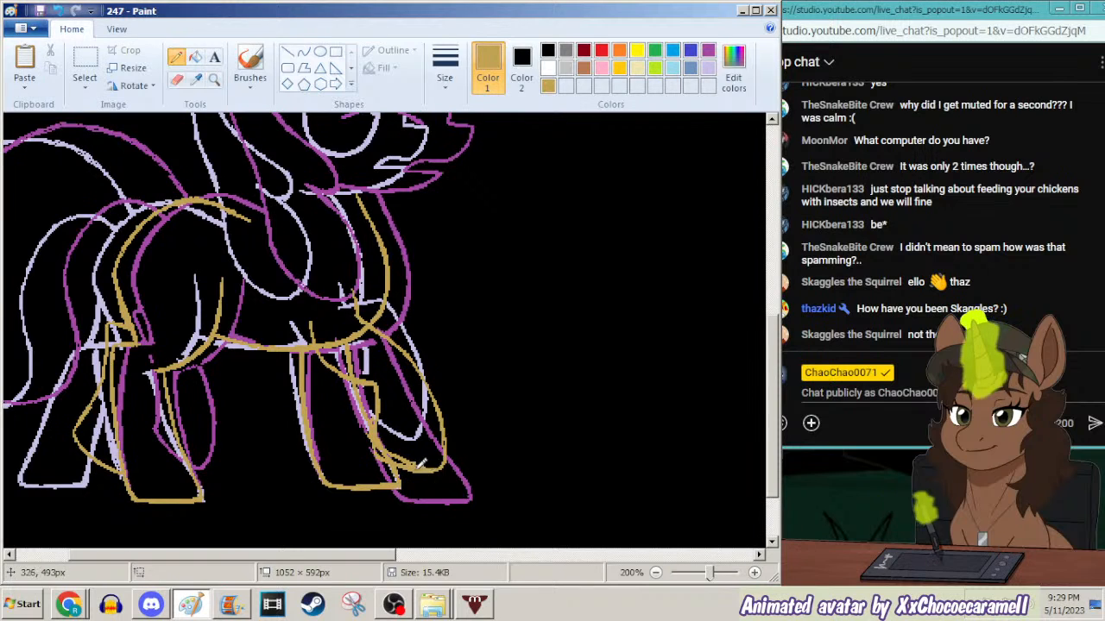
Erase the stray and overlapping lines inside the raised foreleg using thicker strokes, opening its join with the chest and belly.
left_click(447, 79)
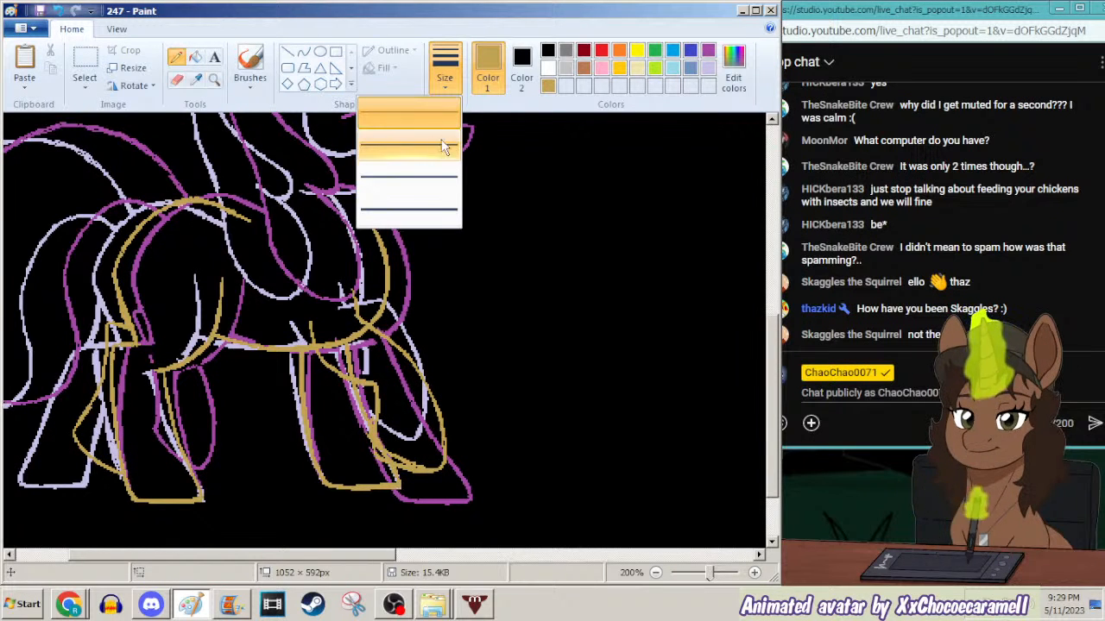
left_click(443, 143)
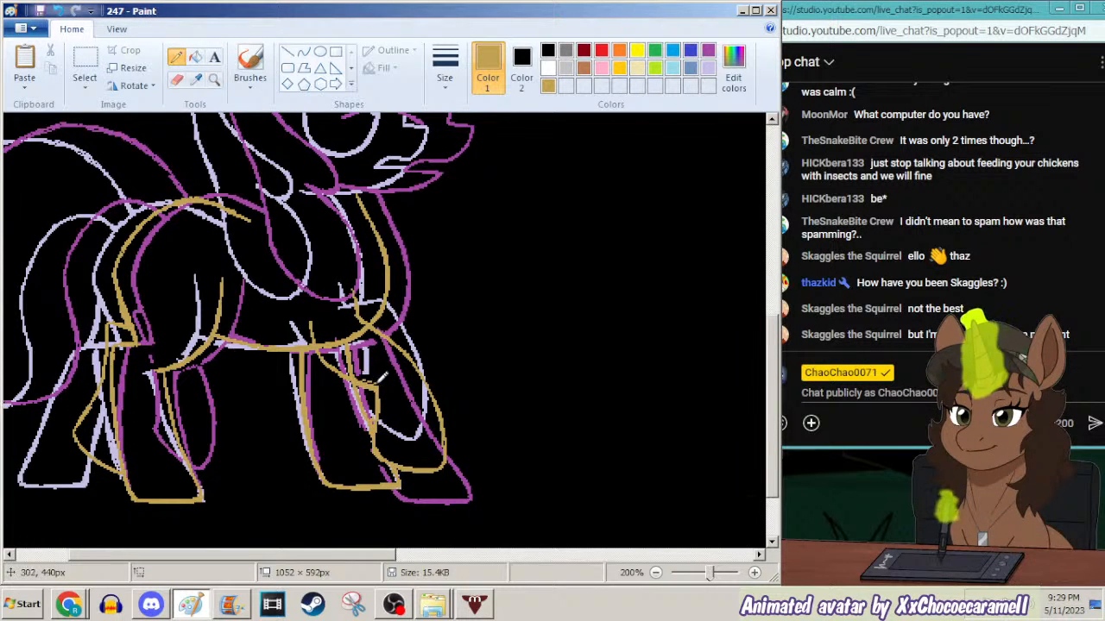
left_click(444, 69)
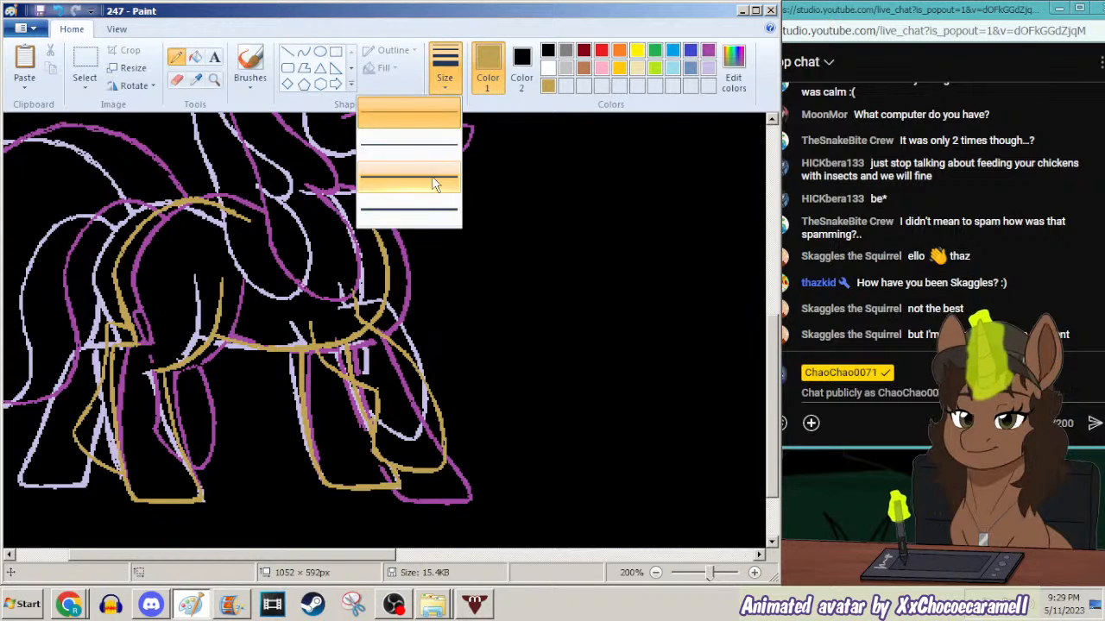
left_click(433, 183)
left_click_drag(322, 339, 362, 369)
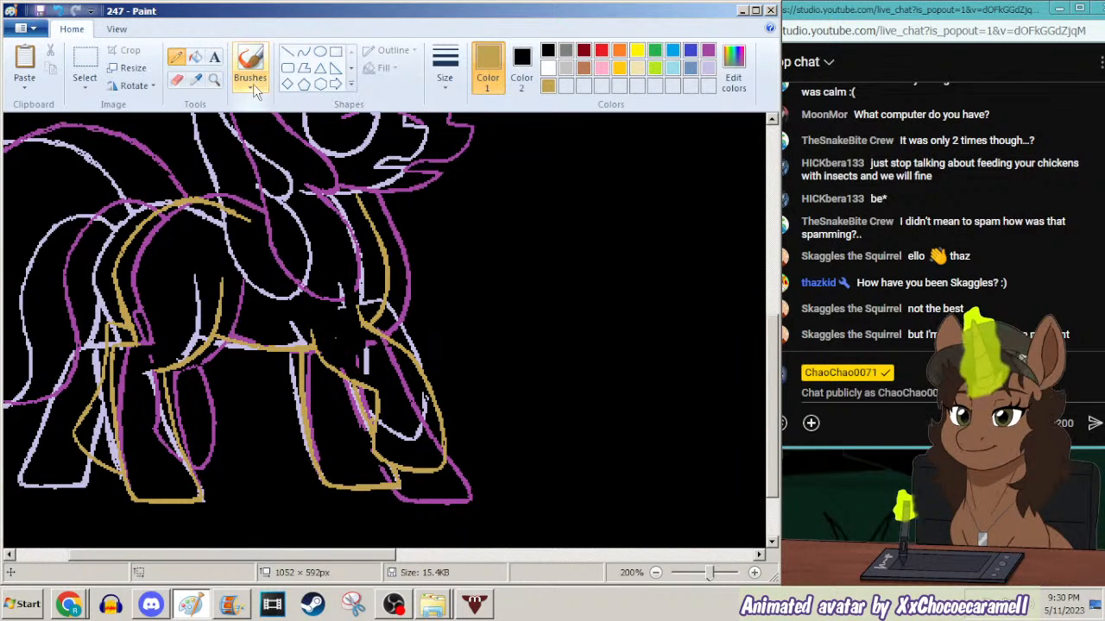
Draw the mane lock in gold, hanging from behind the ear down the neck and curling over the shoulder.
left_click(214, 79)
right_click(249, 223)
left_click(224, 338)
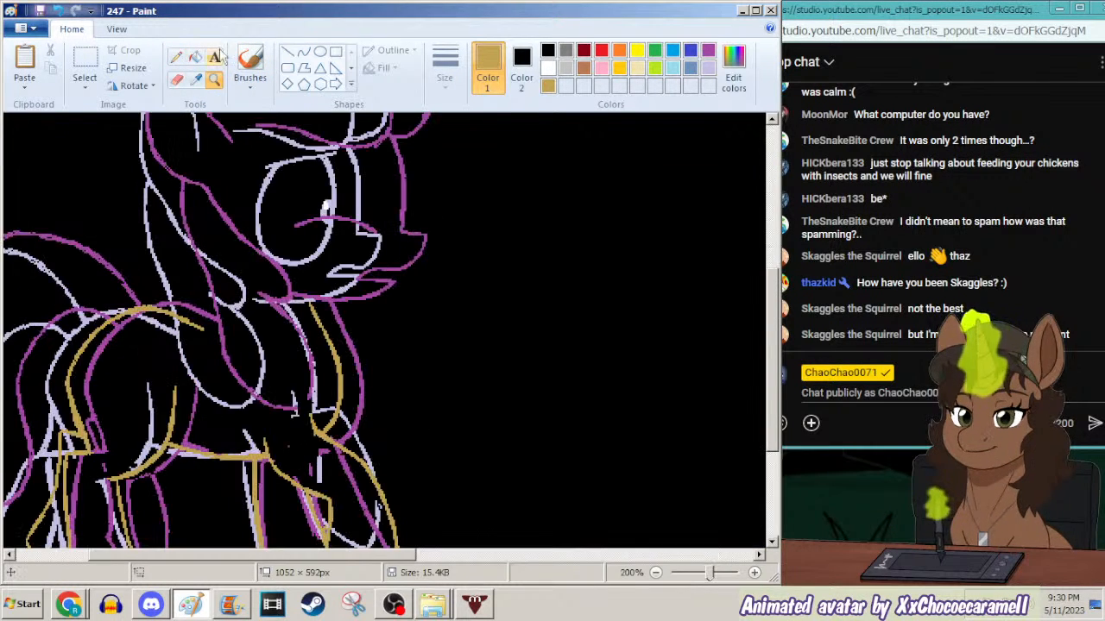
left_click(195, 57)
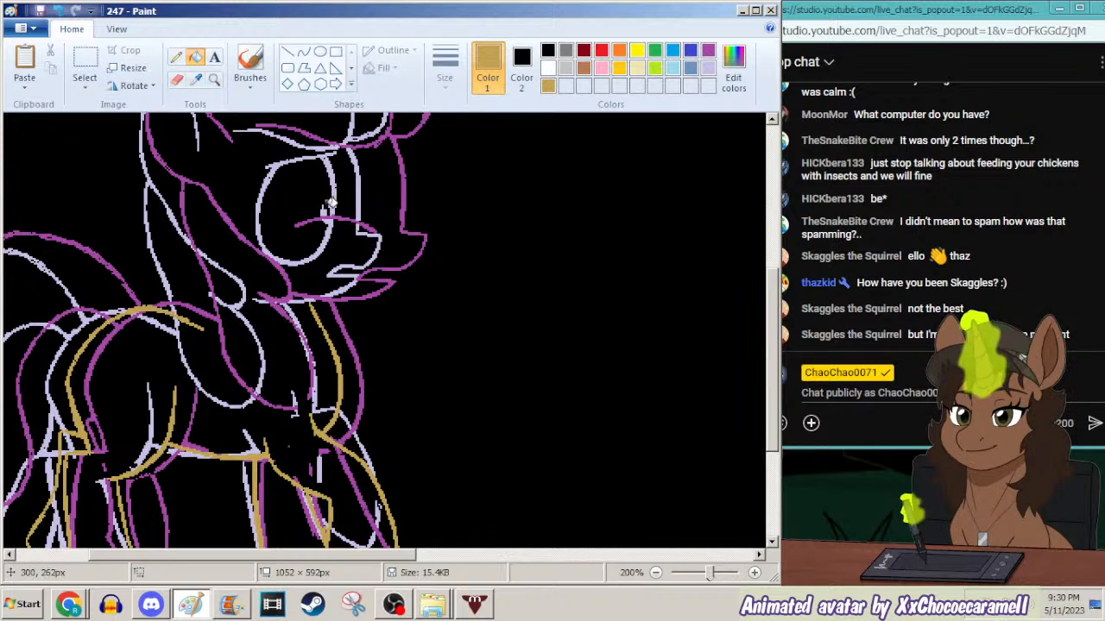
left_click_drag(770, 343, 768, 306)
left_click(175, 57)
mouse_move(168, 226)
left_mouse_down()
mouse_move(216, 424)
mouse_move(274, 457)
mouse_move(294, 429)
mouse_move(289, 388)
mouse_move(234, 344)
left_mouse_up()
mouse_move(184, 233)
left_mouse_down()
mouse_move(213, 280)
mouse_move(277, 343)
mouse_move(261, 350)
left_mouse_up()
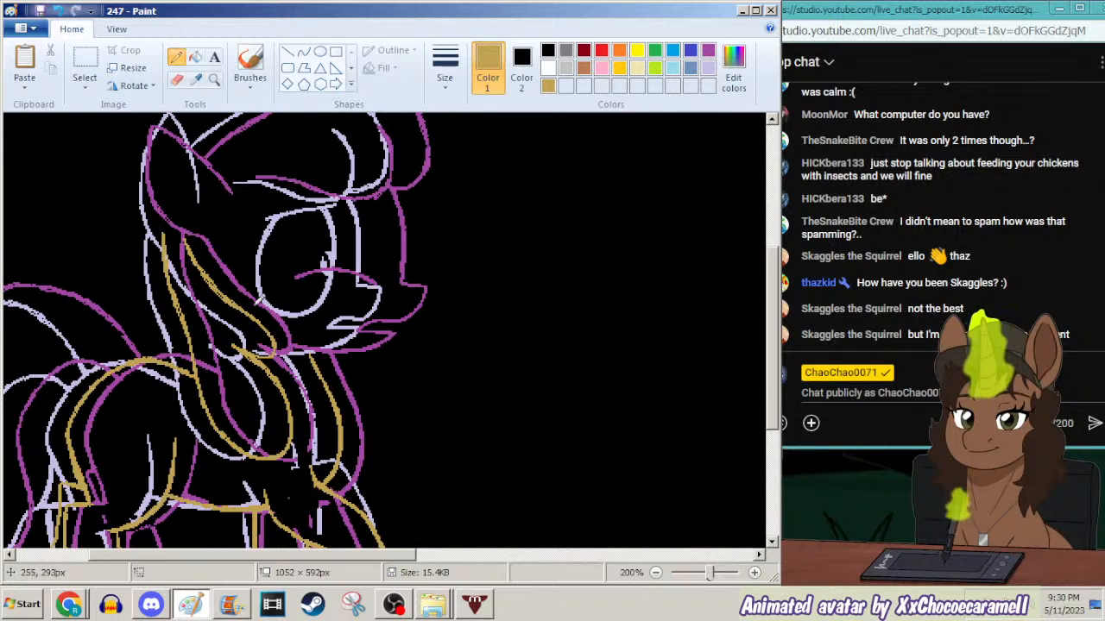
Draw the face profile in gold, covering the forehead, muzzle, open mouth and jaw.
left_click_drag(383, 272, 377, 201)
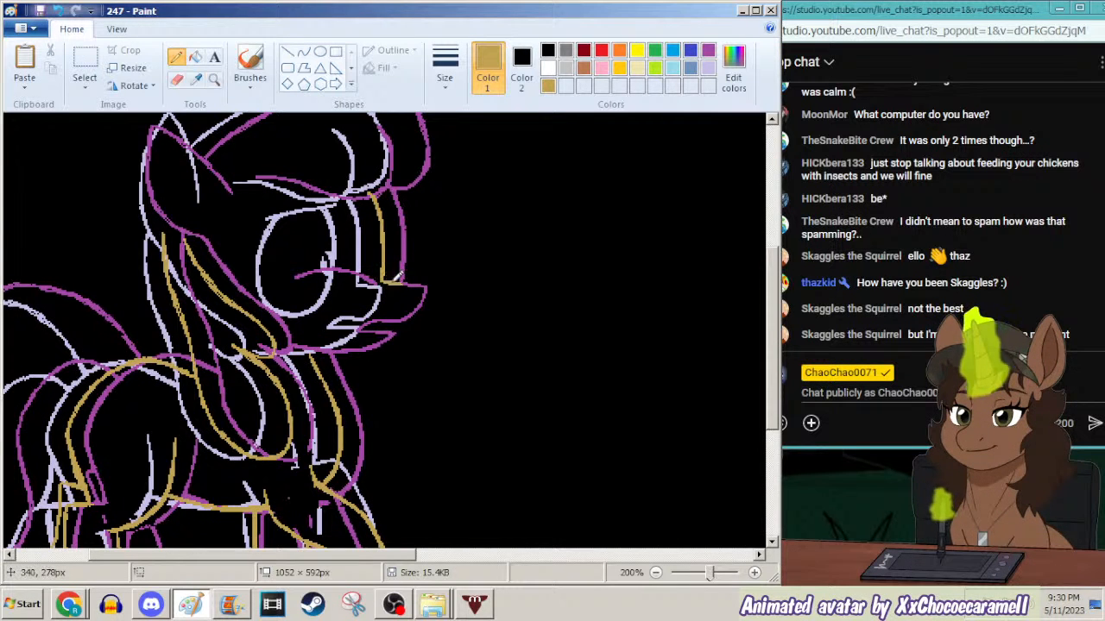
left_click_drag(391, 276, 410, 281)
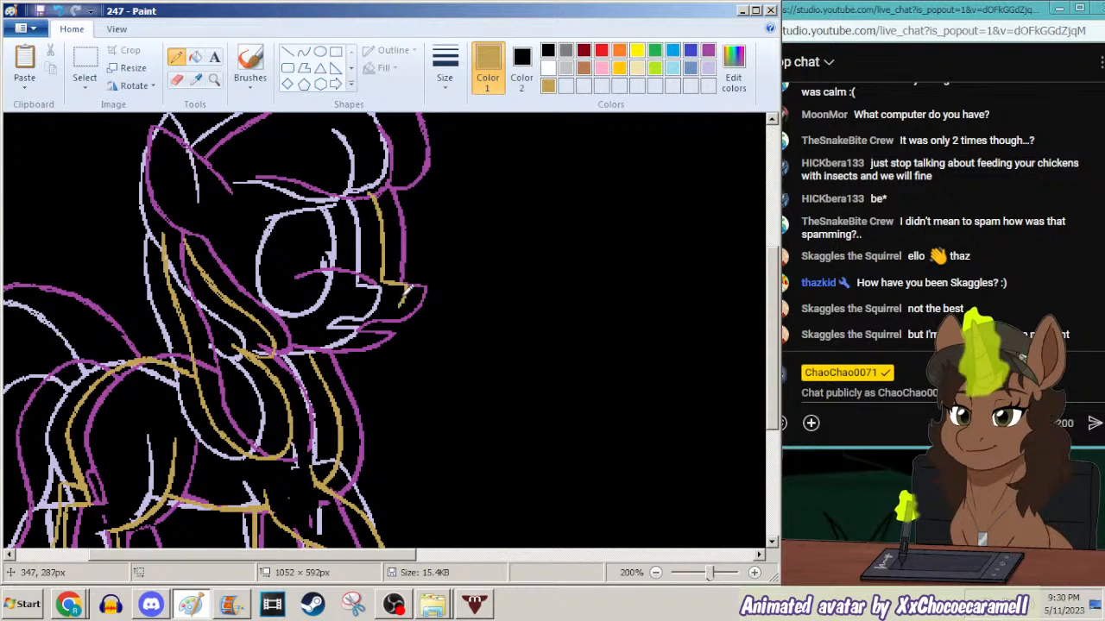
mouse_move(388, 315)
left_mouse_down()
mouse_move(351, 323)
mouse_move(358, 308)
mouse_move(350, 322)
mouse_move(382, 323)
left_mouse_up()
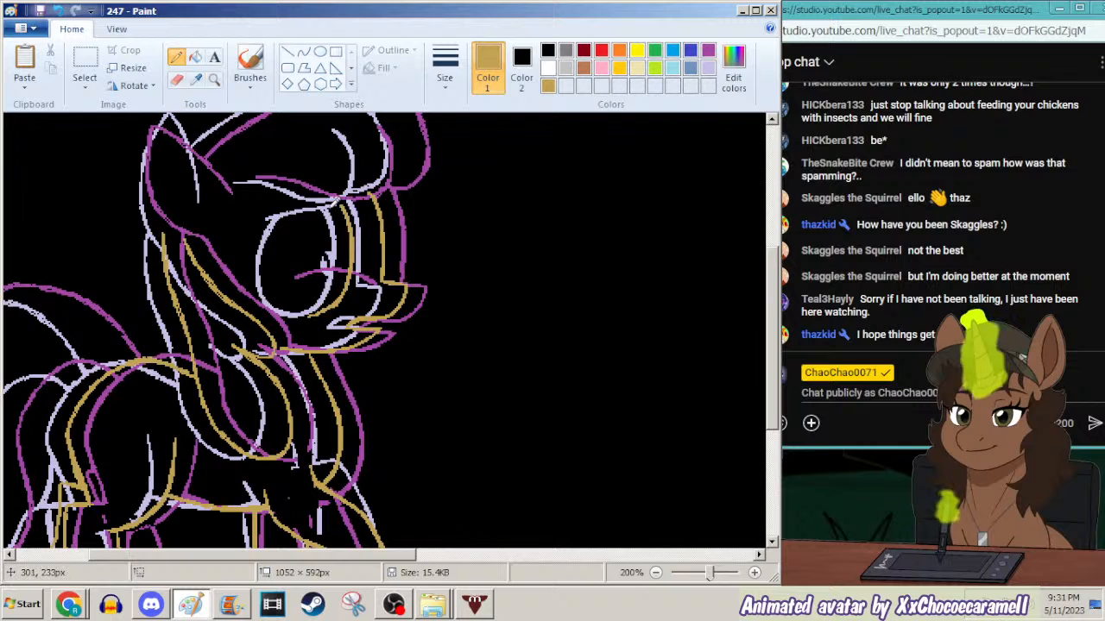
Complete the gold eye outline with its upper lid, and add a small eye highlight filled with white.
left_click_drag(292, 208, 273, 274)
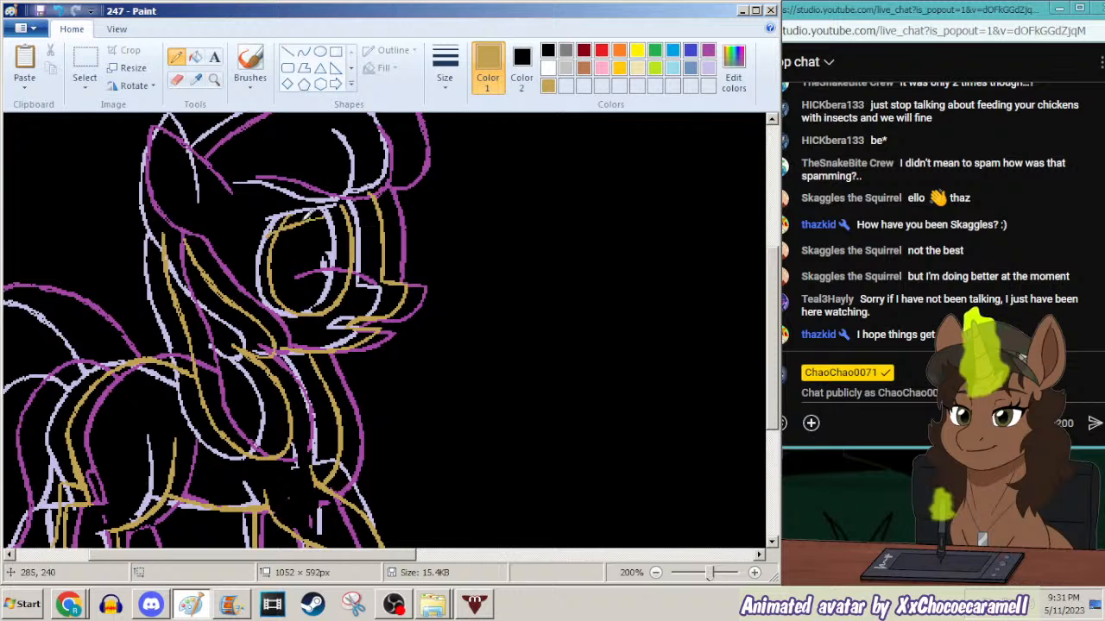
left_click(444, 71)
left_click(429, 167)
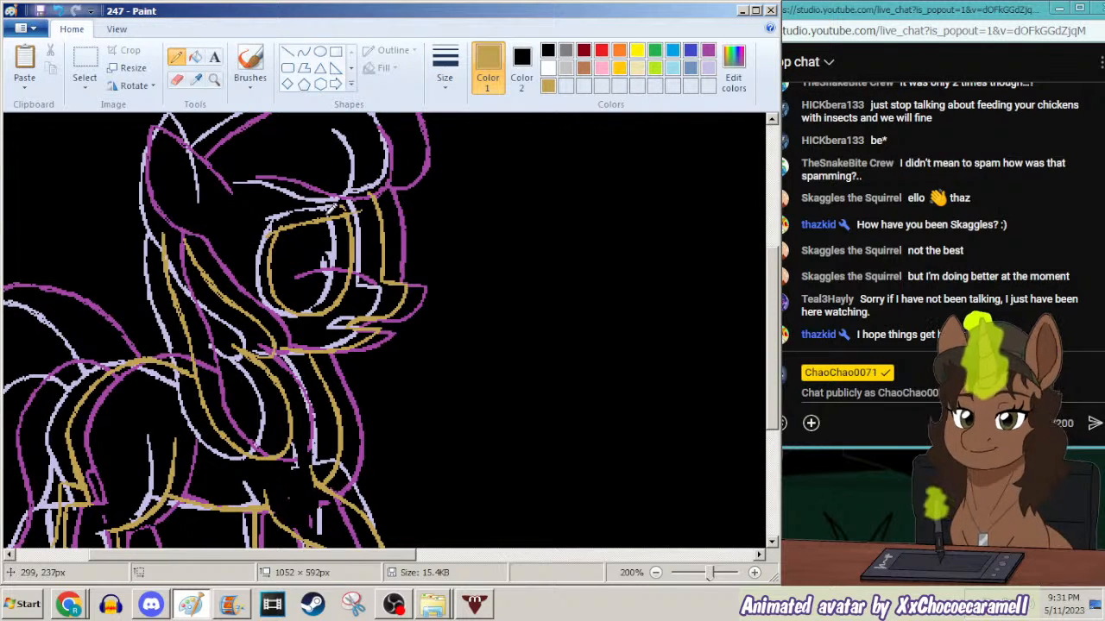
left_click(444, 71)
left_click(393, 126)
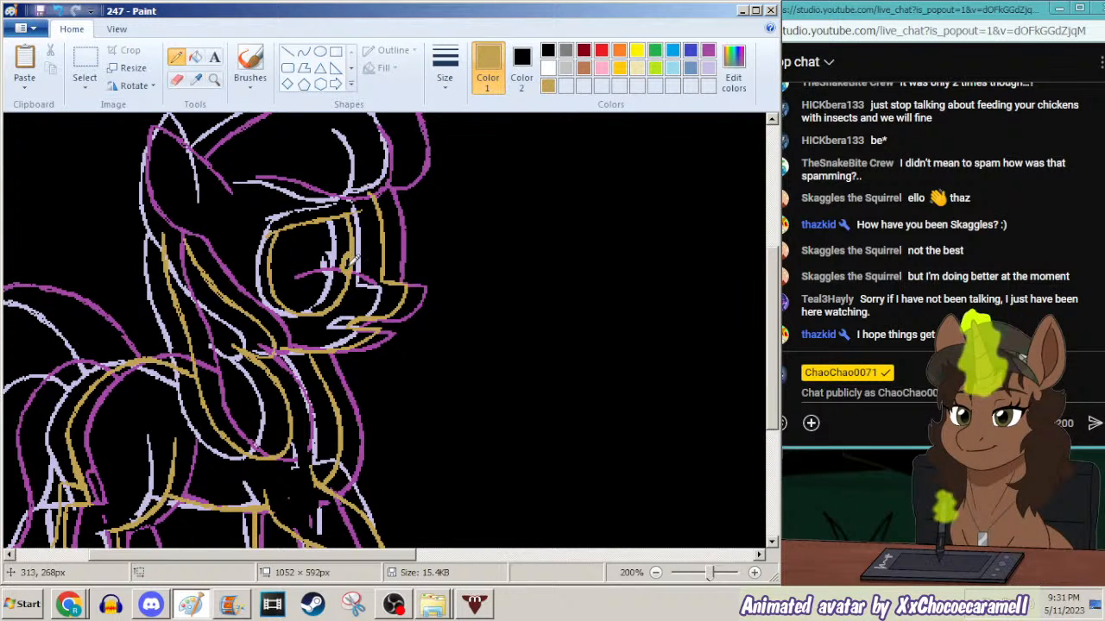
left_click(548, 68)
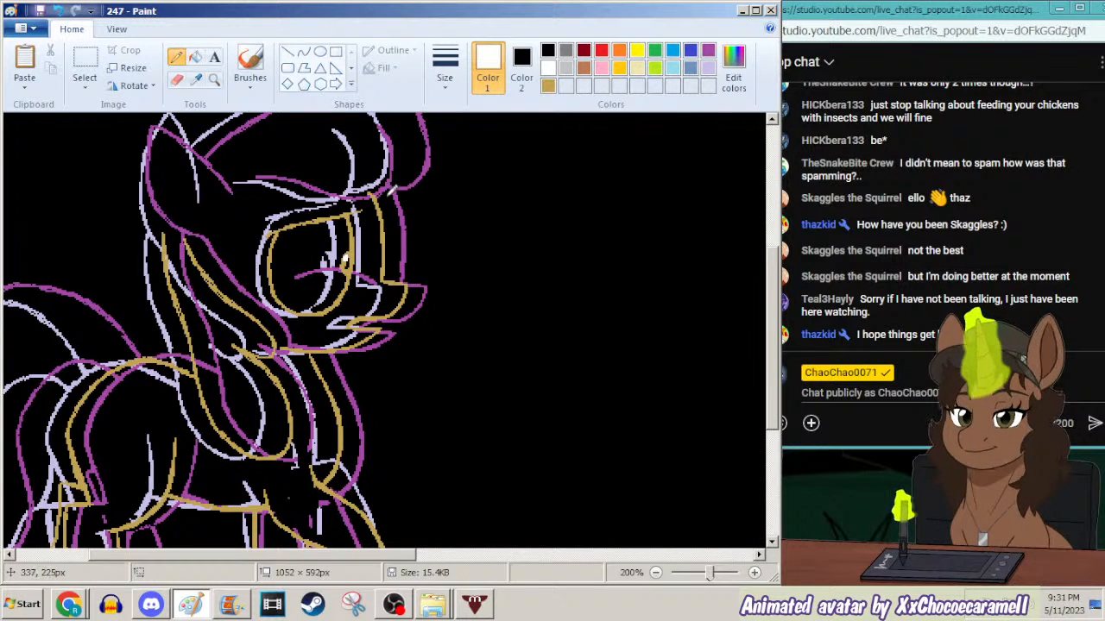
Return to the thinnest line and the gold colour, and outline the ear between the two guide poses.
left_click(445, 80)
left_click(449, 114)
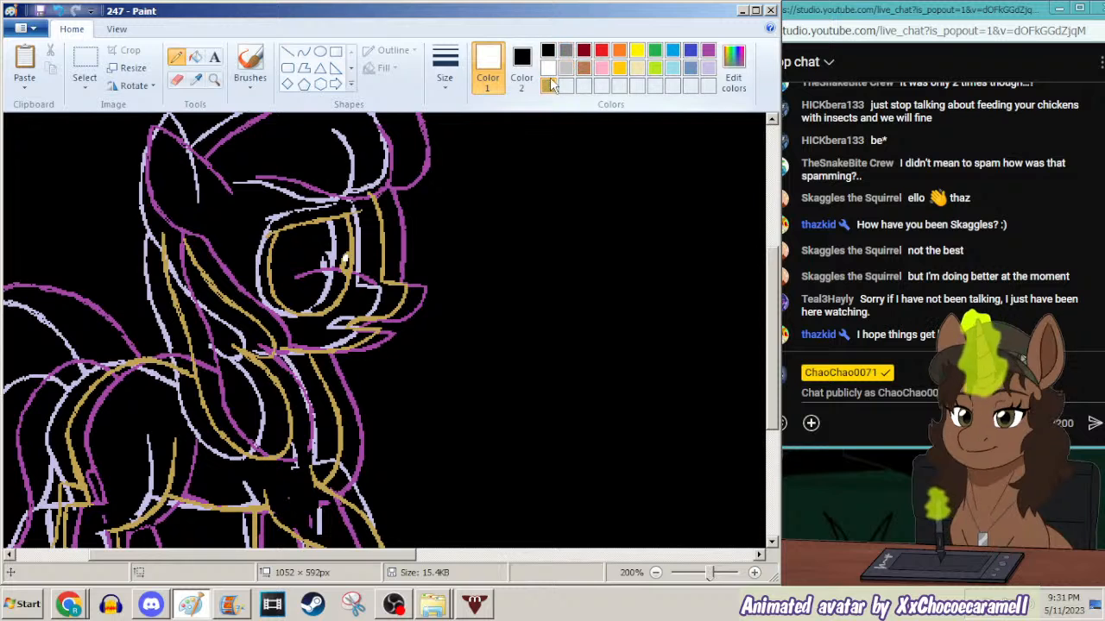
left_click(548, 86)
scroll(310, 246, "up", 3)
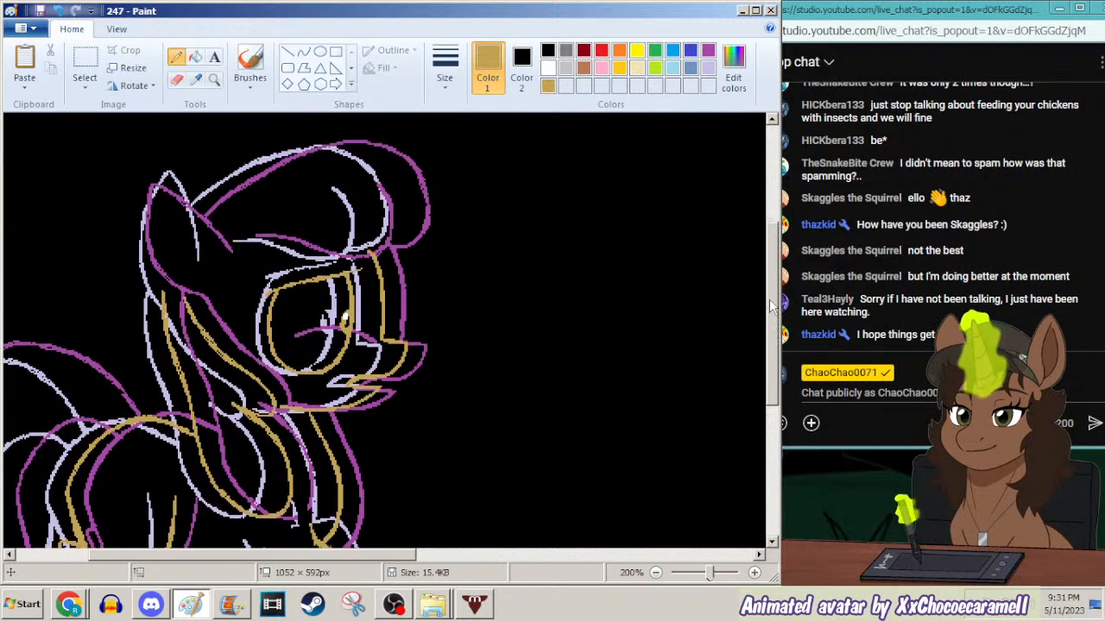
mouse_move(167, 209)
left_mouse_down()
mouse_move(151, 275)
mouse_move(155, 302)
mouse_move(178, 320)
left_mouse_up()
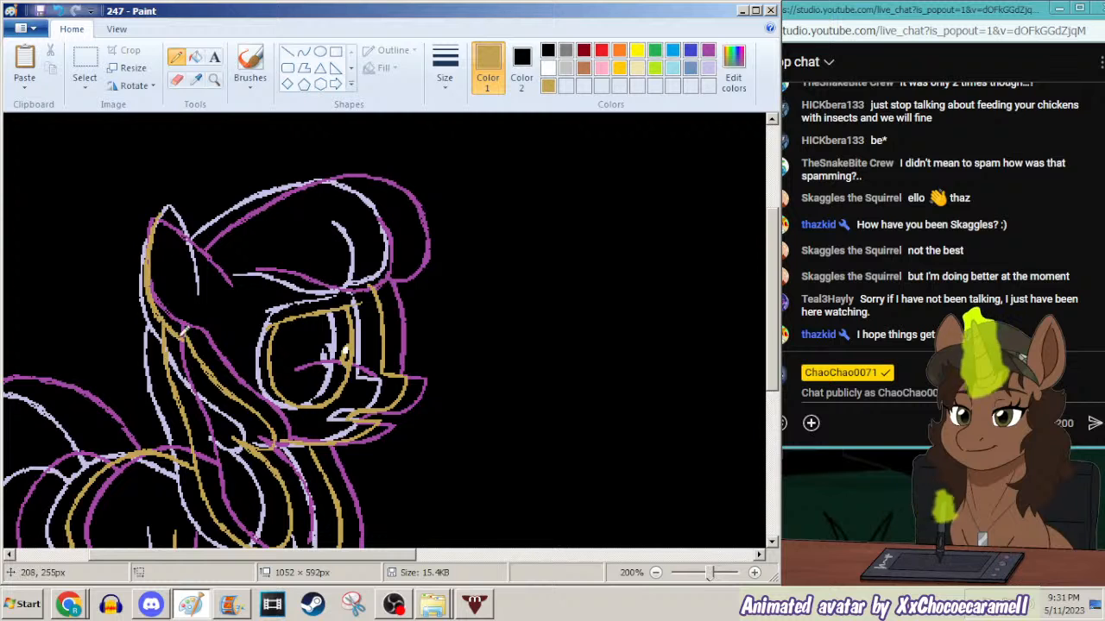
left_click_drag(229, 276, 179, 202)
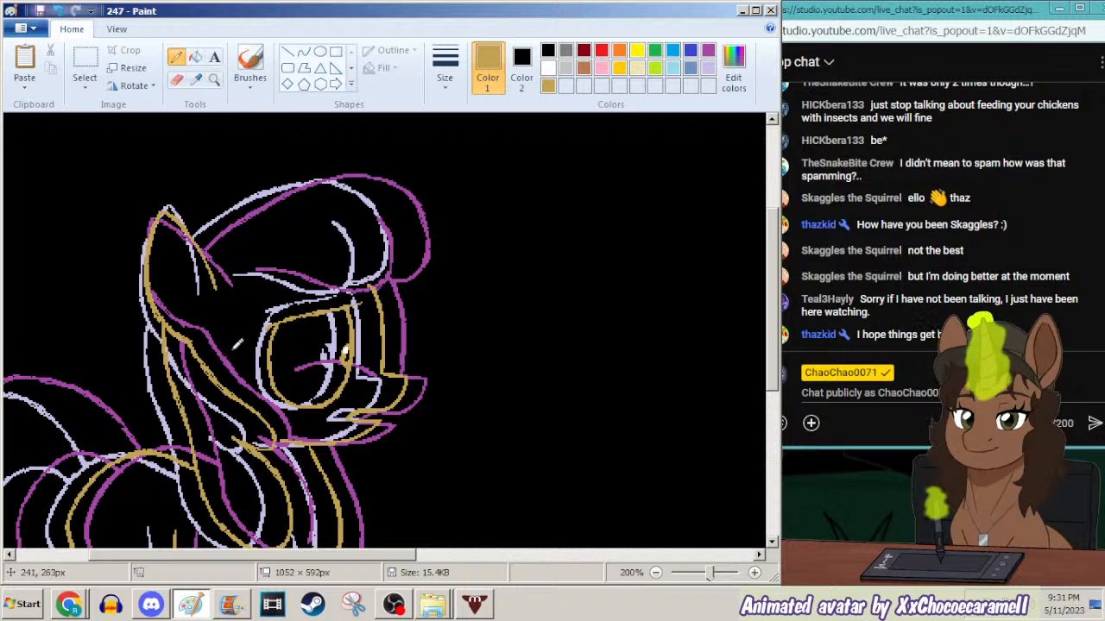
Draw the forelock's outer contour in gold, from the ear over the head and round to the forehead.
scroll(326, 536, "left", 4)
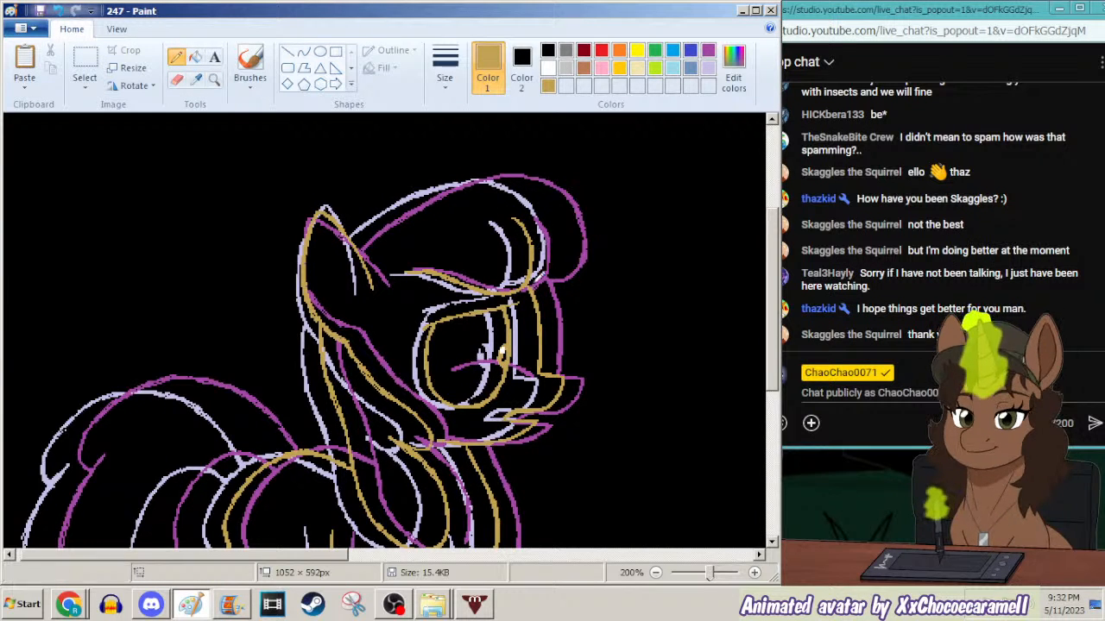
mouse_move(562, 257)
left_mouse_down()
mouse_move(571, 207)
mouse_move(550, 190)
left_mouse_up()
mouse_move(368, 223)
left_mouse_down()
mouse_move(350, 238)
mouse_move(437, 183)
mouse_move(470, 177)
mouse_move(523, 176)
mouse_move(560, 195)
left_mouse_up()
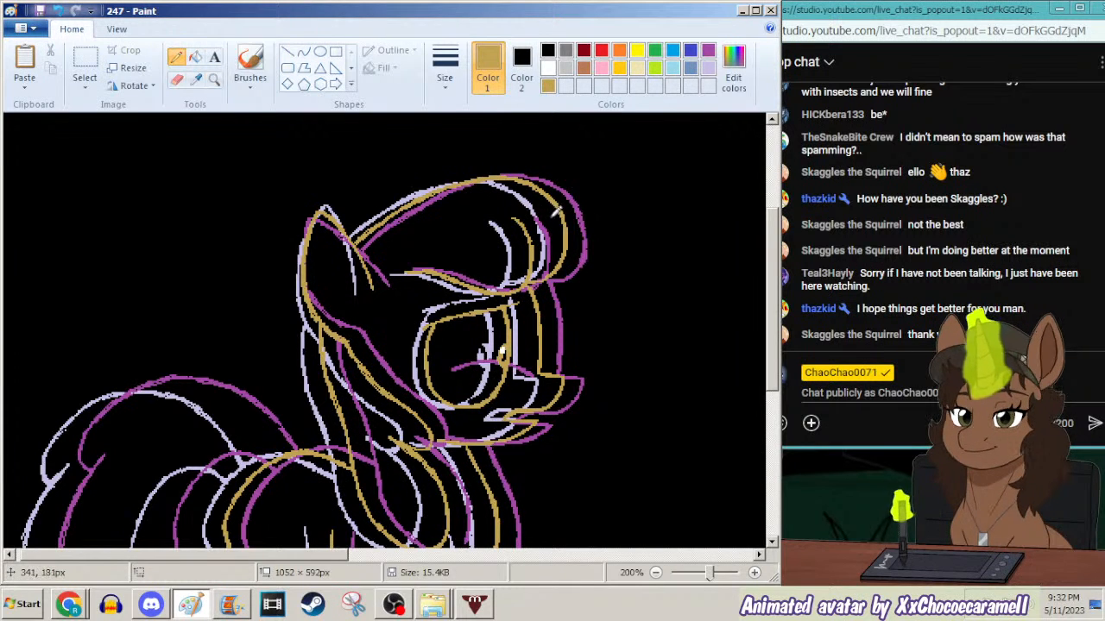
Draw the tail outline in gold between the two guide poses, covering the inner edge, rounded tip, outer edge and upper curve.
left_click_drag(766, 246, 780, 364)
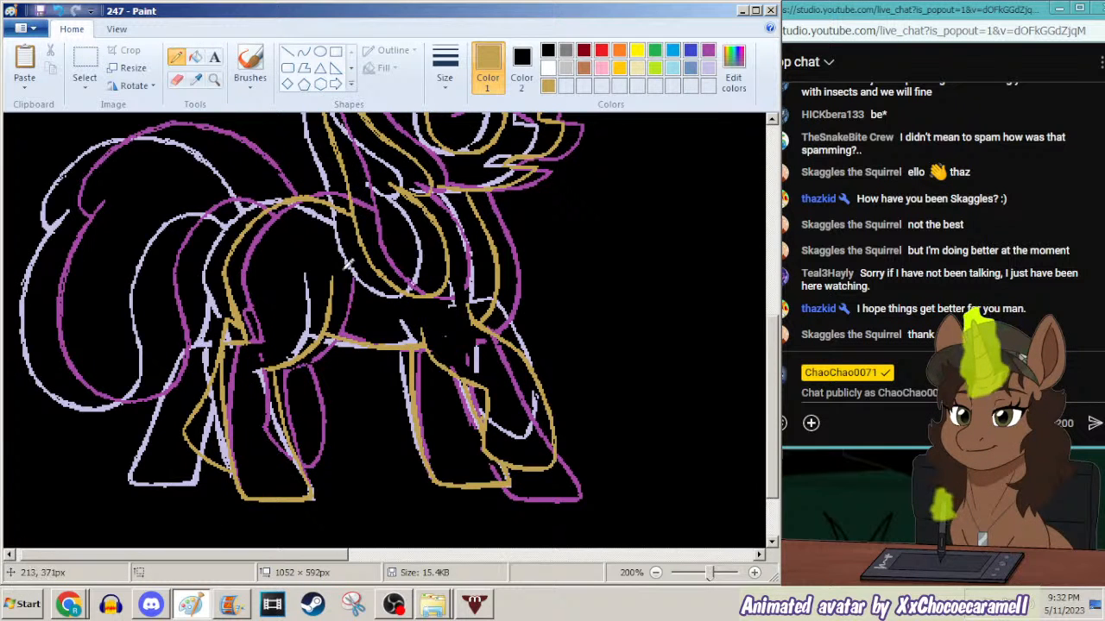
left_click_drag(316, 555, 222, 575)
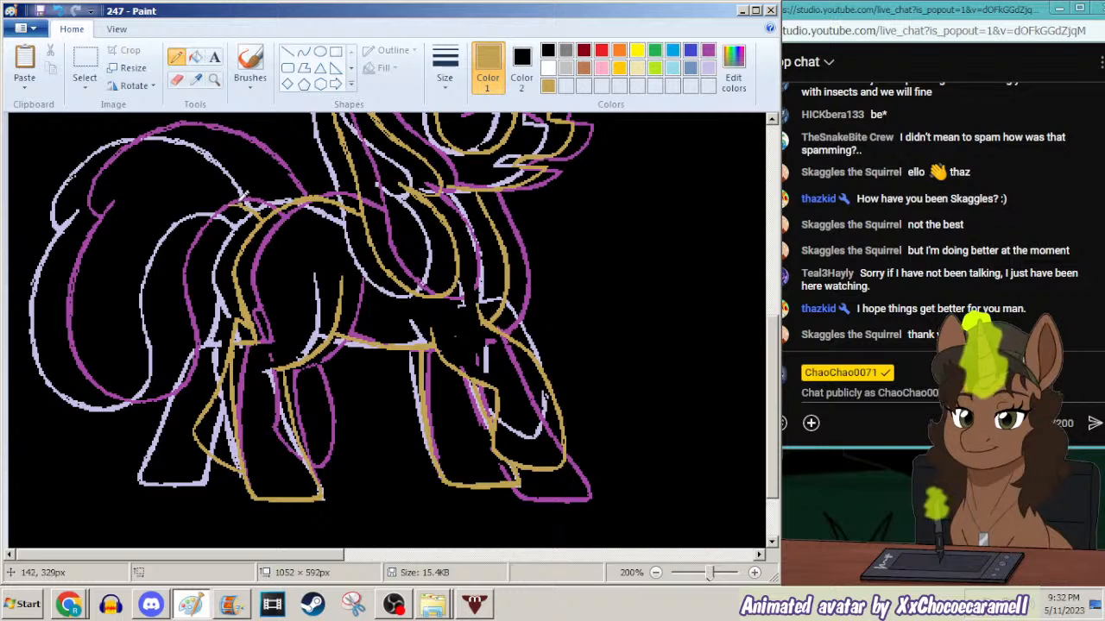
mouse_move(198, 216)
left_mouse_down()
mouse_move(172, 252)
mouse_move(168, 328)
left_mouse_up()
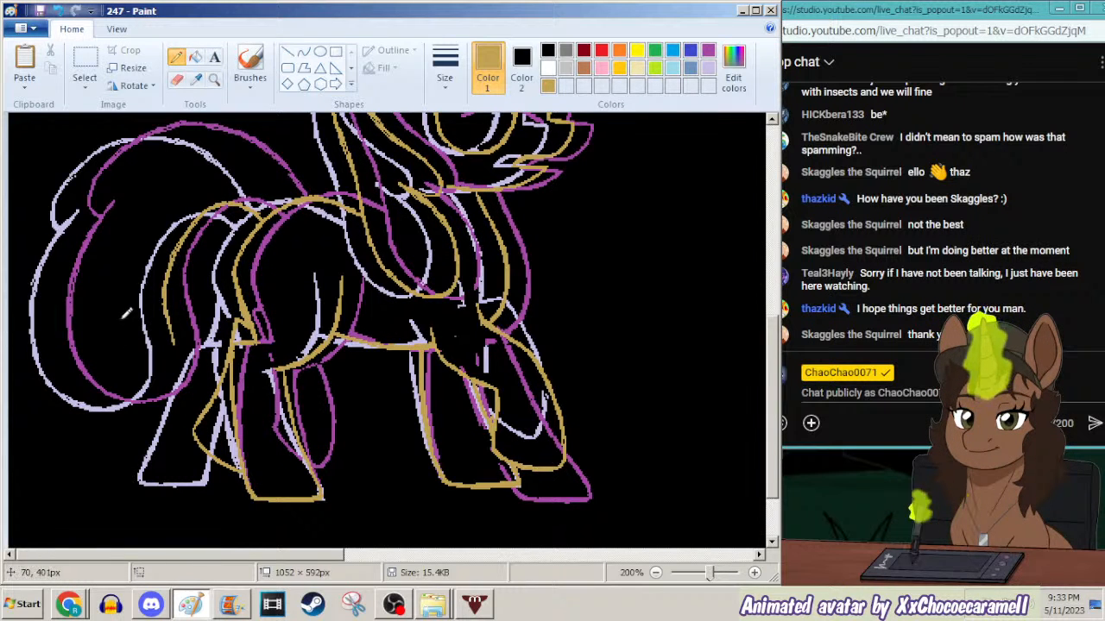
left_click_drag(125, 402, 176, 382)
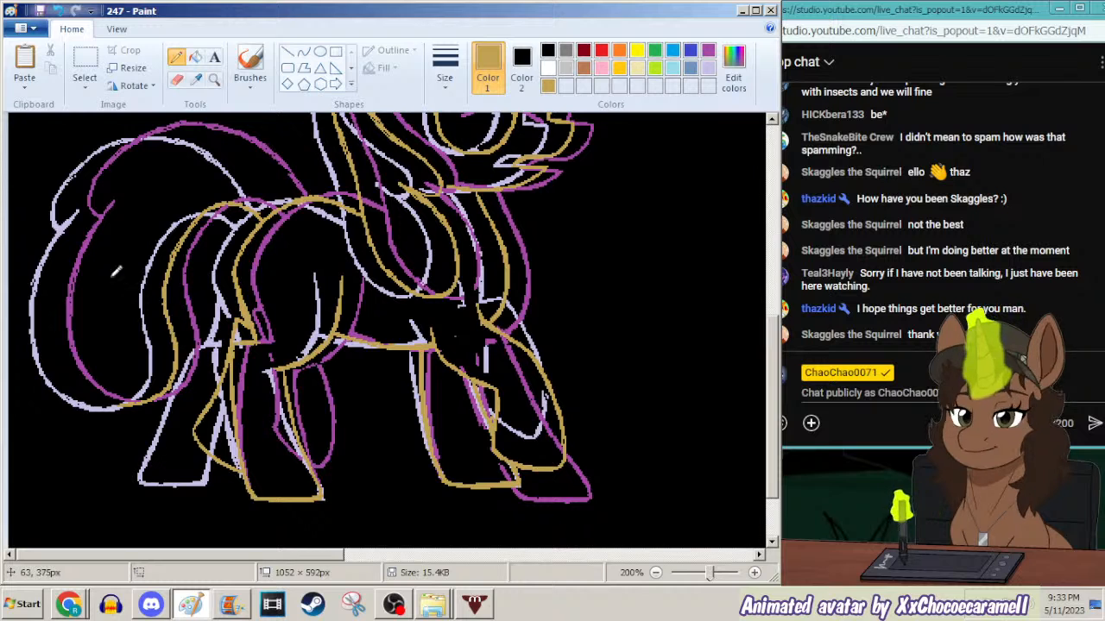
mouse_move(100, 200)
left_mouse_down()
mouse_move(58, 269)
mouse_move(76, 233)
mouse_move(54, 332)
mouse_move(100, 392)
left_mouse_up()
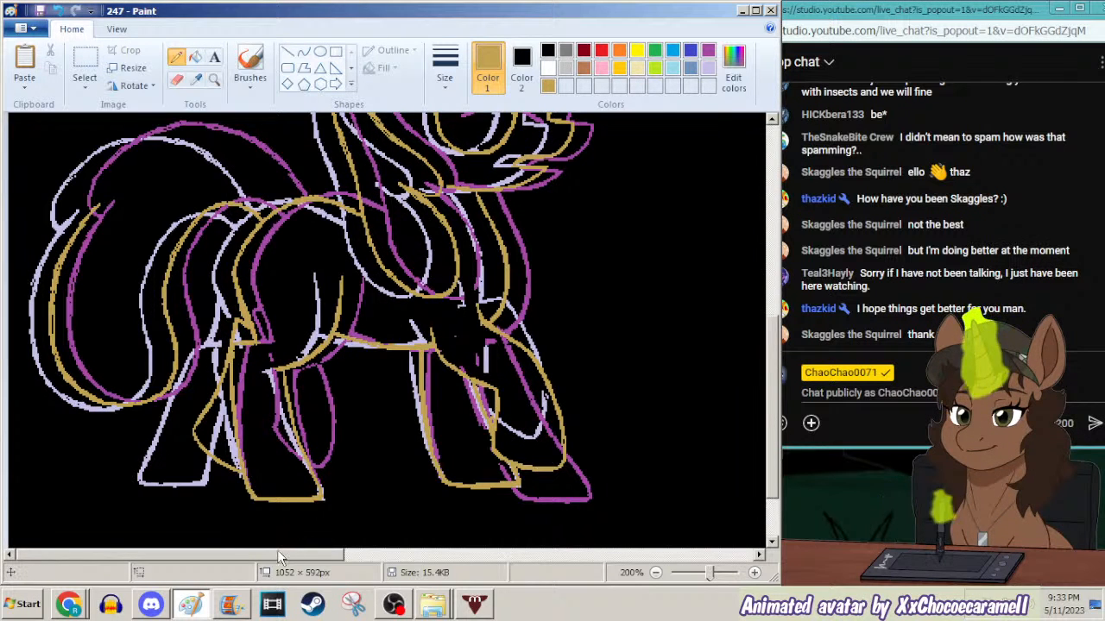
left_click_drag(772, 352, 773, 312)
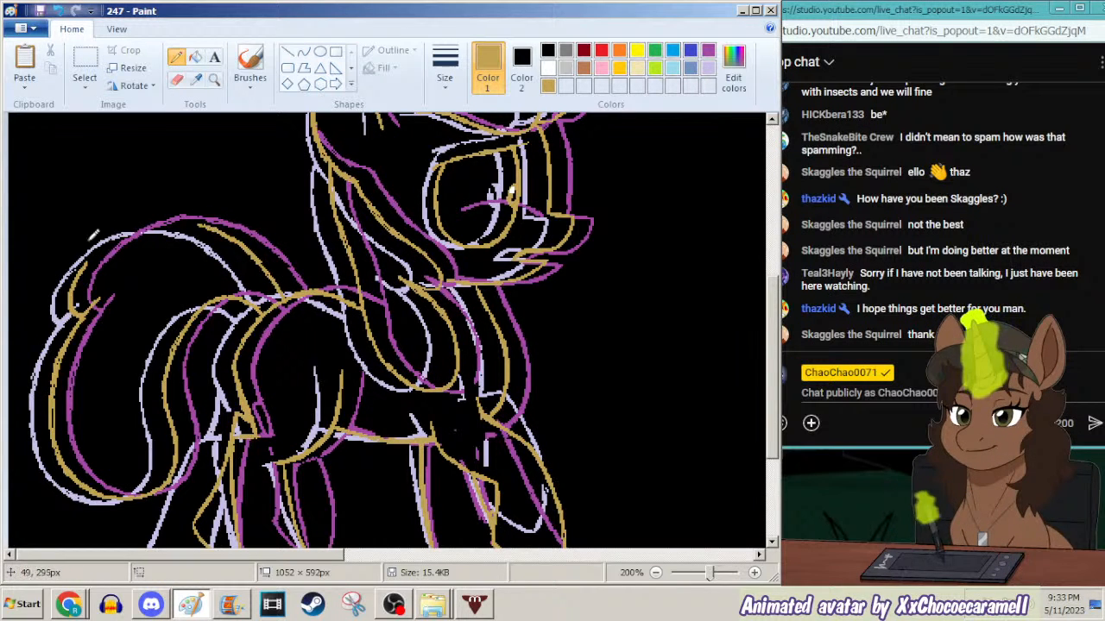
mouse_move(79, 267)
left_mouse_down()
mouse_move(95, 244)
mouse_move(204, 217)
left_mouse_up()
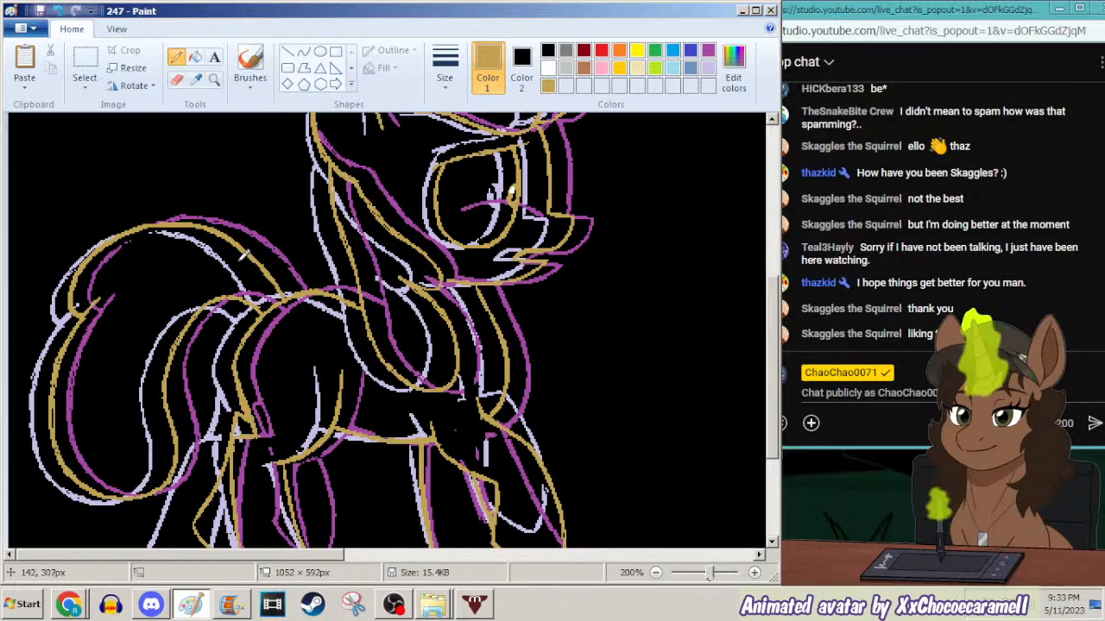
Remove the lavender guide pose by making its colour transparent, blacking out the pony area and pasting the drawing back.
left_click(195, 78)
right_click(331, 160)
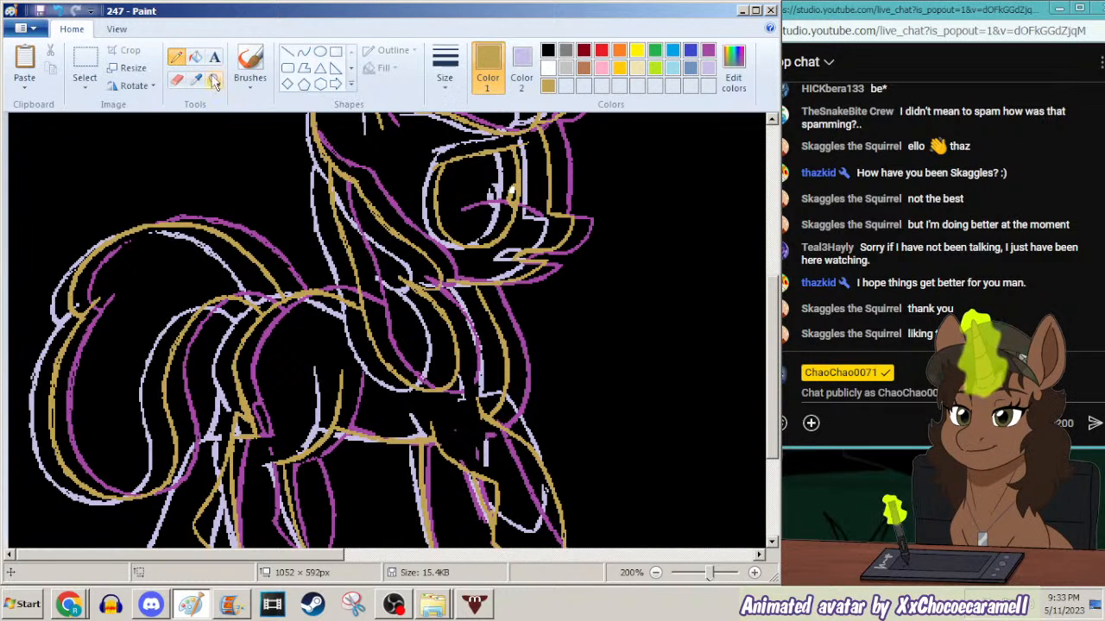
left_click(216, 81)
right_click(240, 182)
right_click(227, 167)
left_click(196, 79)
left_click(216, 152)
key("ctrl+a")
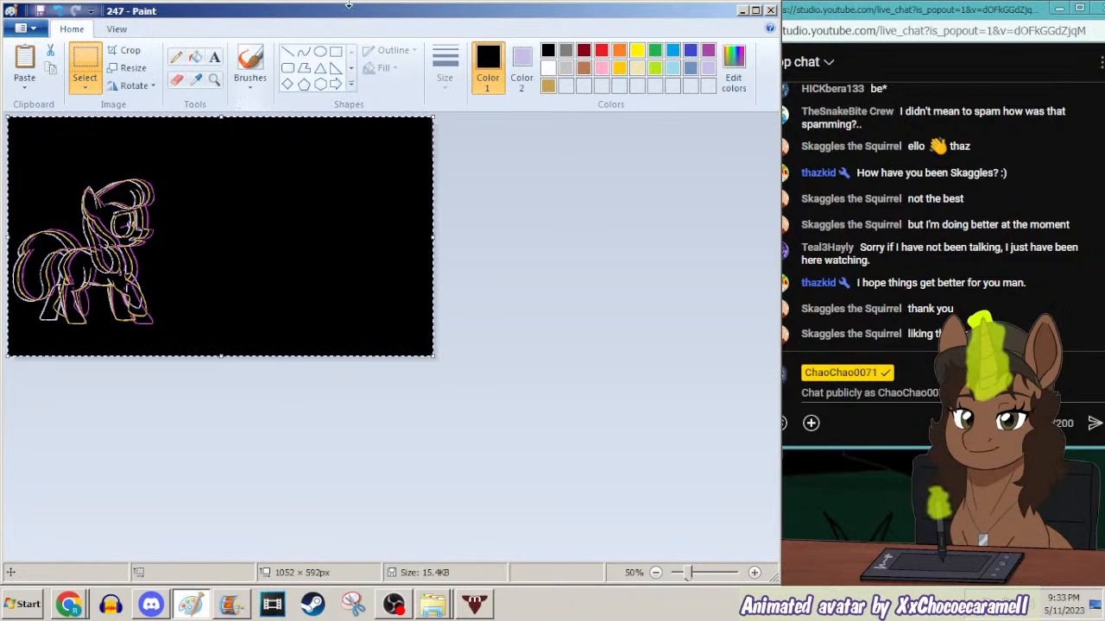
left_click(335, 50)
mouse_move(240, 151)
left_mouse_down()
mouse_move(27, 301)
mouse_move(4, 371)
left_mouse_up()
key("ctrl+v")
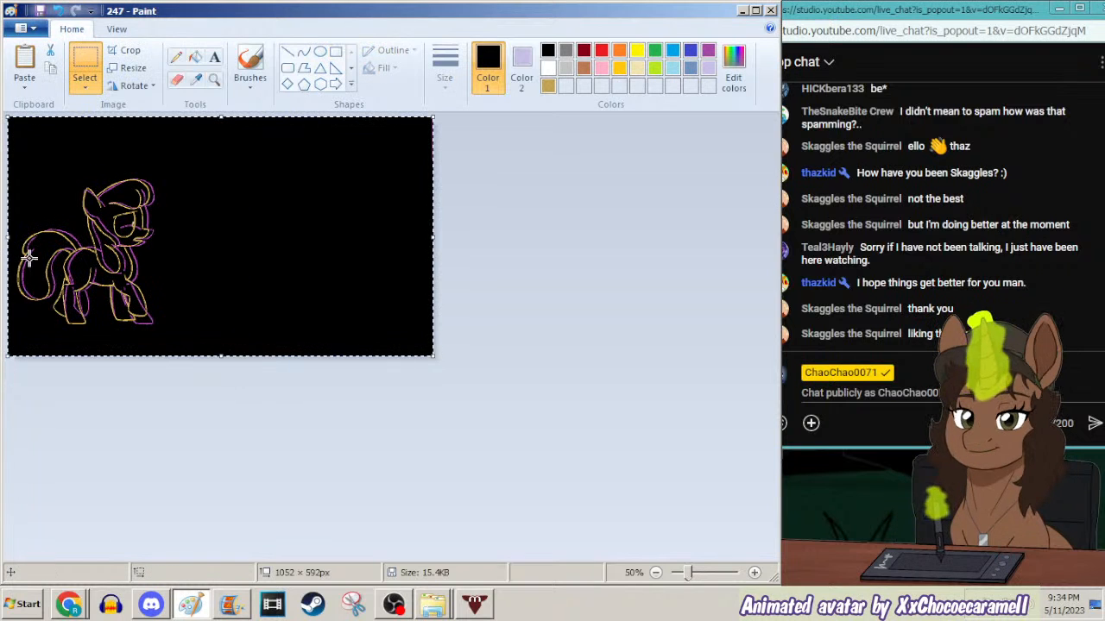
Remove the purple guide pose the same way, leaving only the gold pony on black.
left_click(196, 79)
right_click(148, 209)
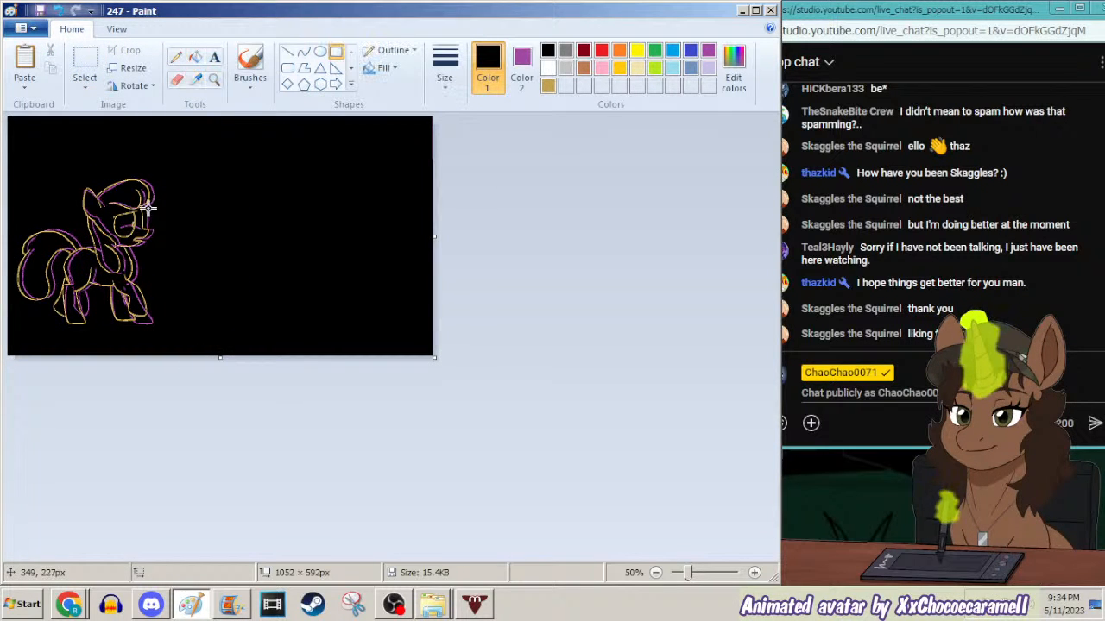
left_click_drag(203, 142, 2, 383)
key("ctrl+v")
Set the secondary colour to black, return to the pencil with gold, and save the cleaned picture as 247.
left_click(214, 78)
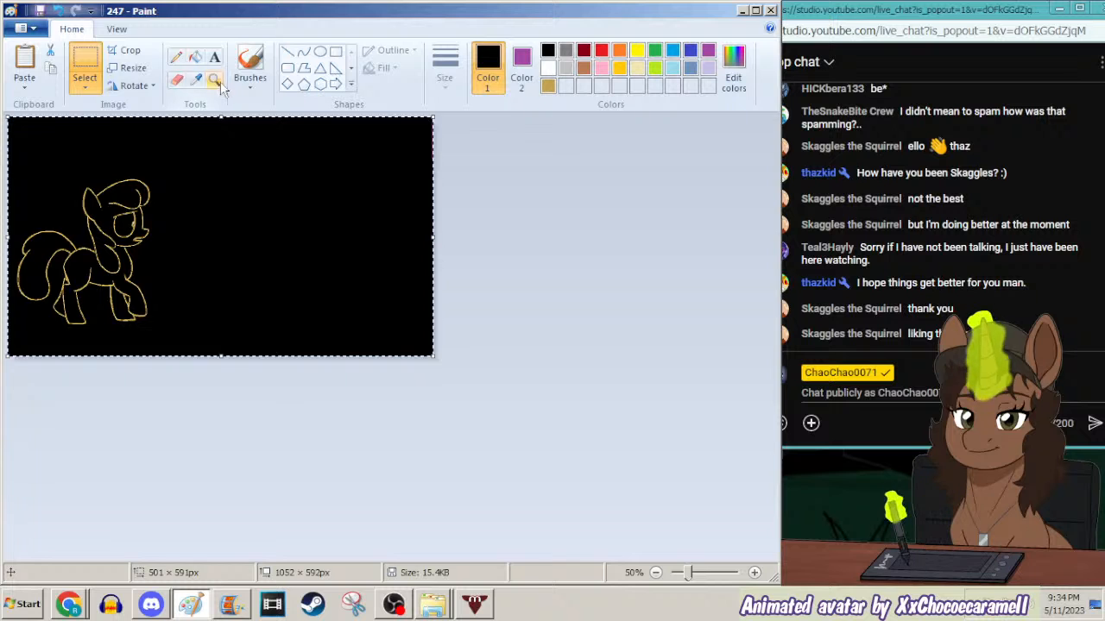
left_click(148, 246)
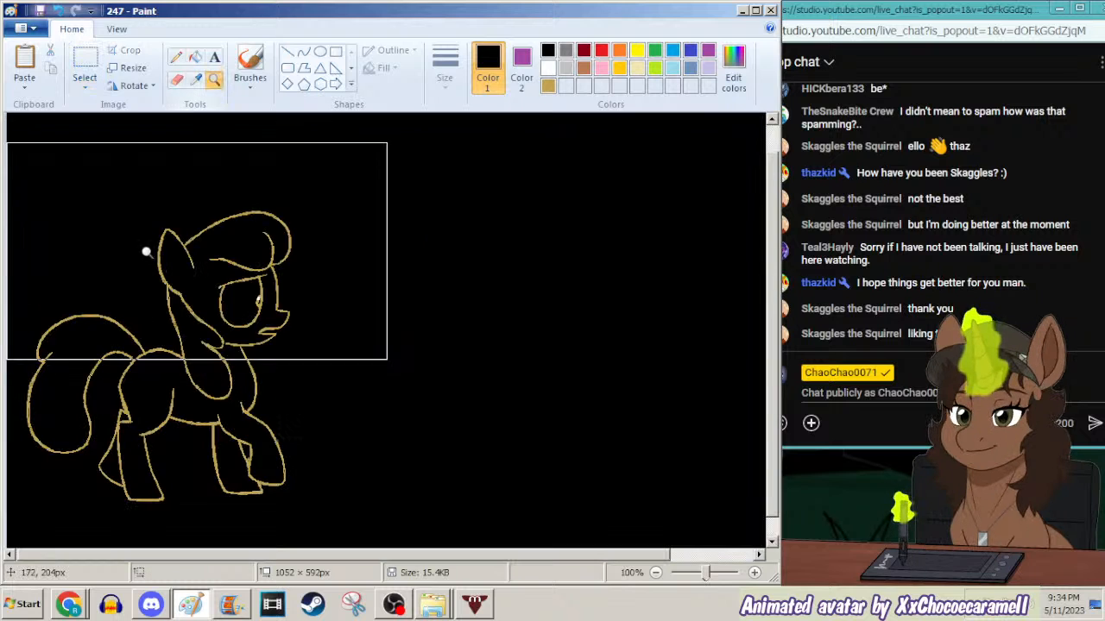
left_click(197, 81)
right_click(173, 158)
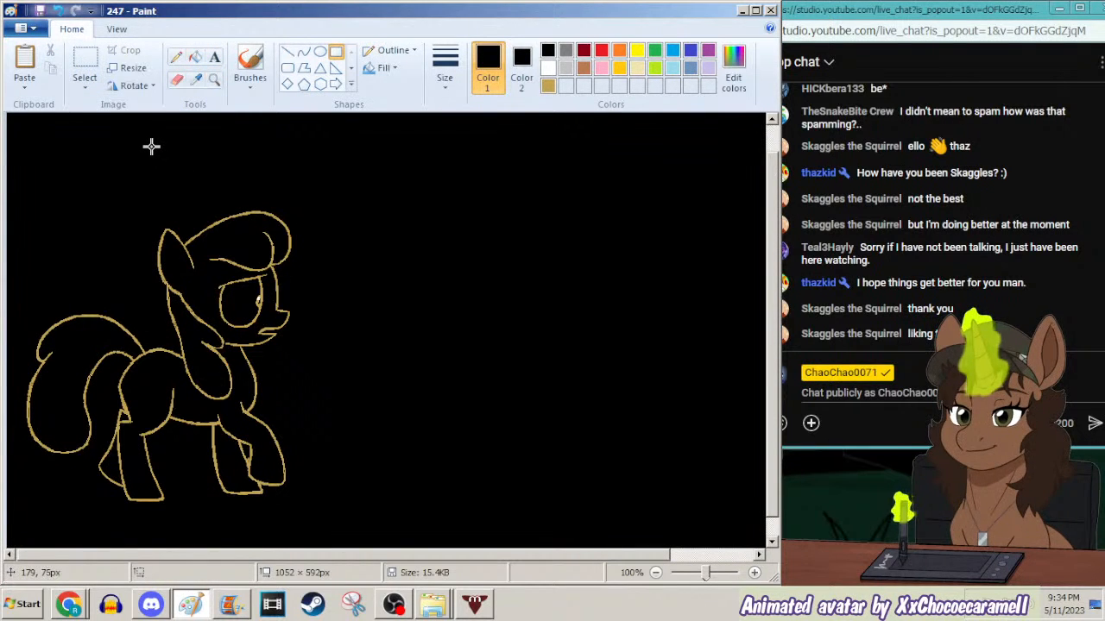
left_click(176, 56)
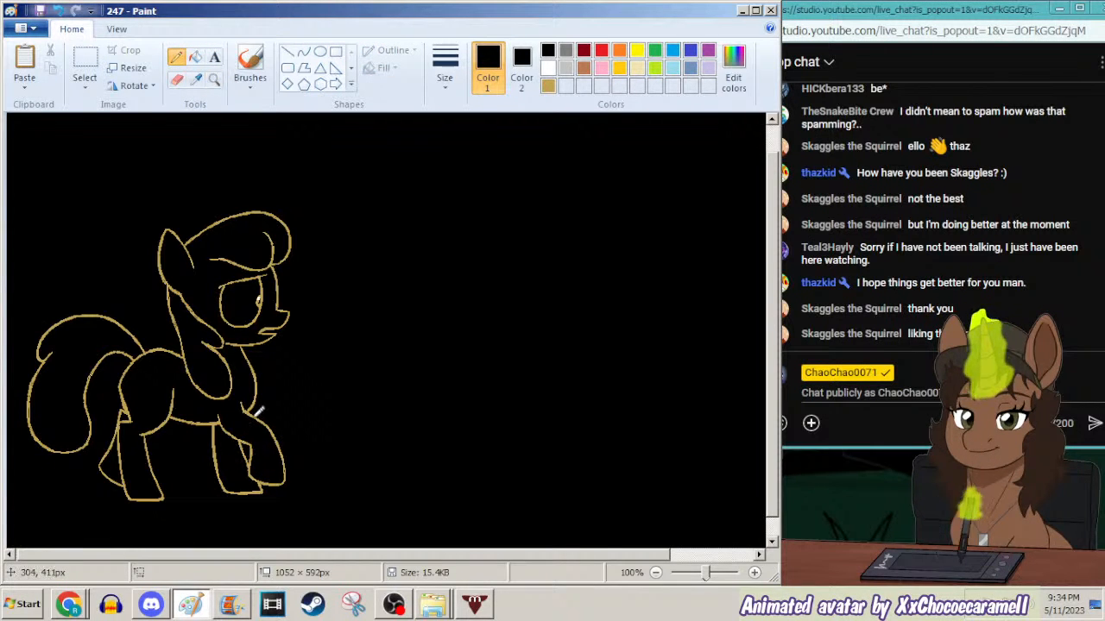
left_click(547, 85)
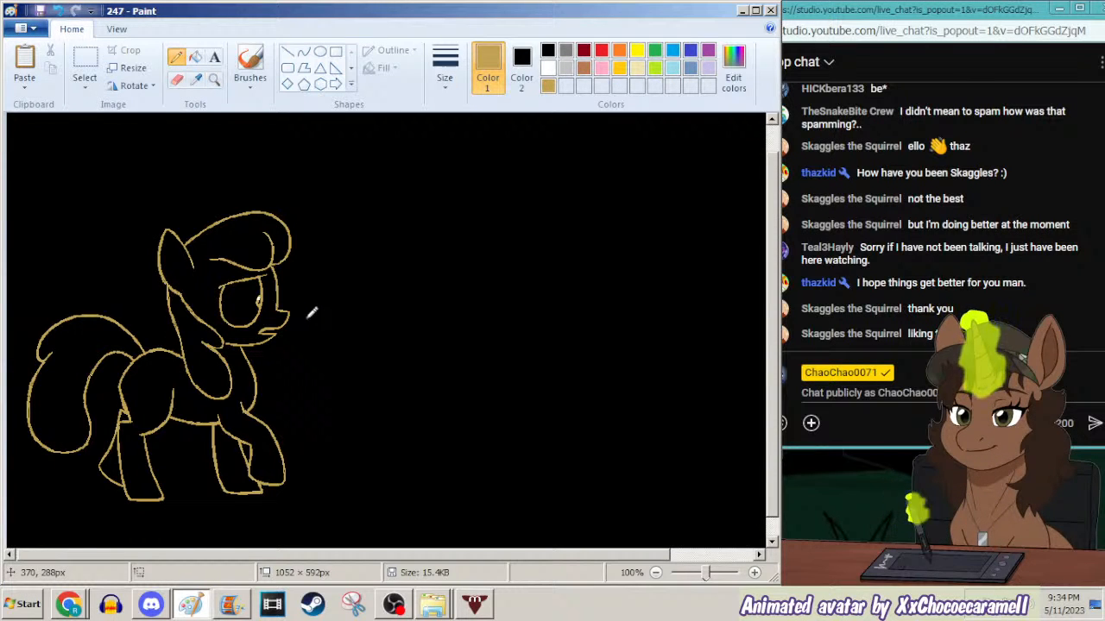
key("F12")
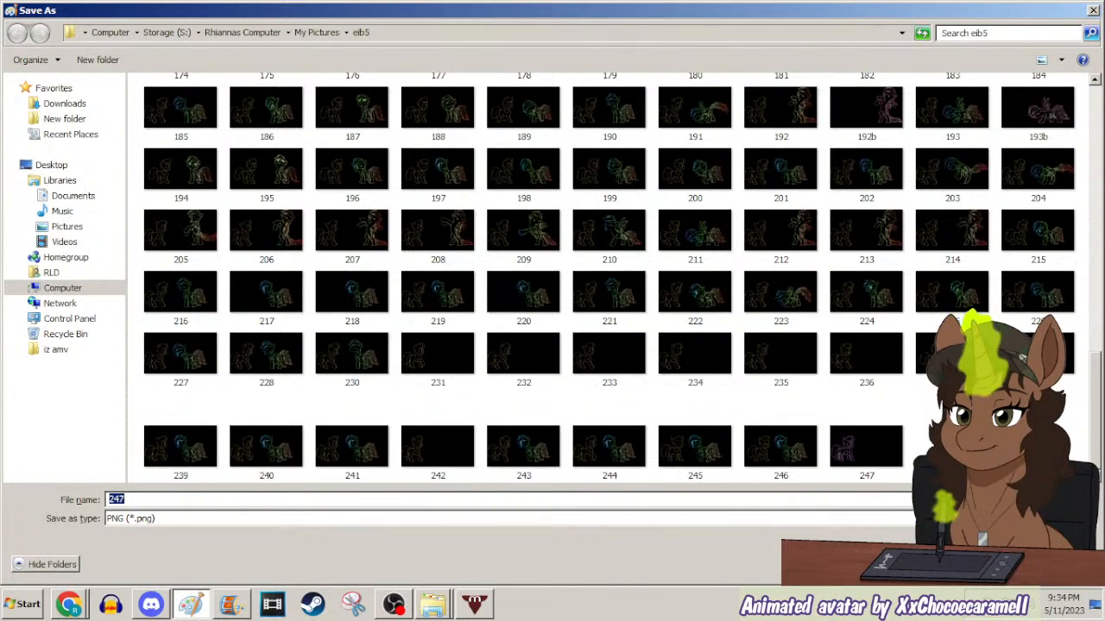
key("Return")
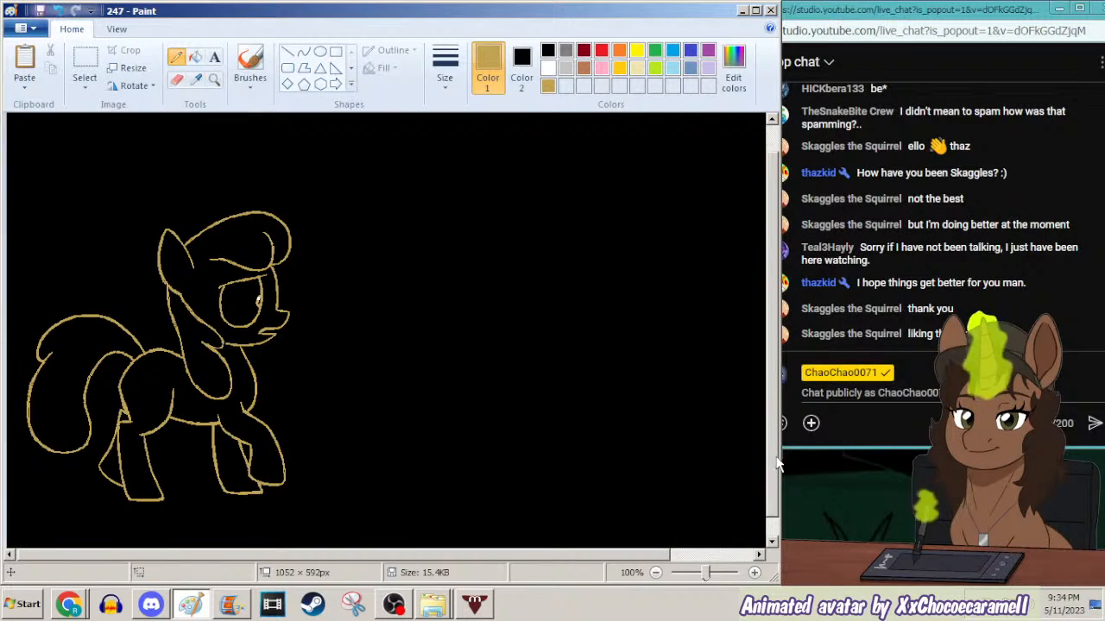
Switch to Movie Maker, insert picture 247 before the rainbow-only frame in the part15 timeline, and step through the frames after it.
key("alt+Tab")
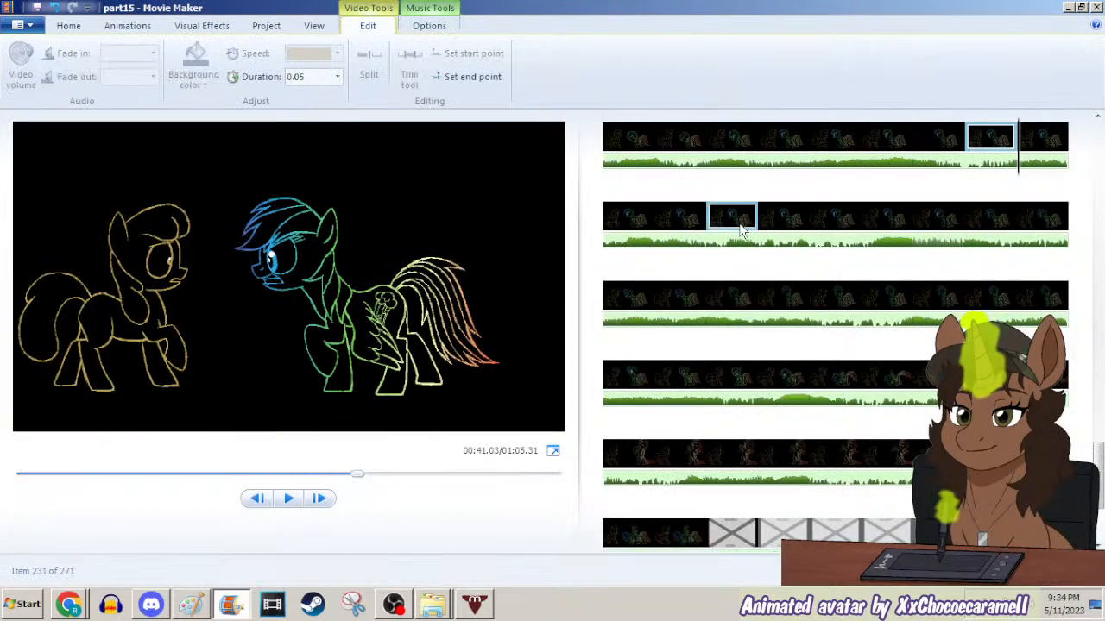
left_click(898, 138)
left_click(993, 140)
left_click(895, 138)
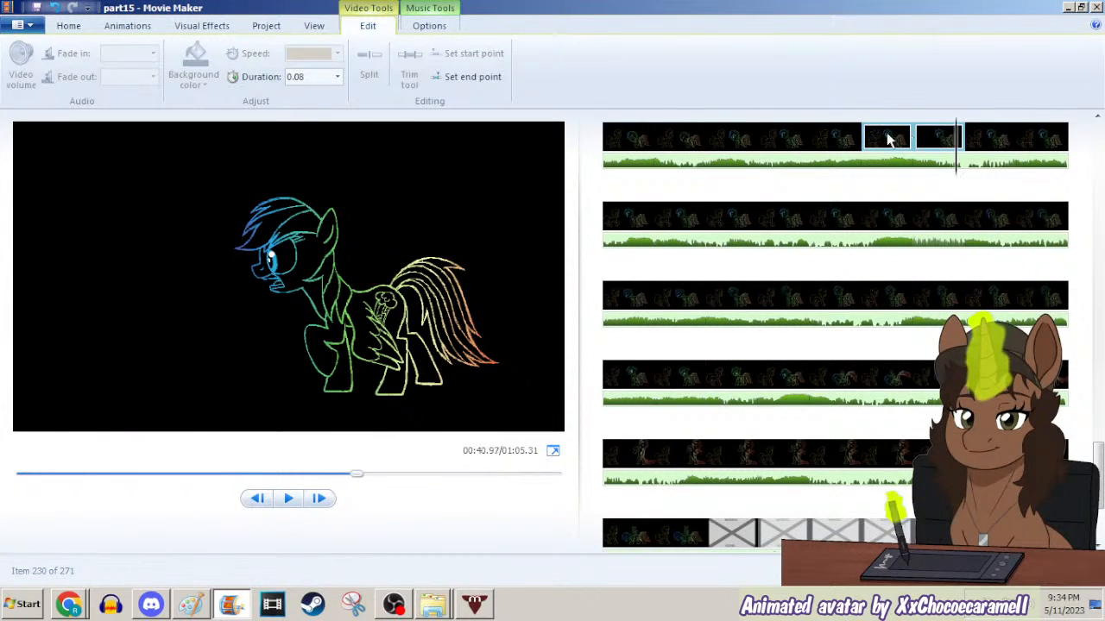
left_click(939, 140)
left_click(902, 140)
left_click(80, 28)
left_click(113, 46)
type("247")
key("Return")
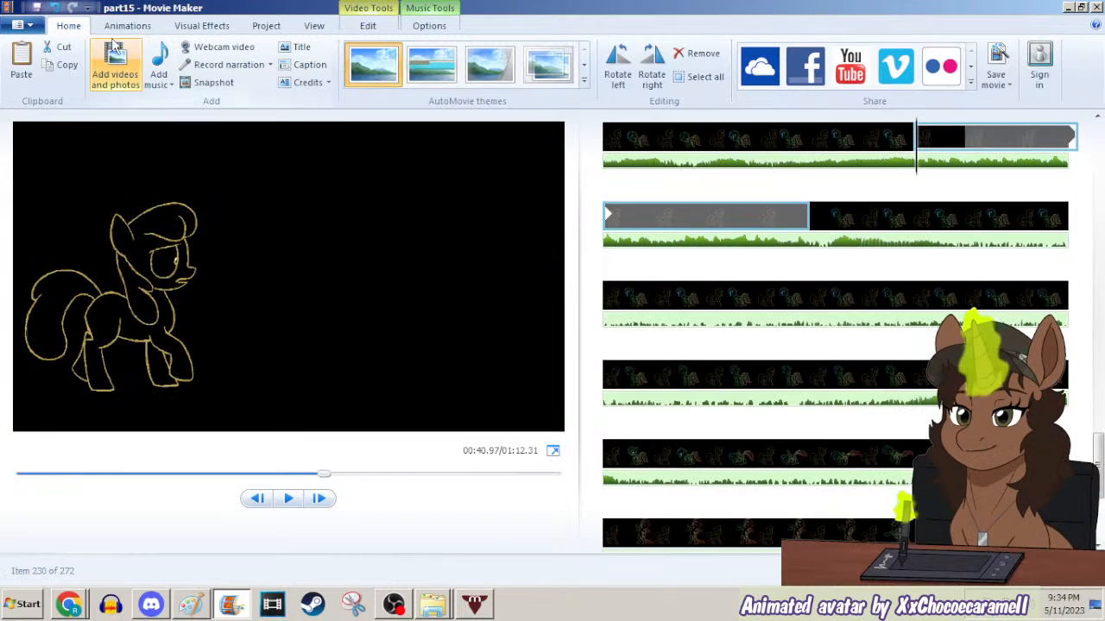
key("Right")
key("Right")
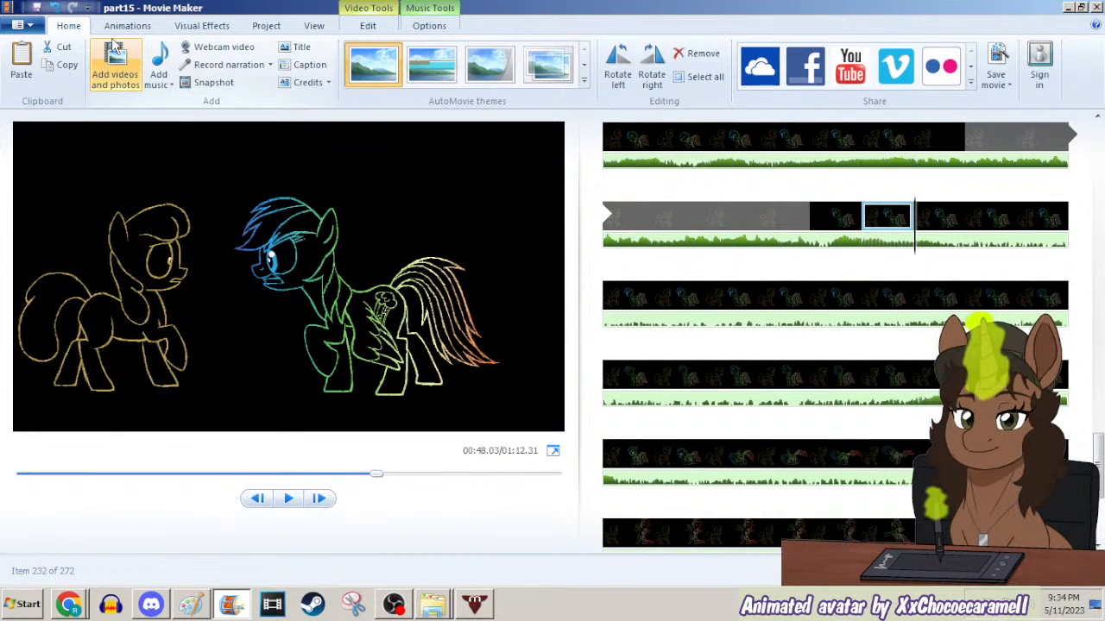
key("Left")
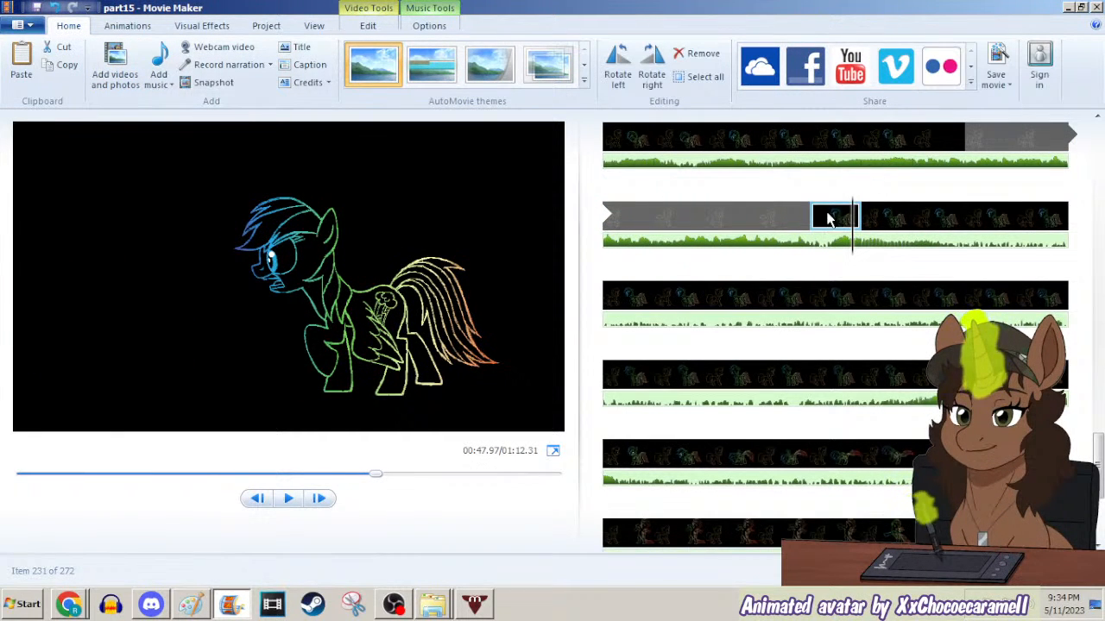
Switch to Chrome, skip to the next track in the Stream-Friendly Music playlist, and minimise the browser.
left_click(69, 606)
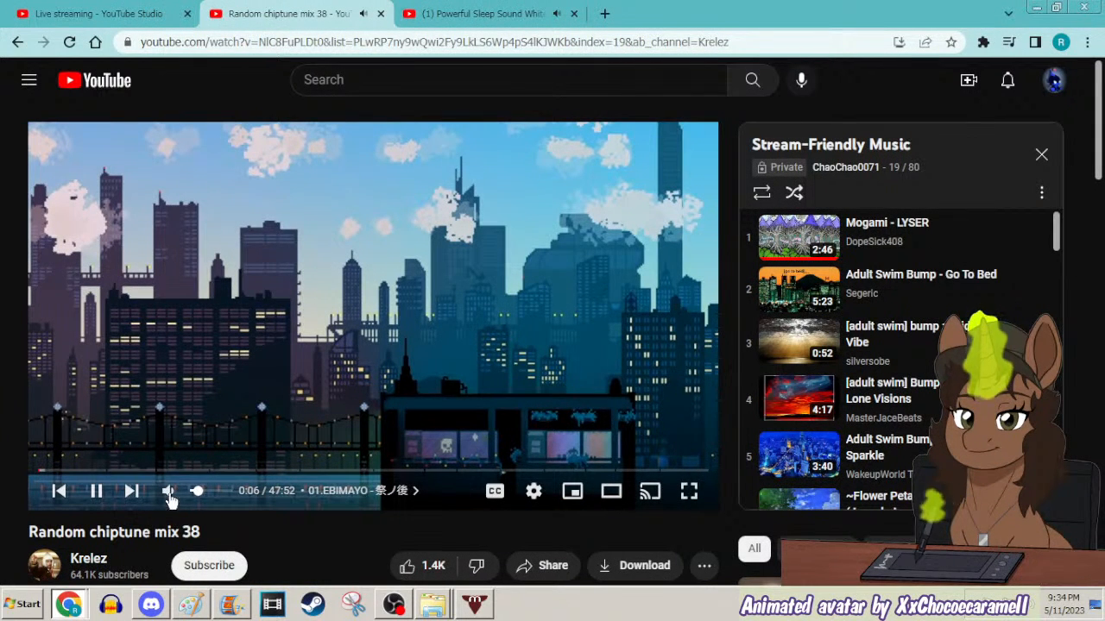
left_click(131, 491)
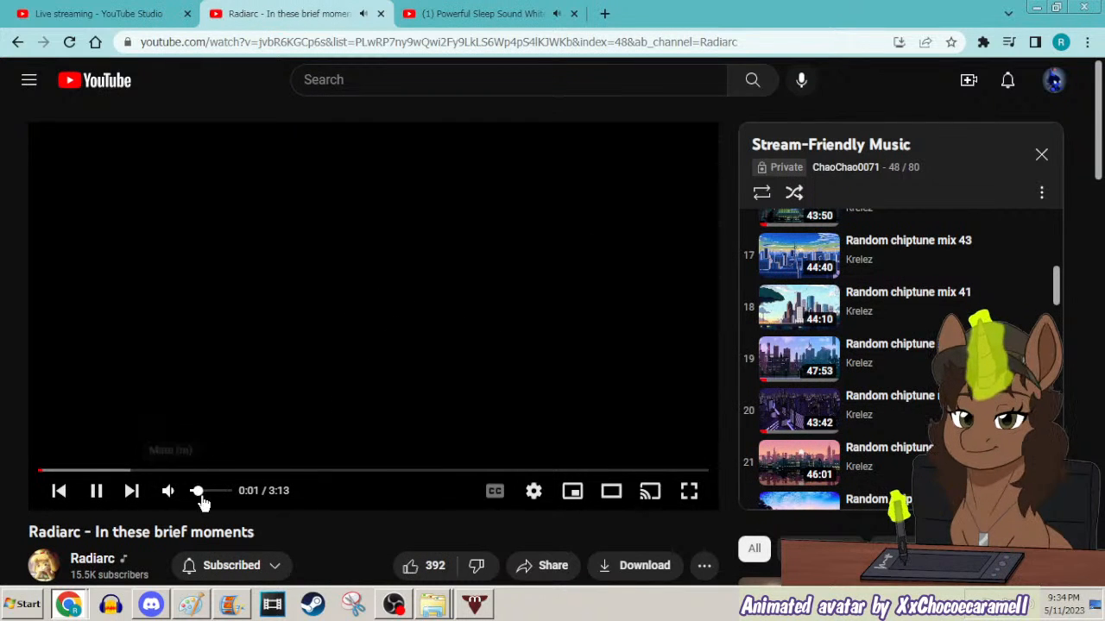
left_click(1032, 7)
Set the duration of the inserted picture 247 in the timeline to 0.08.
left_click(761, 216)
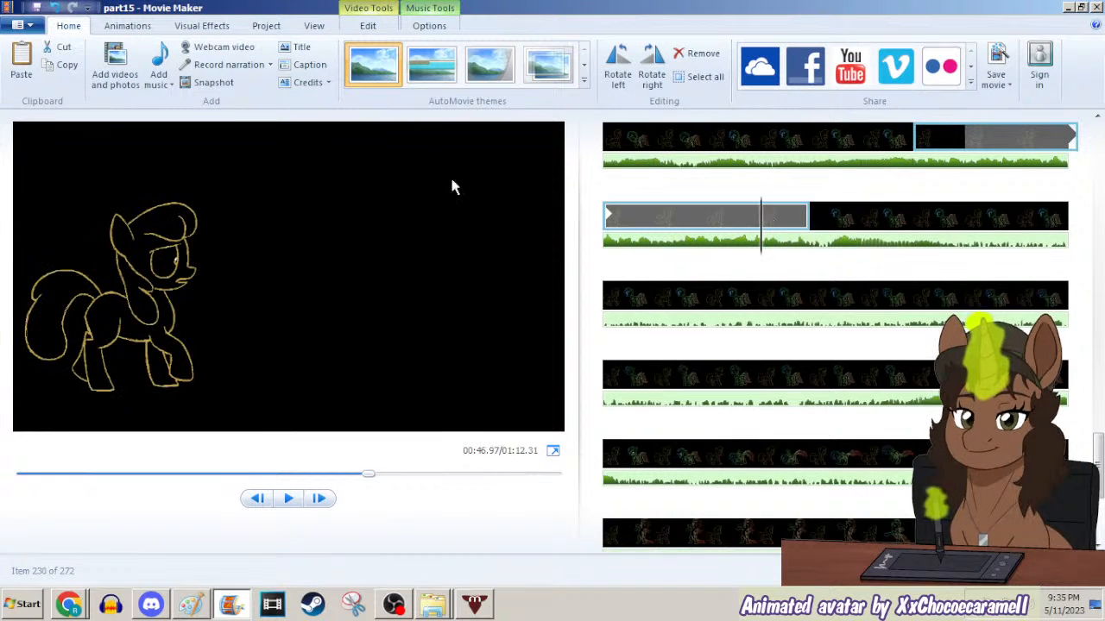
left_click(368, 25)
left_click(315, 76)
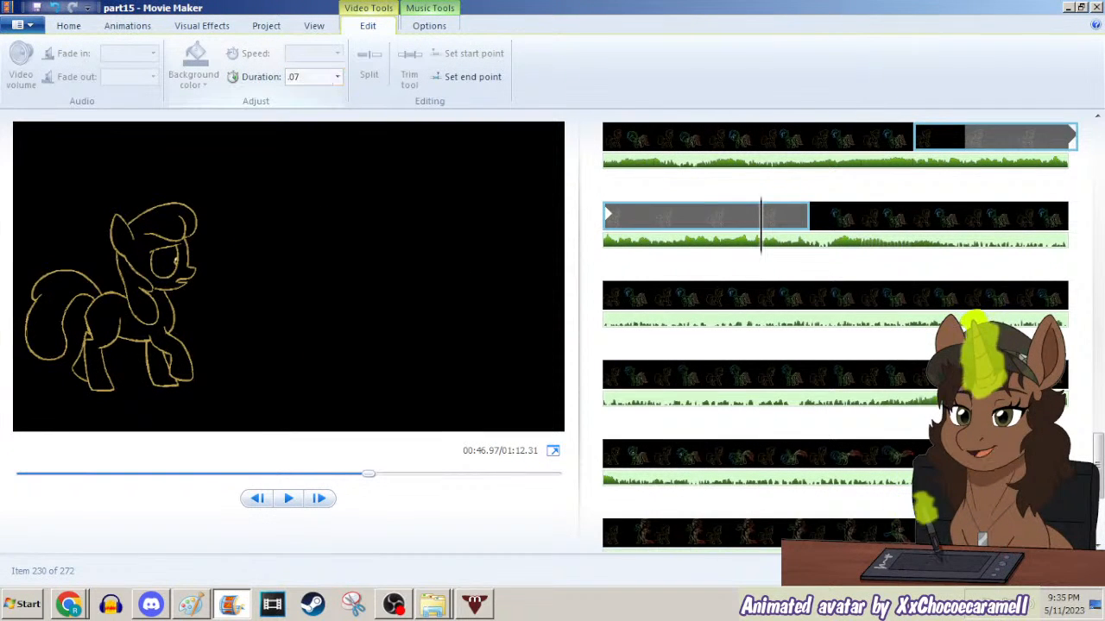
key("Return")
key("l")
key("l")
key("l")
key("l")
key("l")
key("j")
key("j")
type(".08")
key("Return")
Delete the rainbow-only frame that follows picture 247 in the timeline.
key("l")
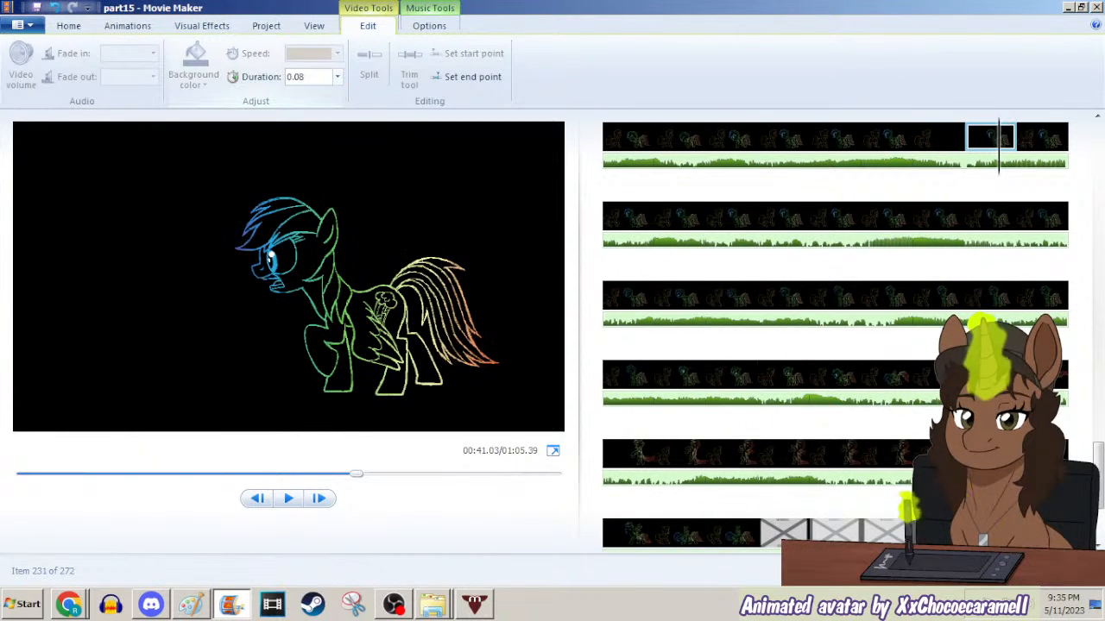
key("Delete")
key("j")
key("j")
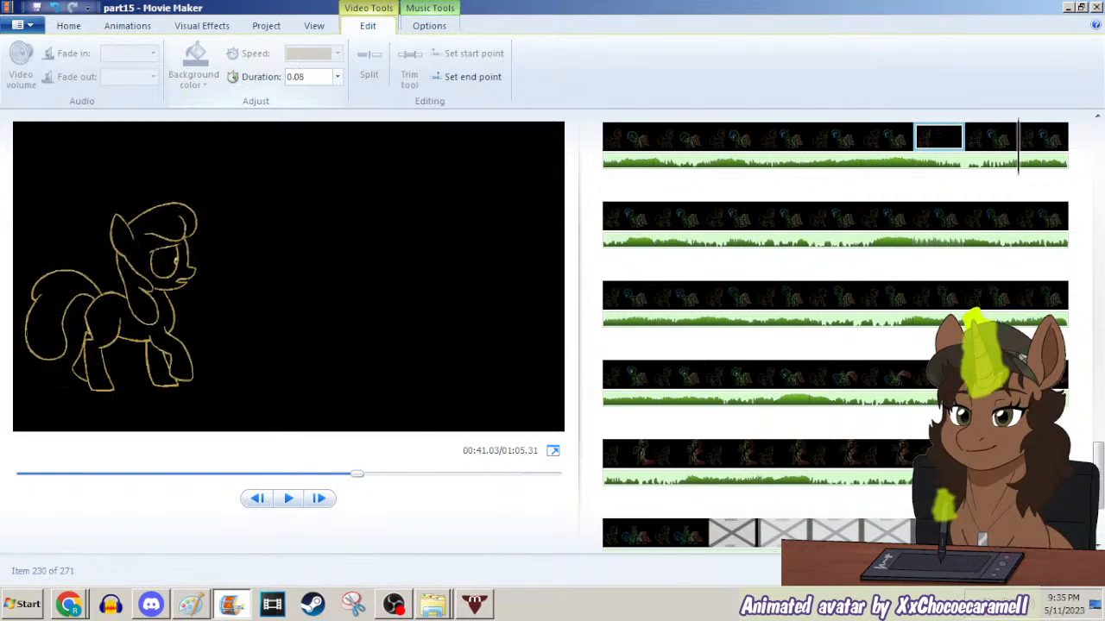
Step back and forth through the frames around picture 247 to check the gold pony's motion.
key("j")
key("j")
key("j")
key("j")
key("j")
key("l")
key("l")
key("l")
key("l")
key("l")
key("l")
key("l")
key("l")
key("l")
key("l")
key("l")
key("j")
key("j")
key("j")
key("j")
key("j")
key("j")
key("l")
key("l")
key("l")
key("l")
key("l")
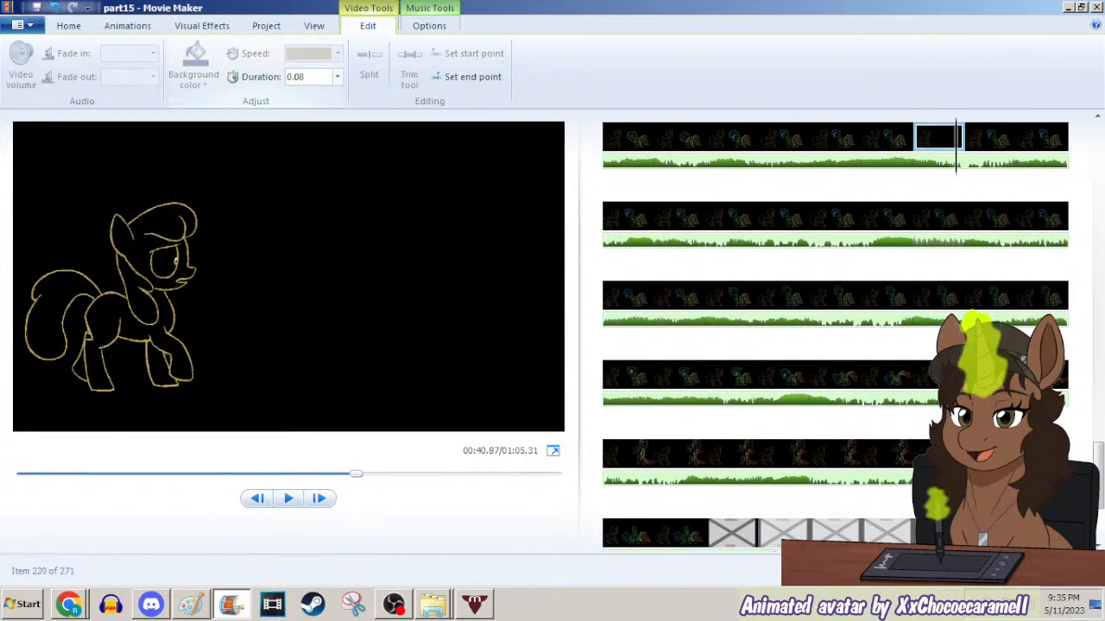
key("j")
key("j")
key("j")
key("j")
key("l")
key("l")
key("l")
key("l")
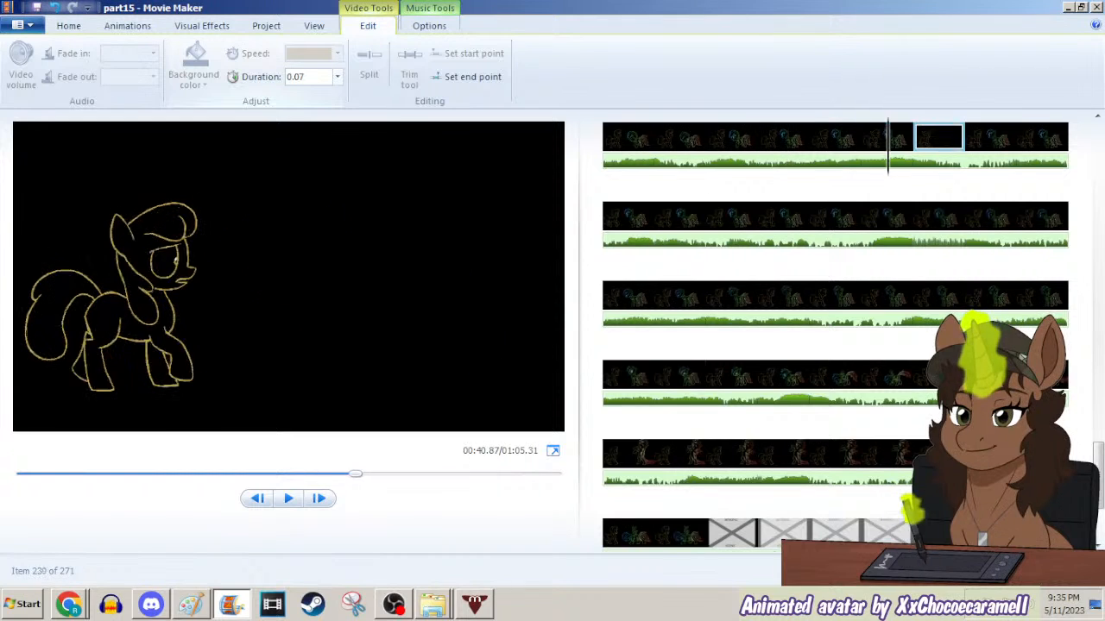
key("j")
key("j")
key("j")
key("j")
key("l")
key("l")
key("l")
key("l")
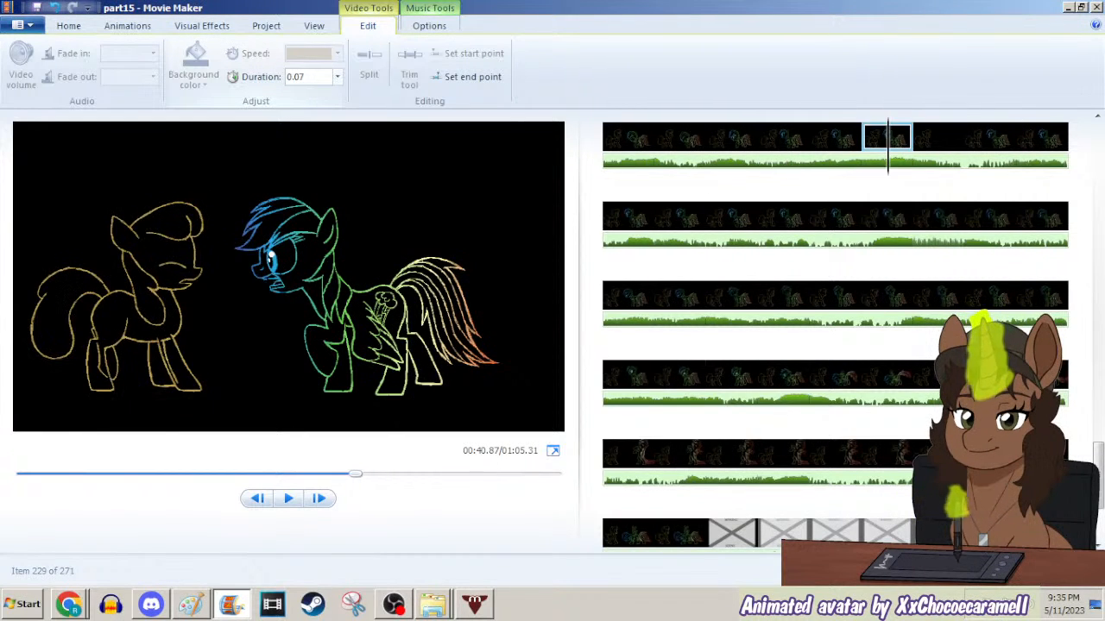
key("j")
key("j")
key("j")
key("j")
key("j")
key("l")
key("l")
key("l")
key("l")
key("l")
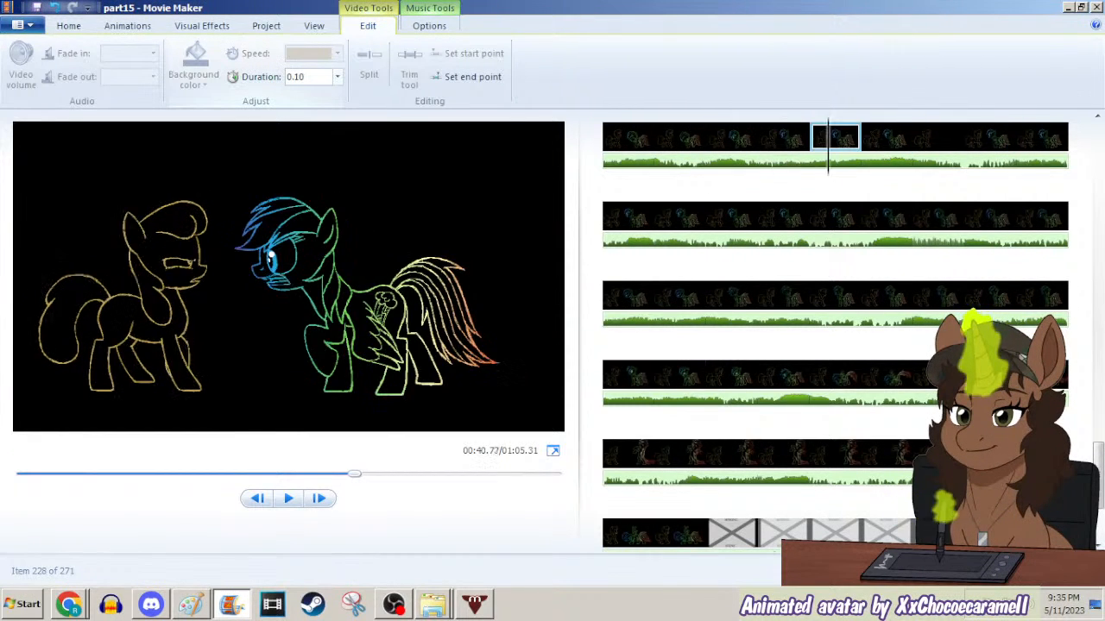
key("j")
key("j")
key("j")
key("j")
key("l")
key("l")
key("l")
key("l")
key("j")
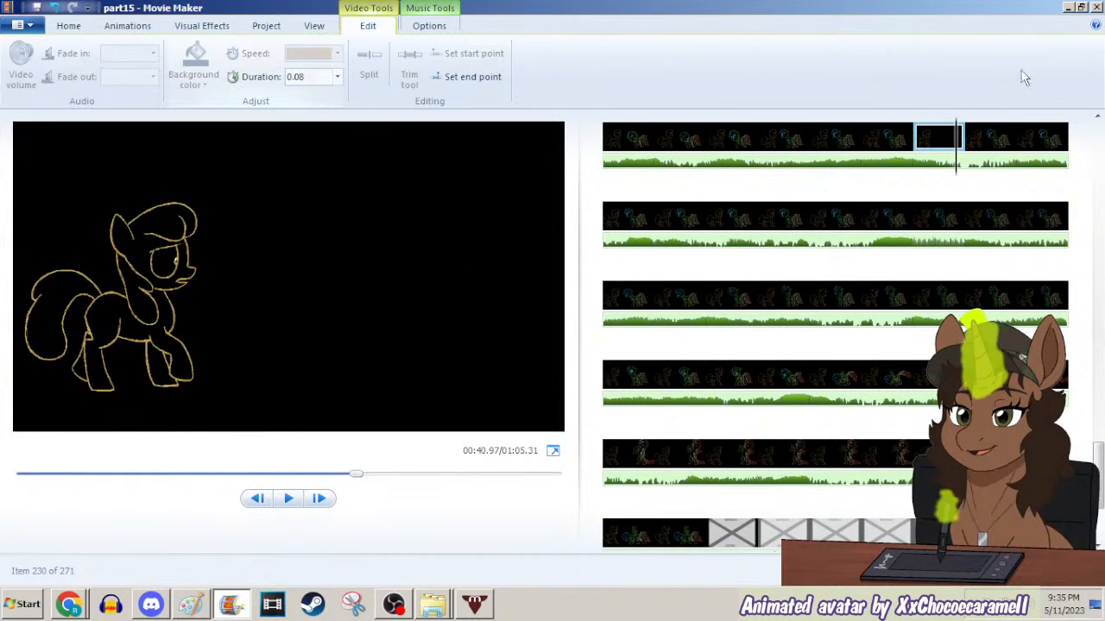
Restore the deleted rainbow-only frame to check it, and remove it from the timeline again.
key("l")
key("j")
key("ctrl+v")
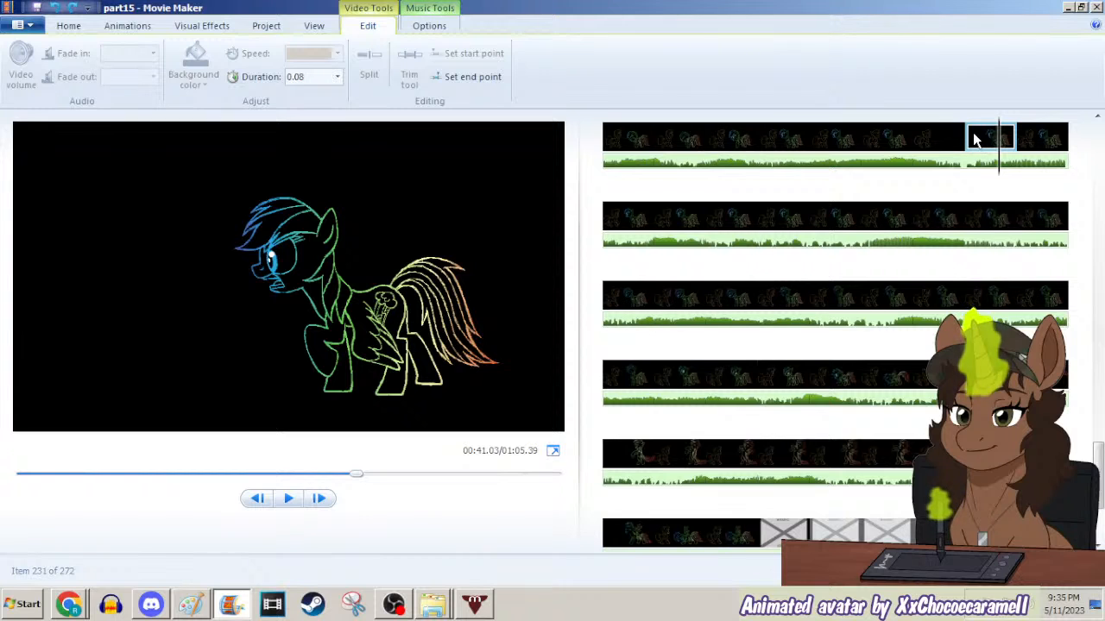
key("ctrl+z")
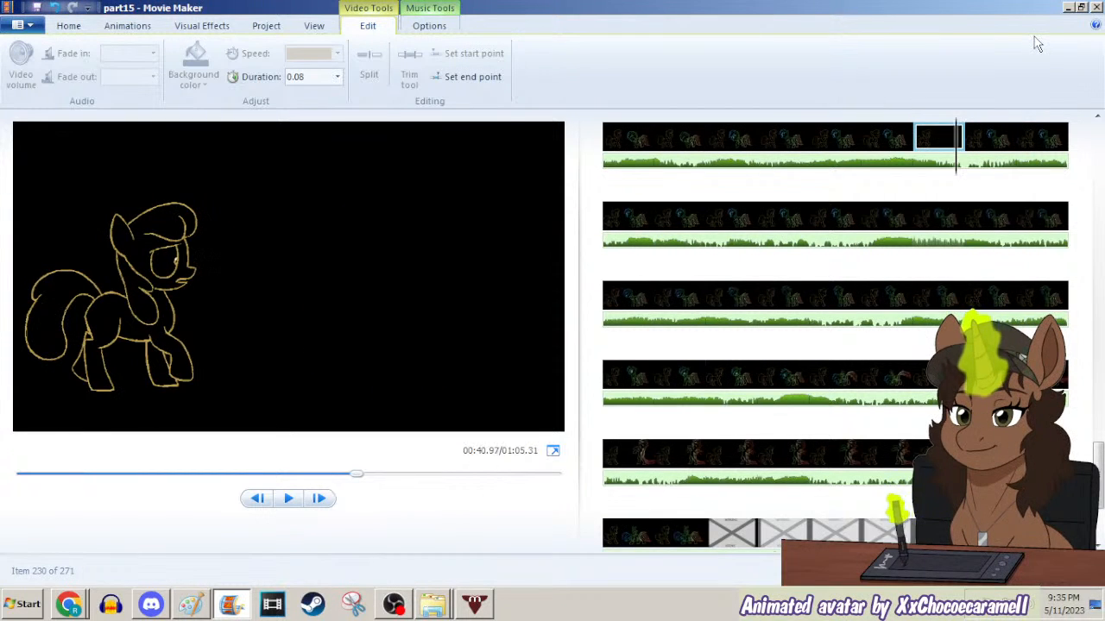
Switch to Paint, select and copy the whole picture 247, and open picture 217 with the rainbow pony.
left_click(190, 604)
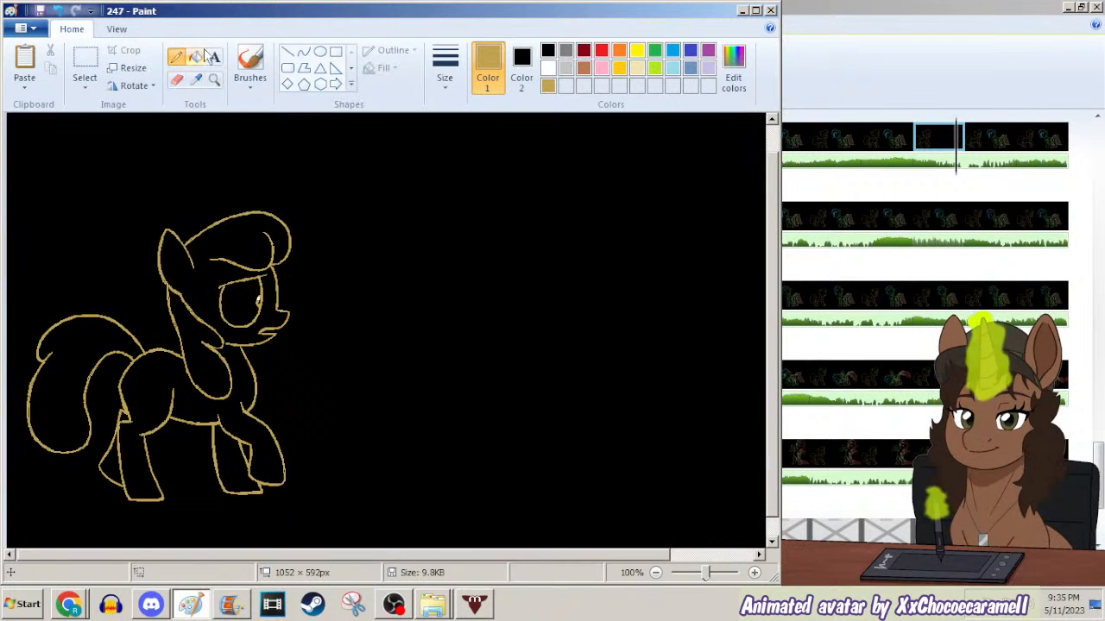
key("ctrl+a")
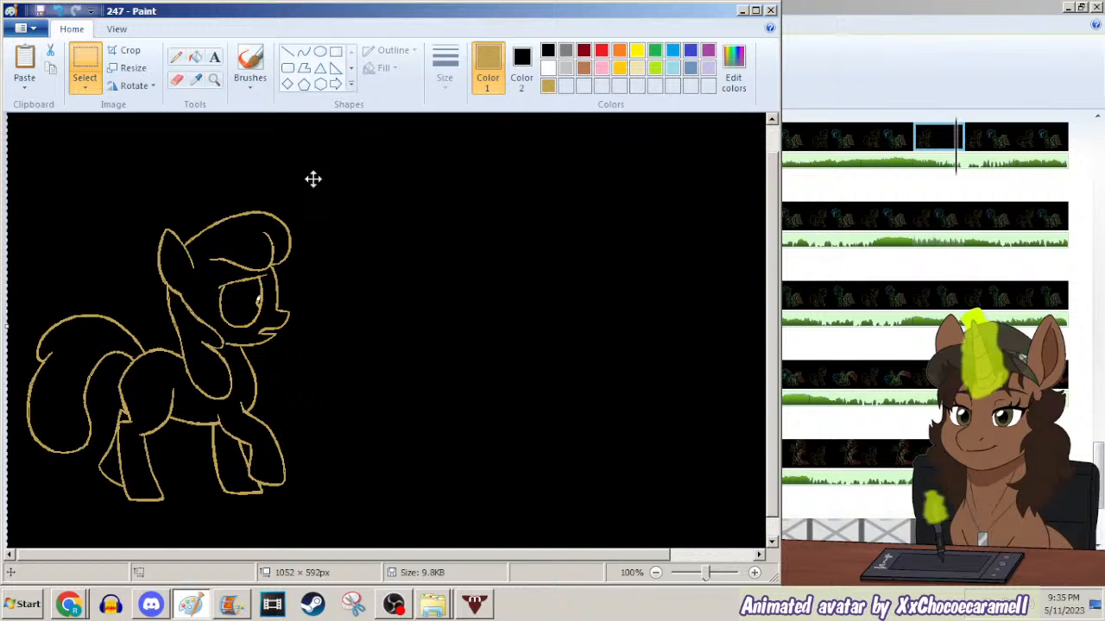
key("ctrl+o")
type("217")
key("Return")
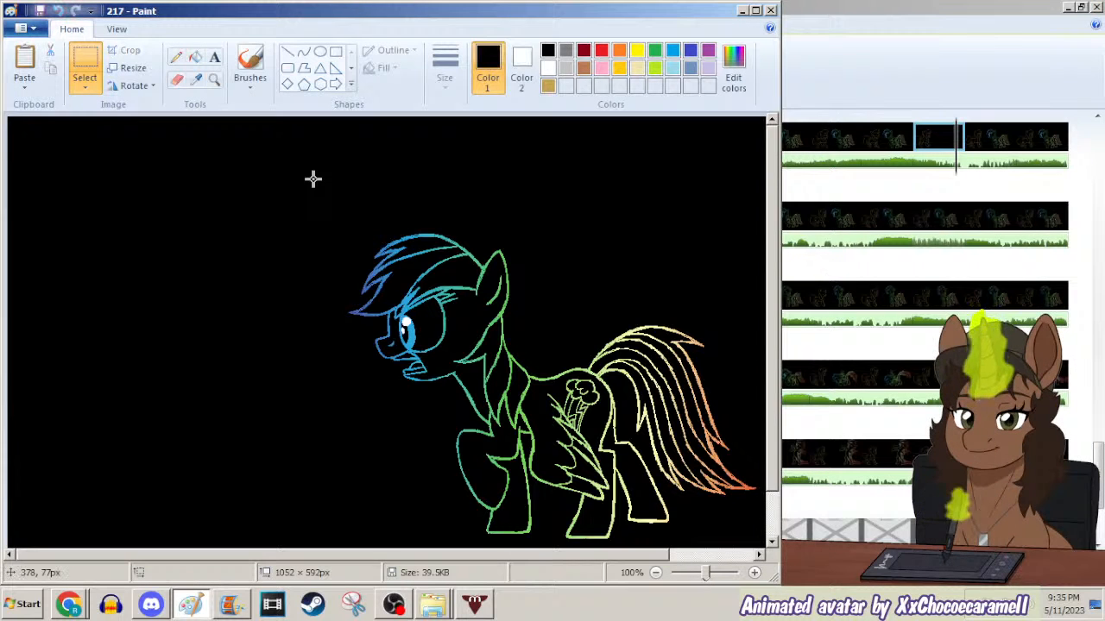
Paste the copied tan pony into the rainbow pony's frame and save the image as 247.png, replacing the existing file.
key("ctrl+v")
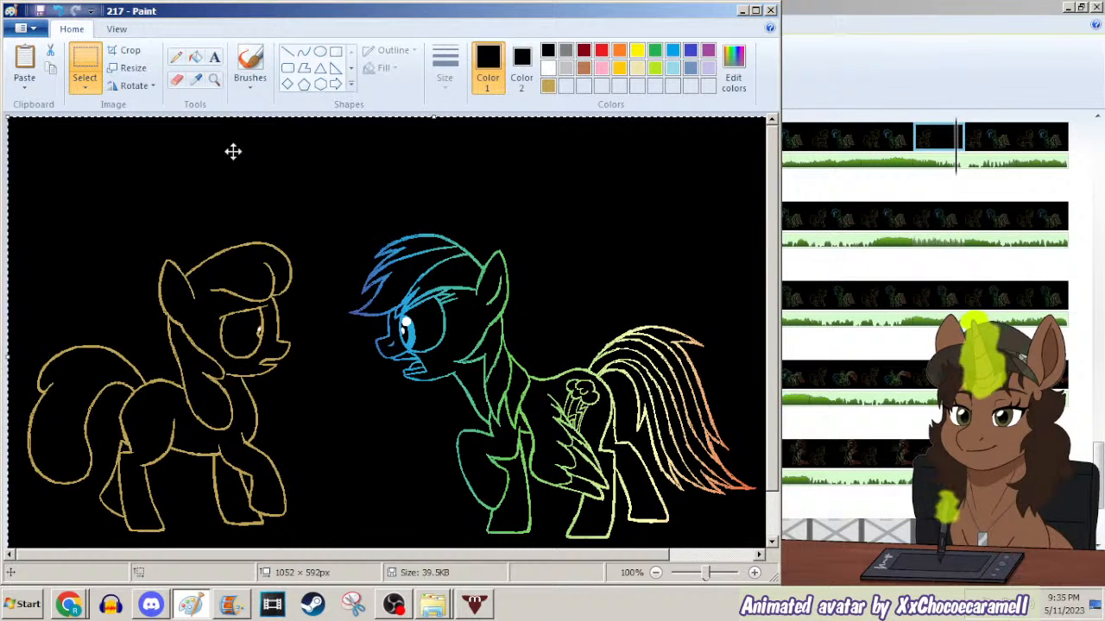
key("F12")
scroll(949, 168, "down", 15)
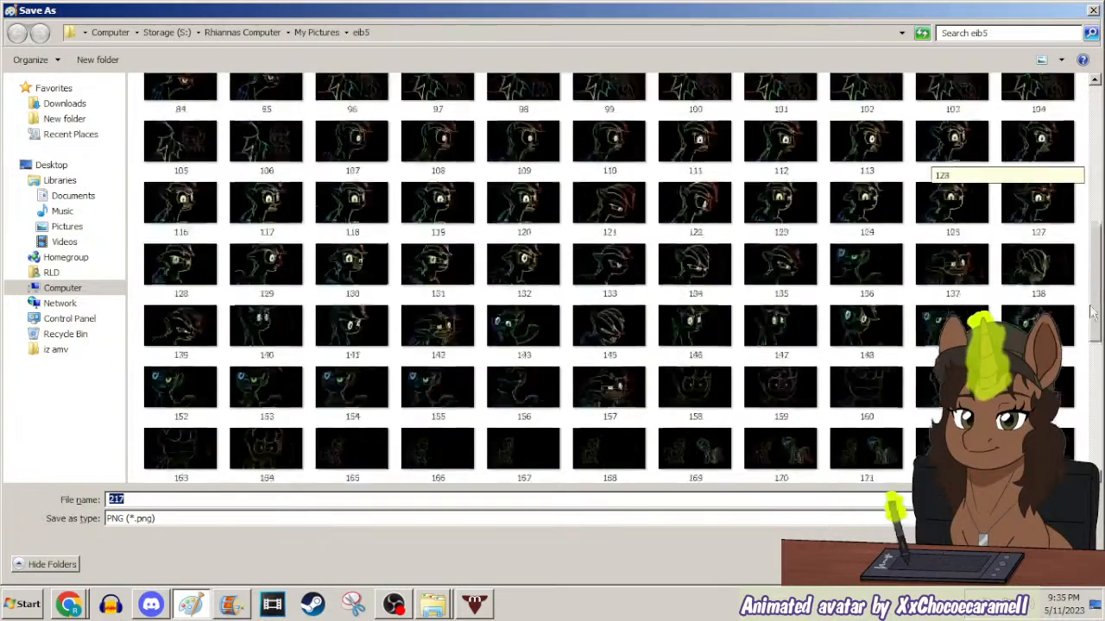
double_click(866, 448)
key("Left")
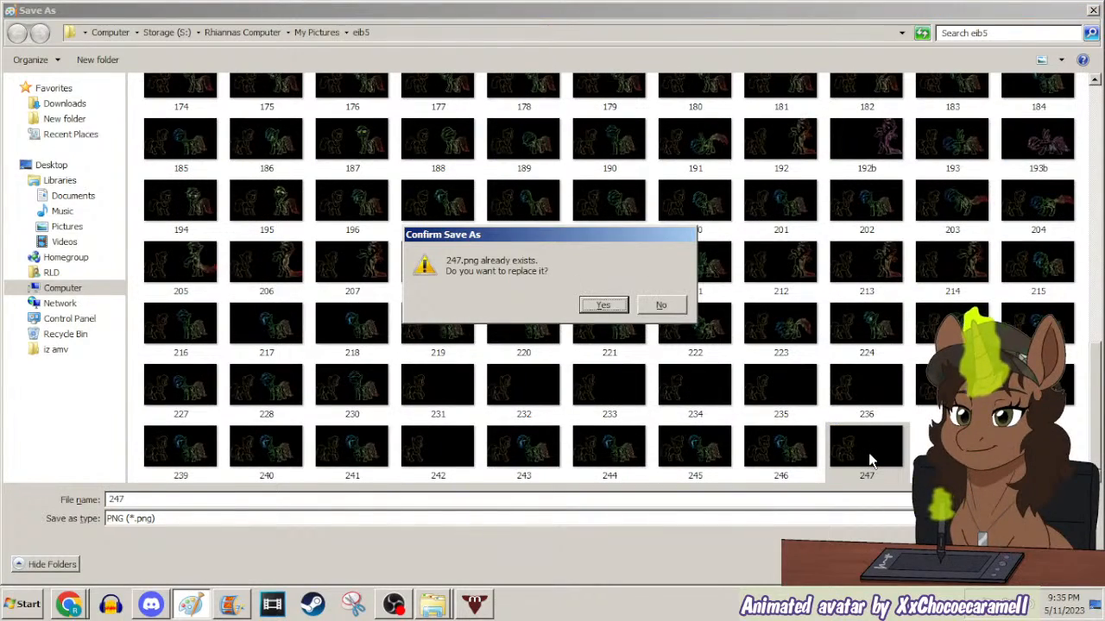
key("Return")
key("Return")
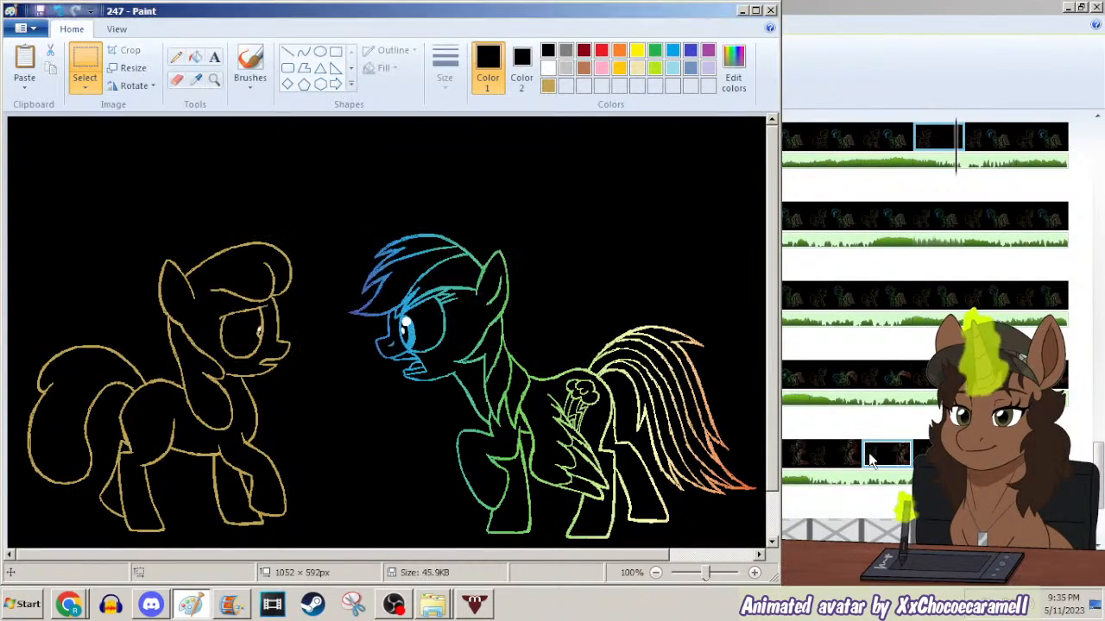
Switch to Movie Maker and compare the frames around item 230 back and forth to check both ponies' motion.
left_click(932, 89)
key("Left")
key("Left")
key("Left")
key("Right")
key("Right")
key("Right")
key("Right")
key("Right")
key("Left")
key("Left")
key("Left")
key("Left")
key("Left")
key("Left")
key("Right")
key("Right")
key("Right")
key("Right")
key("Right")
key("Right")
key("Left")
key("Left")
key("Left")
key("Left")
key("Left")
key("Left")
key("Left")
key("Left")
key("Right")
key("Right")
key("Right")
key("Right")
key("Right")
key("Right")
key("Right")
key("Left")
key("Left")
key("Left")
key("Left")
key("Left")
key("Left")
key("Left")
key("Left")
key("Right")
key("Right")
key("Right")
key("Right")
key("Right")
key("Right")
key("Right")
key("Right")
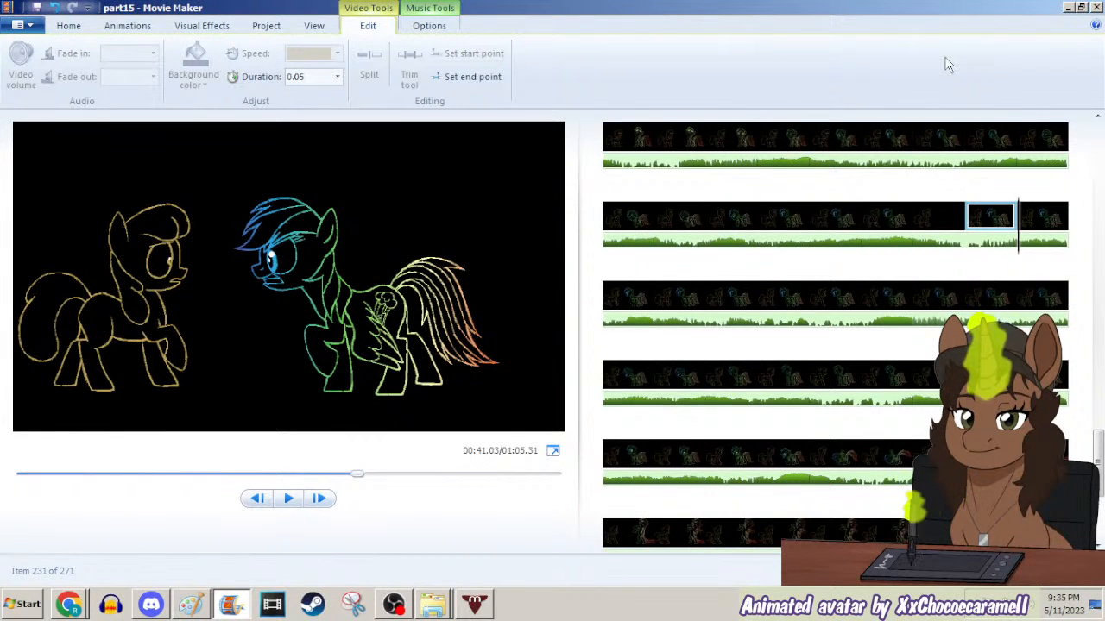
key("Left")
key("Left")
key("Left")
key("Left")
key("Right")
key("Right")
key("Right")
key("Right")
key("Left")
key("Left")
key("Left")
key("Left")
Save the part15 movie project and return to frame 247 in Paint.
left_click(36, 8)
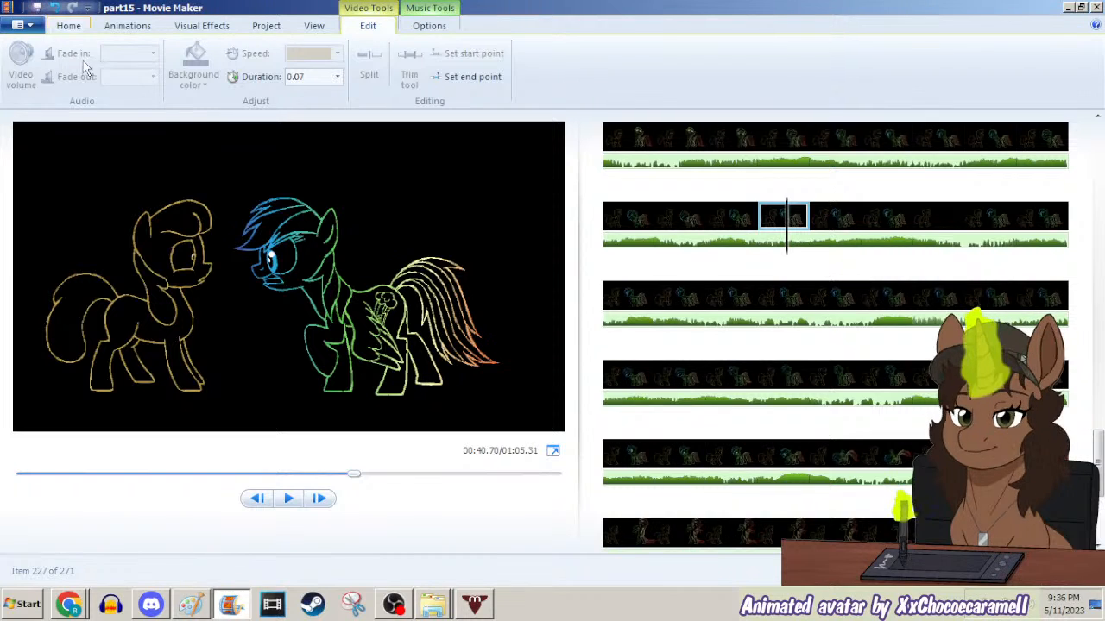
left_click(1068, 7)
left_click(533, 372)
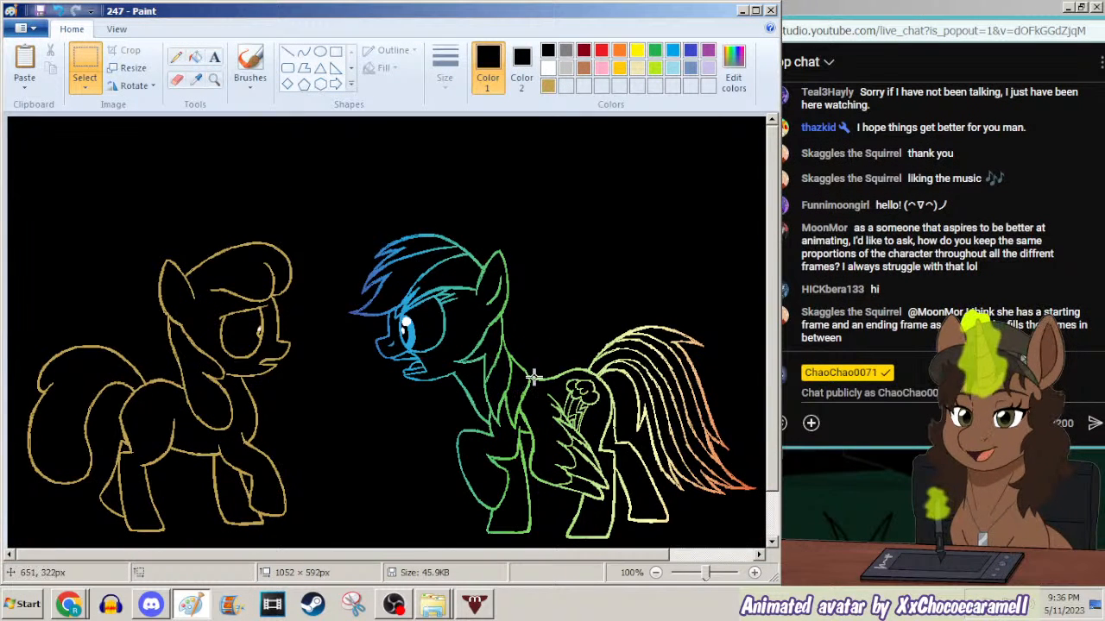
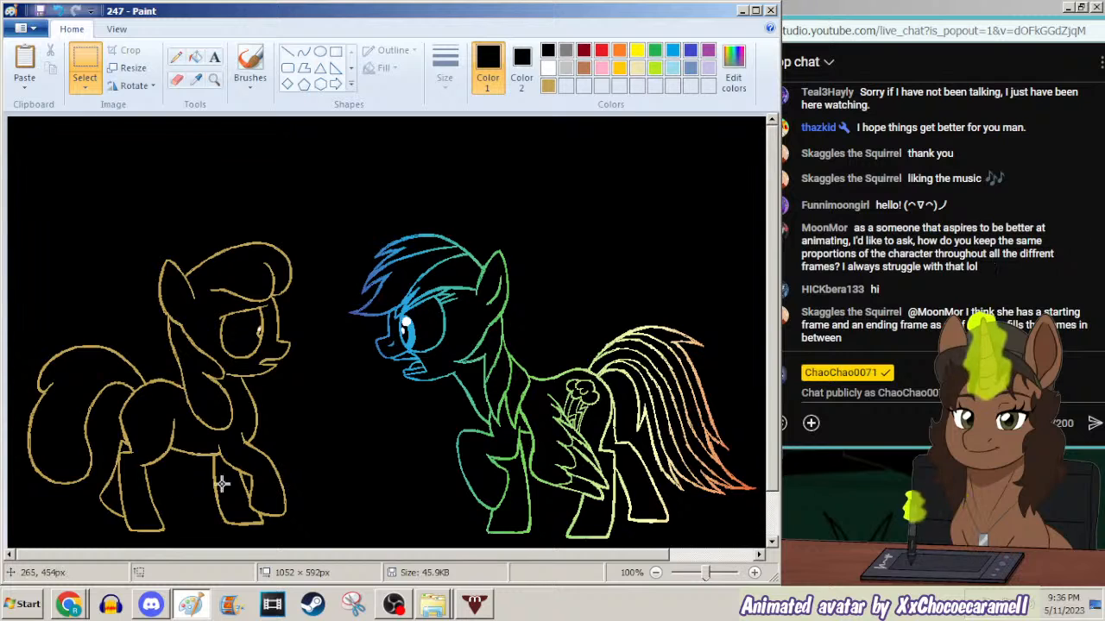
Switch to the browser to check the music video's volume, and return to the Paint drawing.
left_click(69, 604)
left_click(104, 547)
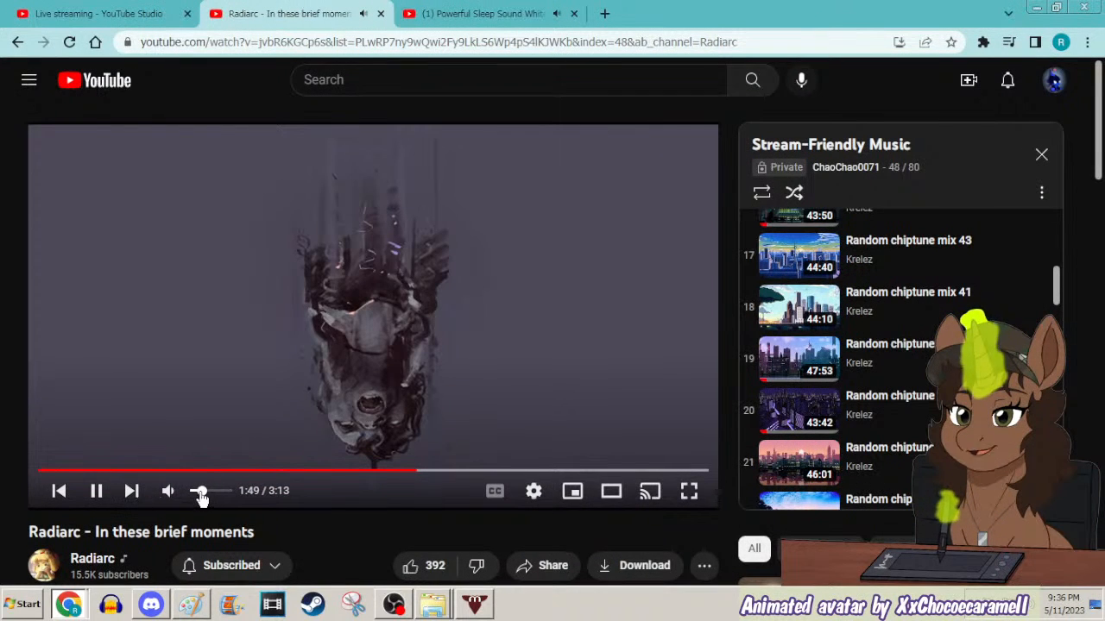
left_click(1037, 8)
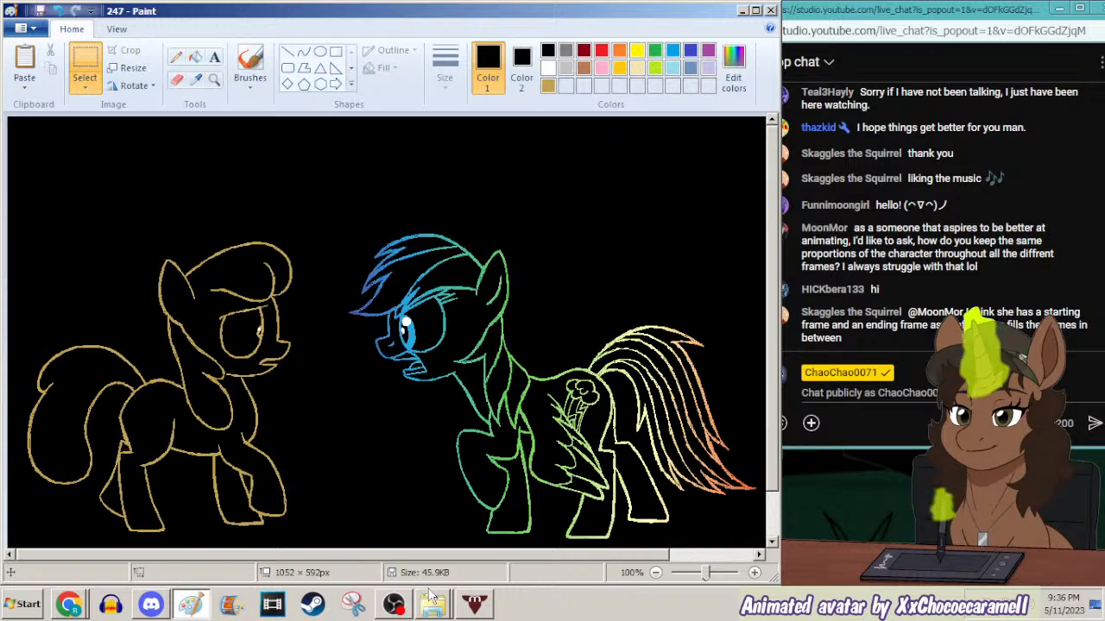
Reopen the part15 movie project from the MovieMaker folder.
left_click(433, 604)
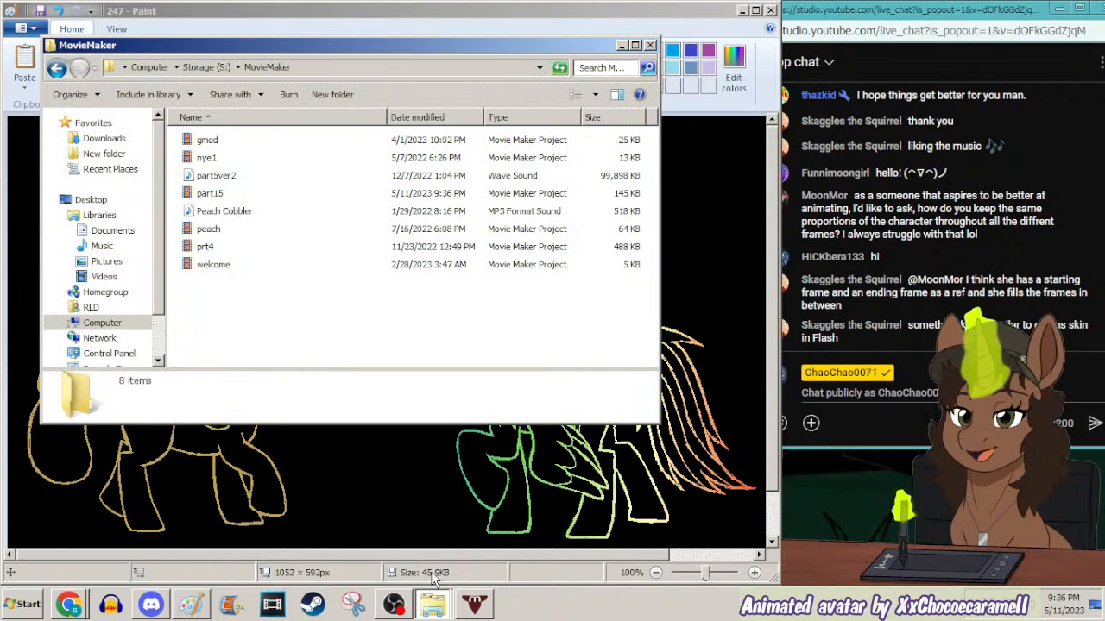
left_click(221, 194)
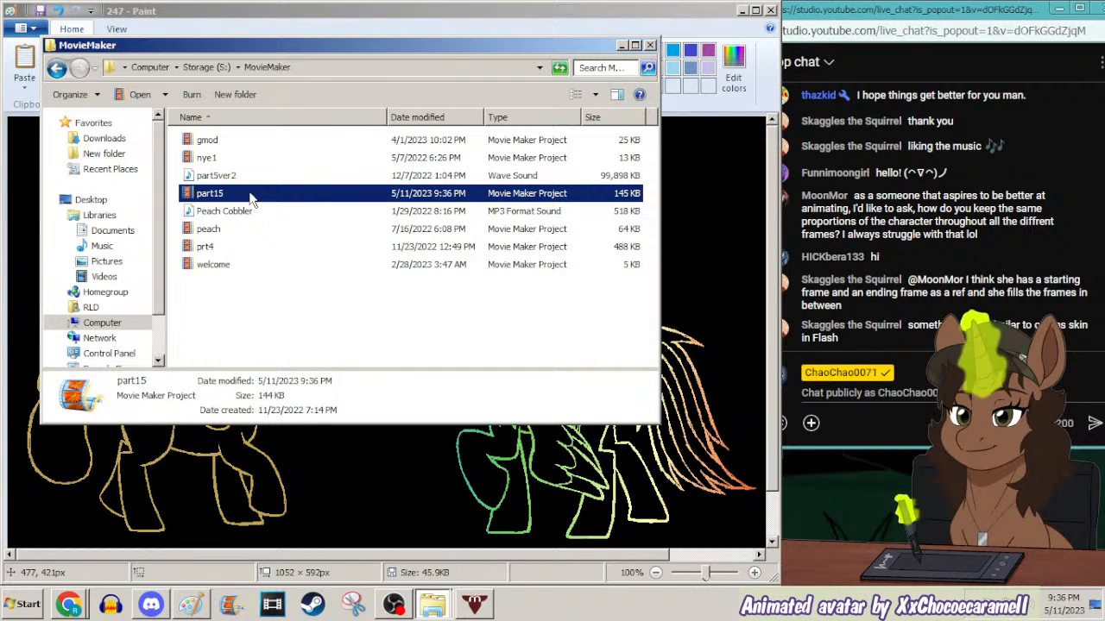
key("Return")
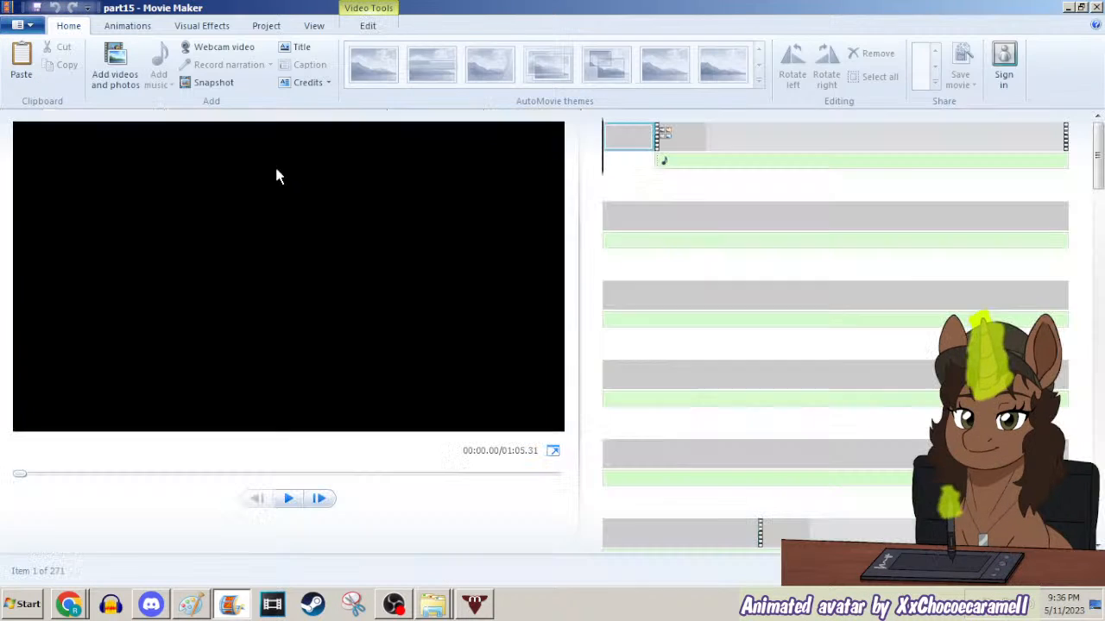
Examine the two-pony frames on the part15 timeline from item 261 back to item 224, ending on item 229.
left_click_drag(1100, 172, 1101, 518)
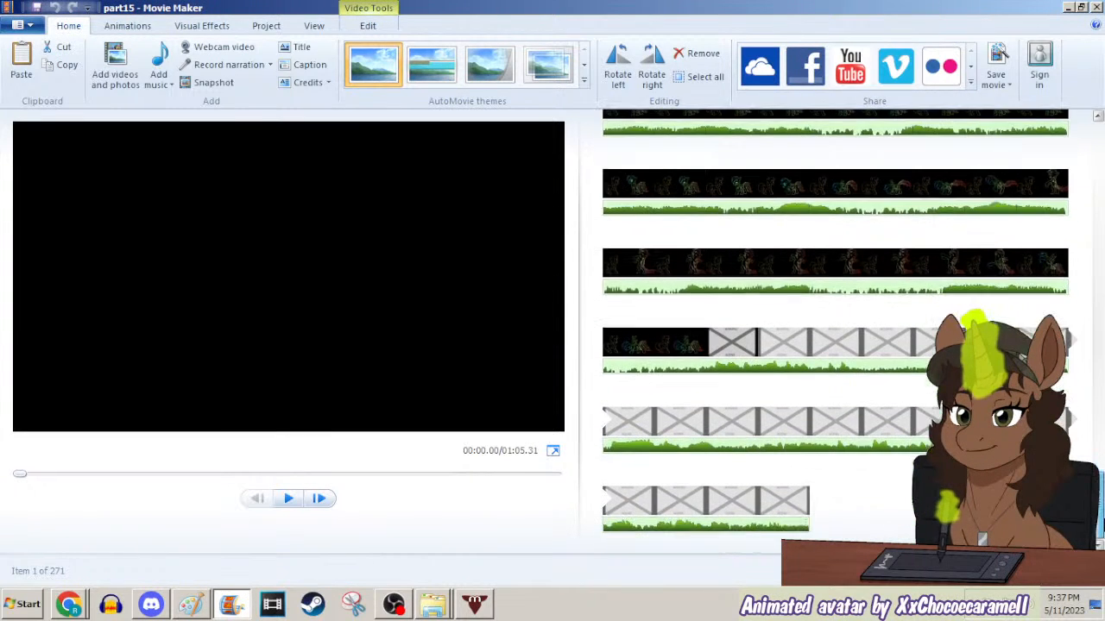
left_click(688, 356)
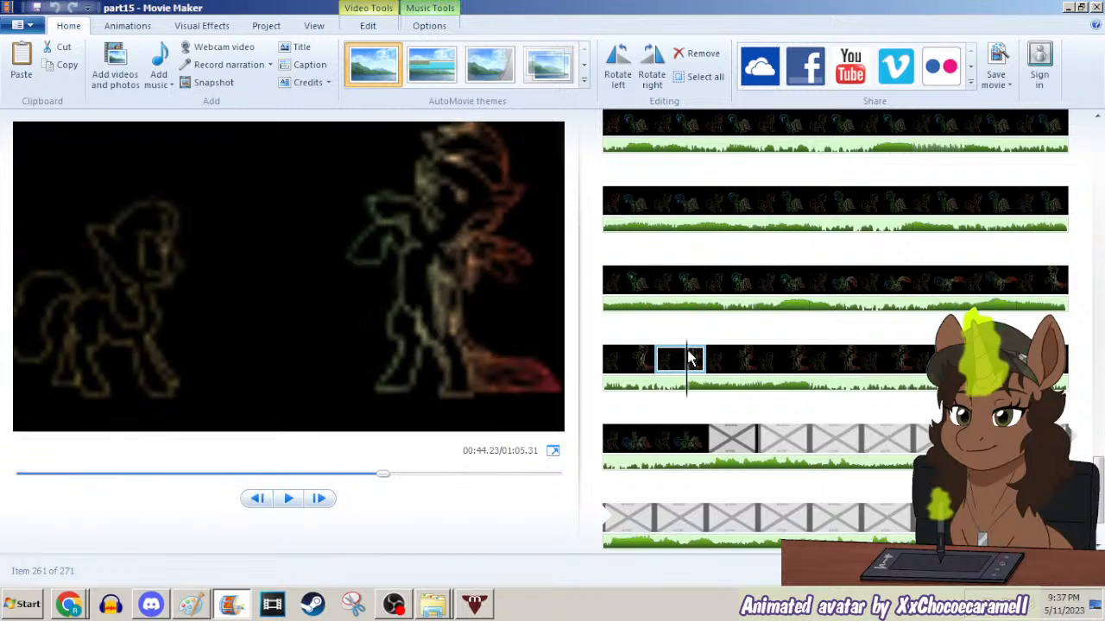
key("Left")
key("Left")
key("Left")
key("Left")
key("Left")
key("Left")
key("Left")
key("Left")
key("Left")
key("Left")
key("Left")
key("Left")
key("Left")
key("Left")
key("Left")
key("Left")
key("Left")
key("Left")
key("Left")
key("Left")
key("Left")
key("Left")
key("Left")
key("Left")
key("Left")
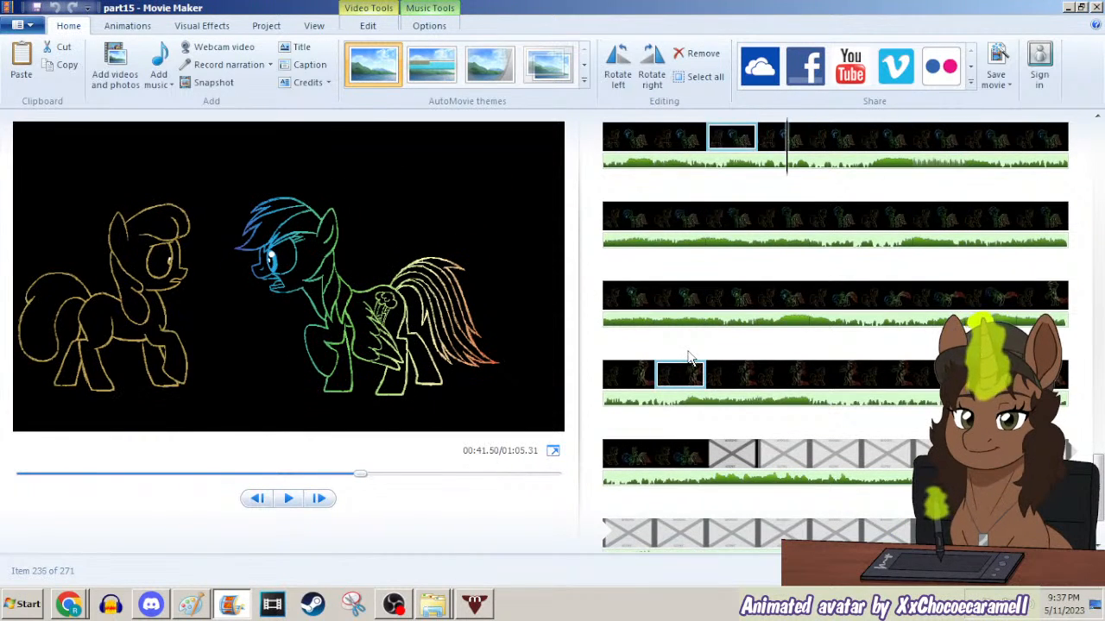
key("Left")
key("Left")
key("Left")
key("Left")
key("Left")
key("Left")
key("Left")
key("Left")
key("Left")
key("Left")
key("Left")
key("Left")
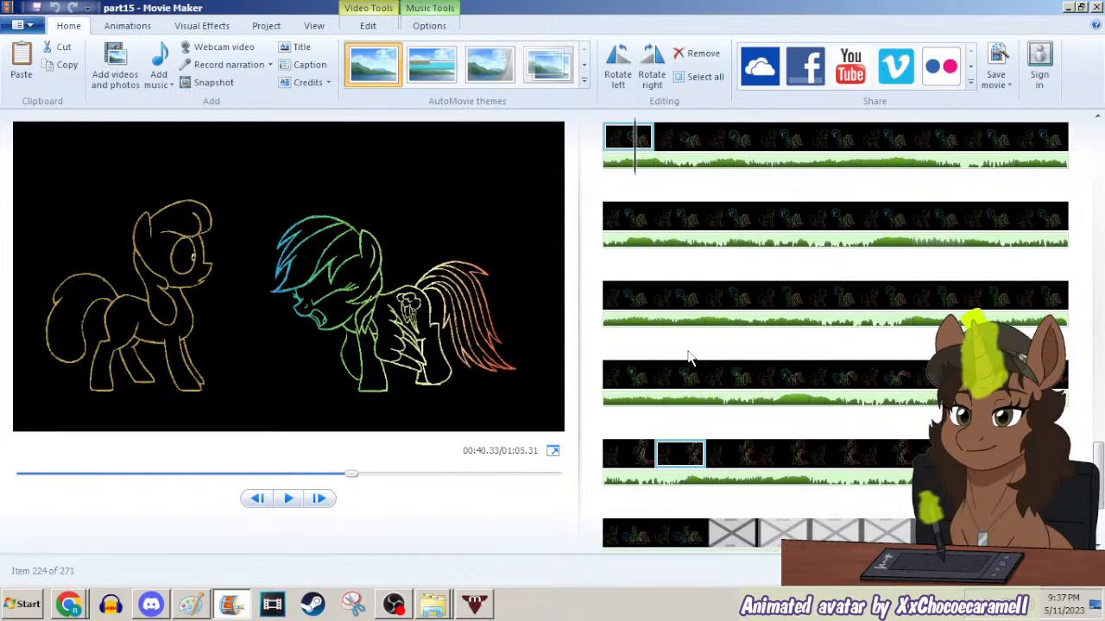
key("Right")
key("Right")
key("Right")
key("Right")
key("Right")
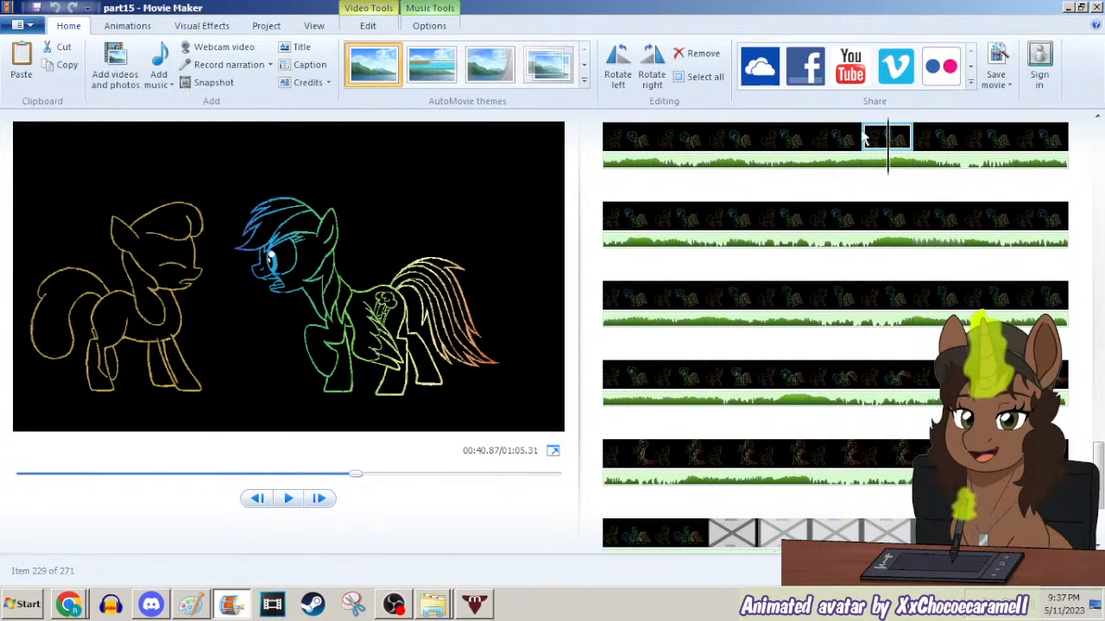
Switch to Paint and open frame 245.
left_click(194, 609)
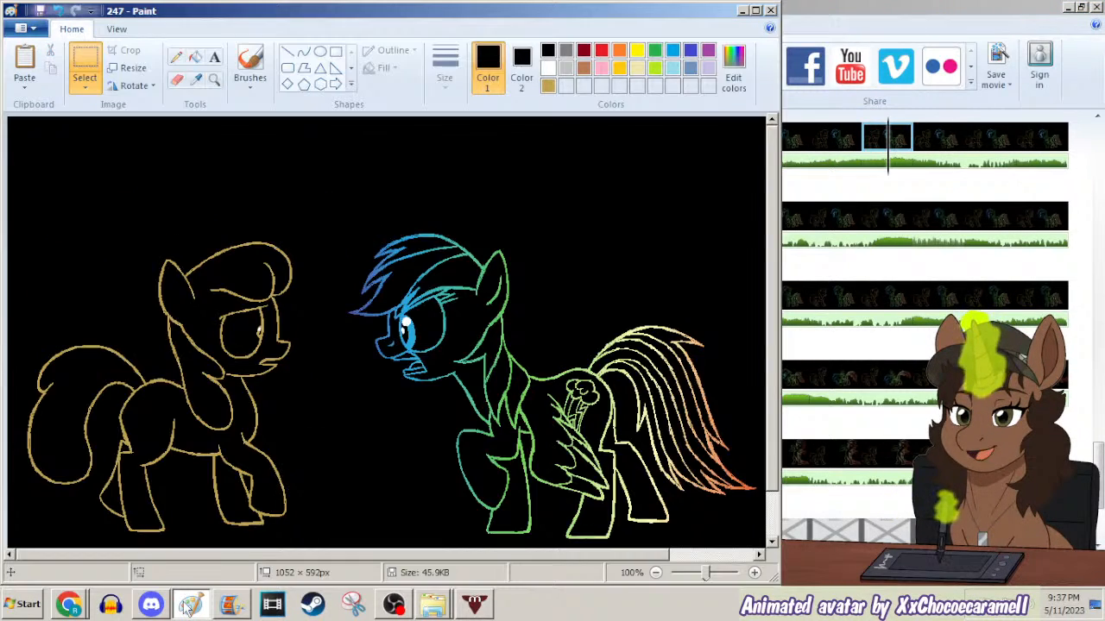
key("ctrl+o")
type("245")
key("Return")
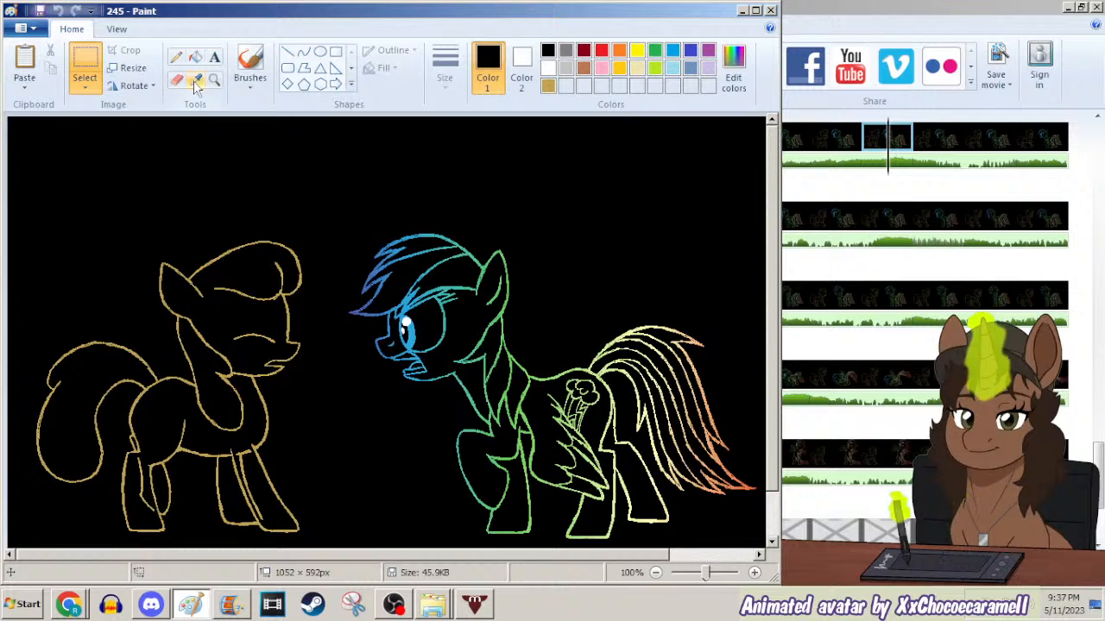
Fill the stray inner lines on the tan pony's front and hind legs with black to remove them.
left_click(214, 80)
left_click(259, 475)
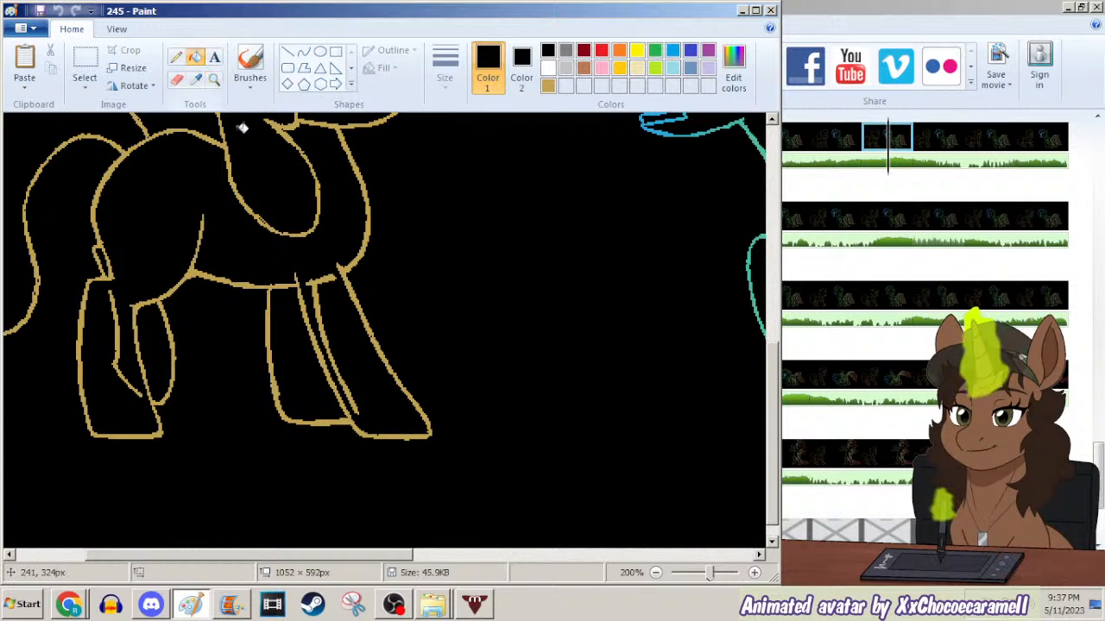
left_click(314, 279)
left_click(118, 314)
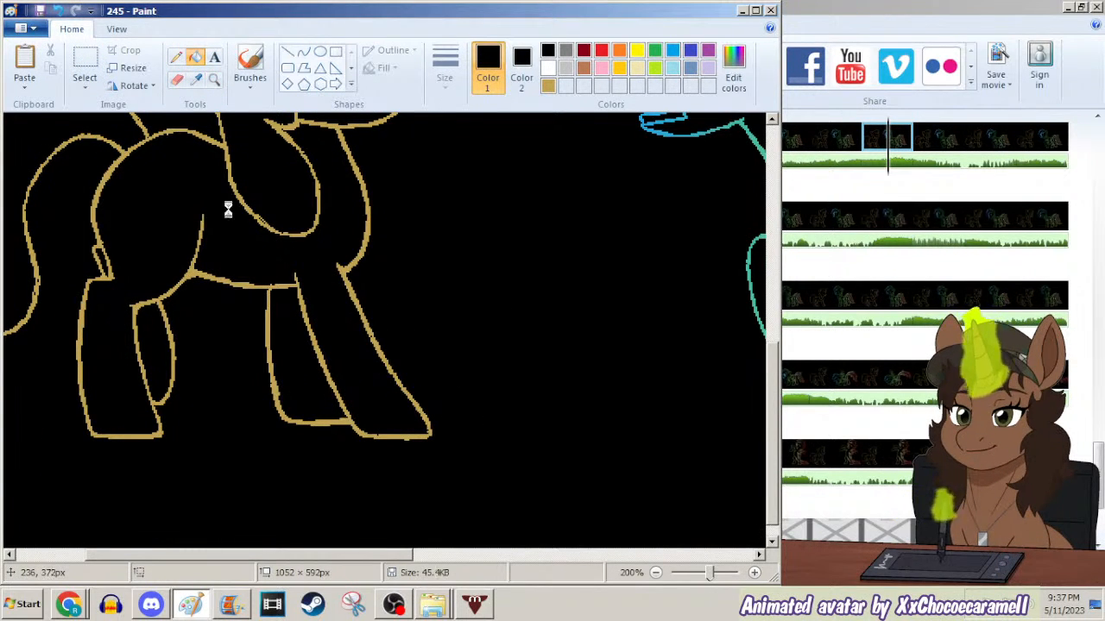
Switch to Movie Maker and compare the frames around items 229 and 230 to check the tan pony's leg movement.
left_click(889, 140)
left_click(932, 139)
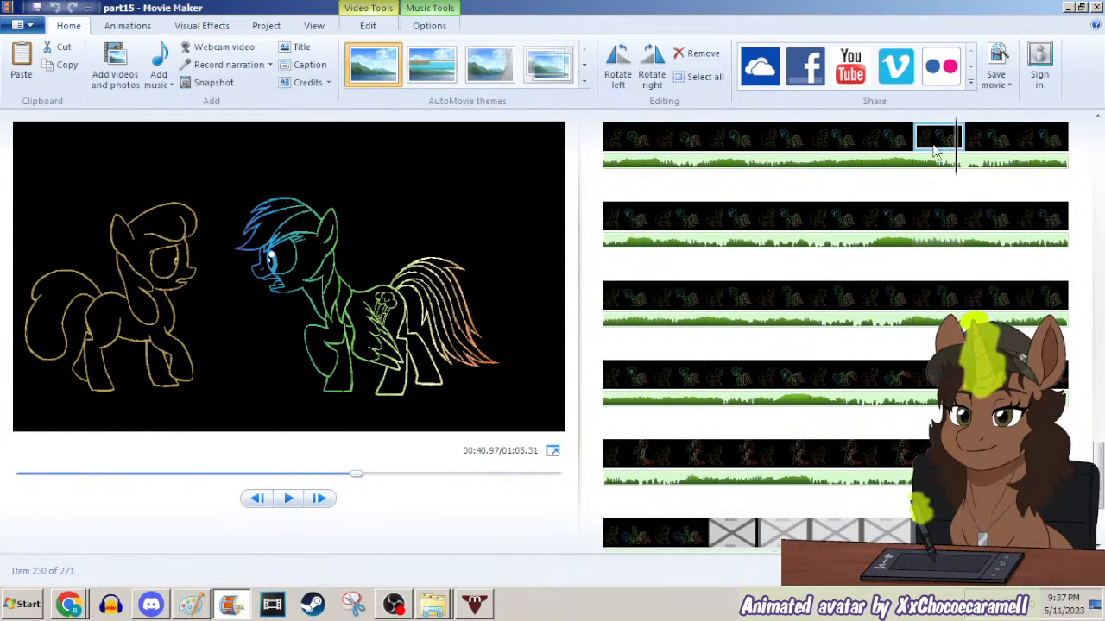
left_click(980, 140)
key("Left")
key("Left")
key("Left")
key("Left")
key("Left")
key("Right")
key("Right")
key("Right")
key("Right")
key("Right")
key("Right")
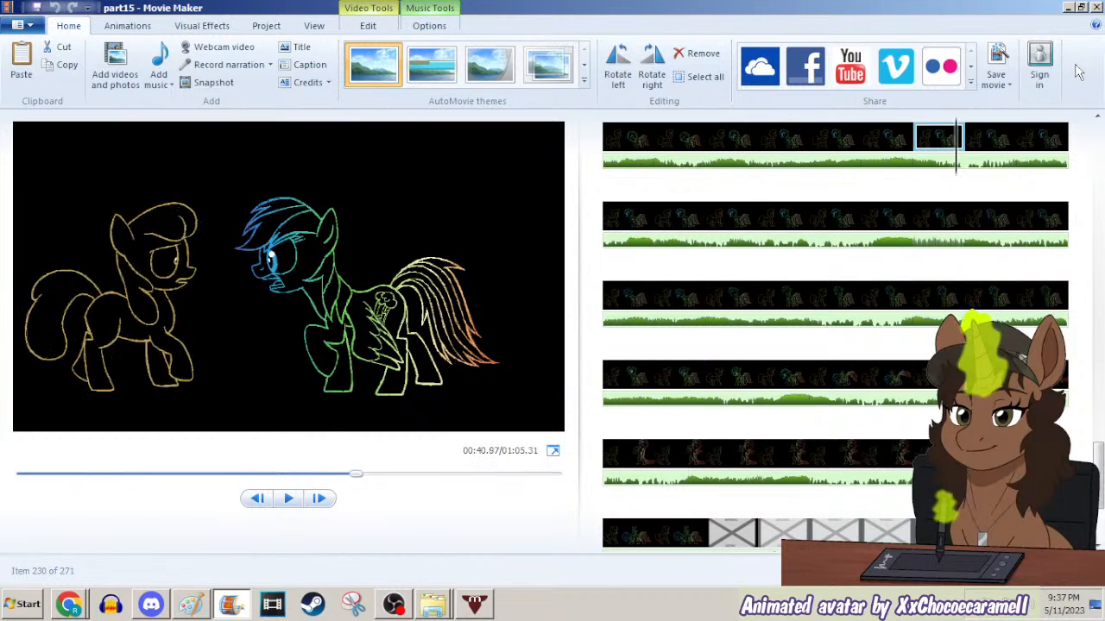
key("Left")
key("Left")
key("Left")
key("Left")
key("Left")
key("Right")
key("Right")
key("Right")
key("Right")
key("Right")
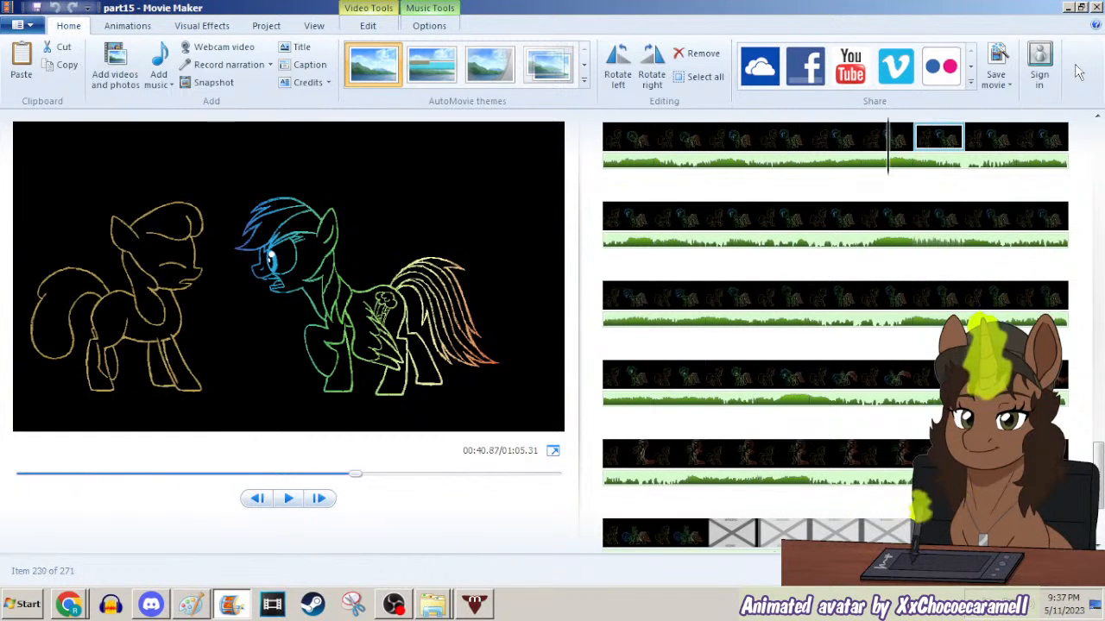
Leave the current Movie Maker session and reload the part15 project from the MovieMaker folder.
left_click(232, 604)
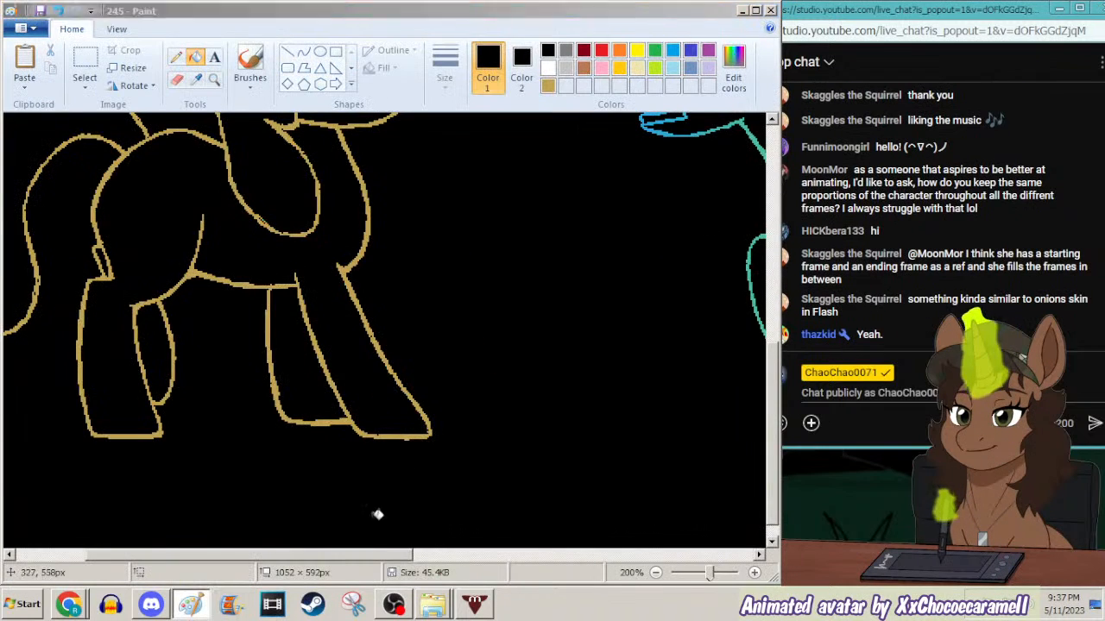
left_click(432, 604)
left_click(435, 570)
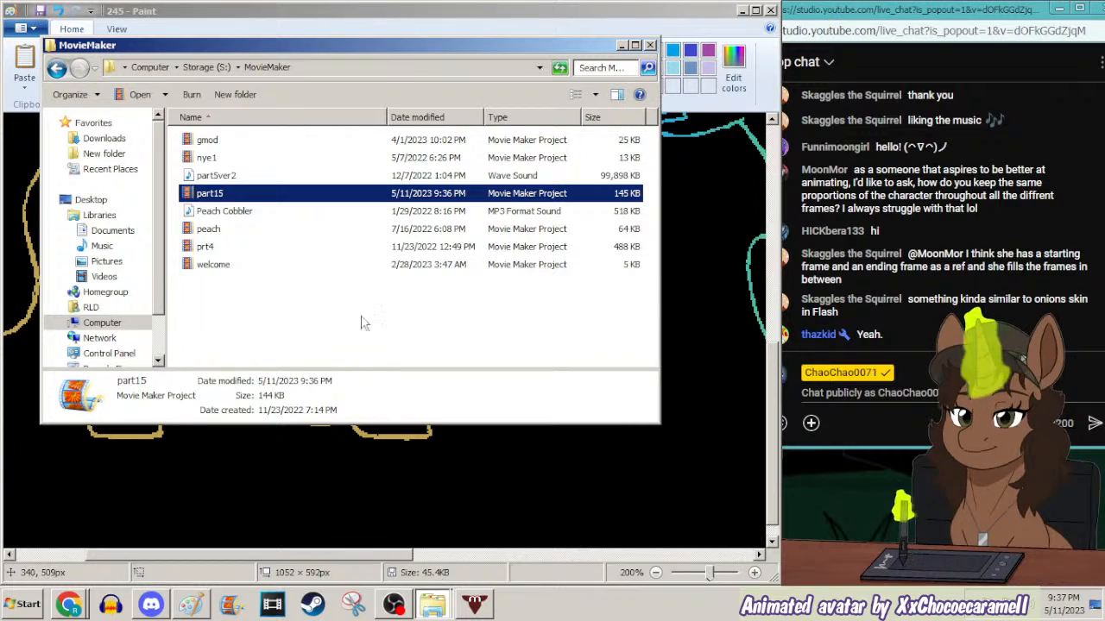
double_click(216, 193)
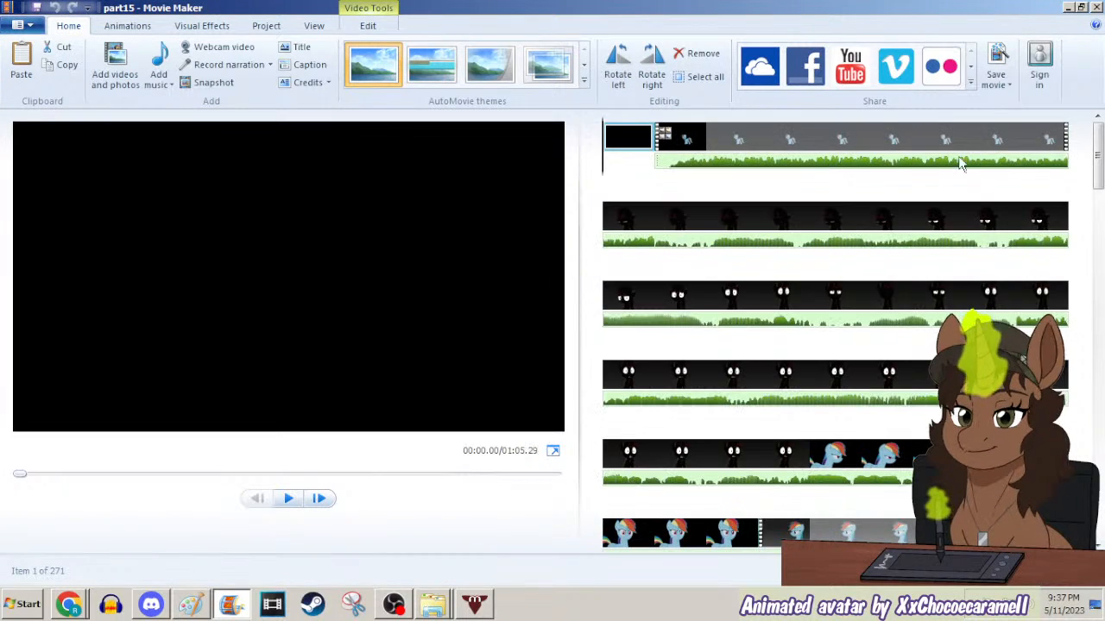
Go to the two-pony section around item 240 and review its frames backward to item 218.
left_click_drag(1101, 158, 1101, 463)
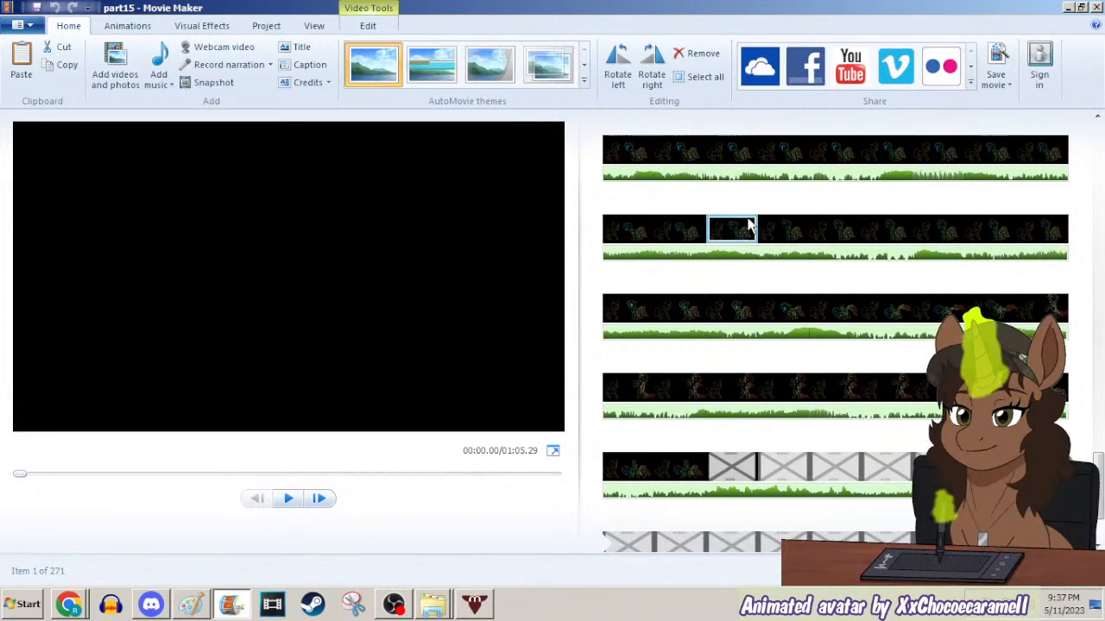
left_click(762, 237)
key("Left")
key("Left")
key("Left")
key("Left")
key("Left")
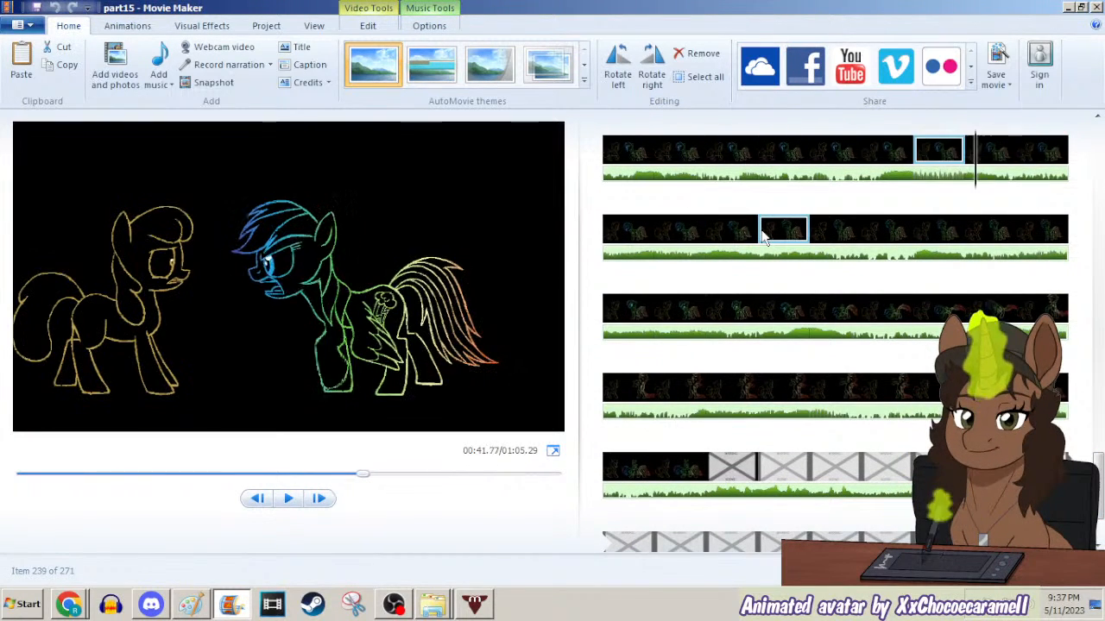
key("Right")
key("Right")
key("Right")
key("Right")
key("Left")
key("Left")
key("Left")
key("Left")
key("Left")
key("Left")
key("Left")
key("Left")
key("Left")
key("Left")
key("Left")
key("Left")
key("Left")
key("Left")
key("Left")
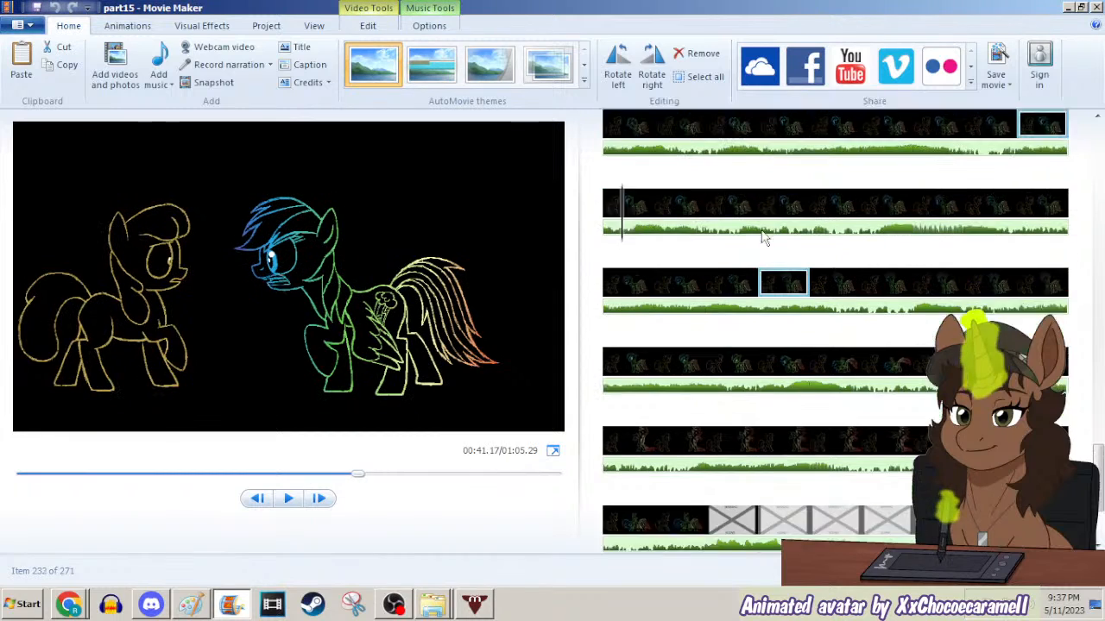
key("Left")
key("Left")
key("Left")
key("Left")
key("Left")
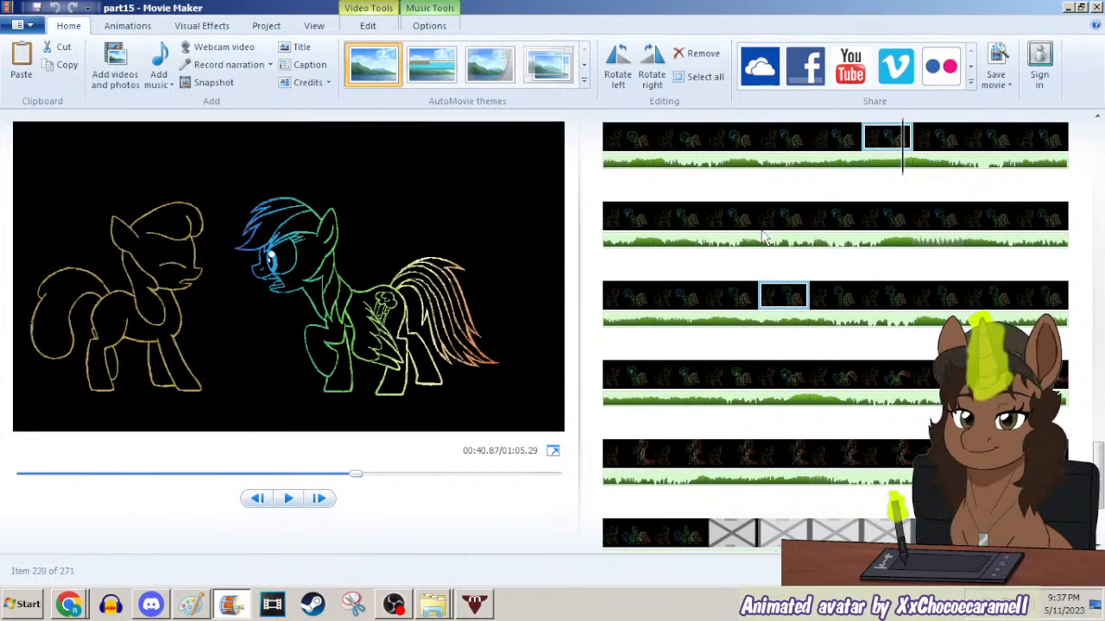
key("Left")
key("Left")
key("Left")
key("Left")
key("Left")
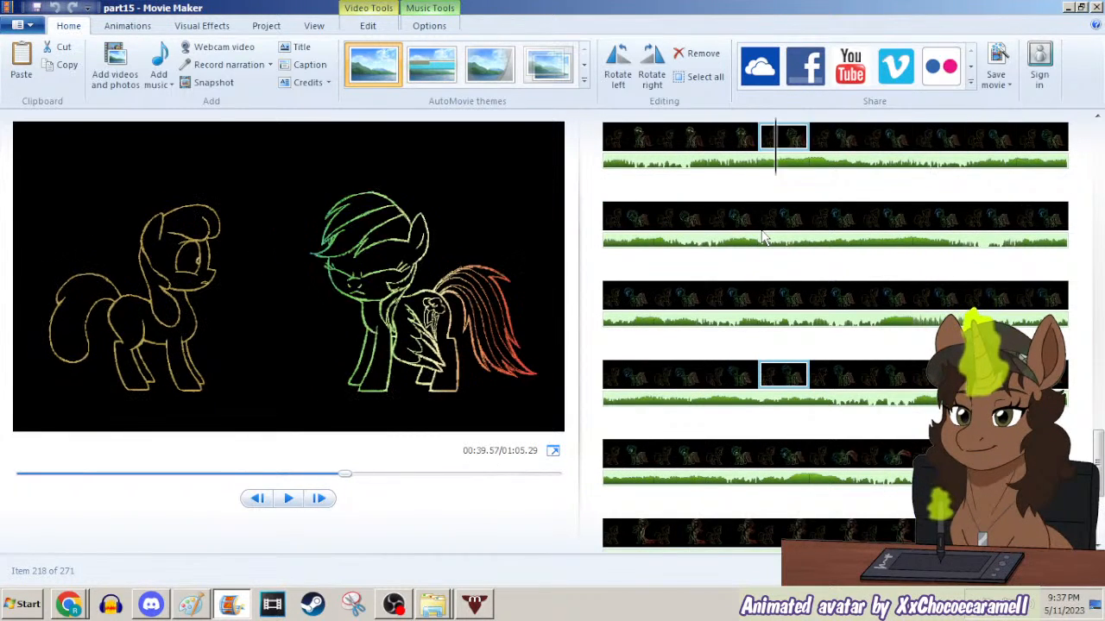
Review the frames forward from item 218 and compare those around item 232 to check the tan pony's stepping motion.
key("Right")
key("Right")
key("Right")
key("Right")
key("Right")
key("Right")
key("Right")
key("Right")
key("Right")
key("Right")
key("Right")
key("Right")
key("Right")
key("Right")
key("Right")
key("Right")
key("Right")
key("Right")
key("Right")
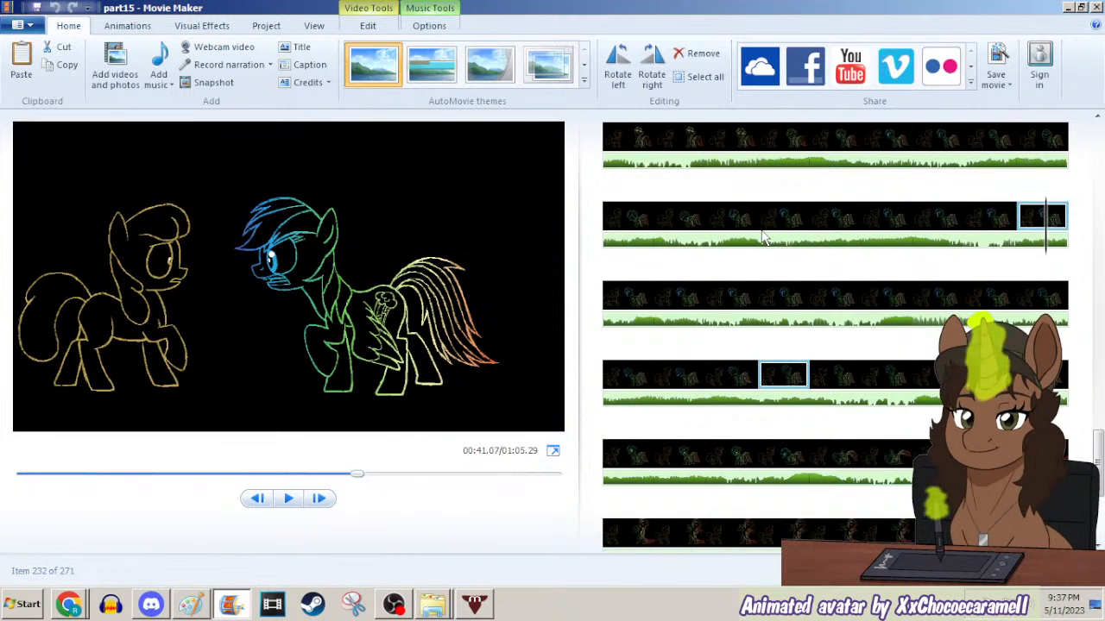
key("Right")
key("Left")
key("Left")
key("Left")
key("Right")
key("Right")
key("Right")
key("Left")
key("Left")
Review the frames forward to item 264 to check the motion up to the rainbow pony's rearing pose.
key("Right")
key("Right")
key("Right")
key("Right")
key("Right")
key("Right")
key("Right")
key("Right")
key("Right")
key("Right")
key("Right")
key("Right")
key("Right")
key("Right")
key("Right")
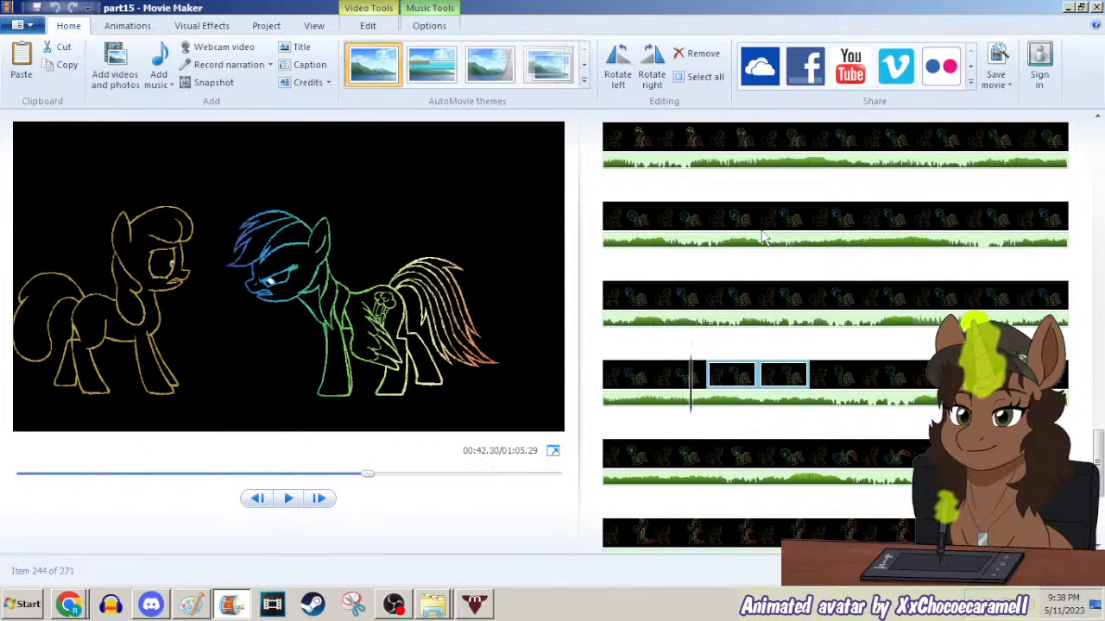
key("Right")
key("Right")
key("Right")
key("Right")
key("Right")
key("Right")
key("Right")
key("Right")
key("Right")
key("Right")
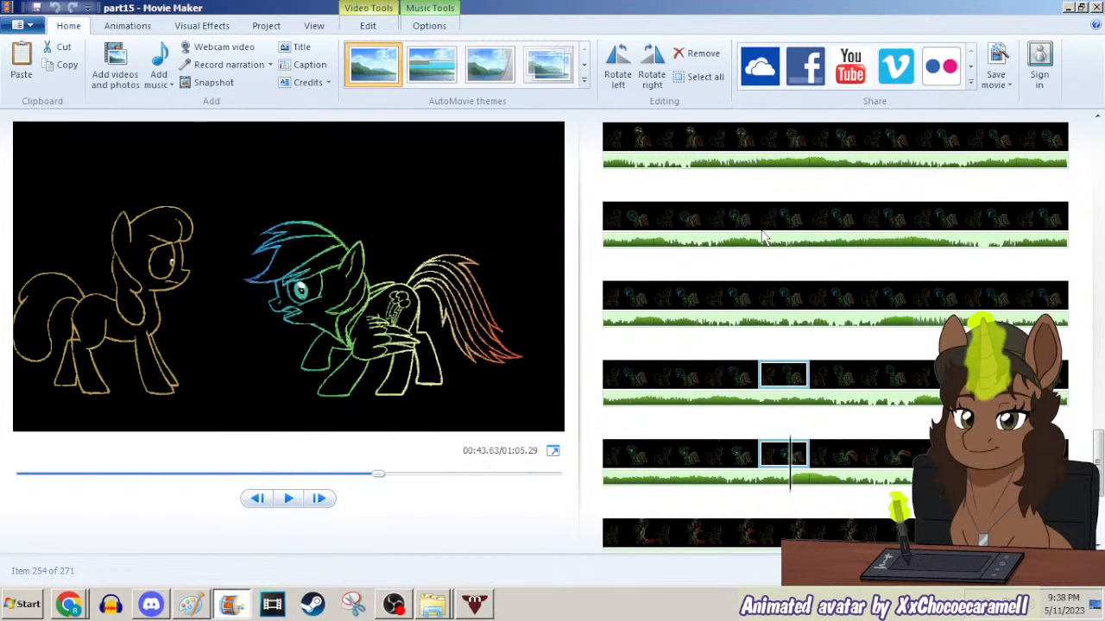
key("Right")
key("Right")
key("Right")
key("Right")
key("Right")
key("Right")
key("Right")
key("Right")
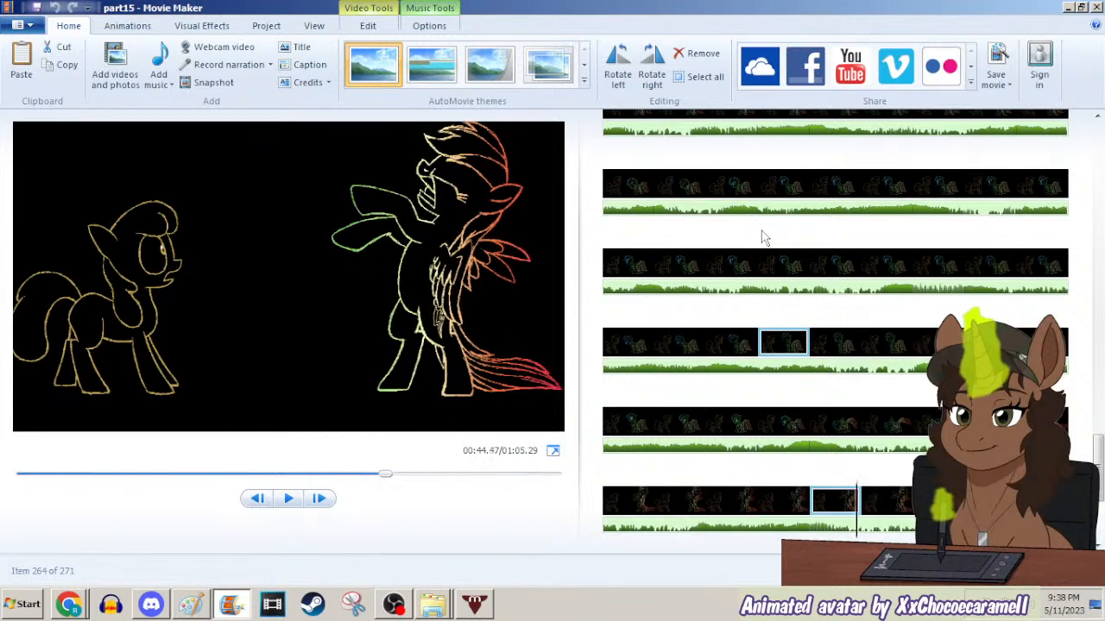
Review the frames in reverse from the rearing pose to item 229 to recheck both ponies' motion.
key("Left")
key("Left")
key("Left")
key("Left")
key("Left")
key("Left")
key("Left")
key("Left")
key("Left")
key("Left")
key("Left")
key("Left")
key("Left")
key("Left")
key("Left")
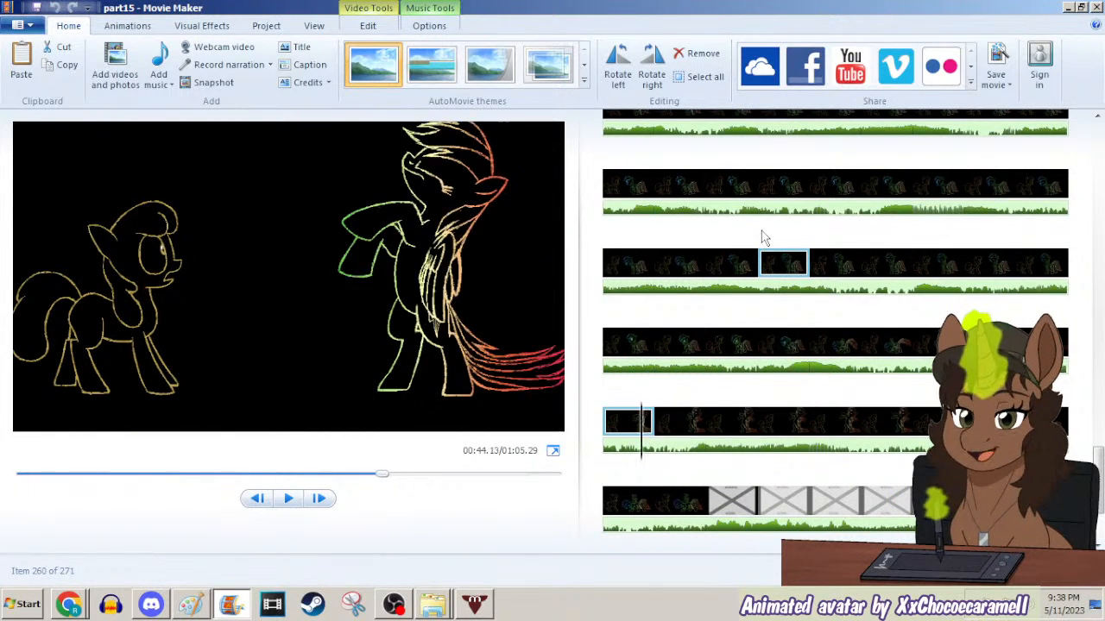
key("Left")
key("Left")
key("Left")
key("Left")
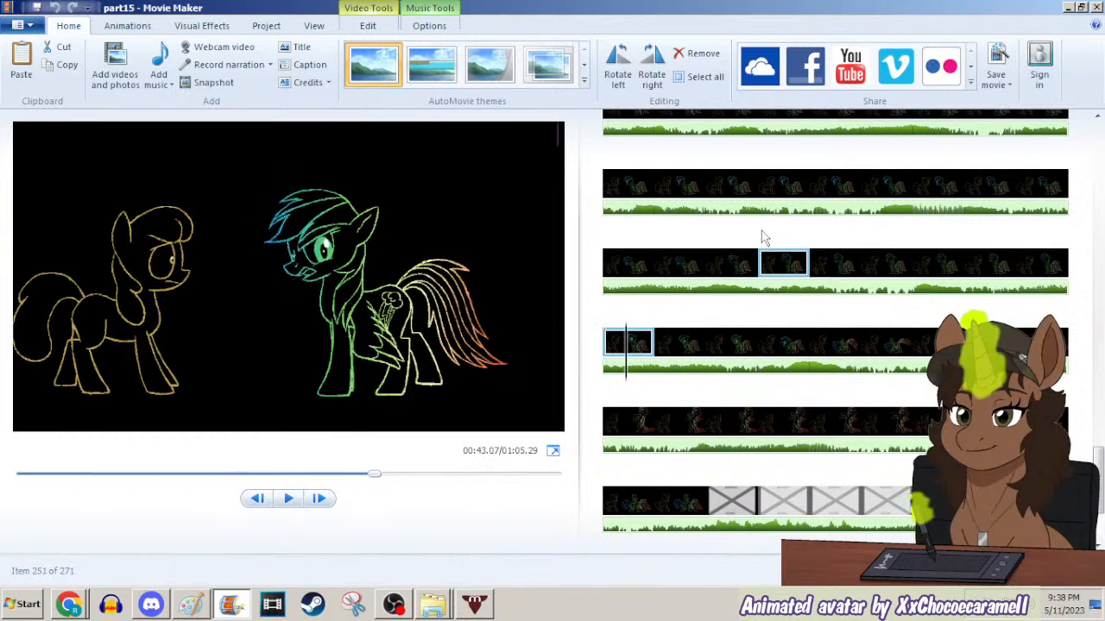
key("Left")
key("Left")
key("Left")
key("Left")
key("Left")
key("Left")
key("Left")
key("Left")
key("Left")
key("Left")
key("Left")
key("Left")
key("Left")
key("Left")
key("Left")
key("Left")
key("Left")
key("Left")
key("Left")
key("Left")
key("Left")
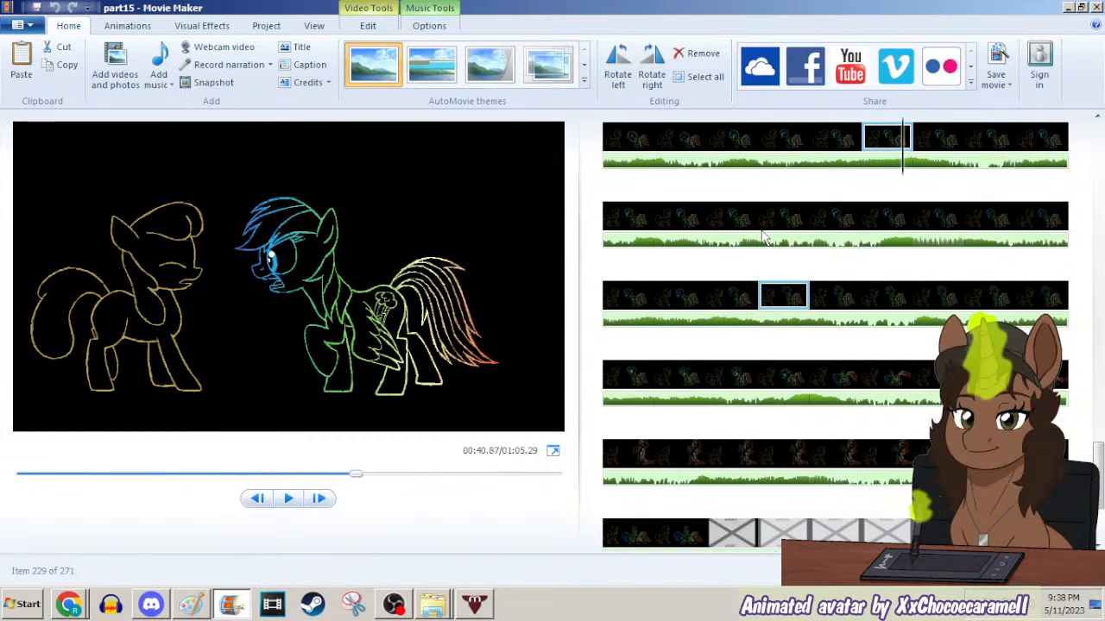
Compare the frames around item 229 back and forth to check the tan pony's motion, ending near item 224.
key("Left")
key("Left")
key("Right")
key("Right")
key("Right")
key("Right")
key("Left")
key("Left")
key("Left")
key("Left")
key("Left")
key("Right")
key("Right")
key("Right")
key("Right")
key("Right")
key("Left")
key("Left")
key("Left")
key("Left")
key("Left")
key("Right")
key("Right")
key("Right")
key("Right")
key("Right")
key("Left")
key("Left")
key("Left")
key("Left")
key("Left")
key("Left")
key("Left")
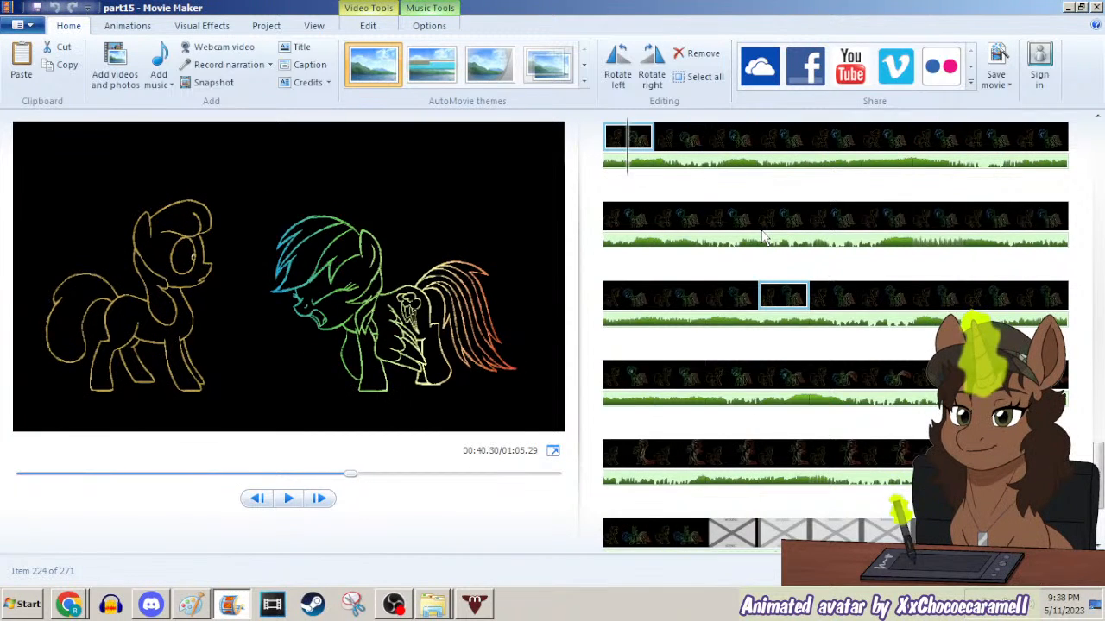
Review the two-pony frames in reverse from item 224 to the tan pony's close-up at item 200.
key("Left")
key("Left")
key("Left")
key("Left")
key("Left")
key("Left")
key("Left")
key("Left")
key("Left")
key("Left")
key("Left")
key("Left")
key("Left")
key("Left")
key("Left")
key("Left")
key("Left")
key("Left")
key("Left")
key("Left")
key("Left")
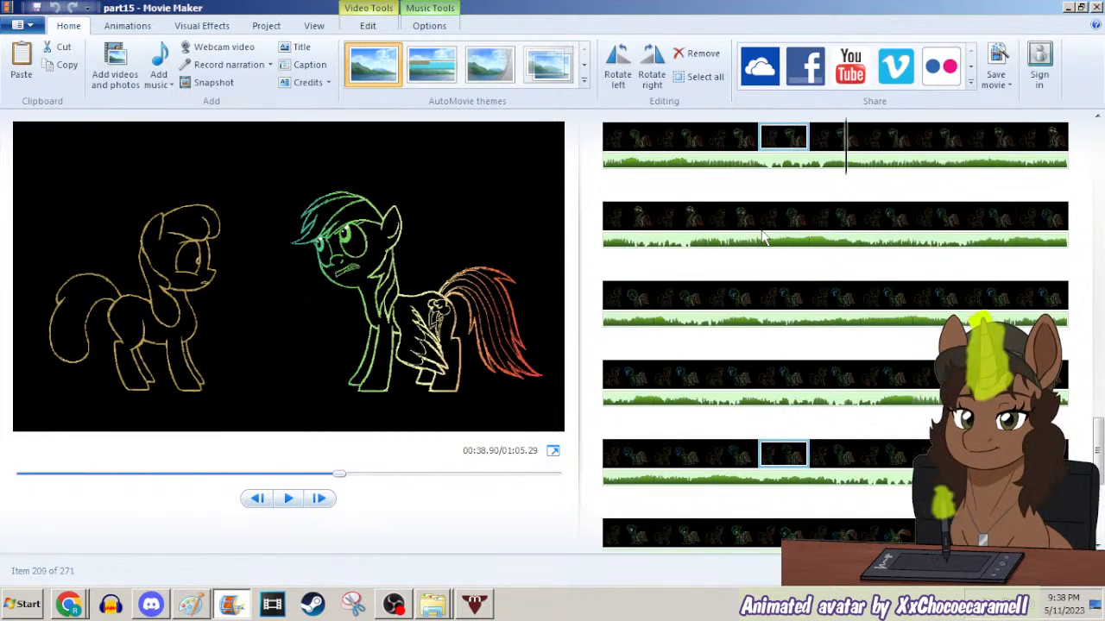
key("Left")
key("Left")
key("Left")
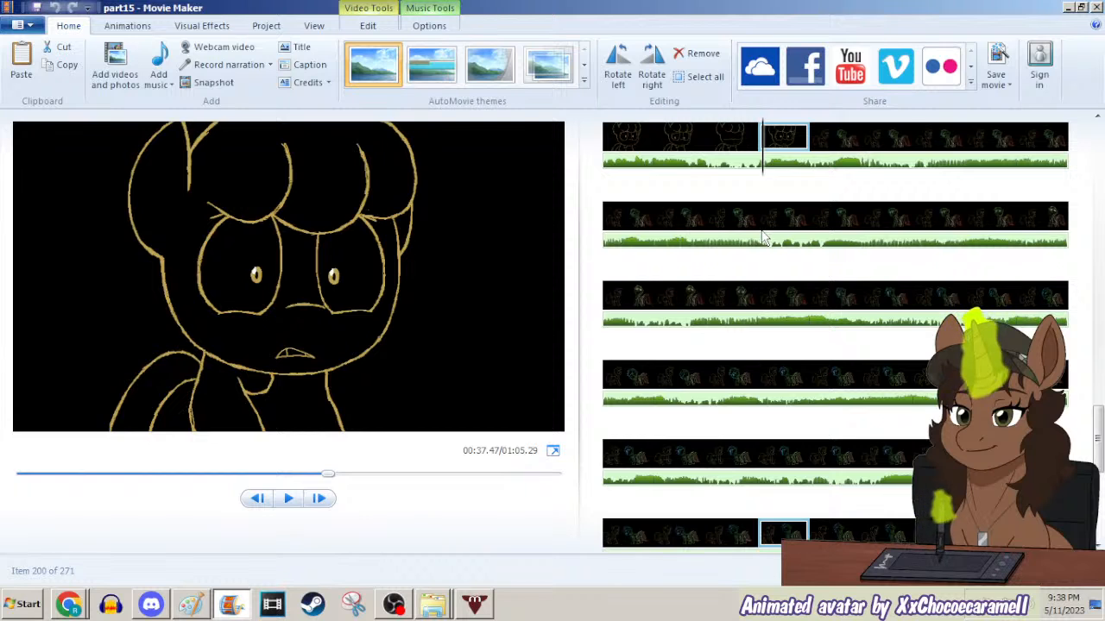
Review the frames forward from the close-up at item 200 to item 224 to check the rainbow pony's head motion.
key("Right")
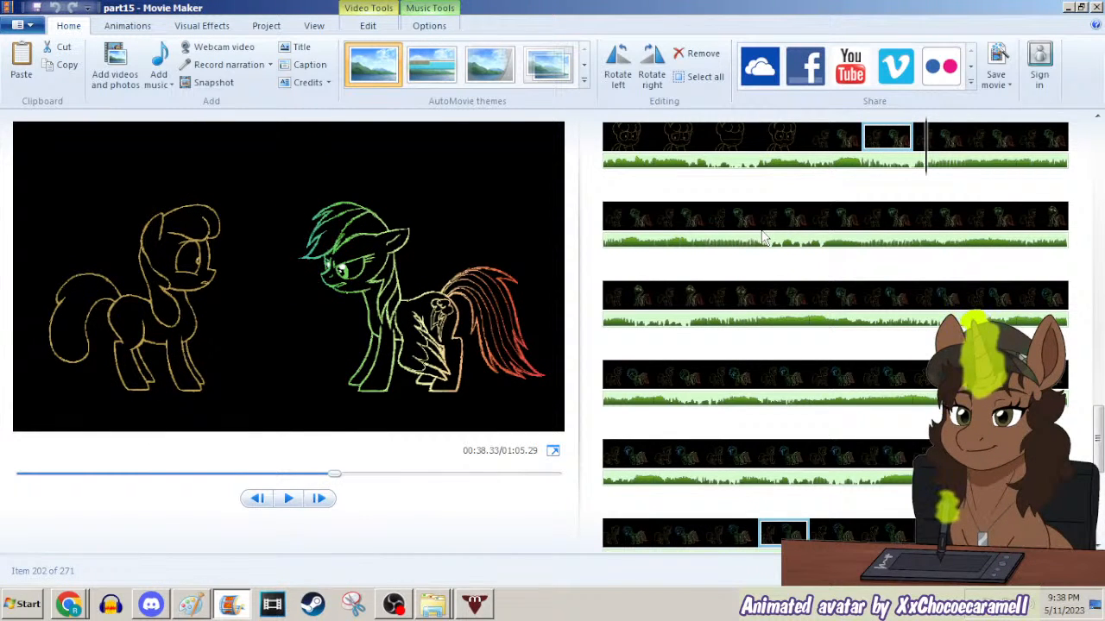
key("Right")
key("Right")
key("Right")
key("Right")
key("Right")
key("Right")
key("Right")
key("Right")
key("Right")
key("Right")
key("Right")
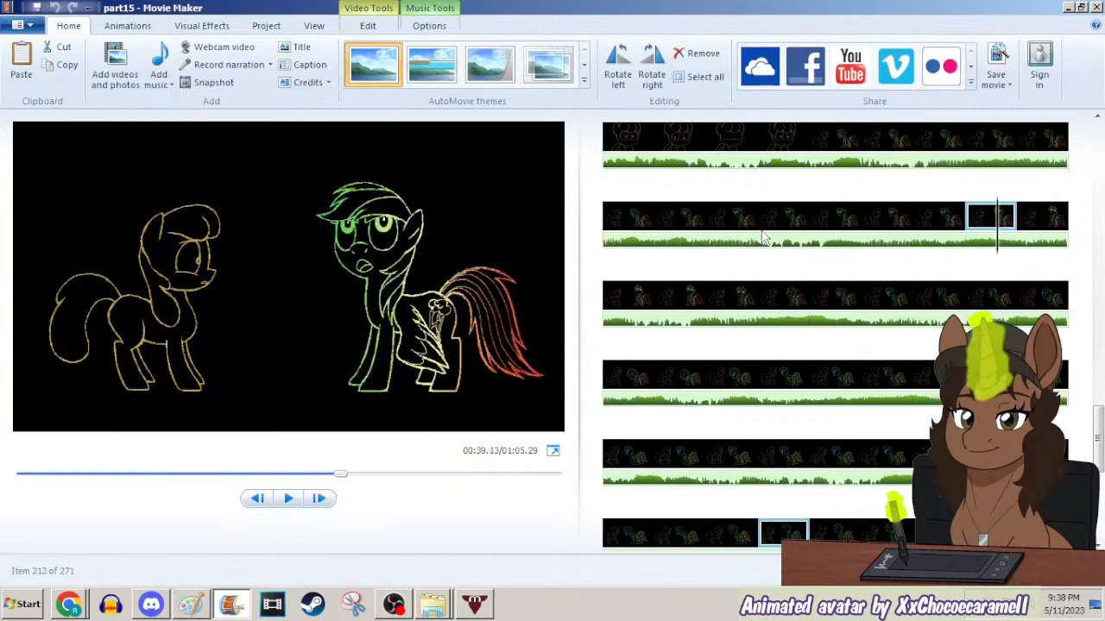
key("Right")
key("Right")
key("Right")
key("Right")
key("Right")
key("Right")
key("Right")
key("Right")
key("Right")
key("Right")
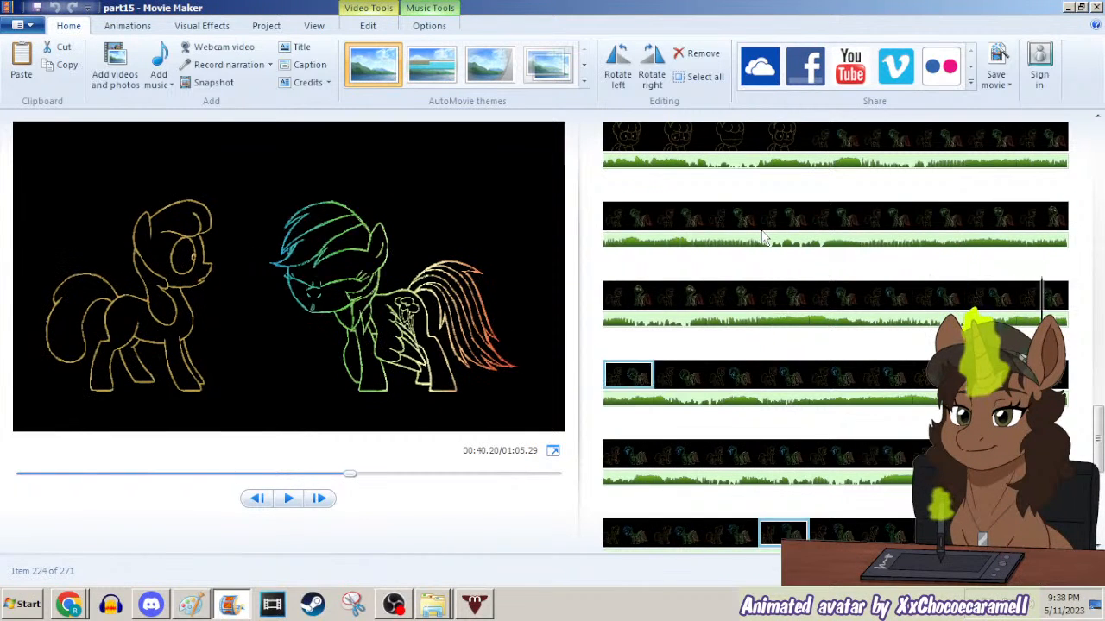
Review the frames forward from item 224 to item 247 to check the tan pony's backward step.
key("Right")
key("Right")
key("Right")
key("Right")
key("Right")
key("Right")
key("Right")
key("Right")
key("Right")
key("Right")
key("Right")
key("Right")
key("Right")
key("Right")
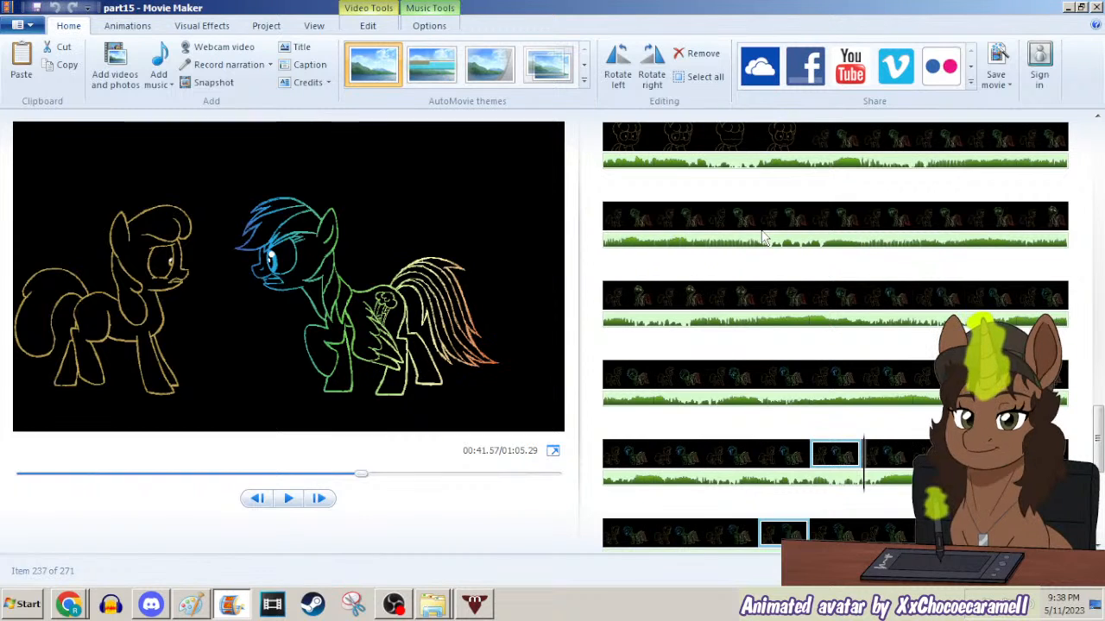
key("Right")
key("Right")
key("Right")
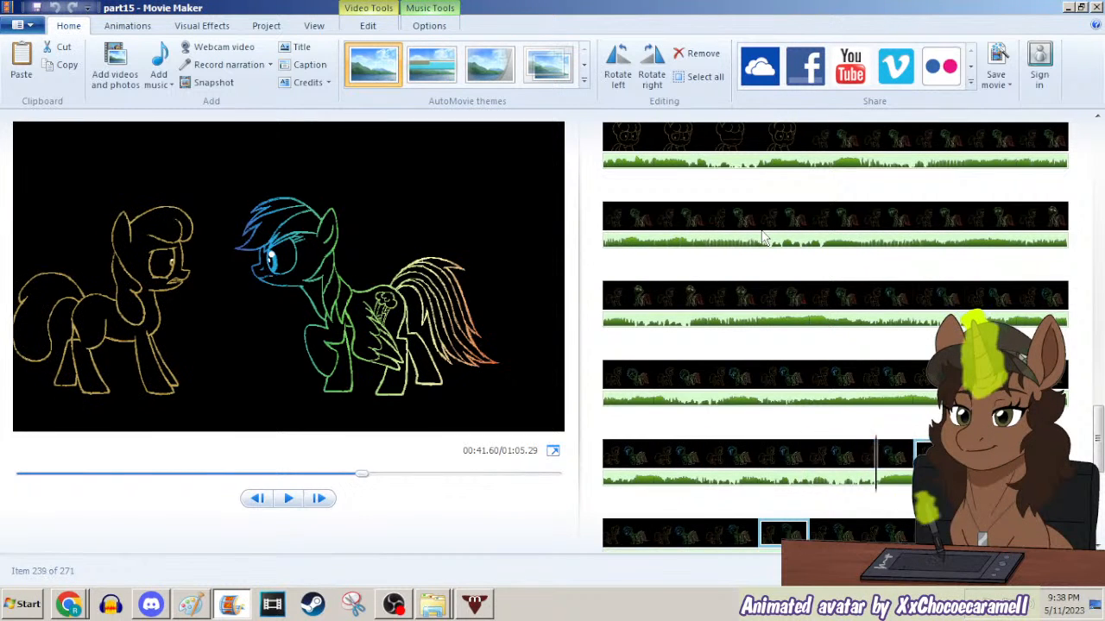
key("Right")
key("Right")
key("Right")
key("Right")
key("Right")
key("Right")
key("Right")
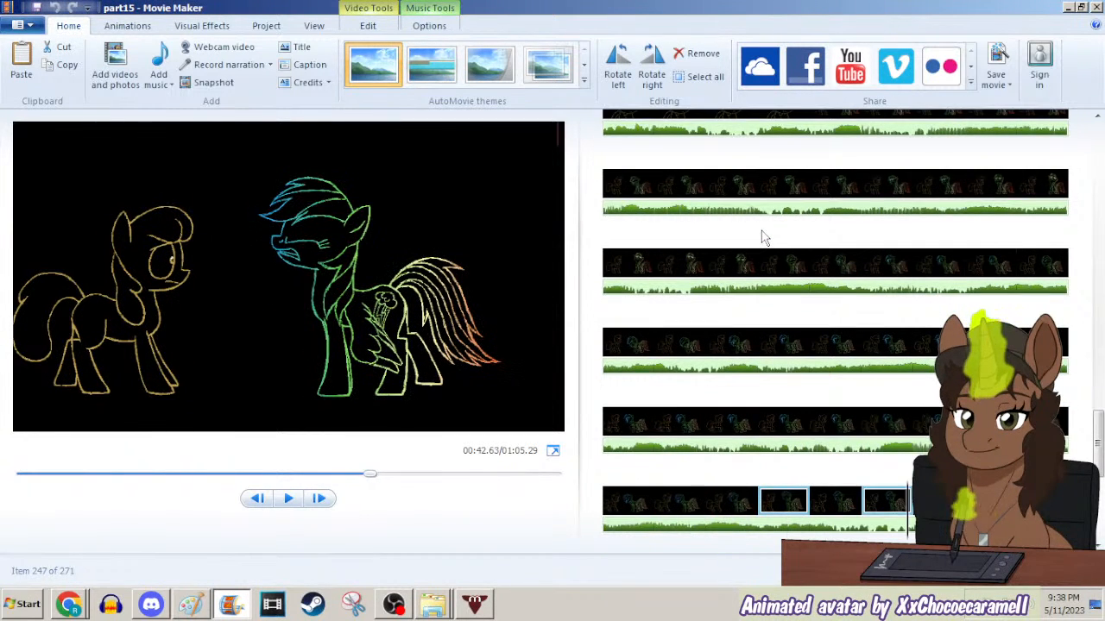
Review the frames forward from item 247 through the rainbow pony's rearing pose to its crouch at item 270.
key("Right")
key("Right")
key("Right")
key("Right")
key("Right")
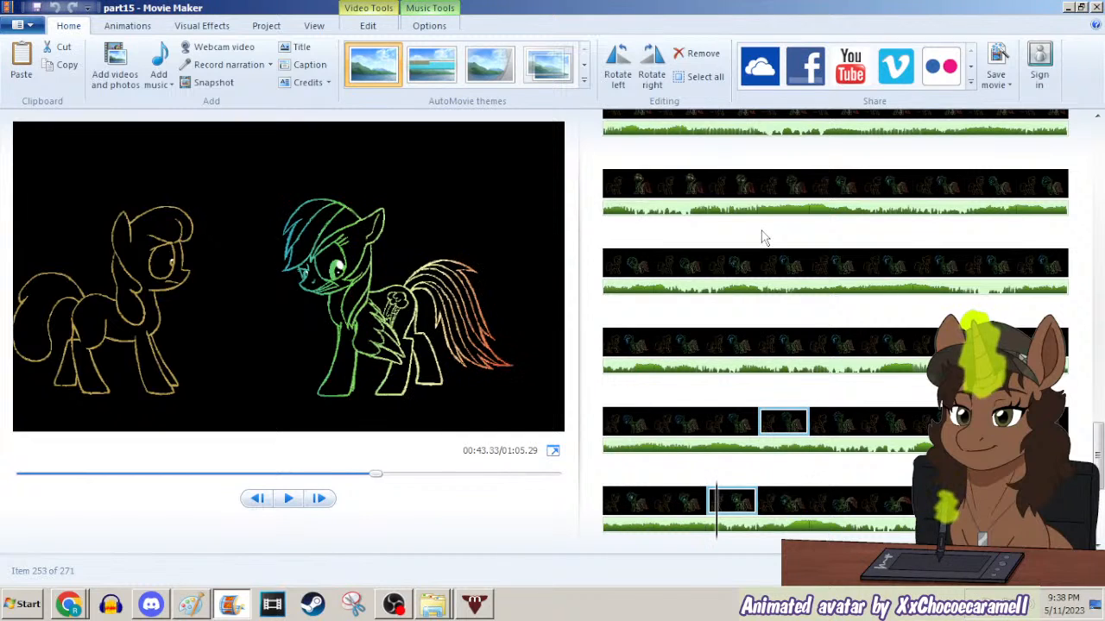
key("Right")
key("Right")
key("Right")
key("Right")
key("Right")
key("Right")
key("Right")
key("Right")
key("Right")
key("Right")
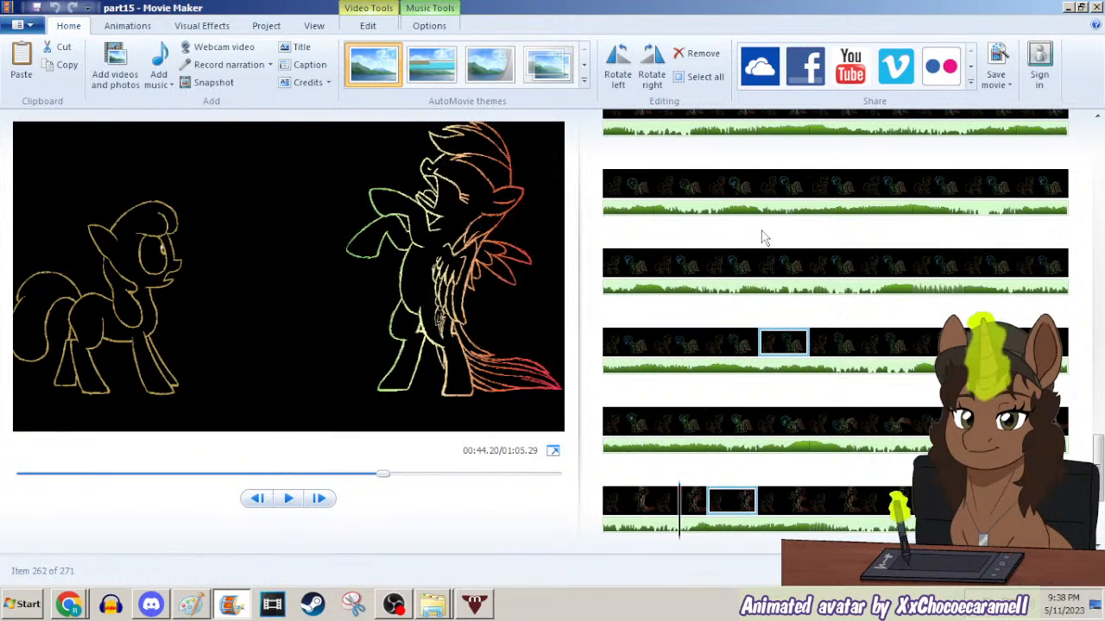
key("Right")
key("Right")
key("Right")
key("Right")
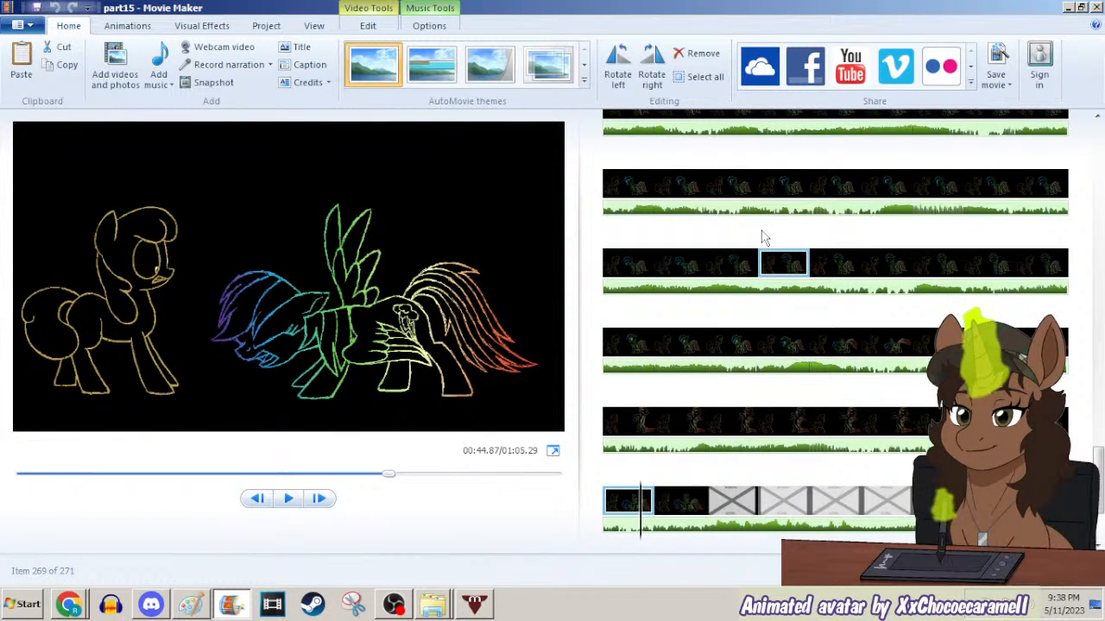
key("Right")
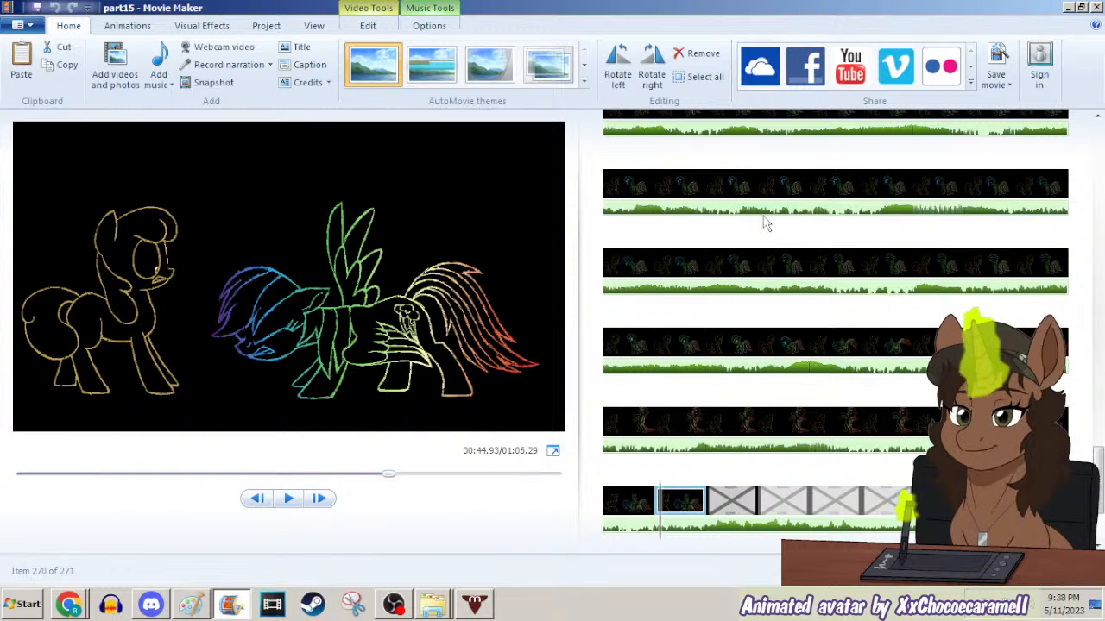
Go to item 244, put Movie Maker and its project folder away, and show frame 245 in Paint at 100%.
left_click(709, 274)
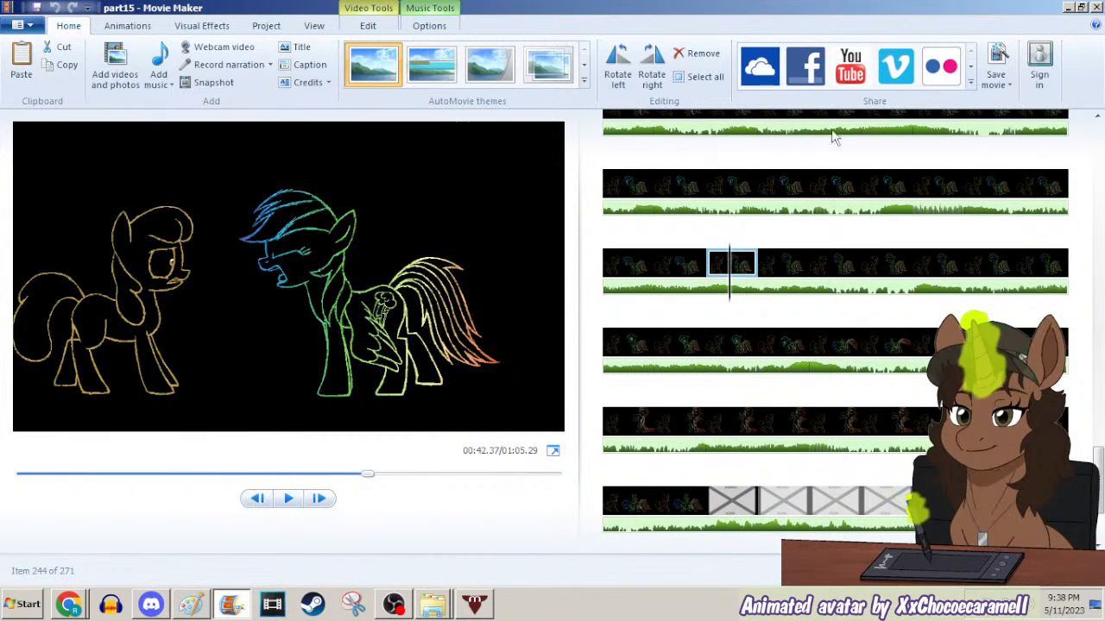
left_click(1070, 8)
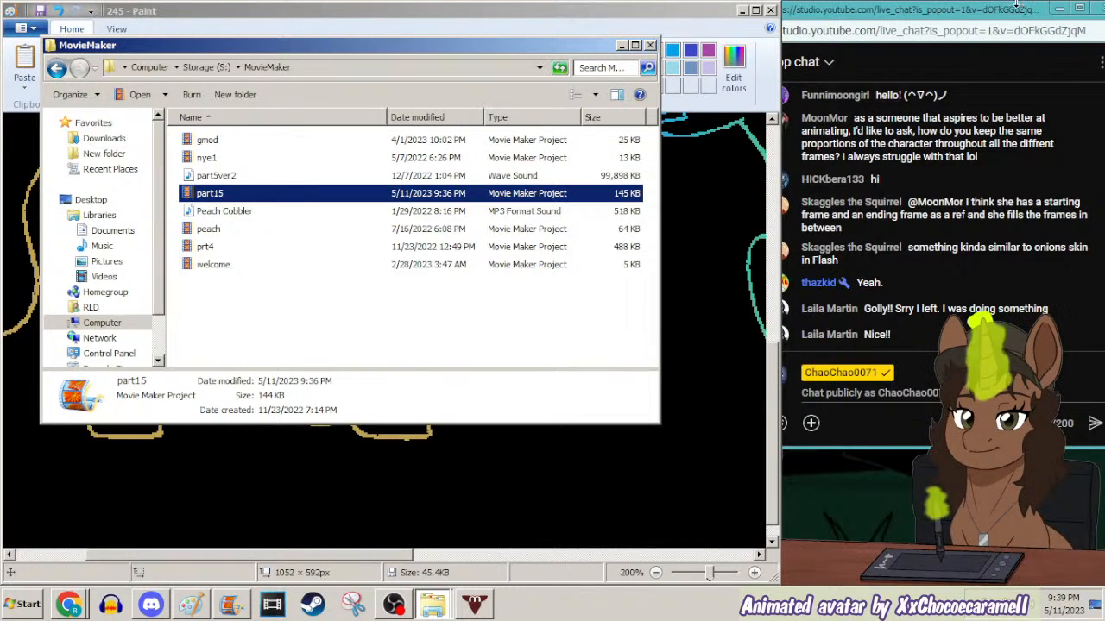
left_click(622, 45)
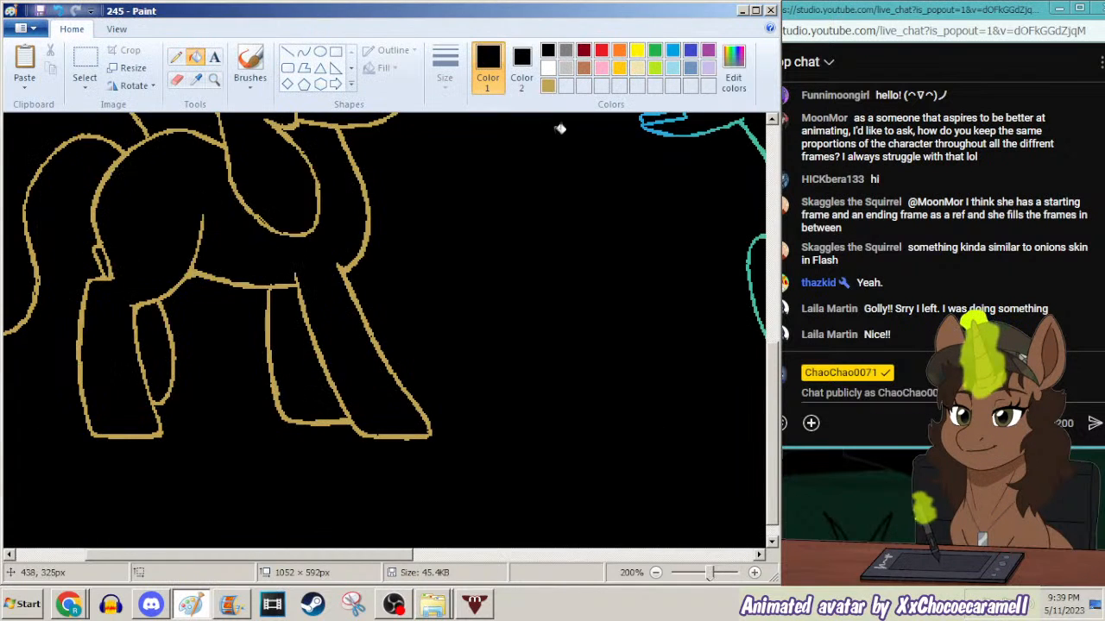
left_click(214, 79)
right_click(229, 161)
left_click(264, 217)
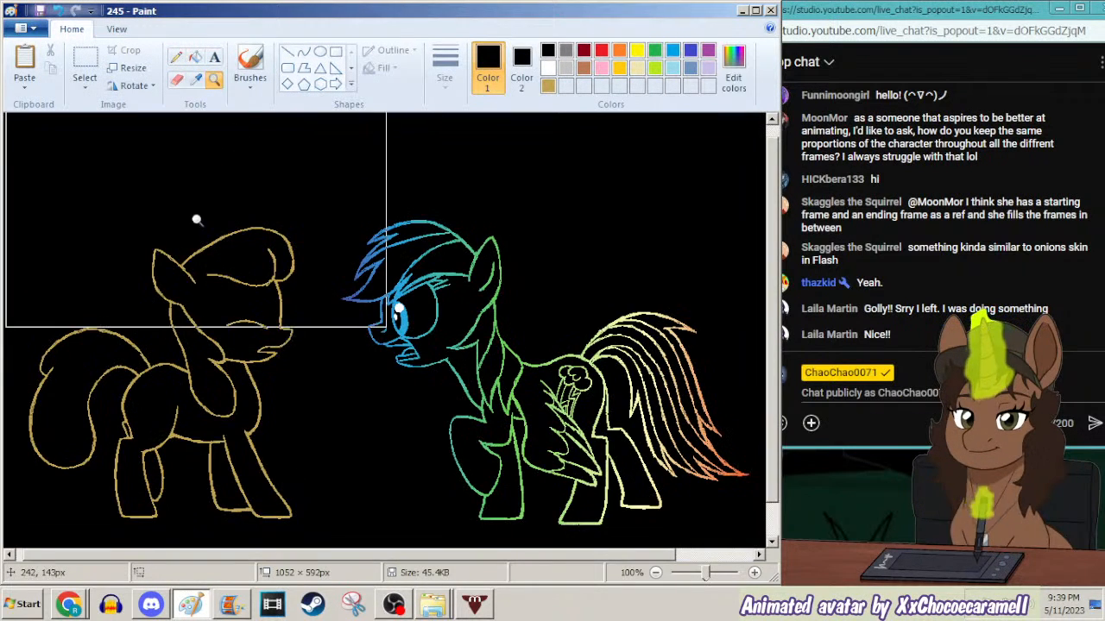
Browse the eib5 folder for a picture to open and delete the spare frame file 193b.
key("ctrl+o")
scroll(936, 121, "down", 10)
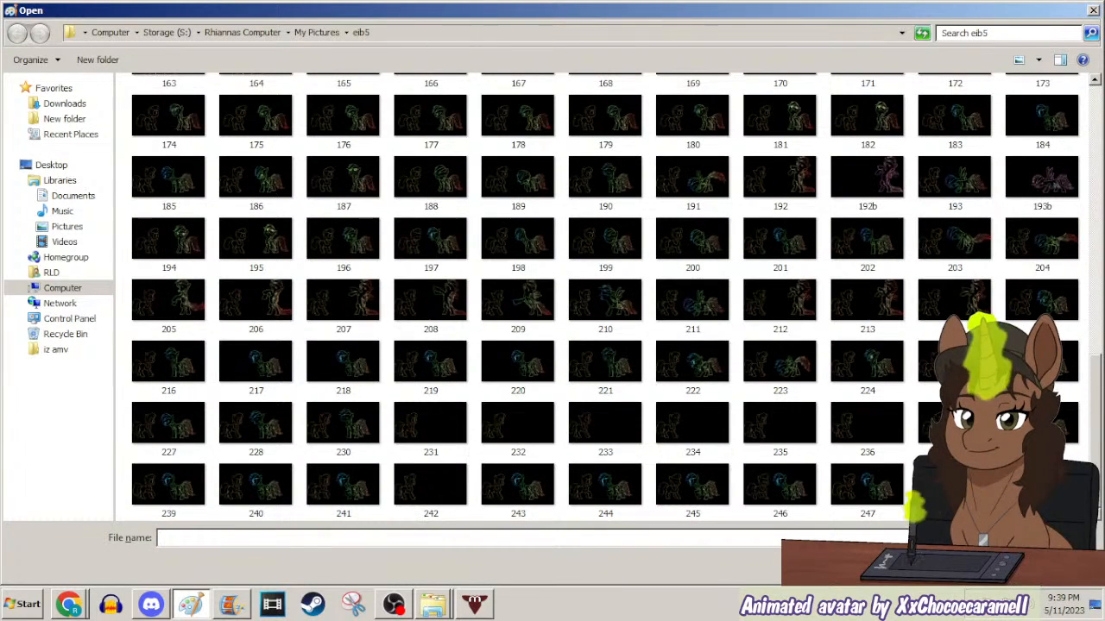
left_click(1066, 190)
key("Delete")
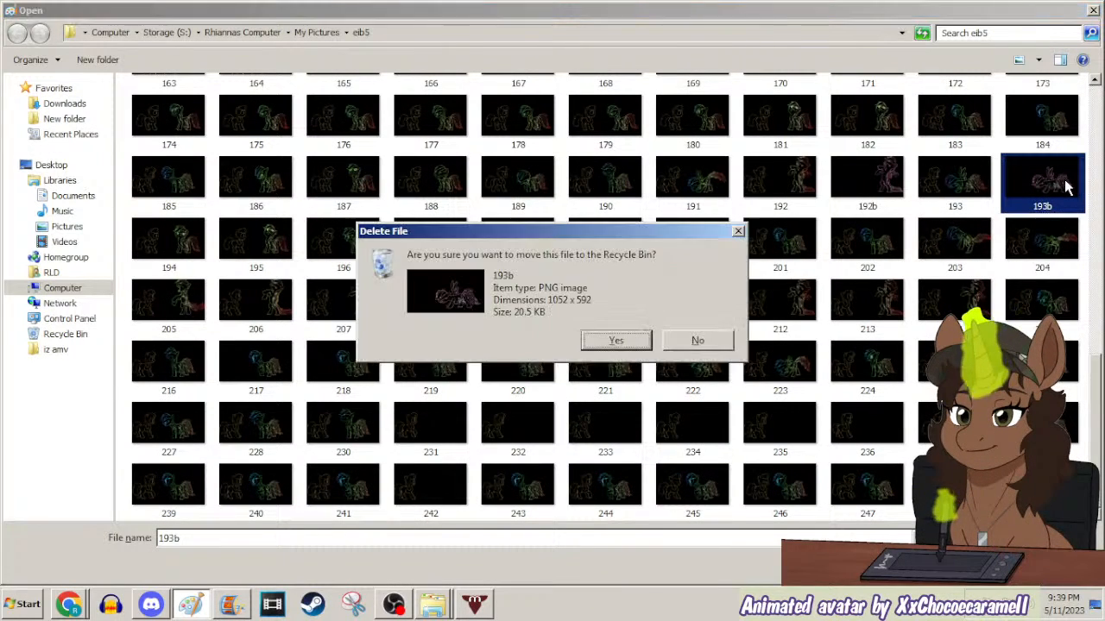
key("Return")
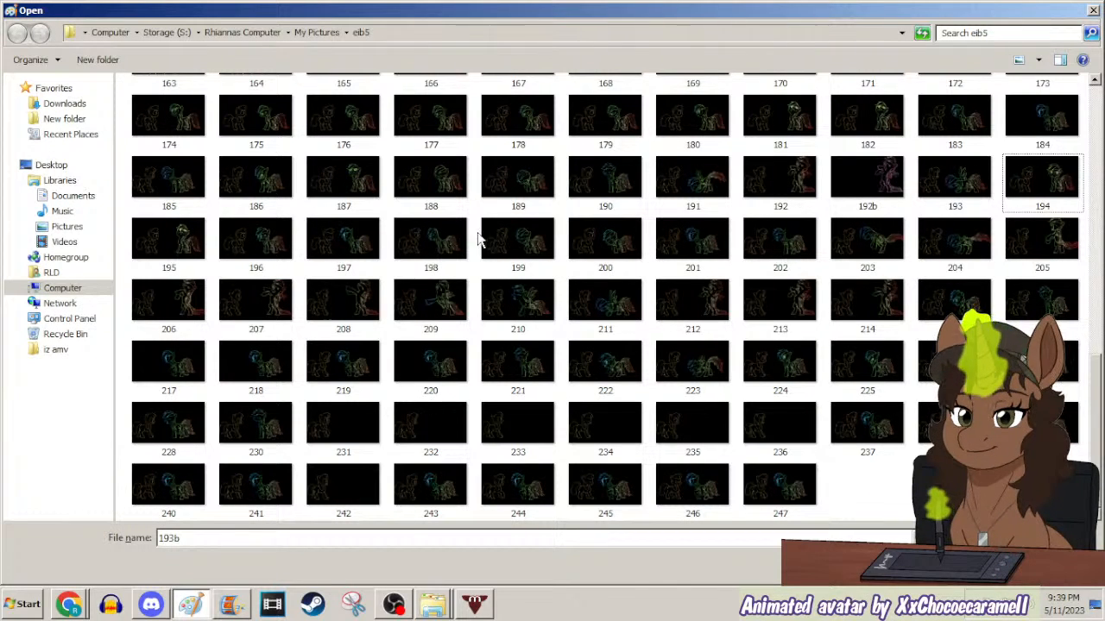
Delete the tan-pony-only frame files 231, 232, 233, 234, 235 and 236 from the eib5 folder.
left_click(354, 433)
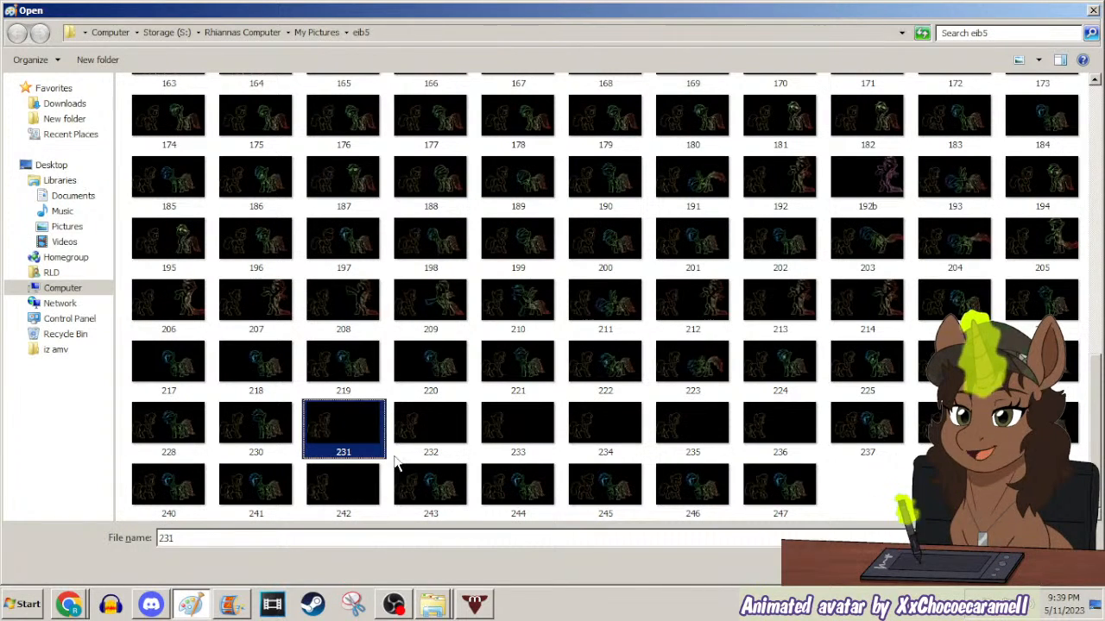
key("Delete")
key("Return")
left_click(343, 440)
key("Delete")
key("Return")
left_click(343, 440)
key("Delete")
key("Return")
left_click(347, 440)
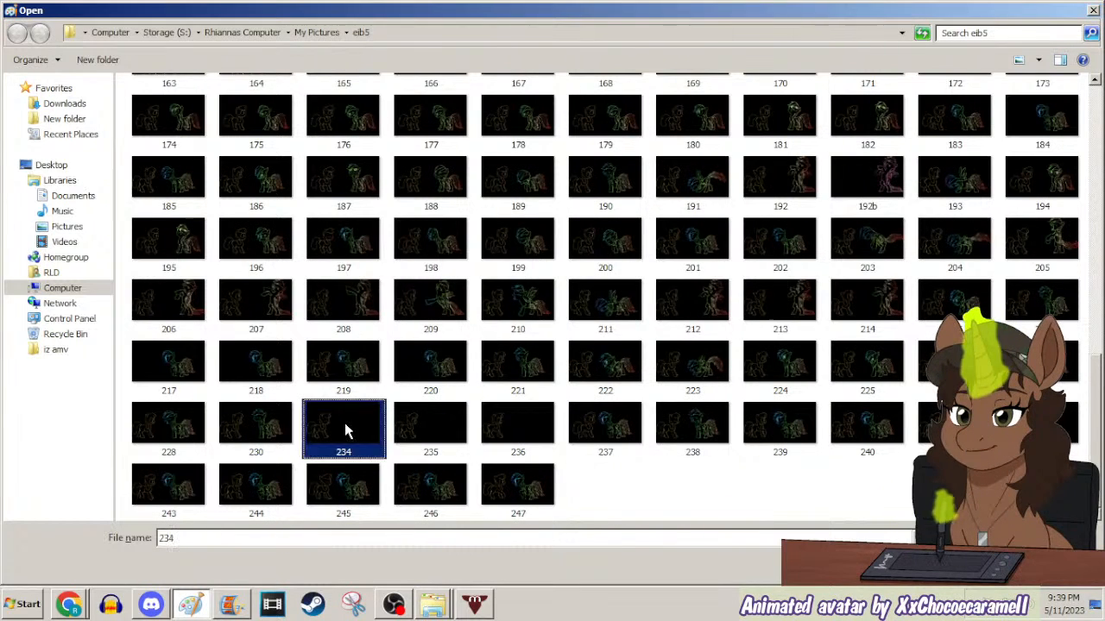
key("Delete")
key("Return")
left_click(345, 442)
key("Delete")
key("Return")
left_click(345, 440)
key("Delete")
key("Return")
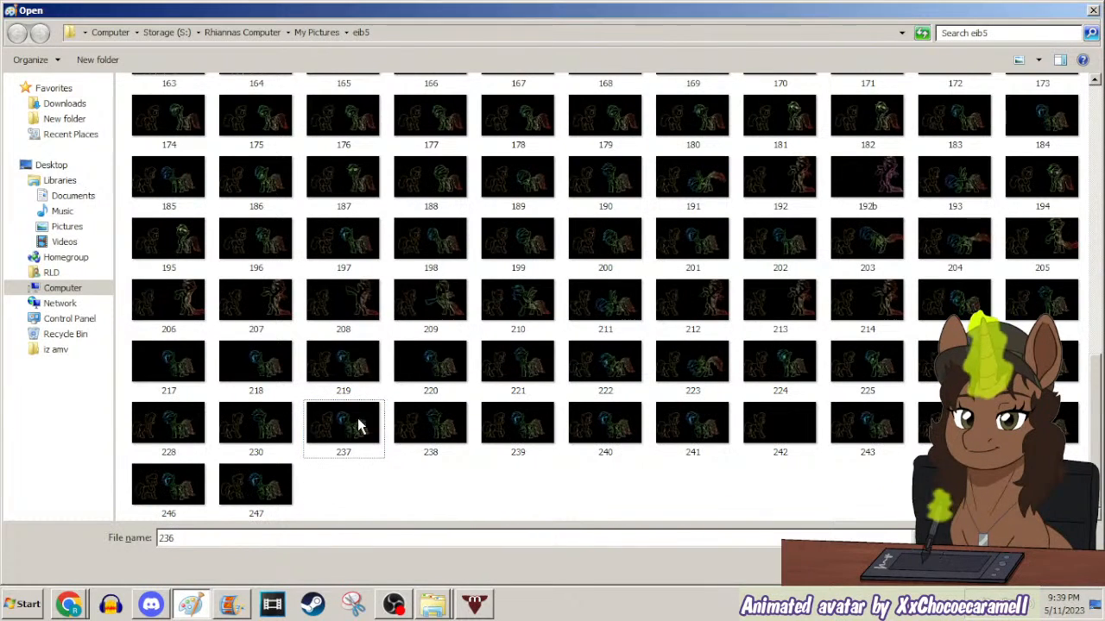
Delete the frame files 218, 217 and 220 from the eib5 folder.
left_click(268, 363)
key("Delete")
key("Return")
left_click(177, 372)
key("Delete")
key("Return")
left_click(282, 424)
key("Delete")
key("Return")
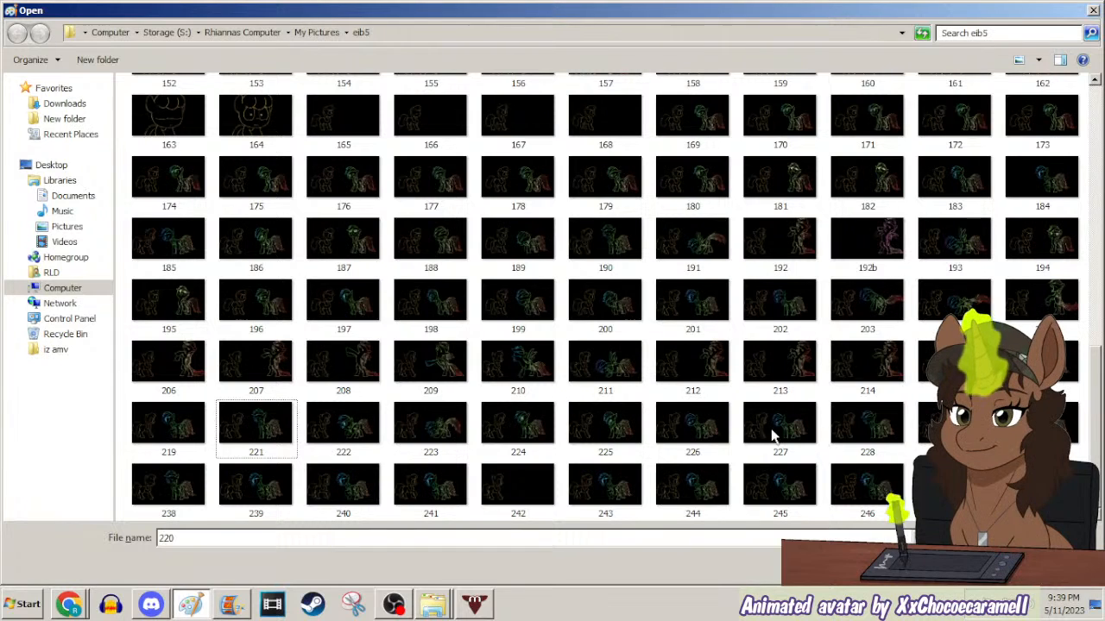
Delete the tan-pony-only frame file 242 and the spare frame file 192b from the eib5 folder.
left_click(533, 485)
key("Delete")
key("Return")
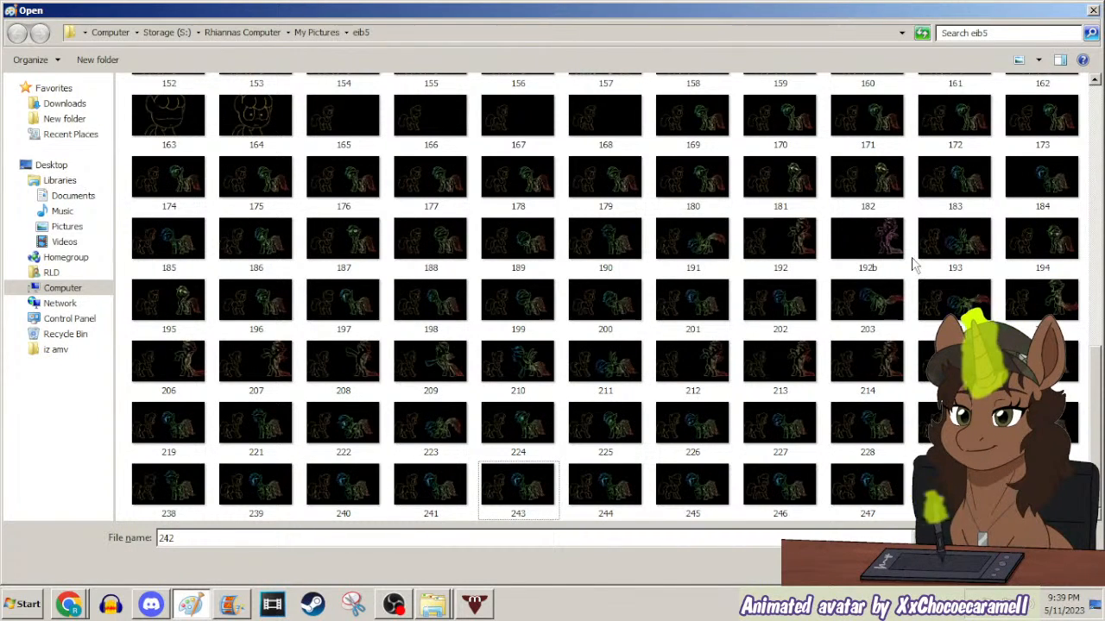
left_click(876, 237)
key("Delete")
key("Return")
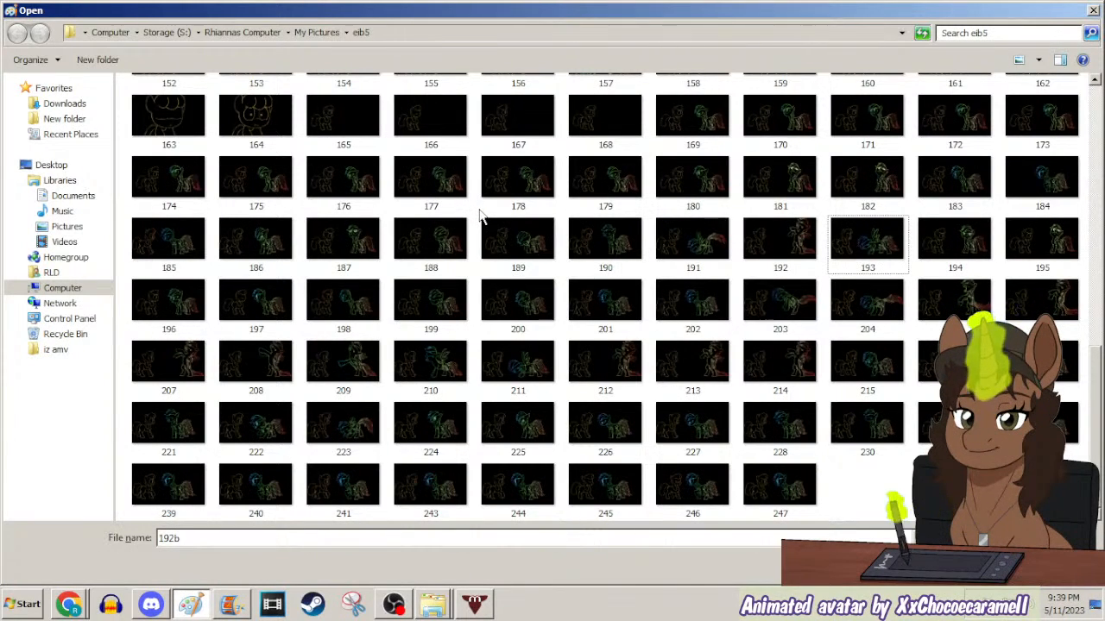
Delete the tan-pony-only frame files 168, 167, 166 and 165, and check the remaining frames in the folder.
left_click_drag(1098, 437, 1099, 372)
left_click(633, 285)
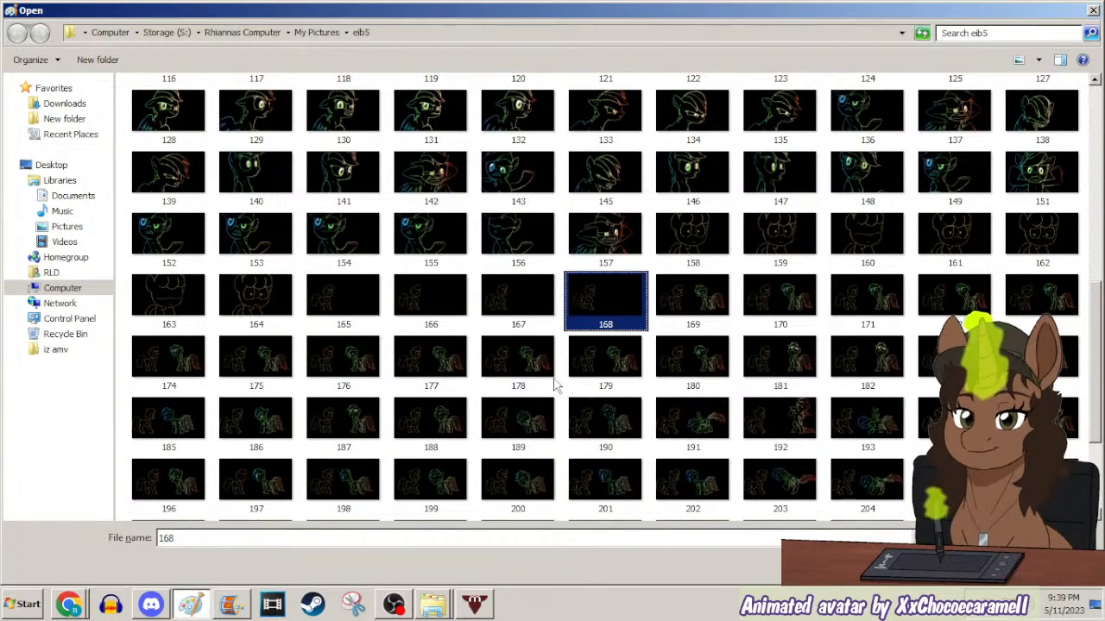
key("Delete")
key("Return")
left_click(488, 326)
key("Delete")
key("Return")
left_click(421, 299)
key("Delete")
key("Return")
left_click(343, 300)
key("Delete")
key("Return")
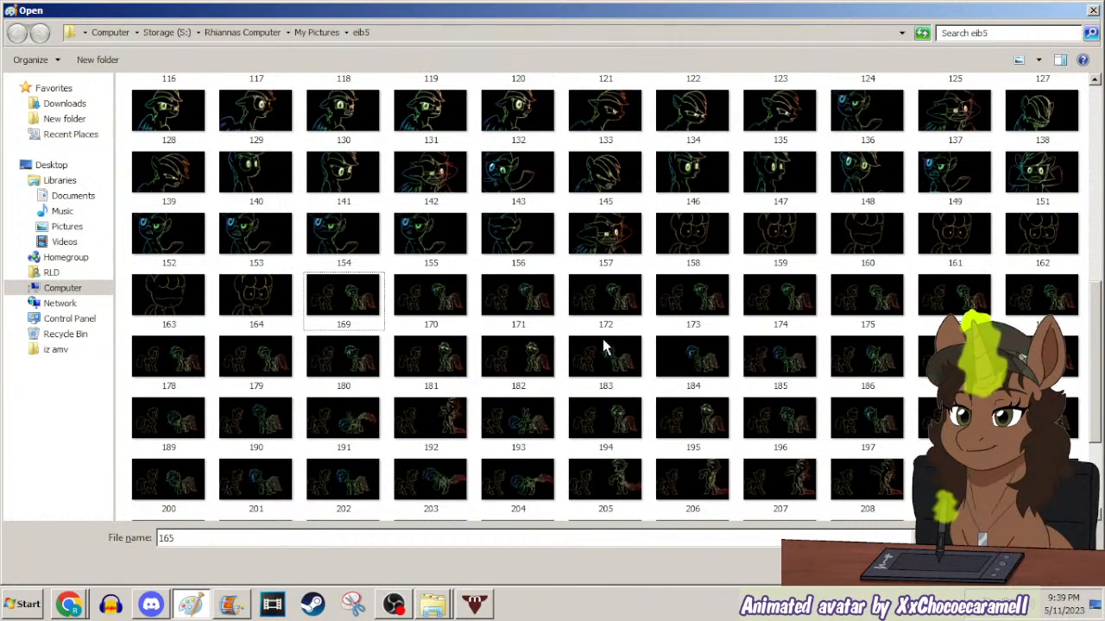
left_click_drag(1096, 328, 1096, 398)
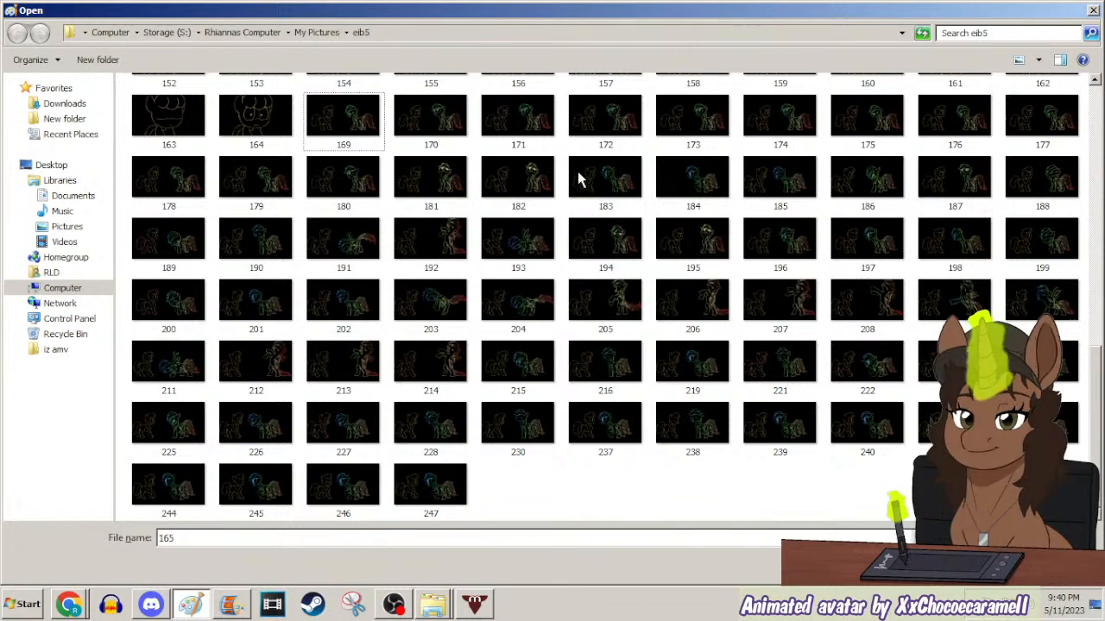
Switch to Movie Maker, select item 245 and compare it with its neighbouring frames.
left_click(231, 605)
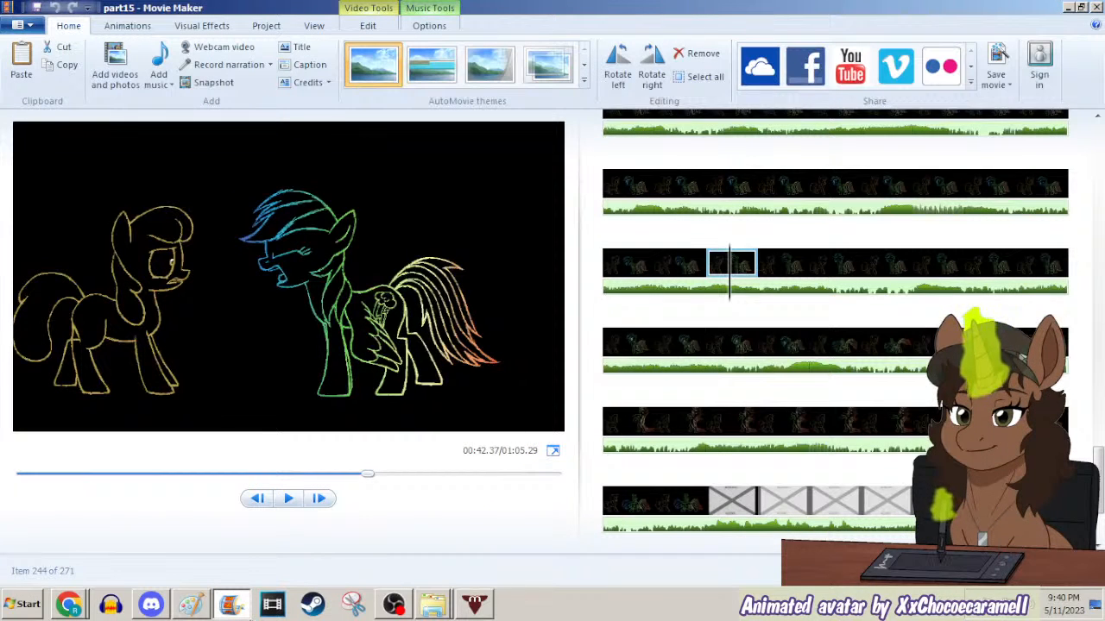
left_click(787, 263)
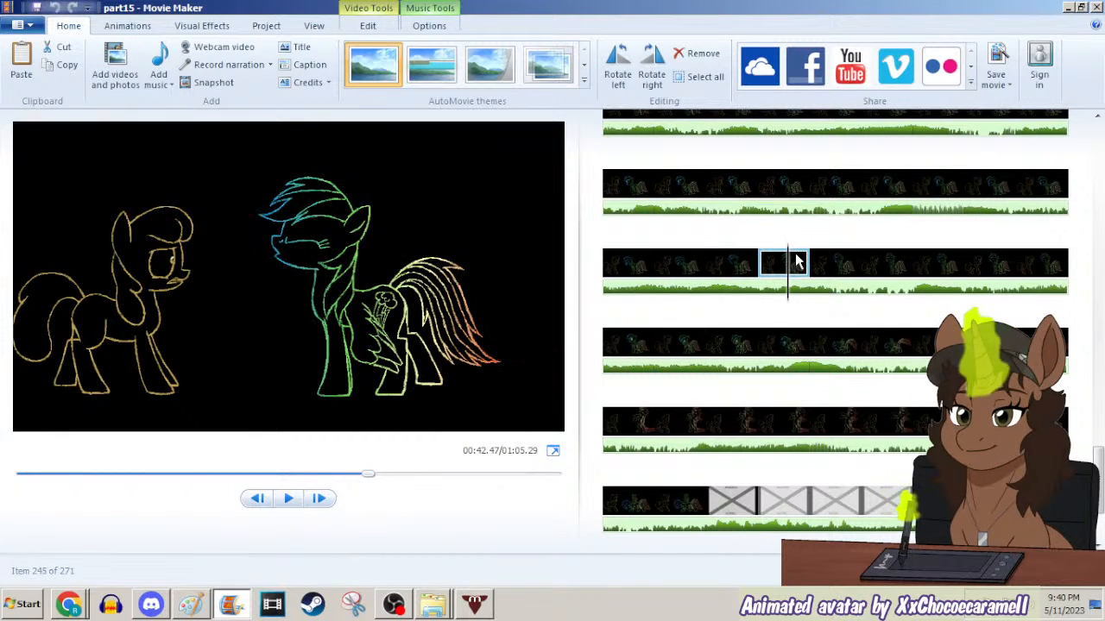
key("Left")
key("Left")
key("Left")
key("Left")
key("Right")
key("Right")
key("Right")
key("Right")
key("Right")
key("Right")
key("Right")
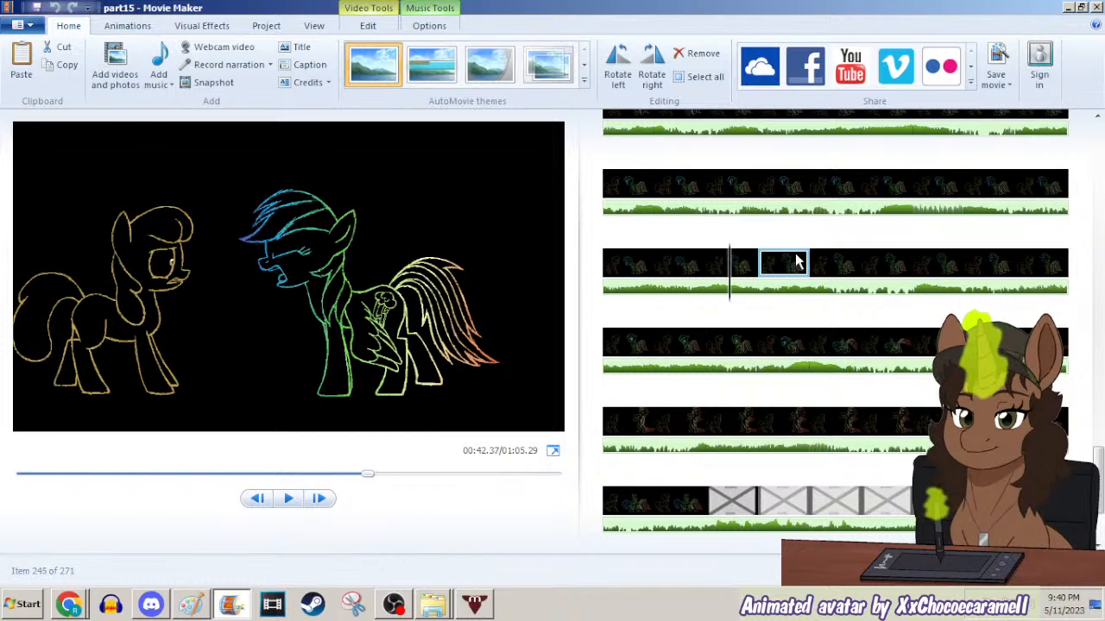
Review the rainbow pony's motion forward through its rearing pose to the crouch at item 270.
key("Right")
key("Right")
key("Right")
key("Right")
key("Right")
key("Right")
key("Right")
key("Right")
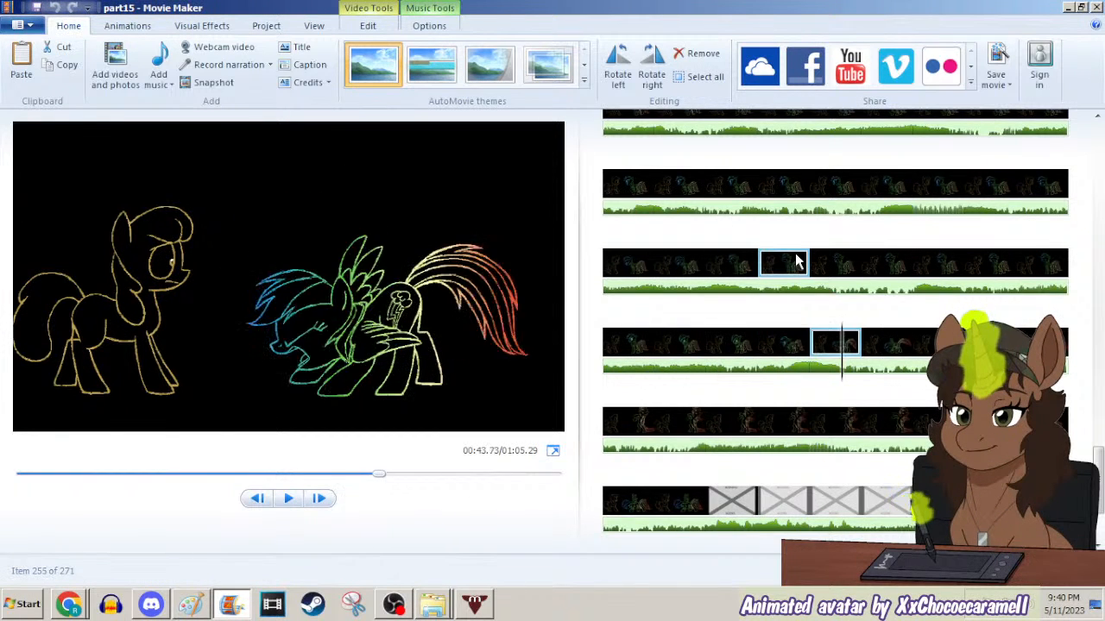
key("Right")
key("Right")
key("Right")
key("Right")
key("Right")
key("Right")
key("Right")
key("Right")
key("Right")
key("Right")
key("Right")
key("Right")
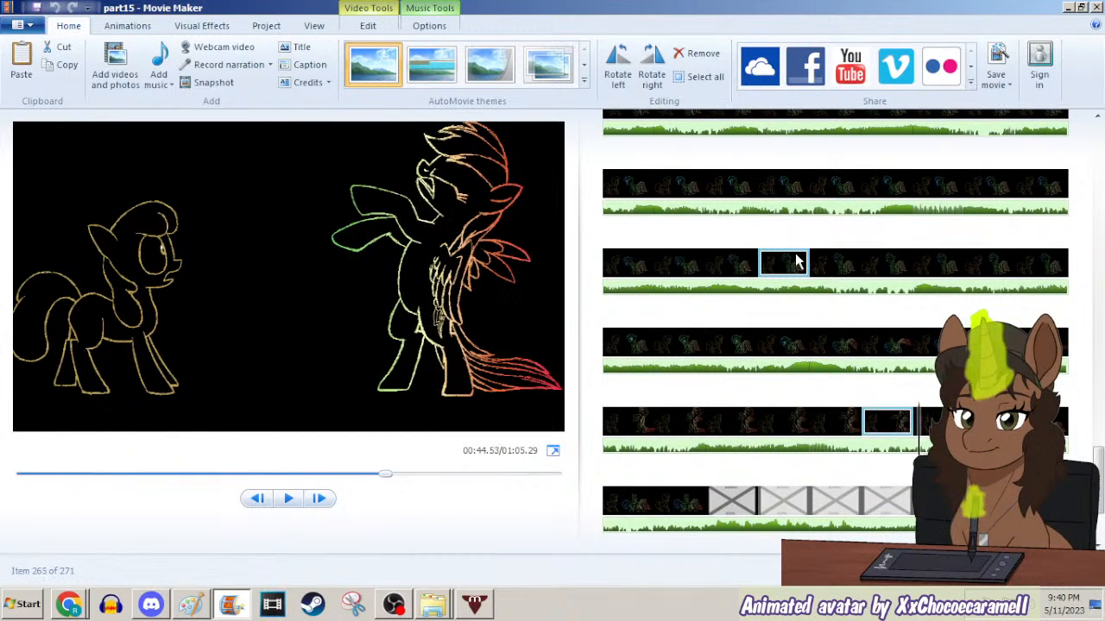
key("Right")
key("Right")
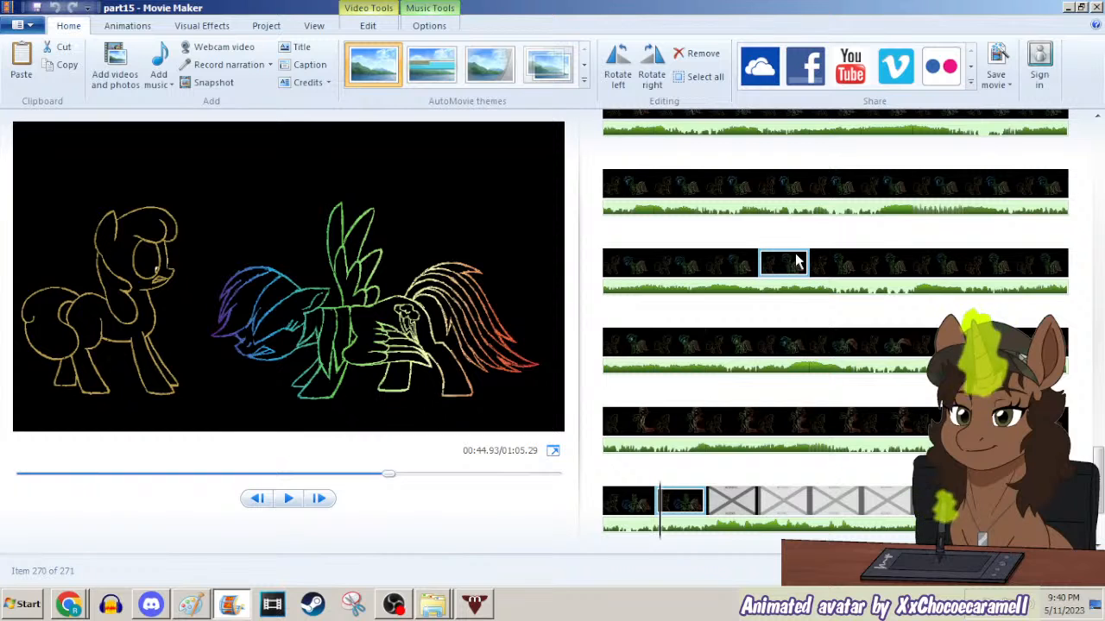
Review the two-pony scene from the face close-ups just before it forward to item 237.
left_click_drag(1100, 470, 1099, 416)
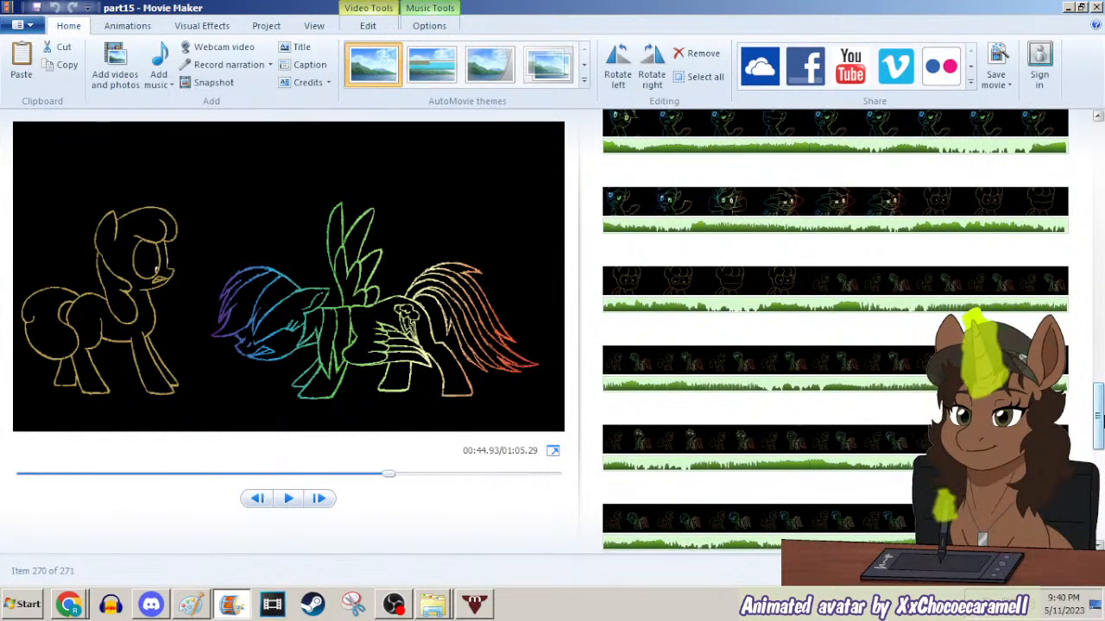
left_click(693, 278)
key("Right")
key("Right")
key("Right")
key("Right")
key("Right")
key("Right")
key("Right")
key("Right")
key("Right")
key("Right")
key("Right")
key("Right")
key("Right")
key("Right")
key("Right")
key("Right")
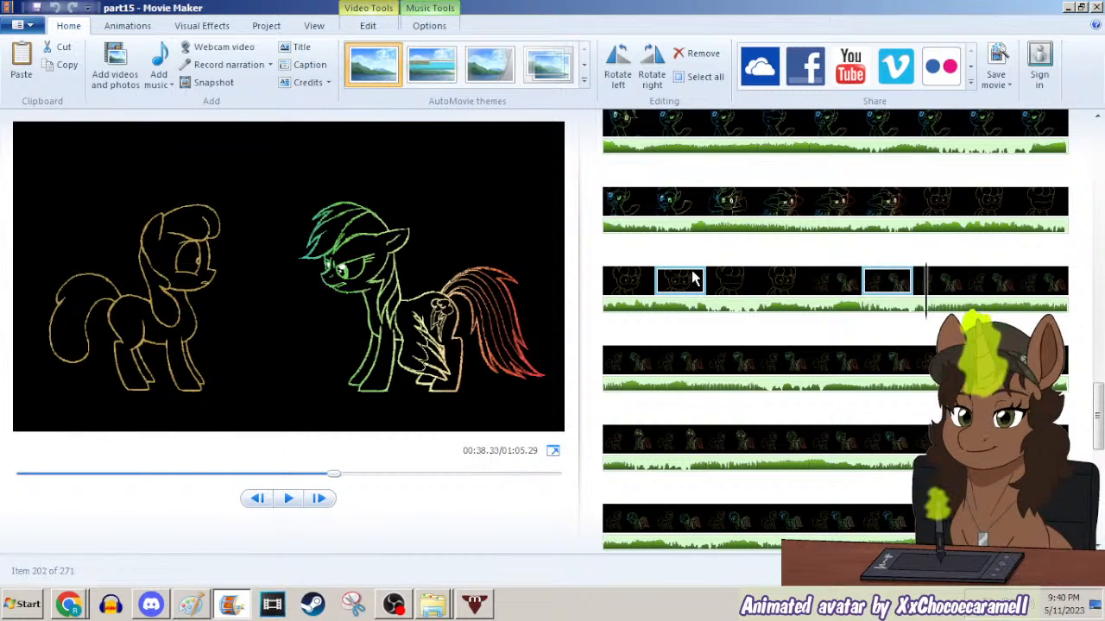
key("Right")
key("Right")
key("Right")
key("Right")
key("Right")
key("Right")
key("Right")
key("Right")
key("Right")
key("Right")
key("Right")
key("Right")
key("Right")
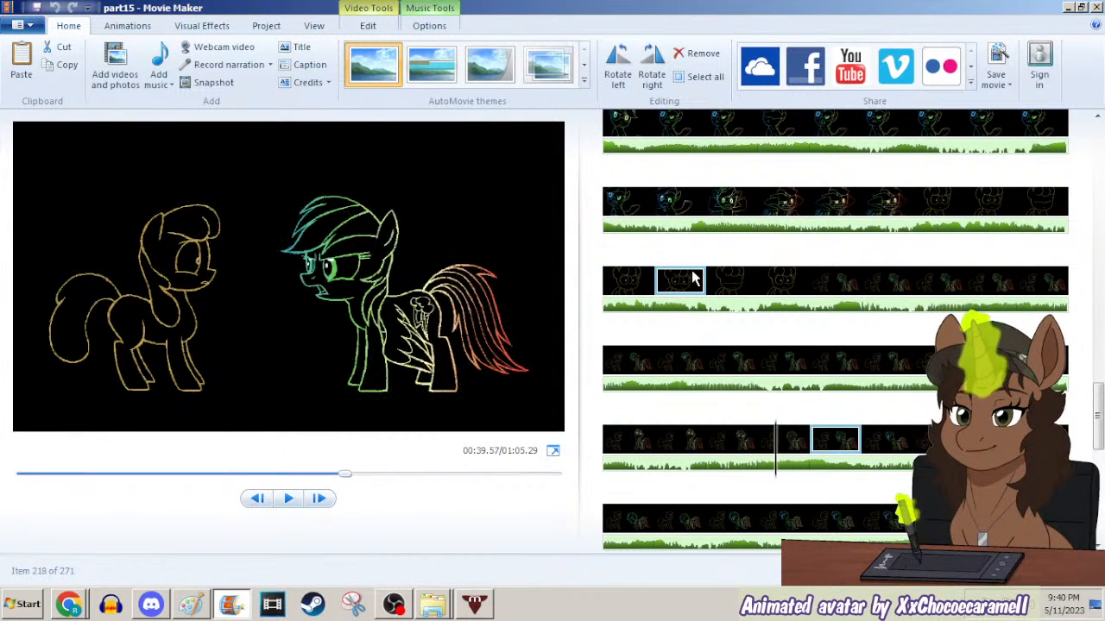
key("Right")
key("Right")
key("Right")
key("Right")
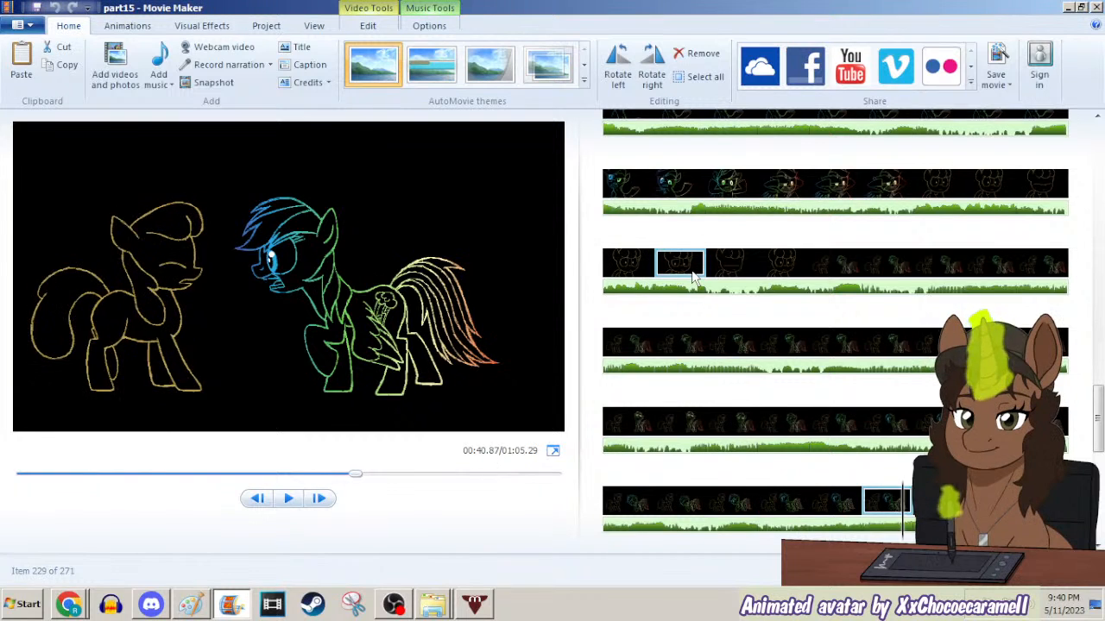
key("Right")
key("Right")
key("Right")
key("Right")
key("Right")
key("Right")
key("Right")
key("Right")
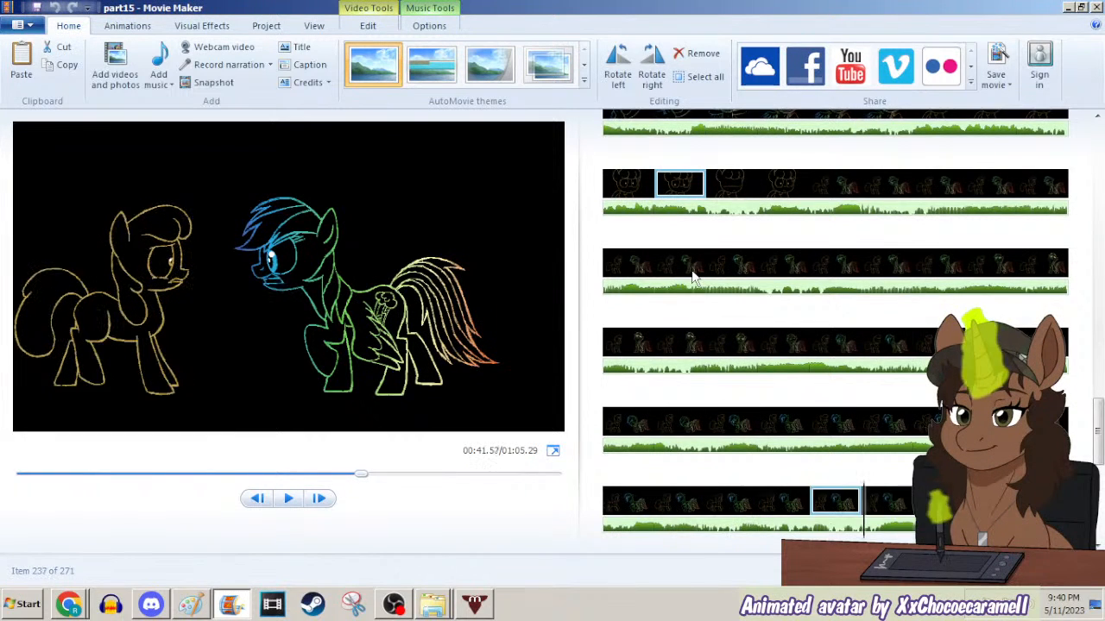
Compare the frames around items 236 to 241 back and forth to check both ponies' leg and head motion.
key("Right")
key("Right")
key("Left")
key("Left")
key("Left")
key("Left")
key("Left")
key("Left")
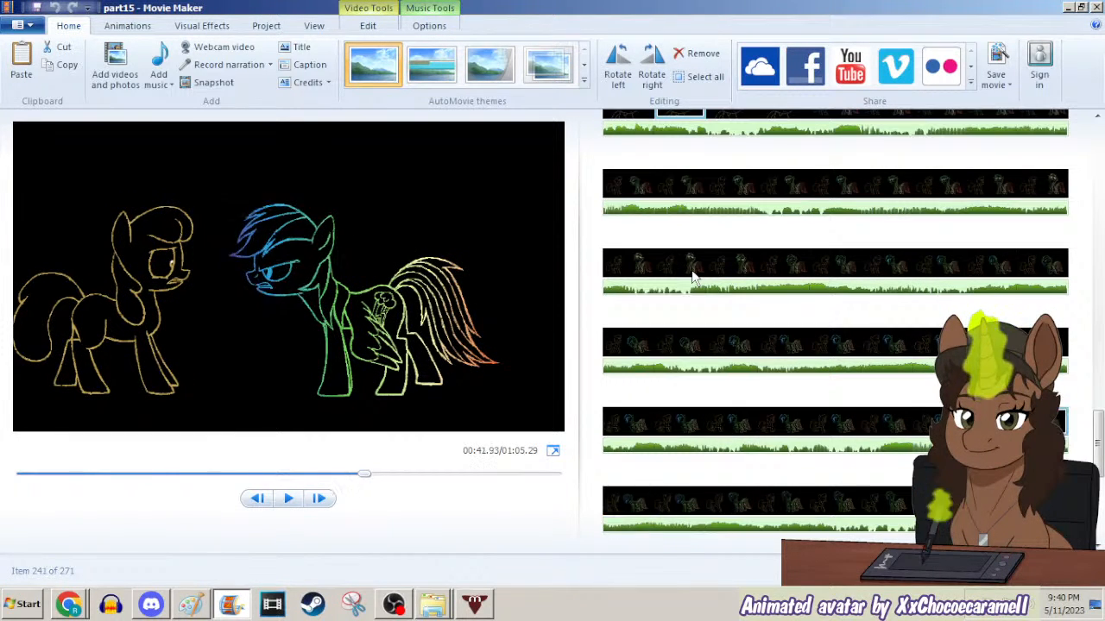
key("Right")
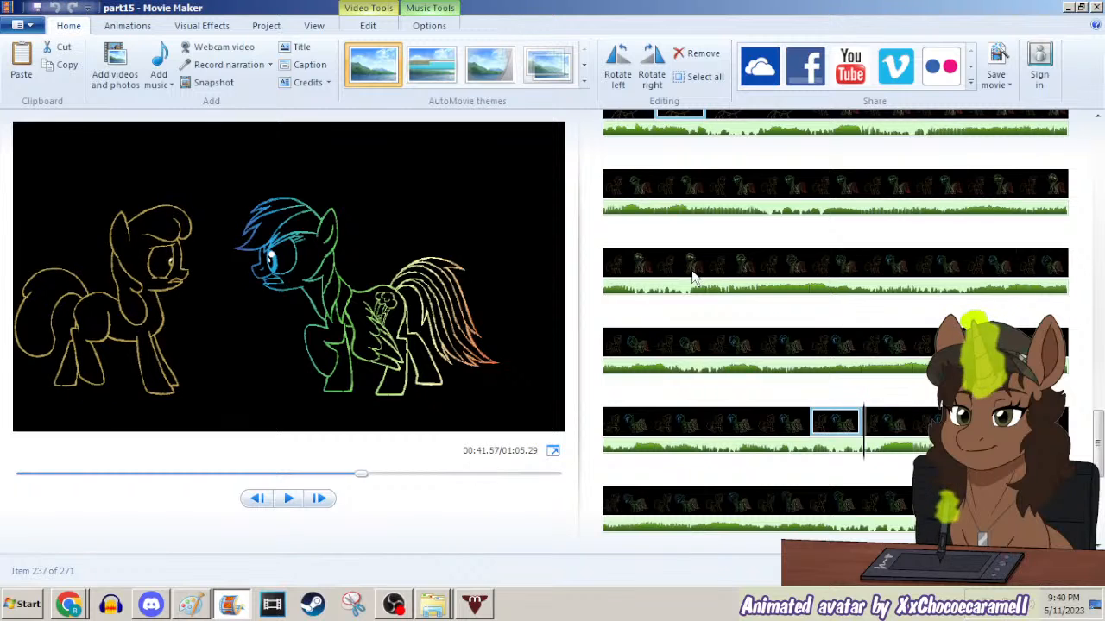
key("Left")
key("Left")
key("Left")
key("Left")
key("Right")
key("Right")
key("Right")
key("Right")
key("Left")
key("Left")
key("Right")
key("Right")
key("Right")
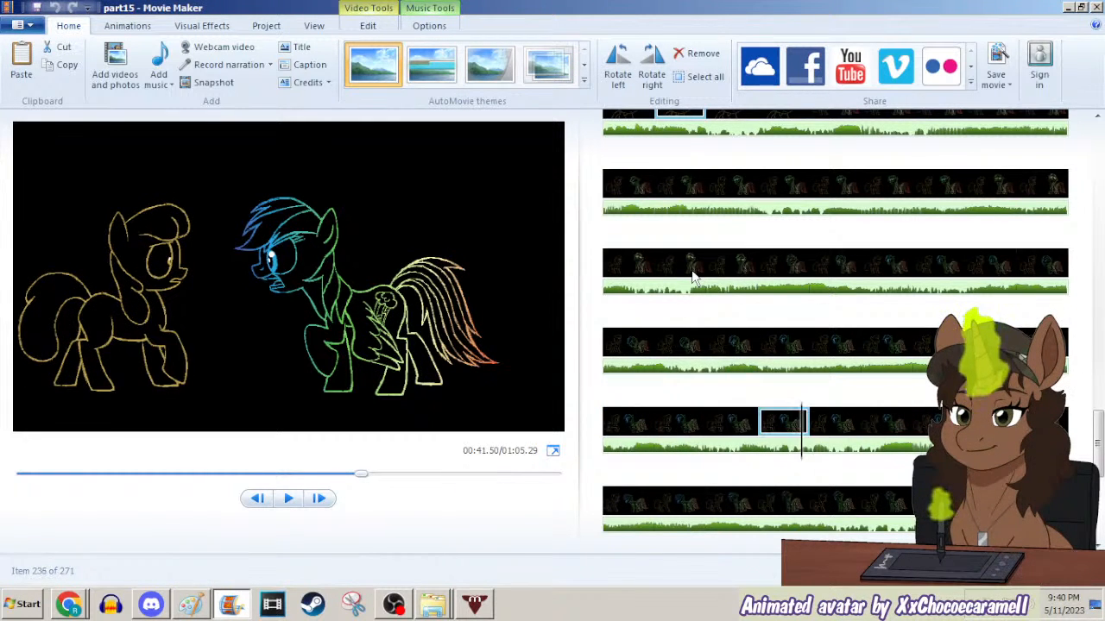
key("Left")
key("Left")
key("Right")
key("Right")
key("Right")
key("Right")
key("Right")
key("Right")
key("Right")
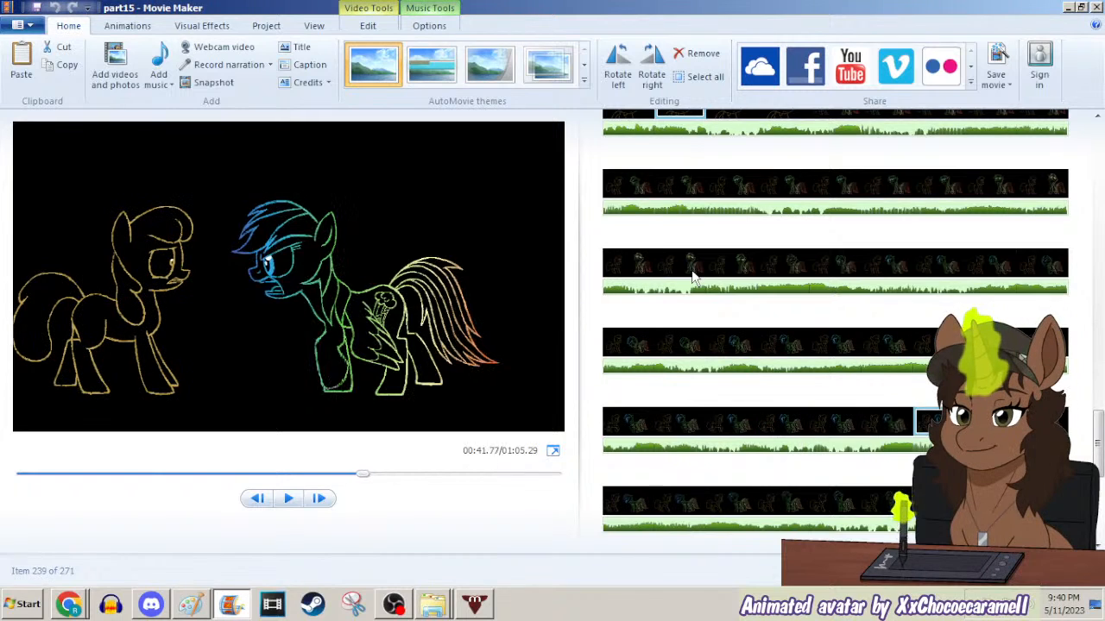
Review the two-pony scene forward from item 239 to the rainbow pony's lowered-head pose at item 256.
key("Right")
key("Right")
key("Right")
key("Right")
key("Right")
key("Right")
key("Right")
key("Right")
key("Right")
key("Right")
key("Right")
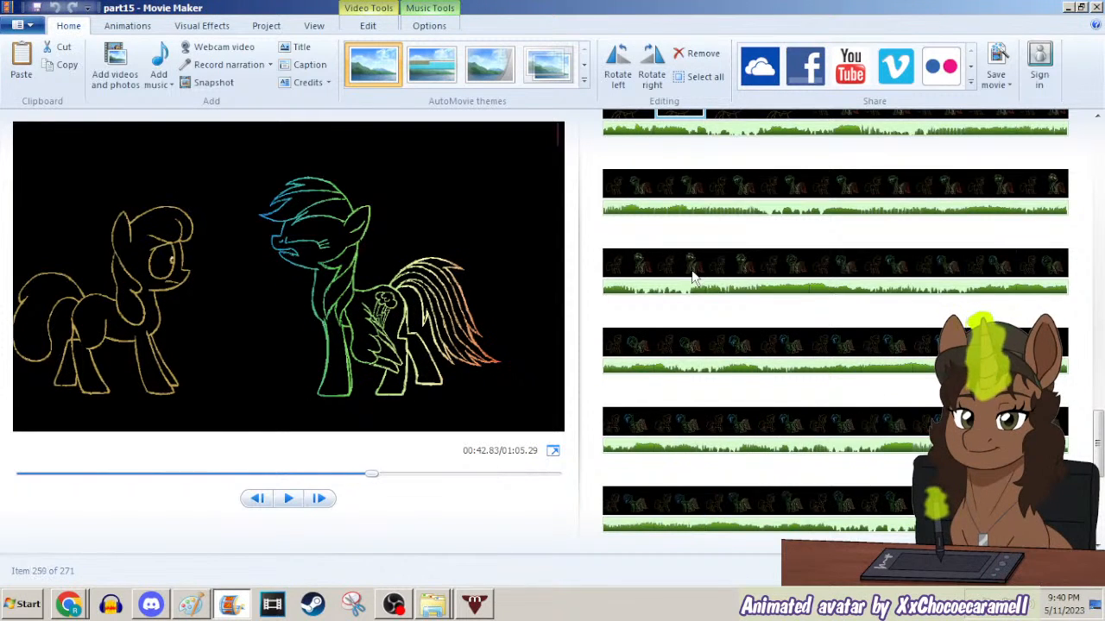
key("Right")
key("Right")
key("Right")
key("Right")
key("Right")
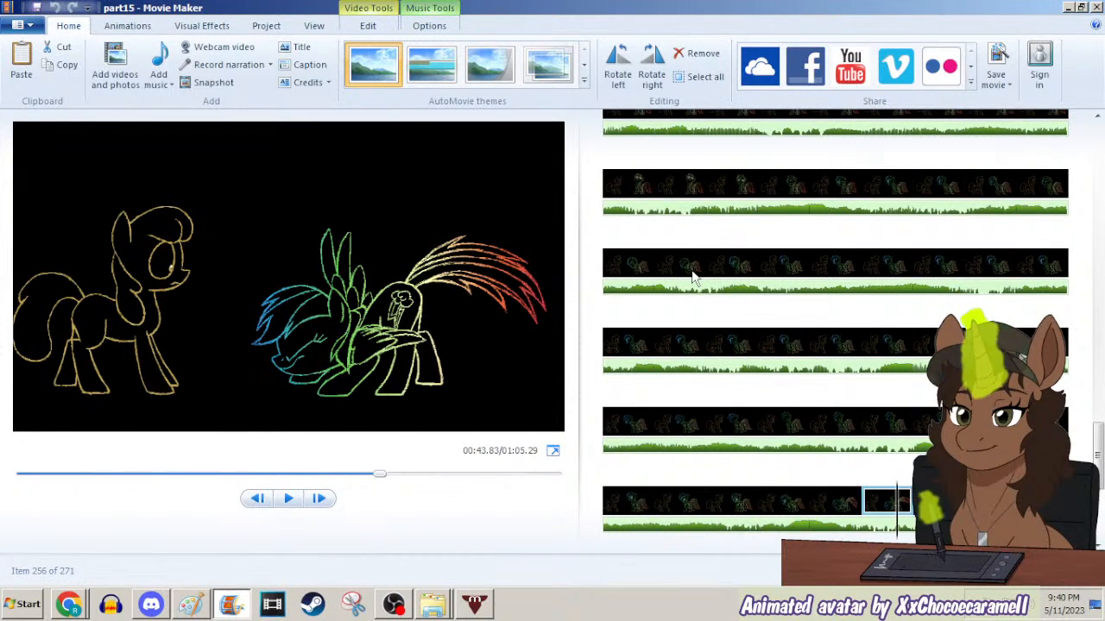
Review the frames forward from item 256 to the rainbow pony's crouch at item 270 and return to Paint.
key("Right")
key("Right")
key("Right")
key("Right")
key("Right")
key("Right")
key("Right")
key("Right")
key("Right")
key("Right")
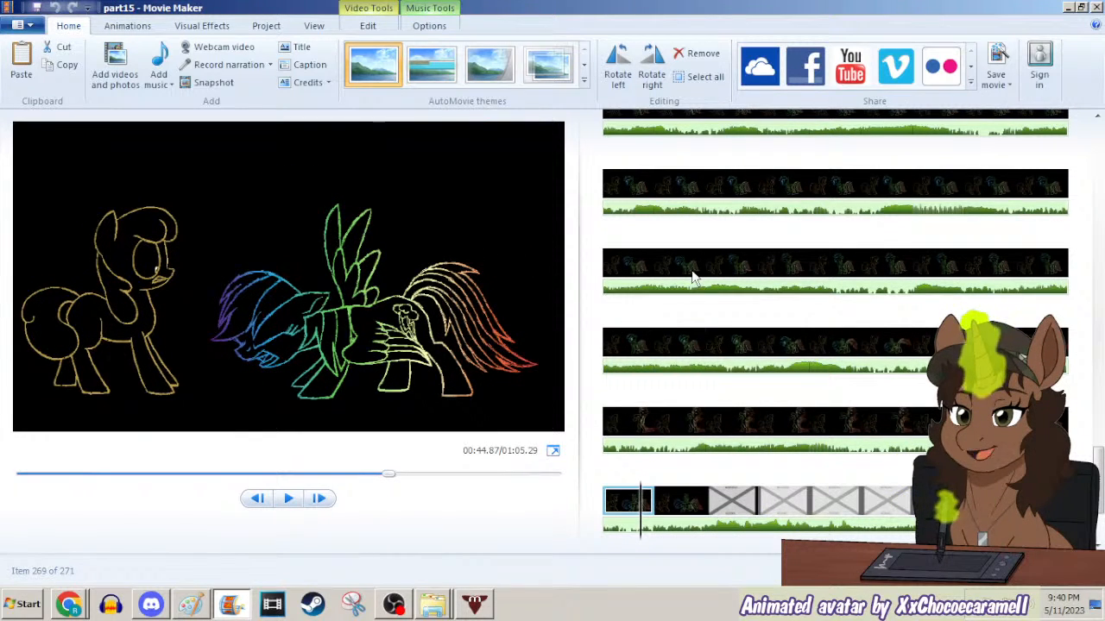
key("Right")
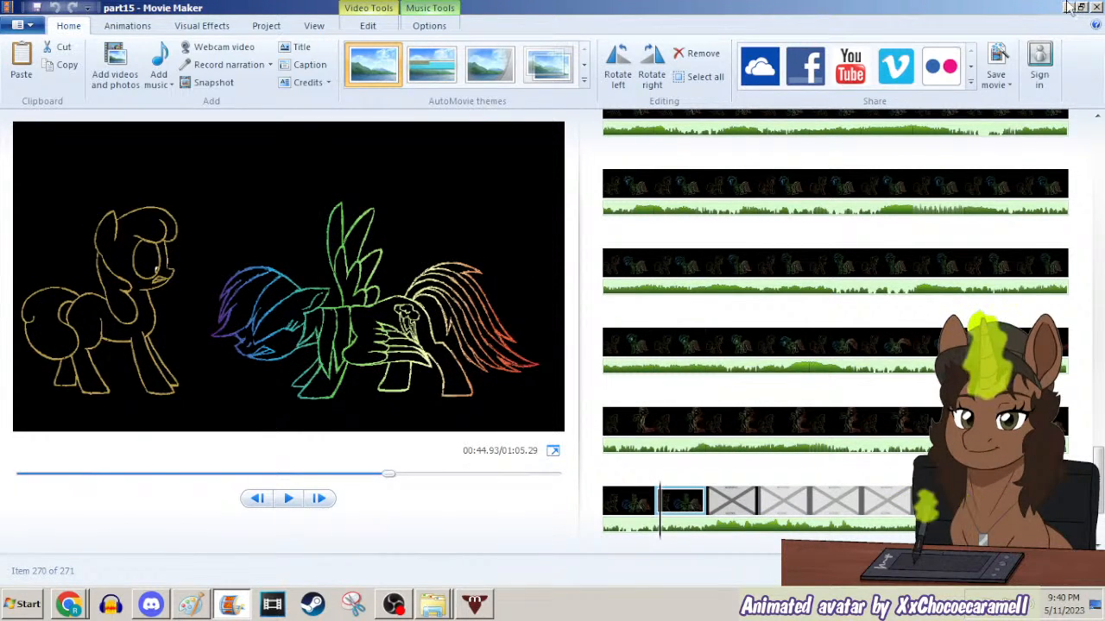
key("ctrl+i")
key("Escape")
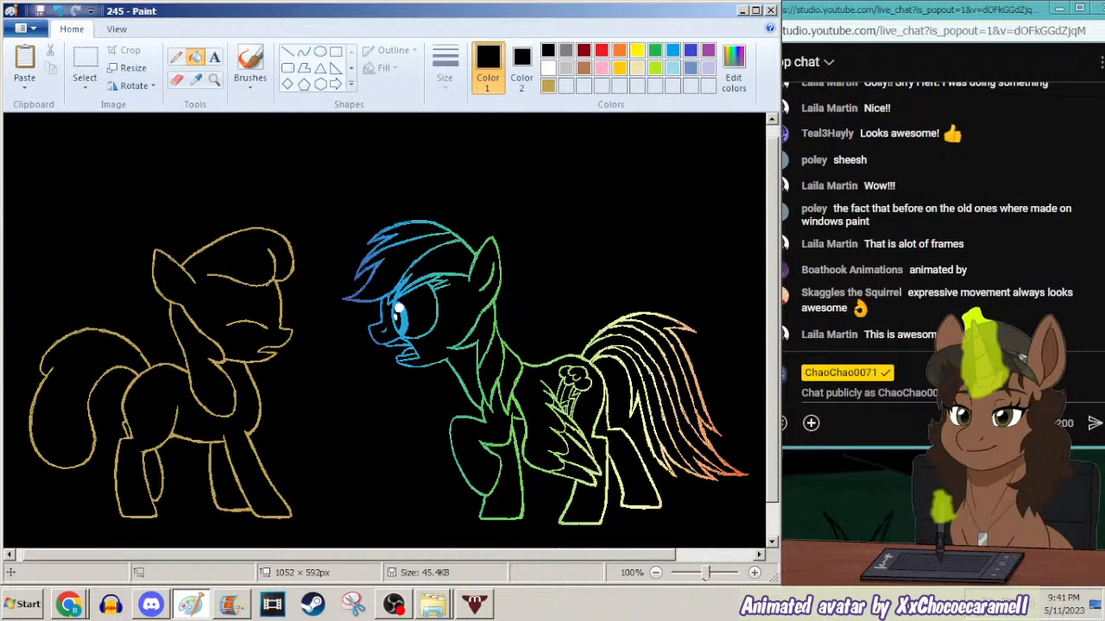
Read through the recent messages in the live chat window and return to the Paint drawing.
left_click(986, 216)
scroll(986, 218, "up", 1)
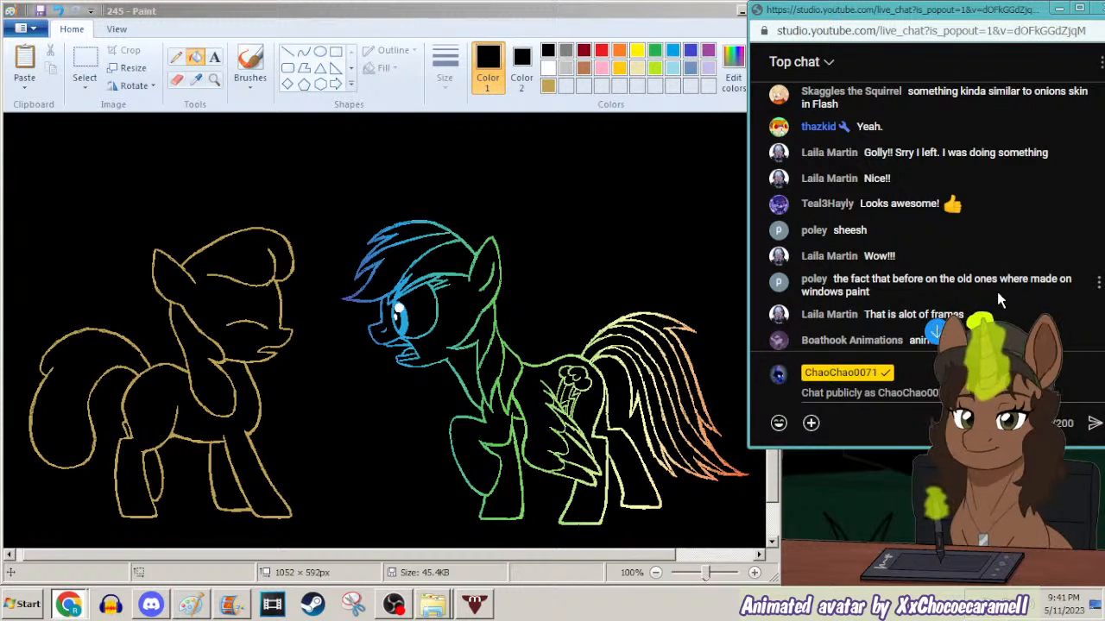
scroll(994, 277, "up", 1)
scroll(994, 277, "up", 3)
scroll(993, 274, "down", 5)
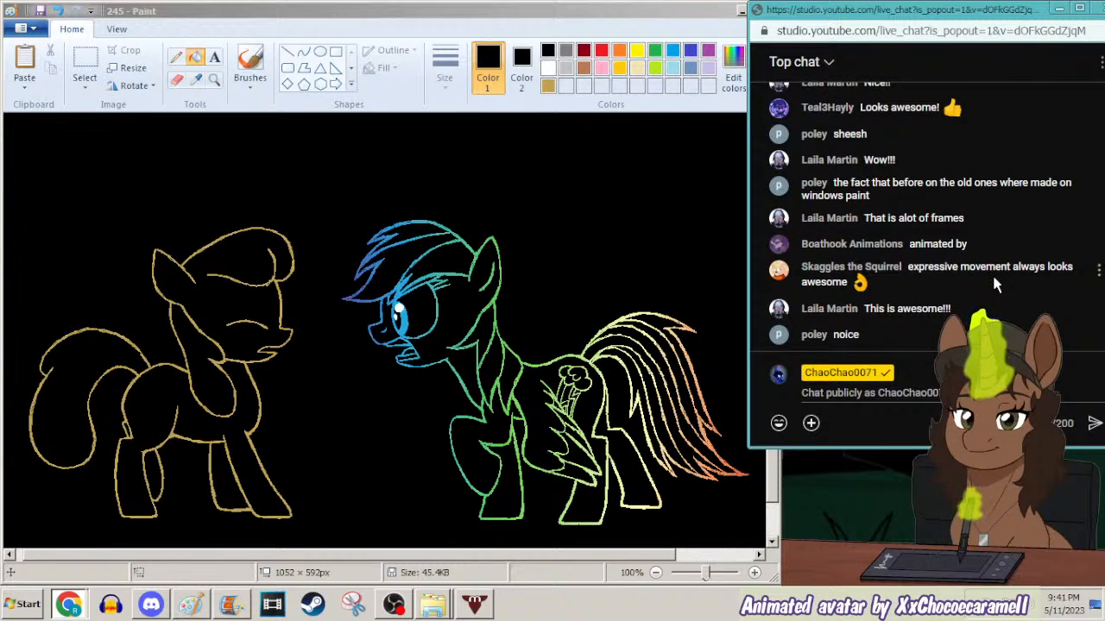
left_click(488, 10)
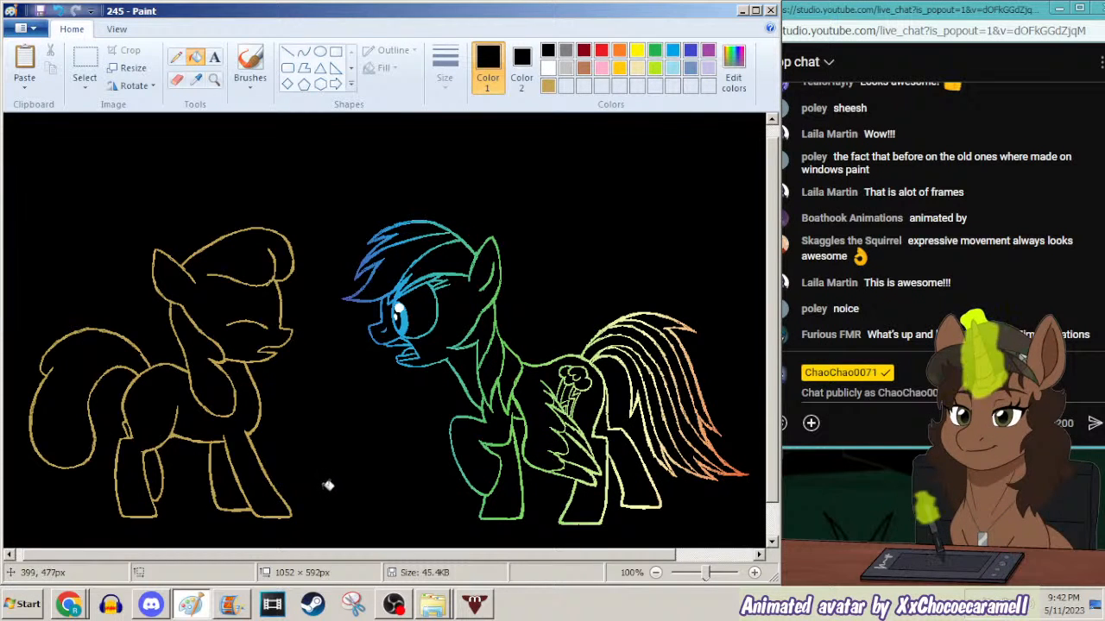
Switch to Movie Maker and look through the storyboard from the earlier face close-ups to the end of the drawn frames.
left_click(232, 605)
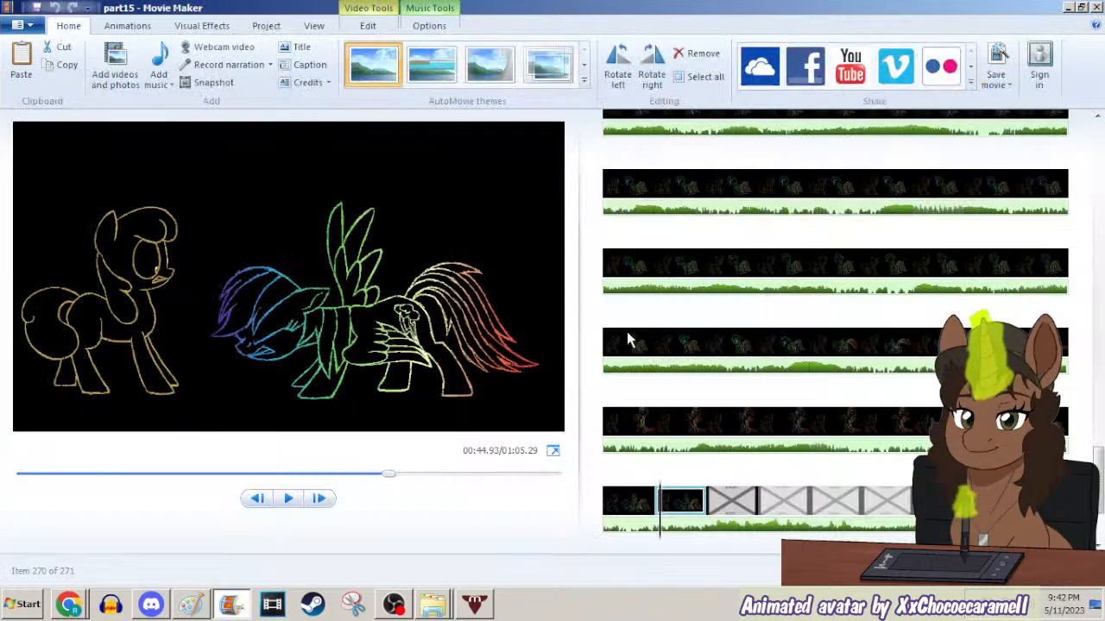
scroll(807, 314, "up", 3)
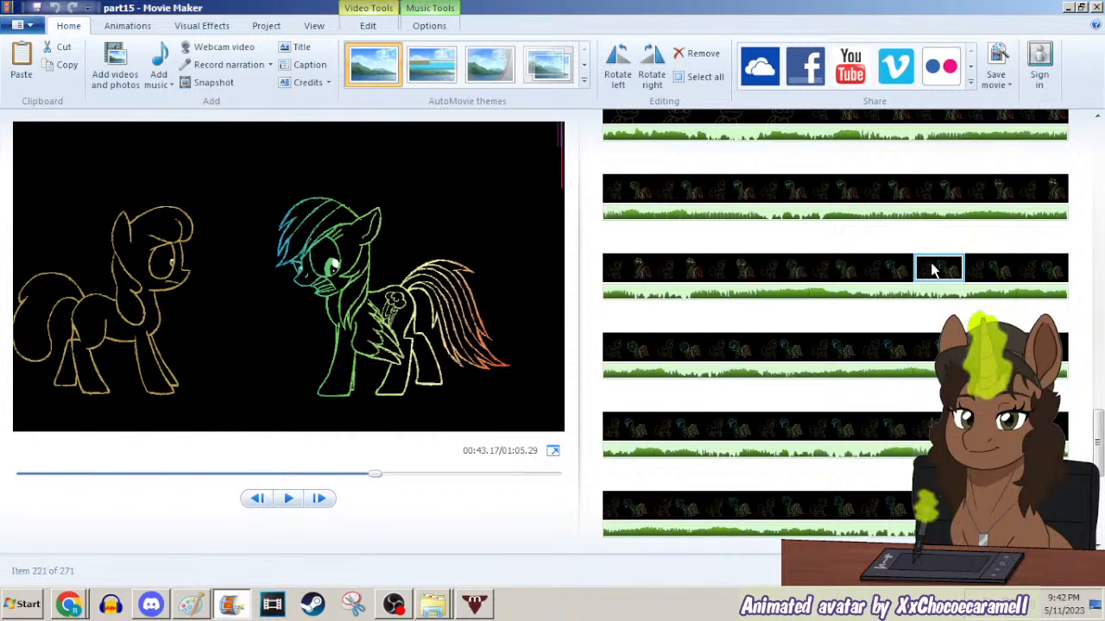
left_click(930, 273)
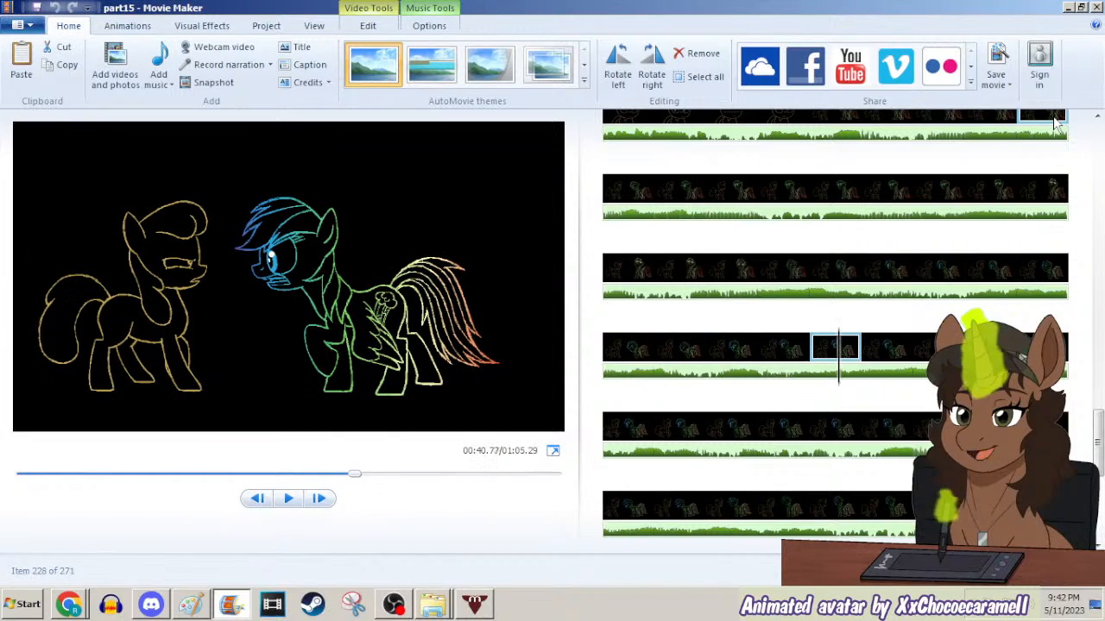
scroll(854, 233, "up", 3)
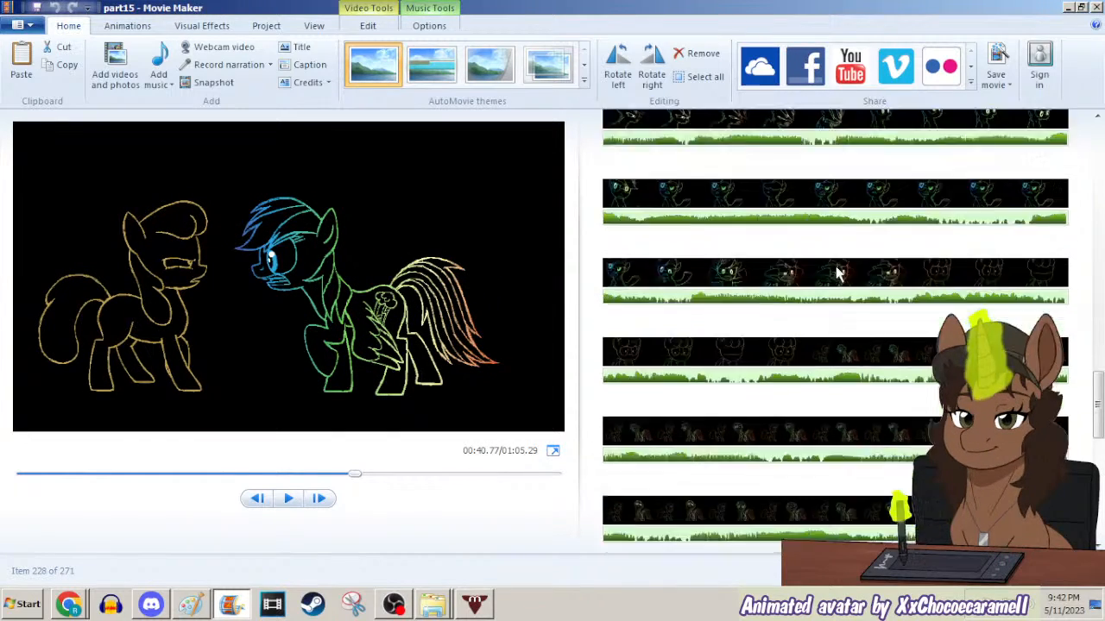
scroll(835, 273, "up", 4)
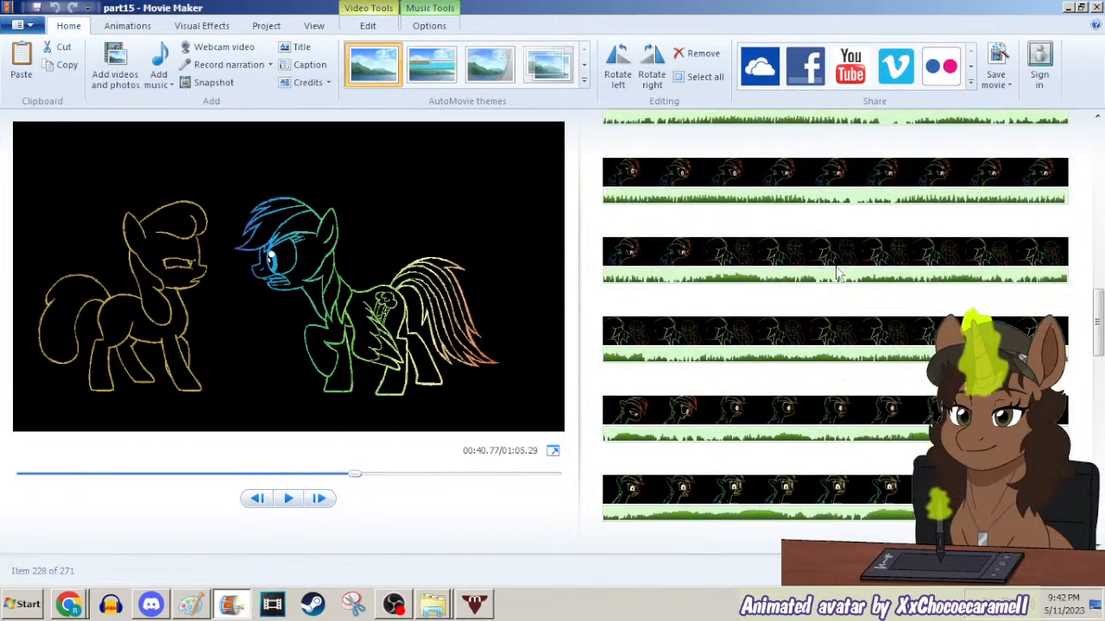
scroll(835, 273, "up", 5)
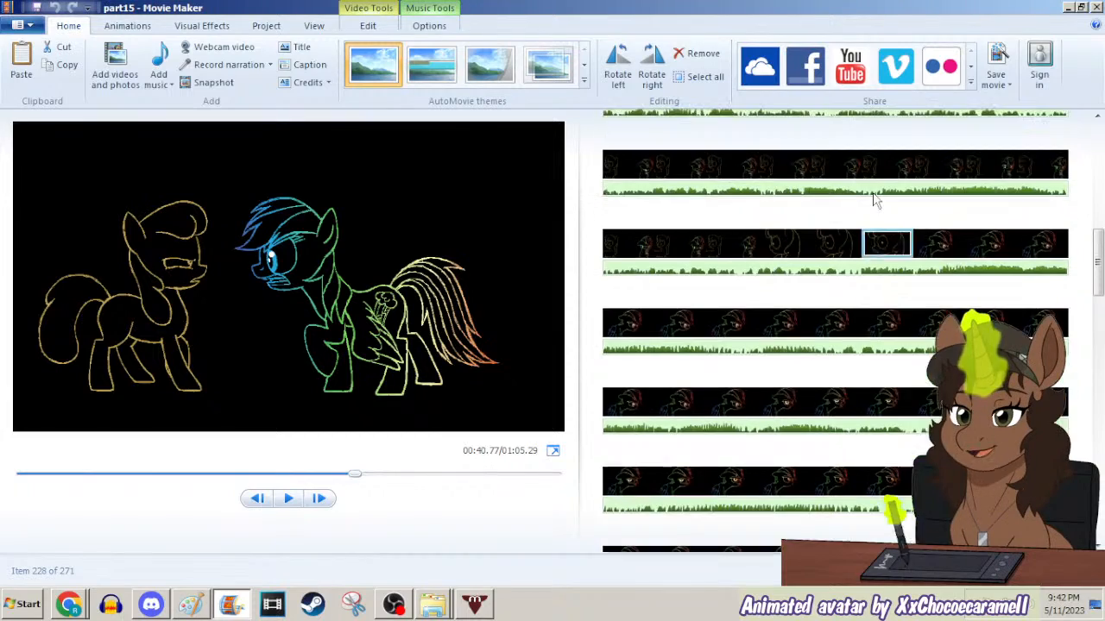
scroll(872, 193, "down", 8)
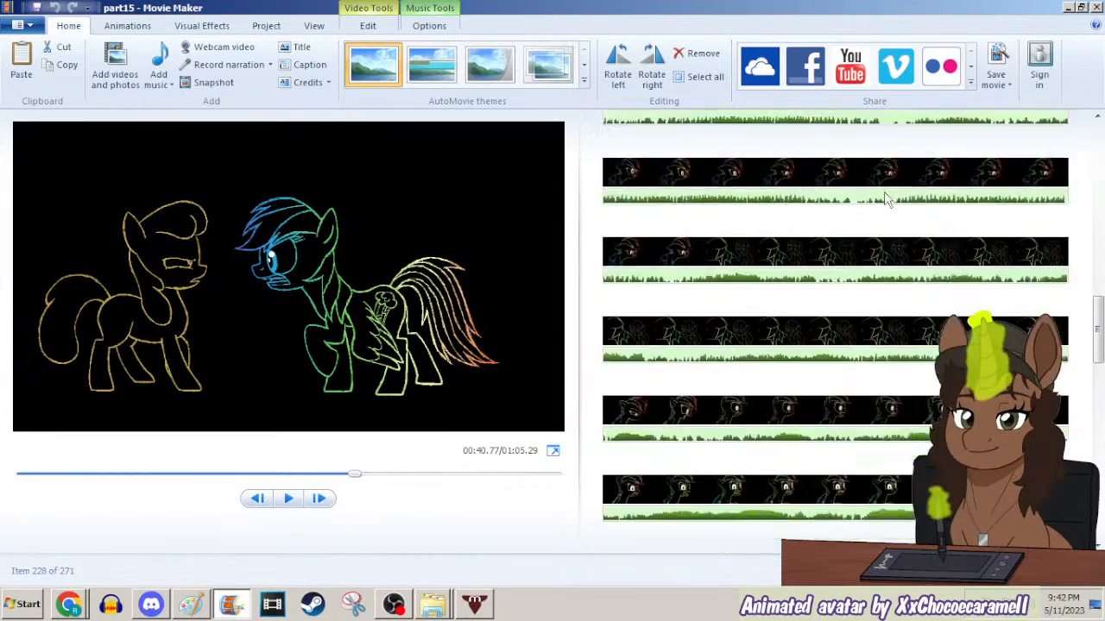
scroll(884, 200, "down", 5)
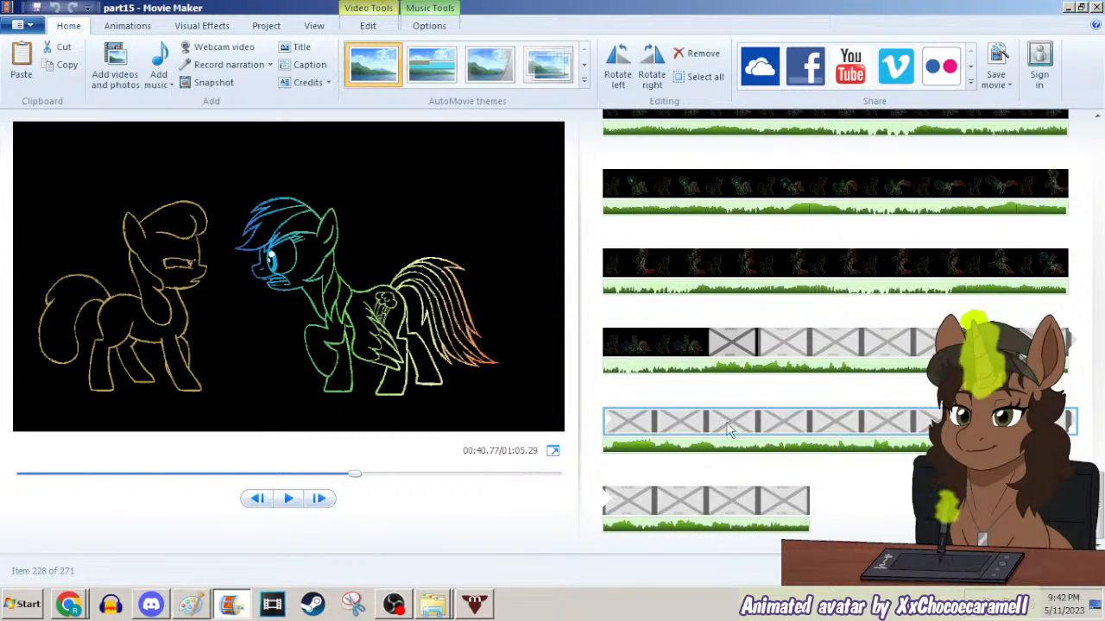
Select the crouching rainbow pony frame, item 270, and return to frame 245 in Paint with Movie Maker out of the way.
left_click(762, 436)
left_click(661, 345)
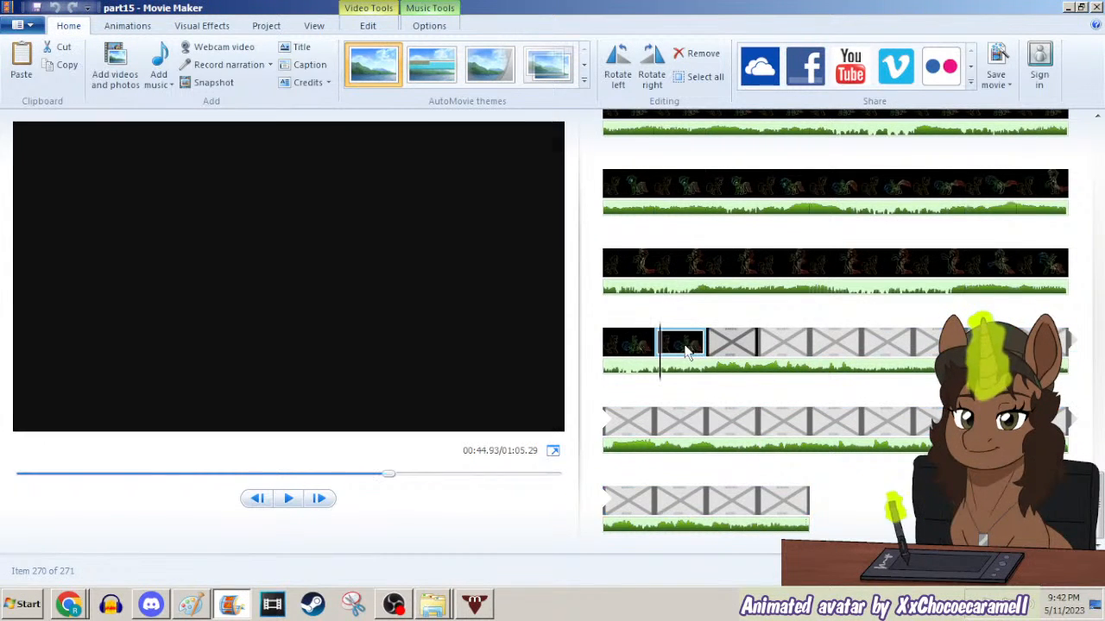
left_click(191, 604)
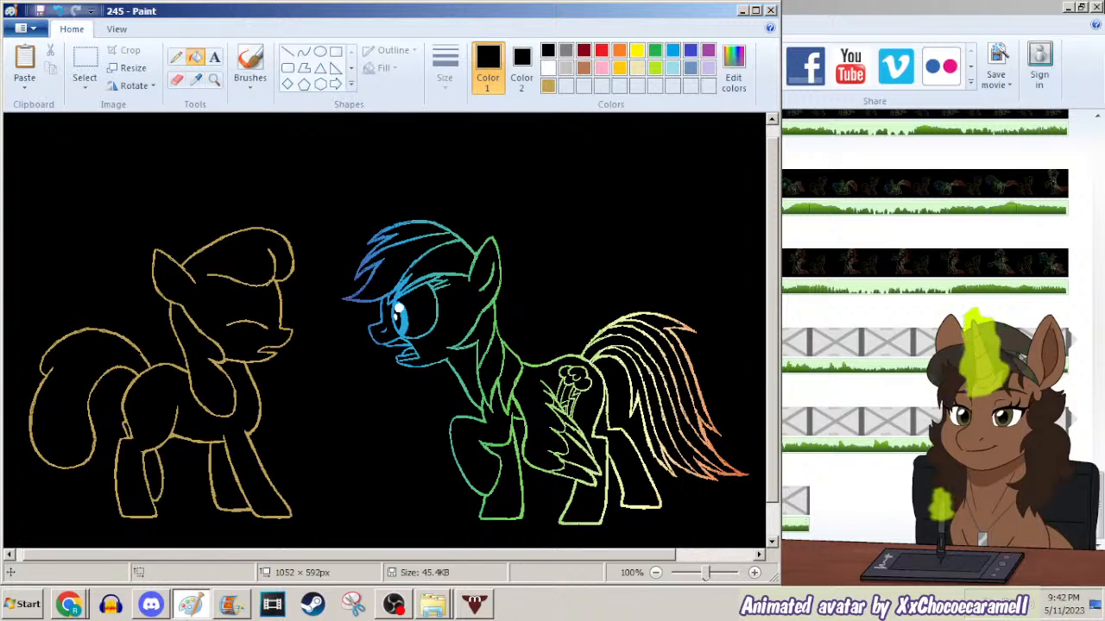
left_click(1048, 22)
left_click(1067, 7)
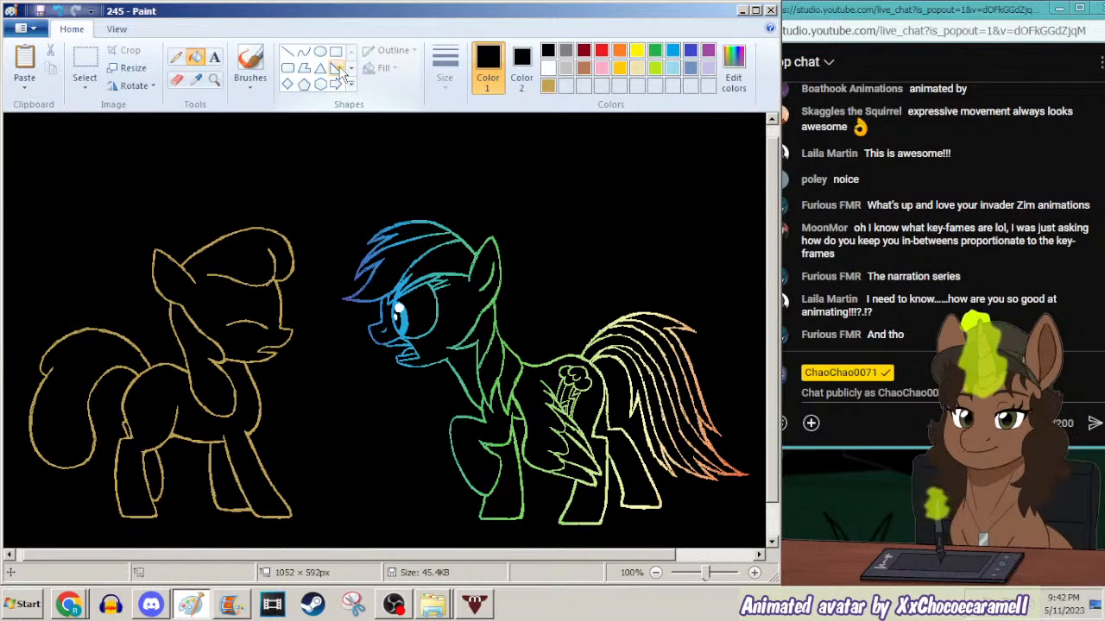
Clear the two ponies from the entire canvas and check the crouching frame, item 270, in Movie Maker.
left_click(196, 79)
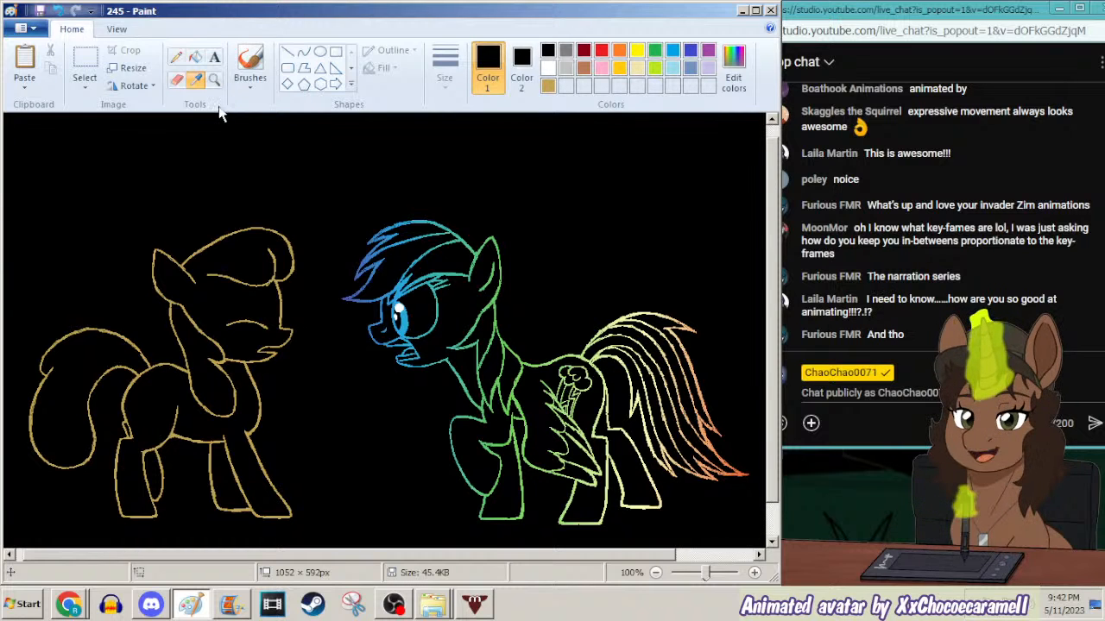
left_click(264, 174)
left_click(215, 79)
right_click(271, 177)
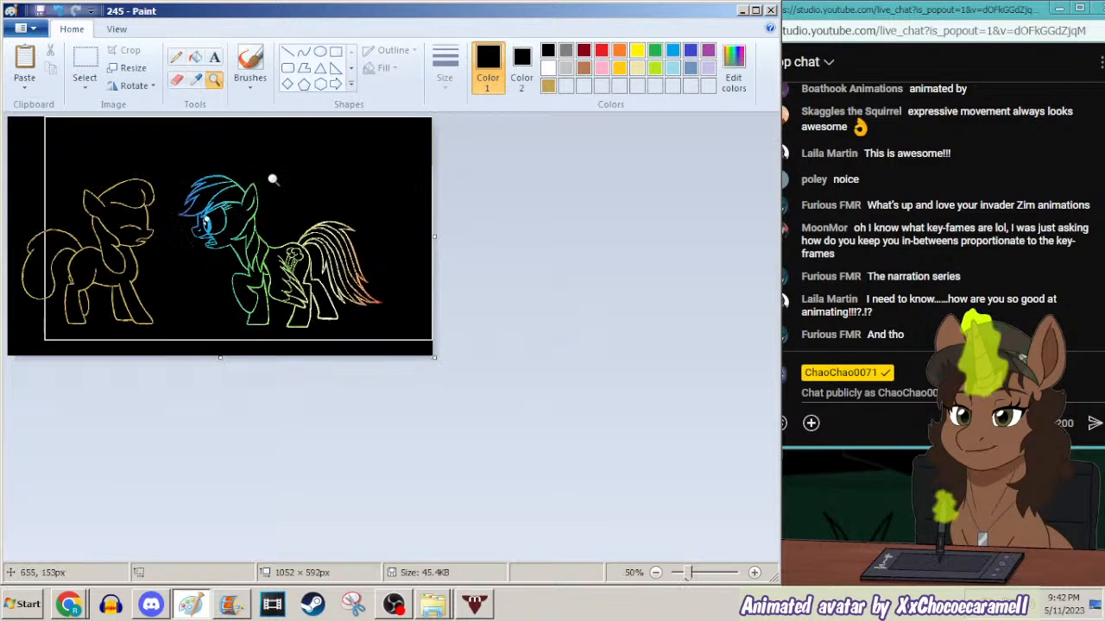
key("ctrl+a")
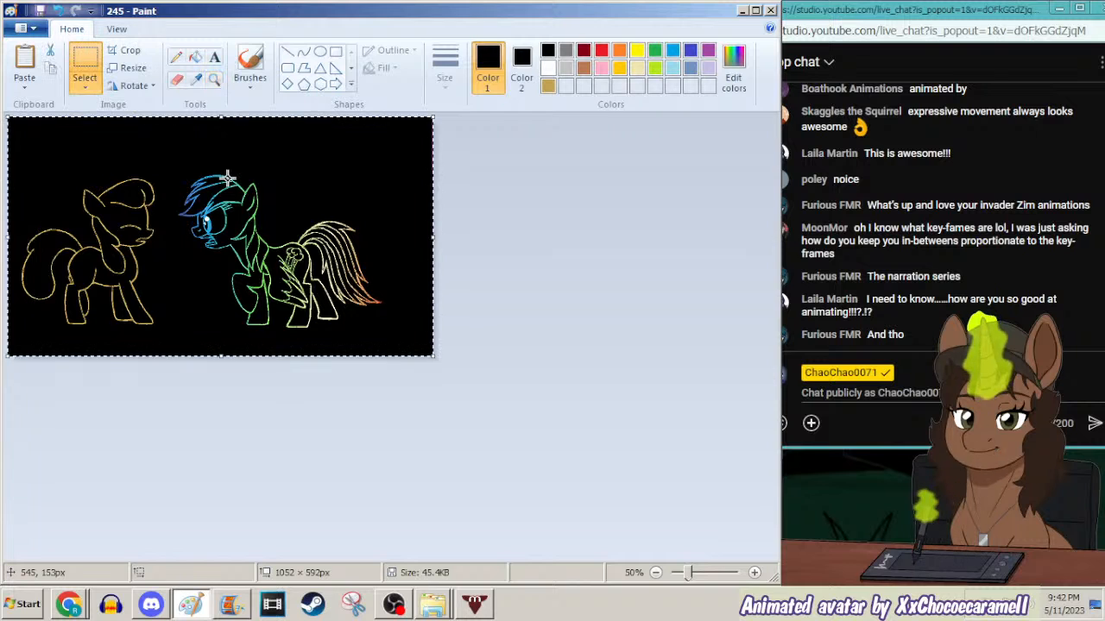
key("Delete")
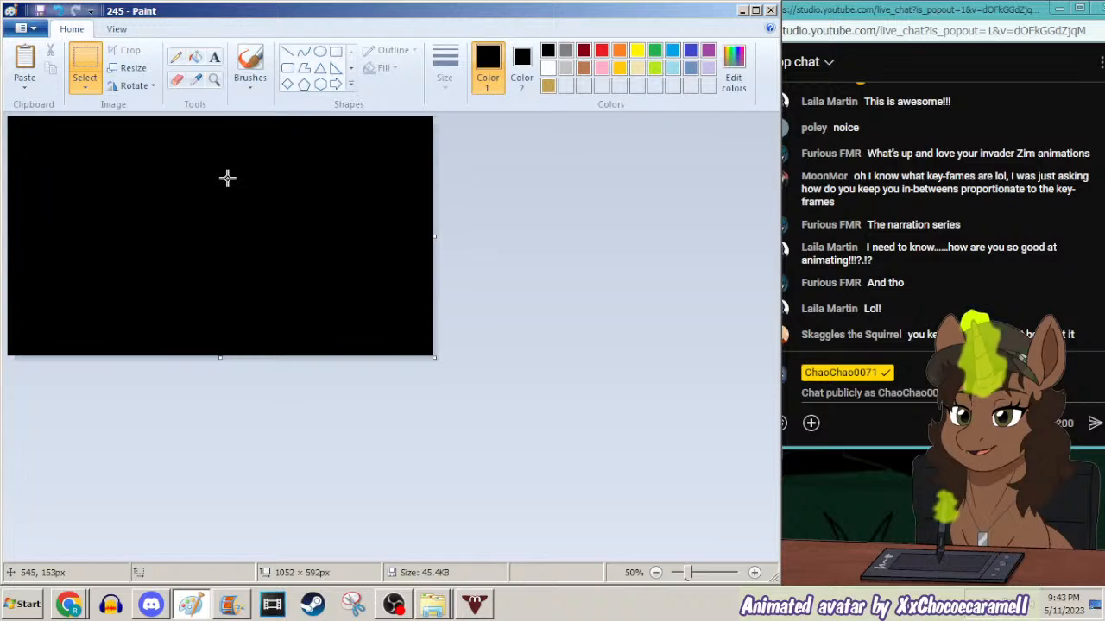
left_click(231, 606)
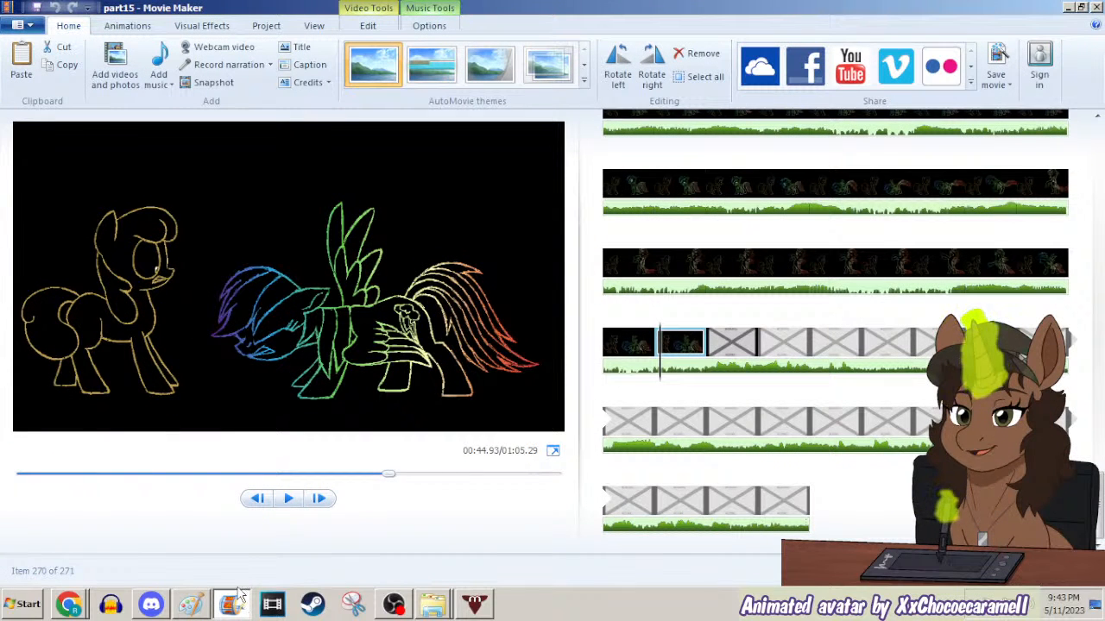
left_click(239, 595)
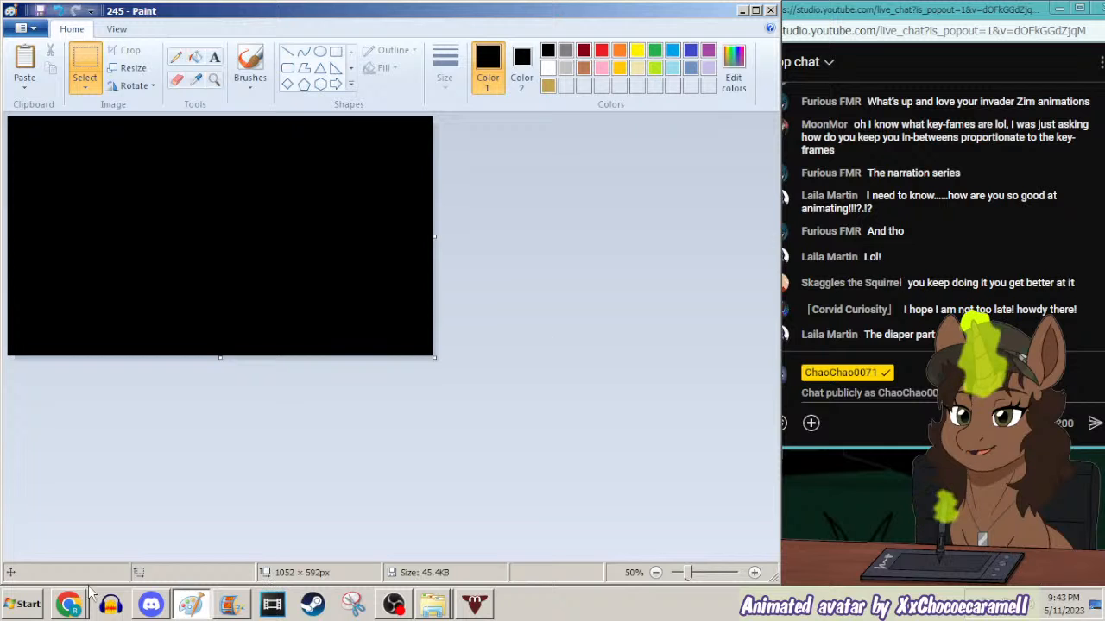
Switch to the YouTube playlist in Chrome, skip to the next track and raise its volume slightly.
left_click(69, 604)
left_click(124, 551)
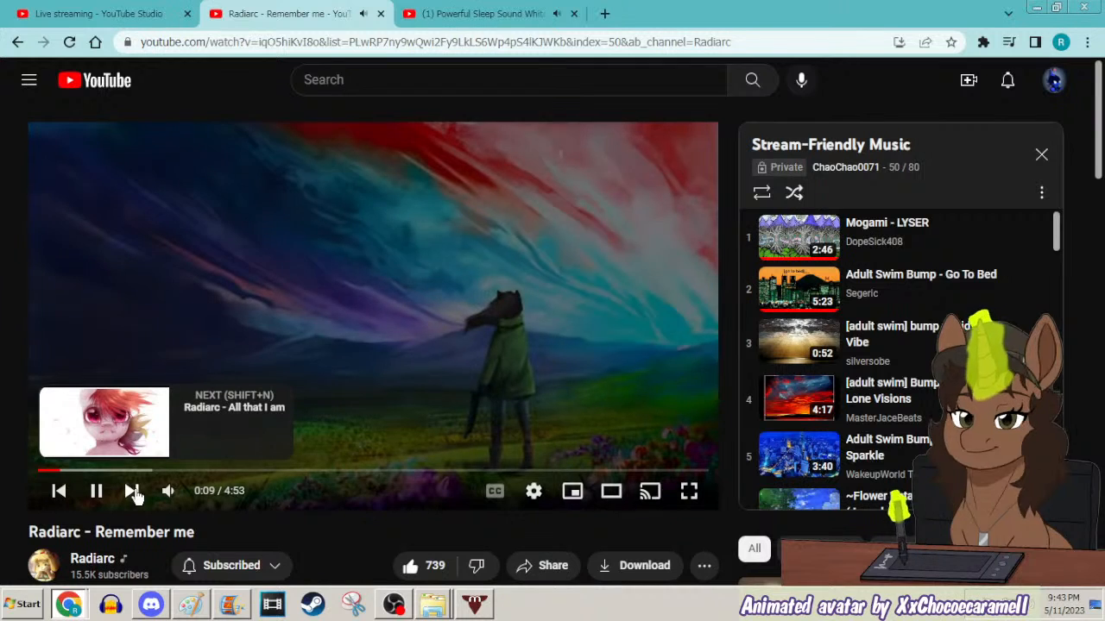
left_click(132, 491)
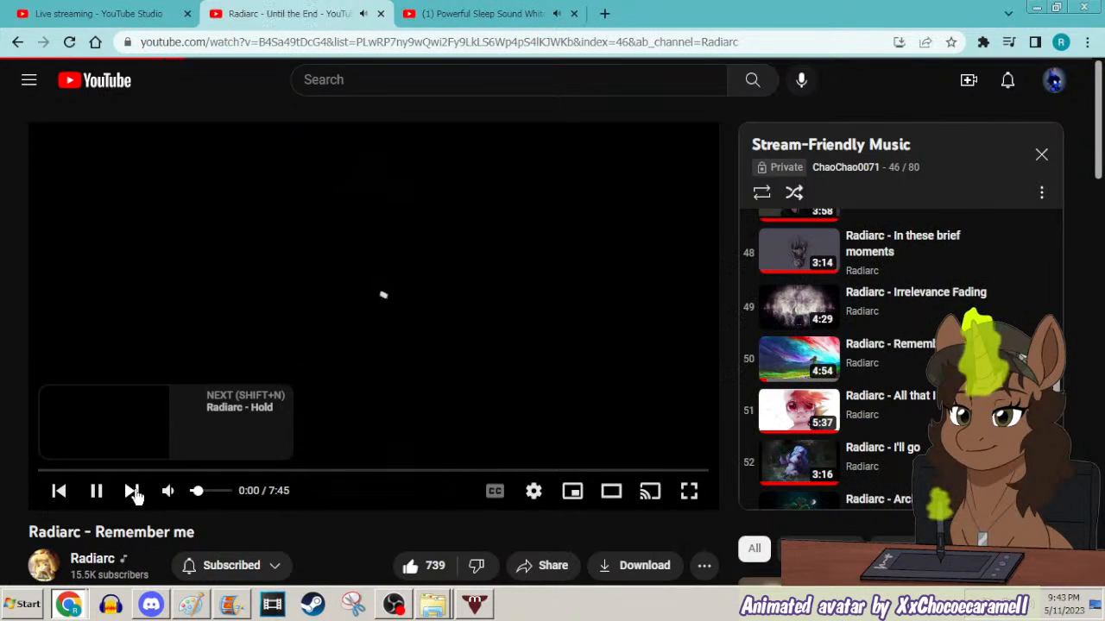
left_click_drag(198, 502, 206, 502)
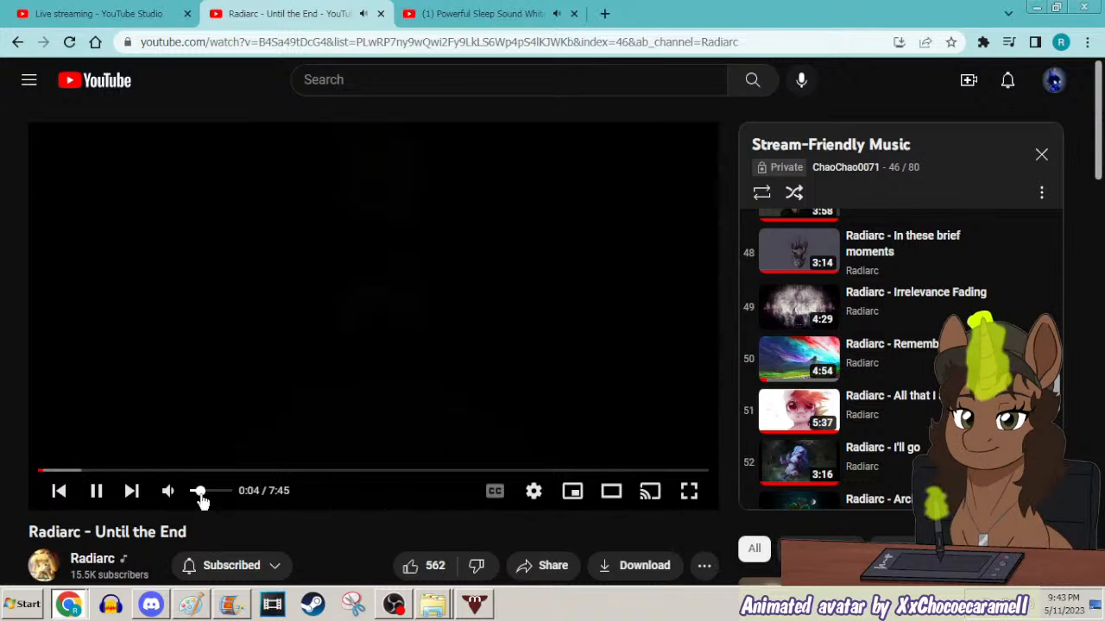
left_click(1034, 7)
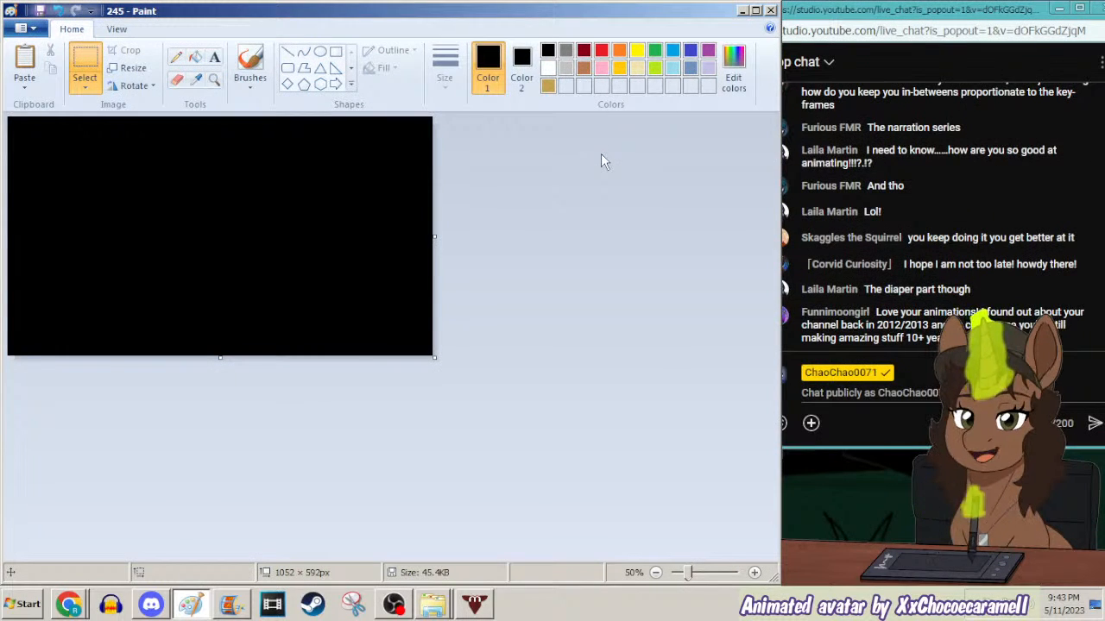
Save the cleared black canvas as PNG file 248 in the eib5 folder.
key("F12")
type("248")
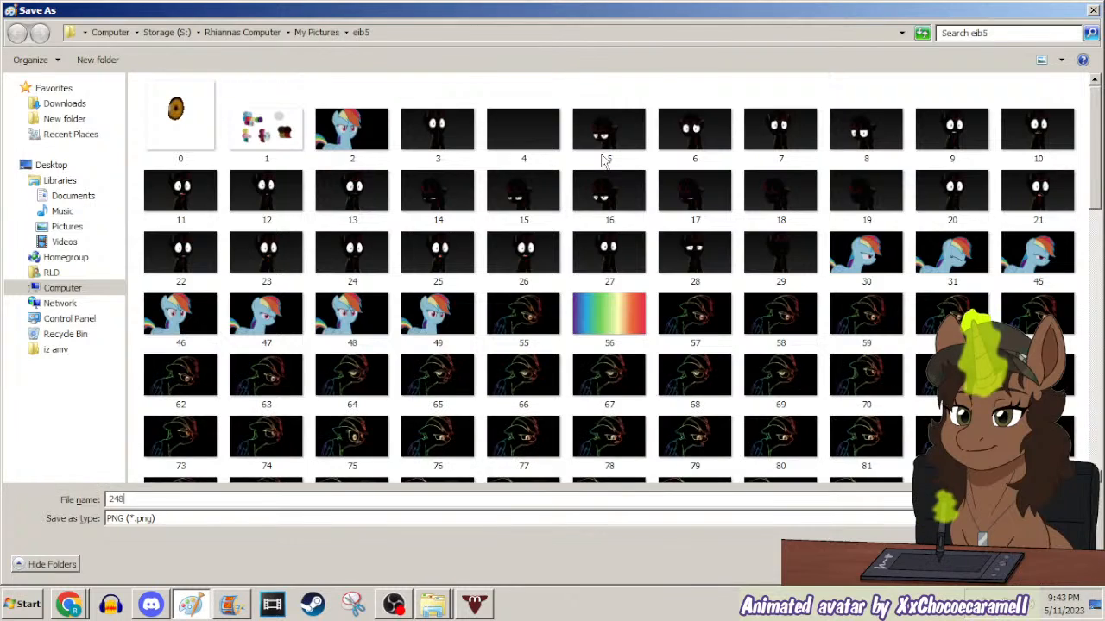
key("Return")
key("Return")
Zoom the blank frame to 100% and set the Pencil to draw in purple.
left_click(214, 79)
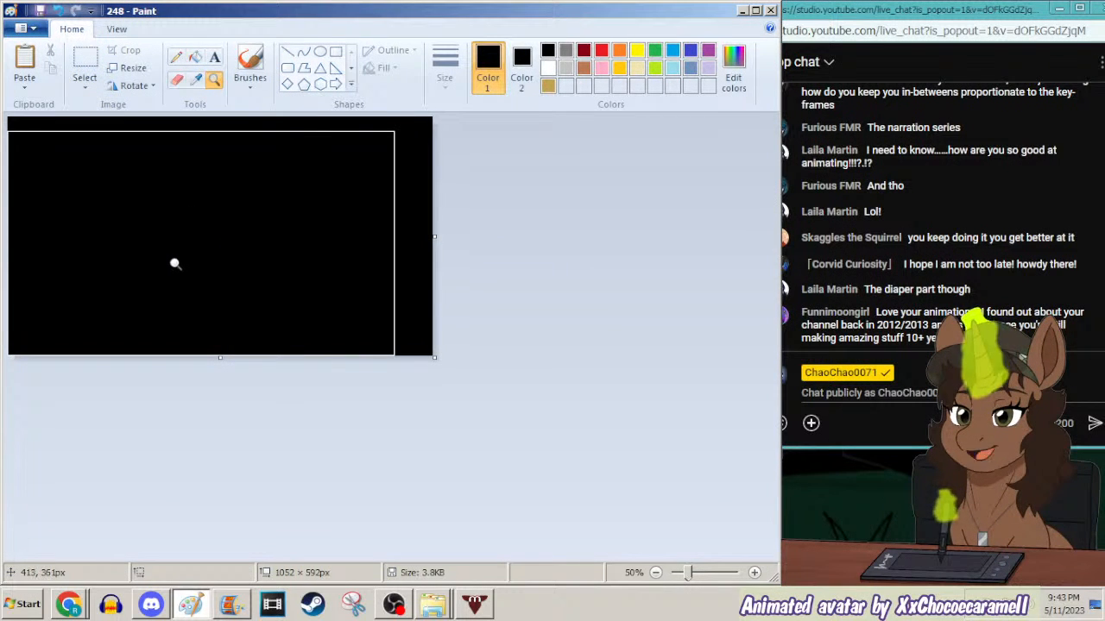
left_click(176, 264)
left_click(176, 56)
left_click(708, 51)
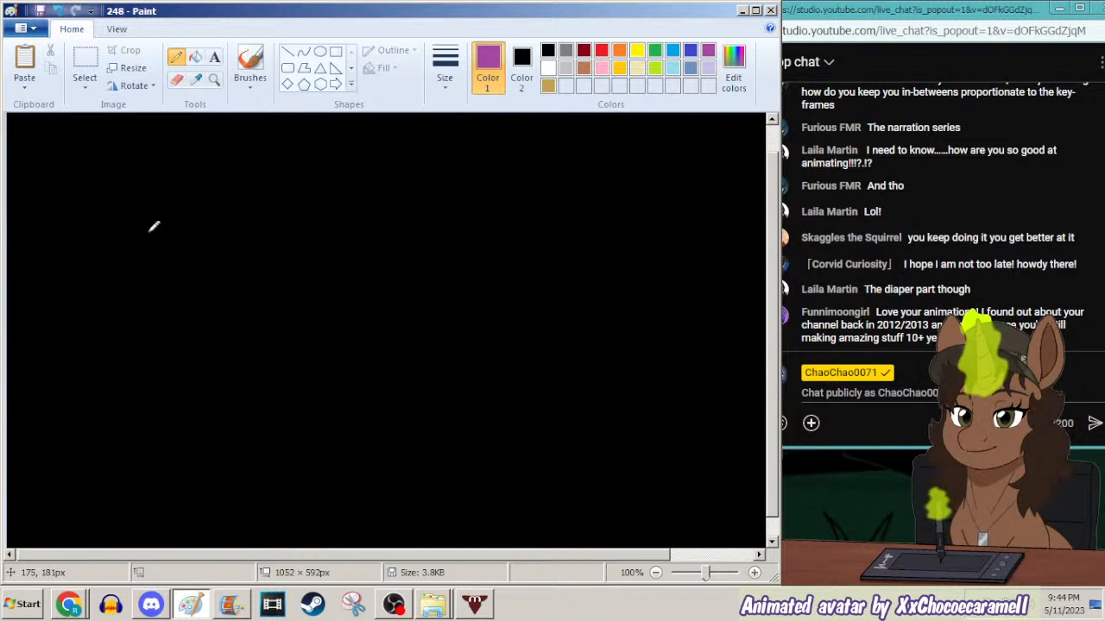
Try a slightly curved vertical purple pencil stroke in the upper-left part of the blank canvas and undo it.
left_click(214, 78)
right_click(230, 205)
left_click(231, 204)
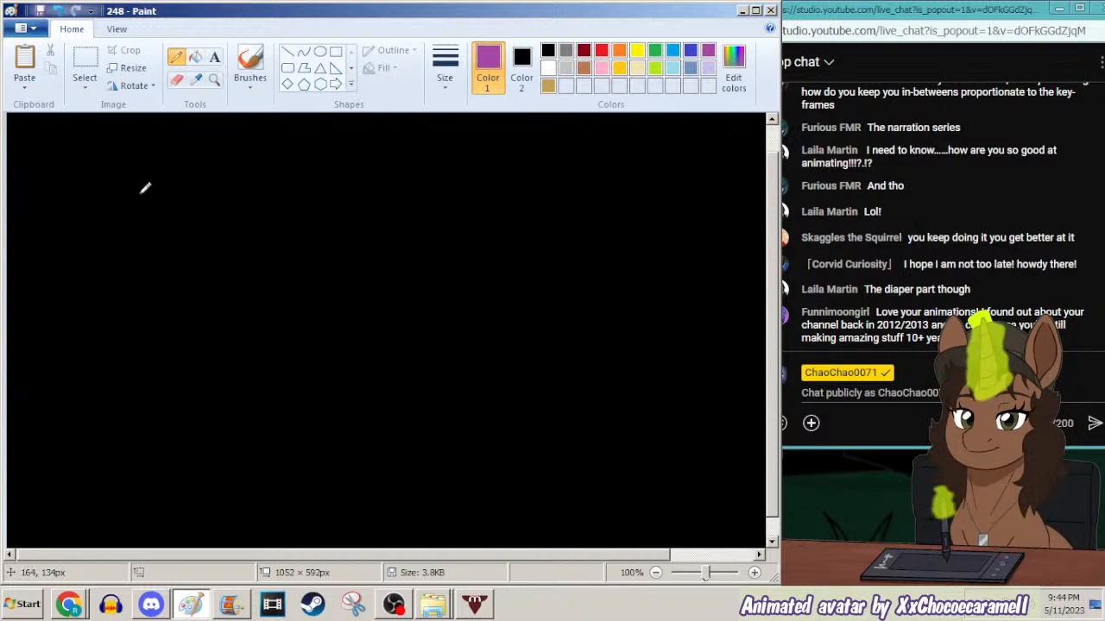
left_click_drag(138, 199, 138, 241)
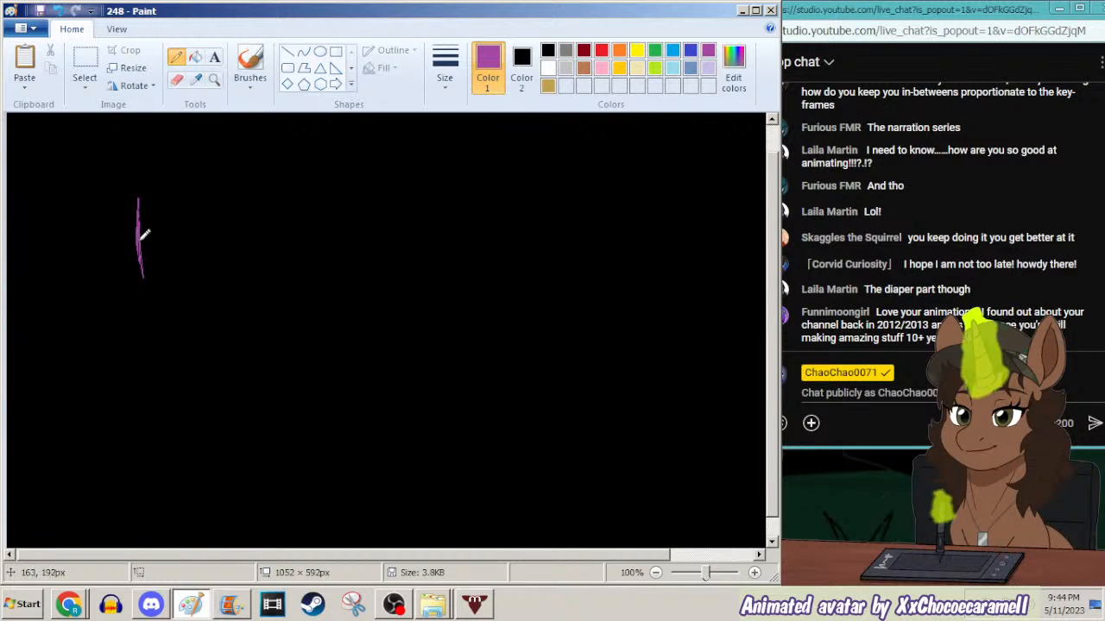
key("ctrl+z")
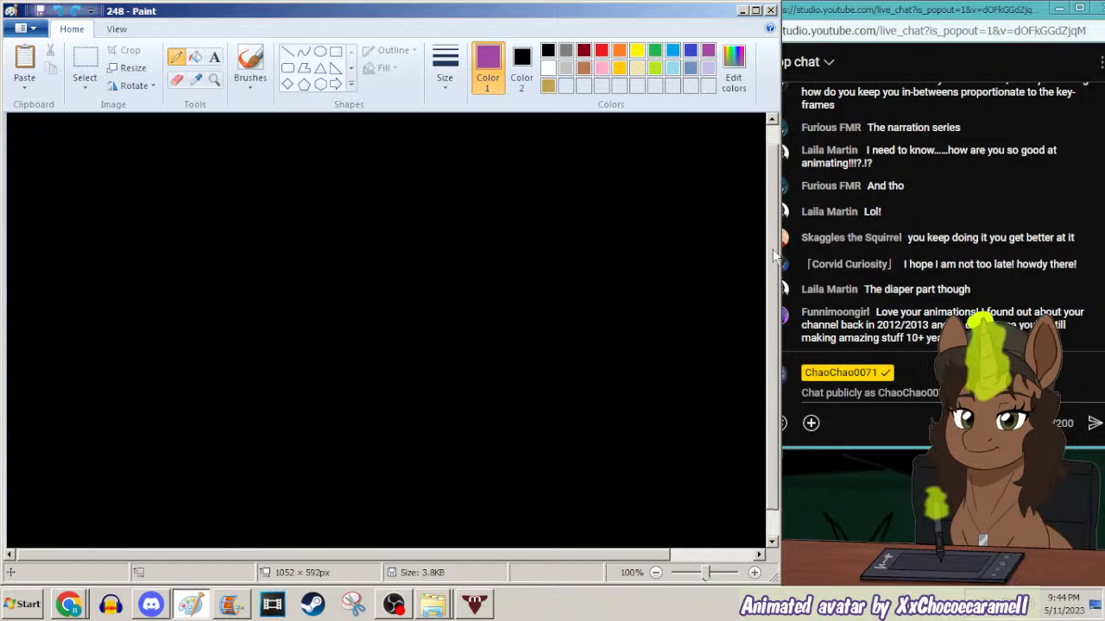
Try thin purple pencil curves for the left side and bottom of a head outline, undoing the first two attempts.
left_click_drag(215, 172, 201, 217)
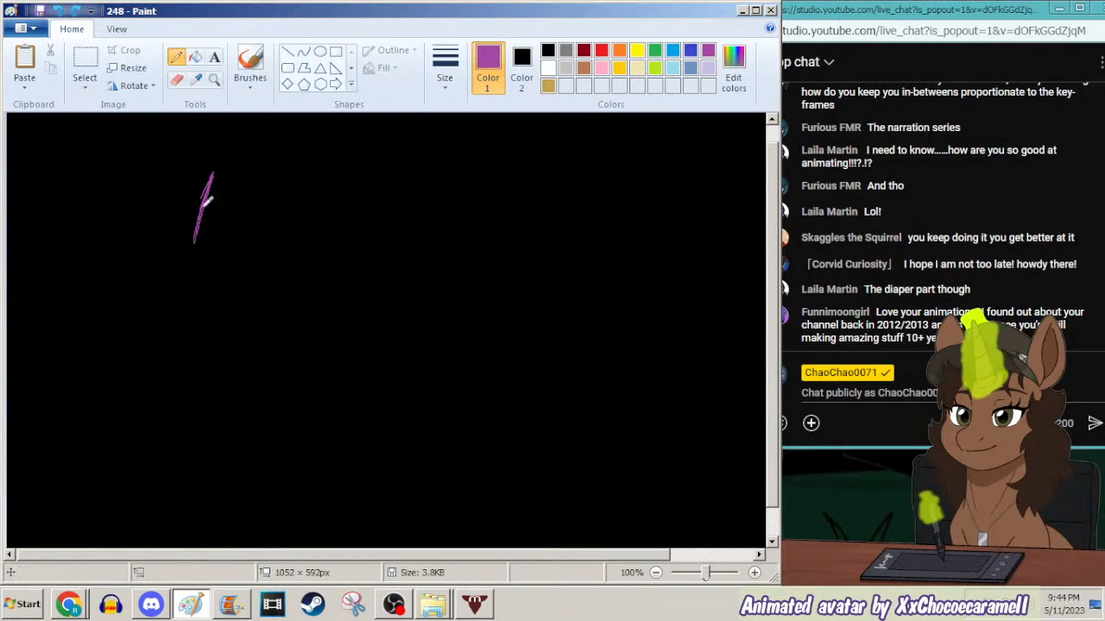
key("ctrl+z")
mouse_move(214, 174)
left_mouse_down()
mouse_move(193, 224)
mouse_move(200, 285)
mouse_move(246, 334)
left_mouse_up()
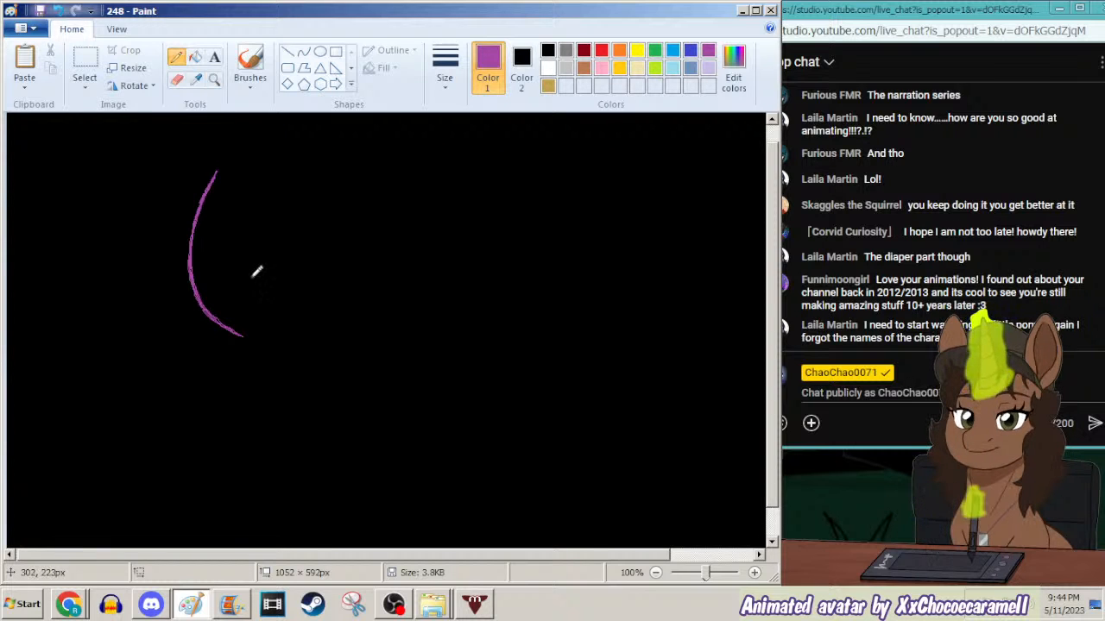
key("ctrl+z")
mouse_move(165, 168)
left_mouse_down()
mouse_move(170, 273)
mouse_move(209, 312)
mouse_move(177, 263)
mouse_move(202, 307)
mouse_move(247, 319)
left_mouse_up()
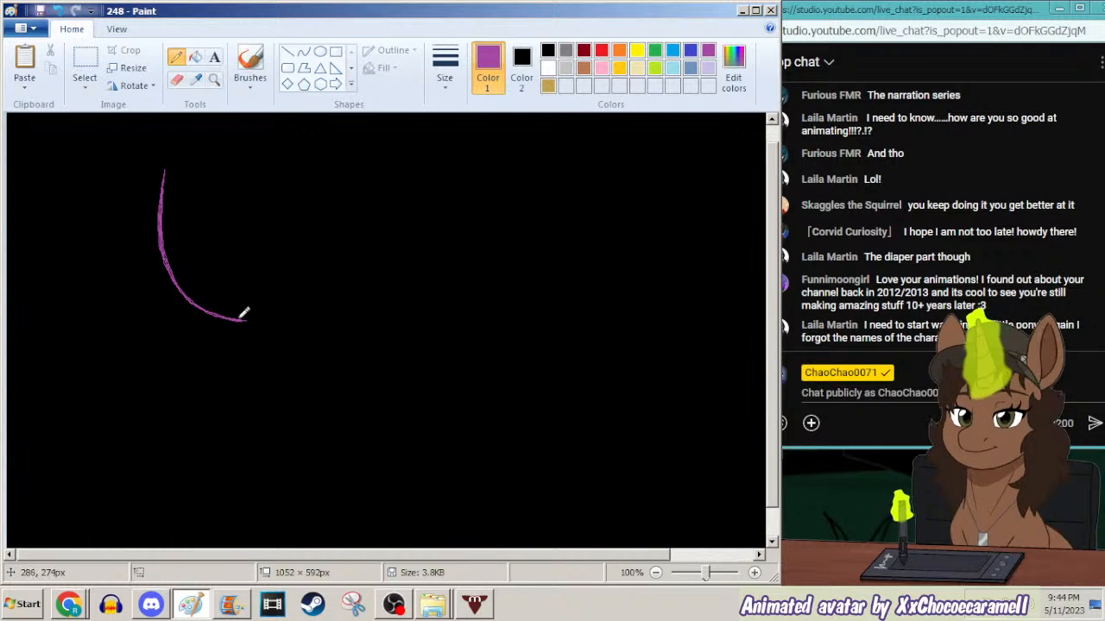
left_click_drag(261, 318, 312, 311)
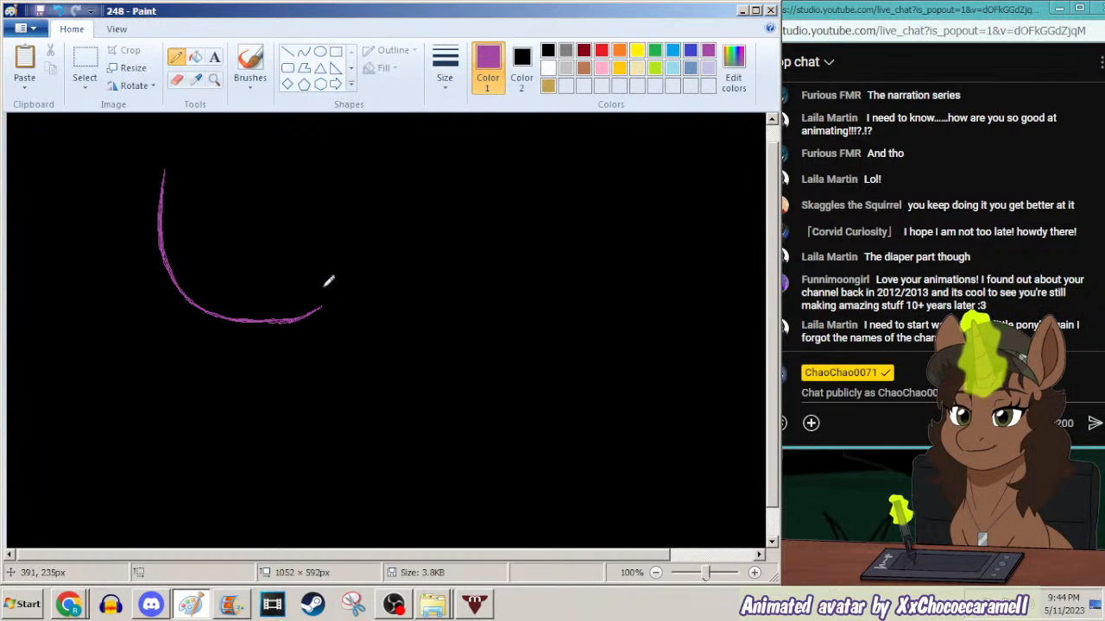
Choose a thicker pencil size, undo the thin curves and redraw them as a U-shaped purple head outline.
left_click(445, 69)
left_click(447, 144)
key("ctrl+z")
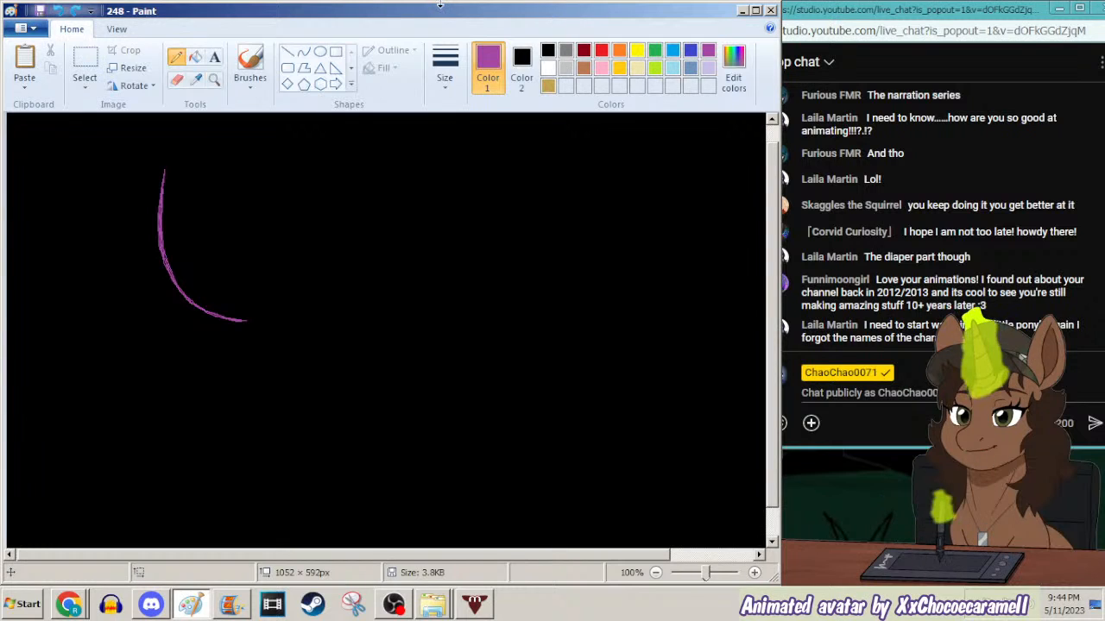
key("ctrl+z")
mouse_move(159, 171)
left_mouse_down()
mouse_move(159, 259)
mouse_move(234, 313)
mouse_move(267, 315)
left_mouse_up()
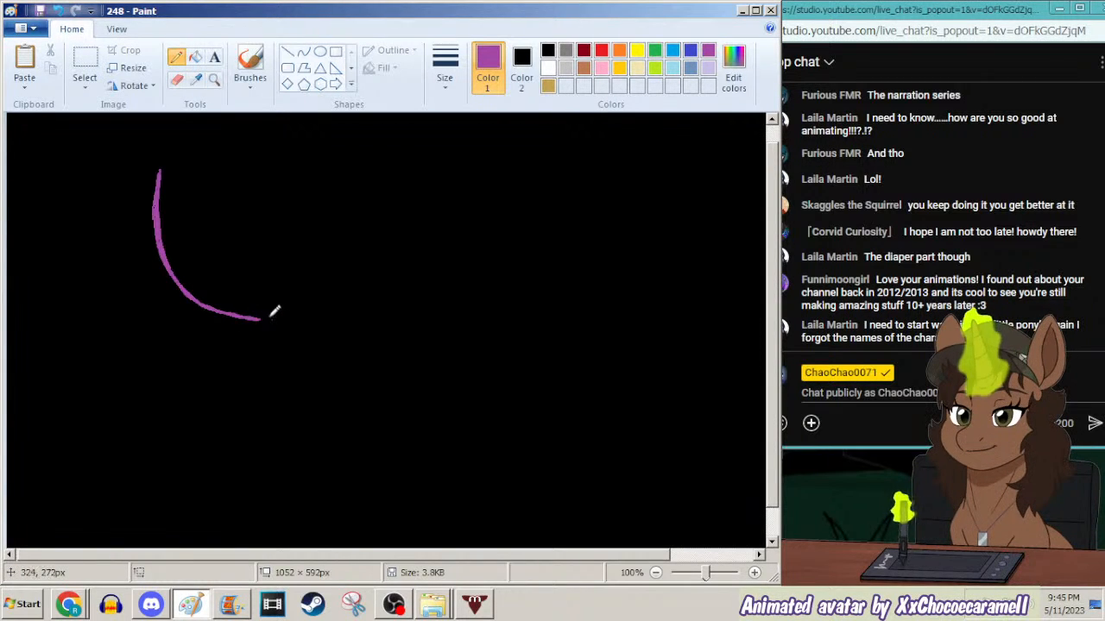
mouse_move(247, 313)
left_mouse_down()
mouse_move(302, 312)
mouse_move(336, 293)
mouse_move(364, 244)
mouse_move(358, 256)
mouse_move(365, 177)
left_mouse_up()
Shift the U-shaped head outline slightly left and well down, leaving room above it for the crown.
left_click(82, 67)
left_click_drag(409, 144, 61, 347)
mouse_move(229, 290)
left_mouse_down()
mouse_move(302, 308)
mouse_move(286, 283)
mouse_move(212, 322)
left_mouse_up()
left_click(175, 57)
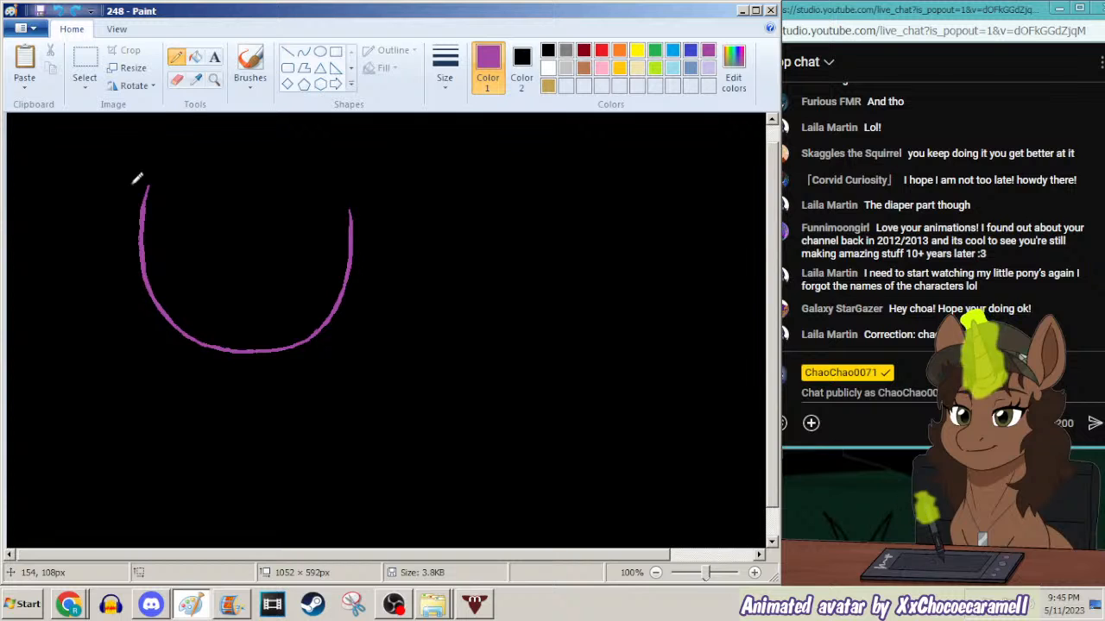
left_click(84, 60)
left_click_drag(97, 180, 483, 411)
left_click_drag(348, 228, 344, 315)
Extend the outline's left side up and over into the crown, and move the whole head outline up and slightly right.
left_click(176, 57)
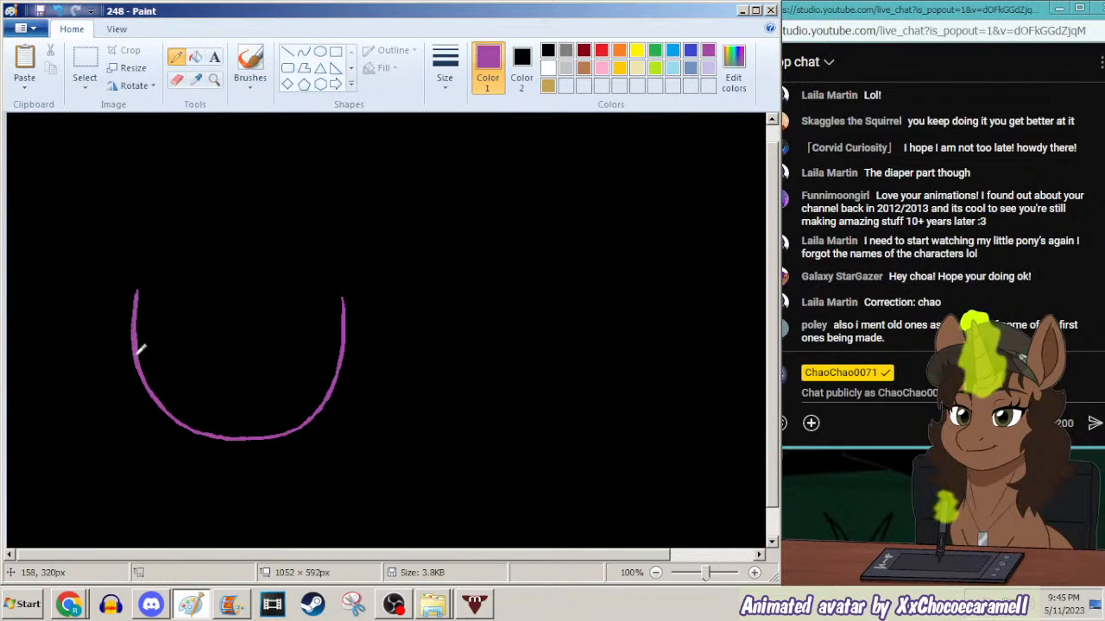
mouse_move(135, 313)
left_mouse_down()
mouse_move(158, 236)
mouse_move(185, 209)
mouse_move(243, 198)
left_mouse_up()
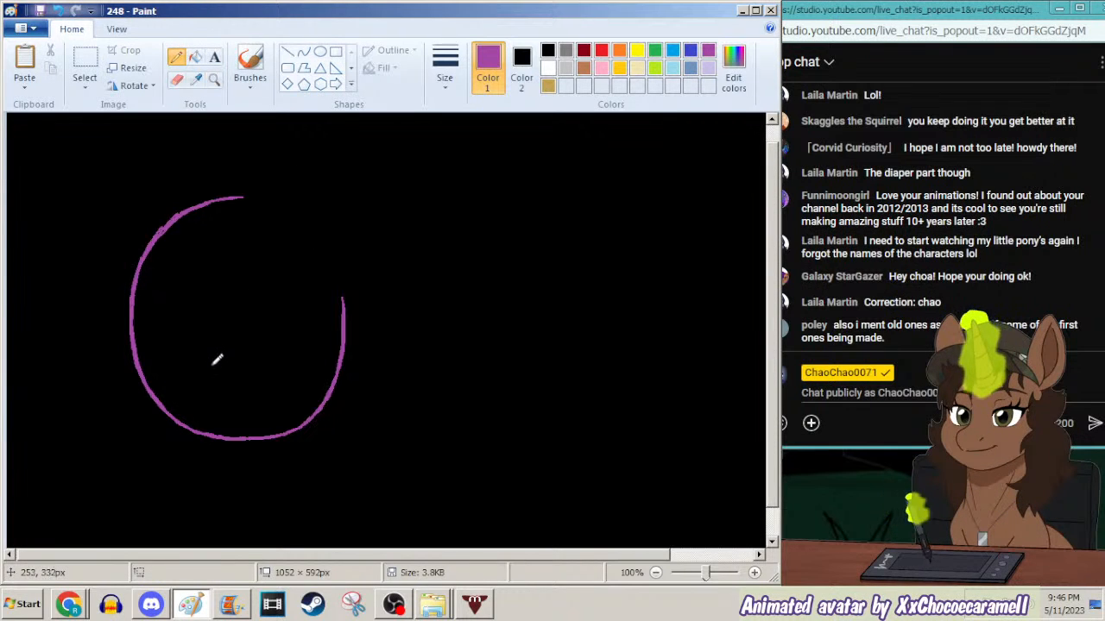
left_click(85, 59)
left_click_drag(399, 168, 42, 509)
left_click_drag(336, 279, 342, 237)
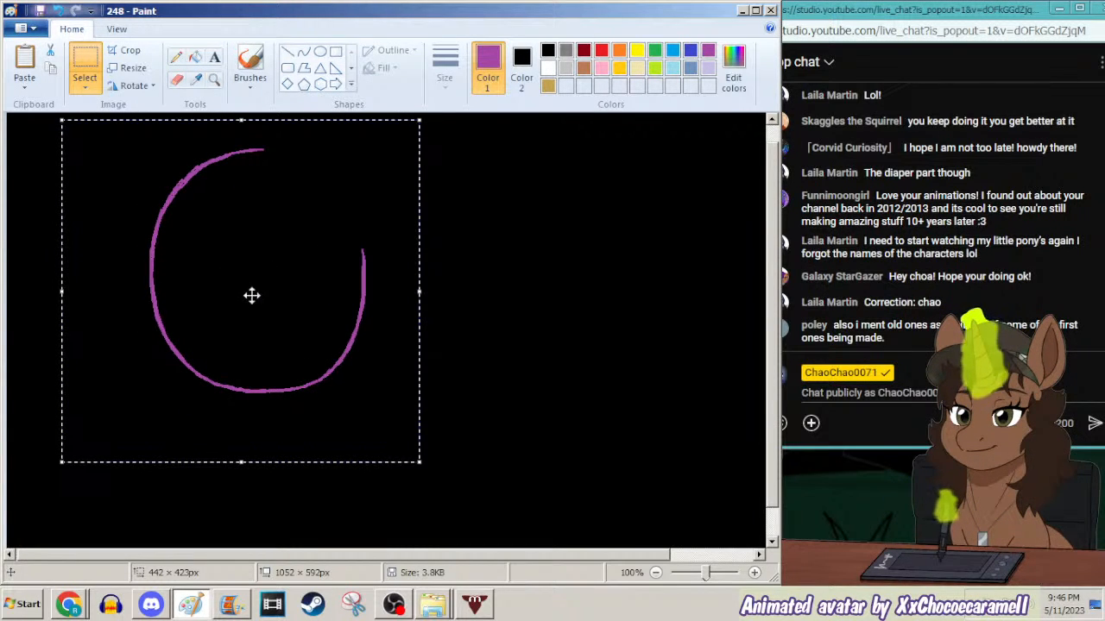
left_click_drag(773, 334, 770, 270)
left_click_drag(331, 295, 329, 296)
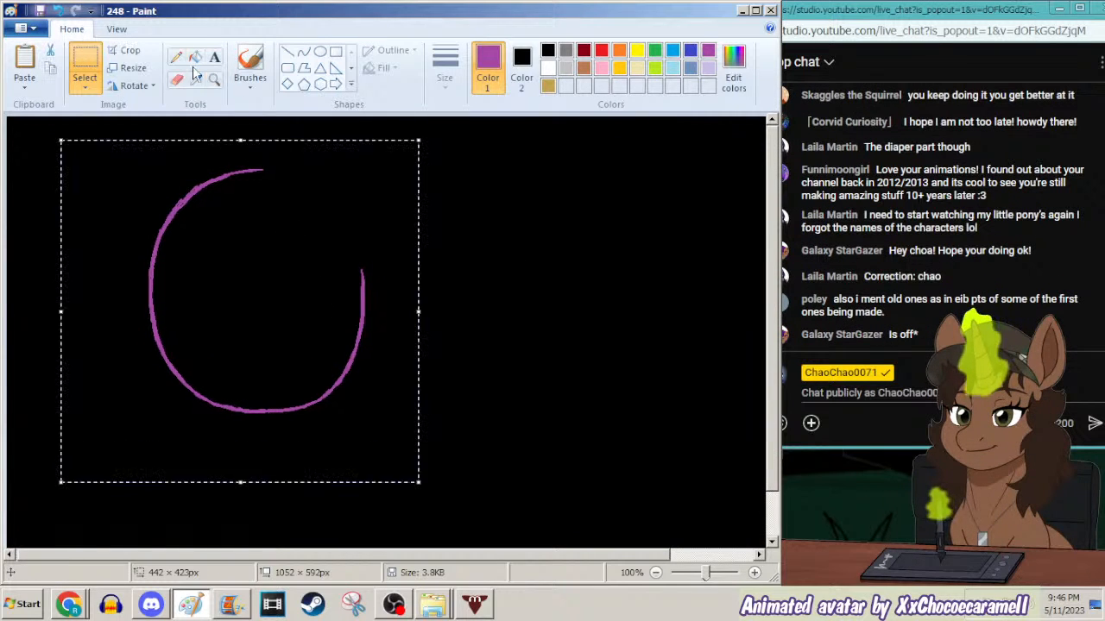
Try a curved outer ear line rising from the right edge of the head and undo it.
left_click(177, 58)
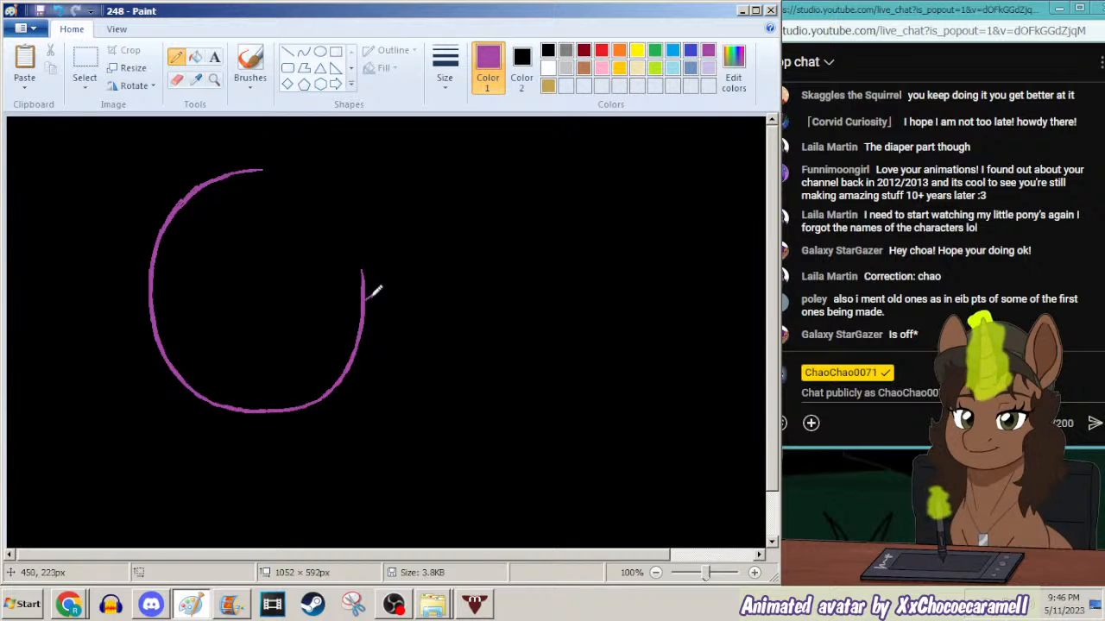
left_click_drag(364, 299, 396, 264)
key("ctrl+z")
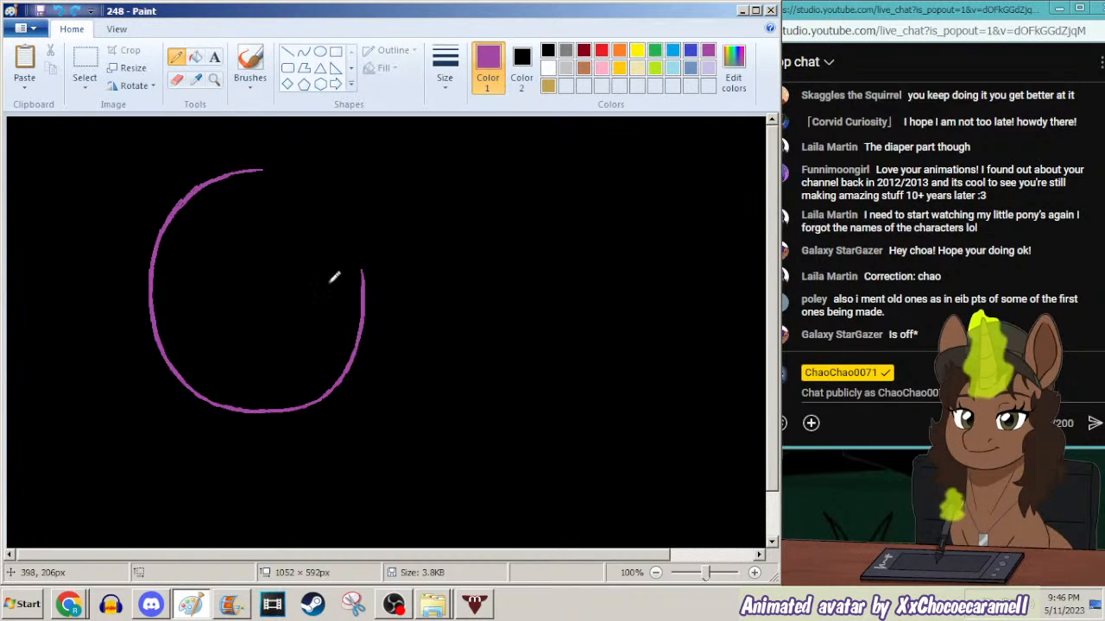
key("ctrl+z")
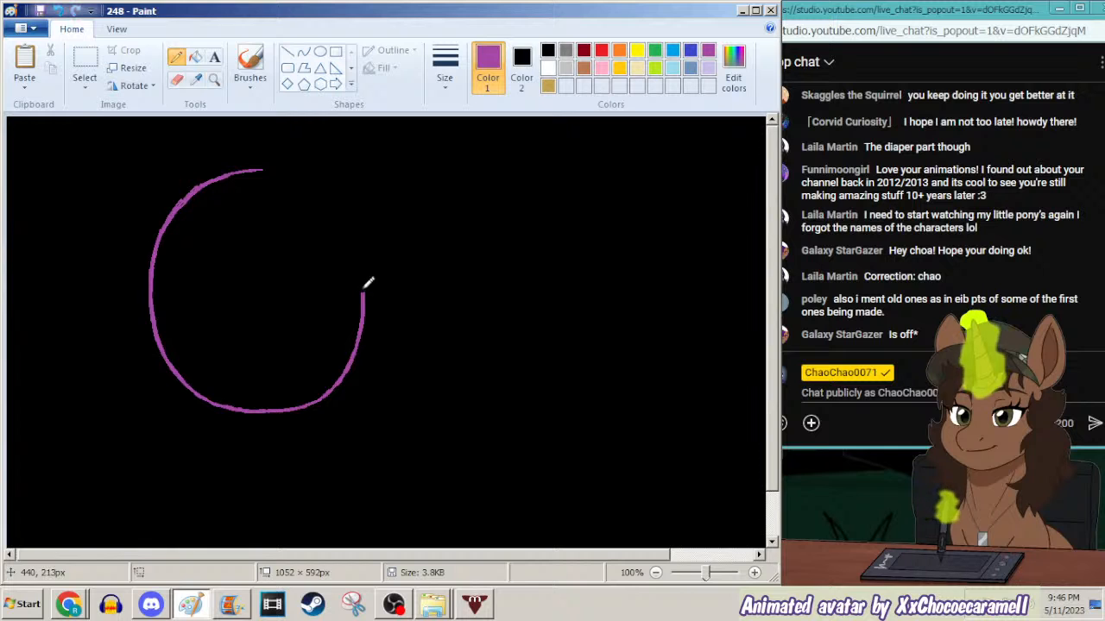
mouse_move(364, 309)
left_mouse_down()
mouse_move(399, 271)
mouse_move(407, 216)
left_mouse_up()
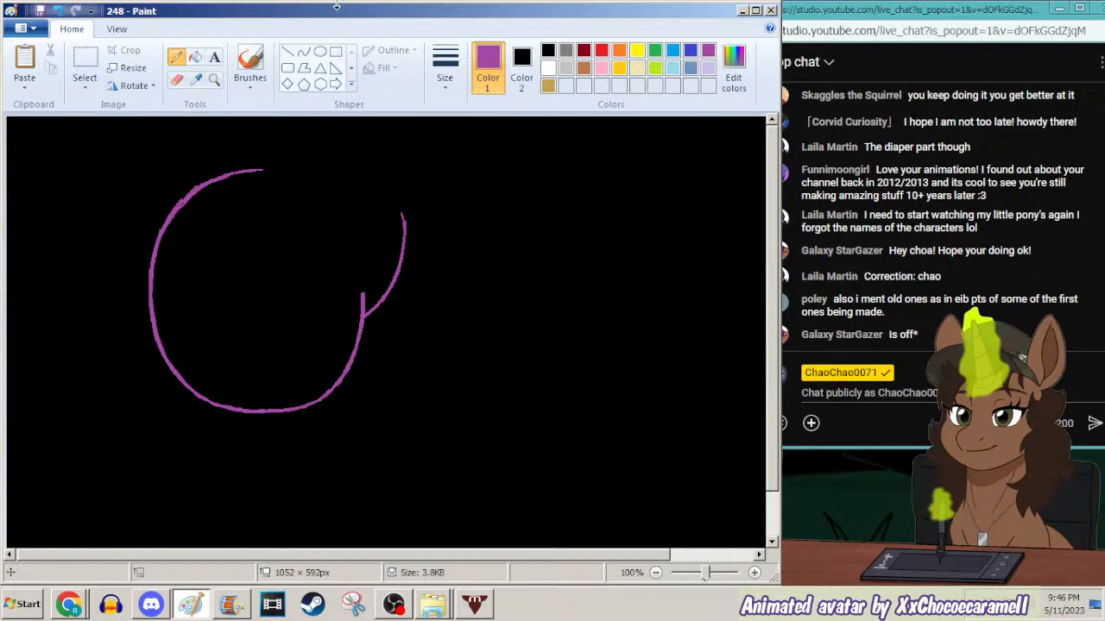
key("ctrl+z")
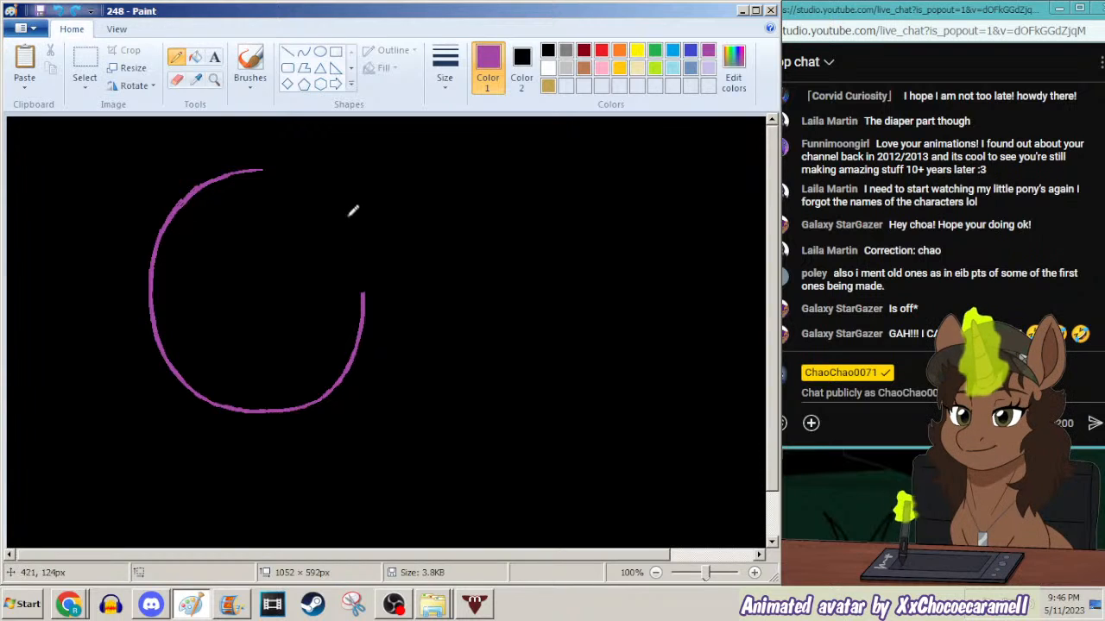
Delete the crown curve at the upper left of the head outline.
left_click(85, 61)
left_click_drag(276, 149, 143, 221)
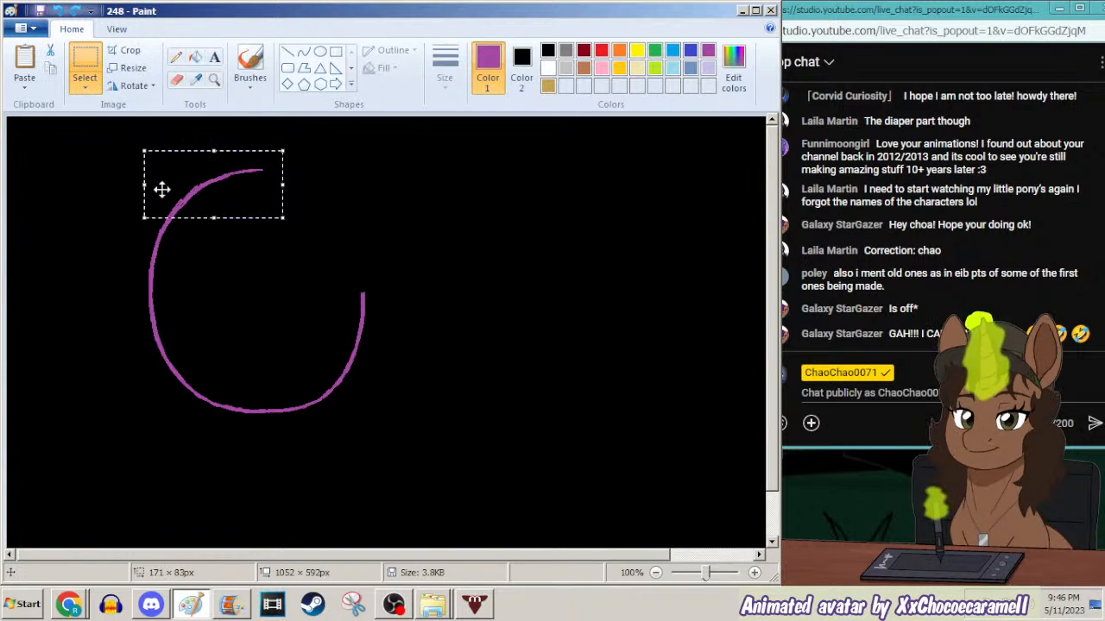
key("Delete")
Draw a pointed ear with a short inner line on the right side of the head and extend the head edge up behind it.
left_click(176, 57)
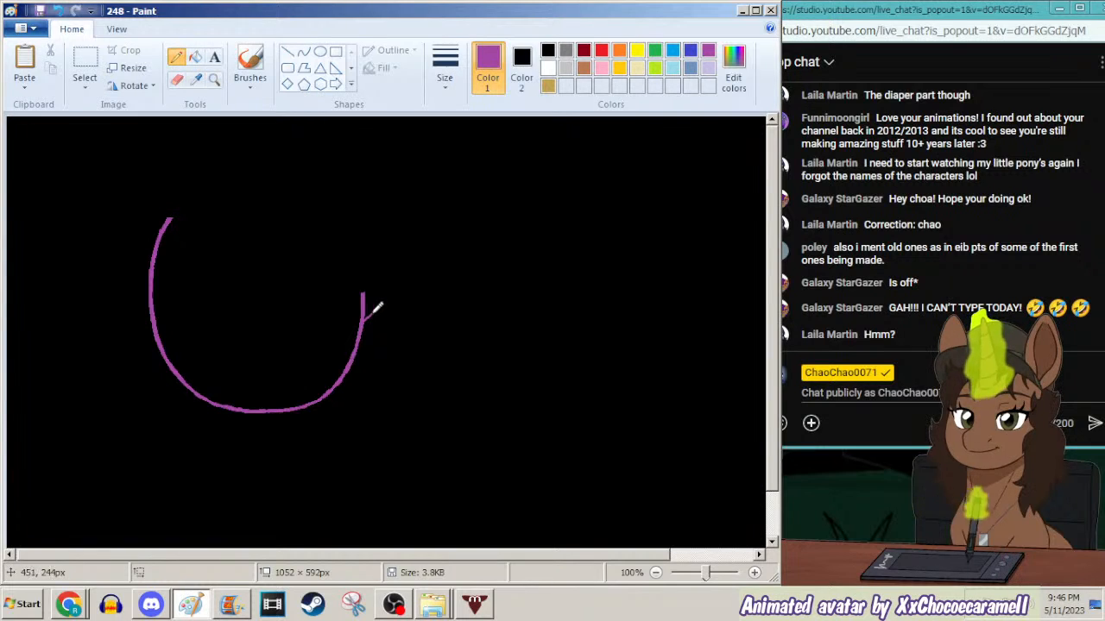
left_click_drag(385, 297, 396, 265)
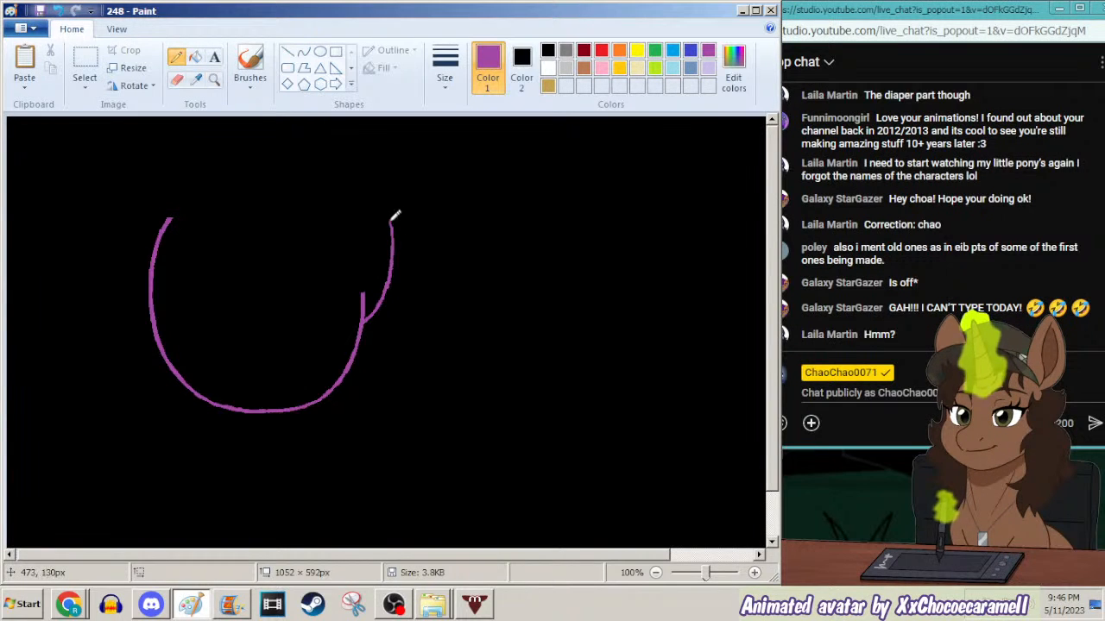
key("ctrl+z")
mouse_move(376, 316)
left_mouse_down()
mouse_move(395, 286)
mouse_move(406, 193)
mouse_move(355, 251)
left_mouse_up()
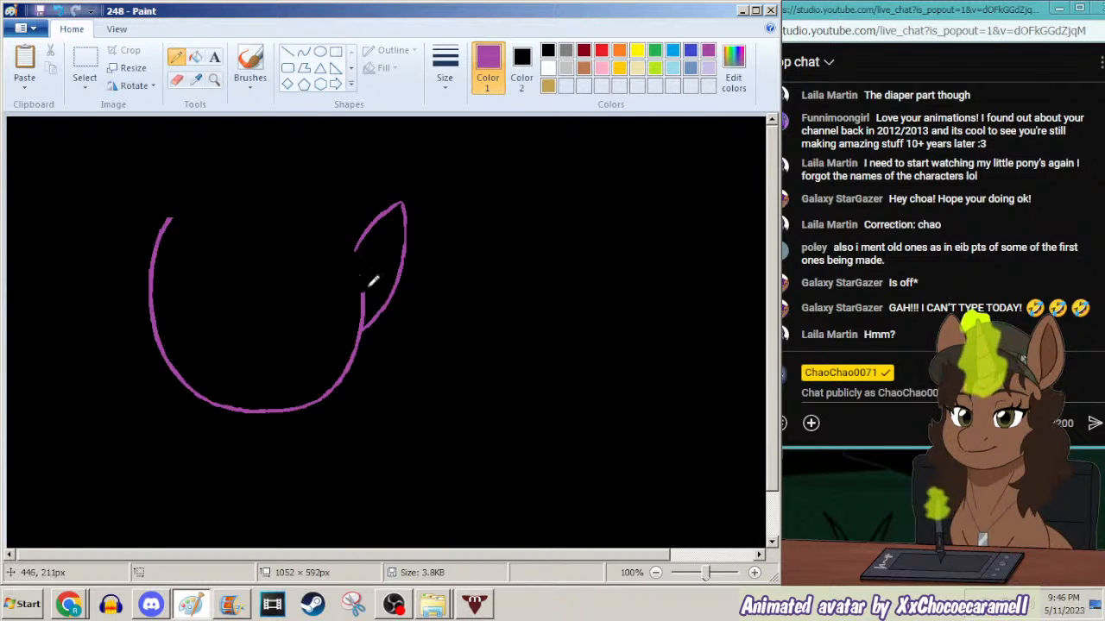
mouse_move(364, 292)
left_mouse_down()
mouse_move(354, 242)
mouse_move(373, 282)
mouse_move(393, 259)
left_mouse_up()
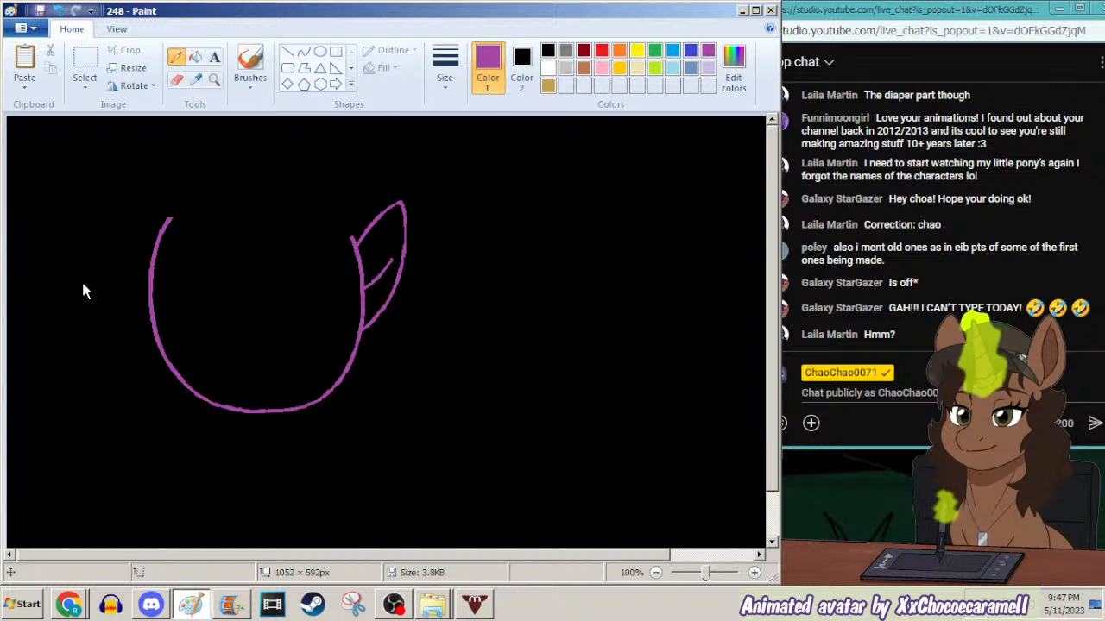
View Paint's version information and close it.
left_click(101, 381)
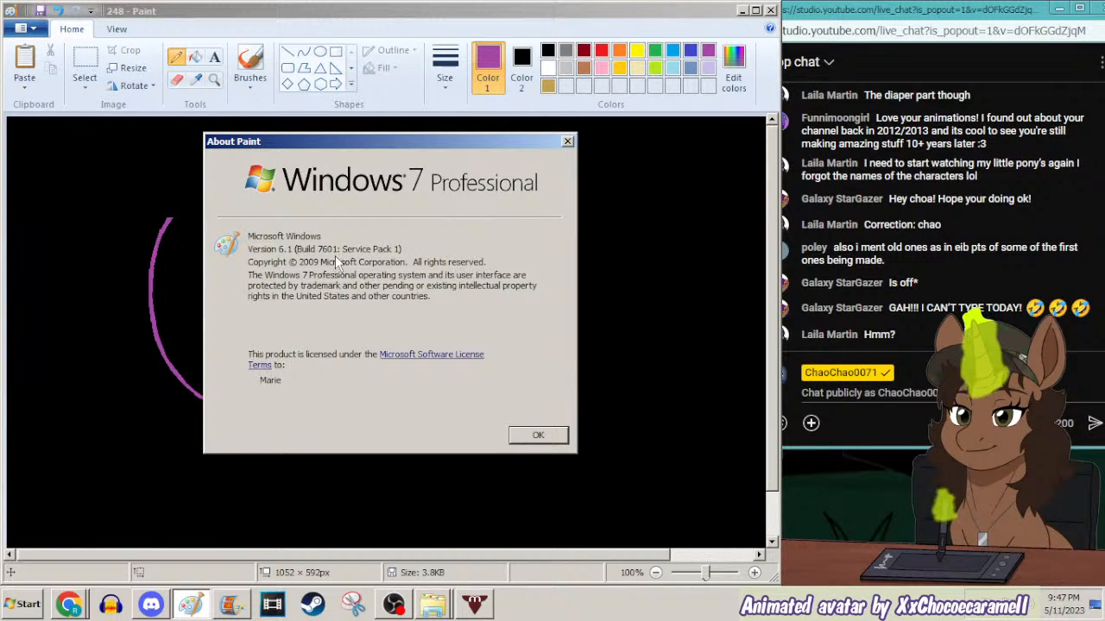
left_click(536, 436)
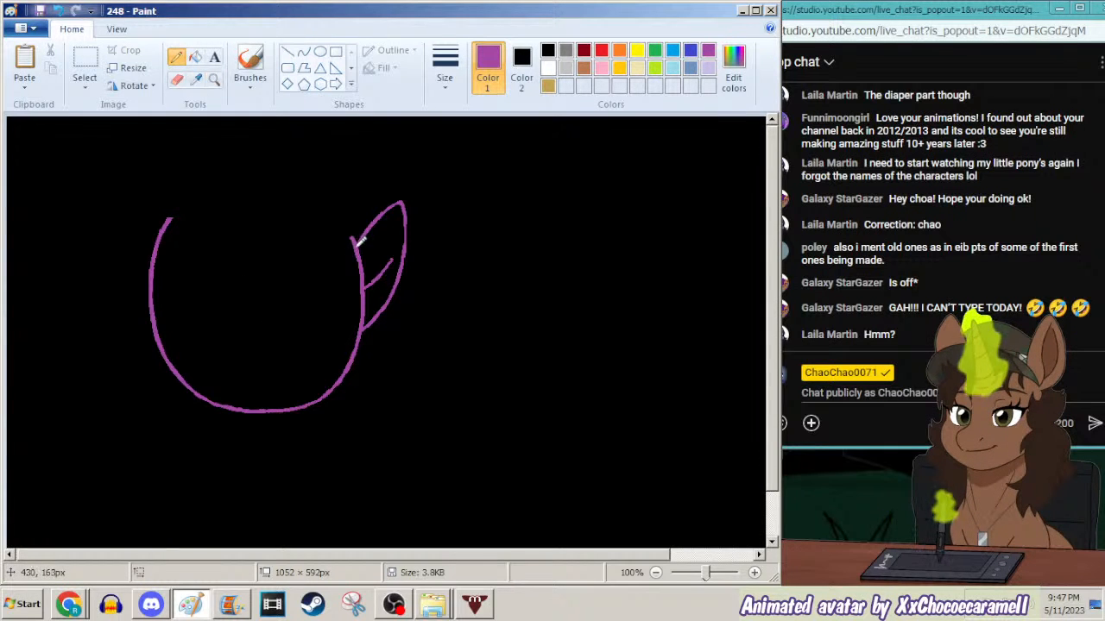
Try a short arched purple line in the middle of the face, reposition it twice and delete it.
left_click_drag(235, 307, 266, 298)
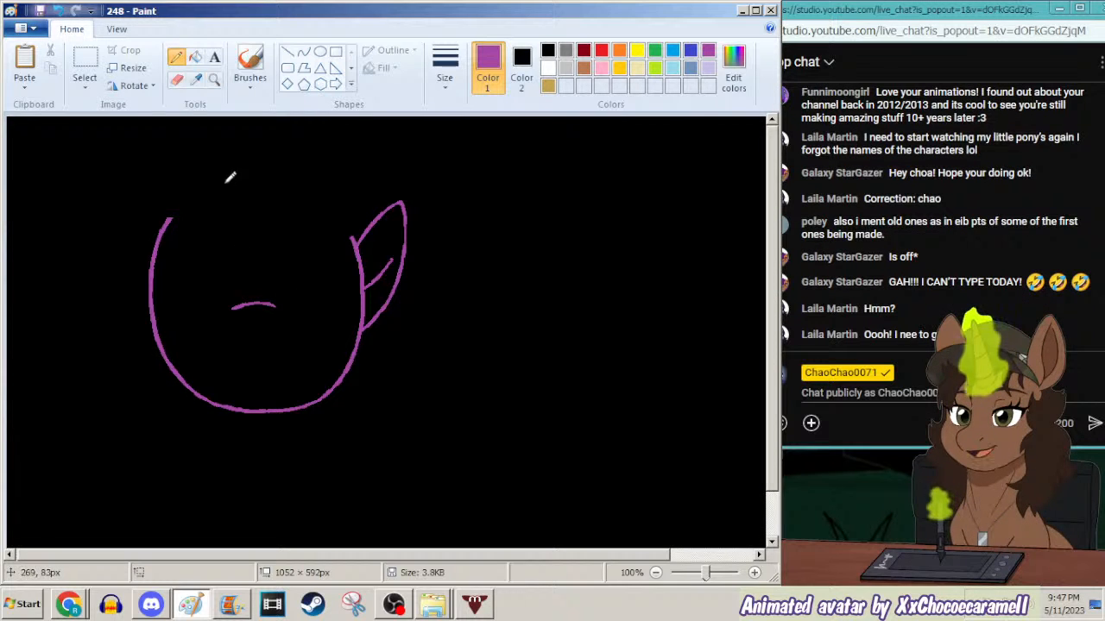
left_click(88, 68)
left_click_drag(295, 279, 192, 334)
mouse_move(268, 304)
left_mouse_down()
mouse_move(246, 296)
mouse_move(271, 307)
left_mouse_up()
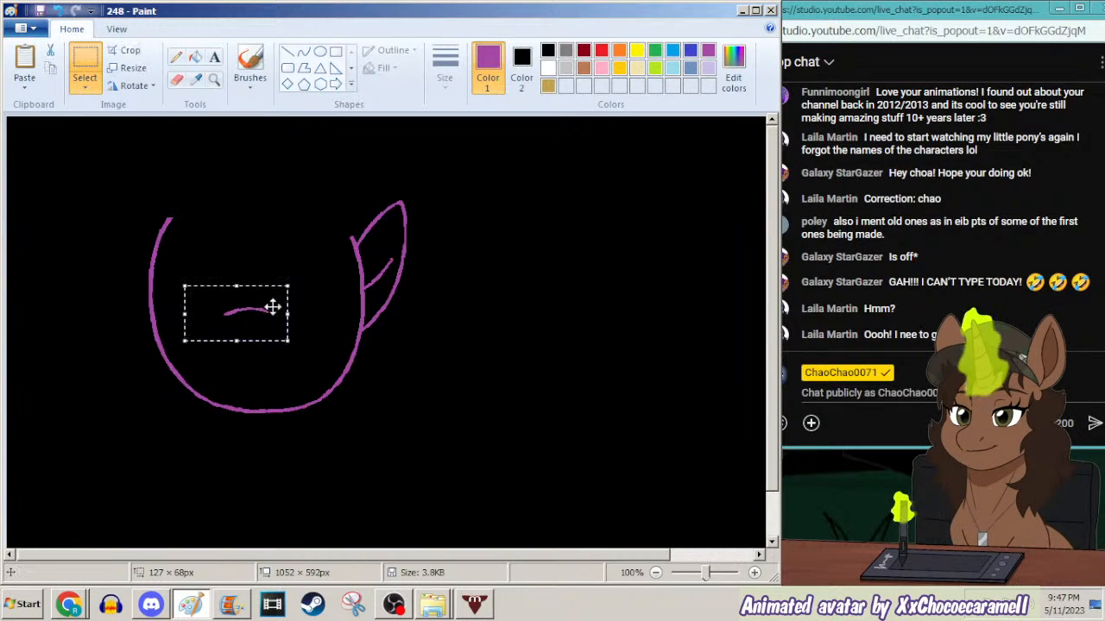
left_click(177, 57)
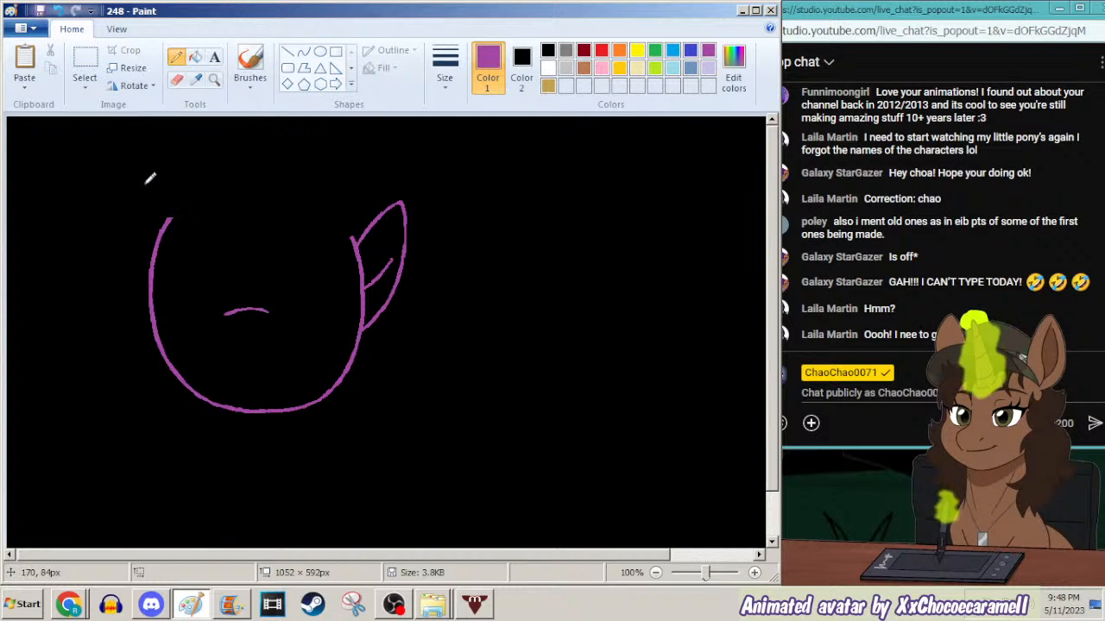
left_click(84, 59)
left_click_drag(294, 276, 204, 335)
left_click_drag(267, 298, 280, 301)
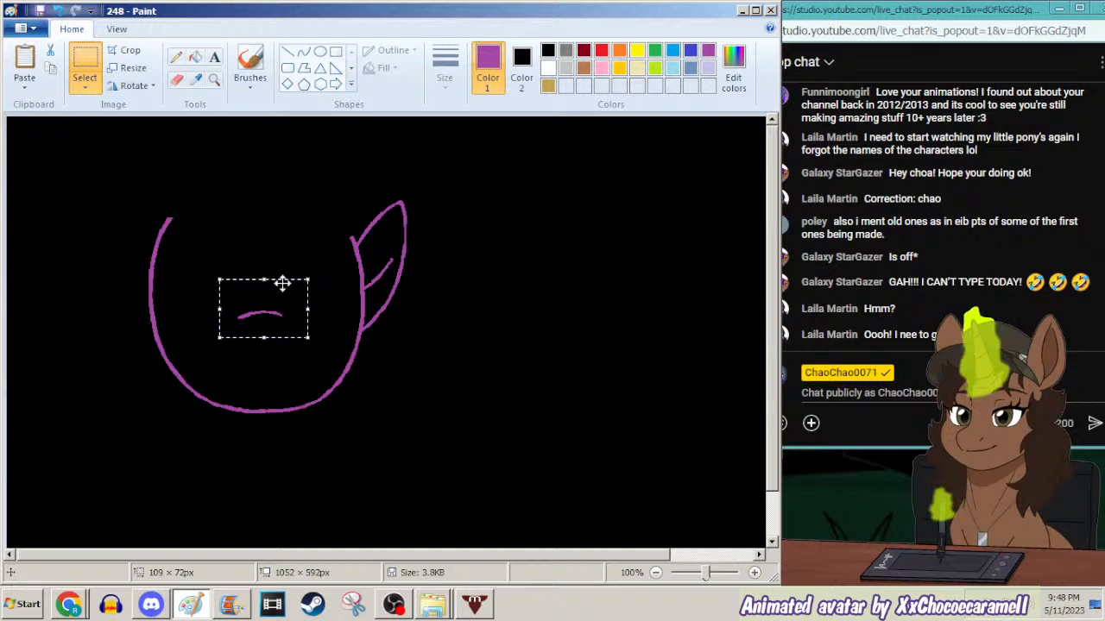
key("Delete")
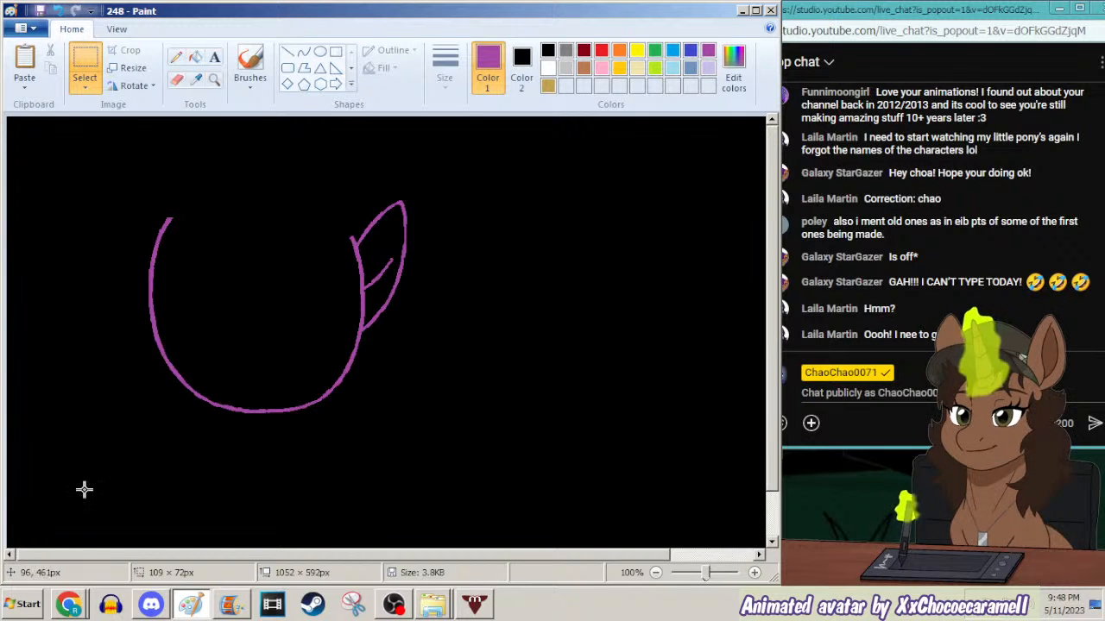
Switch to the YouTube music player in Chrome to check it and return to Paint.
left_click(69, 604)
left_click(88, 556)
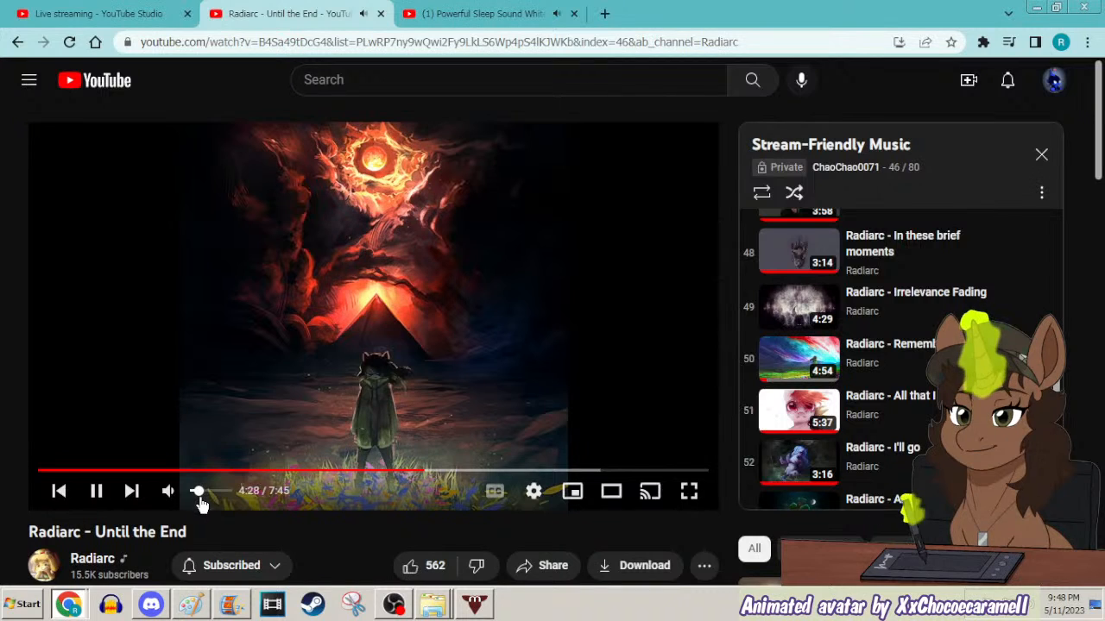
left_click(1032, 7)
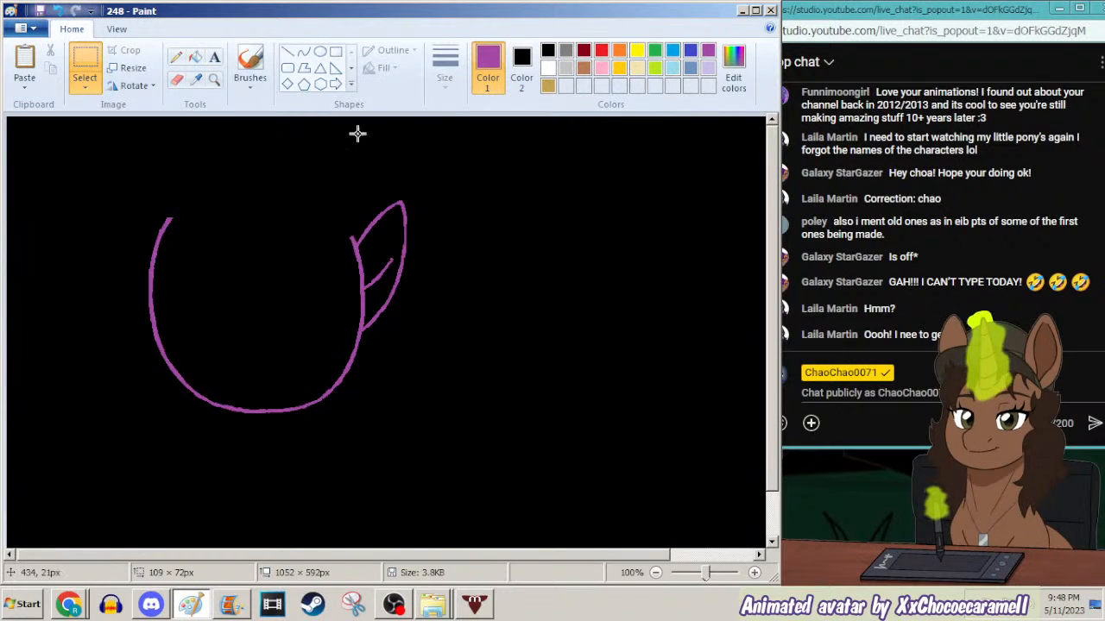
Redraw the head's right edge along the ear base with the purple pencil, extending it slightly above the ear's upper joint.
left_click_drag(277, 167, 98, 431)
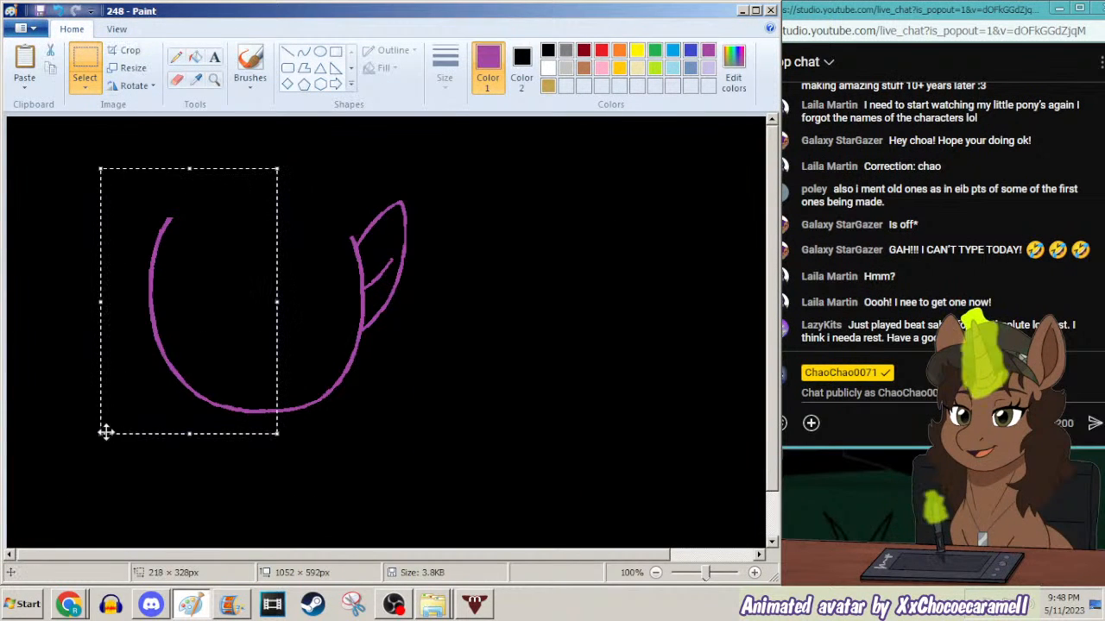
left_click(177, 58)
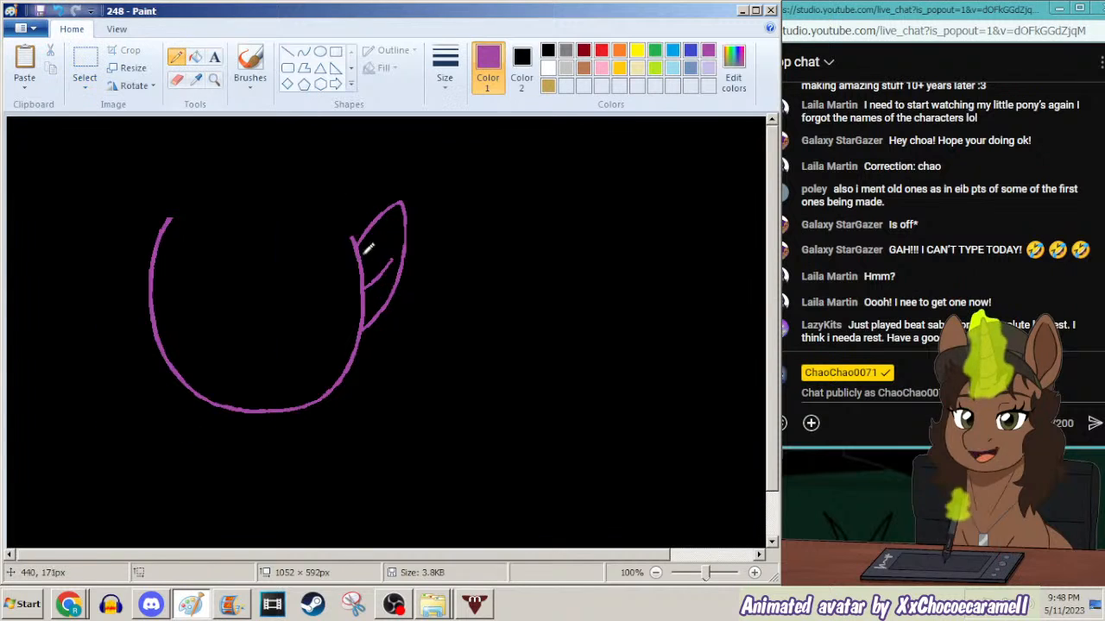
left_click_drag(367, 300, 361, 216)
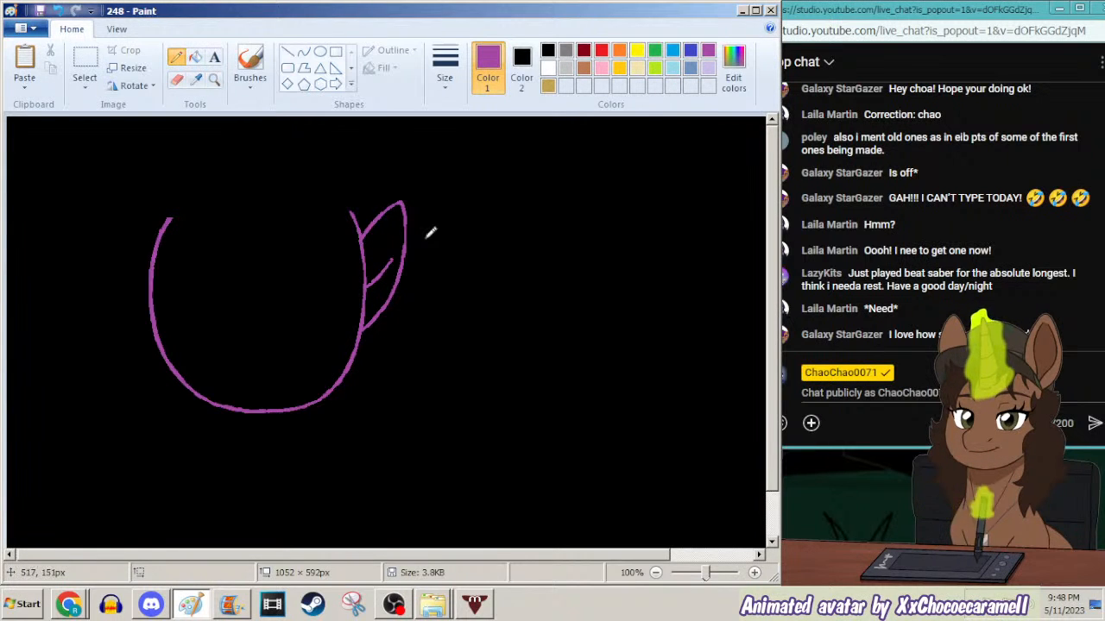
Delete the left half of the purple head outline, keeping the right half with its ear.
left_click(84, 62)
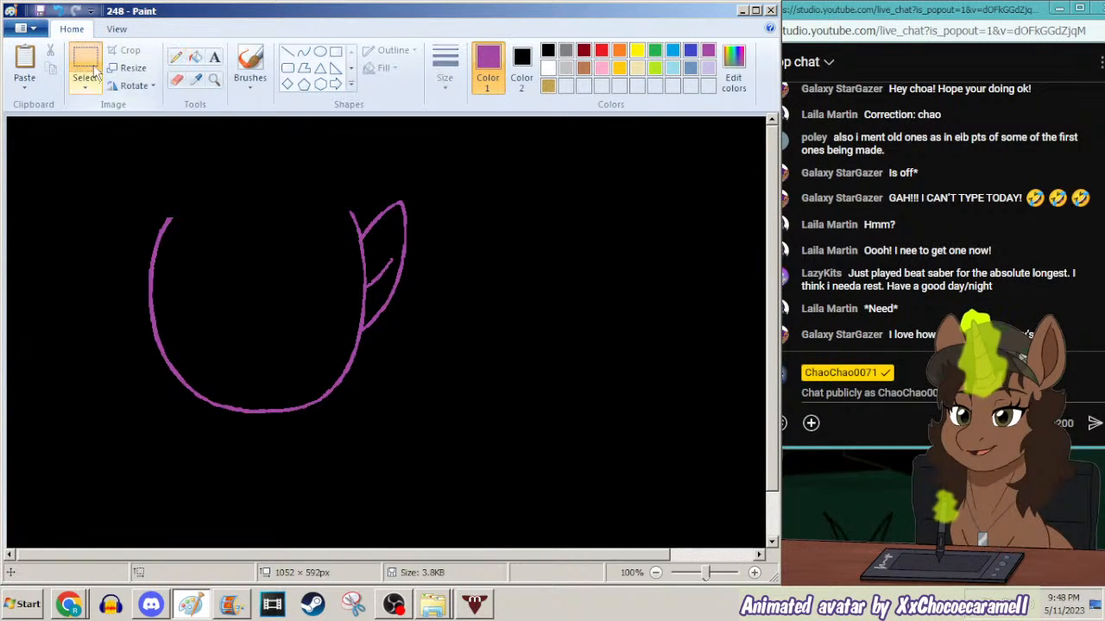
left_click_drag(271, 178, 20, 426)
key("Delete")
Duplicate the remaining head half with its ear, flip the copy horizontally and place it as the head's left half.
left_click_drag(499, 136, 177, 423)
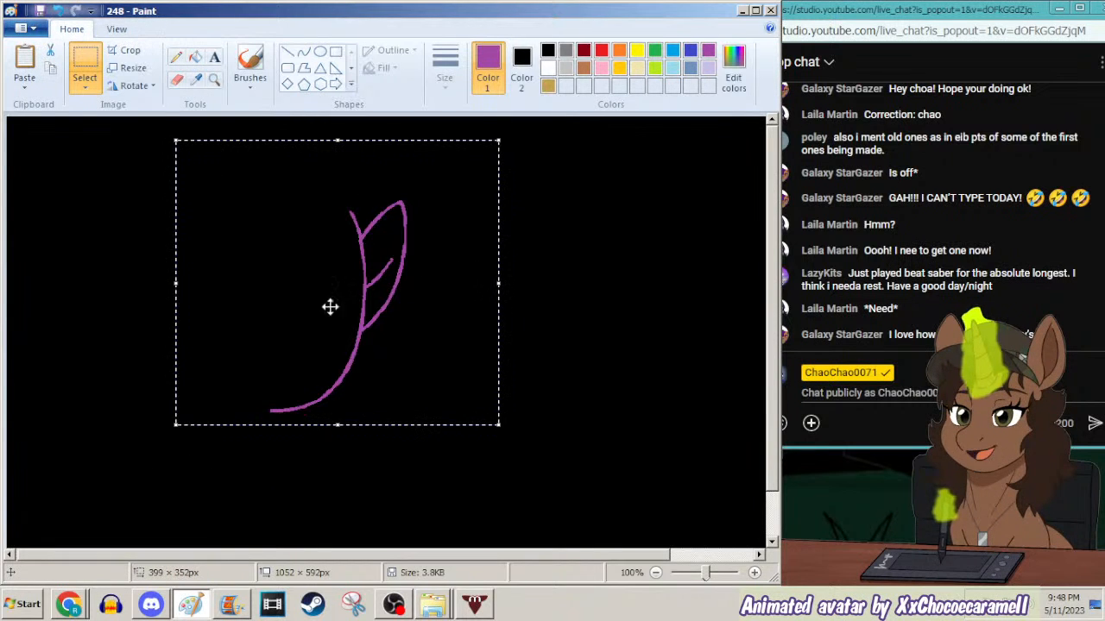
left_click_drag(402, 252, 254, 256, "ctrl")
right_click(91, 270)
mouse_move(135, 405)
left_click(241, 478)
left_click_drag(191, 267, 244, 257)
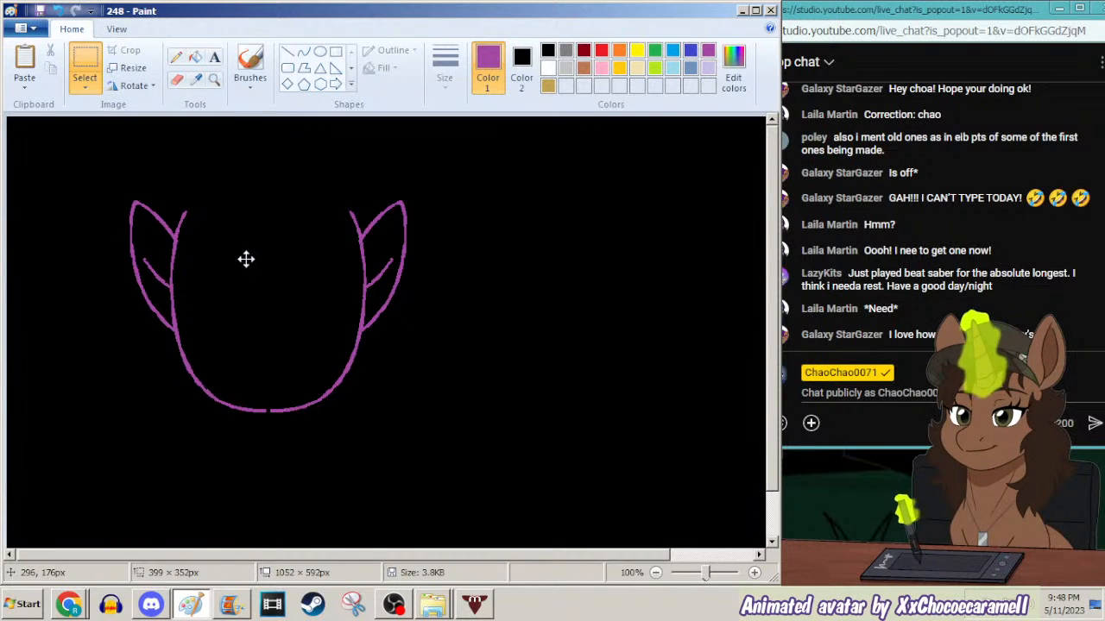
Try two small circles as eyes and a double-headed horizontal arrow across the face, and undo them.
left_click(175, 57)
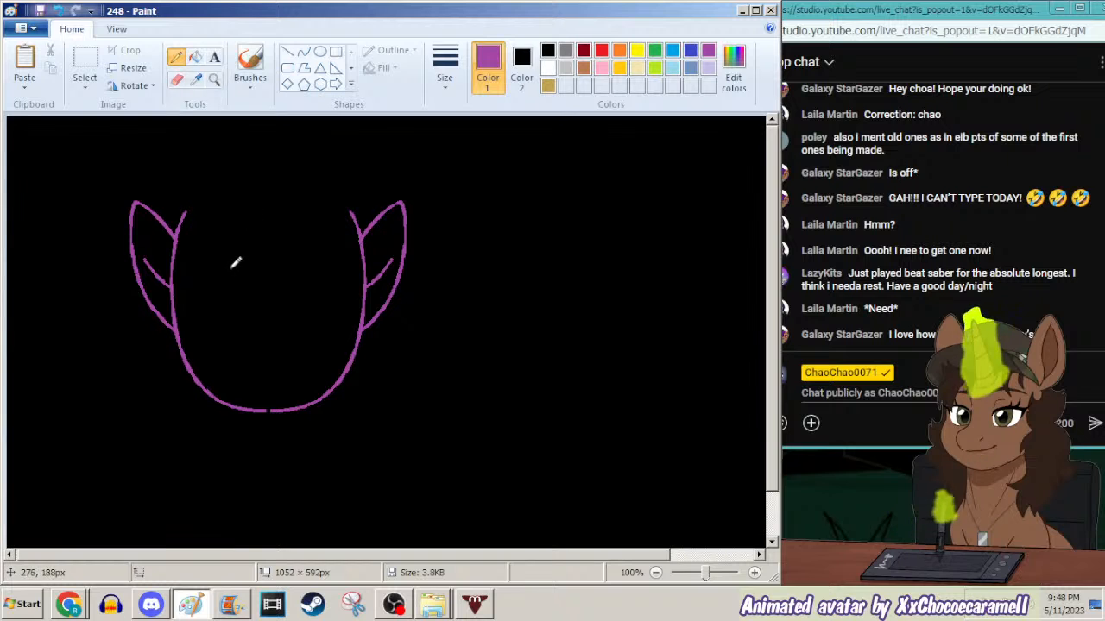
left_click_drag(223, 269, 222, 269)
left_click_drag(316, 270, 316, 269)
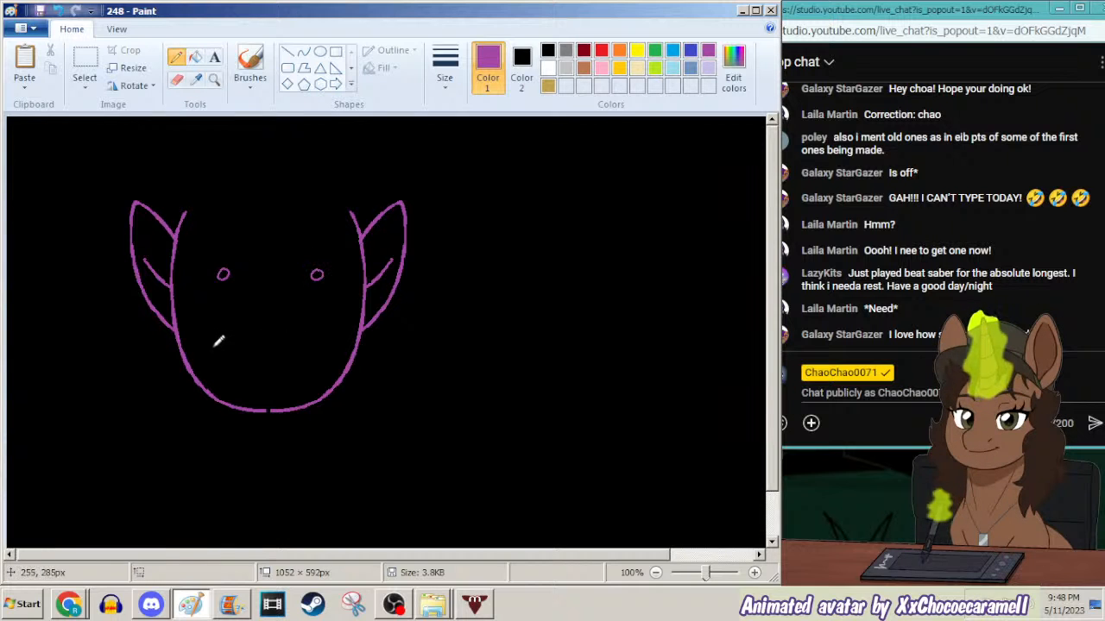
mouse_move(191, 326)
left_mouse_down()
mouse_move(353, 319)
mouse_move(345, 325)
left_mouse_up()
left_click_drag(195, 322, 197, 332)
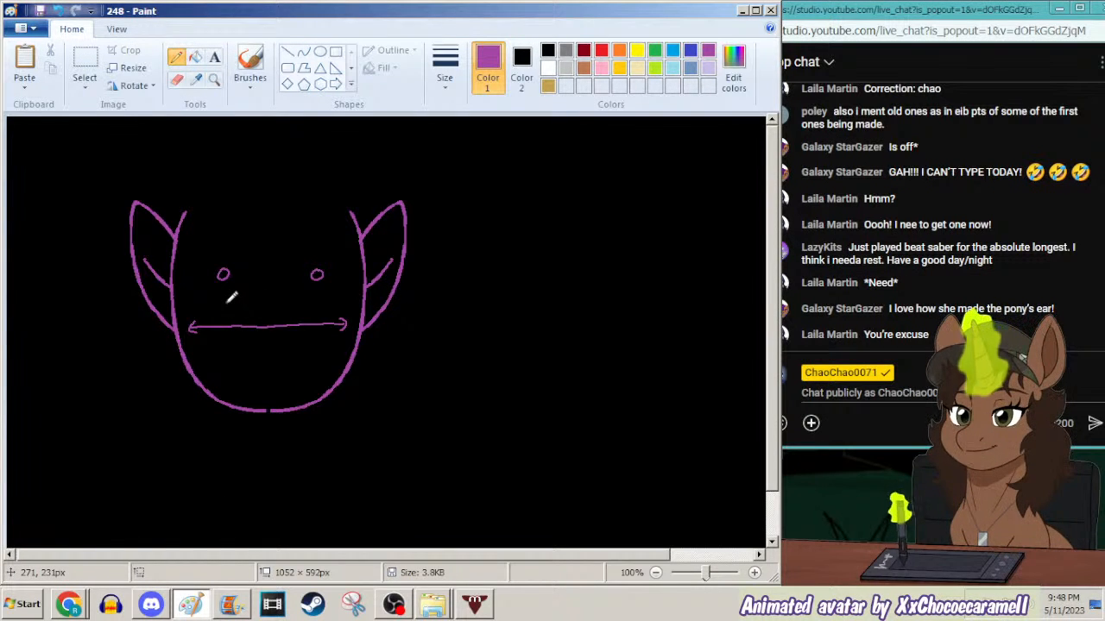
key("ctrl+z")
key("ctrl+z")
key("ctrl+z")
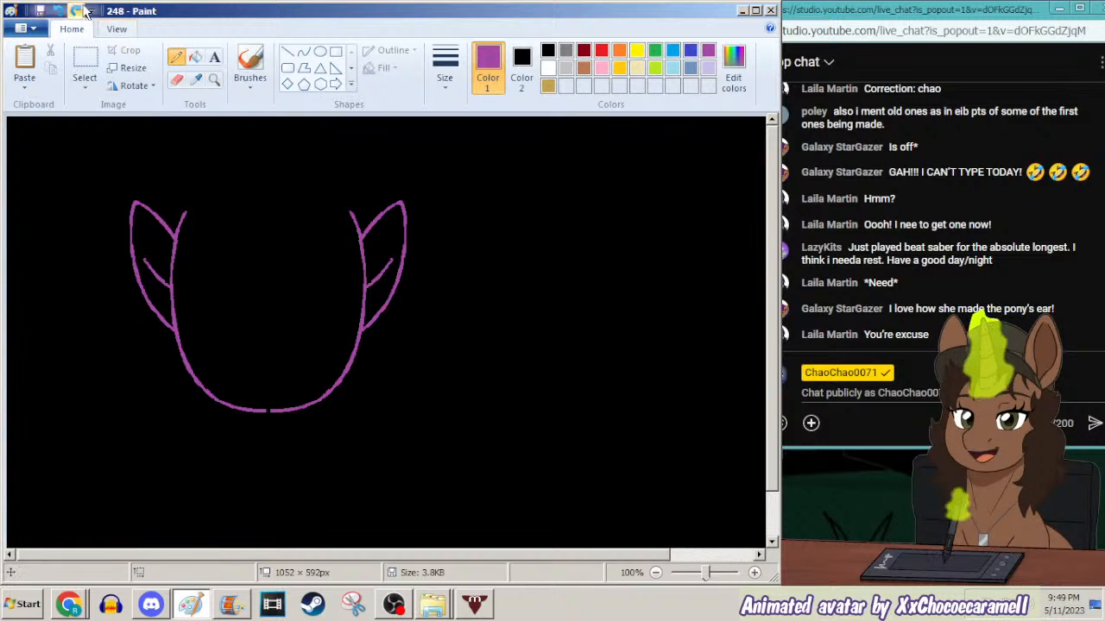
Shift the head's left half slightly to the left and close the gap at the chin with the purple pencil.
left_click(85, 62)
left_click_drag(74, 184, 268, 439)
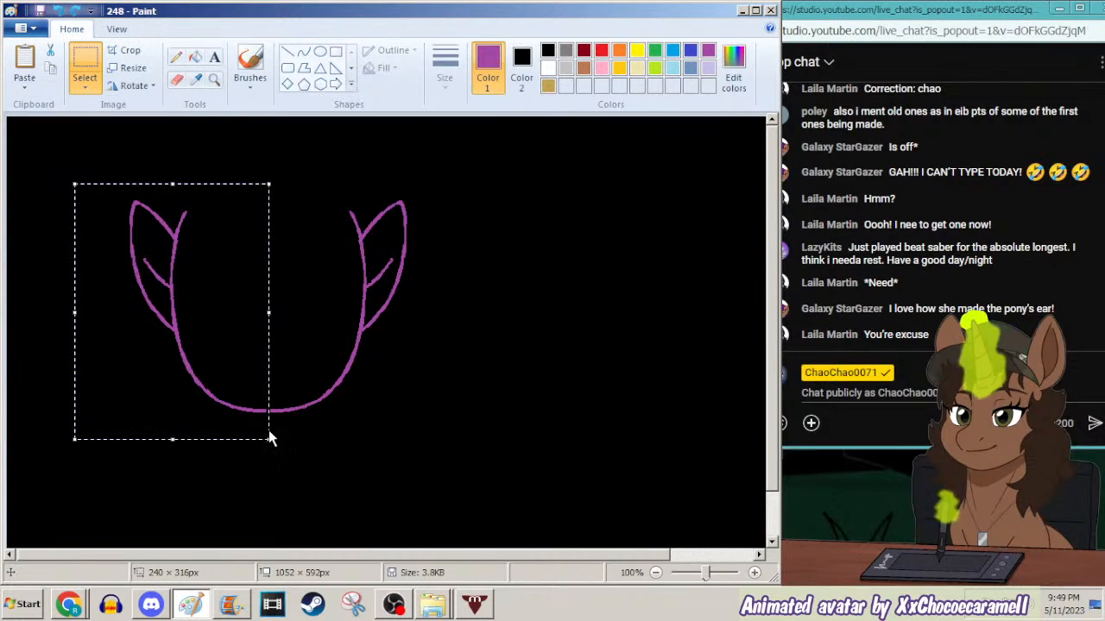
key("Left")
key("Left")
key("Left")
key("Left")
key("Left")
key("Left")
key("Left")
key("Left")
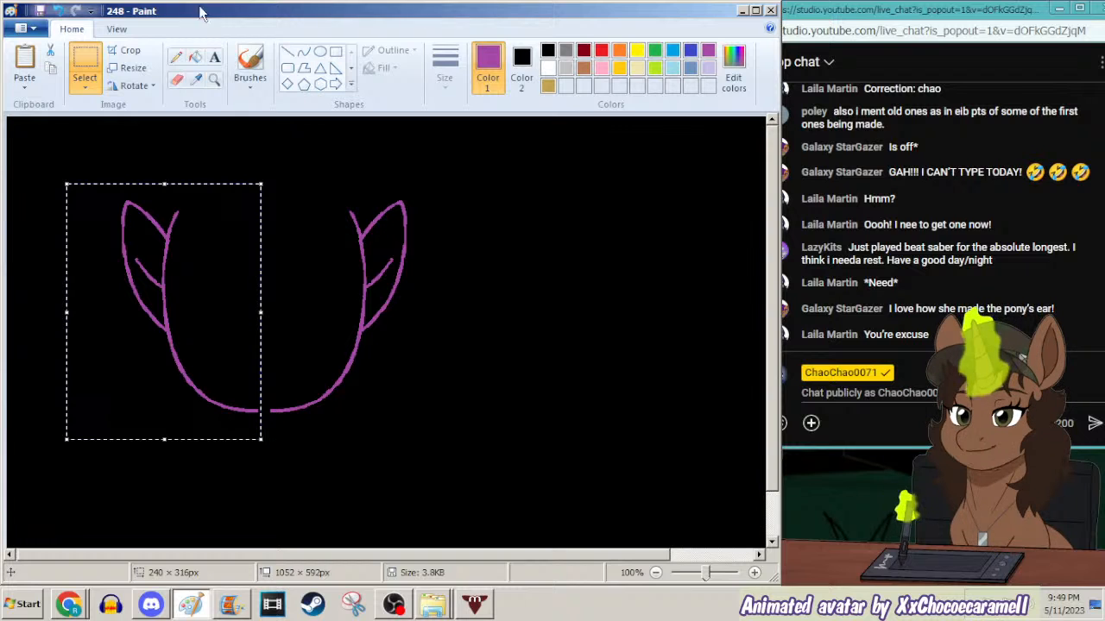
left_click(176, 57)
left_click_drag(257, 404, 277, 405)
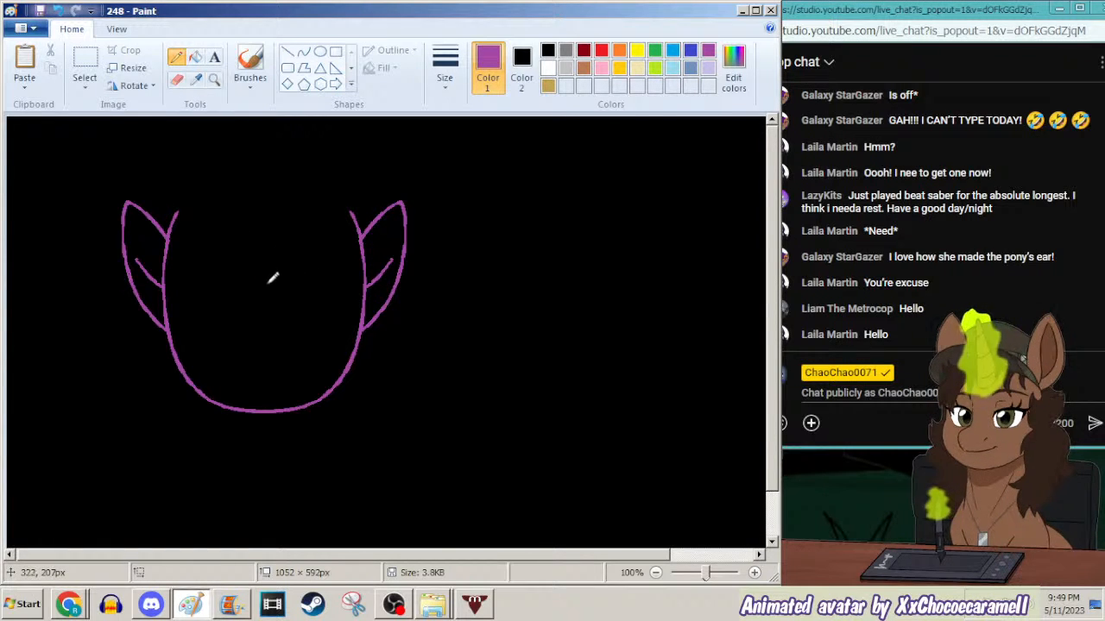
Select both ears and the upper head sides with a free-form selection and move them slightly down.
left_click_drag(771, 376, 773, 441)
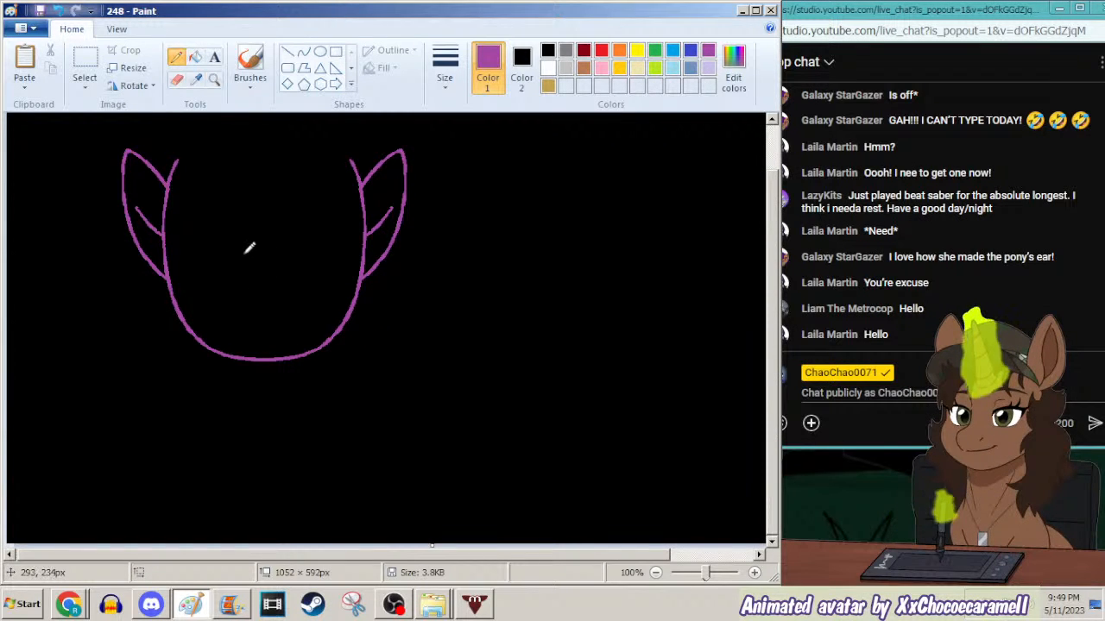
left_click(85, 86)
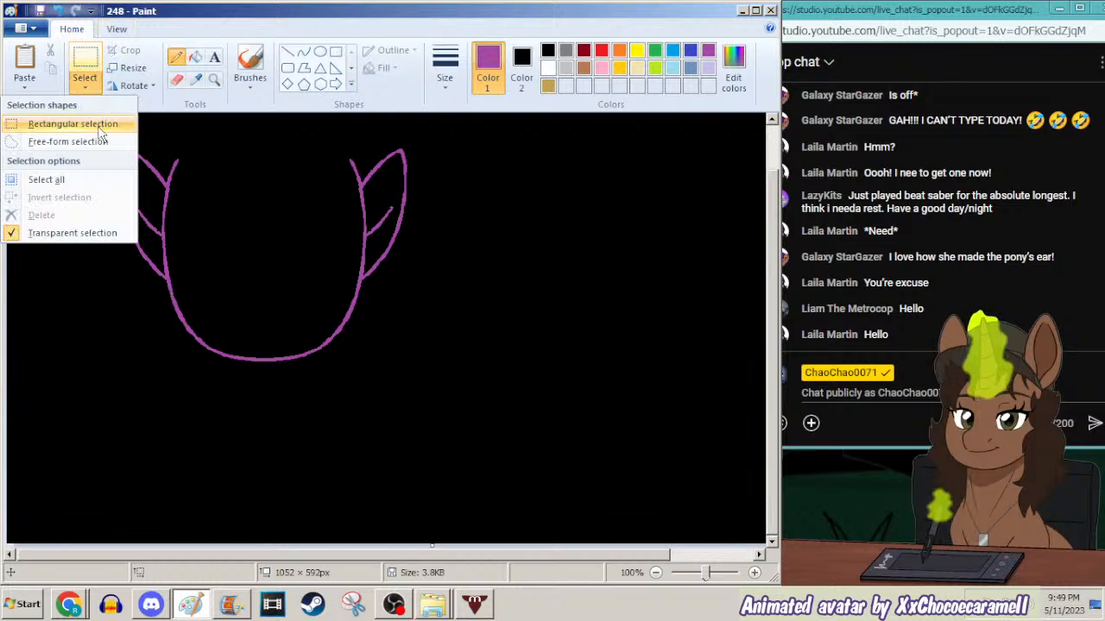
left_click(65, 141)
mouse_move(91, 136)
left_mouse_down()
mouse_move(84, 262)
mouse_move(147, 286)
mouse_move(257, 273)
mouse_move(324, 287)
left_mouse_up()
left_click(491, 227)
mouse_move(139, 129)
left_mouse_down()
mouse_move(94, 264)
mouse_move(165, 290)
mouse_move(173, 276)
left_mouse_up()
mouse_move(223, 123)
left_mouse_down()
mouse_move(144, 279)
mouse_move(286, 284)
mouse_move(496, 216)
mouse_move(226, 61)
left_mouse_up()
key("Down")
key("Down")
key("Down")
key("Down")
key("Down")
key("Down")
key("Down")
key("Down")
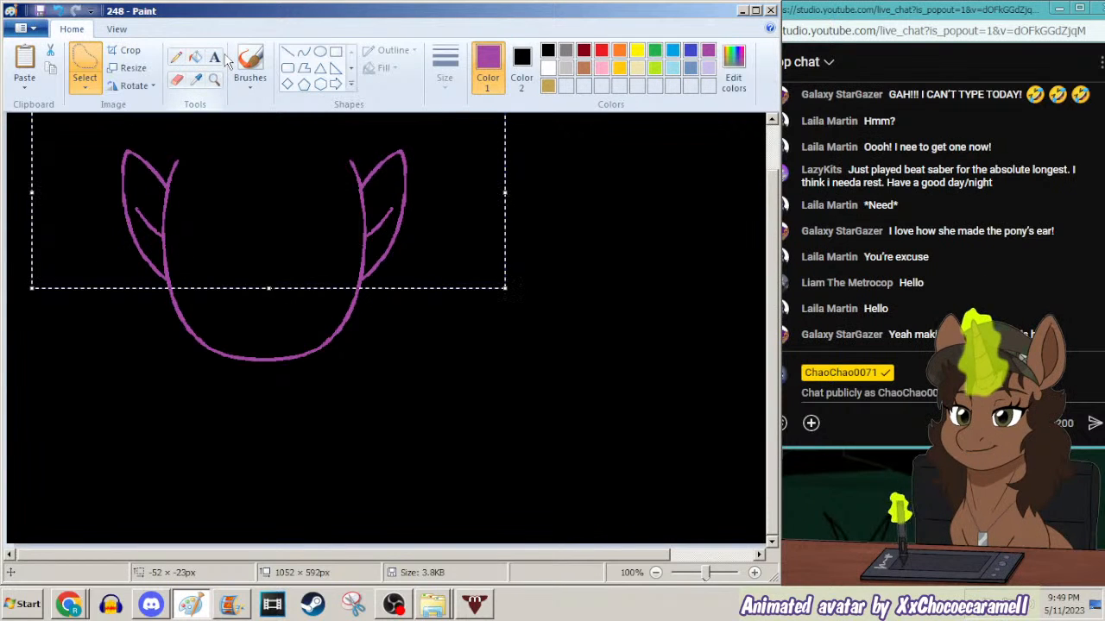
key("Down")
key("Down")
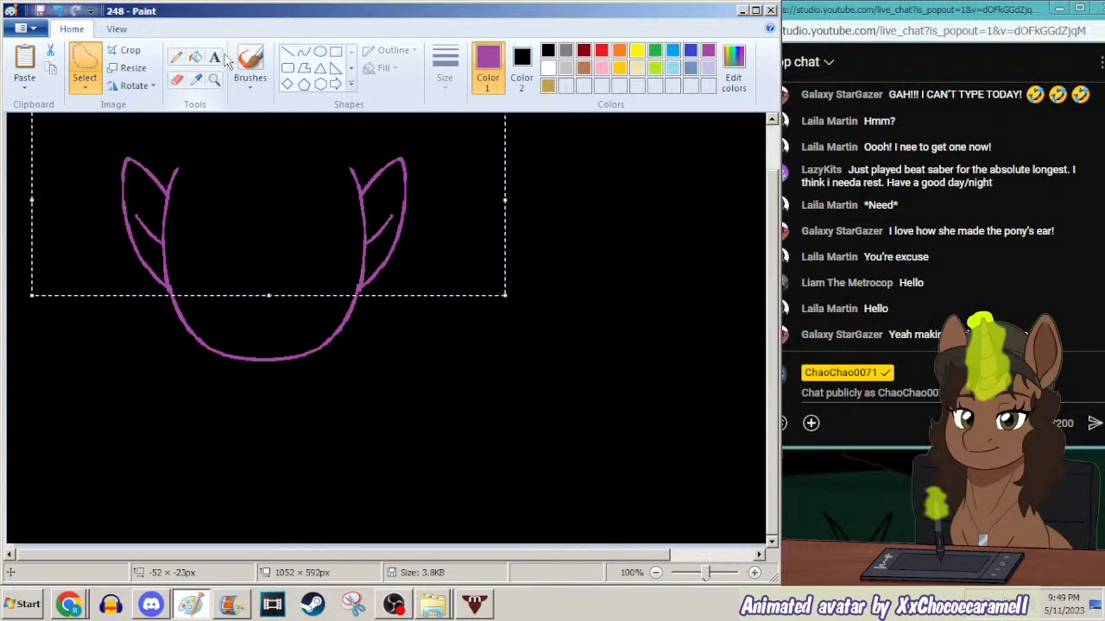
key("Down")
key("Down")
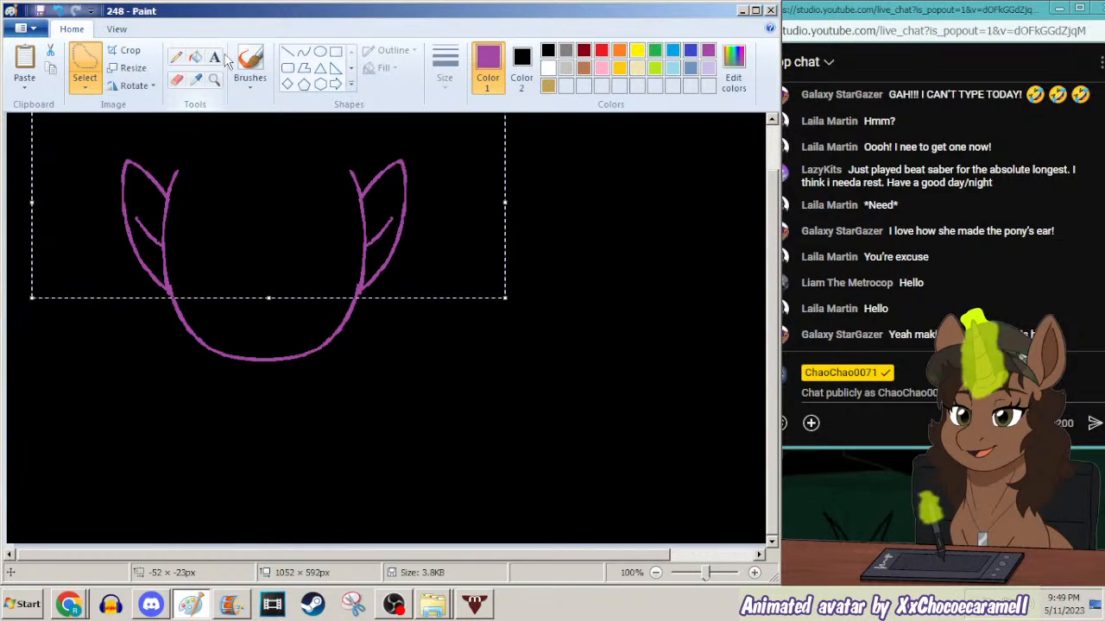
left_click(177, 57)
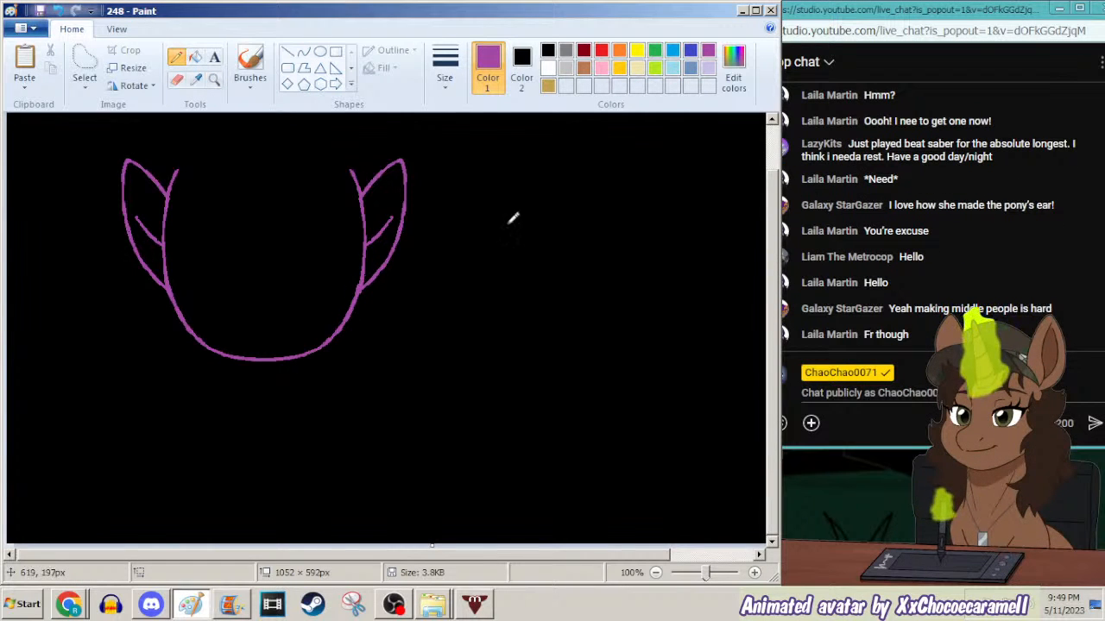
Try a short arched line in the middle of the face and a second stroke toward the right ear, undoing both.
mouse_move(778, 336)
left_mouse_down()
mouse_move(774, 289)
mouse_move(772, 298)
left_mouse_up()
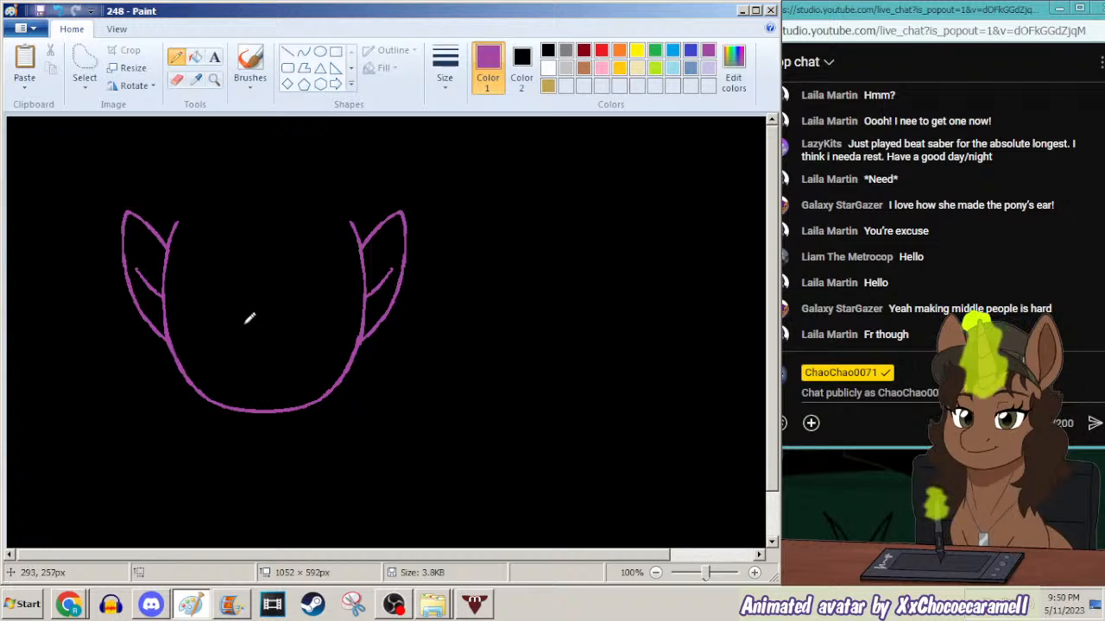
left_click_drag(240, 326, 273, 314)
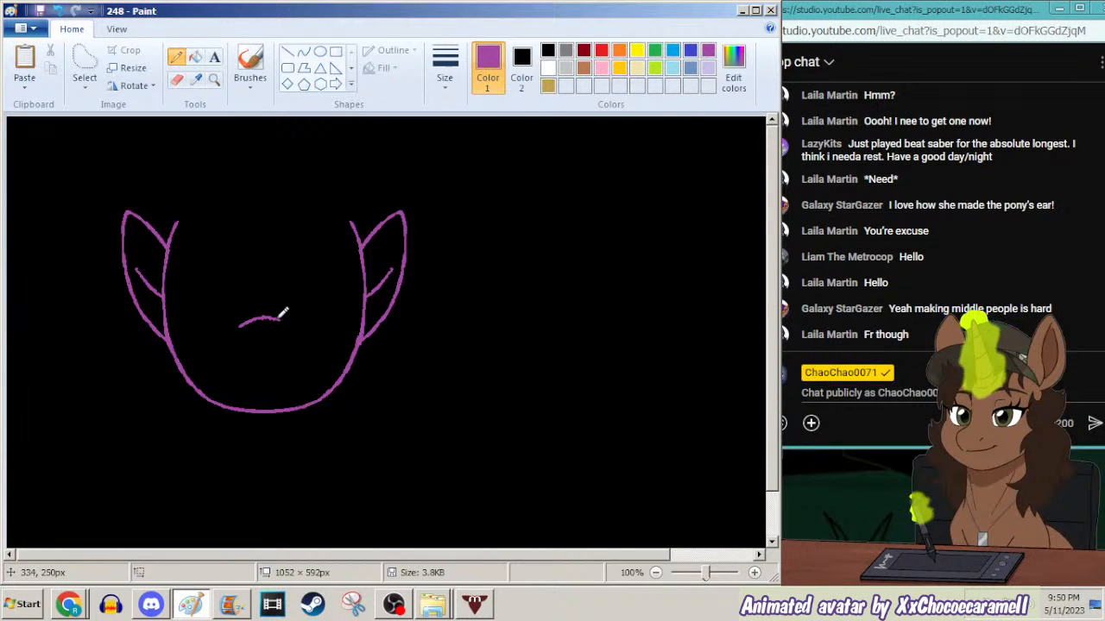
key("ctrl+z")
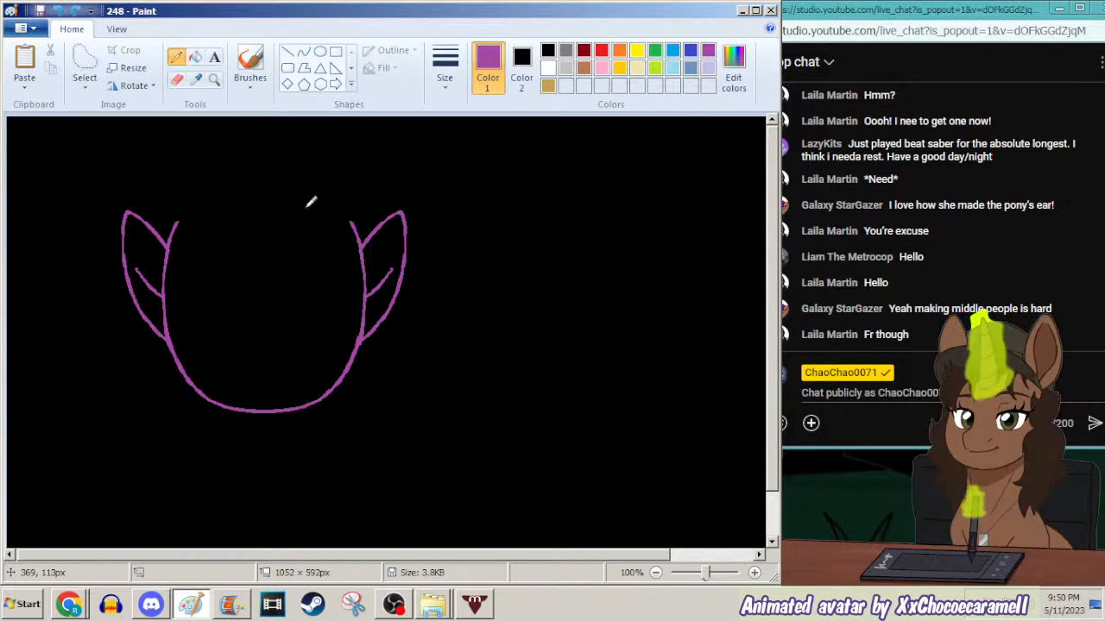
mouse_move(268, 271)
left_mouse_down()
mouse_move(268, 282)
mouse_move(337, 252)
left_mouse_up()
key("ctrl+z")
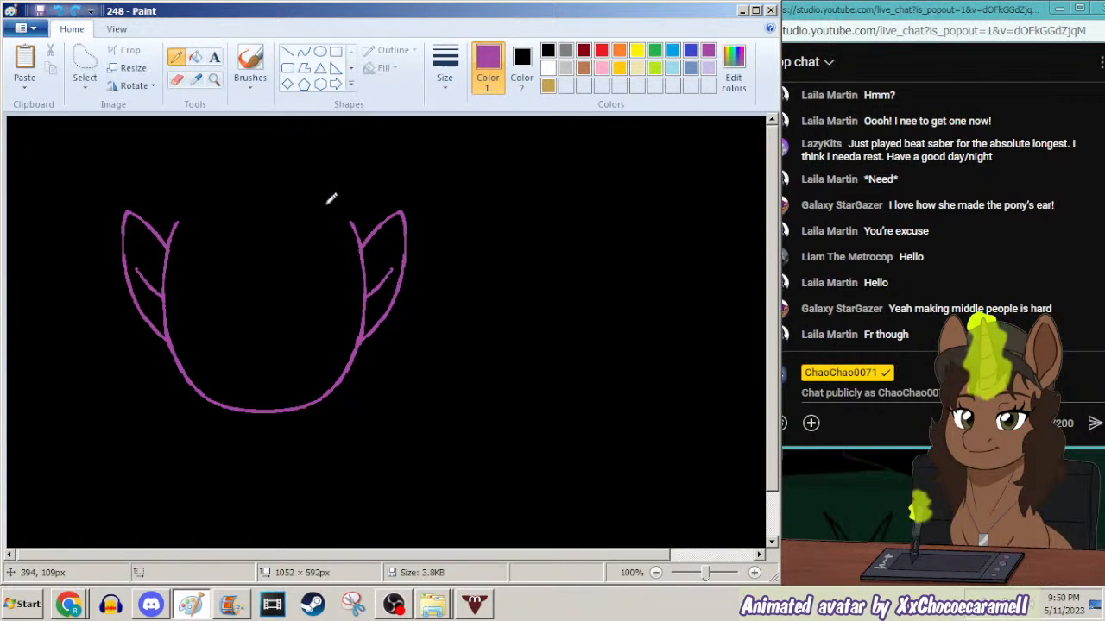
Draw the left eye with a slanted upper lid, a rounded outline and a small oval pupil in purple pencil.
mouse_move(250, 248)
left_mouse_down()
mouse_move(239, 261)
mouse_move(180, 232)
left_mouse_up()
left_click_drag(243, 263, 242, 273)
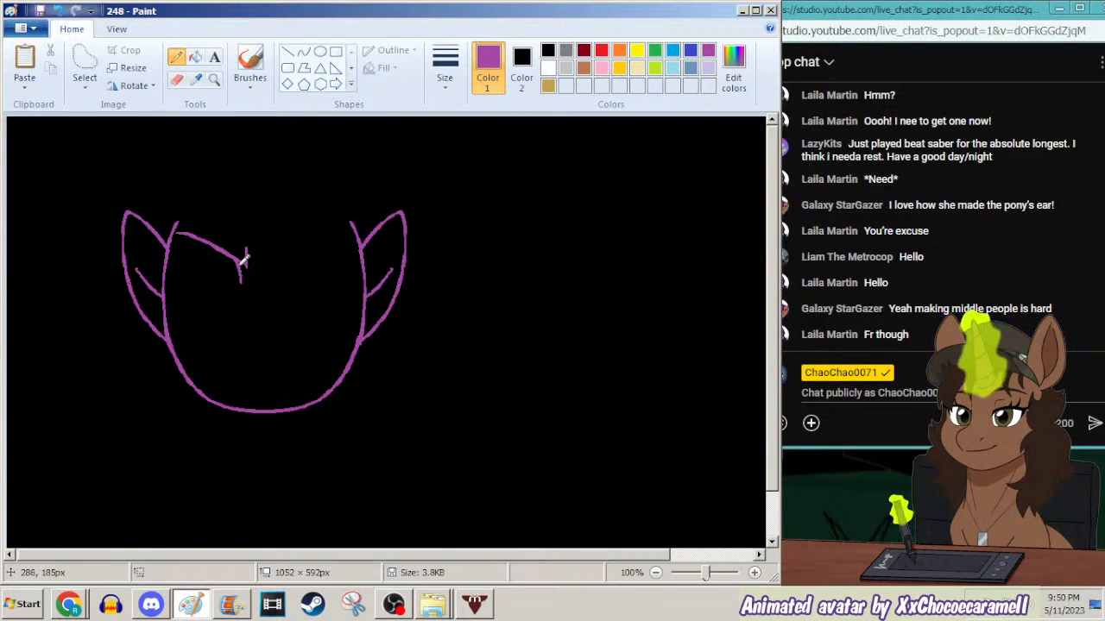
left_click_drag(231, 337, 219, 345)
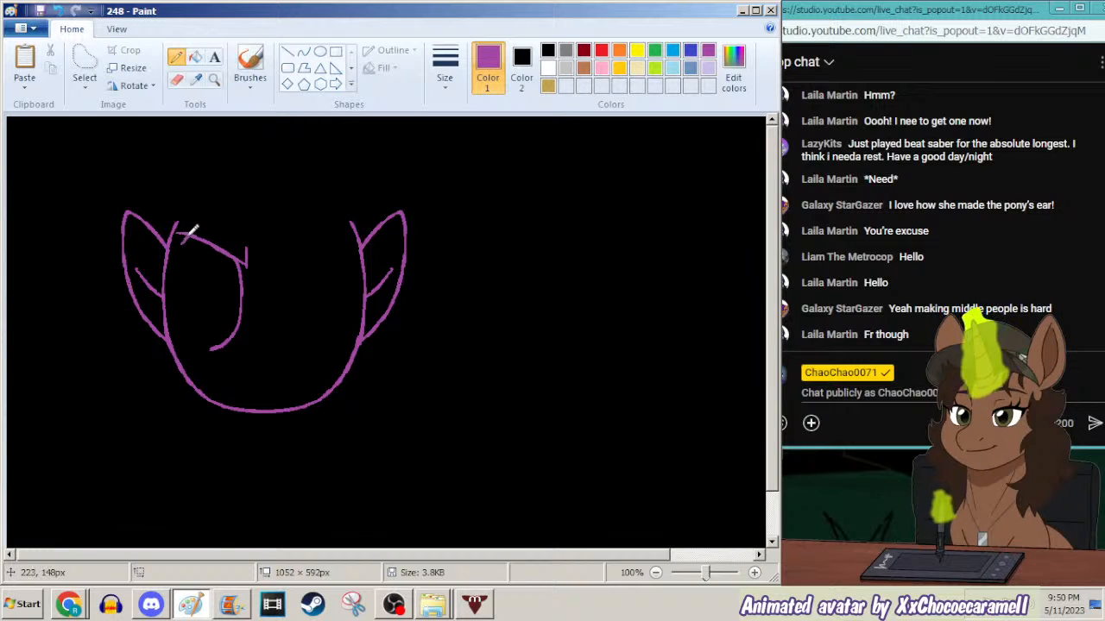
mouse_move(185, 233)
left_mouse_down()
mouse_move(171, 297)
mouse_move(185, 339)
left_mouse_up()
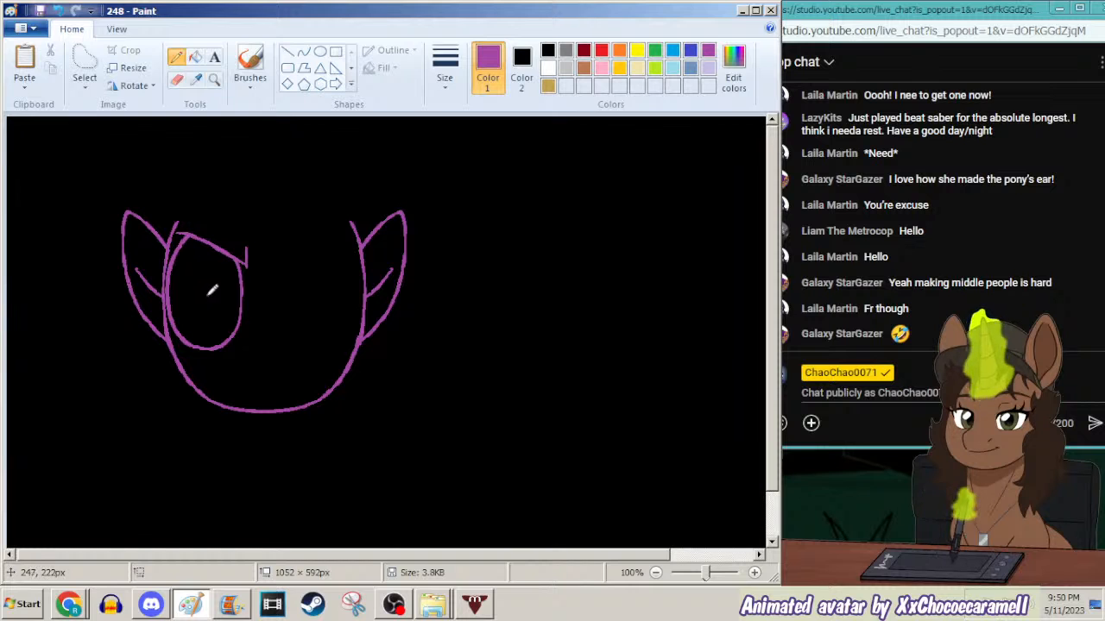
left_click_drag(208, 292, 208, 304)
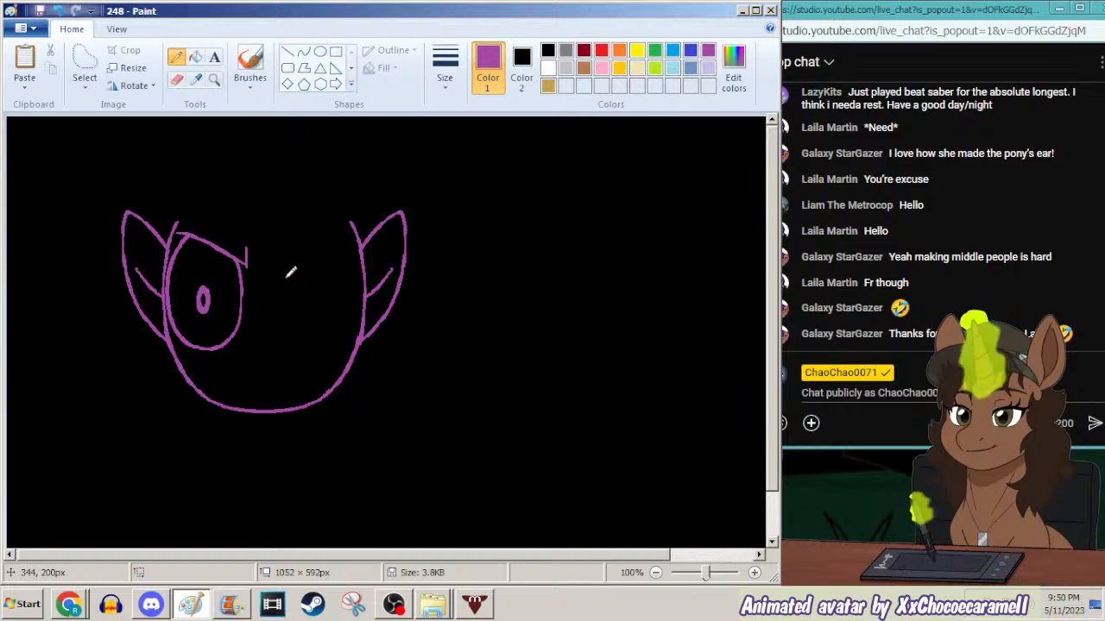
Widen the left eye slightly by moving a free-form selection of its inner edge toward the middle of the face.
left_click(85, 65)
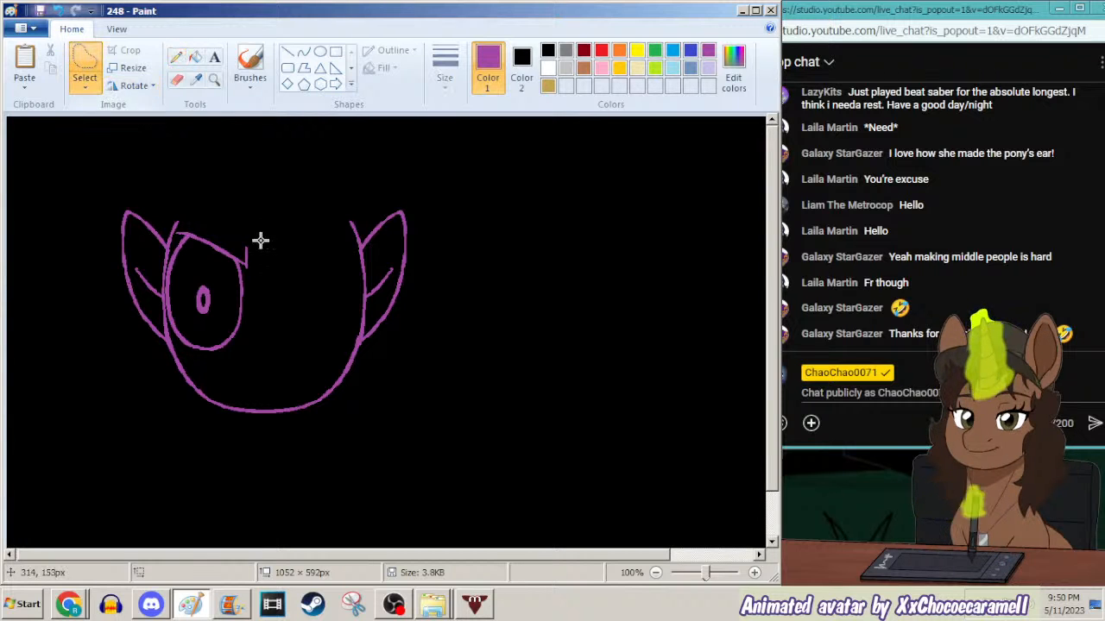
mouse_move(220, 227)
left_mouse_down()
mouse_move(222, 291)
mouse_move(276, 313)
mouse_move(231, 217)
left_mouse_up()
key("Right")
key("Right")
key("Right")
key("Right")
key("Right")
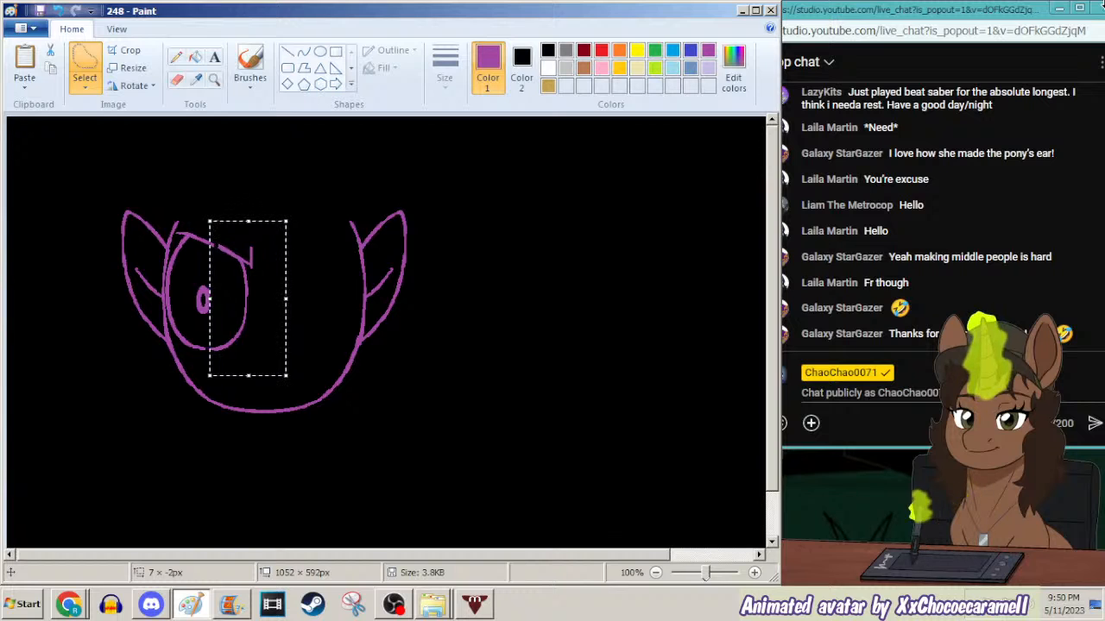
key("Left")
key("Left")
key("Left")
key("Left")
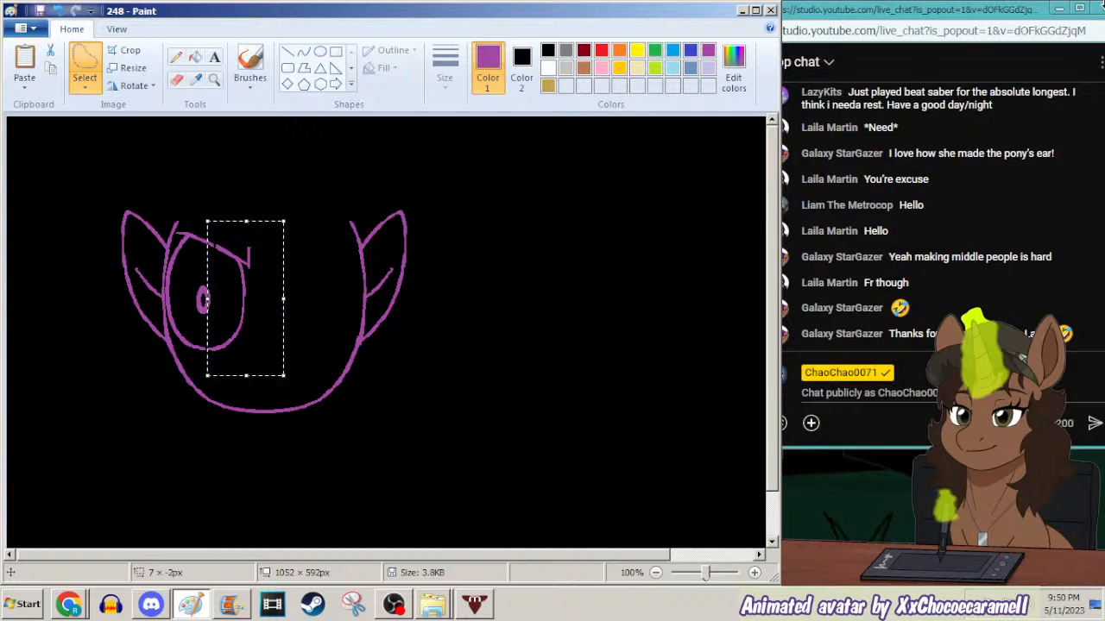
left_click(175, 57)
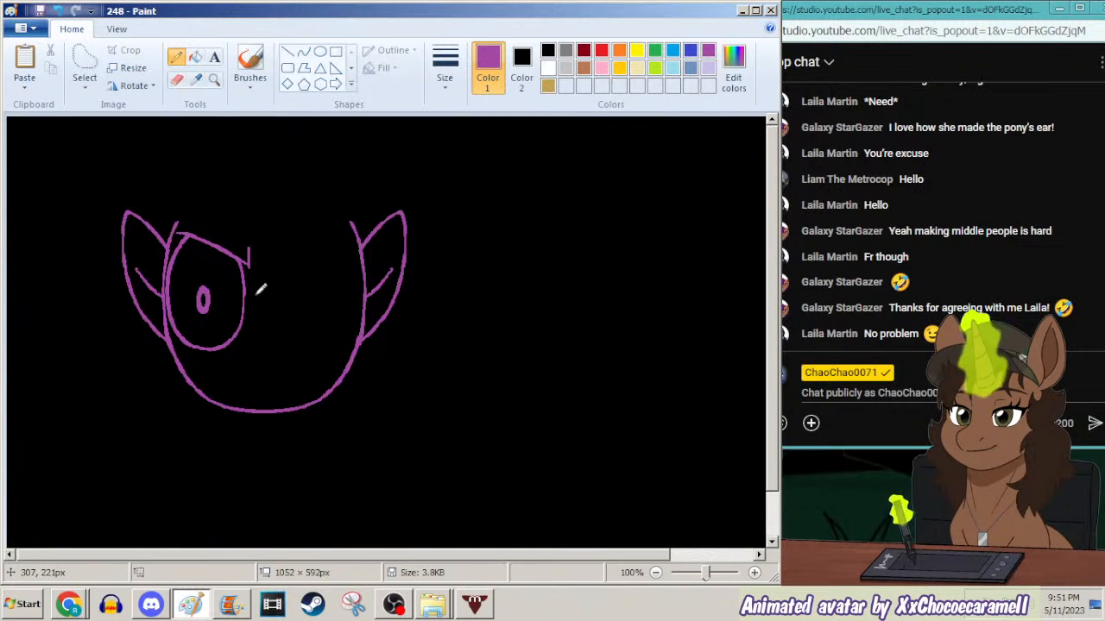
Duplicate the left eye with a rectangular selection, flip the copy horizontally and align it as the right eye.
left_click(84, 83)
left_click(87, 126)
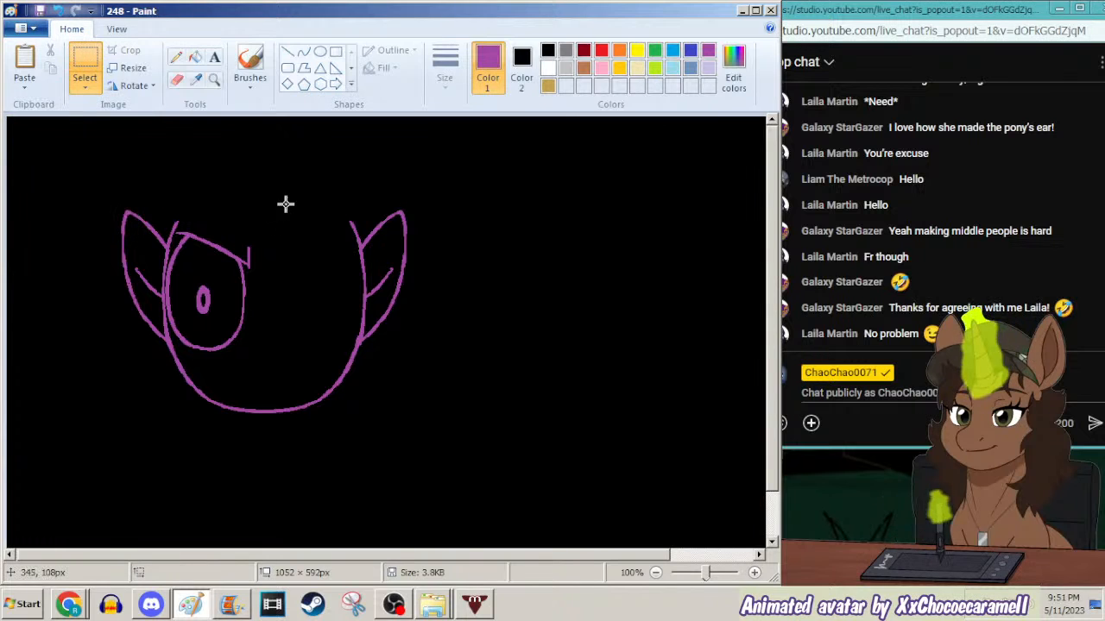
left_click_drag(268, 200, 151, 354)
left_click_drag(203, 289, 336, 280)
right_click(524, 335)
mouse_move(431, 471)
left_click(361, 543)
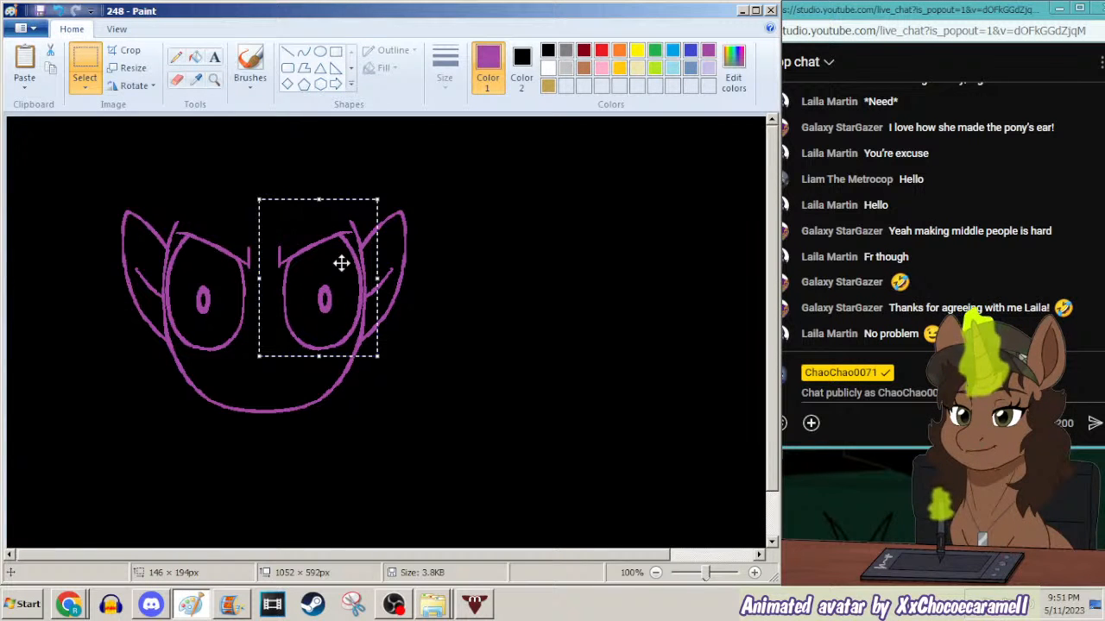
key("Left")
key("Down")
key("Right")
key("Down")
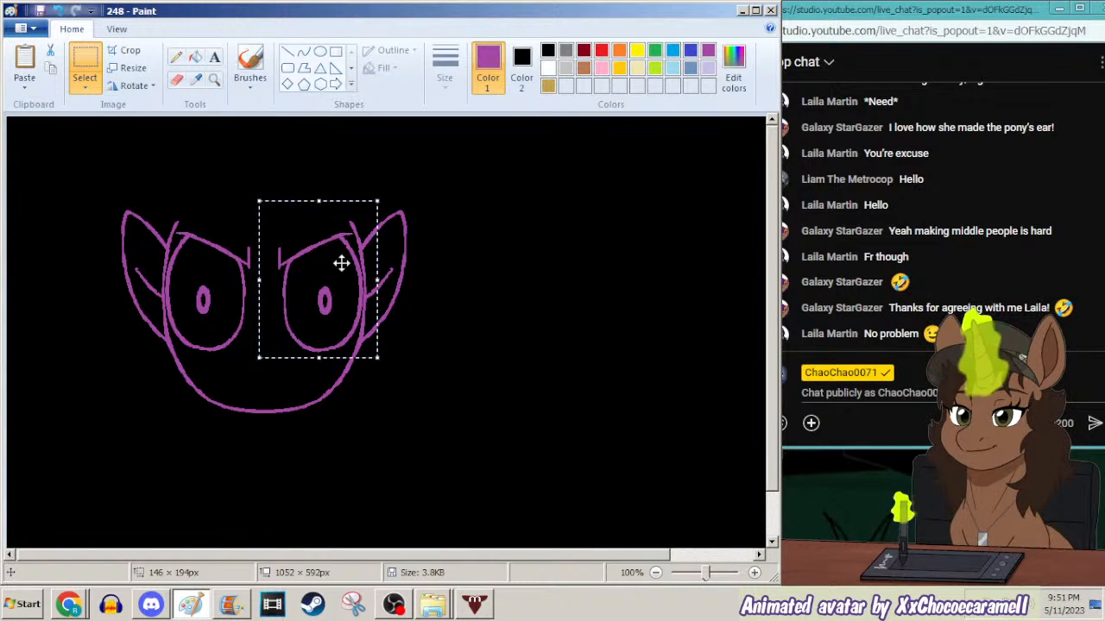
key("Up")
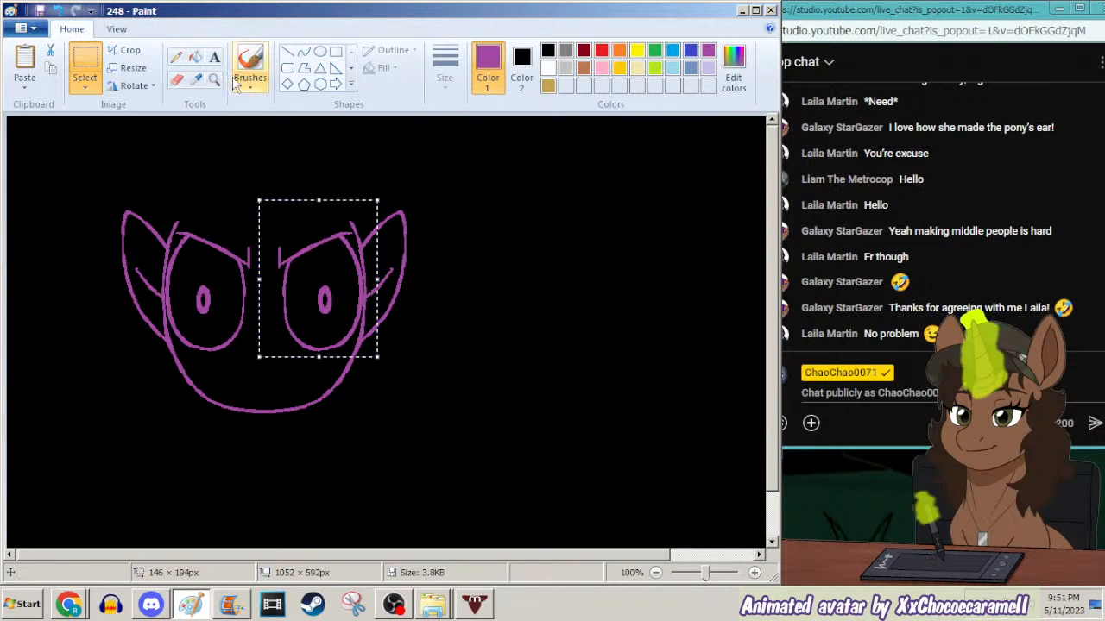
left_click(195, 57)
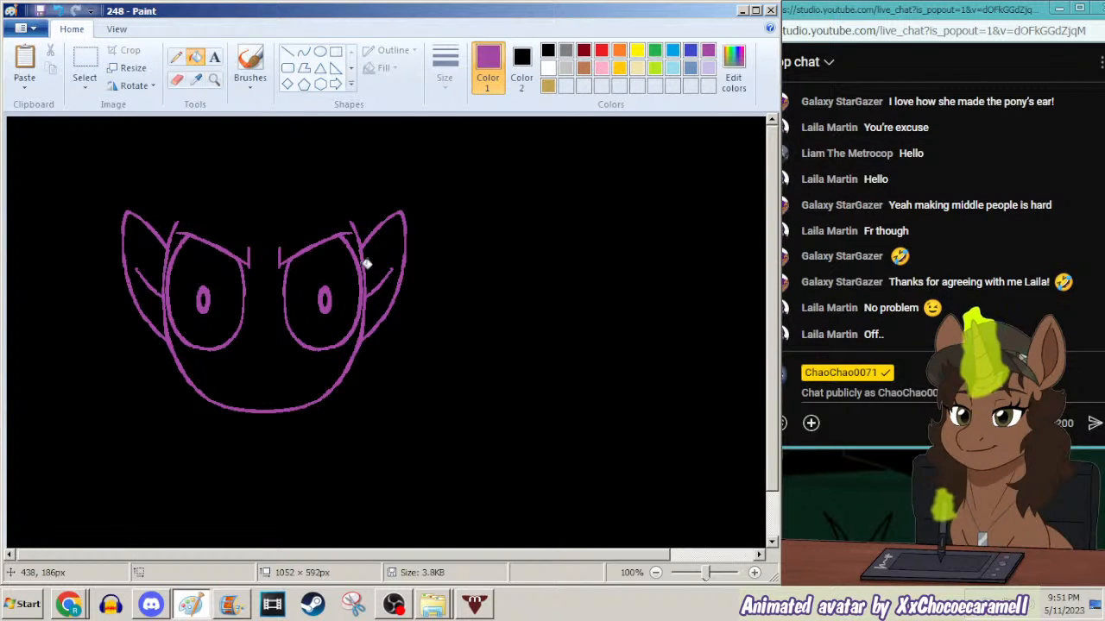
Delete the small oval pupil from the right eye using a rectangular selection.
left_click(85, 67)
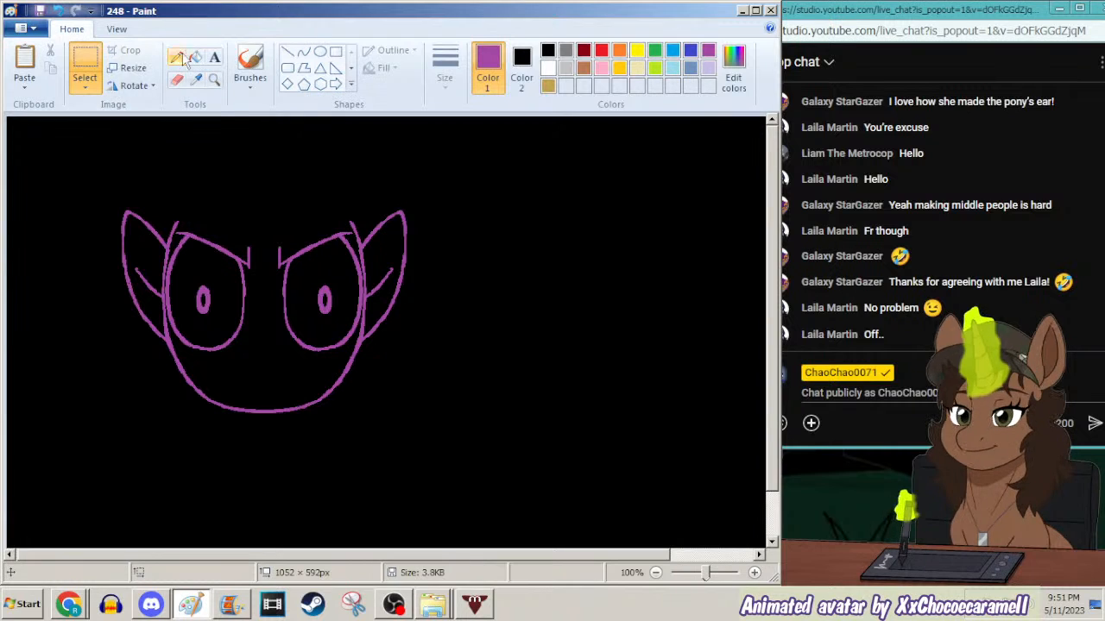
left_click_drag(340, 277, 306, 325)
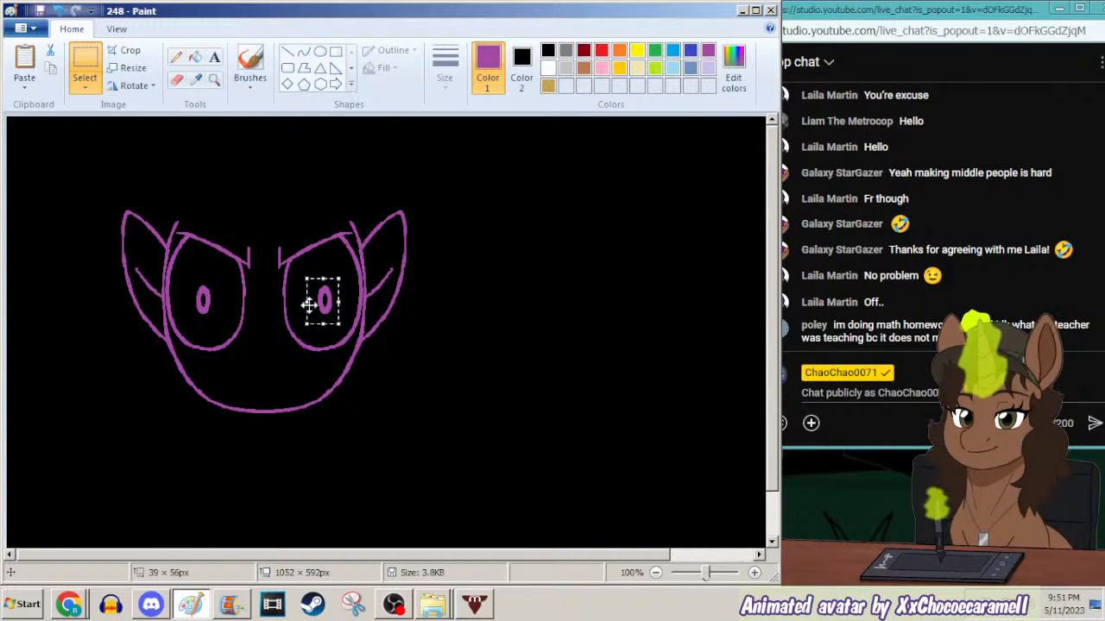
key("Delete")
Add a small white pencil highlight to the left eye's pupil.
left_click(176, 57)
left_click(548, 69)
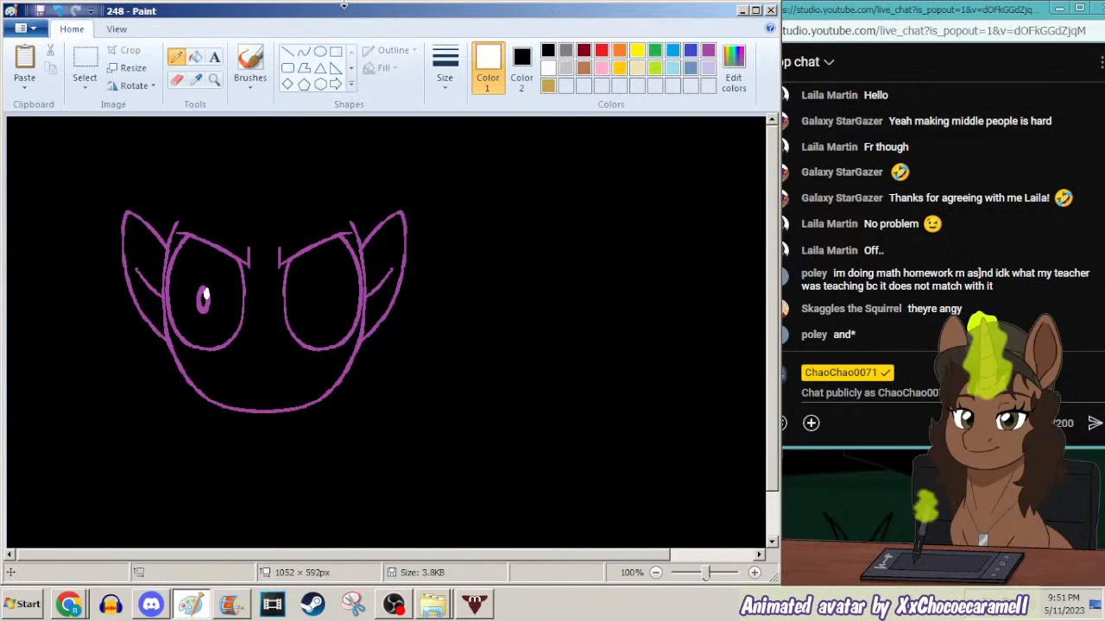
left_click_drag(206, 293, 191, 317)
Delete the left eye's pupil and redraw it as a larger, thick purple oval with a small hollow centre.
left_click(85, 65)
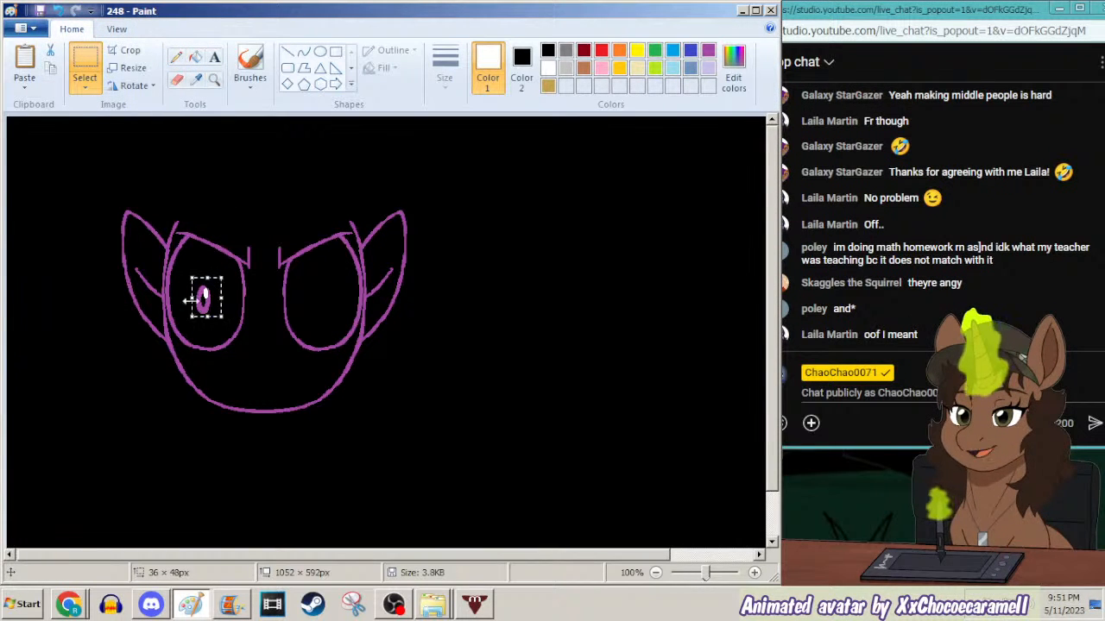
key("Delete")
left_click(176, 57)
left_click(708, 50)
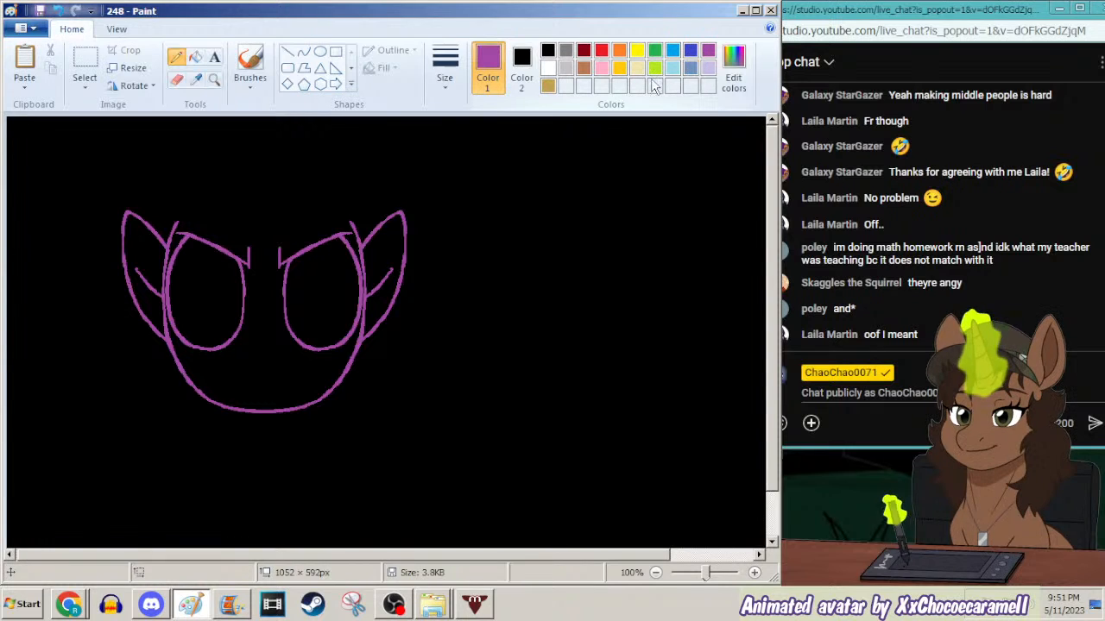
left_click_drag(212, 275, 215, 304)
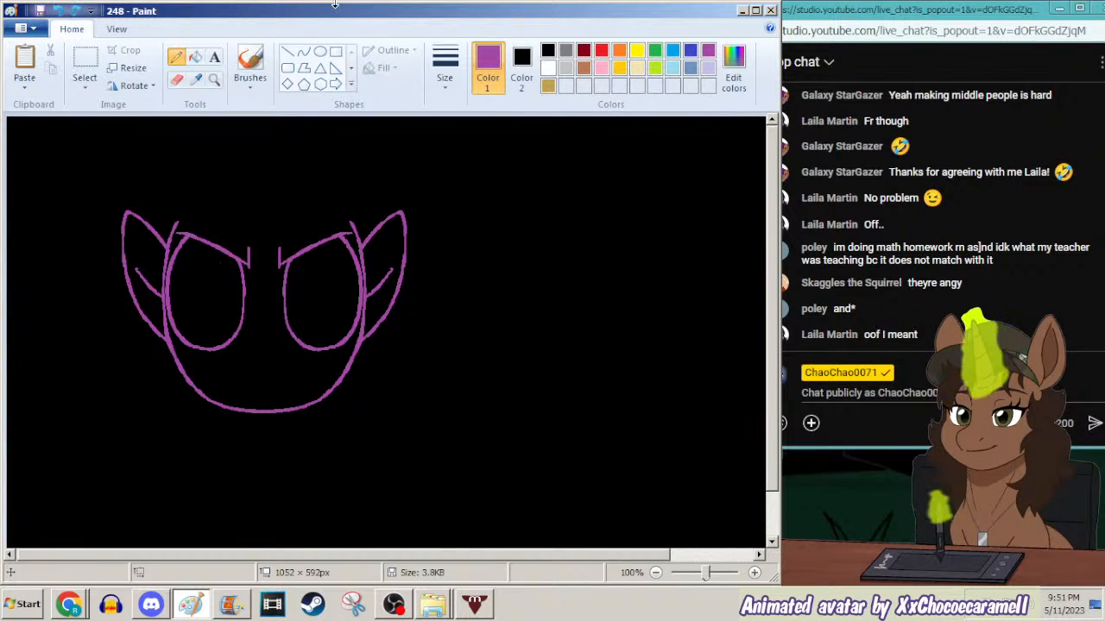
left_click_drag(198, 309, 195, 292)
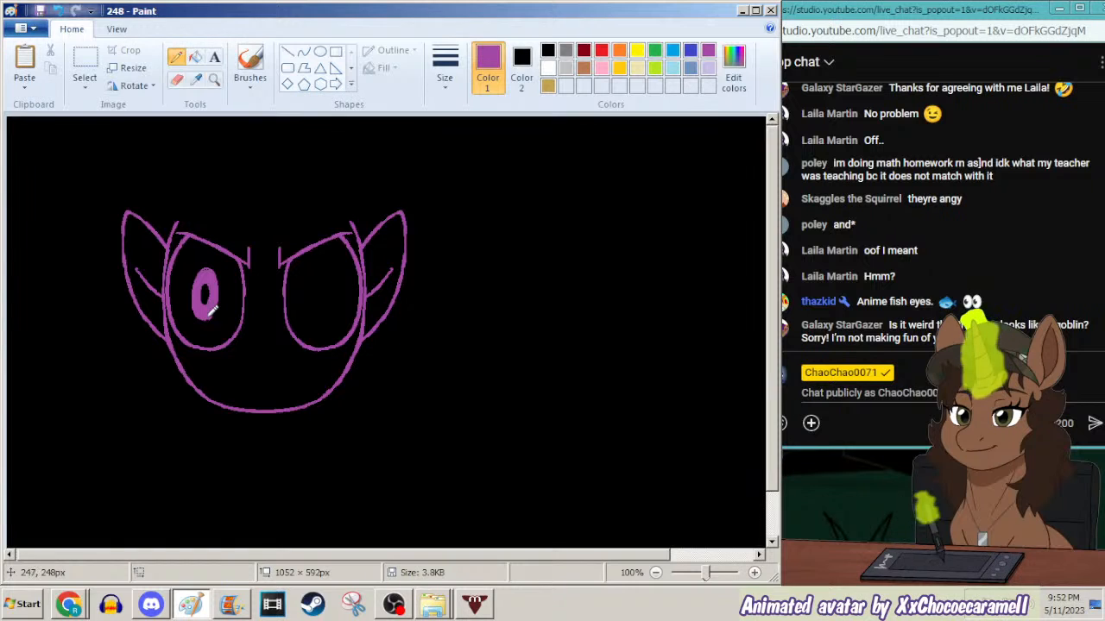
Move the left eye's new pupil slightly lower inside the eye with a rectangular selection.
left_click(85, 65)
left_click_drag(228, 259, 183, 331)
left_click_drag(205, 290, 211, 302)
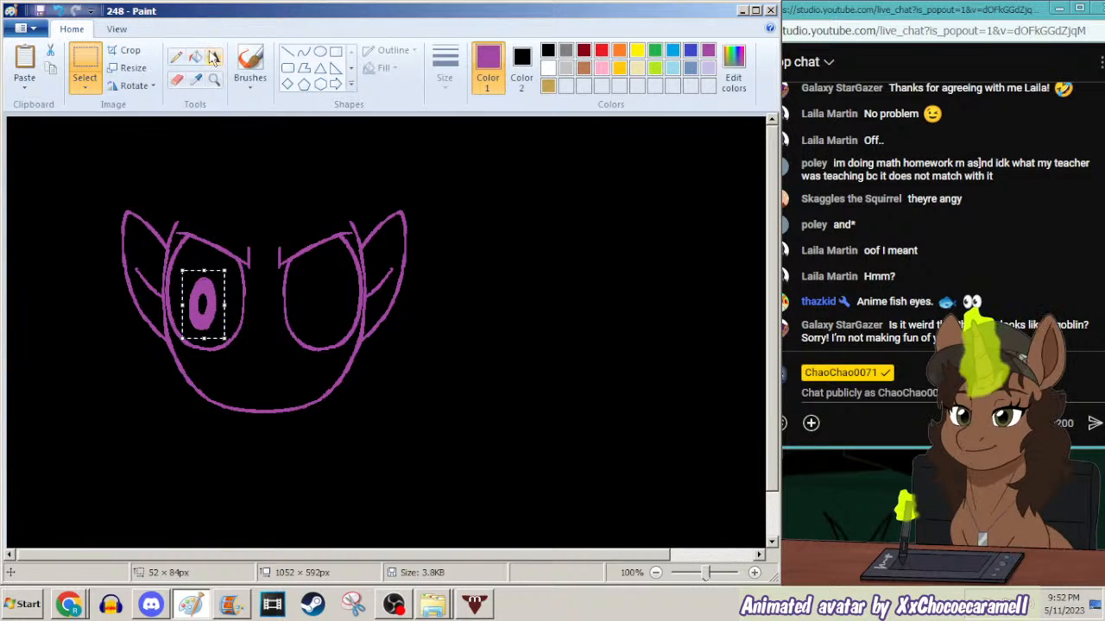
Paint a large white oval highlight and a tiny white dot on the left pupil with a thicker pencil.
left_click(176, 58)
left_click(447, 79)
left_click(450, 167)
left_click(550, 67)
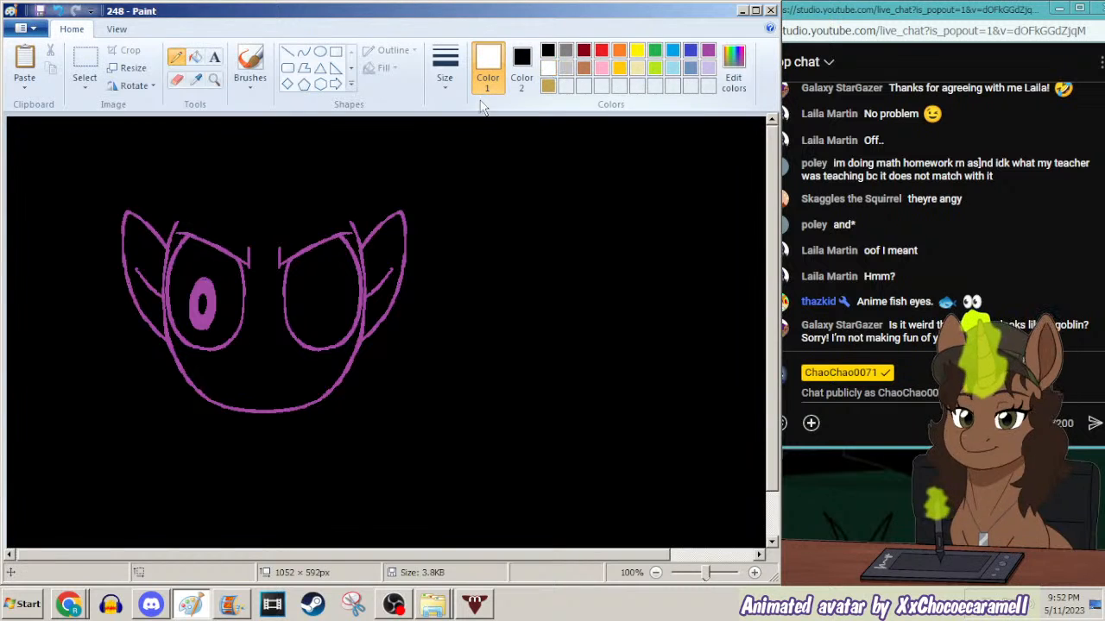
left_click_drag(210, 288, 206, 301)
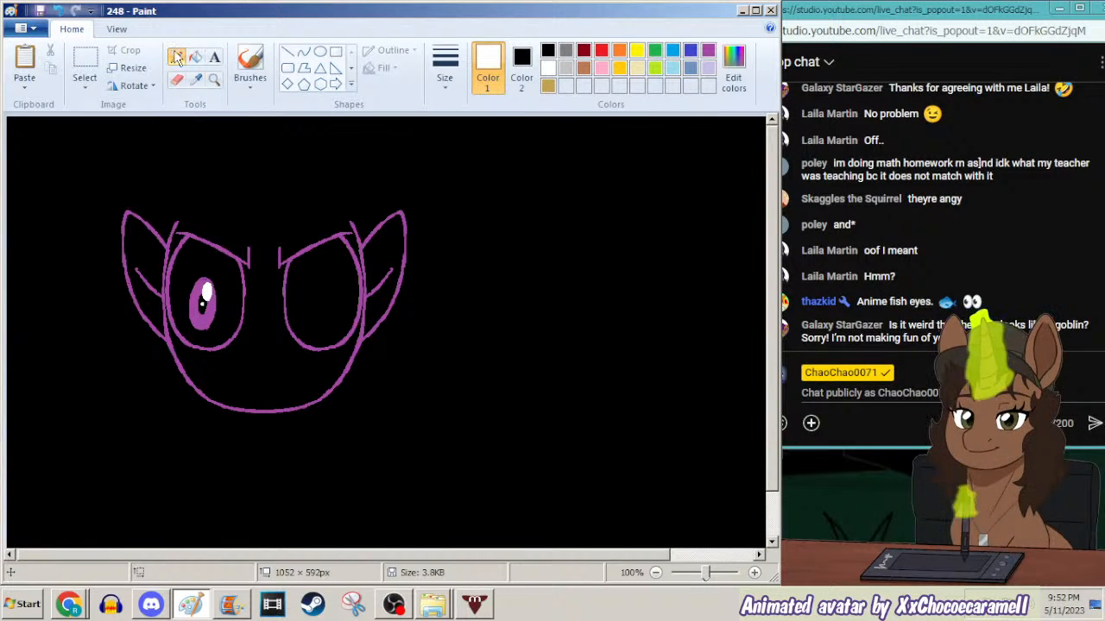
Try a much lower slanted purple lid across the right eye, filling over the old lid, and undo it.
left_click(445, 78)
left_click(441, 132)
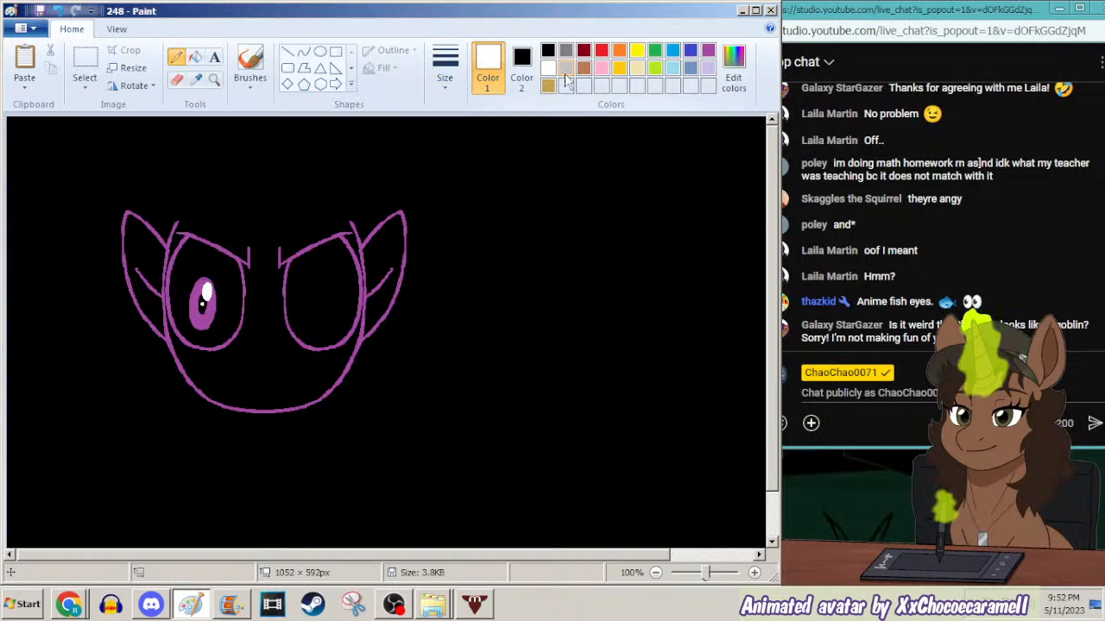
left_click(707, 50)
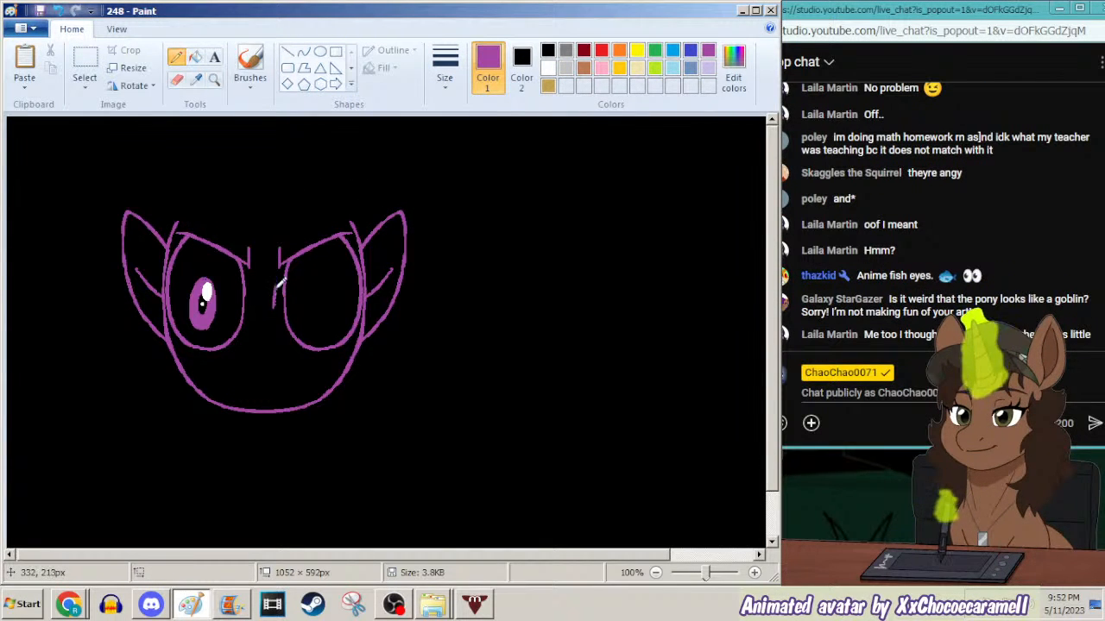
left_click_drag(328, 279, 359, 265)
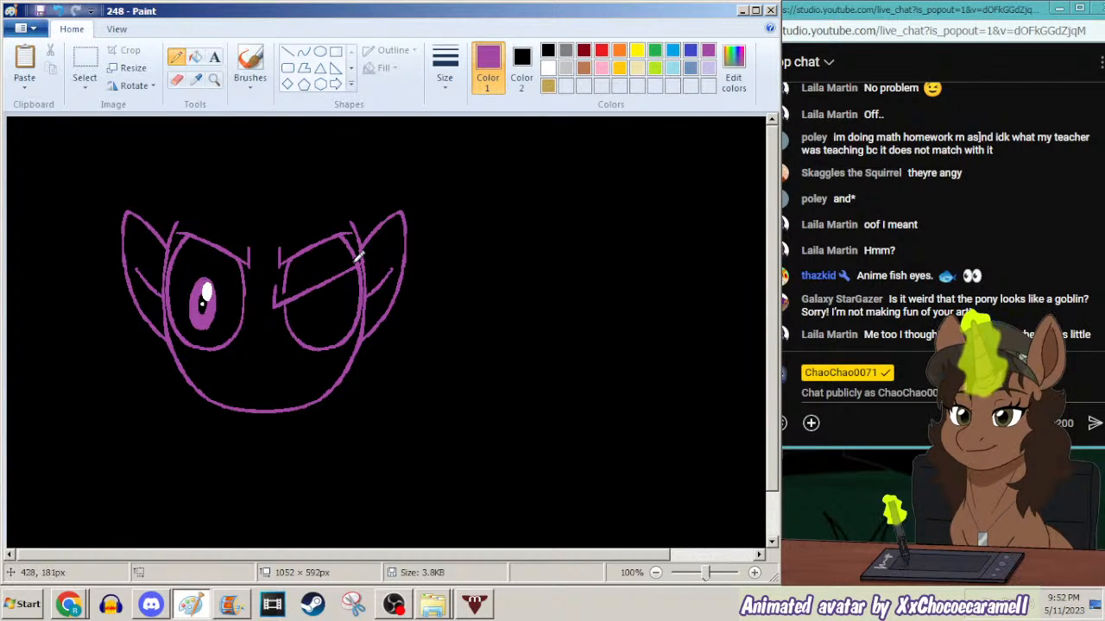
left_click(195, 56)
right_click(310, 263)
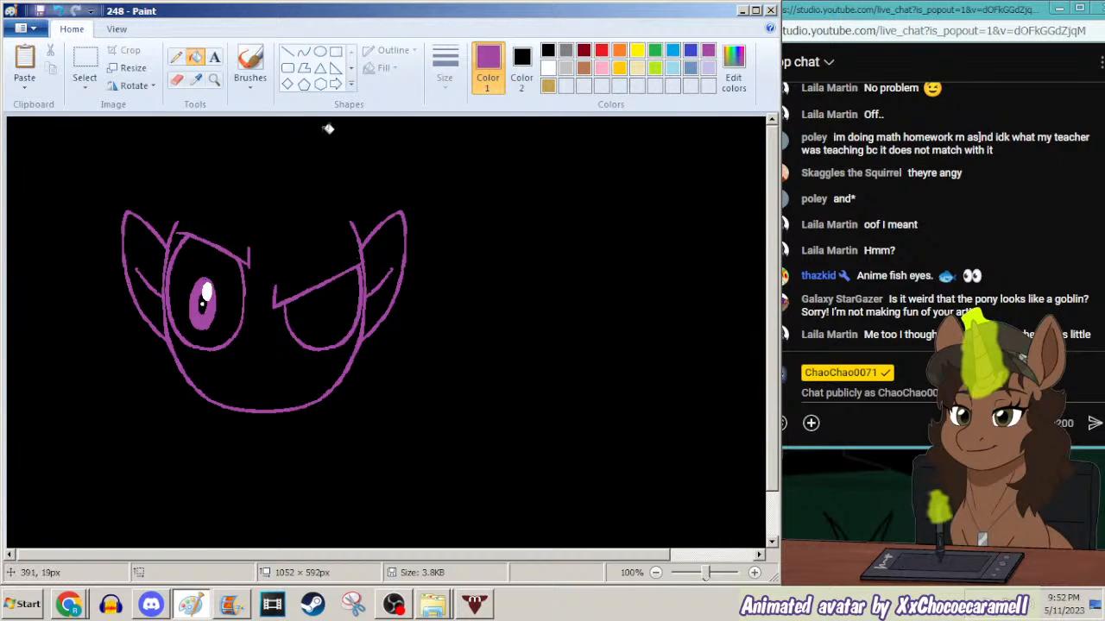
key("ctrl+z")
key("ctrl+z")
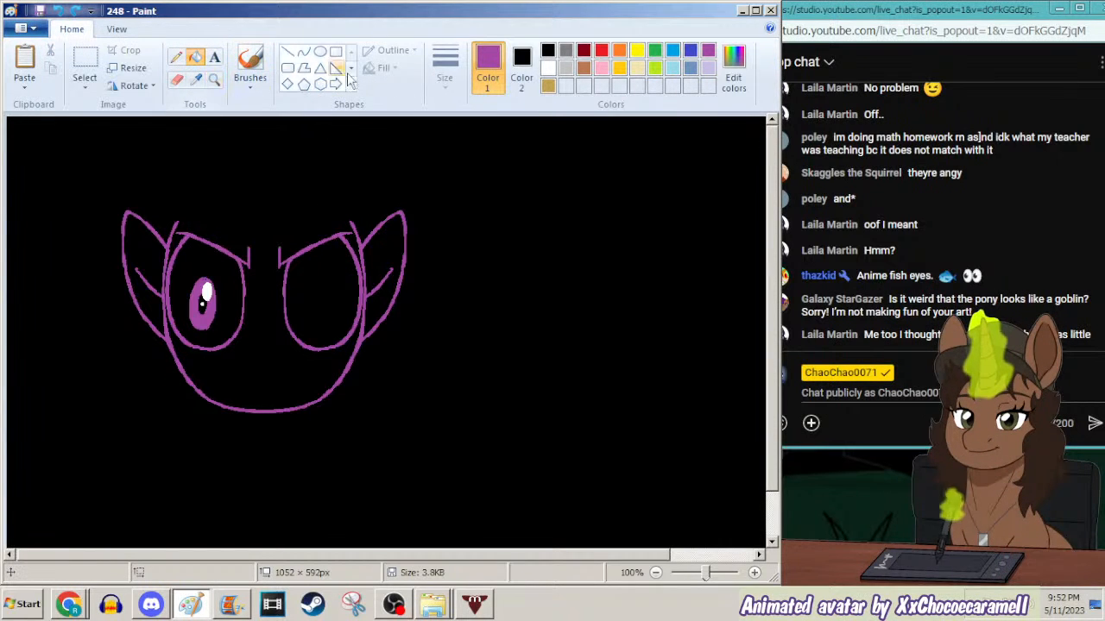
Erase the right eye's upper lid and redraw it in purple as a slightly lower slanted line with a short inner tick.
left_click(175, 56)
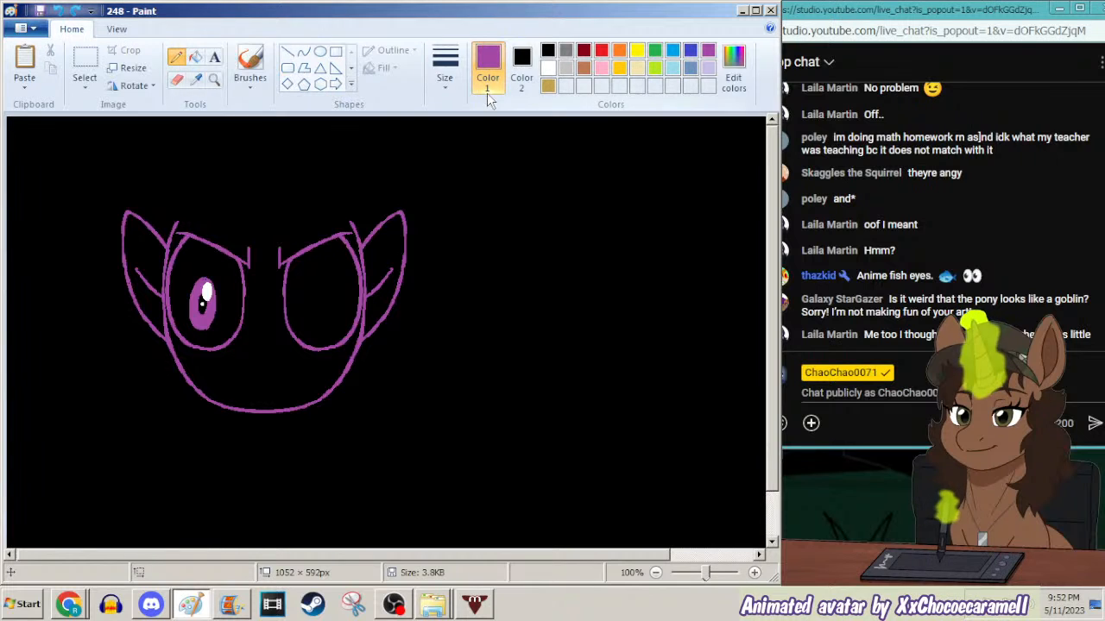
left_click(444, 67)
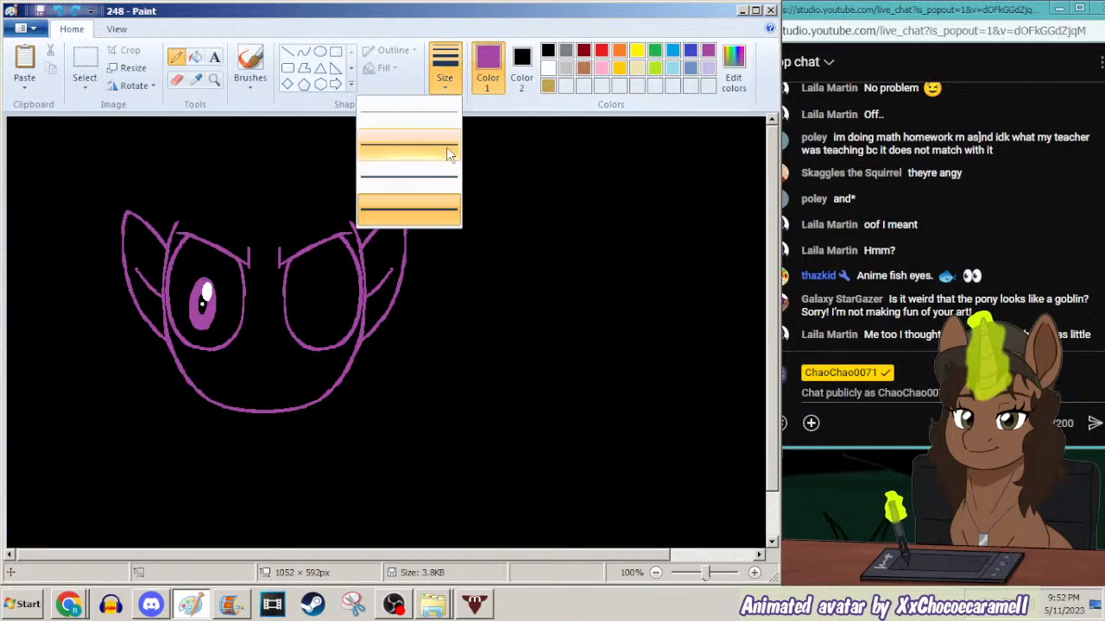
left_click(448, 135)
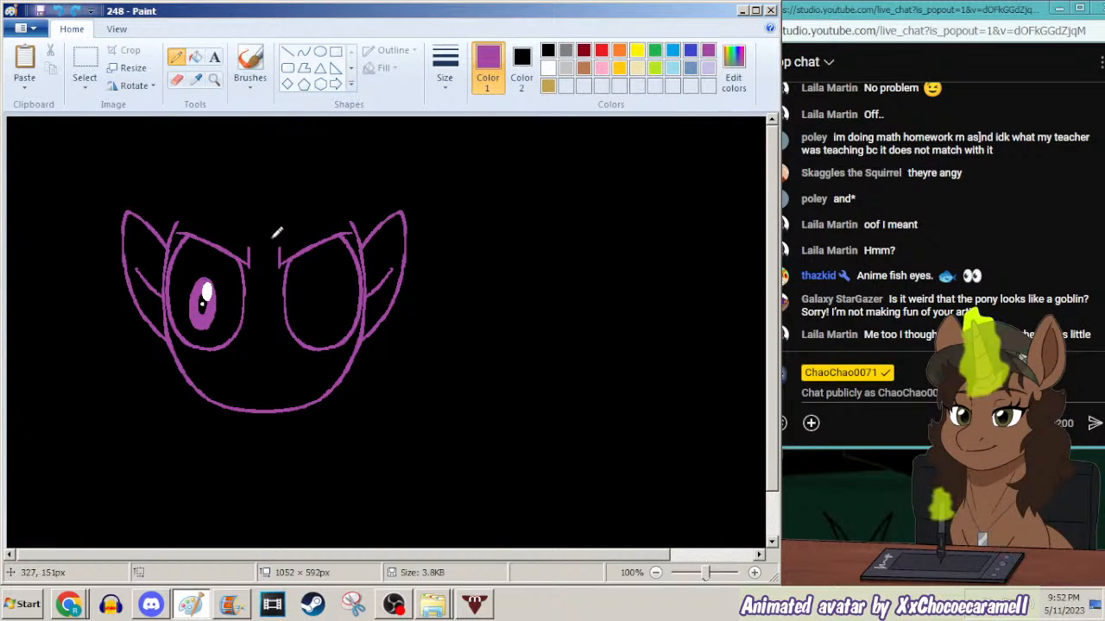
left_click_drag(282, 265, 323, 243)
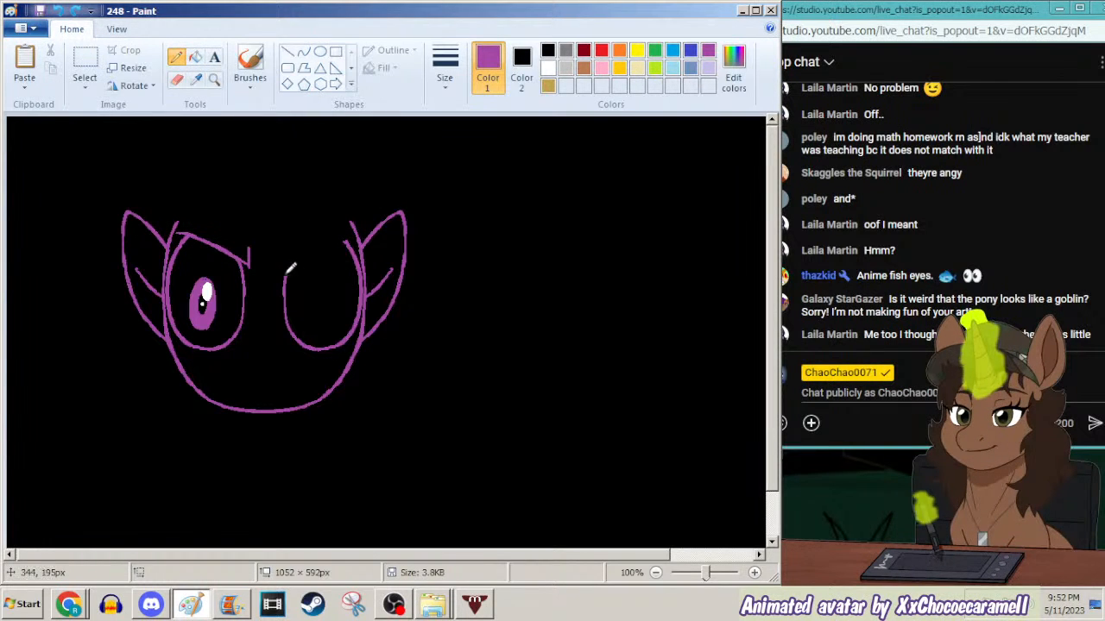
left_click(444, 69)
left_click(434, 147)
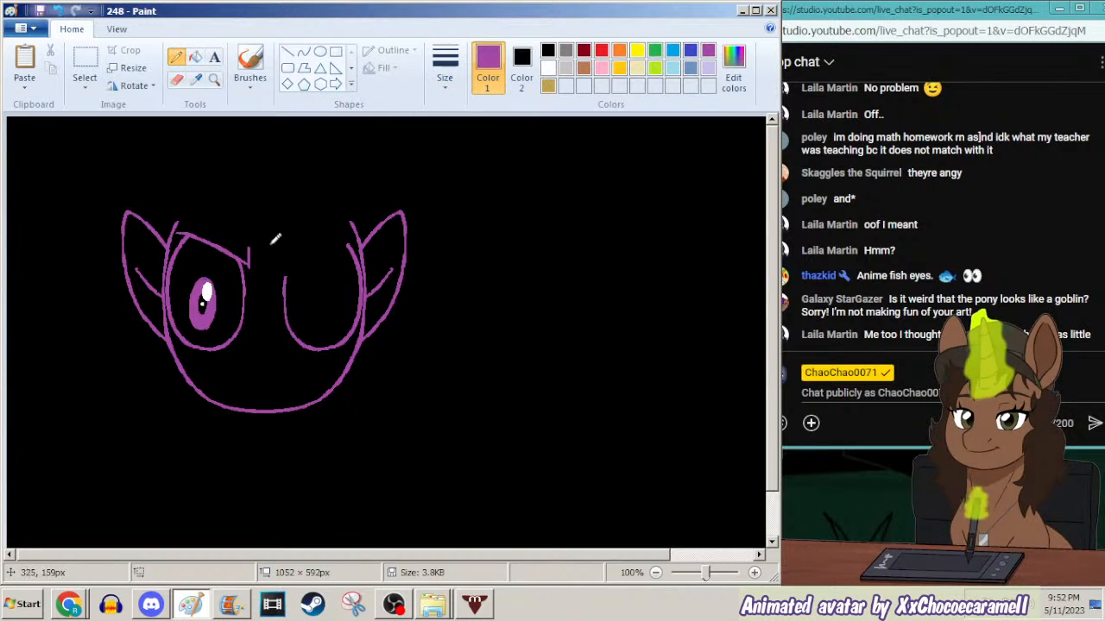
mouse_move(272, 264)
left_mouse_down()
mouse_move(267, 284)
mouse_move(349, 245)
left_mouse_up()
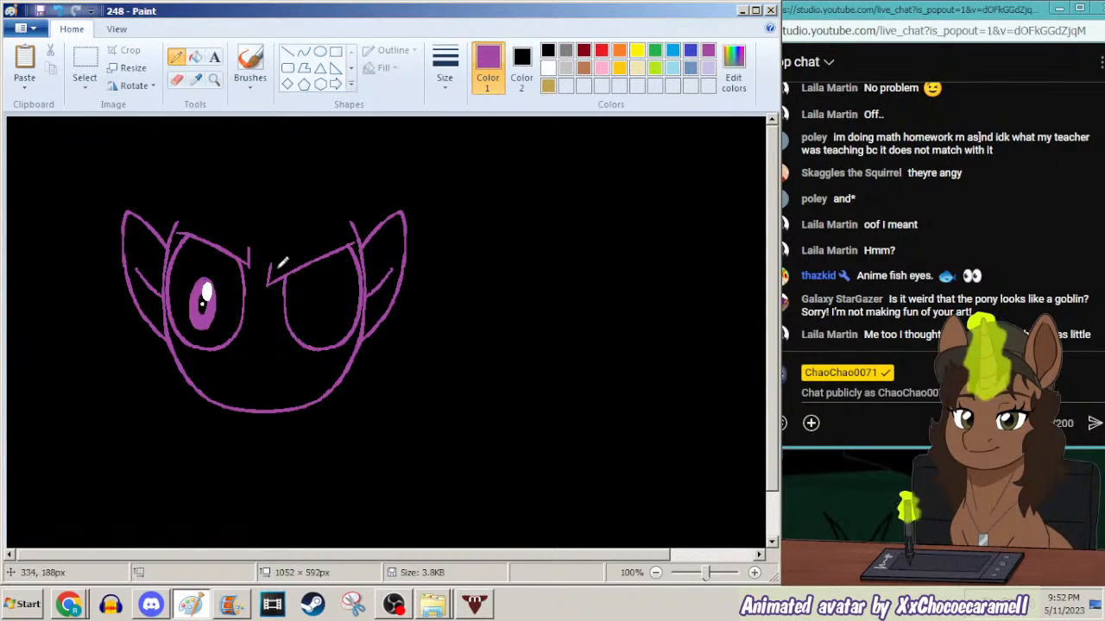
Copy the left pupil with a free-form selection and place the copy inside the right eye.
left_click(85, 87)
left_click(54, 140)
mouse_move(202, 261)
left_mouse_down()
mouse_move(184, 310)
mouse_move(190, 326)
mouse_move(214, 327)
mouse_move(217, 277)
mouse_move(193, 275)
mouse_move(185, 332)
mouse_move(220, 329)
mouse_move(244, 294)
mouse_move(316, 304)
left_mouse_up()
left_click(288, 268)
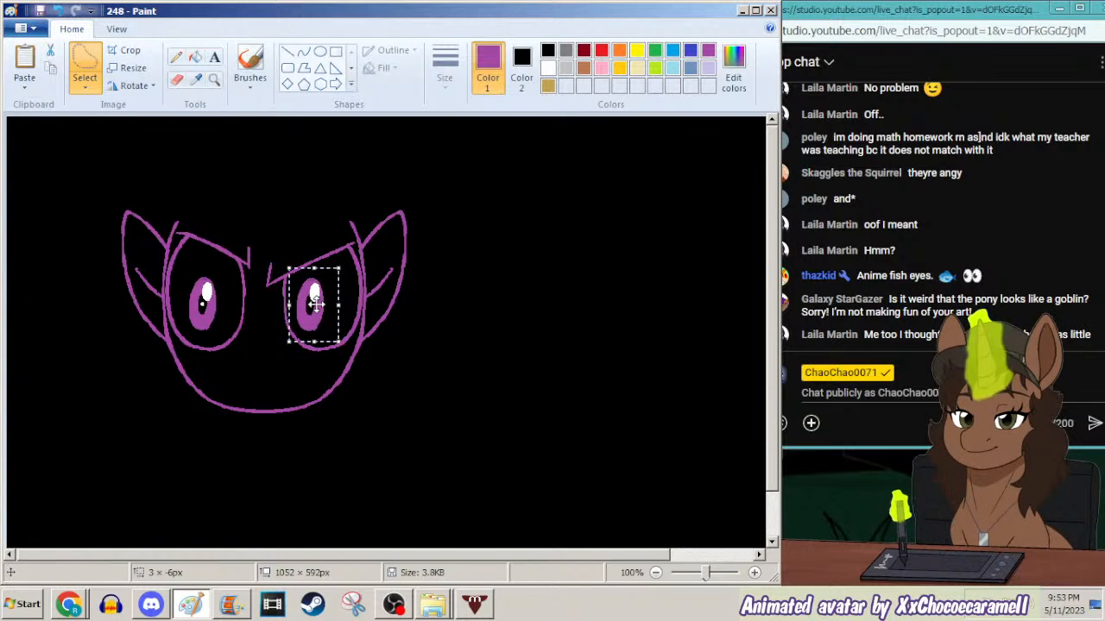
Draw a short arched nose line, two nostrils and outer eyelashes on both eyes in purple pencil.
left_click(178, 57)
left_click_drag(273, 331, 249, 333)
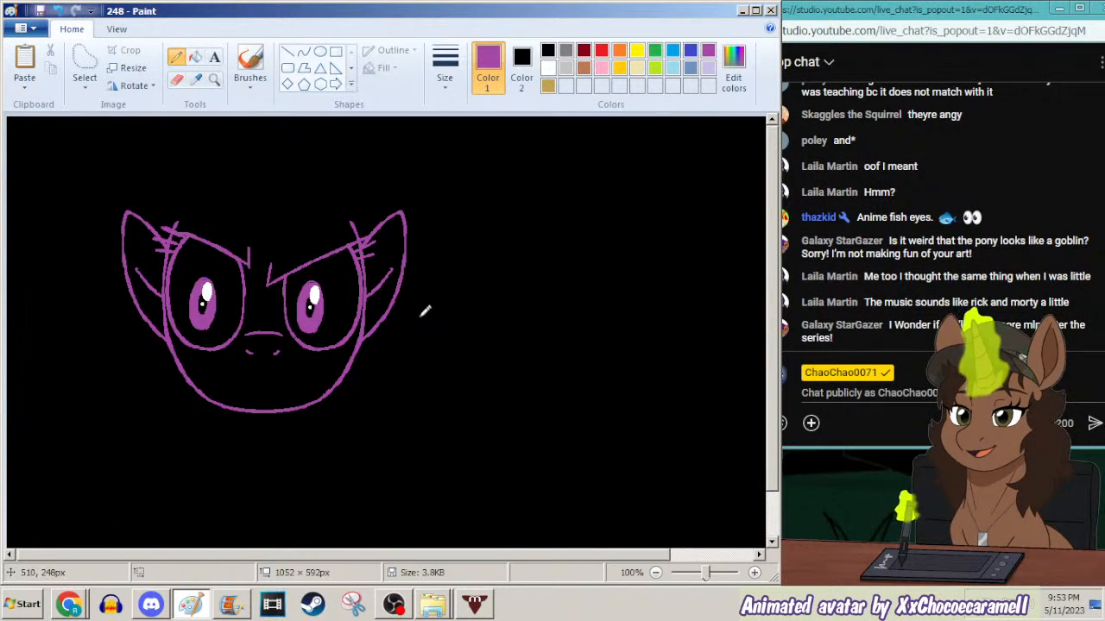
Switch to the YouTube music playlist in Chrome to check the current track, and return to Paint.
left_click(70, 604)
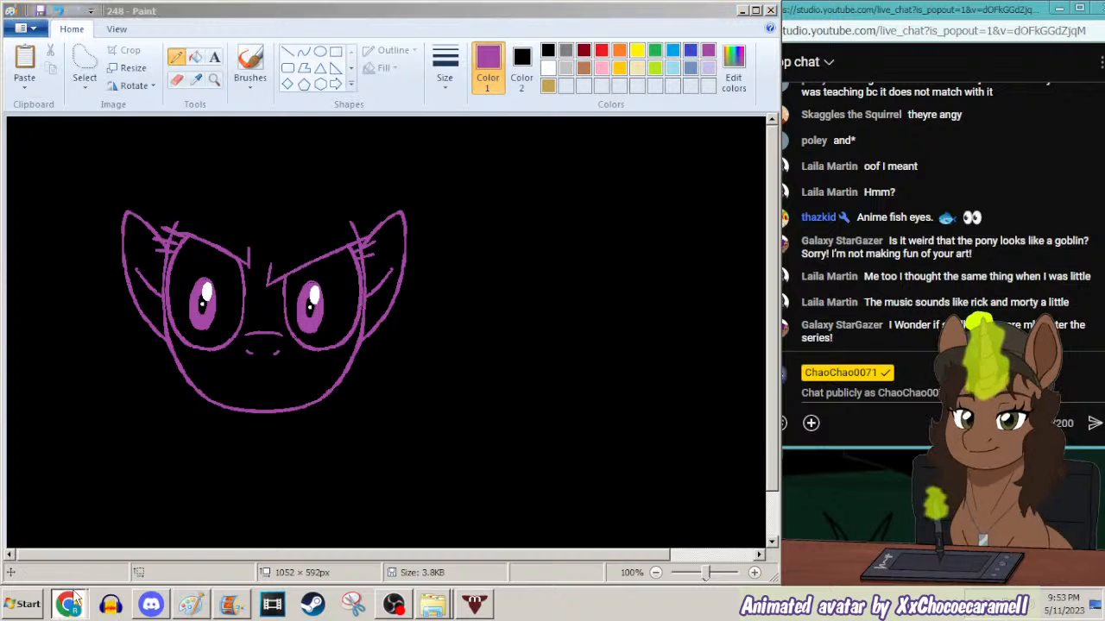
left_click(121, 545)
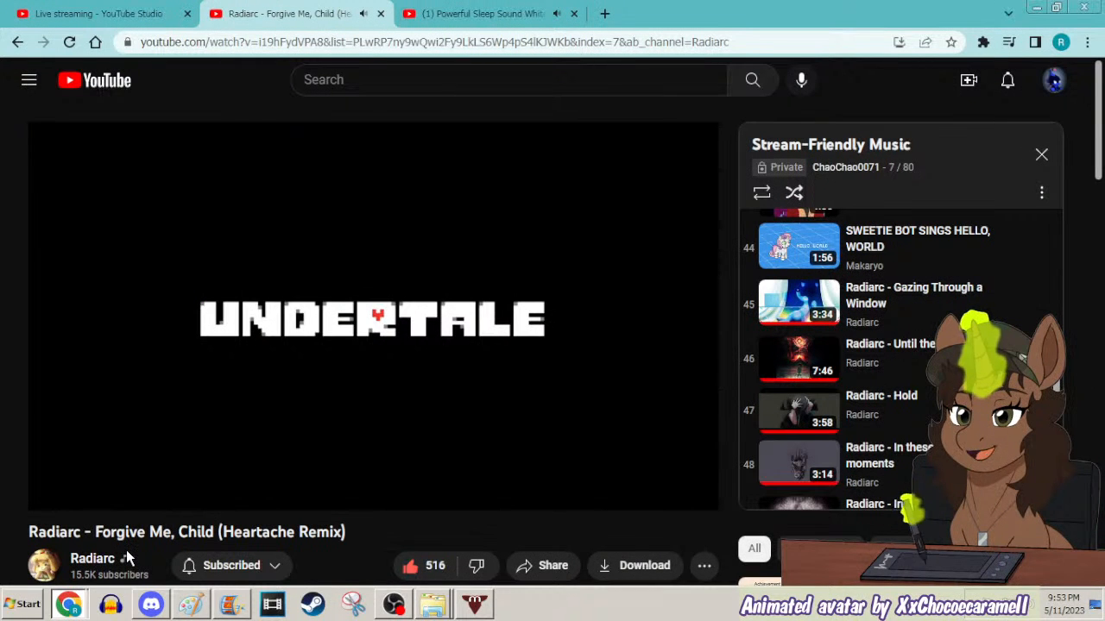
left_click(1038, 8)
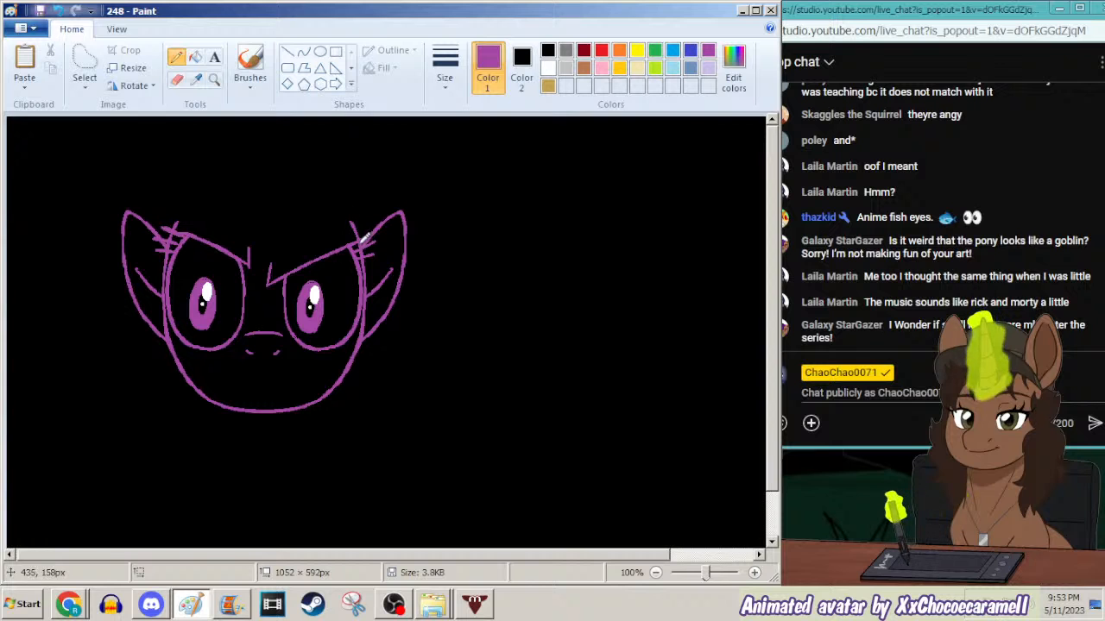
Try a slanted stroke above the right eye, undo it, and save the frame as PNG file 248.
left_click_drag(341, 236, 272, 266)
key("ctrl+z")
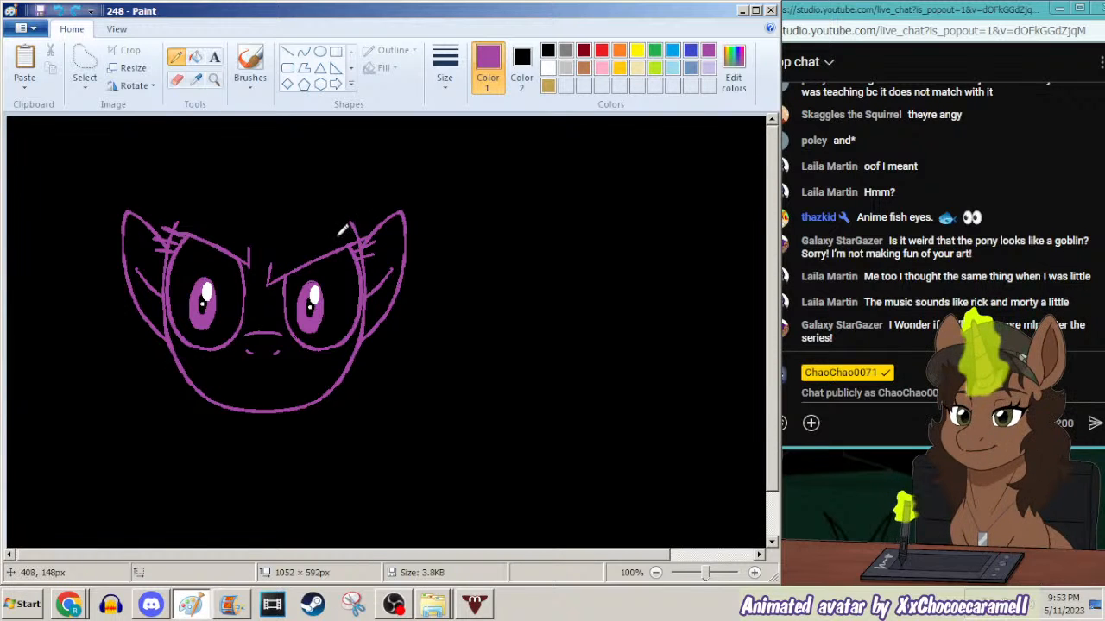
key("F12")
left_click_drag(1093, 151, 1094, 423)
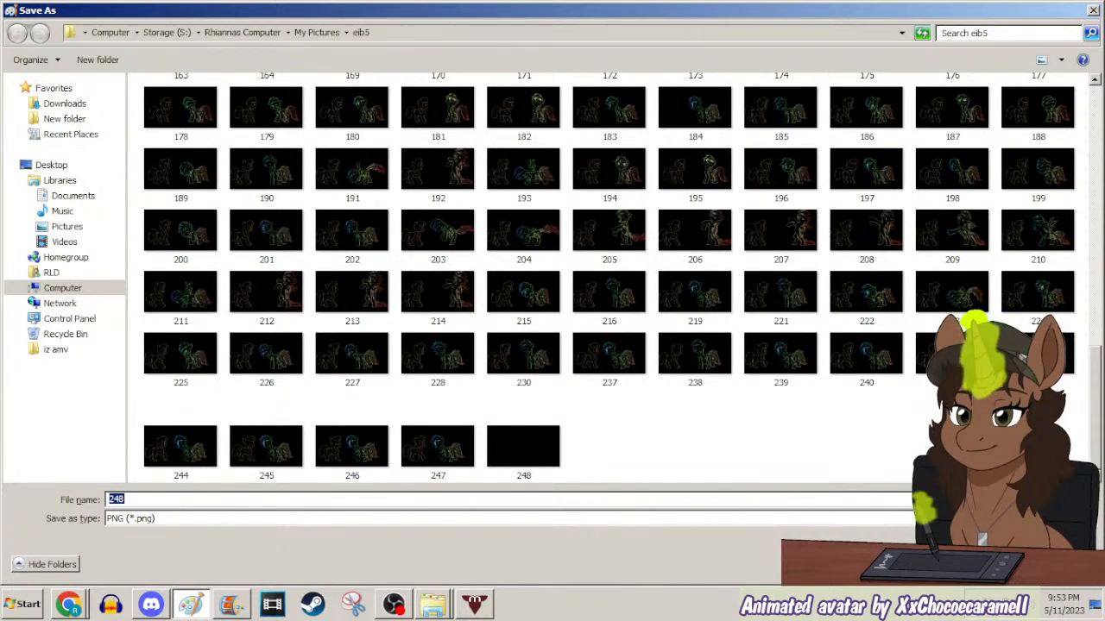
left_click(1058, 564)
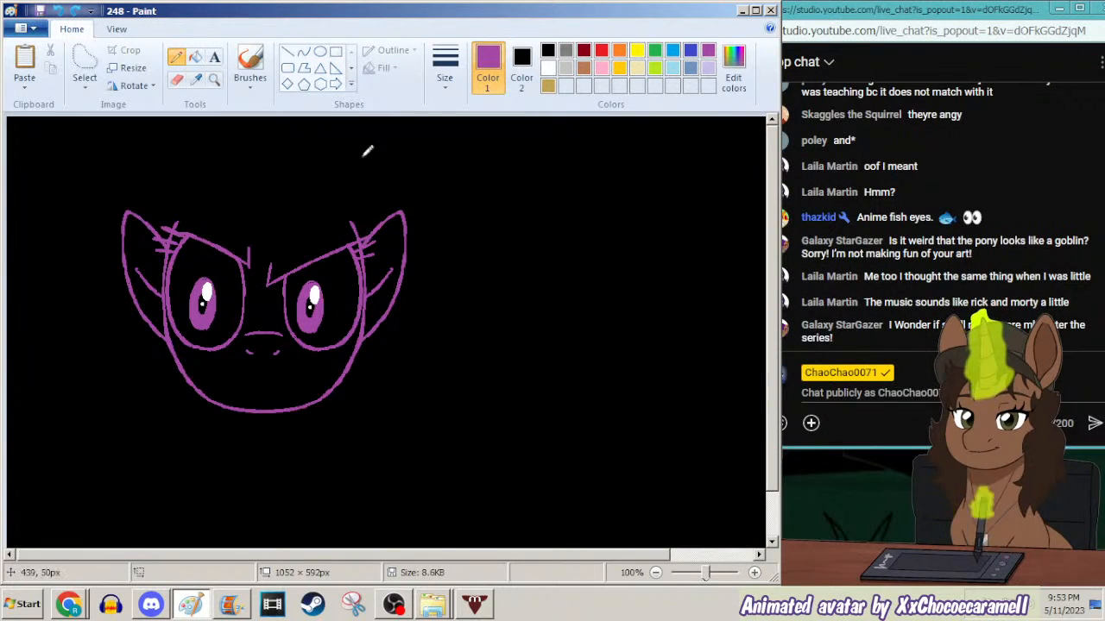
Draw a jagged purple fringe over the left ear and eye, and a curved head top reaching the right ear.
mouse_move(288, 222)
left_mouse_down()
mouse_move(211, 259)
mouse_move(245, 239)
mouse_move(139, 318)
mouse_move(166, 231)
mouse_move(138, 320)
mouse_move(183, 204)
mouse_move(200, 203)
mouse_move(158, 230)
mouse_move(150, 223)
mouse_move(140, 246)
mouse_move(147, 222)
mouse_move(212, 160)
mouse_move(173, 174)
mouse_move(163, 163)
mouse_move(215, 132)
mouse_move(276, 131)
left_mouse_up()
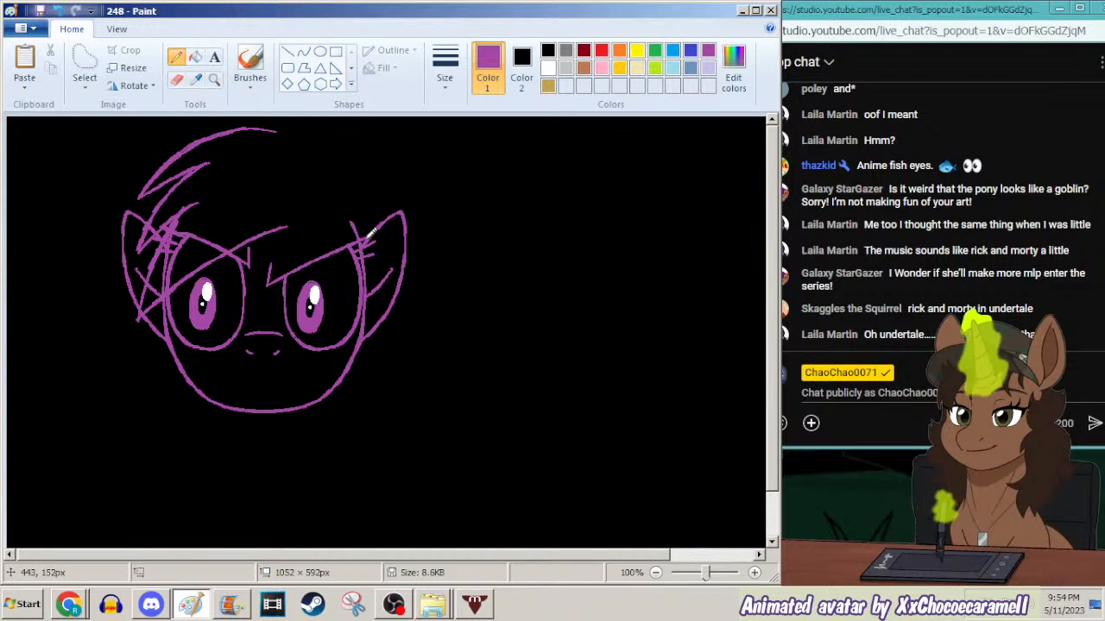
mouse_move(356, 212)
left_mouse_down()
mouse_move(333, 163)
mouse_move(296, 130)
left_mouse_up()
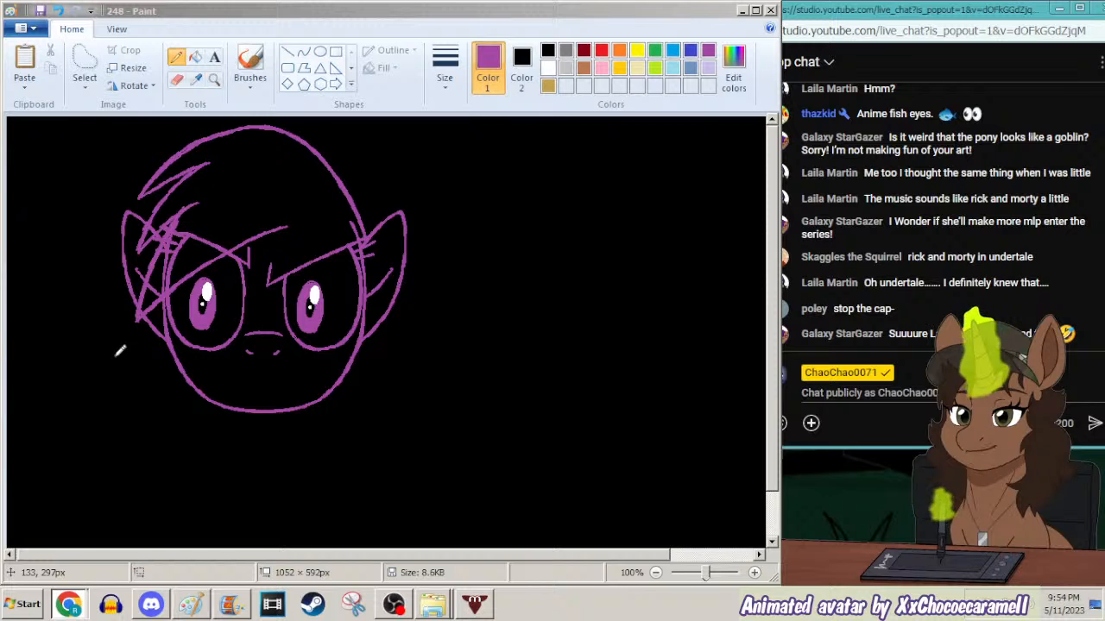
Add a second pointed fringe lock sweeping from the left eye across the forehead to the right ear.
left_click(181, 58)
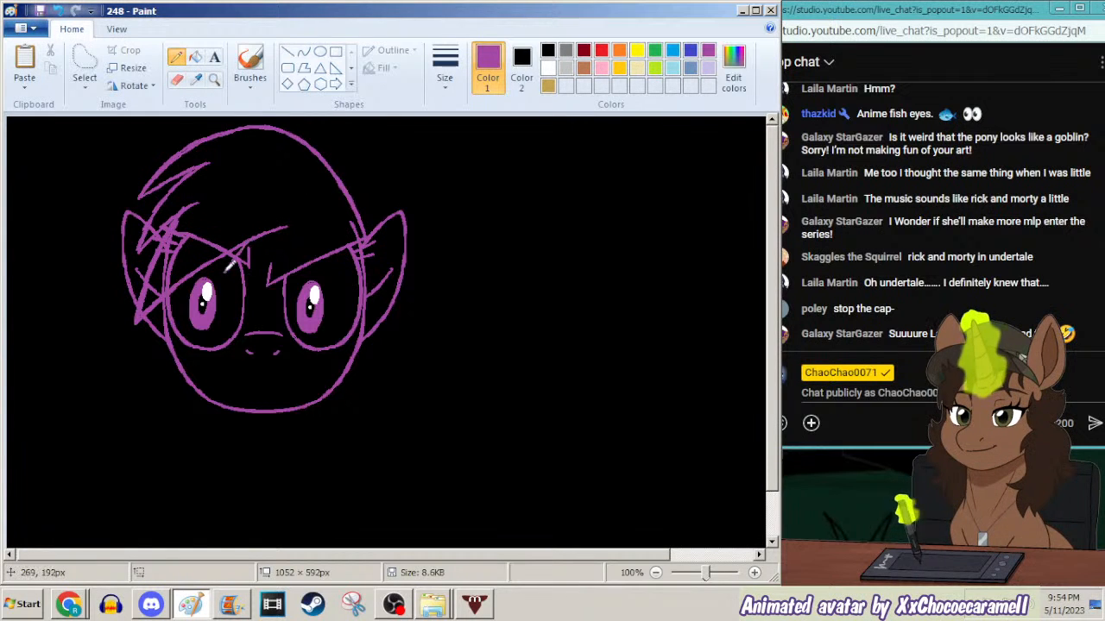
left_click_drag(226, 275, 347, 227)
left_click(448, 76)
left_click(417, 191)
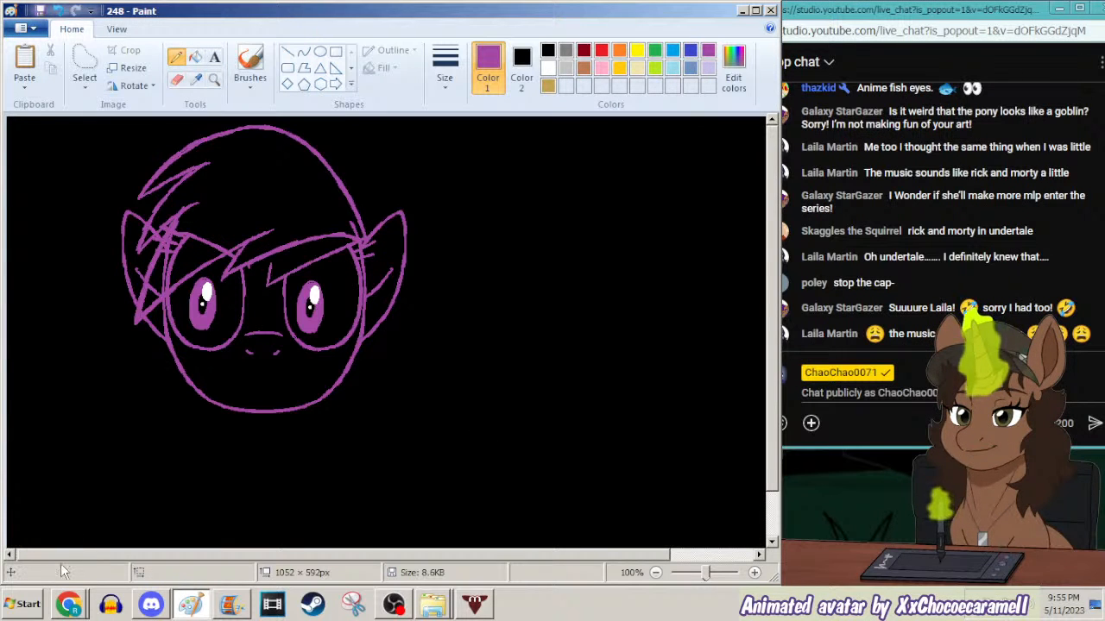
Switch to the YouTube music playlist in Chrome and look over the playing video's page.
left_click(69, 605)
left_click(106, 553)
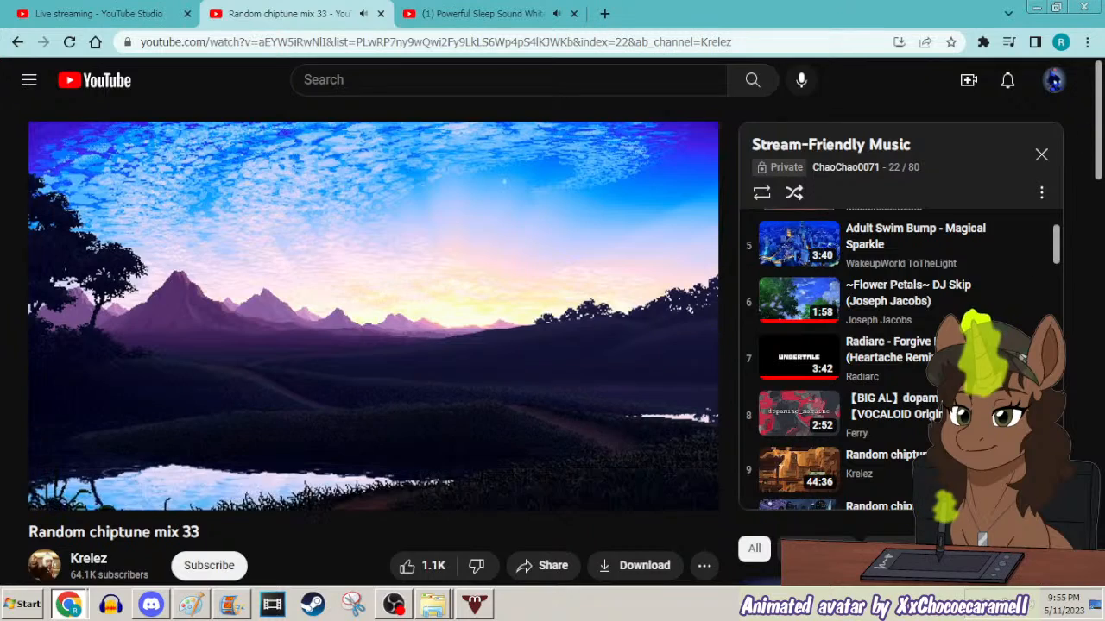
scroll(320, 244, "down", 2)
scroll(320, 244, "up", 2)
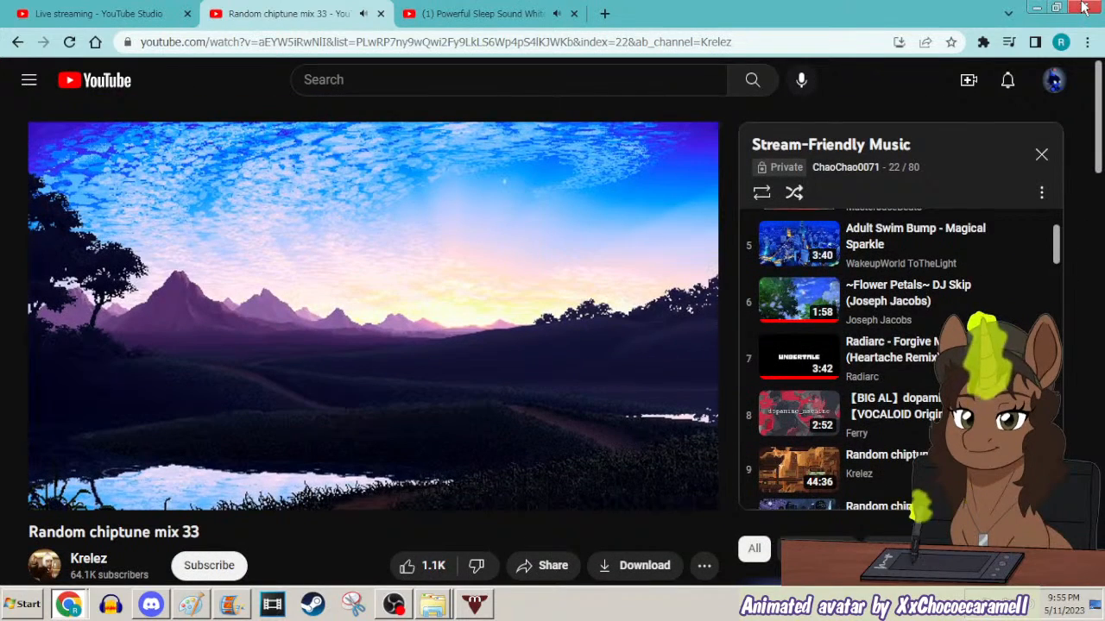
Switch back to Paint and clear the brow and lash lines showing through the fringe above the left eye.
mouse_move(200, 500)
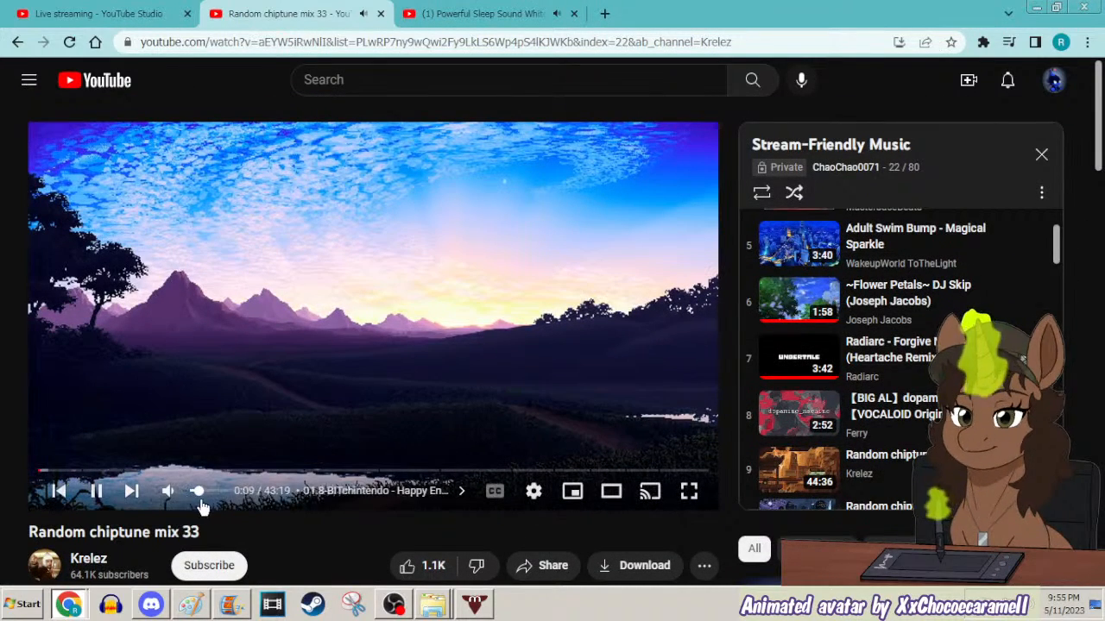
left_click(1036, 7)
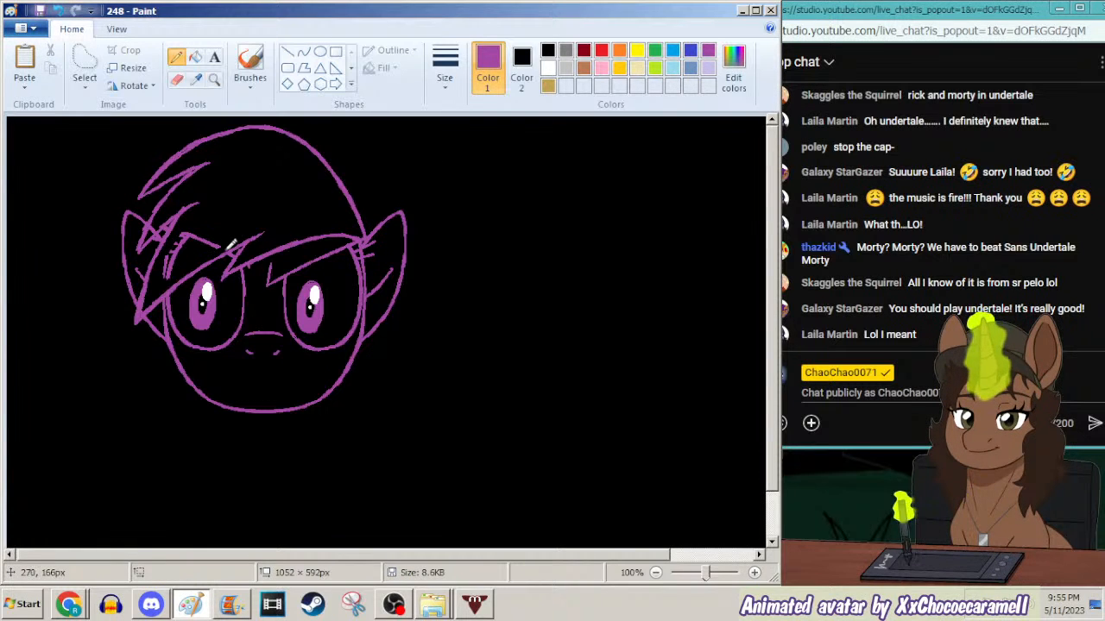
left_click(195, 57)
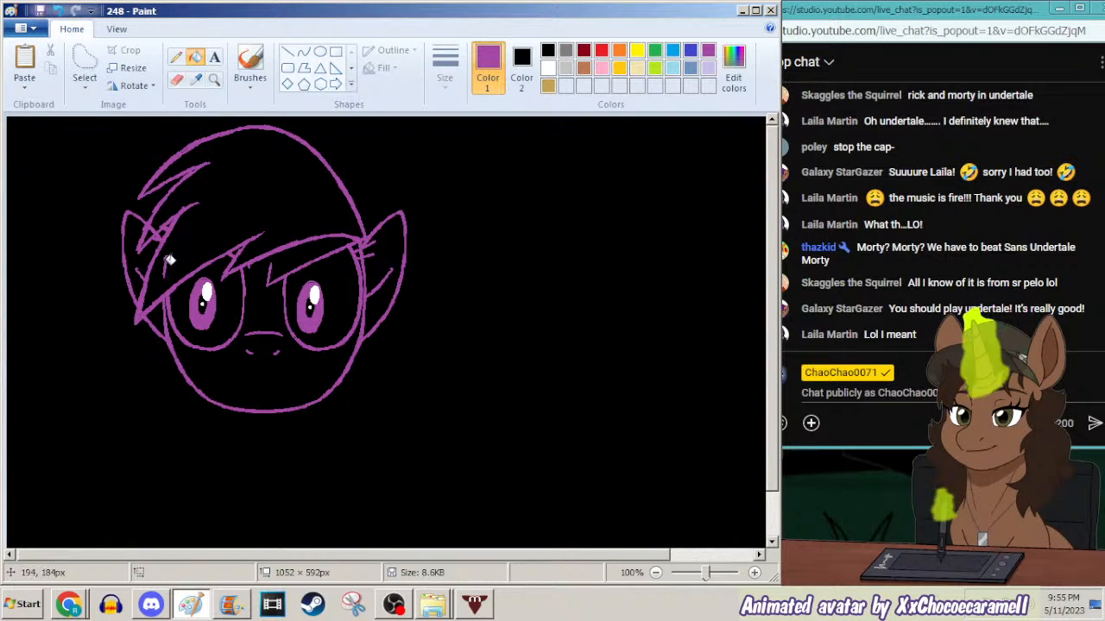
left_click(176, 57)
left_click(444, 69)
left_click(420, 144)
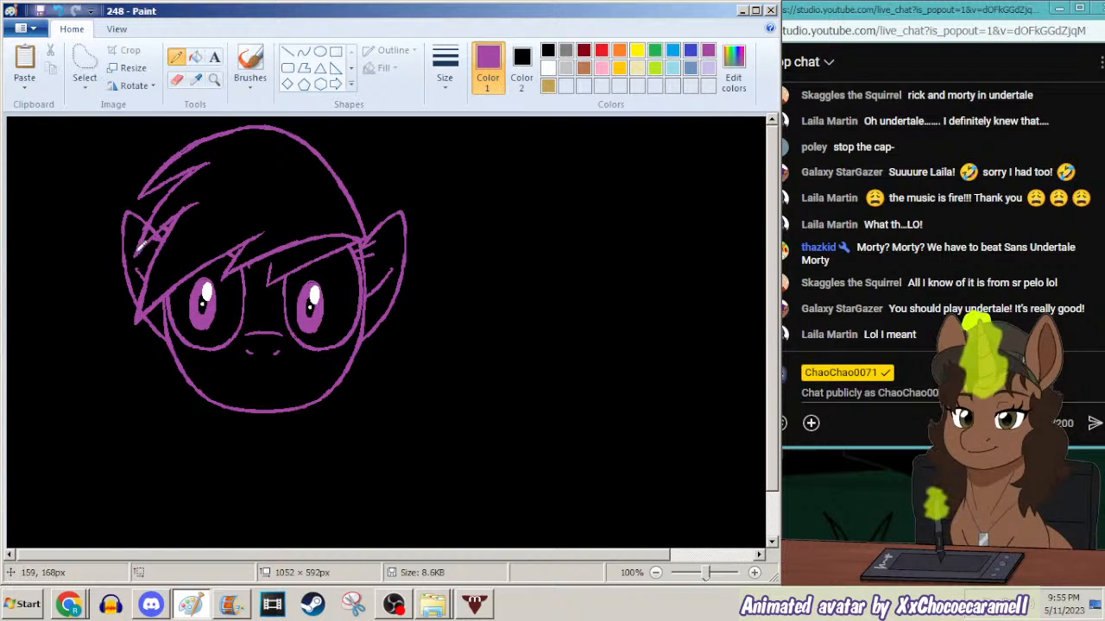
Retouch the jagged fringe edge over the left ear and draw two curved streaks sweeping across the mane to the right head outline.
left_click_drag(140, 240, 177, 181)
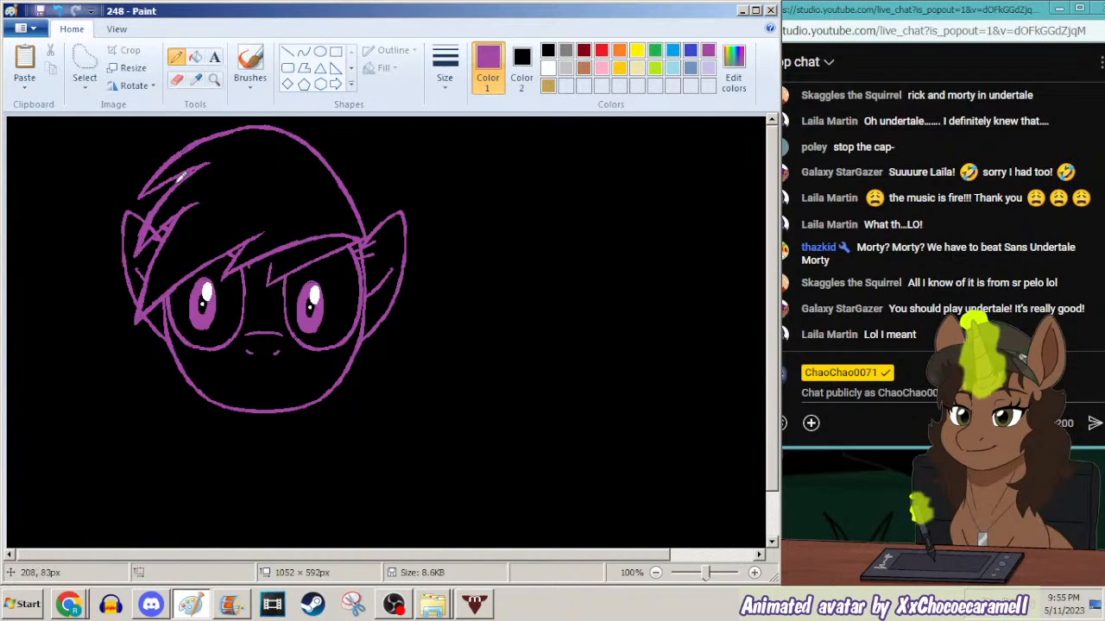
key("ctrl+z")
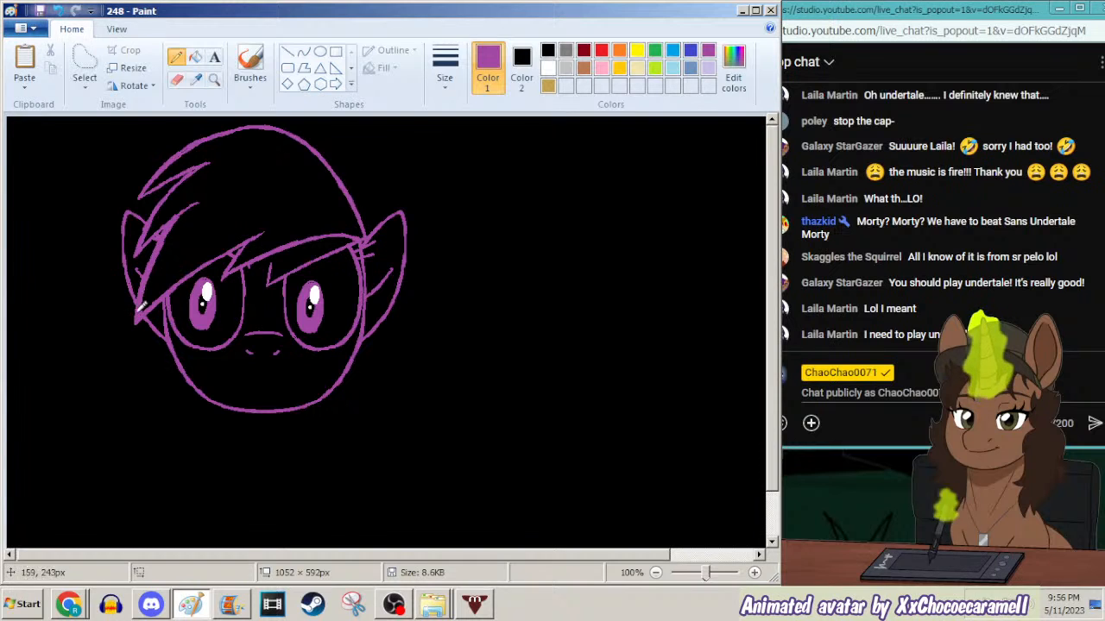
mouse_move(221, 249)
left_mouse_down()
mouse_move(274, 202)
mouse_move(342, 175)
left_mouse_up()
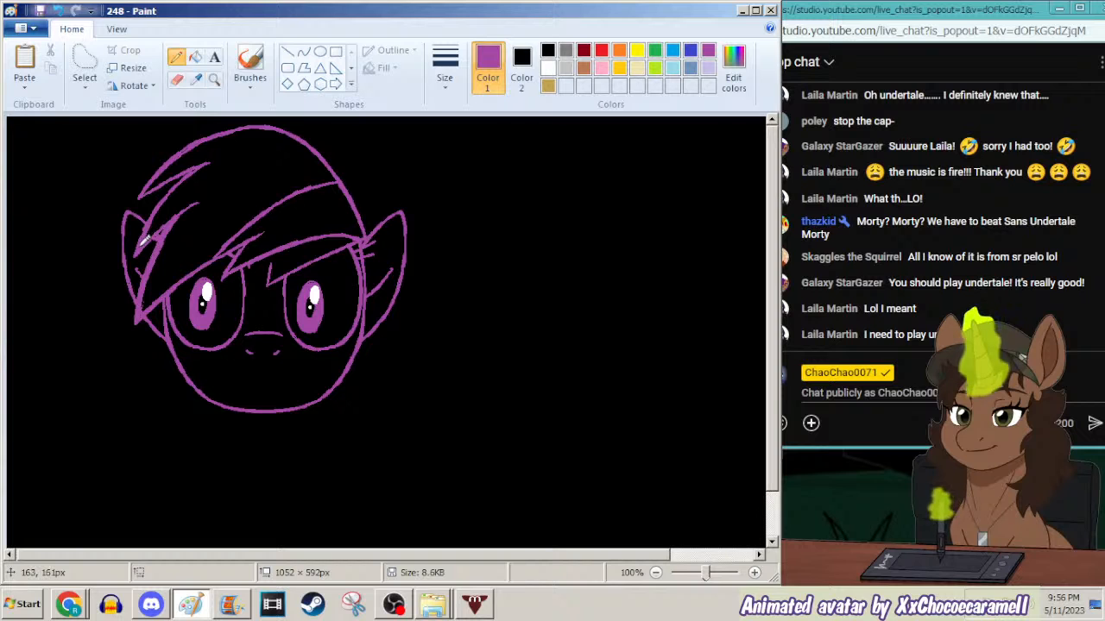
mouse_move(142, 241)
left_mouse_down()
mouse_move(235, 172)
mouse_move(317, 153)
left_mouse_up()
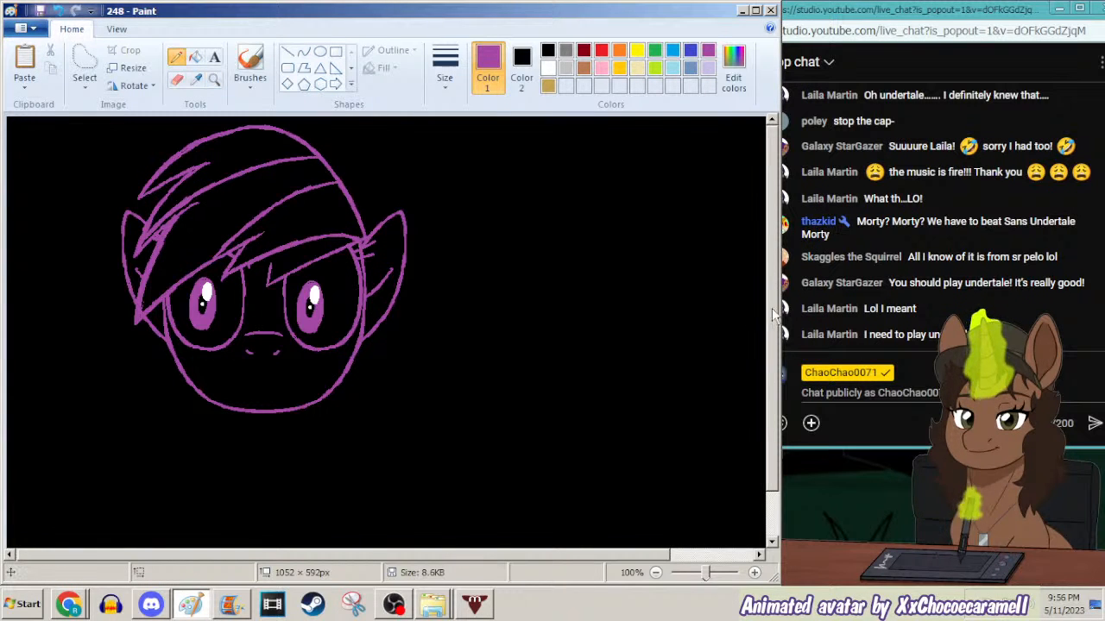
Draw slanted lower eyelids across the bottom of both eyes and erase the round eye outlines below them.
left_click_drag(774, 321, 770, 371)
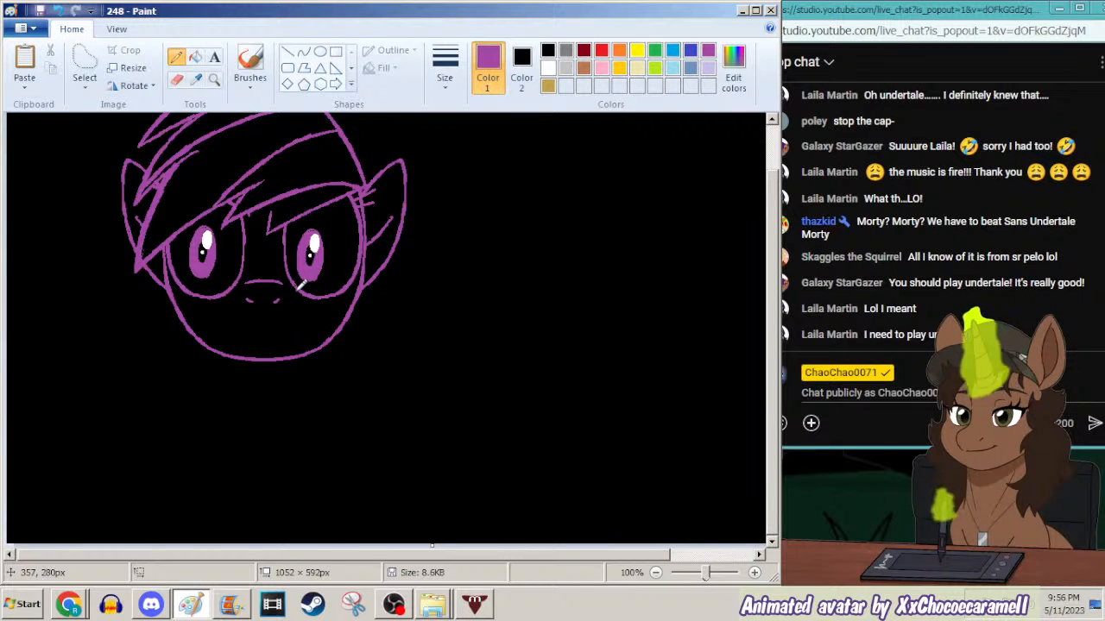
left_click_drag(300, 288, 350, 277)
left_click(444, 68)
left_click(410, 129)
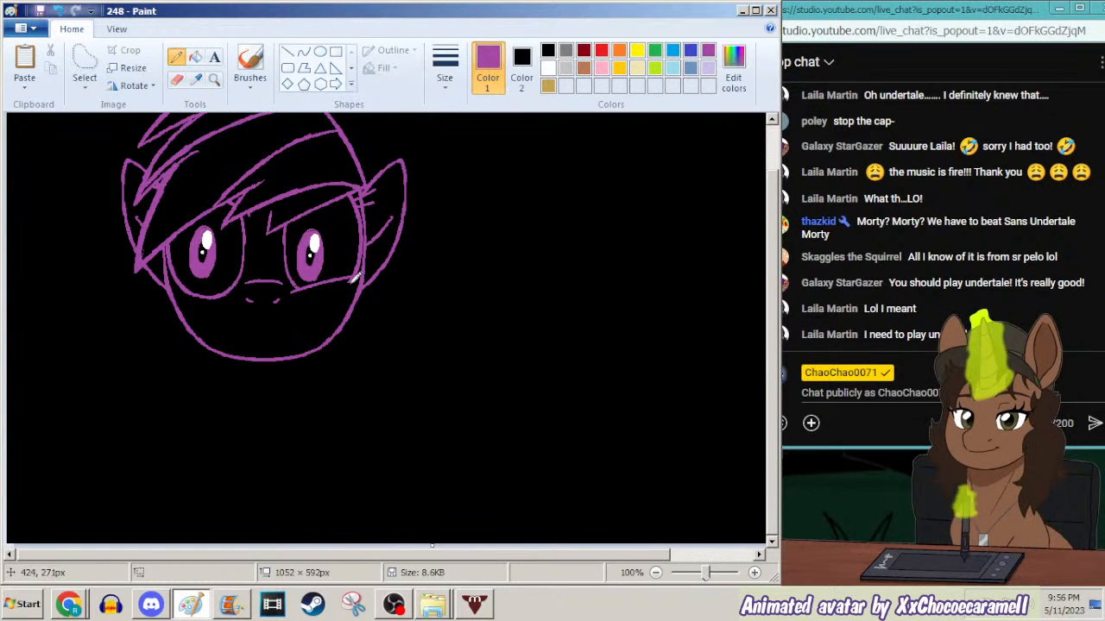
left_click(445, 67)
left_click(424, 152)
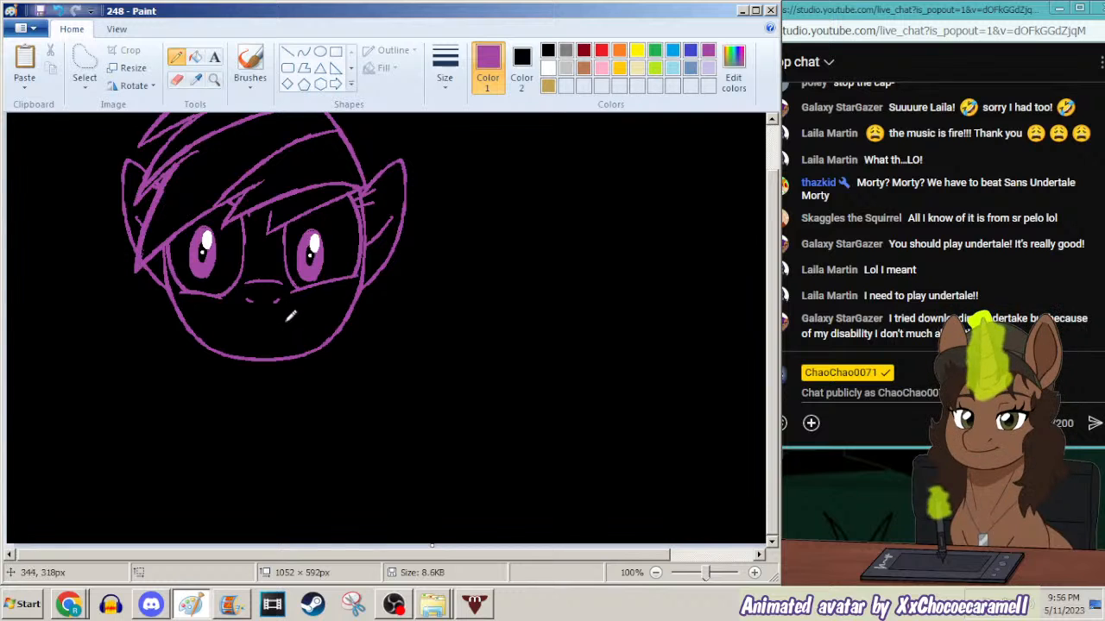
Try a wavy mouth line below the nose and a short neck line under the chin, undoing both.
left_click_drag(268, 315, 345, 312)
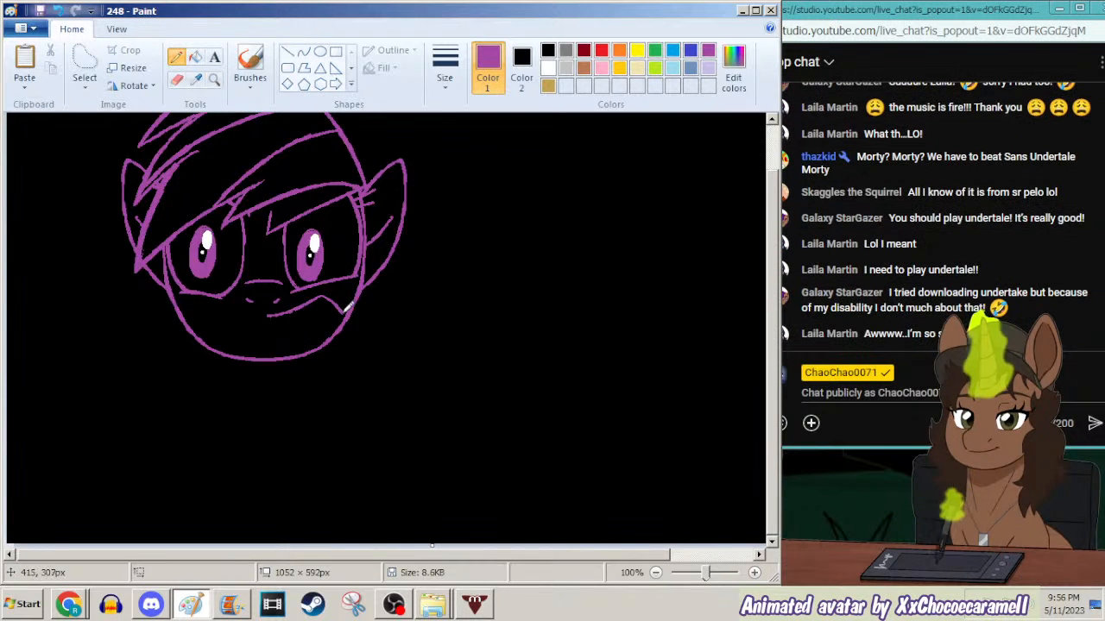
key("ctrl+z")
key("ctrl+z")
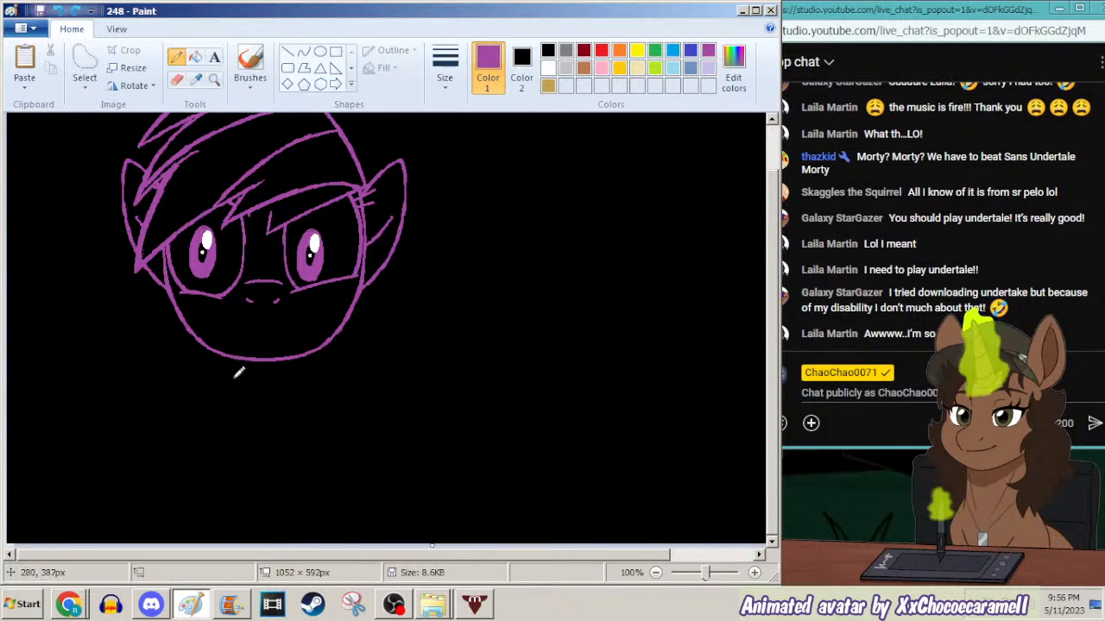
left_click_drag(234, 356, 234, 365)
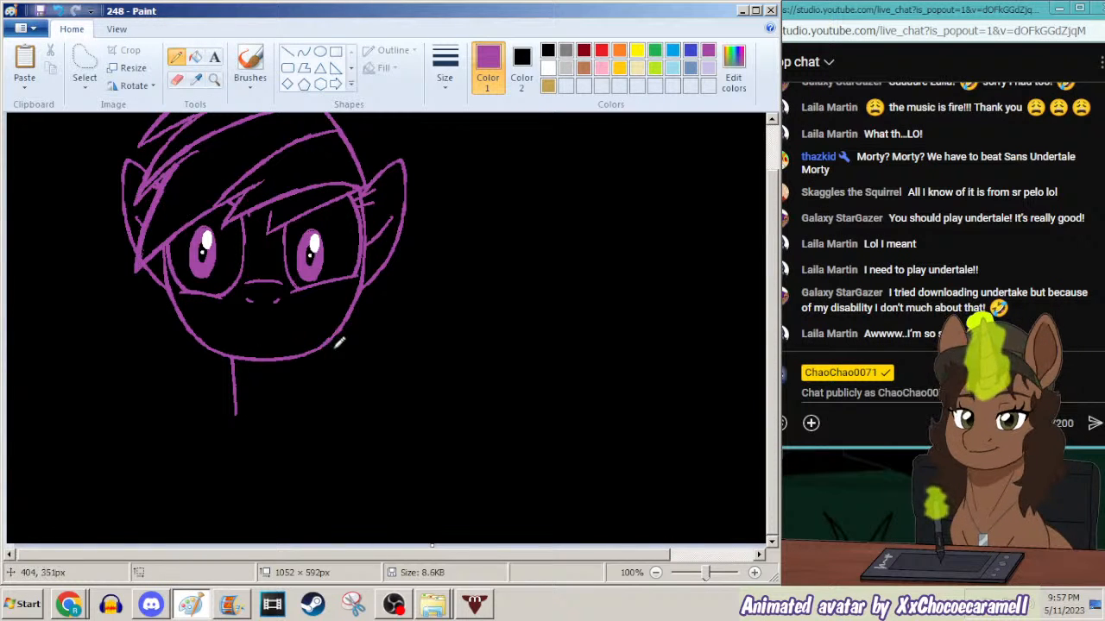
key("ctrl+z")
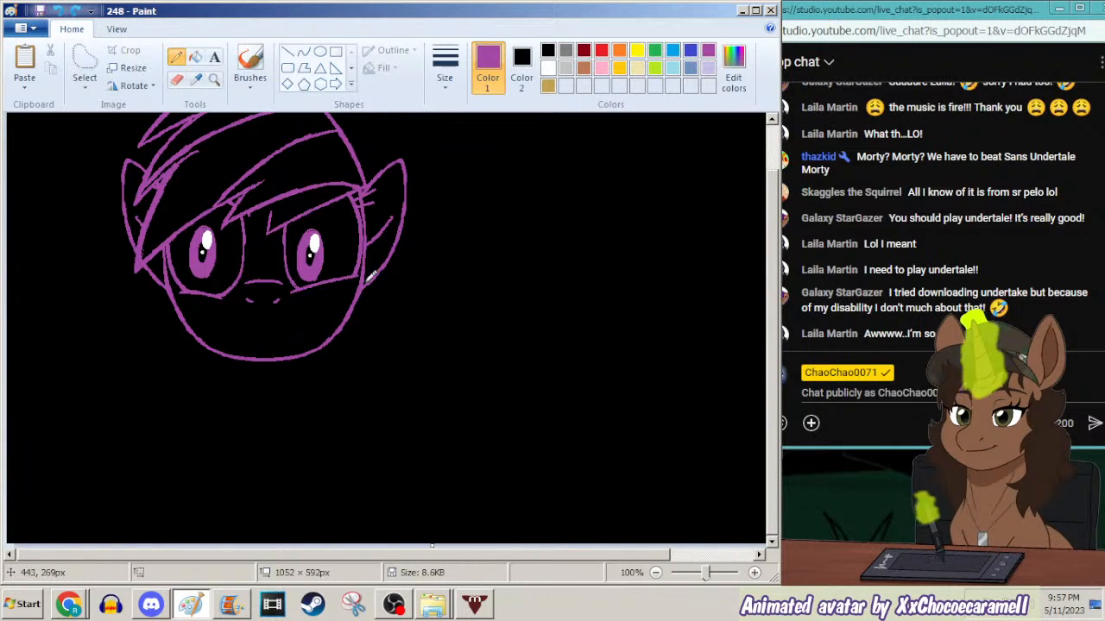
Try a curved mane lock with jagged tips hanging from the right cheek, and undo all its strokes.
left_click_drag(362, 283, 367, 385)
mouse_move(352, 424)
left_mouse_down()
mouse_move(322, 470)
mouse_move(339, 408)
mouse_move(303, 457)
mouse_move(324, 396)
left_mouse_up()
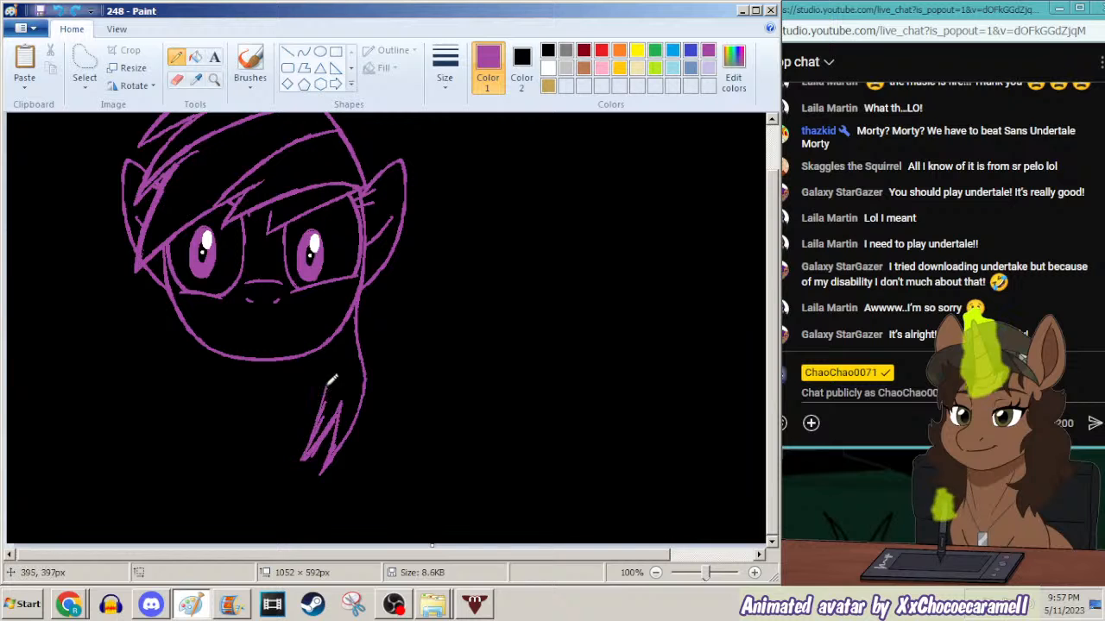
left_click_drag(326, 358, 293, 400)
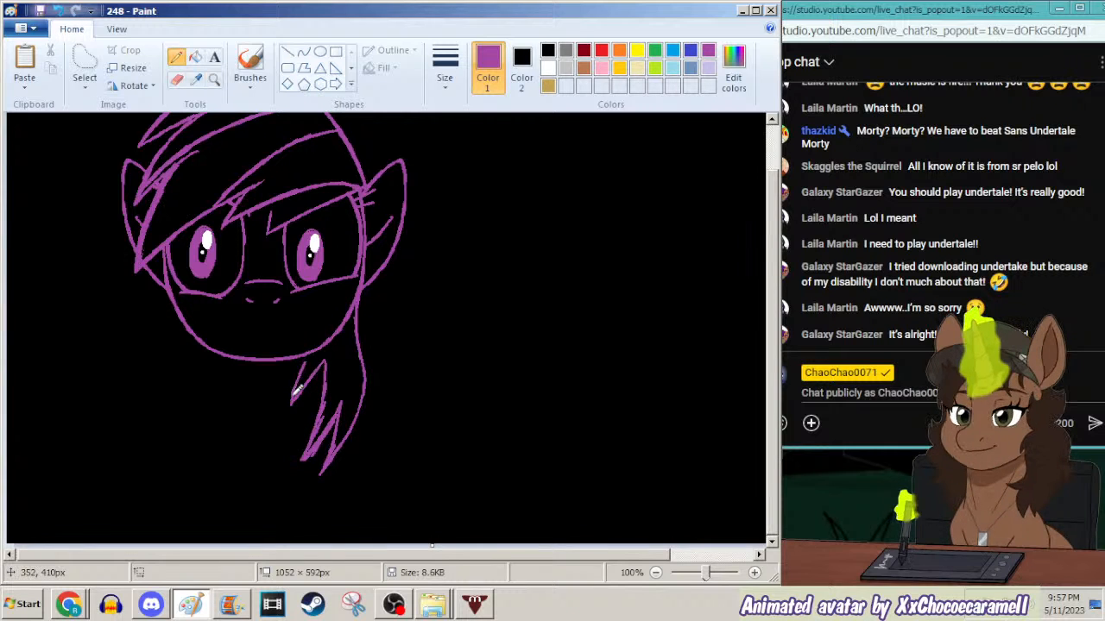
key("ctrl+z")
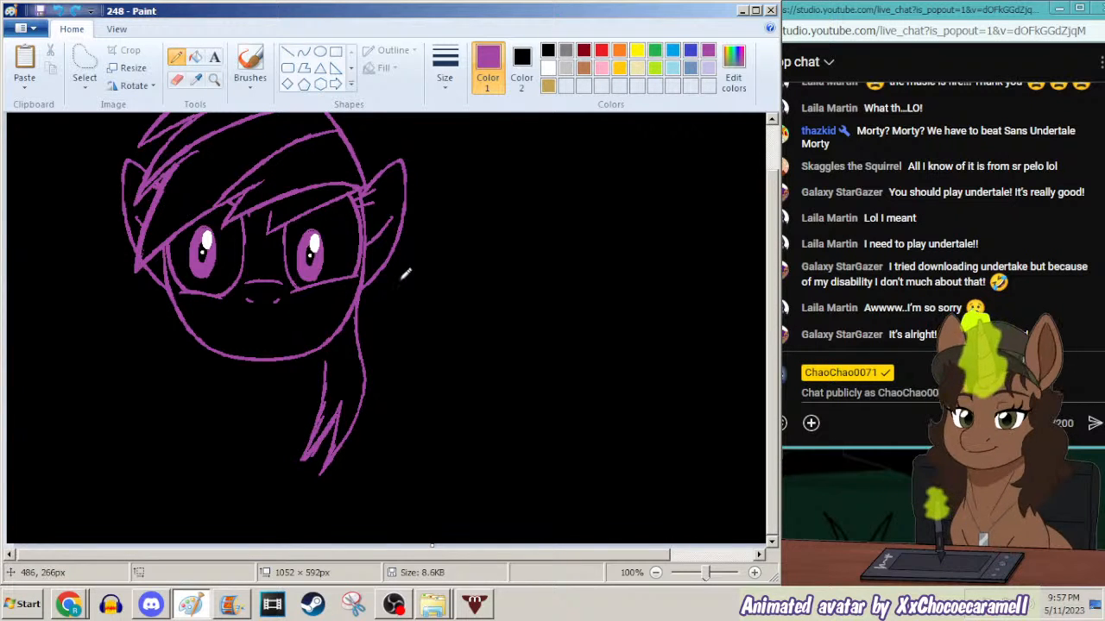
key("ctrl+z")
key("ctrl+z")
key("ctrl+z")
Try a longer, straighter mane lock below the right ear and a neck line under the chin, undoing both.
mouse_move(369, 290)
left_mouse_down()
mouse_move(368, 418)
mouse_move(353, 477)
left_mouse_up()
mouse_move(347, 414)
left_mouse_down()
mouse_move(325, 483)
mouse_move(332, 440)
left_mouse_up()
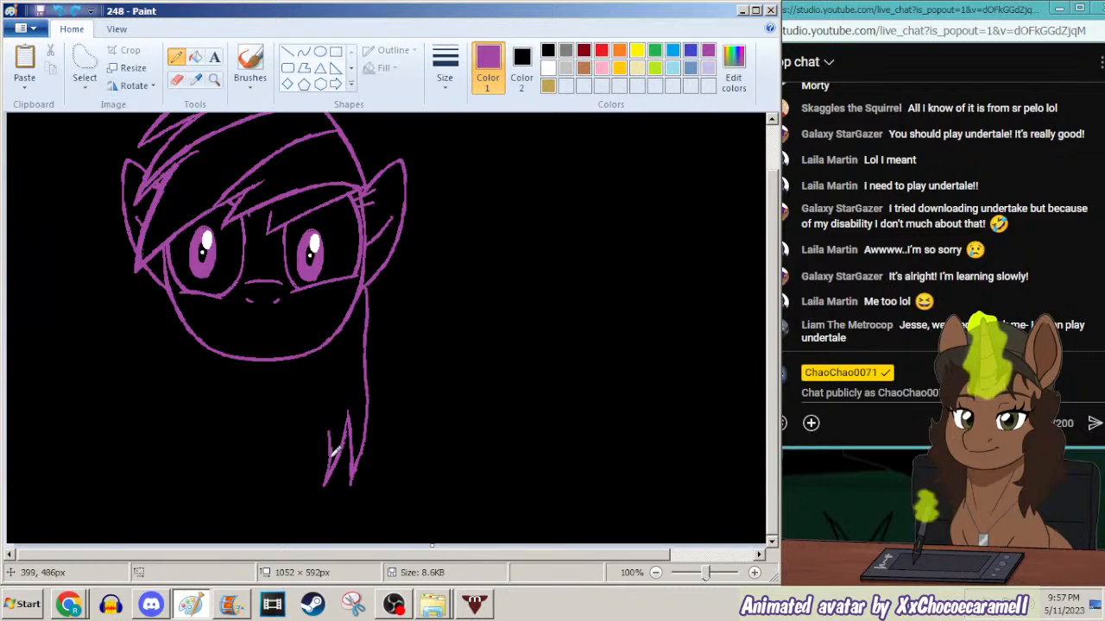
key("ctrl+z")
key("ctrl+z")
key("ctrl+z")
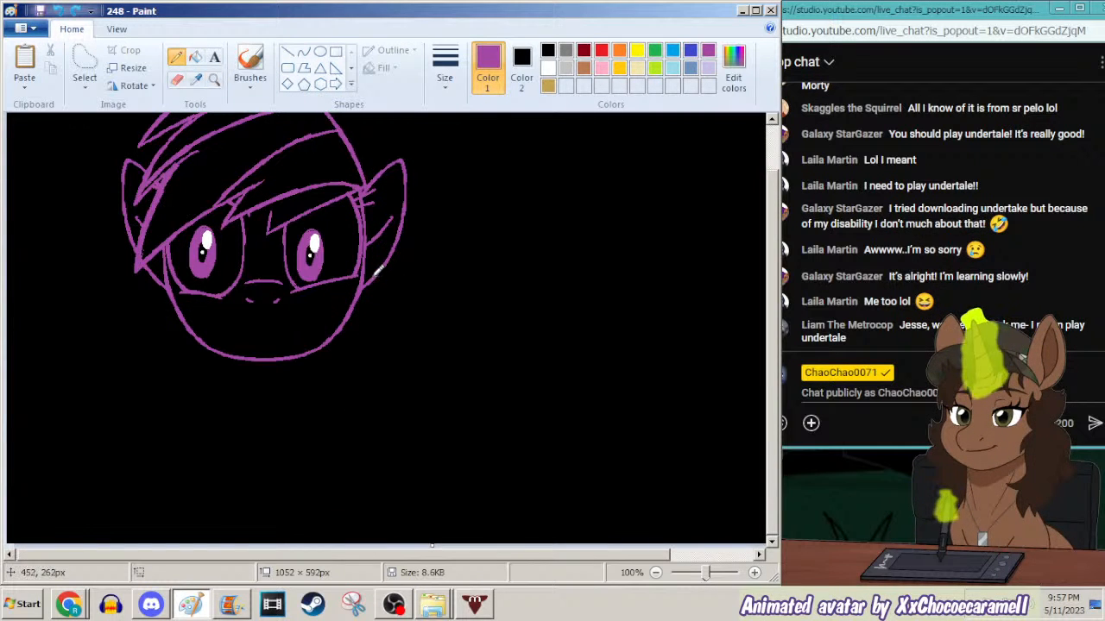
left_click_drag(240, 352, 228, 476)
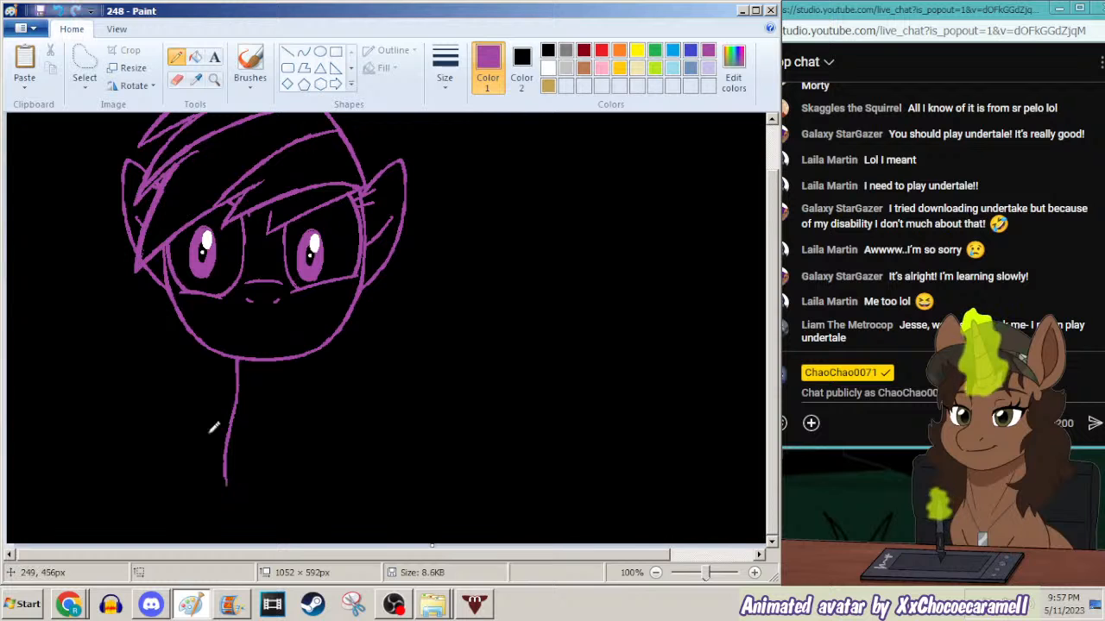
key("ctrl+z")
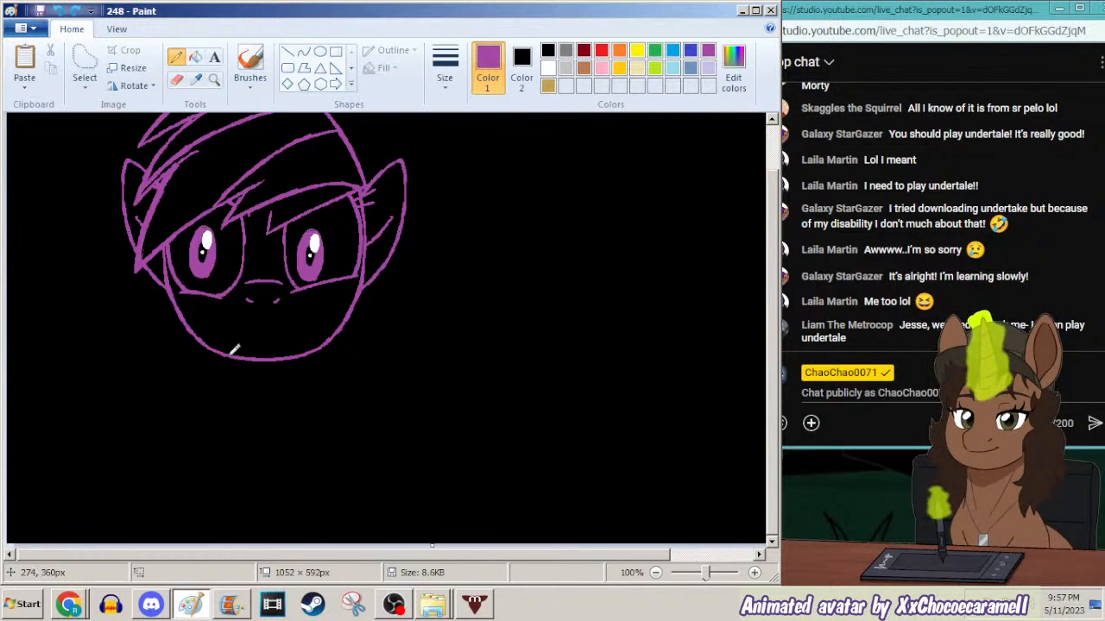
Select the left iris with its highlights and shift it slightly down toward the lower eyelid.
left_click(84, 69)
mouse_move(227, 255)
left_mouse_down()
mouse_move(201, 224)
mouse_move(184, 255)
mouse_move(189, 276)
mouse_move(206, 280)
mouse_move(224, 252)
left_mouse_up()
key("Down")
key("Down")
key("Down")
key("Down")
key("Down")
key("Down")
key("Down")
key("Down")
key("Down")
key("Down")
key("Down")
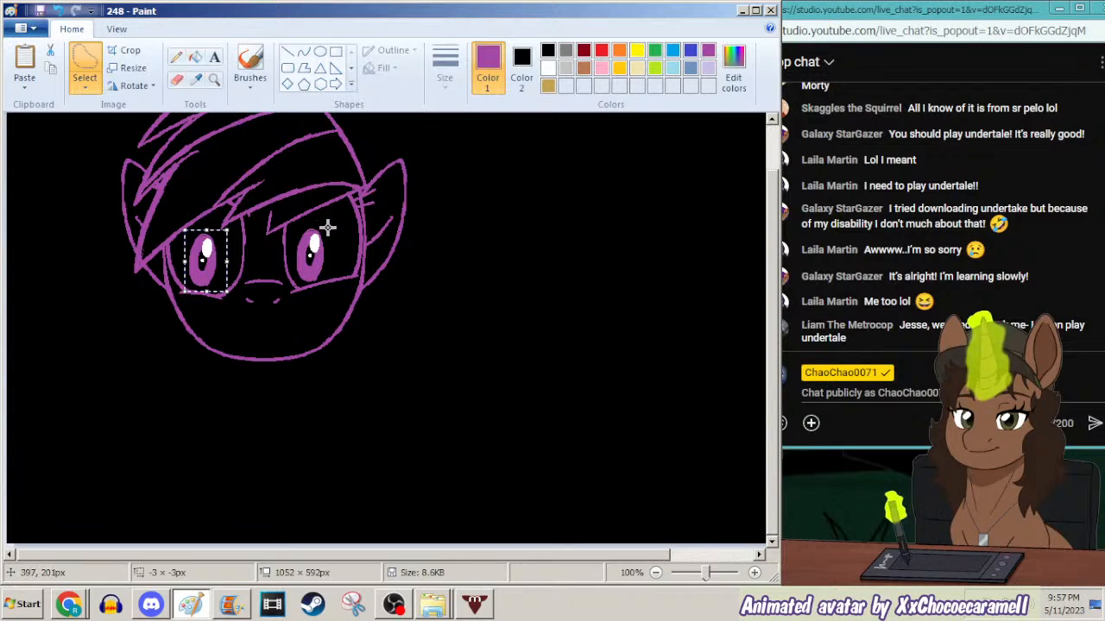
Try shifting the right iris down toward its lower eyelid, and undo the move.
mouse_move(328, 216)
left_mouse_down()
mouse_move(296, 233)
mouse_move(303, 284)
mouse_move(325, 271)
mouse_move(332, 221)
left_mouse_up()
key("Down")
key("Down")
key("Down")
key("Down")
key("Down")
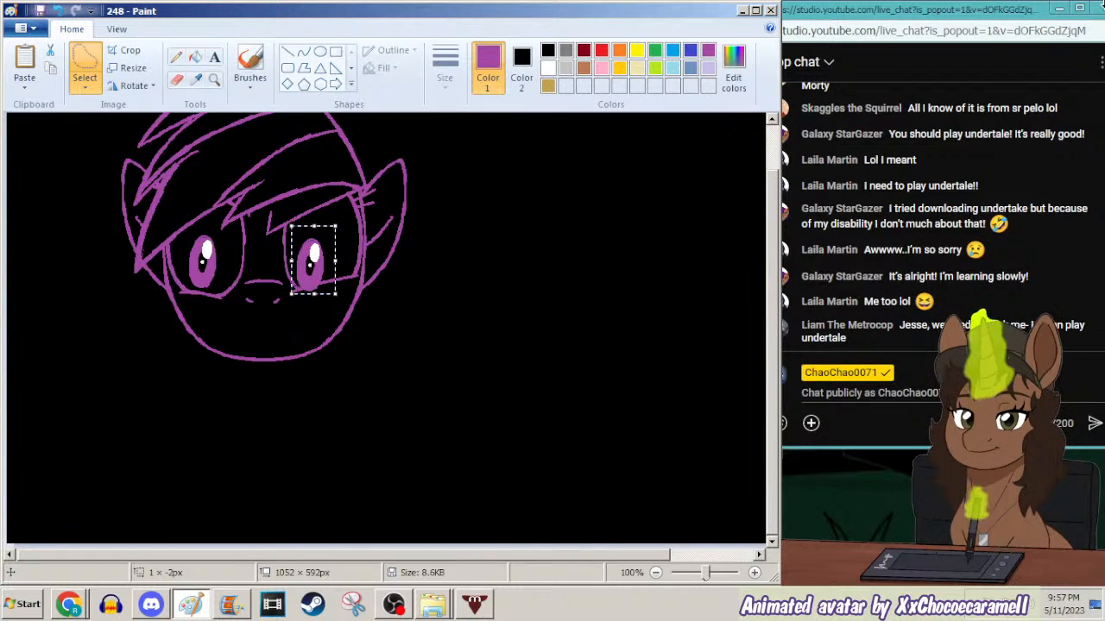
left_click(175, 57)
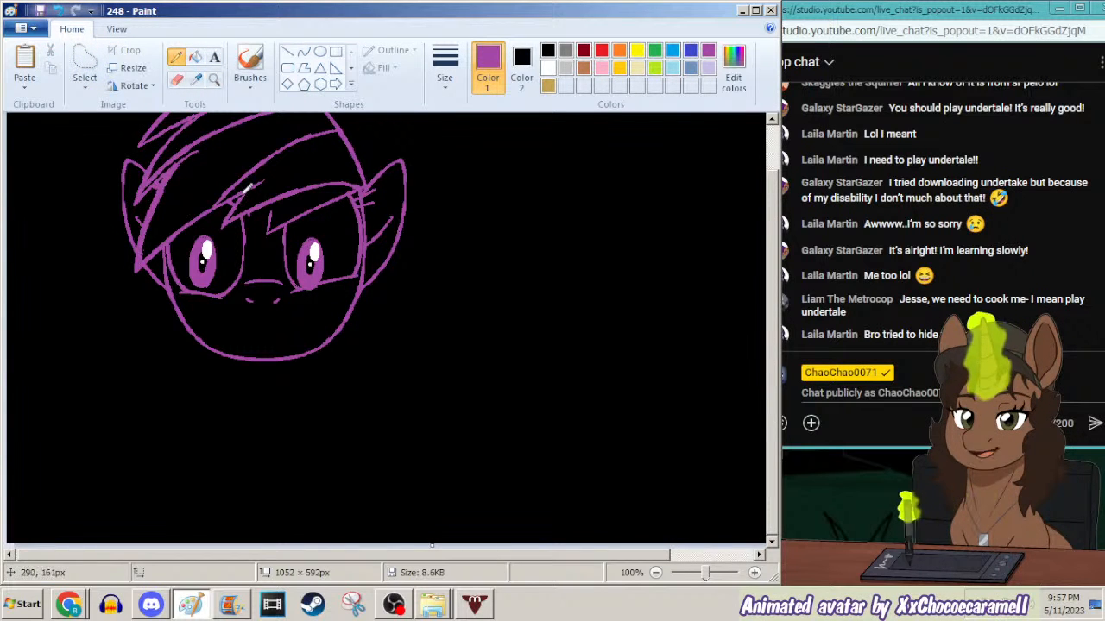
key("ctrl+z")
Check the iris heights with a temporary horizontal line, undo it, and shift the right iris down level with the left one.
left_click(289, 54)
left_click_drag(193, 285, 311, 285)
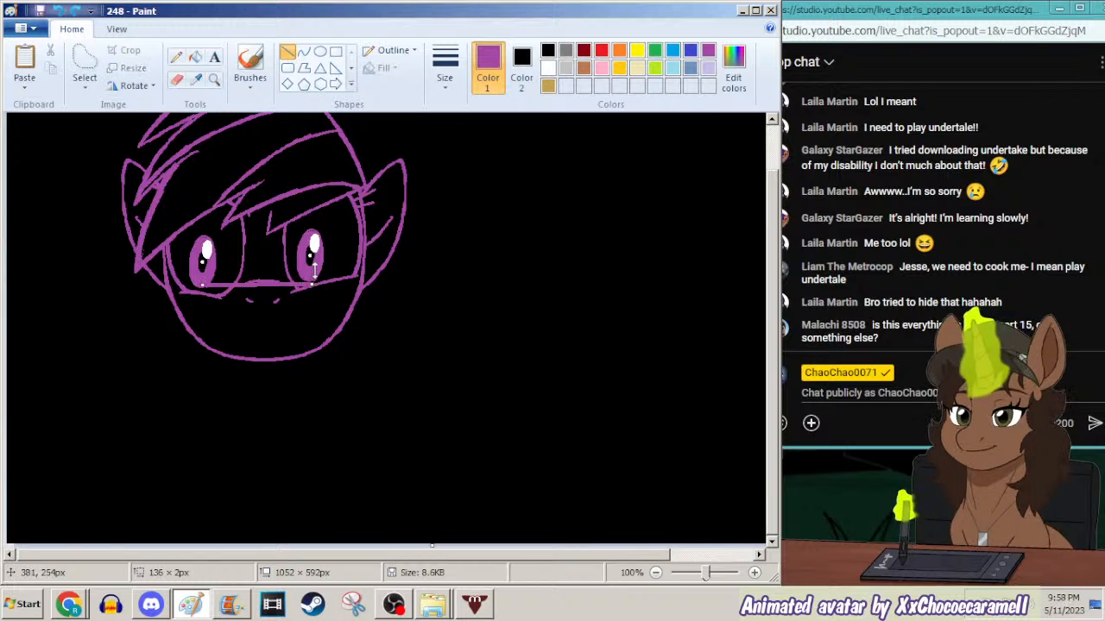
key("ctrl+z")
left_click(87, 62)
mouse_move(308, 219)
left_mouse_down()
mouse_move(293, 259)
mouse_move(305, 283)
mouse_move(328, 268)
mouse_move(309, 219)
left_mouse_up()
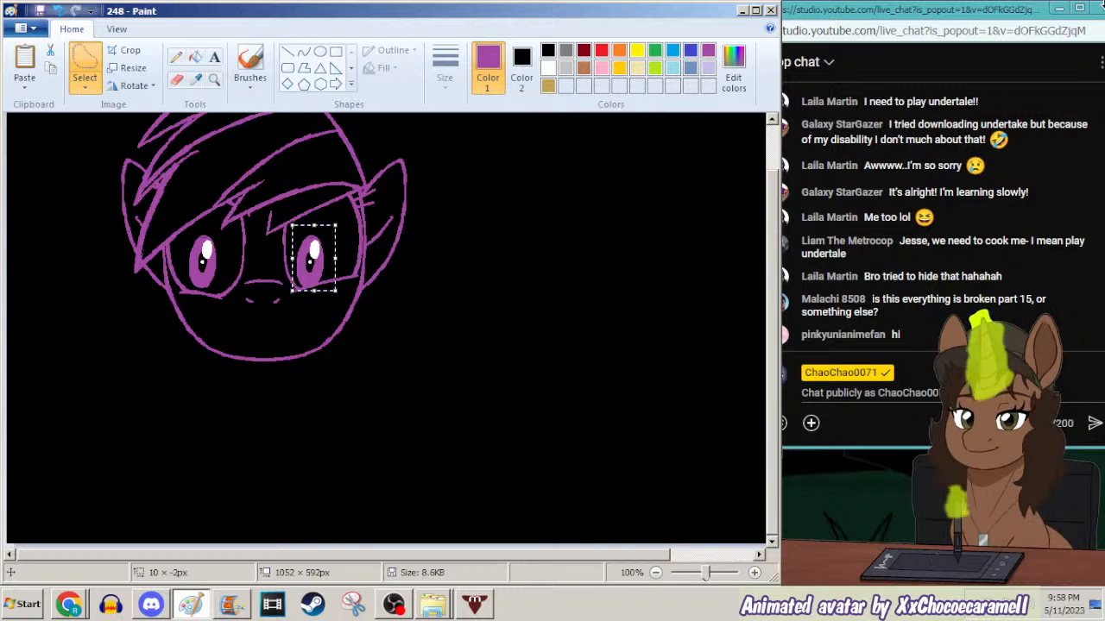
left_click(177, 61)
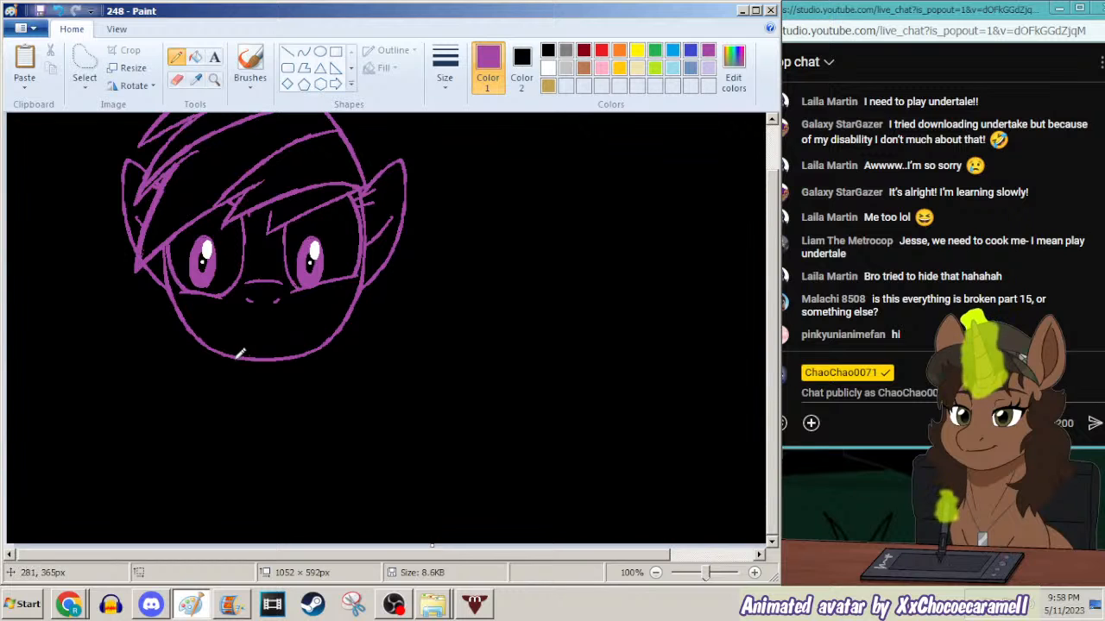
Try a curved neck and chest line running down from the chin, and undo it.
mouse_move(232, 355)
left_mouse_down()
mouse_move(242, 407)
mouse_move(247, 387)
mouse_move(243, 476)
left_mouse_up()
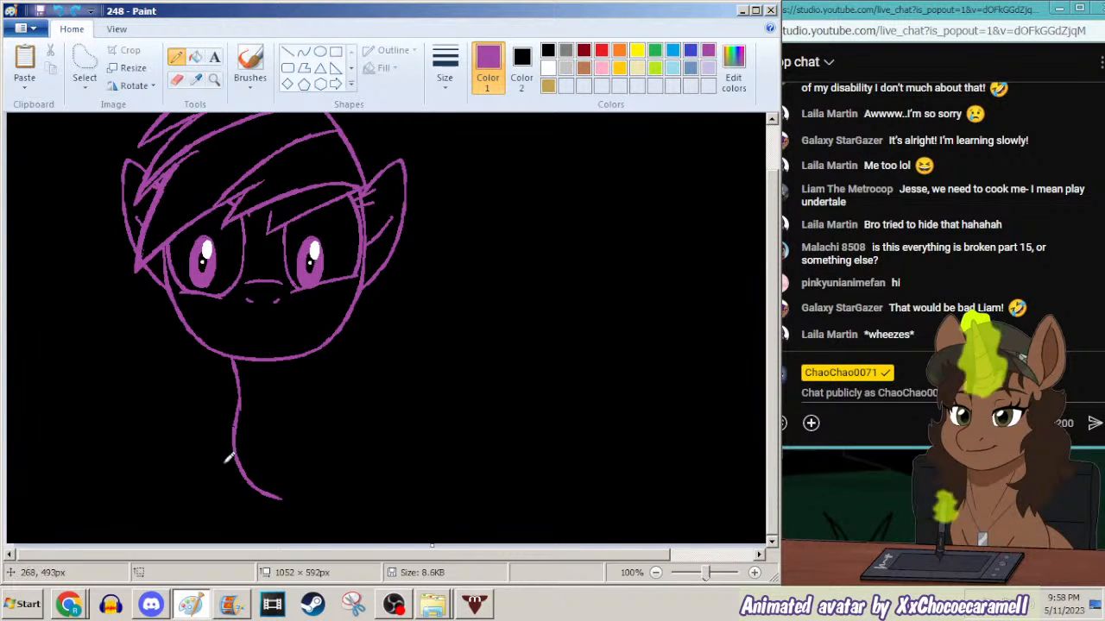
key("ctrl+z")
key("ctrl+z")
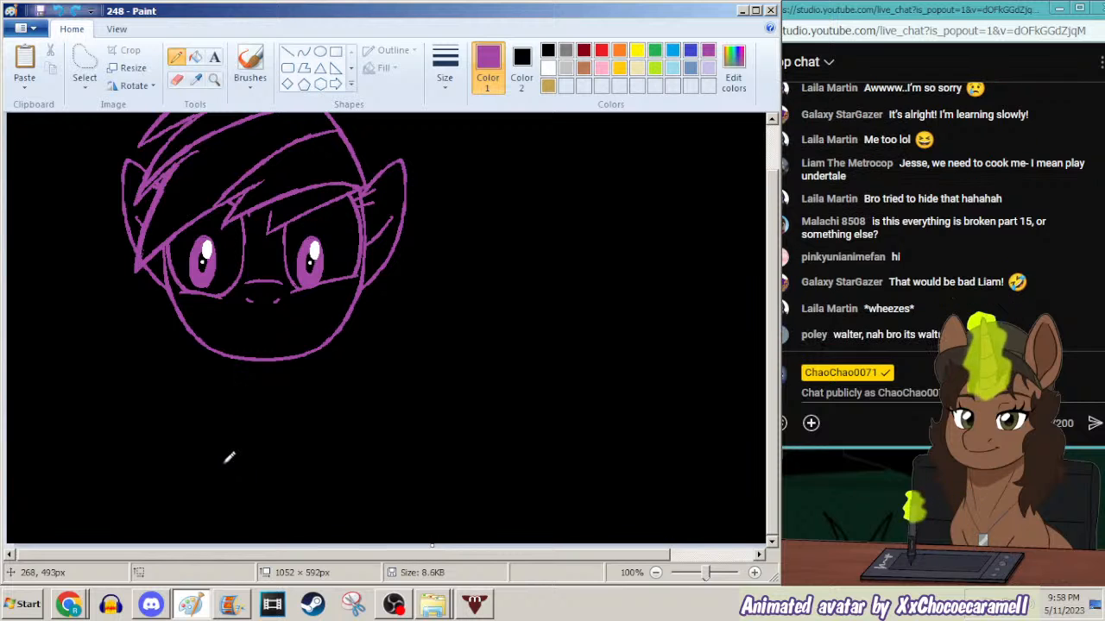
Draw a rounded purple chest curve below the head and an arched back curve to the right of it.
mouse_move(227, 416)
left_mouse_down()
mouse_move(220, 488)
mouse_move(220, 479)
mouse_move(251, 522)
left_mouse_up()
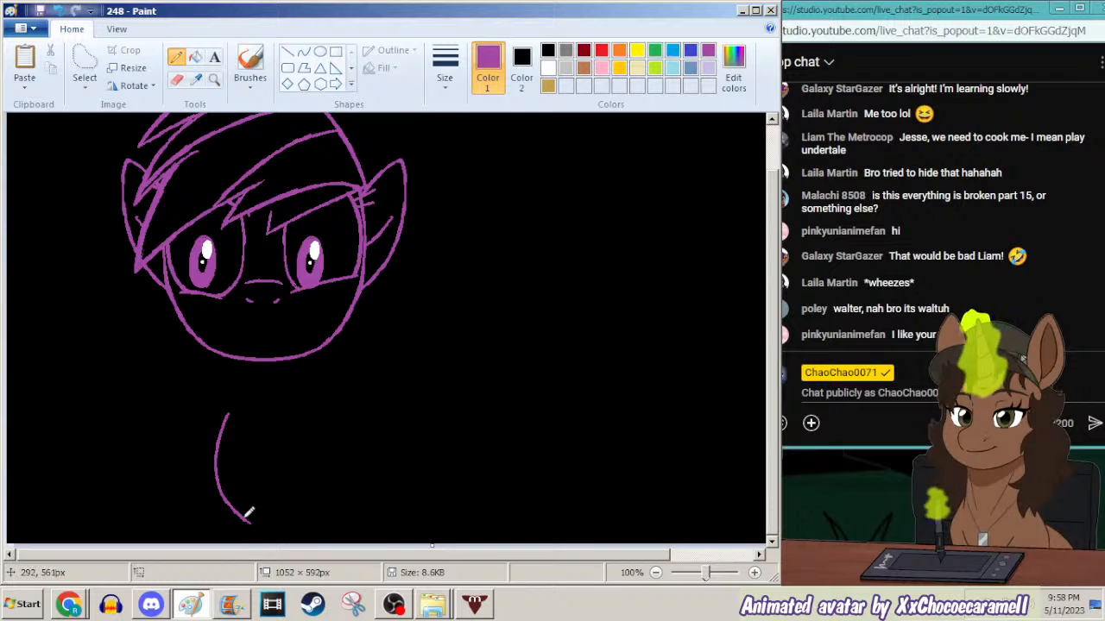
left_click_drag(281, 527, 331, 517)
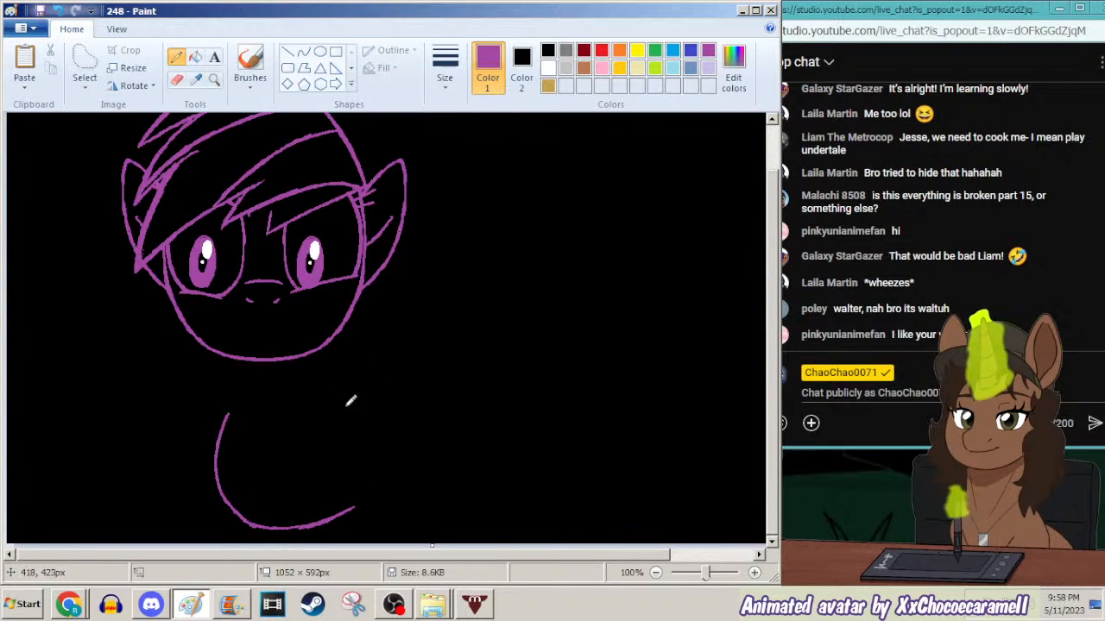
mouse_move(330, 393)
left_mouse_down()
mouse_move(371, 371)
mouse_move(429, 390)
left_mouse_up()
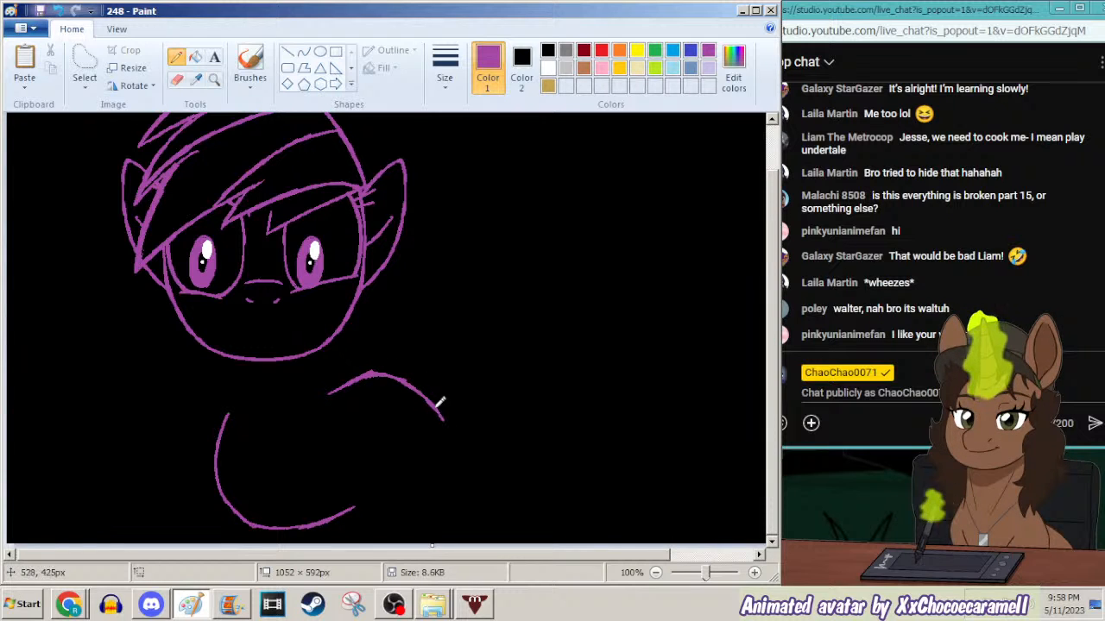
Select the chest and back curves and move them up and slightly right, closer to the pony's head.
left_click(85, 62)
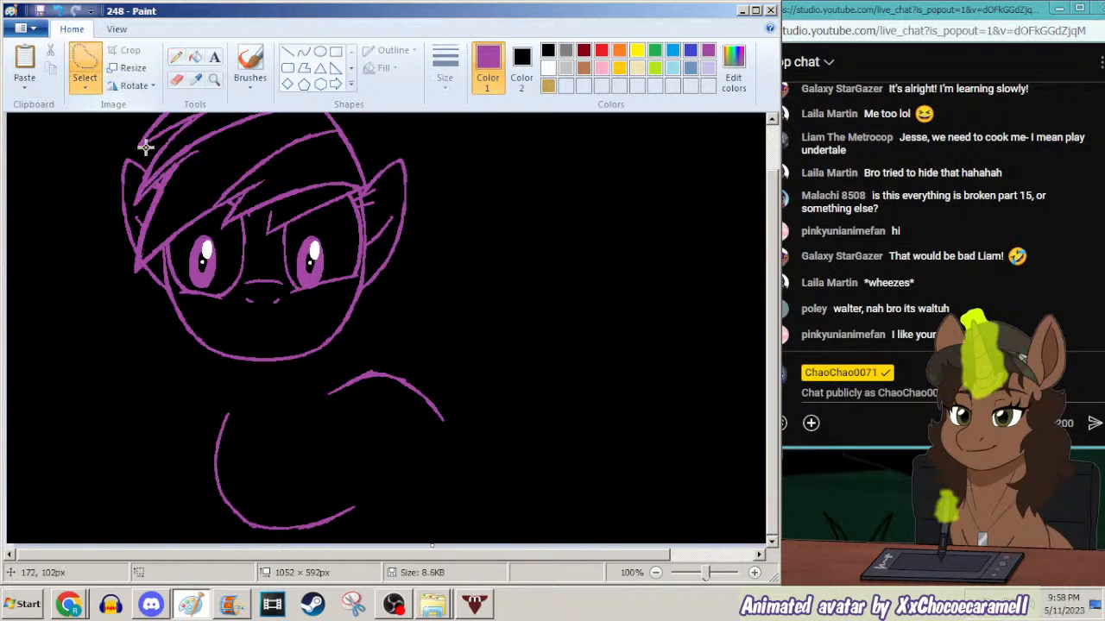
mouse_move(382, 329)
left_mouse_down()
mouse_move(193, 397)
mouse_move(476, 346)
mouse_move(409, 336)
left_mouse_up()
left_click_drag(417, 401, 421, 382)
left_click(621, 260)
mouse_move(438, 318)
left_mouse_down()
mouse_move(328, 353)
mouse_move(282, 491)
mouse_move(422, 311)
left_mouse_up()
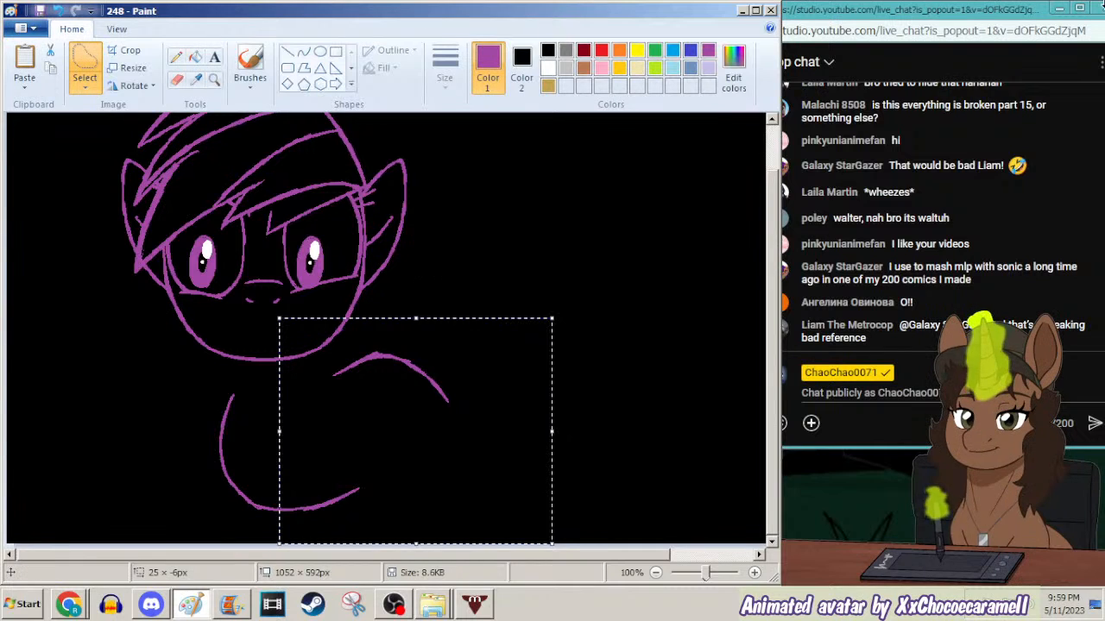
Extend the chest curve toward the back and the back curve down the flank, and check the earlier frames in Movie Maker.
left_click(176, 57)
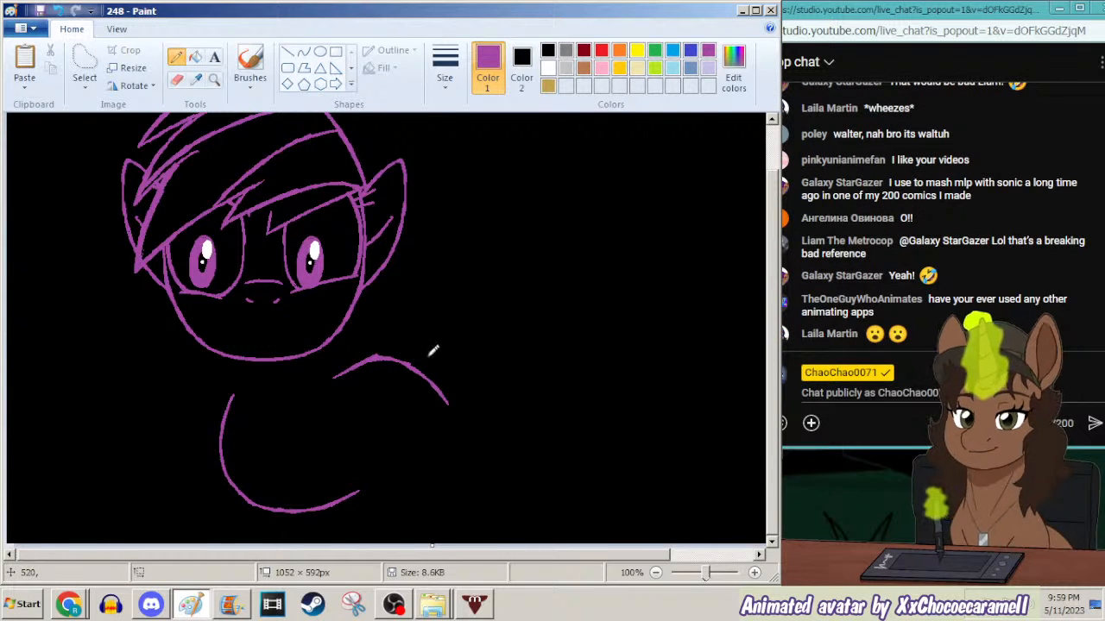
left_click_drag(341, 499, 397, 471)
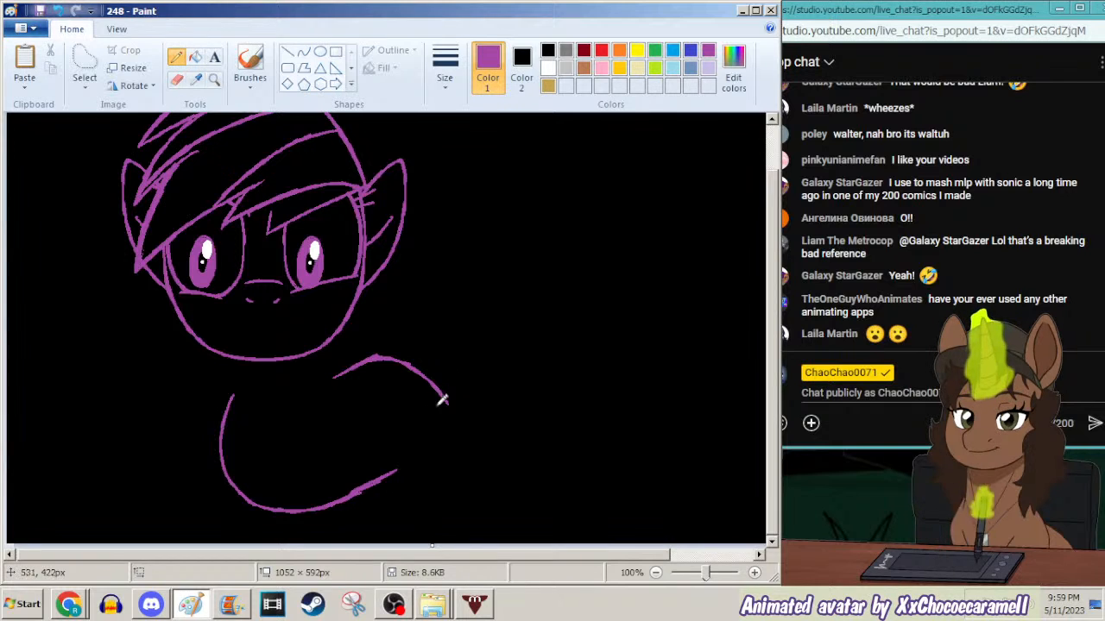
left_click_drag(441, 389, 458, 472)
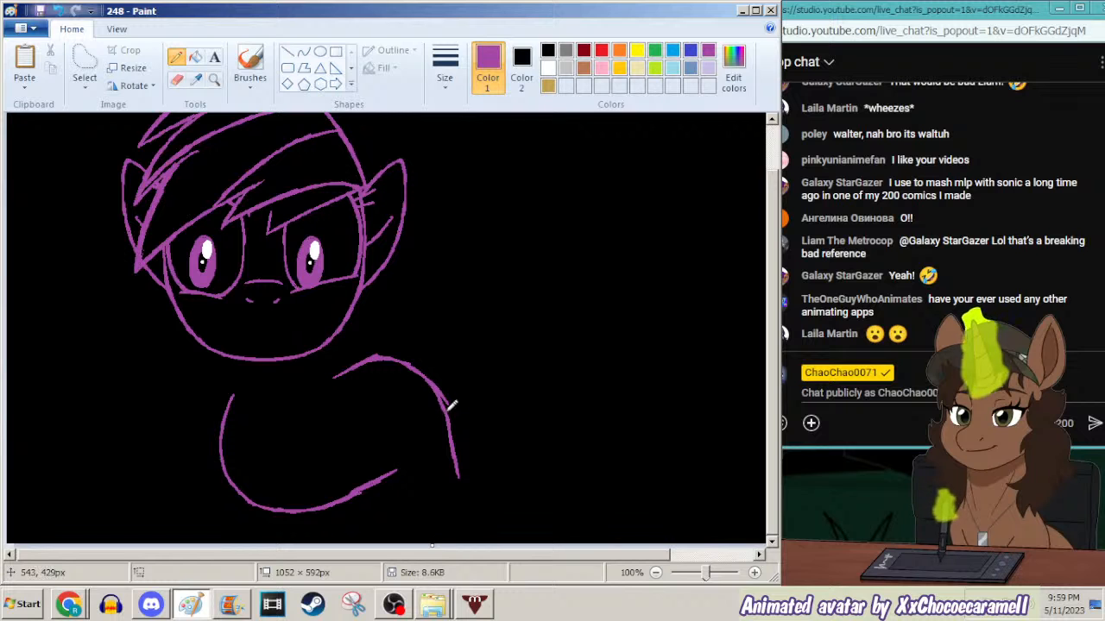
left_click(233, 605)
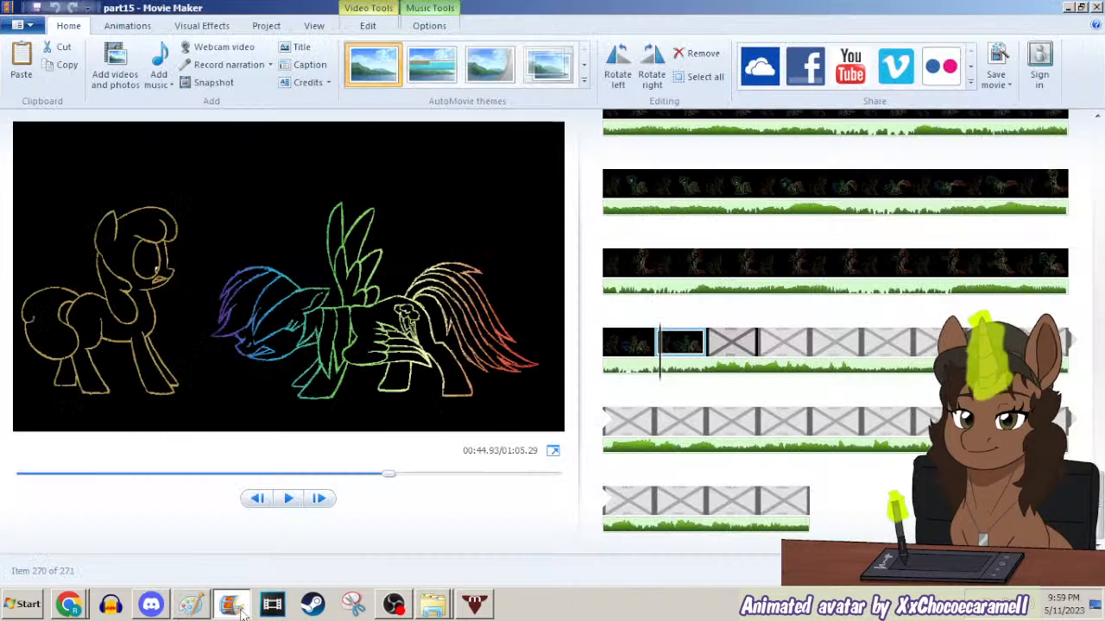
left_click(197, 604)
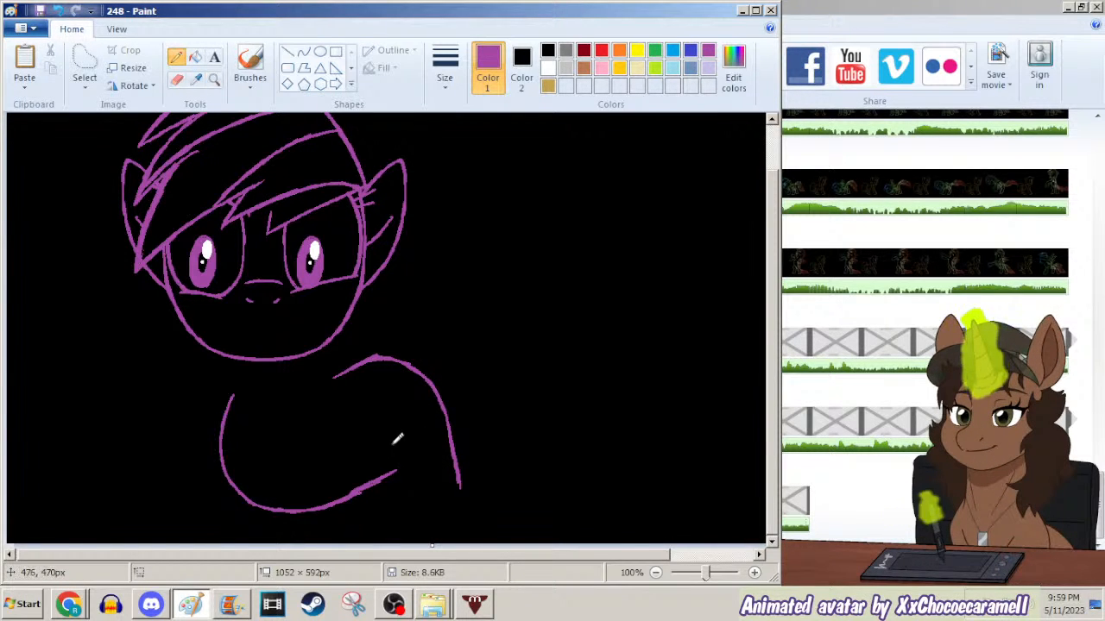
Select the back curve with the end of the chest line and shift it left to narrow the body.
left_click(85, 69)
mouse_move(379, 333)
left_mouse_down()
mouse_move(345, 422)
mouse_move(352, 476)
mouse_move(469, 321)
mouse_move(393, 305)
left_mouse_up()
key("Left")
key("Left")
key("Left")
key("Left")
key("Left")
key("Left")
key("Left")
key("Left")
key("Left")
key("Left")
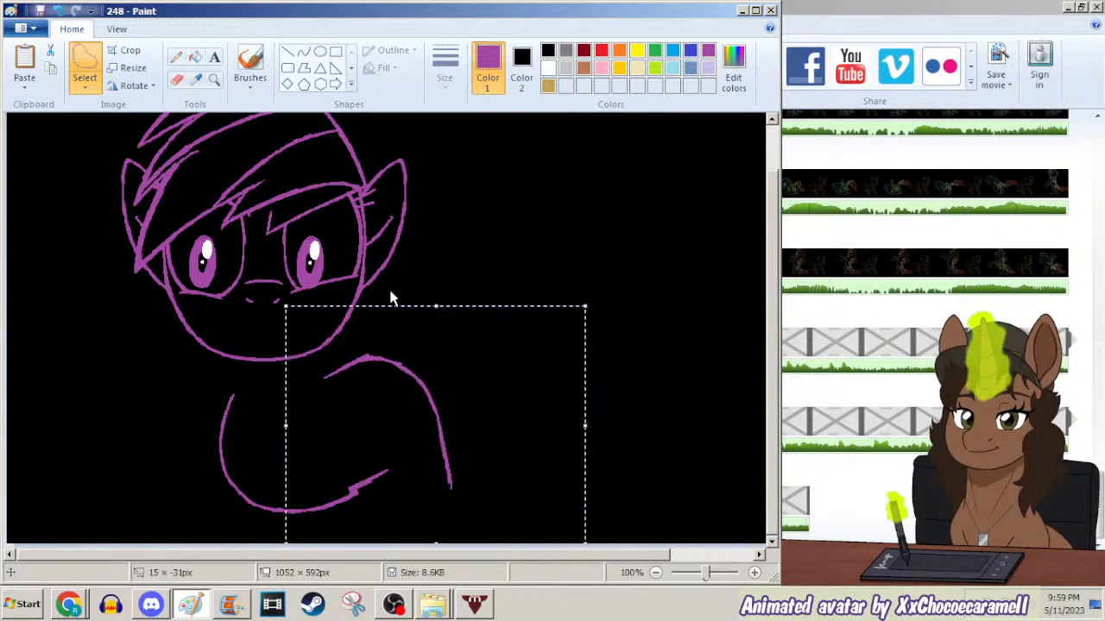
key("Left")
key("Left")
key("Left")
key("Left")
key("Left")
key("Left")
key("Left")
key("Left")
key("Left")
key("Left")
key("Right")
key("Right")
key("Right")
key("Right")
key("Right")
key("Right")
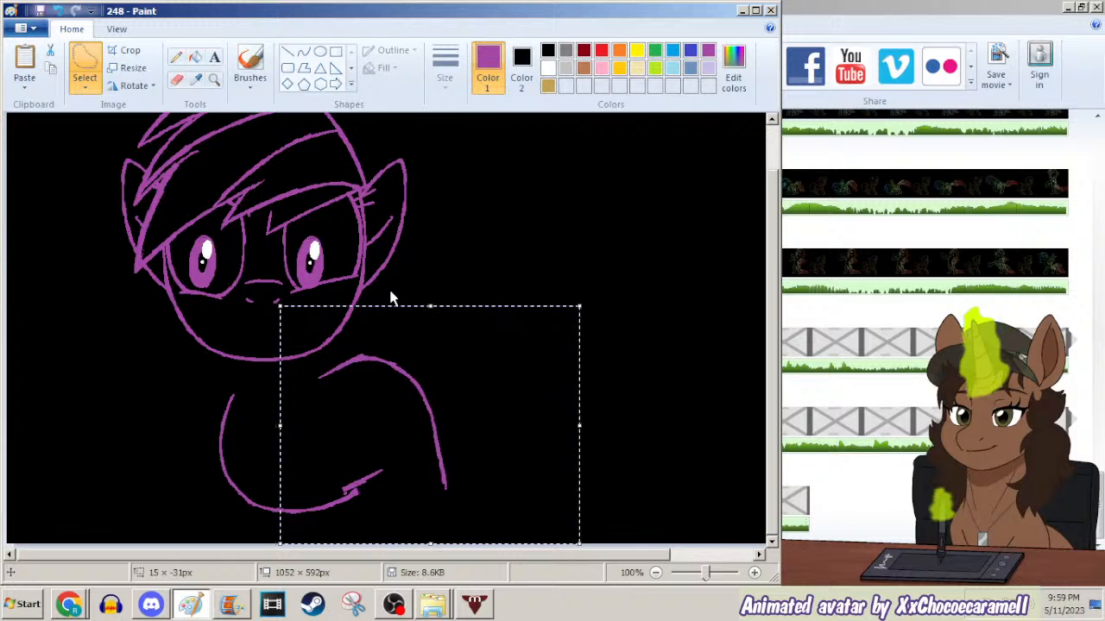
Rejoin the chest curve with an upturned end, minimize Movie Maker, and add the belly line and the neck line behind the jaw.
left_click(175, 57)
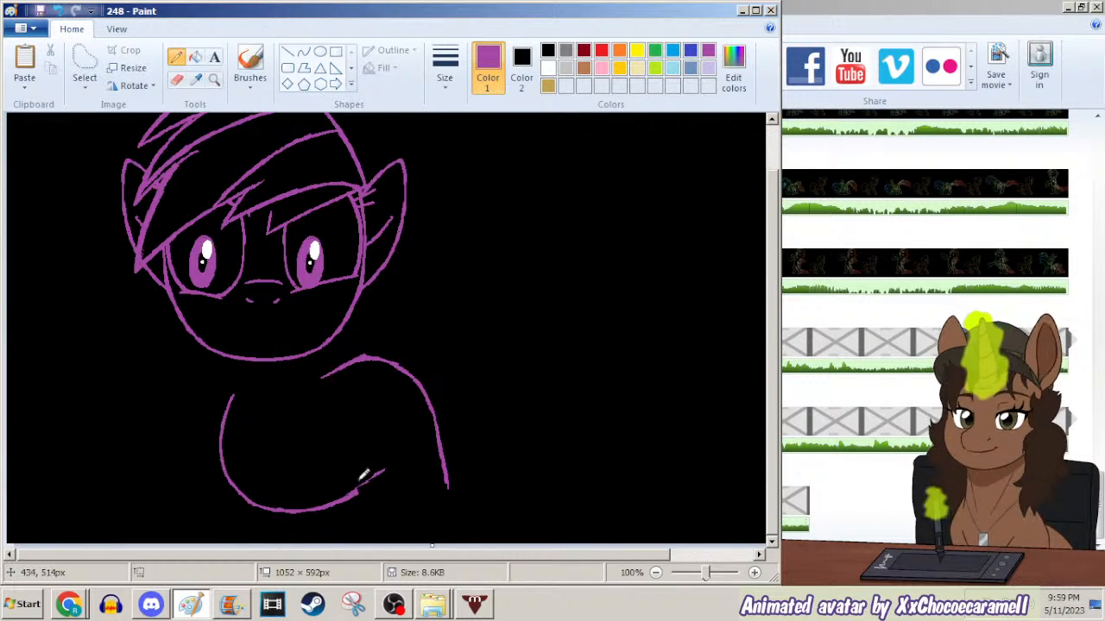
left_click_drag(357, 492, 381, 471)
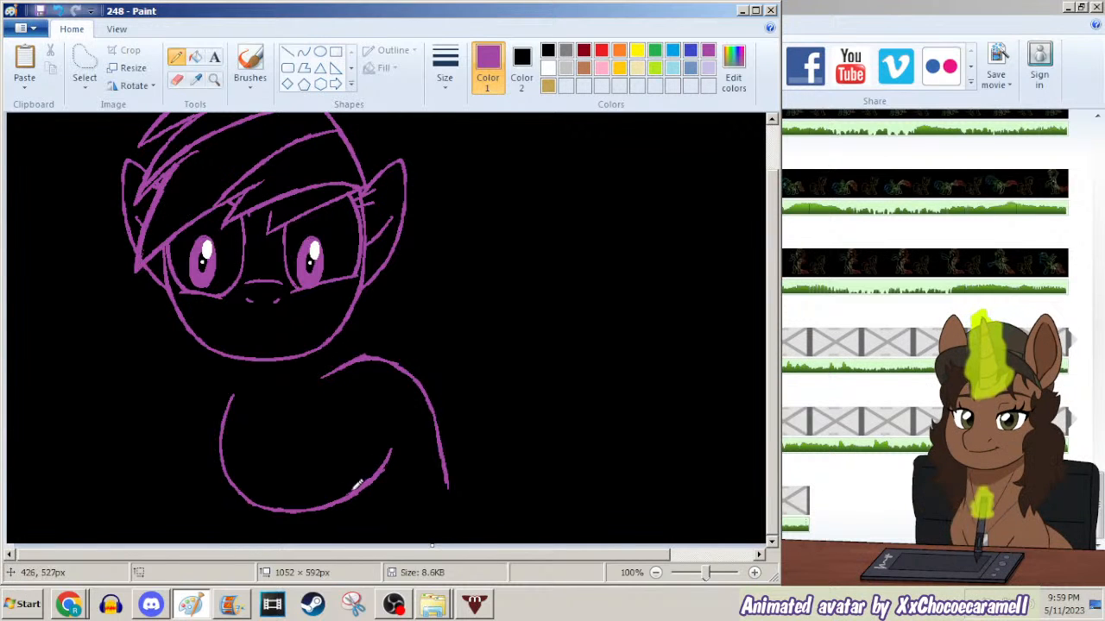
left_click(1066, 7)
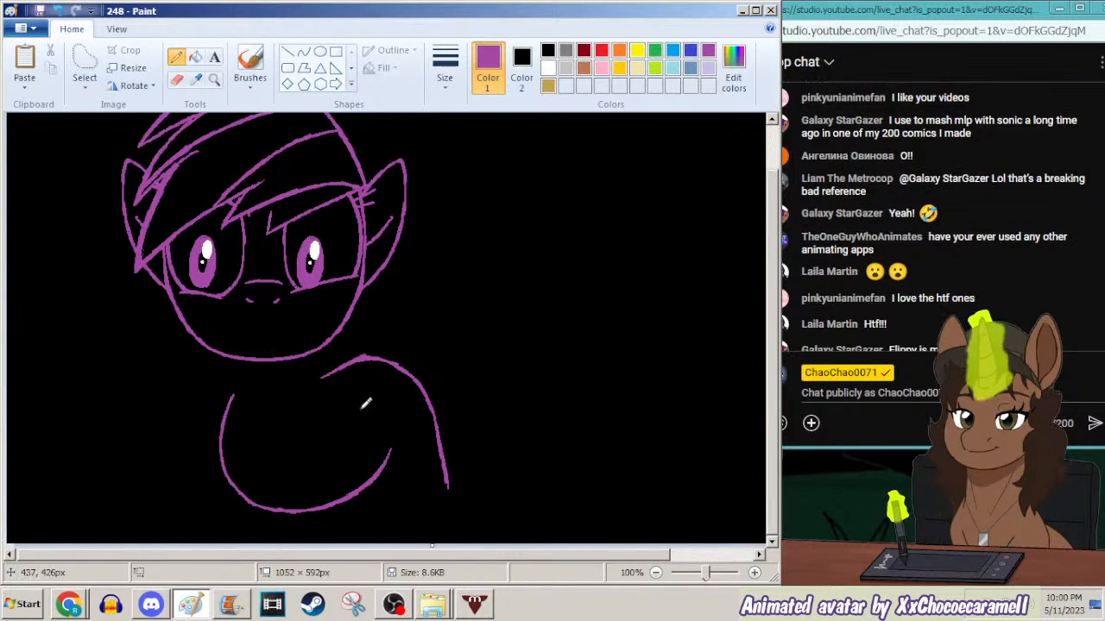
left_click_drag(380, 469, 425, 506)
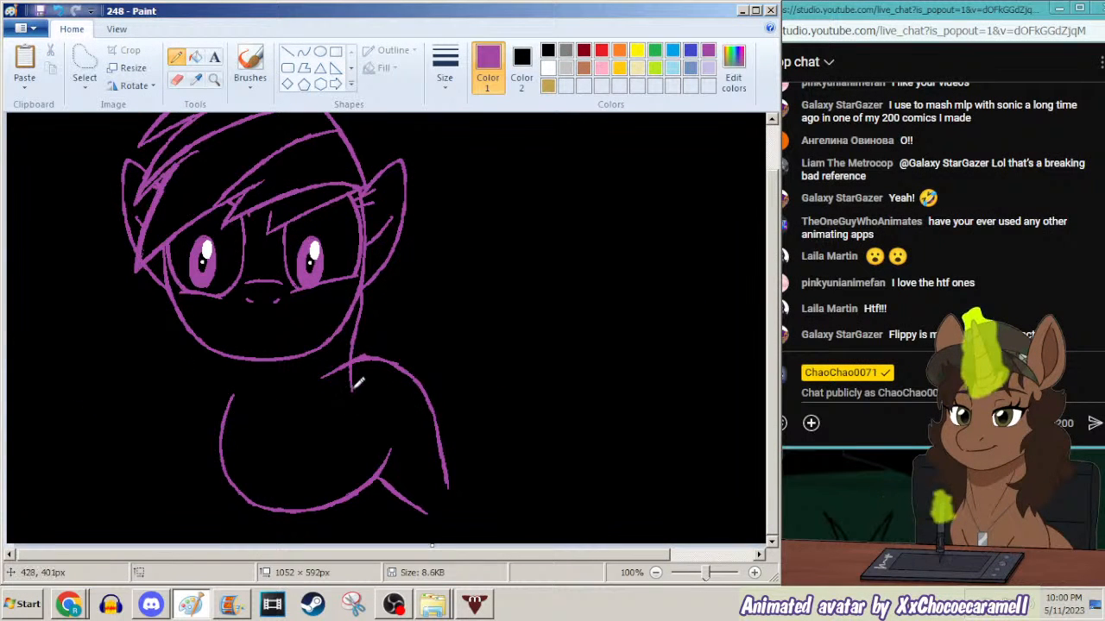
Try jagged mane locks hanging from the neck over the chest, and undo them.
mouse_move(360, 399)
left_mouse_down()
mouse_move(325, 498)
mouse_move(330, 429)
left_mouse_up()
mouse_move(281, 496)
left_mouse_down()
mouse_move(314, 445)
mouse_move(314, 411)
mouse_move(278, 433)
mouse_move(302, 347)
left_mouse_up()
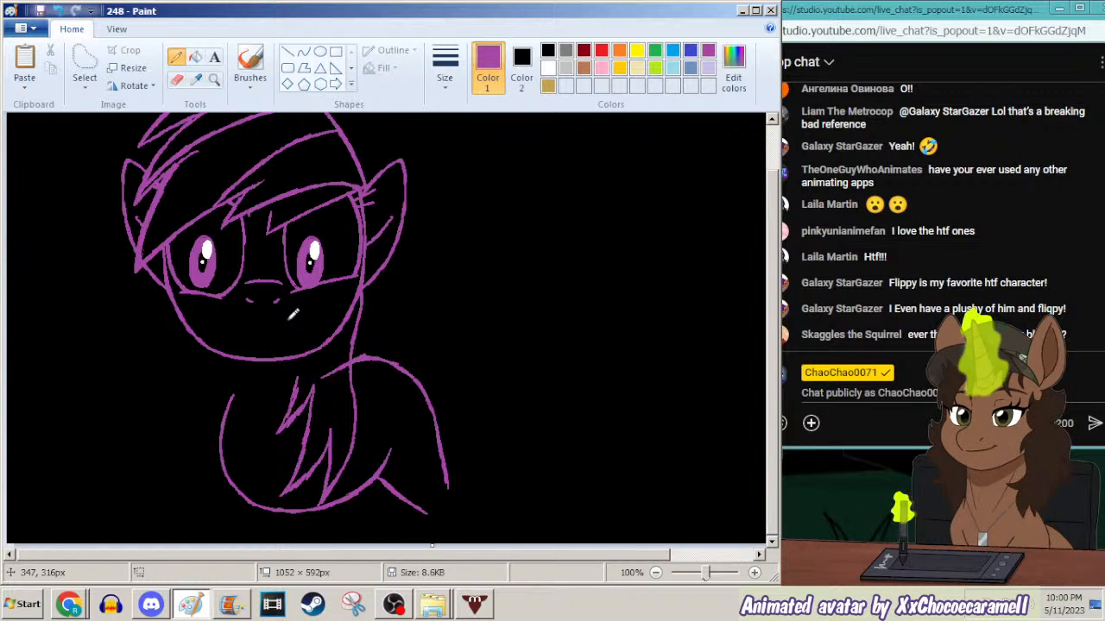
key("ctrl+z")
key("ctrl+z")
key("ctrl+z")
key("ctrl+z")
key("ctrl+z")
key("ctrl+z")
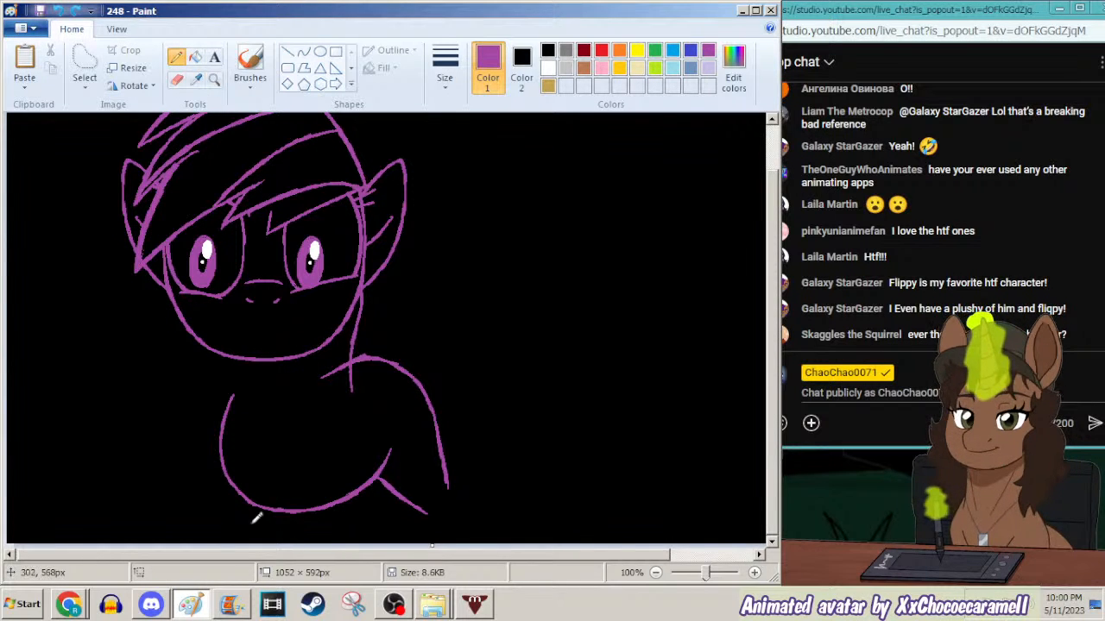
Check the Movie Maker frame, try a mane piece under the chin with a long lock over the chest, and undo it.
left_click(234, 603)
left_click(234, 603)
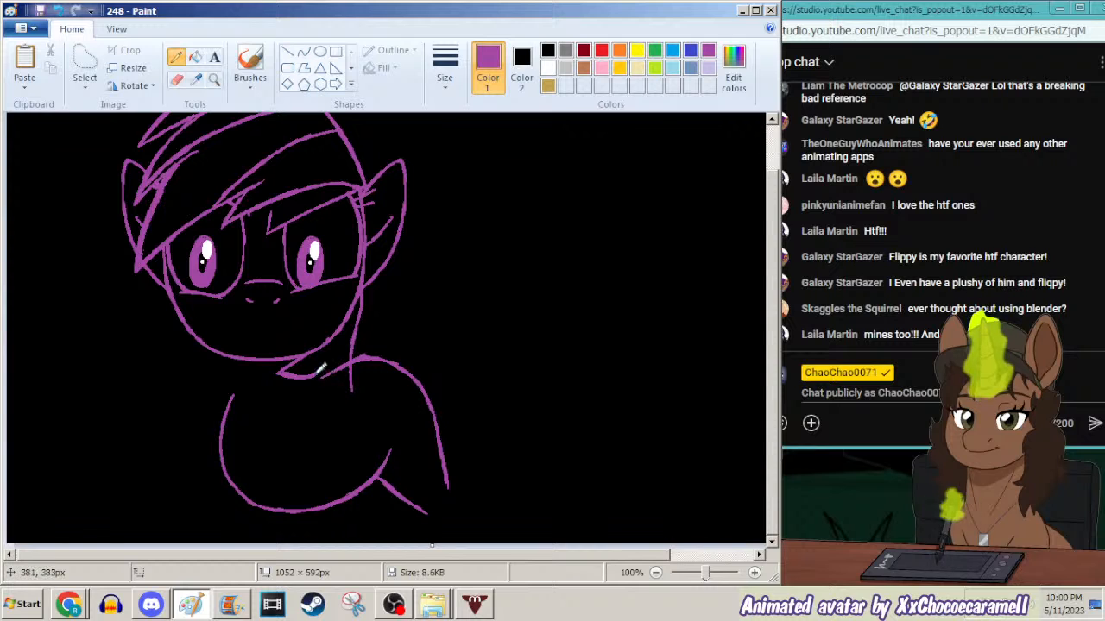
left_click_drag(296, 404, 283, 435)
key("ctrl+z")
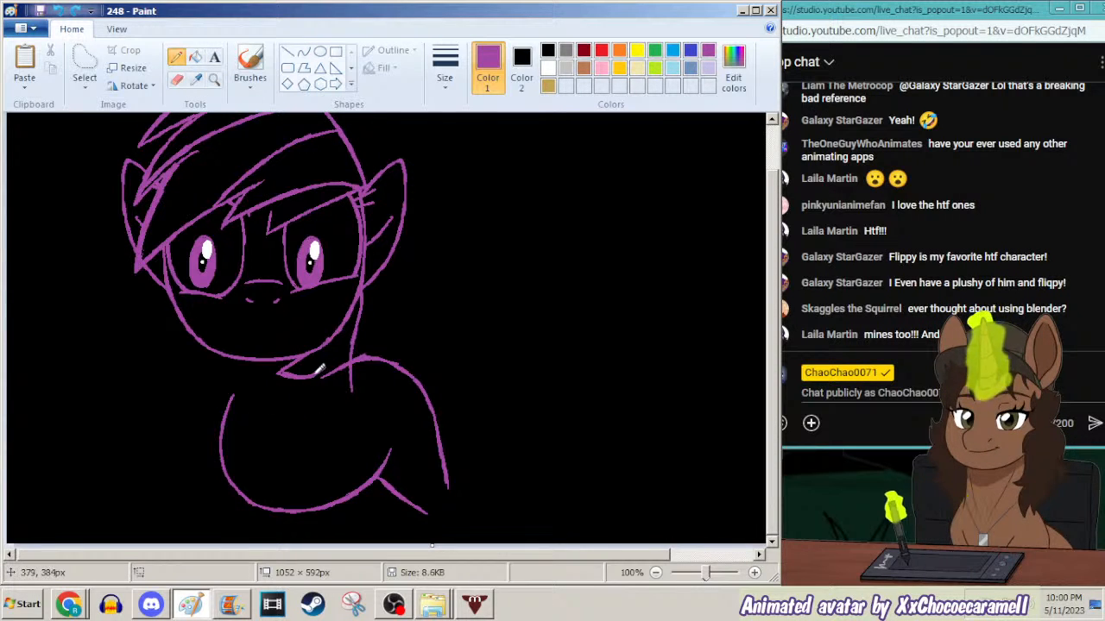
mouse_move(313, 369)
left_mouse_down()
mouse_move(292, 423)
mouse_move(302, 494)
left_mouse_up()
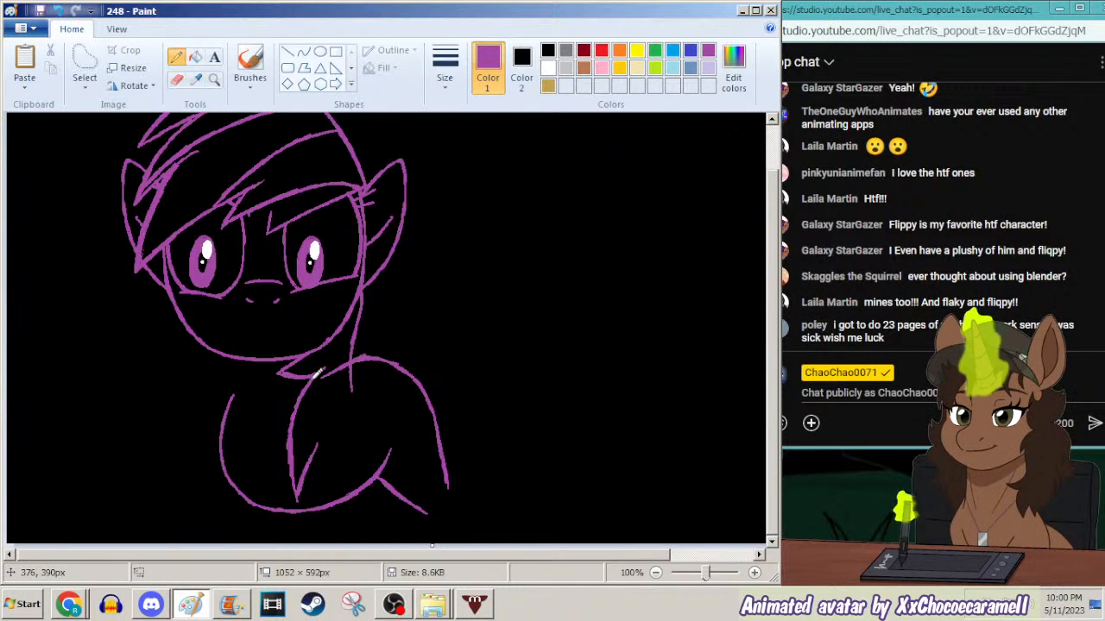
key("ctrl+z")
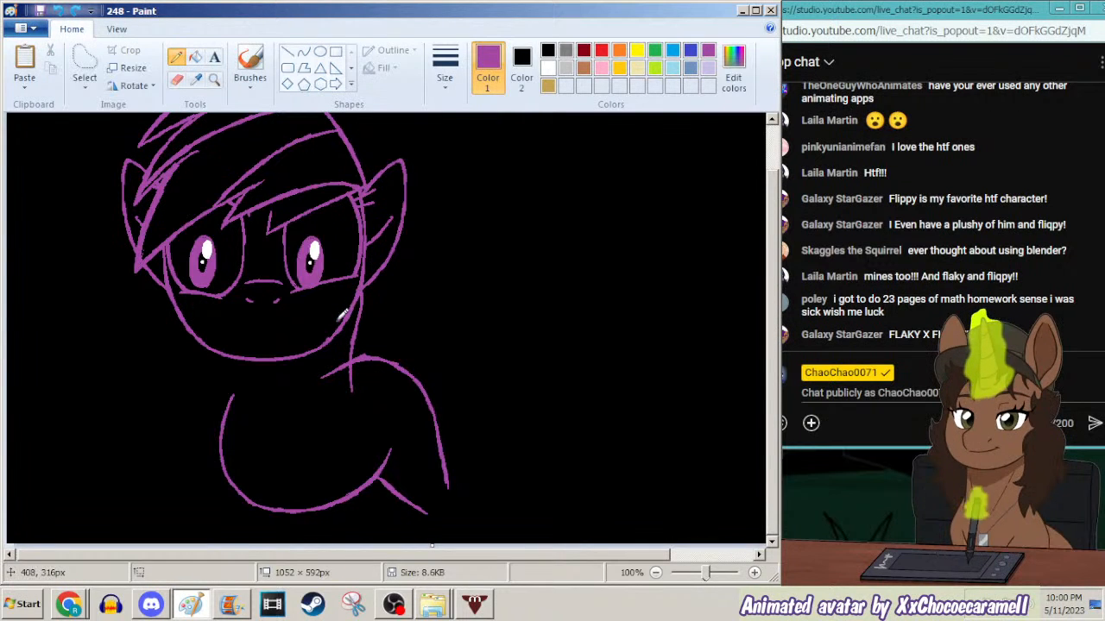
Draw a gathered mane below the cheek with two long pointed locks over the chest, clearing the stray lines from the cheek.
mouse_move(325, 318)
left_mouse_down()
mouse_move(342, 340)
mouse_move(322, 327)
mouse_move(326, 316)
left_mouse_up()
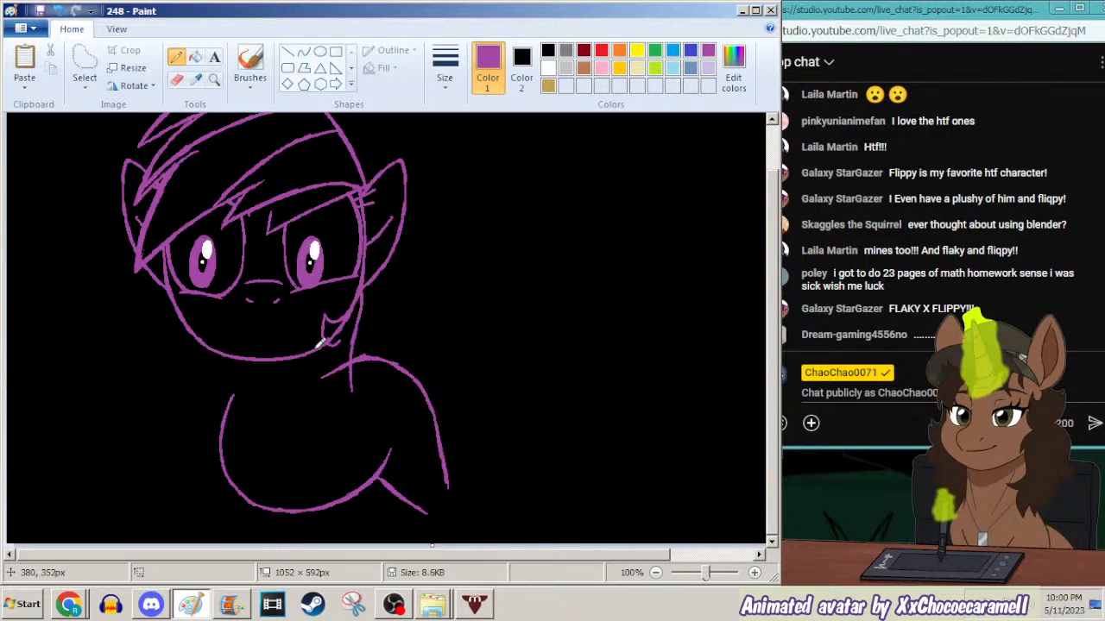
mouse_move(322, 342)
left_mouse_down()
mouse_move(298, 447)
mouse_move(298, 434)
mouse_move(304, 468)
mouse_move(325, 414)
mouse_move(327, 496)
mouse_move(355, 379)
left_mouse_up()
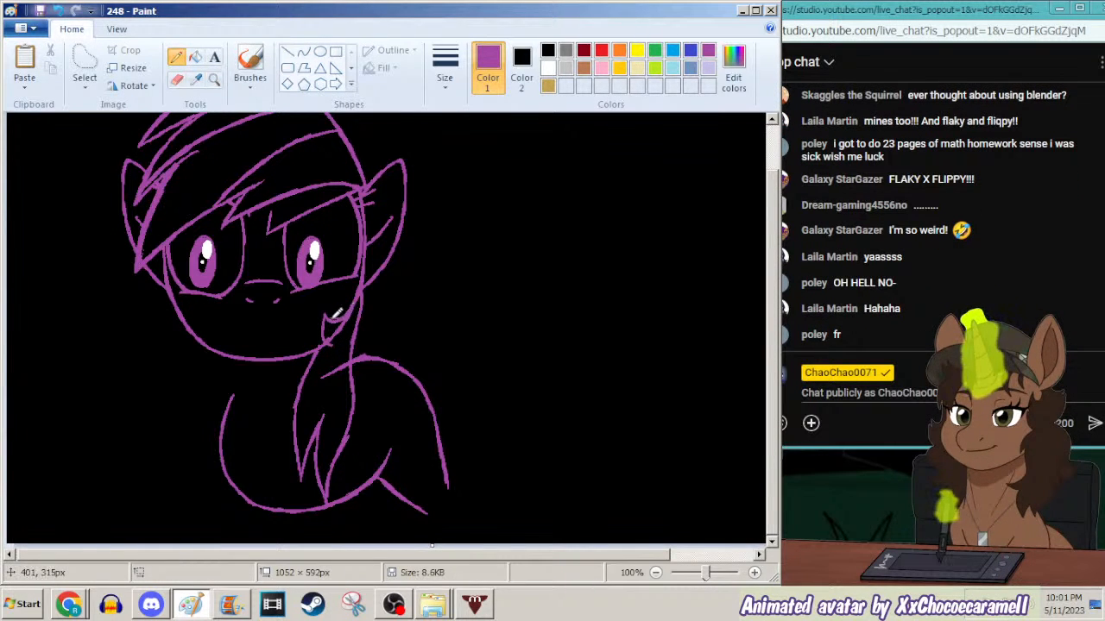
left_click_drag(319, 302, 333, 349)
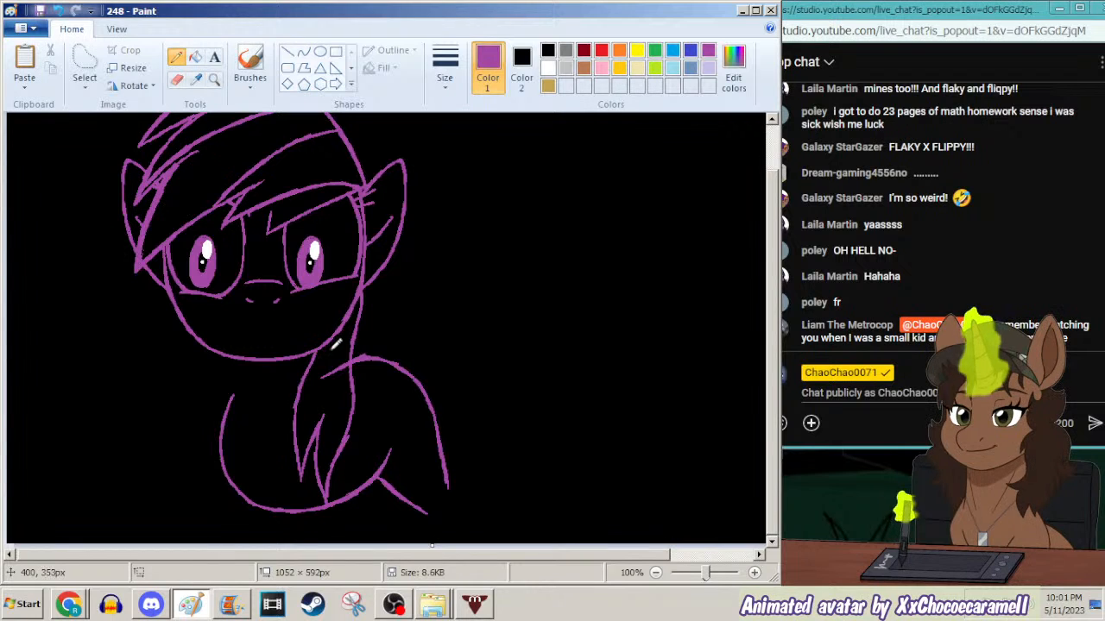
key("ctrl+z")
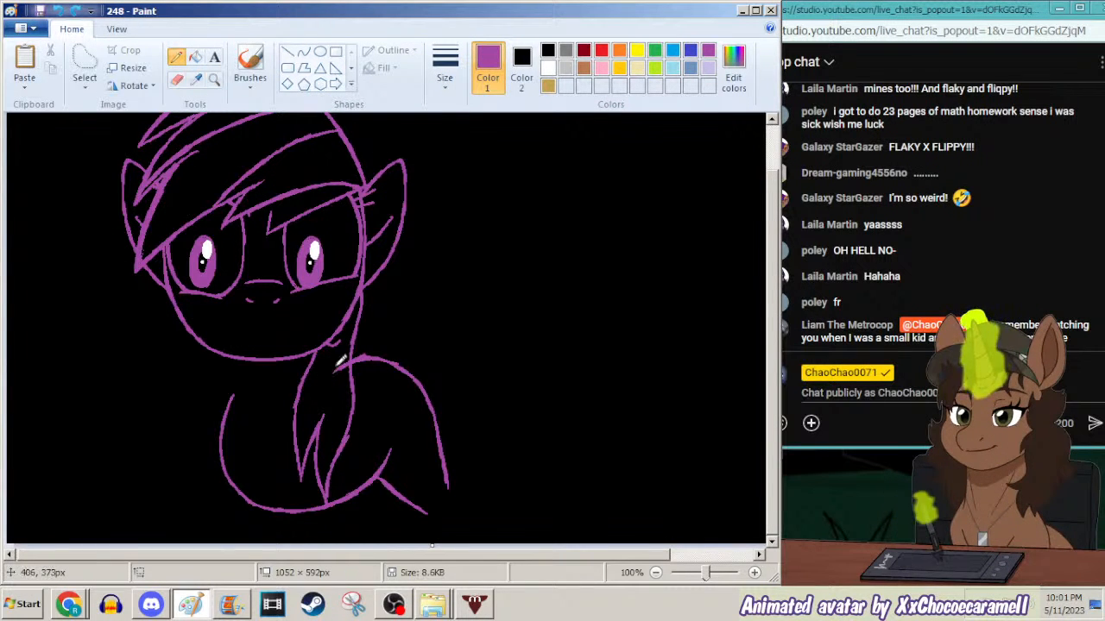
Erase the back line crossing the mane, outline the hair tie under the jaw, and extend the inner lock line up to the neck.
left_click(444, 69)
left_click(438, 143)
left_click_drag(322, 424, 337, 398)
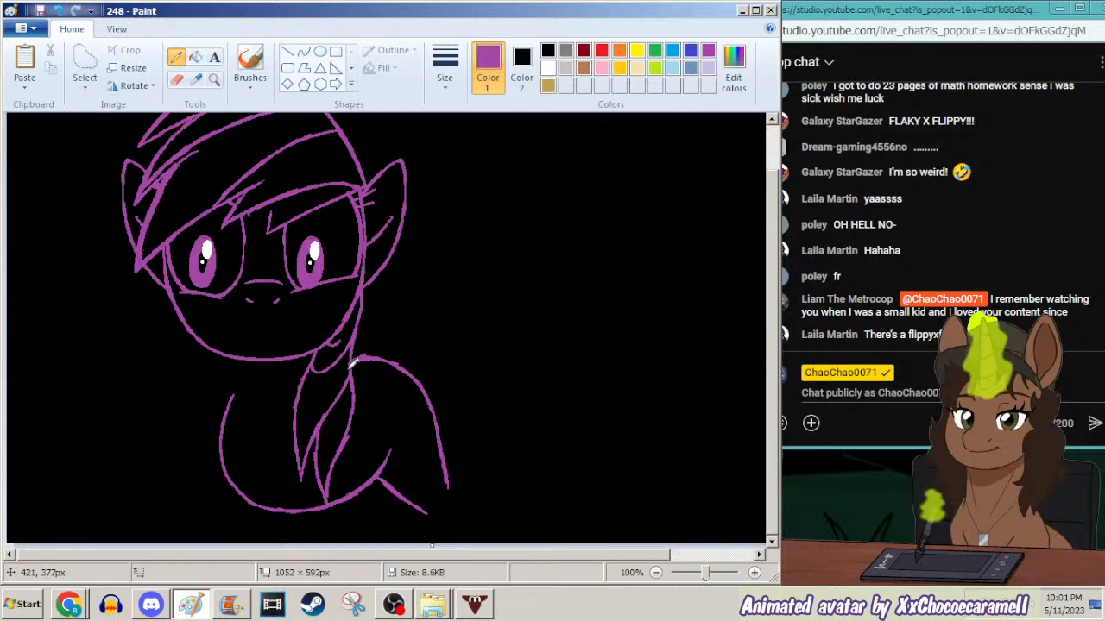
Try shading the hair tie area under the jaw with purple hatching, and undo it.
left_click_drag(326, 349, 354, 327)
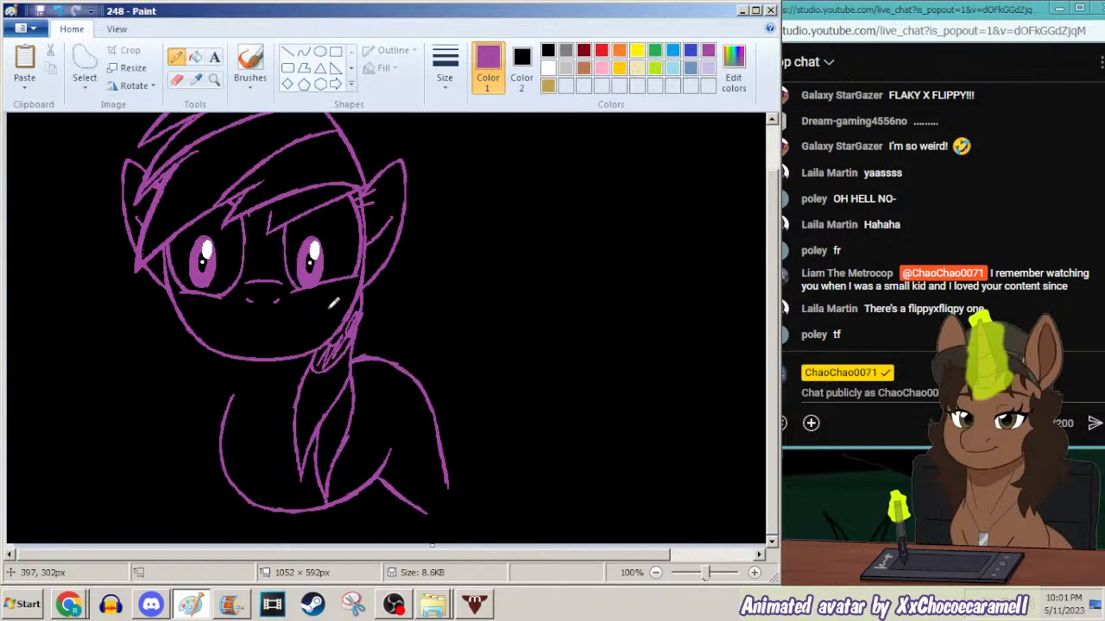
key("ctrl+z")
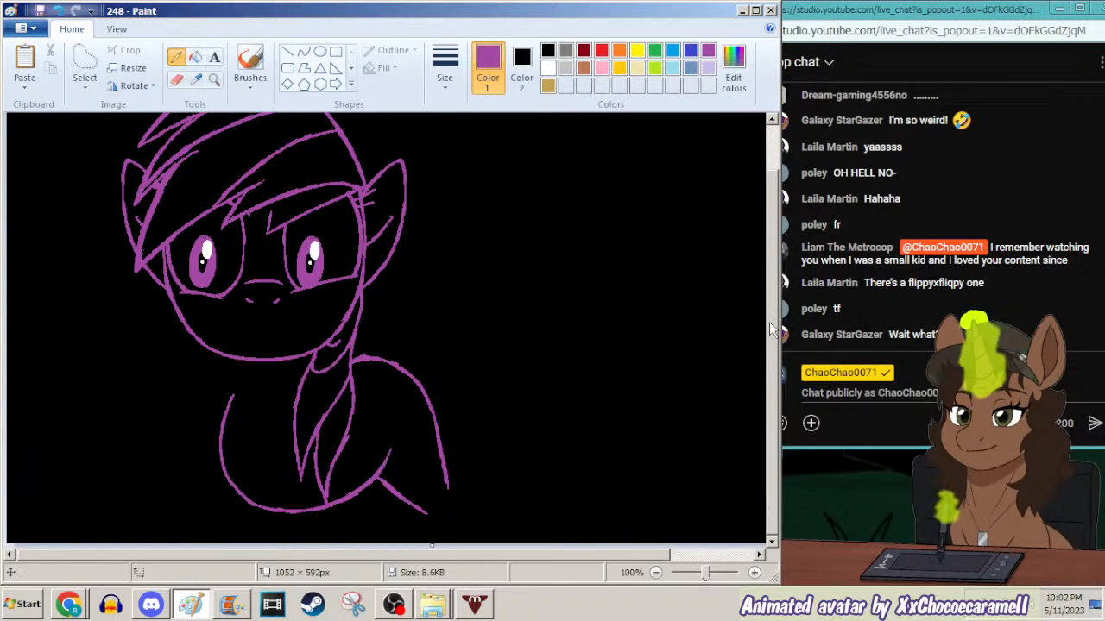
scroll(777, 328, "up", 2)
scroll(701, 354, "down", 2)
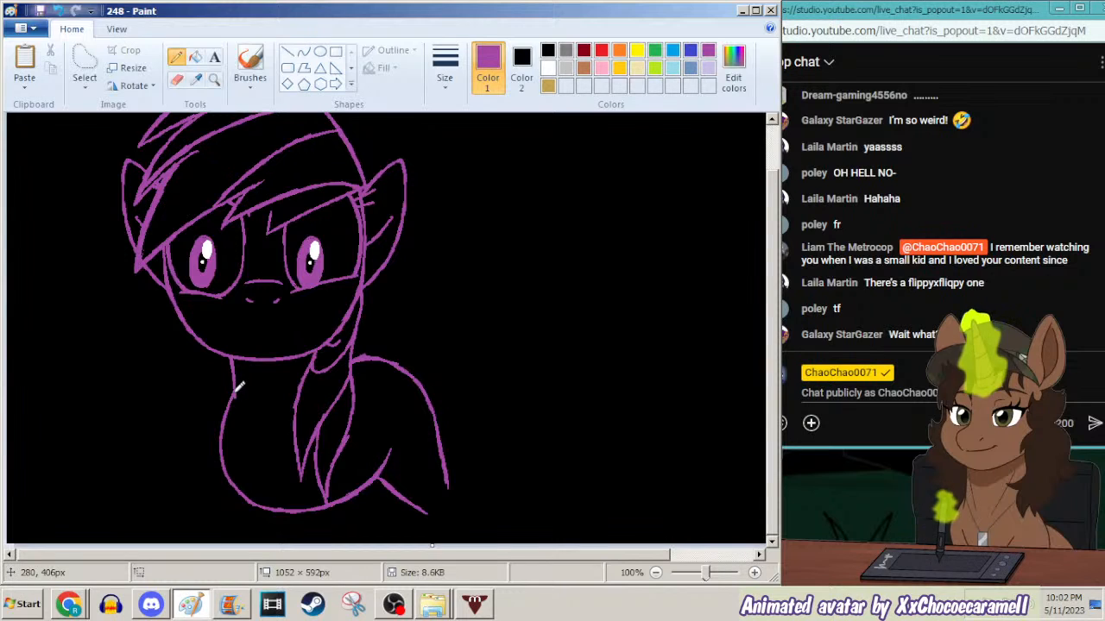
Redraw the chest's left side slightly further in below the front neck line, erase the old curve, and check the Movie Maker frame.
mouse_move(233, 399)
left_mouse_down()
mouse_move(230, 448)
mouse_move(249, 491)
mouse_move(285, 504)
left_mouse_up()
left_click(446, 91)
left_click(408, 186)
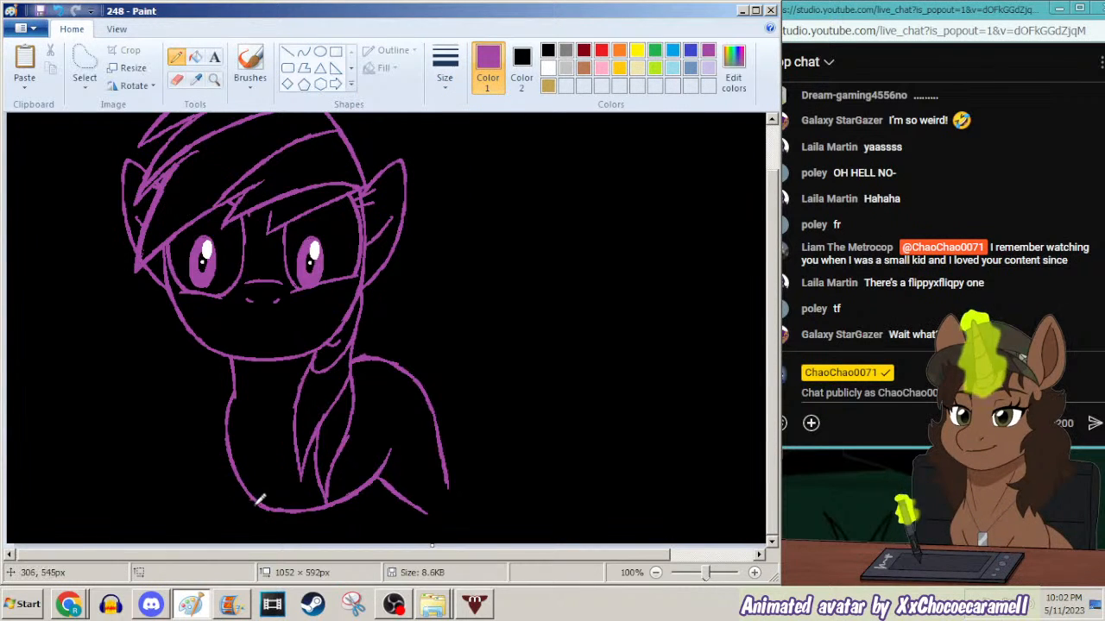
left_click(455, 81)
left_click(420, 129)
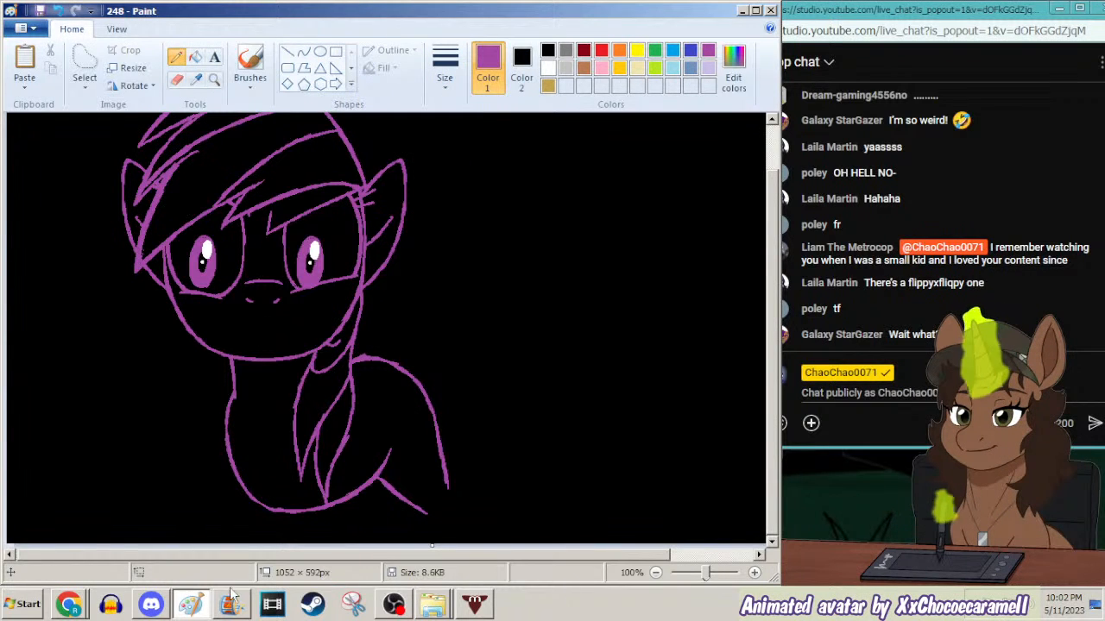
left_click(230, 605)
left_click(231, 604)
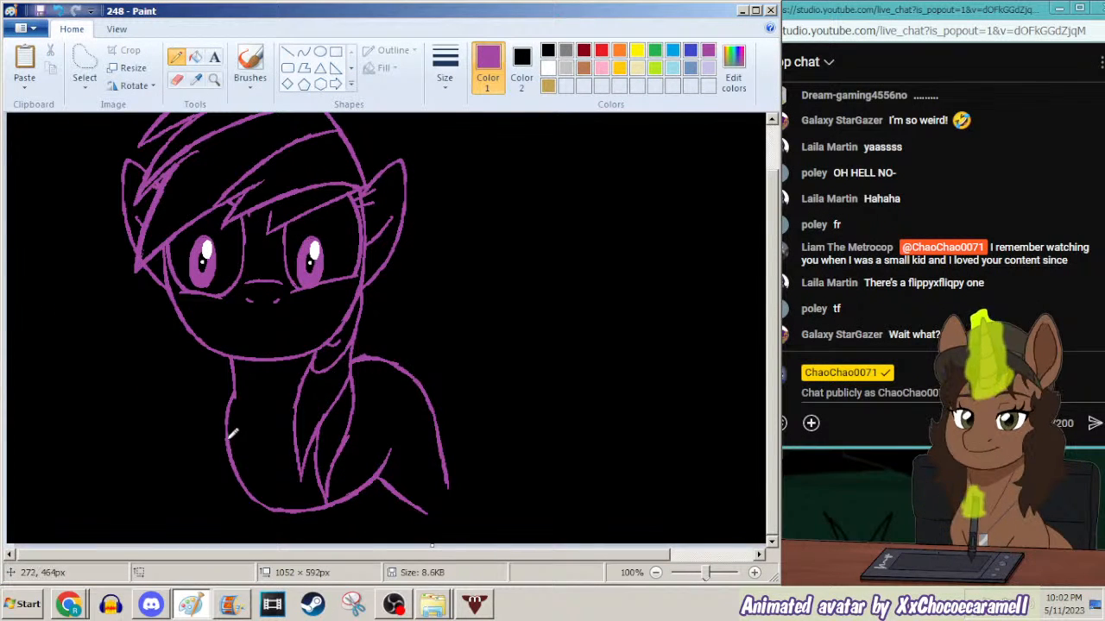
Draw the outer lines of both forelegs down to the canvas edge, replacing the chest's left side with the left leg line.
left_click_drag(226, 457, 191, 542)
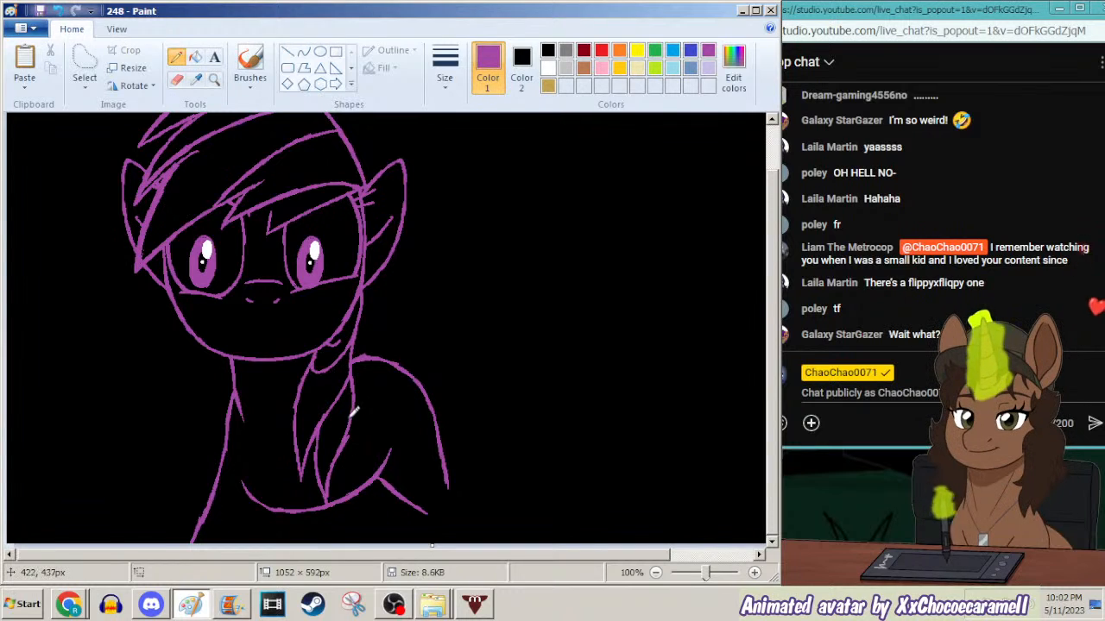
left_click_drag(364, 487, 378, 537)
key("ctrl+z")
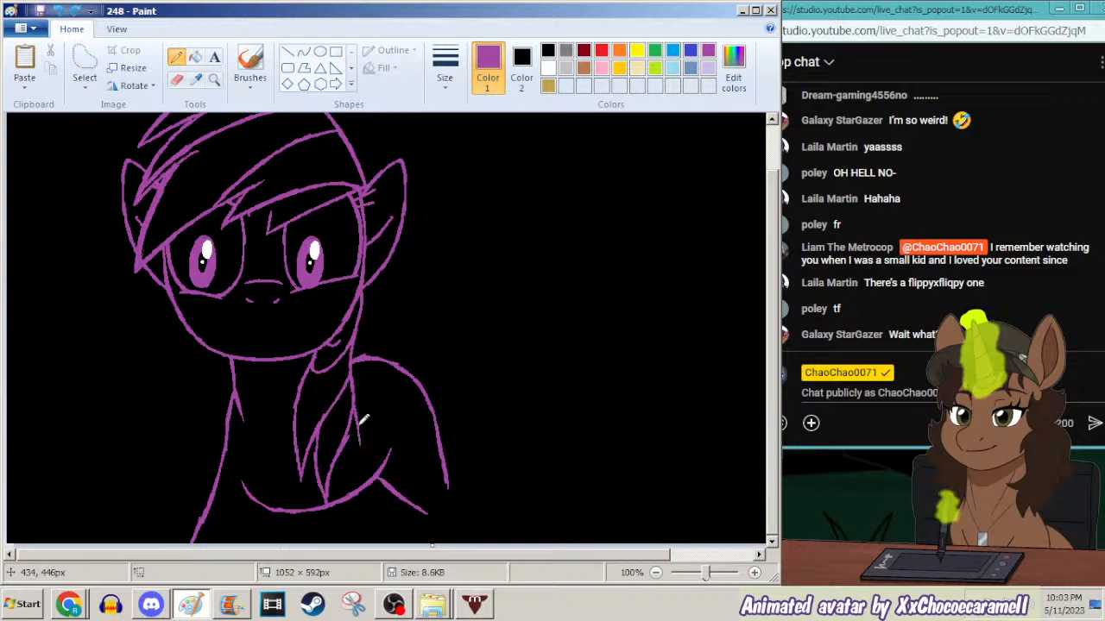
left_click_drag(367, 457, 395, 542)
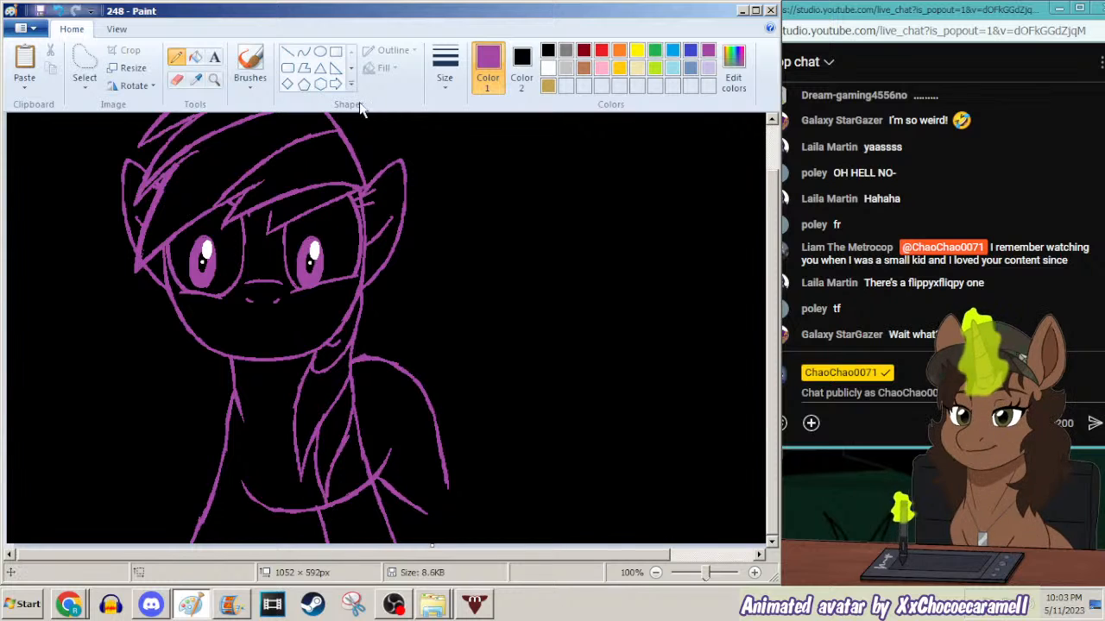
Draw the left foreleg's inner line from the chest curve to the canvas edge, redoing it slightly further left.
left_click_drag(277, 511, 268, 546)
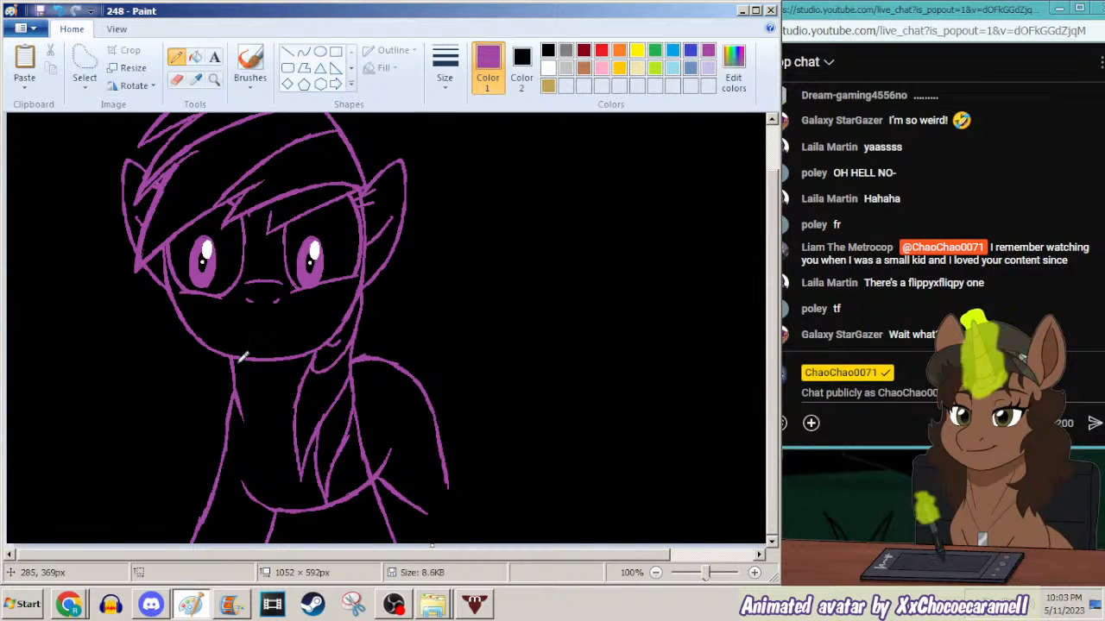
key("ctrl+z")
left_click_drag(274, 507, 258, 545)
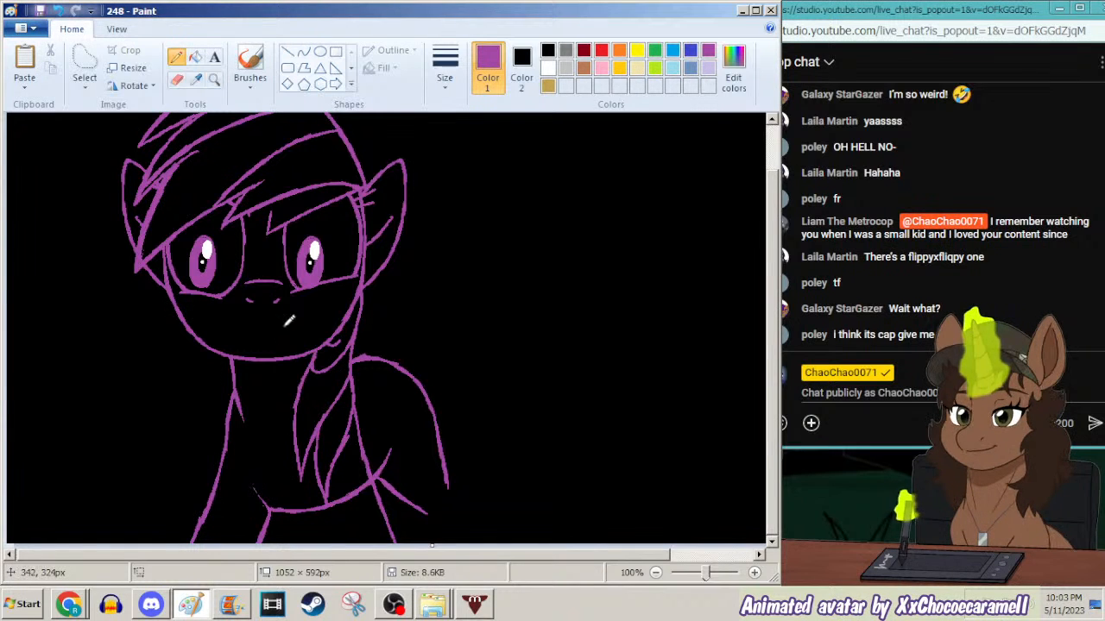
Undo the last strokes, draw the right foreleg's inner line to the canvas edge, and erase the chest curve and stray leg line beyond it.
key("ctrl+z")
key("ctrl+z")
key("ctrl+z")
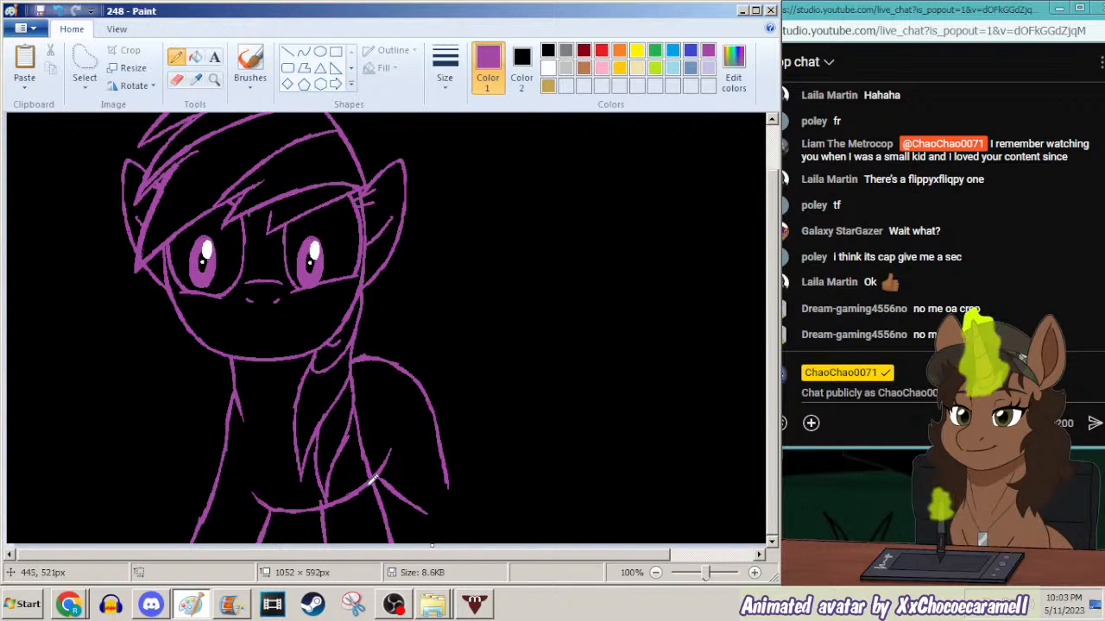
left_click(444, 67)
left_click(436, 177)
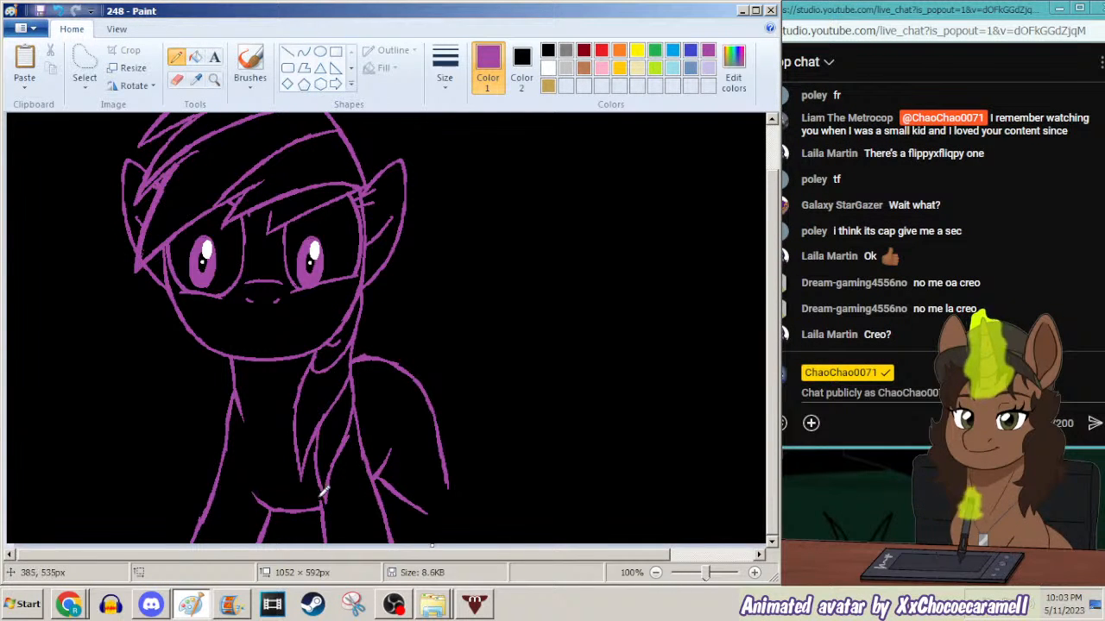
left_click(444, 82)
left_click(406, 145)
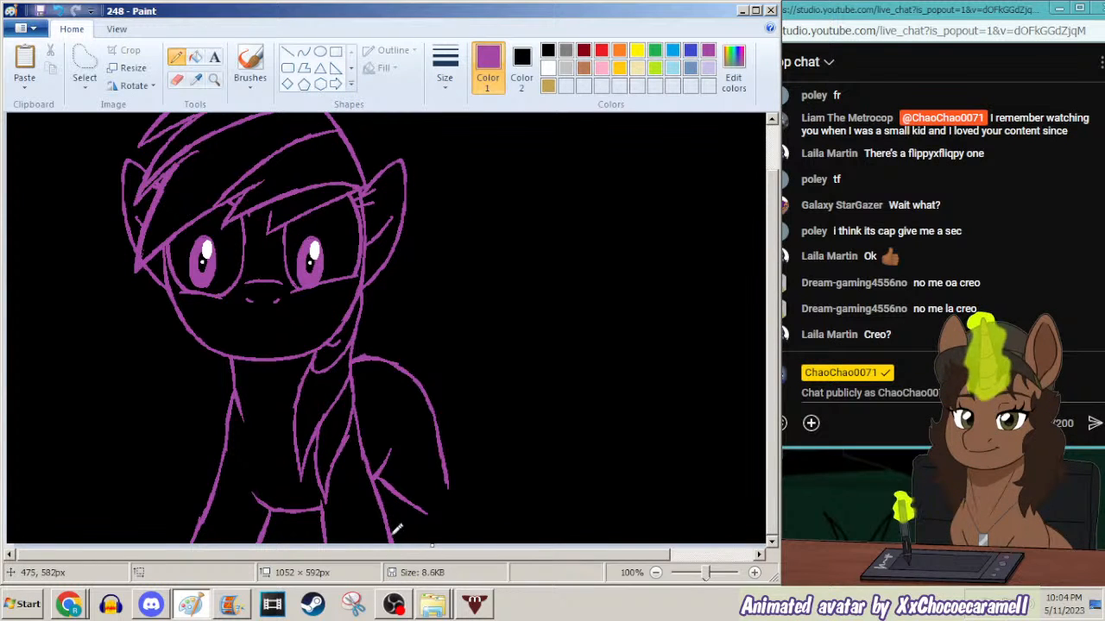
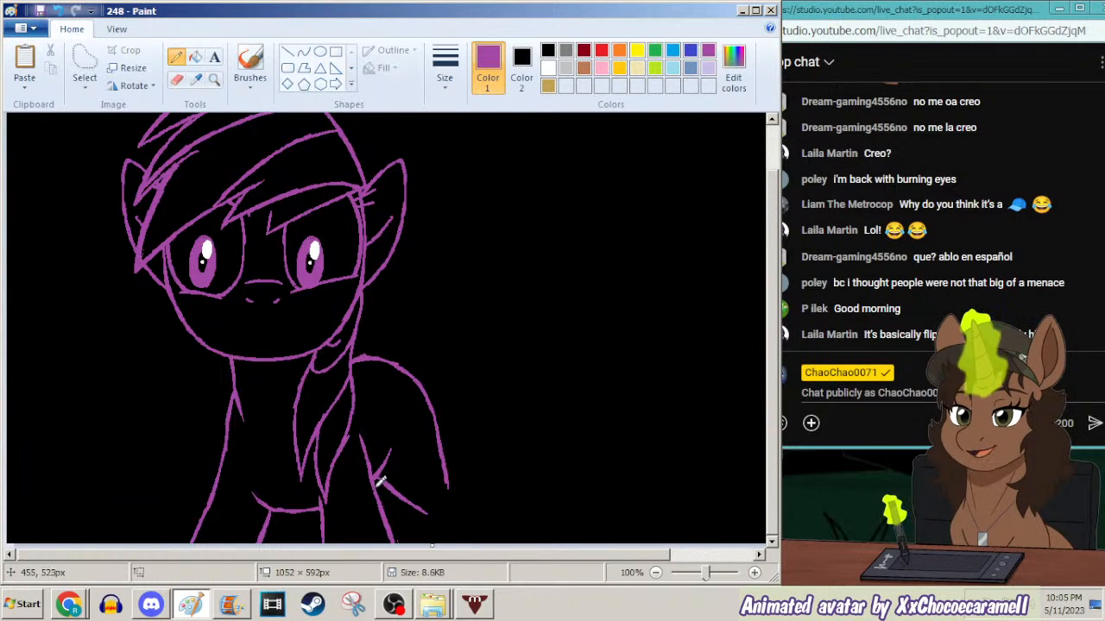
Redraw the flank fold and back curve beside the right foreleg, and draw the hind leg's lines down to the canvas edge.
left_click_drag(378, 483, 391, 444)
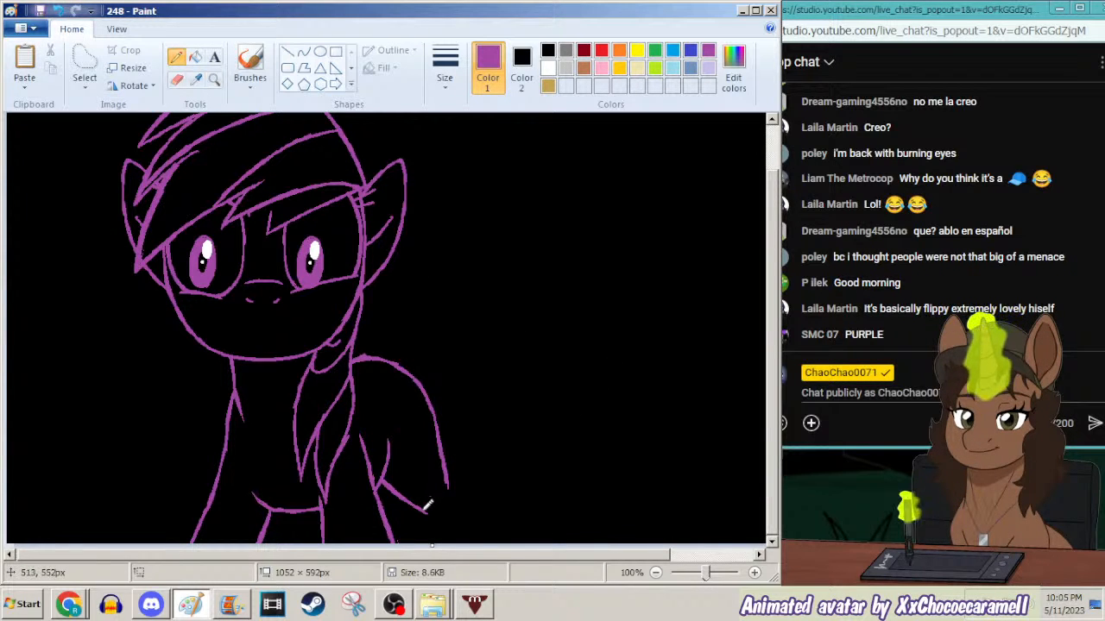
left_click_drag(428, 507, 438, 538)
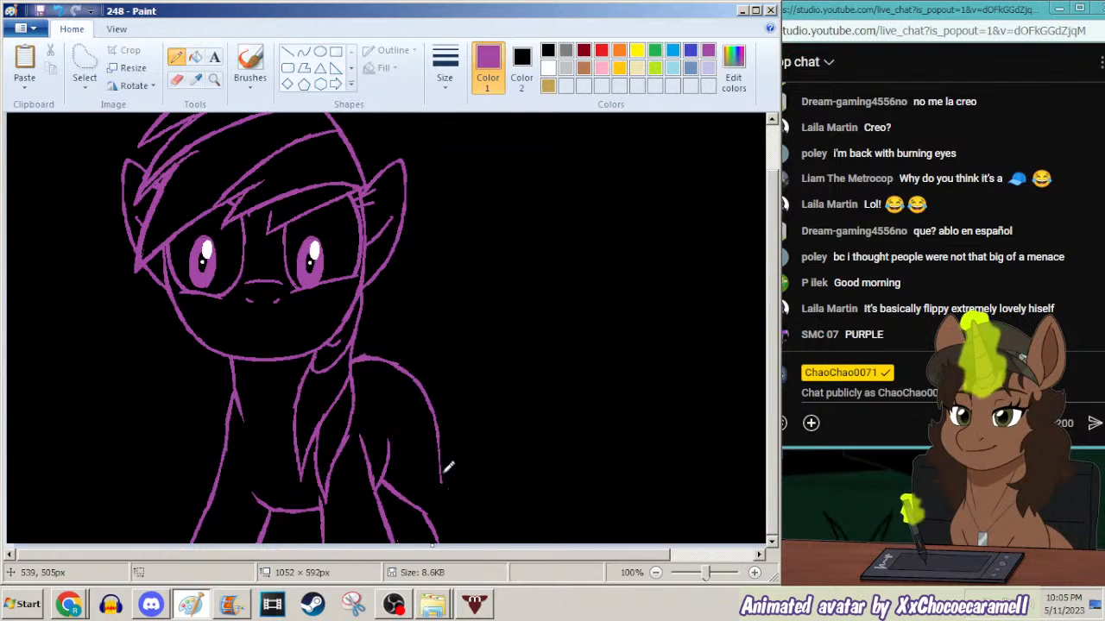
mouse_move(433, 434)
left_mouse_down()
mouse_move(440, 482)
mouse_move(434, 448)
left_mouse_up()
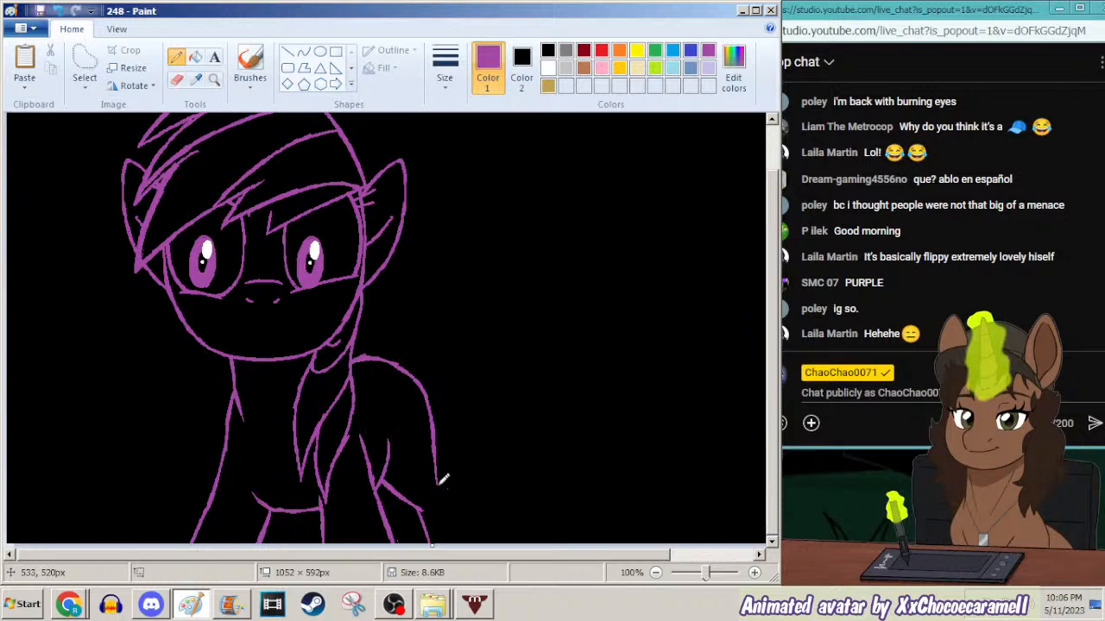
mouse_move(440, 481)
left_mouse_down()
mouse_move(459, 490)
mouse_move(474, 540)
left_mouse_up()
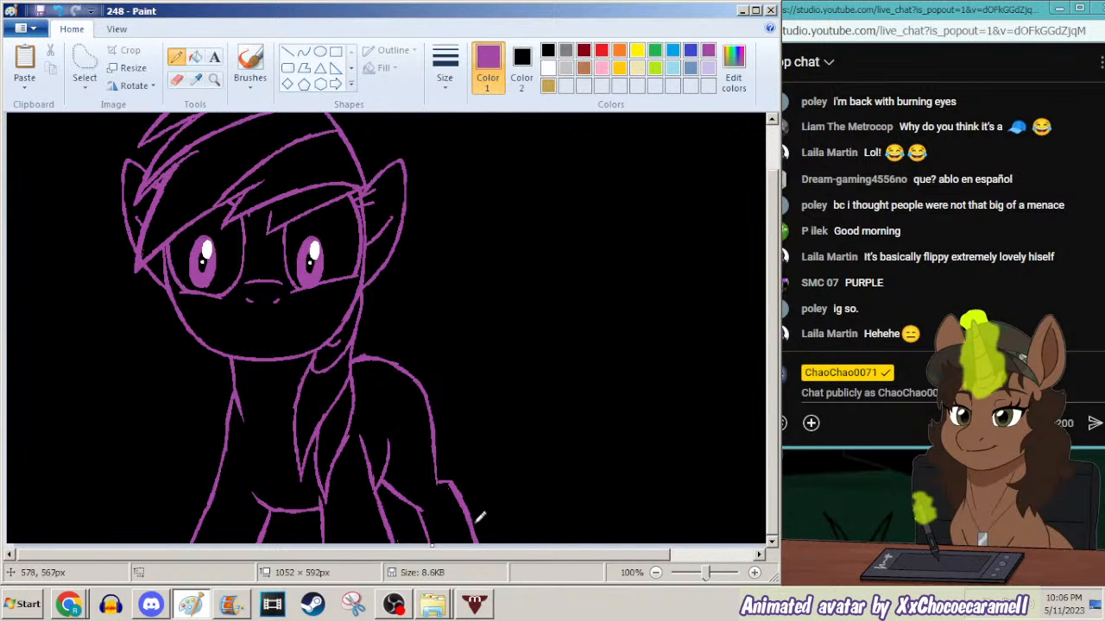
Switch to YouTube in Chrome, pause Random chiptune mix 33, and examine its tracklist and the Stream-Friendly Music playlist.
left_click(71, 604)
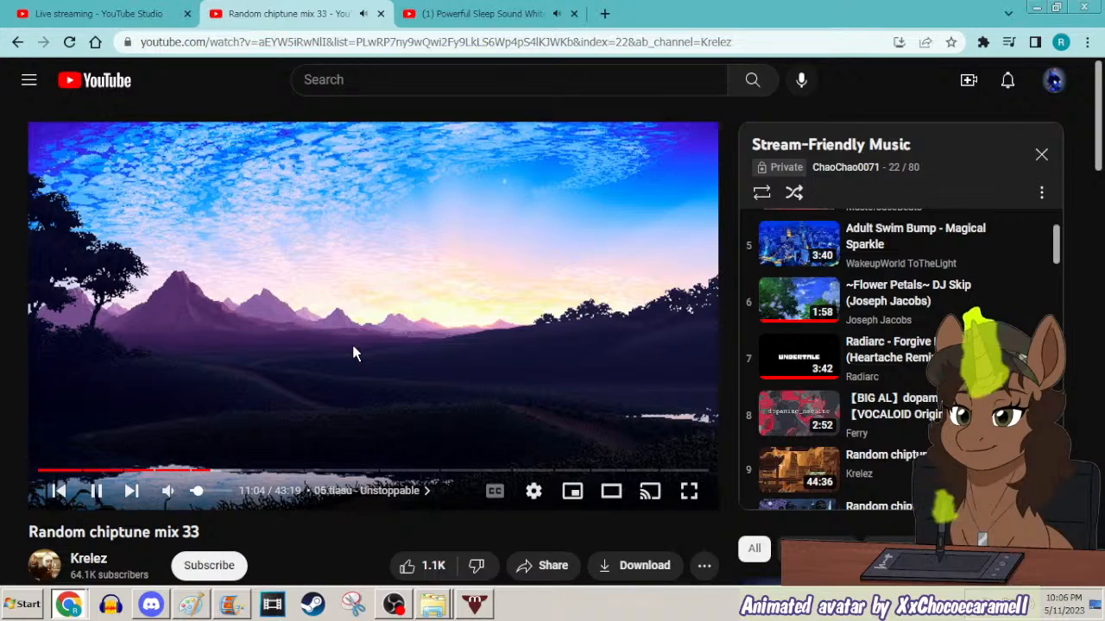
left_click(354, 353)
scroll(342, 390, "down", 2)
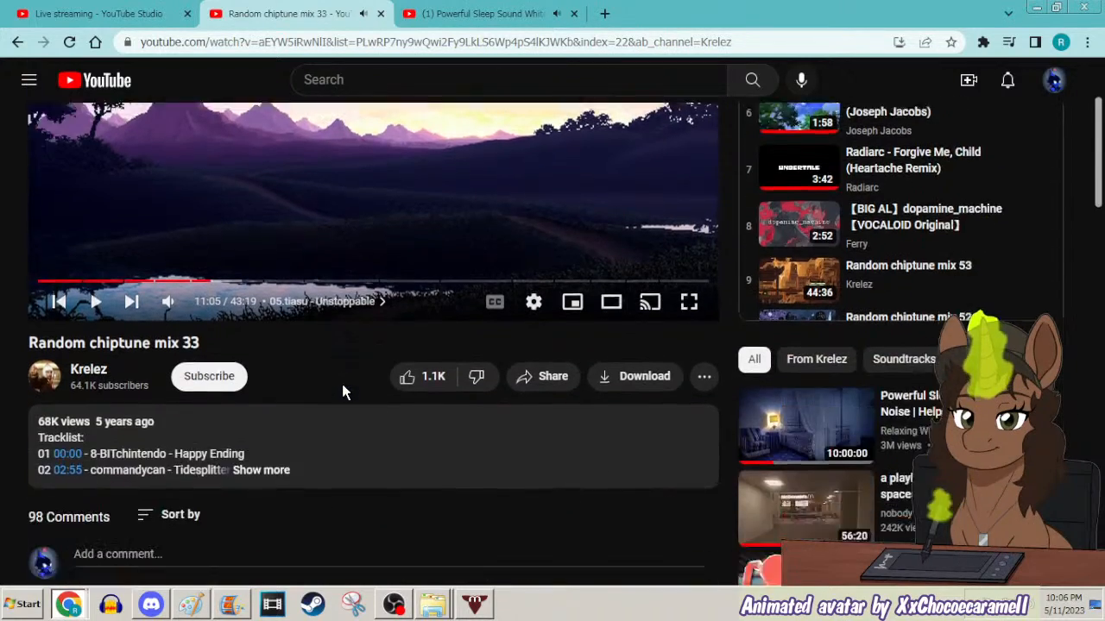
scroll(342, 389, "down", 4)
scroll(327, 362, "up", 1)
left_click(255, 255)
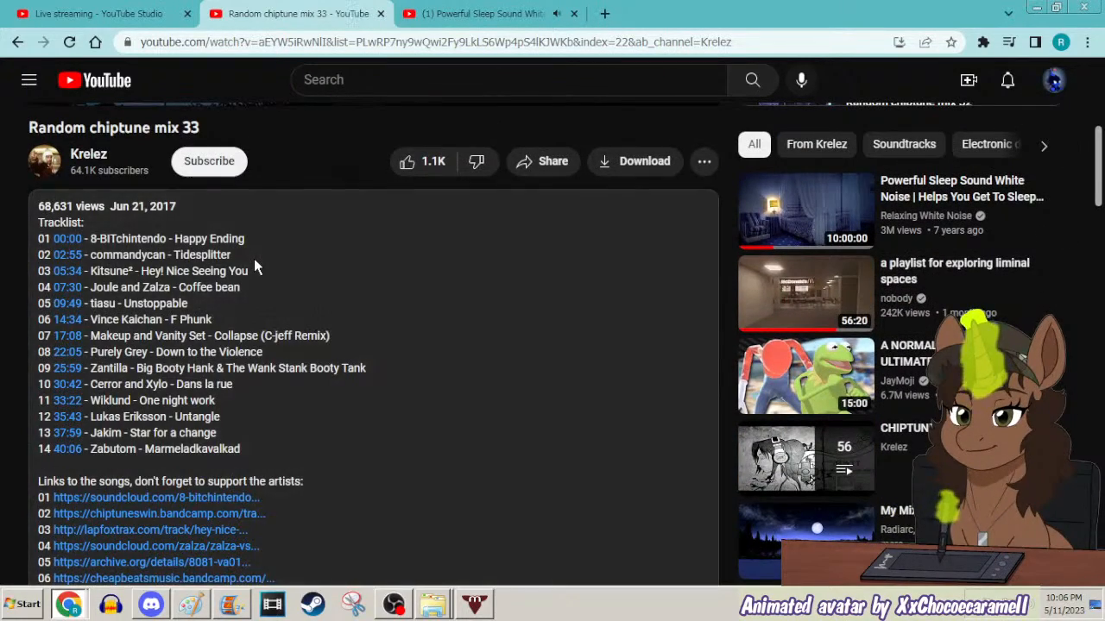
scroll(255, 268, "down", 7)
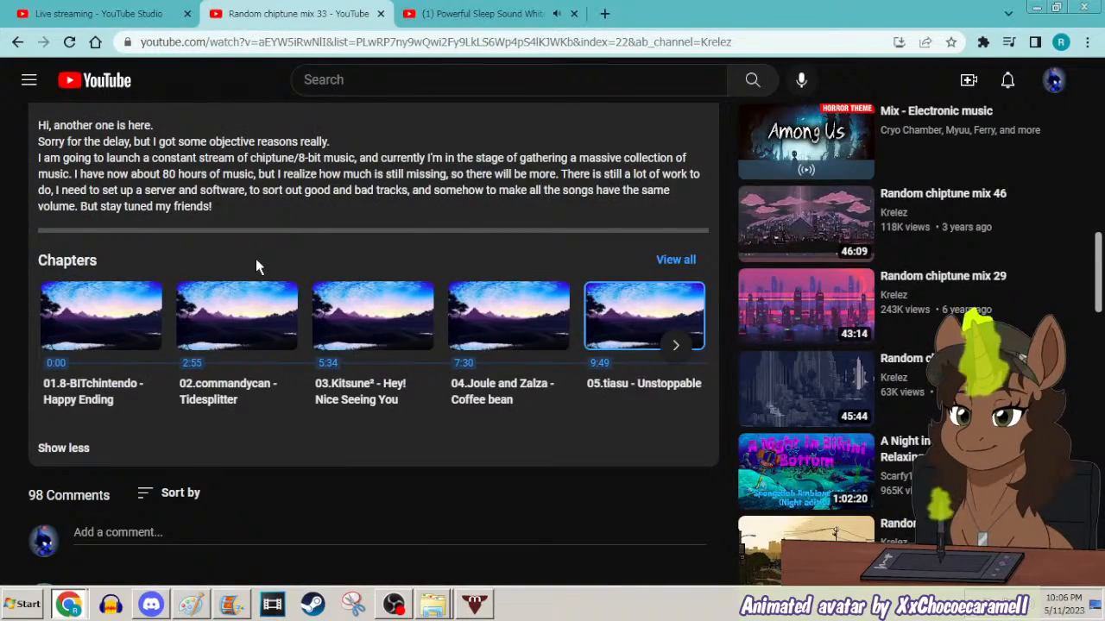
scroll(256, 265, "up", 10)
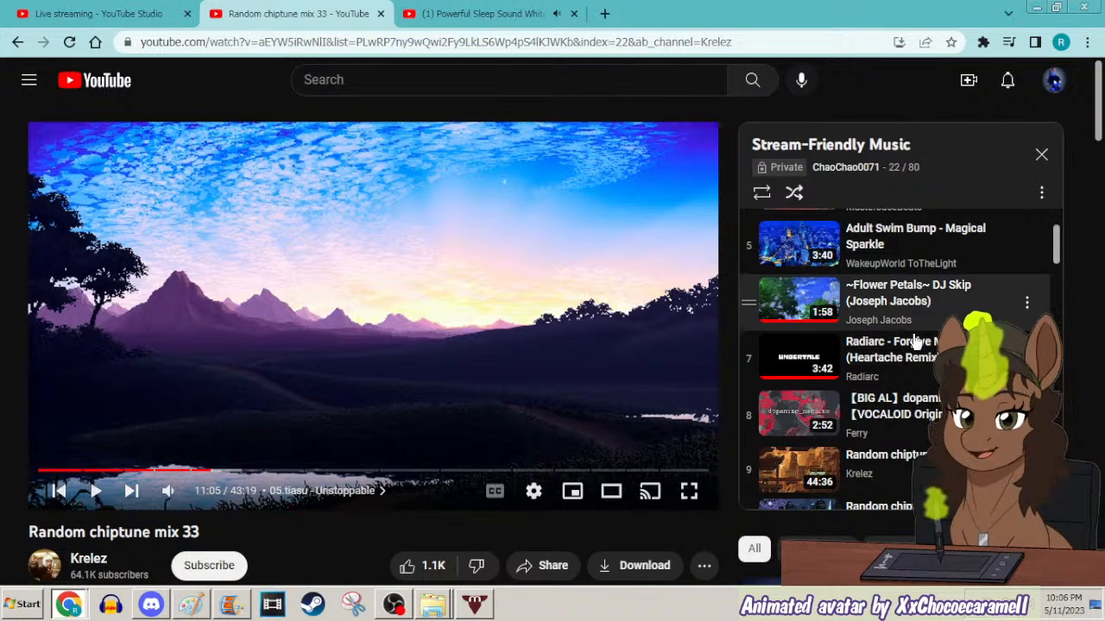
scroll(918, 338, "down", 5)
scroll(919, 340, "down", 4)
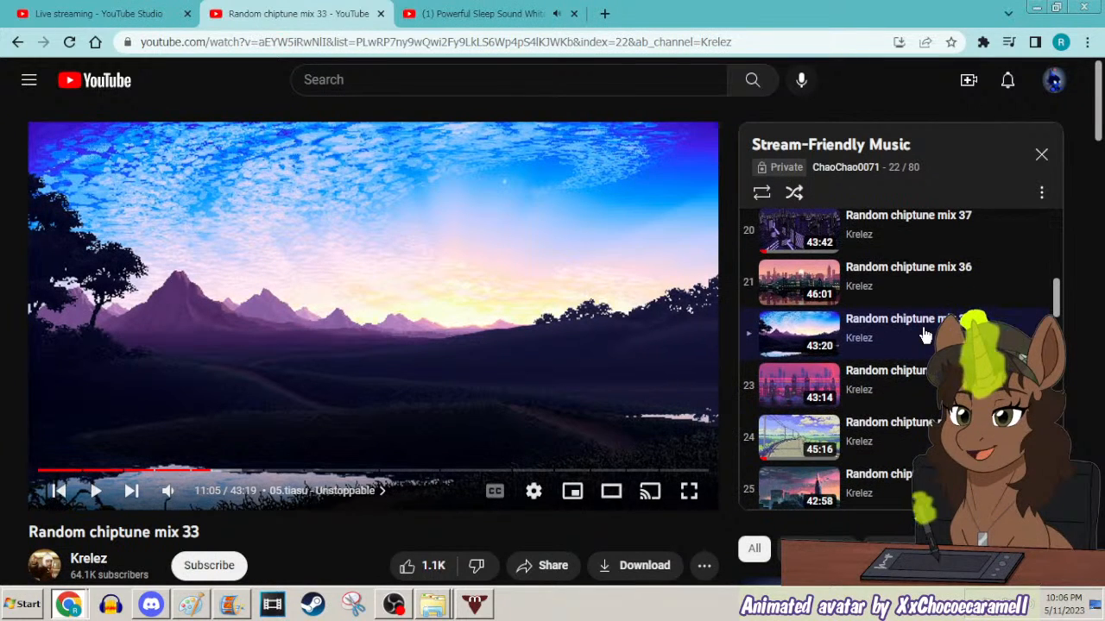
scroll(925, 341, "up", 8)
scroll(926, 351, "down", 6)
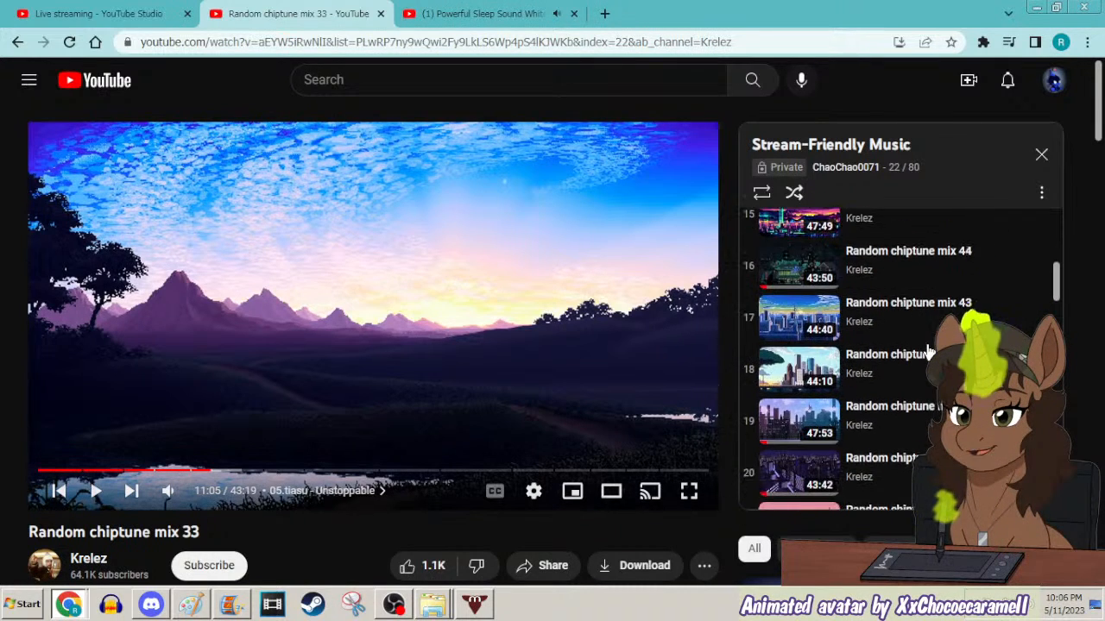
Skip Random chiptune mix 33 forward to near its end, resume playback, and return to Paint.
left_click_drag(266, 482, 271, 475)
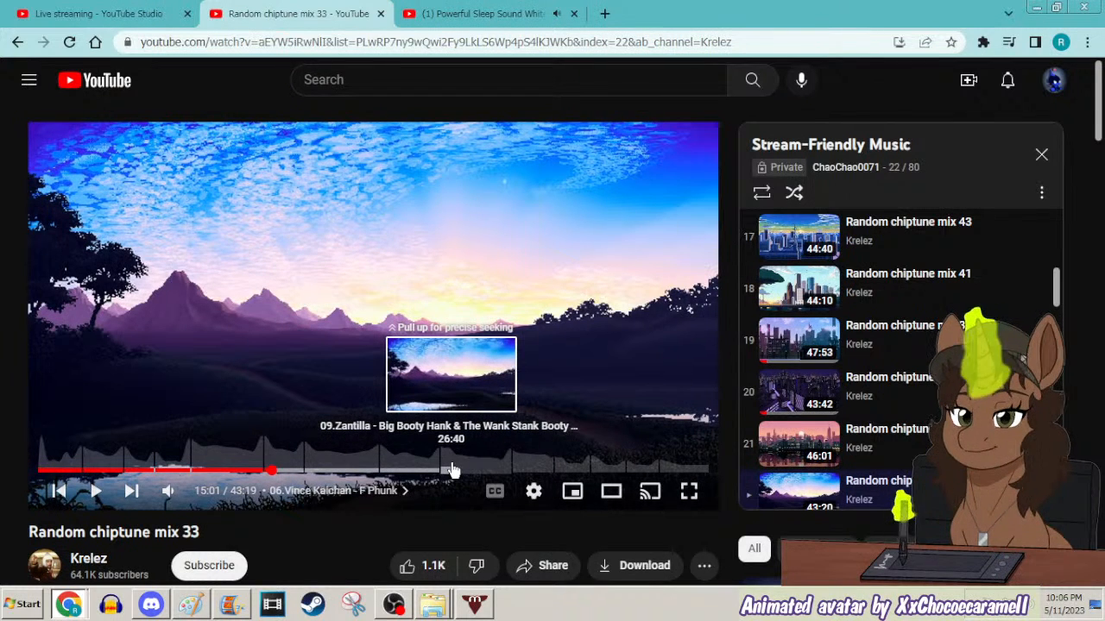
left_click(309, 472)
left_click(338, 412)
left_click(354, 412)
left_click(644, 471)
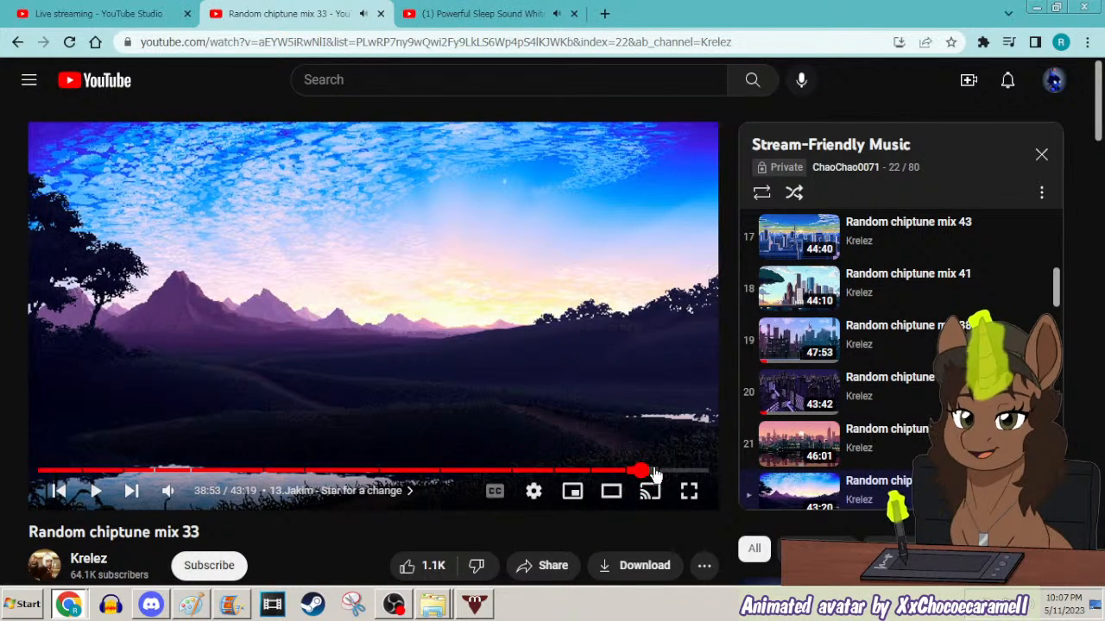
left_click(562, 395)
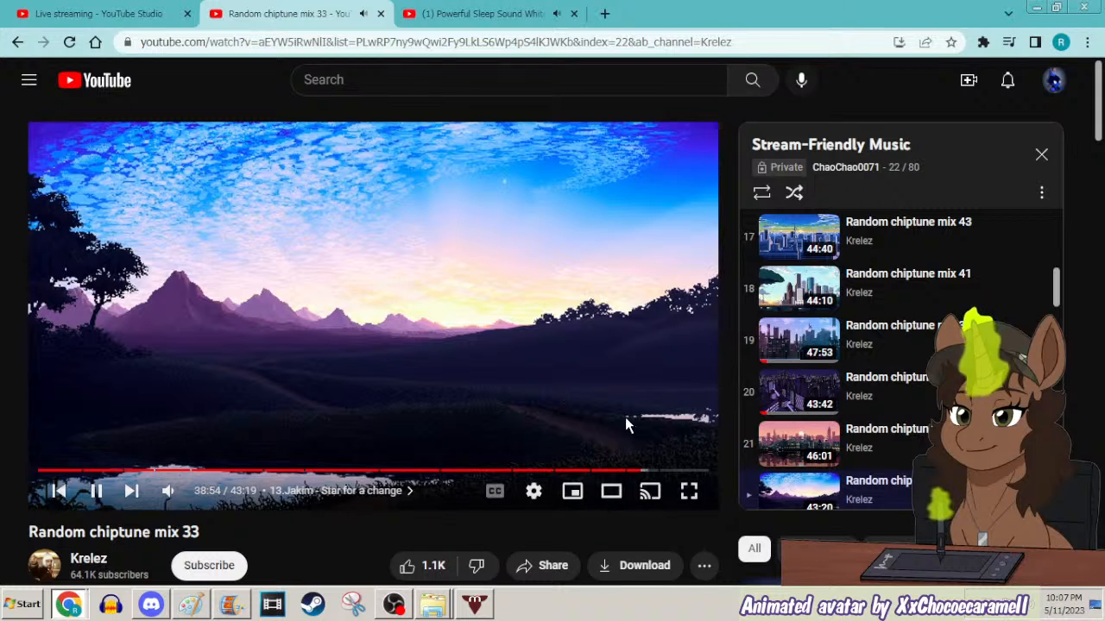
left_click_drag(654, 472, 665, 472)
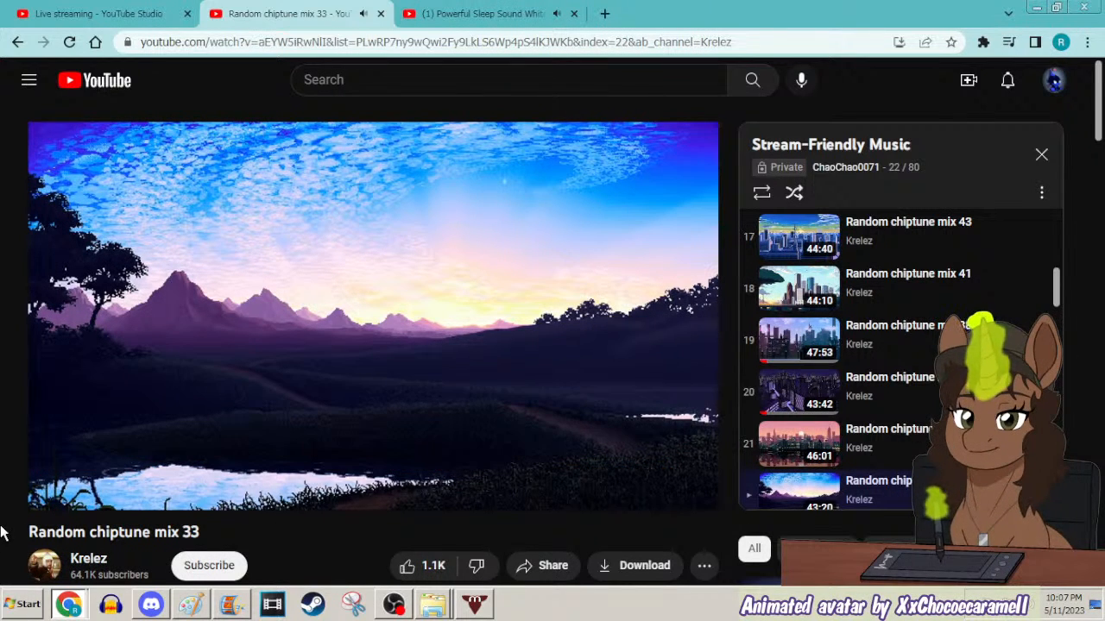
left_click(1038, 7)
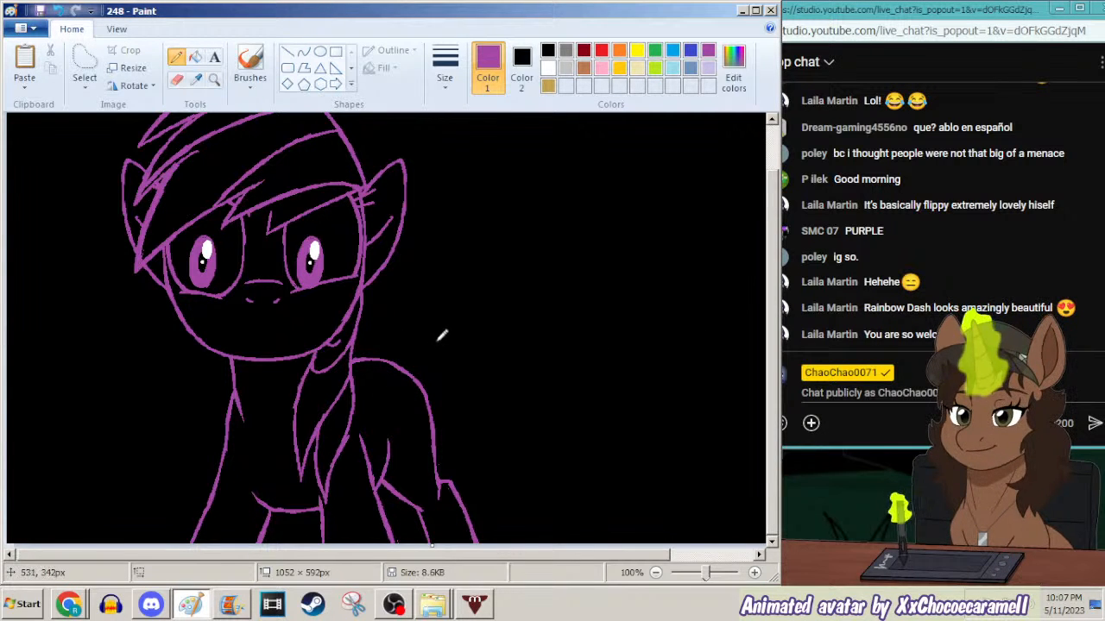
Select the upper part of the back curve beside the neck, nudge it a few pixels down, and return to the Pencil.
left_click(86, 58)
mouse_move(361, 344)
left_mouse_down()
mouse_move(354, 356)
mouse_move(422, 406)
mouse_move(426, 426)
mouse_move(422, 285)
left_mouse_up()
key("Down")
key("Down")
key("Down")
key("Down")
key("Down")
key("Down")
key("Down")
key("Down")
key("Down")
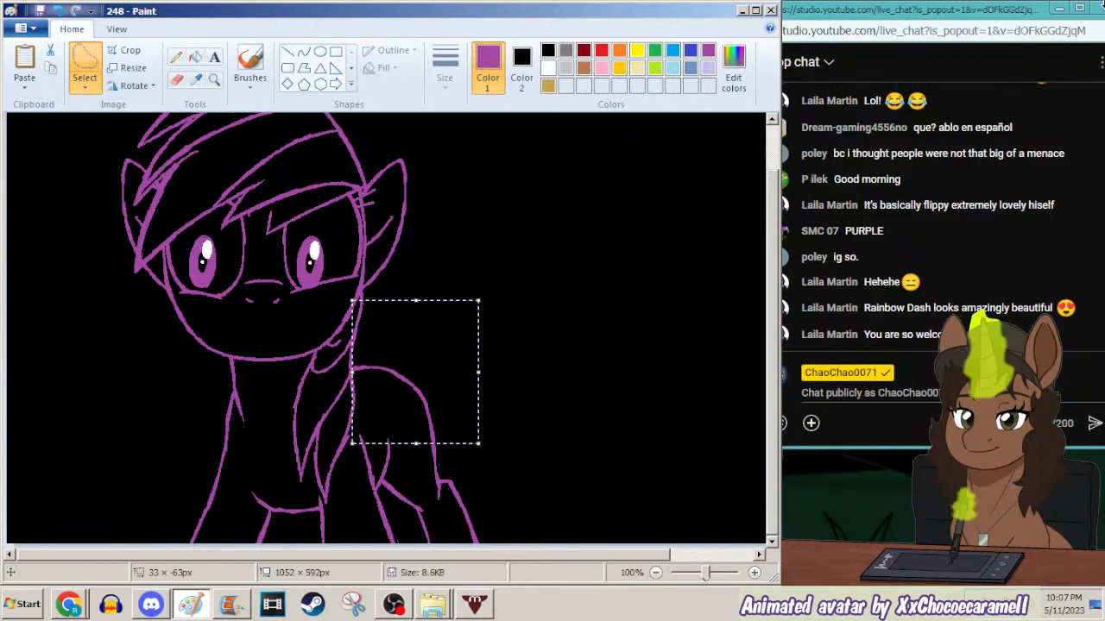
key("Up")
key("Up")
key("Up")
key("Up")
key("Up")
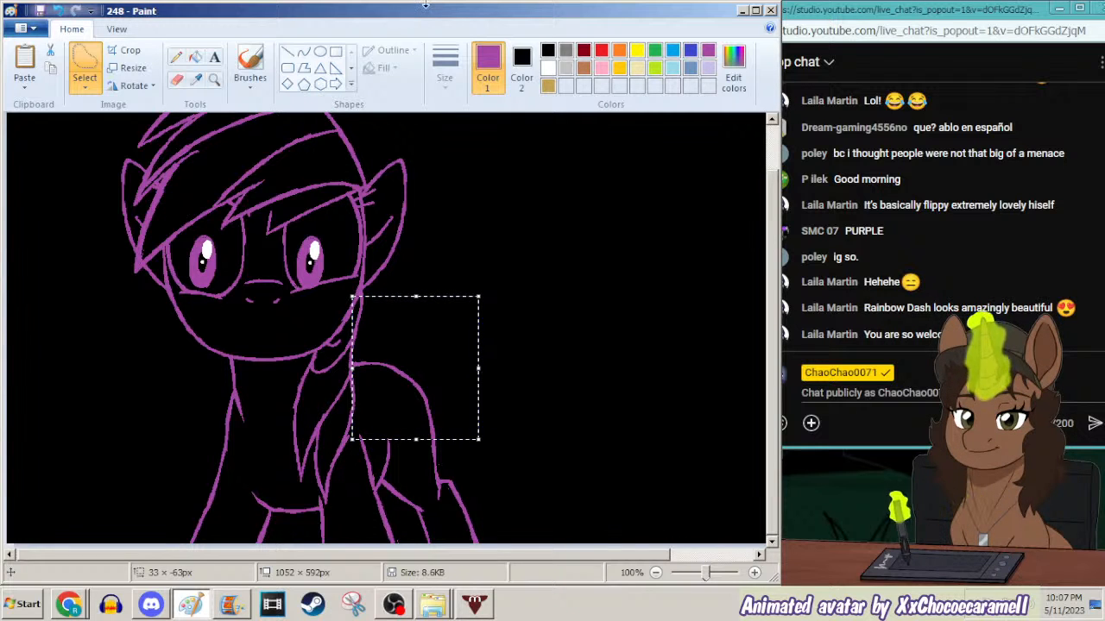
key("Escape")
left_click(176, 55)
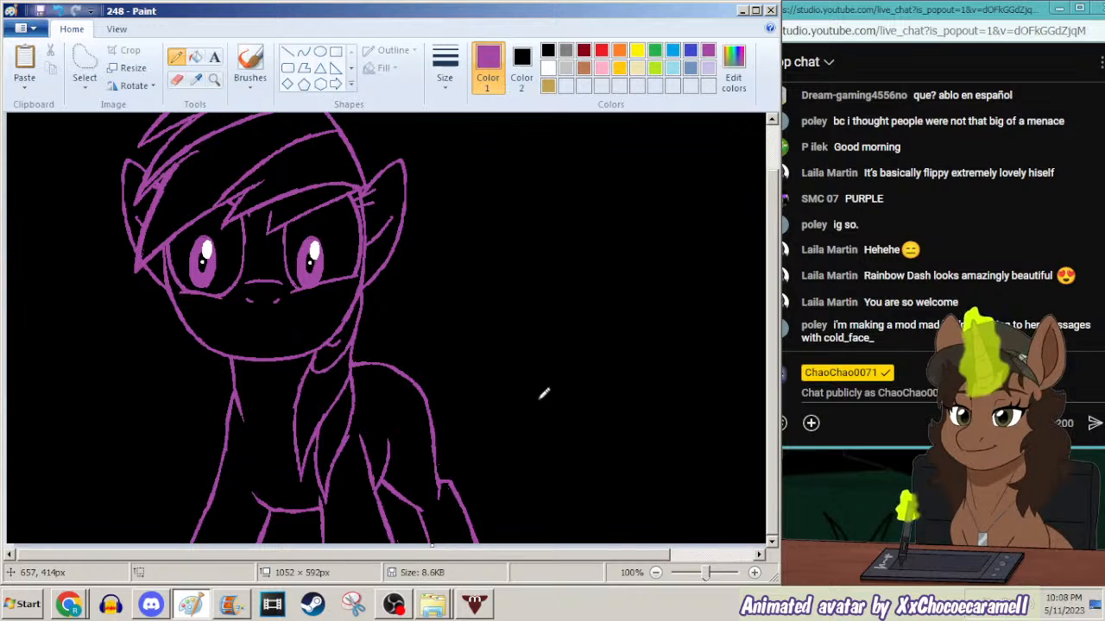
Draw a second line beside the right foreleg's inner line from the chest curve to the canvas edge, checking the Movie Maker frame.
left_click(235, 607)
left_click(235, 607)
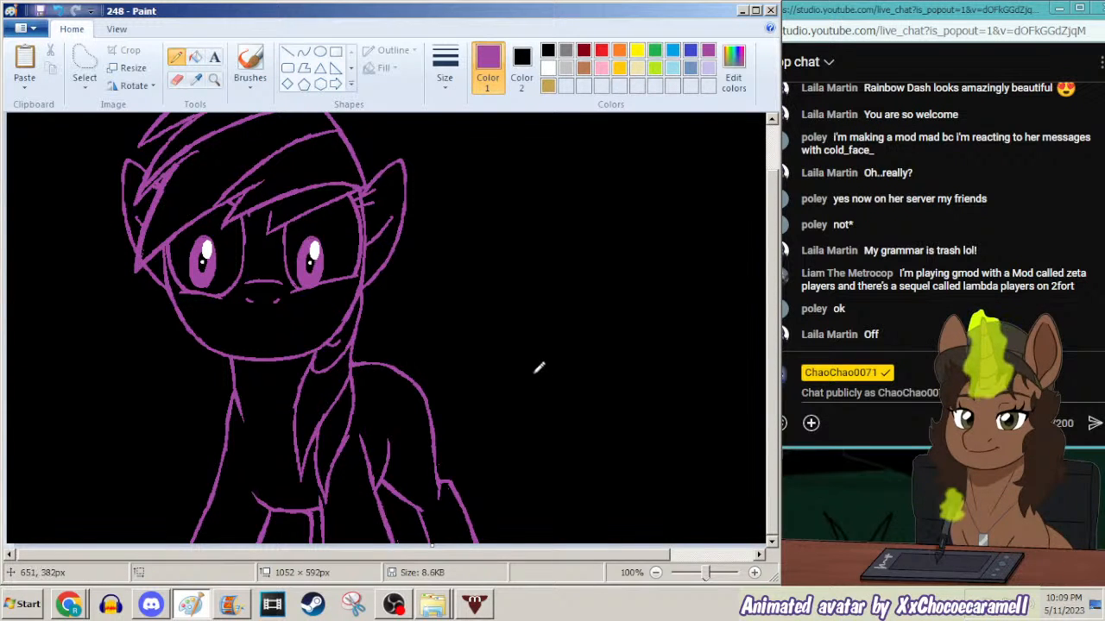
left_click(231, 606)
left_click(231, 606)
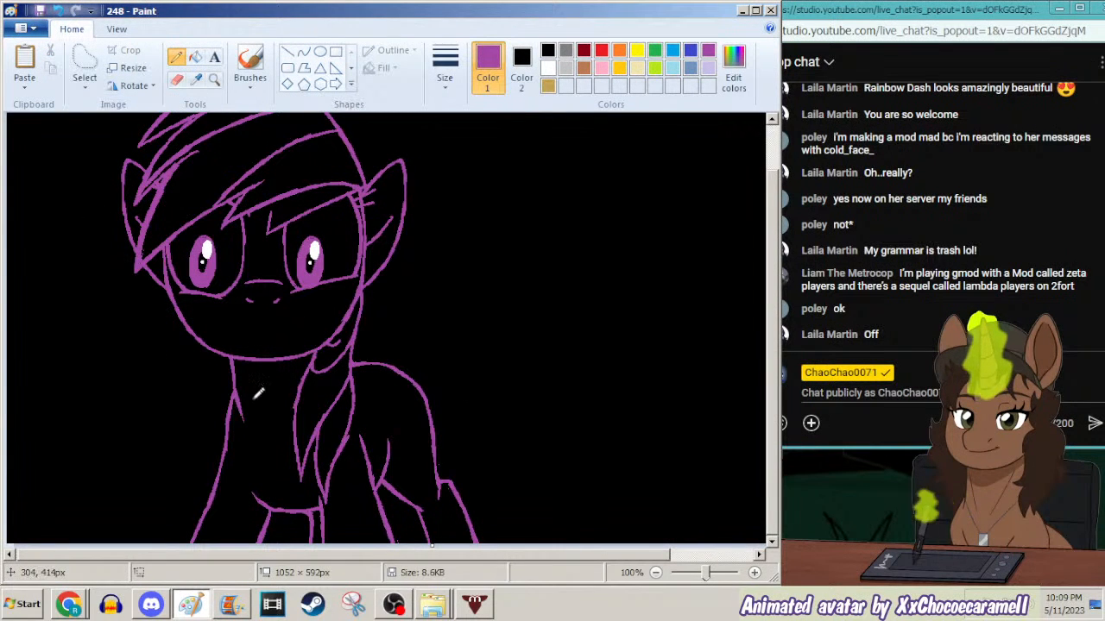
Try sketching long feather-like outlines across the face and neck, and undo them.
mouse_move(264, 445)
left_mouse_down()
mouse_move(253, 423)
mouse_move(260, 300)
mouse_move(283, 234)
mouse_move(290, 269)
mouse_move(275, 325)
left_mouse_up()
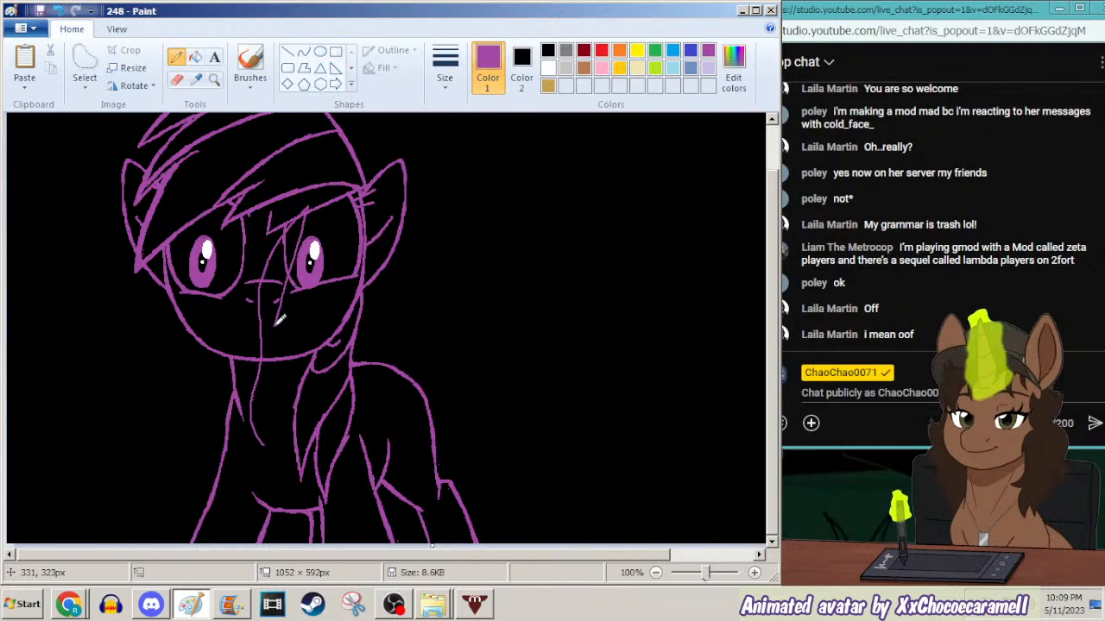
mouse_move(328, 252)
left_mouse_down()
mouse_move(316, 296)
mouse_move(290, 366)
mouse_move(327, 329)
mouse_move(307, 395)
mouse_move(281, 407)
mouse_move(275, 397)
mouse_move(293, 429)
mouse_move(309, 409)
mouse_move(290, 220)
mouse_move(269, 184)
mouse_move(275, 291)
mouse_move(241, 206)
mouse_move(247, 287)
mouse_move(236, 288)
mouse_move(287, 441)
left_mouse_up()
key("ctrl+z")
key("ctrl+z")
key("ctrl+z")
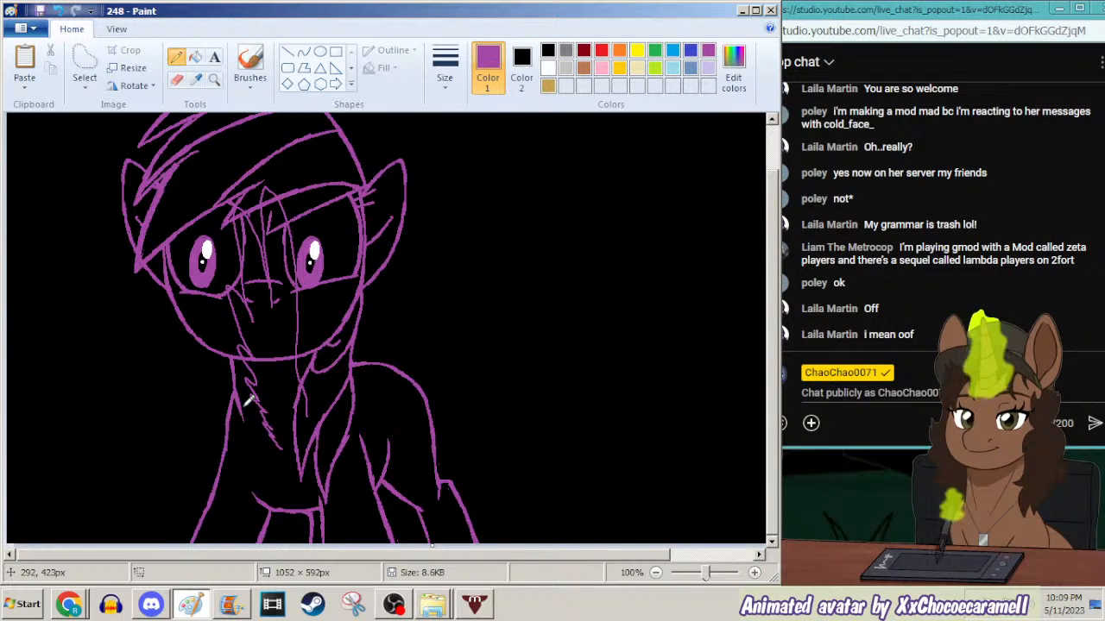
key("ctrl+z")
key("ctrl+z")
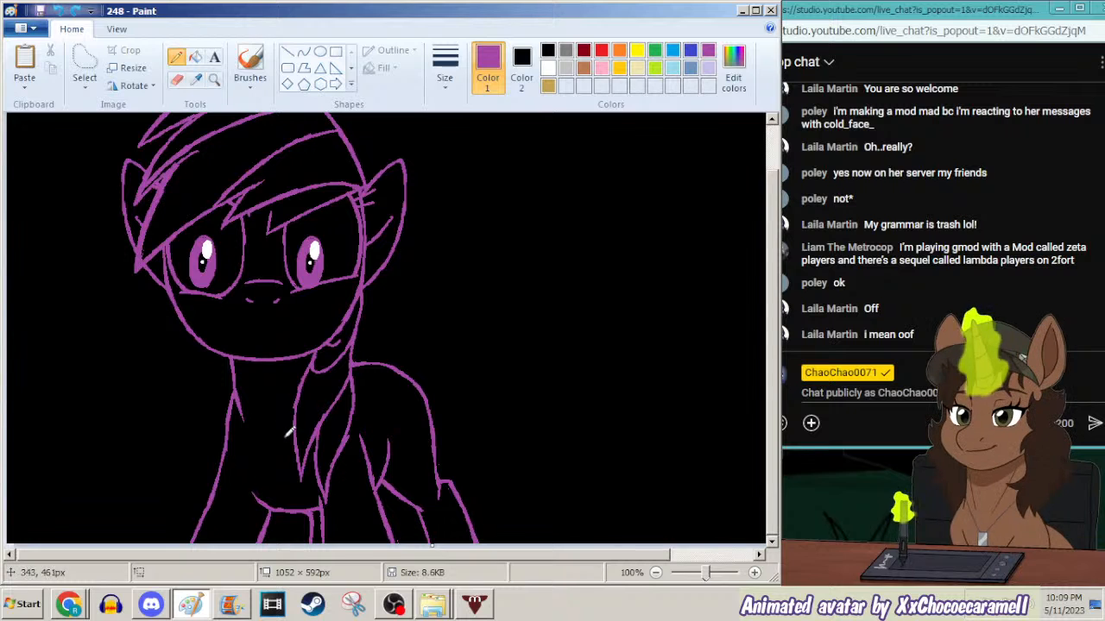
Try drawing a raised wing outline extending from the left side of the neck in two versions, and undo both.
mouse_move(284, 427)
left_mouse_down()
mouse_move(240, 412)
mouse_move(142, 410)
mouse_move(117, 394)
mouse_move(121, 364)
mouse_move(173, 332)
mouse_move(205, 373)
mouse_move(231, 380)
left_mouse_up()
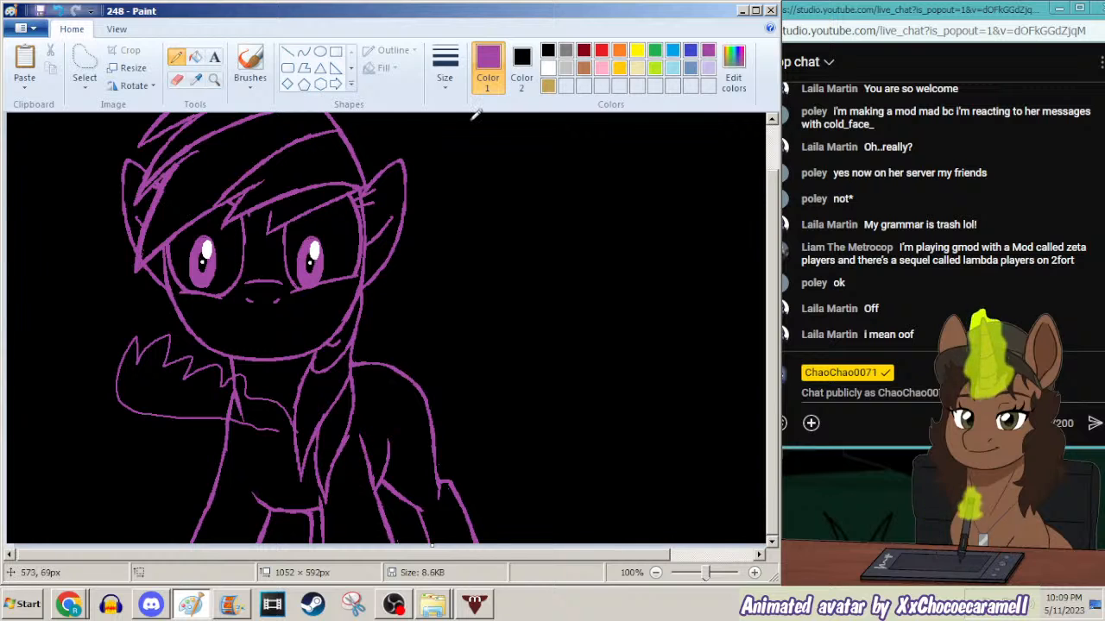
key("ctrl+z")
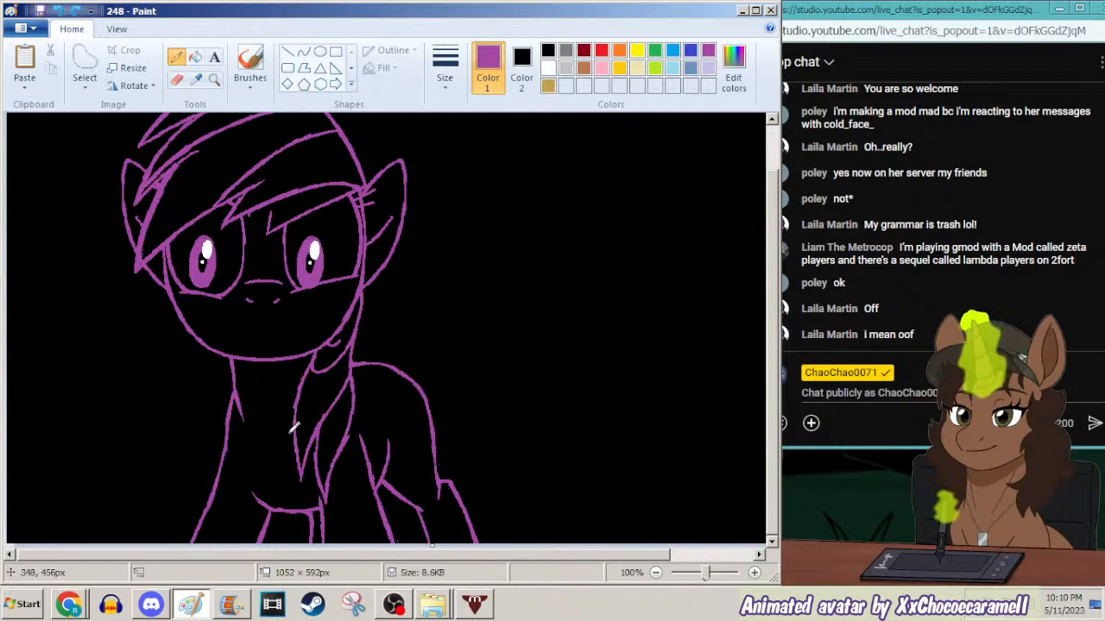
mouse_move(235, 424)
left_mouse_down()
mouse_move(170, 418)
mouse_move(153, 393)
mouse_move(160, 359)
left_mouse_up()
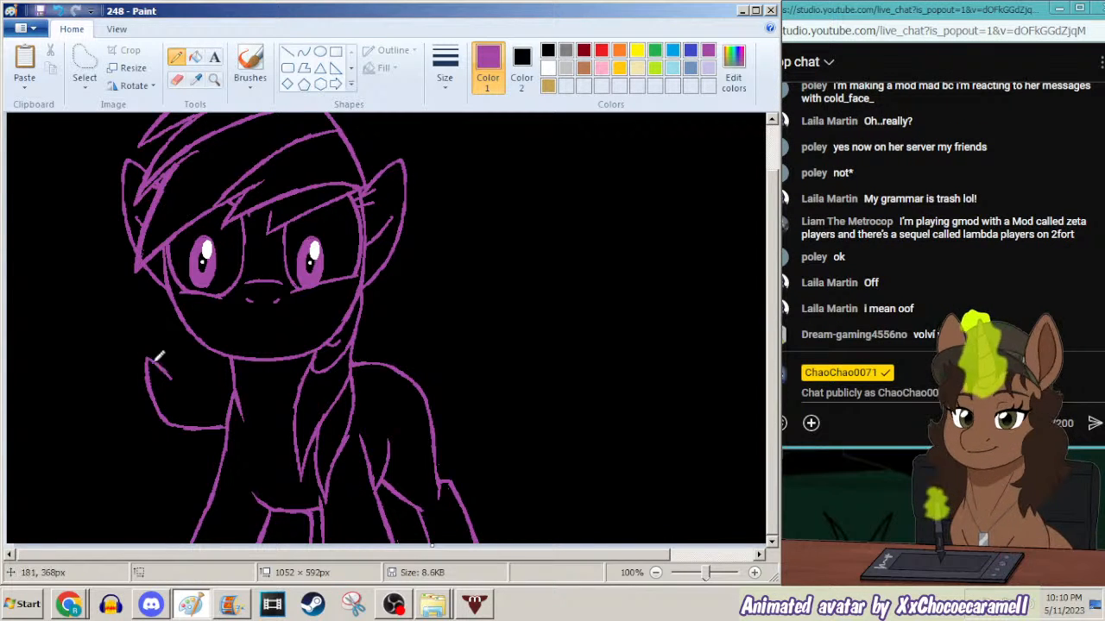
key("ctrl+z")
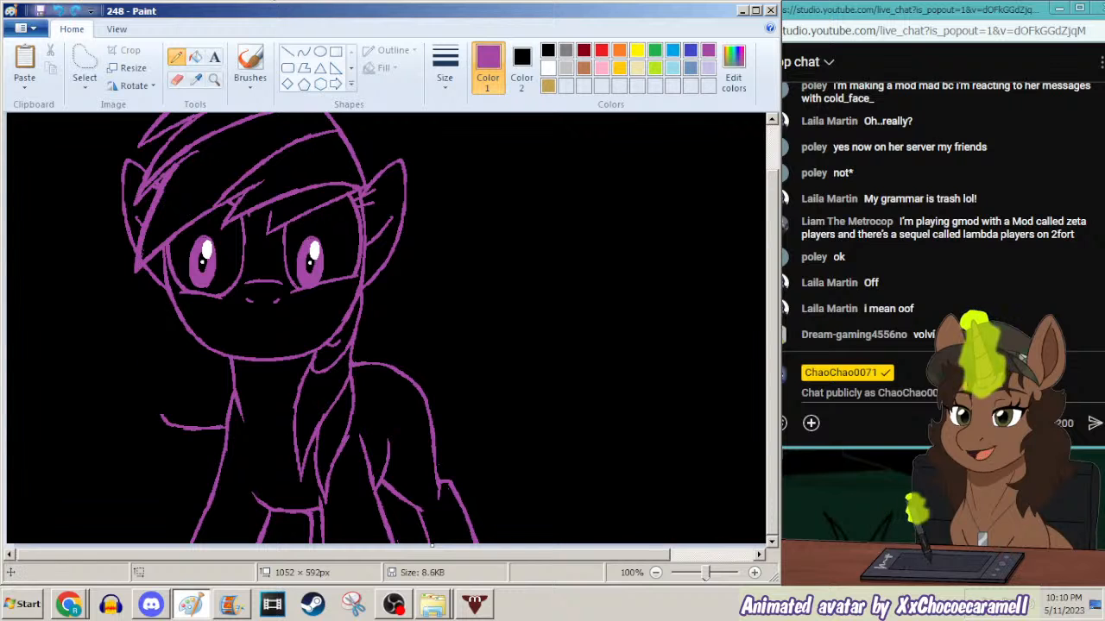
key("ctrl+z")
Check the Movie Maker frame and draw two nested curves bulging outward from the left side of the chest above the foreleg.
left_click(232, 605)
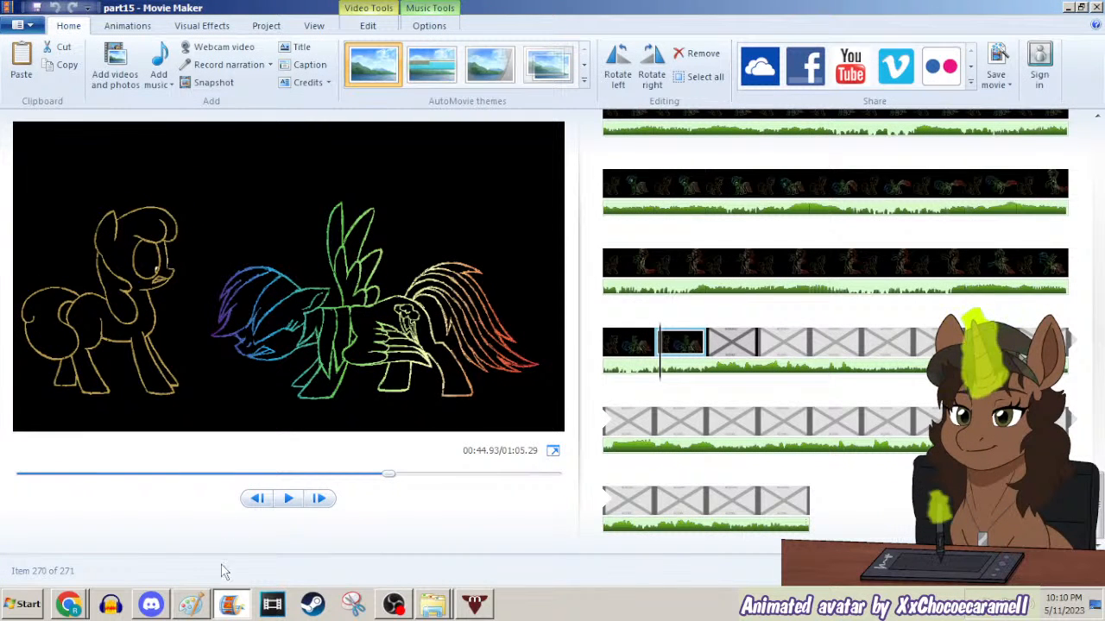
left_click(231, 609)
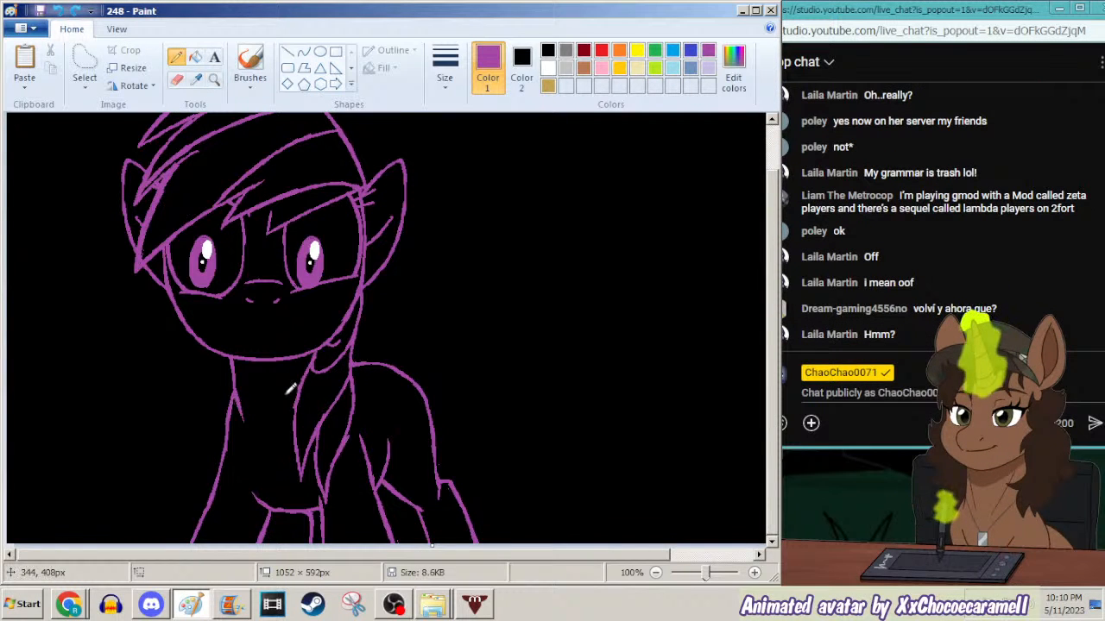
mouse_move(226, 417)
left_mouse_down()
mouse_move(168, 451)
mouse_move(177, 483)
mouse_move(214, 491)
left_mouse_up()
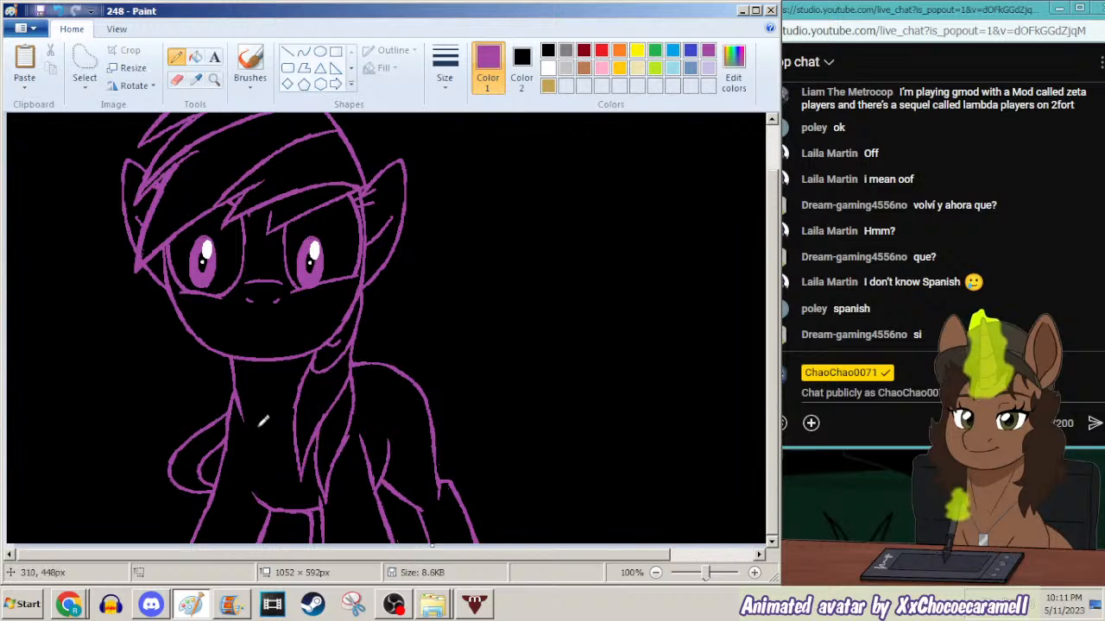
Try sketching a folded feathered wing across the chest and another along the right side of the body, and undo both.
mouse_move(207, 488)
left_mouse_down()
mouse_move(292, 461)
mouse_move(358, 423)
mouse_move(316, 441)
mouse_move(352, 422)
mouse_move(231, 412)
mouse_move(285, 421)
mouse_move(297, 406)
mouse_move(255, 409)
left_mouse_up()
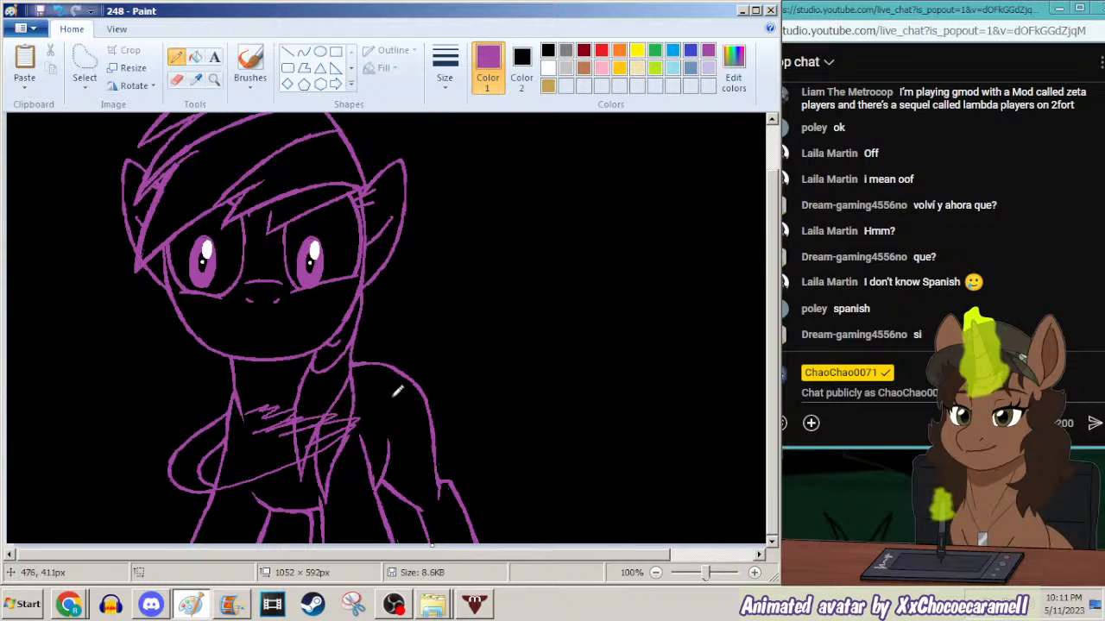
key("ctrl+z")
key("ctrl+z")
key("ctrl+z")
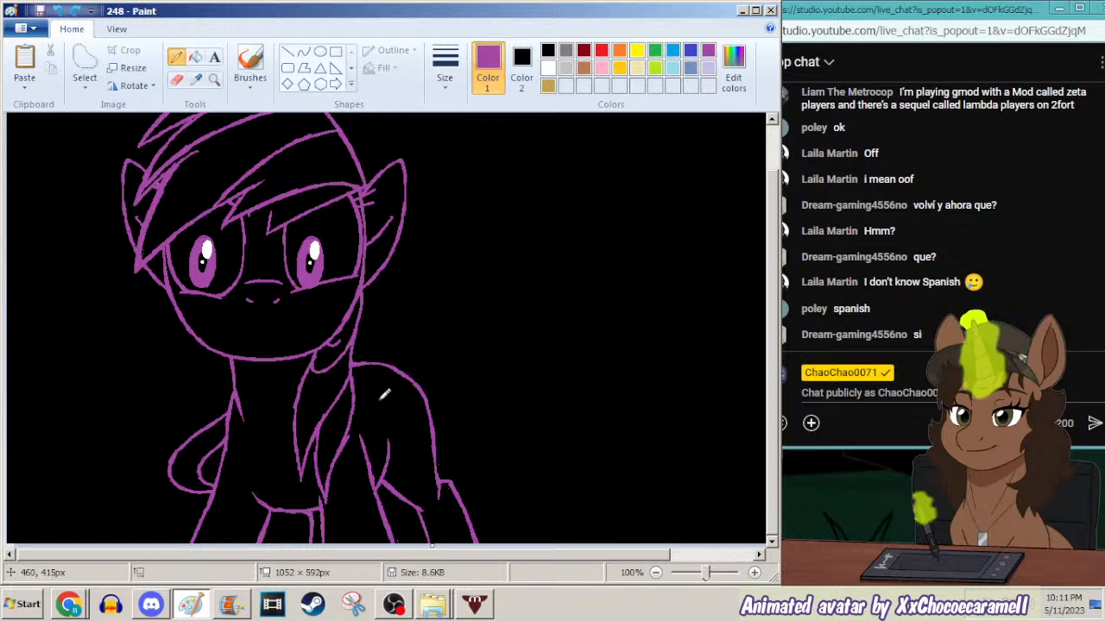
mouse_move(368, 388)
left_mouse_down()
mouse_move(399, 417)
mouse_move(439, 522)
left_mouse_up()
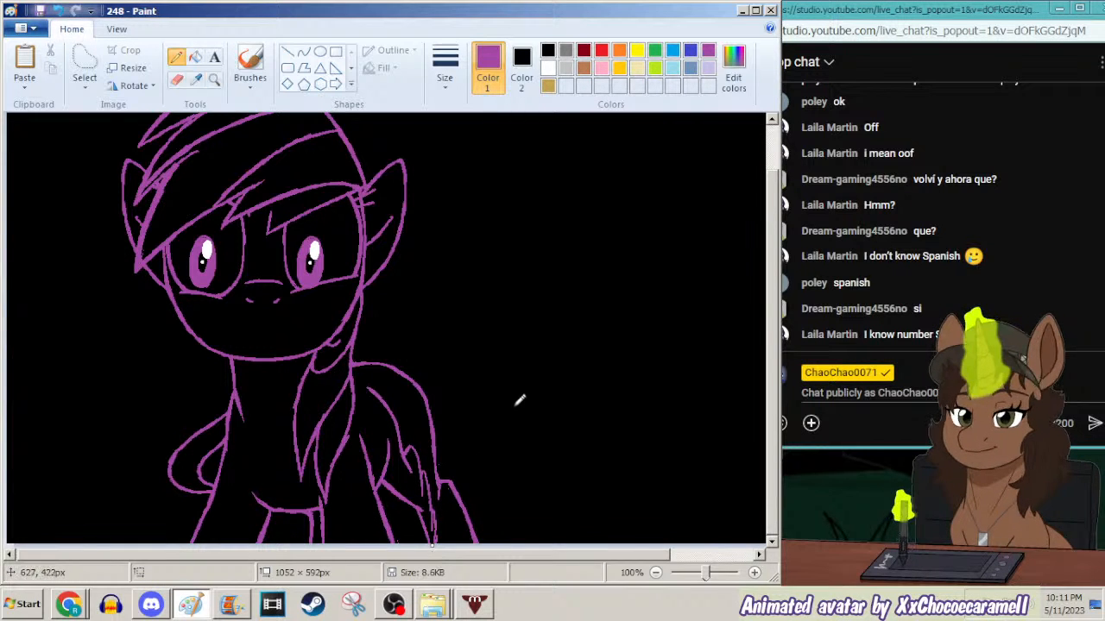
key("ctrl+z")
key("ctrl+z")
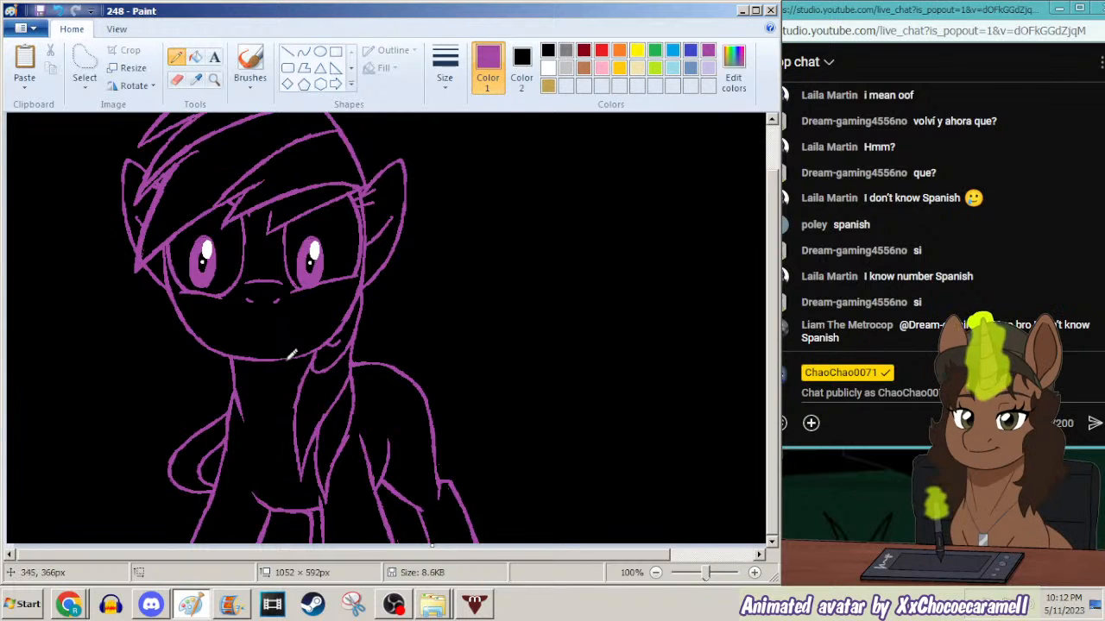
Try drawing a mouth below the nose, first small and then as a wide open frown with a teeth line, undoing the unwanted strokes.
mouse_move(261, 316)
left_mouse_down()
mouse_move(315, 293)
mouse_move(299, 317)
left_mouse_up()
key("ctrl+z")
key("ctrl+z")
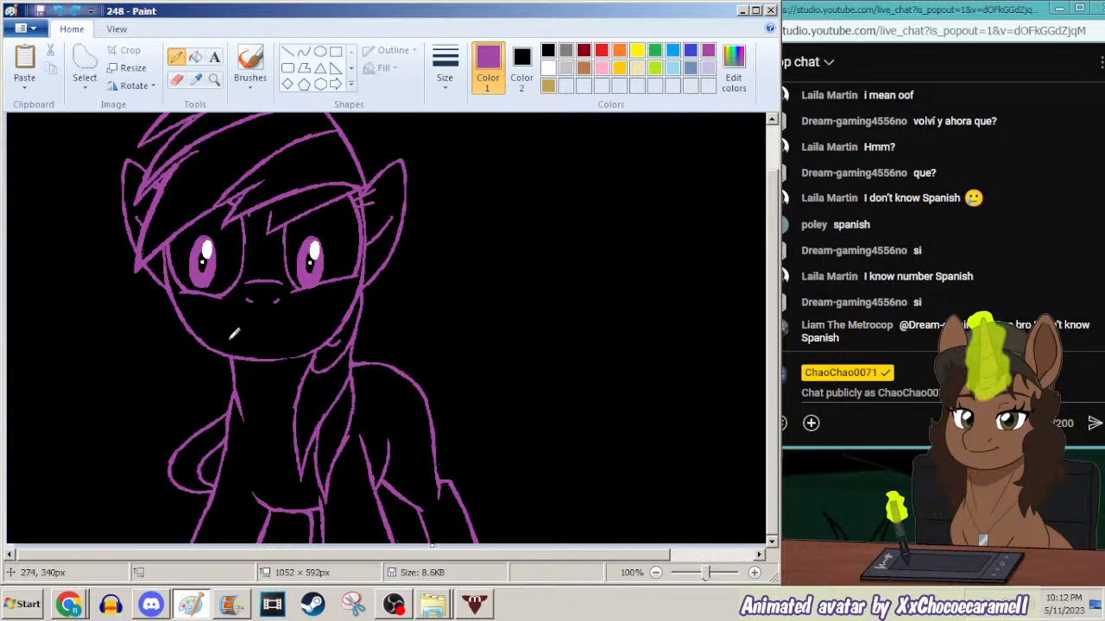
mouse_move(236, 335)
left_mouse_down()
mouse_move(307, 299)
mouse_move(334, 325)
left_mouse_up()
left_click_drag(238, 336, 327, 321)
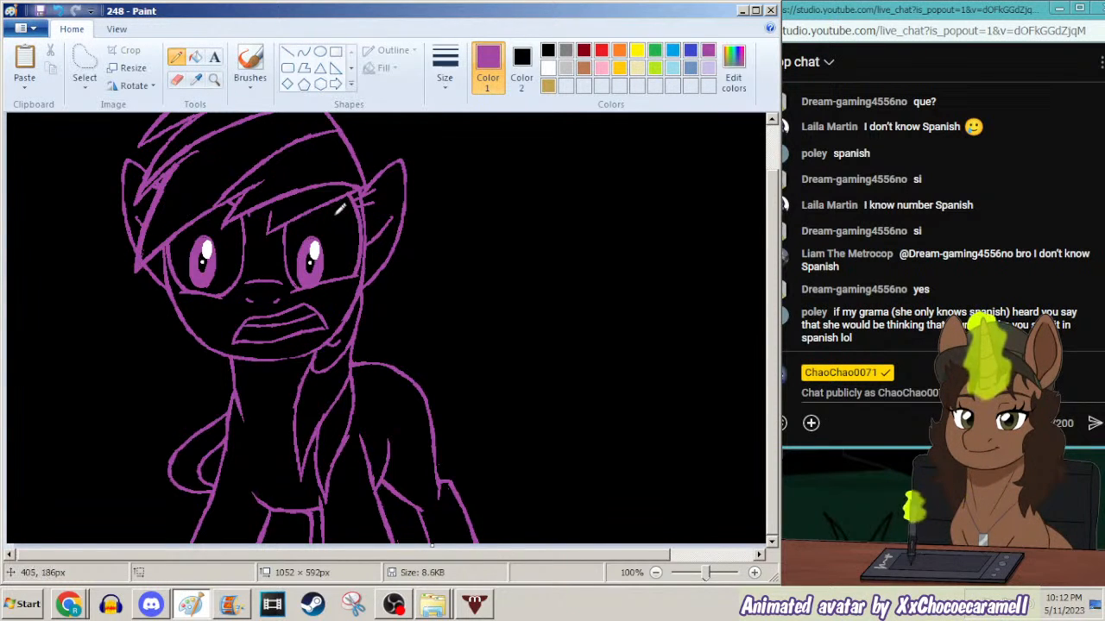
key("ctrl+z")
key("ctrl+z")
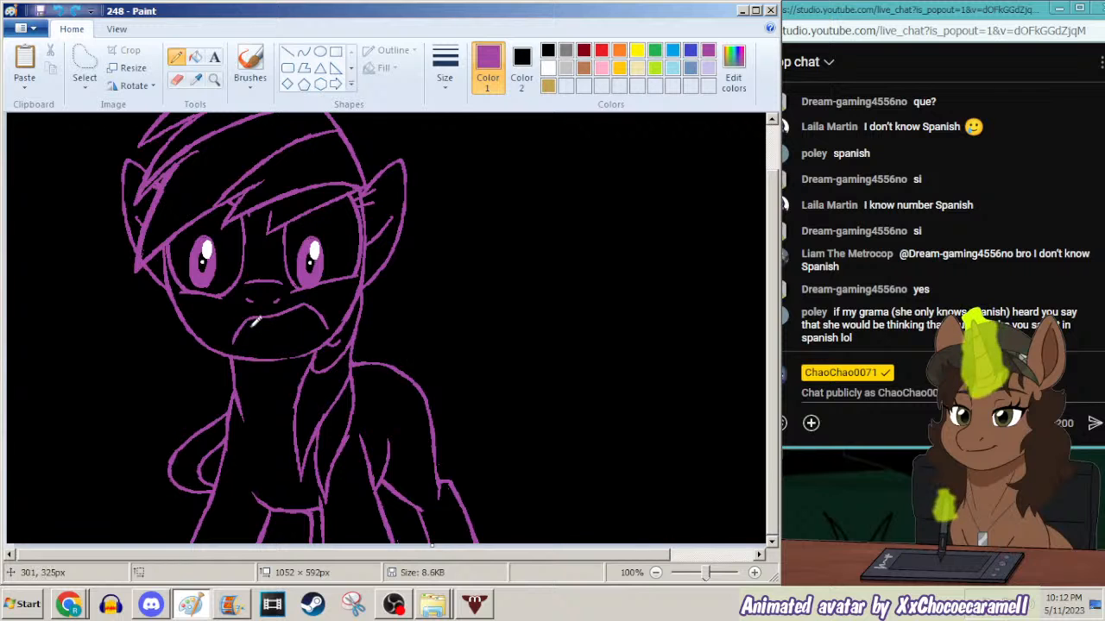
Try redrawing the frown's lower lip and teeth line, sketch another curved frown in its place, and undo all the mouth strokes.
left_click_drag(239, 338, 323, 319)
left_click_drag(250, 318, 307, 312)
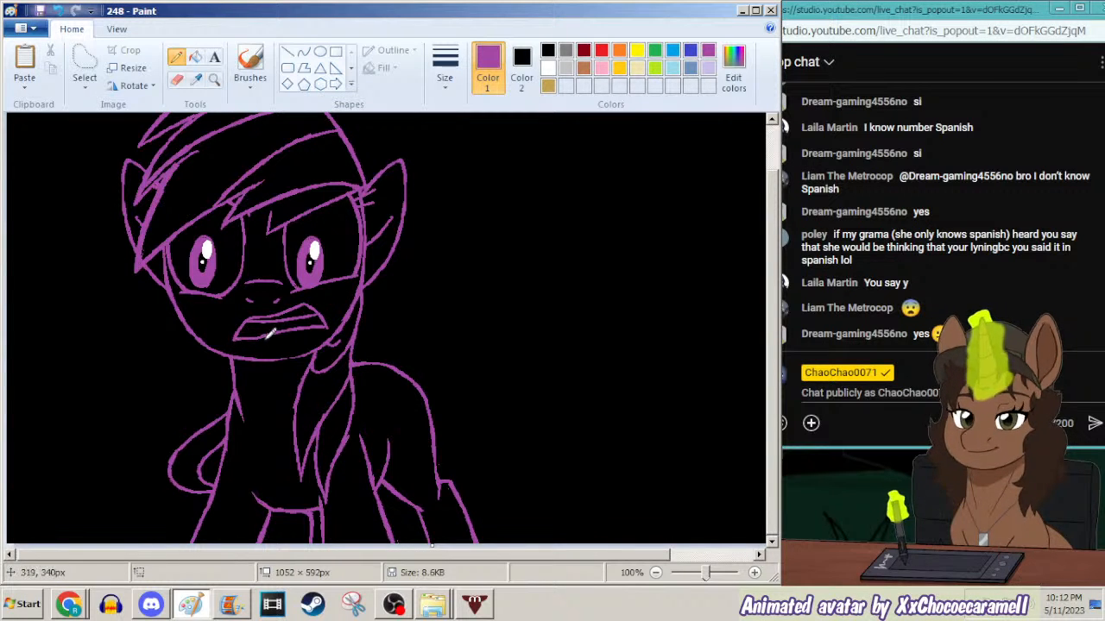
key("ctrl+z")
key("ctrl+z")
key("ctrl+z")
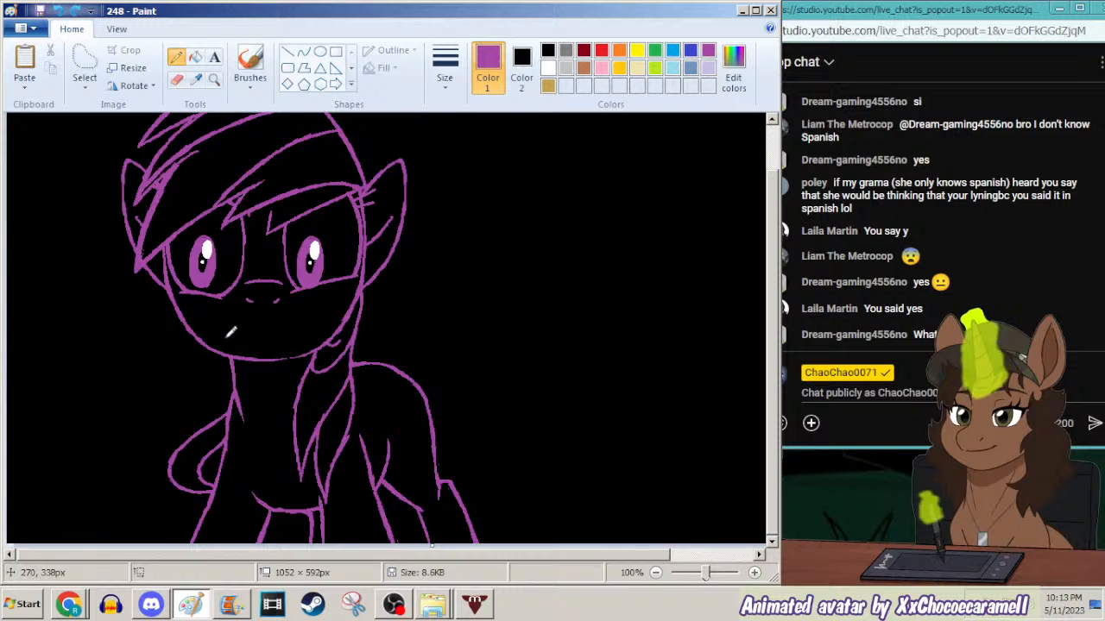
left_click_drag(250, 312, 275, 311)
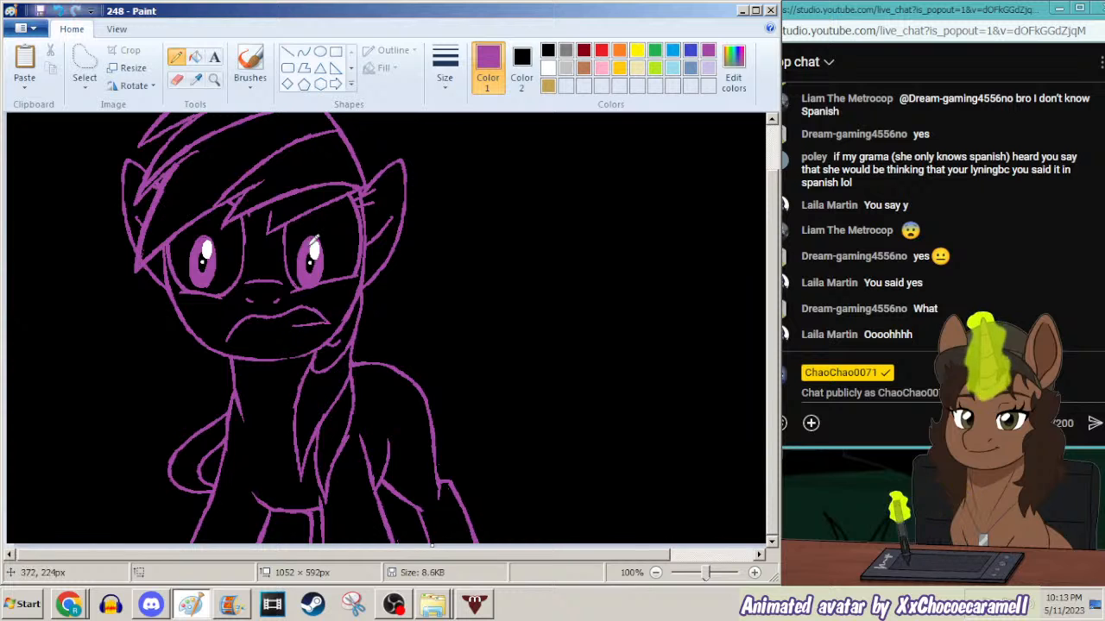
key("ctrl+z")
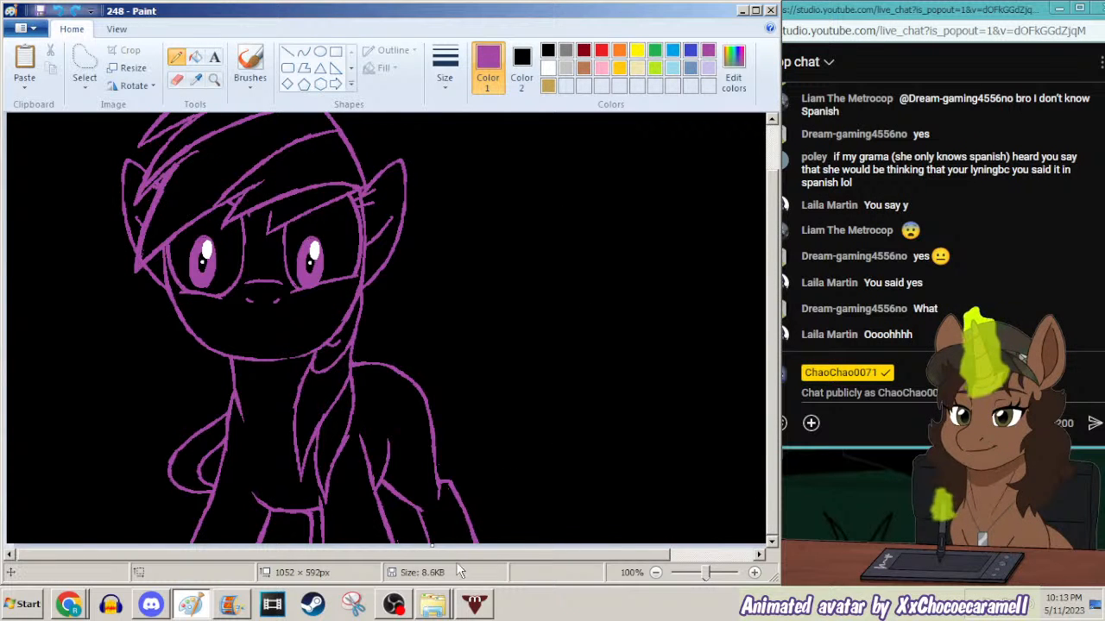
Select the entire frame and nudge it slightly to the right.
left_click_drag(457, 555, 505, 556)
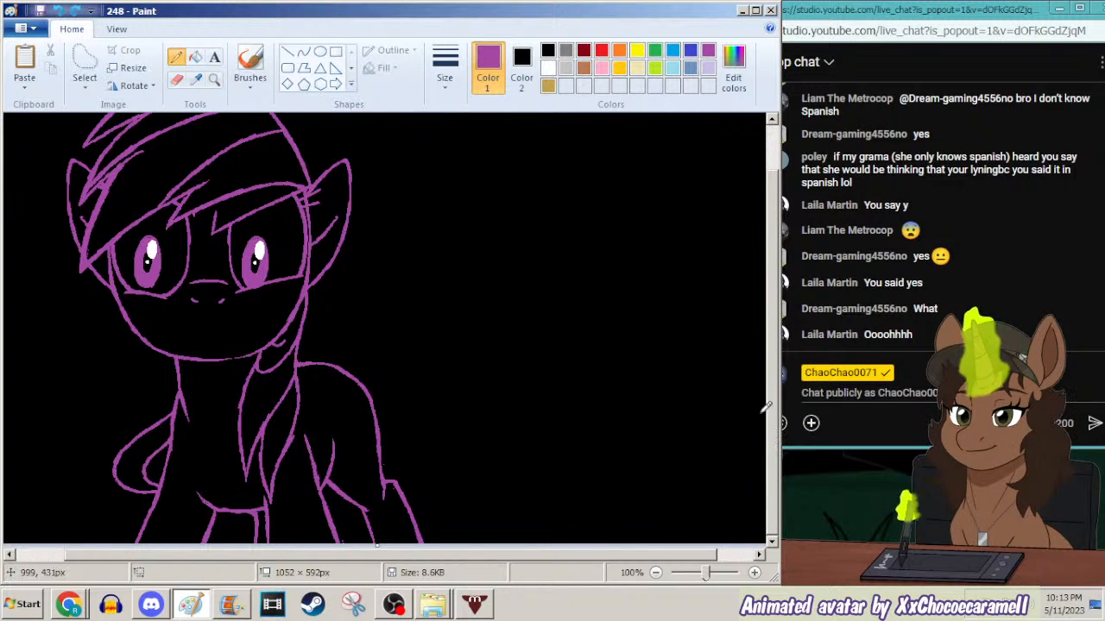
left_click(214, 77)
right_click(224, 121)
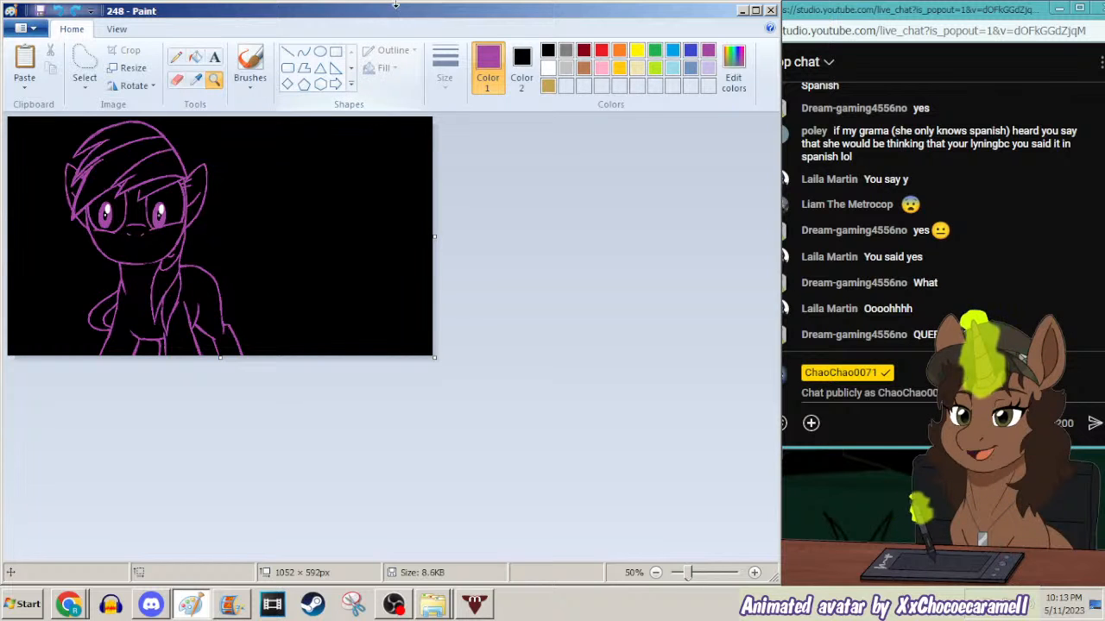
key("ctrl+a")
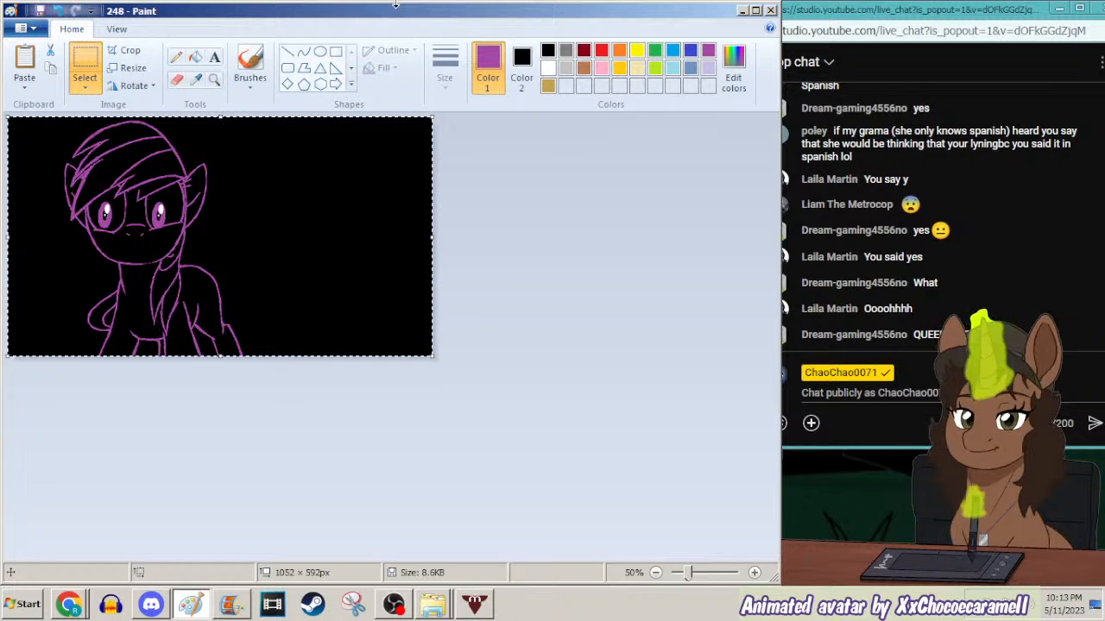
key("Right")
key("Right")
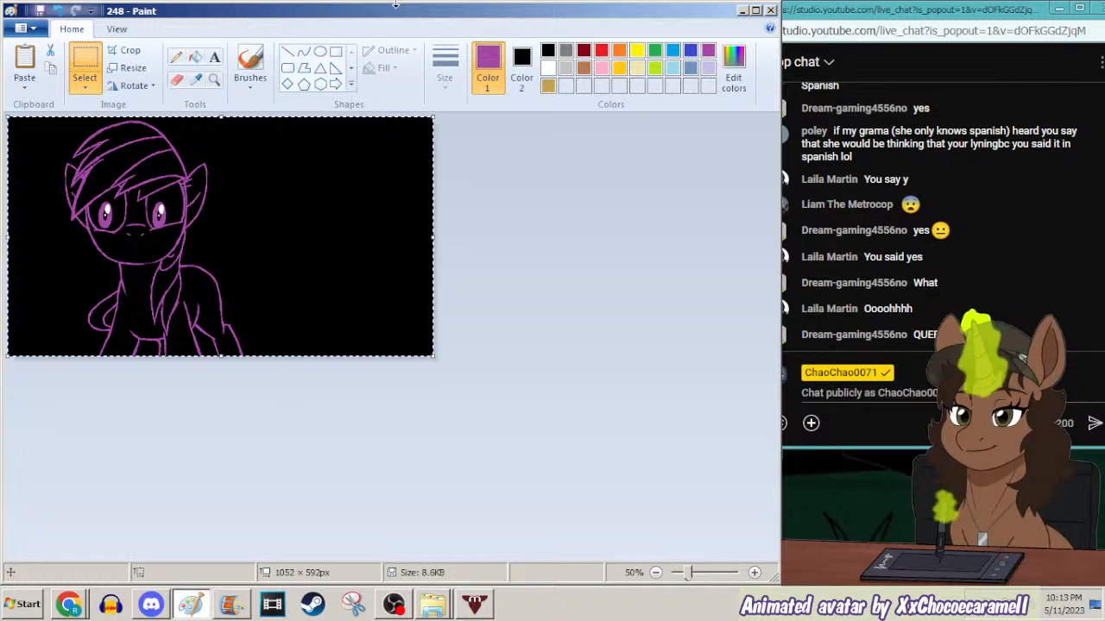
Draw a raised wing's upper edge arching from the base of the neck over the back to a pointed tip, undoing the first version.
left_click(214, 78)
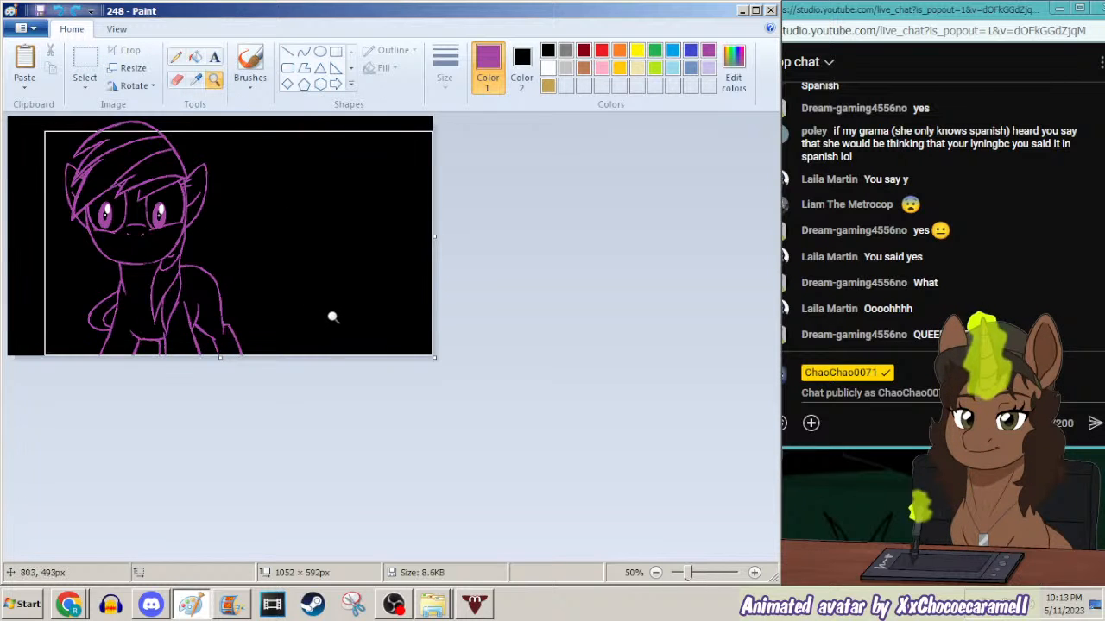
left_click(325, 313)
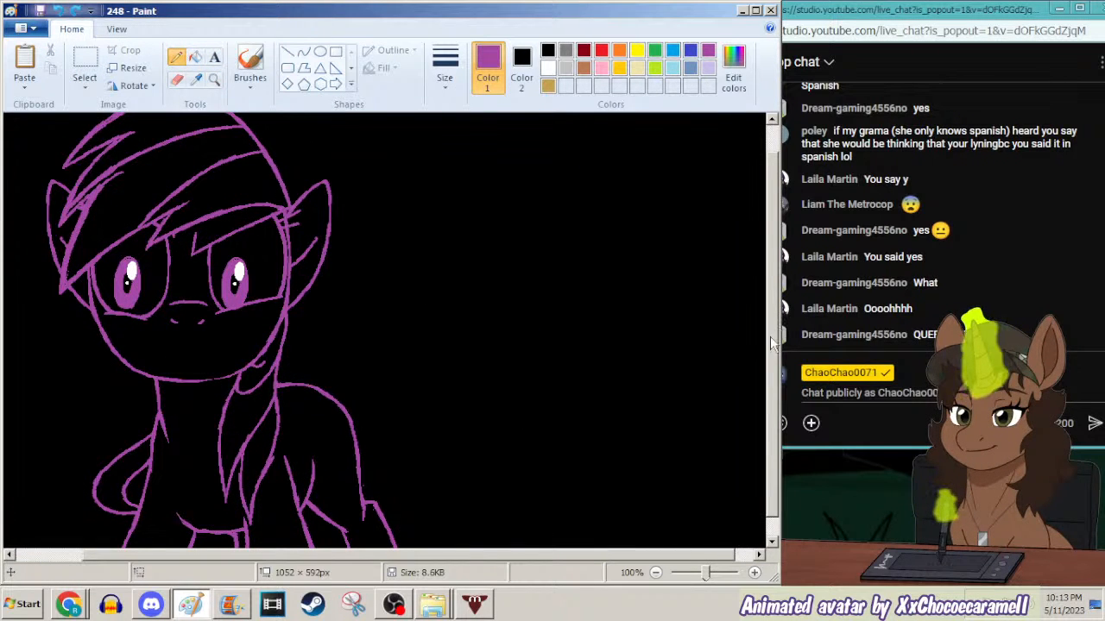
scroll(772, 343, "down", 1)
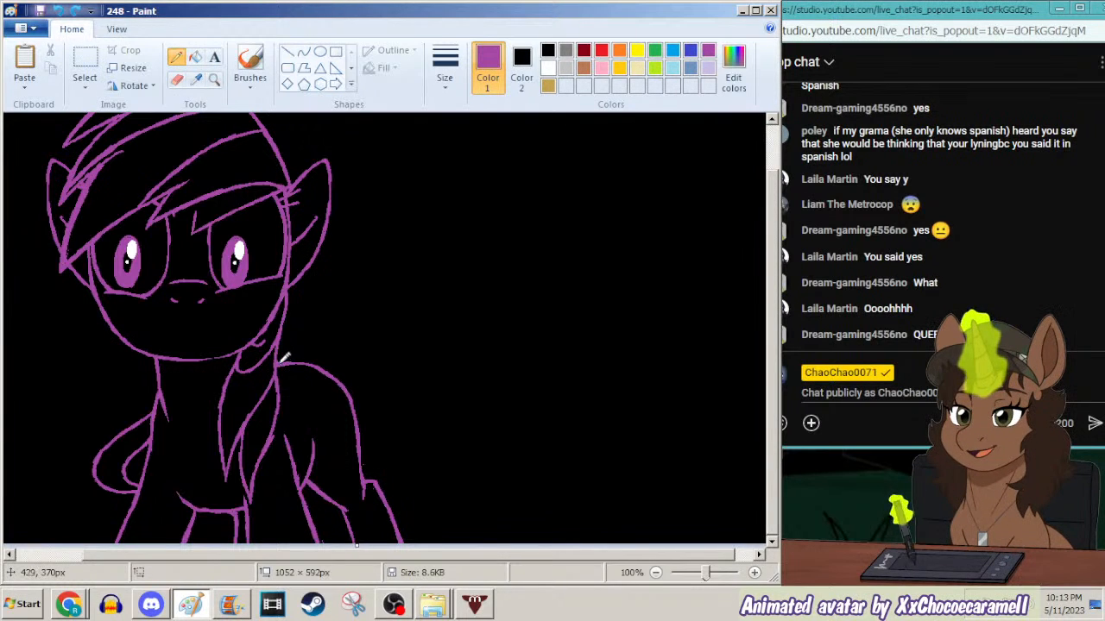
mouse_move(283, 361)
left_mouse_down()
mouse_move(353, 296)
mouse_move(400, 308)
mouse_move(428, 343)
left_mouse_up()
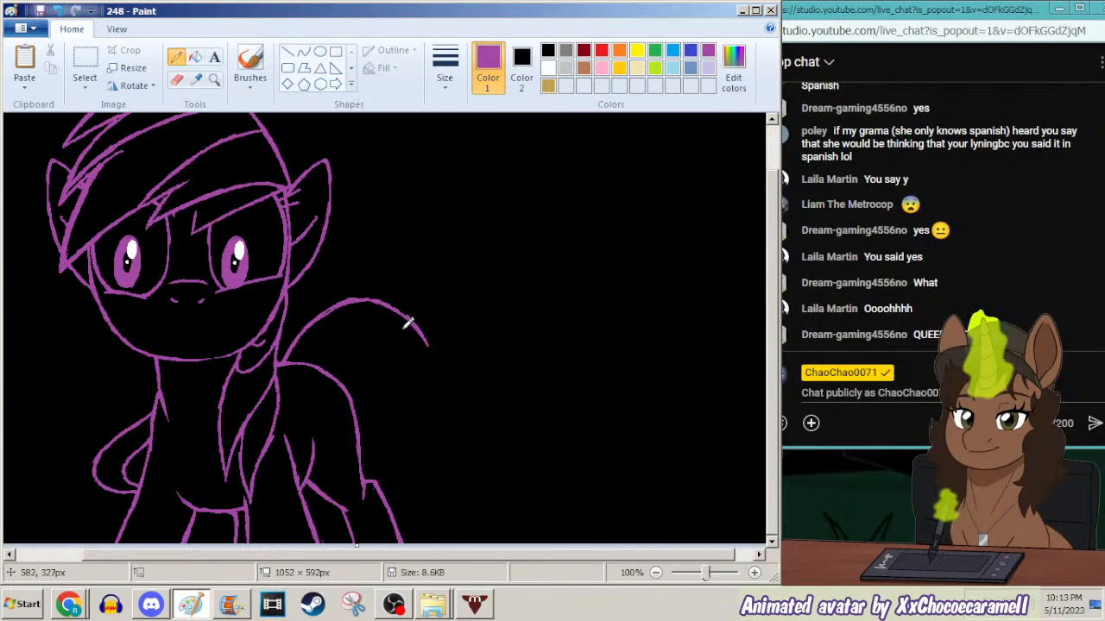
key("ctrl+z")
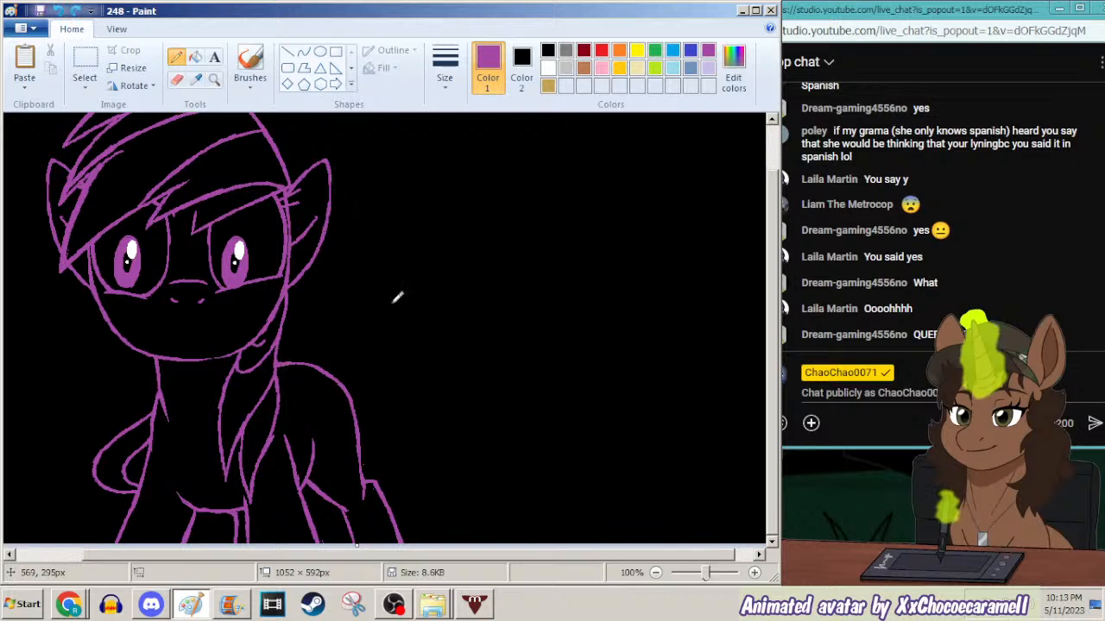
mouse_move(277, 360)
left_mouse_down()
mouse_move(294, 328)
mouse_move(339, 289)
mouse_move(362, 284)
mouse_move(417, 308)
left_mouse_up()
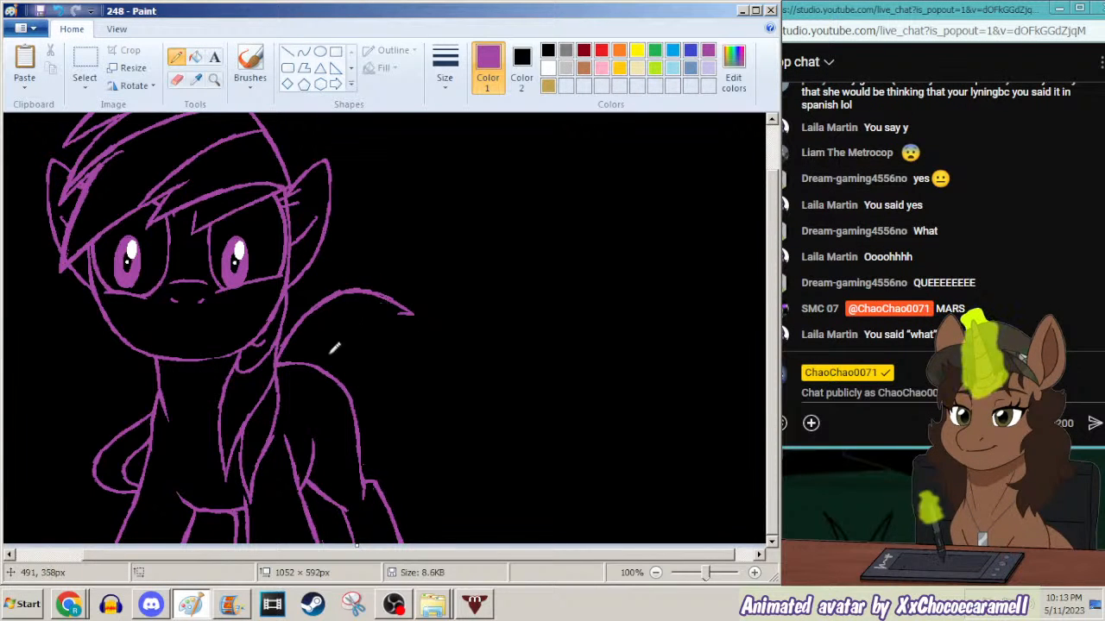
Switch to the YouTube live chat and hide the sender of the MARS message on this channel.
left_click(1098, 308)
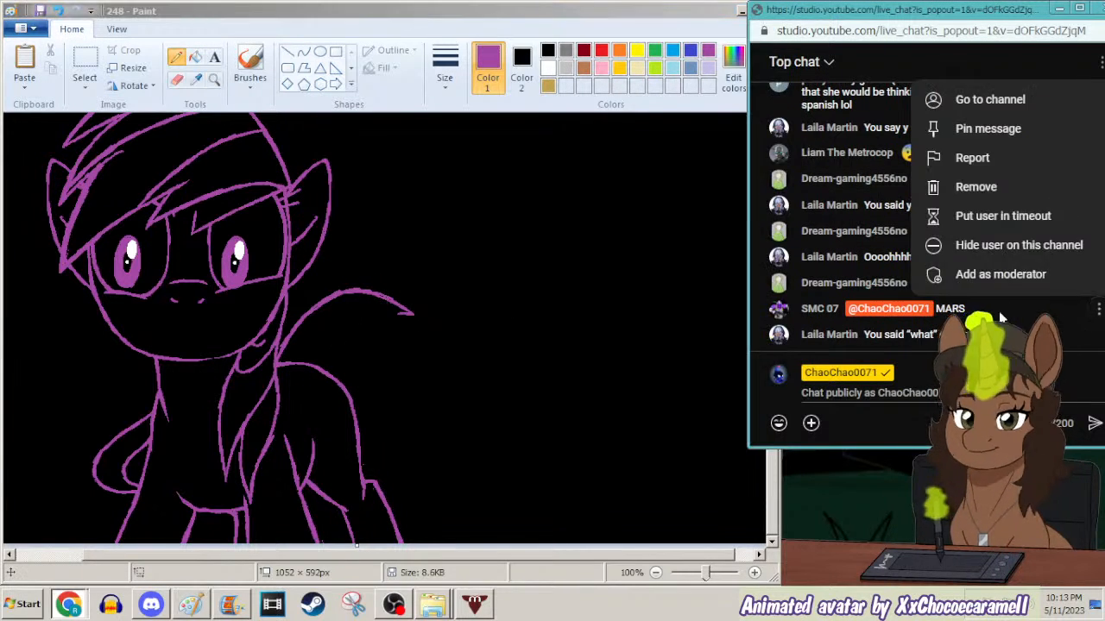
left_click(1002, 249)
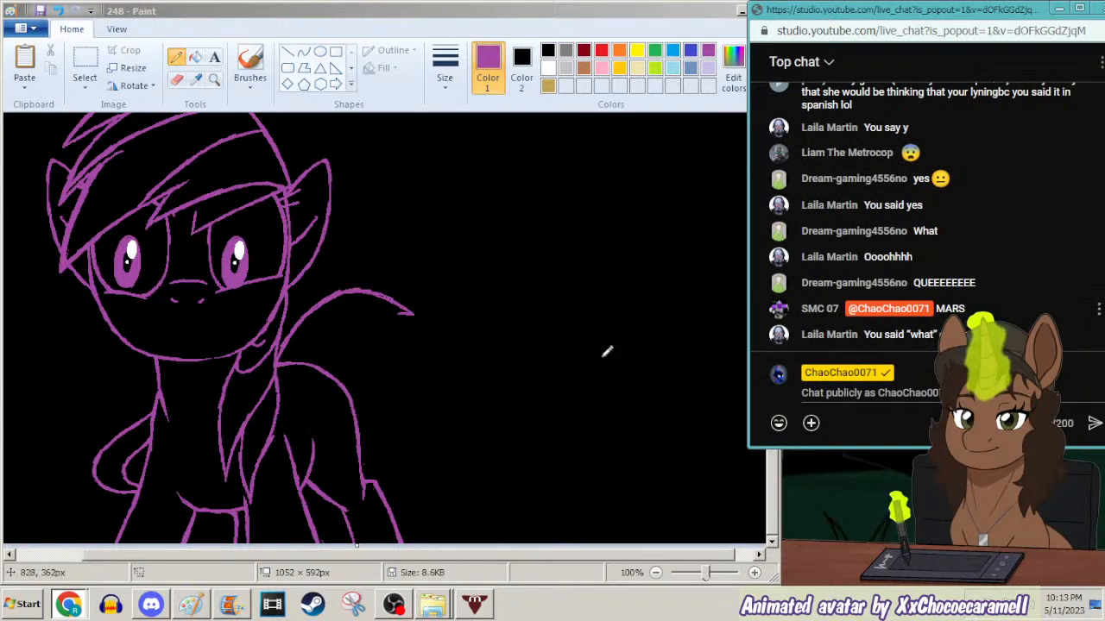
left_click(400, 305)
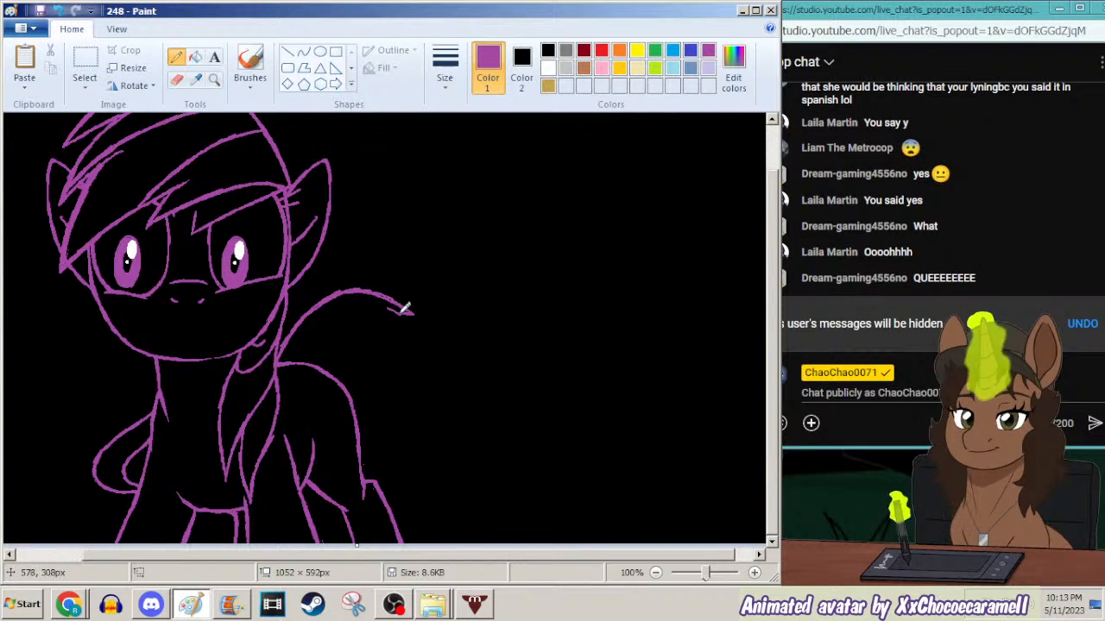
mouse_move(400, 304)
left_mouse_down()
mouse_move(426, 331)
mouse_move(444, 388)
left_mouse_up()
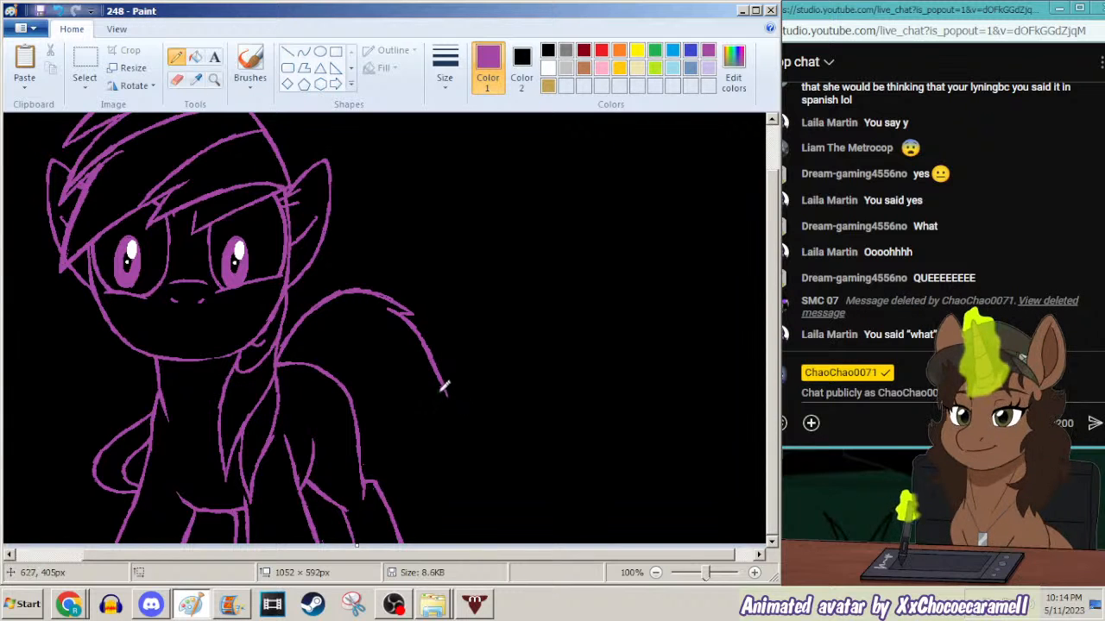
key("ctrl+z")
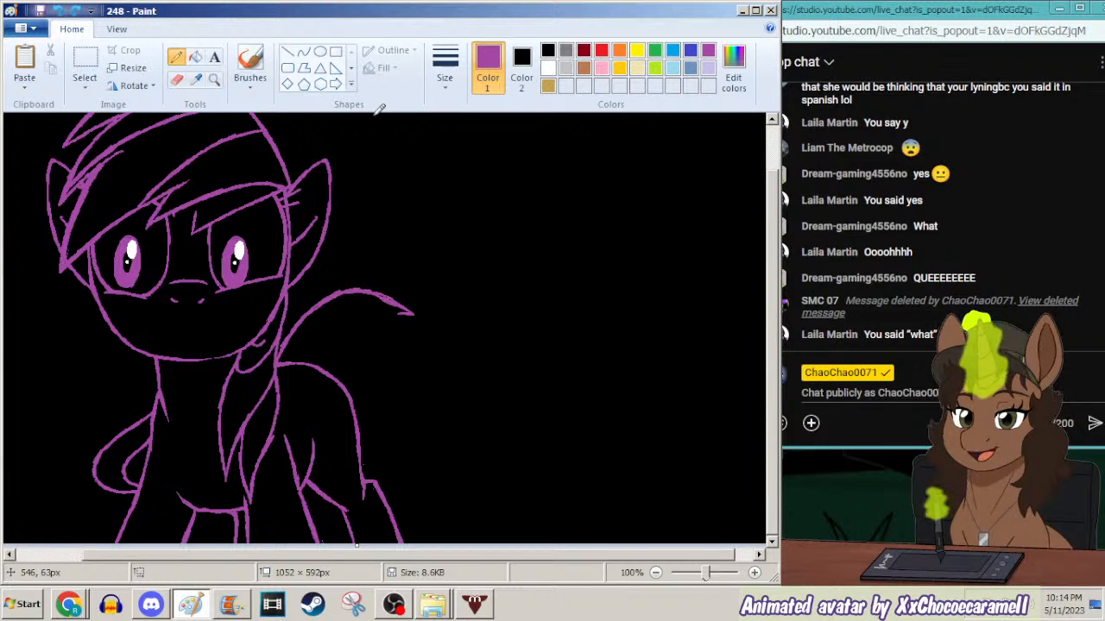
key("ctrl+z")
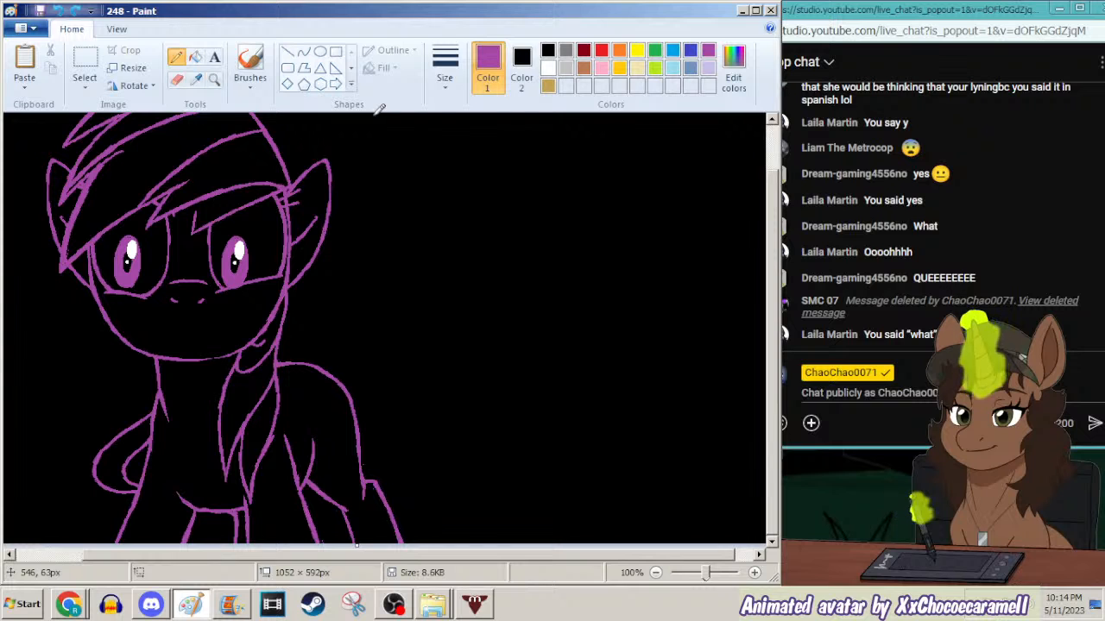
Restore the tail's upper arch, draw its outer edge curving down from the tip, and shift that edge inward toward the body.
key("ctrl+y")
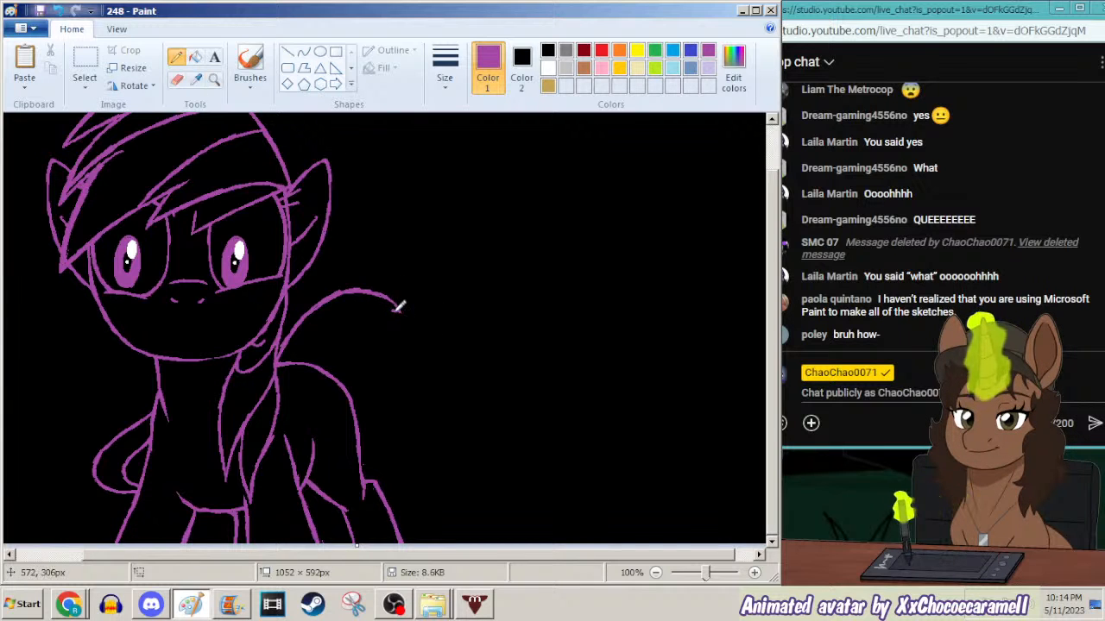
left_click_drag(413, 321, 435, 384)
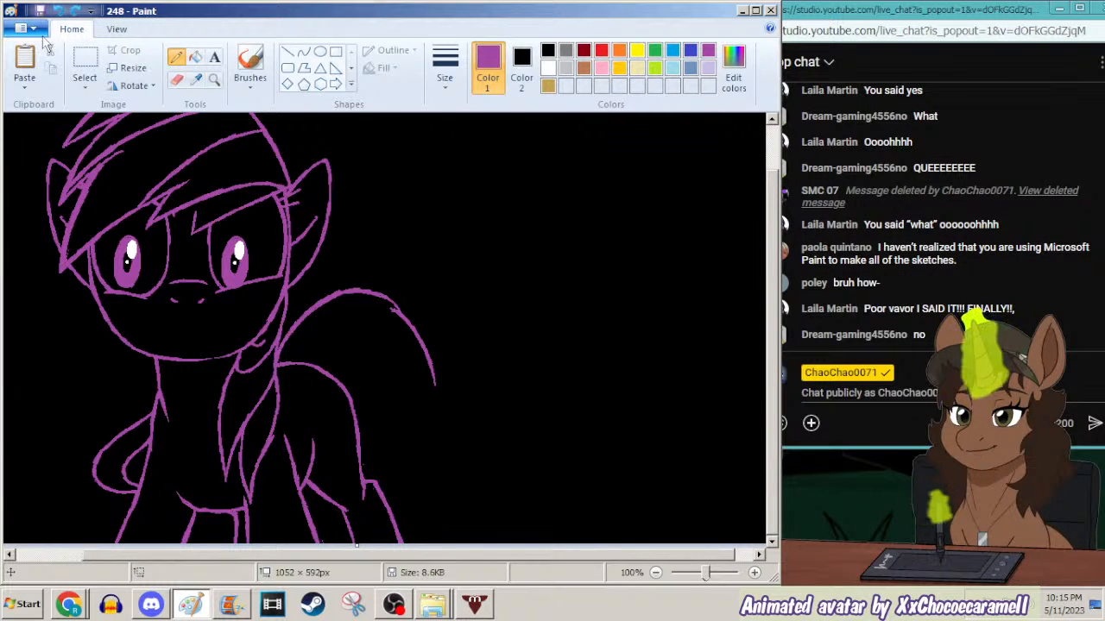
left_click(85, 82)
left_click(102, 139)
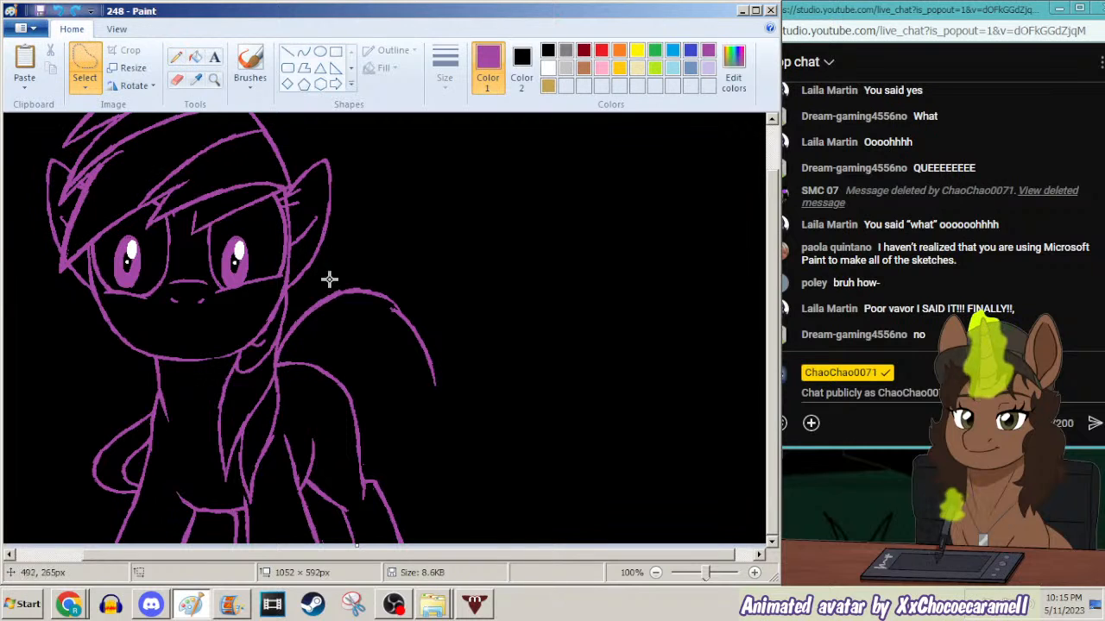
mouse_move(406, 308)
left_mouse_down()
mouse_move(370, 375)
mouse_move(475, 308)
mouse_move(492, 366)
mouse_move(420, 378)
left_mouse_up()
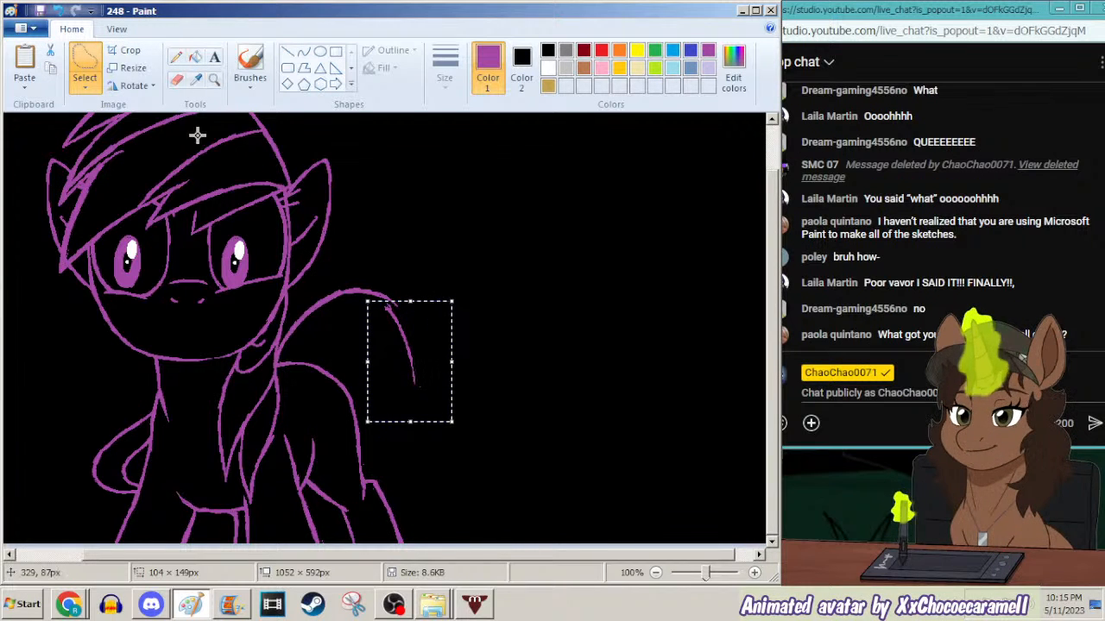
left_click(176, 57)
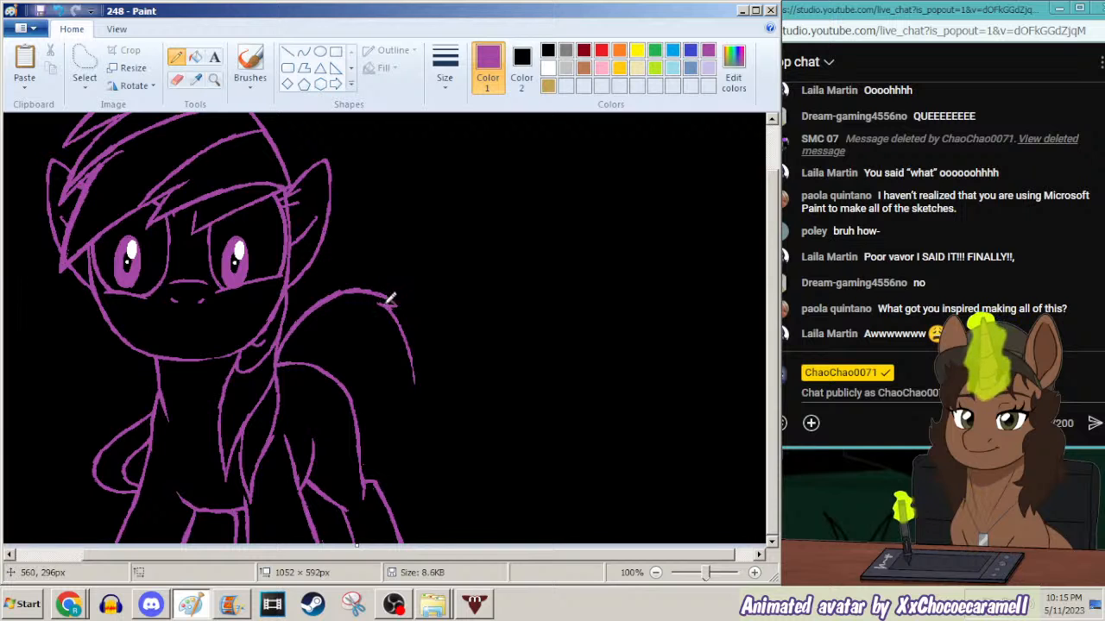
Switch to the YouTube playlist in Chrome, skip ahead to "Radiarc - Cynosure: Seeking (Preview)", and return to the Paint drawing.
left_click(77, 605)
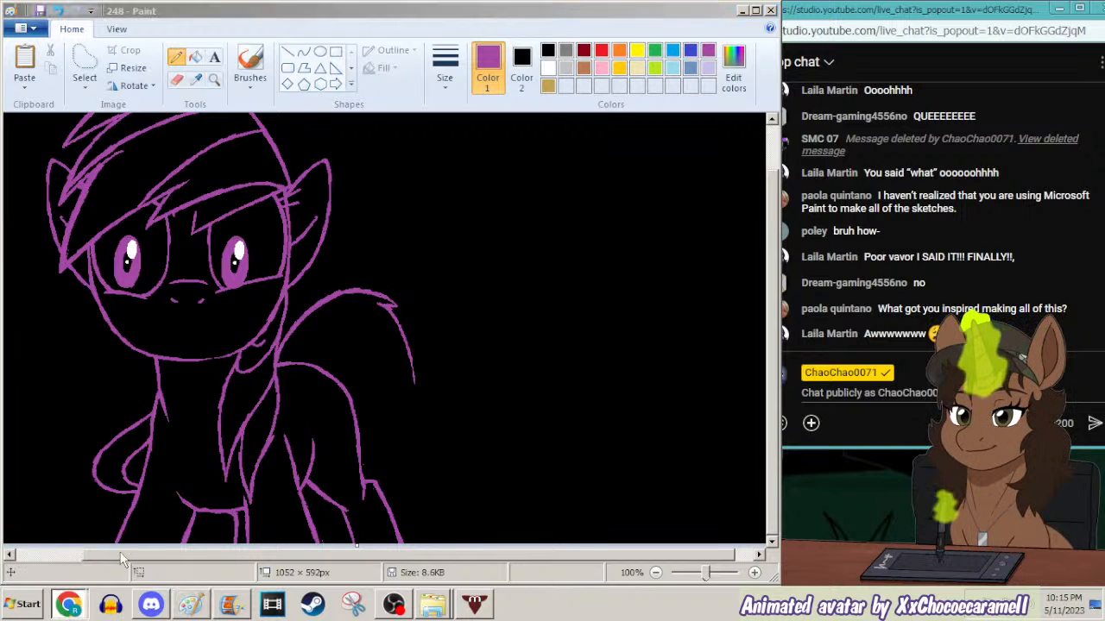
left_click(218, 429)
left_click(131, 493)
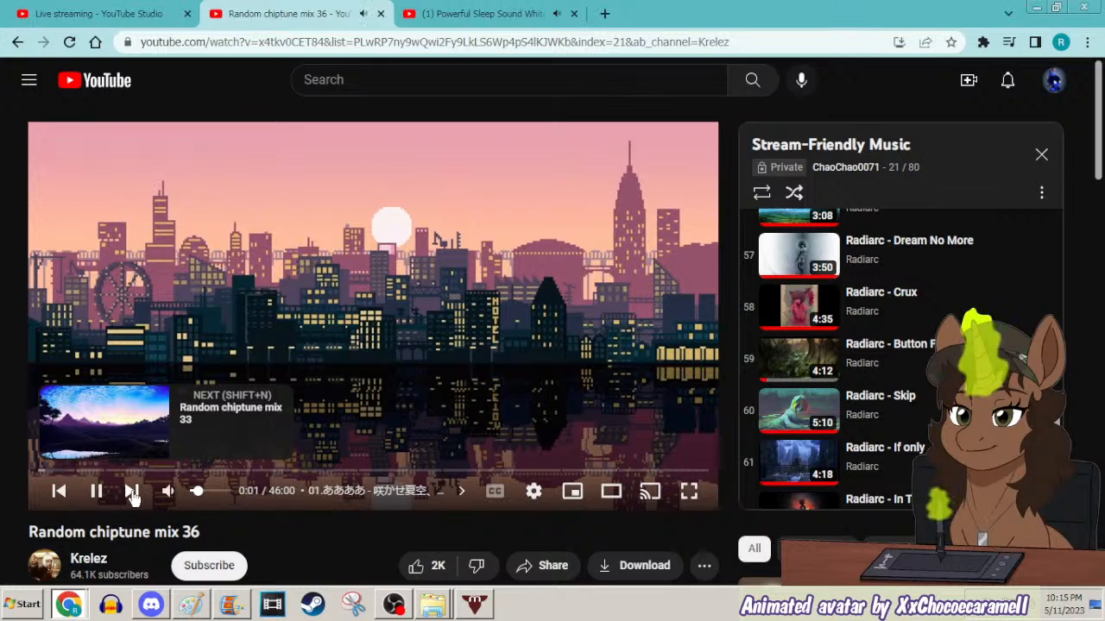
left_click(131, 491)
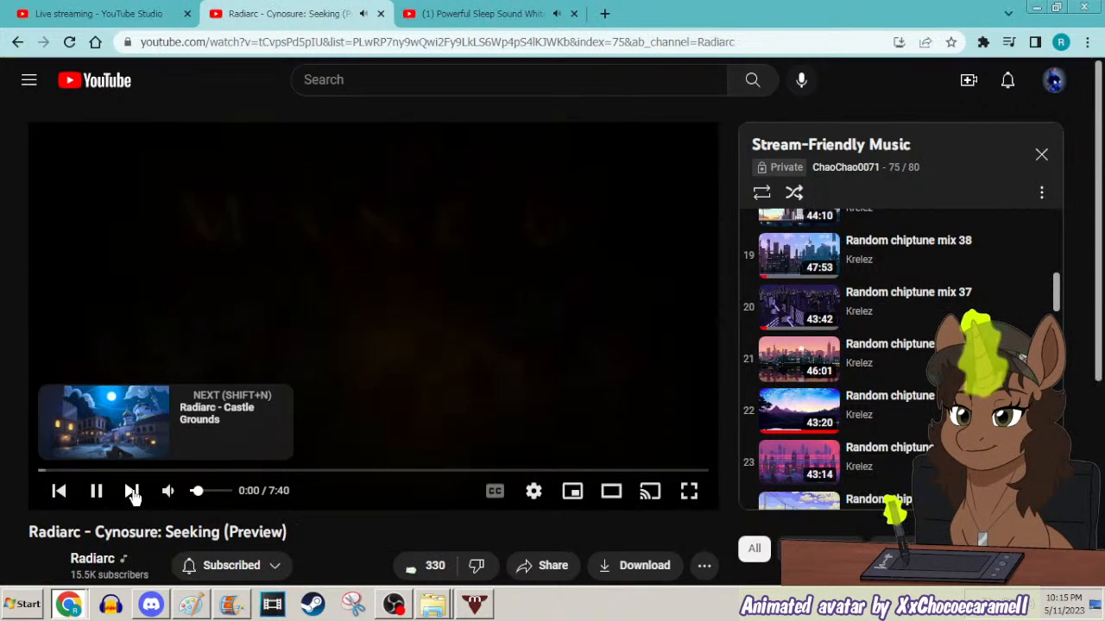
left_click(1035, 7)
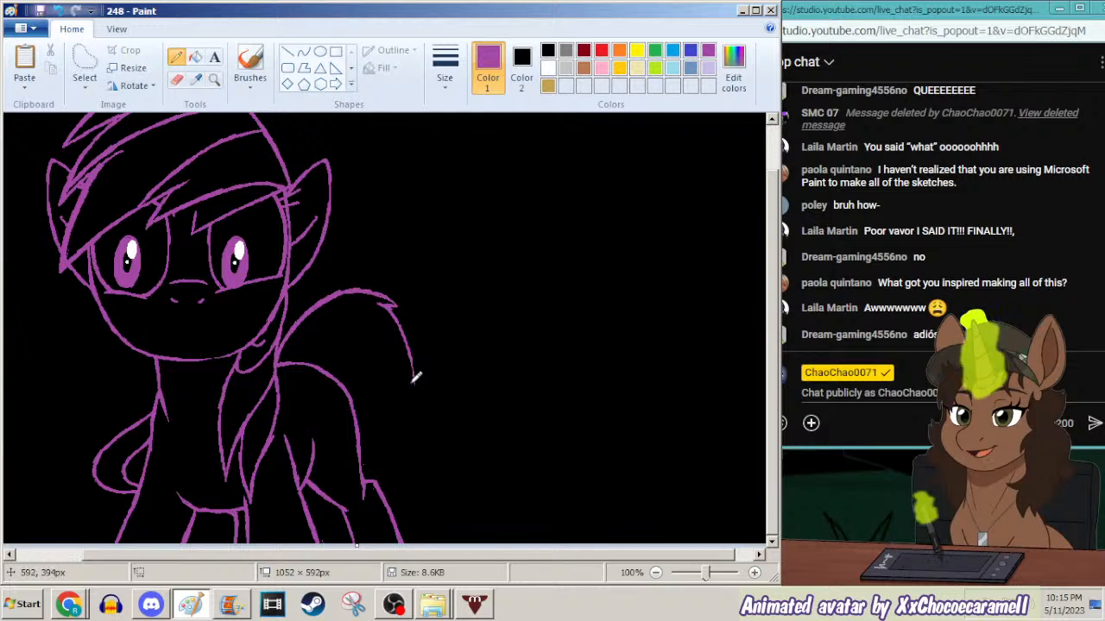
Narrow the tail by squeezing its upper arch and moving the outer edge inward to rejoin it.
left_click(84, 66)
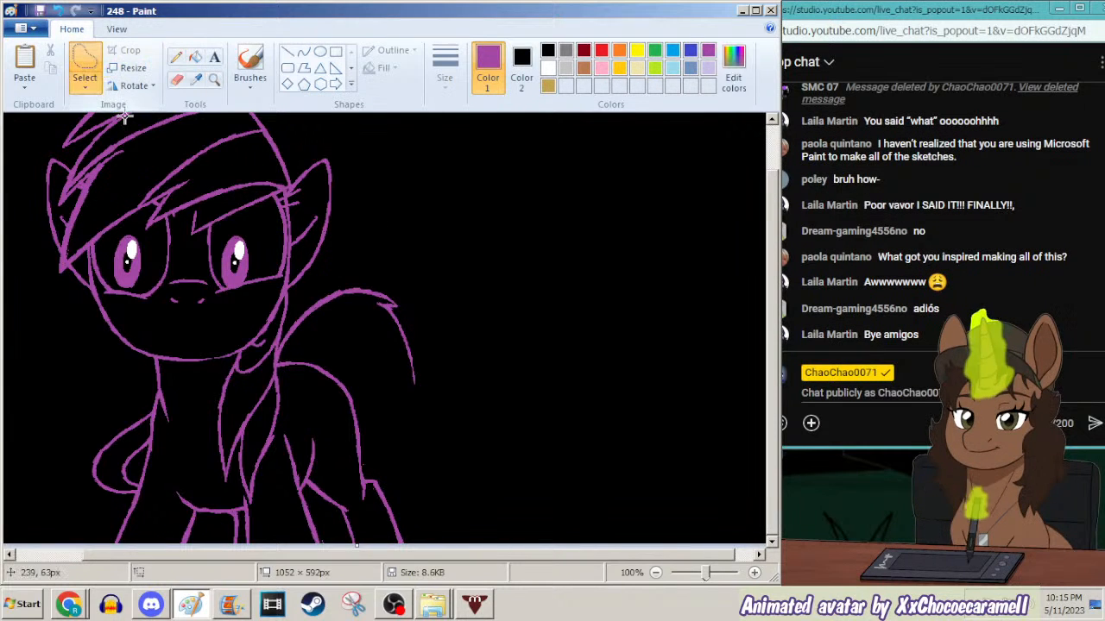
mouse_move(394, 307)
left_mouse_down()
mouse_move(385, 268)
mouse_move(309, 291)
mouse_move(283, 333)
mouse_move(280, 360)
mouse_move(363, 303)
mouse_move(384, 300)
mouse_move(403, 316)
mouse_move(372, 315)
left_mouse_up()
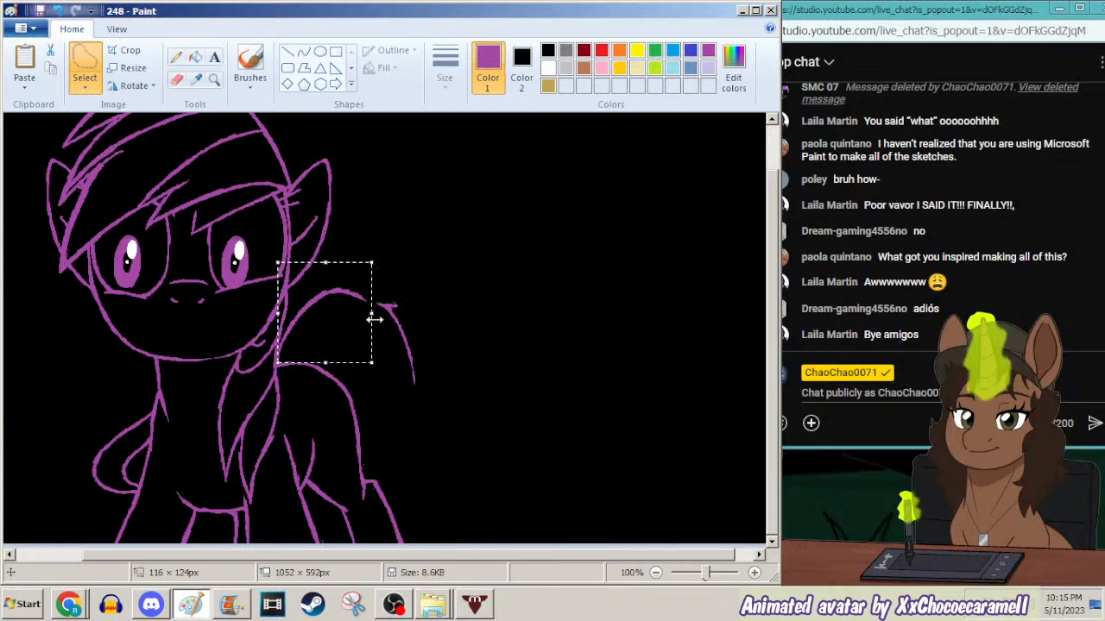
mouse_move(444, 251)
left_mouse_down()
mouse_move(421, 260)
mouse_move(372, 362)
mouse_move(458, 269)
mouse_move(409, 299)
left_mouse_up()
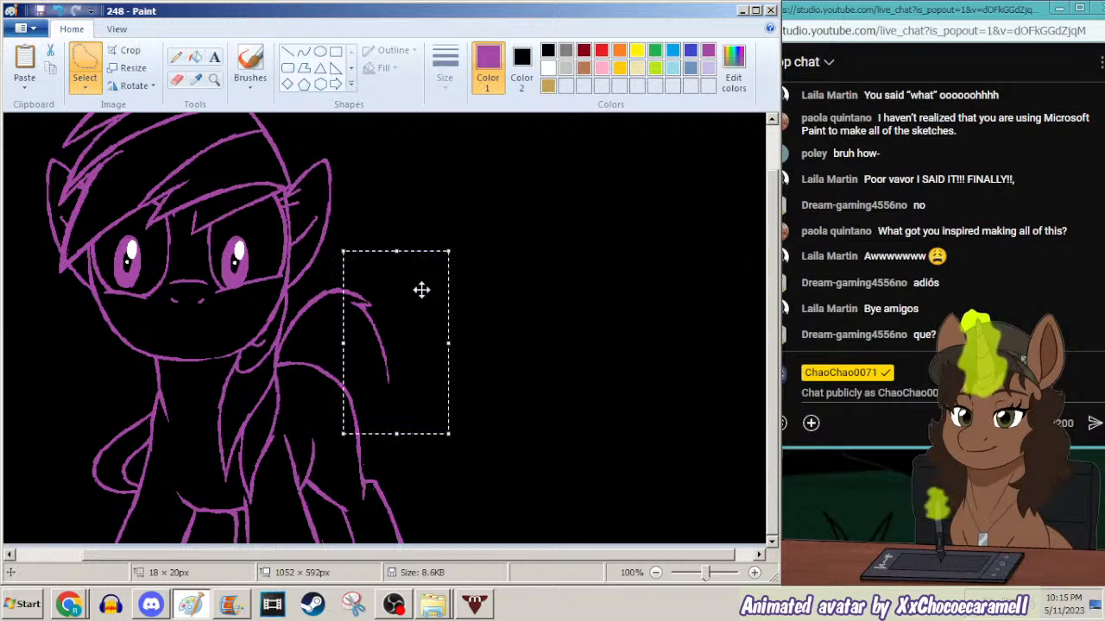
left_click(176, 57)
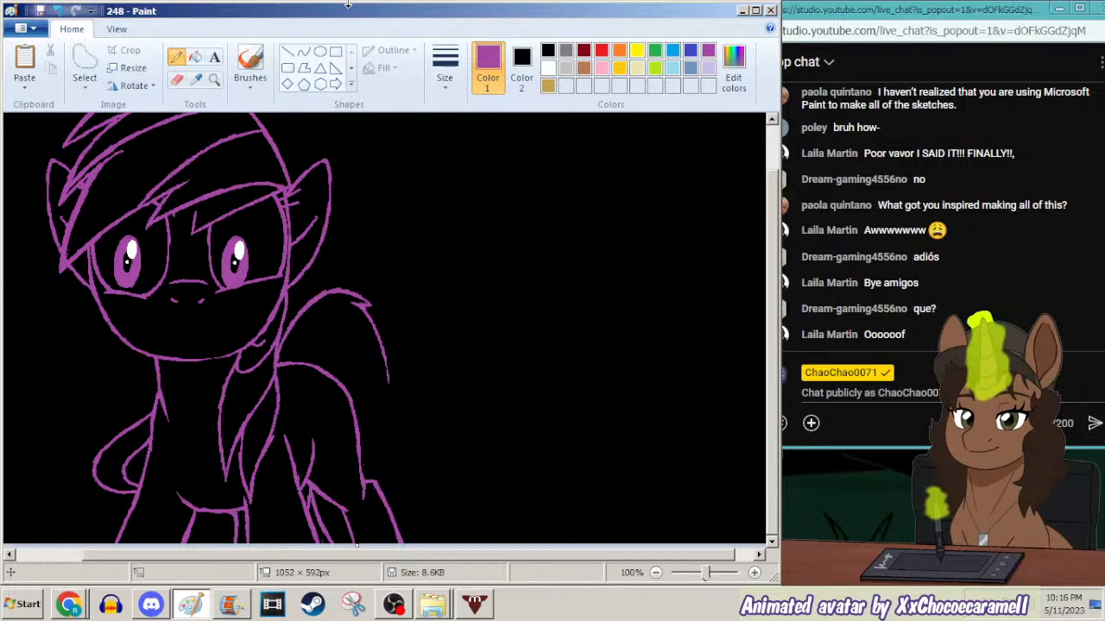
key("ctrl+y")
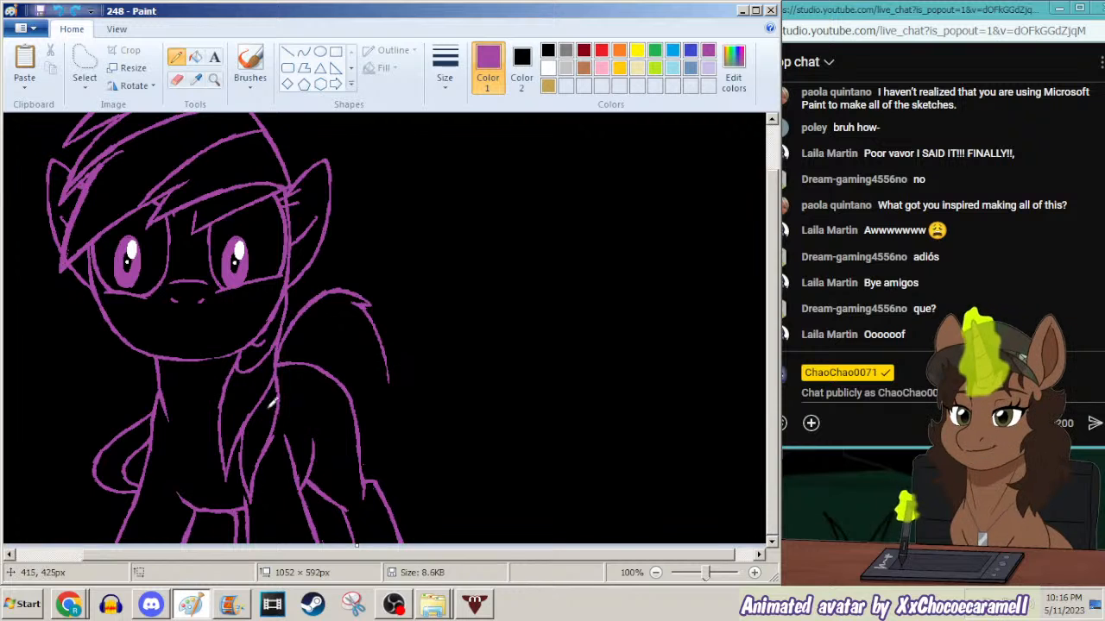
left_click_drag(387, 356, 407, 492)
key("ctrl+z")
key("ctrl+z")
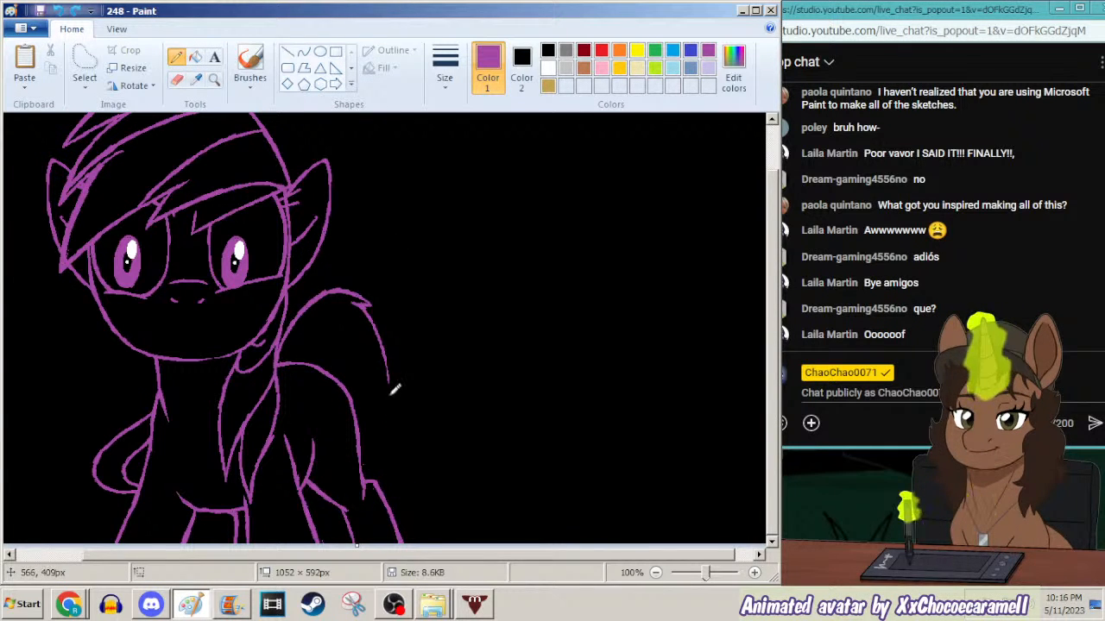
Extend the tail's outer edge down past the hind leg to the bottom of the visible canvas and shift its lower part inward.
mouse_move(385, 361)
left_mouse_down()
mouse_move(396, 470)
mouse_move(431, 543)
left_mouse_up()
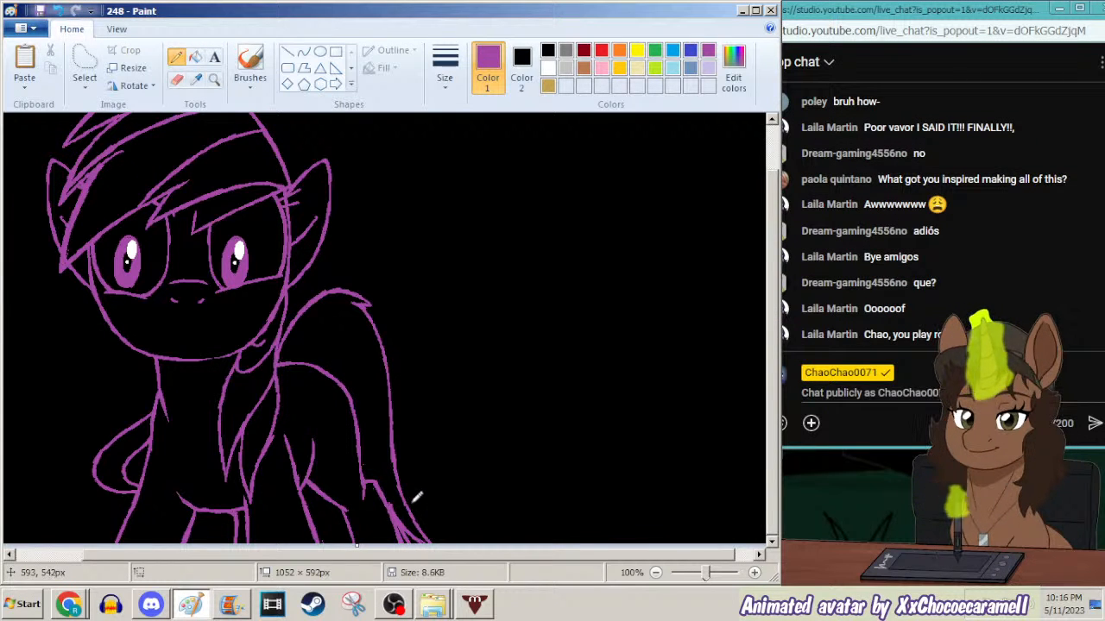
left_click(85, 67)
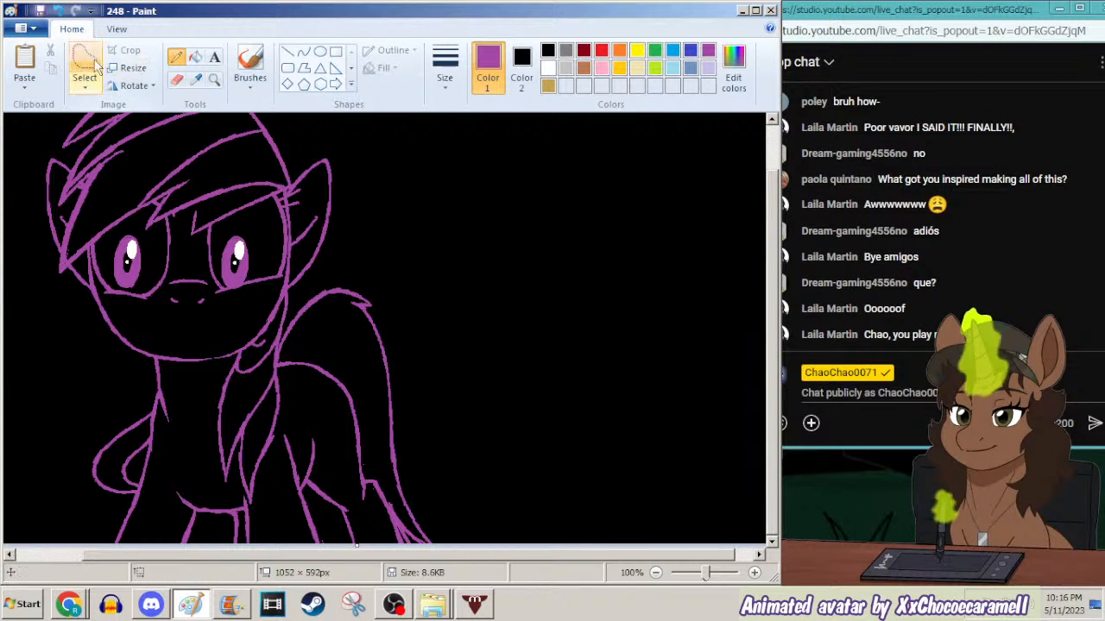
mouse_move(405, 423)
left_mouse_down()
mouse_move(388, 497)
mouse_move(395, 526)
mouse_move(445, 521)
mouse_move(451, 471)
mouse_move(405, 454)
mouse_move(414, 452)
left_mouse_up()
left_click(175, 56)
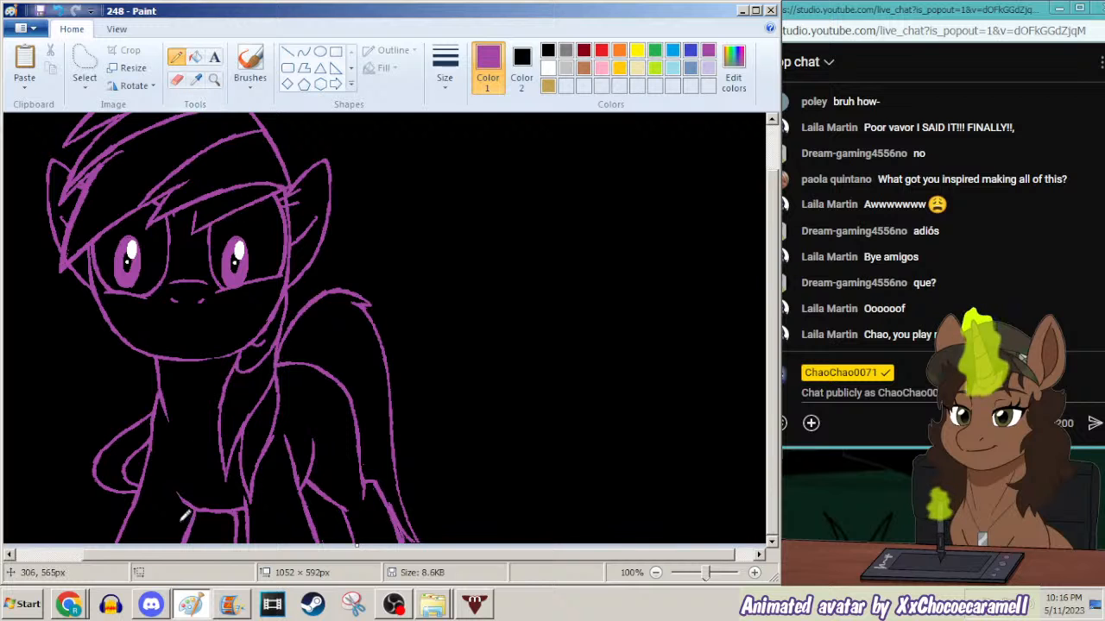
left_click(69, 605)
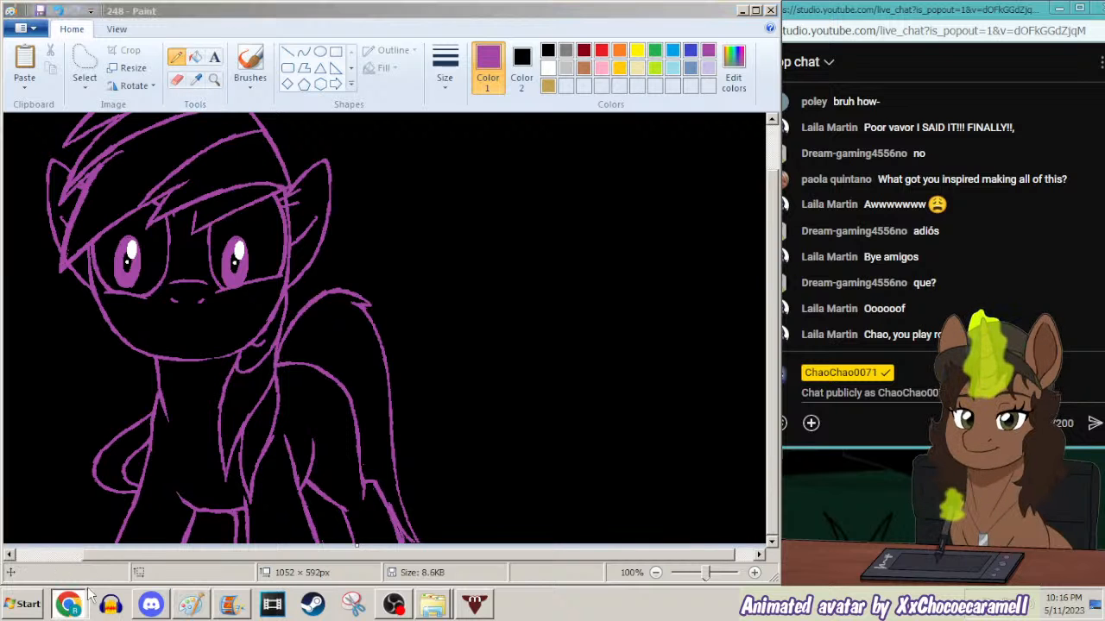
left_click(125, 552)
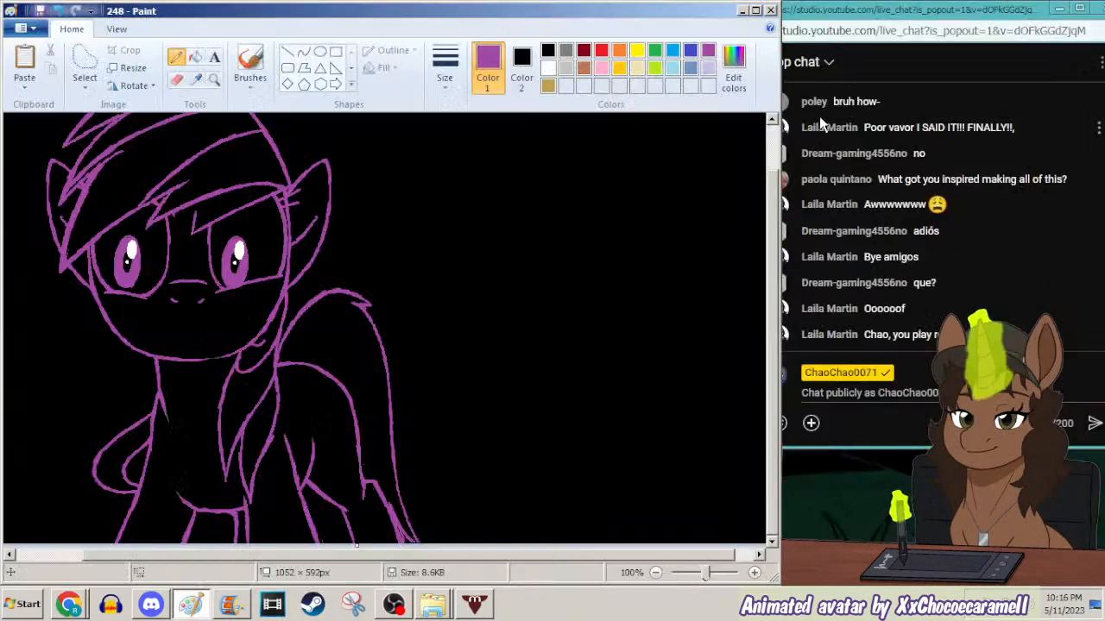
left_click(1036, 8)
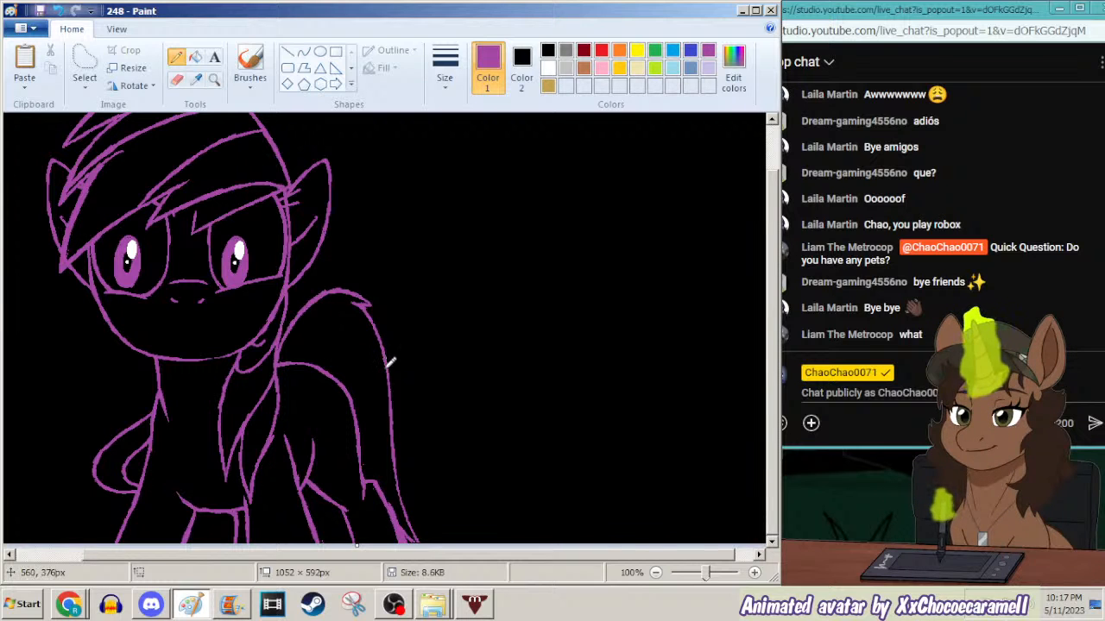
Draw curved hair strands inside the tail, following its arch from the rump down along the outer edge.
mouse_move(367, 319)
left_mouse_down()
mouse_move(336, 316)
mouse_move(307, 362)
left_mouse_up()
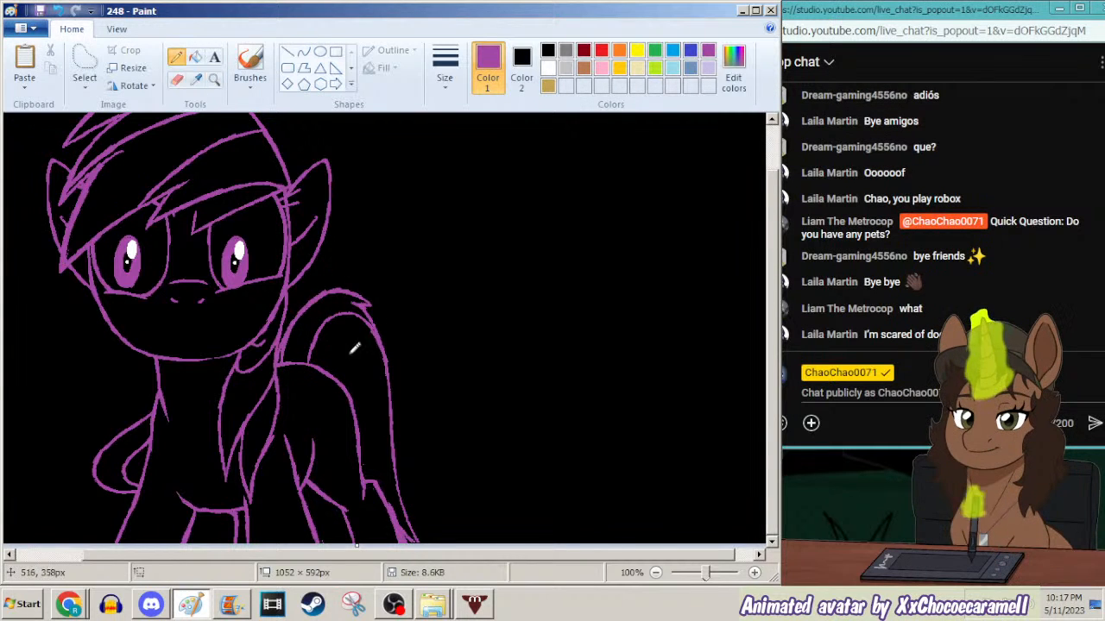
left_click_drag(319, 364, 329, 340)
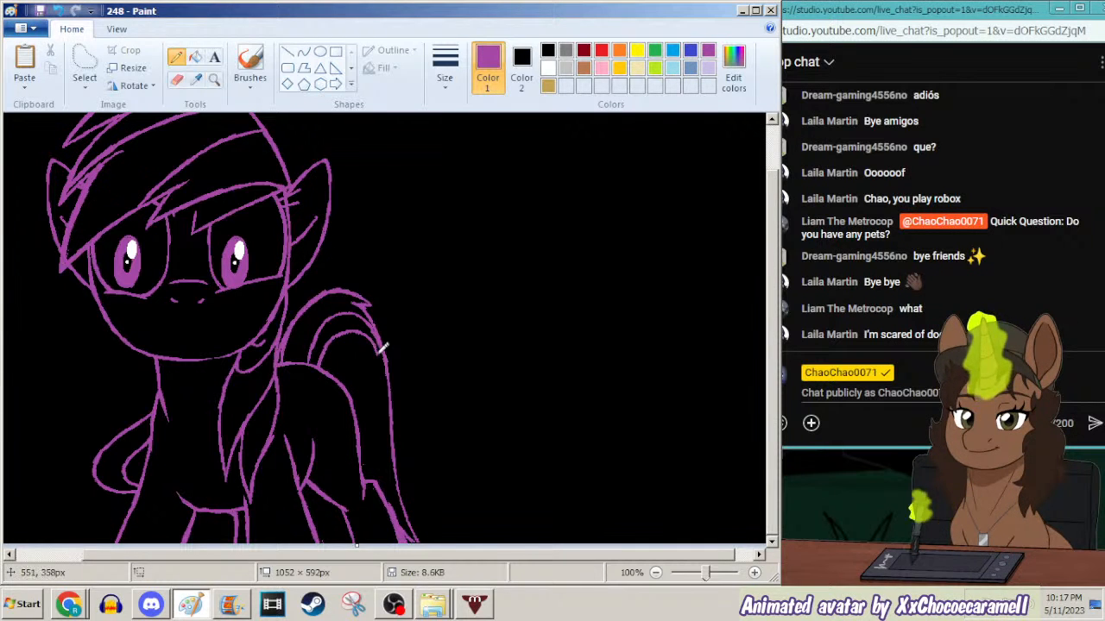
left_click_drag(388, 373, 406, 509)
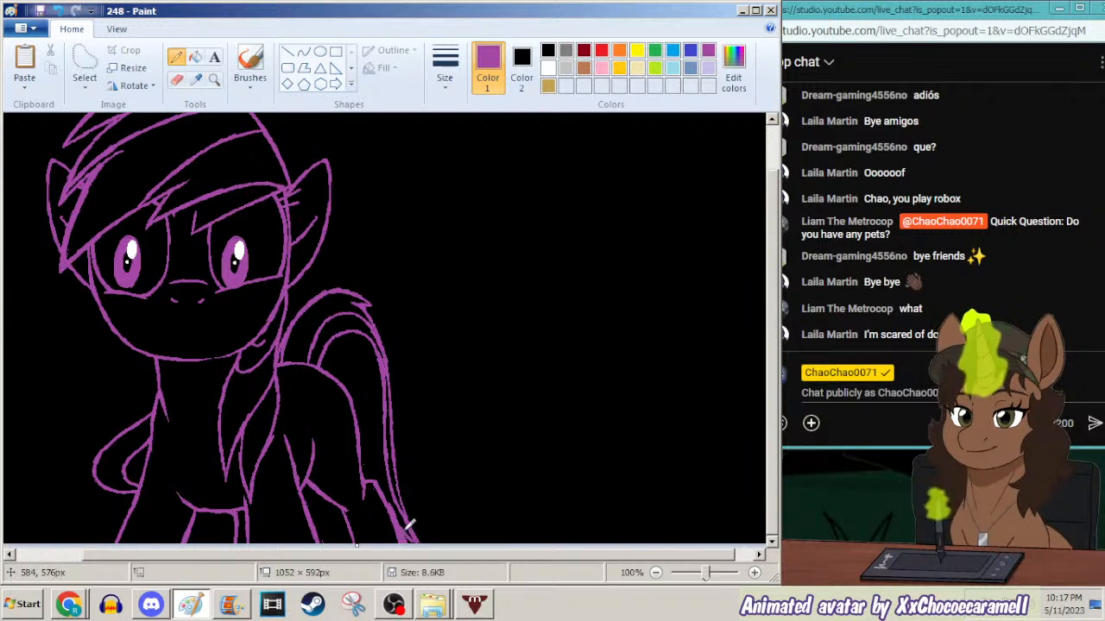
key("ctrl+z")
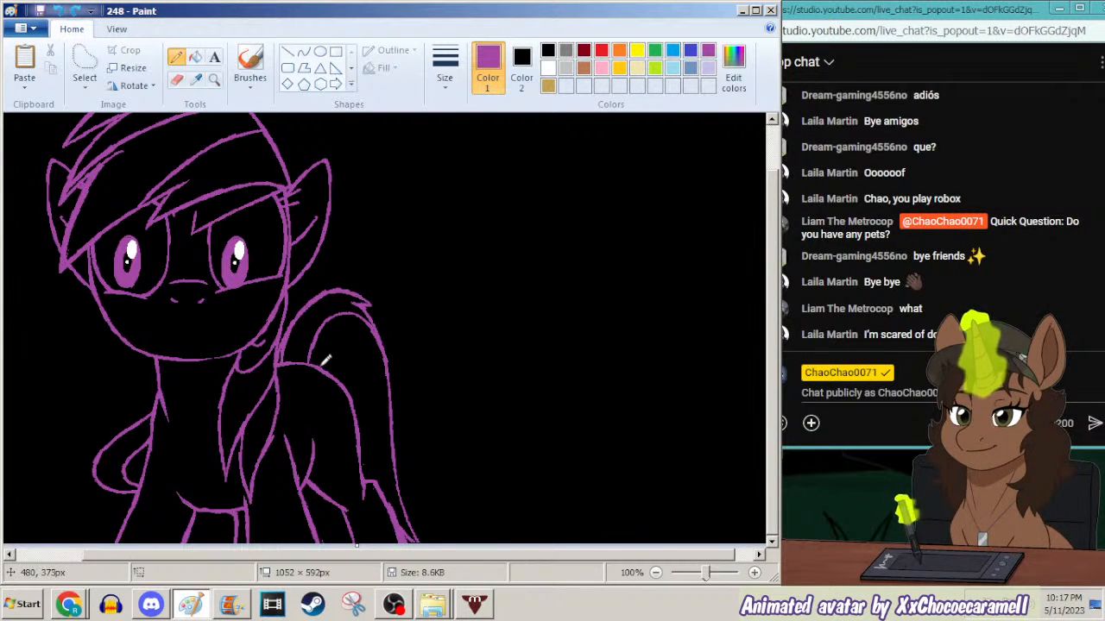
left_click_drag(355, 321, 390, 361)
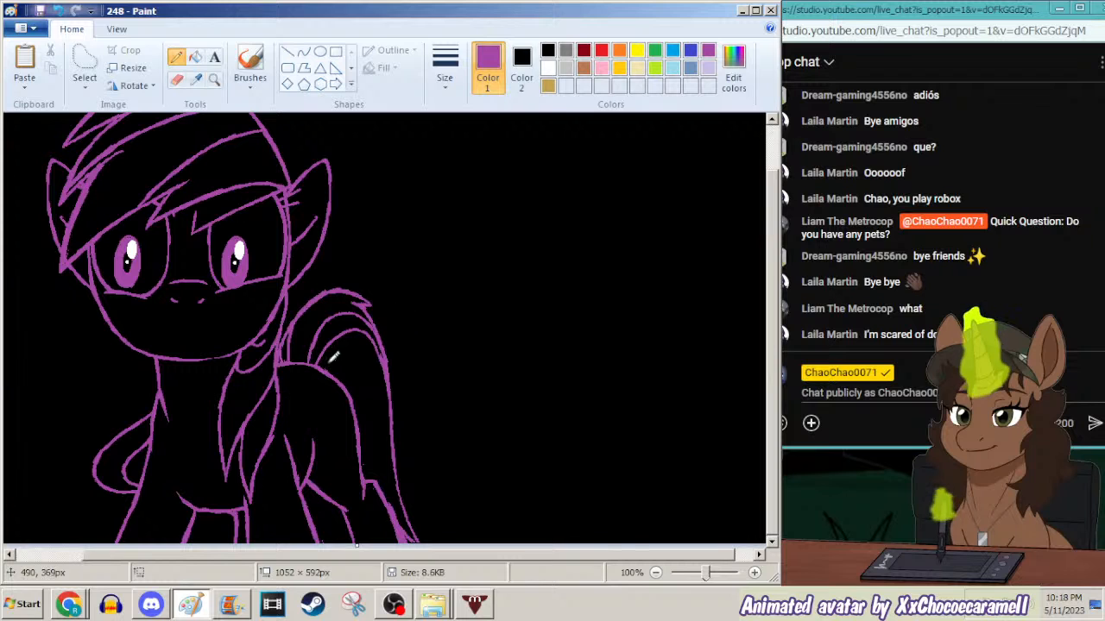
mouse_move(322, 368)
left_mouse_down()
mouse_move(378, 371)
mouse_move(393, 493)
mouse_move(417, 550)
left_mouse_up()
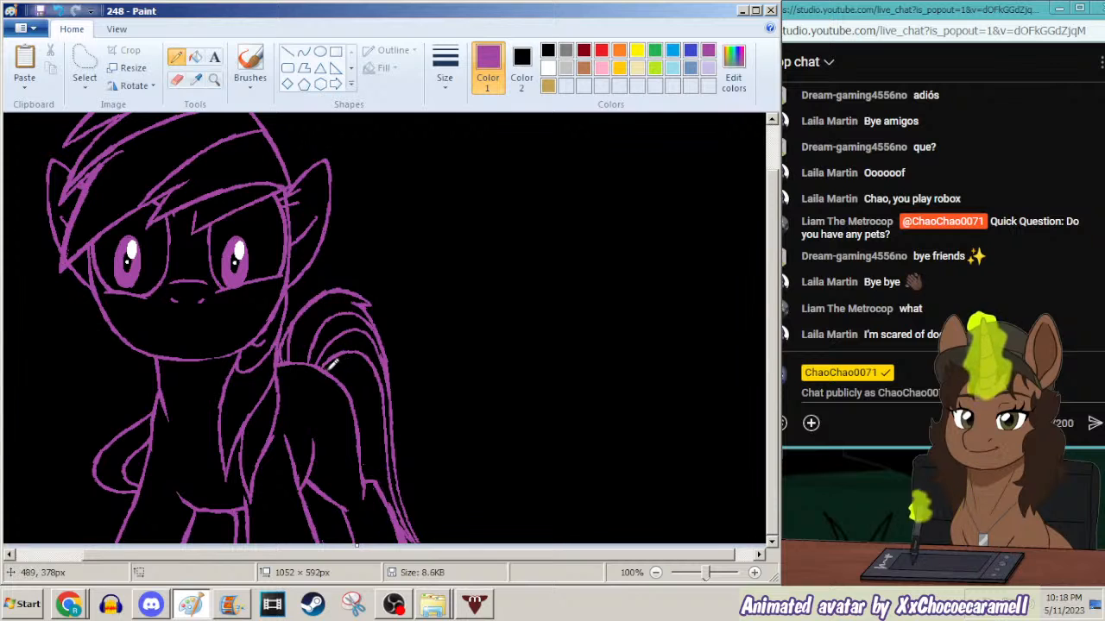
mouse_move(324, 368)
left_mouse_down()
mouse_move(357, 373)
mouse_move(380, 442)
left_mouse_up()
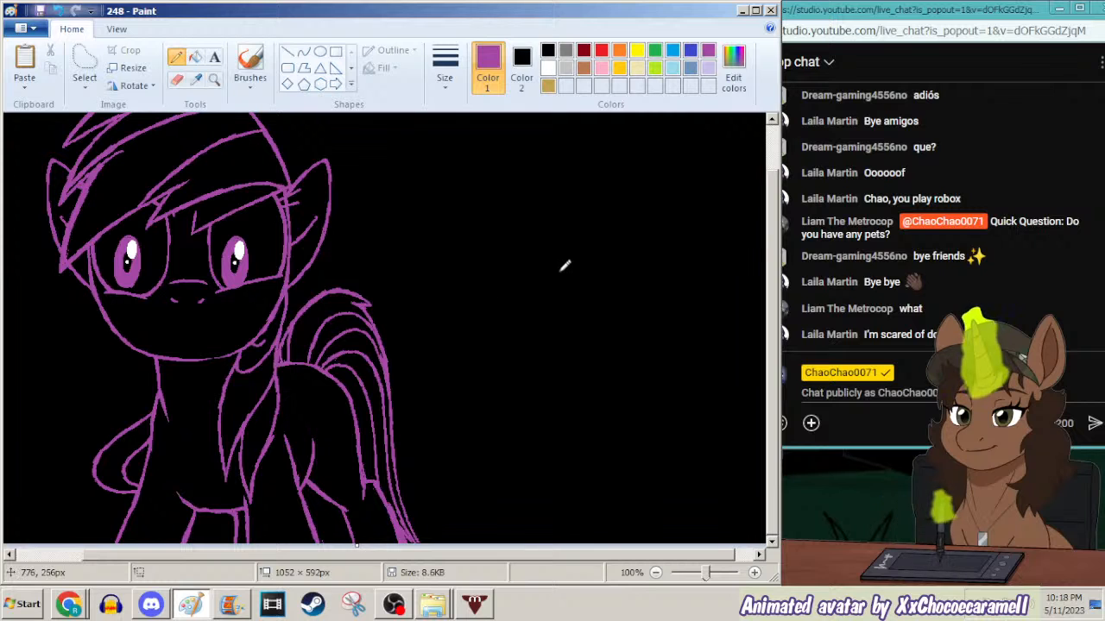
Save the pony drawing.
mouse_move(771, 317)
left_mouse_down()
mouse_move(777, 242)
mouse_move(760, 329)
left_mouse_up()
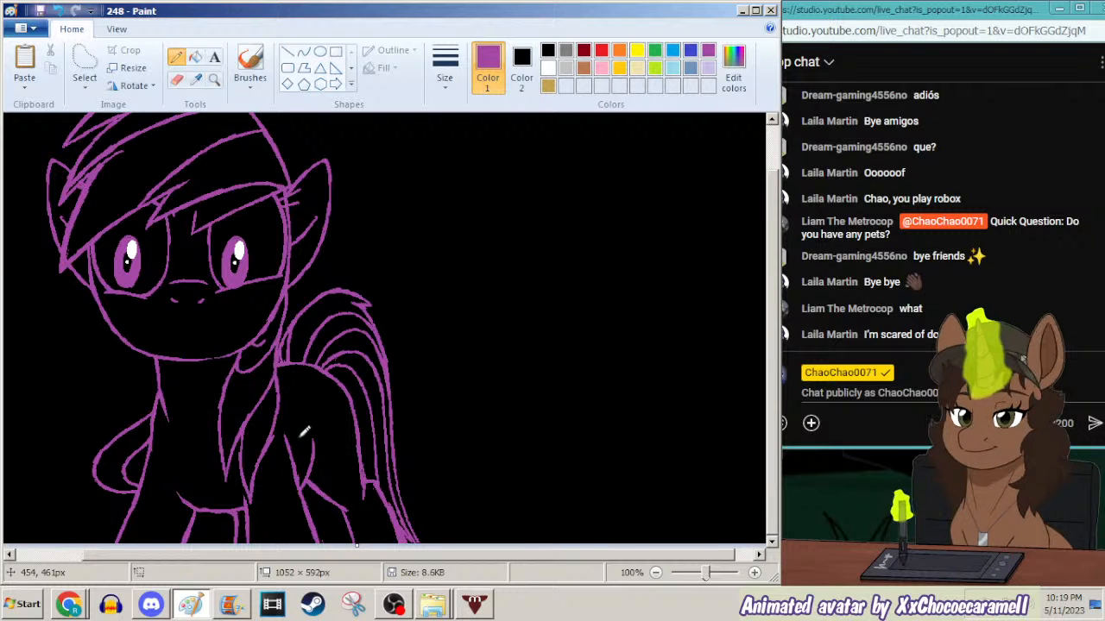
left_click(239, 607)
left_click(238, 609)
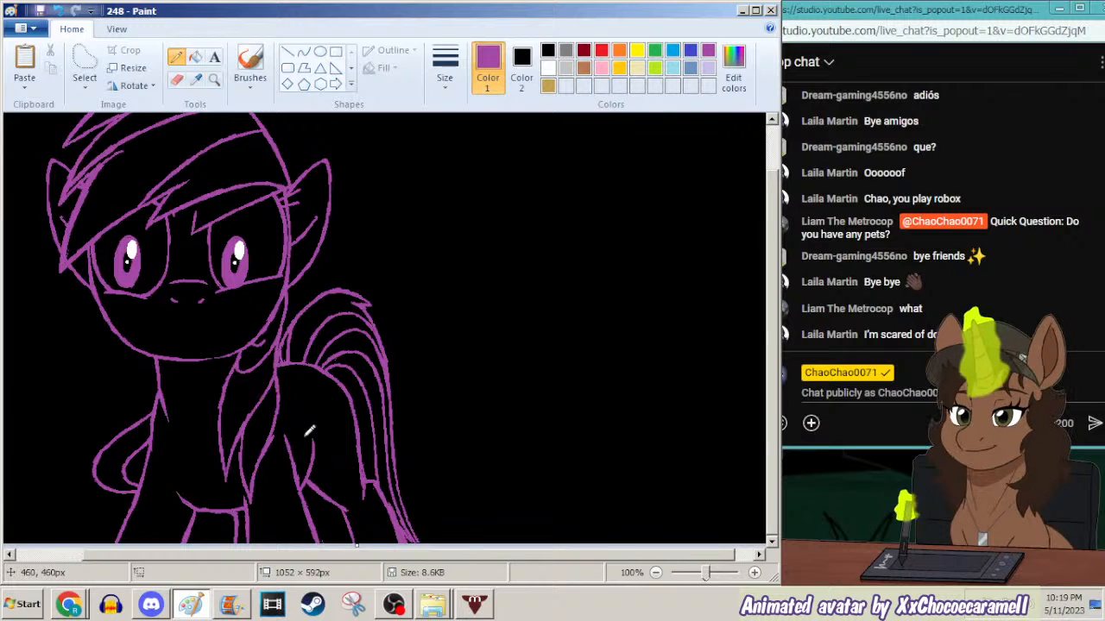
key("ctrl+s")
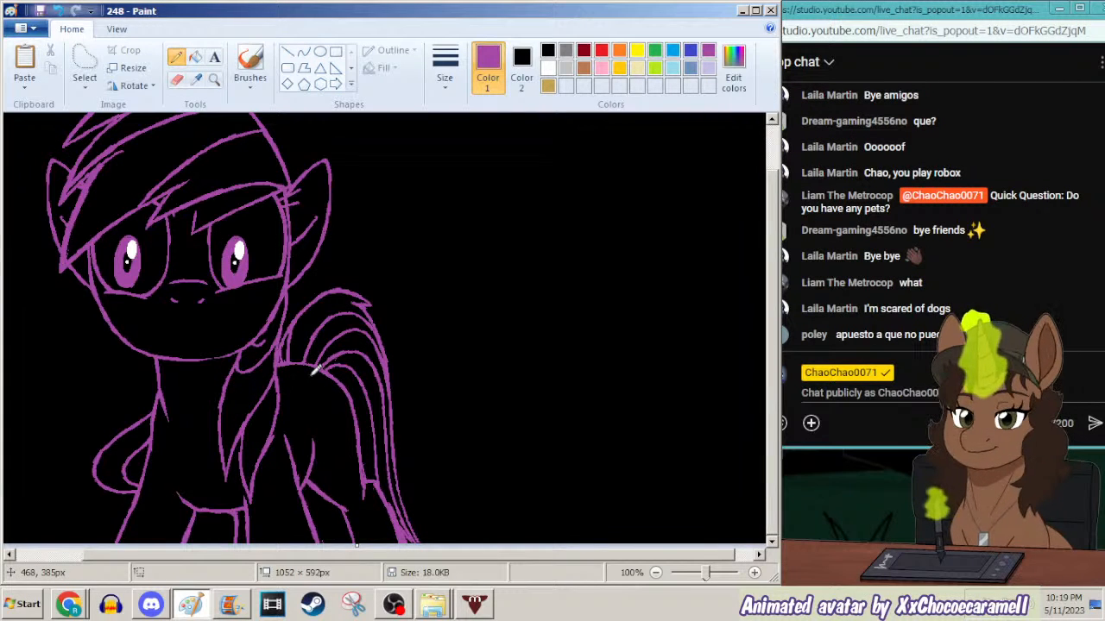
Draw a curved line down the hind leg beside the tail and a cross line with jagged strokes on the lower tail.
left_click_drag(335, 555, 269, 553)
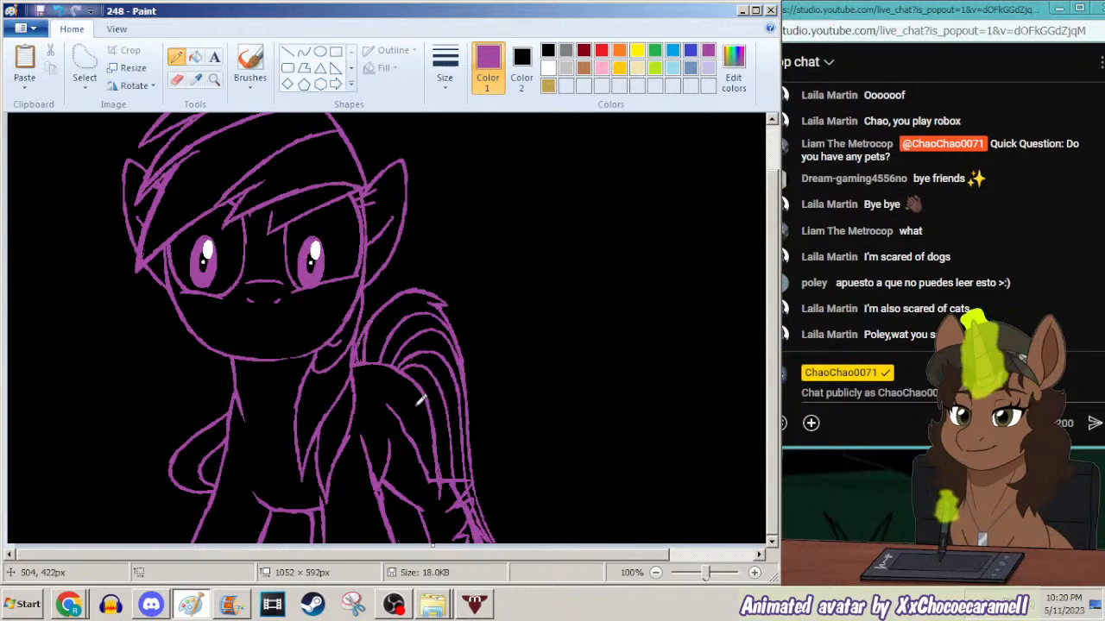
left_click(444, 69)
left_click(414, 188)
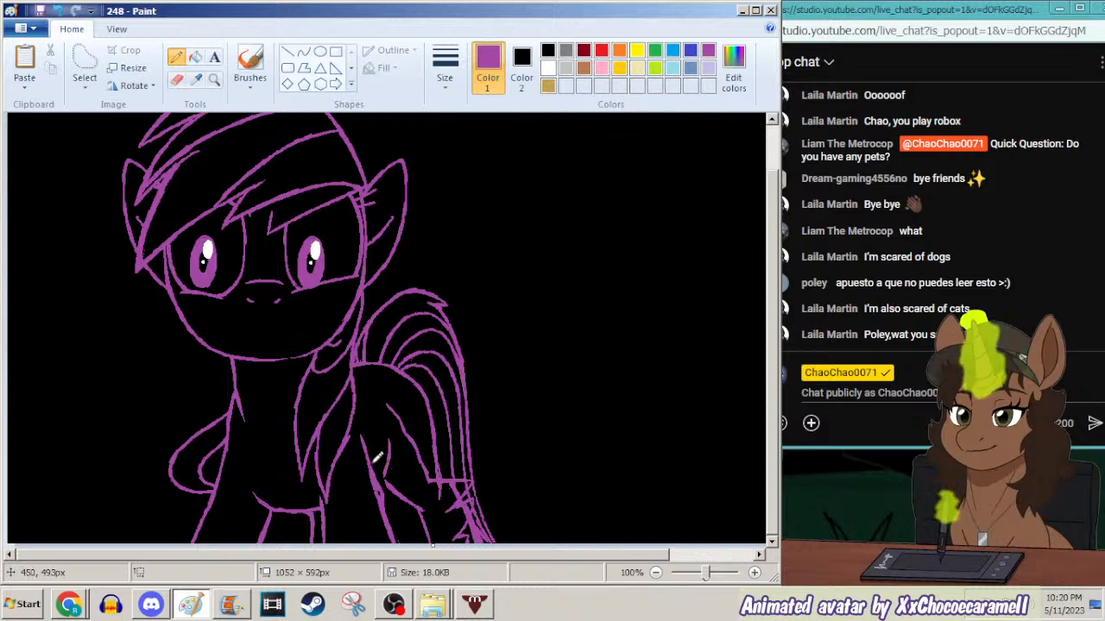
Toggle the Display Capture source in OBS and hide the sender of the Spanish message from the YouTube live chat.
left_click(393, 605)
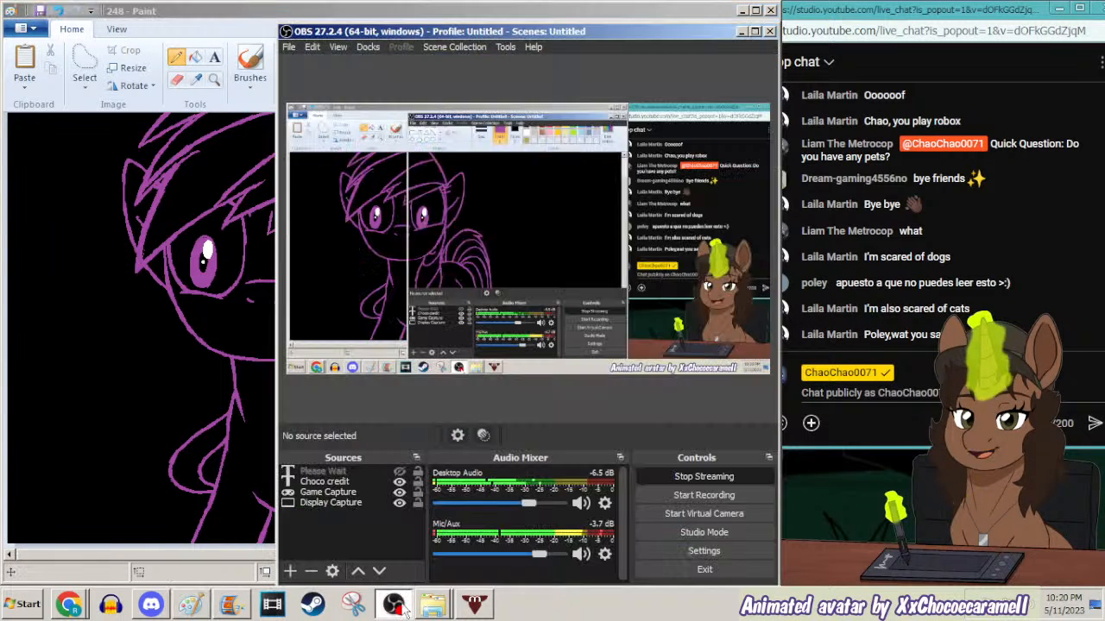
left_click(399, 504)
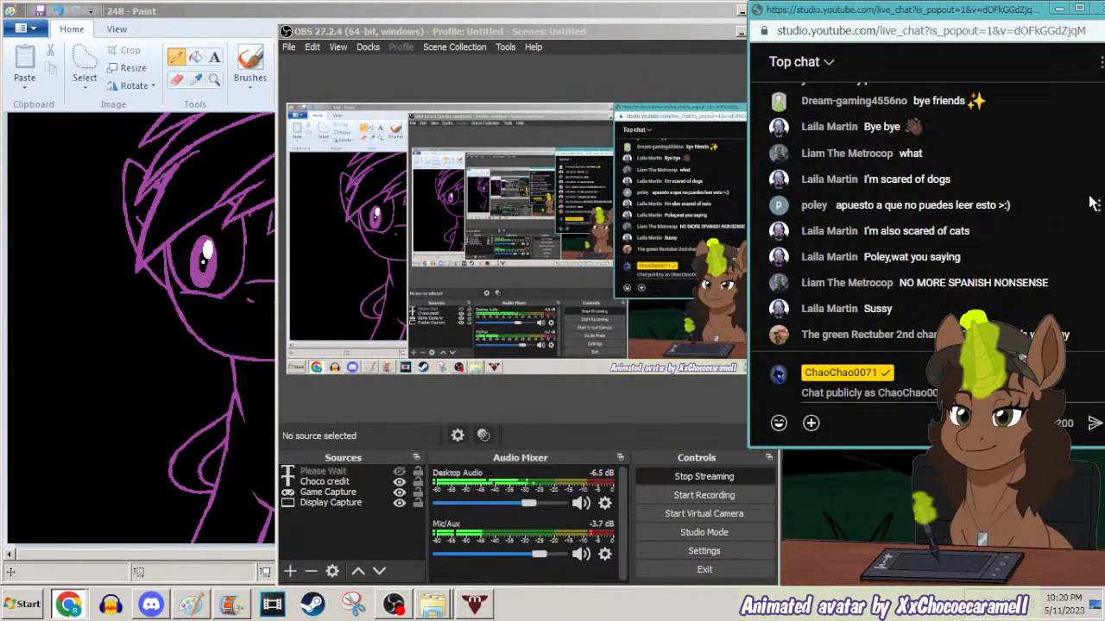
left_click(1099, 205)
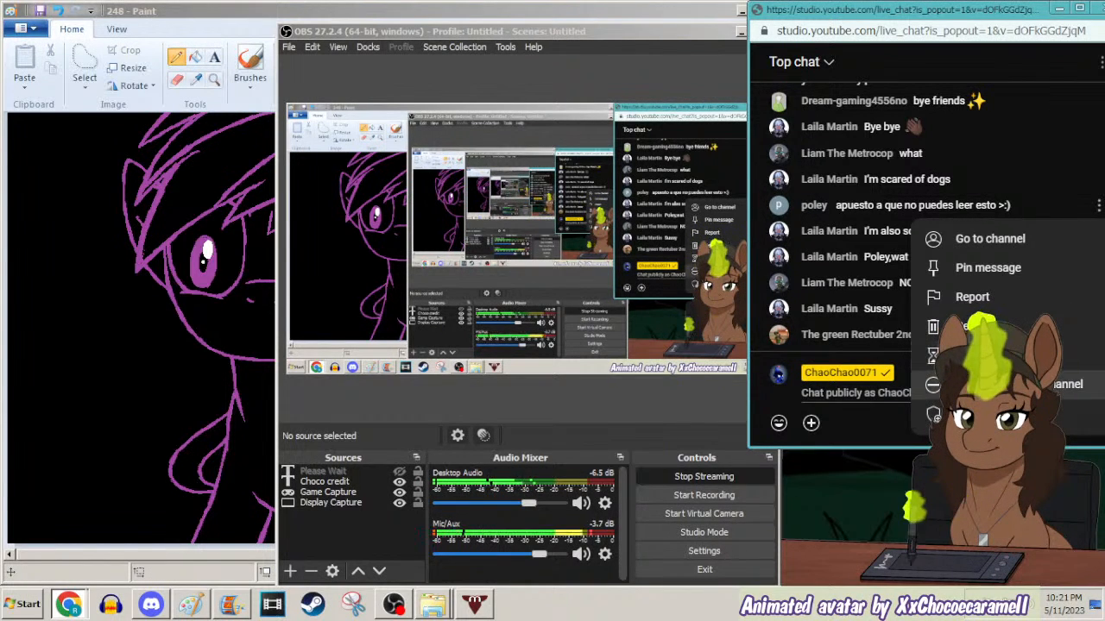
left_click(890, 321)
left_click(709, 33)
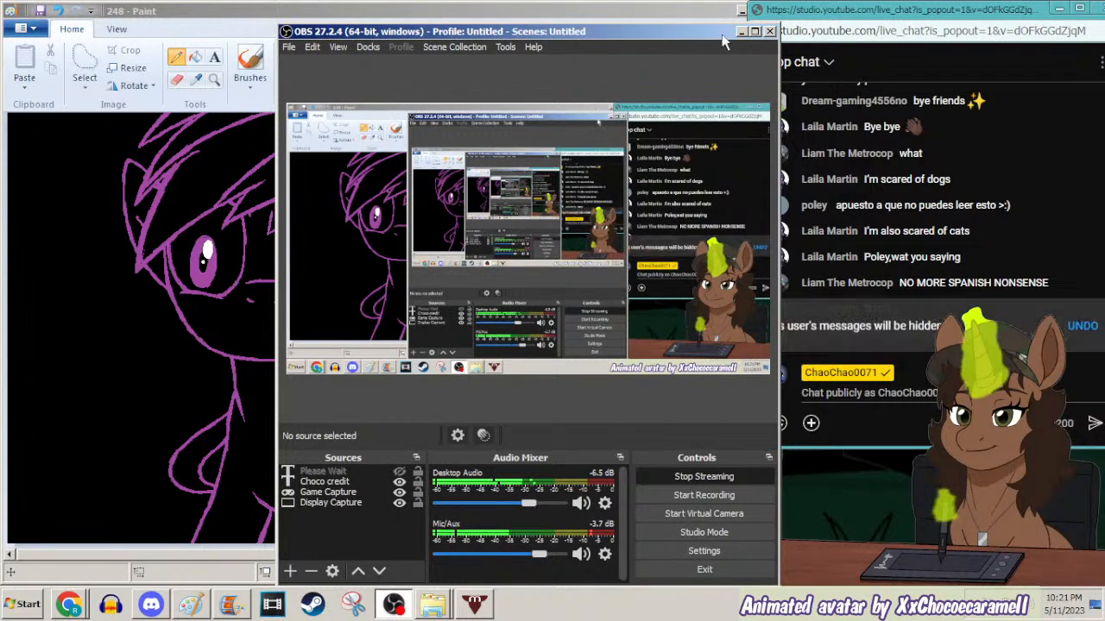
left_click(742, 33)
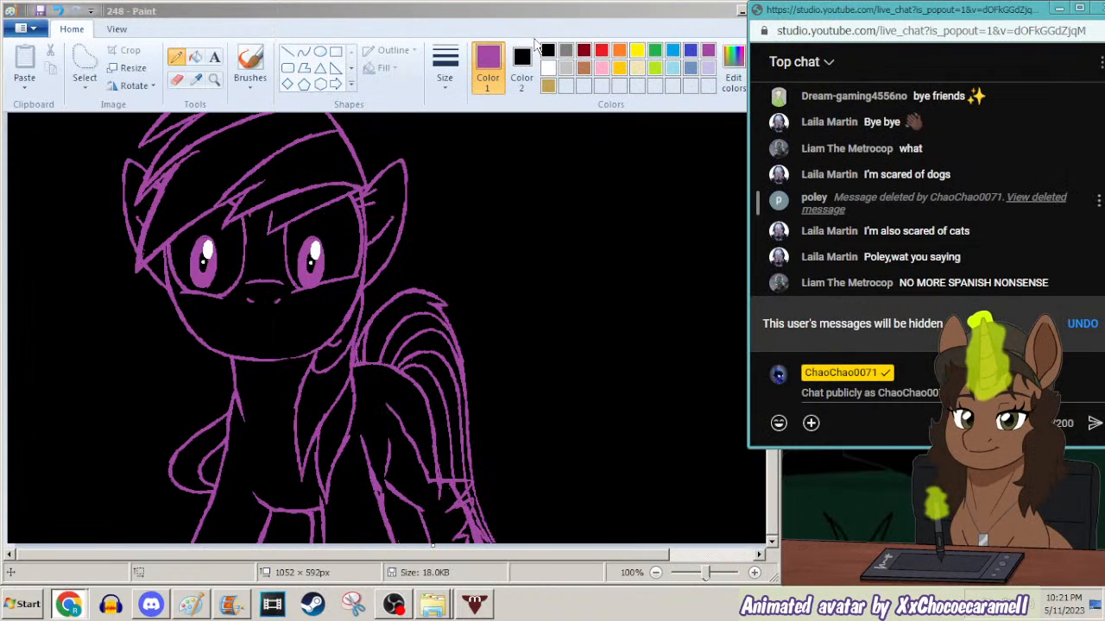
left_click(611, 12)
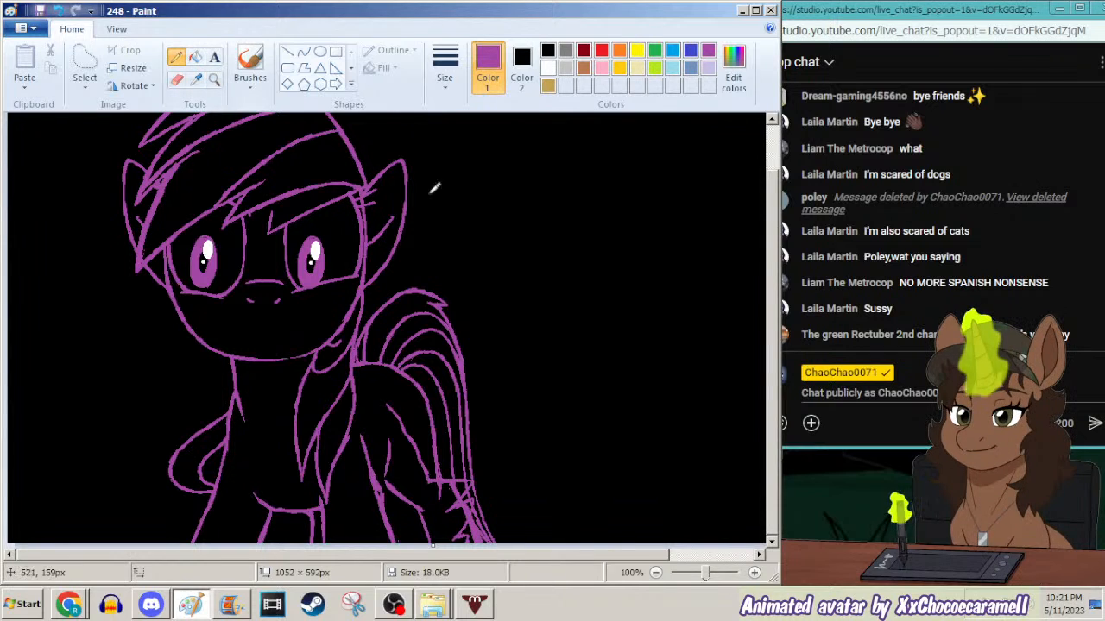
Remove the jagged strokes and cross line from the lower tail, and redraw its strands with a stepped edge beside the hind leg.
left_click(444, 70)
left_click(430, 167)
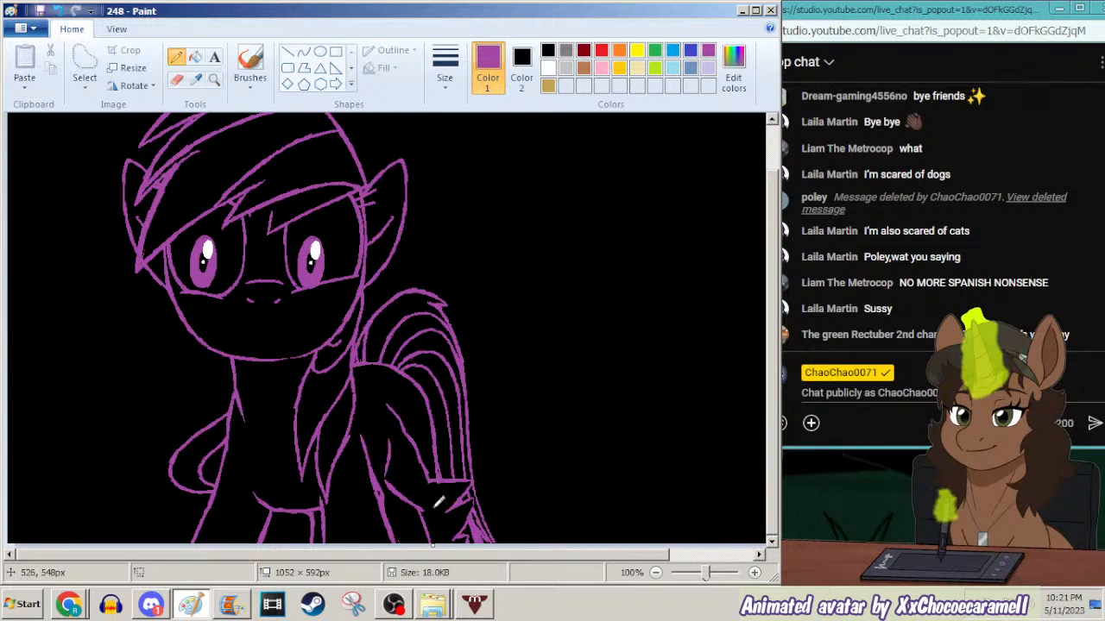
left_click(195, 56)
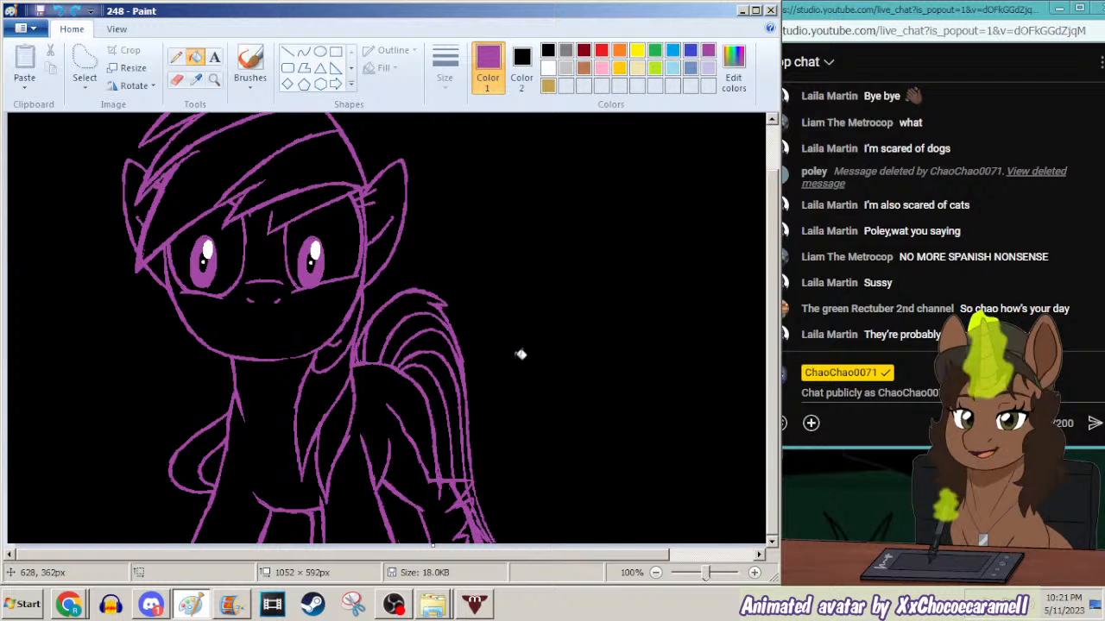
left_click(178, 58)
left_click(446, 86)
left_click(453, 208)
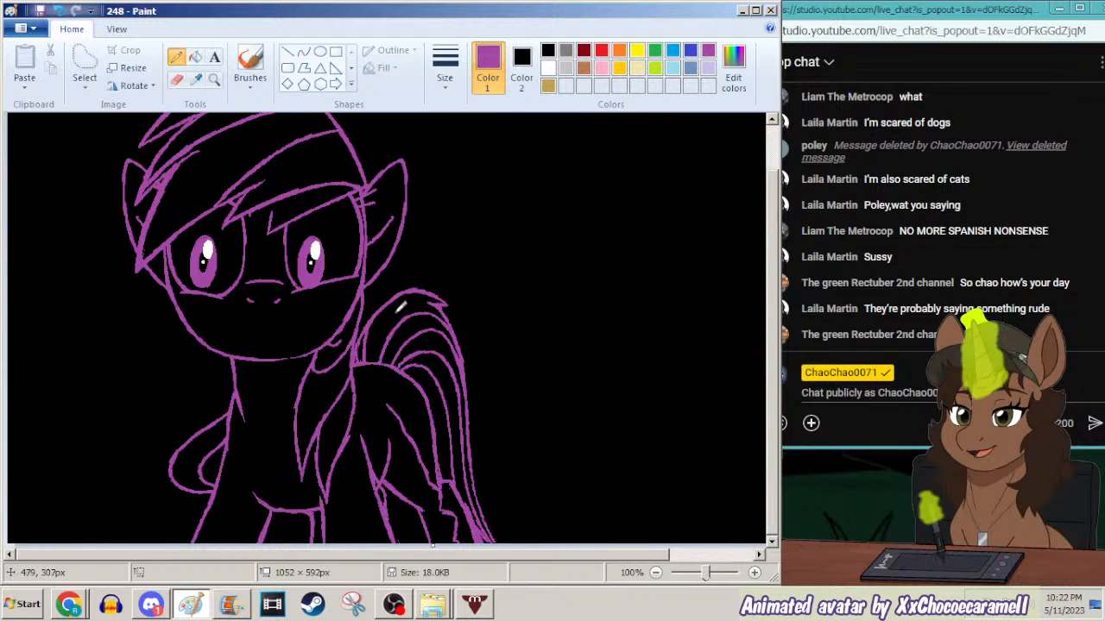
left_click(444, 71)
left_click(432, 200)
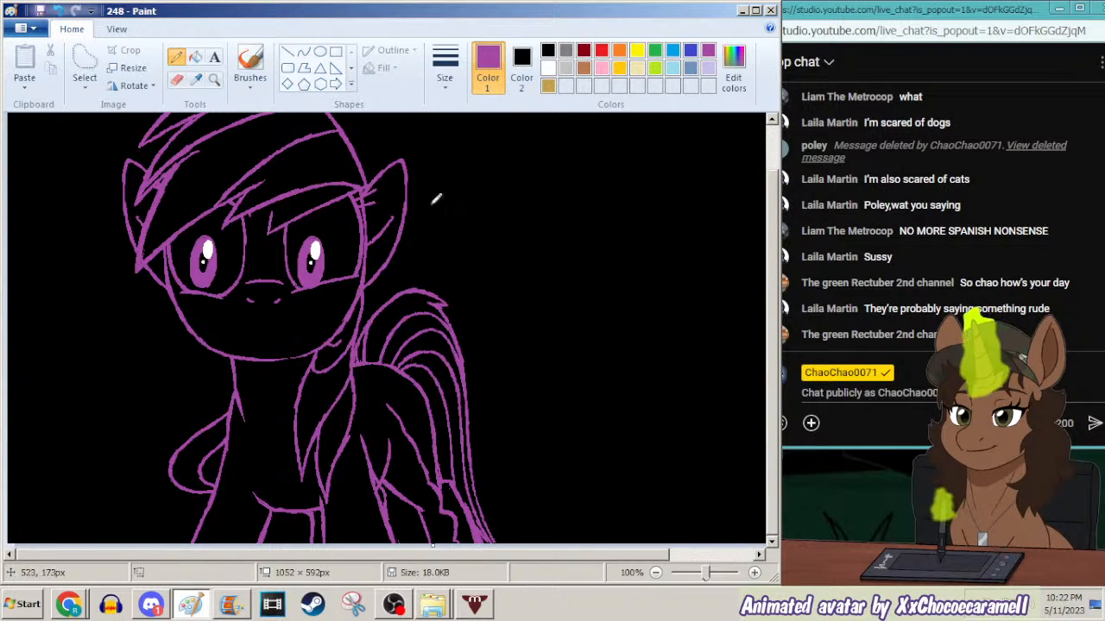
left_click(445, 64)
left_click(434, 150)
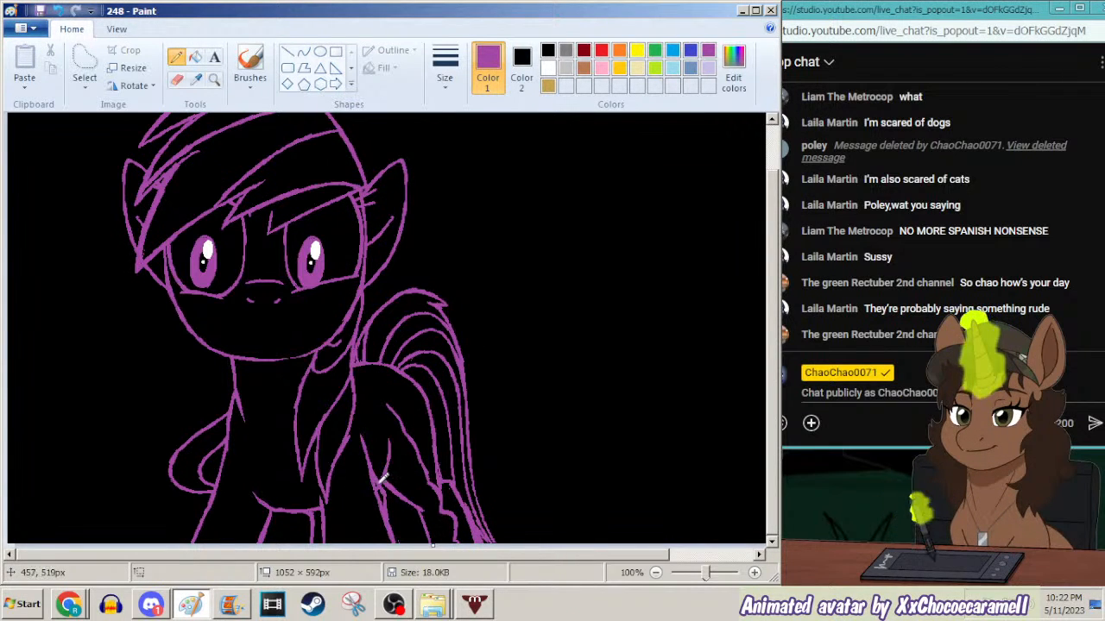
Switch to Discord, read the unread bot reminder, close the two other direct-message conversations and return to Paint.
left_click(160, 608)
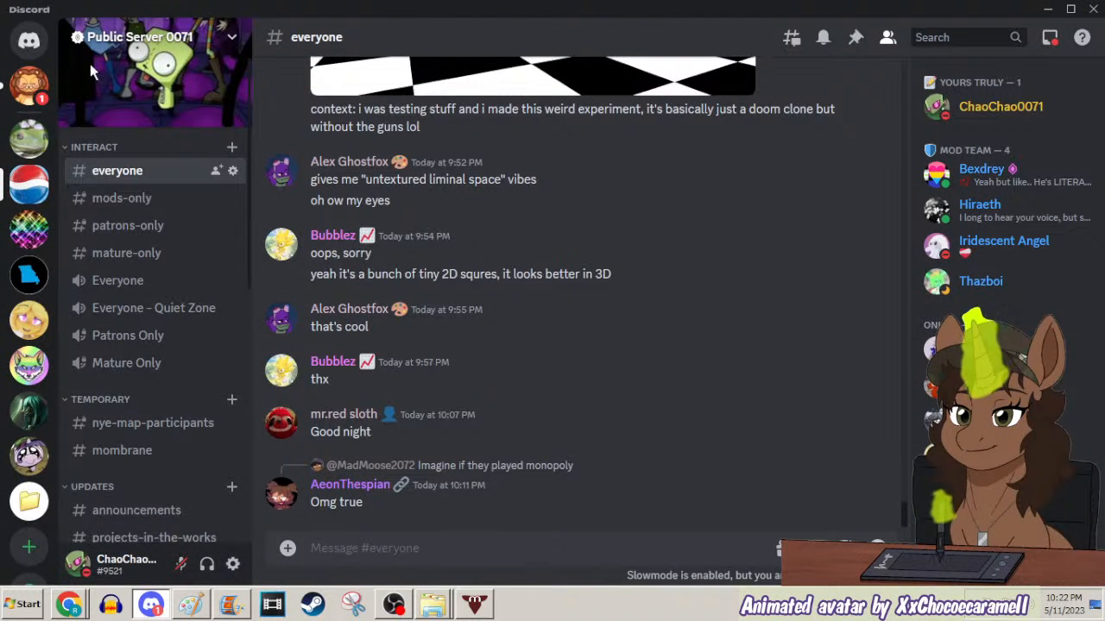
left_click(33, 93)
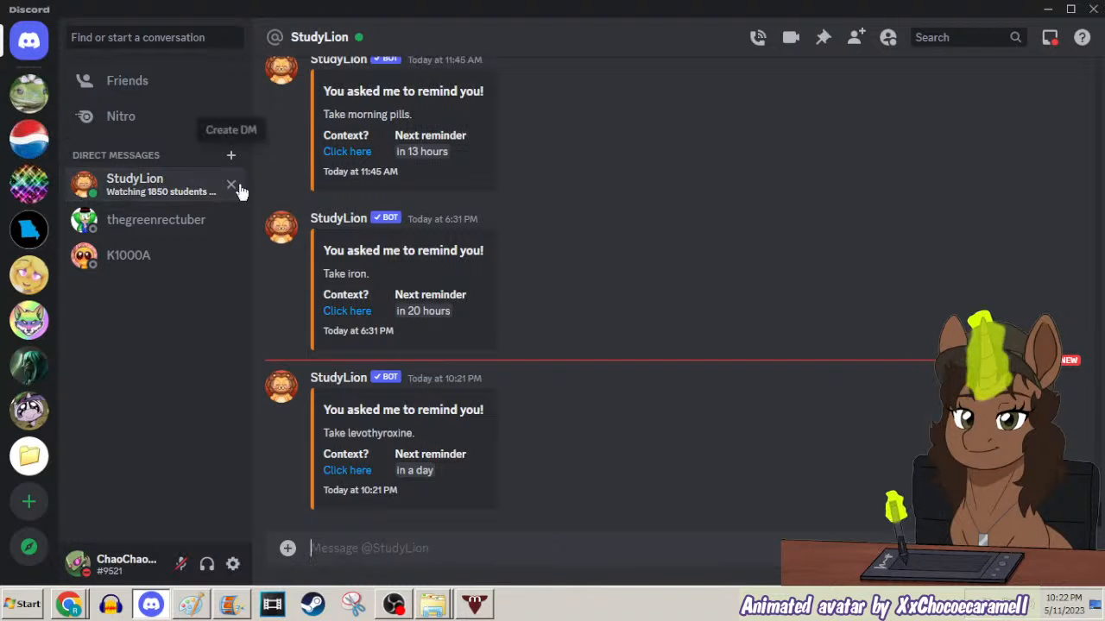
left_click(233, 223)
left_click(232, 221)
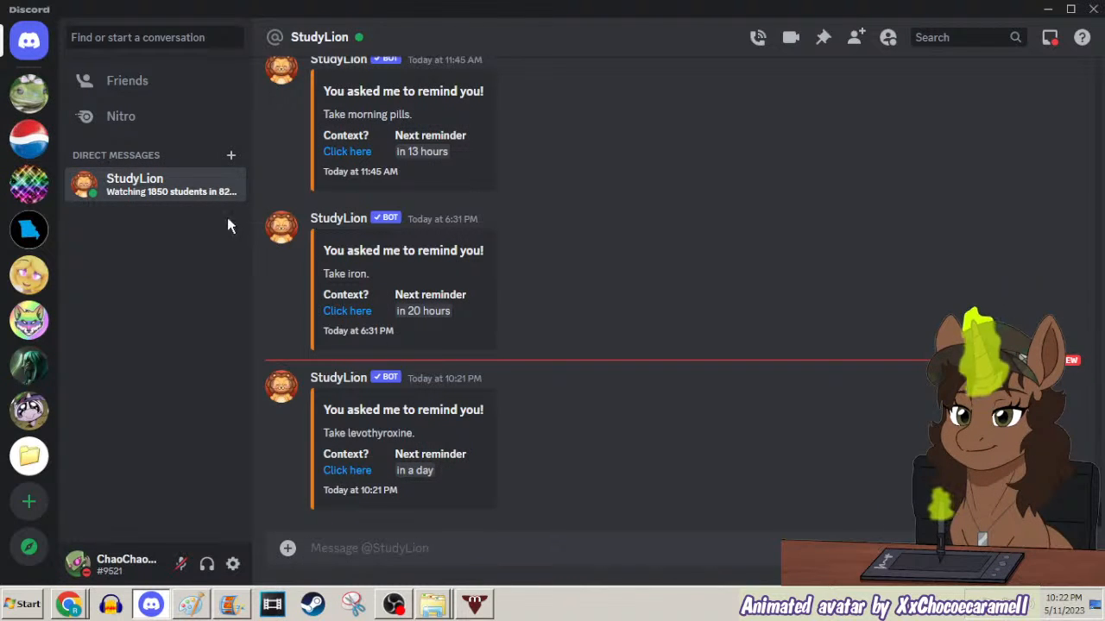
left_click(26, 141)
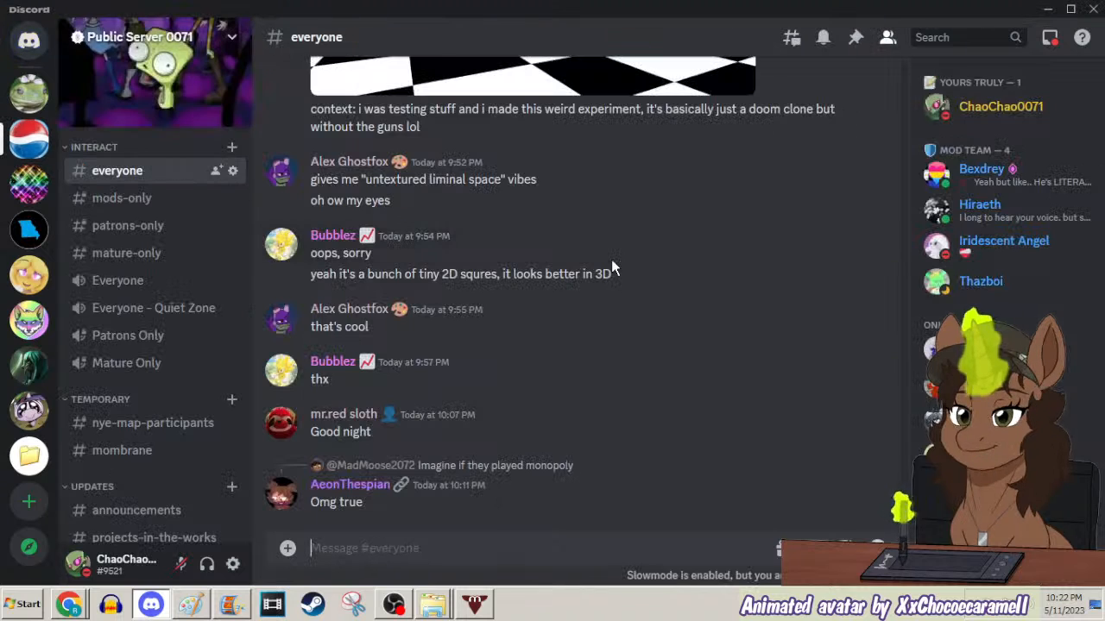
left_click(1043, 10)
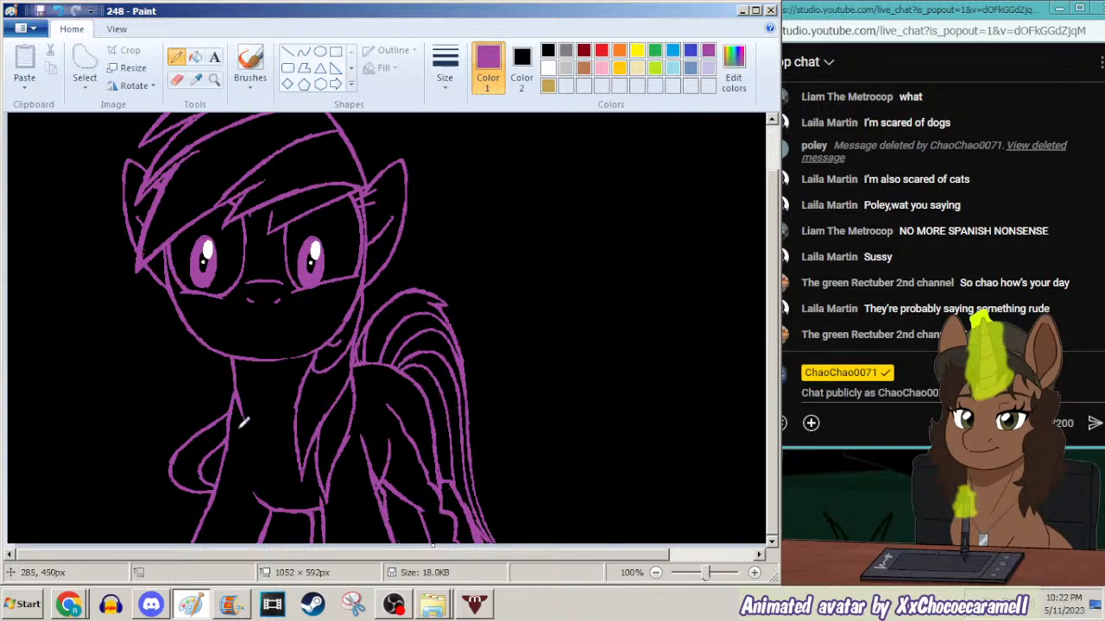
left_click(444, 69)
left_click(438, 188)
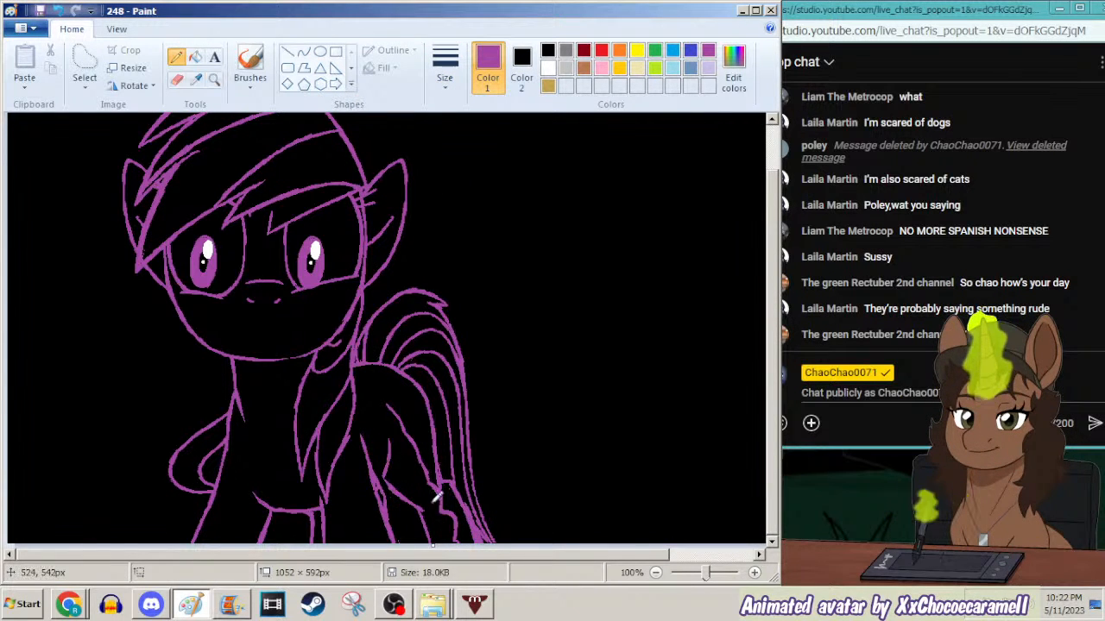
left_click(195, 57)
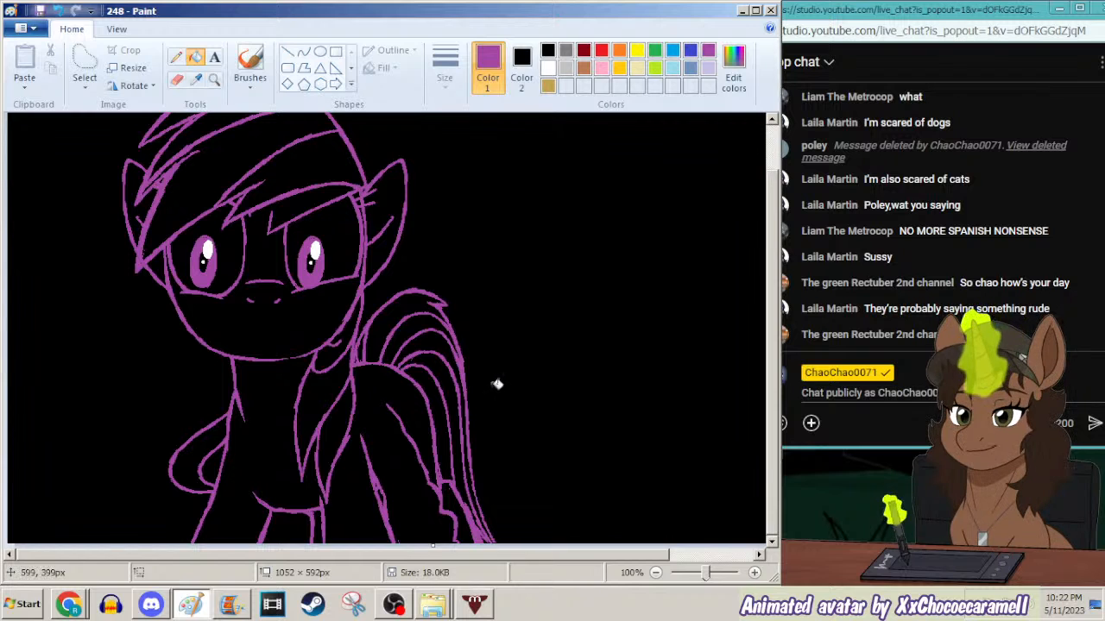
left_click(177, 57)
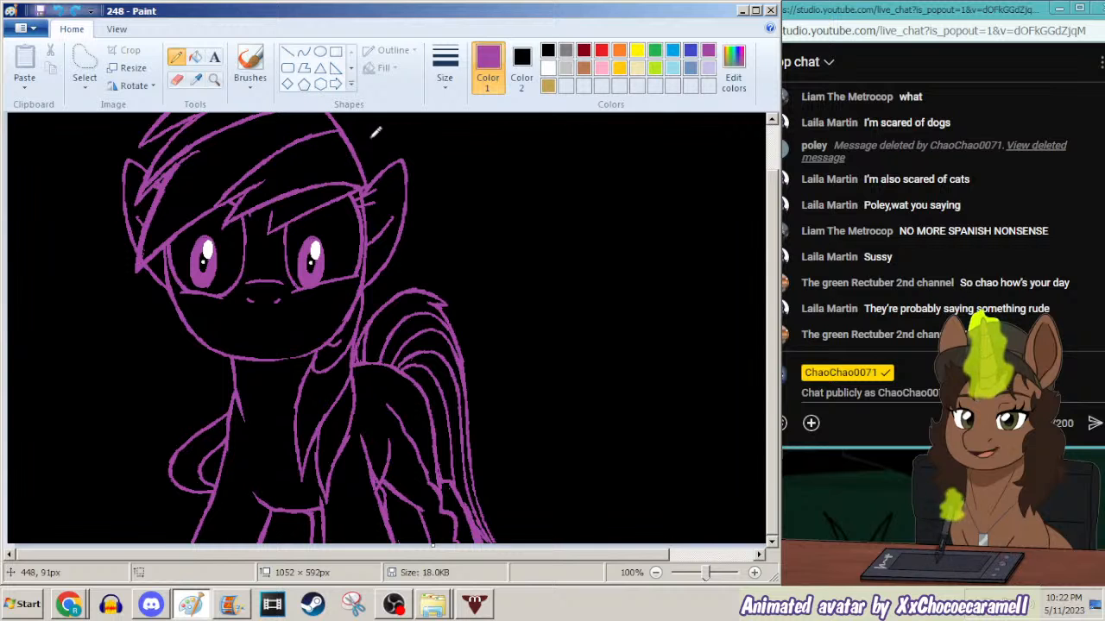
Remove the inner knee and lower-leg lines between the two outlines of the hind leg.
left_click(445, 69)
left_click(439, 136)
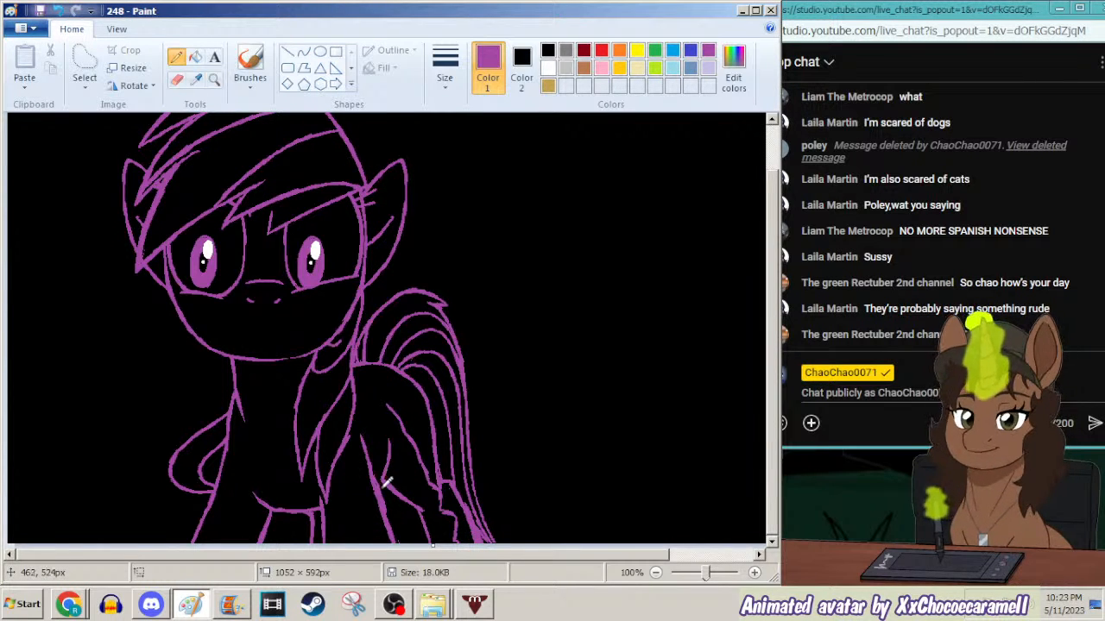
left_click(195, 57)
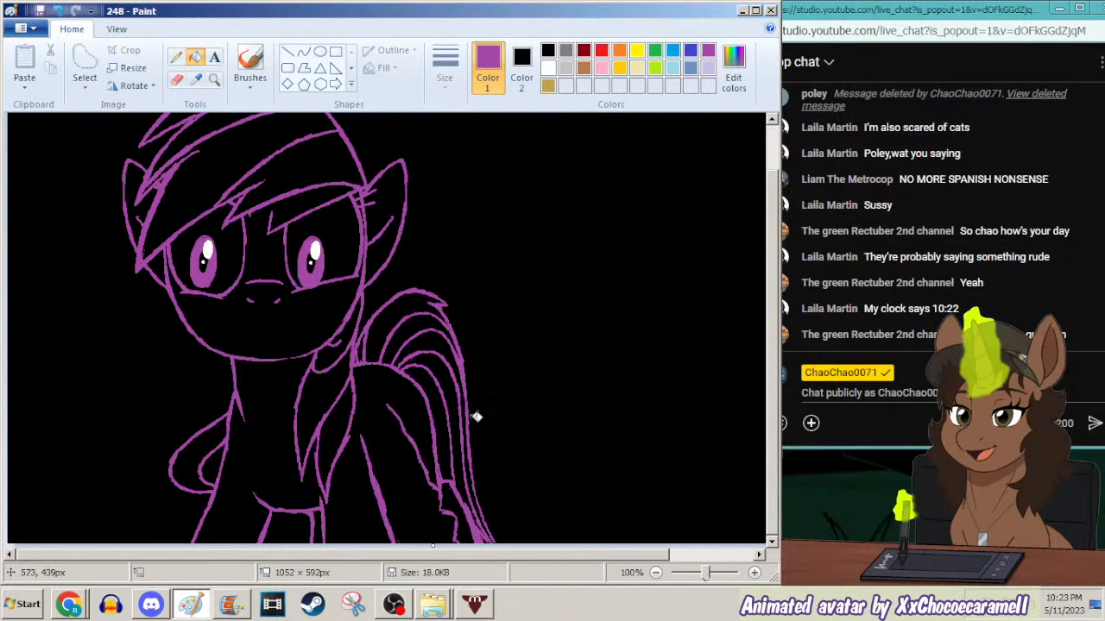
Draw a scalloped, fluffy edge along the hind leg's line beside the tail, and save the drawing.
left_click(176, 57)
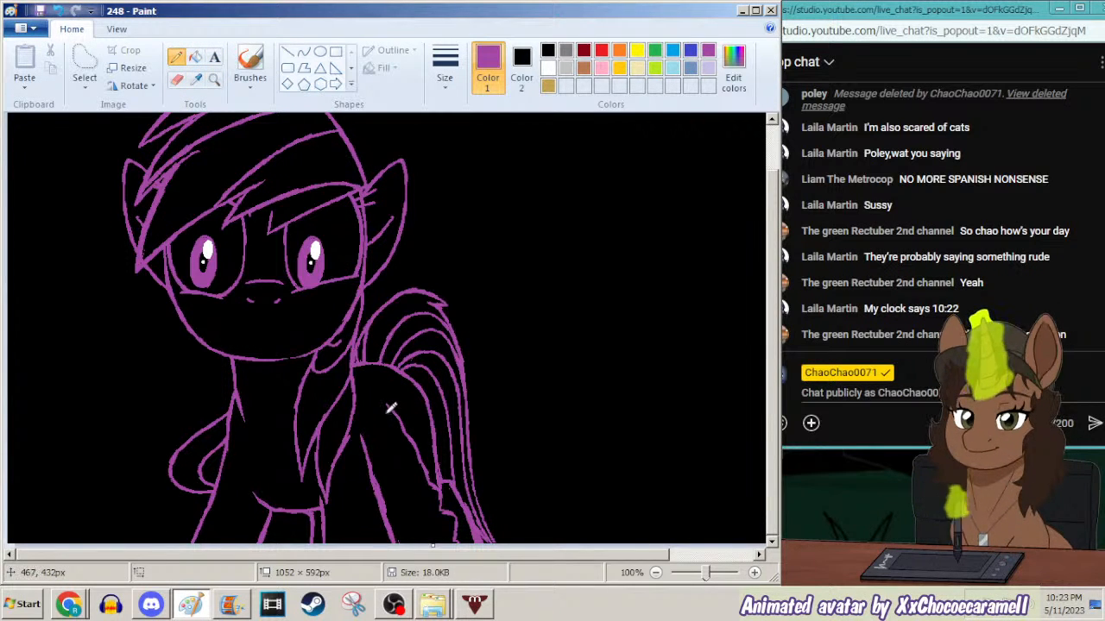
mouse_move(388, 408)
left_mouse_down()
mouse_move(421, 445)
mouse_move(427, 502)
left_mouse_up()
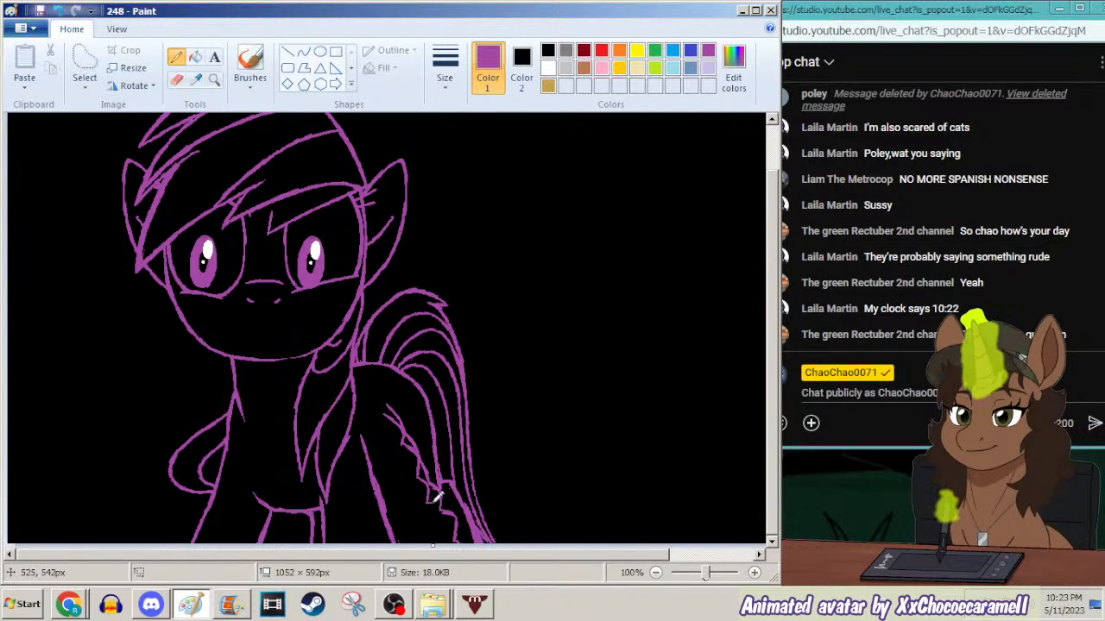
left_click_drag(436, 523, 454, 540)
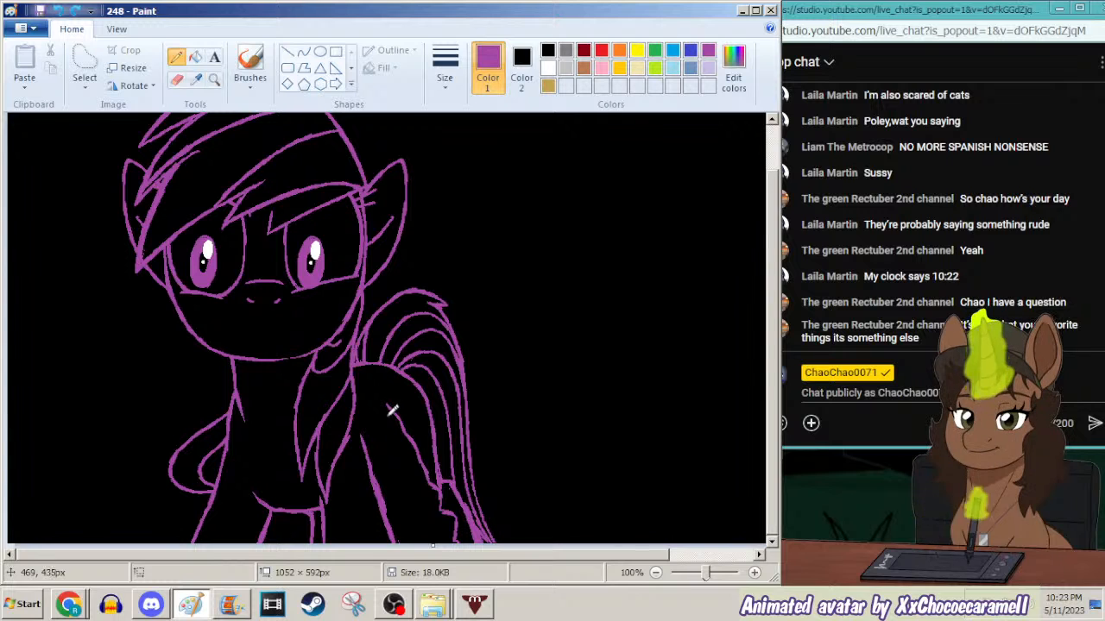
left_click_drag(403, 447, 430, 498)
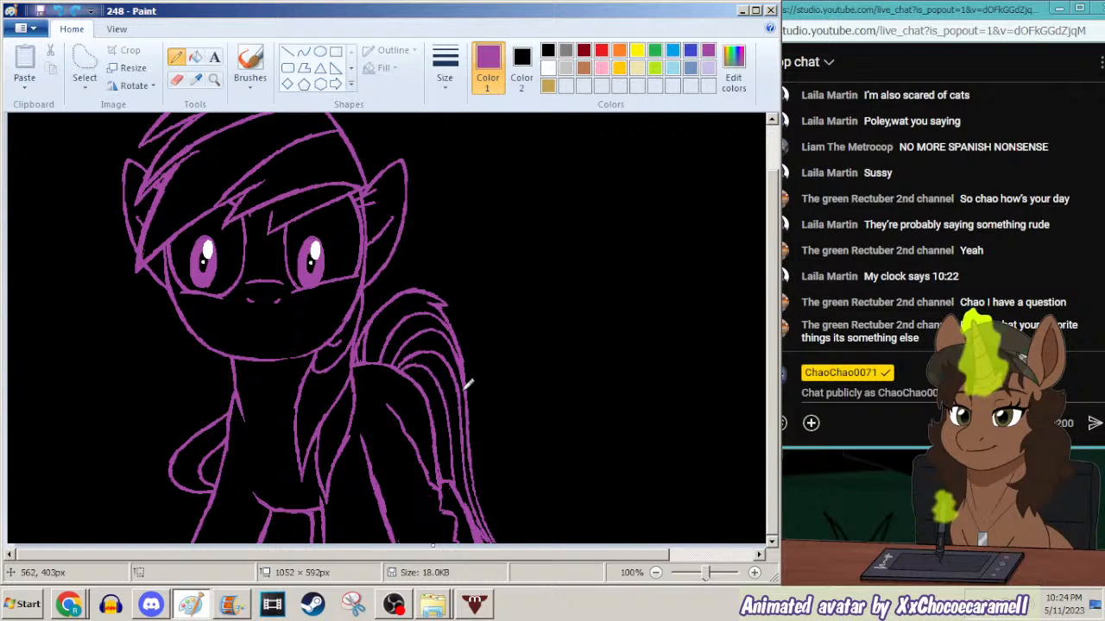
key("ctrl+z")
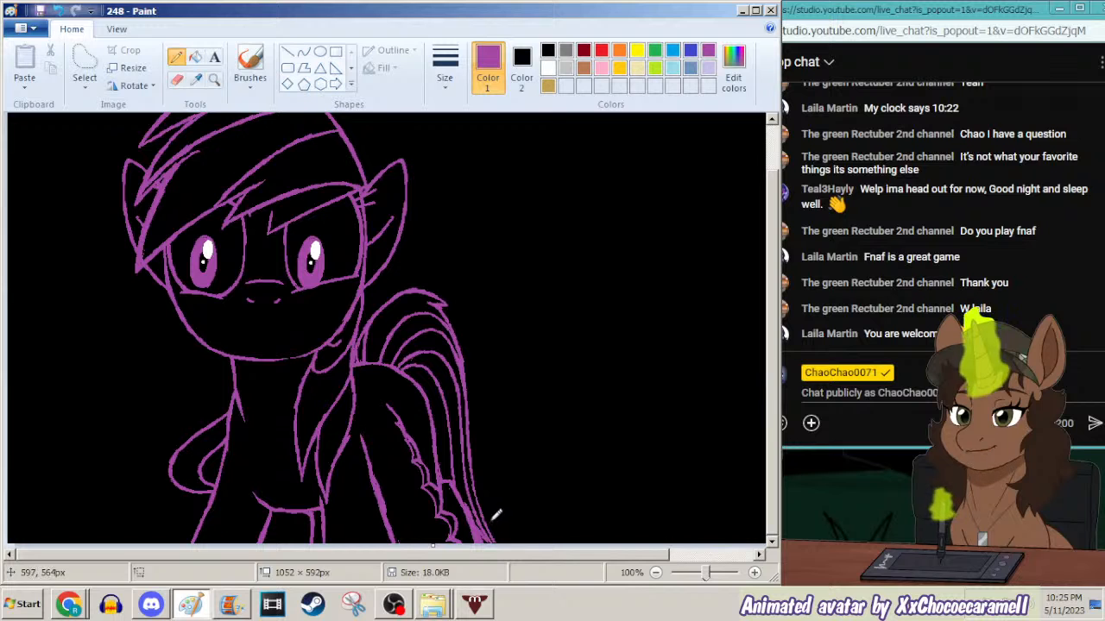
left_click_drag(772, 339, 776, 412)
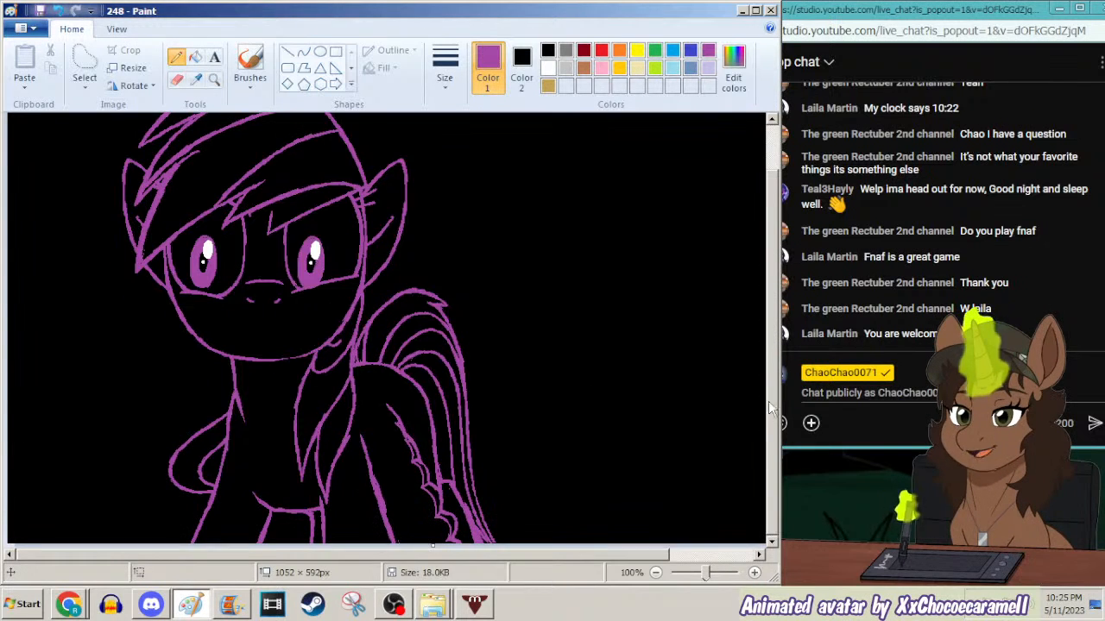
left_click_drag(223, 325, 341, 343)
key("ctrl+z")
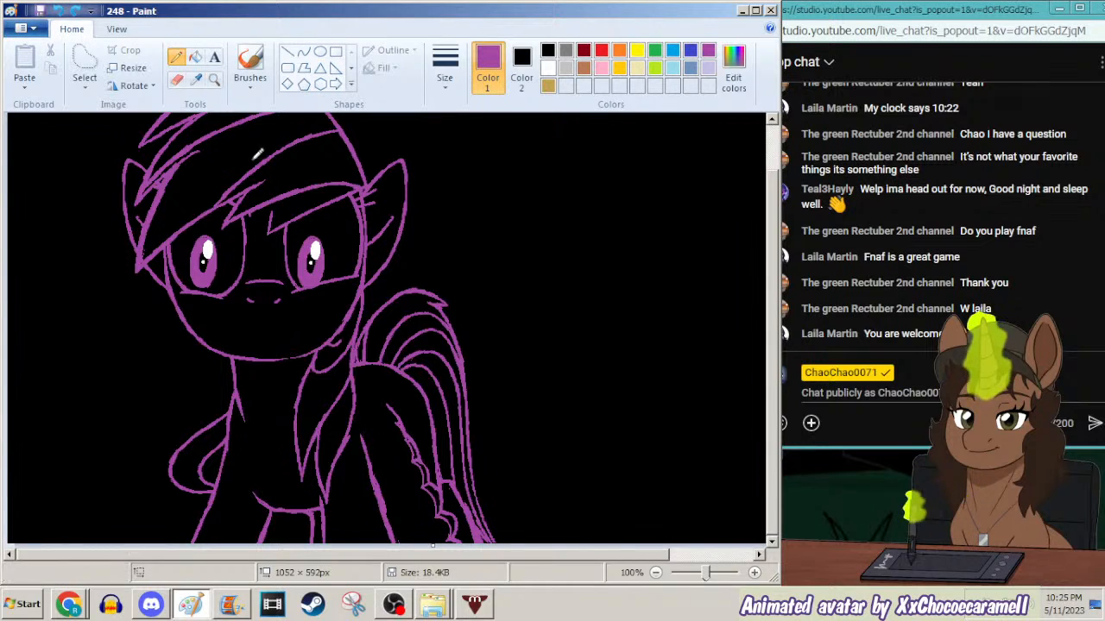
View the whole pony at 50% zoom and sample the canvas's black as the secondary color.
left_click(213, 81)
right_click(259, 134)
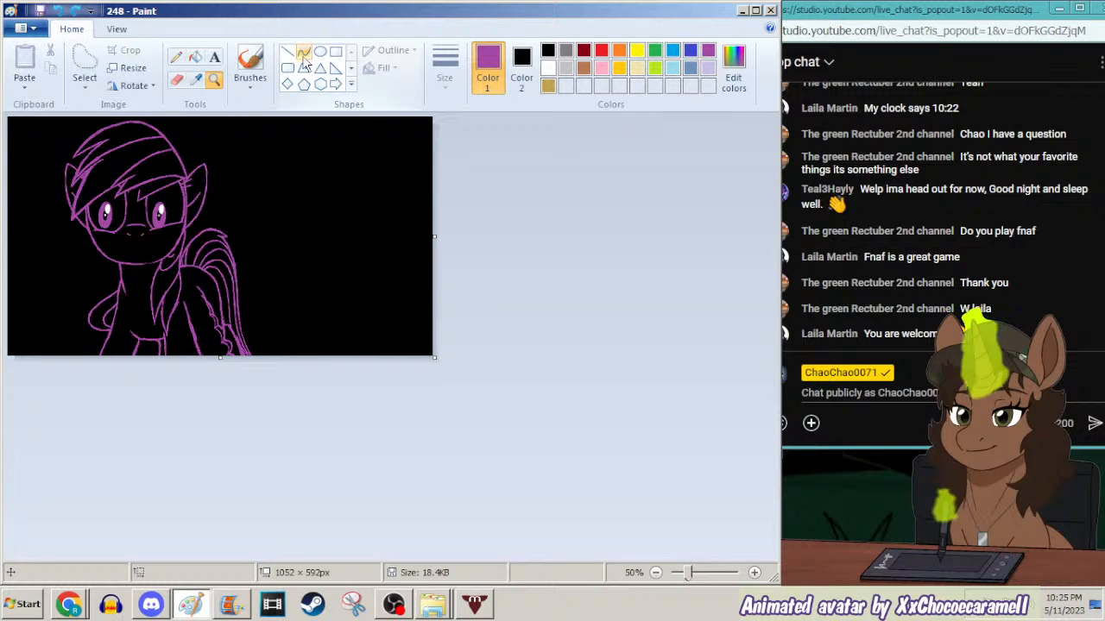
left_click(195, 79)
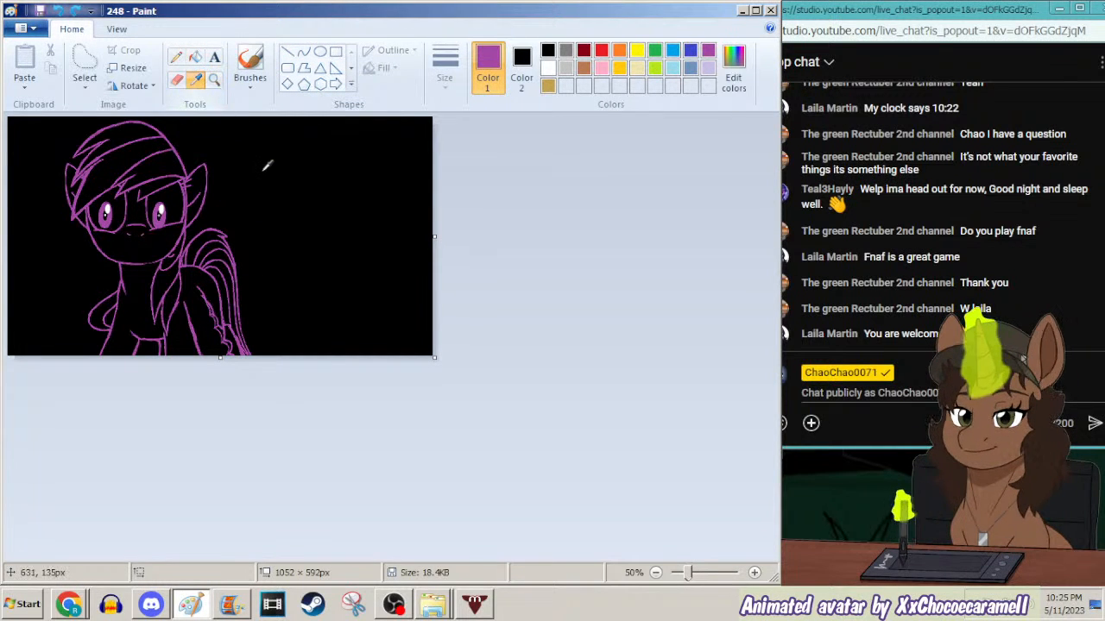
right_click(260, 168)
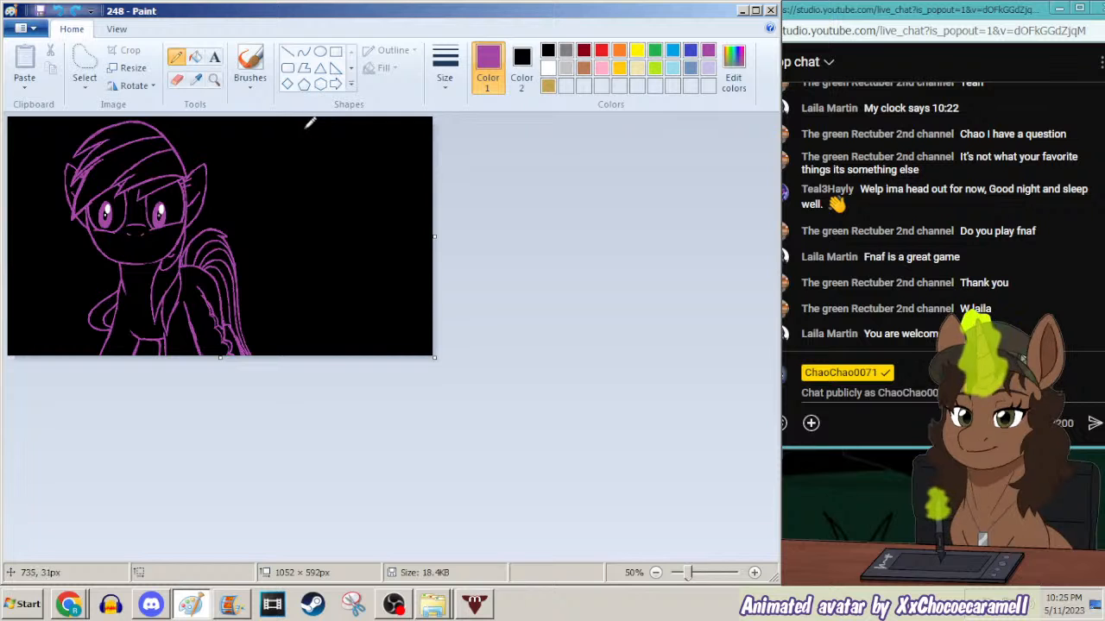
left_click(214, 78)
left_click(223, 150)
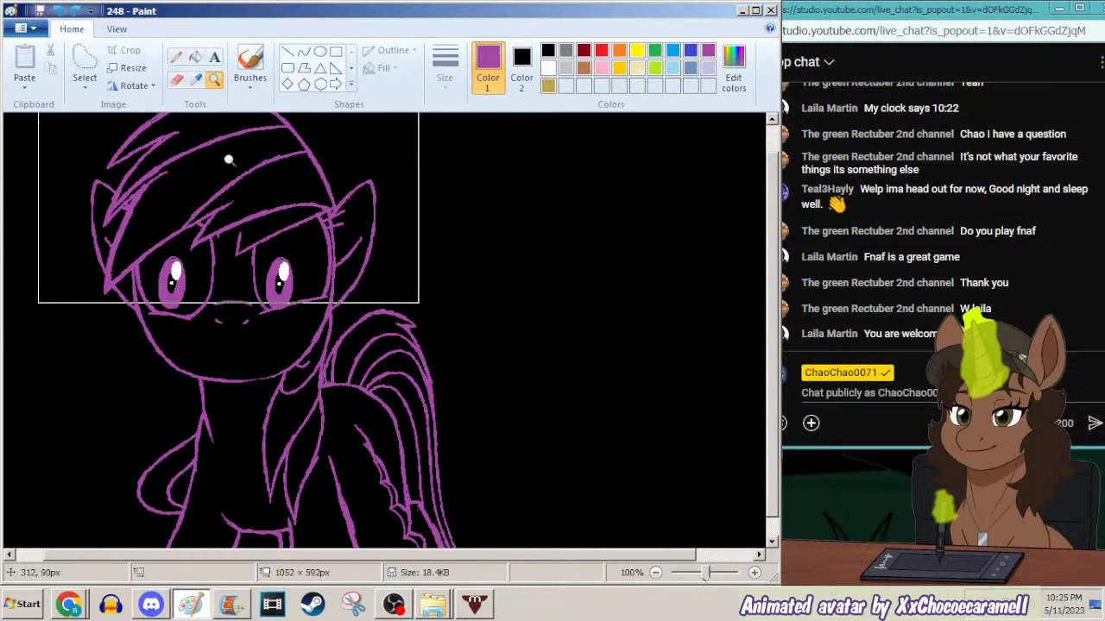
left_click_drag(773, 347, 775, 371)
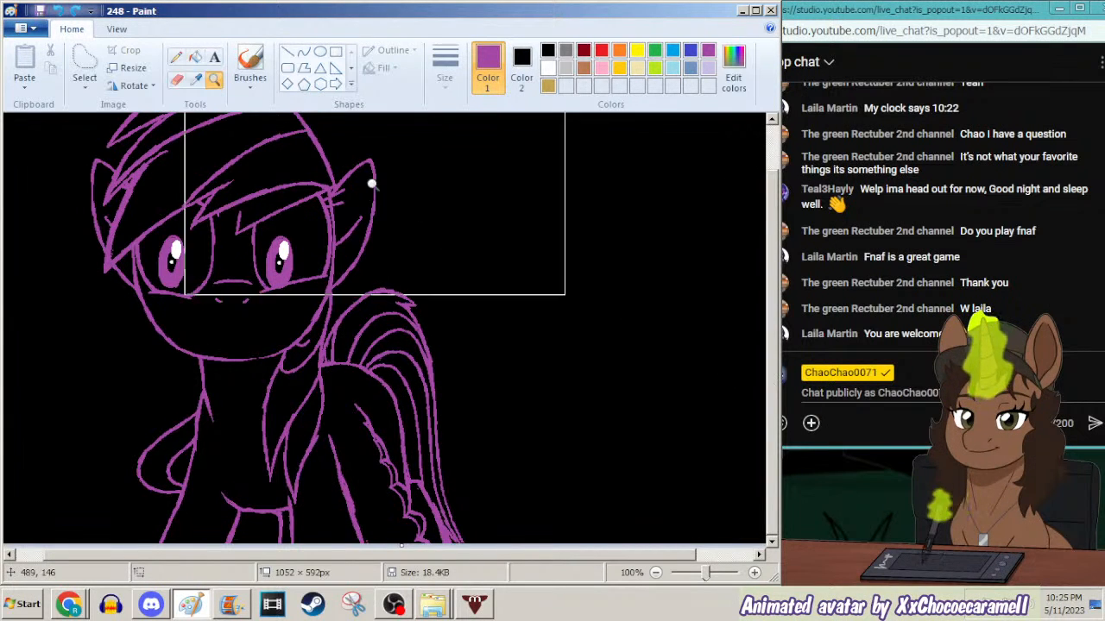
Draw a small cloud outline with an inner curl on the empty canvas beside the pony, using the Pencil.
left_click(177, 57)
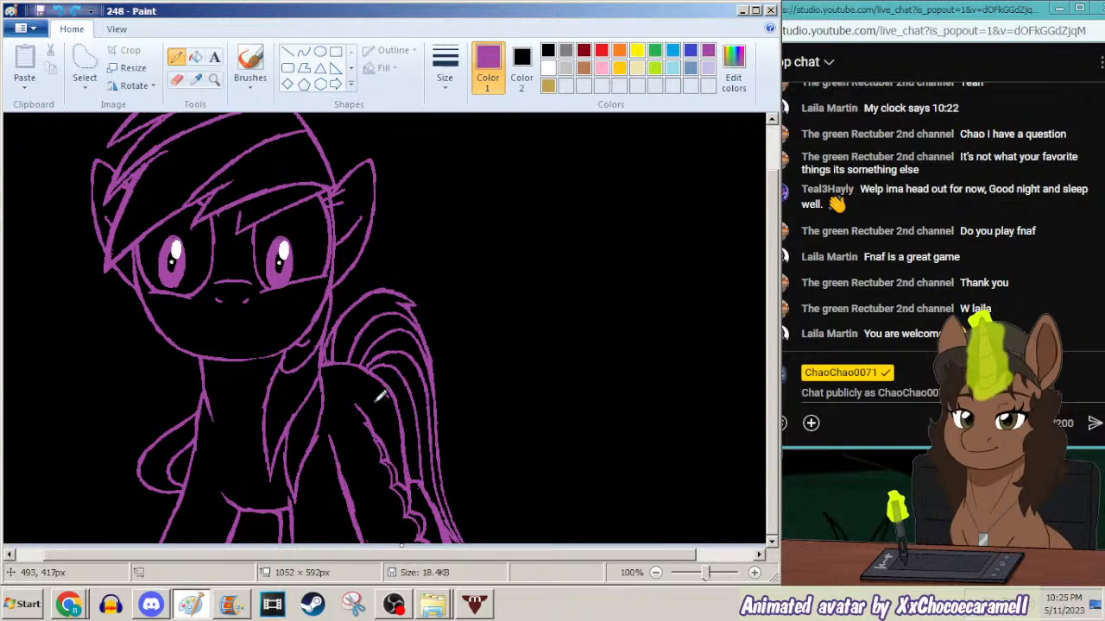
mouse_move(384, 412)
left_mouse_down()
mouse_move(384, 425)
mouse_move(401, 428)
mouse_move(390, 399)
mouse_move(400, 403)
left_mouse_up()
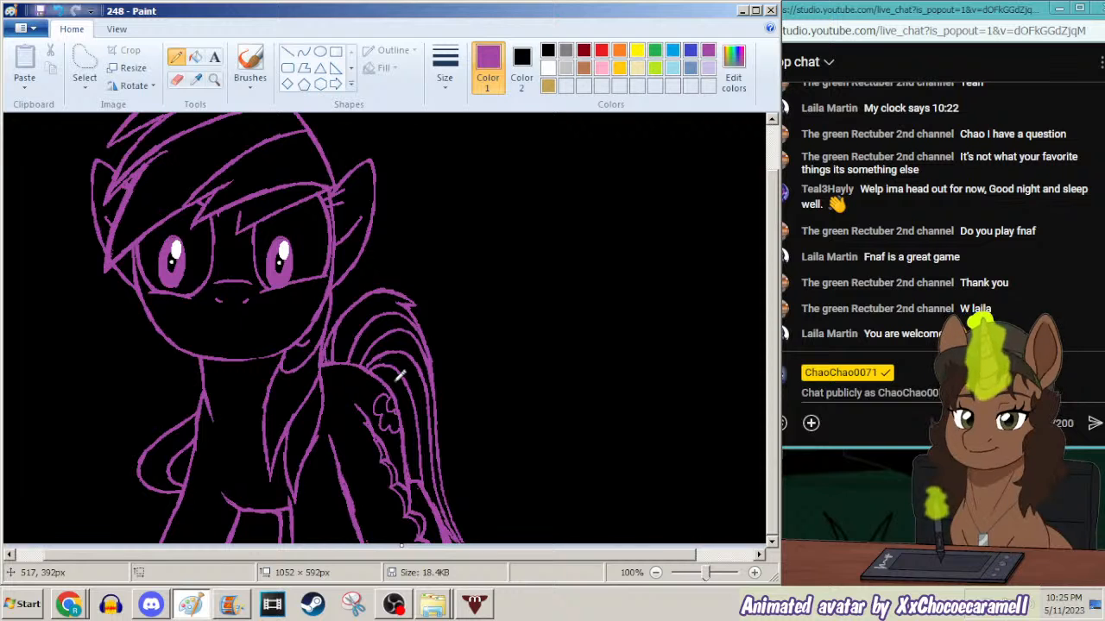
key("ctrl+z")
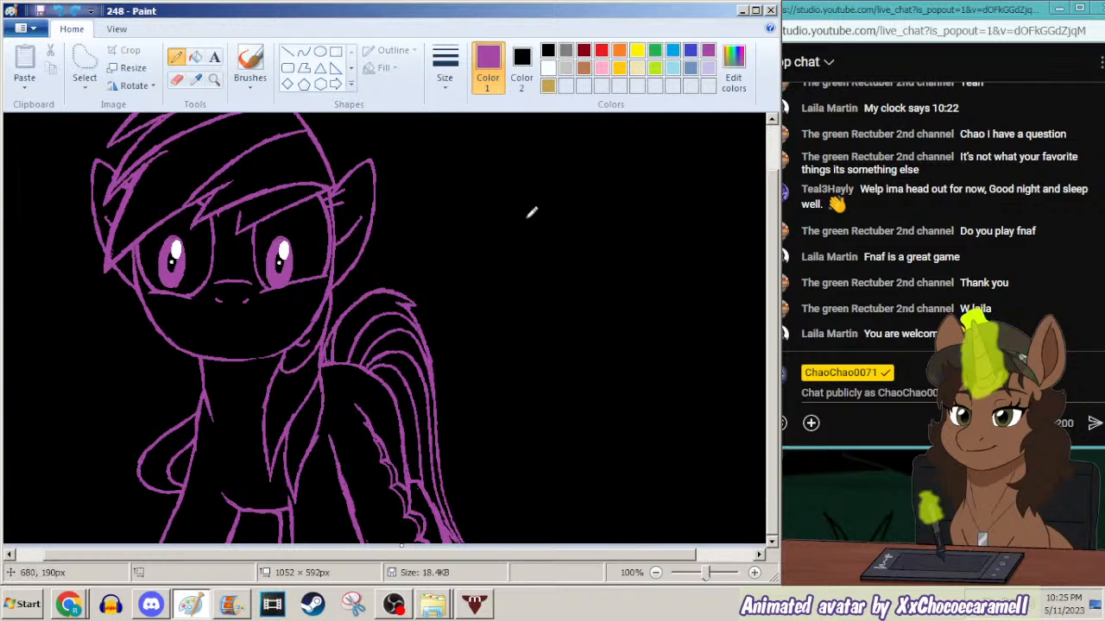
left_click_drag(522, 229, 528, 238)
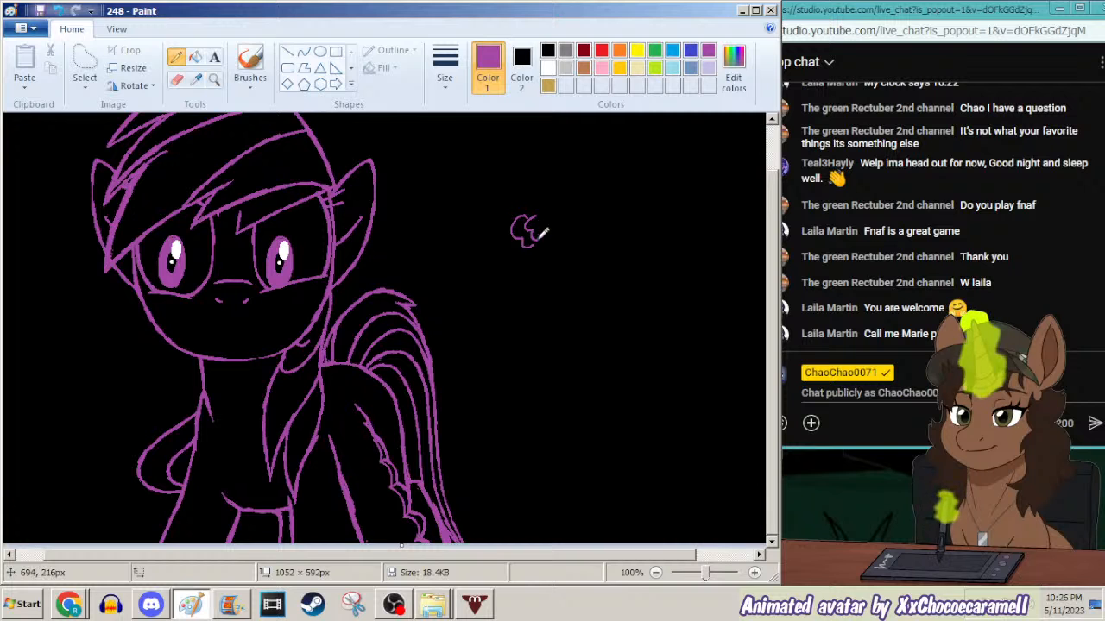
mouse_move(541, 215)
left_mouse_down()
mouse_move(553, 226)
mouse_move(541, 246)
left_mouse_up()
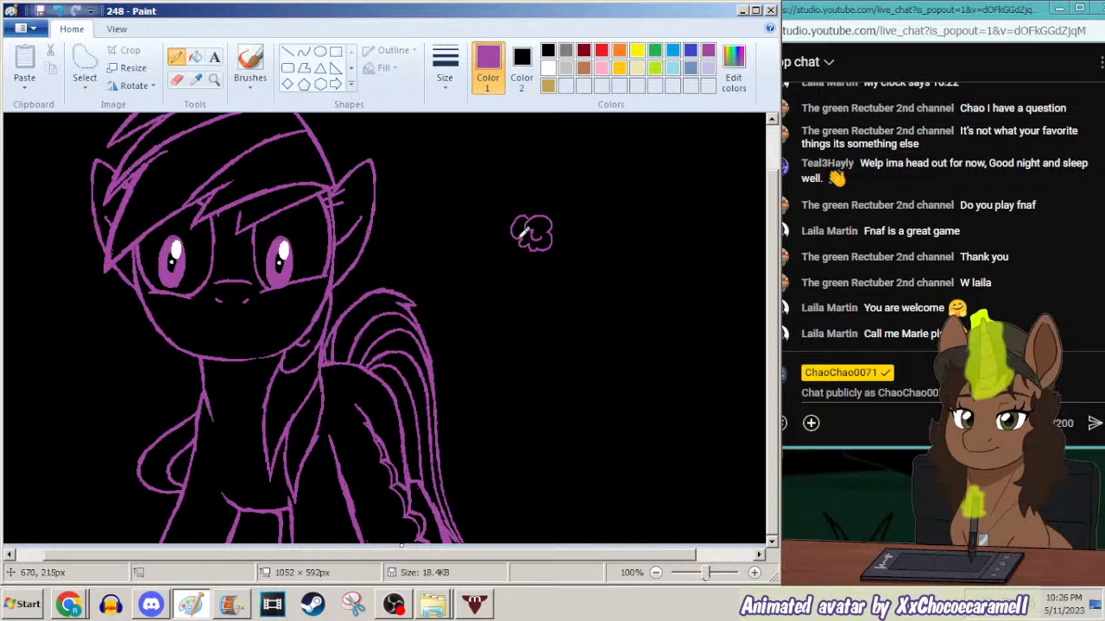
Draw a striped lightning bolt hanging beneath the cloud, undoing the rejected versions of its shape.
mouse_move(523, 235)
left_mouse_down()
mouse_move(502, 274)
mouse_move(522, 273)
mouse_move(529, 314)
mouse_move(541, 257)
mouse_move(532, 253)
left_mouse_up()
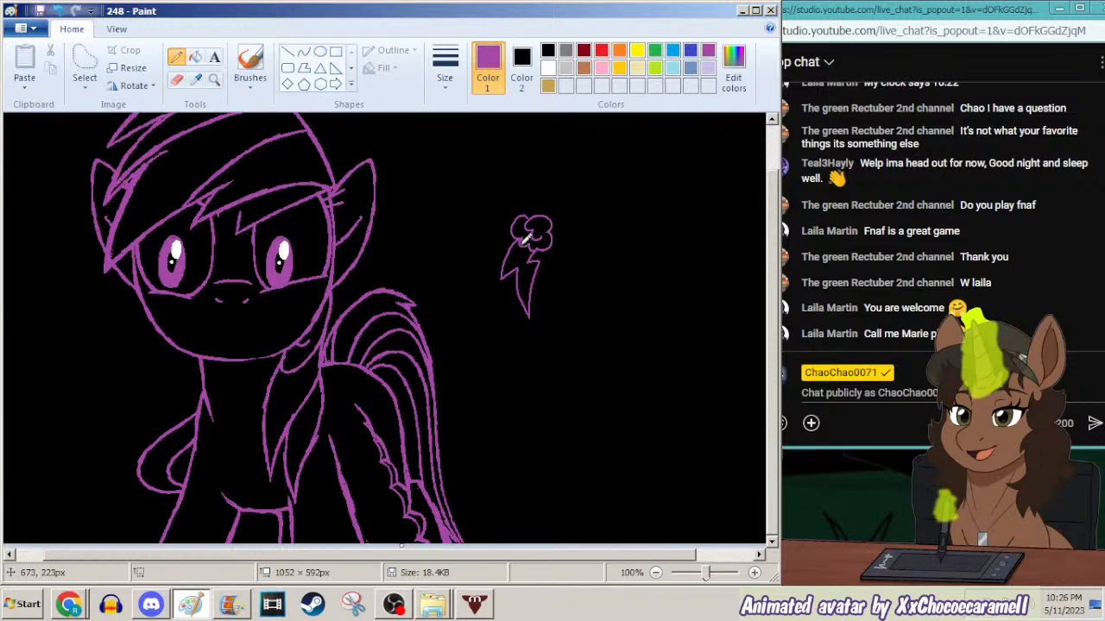
key("ctrl+z")
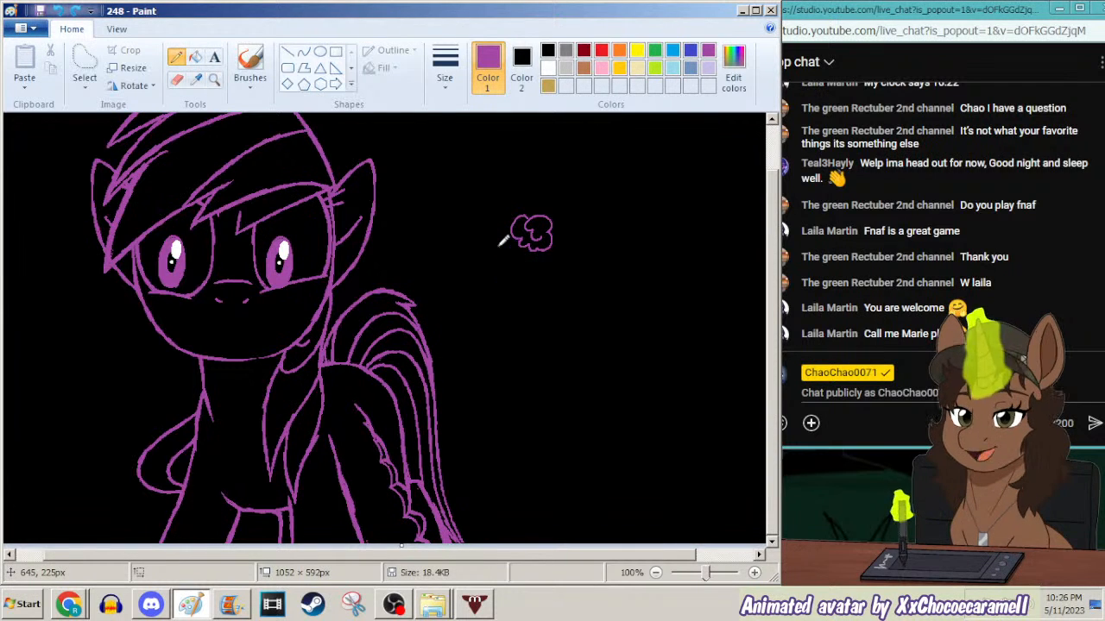
mouse_move(519, 245)
left_mouse_down()
mouse_move(511, 271)
mouse_move(521, 259)
mouse_move(528, 316)
left_mouse_up()
key("ctrl+z")
mouse_move(521, 244)
left_mouse_down()
mouse_move(513, 261)
mouse_move(528, 265)
mouse_move(535, 306)
mouse_move(545, 245)
left_mouse_up()
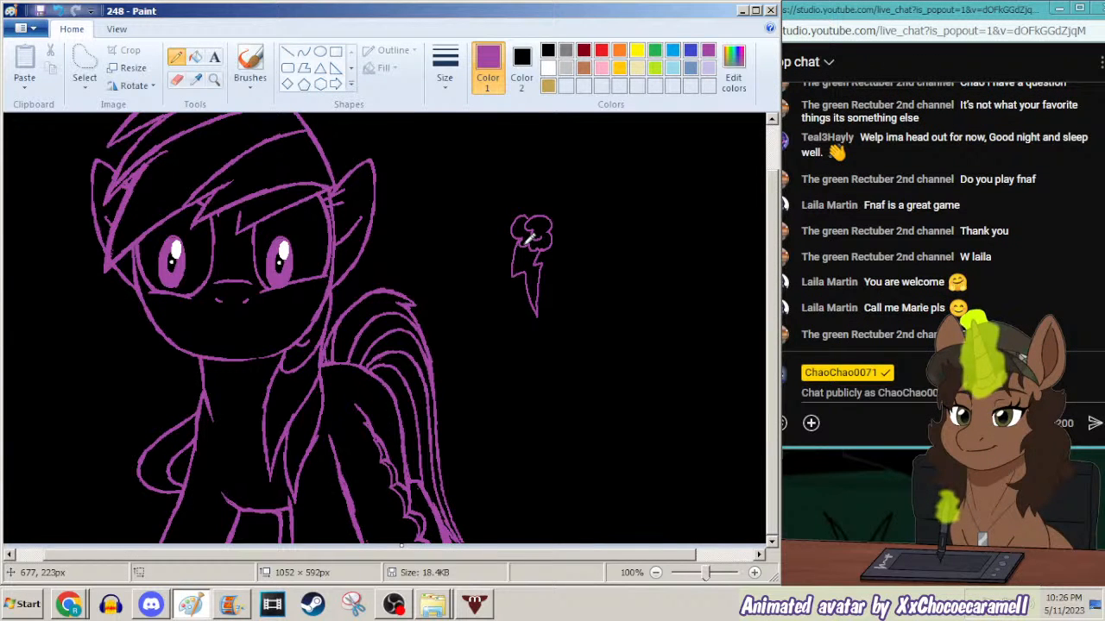
key("ctrl+z")
mouse_move(513, 222)
left_mouse_down()
mouse_move(505, 274)
mouse_move(521, 264)
mouse_move(527, 313)
mouse_move(535, 259)
left_mouse_up()
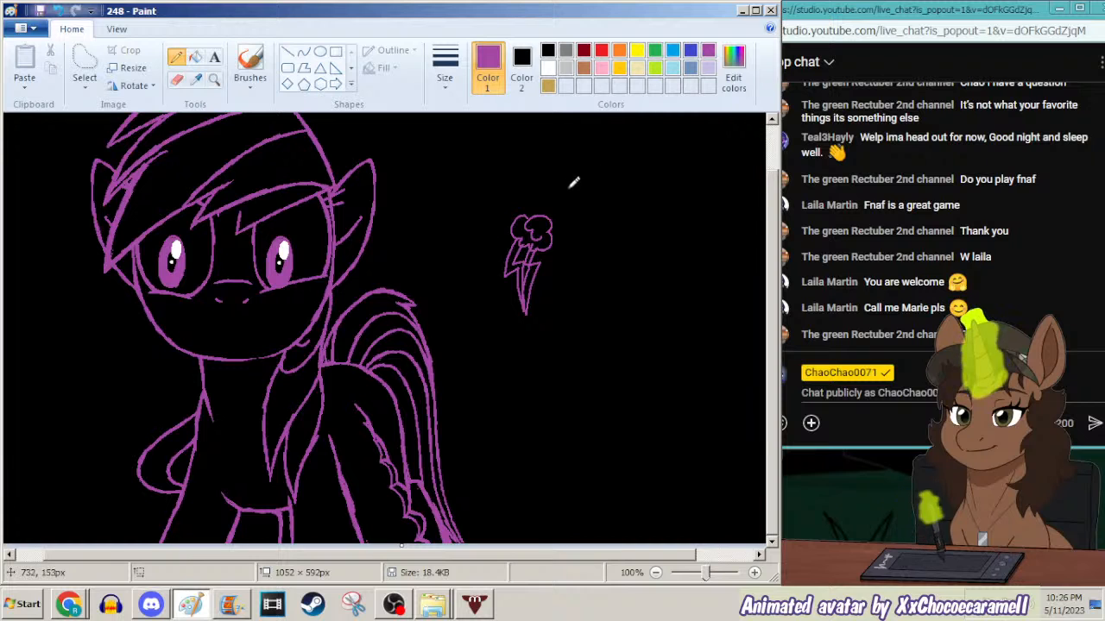
left_click(85, 62)
left_click_drag(467, 168, 601, 386)
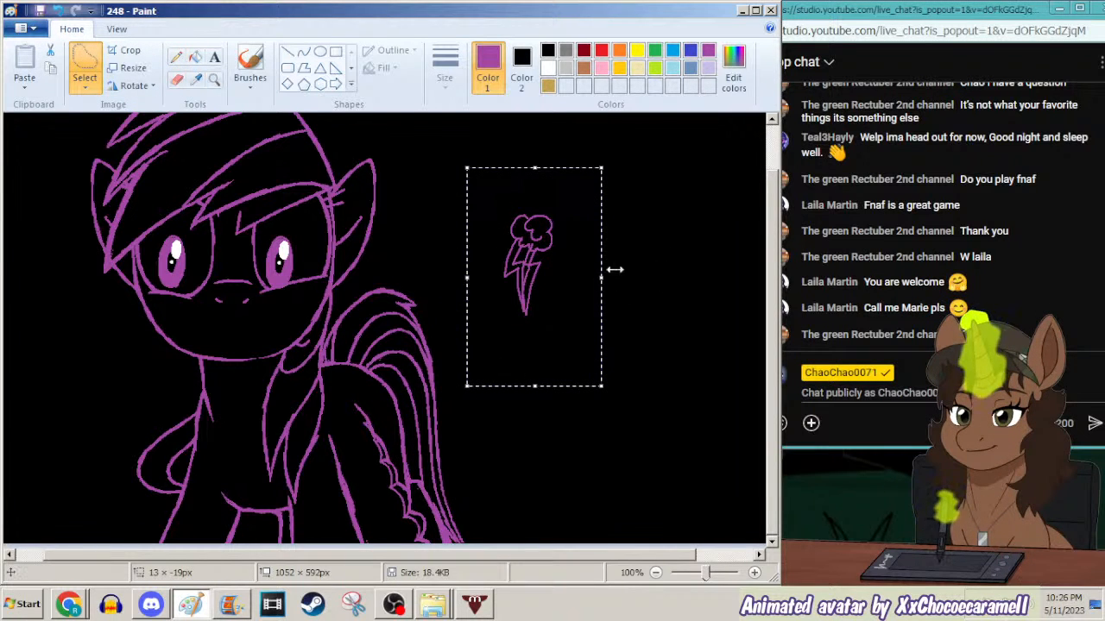
mouse_move(615, 272)
left_mouse_down()
mouse_move(547, 259)
mouse_move(456, 288)
mouse_move(388, 414)
left_mouse_up()
left_click_drag(387, 415, 546, 284)
left_click(419, 166)
Select the cloud-and-lightning mark with a rectangular selection and skew it by -9 degrees.
left_click(85, 82)
left_click(86, 130)
left_click_drag(503, 205, 683, 463)
right_click(511, 345)
left_click(561, 507)
left_click_drag(214, 302, 76, 262)
type("-9")
key("Return")
left_click_drag(499, 237, 617, 401)
mouse_move(560, 346)
left_mouse_down()
mouse_move(424, 457)
mouse_move(406, 456)
mouse_move(409, 469)
left_mouse_up()
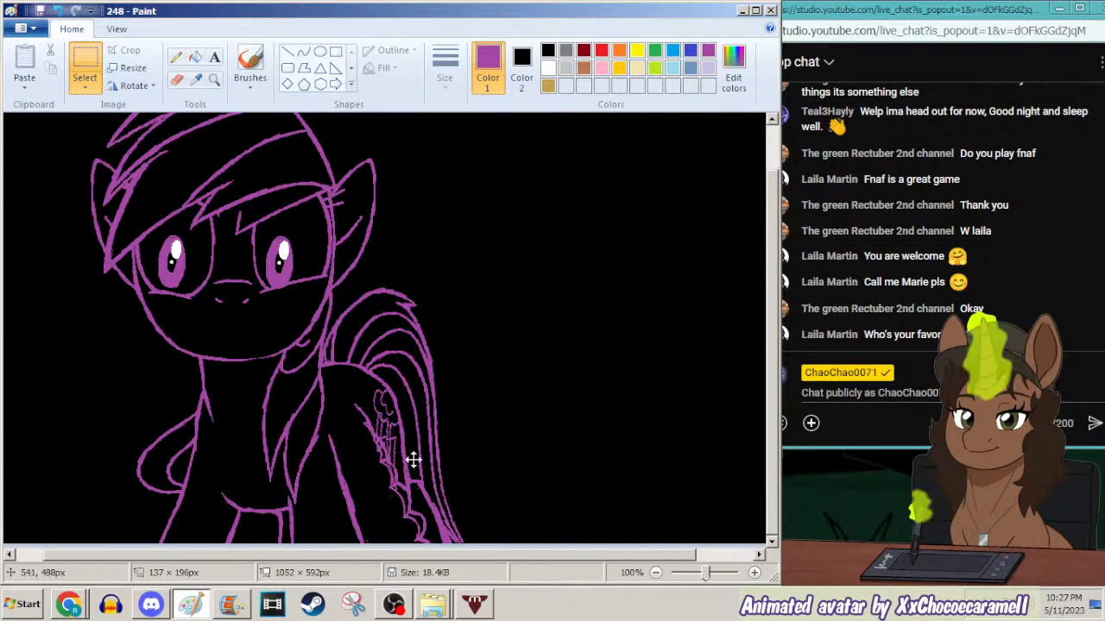
key("ctrl+z")
Delete a free-form piece of the mark and move the mark onto the pony's flank, beside the hind leg's scalloped line.
left_click(85, 86)
left_click(92, 148)
mouse_move(551, 402)
left_mouse_down()
mouse_move(530, 342)
mouse_move(560, 429)
left_mouse_up()
key("Delete")
mouse_move(557, 225)
left_mouse_down()
mouse_move(496, 341)
mouse_move(433, 363)
mouse_move(357, 410)
mouse_move(407, 414)
left_mouse_up()
Retrace the flank mark's cloud and bolt outlines with a thicker pencil line, widening the cloud's lower lobe toward the tail.
left_click(215, 81)
left_click(426, 369)
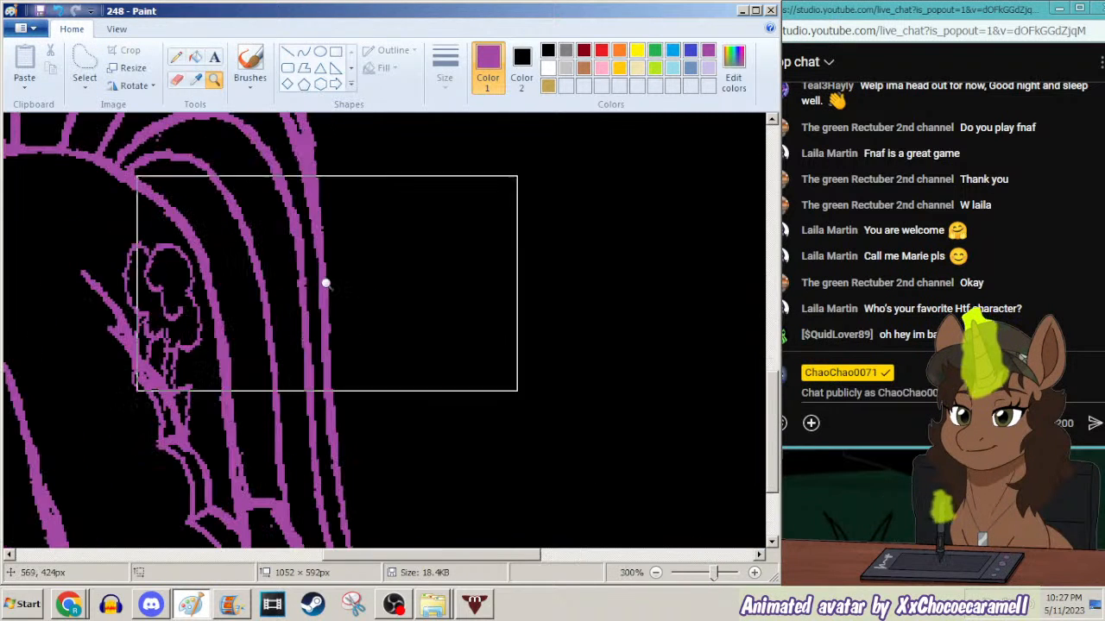
left_click(176, 57)
left_click(215, 80)
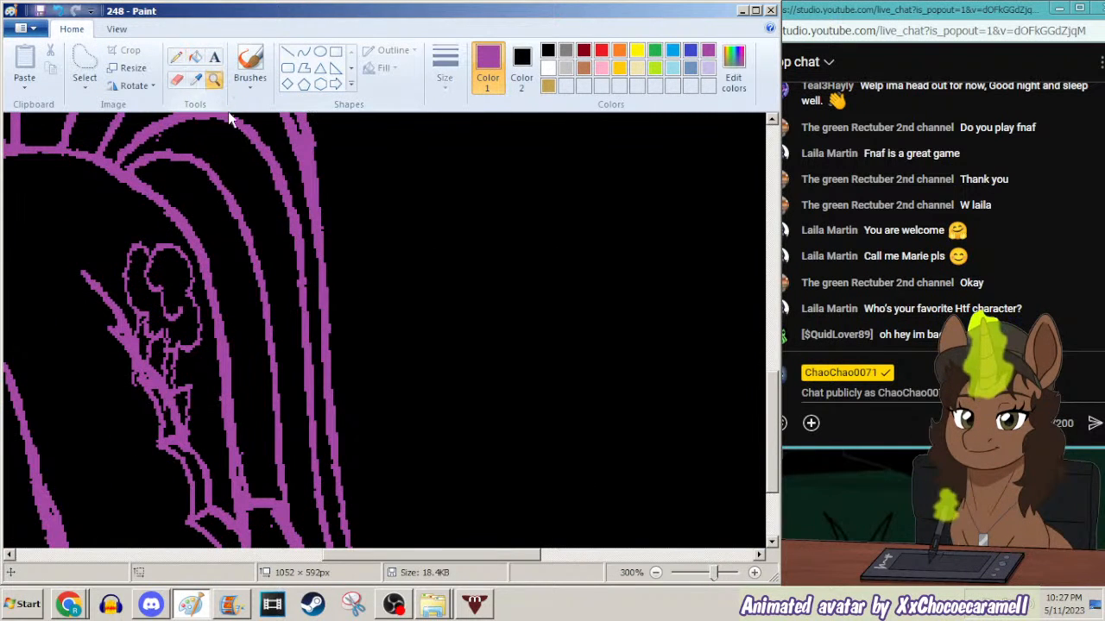
right_click(254, 201)
right_click(254, 201)
left_click(352, 385)
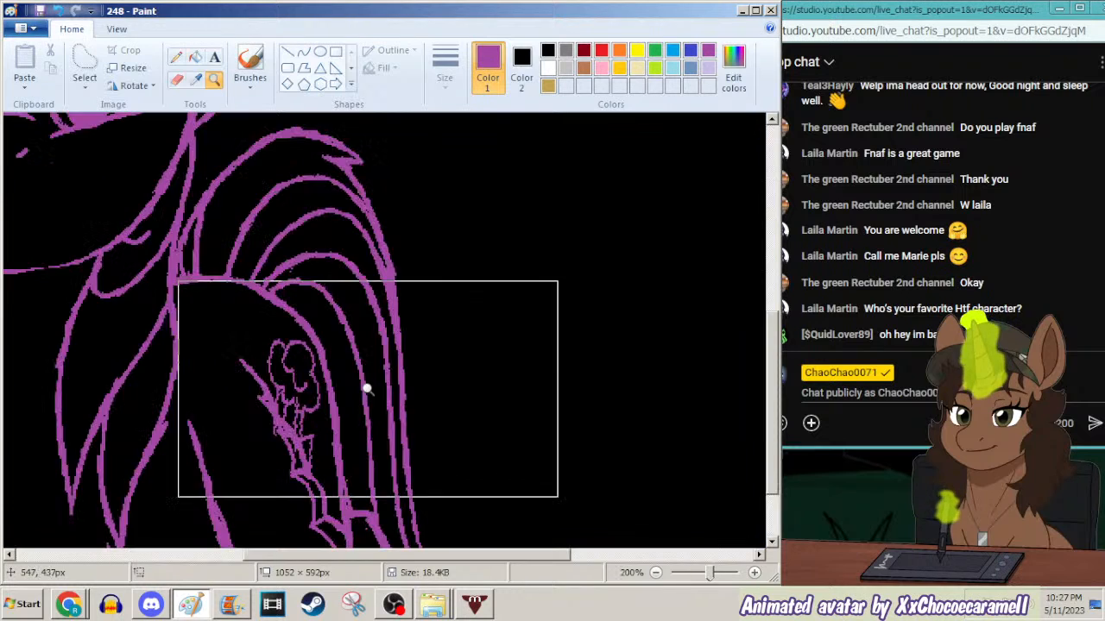
left_click(365, 388)
left_click(177, 59)
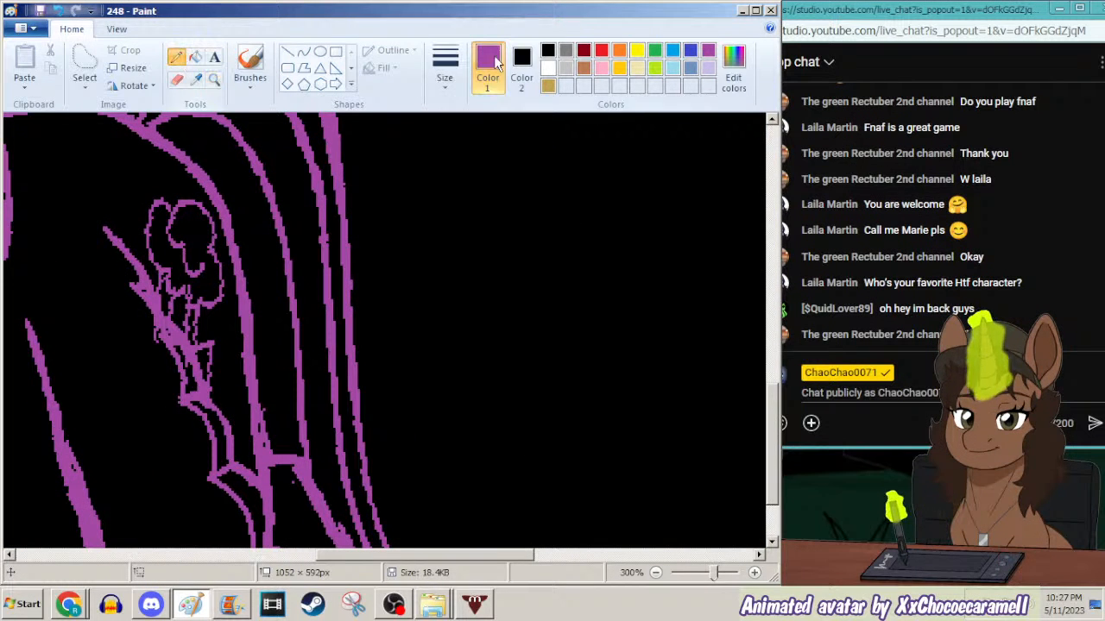
left_click(444, 69)
left_click(432, 148)
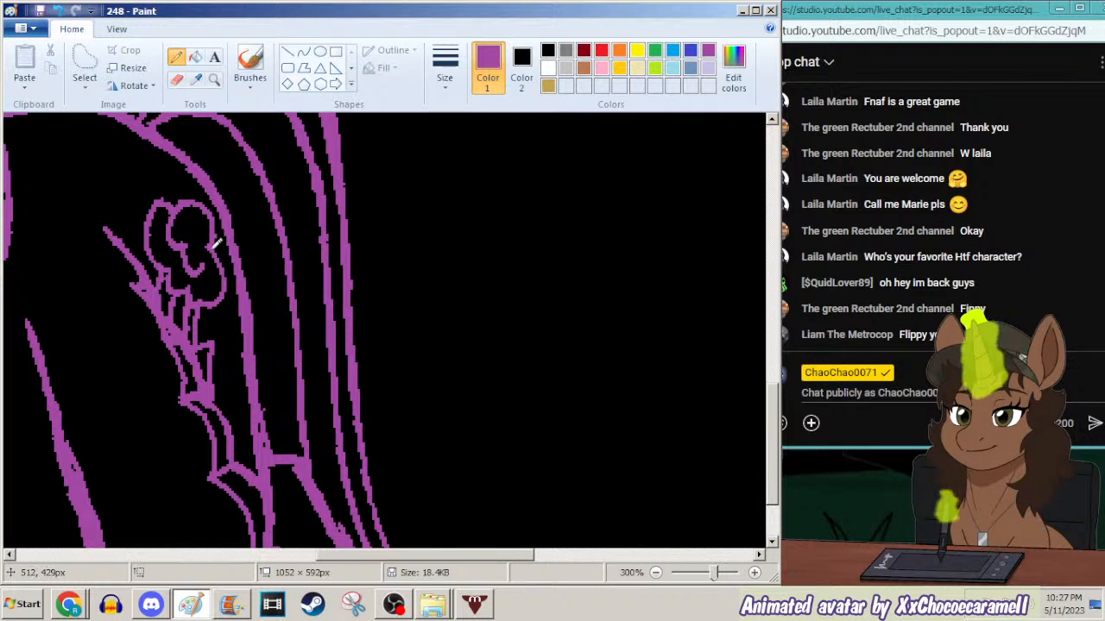
left_click_drag(222, 248, 239, 283)
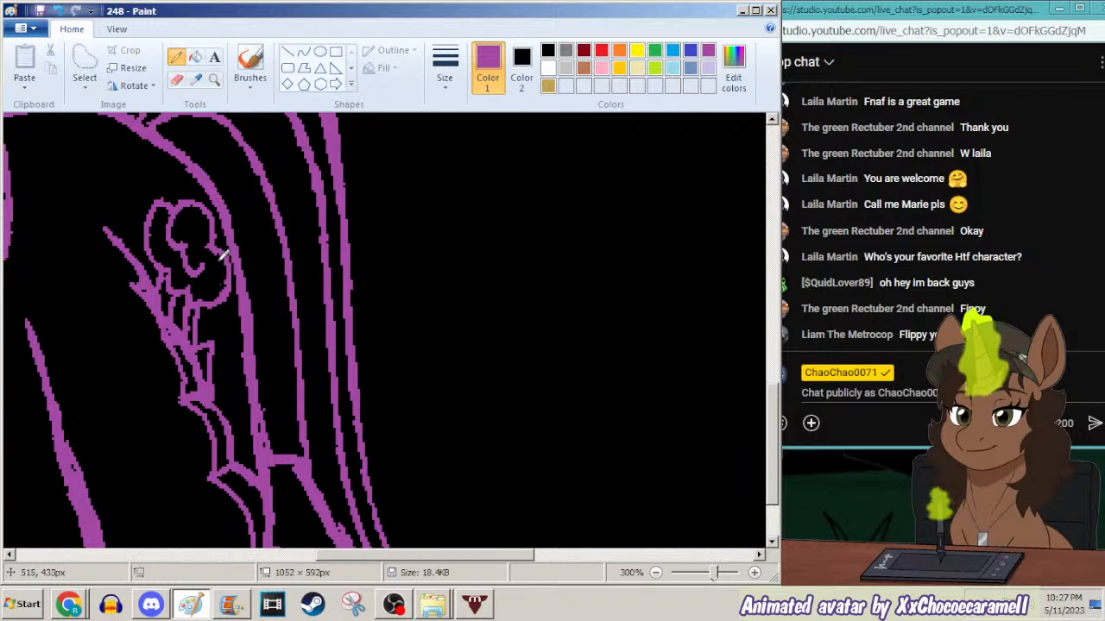
Examine the whole pony with its new flank mark at 50% zoom.
left_click(70, 608)
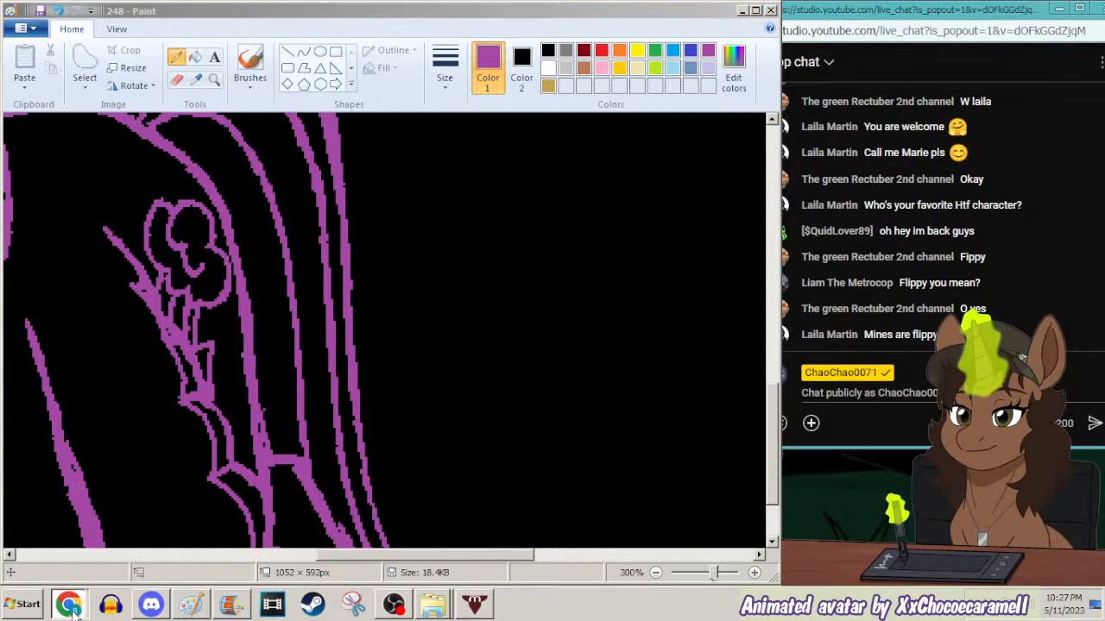
left_click(214, 78)
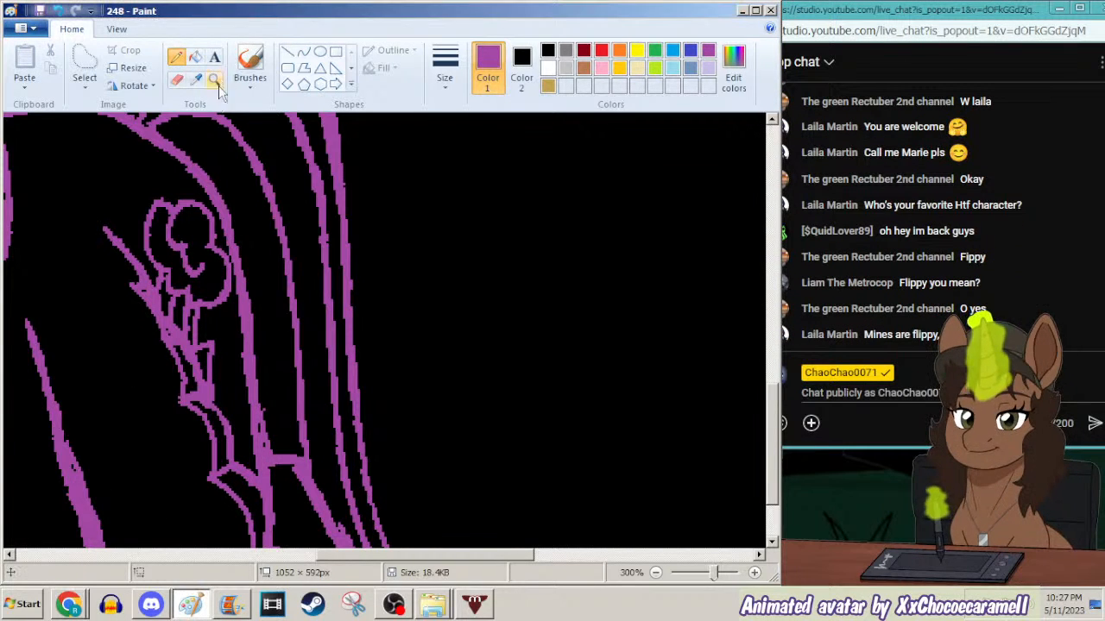
right_click(219, 123)
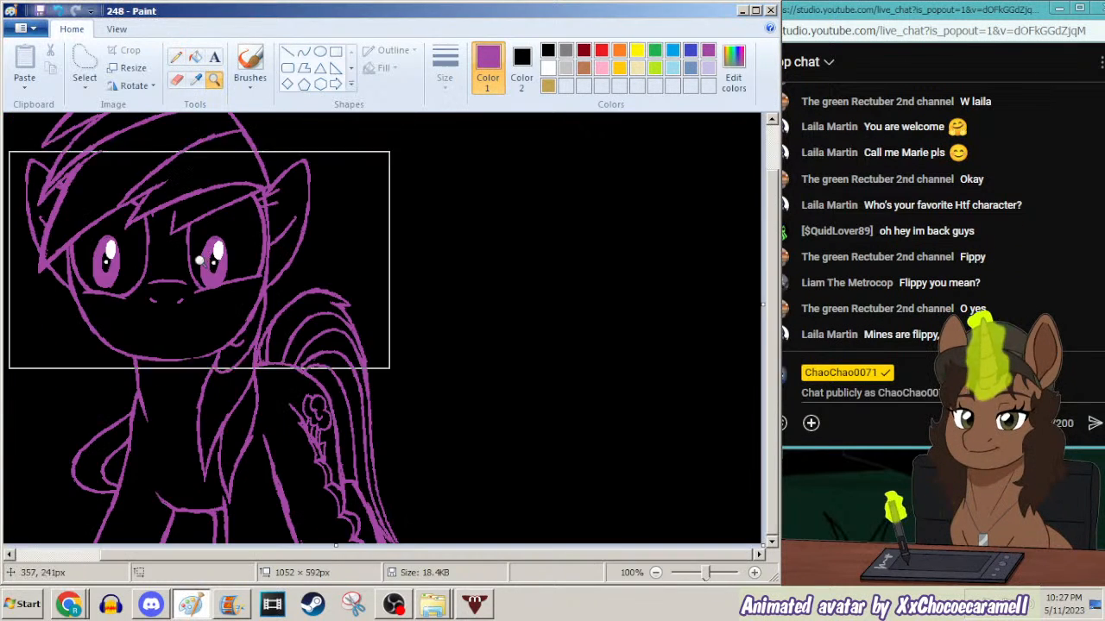
left_click(175, 56)
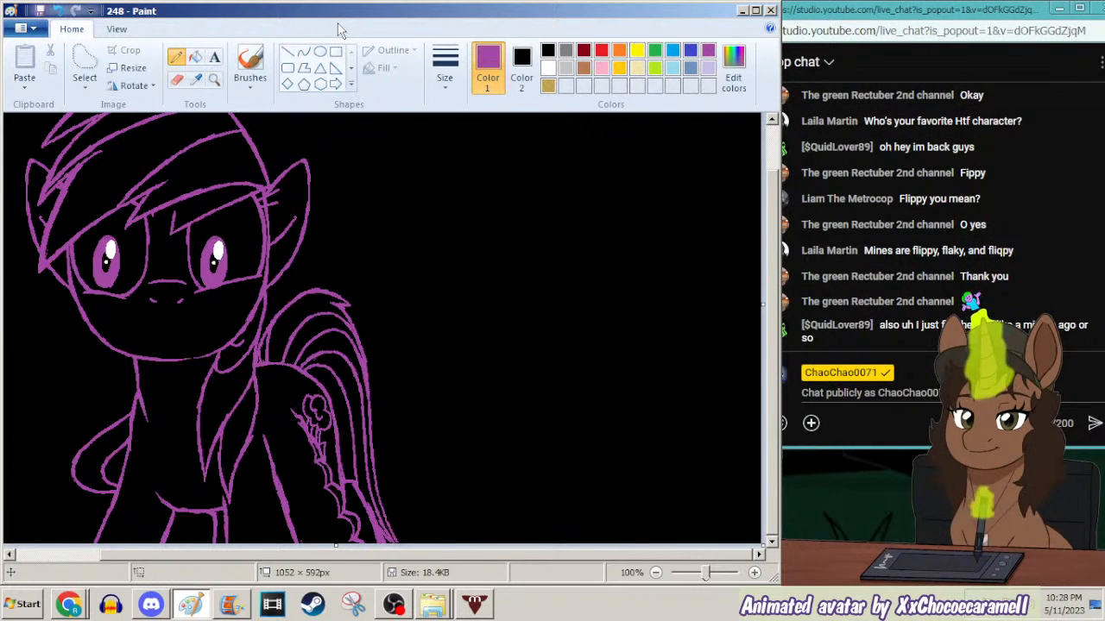
left_click(214, 79)
right_click(181, 302)
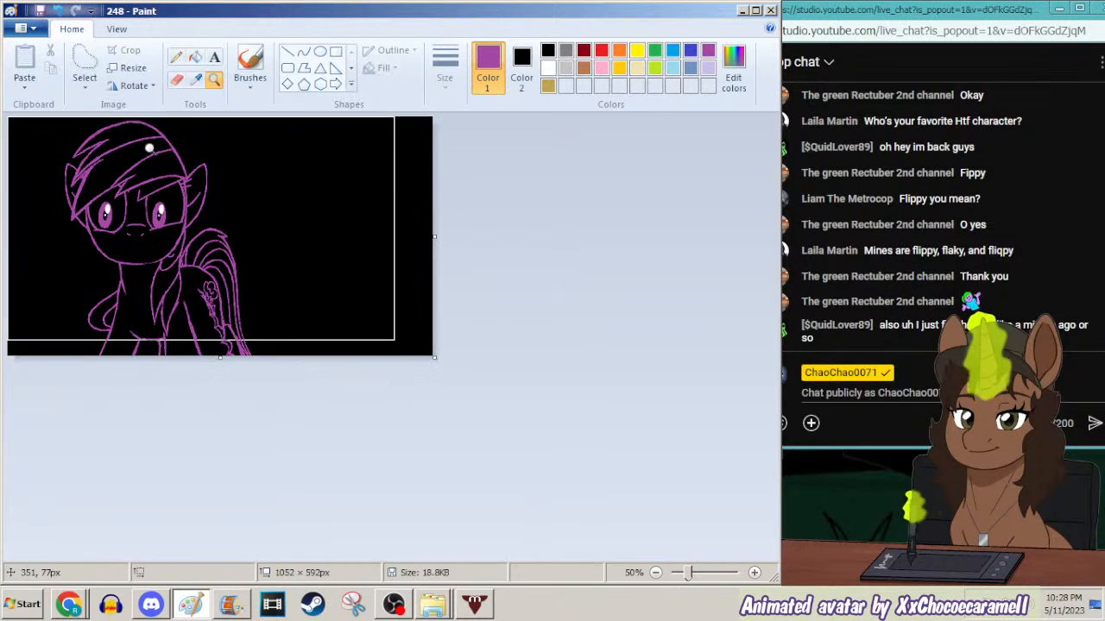
left_click(172, 129)
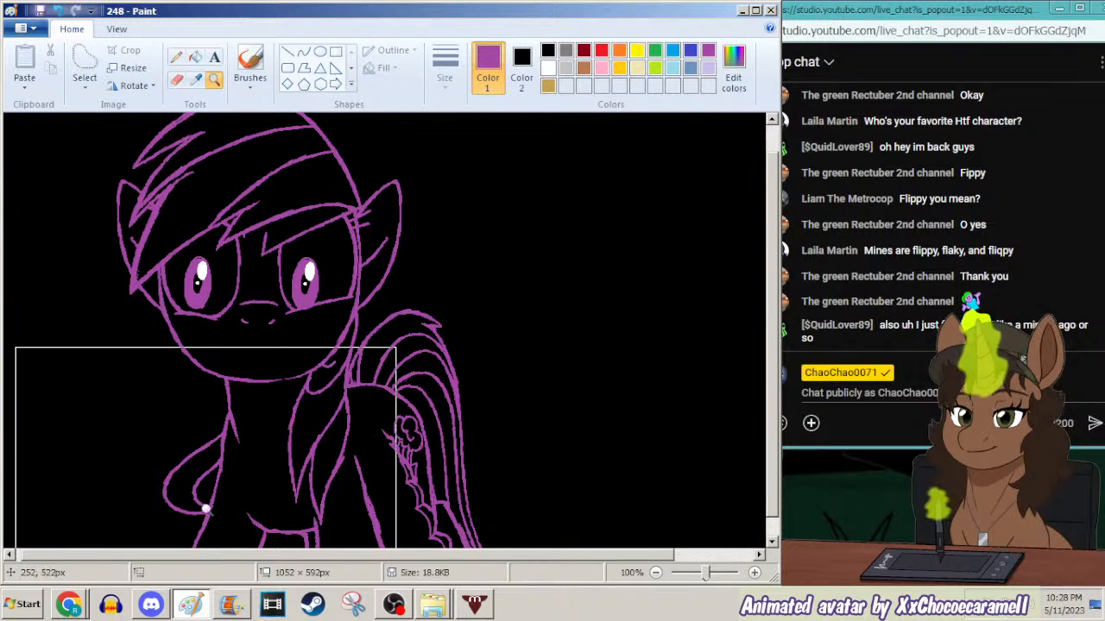
left_click(177, 57)
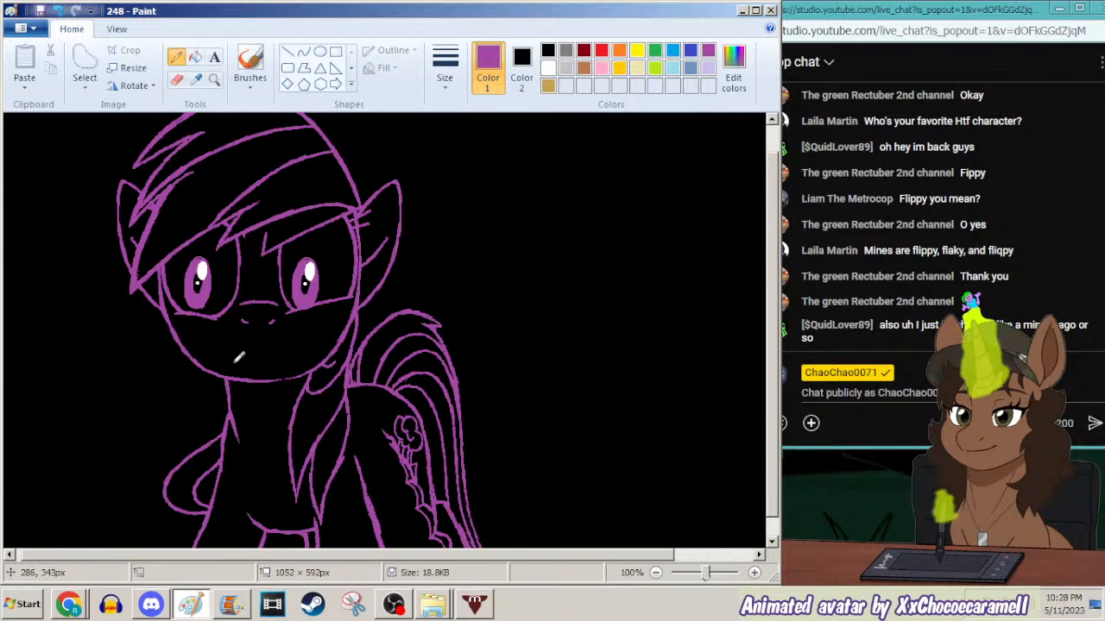
mouse_move(257, 338)
left_mouse_down()
mouse_move(294, 358)
mouse_move(283, 330)
mouse_move(298, 324)
mouse_move(319, 358)
mouse_move(242, 355)
left_mouse_up()
key("ctrl+z")
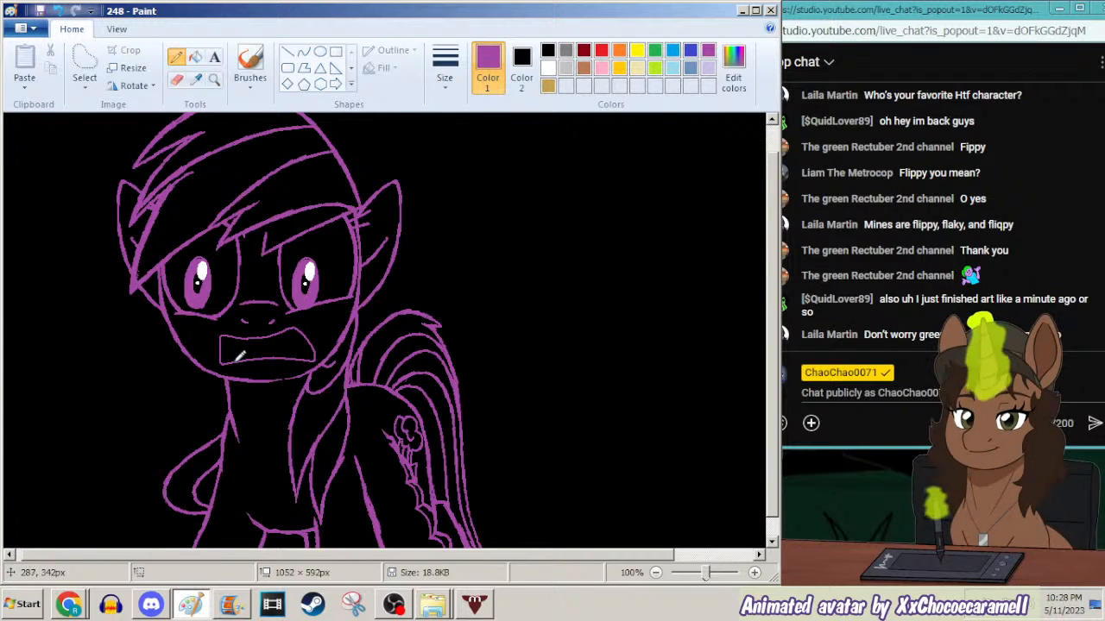
left_click_drag(223, 342, 298, 337)
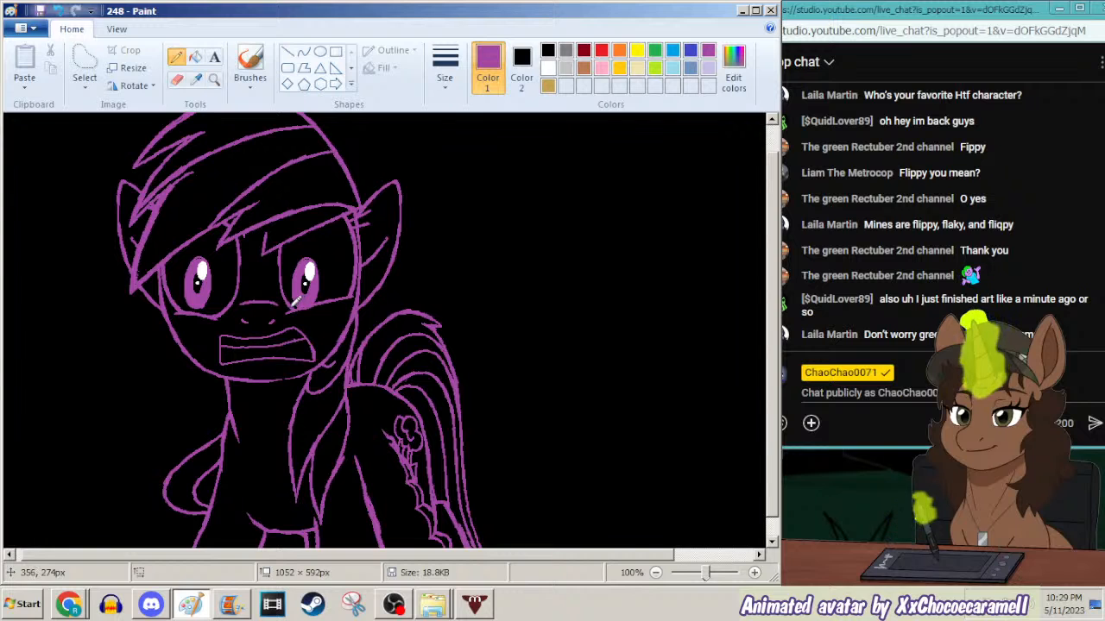
left_click(85, 64)
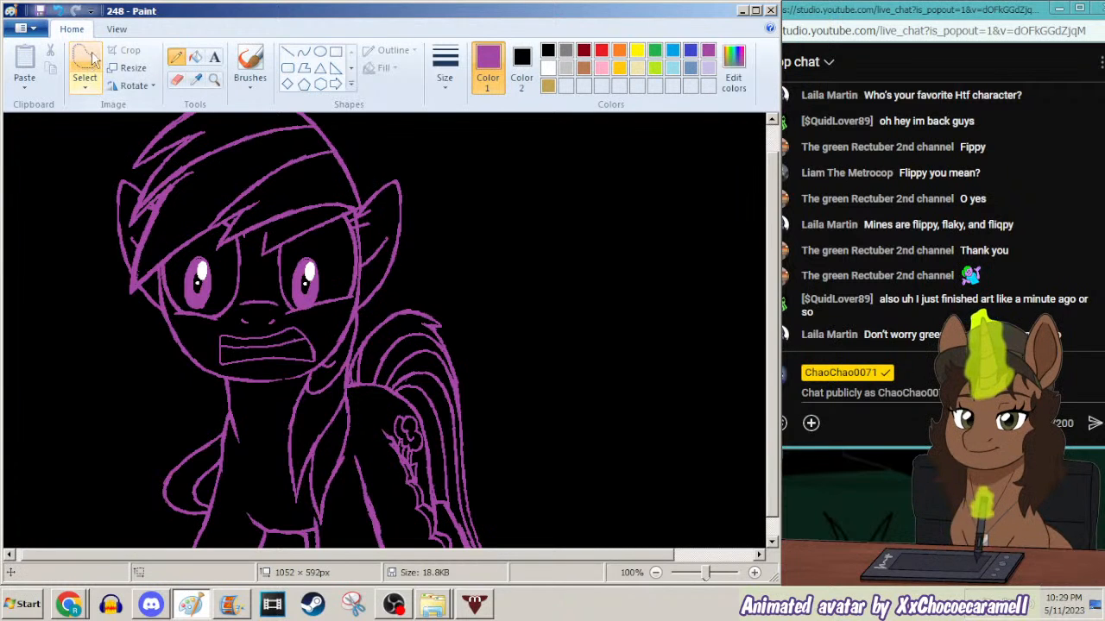
mouse_move(244, 333)
left_mouse_down()
mouse_move(222, 329)
mouse_move(211, 367)
mouse_move(317, 362)
mouse_move(298, 321)
mouse_move(282, 317)
mouse_move(298, 328)
left_mouse_up()
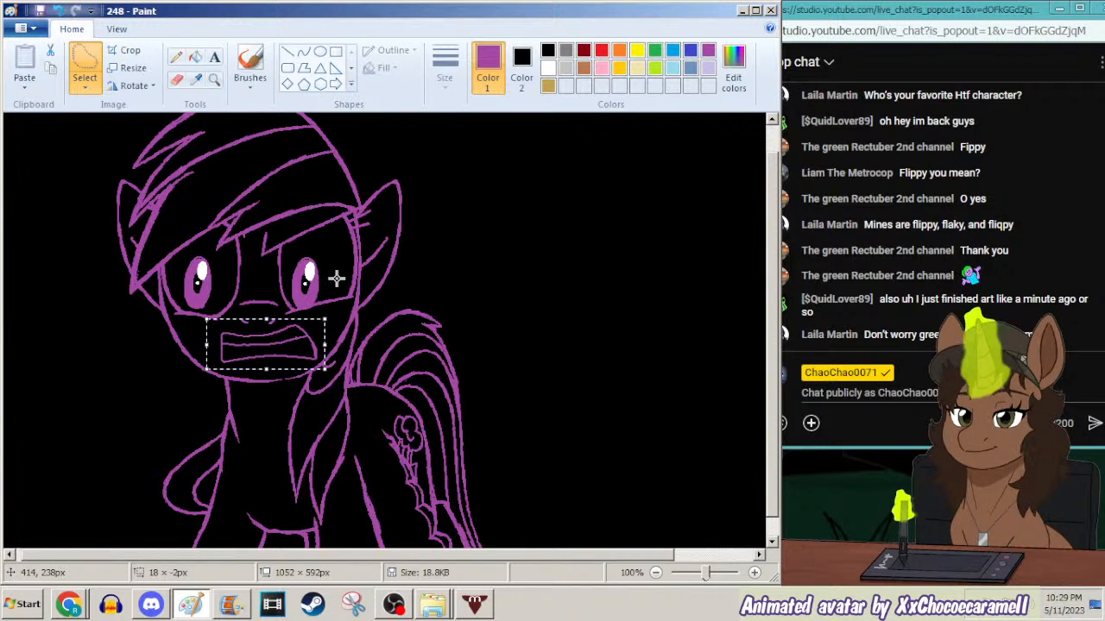
key("Delete")
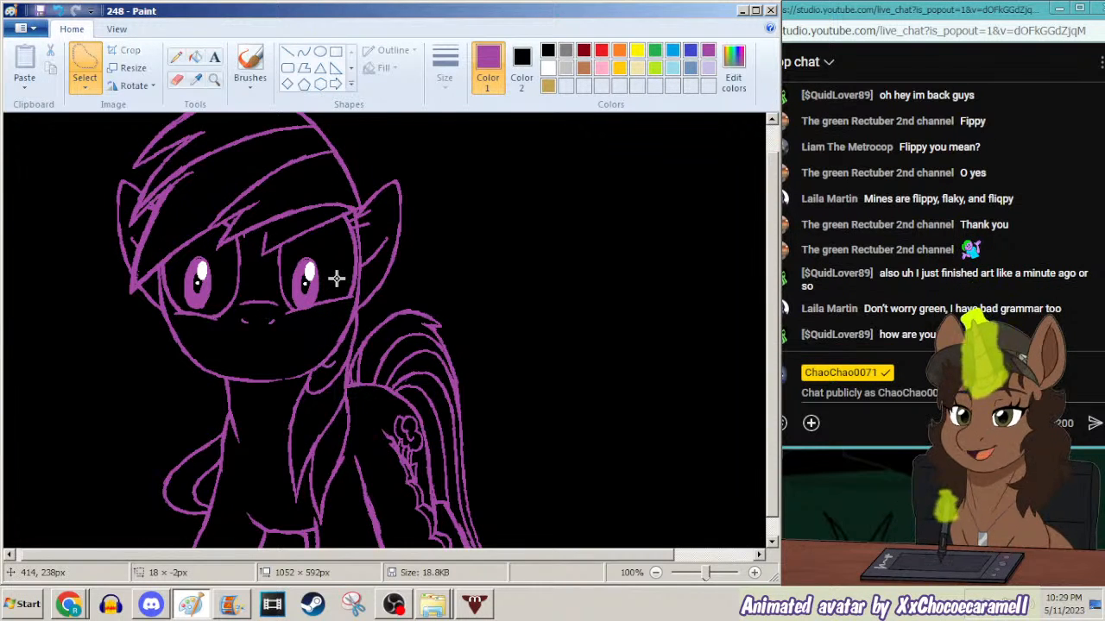
left_click(176, 57)
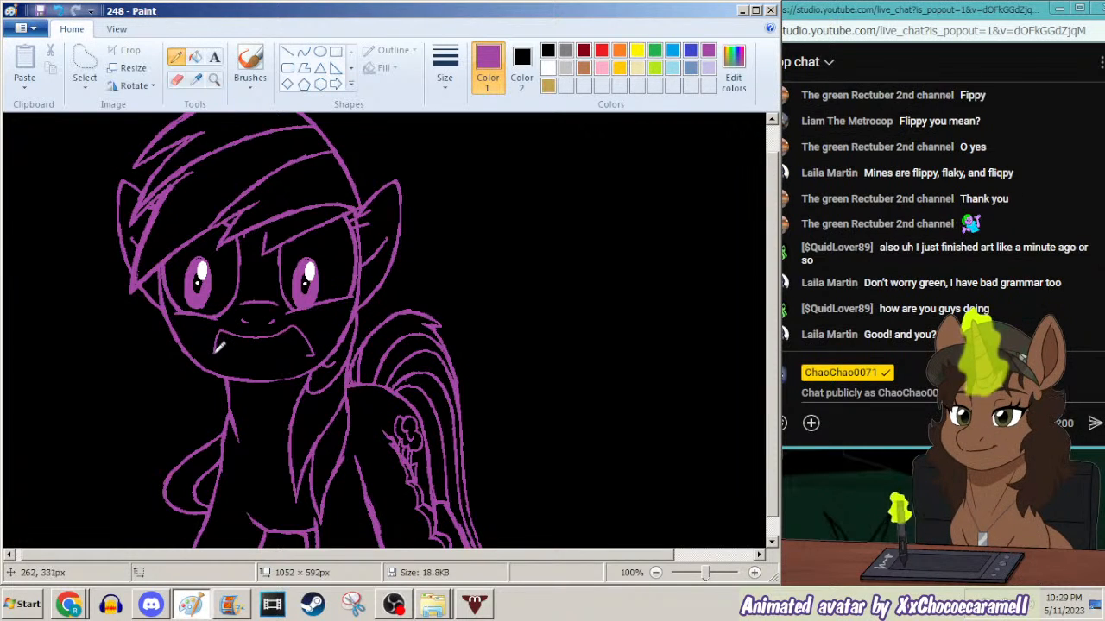
left_click_drag(222, 348, 300, 351)
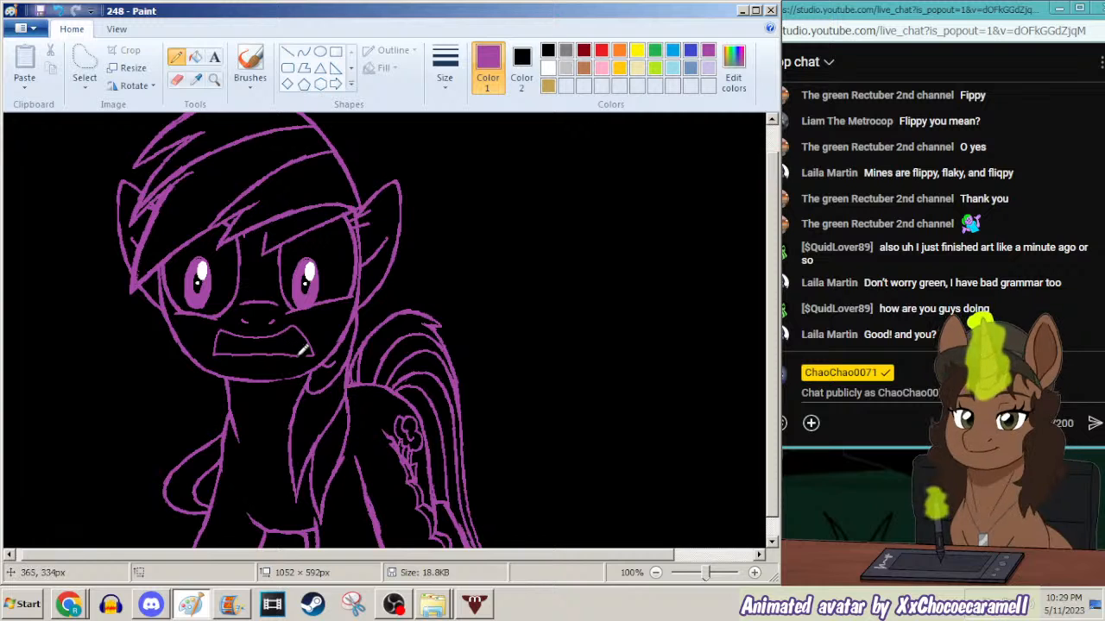
mouse_move(226, 337)
left_mouse_down()
mouse_move(298, 338)
mouse_move(335, 317)
left_mouse_up()
key("ctrl+z")
key("ctrl+z")
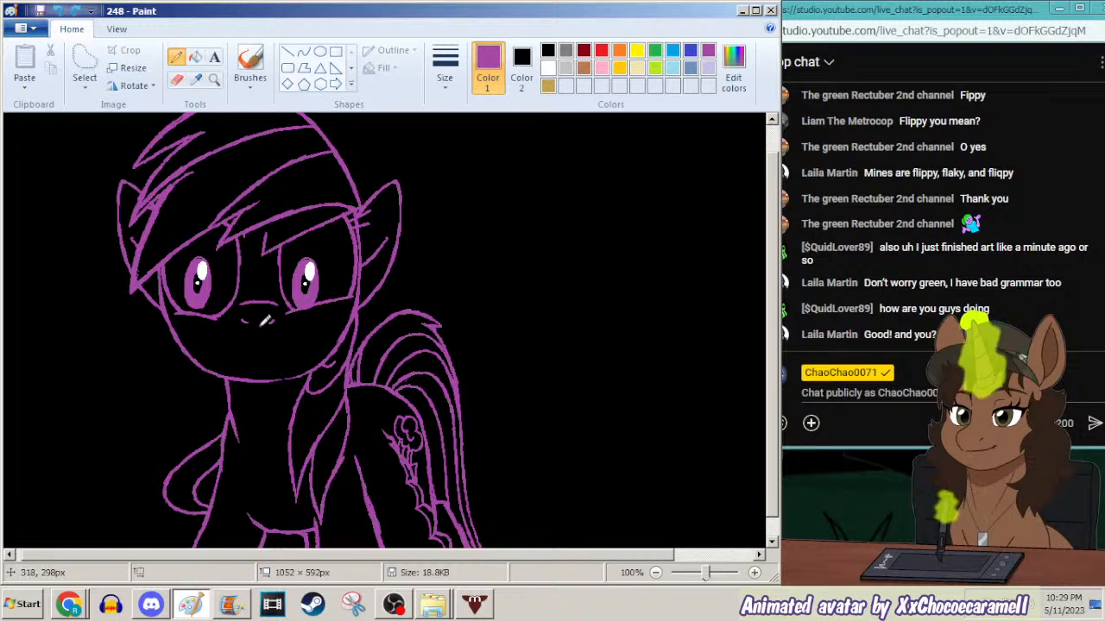
Draw a wide, open frowning mouth outline below the pony's nose, and undo the extra line tried inside it.
left_click_drag(264, 337, 291, 330)
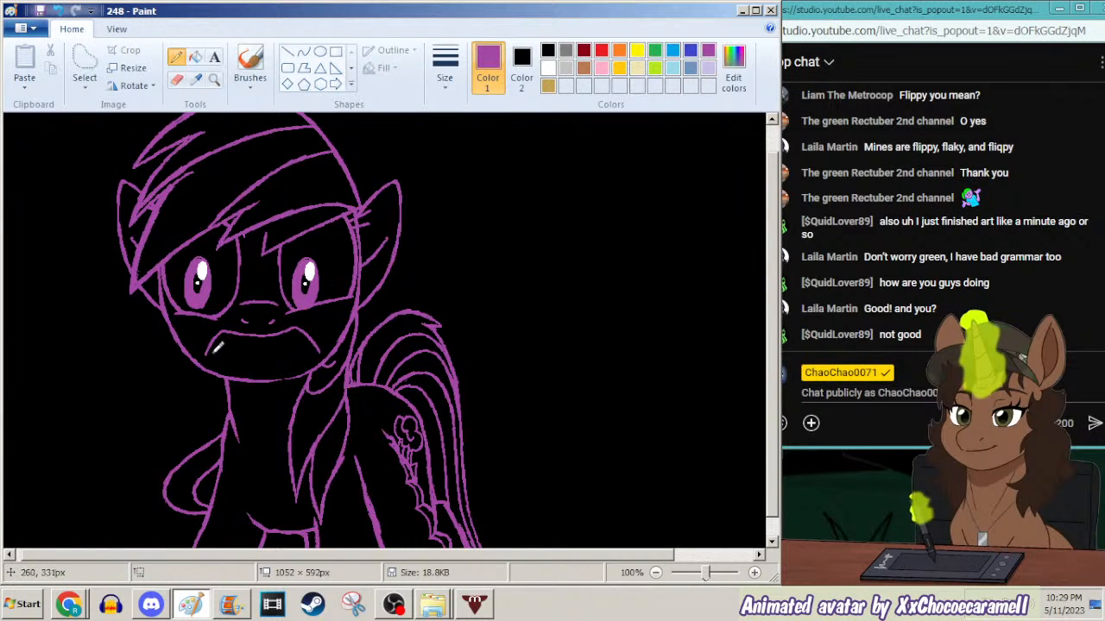
left_click_drag(217, 350, 328, 350)
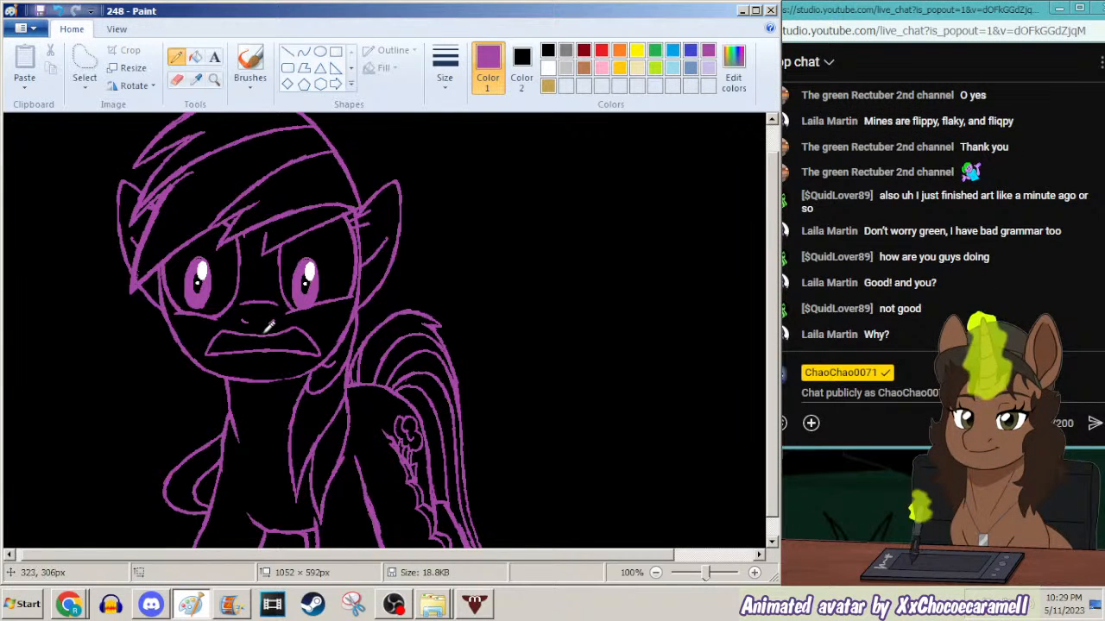
left_click_drag(213, 341, 298, 336)
key("ctrl+z")
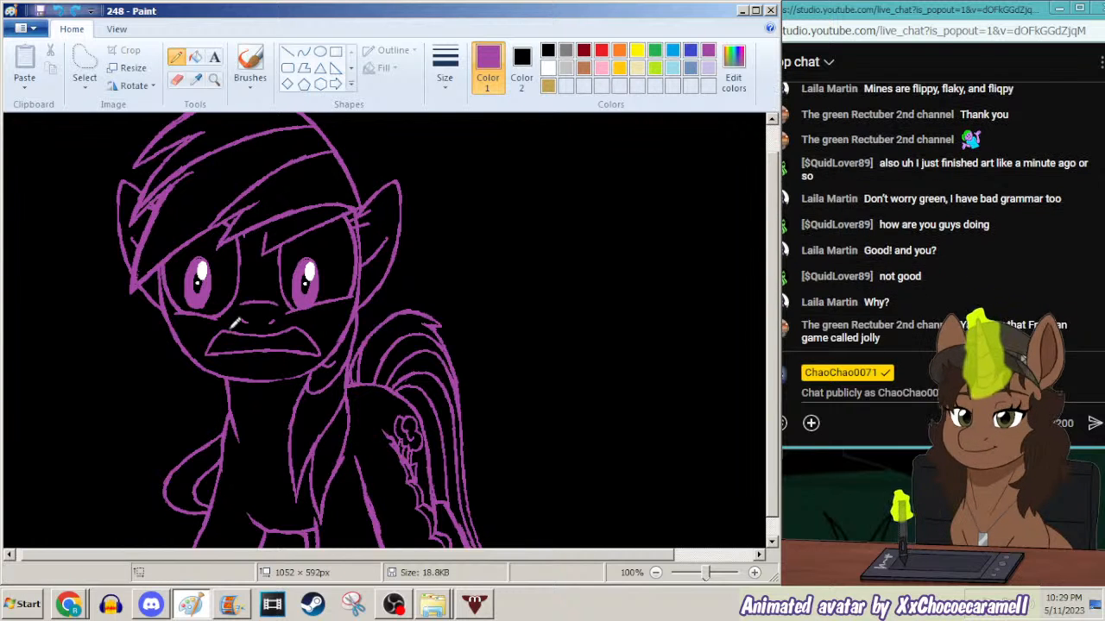
Draw a curved inner lip line across the upper part of the pony's open mouth, undoing the first two tries.
left_click_drag(214, 337, 309, 335)
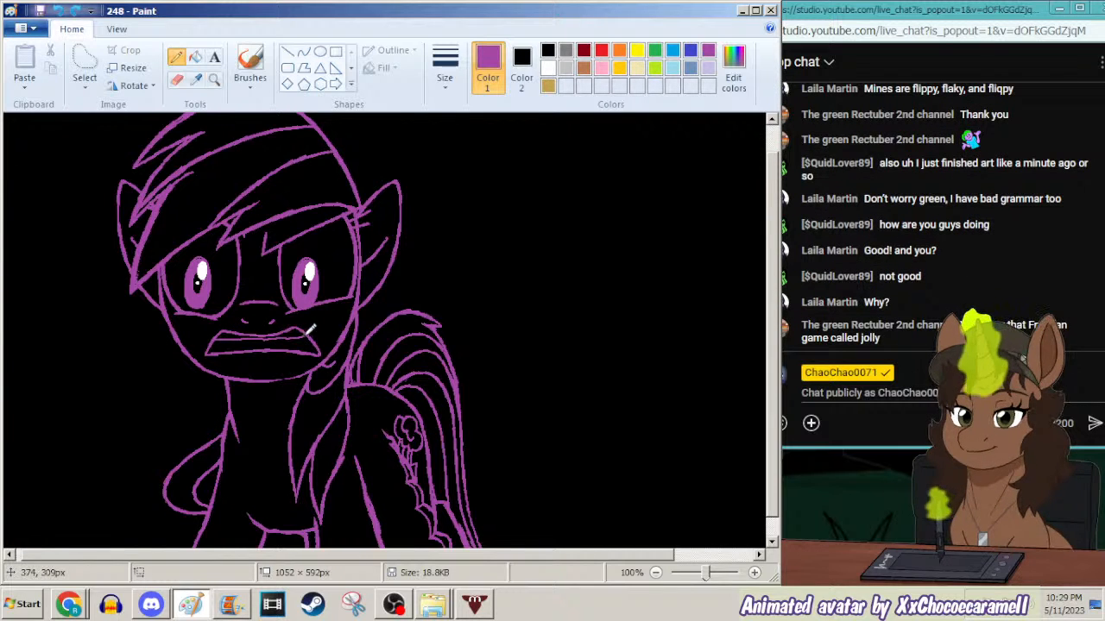
key("ctrl+z")
left_click_drag(217, 333, 298, 330)
key("ctrl+z")
left_click_drag(221, 333, 321, 345)
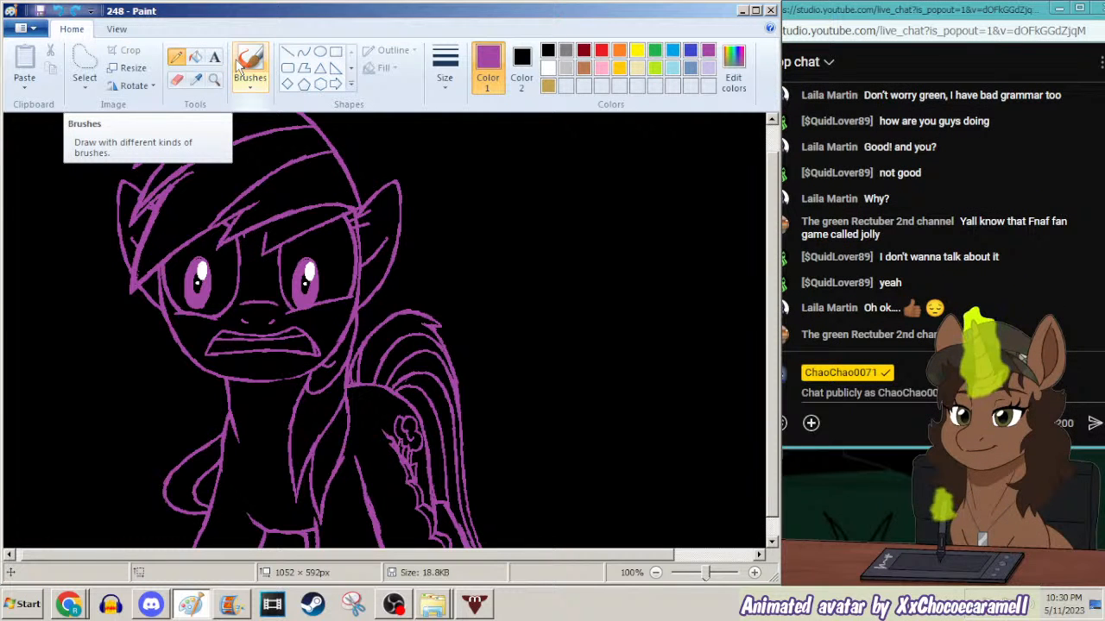
Select the iris of the pony's eye on the fringe-tip side of the face and nudge it a few pixels toward the nose.
left_click(84, 62)
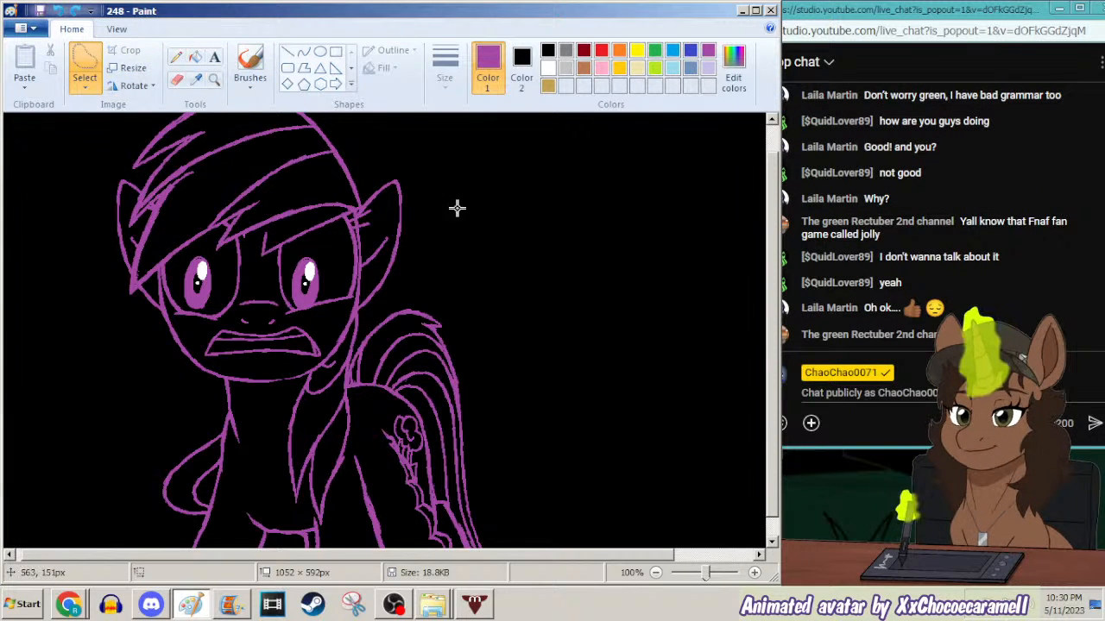
scroll(762, 246, "down", 1)
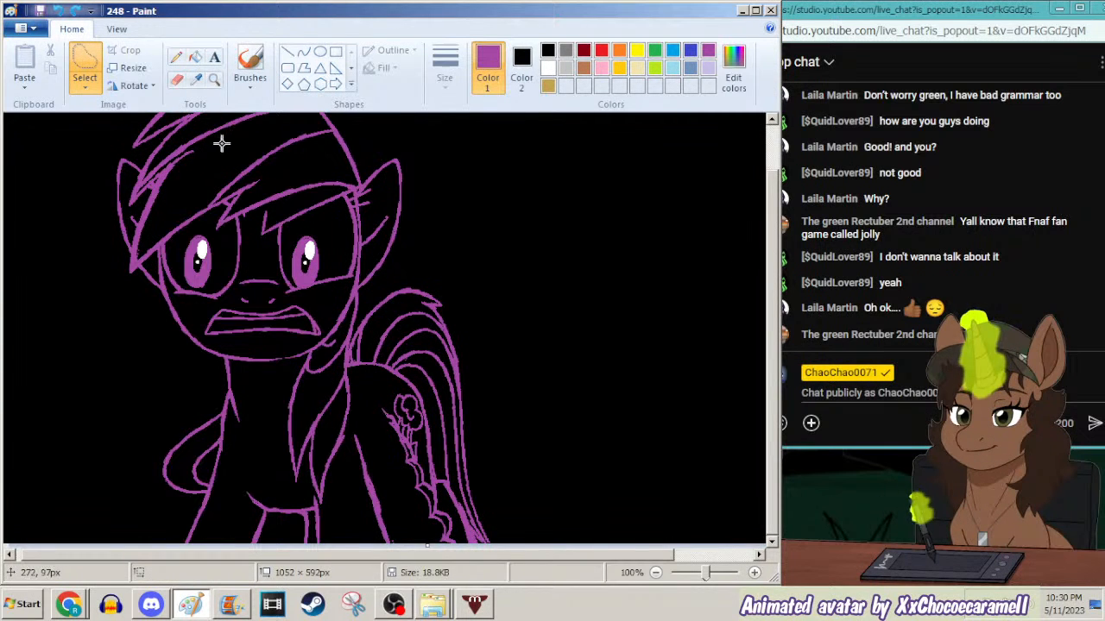
mouse_move(219, 250)
left_mouse_down()
mouse_move(198, 227)
mouse_move(180, 273)
mouse_move(186, 288)
mouse_move(203, 290)
mouse_move(217, 253)
left_mouse_up()
key("Right")
key("Right")
key("Right")
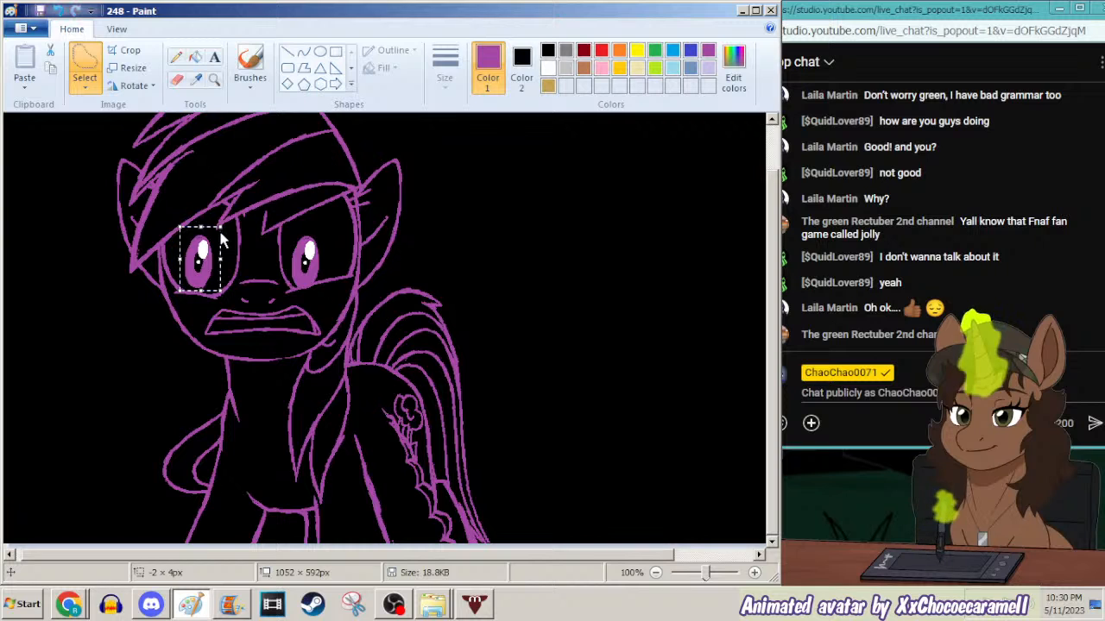
key("Right")
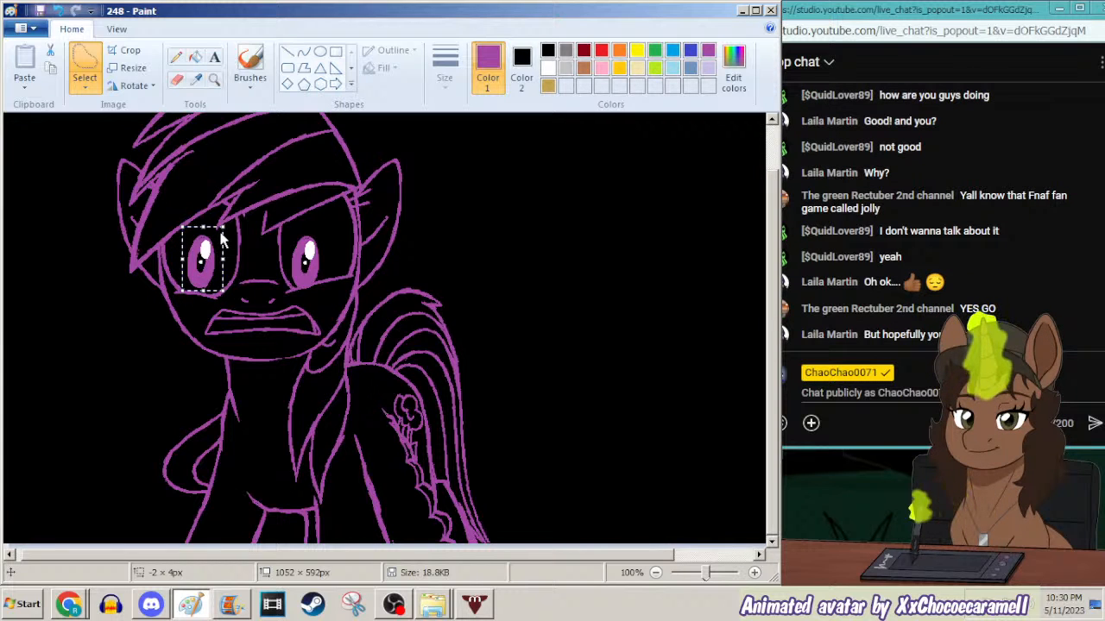
key("Right")
key("Right")
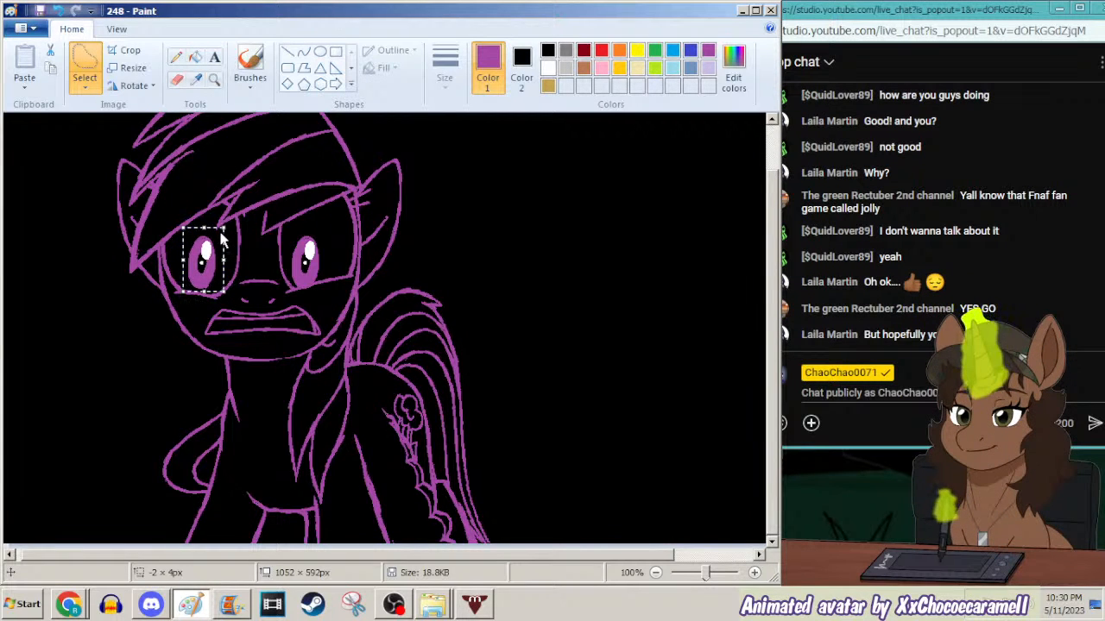
key("Left")
key("Left")
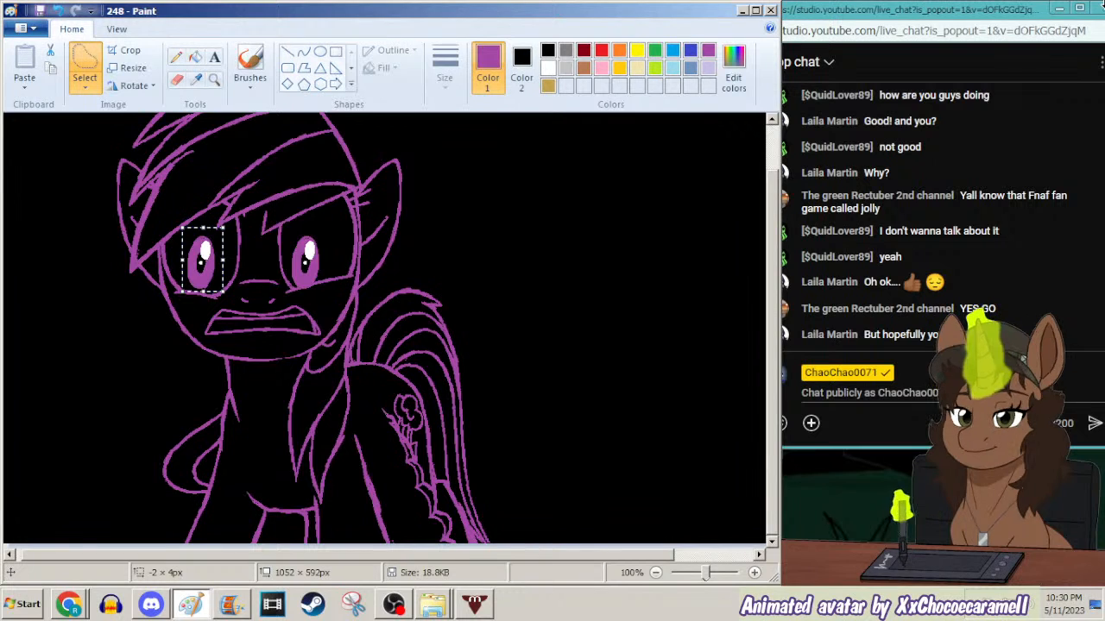
key("Right")
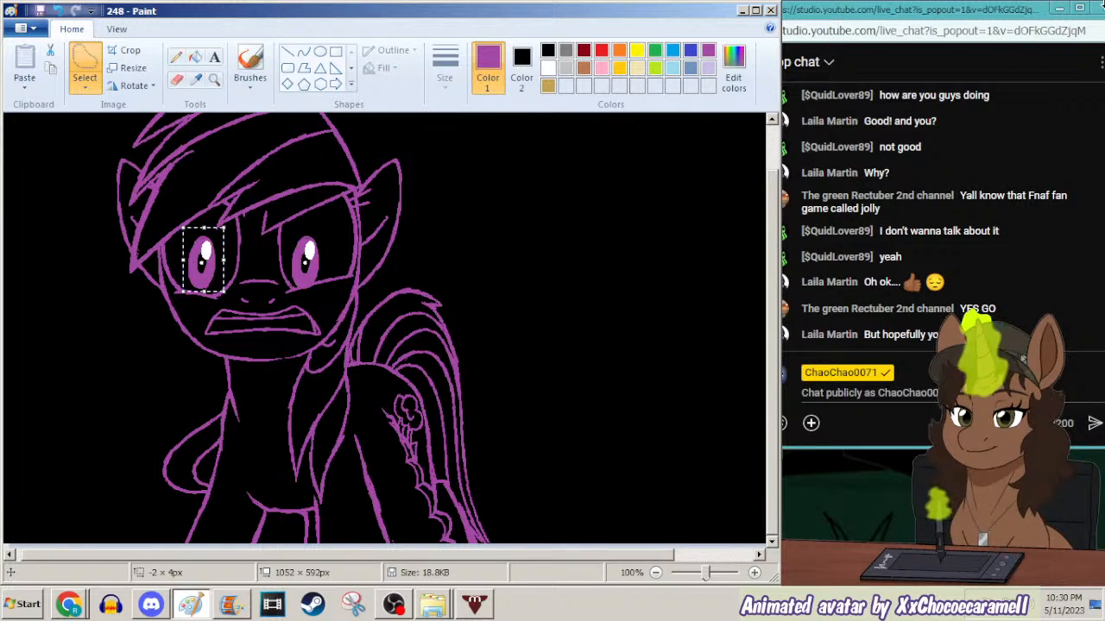
key("Left")
key("Left")
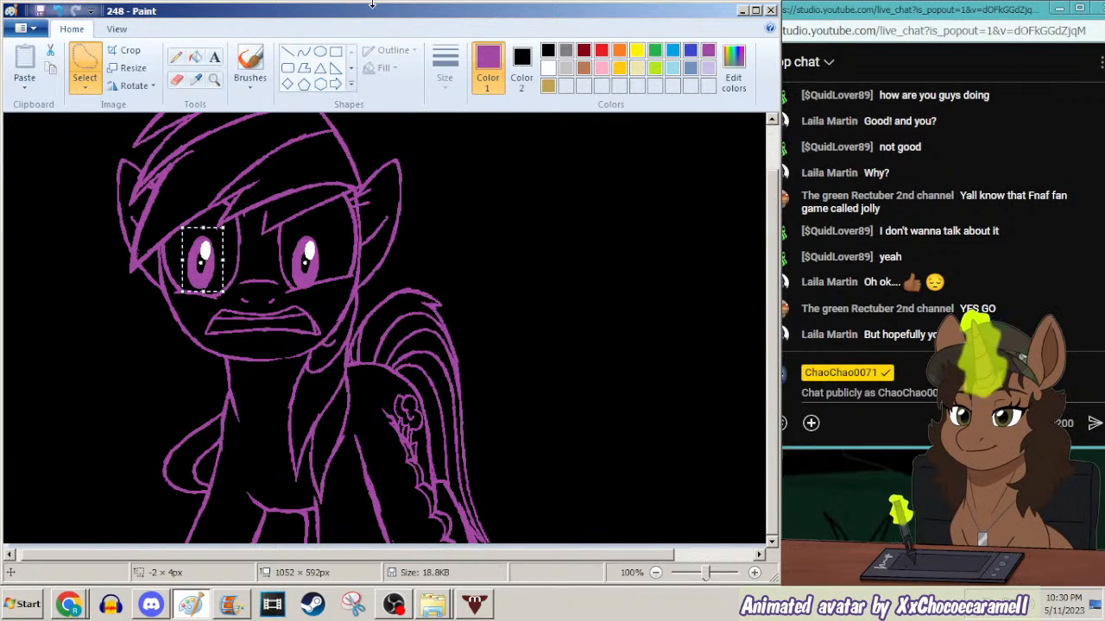
left_click(214, 78)
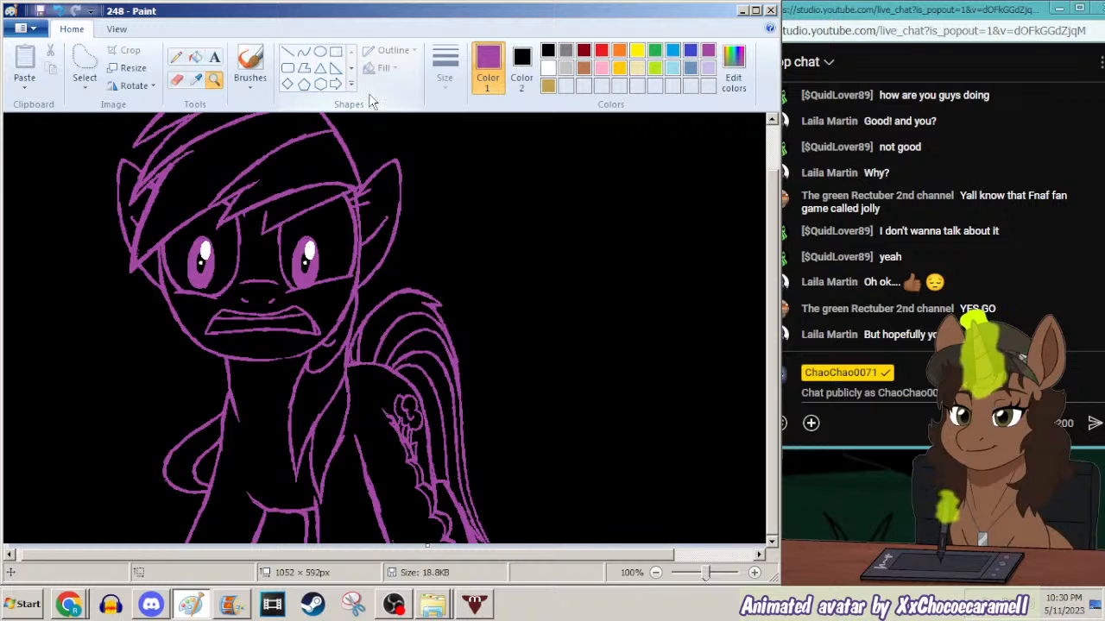
Wipe out the frowning mouth by filling its lines with black, and pencil a larger open, growling mouth outline below the nose.
left_click(195, 57)
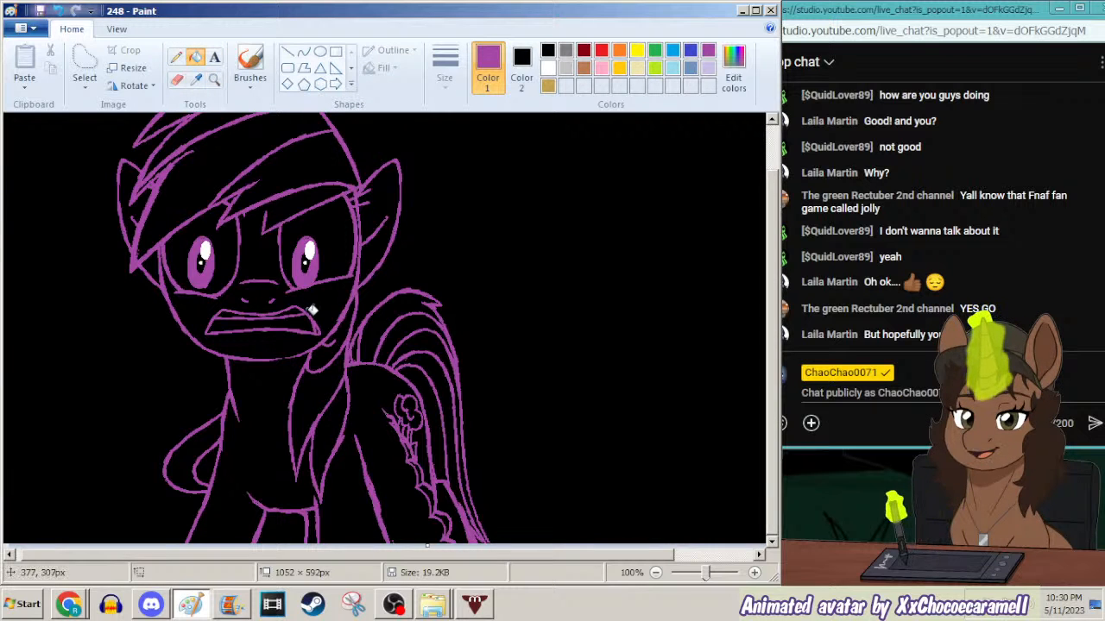
right_click(311, 307)
left_click(176, 57)
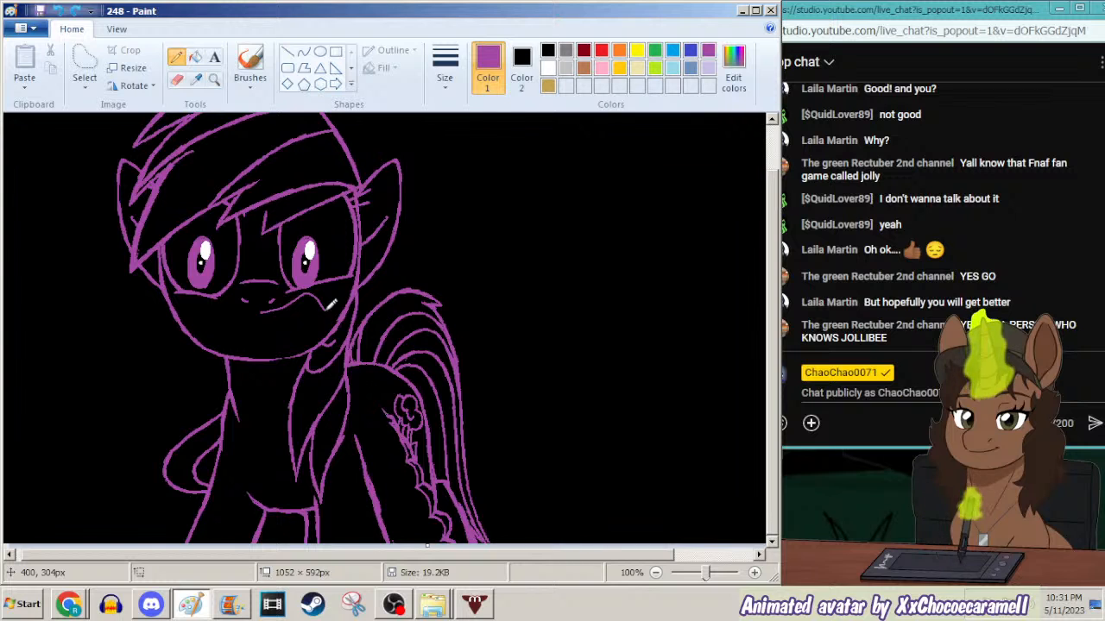
left_click_drag(326, 312, 329, 320)
key("ctrl+z")
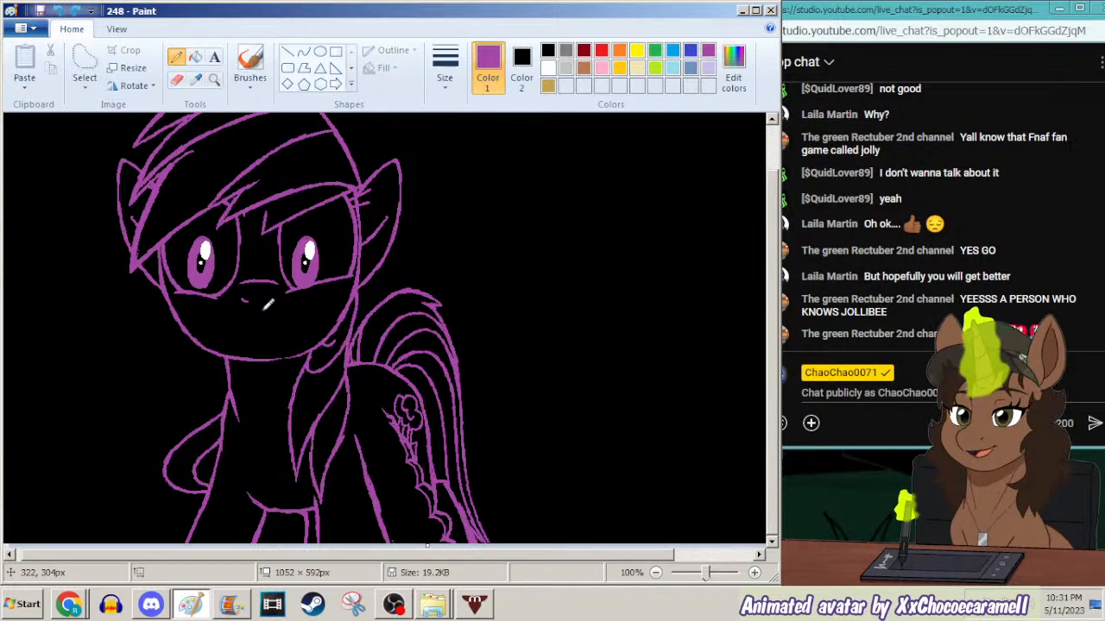
left_click_drag(303, 296, 326, 331)
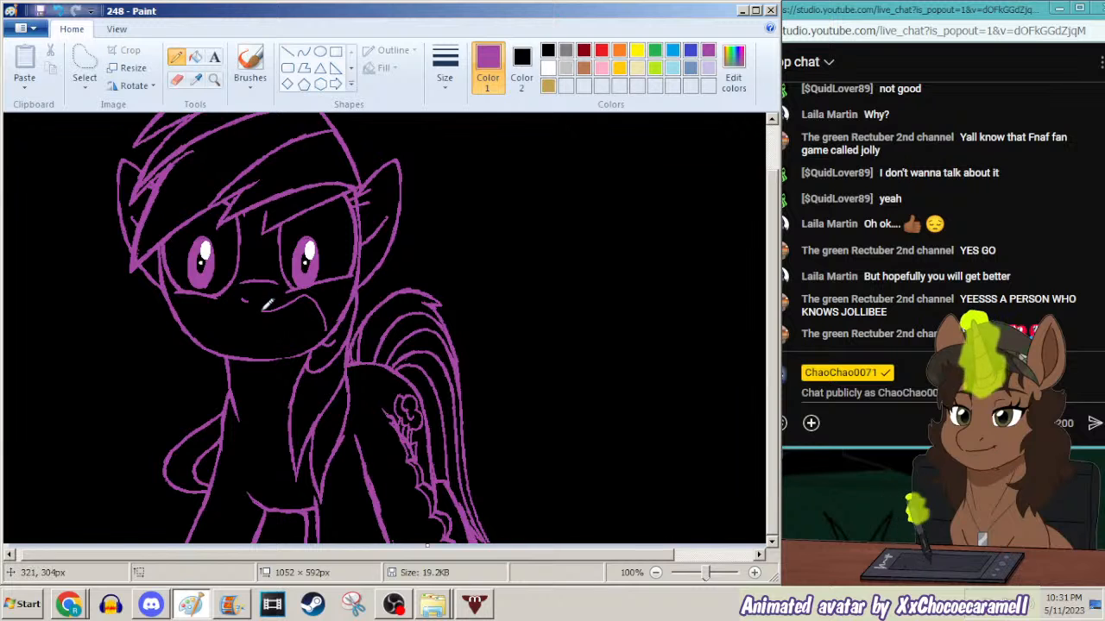
mouse_move(266, 307)
left_mouse_down()
mouse_move(217, 300)
mouse_move(208, 324)
left_mouse_up()
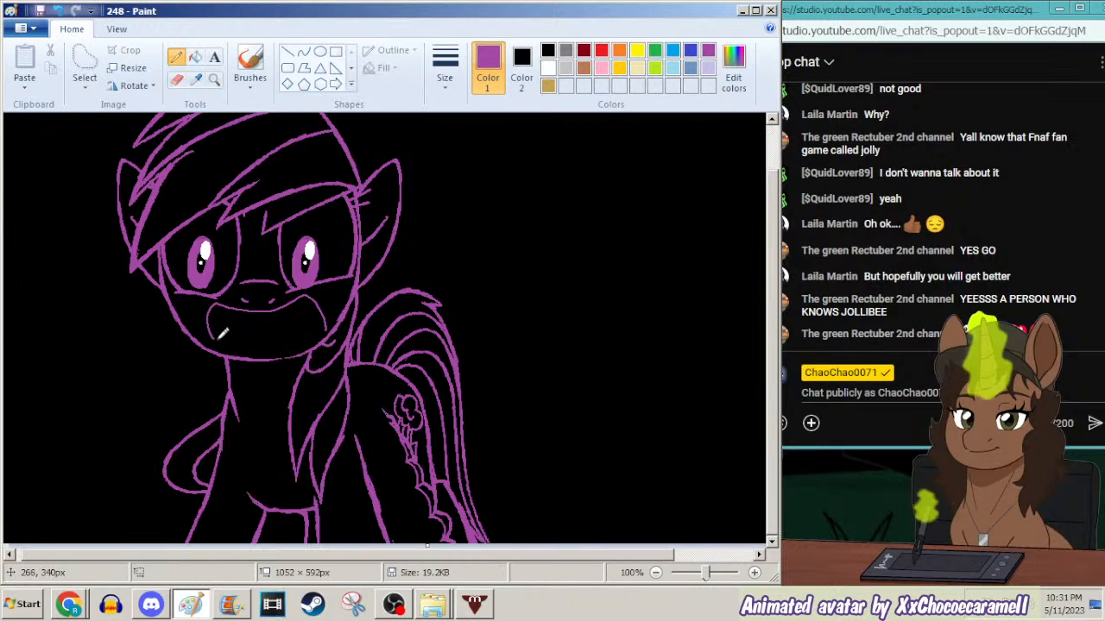
left_click_drag(219, 334, 309, 331)
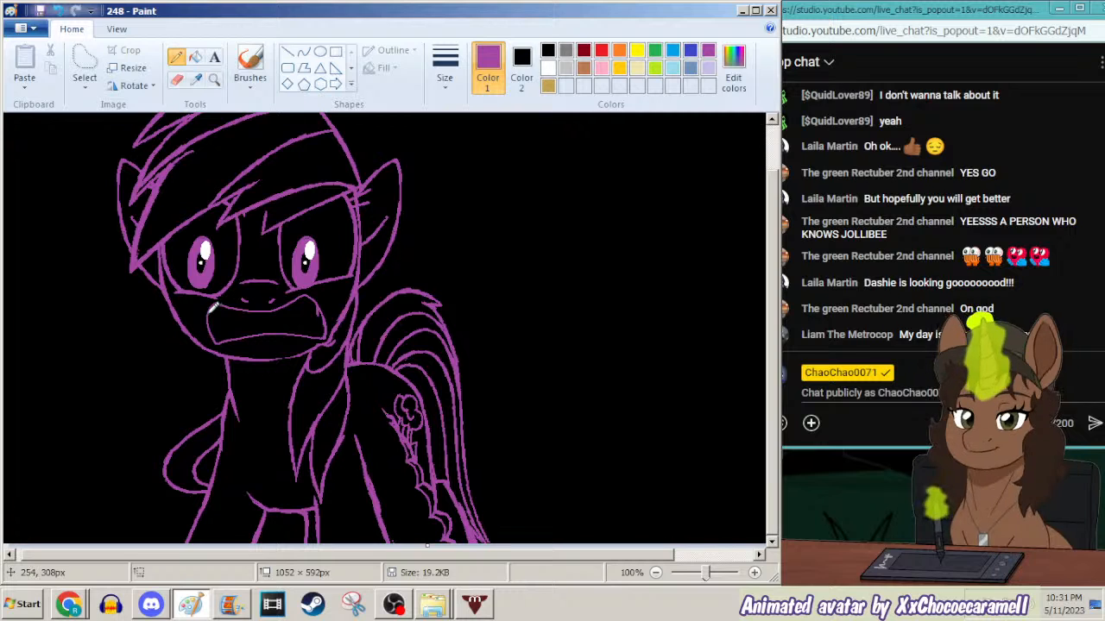
Draw a nearly horizontal line between the teeth across the new mouth, undoing each unsatisfactory try.
left_click_drag(219, 315, 251, 308)
key("ctrl+z")
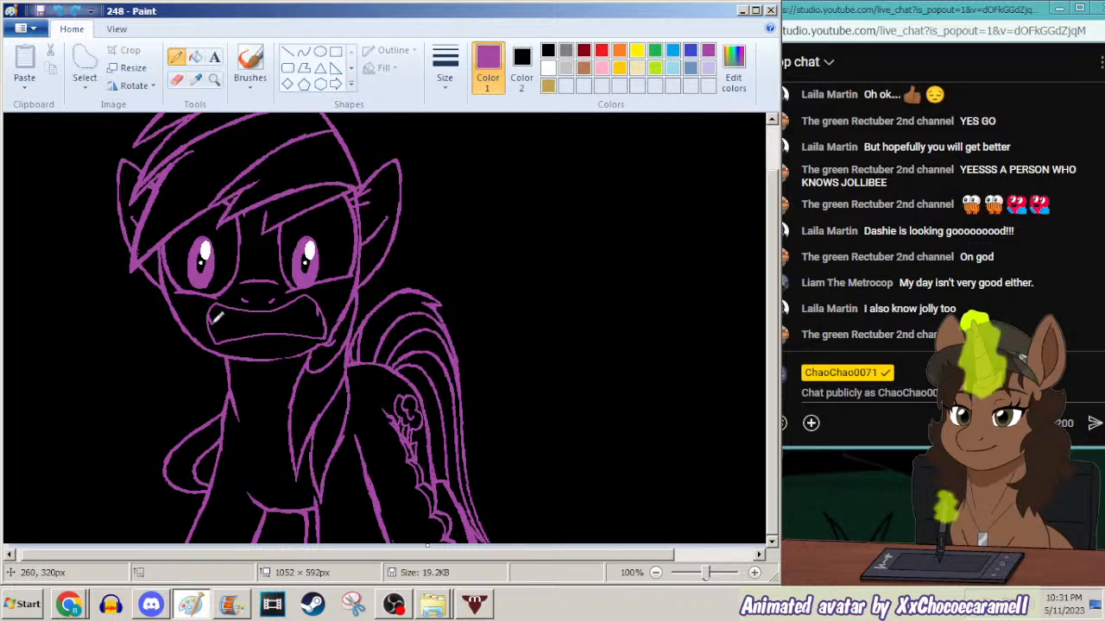
left_click_drag(212, 319, 290, 307)
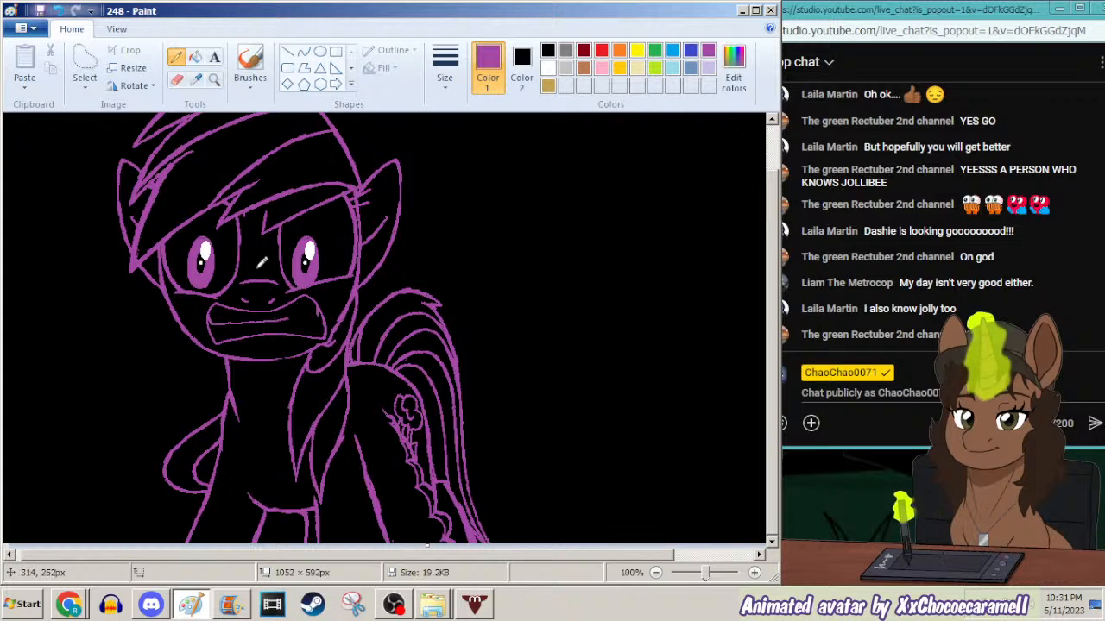
key("ctrl+z")
left_click_drag(221, 317, 325, 309)
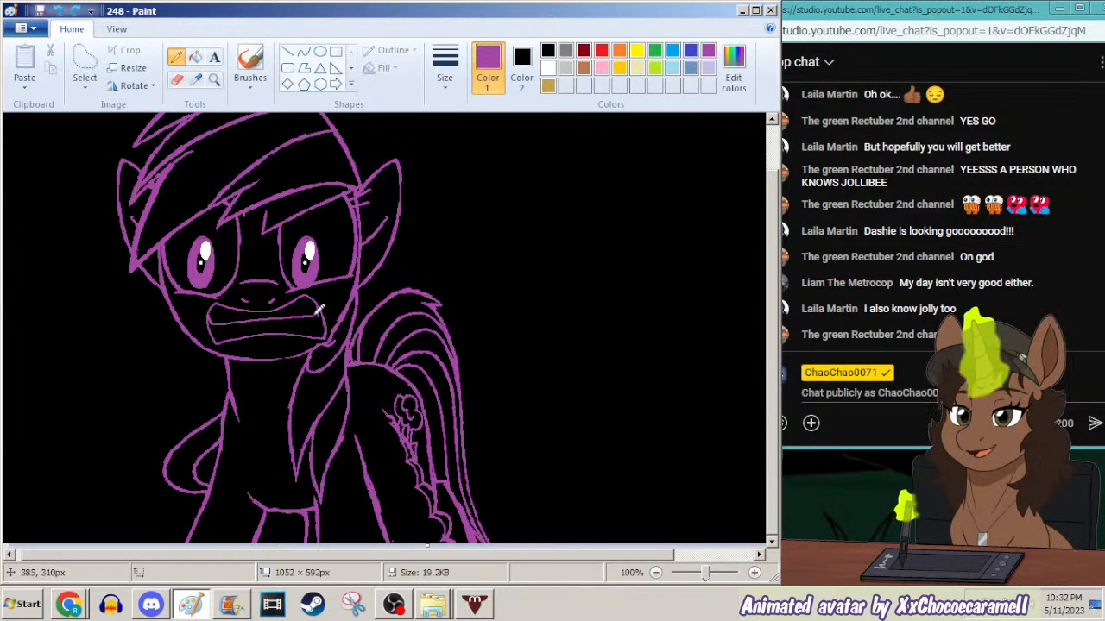
key("ctrl+z")
left_click_drag(220, 316, 324, 317)
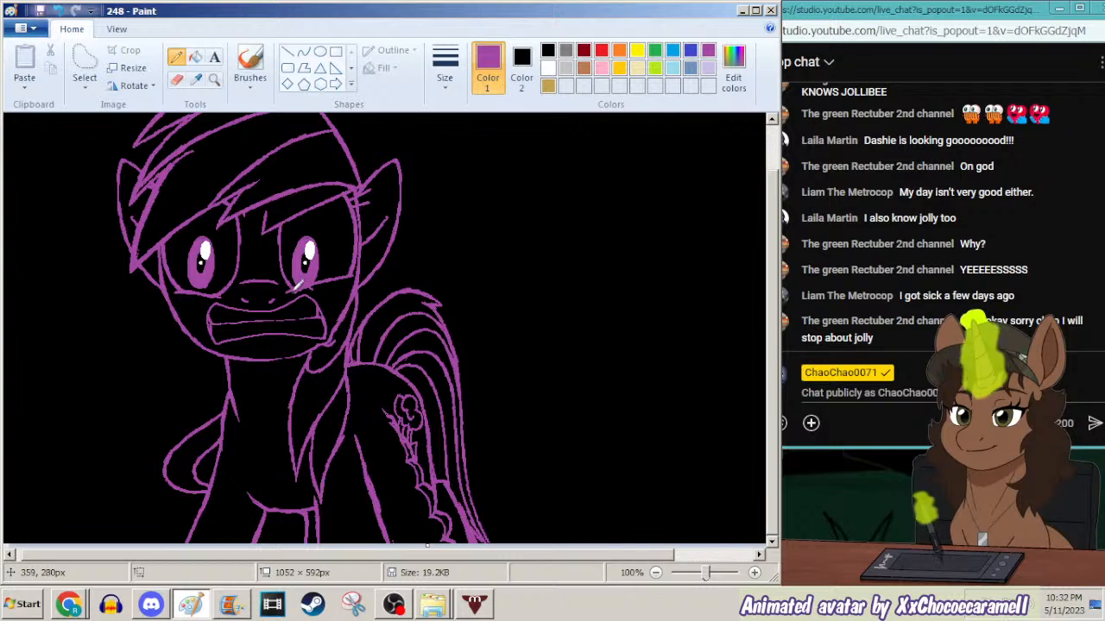
Switch to Chrome, change the Stream-Friendly Music playlist to Random chiptune mix 29, and return to Paint.
left_click(71, 603)
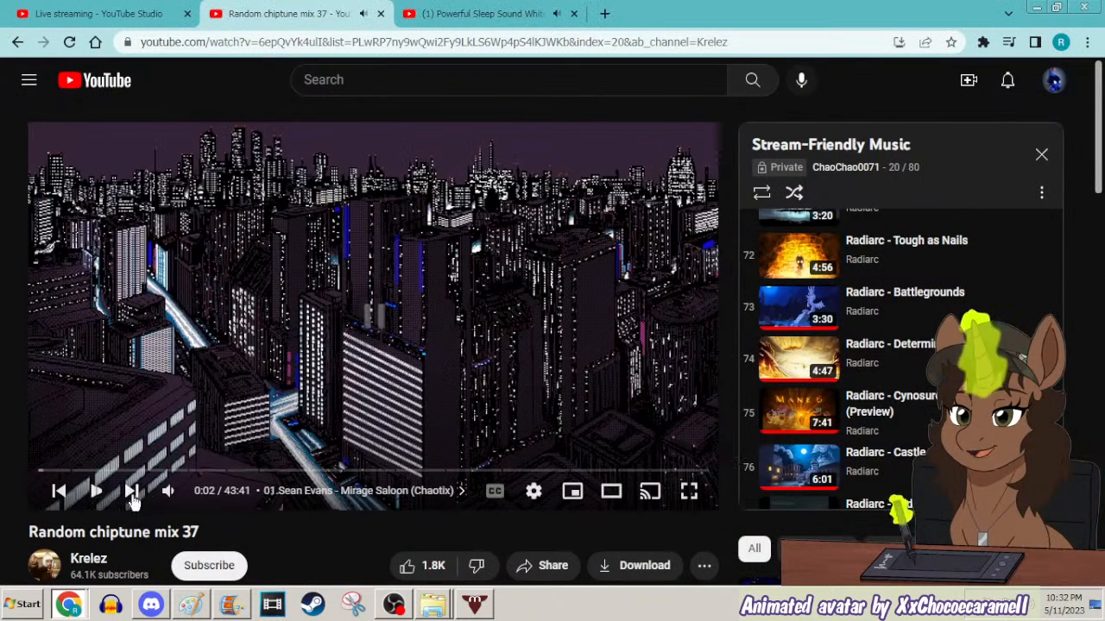
left_click(94, 491)
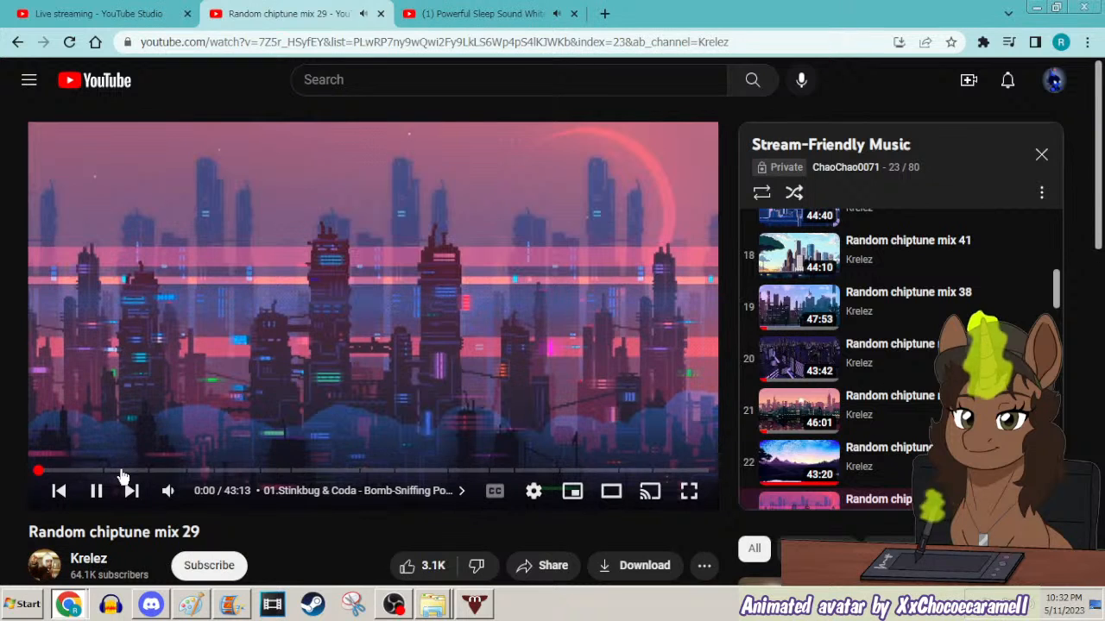
mouse_move(167, 490)
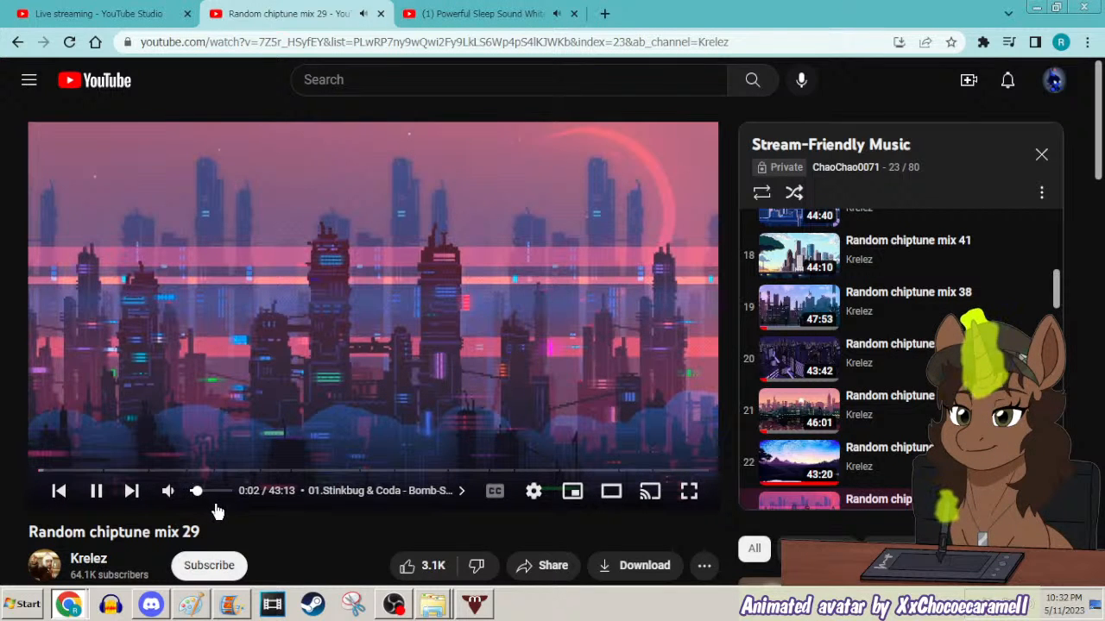
left_click(1034, 8)
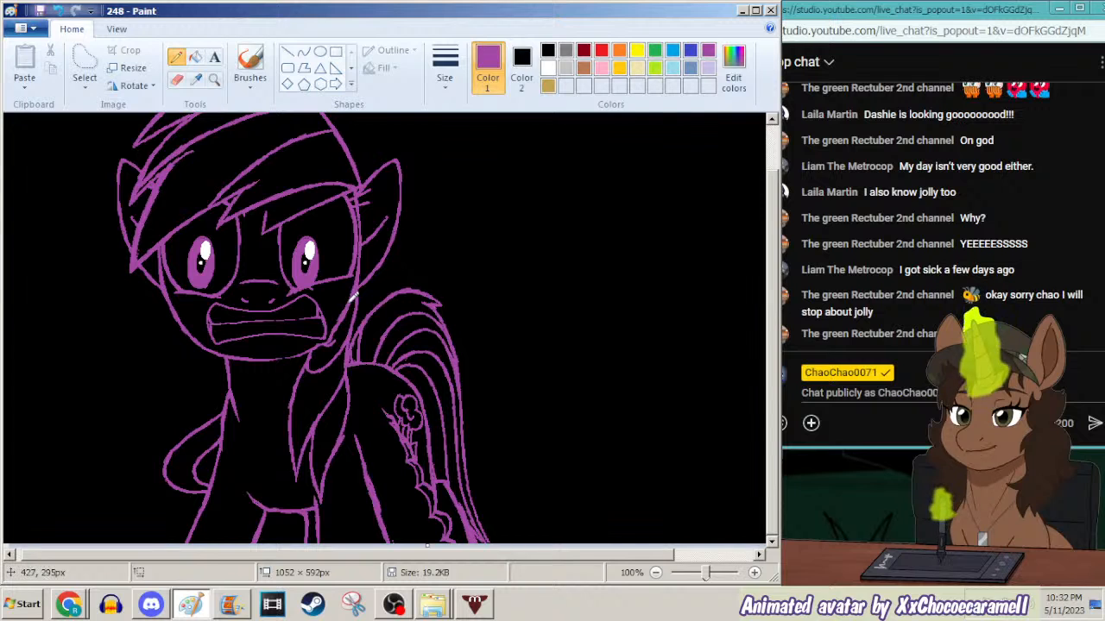
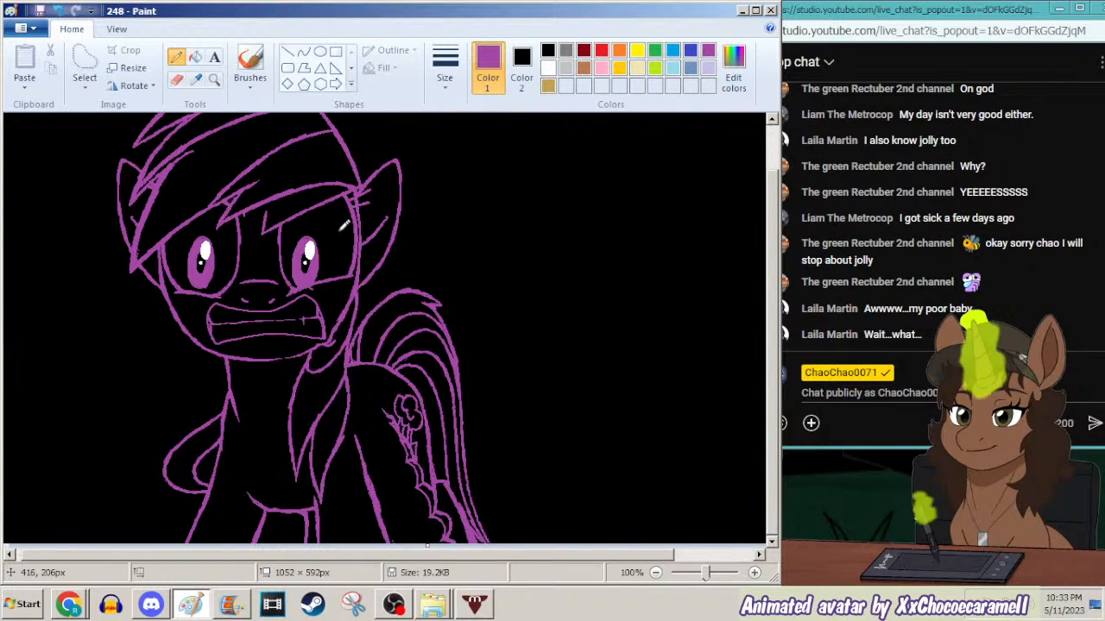
Examine the whole pony with its redrawn mouth, and the small sketch beside it, at 50% and 100% zoom.
left_click(214, 78)
right_click(173, 185)
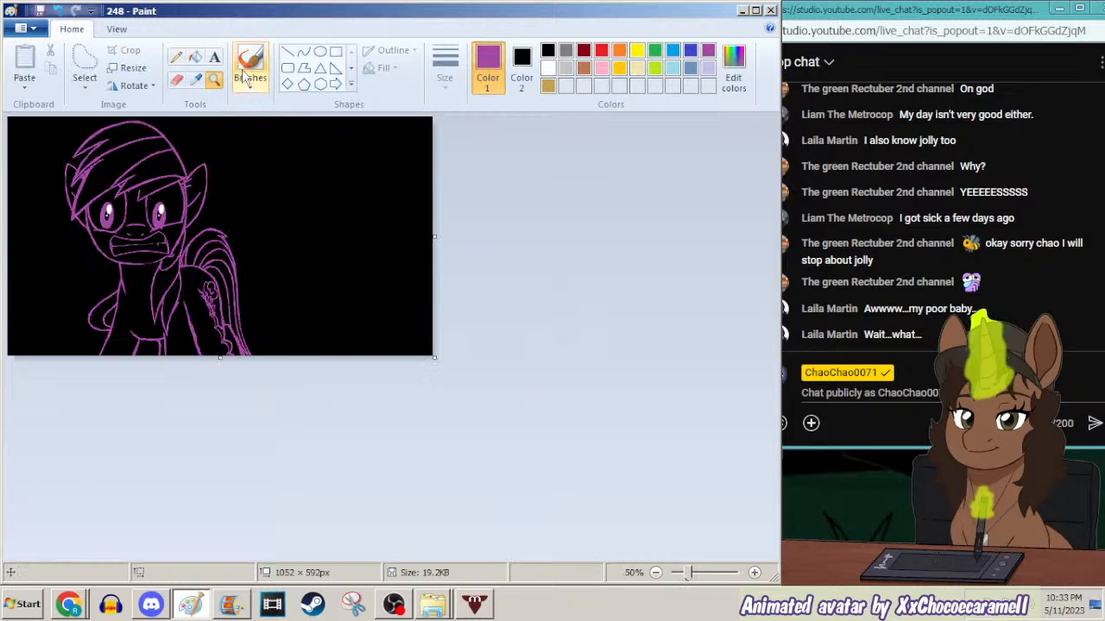
key("ctrl+Page_Up")
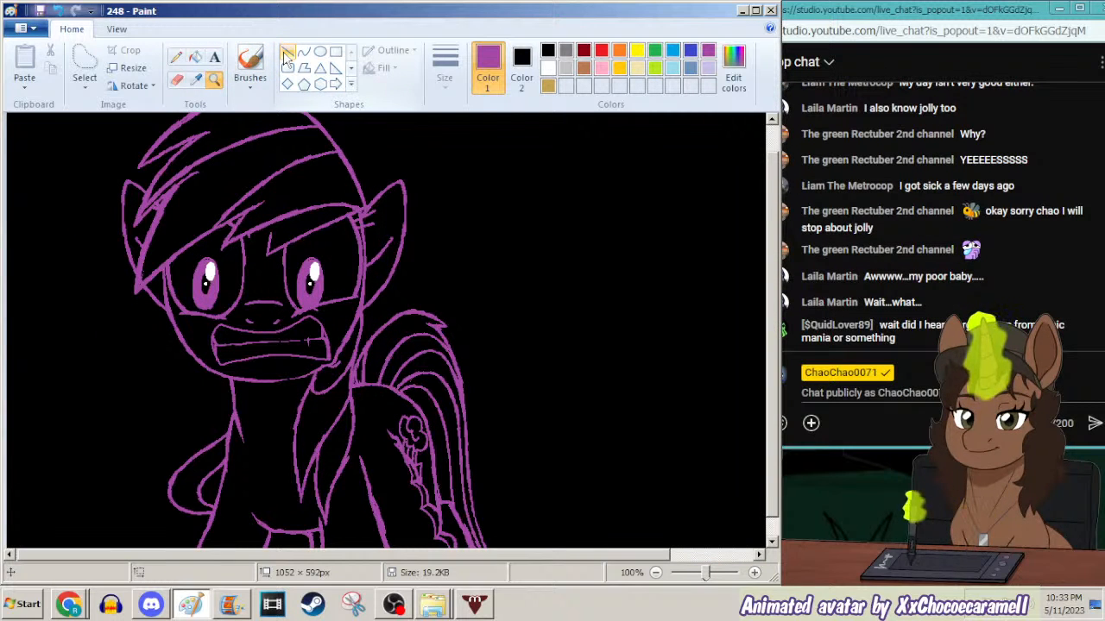
left_click(176, 57)
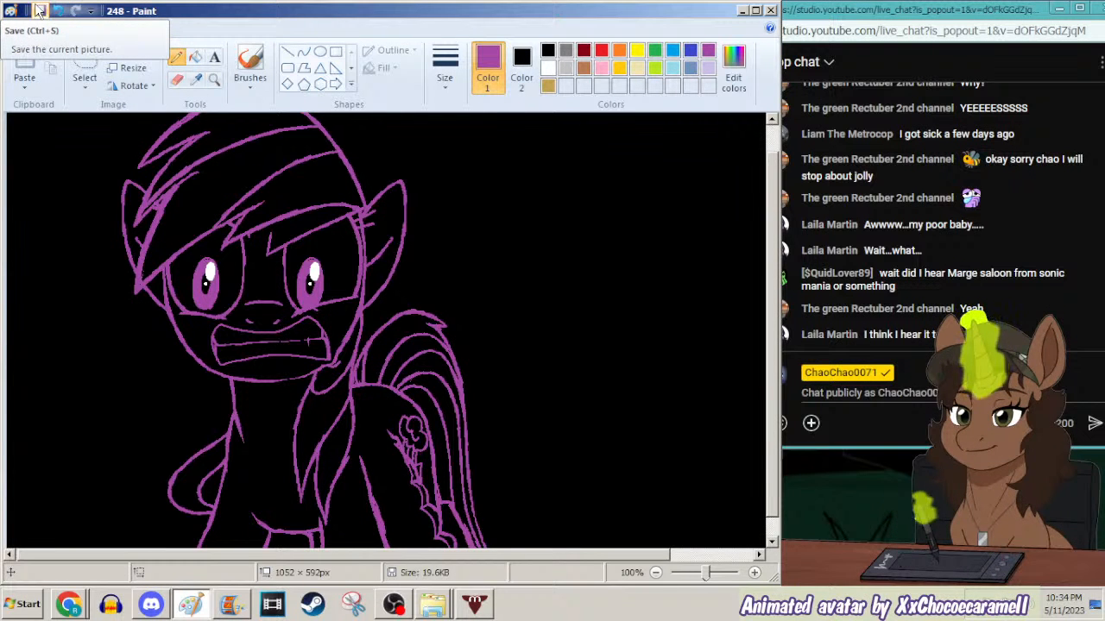
scroll(550, 305, "down", 1)
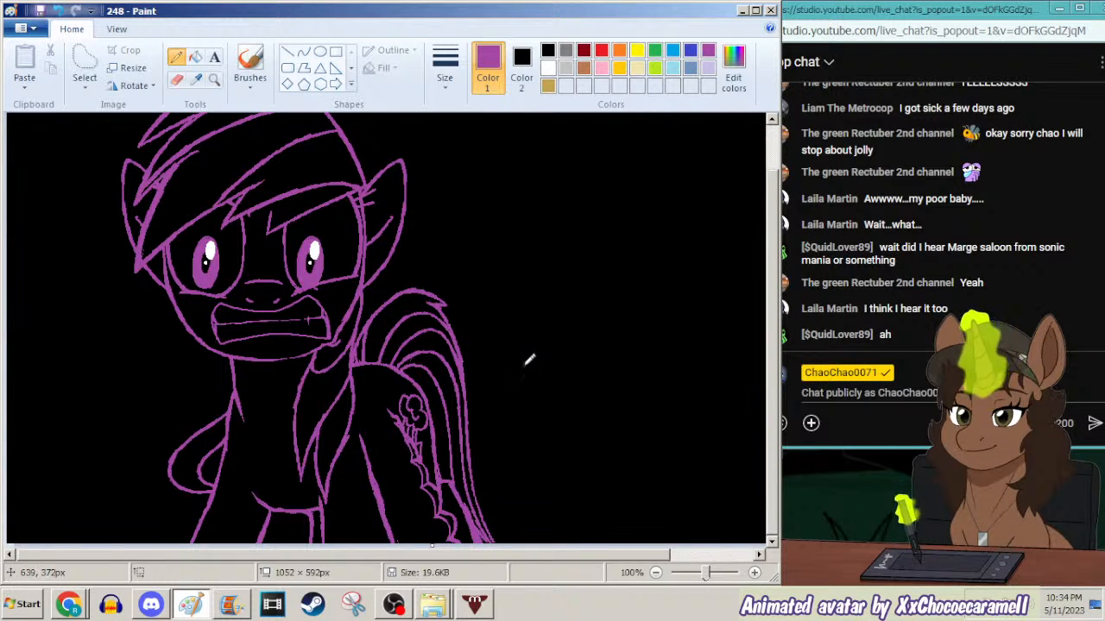
left_click(214, 79)
right_click(228, 264)
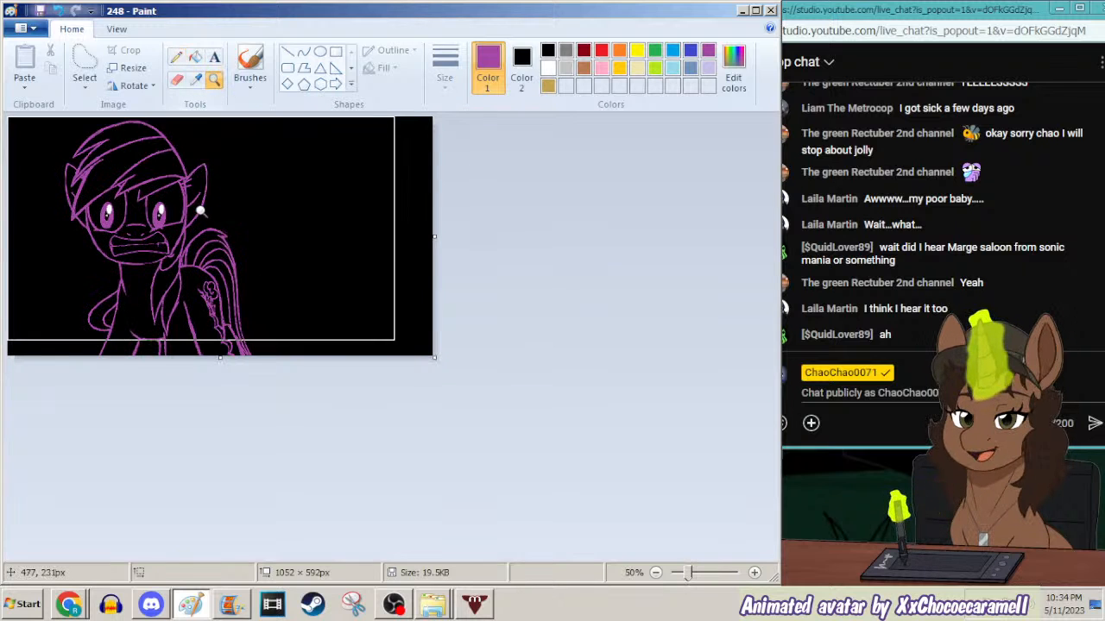
left_click(223, 259)
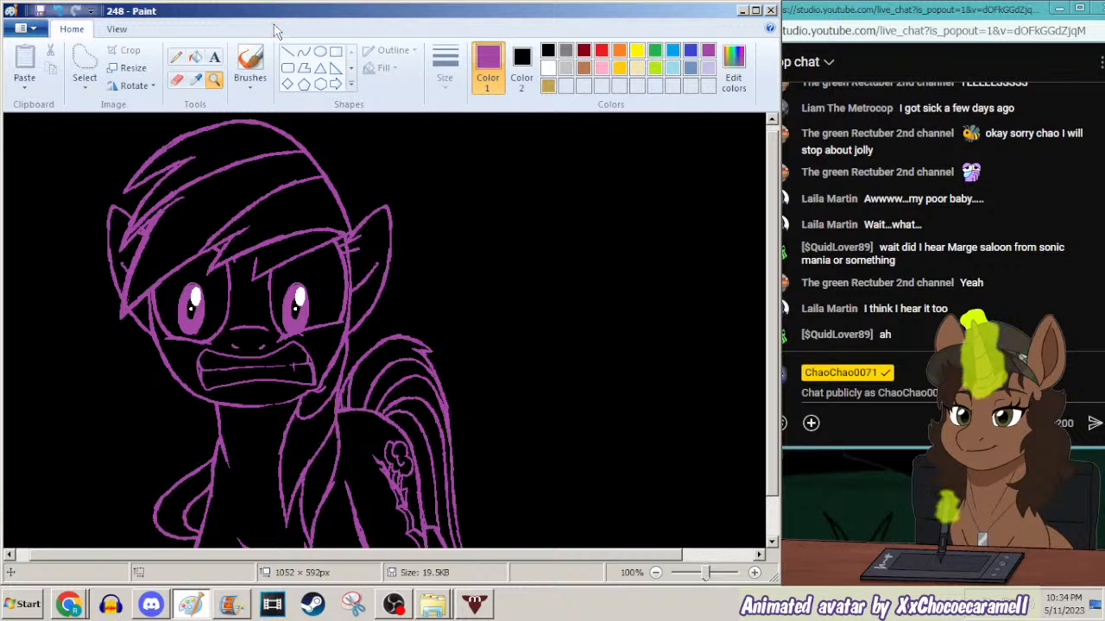
right_click(212, 229)
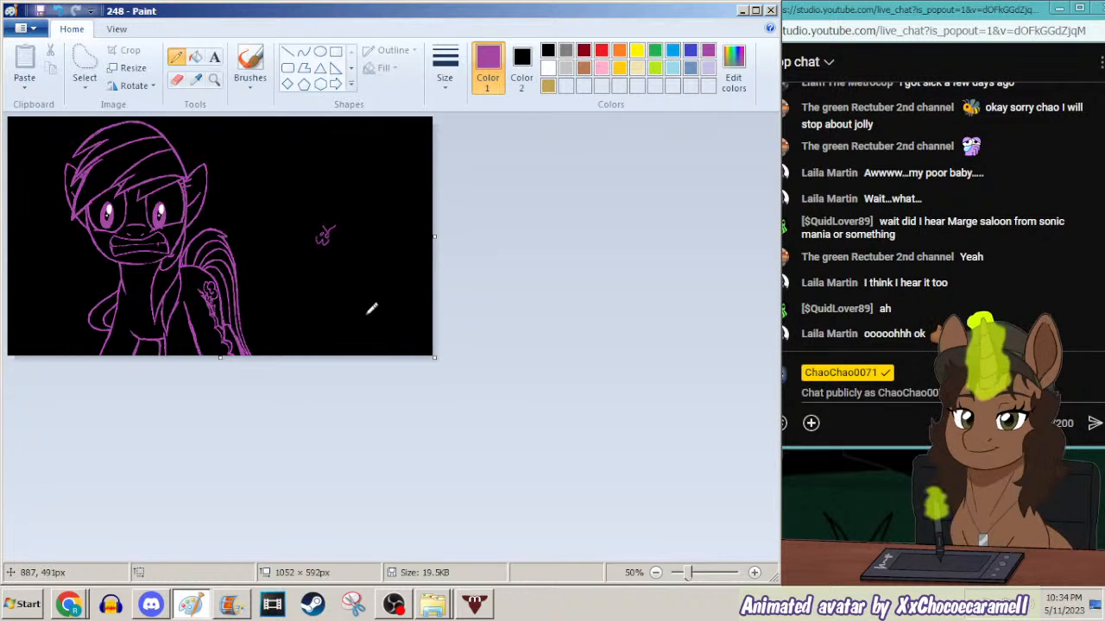
left_click(214, 78)
left_click(233, 238)
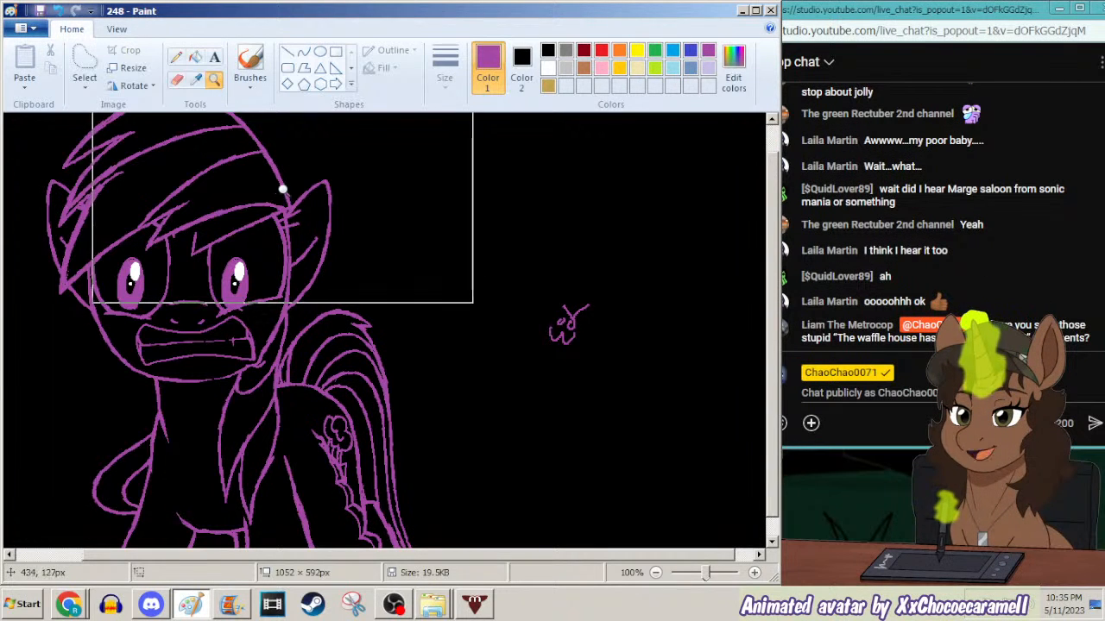
right_click(226, 252)
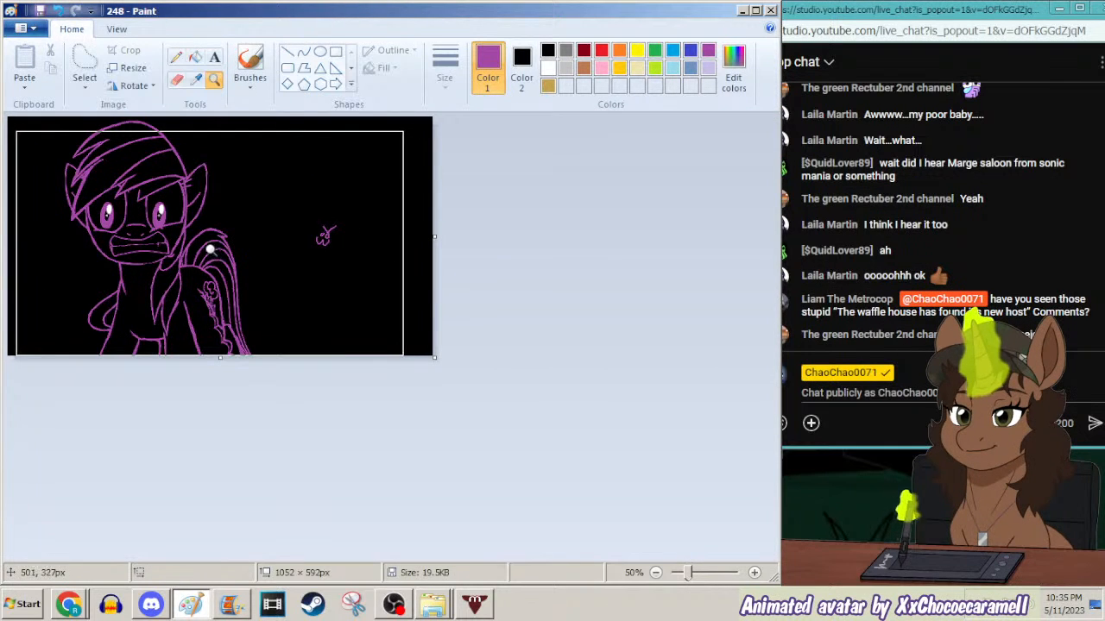
Select the small cloud-and-lightning sketch in the empty area beside the pony and delete it.
left_click(86, 93)
left_click(74, 120)
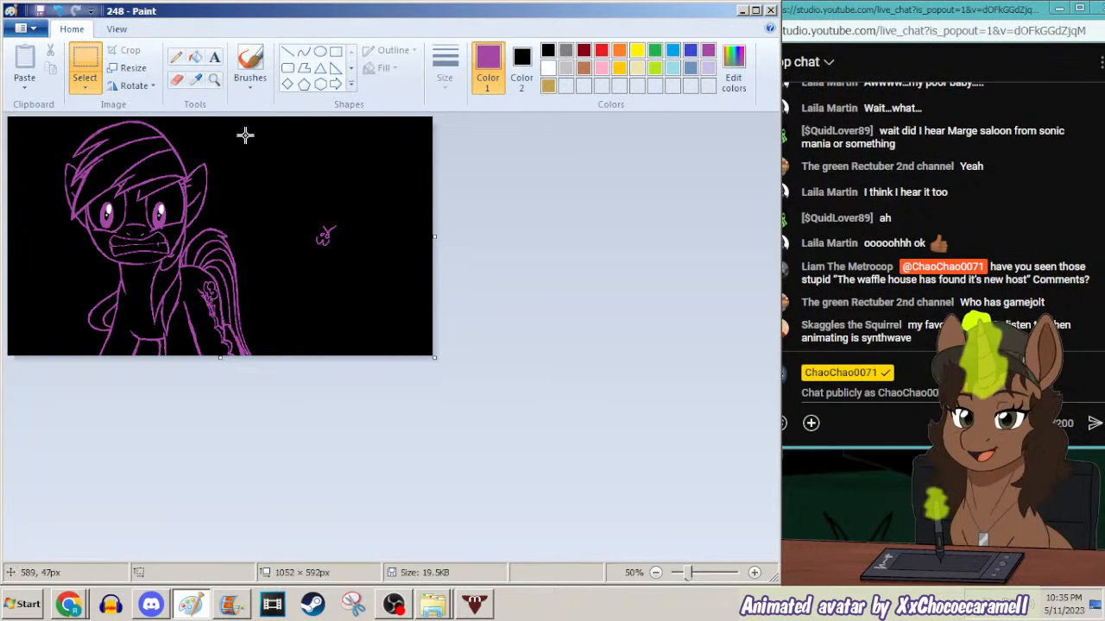
left_click_drag(283, 201, 488, 290)
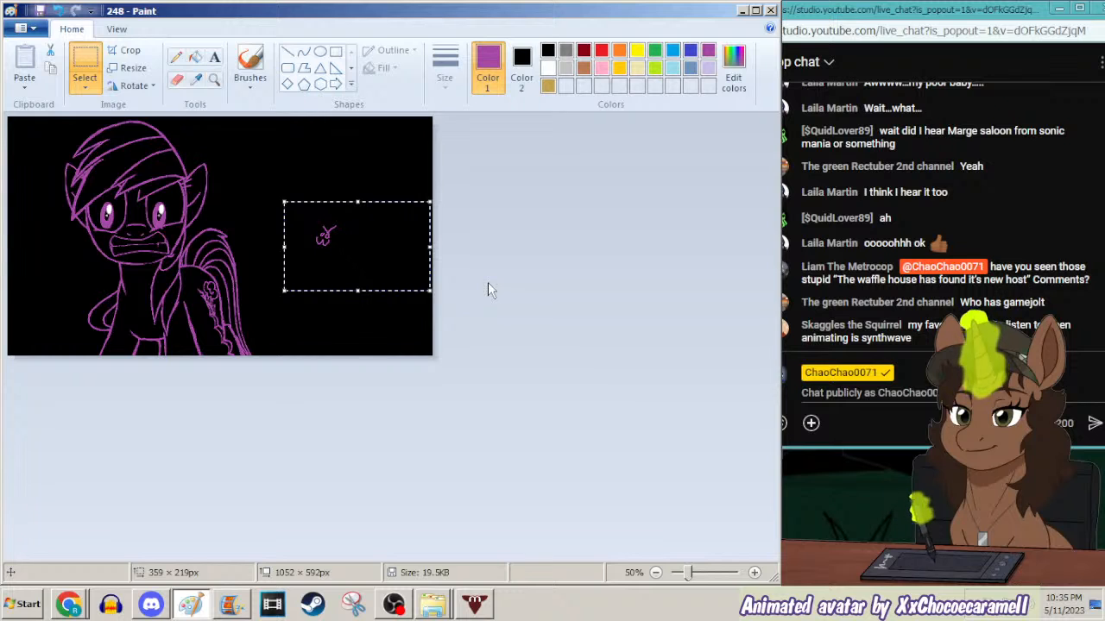
key("Delete")
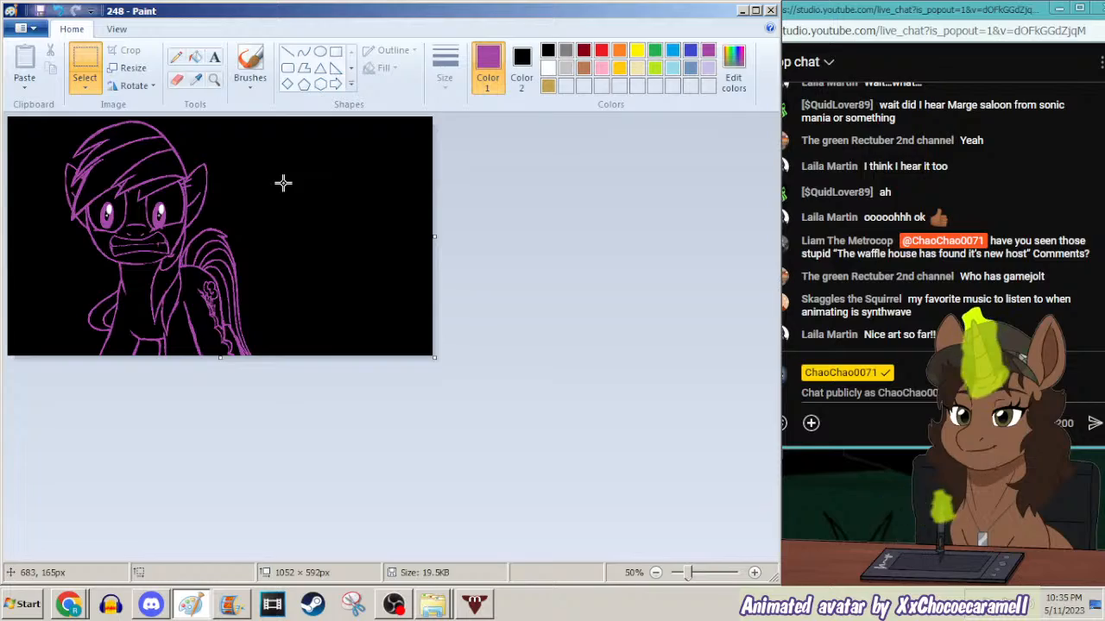
Open image 56, copy its rainbow gradient, and reopen the pony drawing 248.
key("ctrl+o")
double_click(616, 326)
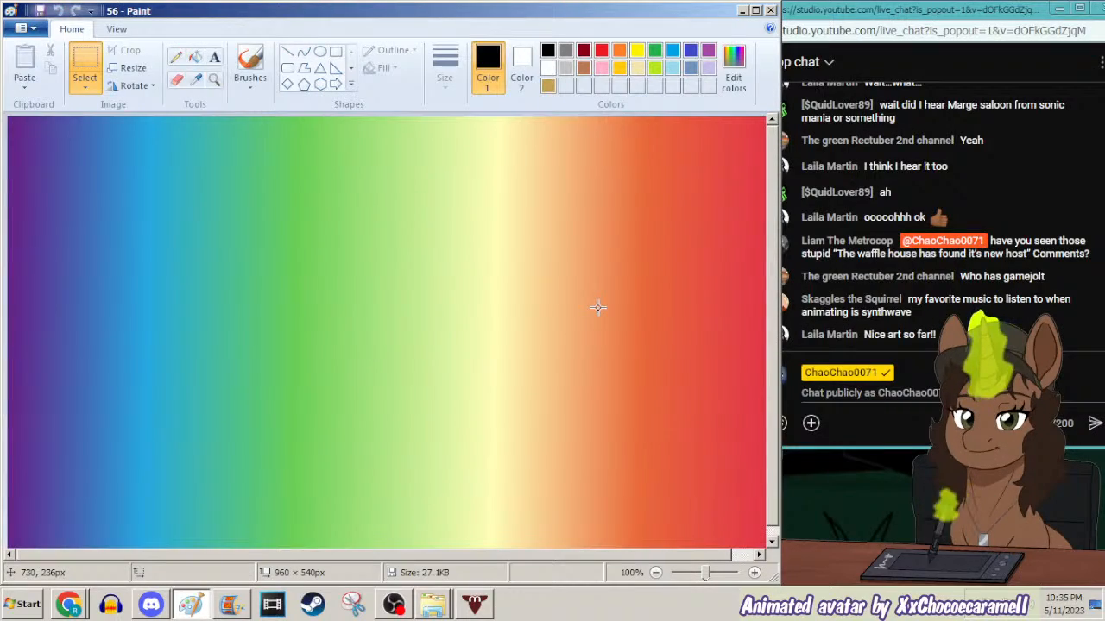
key("ctrl+o")
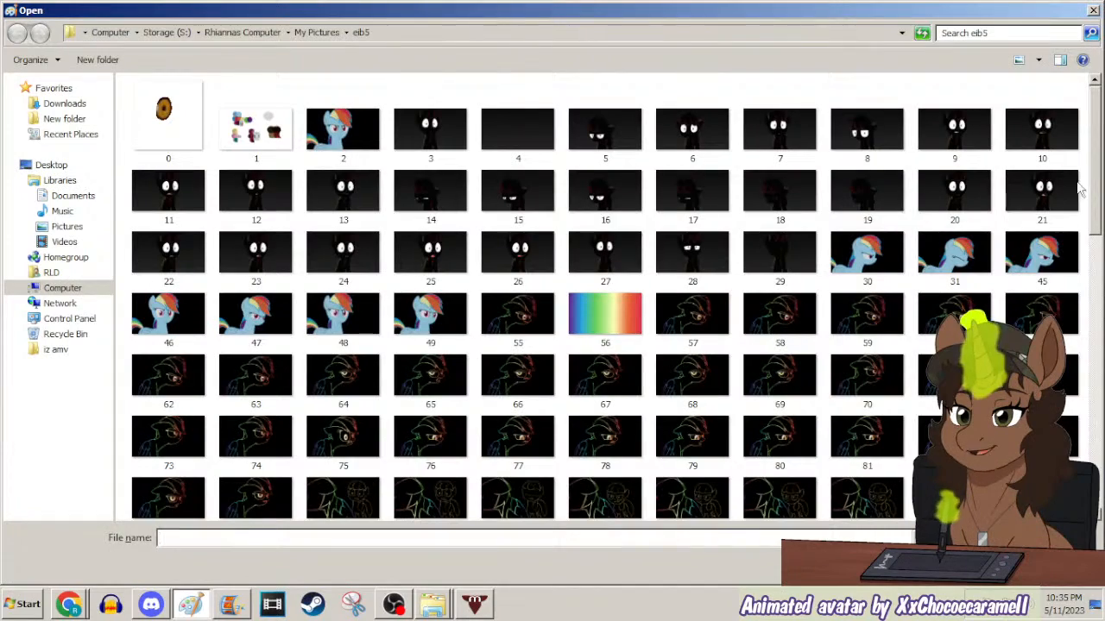
scroll(1094, 190, "down", 15)
double_click(518, 457)
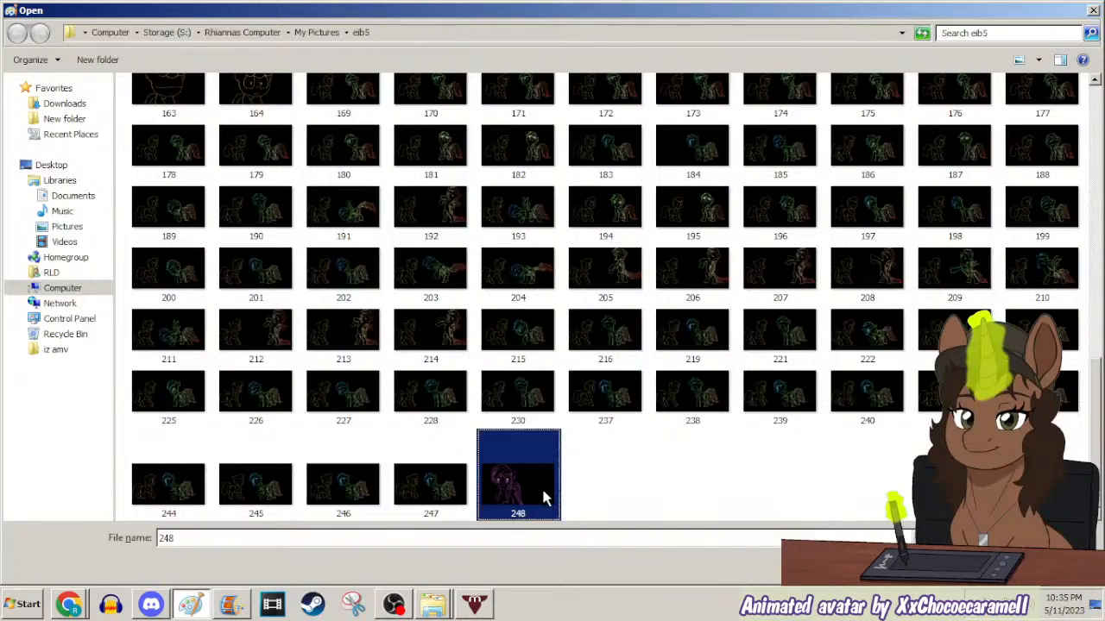
Paste the rainbow gradient over the drawing, narrowing and stretching it to cover the whole pony down to the canvas's lower edge.
scroll(348, 176, "down", 1, "ctrl")
key("ctrl+v")
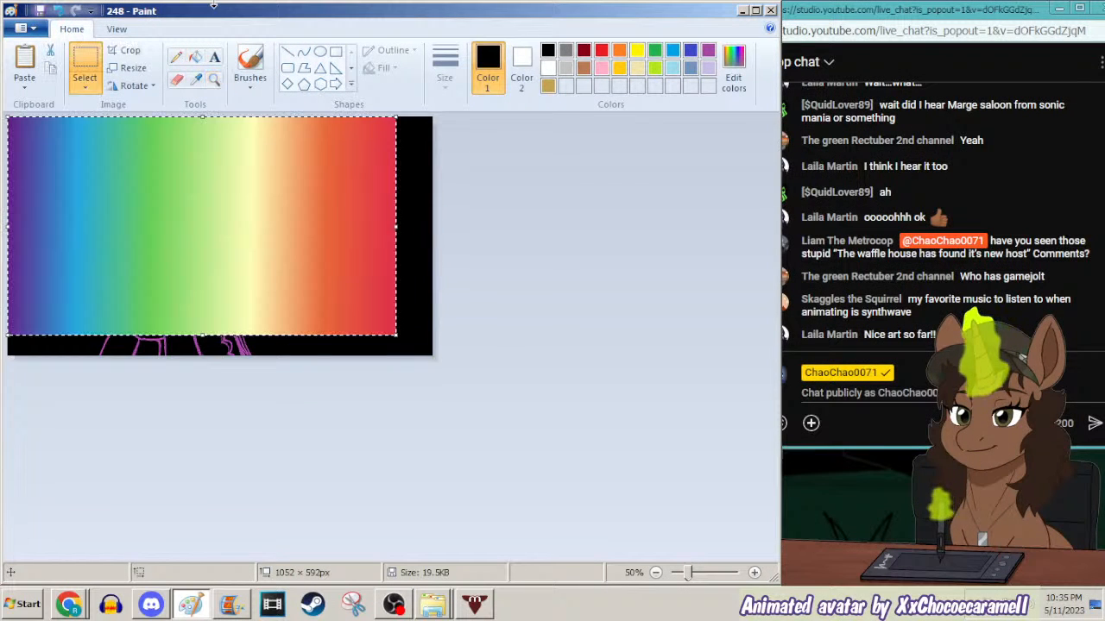
left_click_drag(397, 224, 214, 229)
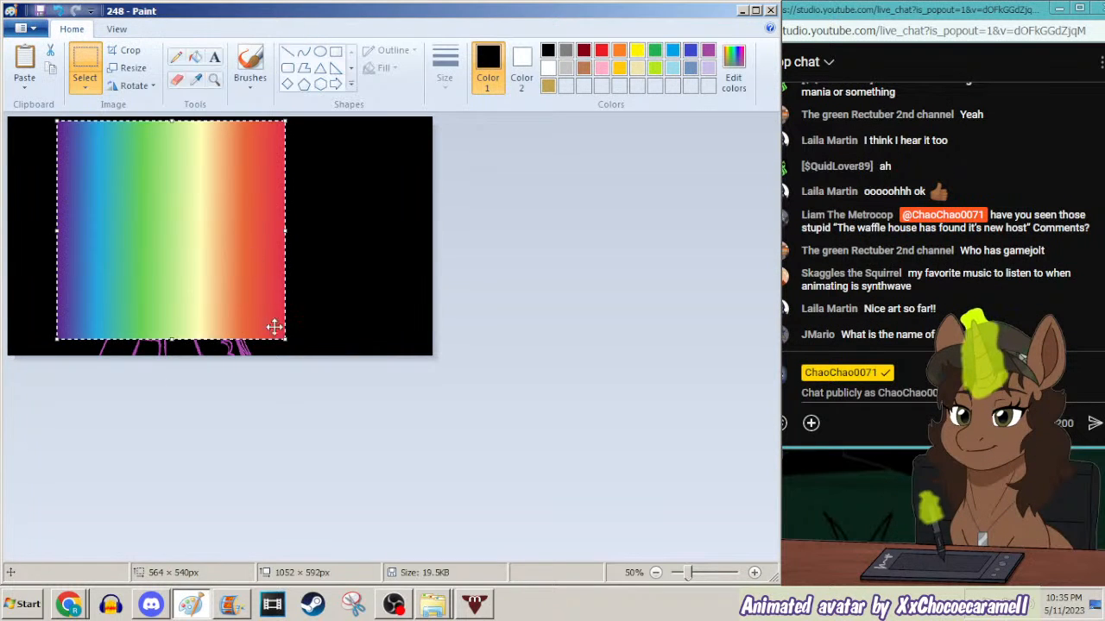
left_click_drag(287, 342, 257, 355)
left_click(216, 83)
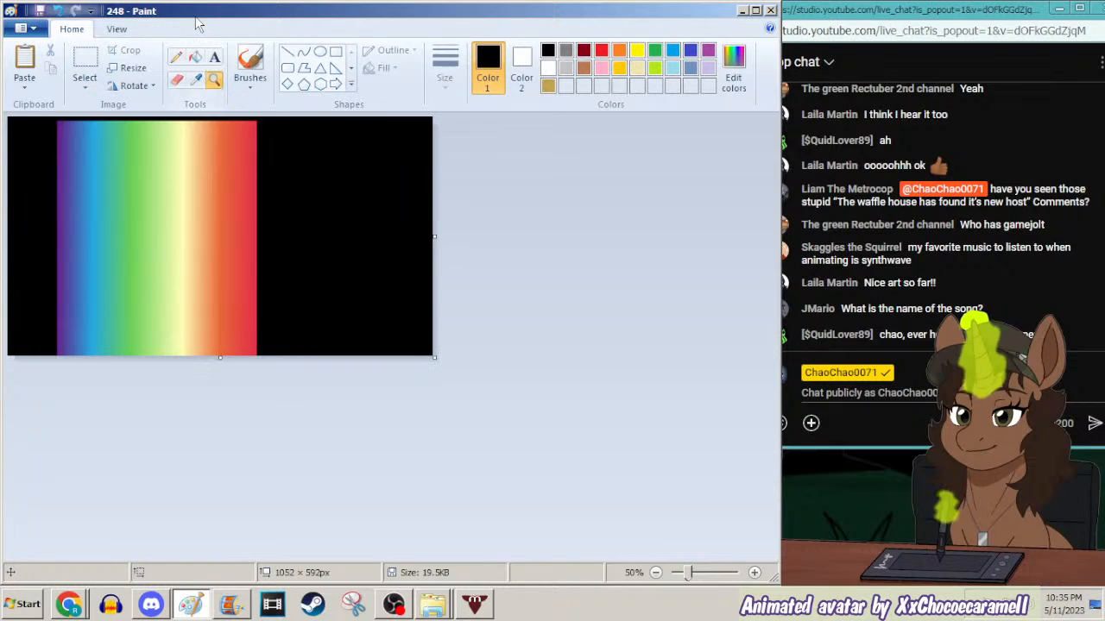
Set Color 2 to purple and paste the drawing transparently over the gradient so the pony's line art takes the rainbow colours.
key("ctrl+z")
key("ctrl+a")
key("ctrl+y")
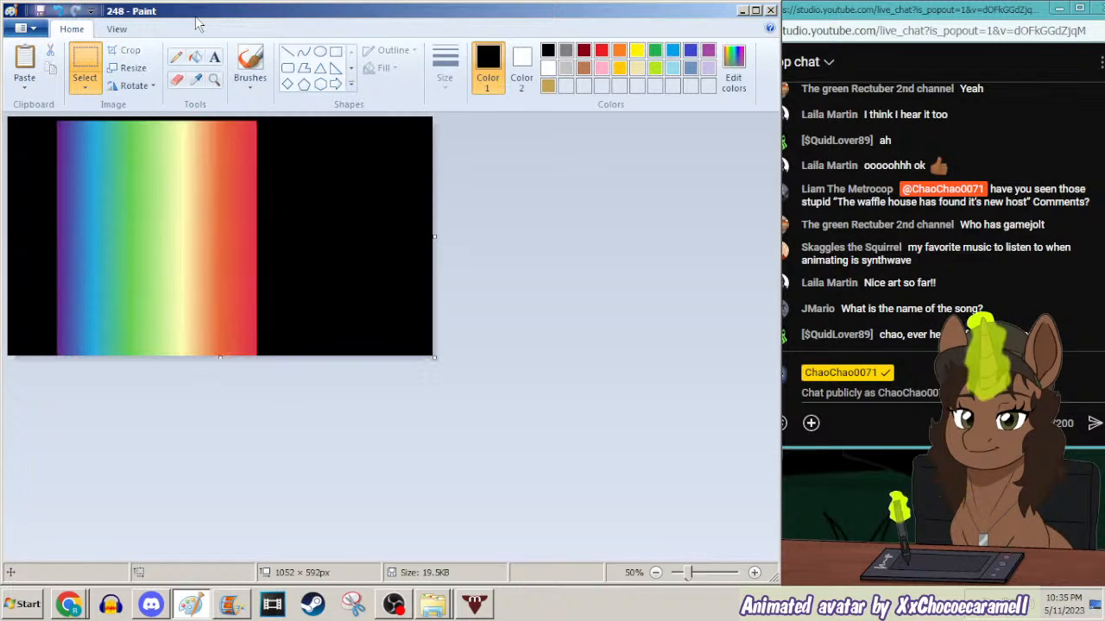
left_click(521, 69)
left_click(706, 52)
key("ctrl+v")
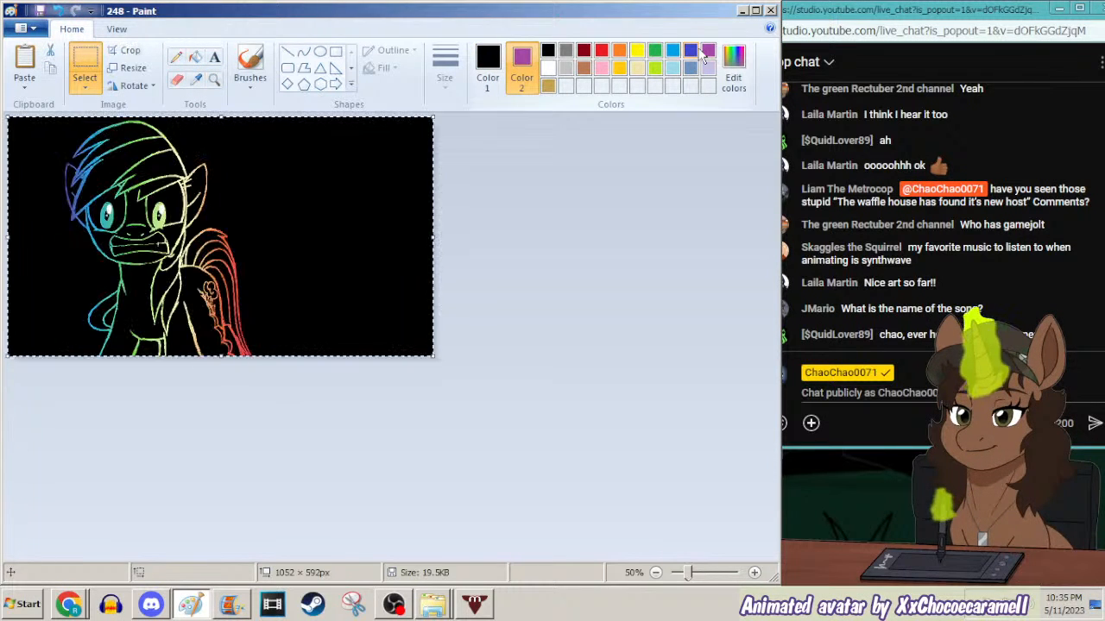
left_click(214, 81)
left_click(206, 233)
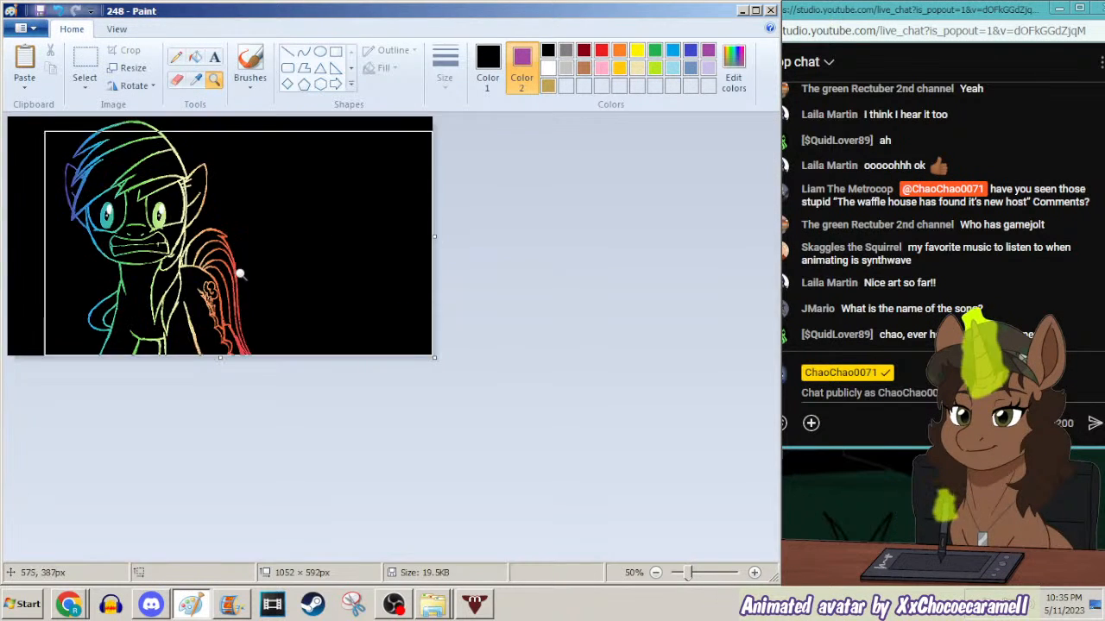
right_click(238, 278)
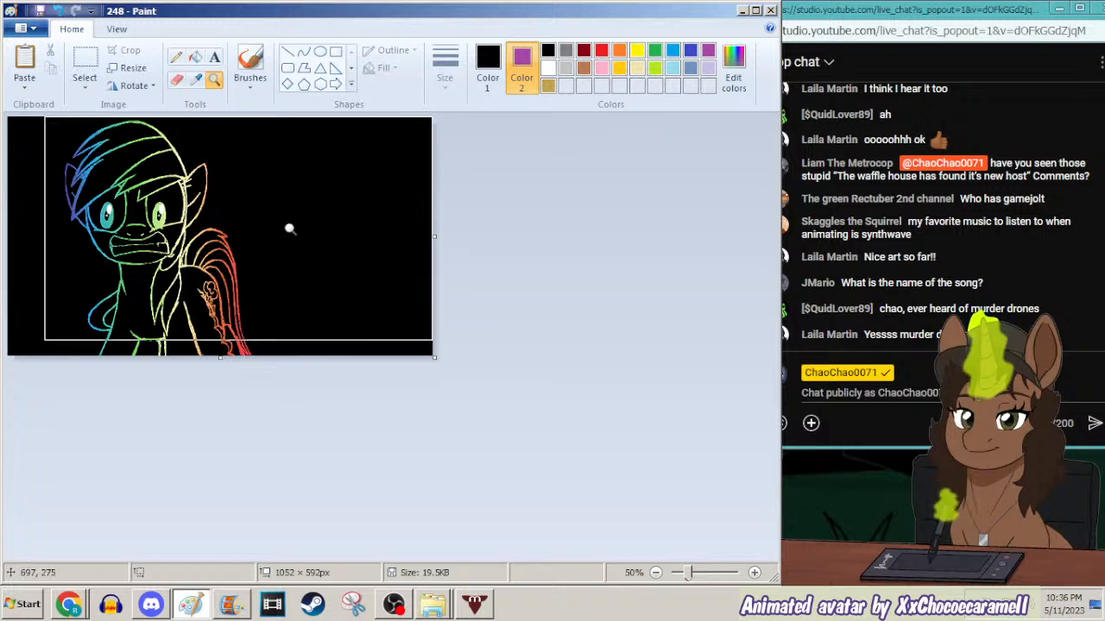
Undo the rainbow overlay to restore the purple line art, checking the part15 project in Movie Maker in between.
left_click(59, 12)
left_click(59, 12)
left_click(231, 605)
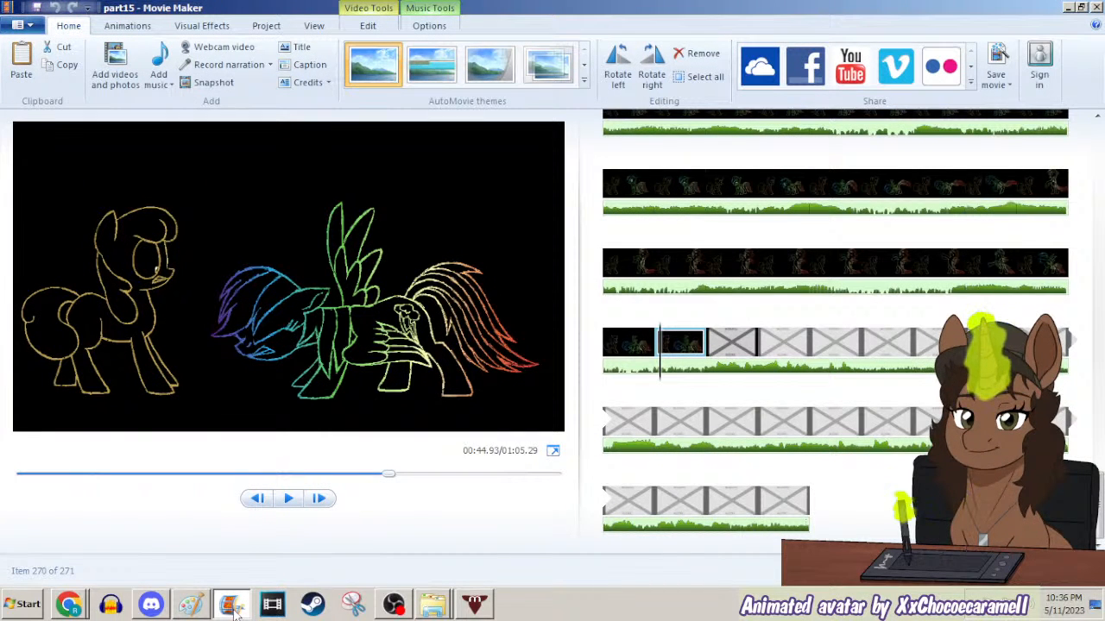
left_click(190, 606)
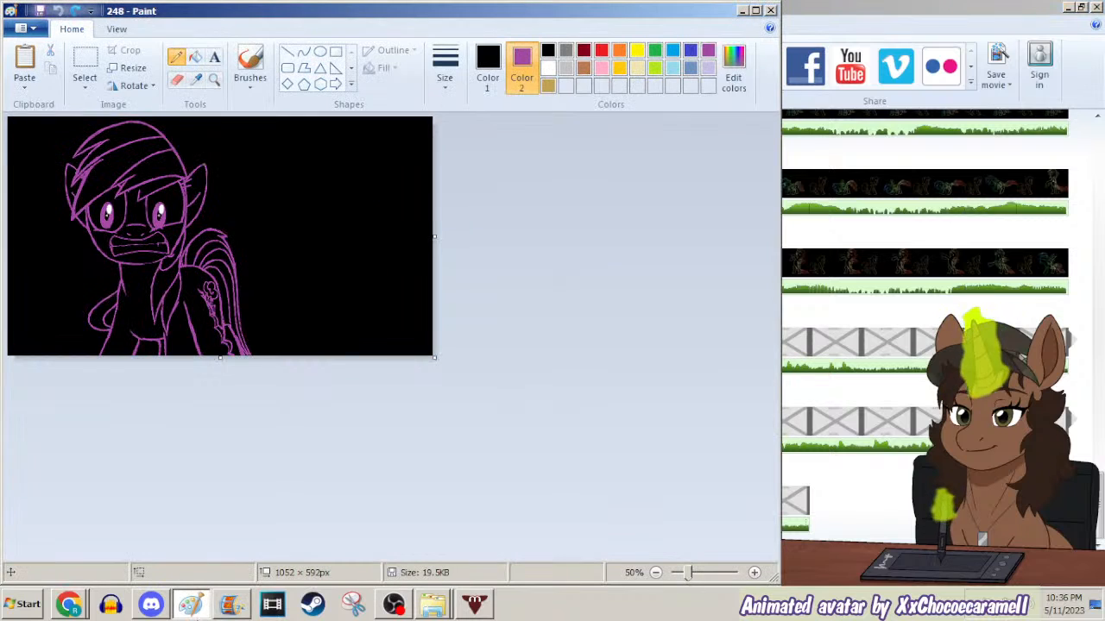
left_click(76, 11)
left_click(58, 11)
left_click(58, 11)
Switch to Chrome, view the live stream's analytics in YouTube Studio, and return to Paint.
left_click(1067, 8)
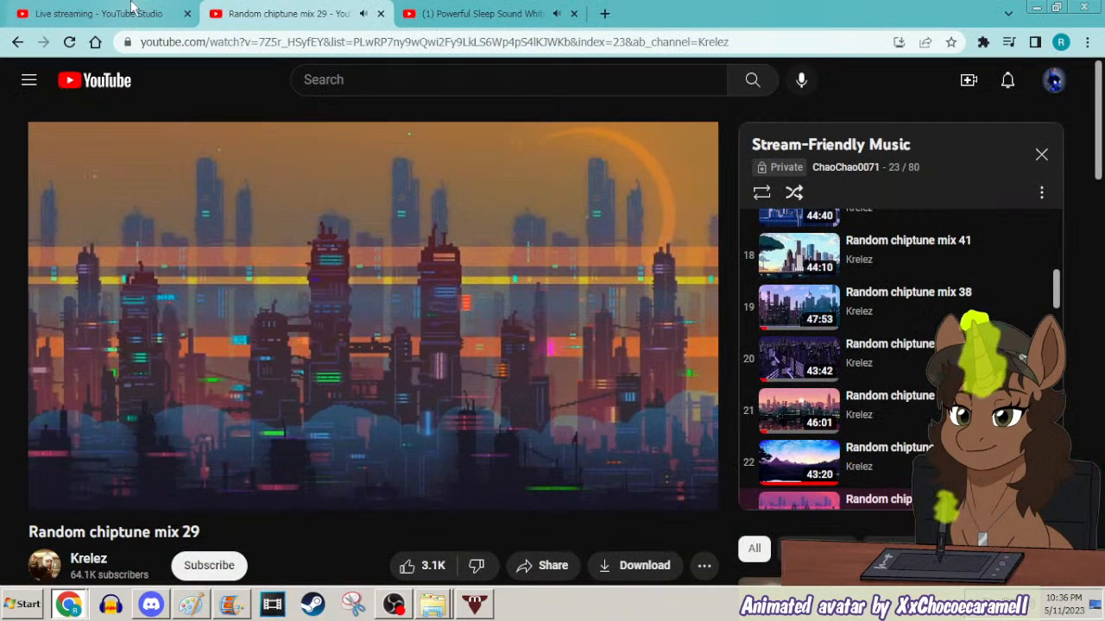
left_click(171, 17)
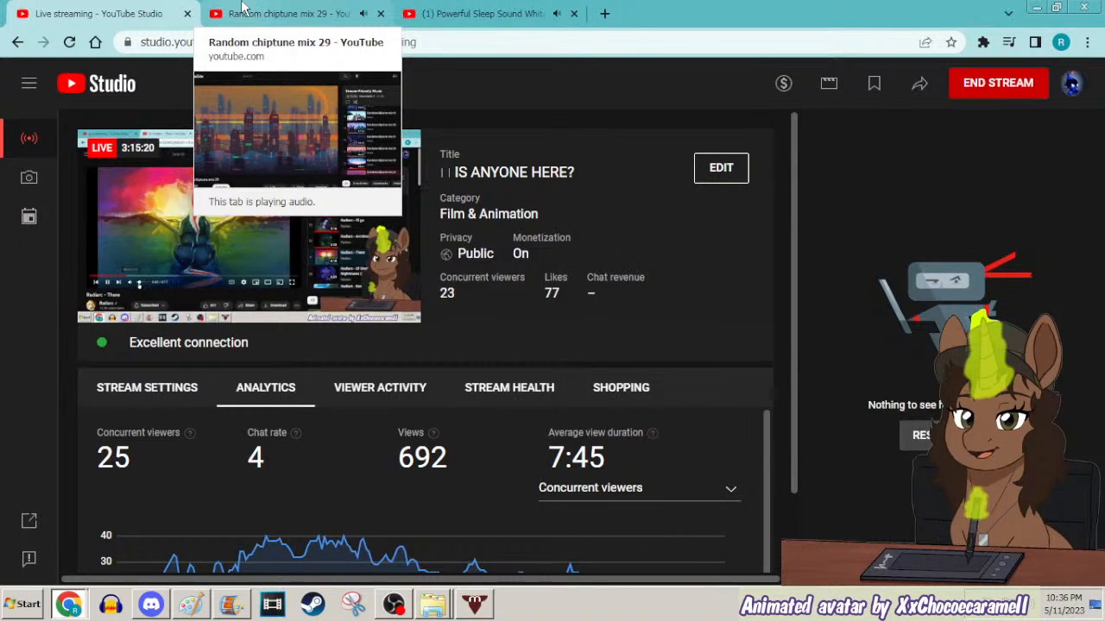
left_click(1035, 8)
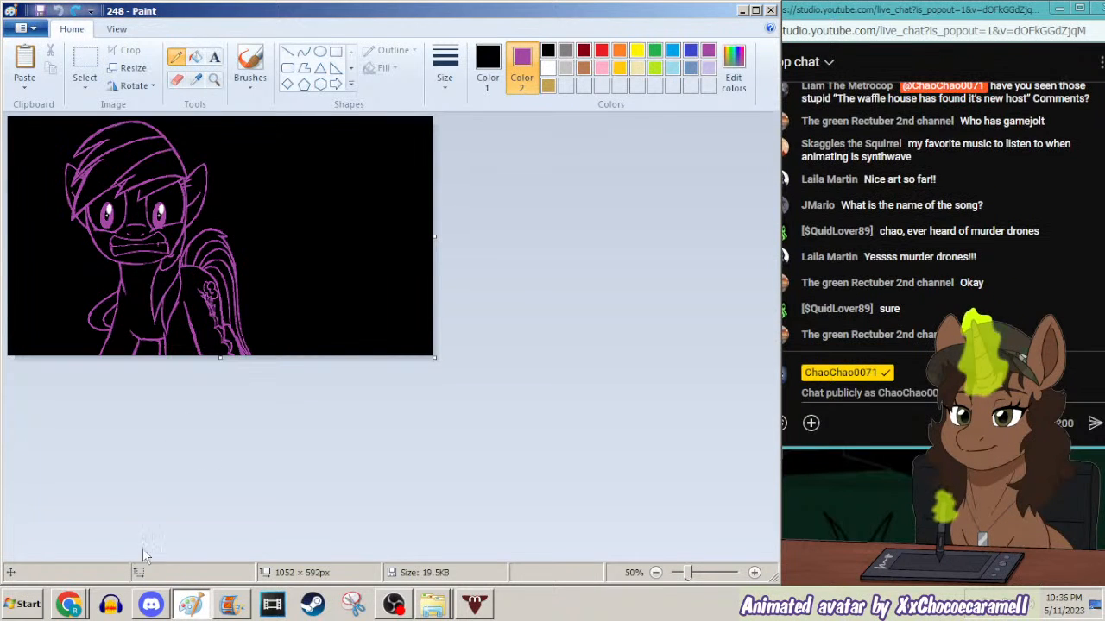
Enlarge the pony to 100% and choose the Pencil with Color 2 set to black.
left_click(214, 78)
left_click(207, 156)
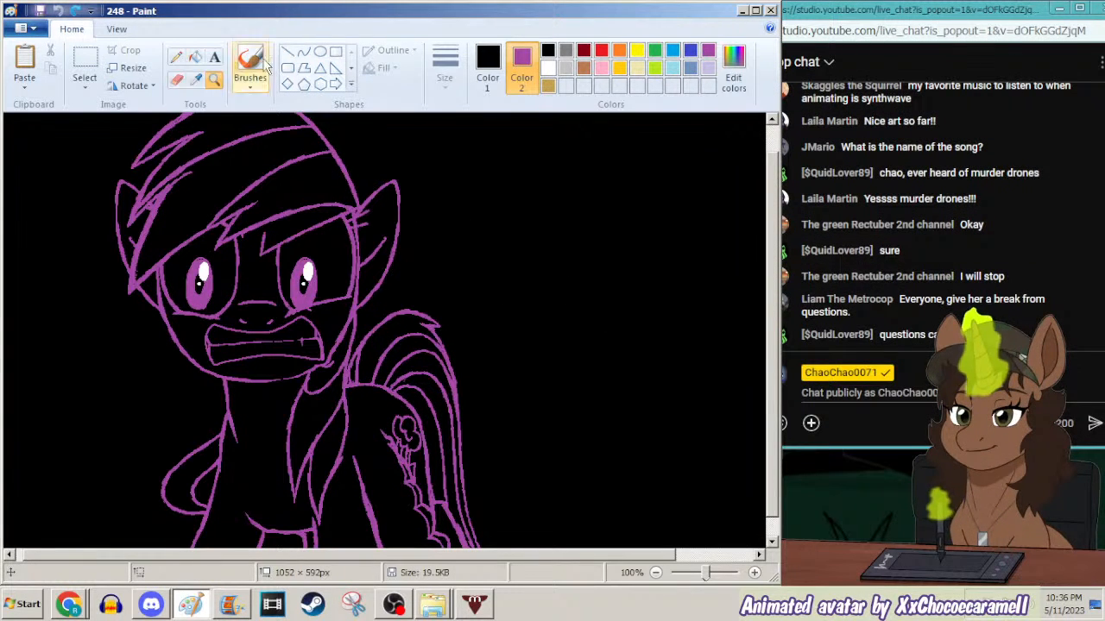
left_click(175, 57)
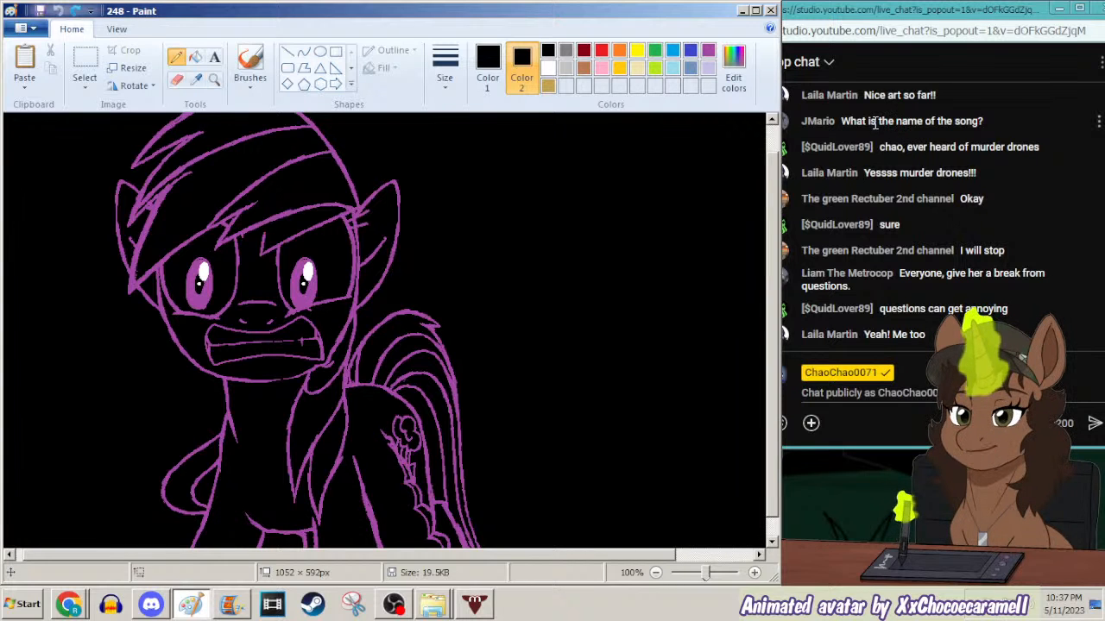
Switch to Chrome, pause Random chiptune mix 29, and examine the full tracklist in its description.
left_click(76, 607)
left_click(103, 548)
left_click(304, 9)
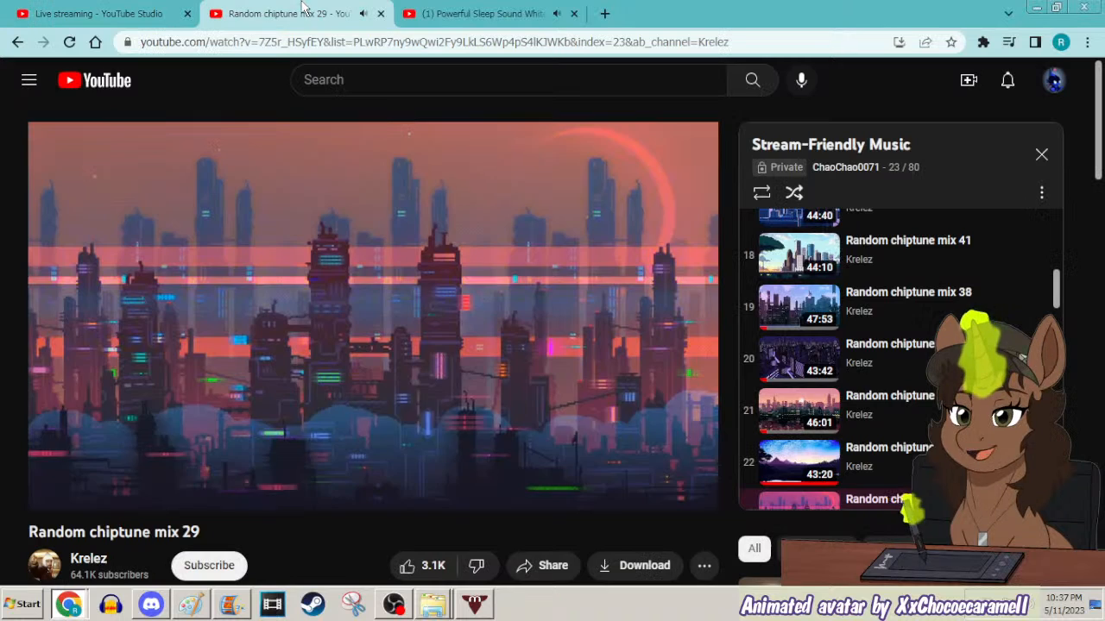
left_click(255, 275)
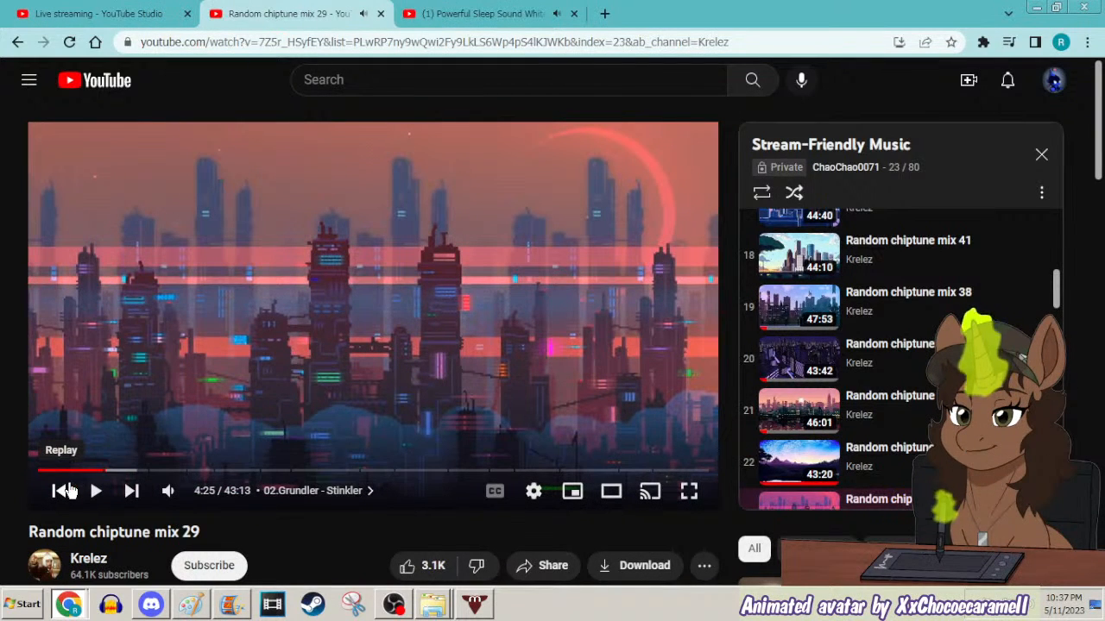
scroll(154, 447, "down", 5)
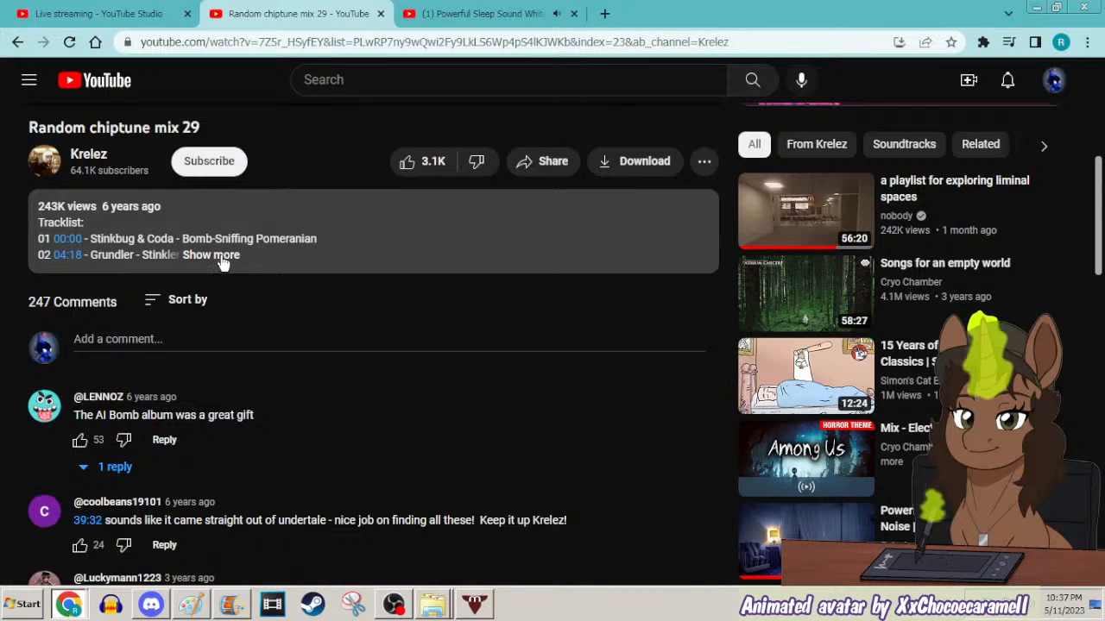
left_click(220, 257)
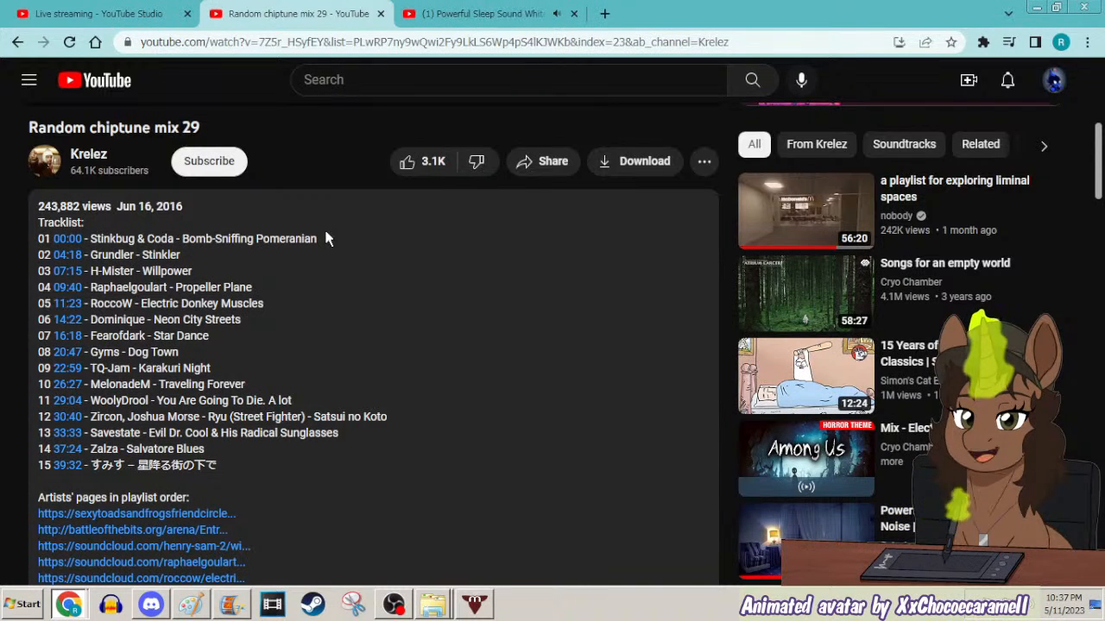
scroll(346, 328, "up", 1)
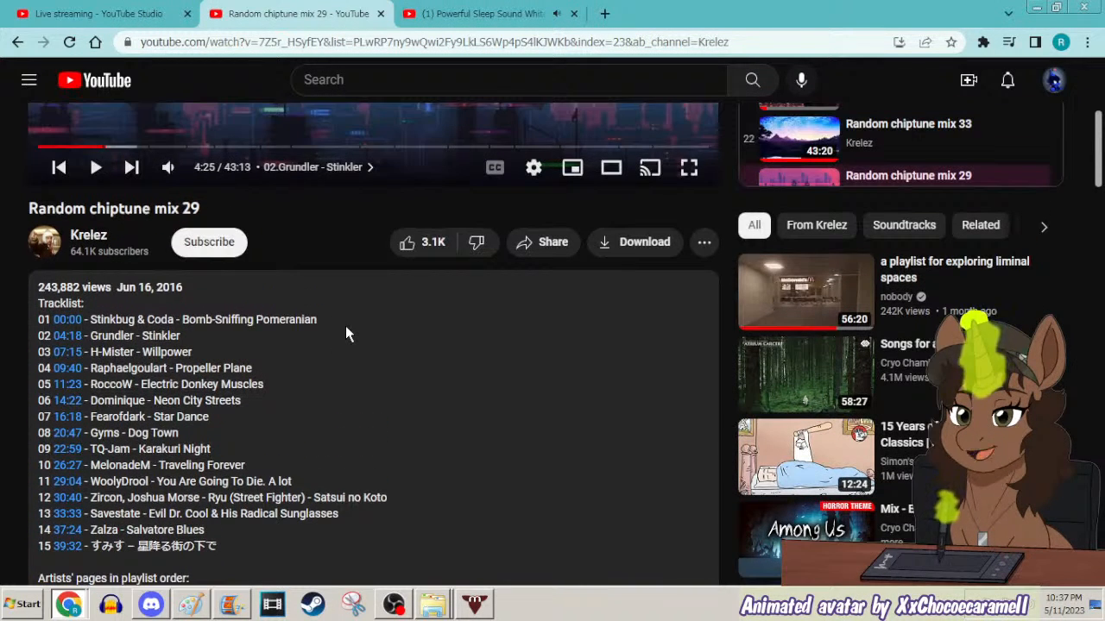
Resume playing Random chiptune mix 29 and return to Paint.
scroll(345, 333, "up", 4)
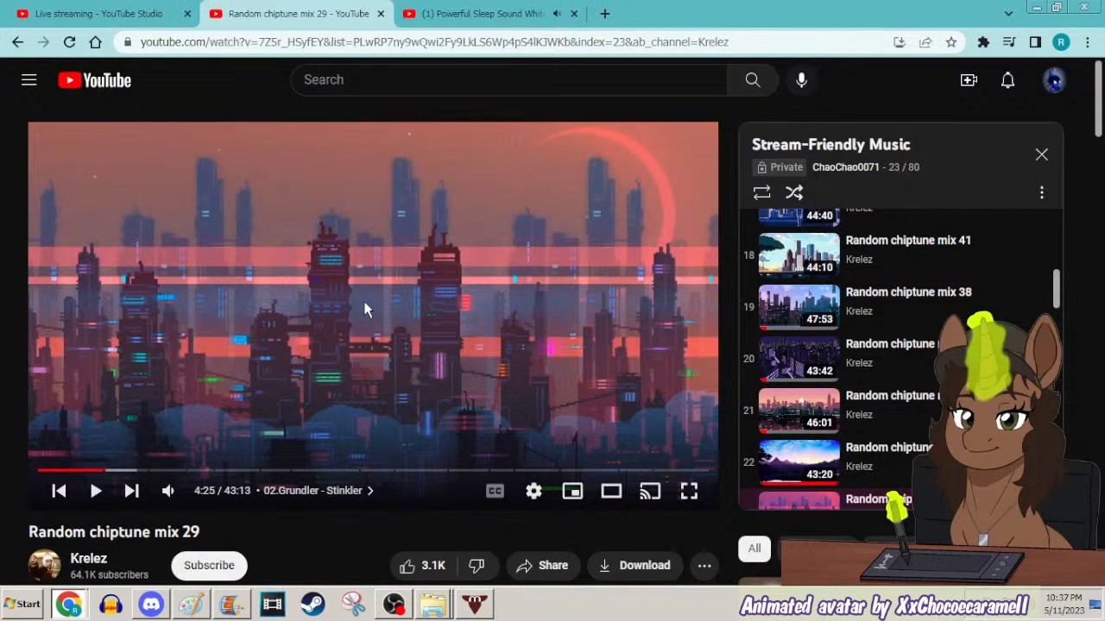
left_click(379, 222)
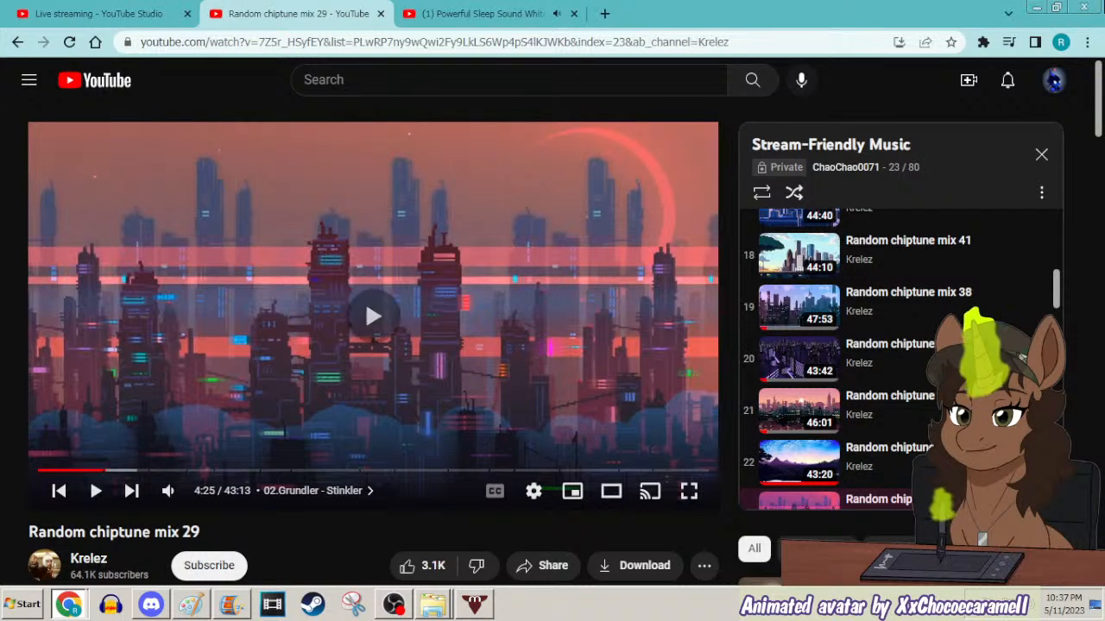
left_click(1036, 7)
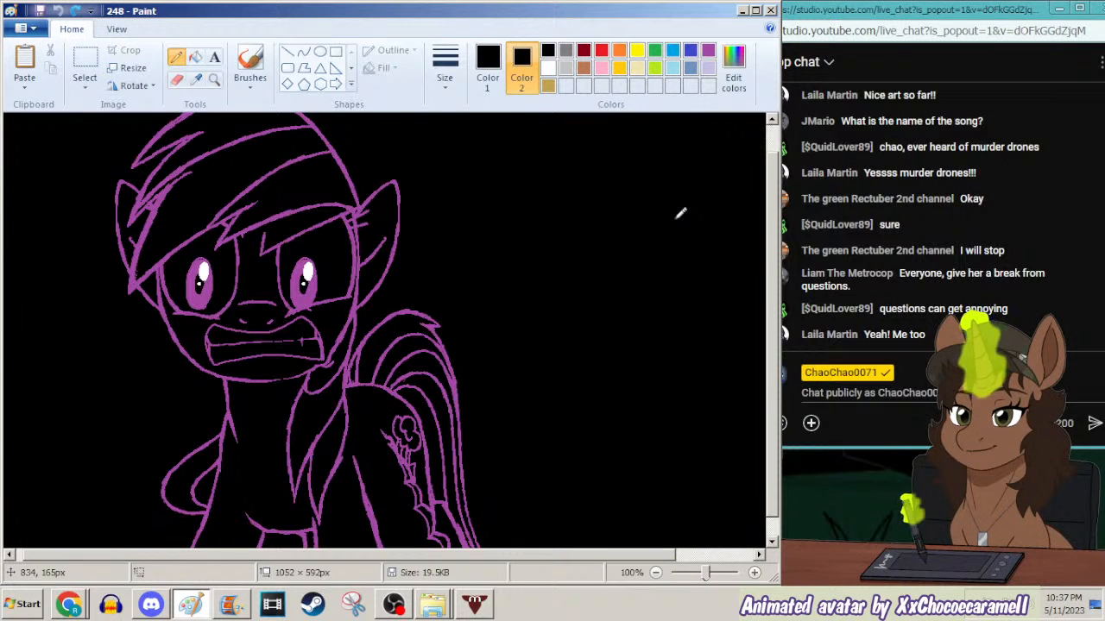
Redo the rainbow recolouring of the pony and undo it again to get back to the purple lines.
left_click(231, 604)
left_click(231, 604)
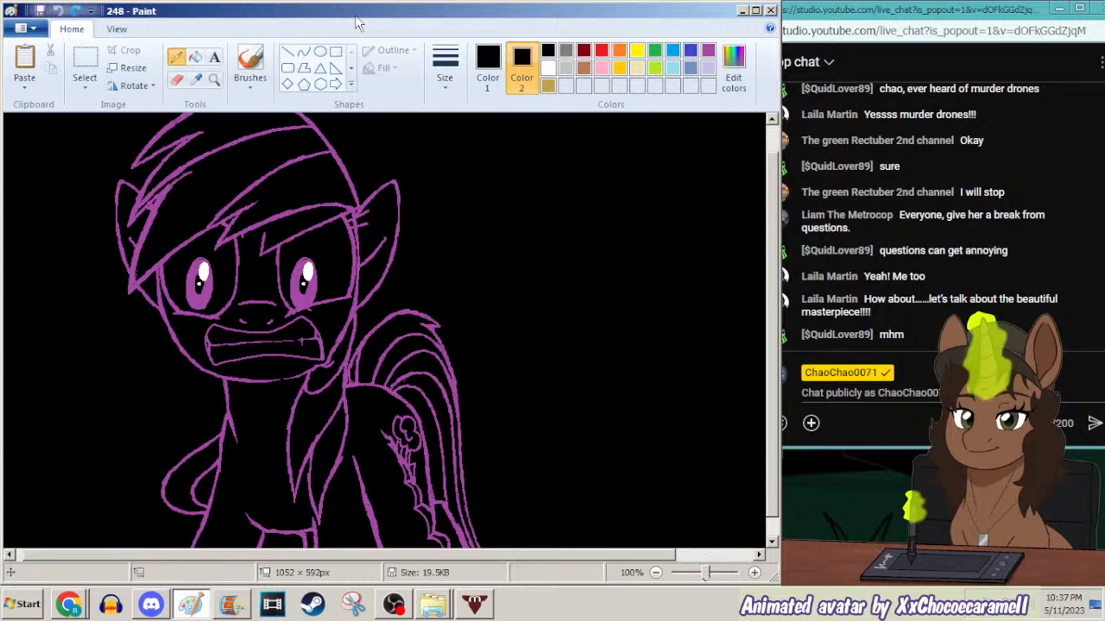
scroll(447, 307, "down", 1)
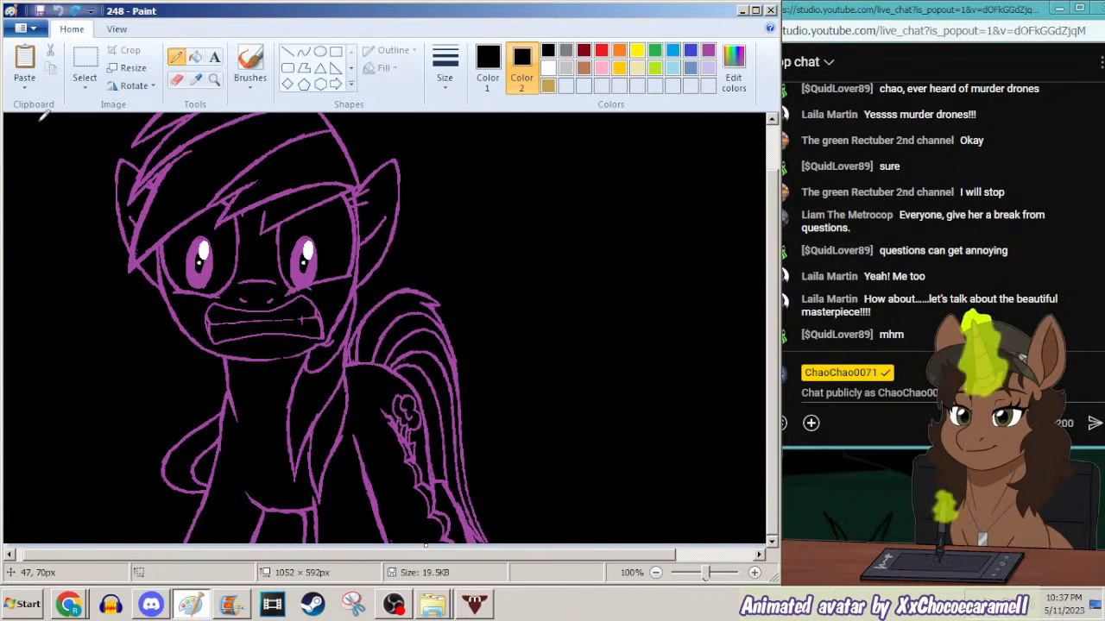
left_click(76, 11)
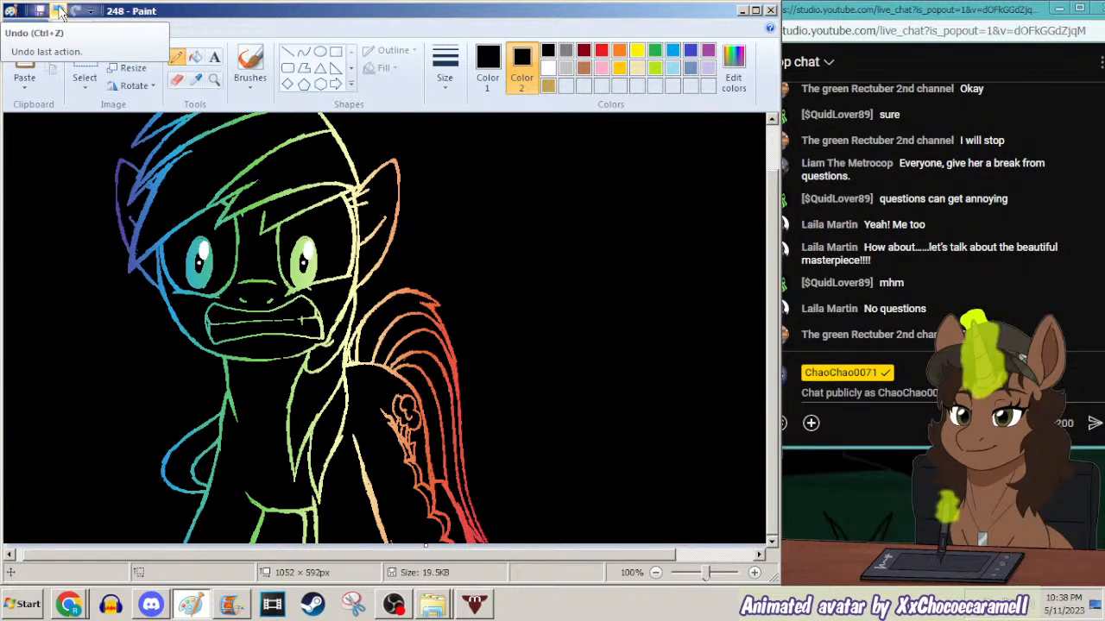
left_click(59, 9)
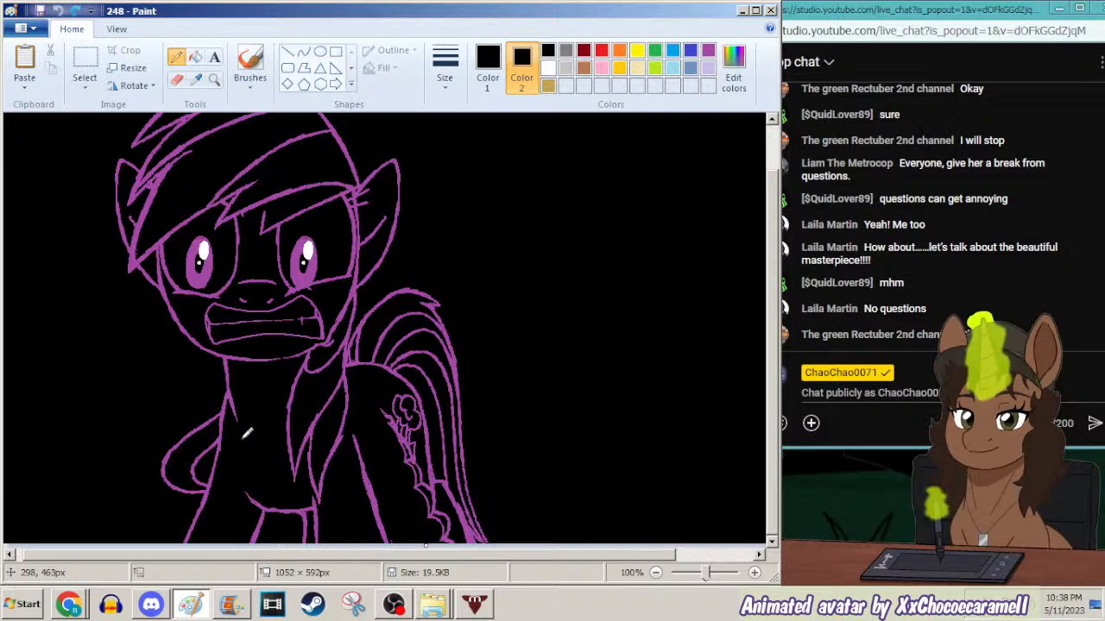
Save the purple pony drawing as a new file named 249, accepting the loss of transparency, and switch to Movie Maker.
key("F12")
type("249")
key("Return")
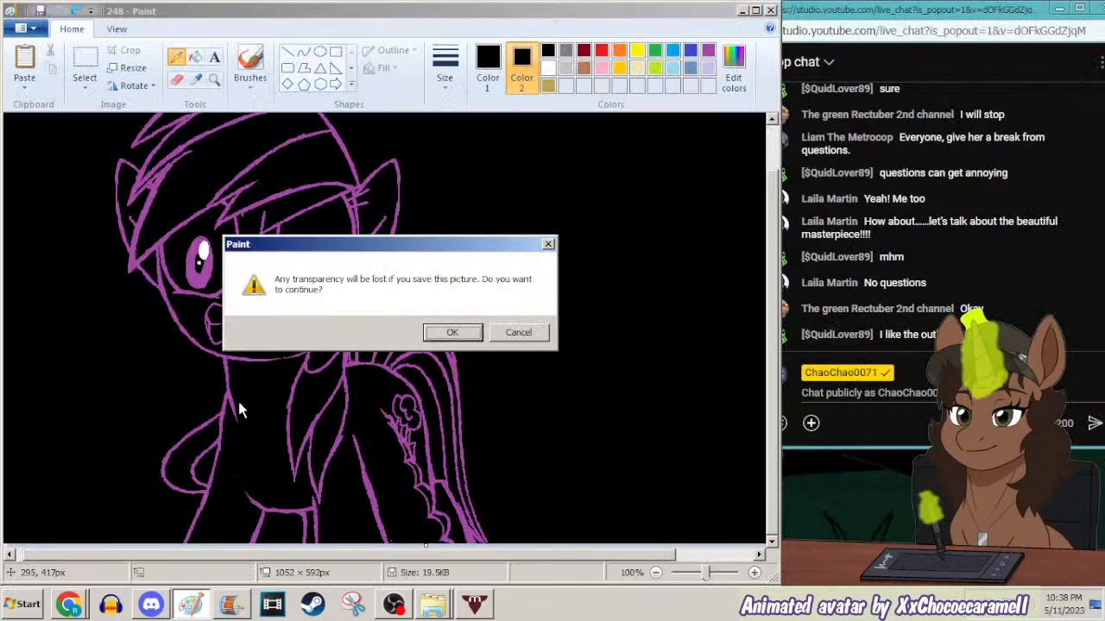
key("Return")
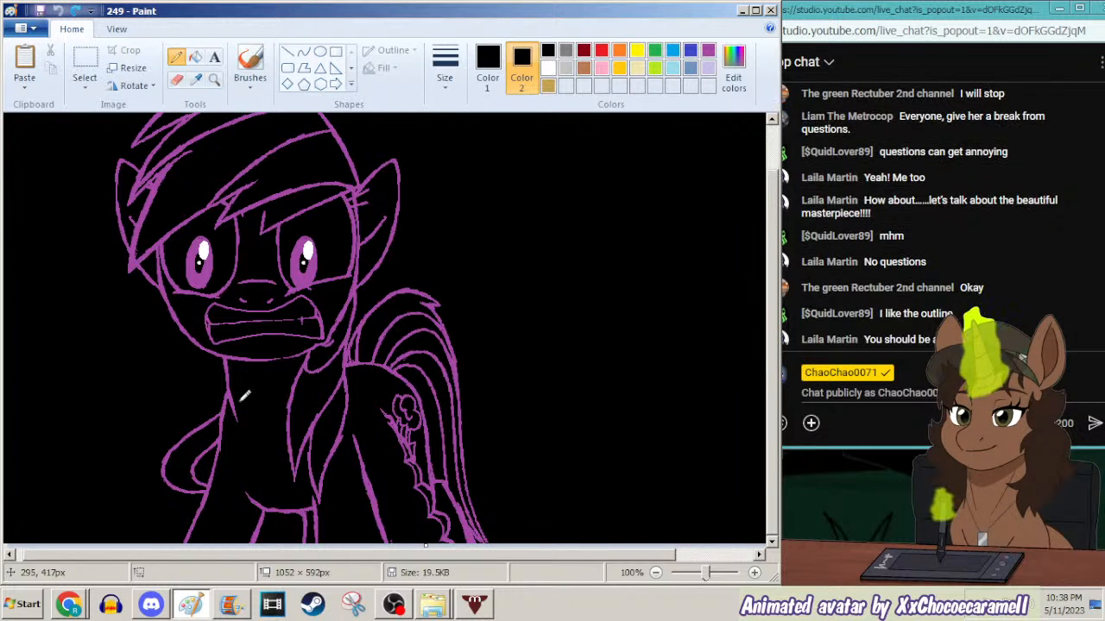
left_click(232, 604)
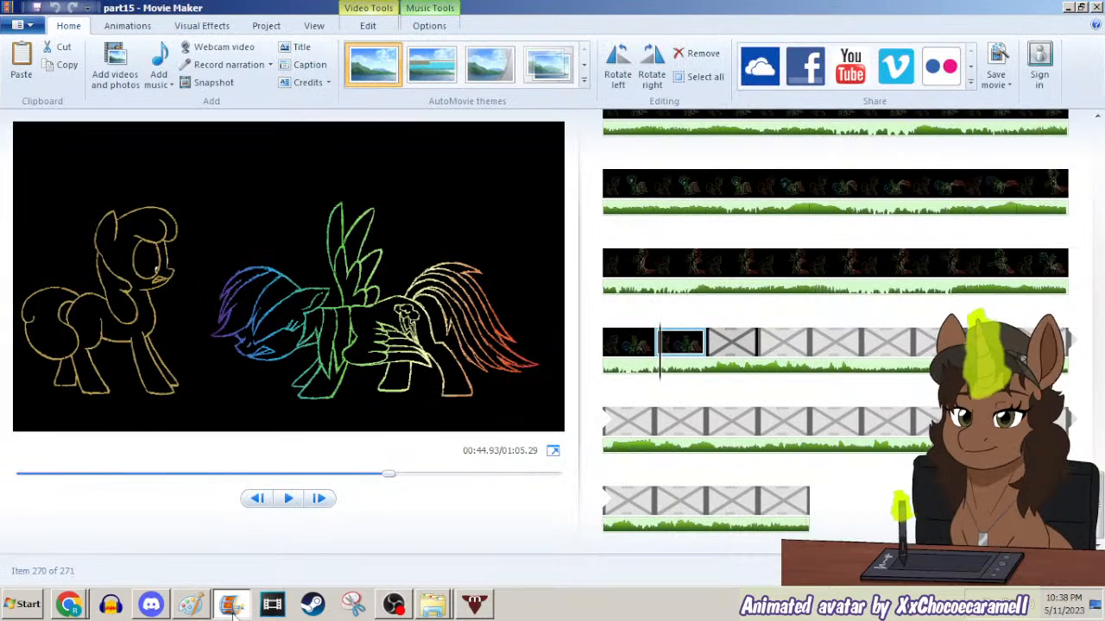
Review the animation frame by frame from the standing closed-eyed rainbow pony to the first missing-scene placeholder.
scroll(662, 384, "up", 1)
left_click(795, 203)
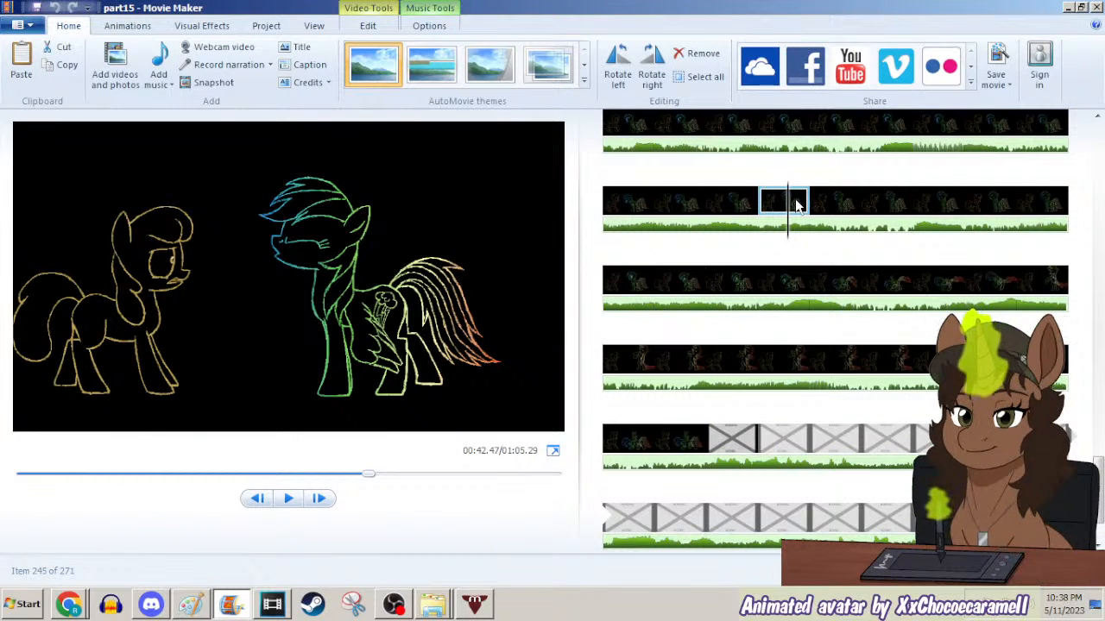
key("Right")
key("Right")
key("Right")
key("Right")
key("Right")
key("Right")
key("Right")
key("Right")
key("Right")
key("Right")
key("Right")
key("Right")
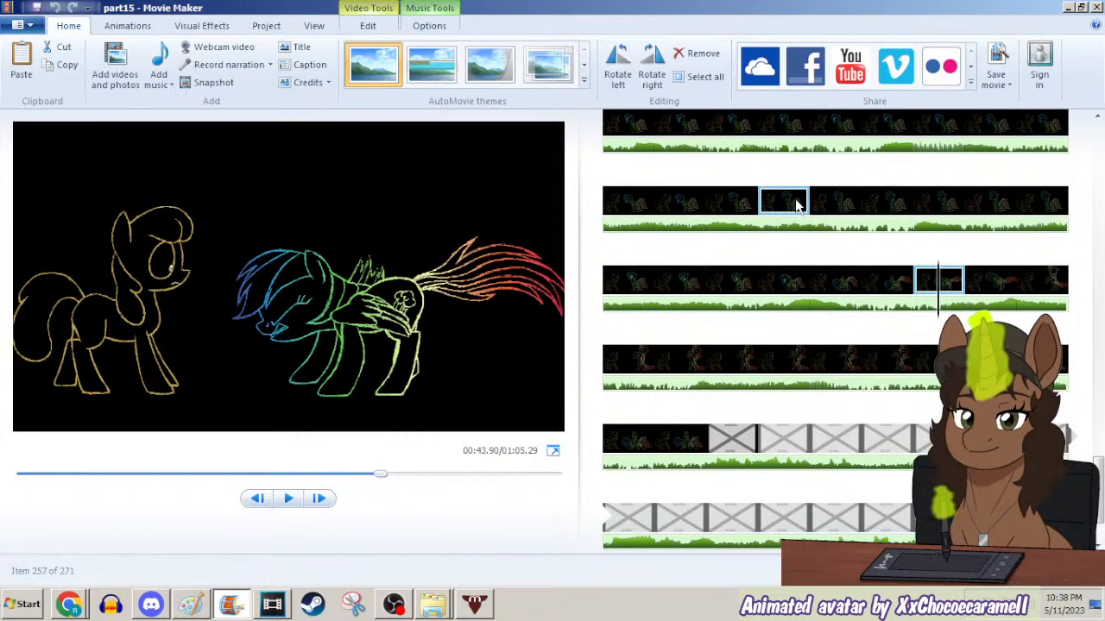
key("Right")
key("Right")
key("Right")
key("Right")
key("Right")
key("Right")
key("Right")
key("Right")
key("Right")
key("Right")
key("Right")
key("Right")
key("Right")
key("Right")
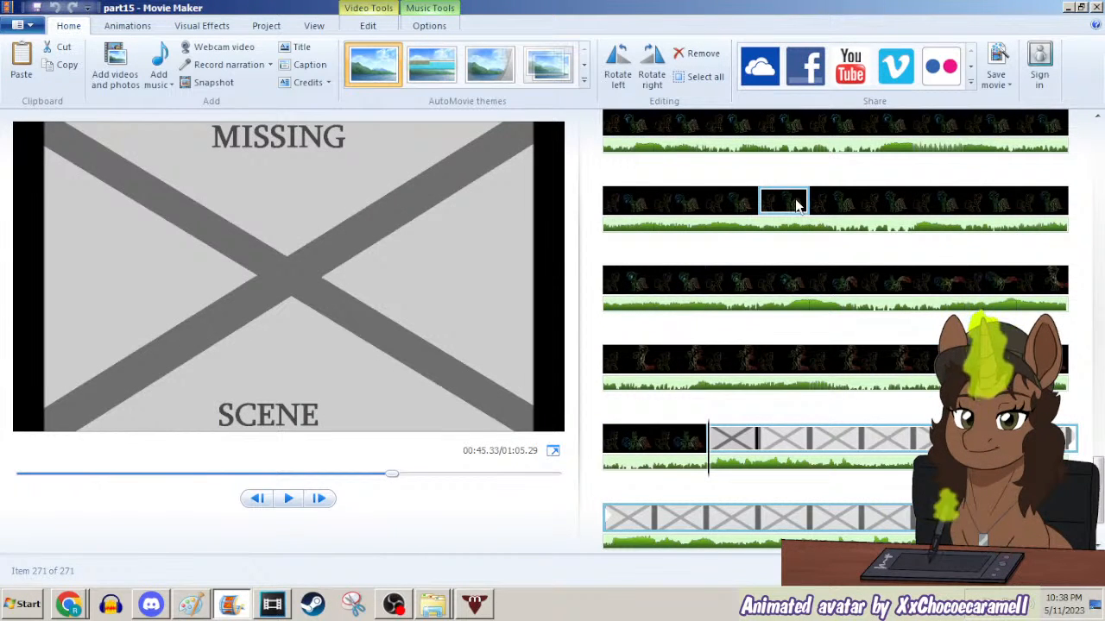
Compare the frames around 40.6 to 41 seconds back and forth to examine the rainbow pony's head and leg movement.
scroll(796, 205, "up", 2)
left_click(741, 237)
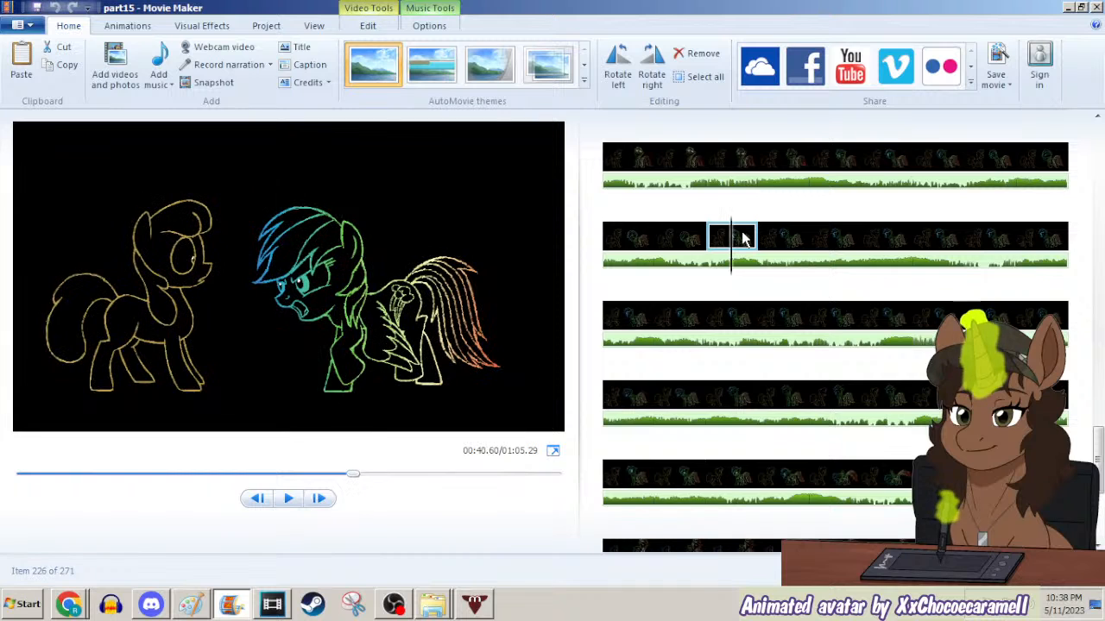
key("Right")
key("Right")
key("Right")
key("Right")
key("Right")
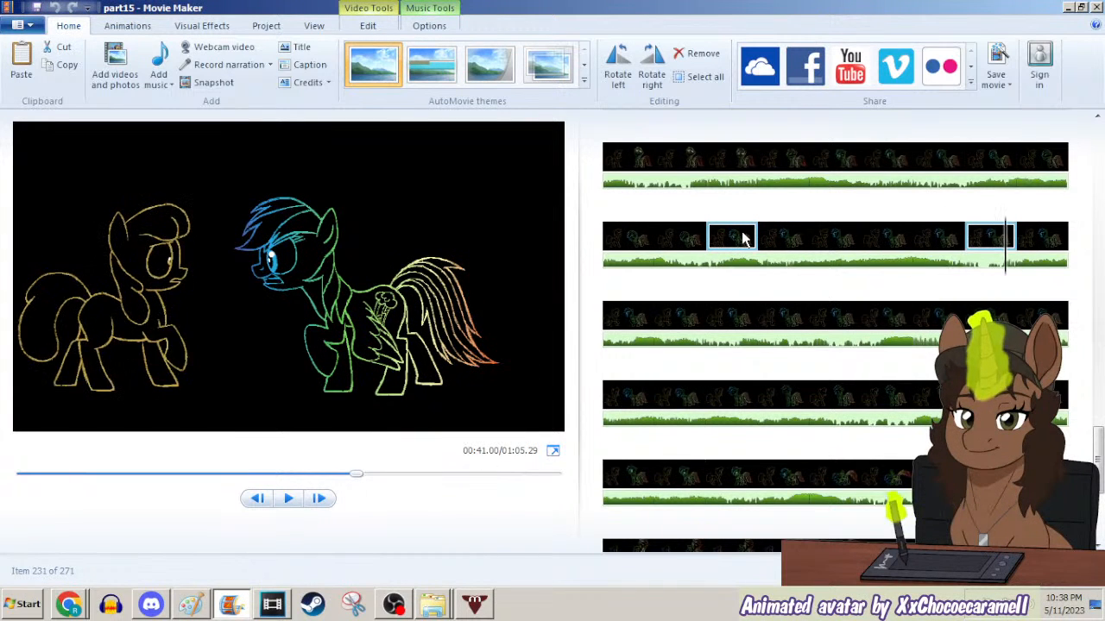
key("Left")
key("Left")
key("Left")
key("Left")
key("Left")
key("Left")
key("Left")
key("Right")
key("Right")
key("Right")
key("Right")
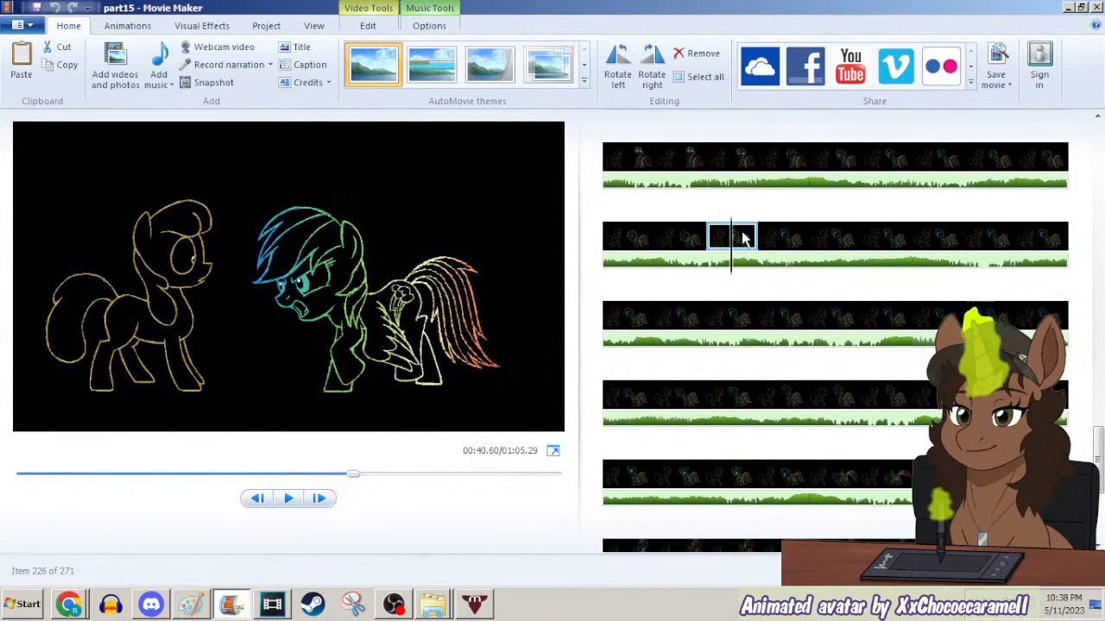
key("Right")
key("Right")
key("Right")
key("Left")
key("Left")
key("Left")
key("Left")
key("Right")
key("Right")
key("Right")
key("Right")
key("Left")
key("Left")
key("Left")
key("Right")
key("Left")
key("Left")
key("Right")
key("Right")
key("Right")
key("Right")
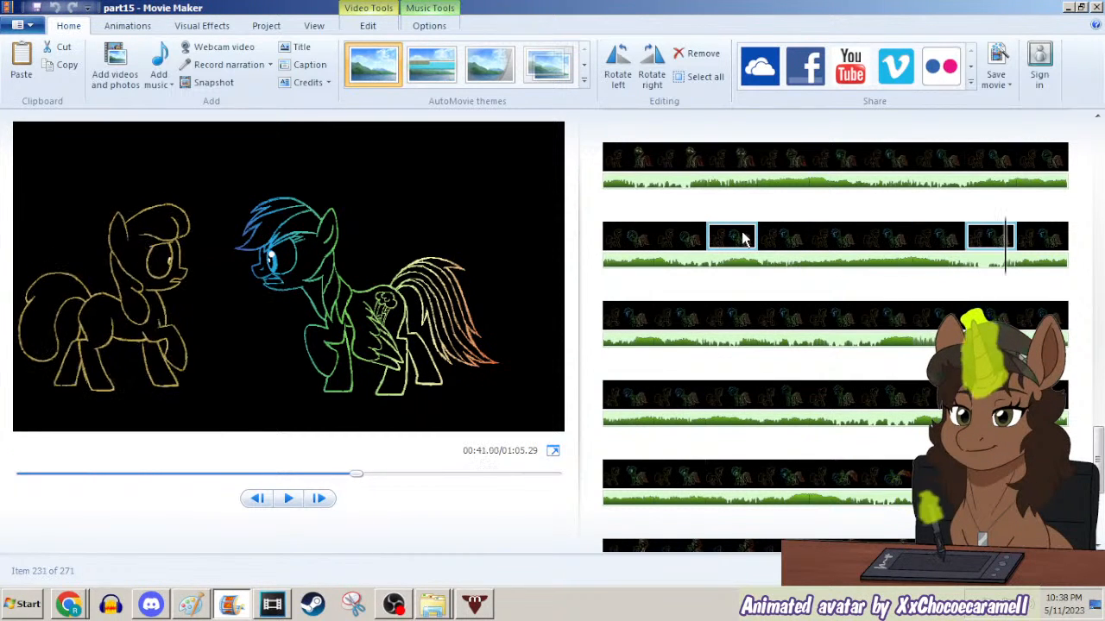
Examine the remaining frames one at a time from 41 seconds up to the last drawn frame before the placeholders.
key("Right")
key("Right")
key("Right")
key("Right")
key("Right")
key("Right")
key("Right")
key("Right")
key("Right")
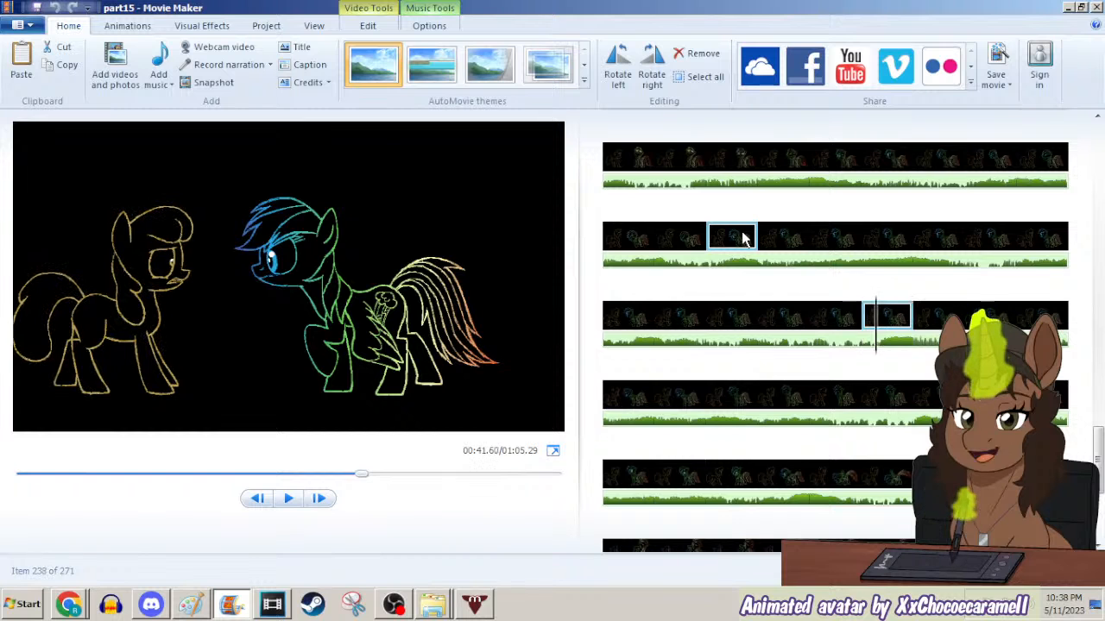
key("Right")
key("Right")
key("Right")
key("Right")
key("Right")
key("Right")
key("Right")
key("Right")
key("Right")
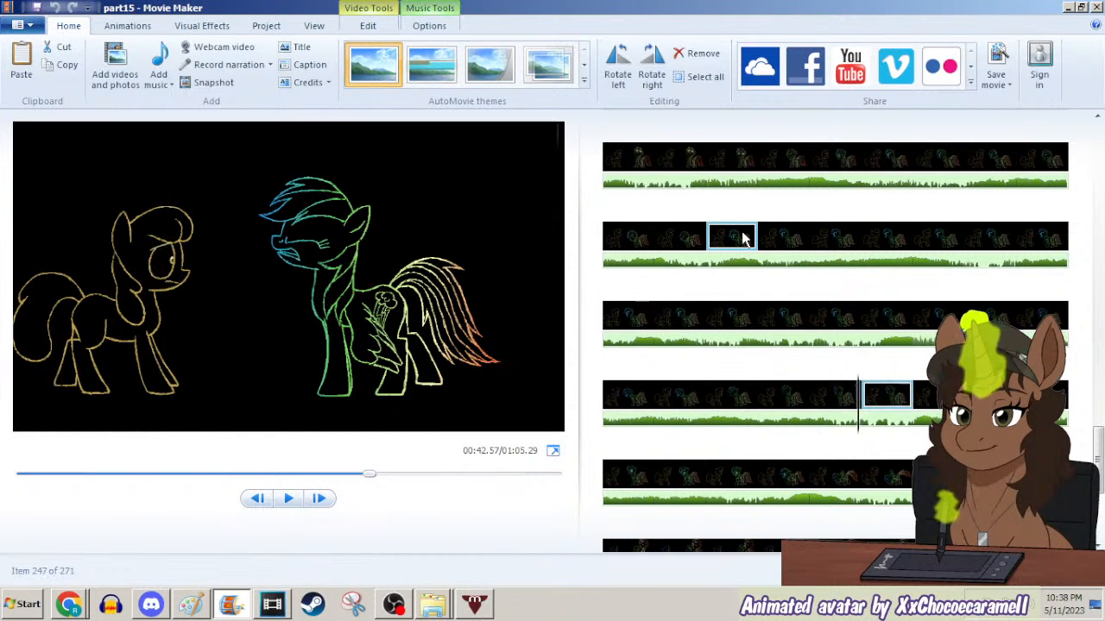
key("Right")
key("Right")
key("Right")
key("Right")
key("Right")
key("Right")
key("Right")
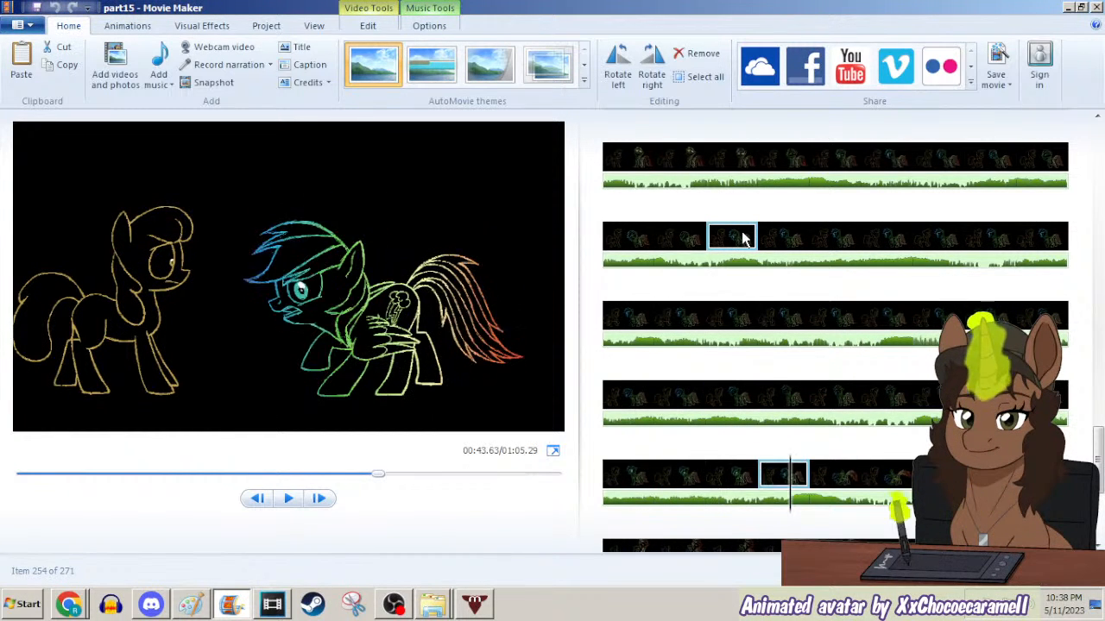
key("Right")
key("Right")
key("Right")
key("Right")
key("Right")
key("Right")
key("Right")
key("Right")
key("Right")
key("Right")
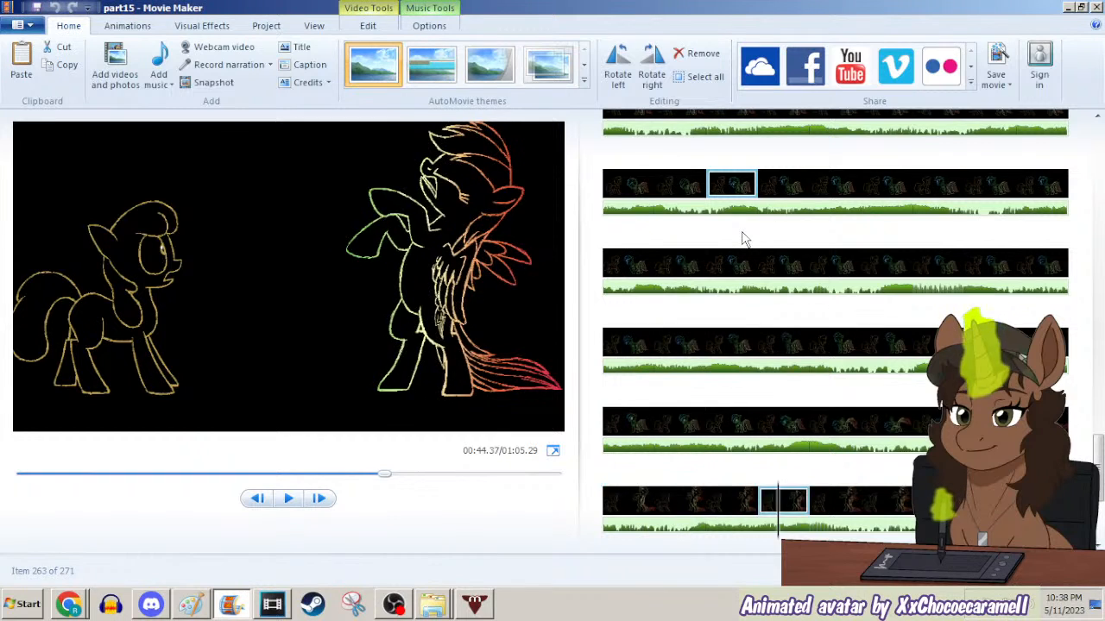
key("Right")
key("Right")
key("Right")
key("Right")
key("Right")
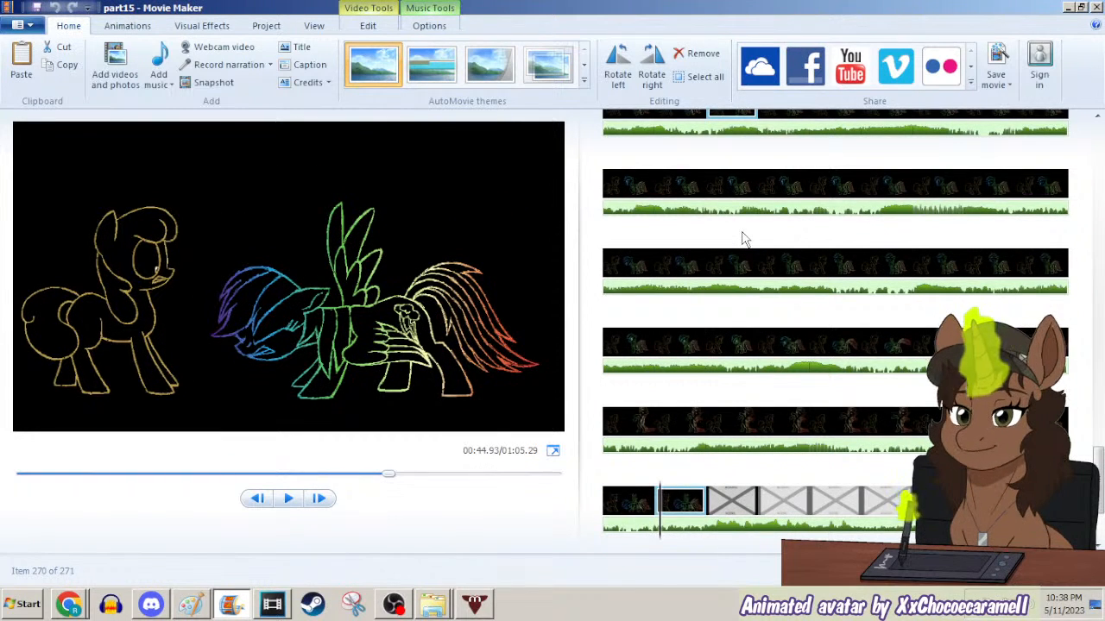
key("Left")
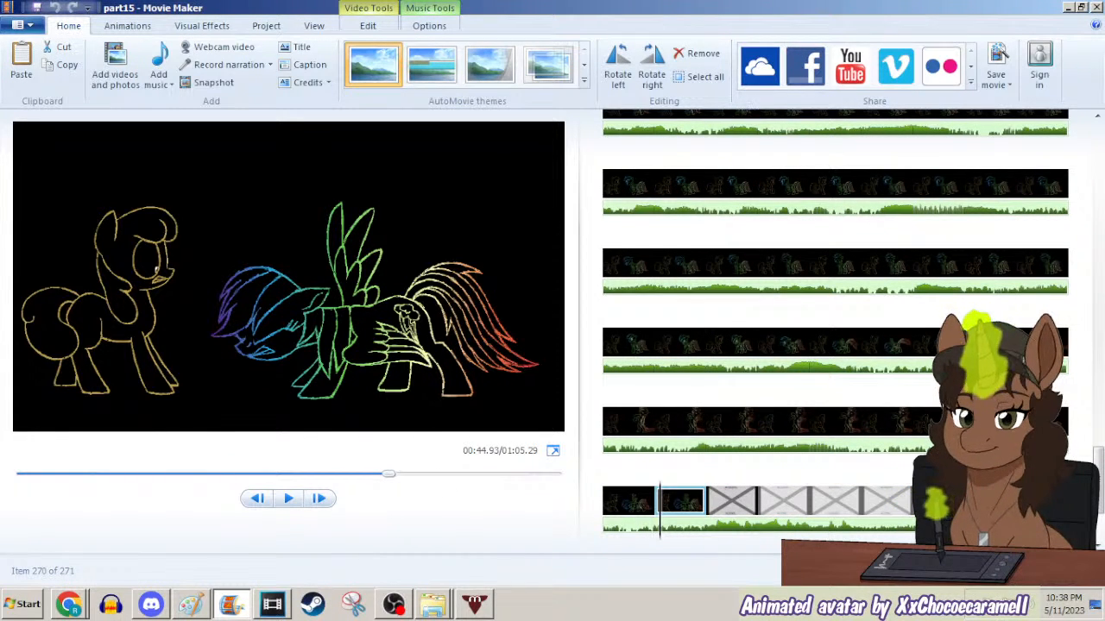
Switch to Paint and delete the purple pony's eye nearest its tail using a free-form selection.
left_click(191, 604)
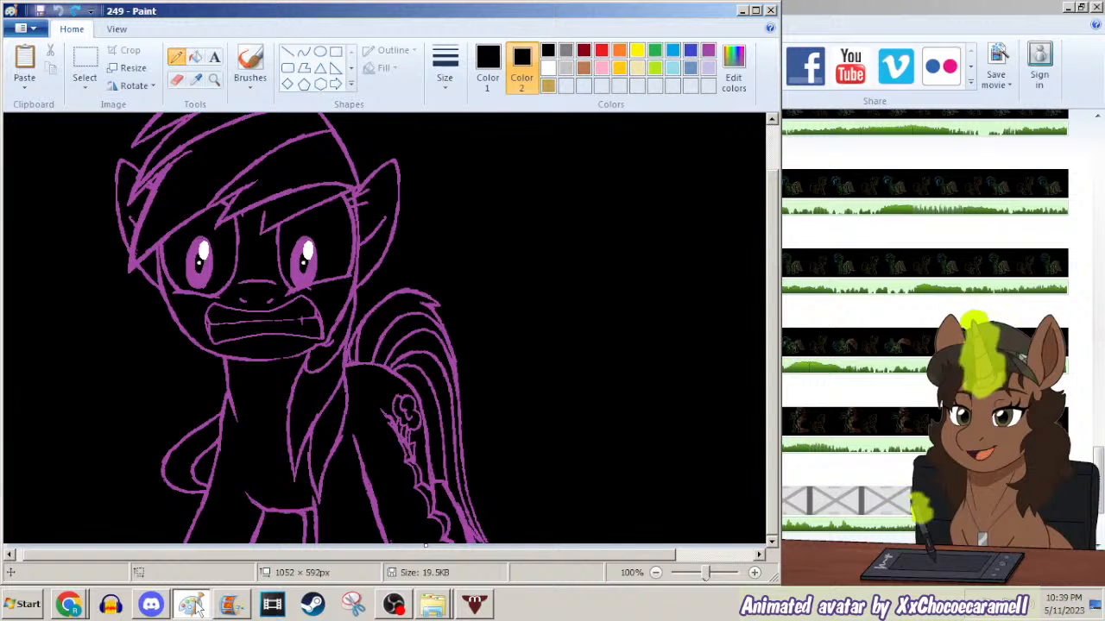
left_click(1065, 8)
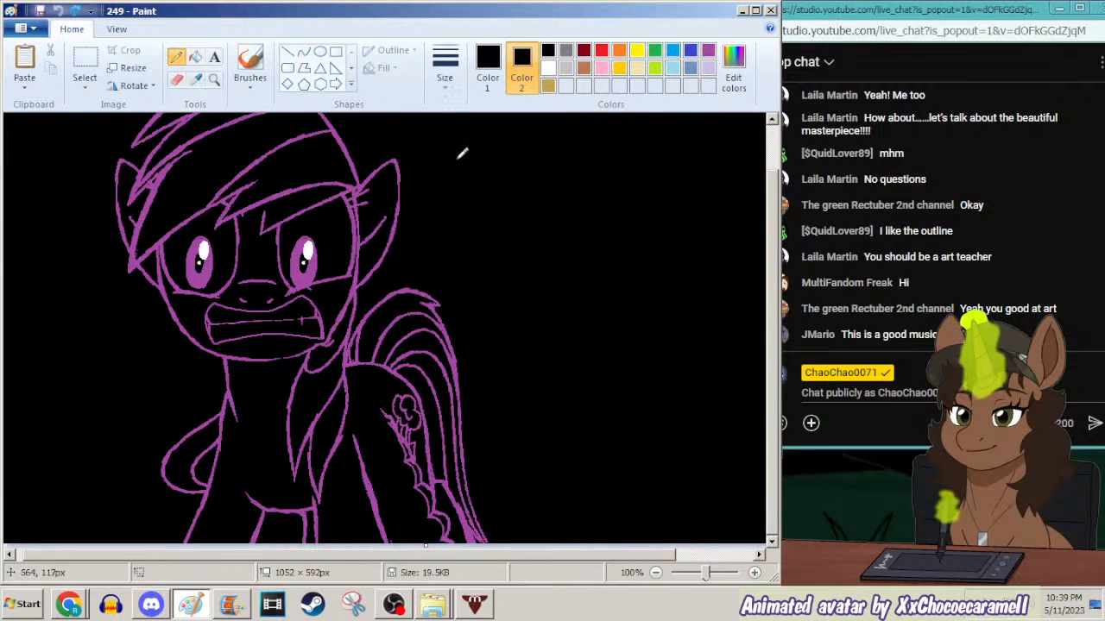
left_click(85, 86)
left_click(61, 138)
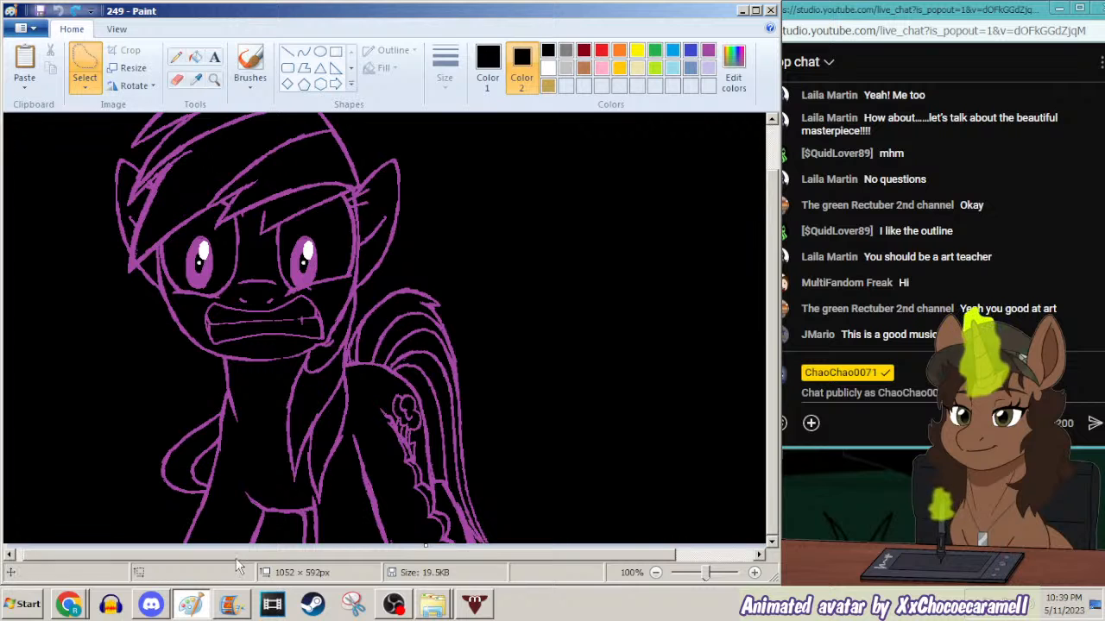
left_click_drag(282, 295, 334, 287)
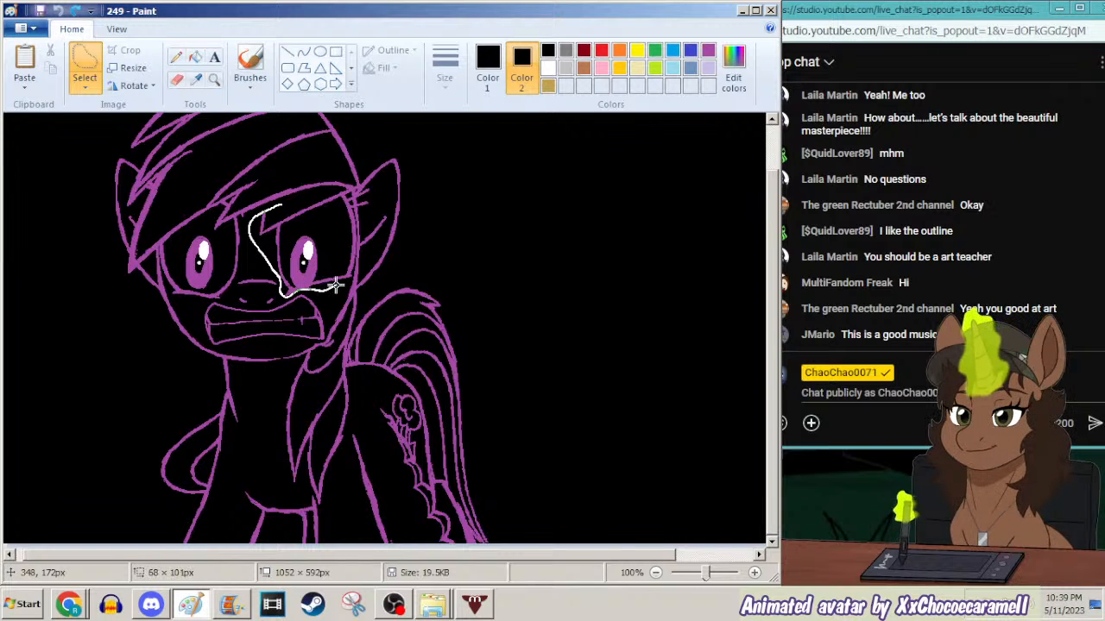
left_click_drag(348, 189, 296, 185)
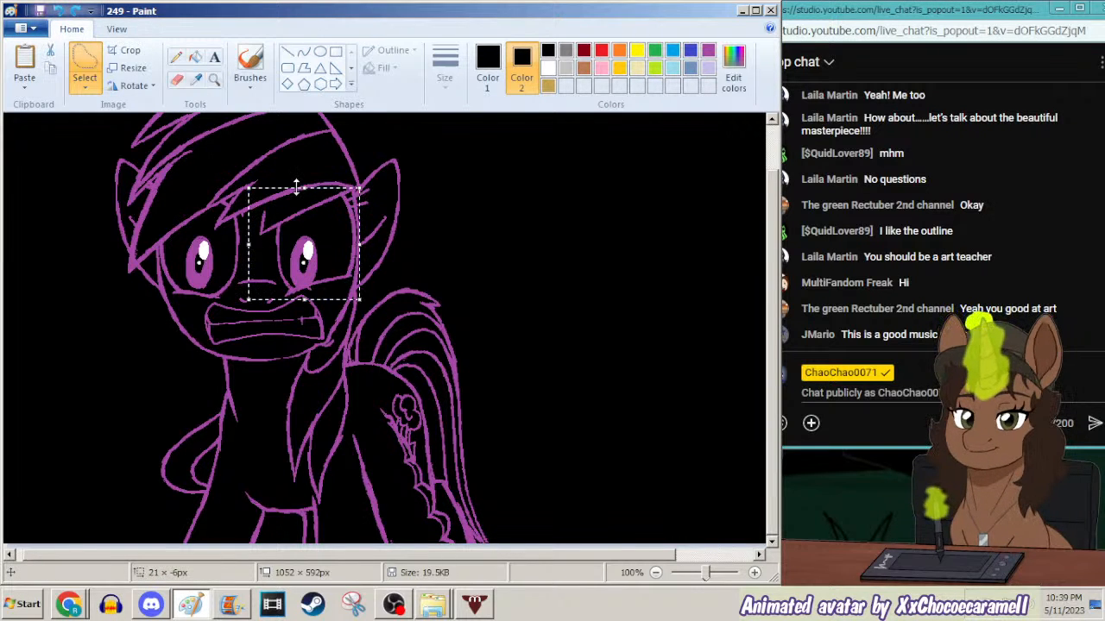
key("Delete")
Delete the pony's remaining eye and its gritted mouth with free-form selections, keeping the nose.
left_click_drag(245, 210, 183, 231)
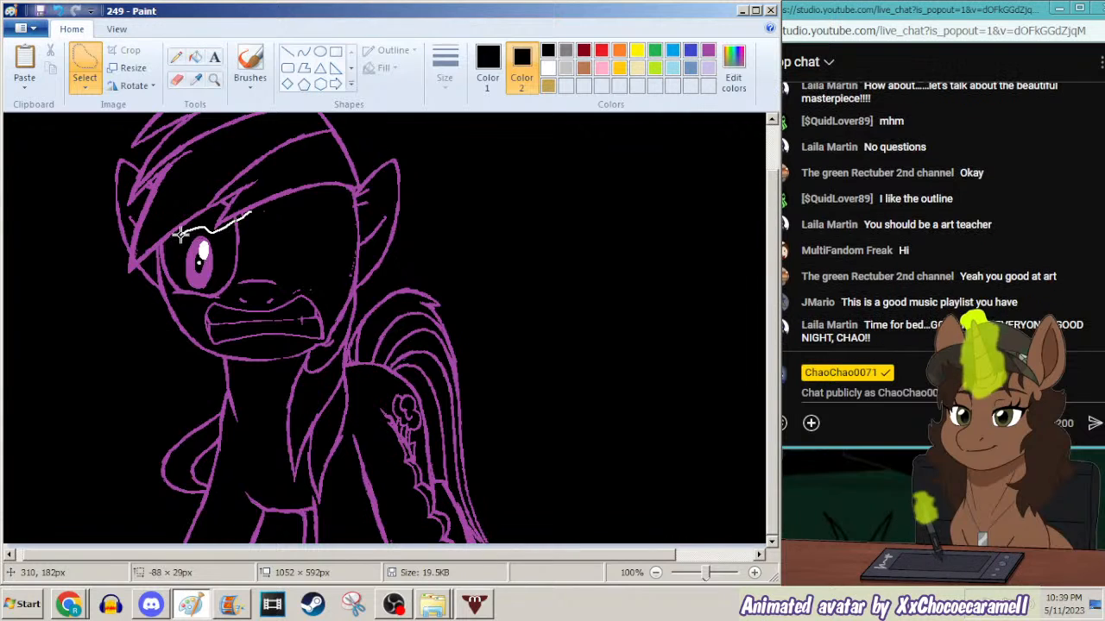
mouse_move(169, 288)
left_mouse_down()
mouse_move(193, 307)
mouse_move(229, 300)
left_mouse_up()
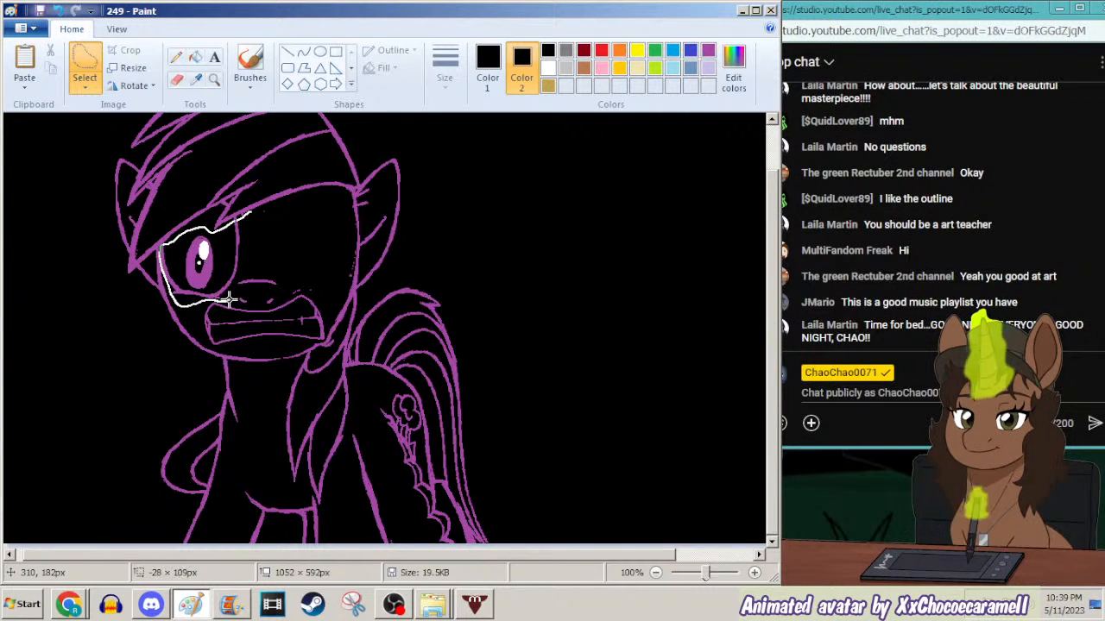
left_click_drag(249, 252, 250, 246)
key("Delete")
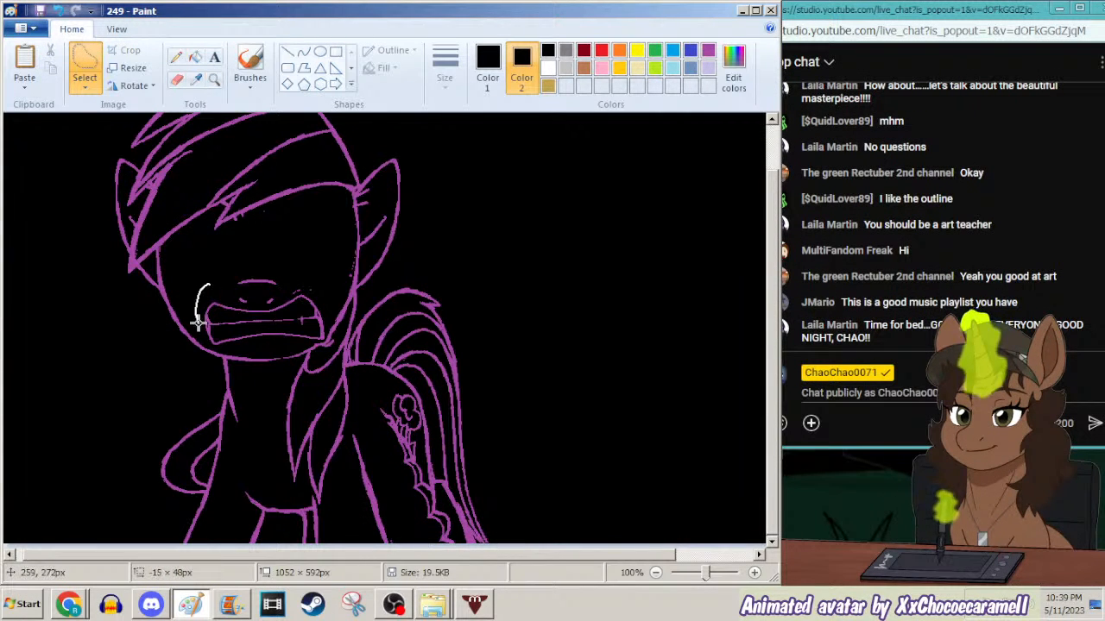
mouse_move(268, 349)
left_mouse_down()
mouse_move(325, 339)
mouse_move(332, 293)
mouse_move(297, 282)
mouse_move(274, 303)
mouse_move(226, 300)
left_mouse_up()
key("Delete")
Check the last drawn frame in Movie Maker, return to Paint, and try to select the pony's head.
left_click(230, 604)
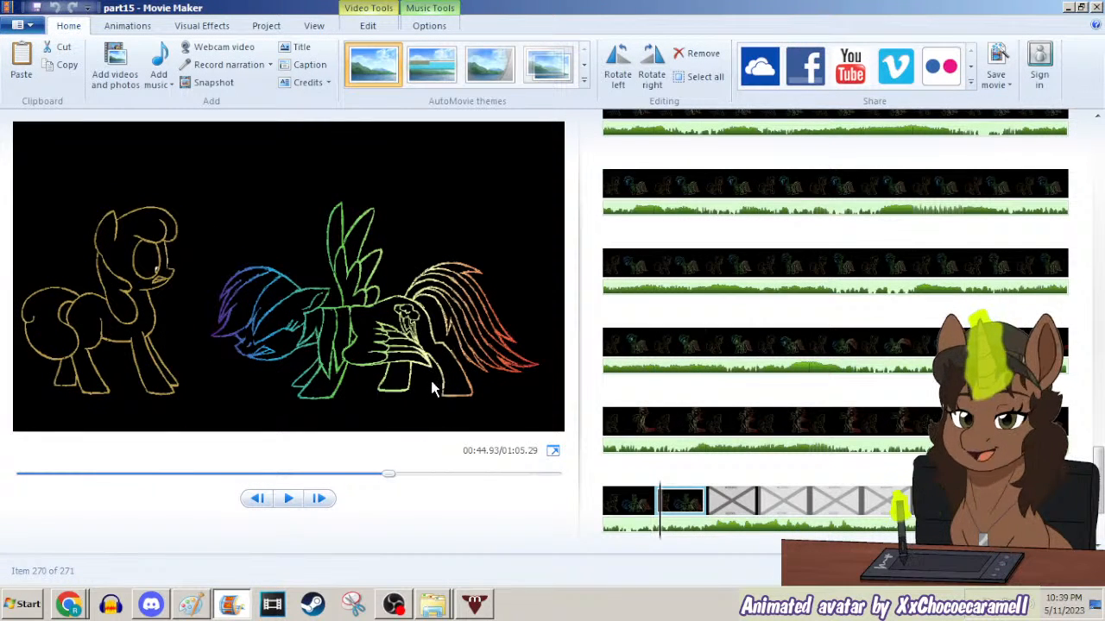
left_click(1068, 7)
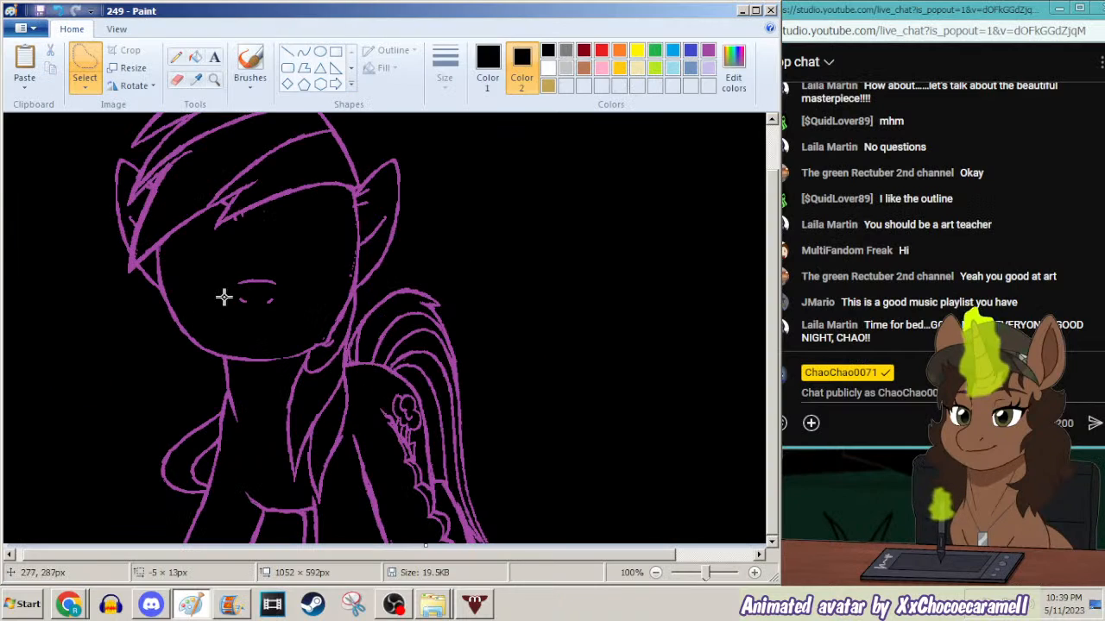
mouse_move(774, 328)
left_mouse_down()
mouse_move(771, 299)
mouse_move(768, 356)
left_mouse_up()
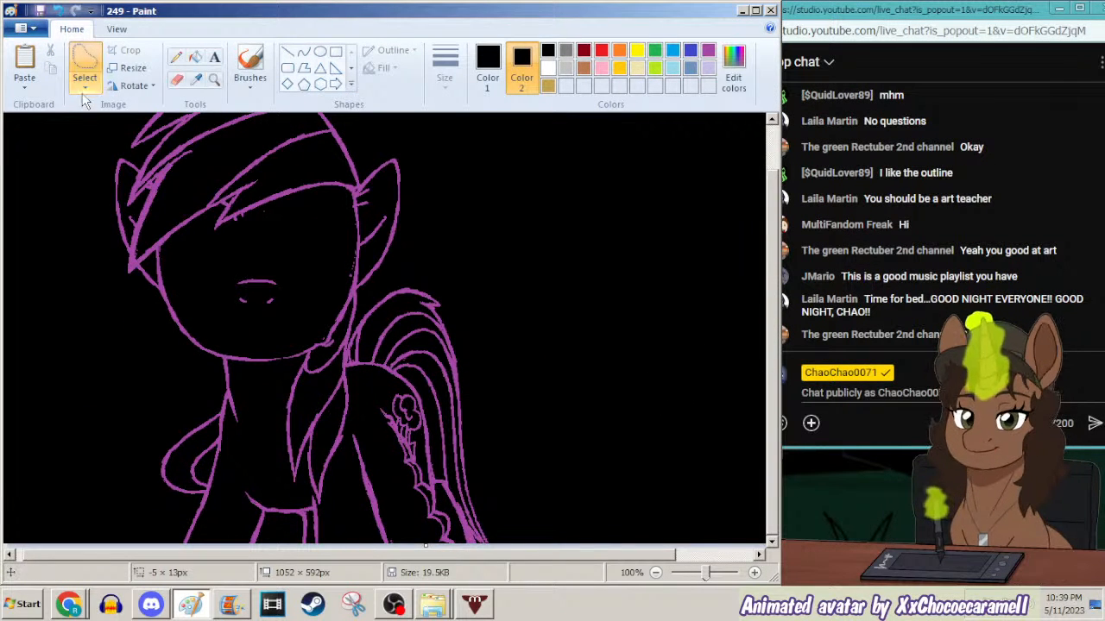
mouse_move(479, 103)
left_mouse_down()
mouse_move(434, 247)
mouse_move(370, 286)
left_mouse_up()
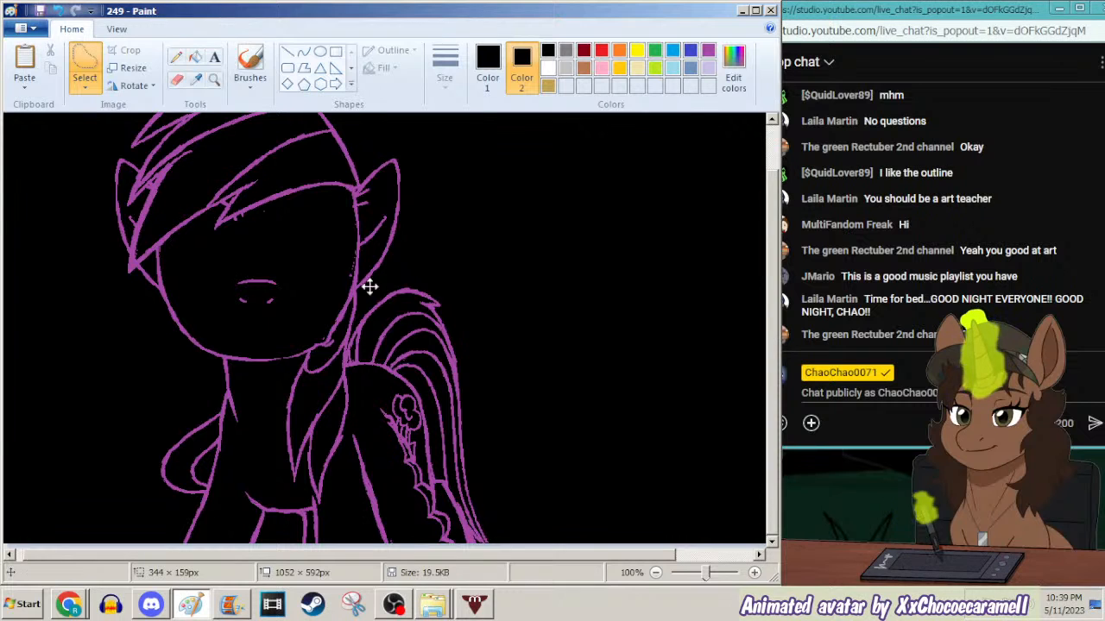
key("ctrl+z")
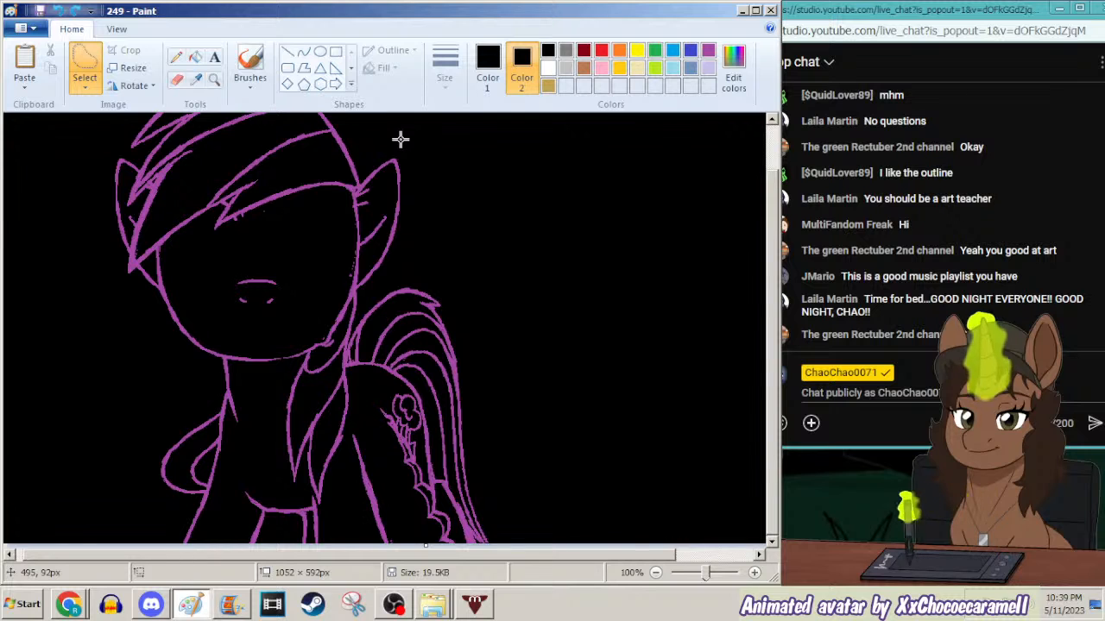
Try selecting the pony's head, enlarging it slightly and shifting it down, and undo the changes.
mouse_move(47, 181)
left_mouse_down()
mouse_move(270, 43)
mouse_move(503, 208)
mouse_move(391, 264)
mouse_move(312, 360)
left_mouse_up()
left_click_drag(195, 354, 144, 253)
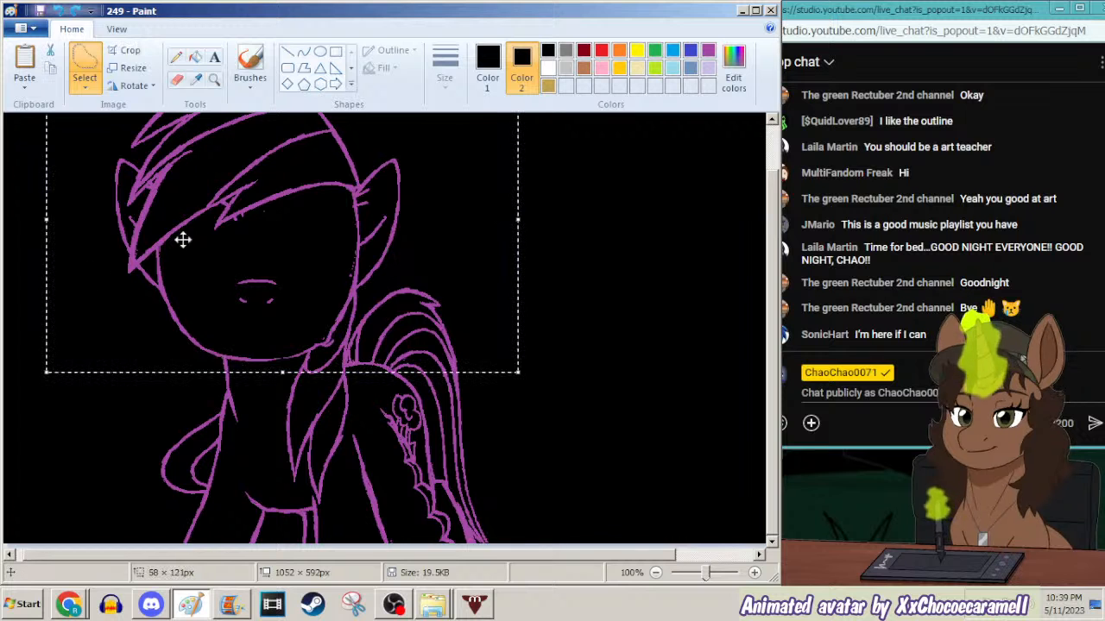
left_click(232, 608)
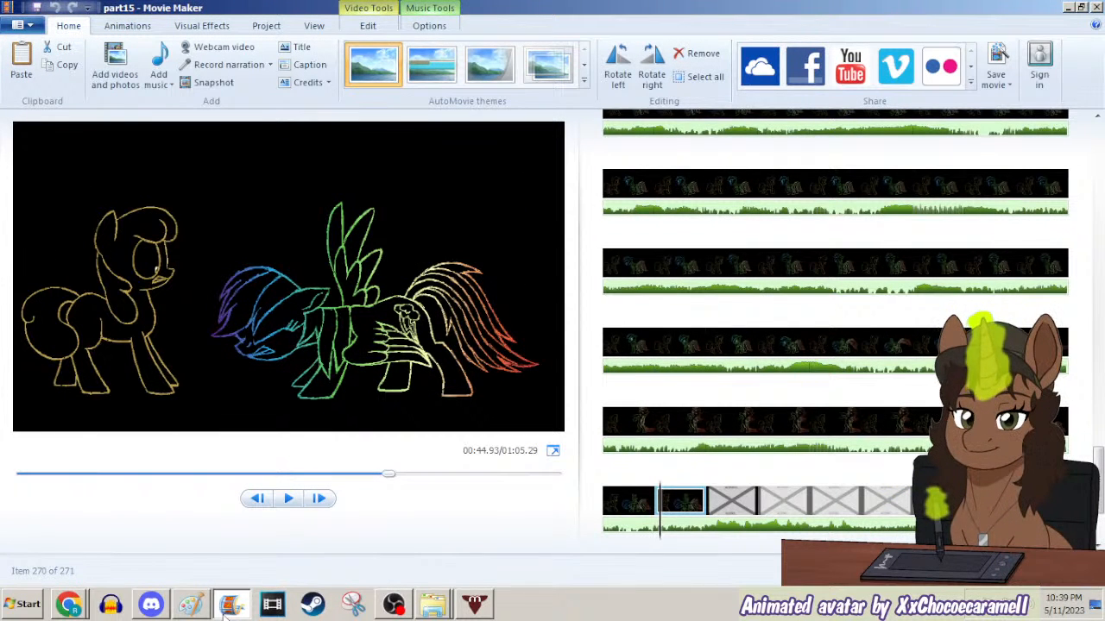
left_click(231, 607)
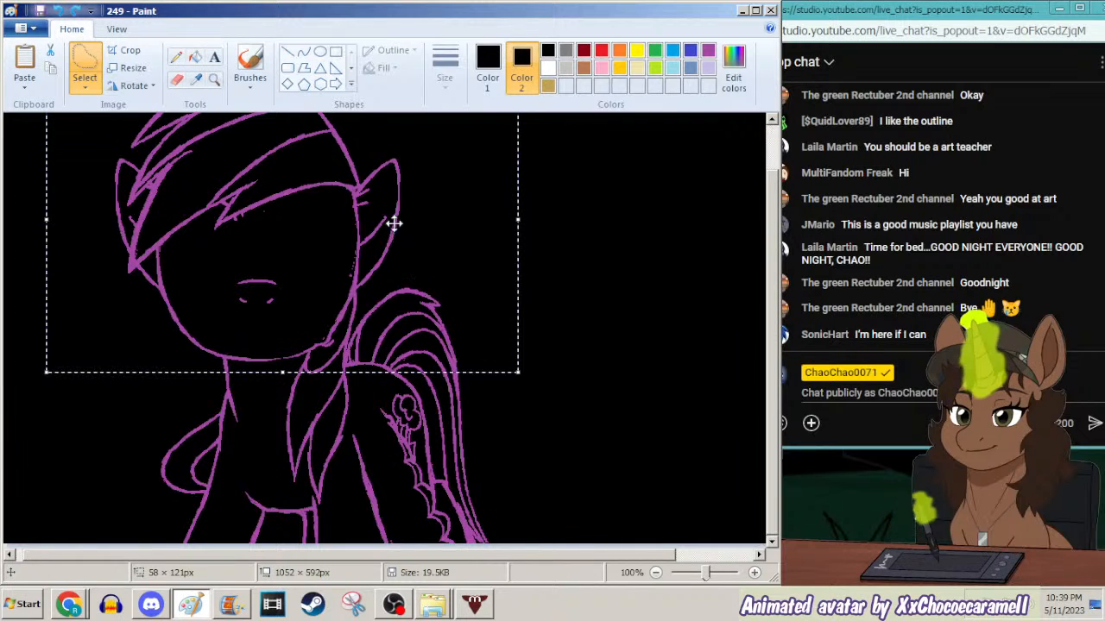
left_click_drag(521, 374, 533, 391)
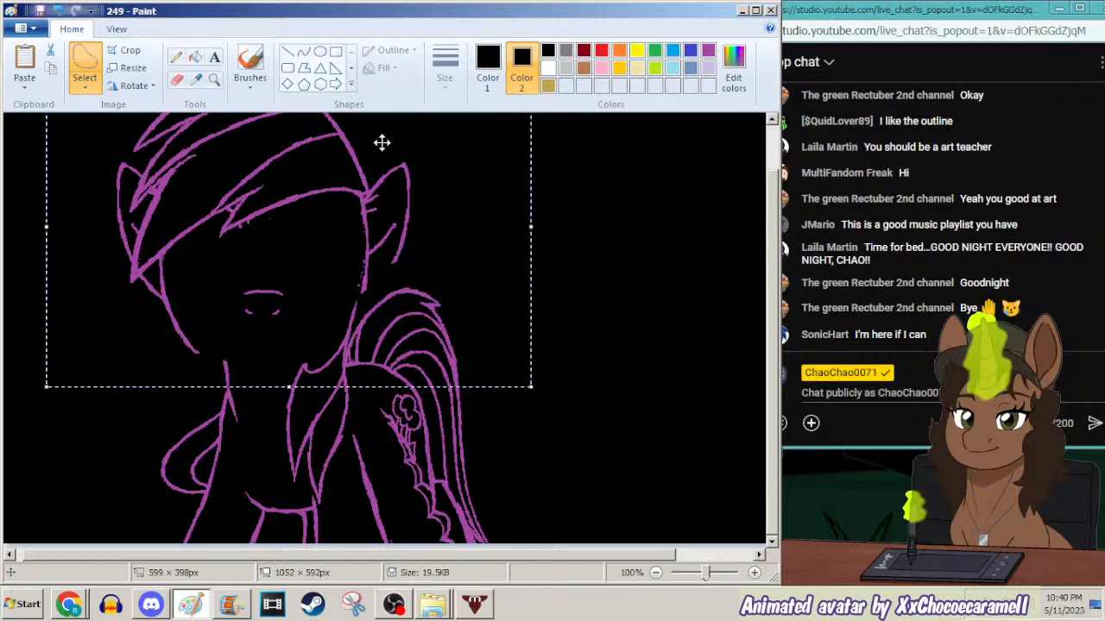
mouse_move(409, 113)
left_mouse_down()
mouse_move(365, 219)
mouse_move(389, 193)
mouse_move(414, 97)
mouse_move(406, 104)
mouse_move(422, 129)
left_mouse_up()
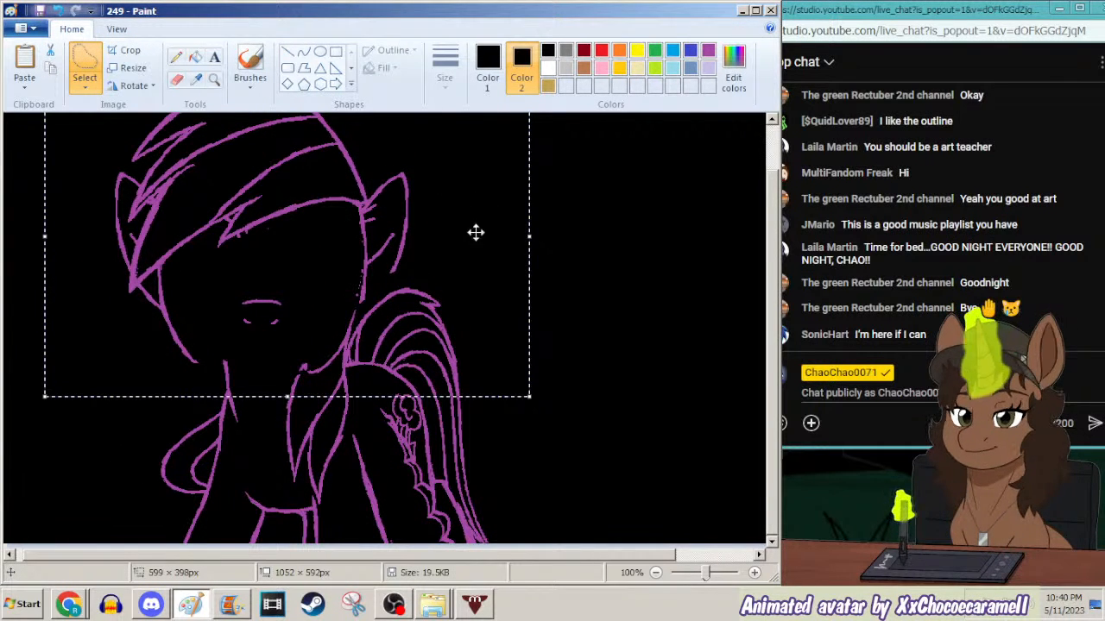
left_click(58, 11)
Try filling the pony's blank face with light pink and undo the fill.
left_click(195, 57)
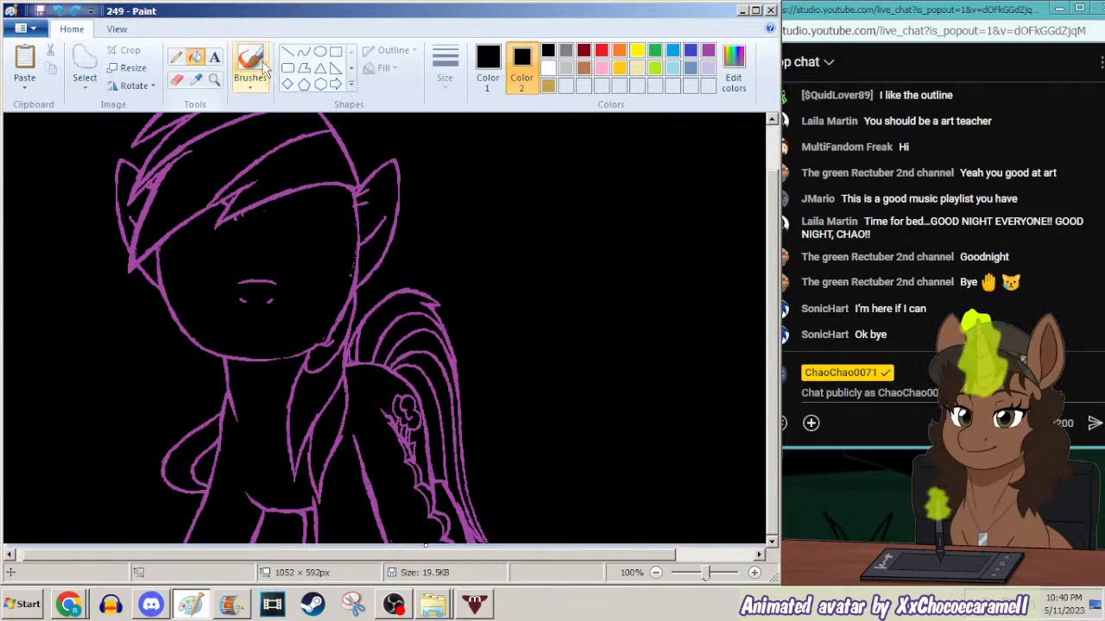
left_click(487, 69)
left_click(602, 67)
left_click(311, 227)
key("ctrl+z")
Select the pony's whole head free-form, enlarge it slightly, and move it down over the body.
left_click(84, 60)
mouse_move(43, 194)
left_mouse_down()
mouse_move(67, 111)
mouse_move(471, 226)
mouse_move(363, 294)
mouse_move(332, 347)
left_mouse_up()
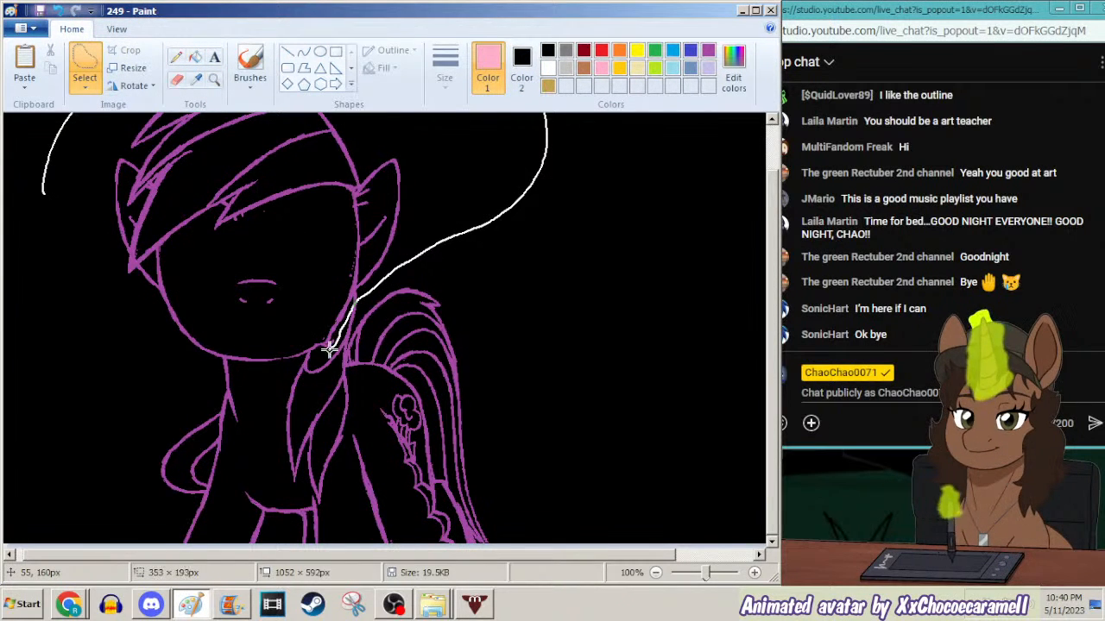
mouse_move(257, 369)
left_mouse_down()
mouse_move(92, 306)
mouse_move(80, 285)
left_mouse_up()
left_click_drag(553, 372, 565, 388)
mouse_move(360, 221)
left_mouse_down()
mouse_move(312, 293)
mouse_move(312, 343)
mouse_move(382, 346)
left_mouse_up()
Compare the pose with the last drawn frame in Movie Maker and adjust the lowered head's position in Paint.
left_click(233, 609)
left_click(231, 609)
left_click(231, 609)
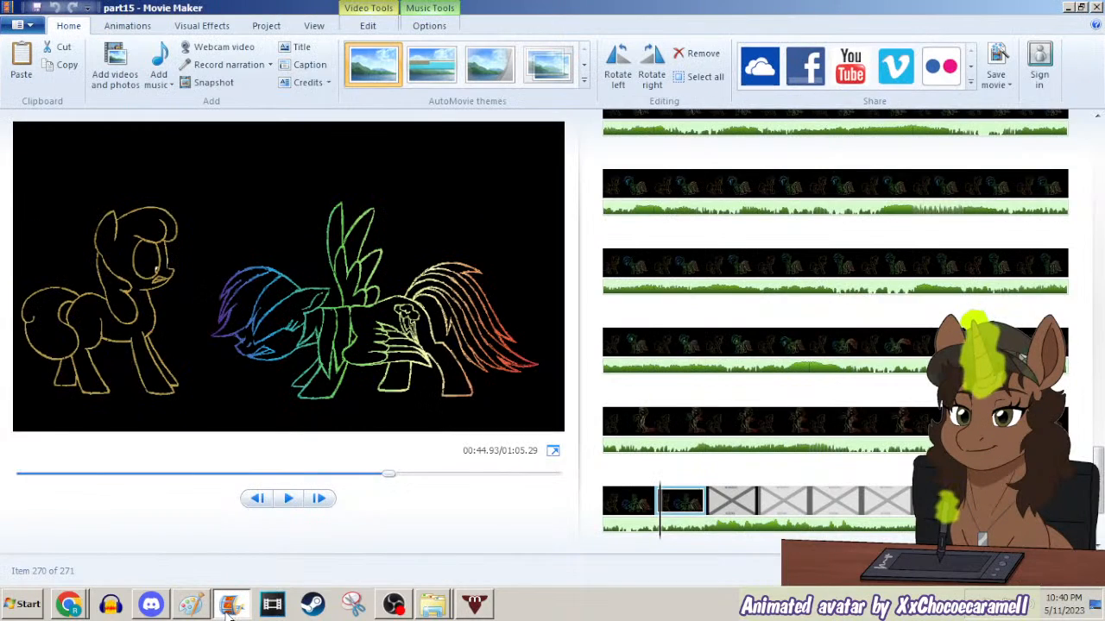
left_click(232, 609)
left_click_drag(353, 359, 375, 363)
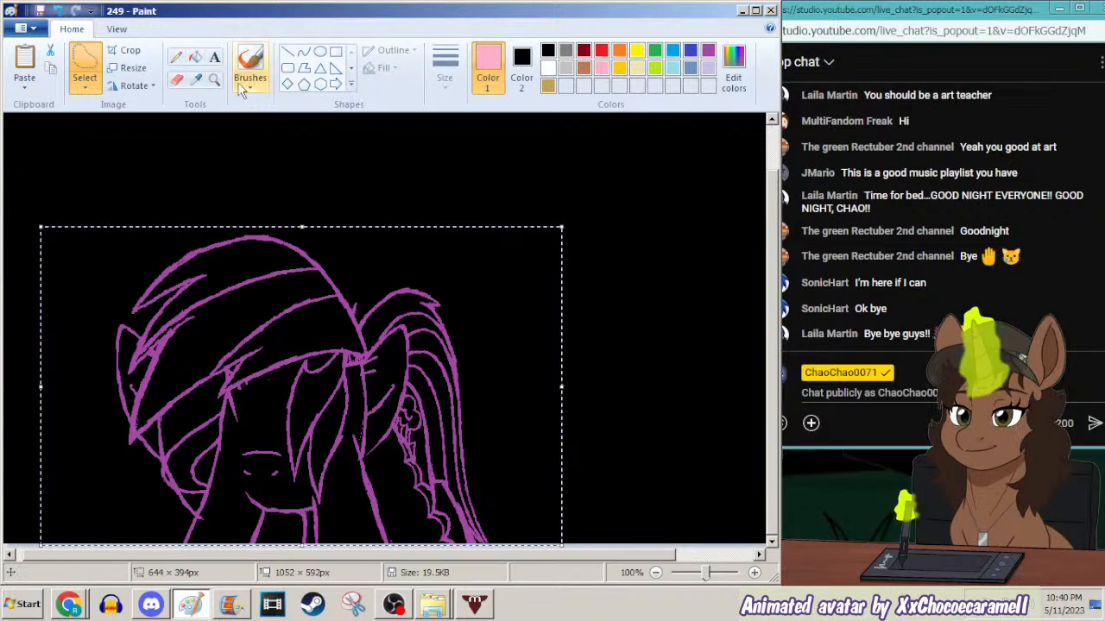
Set the Pencil to a thicker line in light pink, and check the pose against the last drawn frame in Movie Maker.
left_click(176, 57)
left_click(447, 82)
left_click(438, 174)
left_click(441, 86)
left_click(452, 145)
left_click(708, 51)
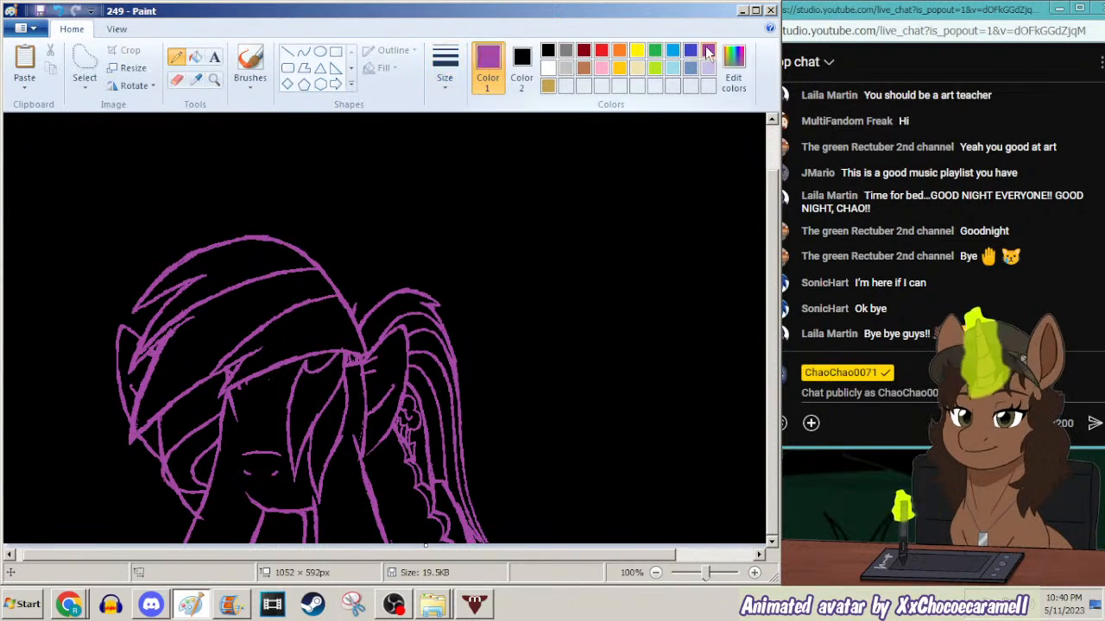
left_click(607, 67)
left_click(240, 611)
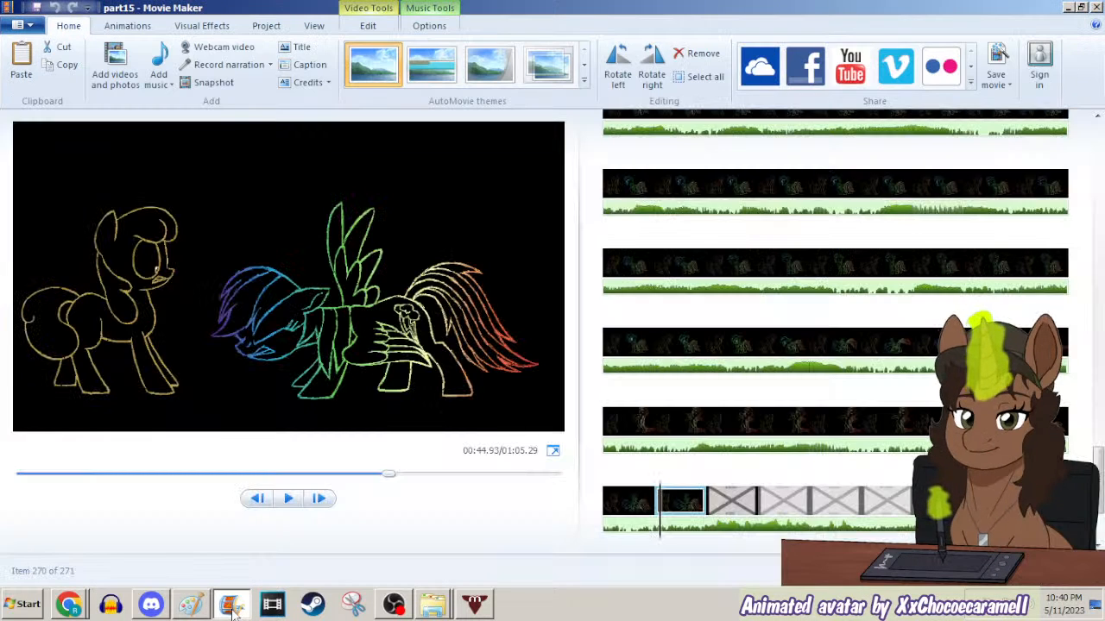
left_click(231, 608)
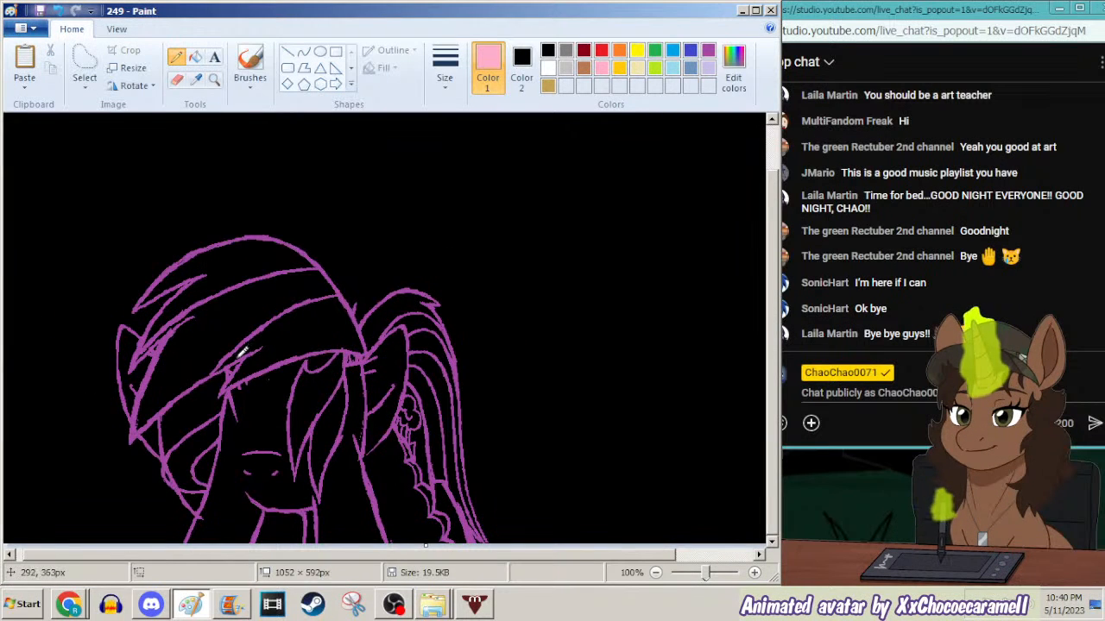
Undo the lowered head placement, then select the upper head with its hair and ears rectangularly and flip it horizontally.
left_click(57, 11)
scroll(552, 185, "up", 2)
left_click(84, 95)
left_click(88, 118)
left_click_drag(422, 121, 99, 341)
right_click(259, 251)
mouse_move(192, 392)
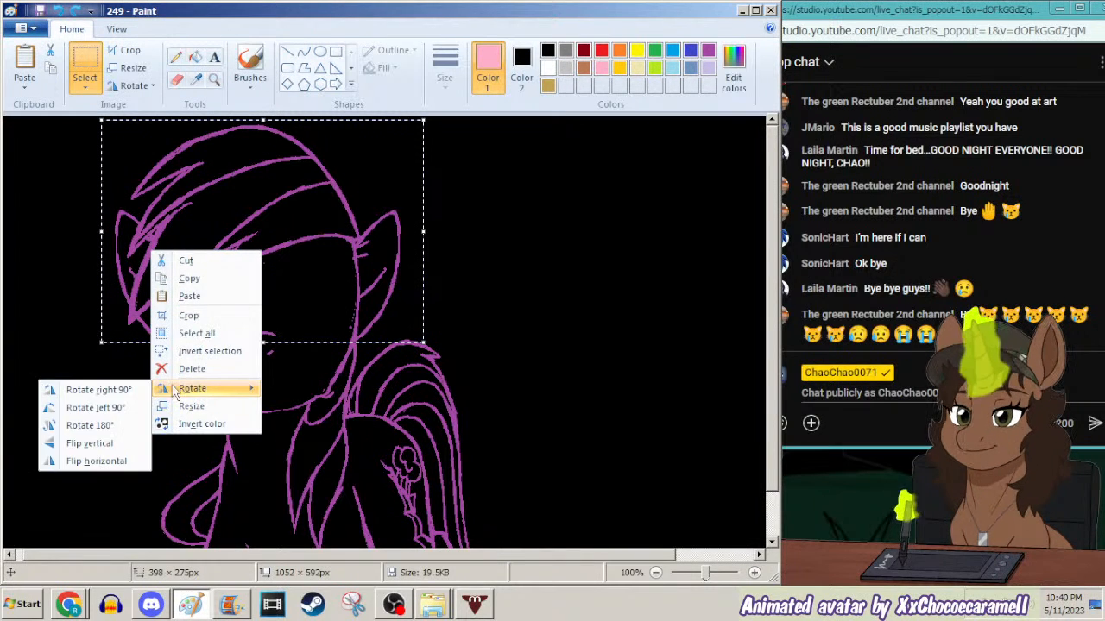
left_click(97, 461)
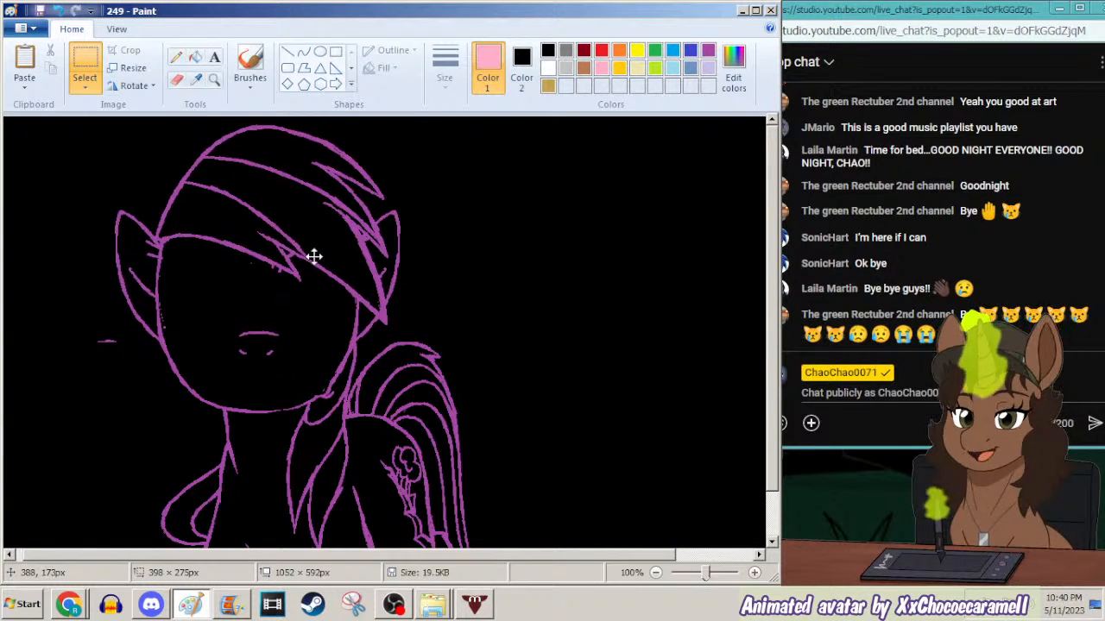
Select the pony's whole head with a free-form outline and enlarge it slightly.
left_click(606, 198)
left_click(84, 86)
left_click(78, 141)
mouse_move(71, 169)
left_mouse_down()
mouse_move(391, 90)
mouse_move(489, 259)
mouse_move(356, 347)
mouse_move(335, 385)
mouse_move(291, 413)
left_mouse_up()
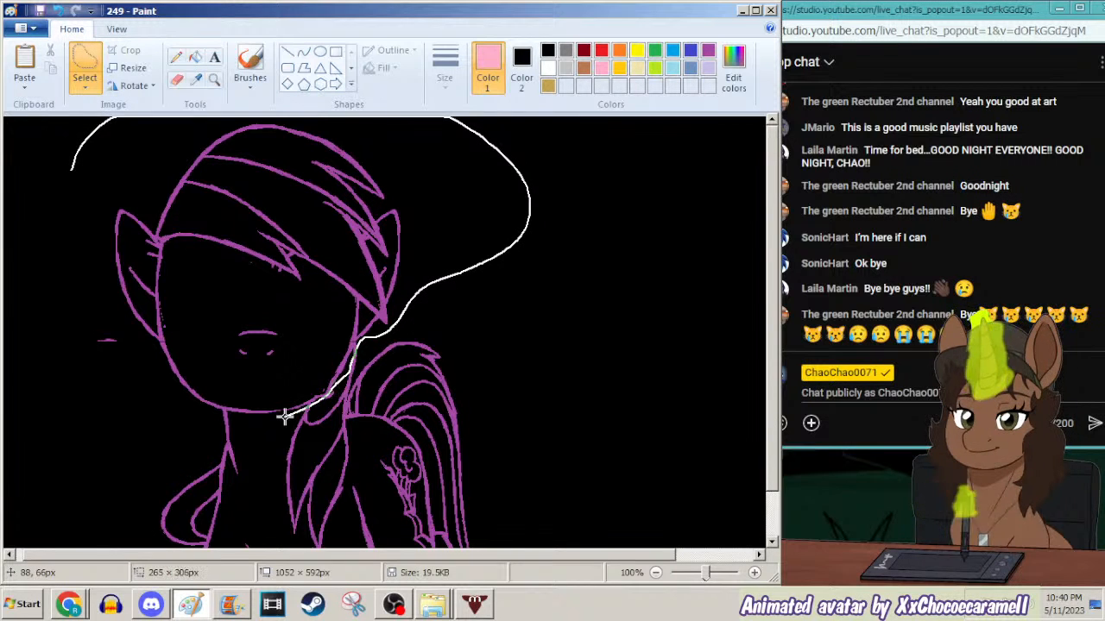
left_click_drag(178, 406, 112, 310)
left_click_drag(532, 423, 547, 437)
scroll(667, 367, "down", 1)
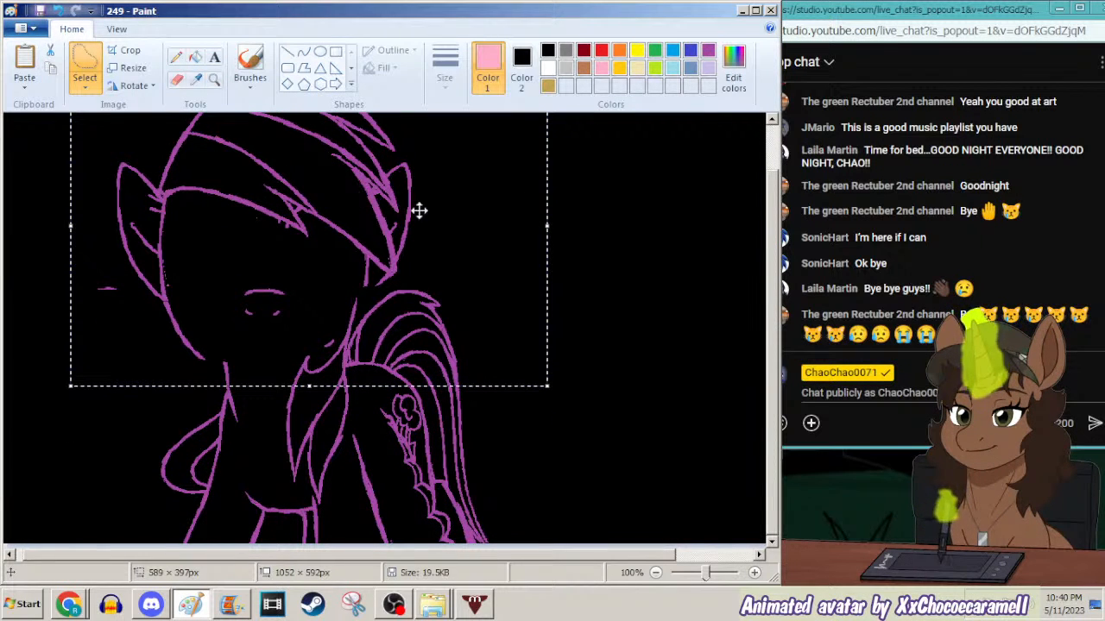
Move the enlarged, flipped head down over the body and fine-tune its position above the front legs.
left_click(1086, 321)
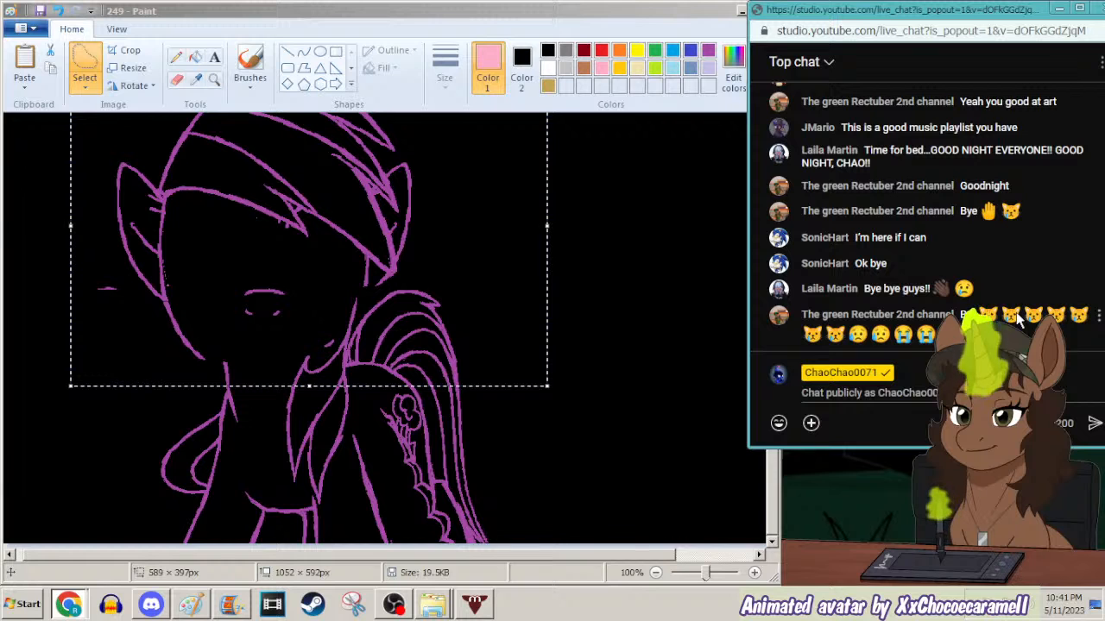
mouse_move(474, 365)
left_mouse_down()
mouse_move(407, 289)
mouse_move(409, 466)
left_mouse_up()
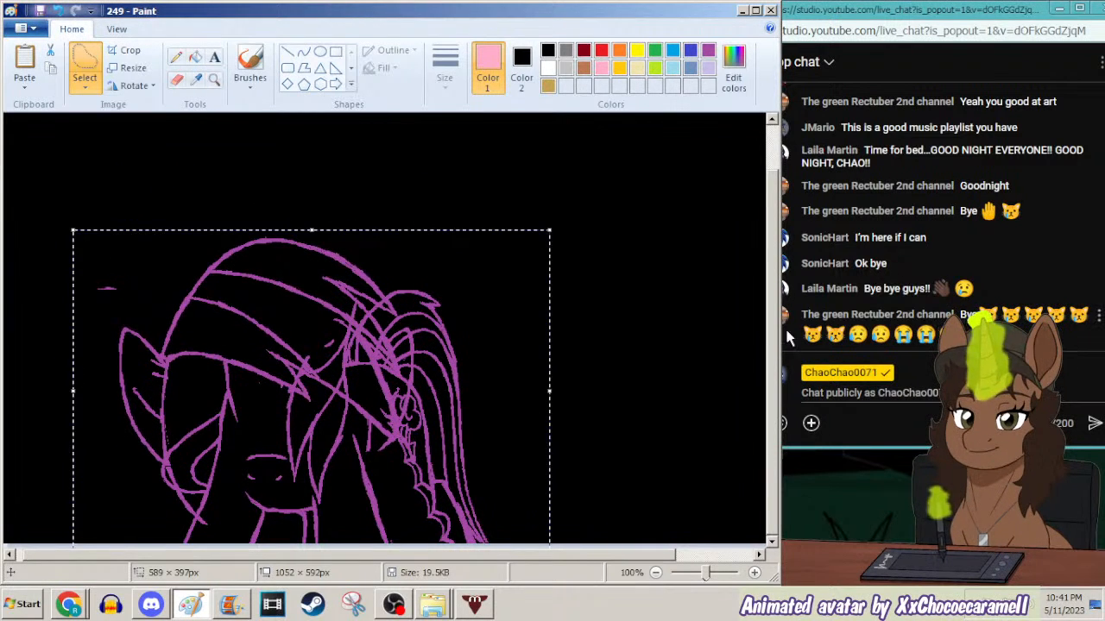
scroll(767, 281, "up", 1)
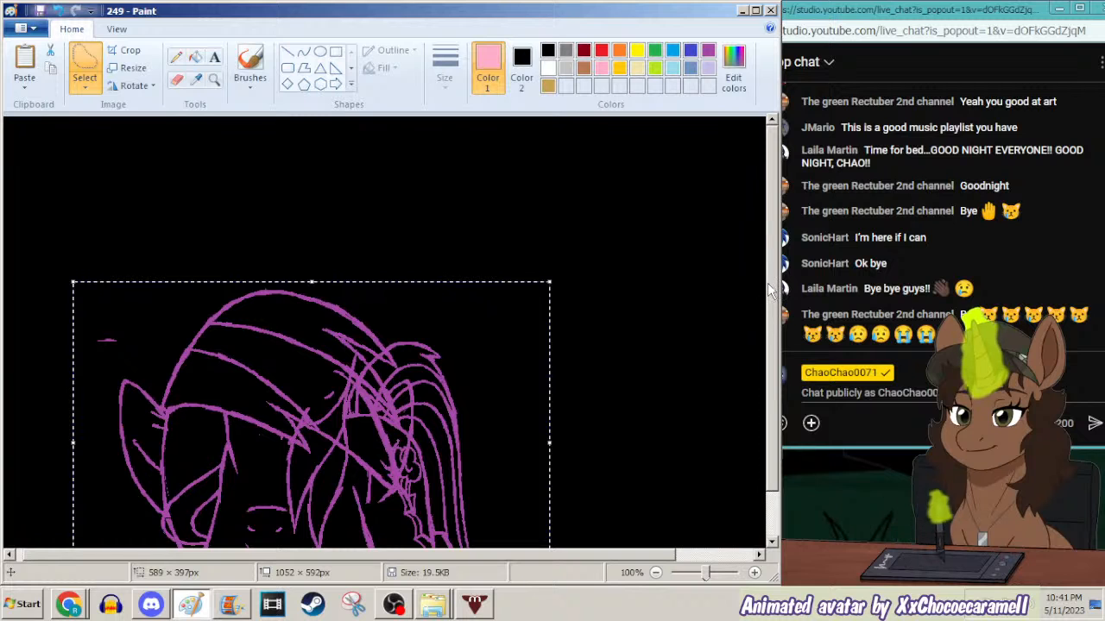
scroll(766, 282, "down", 1)
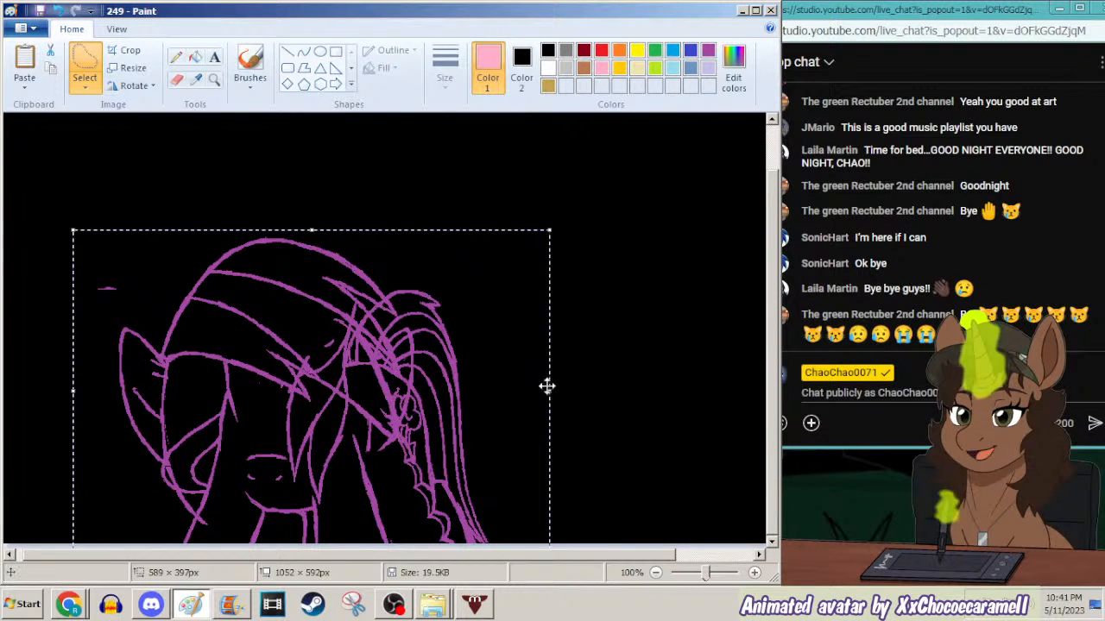
mouse_move(516, 295)
left_mouse_down()
mouse_move(527, 330)
mouse_move(525, 313)
left_mouse_up()
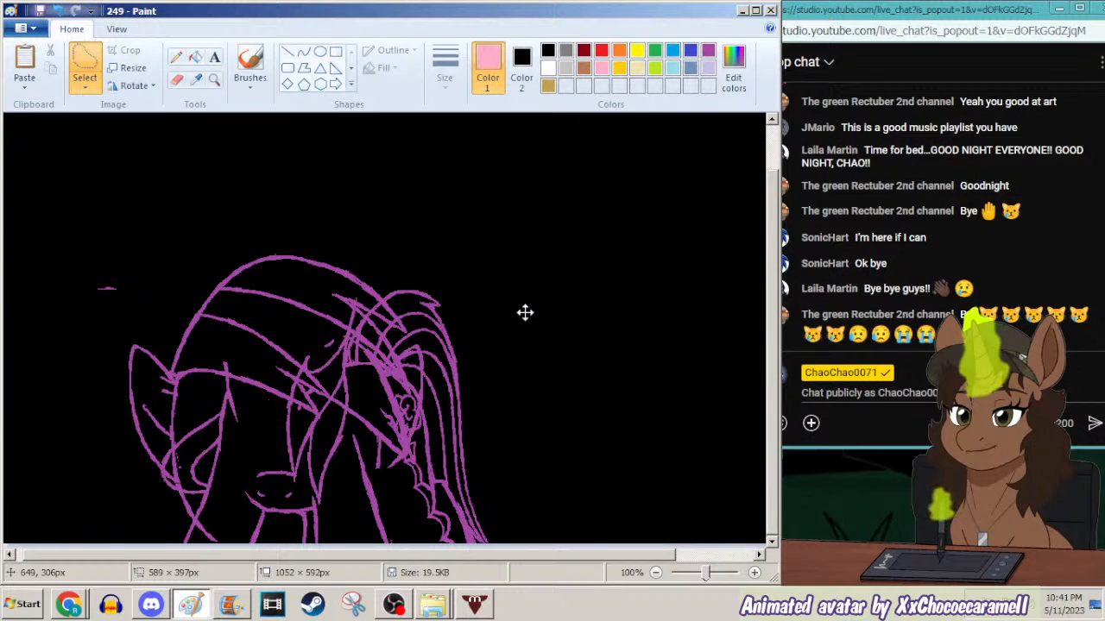
left_click_drag(524, 313, 526, 315)
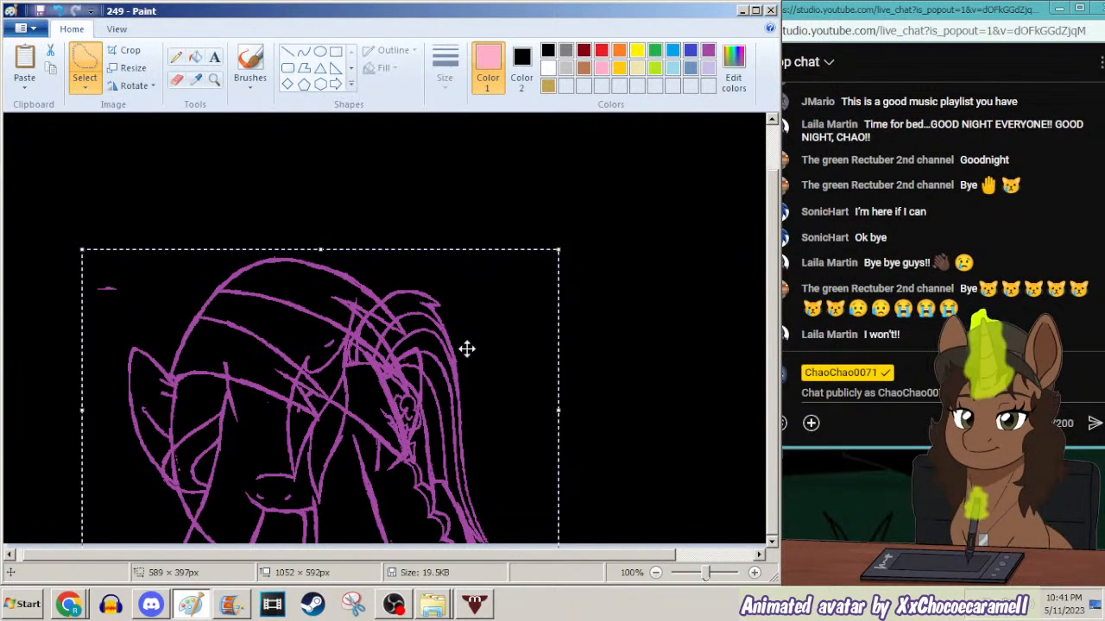
mouse_move(433, 377)
left_mouse_down()
mouse_move(417, 370)
mouse_move(431, 386)
left_mouse_up()
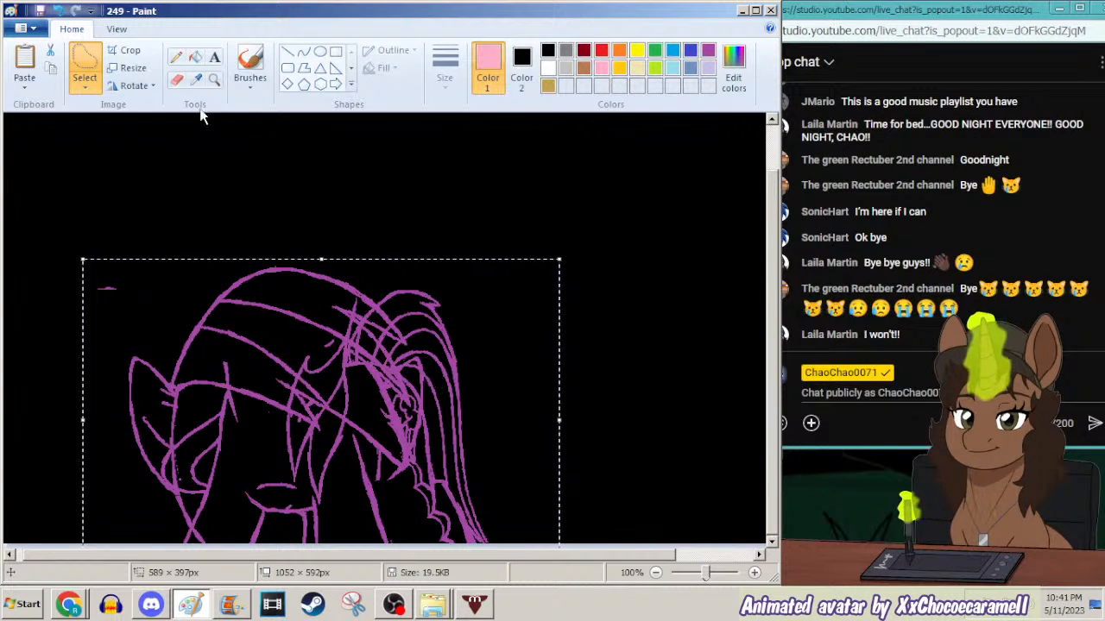
Sketch the lowered head's fringe outline in light pink with the Pencil, checking the reference frame in Movie Maker.
left_click(176, 57)
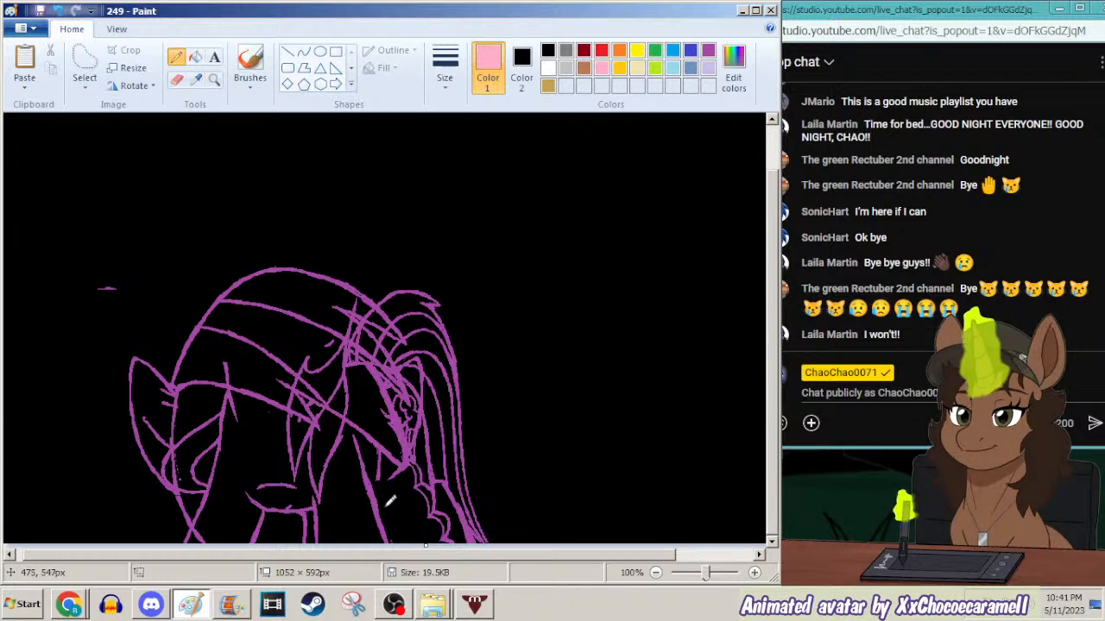
left_click_drag(380, 522, 300, 438)
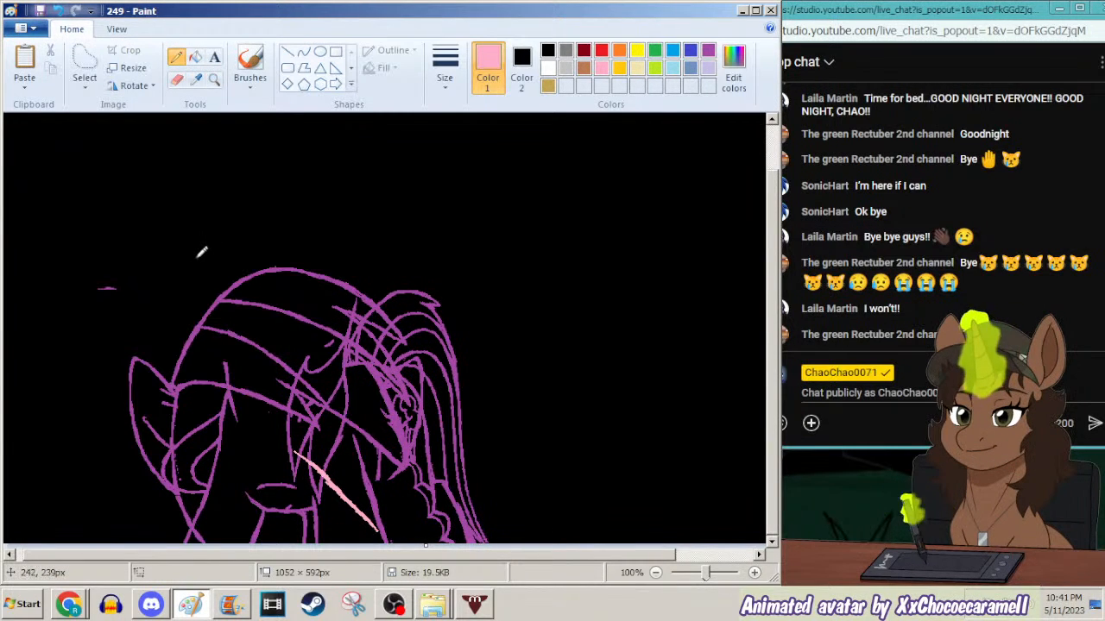
left_click(231, 604)
left_click(231, 605)
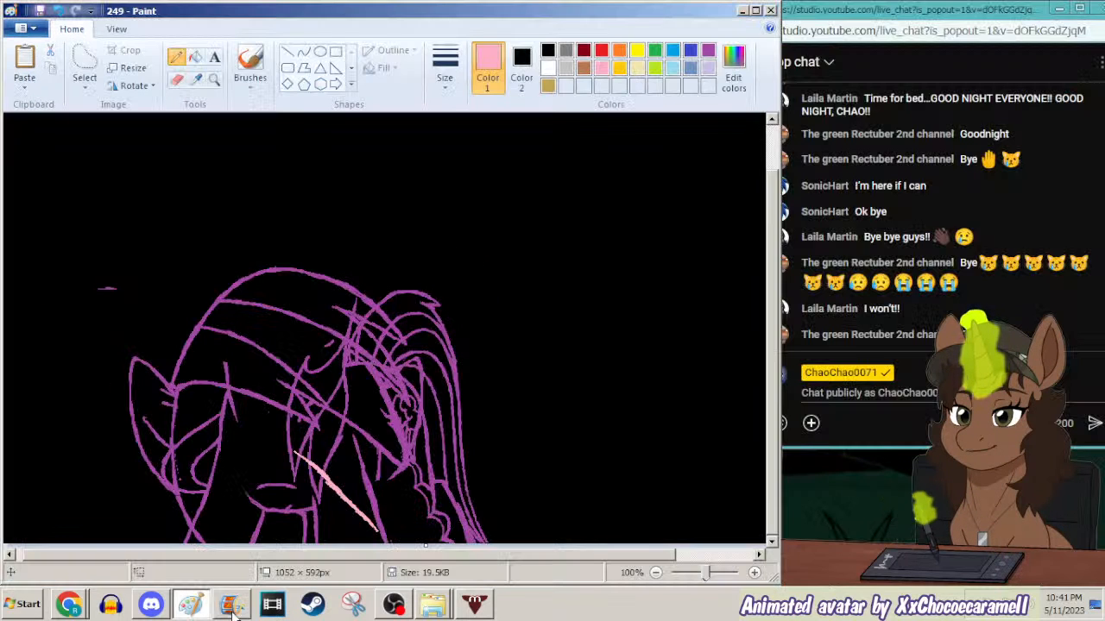
mouse_move(259, 435)
left_mouse_down()
mouse_move(313, 501)
mouse_move(423, 541)
left_mouse_up()
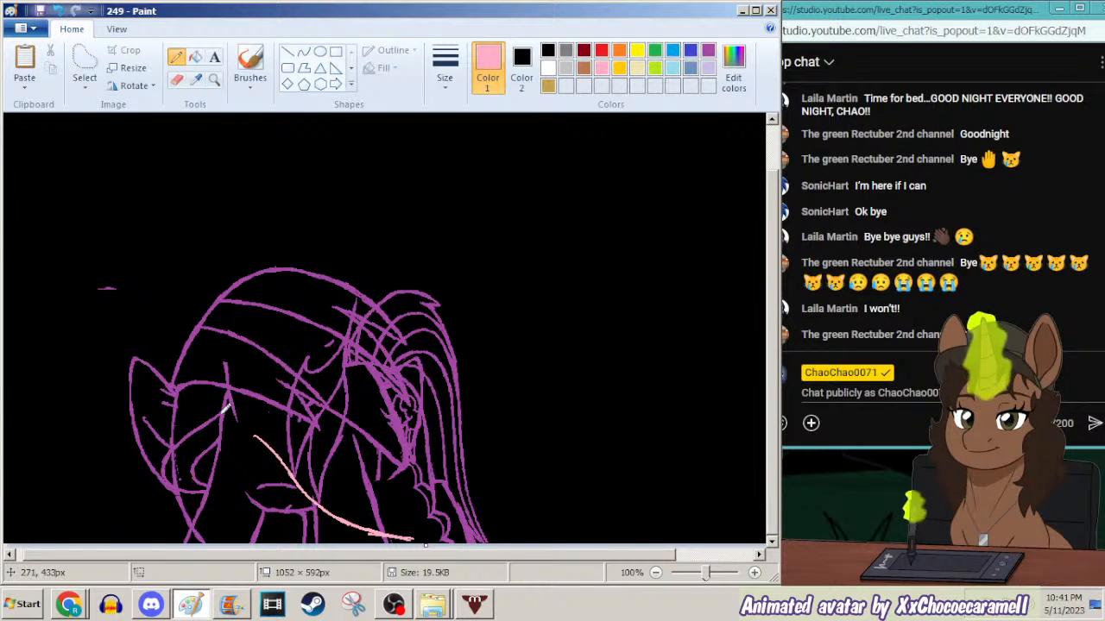
mouse_move(176, 390)
left_mouse_down()
mouse_move(240, 421)
mouse_move(288, 479)
left_mouse_up()
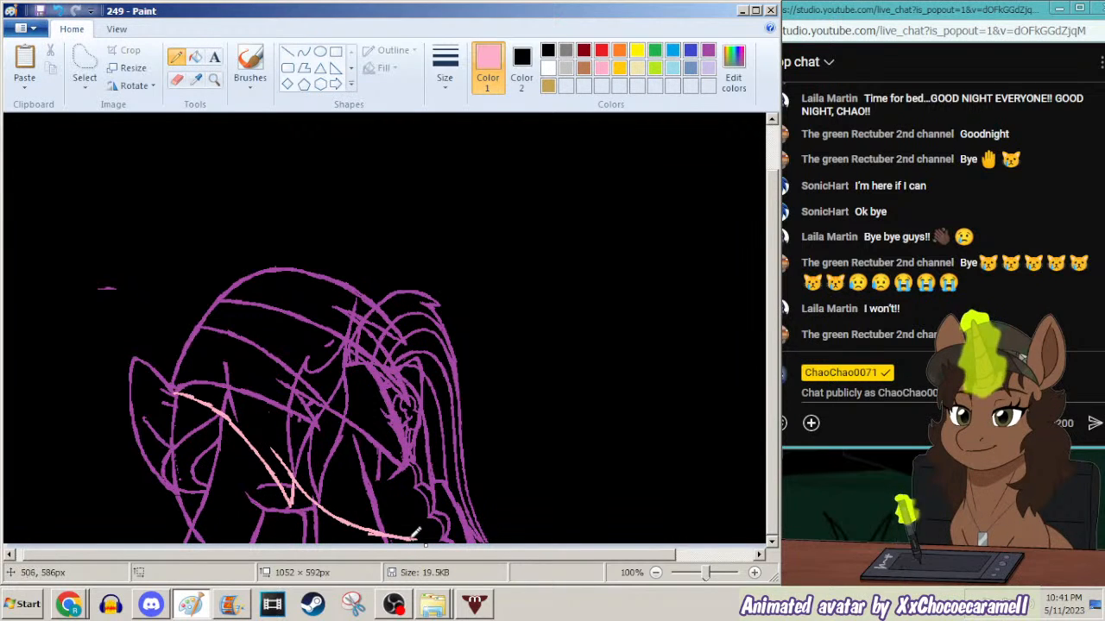
mouse_move(406, 531)
left_mouse_down()
mouse_move(398, 435)
mouse_move(357, 436)
mouse_move(389, 483)
mouse_move(383, 400)
left_mouse_up()
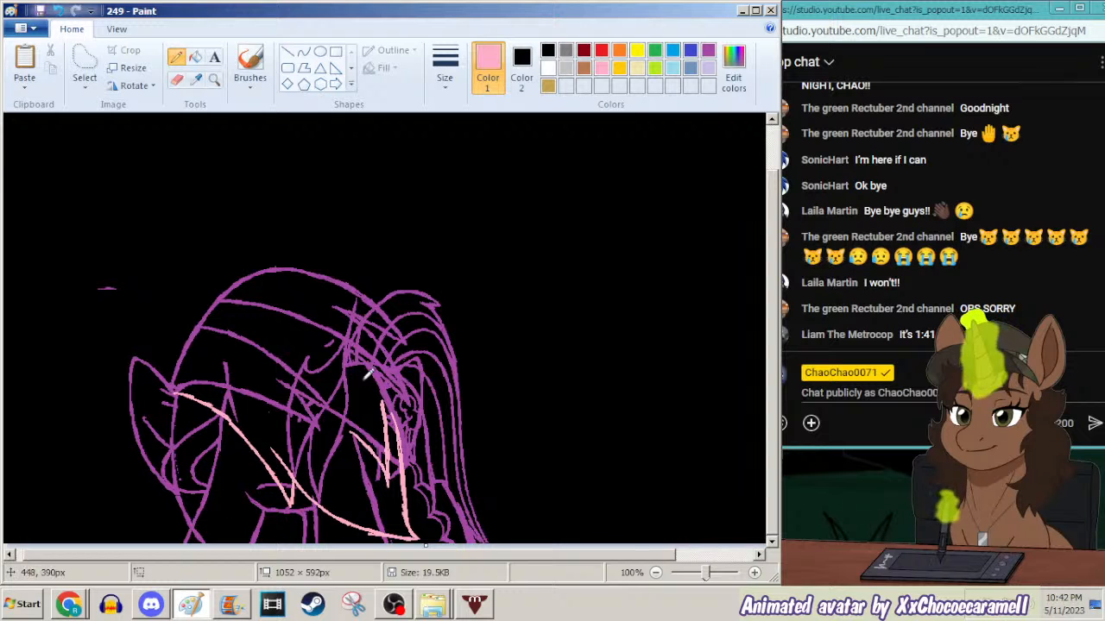
key("ctrl+z")
Draw the light pink arc over the top of the hair and add the inner strands of the mane.
mouse_move(348, 364)
left_mouse_down()
mouse_move(399, 410)
mouse_move(368, 333)
mouse_move(336, 298)
mouse_move(298, 291)
mouse_move(223, 319)
mouse_move(192, 360)
left_mouse_up()
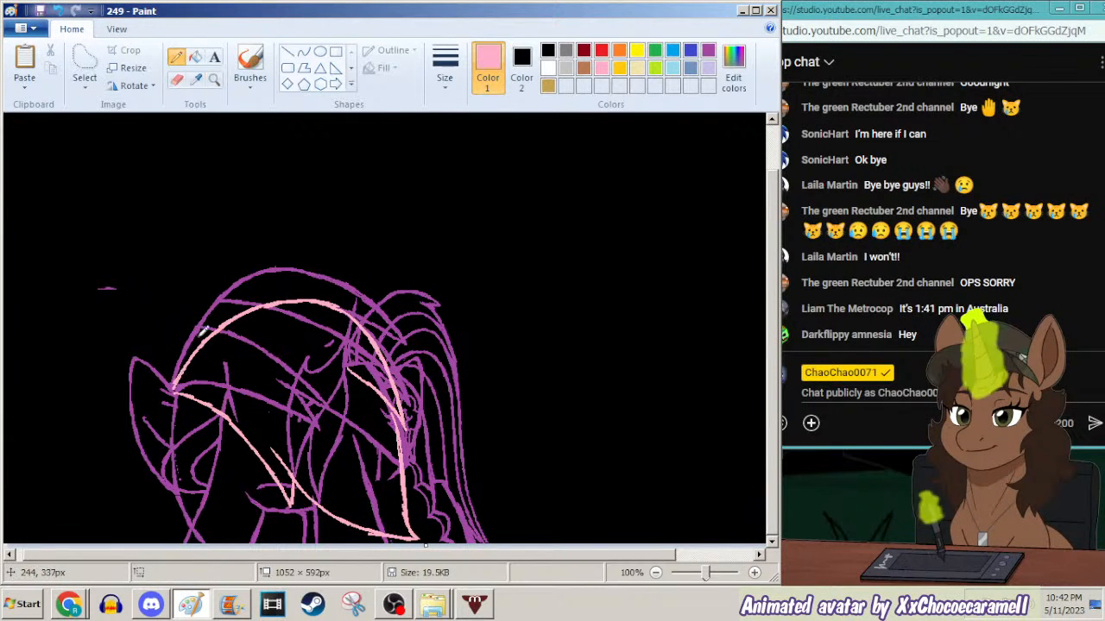
left_click_drag(374, 381, 397, 466)
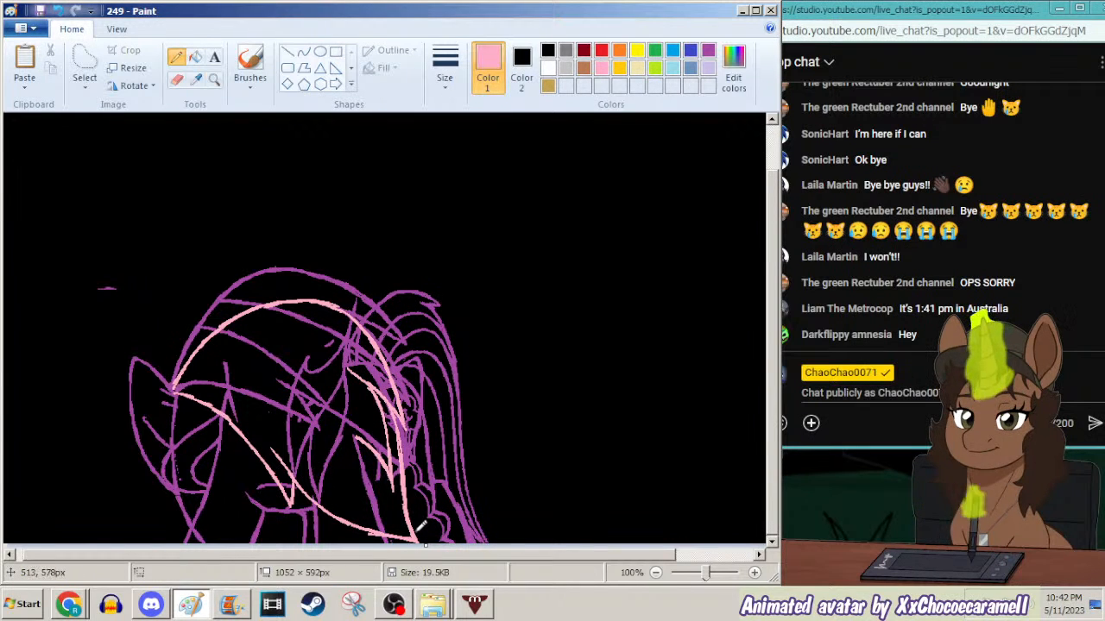
left_click_drag(356, 518, 421, 537)
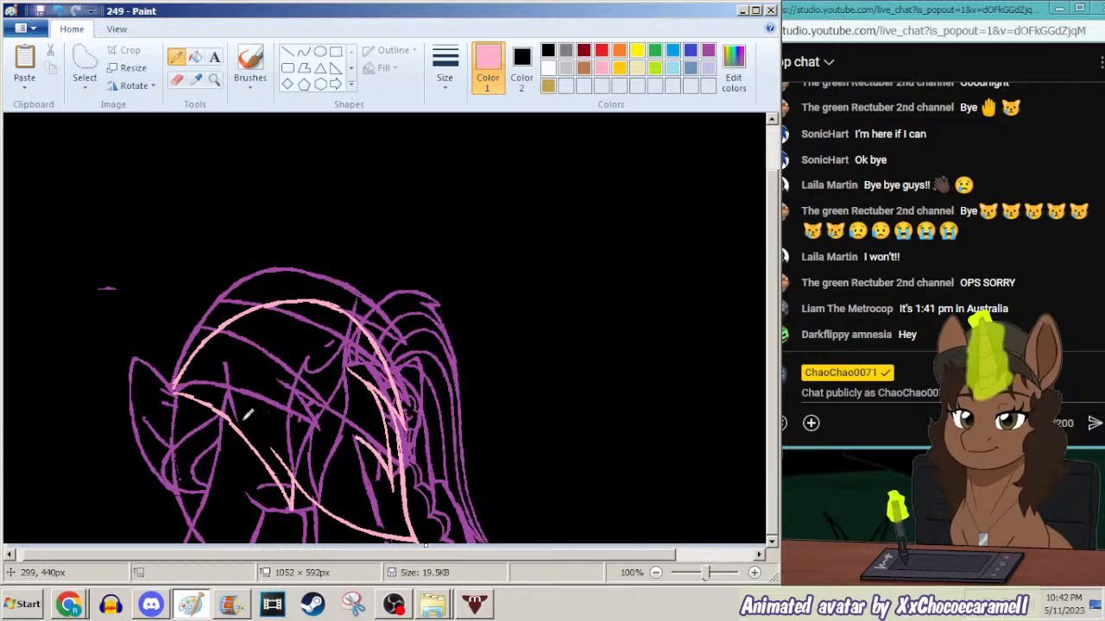
left_click_drag(363, 439, 243, 312)
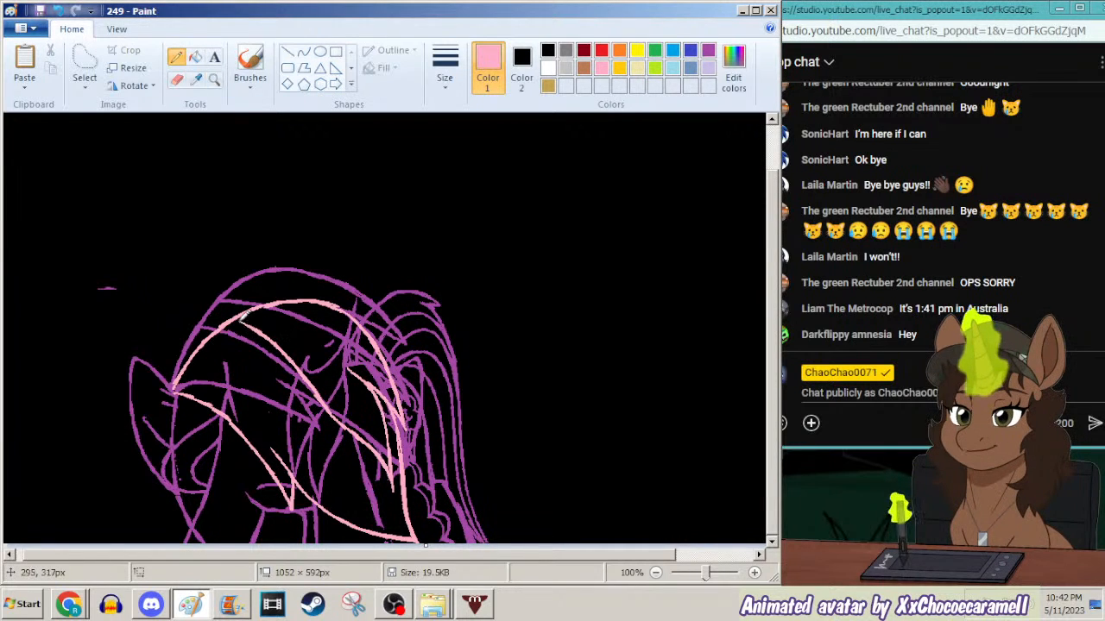
mouse_move(313, 487)
left_mouse_down()
mouse_move(247, 376)
mouse_move(207, 346)
left_mouse_up()
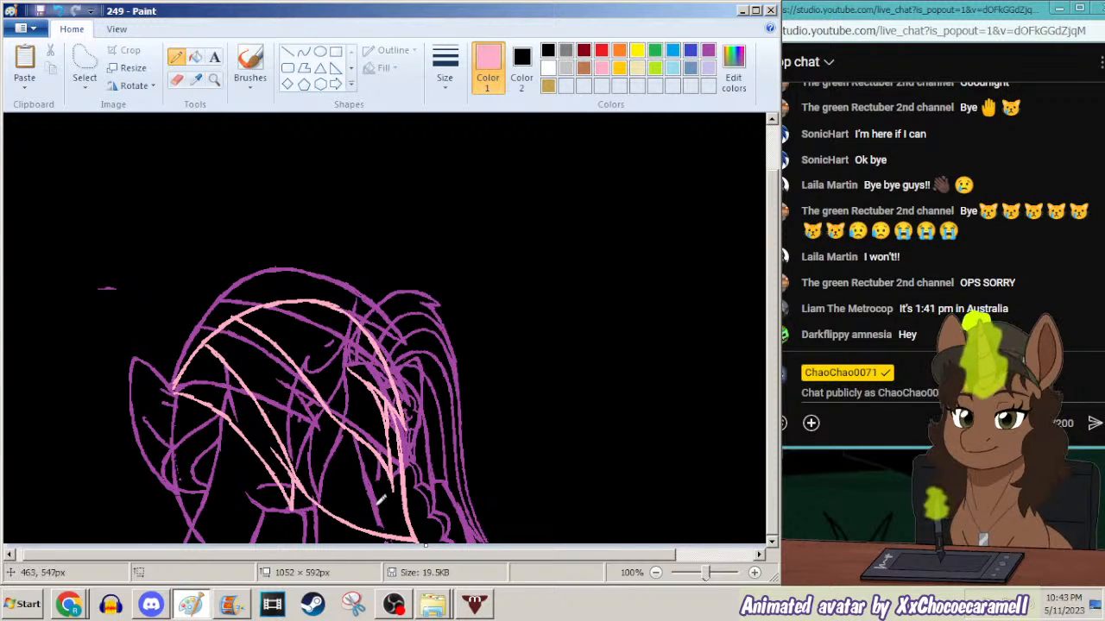
Check the reference frame in Movie Maker and draw the light pink cheek curve below the ear.
left_click(236, 602)
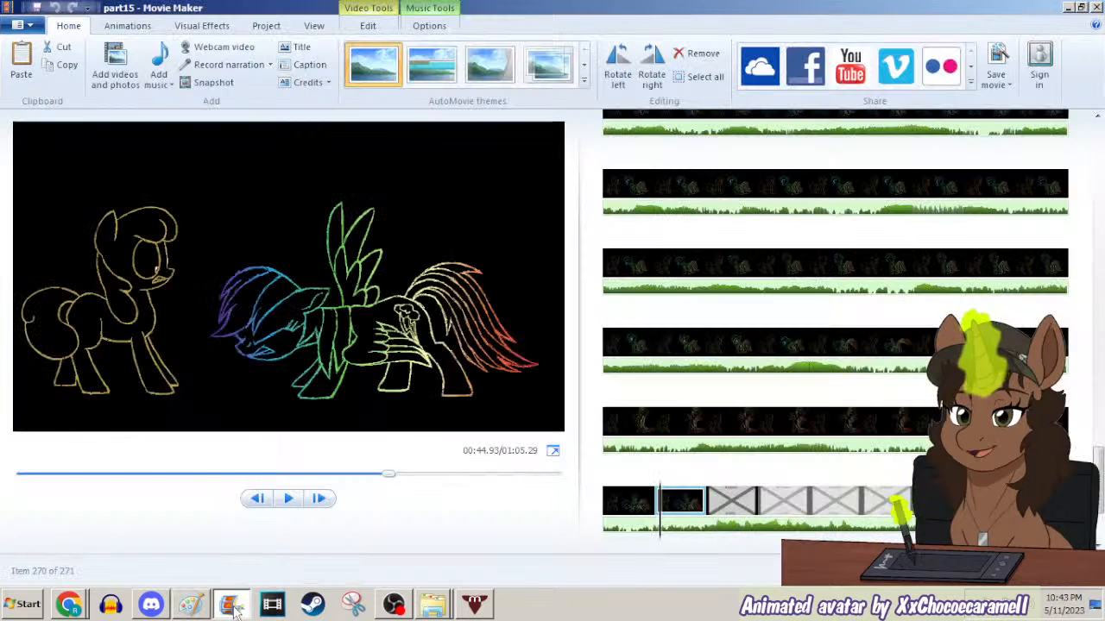
left_click(231, 607)
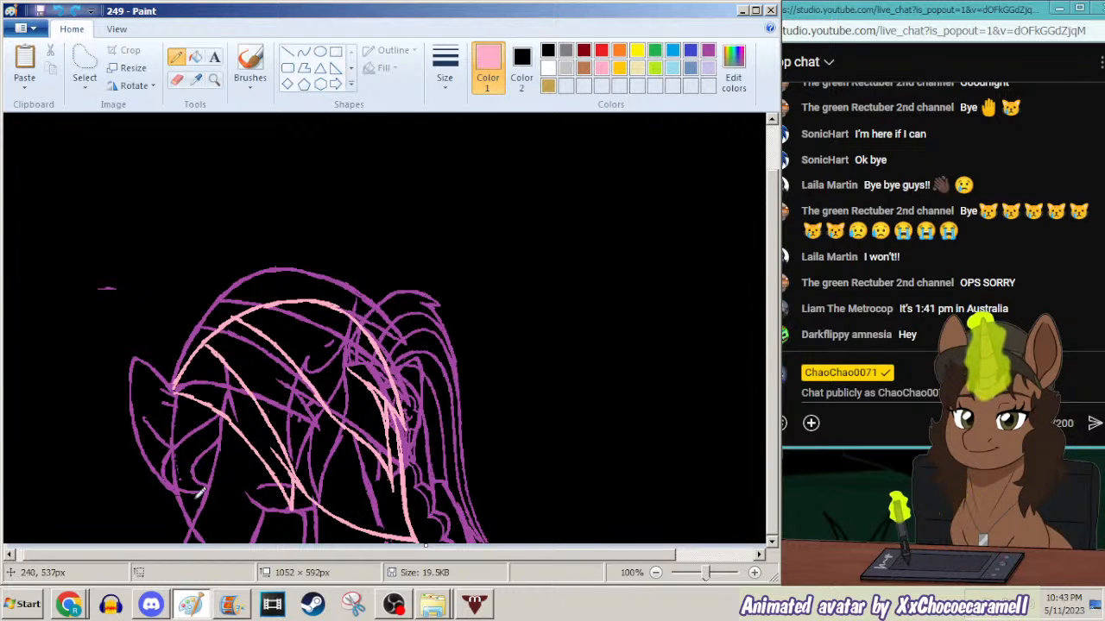
mouse_move(181, 486)
left_mouse_down()
mouse_move(185, 514)
mouse_move(231, 539)
left_mouse_up()
key("ctrl+z")
key("ctrl+z")
mouse_move(177, 466)
left_mouse_down()
mouse_move(189, 518)
mouse_move(216, 536)
left_mouse_up()
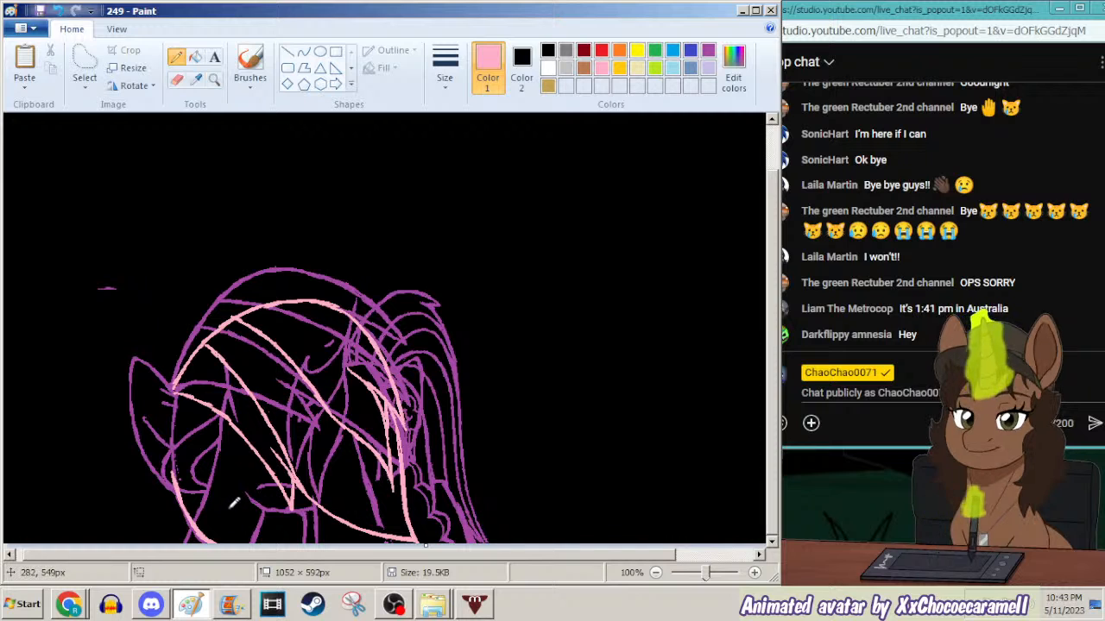
Draw the closed eye lines with lashes in light pink below the fringe, and try out an ear outline.
left_click_drag(225, 501, 287, 523)
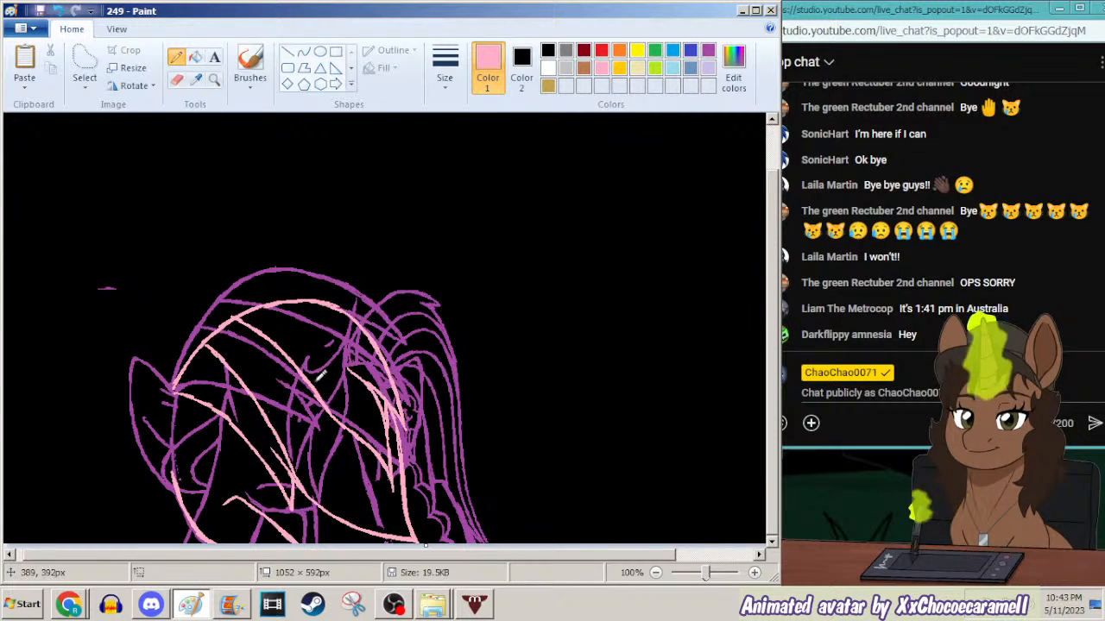
key("ctrl+z")
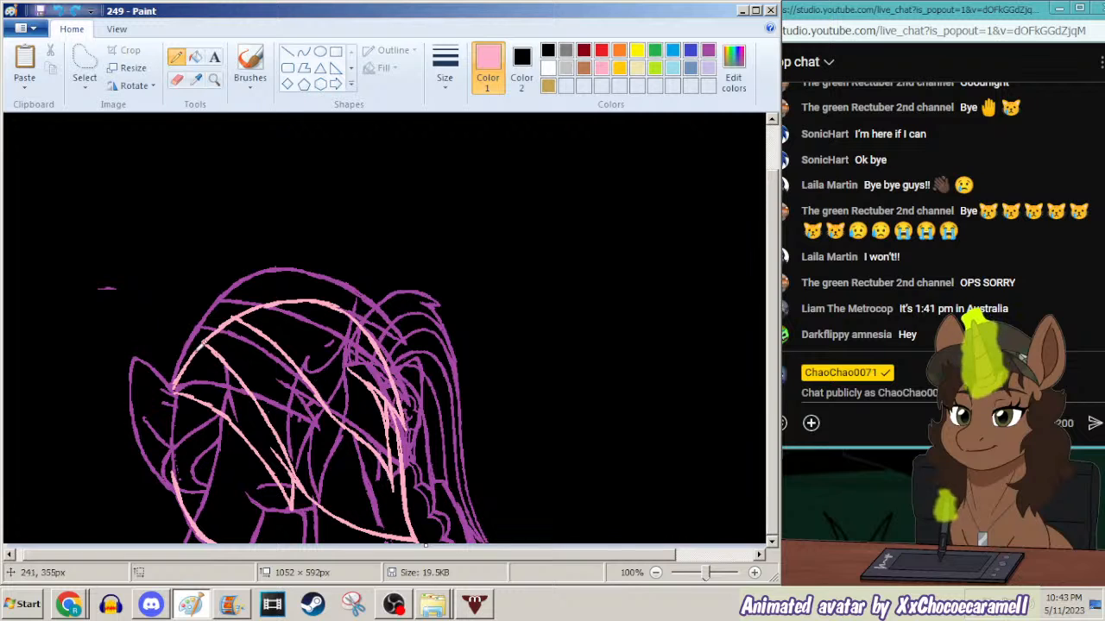
mouse_move(224, 484)
left_mouse_down()
mouse_move(244, 480)
mouse_move(318, 524)
left_mouse_up()
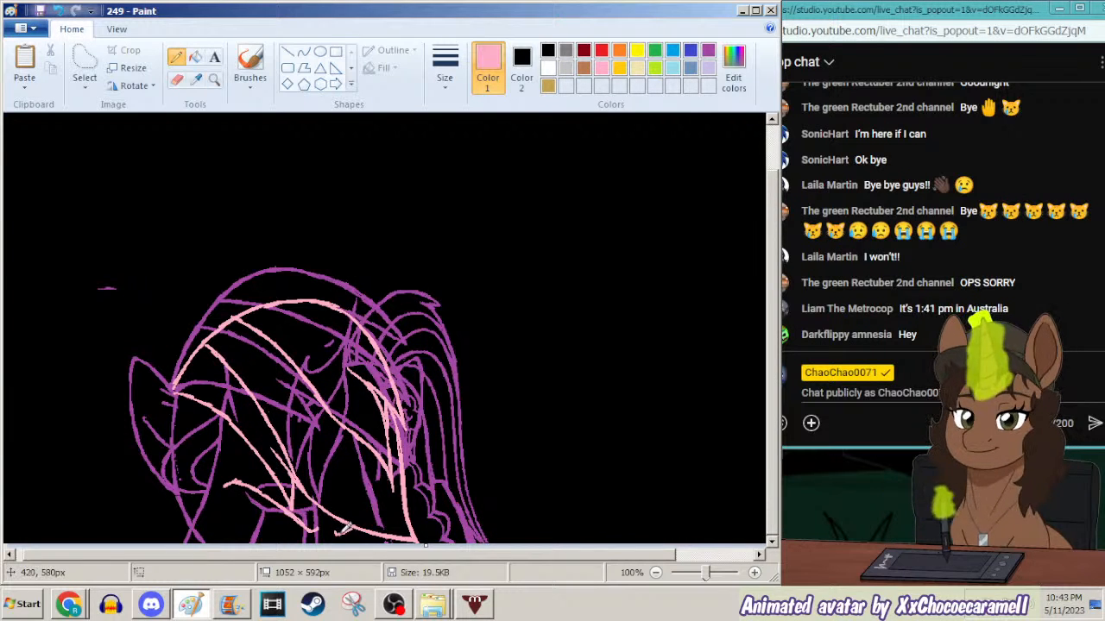
mouse_move(206, 468)
left_mouse_down()
mouse_move(224, 486)
mouse_move(228, 473)
left_mouse_up()
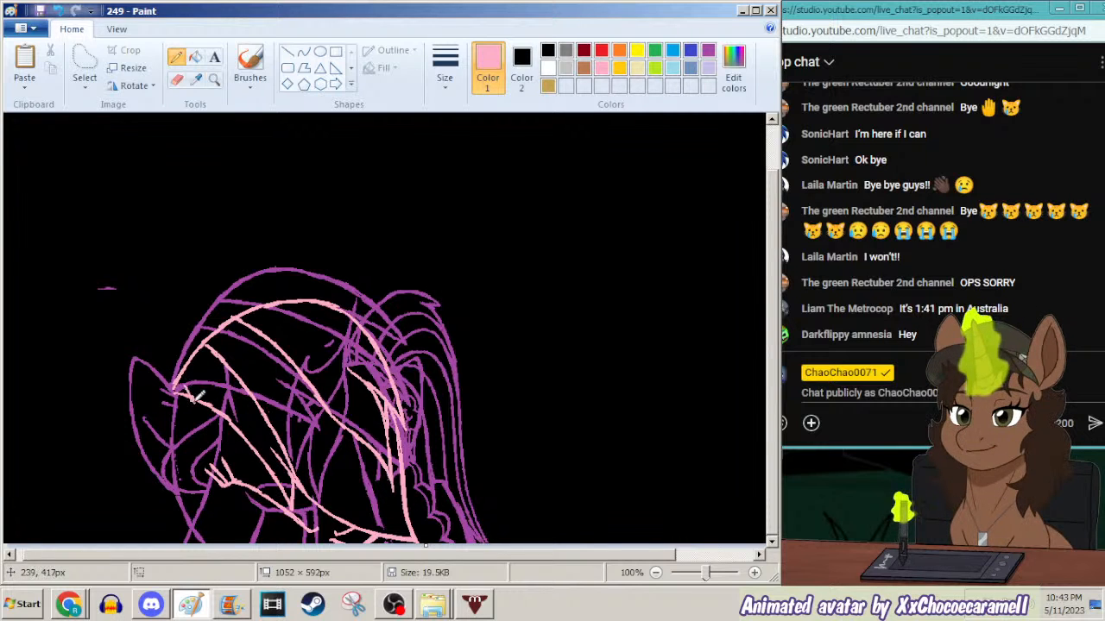
mouse_move(152, 336)
left_mouse_down()
mouse_move(143, 442)
mouse_move(173, 462)
left_mouse_up()
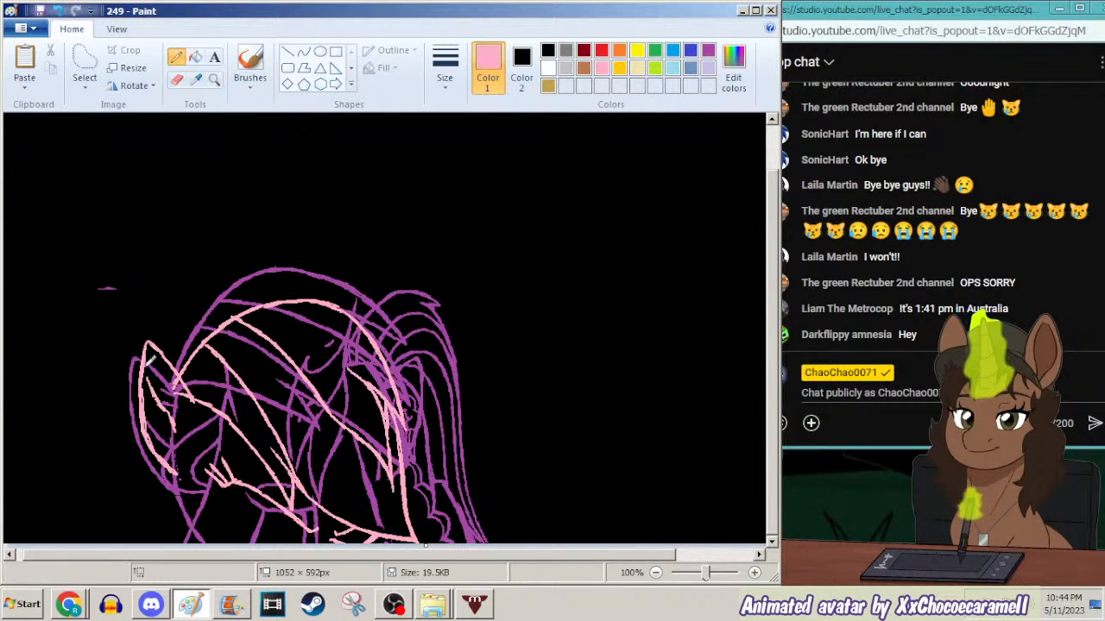
key("ctrl+z")
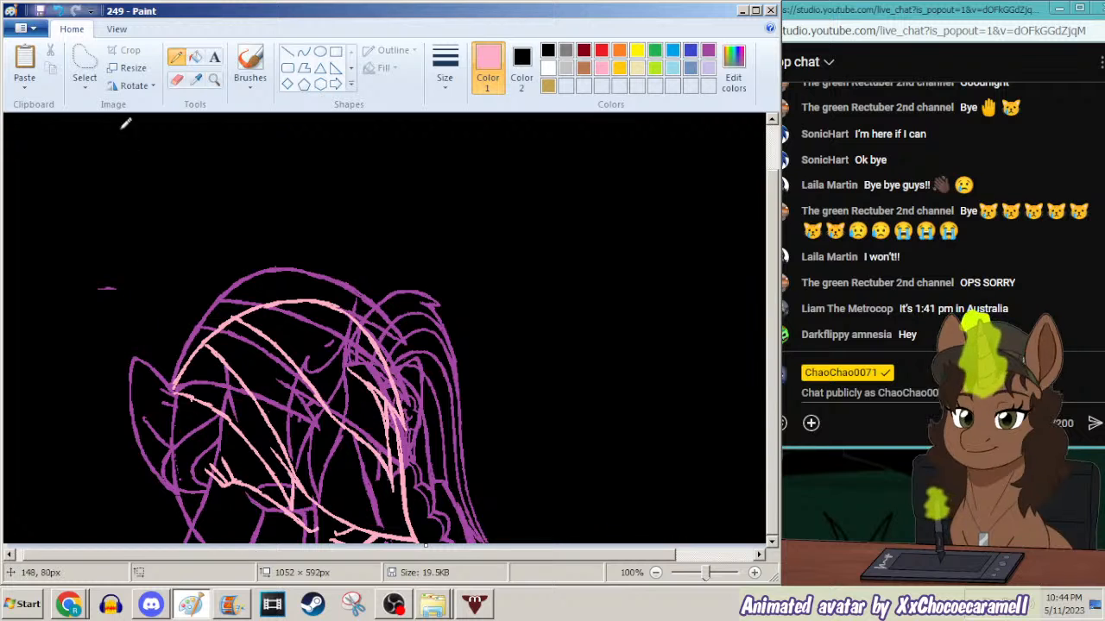
Draw the light pink ear outline with its inner lines and the head line below it, checking the reference frame in Movie Maker.
left_click(85, 65)
mouse_move(233, 448)
left_mouse_down()
mouse_move(217, 496)
mouse_move(332, 542)
mouse_move(354, 540)
mouse_move(287, 503)
mouse_move(255, 466)
mouse_move(296, 464)
mouse_move(298, 483)
left_mouse_up()
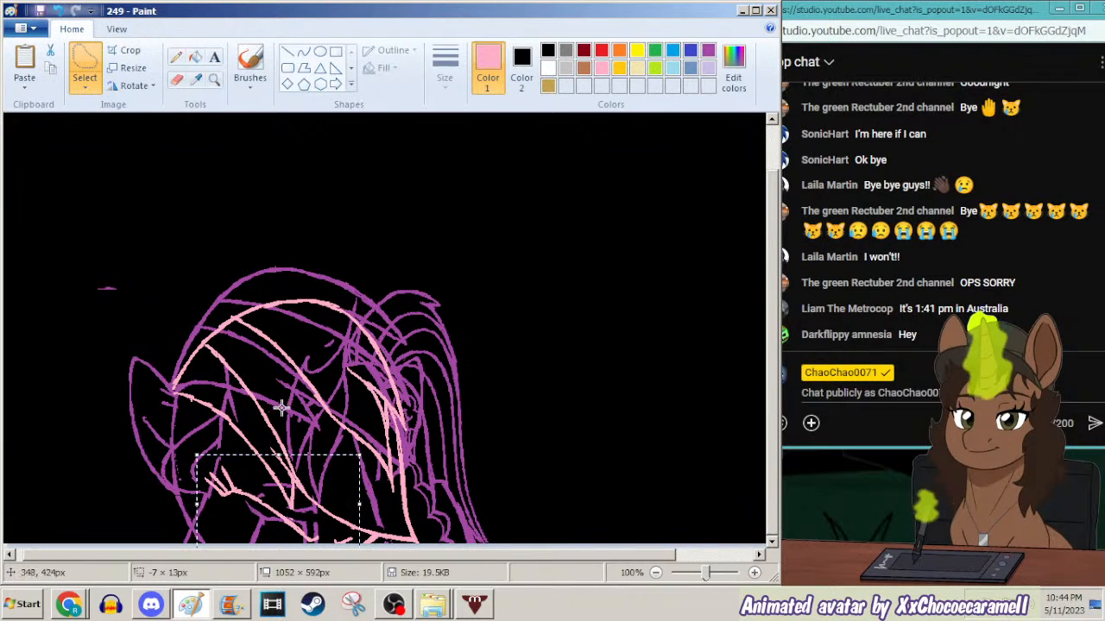
left_click(176, 56)
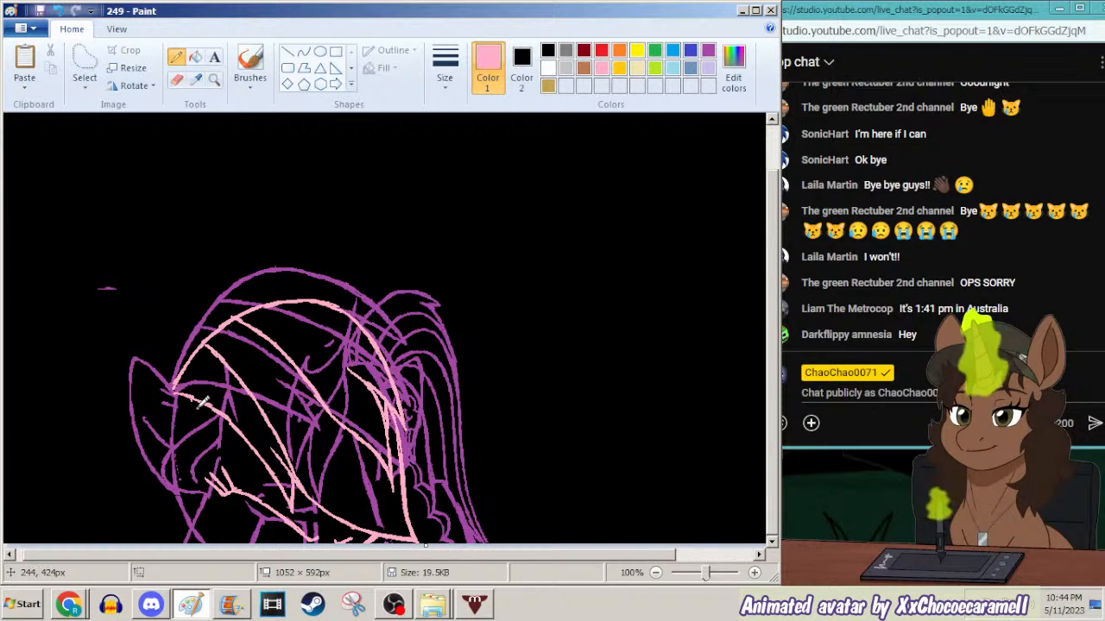
mouse_move(140, 342)
left_mouse_down()
mouse_move(131, 410)
mouse_move(180, 473)
left_mouse_up()
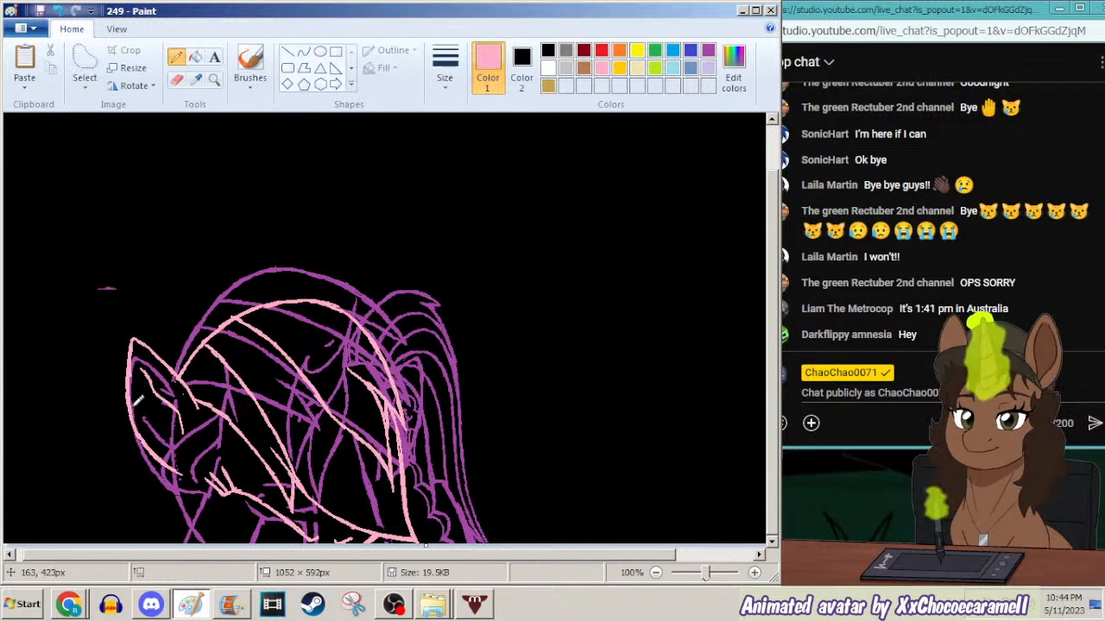
left_click(228, 604)
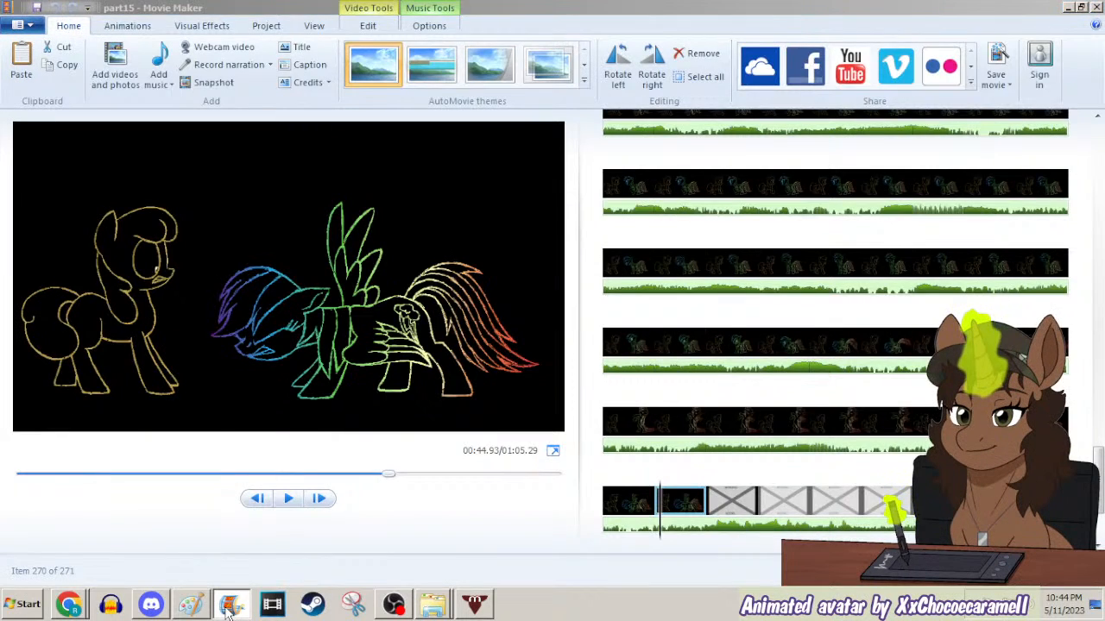
left_click(202, 597)
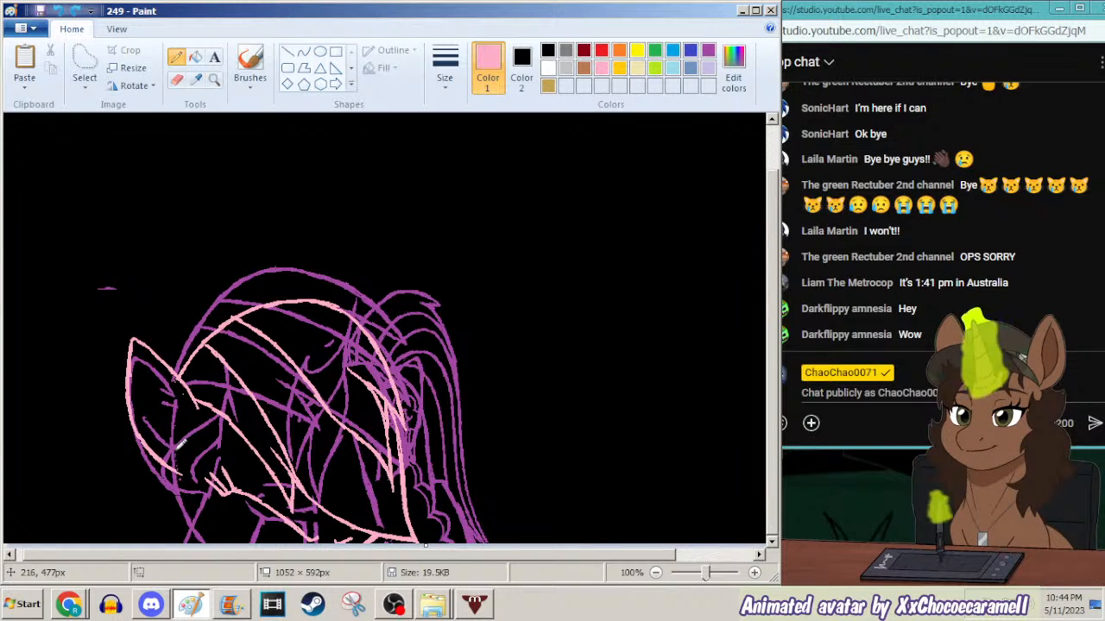
left_click_drag(176, 452, 141, 387)
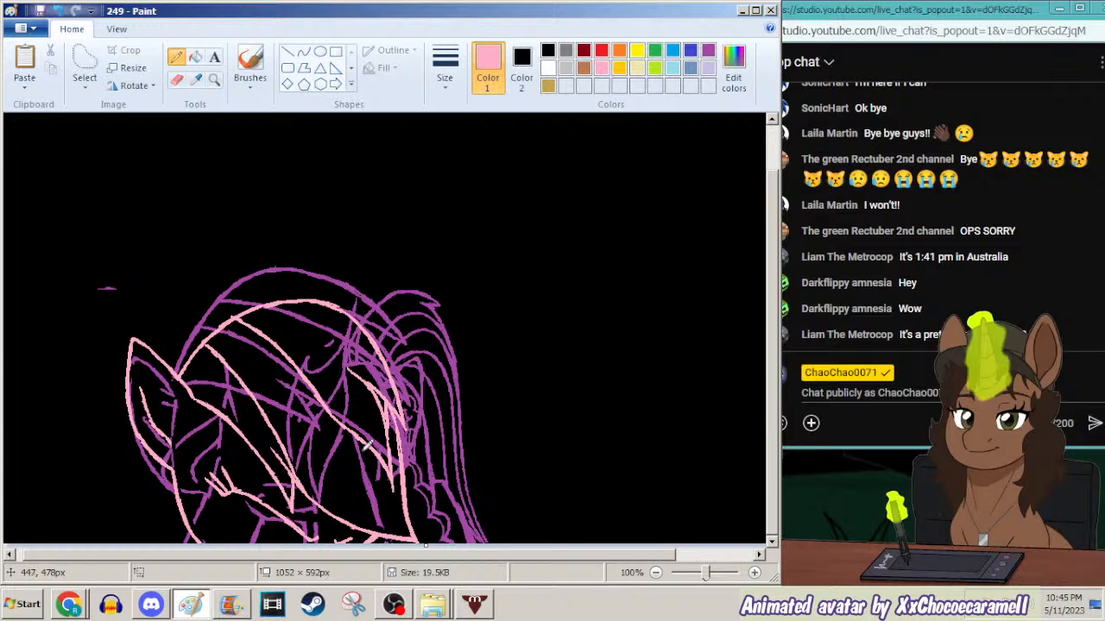
Check the reference frame in Movie Maker and draw the scalloped lower edge of the hanging hair in light pink.
left_click(230, 607)
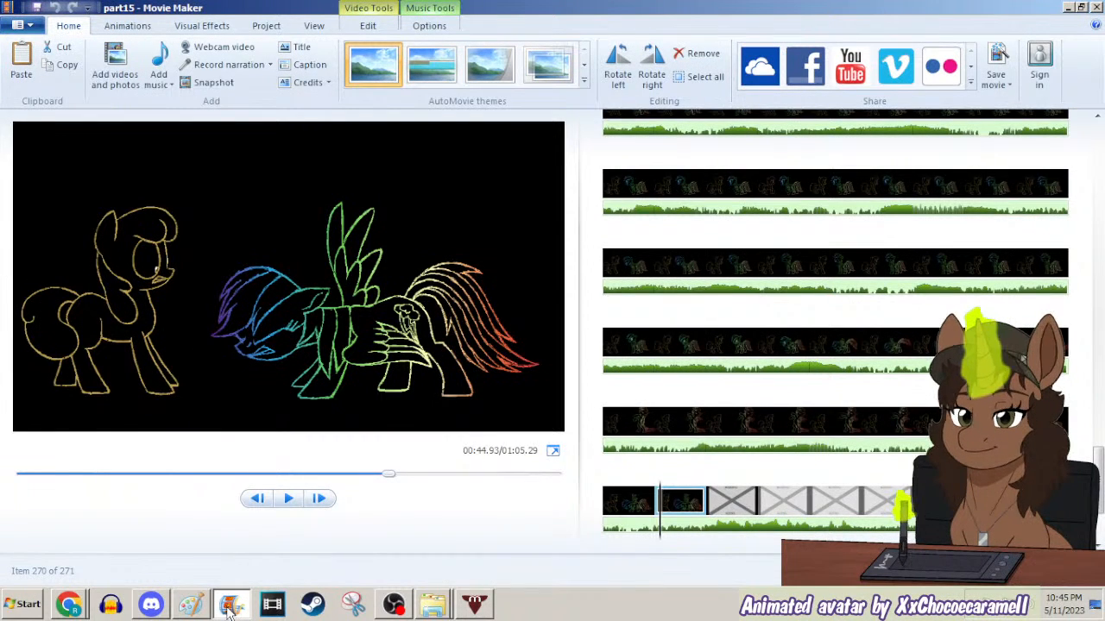
left_click(230, 607)
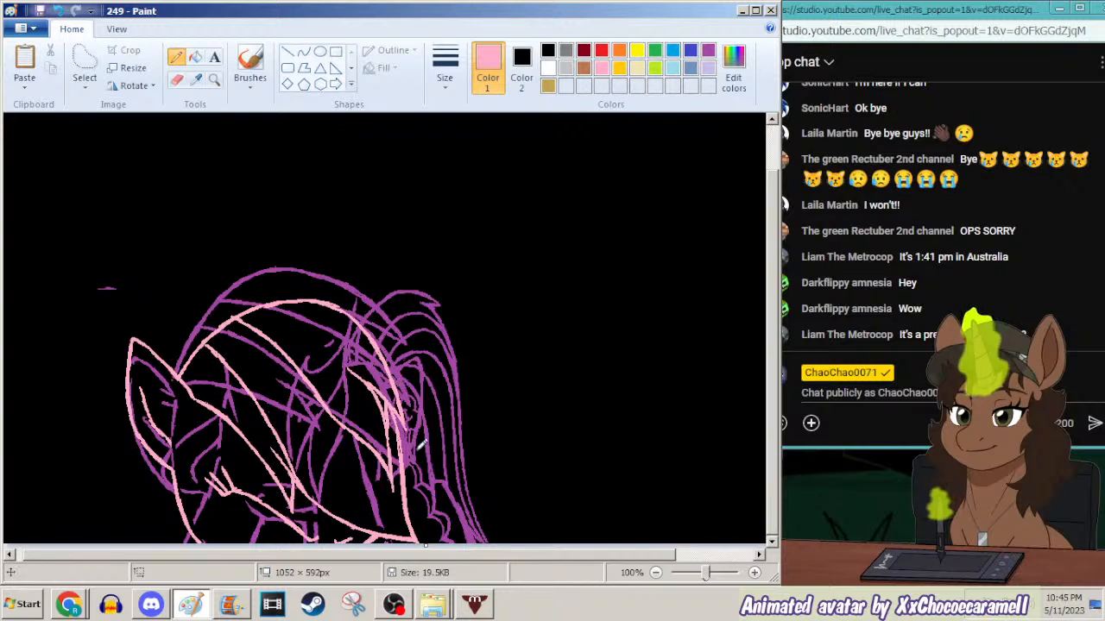
left_click(230, 606)
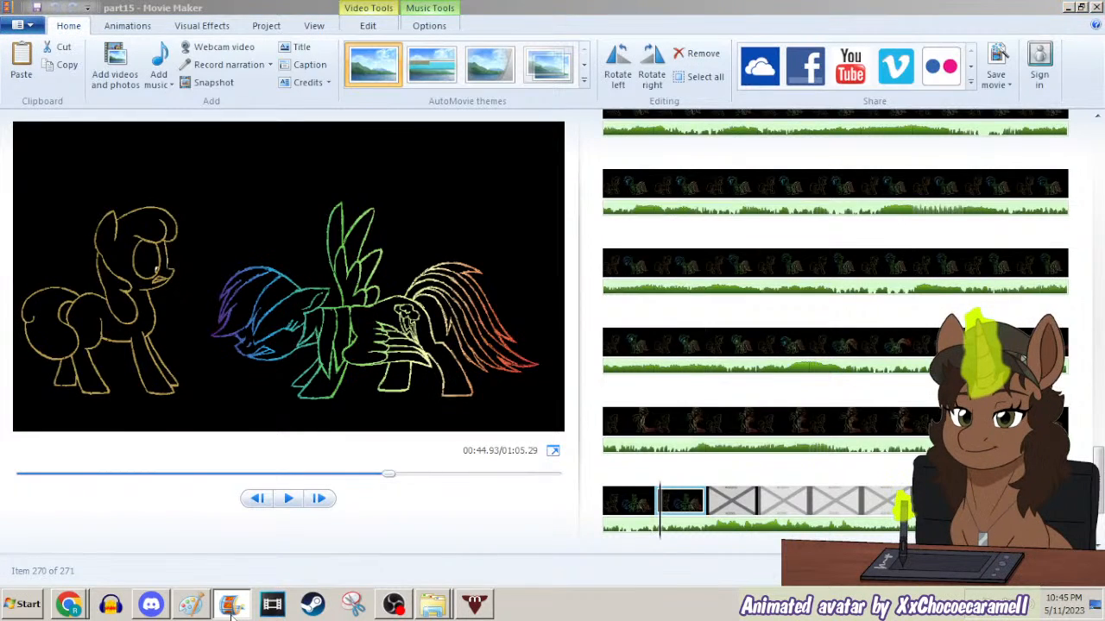
left_click(230, 606)
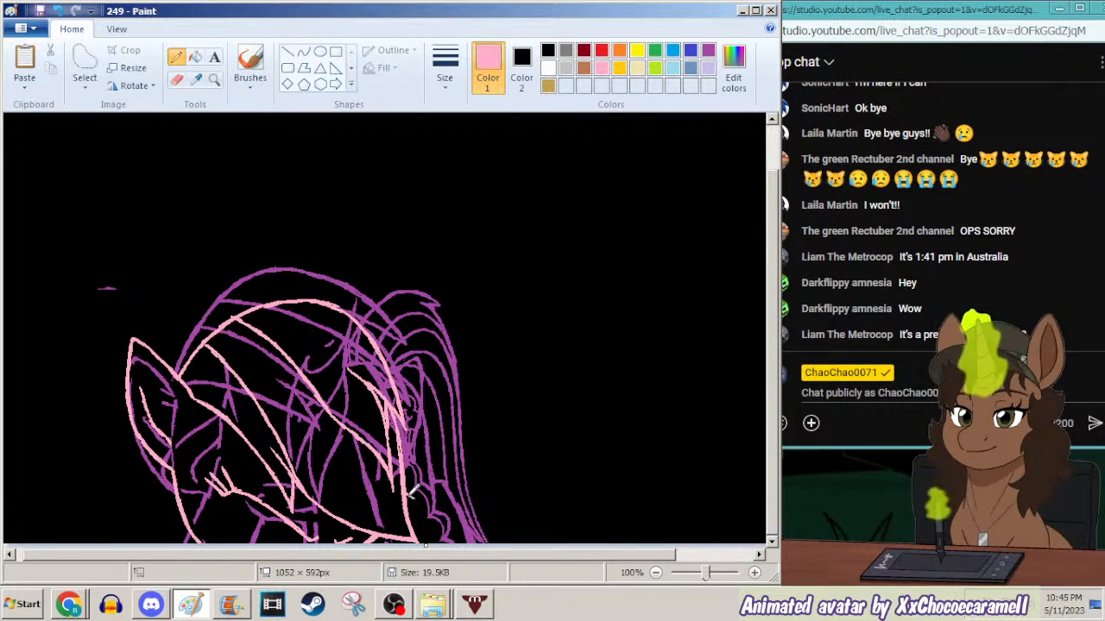
mouse_move(466, 537)
left_mouse_down()
mouse_move(522, 486)
mouse_move(494, 478)
mouse_move(497, 456)
mouse_move(450, 445)
left_mouse_up()
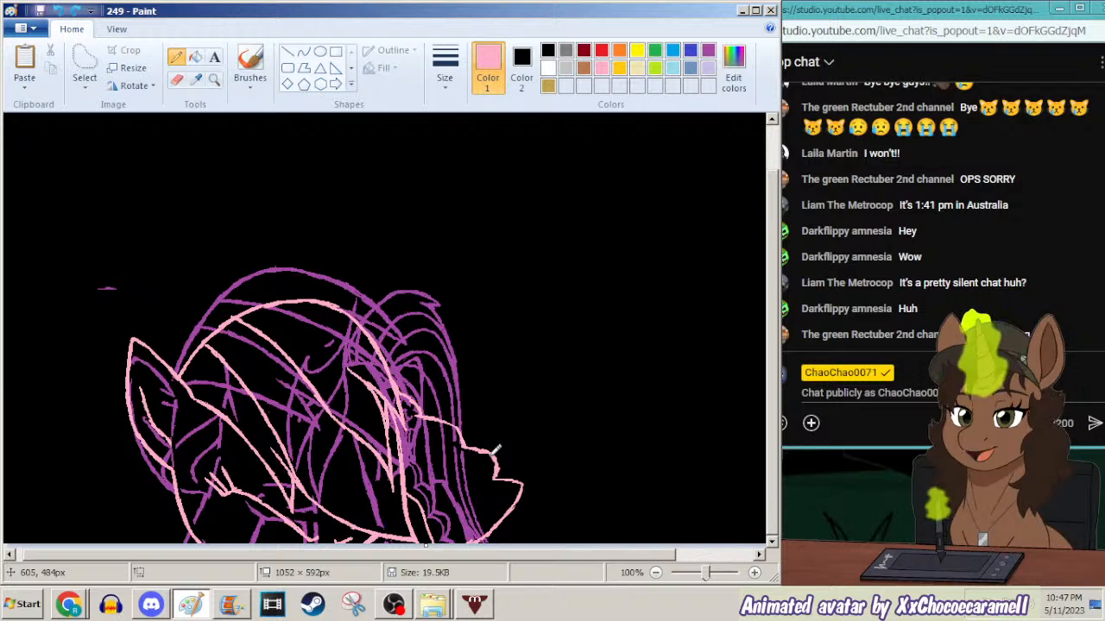
mouse_move(518, 498)
left_mouse_down()
mouse_move(485, 484)
mouse_move(483, 462)
mouse_move(410, 398)
left_mouse_up()
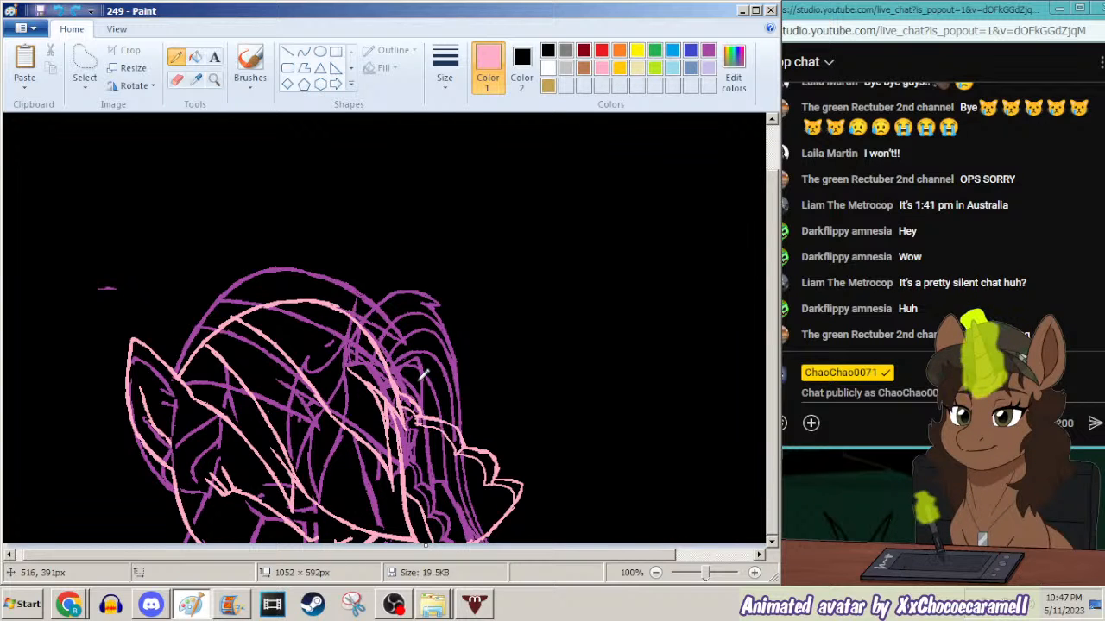
Erase the upper part of the scalloped hair edge with a thicker black Pencil and redraw it with a thin light pink line.
left_click(444, 69)
left_click(429, 217)
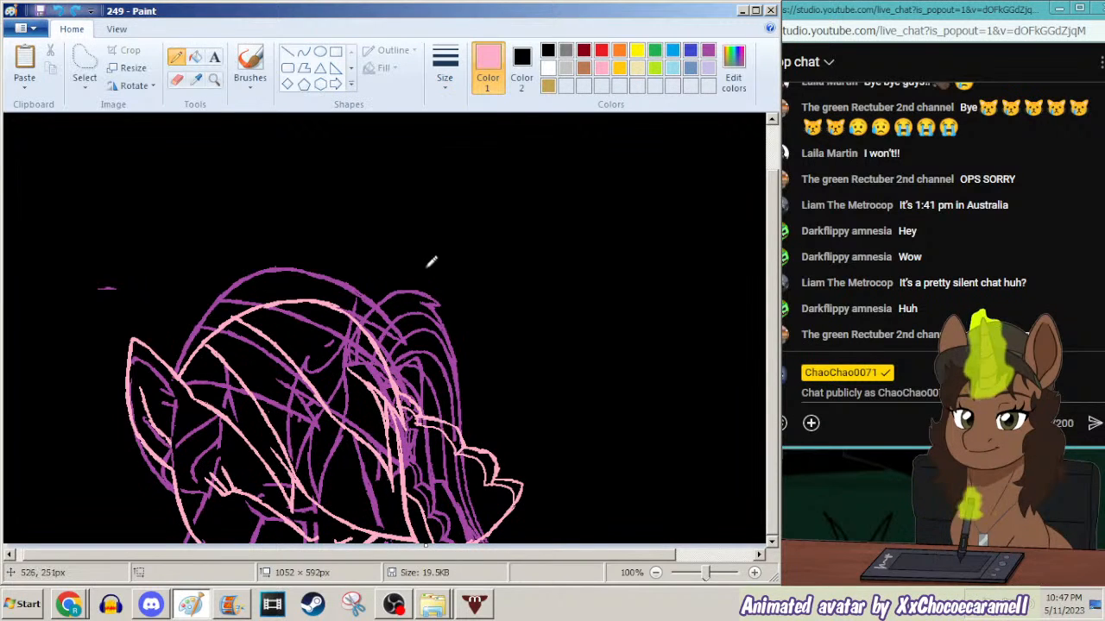
mouse_move(430, 416)
left_mouse_down()
mouse_move(462, 428)
mouse_move(456, 453)
mouse_move(455, 436)
mouse_move(425, 416)
left_mouse_up()
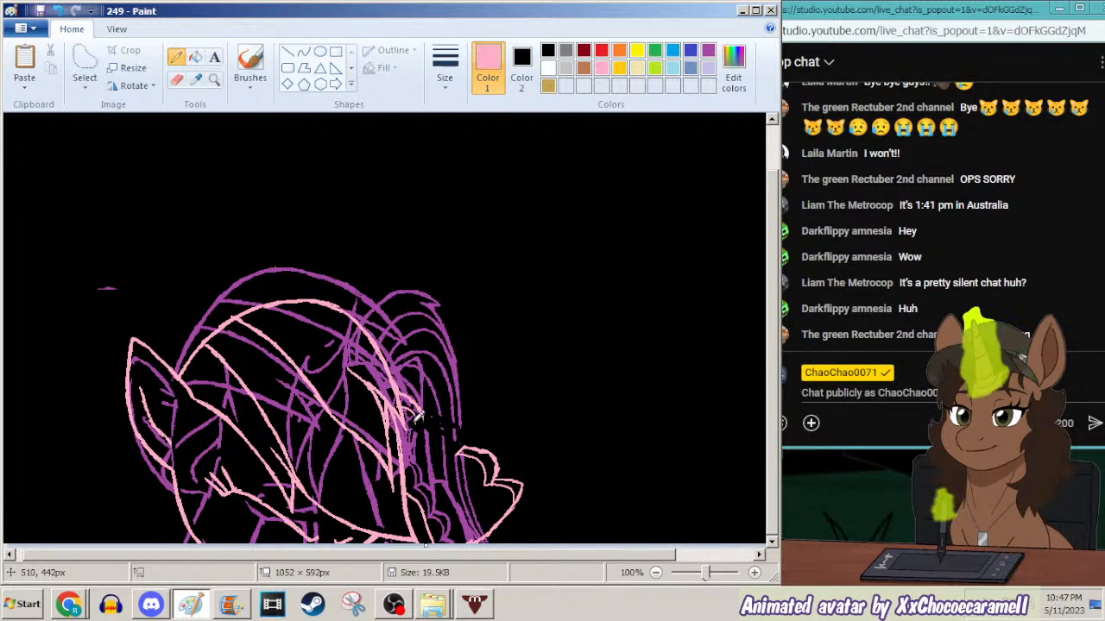
left_click(444, 73)
left_click(428, 148)
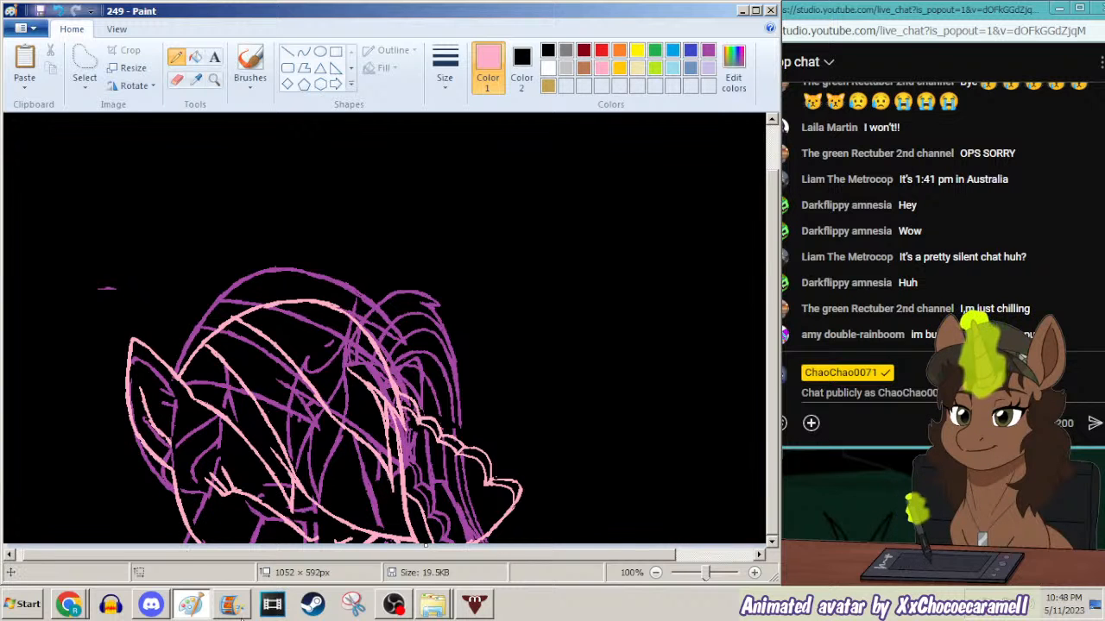
Draw the hair tuft's arched outline and long inner strands in light pink, checking the reference frame in Movie Maker.
left_click(230, 615)
left_click(230, 615)
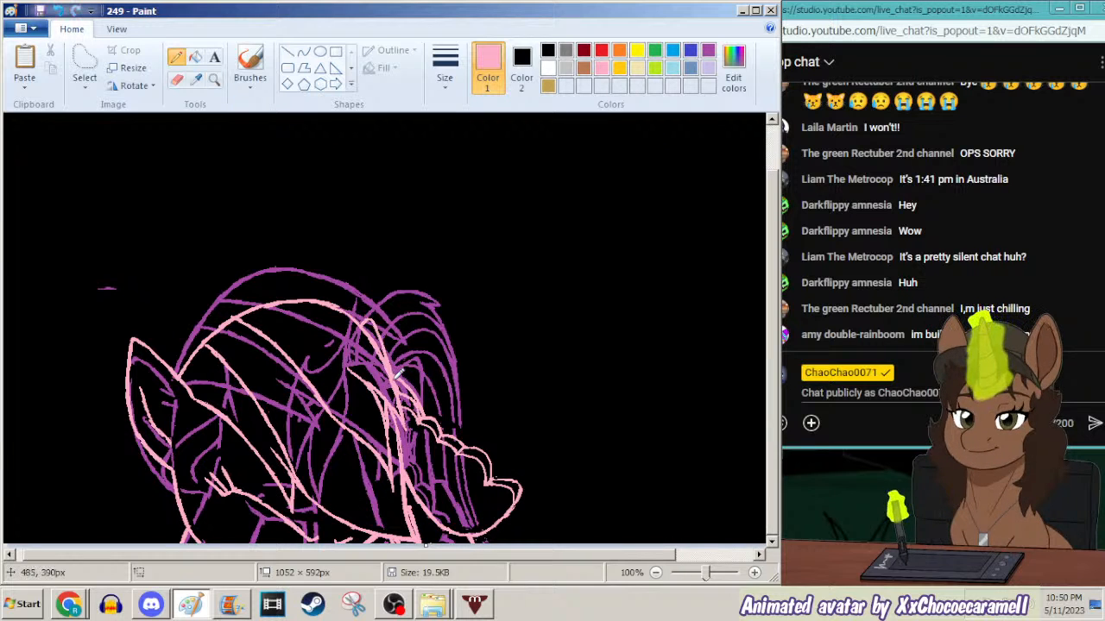
left_click(231, 603)
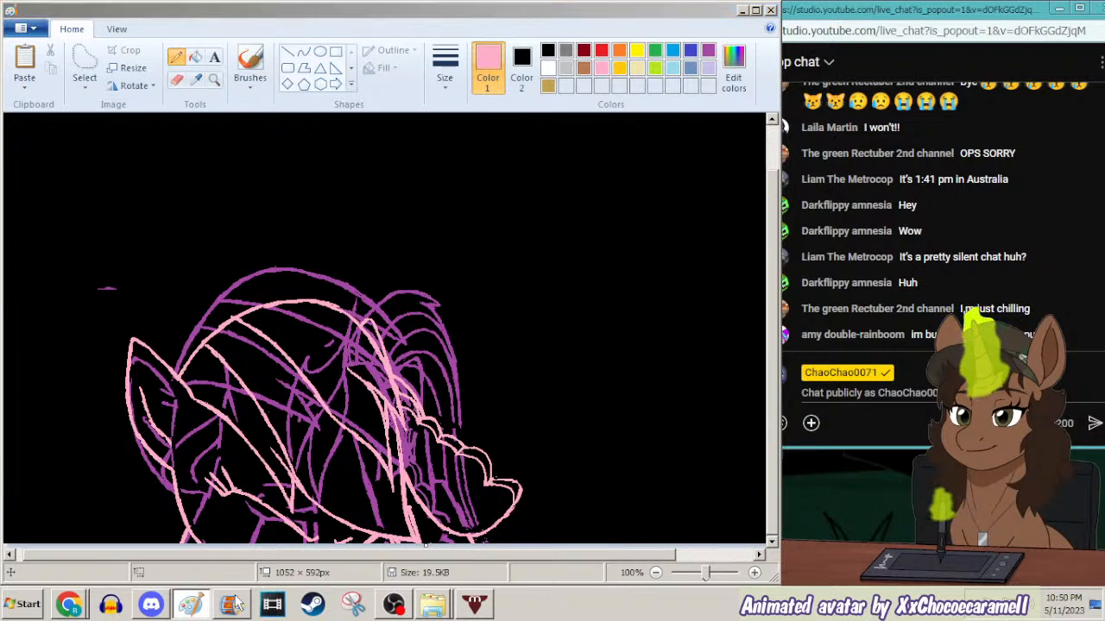
key("alt+Tab")
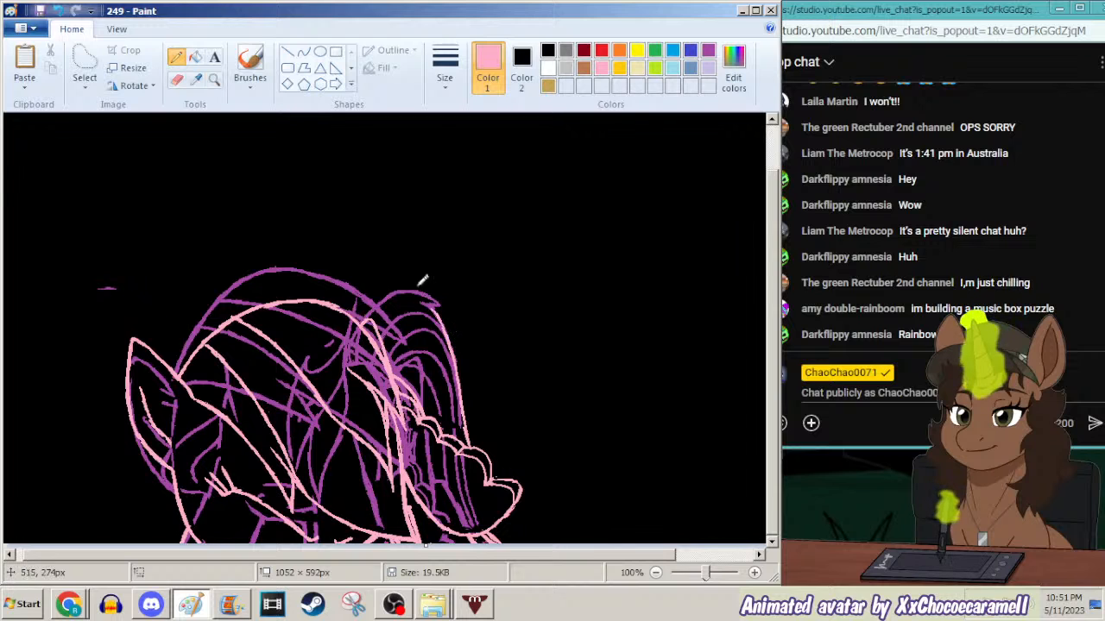
left_click_drag(371, 308, 419, 284)
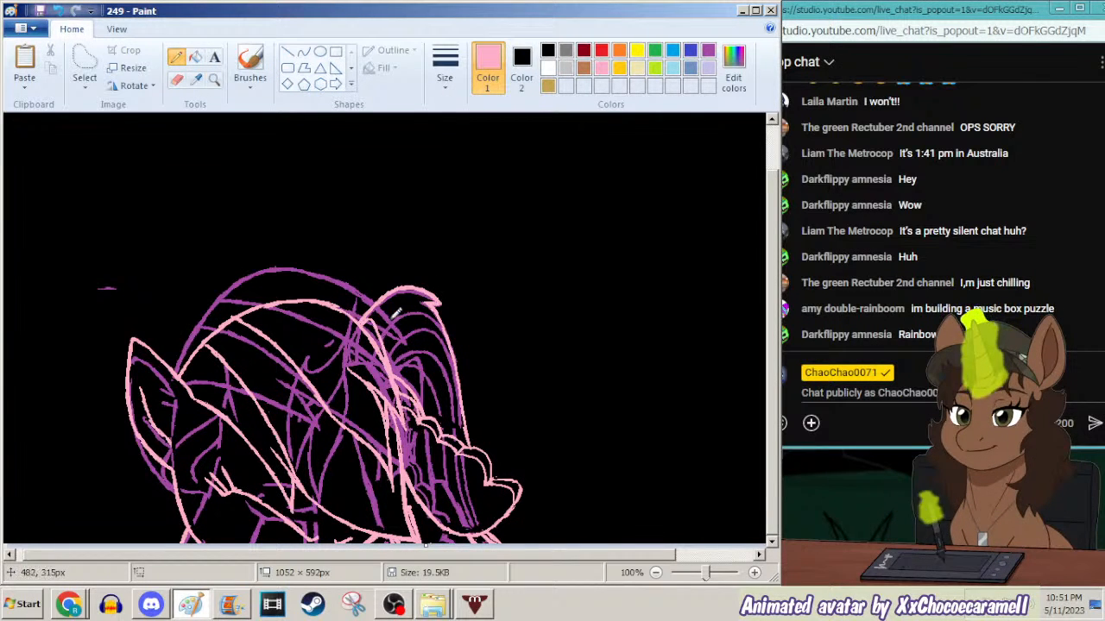
mouse_move(393, 317)
left_mouse_down()
mouse_move(431, 300)
mouse_move(433, 329)
mouse_move(415, 320)
mouse_move(431, 317)
mouse_move(449, 341)
left_mouse_up()
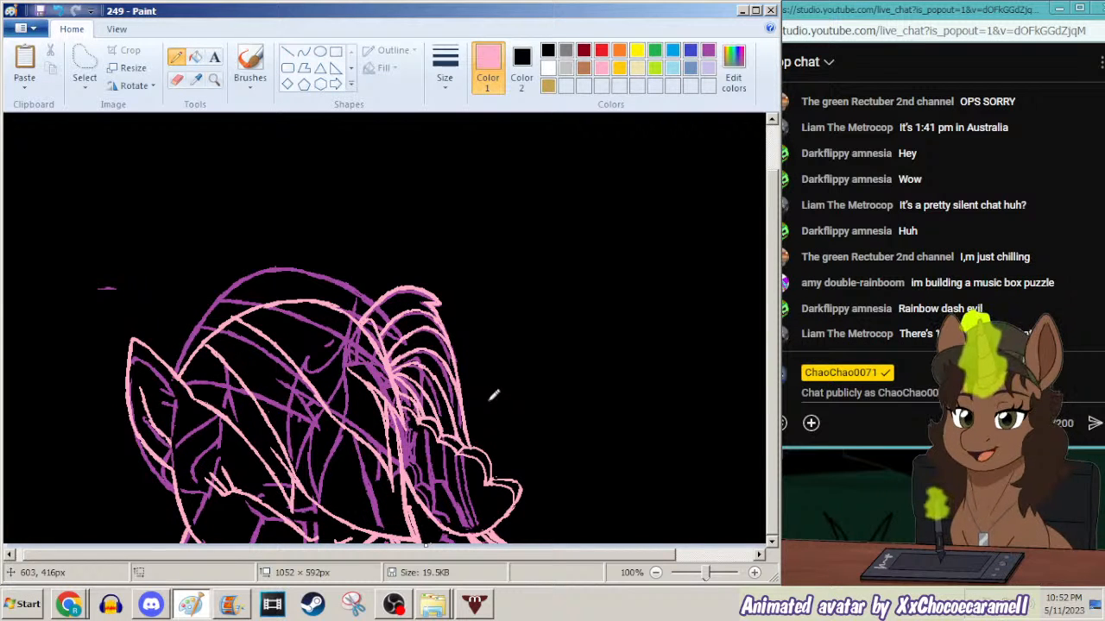
Sample the purple sketch colour as Color 2, compare the whole head with the Movie Maker reference, and return to the Pencil.
left_click(195, 77)
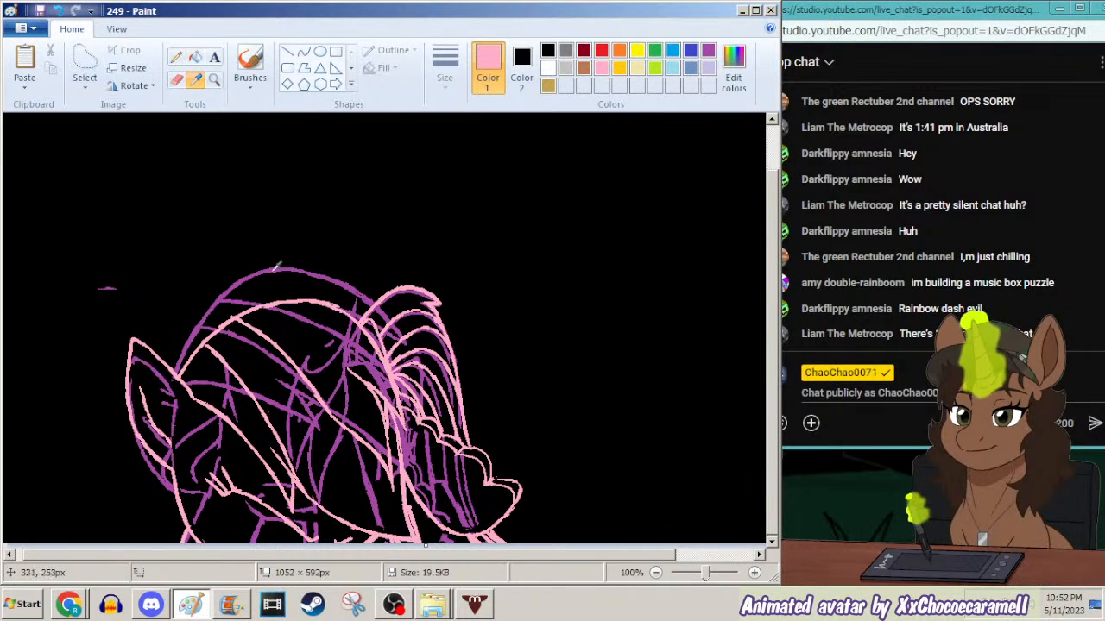
right_click(277, 266)
left_click(214, 78)
right_click(216, 195)
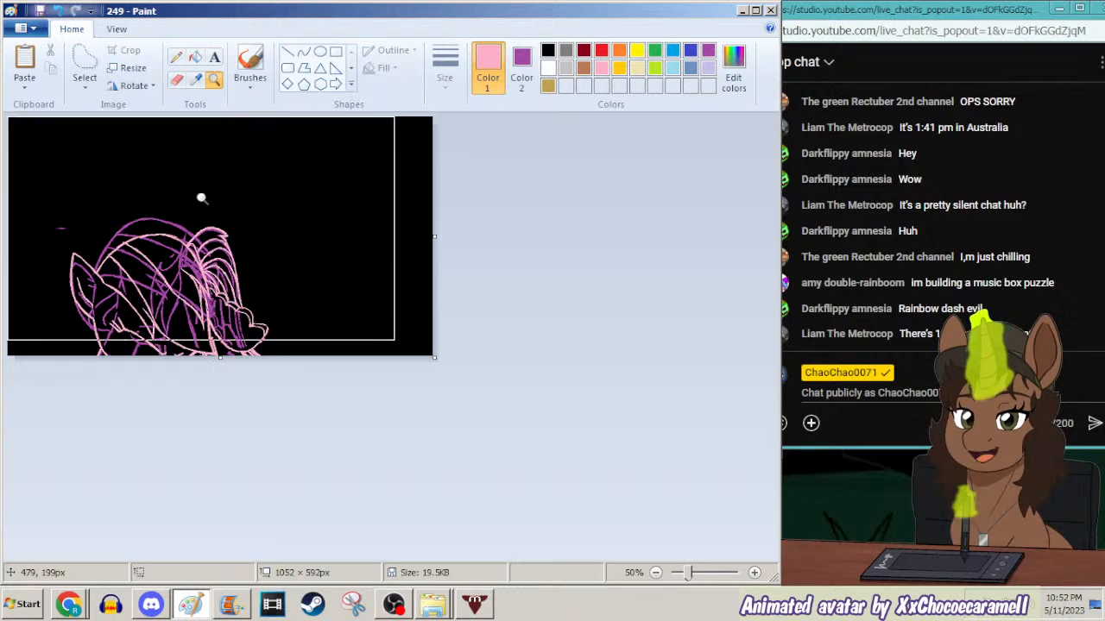
left_click(234, 602)
left_click(191, 604)
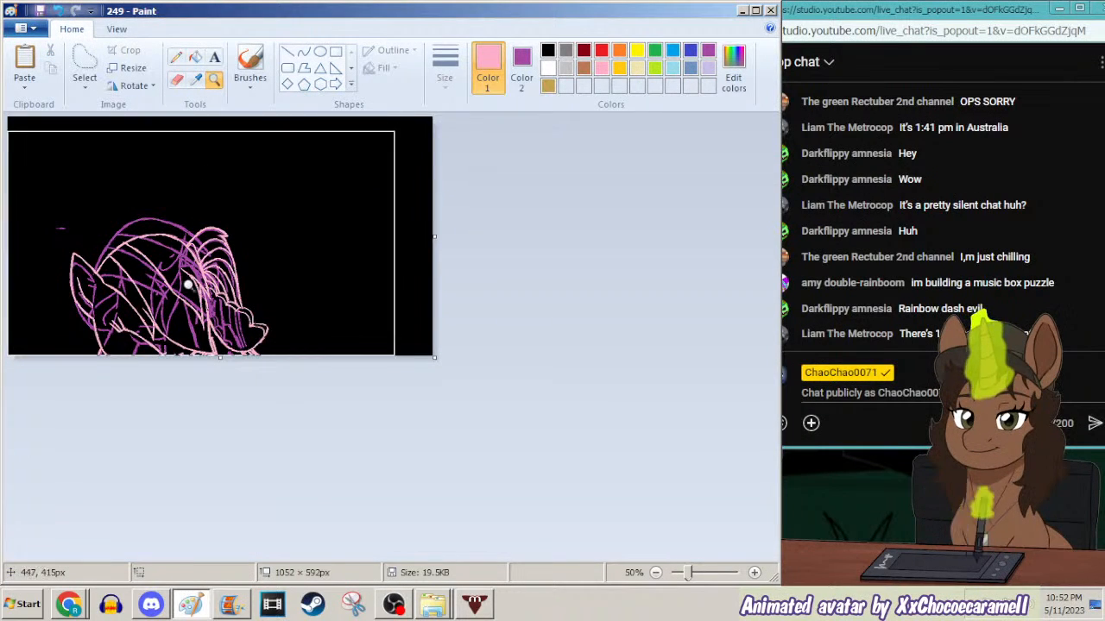
left_click(233, 604)
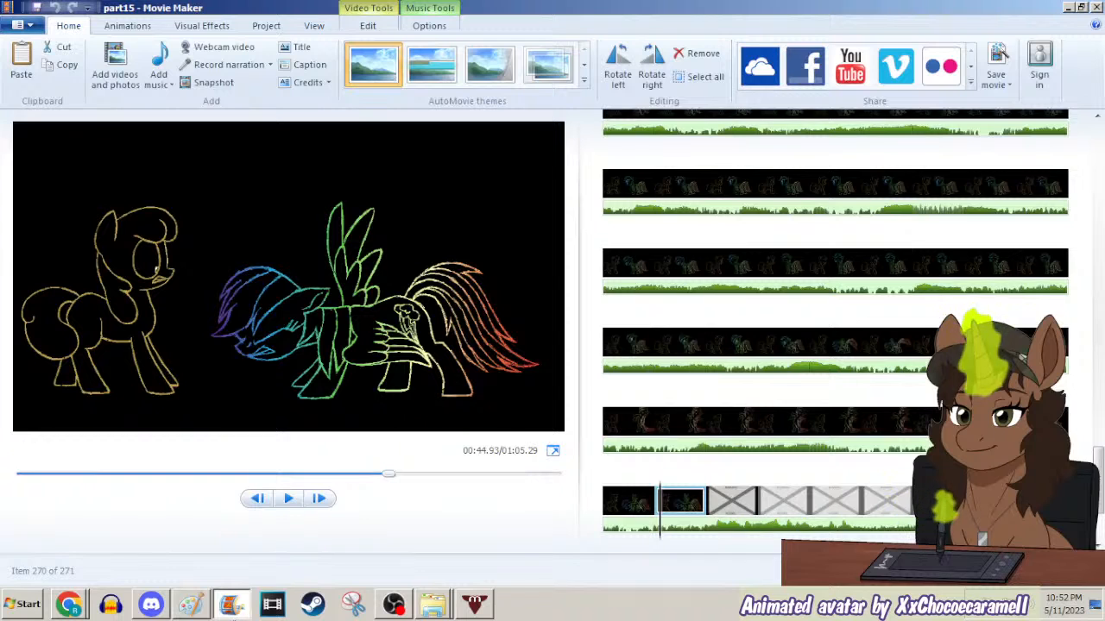
left_click(192, 604)
left_click(220, 315)
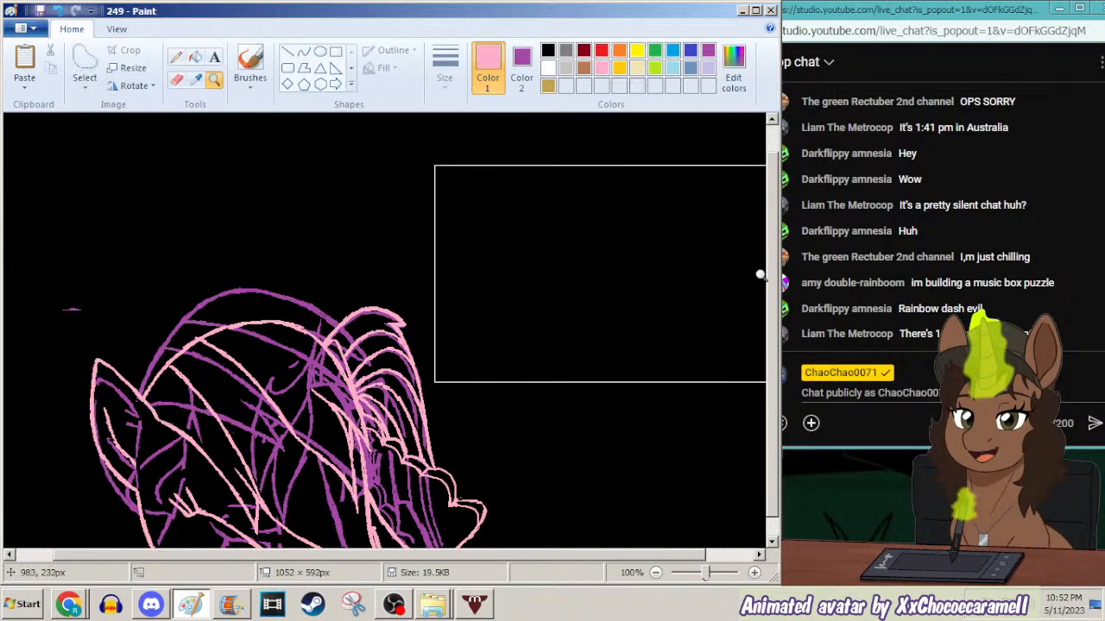
scroll(755, 274, "down", 1)
left_click(176, 57)
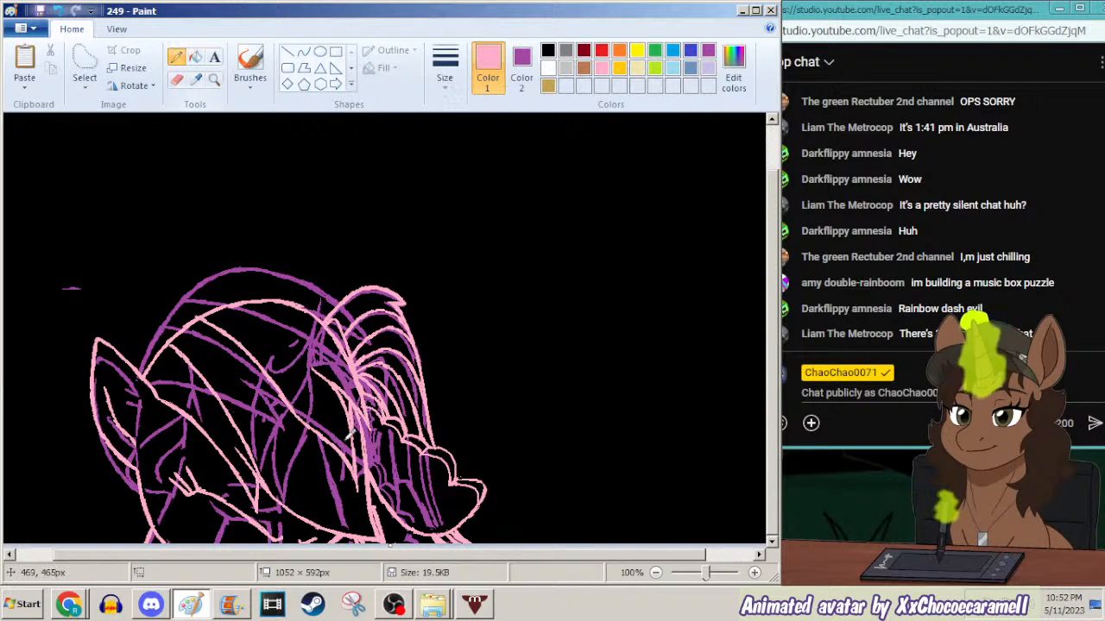
Compare the fringe and hanging hair strands with the reference frame in Movie Maker.
left_click(231, 604)
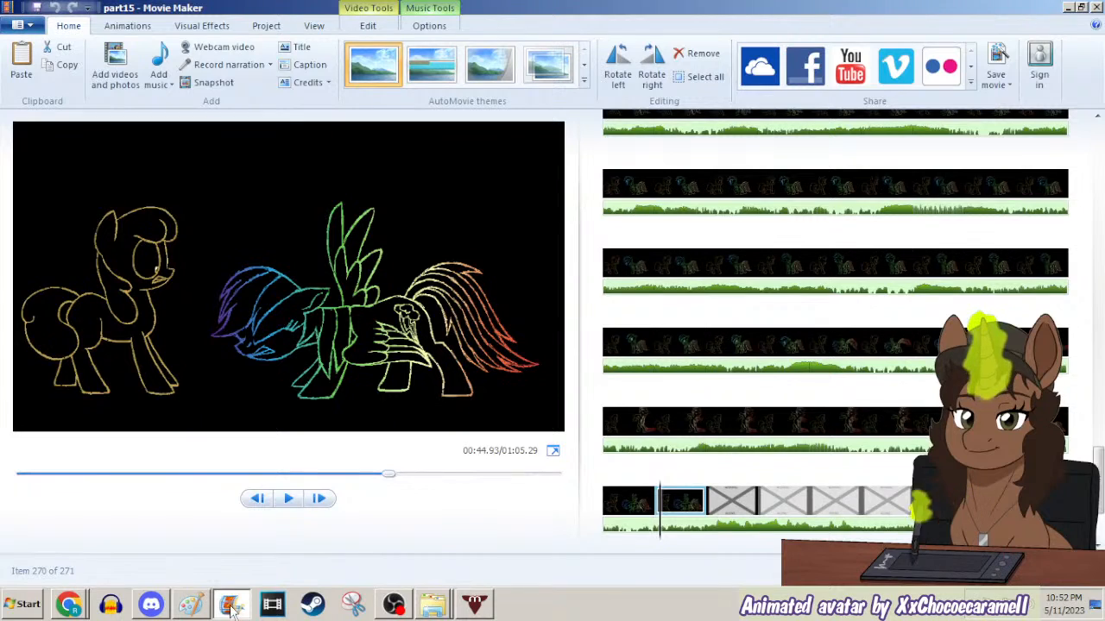
left_click(231, 604)
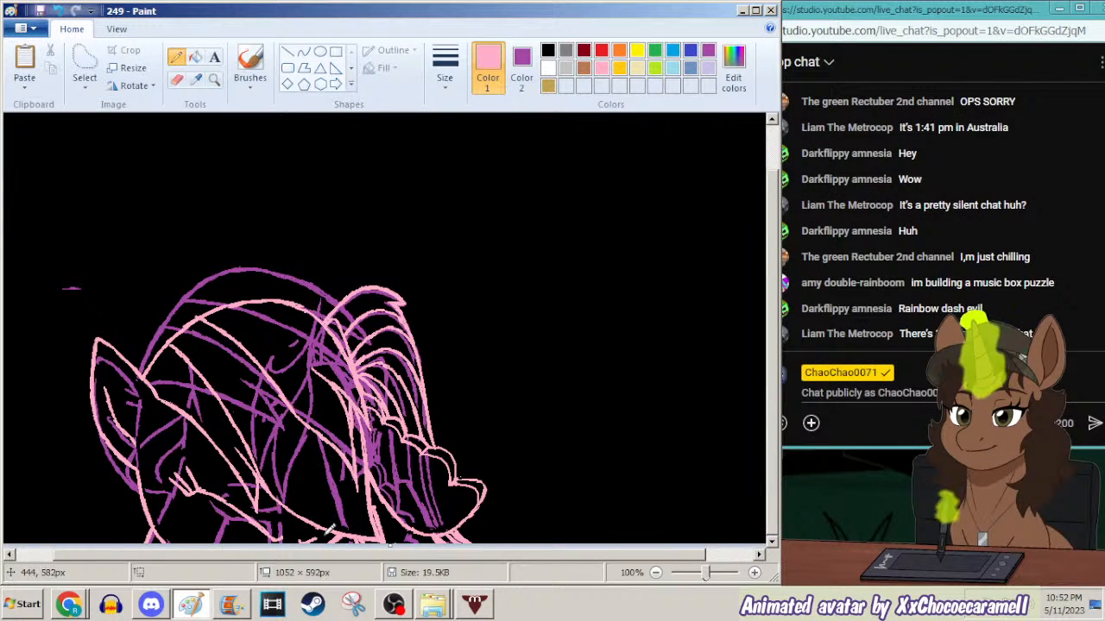
left_click(231, 604)
left_click(231, 604)
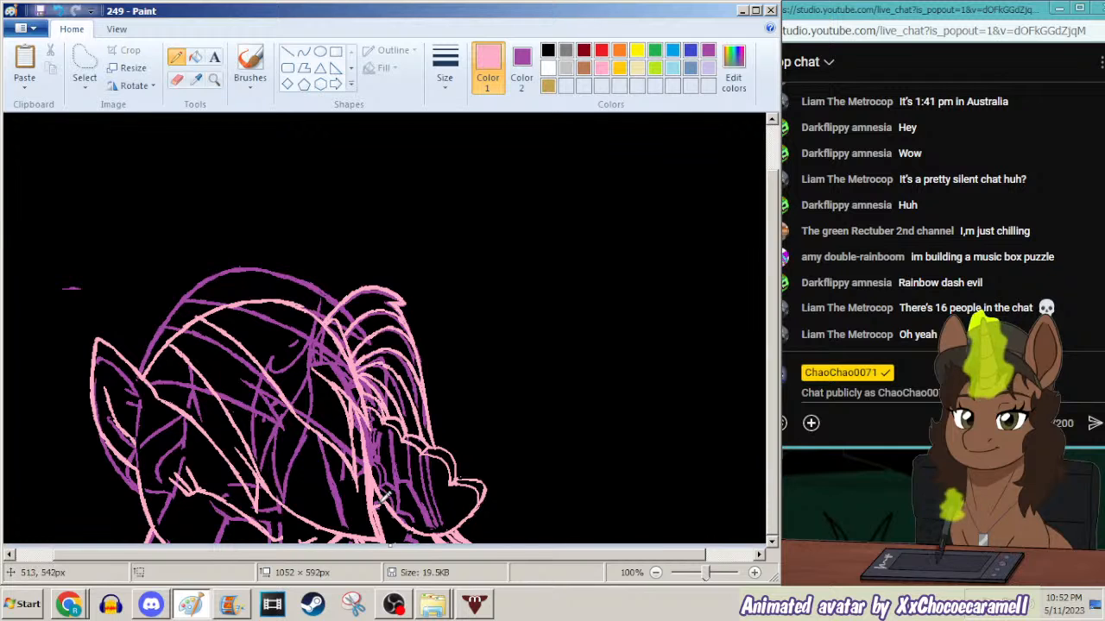
left_click(230, 604)
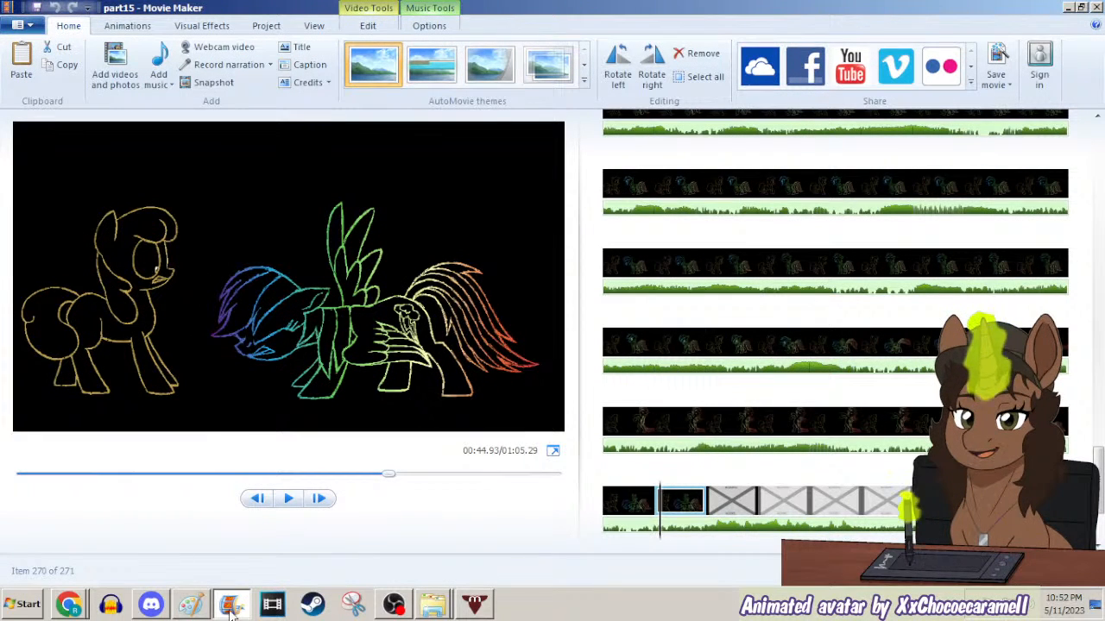
left_click(191, 604)
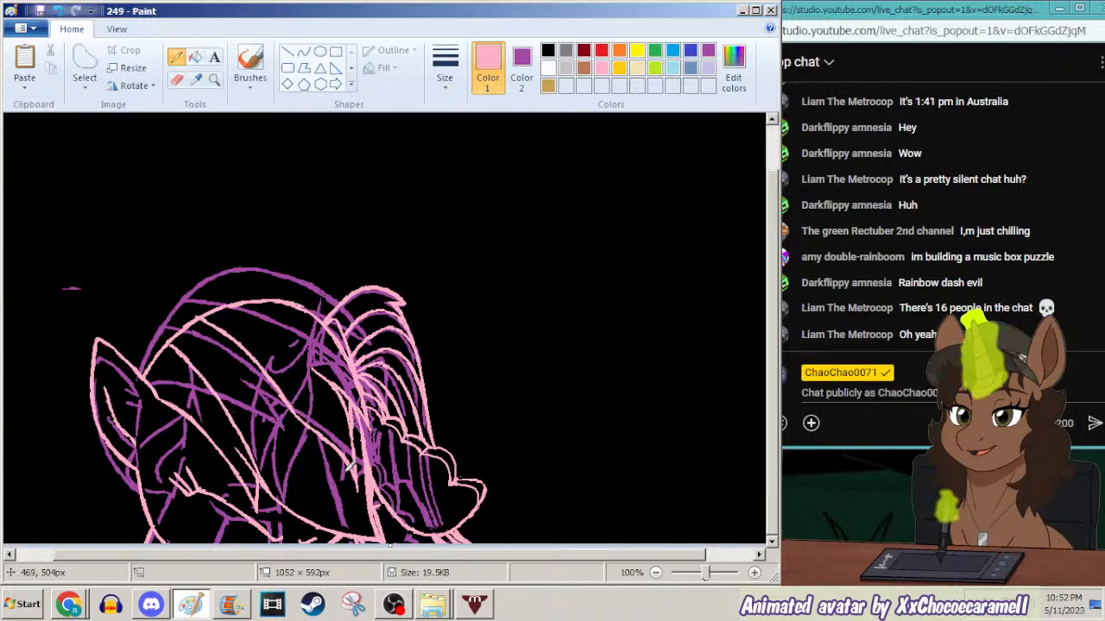
left_click(231, 604)
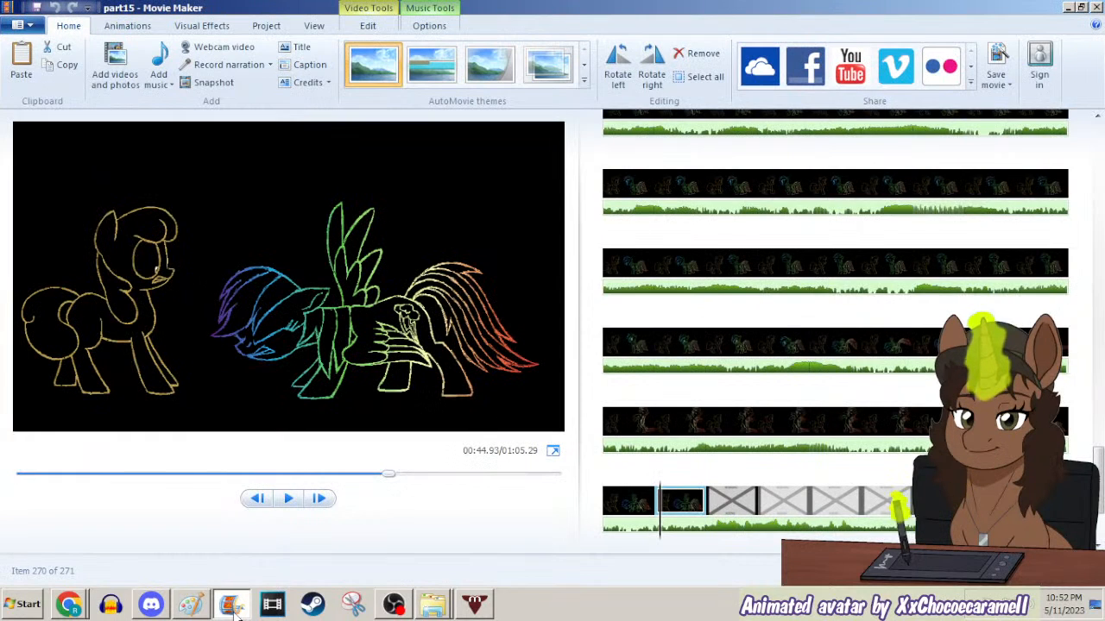
left_click(231, 604)
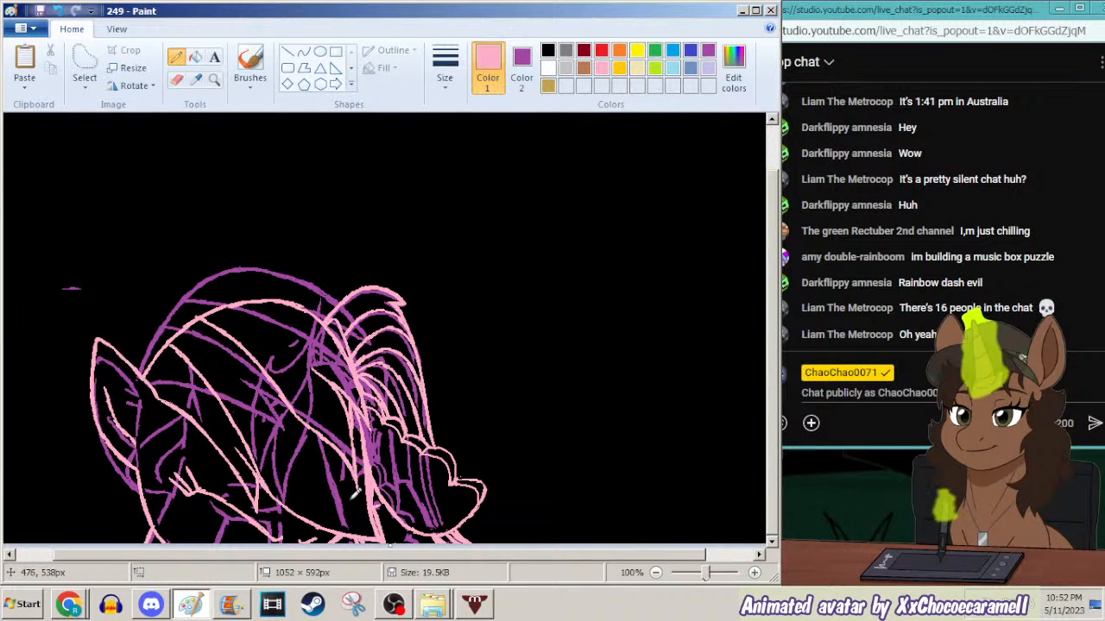
left_click(233, 606)
left_click(236, 607)
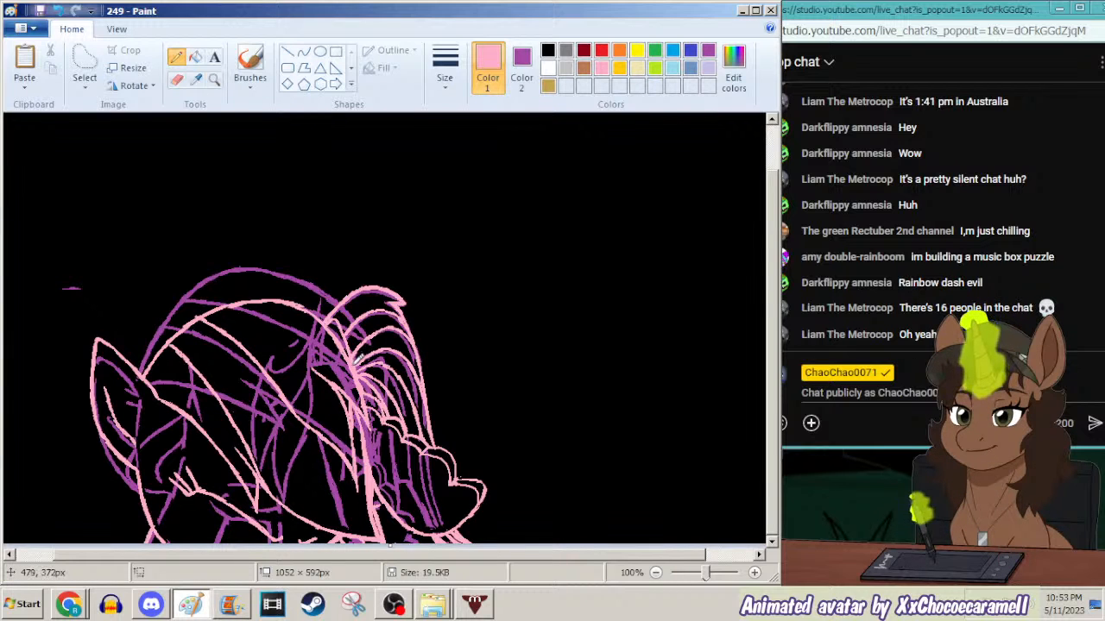
left_click(229, 603)
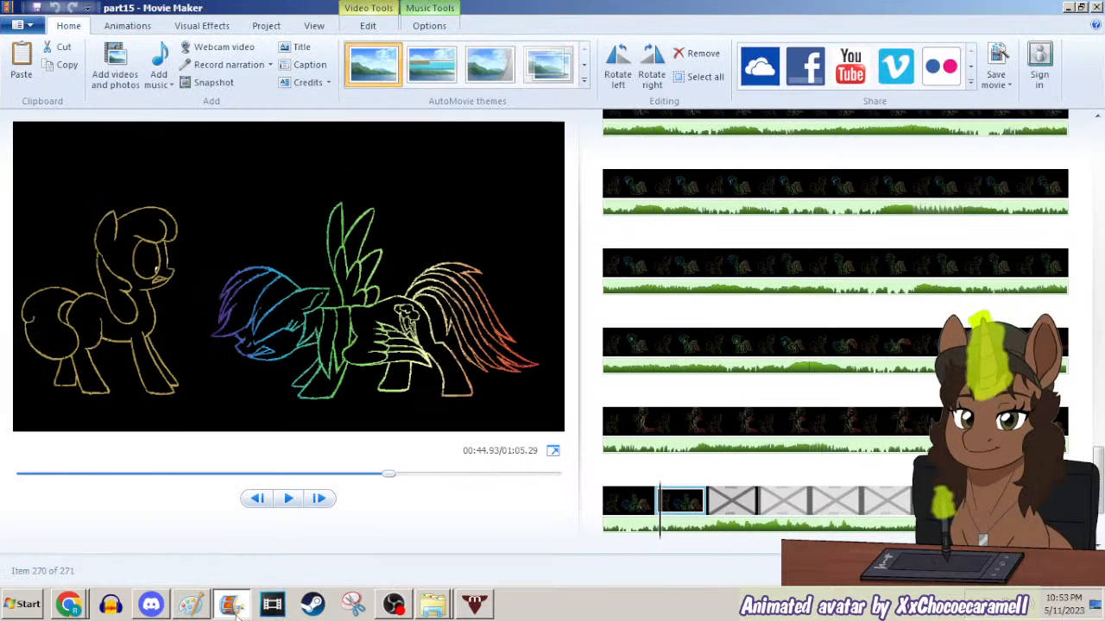
Draw the raised wing above the back in light pink, with one long feather and shorter overlapping feathers beside it.
left_click(190, 603)
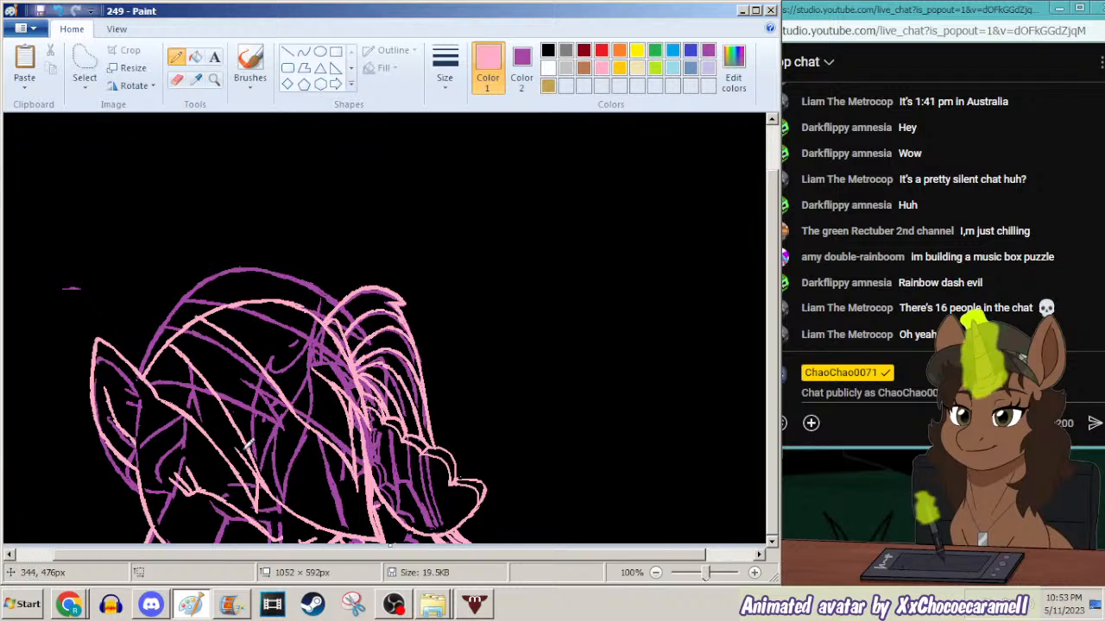
mouse_move(209, 309)
left_mouse_down()
mouse_move(202, 238)
mouse_move(235, 161)
mouse_move(244, 177)
mouse_move(233, 248)
left_mouse_up()
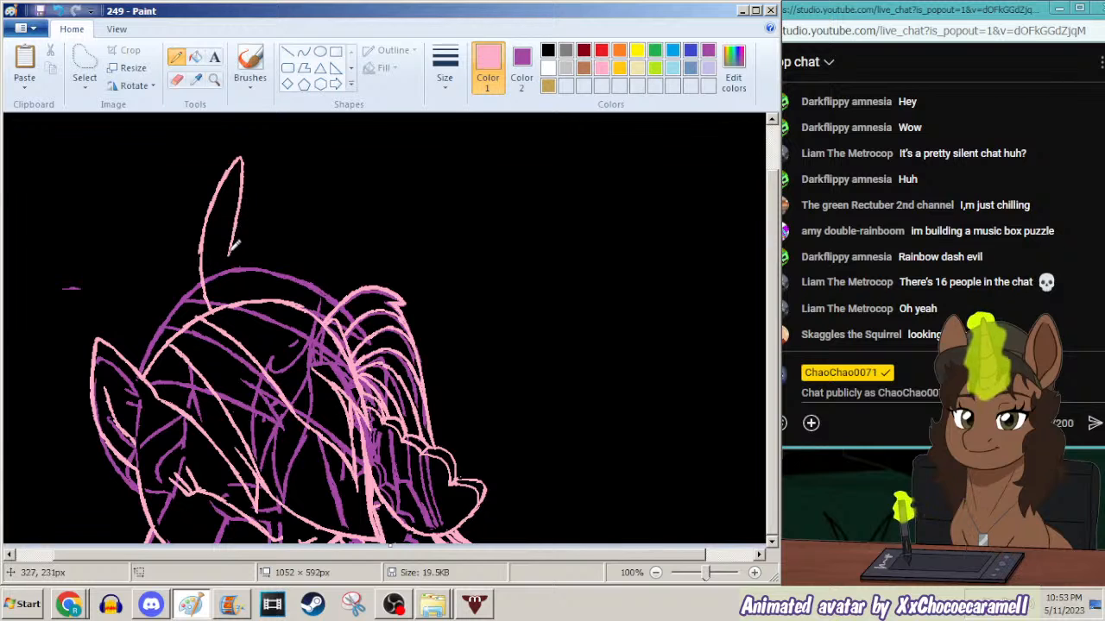
left_click_drag(250, 166, 239, 290)
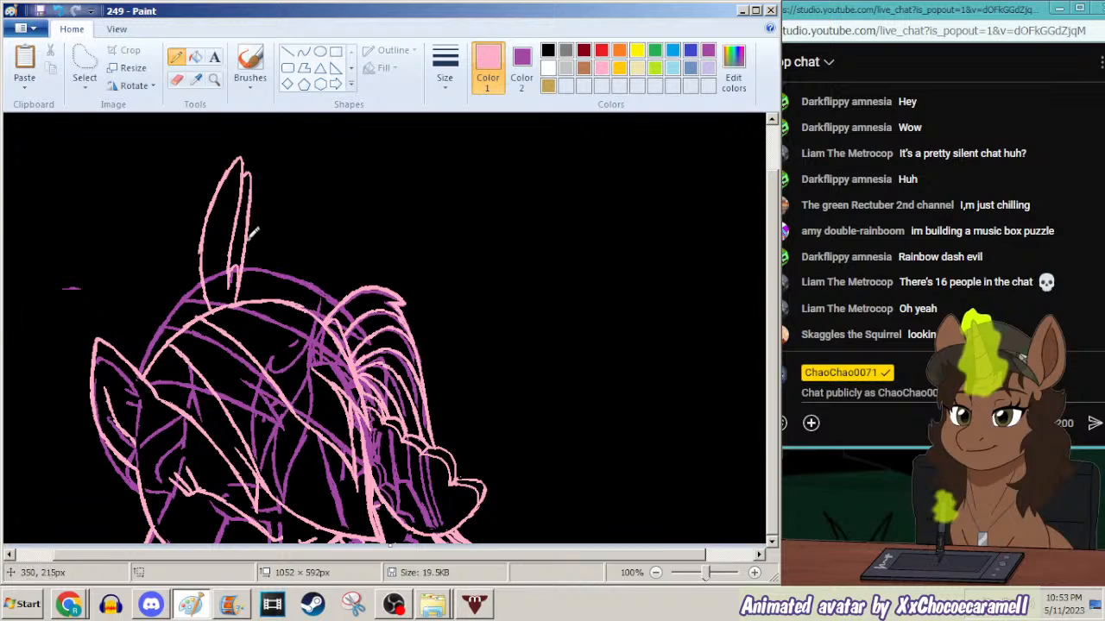
left_click_drag(255, 237, 252, 299)
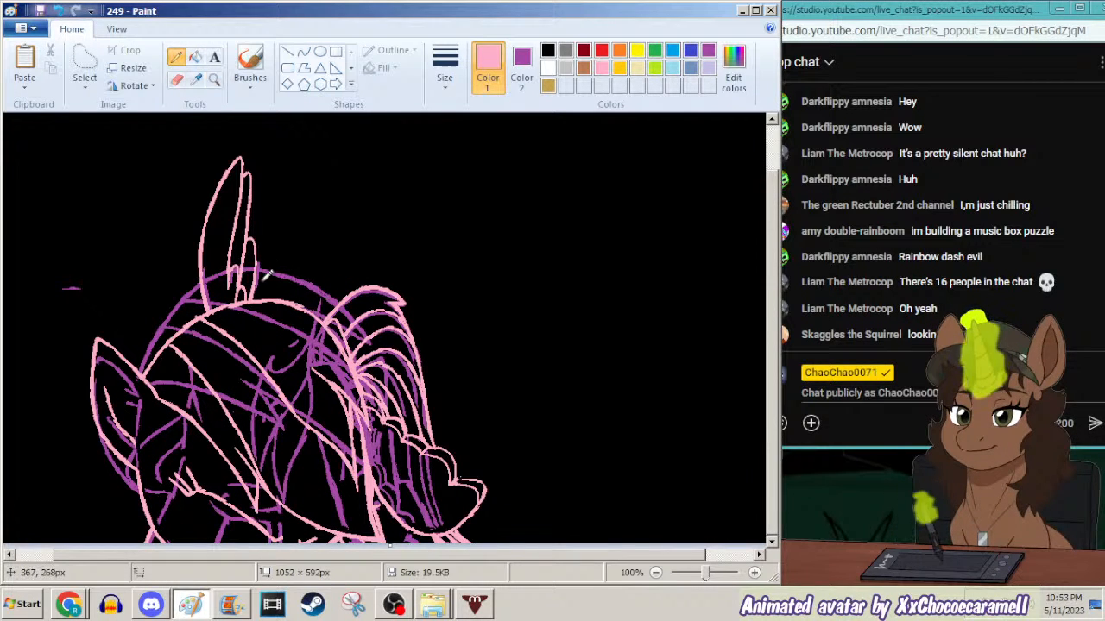
Remove the purple sketch lines from the whole picture by placing black behind it with purple as the transparent colour.
left_click(195, 78)
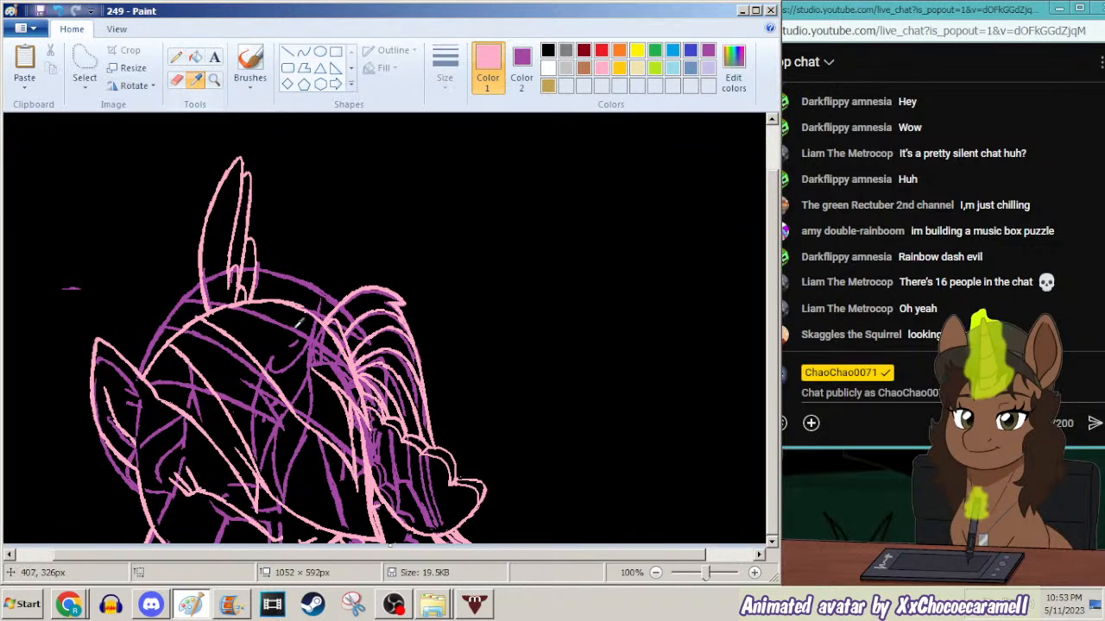
left_click(309, 337)
left_click(214, 79)
right_click(241, 158)
left_click(196, 79)
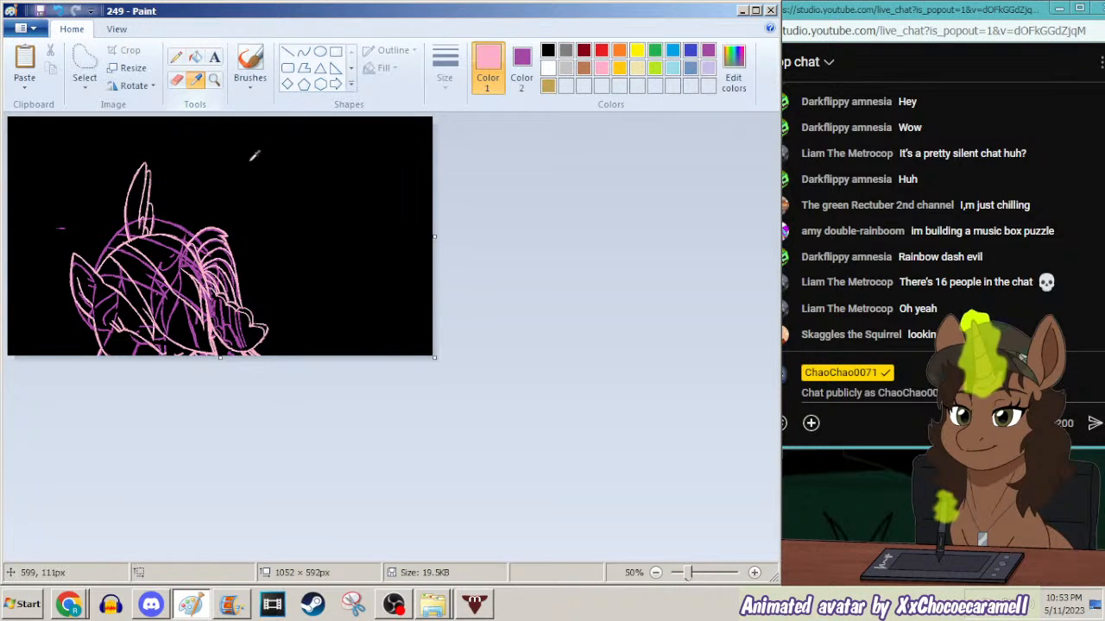
left_click(237, 144)
key("ctrl+a")
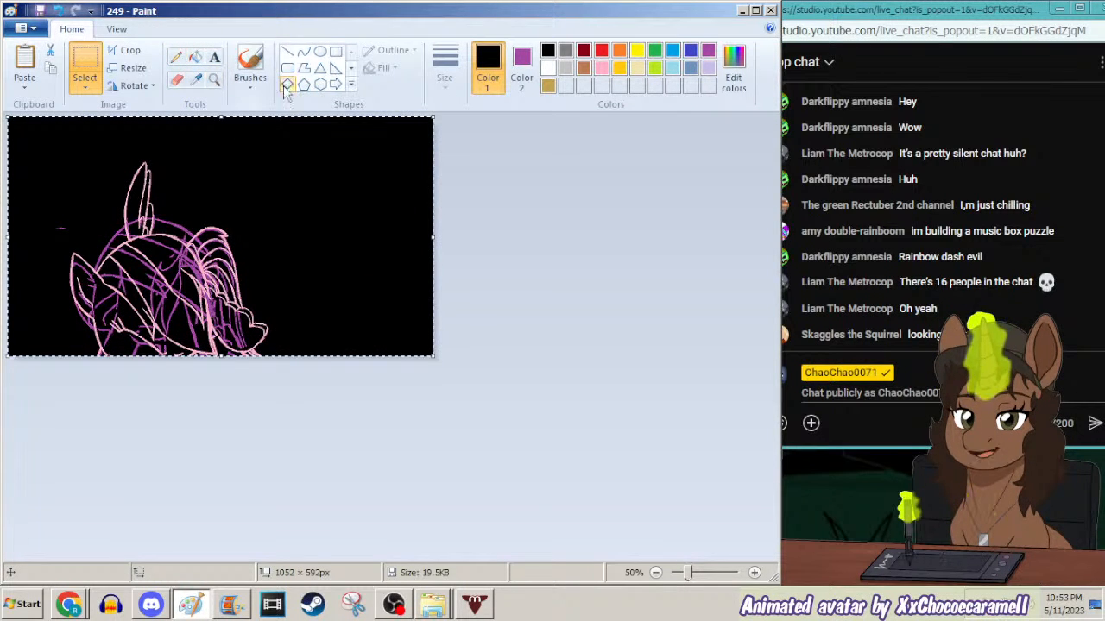
left_click(338, 57)
mouse_move(287, 147)
left_mouse_down()
mouse_move(69, 307)
mouse_move(1, 407)
mouse_move(413, 76)
left_mouse_up()
key("ctrl+z")
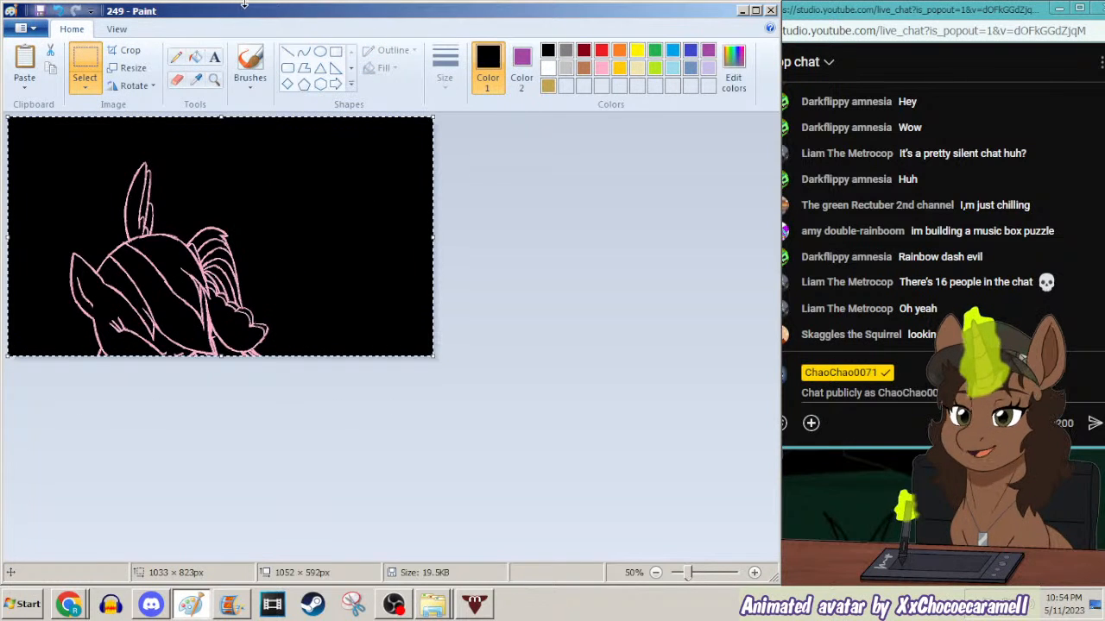
key("Escape")
Recolour all light pink lines purple, using light pink as the transparent Color 2 over a purple rectangle, and save frame 249.
left_click(231, 604)
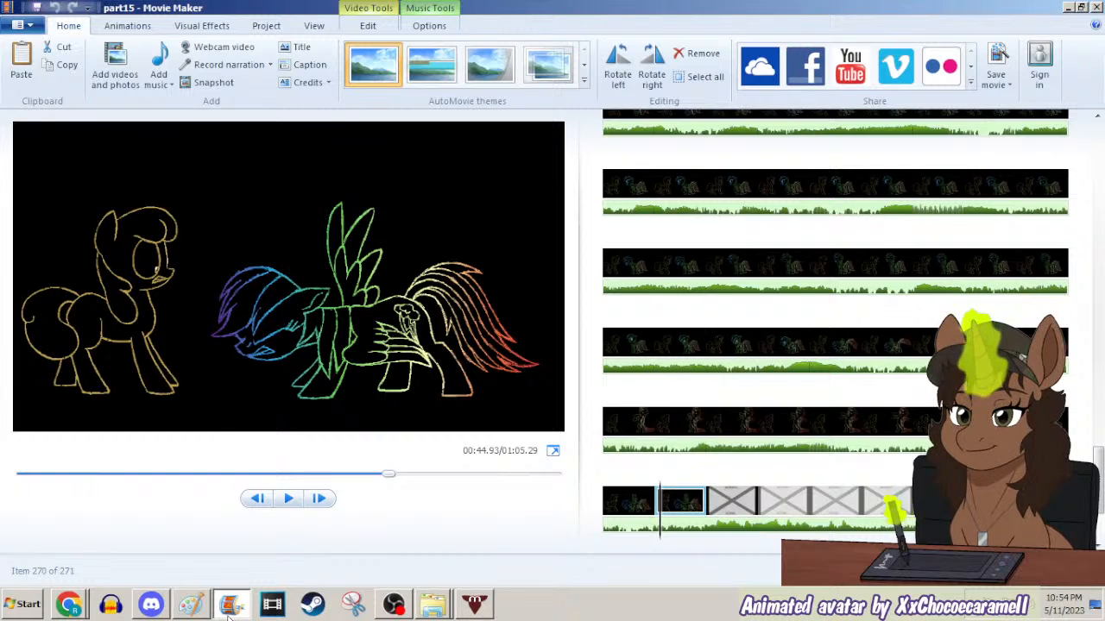
left_click(193, 604)
left_click(196, 78)
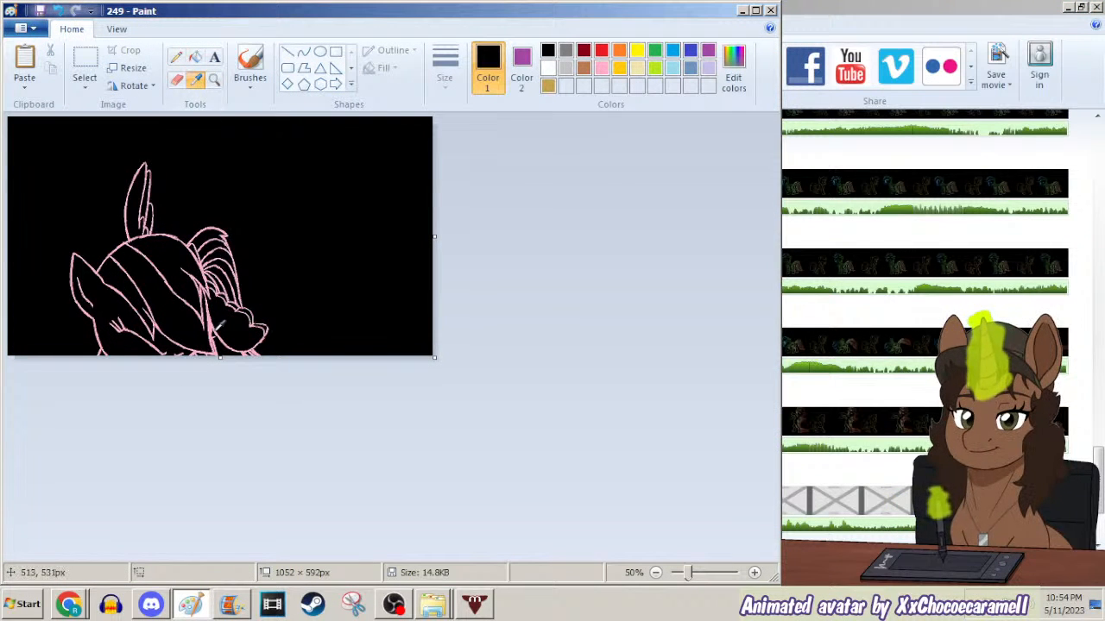
right_click(226, 313)
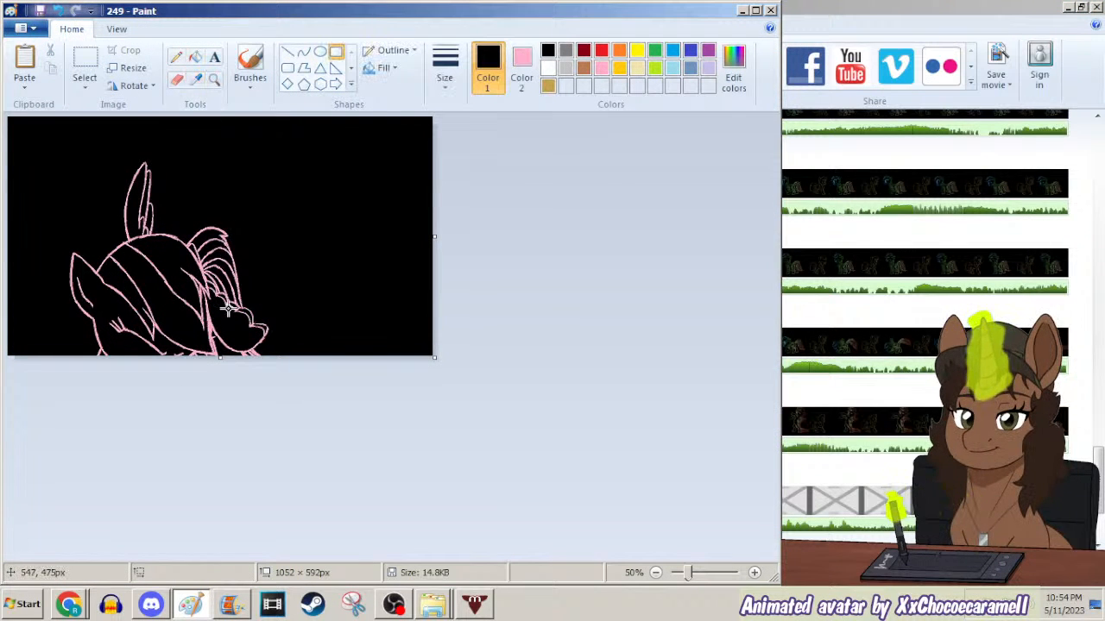
left_click(708, 51)
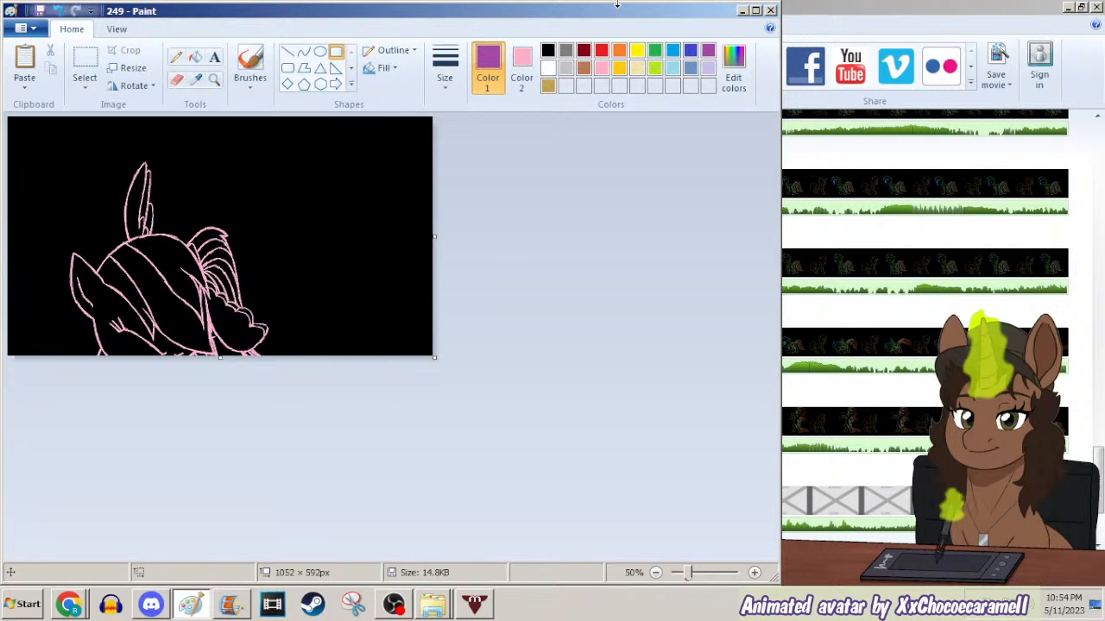
key("ctrl+a")
left_click(335, 50)
left_click_drag(322, 131, 17, 387)
left_click(92, 60)
key("ctrl+v")
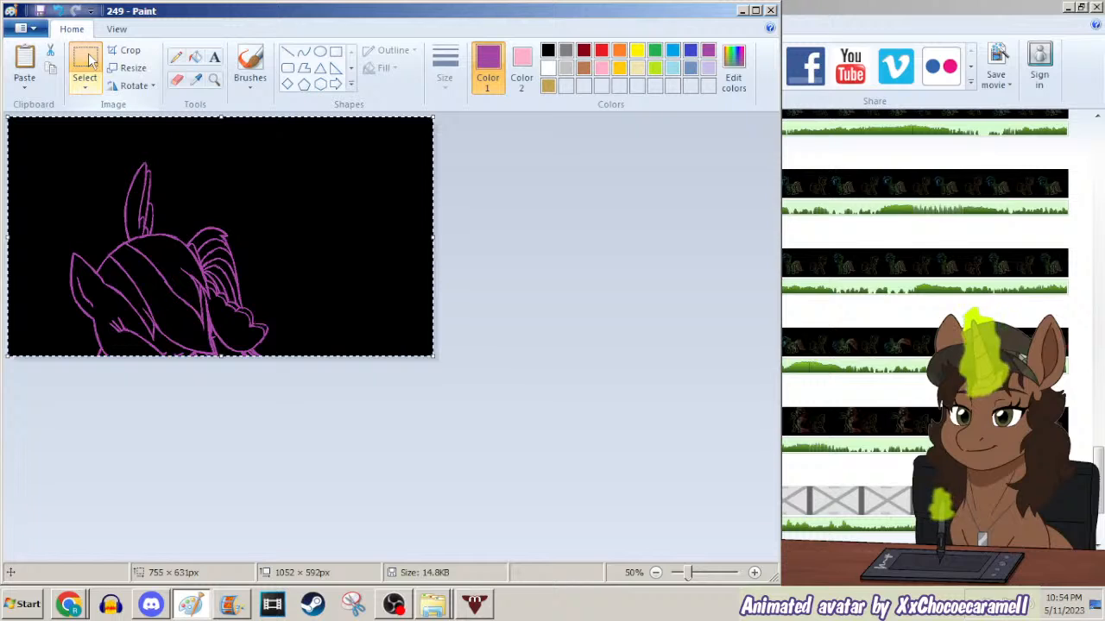
left_click(91, 60)
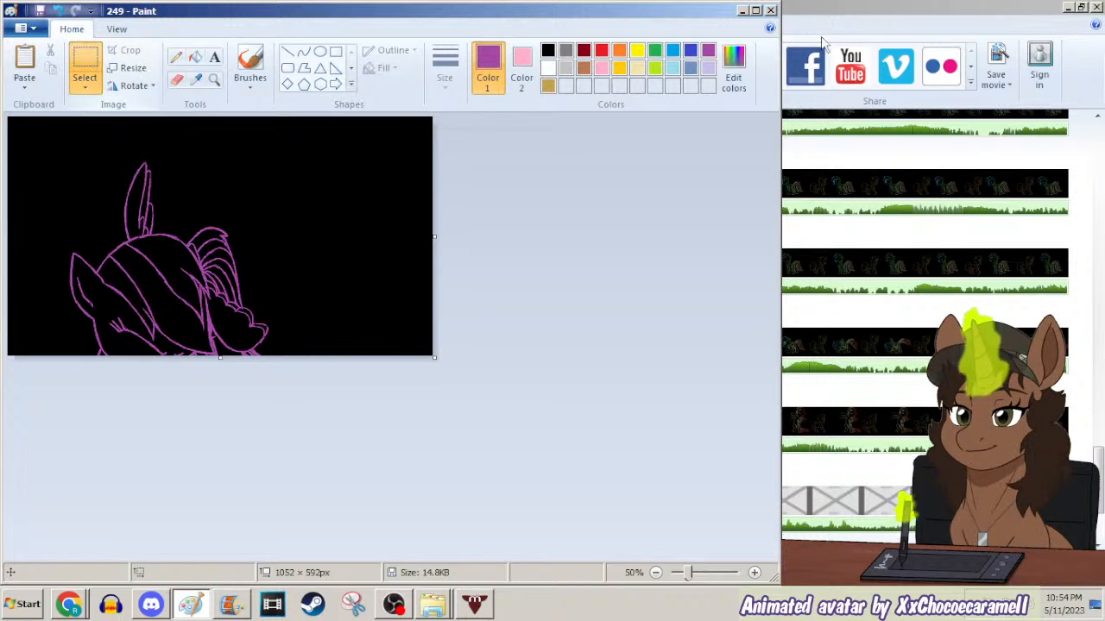
Switch to Movie Maker and add the frame 248 and 249 pictures from the eib5 folder before the missing-scene clip.
left_click(873, 10)
left_click(115, 65)
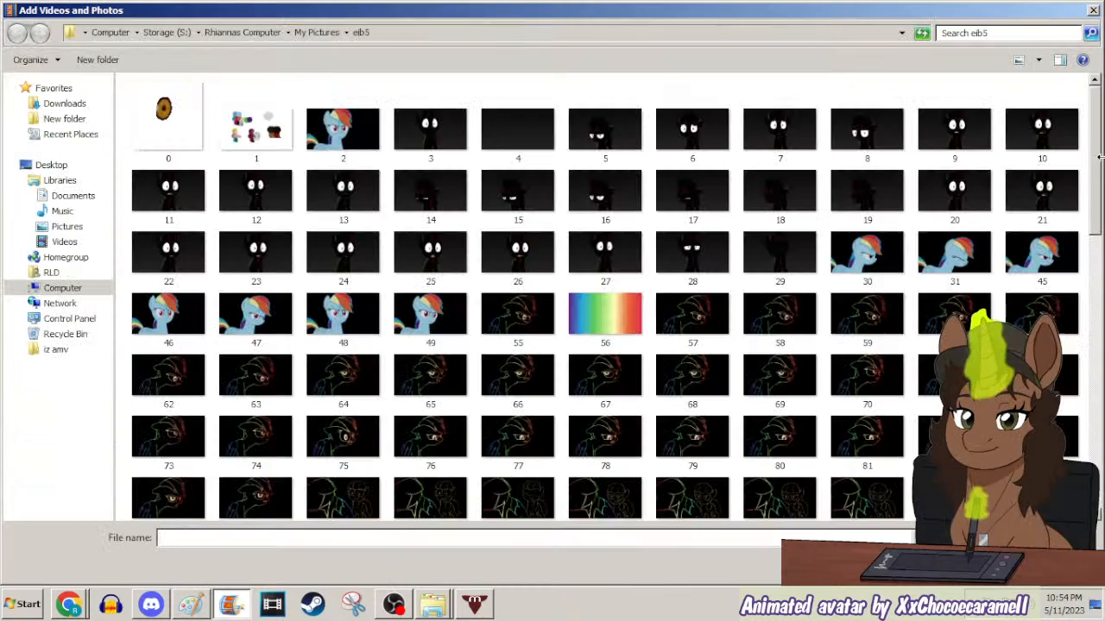
left_click_drag(1092, 172, 1090, 367)
left_click(604, 485)
left_click(545, 485, "shift")
key("Return")
Move the frame 249 clip ahead of the frame 248 clip on the timeline.
left_click(832, 490)
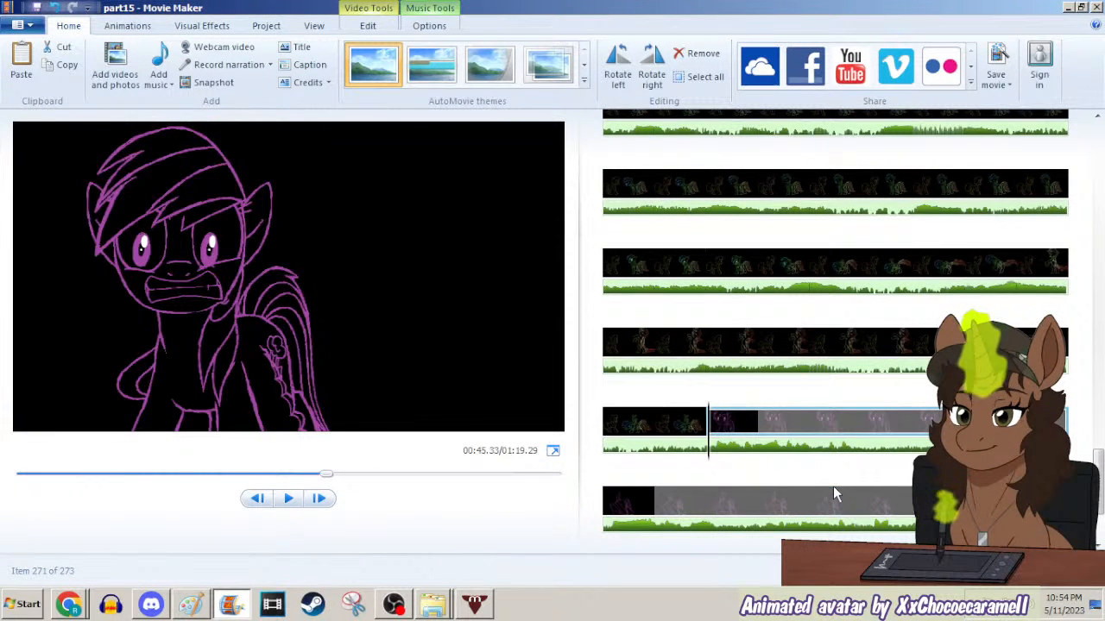
left_click(777, 424)
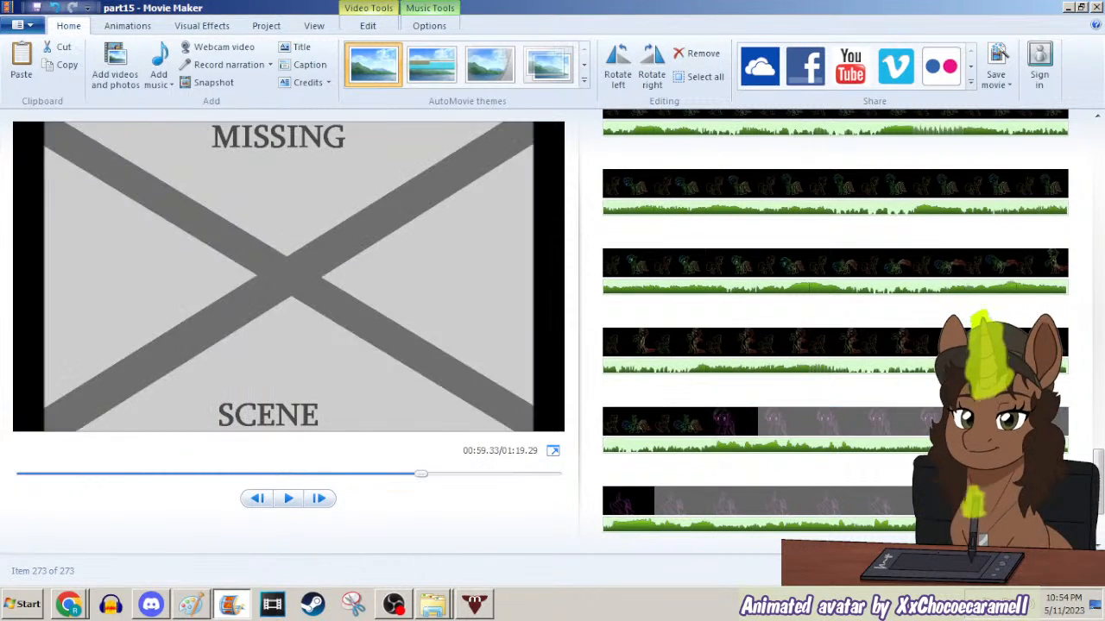
left_click(761, 427)
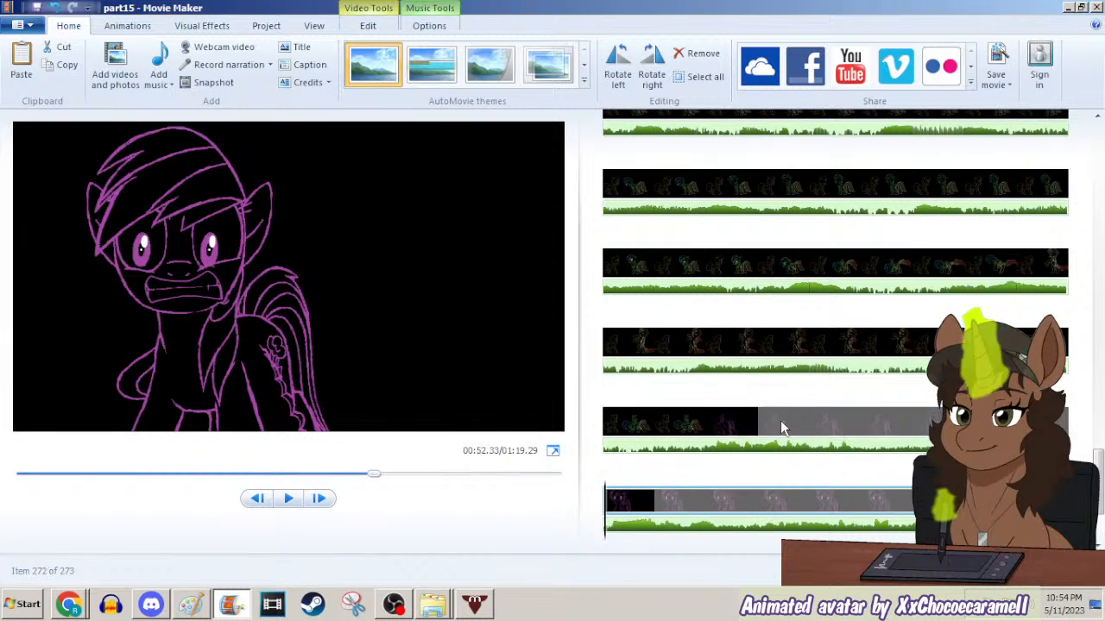
Flip between the frame 249 clip and the clip before it to check the transition in the preview.
left_click(708, 424)
left_click(697, 424)
left_click(710, 428)
left_click(697, 424)
key("Right")
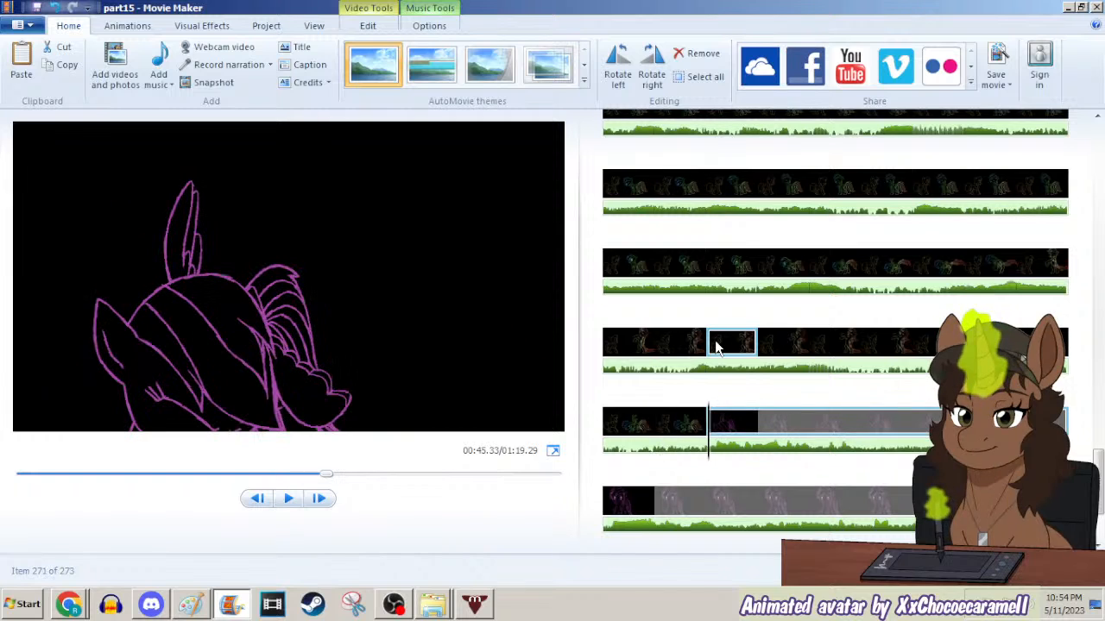
key("Left")
key("Right")
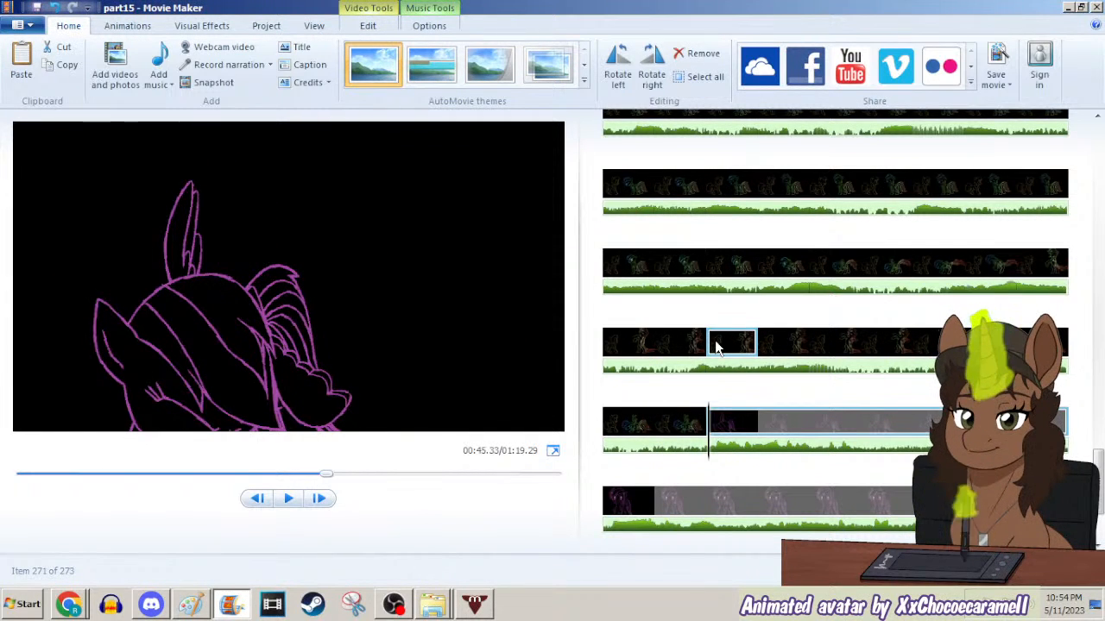
Set the frame 249 clip's duration to 0.09 seconds and return to Paint.
left_click(368, 25)
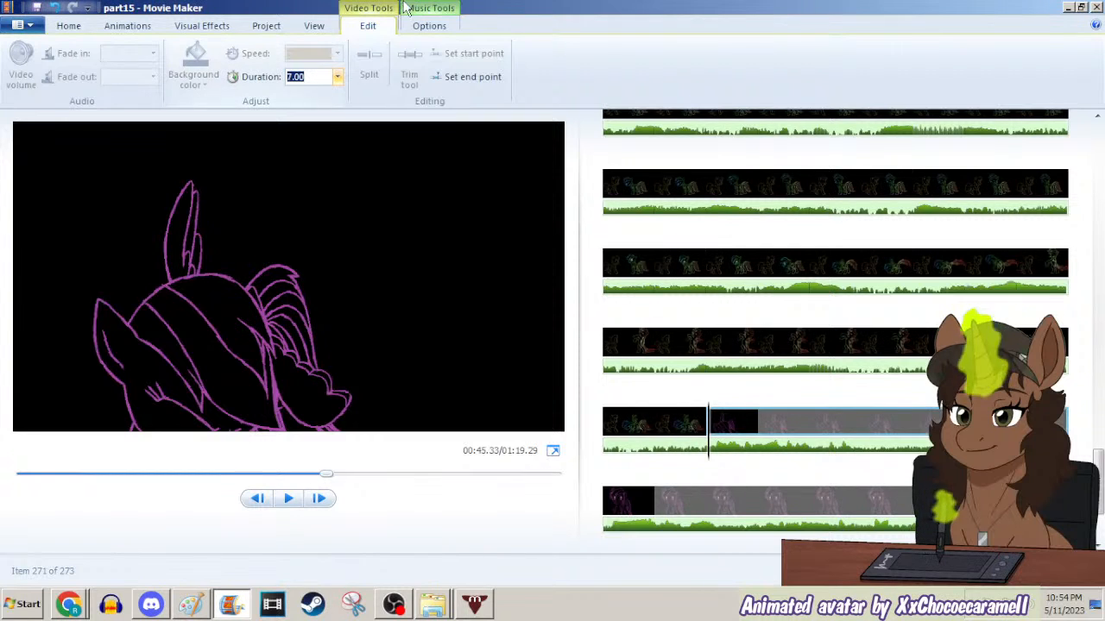
type("0.1")
key("Return")
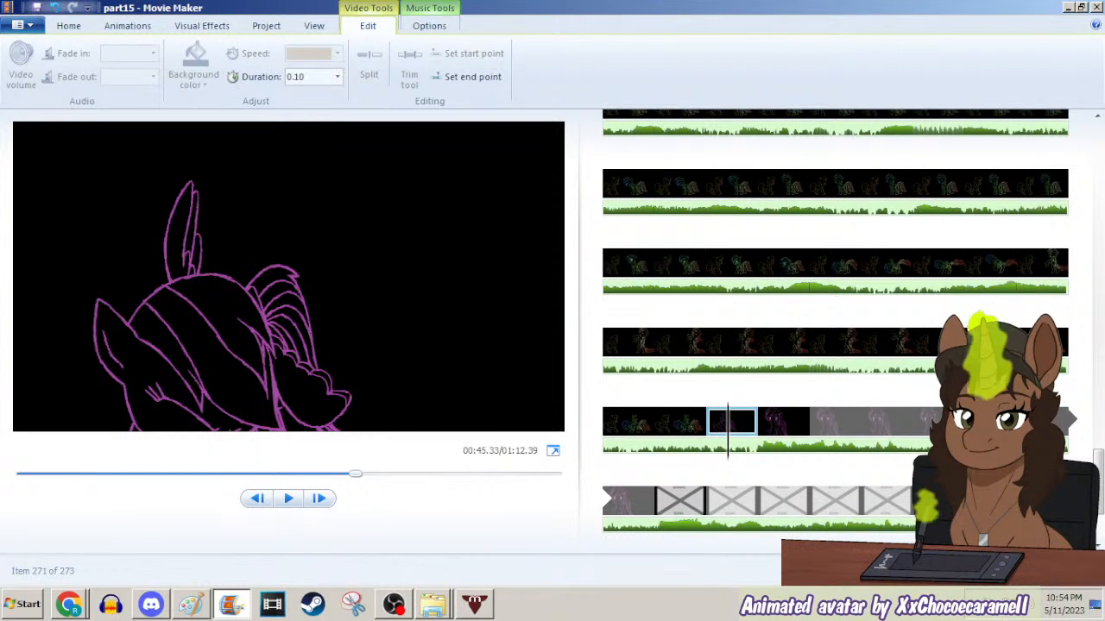
left_click(323, 75)
type(".09")
key("Return")
key("Right")
key("Right")
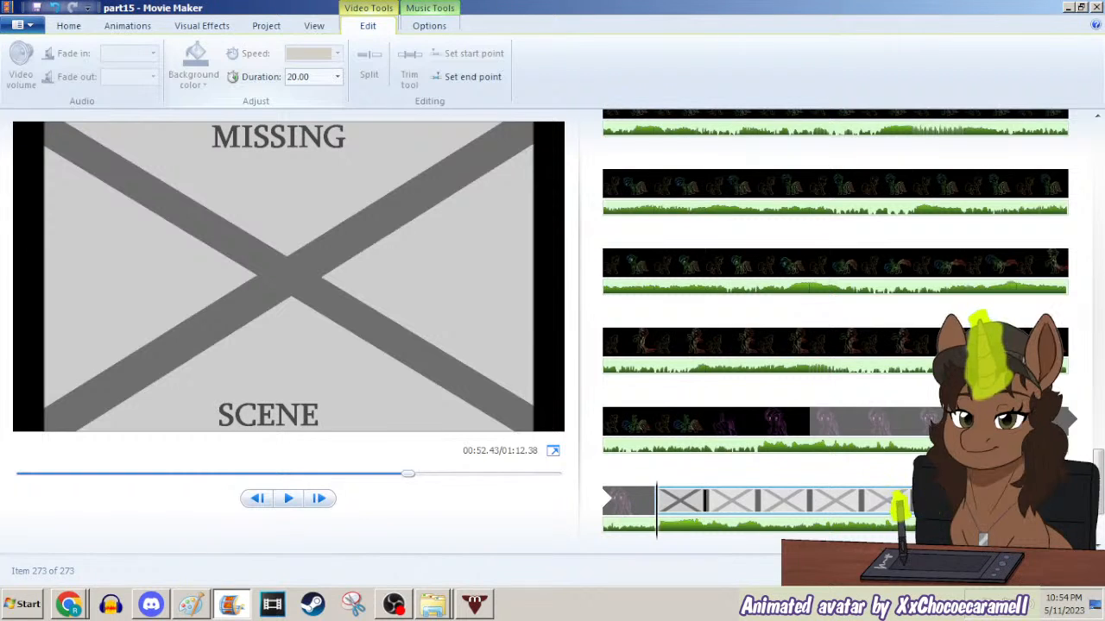
left_click(1066, 8)
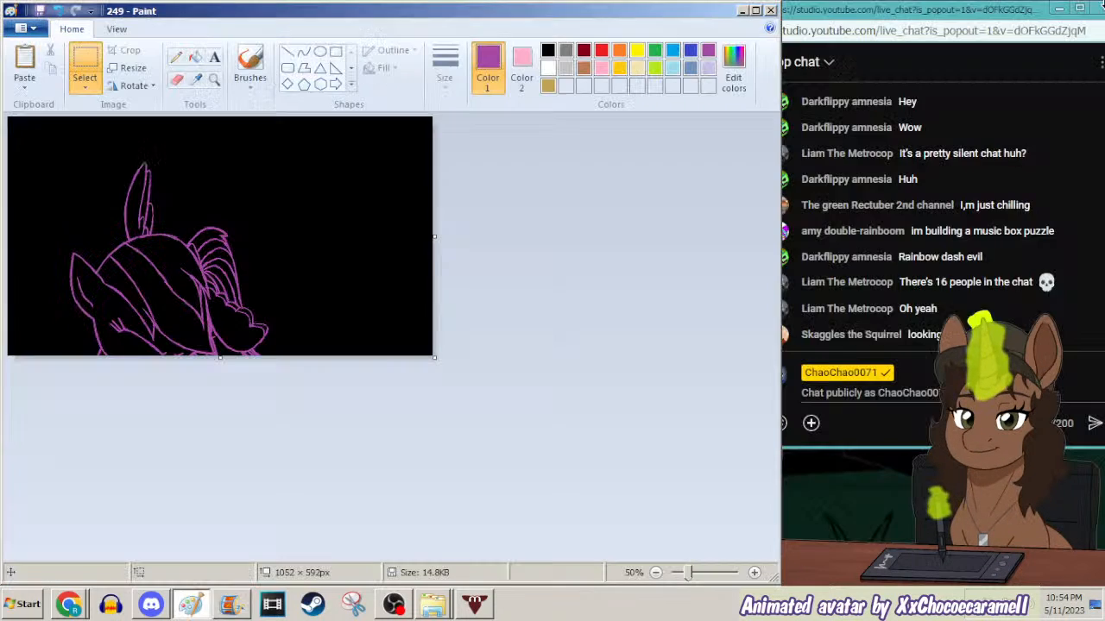
Check the livestream's running time and analytics in YouTube Studio, and glance at the MovieMaker project folder.
left_click(68, 604)
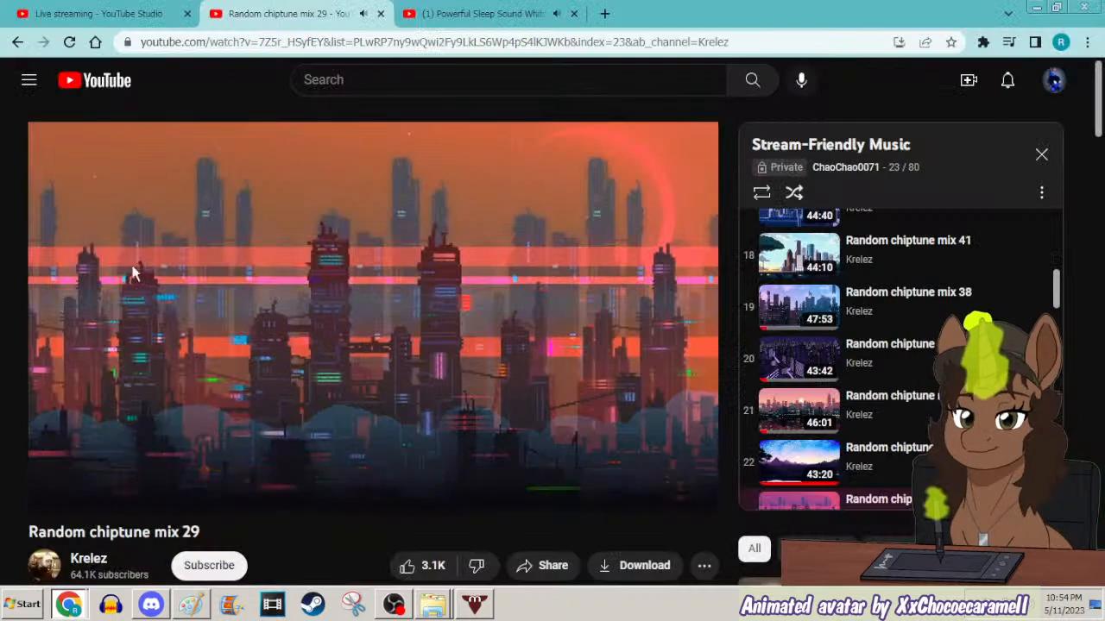
left_click(129, 13)
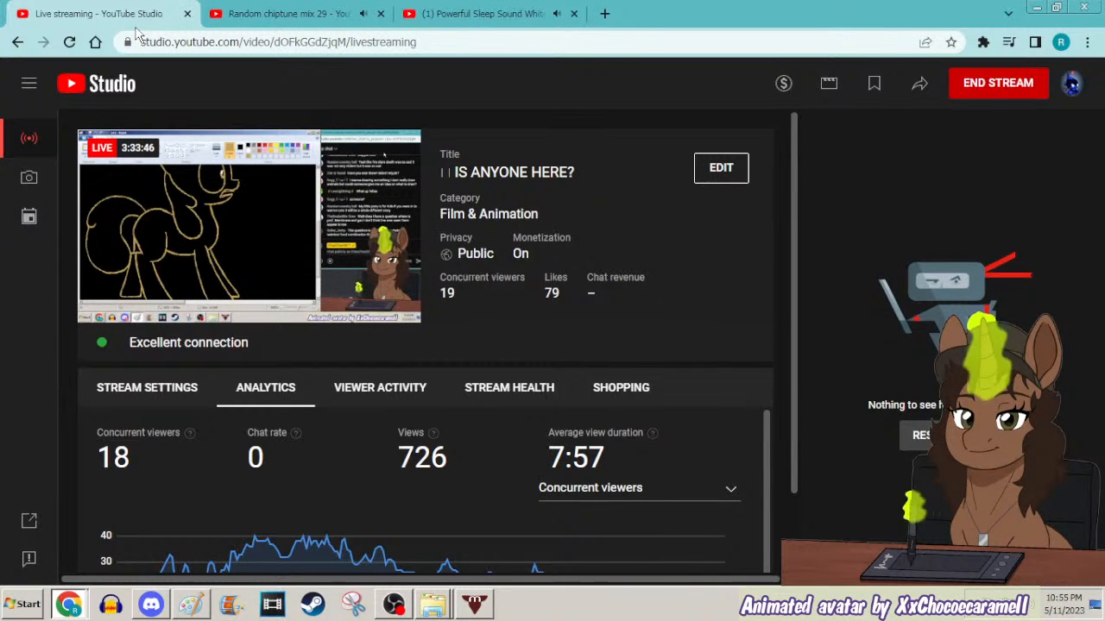
mouse_move(153, 151)
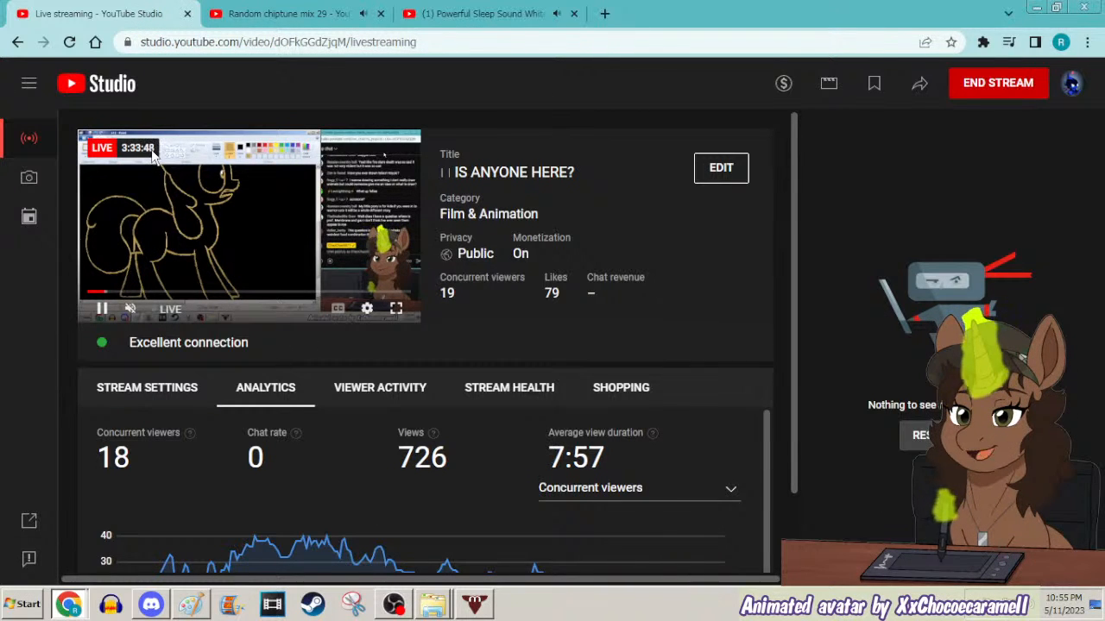
left_click(1035, 6)
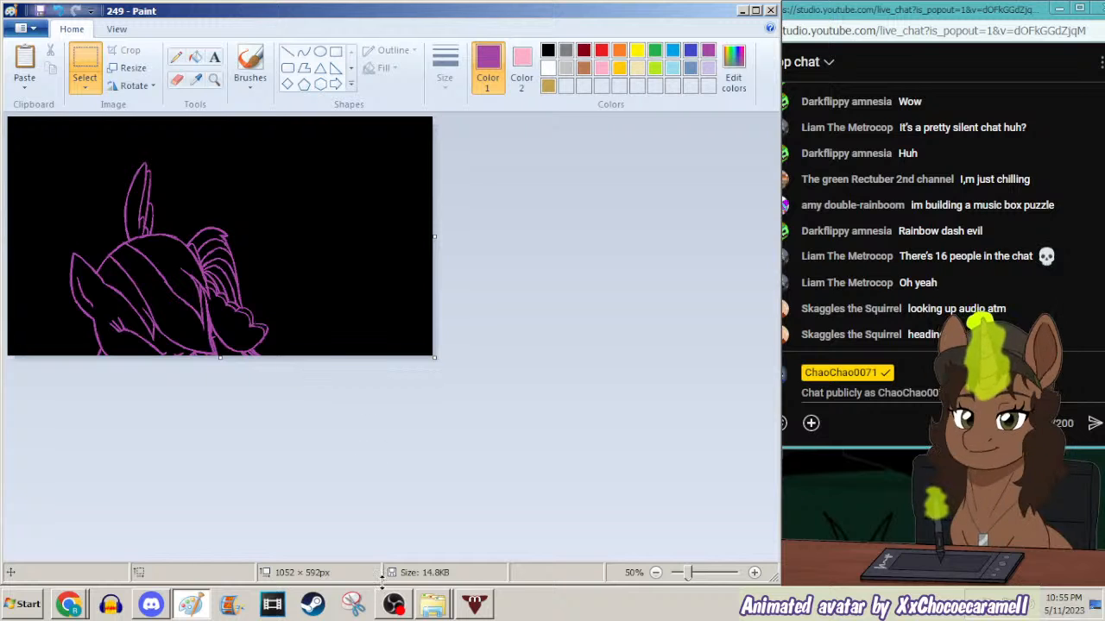
left_click(437, 568)
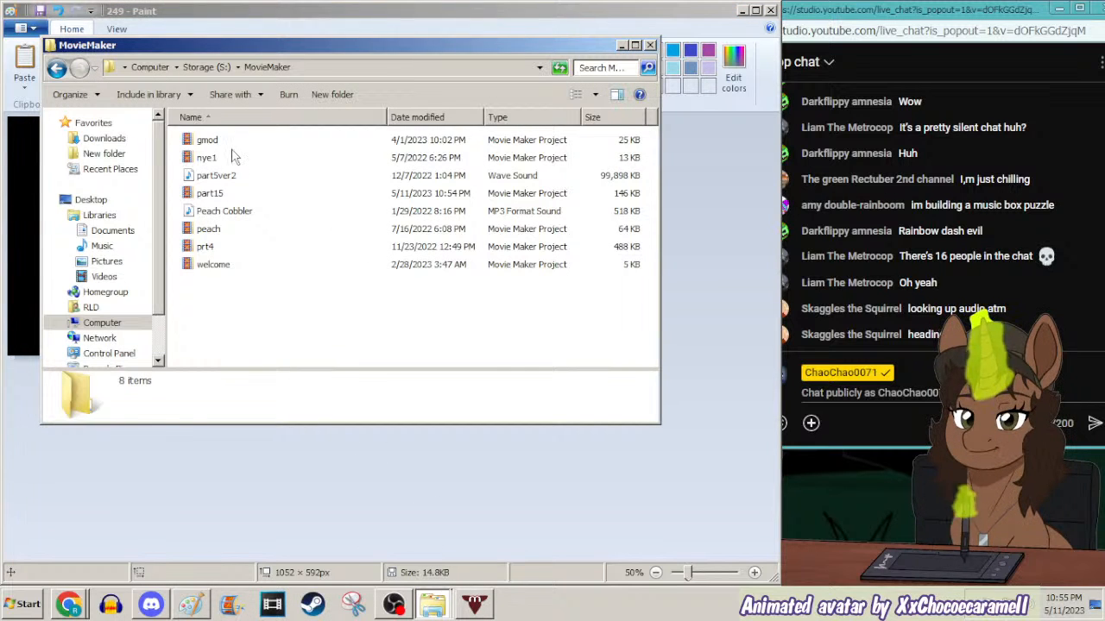
left_click(224, 11)
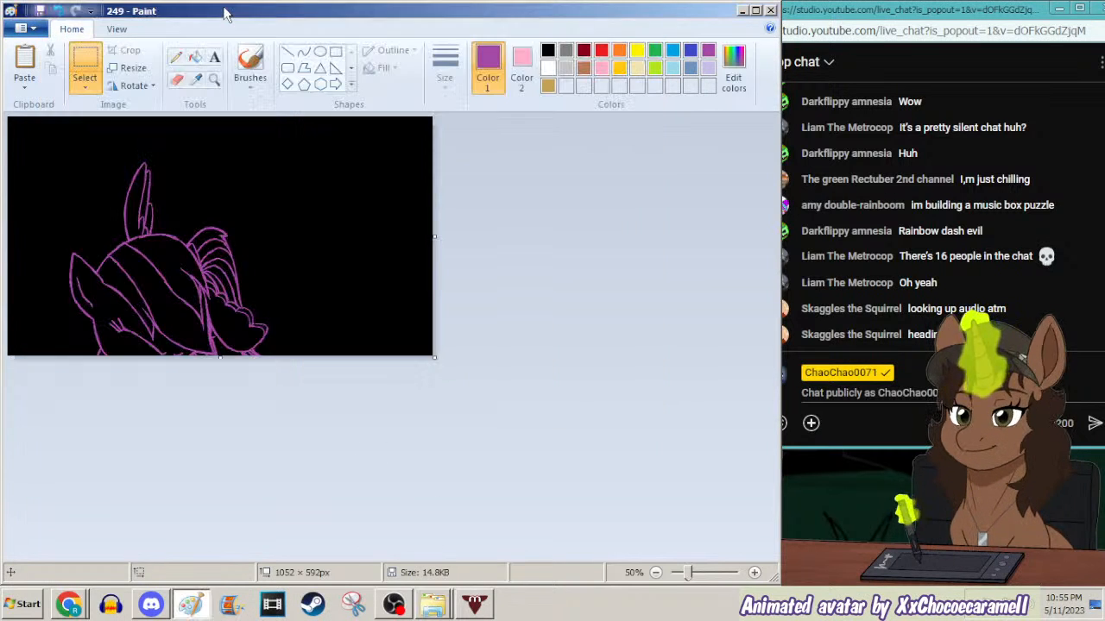
Open frame 248 in Paint and sample its black background as Color 2.
left_click(216, 80)
left_click(214, 254)
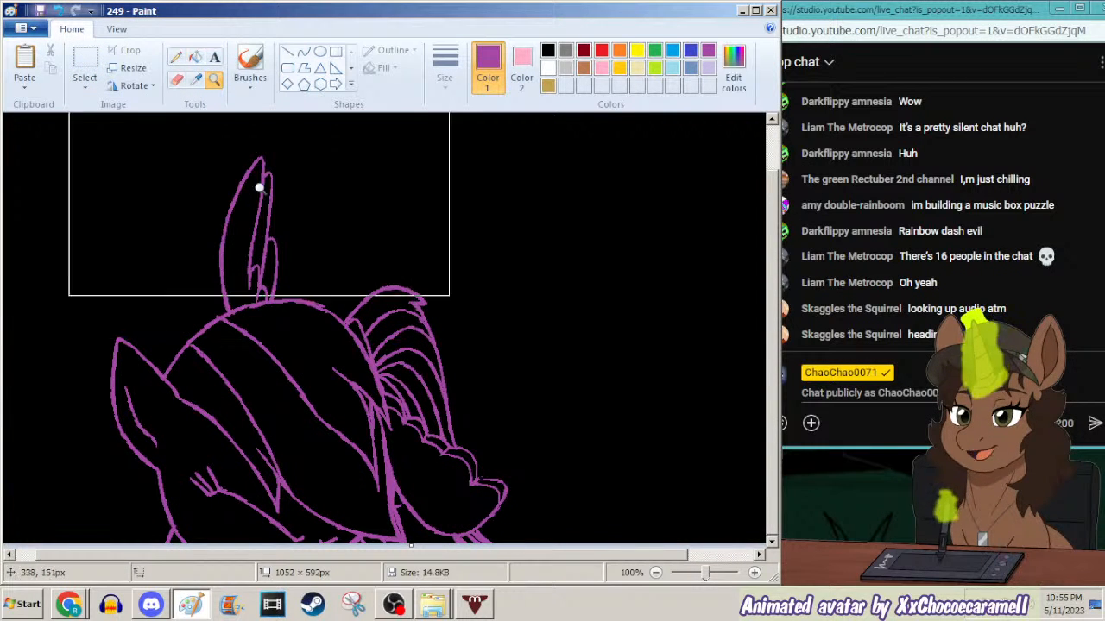
right_click(186, 237)
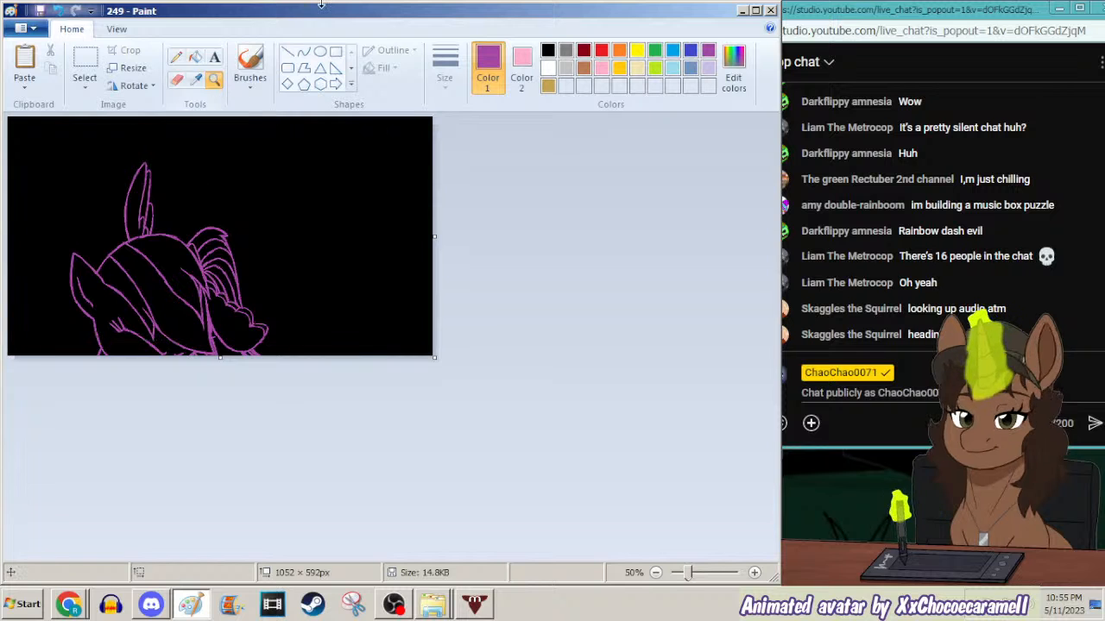
key("ctrl+o")
type("24")
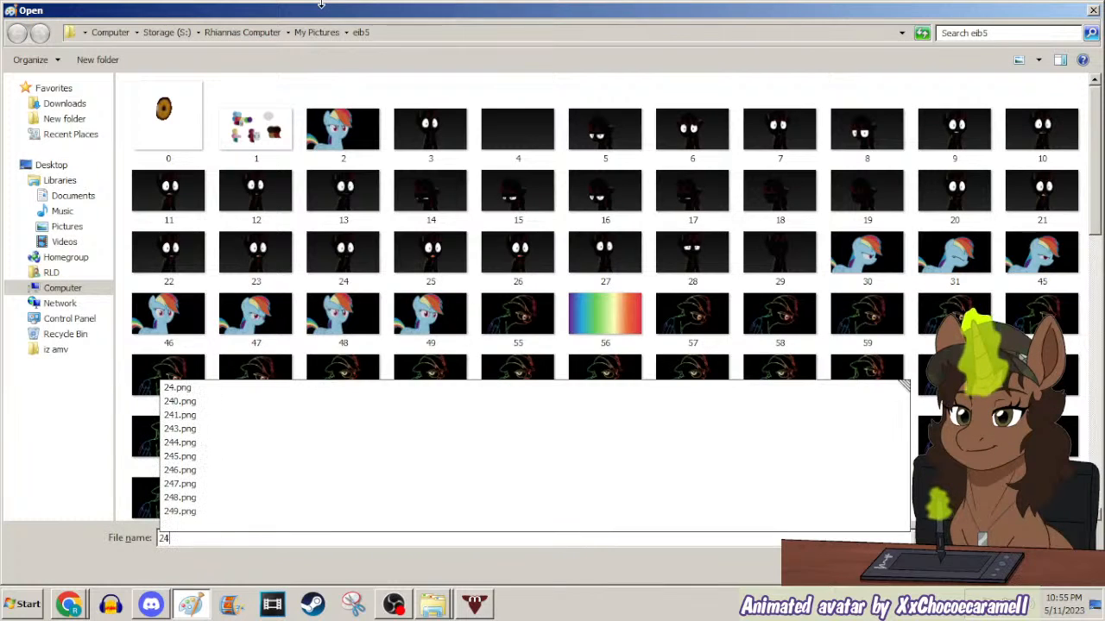
type("8")
key("Return")
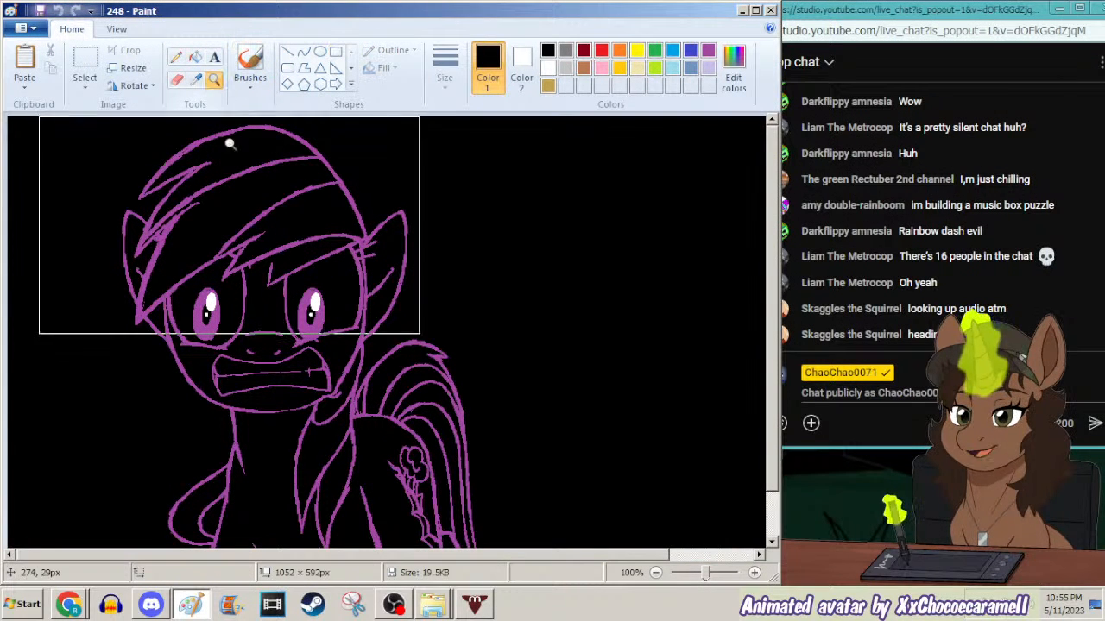
right_click(284, 239)
left_click(196, 79)
right_click(262, 239)
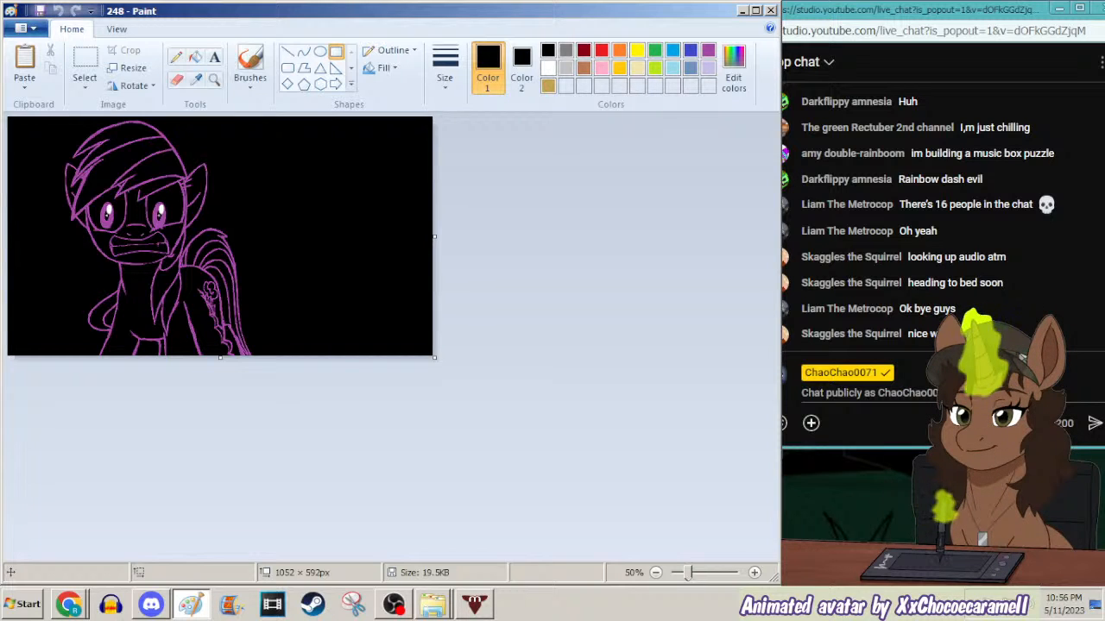
Switch to the browser, close the Random chiptune mix 29 video, and return to Paint.
left_click(69, 604)
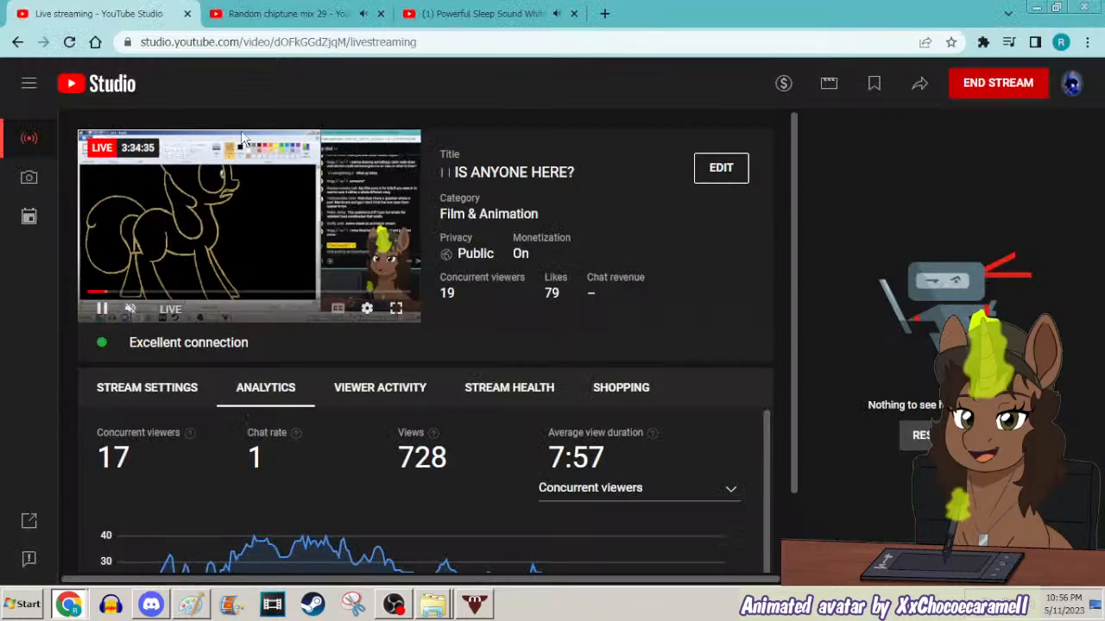
left_click(291, 15)
left_click(380, 13)
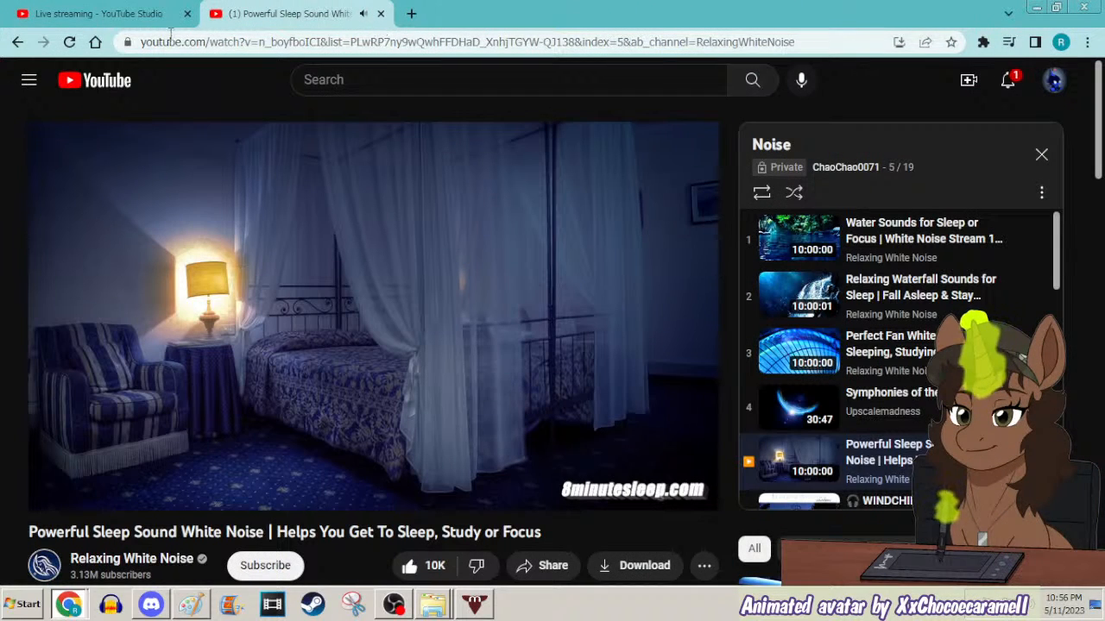
left_click(1033, 7)
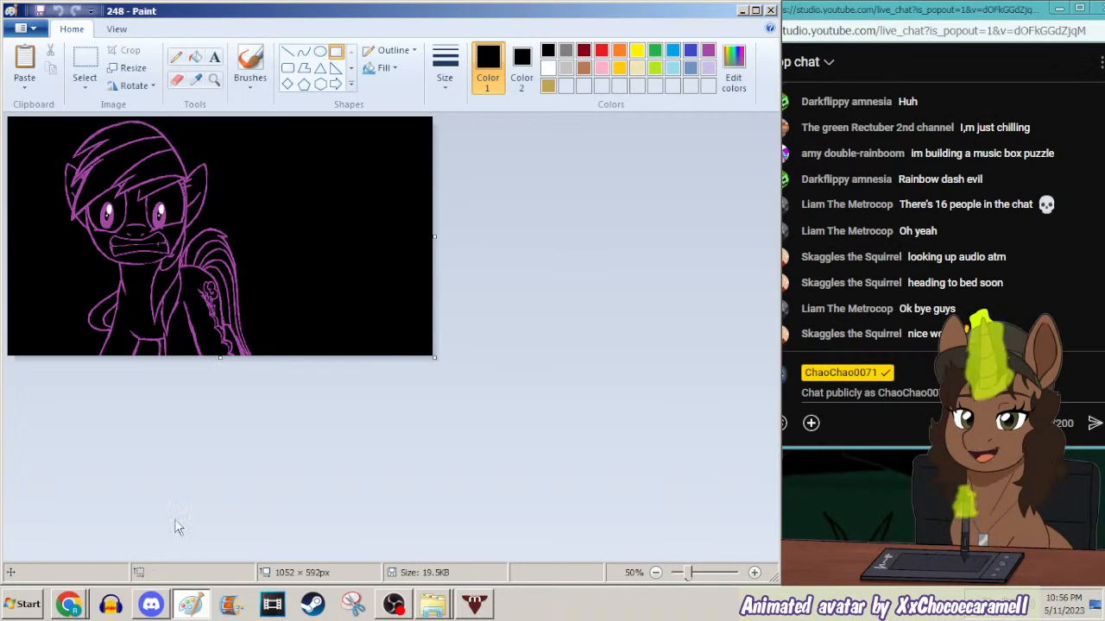
Open the part15 project from the MovieMaker folder and select clip 208 in the timeline.
left_click(432, 604)
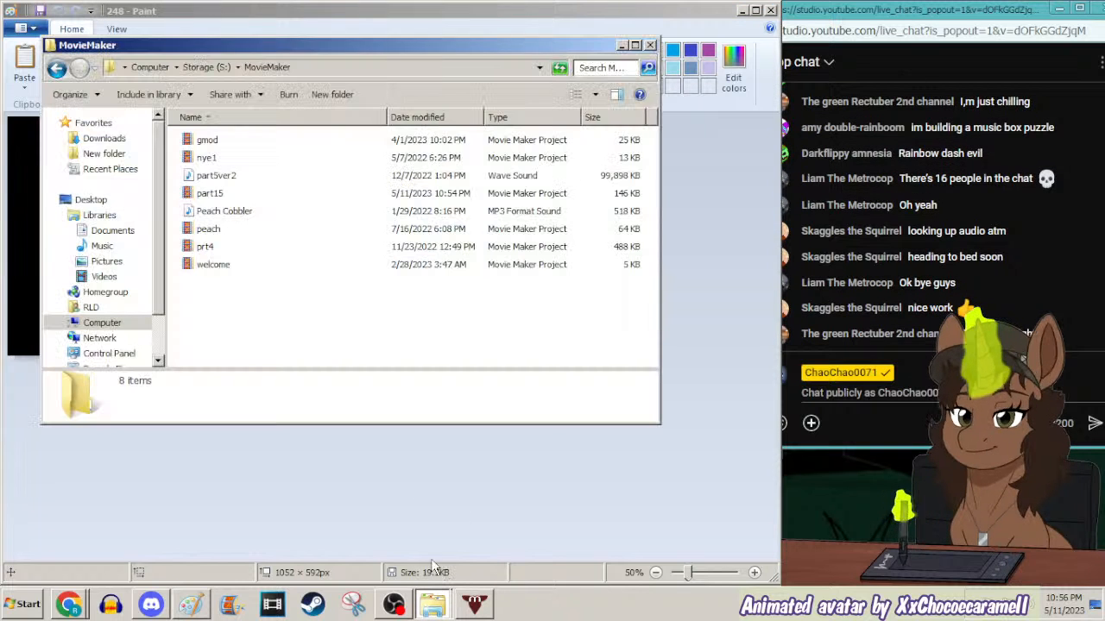
double_click(228, 192)
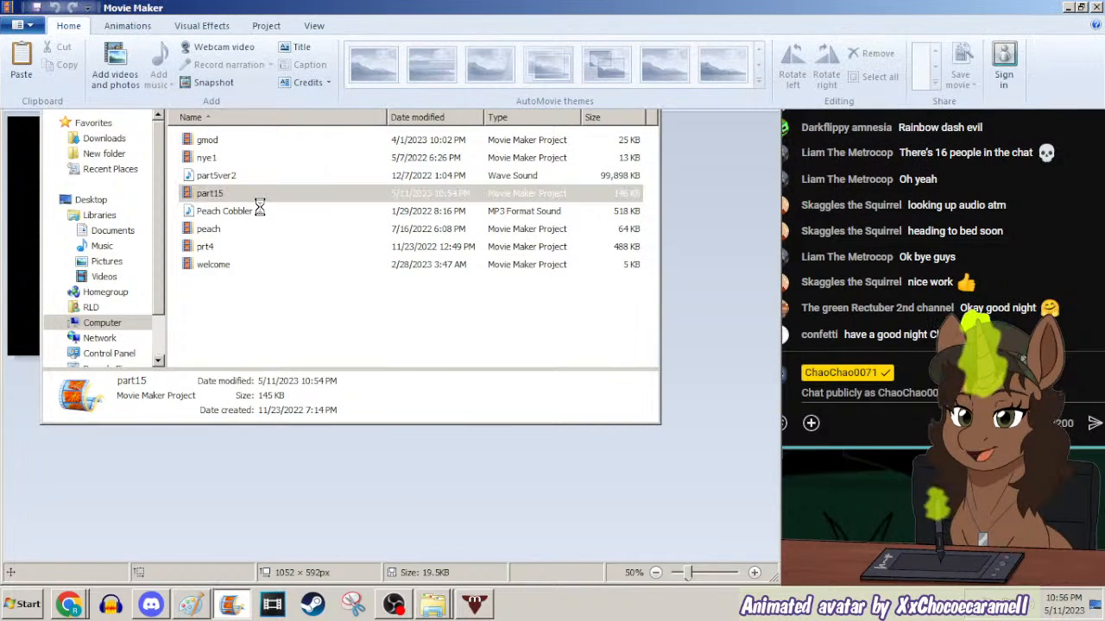
scroll(921, 344, "down", 5)
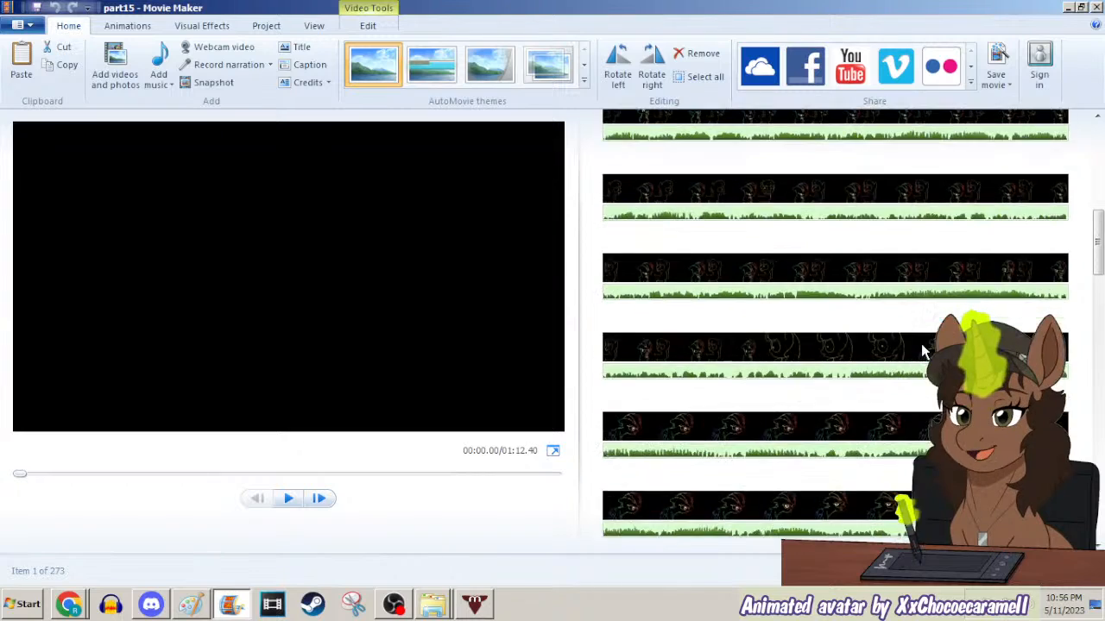
scroll(921, 349, "down", 10)
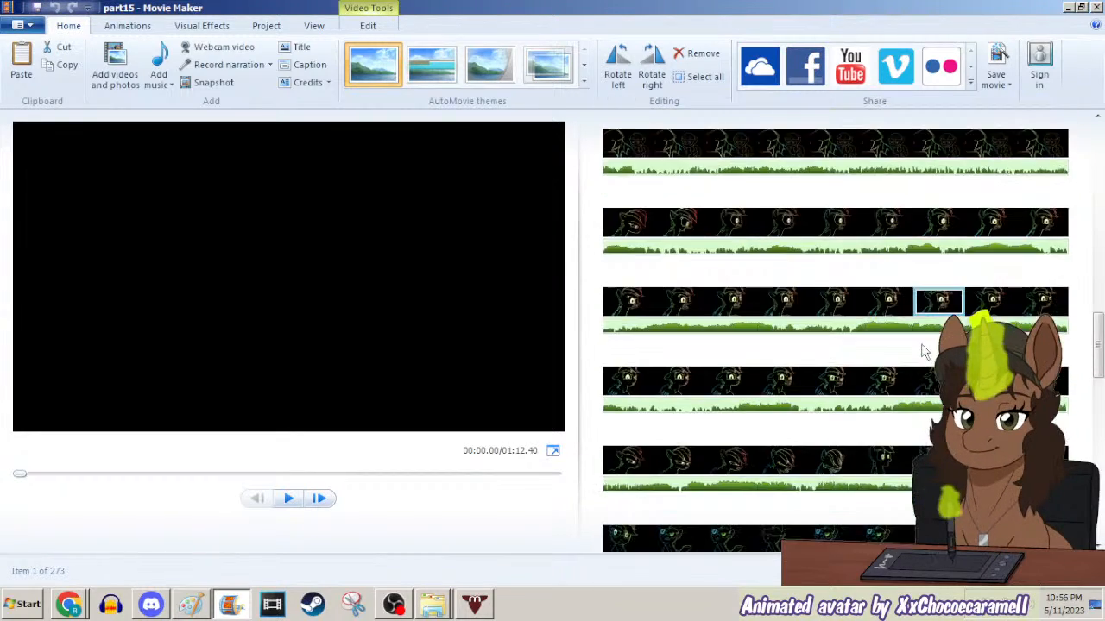
scroll(921, 349, "down", 2)
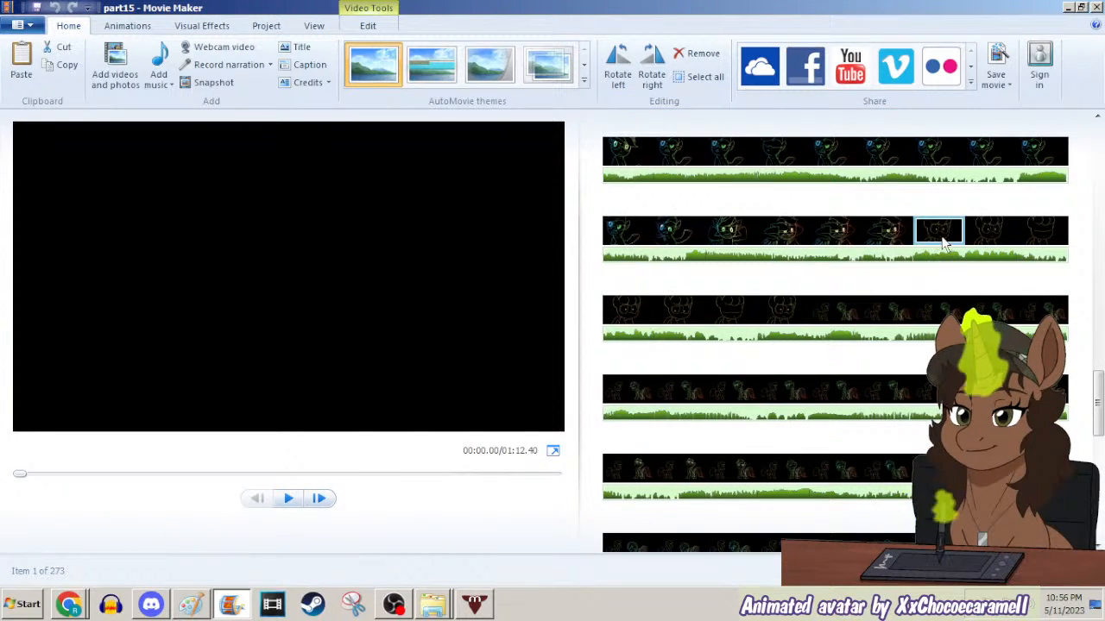
scroll(942, 244, "down", 2)
left_click(753, 298)
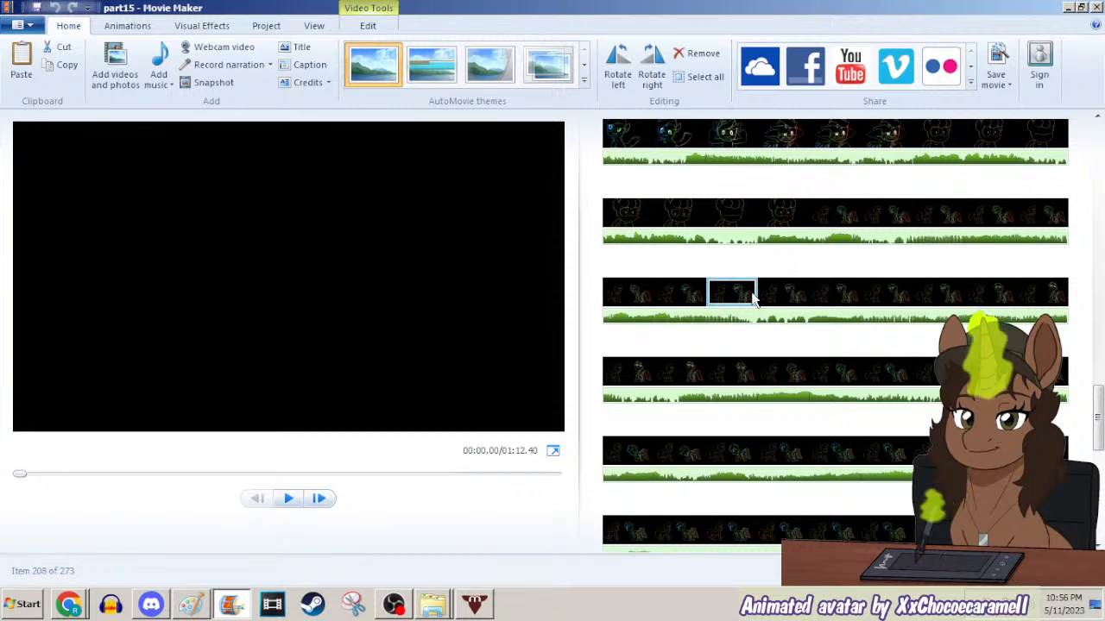
Step through the two-pony scene from clip 208 to clip 238, rechecking the last few frames in the preview.
key("Right")
key("Right")
key("Right")
key("Right")
key("Right")
key("Right")
key("Right")
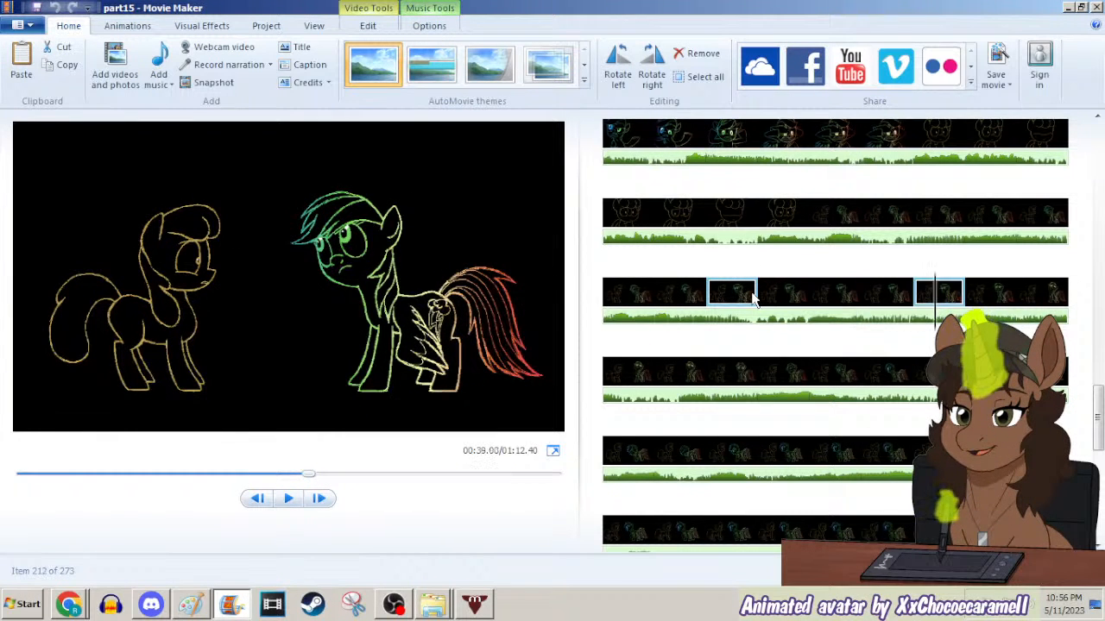
key("Right")
key("Right")
key("Right")
key("Right")
key("Right")
key("Right")
key("Right")
key("Right")
key("Right")
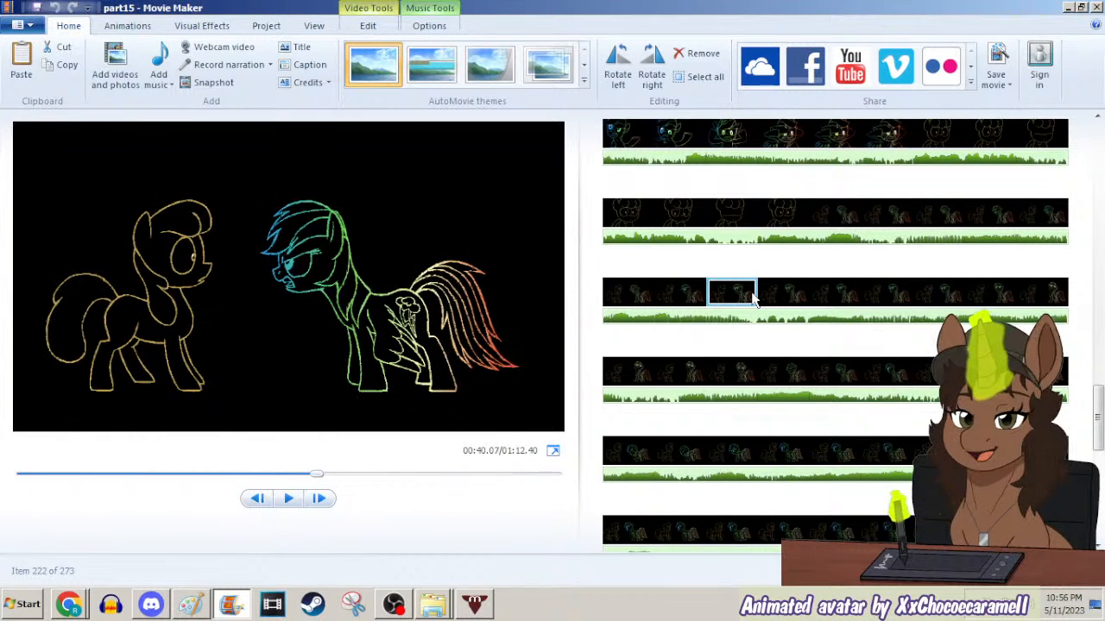
key("Right")
key("Right")
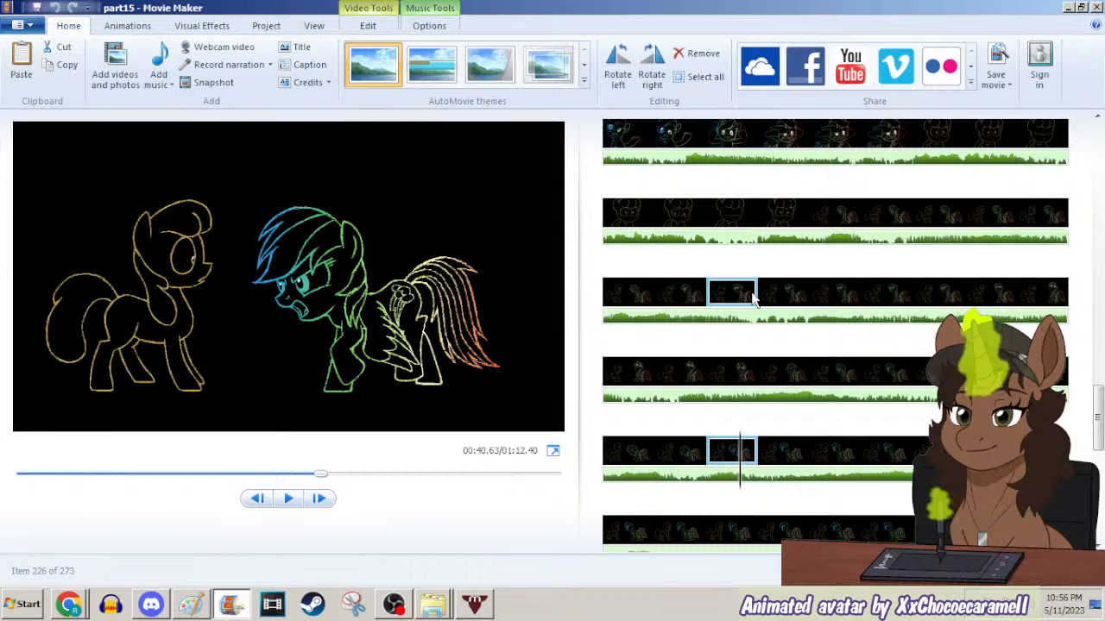
key("Right")
key("Right")
key("Right")
key("Right")
key("Right")
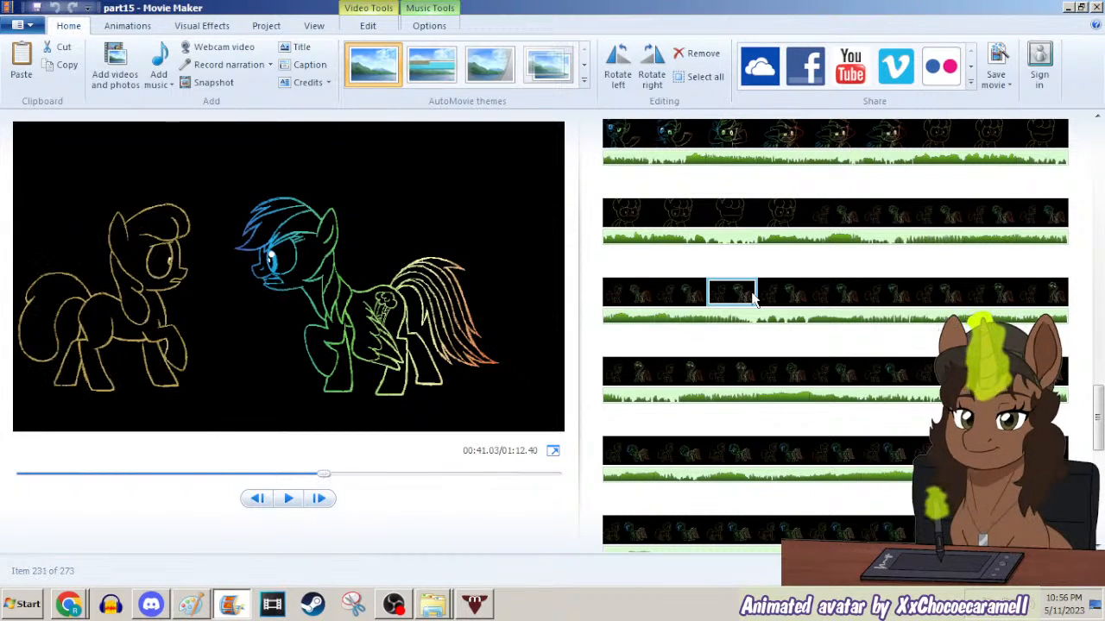
key("Right")
key("Right")
key("Right")
key("Right")
key("Right")
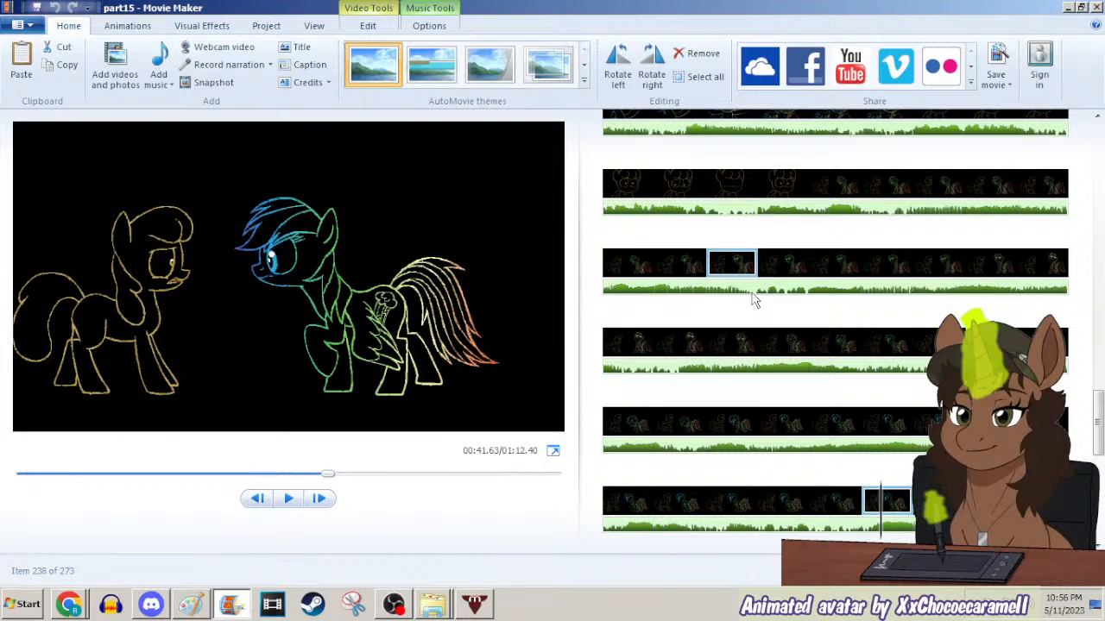
key("Left")
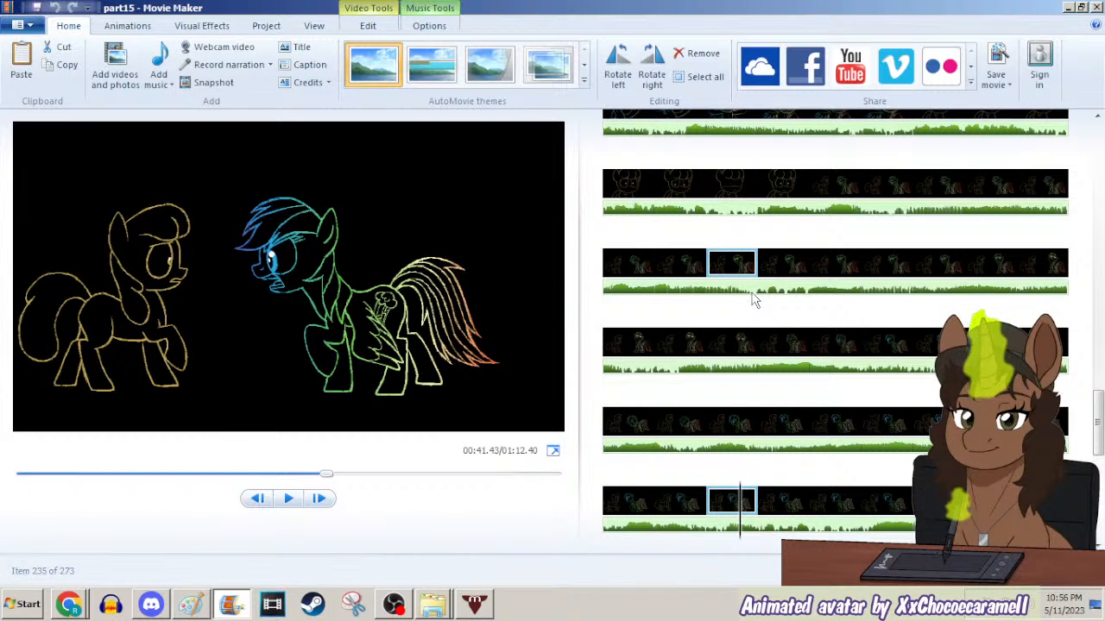
key("Right")
key("Right")
key("Right")
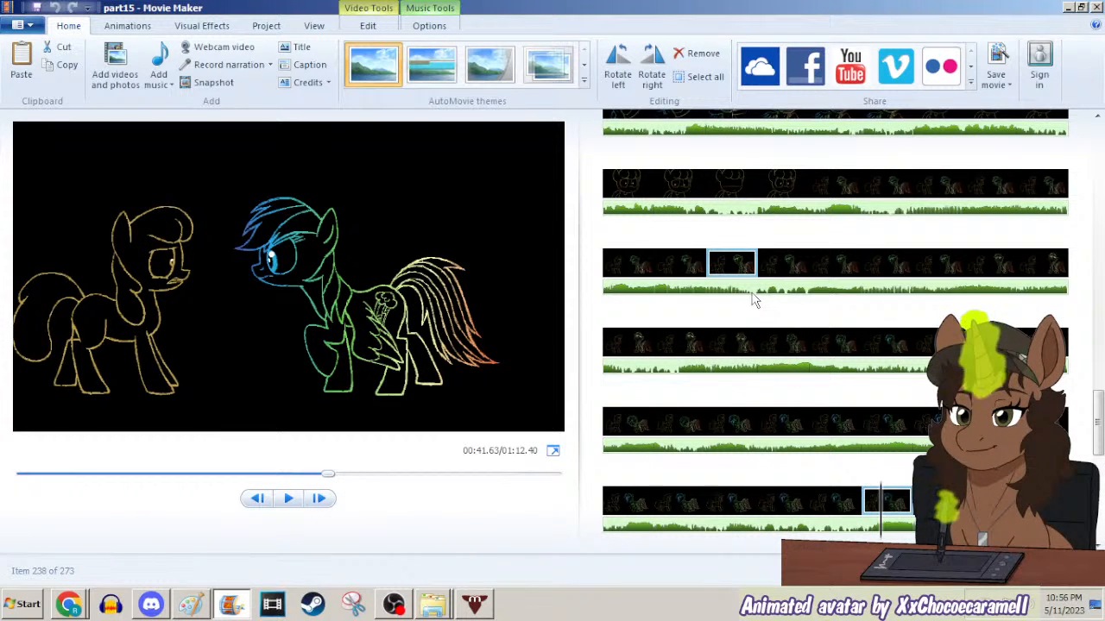
Step onward from clip 238 through the shouting, crouching and rearing frames to review the rainbow-coloured pony's motion.
key("Right")
key("Right")
key("Right")
key("Right")
key("Right")
key("Right")
key("Right")
key("Right")
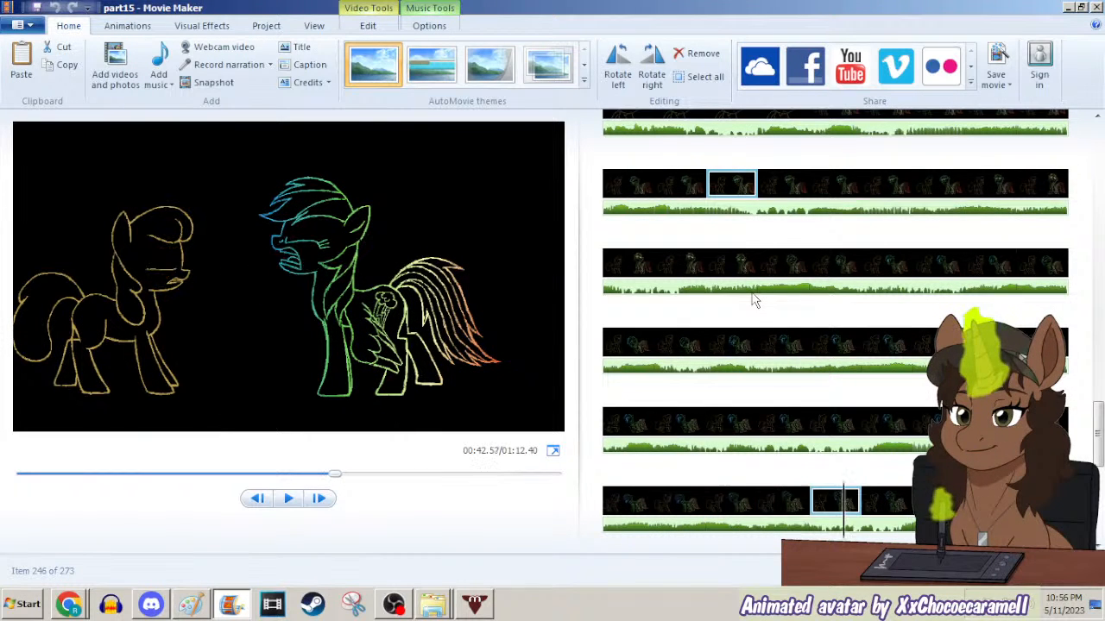
key("Right")
key("Right")
key("Right")
key("Right")
key("Right")
key("Right")
key("Right")
key("Right")
key("Right")
key("Right")
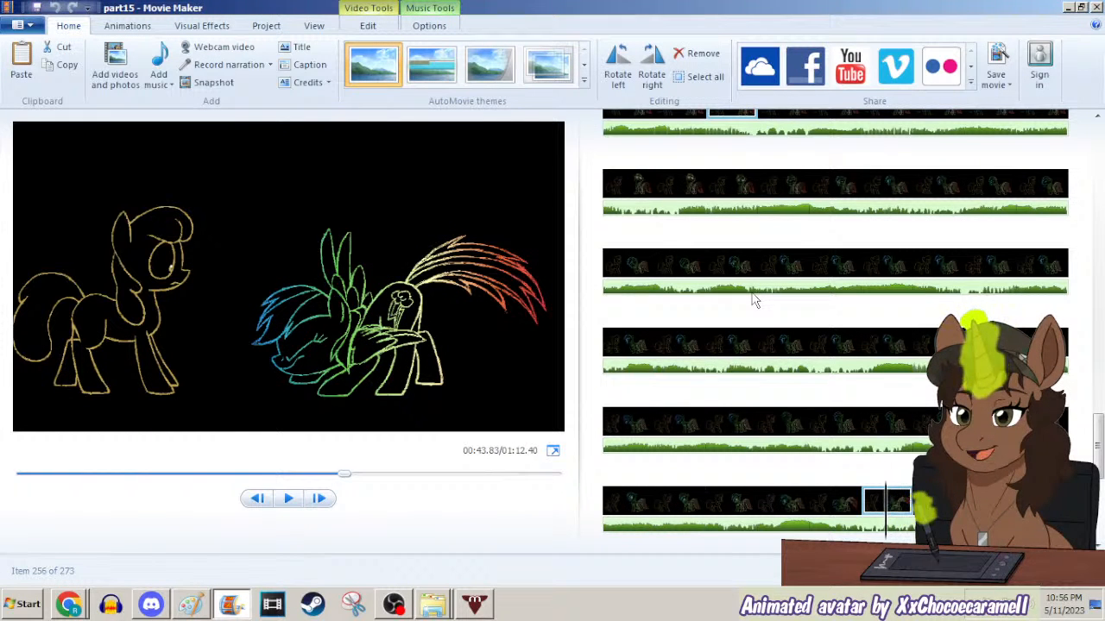
key("Right")
key("Right")
key("Right")
key("Right")
key("Right")
key("Right")
key("Right")
key("Right")
key("Right")
key("Right")
key("Right")
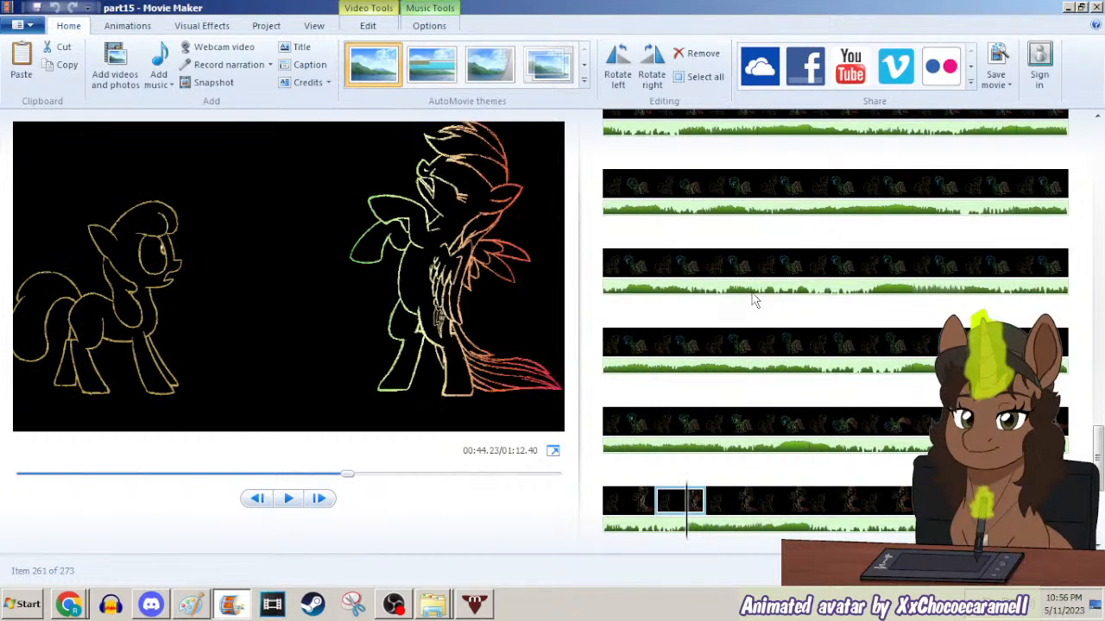
key("Right")
key("Right")
key("Right")
key("Right")
Flip back and forth between clips 255 and 269 to check how the pony's crouch-and-rear motion plays.
key("Left")
key("Left")
key("Left")
key("Left")
key("Left")
key("Left")
key("Left")
key("Left")
key("Left")
key("Left")
key("Left")
key("Left")
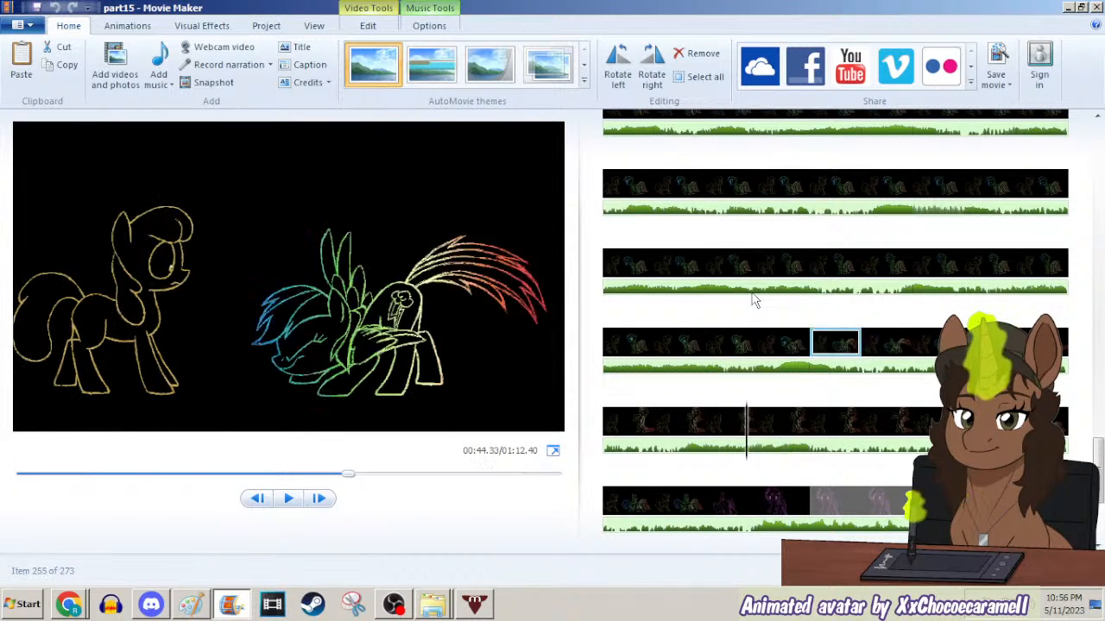
key("Right")
key("Right")
key("Right")
key("Right")
key("Right")
key("Right")
key("Right")
key("Right")
key("Right")
key("Right")
key("Right")
key("Right")
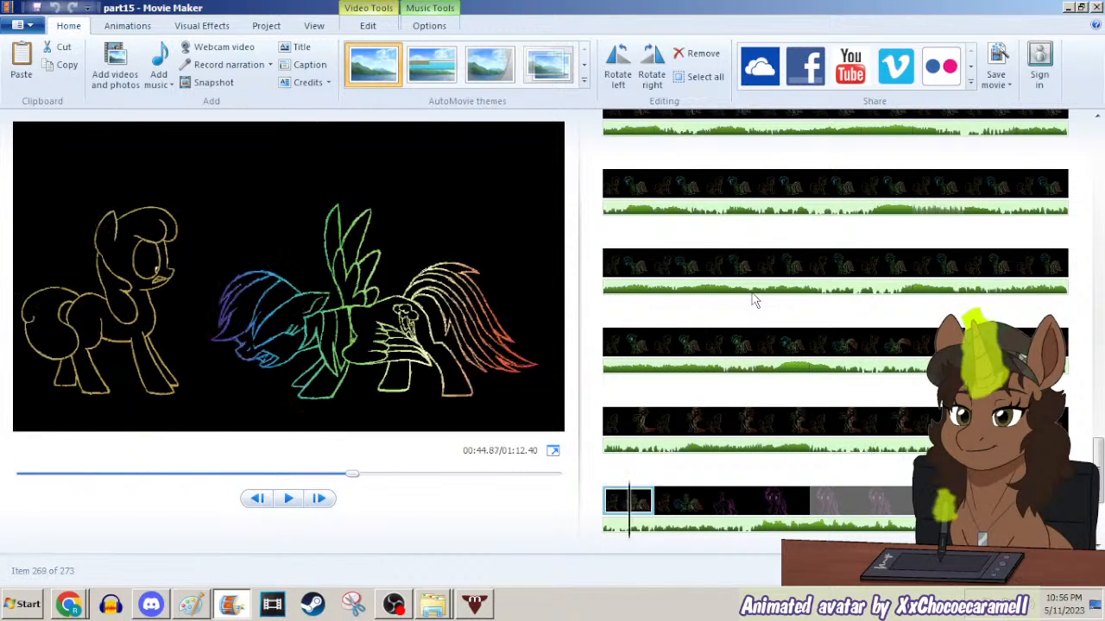
key("Left")
key("Left")
key("Left")
key("Left")
key("Left")
key("Left")
key("Left")
key("Left")
key("Left")
key("Left")
key("Left")
key("Left")
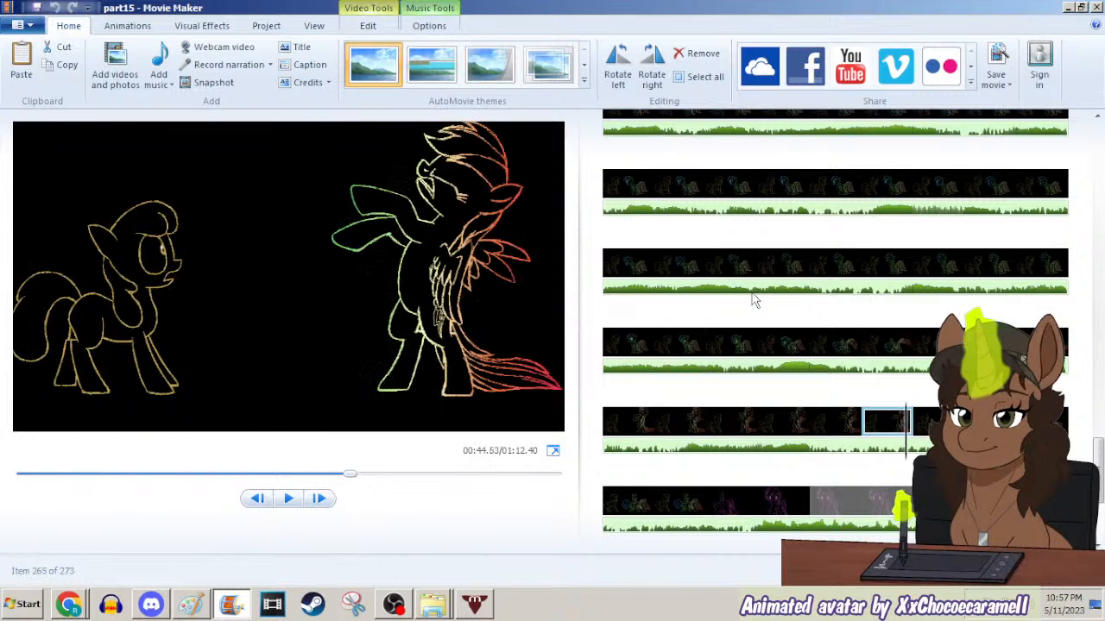
key("Right")
key("Right")
key("Right")
key("Right")
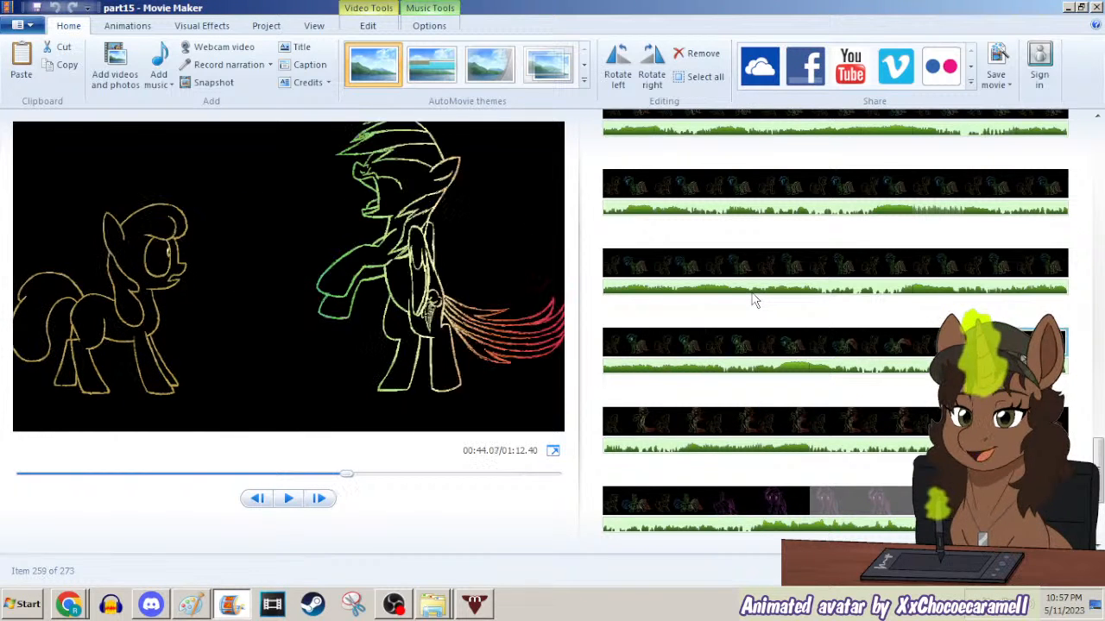
key("Right")
key("Right")
key("Right")
key("Right")
key("Right")
key("Right")
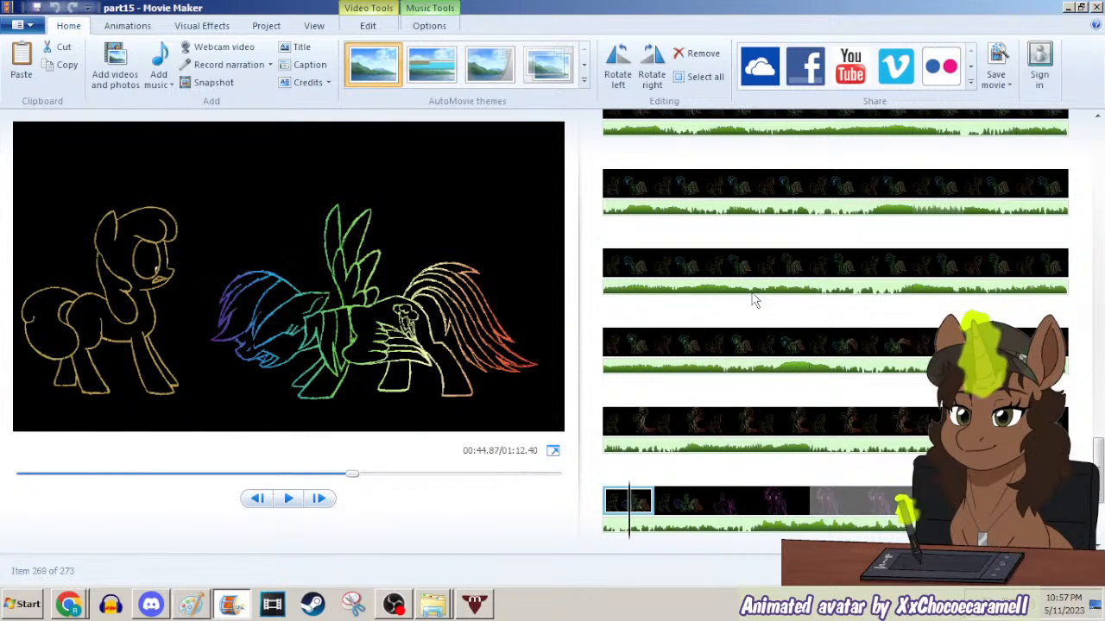
Step through the purple close-up pony frames up to clip 272 in the preview.
left_click(684, 495)
key("Right")
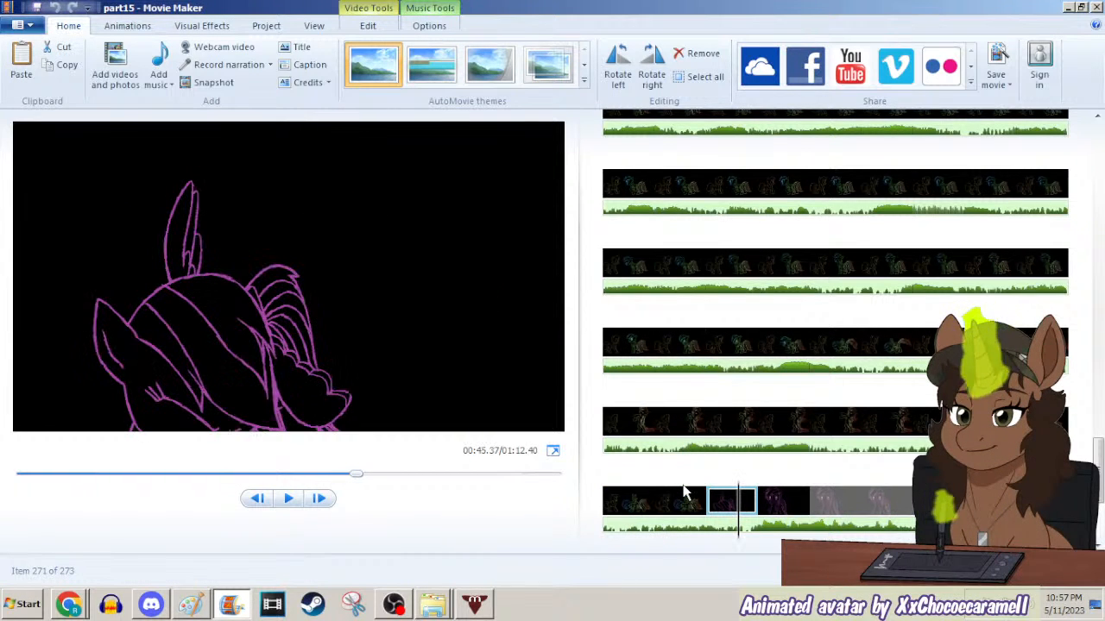
key("Right")
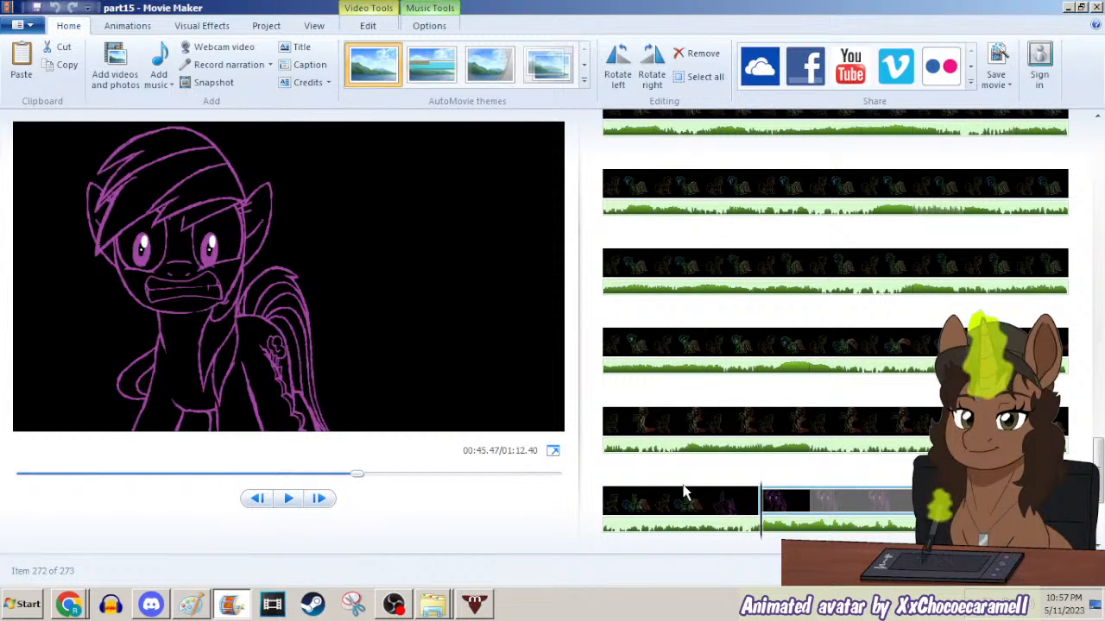
Close Movie Maker, the MovieMaker folder window and Paint, dismissing Paint's error dialog.
left_click(1095, 7)
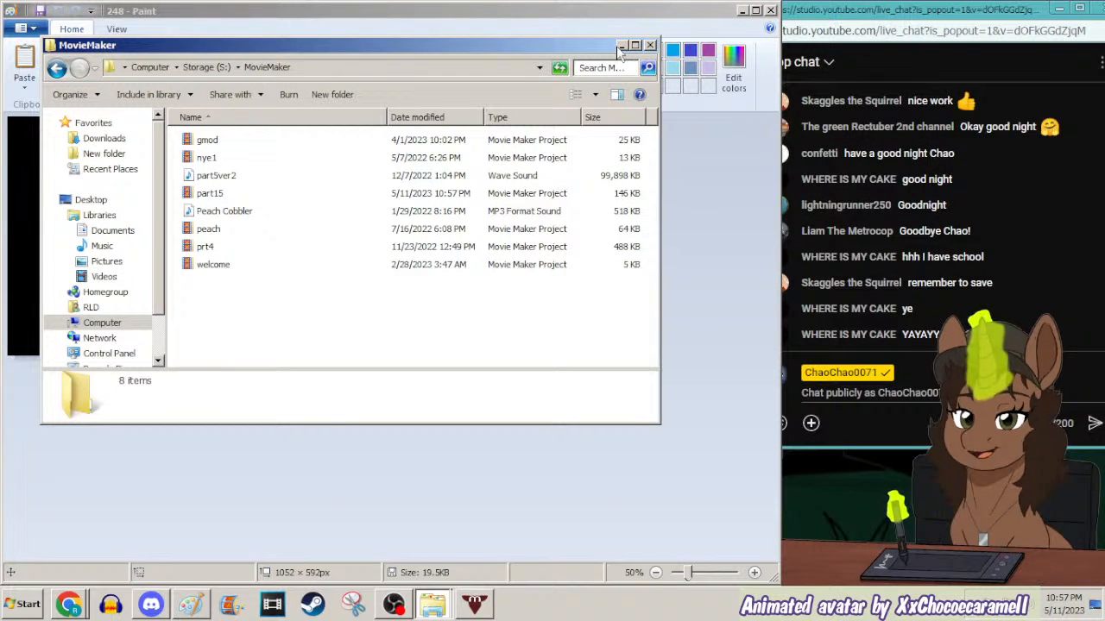
left_click(650, 46)
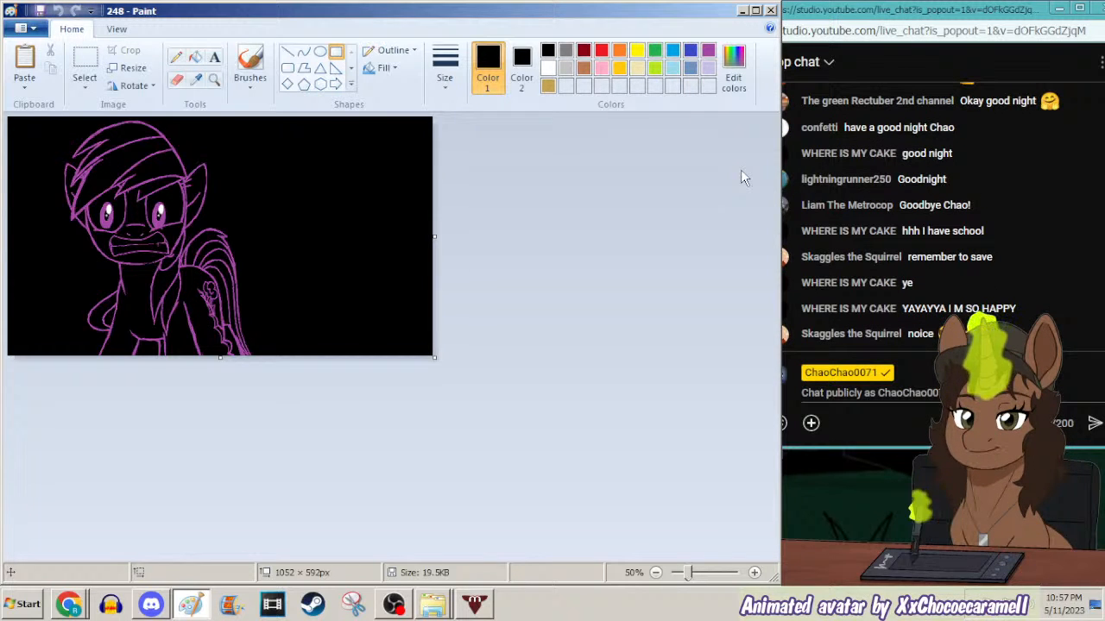
left_click(771, 12)
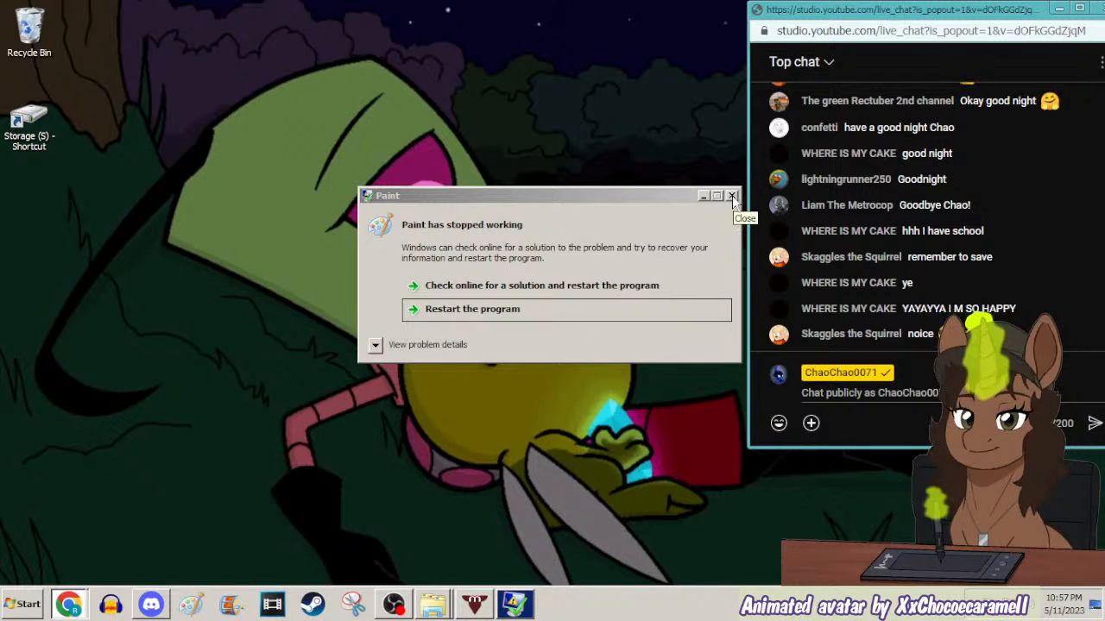
left_click(731, 197)
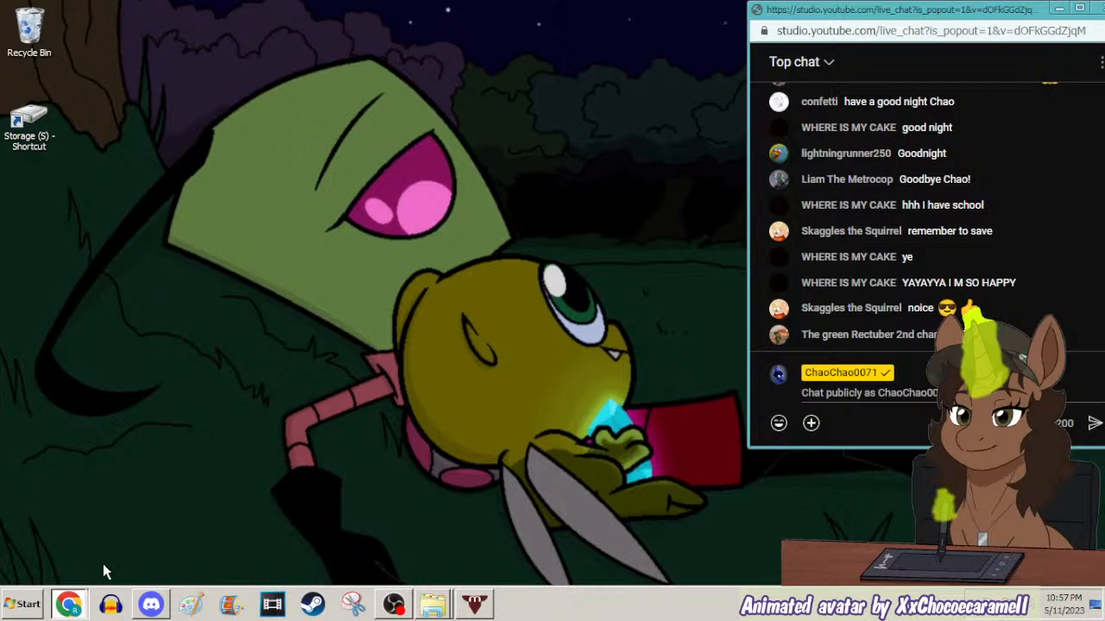
Switch to YouTube Studio in the browser and end the livestream, confirming the choice.
left_click(172, 483)
left_click(181, 4)
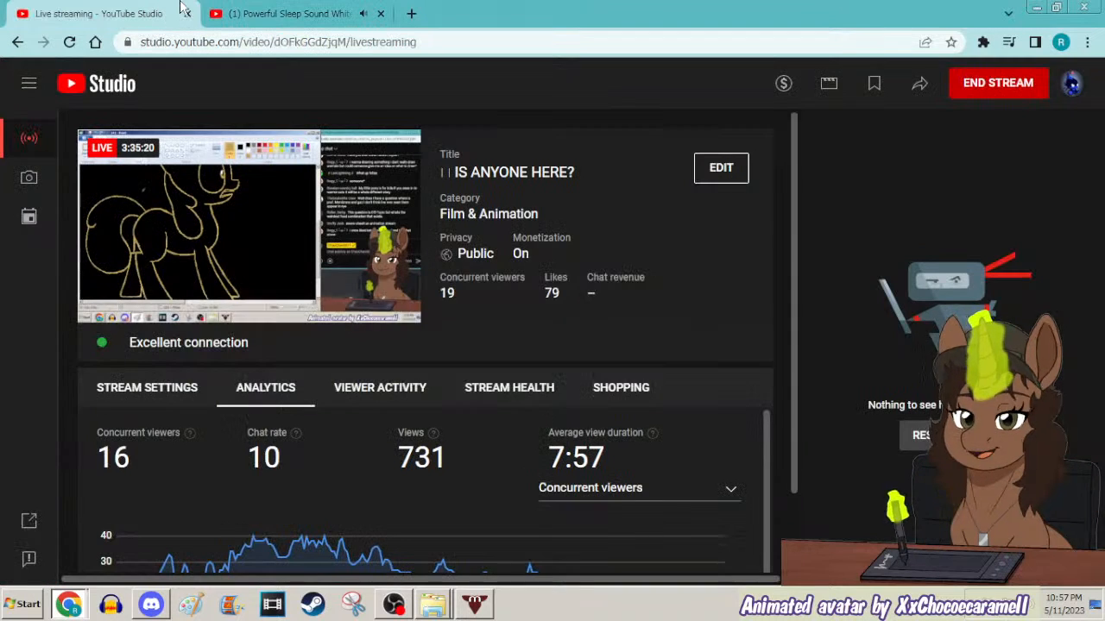
left_click(997, 82)
left_click(695, 390)
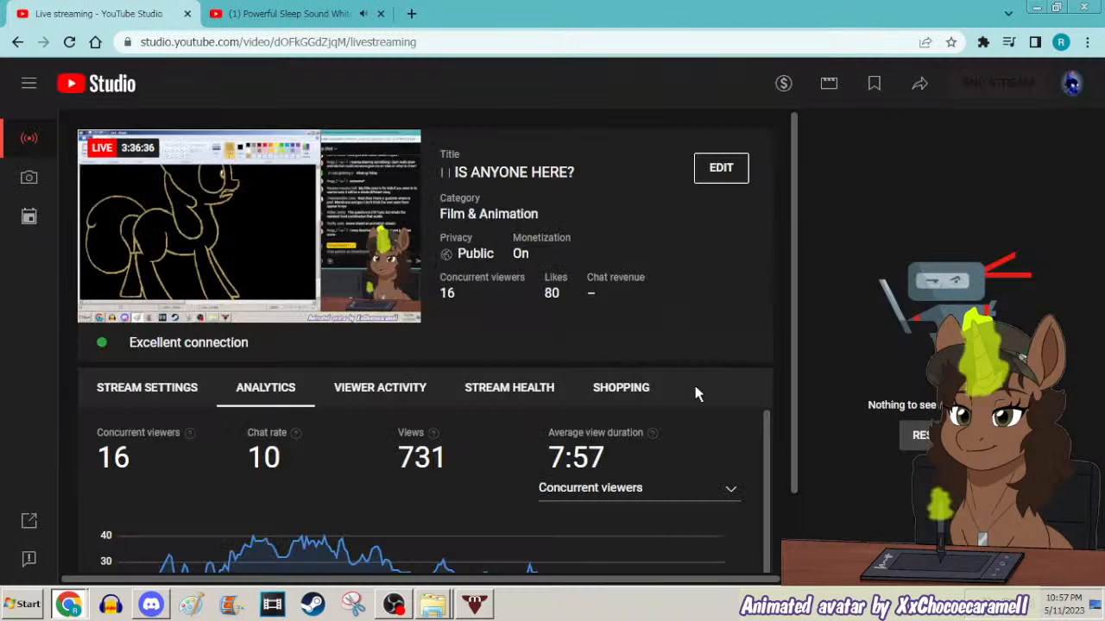